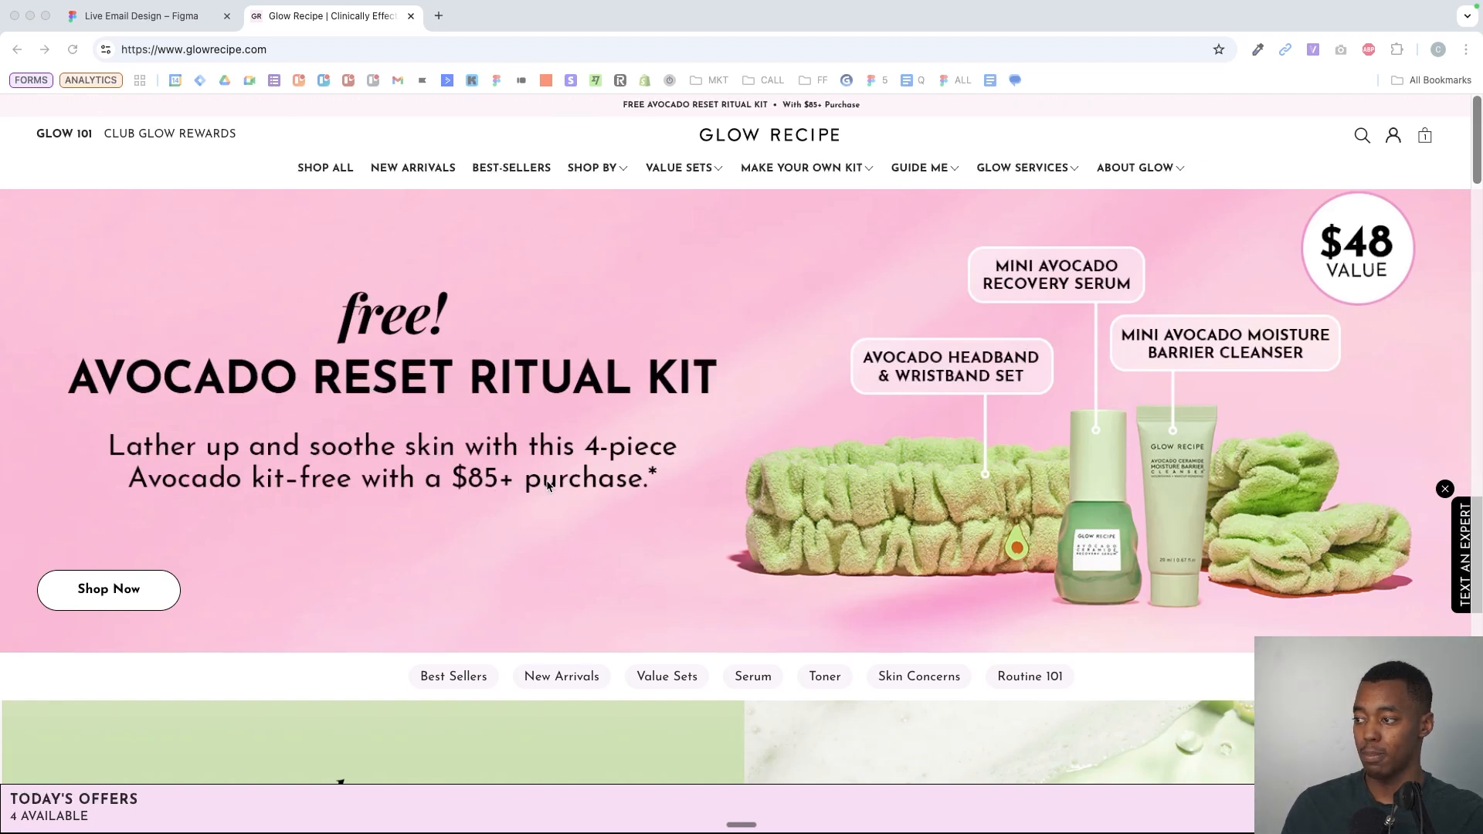
# - Review the offers in the Glow Recipe homepage's Today's Offers drawer and collapse it
pyautogui.press('super+Tab')
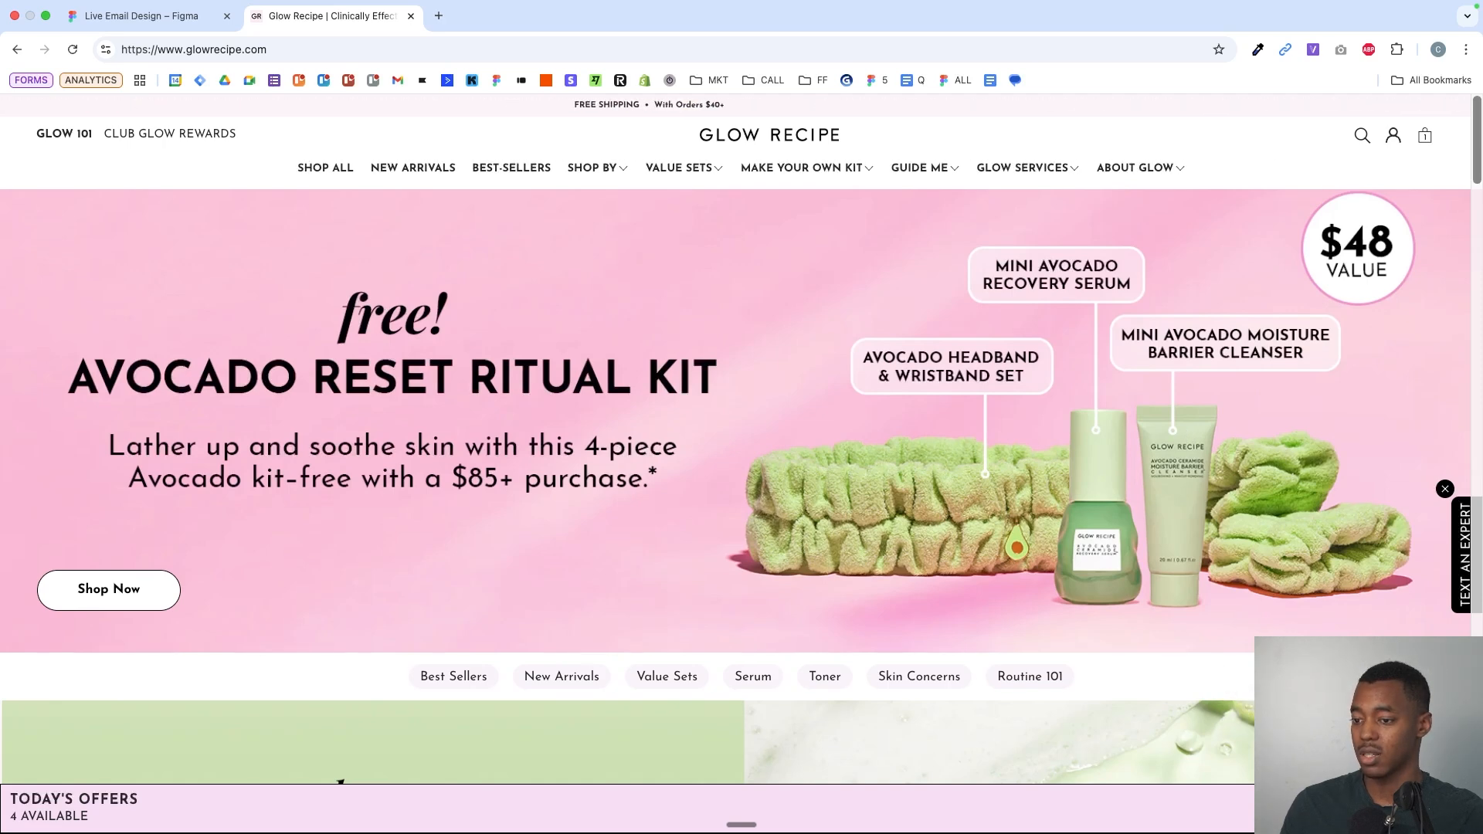
pyautogui.click(1438, 805)
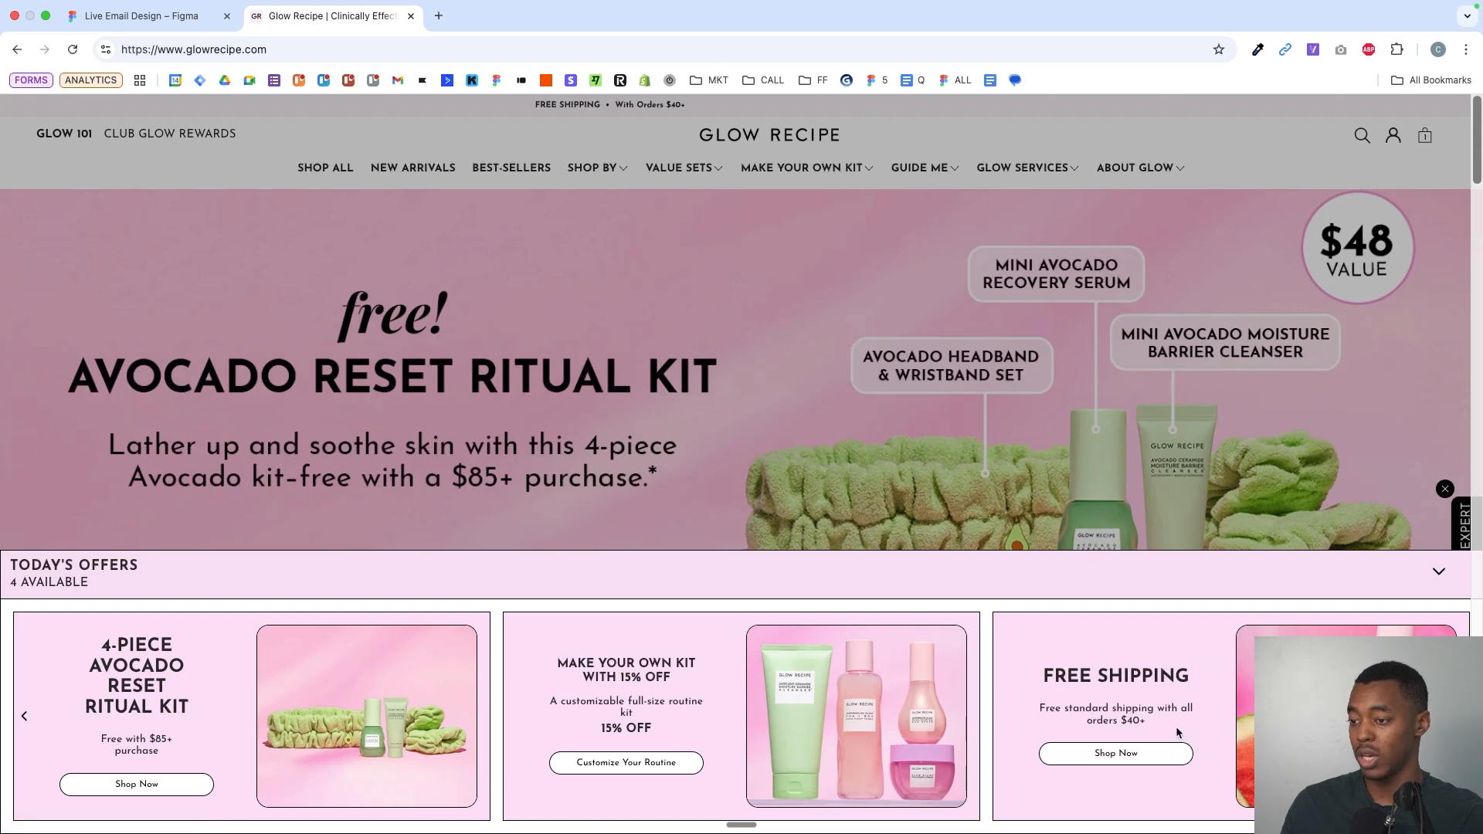
pyautogui.click(24, 715)
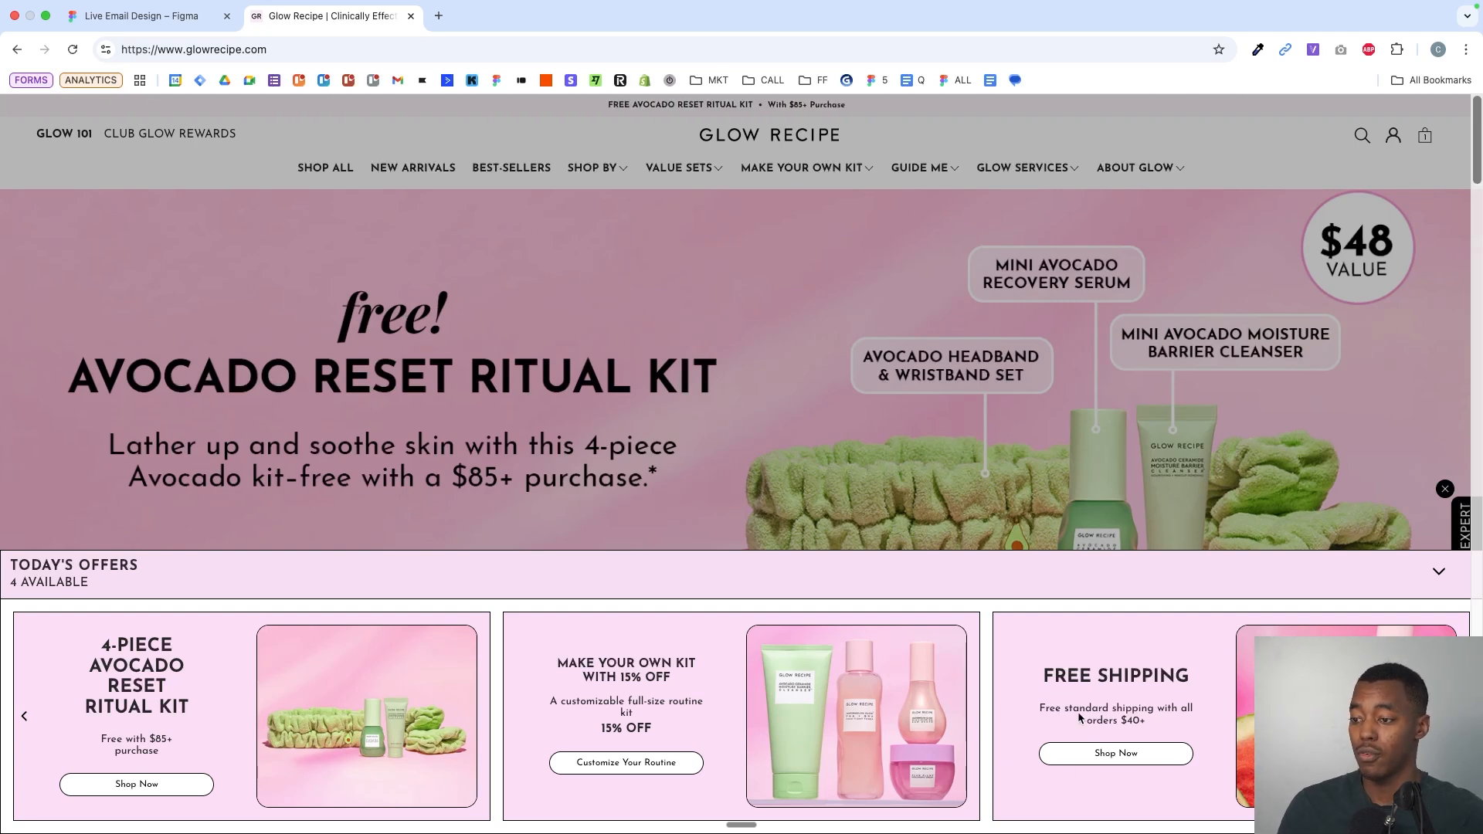
pyautogui.click(1188, 439)
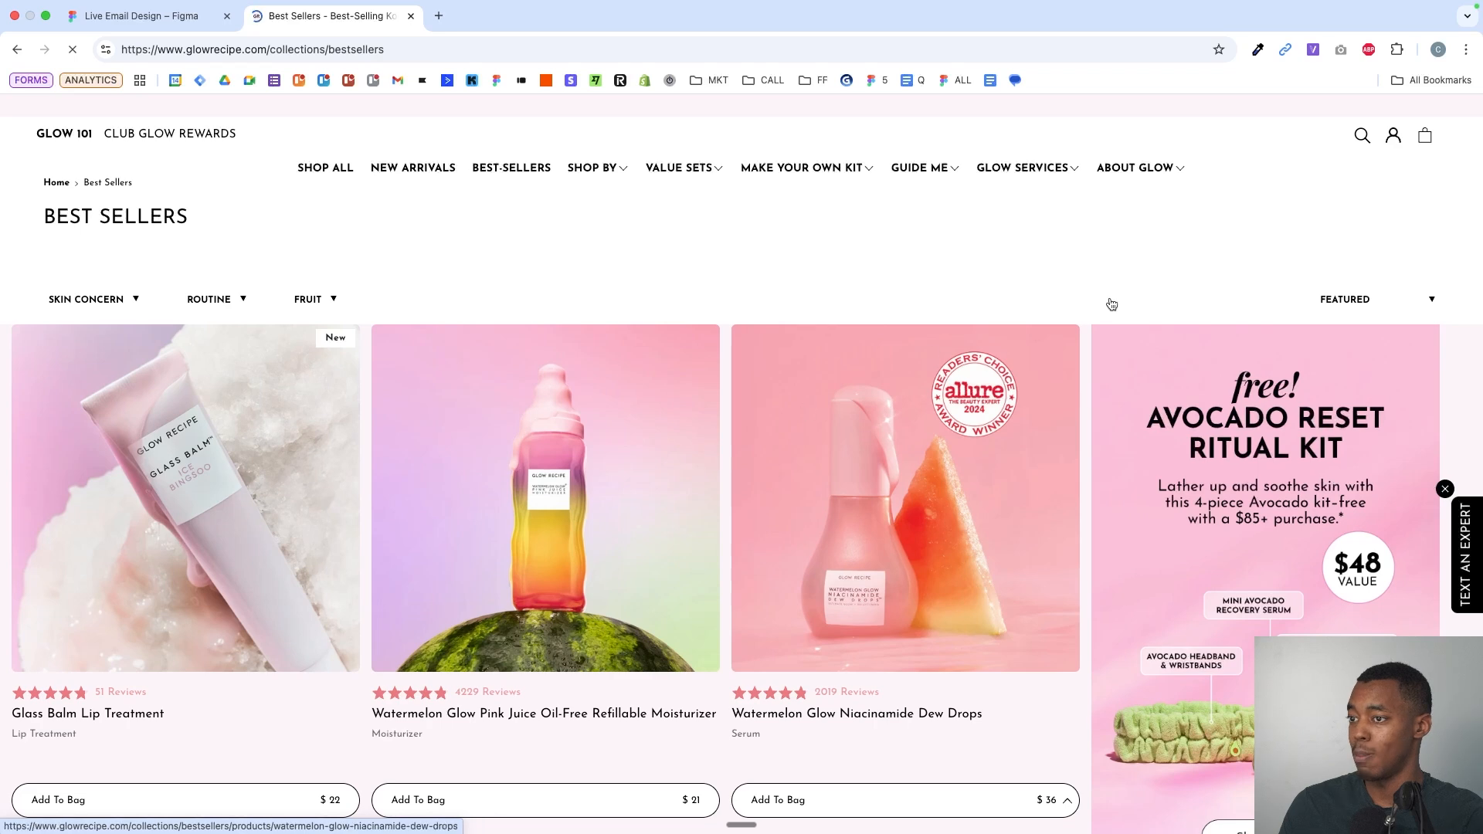
# - Sort the Best Sellers collection by Best Selling and skim the product listing
pyautogui.click(1415, 302)
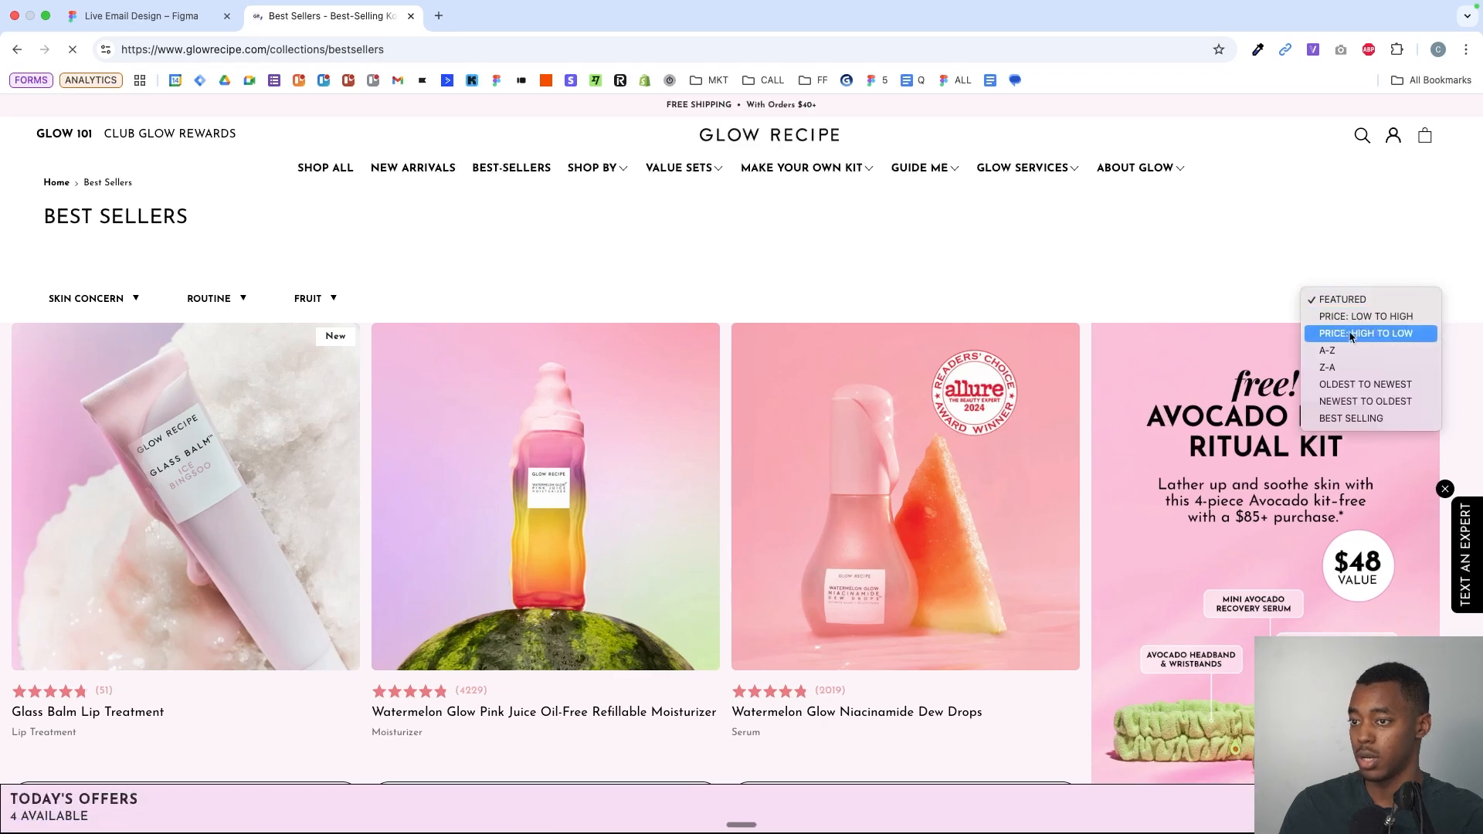
pyautogui.click(1351, 418)
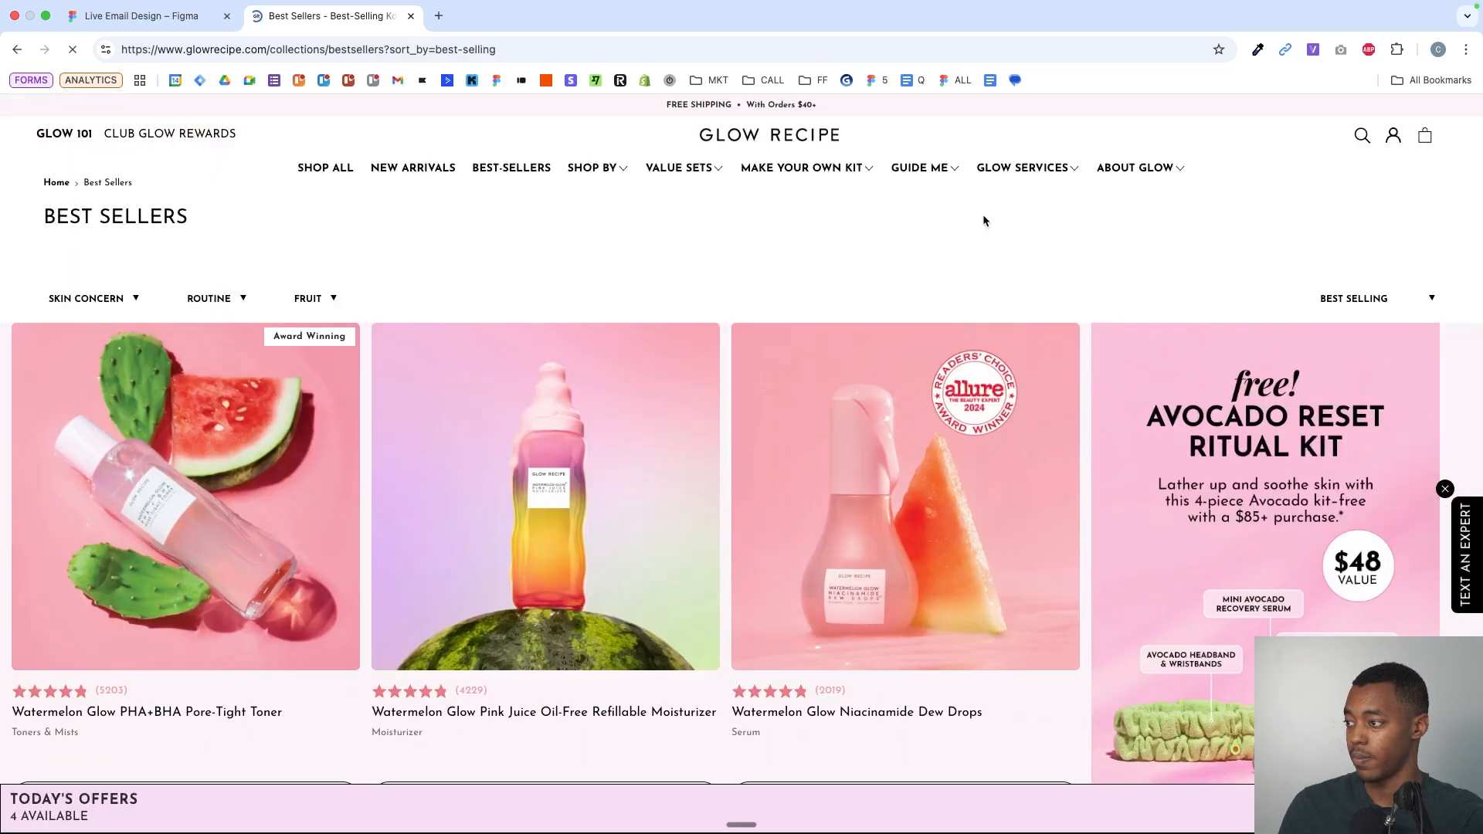
pyautogui.scroll(-10, 923, 247)
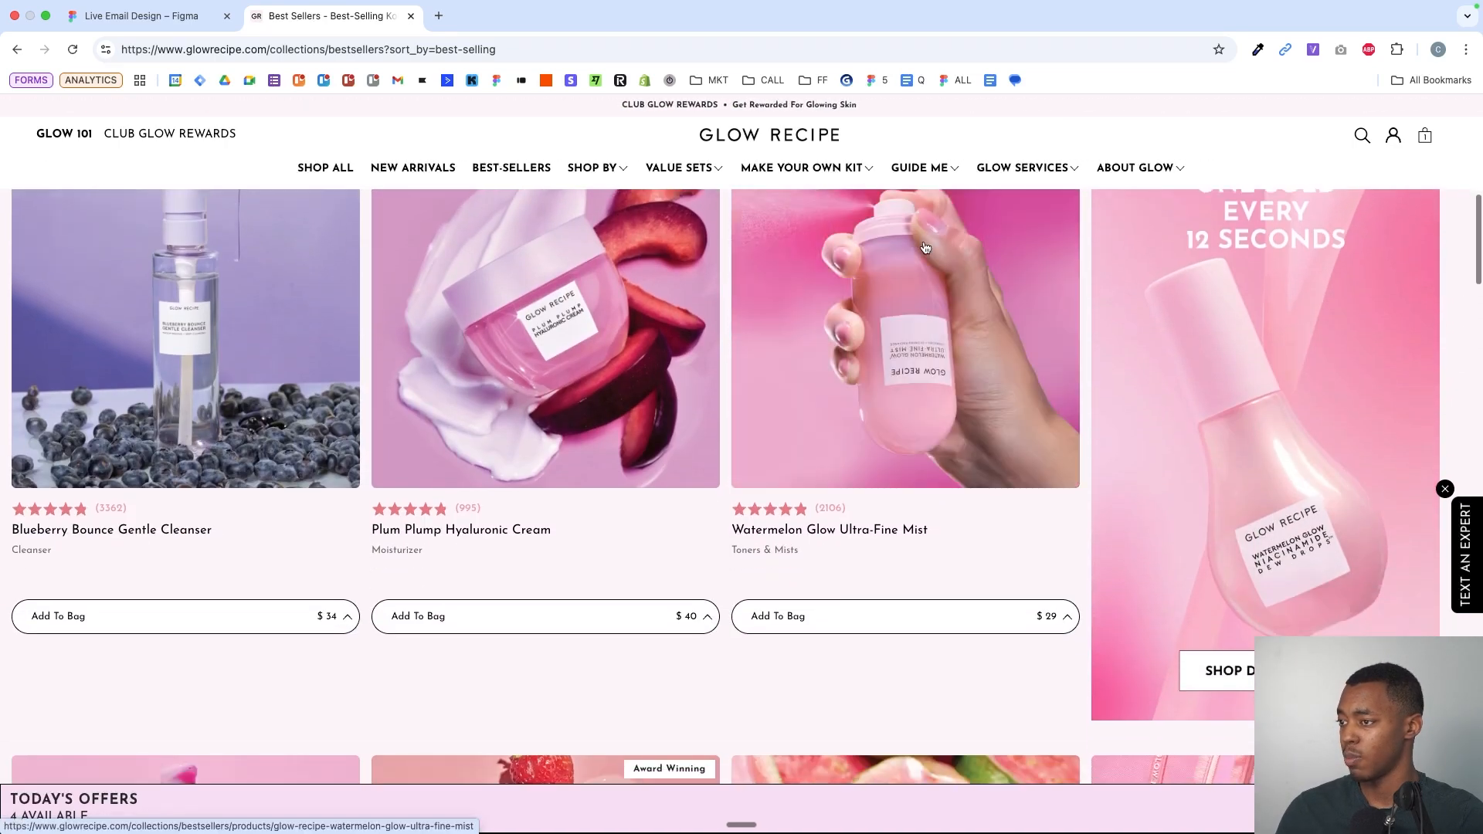
pyautogui.scroll(10, 923, 246)
# - Open the Pore-Tight Toner, Pink Juice Moisturizer and Niacinamide Dew Drops pages in separate tabs and switch to the toner
pyautogui.keyDown('super'); pyautogui.click(334, 401); pyautogui.keyUp('super')
pyautogui.keyDown('super'); pyautogui.click(551, 425); pyautogui.keyUp('super')
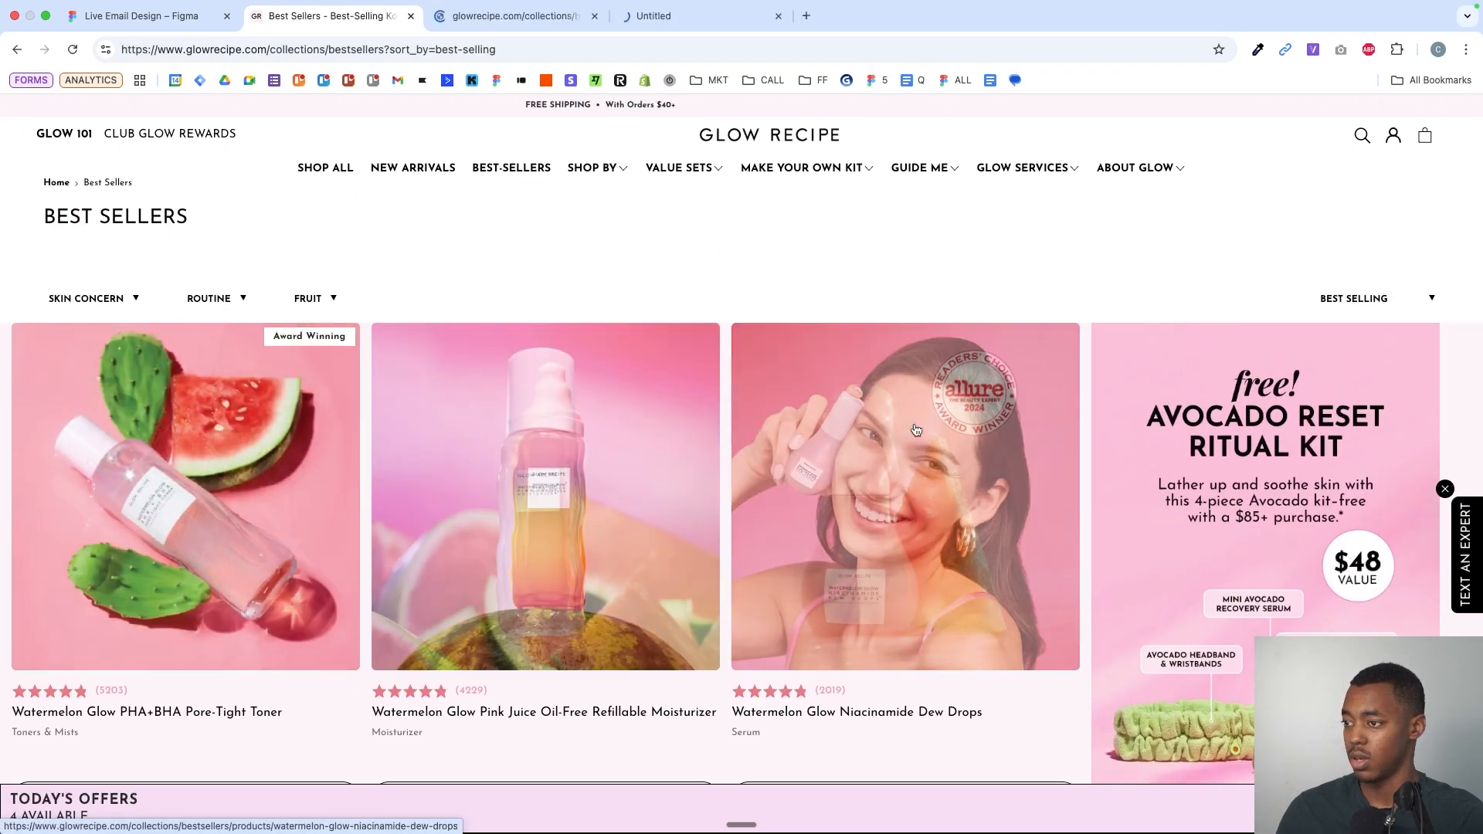
pyautogui.keyDown('super'); pyautogui.click(824, 328); pyautogui.keyUp('super')
pyautogui.hotkey('ctrl', 'Tab')
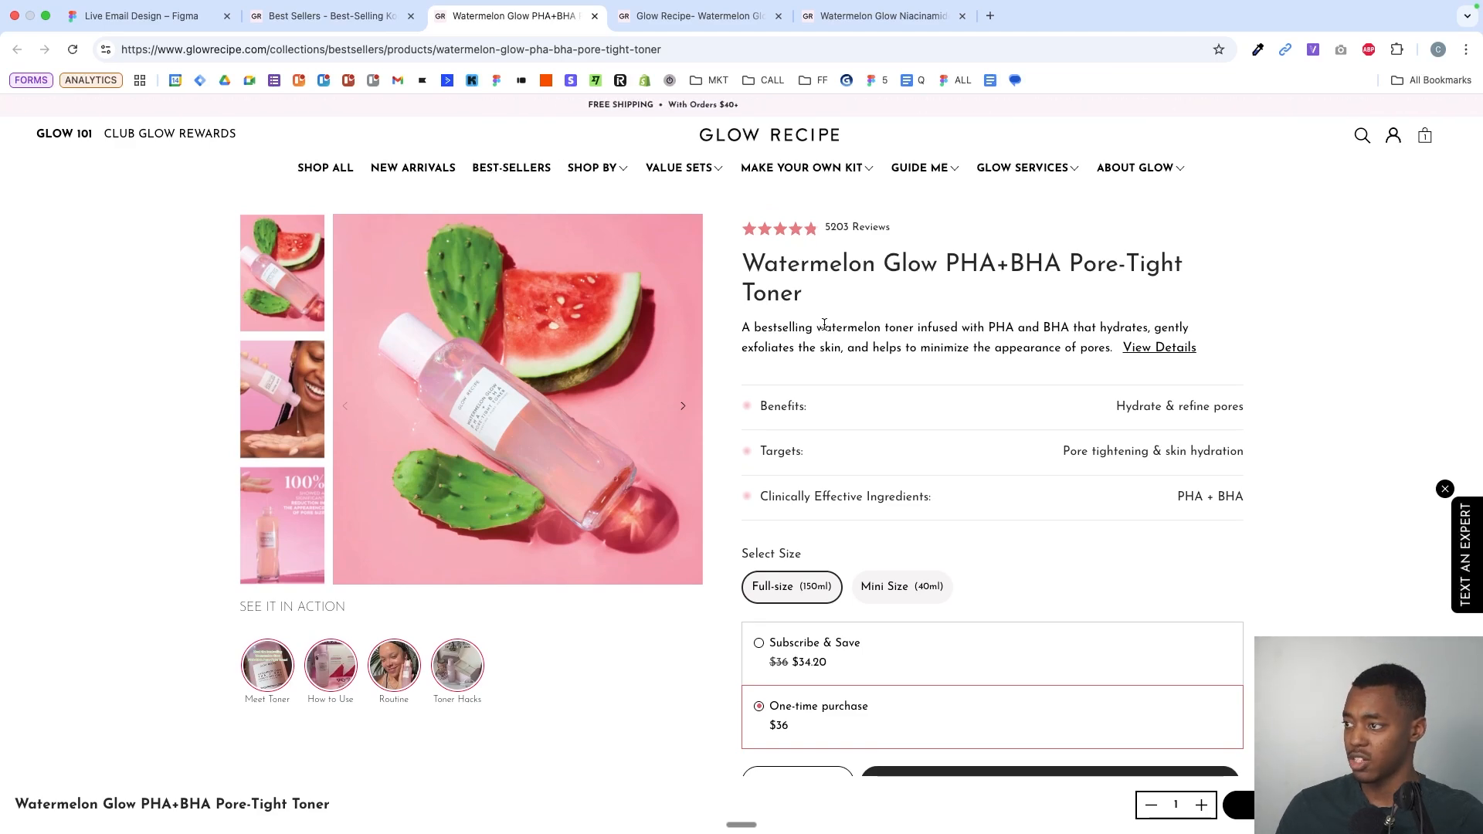
# - Compare the three opened product pages and examine the Pink Juice moisturizer's description, size options and value sets
pyautogui.click(723, 17)
pyautogui.click(880, 15)
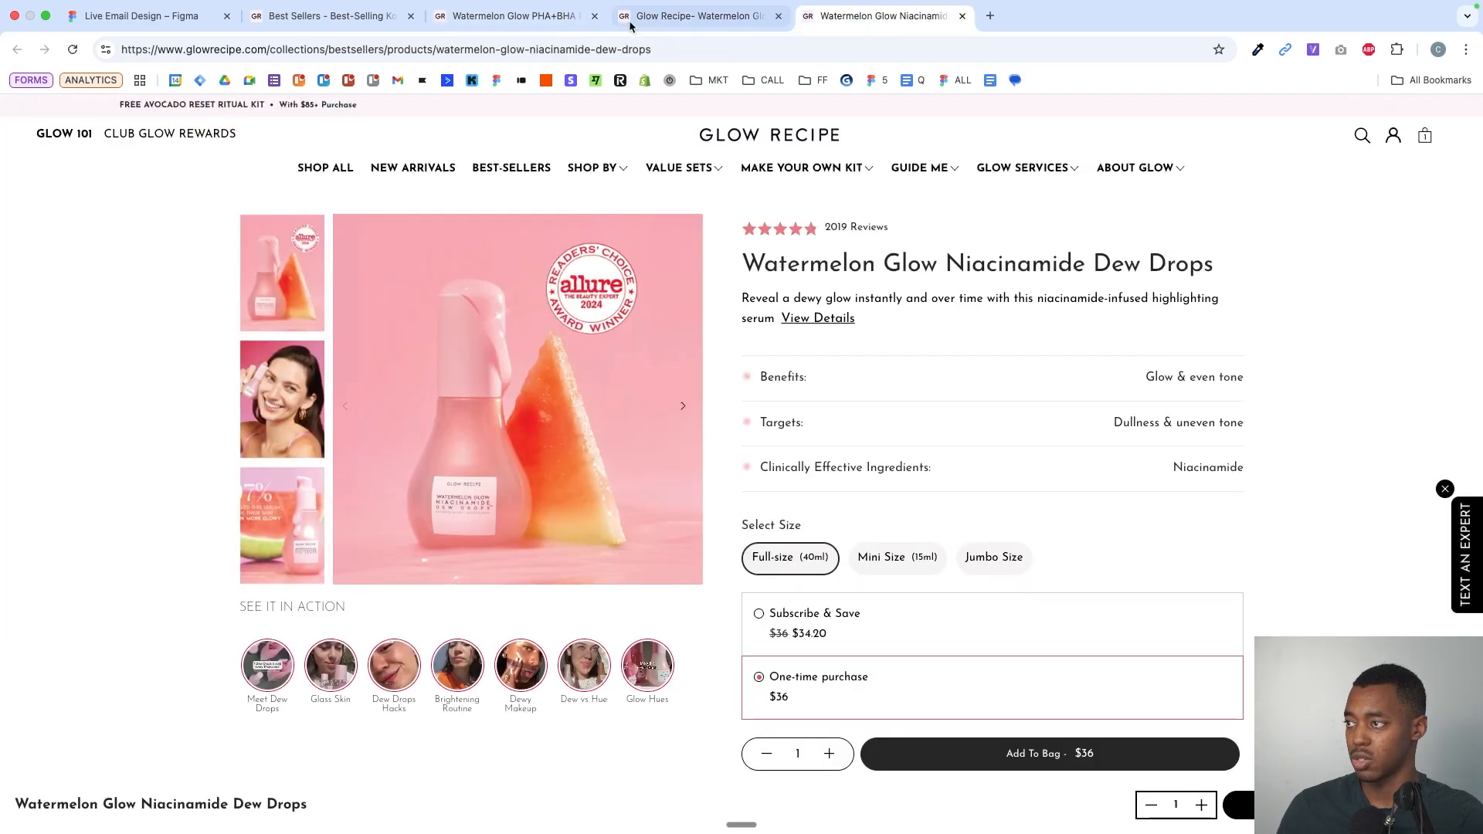
pyautogui.click(519, 12)
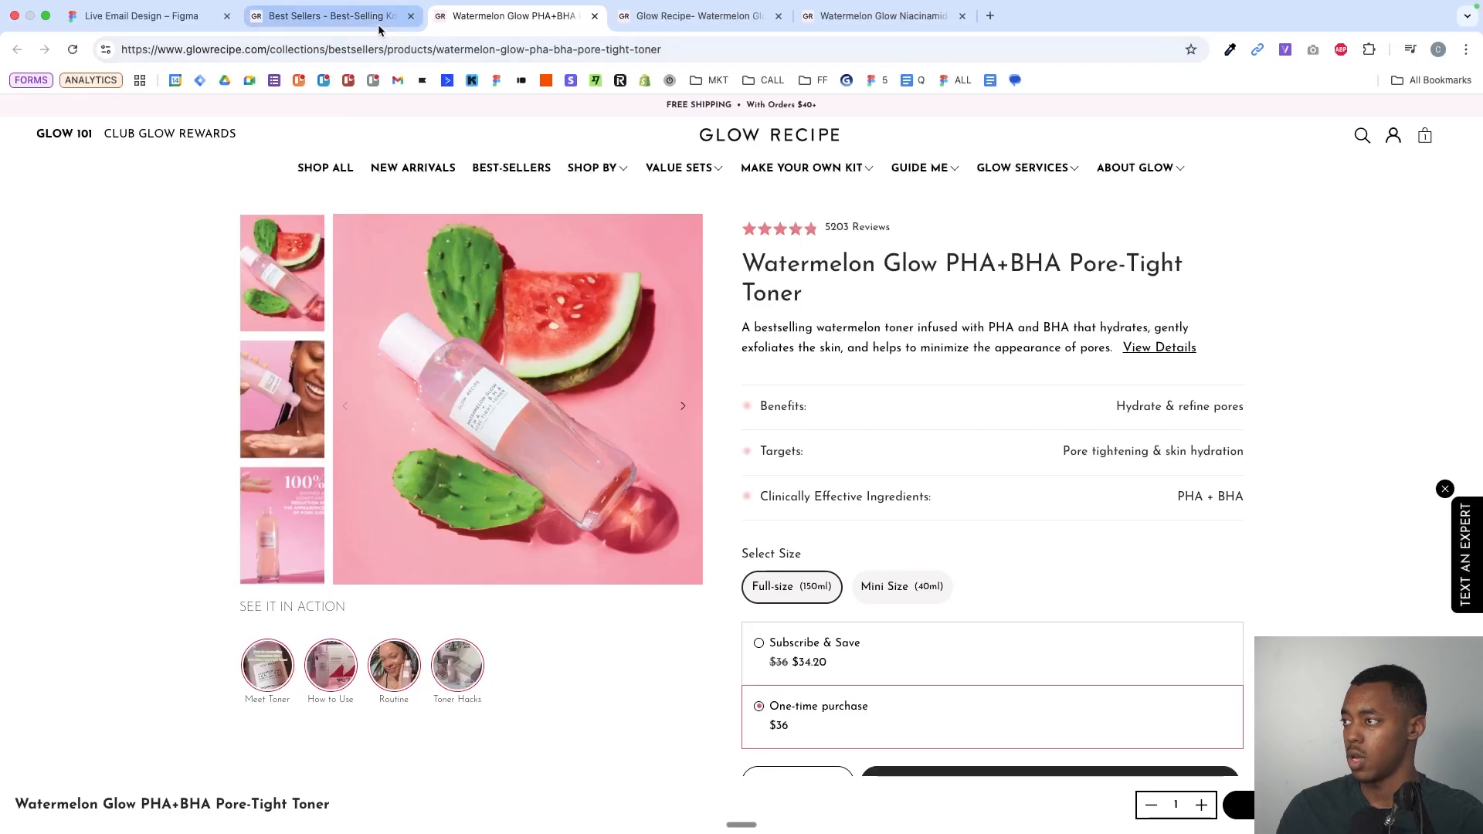
pyautogui.click(332, 15)
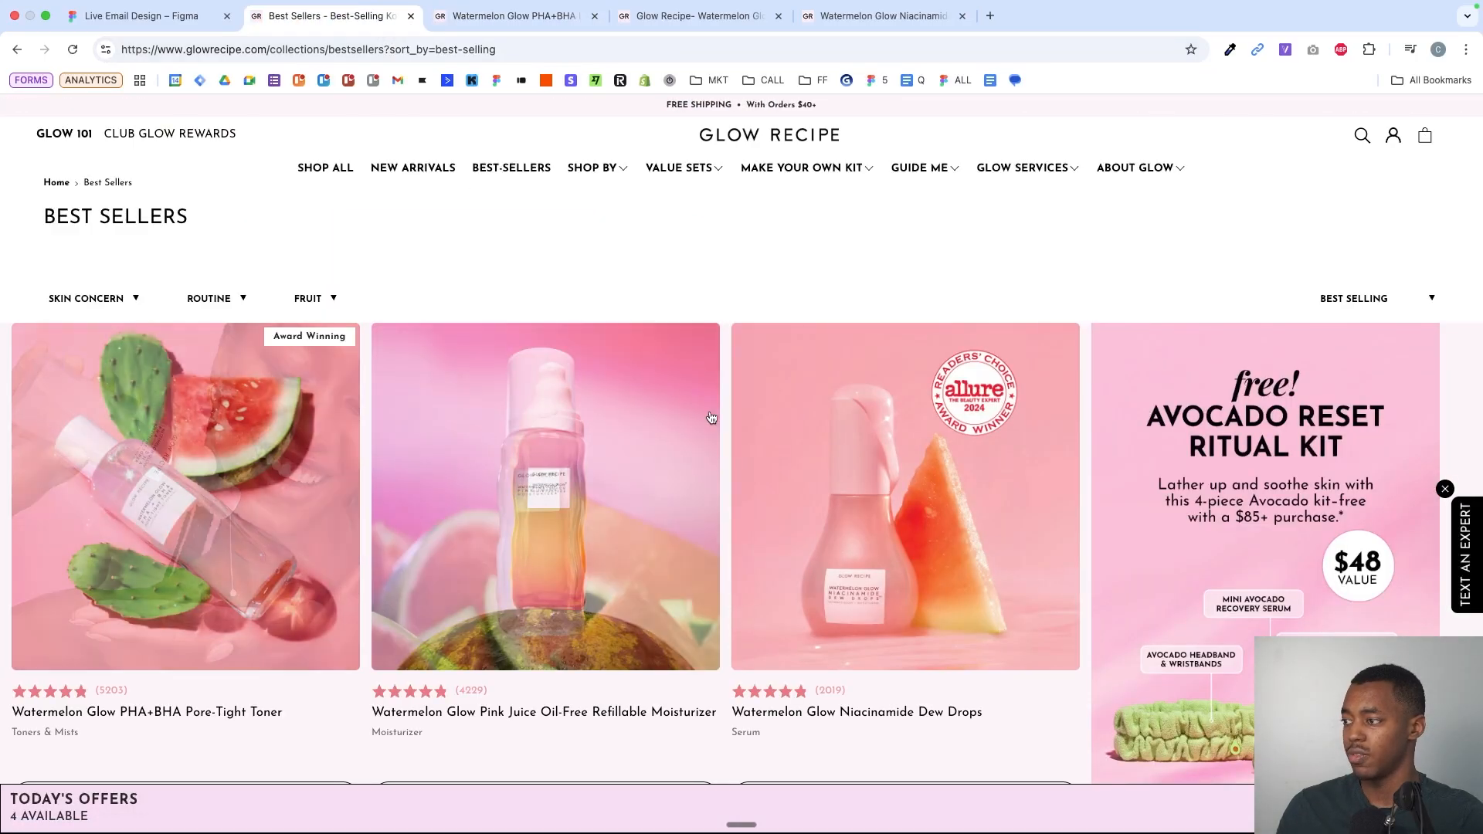
pyautogui.click(704, 17)
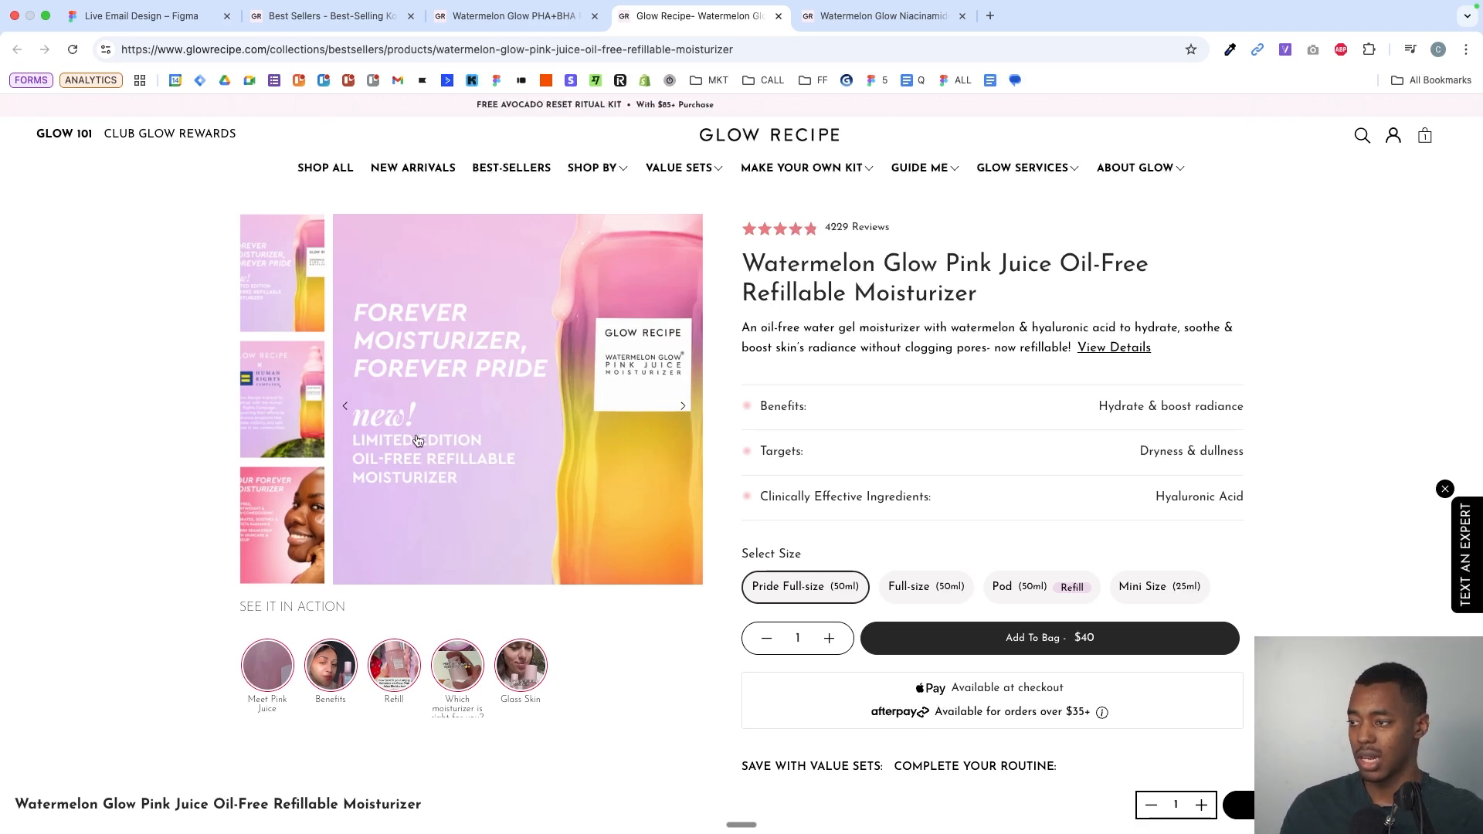
pyautogui.scroll(-3, 625, 636)
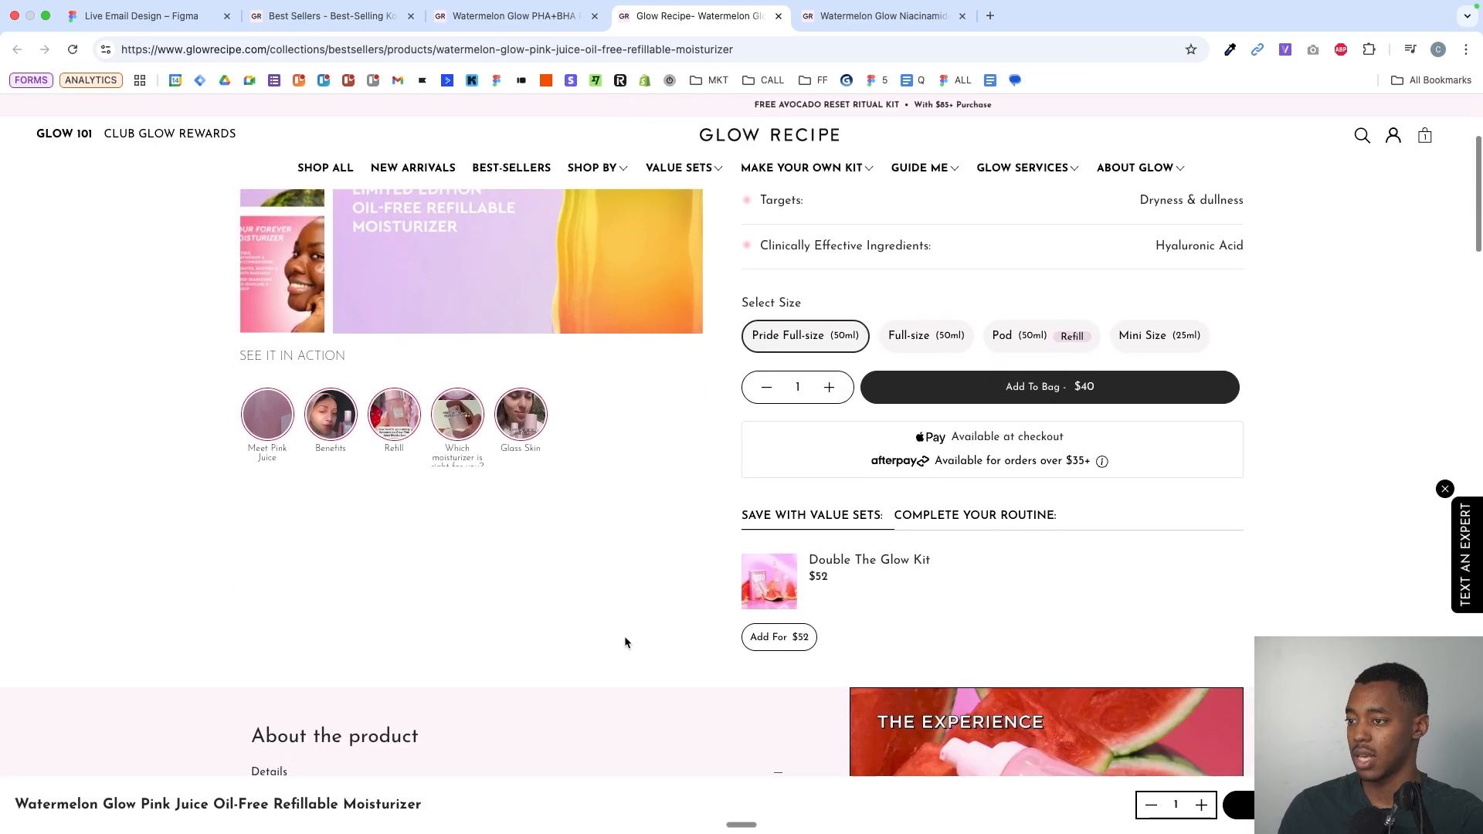
pyautogui.scroll(3, 624, 637)
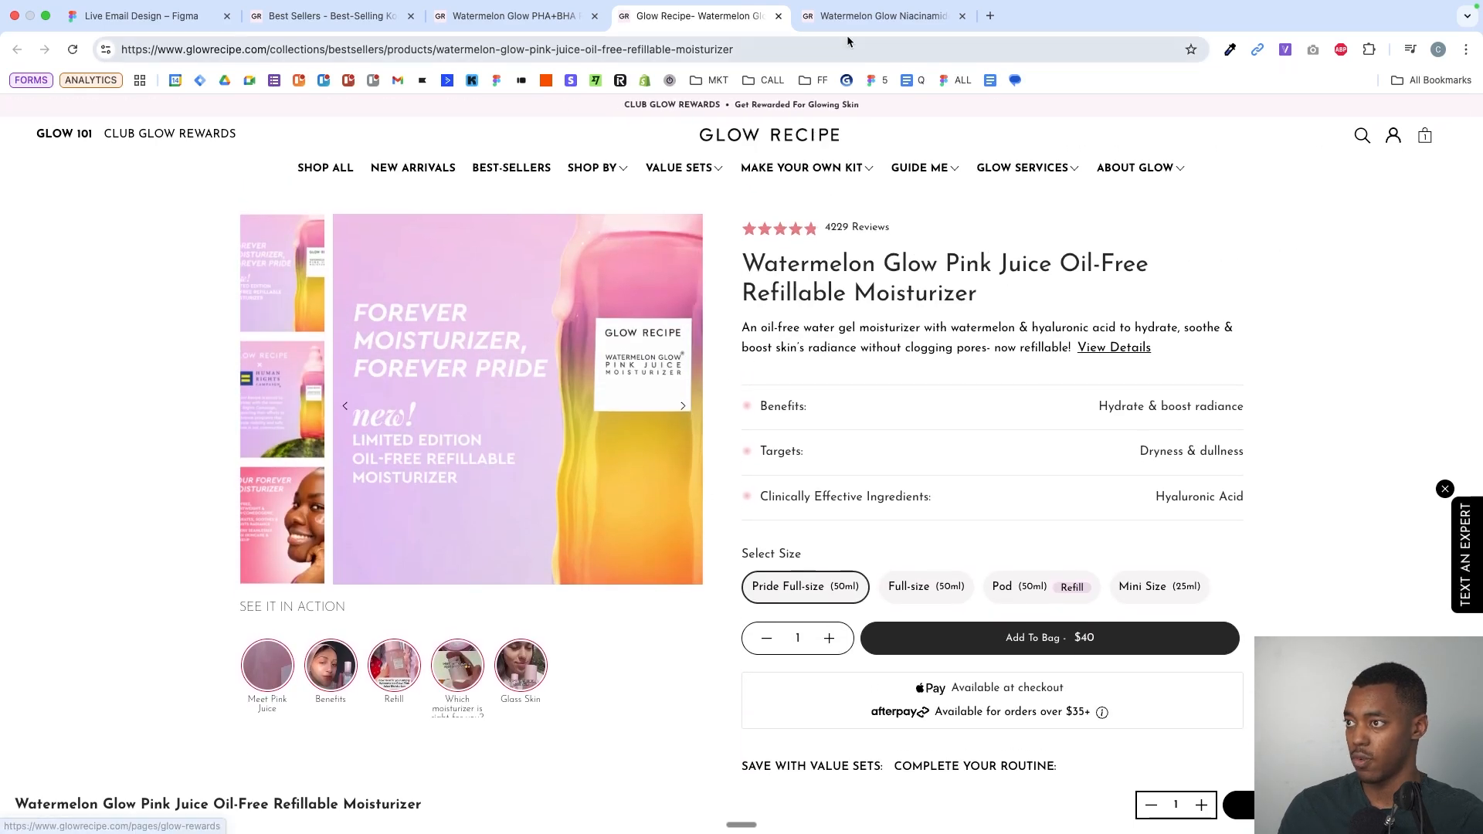
pyautogui.moveTo(761, 264); pyautogui.dragTo(1031, 326)
pyautogui.click(1031, 325)
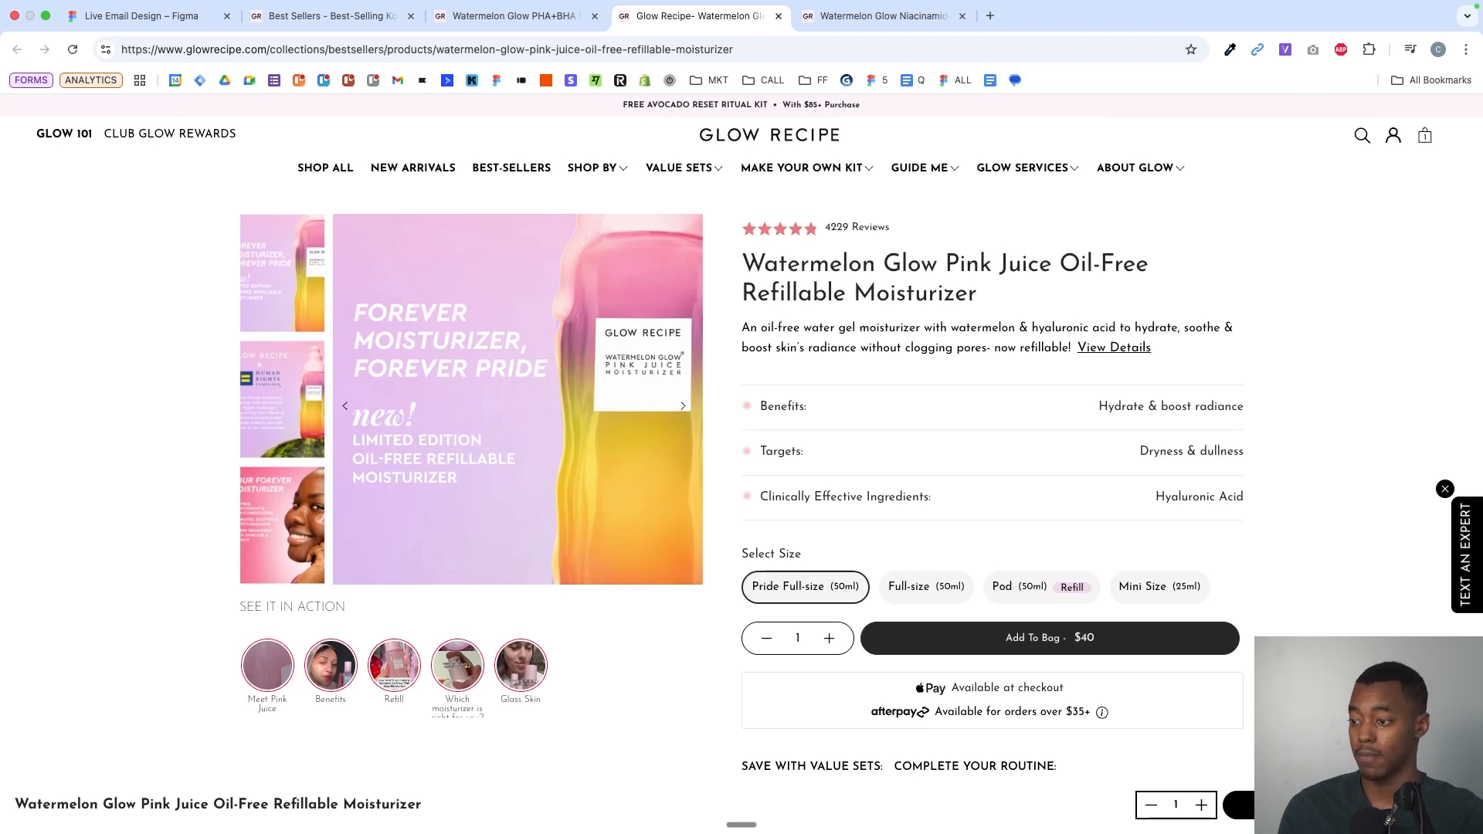
# - Examine the Pore-Tight Toner and Niacinamide Dew Drops pages, covering their purchase options and product details
pyautogui.click(550, 20)
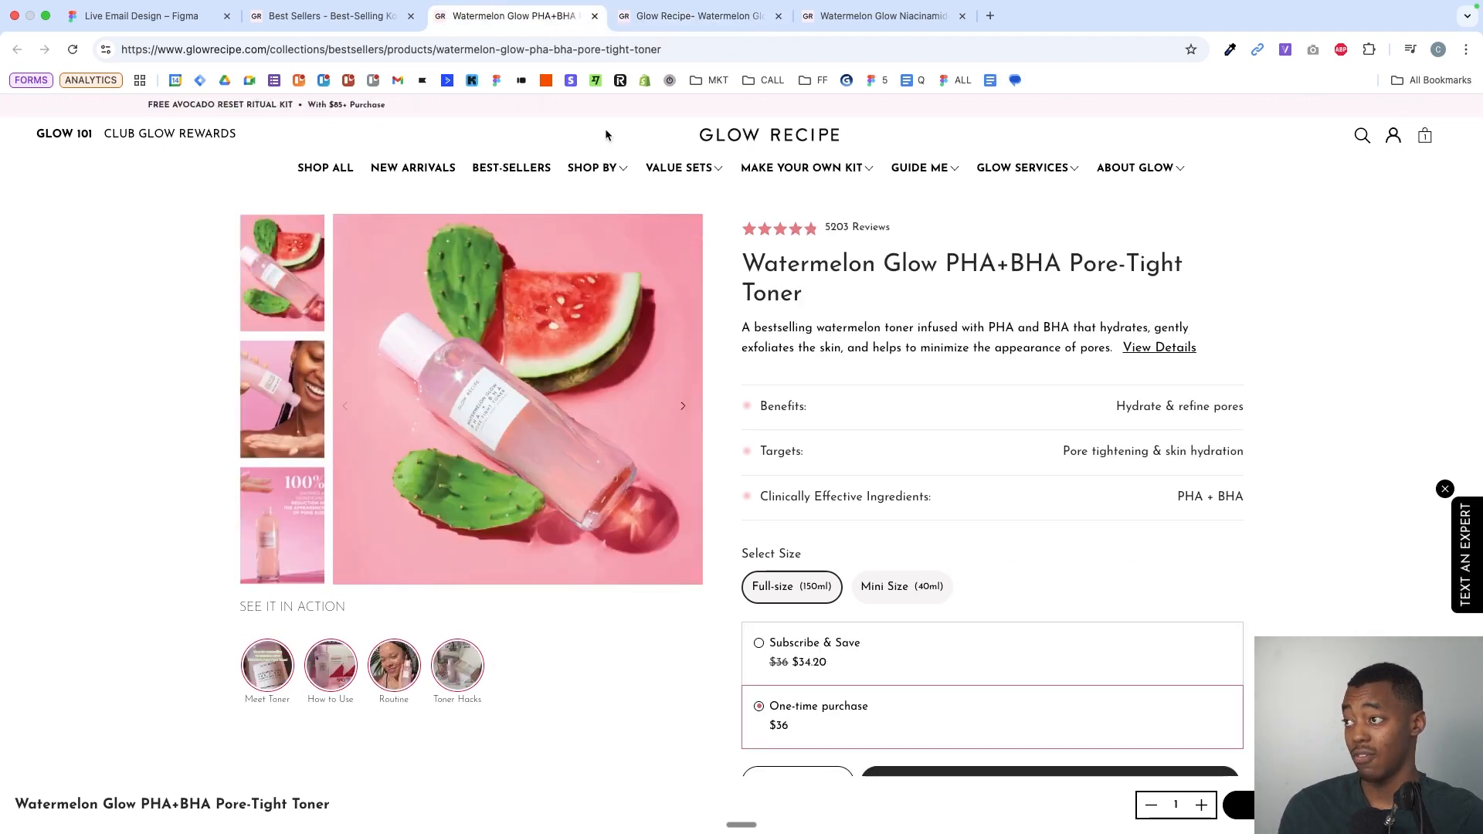
pyautogui.scroll(-1, 837, 468)
pyautogui.scroll(-3, 840, 474)
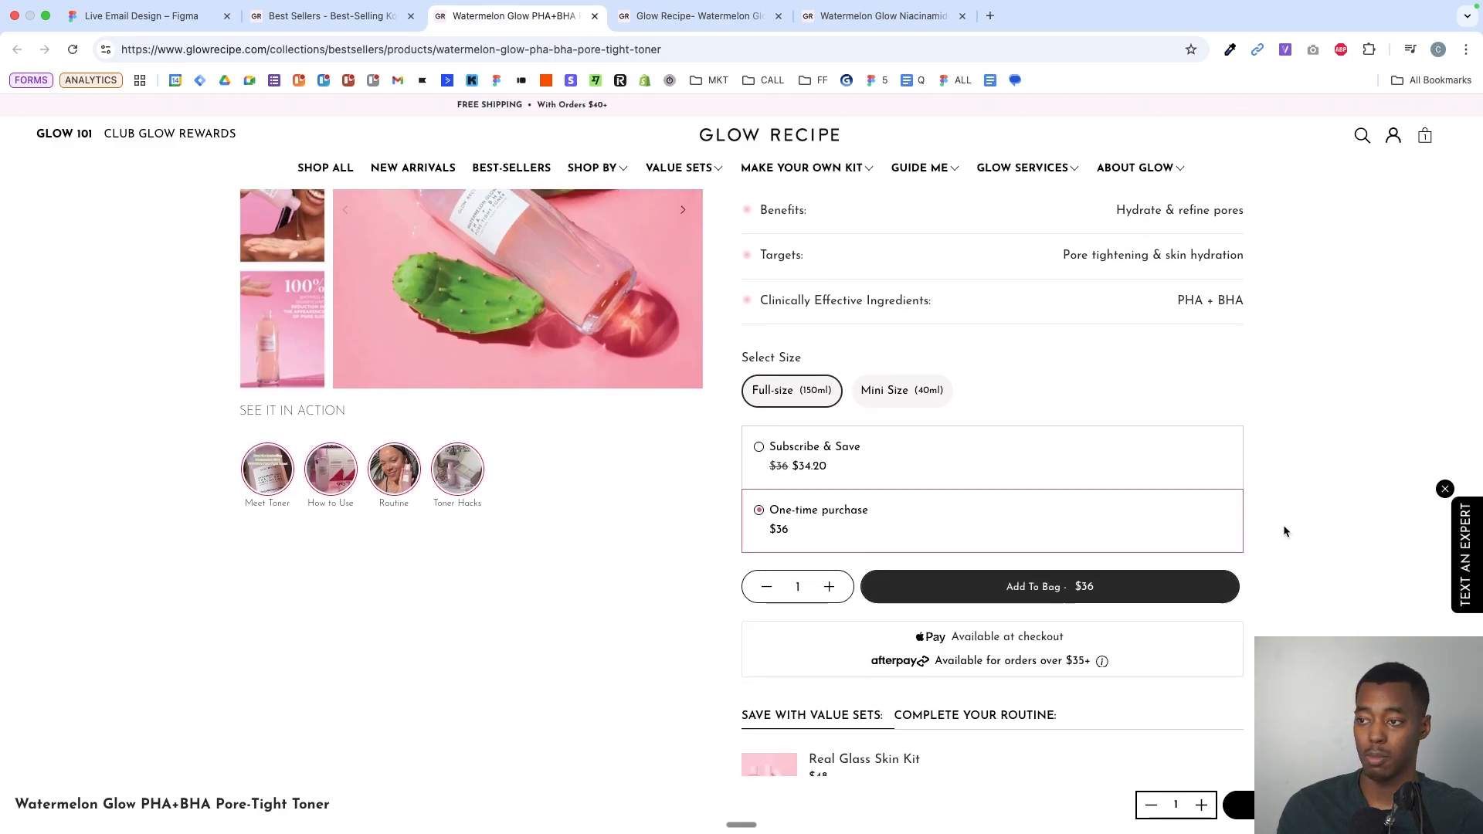
pyautogui.scroll(3, 1282, 525)
pyautogui.click(874, 22)
pyautogui.scroll(15, 1076, 442)
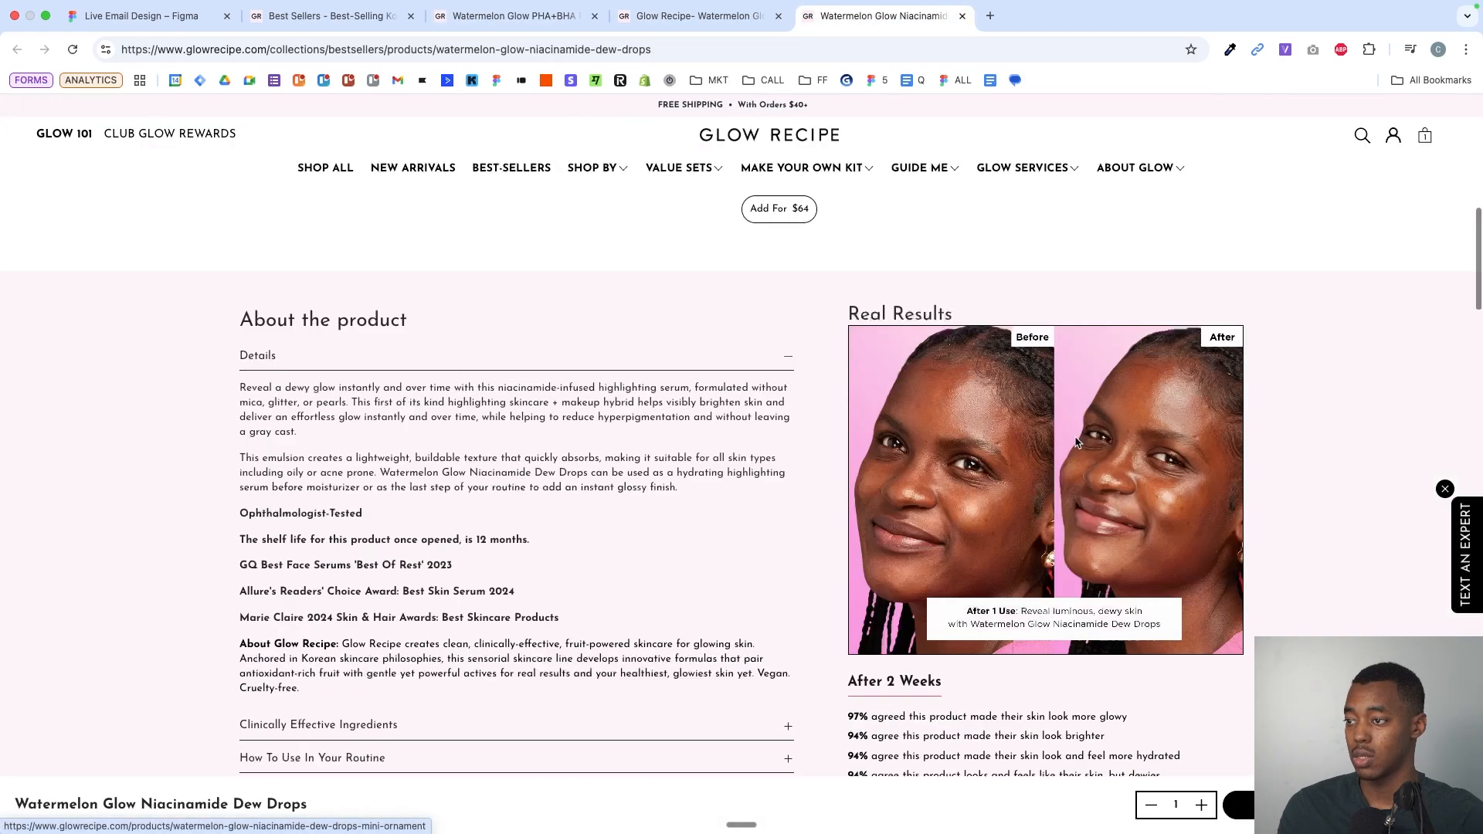
pyautogui.scroll(-5, 1075, 438)
pyautogui.scroll(1, 1076, 440)
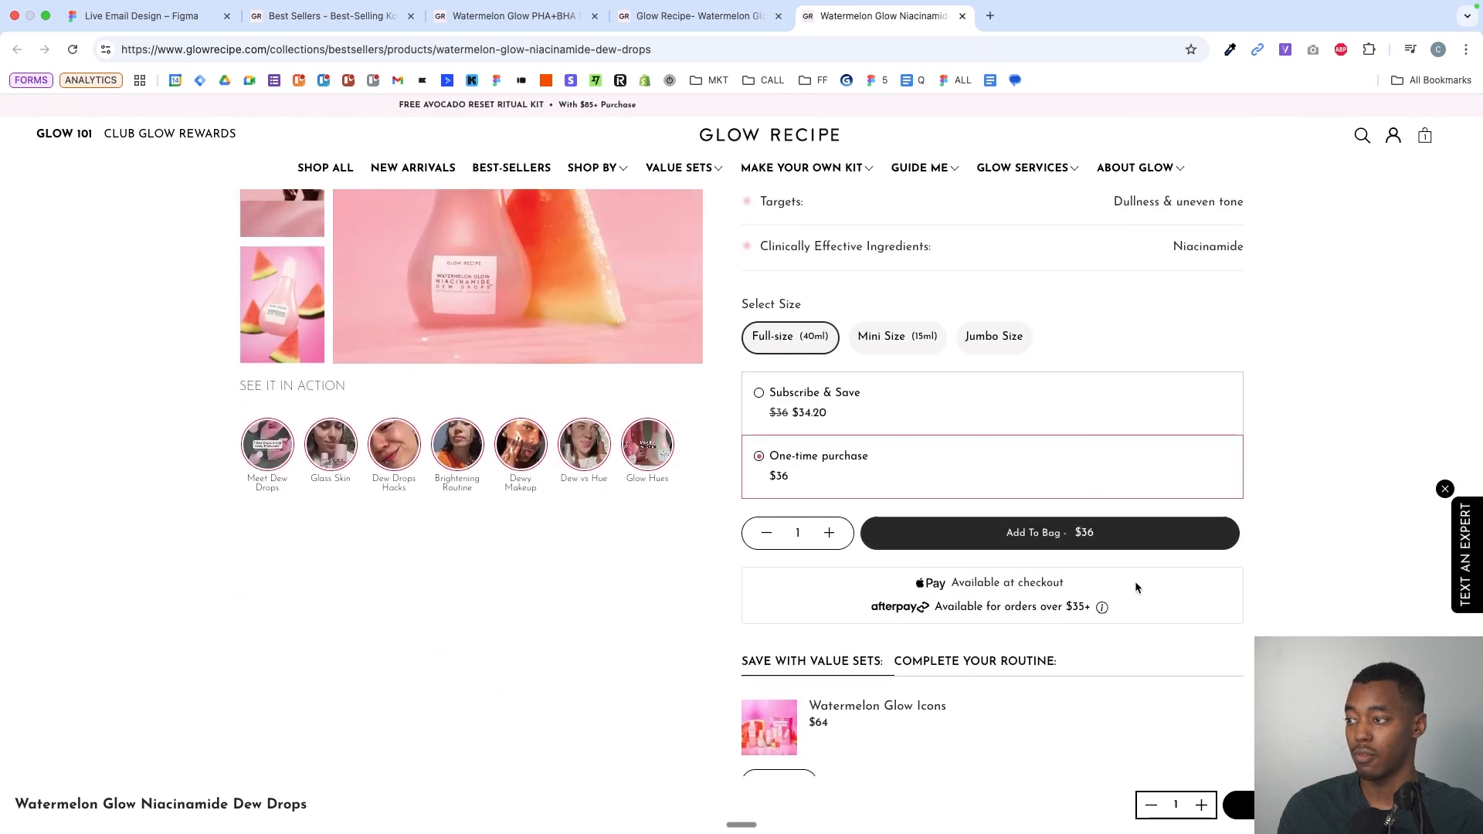
pyautogui.scroll(3, 1134, 581)
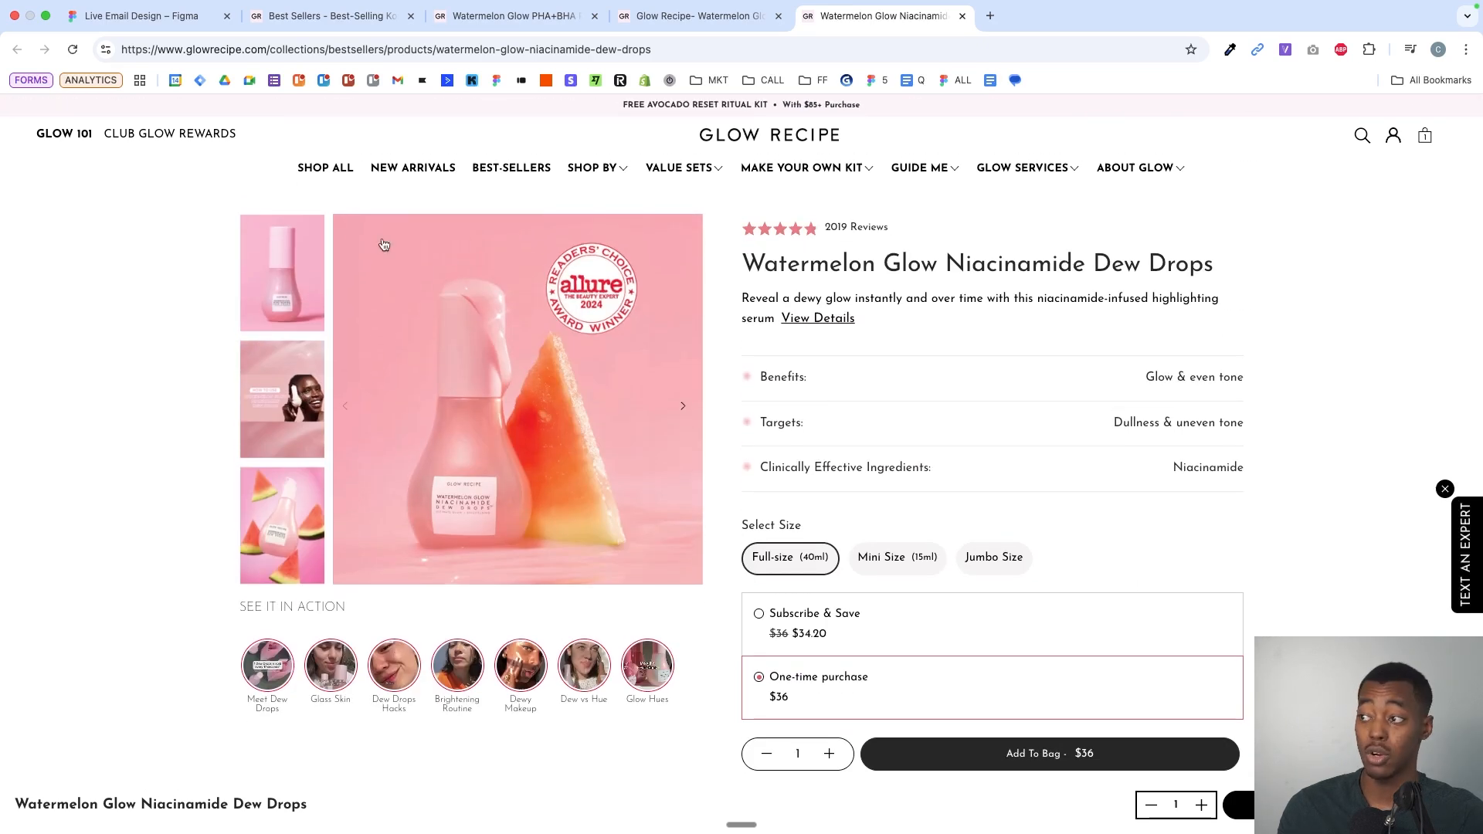
# - Close the Pore-Tight Toner and Niacinamide Dew Drops pages, keeping the Pink Juice moisturizer page open
pyautogui.click(541, 15)
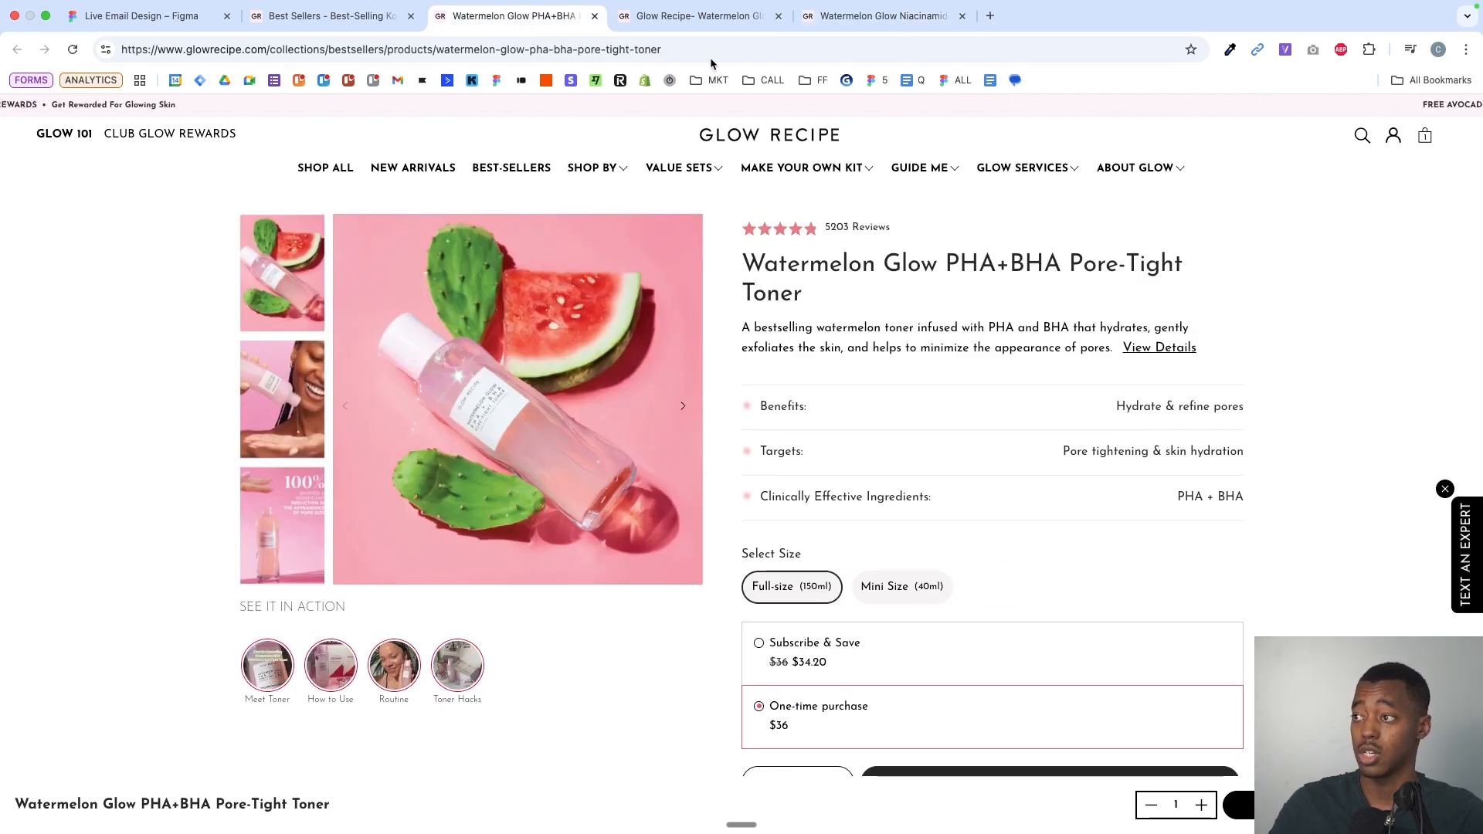
pyautogui.click(699, 17)
pyautogui.click(593, 16)
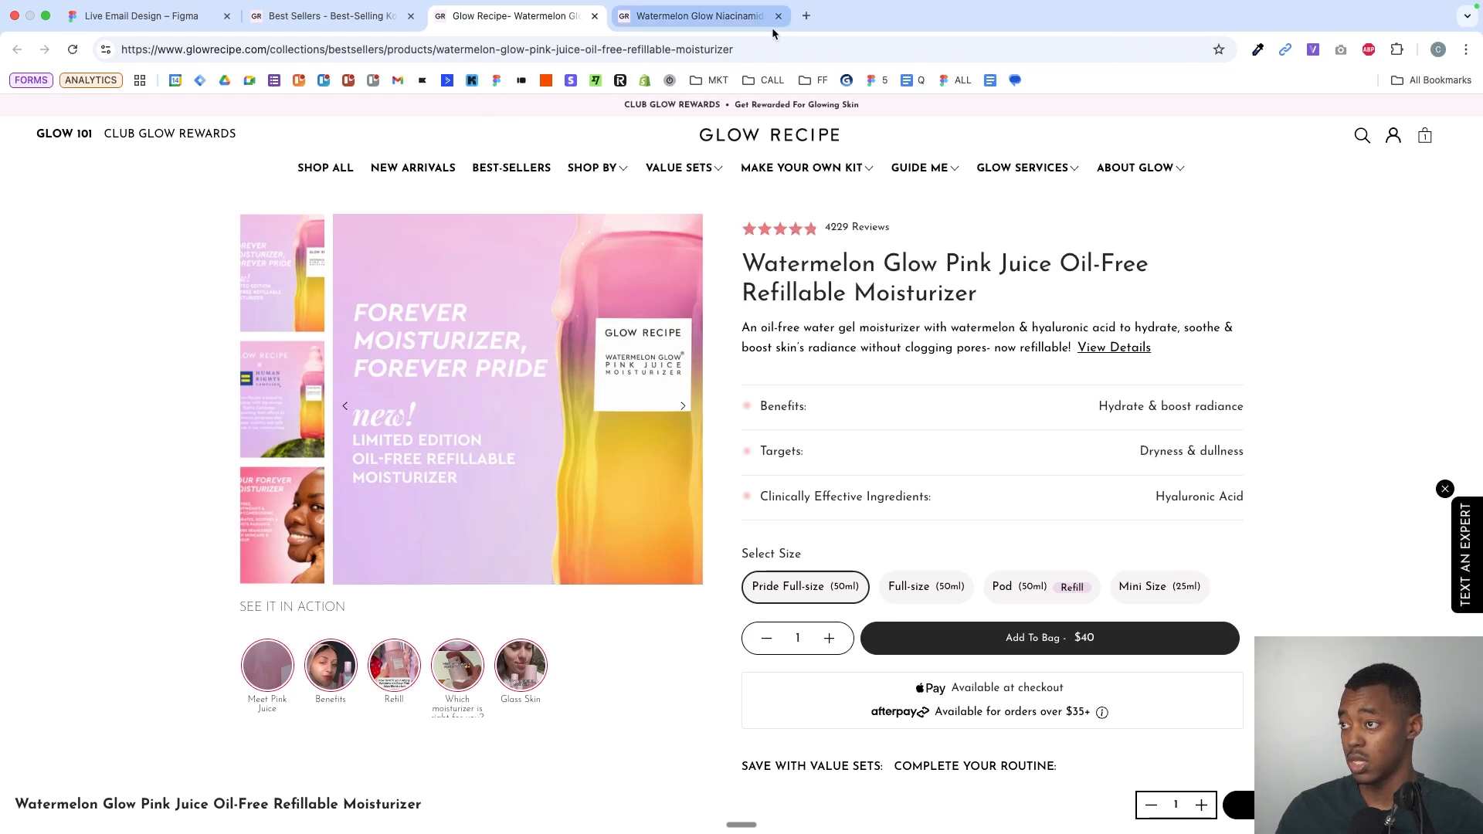
pyautogui.click(779, 16)
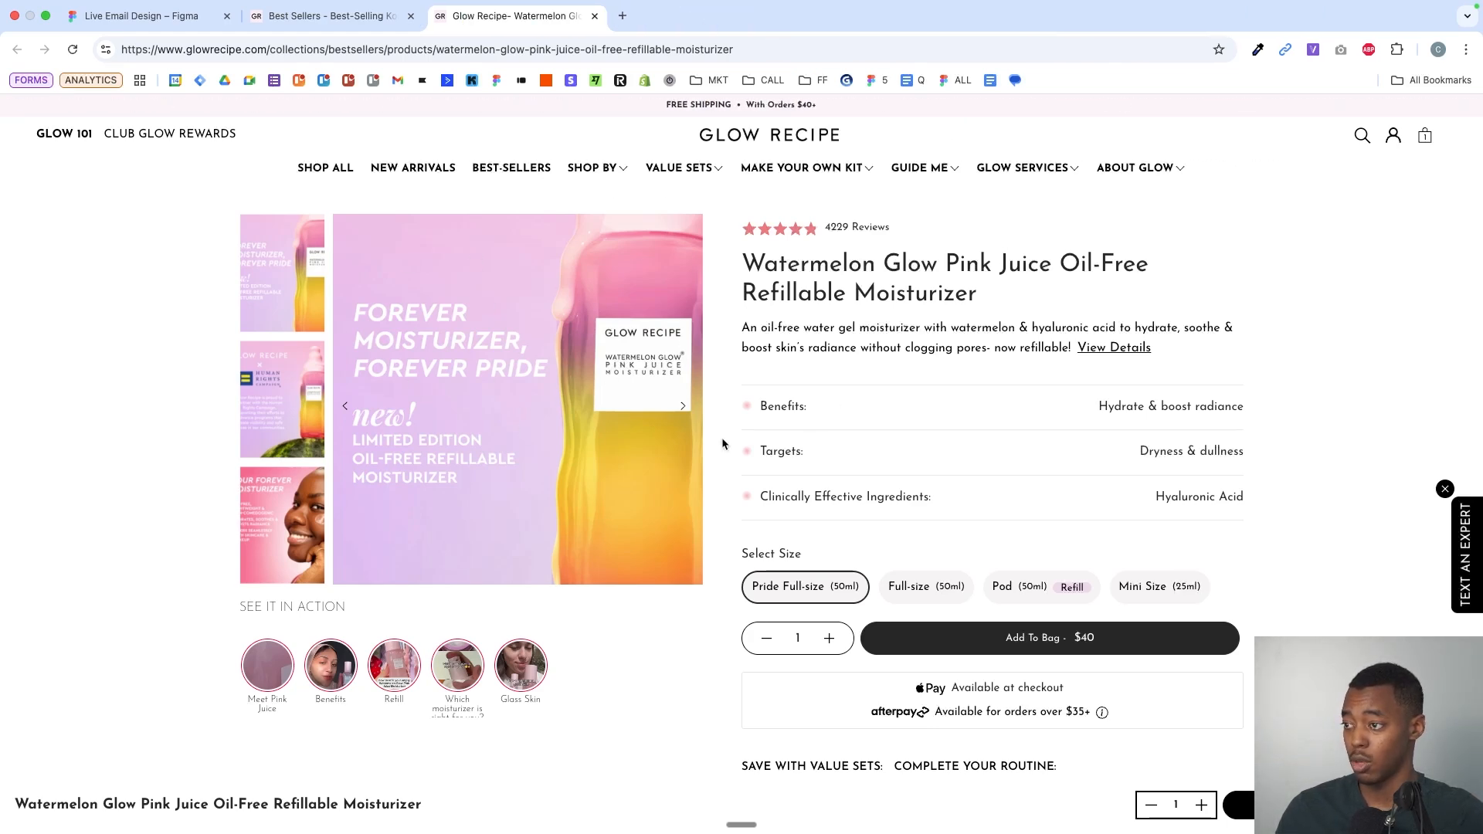
# - Skim the Pink Juice moisturizer page at 80% zoom and restore the zoom to 100%
pyautogui.press('super+minus')
pyautogui.press('super+minus')
pyautogui.scroll(-10, 1220, 485)
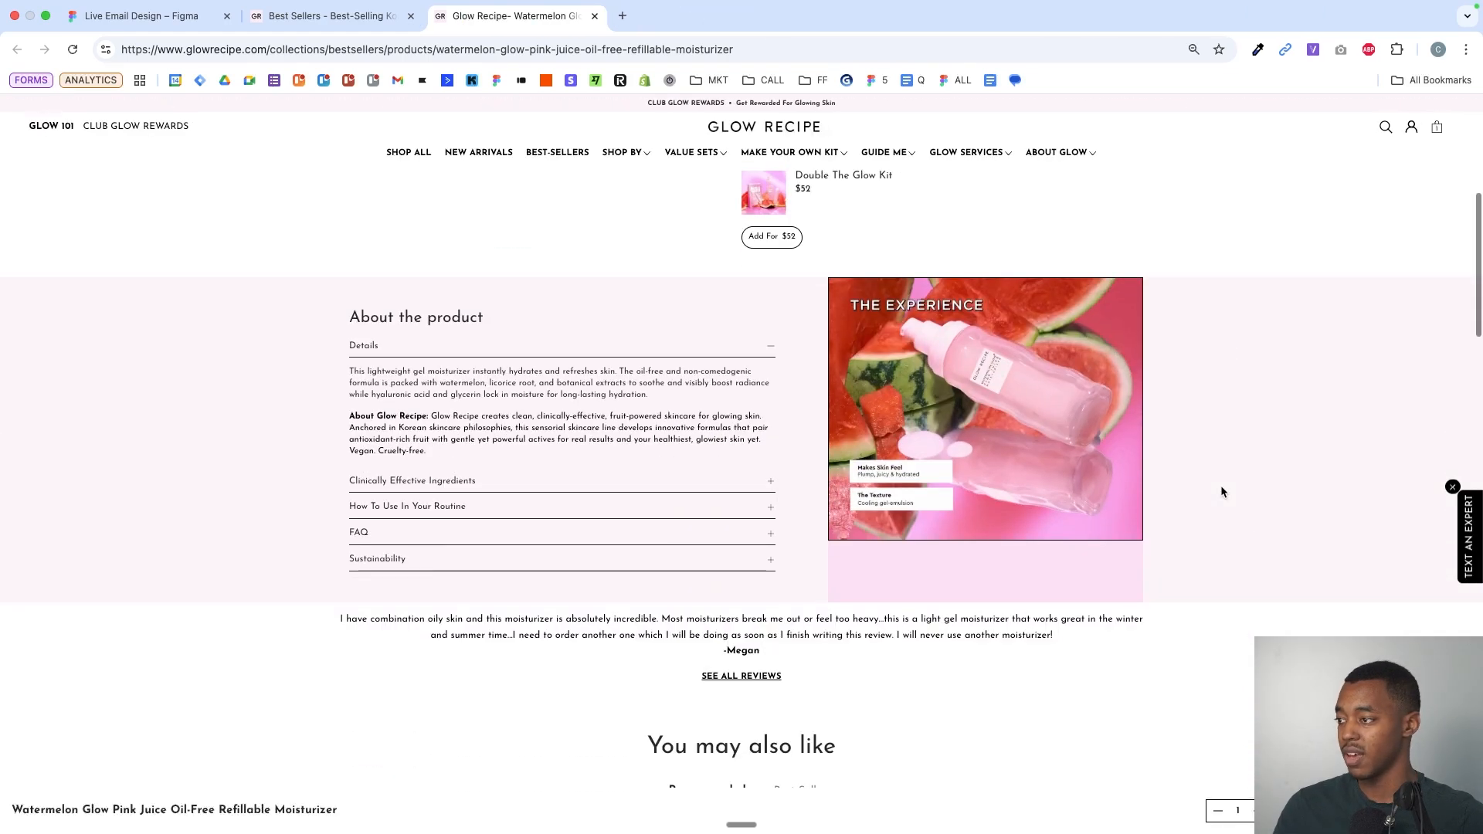
pyautogui.scroll(10, 1190, 239)
pyautogui.click(1465, 49)
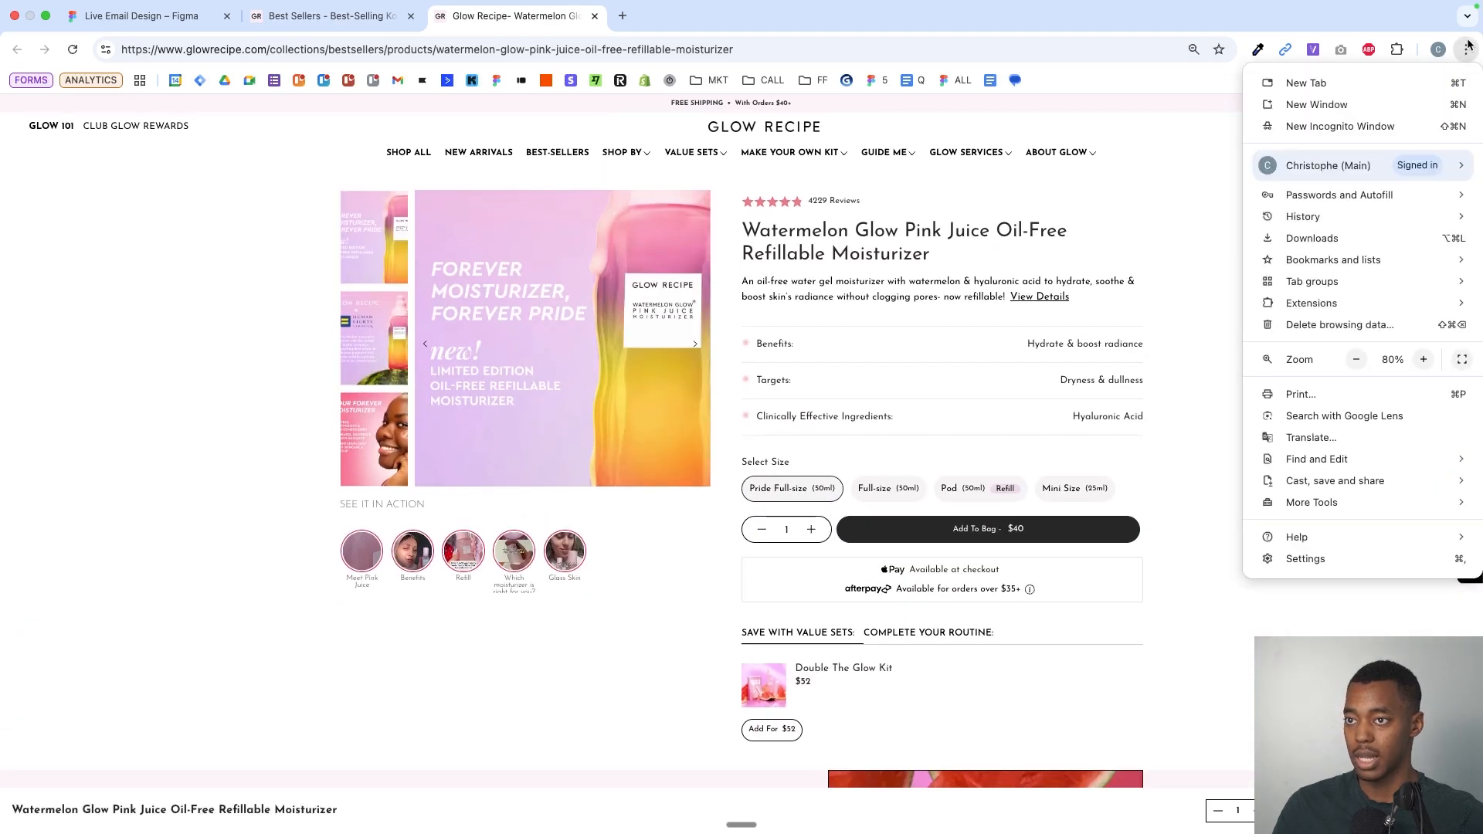
pyautogui.click(1423, 359)
pyautogui.click(1422, 359)
pyautogui.click(1290, 266)
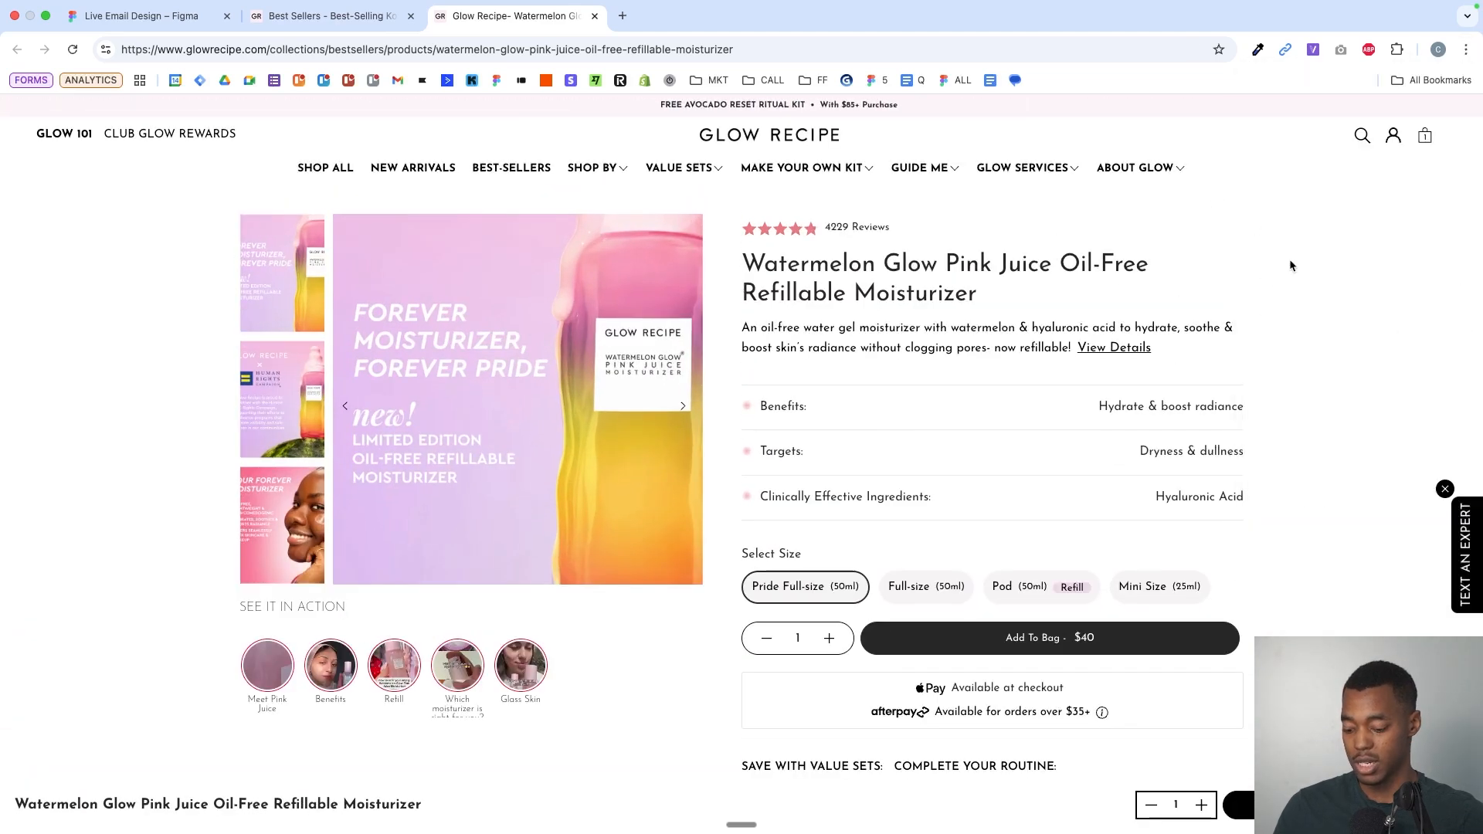
# - Search the moisturizer page for "korean" and highlight the matching passage about the brand's skincare philosophies
pyautogui.press('super+f')
pyautogui.press('Return')
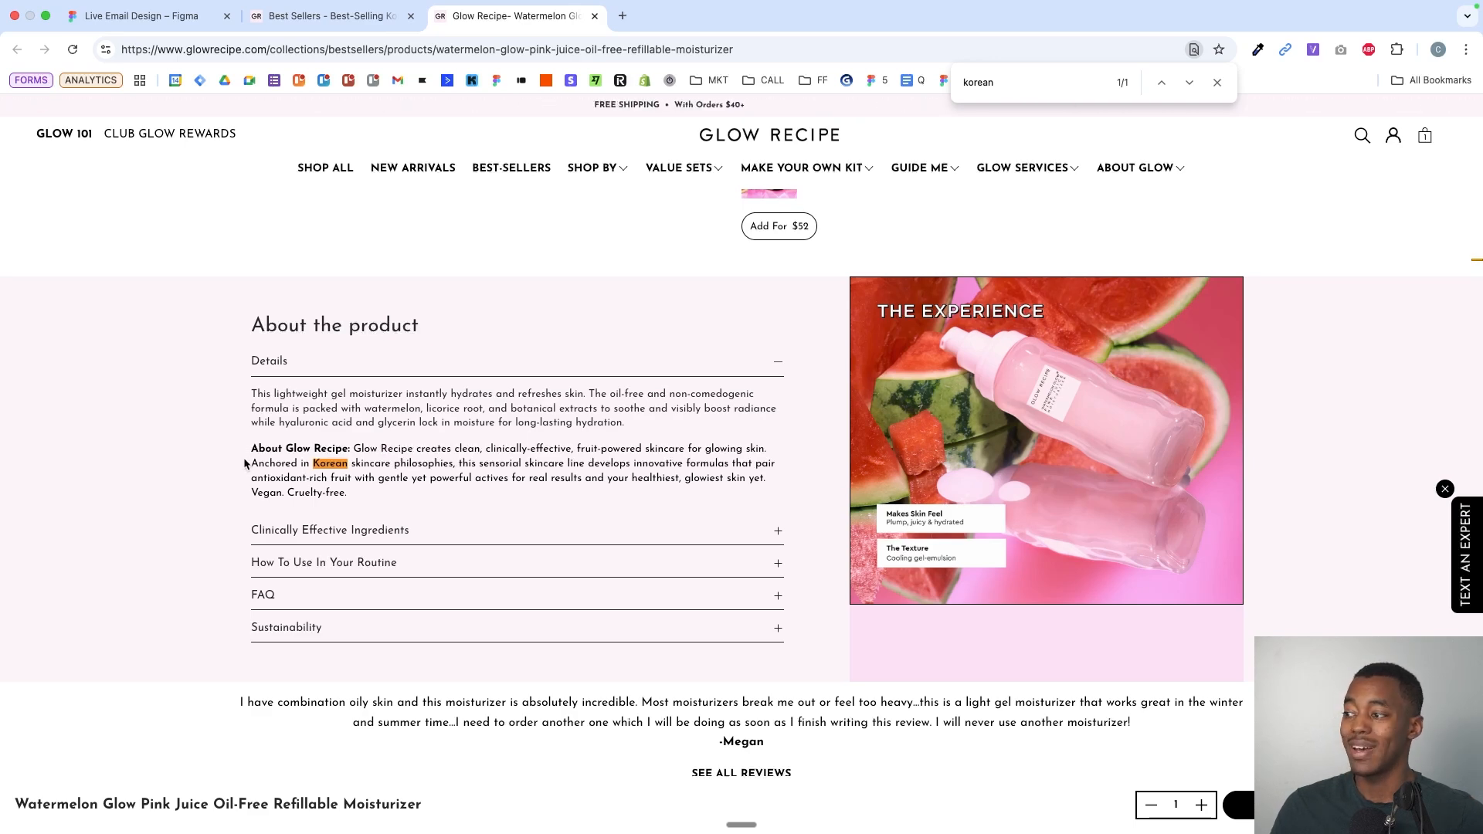
pyautogui.moveTo(253, 463); pyautogui.dragTo(472, 460)
# - Enlarge the moisturizer page by two zoom levels and return to the product overview
pyautogui.click(1465, 49)
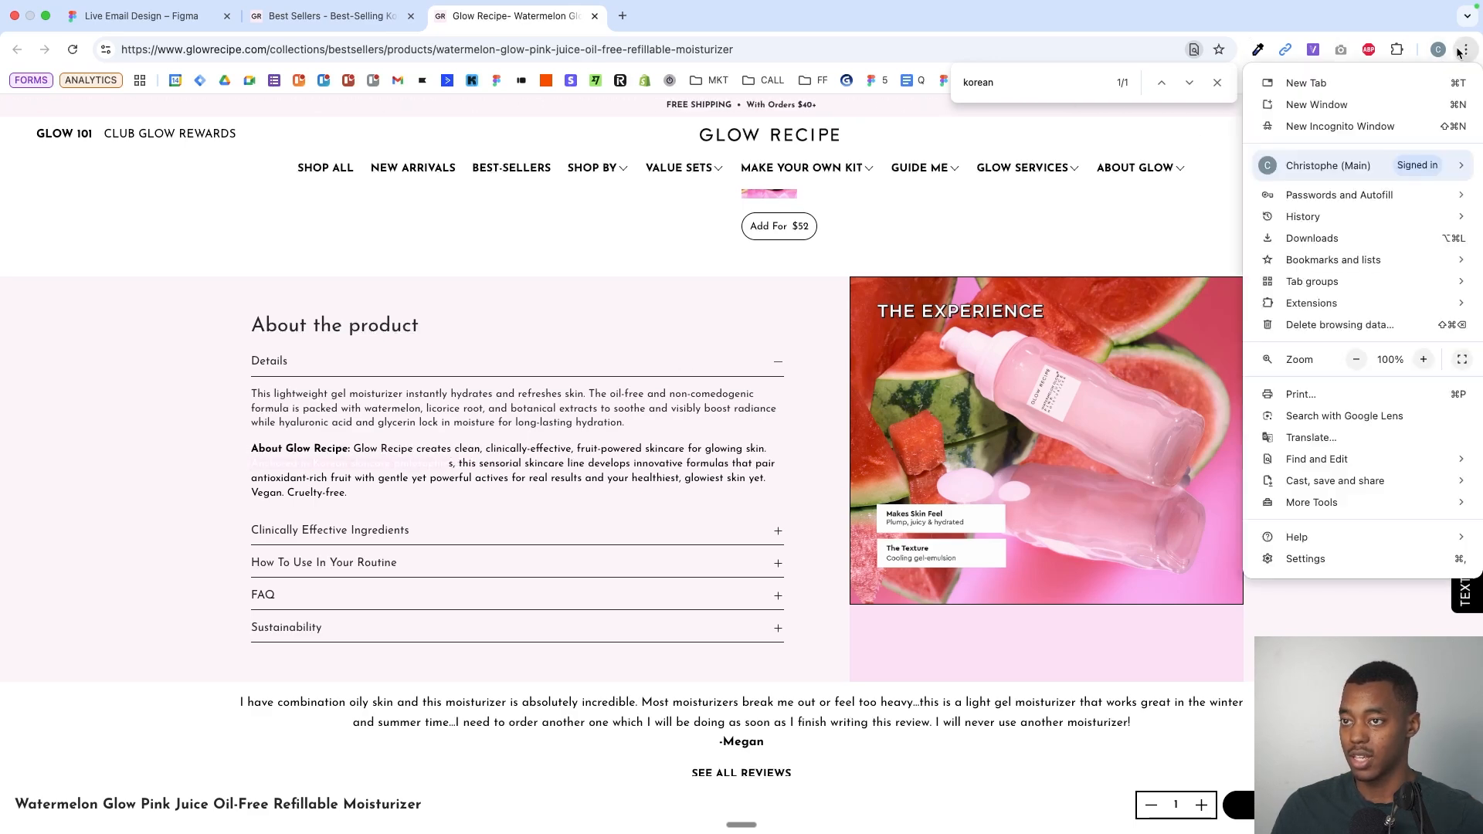
pyautogui.click(1422, 359)
pyautogui.click(1423, 359)
pyautogui.click(251, 559)
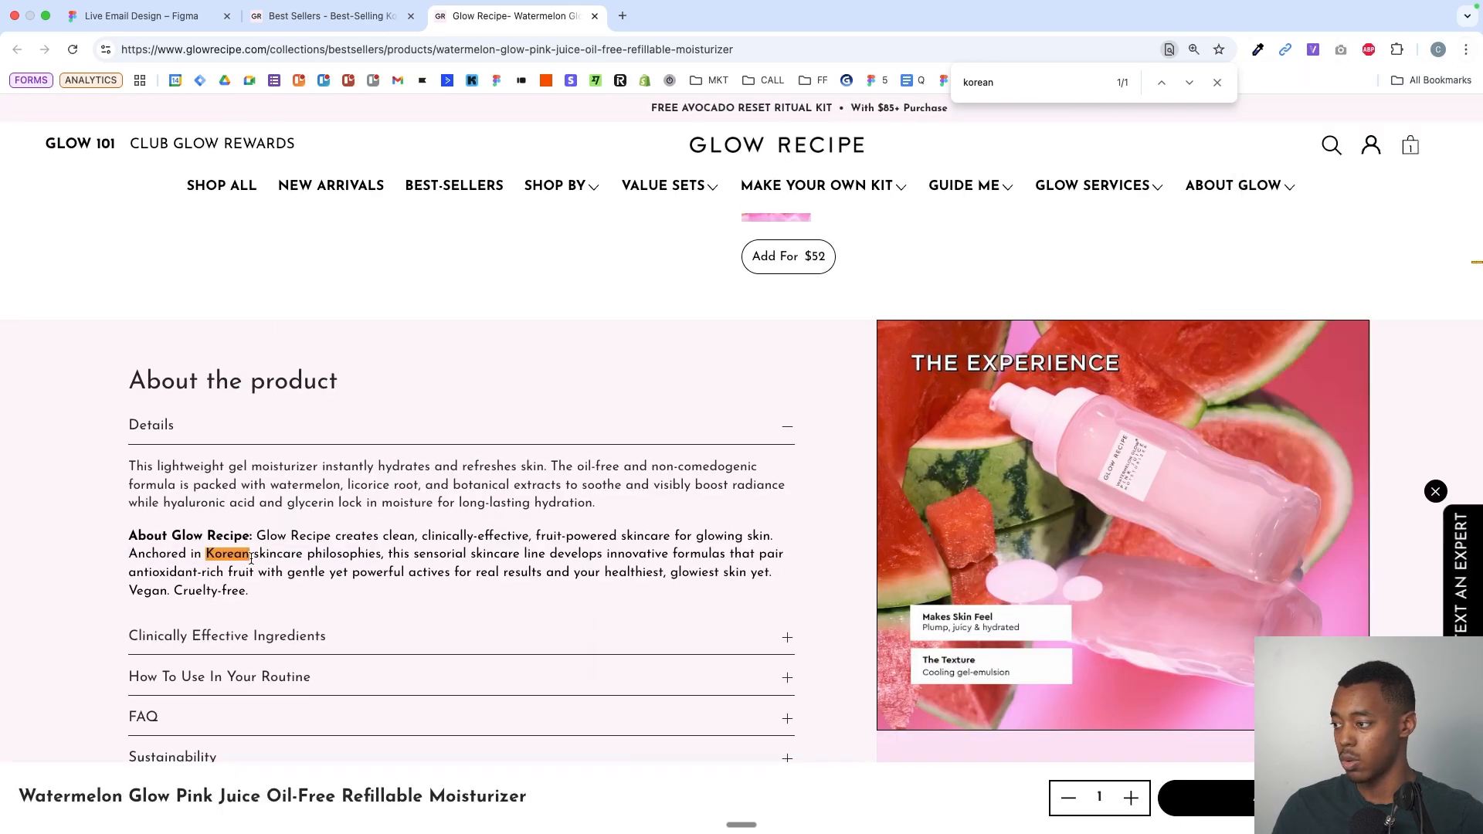
pyautogui.scroll(10, 641, 520)
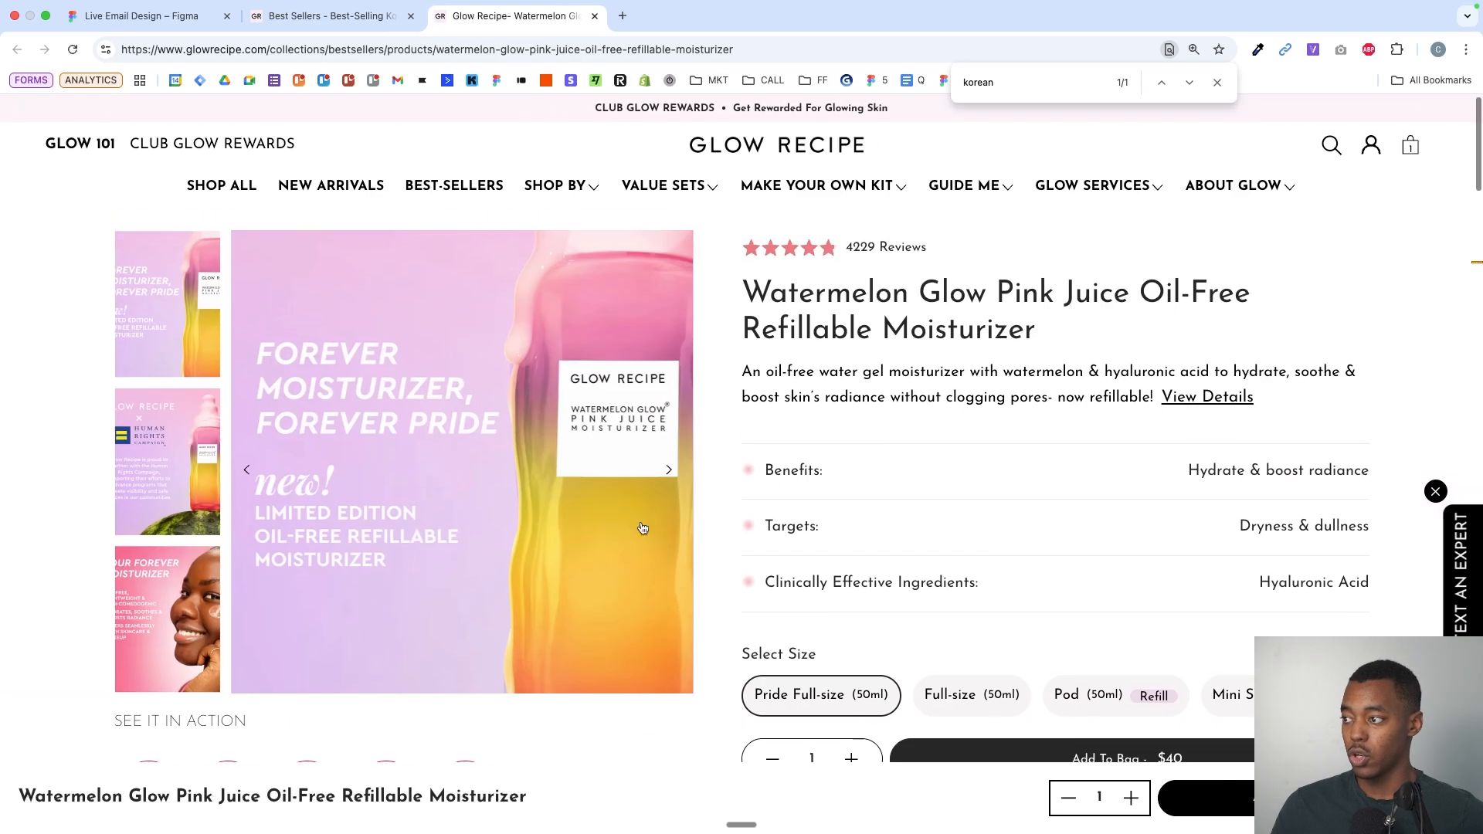
pyautogui.scroll(1, 1336, 386)
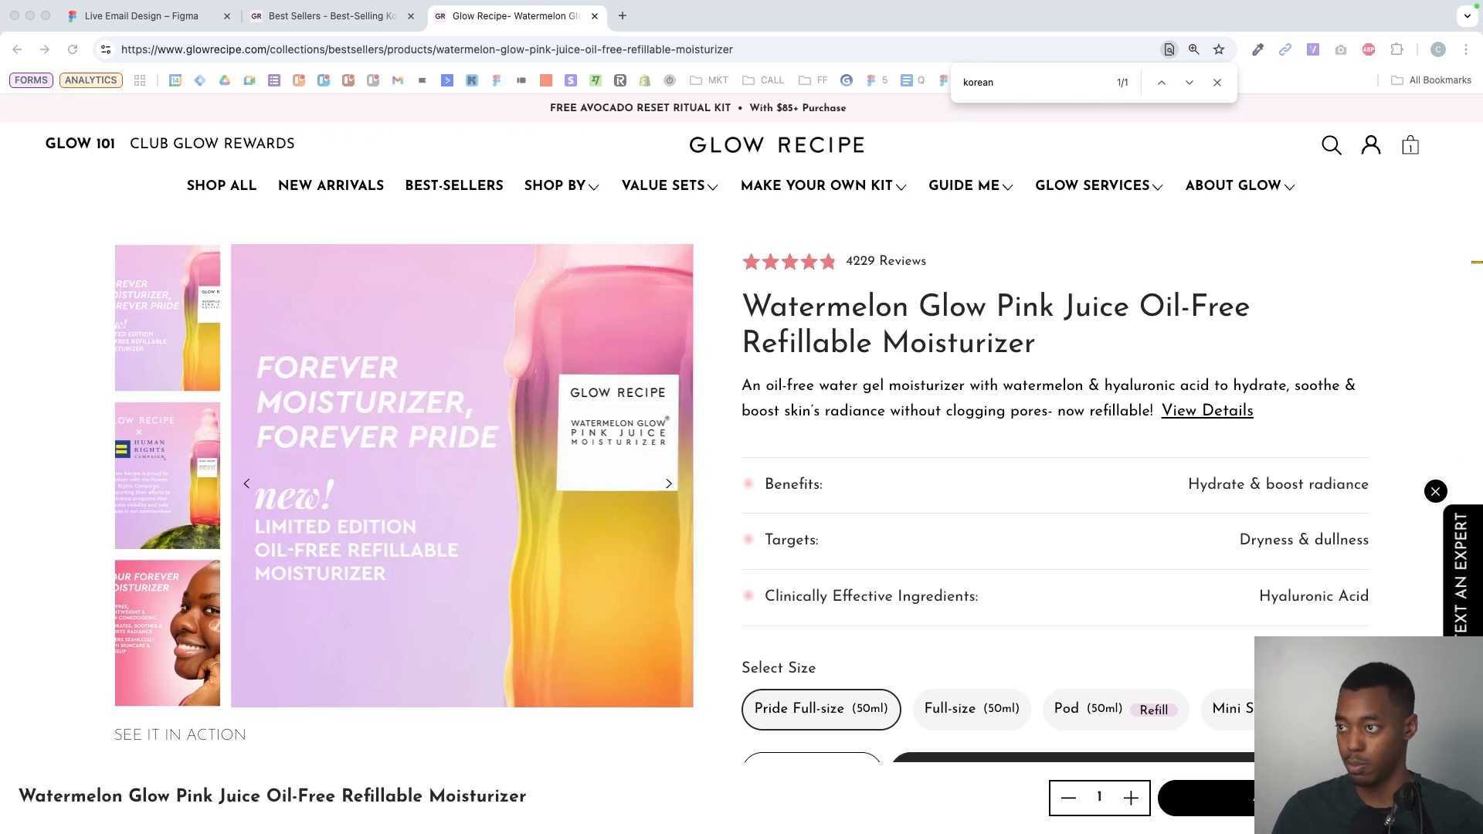
# - Open Google Trends in a new tab and look up the search term "skincare"
pyautogui.click(563, 152)
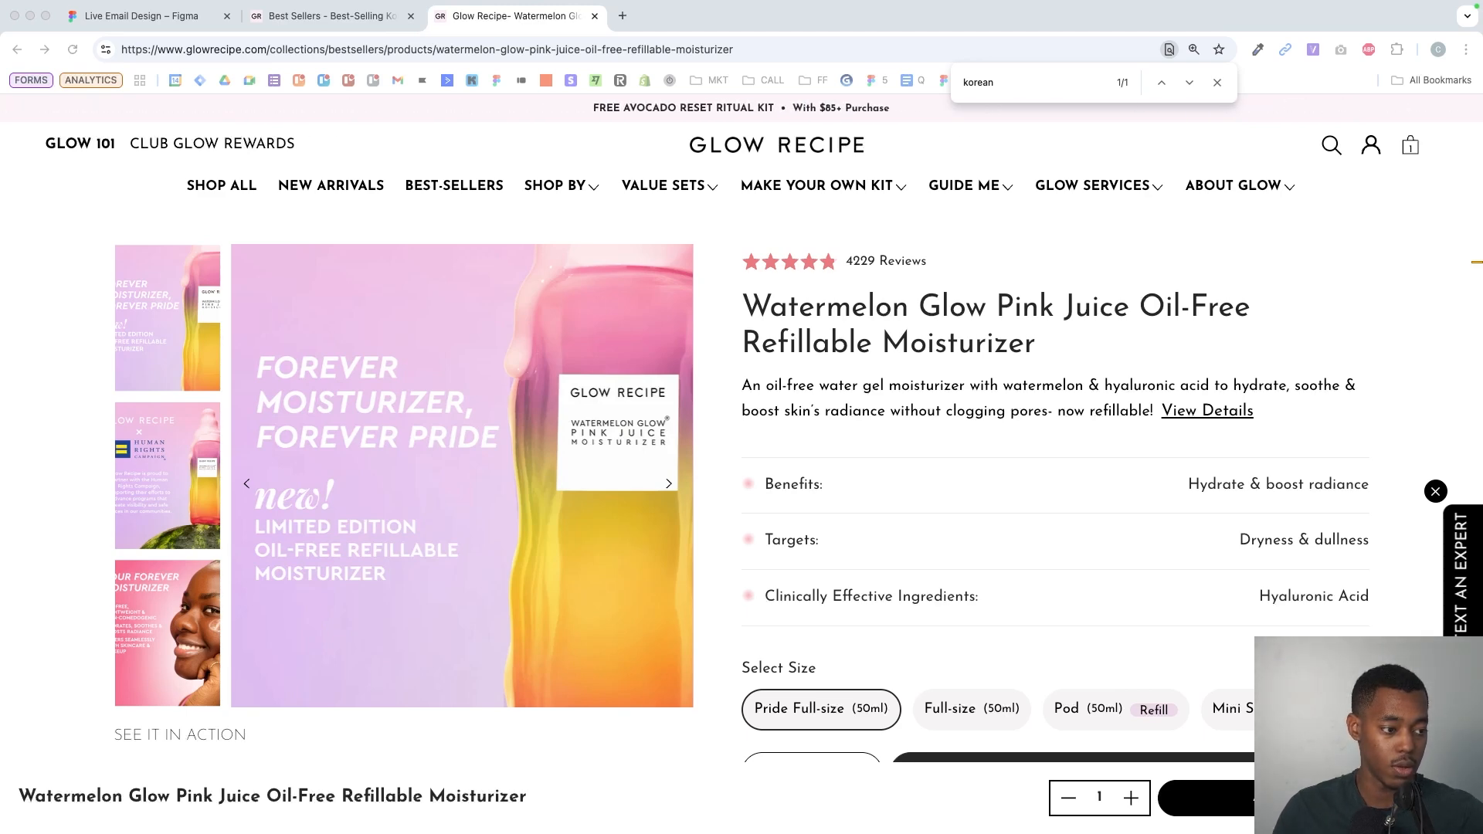
pyautogui.moveTo(1482, 156); pyautogui.dragTo(695, 17)
pyautogui.click(811, 287)
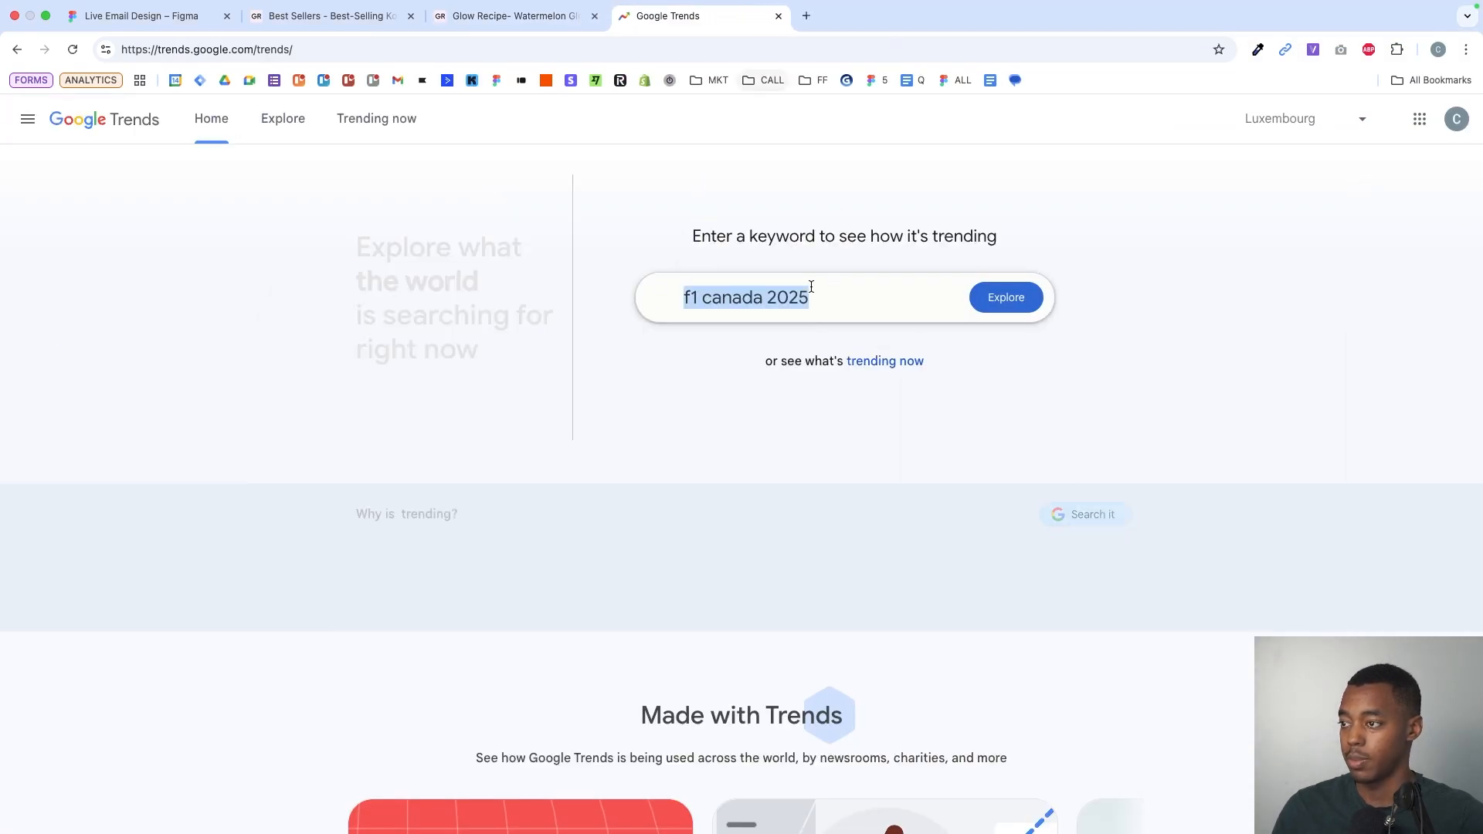
pyautogui.write('skincare')
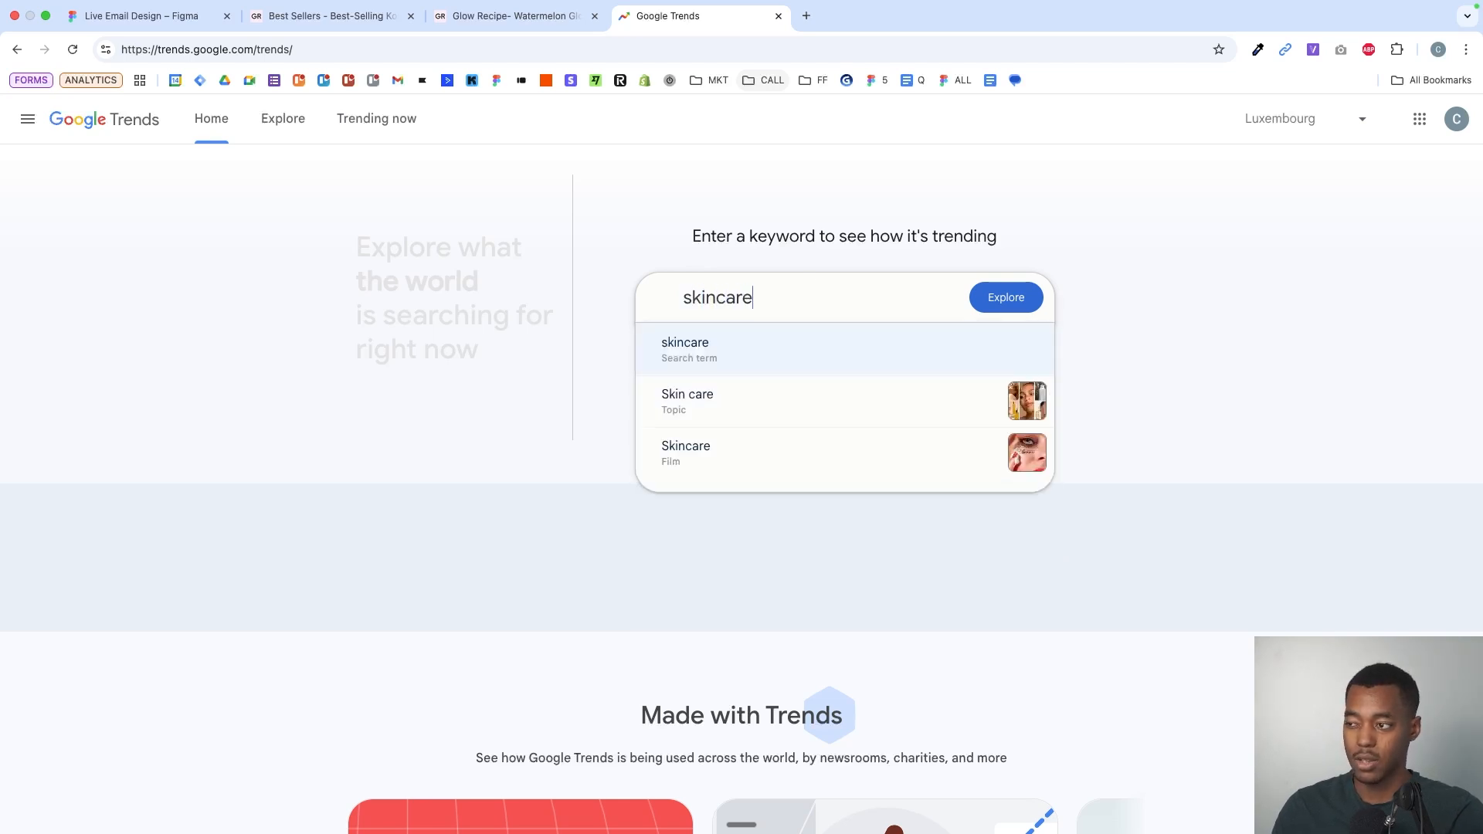
pyautogui.press('Return')
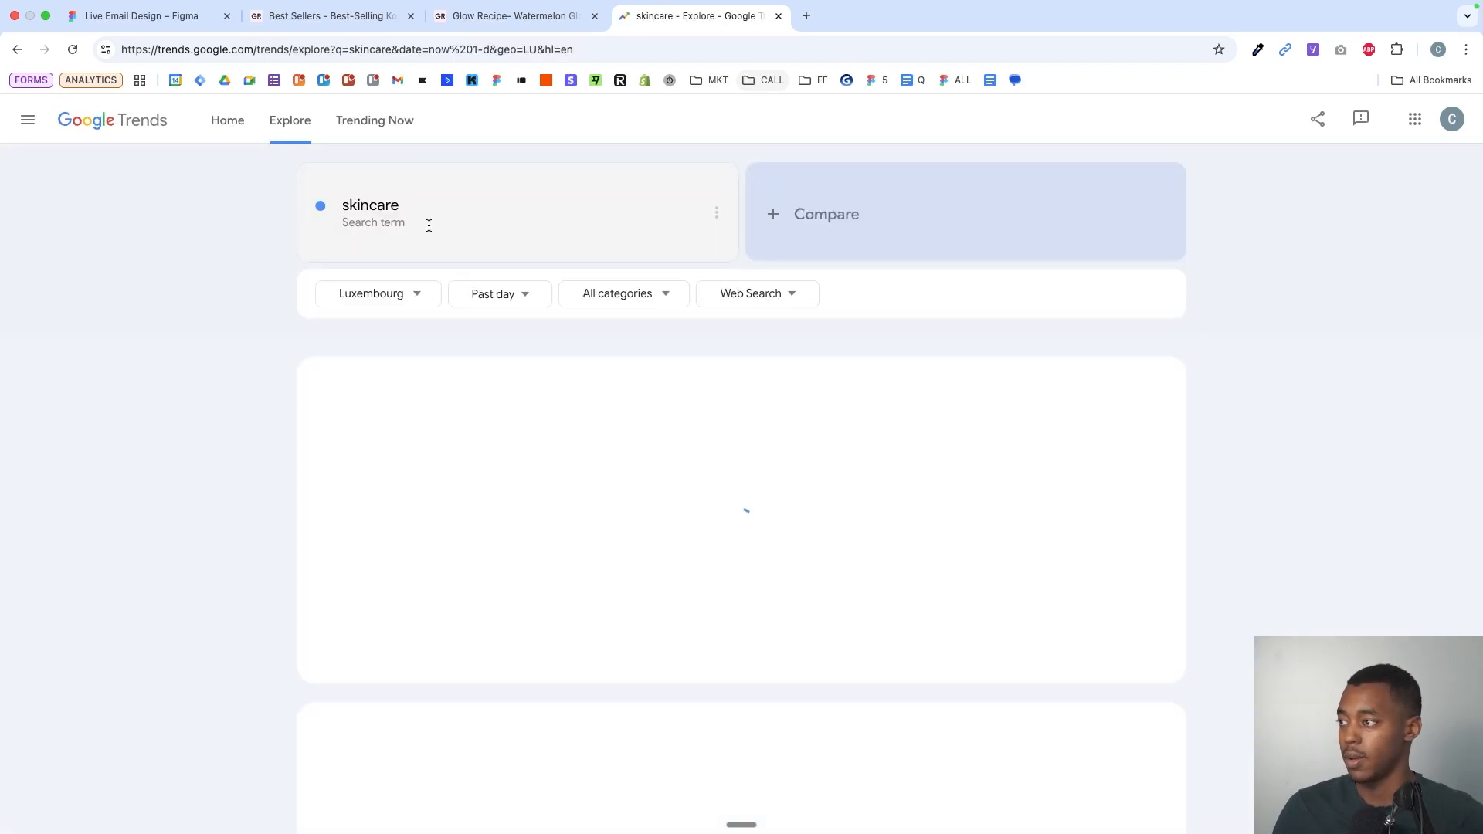
# - Filter the skincare trend results to Worldwide and the past 5 years
pyautogui.click(413, 297)
pyautogui.click(413, 344)
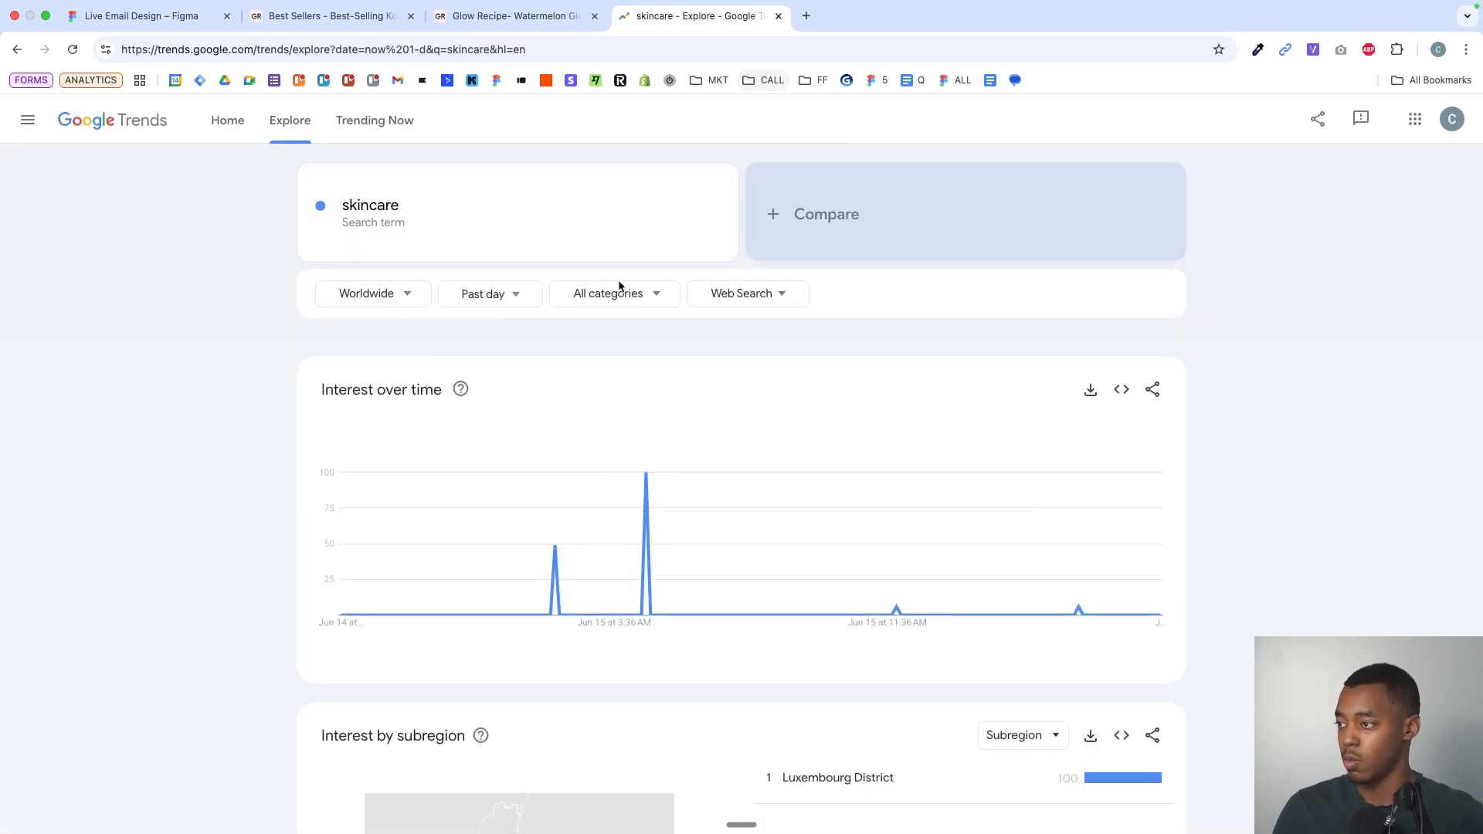
pyautogui.click(500, 297)
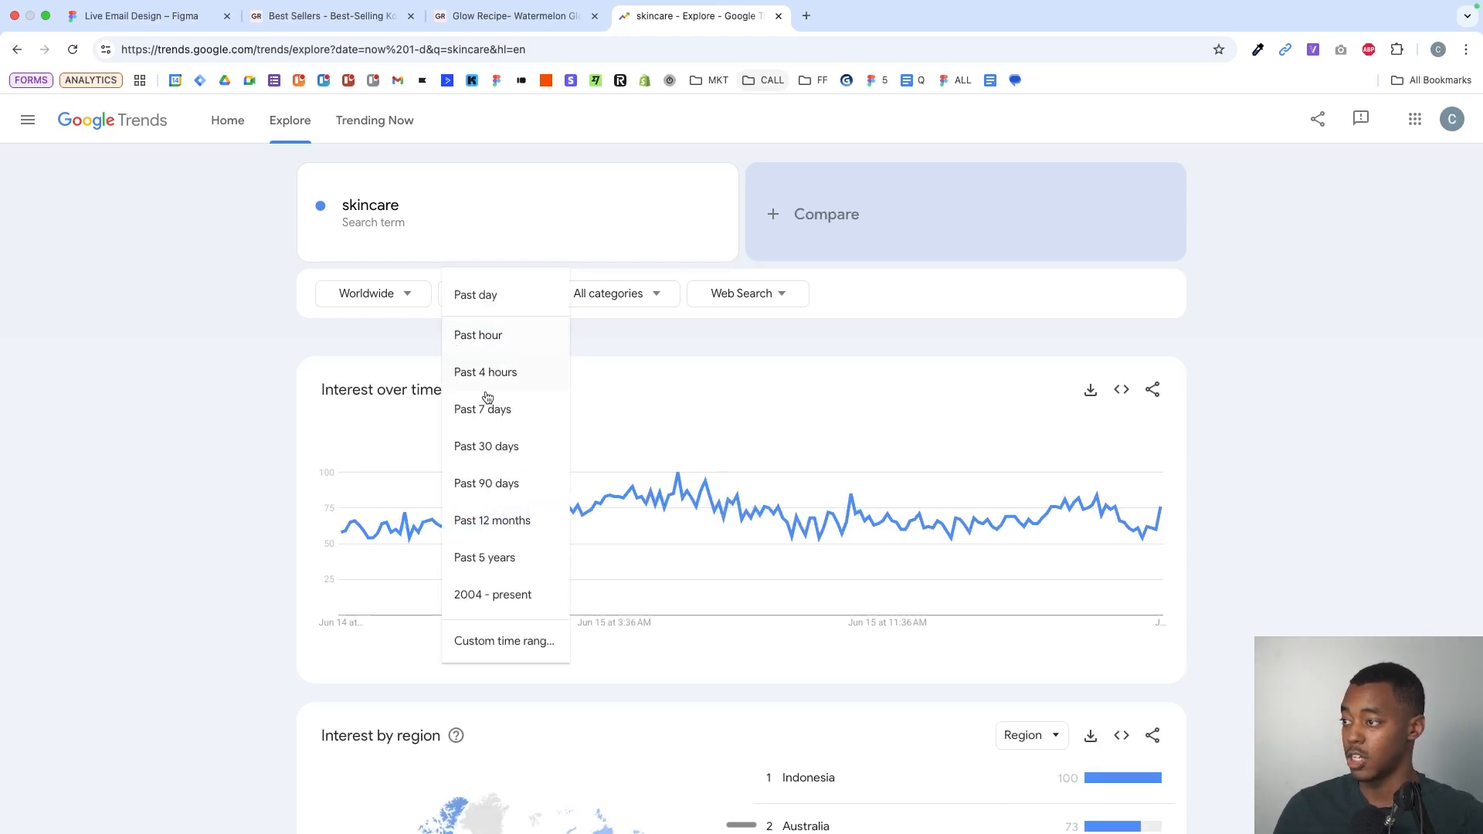
pyautogui.click(518, 552)
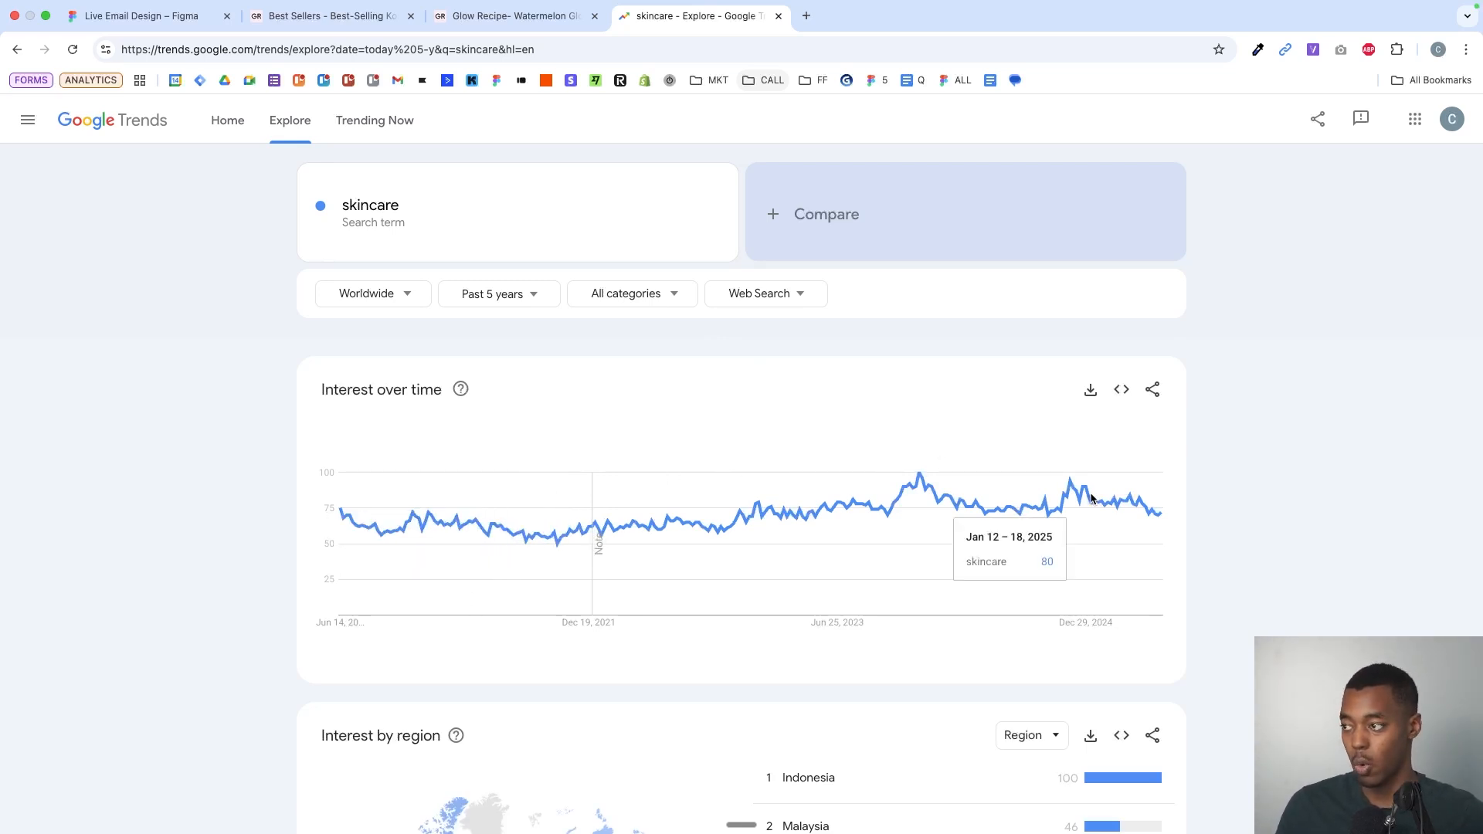
# - Change the trend search term to "korean skincare" and view its interest over time
pyautogui.click(397, 219)
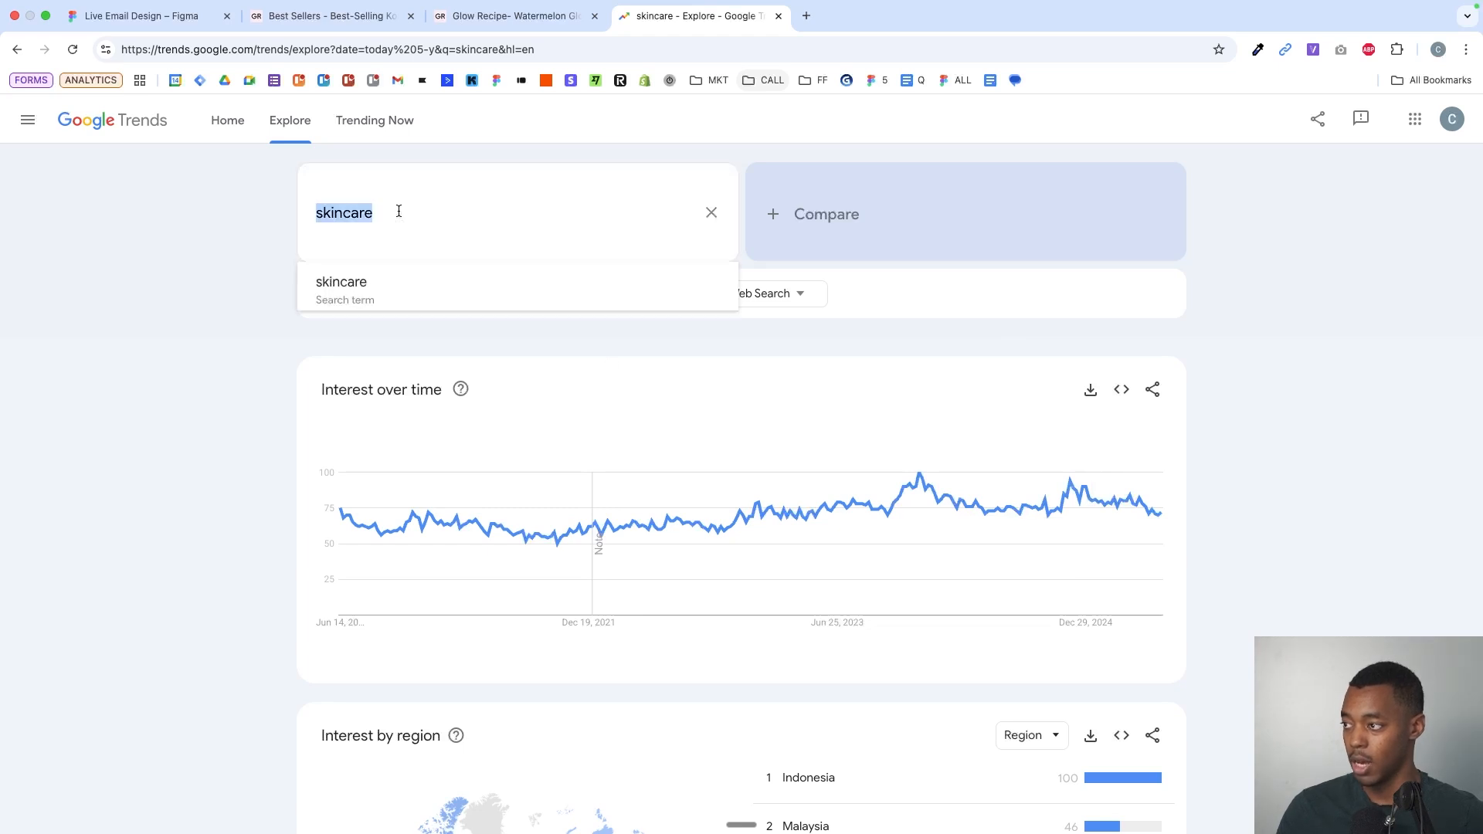
pyautogui.press('Left')
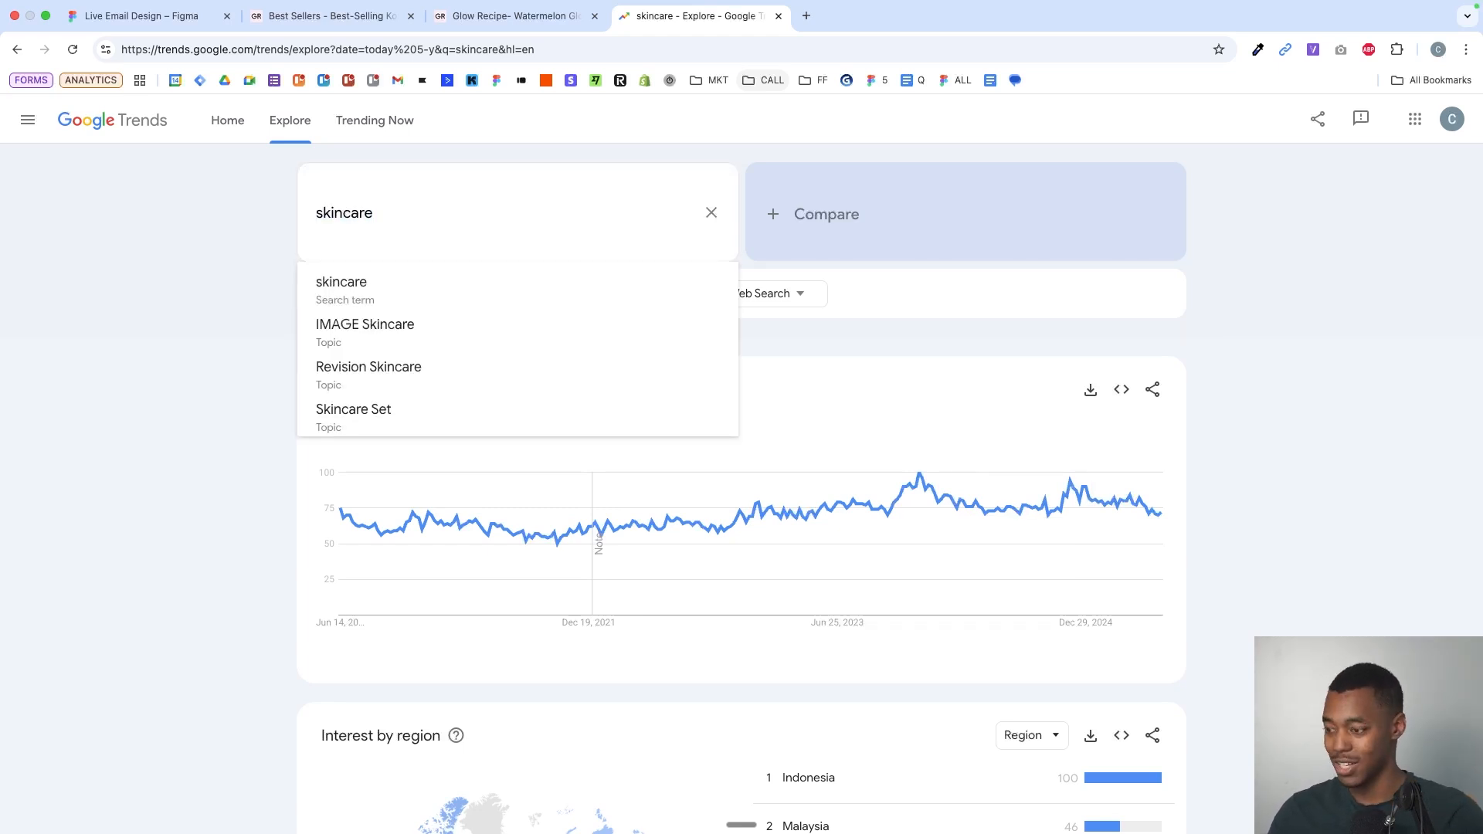
pyautogui.write('korean')
pyautogui.press('Return')
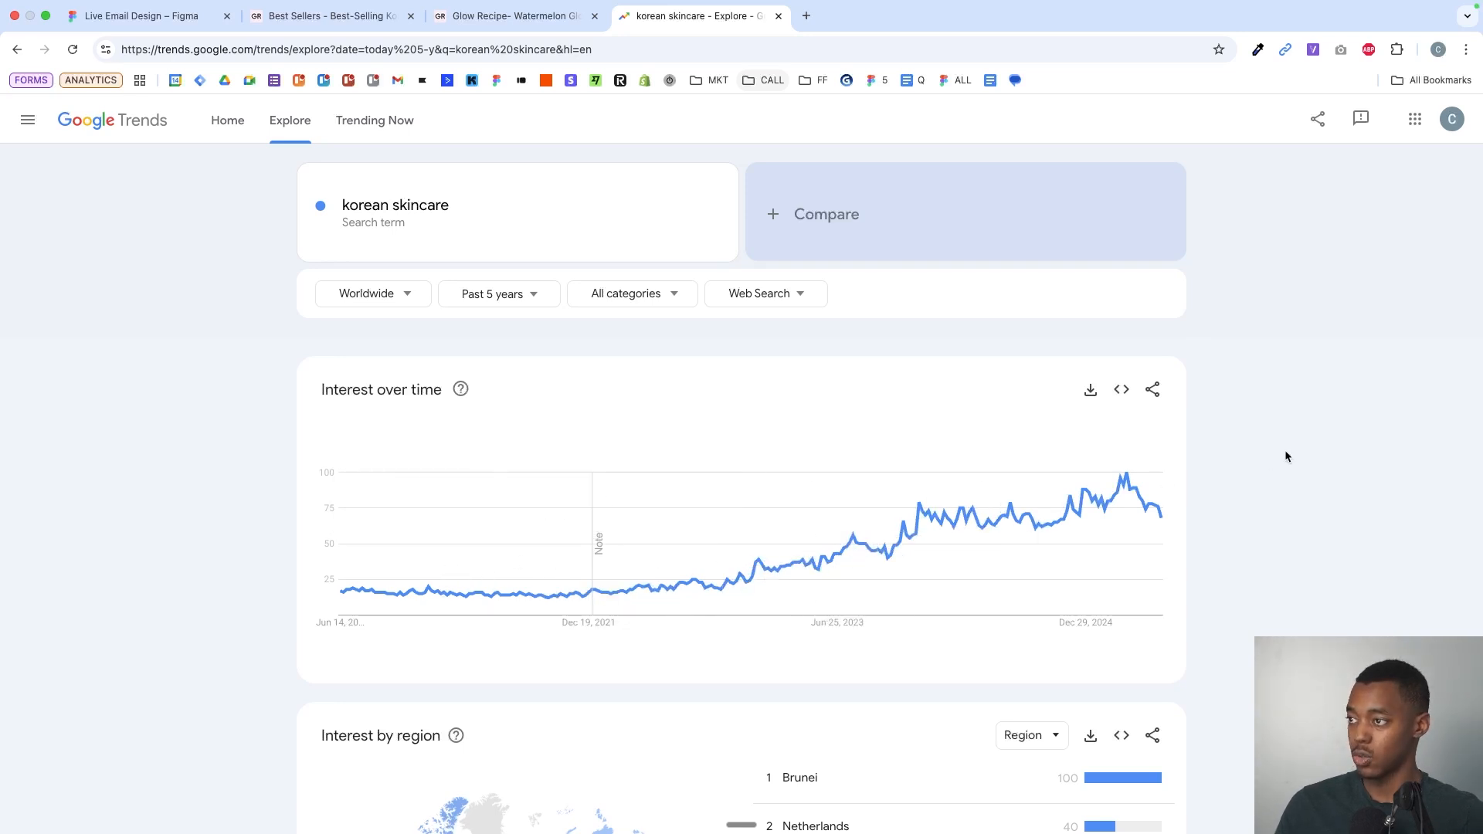
# - Close Google Trends and reduce the moisturizer page zoom to 110% while reviewing the About the product section
pyautogui.press('super+w')
pyautogui.scroll(-10, 926, 314)
pyautogui.scroll(-2, 925, 314)
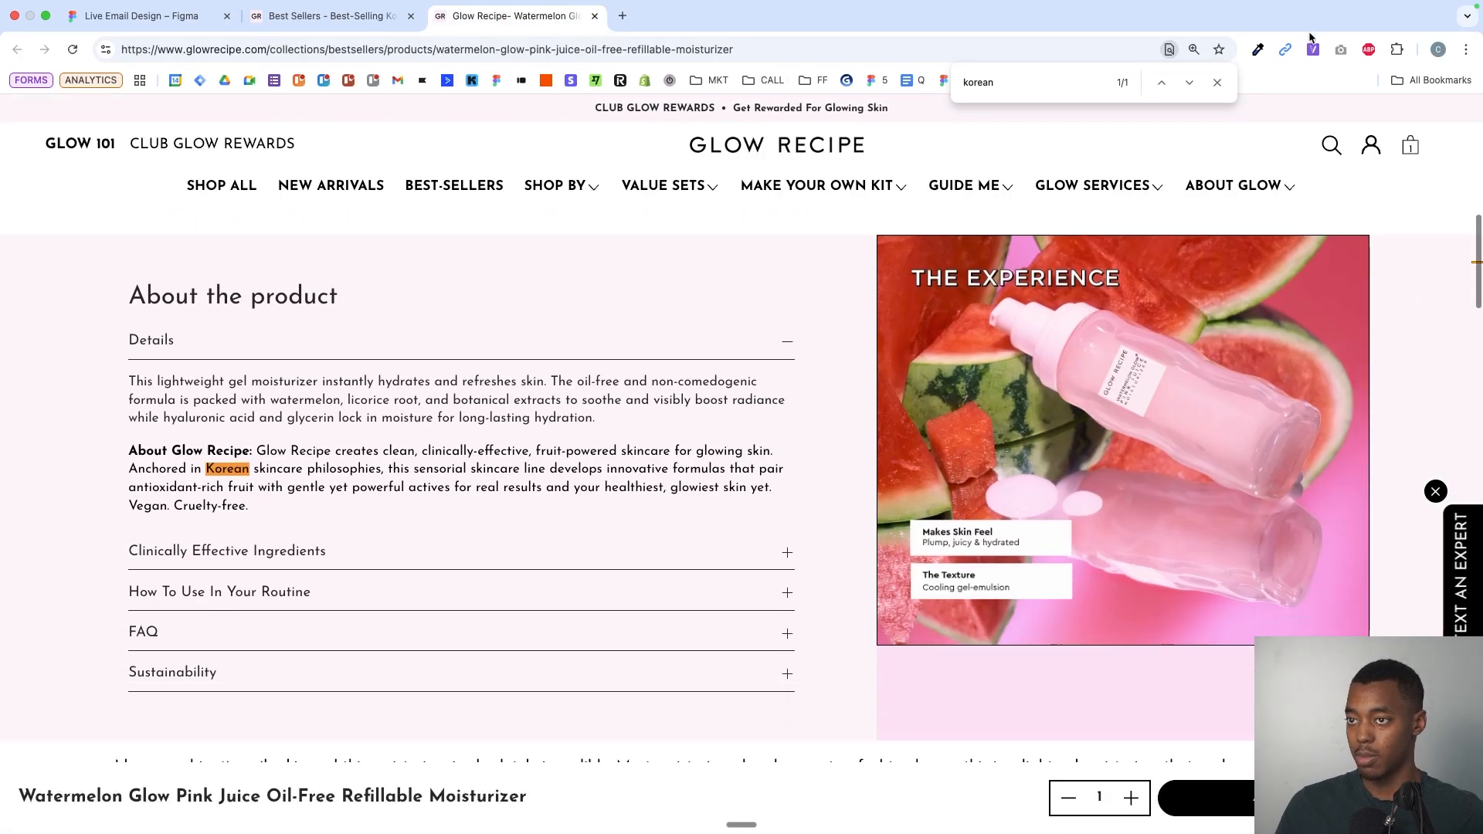
pyautogui.click(1465, 49)
pyautogui.click(1356, 359)
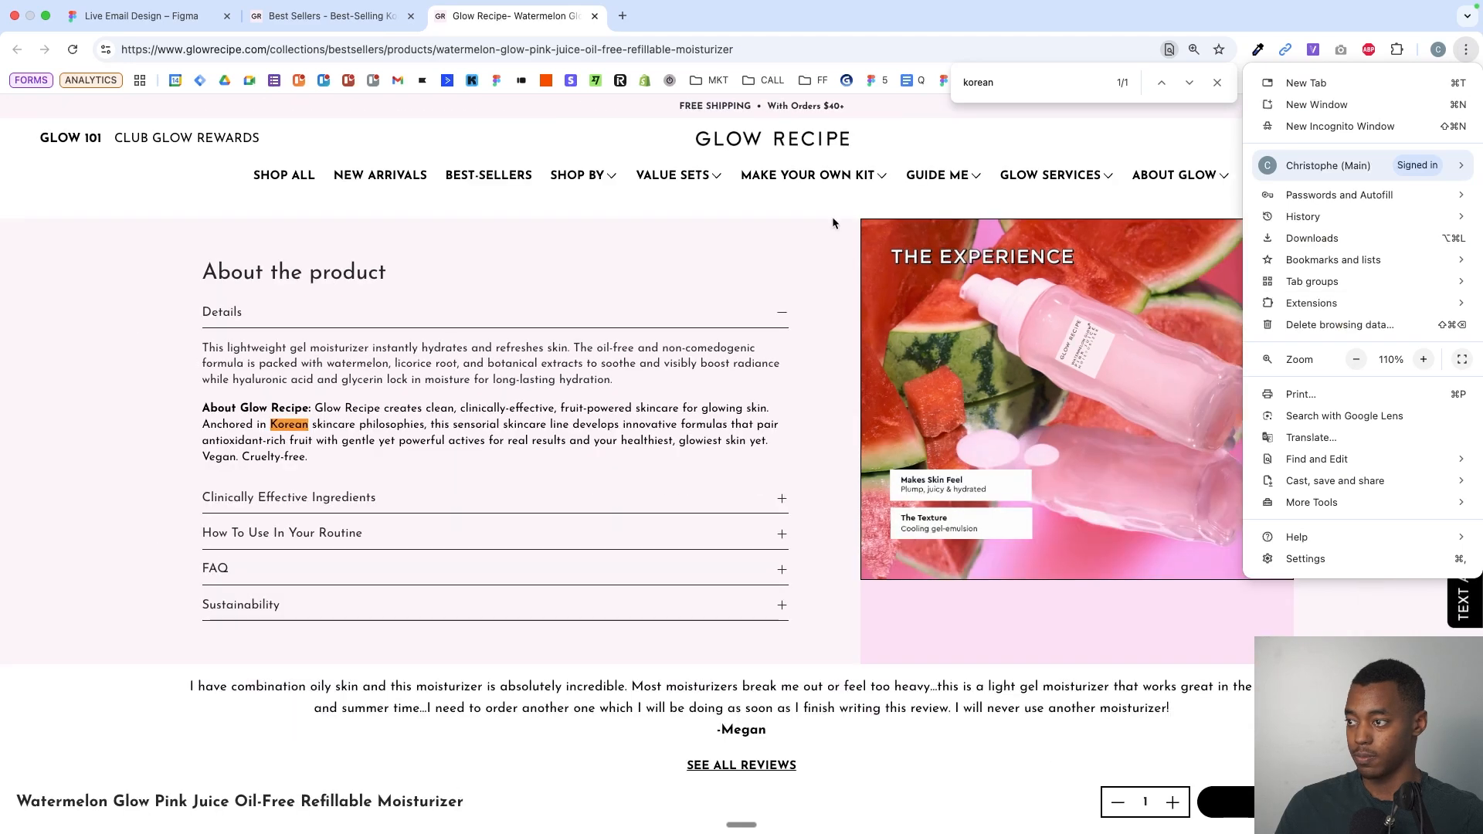
pyautogui.click(786, 266)
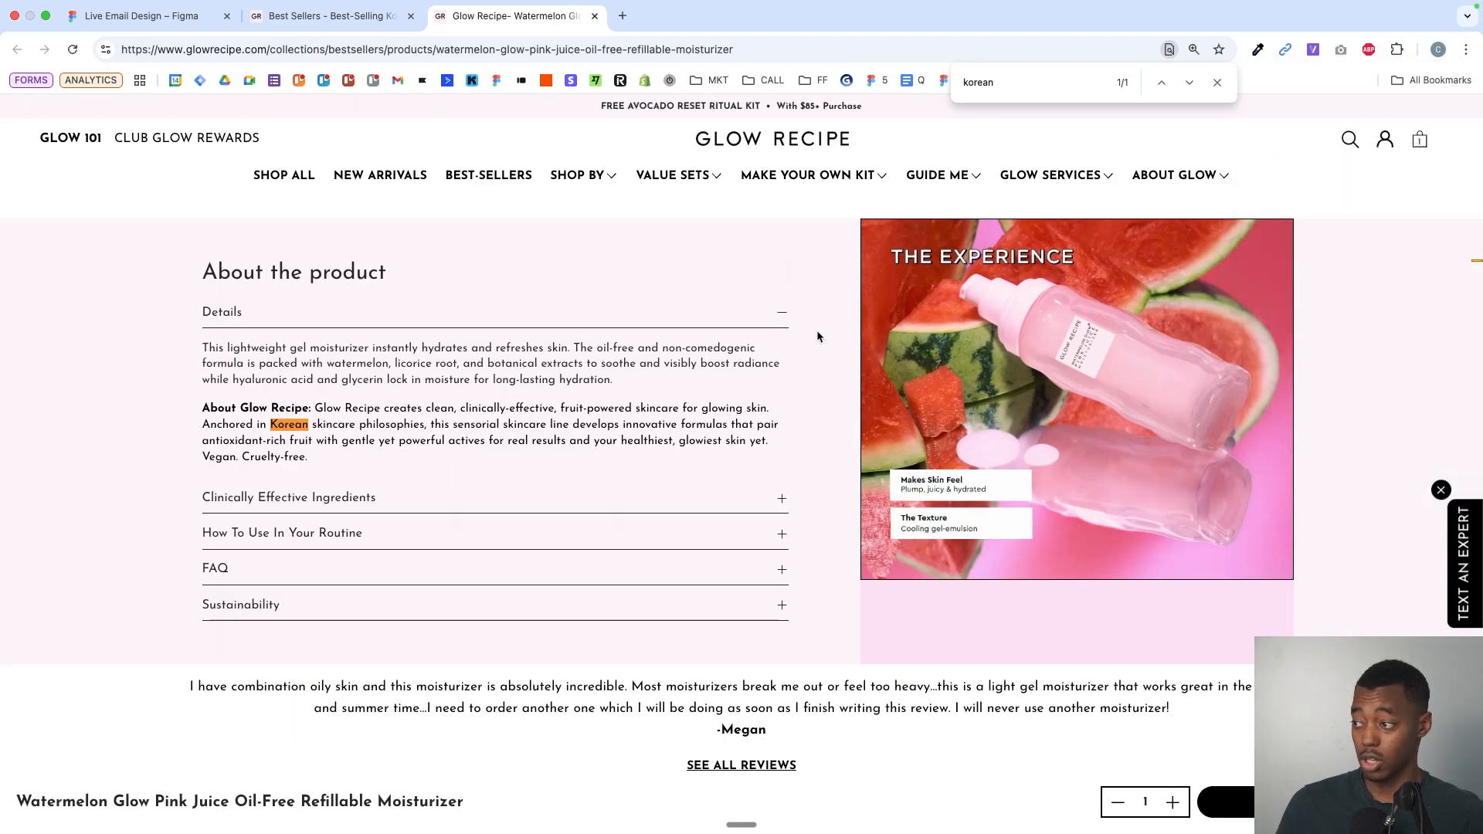
pyautogui.scroll(6, 818, 336)
pyautogui.scroll(-4, 818, 337)
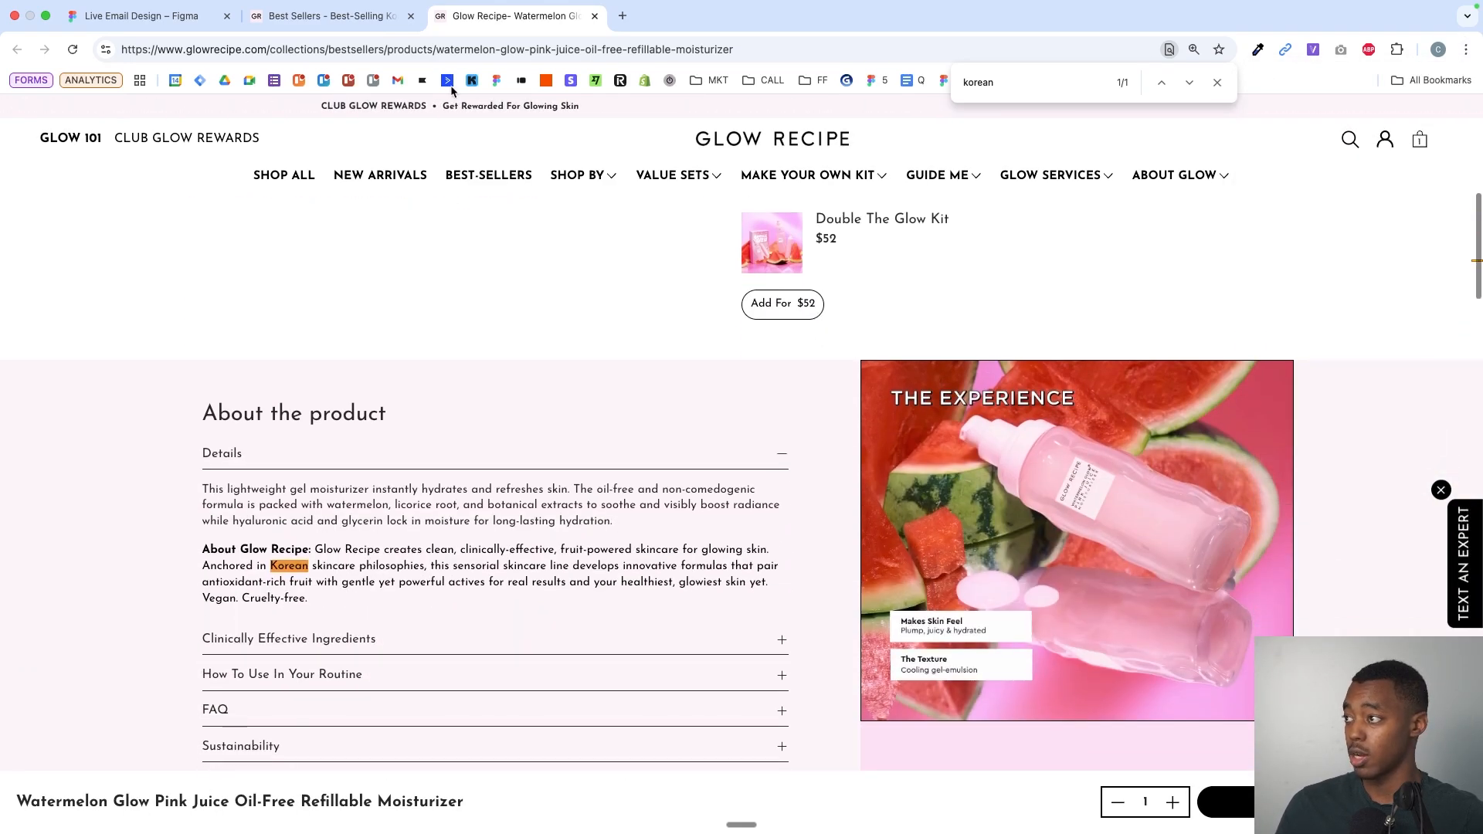
# - Switch to the Live Email Design file in Figma and add a text block listing "free shipping" and "limited edition", separated by a blank line
pyautogui.click(162, 21)
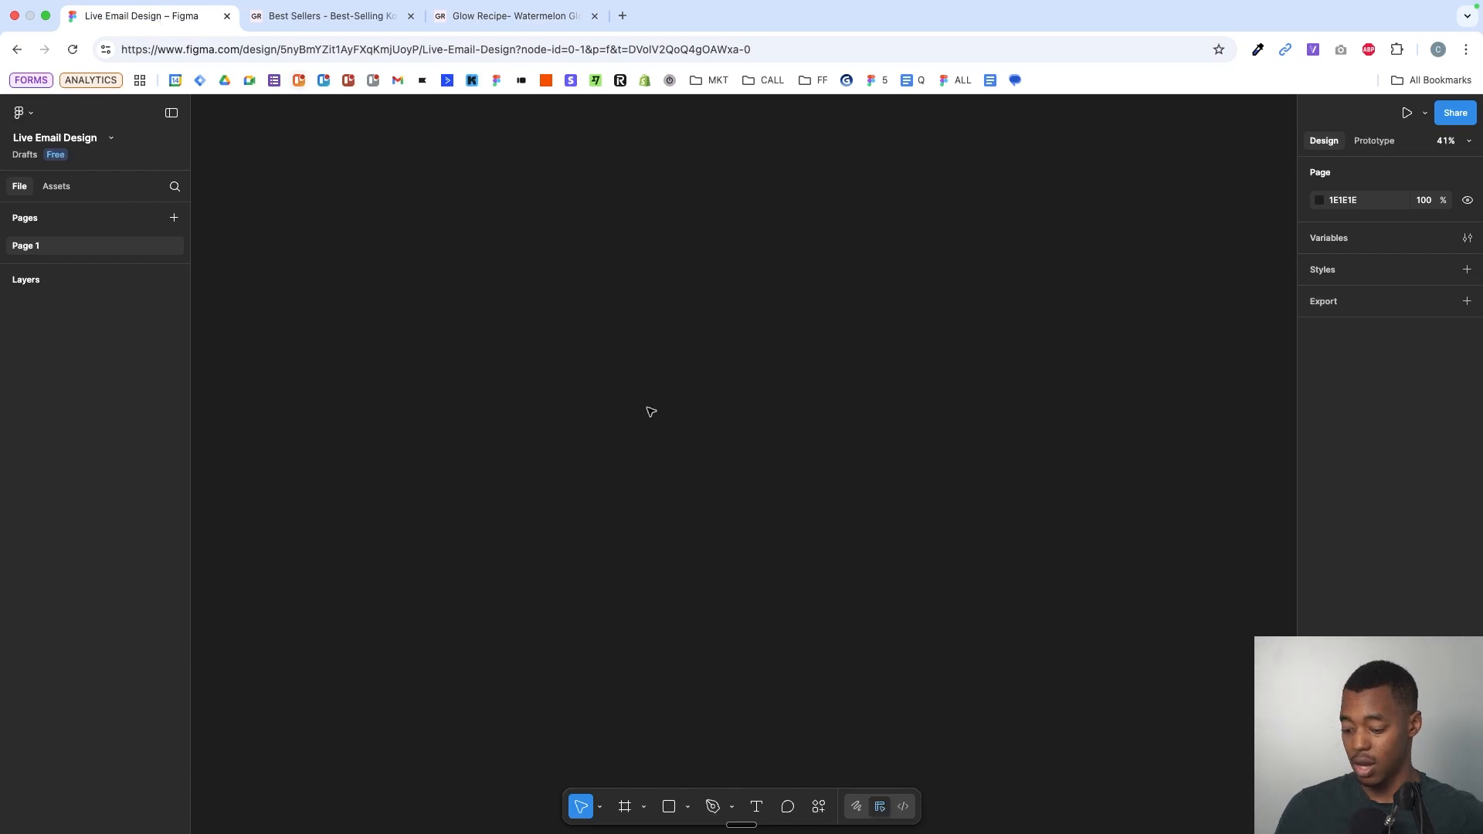
pyautogui.press('t')
pyautogui.click(674, 419)
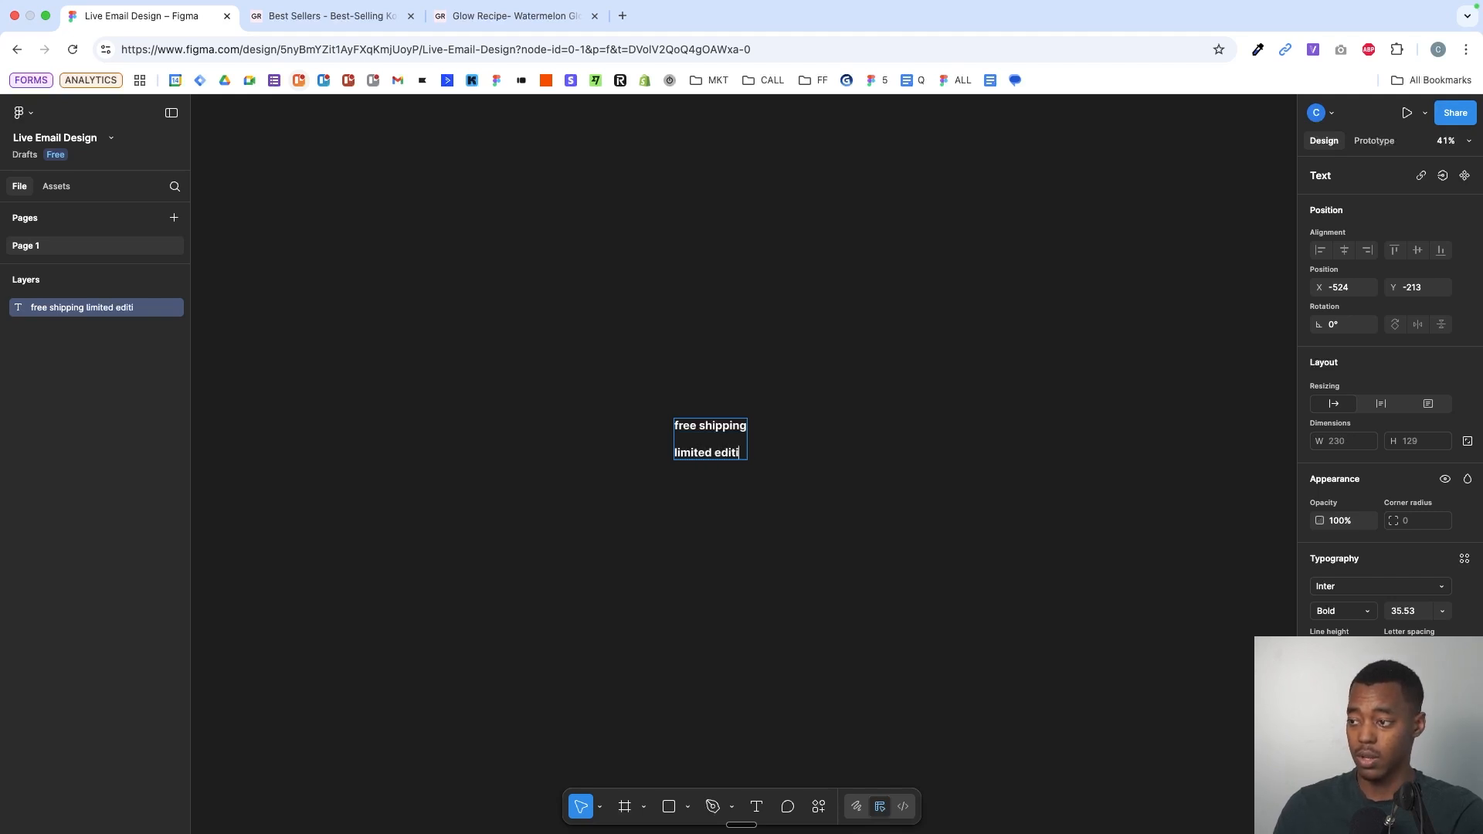
pyautogui.press('Return')
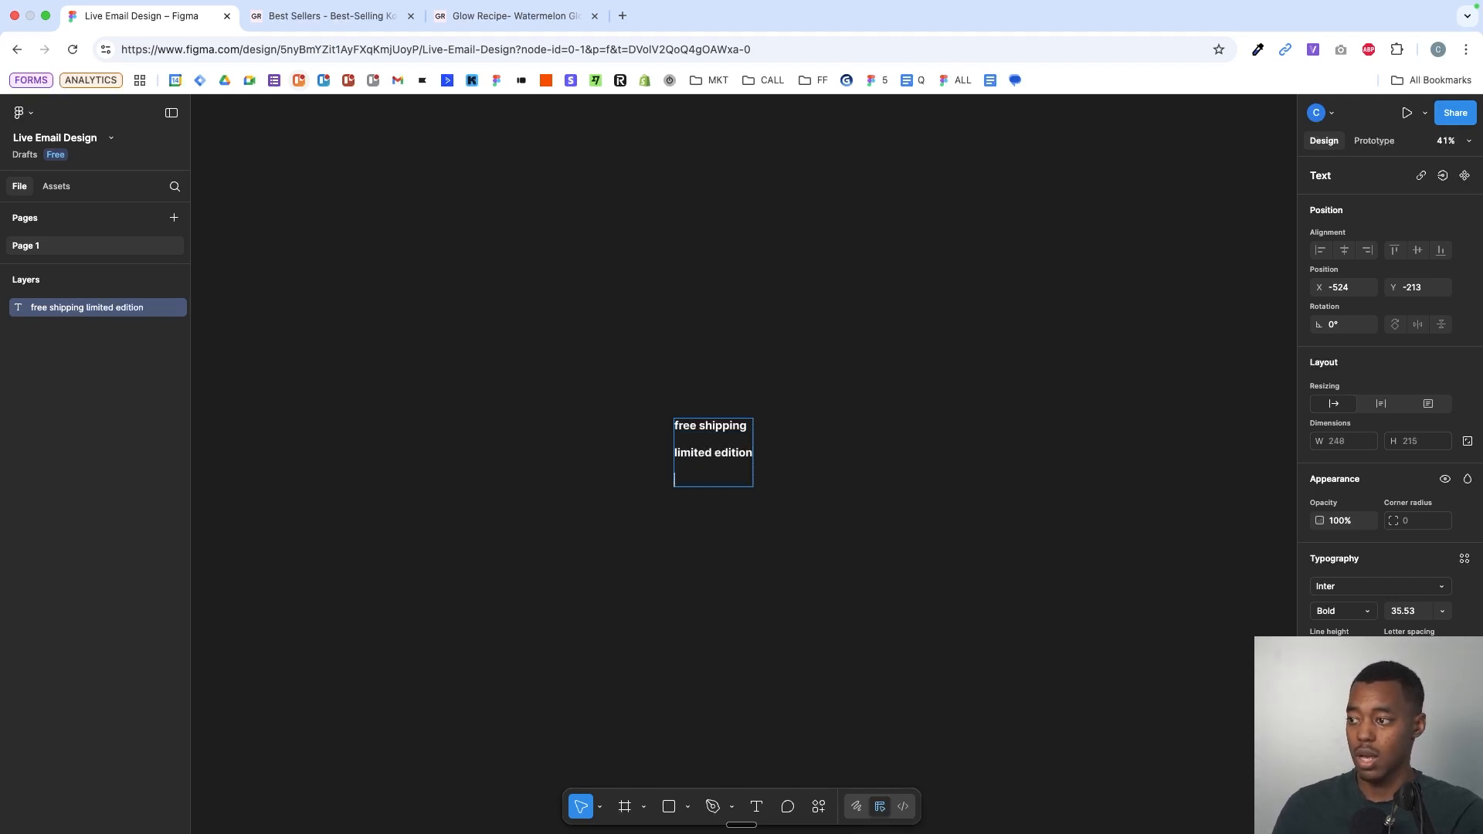
pyautogui.press('Escape')
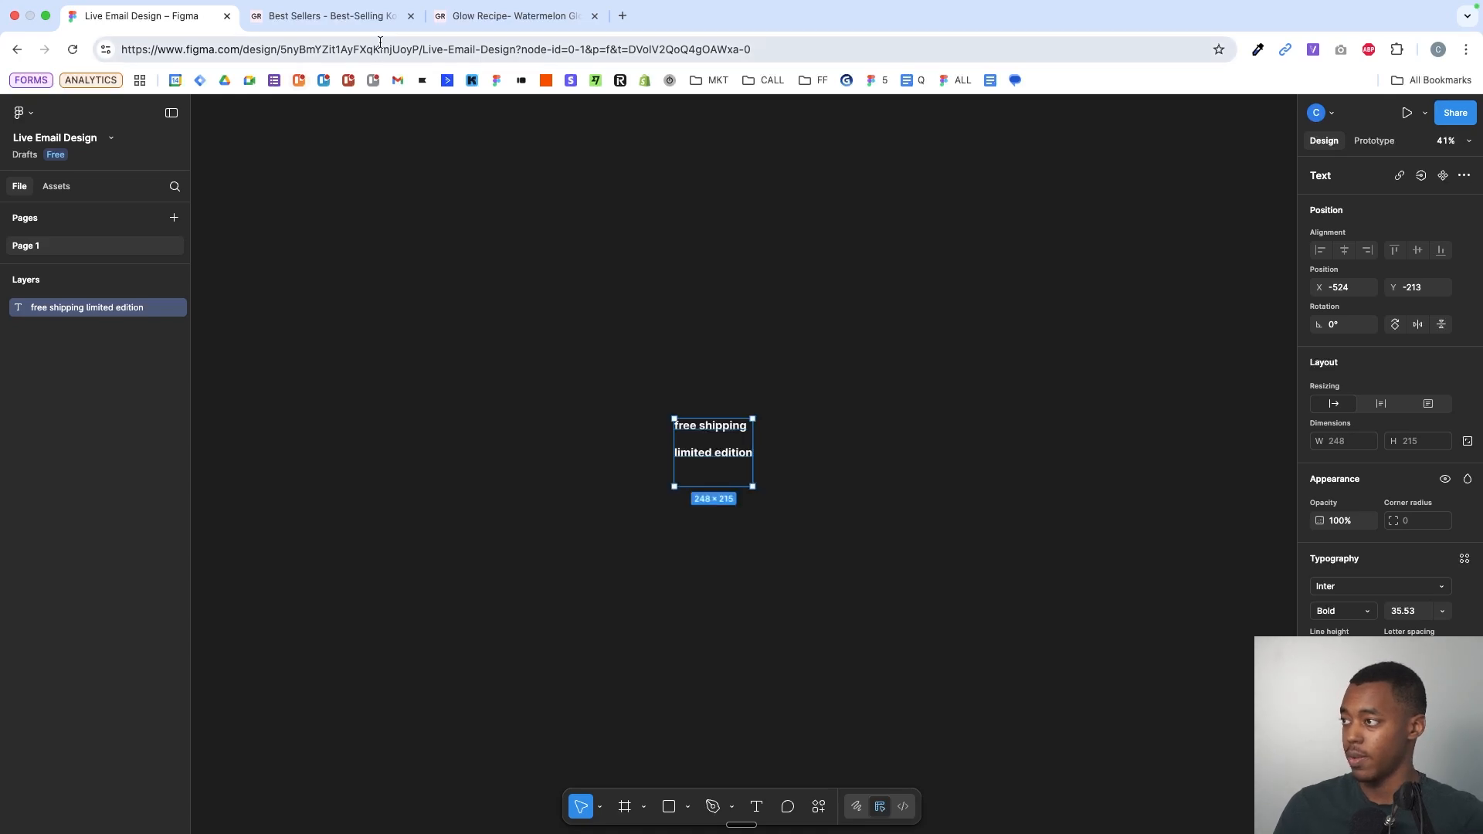
# - Return to the moisturizer page, add the Pride full-size moisturizer to the bag and set its cart quantity to 1
pyautogui.click(378, 17)
pyautogui.click(517, 17)
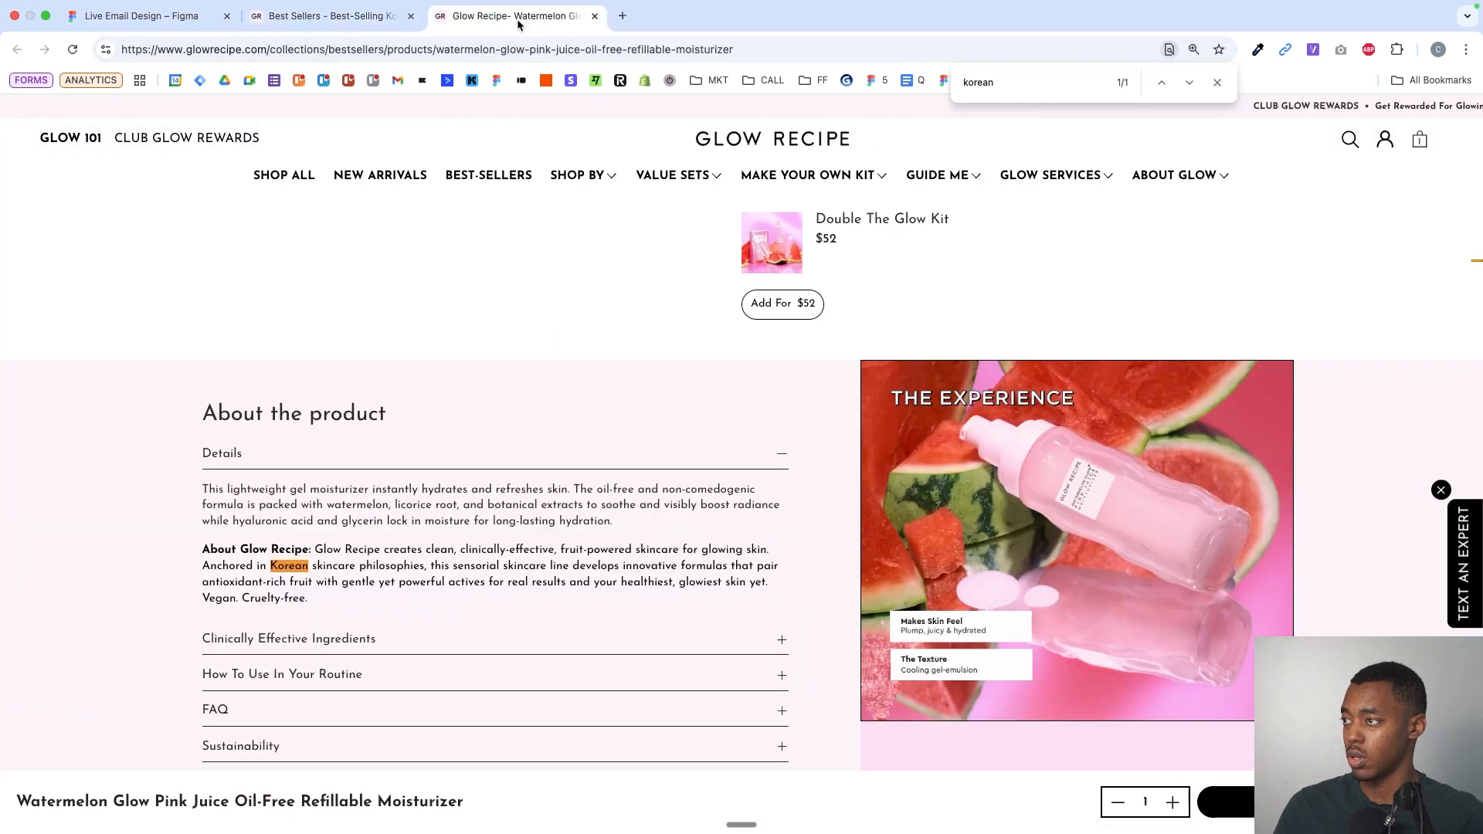
pyautogui.scroll(-10, 571, 389)
pyautogui.scroll(10, 574, 383)
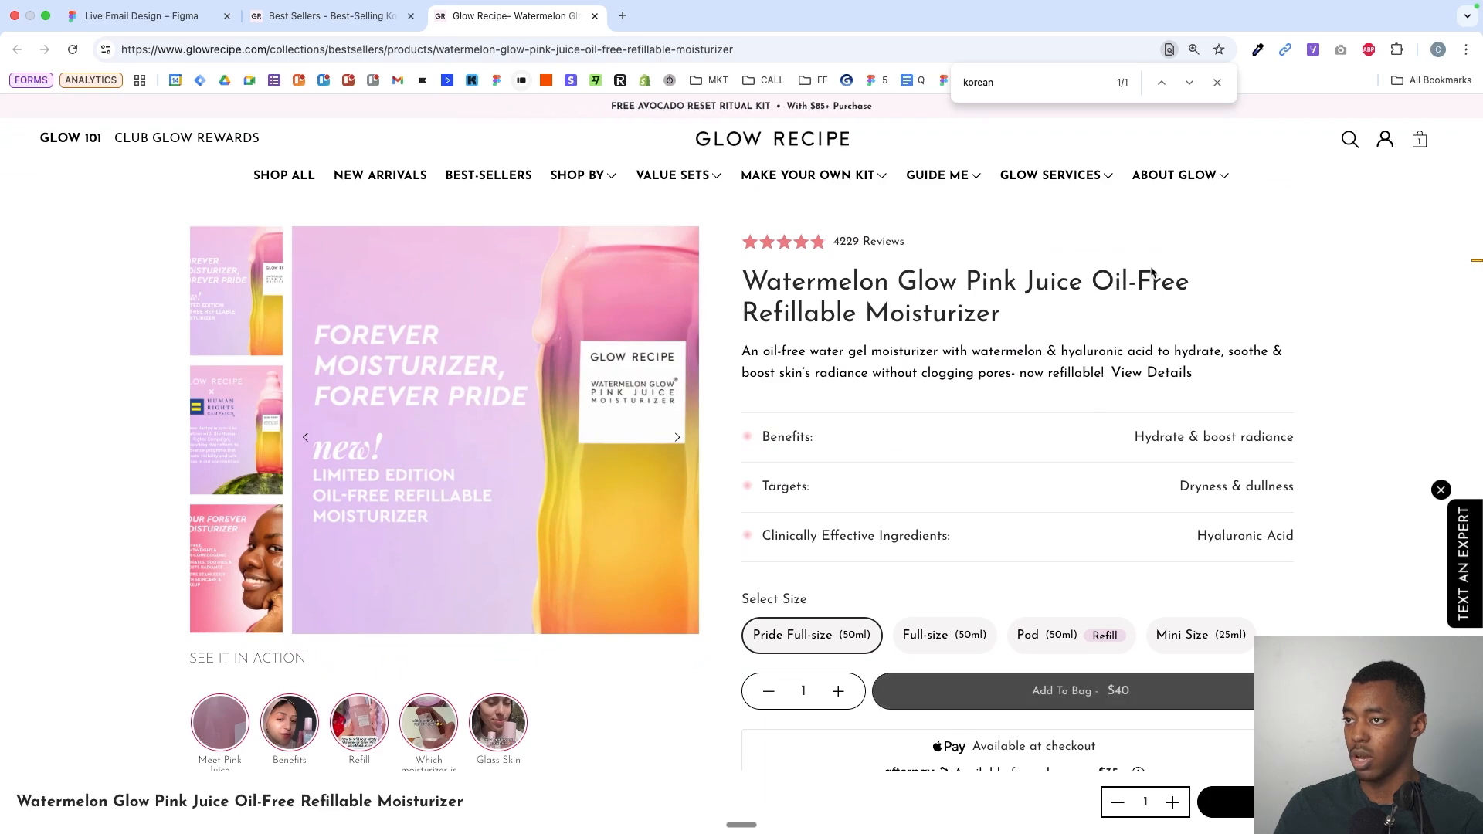
pyautogui.click(1217, 83)
pyautogui.click(1081, 689)
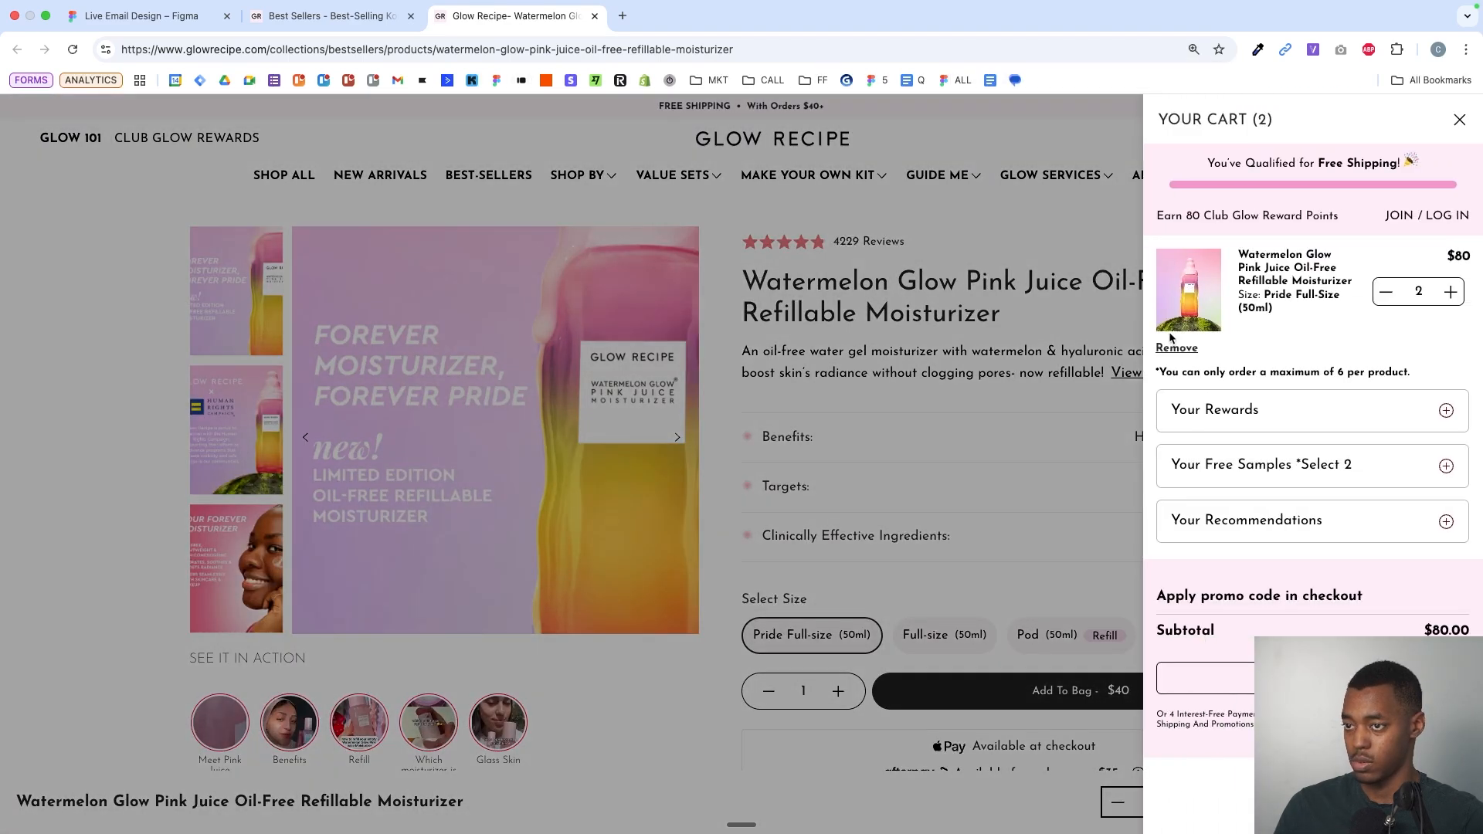
pyautogui.click(1386, 291)
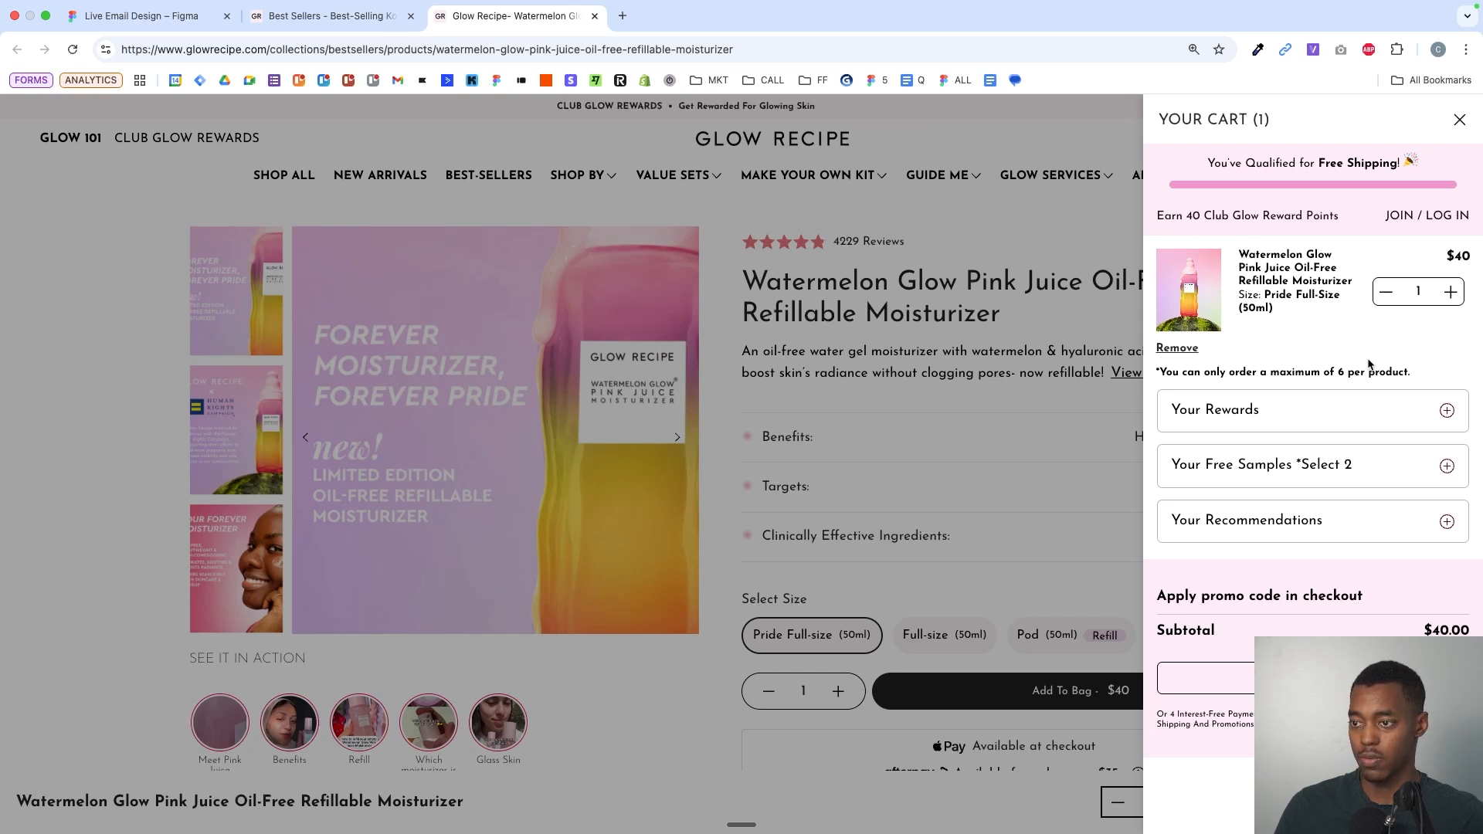
# - Review the rewards section and both free sample offers in the cart
pyautogui.click(1361, 413)
pyautogui.scroll(-1, 1359, 438)
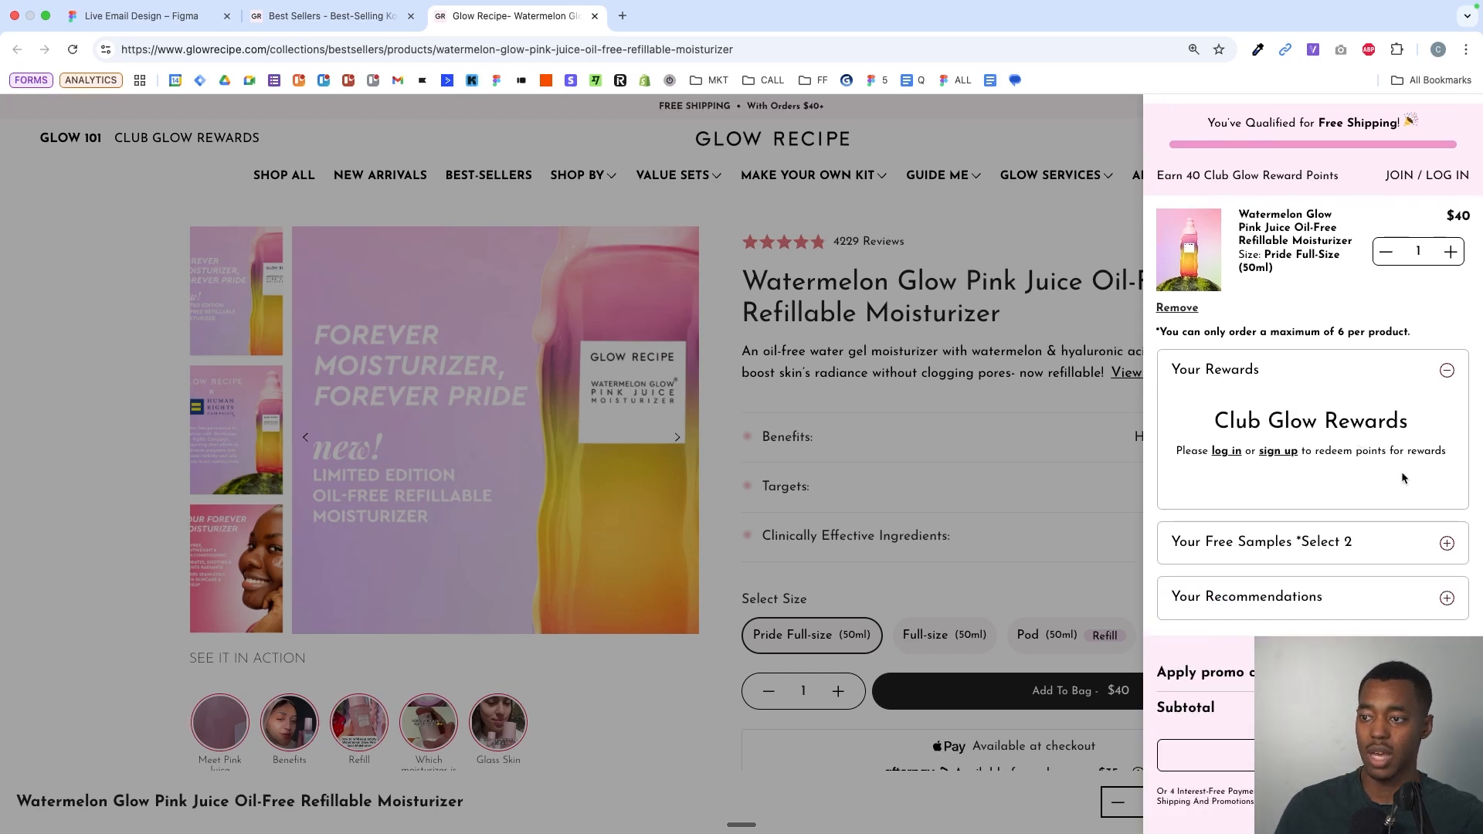
pyautogui.click(1438, 544)
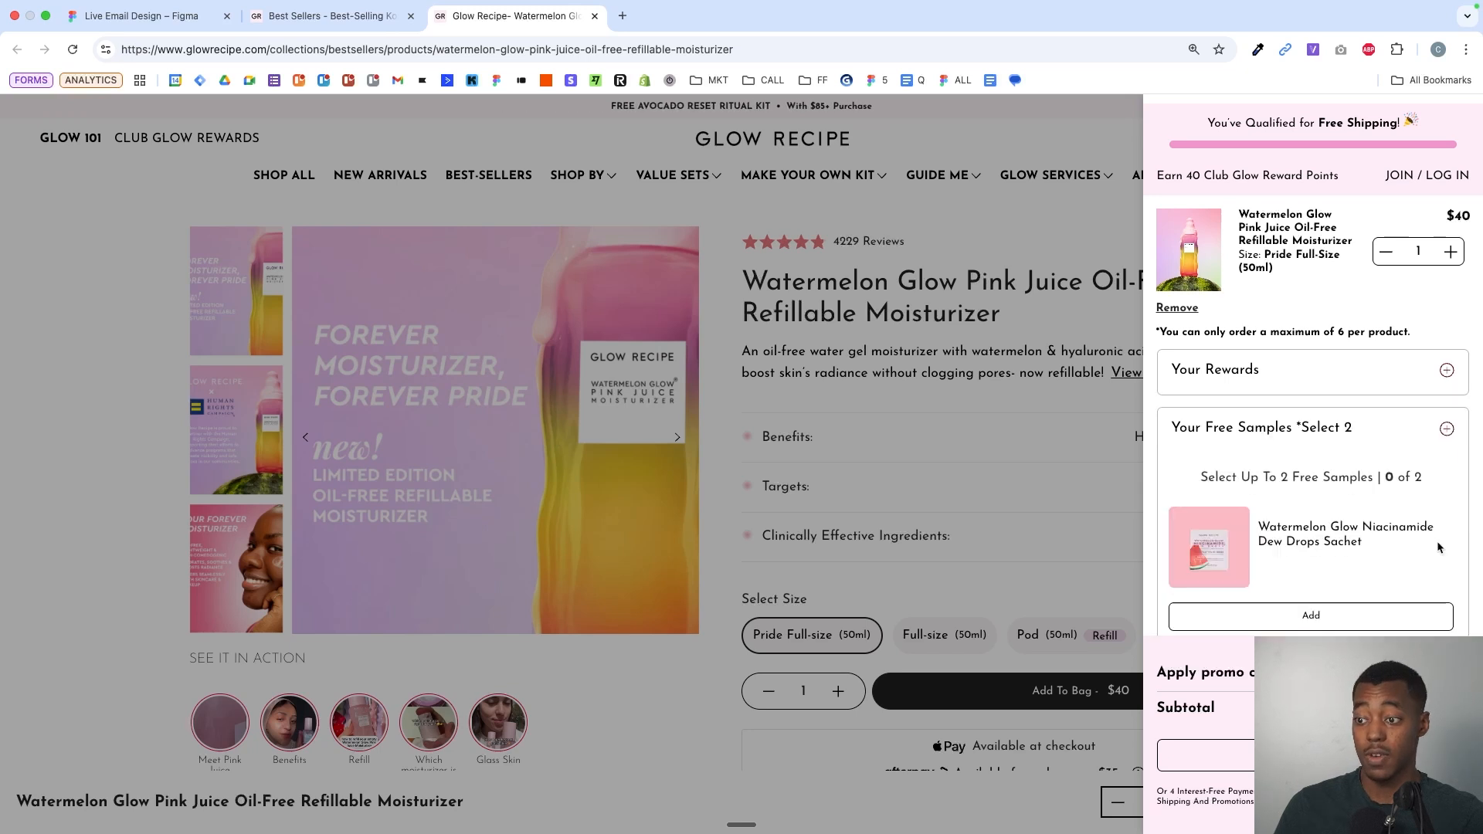
pyautogui.scroll(-3, 1438, 547)
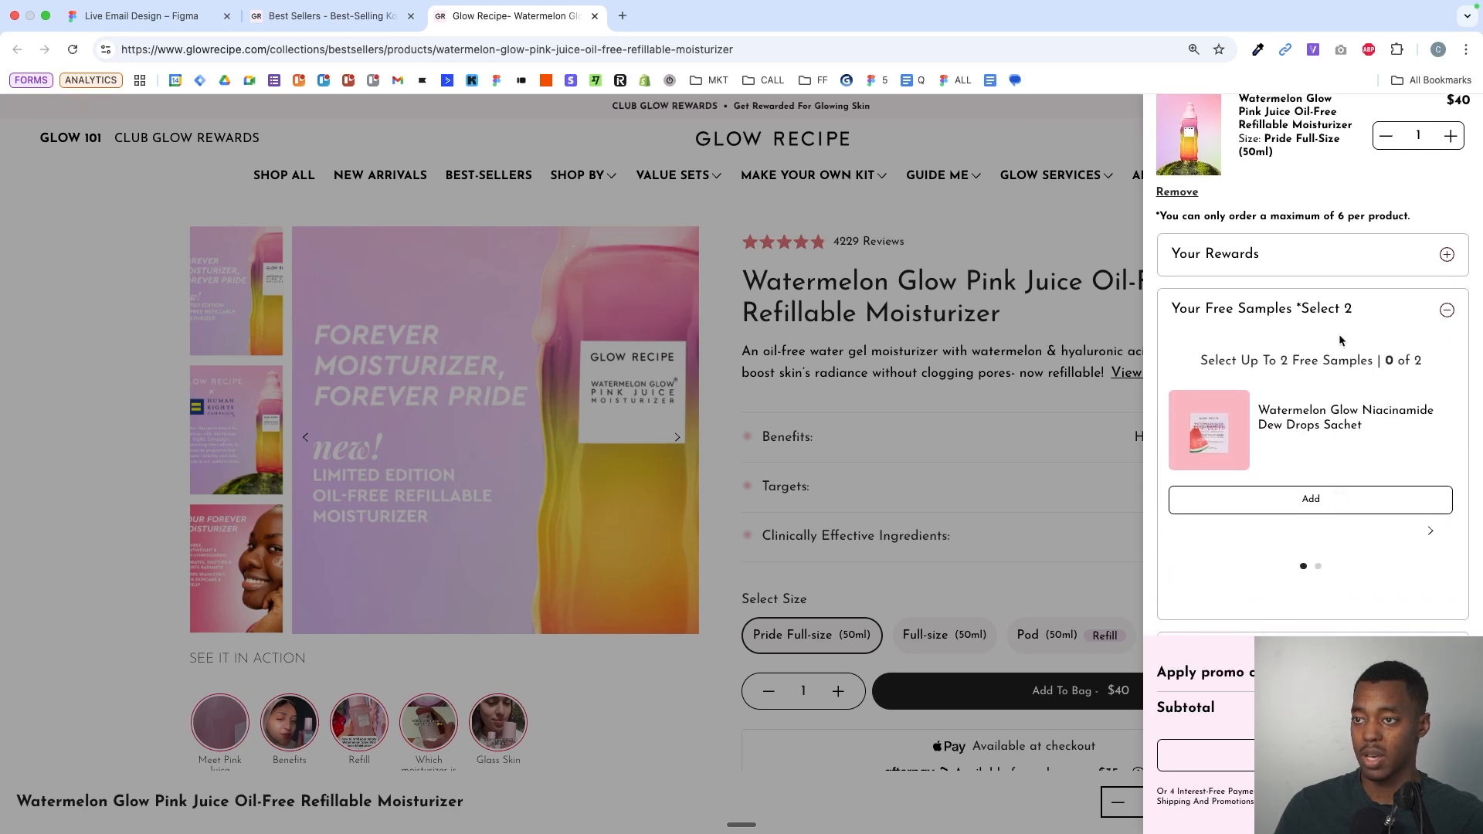
pyautogui.scroll(-3, 1340, 340)
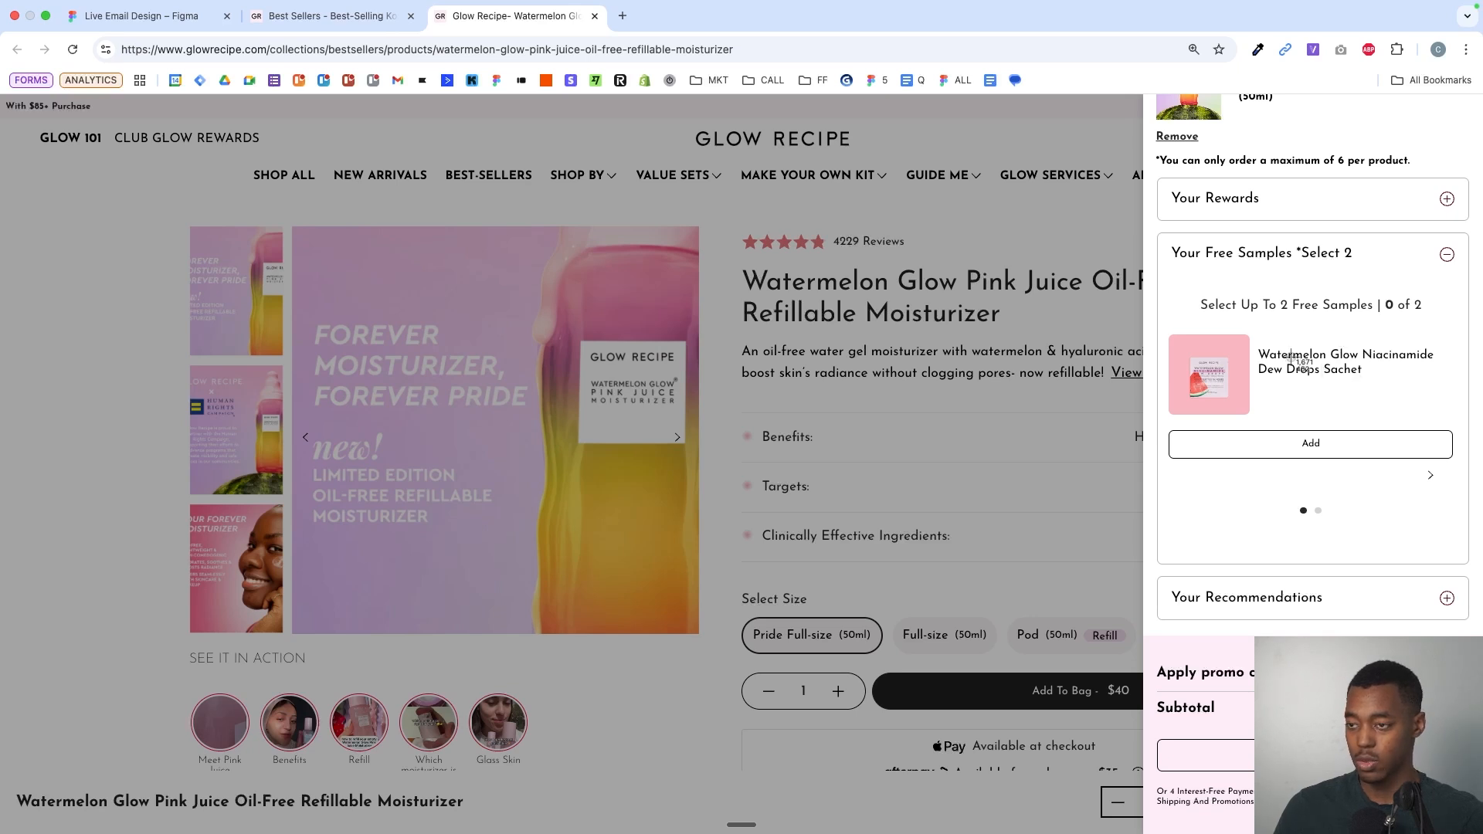
pyautogui.click(1429, 476)
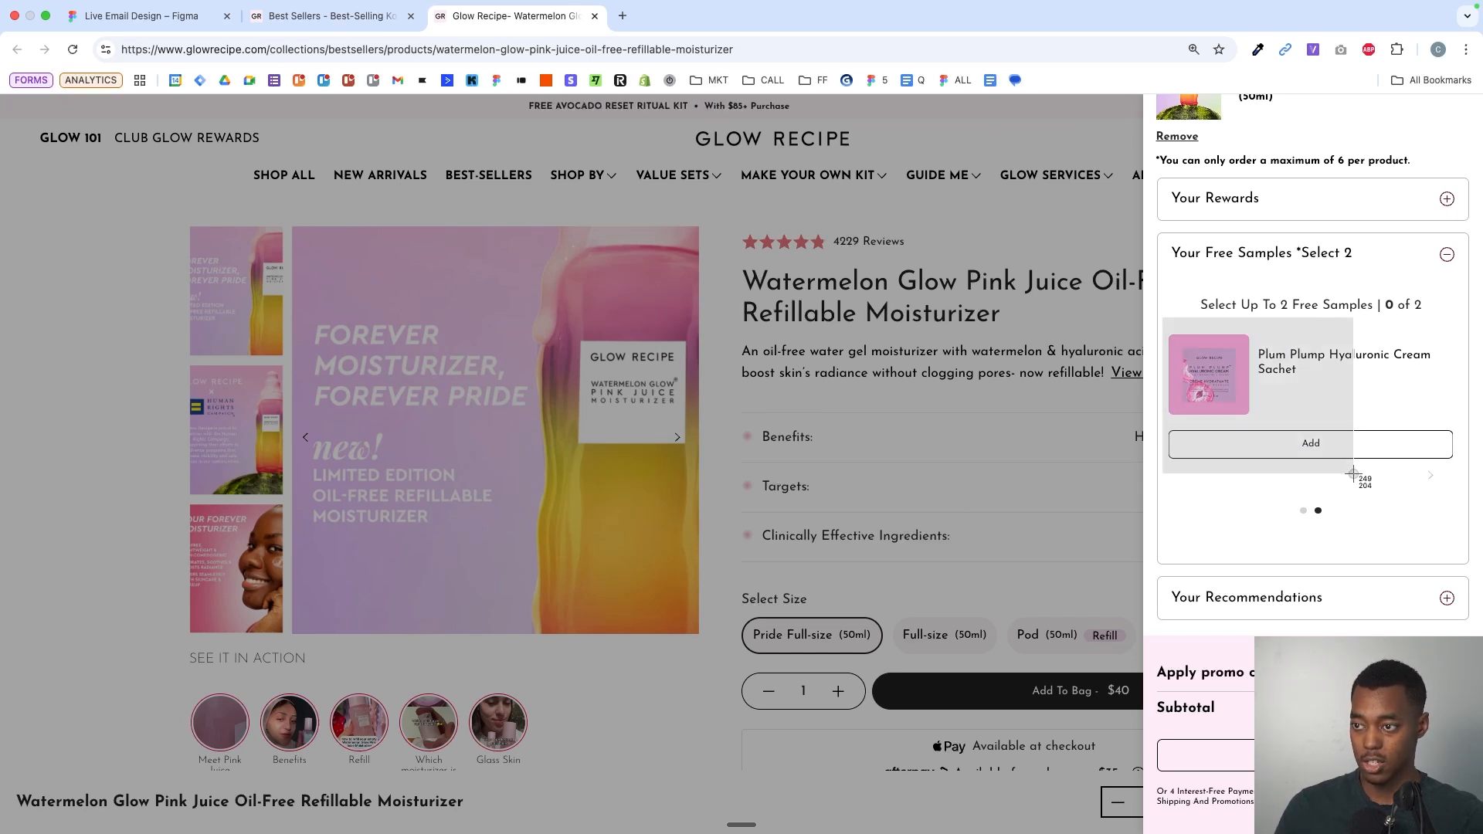
# - Switch back to Figma and add the line "2 free samples" at the end of the offers text
pyautogui.click(154, 20)
pyautogui.click(693, 292)
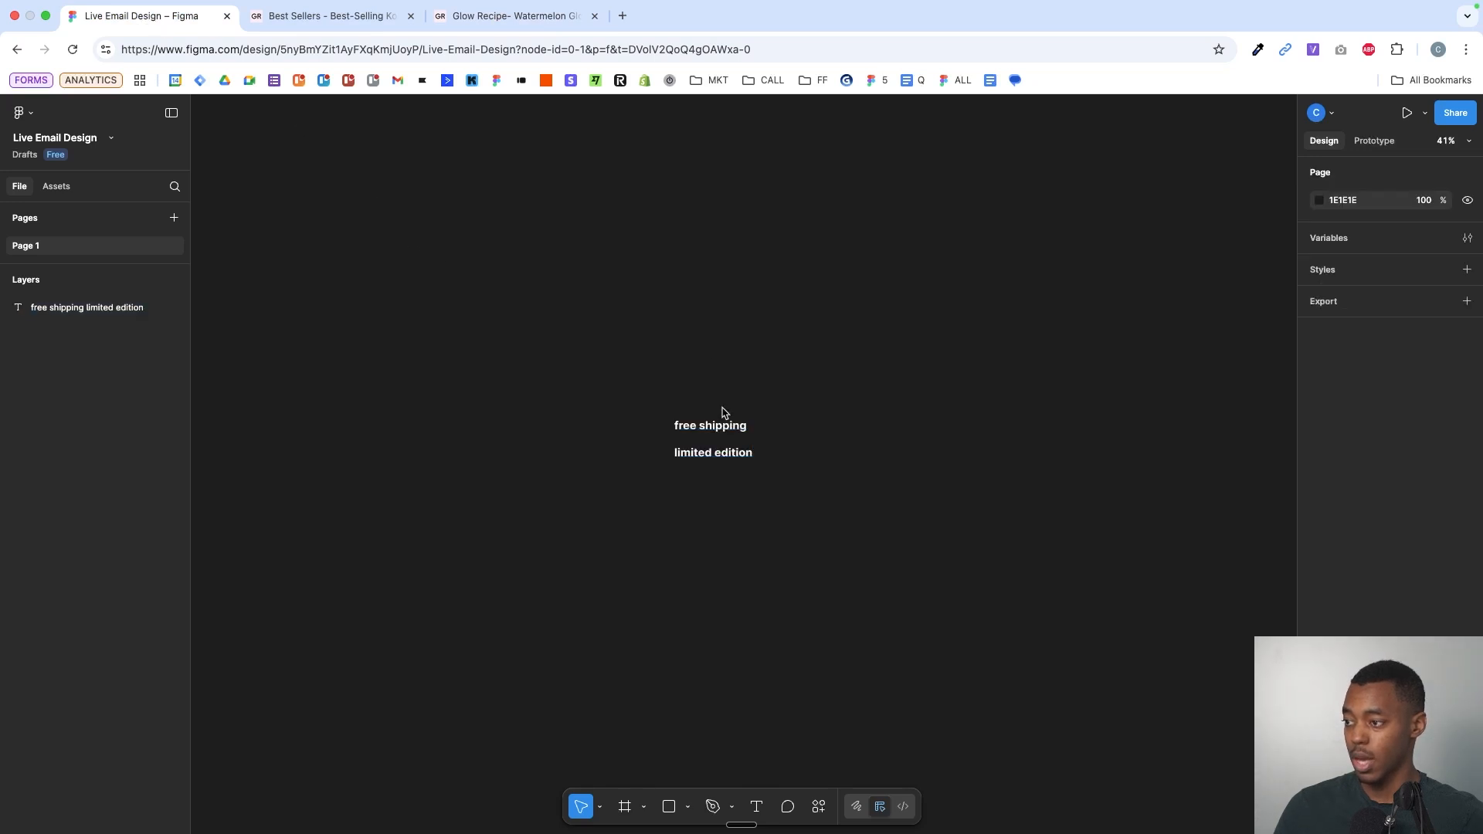
pyautogui.click(718, 420)
pyautogui.doubleClick(707, 476)
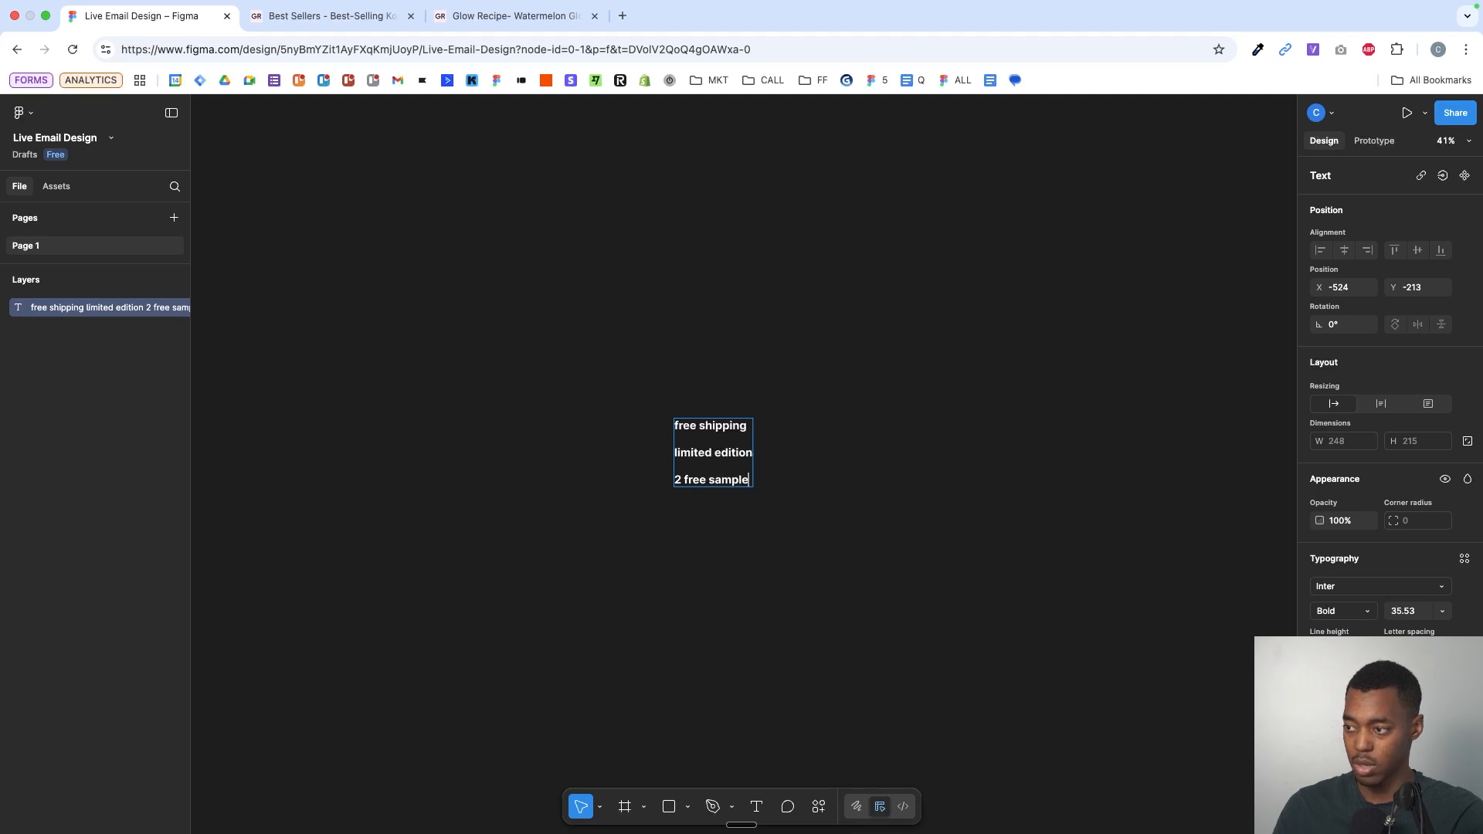
pyautogui.press('Escape')
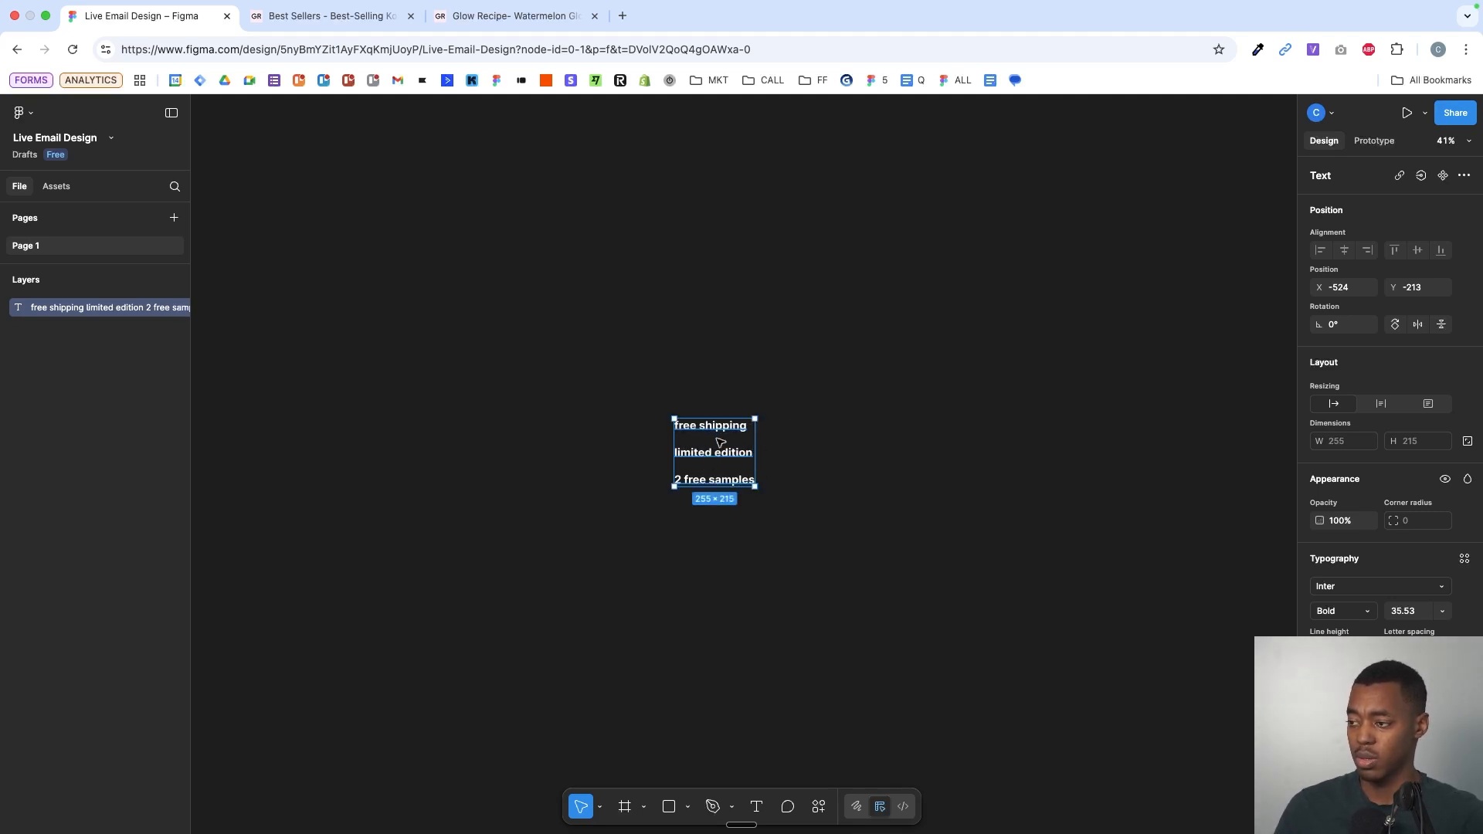
# - Place a duplicate of the offers text block to the right of the original at the same height
pyautogui.moveTo(698, 439); pyautogui.dragTo(849, 439)
pyautogui.moveTo(728, 440); pyautogui.dragTo(1015, 438)
pyautogui.click(1035, 365)
pyautogui.scroll(2, 1037, 365)
pyautogui.hscroll(-1, 1033, 361)
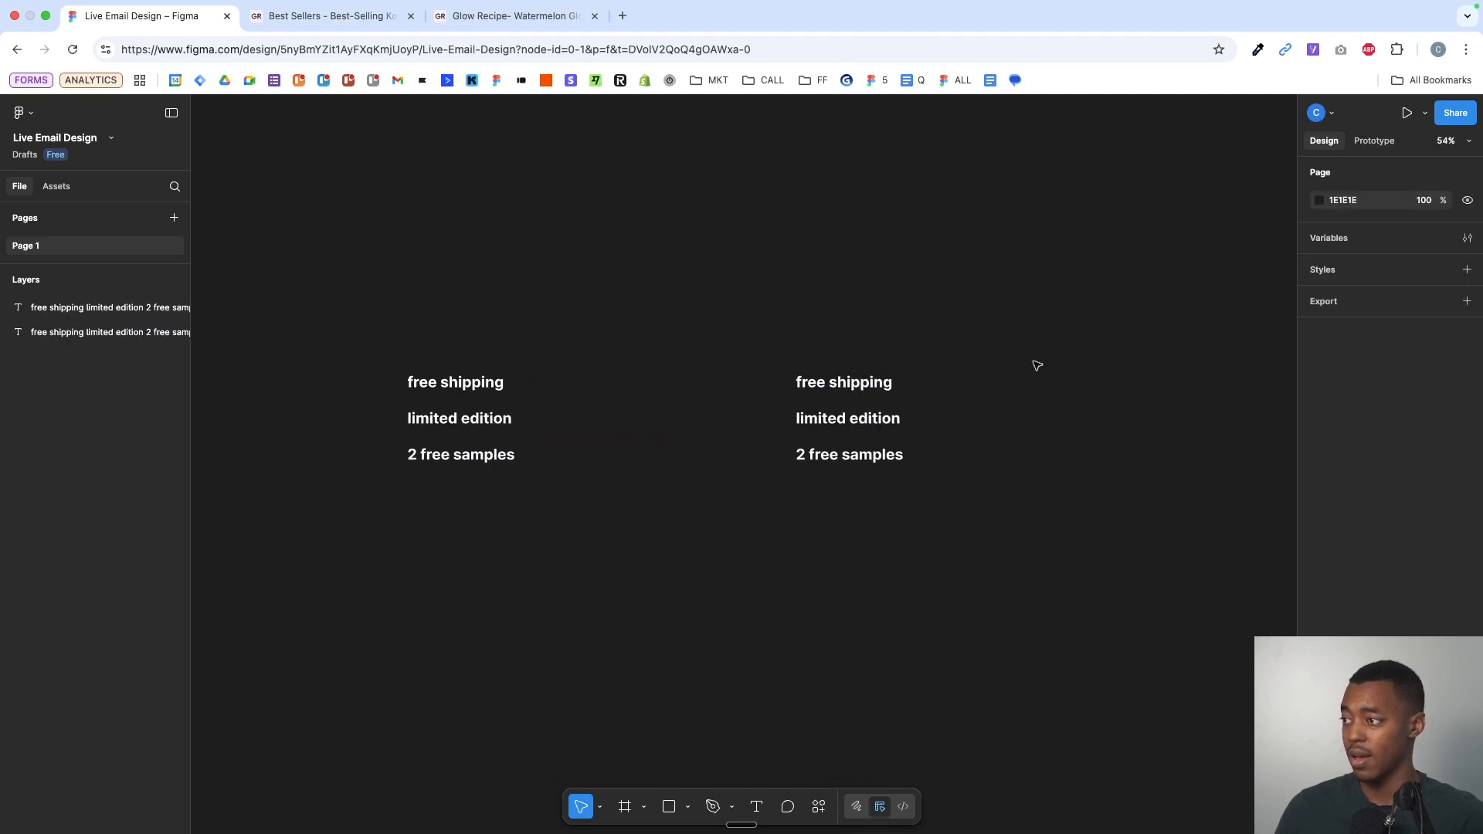
pyautogui.scroll(1, 1033, 361)
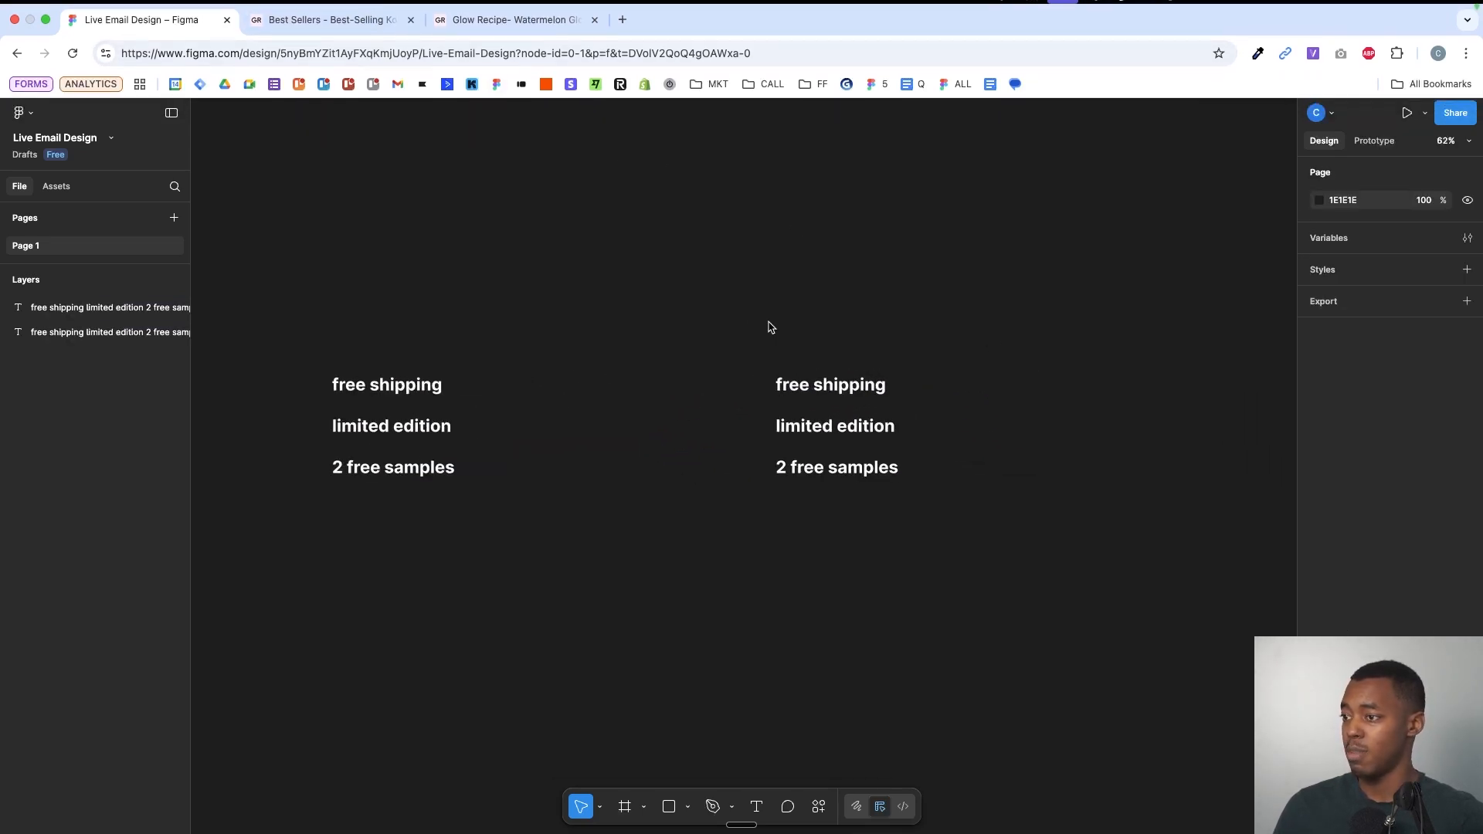
# - Replace the duplicated block's text with "korean skincare" and start a new line two rows below it
pyautogui.click(817, 376)
pyautogui.write('korean skincare')
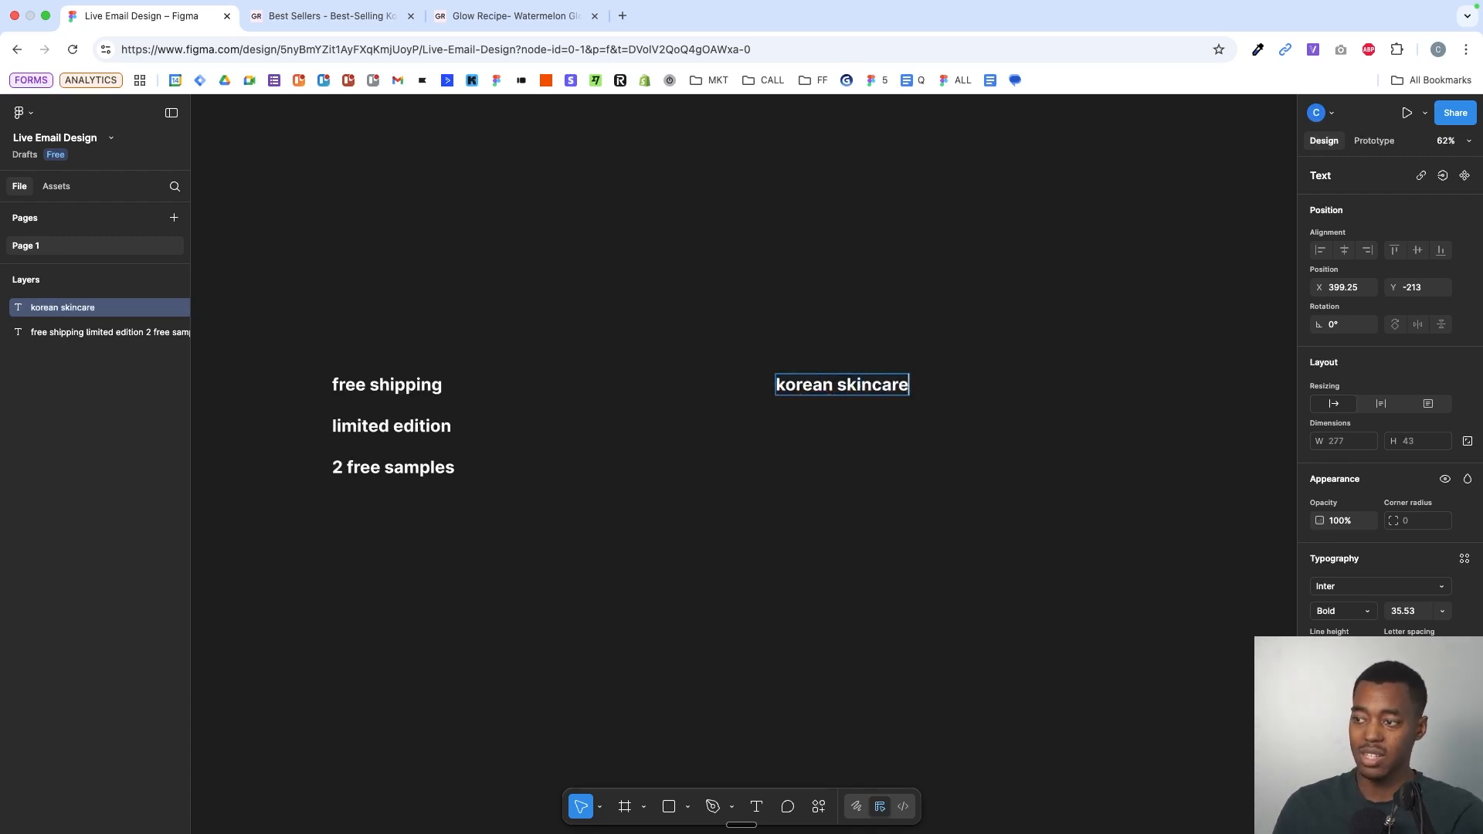
pyautogui.press('Return')
pyautogui.press('Return')
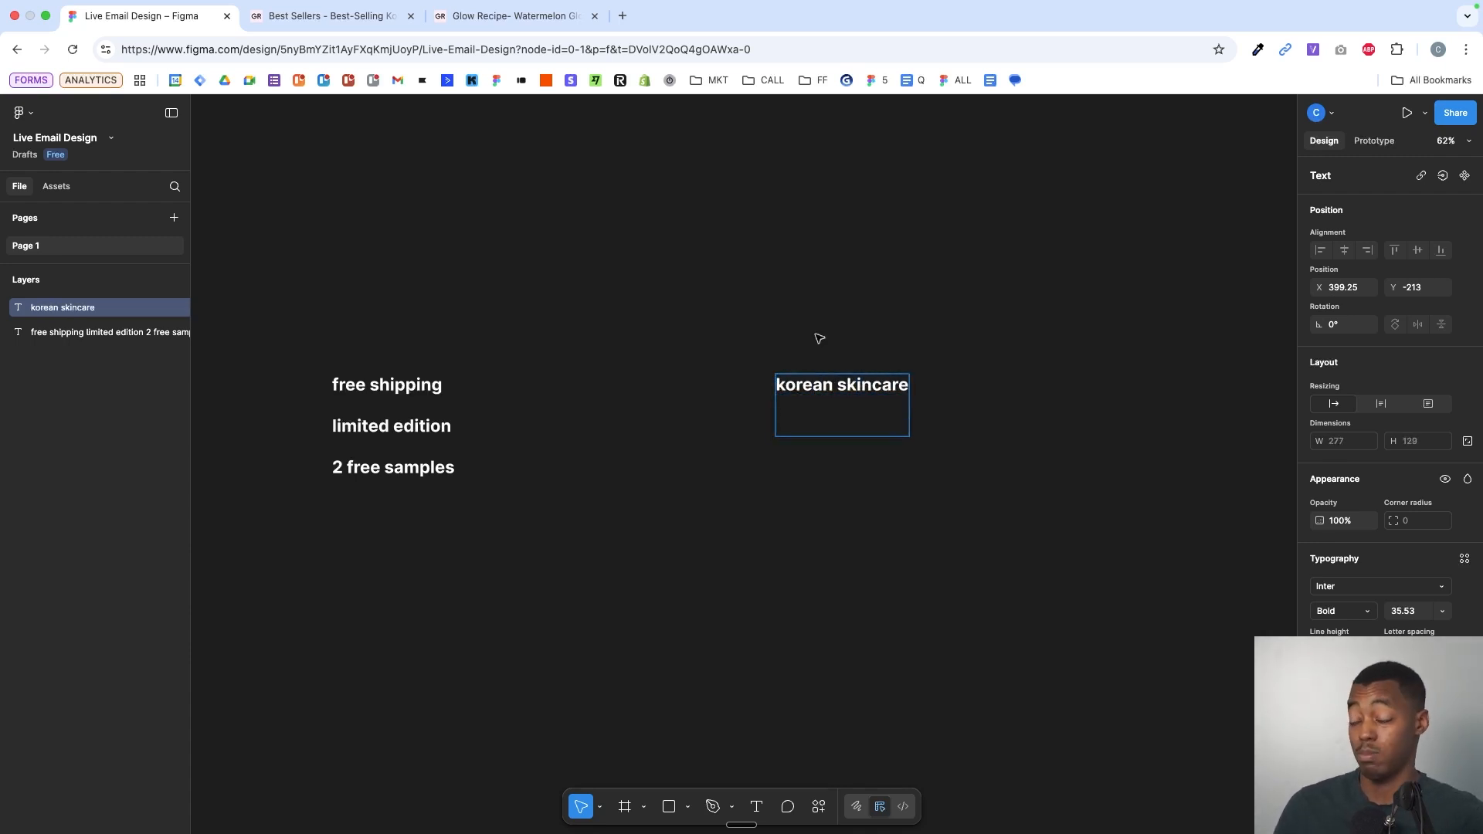
# - Return to the Glow Recipe moisturizer page and close the cart drawer
pyautogui.click(512, 16)
pyautogui.click(1010, 424)
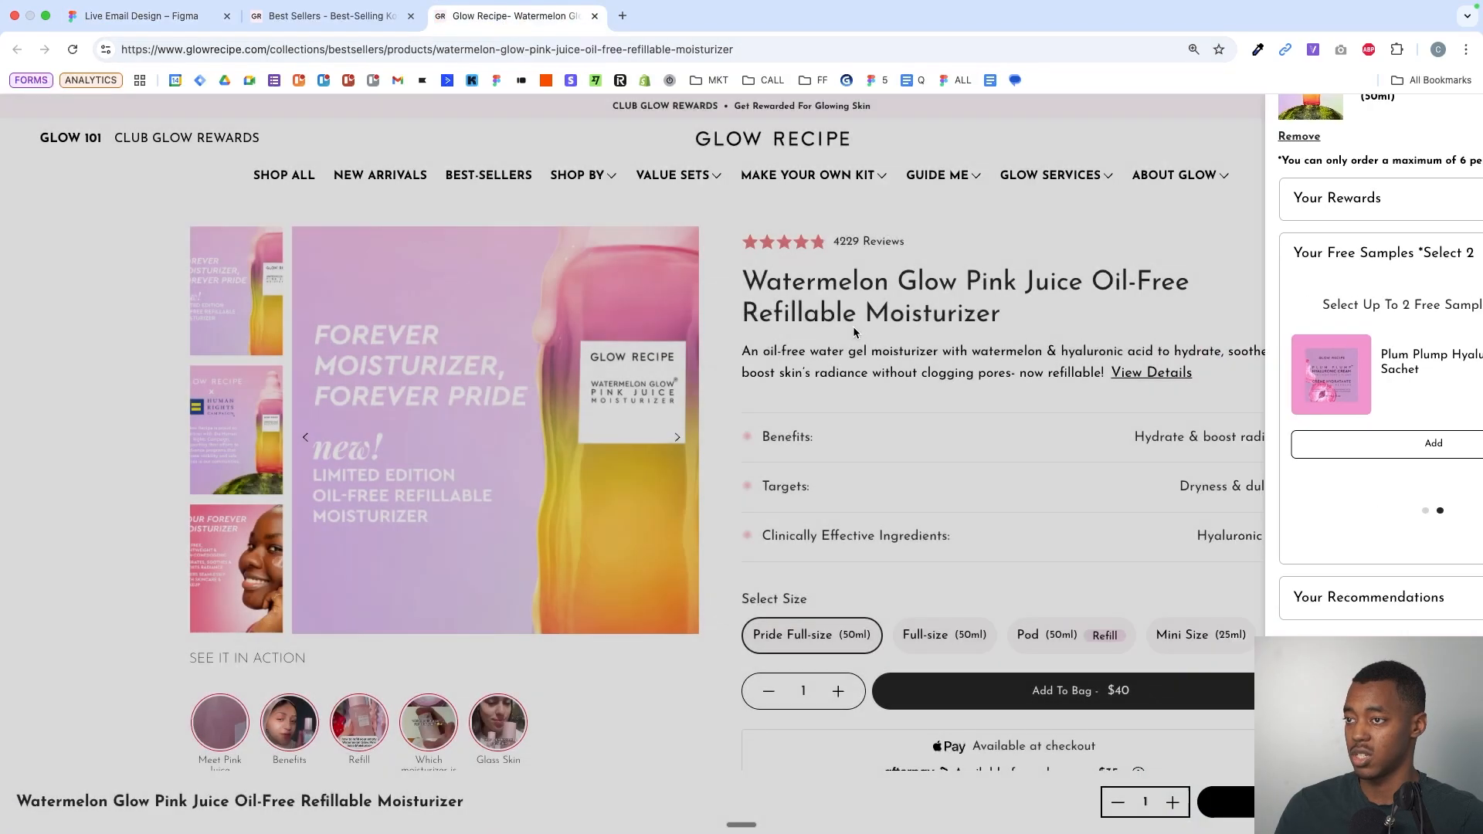
# - Examine the moisturizer page's customer reviews, picking out the key descriptive phrases in the "Chef's Kiss" review
pyautogui.scroll(-7, 1011, 425)
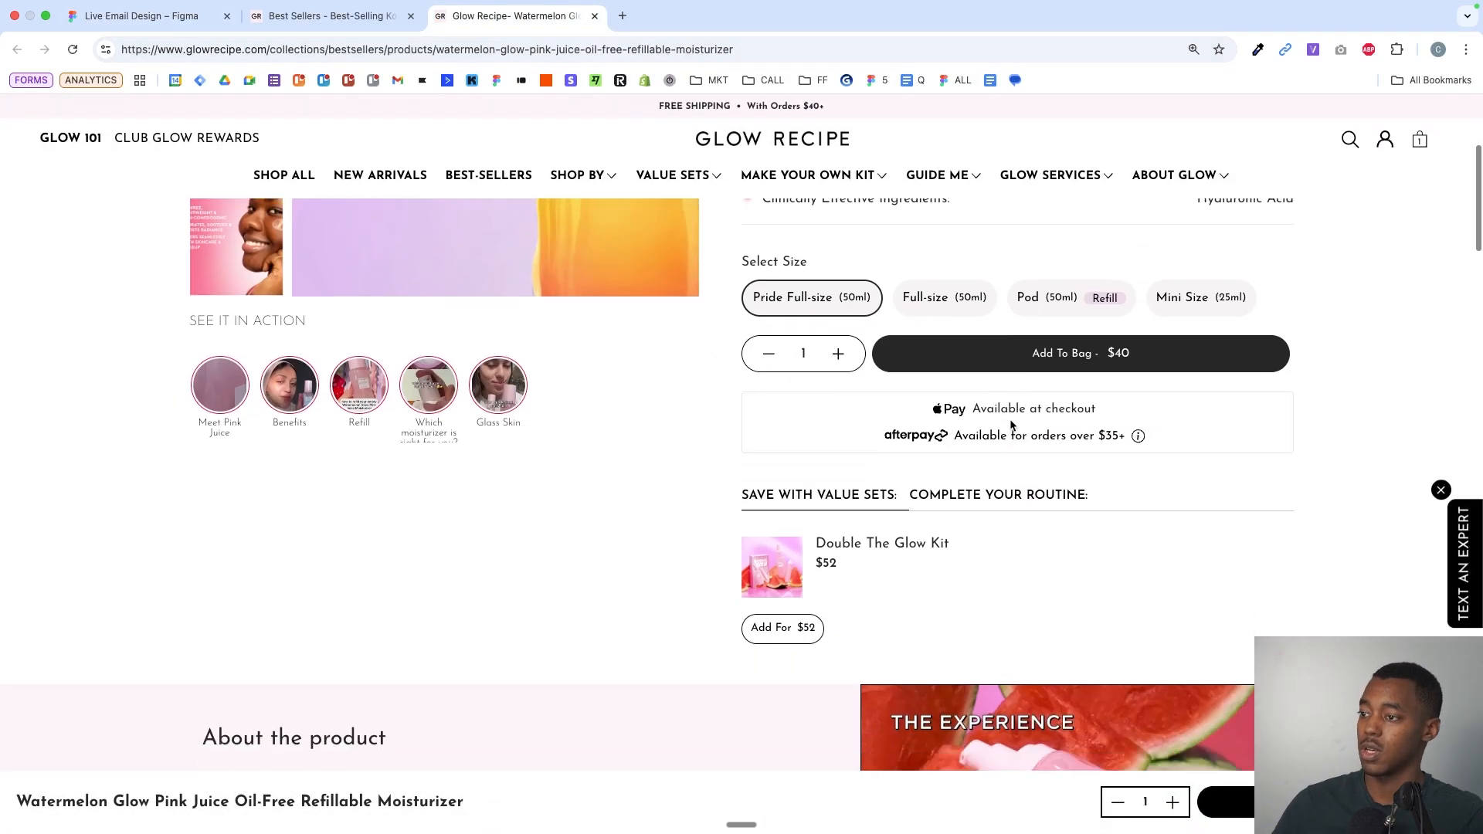
pyautogui.scroll(-20, 1010, 425)
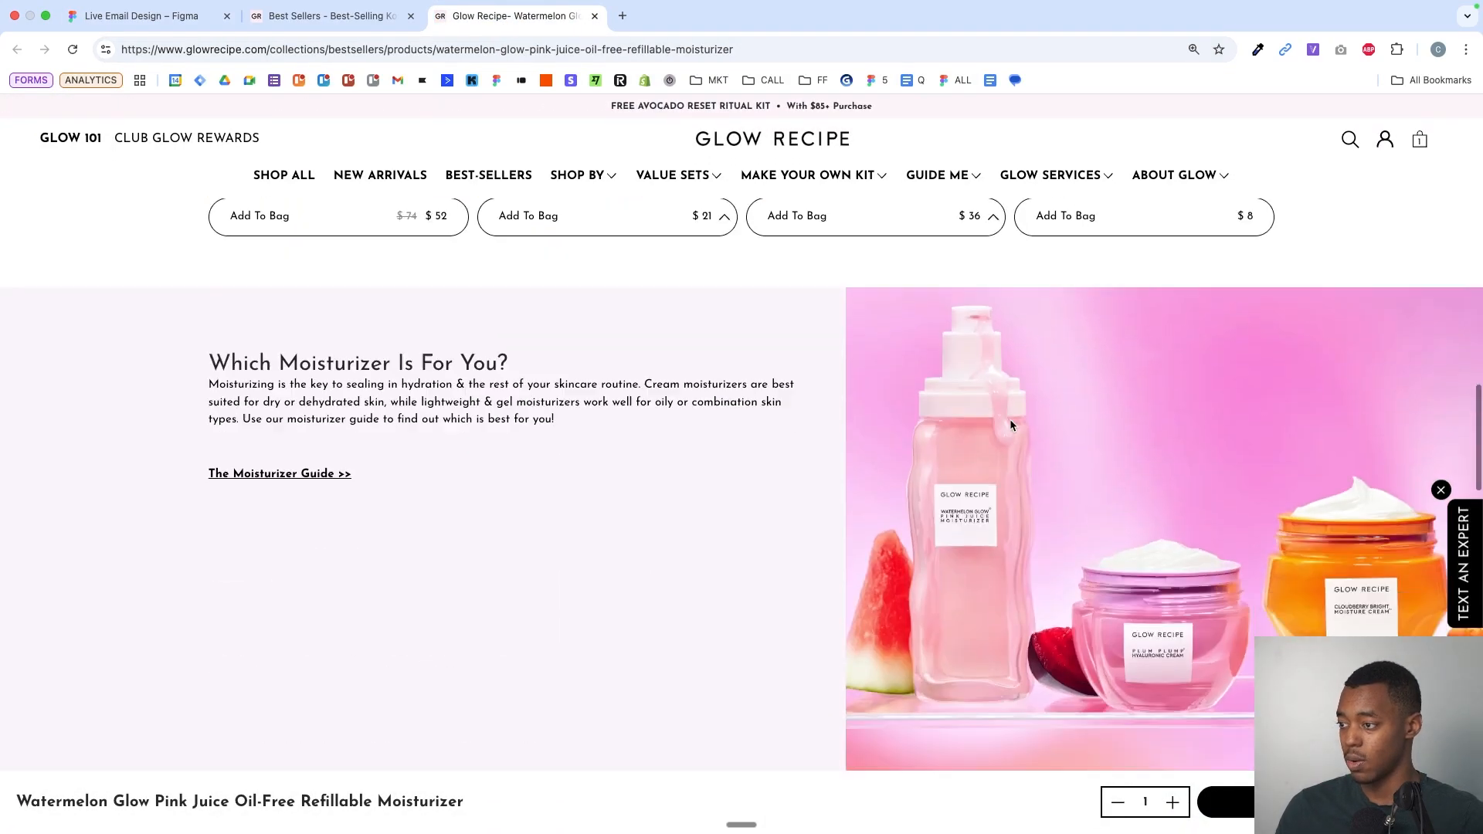
pyautogui.scroll(-11, 1011, 425)
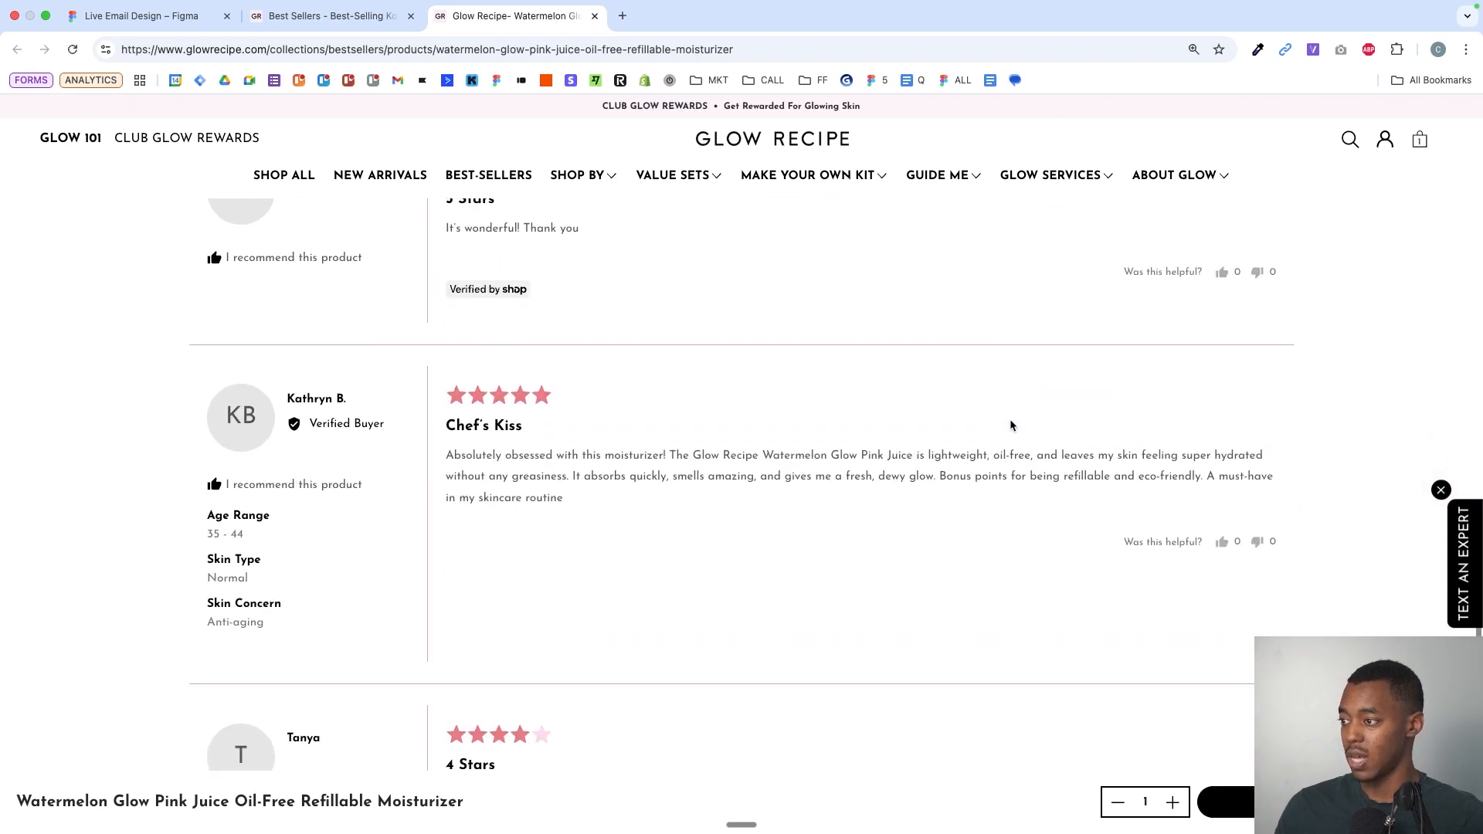
pyautogui.scroll(-2, 780, 424)
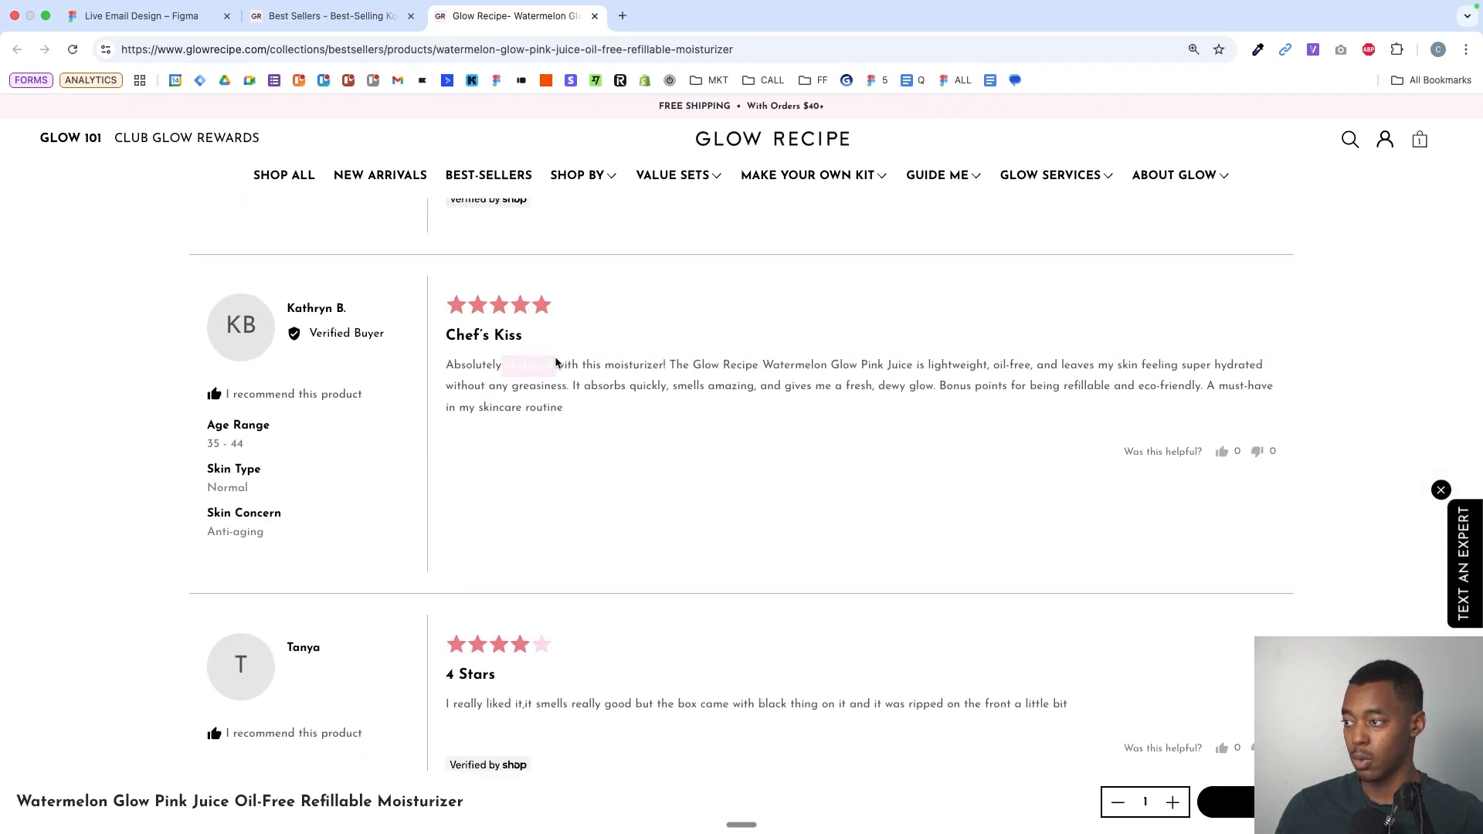
pyautogui.click(524, 372)
pyautogui.scroll(5, 524, 372)
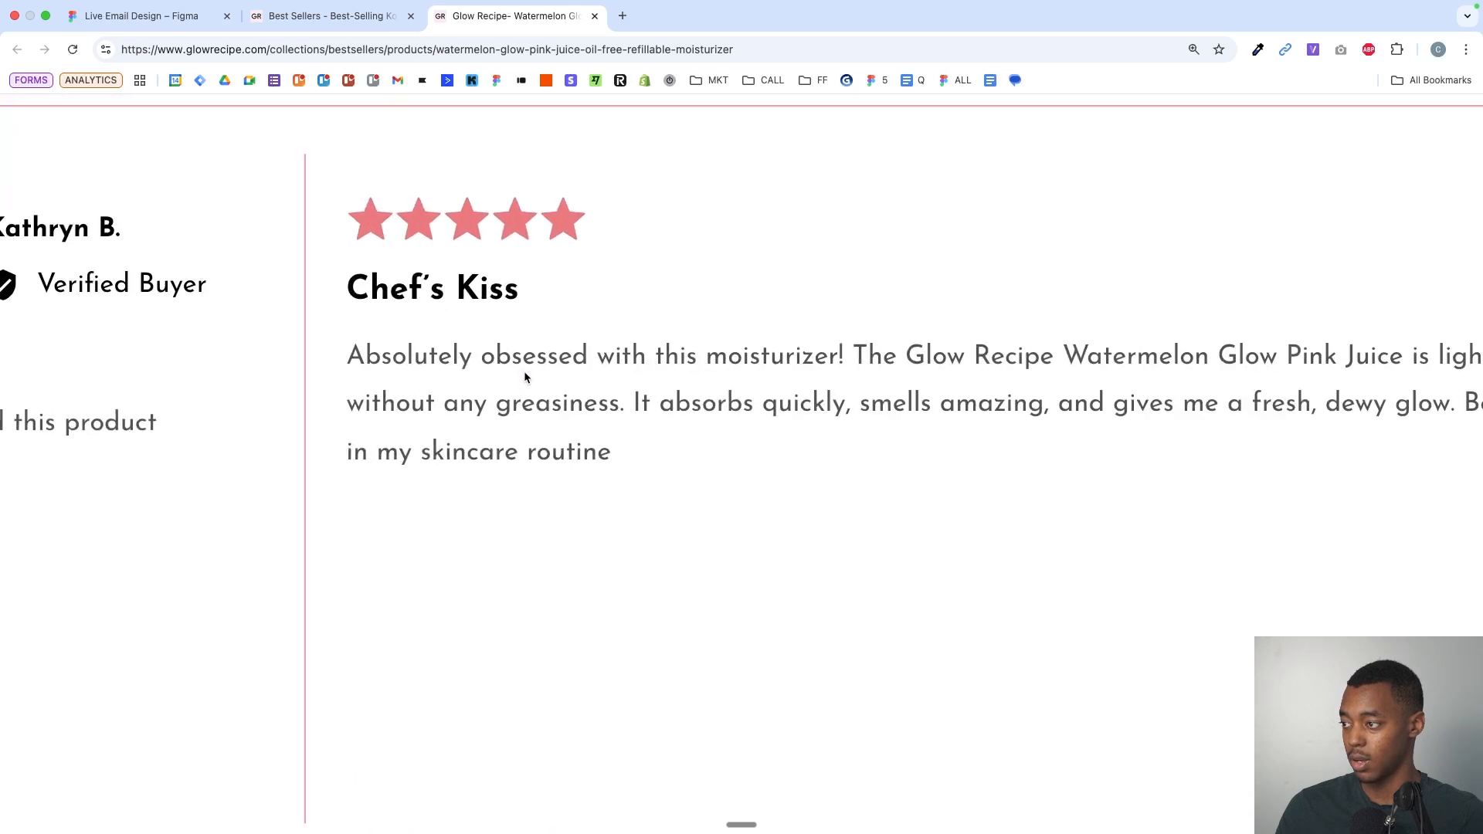
pyautogui.scroll(-5, 524, 374)
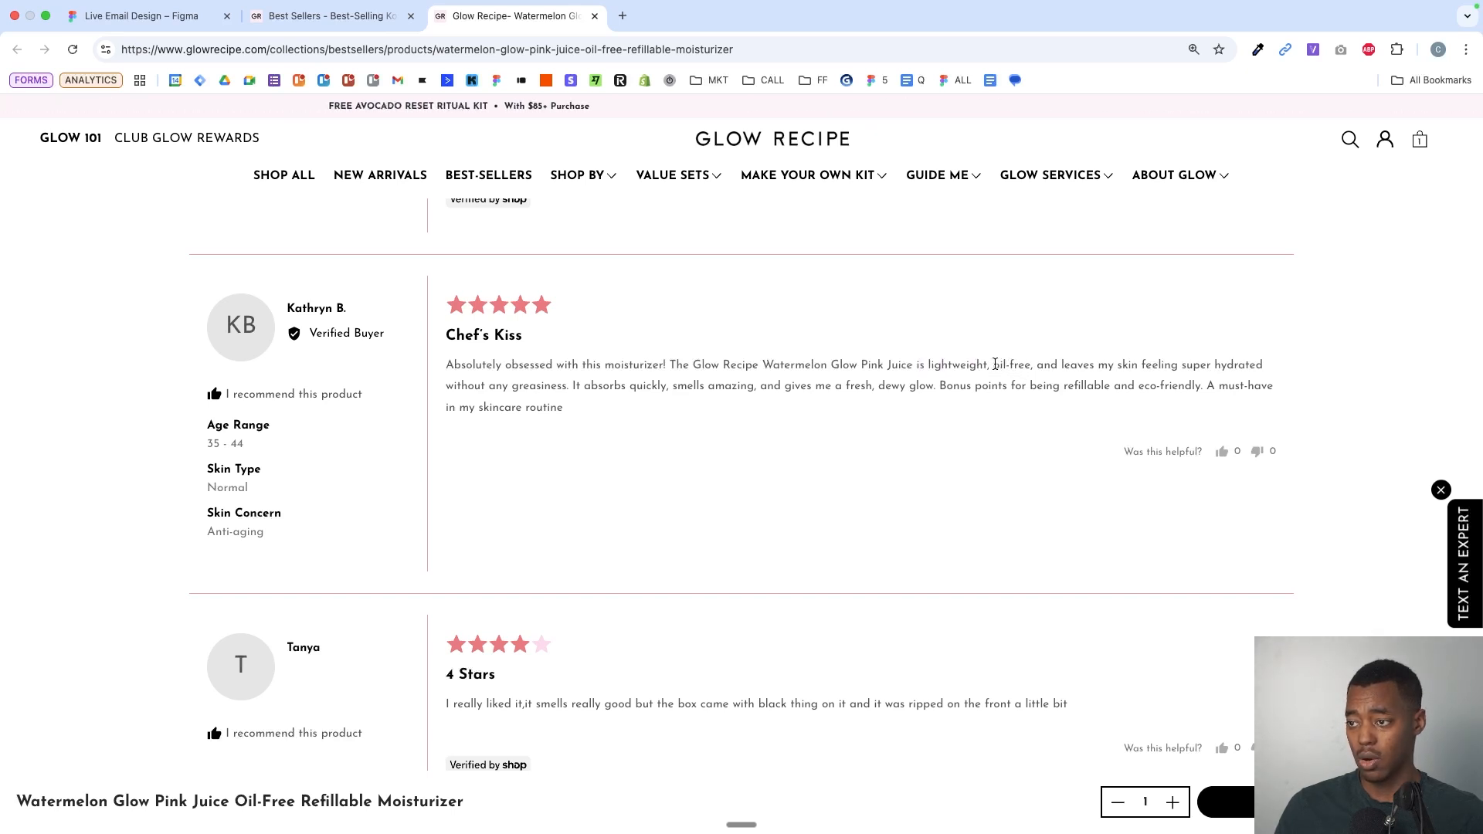
pyautogui.moveTo(994, 364); pyautogui.dragTo(1035, 366)
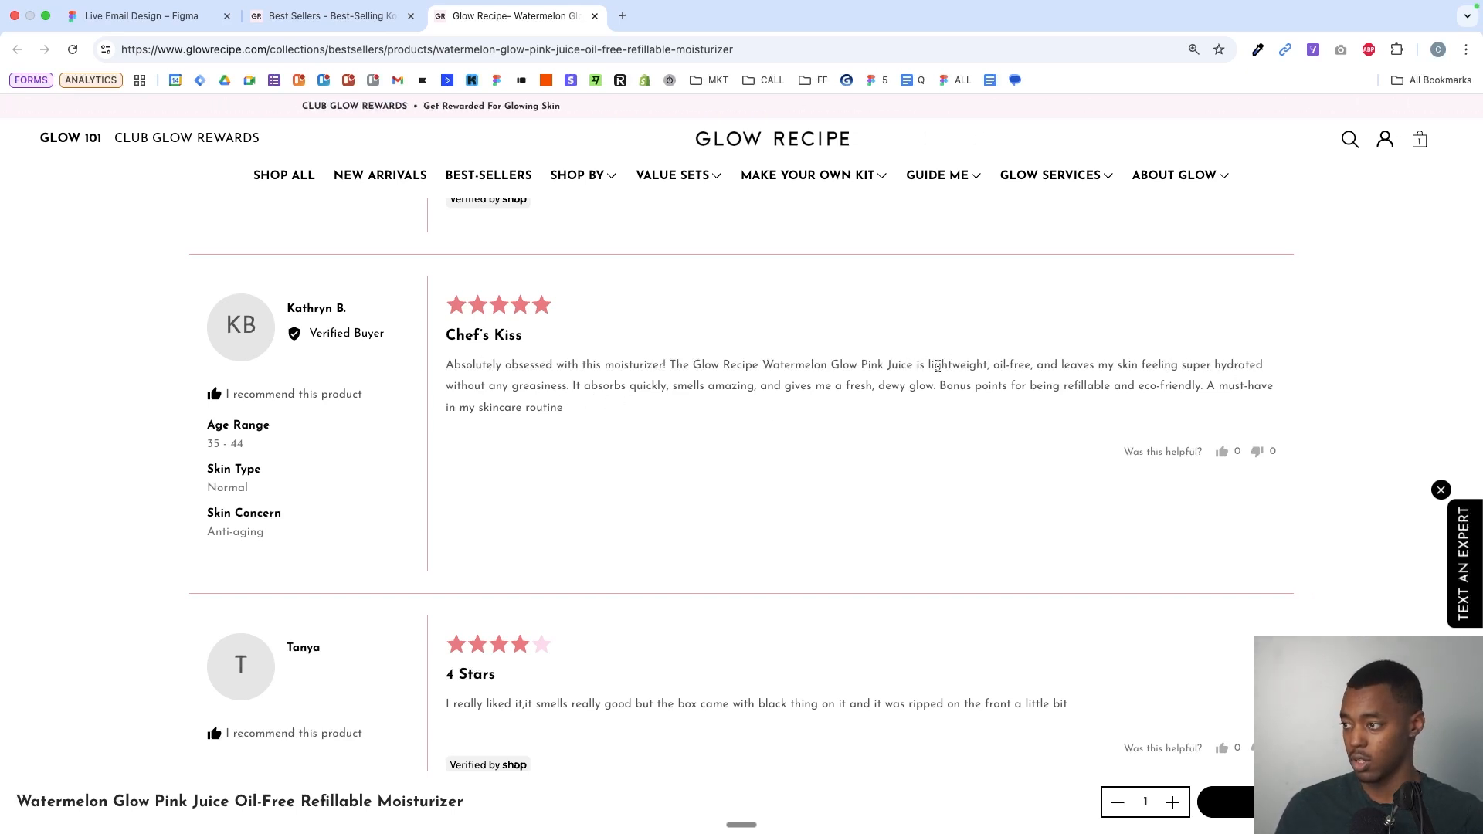
pyautogui.moveTo(927, 365); pyautogui.dragTo(976, 363)
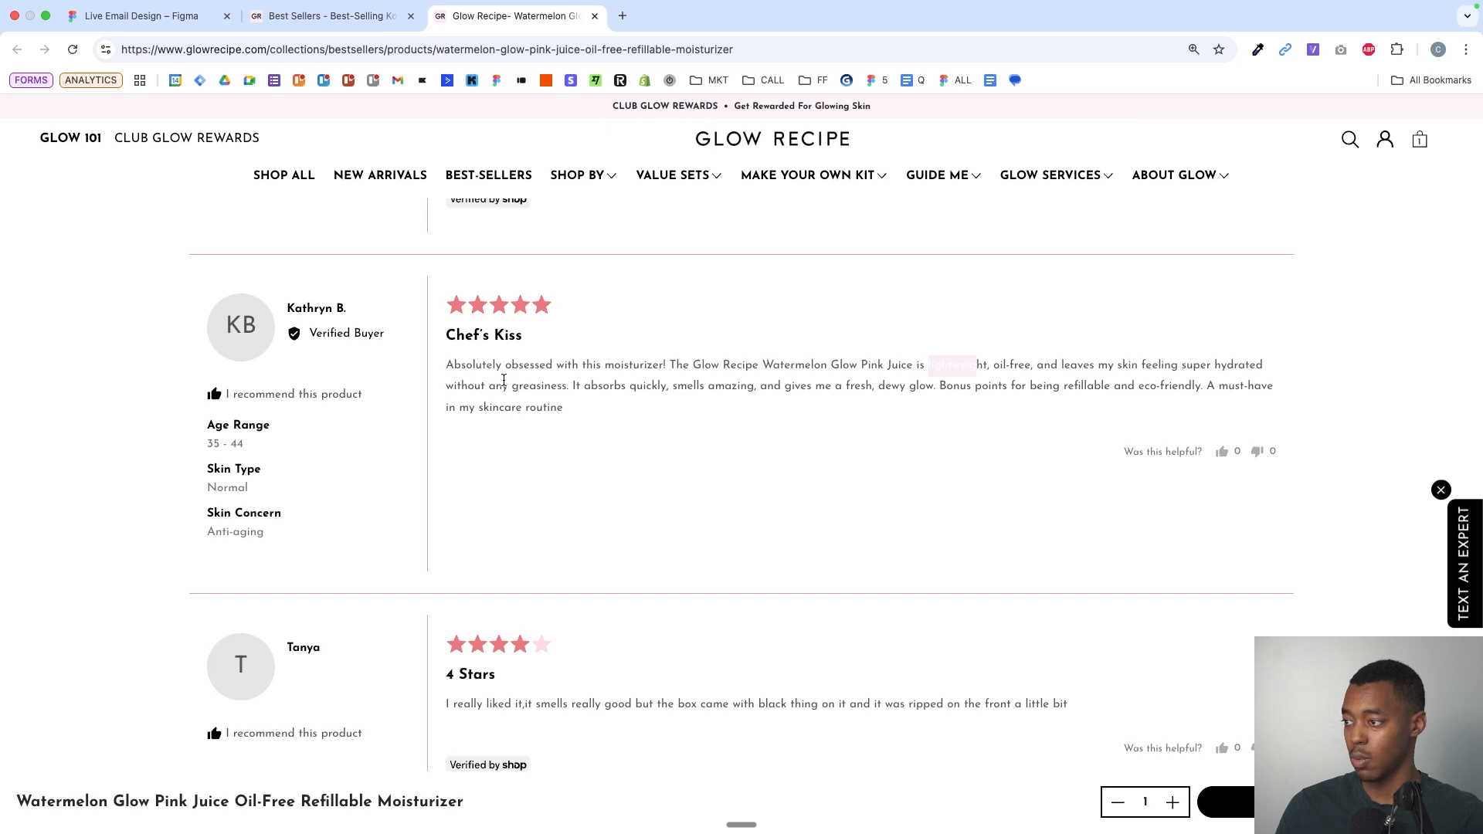
pyautogui.moveTo(445, 386); pyautogui.dragTo(559, 385)
pyautogui.click(831, 410)
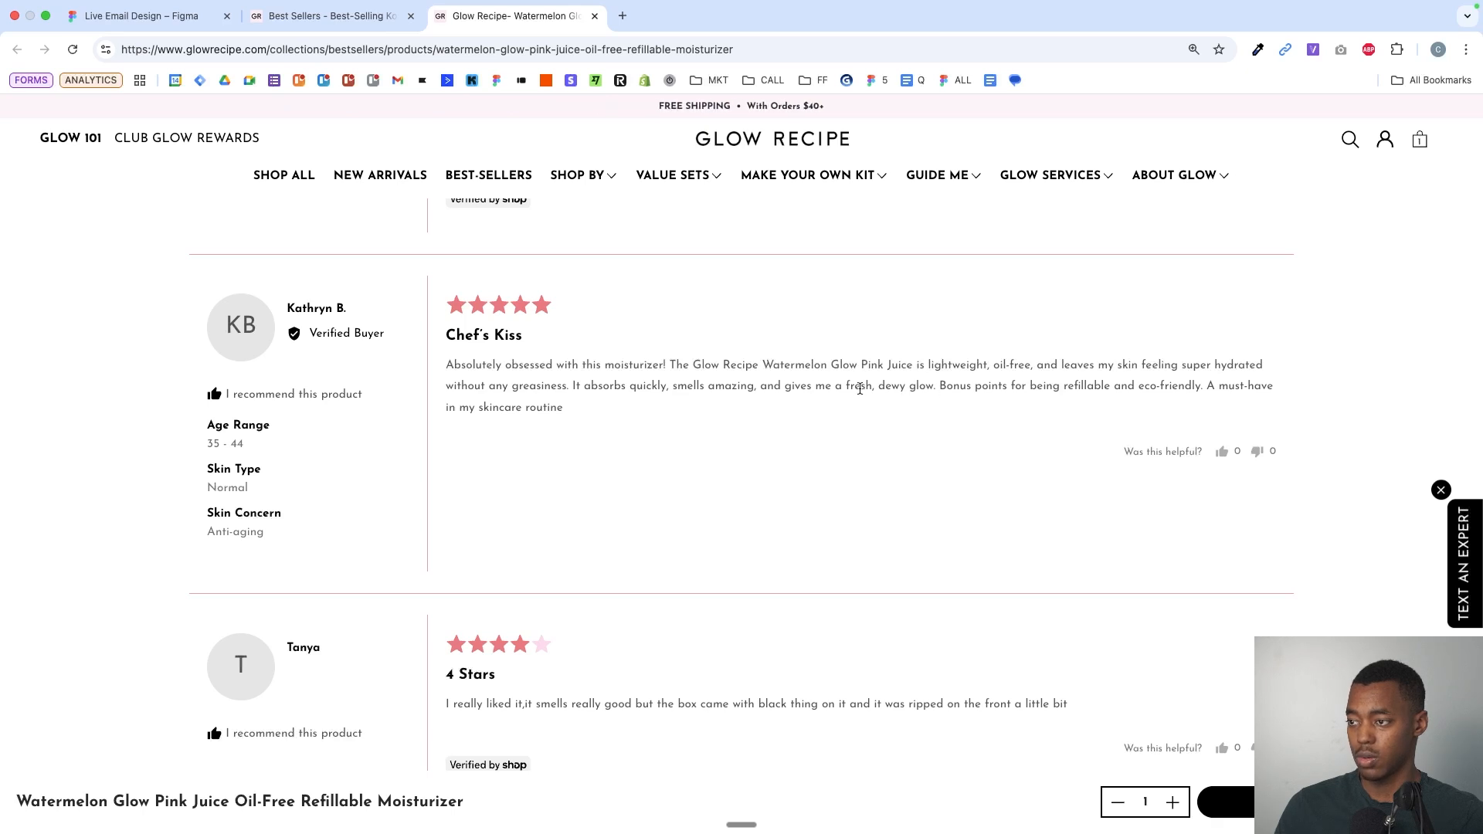
pyautogui.moveTo(846, 386); pyautogui.dragTo(895, 384)
pyautogui.click(1012, 414)
# - Read through the remaining customer reviews below the "Chef's Kiss" review for more wording ideas
pyautogui.scroll(-3, 1012, 414)
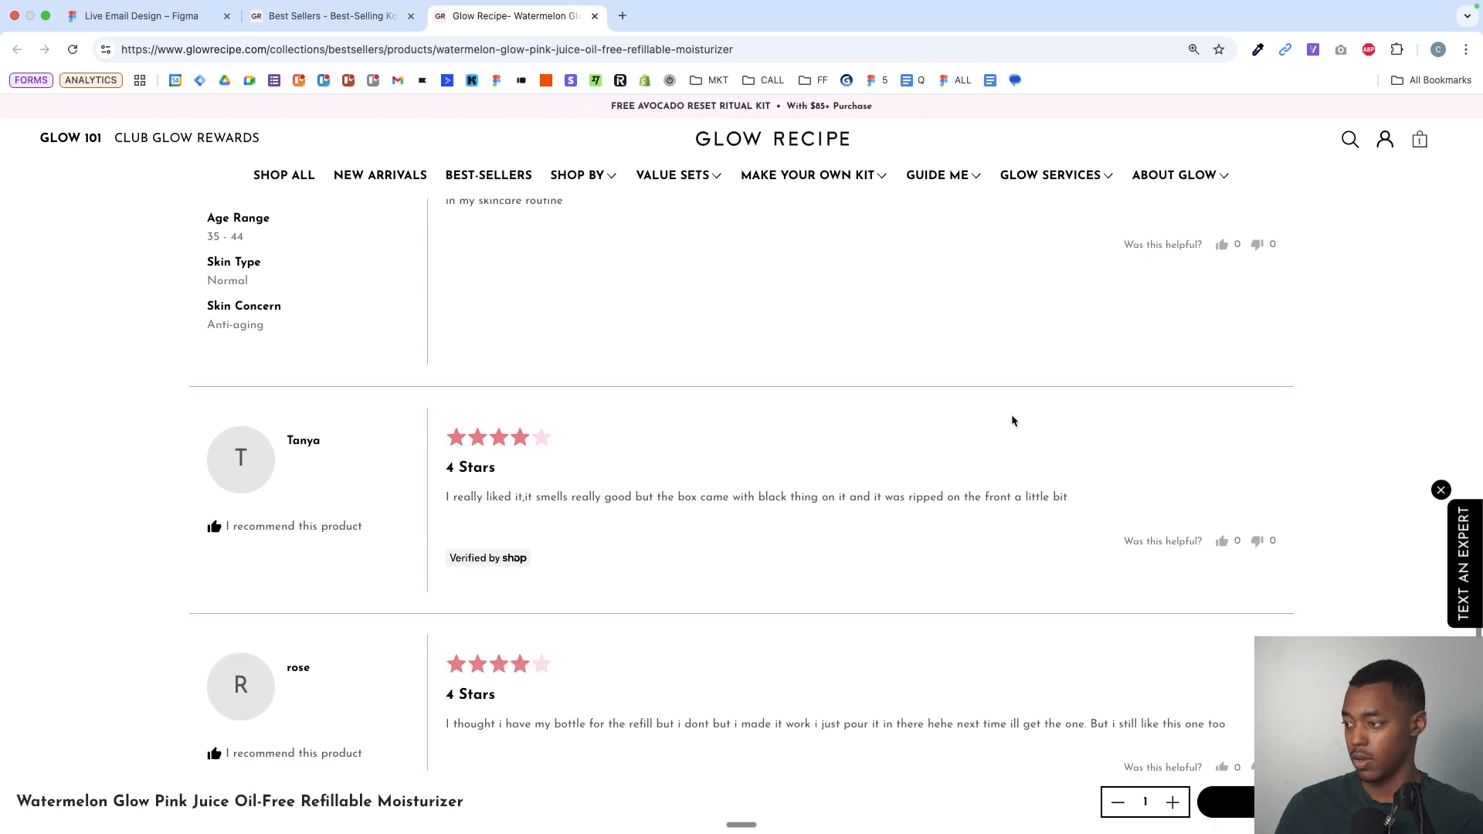
pyautogui.scroll(7, 1012, 421)
pyautogui.scroll(-9, 1012, 421)
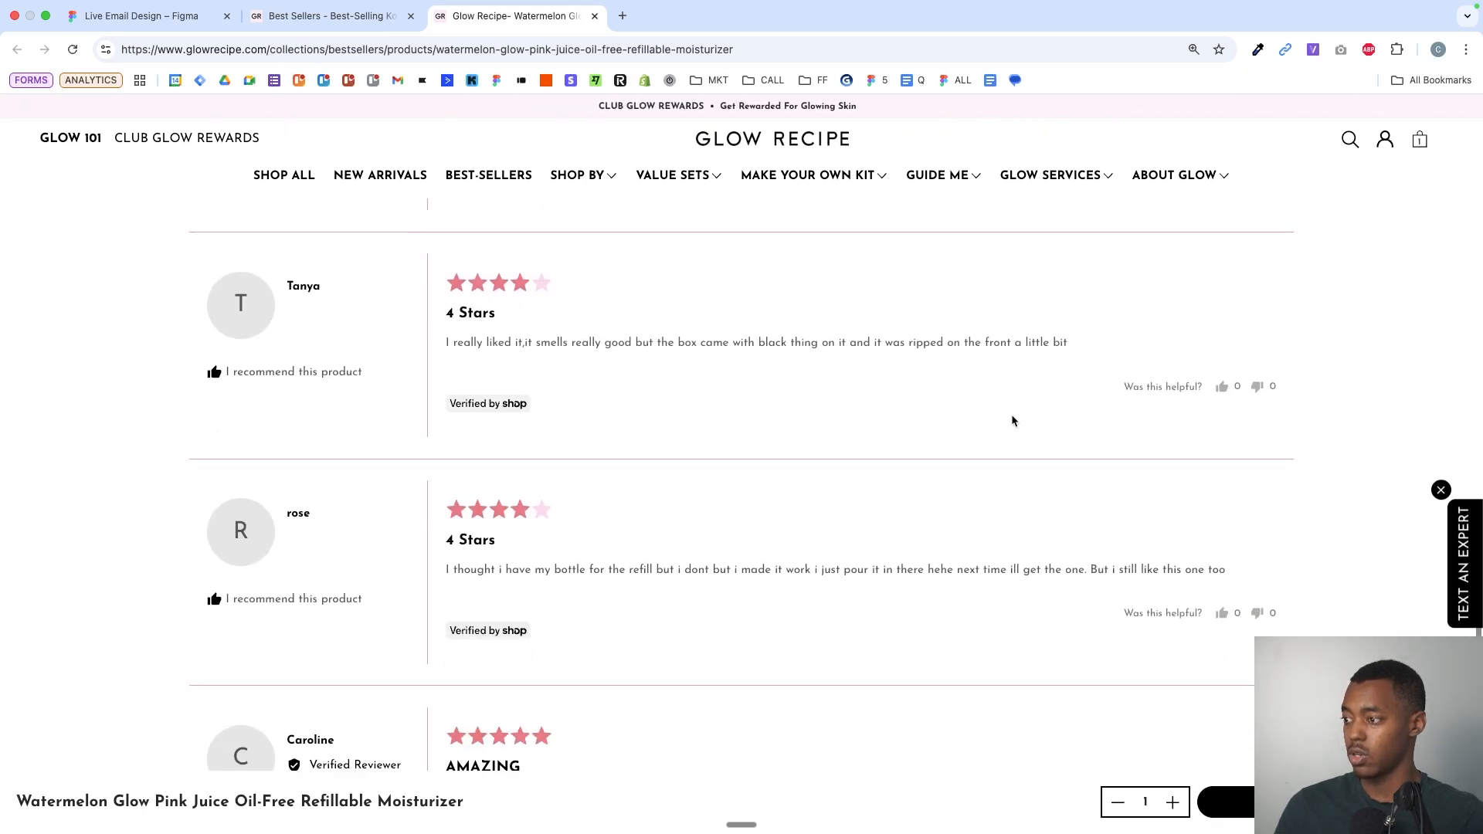
pyautogui.scroll(-5, 1012, 421)
pyautogui.scroll(1, 1011, 421)
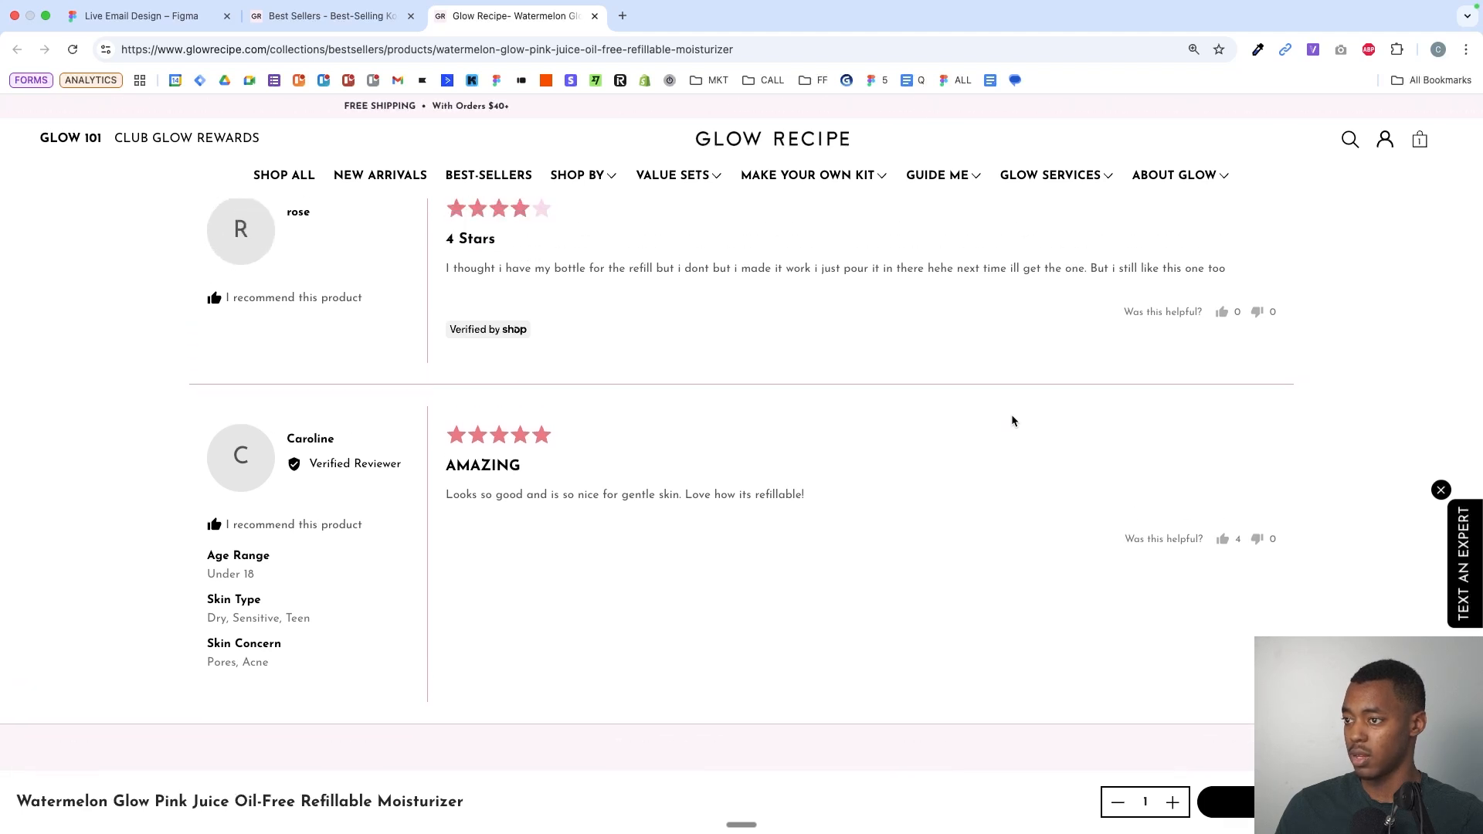
pyautogui.scroll(5, 1012, 421)
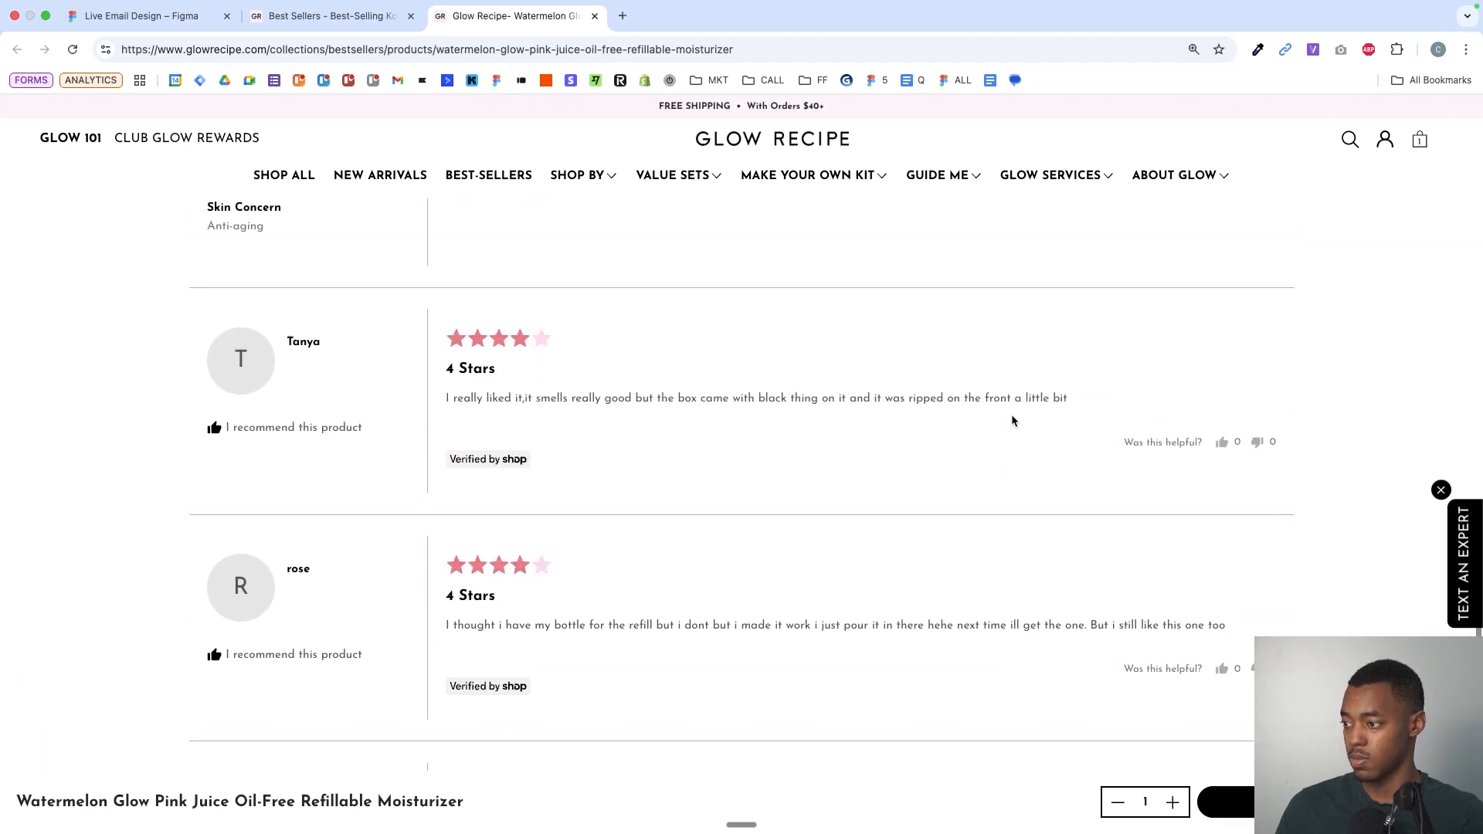
pyautogui.scroll(-3, 867, 638)
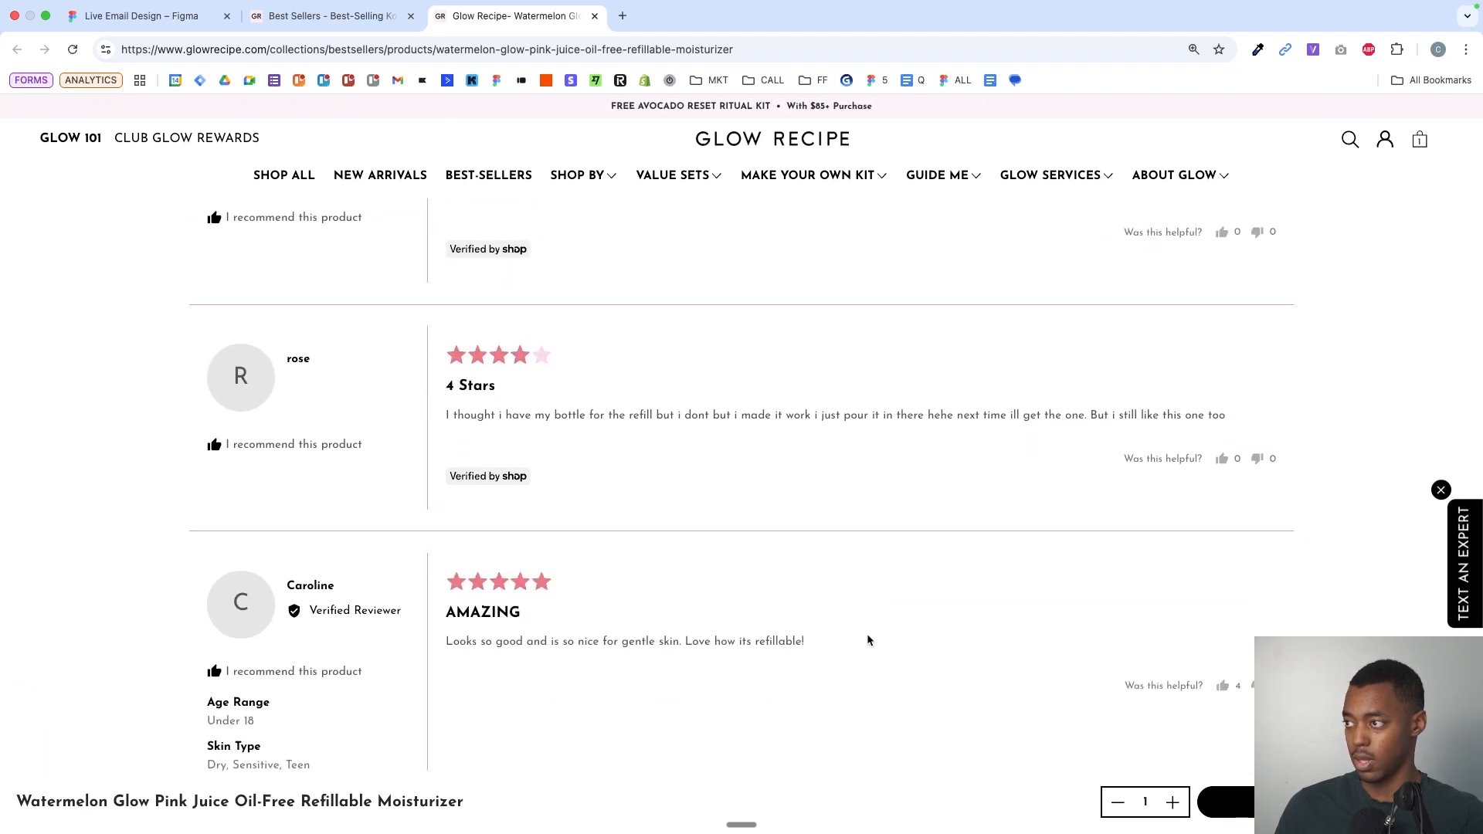
# - Switch to Figma and add the lines "lightweight / fresh glow" and "obsessed" to the "korean skincare" text block
pyautogui.click(139, 15)
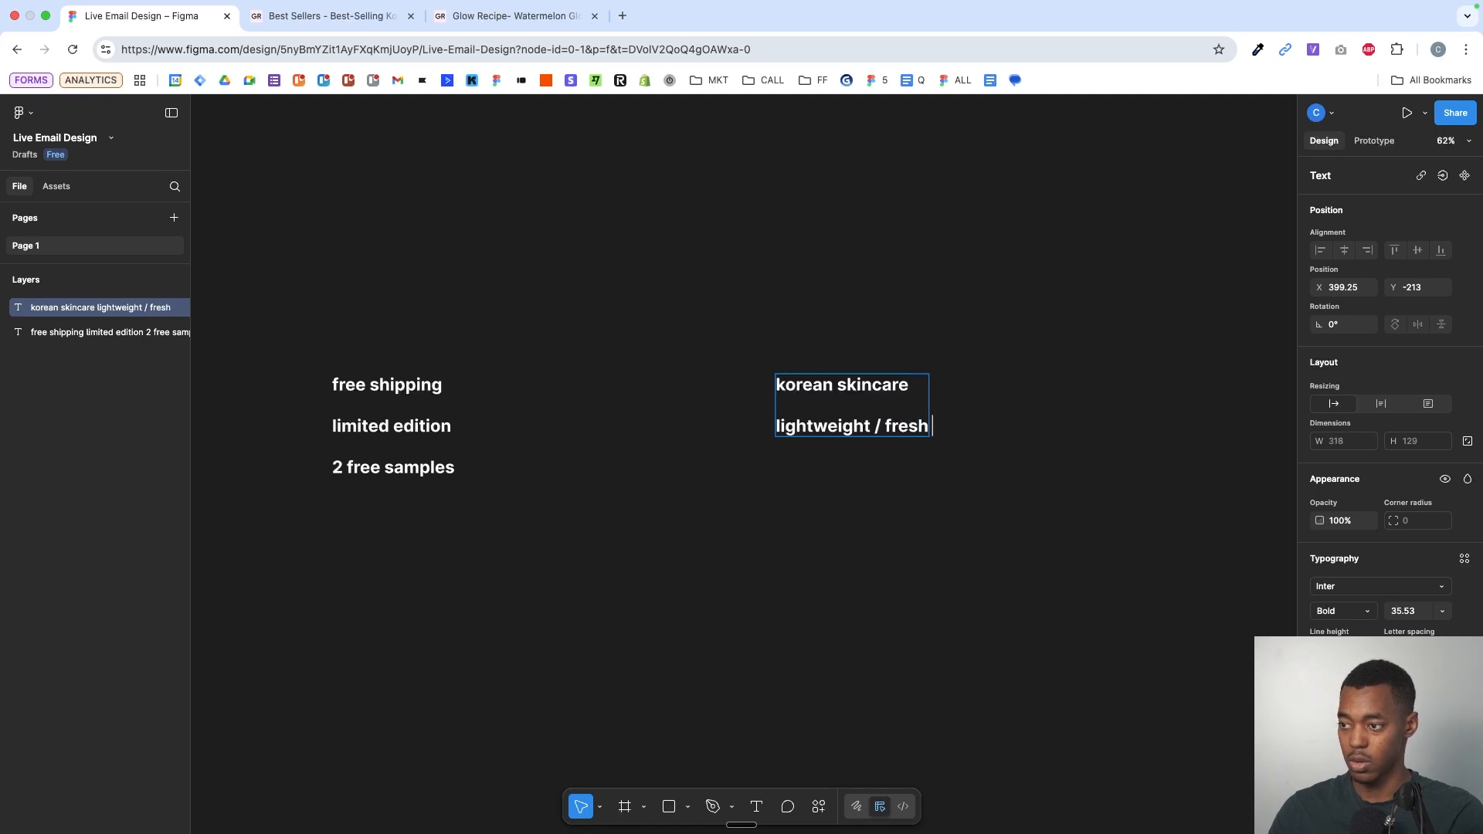
pyautogui.write('glow')
pyautogui.press('Return')
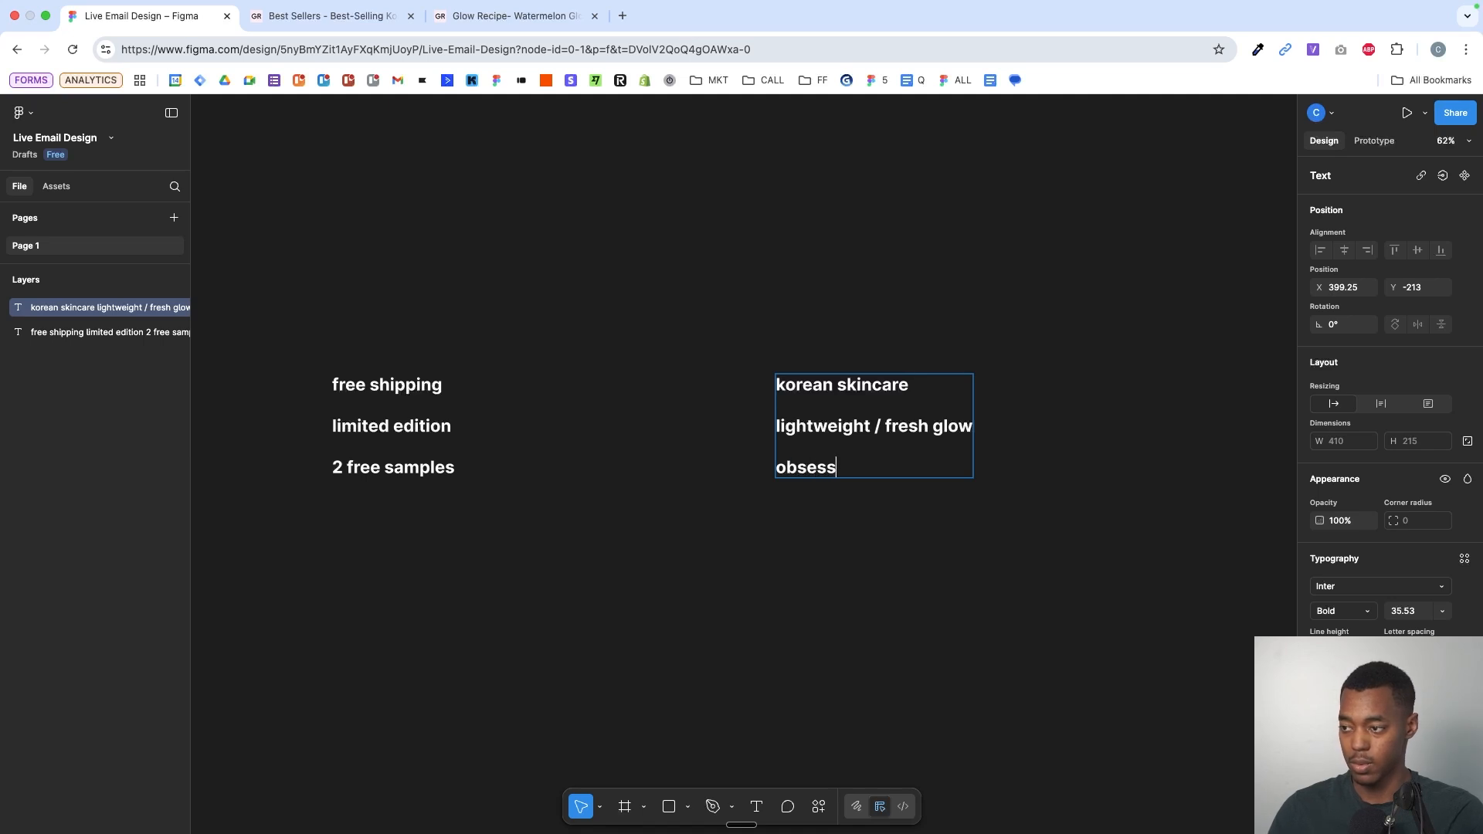
pyautogui.press('Escape')
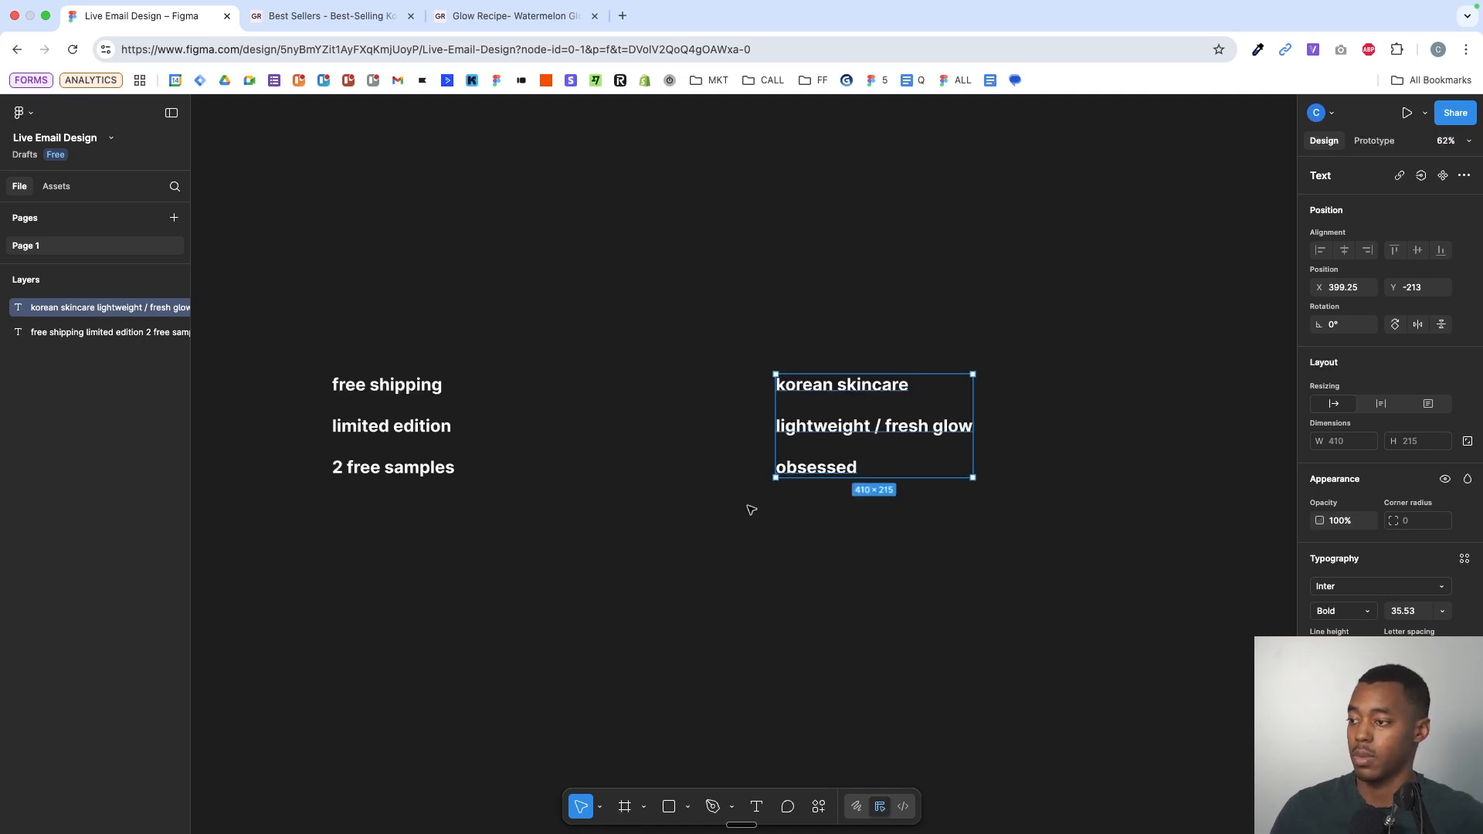
# - Draw a frame about 1000 high beneath the two note blocks and set its width to 1200
pyautogui.scroll(-3, 749, 508)
pyautogui.scroll(5, 855, 479)
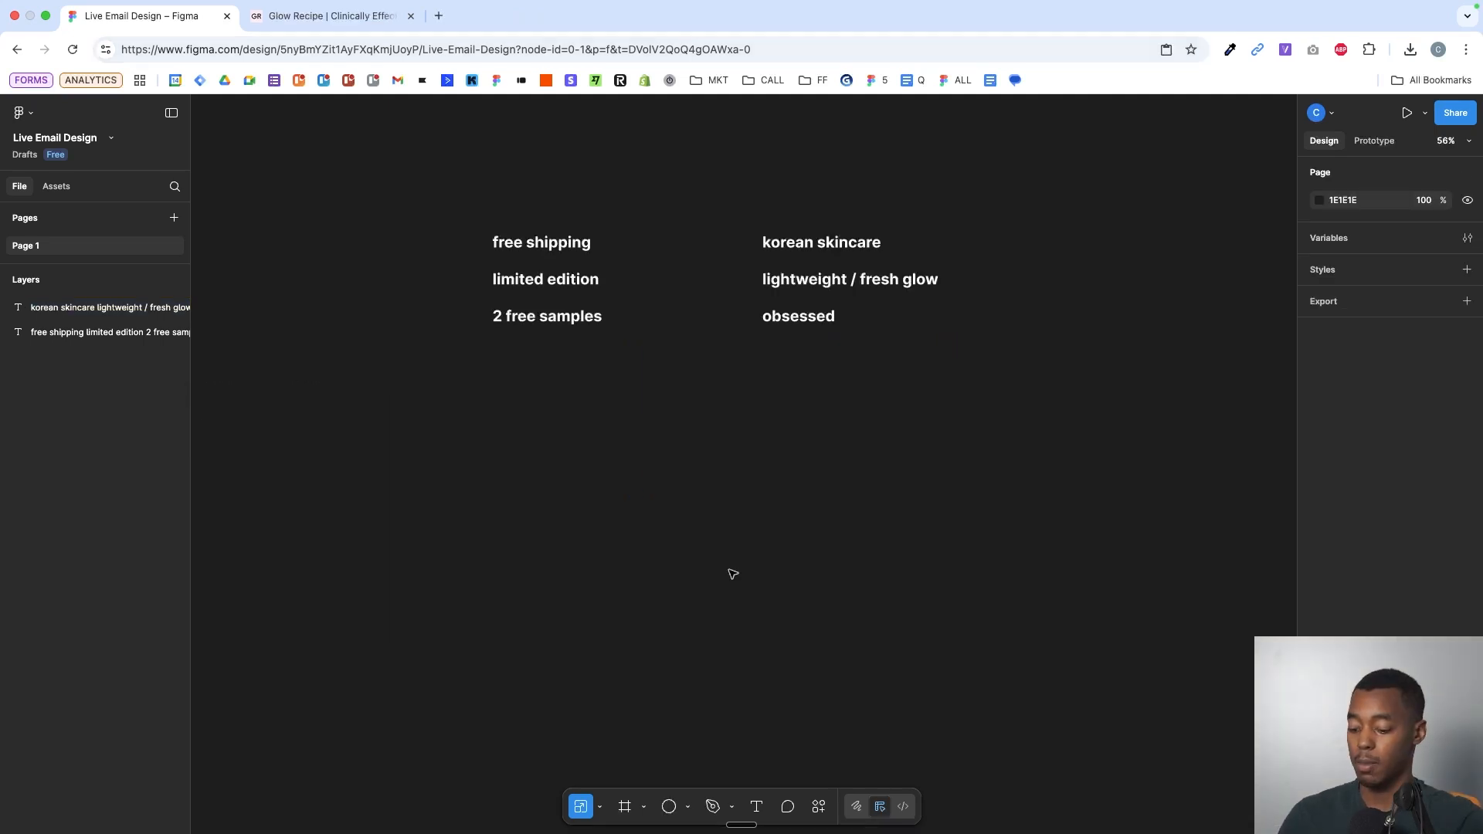
pyautogui.press('f')
pyautogui.moveTo(475, 385); pyautogui.dragTo(1054, 813)
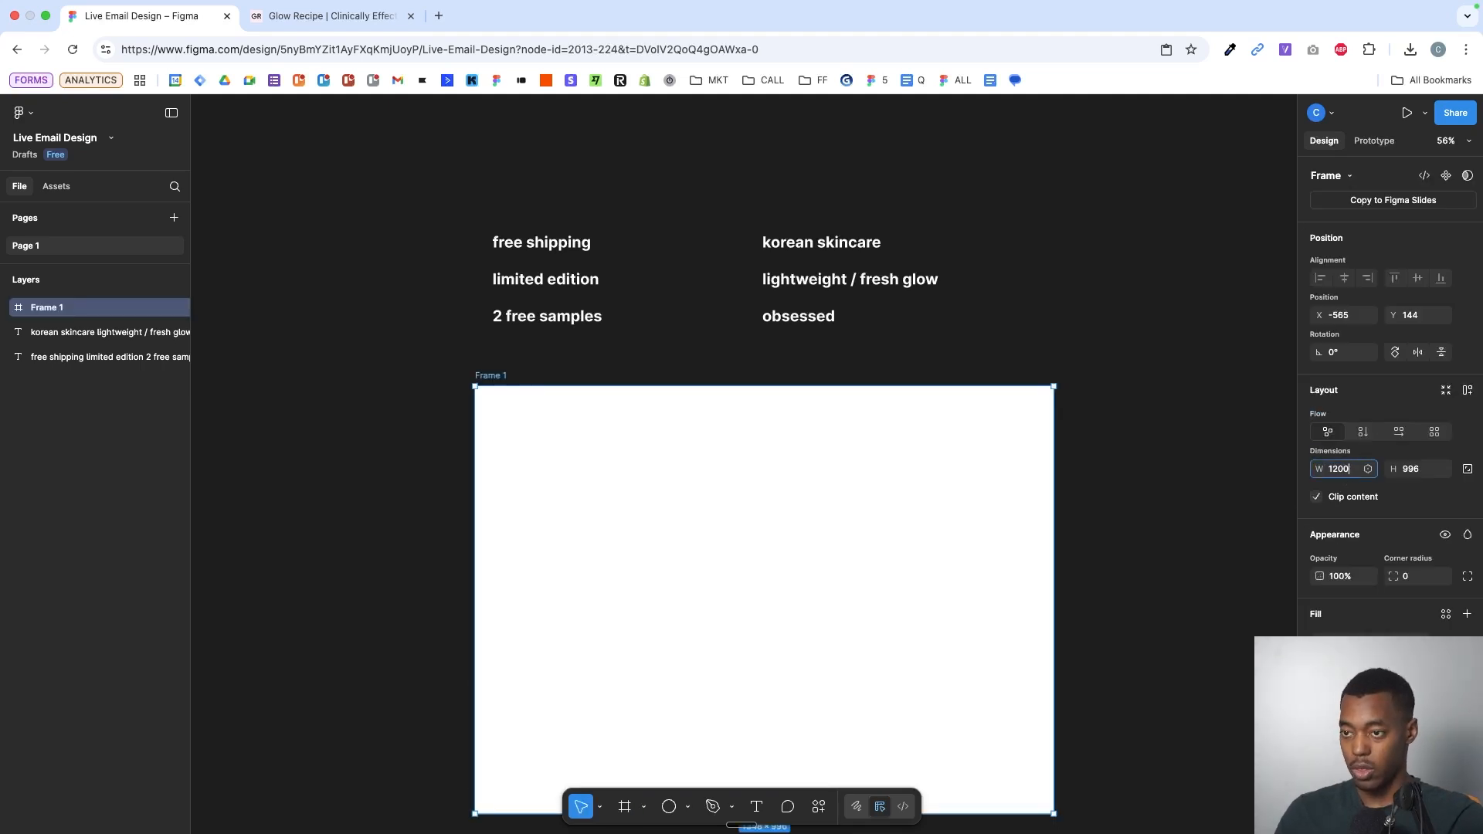
pyautogui.write('1200')
pyautogui.press('Return')
# - Extend the frame's lower edge far downward to make a tall email canvas
pyautogui.scroll(-5, 1053, 408)
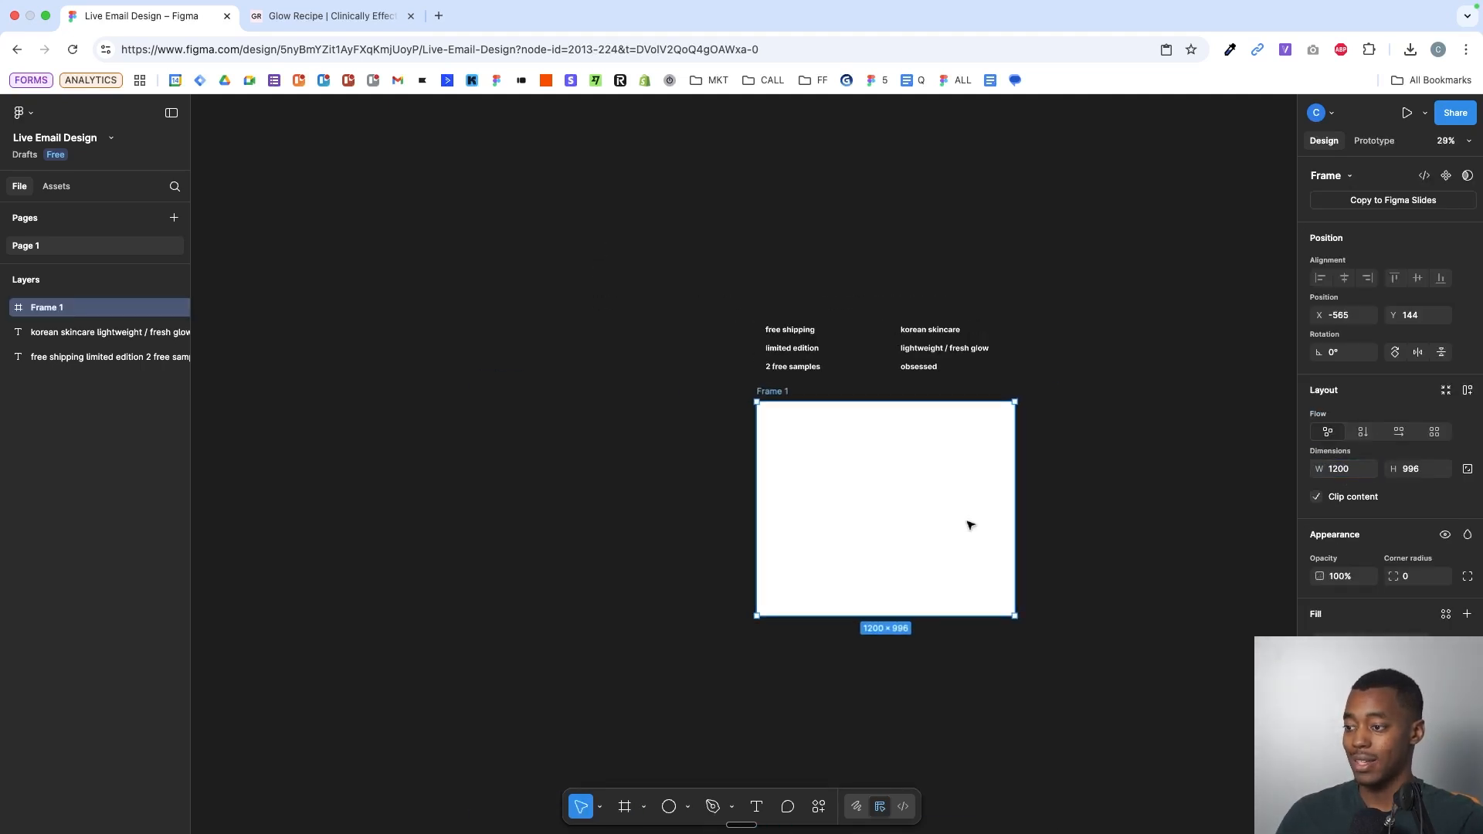
pyautogui.moveTo(953, 614); pyautogui.dragTo(954, 831)
pyautogui.click(1050, 400)
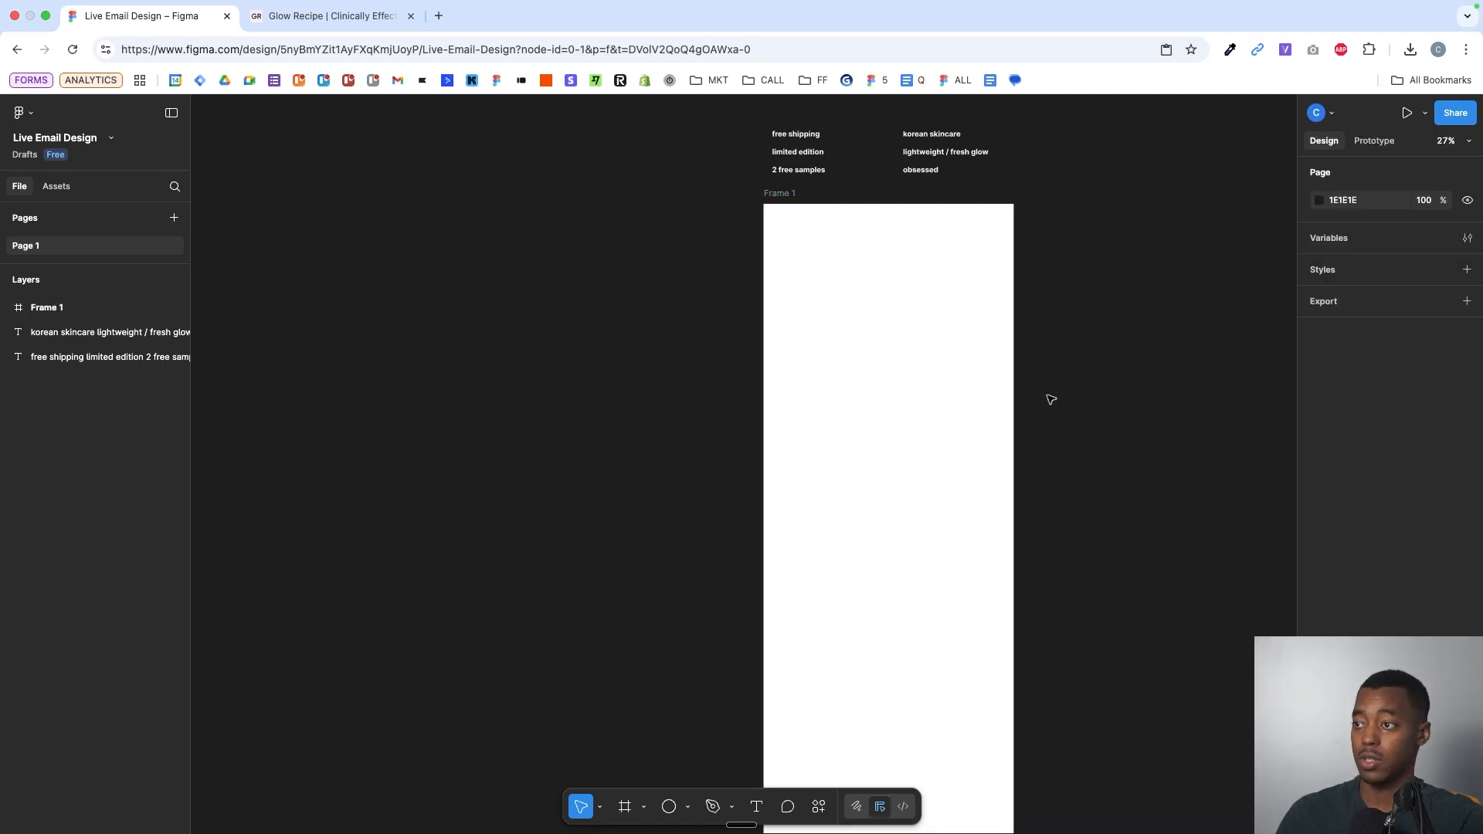
# - Switch to the Glow Recipe homepage, inspect the header logo, open its source image on its own and copy the image
pyautogui.scroll(5, 1050, 400)
pyautogui.scroll(2, 1051, 399)
pyautogui.hscroll(2, 1048, 395)
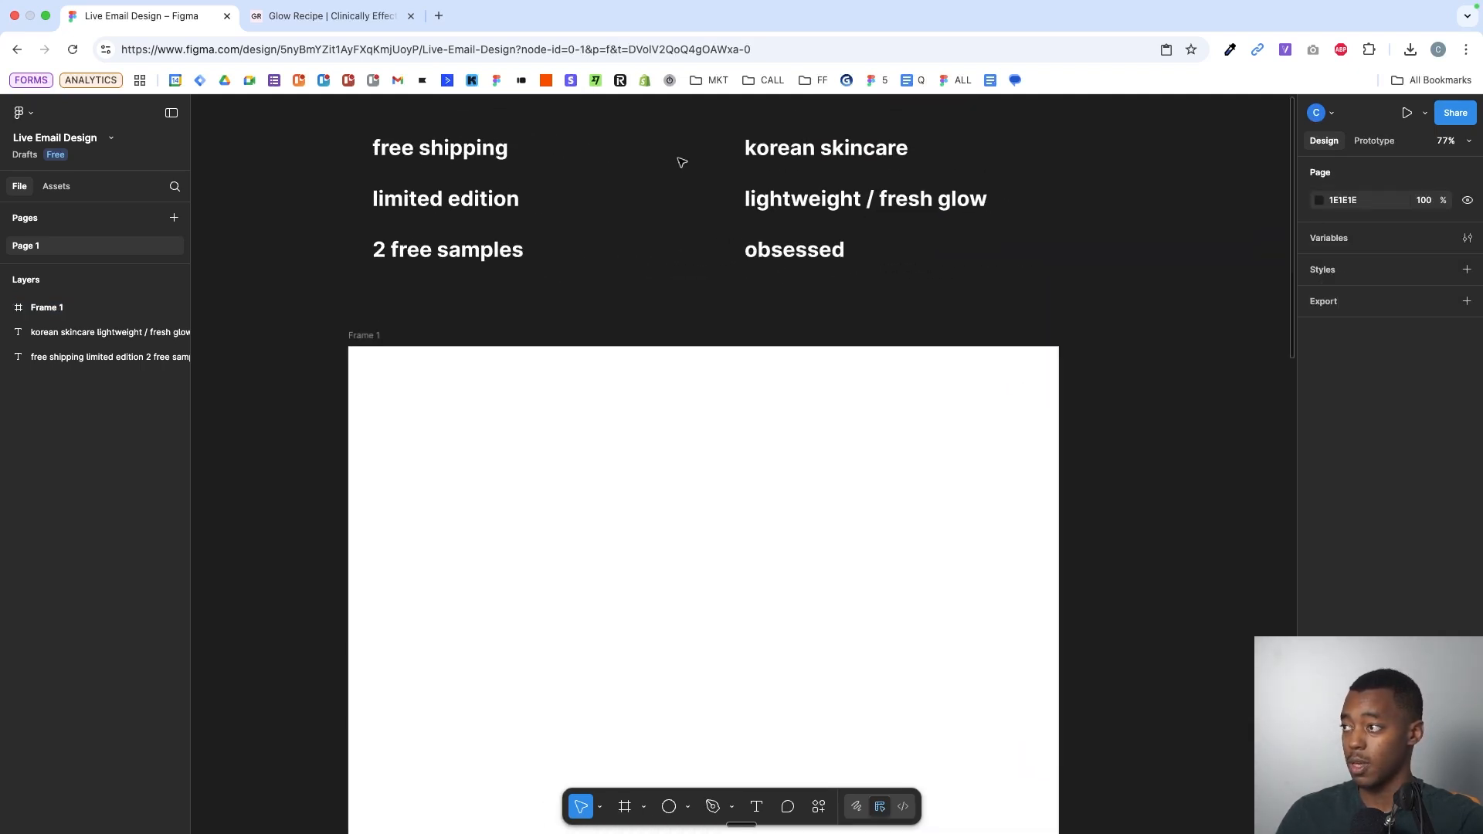
pyautogui.click(328, 17)
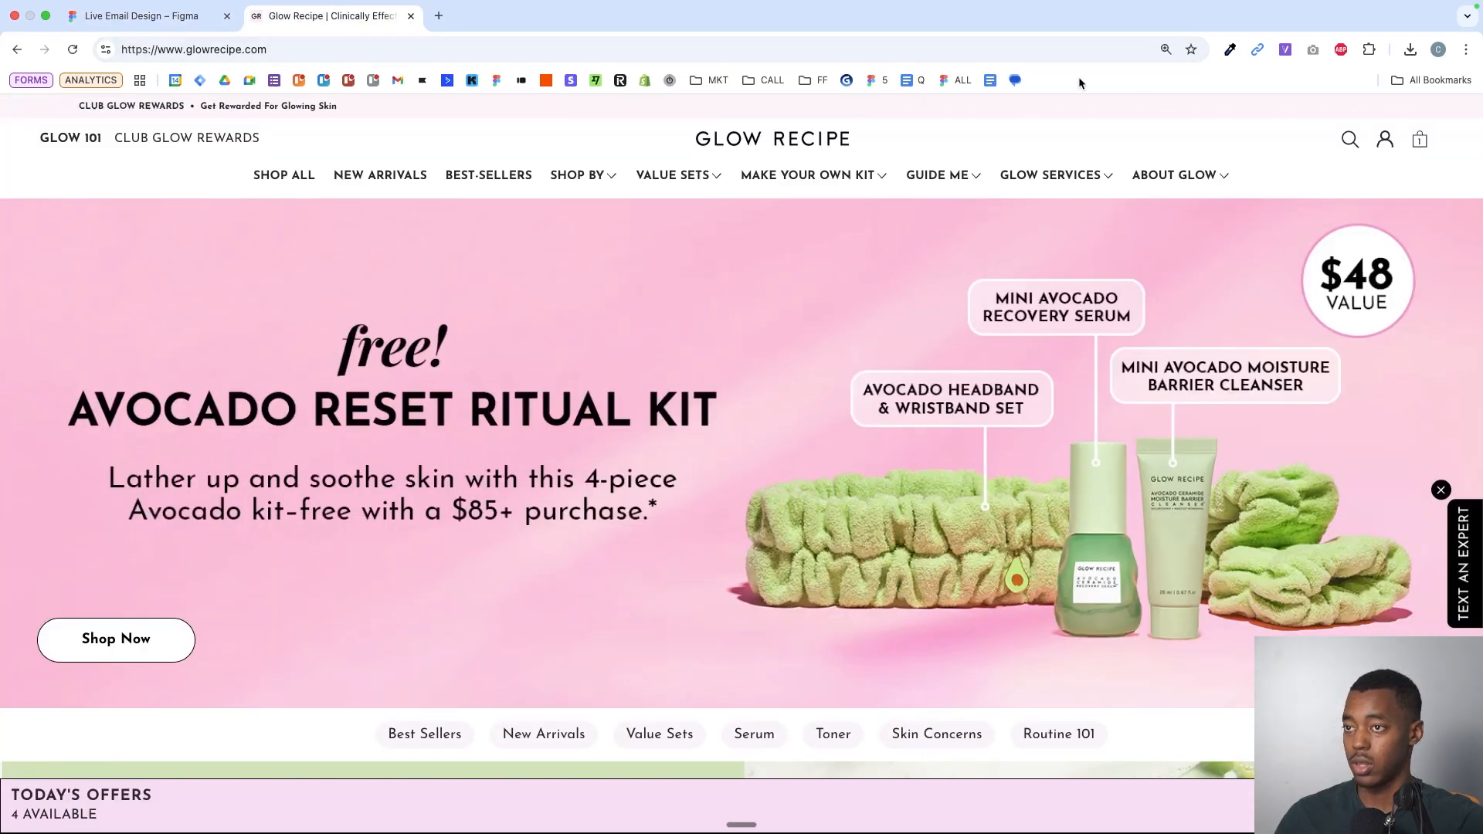
pyautogui.press('super+alt+i')
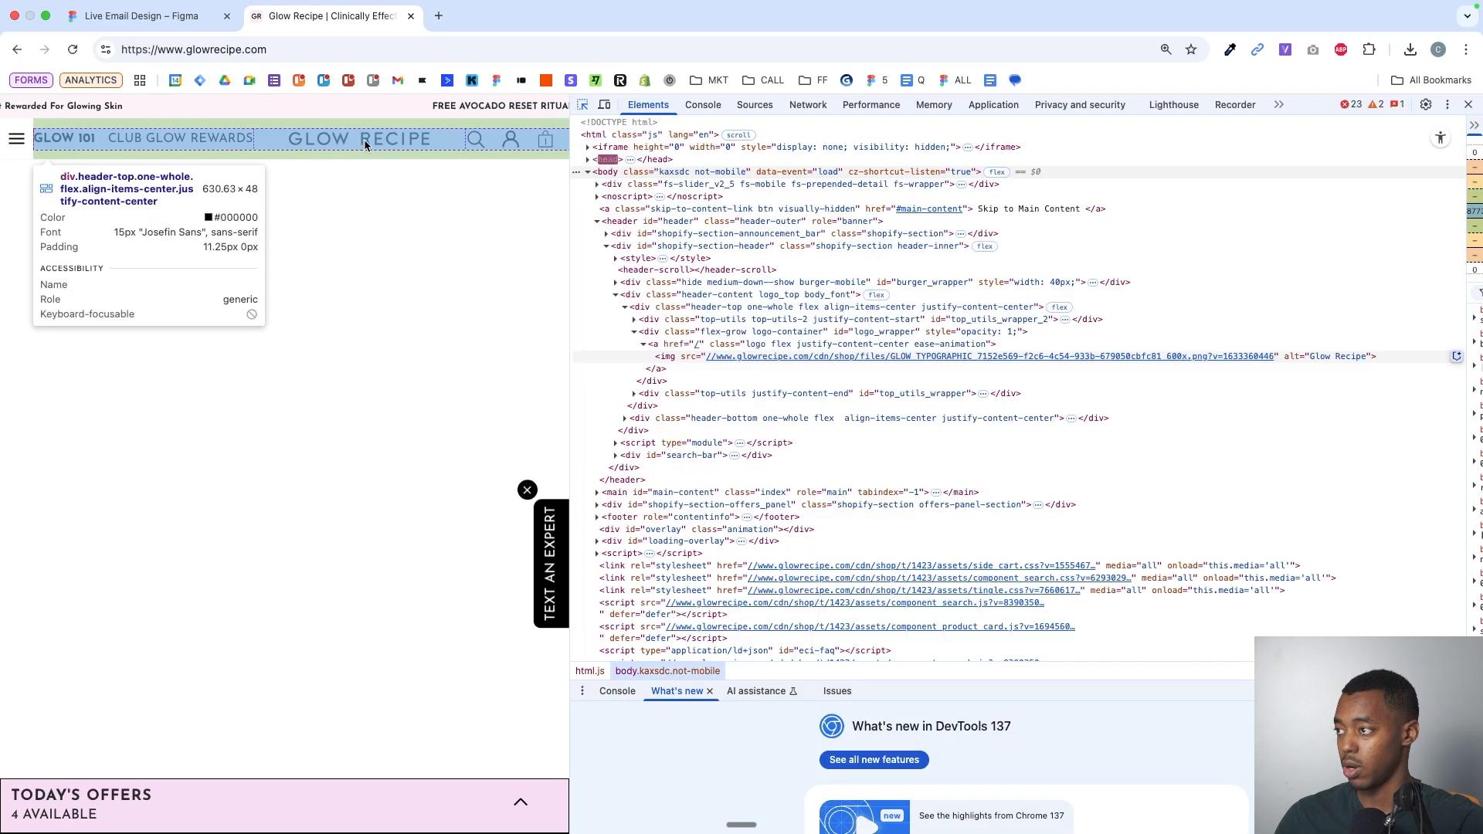
pyautogui.click(364, 141)
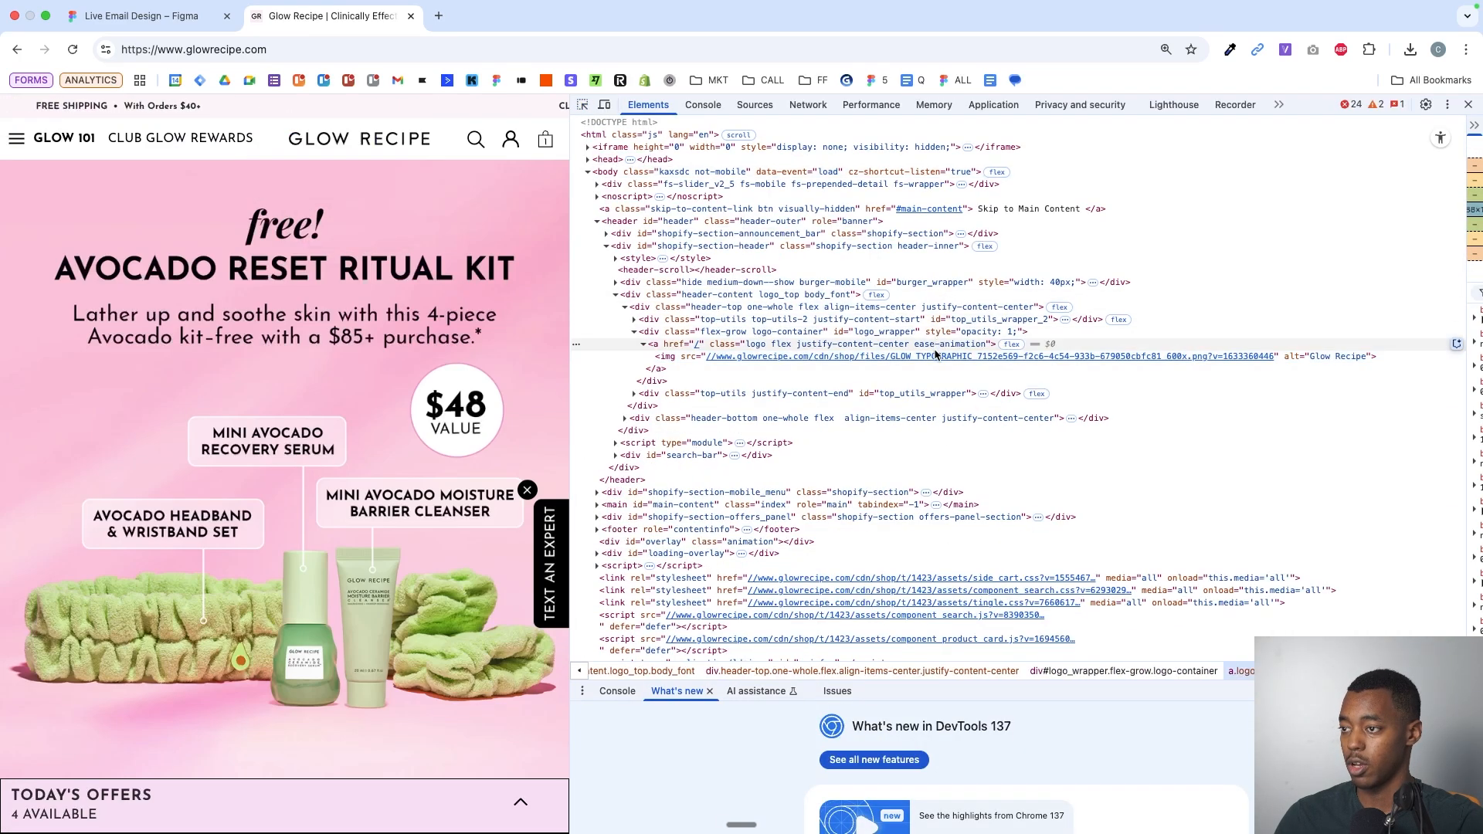
pyautogui.click(907, 334)
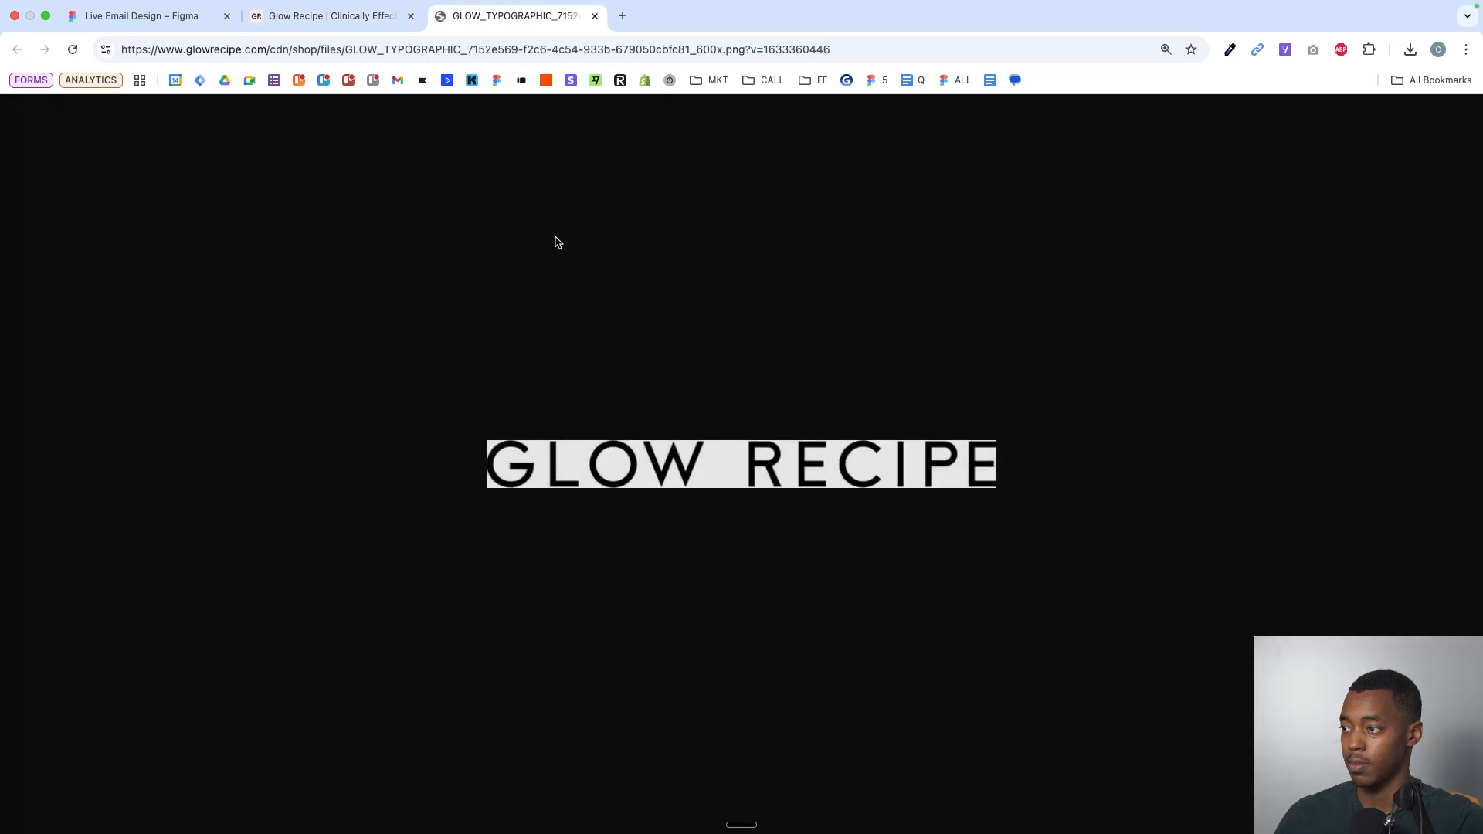
pyautogui.rightClick(661, 453)
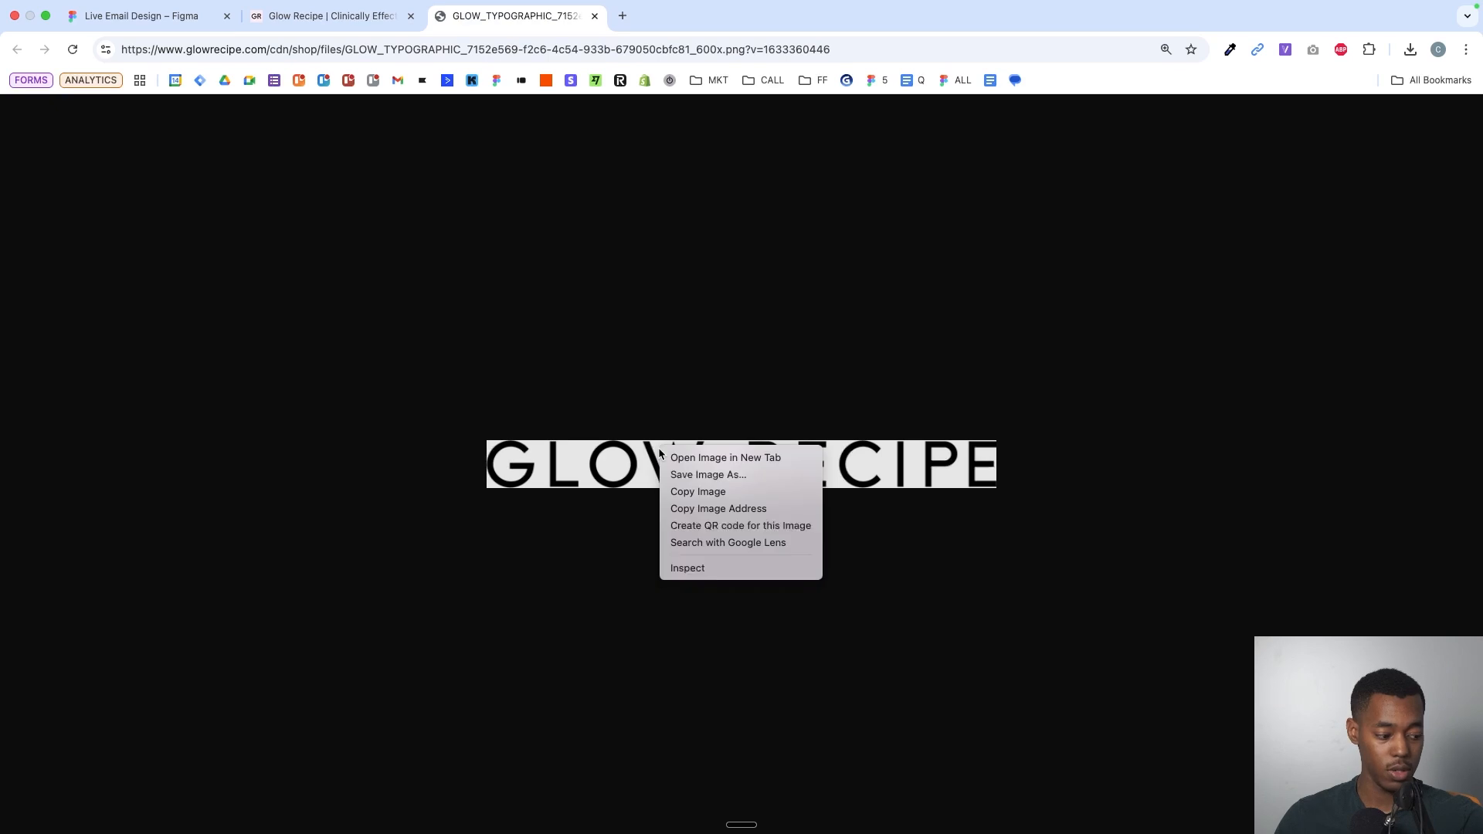
pyautogui.click(693, 492)
# - Switch back to Figma, paste the Glow Recipe logo into the frame, and shrink and centre it near the frame's upper edge
pyautogui.click(155, 15)
pyautogui.press('super+v')
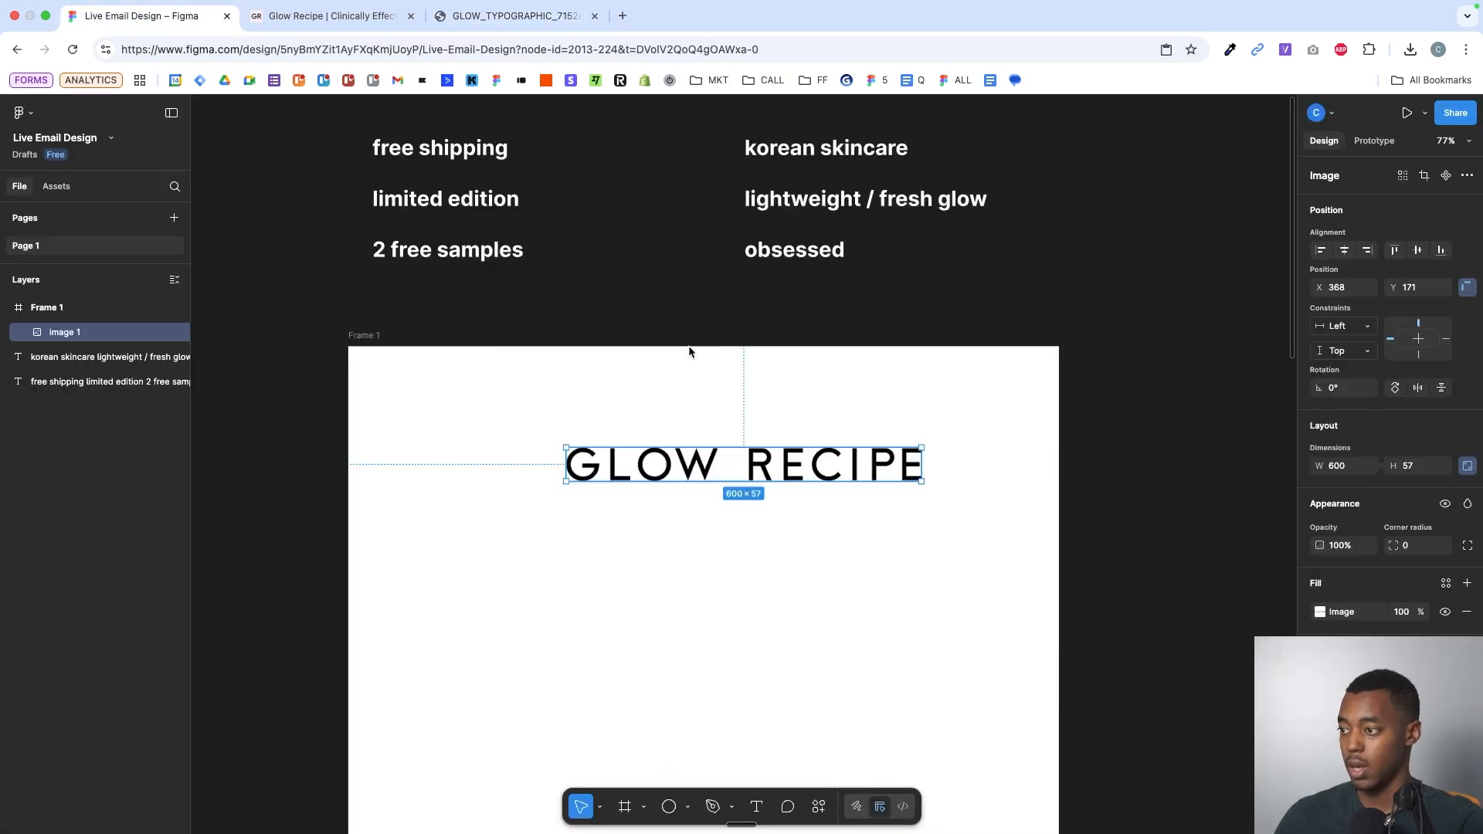
pyautogui.moveTo(920, 481); pyautogui.dragTo(782, 405)
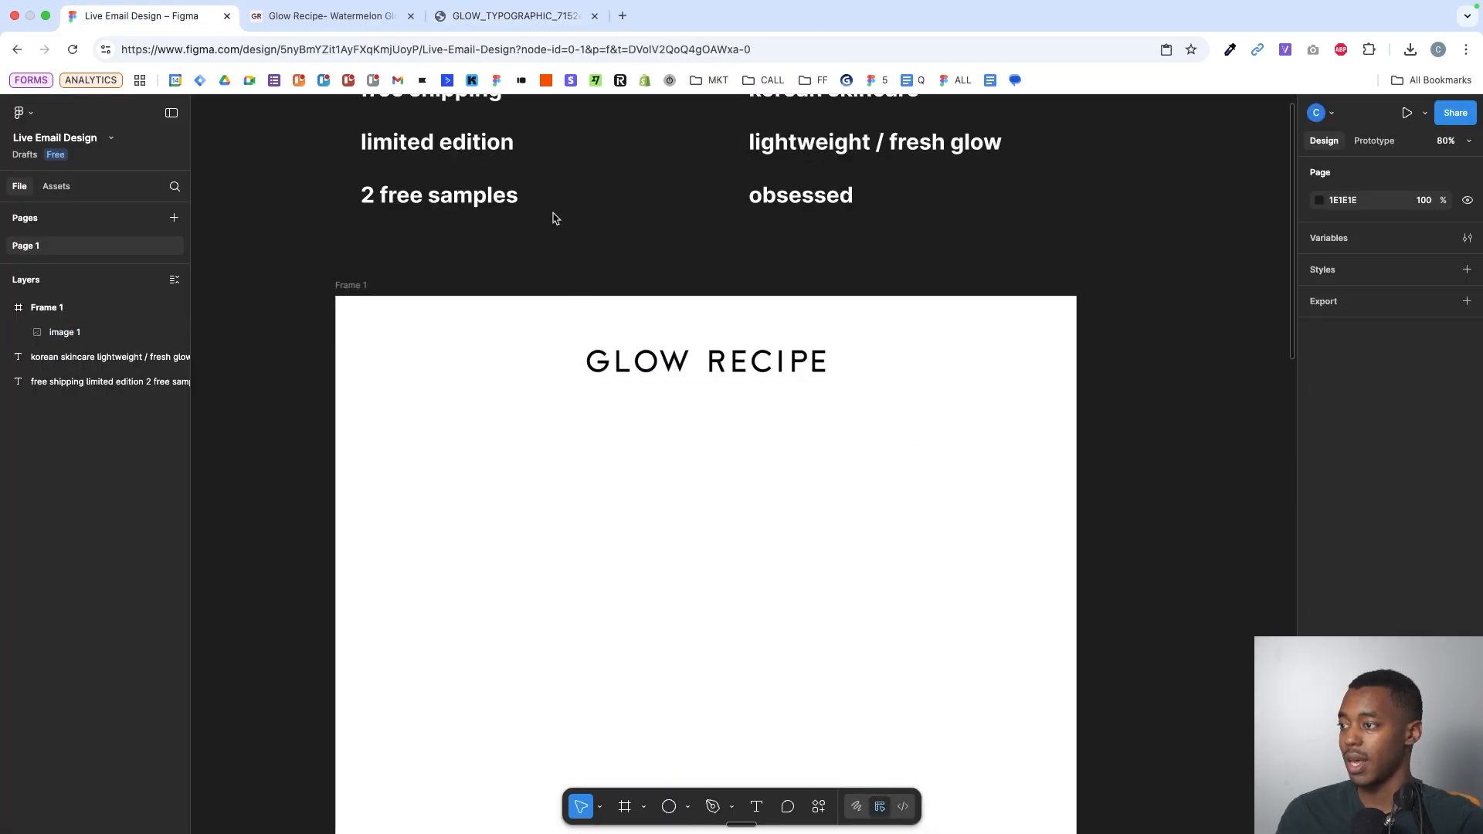
# - Switch to the Watermelon Glow Pink Juice moisturizer page and examine its enlarged gallery images and the content below for usable visuals
pyautogui.scroll(-5, 650, 473)
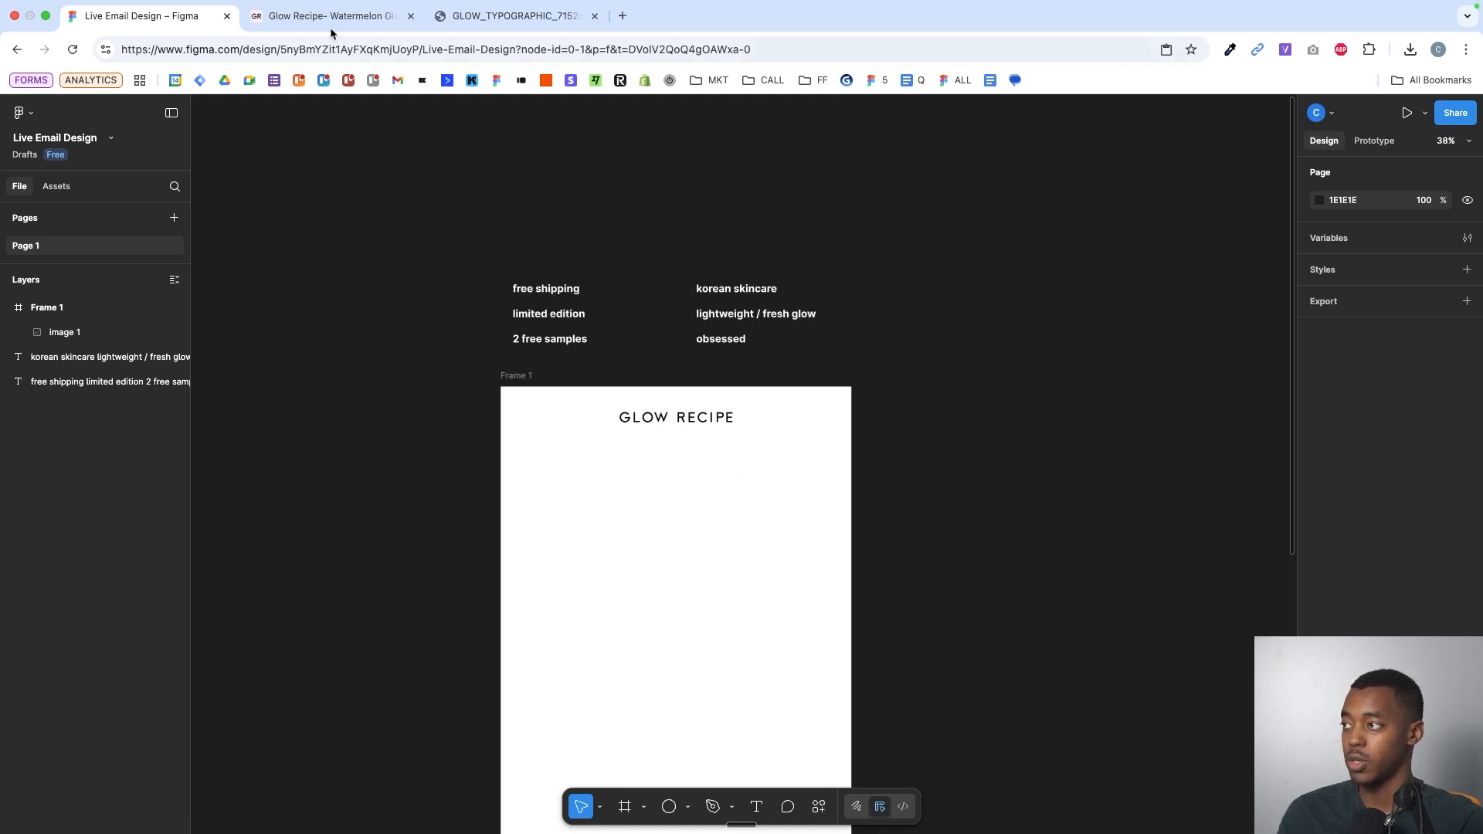
pyautogui.click(331, 29)
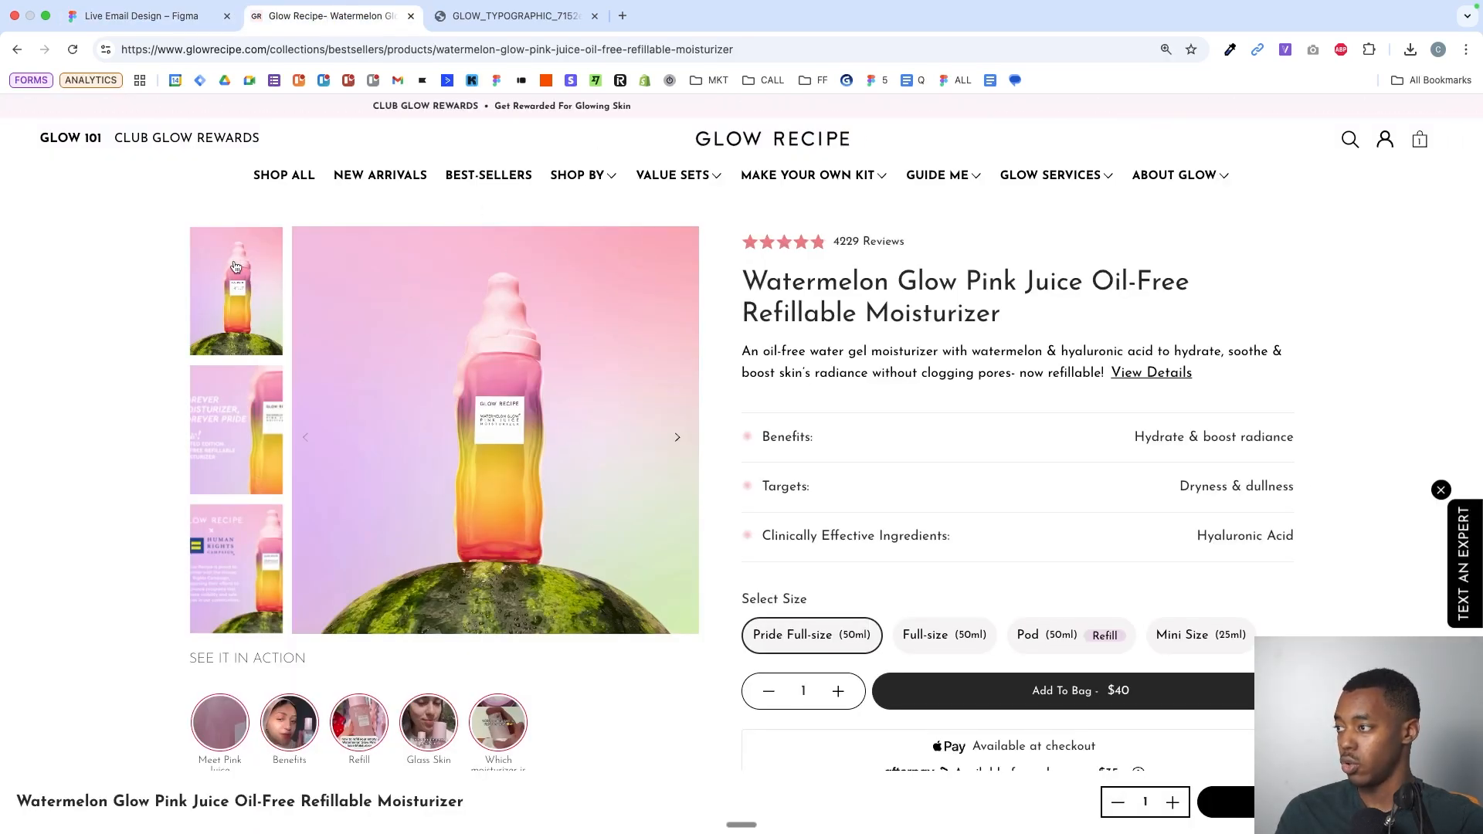
pyautogui.click(671, 439)
pyautogui.click(1448, 464)
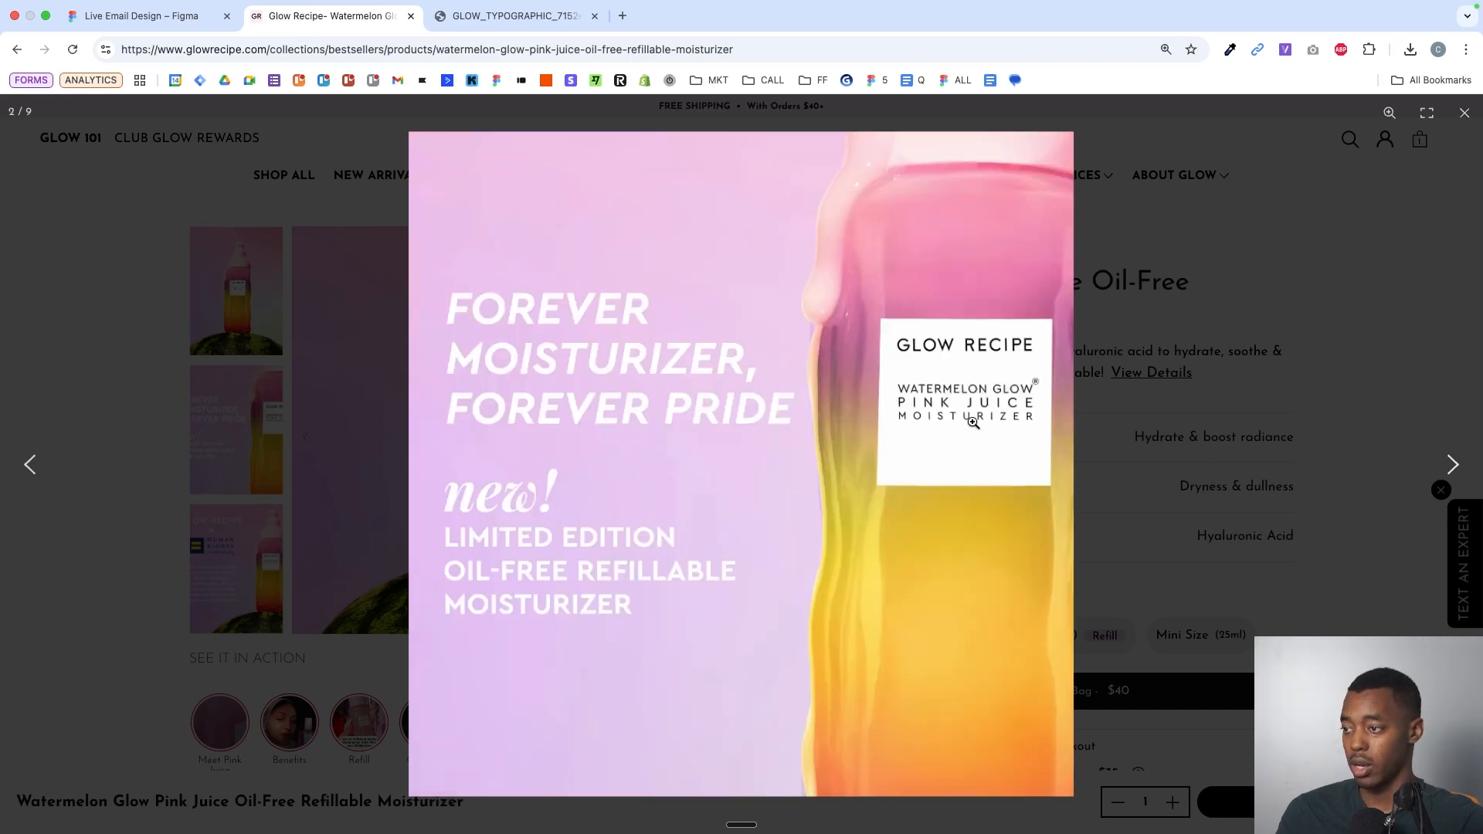
pyautogui.click(1442, 457)
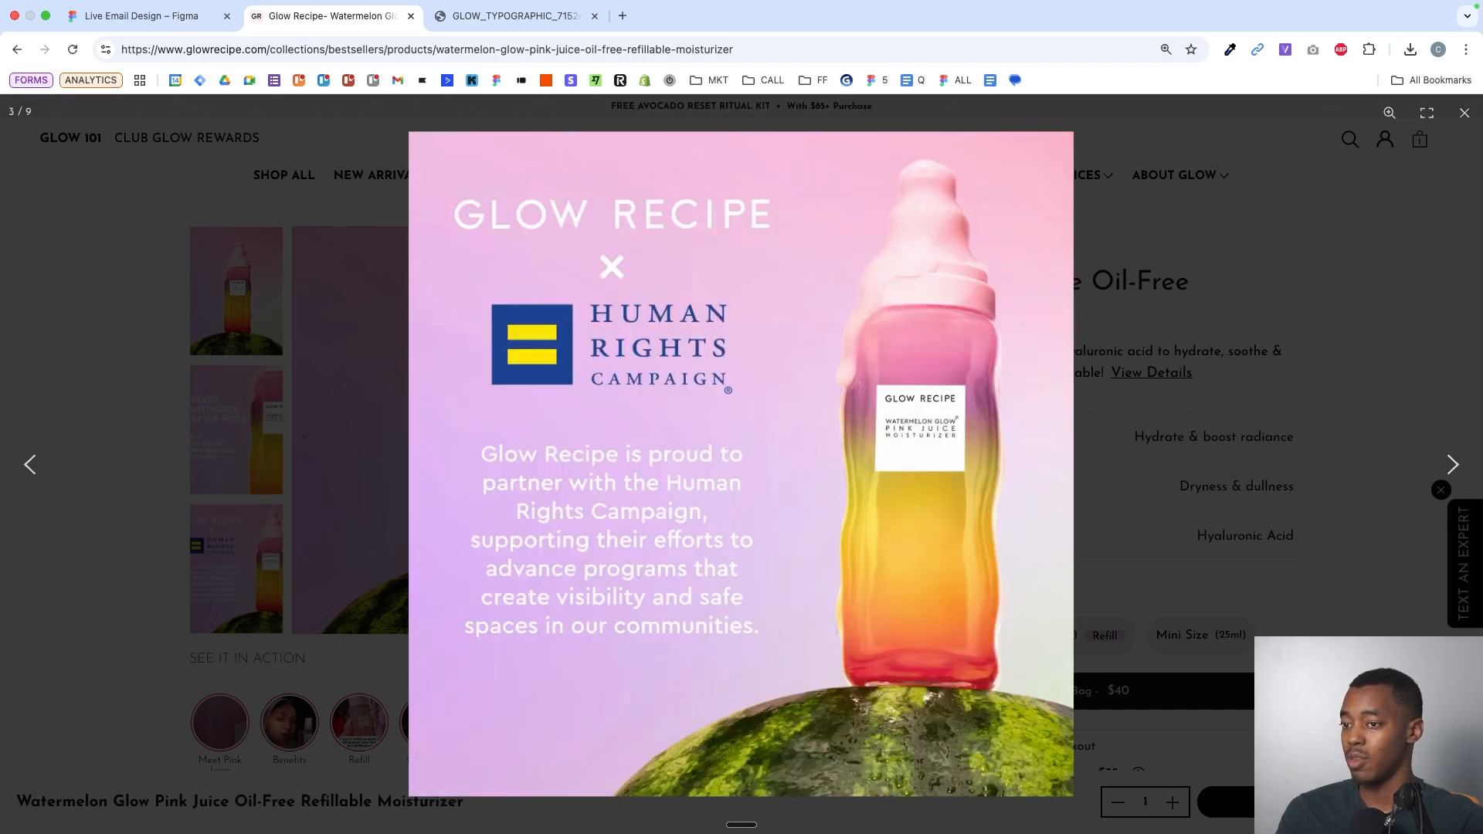
pyautogui.click(1452, 465)
pyautogui.click(1452, 465)
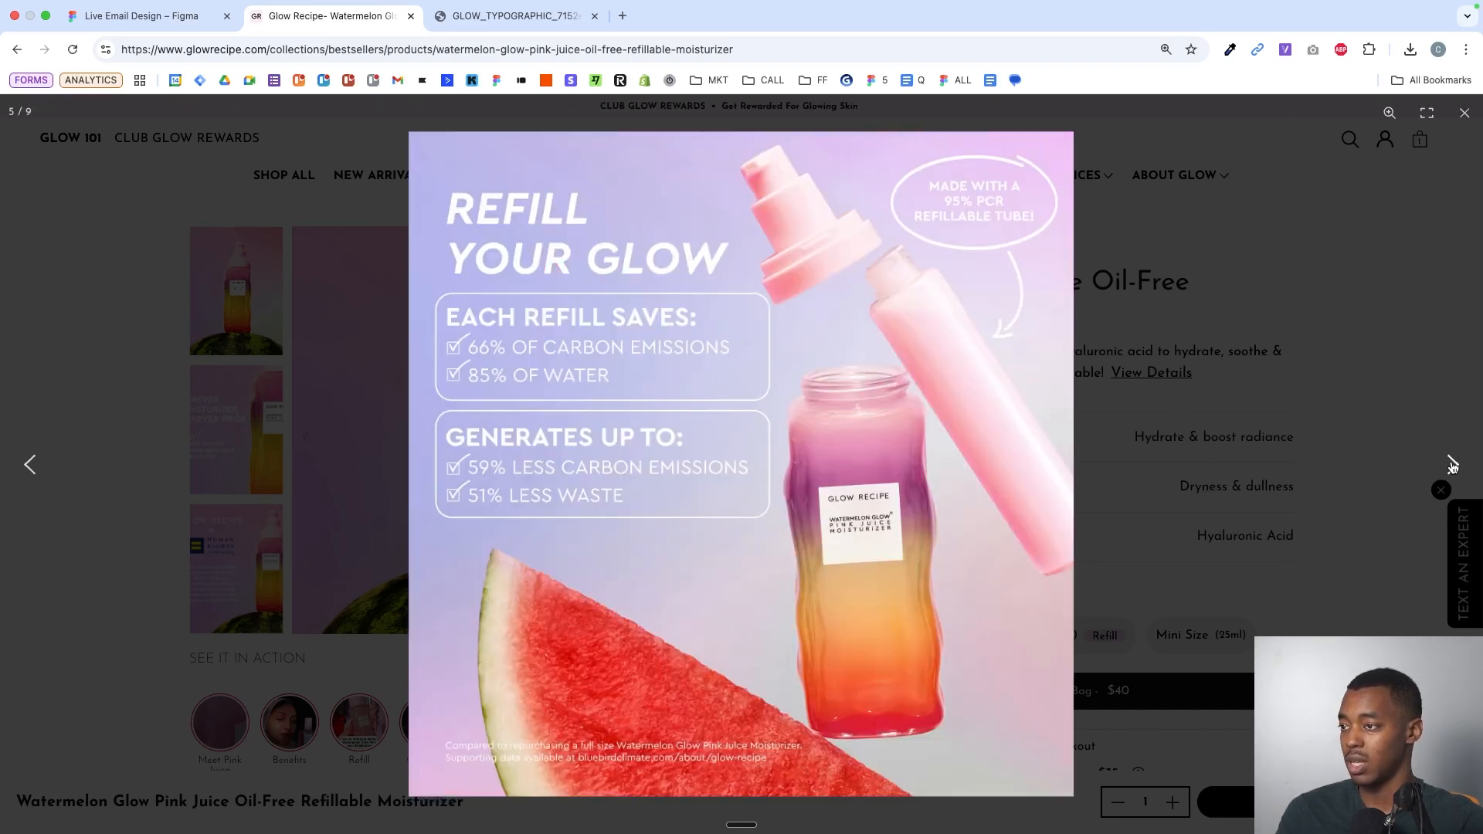
pyautogui.click(1452, 465)
pyautogui.scroll(-6, 1135, 441)
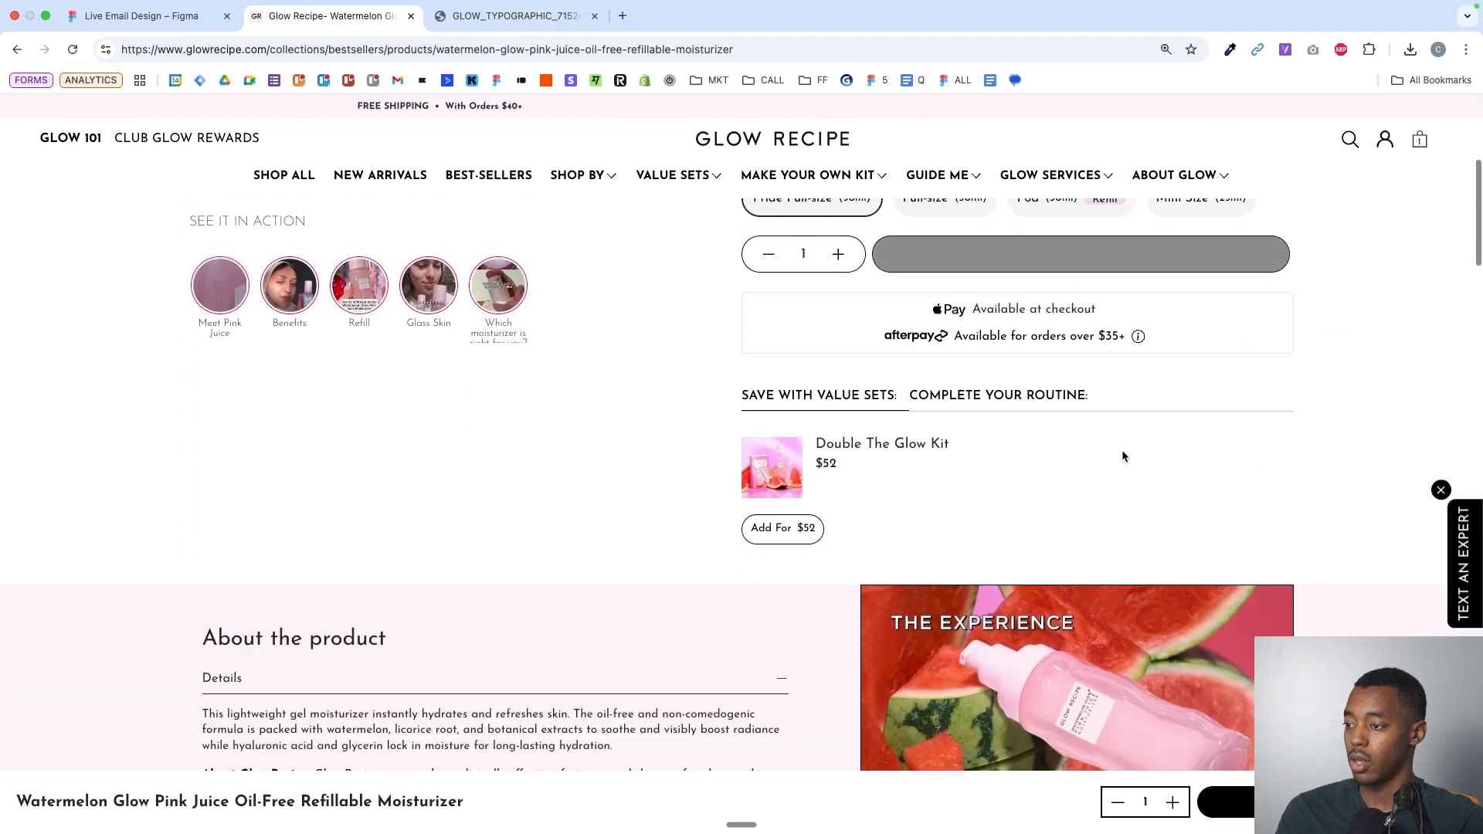
# - Examine the Pink Juice moisturizer page's product description, recommended products and customer reviews for email content
pyautogui.scroll(-15, 1122, 455)
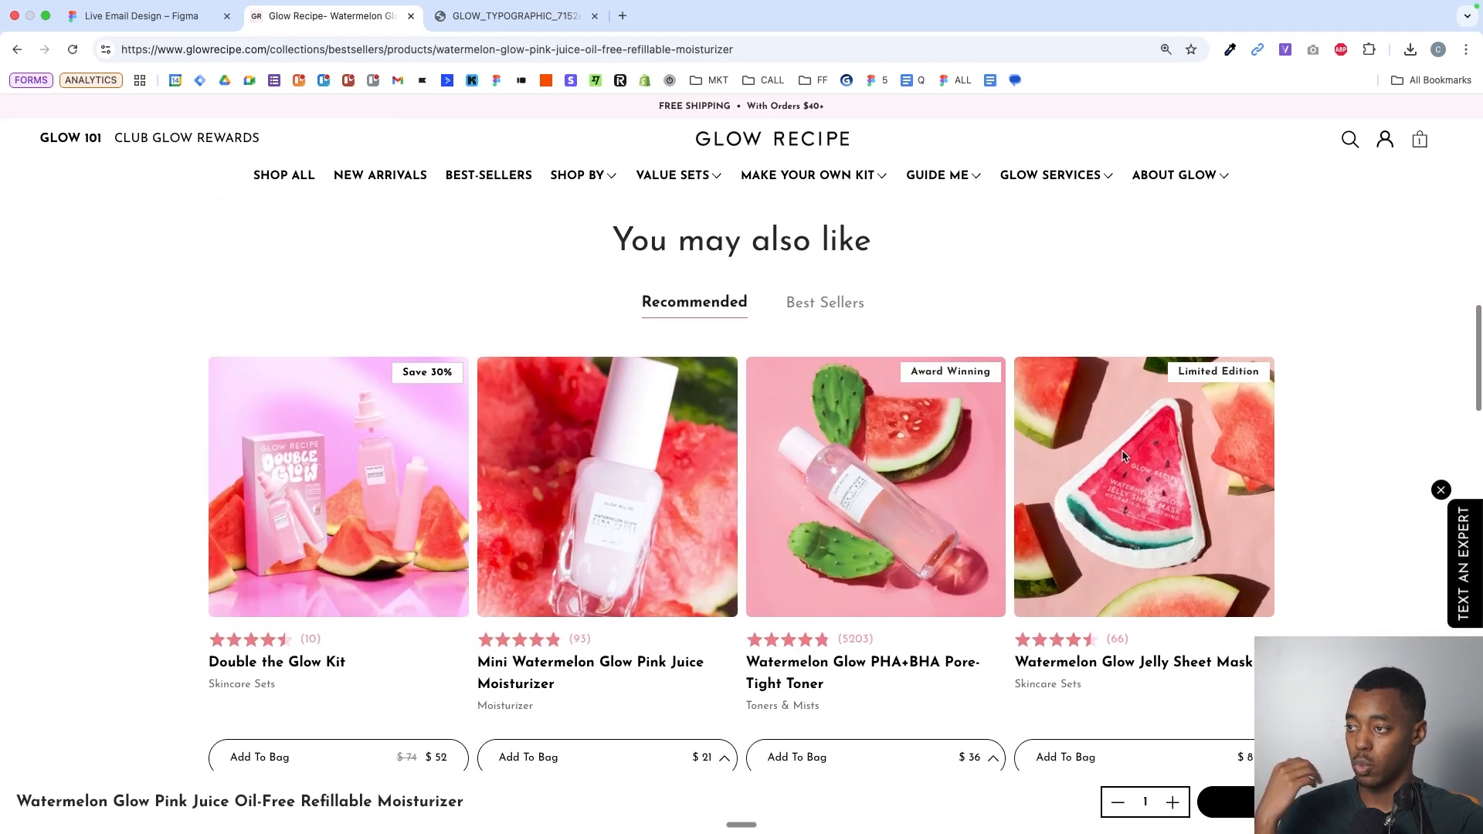
pyautogui.scroll(20, 1122, 455)
pyautogui.moveTo(725, 247); pyautogui.dragTo(1036, 370)
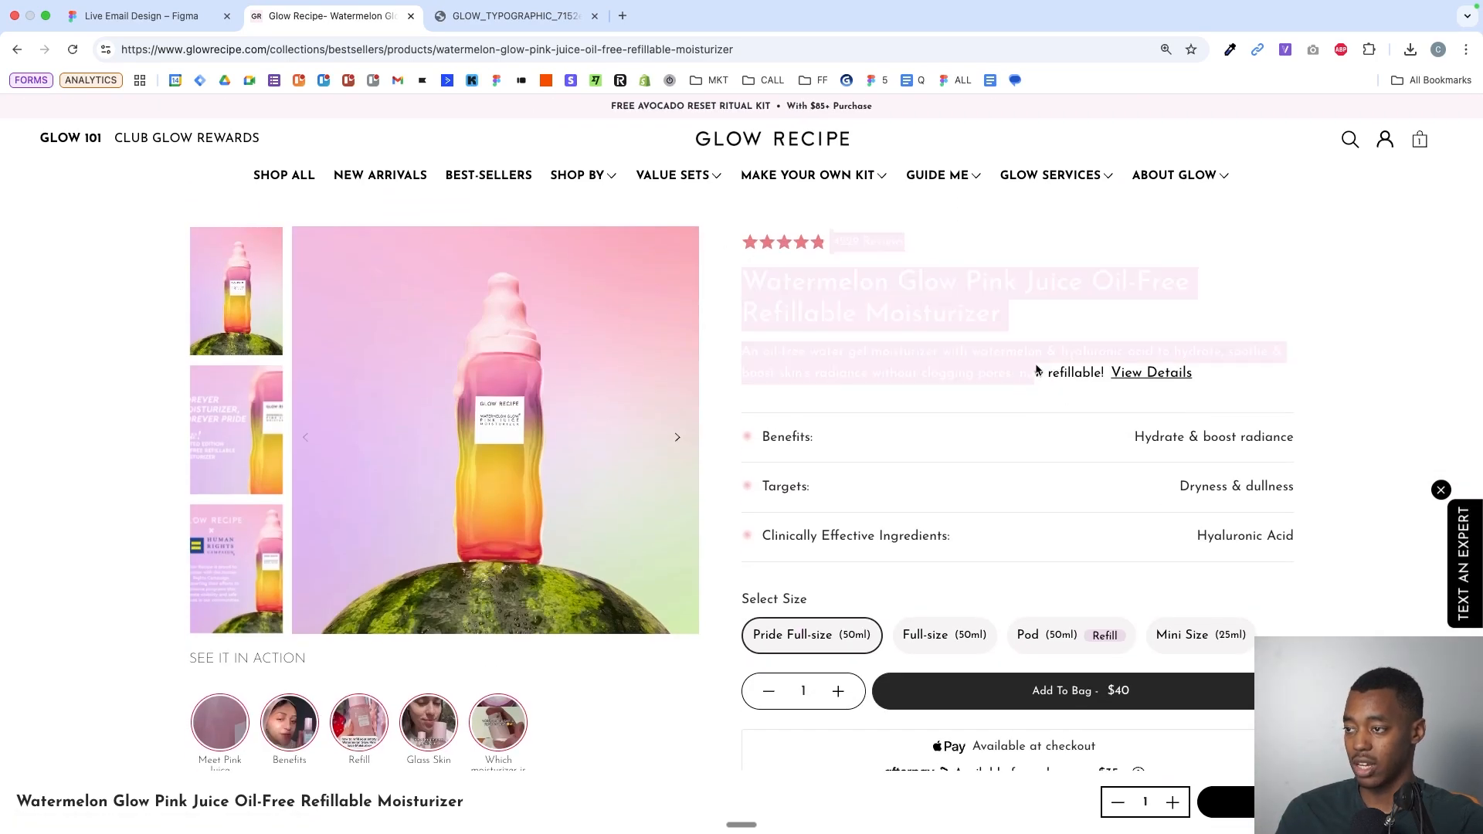
pyautogui.click(1036, 371)
pyautogui.scroll(-10, 673, 586)
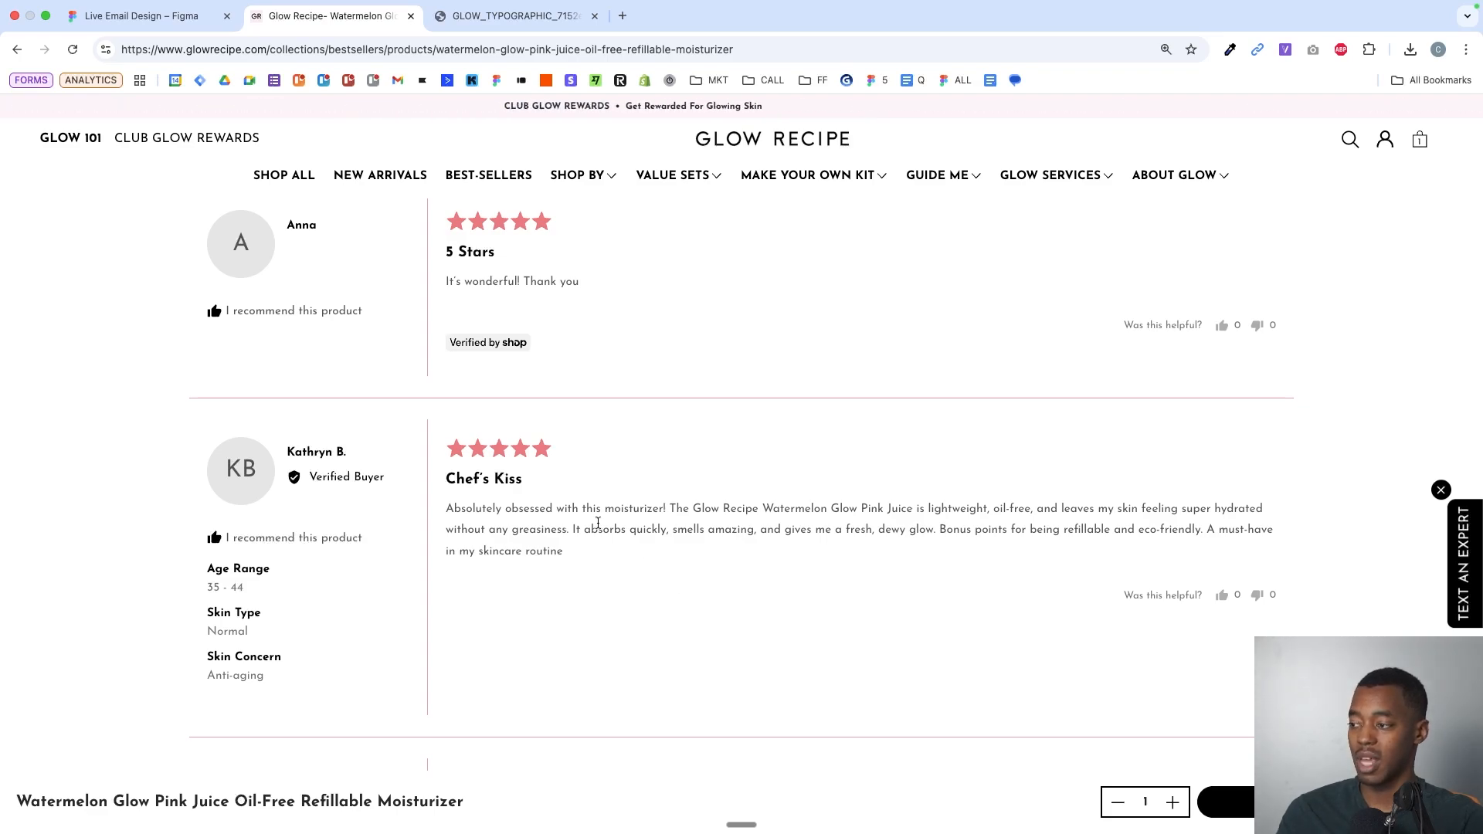
pyautogui.moveTo(448, 469); pyautogui.dragTo(606, 619)
pyautogui.click(609, 619)
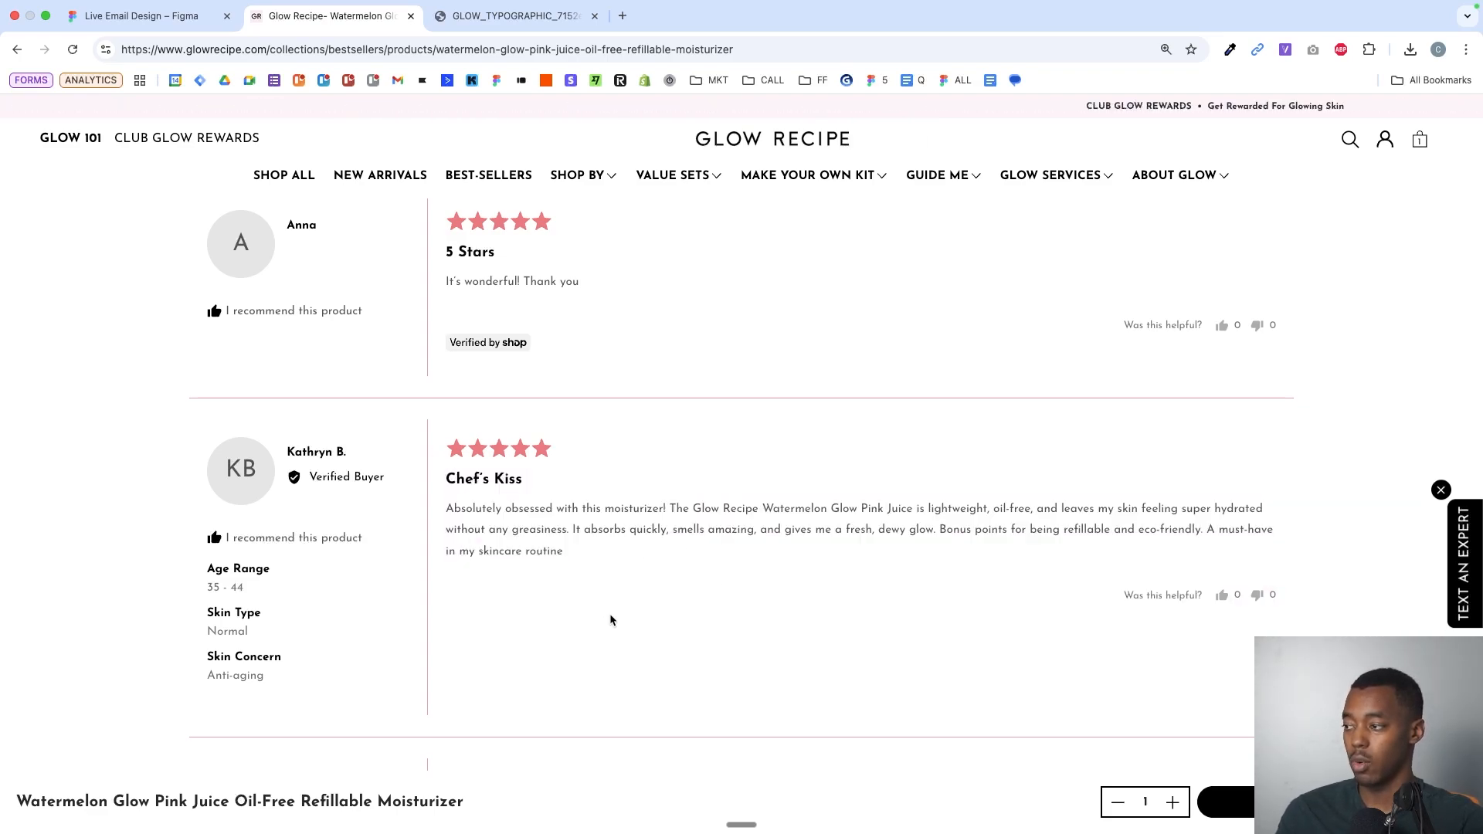
pyautogui.scroll(-10, 629, 606)
pyautogui.scroll(20, 630, 609)
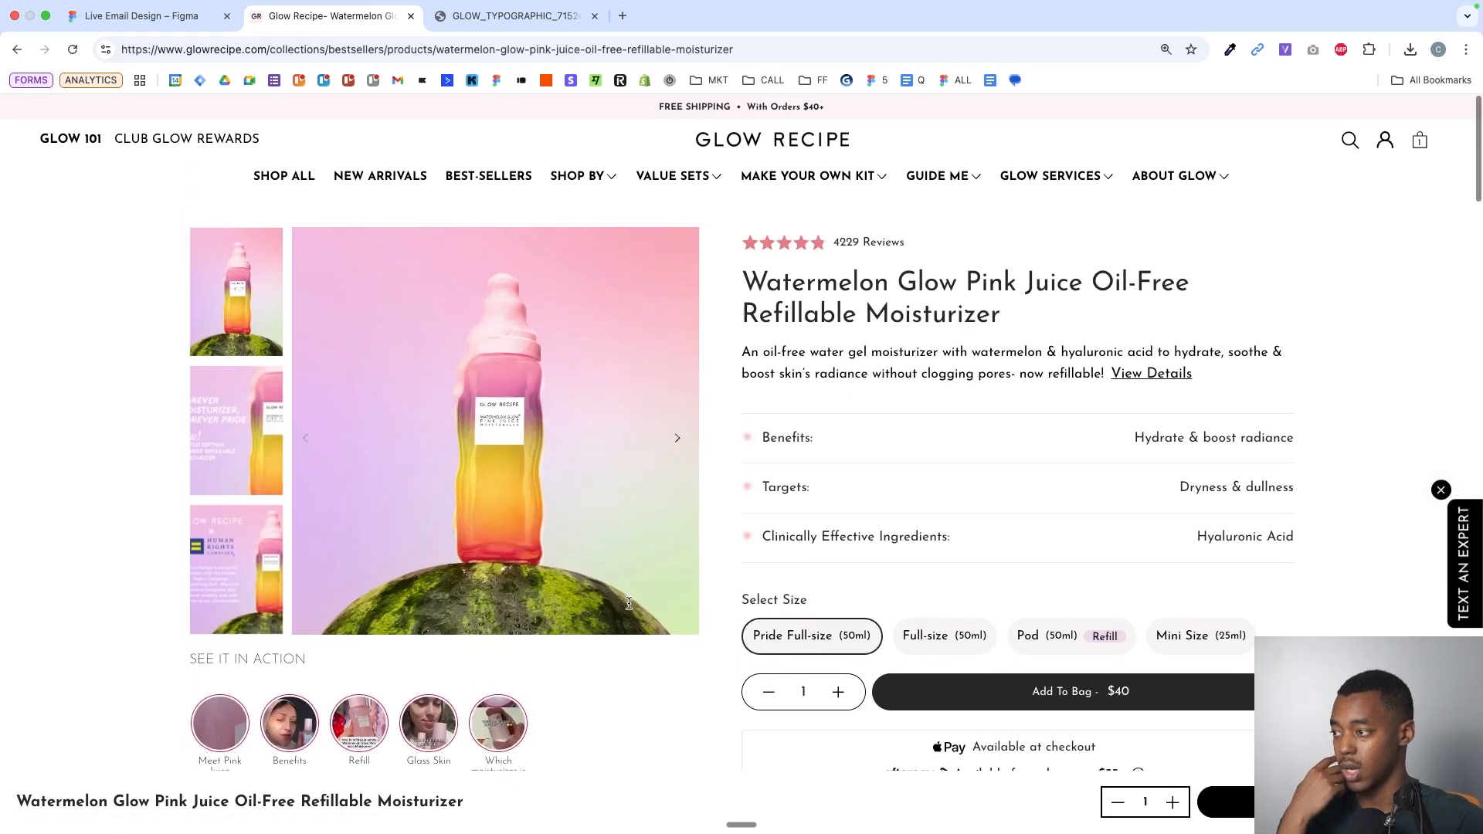
# - View all nine enlarged gallery images of the moisturizer and close the gallery
pyautogui.click(665, 444)
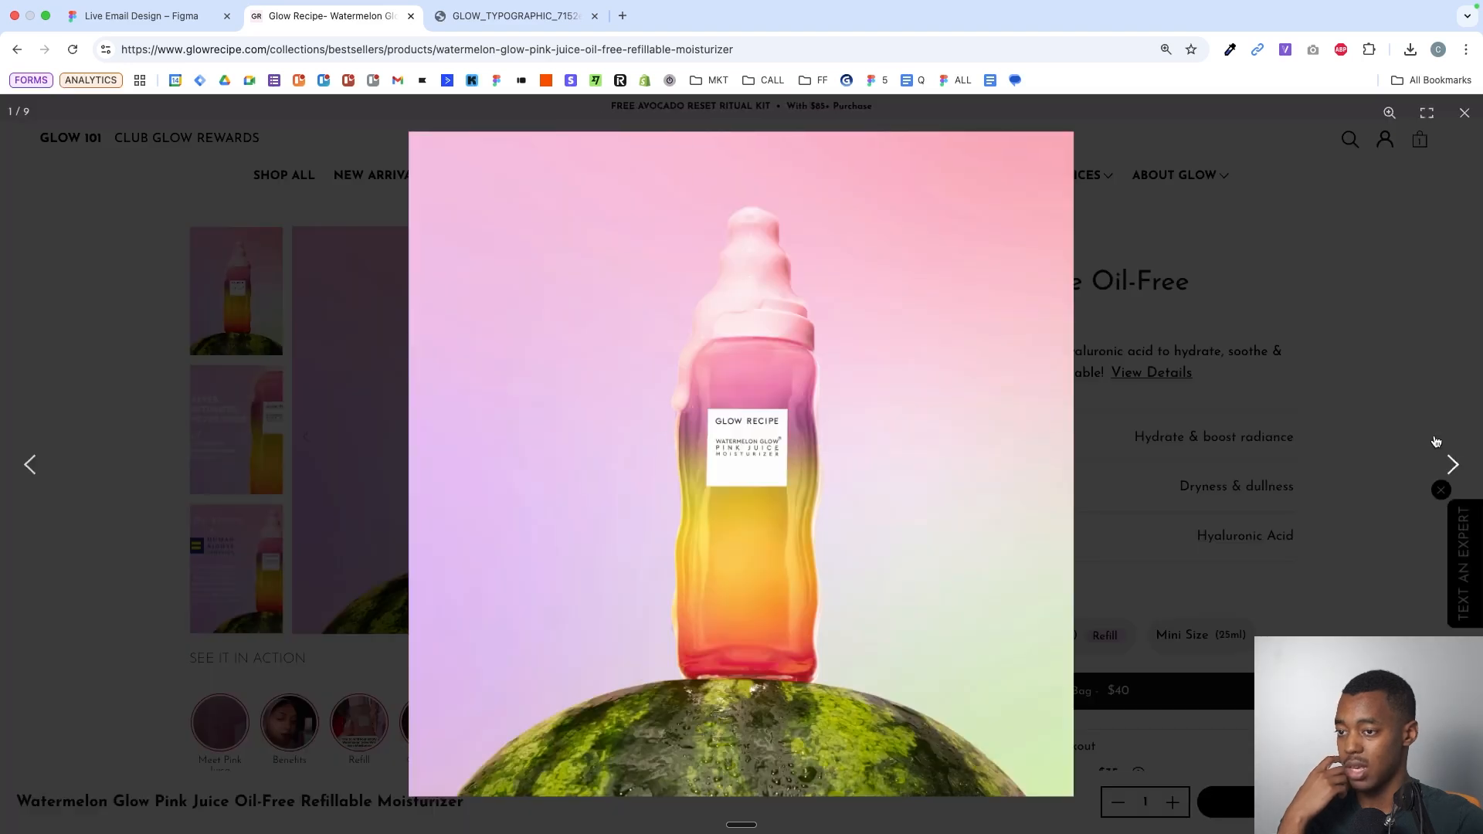
pyautogui.click(1454, 464)
pyautogui.click(1455, 465)
pyautogui.click(1457, 466)
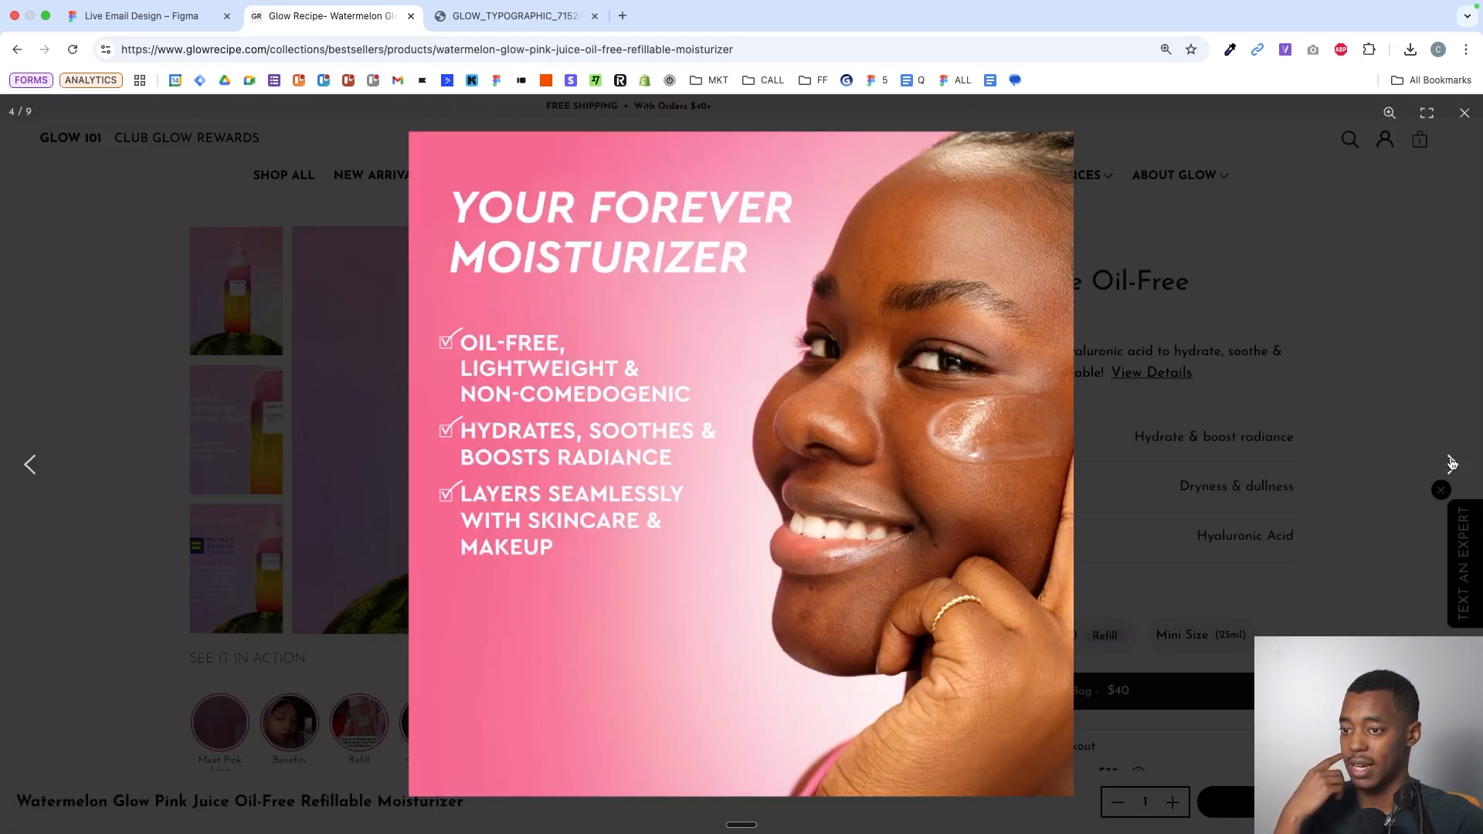
pyautogui.click(1452, 462)
pyautogui.click(1452, 462)
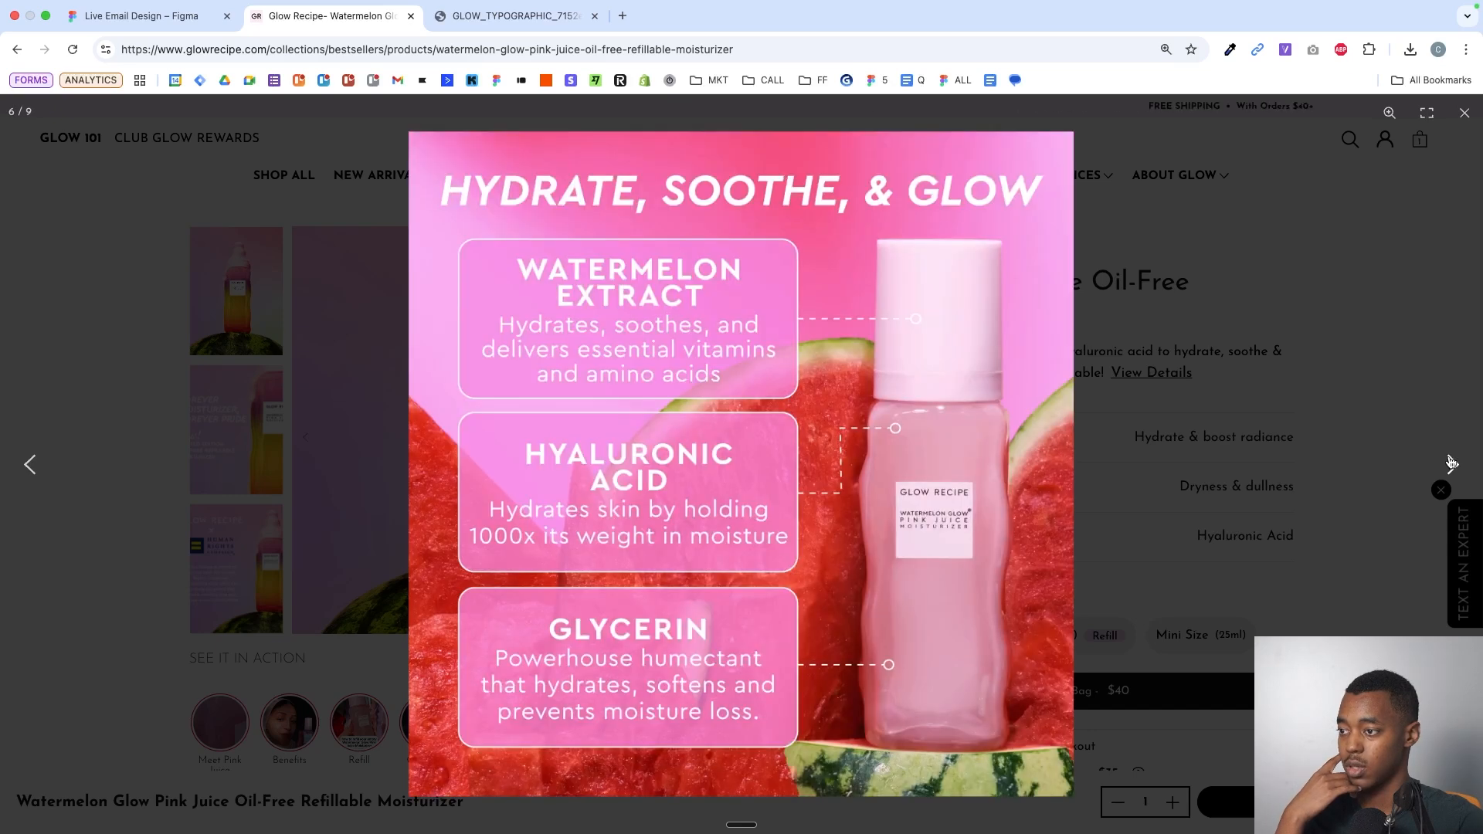
pyautogui.click(1451, 462)
pyautogui.click(1452, 462)
pyautogui.click(1452, 462)
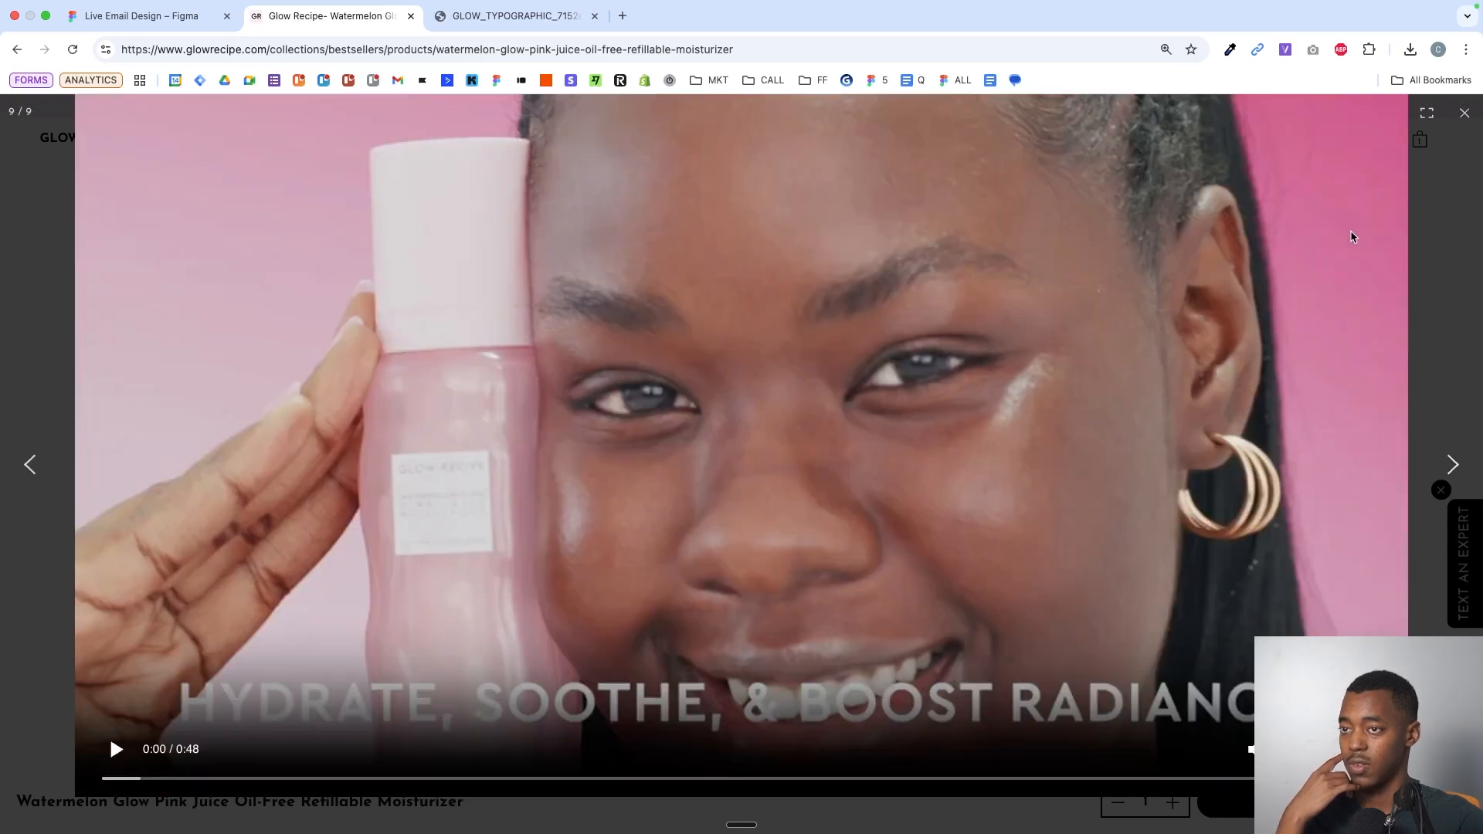
pyautogui.click(1462, 112)
# - Preview the "See it in action" product videos, close the player and return to the main product image
pyautogui.scroll(-3, 617, 610)
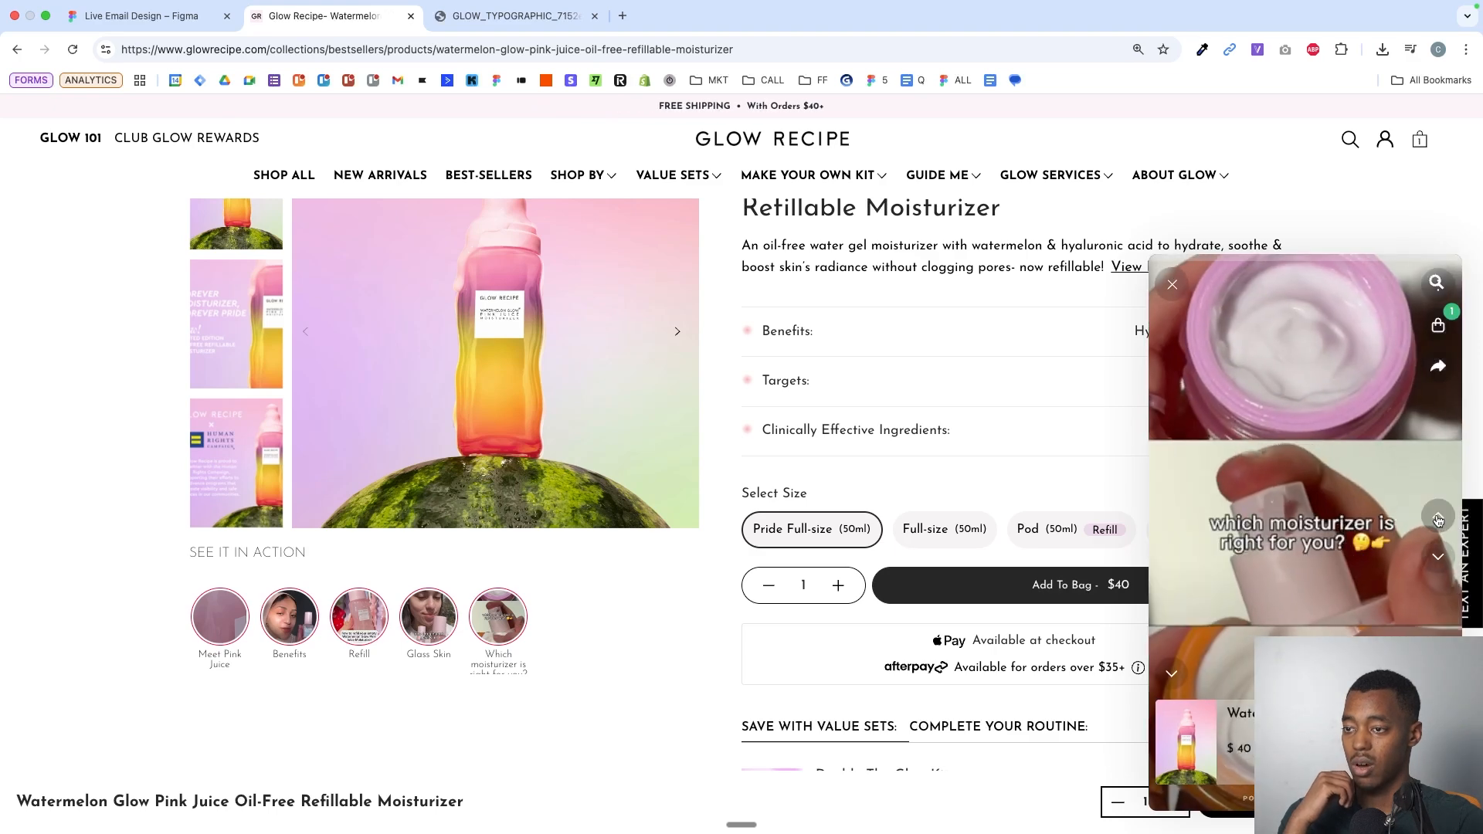
pyautogui.click(1437, 517)
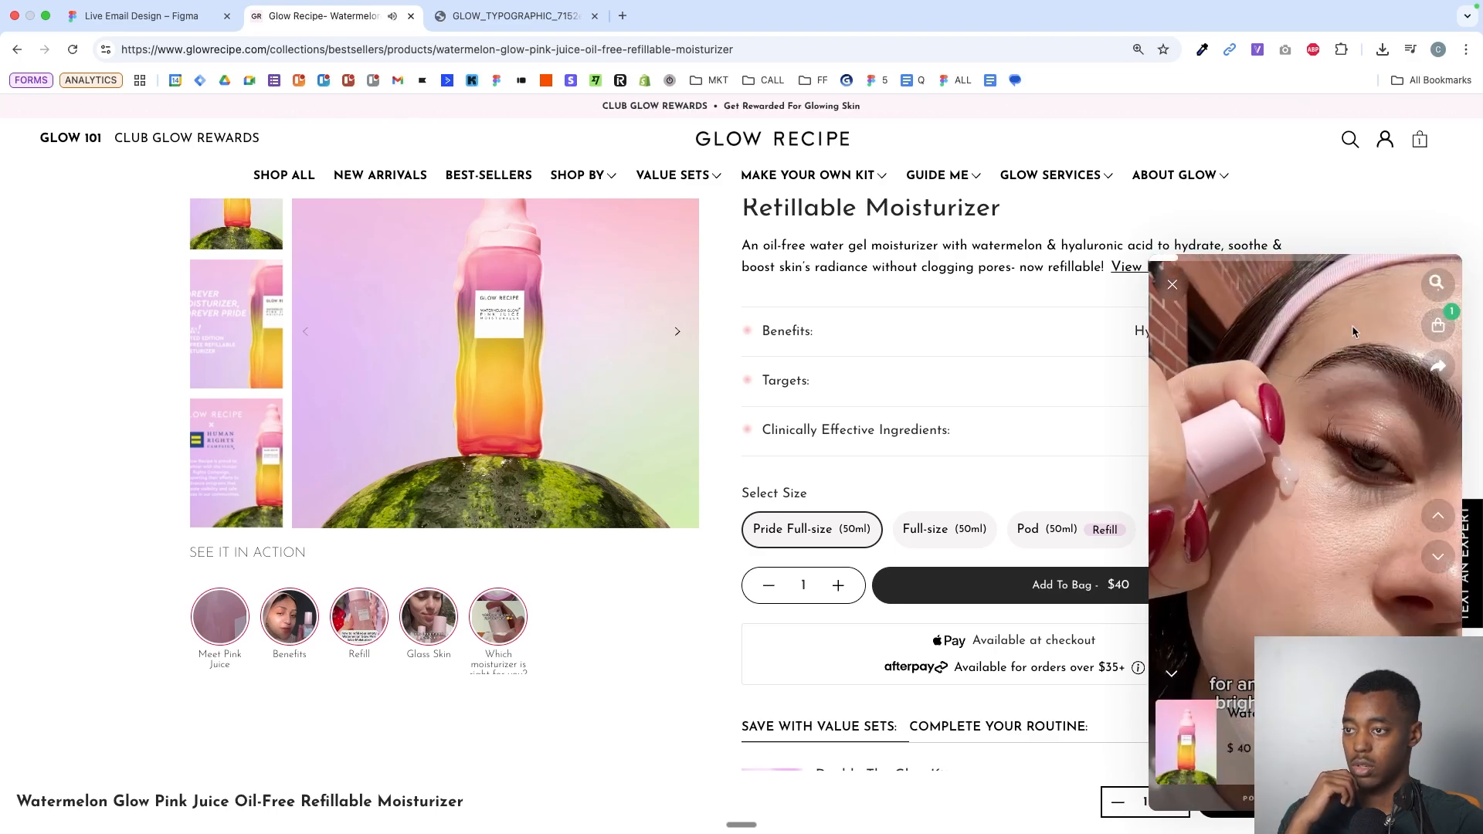
pyautogui.click(1174, 282)
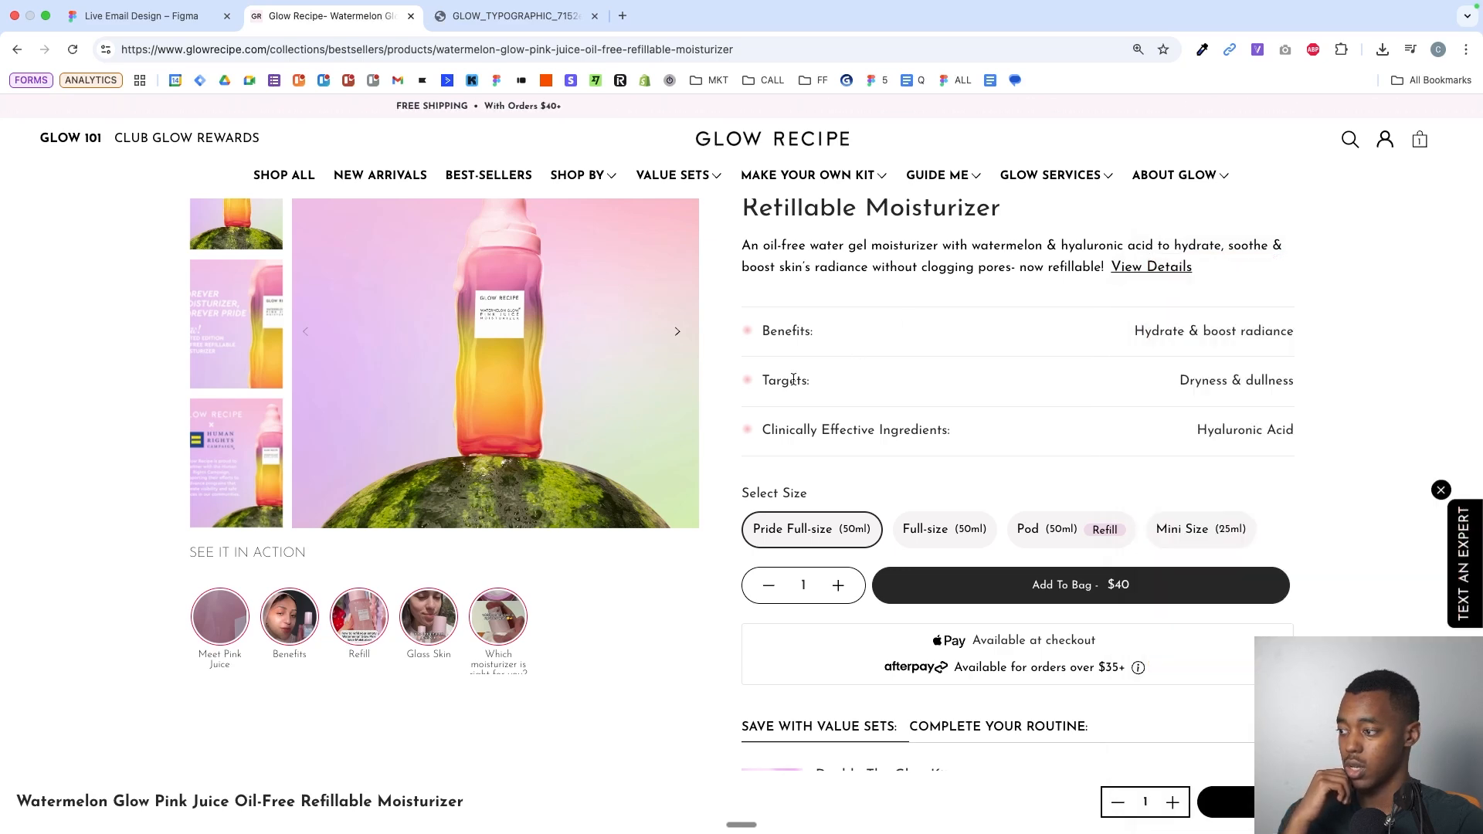
pyautogui.scroll(3, 690, 558)
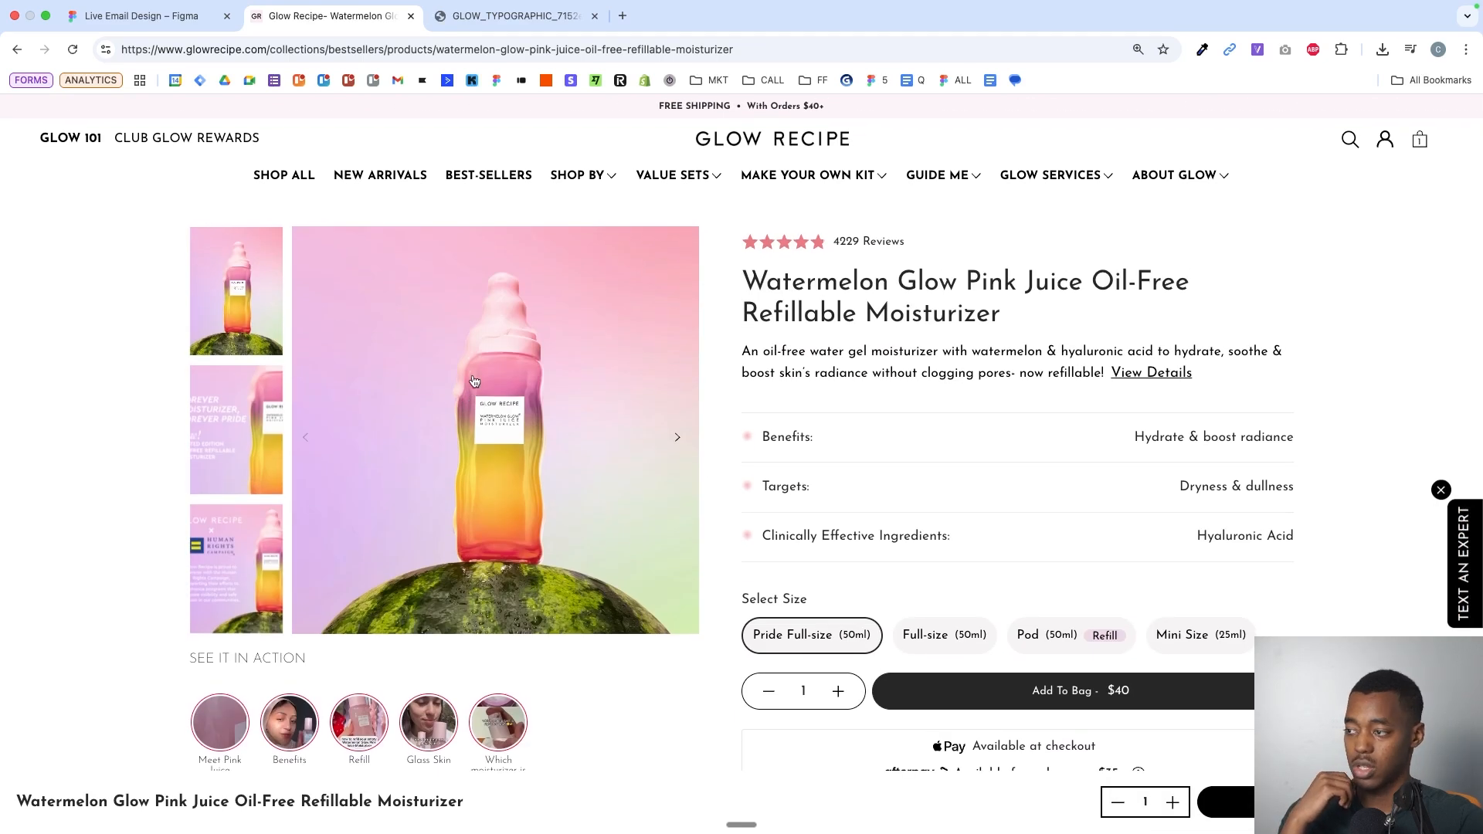
# - Copy the main rainbow-bottle product image, switch to the Figma file and paste it there
pyautogui.rightClick(474, 381)
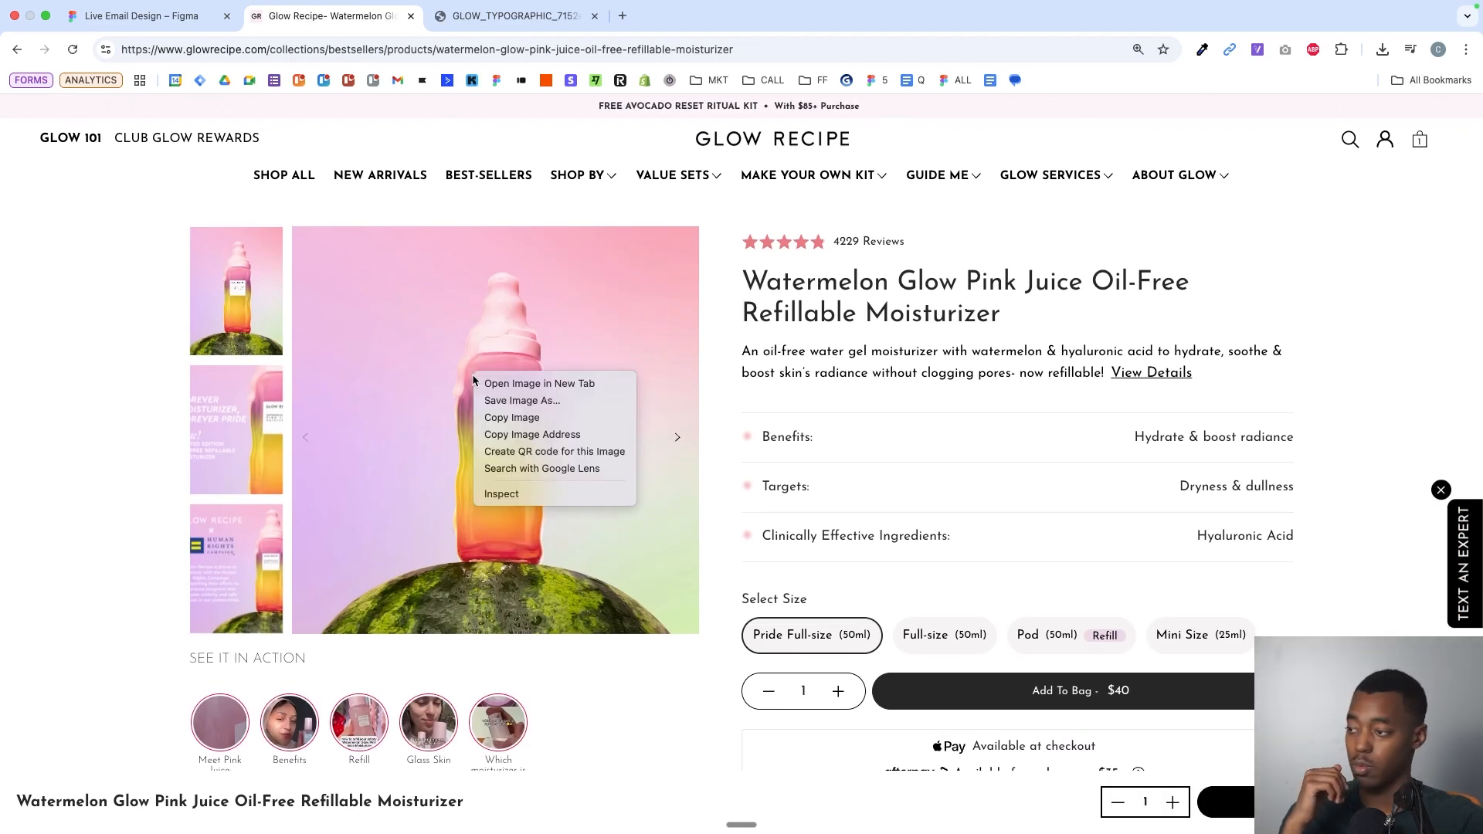
pyautogui.click(510, 417)
pyautogui.click(154, 16)
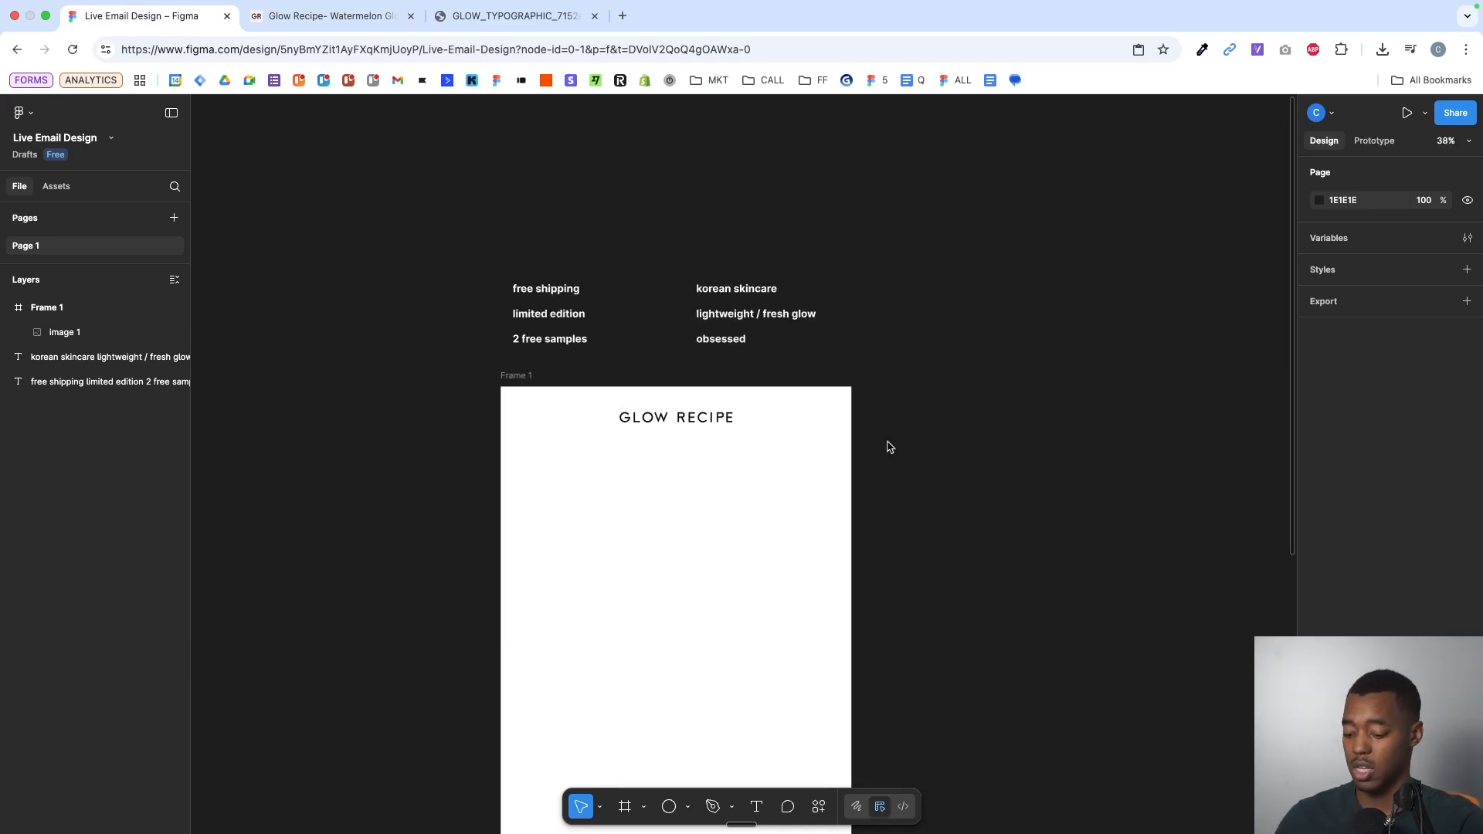
pyautogui.press('super+v')
# - Enlarge the pasted product image to about 839 × 839 and centre it below the logo
pyautogui.moveTo(1022, 479); pyautogui.dragTo(850, 502)
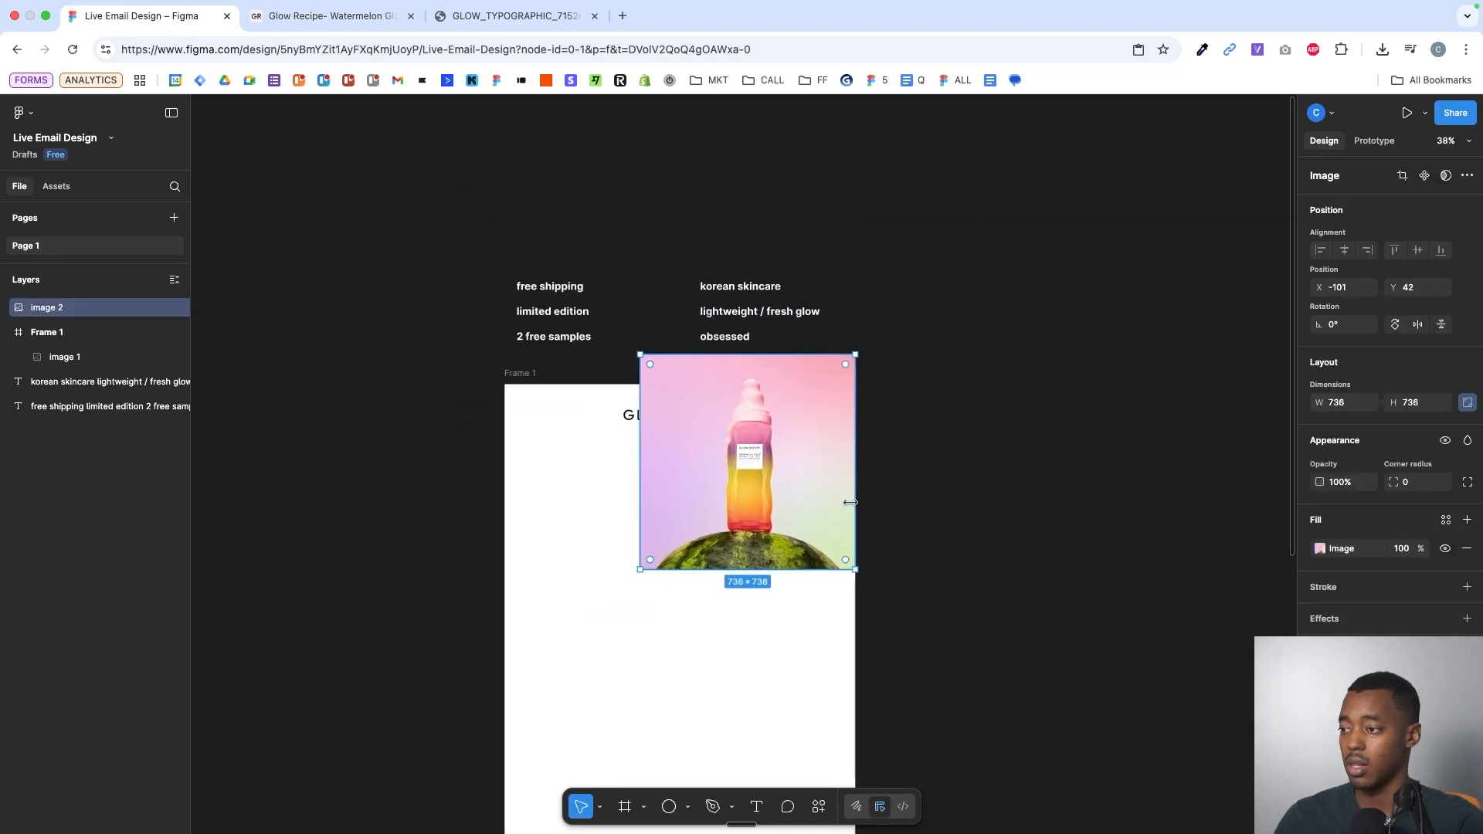
pyautogui.hscroll(-3, 849, 502)
pyautogui.scroll(-2, 850, 502)
pyautogui.moveTo(914, 421); pyautogui.dragTo(942, 538)
pyautogui.scroll(3, 992, 538)
pyautogui.hscroll(-3, 980, 533)
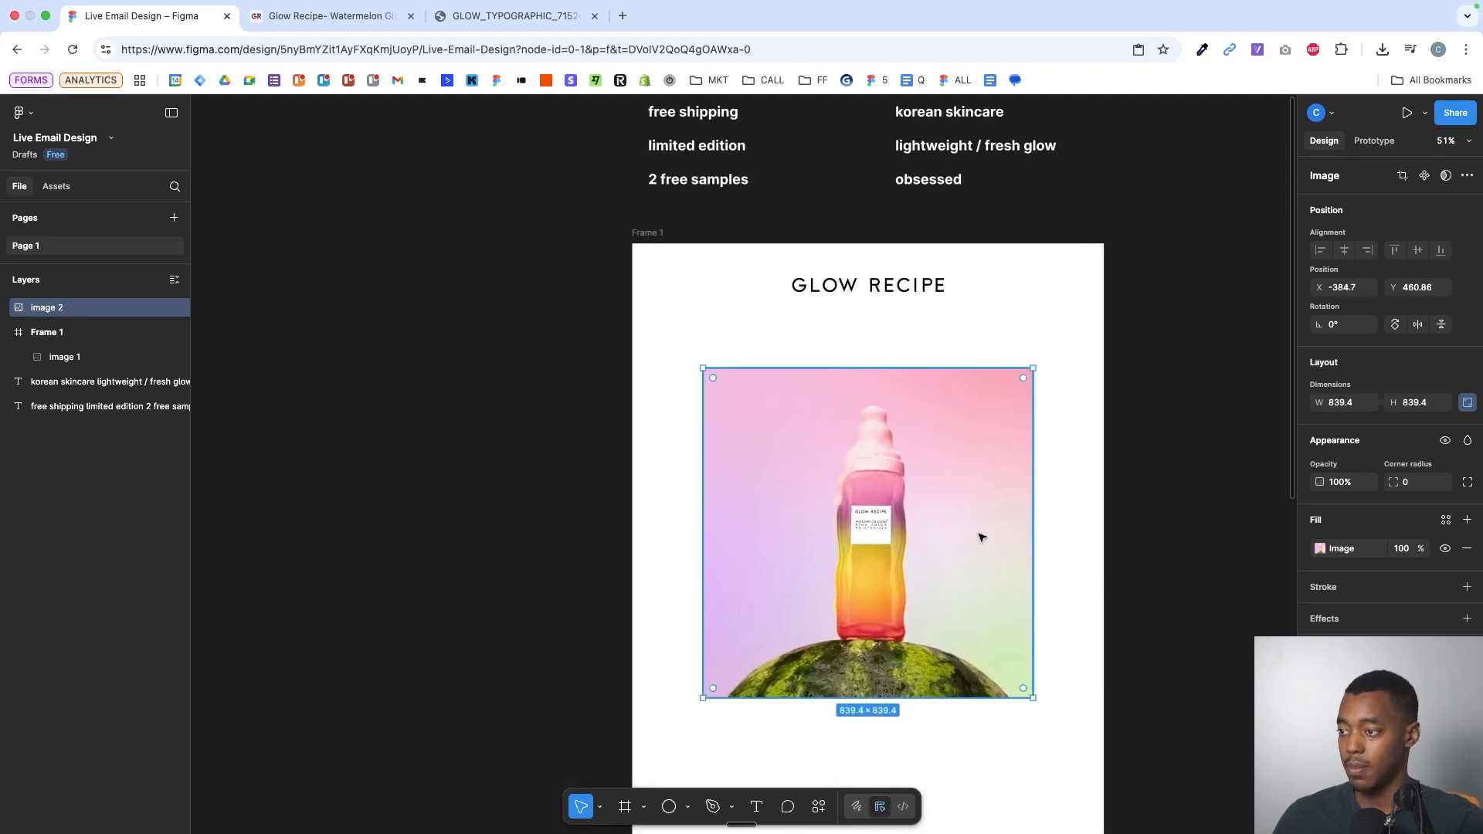
pyautogui.scroll(-2, 993, 487)
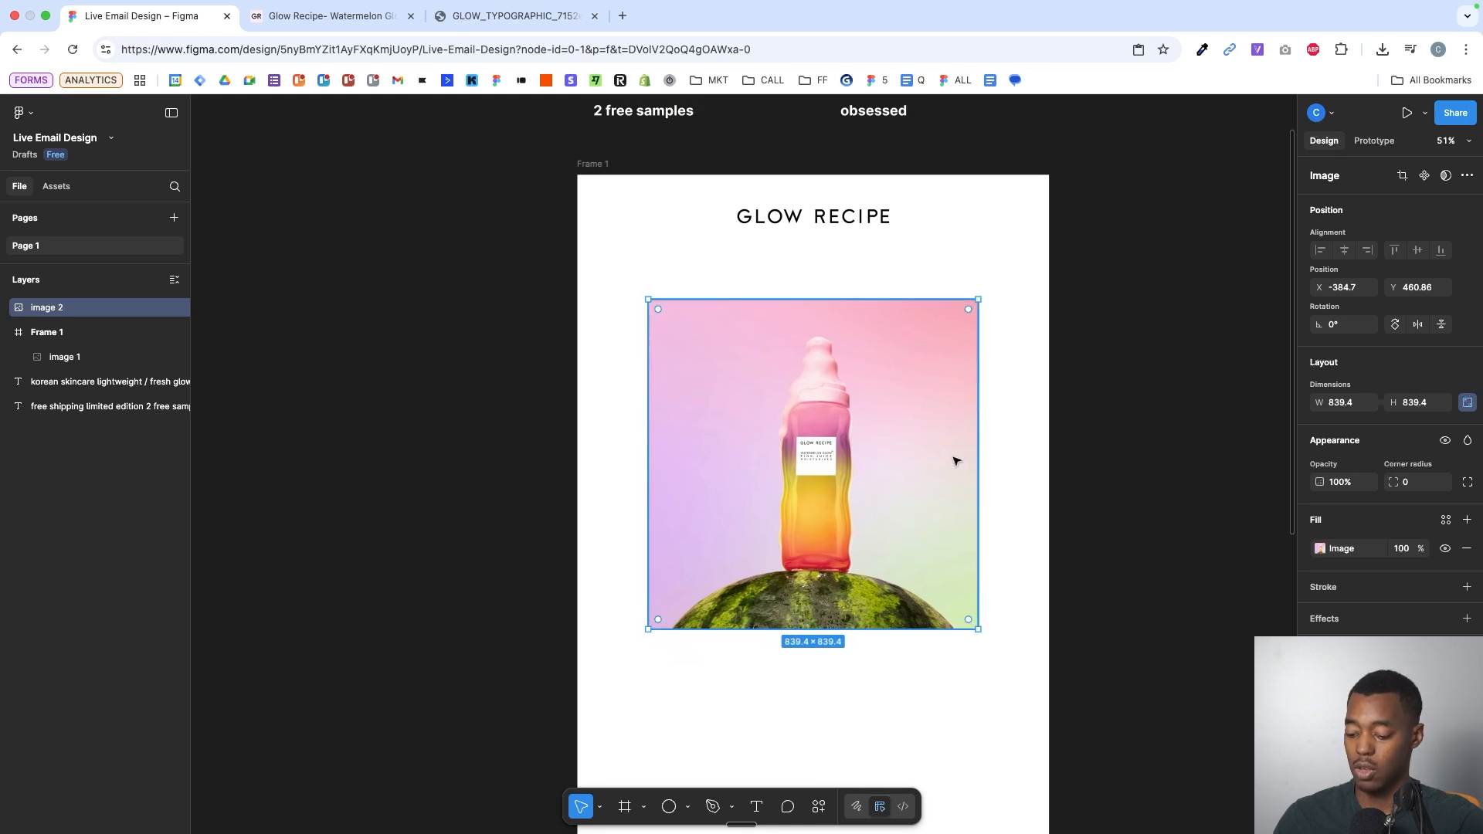
# - Duplicate the product image and narrow the copy from its left side to a strip about 63 wide along the right edge
pyautogui.hotkey('ctrl', 'd')
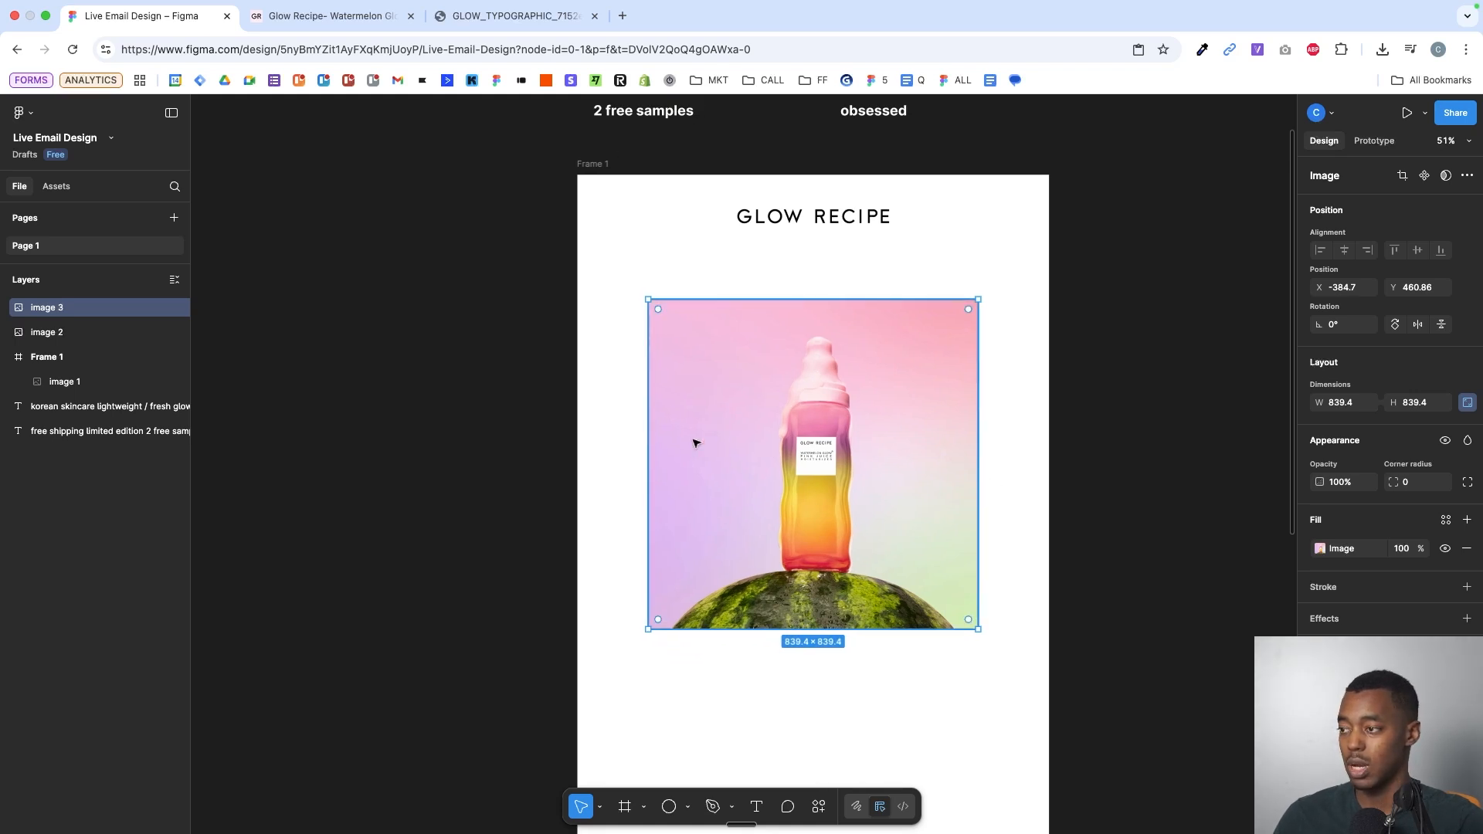
pyautogui.moveTo(653, 424); pyautogui.dragTo(936, 493)
pyautogui.scroll(5, 959, 493)
pyautogui.scroll(-6, 936, 494)
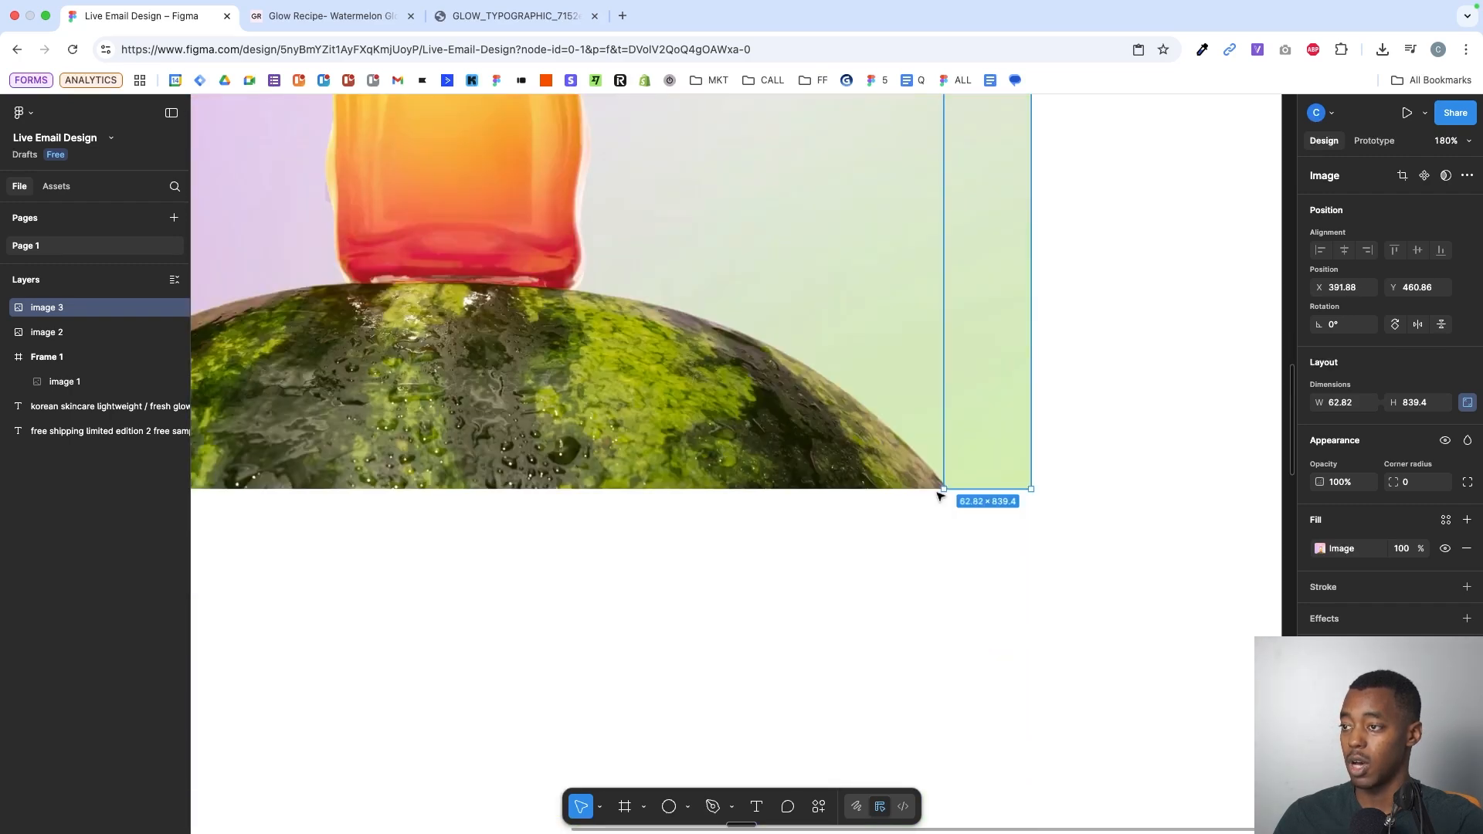
pyautogui.scroll(2, 939, 497)
pyautogui.scroll(-6, 939, 497)
pyautogui.scroll(4, 939, 497)
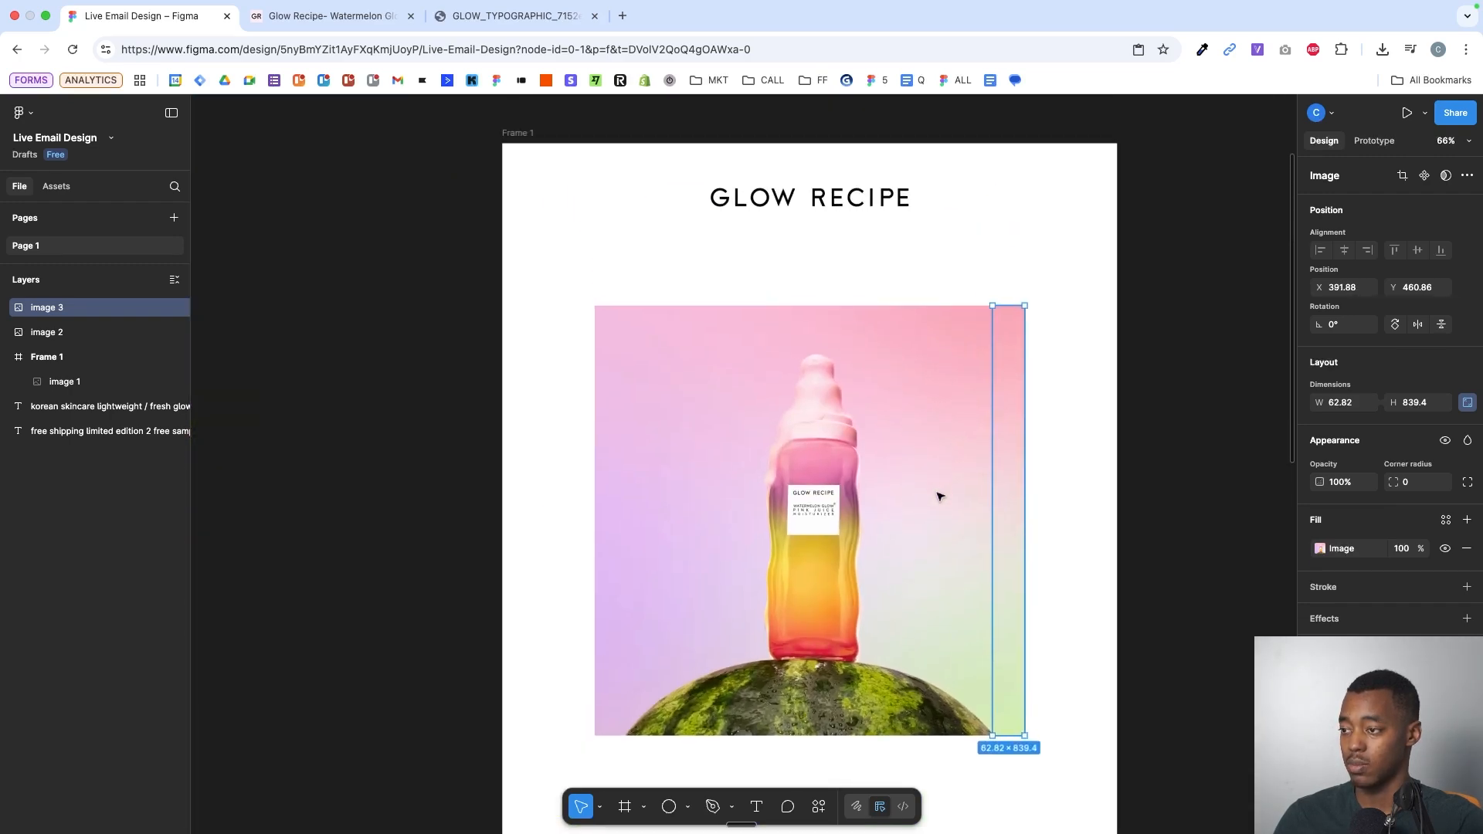
# - Trim the strip's left edge slightly further so the strip is about 58 wide
pyautogui.scroll(-2, 940, 496)
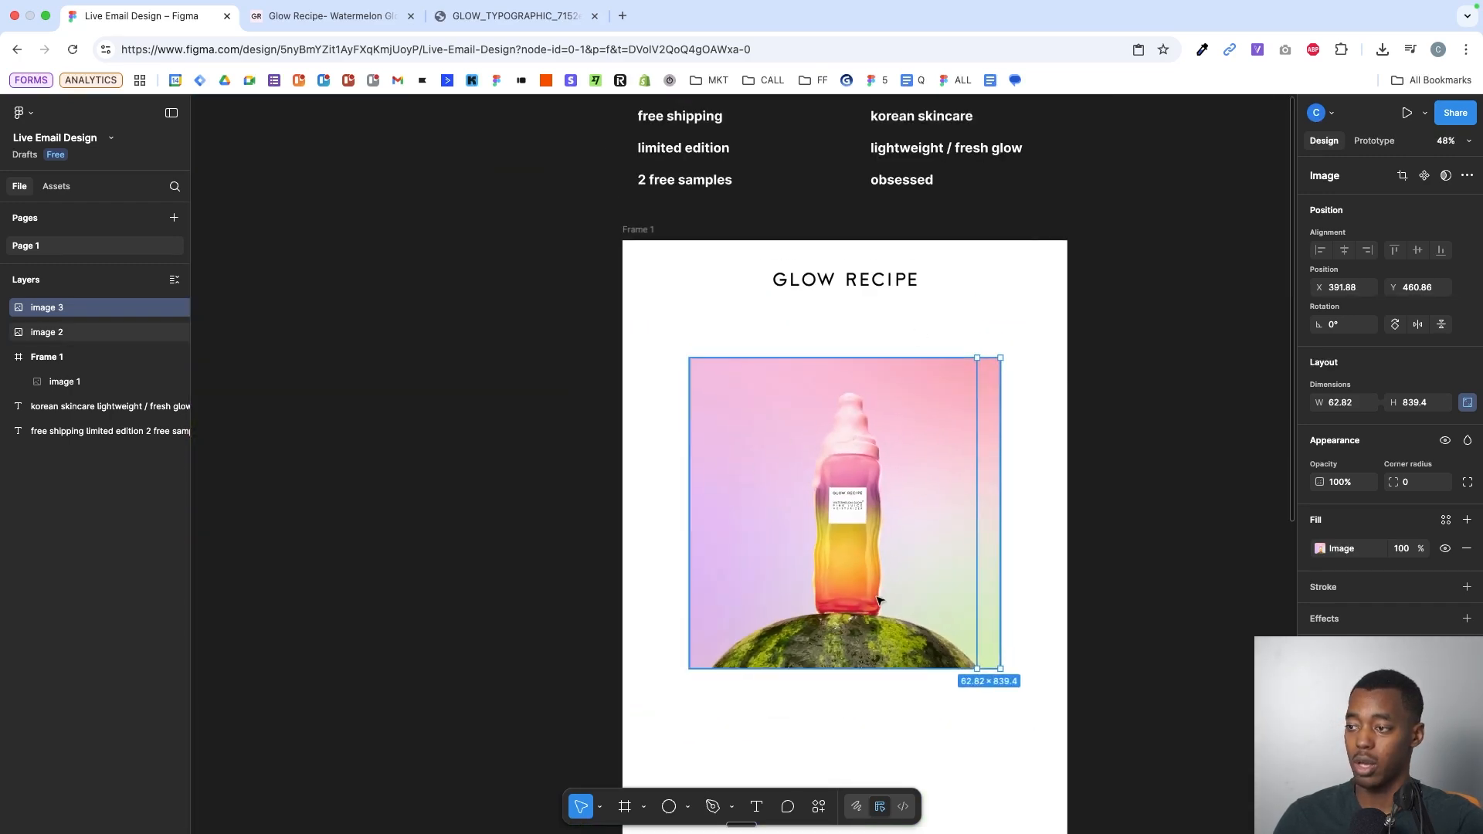
pyautogui.scroll(2, 915, 512)
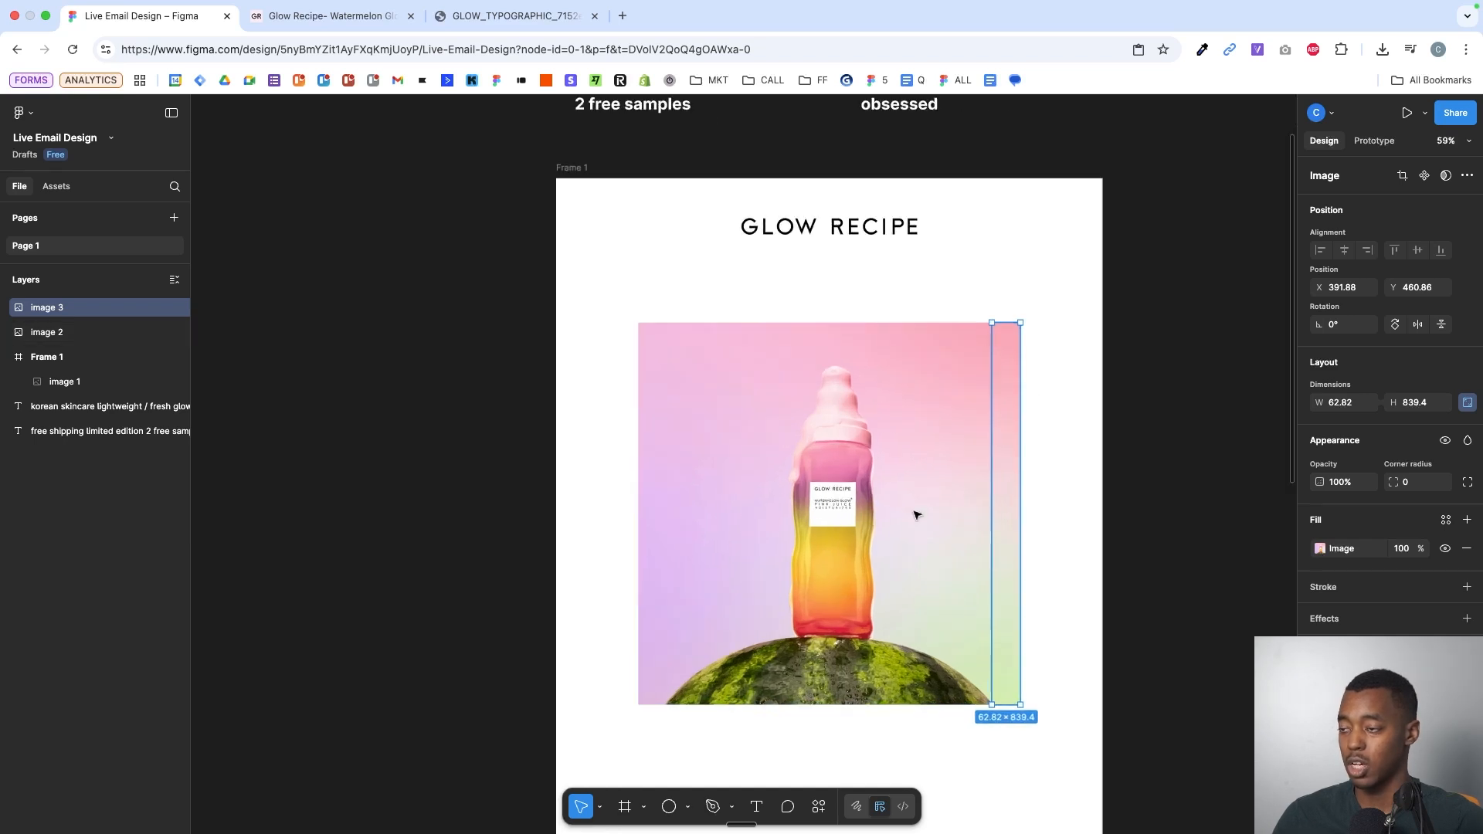
pyautogui.scroll(5, 1009, 572)
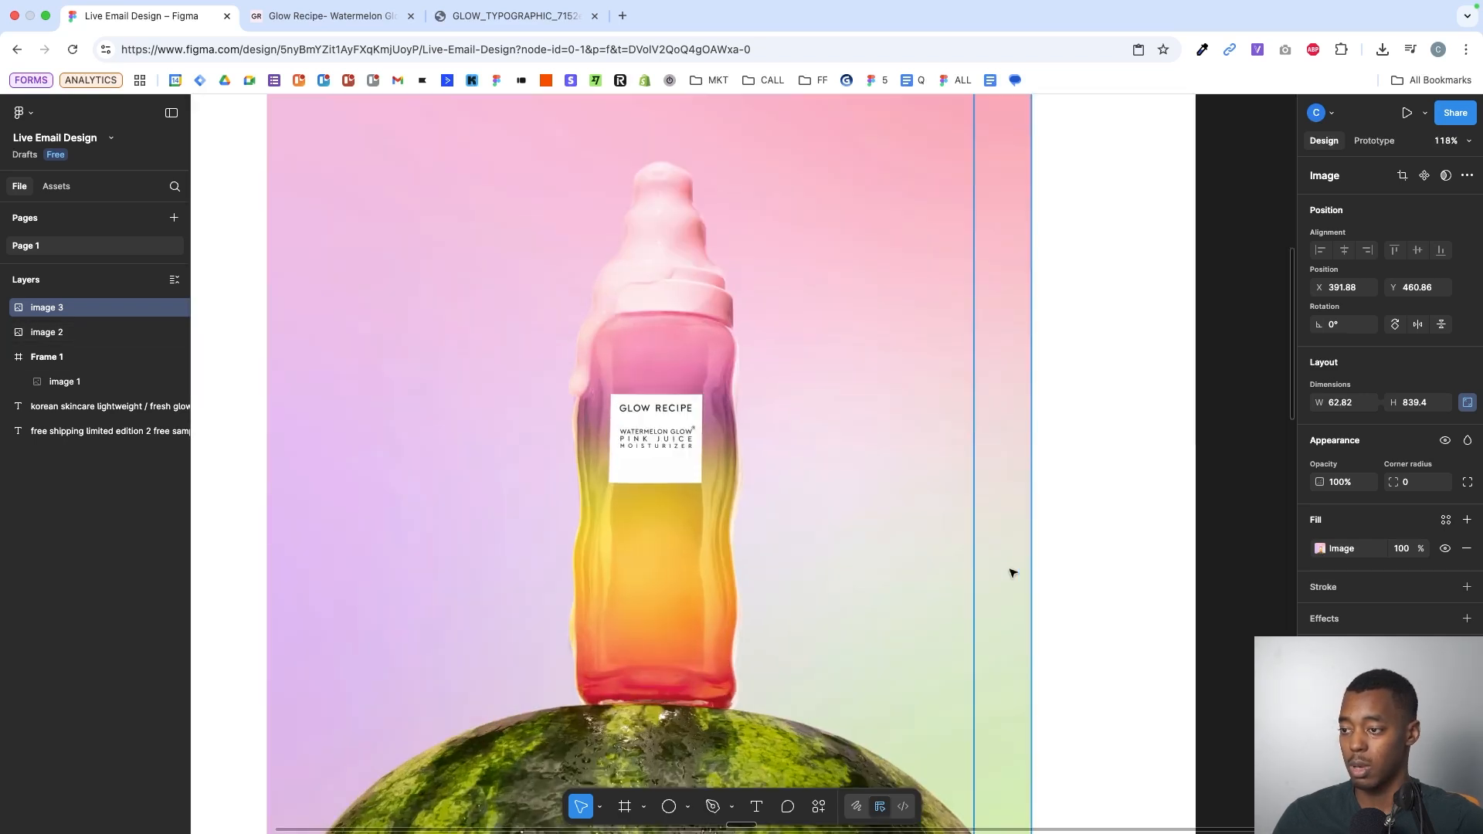
pyautogui.moveTo(943, 557)
pyautogui.mouseDown()
pyautogui.moveTo(964, 556)
pyautogui.moveTo(949, 557)
pyautogui.mouseUp()
pyautogui.scroll(-1, 949, 560)
pyautogui.scroll(-5, 950, 560)
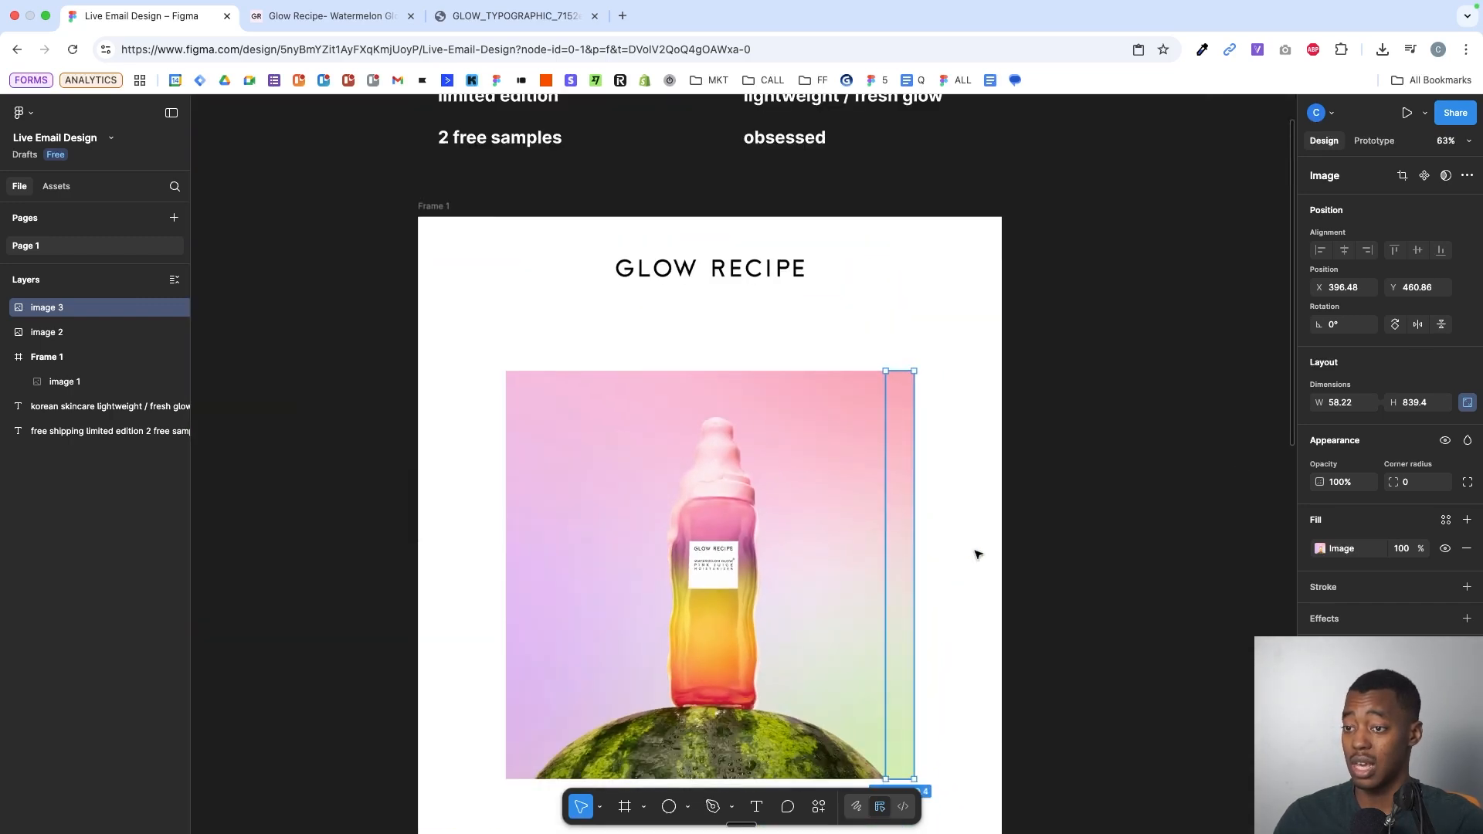
# - Select the product image together with its strip copy and unlock the aspect ratio of both
pyautogui.moveTo(1070, 404); pyautogui.dragTo(669, 522)
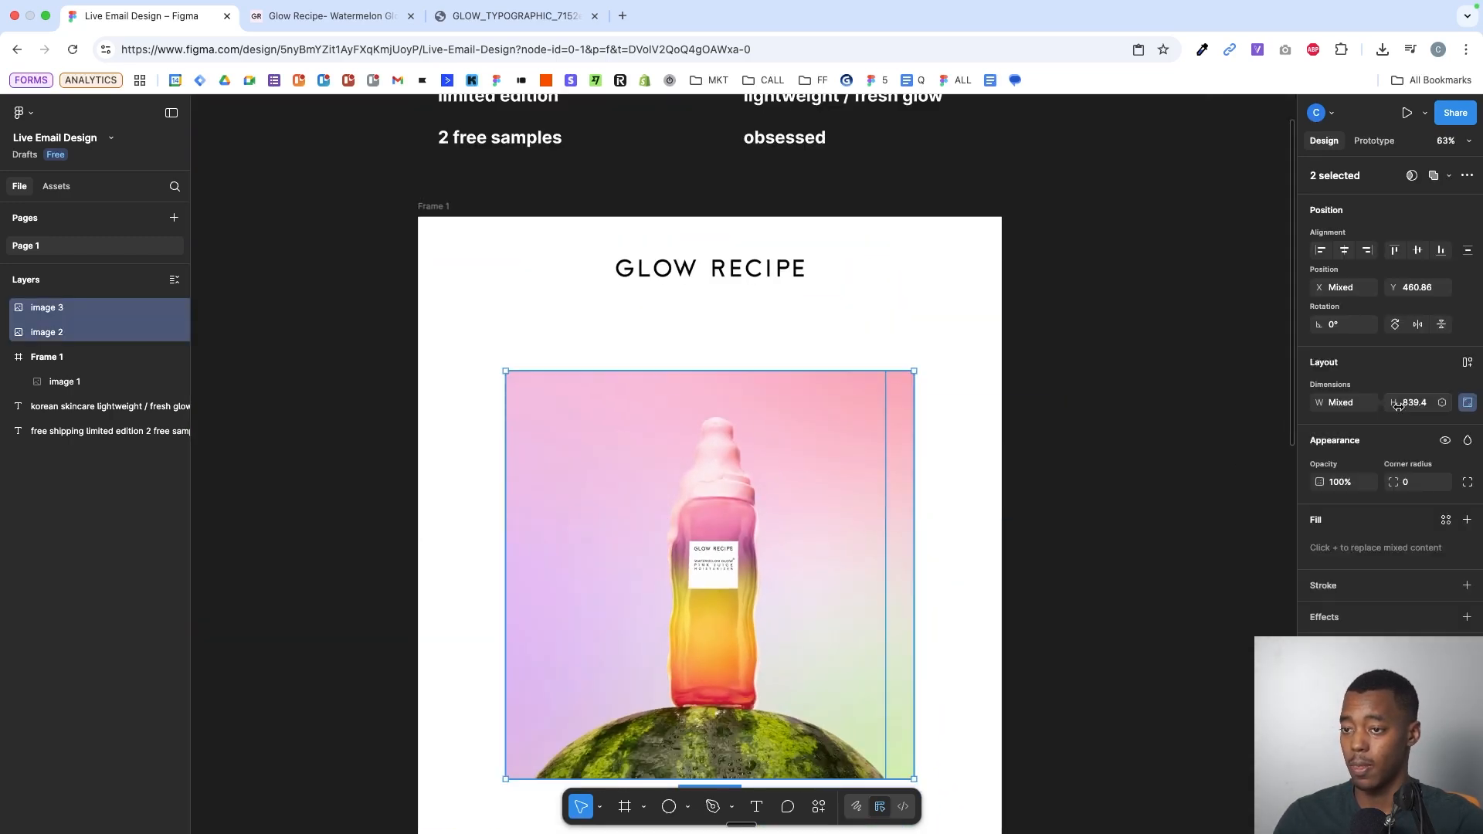
pyautogui.click(1042, 448)
# - Try stretching the strip to about 332 wide past the frame and narrowing a new copy of the full image, and undo both changes
pyautogui.click(915, 442)
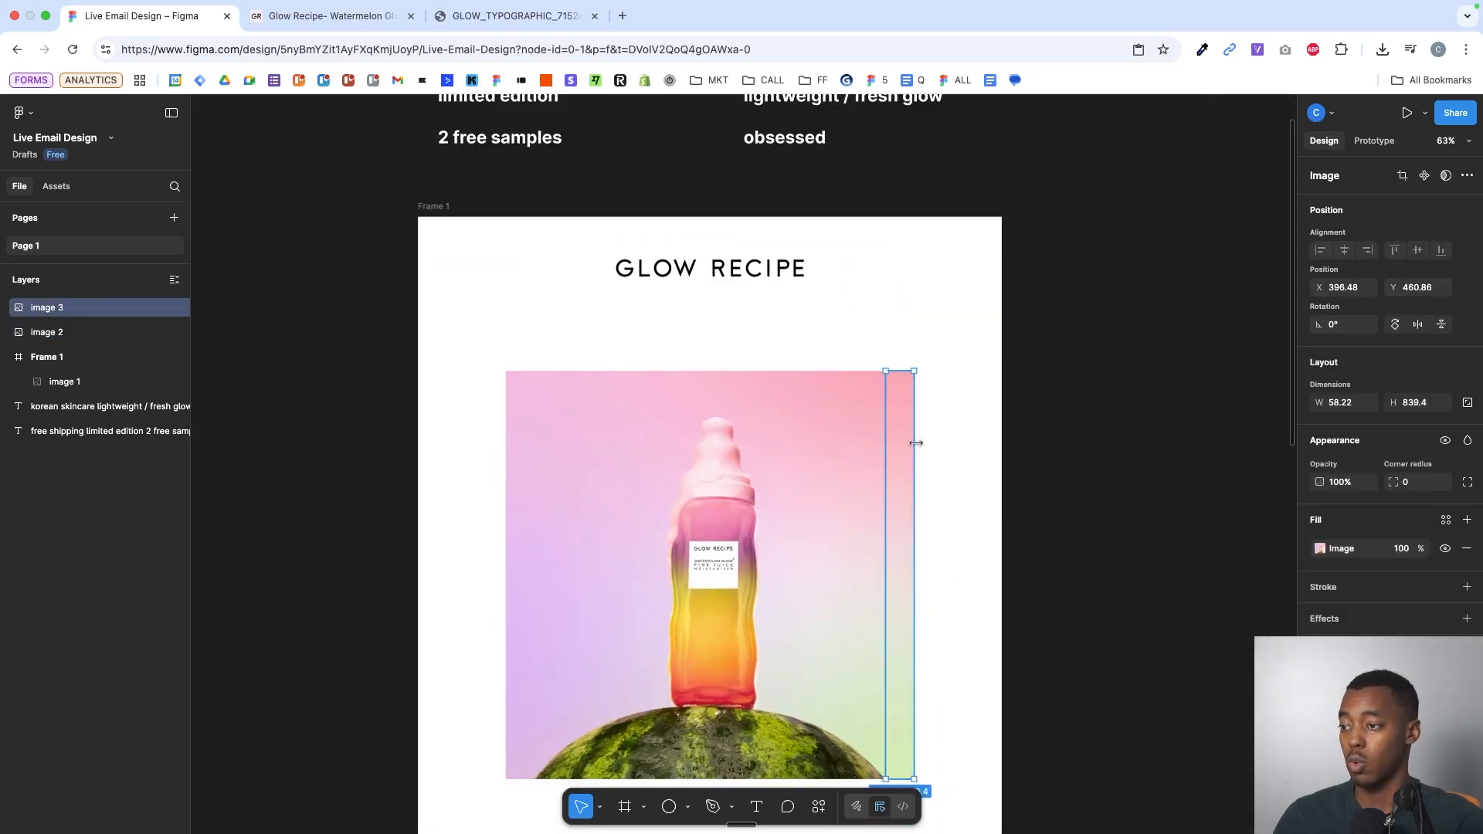
pyautogui.moveTo(916, 441); pyautogui.dragTo(1048, 449)
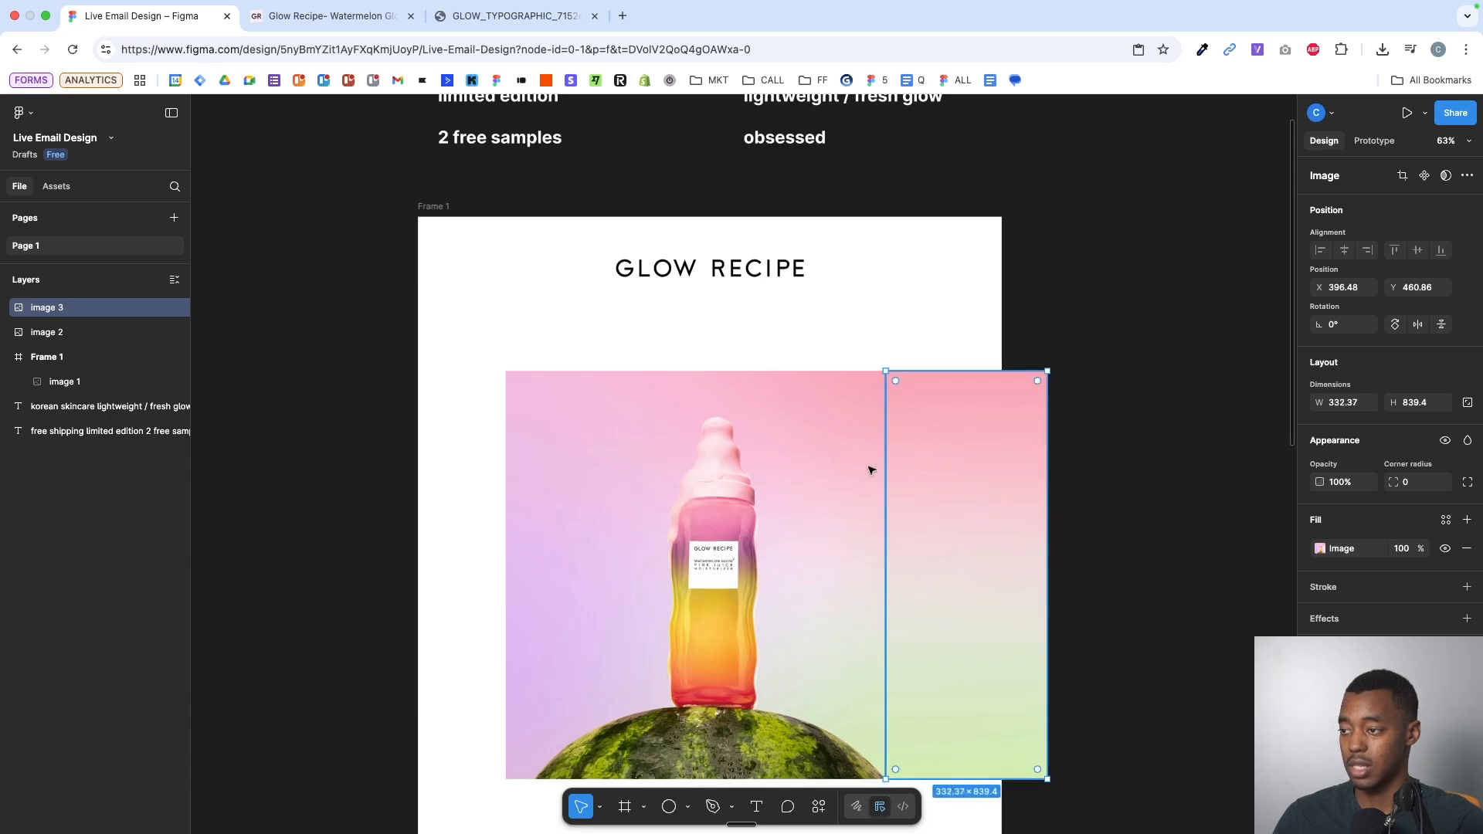
pyautogui.click(815, 469)
pyautogui.hscroll(-3, 811, 471)
pyautogui.scroll(-2, 811, 471)
pyautogui.press('super+d')
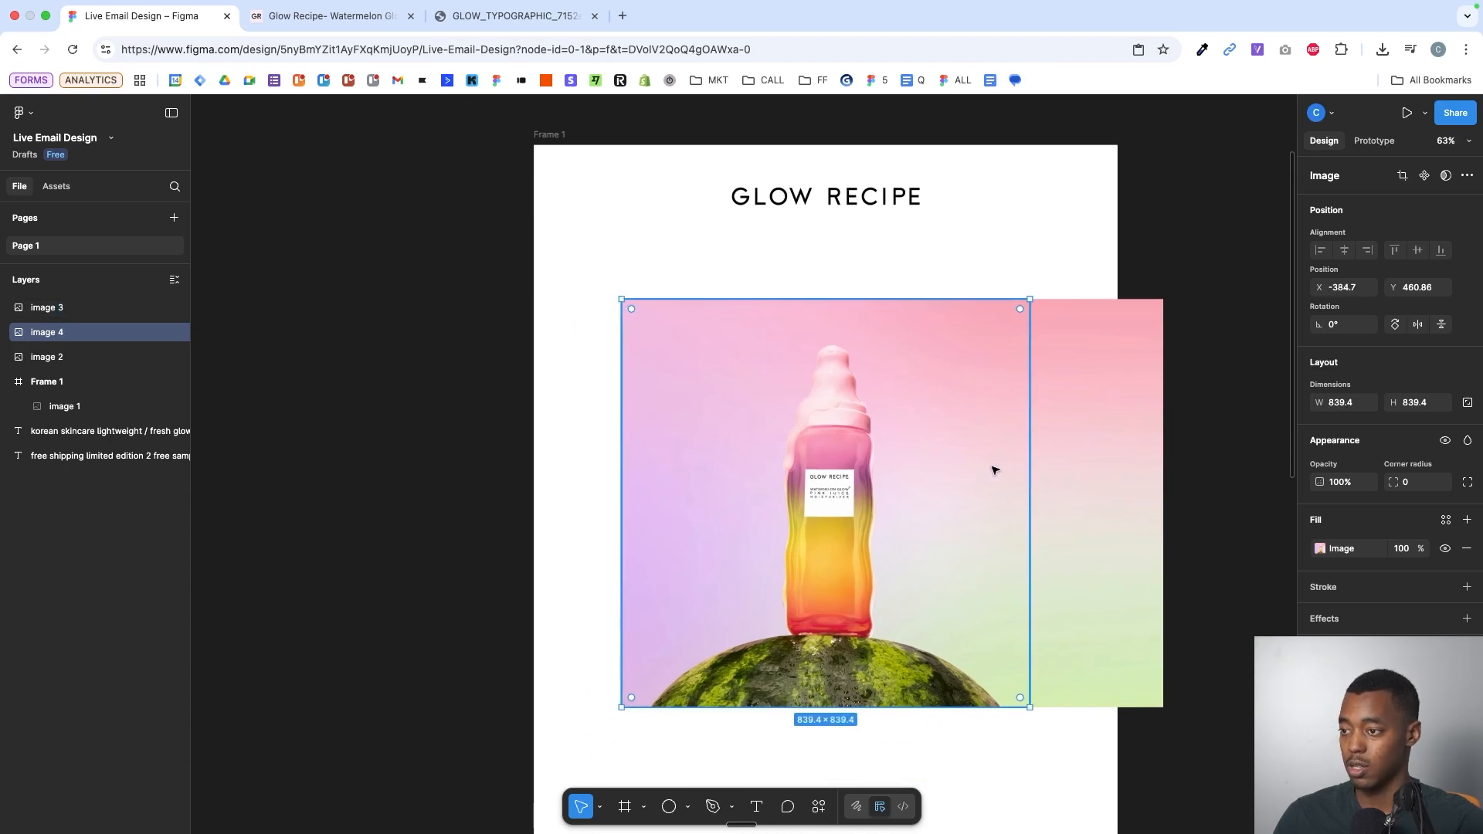
pyautogui.moveTo(1029, 458); pyautogui.dragTo(673, 513)
pyautogui.press('super+z')
pyautogui.press('super+z')
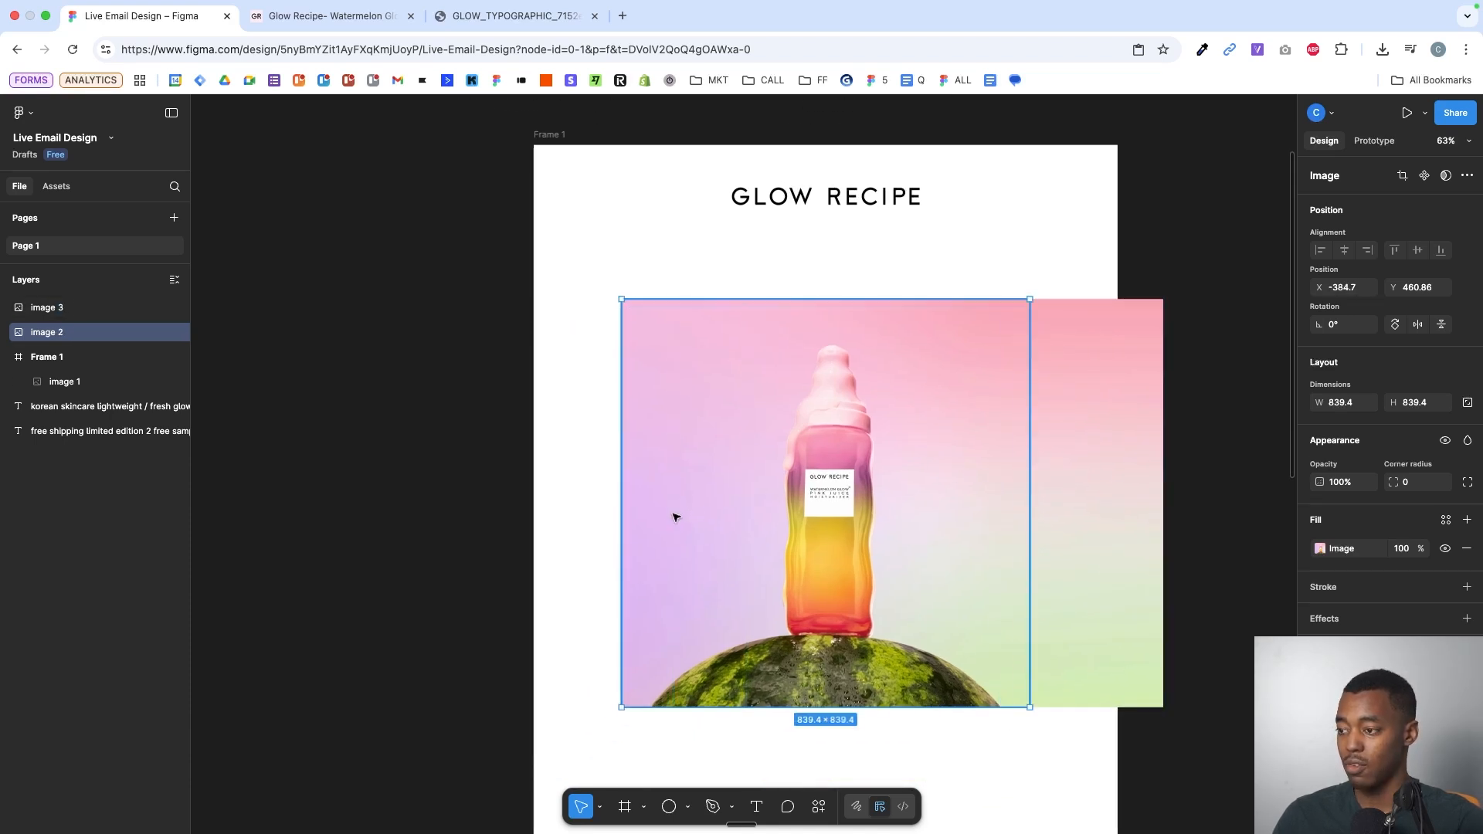
pyautogui.press('super+z')
pyautogui.press('super+z')
# - Rename the full product image layer to "product picture 1" and move it above the strip layer "image 3"
pyautogui.click(870, 486)
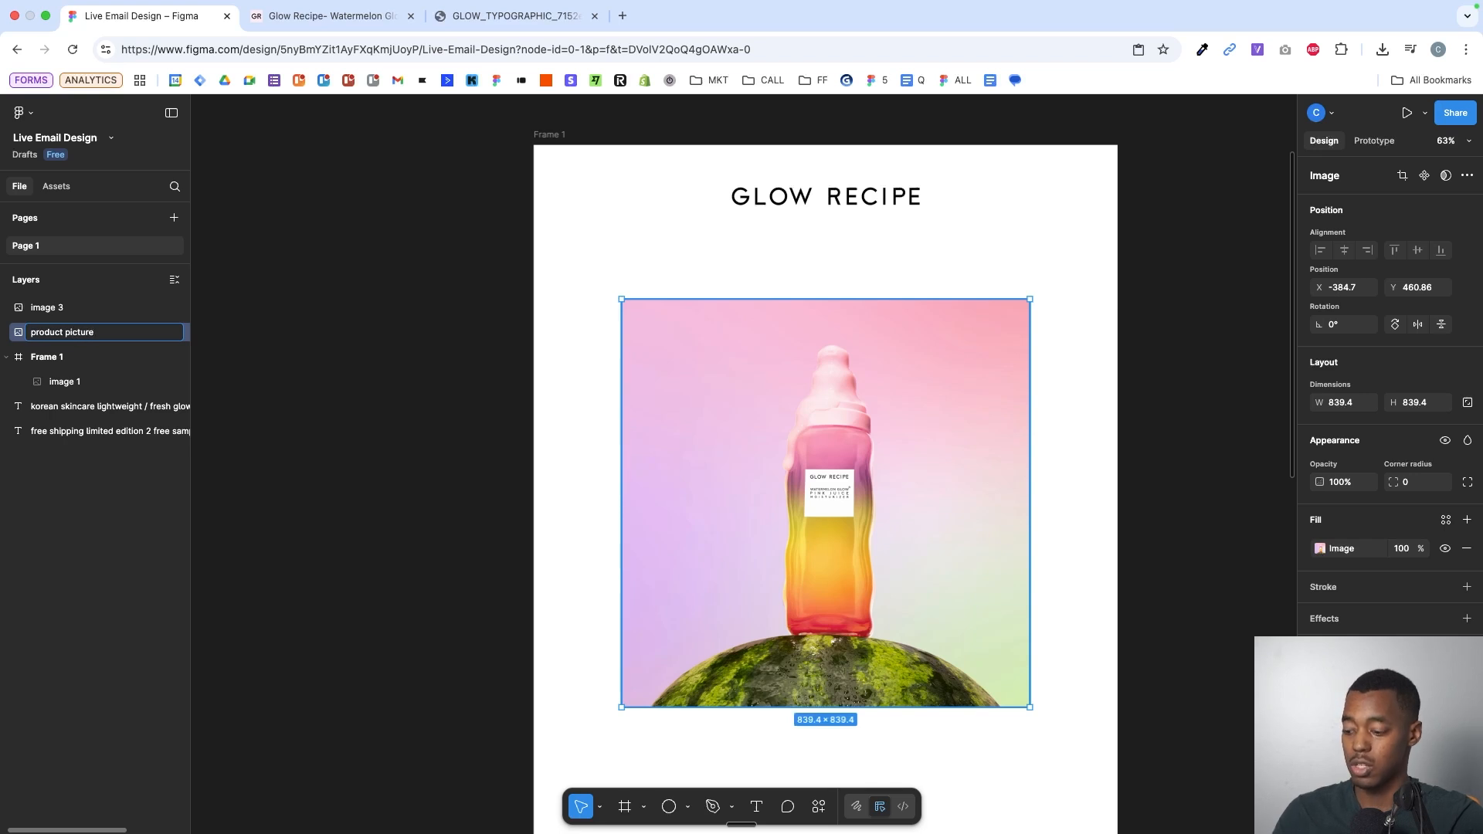
pyautogui.press('Return')
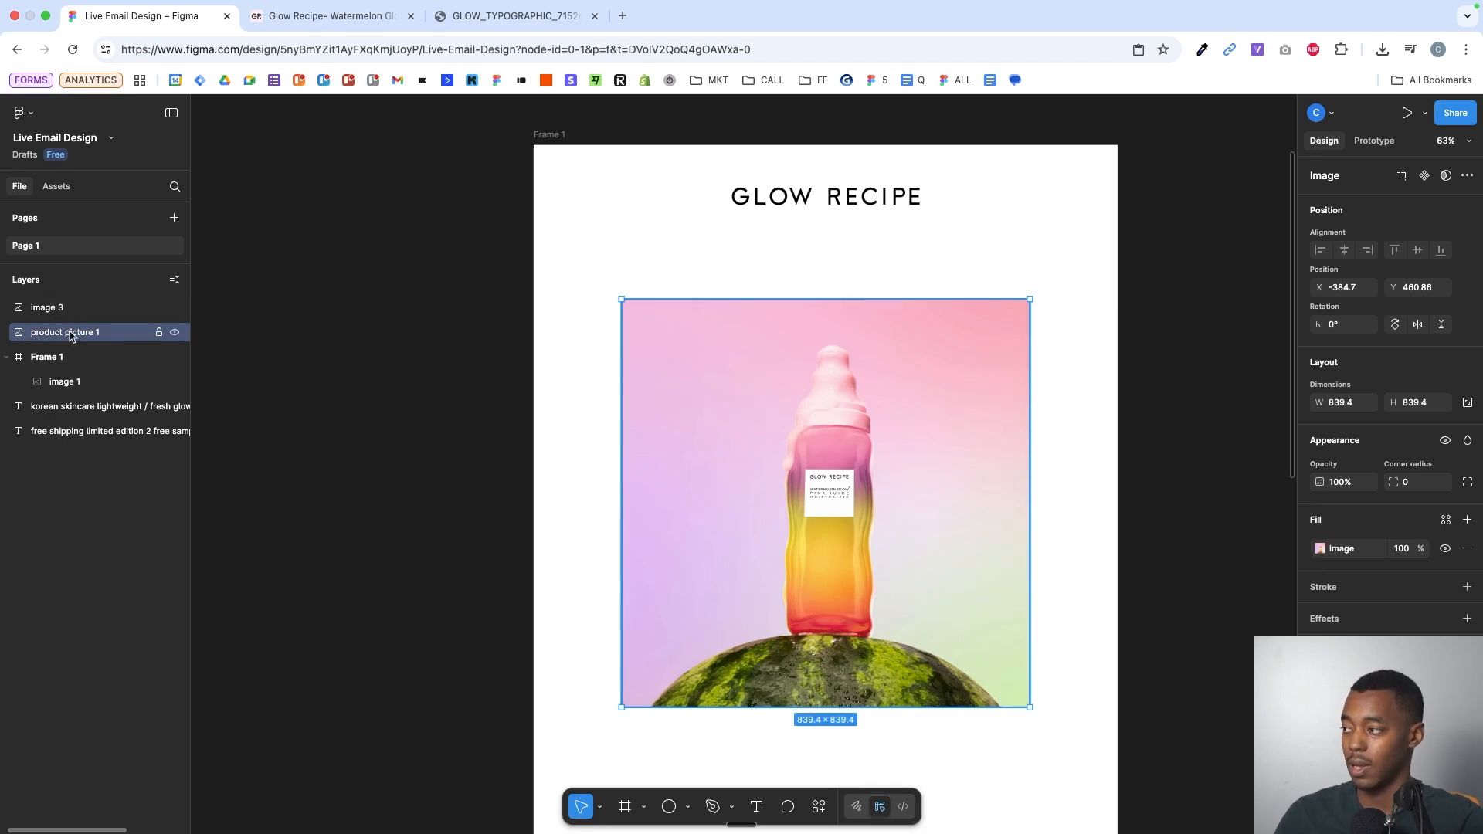
pyautogui.moveTo(71, 337); pyautogui.dragTo(70, 305)
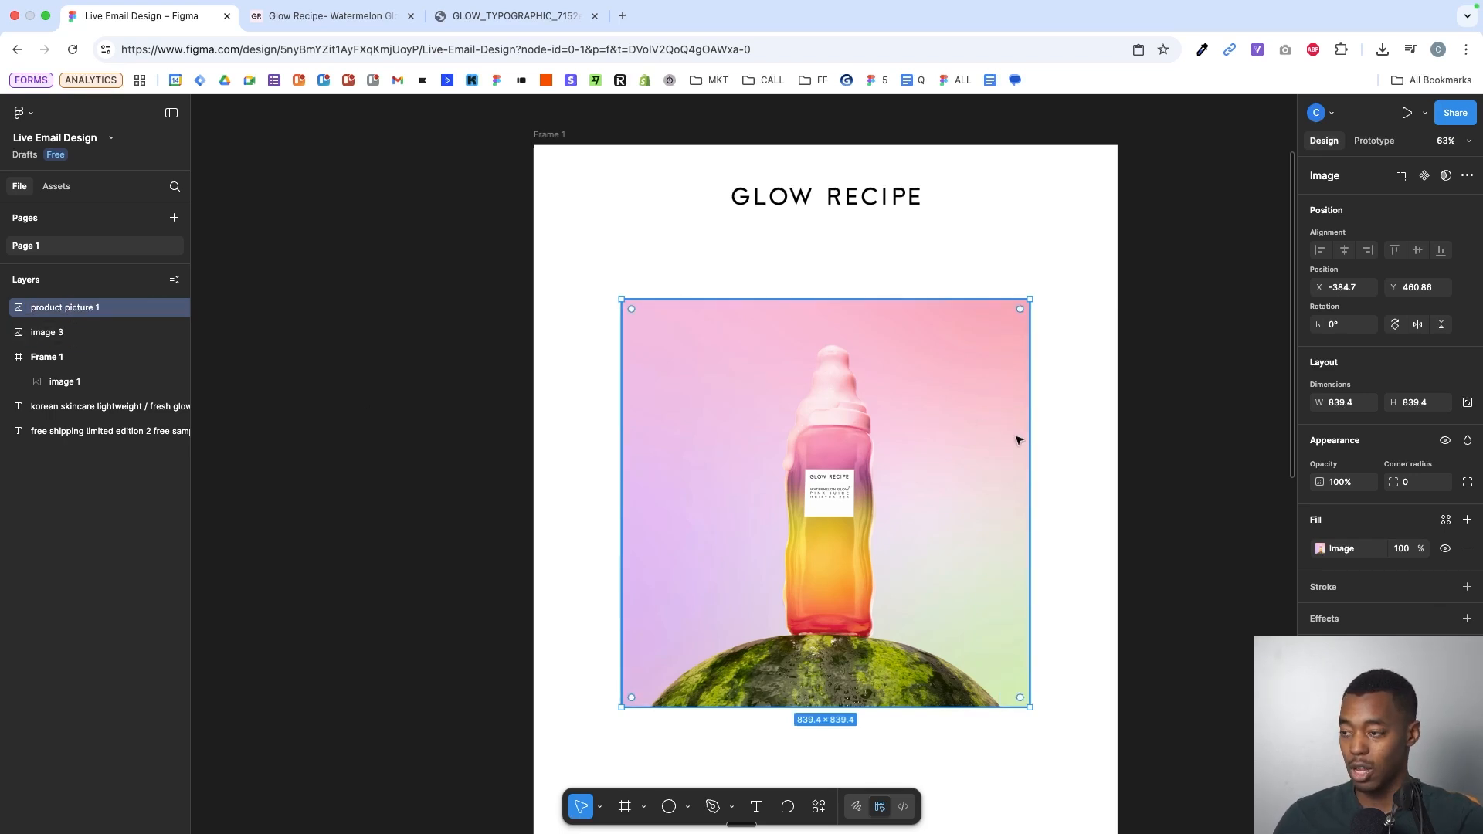
# - Duplicate "product picture 1" and narrow the copy from its left side to a right-edge strip about 58 wide
pyautogui.press('super+d')
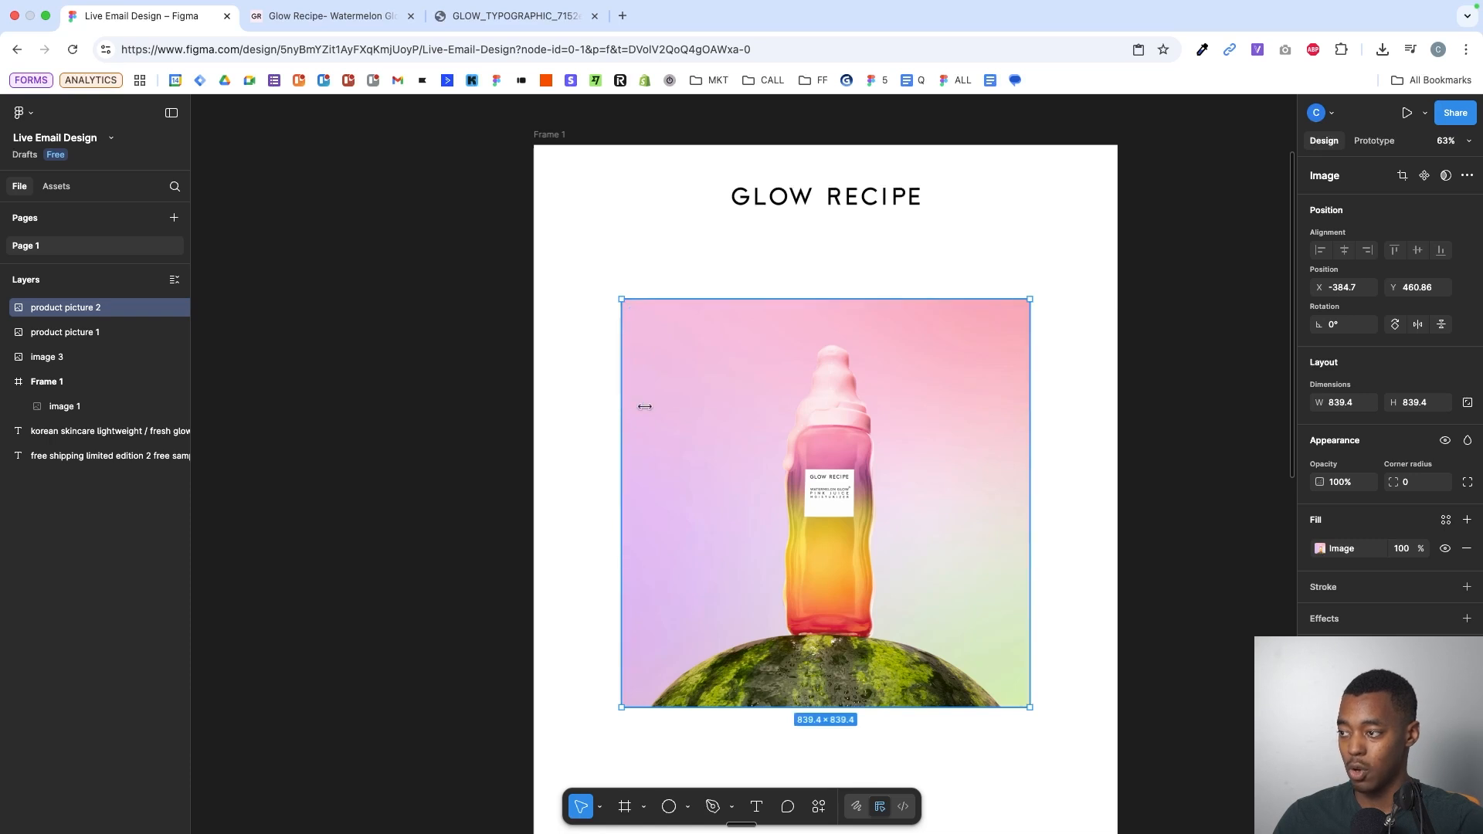
pyautogui.moveTo(645, 406); pyautogui.dragTo(1004, 437)
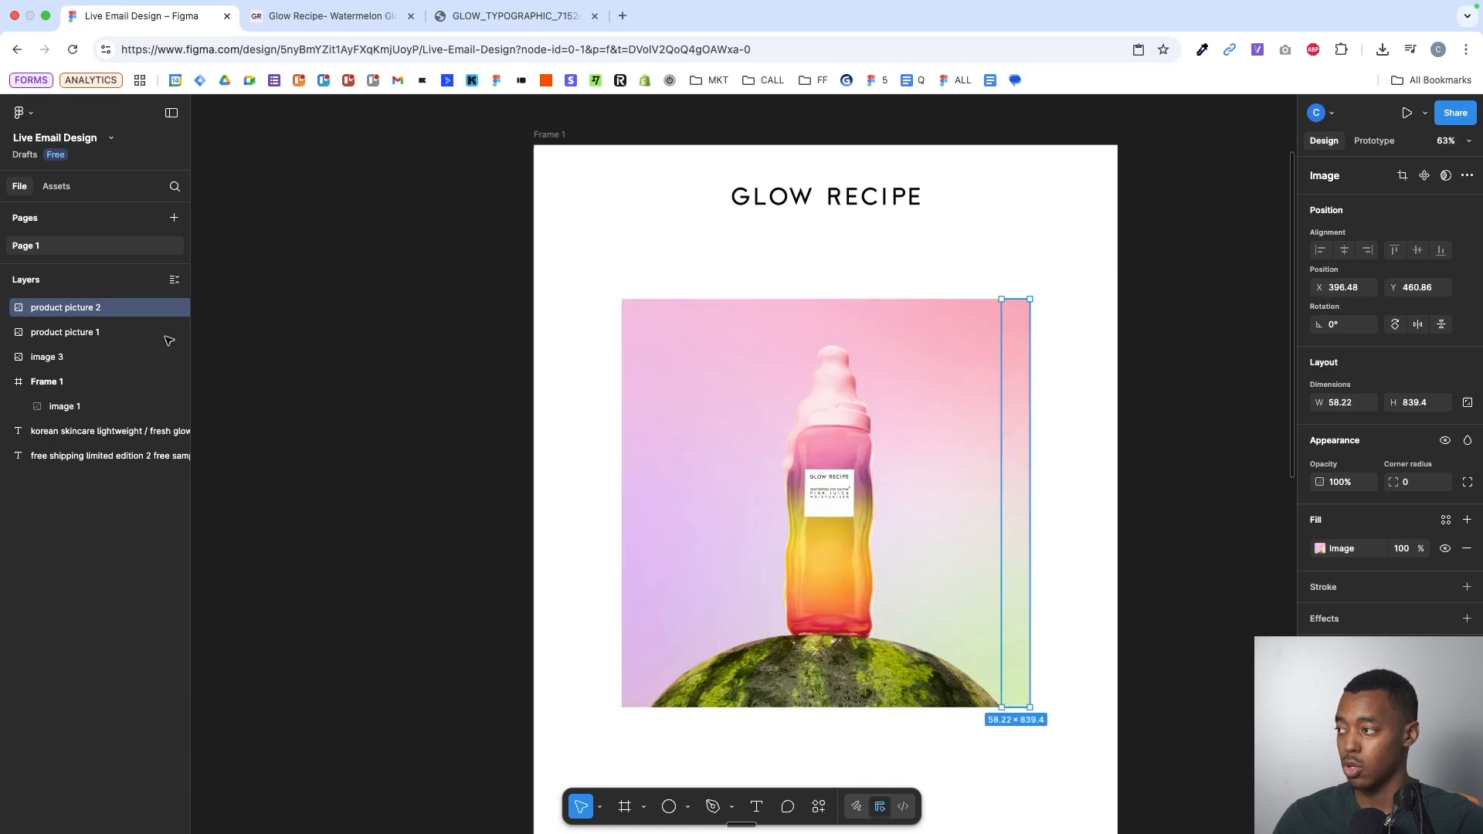
# - Check the edges of the strip "product picture 2" beside the watermelon and stretch it outward past the frame's right edge
pyautogui.scroll(5, 998, 516)
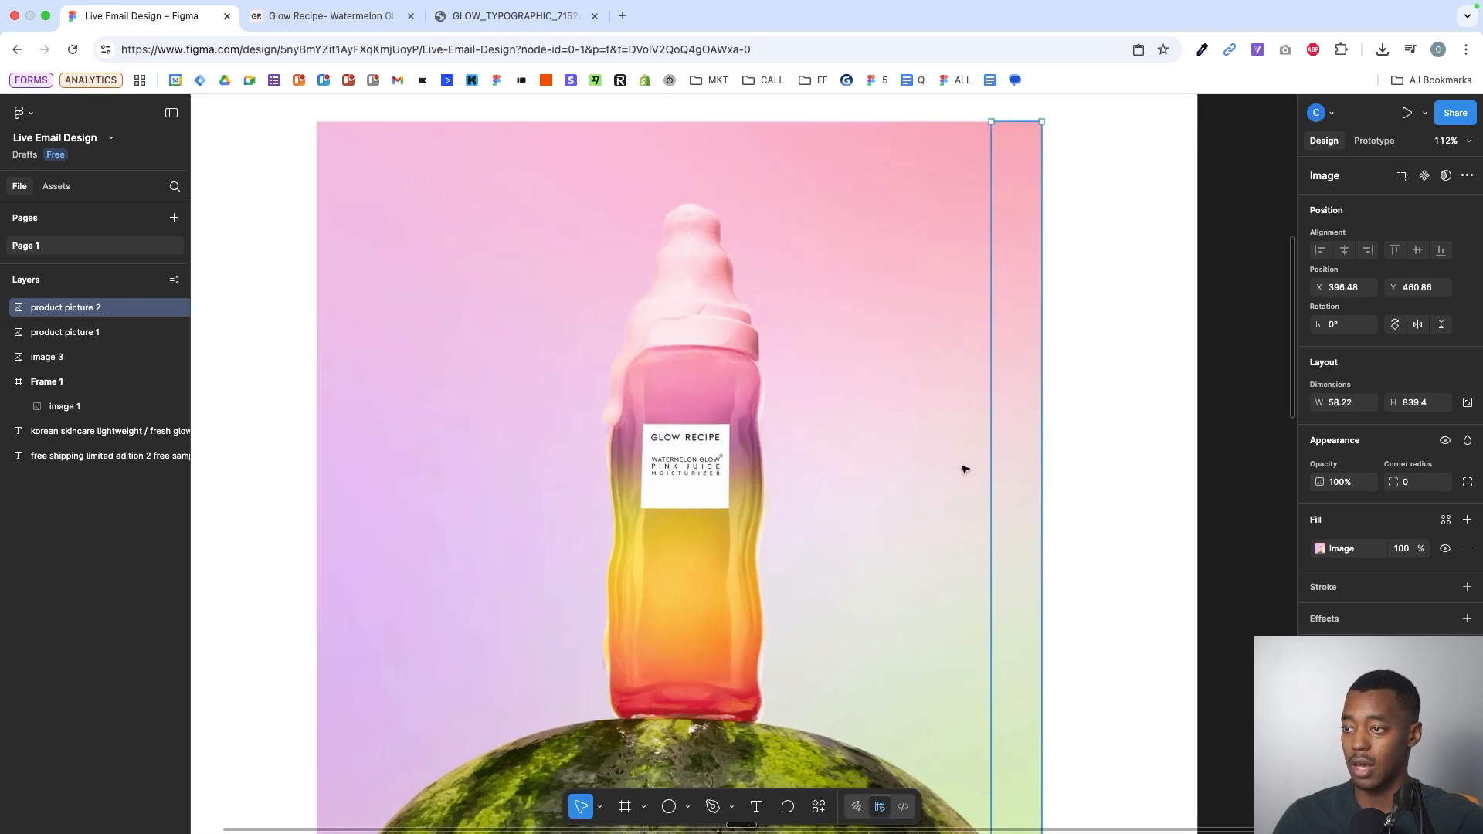
pyautogui.scroll(5, 920, 730)
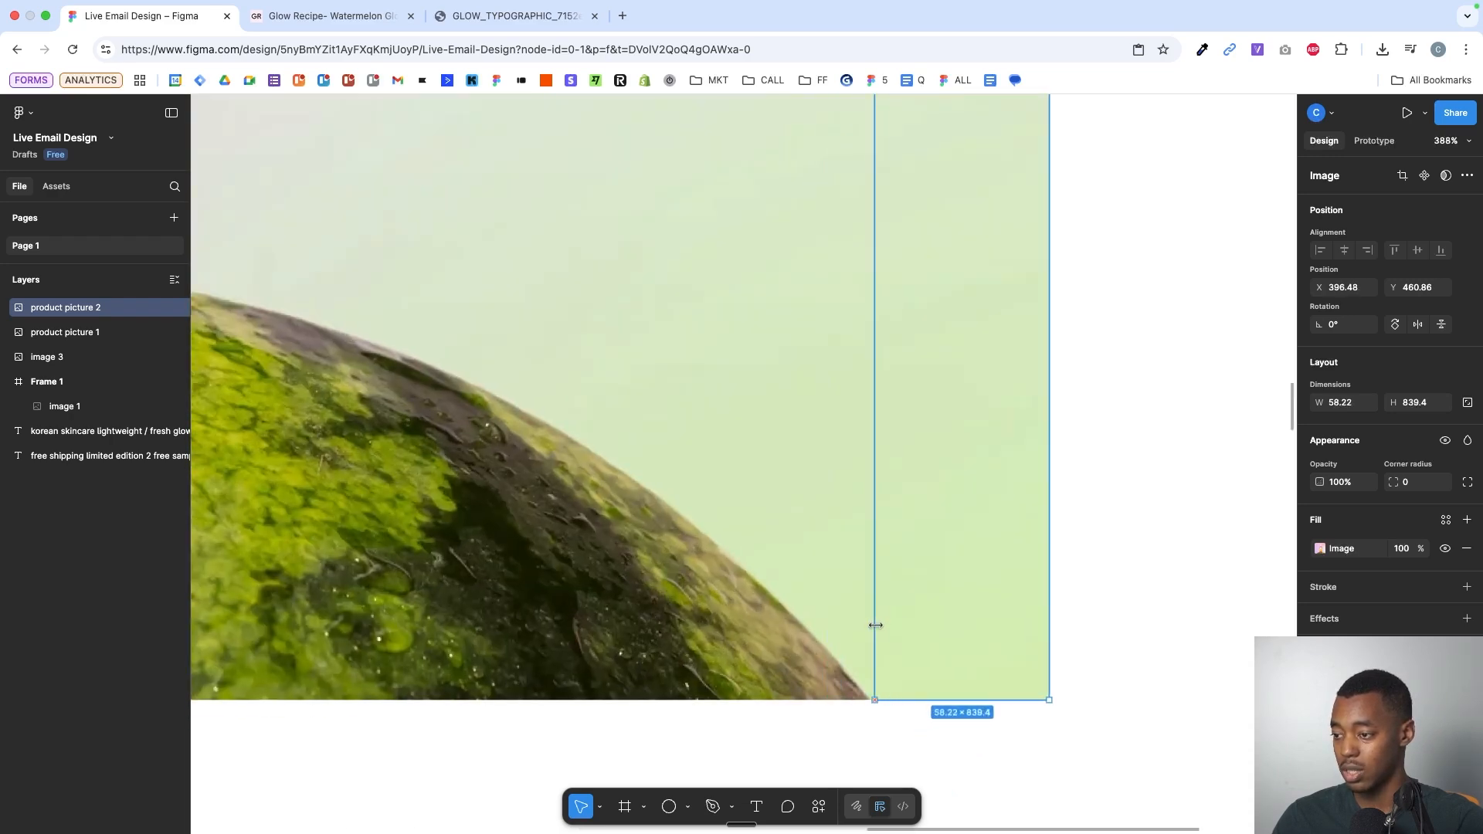
pyautogui.scroll(3, 875, 625)
pyautogui.scroll(-8, 952, 420)
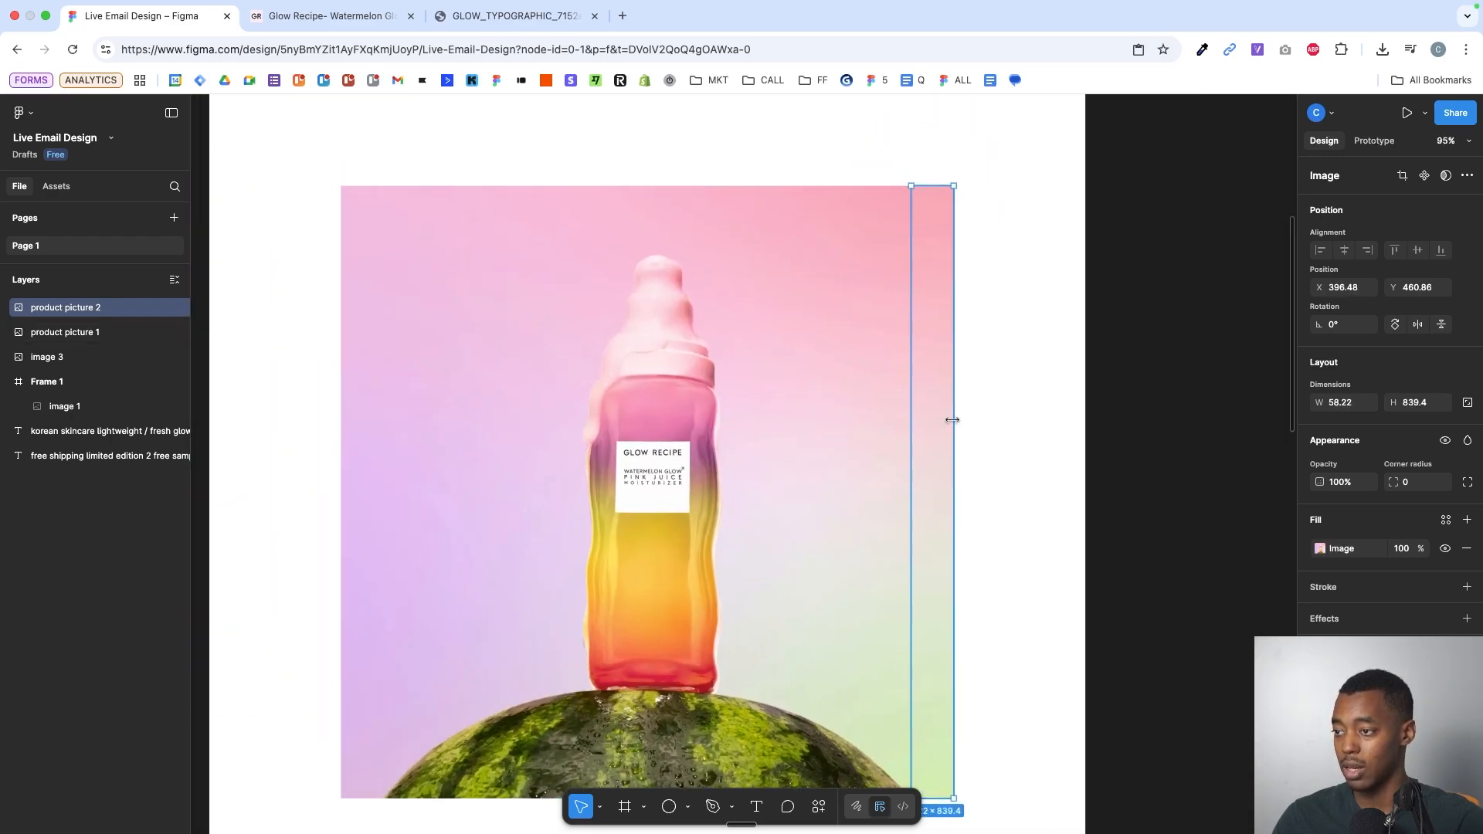
pyautogui.moveTo(955, 420); pyautogui.dragTo(1151, 419)
# - Duplicate "product picture 1" and narrow the copy from its right side to a left-edge strip about 57 wide
pyautogui.click(590, 354)
pyautogui.press('super+d')
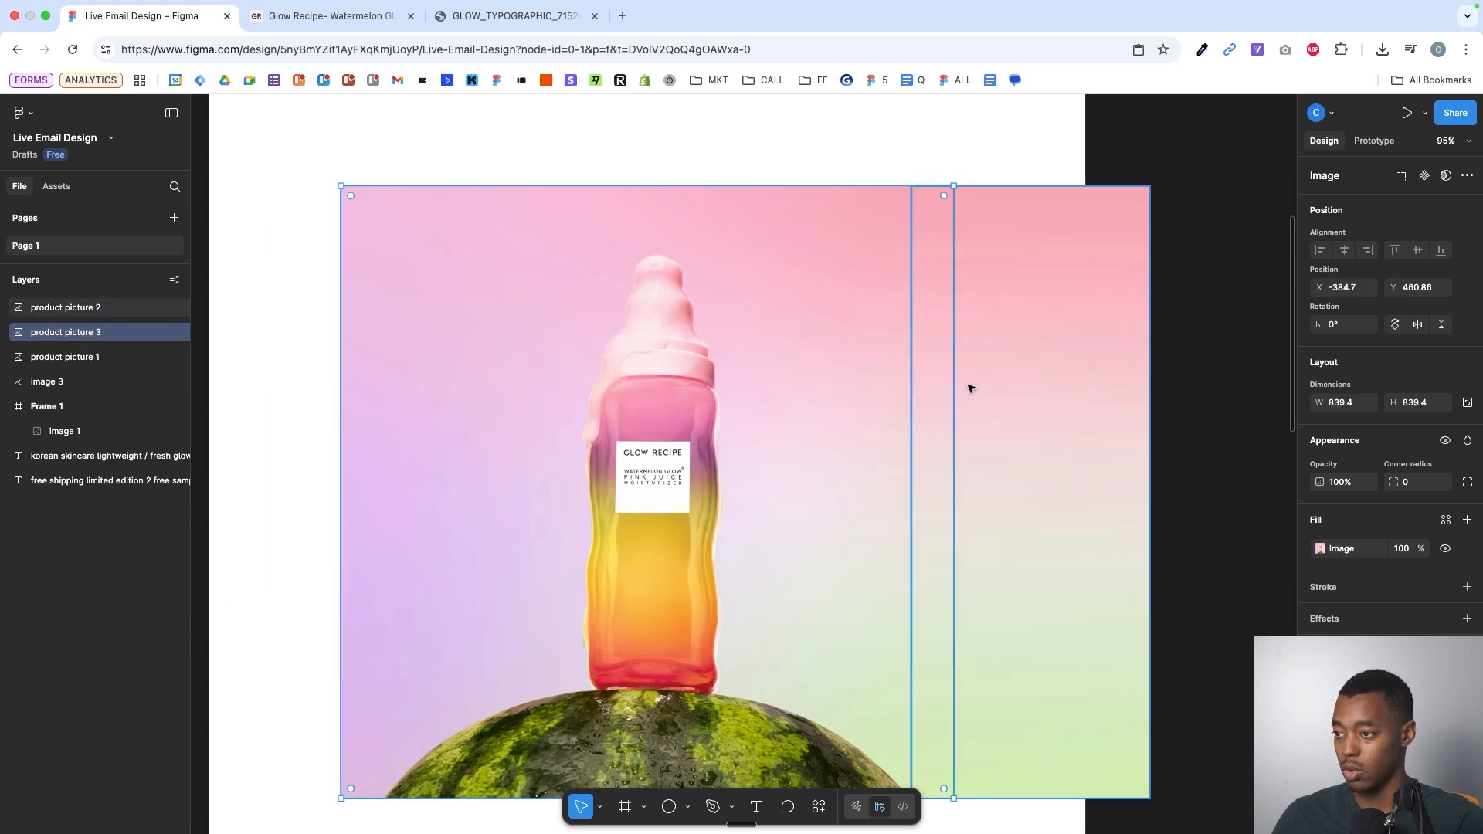
pyautogui.moveTo(953, 385); pyautogui.dragTo(382, 427)
pyautogui.scroll(10, 420, 579)
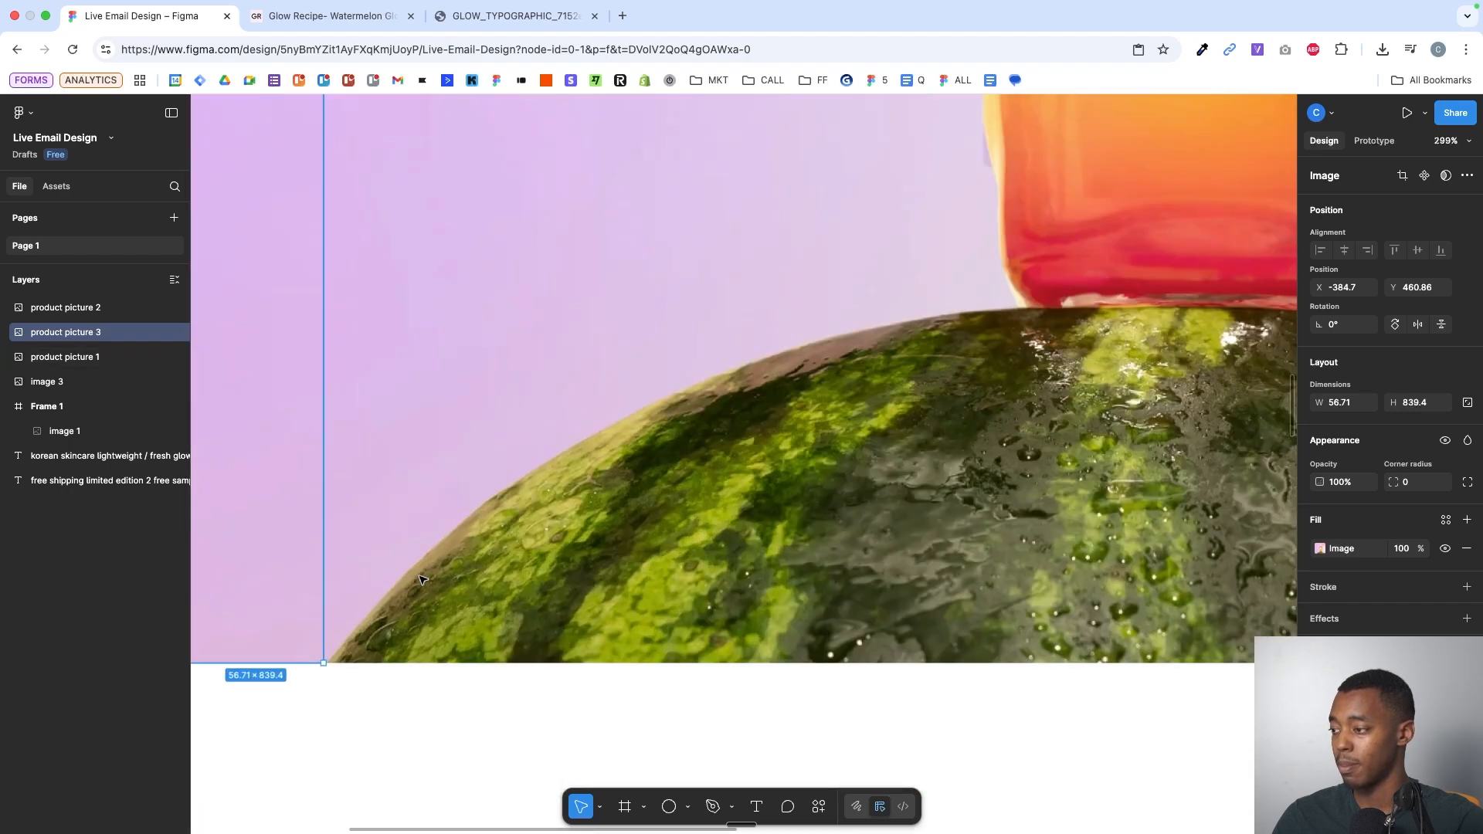
pyautogui.scroll(-10, 420, 579)
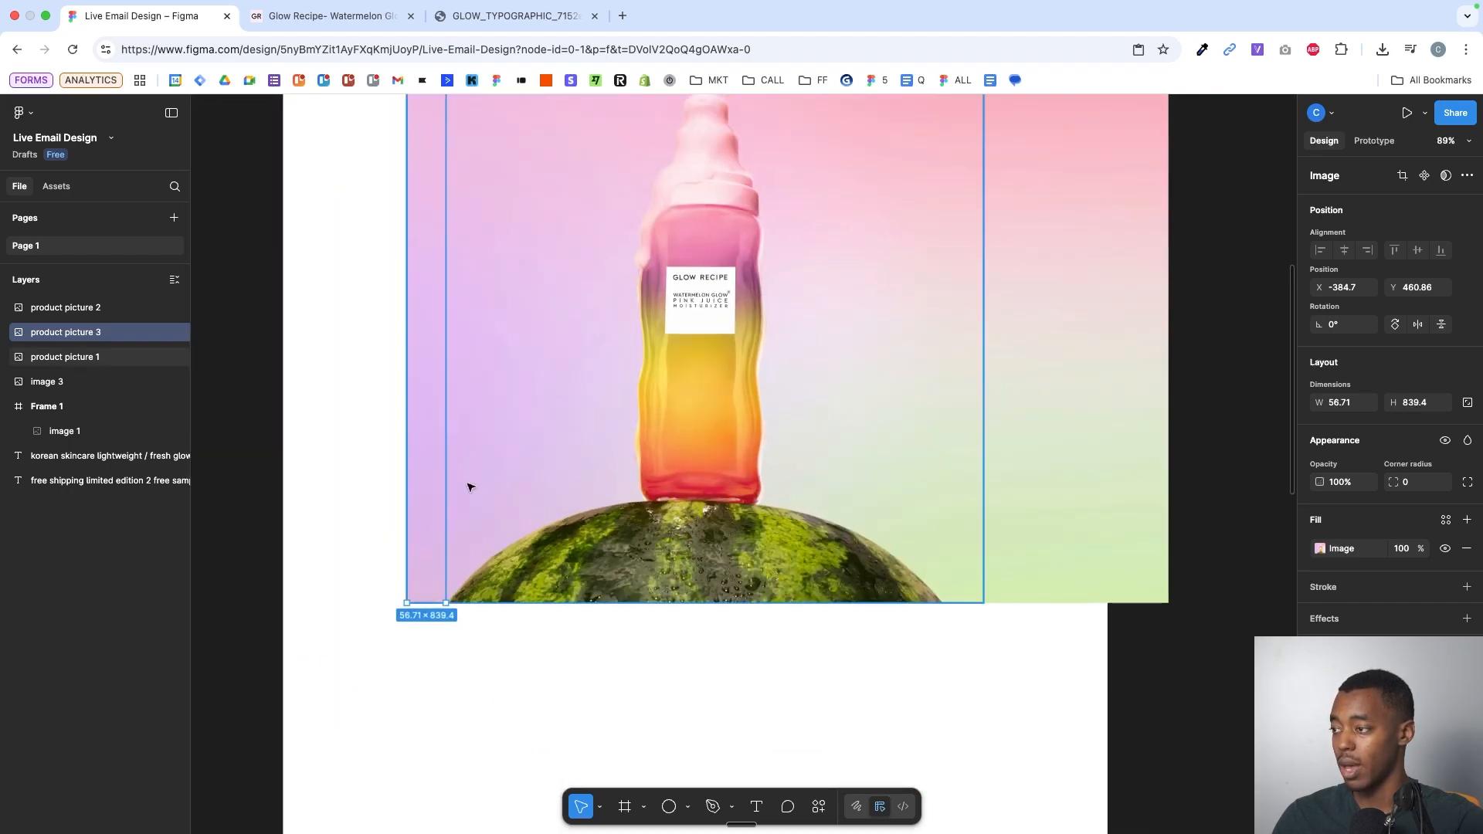
# - Try widening the left-edge strip to about 119 and stretching it past the frame's left edge to about 312 wide
pyautogui.moveTo(447, 476); pyautogui.dragTo(489, 476)
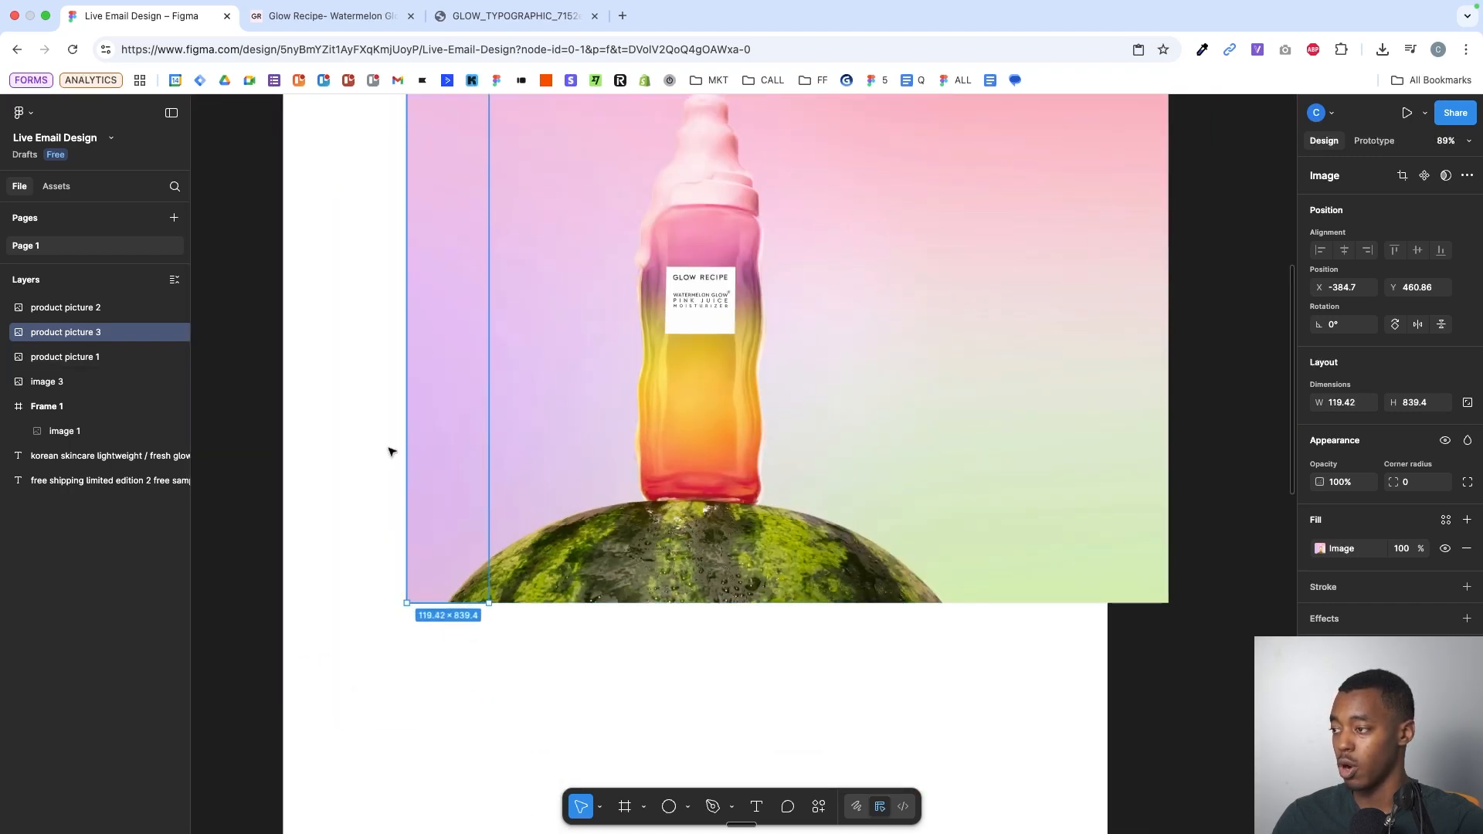
pyautogui.moveTo(404, 447); pyautogui.dragTo(273, 446)
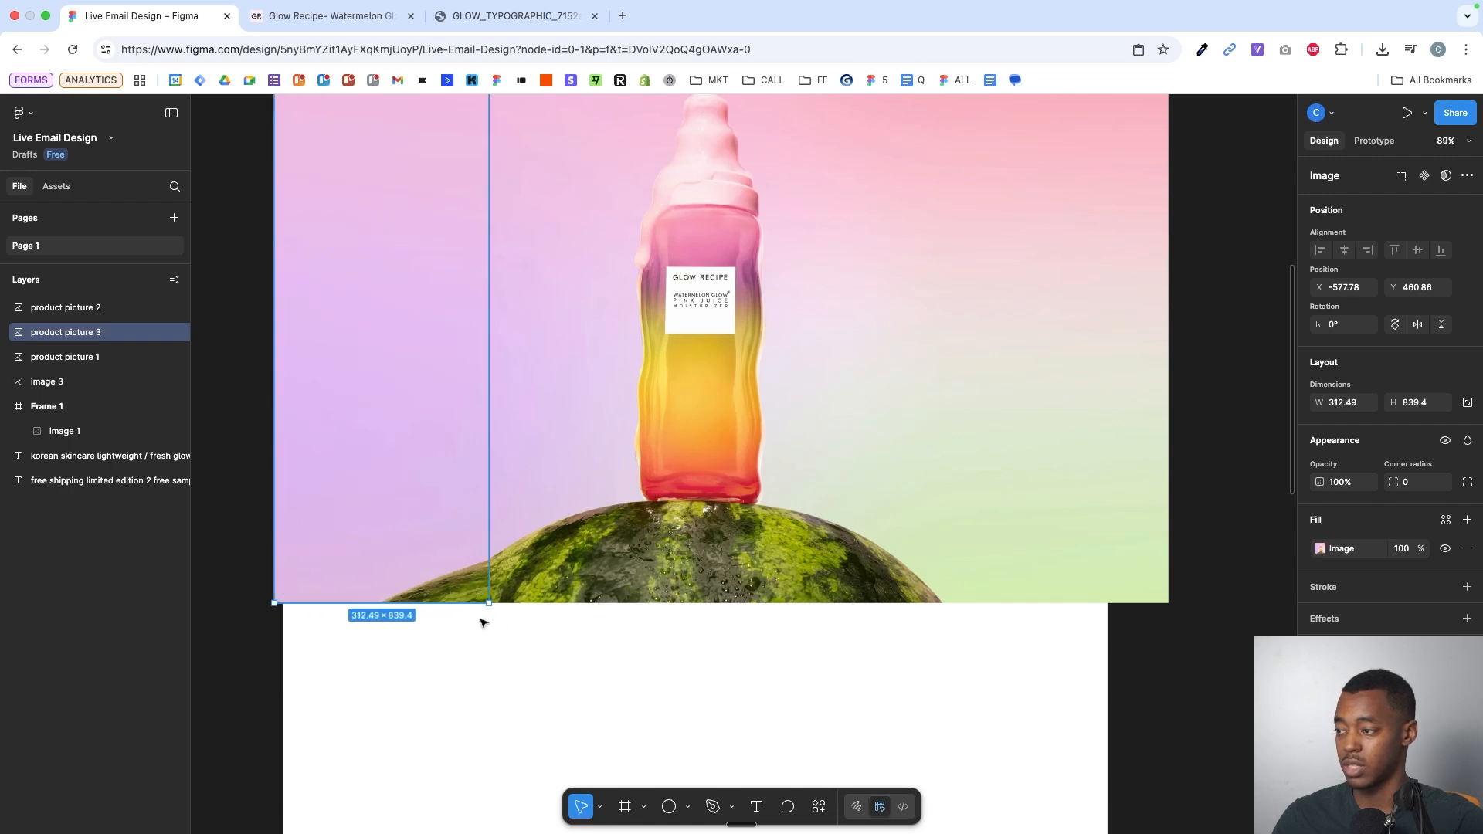
pyautogui.press('super+z')
# - Narrow "product picture 3" to about 57 wide, clear of the watermelon, and stretch it leftward past the frame to about 436 wide
pyautogui.moveTo(485, 516); pyautogui.dragTo(444, 514)
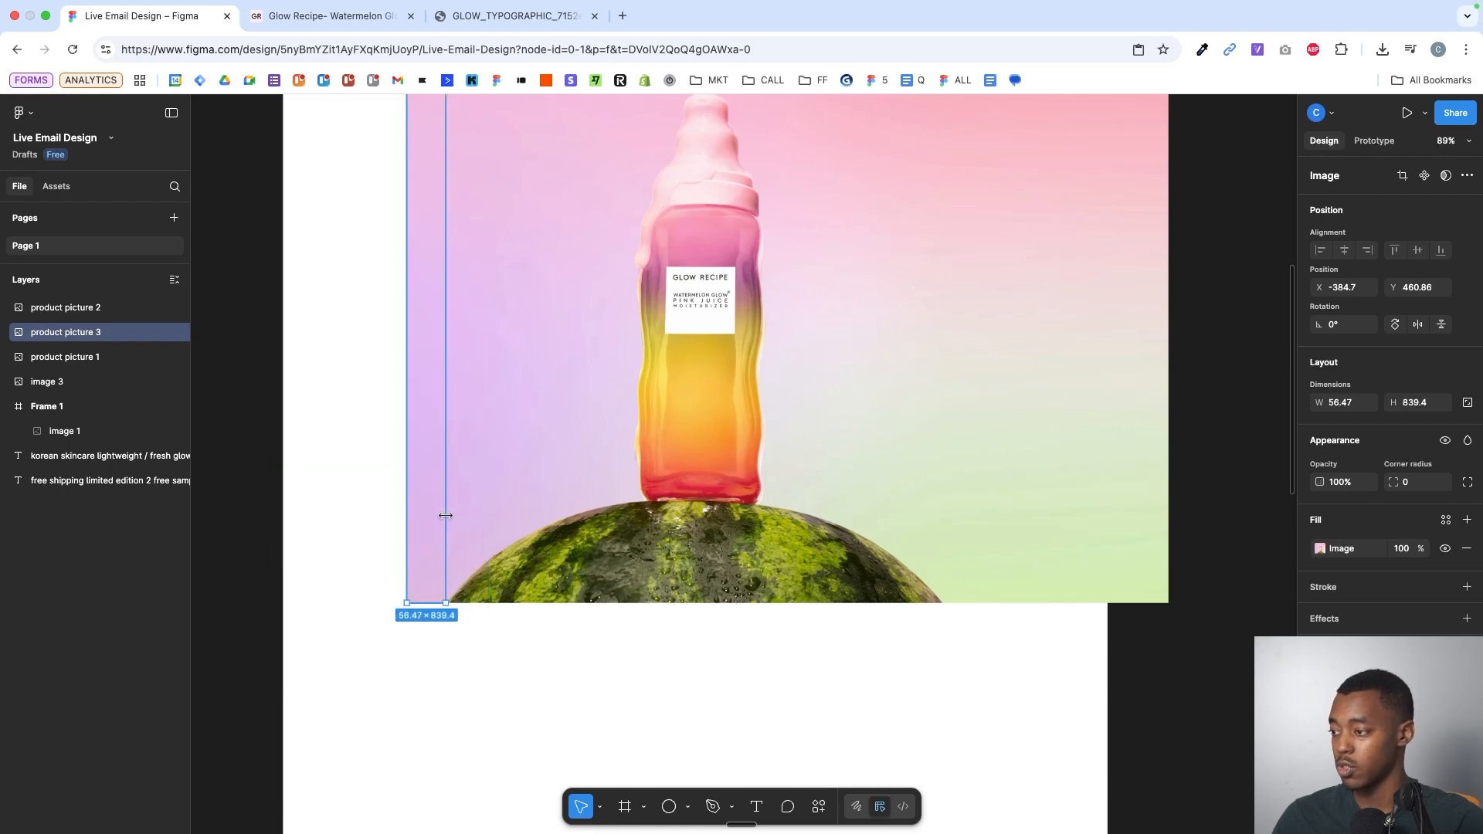
pyautogui.scroll(10, 445, 632)
pyautogui.scroll(8, 446, 632)
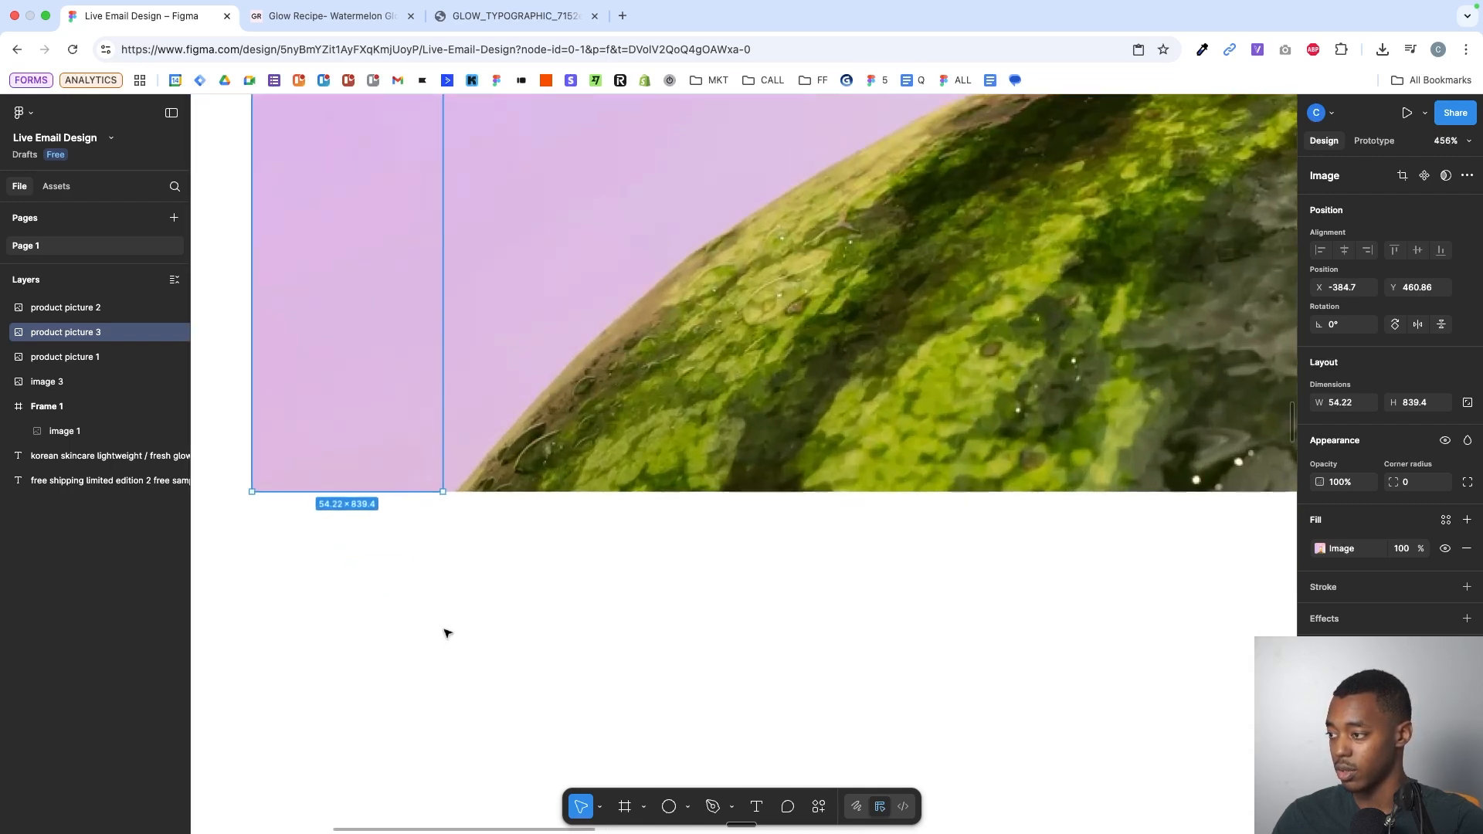
pyautogui.moveTo(491, 430); pyautogui.dragTo(503, 430)
pyautogui.scroll(-15, 503, 431)
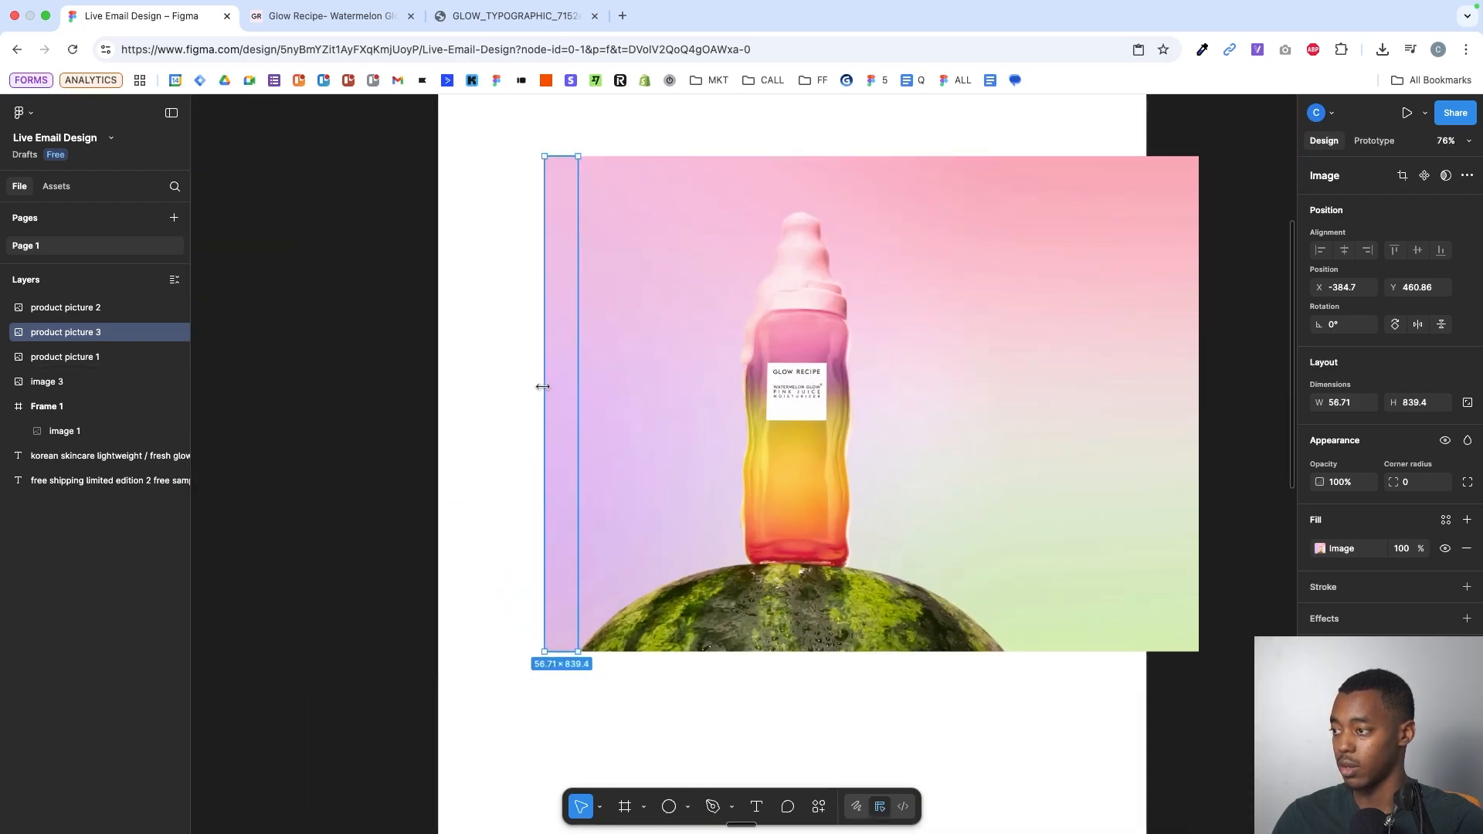
pyautogui.moveTo(543, 386); pyautogui.dragTo(320, 386)
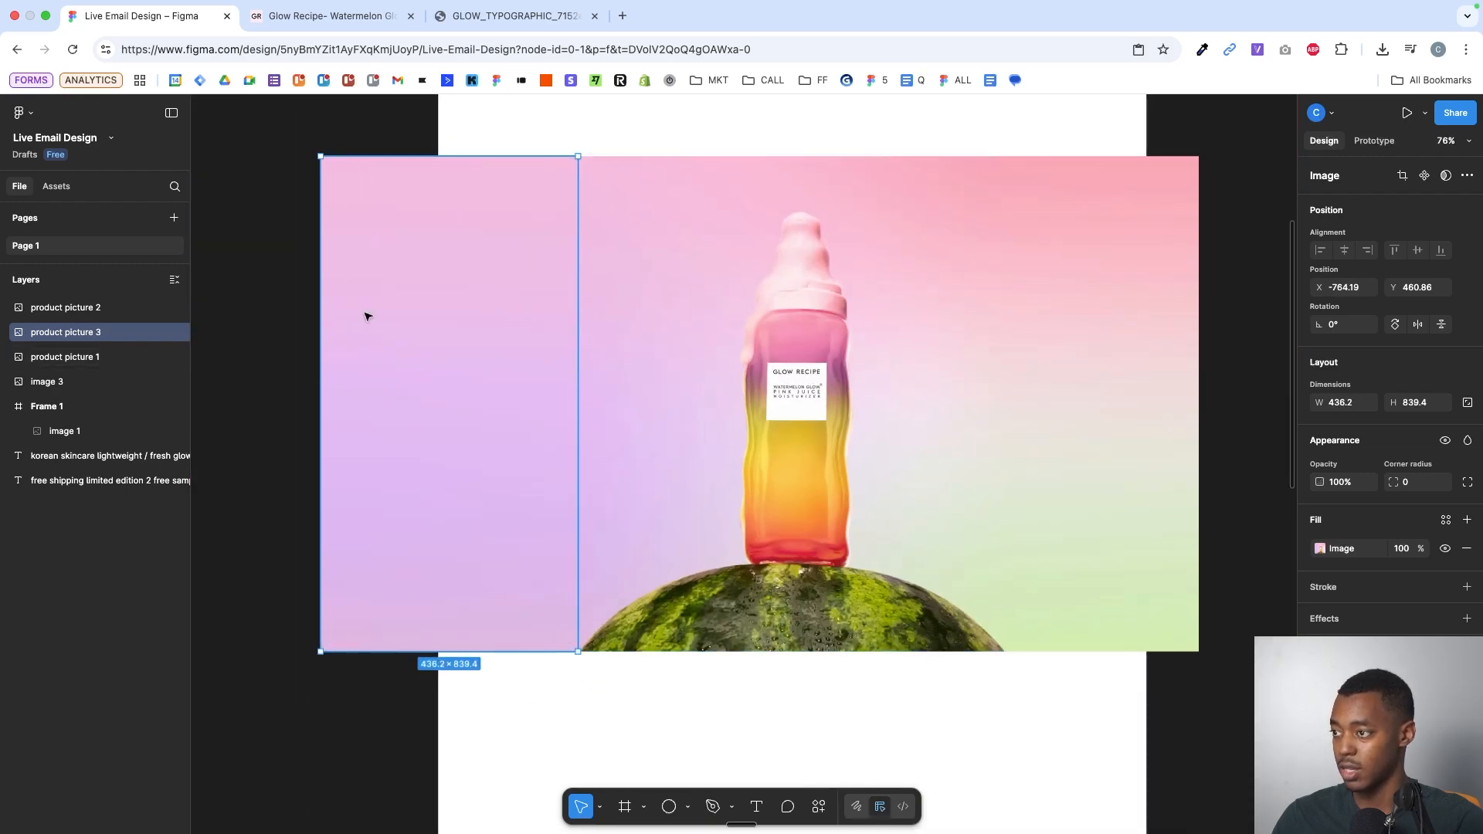
# - Stretch the right-hand strip "product picture 2" further outward to about 427 wide
pyautogui.click(716, 311)
pyautogui.keyDown('shift'); pyautogui.click(1115, 315); pyautogui.keyUp('shift')
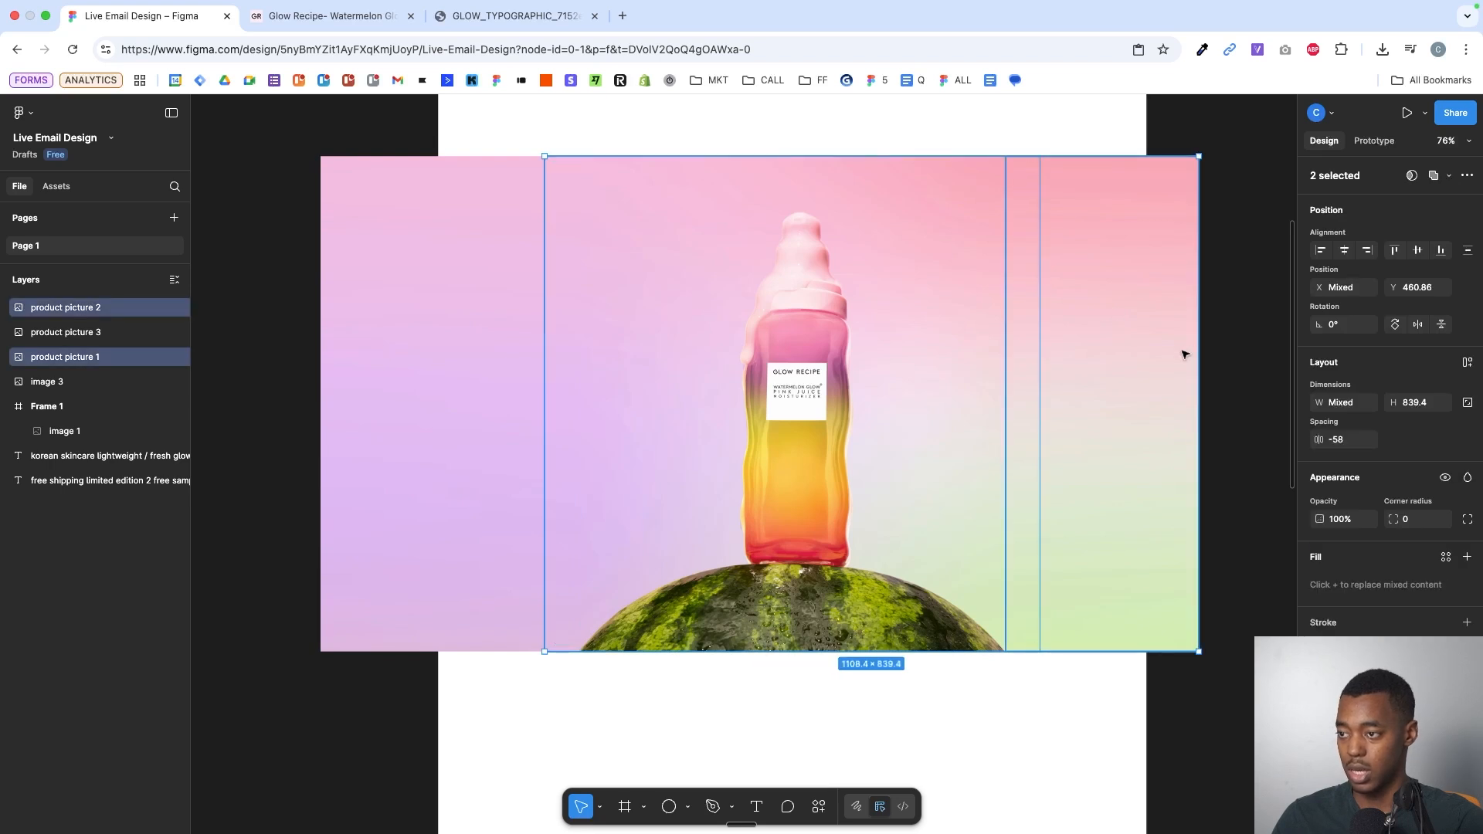
pyautogui.click(1158, 353)
pyautogui.moveTo(1204, 342); pyautogui.dragTo(1257, 342)
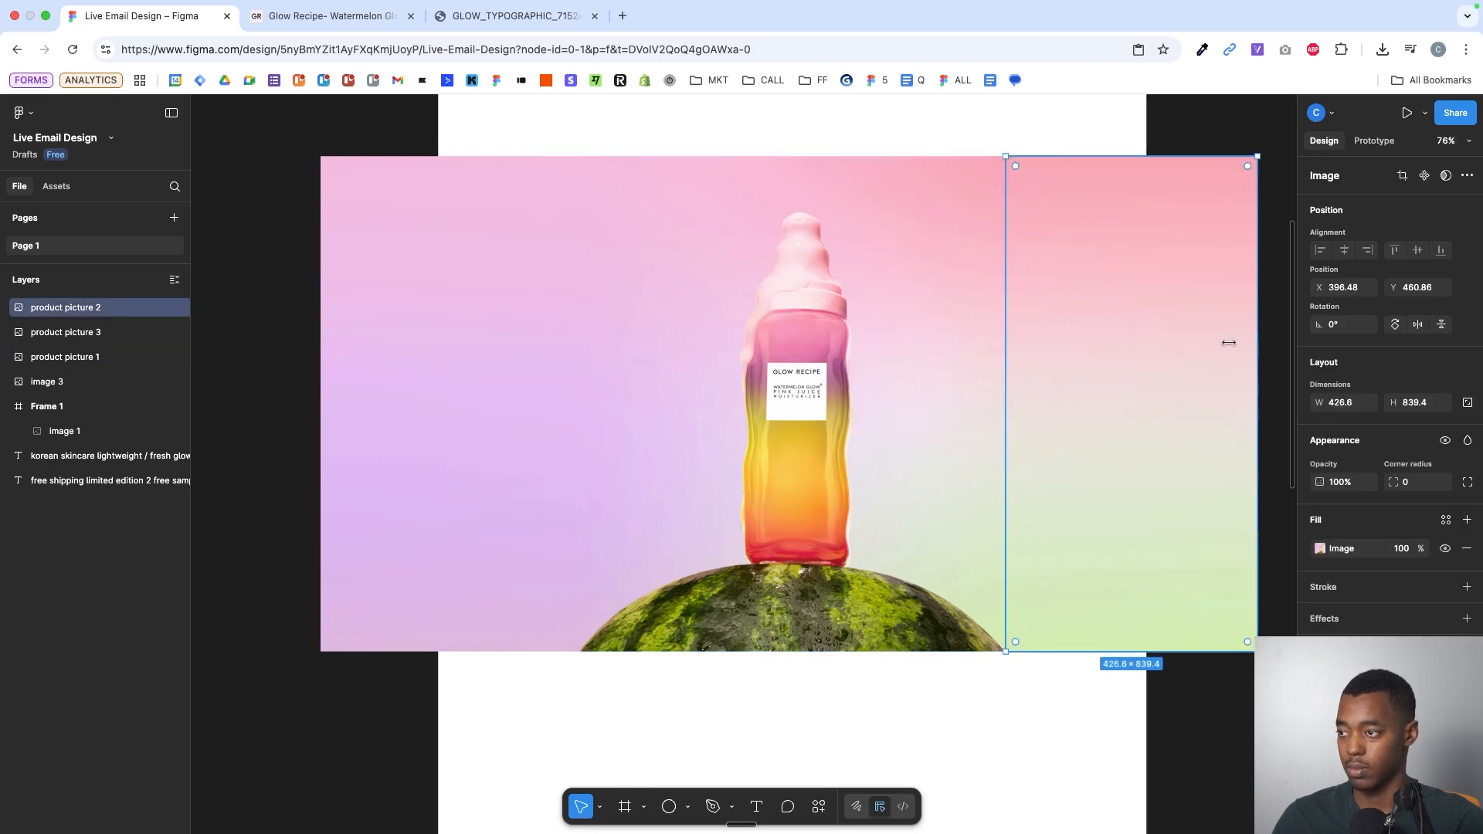
# - Select "product picture 1", "product picture 2" and "product picture 3" together and group them
pyautogui.click(560, 317)
pyautogui.keyDown('shift'); pyautogui.click(1102, 301); pyautogui.keyUp('shift')
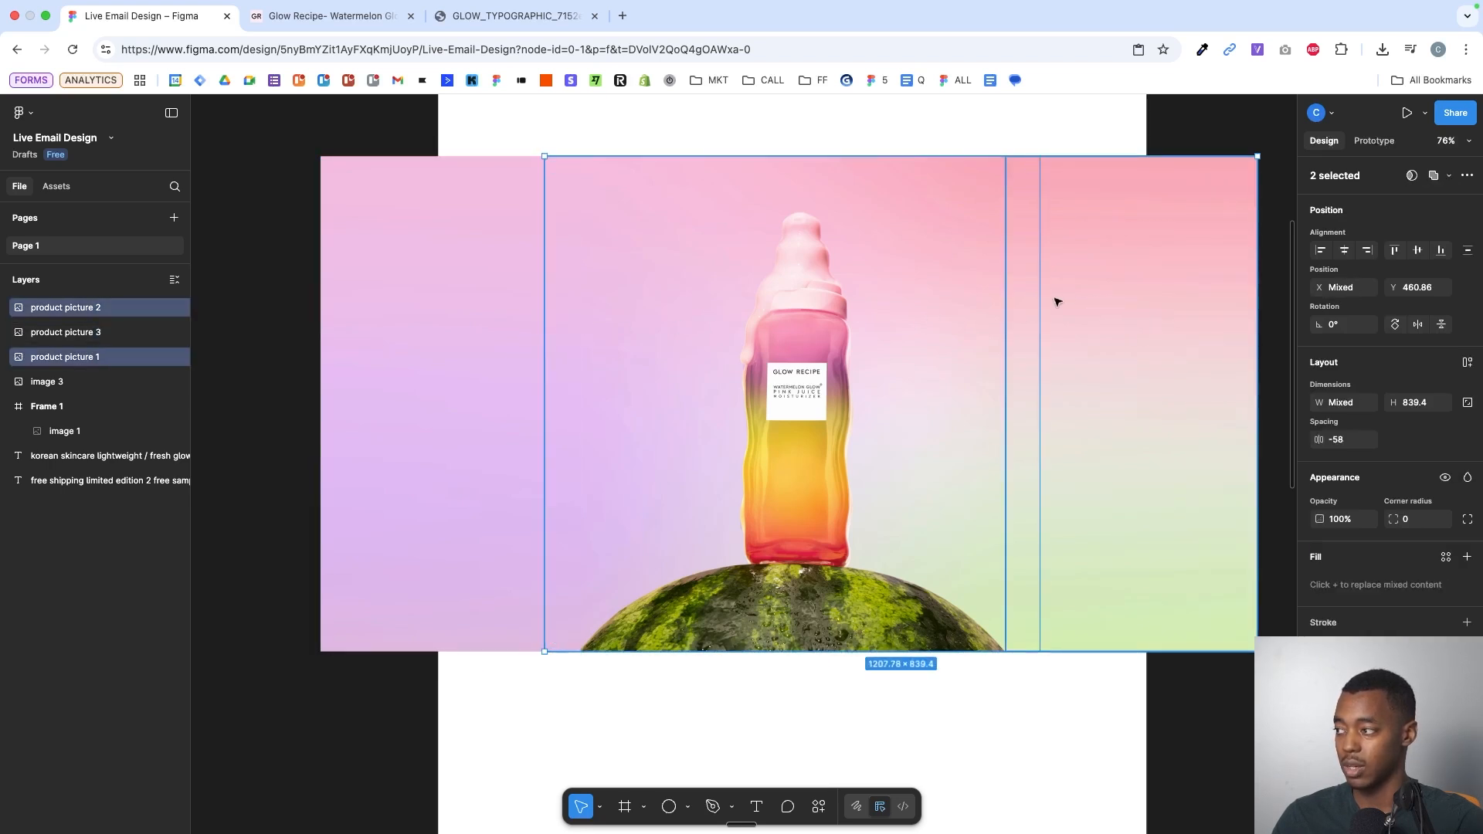
pyautogui.keyDown('shift'); pyautogui.click(814, 357); pyautogui.keyUp('shift')
pyautogui.keyDown('shift'); pyautogui.click(681, 349); pyautogui.keyUp('shift')
pyautogui.keyDown('shift'); pyautogui.click(460, 347); pyautogui.keyUp('shift')
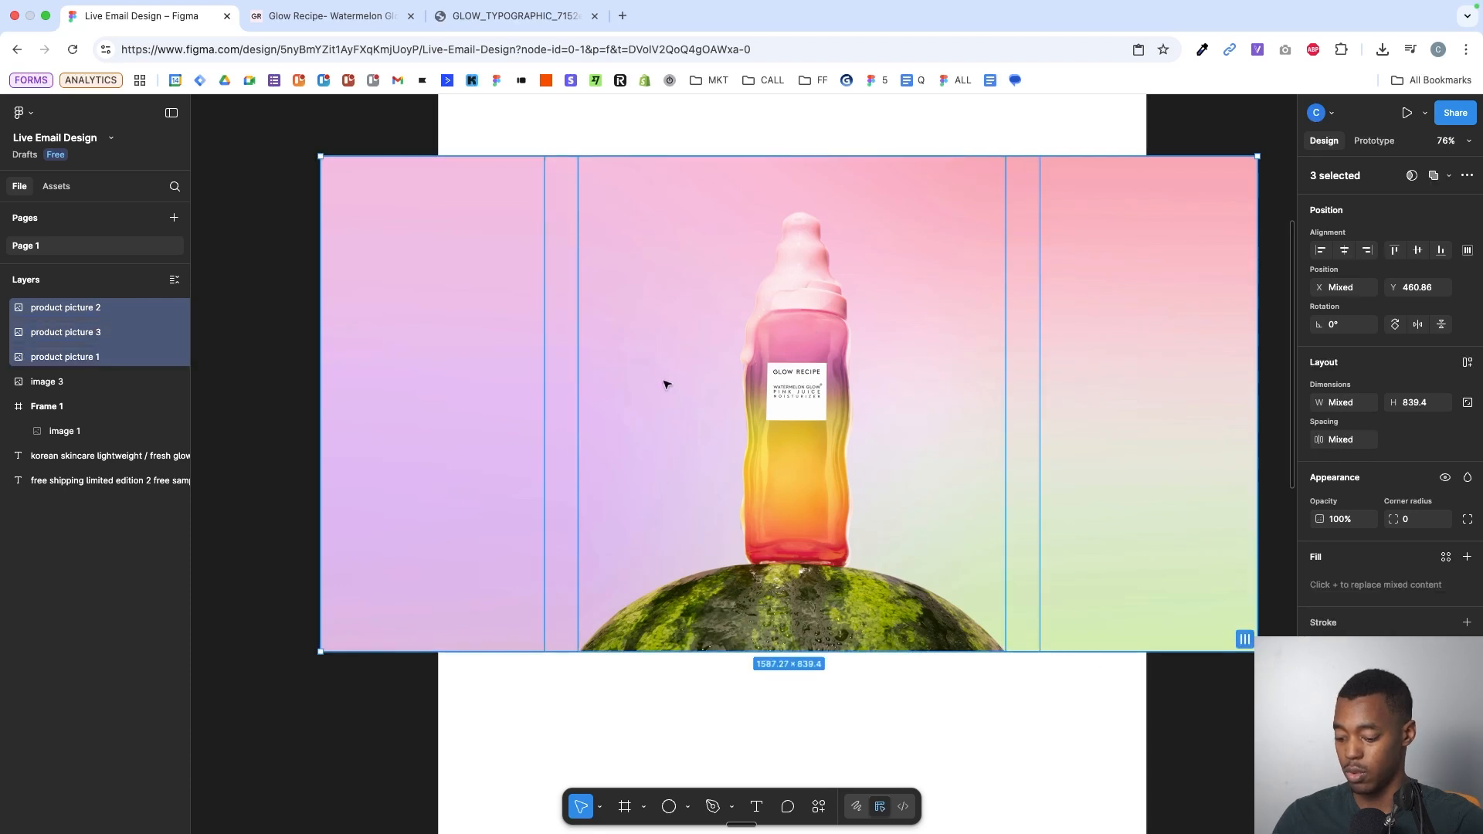
pyautogui.hotkey('ctrl', 'g')
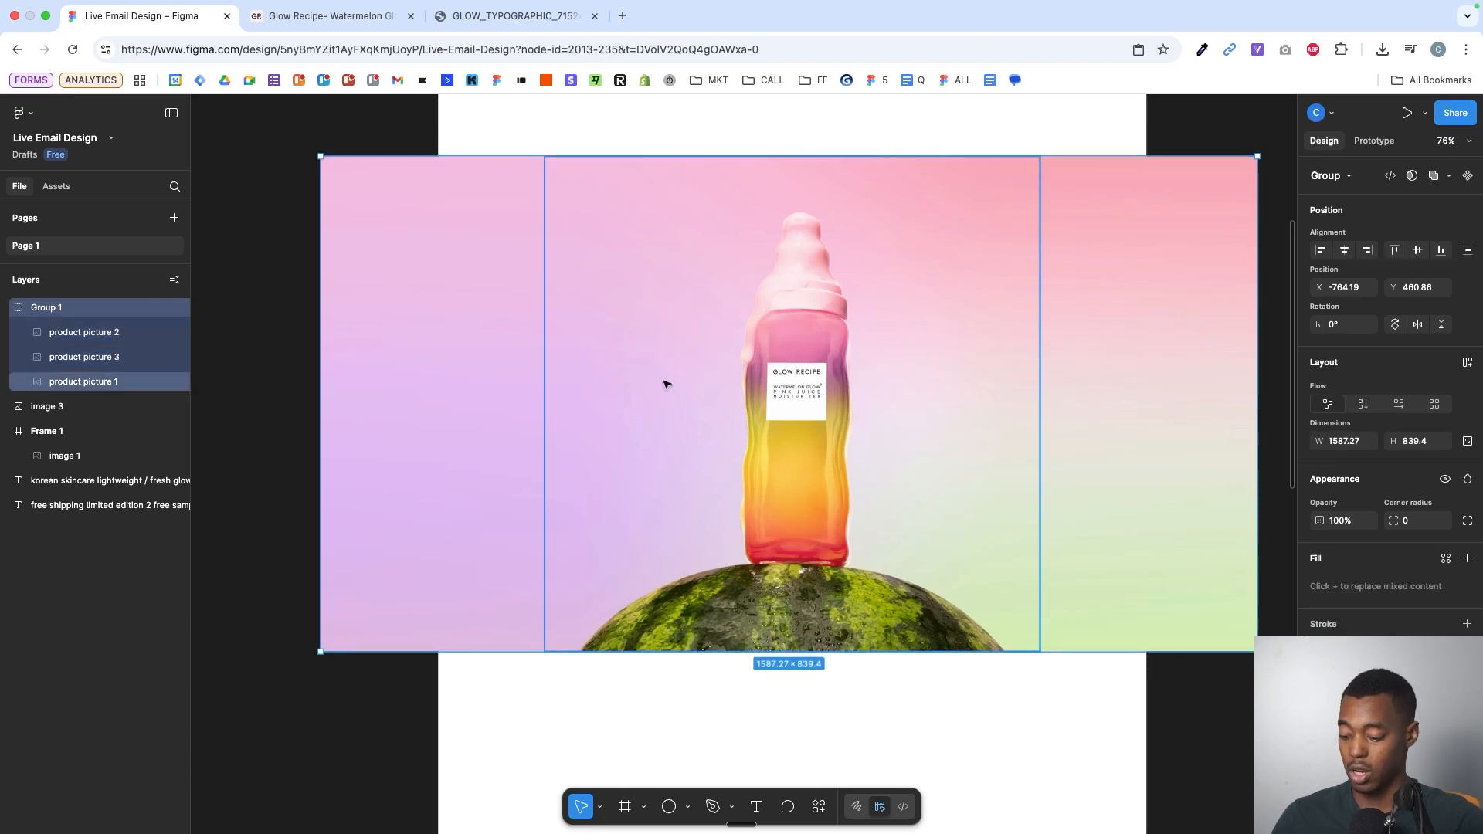
# - Copy the grouped hero image as PNG, paste it as a single image and place it directly below the group
pyautogui.press('super+shift+c')
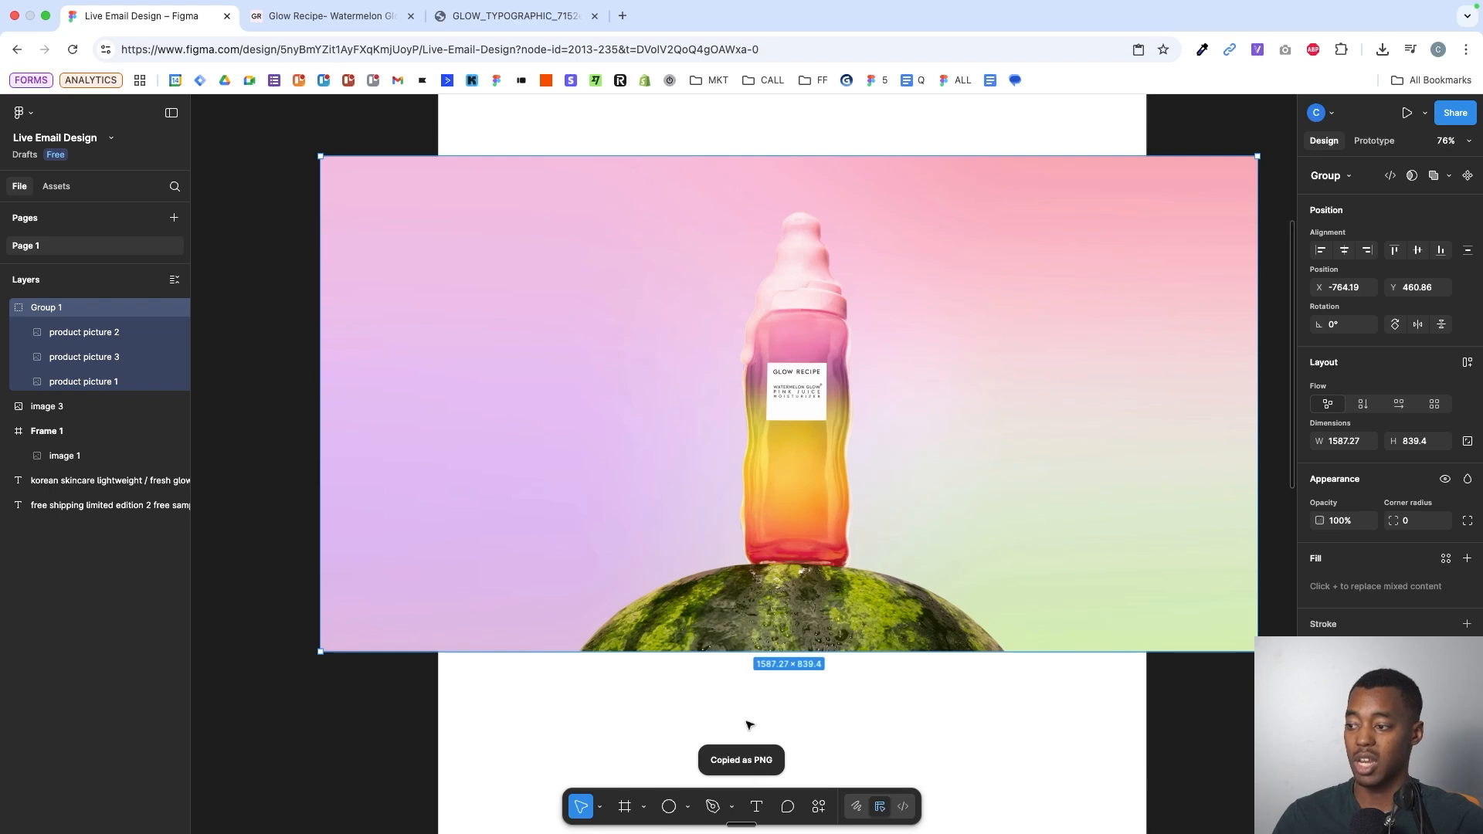
pyautogui.click(799, 697)
pyautogui.scroll(-5, 798, 698)
pyautogui.press('super+v')
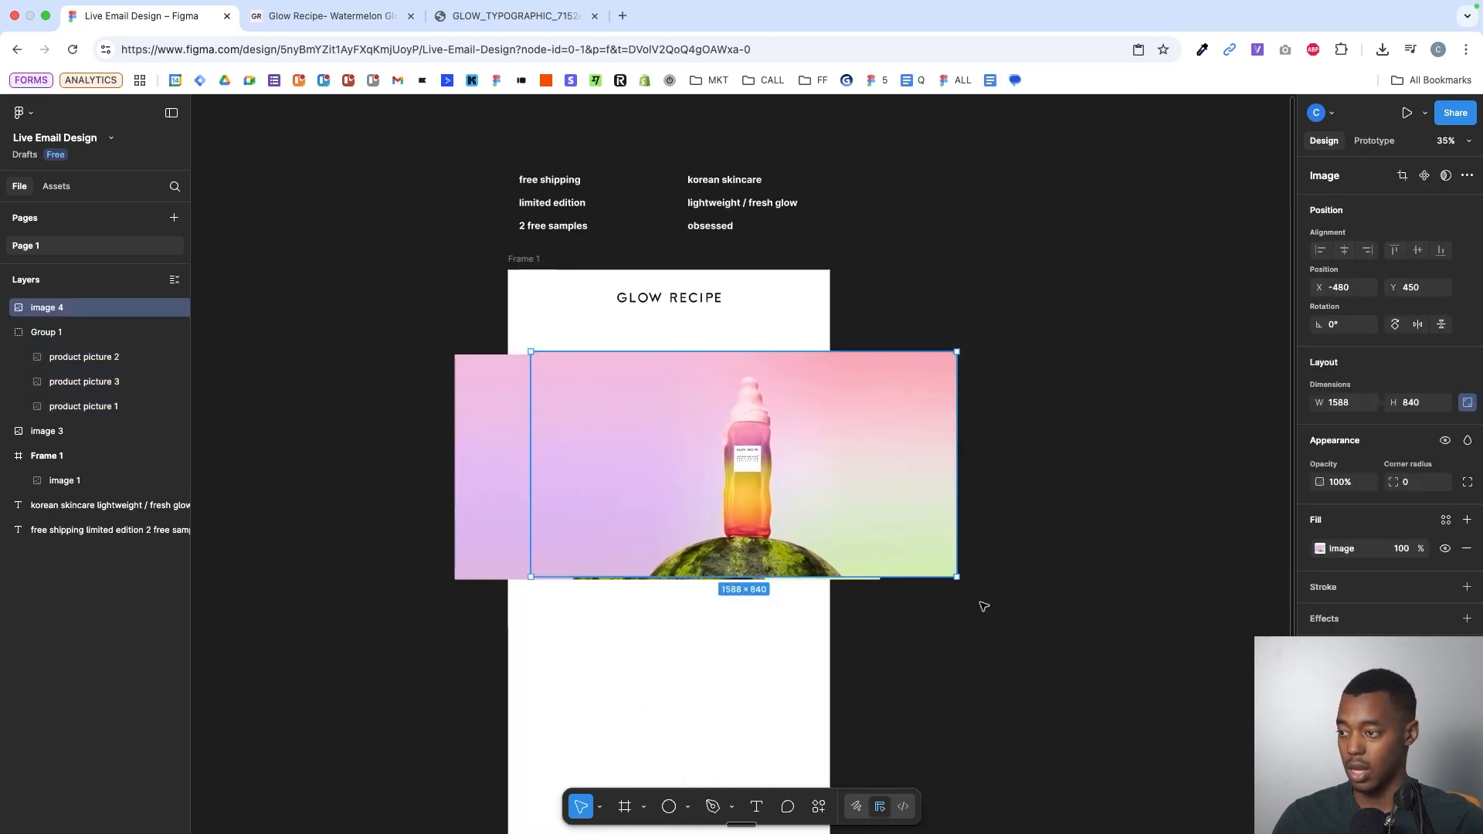
pyautogui.moveTo(802, 483); pyautogui.dragTo(734, 711)
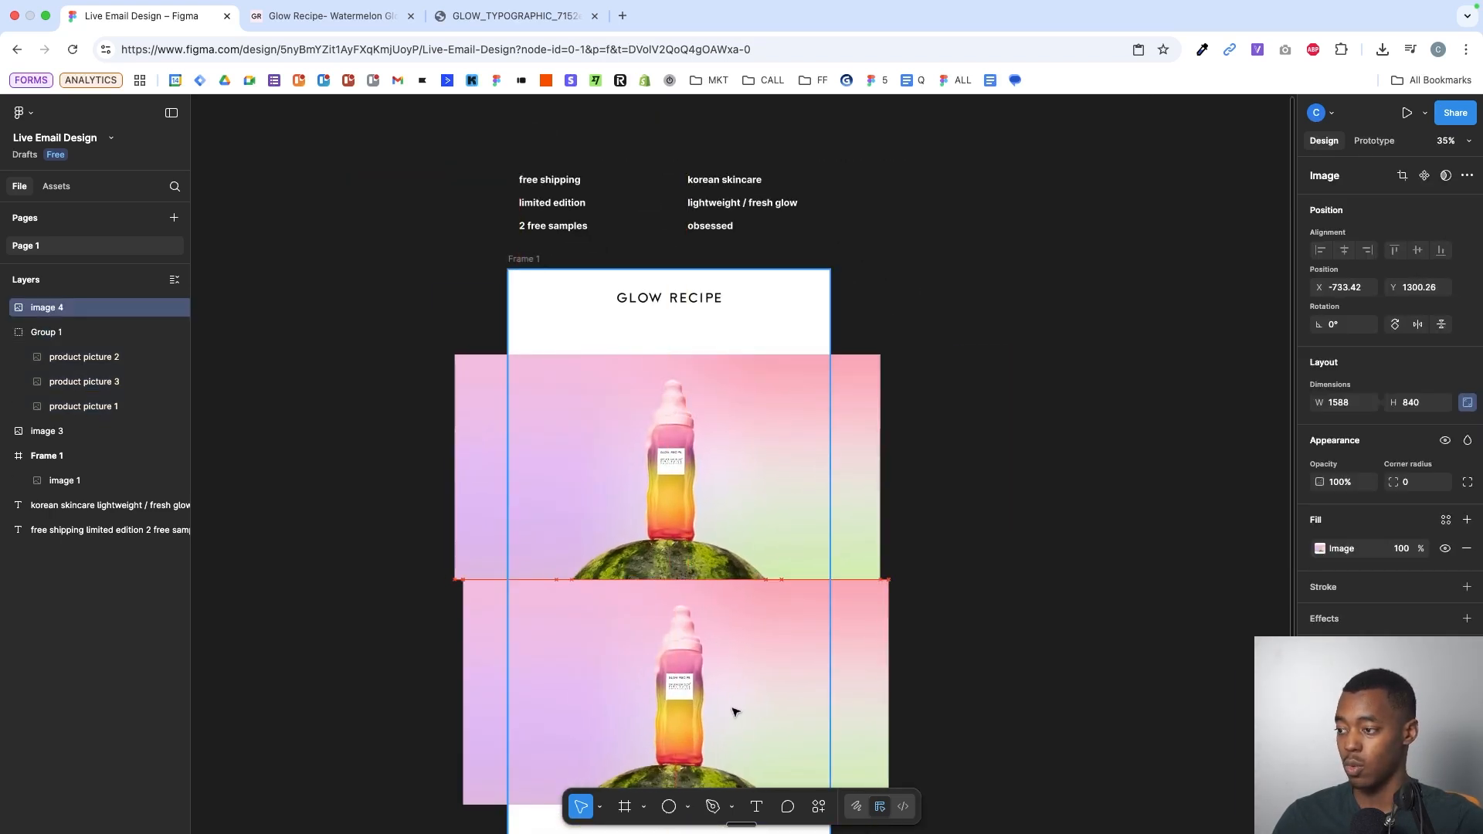
# - Move the original group off the frame onto the empty canvas and delete the leftover strip "image 3"
pyautogui.click(699, 456)
pyautogui.moveTo(699, 457); pyautogui.dragTo(1227, 268)
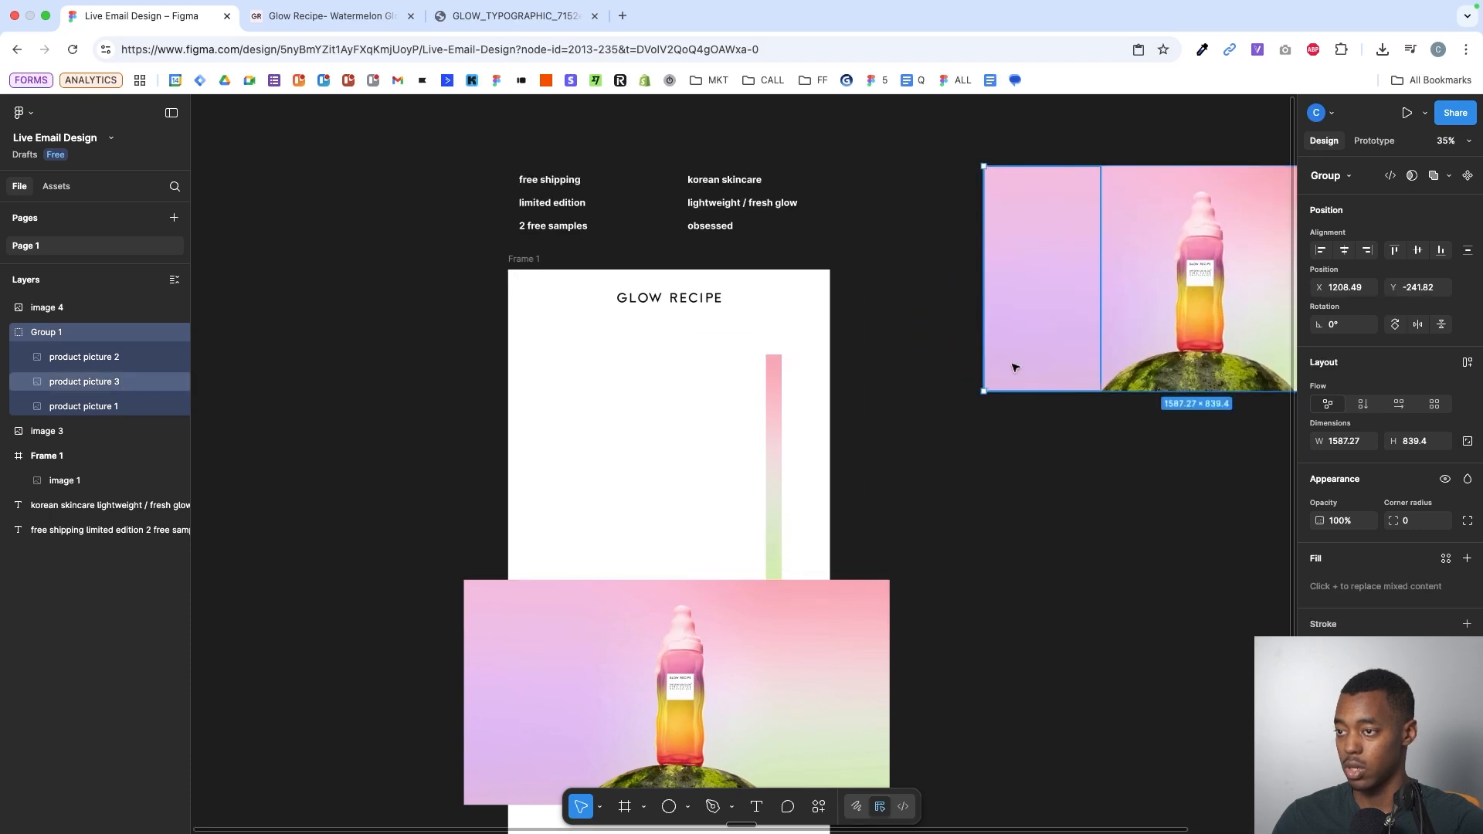
pyautogui.press('super+z')
pyautogui.moveTo(761, 450); pyautogui.dragTo(1327, 89)
pyautogui.click(700, 488)
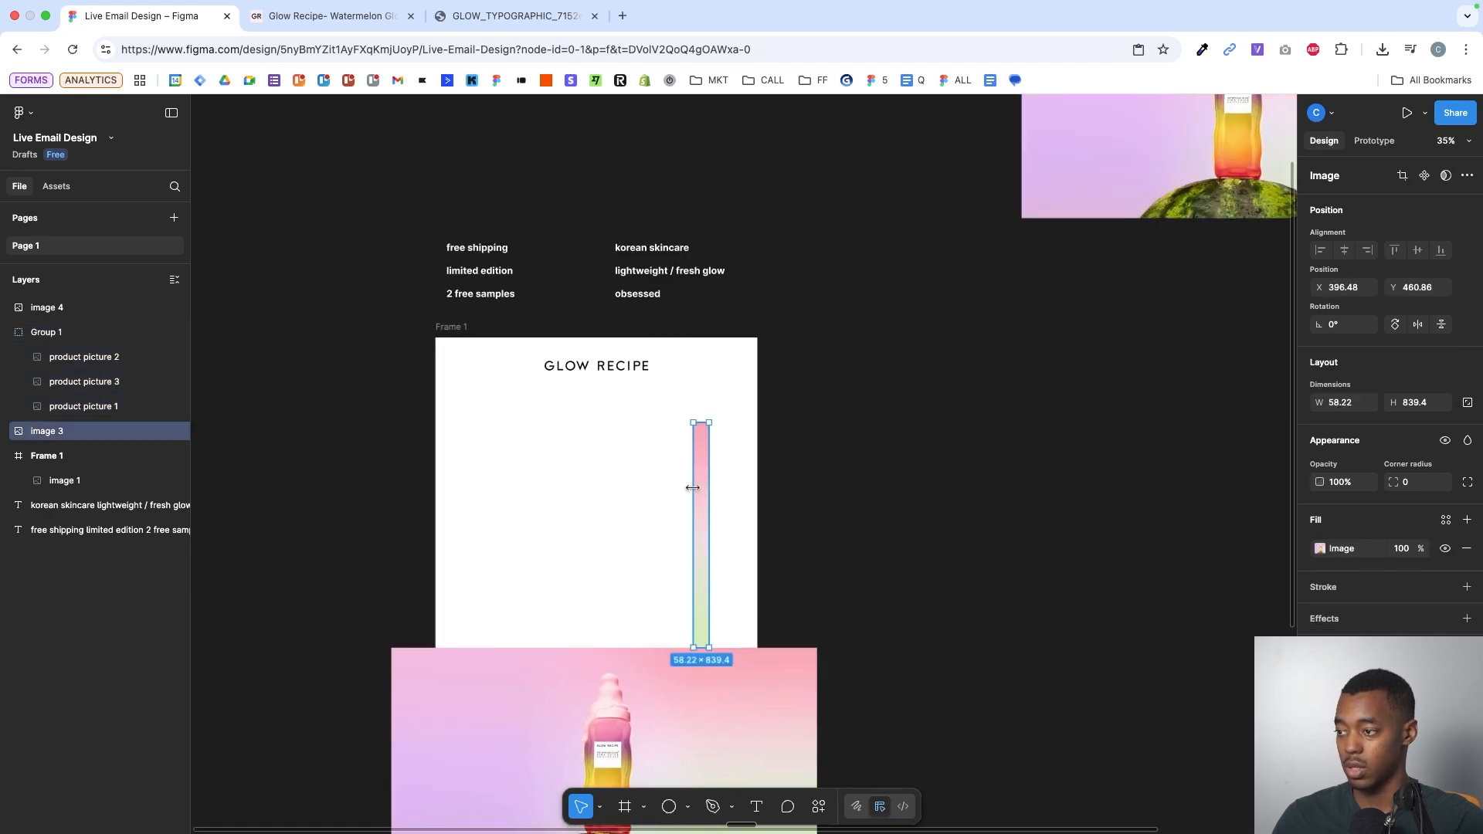
pyautogui.press('BackSpace')
# - Place the flattened hero image inside Frame 1 below the logo, centred horizontally at about Y 275
pyautogui.moveTo(671, 696); pyautogui.dragTo(1058, 437)
pyautogui.moveTo(951, 427); pyautogui.dragTo(656, 443)
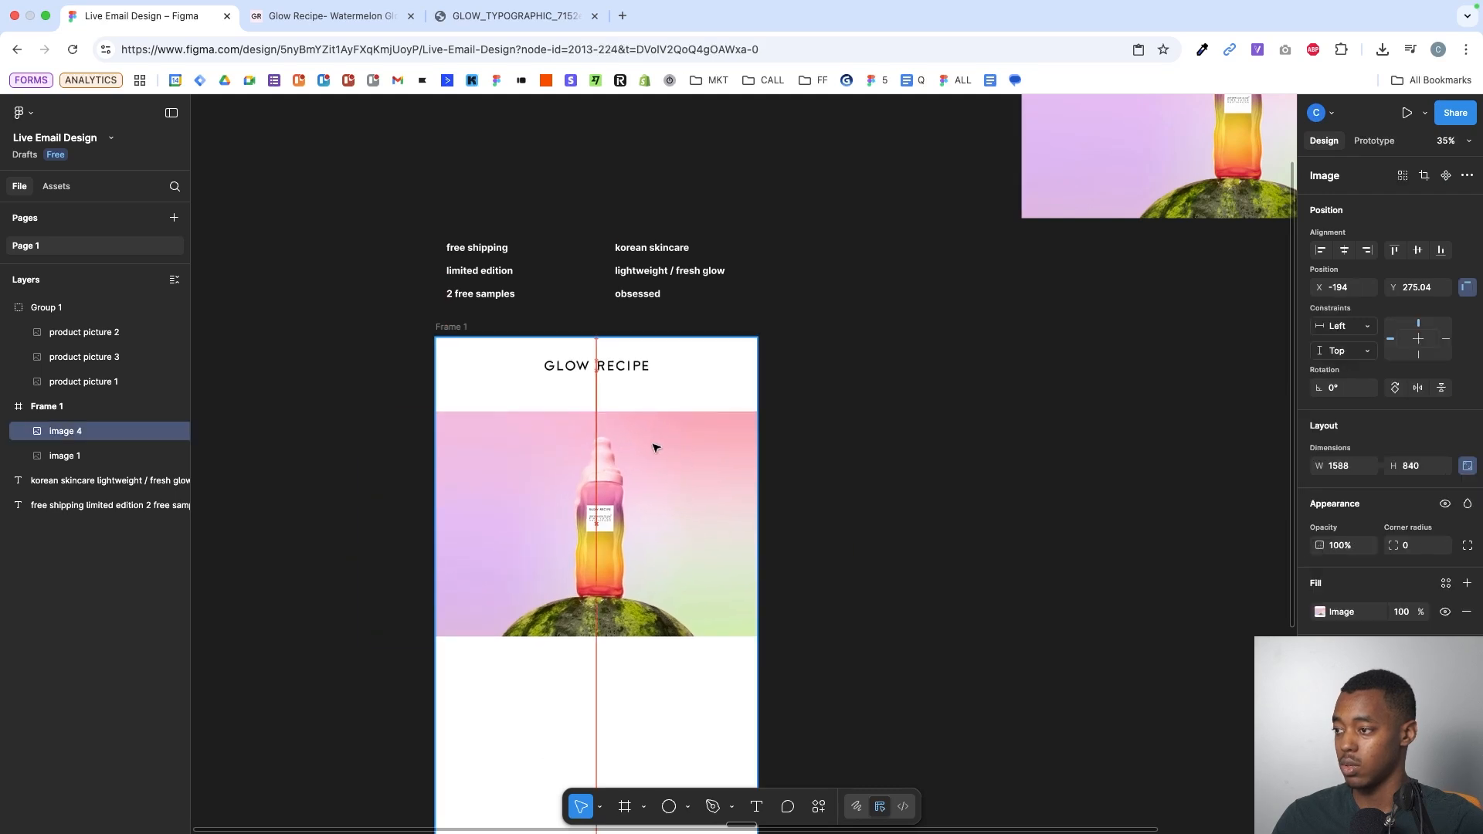
pyautogui.scroll(3, 655, 447)
pyautogui.scroll(2, 680, 446)
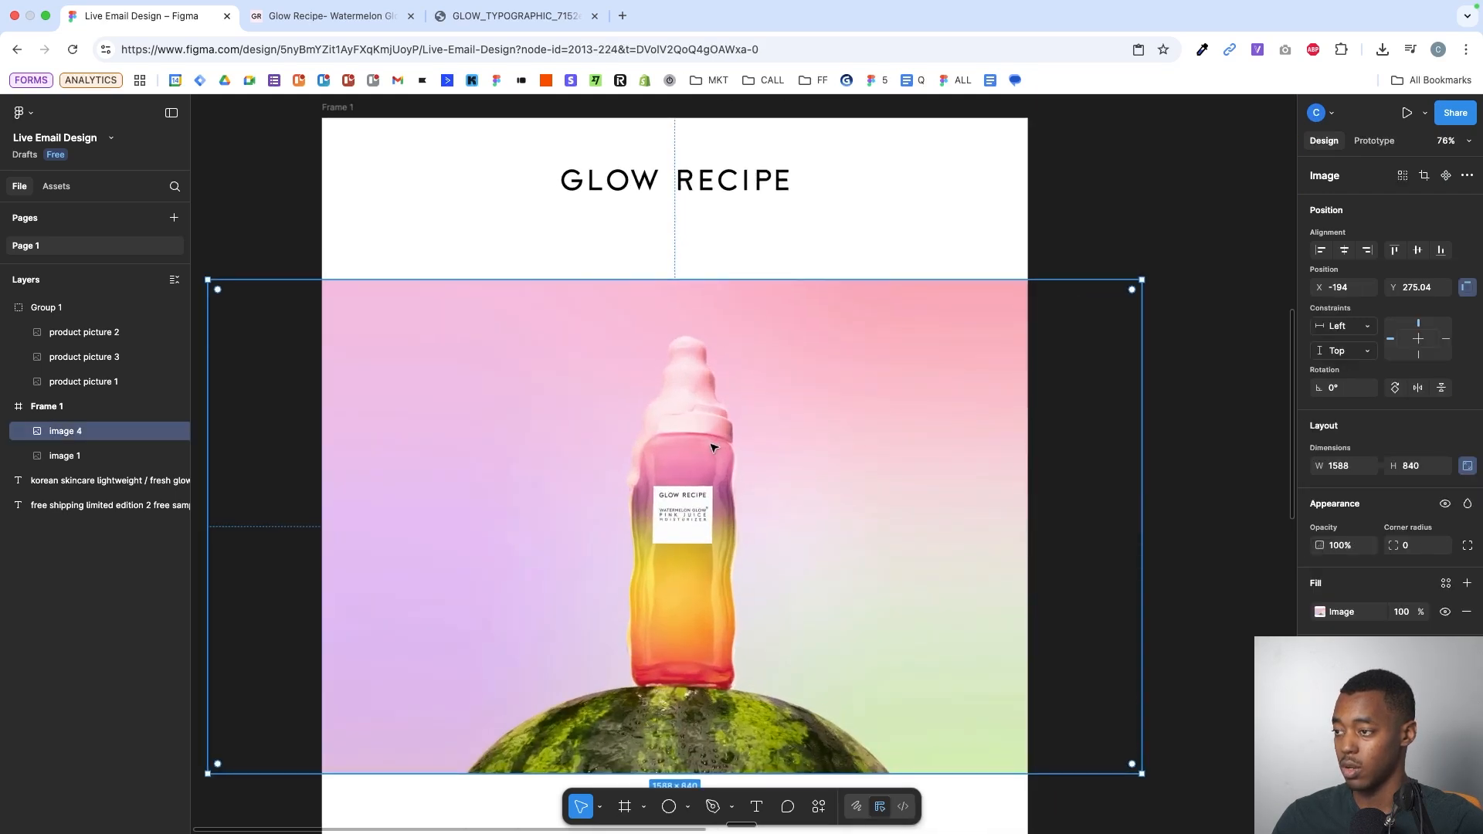
# - Draw a vertical guide rectangle about 260 × 1787 over the bottle, fill it with FF0000 and set its opacity to 20%
pyautogui.scroll(-3, 711, 446)
pyautogui.moveTo(658, 247)
pyautogui.mouseDown()
pyautogui.moveTo(741, 818)
pyautogui.moveTo(749, 753)
pyautogui.mouseUp()
pyautogui.click(1319, 611)
pyautogui.moveTo(1221, 599); pyautogui.dragTo(1331, 417)
pyautogui.click(1283, 430)
pyautogui.press('2')
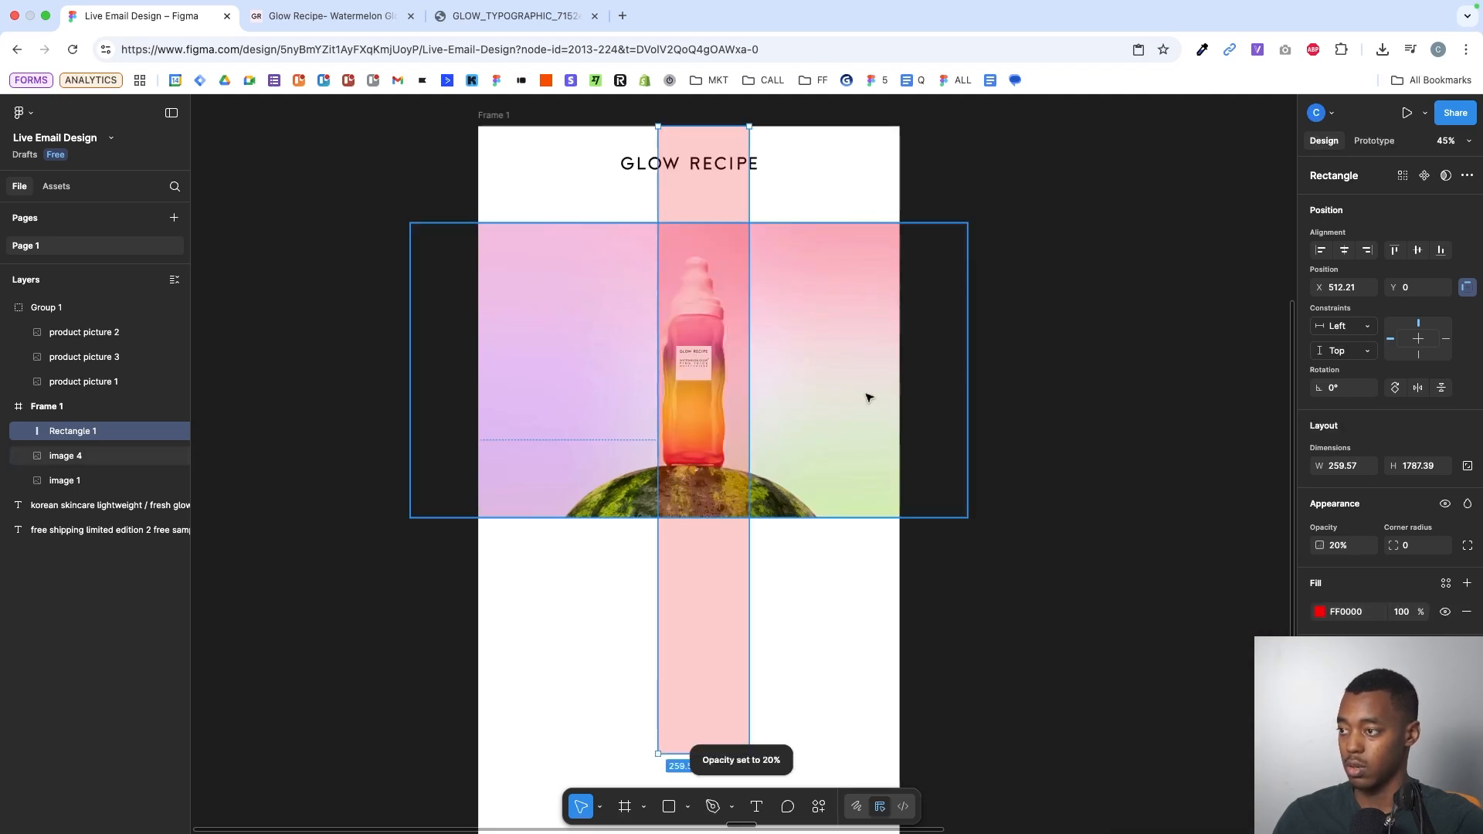
# - Centre the red guide rectangle horizontally in the frame, moving it aside once and aligning it to the centre again
pyautogui.scroll(3, 868, 397)
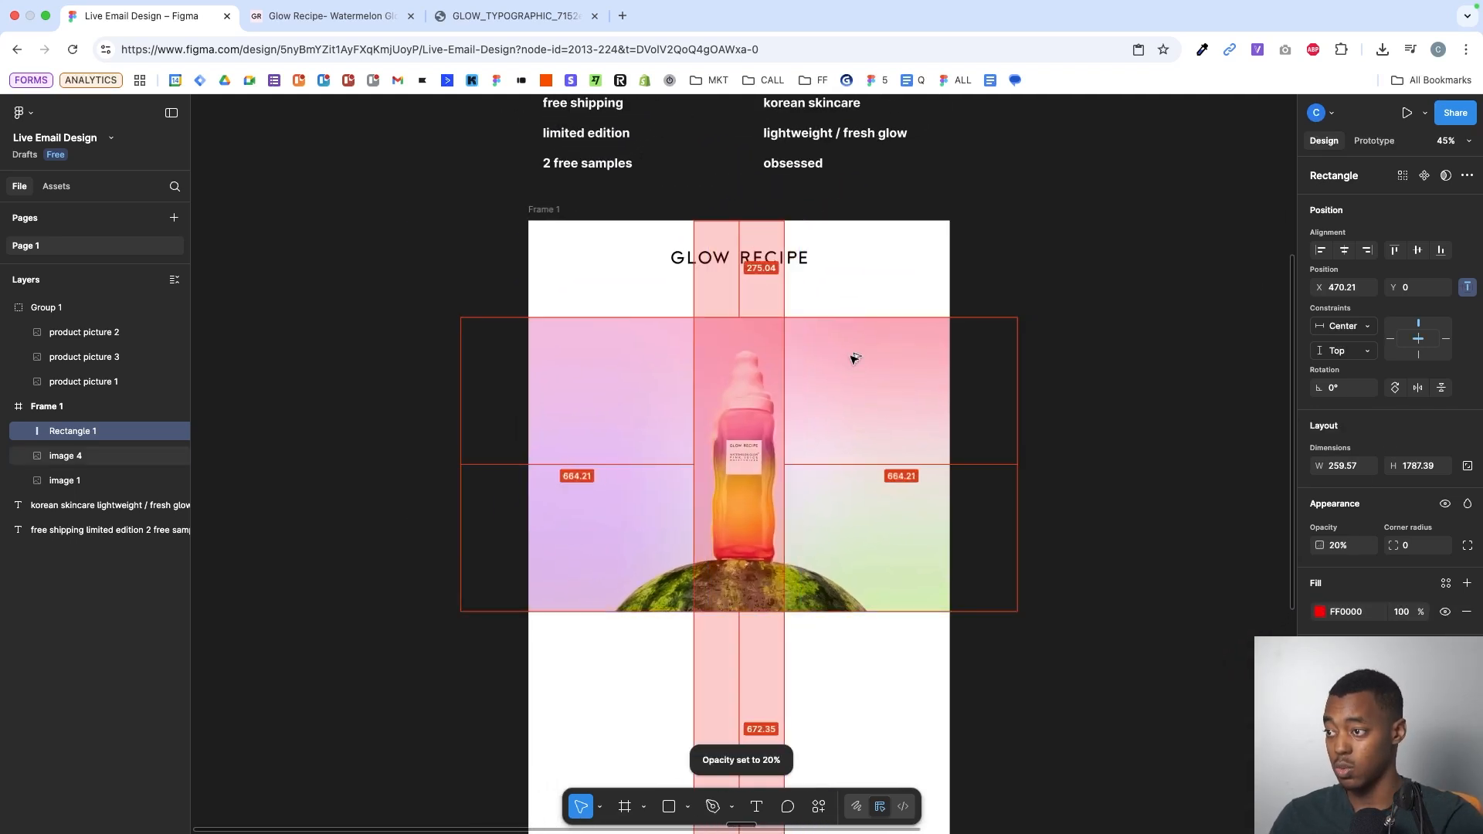
pyautogui.hotkey('alt', 'h')
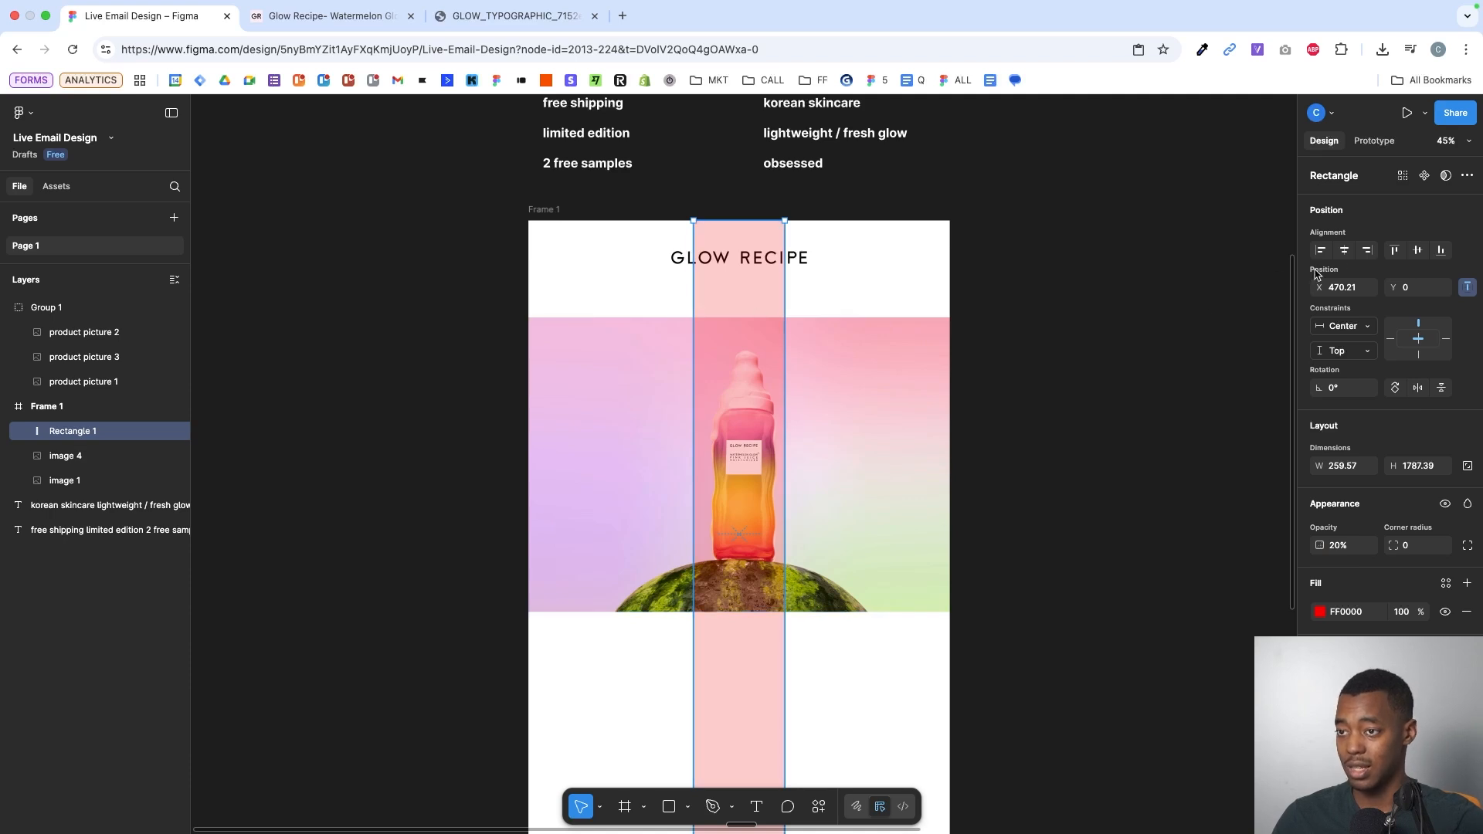
pyautogui.moveTo(759, 345); pyautogui.dragTo(894, 341)
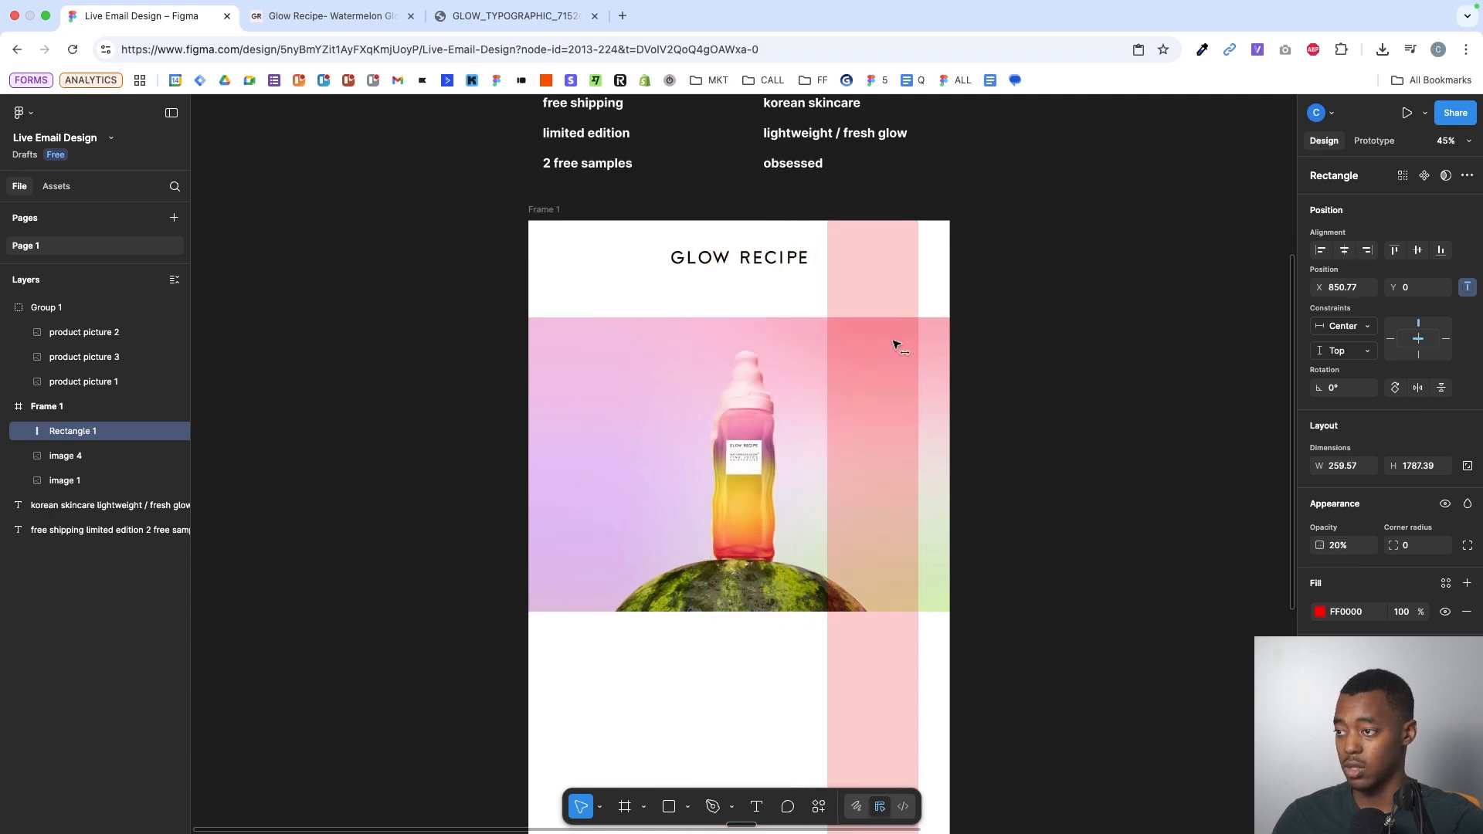
pyautogui.click(1344, 251)
# - Shift the hero image slightly left to about X -206 so the bottle is centred within the red guide
pyautogui.scroll(3, 790, 473)
pyautogui.keyDown('shift'); pyautogui.click(820, 444); pyautogui.keyUp('shift')
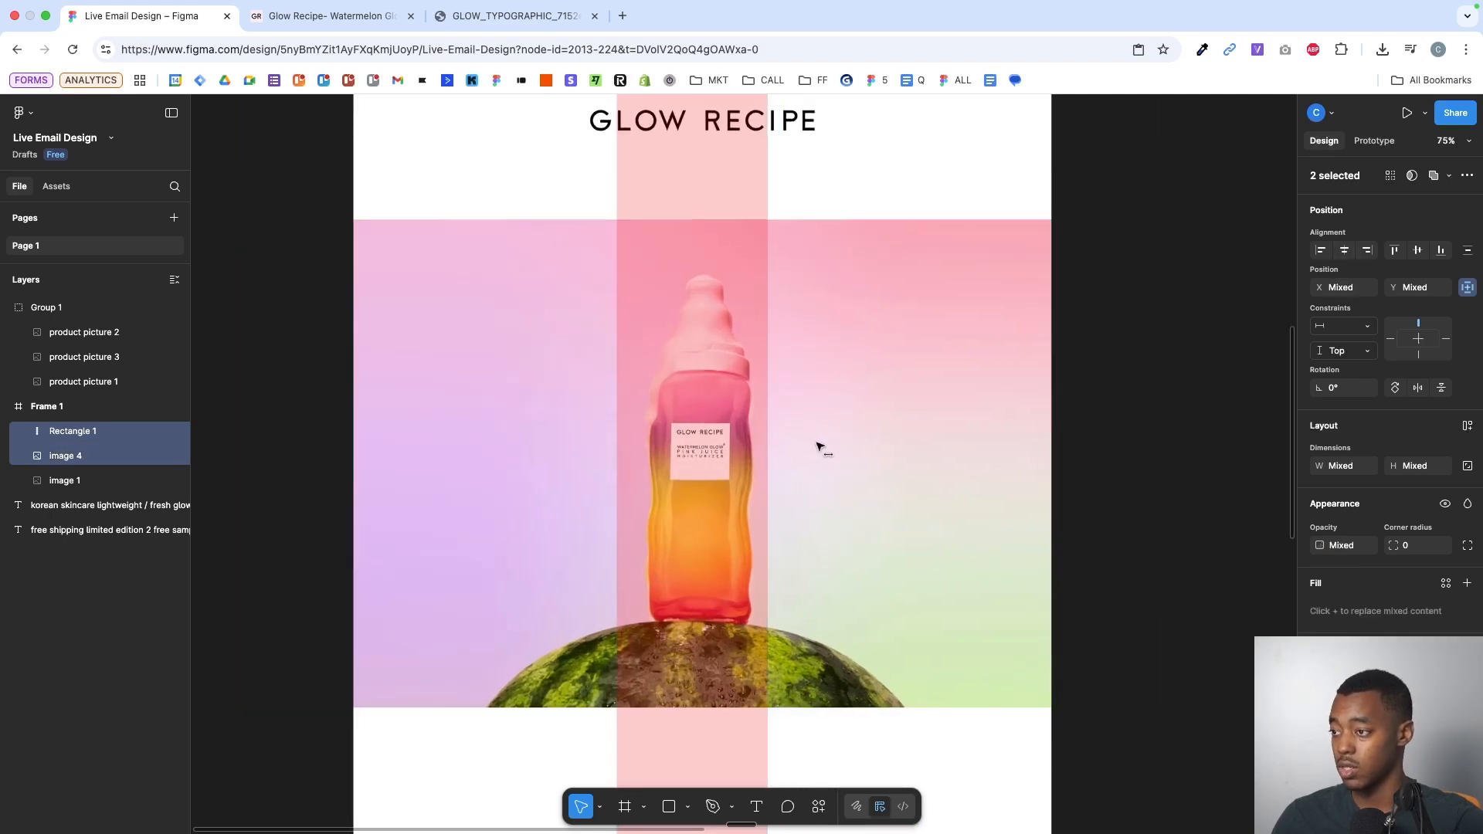
pyautogui.press('super+z')
pyautogui.click(859, 422)
pyautogui.moveTo(881, 419); pyautogui.dragTo(874, 420)
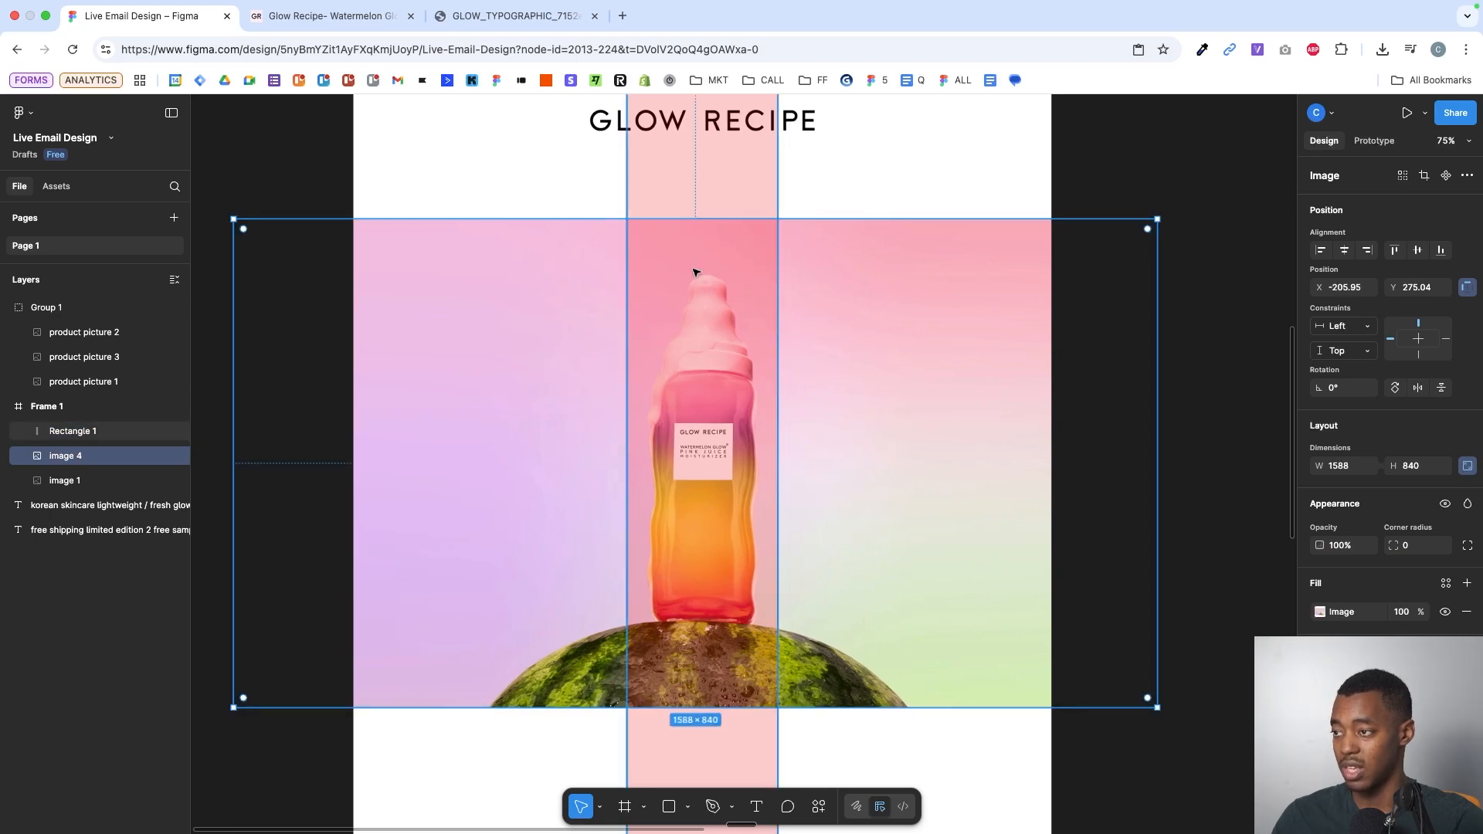
# - Check the bottle's centring against the red guide rectangle and delete the guide
pyautogui.scroll(-3, 861, 298)
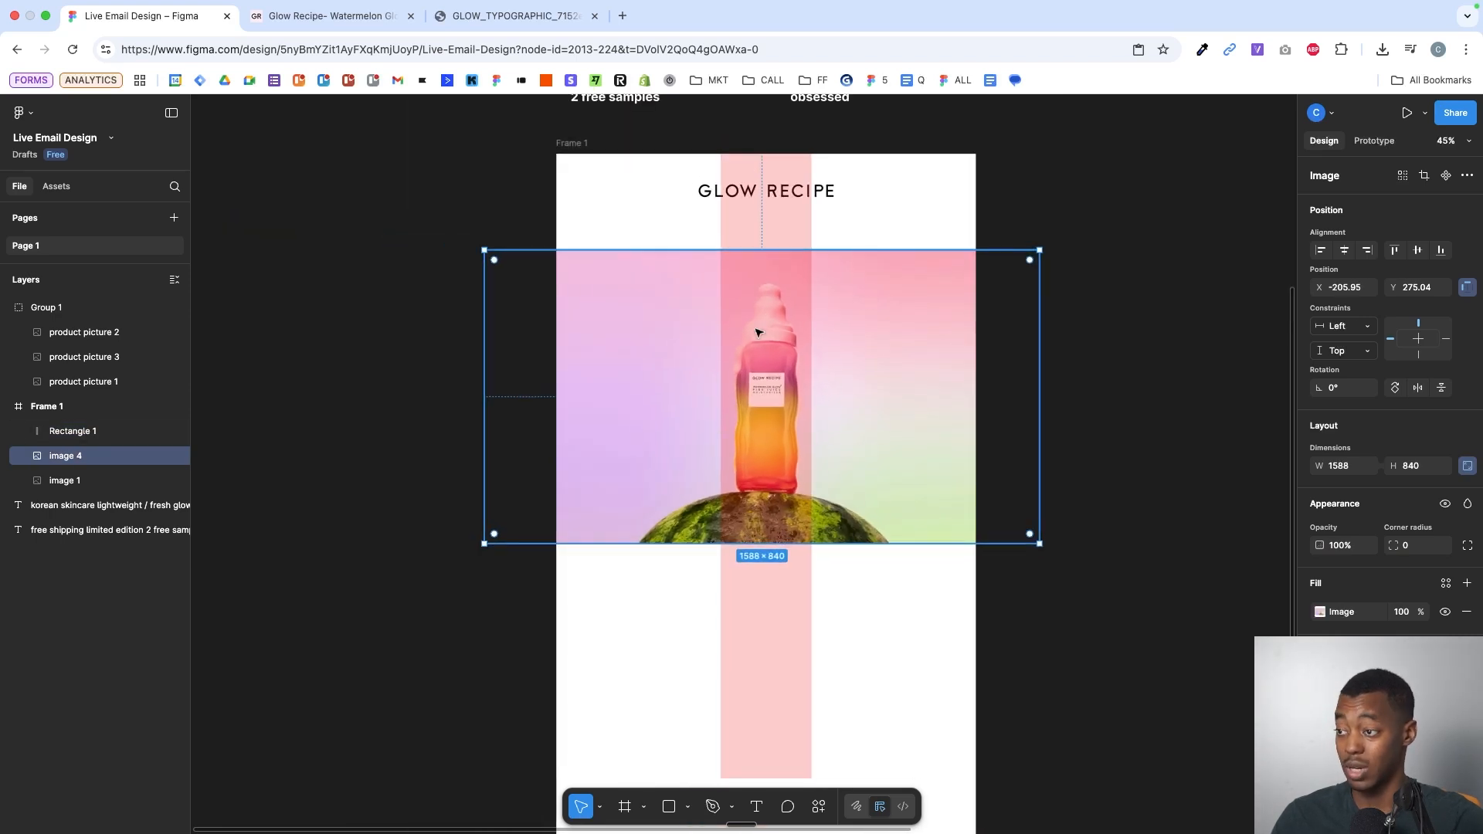
pyautogui.scroll(3, 807, 444)
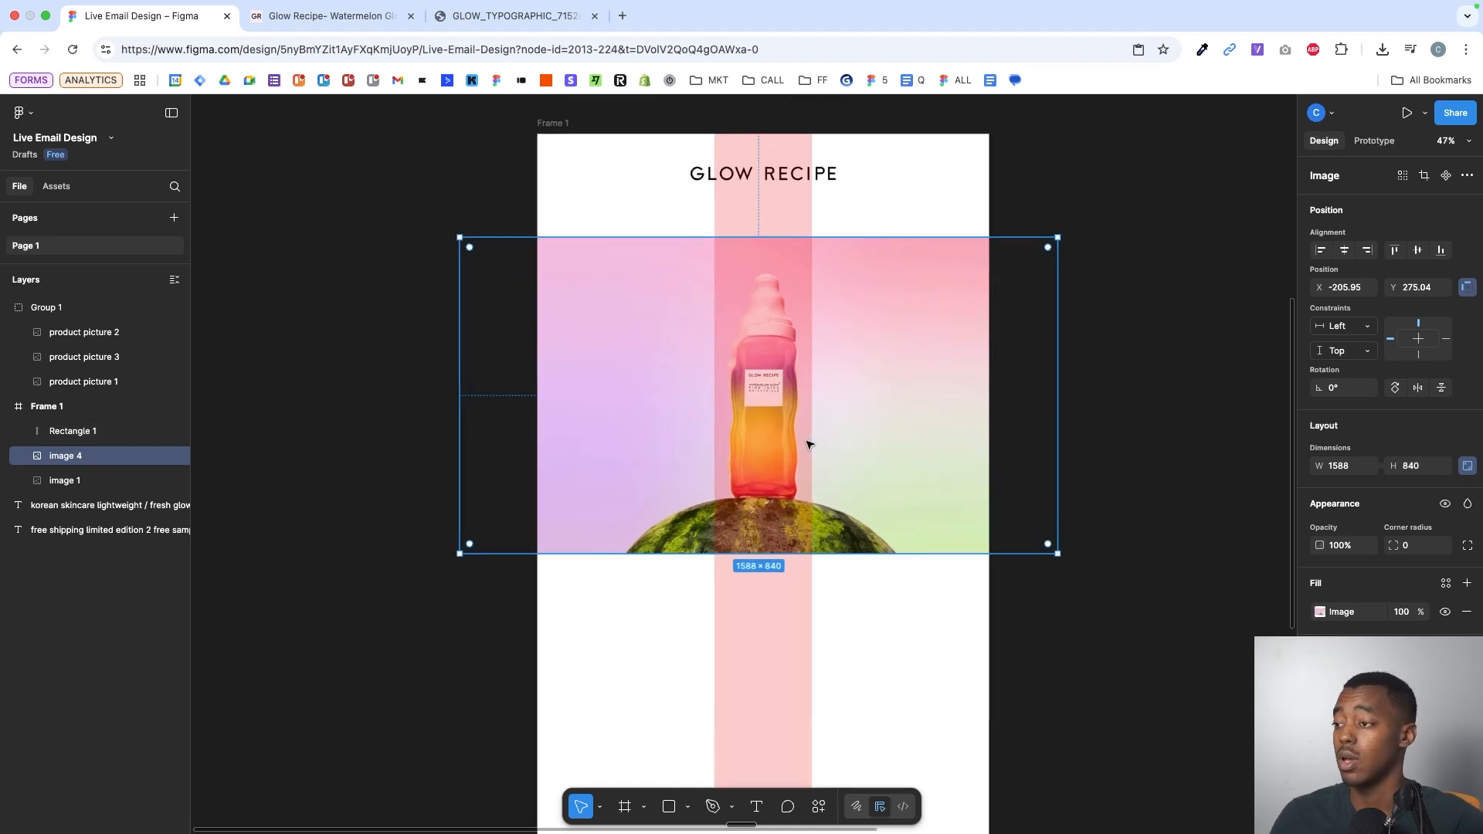
pyautogui.moveTo(744, 387); pyautogui.dragTo(1071, 364)
pyautogui.press('Delete')
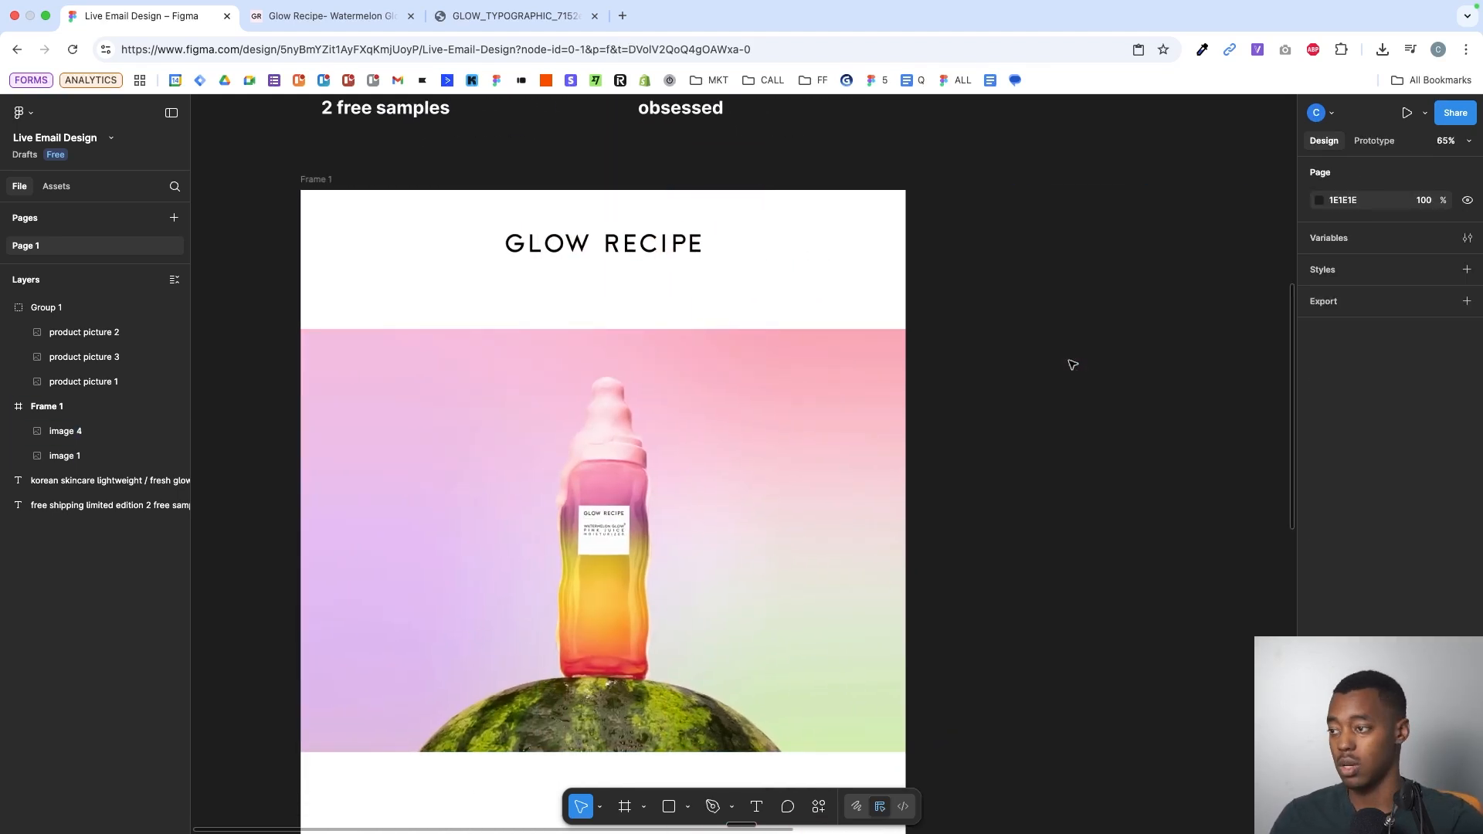
# - Duplicate the hero image and shorten the copy from its bottom to a top-edge strip about 82 high
pyautogui.click(775, 464)
pyautogui.press('super+d')
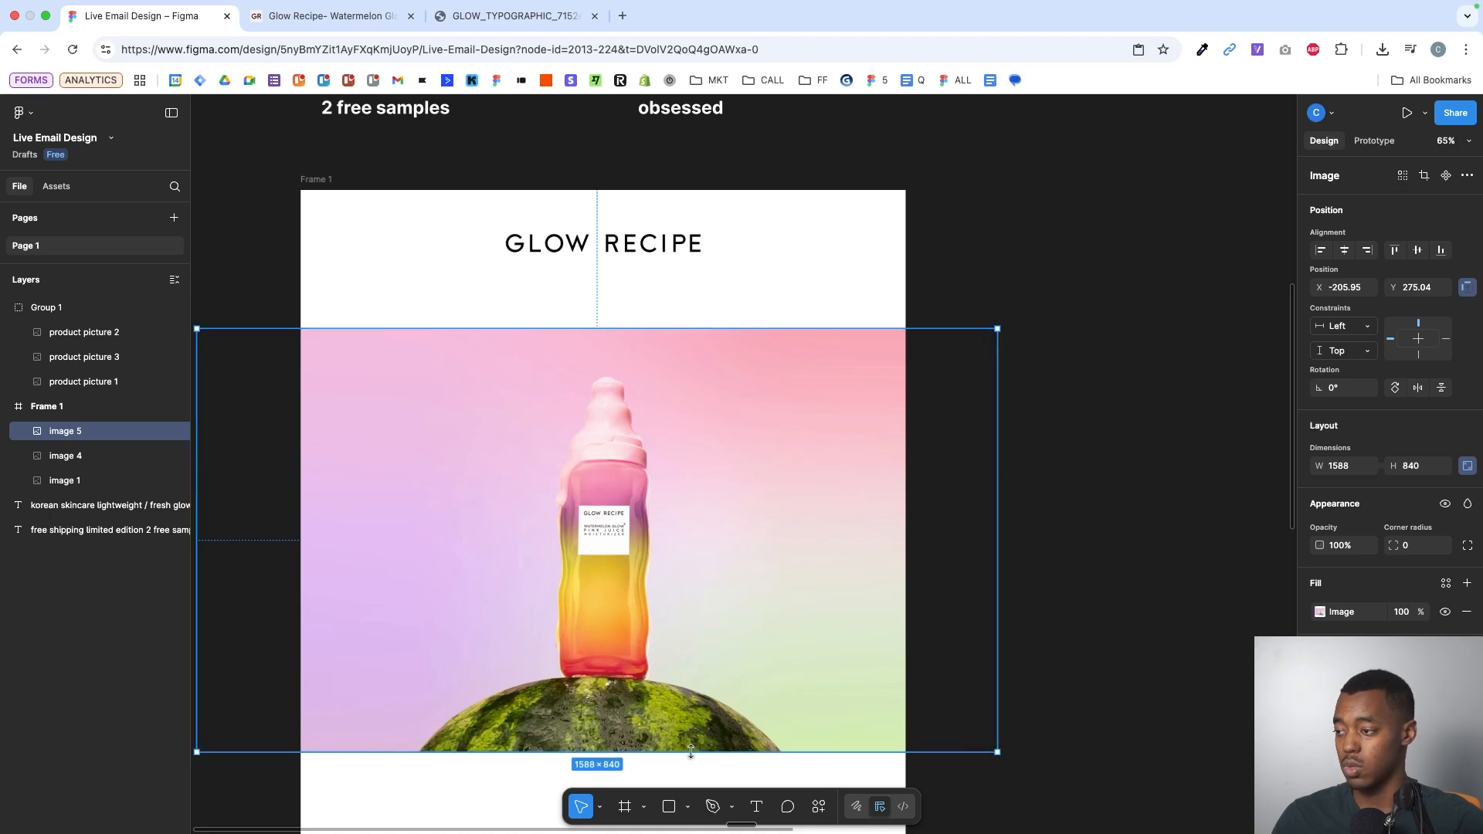
pyautogui.moveTo(690, 750); pyautogui.dragTo(686, 370)
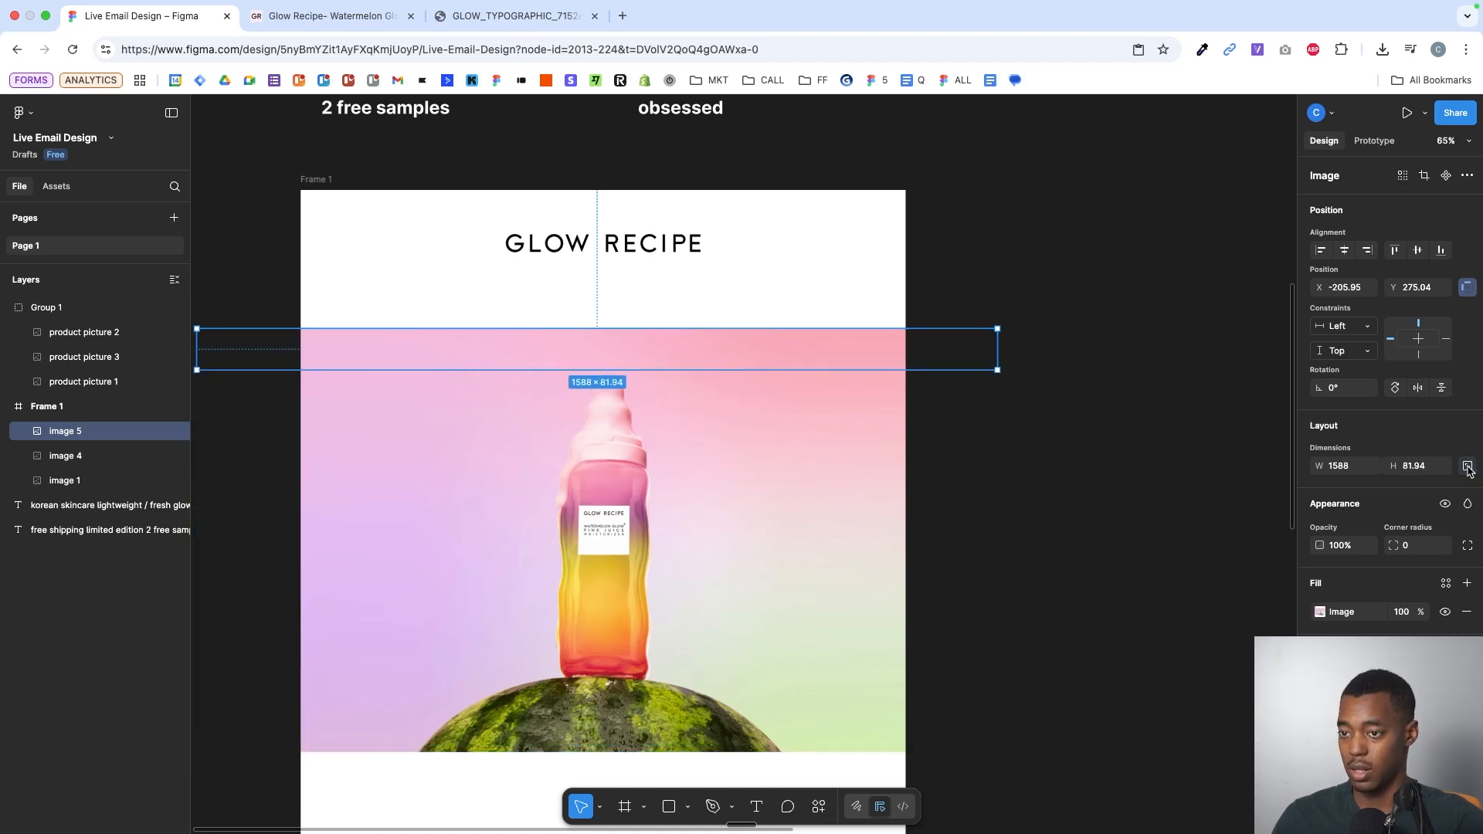
# - Stretch the strip image's upper edge upward past the frame and move both hero images down together
pyautogui.moveTo(753, 331); pyautogui.dragTo(750, 116)
pyautogui.scroll(-2, 903, 353)
pyautogui.keyDown('shift'); pyautogui.click(814, 424); pyautogui.keyUp('shift')
pyautogui.scroll(-3, 861, 417)
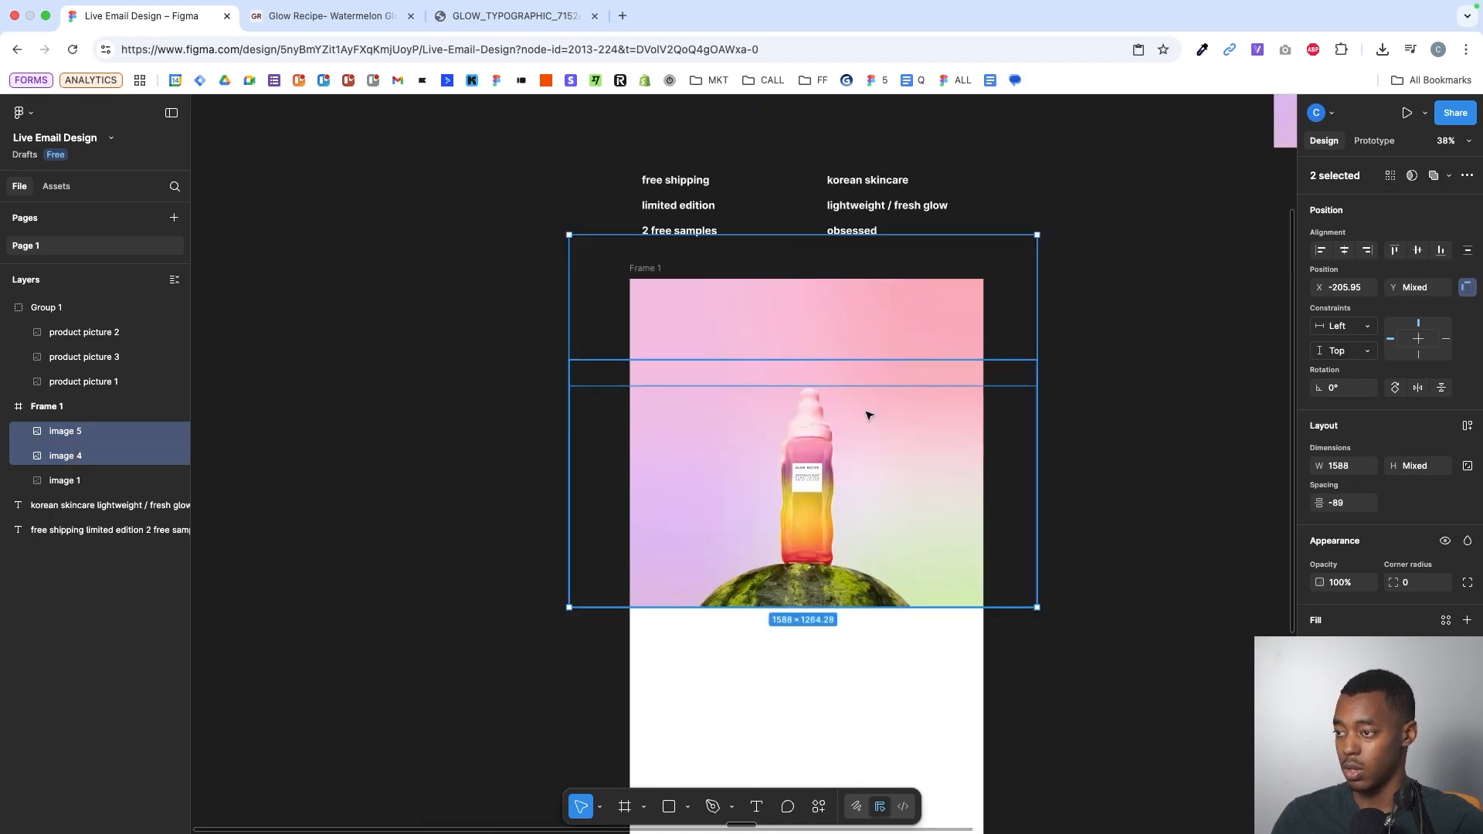
pyautogui.moveTo(868, 415); pyautogui.dragTo(868, 490)
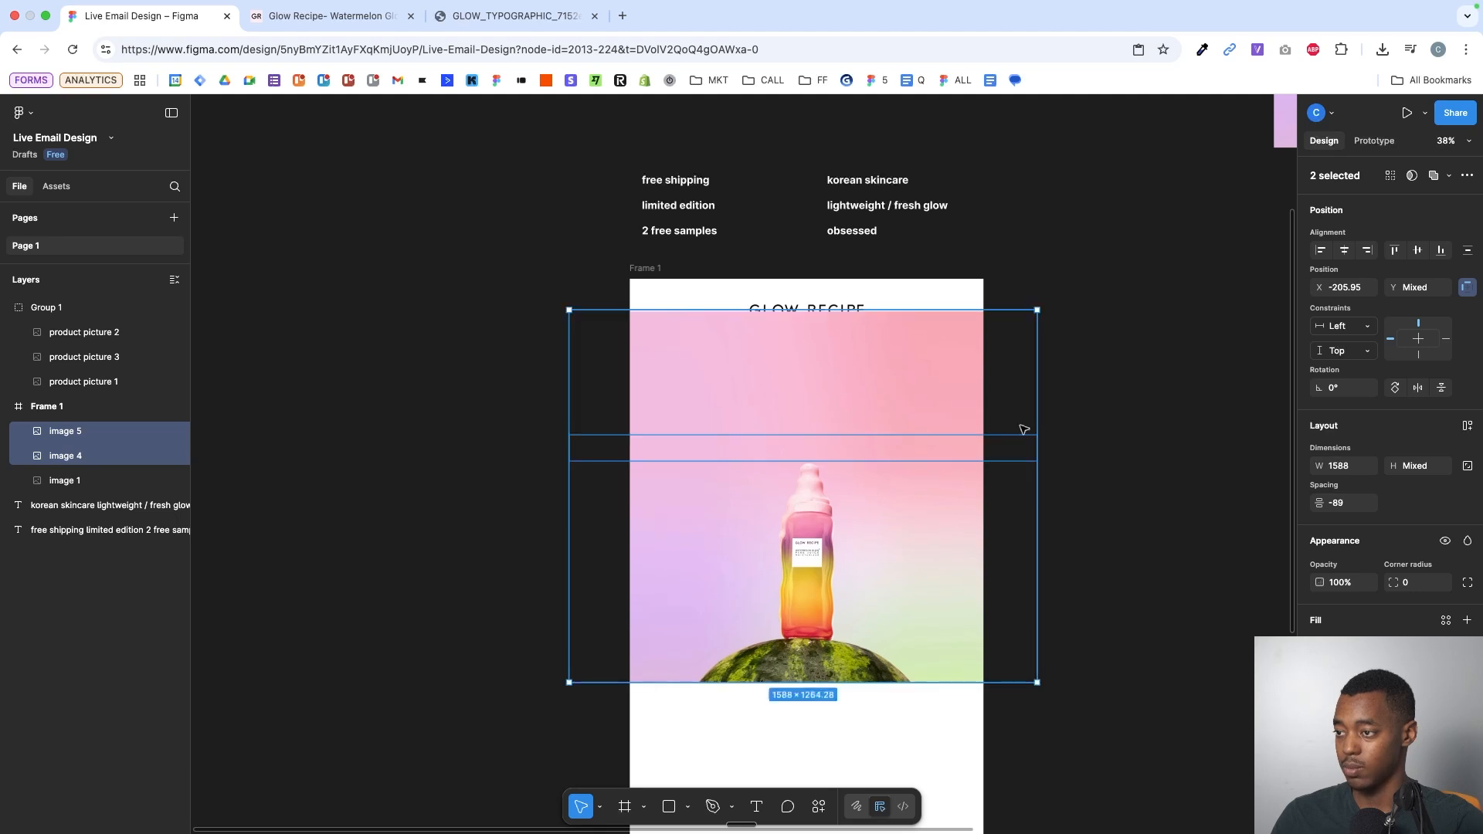
# - Nudge both hero images slightly up and extend the strip's upper edge to the top of the frame
pyautogui.click(1020, 425)
pyautogui.scroll(3, 1020, 426)
pyautogui.hscroll(-2, 1003, 440)
pyautogui.click(985, 452)
pyautogui.keyDown('shift'); pyautogui.click(953, 545); pyautogui.keyUp('shift')
pyautogui.moveTo(952, 516); pyautogui.dragTo(953, 503)
pyautogui.click(943, 321)
pyautogui.moveTo(943, 278); pyautogui.dragTo(939, 241)
pyautogui.click(964, 235)
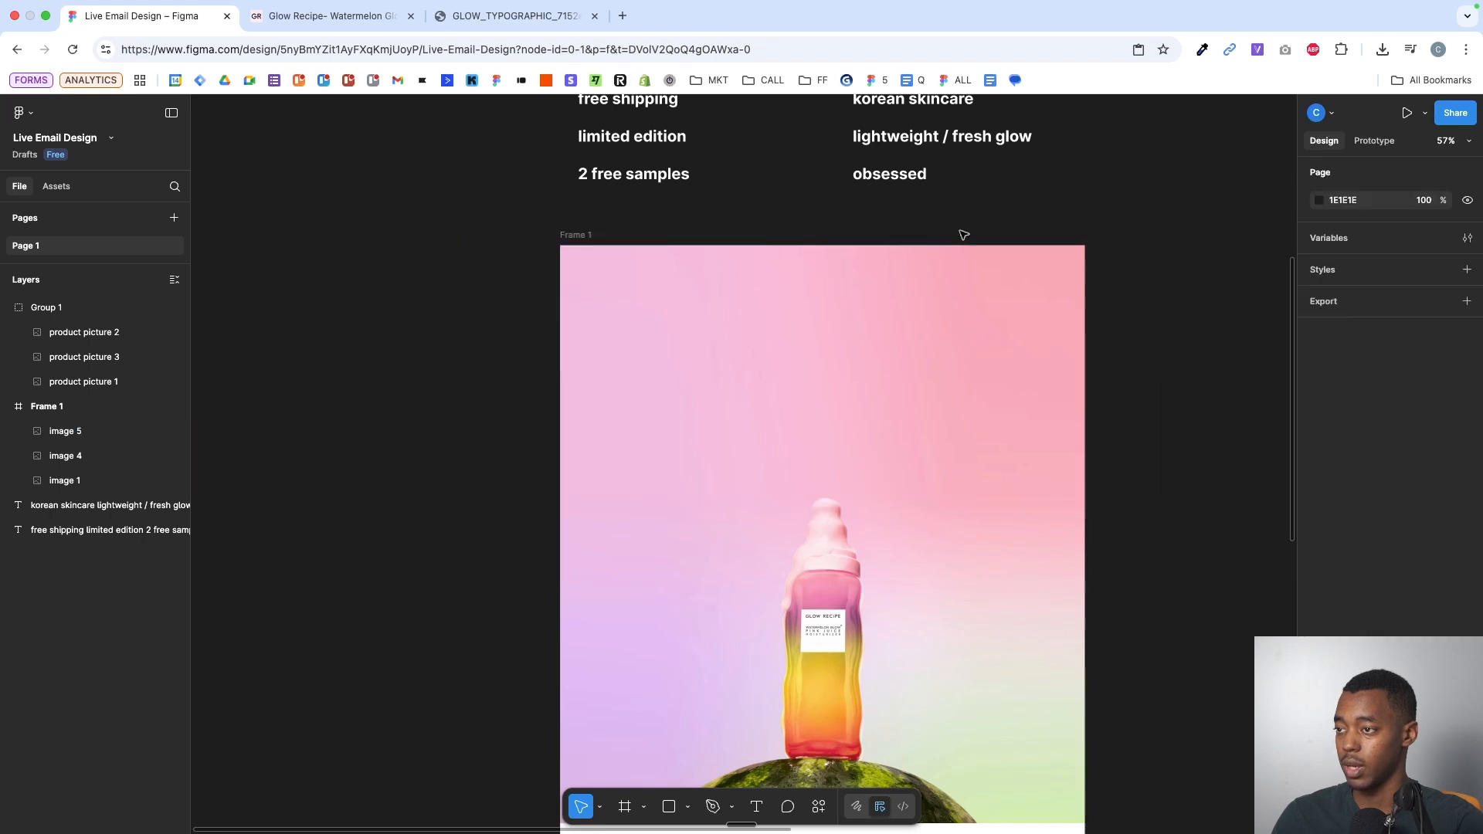
# - Send both hero images behind the Glow Recipe logo
pyautogui.click(914, 298)
pyautogui.keyDown('shift'); pyautogui.click(969, 643); pyautogui.keyUp('shift')
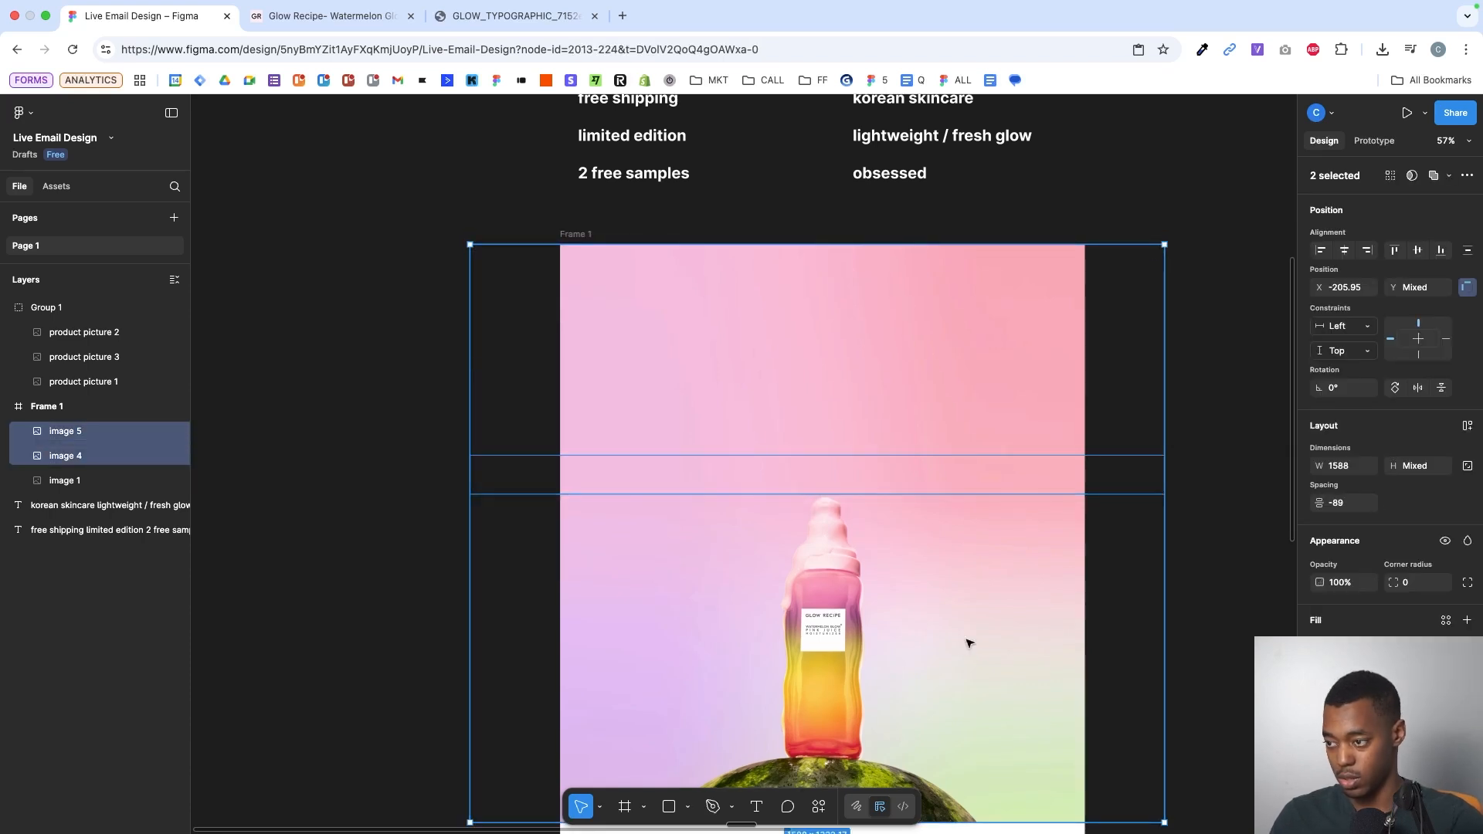
pyautogui.press('super+bracketleft')
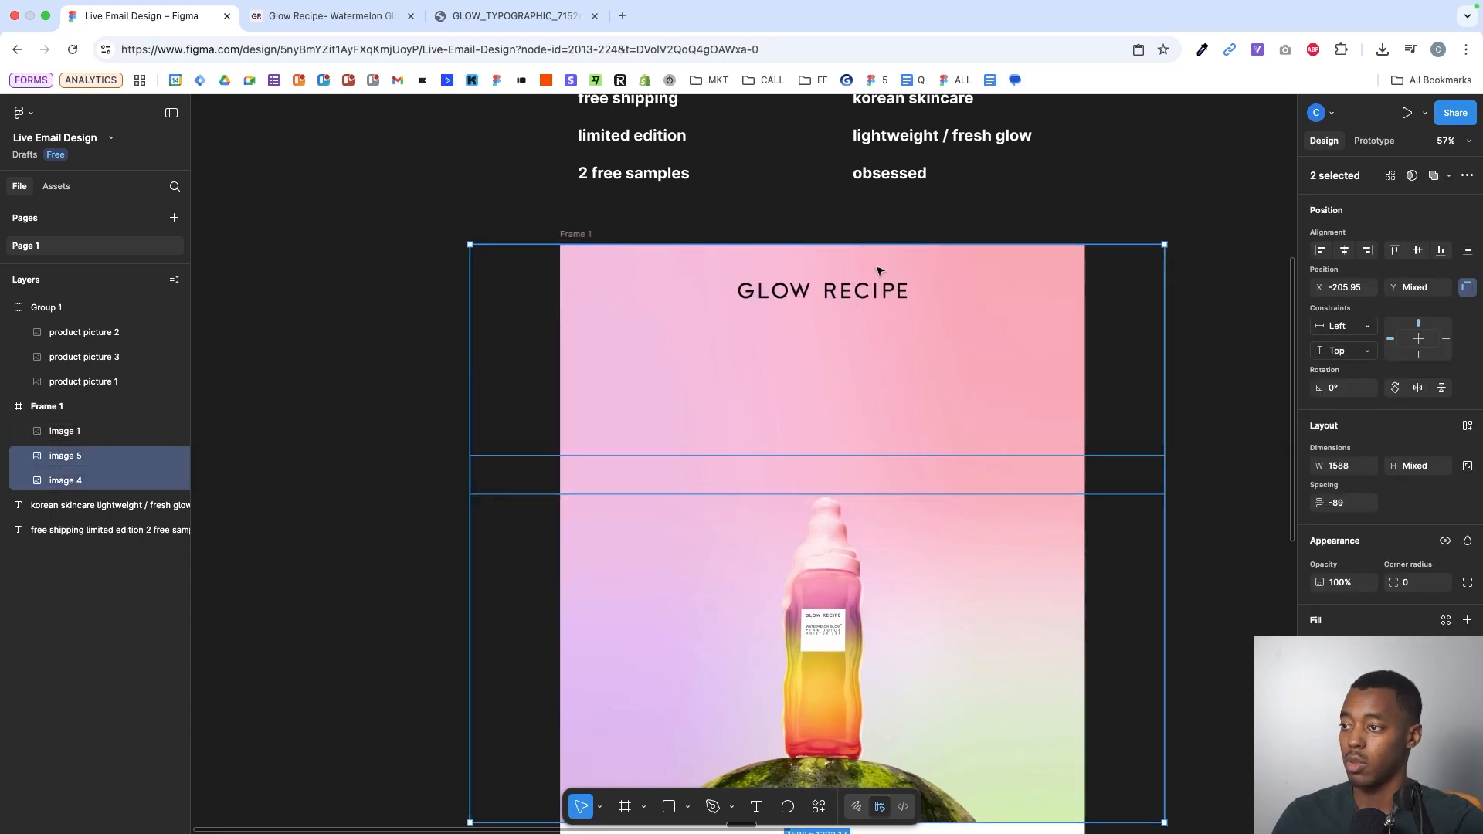
# - Duplicate the black Glow Recipe logo and place the copy on the canvas beside the frame at the same height
pyautogui.click(868, 290)
pyautogui.scroll(3, 865, 293)
pyautogui.press('Escape')
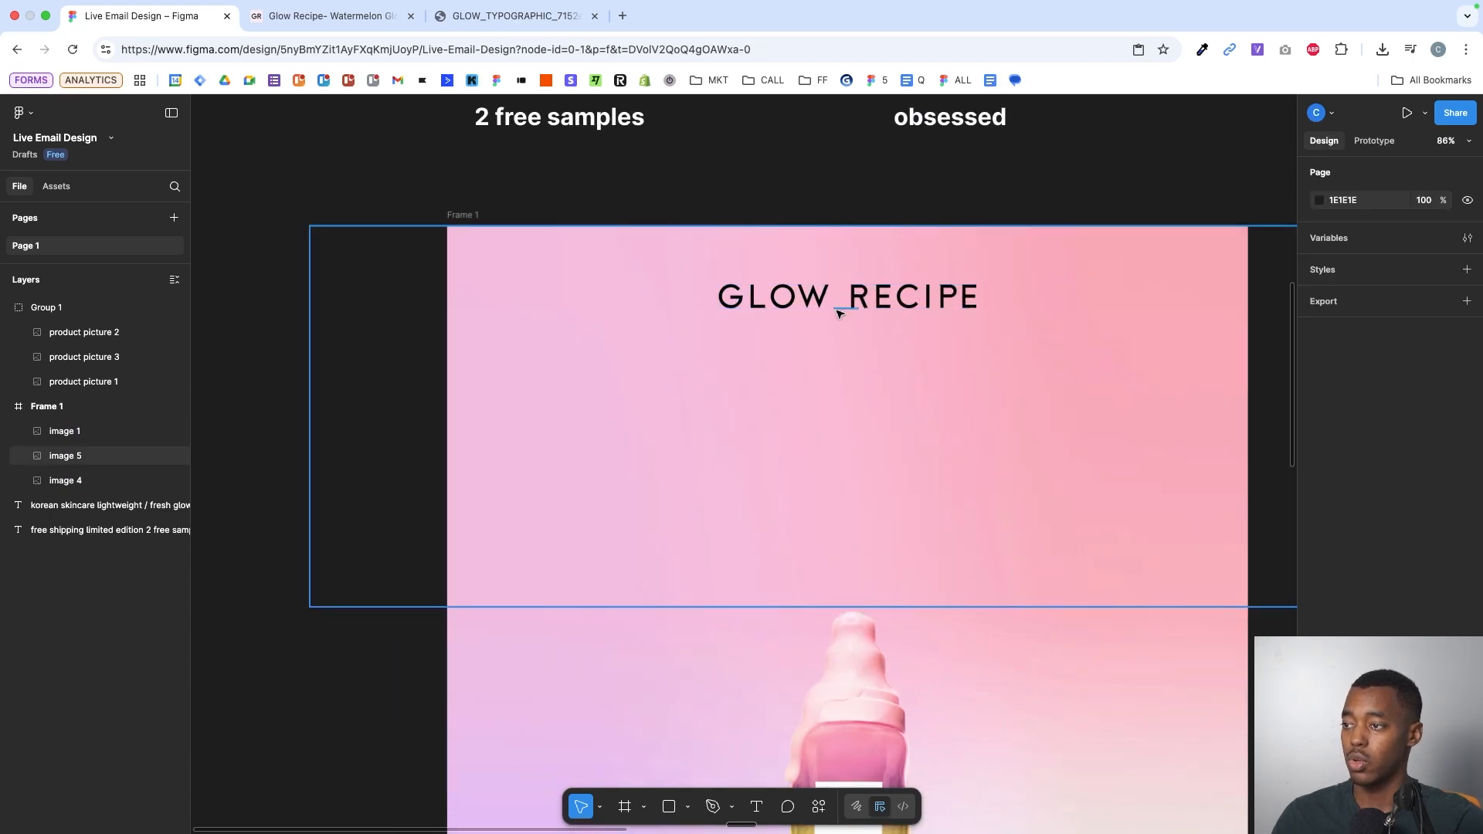
pyautogui.hscroll(2, 838, 313)
pyautogui.scroll(-3, 838, 313)
pyautogui.scroll(4, 837, 312)
pyautogui.click(632, 308)
pyautogui.moveTo(632, 313); pyautogui.dragTo(852, 298)
pyautogui.moveTo(599, 305); pyautogui.dragTo(1208, 314)
pyautogui.hscroll(3, 1181, 318)
pyautogui.hscroll(3, 1207, 313)
pyautogui.scroll(-5, 1210, 310)
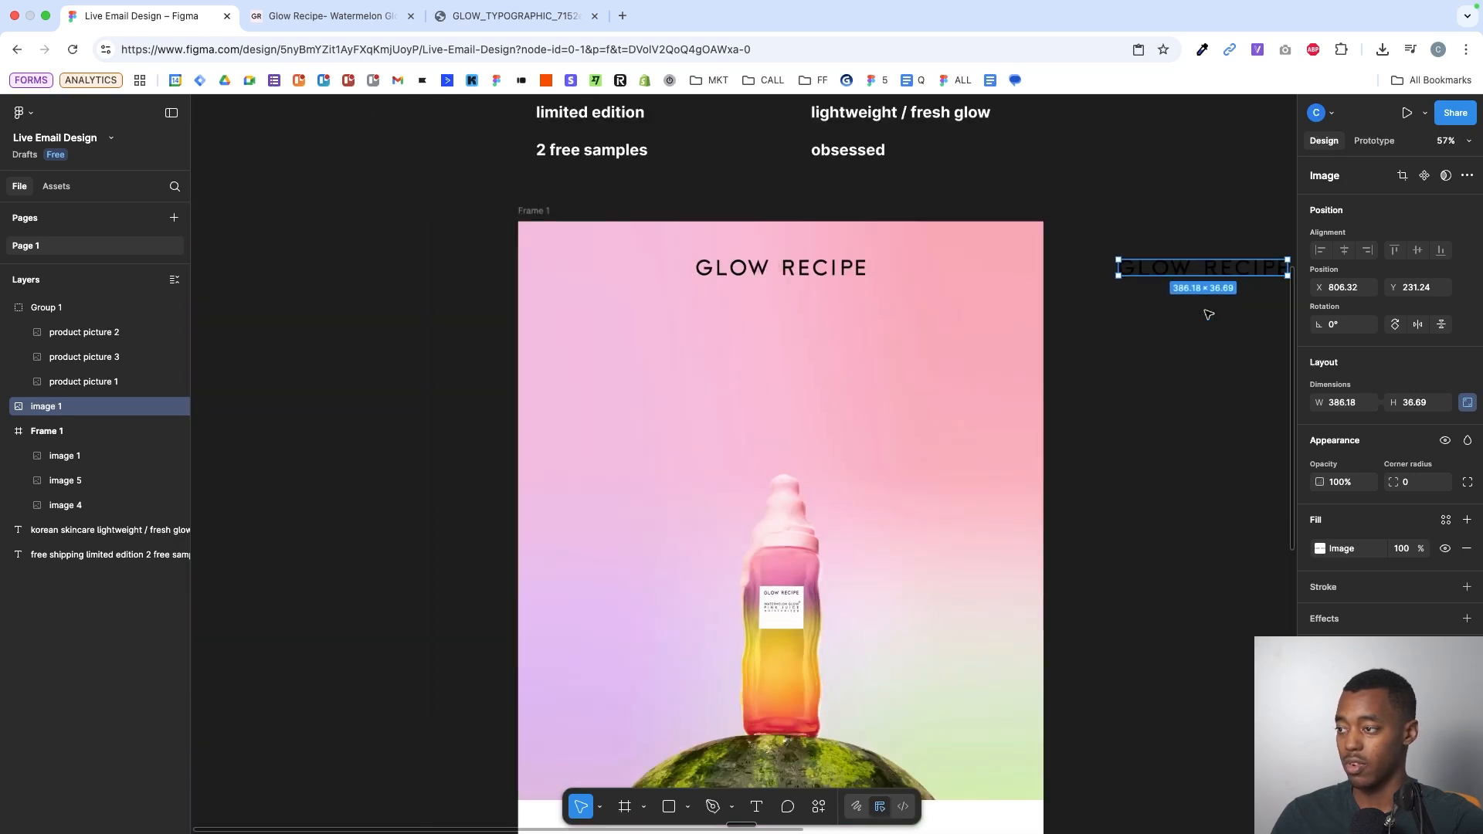
pyautogui.scroll(2, 761, 355)
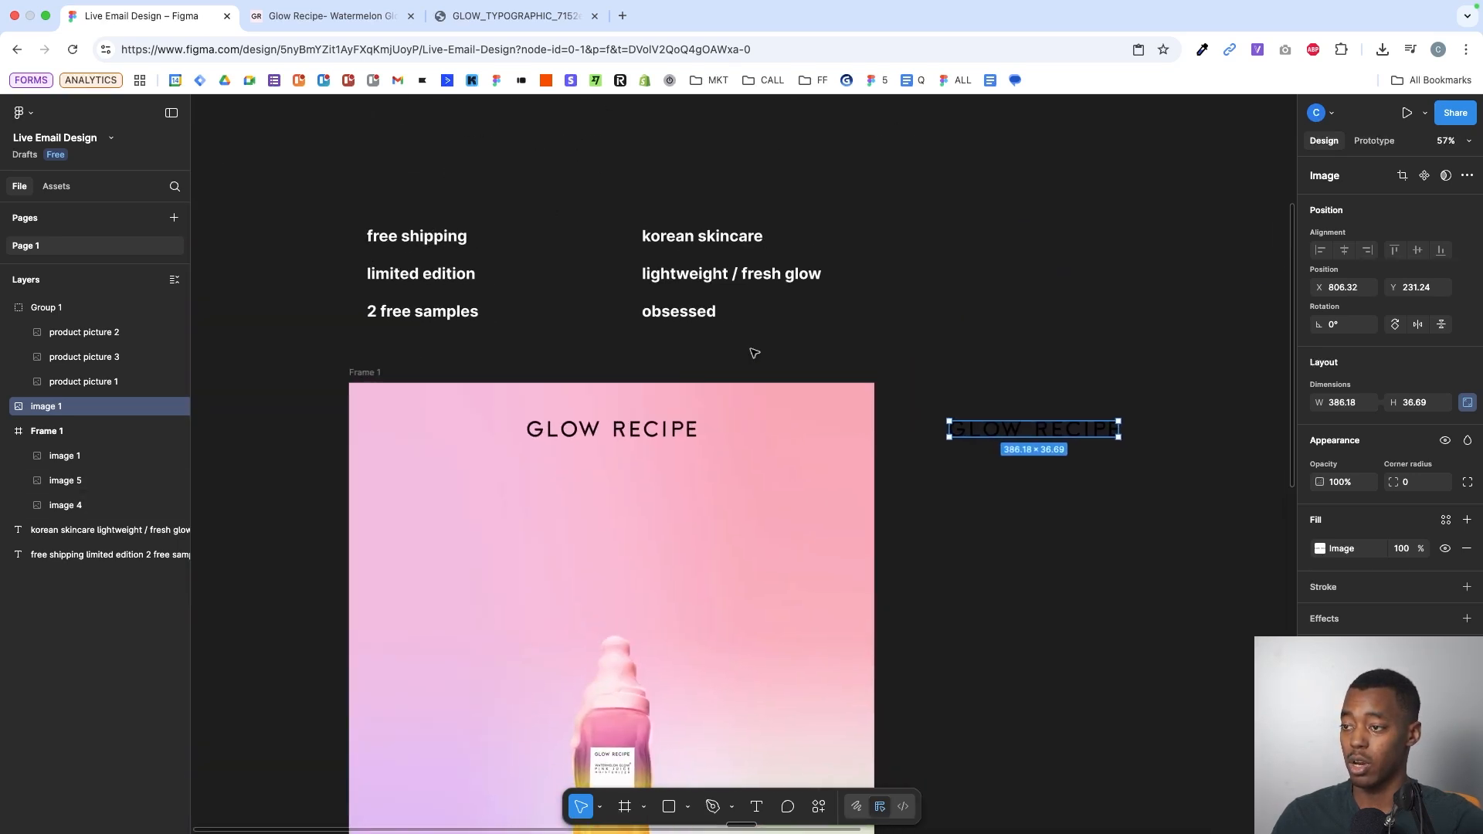
# - Draw a rectangle about 496 × 125 over the logo copy and mask it with the logo
pyautogui.scroll(5, 750, 350)
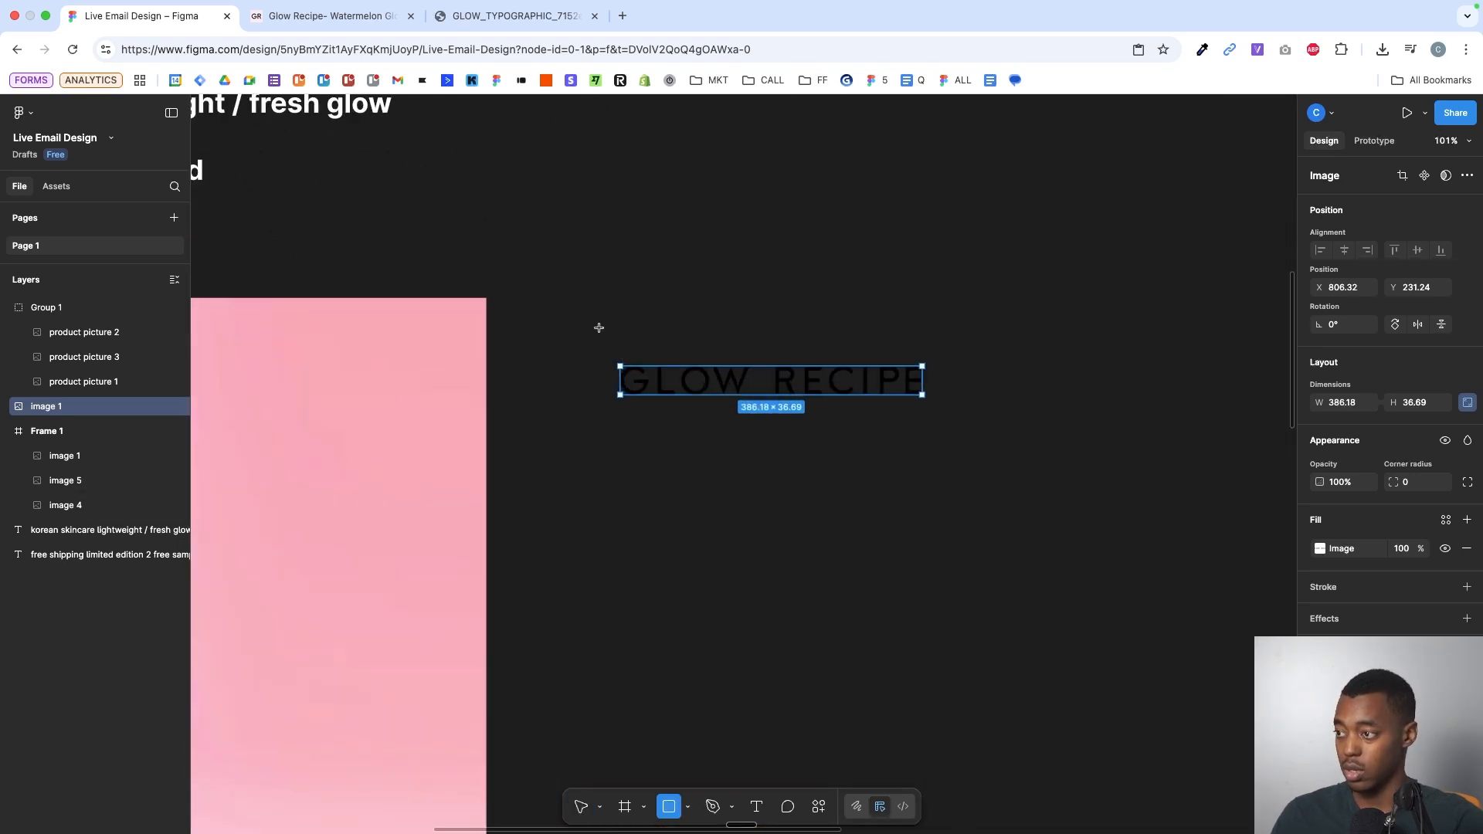
pyautogui.moveTo(598, 327)
pyautogui.mouseDown()
pyautogui.moveTo(1027, 433)
pyautogui.moveTo(987, 425)
pyautogui.mouseUp()
pyautogui.moveTo(1086, 317); pyautogui.dragTo(908, 390)
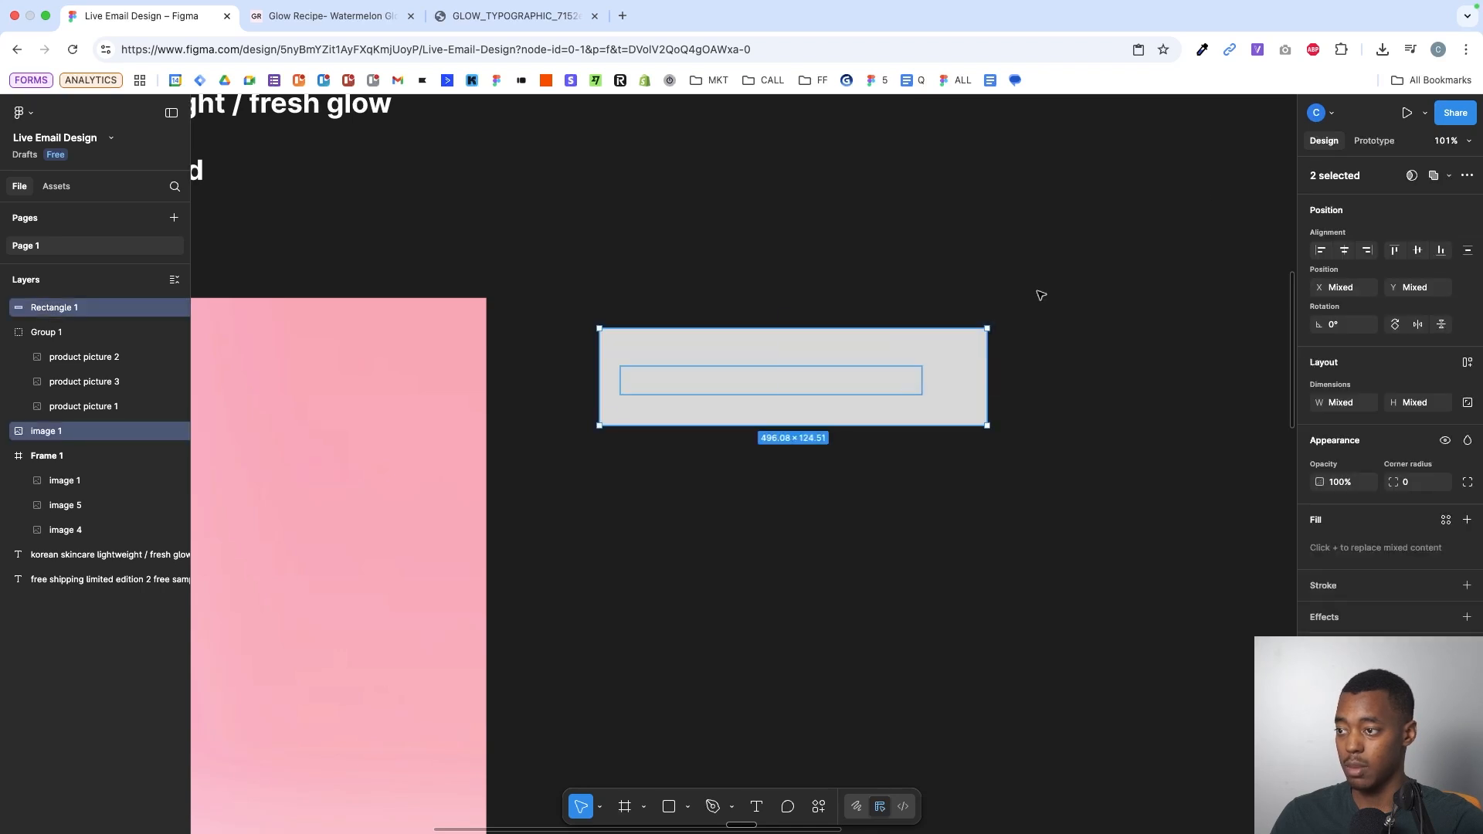
pyautogui.click(1432, 176)
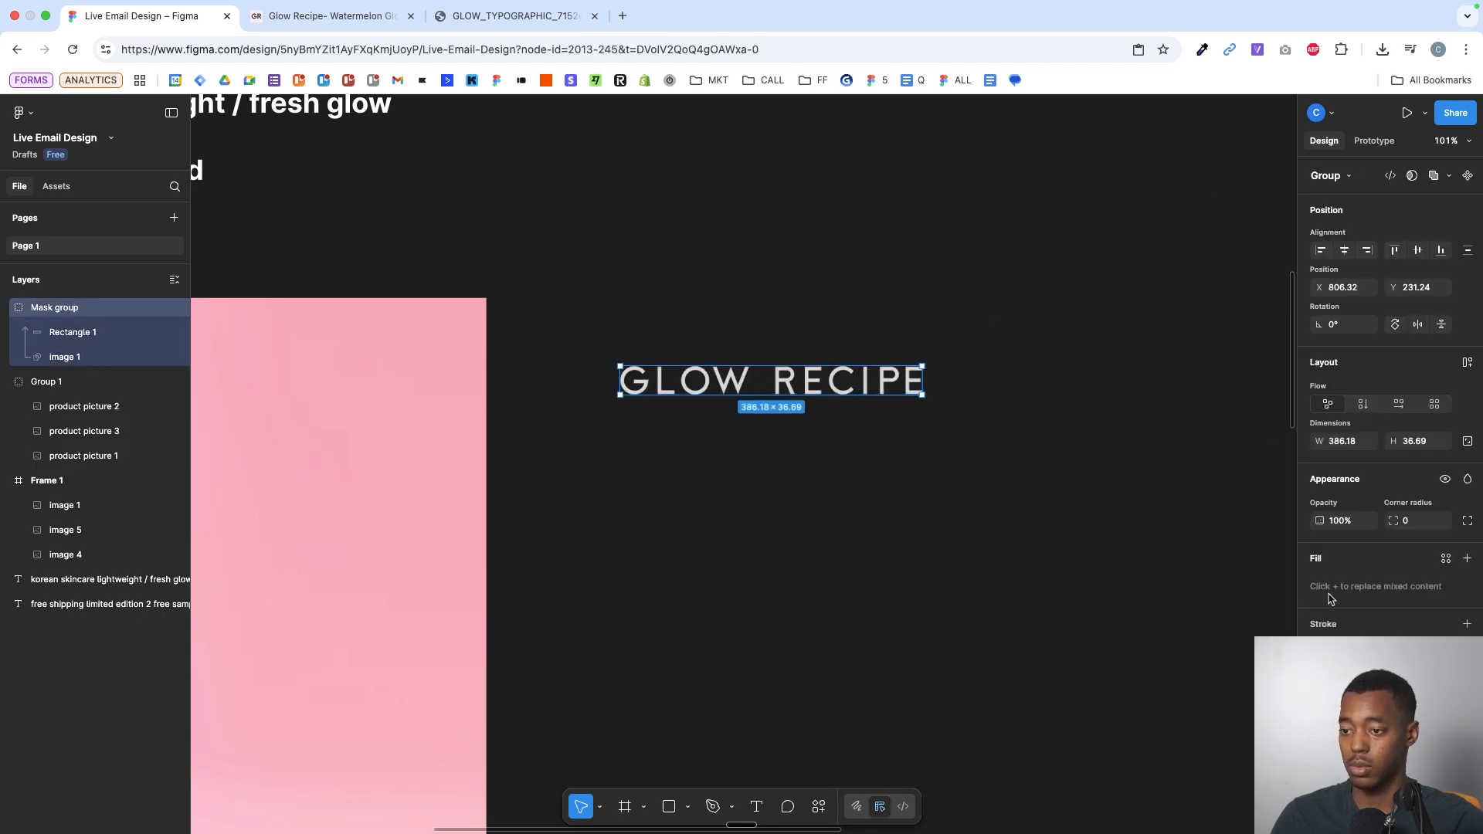
# - Try recolouring the masked logo copy white and undo both the recolouring and the mask
pyautogui.click(1319, 716)
pyautogui.moveTo(1225, 559); pyautogui.dragTo(960, 327)
pyautogui.click(963, 275)
pyautogui.hscroll(-1, 963, 275)
pyautogui.hscroll(-2, 968, 280)
pyautogui.press('super+z')
pyautogui.press('super+z')
pyautogui.press('super+z')
pyautogui.press('super+z')
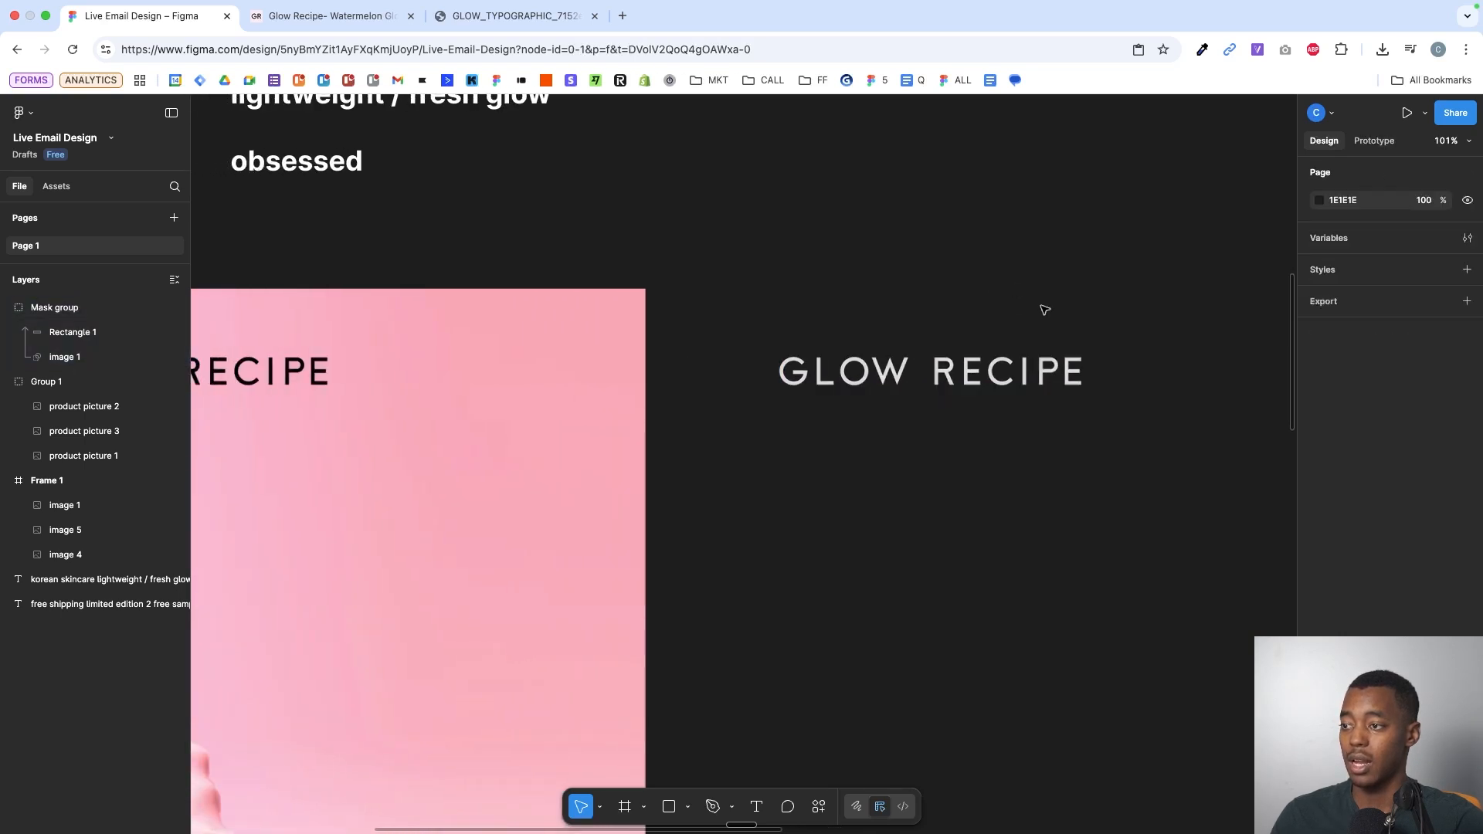
# - Mask the grey rectangle with the logo copy again and check the mask's image layer
pyautogui.moveTo(994, 369)
pyautogui.mouseDown()
pyautogui.moveTo(996, 184)
pyautogui.moveTo(984, 364)
pyautogui.mouseUp()
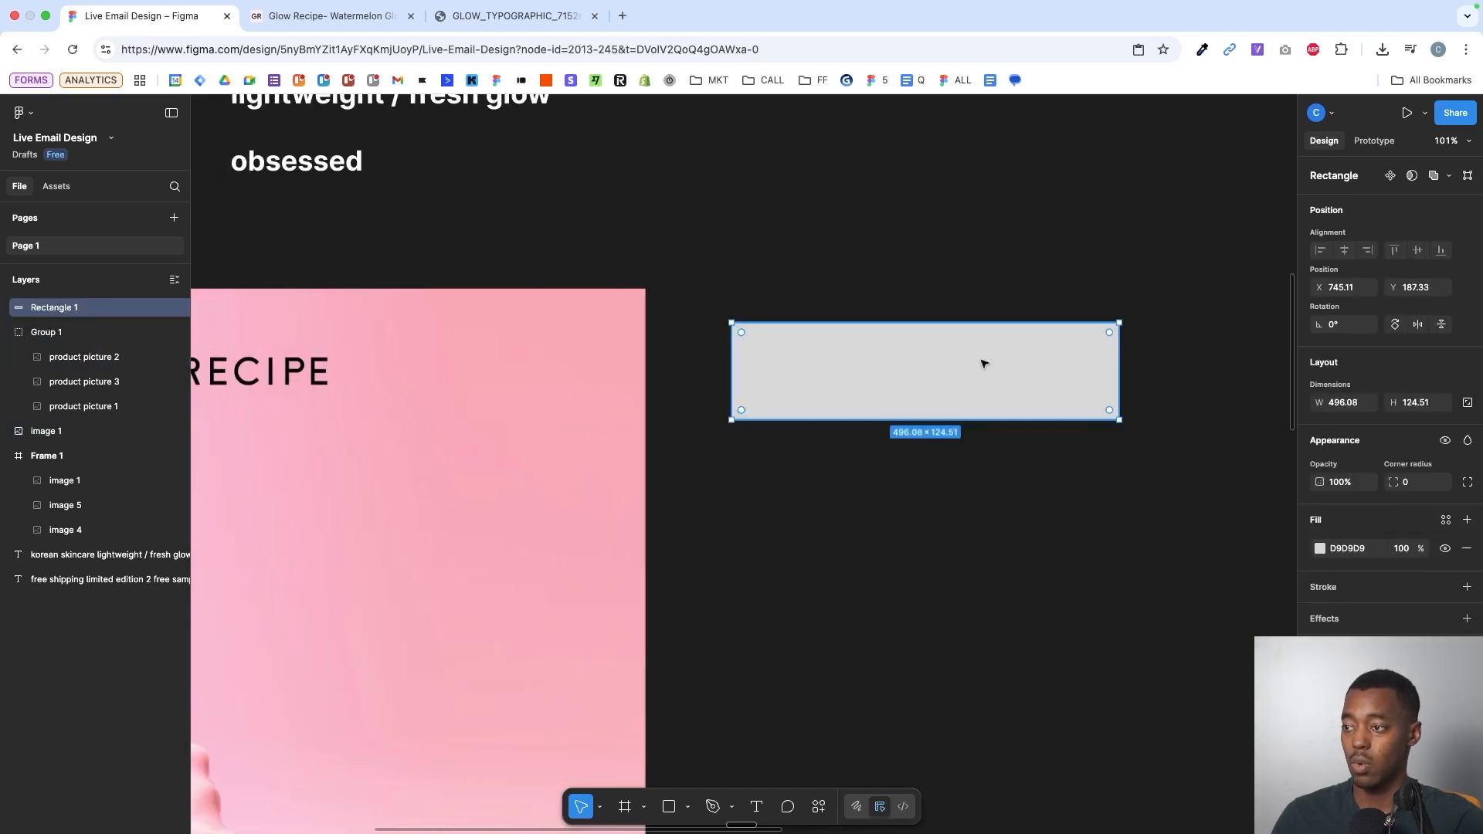
pyautogui.moveTo(945, 224); pyautogui.dragTo(1040, 566)
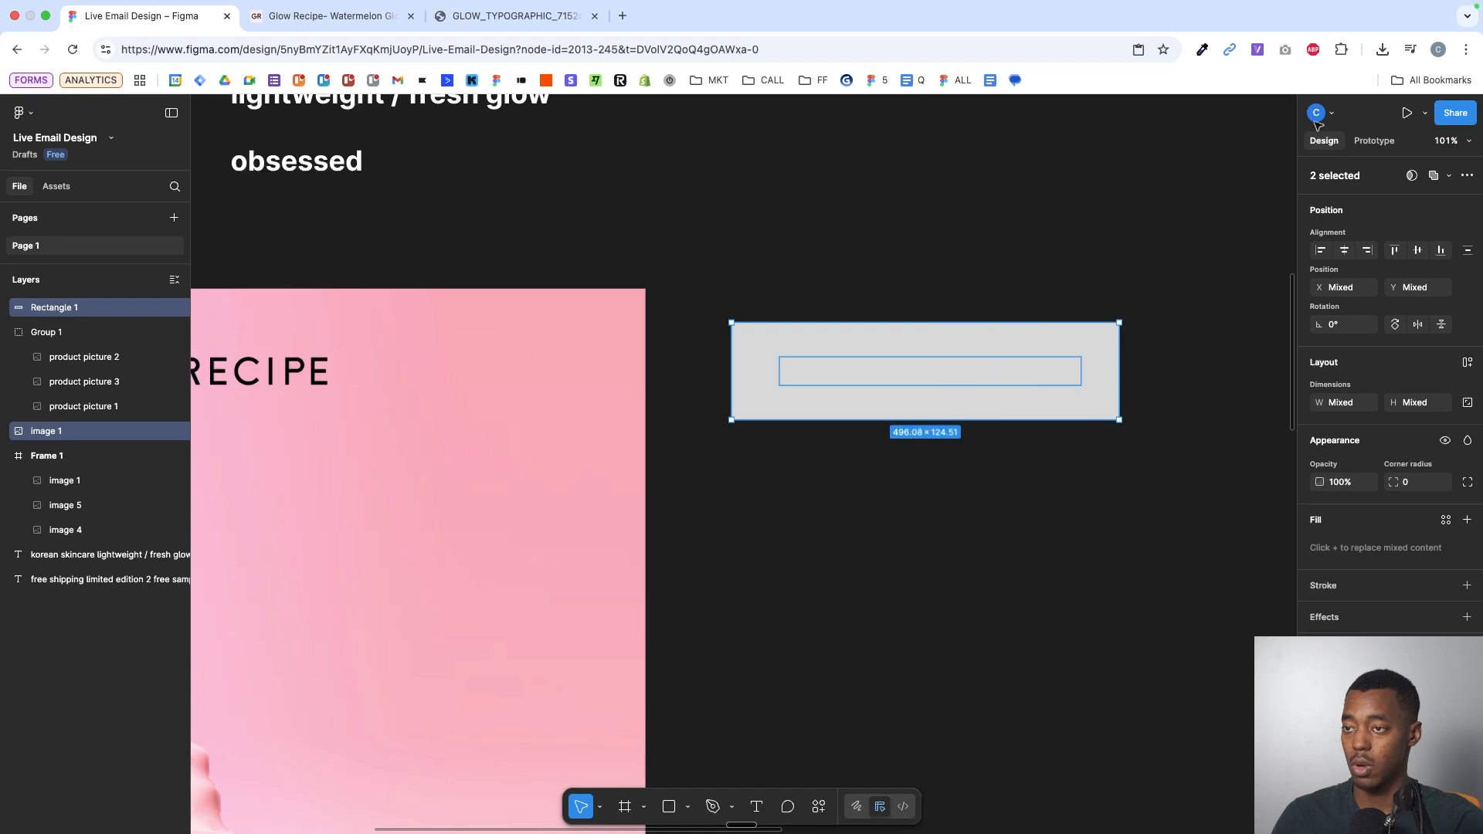
pyautogui.click(1411, 177)
pyautogui.click(49, 354)
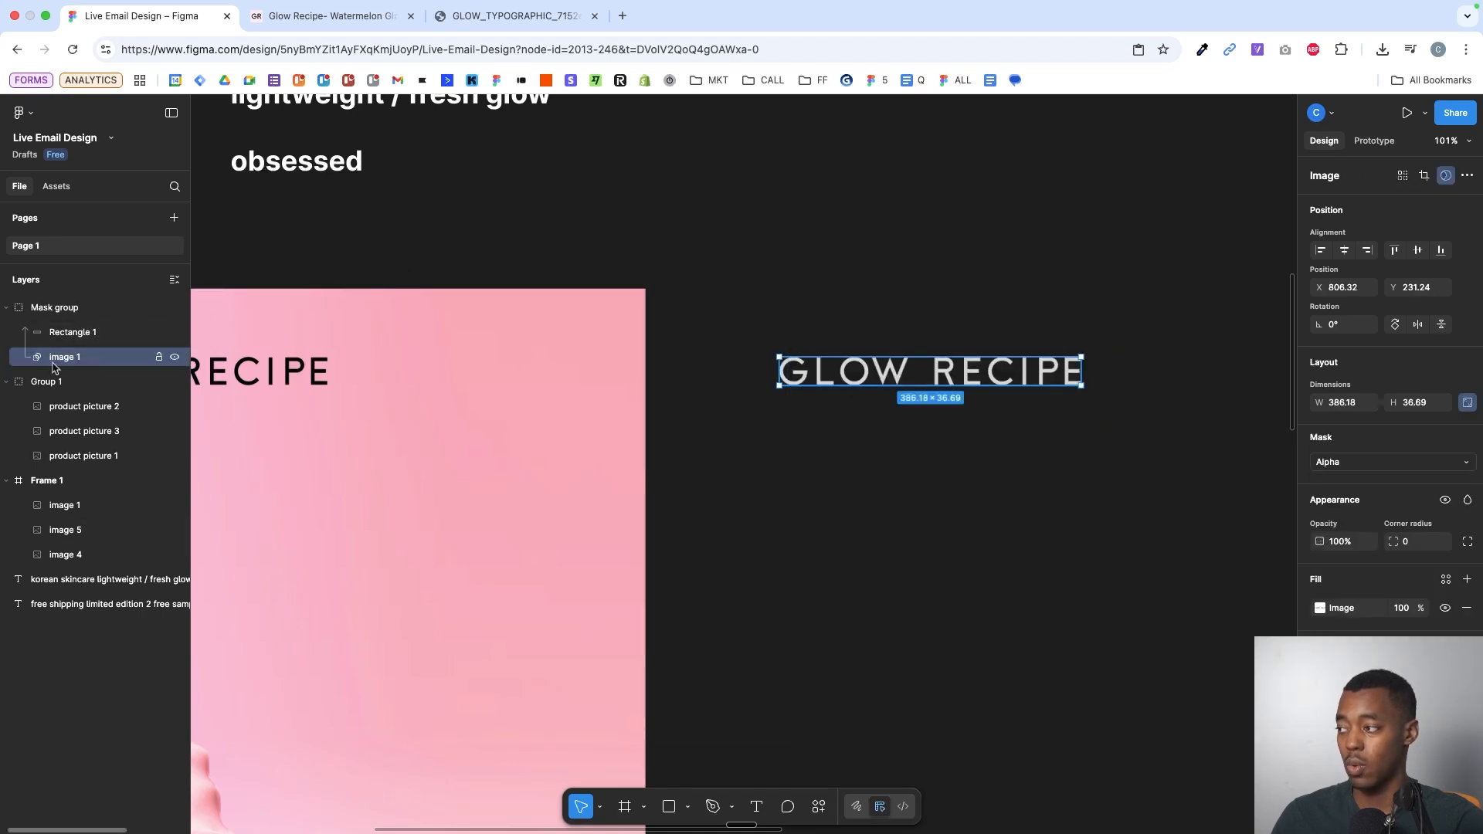
pyautogui.click(1002, 225)
# - Try changing the whole mask group's colour to white (FFFFFF)
pyautogui.click(65, 309)
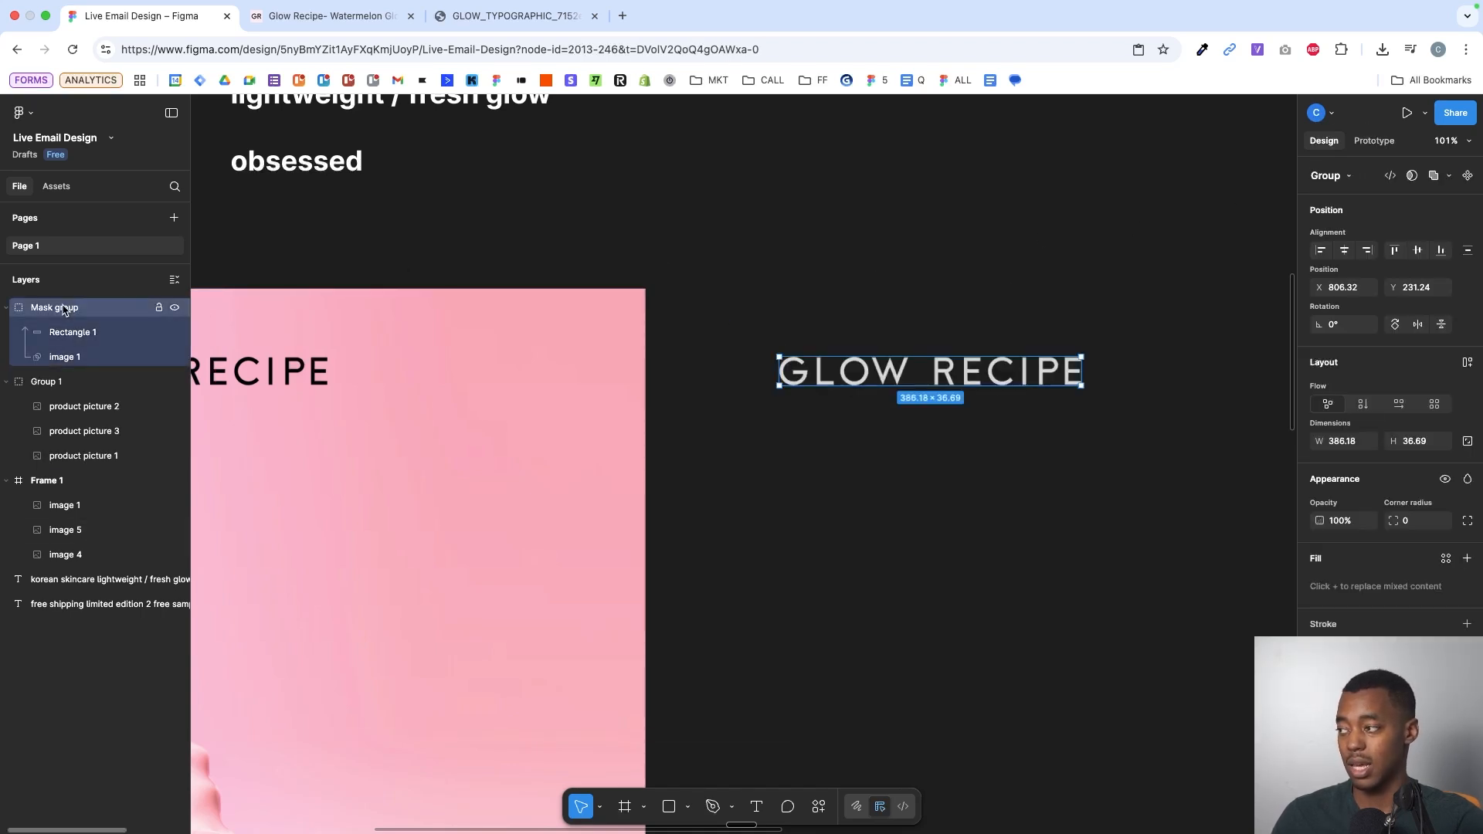
pyautogui.click(1319, 695)
pyautogui.moveTo(1249, 669); pyautogui.dragTo(1010, 440)
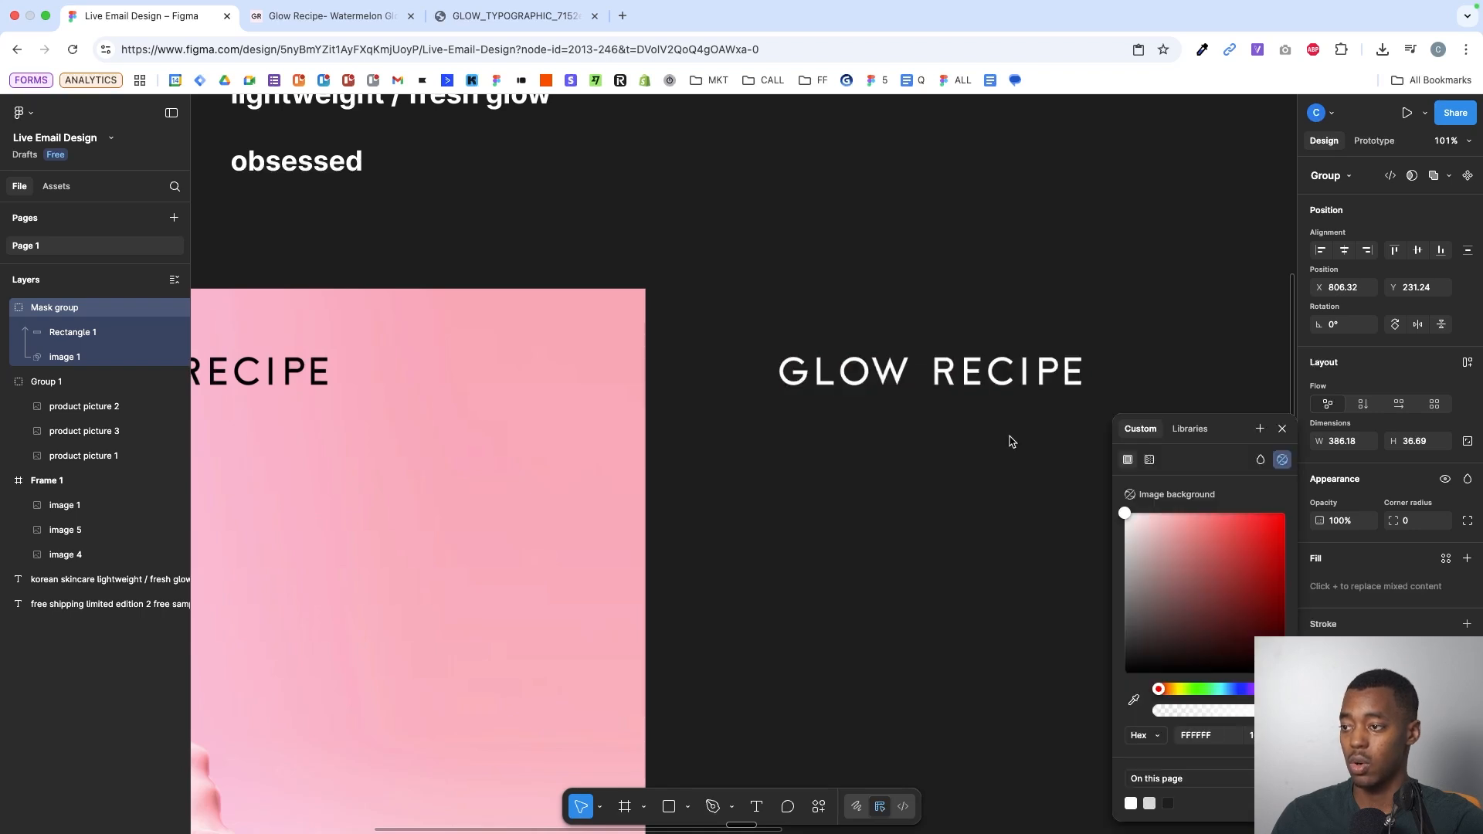
pyautogui.press('Escape')
# - Try red, green and magenta fills on the masked rectangle and set its final fill to white
pyautogui.click(78, 334)
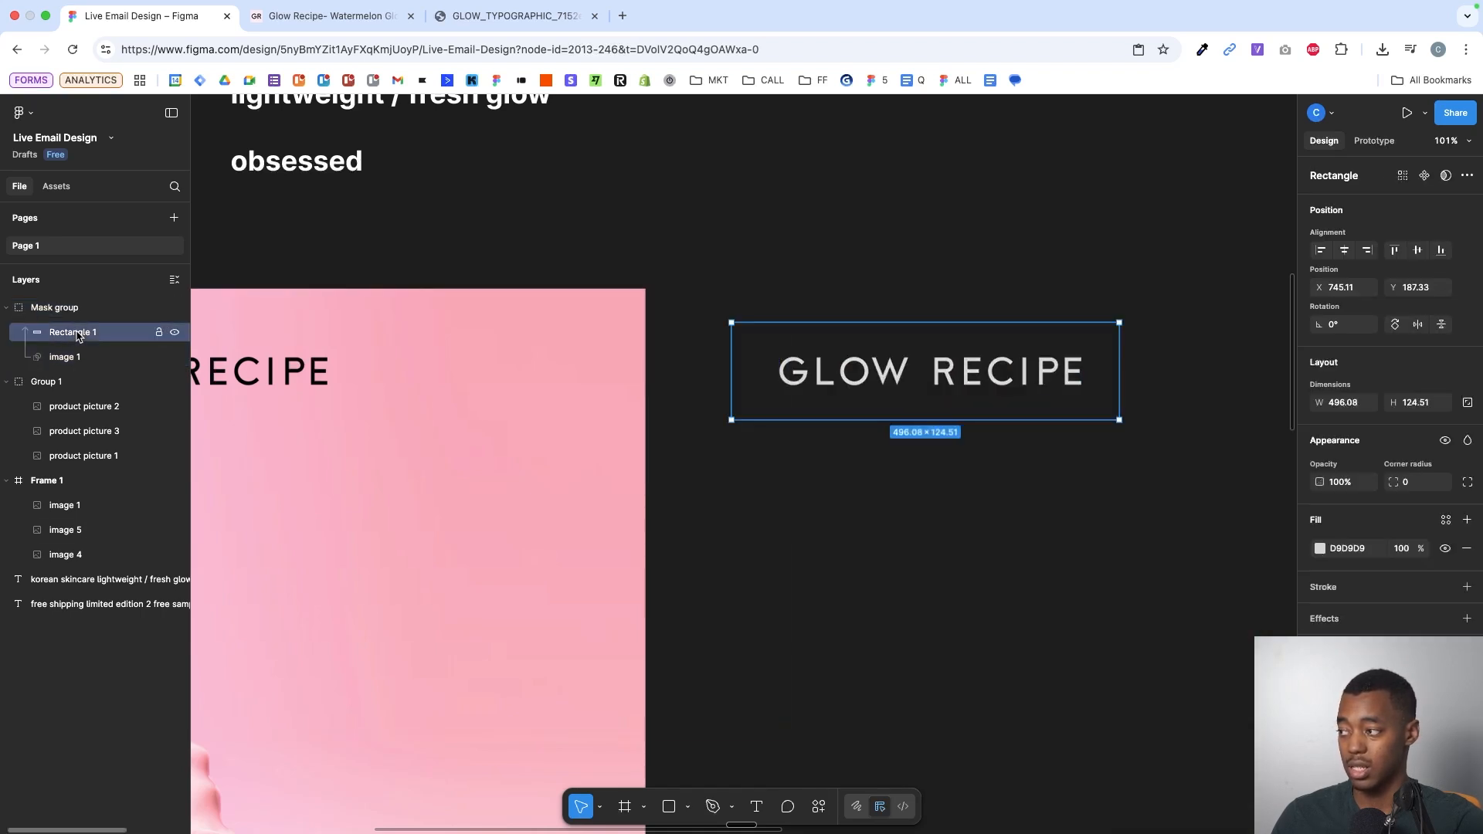
pyautogui.click(1320, 548)
pyautogui.moveTo(1209, 572); pyautogui.dragTo(1360, 460)
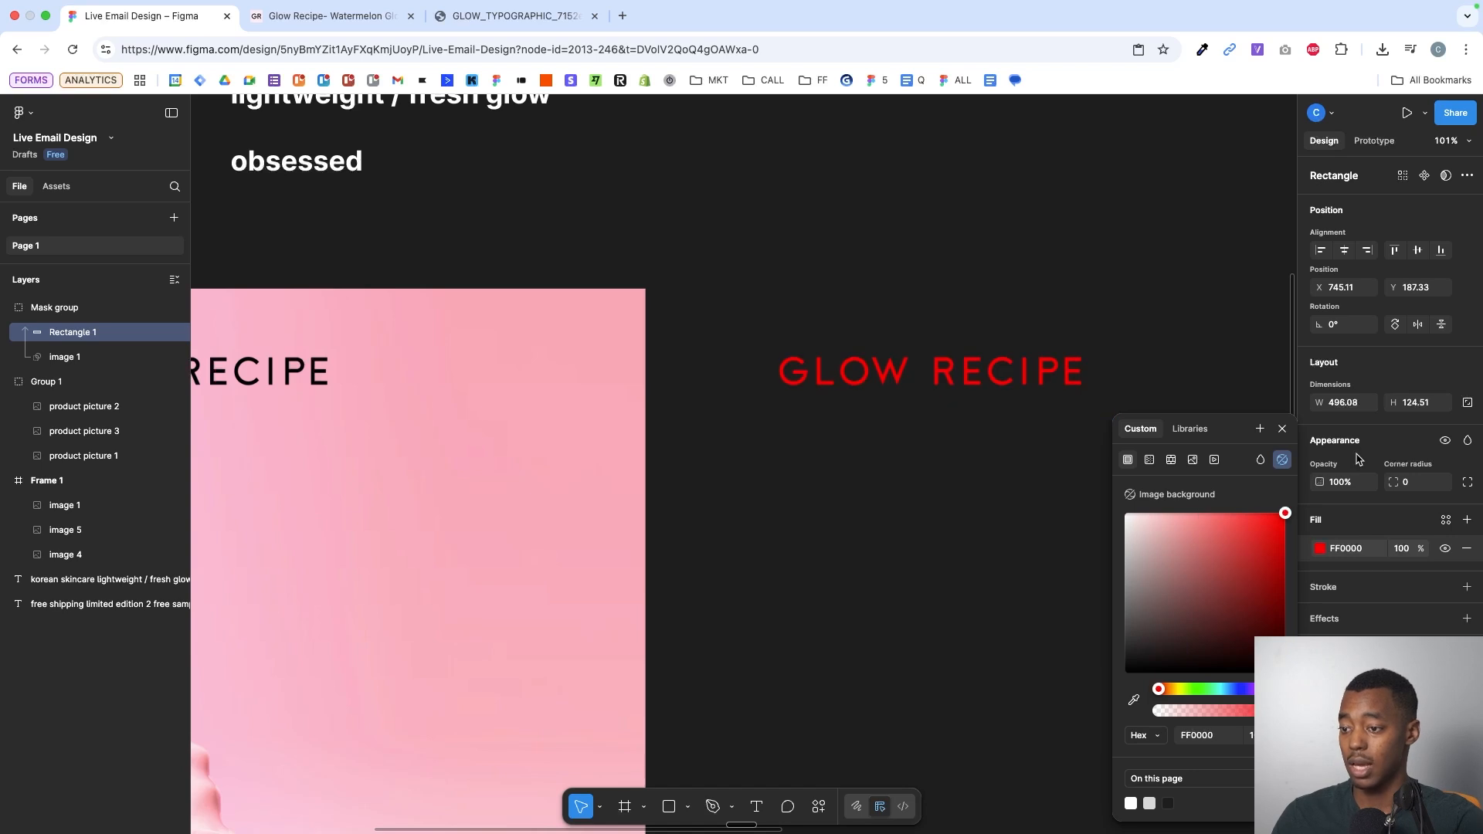
pyautogui.click(1197, 689)
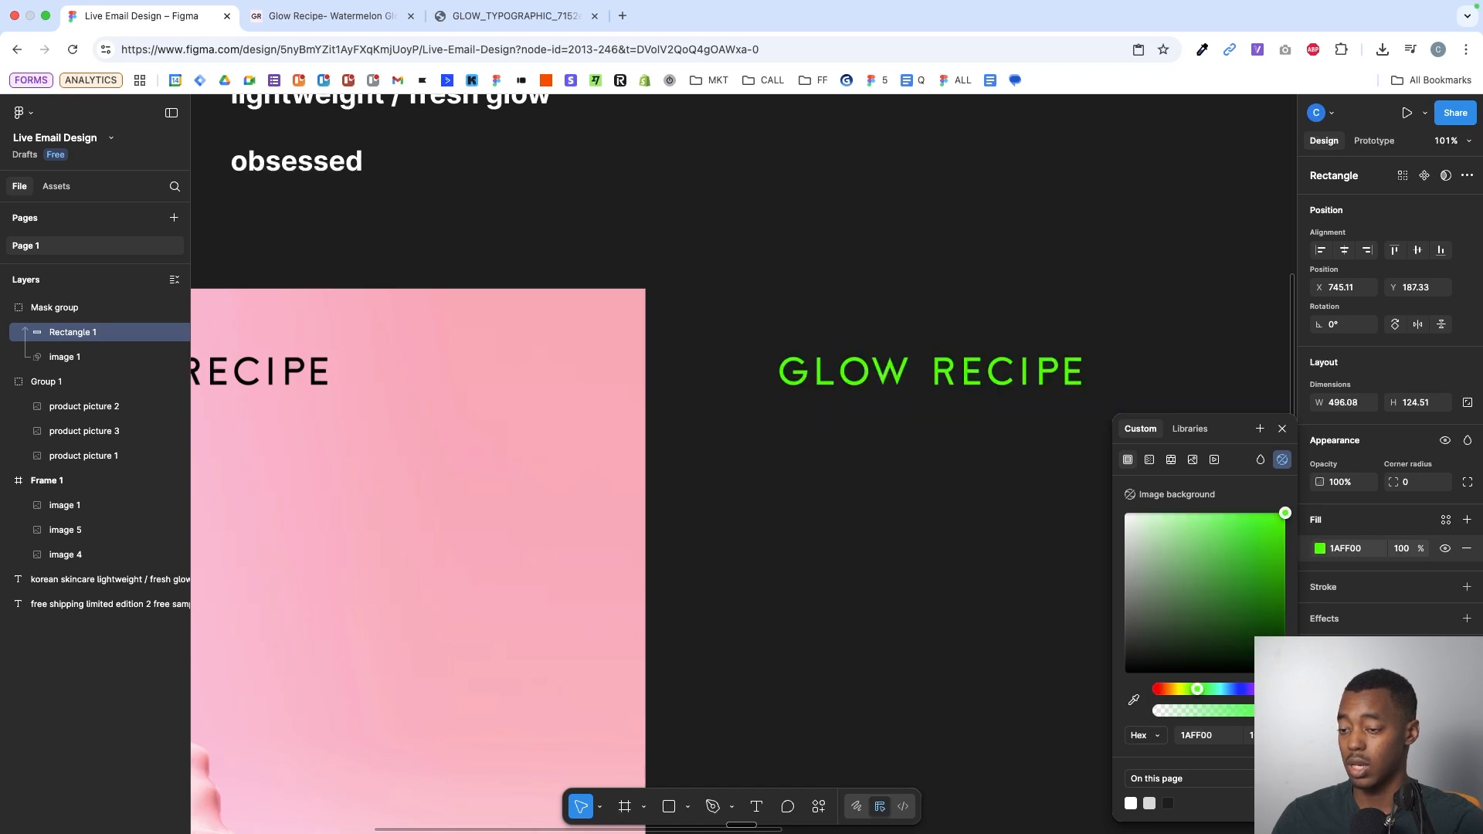
pyautogui.click(1263, 689)
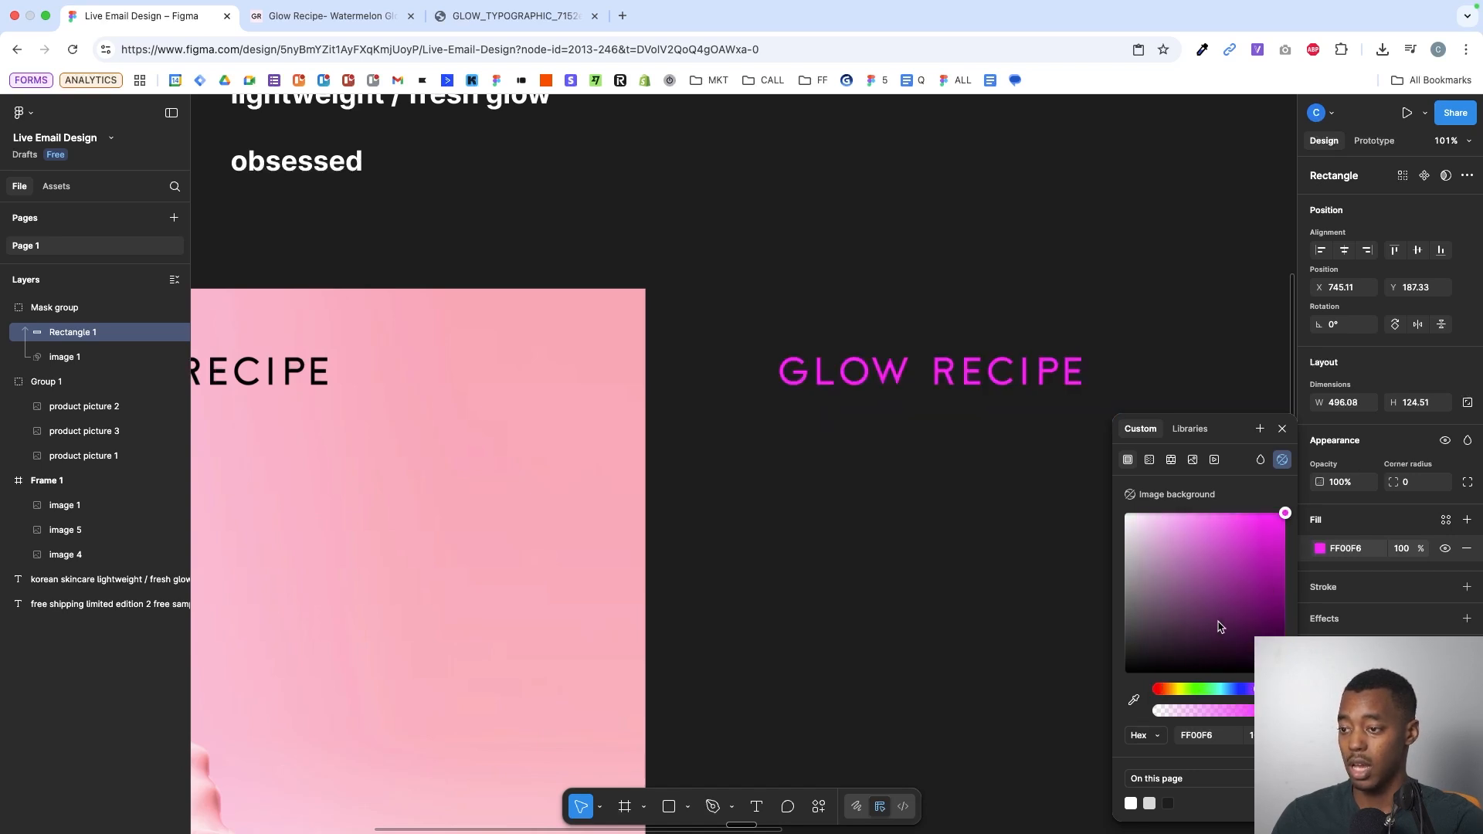
pyautogui.moveTo(1219, 626); pyautogui.dragTo(1116, 502)
pyautogui.click(1105, 315)
# - Delete the black Glow Recipe logo from the frame
pyautogui.click(1027, 370)
pyautogui.hscroll(-4, 849, 363)
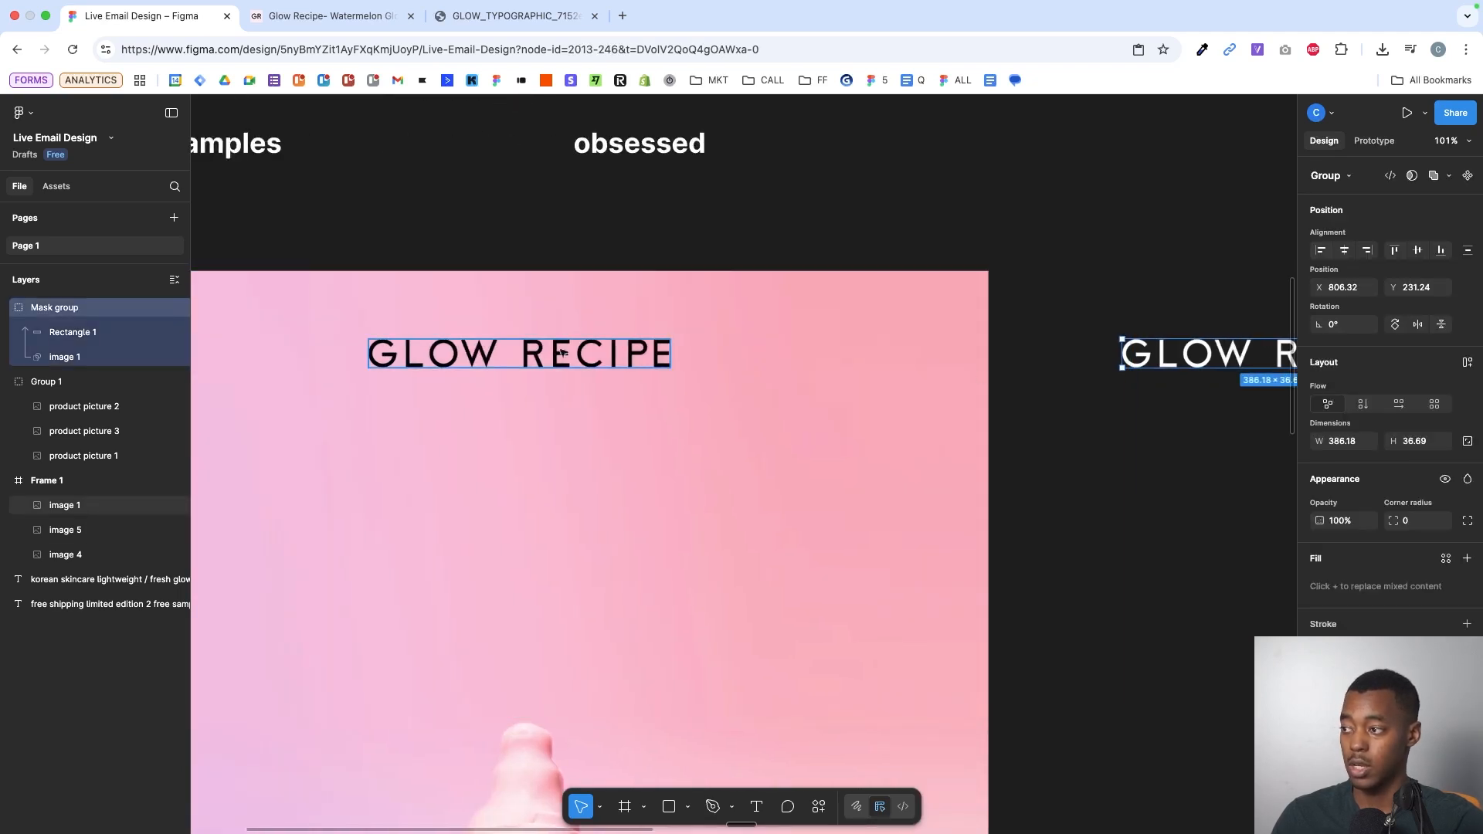
pyautogui.click(562, 352)
pyautogui.press('Delete')
pyautogui.scroll(-5, 1005, 307)
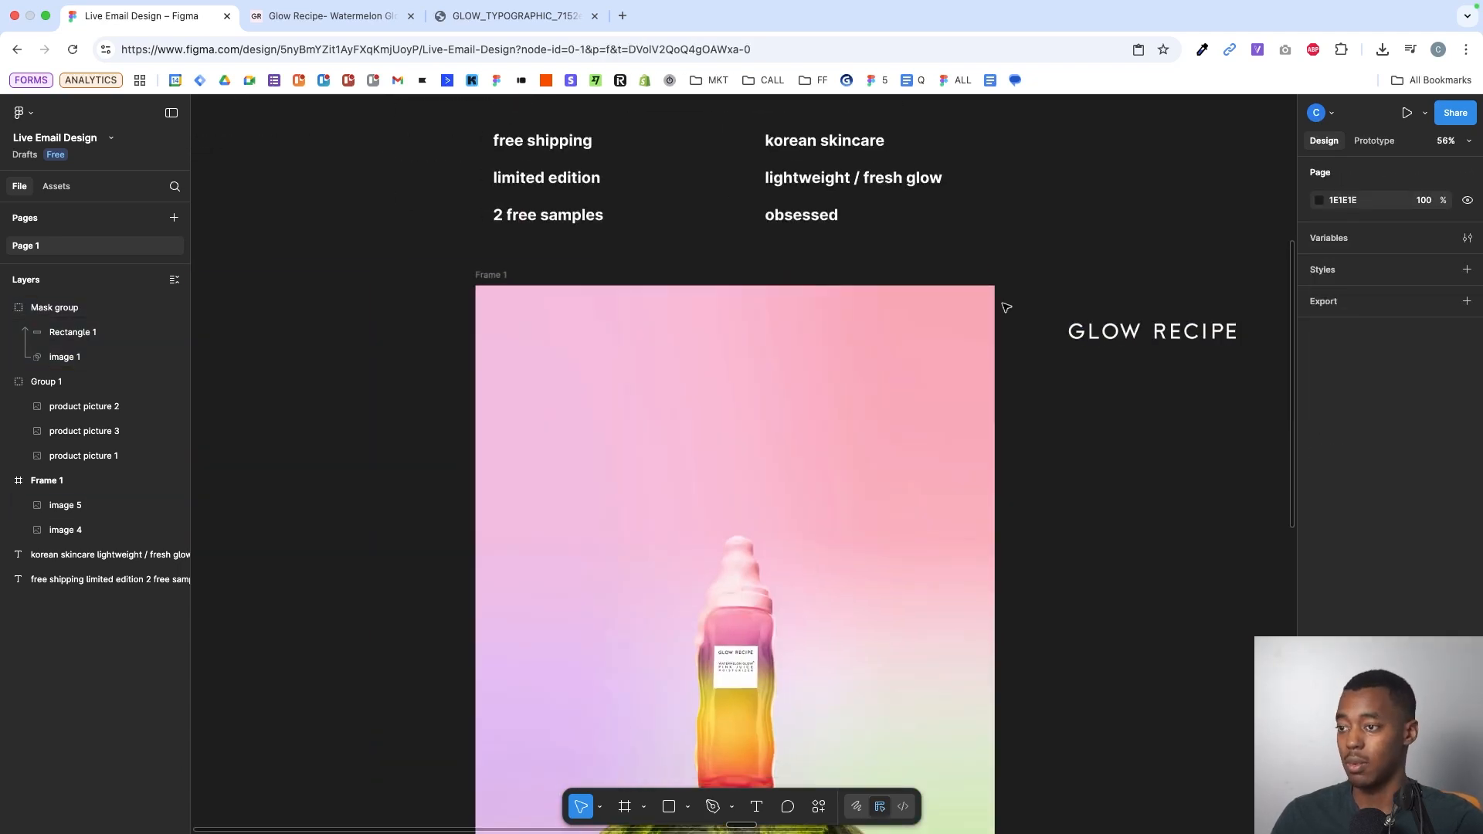
# - Move the white logo into the frame, centre it horizontally and lower it to about Y 205
pyautogui.click(1136, 332)
pyautogui.moveTo(1136, 332); pyautogui.dragTo(799, 336)
pyautogui.hotkey('alt', 'h')
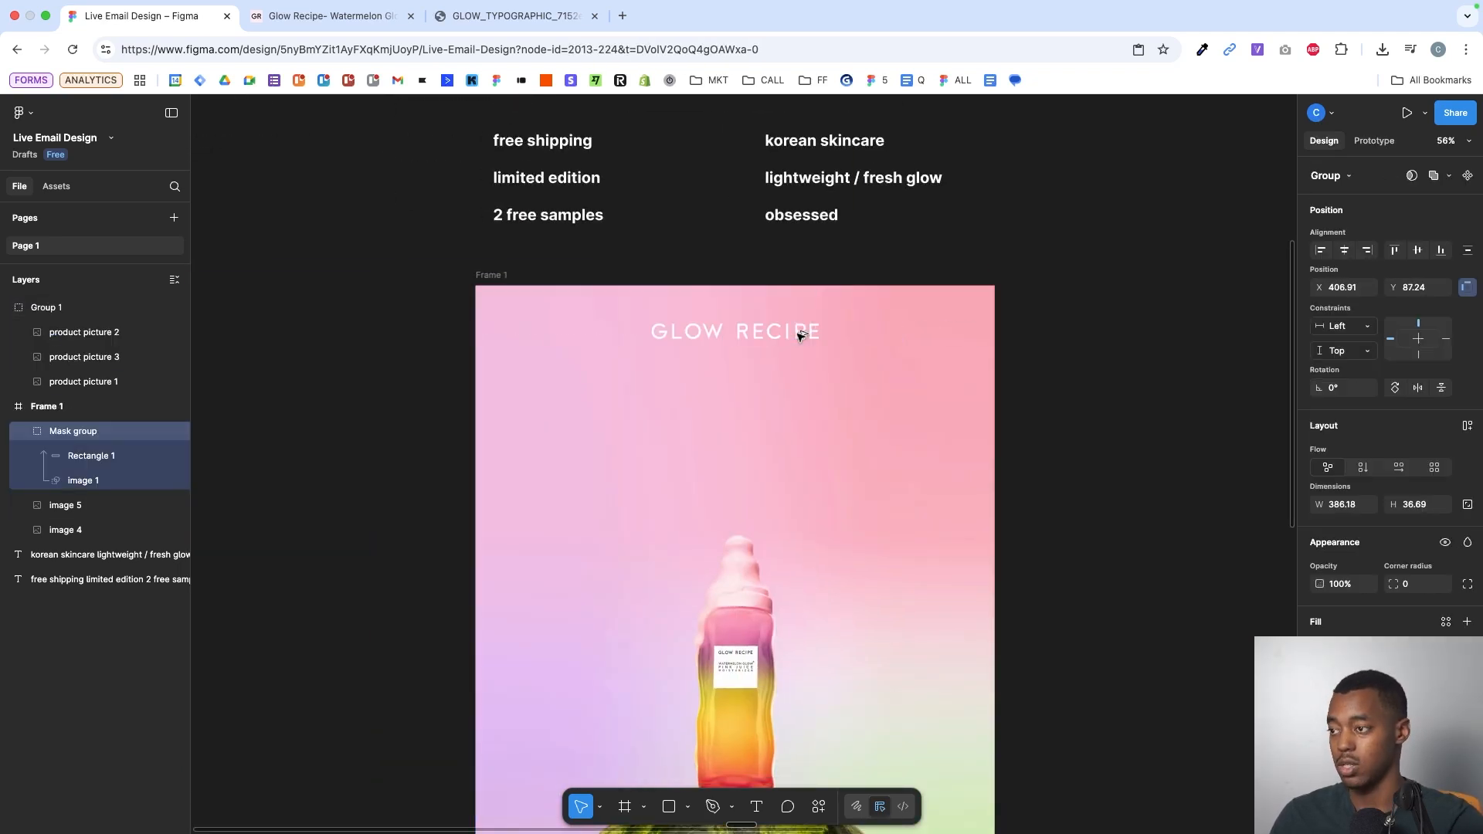
pyautogui.scroll(5, 799, 336)
pyautogui.scroll(-5, 818, 232)
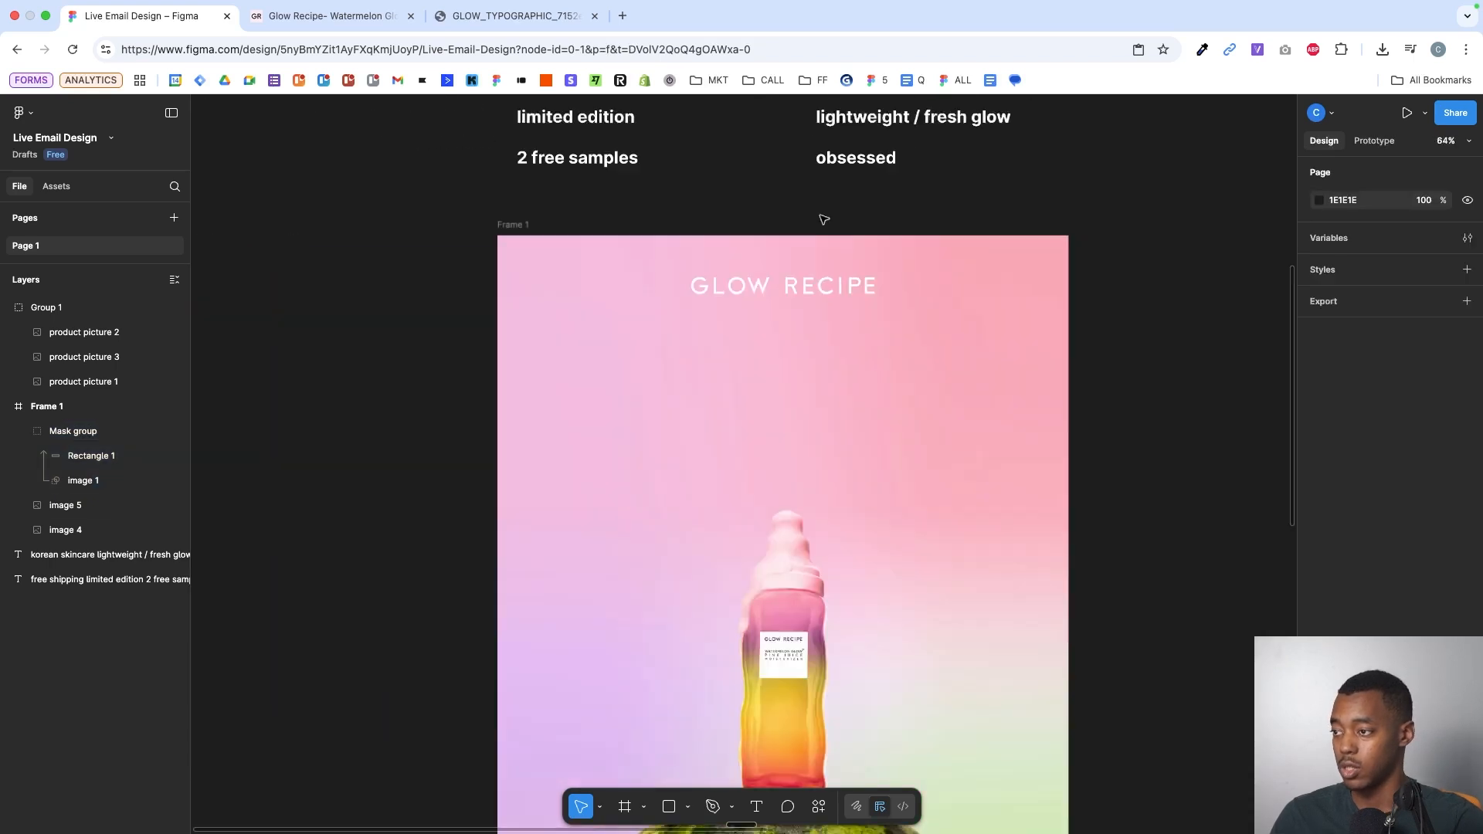
pyautogui.scroll(3, 871, 282)
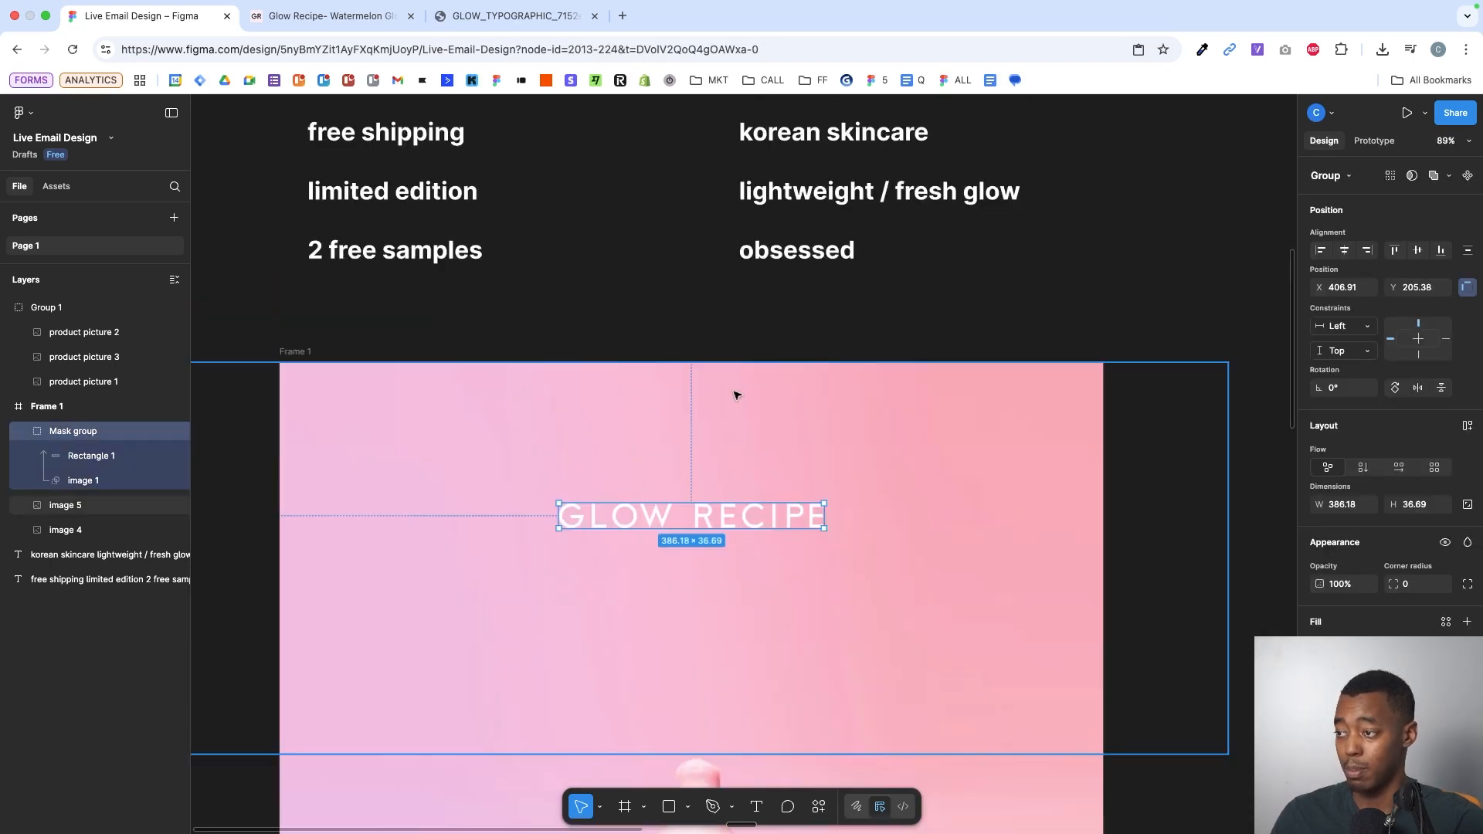
pyautogui.click(722, 302)
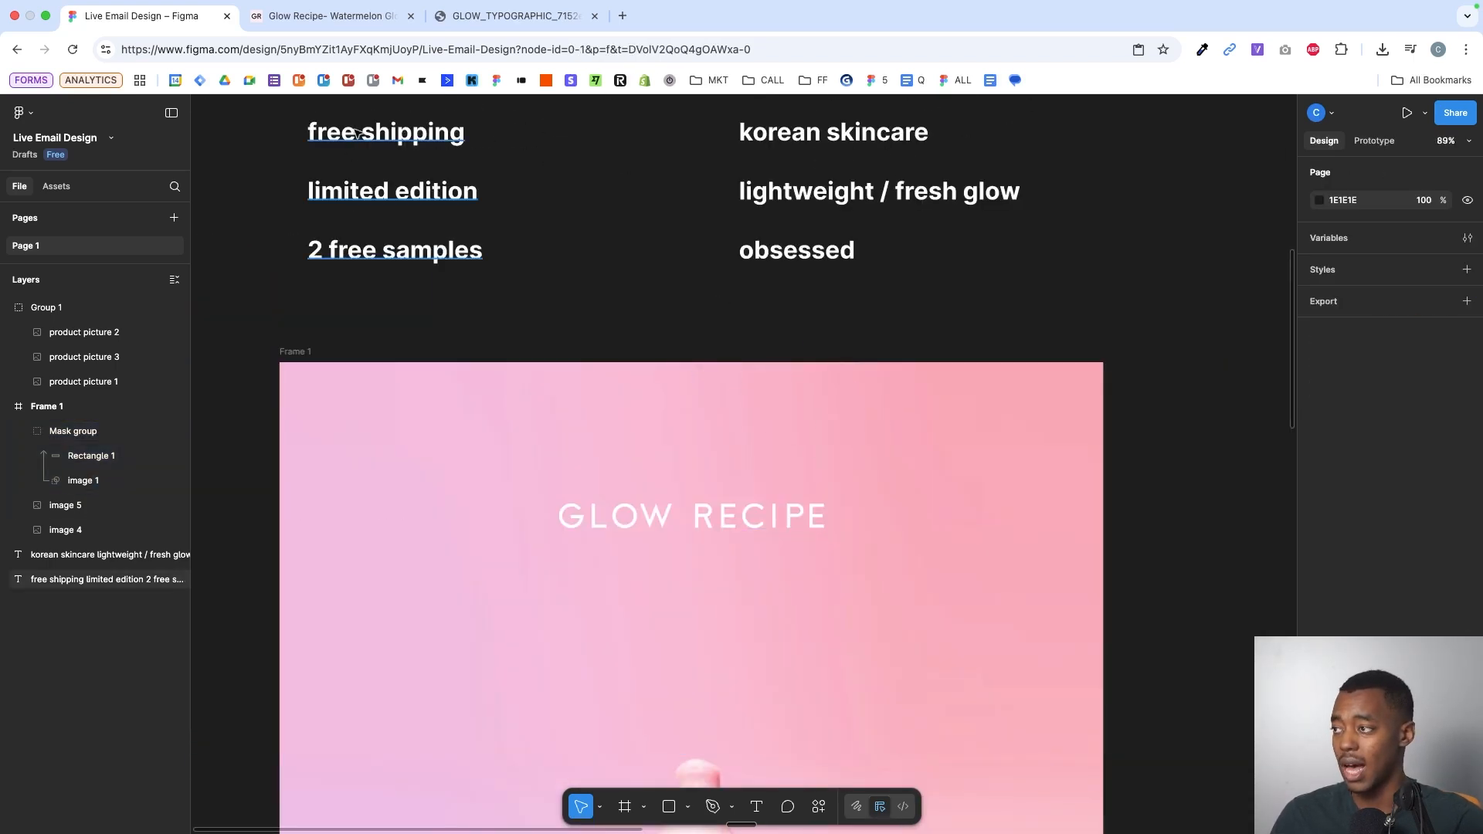
# - Duplicate the free shipping text block to the top of the frame and replace its text with "SHIPS FREE TODAY"
pyautogui.moveTo(383, 134); pyautogui.dragTo(666, 391)
pyautogui.doubleClick(664, 390)
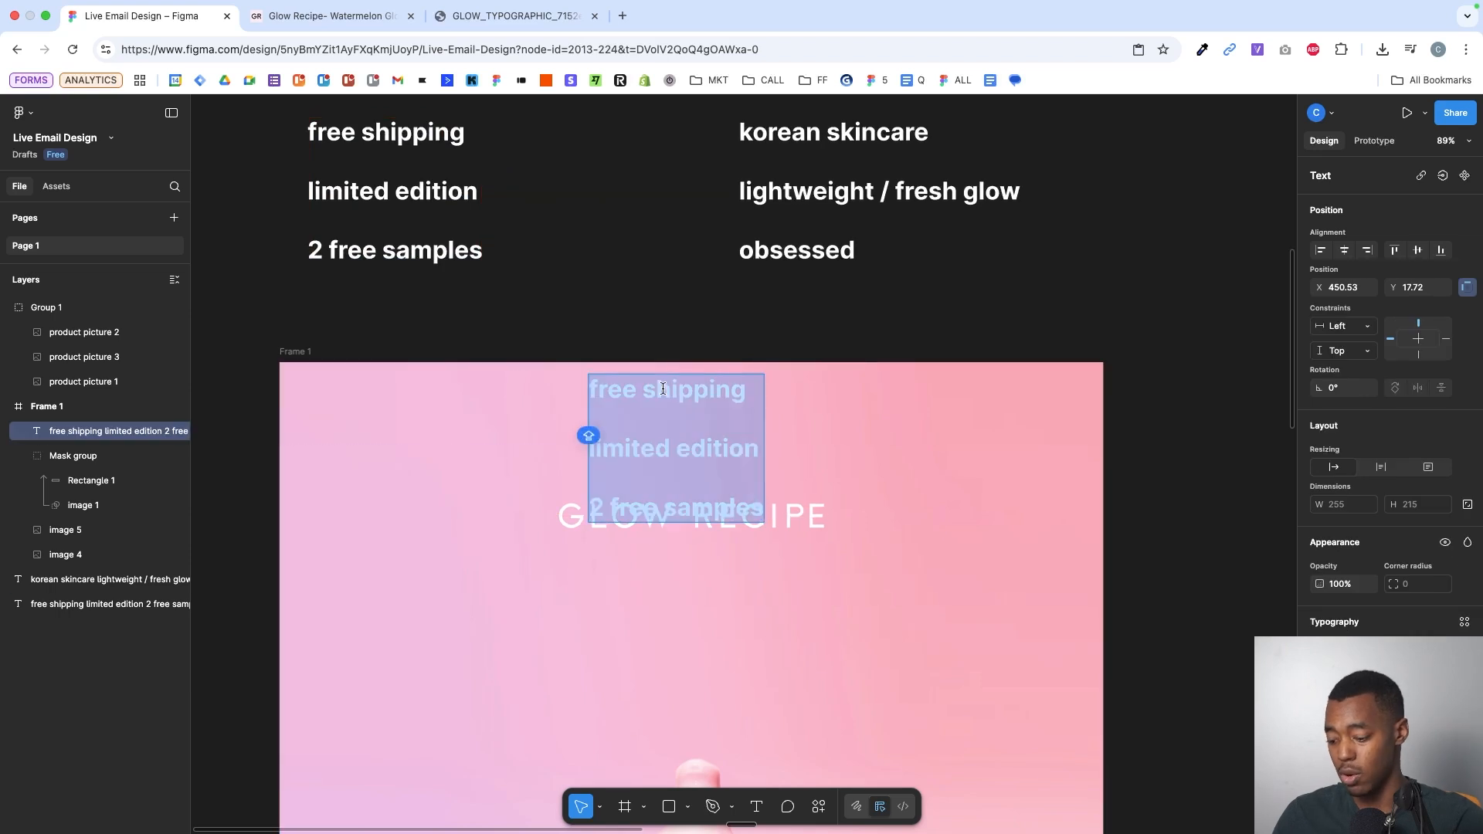
pyautogui.write('SHIOP')
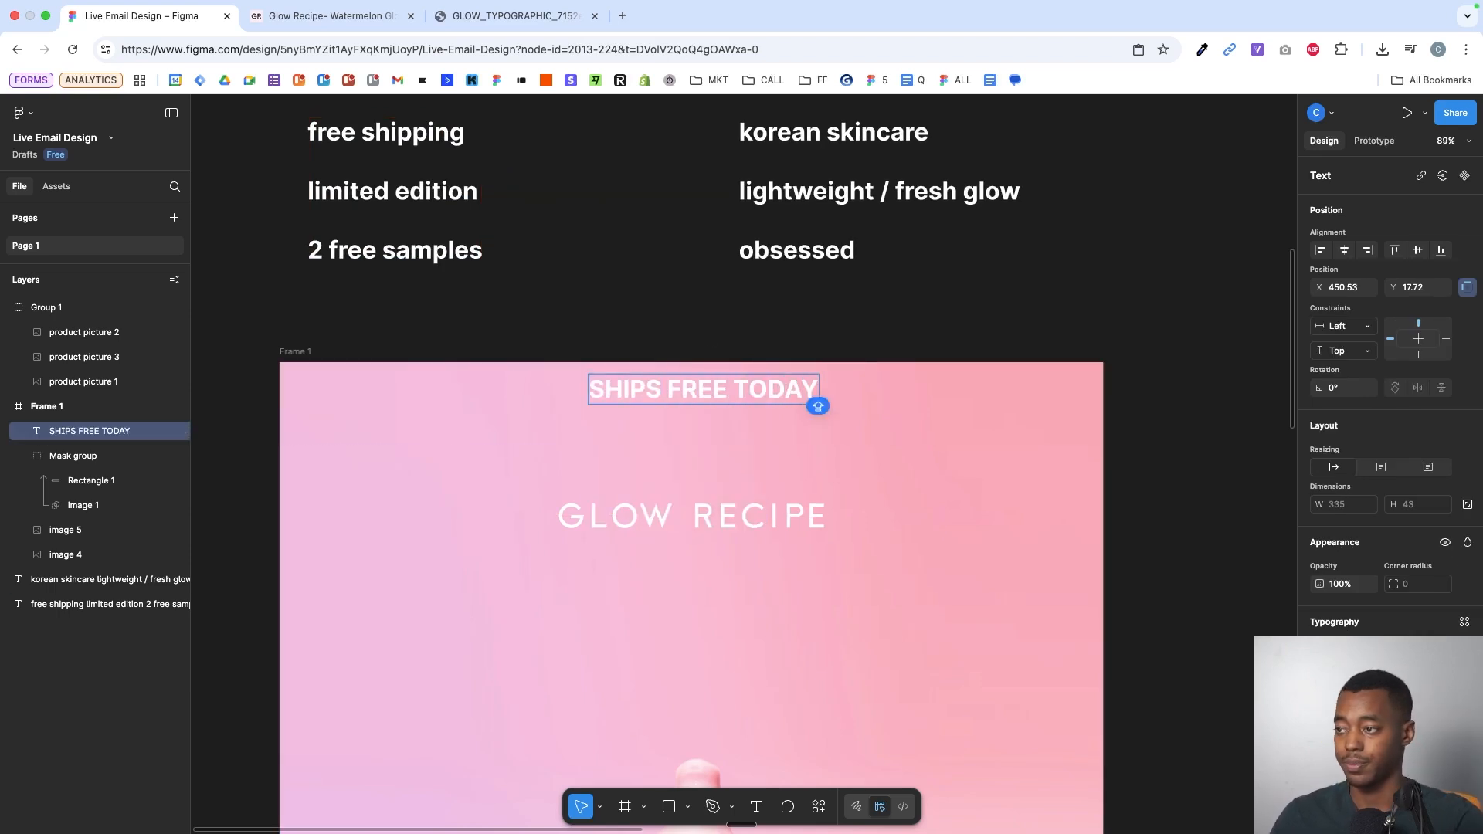
pyautogui.press('Escape')
# - Set the SHIPS FREE TODAY text to Bold Italic
pyautogui.click(1343, 672)
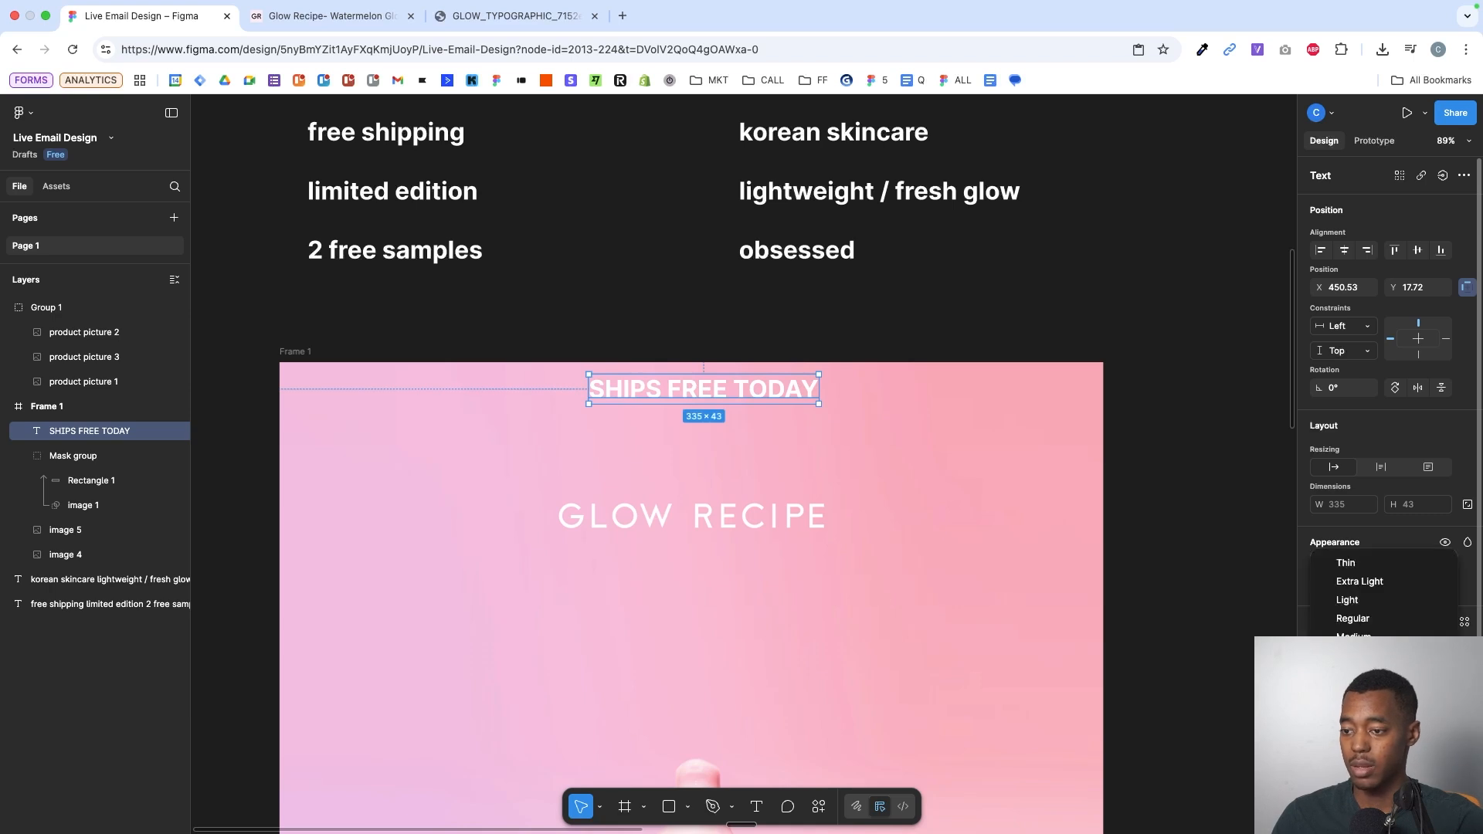
pyautogui.scroll(-3, 1359, 672)
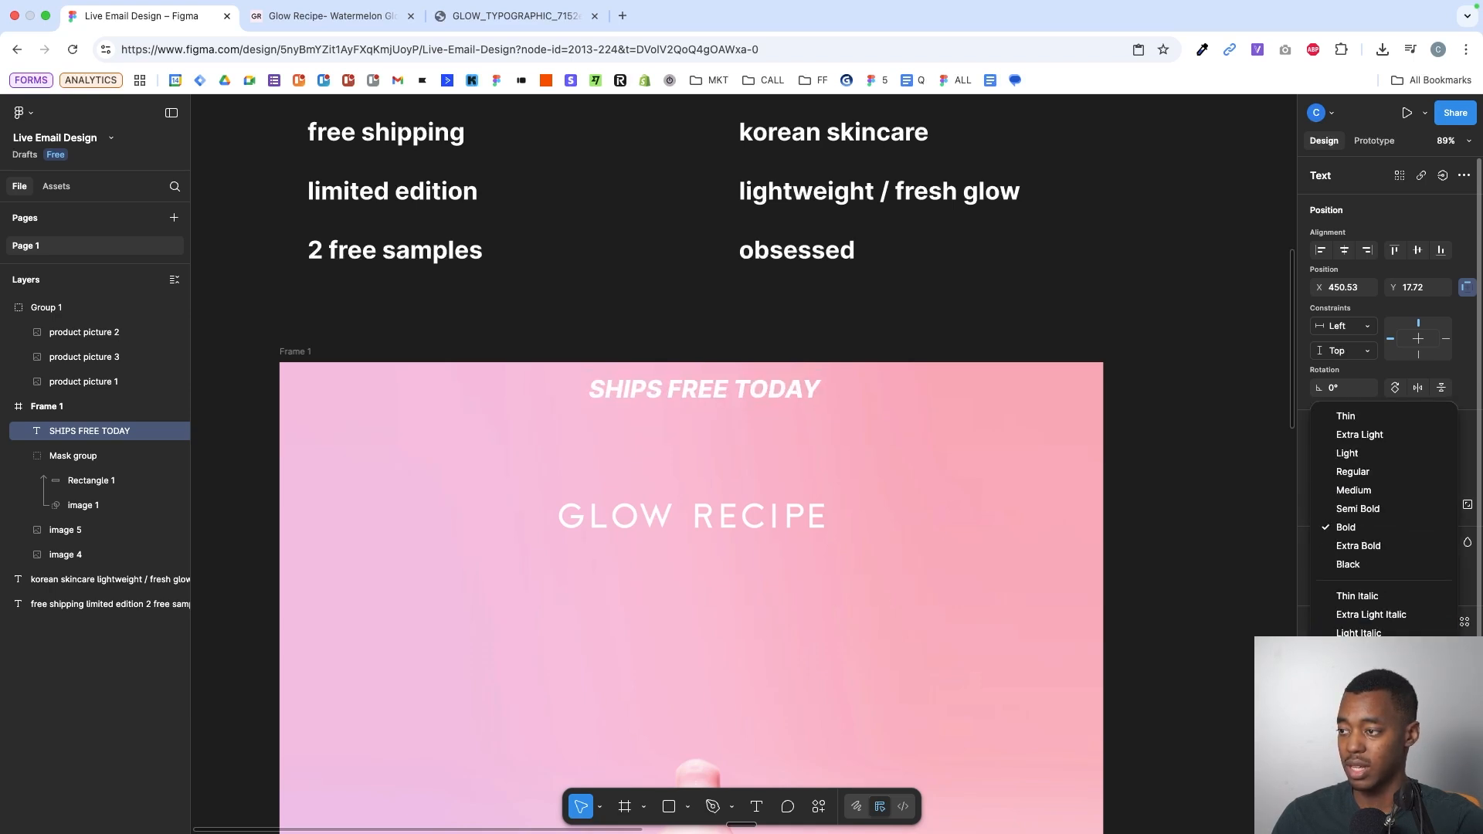
pyautogui.click(1357, 706)
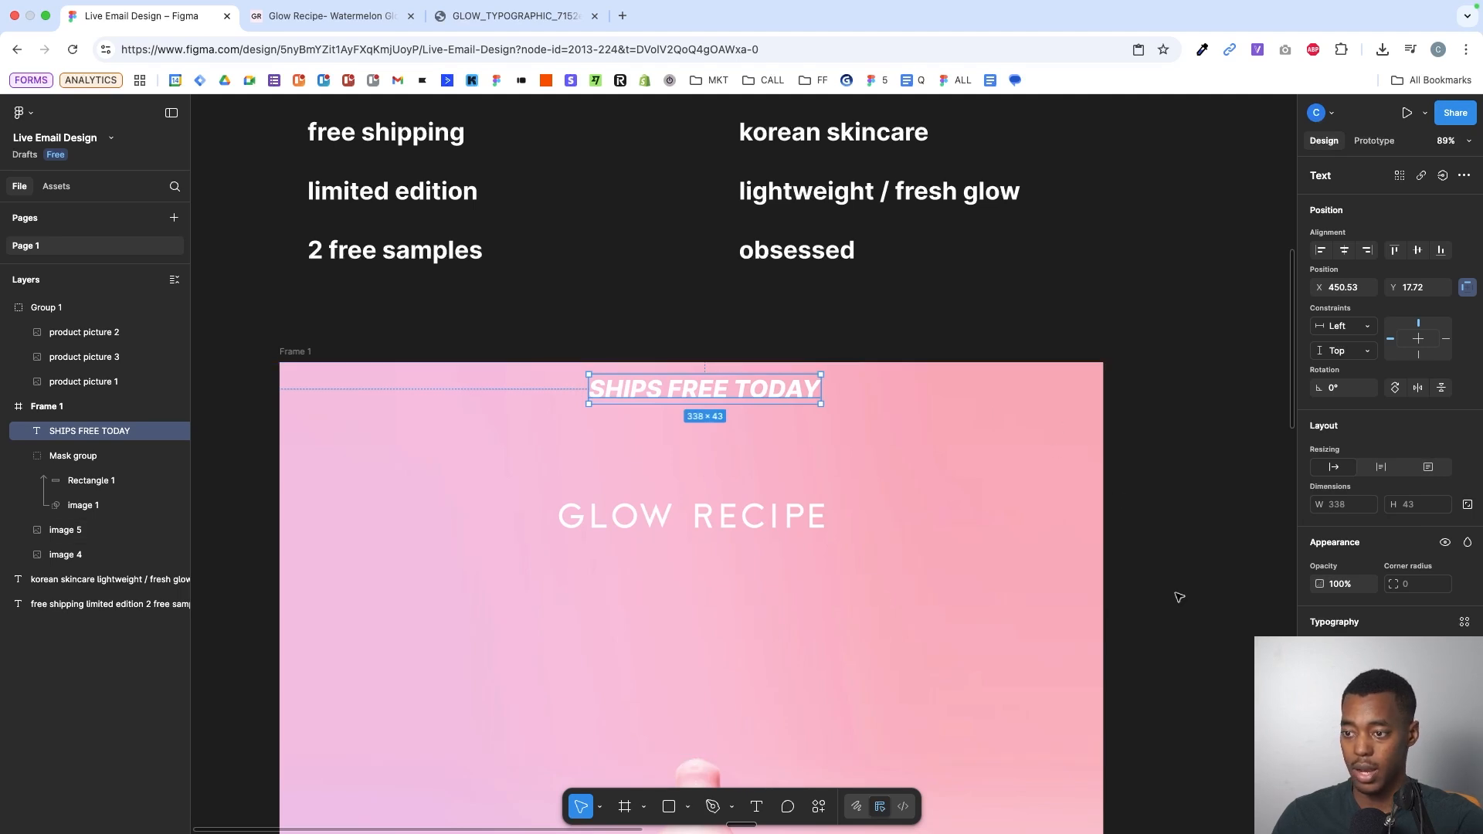
# - Colour the SHIPS FREE TODAY text with the dark plum #834465 sampled from the bottle's edge
pyautogui.scroll(-5, 1092, 569)
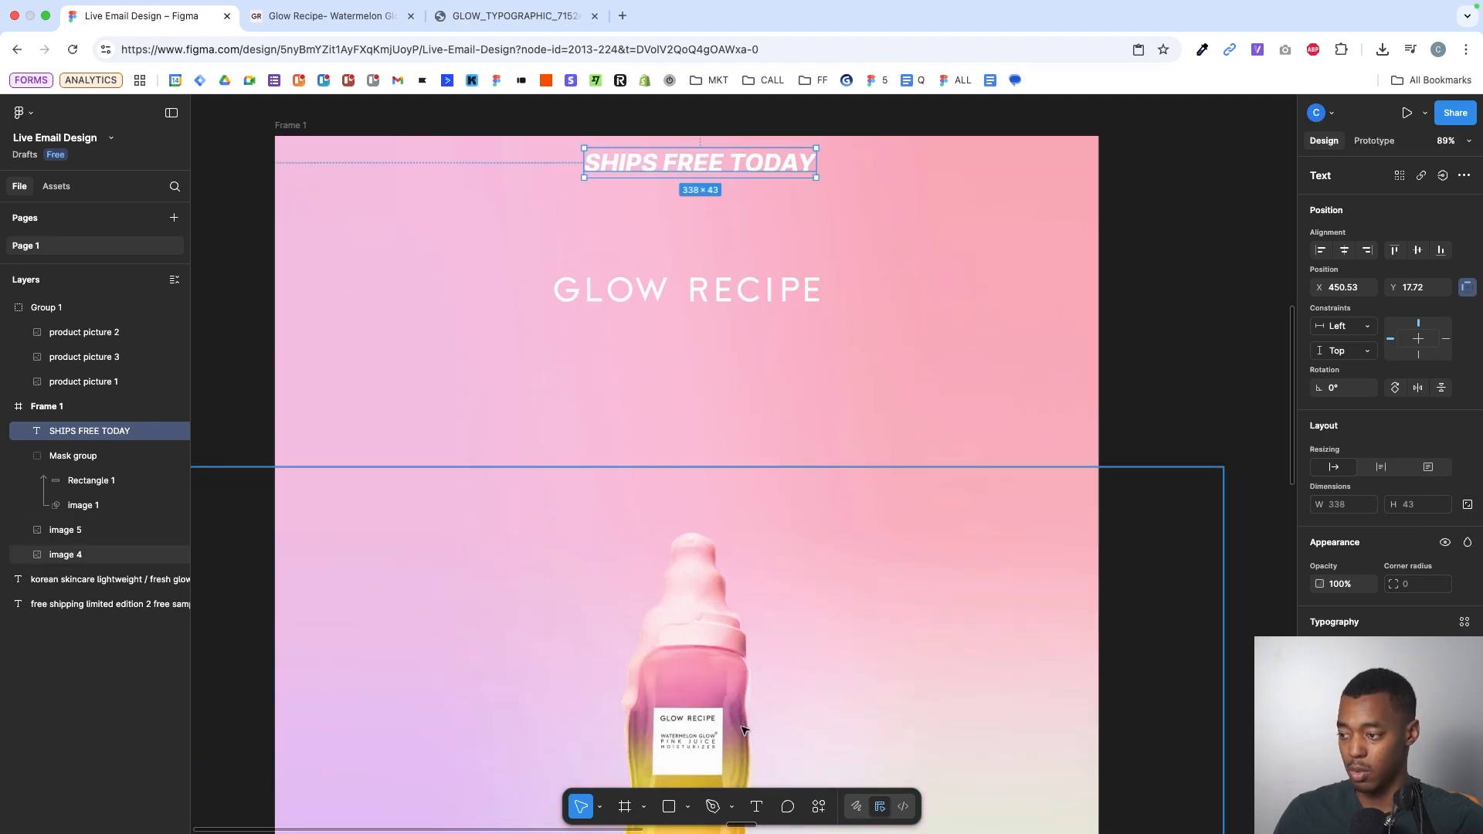
pyautogui.press('i')
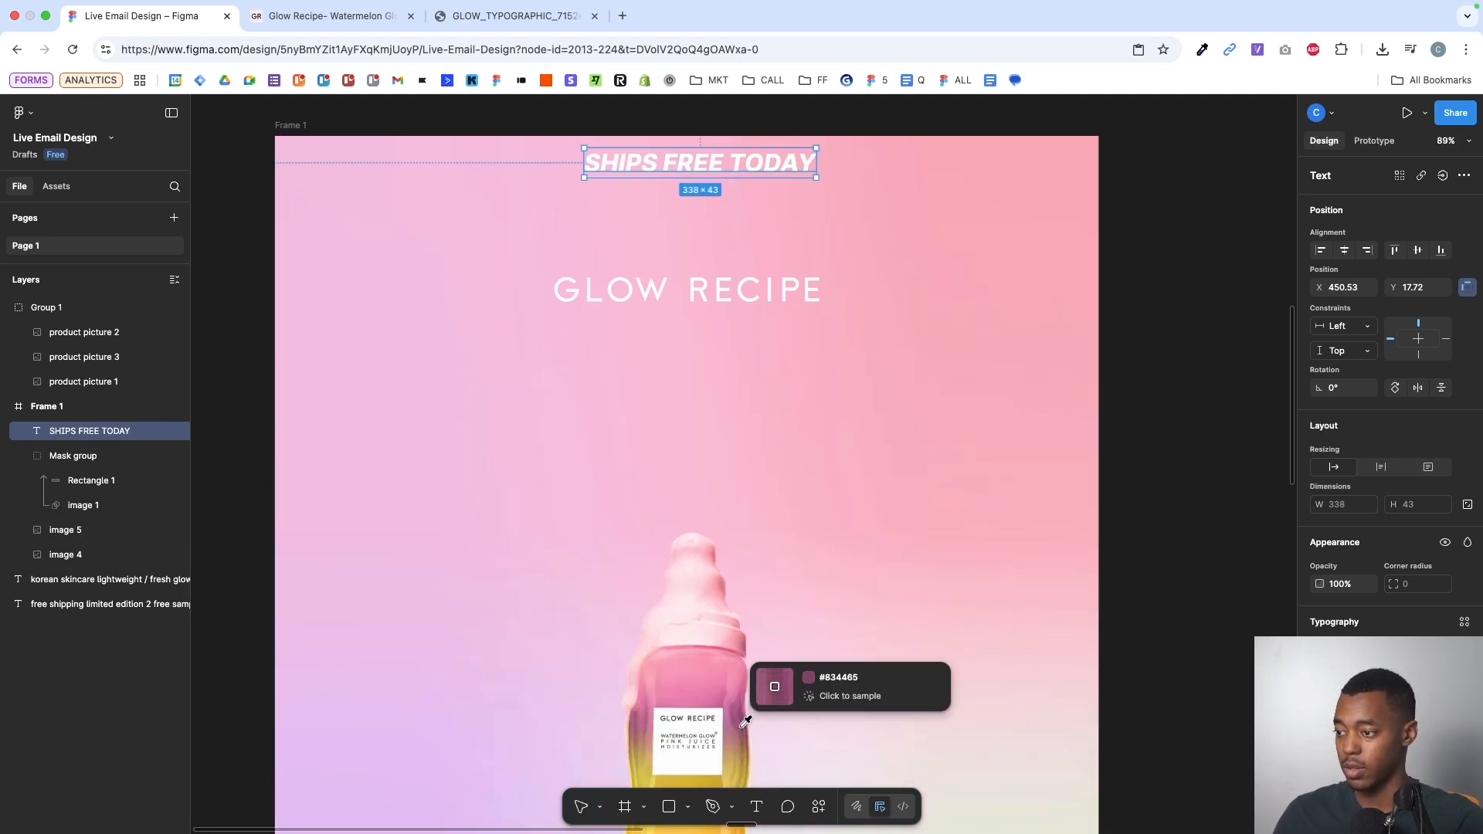
pyautogui.click(745, 723)
pyautogui.scroll(4, 910, 460)
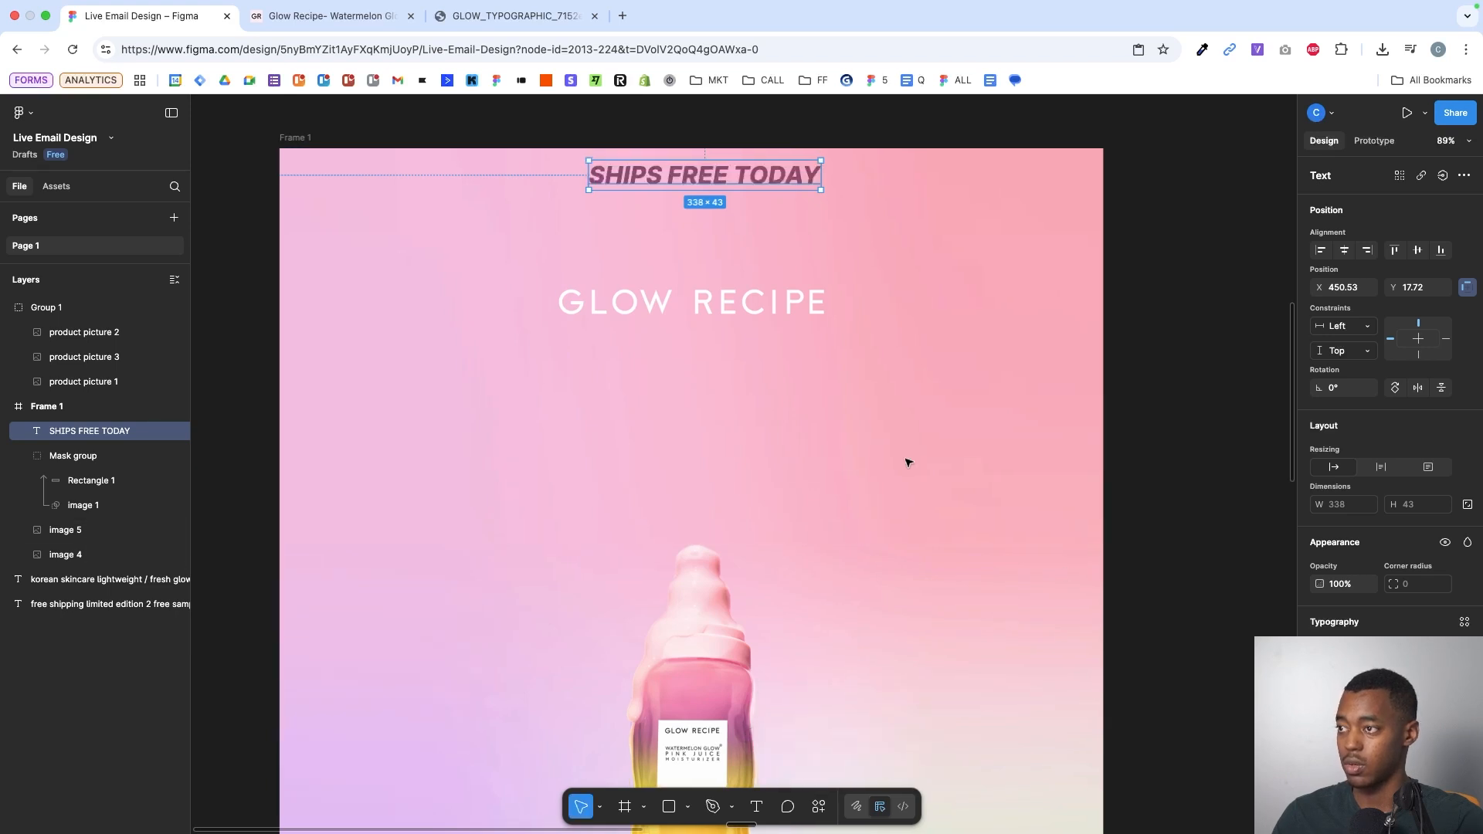
# - Deepen the SHIPS FREE TODAY text colour to #822353
pyautogui.click(1323, 825)
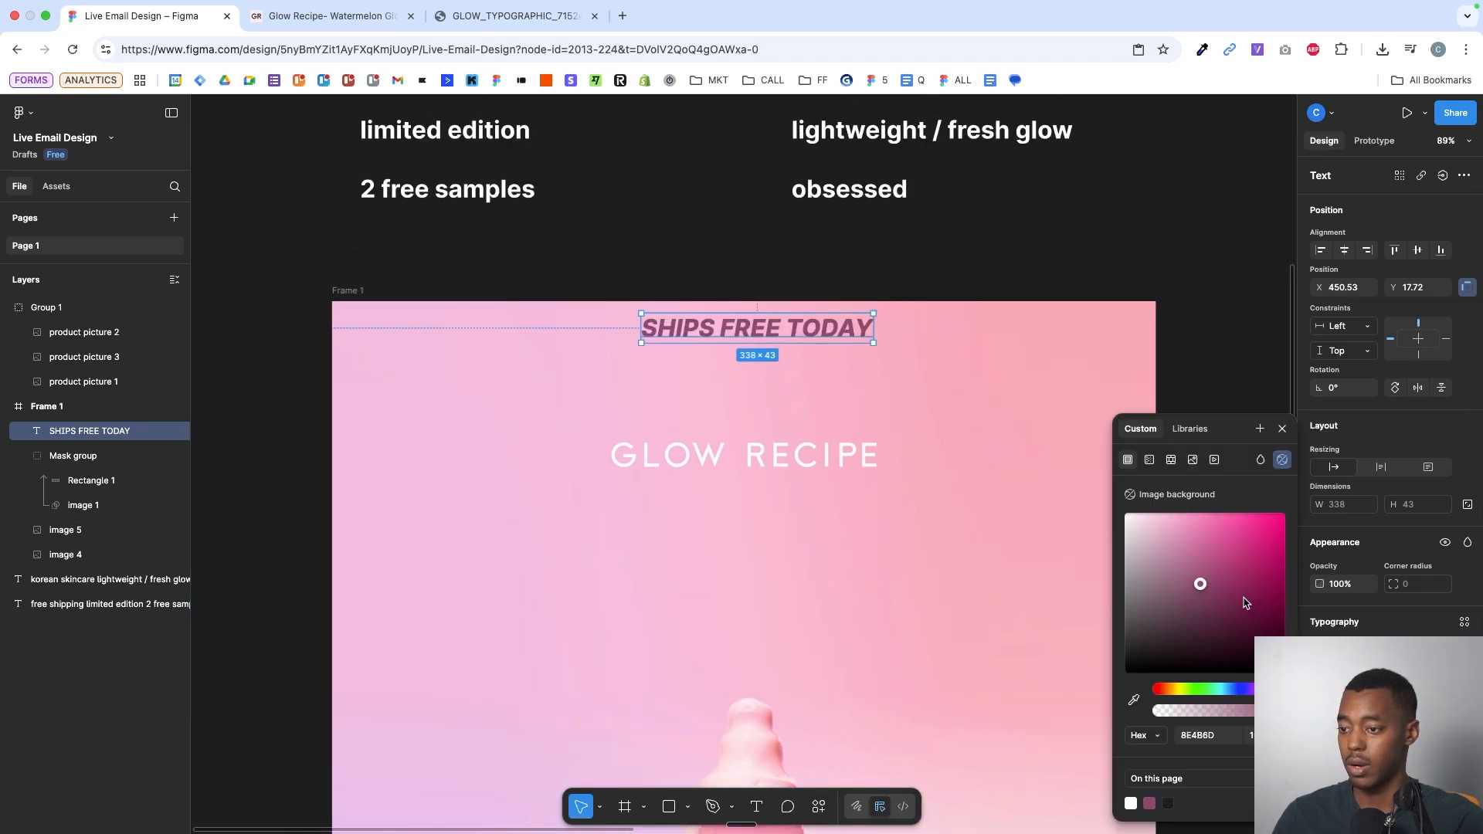
pyautogui.click(1234, 593)
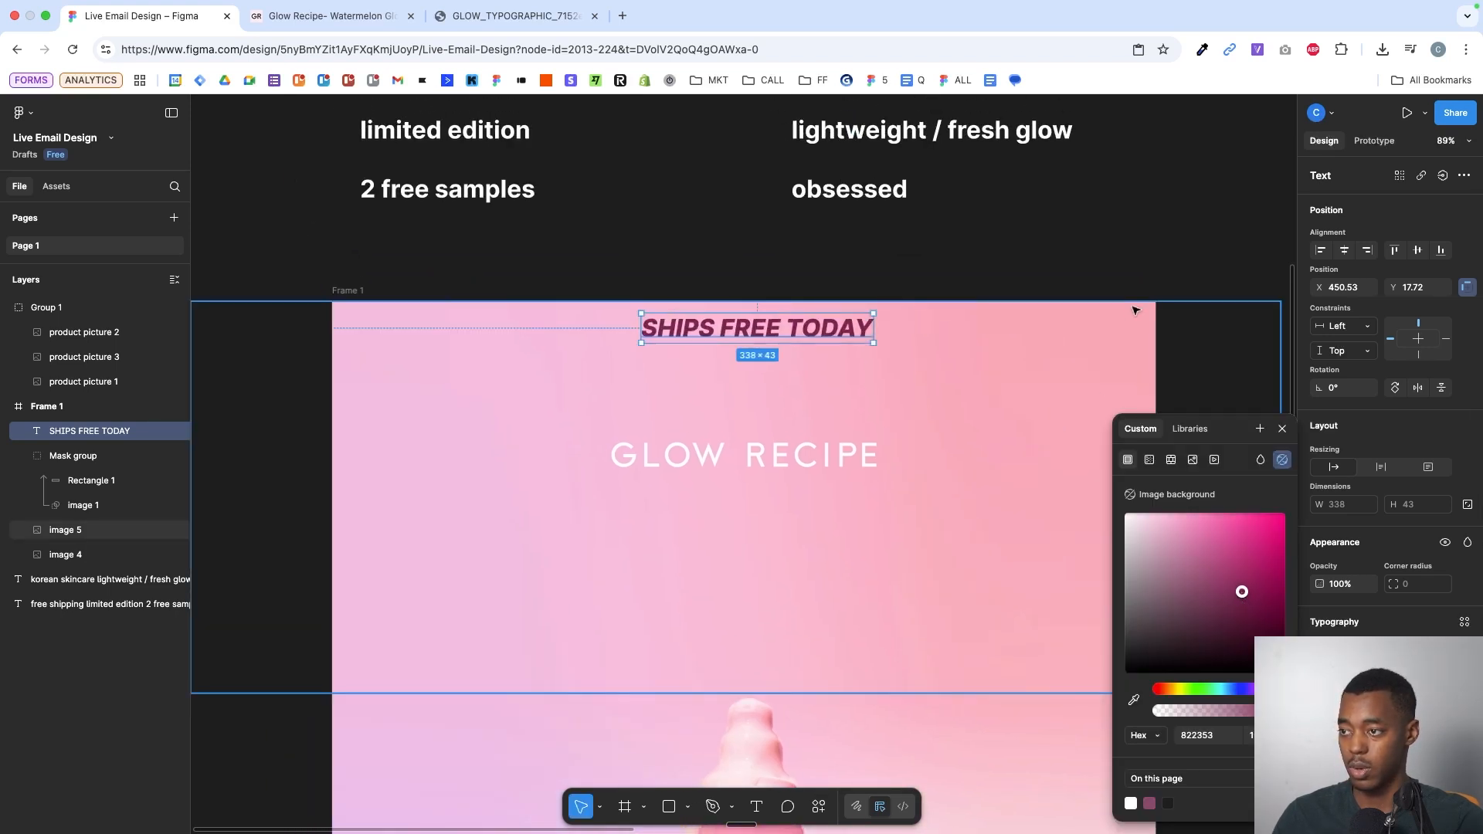
# - Draw a full-width rectangle about 1200 × 75 behind SHIPS FREE TODAY at the frame's upper edge and align both vertically on their centres
pyautogui.press('r')
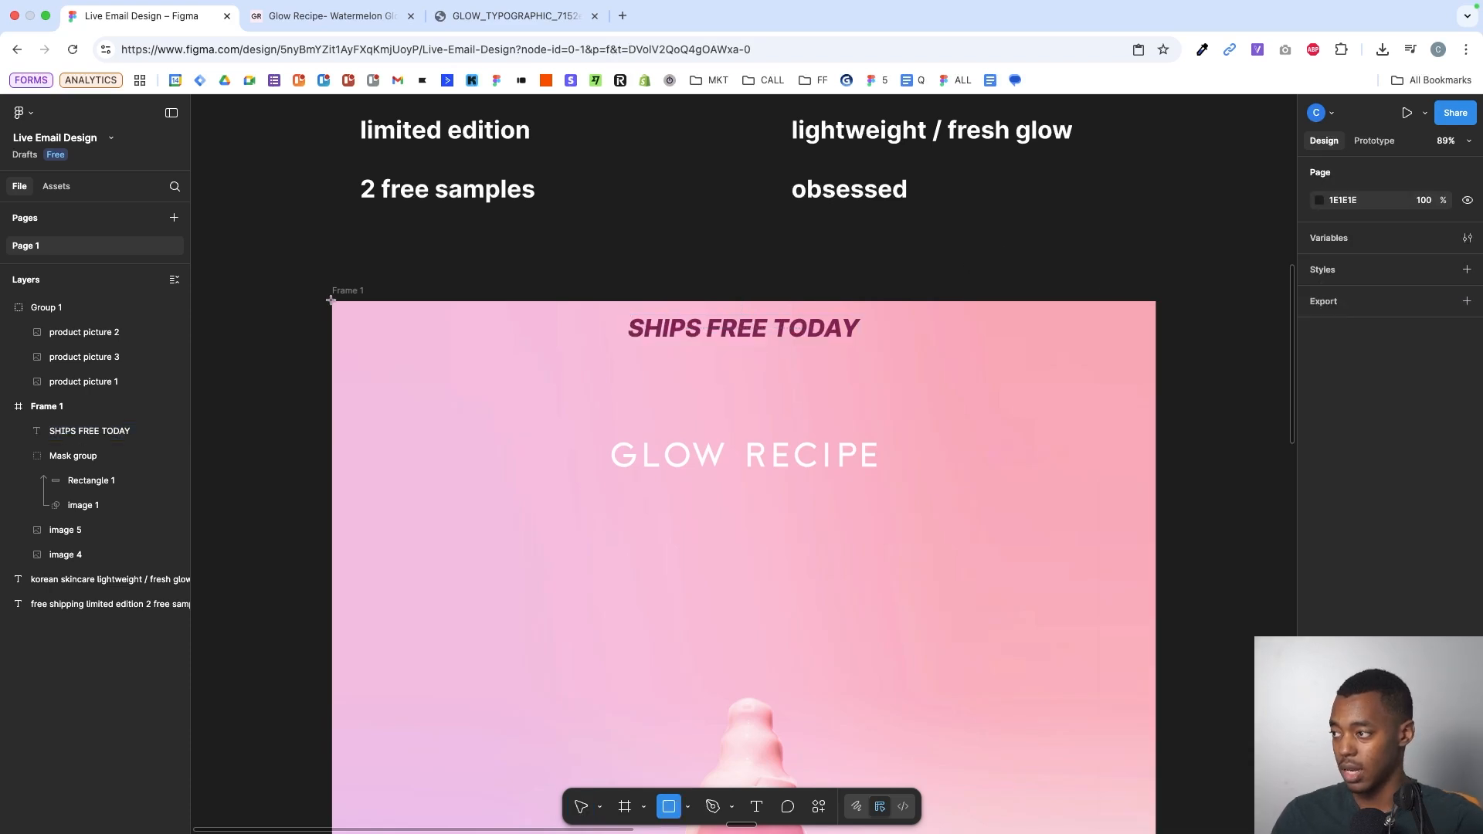
pyautogui.moveTo(332, 302)
pyautogui.mouseDown()
pyautogui.moveTo(832, 397)
pyautogui.moveTo(1159, 388)
pyautogui.moveTo(1159, 351)
pyautogui.mouseUp()
pyautogui.press('super+bracketleft')
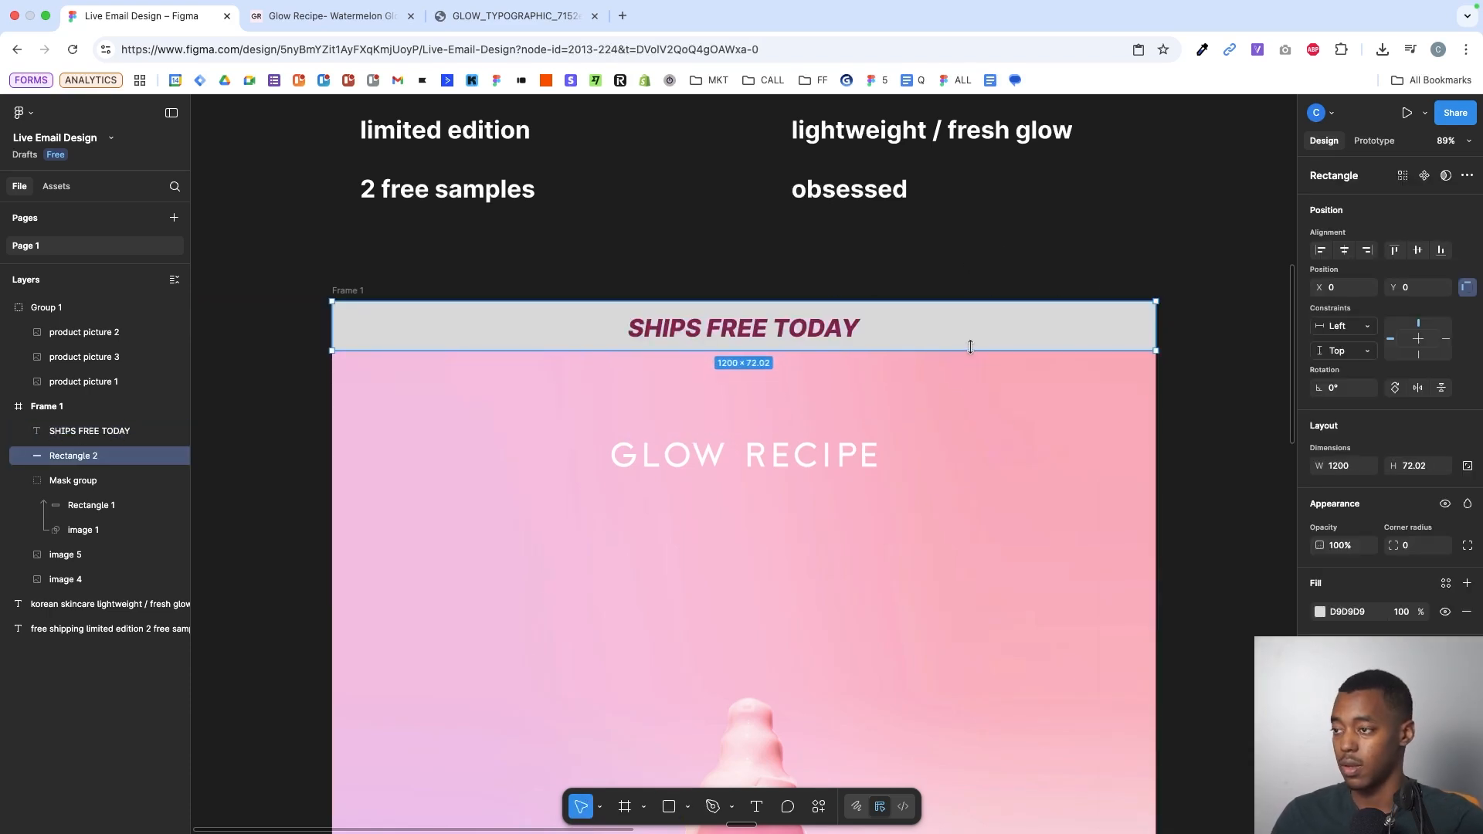
pyautogui.moveTo(970, 351); pyautogui.dragTo(970, 353)
pyautogui.keyDown('shift'); pyautogui.click(902, 336); pyautogui.keyUp('shift')
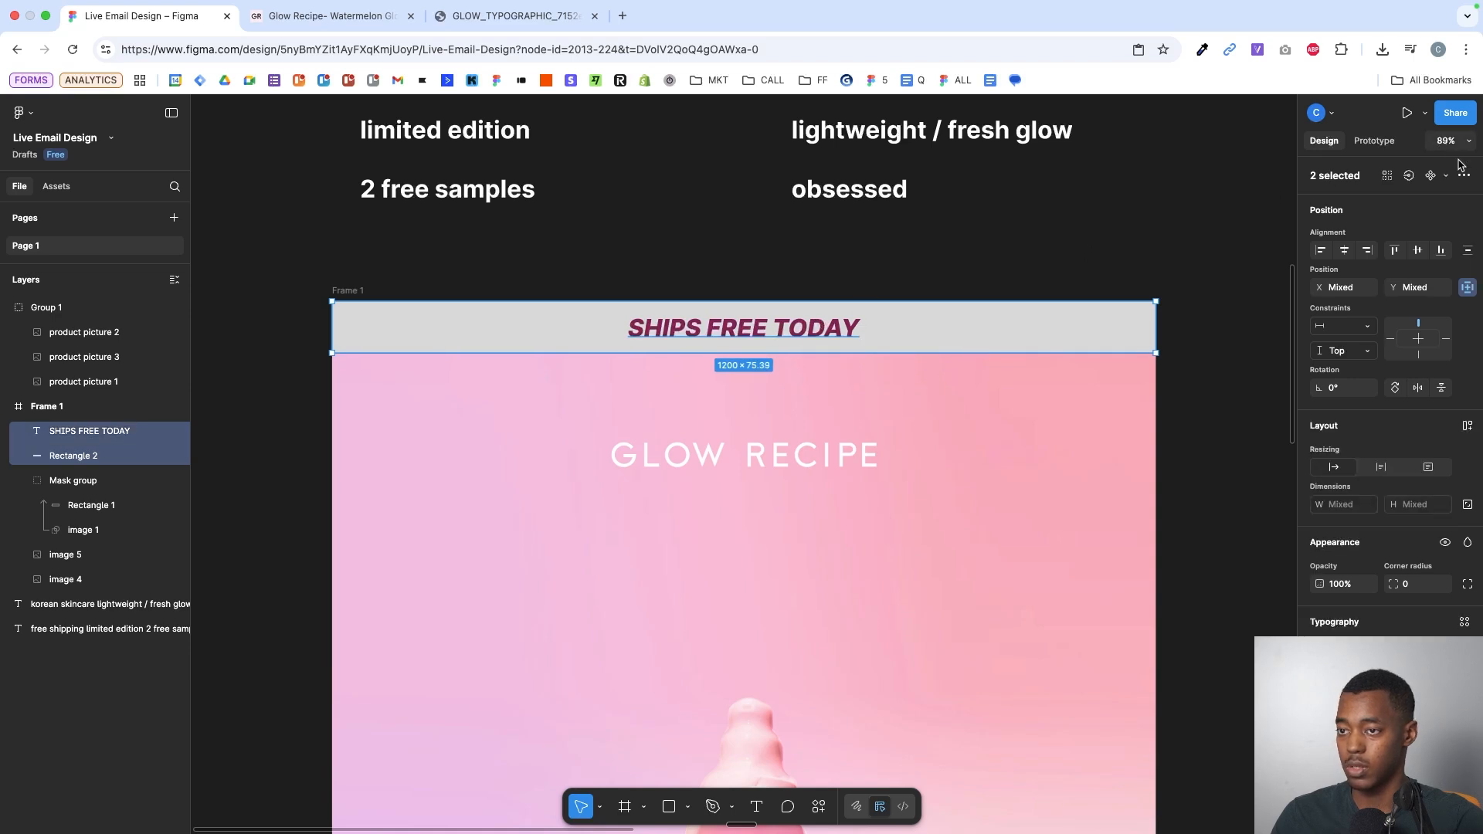
pyautogui.click(1418, 251)
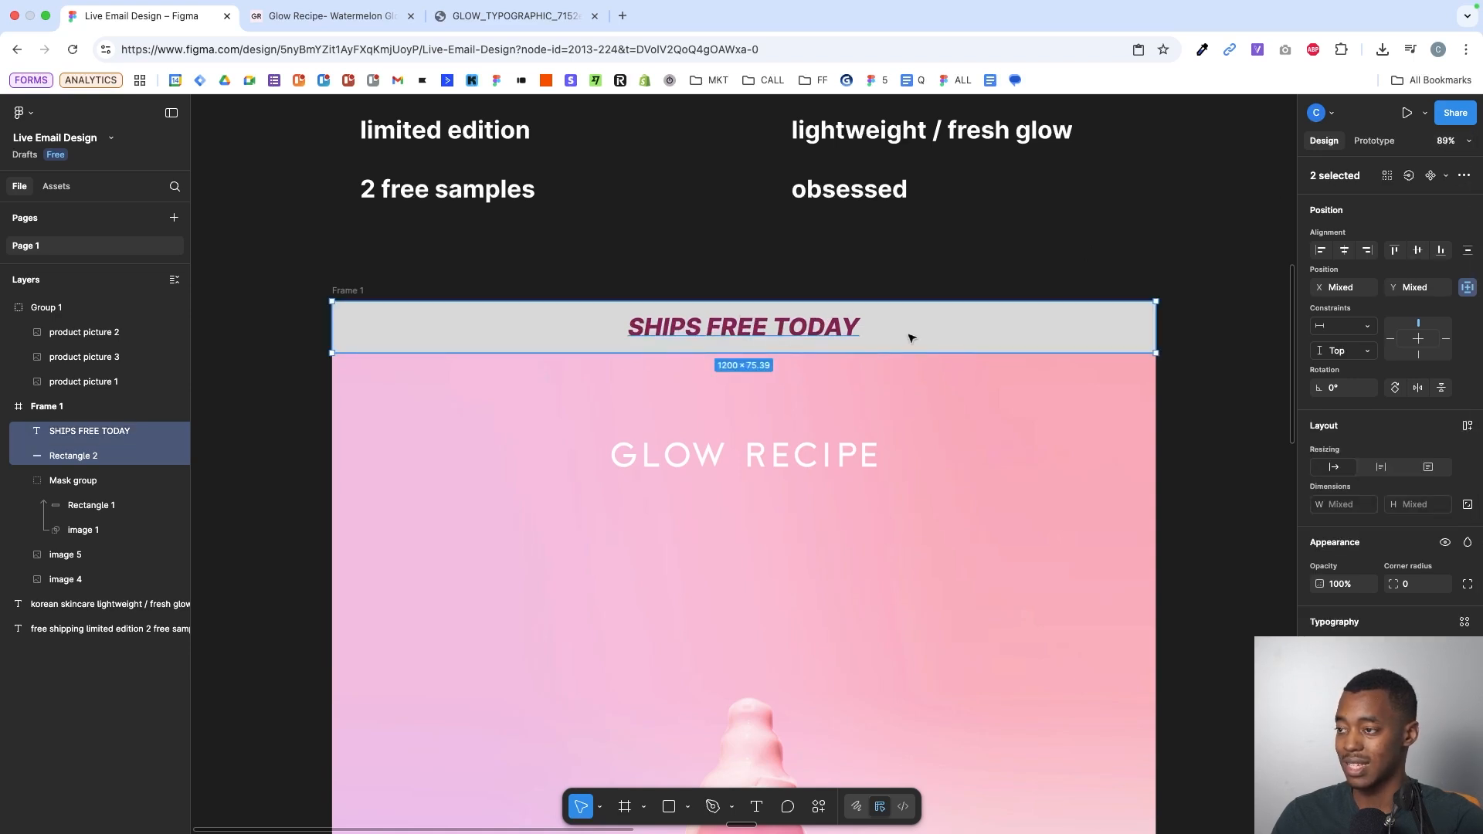
# - Fill the banner rectangle with #822353 sampled from the SHIPS FREE TODAY text and lower the fill opacity to 30%
pyautogui.scroll(3, 902, 305)
pyautogui.click(969, 333)
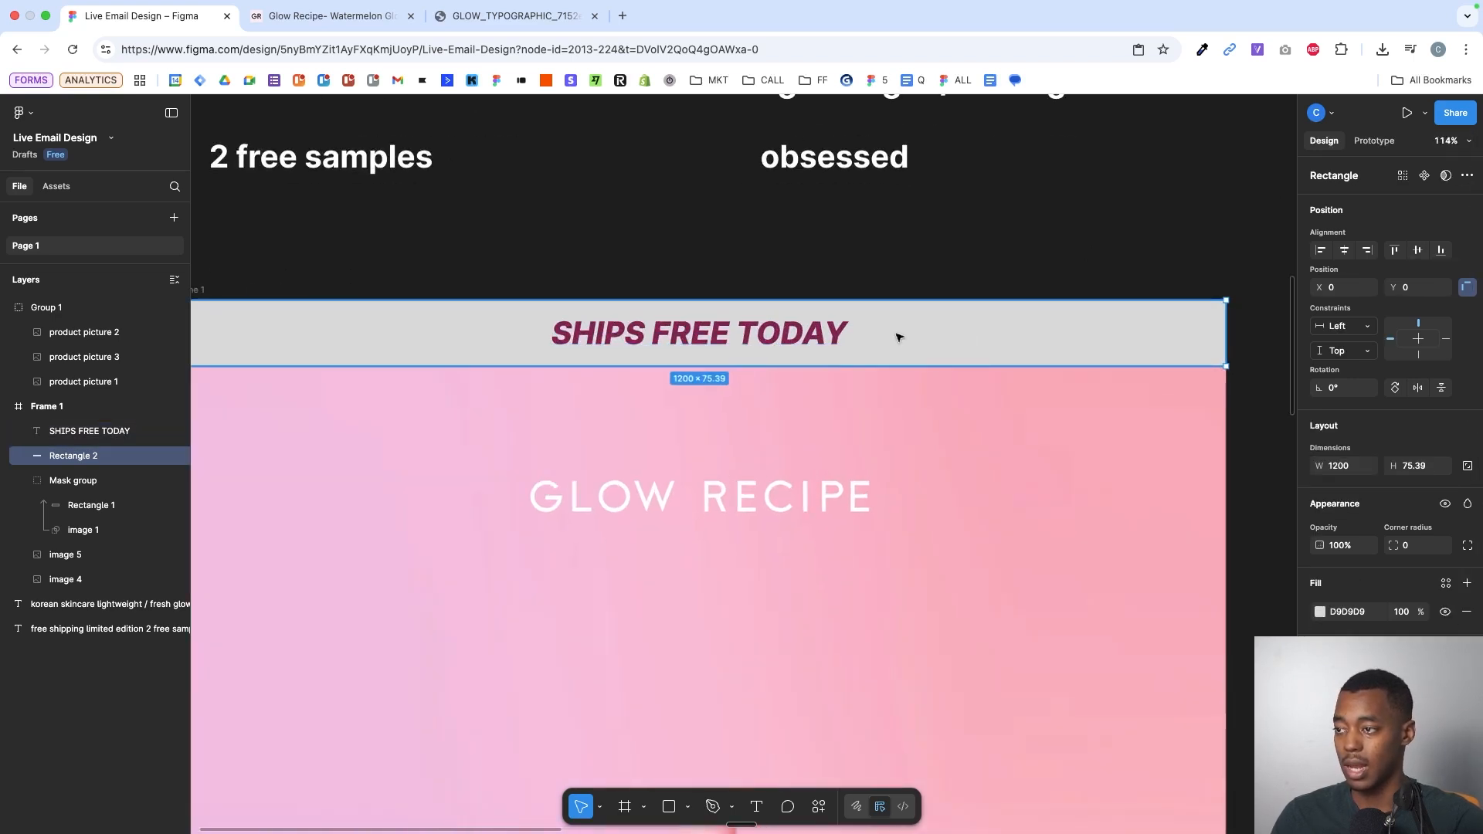
pyautogui.press('i')
pyautogui.scroll(5, 850, 336)
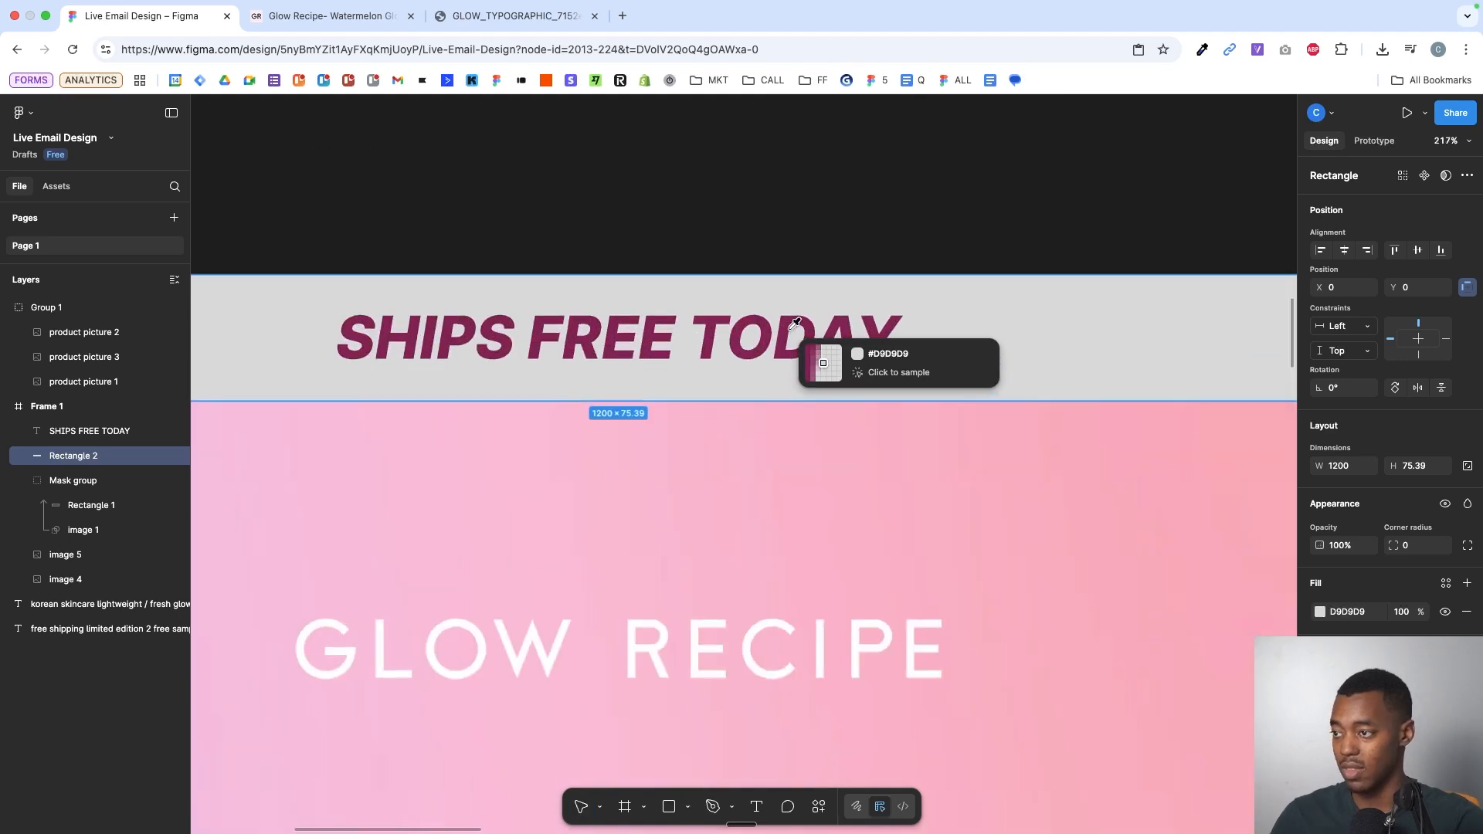
pyautogui.click(783, 332)
pyautogui.scroll(-4, 782, 332)
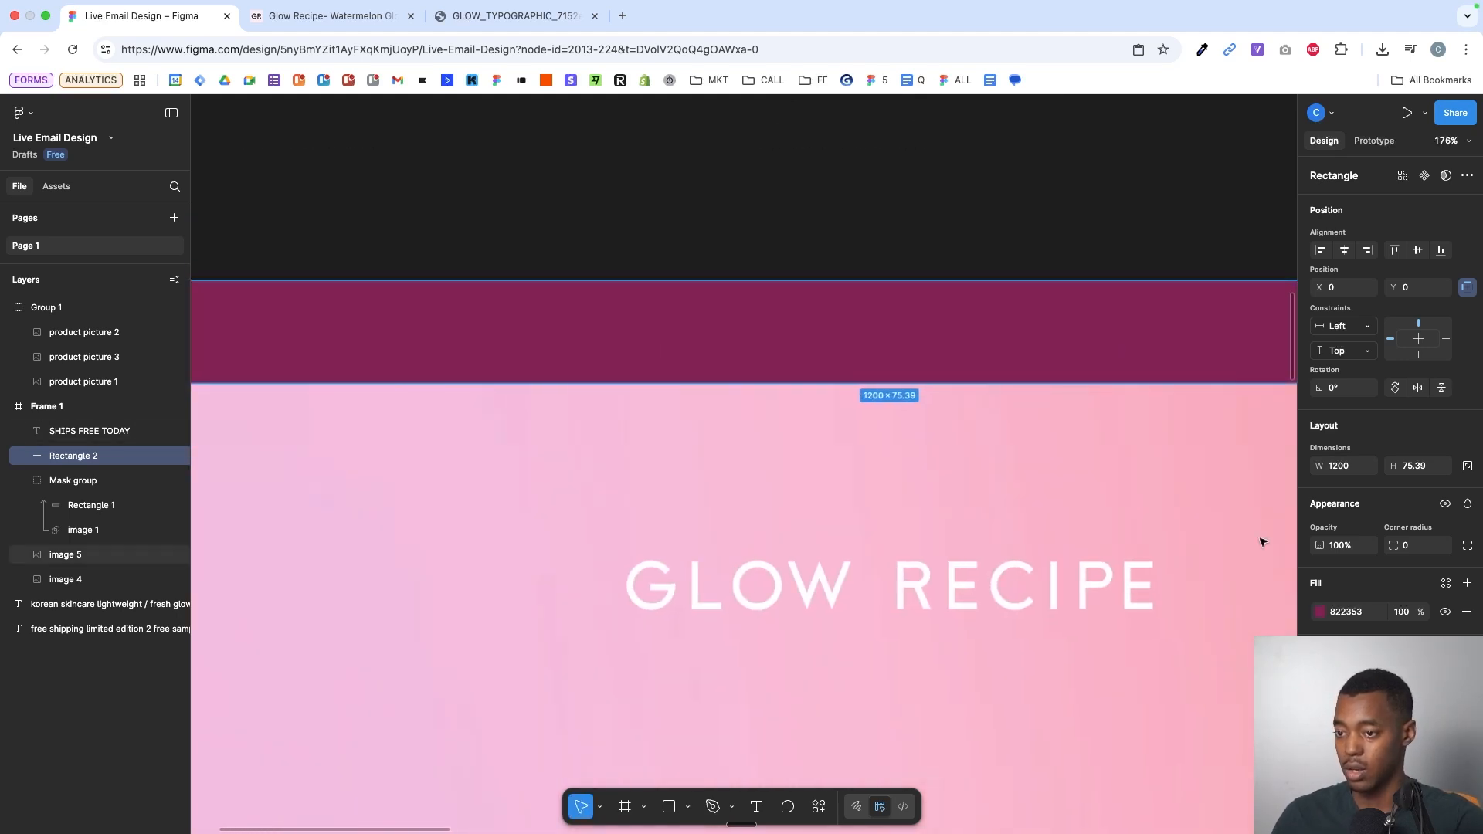
pyautogui.moveTo(1400, 611); pyautogui.dragTo(1278, 535)
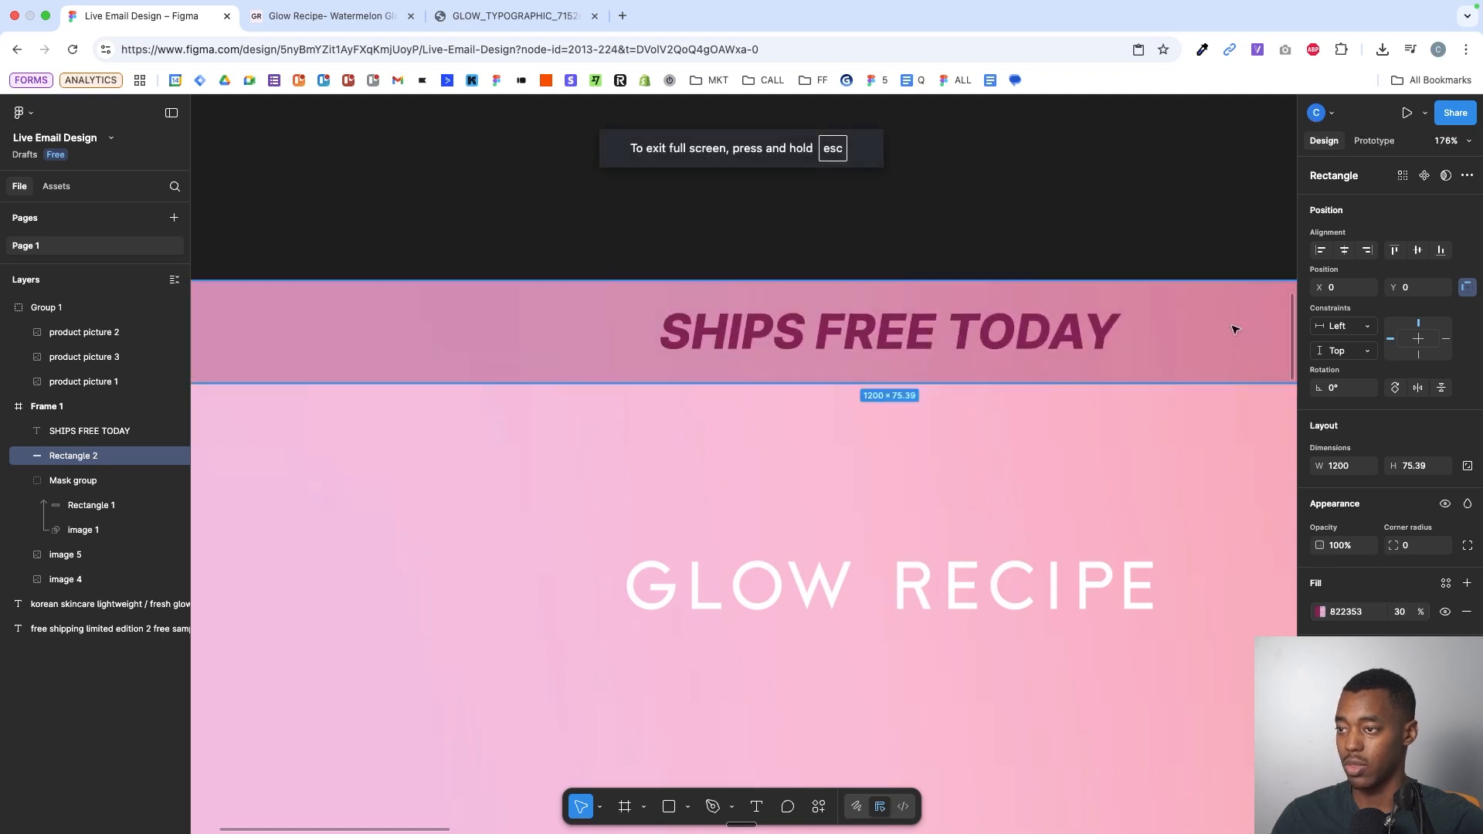
pyautogui.click(1085, 224)
pyautogui.scroll(-5, 1086, 225)
pyautogui.scroll(-5, 749, 317)
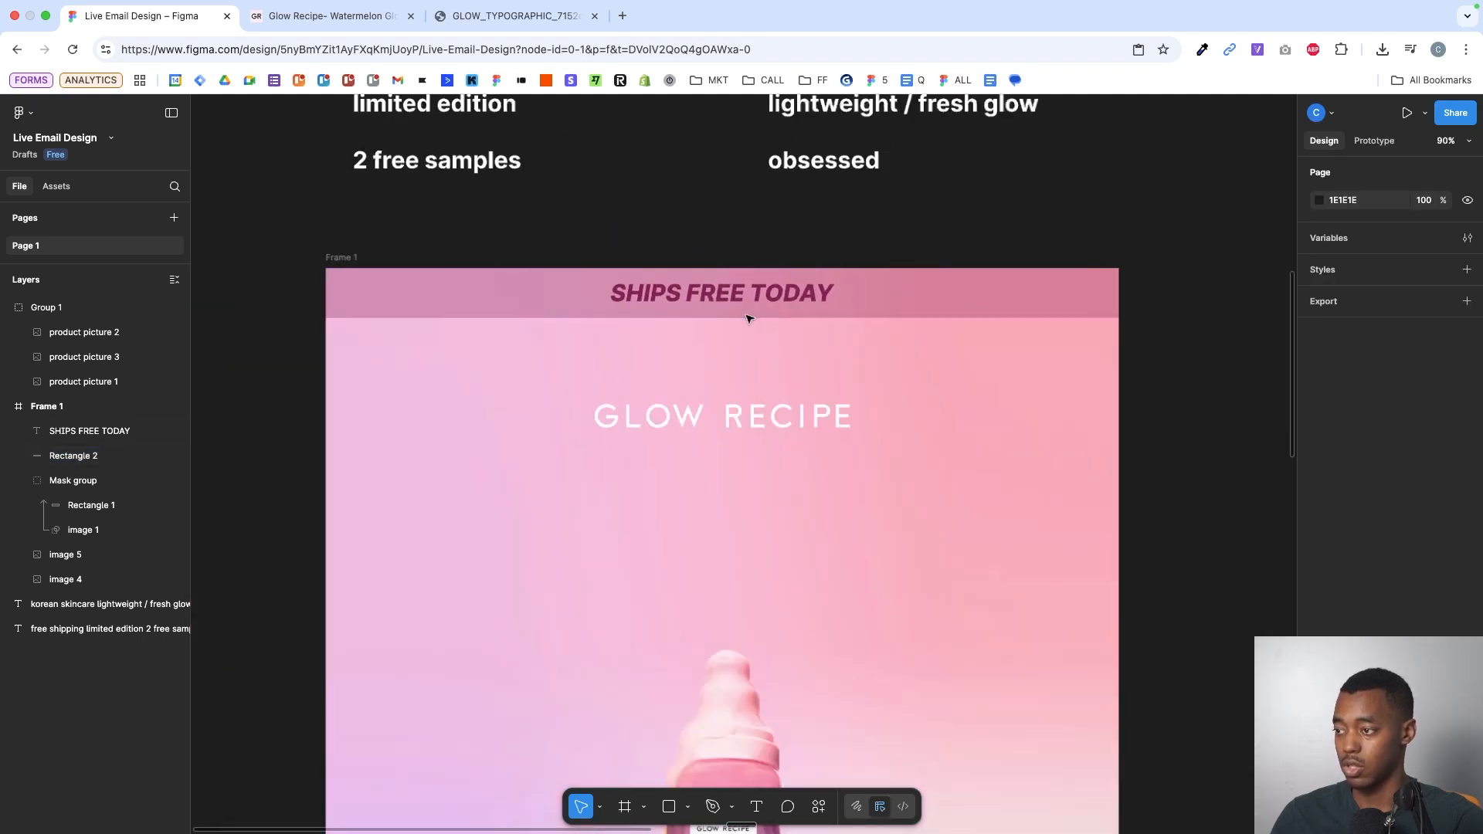
# - Move the white GLOW RECIPE logo up, closer beneath the banner strip
pyautogui.click(753, 386)
pyautogui.click(757, 381)
pyautogui.moveTo(758, 380); pyautogui.dragTo(758, 363)
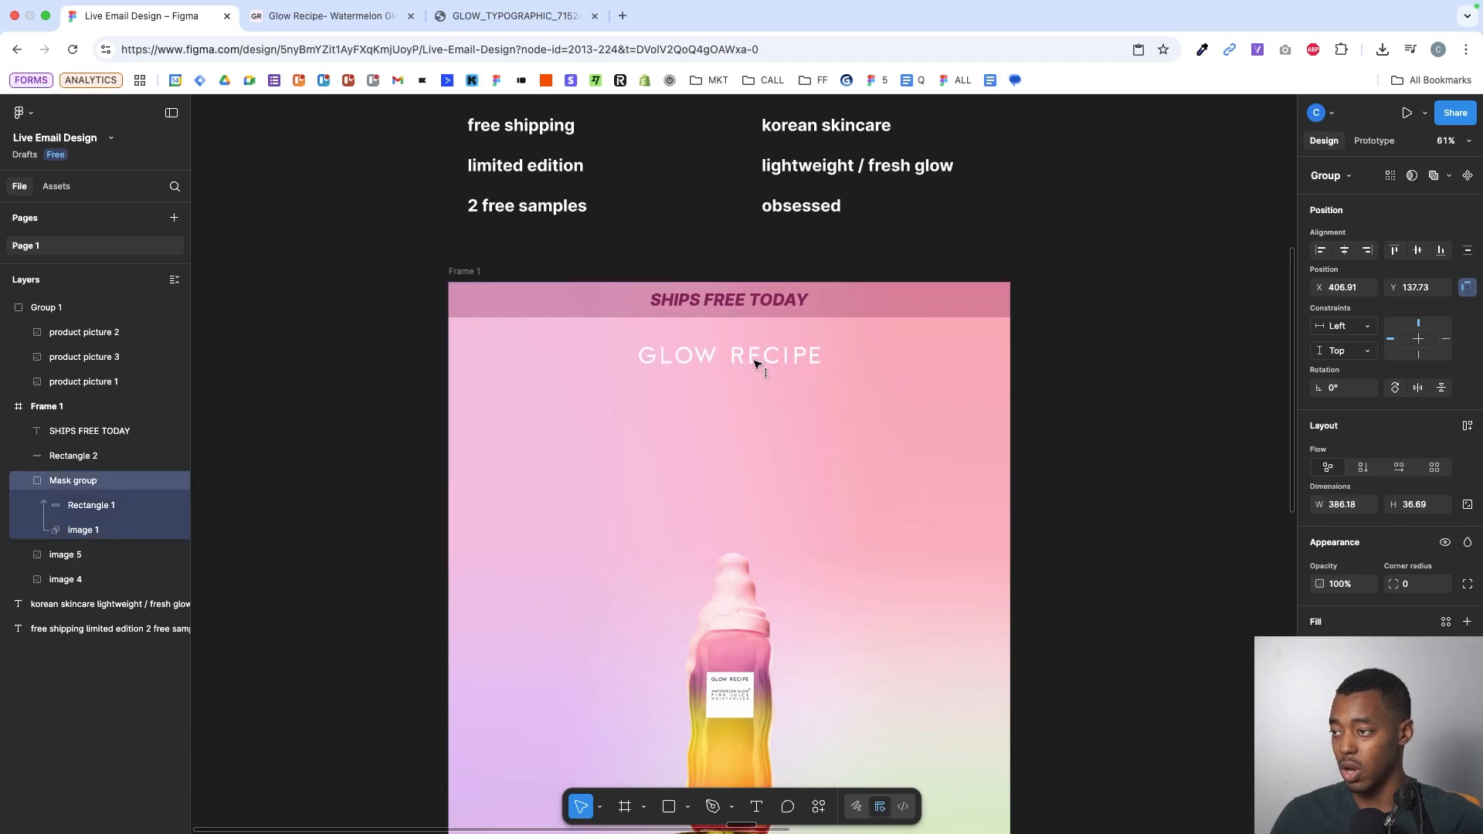
pyautogui.click(1079, 347)
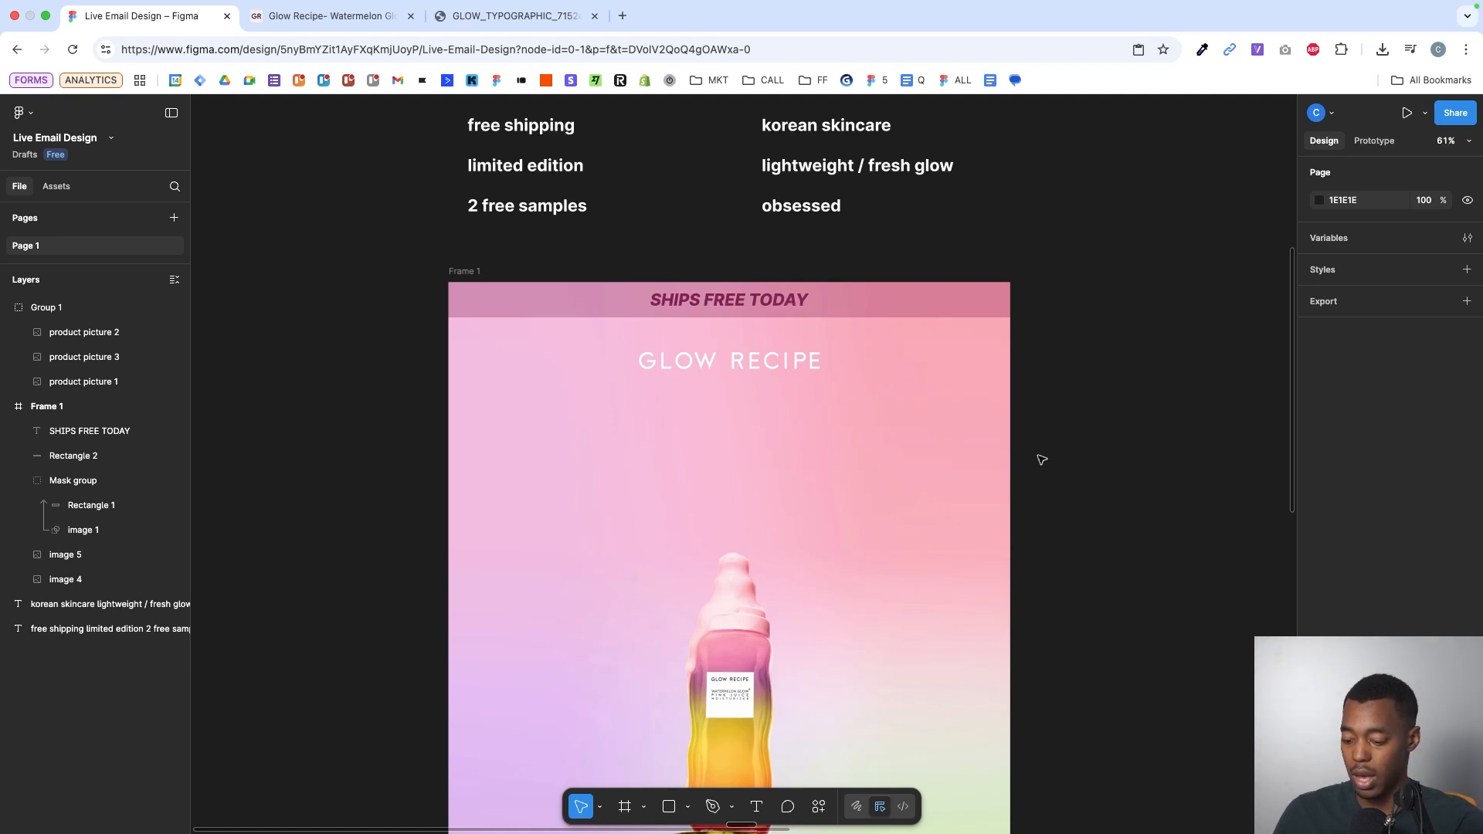
# - Add horizontally centred "limited edition" text below the logo and scale it to the logo's width, about 386 × 66
pyautogui.click(730, 427)
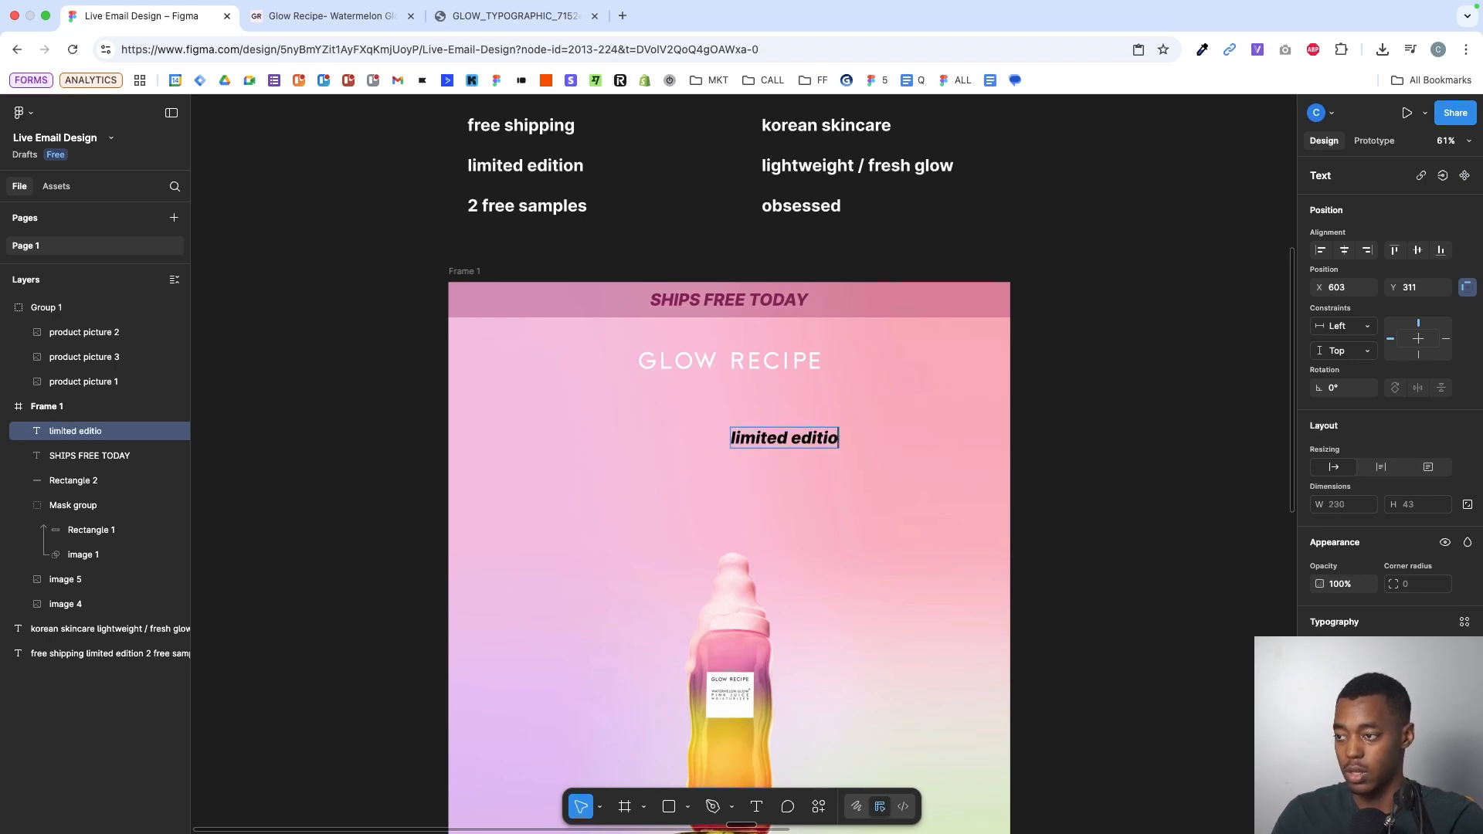
pyautogui.press('Escape')
pyautogui.hotkey('alt', 'h')
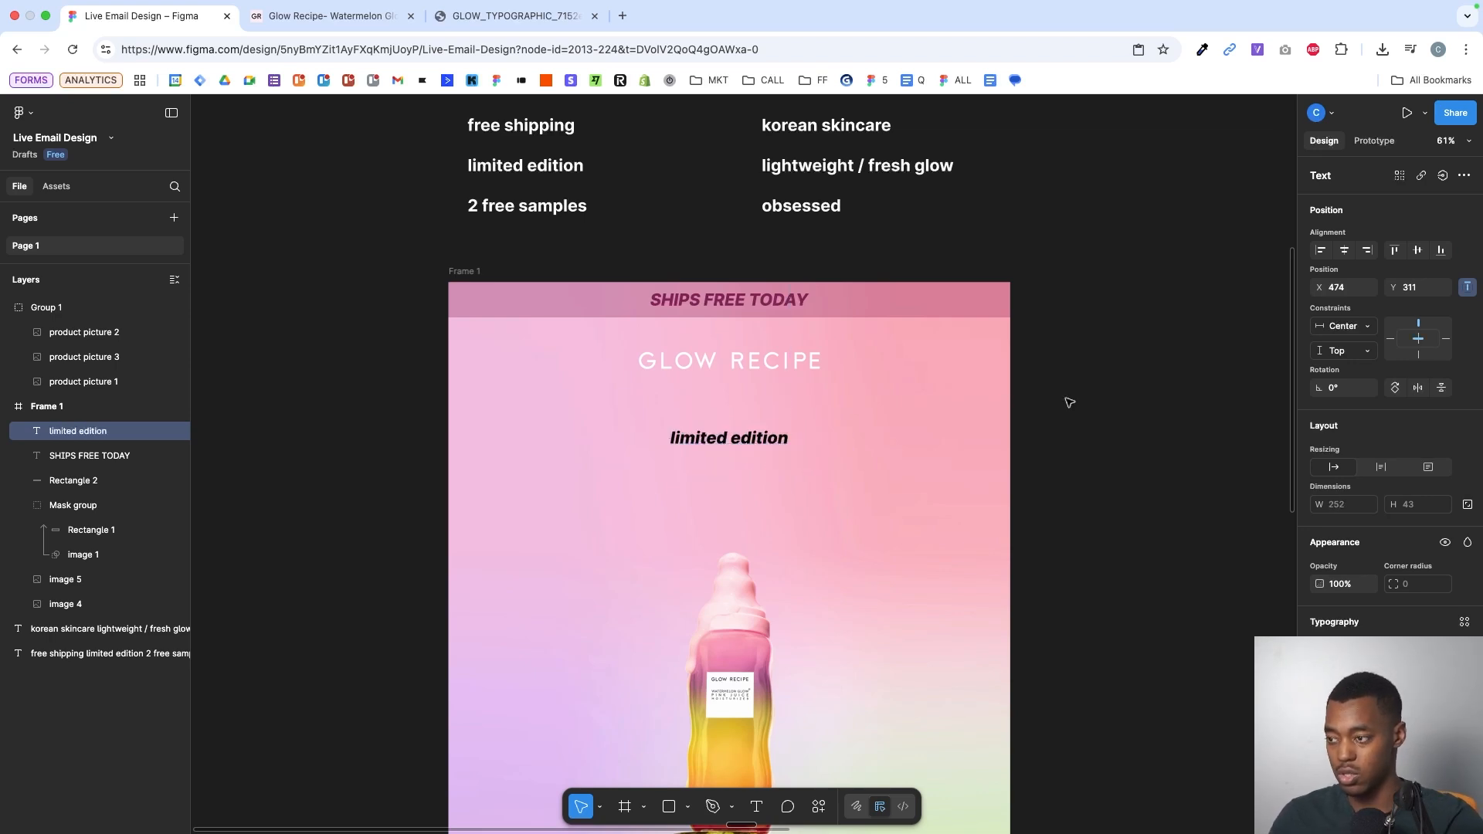
pyautogui.moveTo(741, 446); pyautogui.dragTo(831, 422)
pyautogui.press('k')
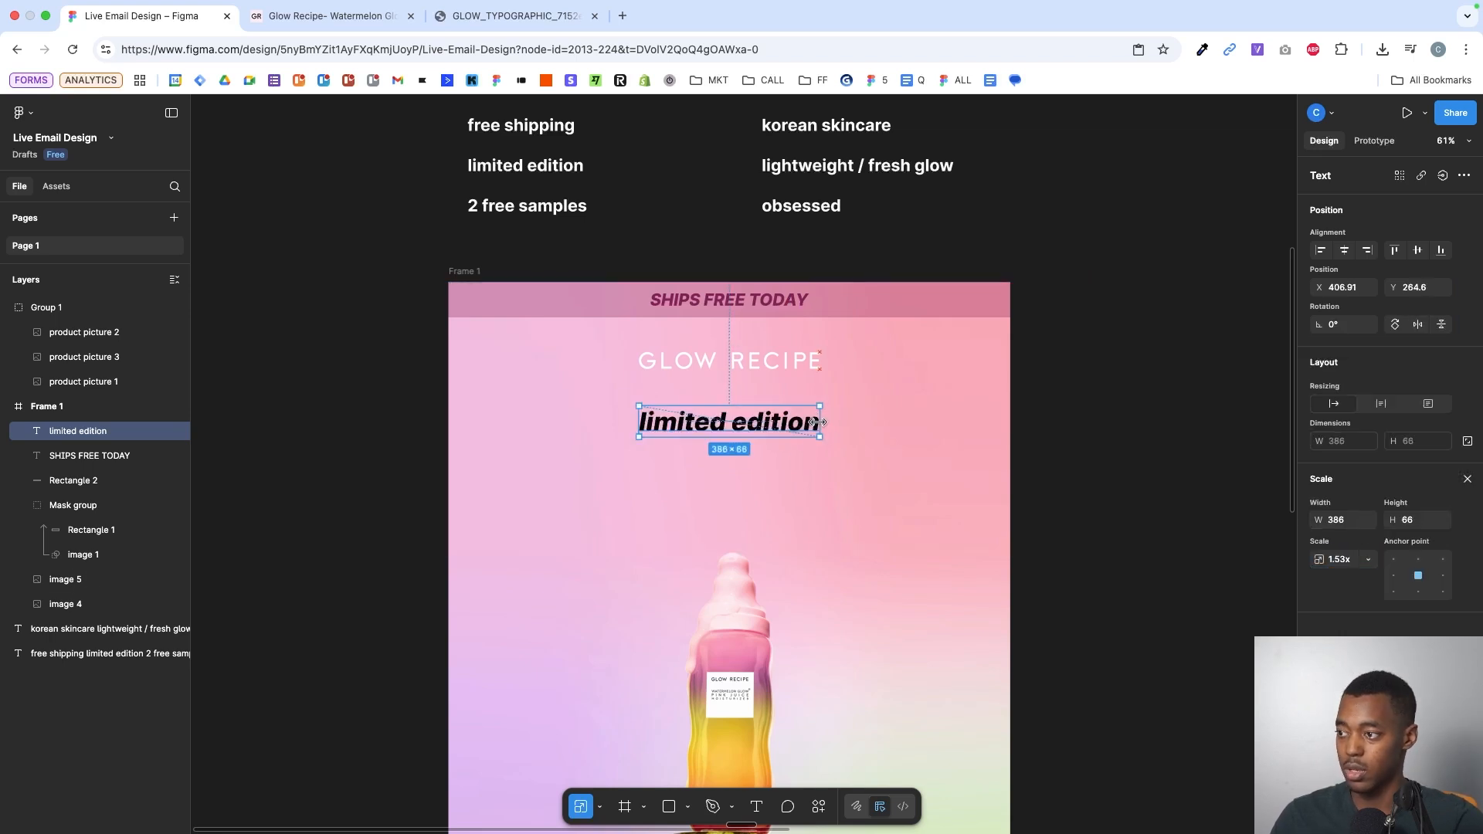
# - Switch to the Glow Recipe product page, review its typography and inspect the font of the "You may also like" heading
pyautogui.click(306, 35)
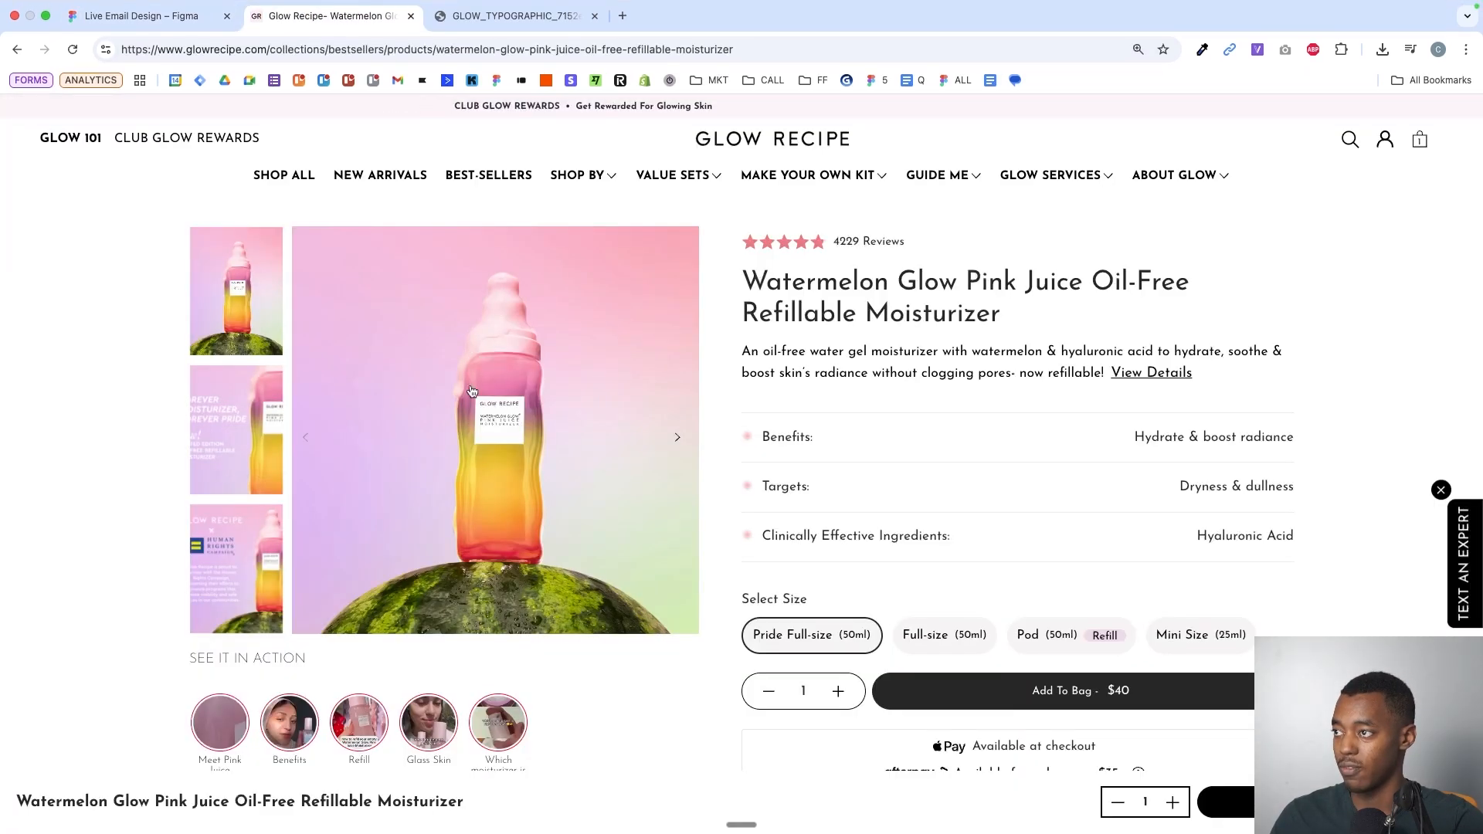
pyautogui.scroll(-15, 841, 492)
pyautogui.scroll(-15, 842, 493)
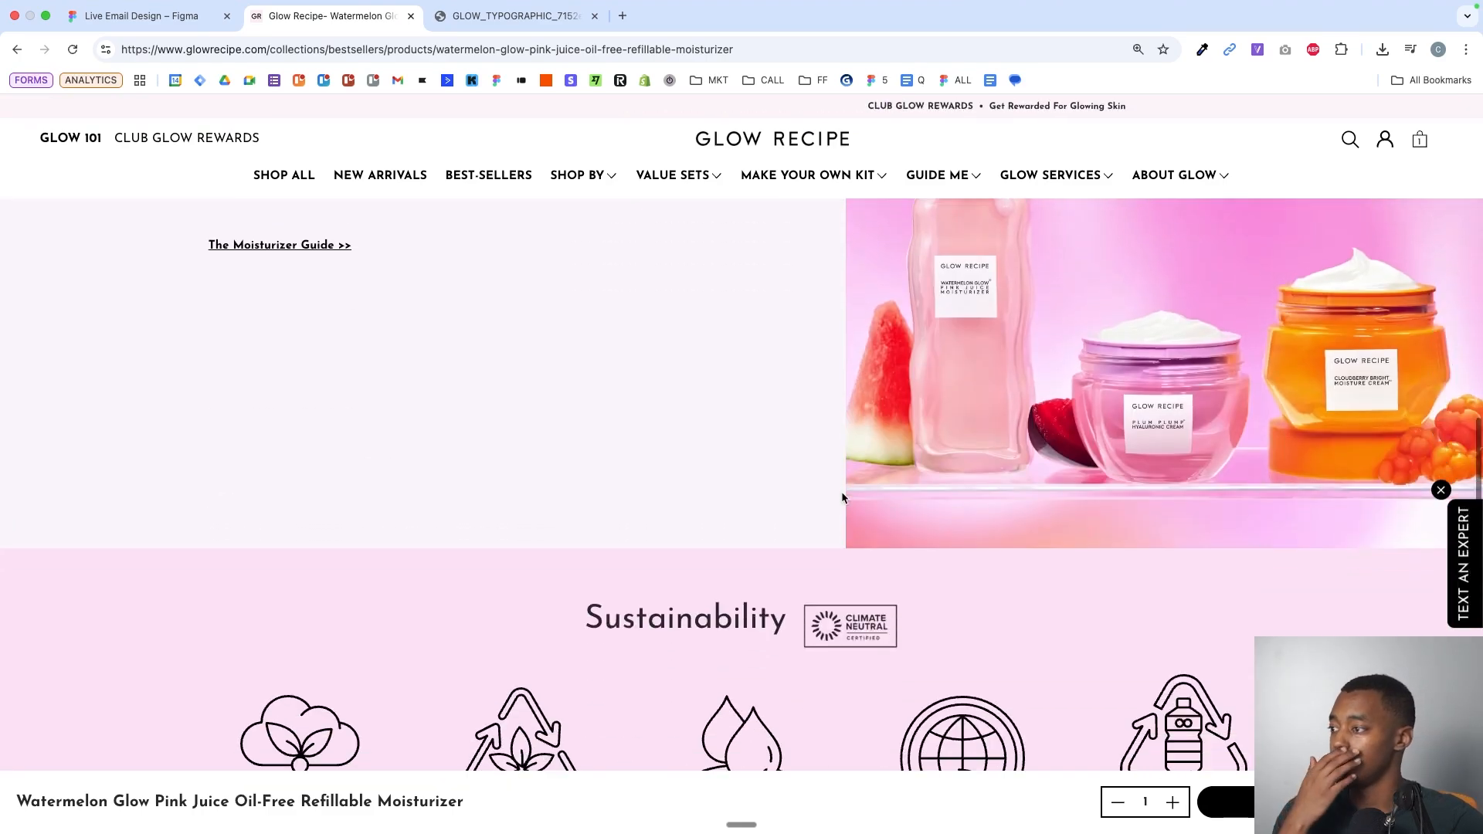
pyautogui.scroll(10, 842, 496)
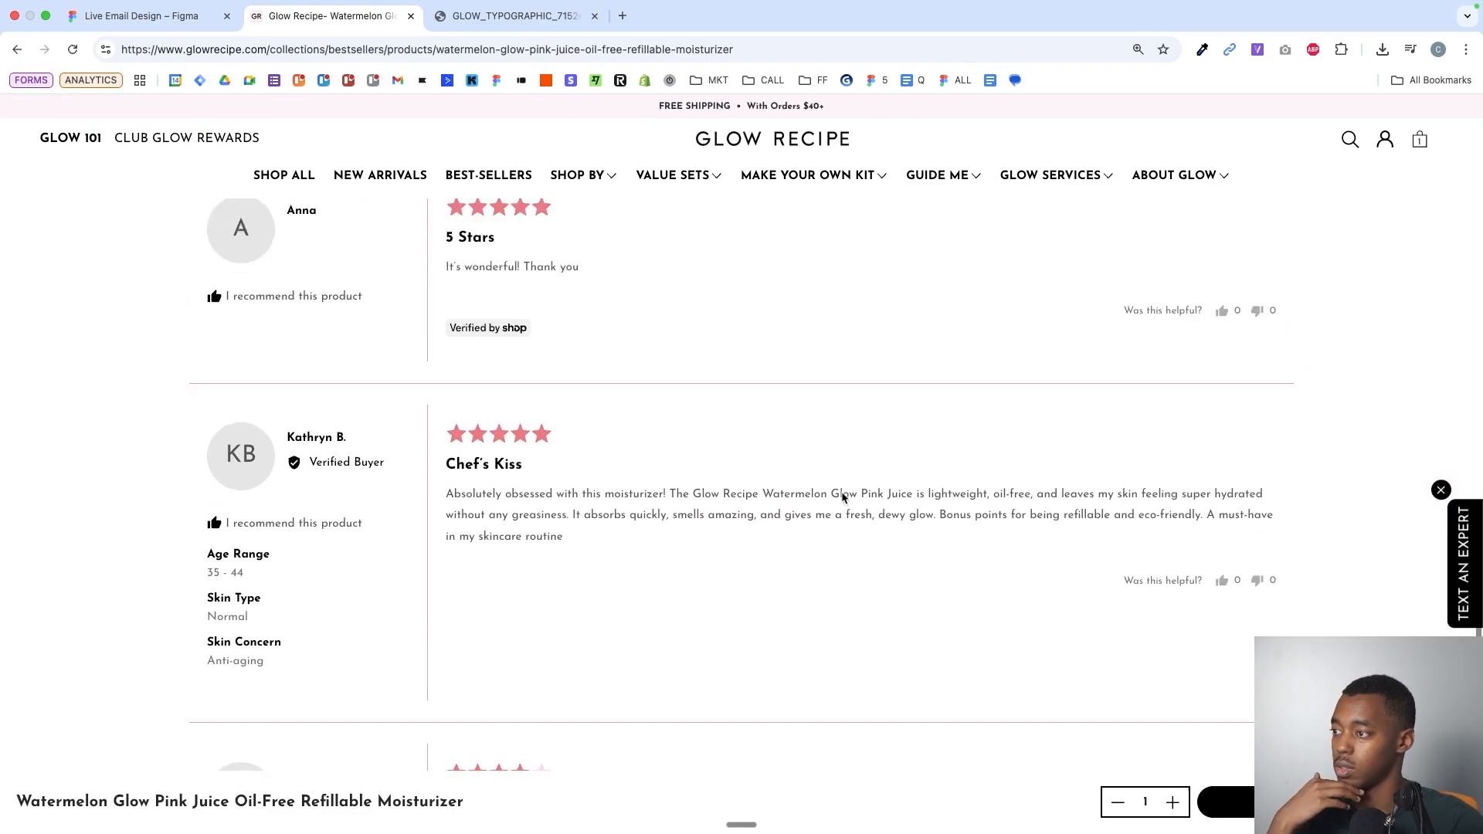
pyautogui.scroll(-2, 772, 510)
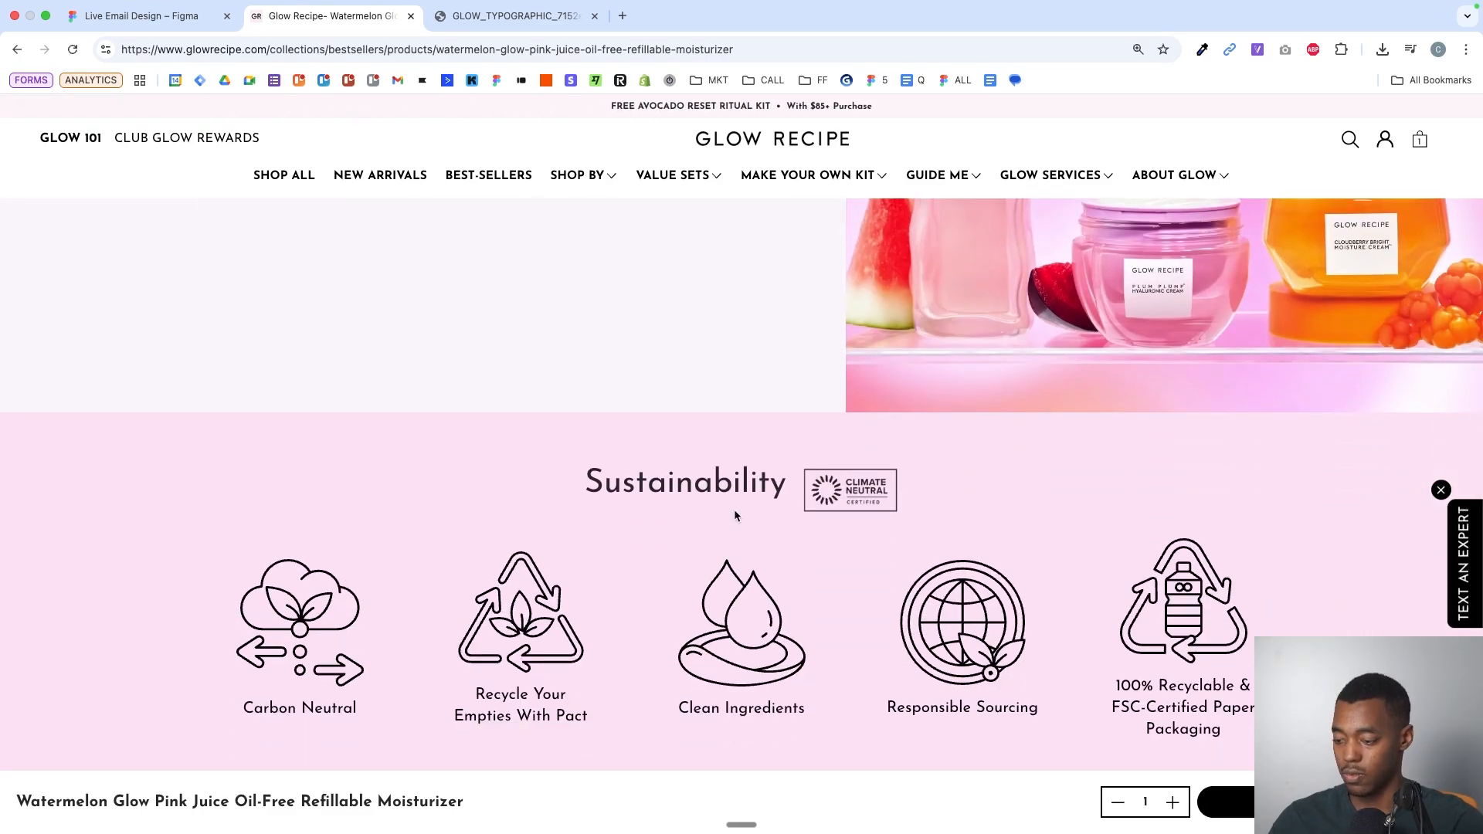
pyautogui.press('super+shift+c')
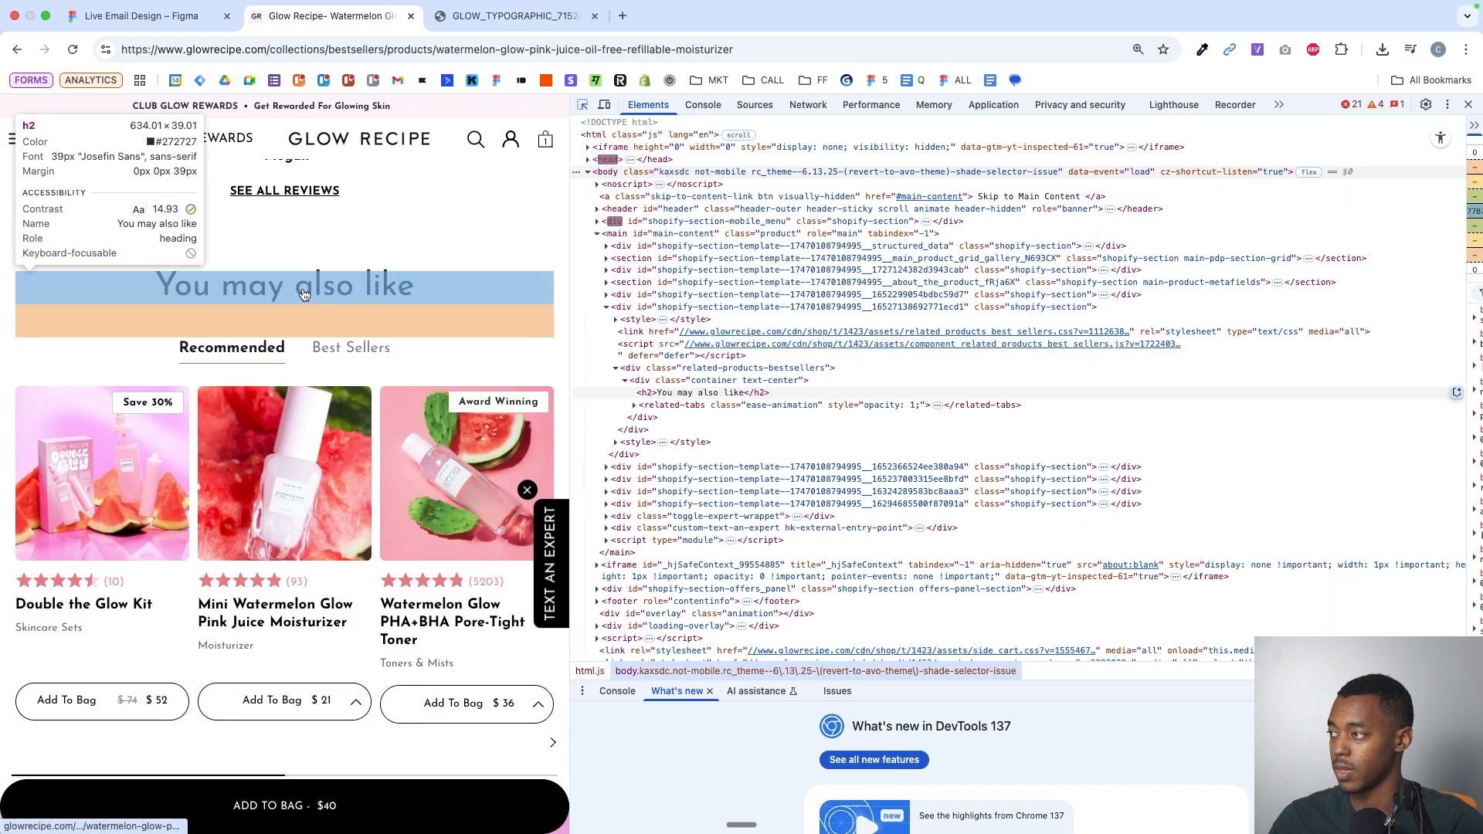
pyautogui.press('super+alt+i')
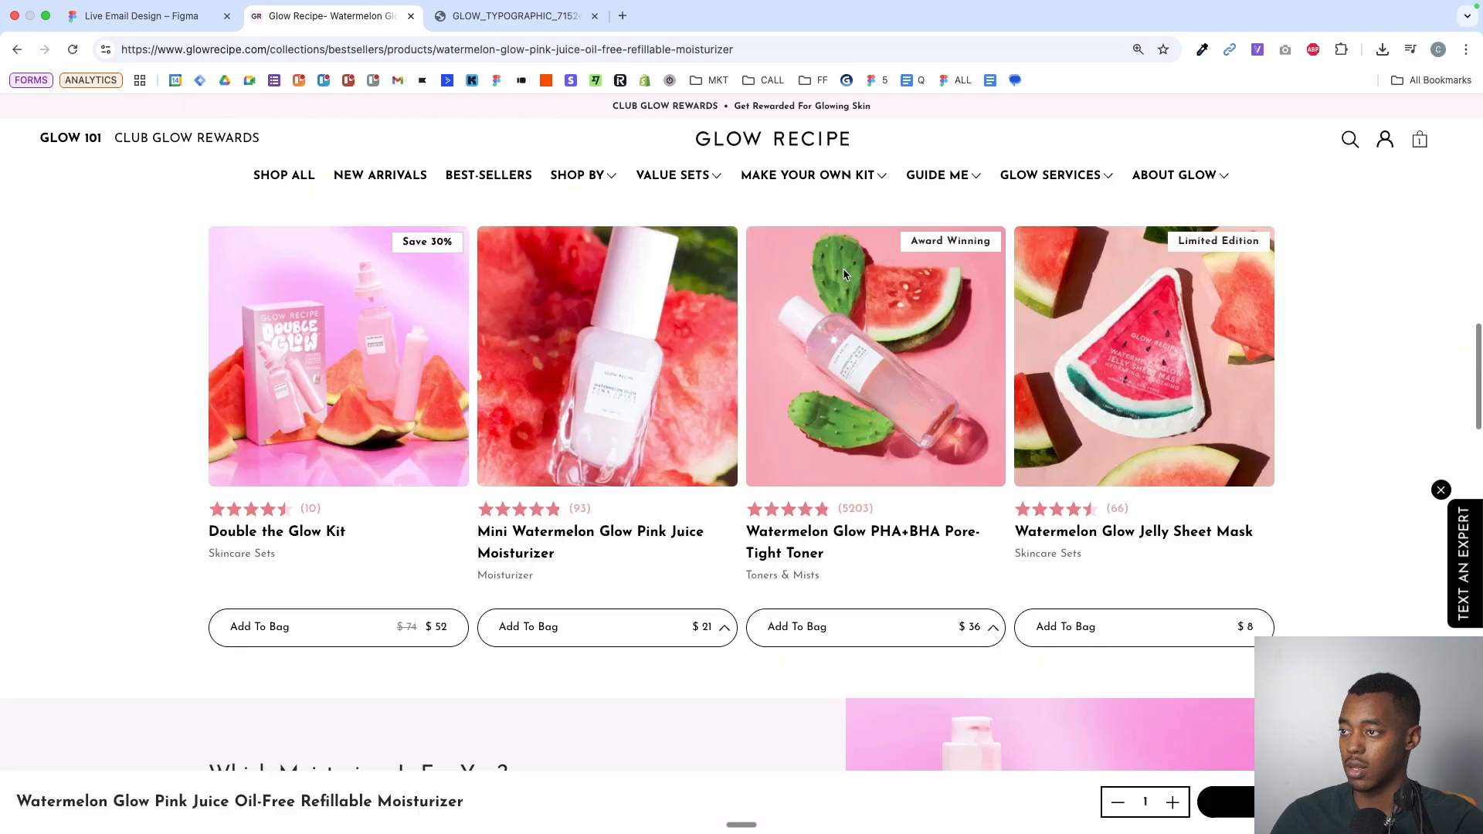
pyautogui.scroll(10, 783, 232)
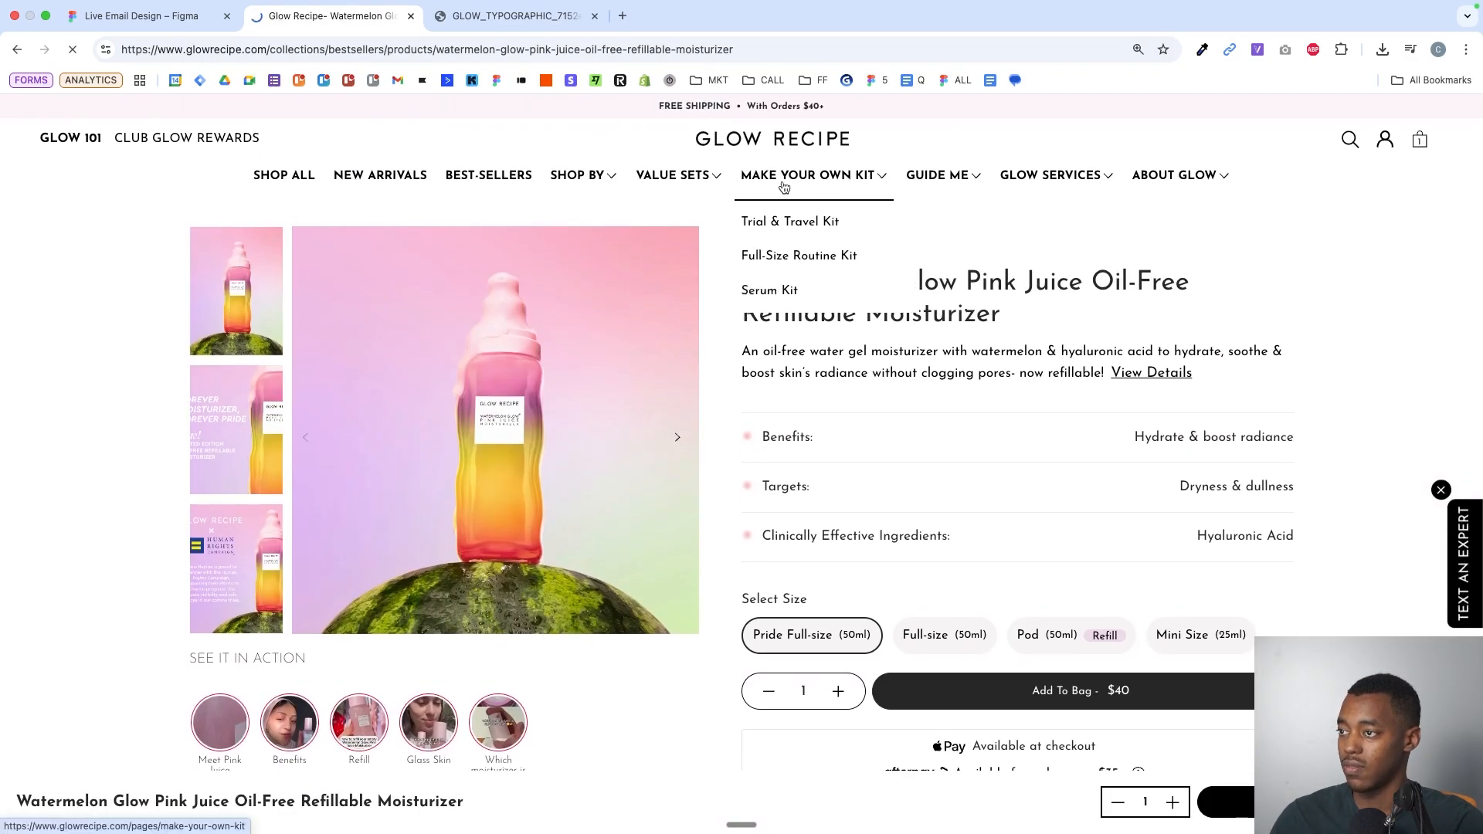
# - Browse the Make Your Own Kit page and the Glow Recipe homepage for the brand's italic accent font
pyautogui.click(785, 189)
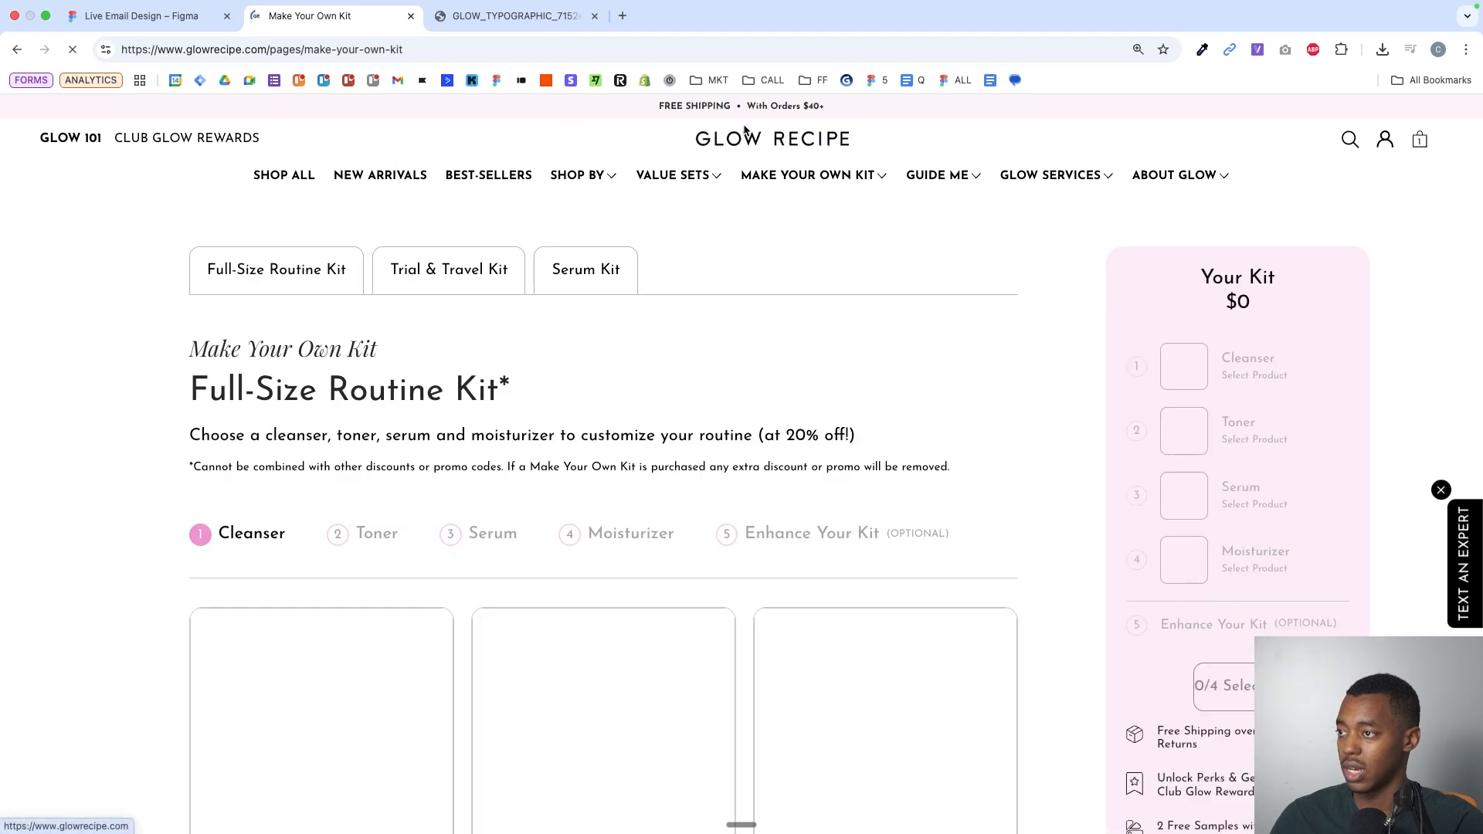
pyautogui.click(743, 139)
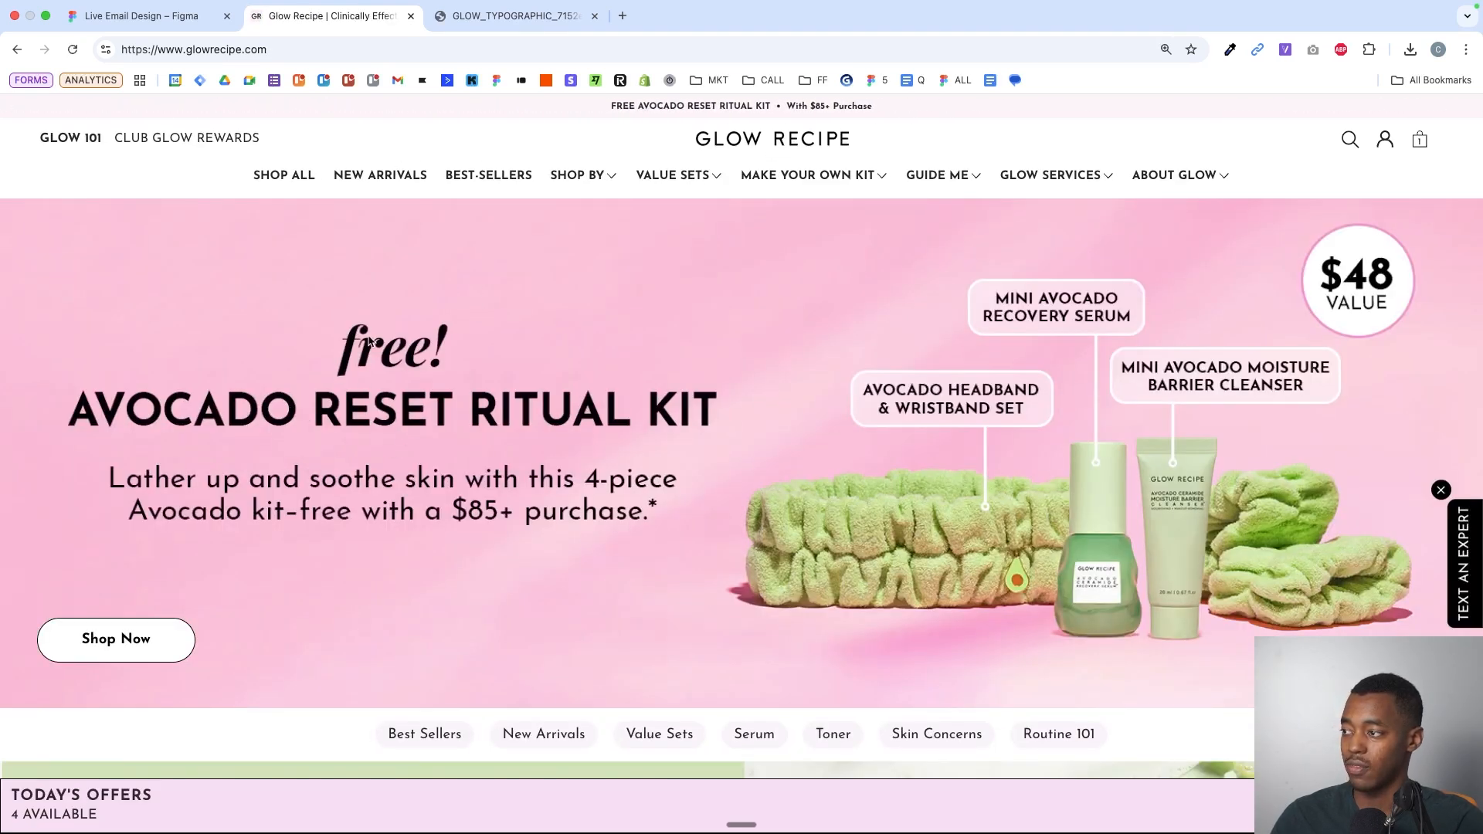
pyautogui.scroll(-6, 394, 410)
pyautogui.scroll(2, 412, 439)
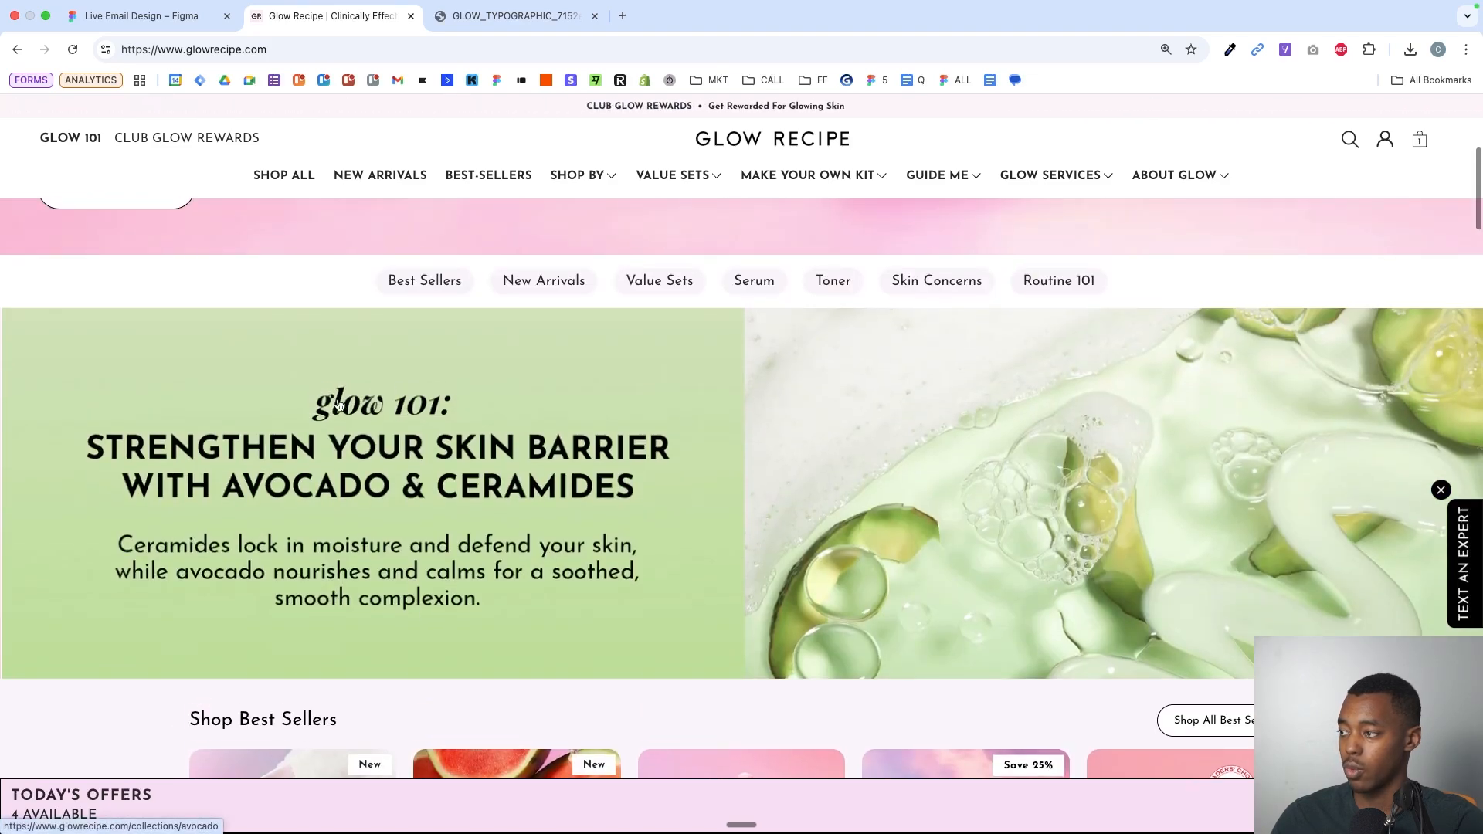
pyautogui.scroll(-15, 412, 440)
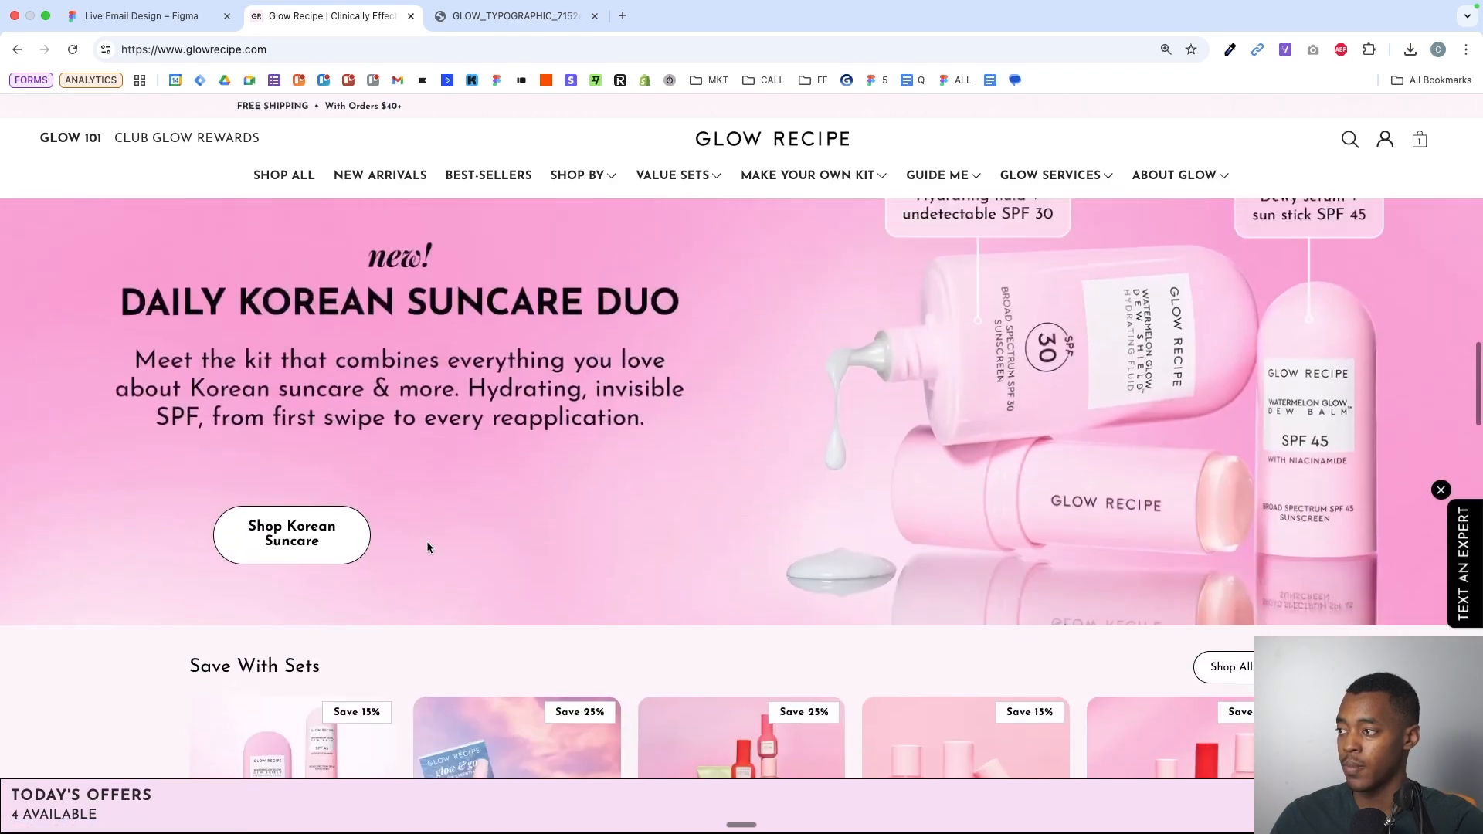
pyautogui.scroll(5, 675, 388)
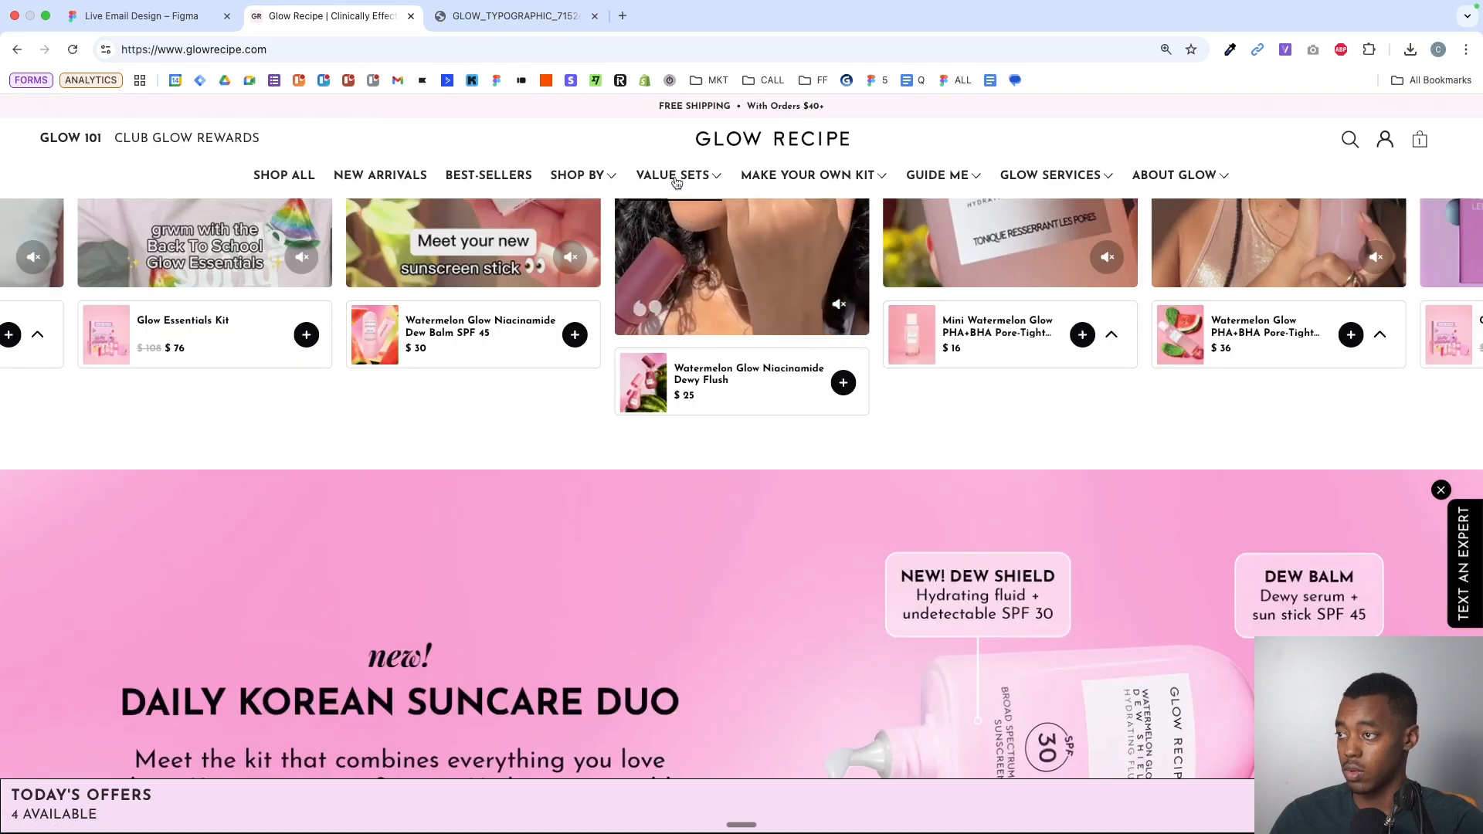
# - Open the Make Your Own Kit page and inspect the font of its italic "Make Your Own Kit" heading
pyautogui.click(862, 180)
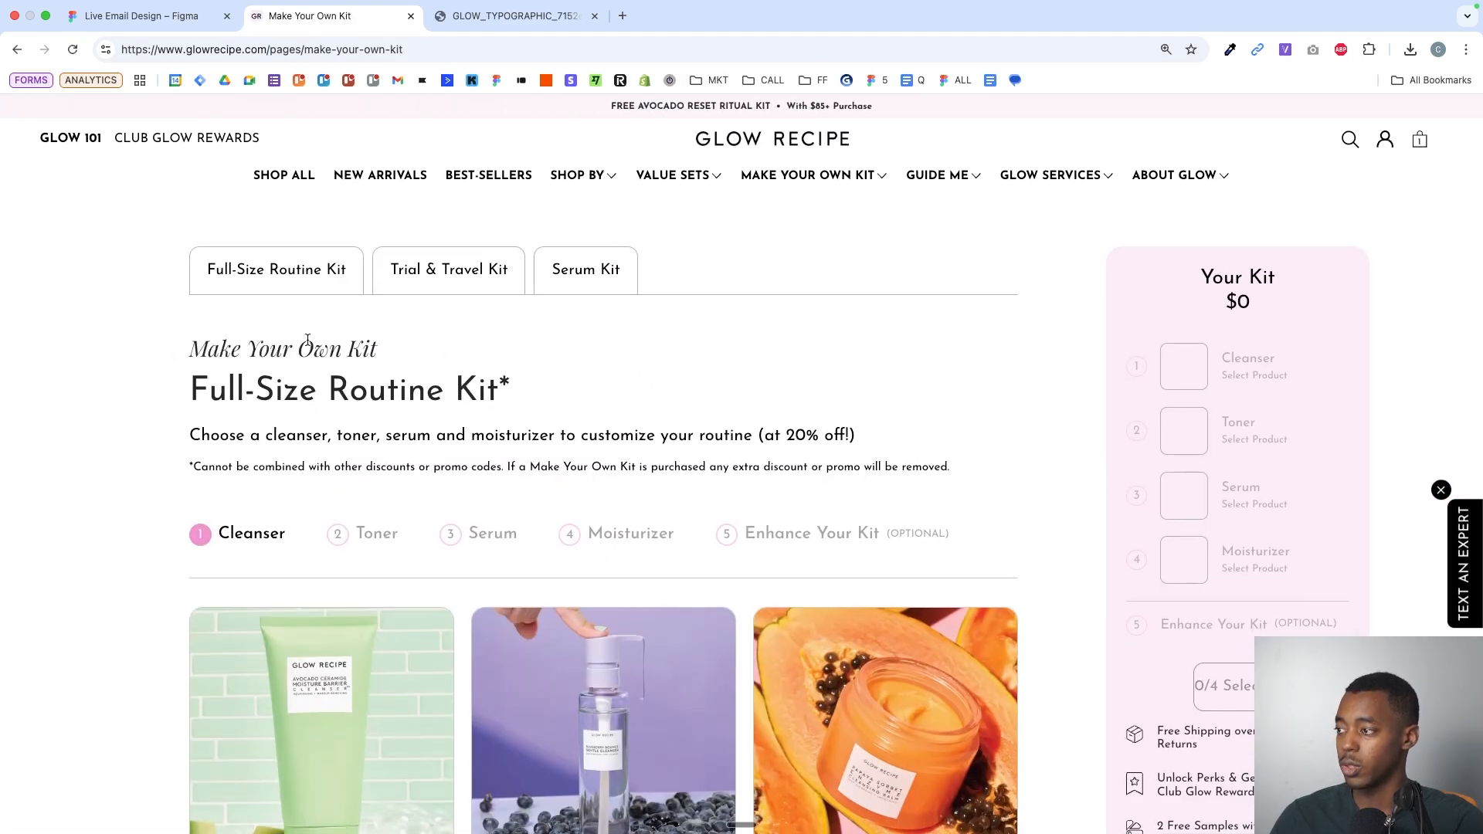
pyautogui.scroll(5, 307, 340)
pyautogui.press('super+shift+c')
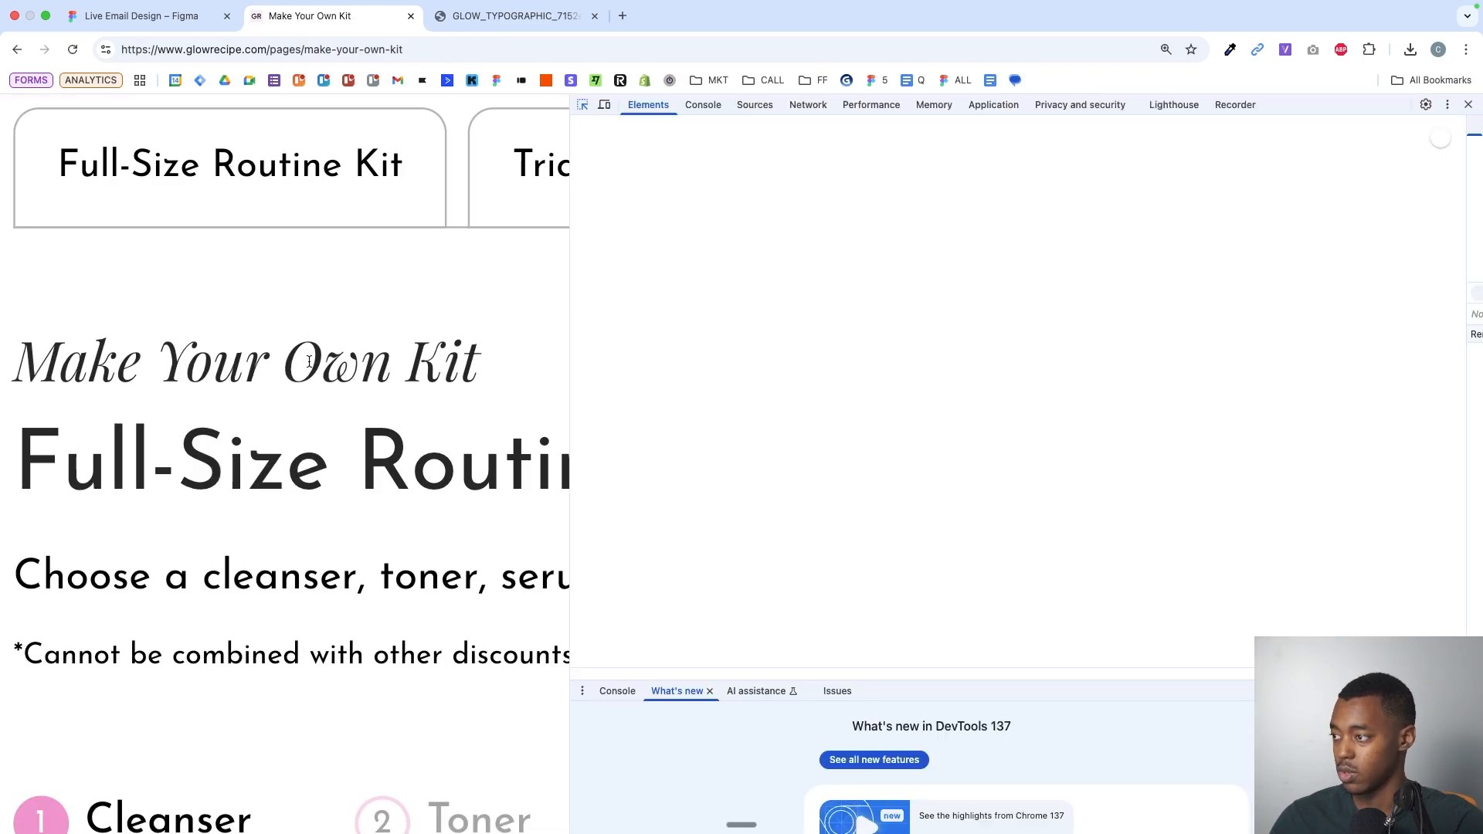
pyautogui.scroll(-2, 263, 309)
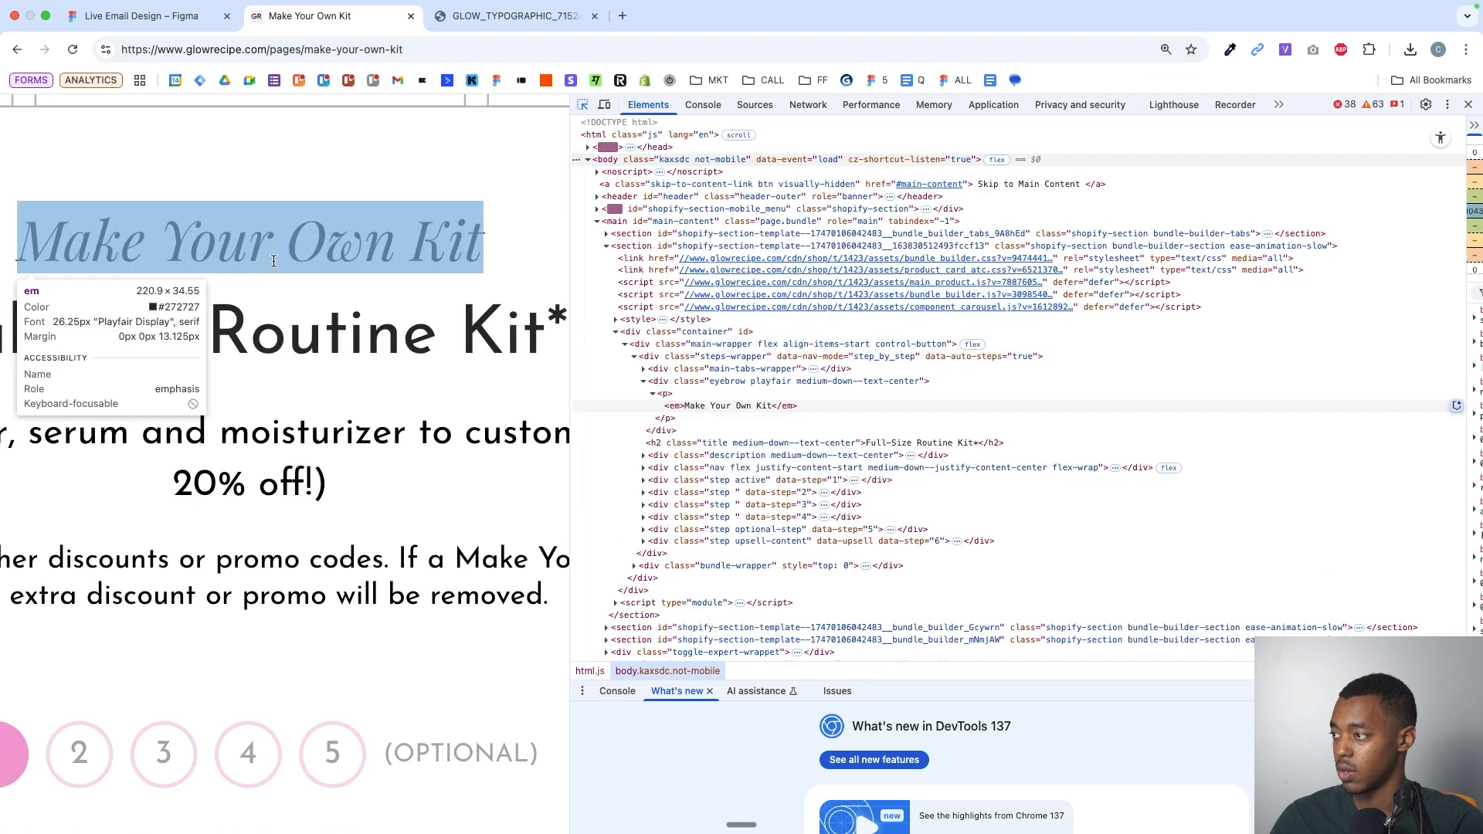
# - Switch back to the Figma email design and set the "limited edition" text's font to Playfair Display
pyautogui.click(155, 15)
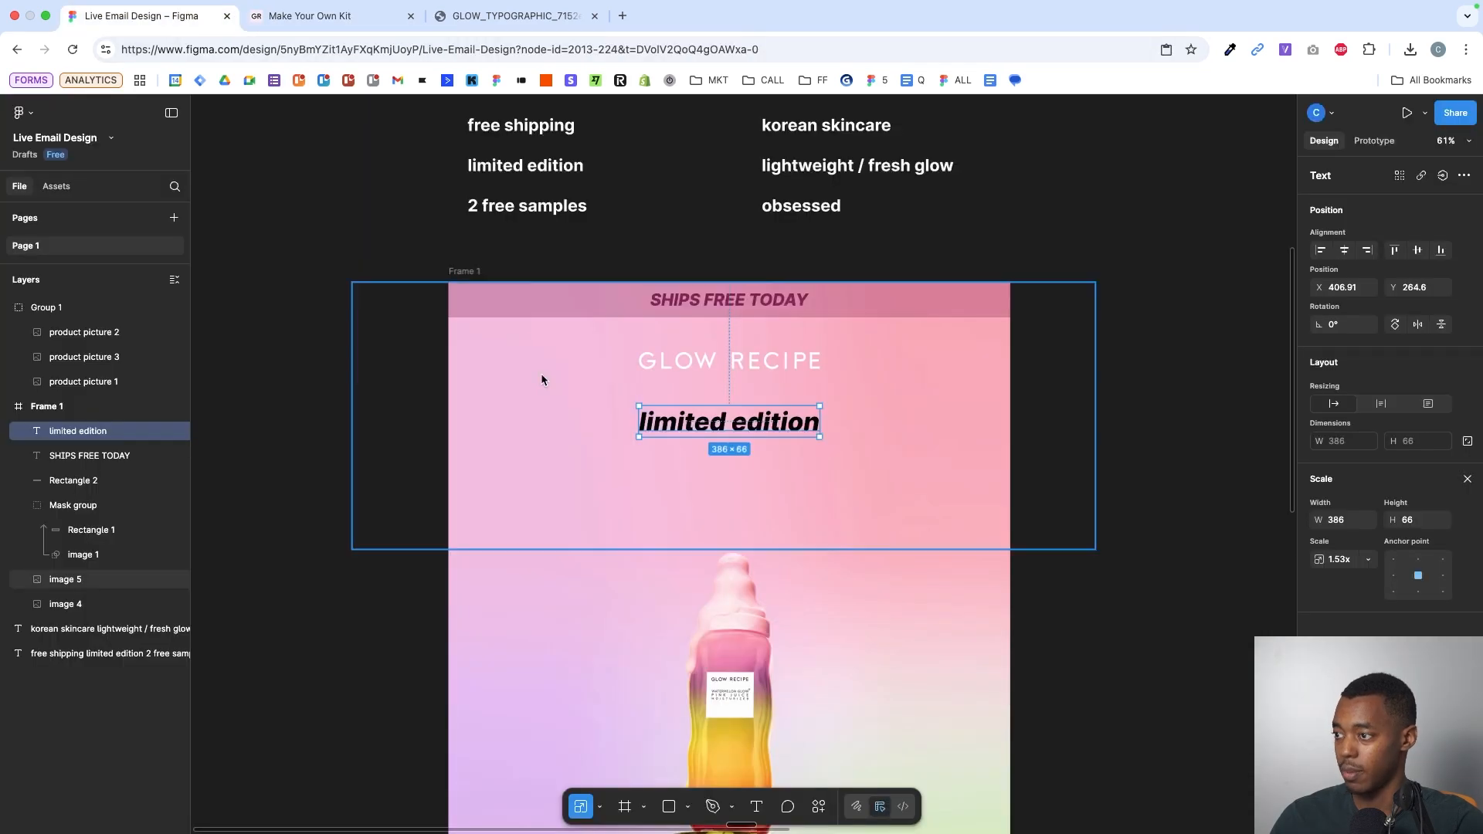
pyautogui.press('v')
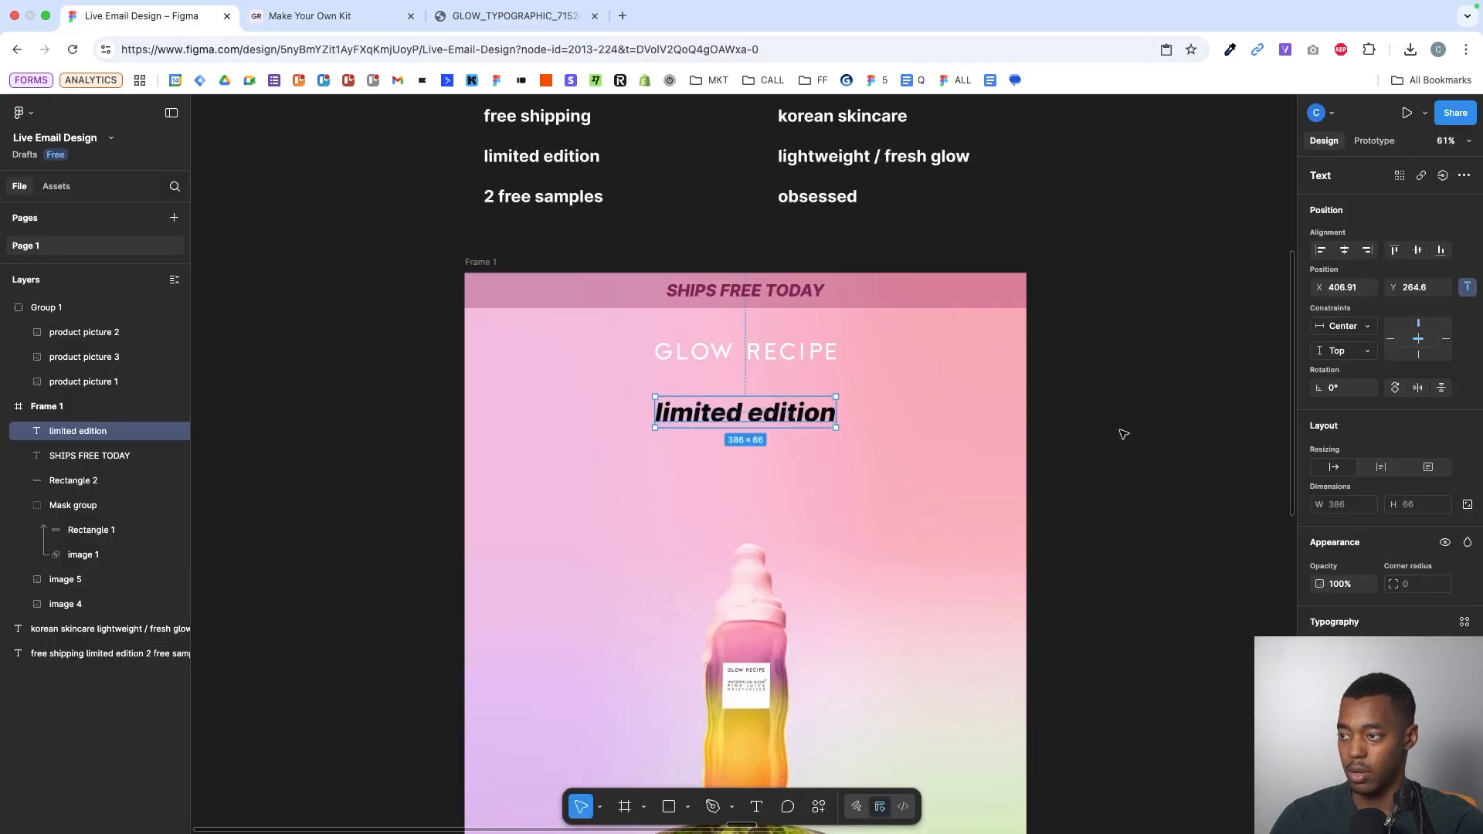
pyautogui.click(1351, 647)
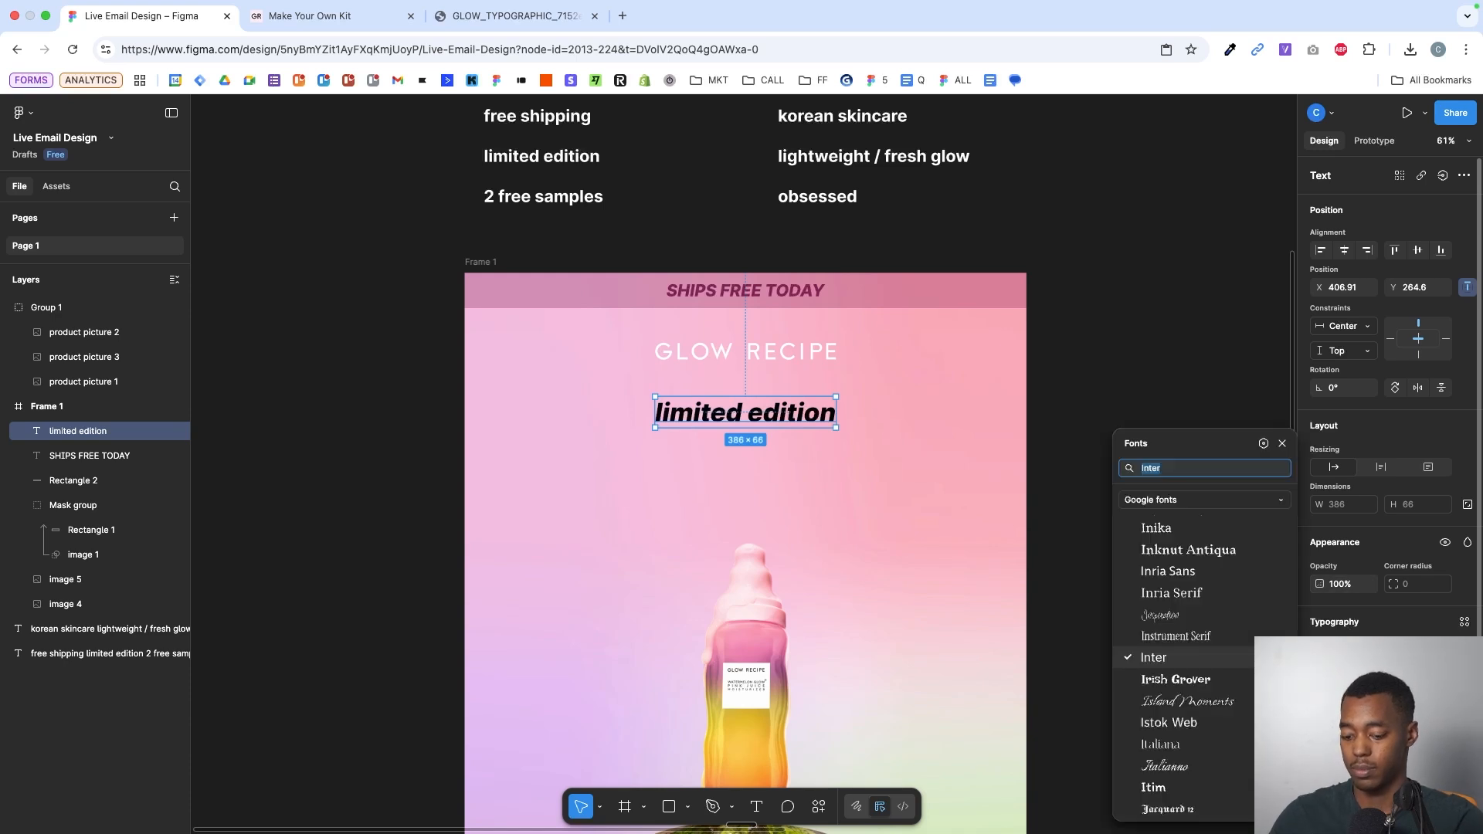
pyautogui.write('playf')
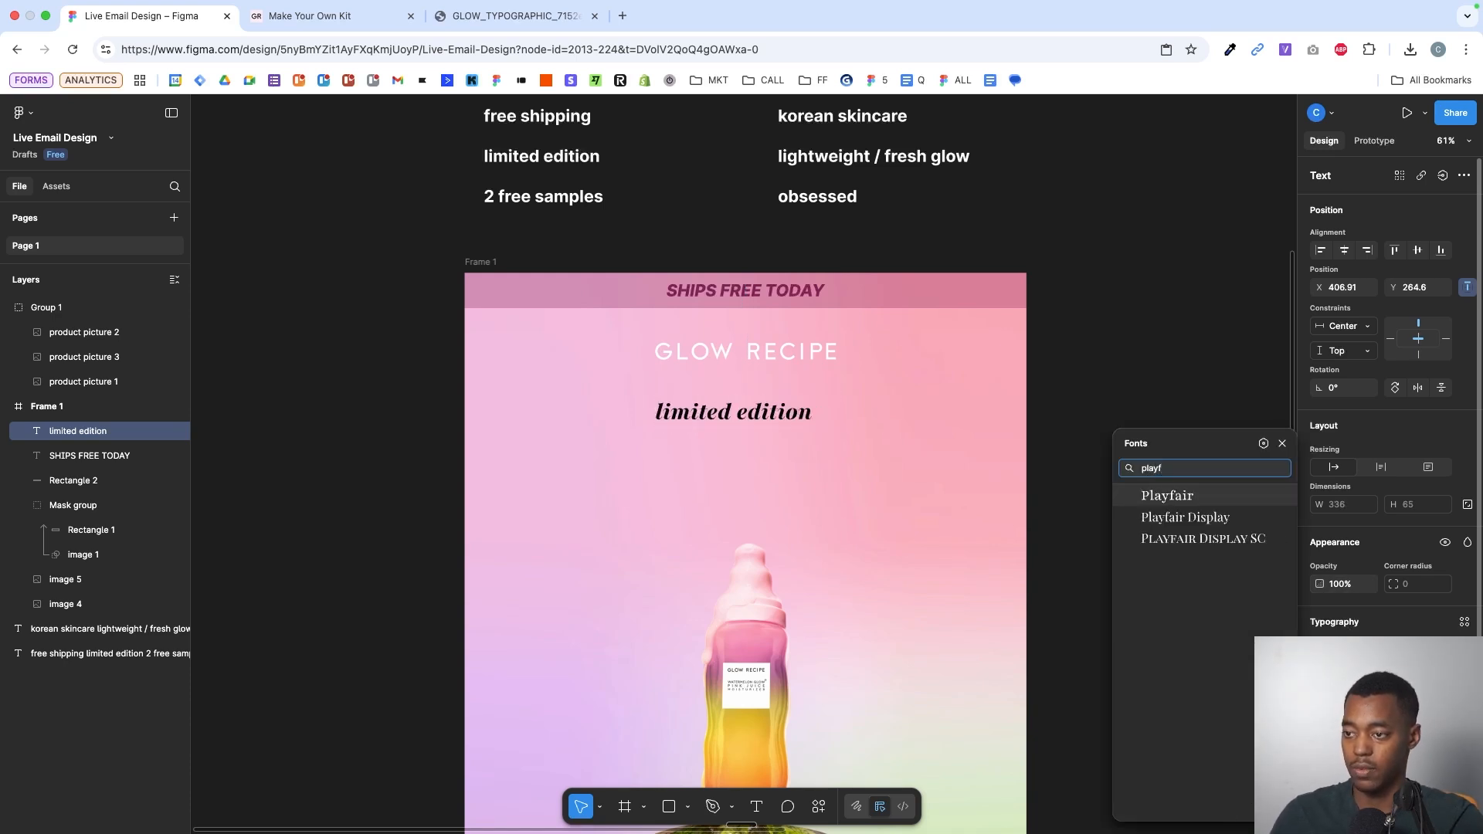
pyautogui.click(1245, 519)
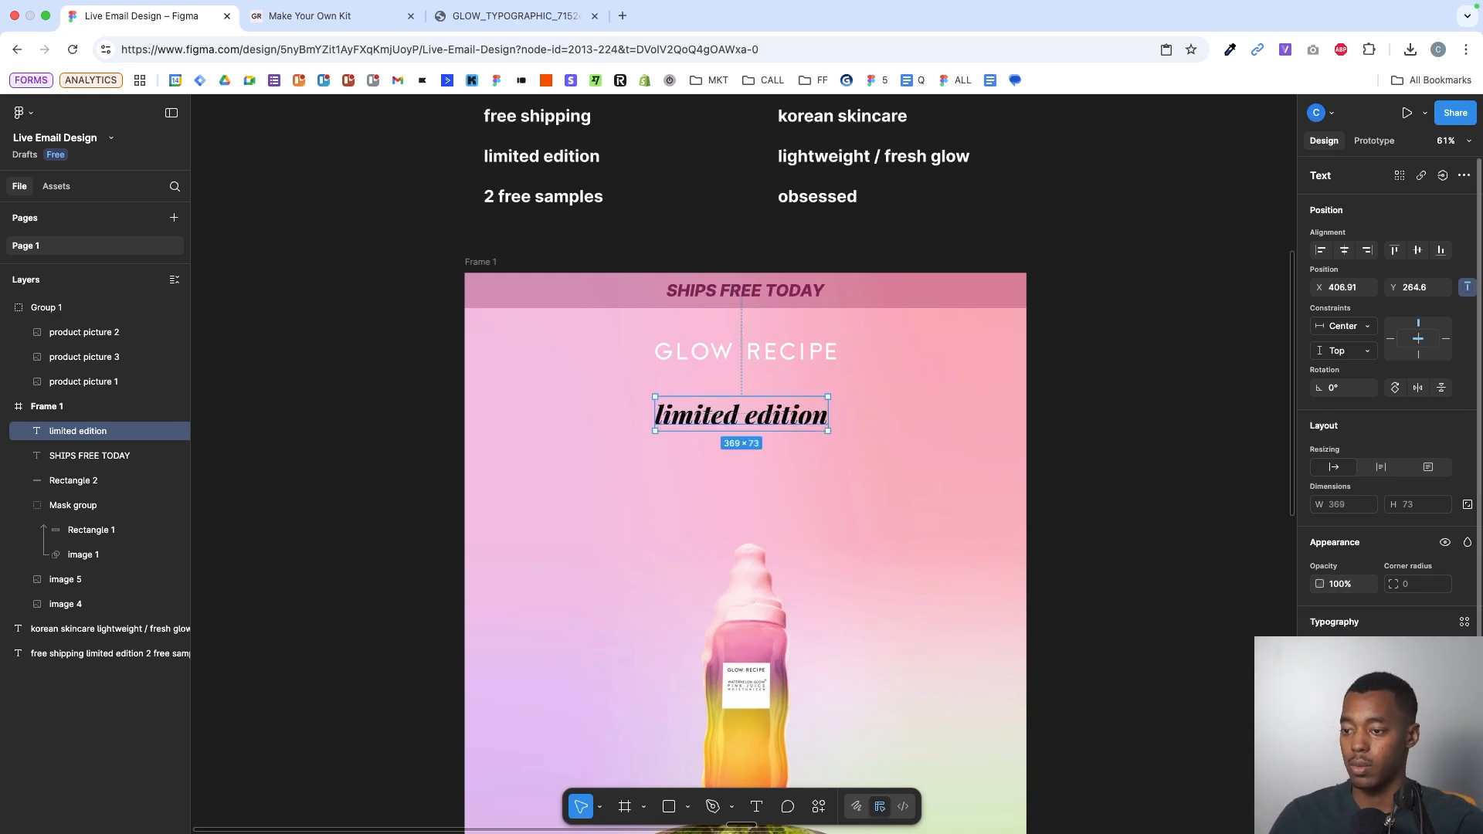
# - Give the "limited edition" text a heavier italic style and a white fill
pyautogui.click(1344, 672)
pyautogui.click(1344, 690)
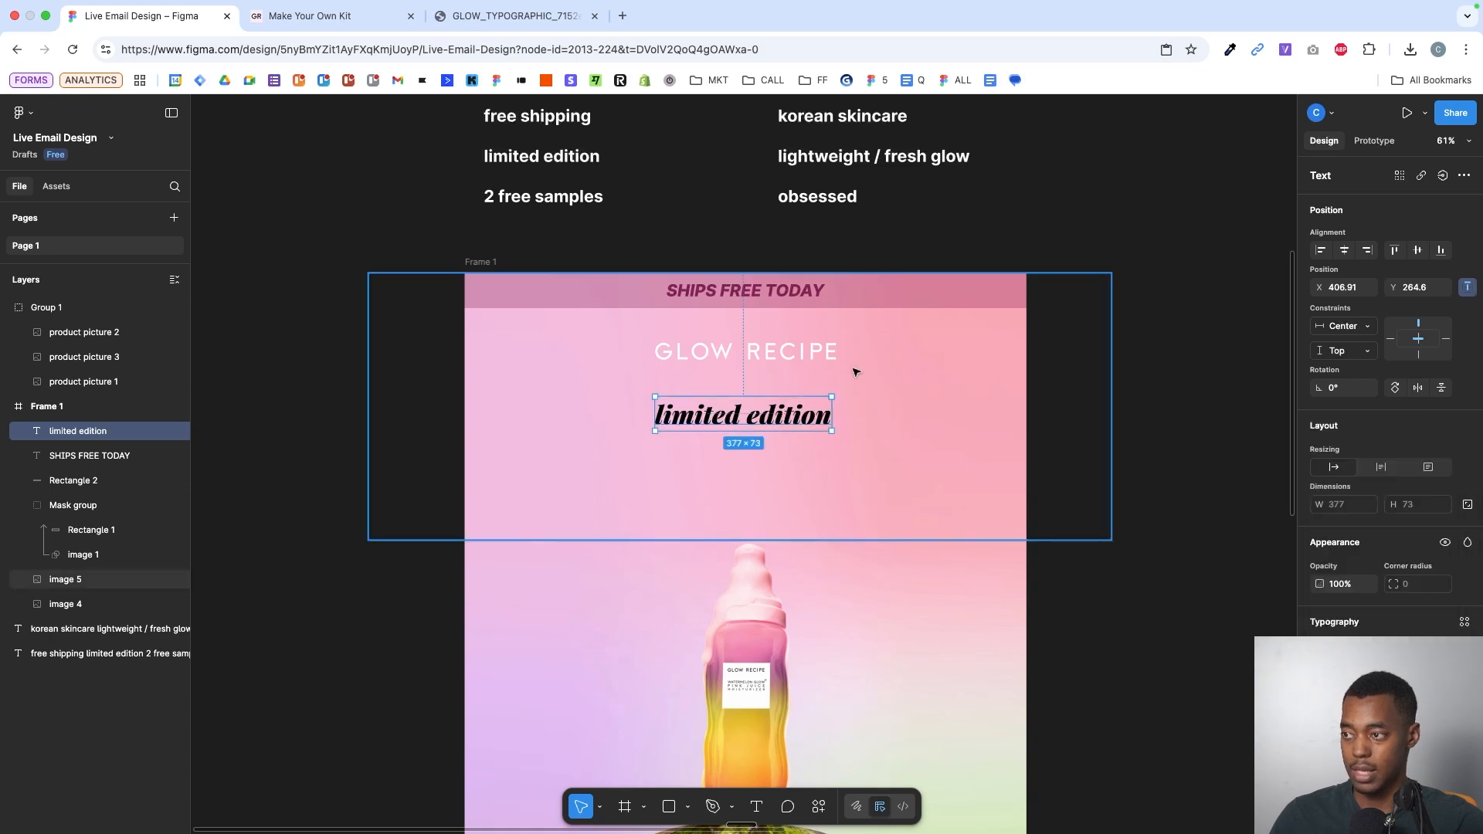
pyautogui.scroll(10, 855, 373)
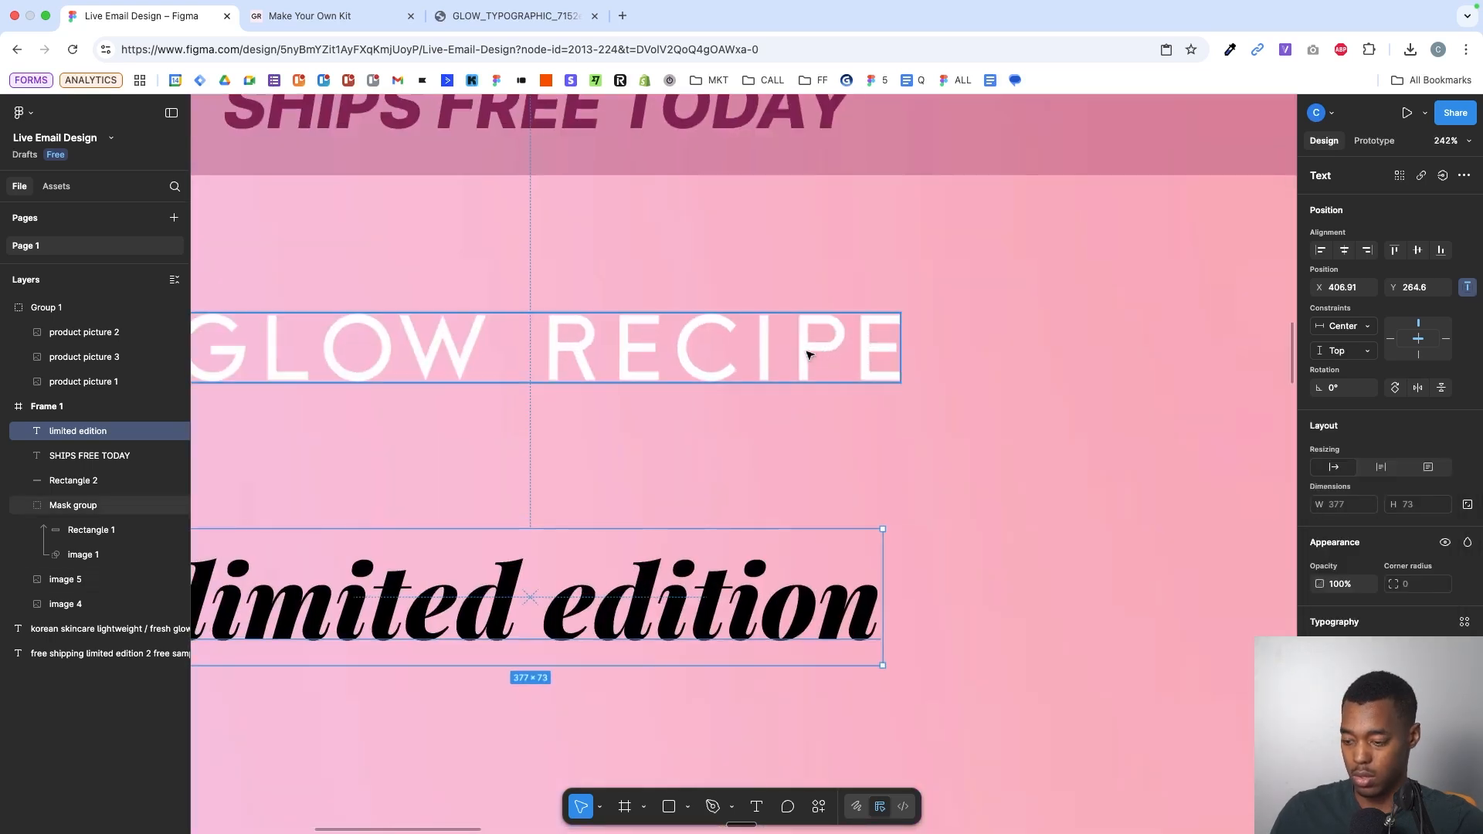
pyautogui.scroll(-4, 807, 353)
pyautogui.click(1147, 363)
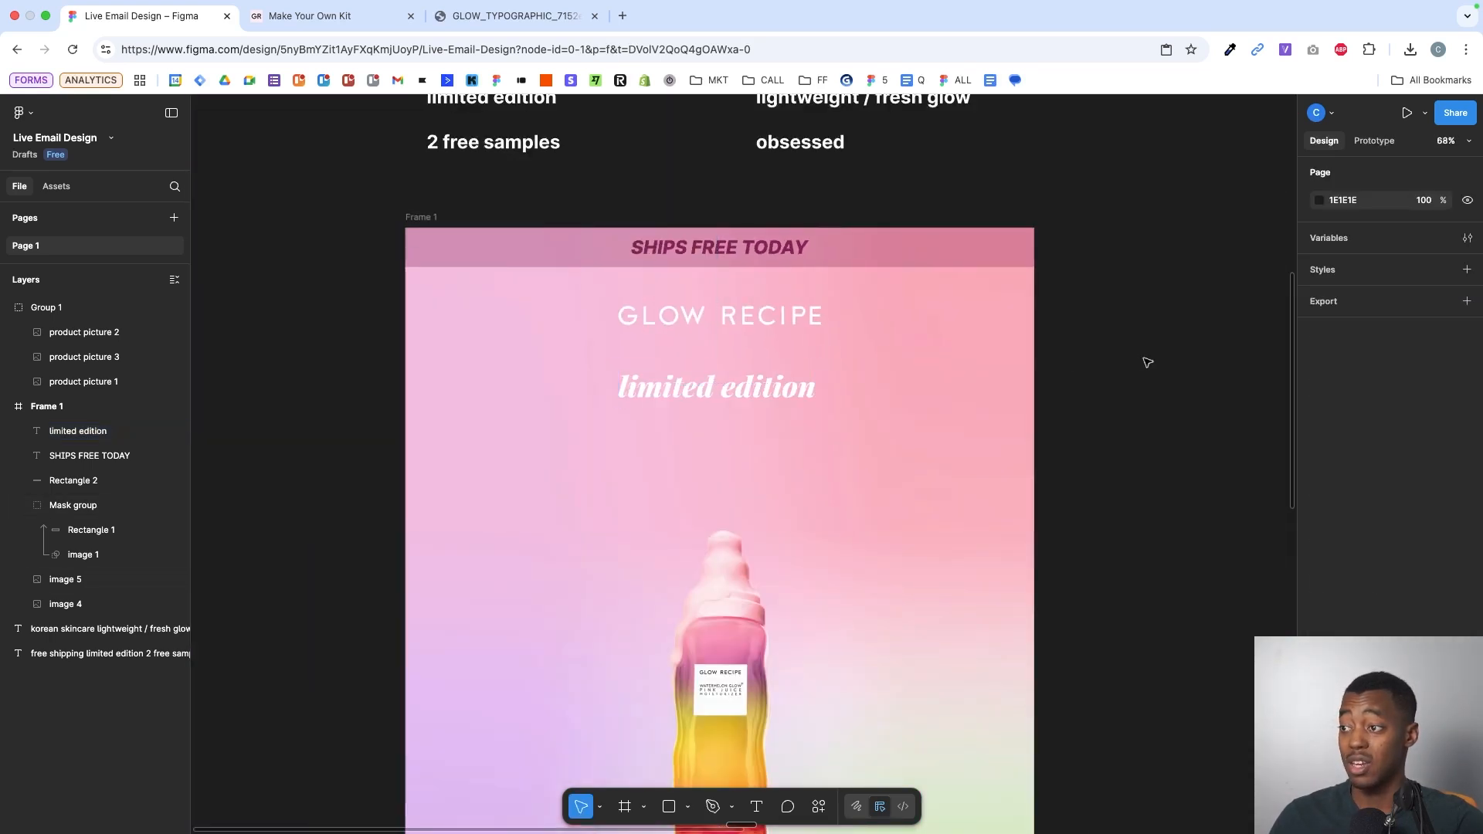
# - Duplicate the "limited edition" text directly below the original, at about Y 344
pyautogui.scroll(3, 828, 366)
pyautogui.click(745, 398)
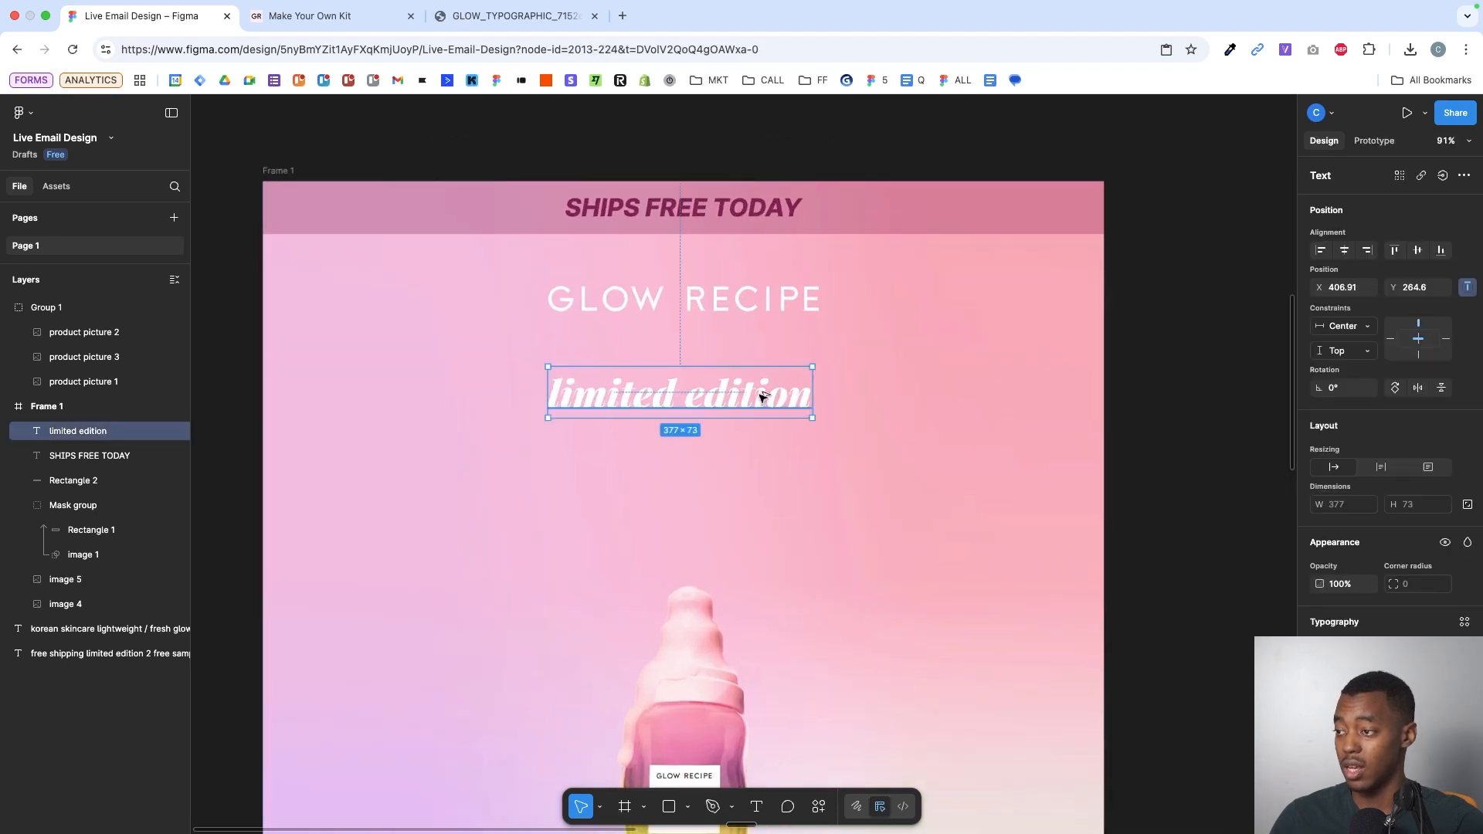
pyautogui.moveTo(762, 395); pyautogui.dragTo(762, 448)
# - Review the keyword notes above the email frame for headline wording
pyautogui.scroll(-5, 763, 448)
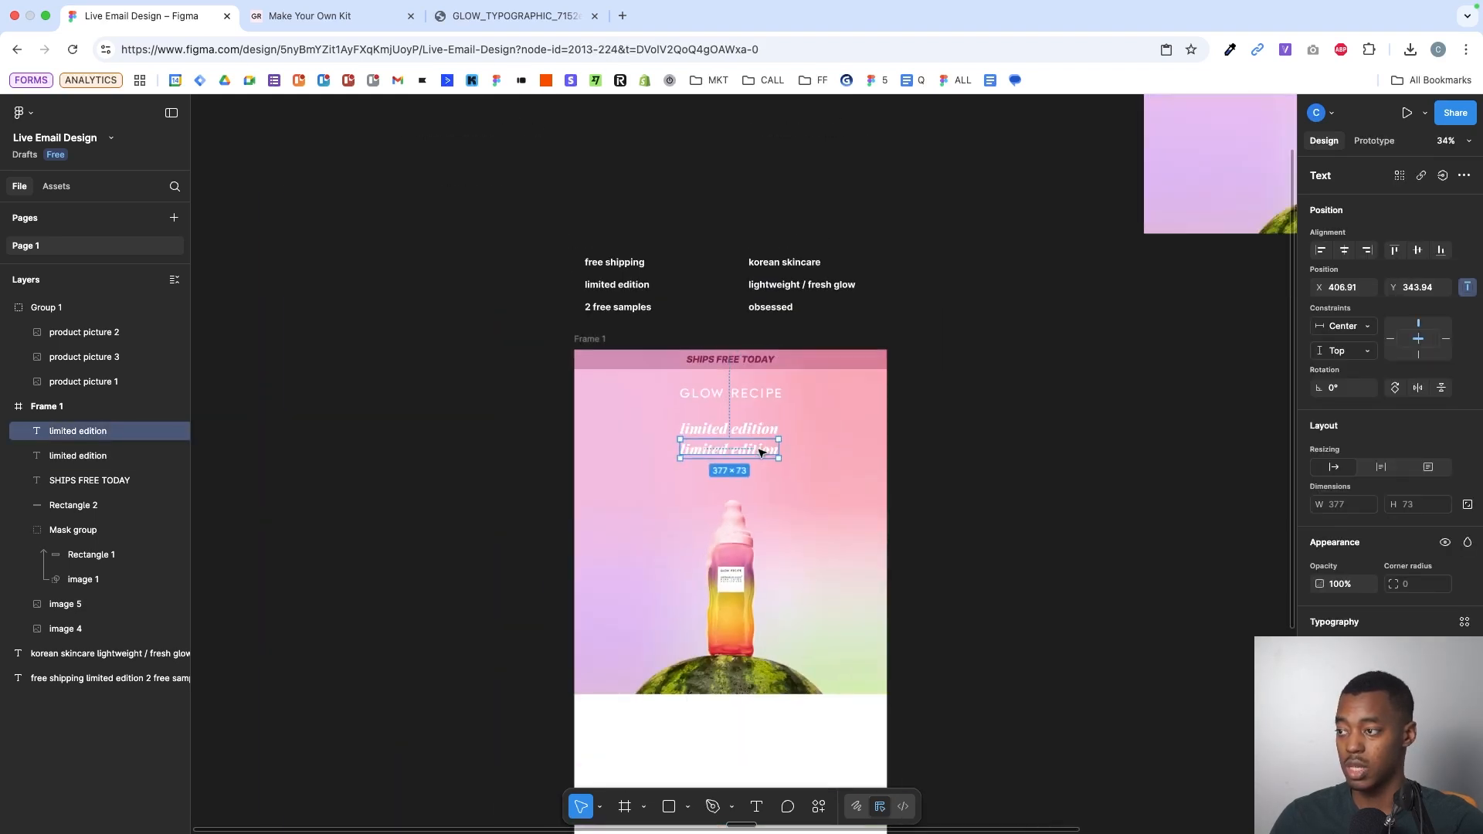
pyautogui.scroll(5, 761, 452)
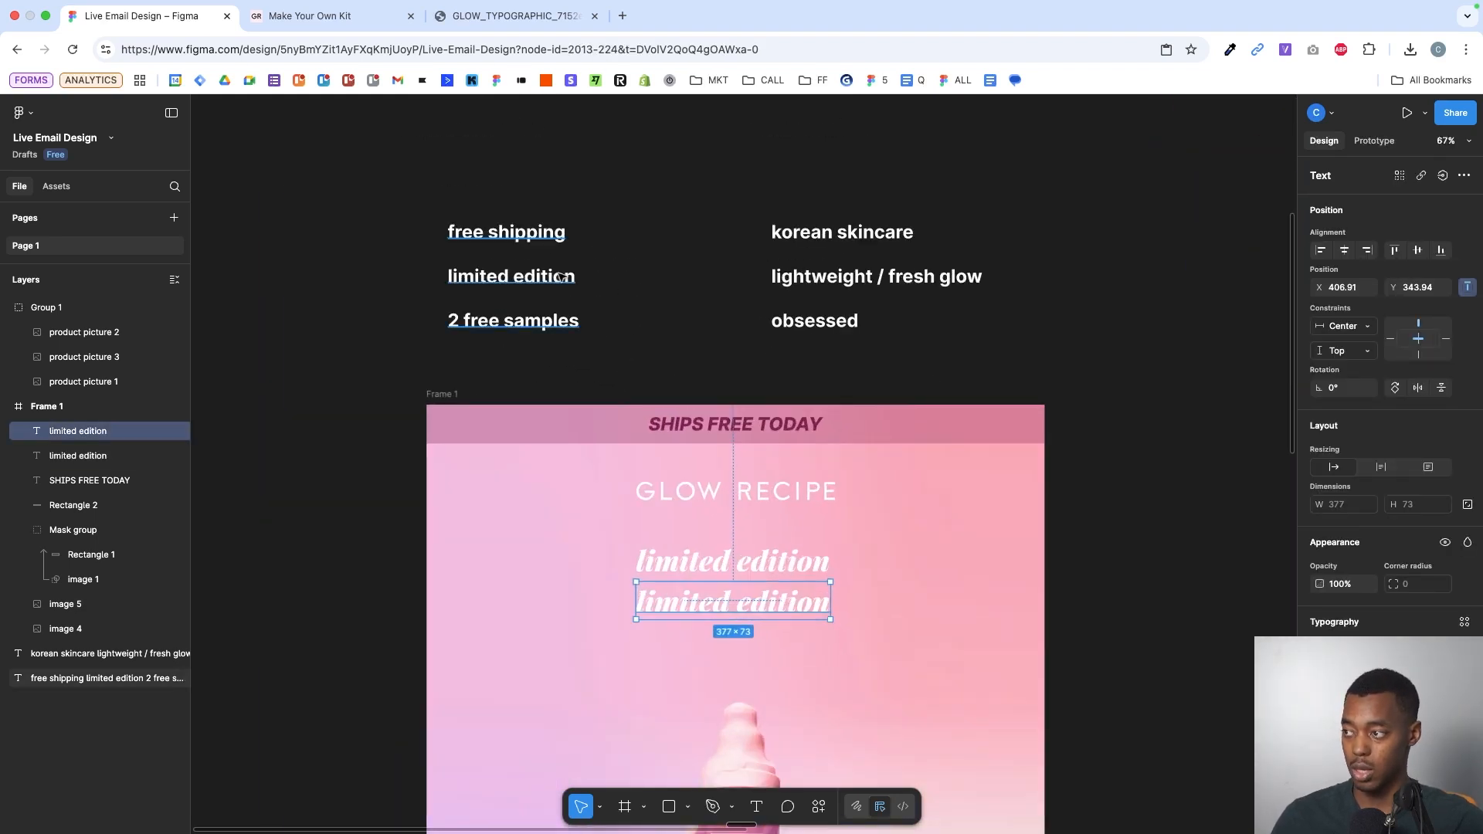
pyautogui.scroll(-3, 787, 489)
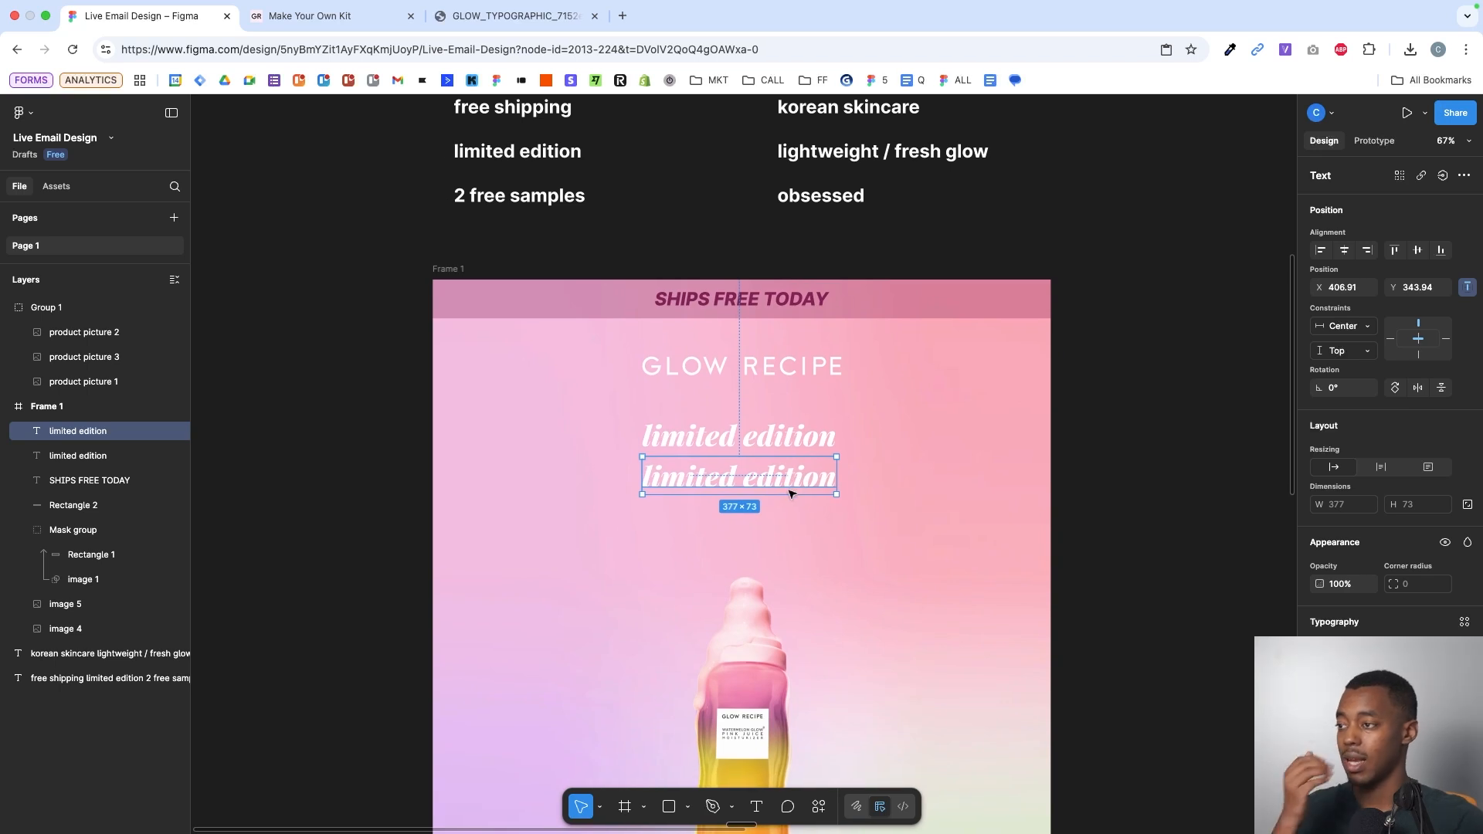
pyautogui.scroll(10, 790, 493)
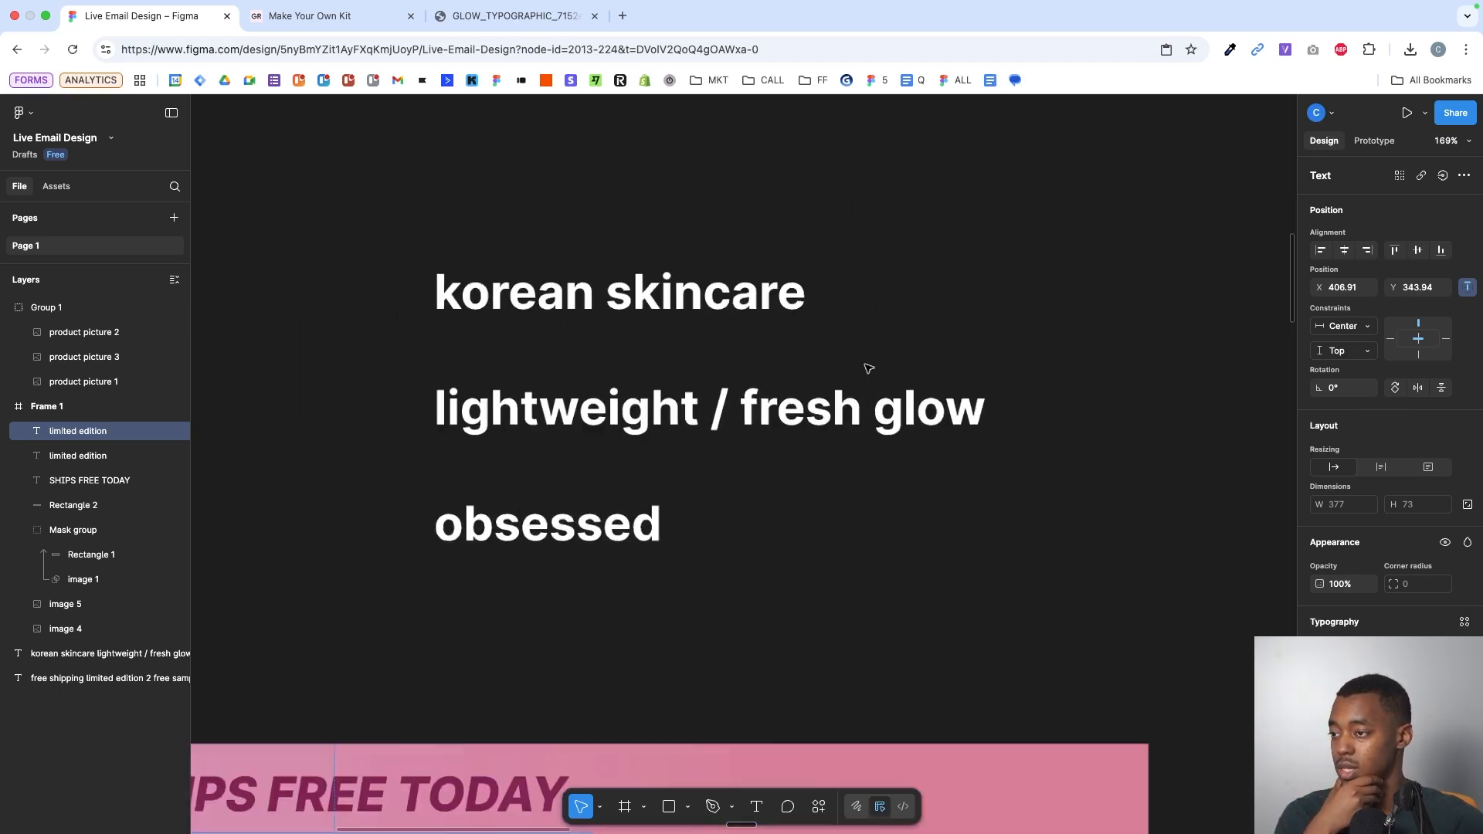
pyautogui.scroll(-5, 741, 450)
pyautogui.scroll(-3, 760, 436)
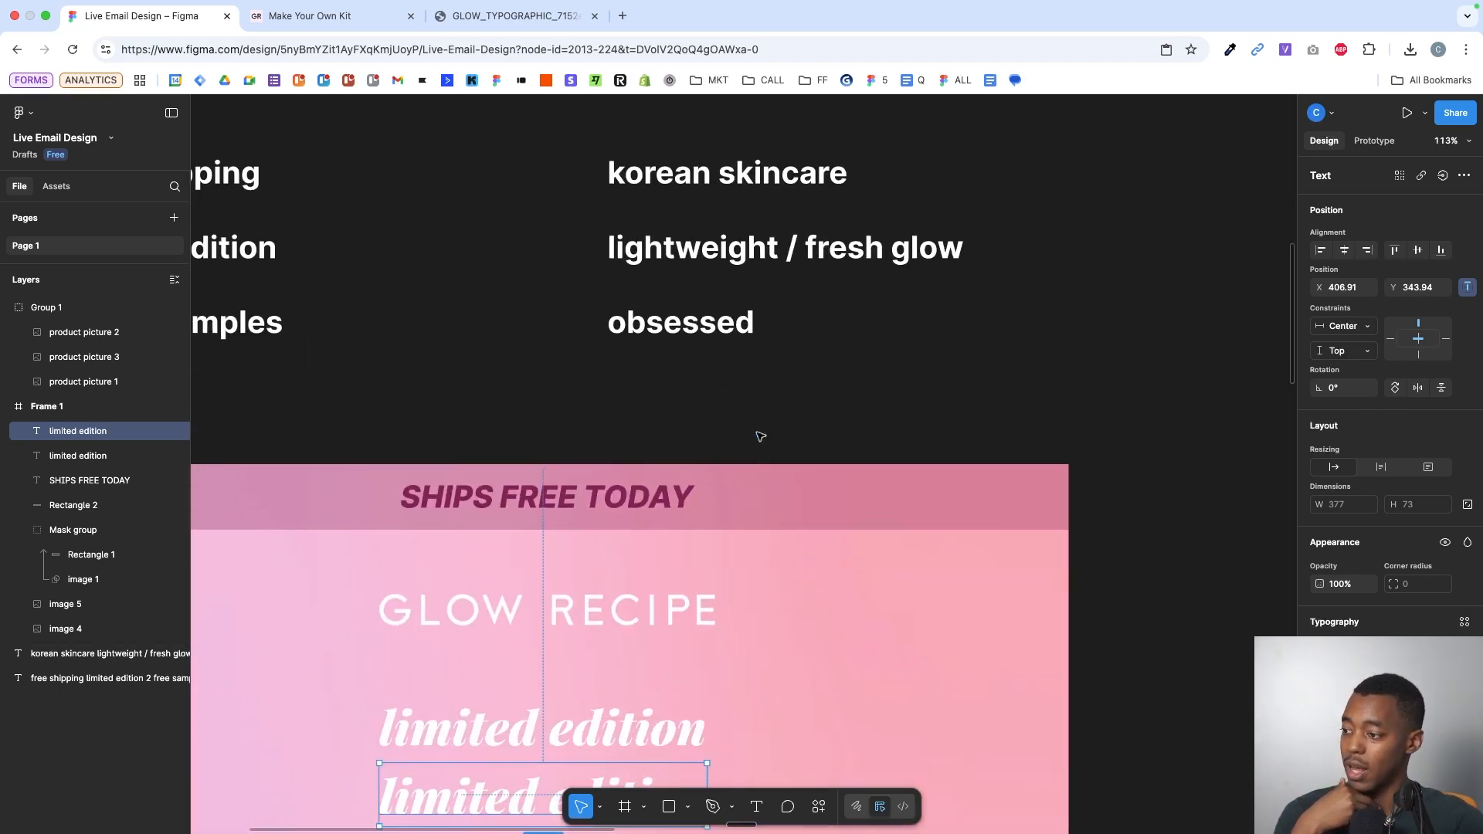
pyautogui.scroll(-3, 760, 436)
# - Switch to the Make Your Own Kit page, close the developer tools and examine the product cards' benefit descriptions
pyautogui.click(366, 17)
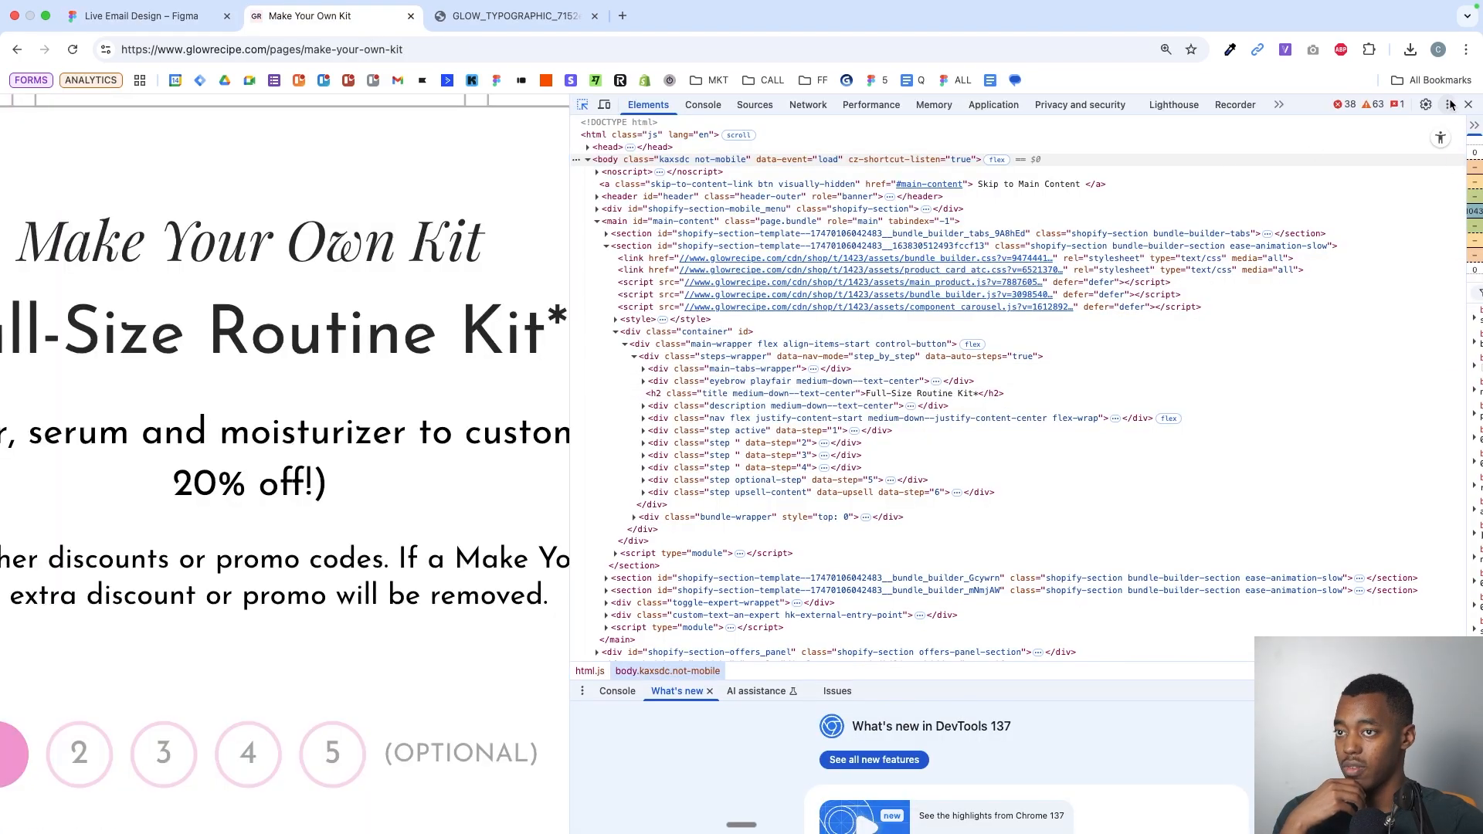
pyautogui.click(1469, 103)
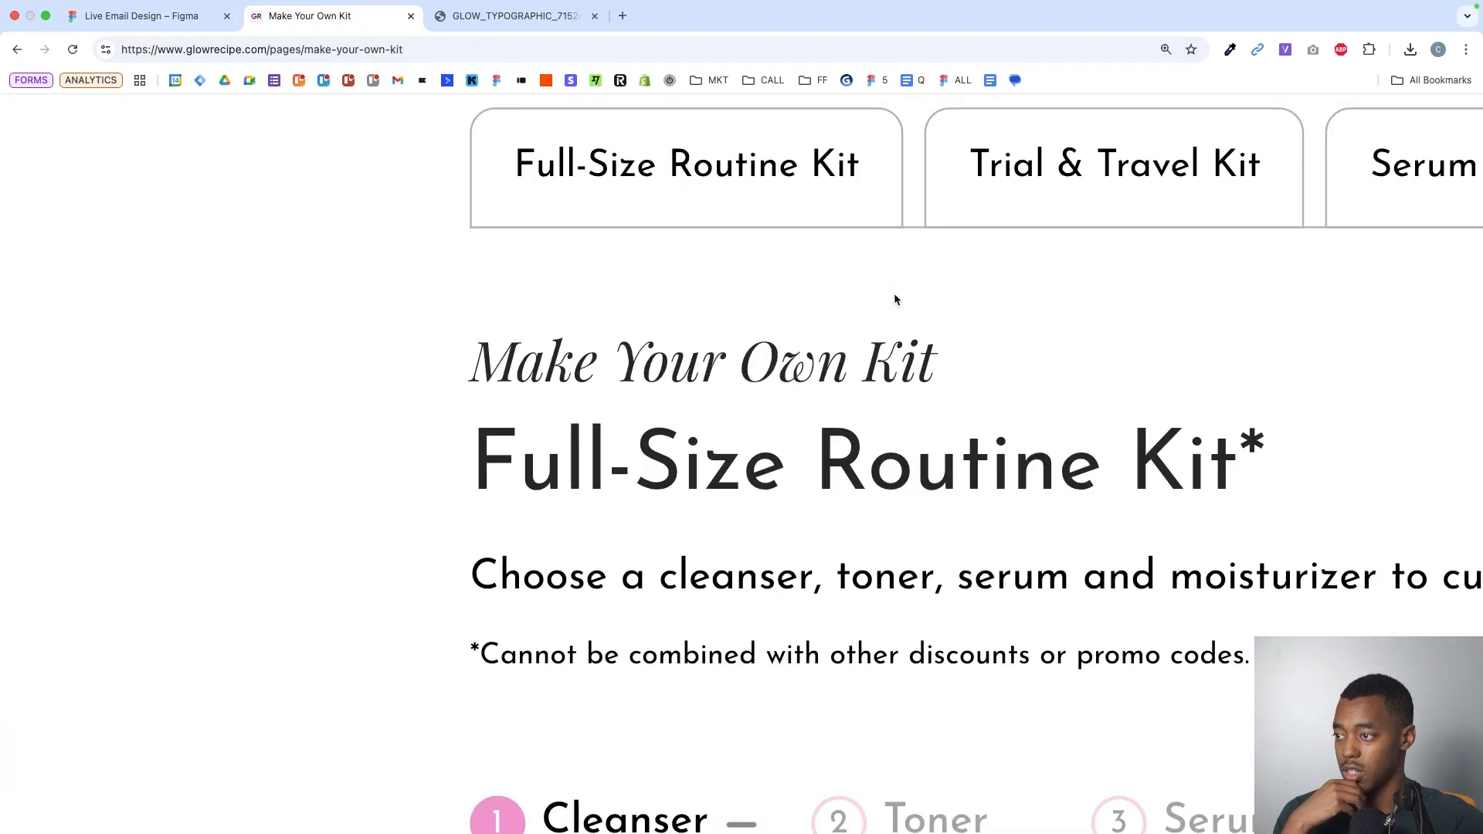
pyautogui.scroll(-5, 891, 302)
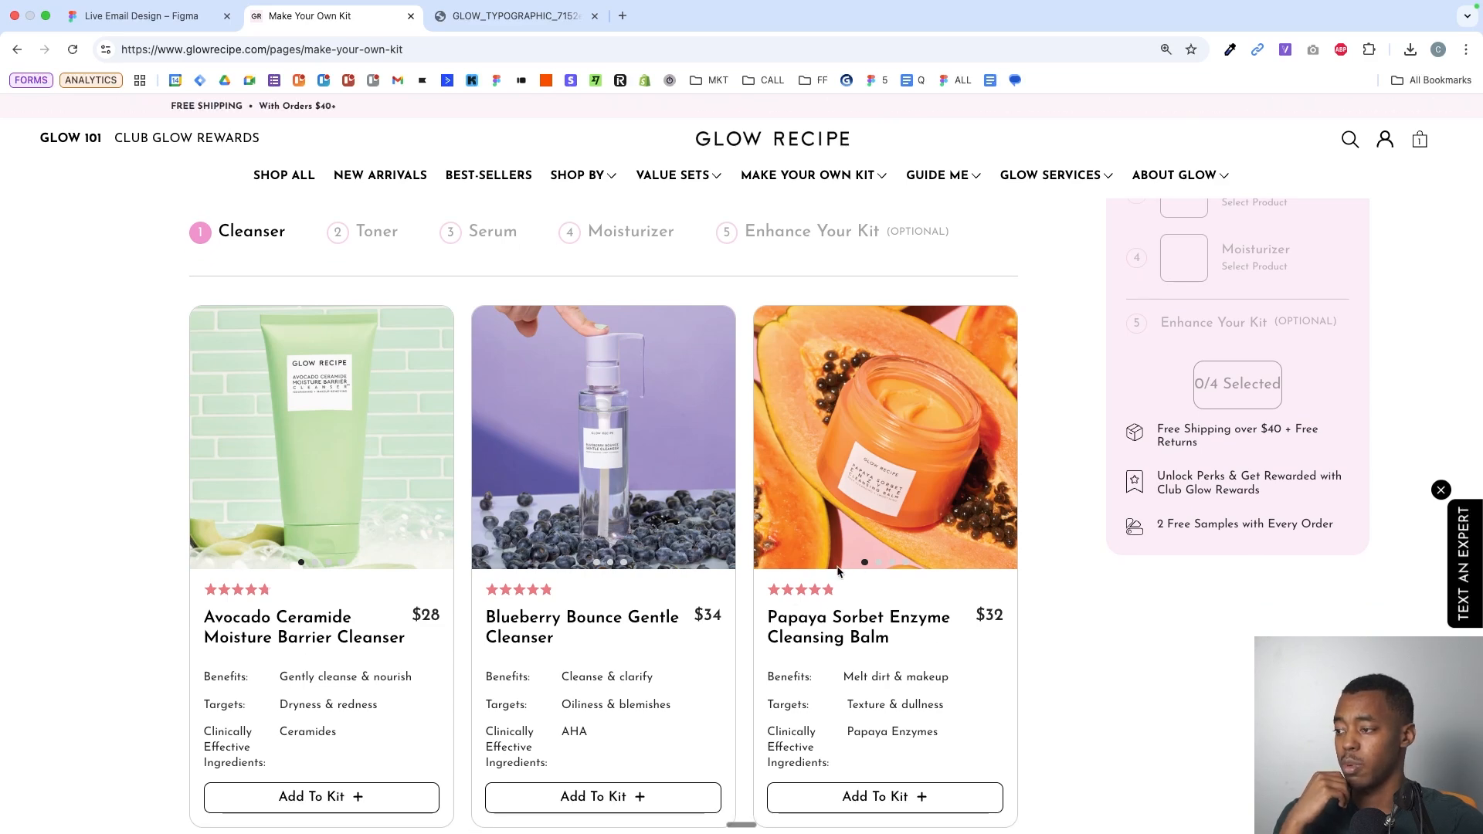
pyautogui.scroll(-1, 600, 579)
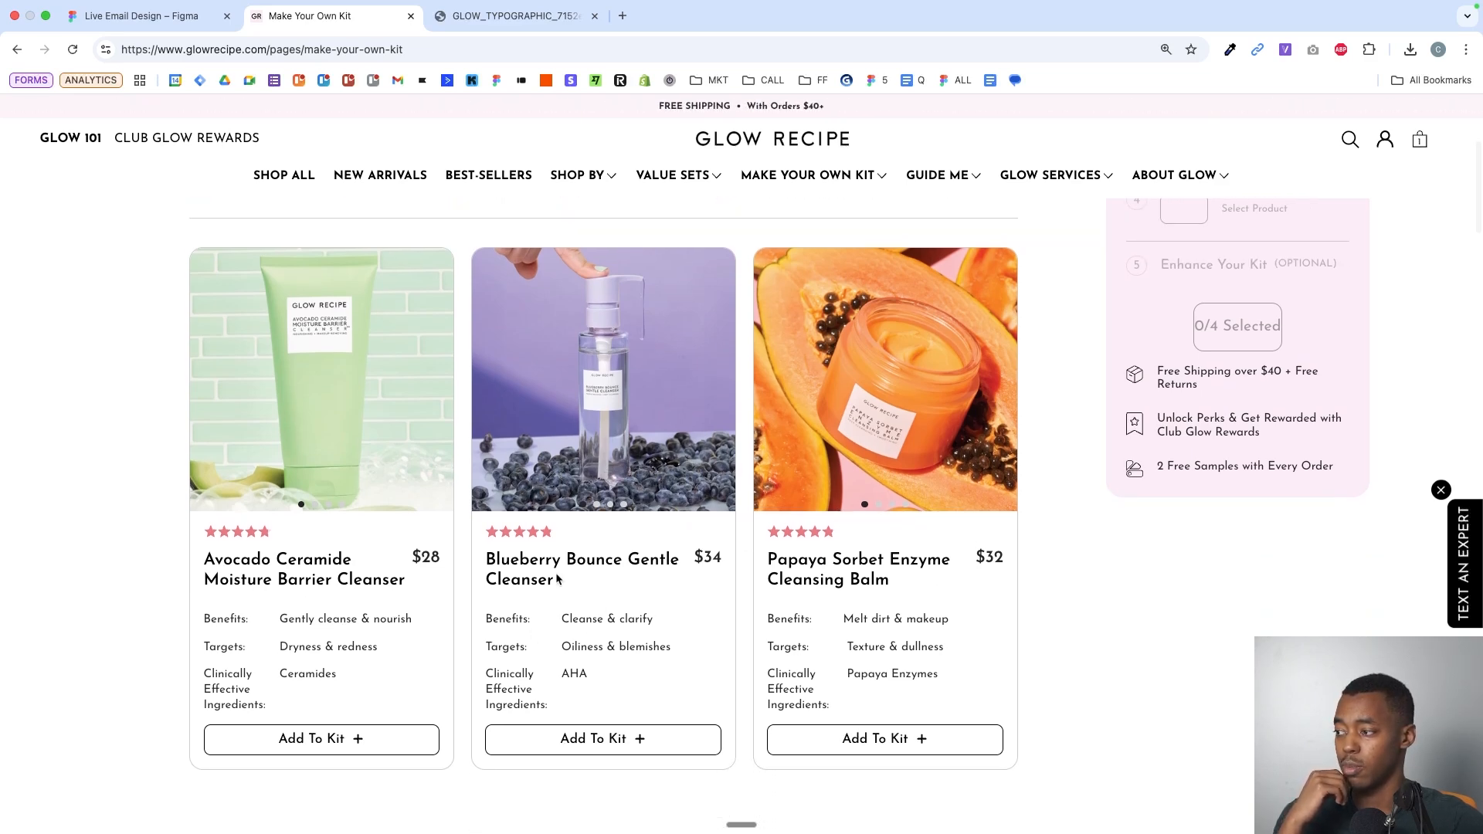
pyautogui.scroll(-10, 555, 572)
pyautogui.scroll(-10, 466, 535)
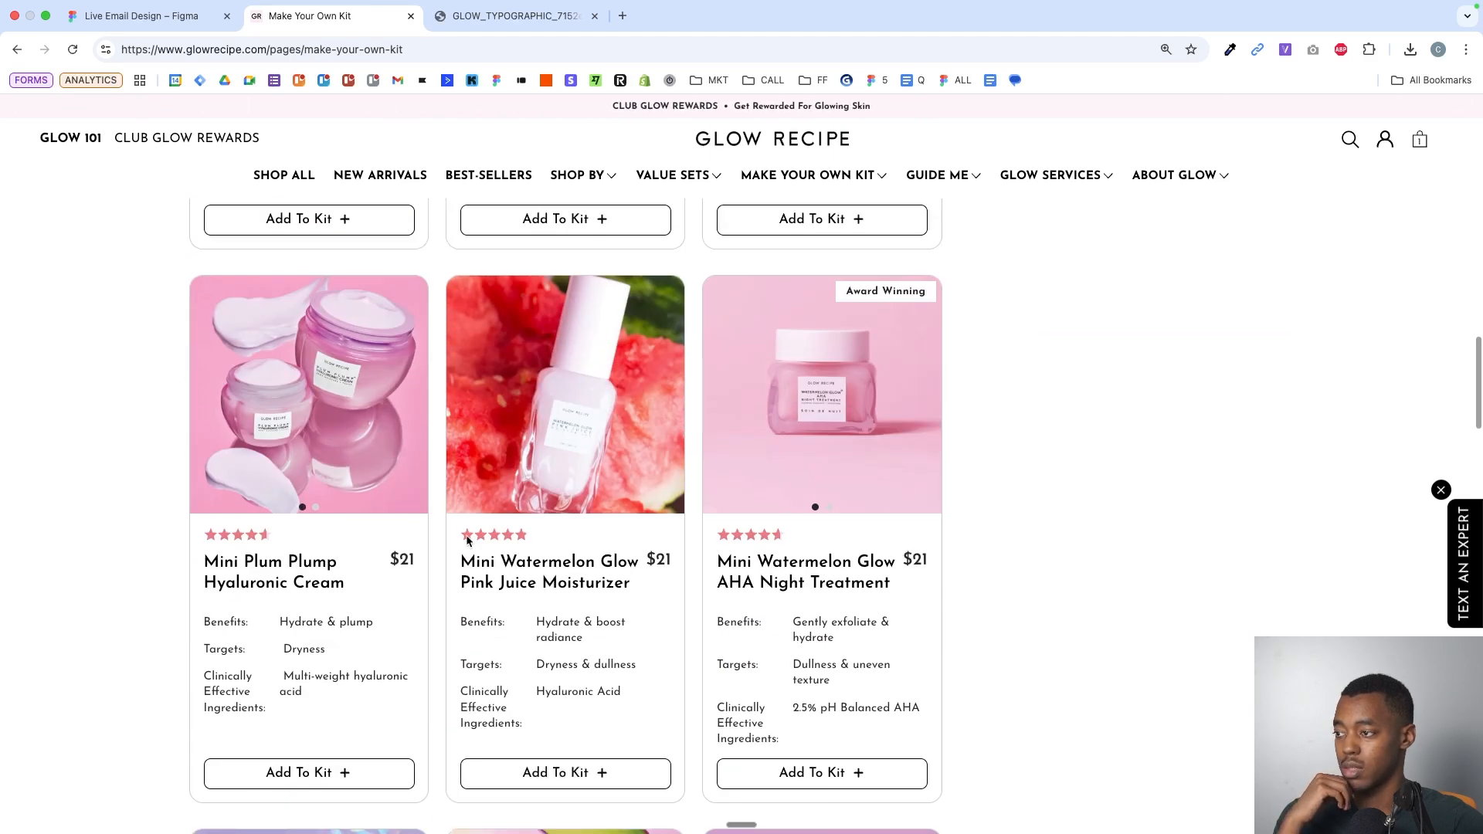
pyautogui.scroll(-2, 467, 540)
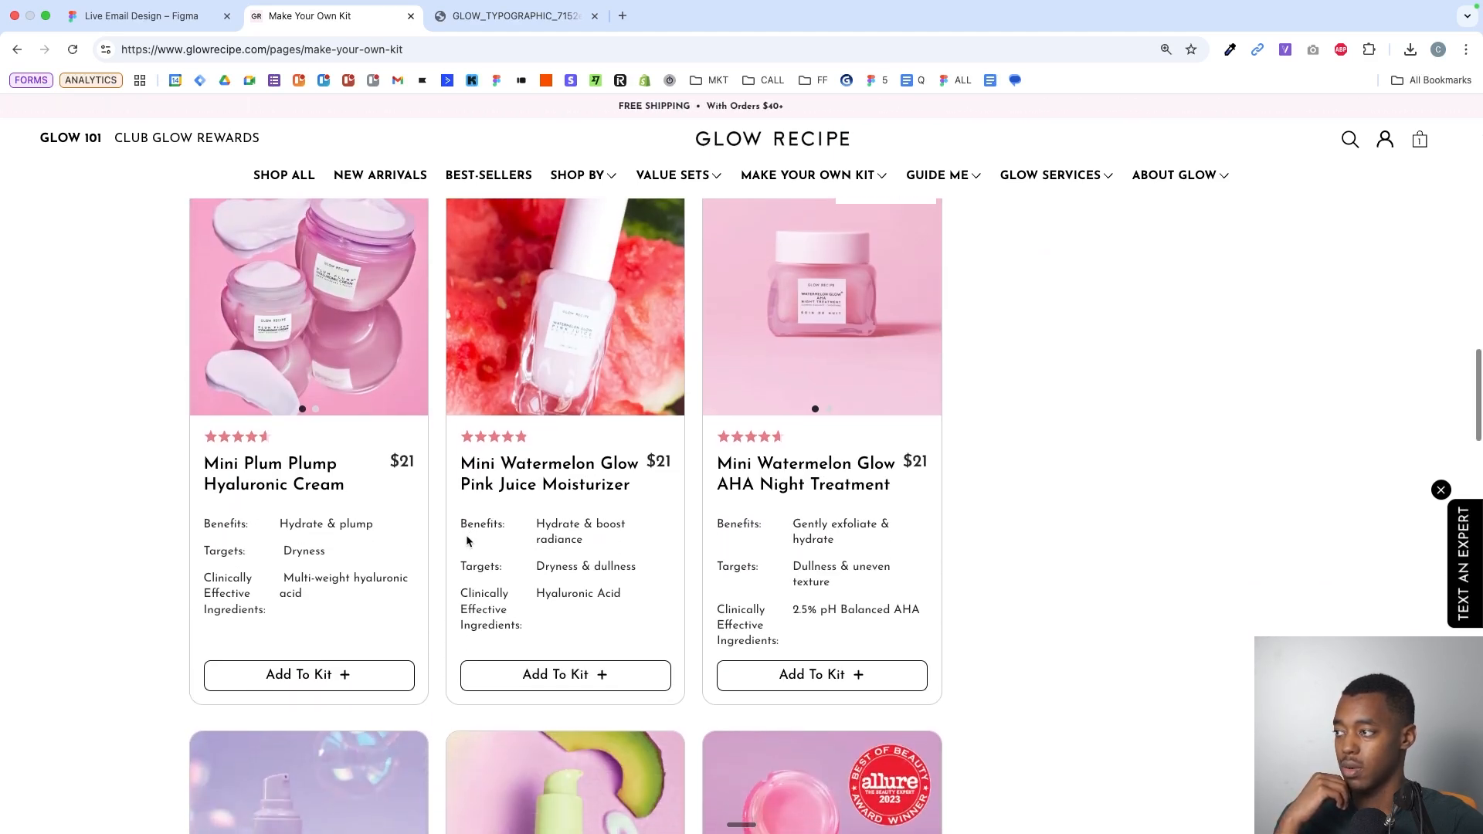
pyautogui.scroll(1, 467, 536)
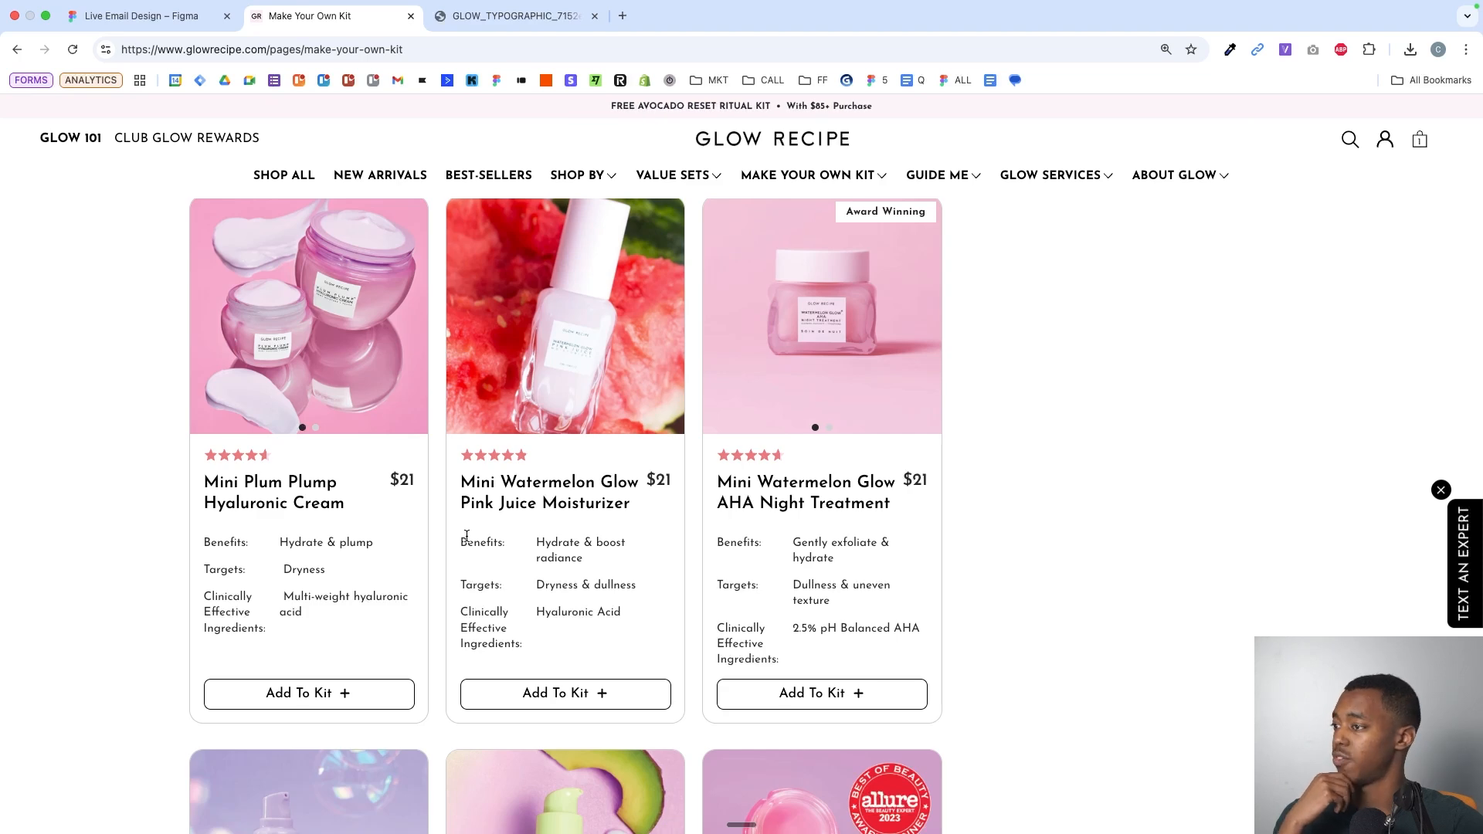
pyautogui.scroll(-5, 466, 535)
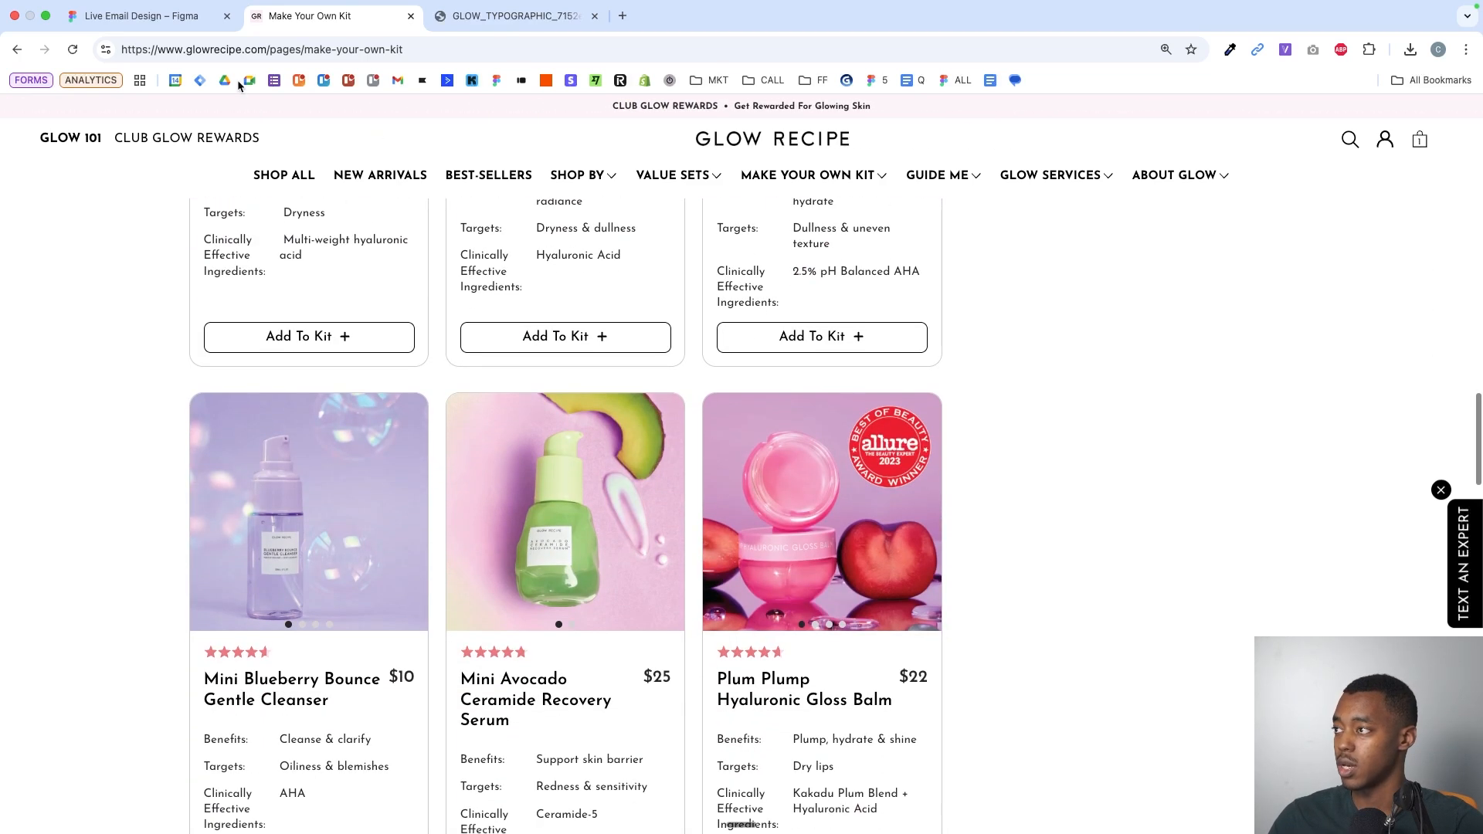
# - Back in the Figma design, replace the duplicate's text with "FRUIT POWERED GLOW IN SECONDS", centred and wrapped in a box about 695 wide
pyautogui.click(186, 24)
pyautogui.doubleClick(624, 609)
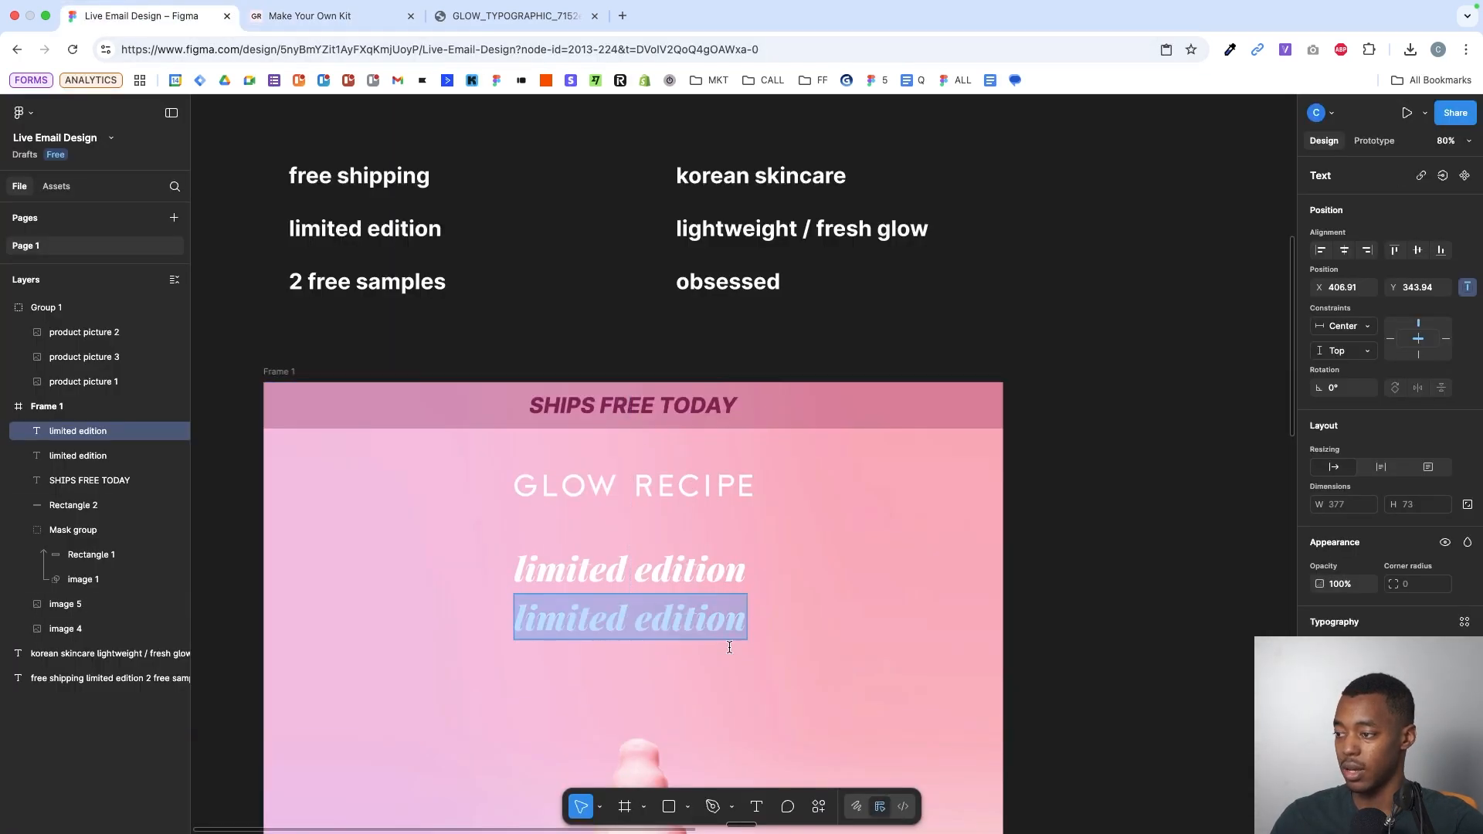
pyautogui.write('F')
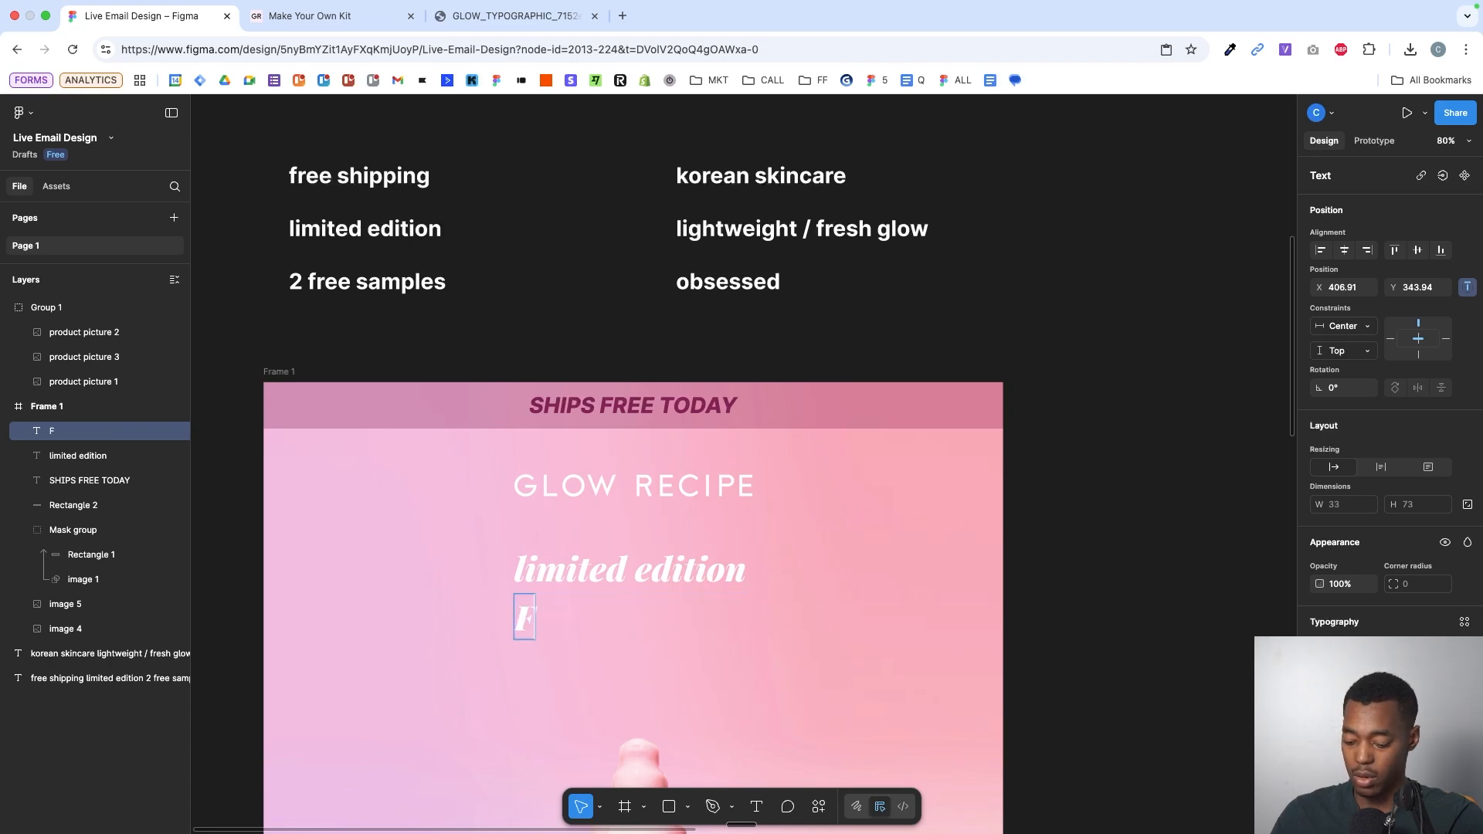
pyautogui.write('RUIT POWERED GLOW IN SECON')
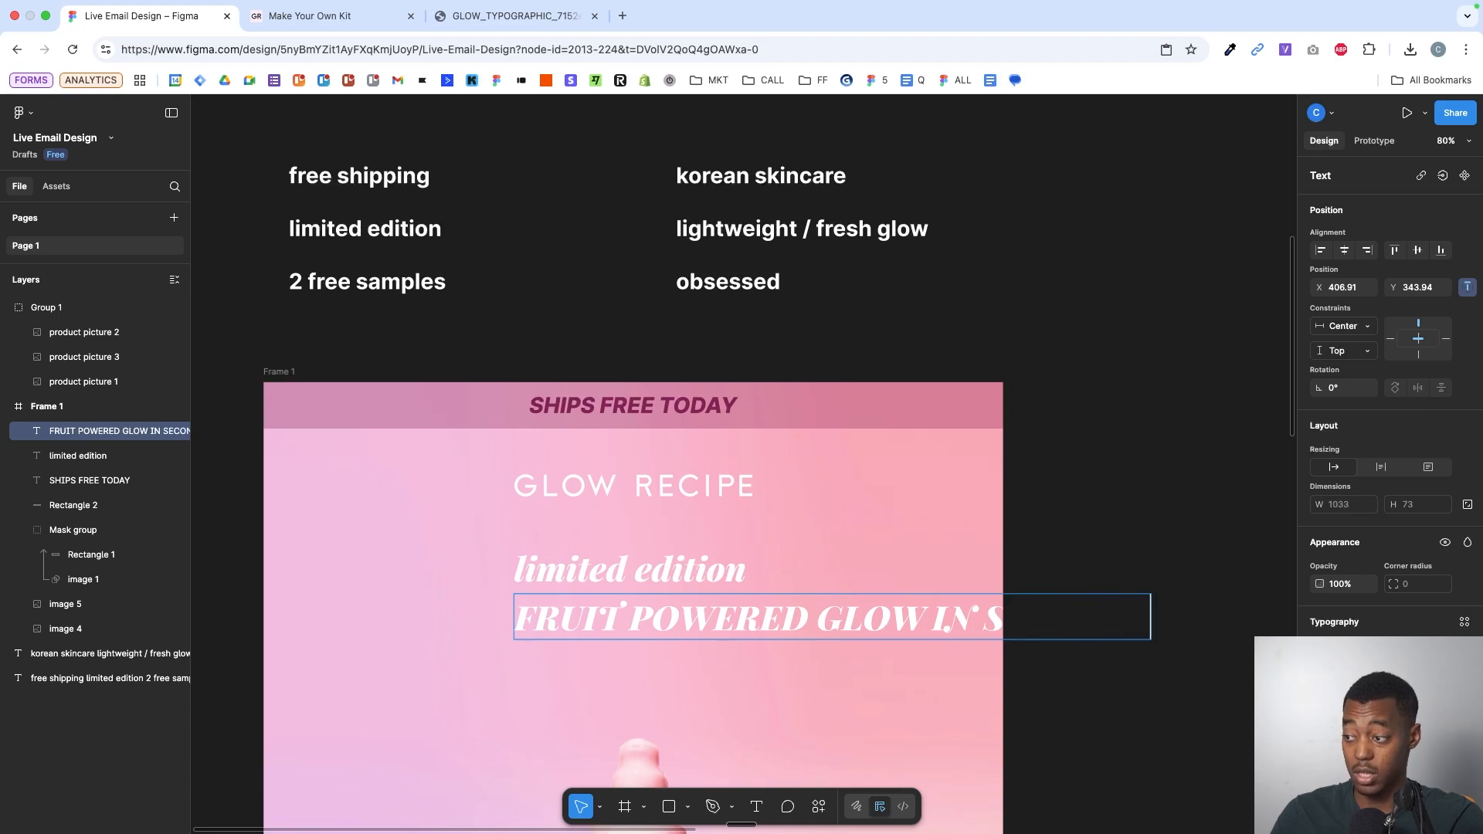
pyautogui.hotkey('alt', 'h')
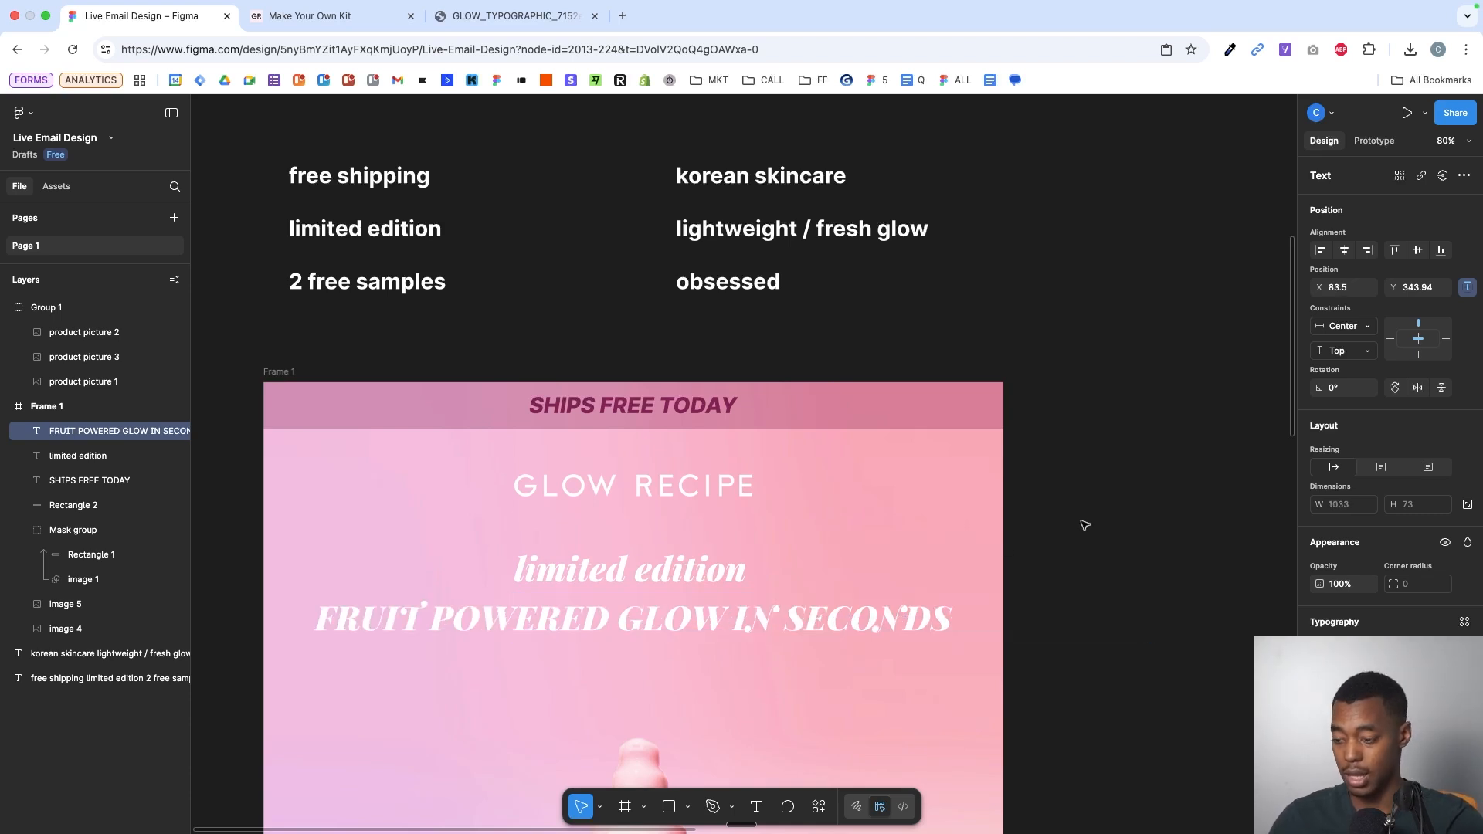
pyautogui.moveTo(951, 614); pyautogui.dragTo(847, 614)
pyautogui.press('super+alt+t')
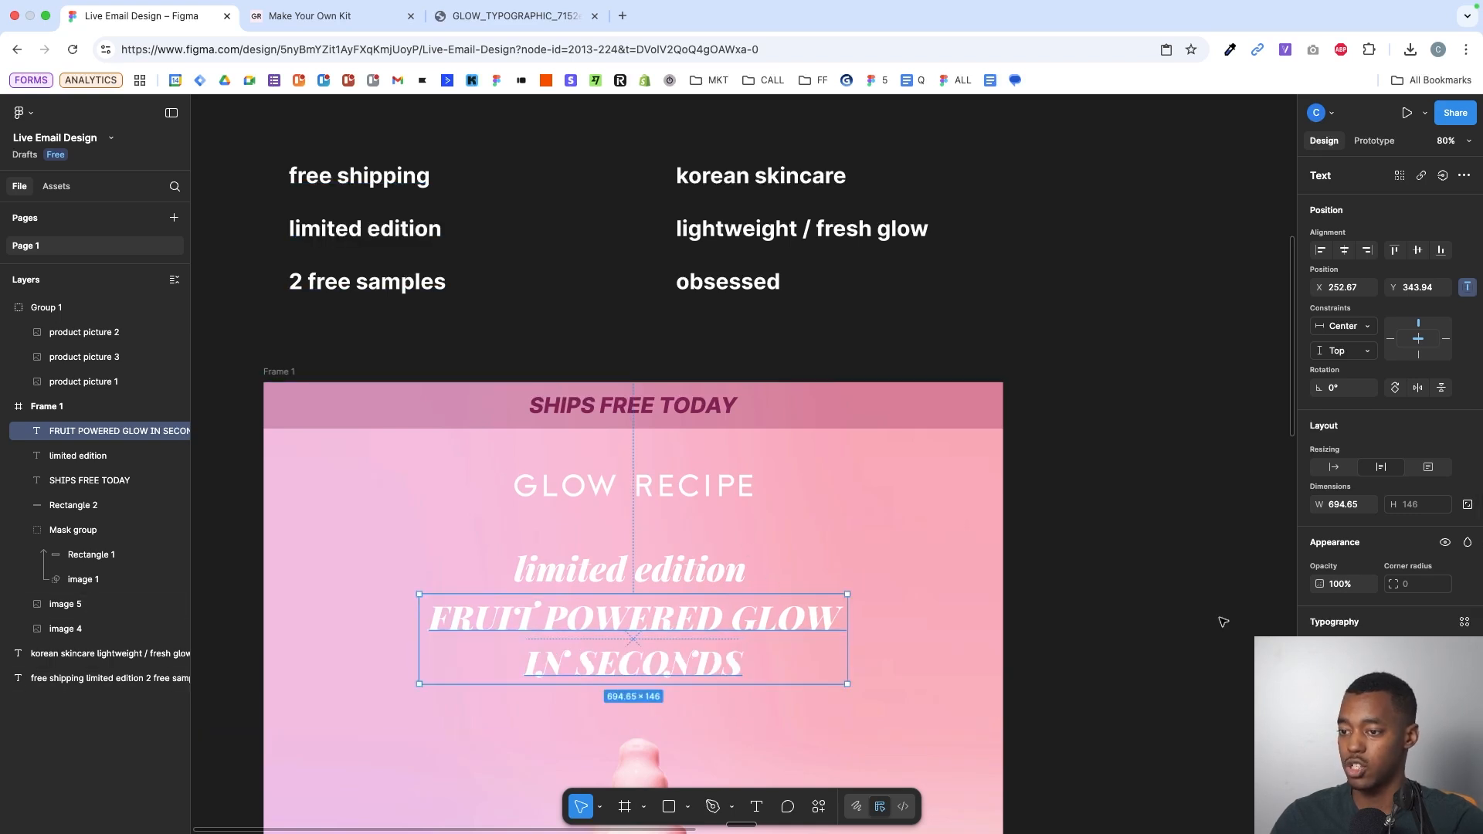
# - Set the "FRUIT POWERED GLOW IN SECONDS" headline's font to Josefin Sans Bold
pyautogui.click(1355, 650)
pyautogui.write('JOSEFIN')
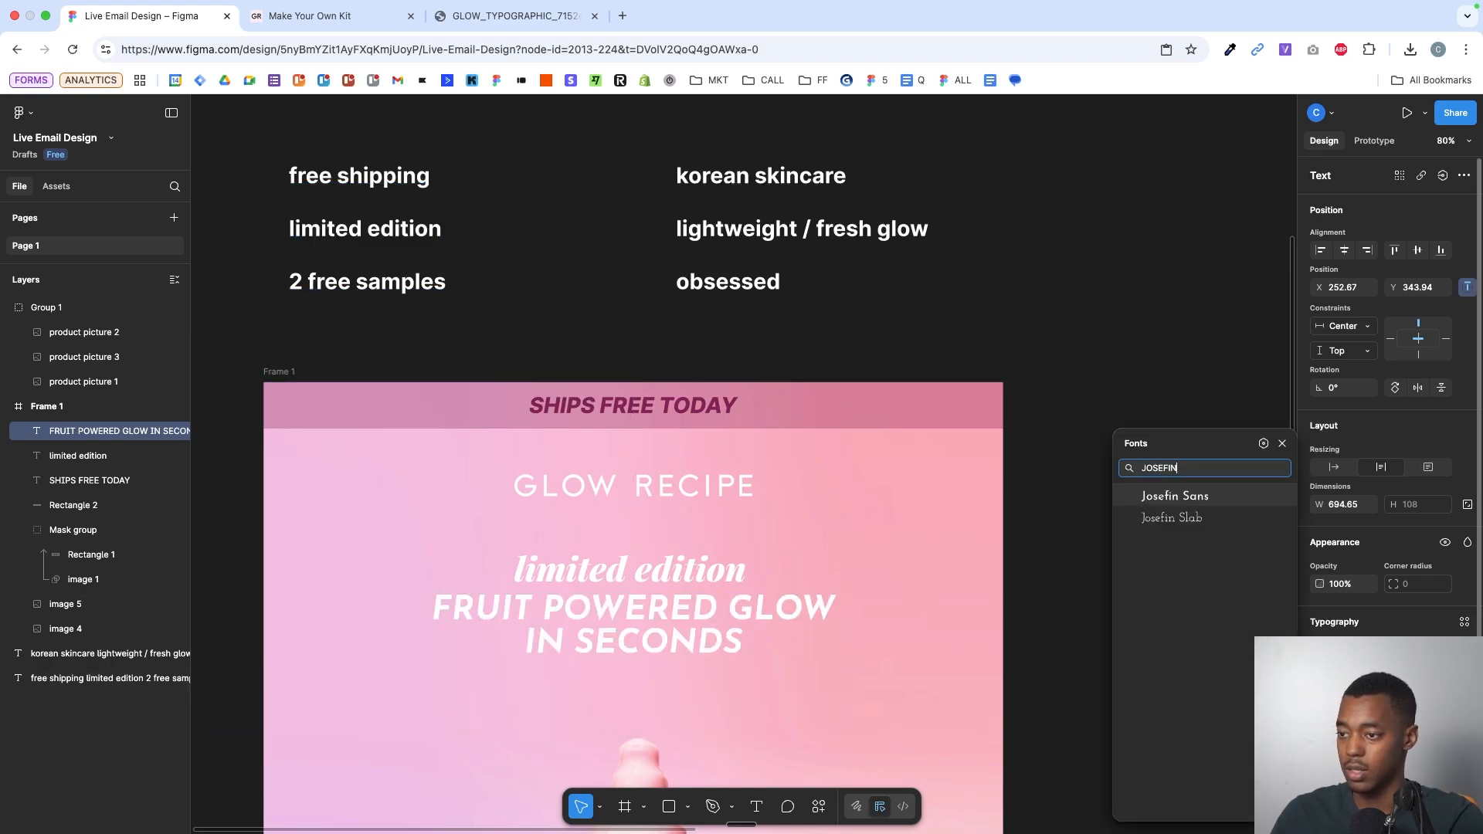
pyautogui.press('Return')
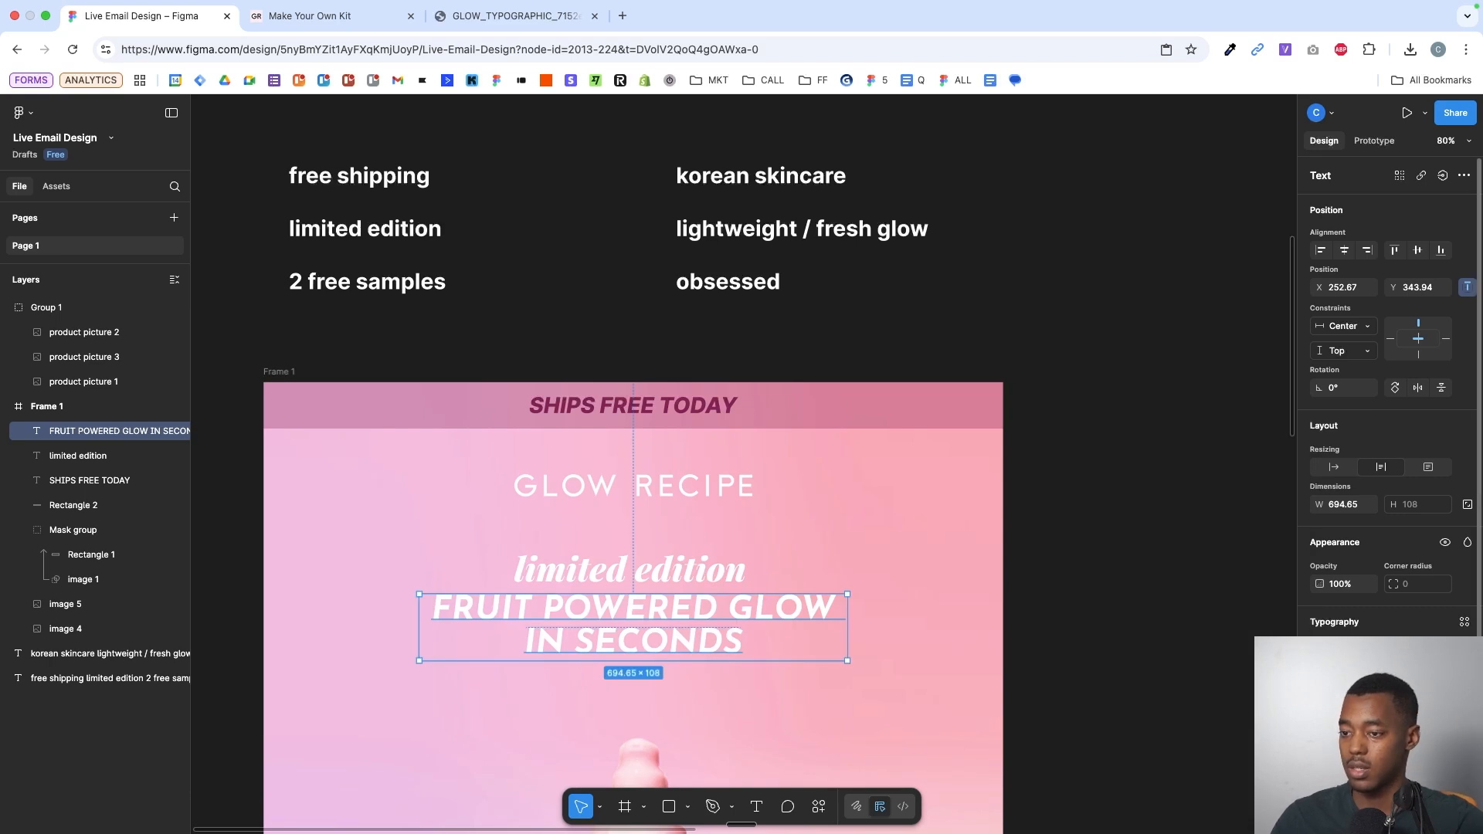
pyautogui.click(1344, 674)
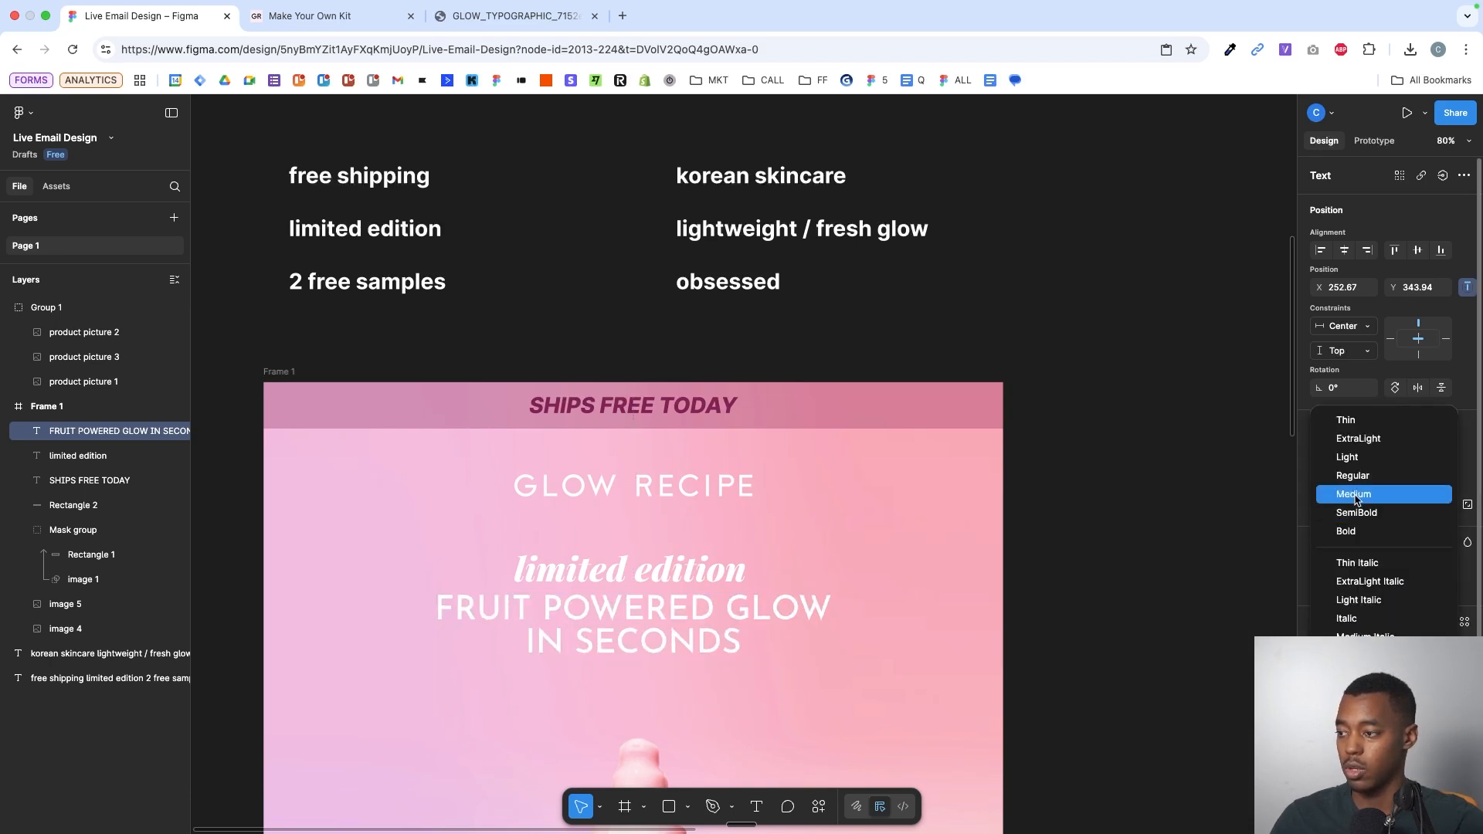
pyautogui.click(1360, 528)
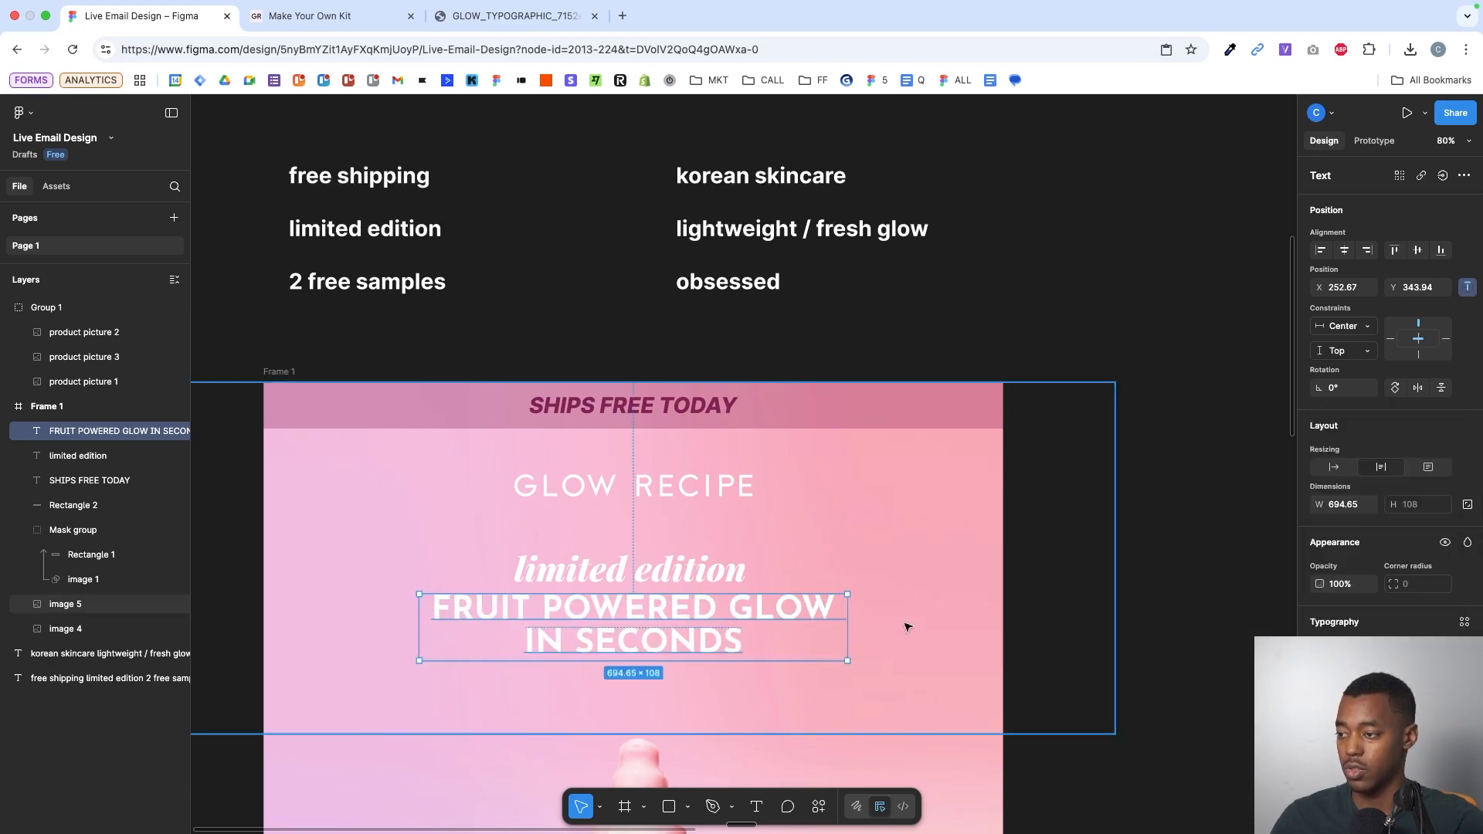
# - Scale the two-line headline about its centre to about 1013 wide, and select it together with the "limited edition" text
pyautogui.press('k')
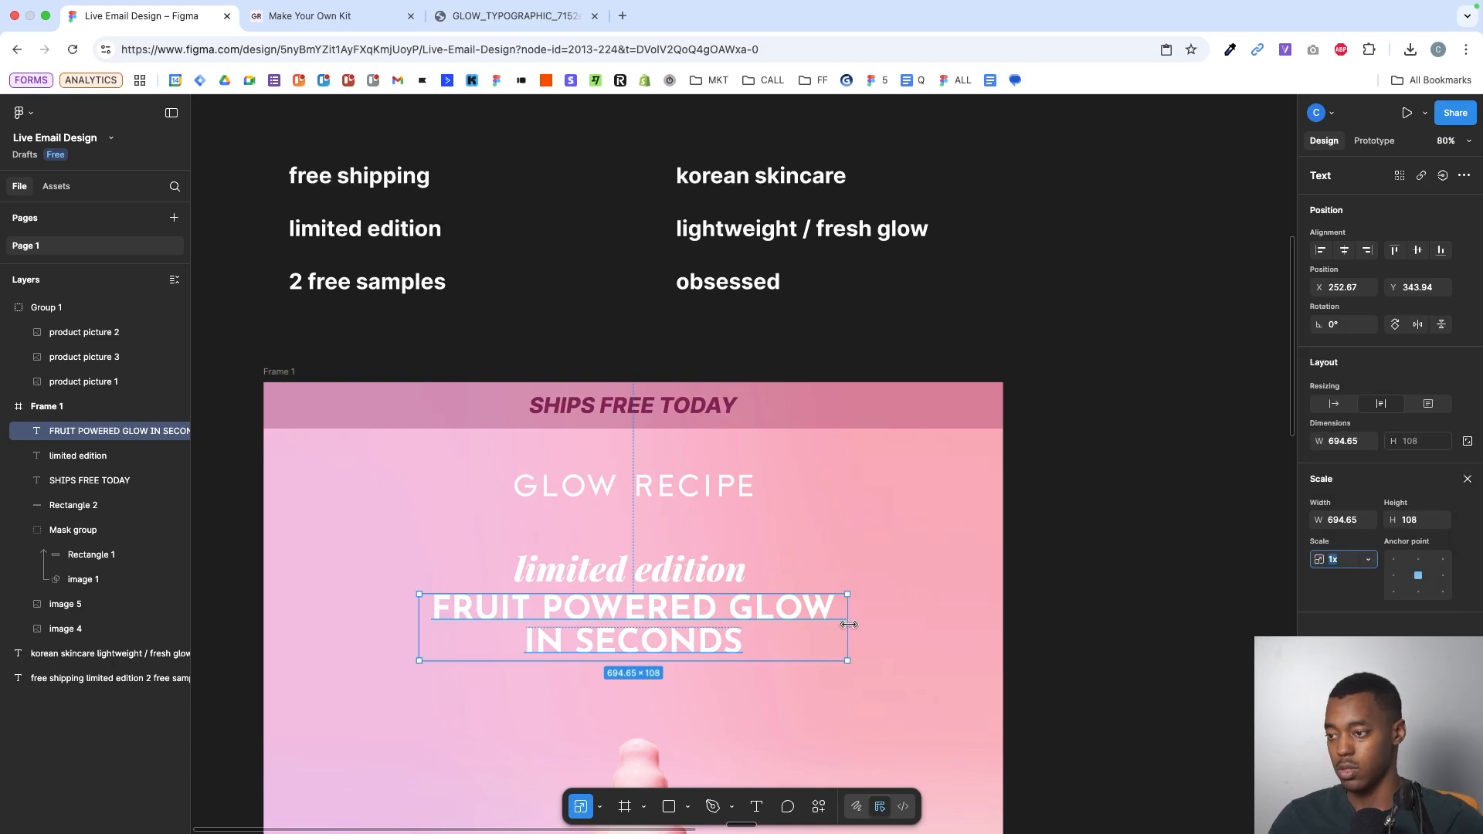
pyautogui.moveTo(875, 631); pyautogui.dragTo(914, 639)
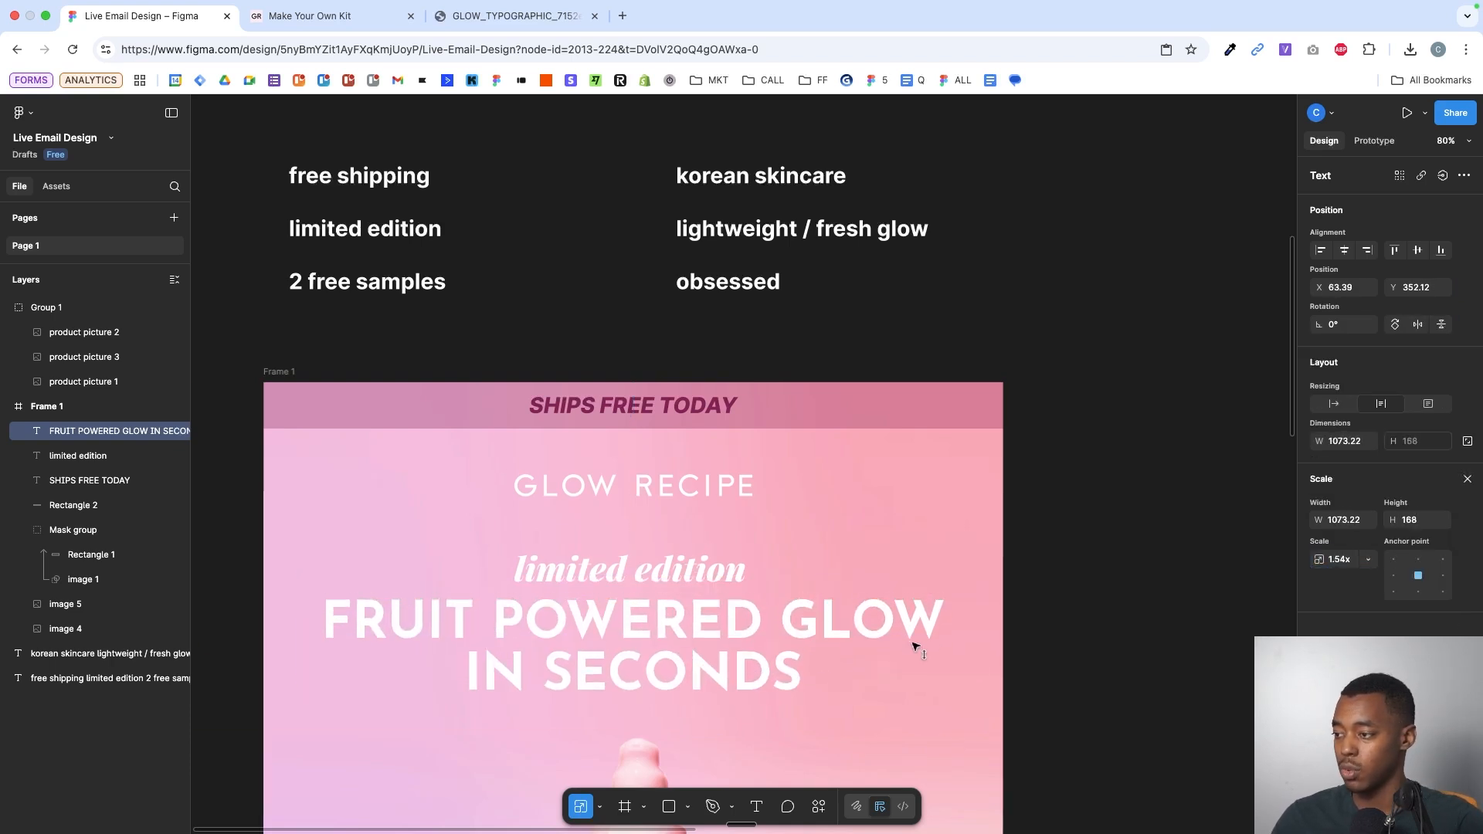
pyautogui.hscroll(-2, 965, 629)
pyautogui.scroll(-1, 966, 630)
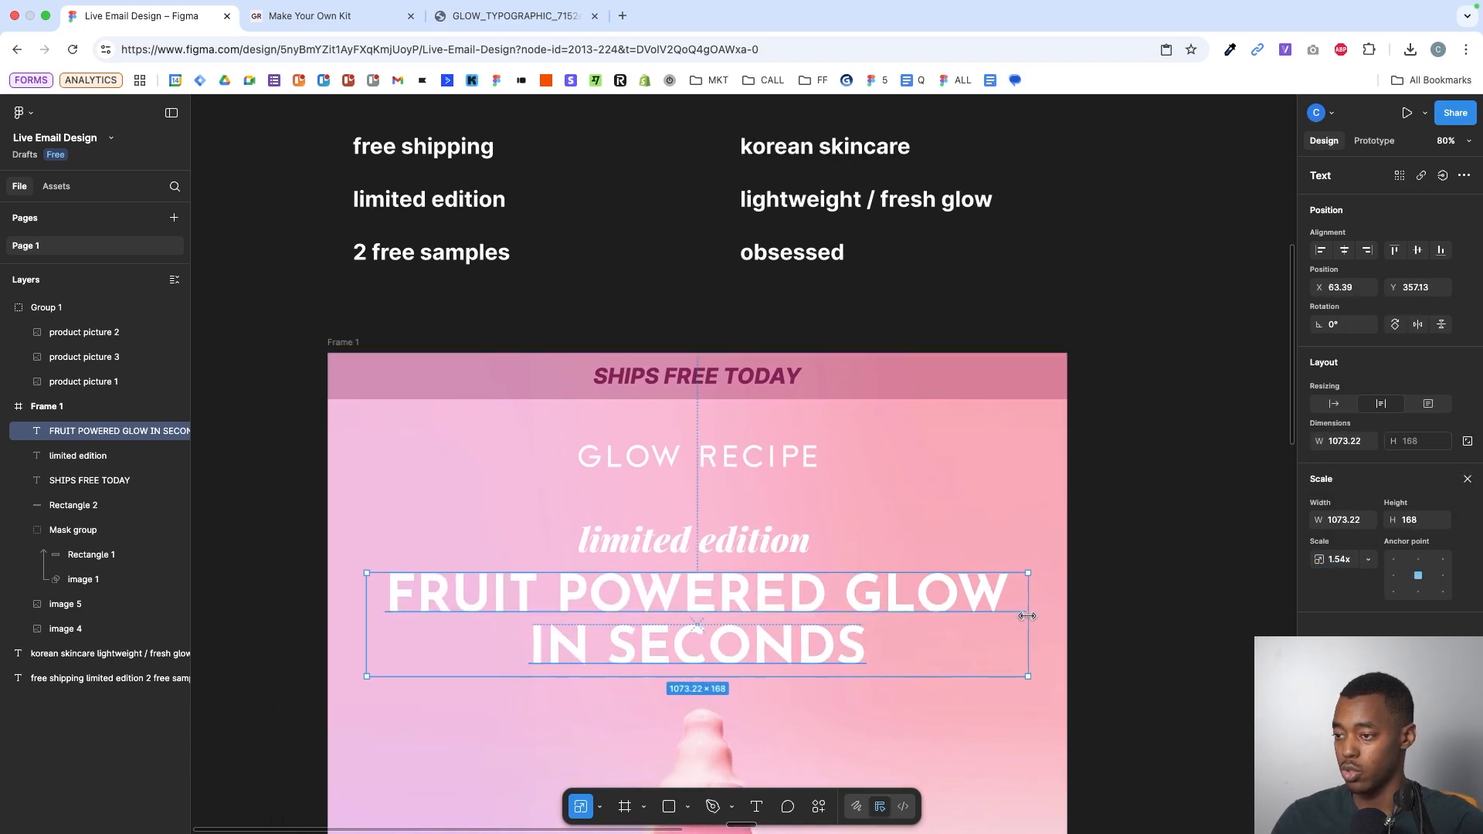
pyautogui.moveTo(1027, 615); pyautogui.dragTo(1010, 616)
pyautogui.keyDown('shift'); pyautogui.click(803, 540); pyautogui.keyUp('shift')
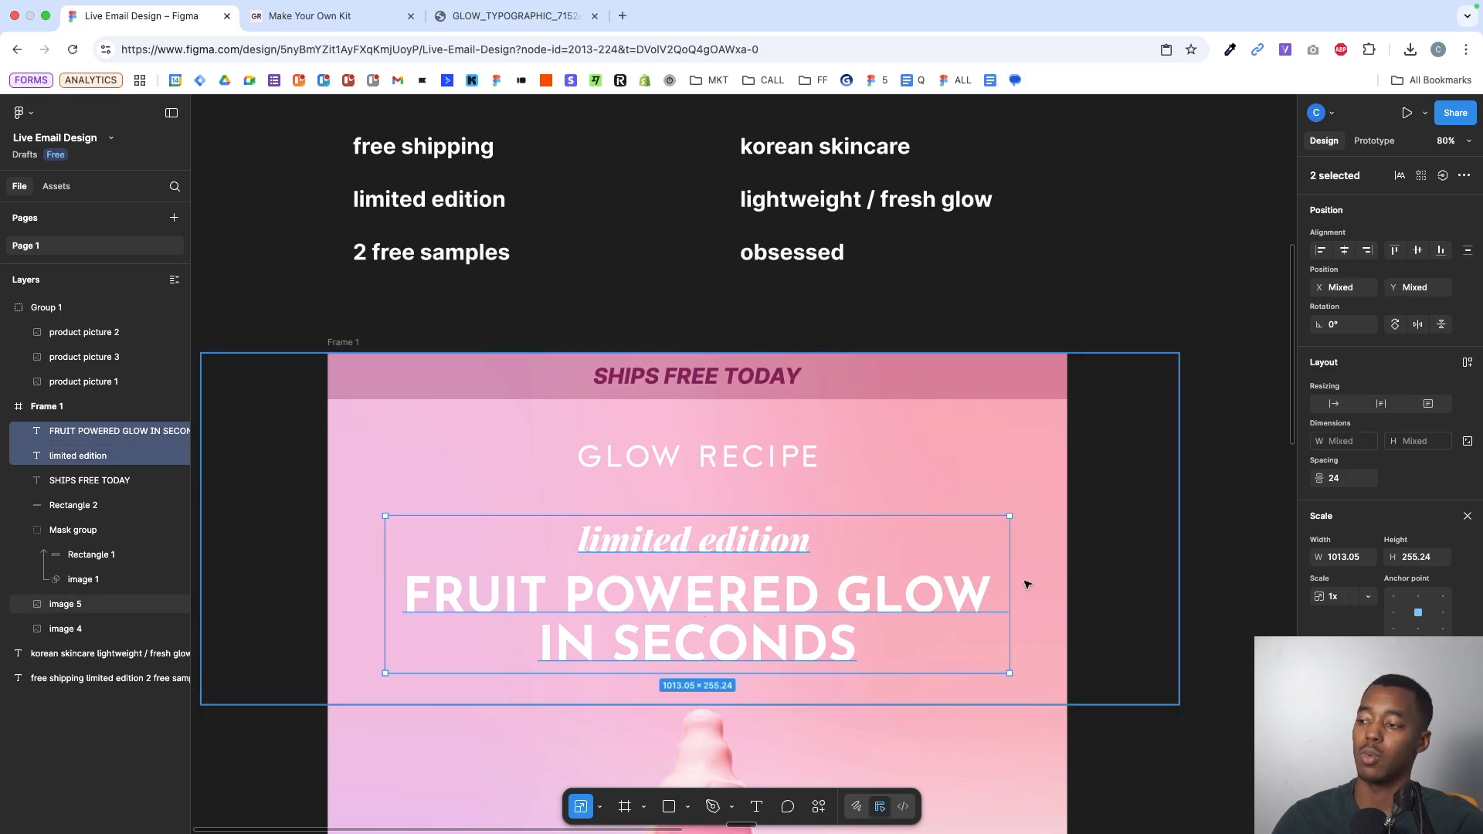
# - Try scaling the "limited edition" tagline and the headline together about their centre to about 780 wide
pyautogui.scroll(-3, 1027, 583)
pyautogui.scroll(-1, 1026, 583)
pyautogui.moveTo(1011, 453); pyautogui.dragTo(930, 444)
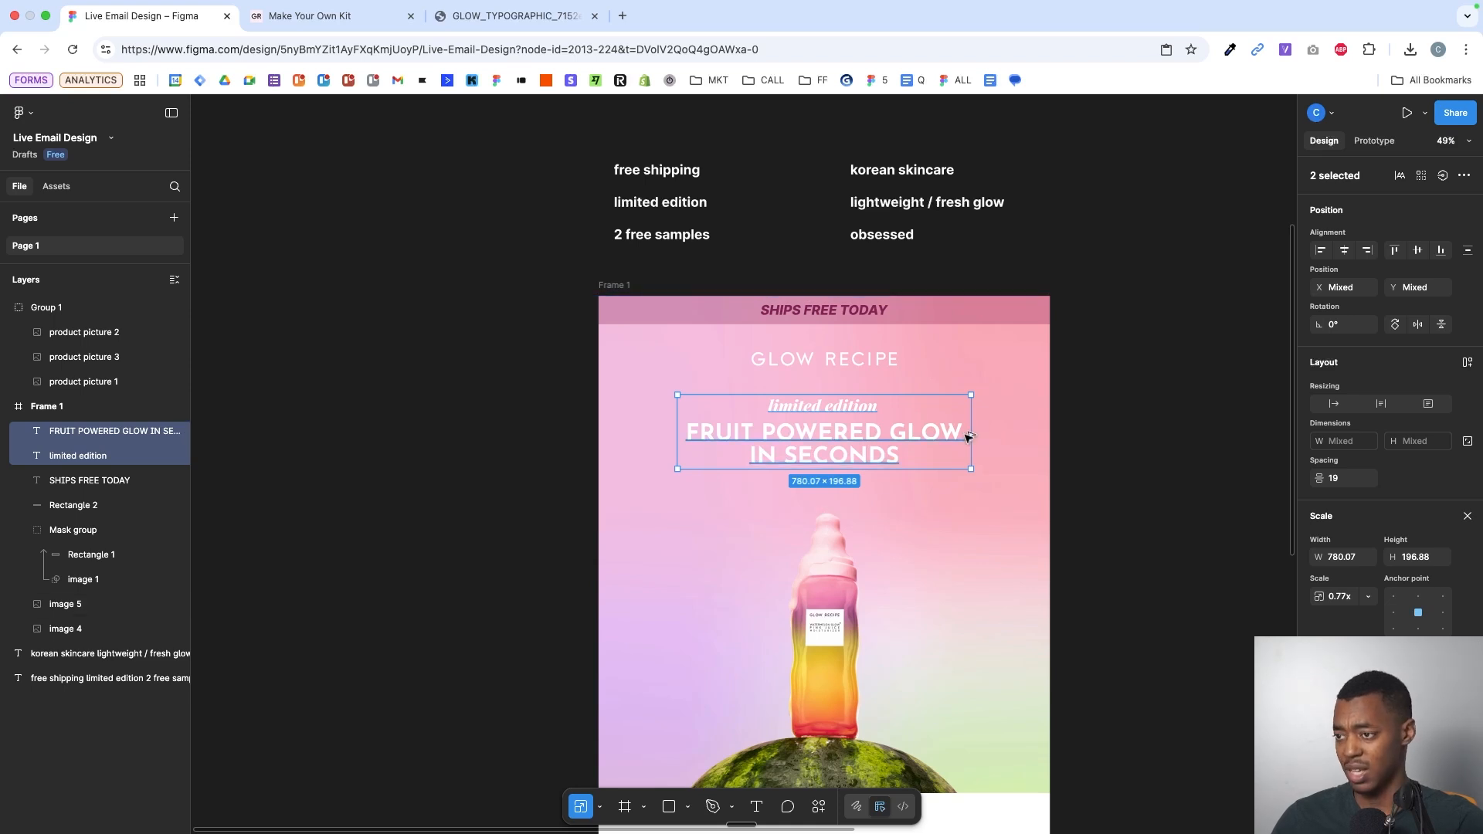
pyautogui.click(968, 436)
pyautogui.press('super+z')
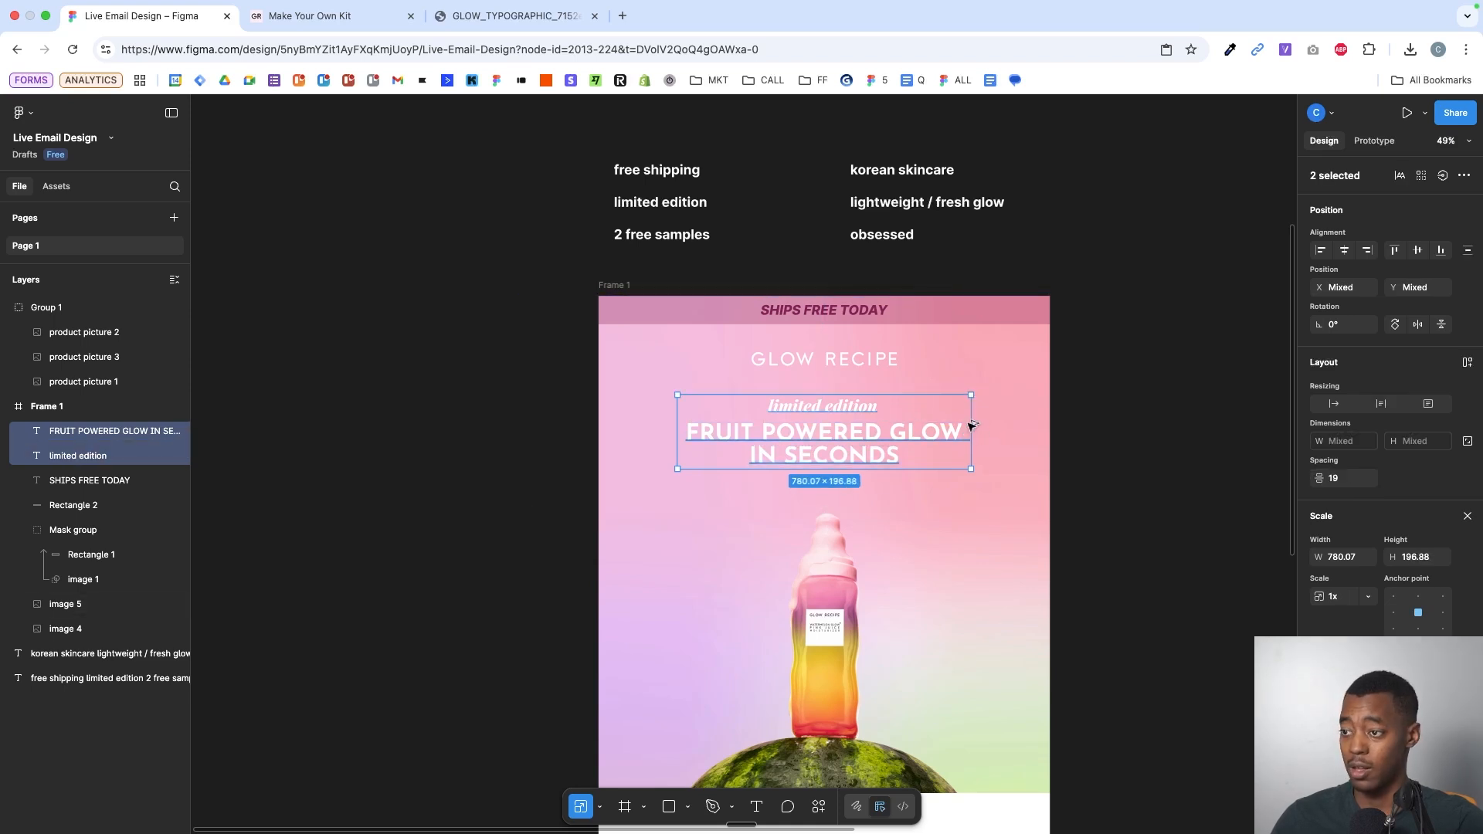
# - Scale the "limited edition" tagline and headline together about their centre to about 1076 wide, and nudge them slightly down
pyautogui.moveTo(978, 424); pyautogui.dragTo(1025, 439)
pyautogui.scroll(5, 1087, 447)
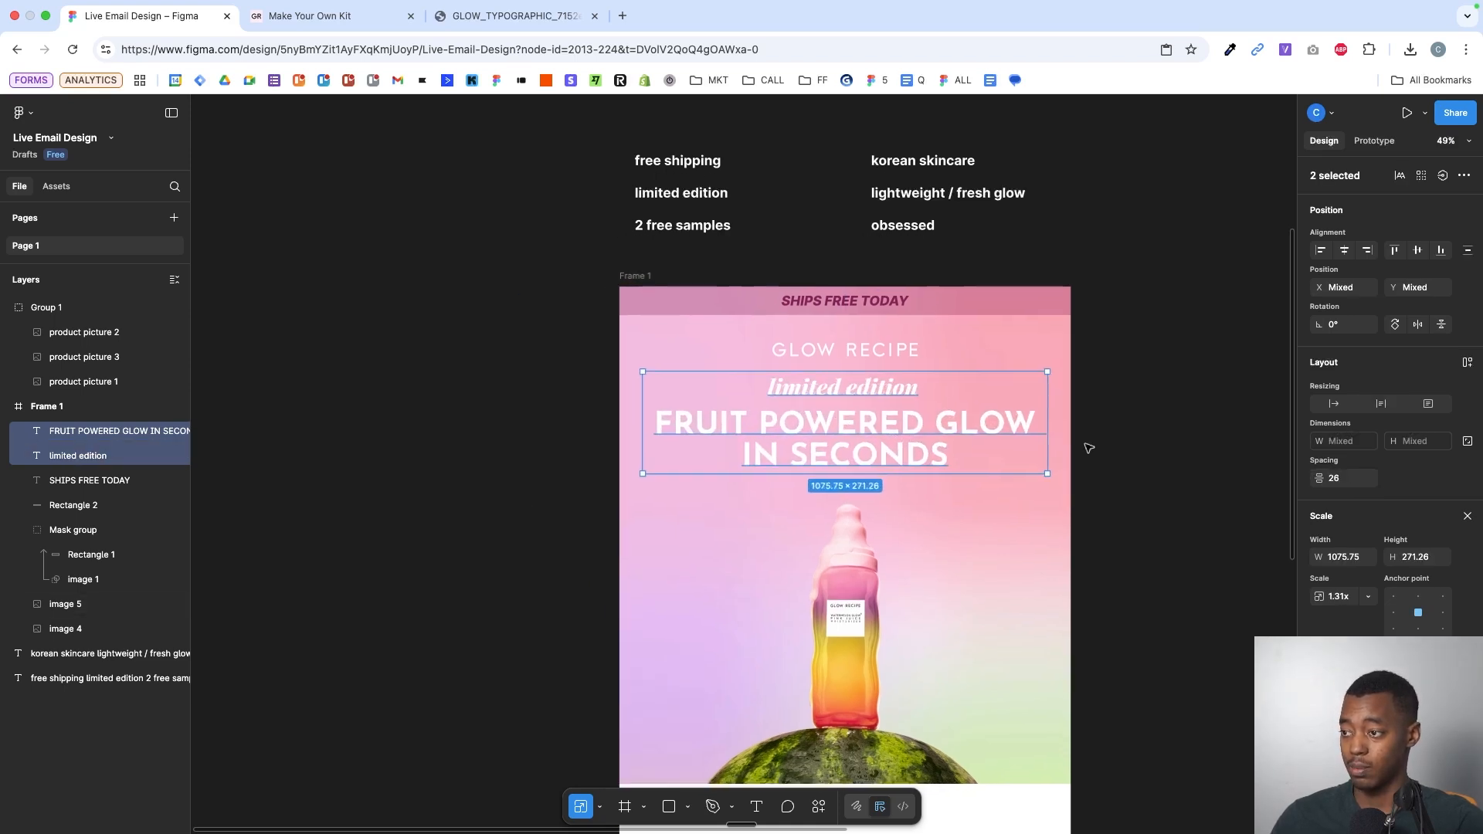
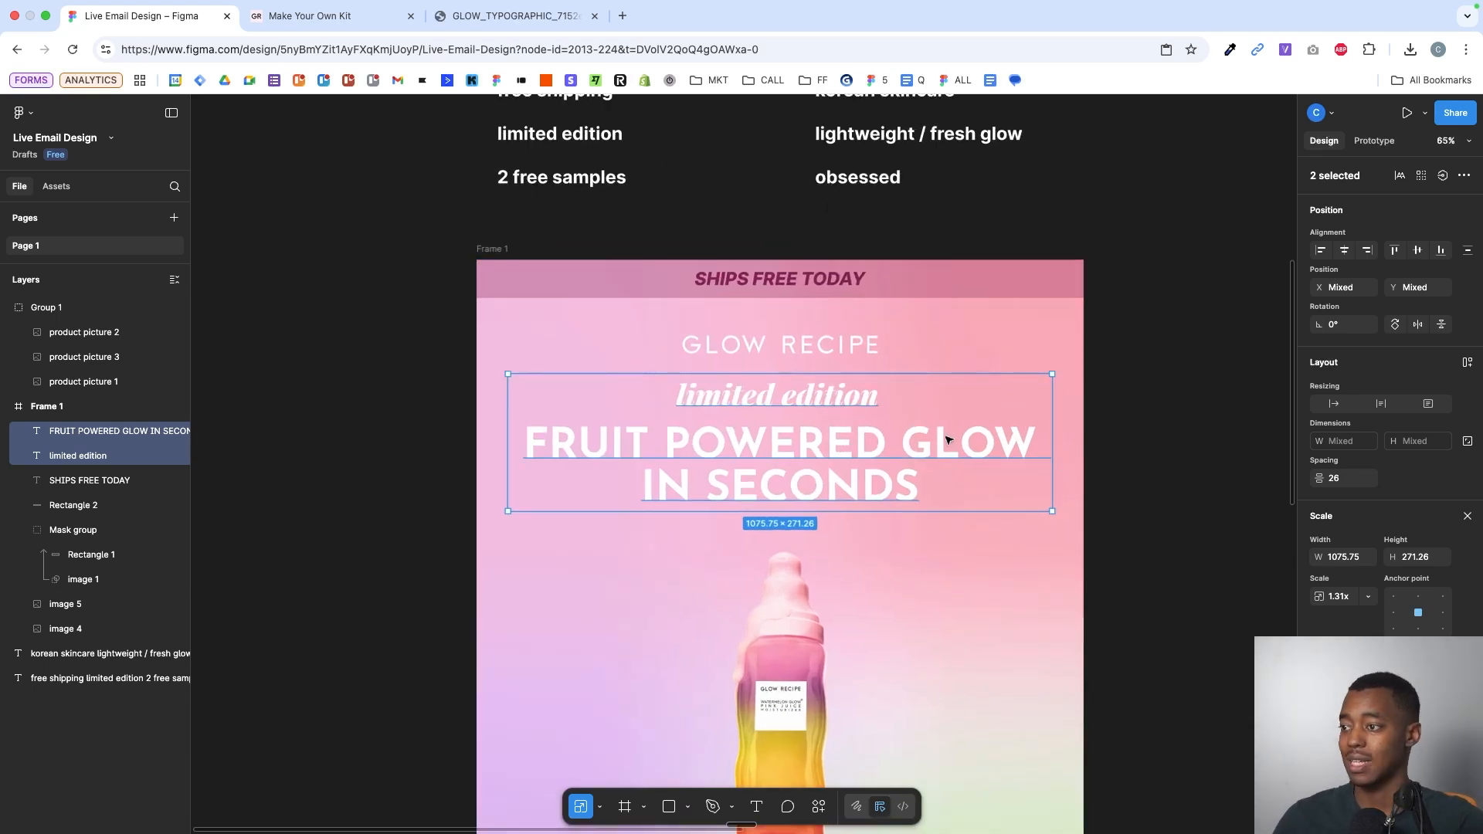
pyautogui.press('Down')
pyautogui.press('Down')
pyautogui.press('Down')
pyautogui.press('Down')
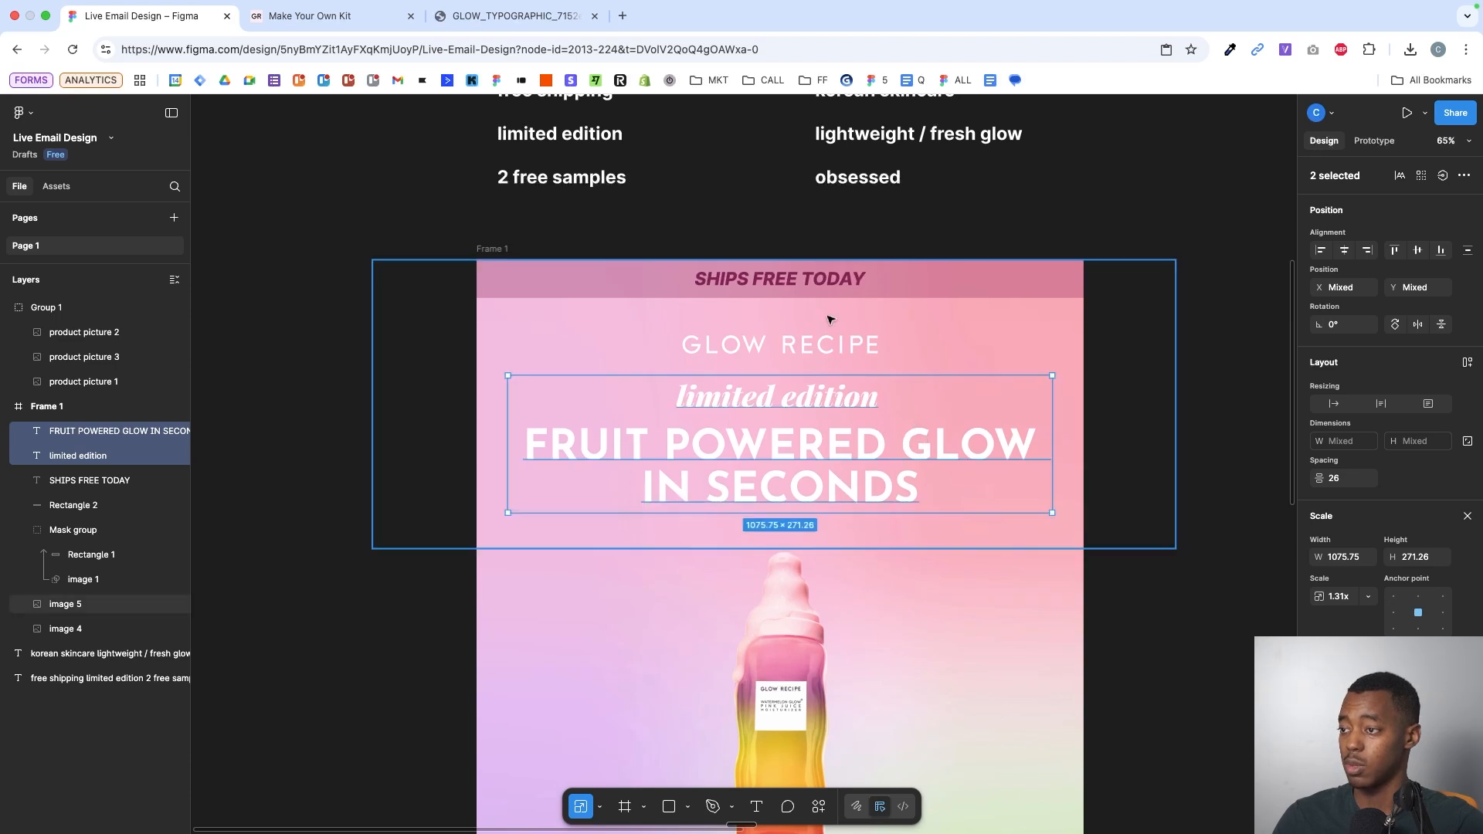
# - Scale the Glow Recipe logo about its centre to 338 wide, and nudge the logo, tagline and headline slightly upward
pyautogui.click(868, 341)
pyautogui.moveTo(869, 341); pyautogui.dragTo(852, 348)
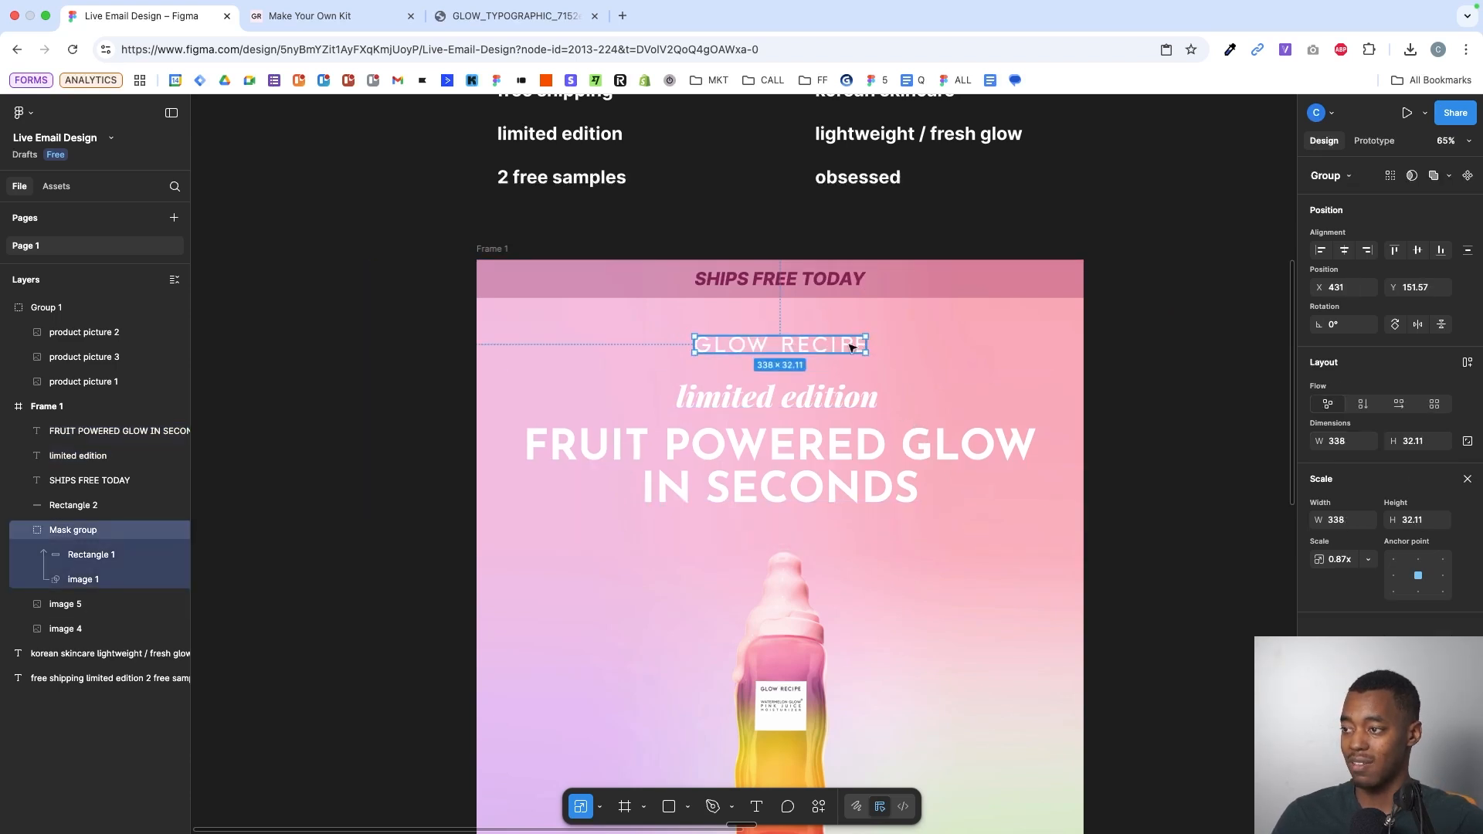
pyautogui.click(780, 397)
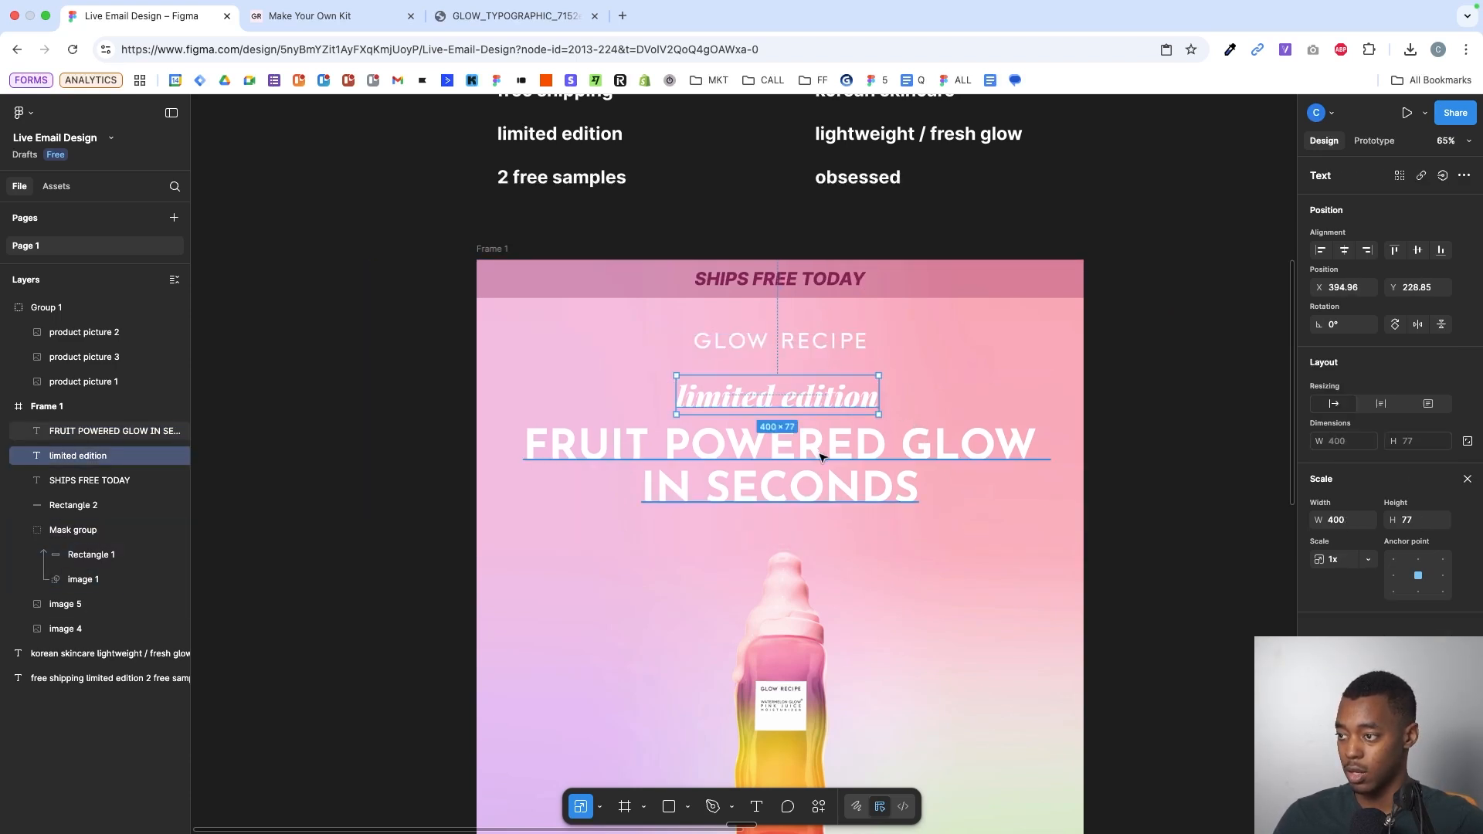
pyautogui.keyDown('shift'); pyautogui.click(824, 464); pyautogui.keyUp('shift')
pyautogui.click(1159, 440)
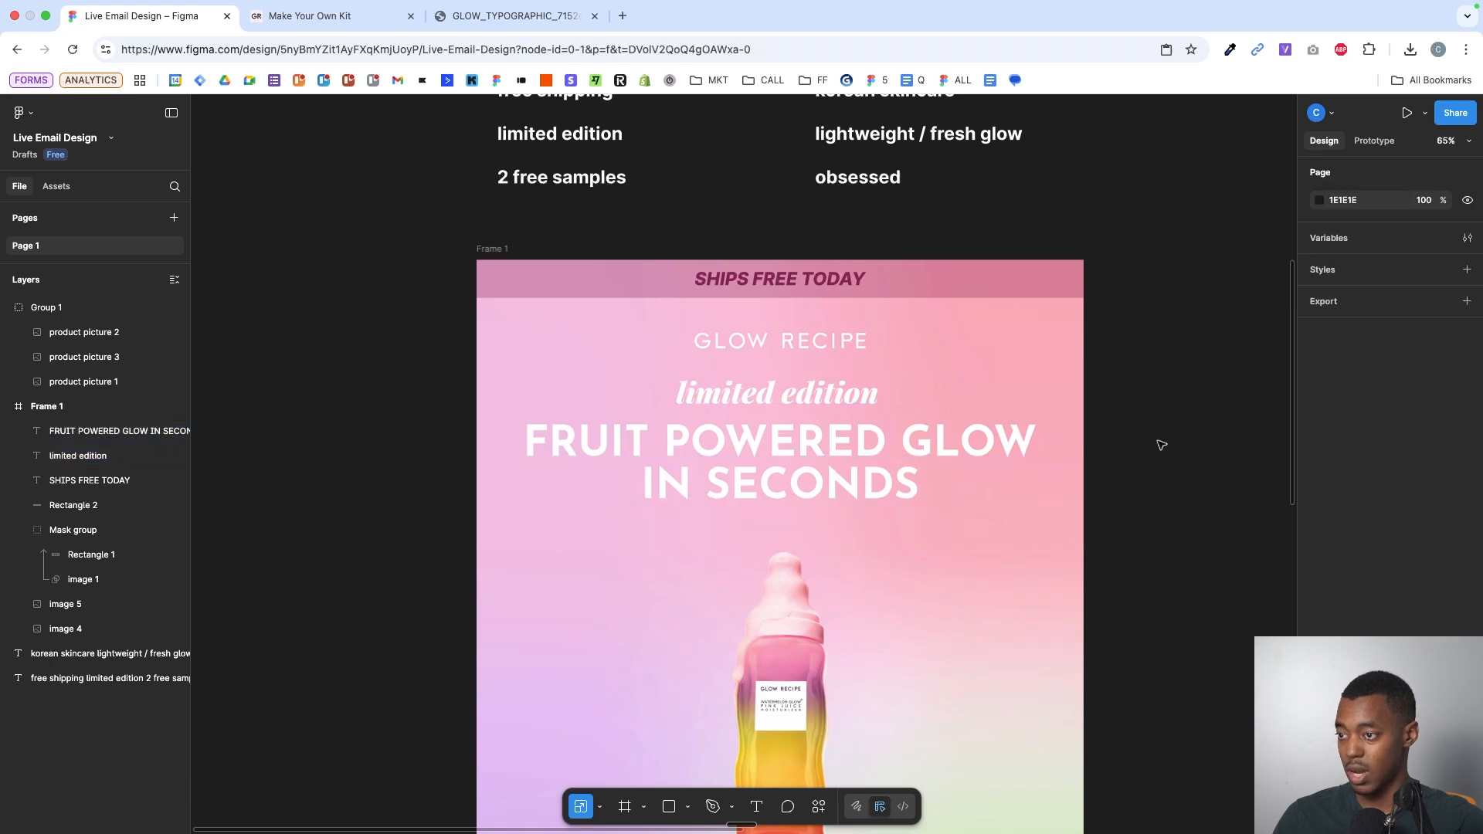
# - Shift the two hero images slightly upward together in the frame, and undo the trial resize from their lower edge
pyautogui.scroll(-3, 1158, 440)
pyautogui.click(1059, 342)
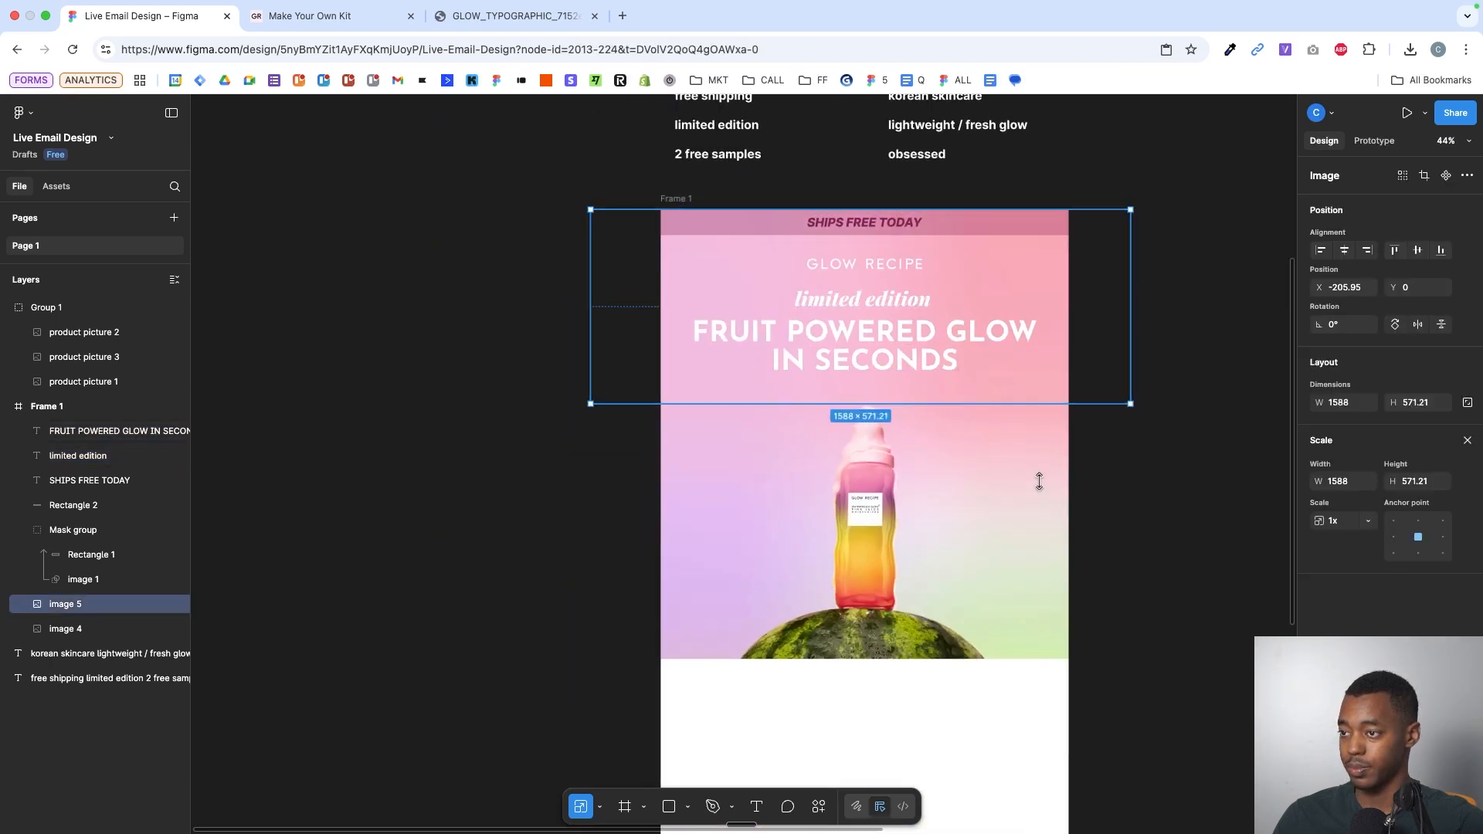
pyautogui.keyDown('shift'); pyautogui.click(1027, 523); pyautogui.keyUp('shift')
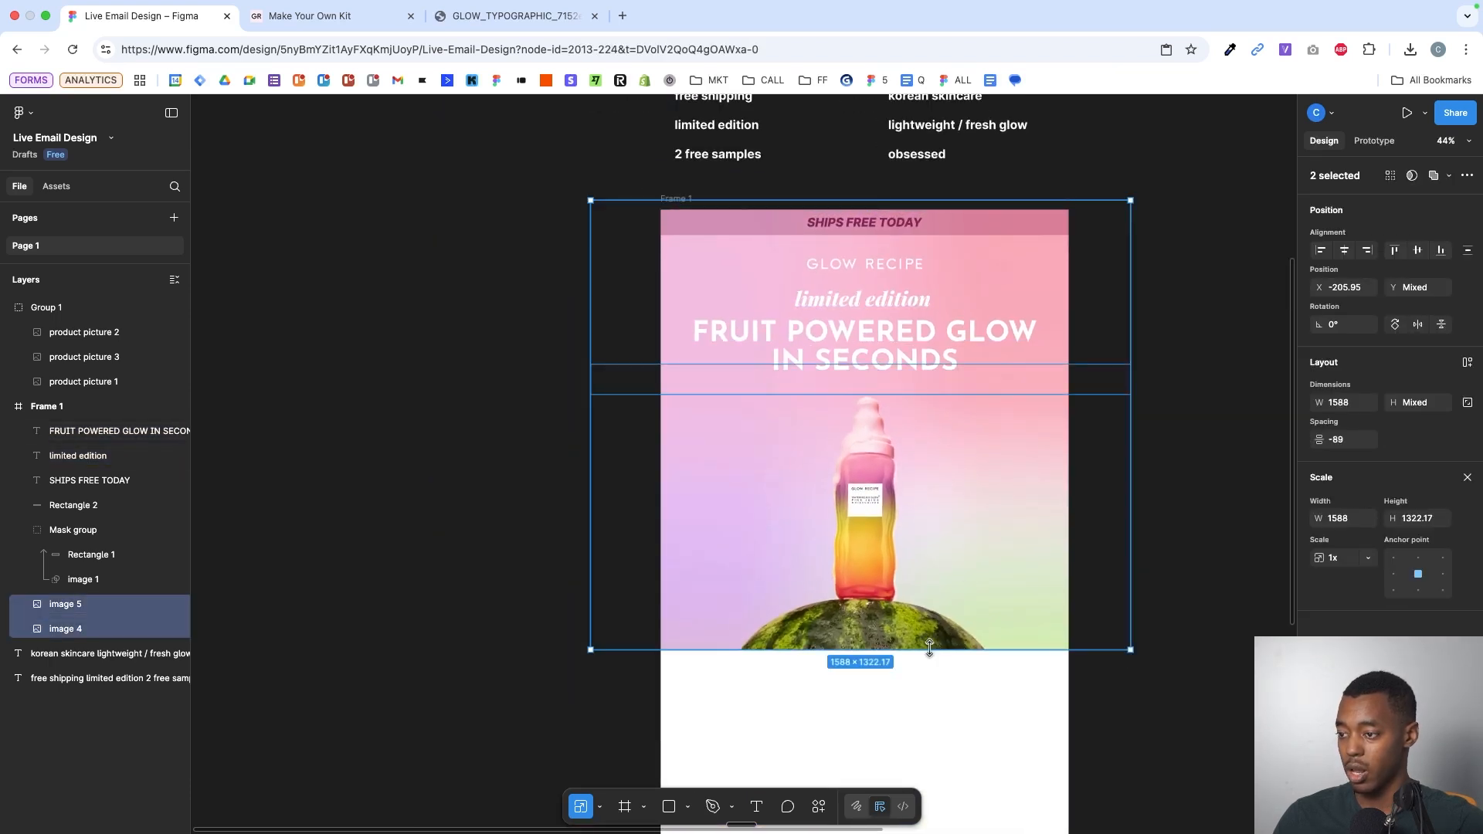
pyautogui.moveTo(929, 647); pyautogui.dragTo(926, 592)
pyautogui.press('super+z')
pyautogui.press('super+z')
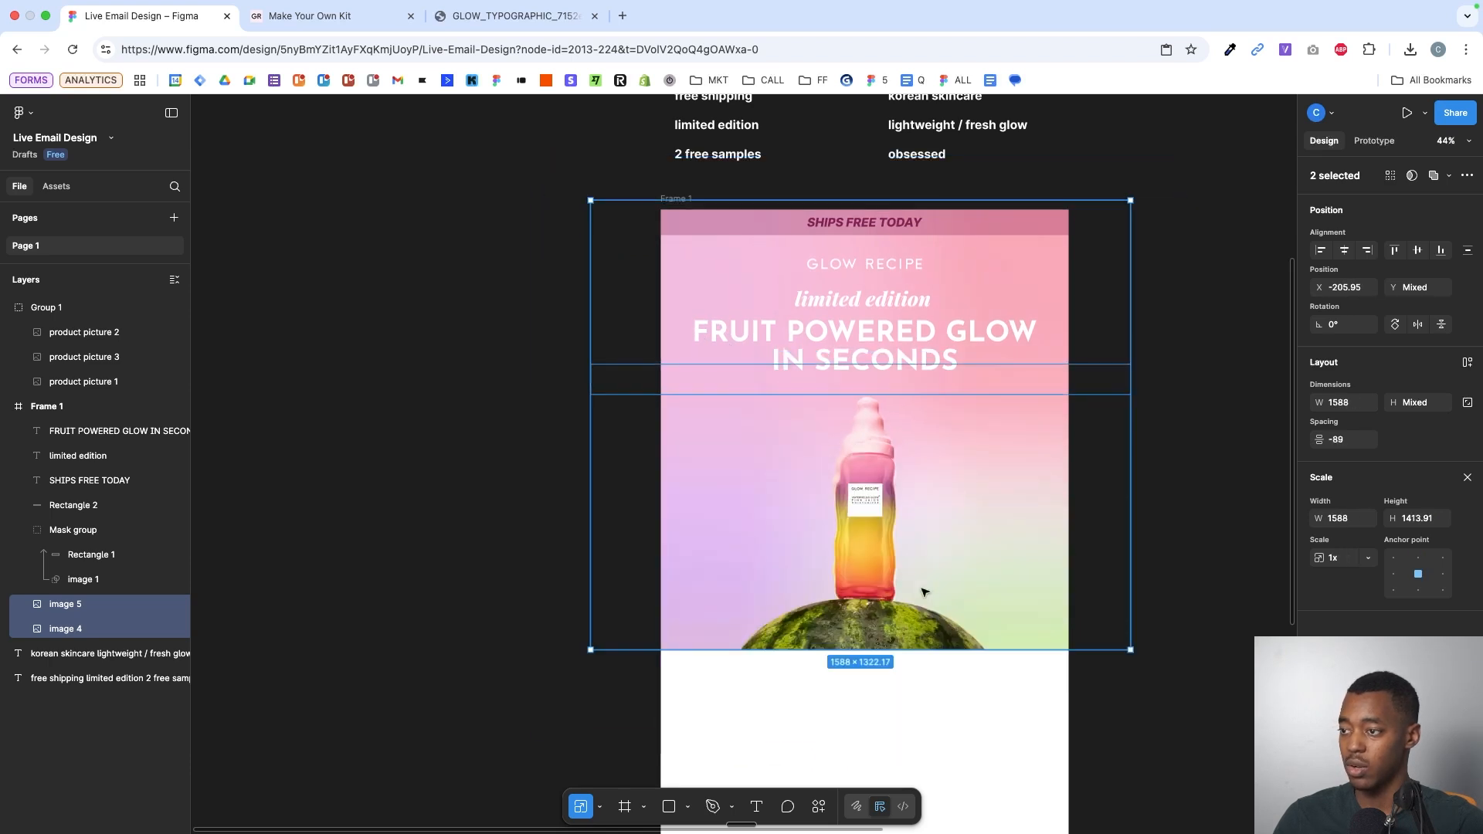
pyautogui.click(1146, 465)
# - Examine the hero section's overall layout, from the shipping banner down to the bottle on the watermelon
pyautogui.scroll(-3, 1147, 466)
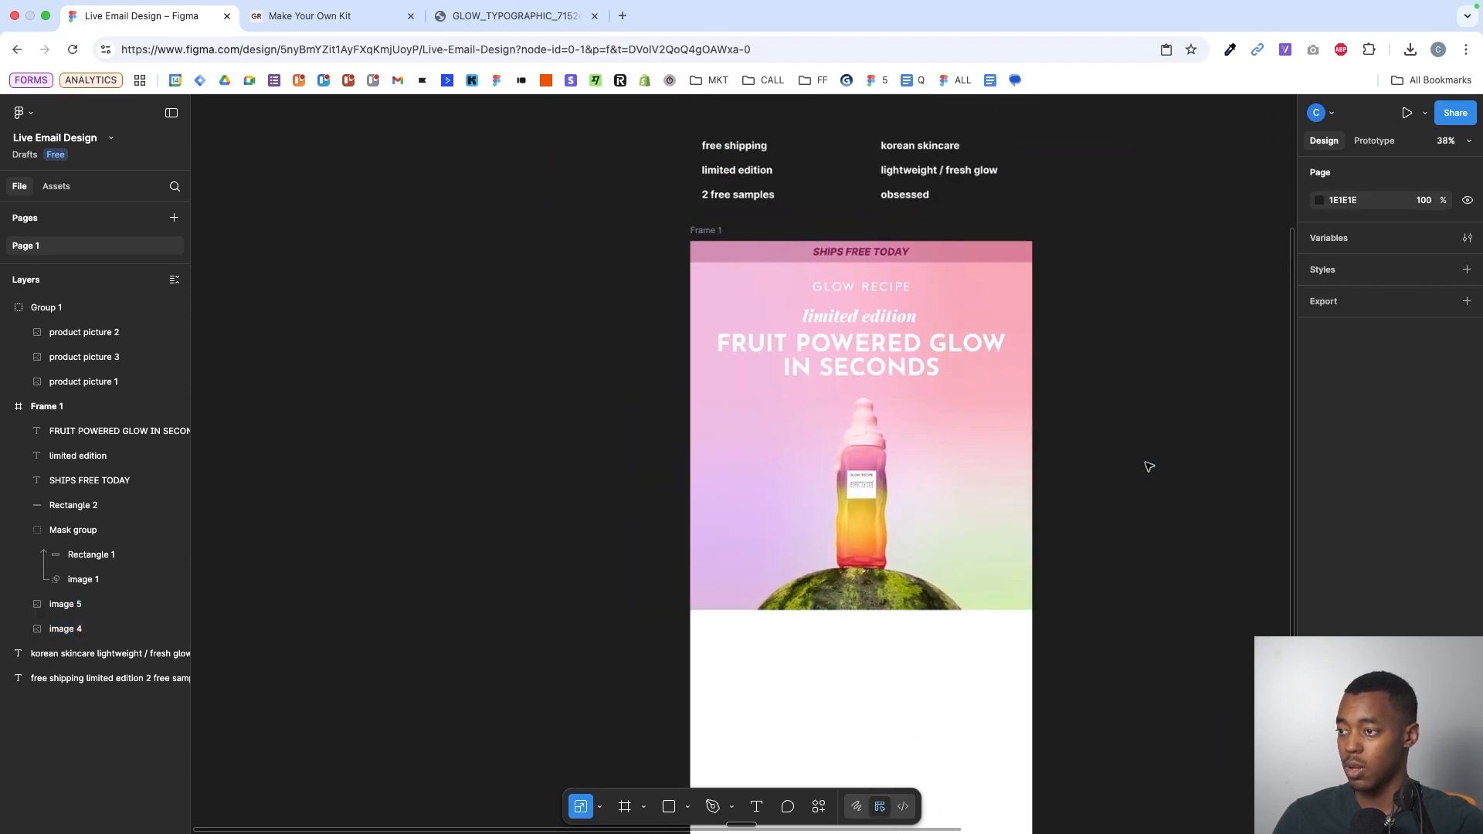
pyautogui.hscroll(2, 1049, 357)
pyautogui.scroll(3, 1049, 356)
pyautogui.hscroll(-3, 1049, 357)
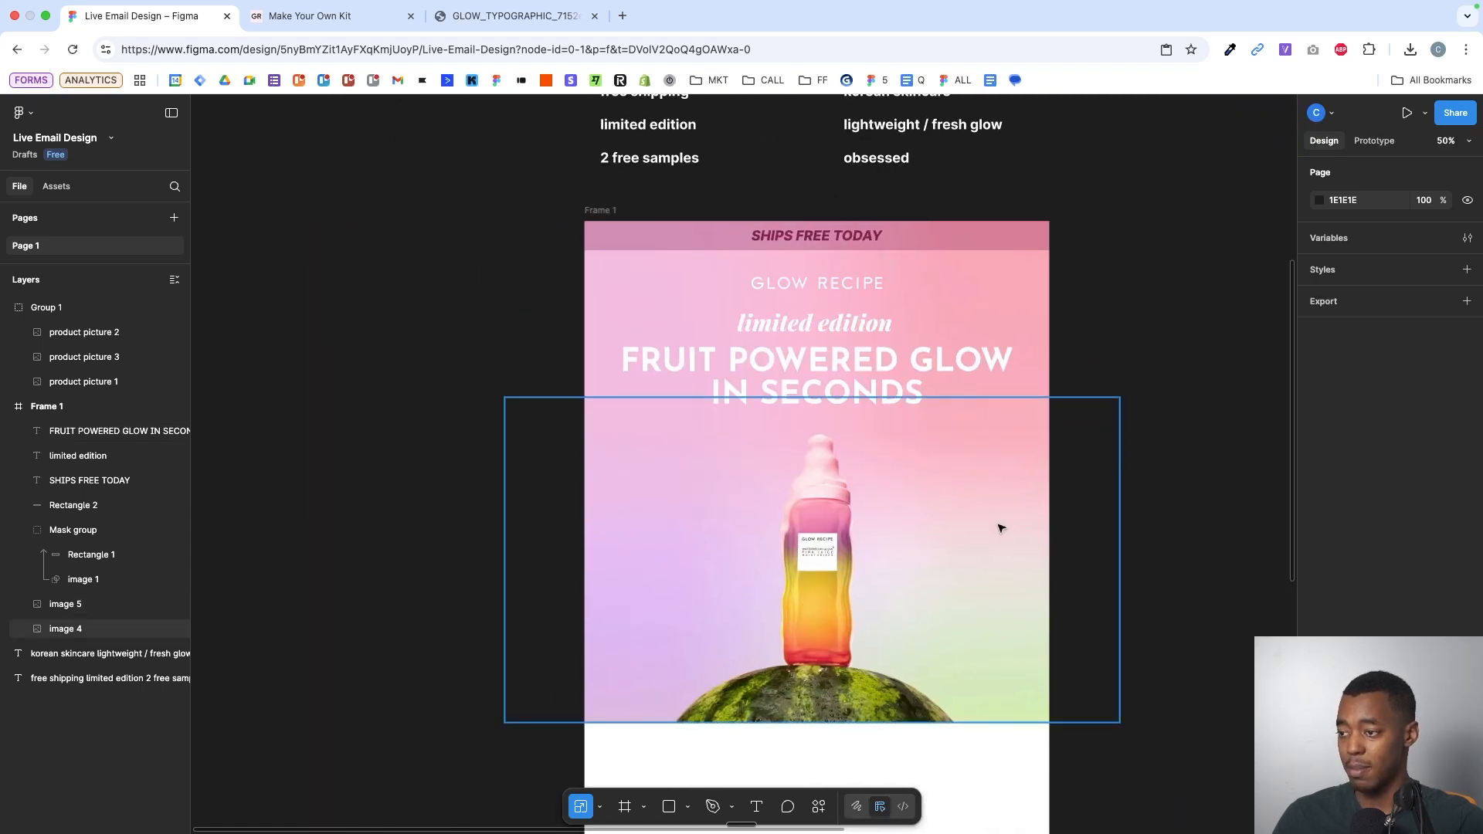
pyautogui.scroll(2, 986, 622)
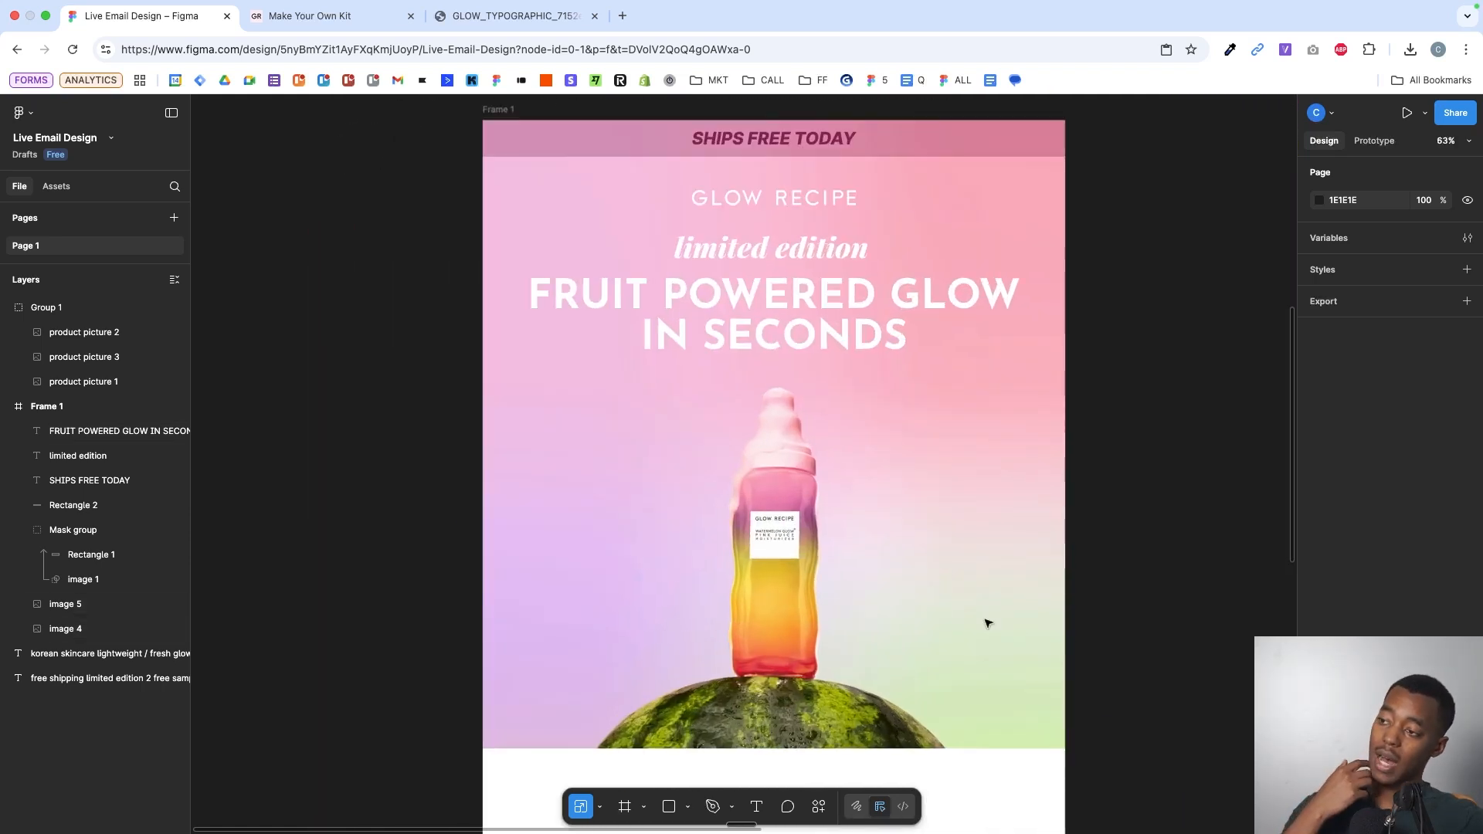
pyautogui.scroll(6, 986, 622)
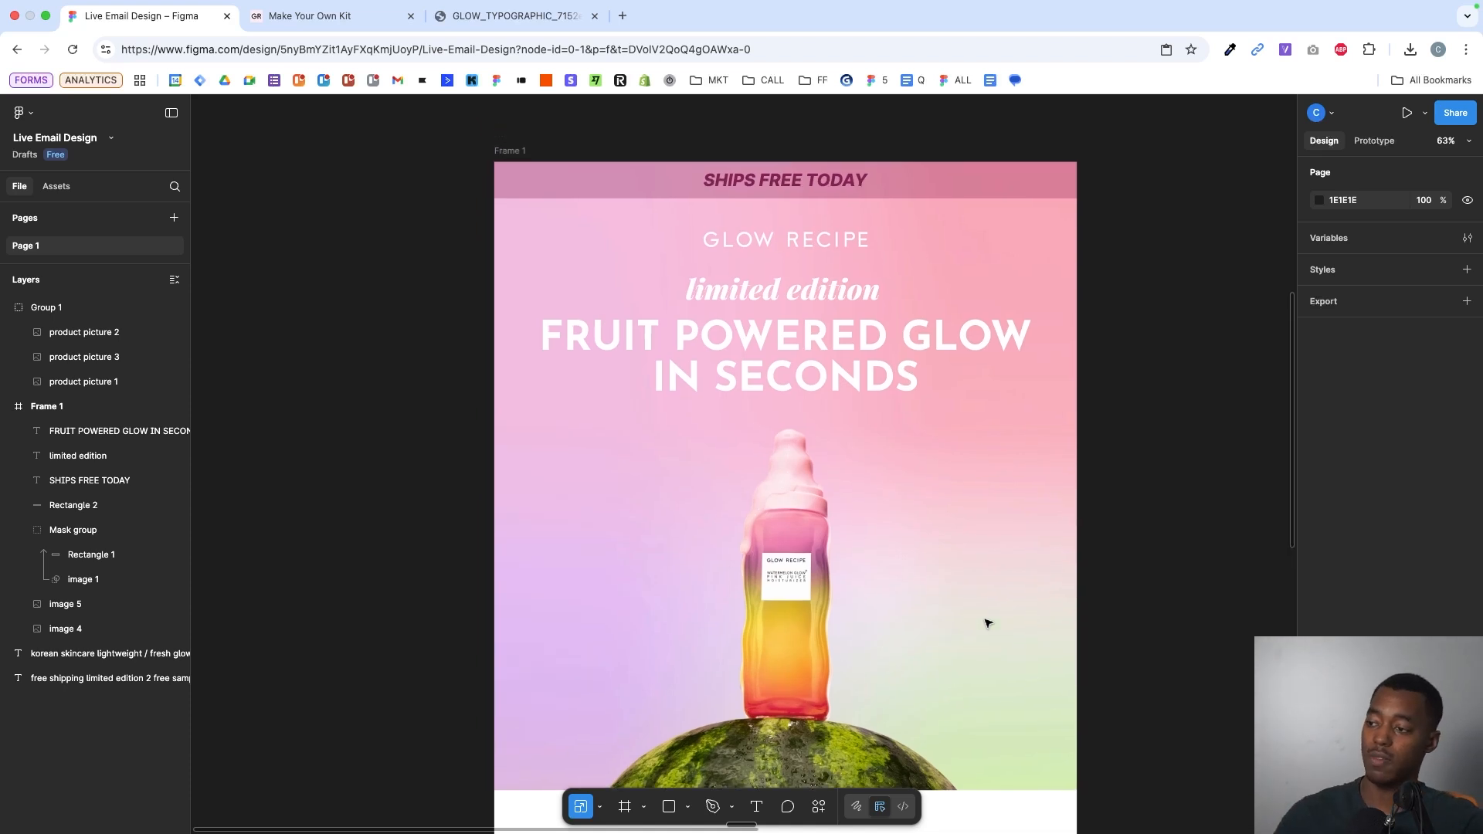
pyautogui.scroll(-3, 986, 622)
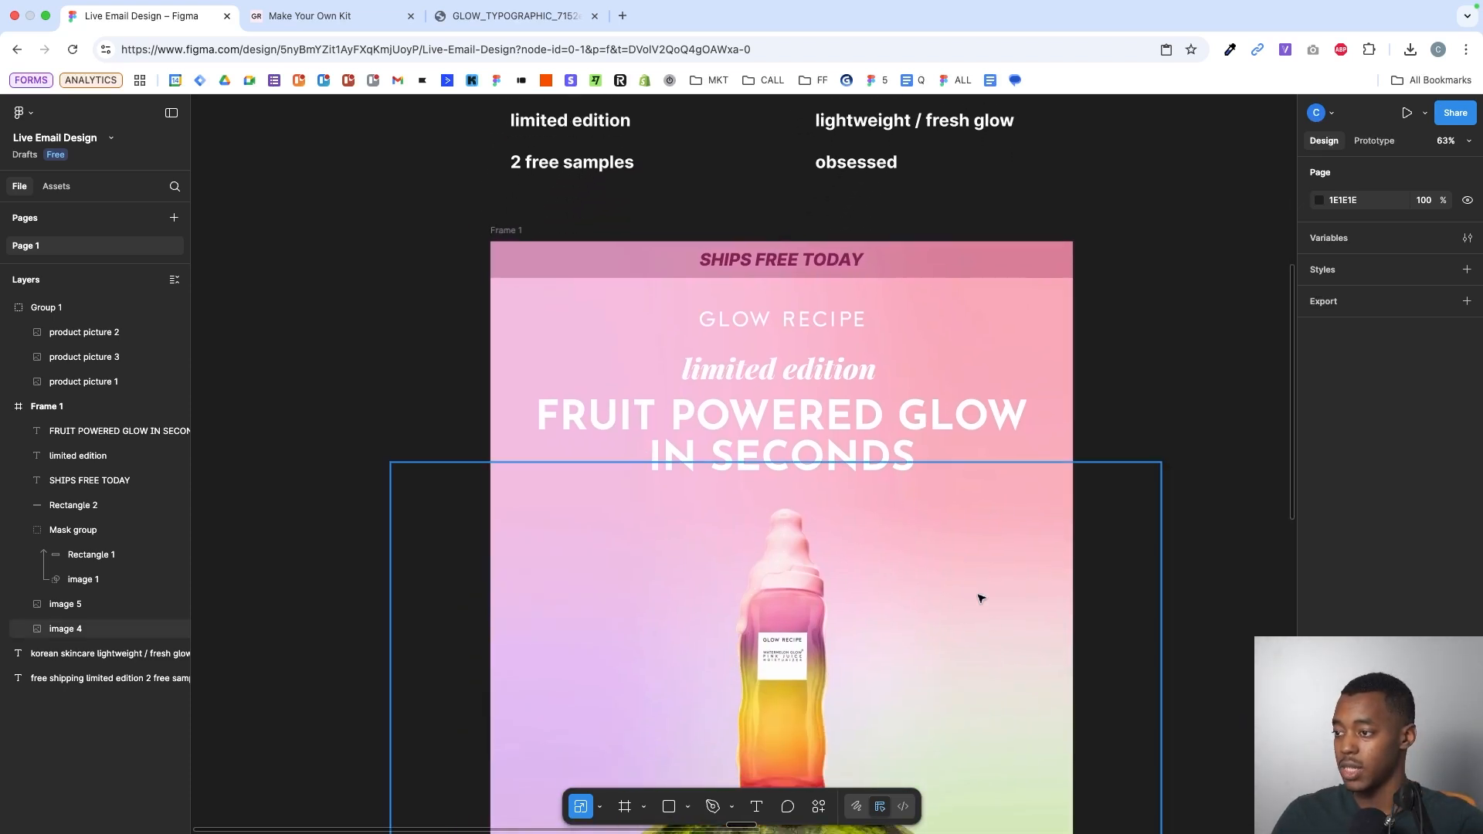
# - Start a new text layer on the empty canvas beside the email frame, level with the bottle
pyautogui.scroll(-3, 979, 596)
pyautogui.click(1126, 387)
pyautogui.hscroll(3, 1127, 387)
pyautogui.scroll(-1, 1127, 387)
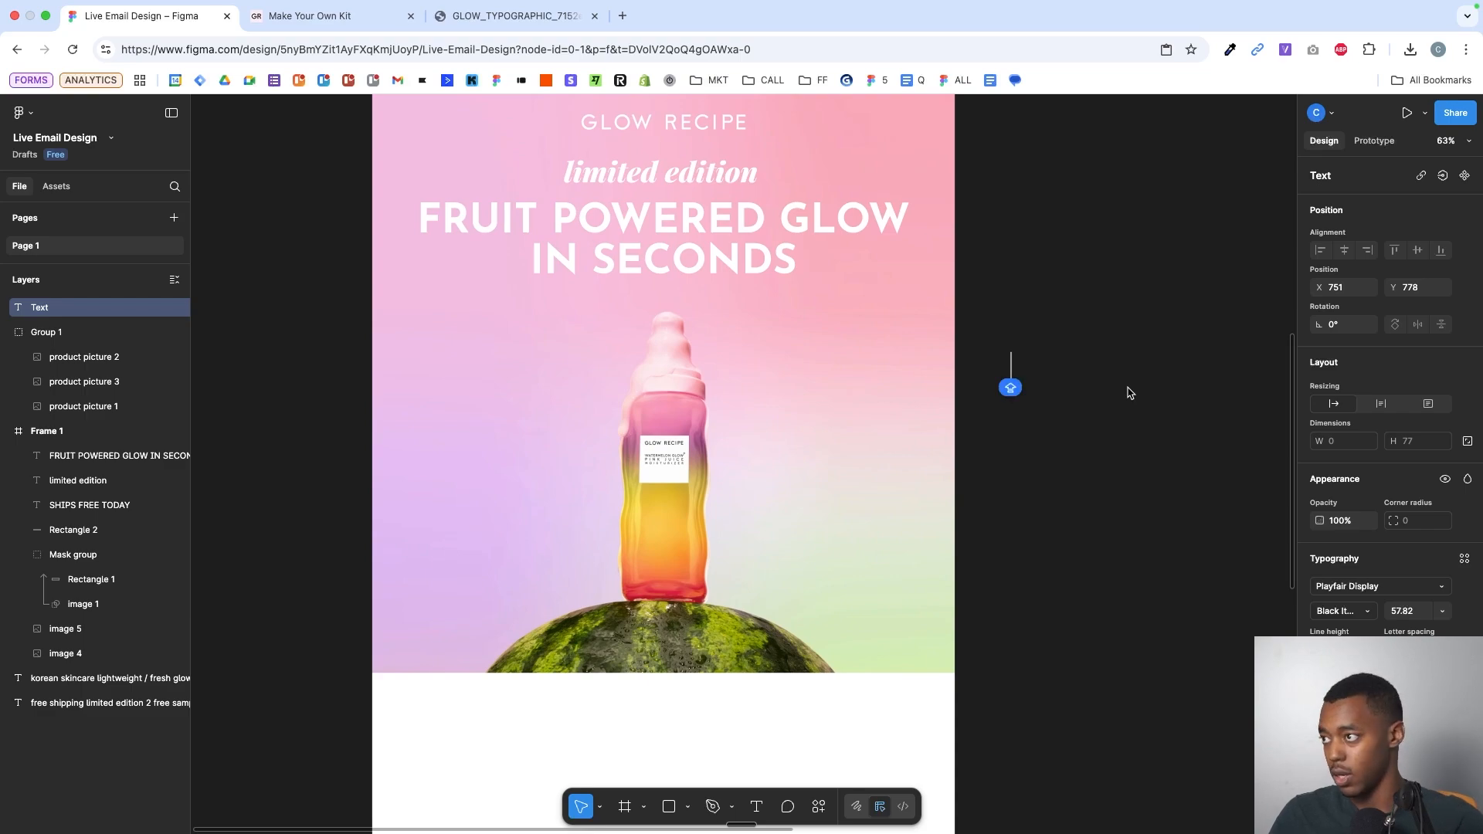
# - Switch to the Watermelon Glow Pink Juice product page and read the "Chef's Kiss" review for benefit wording
pyautogui.click(330, 23)
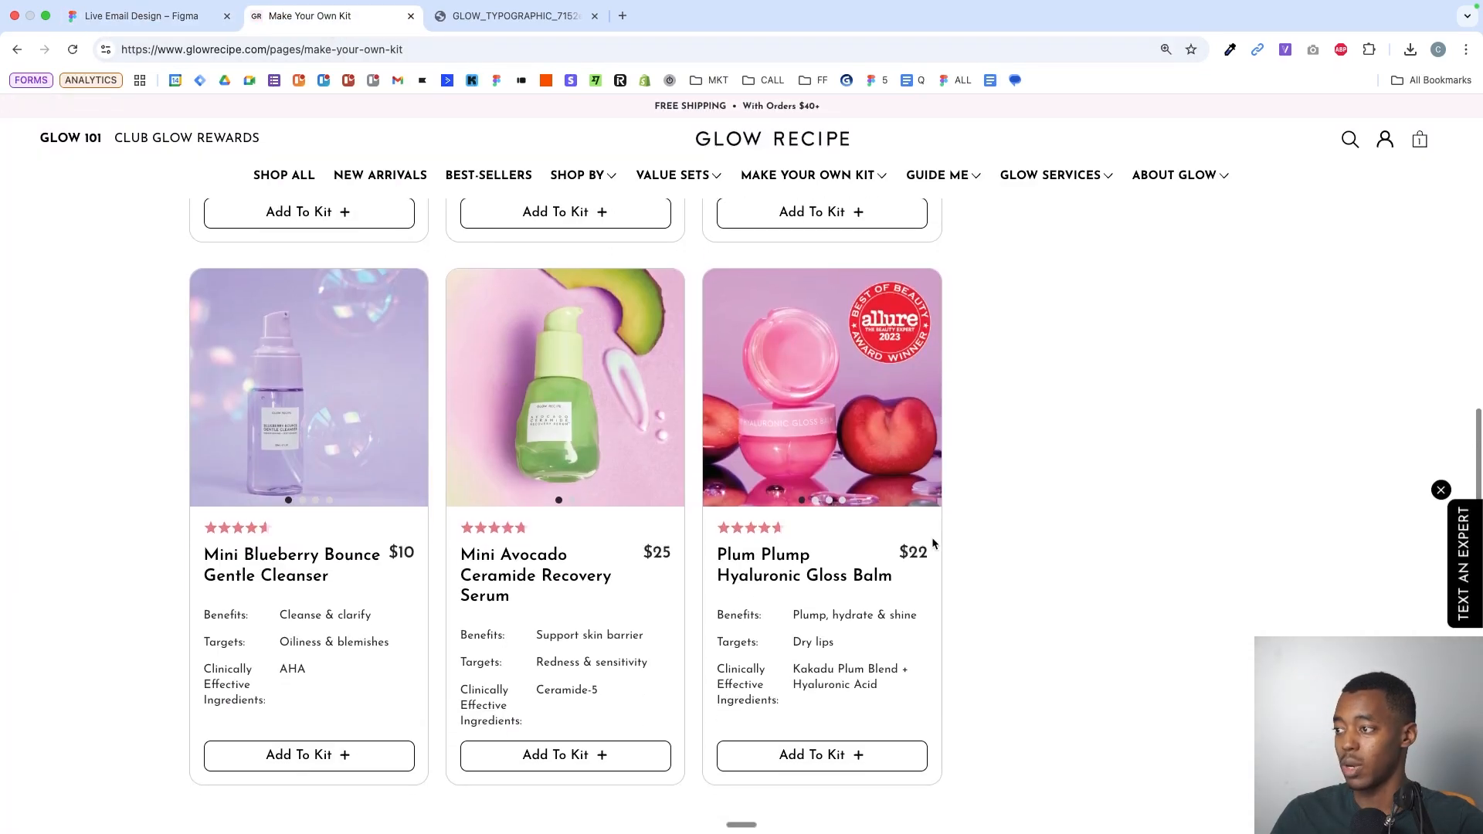
pyautogui.scroll(15, 931, 536)
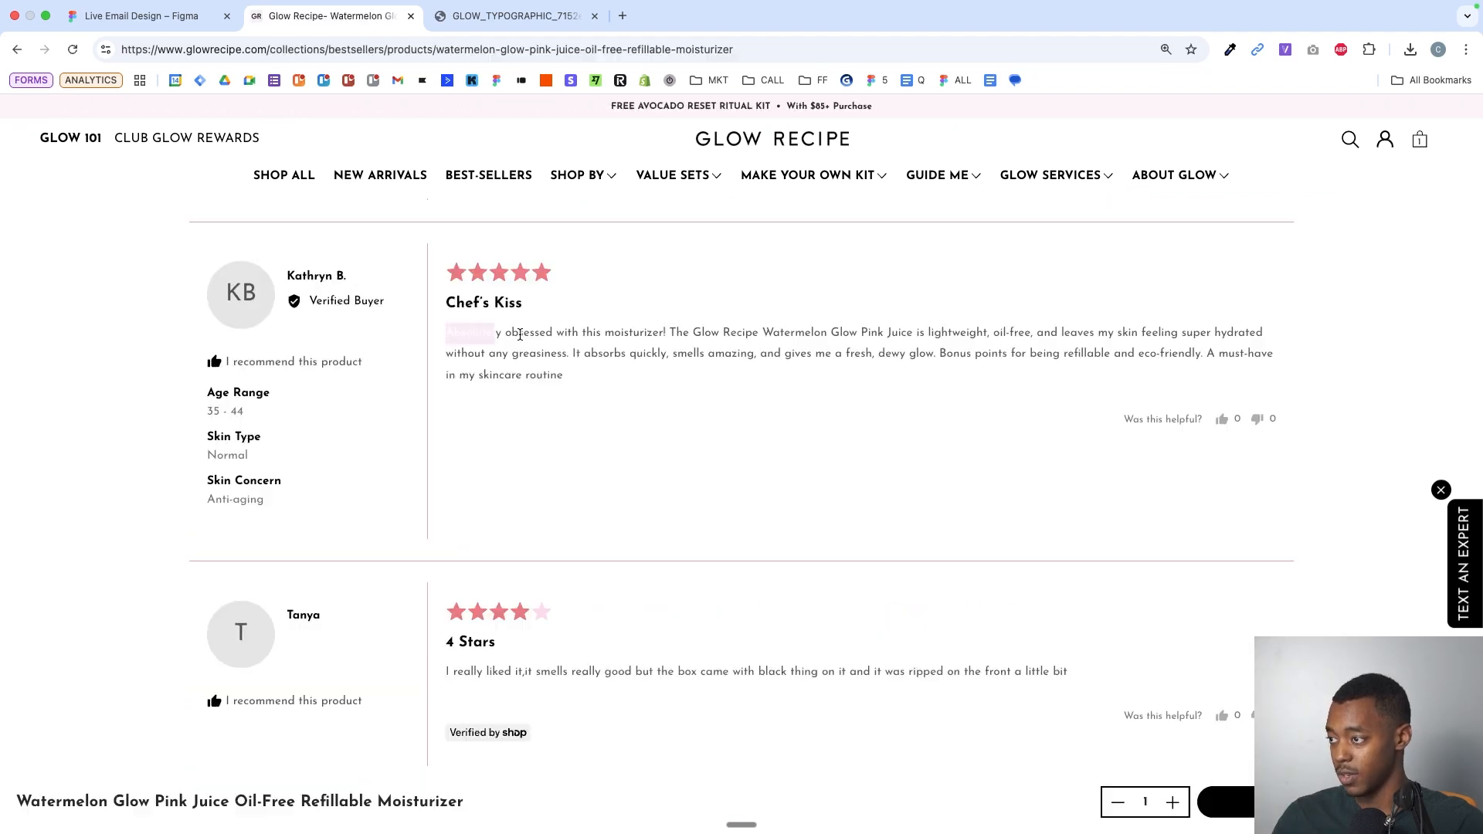
pyautogui.moveTo(496, 333); pyautogui.dragTo(673, 335)
pyautogui.click(850, 334)
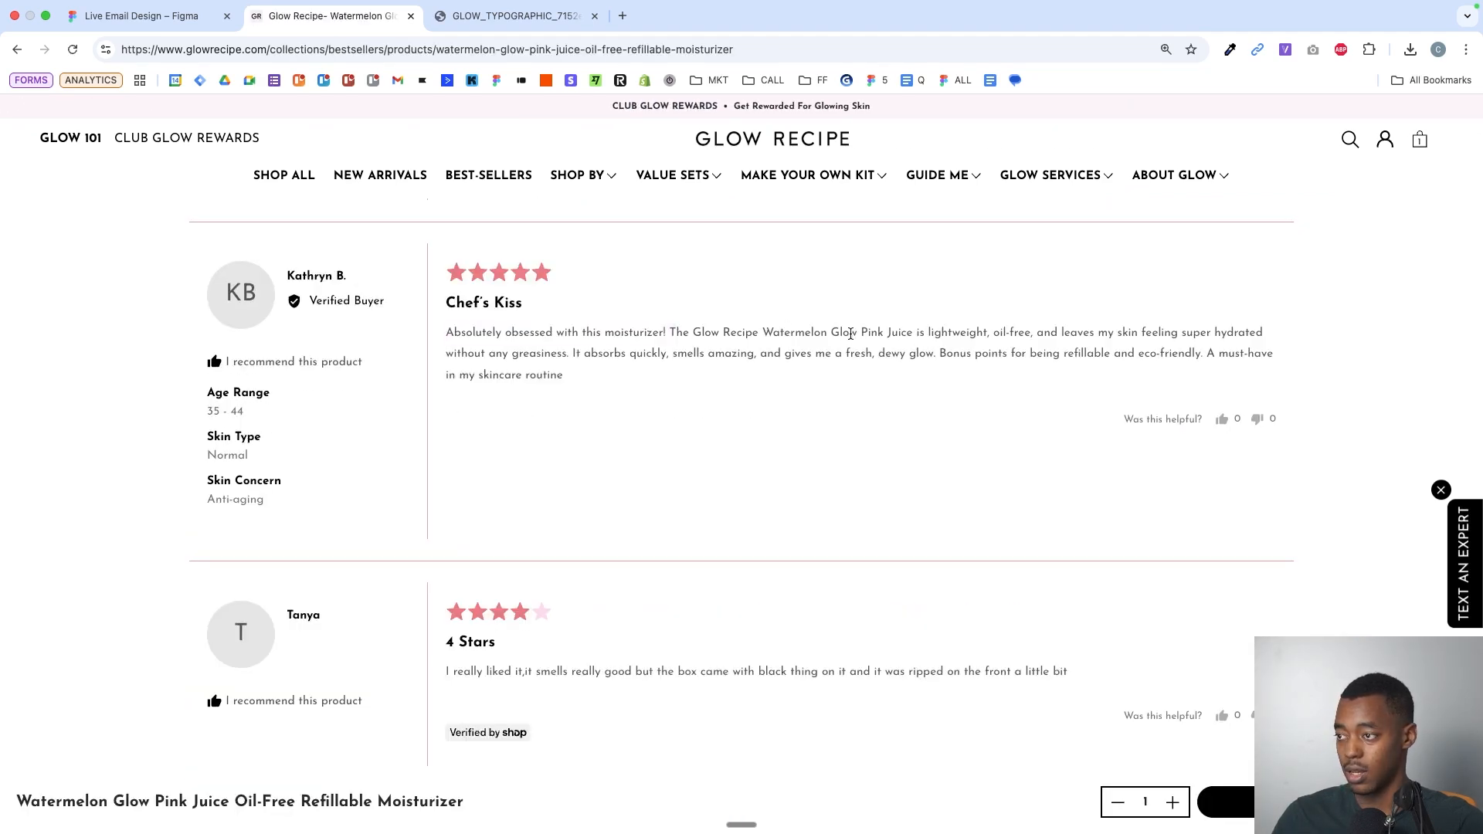
pyautogui.moveTo(902, 333); pyautogui.dragTo(971, 331)
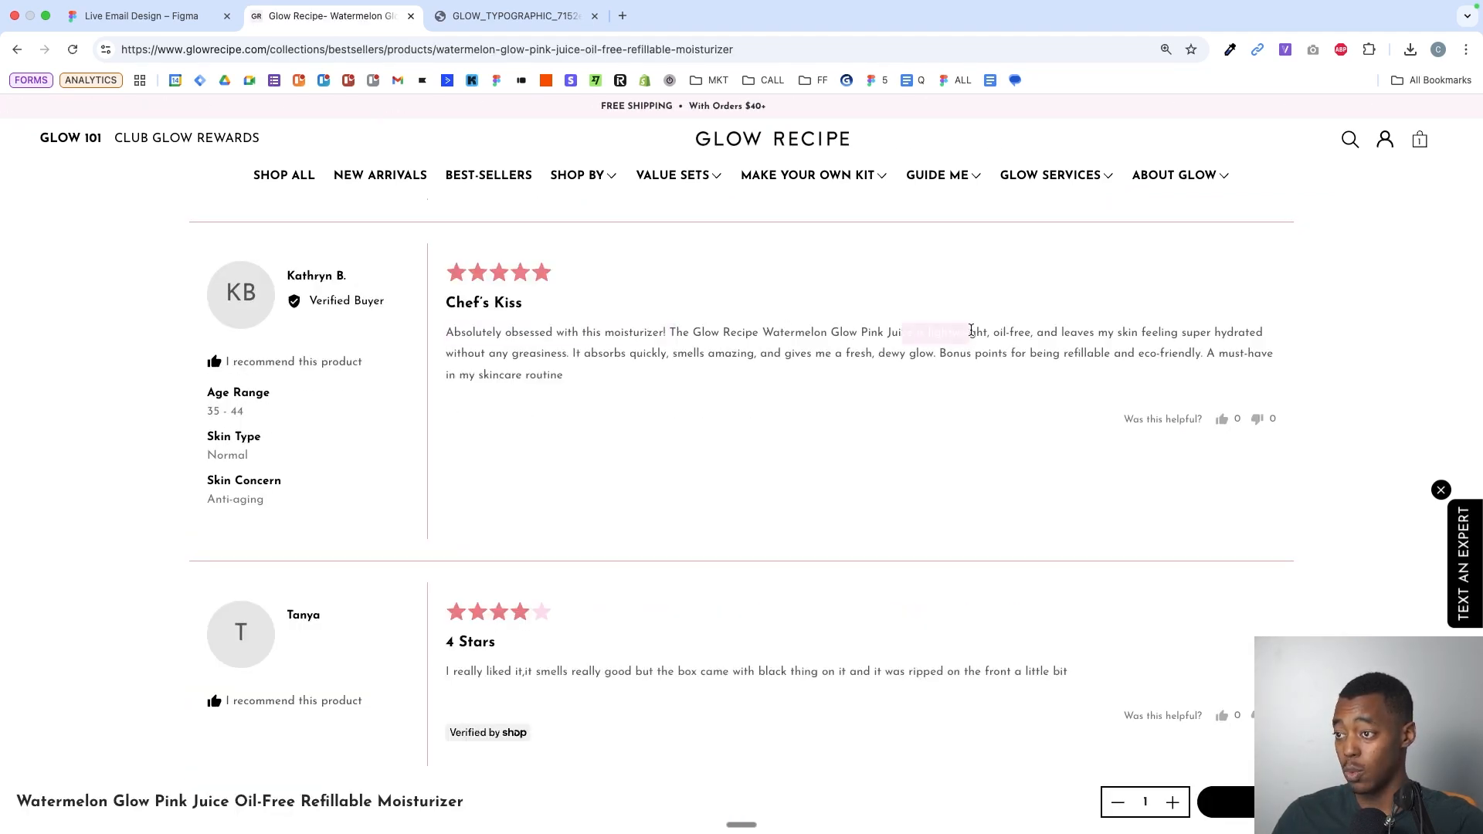
pyautogui.click(1042, 344)
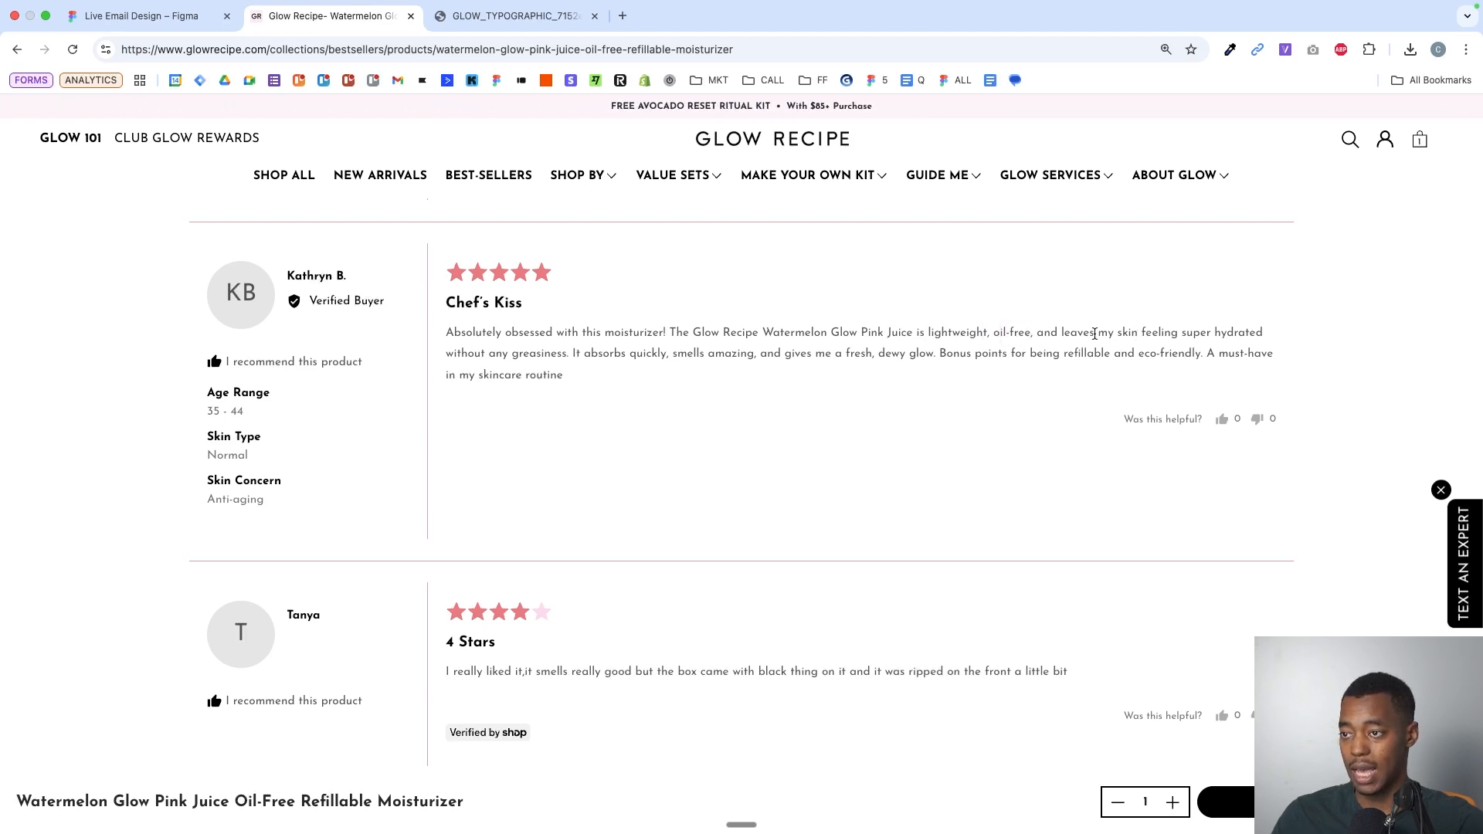
pyautogui.moveTo(1094, 334); pyautogui.dragTo(1227, 333)
pyautogui.click(1227, 333)
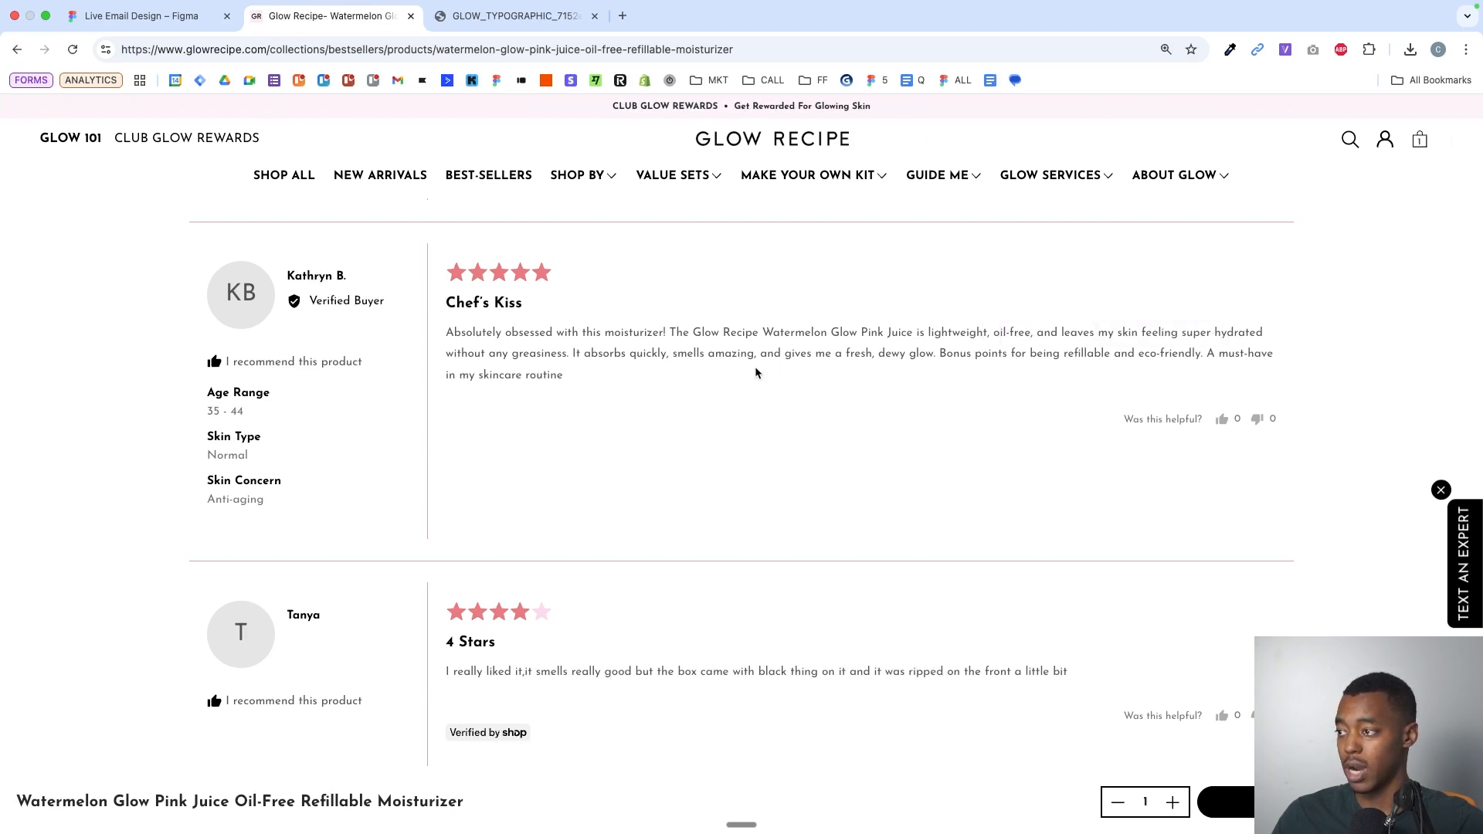
pyautogui.moveTo(430, 357); pyautogui.dragTo(570, 354)
# - Back in the Figma design, enter "OIL-FREE" in the new text layer and duplicate it directly below
pyautogui.click(136, 16)
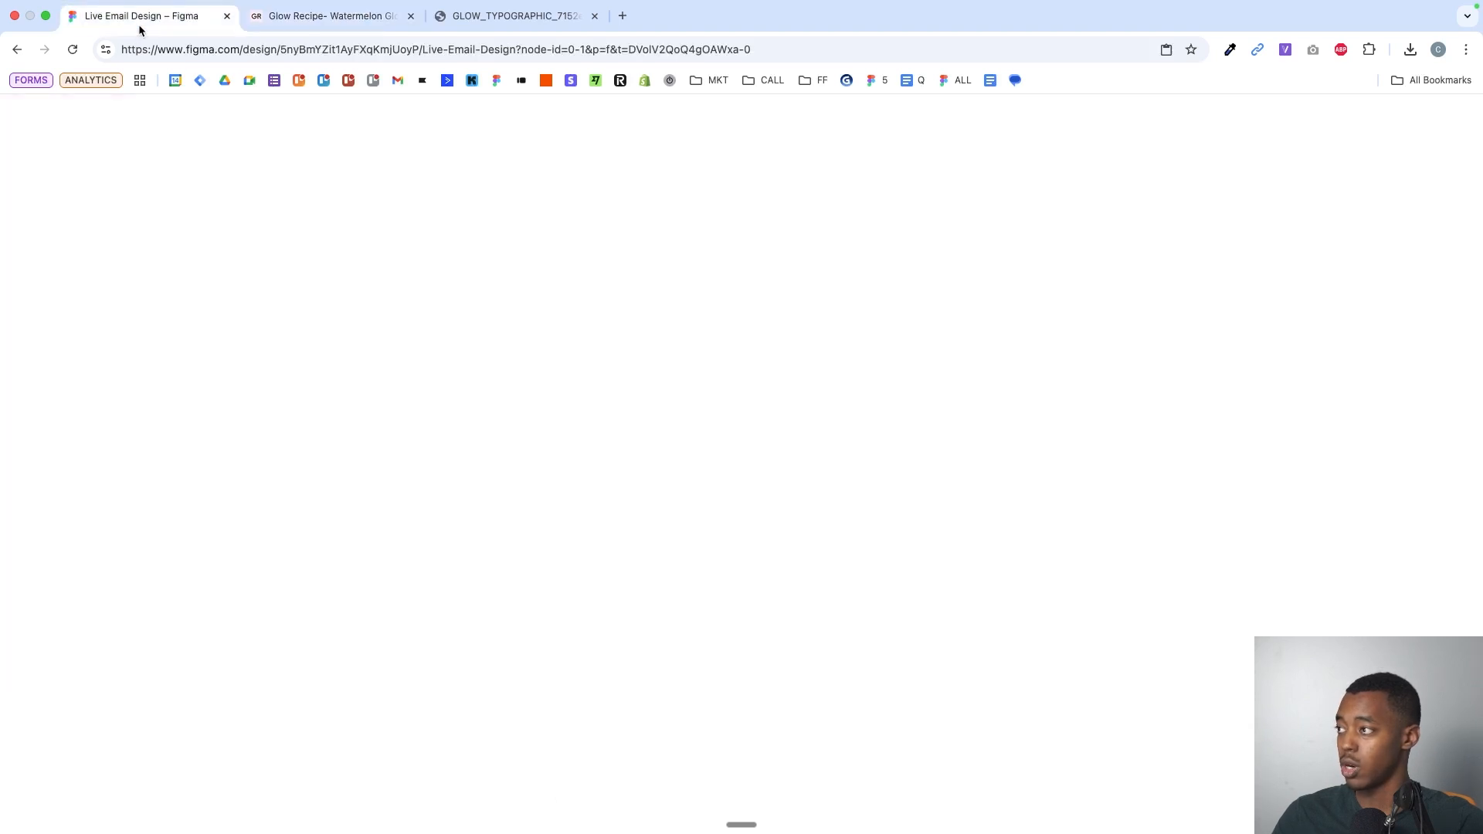
pyautogui.write('IIL')
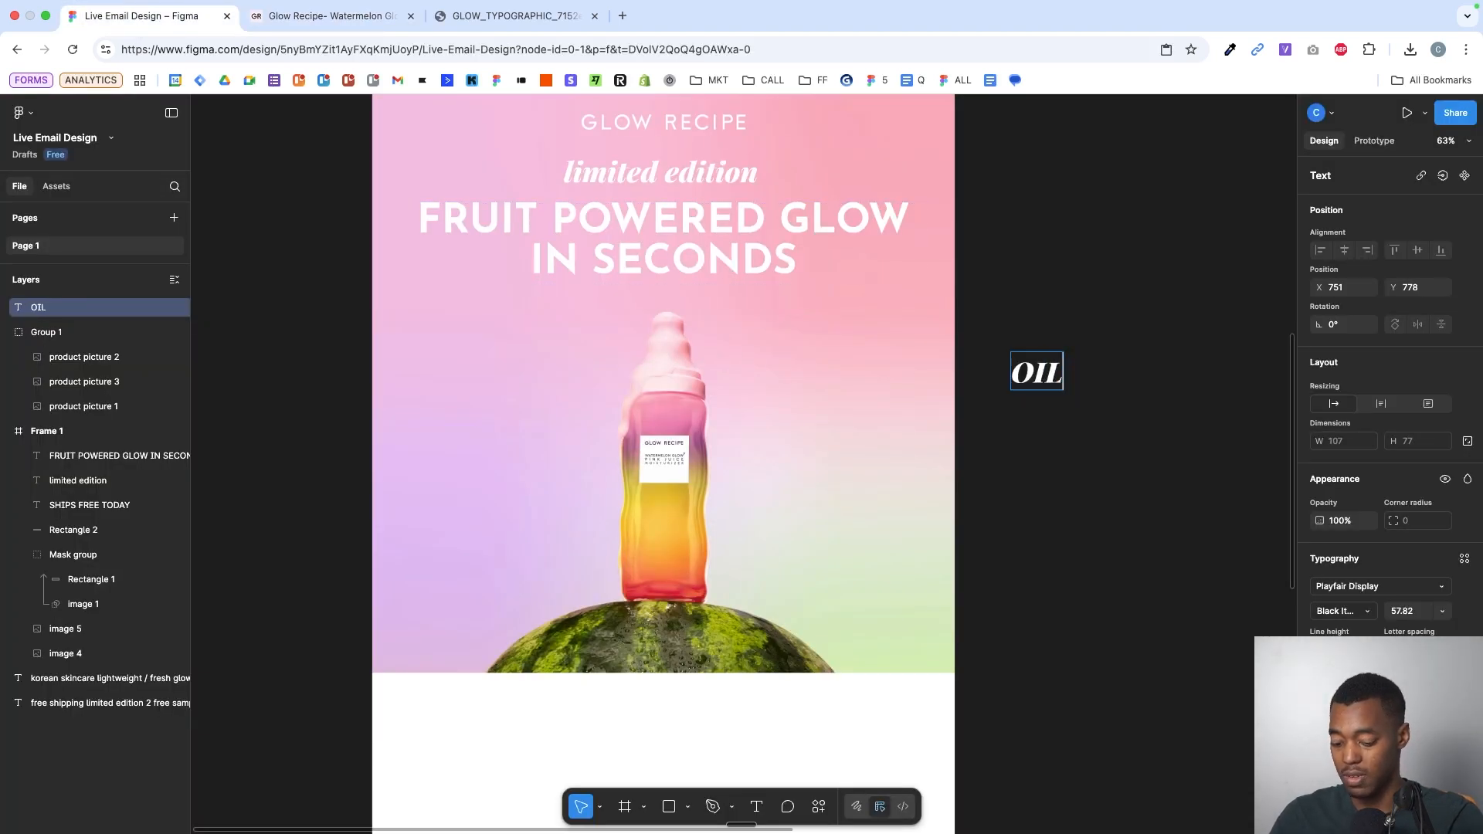
pyautogui.moveTo(1079, 371); pyautogui.dragTo(1079, 424)
# - Replace the duplicate's text with "DEEP HYDRATION" and copy that line directly below as a third text
pyautogui.doubleClick(1079, 424)
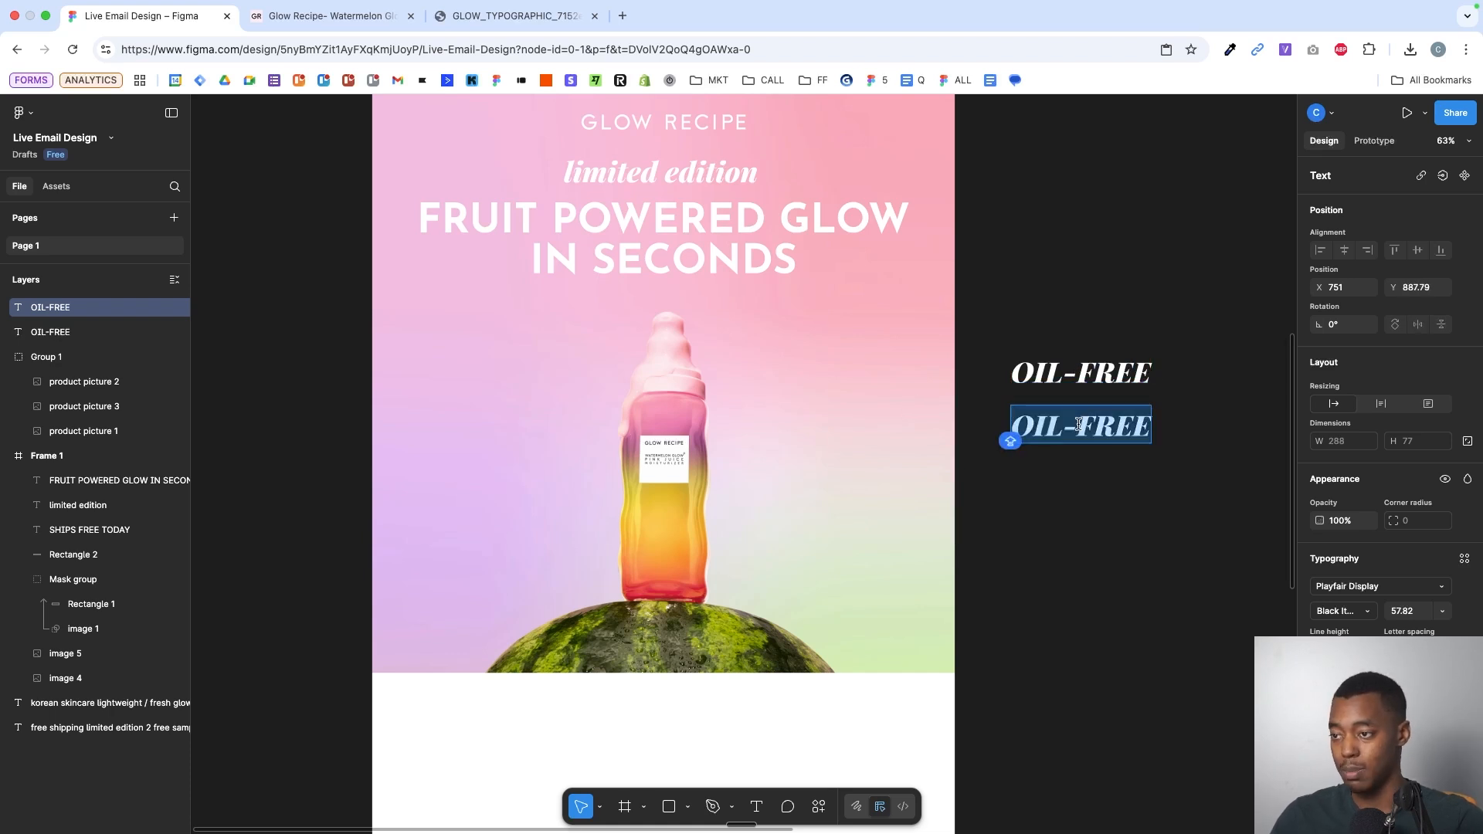
pyautogui.write('DEEP HYDRATION')
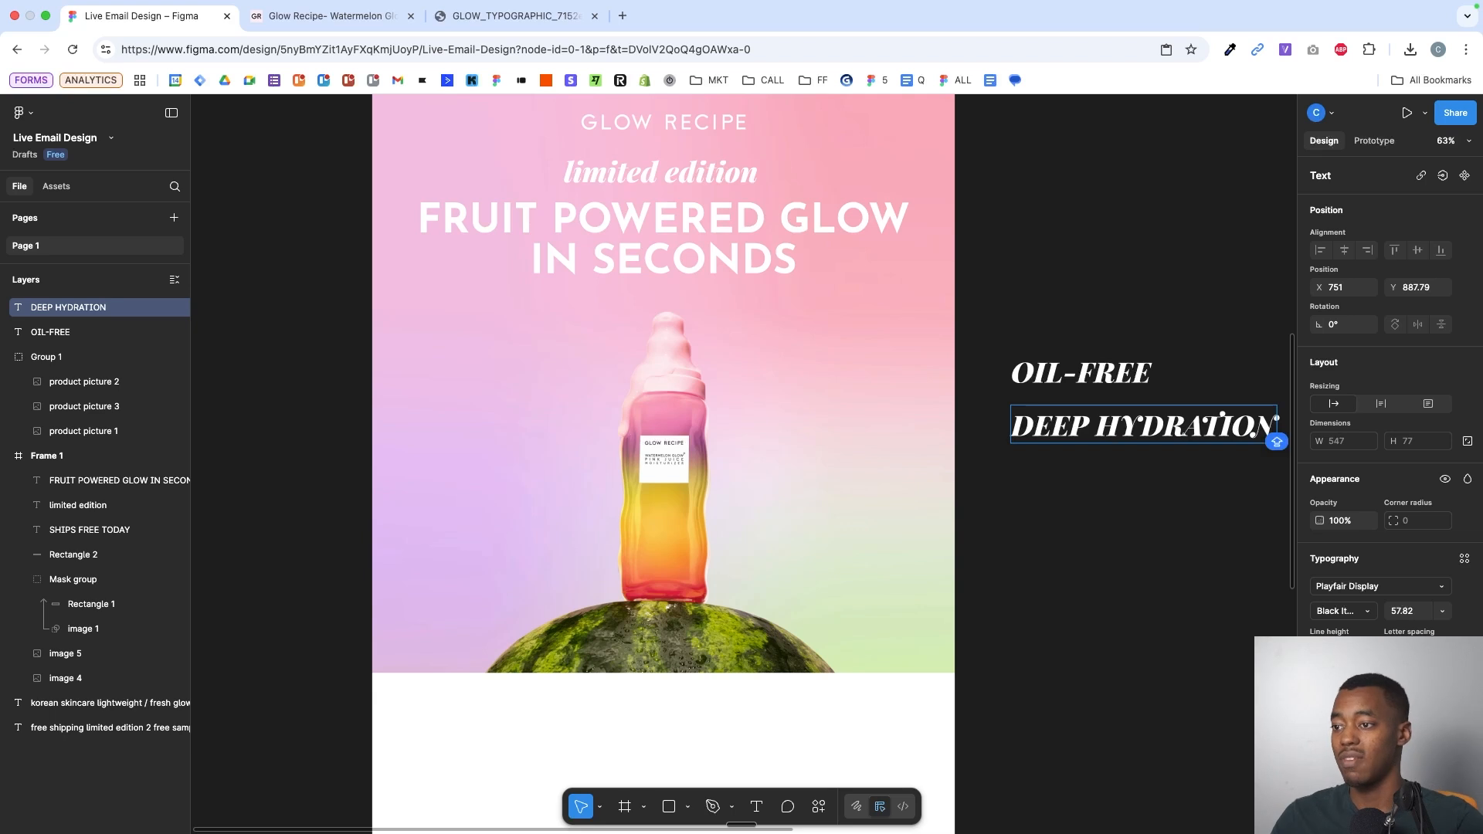
pyautogui.press('Escape')
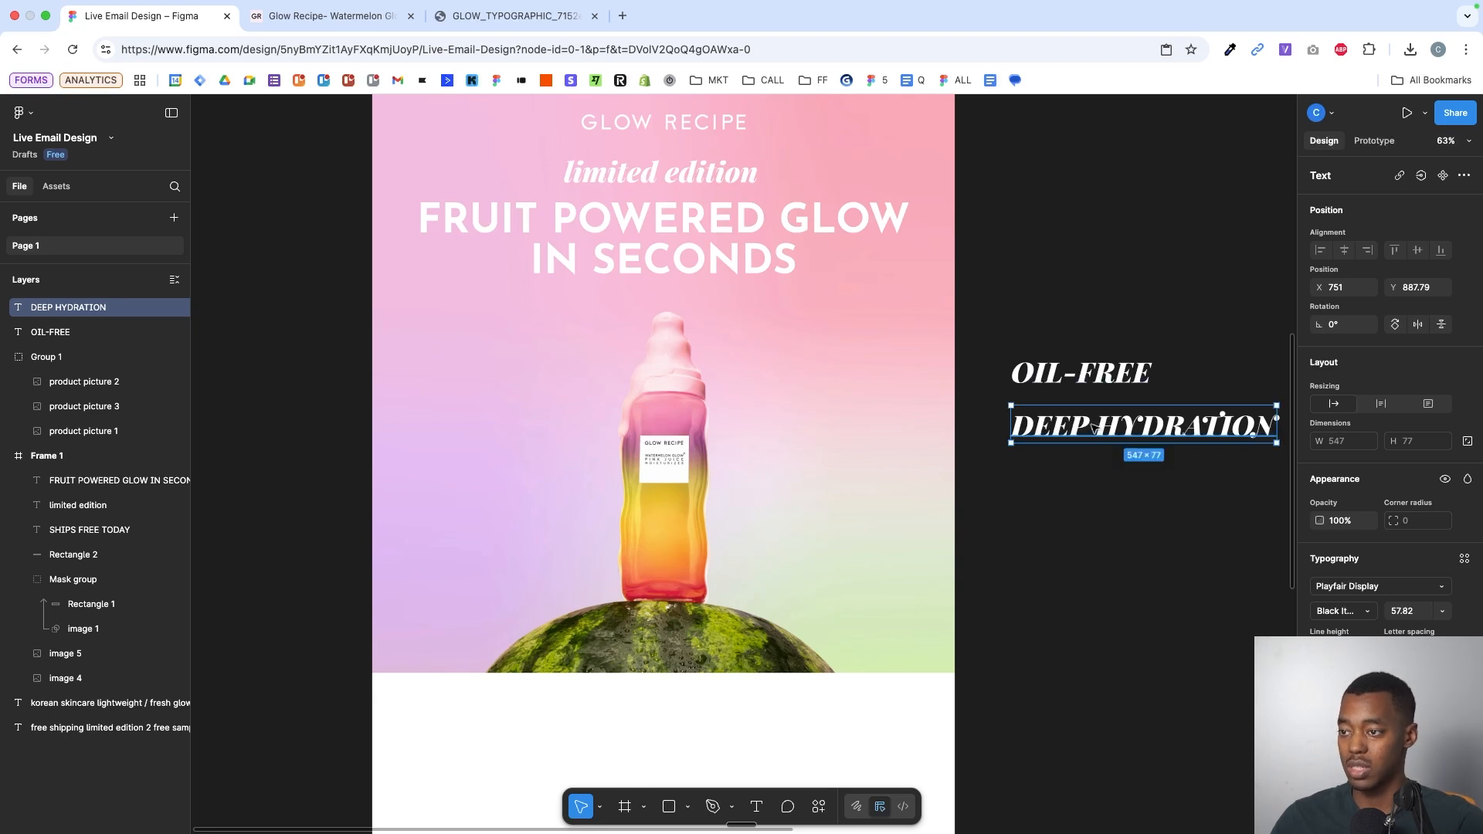
pyautogui.moveTo(1110, 430); pyautogui.dragTo(1113, 479)
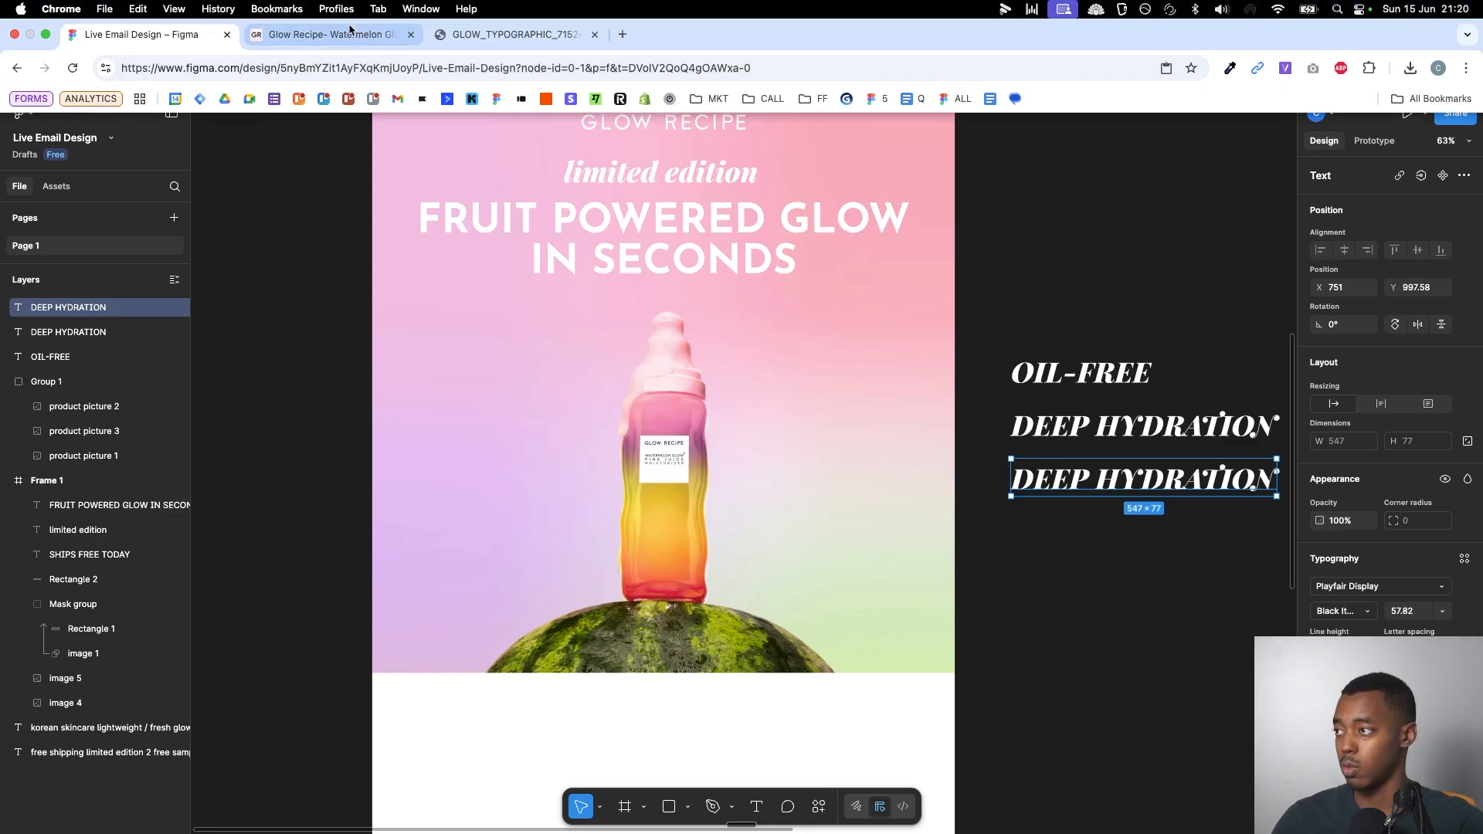
# - Return to the Glow Recipe product page and look through the customer reviews for another benefit
pyautogui.click(347, 15)
pyautogui.scroll(8, 689, 468)
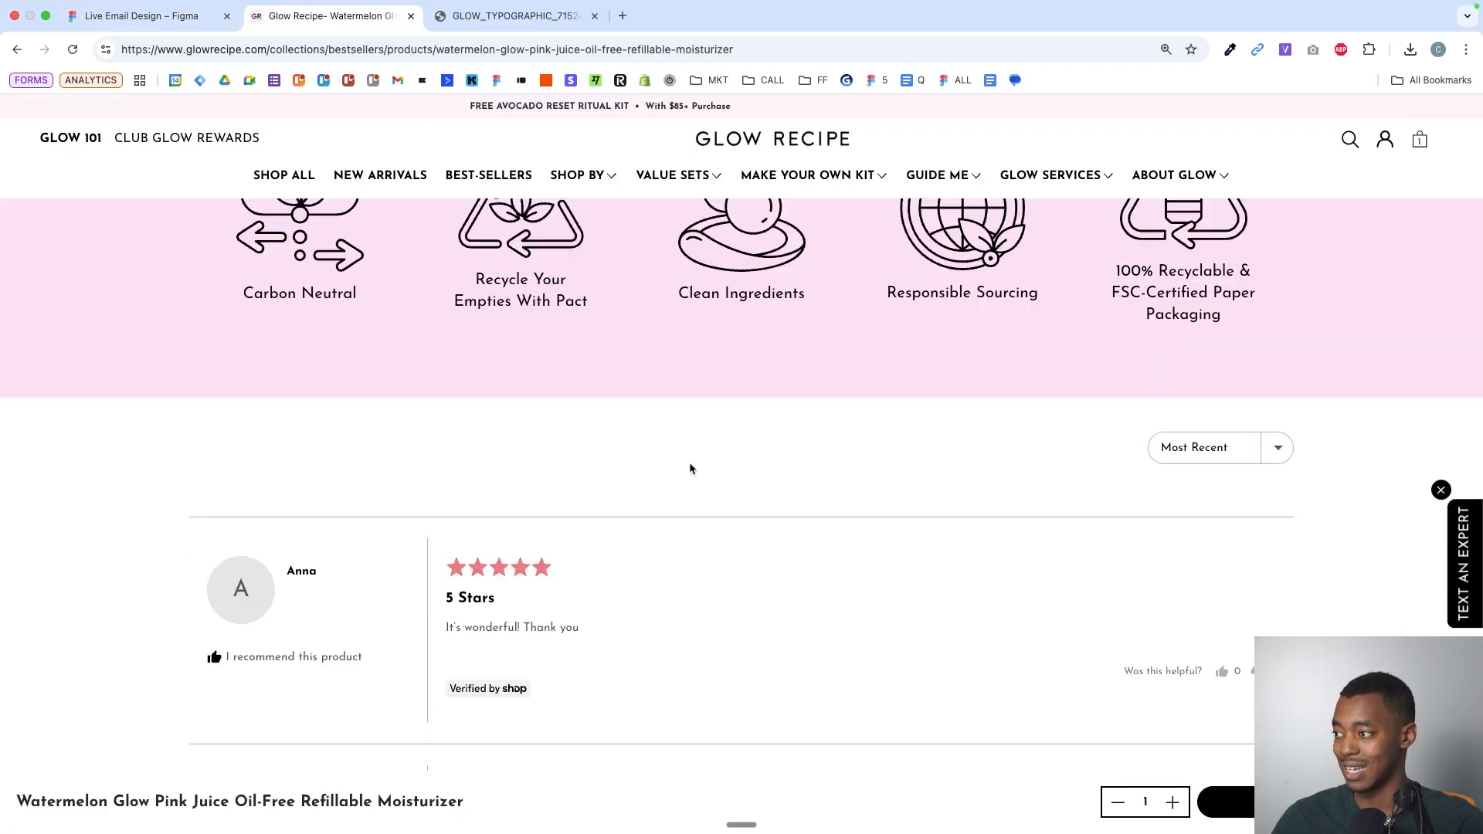
pyautogui.scroll(-7, 689, 468)
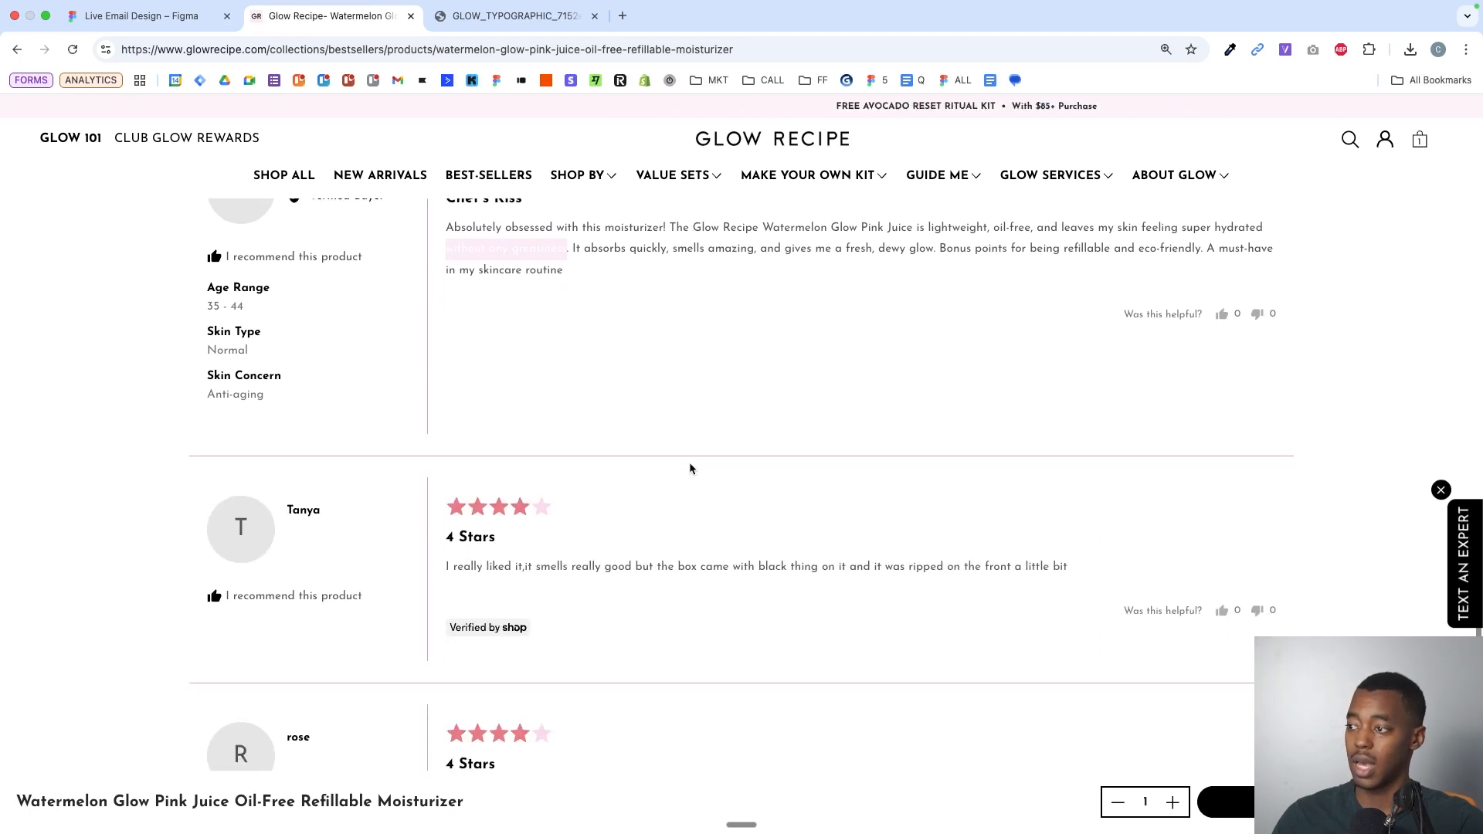
pyautogui.scroll(3, 690, 467)
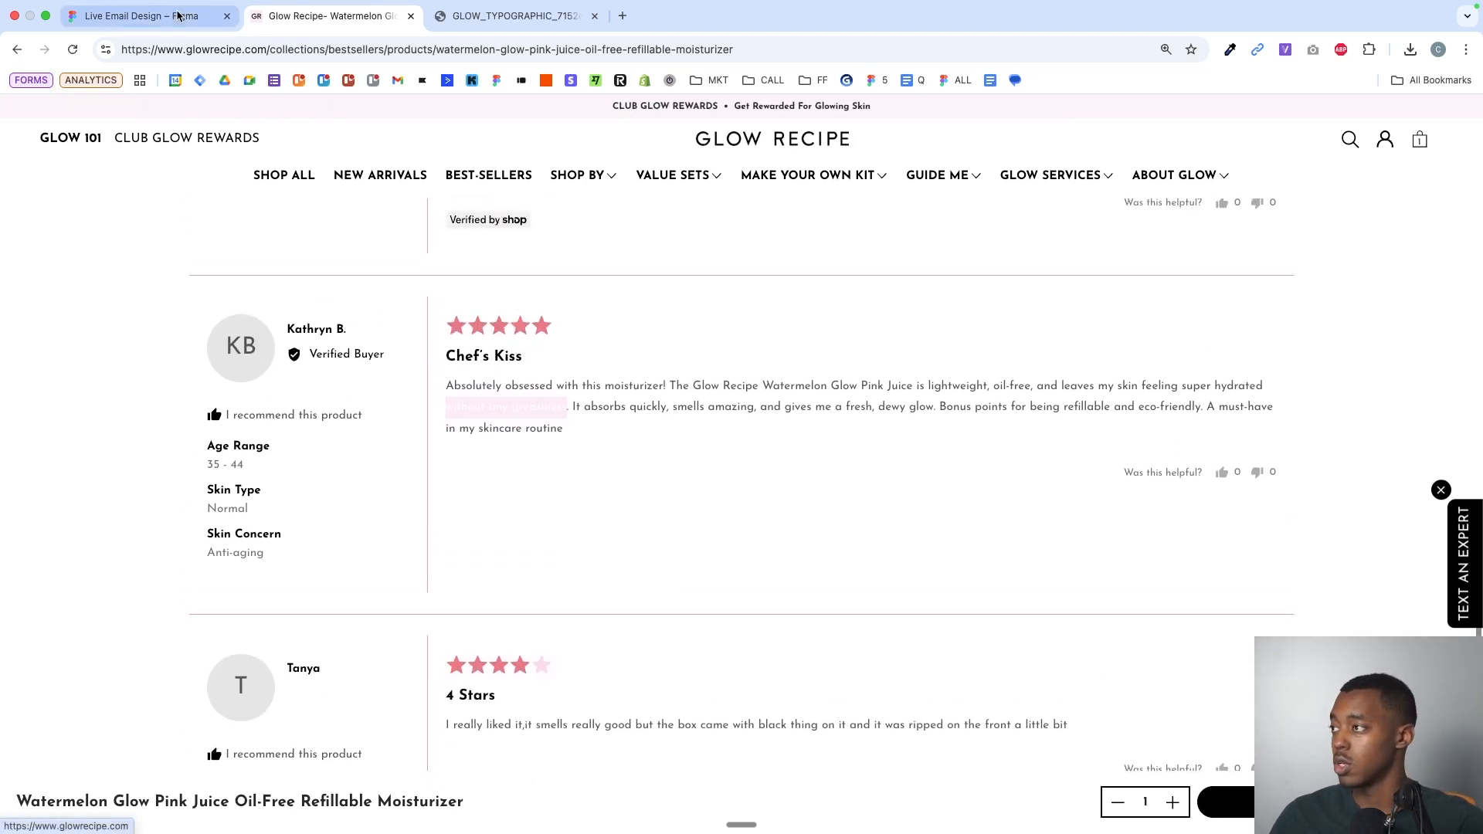
# - Return to the Figma design and set the three benefit text lines to Josefin Sans Bold
pyautogui.click(135, 15)
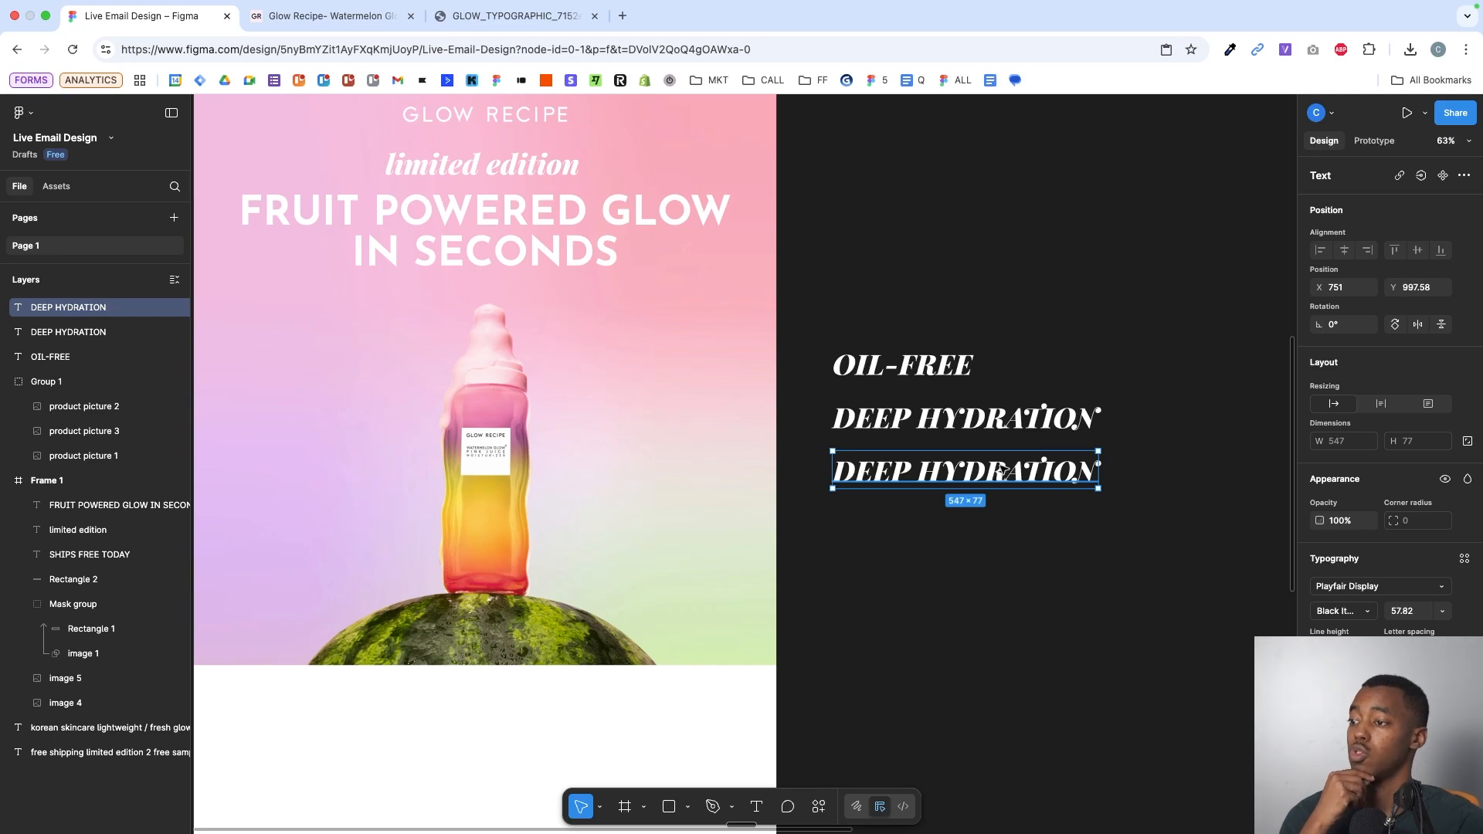
pyautogui.hscroll(-2, 1000, 469)
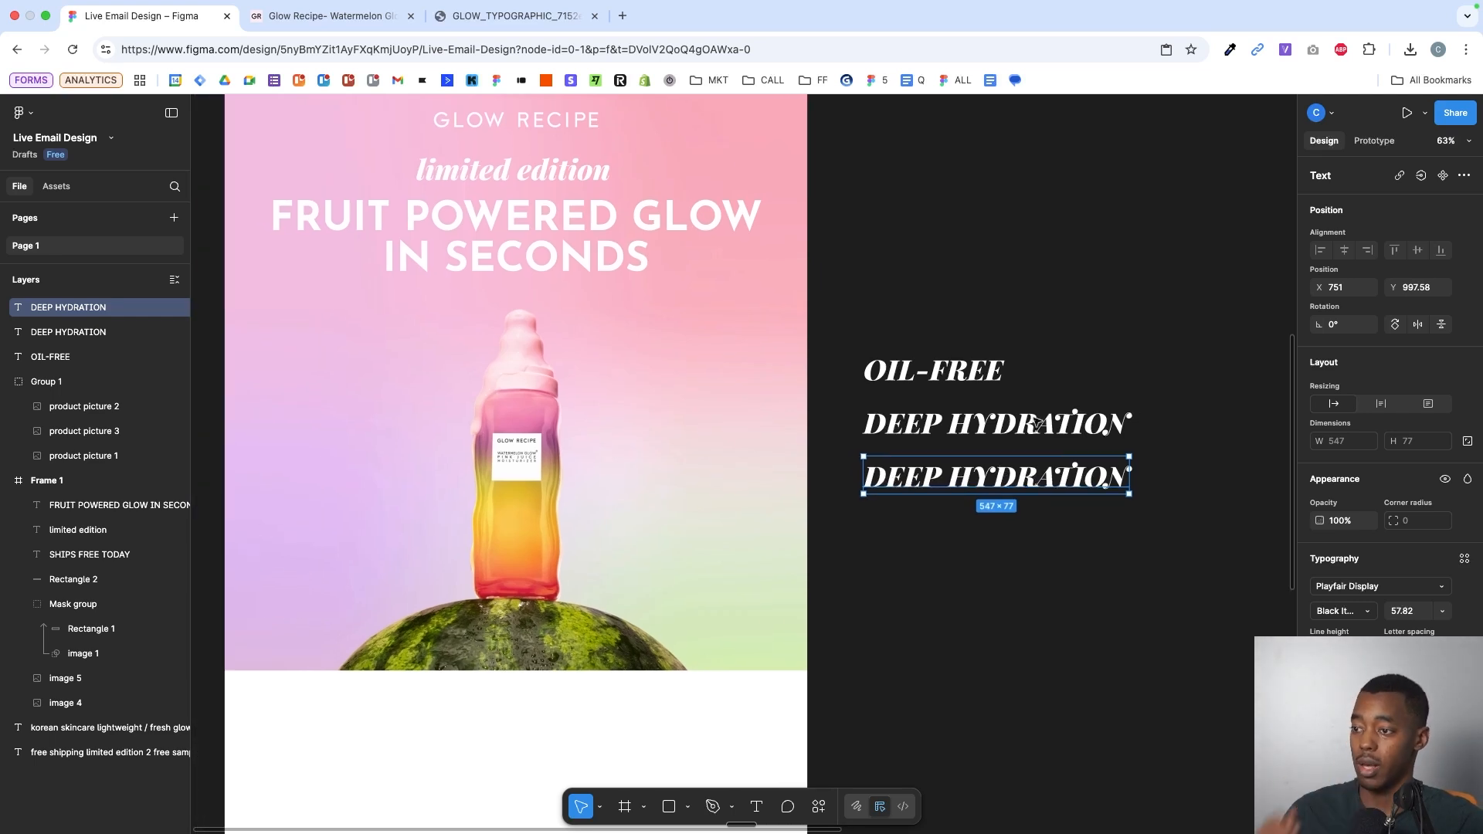
pyautogui.moveTo(937, 334); pyautogui.dragTo(1043, 572)
pyautogui.click(1358, 626)
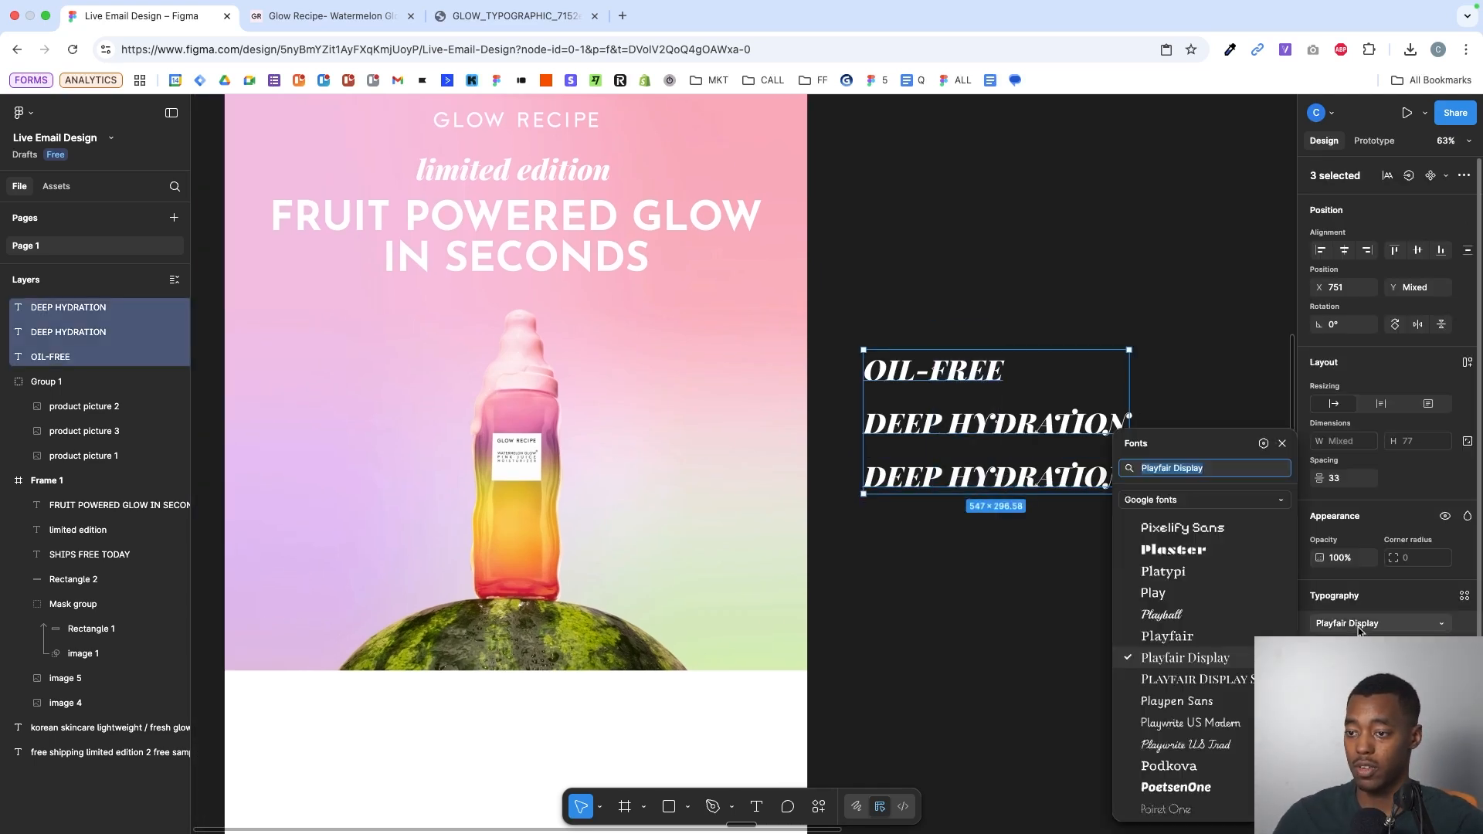
pyautogui.write('JOSE')
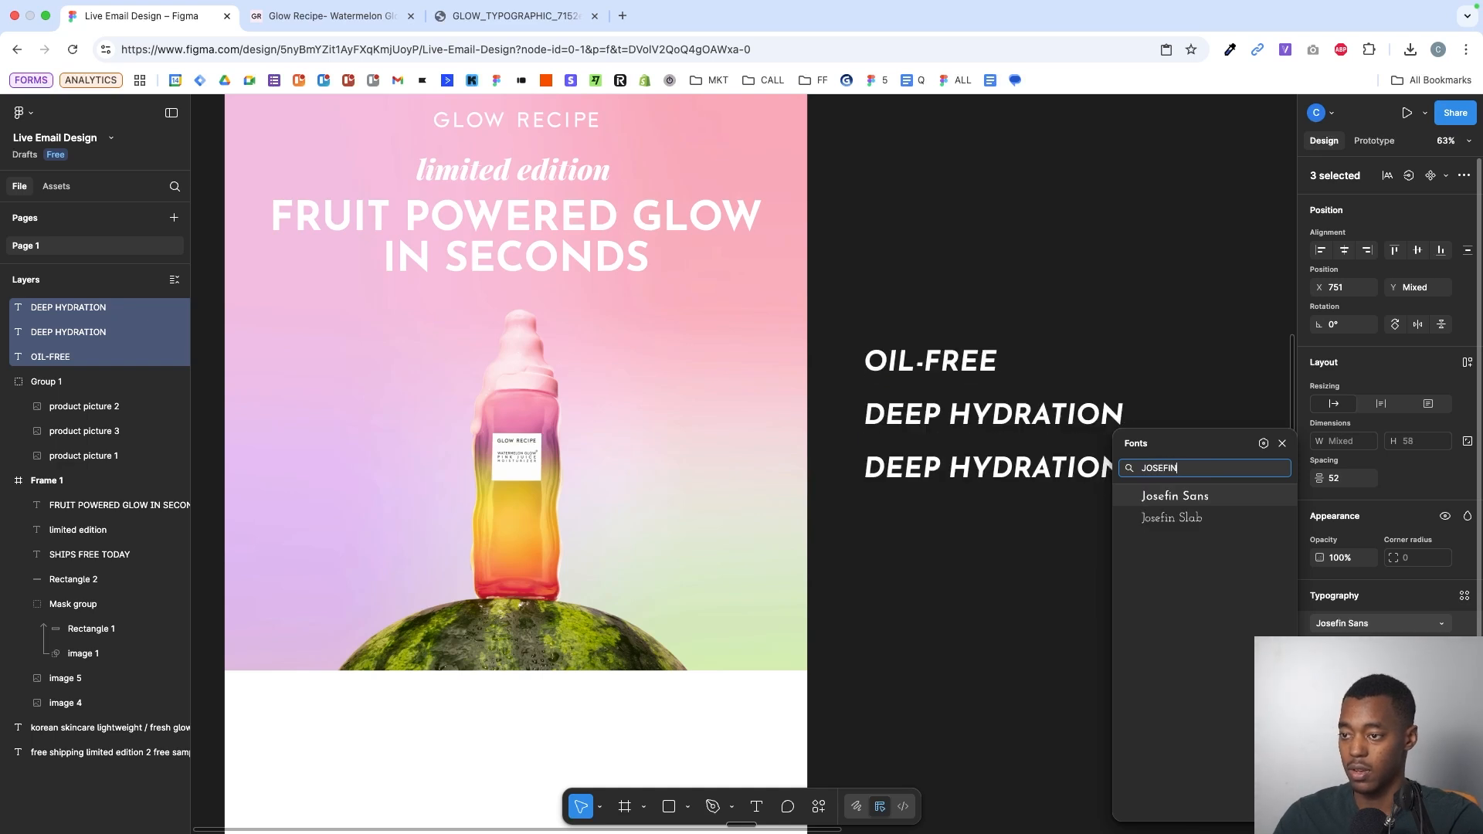
pyautogui.write('FIN')
pyautogui.press('Return')
pyautogui.click(1359, 651)
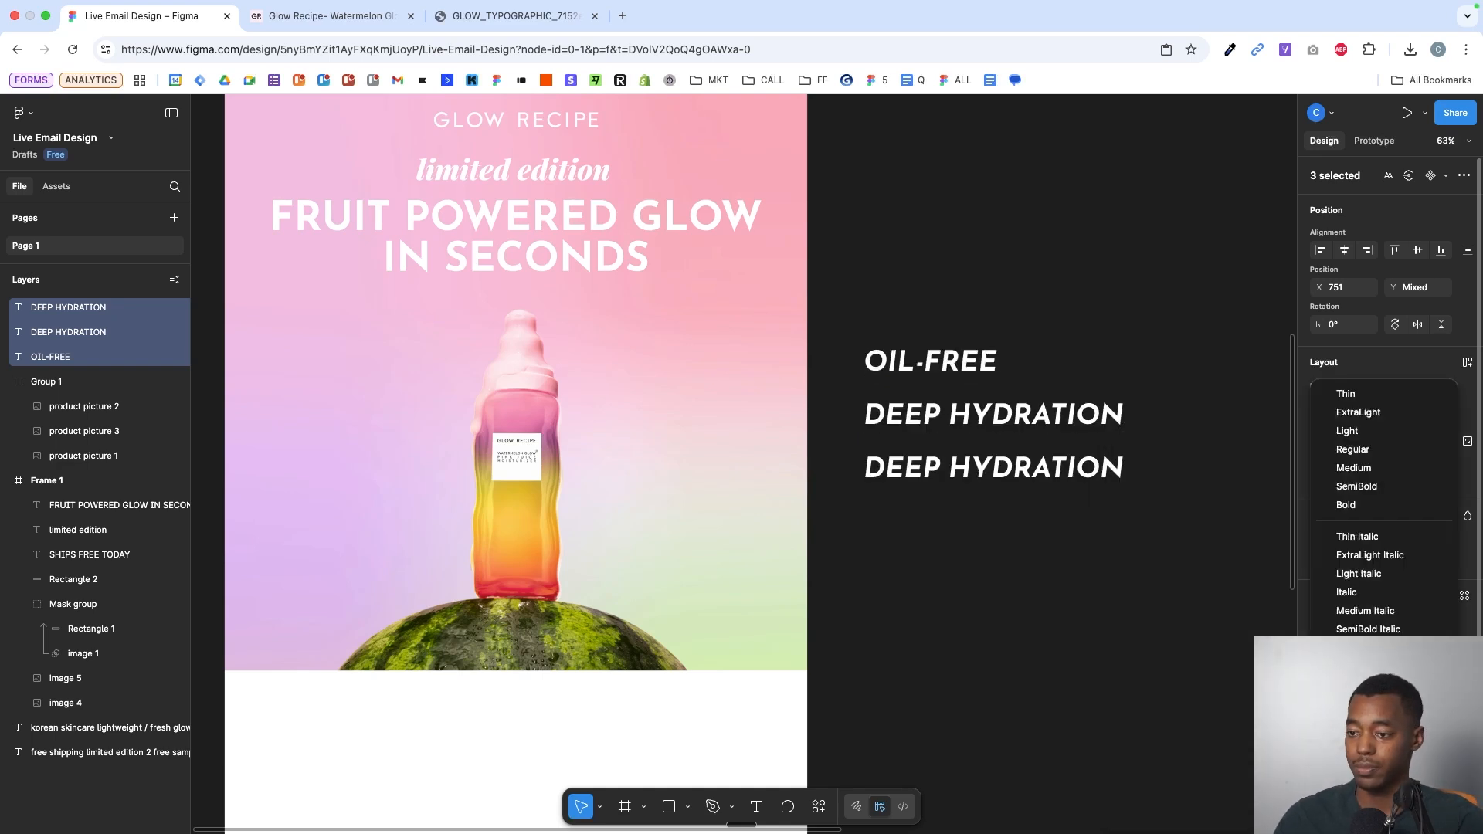
pyautogui.click(1367, 506)
pyautogui.click(1145, 378)
pyautogui.click(1001, 469)
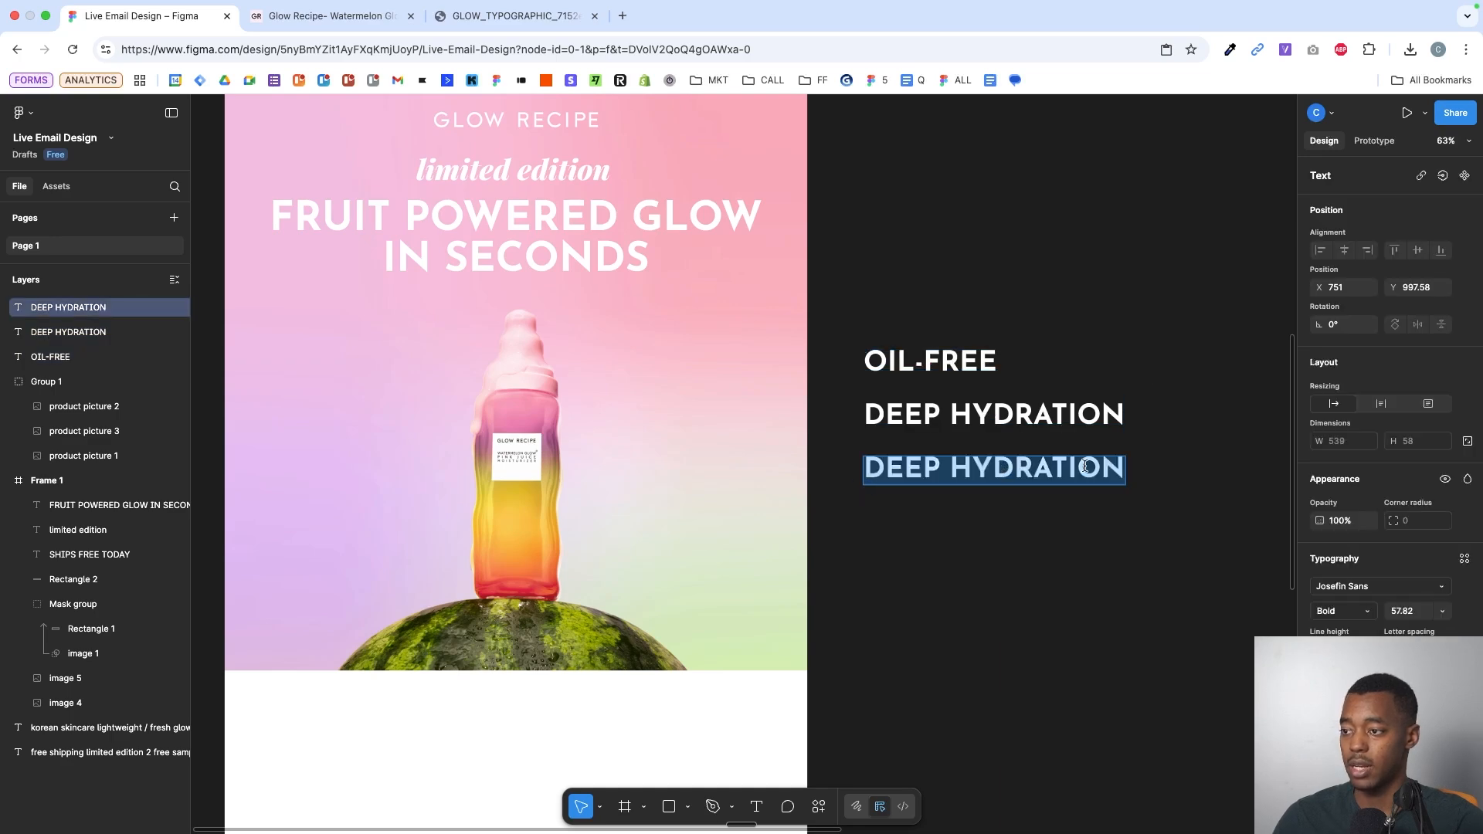
pyautogui.press('Escape')
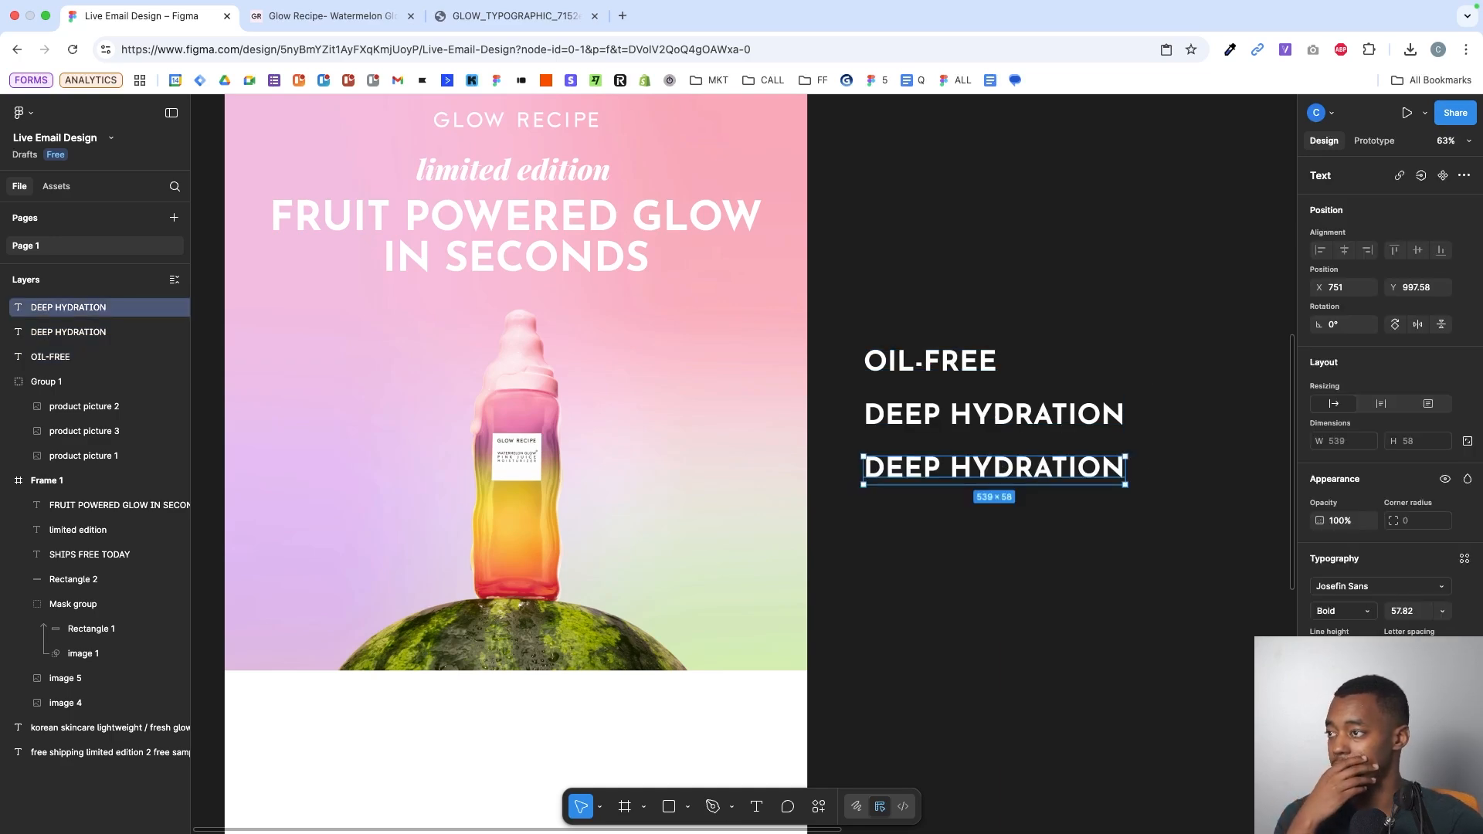
pyautogui.click(1016, 268)
pyautogui.scroll(1, 1016, 268)
pyautogui.hscroll(-1, 1016, 268)
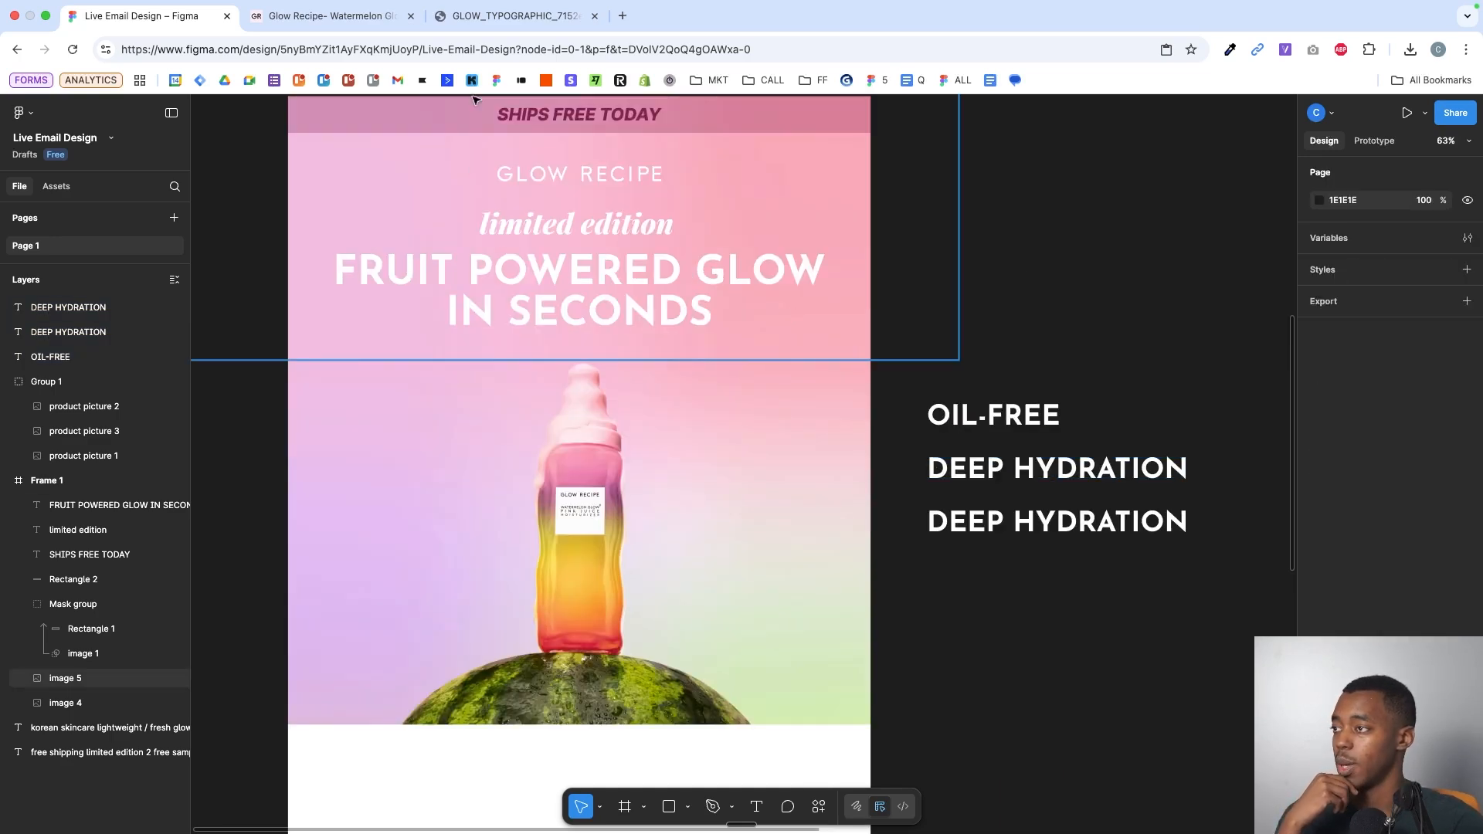
# - Switch to the Glow Recipe product page and read the moisturizer's description for a third benefit
pyautogui.click(374, 15)
pyautogui.scroll(20, 724, 331)
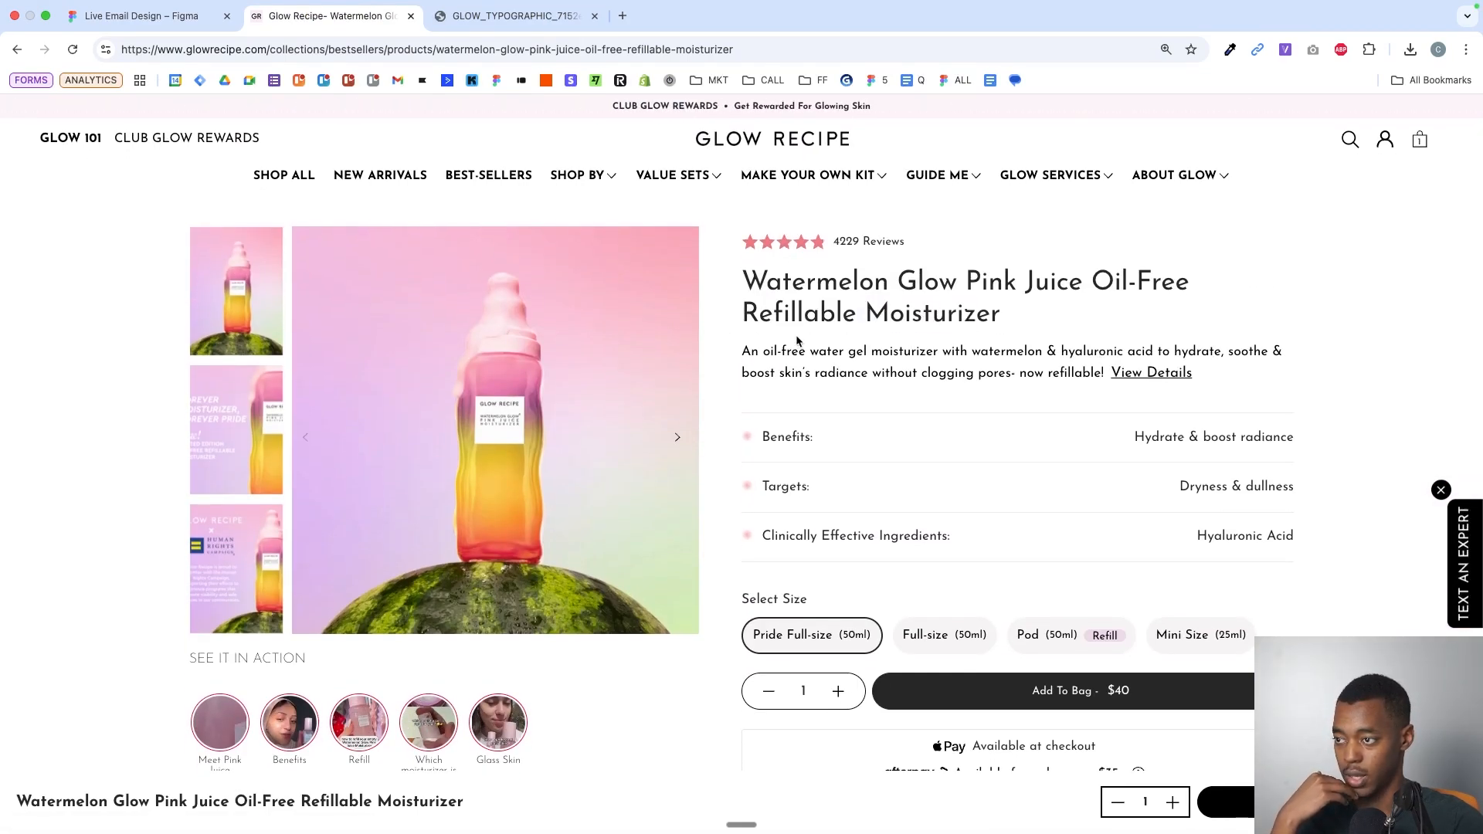
pyautogui.moveTo(735, 350); pyautogui.dragTo(923, 347)
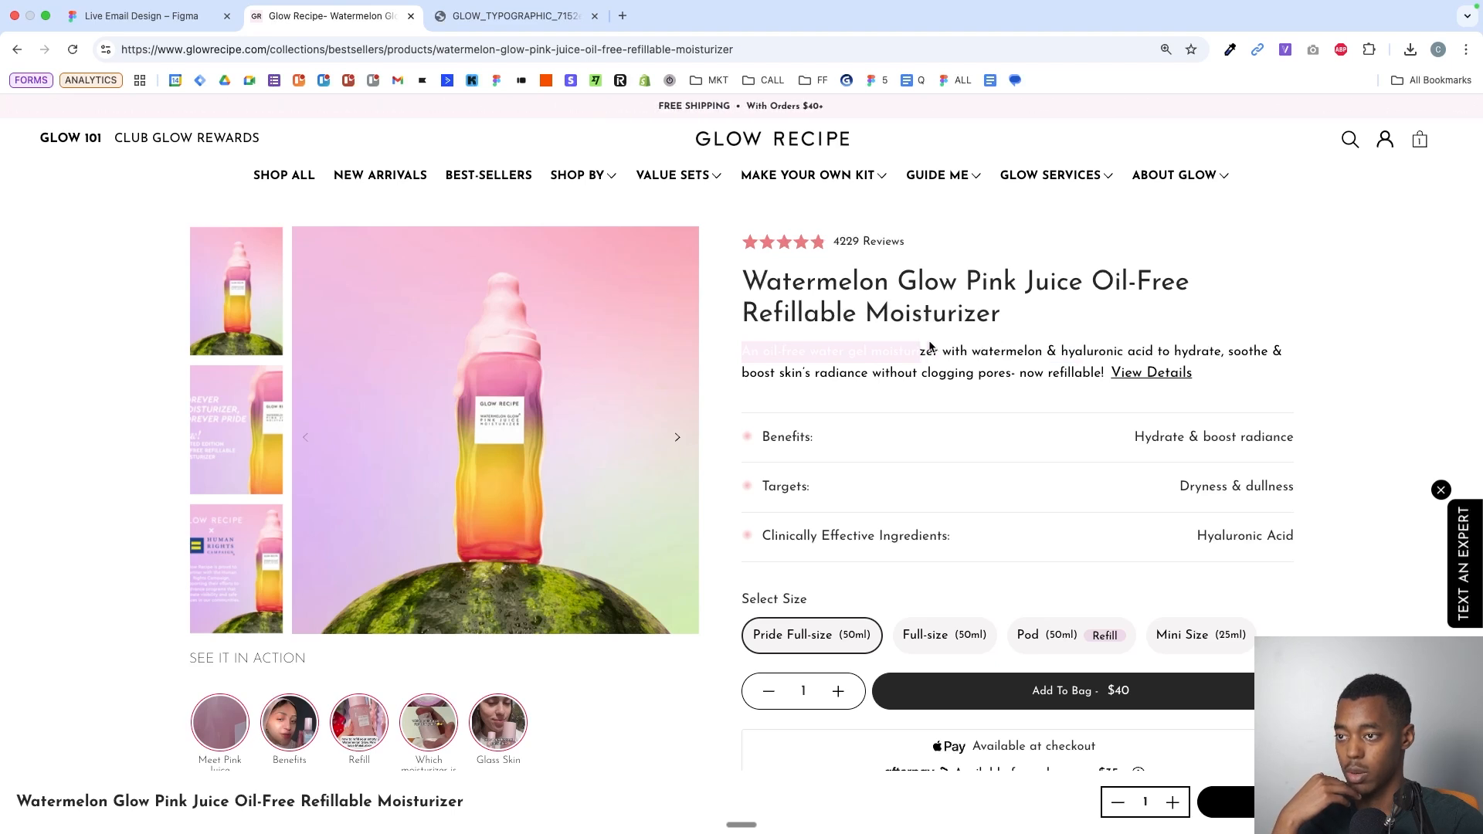
pyautogui.click(1001, 348)
pyautogui.moveTo(1231, 353); pyautogui.dragTo(1251, 353)
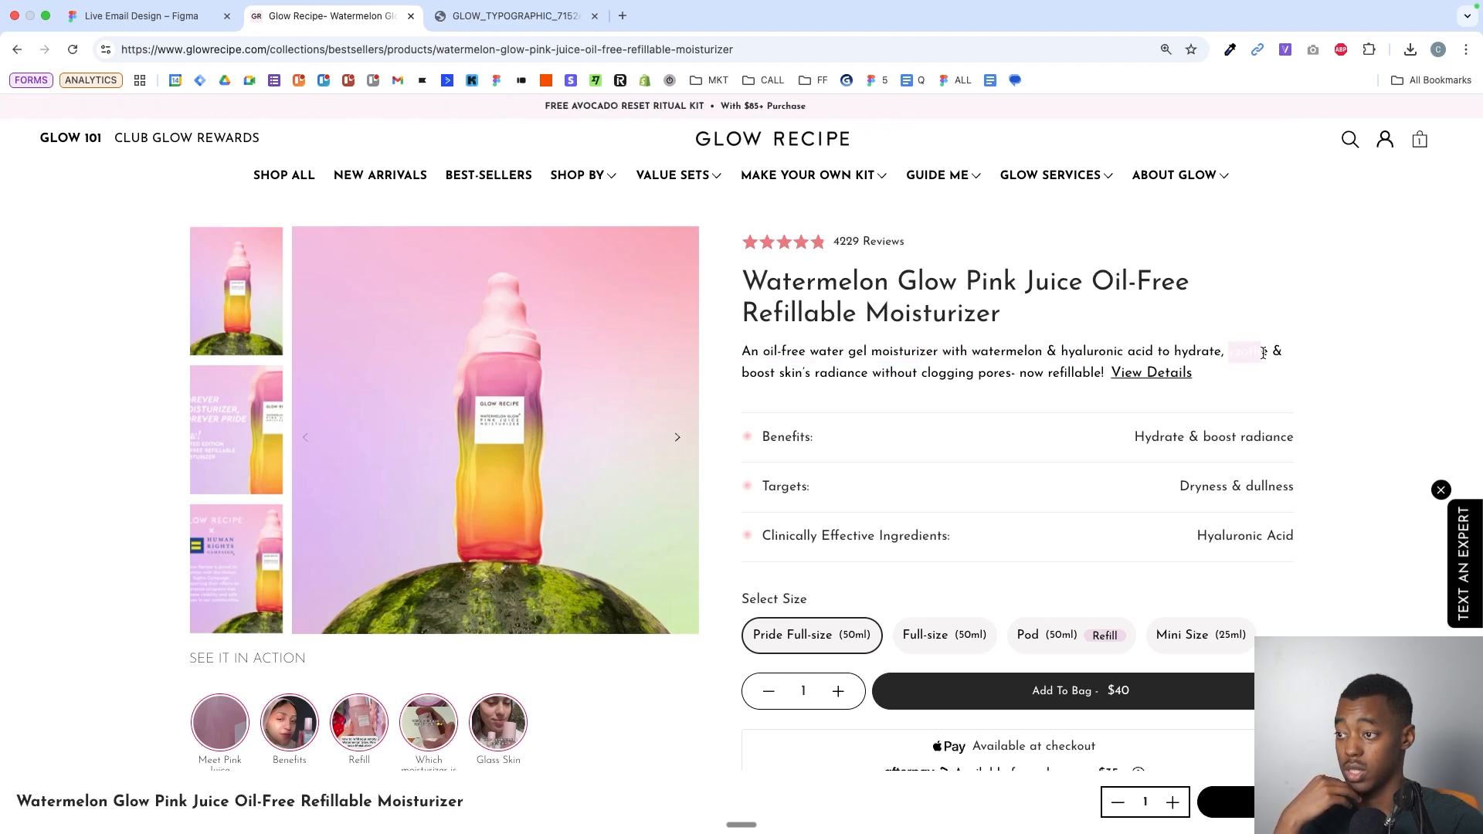
pyautogui.moveTo(743, 374); pyautogui.dragTo(868, 374)
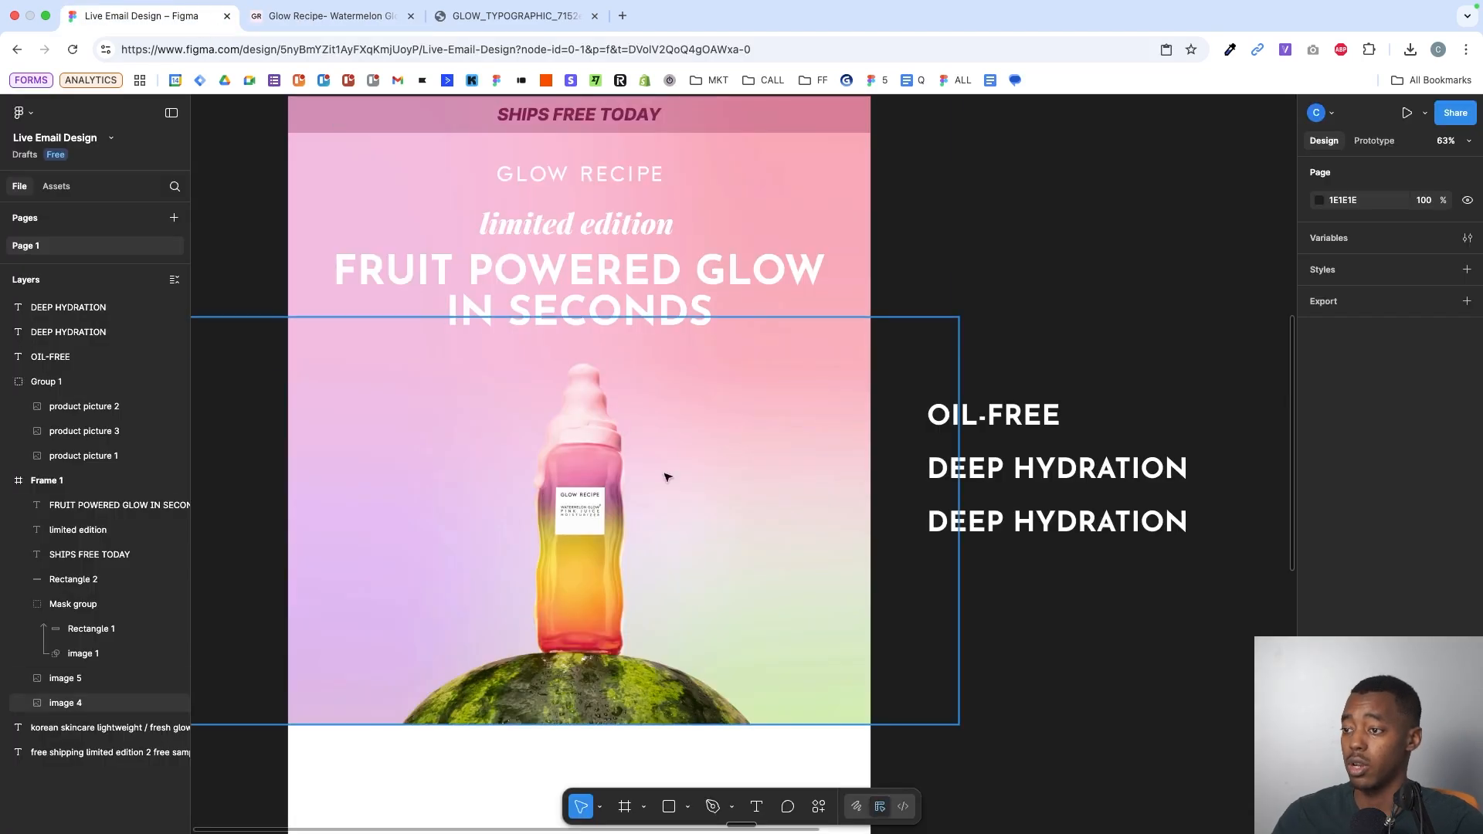
# - Replace the third benefit line in the Figma design with "BOOST RADIANCE"
pyautogui.hscroll(3, 665, 474)
pyautogui.scroll(-2, 665, 473)
pyautogui.doubleClick(875, 461)
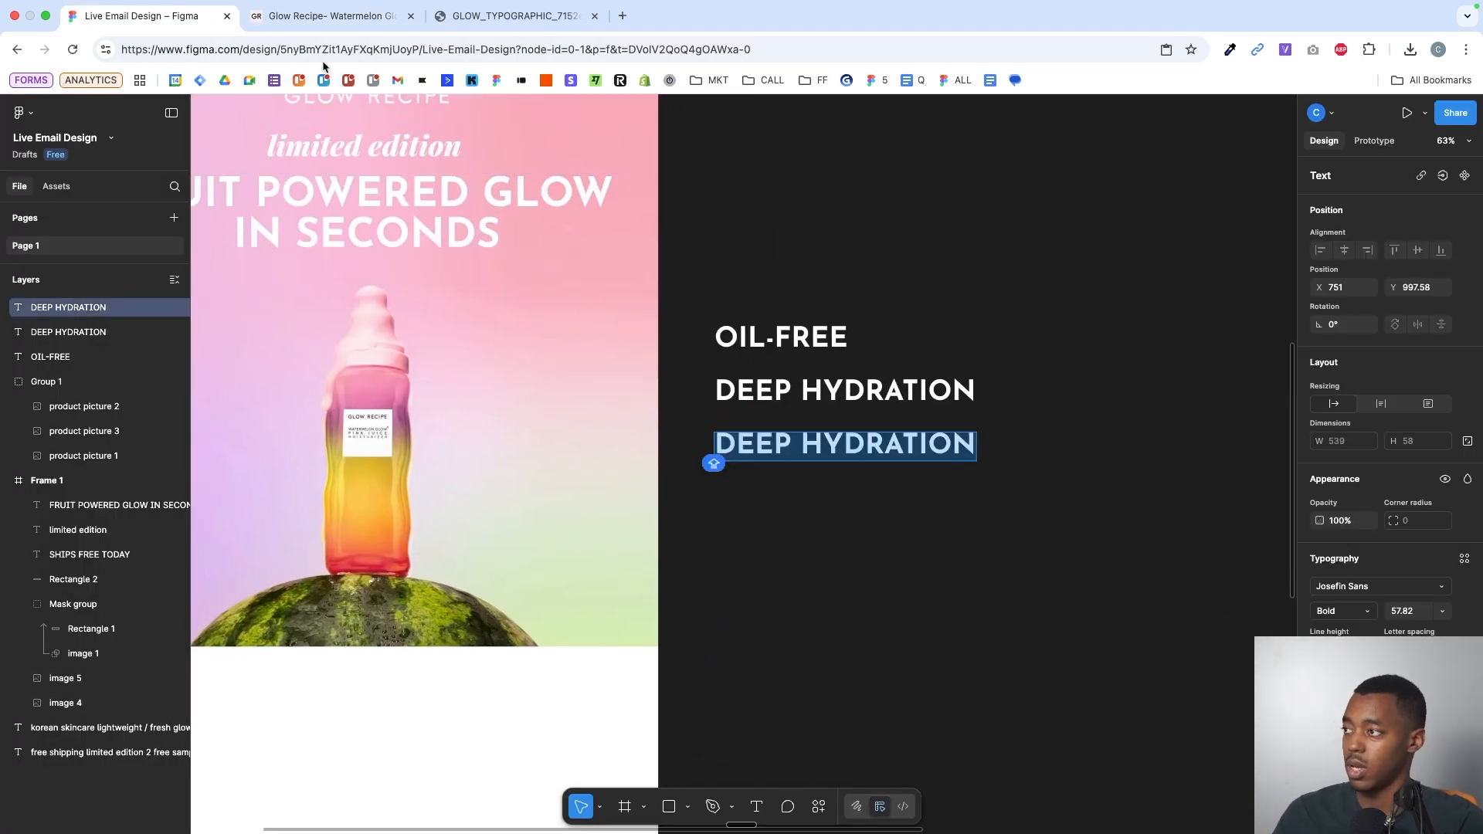
pyautogui.click(324, 17)
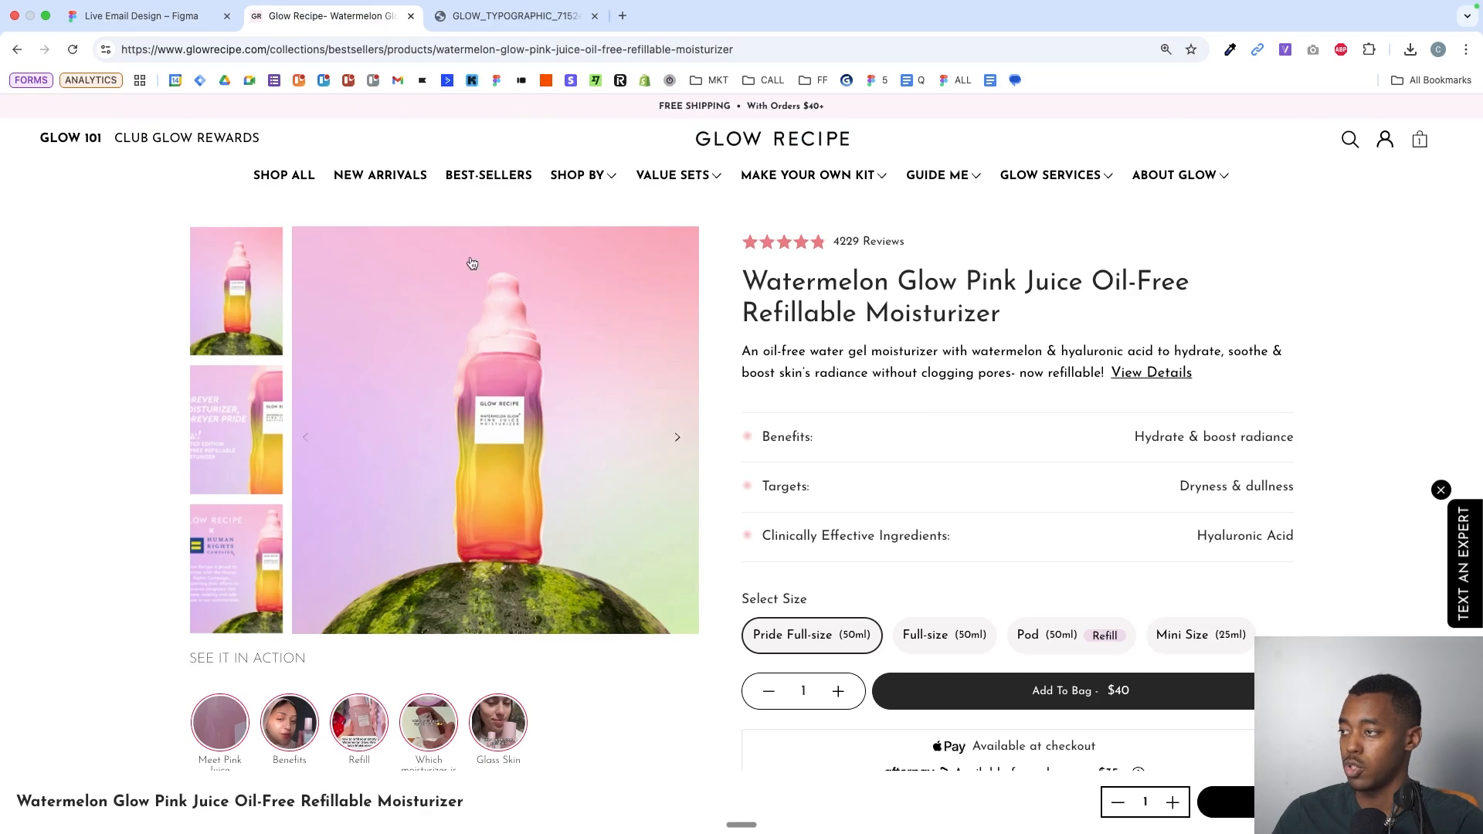
pyautogui.click(144, 18)
pyautogui.write('BOOST RADIANCE')
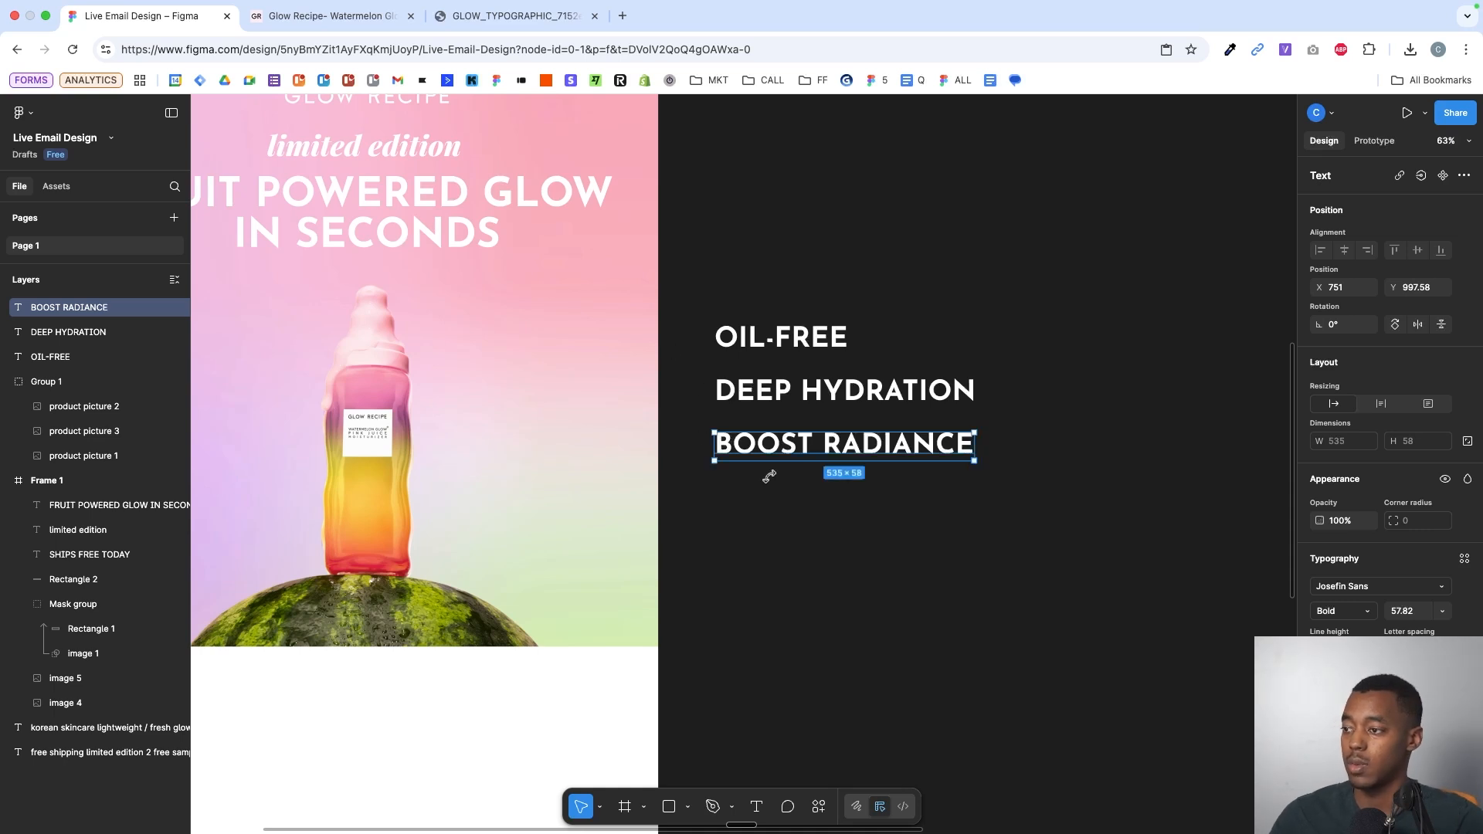
# - Wrap the OIL-FREE text in an auto layout frame and enlarge the frame to about 482 × 94
pyautogui.scroll(5, 770, 476)
pyautogui.hscroll(-6, 769, 476)
pyautogui.scroll(-5, 878, 397)
pyautogui.moveTo(913, 291); pyautogui.dragTo(1048, 549)
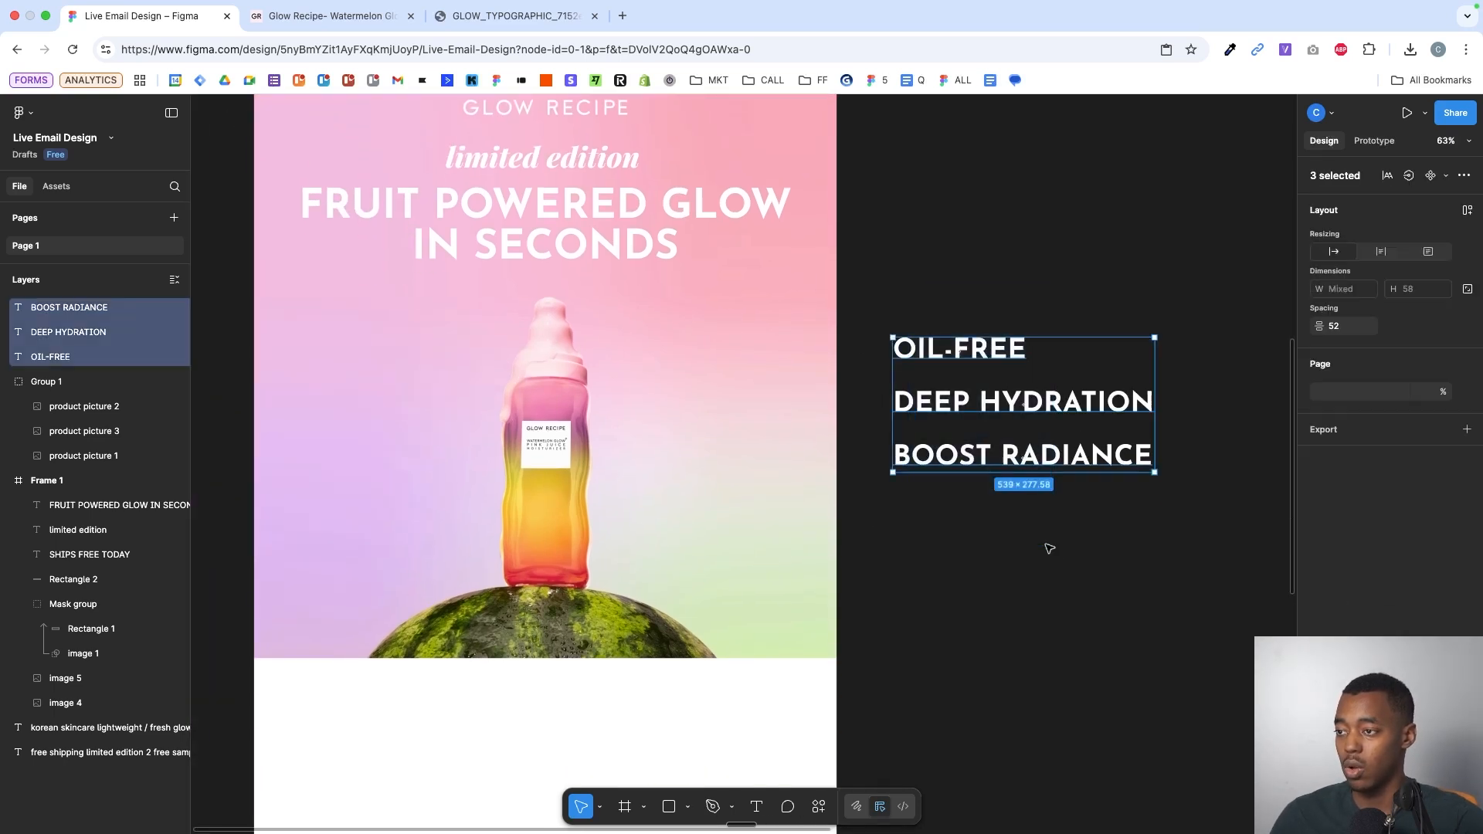
pyautogui.click(988, 350)
pyautogui.hotkey('shift', 'a')
pyautogui.scroll(3, 1162, 363)
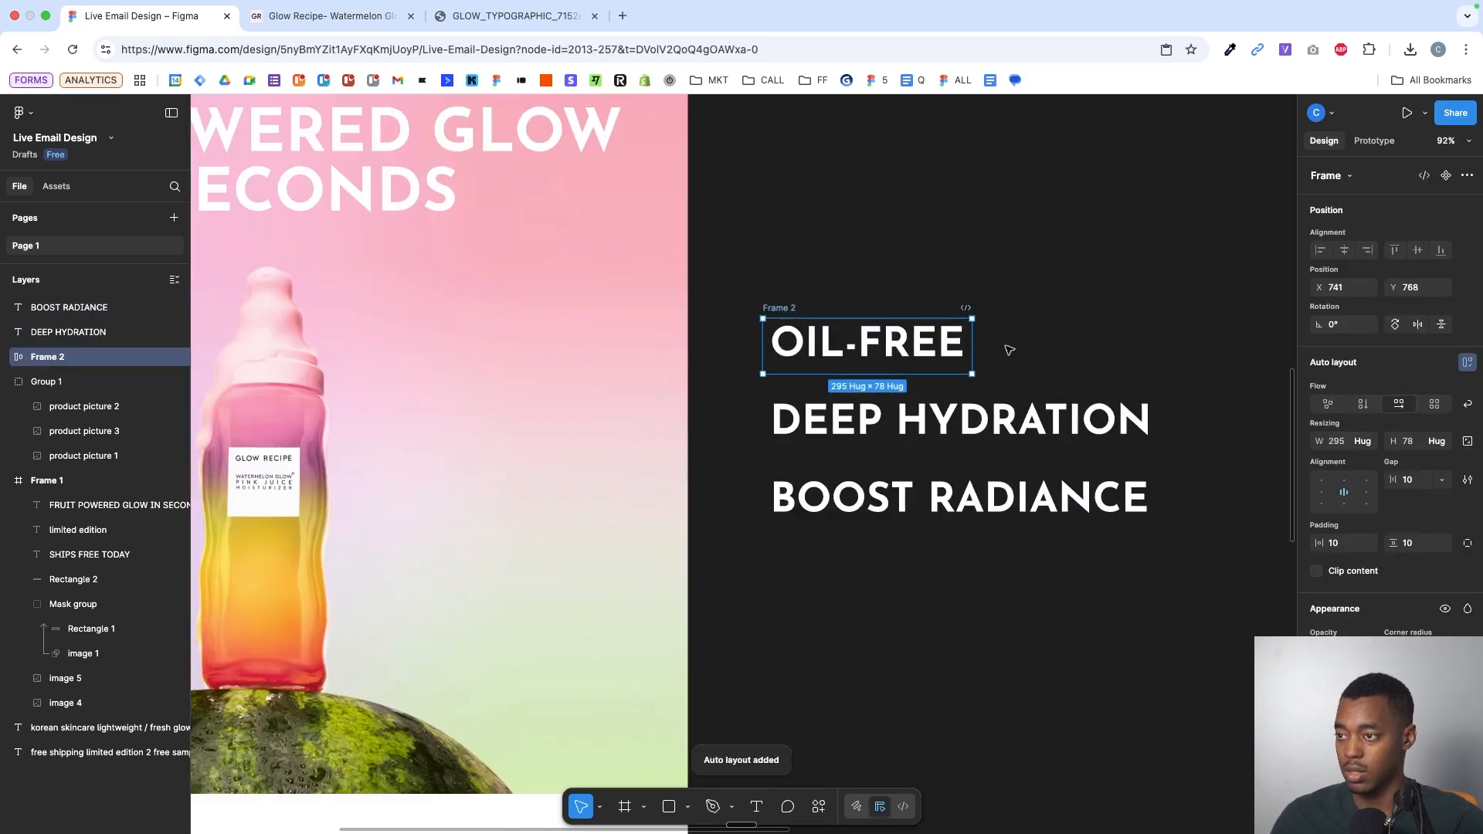
pyautogui.moveTo(978, 337); pyautogui.dragTo(1104, 338)
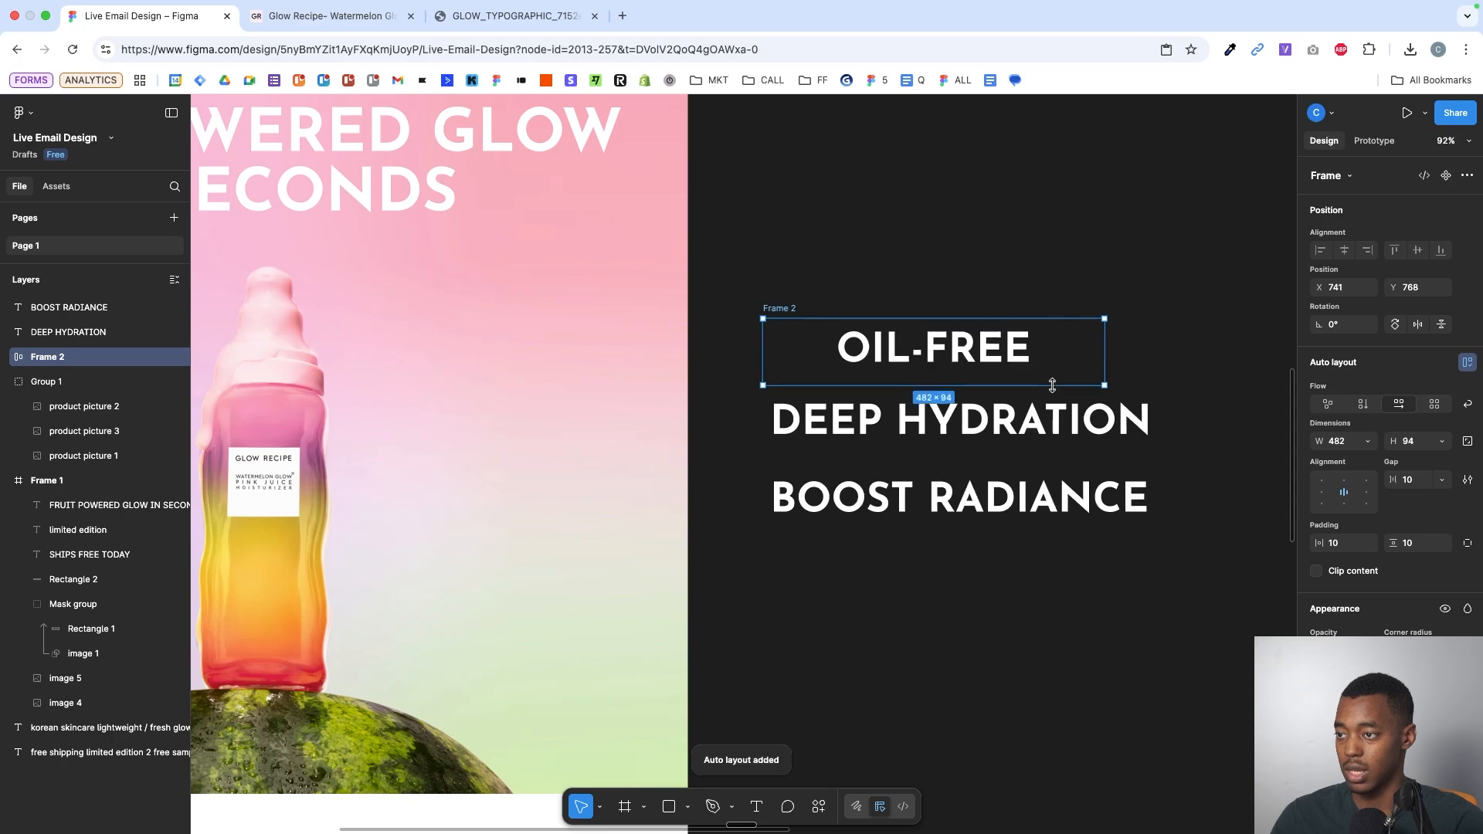
# - Trim the OIL-FREE text box inside its frame to 275 × 47.96
pyautogui.doubleClick(986, 347)
pyautogui.press('Return')
pyautogui.scroll(3, 985, 347)
pyautogui.press('Escape')
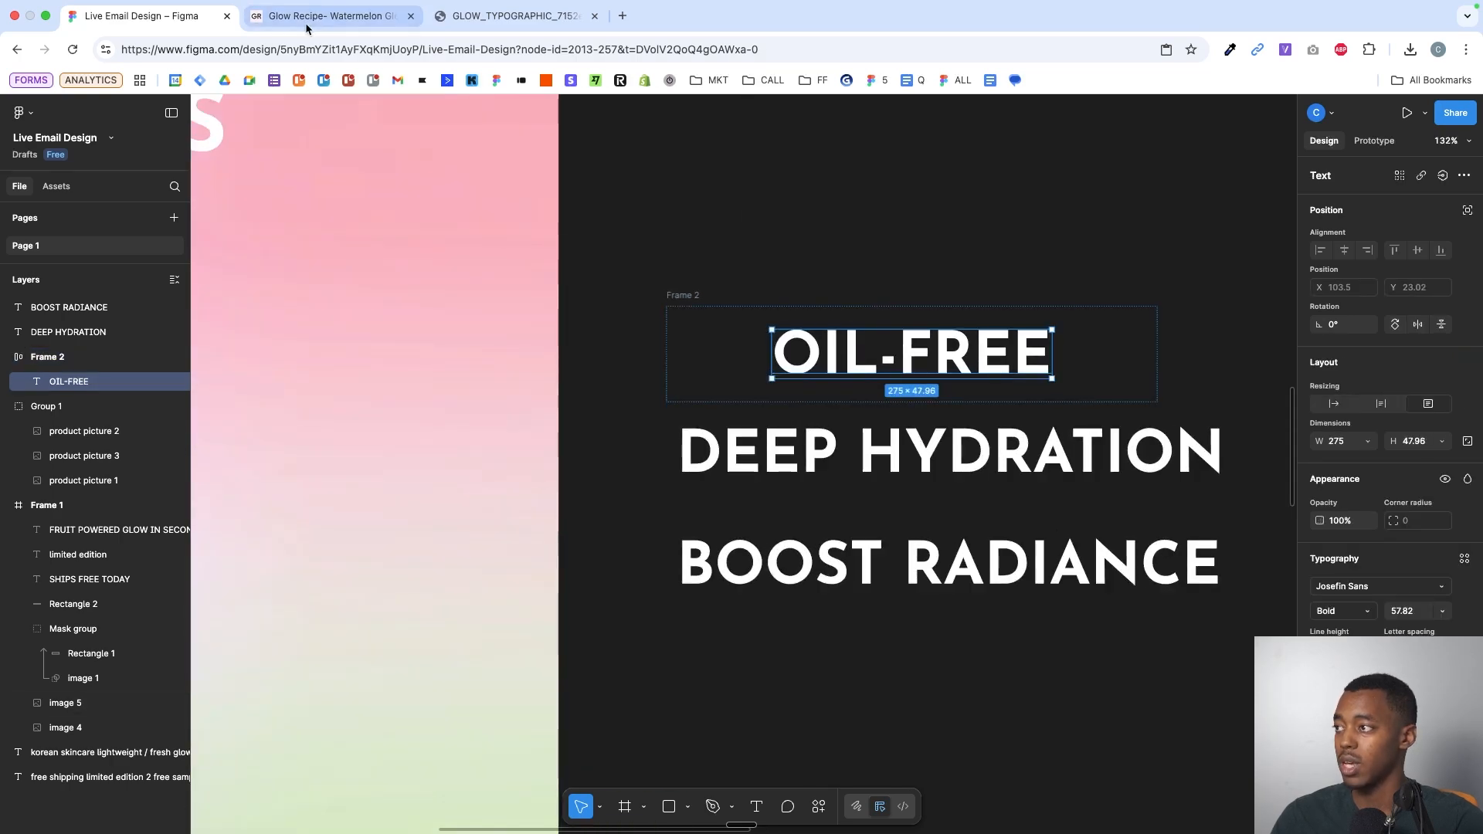
# - Switch to the Glow Recipe homepage, examine the product callout labels on the banner, and return to the Figma design
pyautogui.click(332, 16)
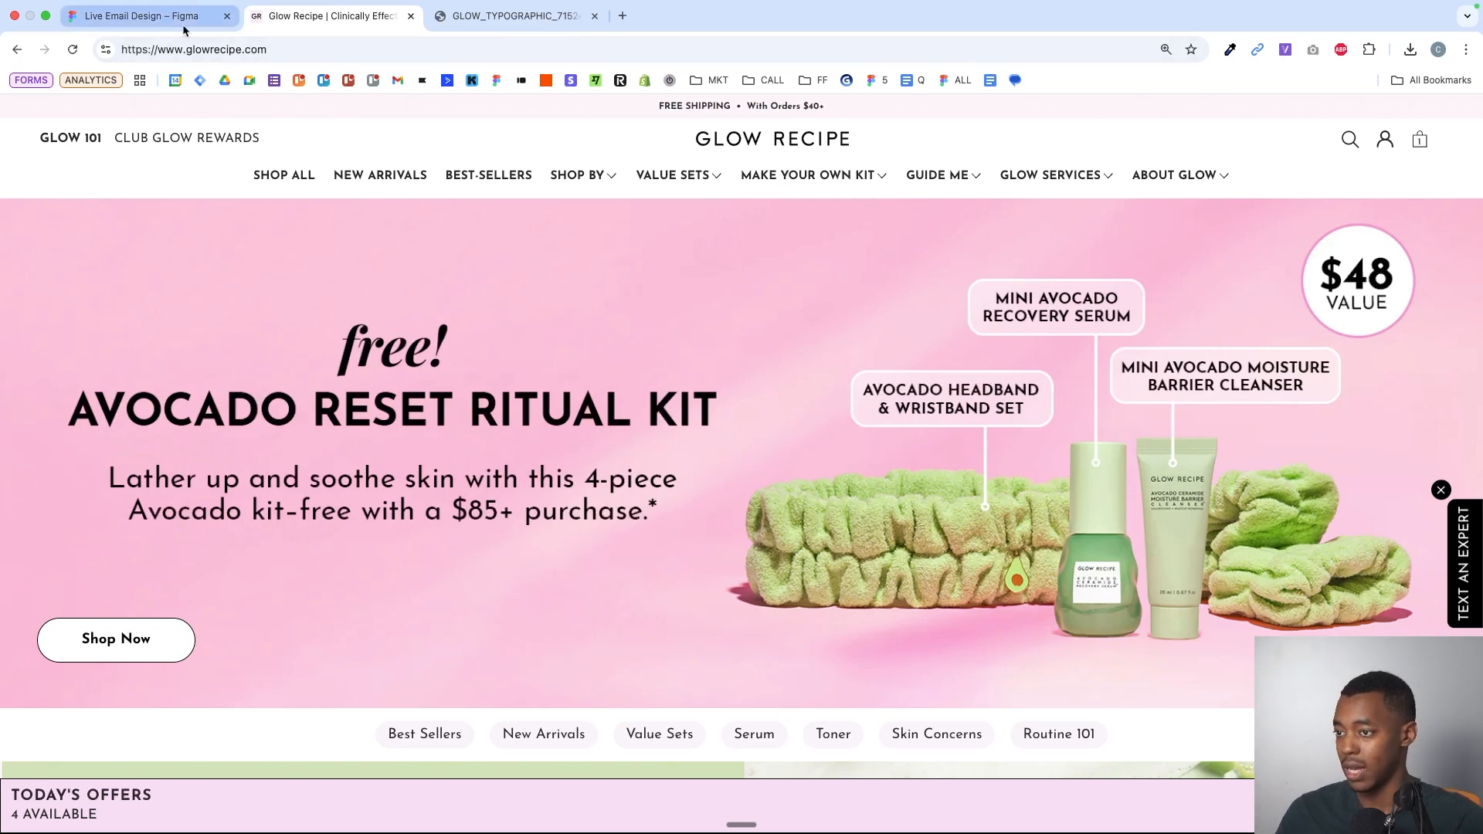
pyautogui.click(147, 16)
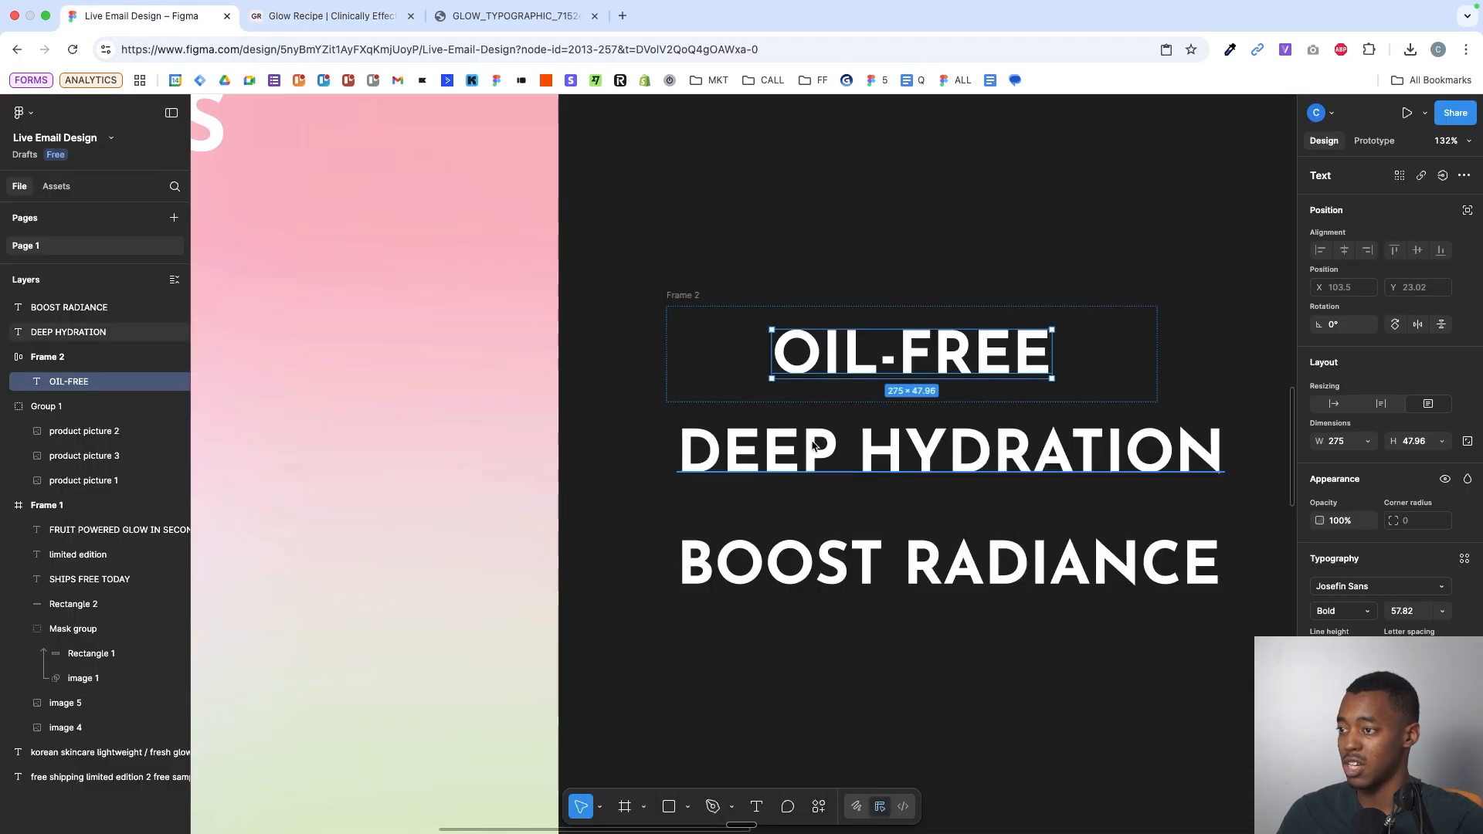
# - Fill the OIL-FREE frame with a dark magenta sampled from the product bottle
pyautogui.click(1109, 337)
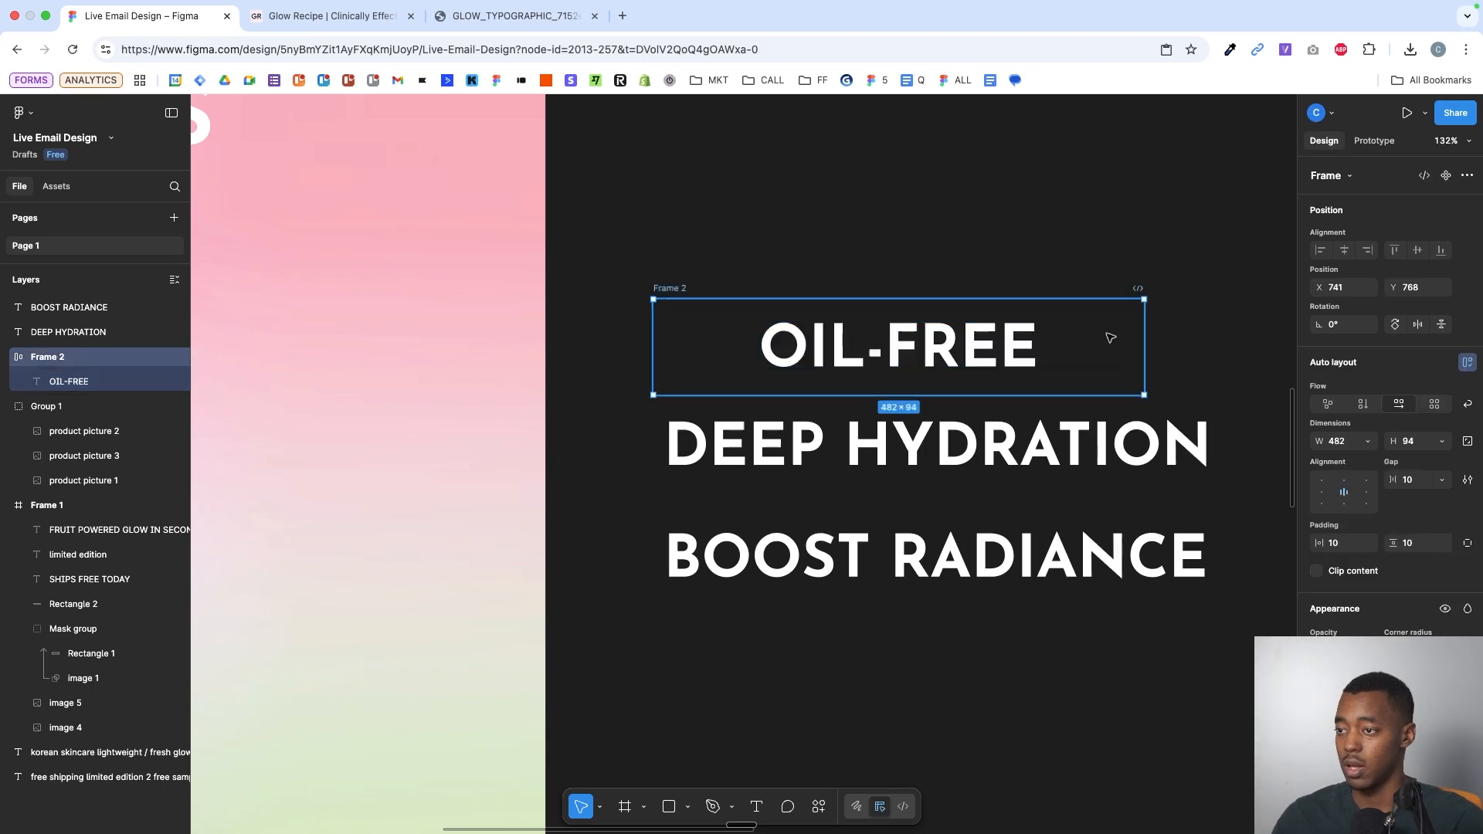
pyautogui.scroll(-5, 1109, 337)
pyautogui.hscroll(-5, 1081, 294)
pyautogui.scroll(3, 1058, 274)
pyautogui.scroll(3, 1058, 274)
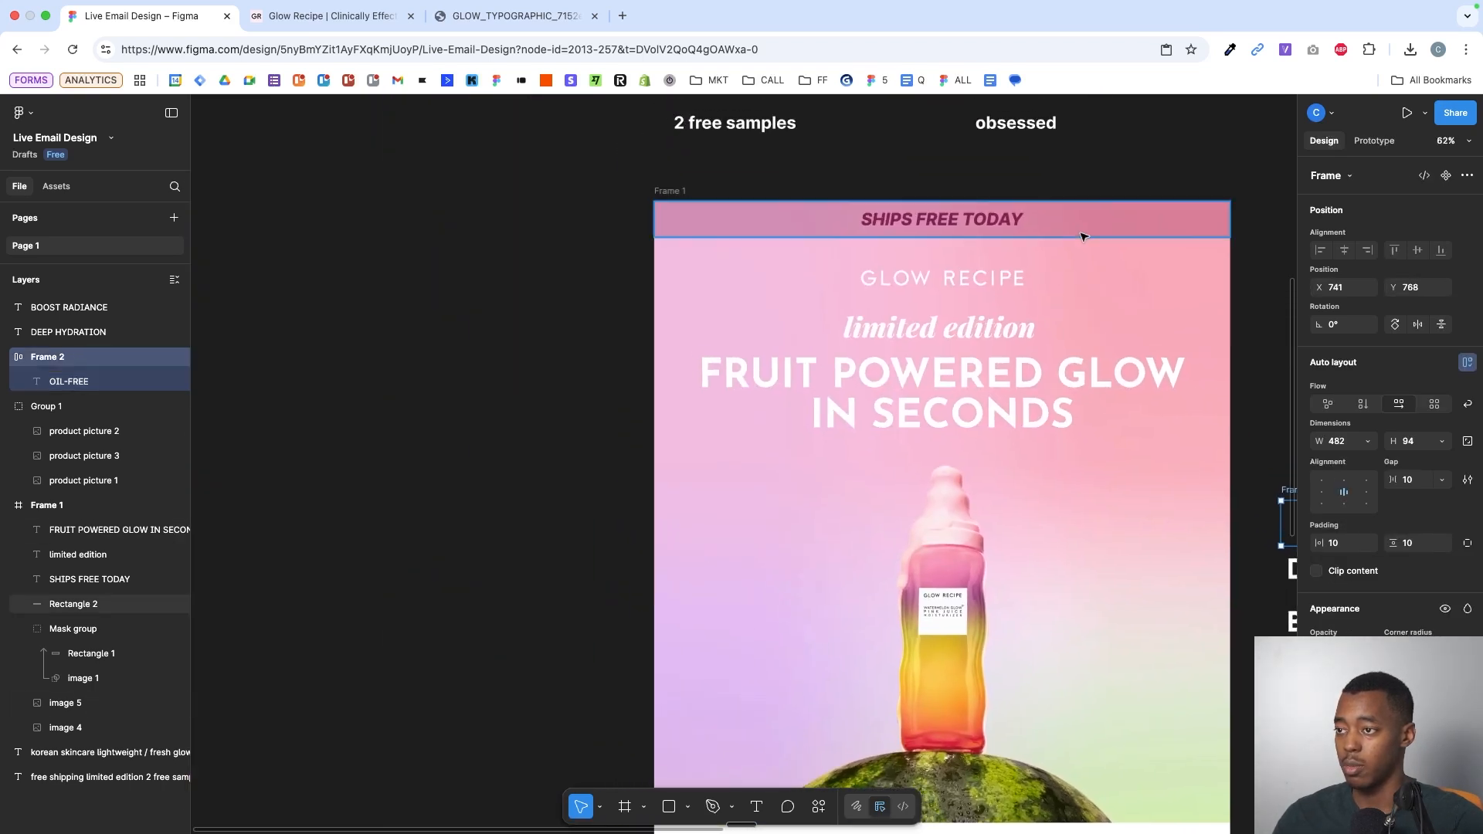
pyautogui.scroll(-4, 1053, 286)
pyautogui.scroll(3, 1054, 259)
pyautogui.hscroll(4, 1053, 259)
pyautogui.scroll(1, 1053, 260)
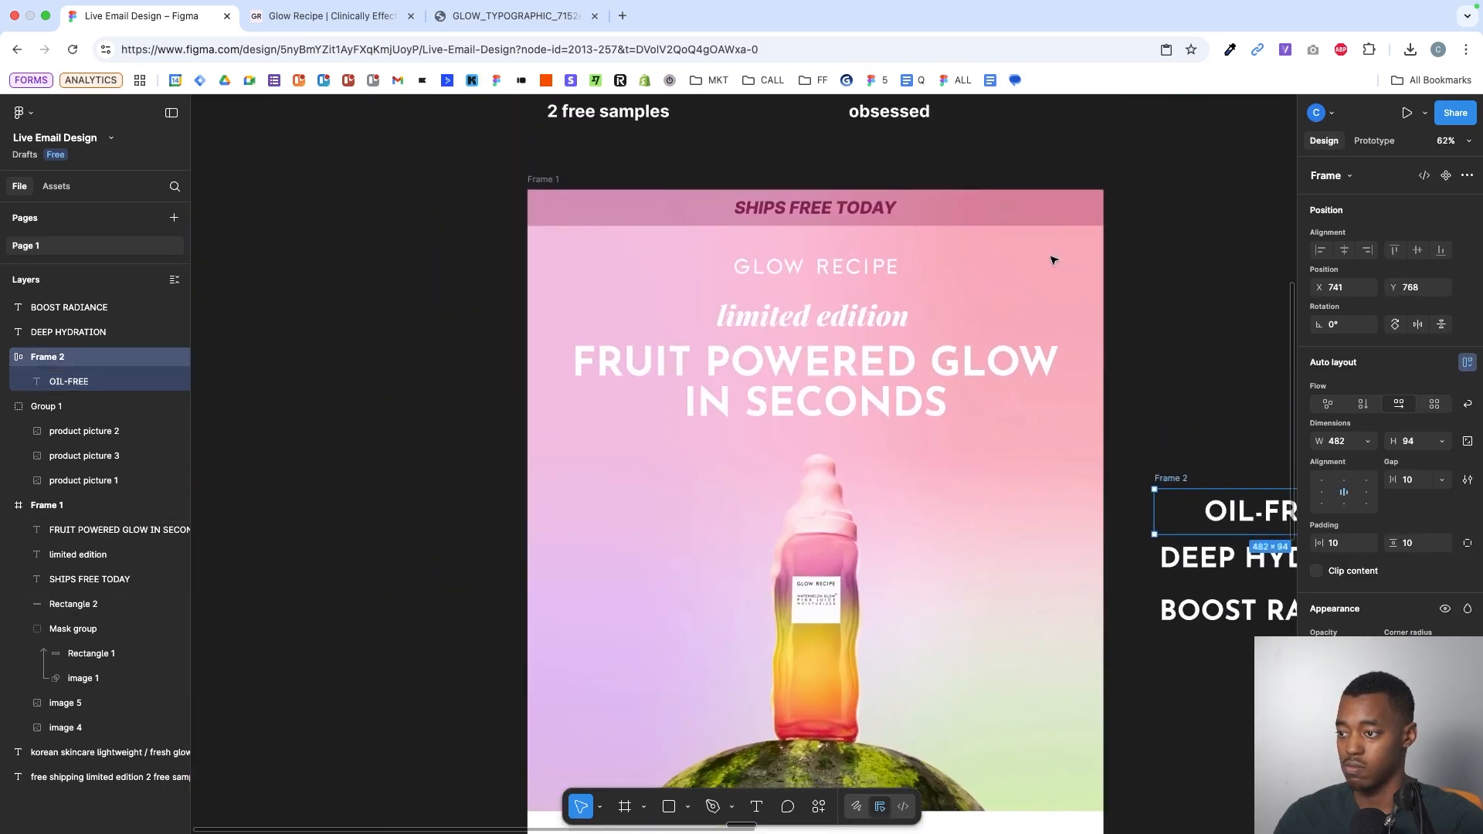
pyautogui.press('i')
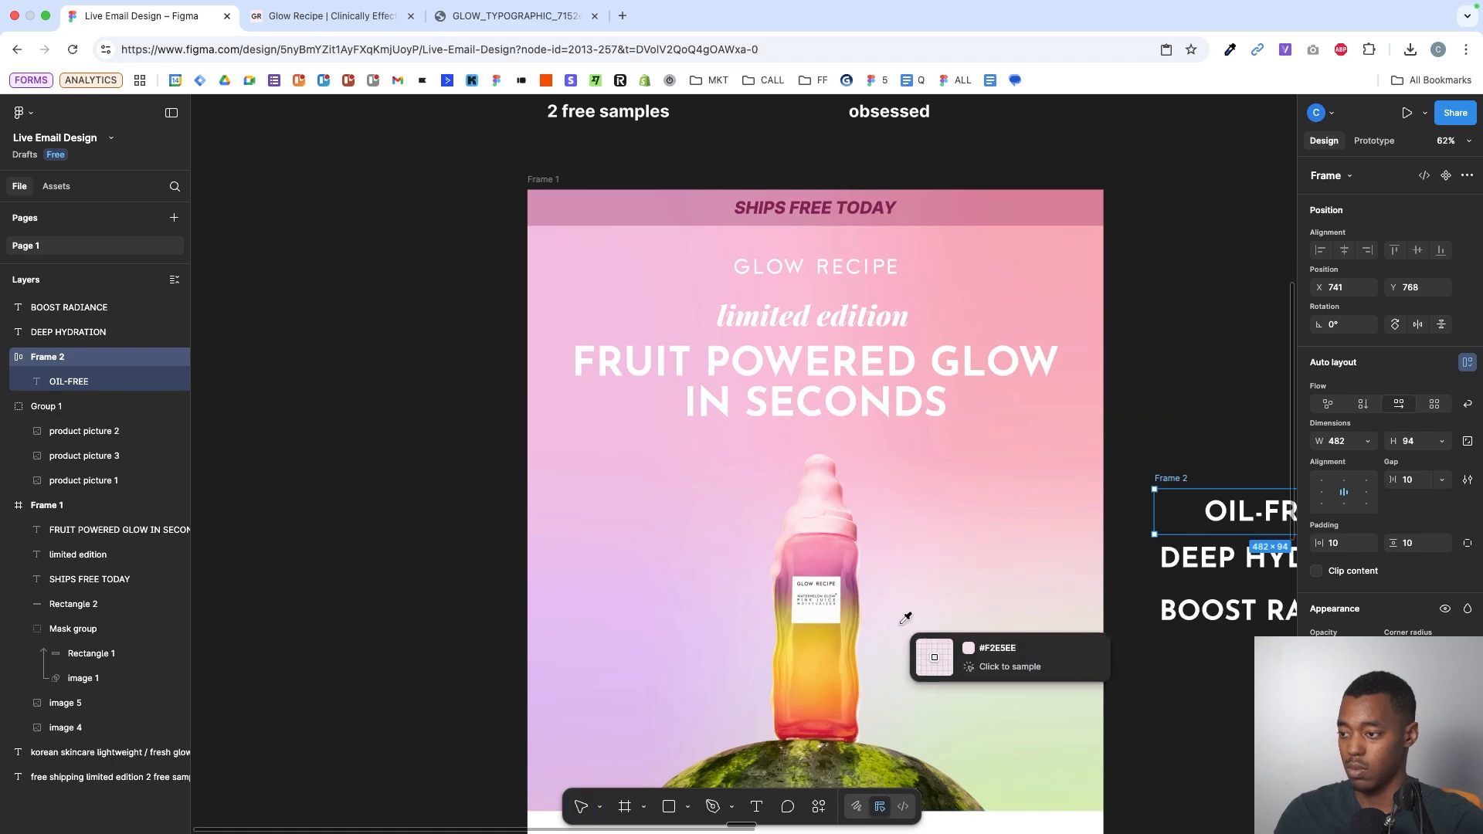
pyautogui.click(852, 589)
# - Try the shipping banner's pink as the OIL-FREE frame's fill, and replace it with B1588A sampled from the bottle
pyautogui.hscroll(3, 876, 581)
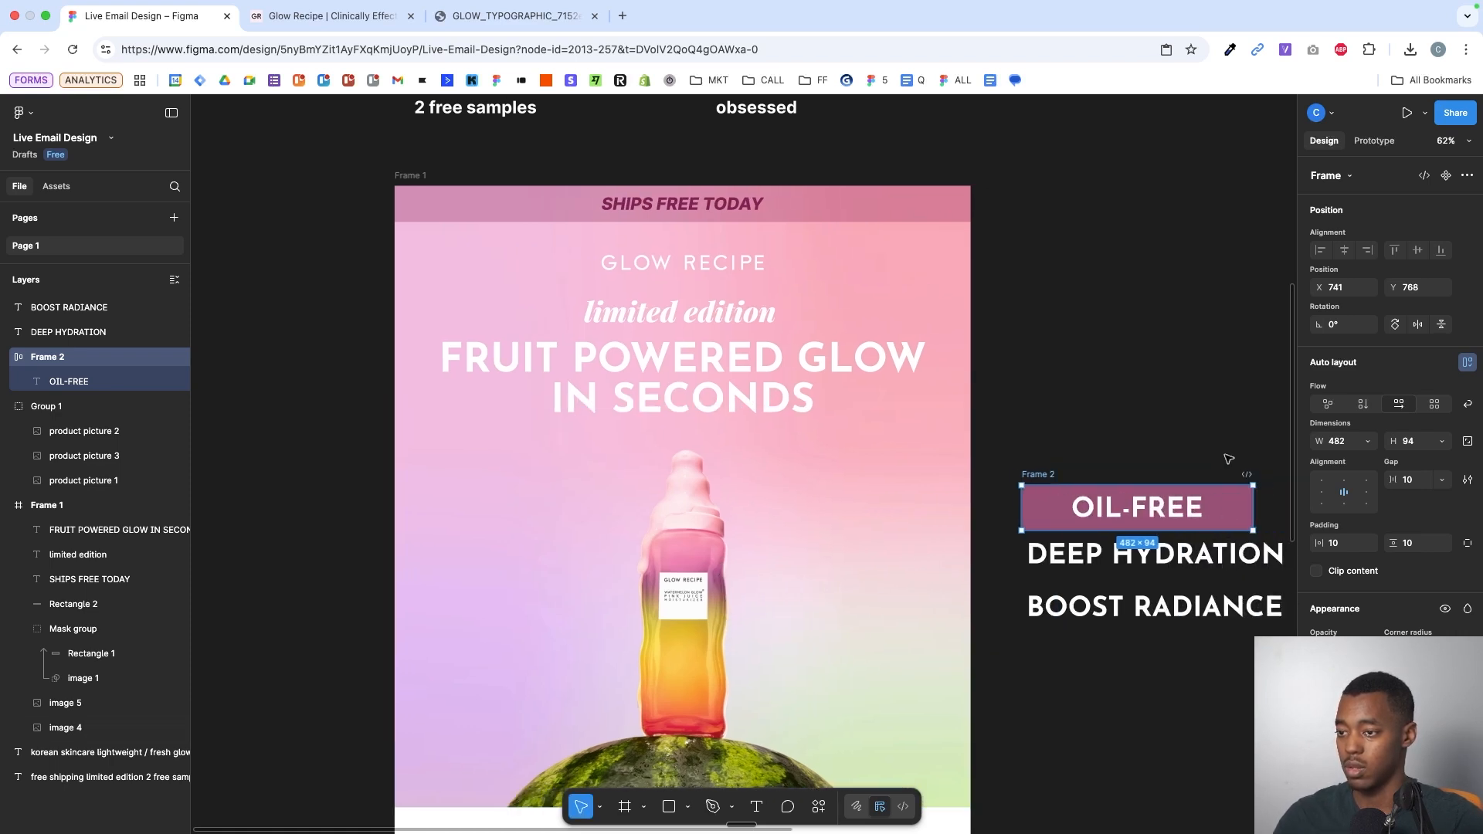
pyautogui.scroll(-2, 1228, 459)
pyautogui.hscroll(2, 1228, 459)
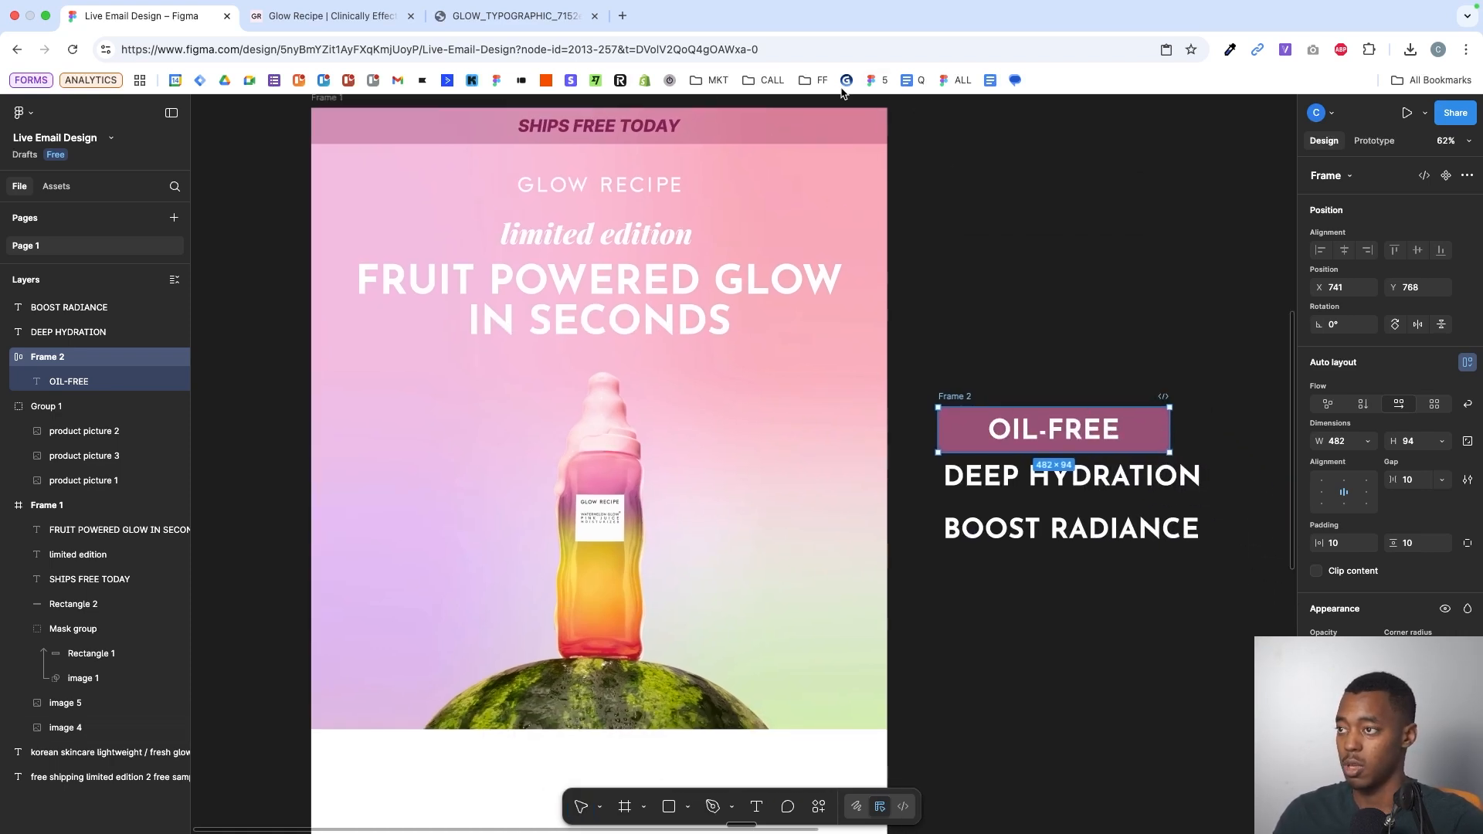
pyautogui.press('i')
pyautogui.click(842, 122)
pyautogui.press('i')
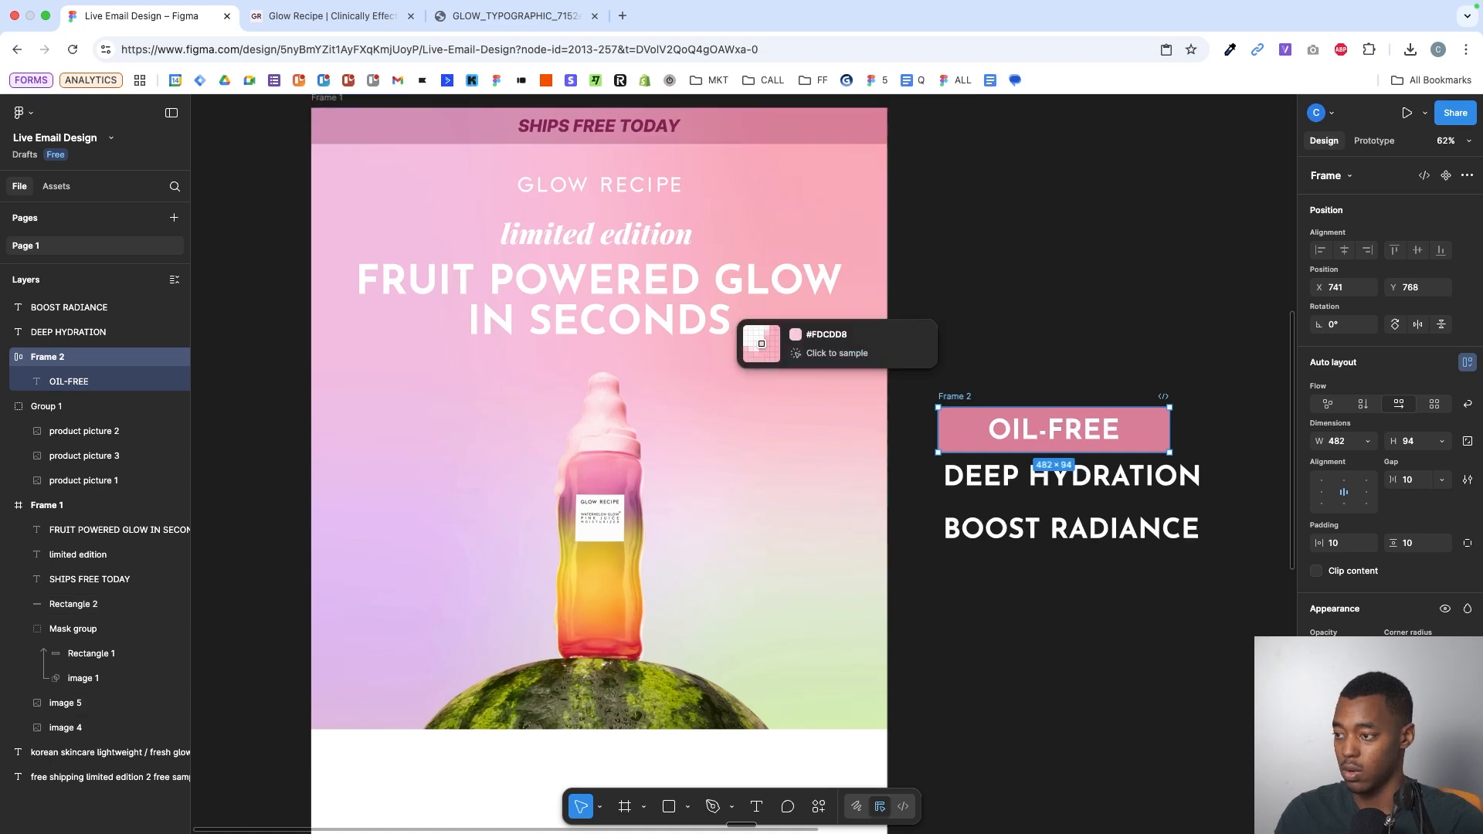
pyautogui.click(637, 486)
# - Increase the OIL-FREE frame's height to about 101 and round its corners to a radius of 20
pyautogui.scroll(2, 1128, 339)
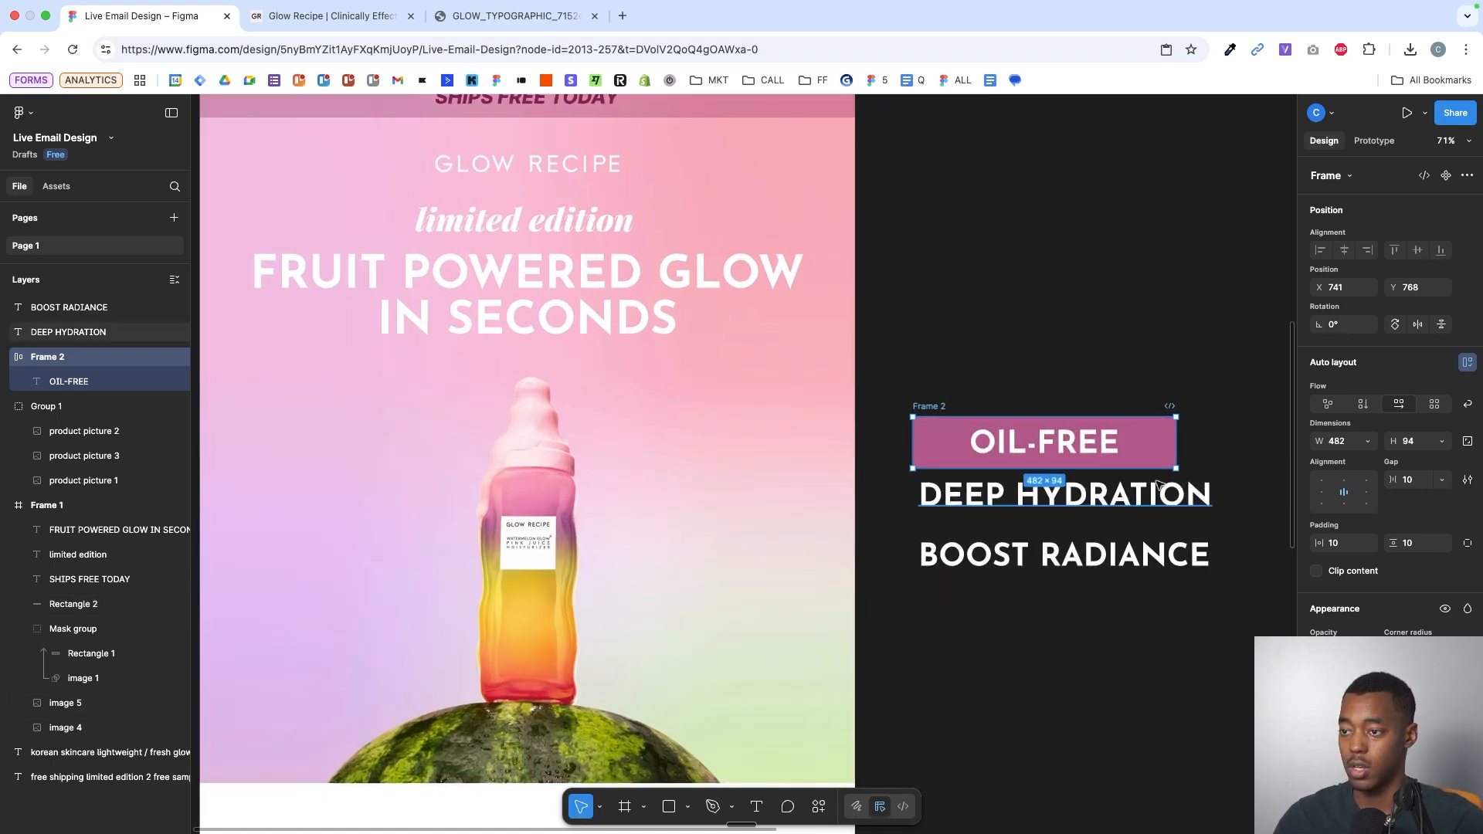
pyautogui.moveTo(1152, 468); pyautogui.dragTo(1152, 474)
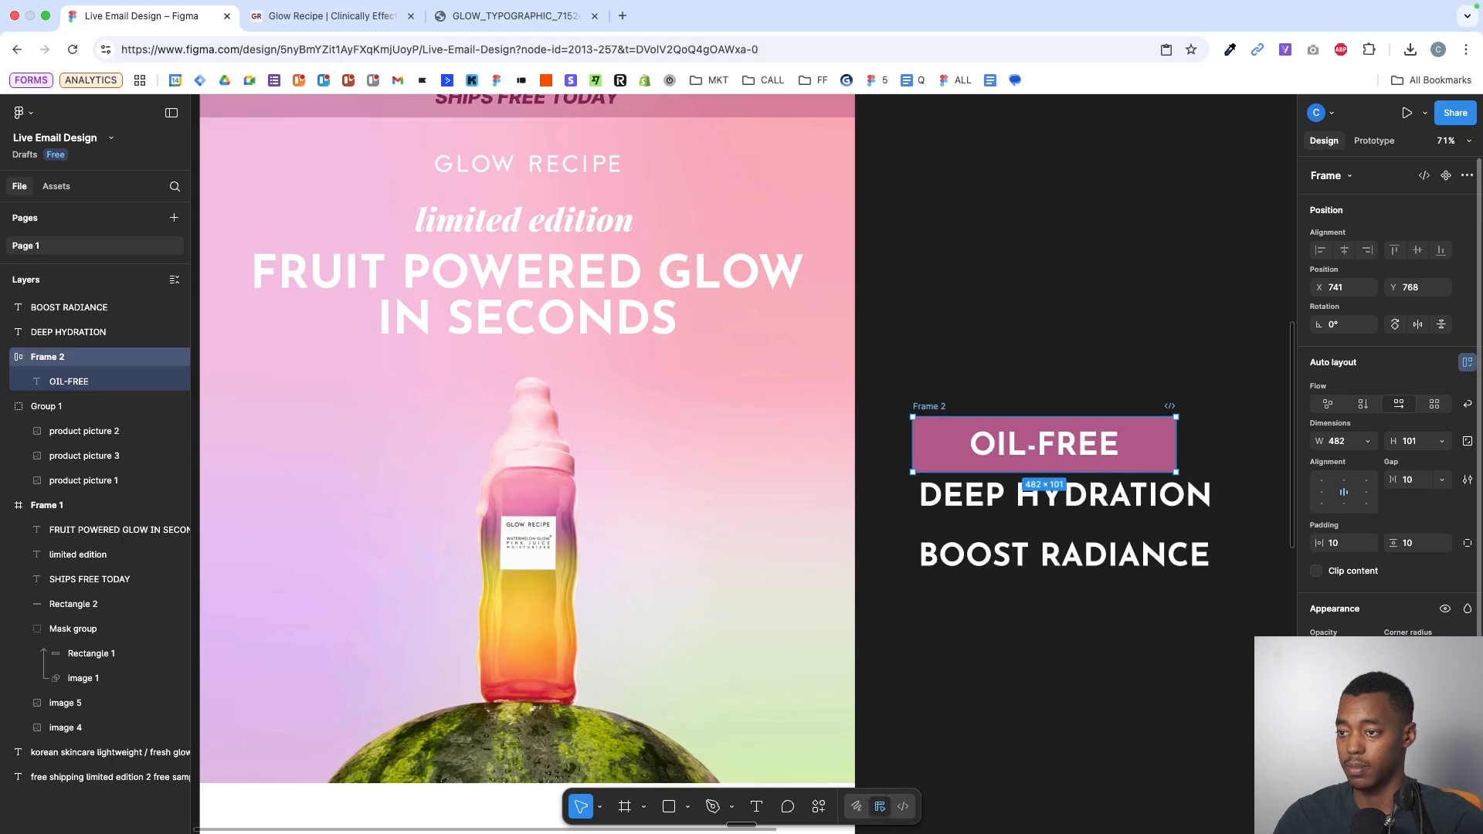
pyautogui.moveTo(1393, 650); pyautogui.dragTo(1446, 627)
# - Resize the rounded OIL-FREE frame to about 392 × 93 and trim the lower edge of its text box slightly
pyautogui.scroll(5, 1195, 497)
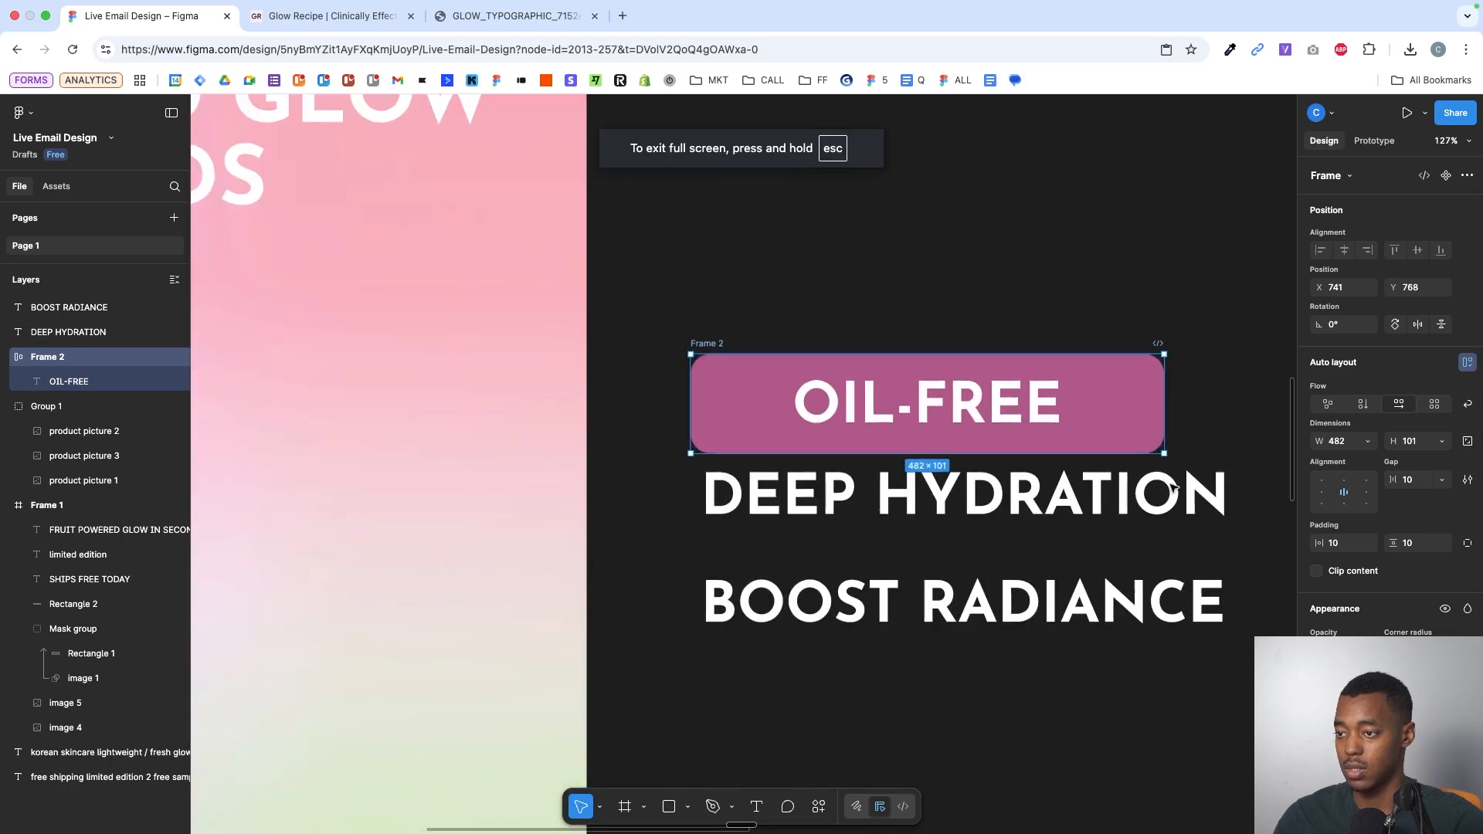
pyautogui.moveTo(1126, 454); pyautogui.dragTo(1126, 445)
pyautogui.click(1015, 418)
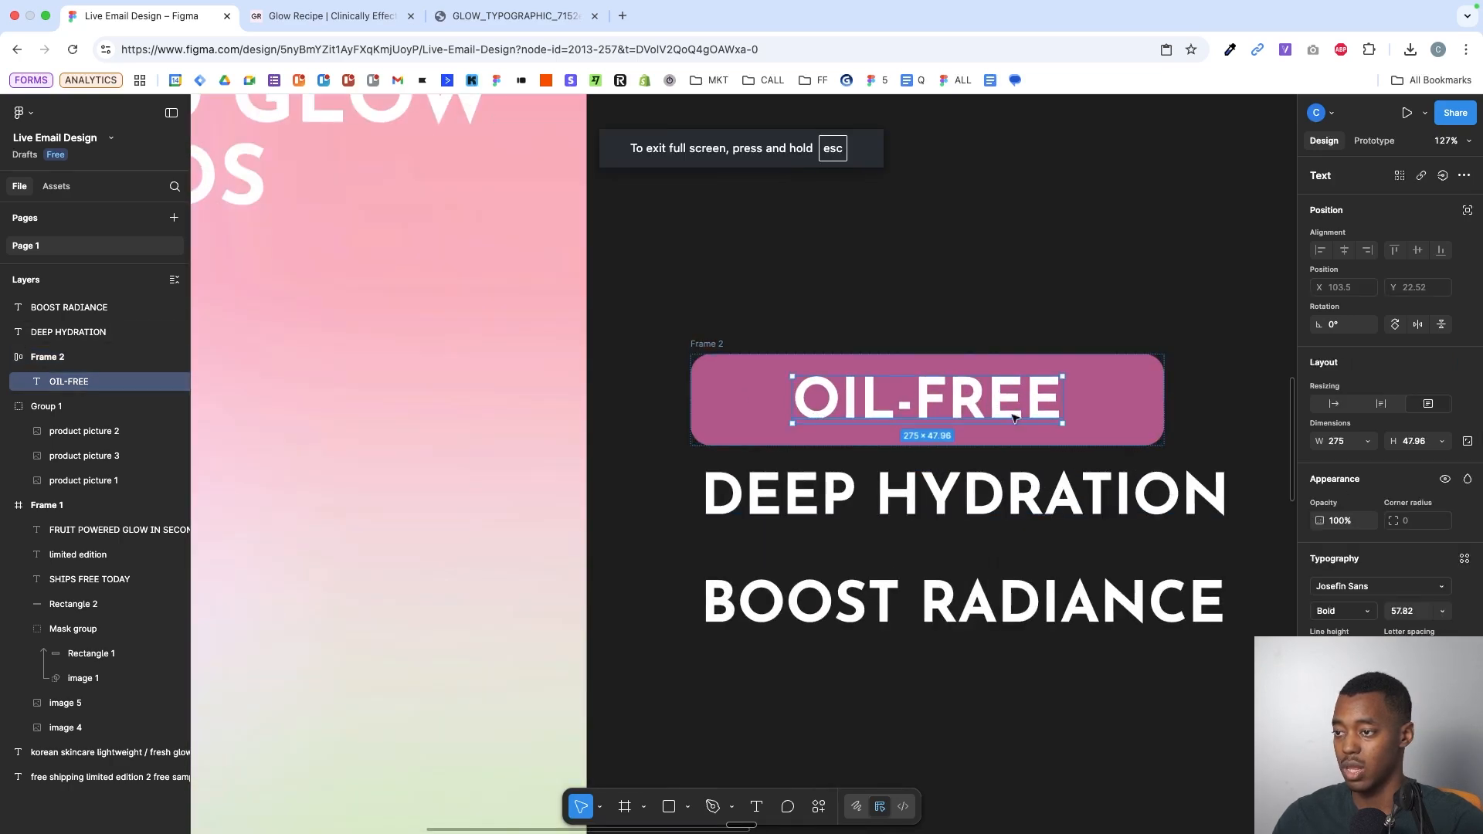
pyautogui.moveTo(1013, 426); pyautogui.dragTo(1014, 421)
pyautogui.click(1148, 403)
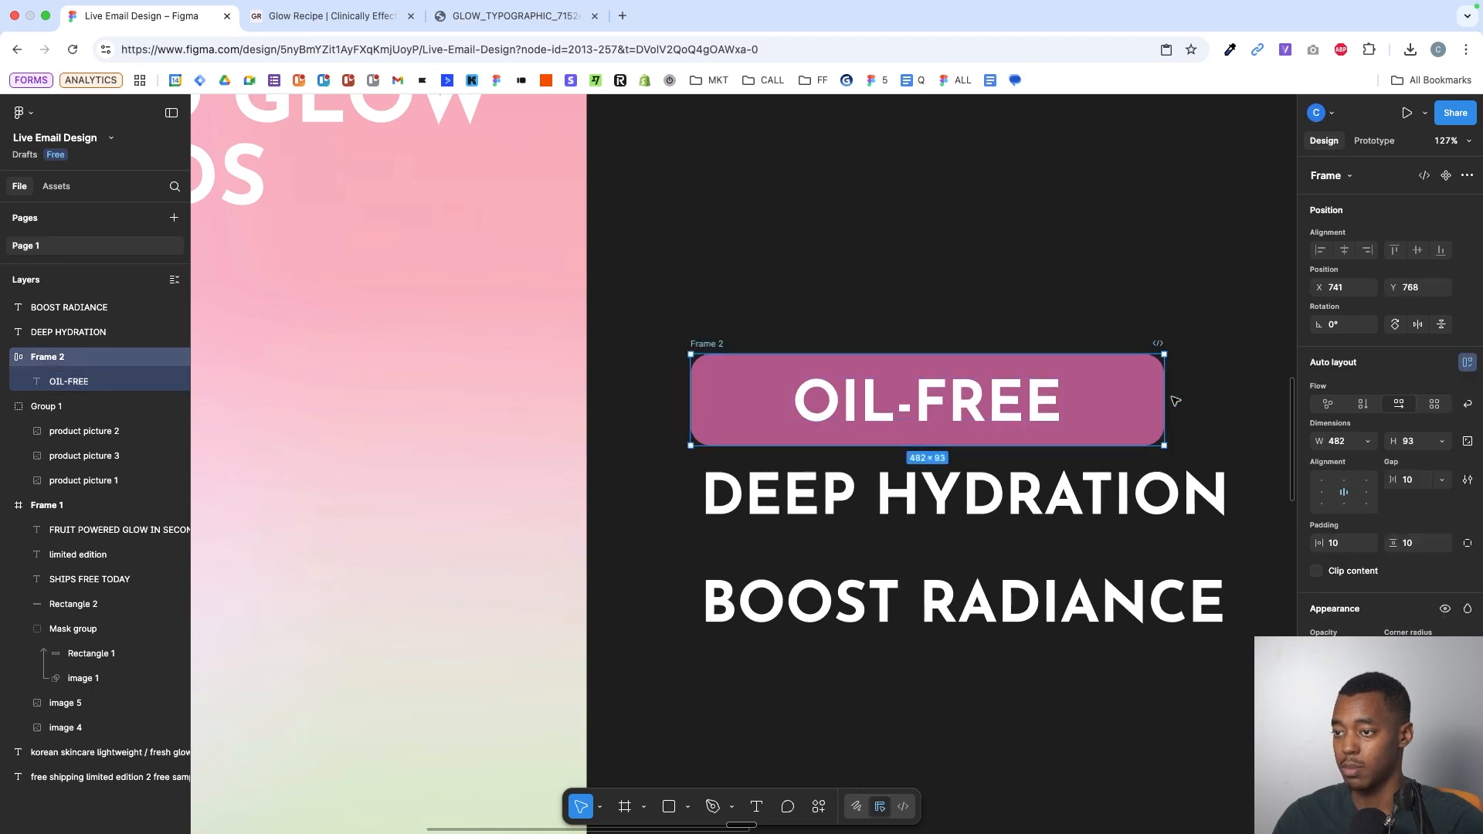
pyautogui.moveTo(1168, 395); pyautogui.dragTo(1085, 403)
# - Add a white FFFFFF stroke around the OIL-FREE frame
pyautogui.scroll(-5, 1367, 579)
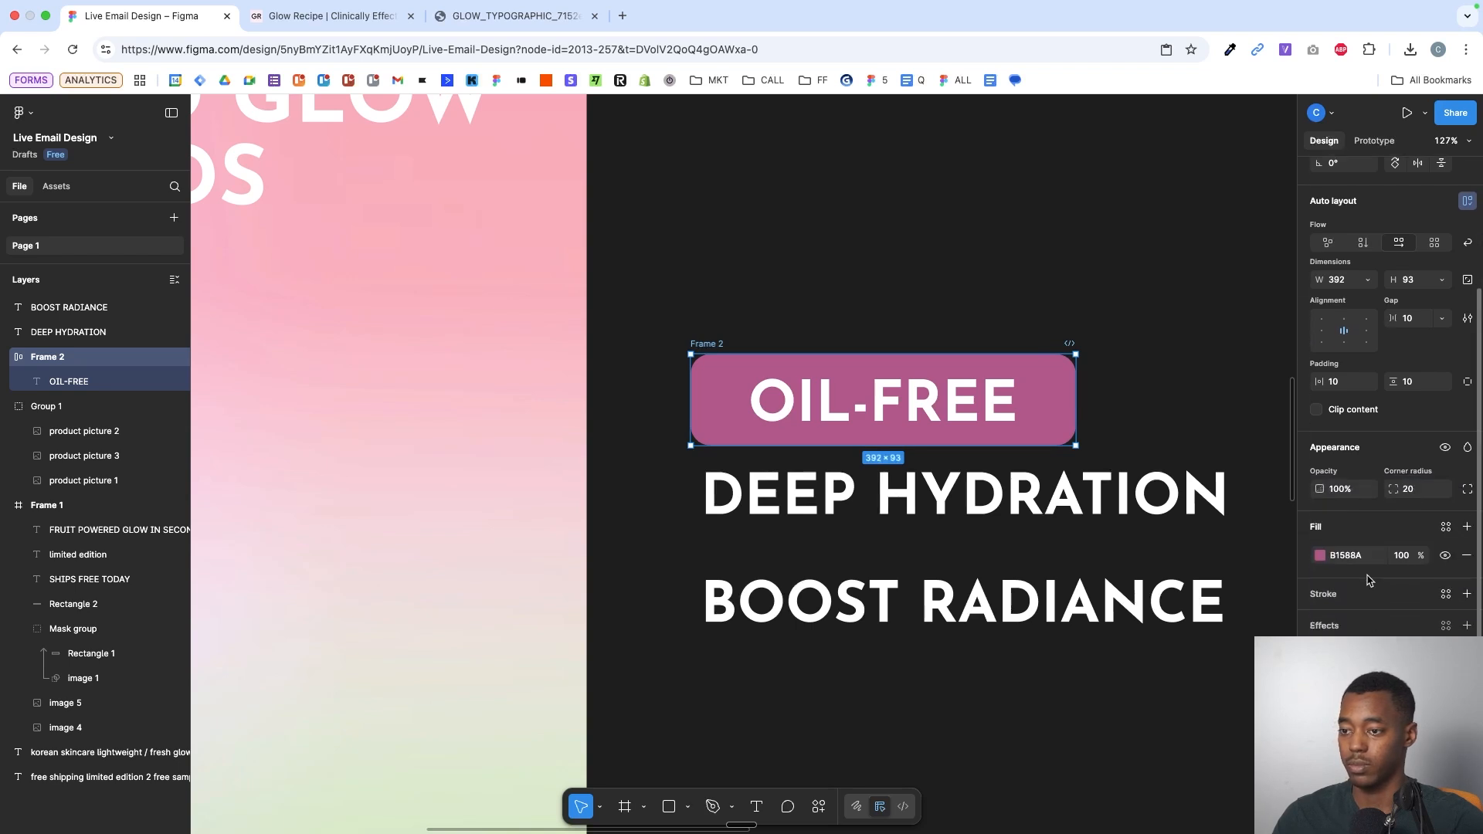
pyautogui.click(1350, 593)
pyautogui.moveTo(1210, 557); pyautogui.dragTo(1124, 512)
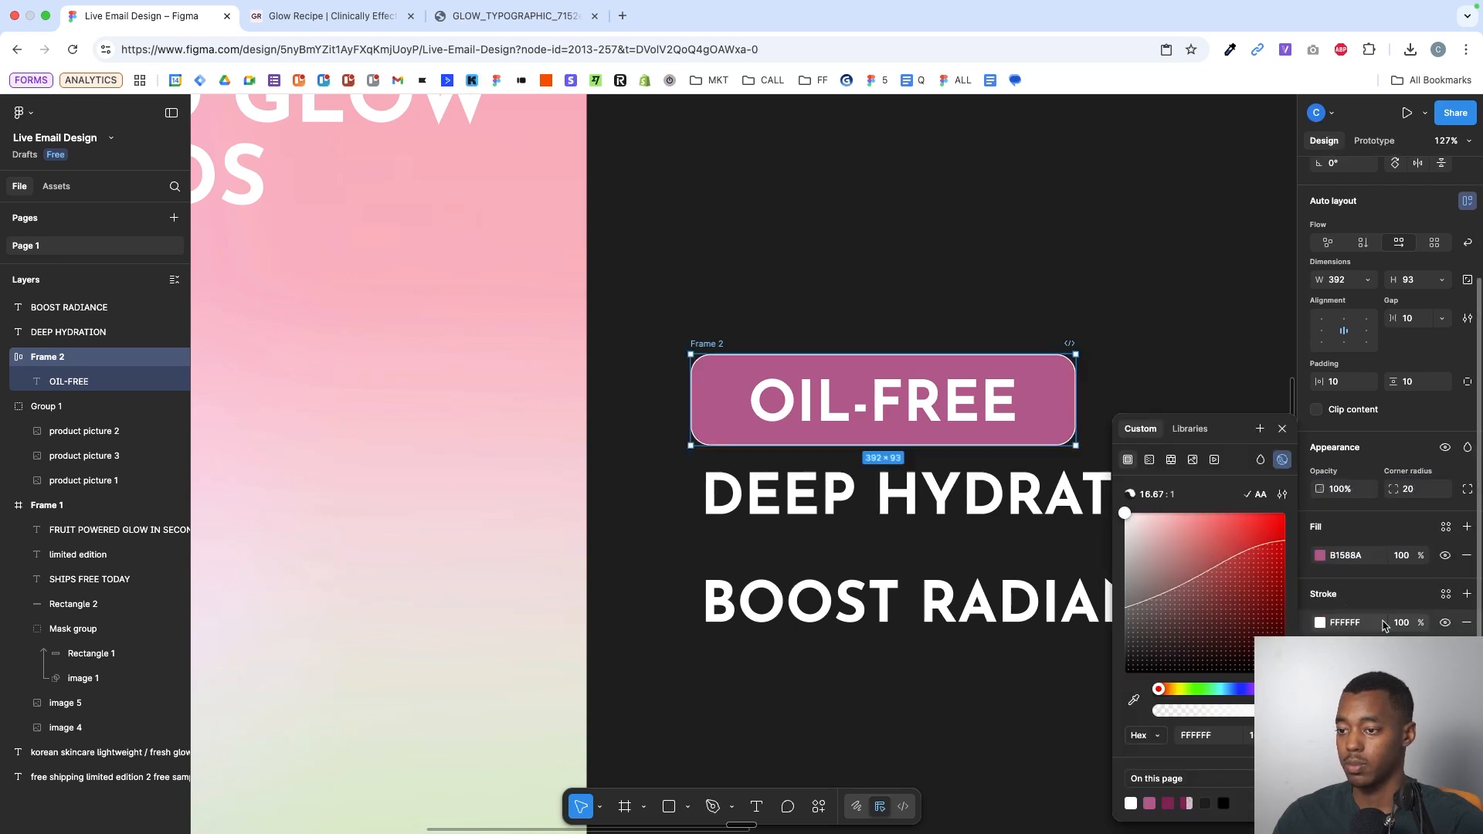
# - Thicken the white stroke around the OIL-FREE frame
pyautogui.press('Escape')
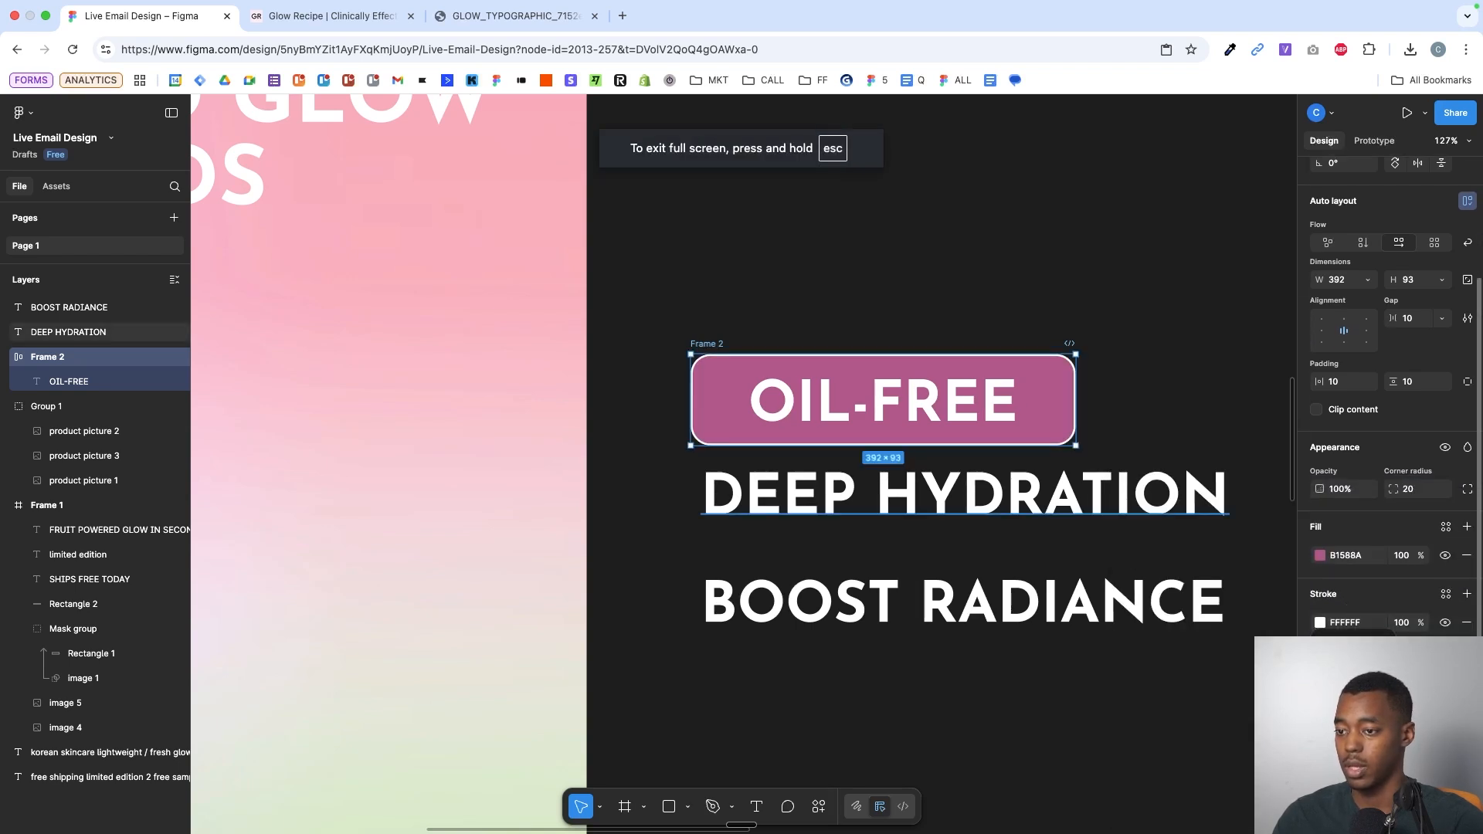
pyautogui.press('alt')
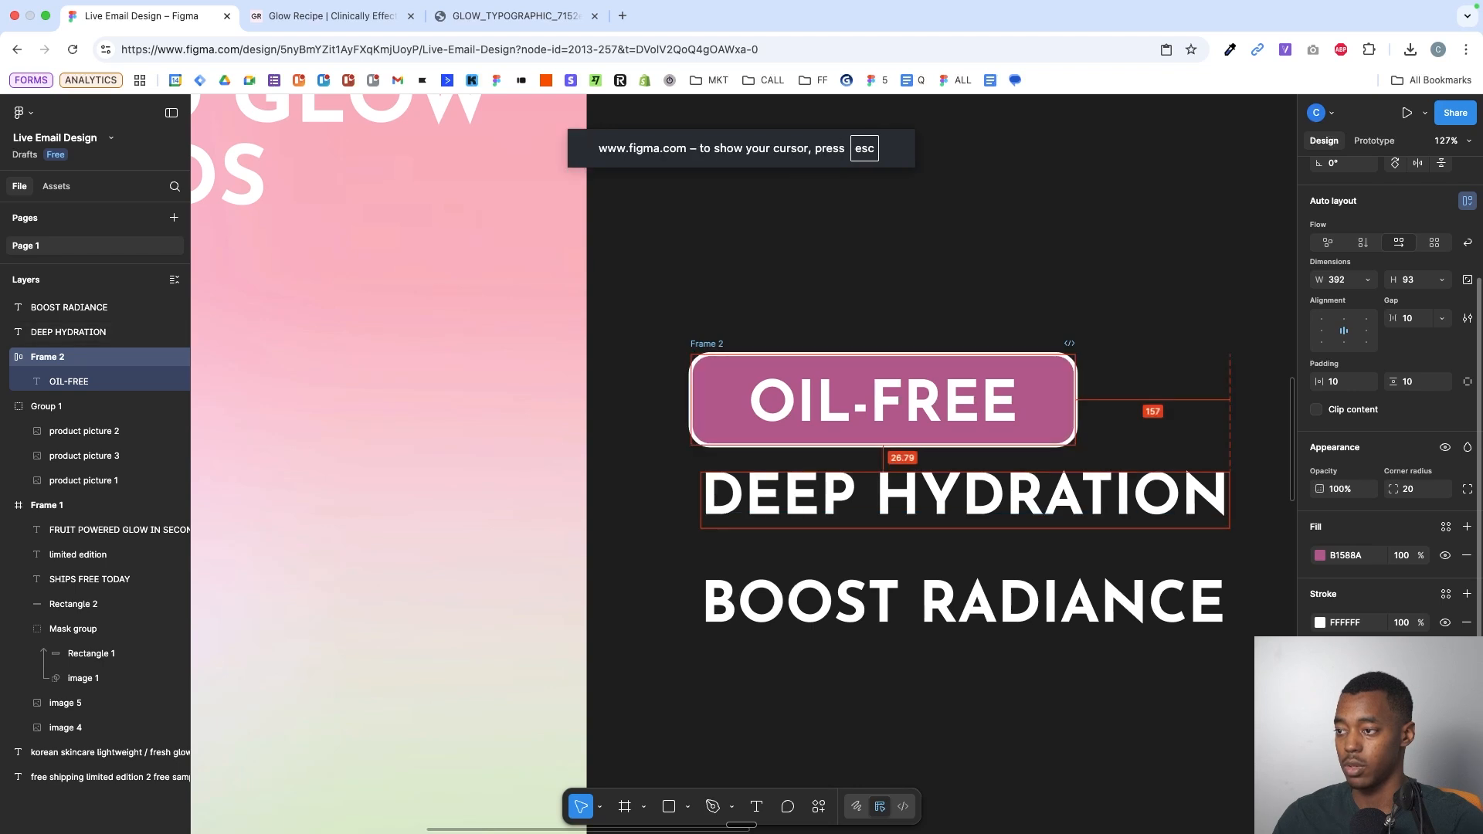
# - Move the OIL-FREE label into the email beside the bottle's lower left side and scale it to about 299 × 71
pyautogui.scroll(-5, 1173, 447)
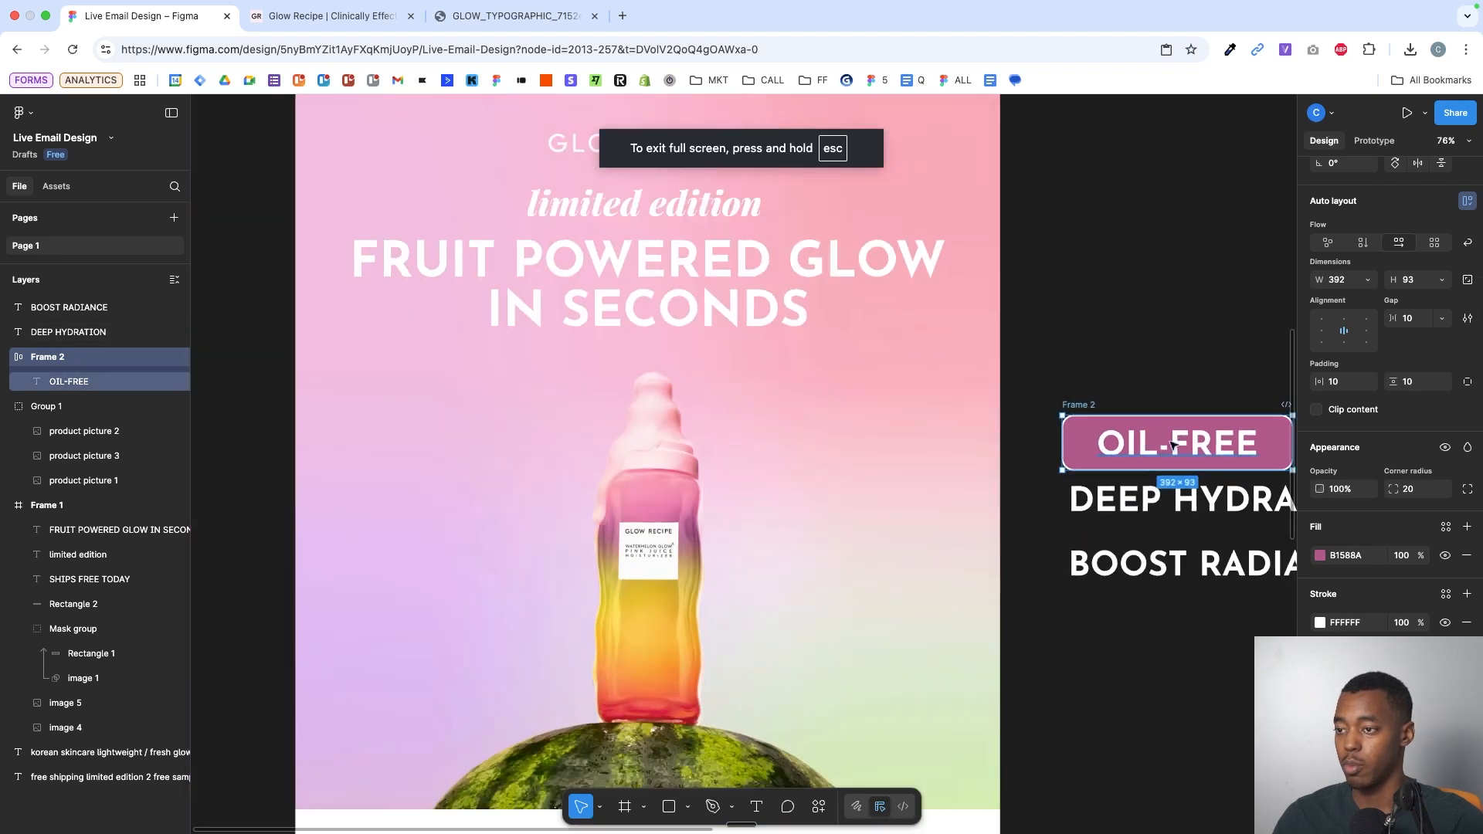
pyautogui.moveTo(1173, 446); pyautogui.dragTo(430, 632)
pyautogui.scroll(3, 528, 651)
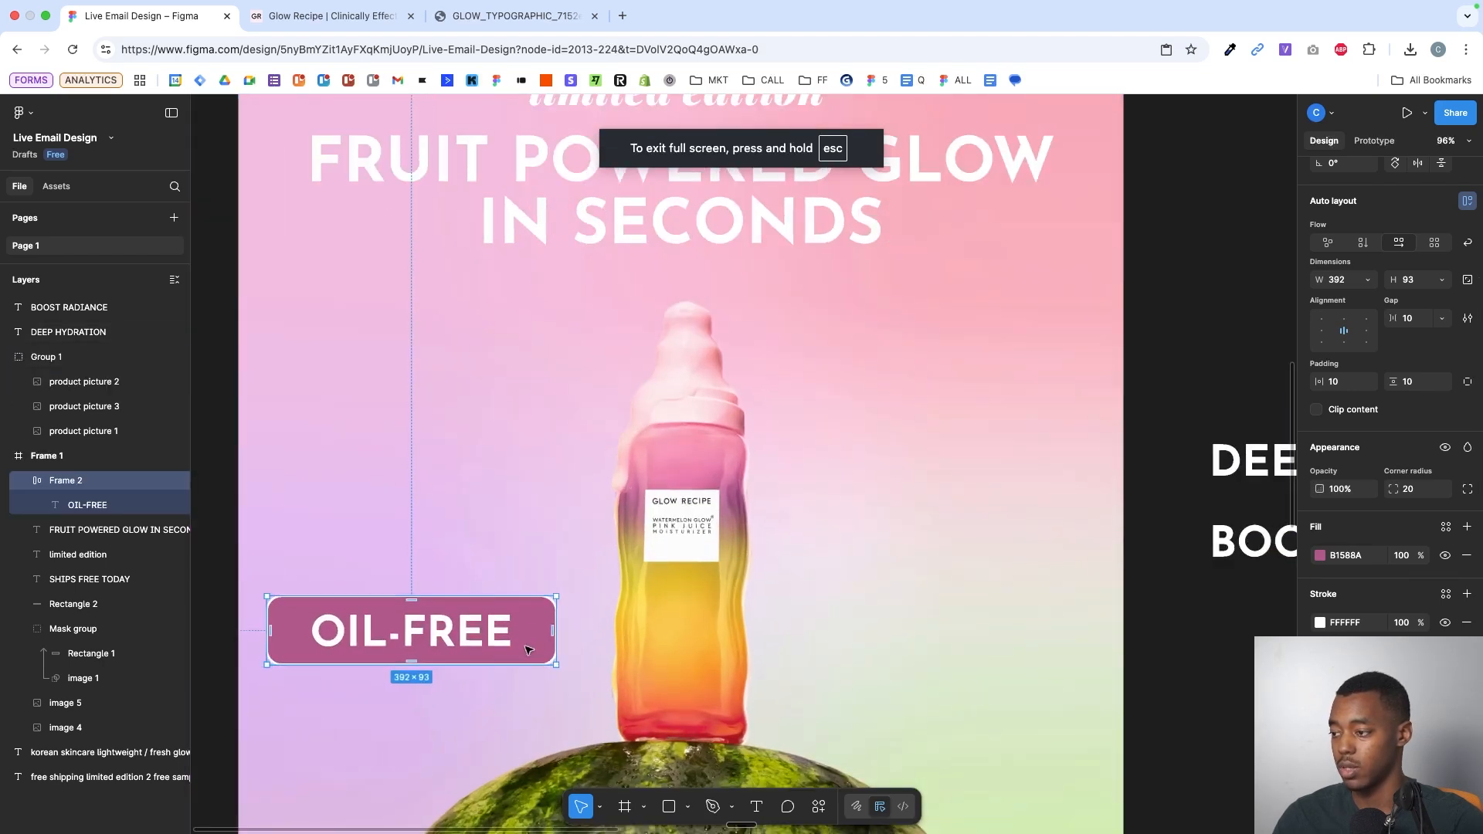
pyautogui.press('k')
pyautogui.moveTo(556, 629); pyautogui.dragTo(532, 657)
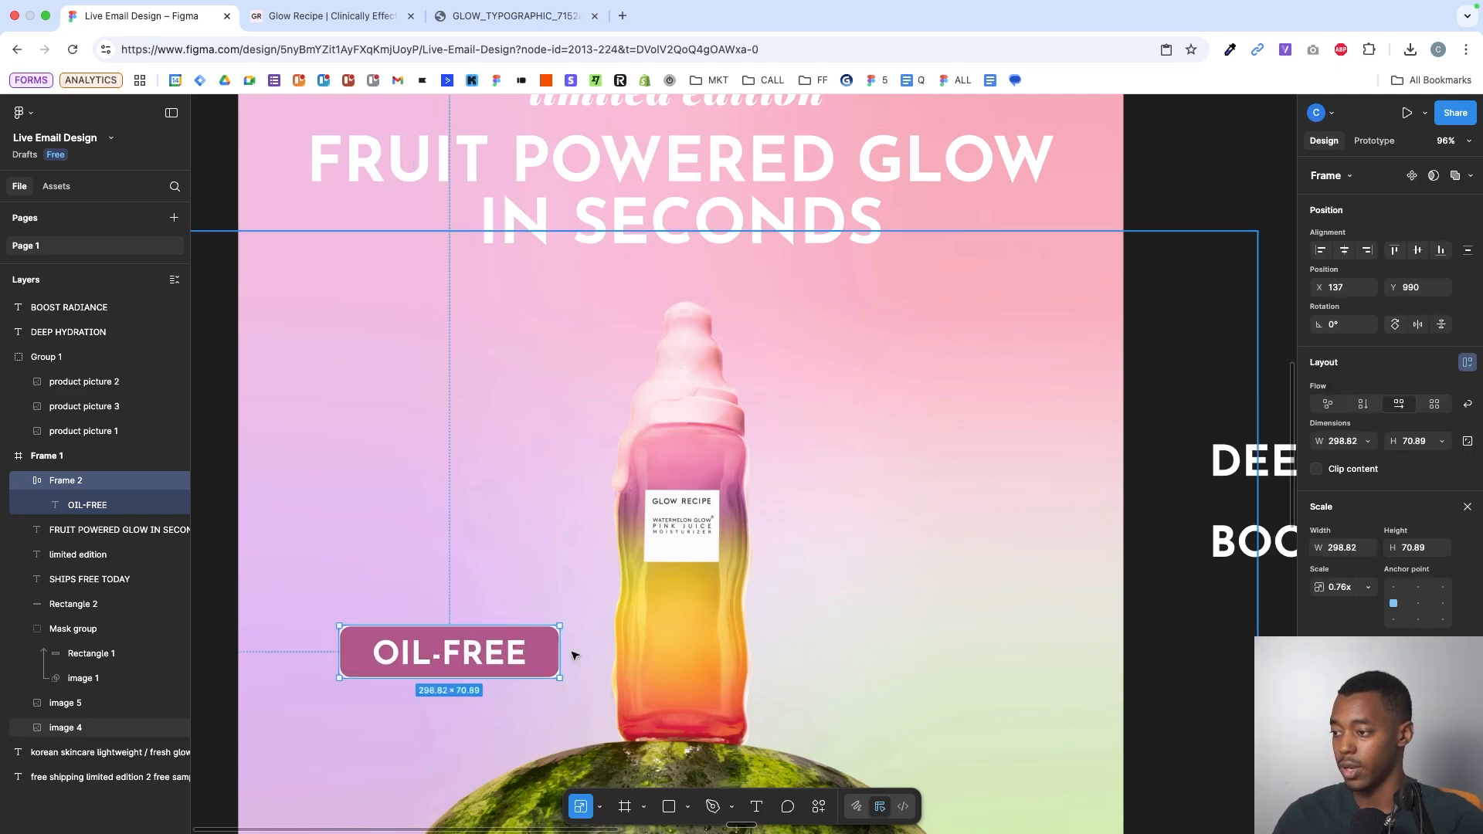
# - Draw a straight horizontal line about 109 long with the Pen tool from the OIL-FREE label's right edge onto the bottle
pyautogui.scroll(5, 573, 652)
pyautogui.scroll(5, 569, 646)
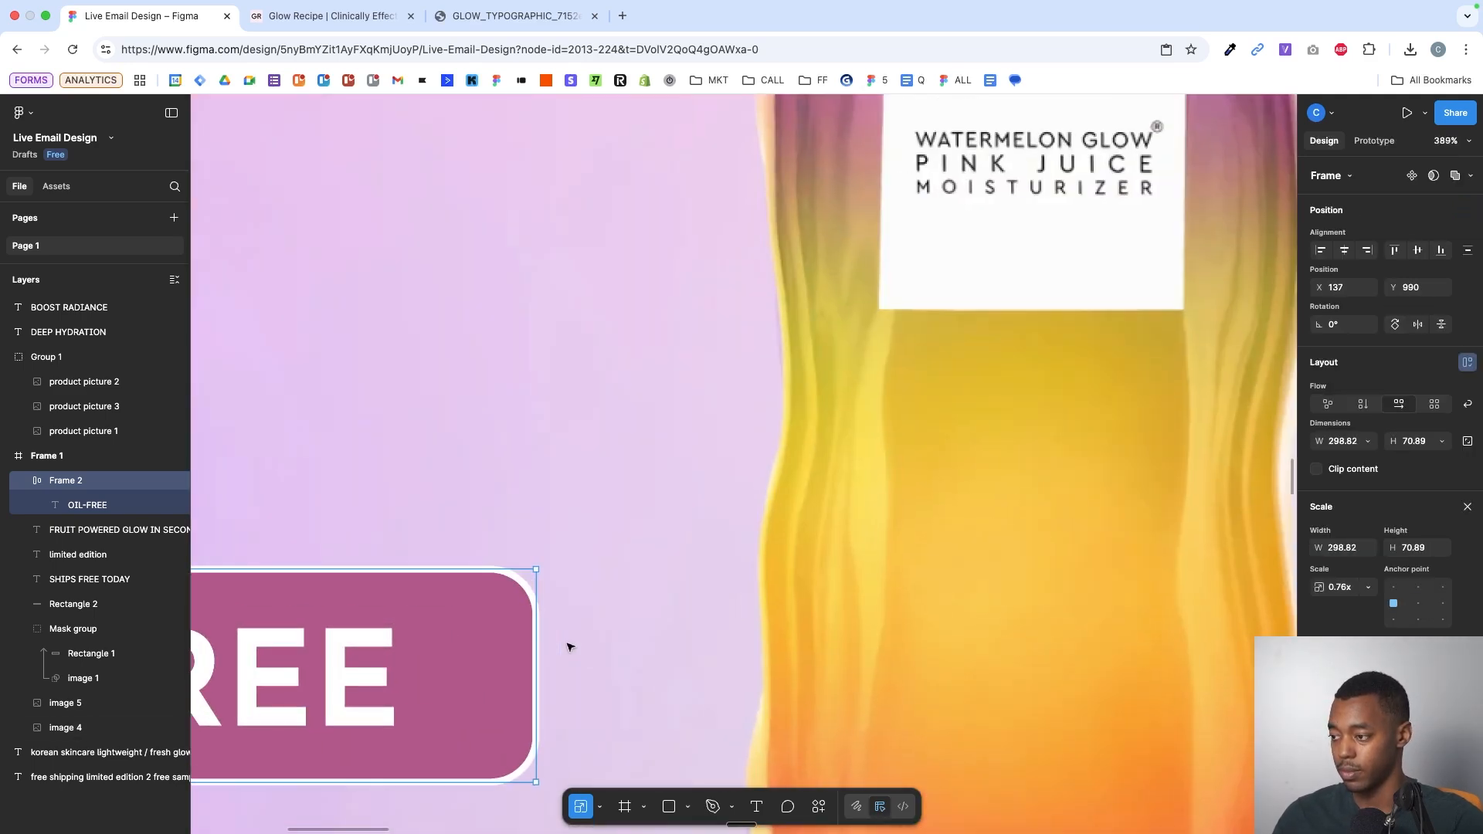
pyautogui.press('p')
pyautogui.click(536, 677)
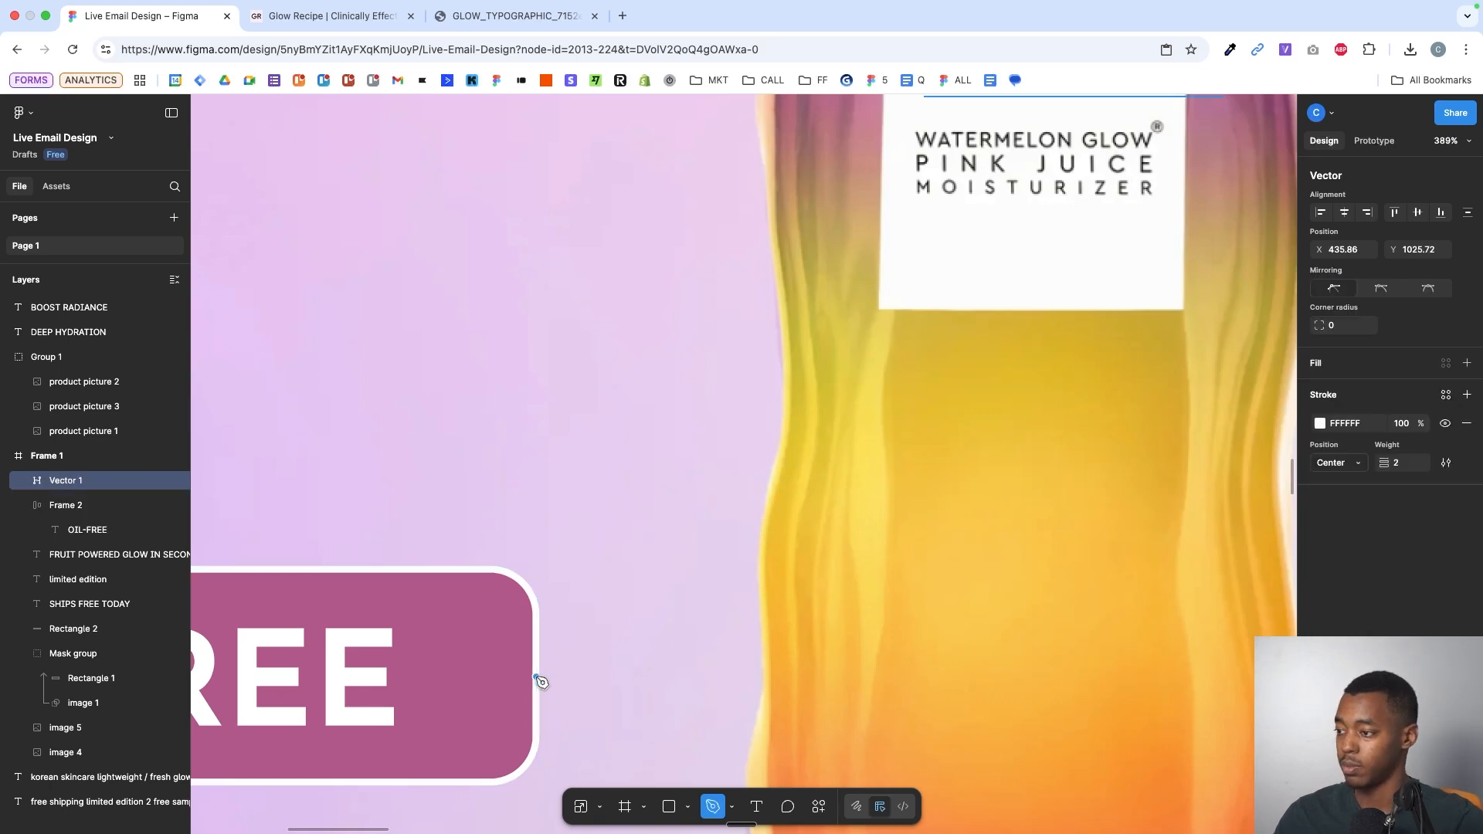
pyautogui.click(863, 677)
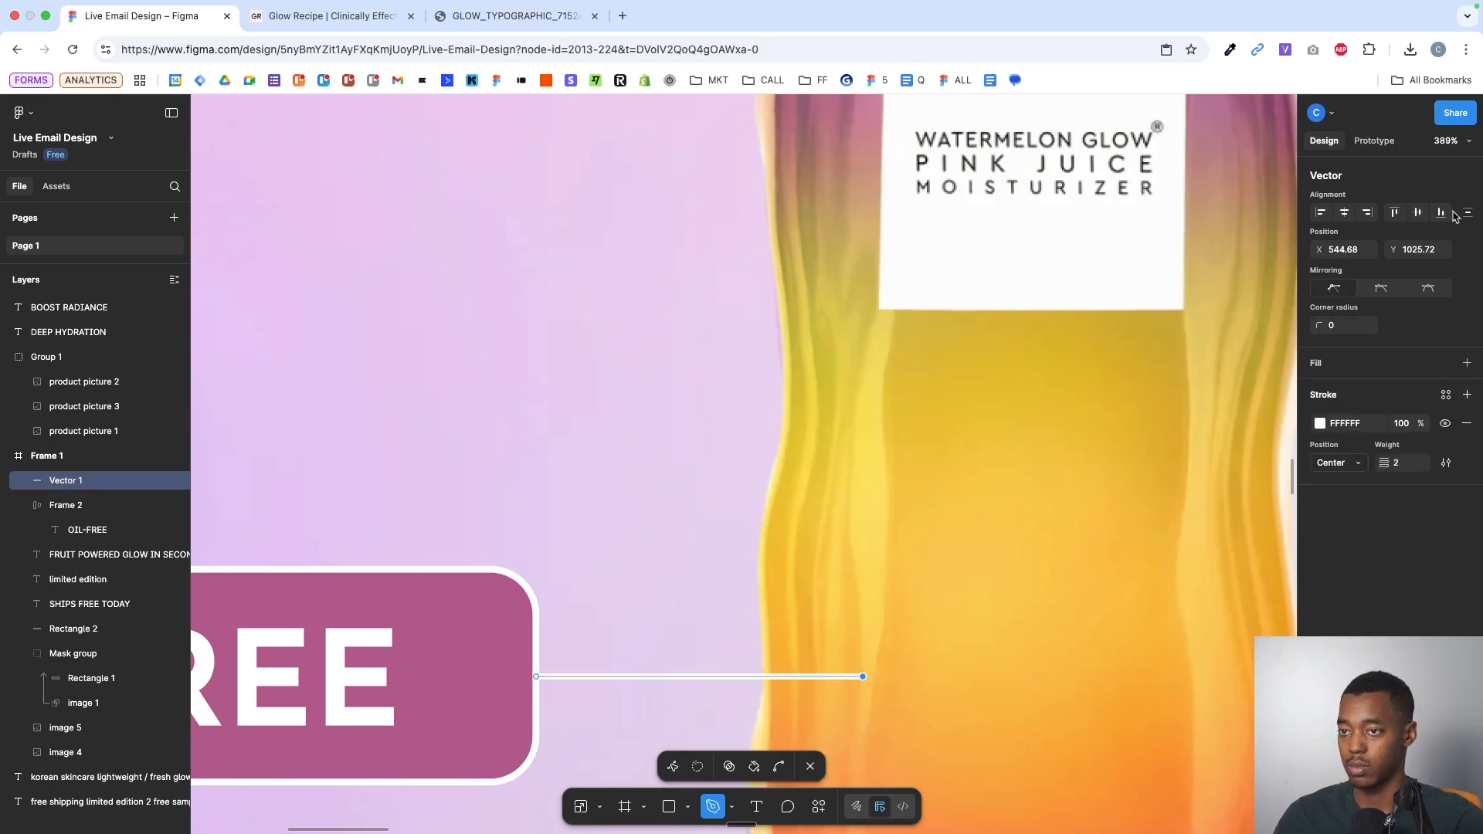
pyautogui.press('super')
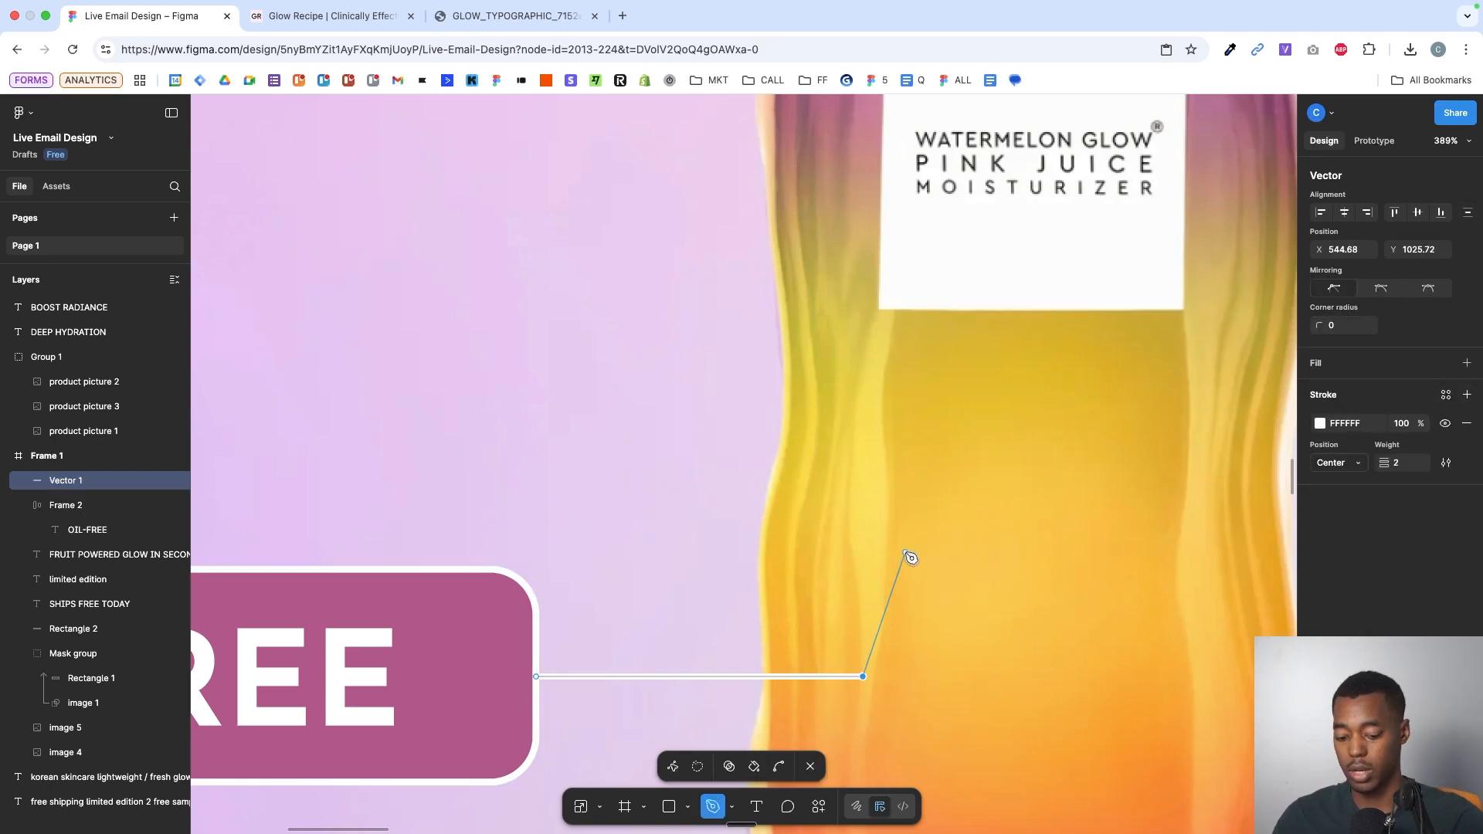
pyautogui.press('Escape')
# - Add a circle about 26 × 26 at the line's bottle end, with its fill hidden and a thickened white stroke
pyautogui.scroll(3, 921, 644)
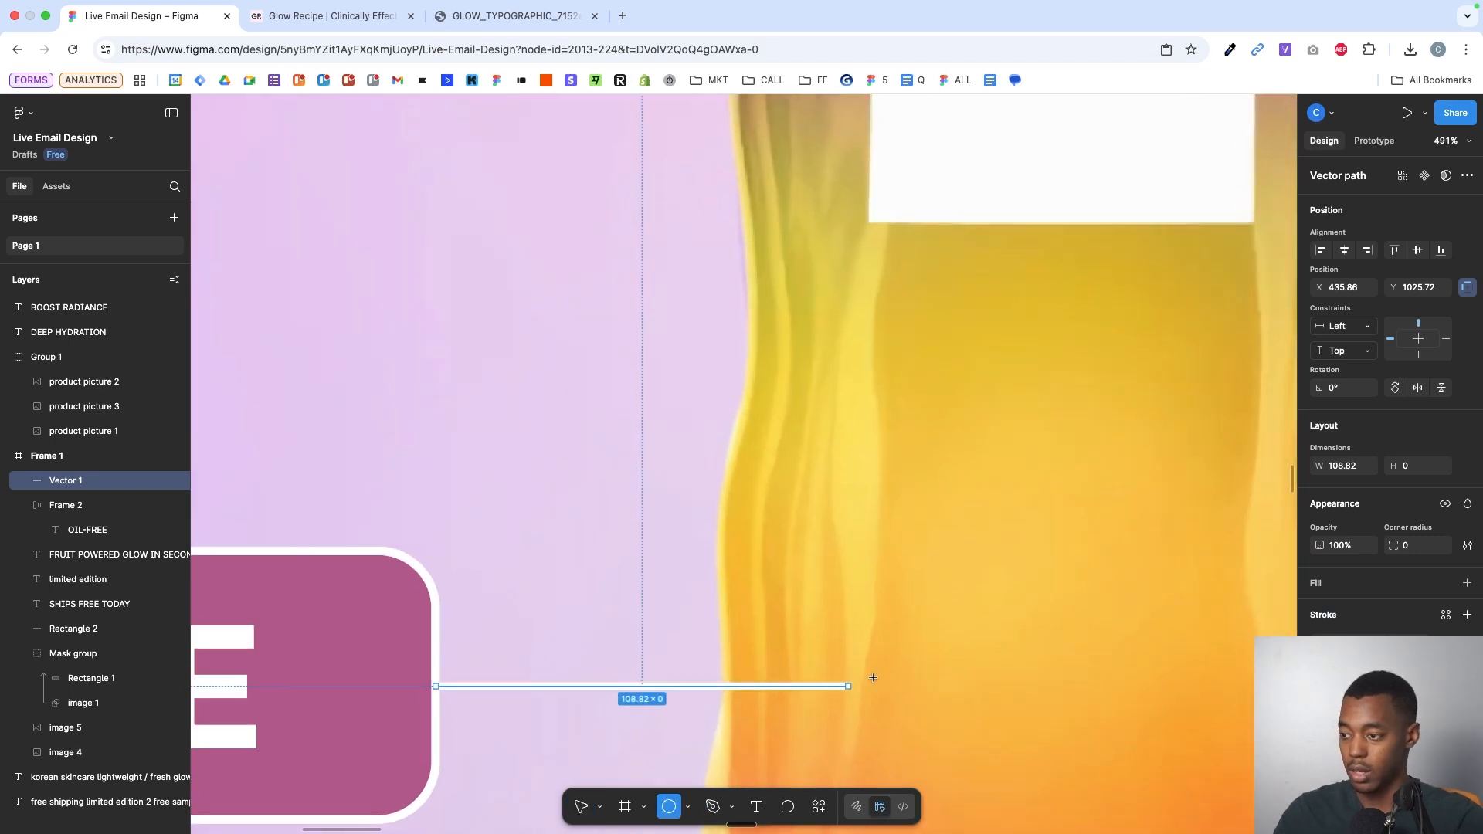
pyautogui.moveTo(845, 655); pyautogui.dragTo(924, 697)
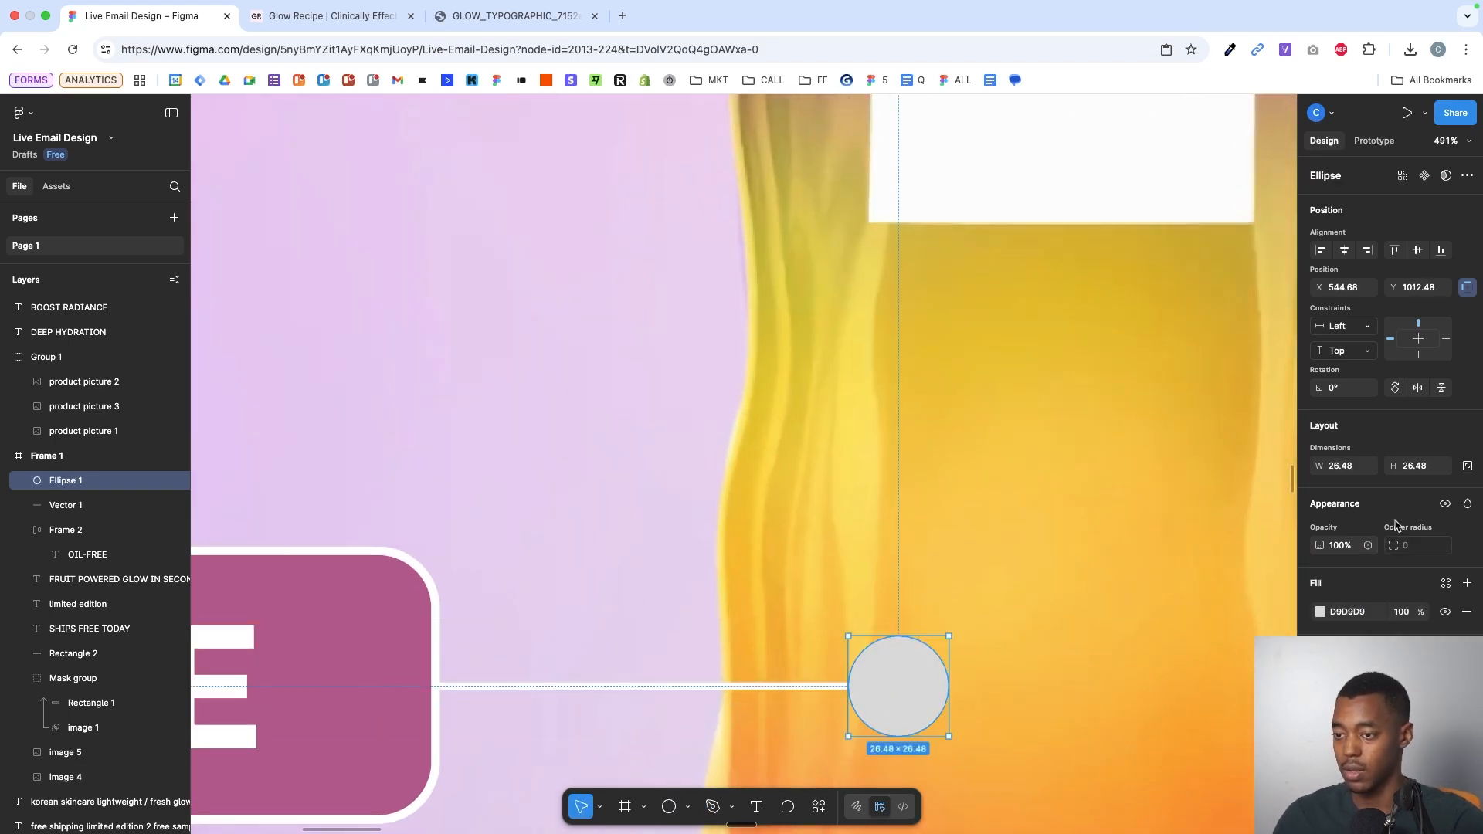
pyautogui.click(1445, 612)
pyautogui.click(1466, 651)
pyautogui.click(1319, 679)
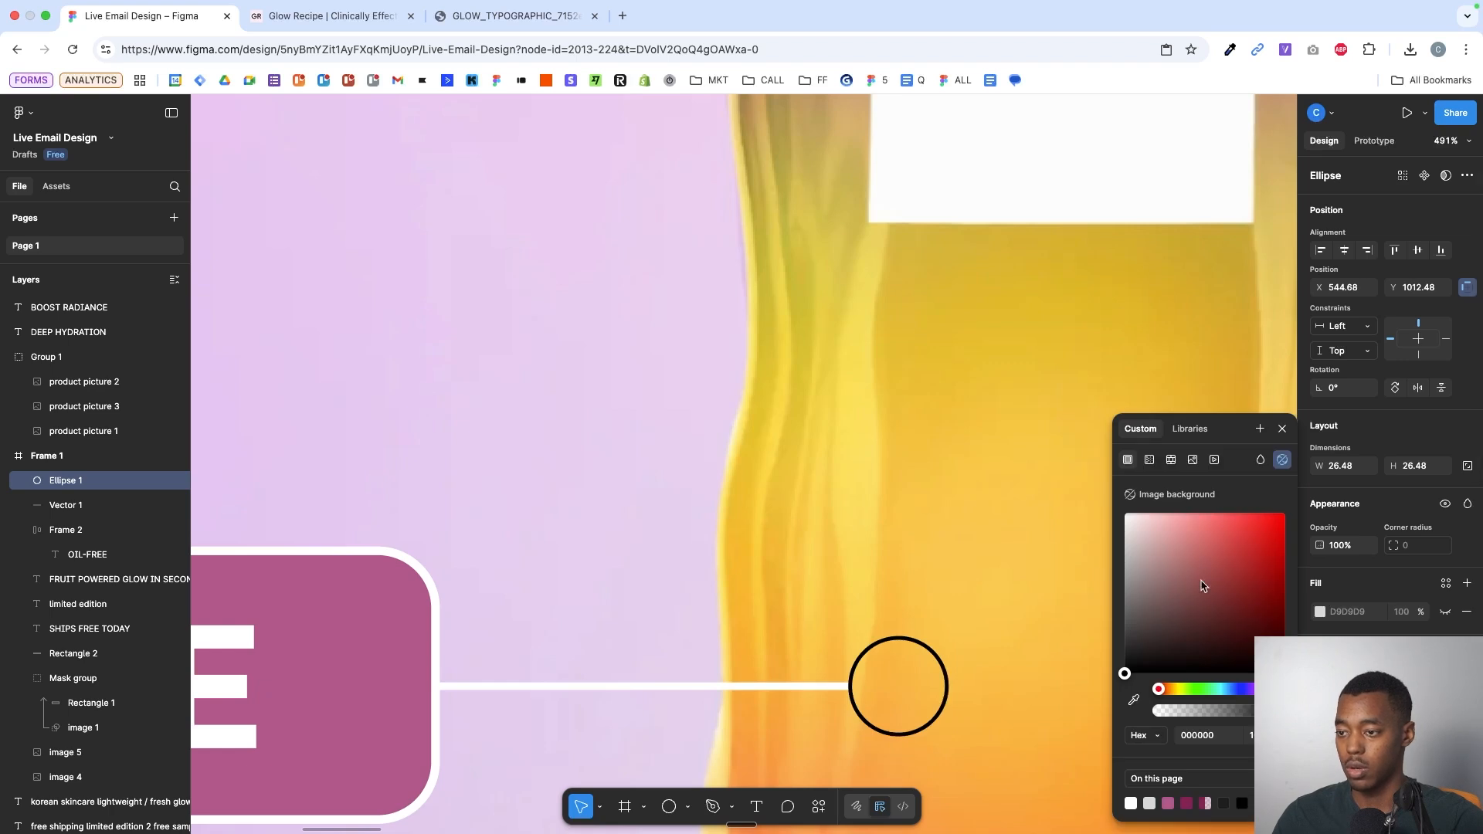
pyautogui.moveTo(1205, 582); pyautogui.dragTo(1125, 513)
pyautogui.moveTo(1395, 718)
pyautogui.mouseDown()
pyautogui.moveTo(1374, 719)
pyautogui.moveTo(1406, 719)
pyautogui.mouseUp()
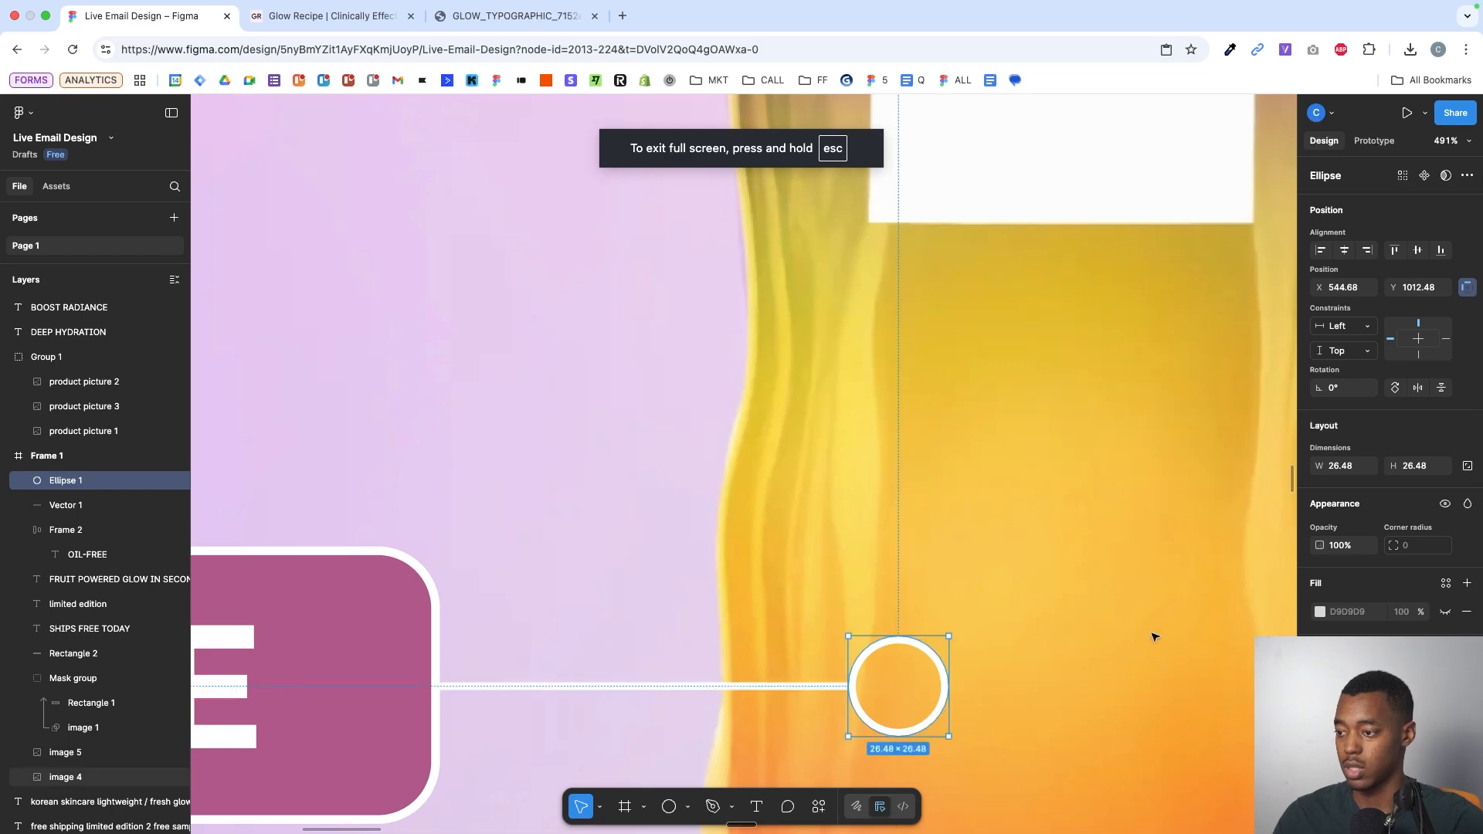
pyautogui.click(1123, 624)
# - Duplicate the OIL-FREE label with its line and circle straight up beside the upper part of the bottle, at about Y 749
pyautogui.scroll(-10, 1122, 624)
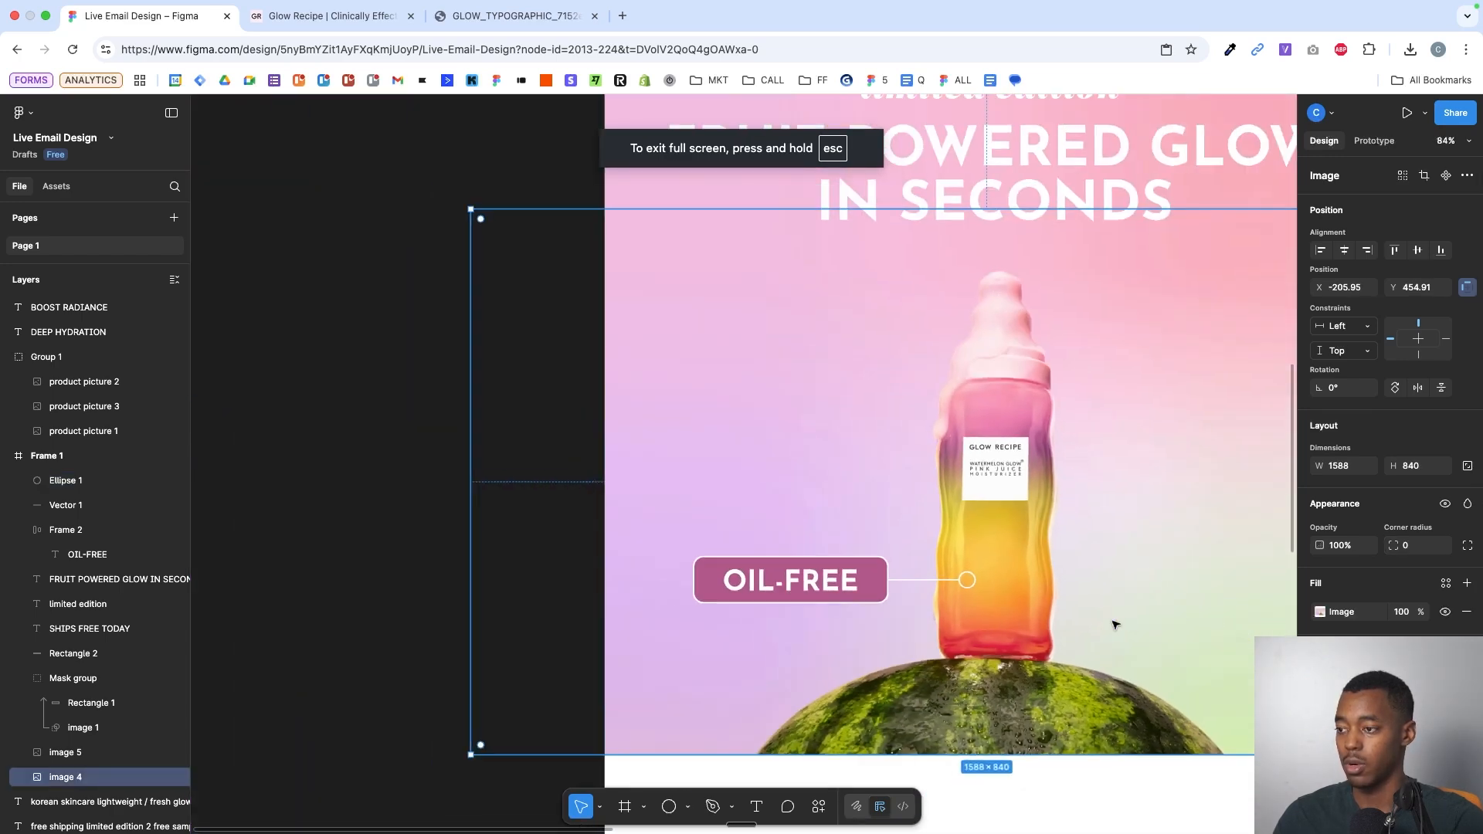
pyautogui.click(965, 584)
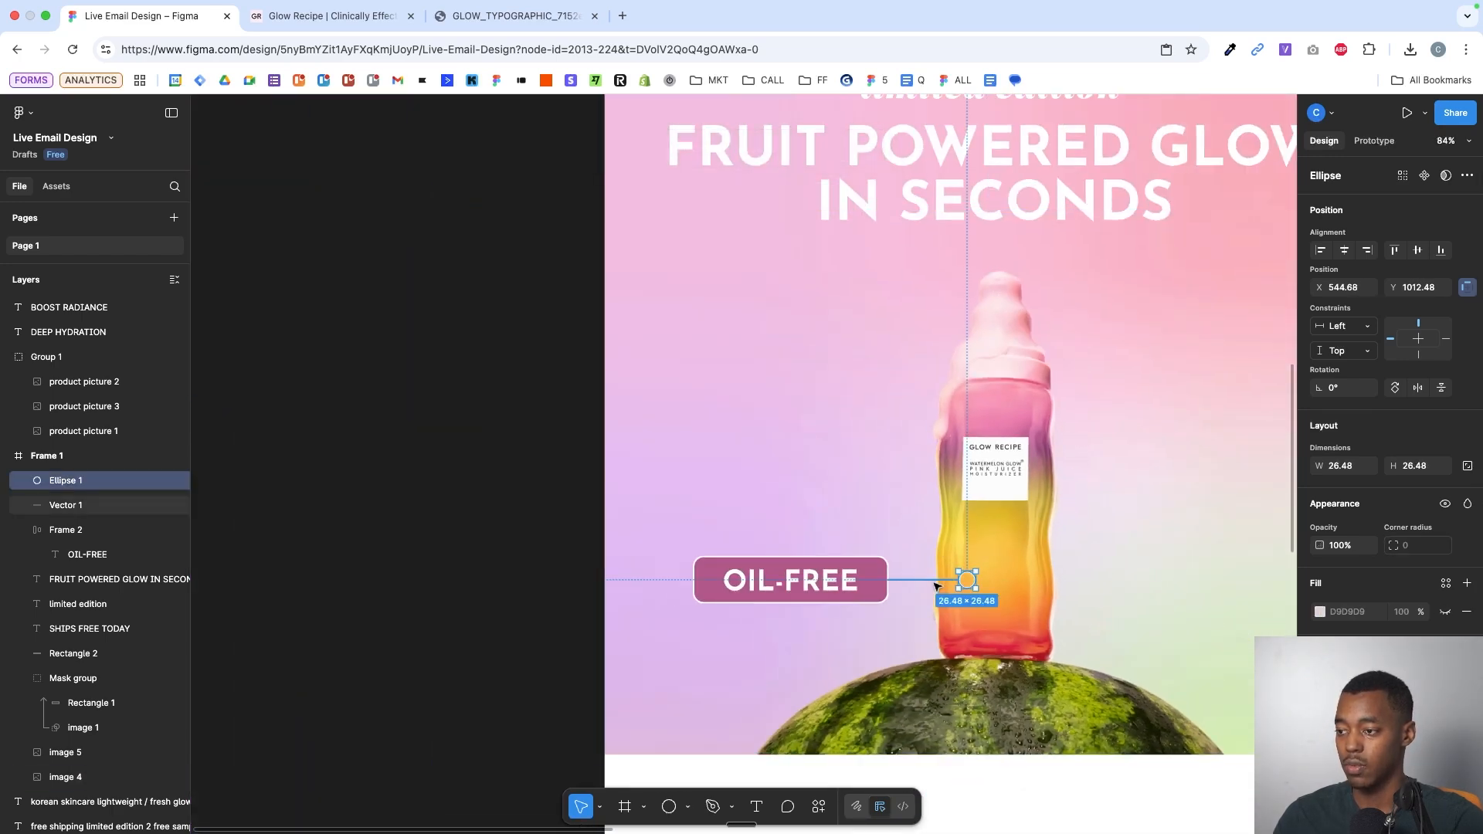
pyautogui.doubleClick(831, 577)
pyautogui.hscroll(5, 906, 572)
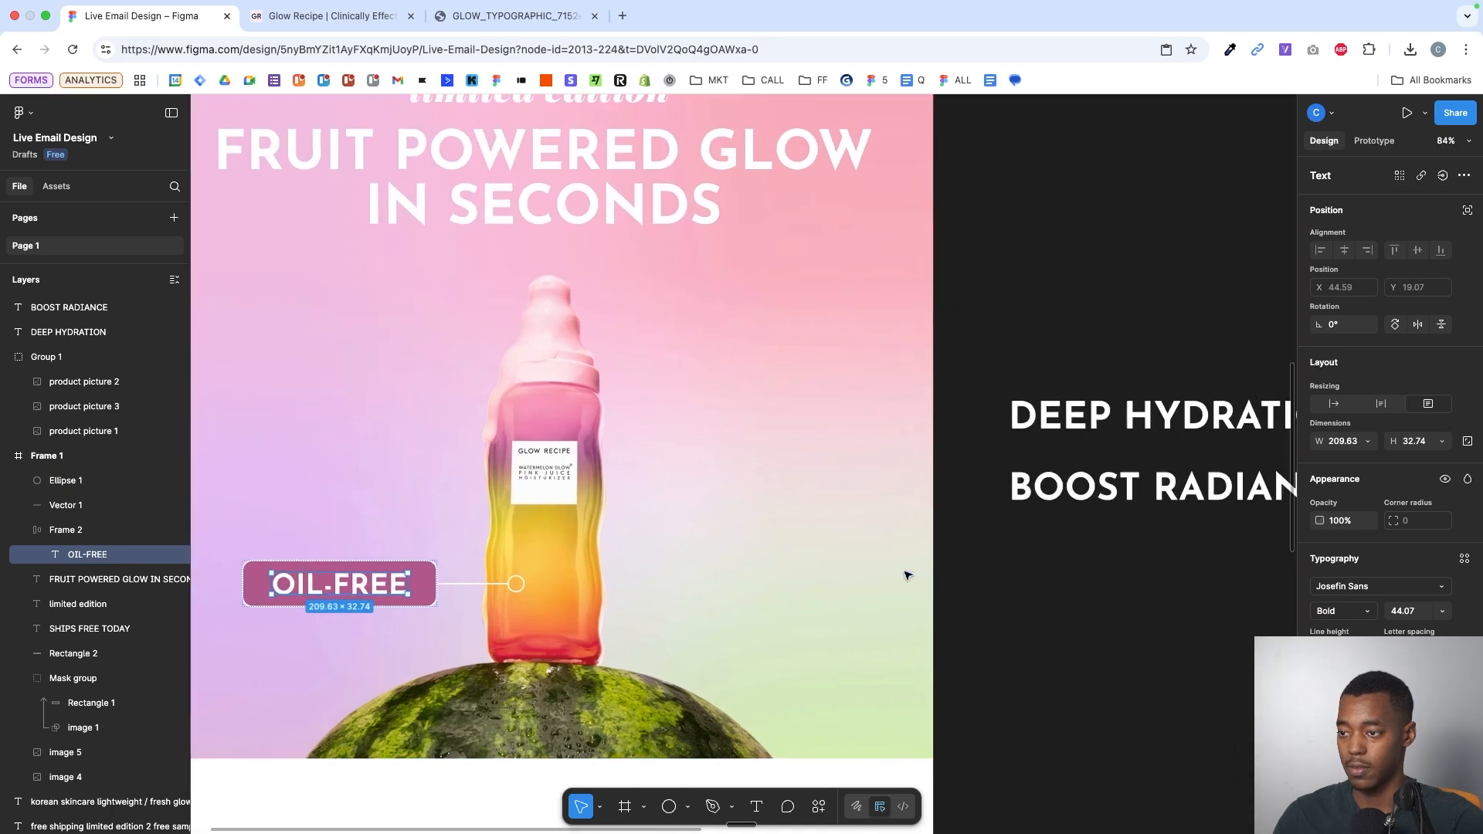
pyautogui.scroll(3, 541, 603)
pyautogui.click(583, 575)
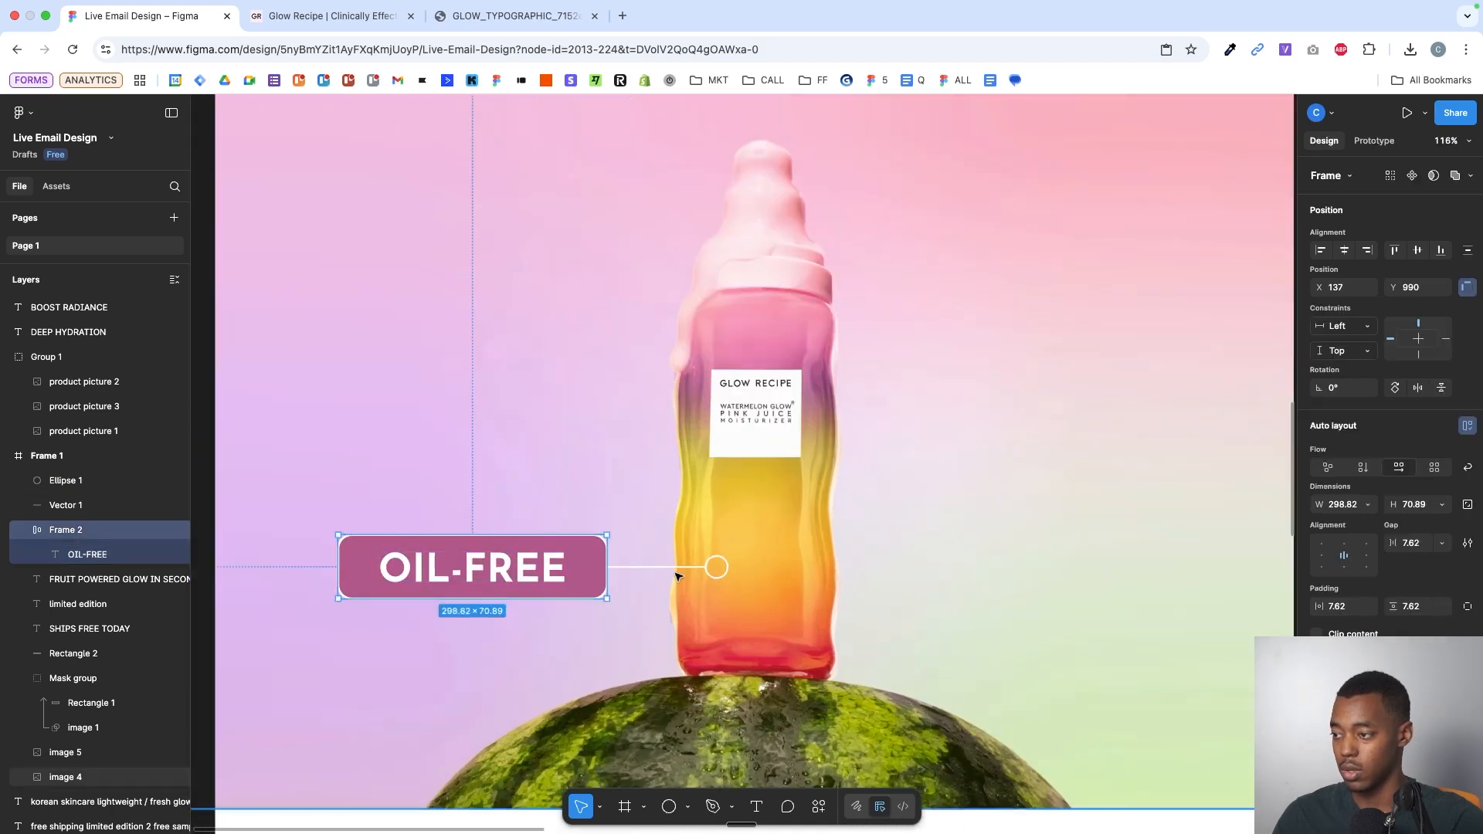
pyautogui.keyDown('shift'); pyautogui.click(685, 568); pyautogui.keyUp('shift')
pyautogui.keyDown('shift'); pyautogui.click(715, 568); pyautogui.keyUp('shift')
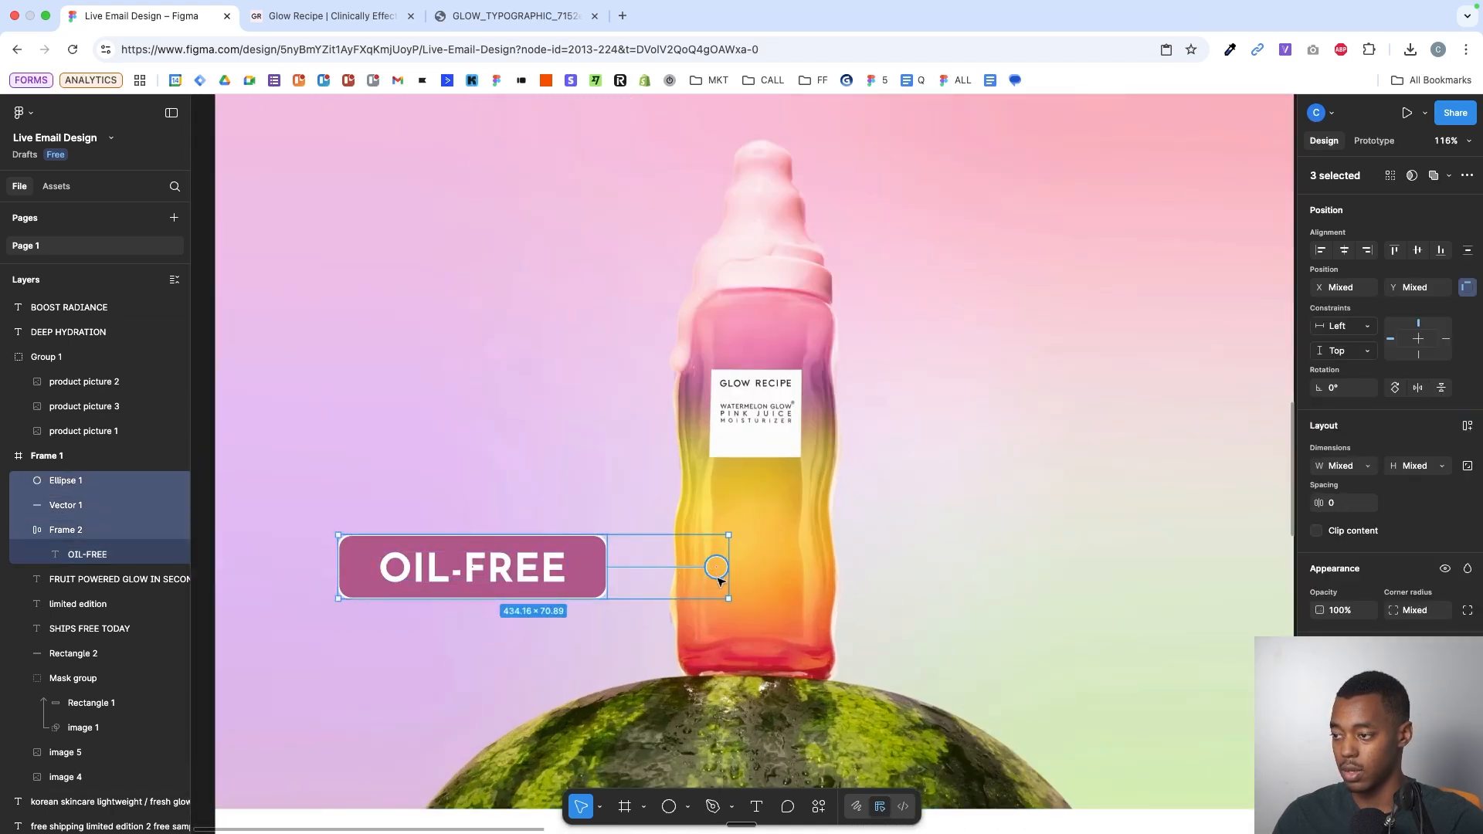
pyautogui.moveTo(488, 582); pyautogui.dragTo(488, 366)
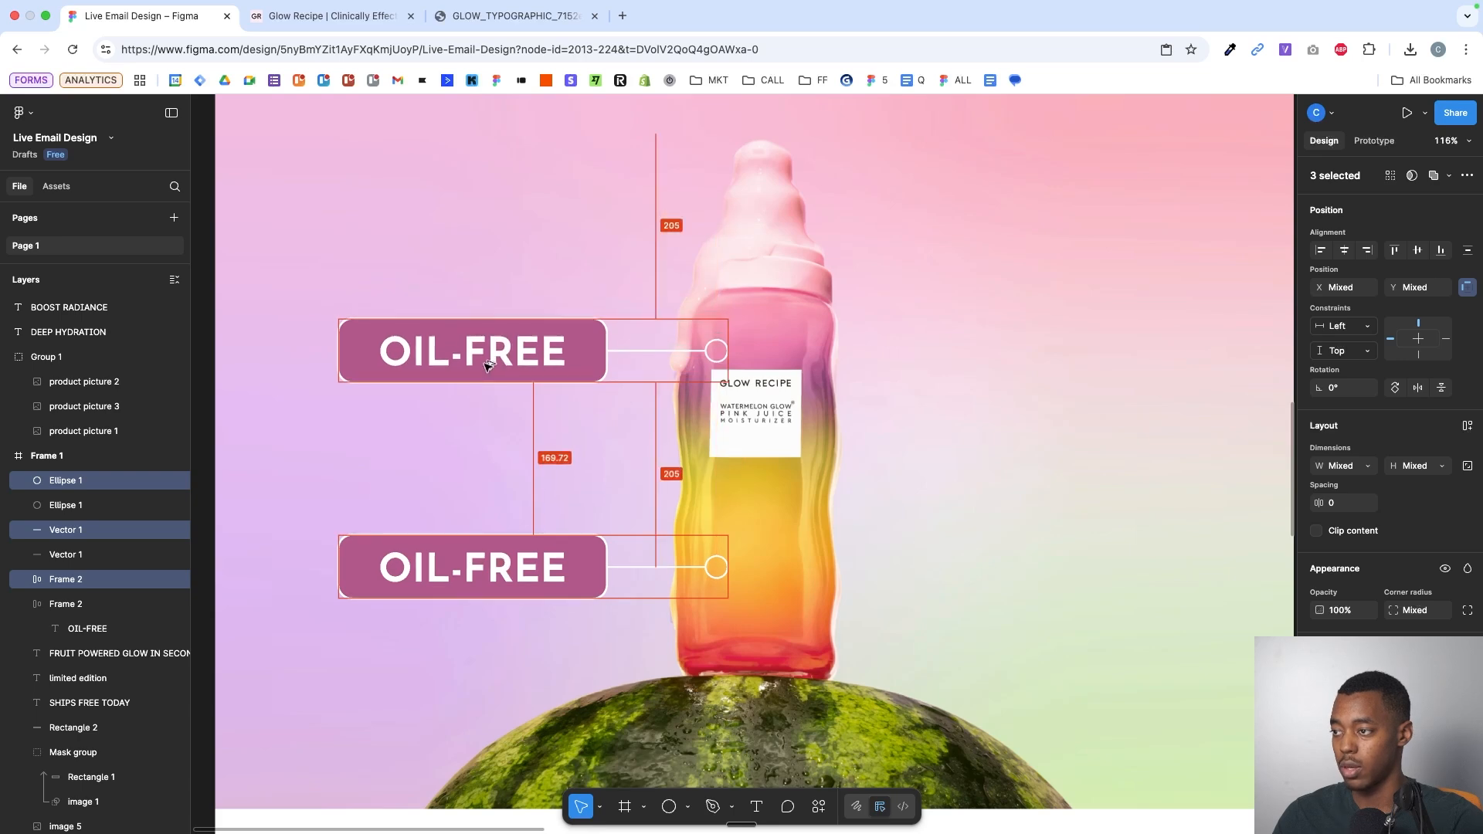
# - Replace the upper callout's text with a copy of the DEEP HYDRATION text from beside the email
pyautogui.scroll(-5, 488, 366)
pyautogui.click(921, 410)
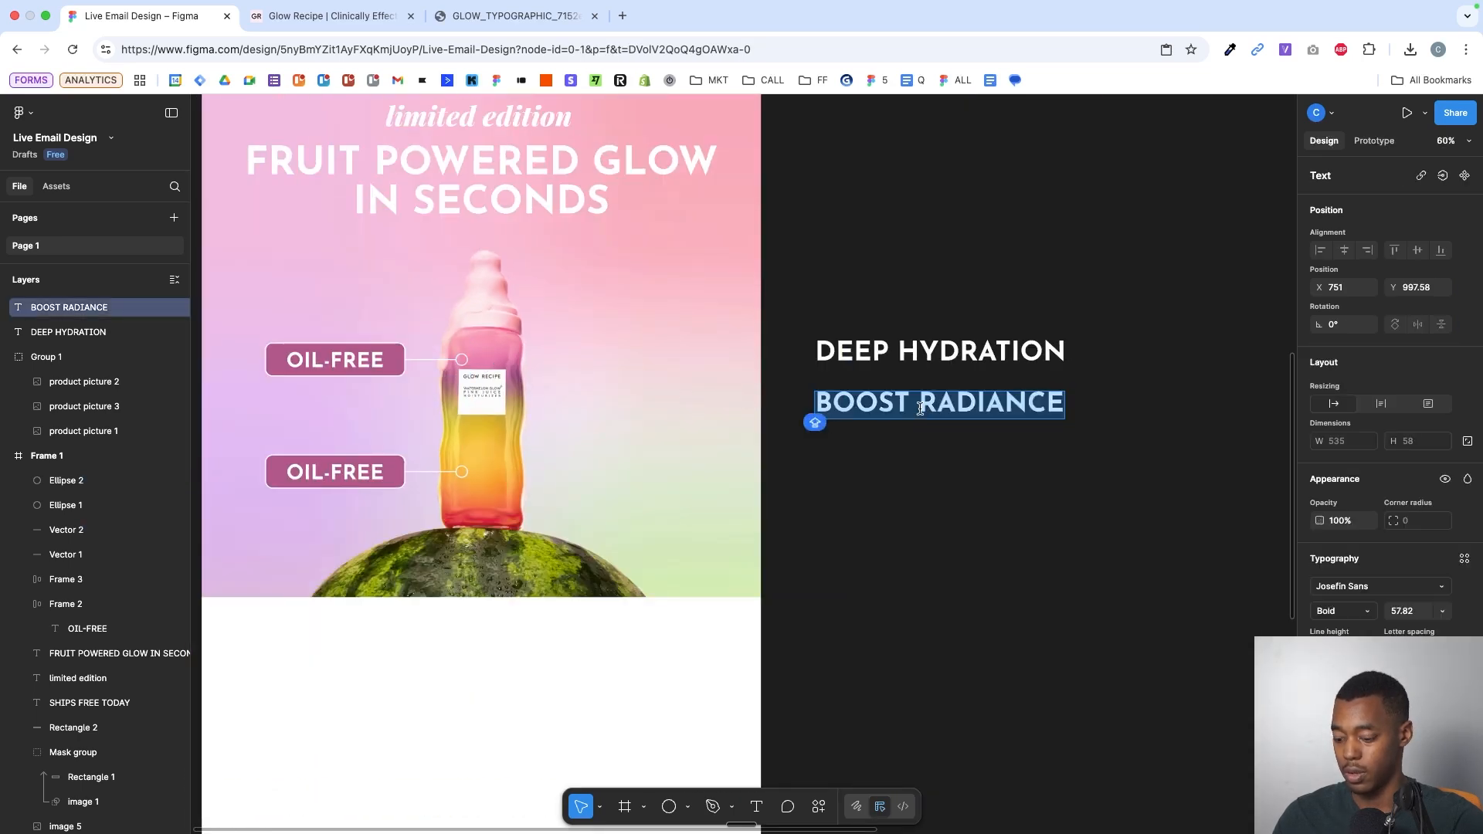
pyautogui.doubleClick(951, 354)
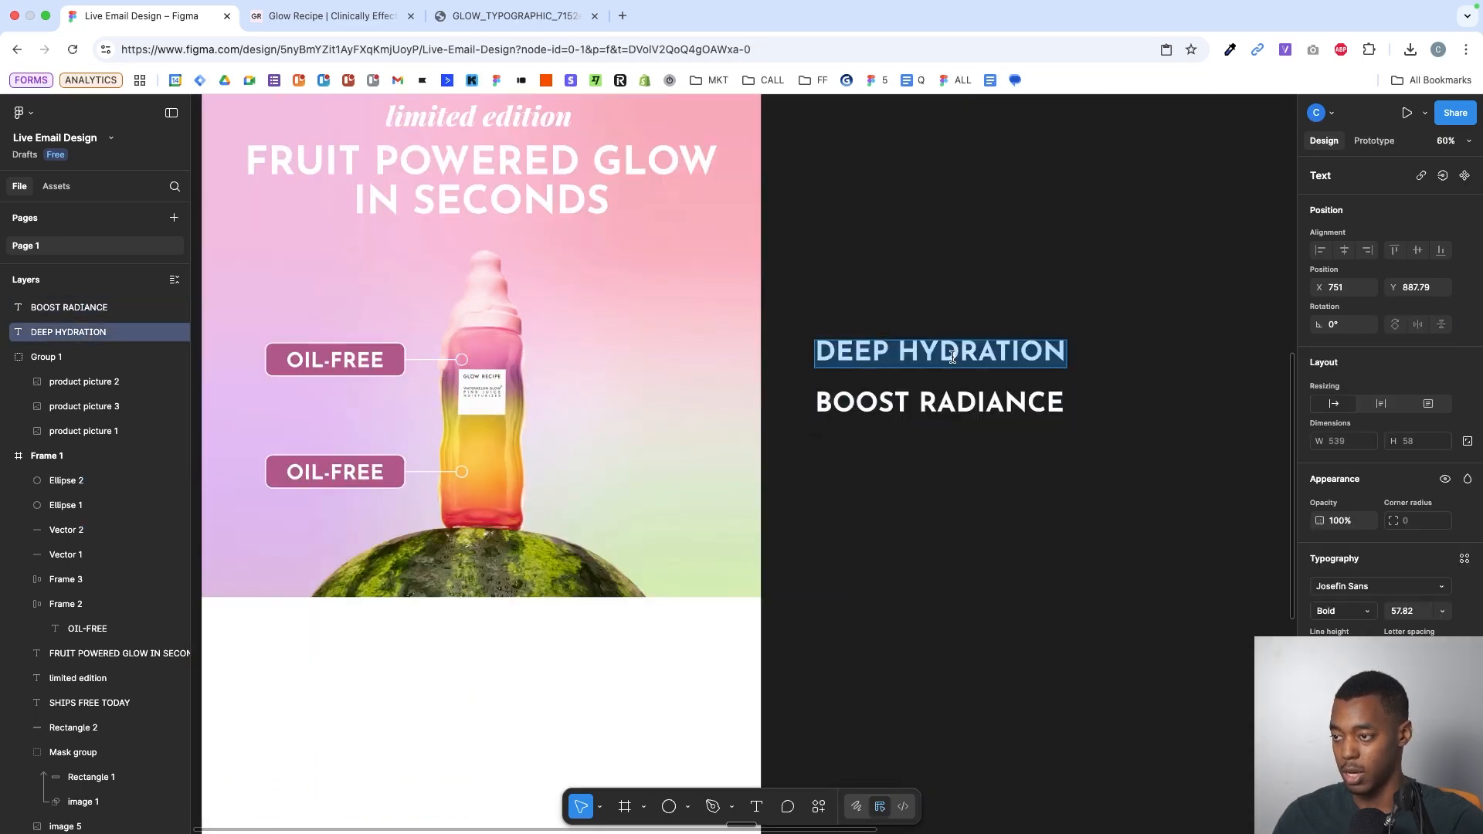
pyautogui.doubleClick(356, 358)
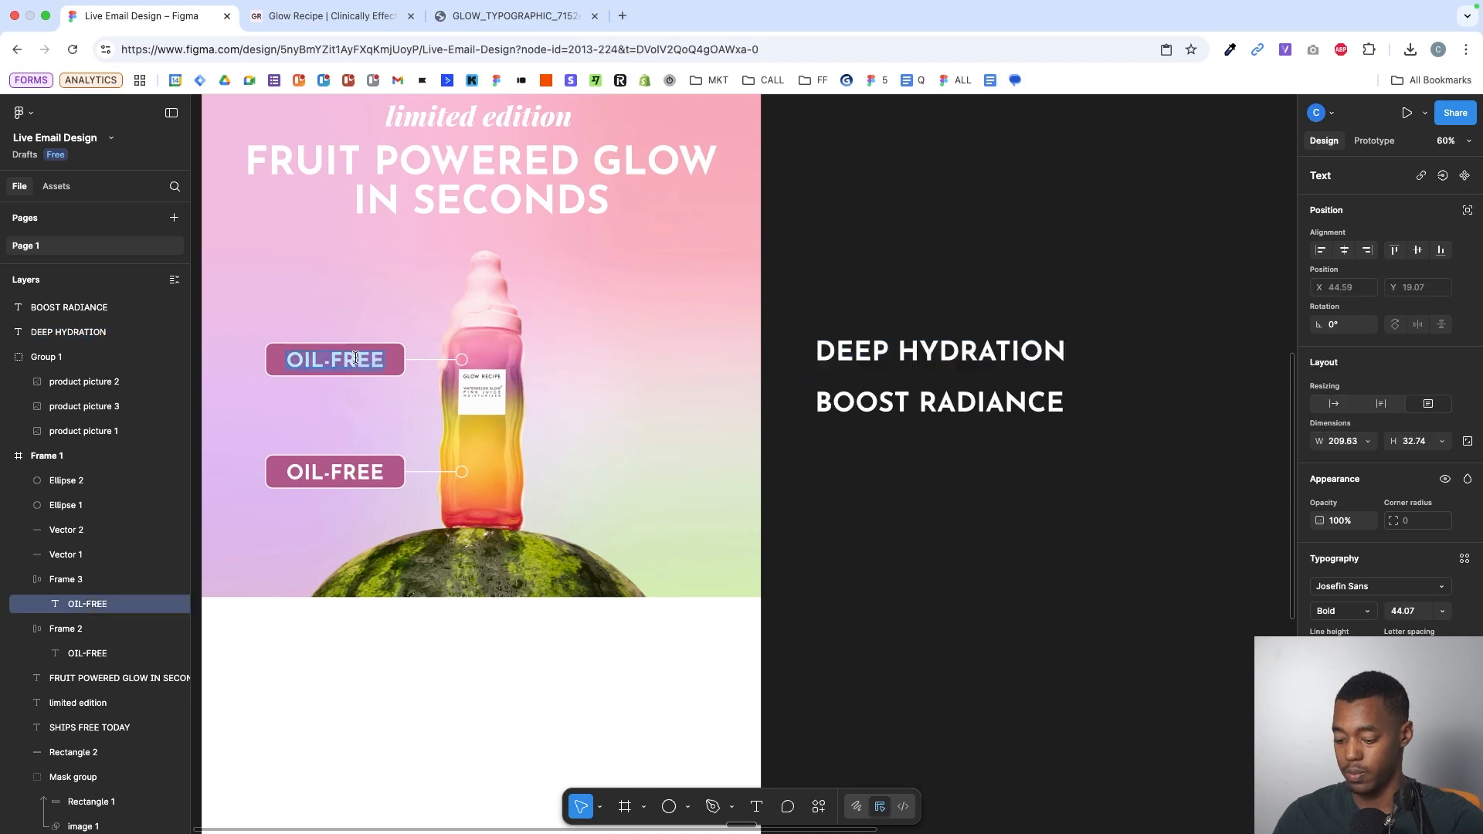
pyautogui.write('DEEP HYDRATION')
# - Make the width of the DEEP HYDRATION label's frame hug its text
pyautogui.click(391, 376)
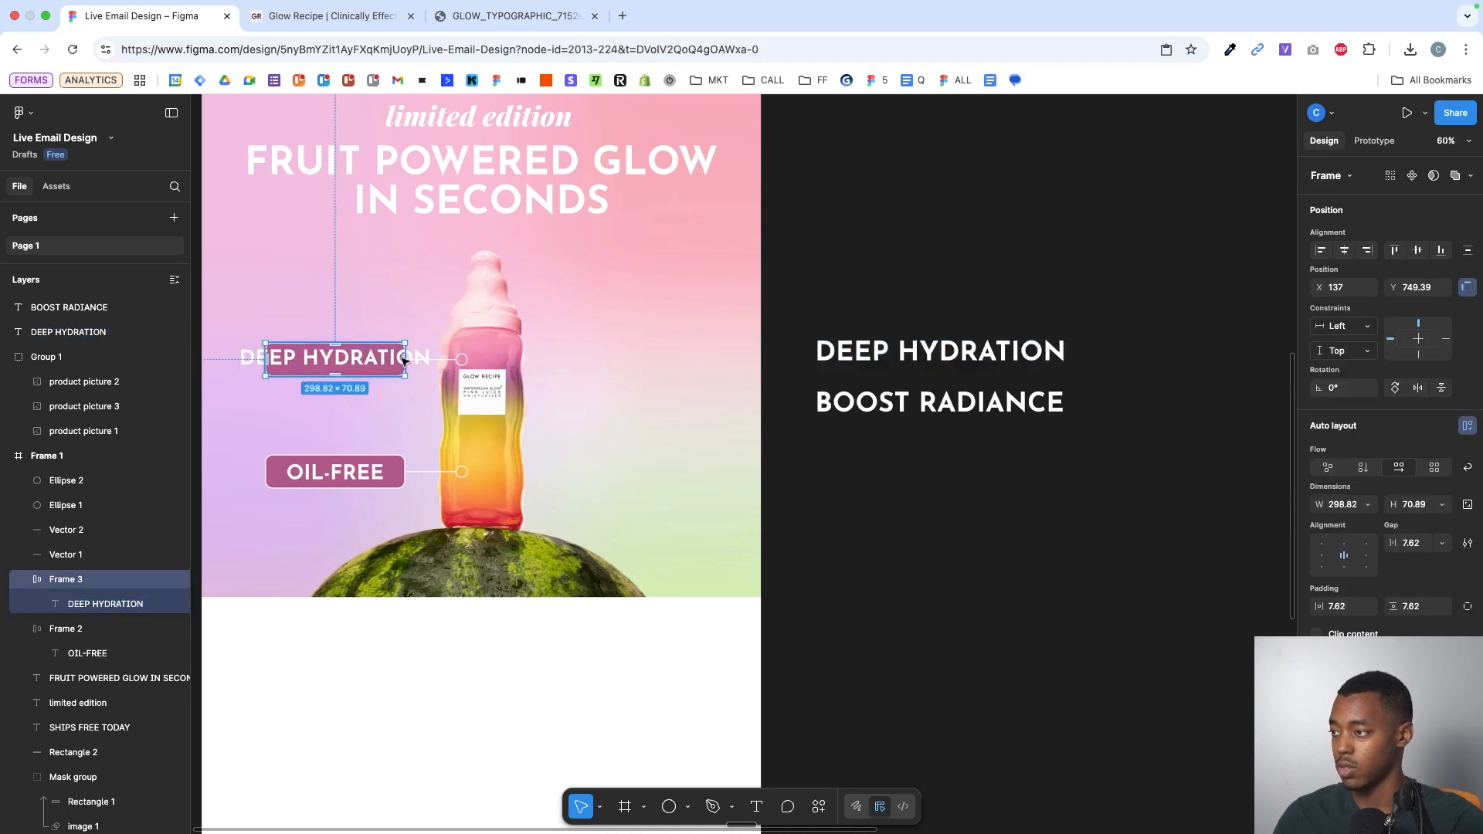
pyautogui.doubleClick(408, 357)
pyautogui.hscroll(-2, 410, 358)
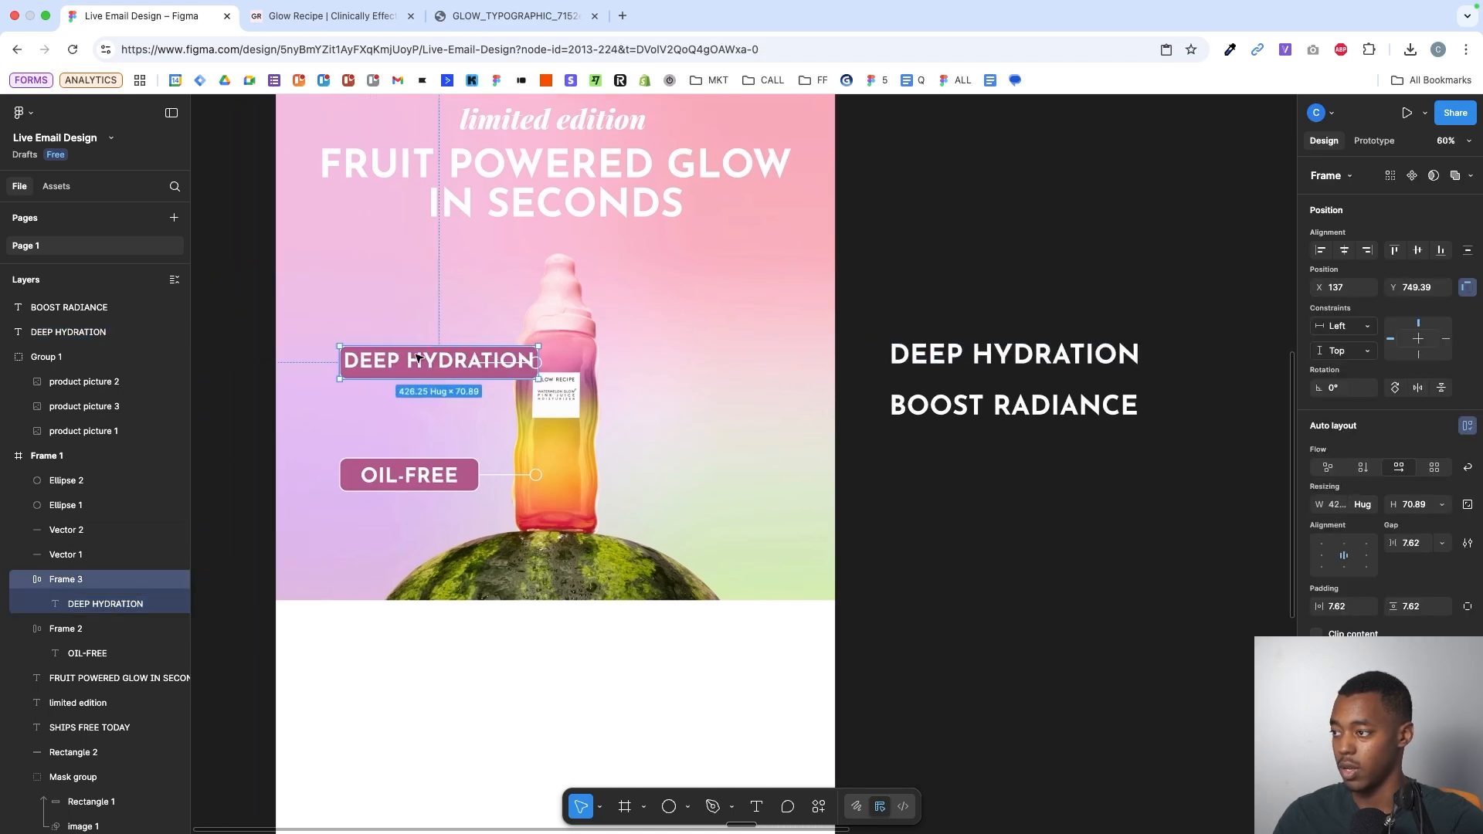
# - Reduce the font size of the DEEP HYDRATION and OIL-FREE label texts together to 35.07
pyautogui.moveTo(488, 371)
pyautogui.mouseDown()
pyautogui.moveTo(412, 372)
pyautogui.moveTo(493, 364)
pyautogui.mouseUp()
pyautogui.click(471, 363)
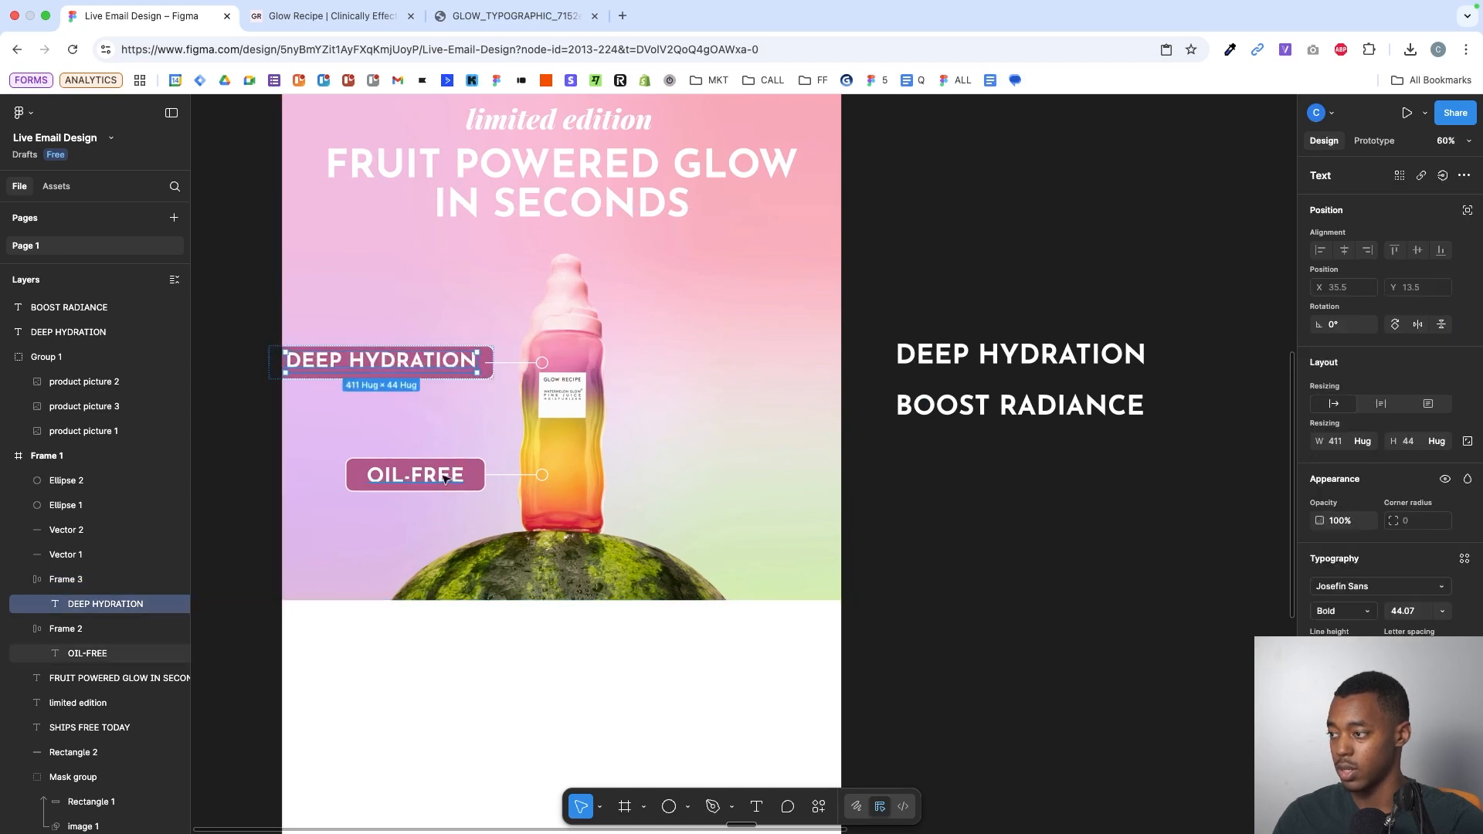
pyautogui.keyDown('shift'); pyautogui.click(445, 479); pyautogui.keyUp('shift')
pyautogui.press('super+shift+comma')
pyautogui.press('super+shift+comma')
pyautogui.press('super+shift+comma')
pyautogui.press('super+shift+comma')
pyautogui.press('super+shift+comma')
pyautogui.press('super+shift+comma')
pyautogui.press('super+shift+comma')
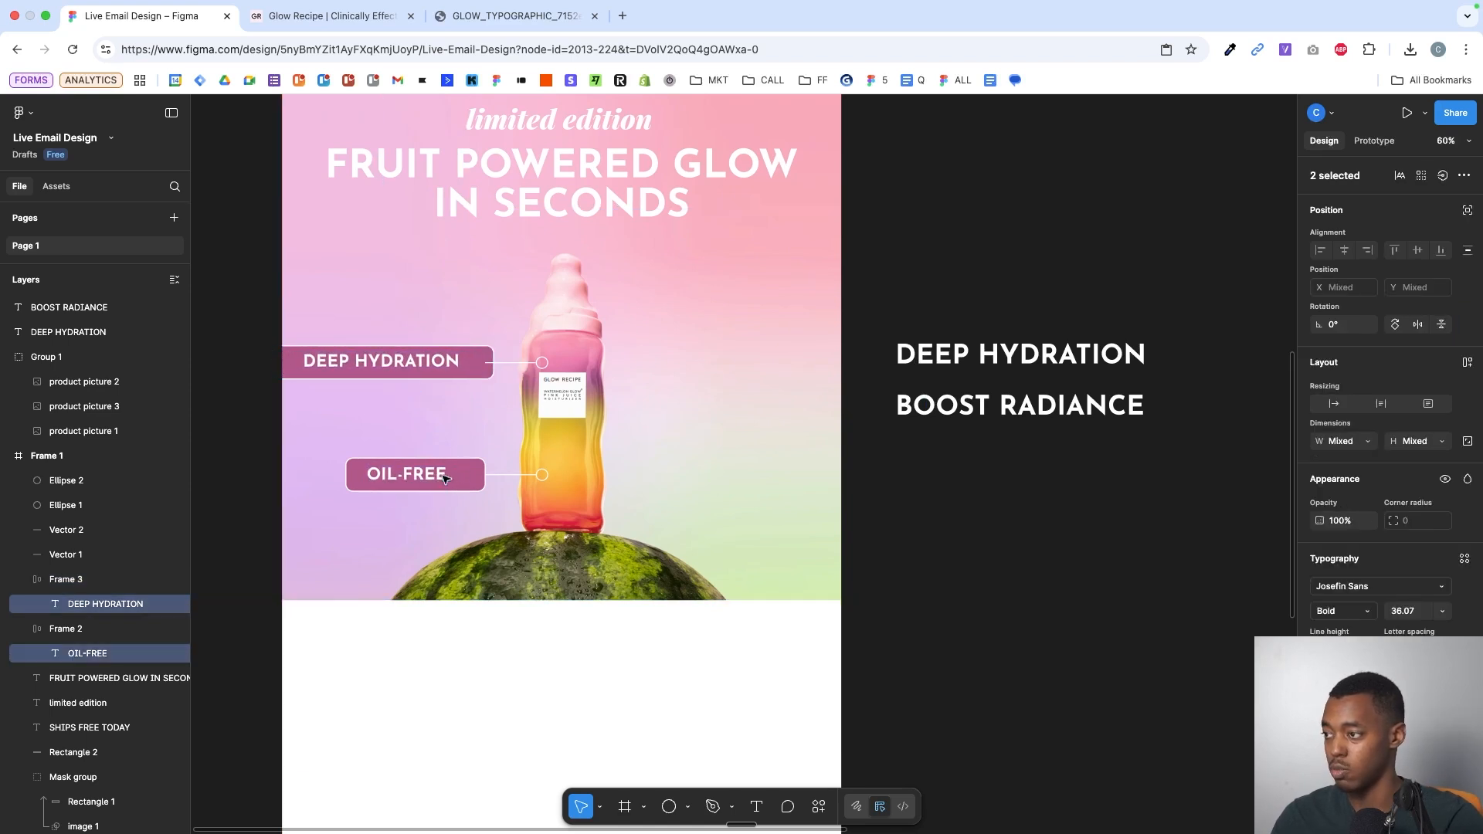
# - Reduce the DEEP HYDRATION label's height to about 53 px and its text box height to about 25.6 px
pyautogui.scroll(5, 430, 363)
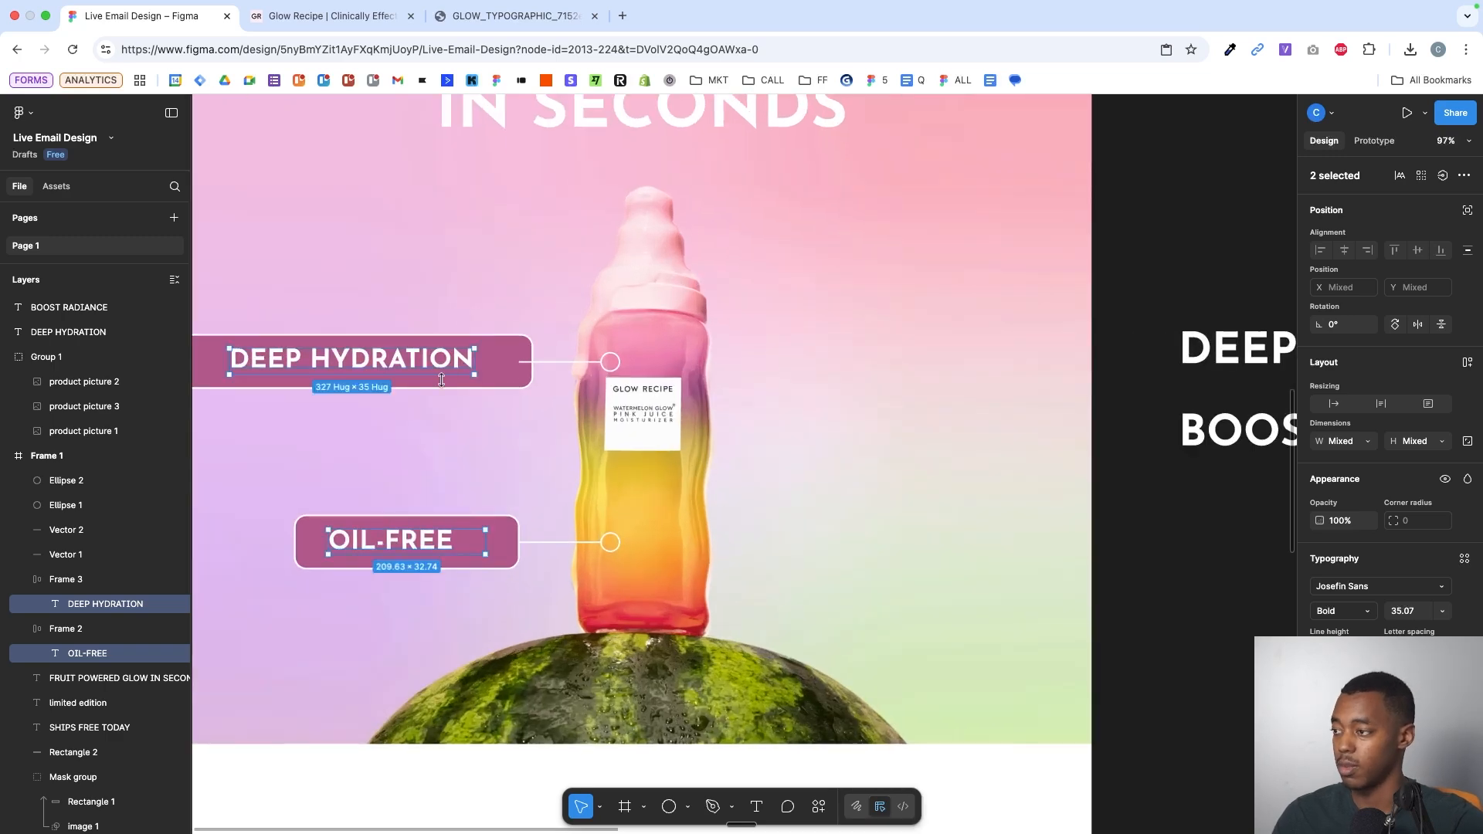
pyautogui.click(439, 383)
pyautogui.moveTo(437, 387); pyautogui.dragTo(437, 380)
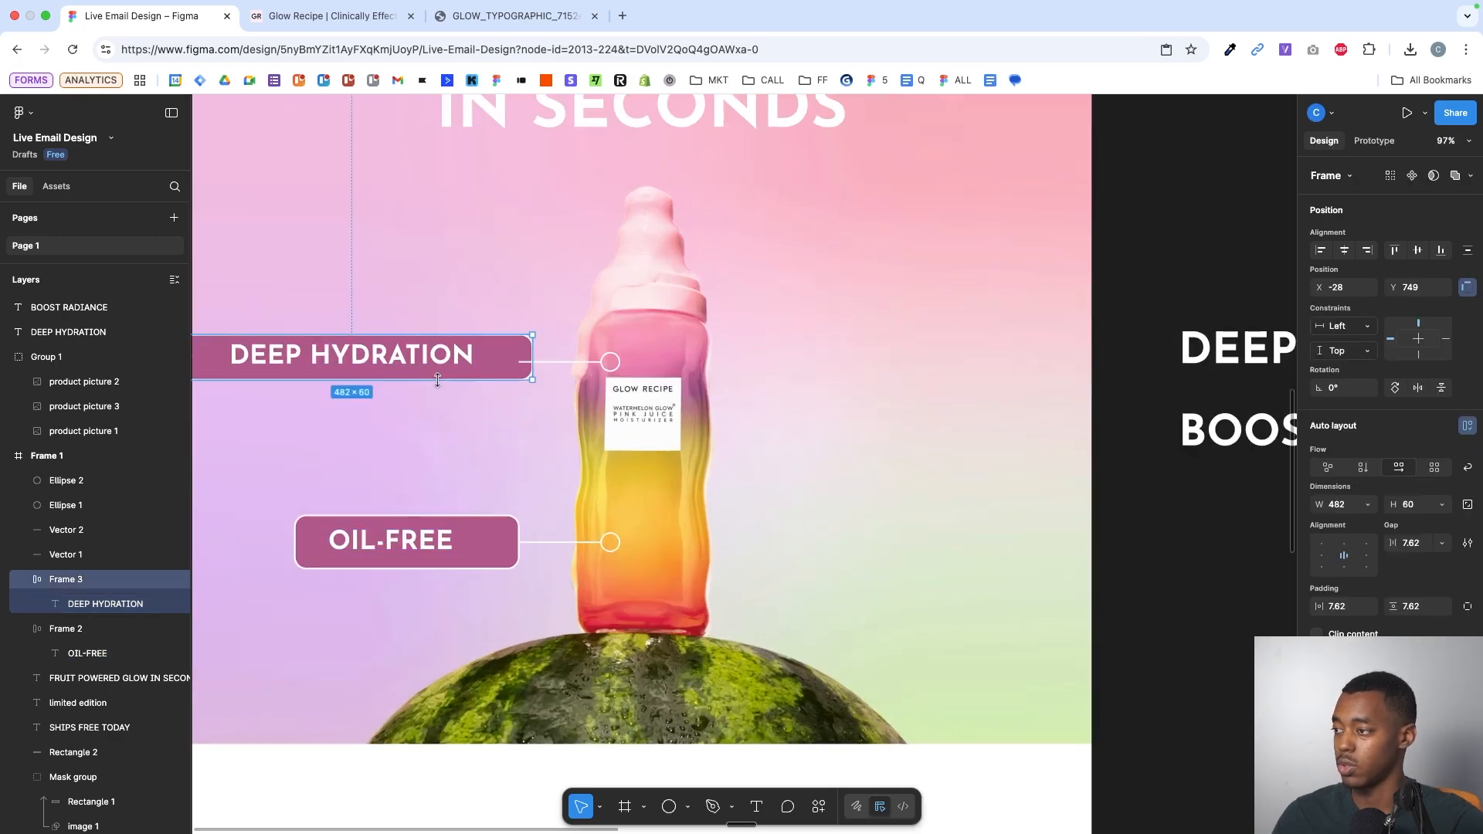
pyautogui.click(438, 375)
pyautogui.scroll(5, 444, 376)
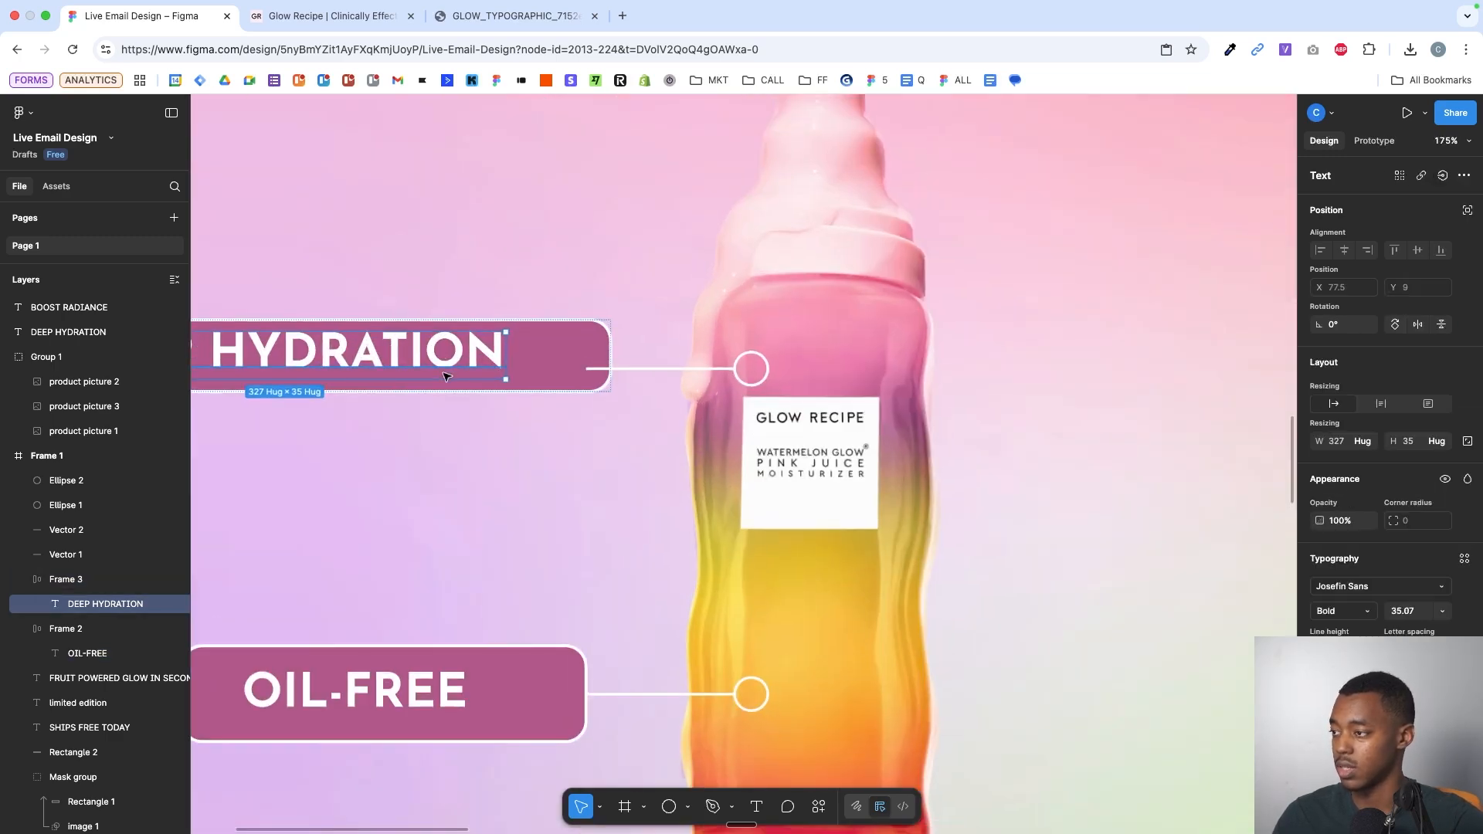
pyautogui.moveTo(444, 380); pyautogui.dragTo(444, 373)
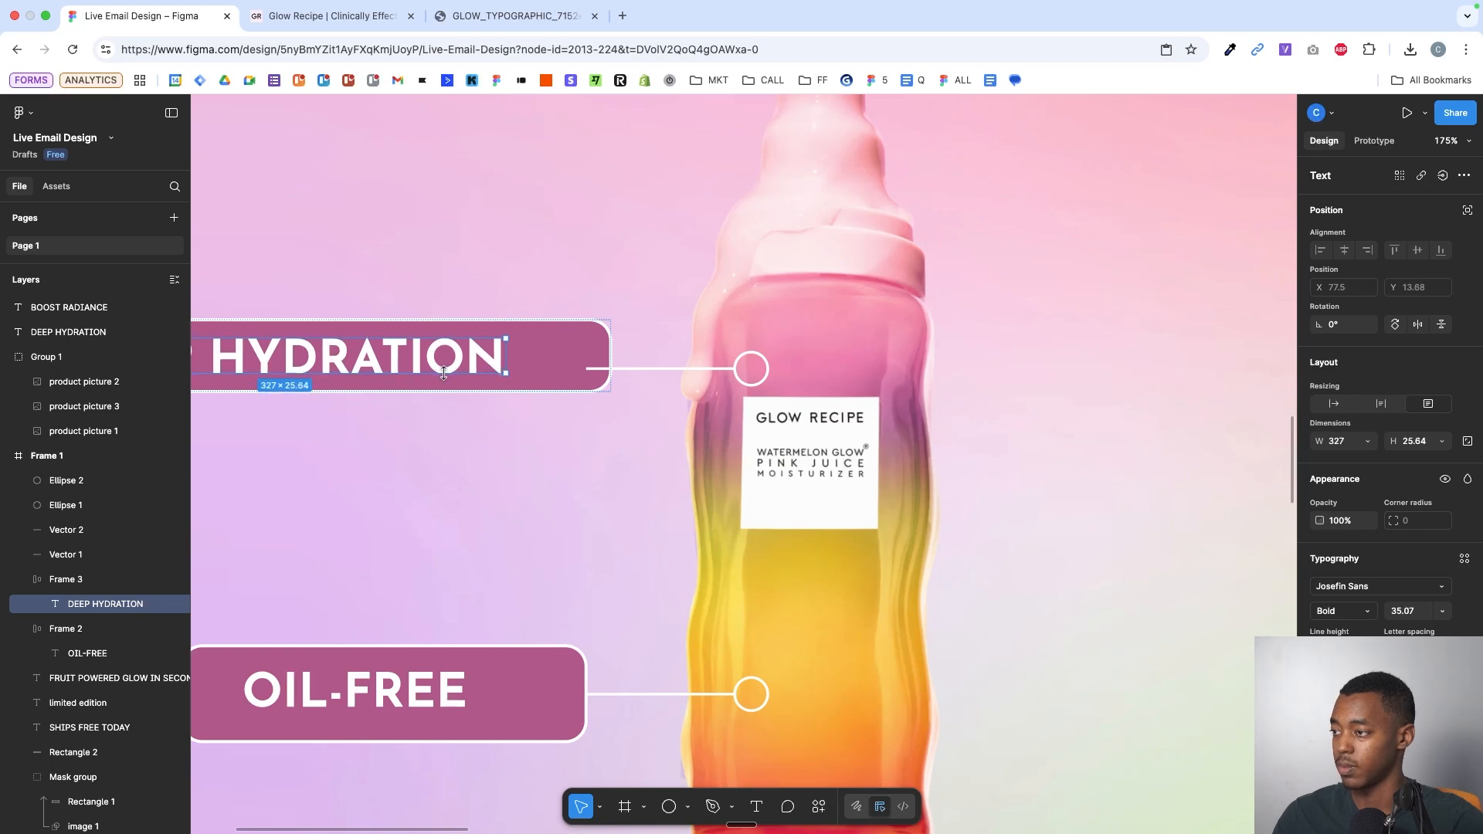
# - Narrow the DEEP HYDRATION label to about 374 px wide, leaving even side margins around its text
pyautogui.scroll(-3, 443, 374)
pyautogui.hscroll(-4, 443, 374)
pyautogui.click(834, 354)
pyautogui.moveTo(863, 355); pyautogui.dragTo(803, 356)
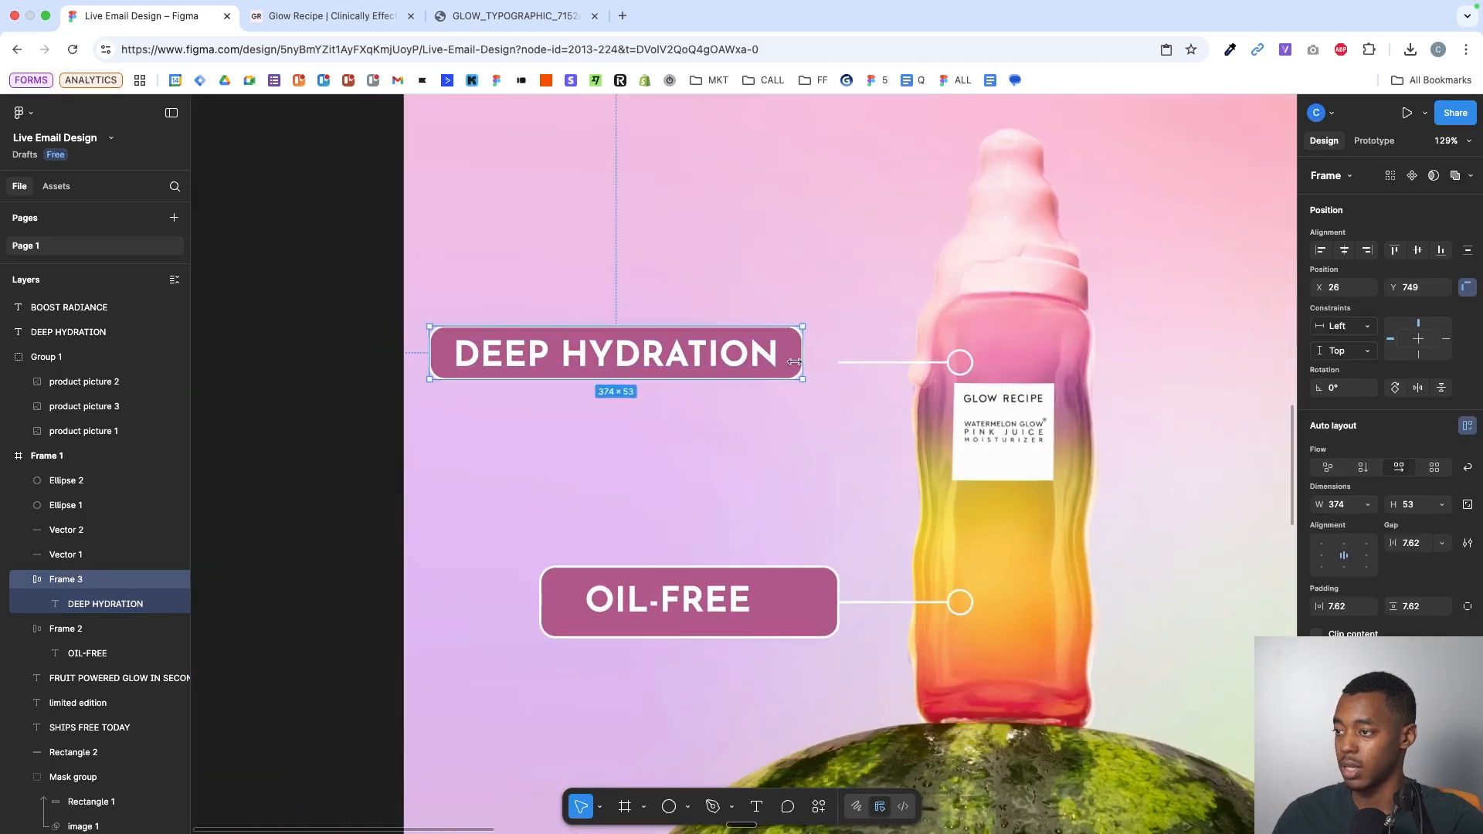
# - Scale the DEEP HYDRATION label text down to size 31.28 and make the label about 61 px tall
pyautogui.click(777, 349)
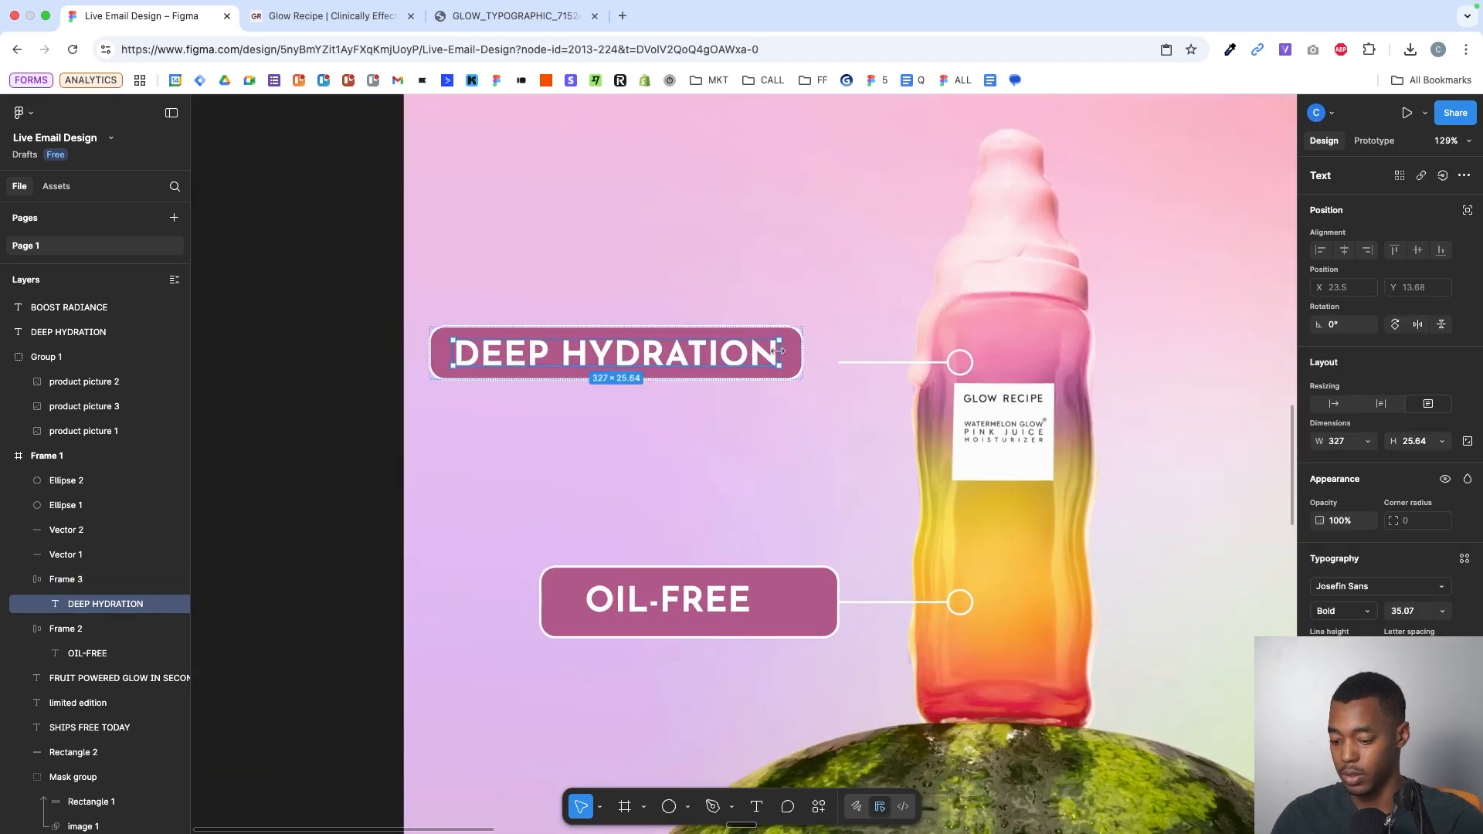
pyautogui.press('k')
pyautogui.moveTo(778, 351); pyautogui.dragTo(768, 387)
pyautogui.click(778, 370)
pyautogui.press('v')
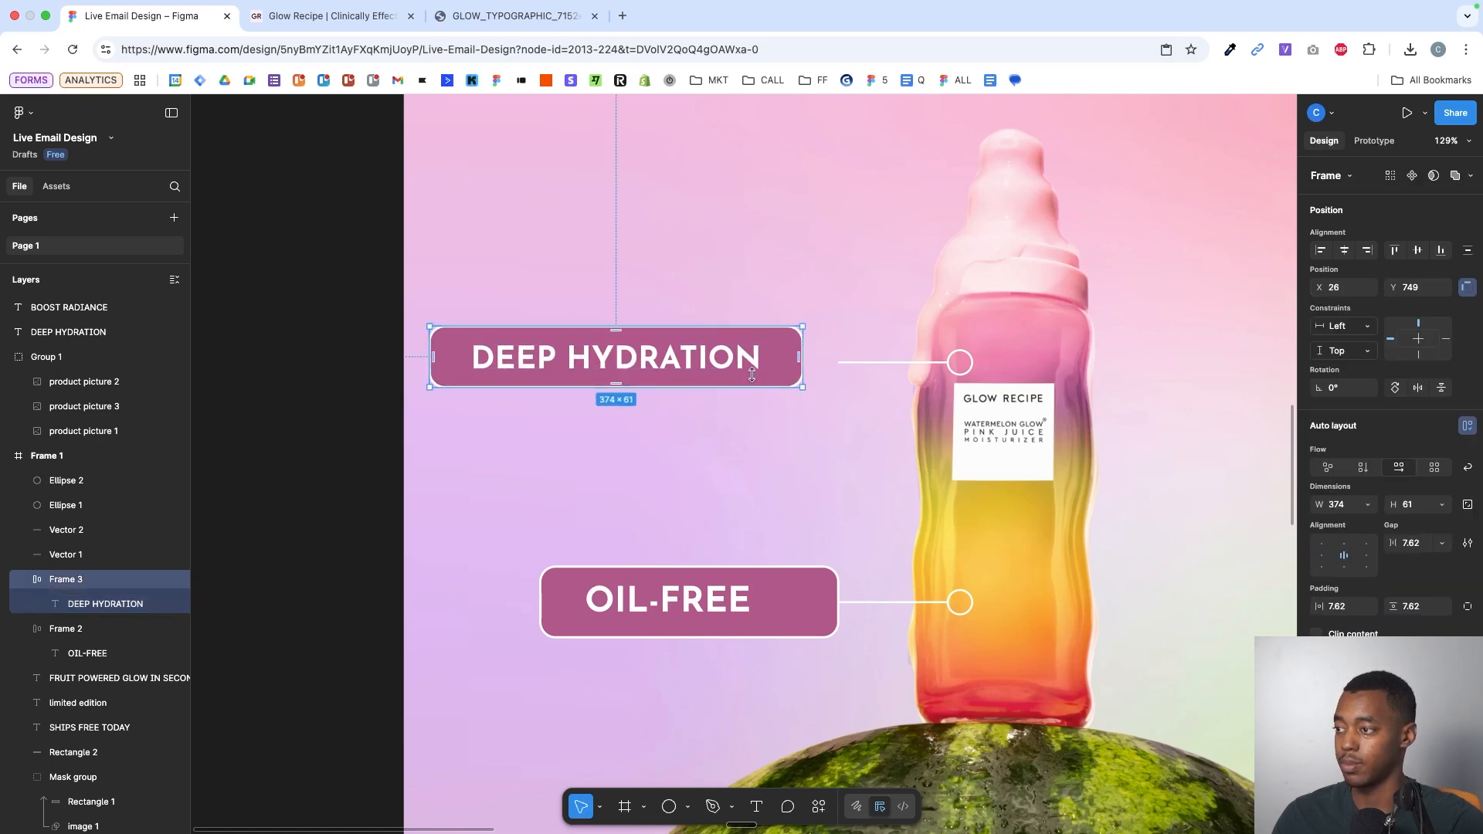
# - Replace the old OIL-FREE label with a copy of the resized DEEP HYDRATION label reading OIL-FREE, attached to the lower callout line
pyautogui.click(774, 611)
pyautogui.press('Delete')
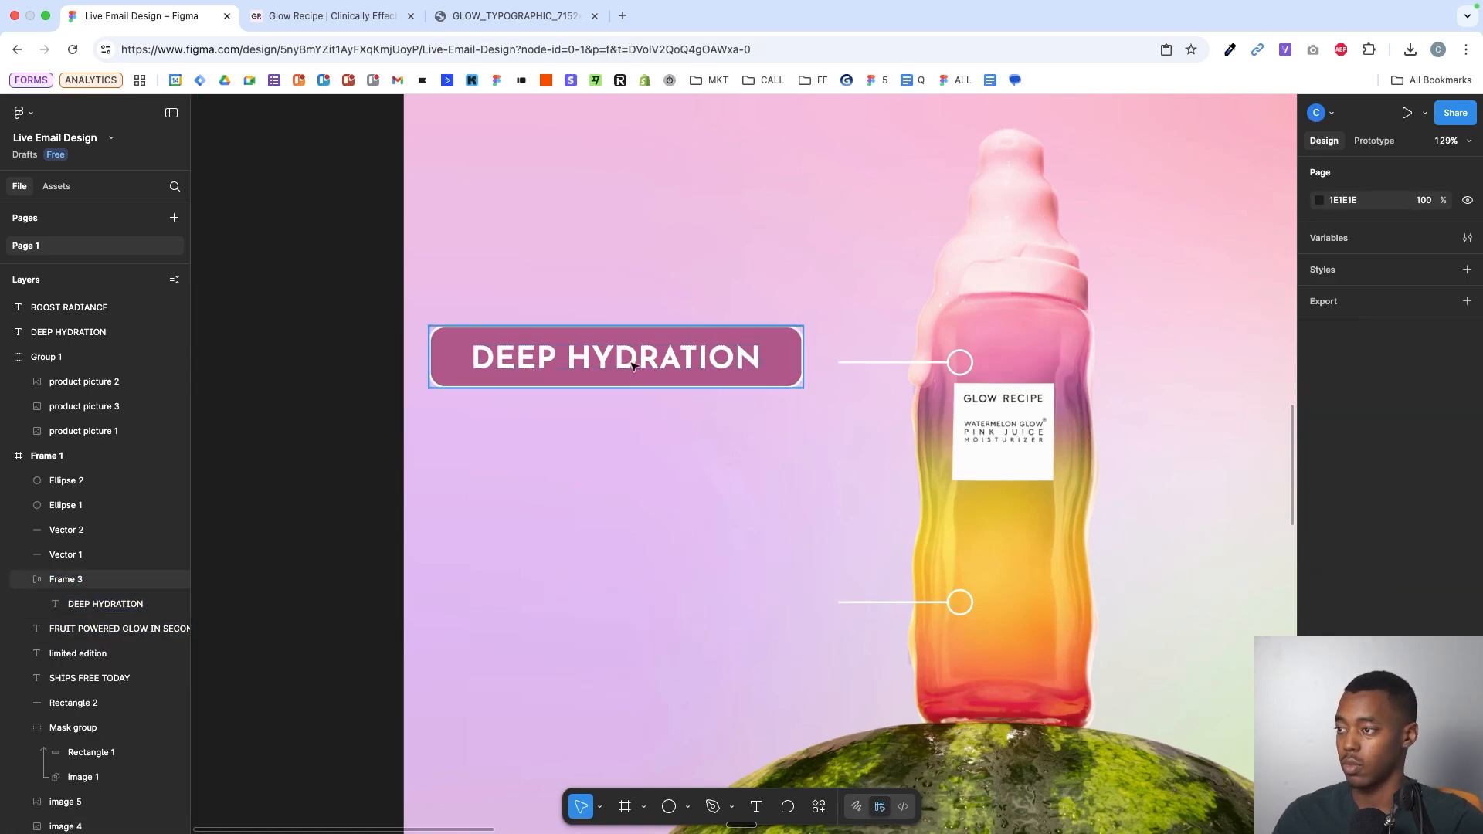
pyautogui.click(655, 365)
pyautogui.moveTo(655, 364); pyautogui.dragTo(686, 606)
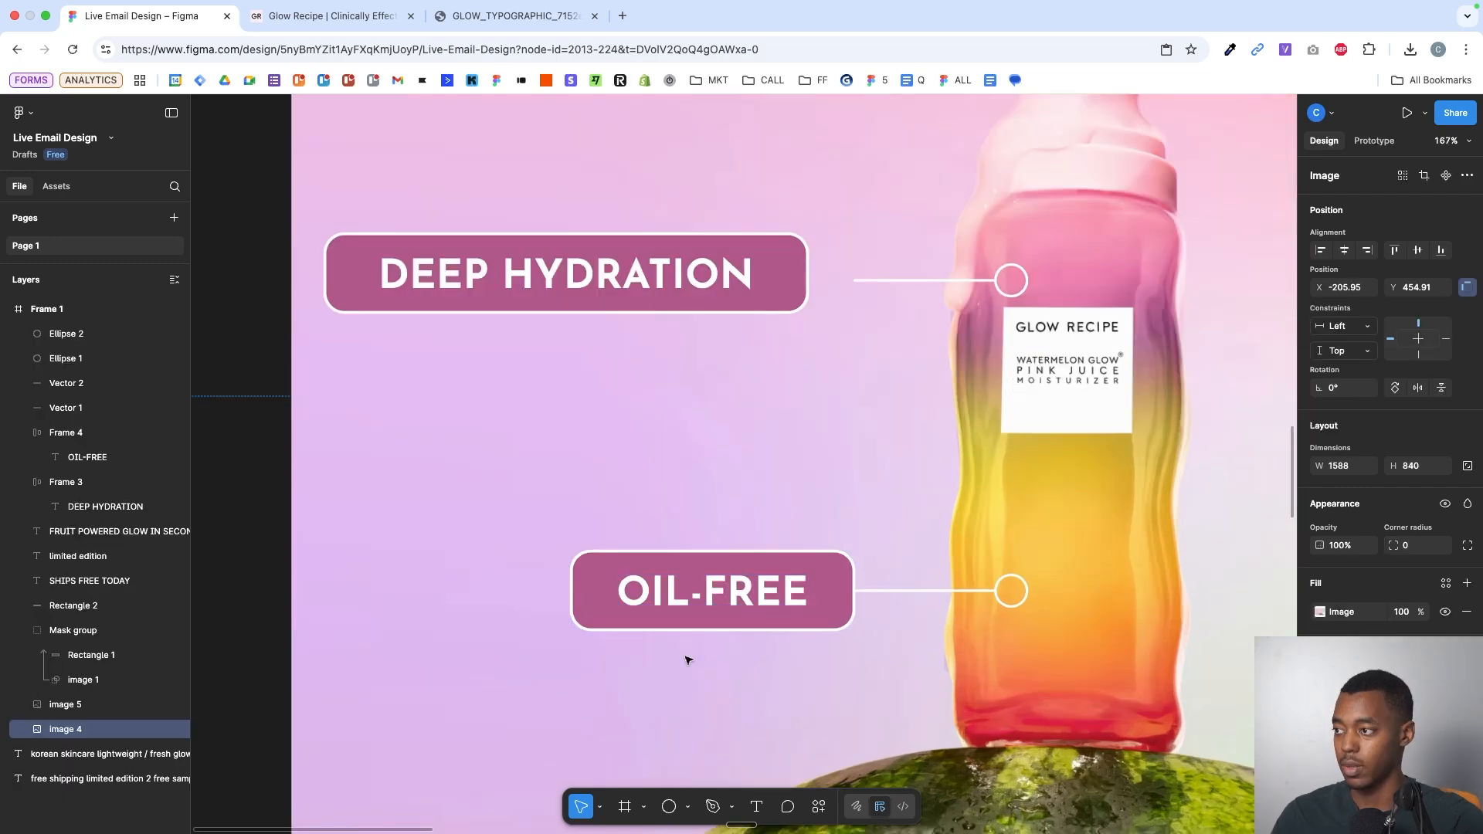
# - Move the DEEP HYDRATION label to about X 61.86, Y 754.61 so it meets the end of the upper callout line
pyautogui.scroll(-5, 685, 658)
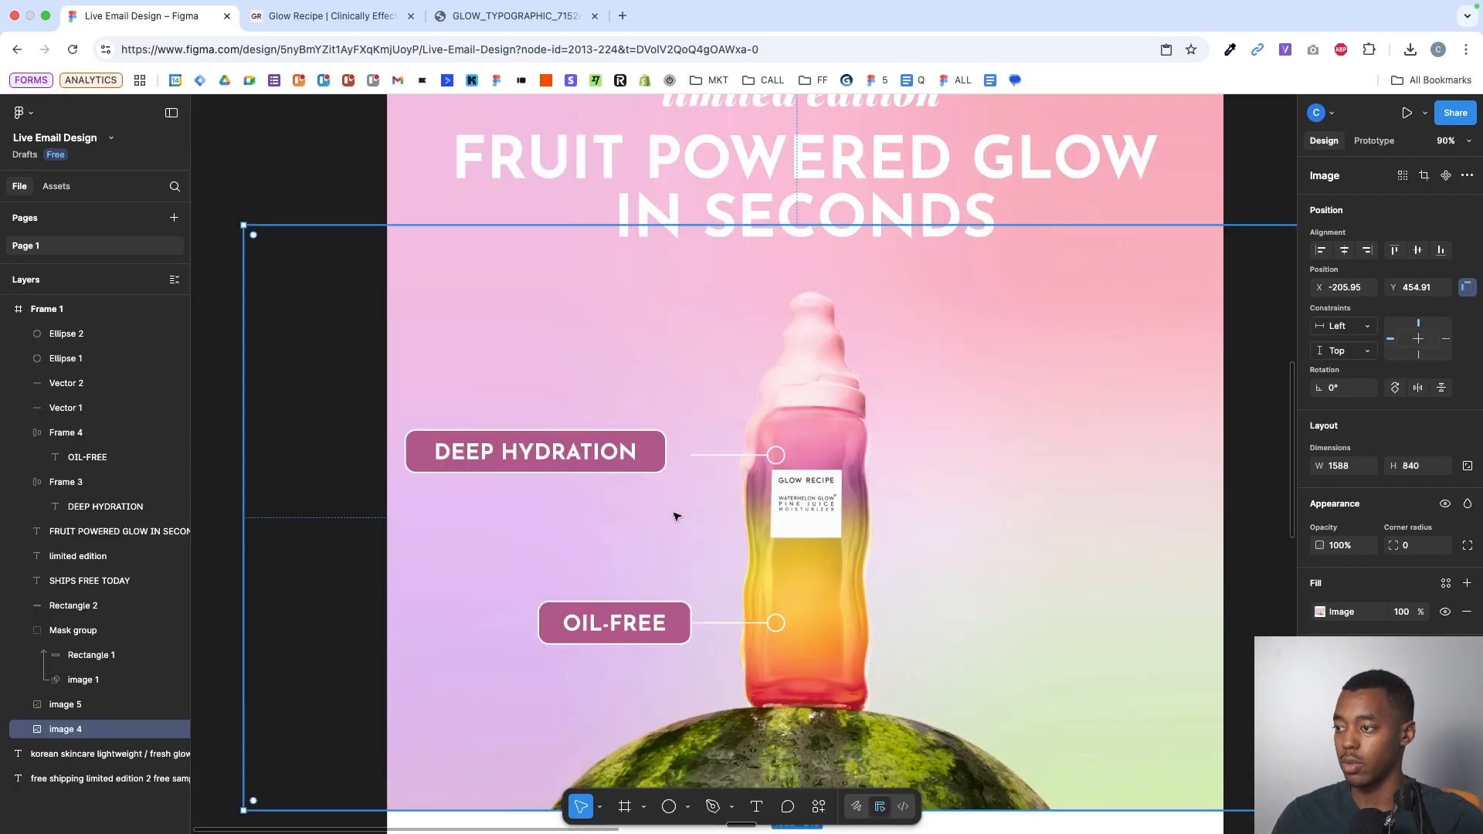
pyautogui.moveTo(641, 450)
pyautogui.mouseDown()
pyautogui.moveTo(667, 450)
pyautogui.moveTo(638, 474)
pyautogui.mouseUp()
pyautogui.scroll(5, 693, 439)
pyautogui.scroll(3, 638, 461)
pyautogui.scroll(-10, 639, 473)
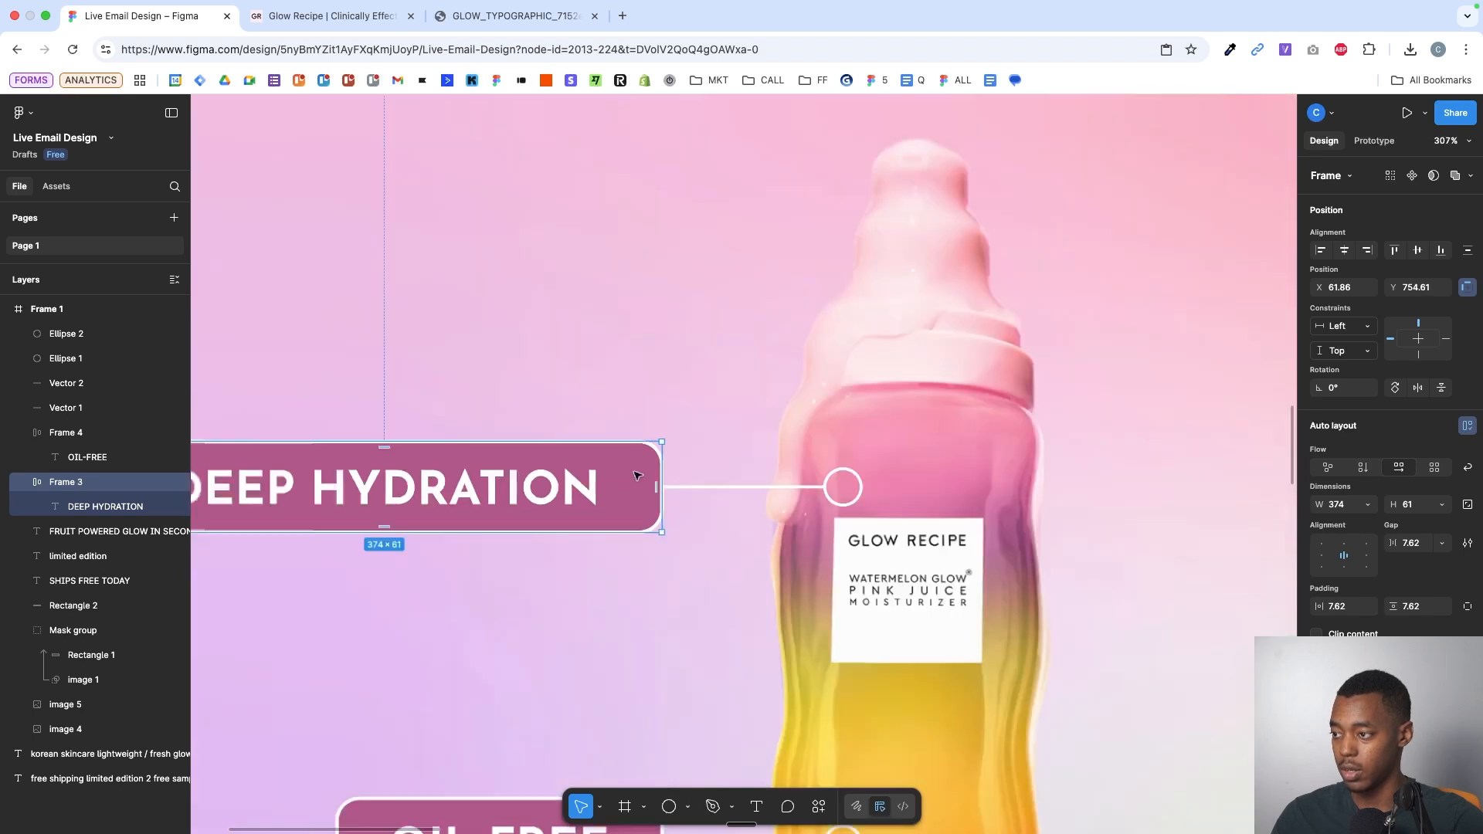
pyautogui.click(1090, 465)
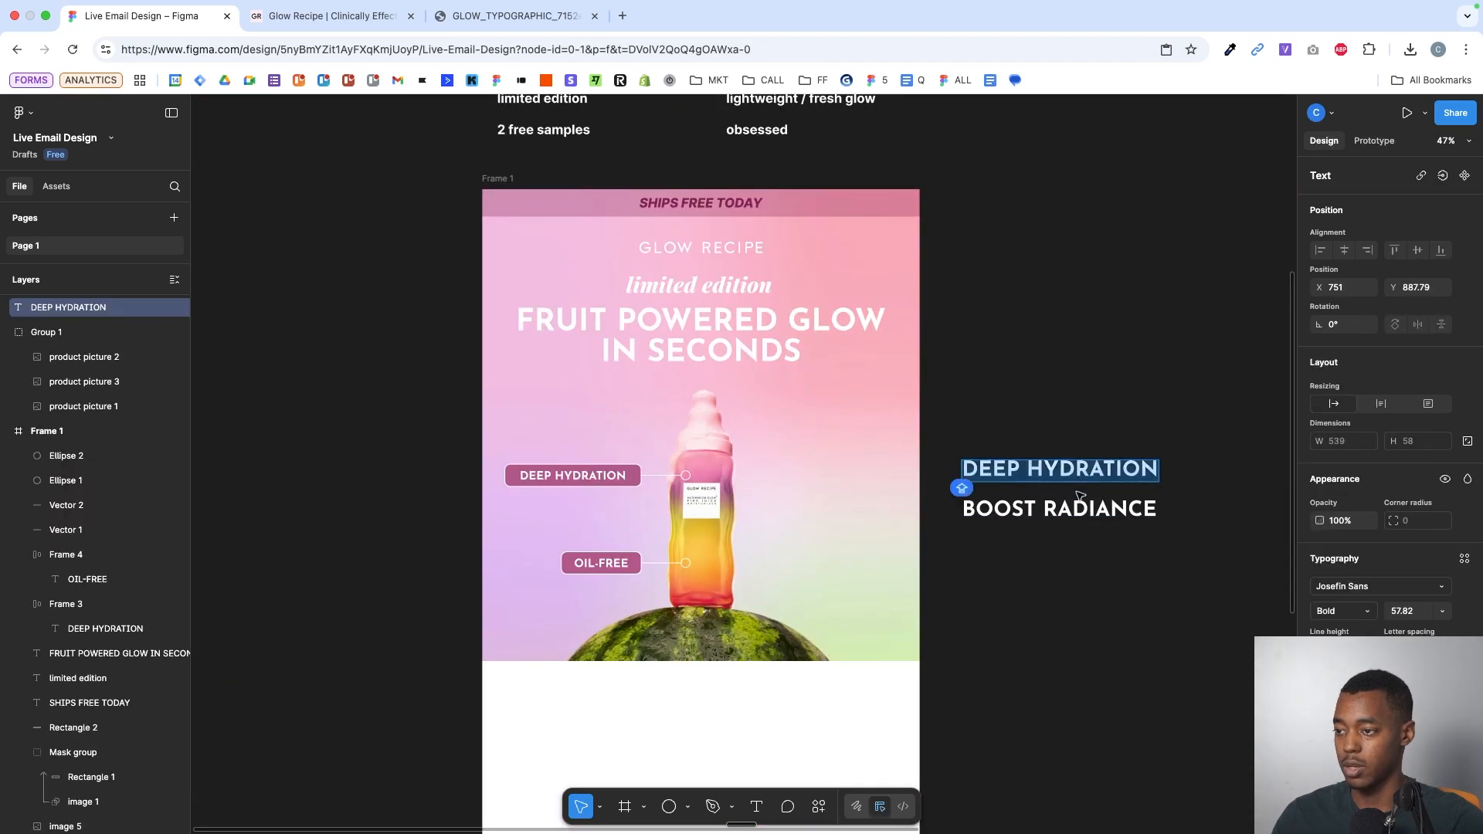
pyautogui.click(1080, 495)
pyautogui.click(1078, 505)
pyautogui.doubleClick(609, 475)
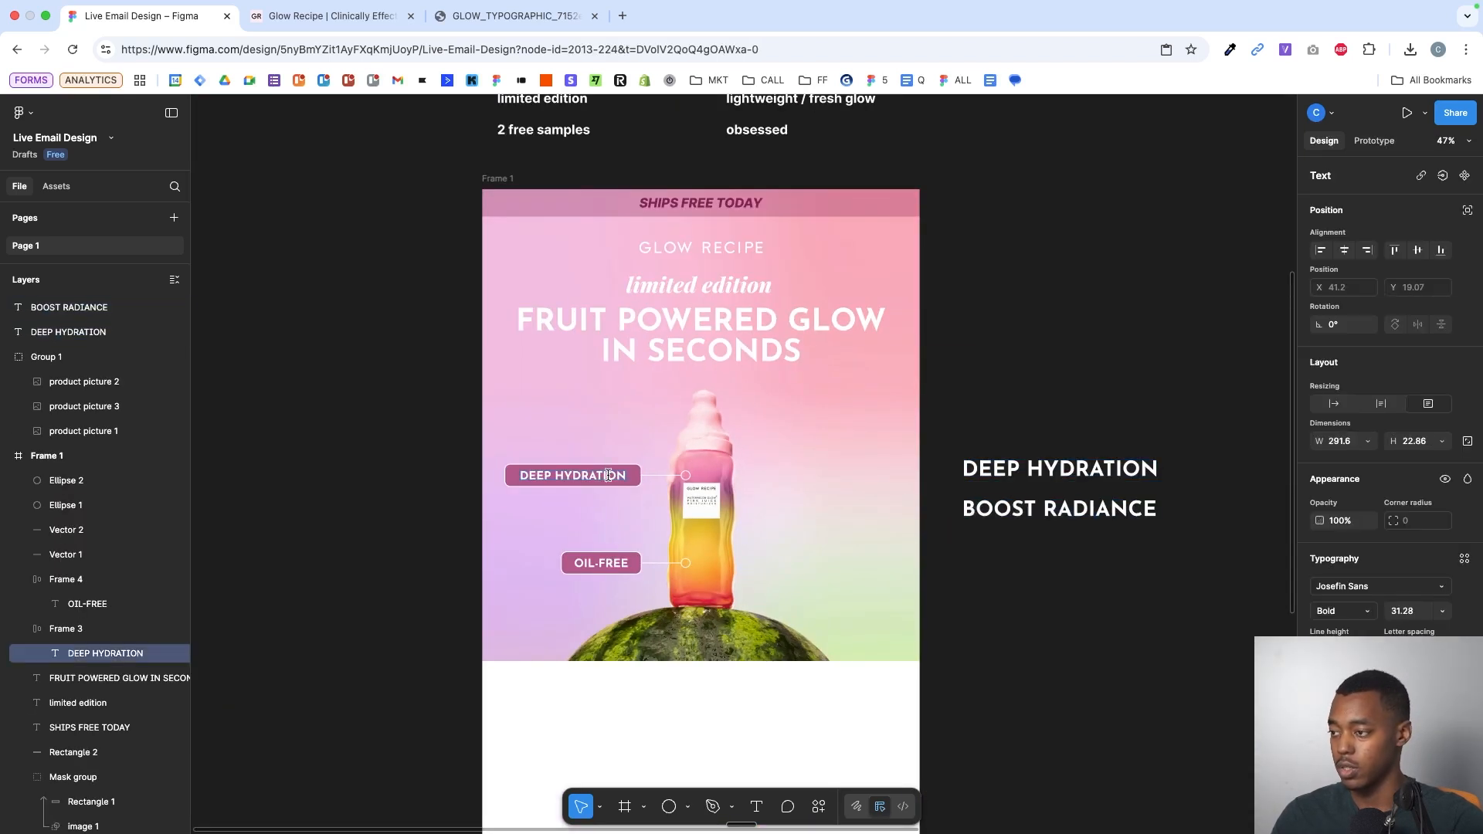
pyautogui.scroll(5, 632, 514)
# - Place a copy of the DEEP HYDRATION label on the opposite side of the bottle at about X 786, Y 875
pyautogui.click(636, 459)
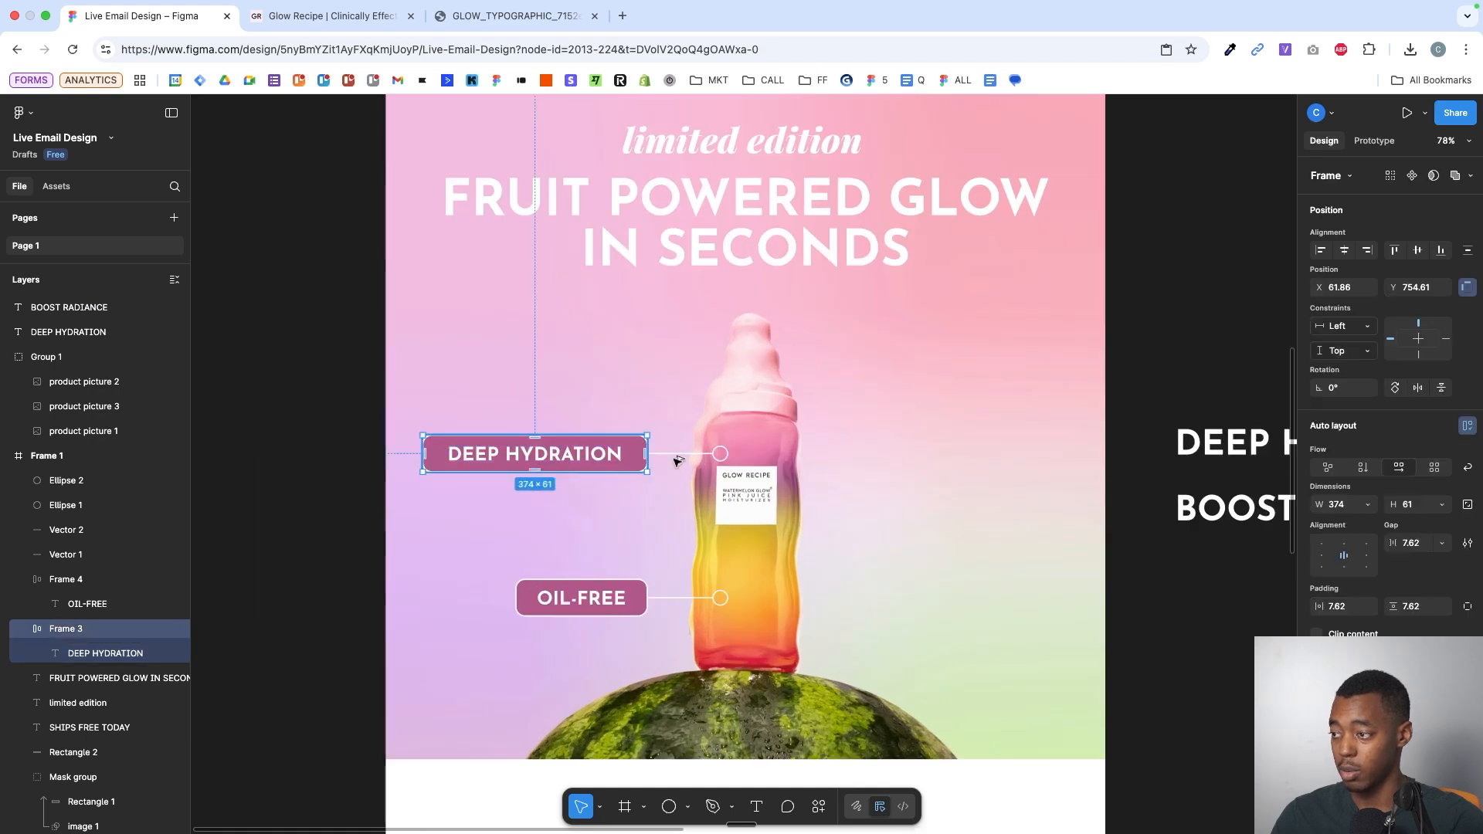
pyautogui.moveTo(542, 457); pyautogui.dragTo(977, 531)
pyautogui.hscroll(4, 587, 417)
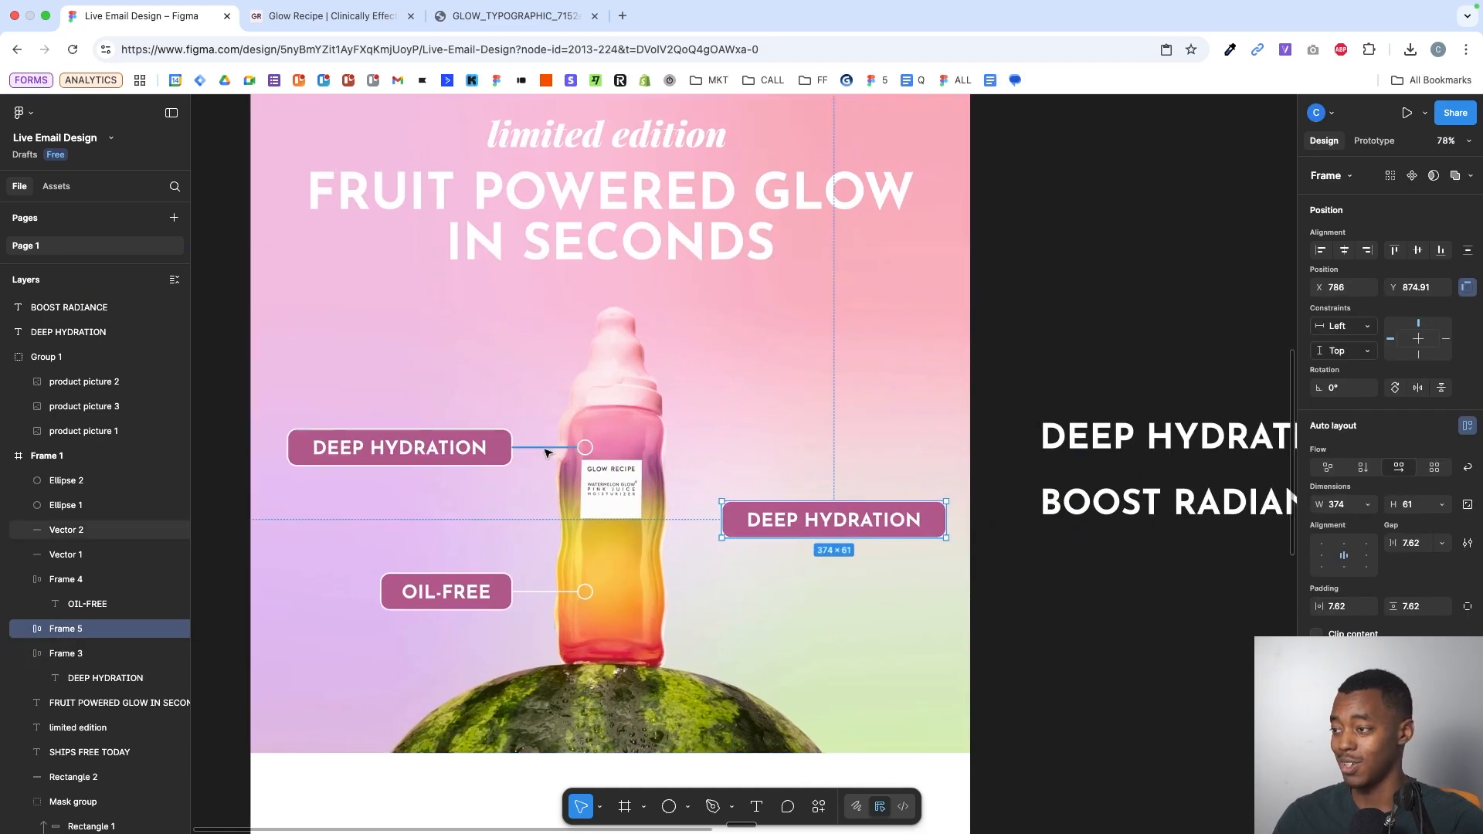
# - Copy the upper callout line and its circle to link the copied label to the bottle, with the line about 124 px long
pyautogui.click(547, 452)
pyautogui.scroll(5, 548, 452)
pyautogui.moveTo(549, 453); pyautogui.dragTo(788, 594)
pyautogui.press('super+z')
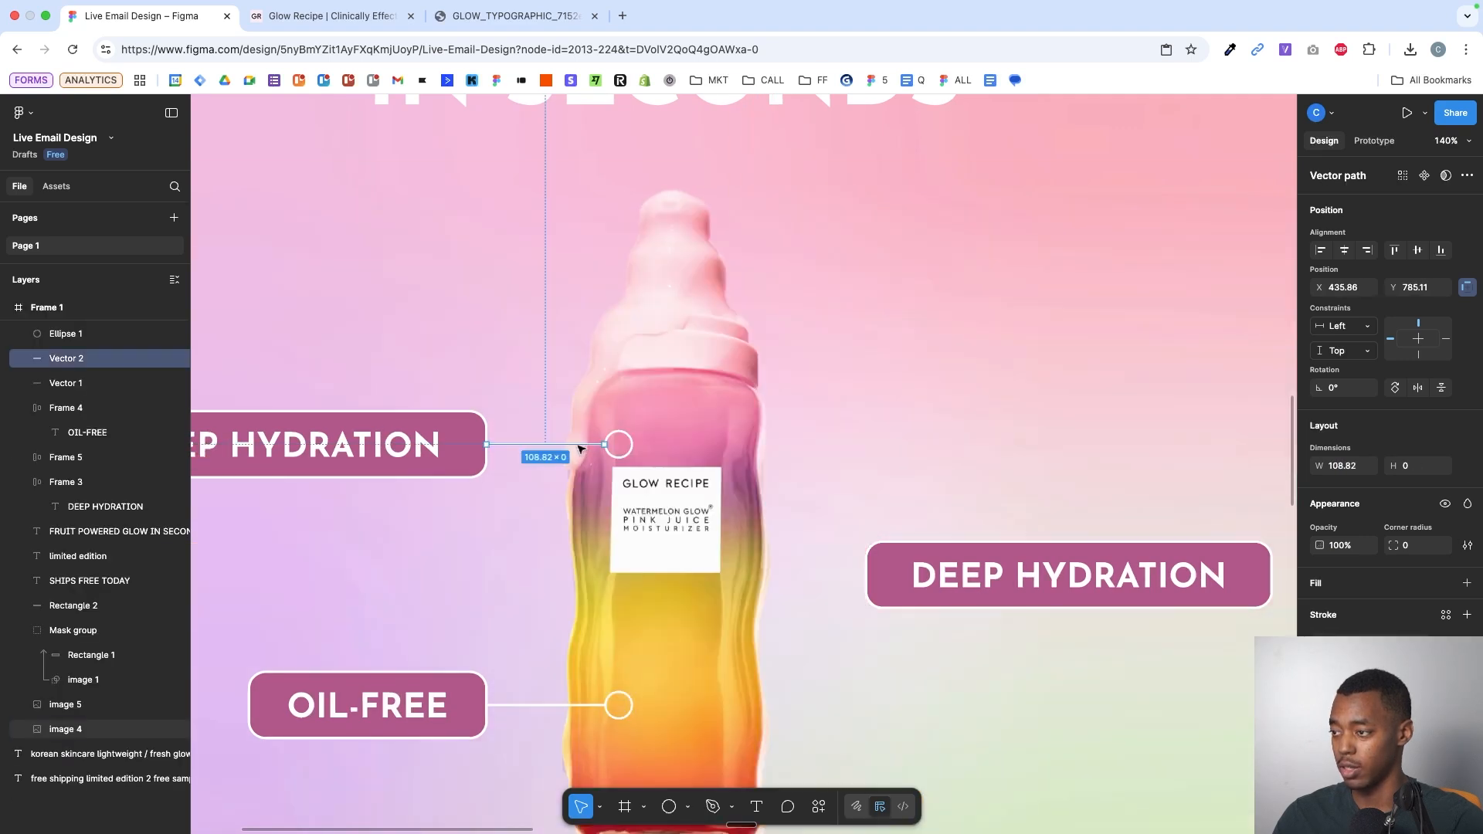
pyautogui.moveTo(587, 445); pyautogui.dragTo(822, 582)
pyautogui.scroll(3, 822, 583)
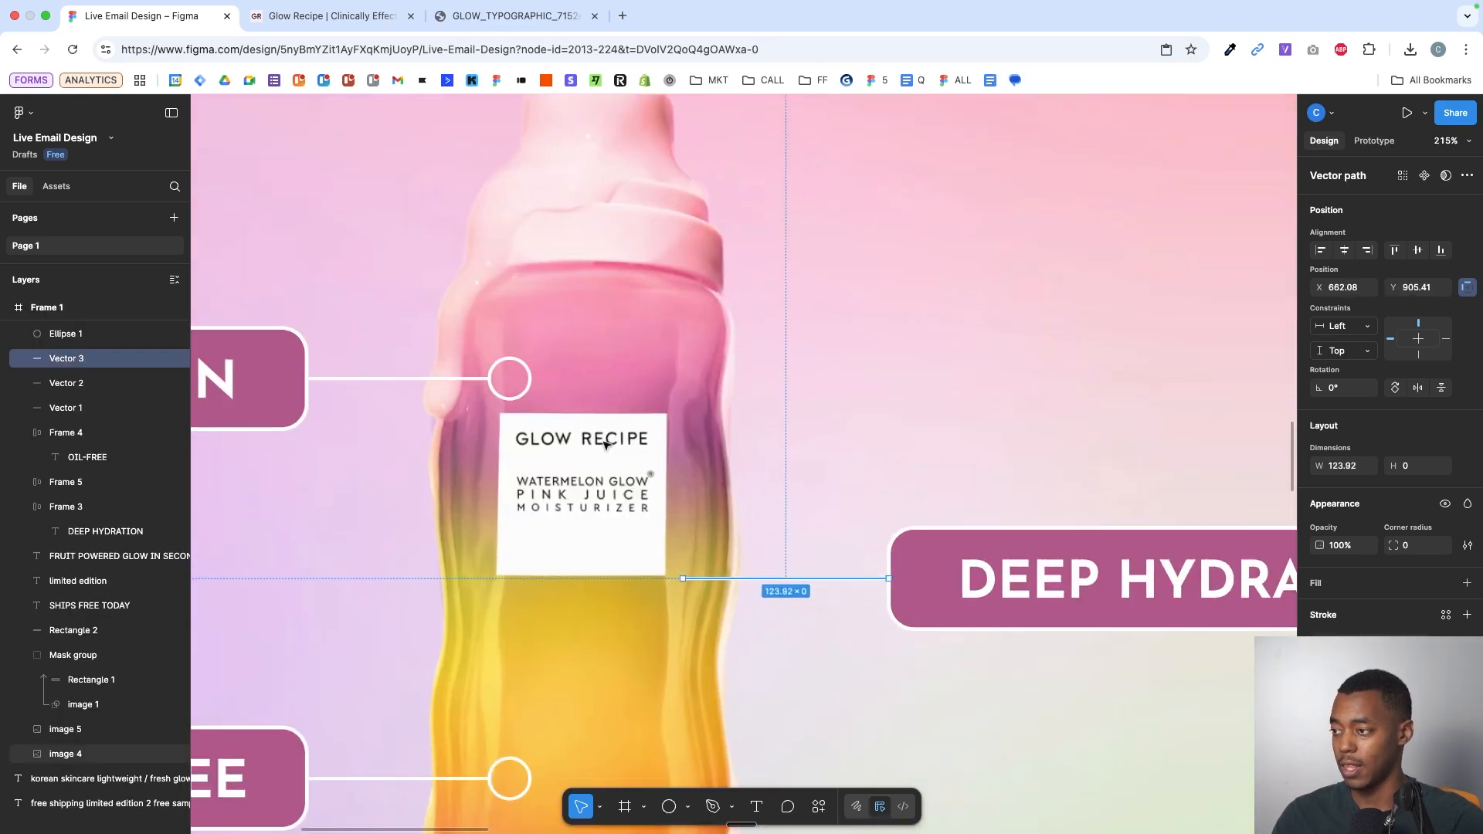
pyautogui.moveTo(523, 375); pyautogui.dragTo(677, 576)
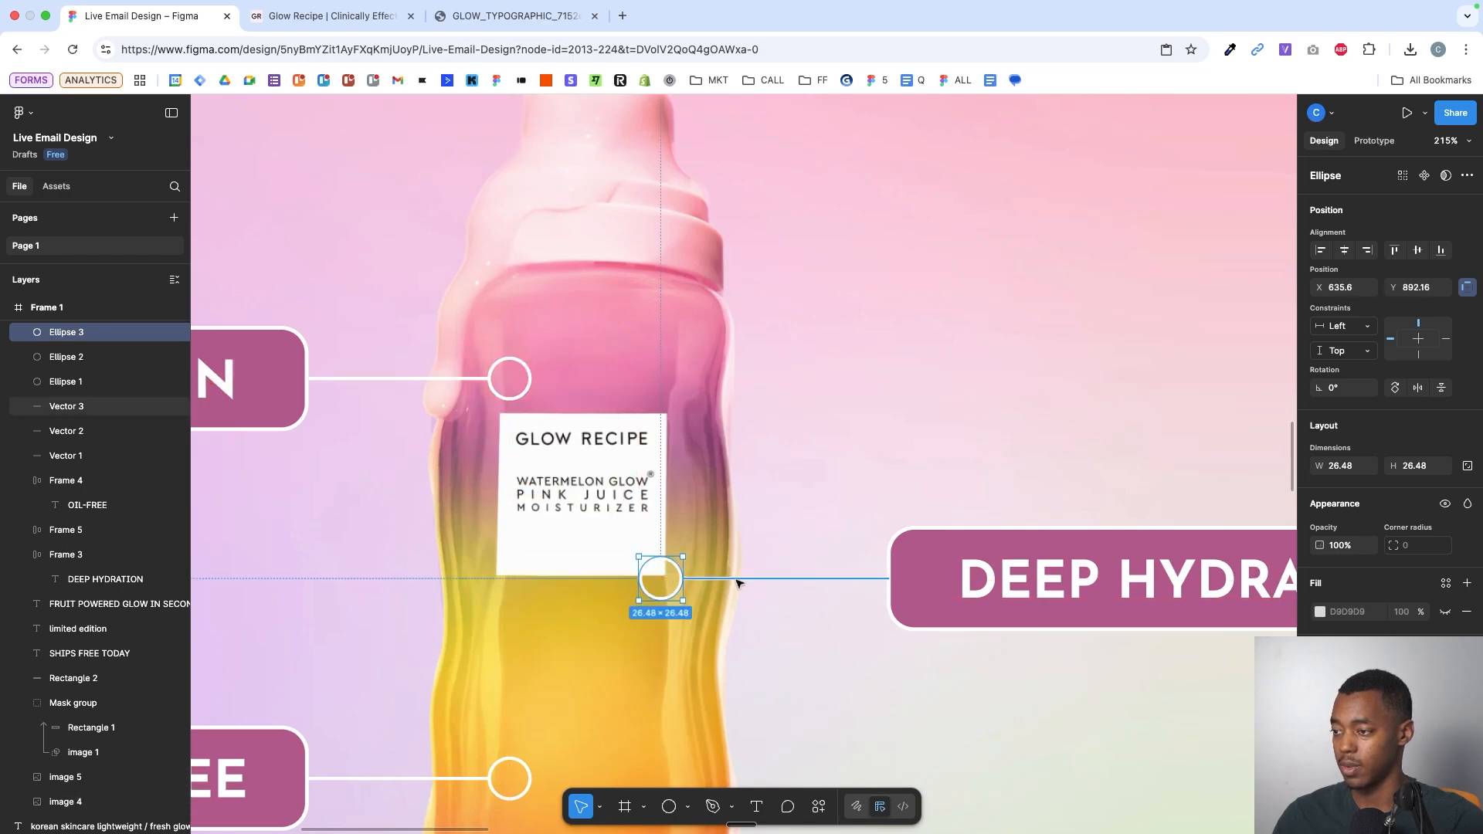
# - Select the copied label with its line and circle and move all three slightly lower on the bottle
pyautogui.keyDown('shift'); pyautogui.click(738, 579); pyautogui.keyUp('shift')
pyautogui.keyDown('shift'); pyautogui.click(972, 580); pyautogui.keyUp('shift')
pyautogui.scroll(-4, 975, 579)
pyautogui.moveTo(975, 580); pyautogui.dragTo(979, 610)
pyautogui.scroll(-5, 978, 609)
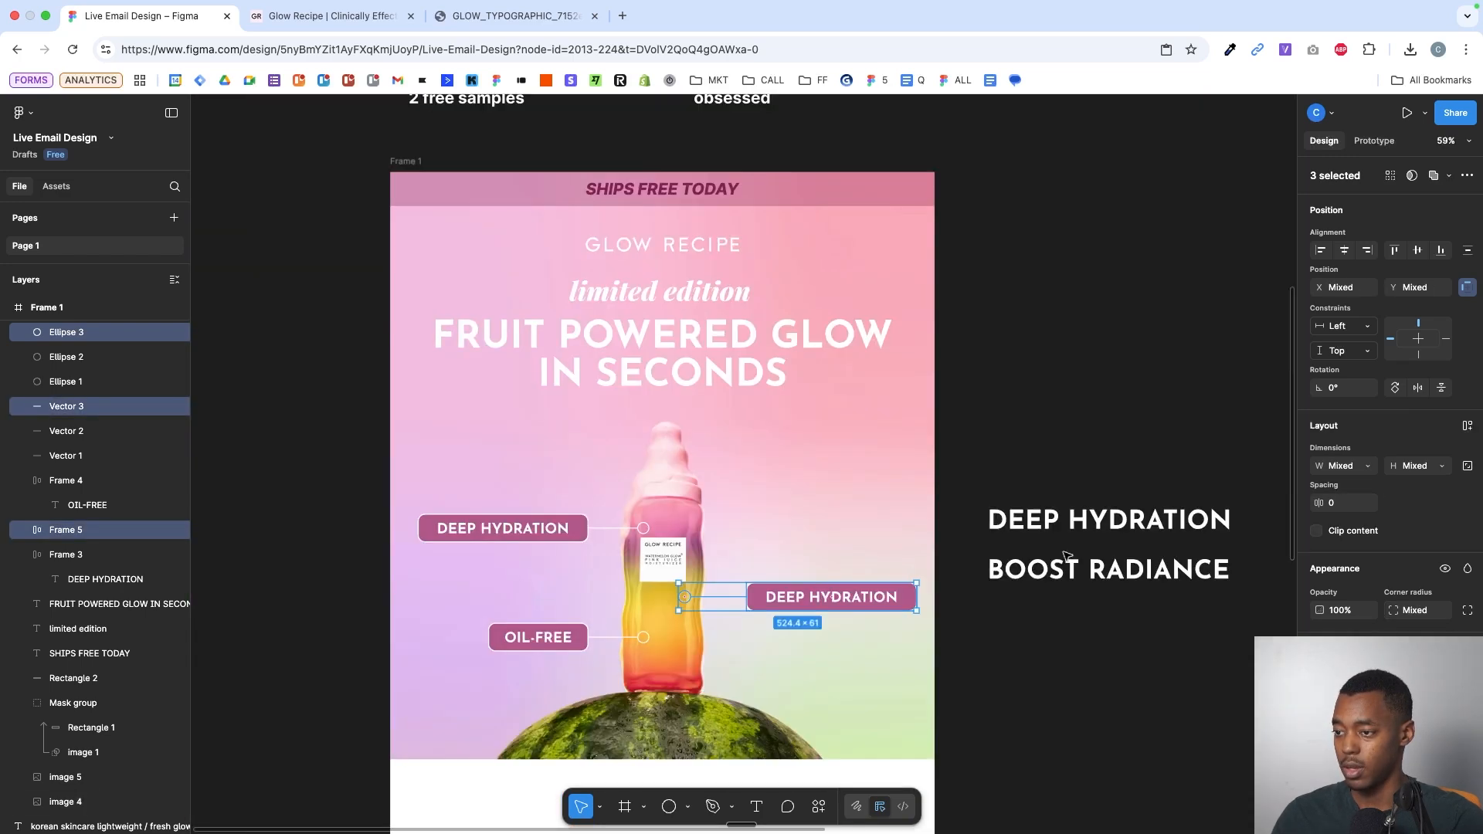
# - Change the copied label's text to BOOST RADIANCE using the loose text beside the frame
pyautogui.click(1063, 551)
pyautogui.doubleClick(1064, 562)
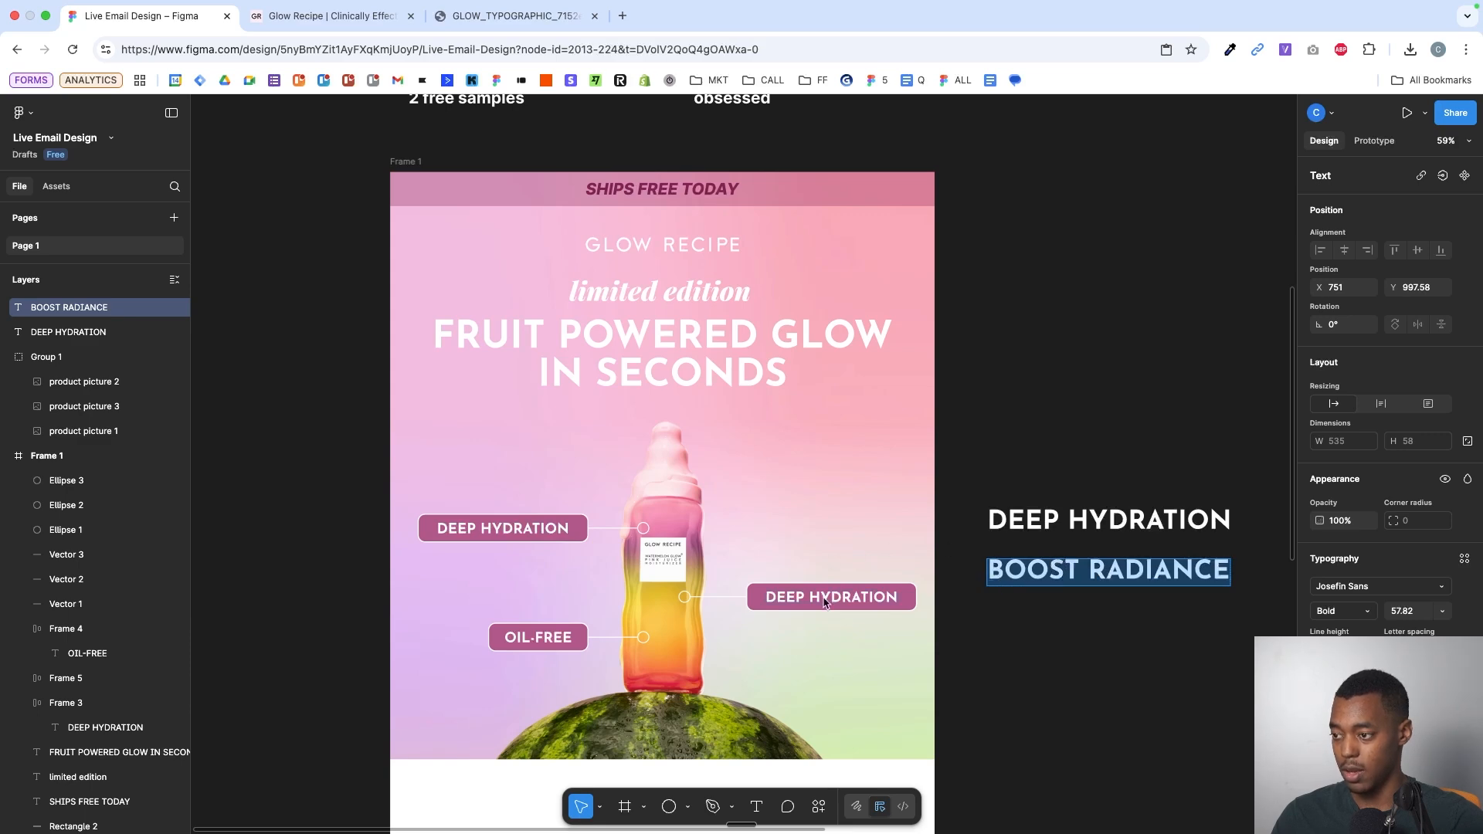
pyautogui.doubleClick(824, 603)
pyautogui.click(983, 612)
pyautogui.scroll(3, 983, 613)
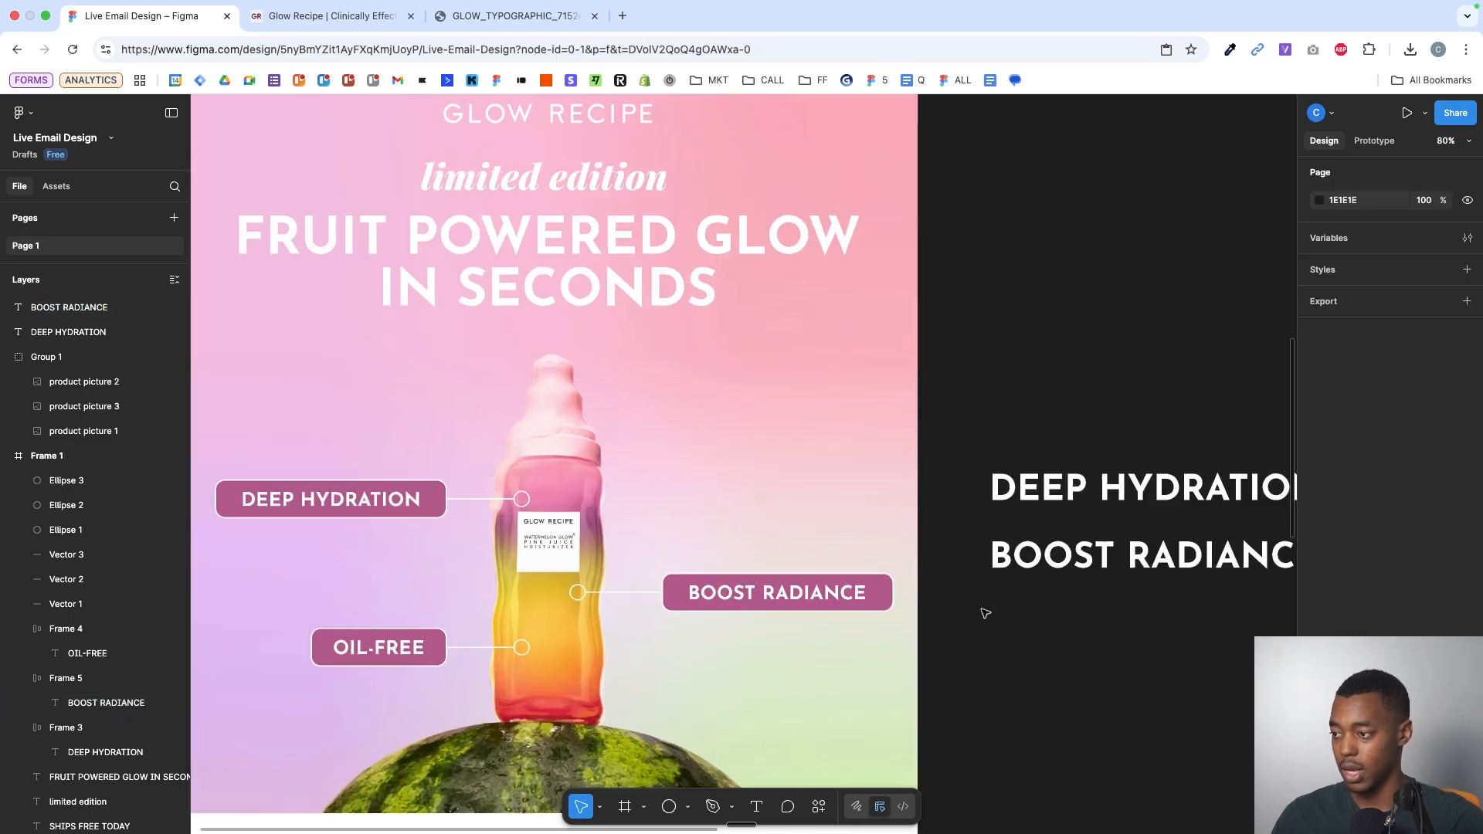
# - Delete the loose DEEP HYDRATION and BOOST RADIANCE texts outside the email frame
pyautogui.moveTo(1009, 397); pyautogui.dragTo(1146, 658)
pyautogui.press('Delete')
pyautogui.scroll(-5, 1141, 651)
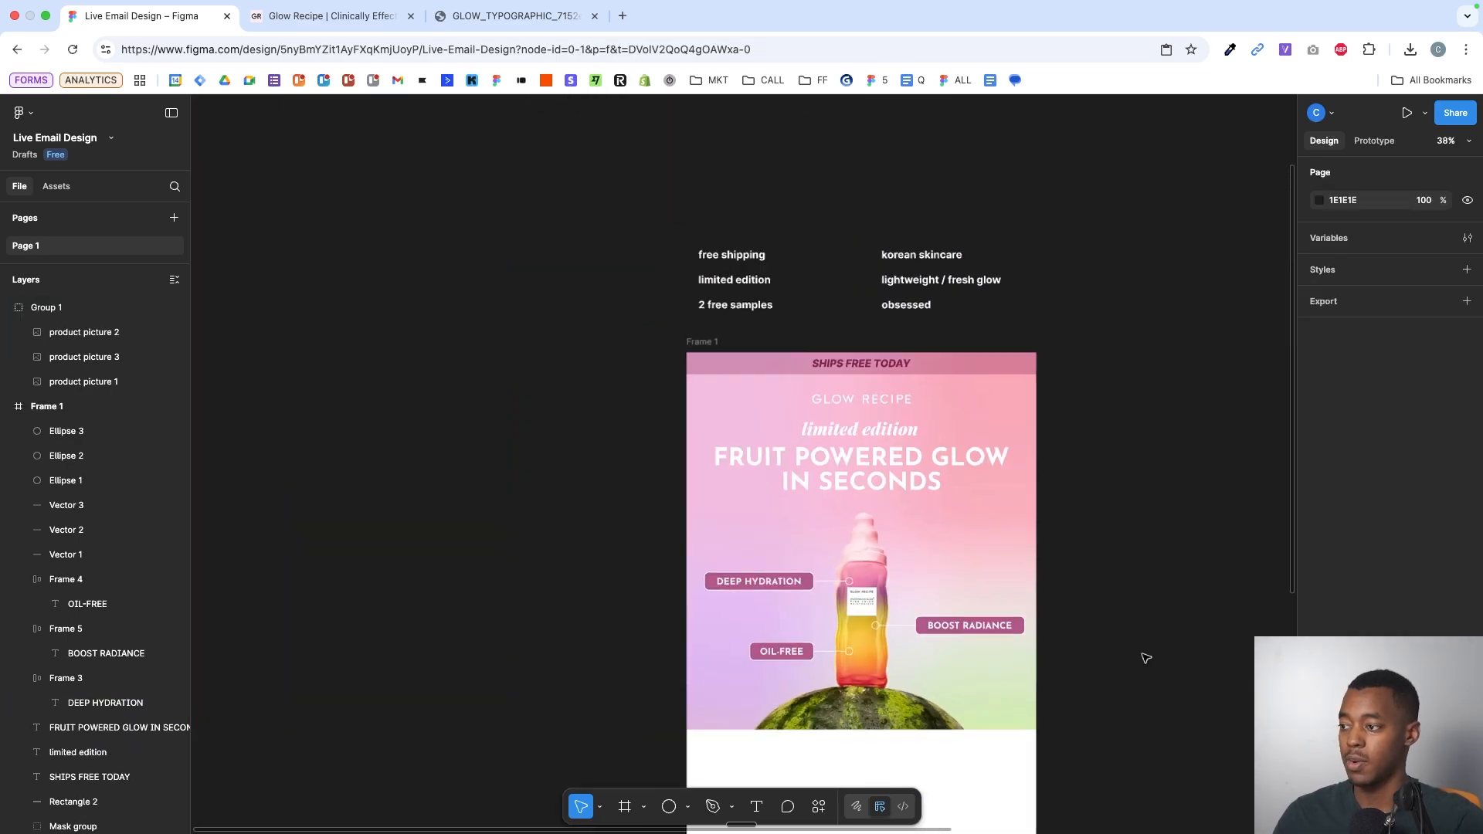
# - Nudge the bottle picture, the background image behind it and all three callouts upward together
pyautogui.scroll(-2, 859, 514)
pyautogui.moveTo(606, 436); pyautogui.dragTo(1089, 649)
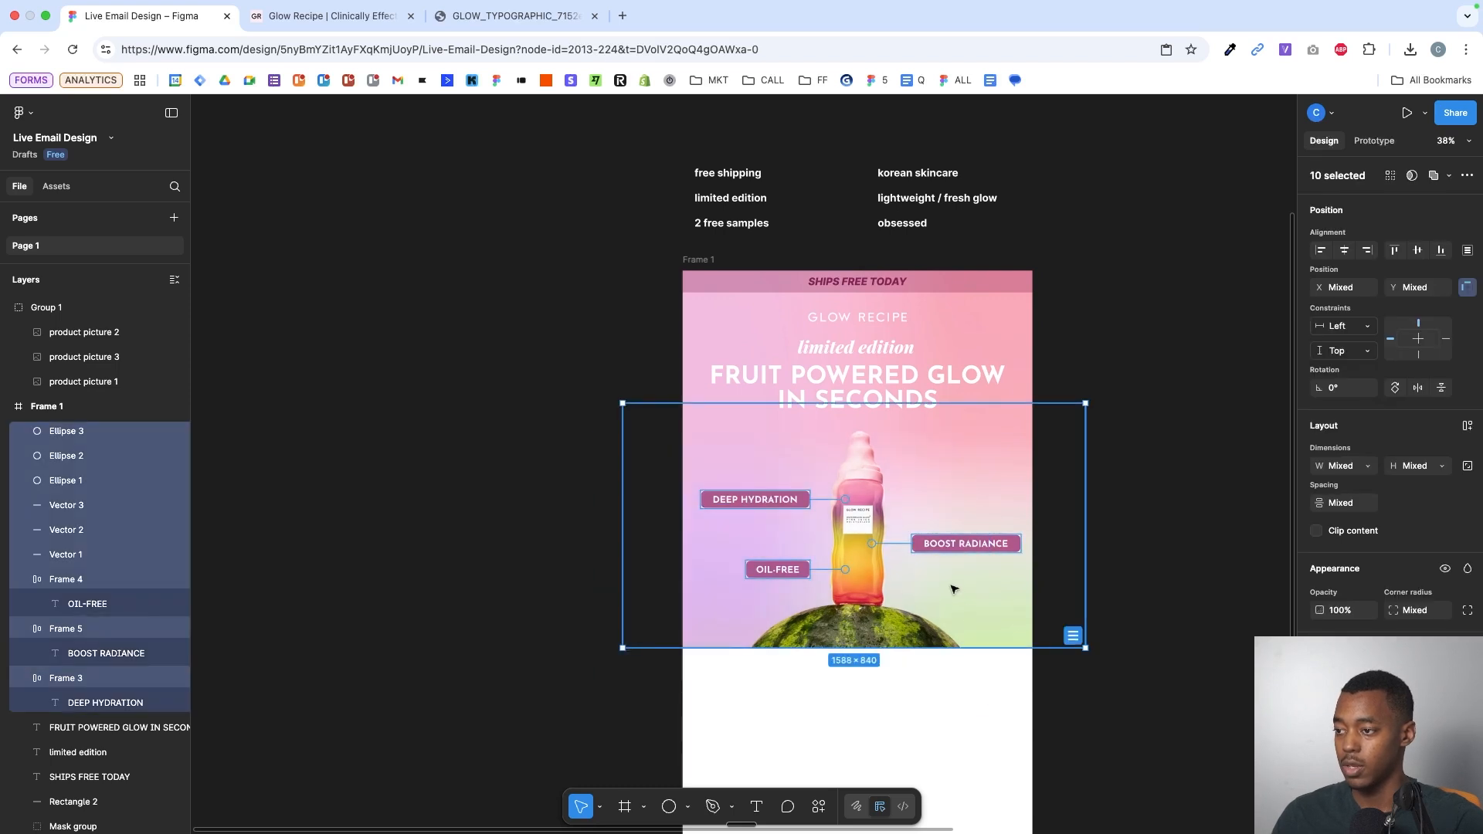
pyautogui.hotkey('shift', 'Up')
pyautogui.keyDown('shift'); pyautogui.click(951, 593); pyautogui.keyUp('shift')
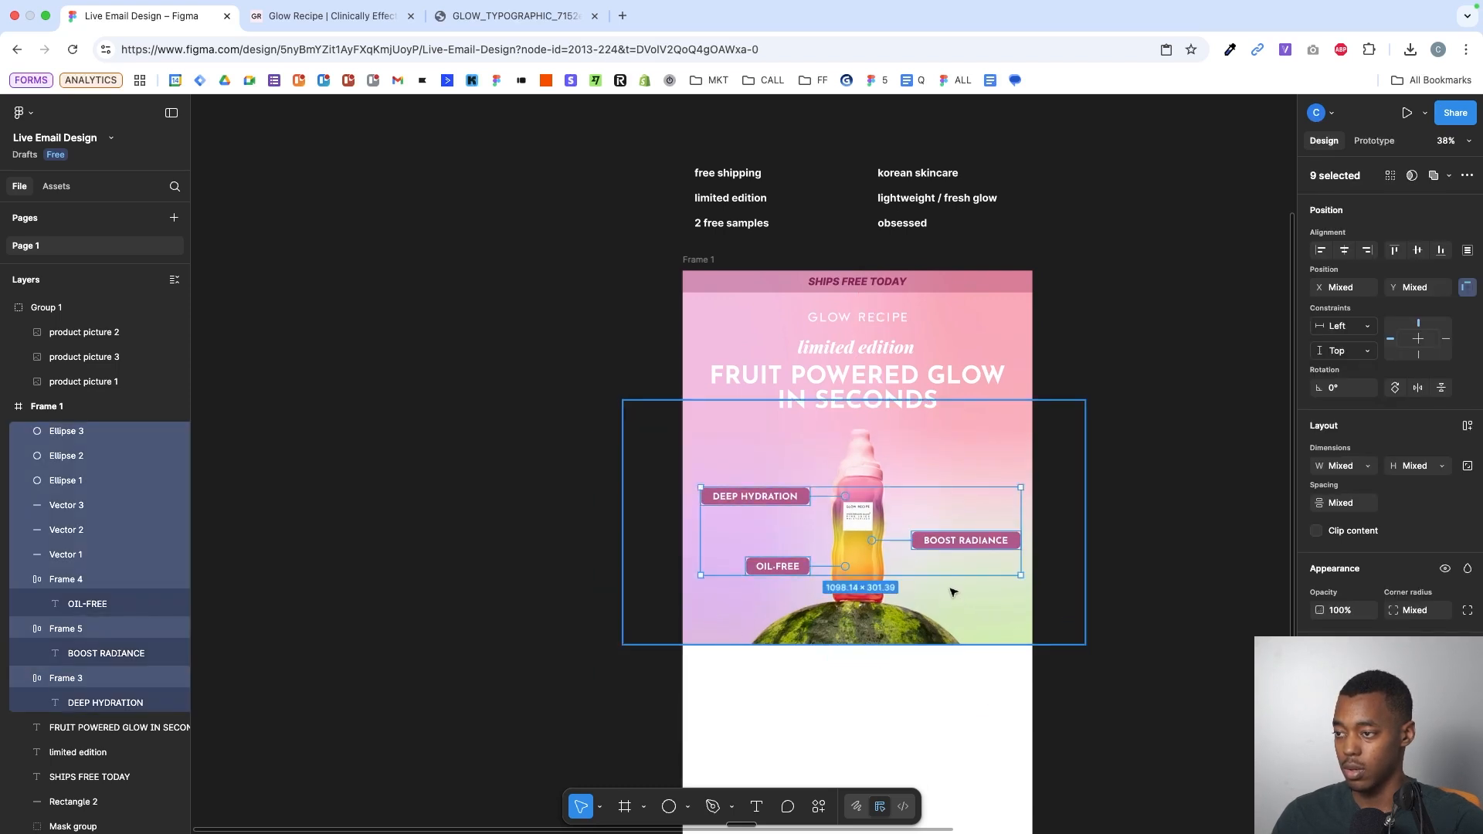
pyautogui.press('super+z')
pyautogui.keyDown('shift'); pyautogui.click(1017, 399); pyautogui.keyUp('shift')
pyautogui.hotkey('shift', 'Up')
pyautogui.hotkey('shift', 'Up')
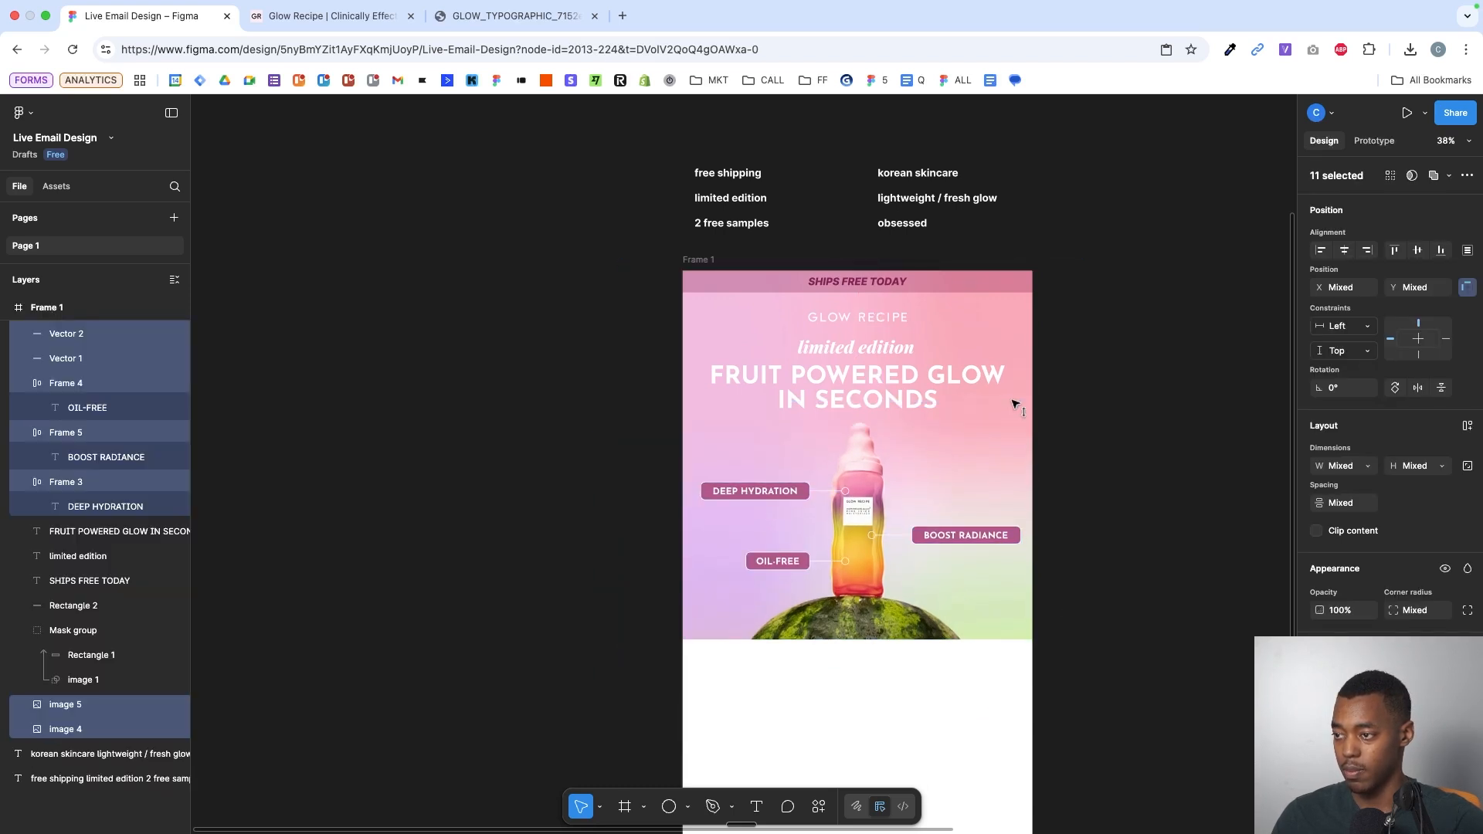
pyautogui.press('Escape')
pyautogui.scroll(-3, 965, 471)
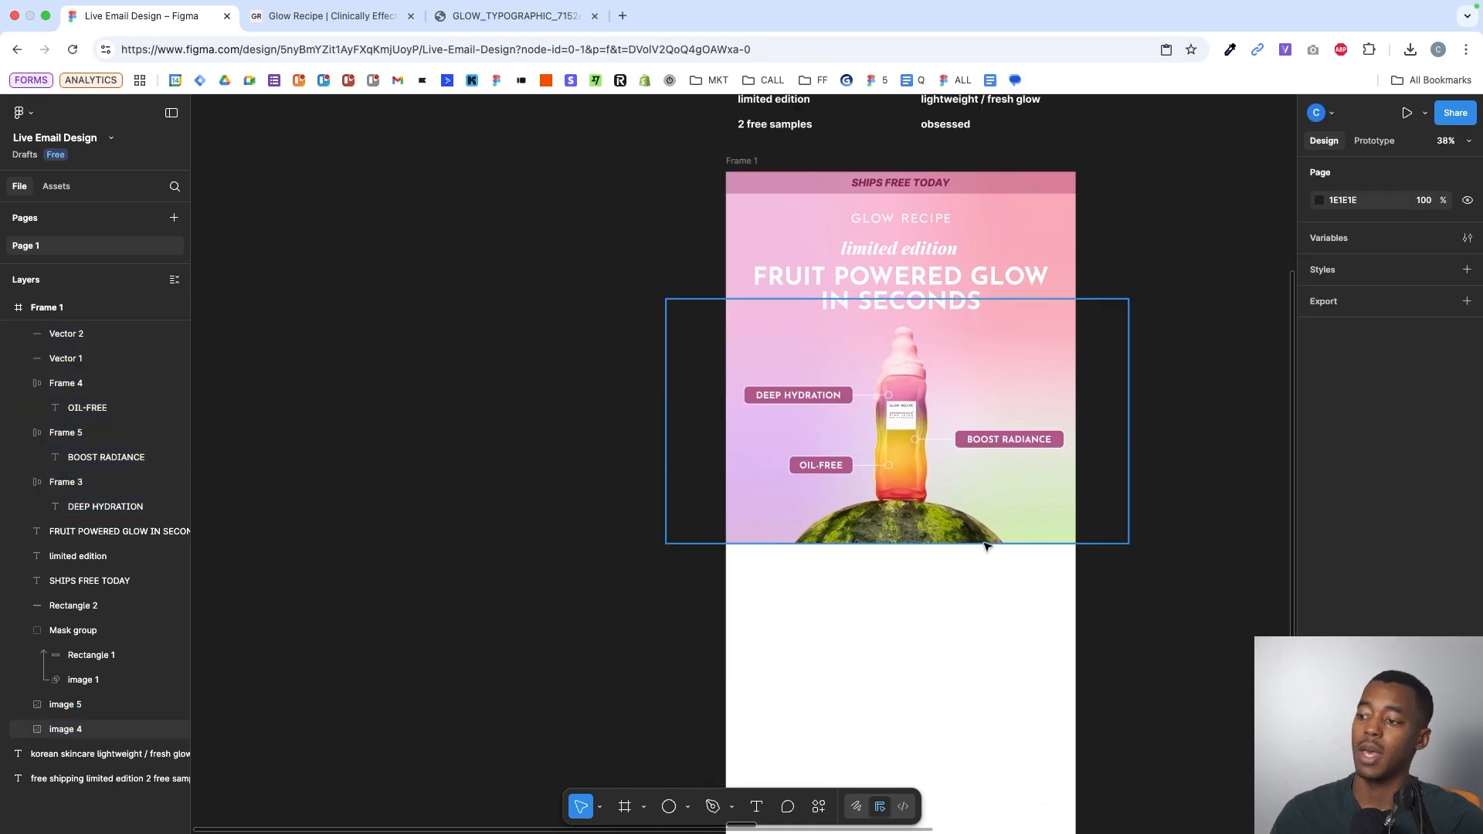
pyautogui.scroll(-3, 946, 545)
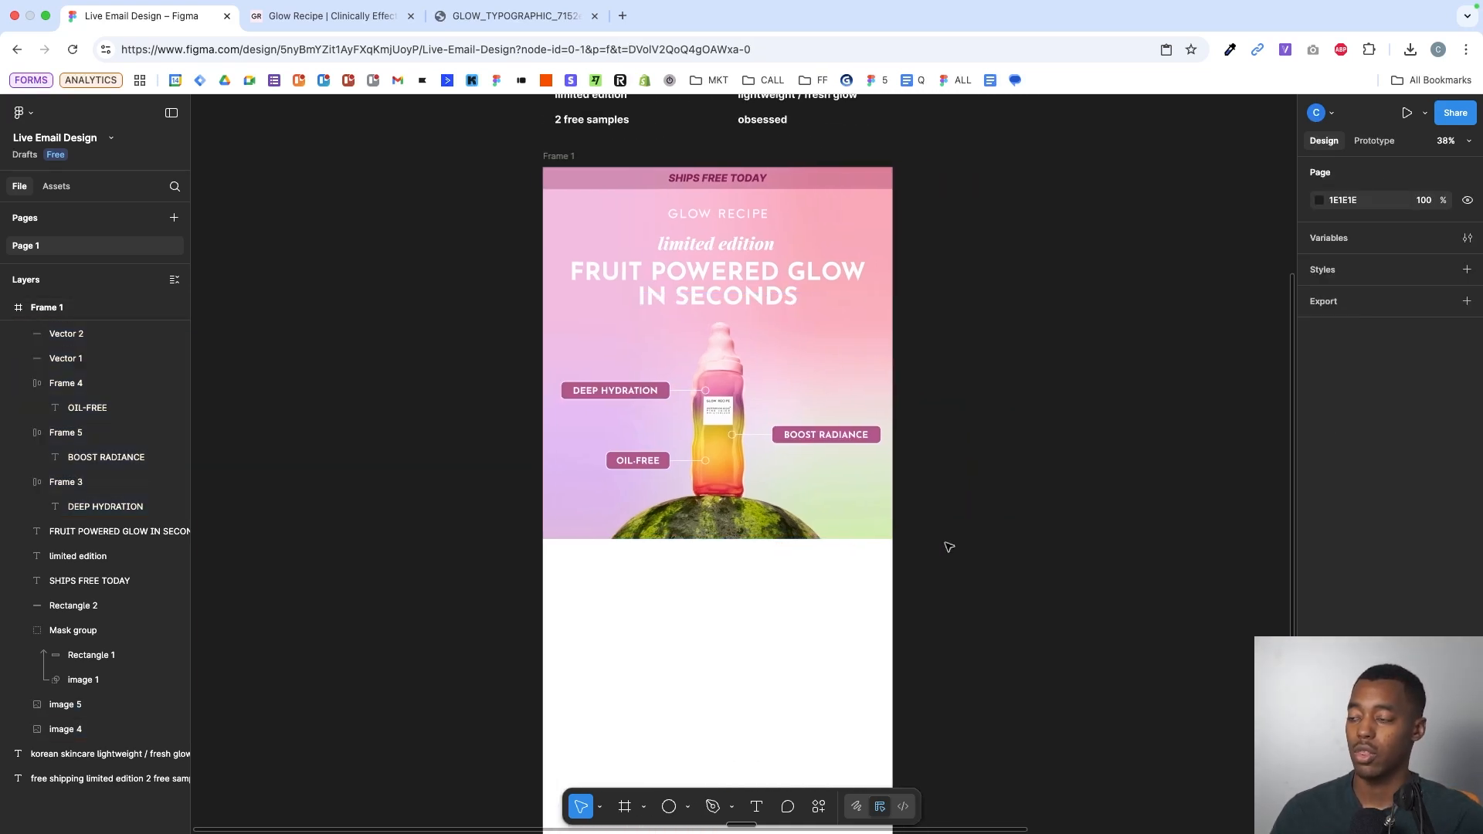
pyautogui.scroll(-3, 1084, 587)
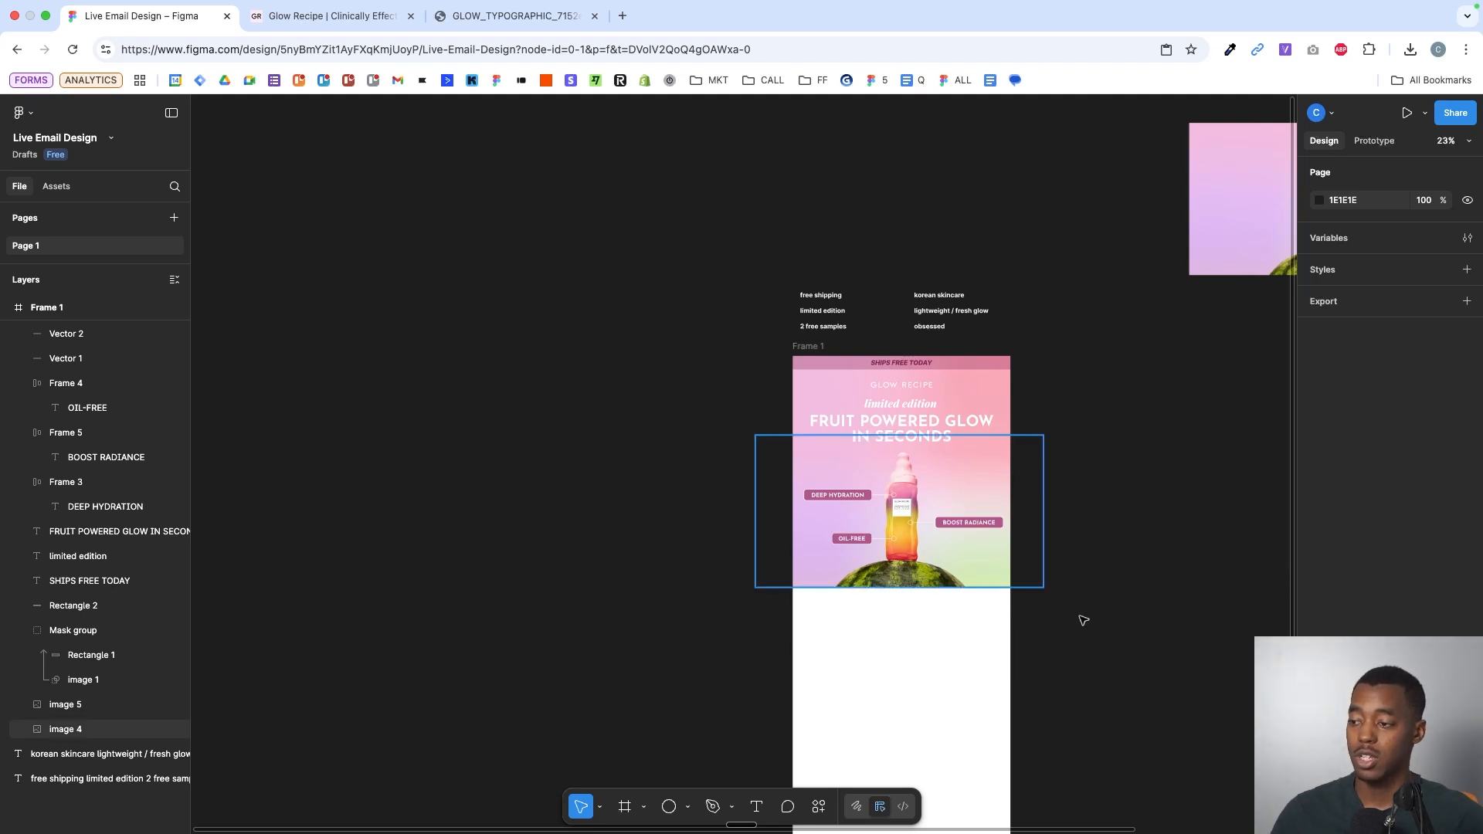
pyautogui.hscroll(1, 981, 726)
pyautogui.scroll(-1, 981, 726)
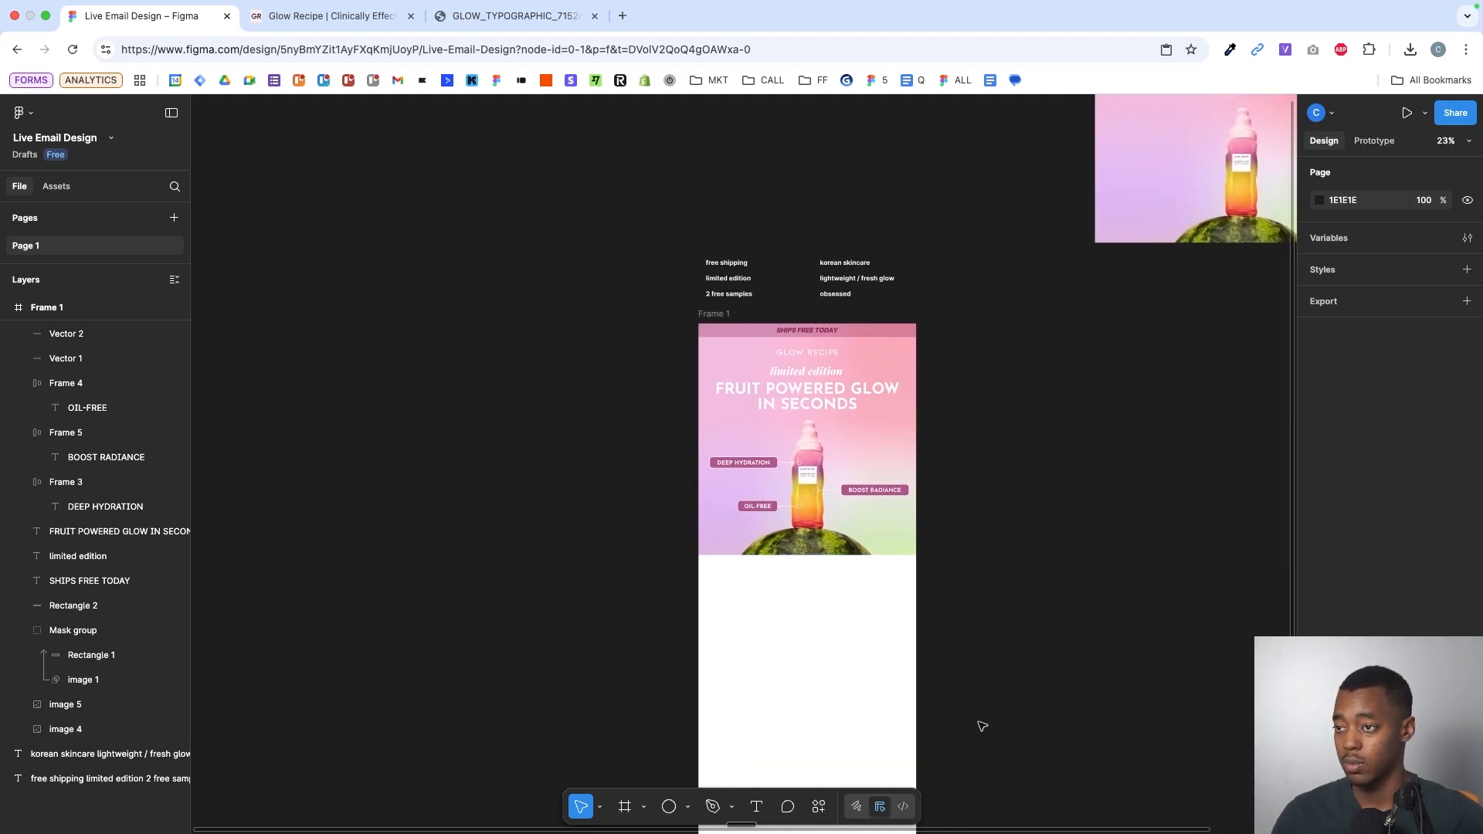
# - Add a text layer reading SHOP NOW on the empty canvas beside the email frame's watermelon
pyautogui.scroll(5, 983, 474)
pyautogui.press('t')
pyautogui.click(976, 546)
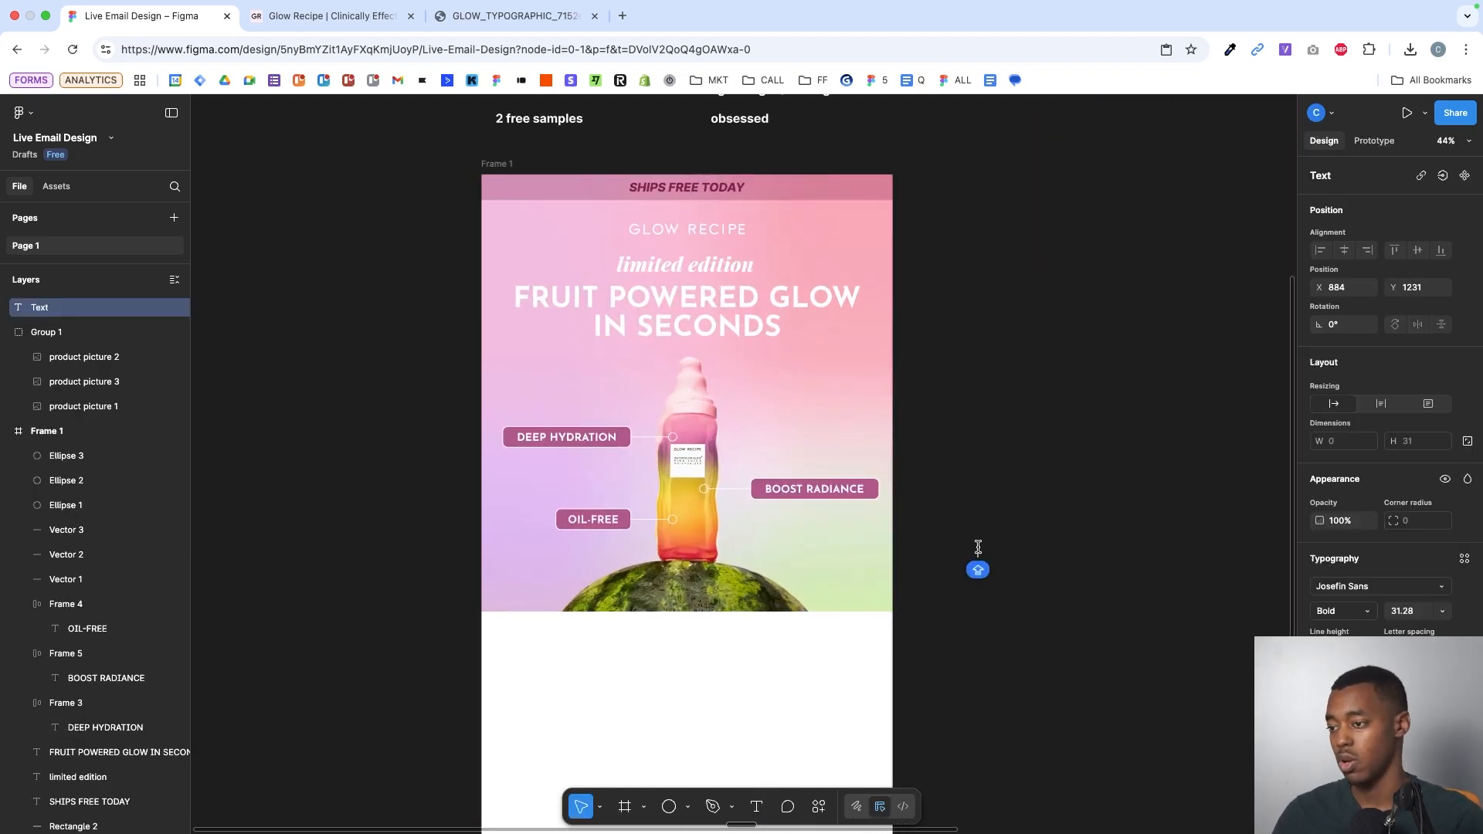
pyautogui.write('SHOP NOW')
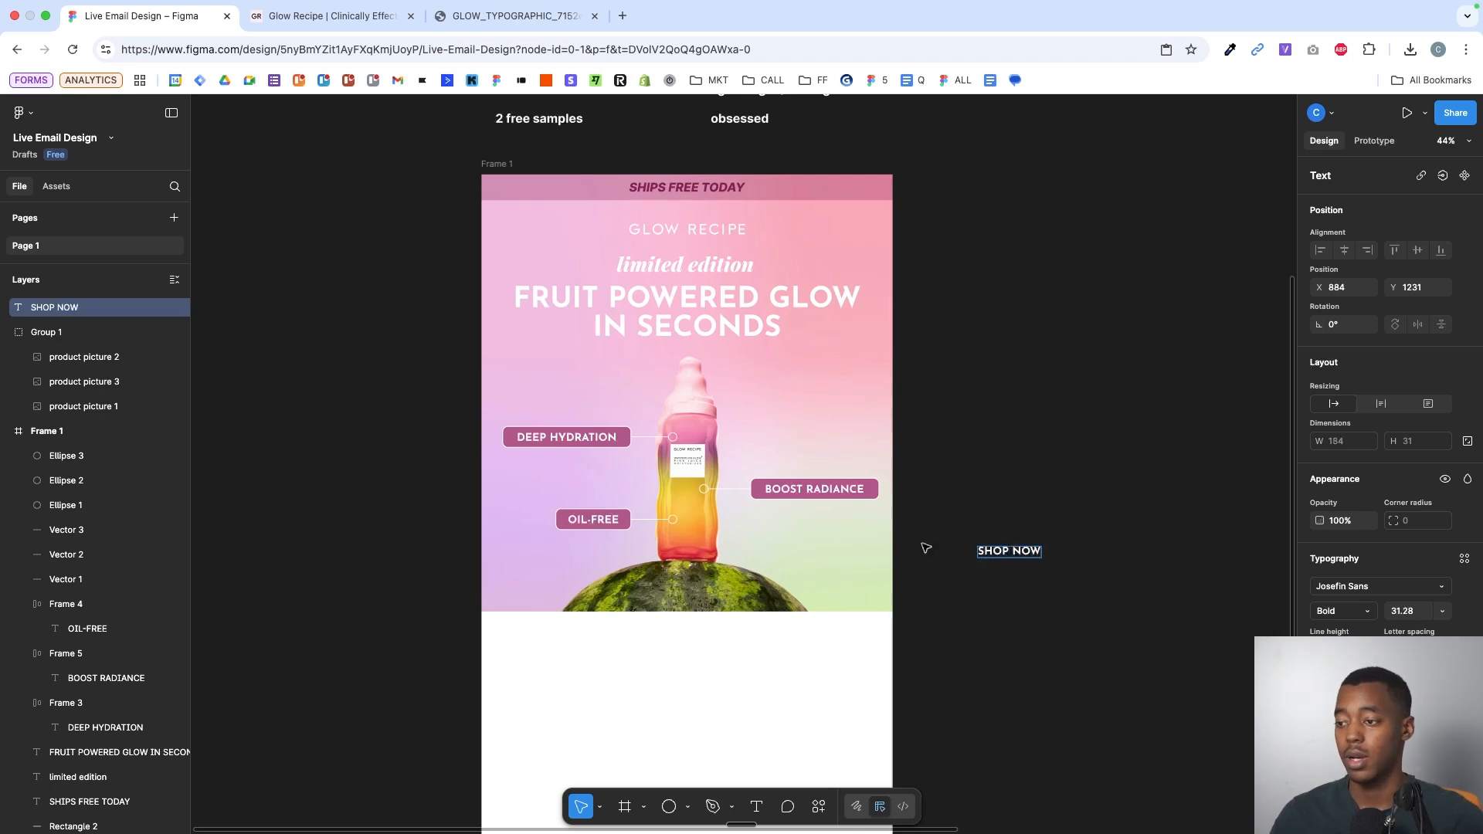
pyautogui.press('Escape')
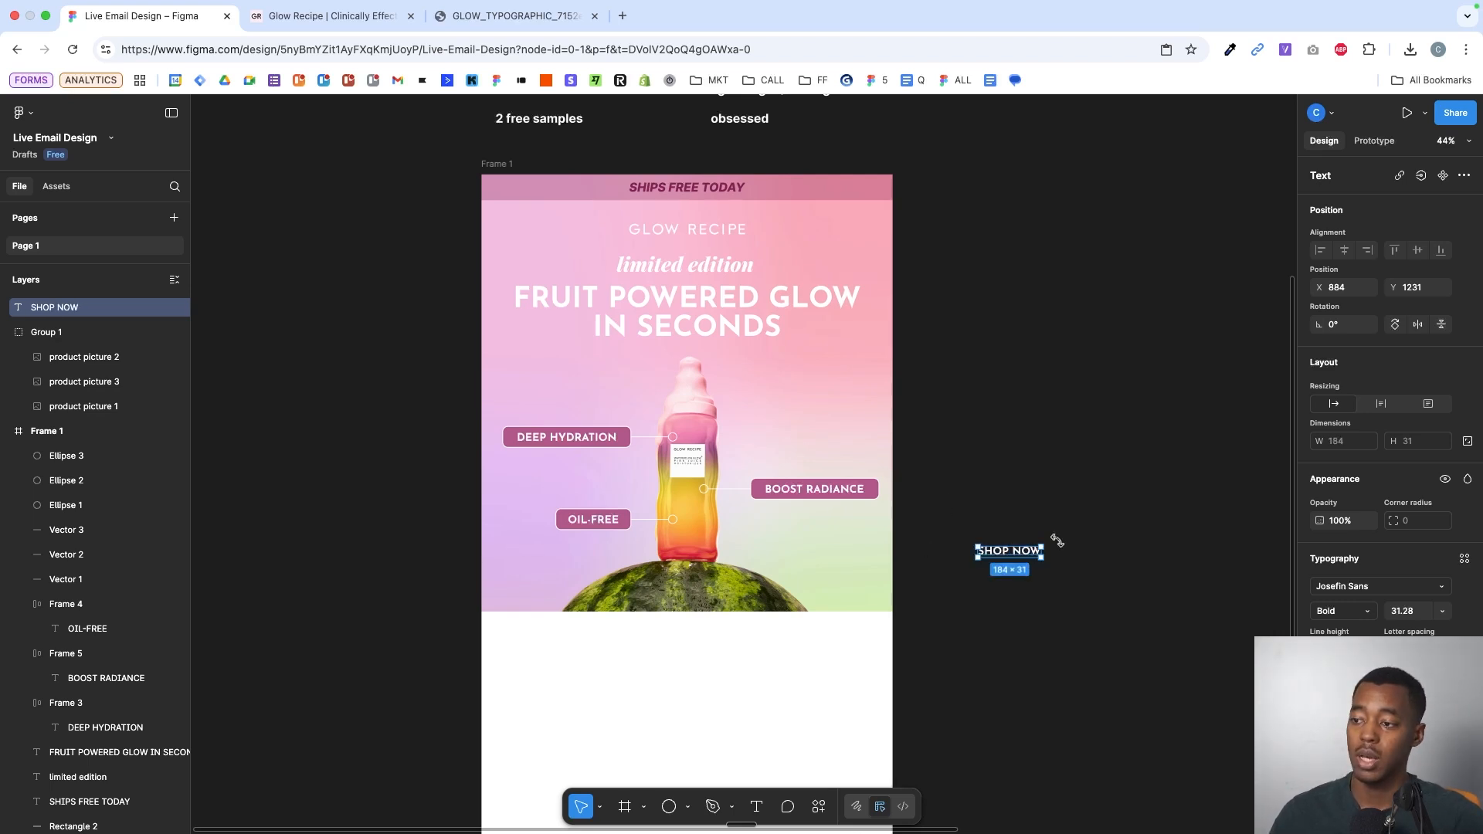
# - Scale the SHOP NOW text beside the email frame up to about 339 × 58
pyautogui.press('k')
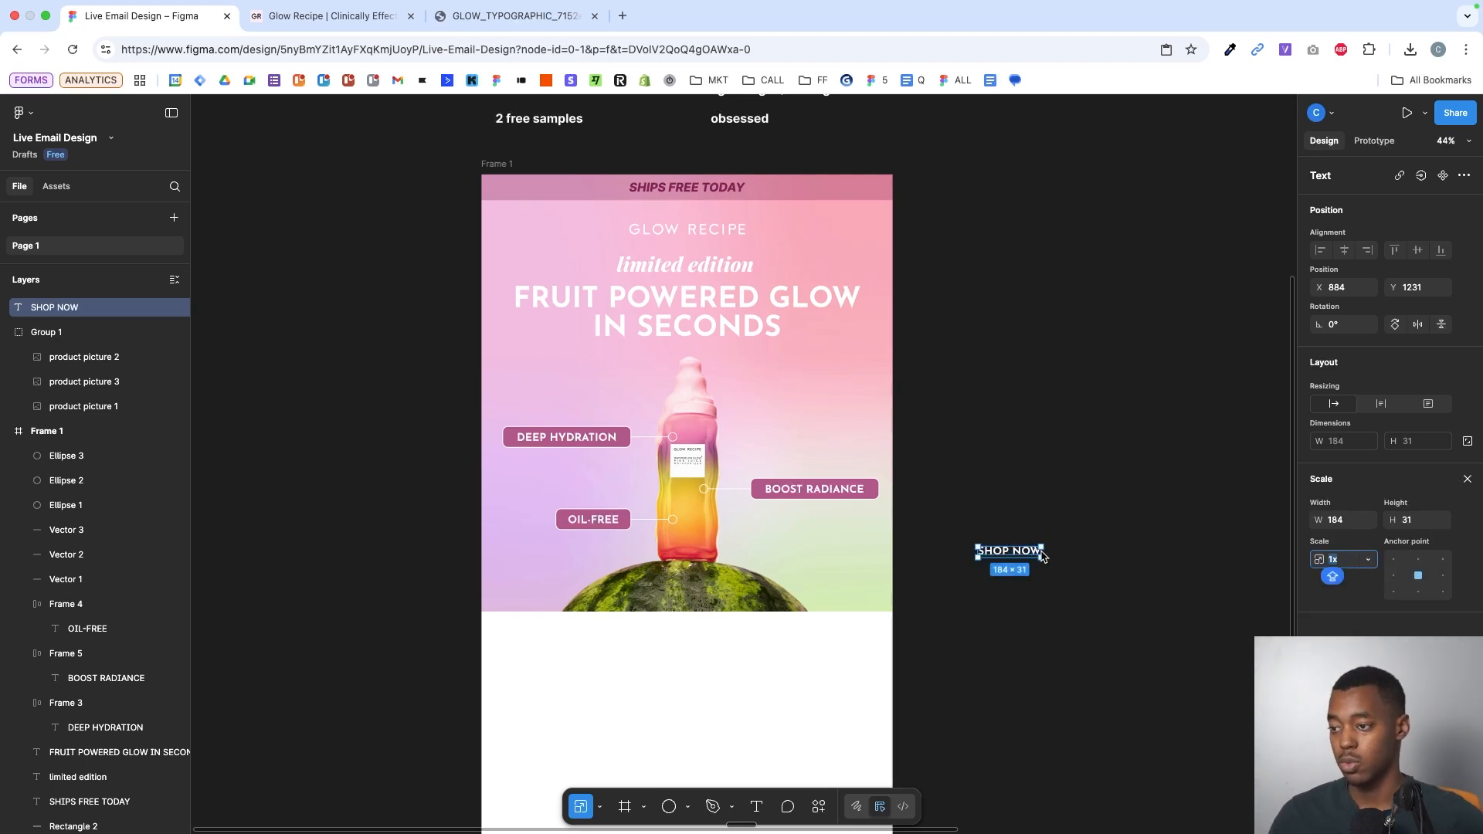
pyautogui.moveTo(1045, 555); pyautogui.dragTo(1041, 624)
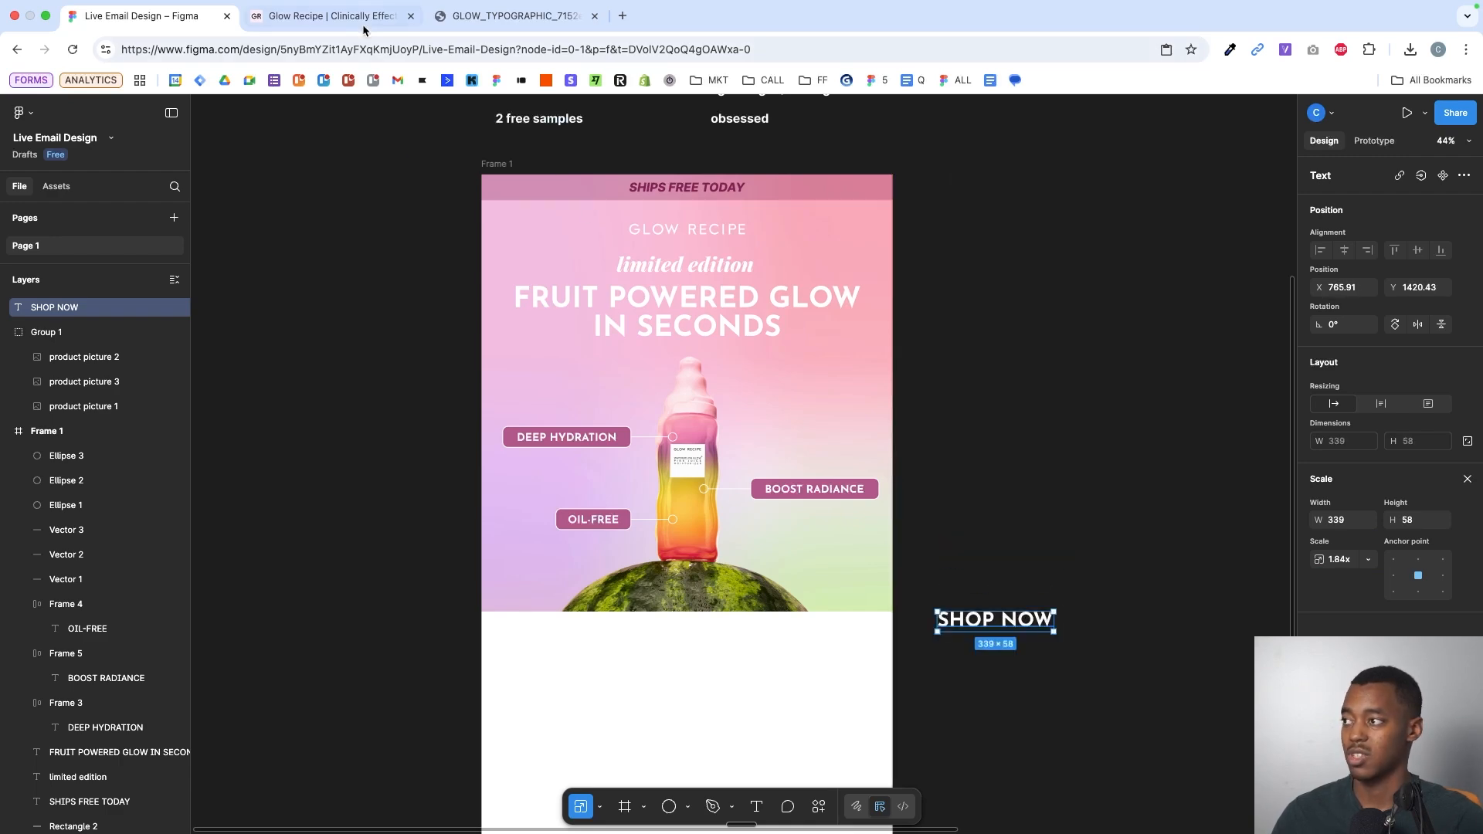
# - Check the Shop Now button's styling on the Glow Recipe website, and return to the Figma design
pyautogui.click(363, 29)
pyautogui.scroll(-4, 553, 341)
pyautogui.scroll(2, 553, 342)
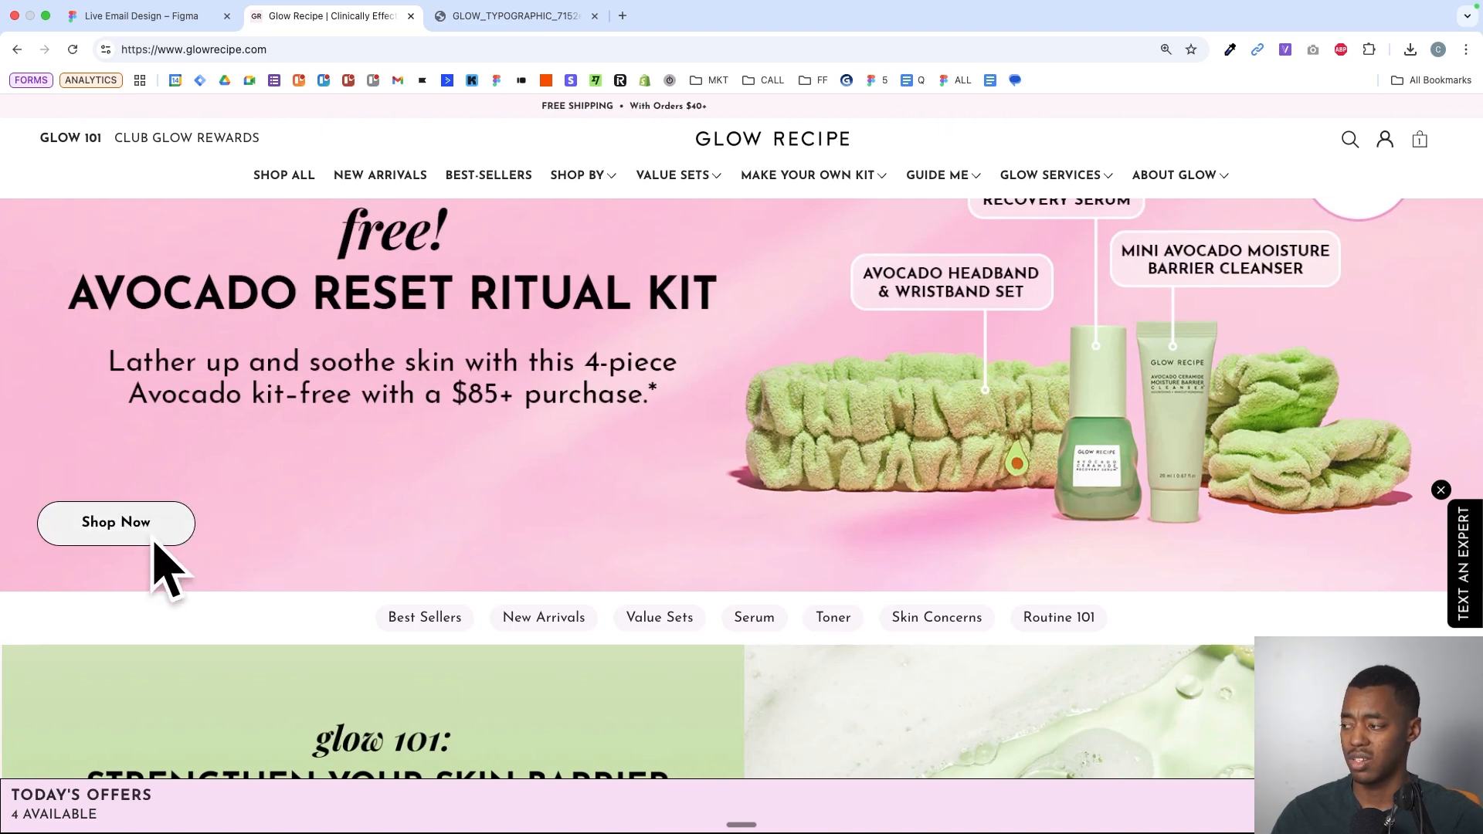
pyautogui.click(177, 33)
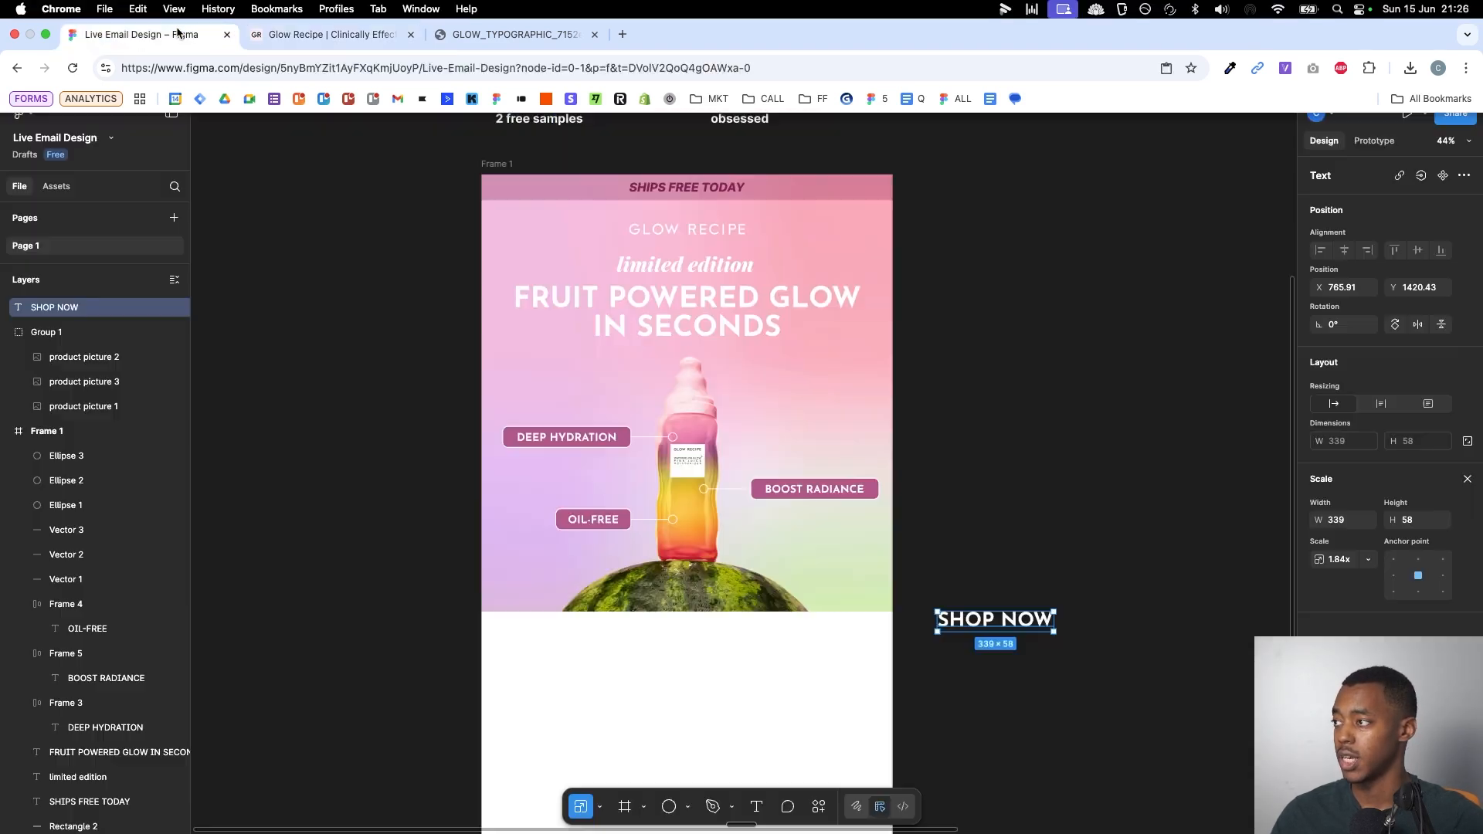
pyautogui.scroll(2, 996, 661)
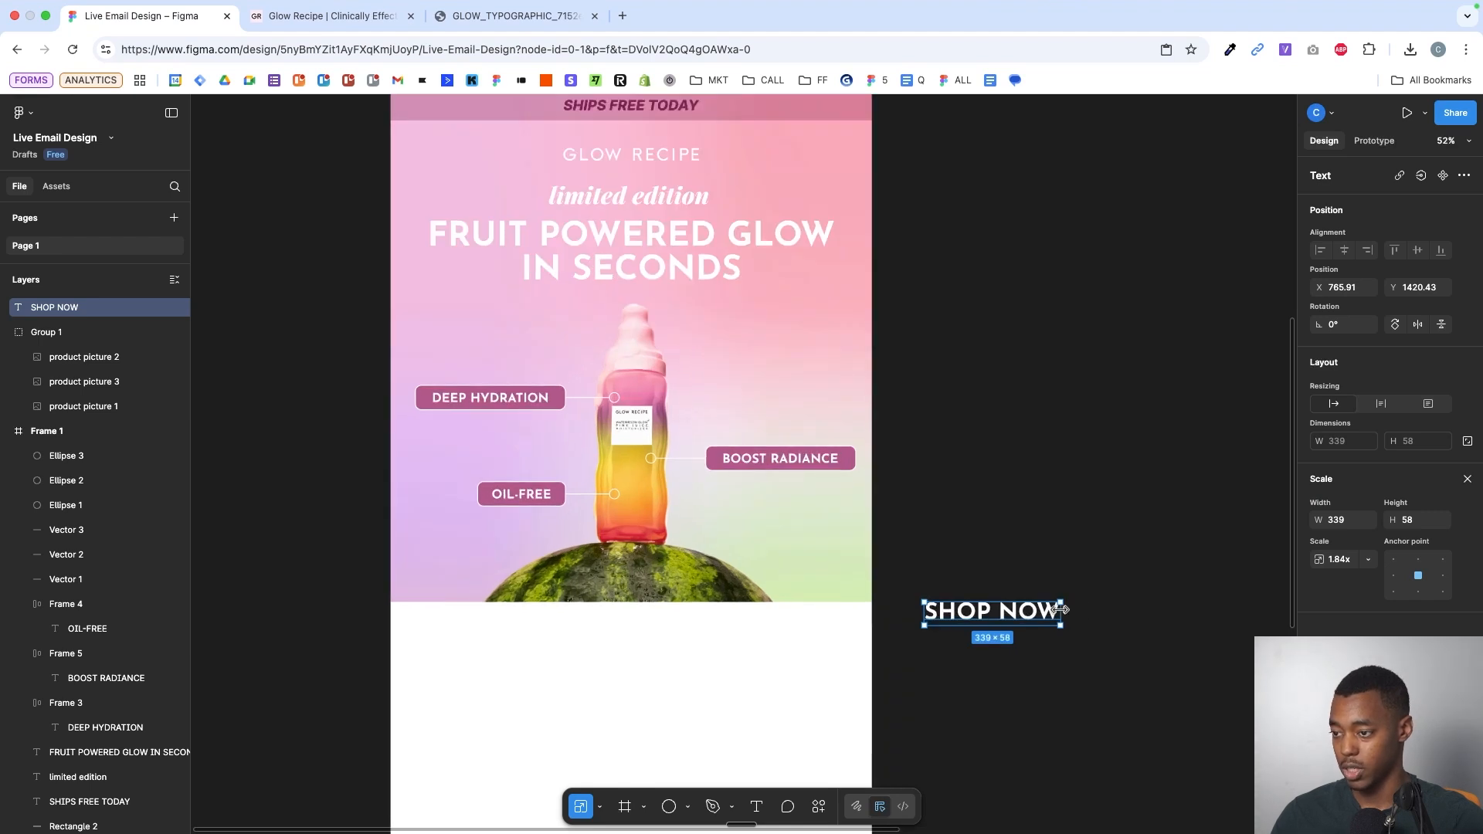
pyautogui.press('v')
pyautogui.moveTo(1061, 610); pyautogui.dragTo(1114, 612)
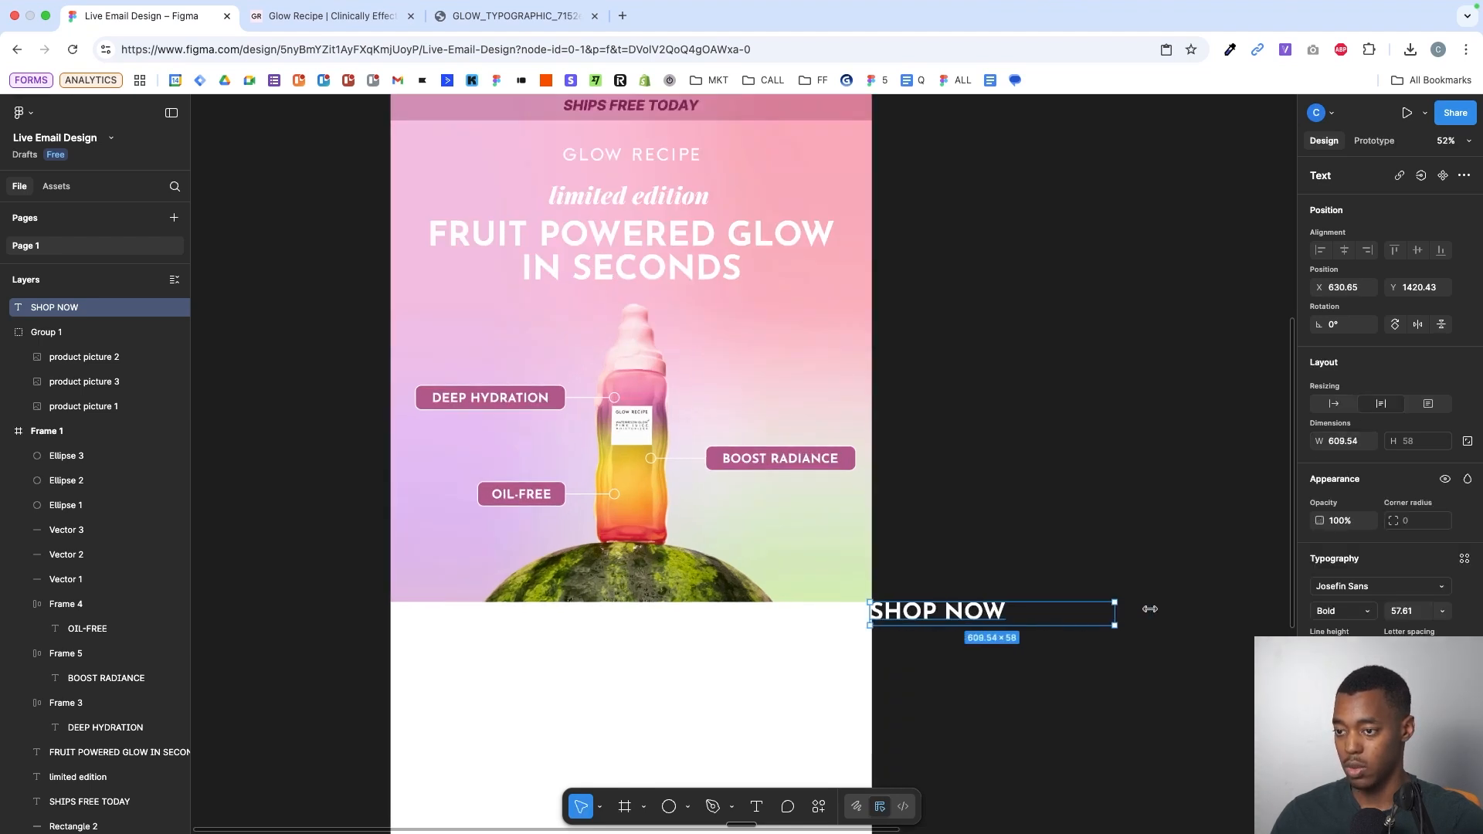
pyautogui.click(1344, 685)
pyautogui.press('super+z')
pyautogui.press('super+z')
pyautogui.press('super+z')
# - Wrap the SHOP NOW text in an auto layout frame and enlarge that frame to about 566 × 155
pyautogui.hotkey('shift', 'a')
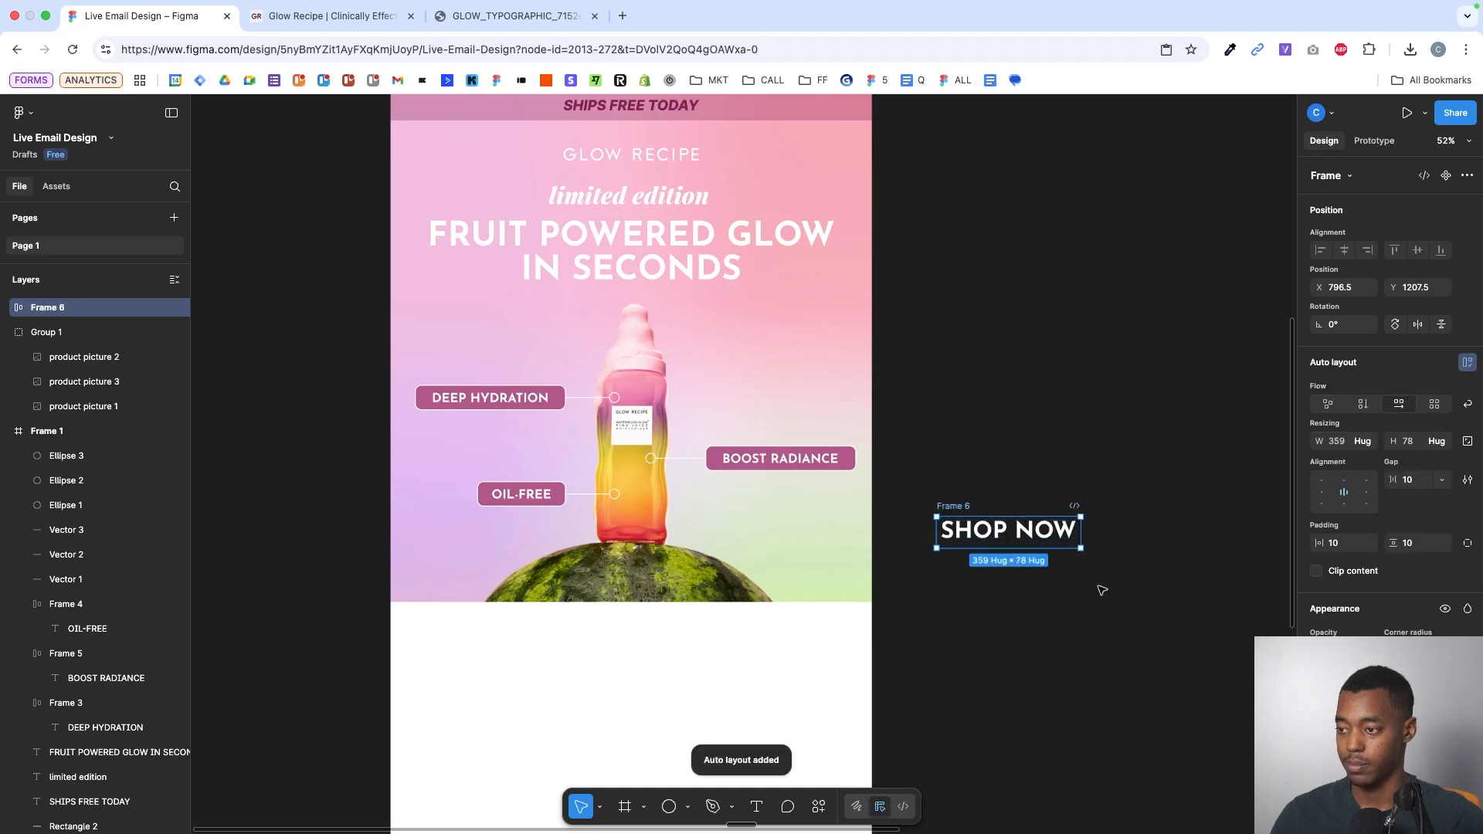
pyautogui.moveTo(1083, 535); pyautogui.dragTo(1163, 537)
pyautogui.moveTo(1137, 548); pyautogui.dragTo(1137, 578)
# - Change the SHOP NOW text's colour to black
pyautogui.click(1105, 554)
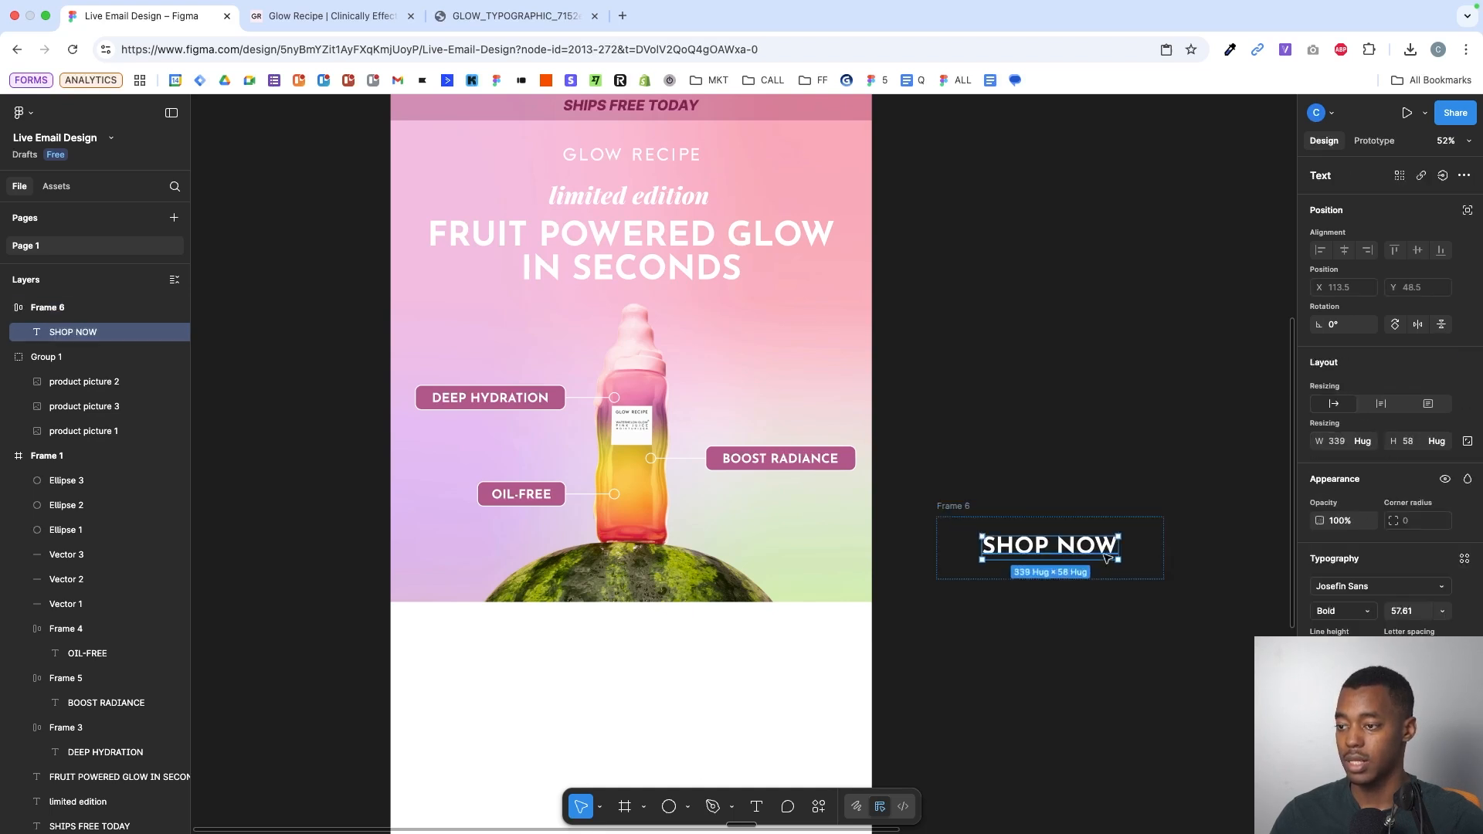
pyautogui.press('super+shift+h')
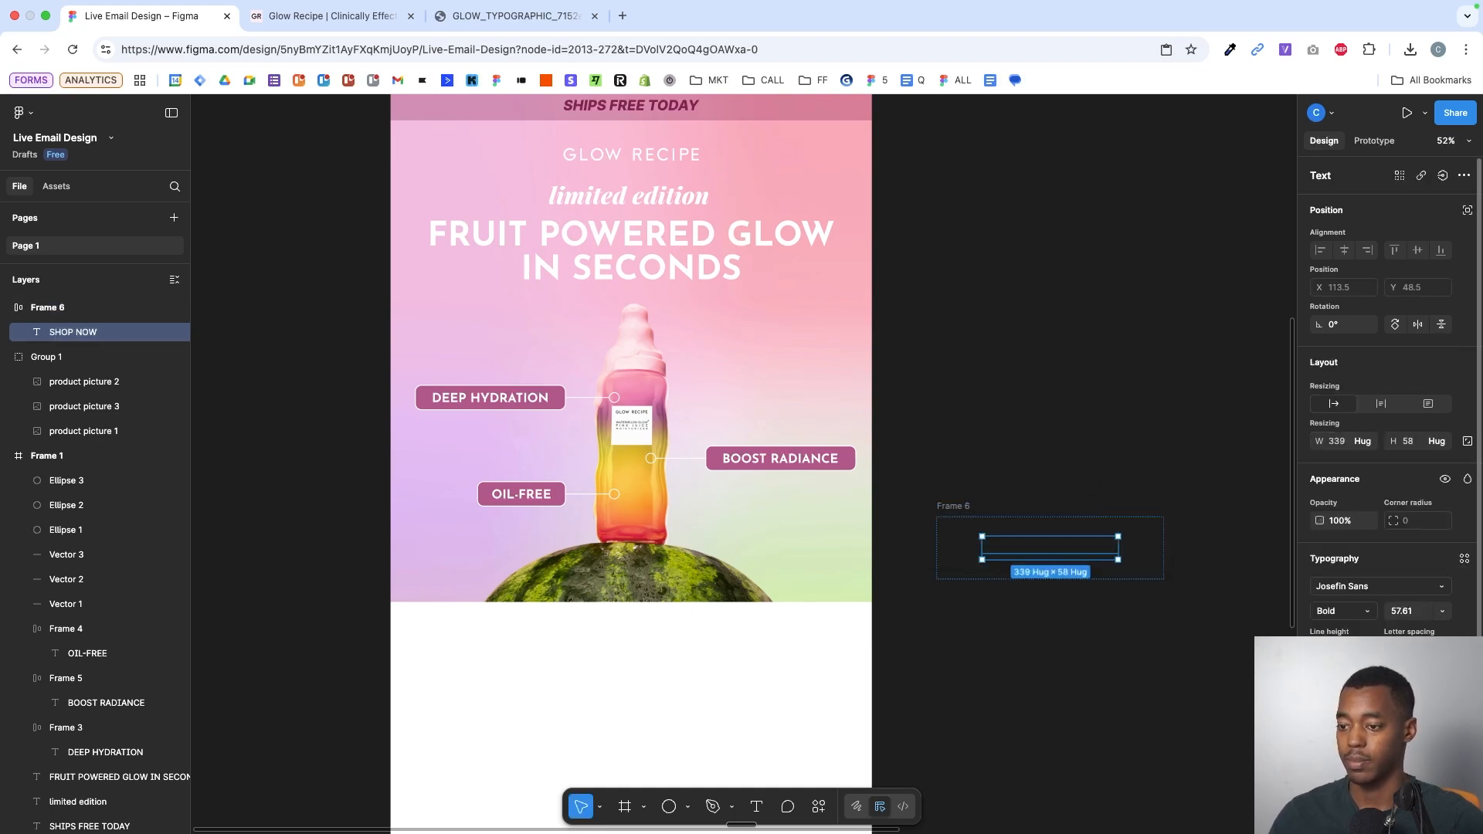
pyautogui.click(1323, 754)
pyautogui.click(1124, 671)
pyautogui.click(1000, 586)
# - Fill the SHOP NOW button frame with white FFFFFF and reduce its height to about 117
pyautogui.click(979, 531)
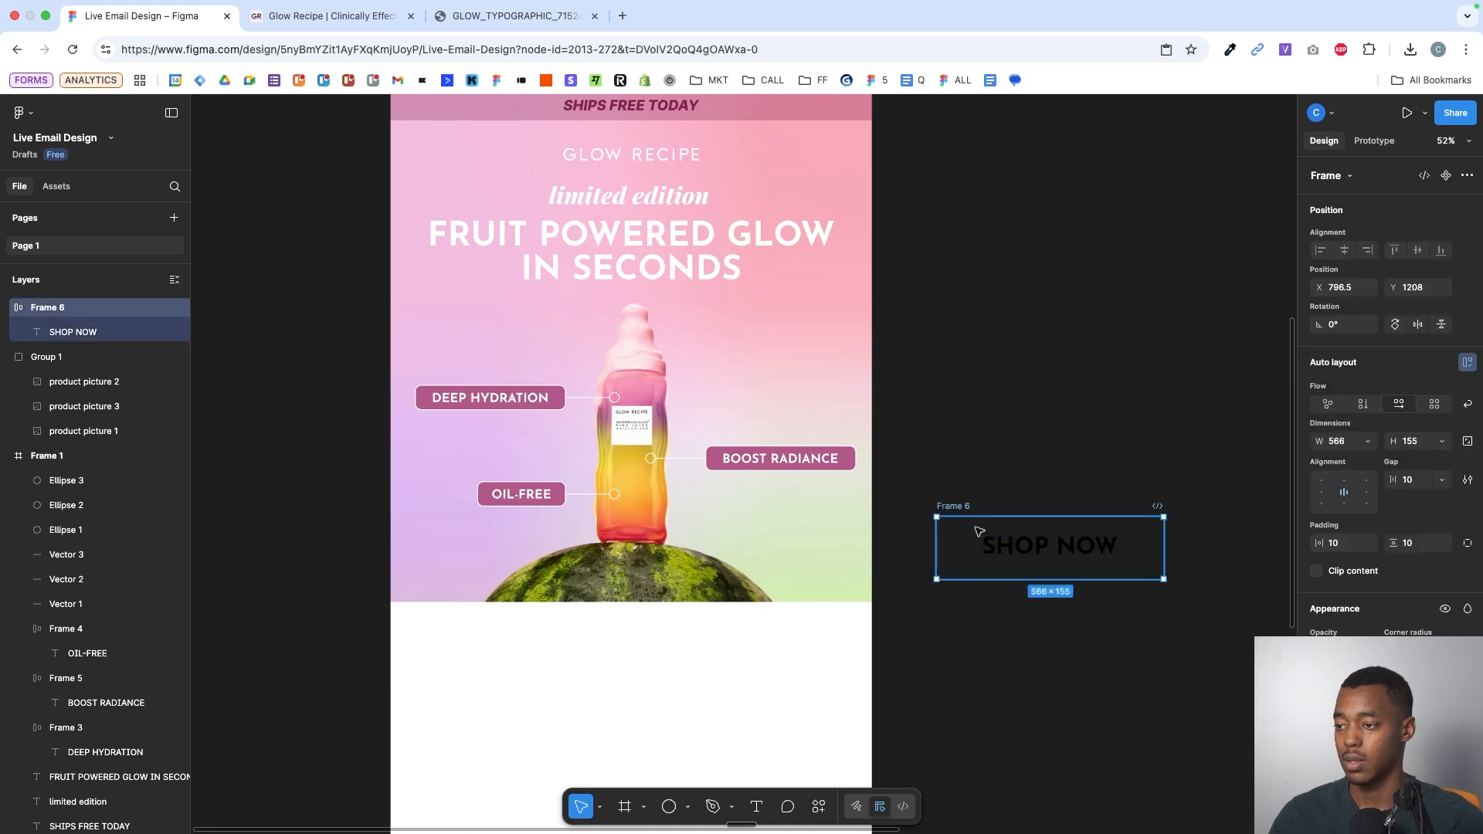
pyautogui.click(1465, 687)
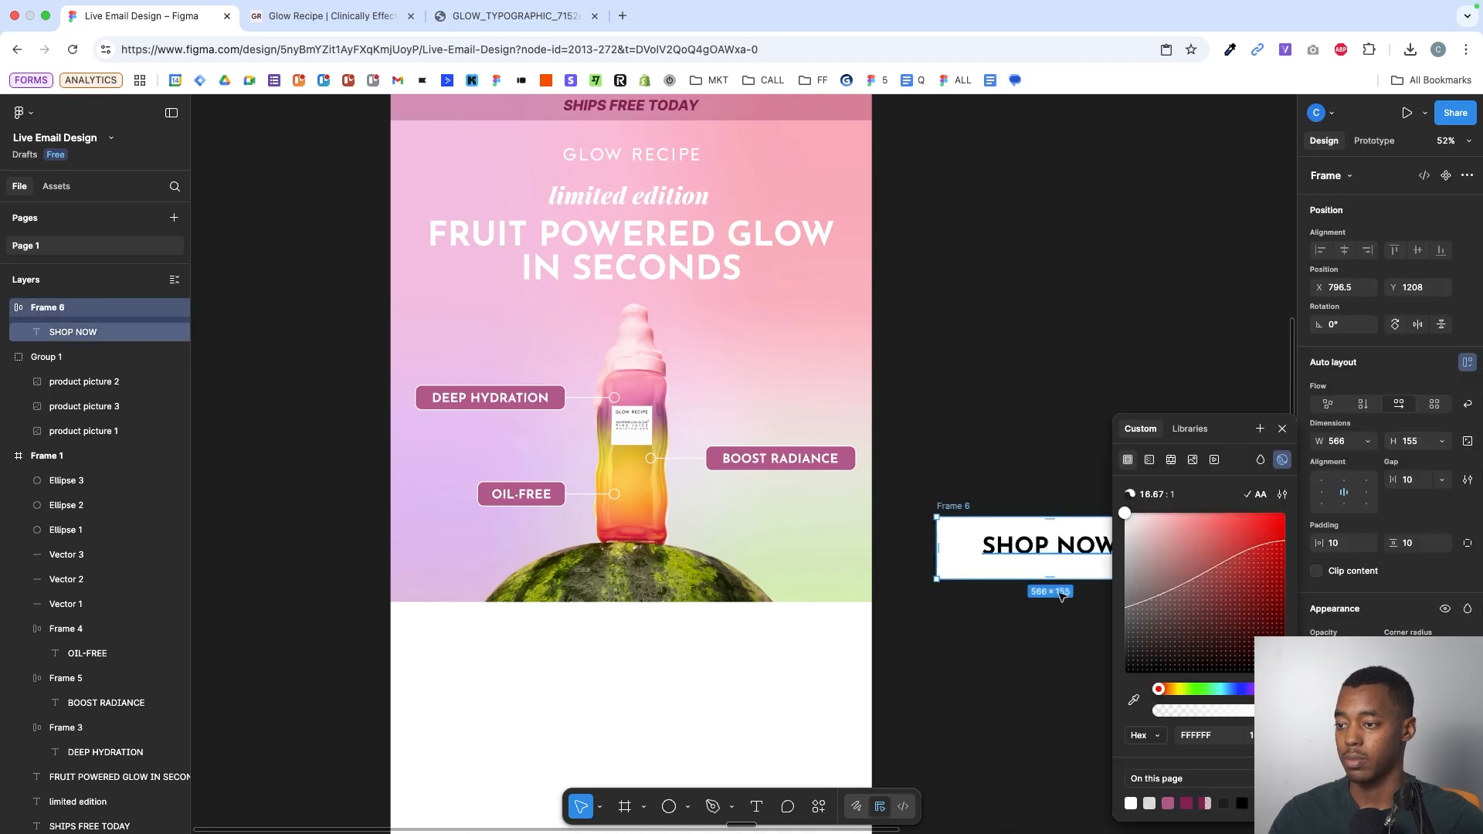
pyautogui.moveTo(1064, 575); pyautogui.dragTo(1064, 564)
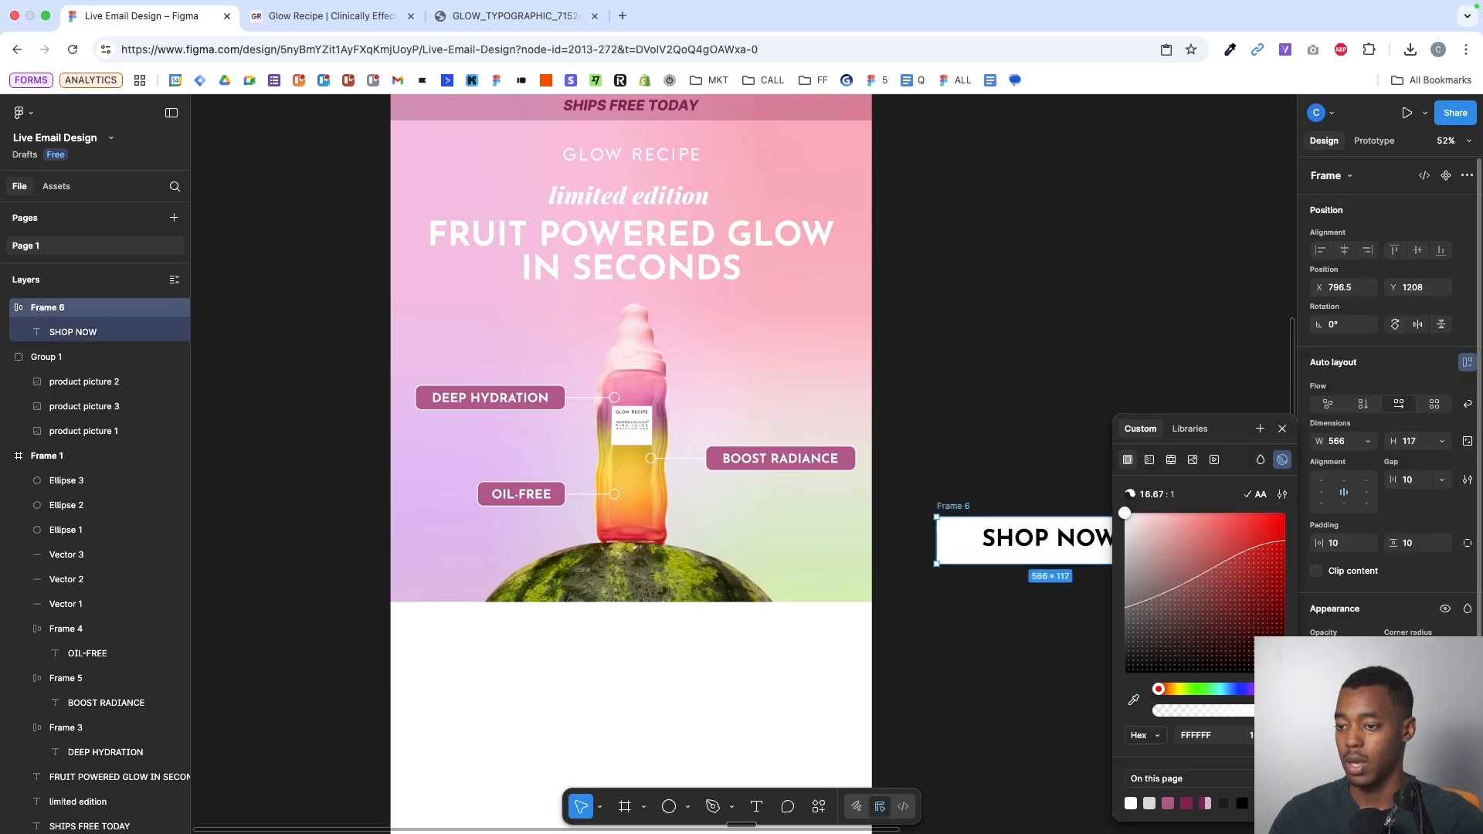
pyautogui.click(974, 488)
# - Move the SHOP NOW button into the email frame's white area below the watermelon and add a black 000000 stroke
pyautogui.moveTo(965, 503); pyautogui.dragTo(584, 611)
pyautogui.scroll(-5, 1386, 386)
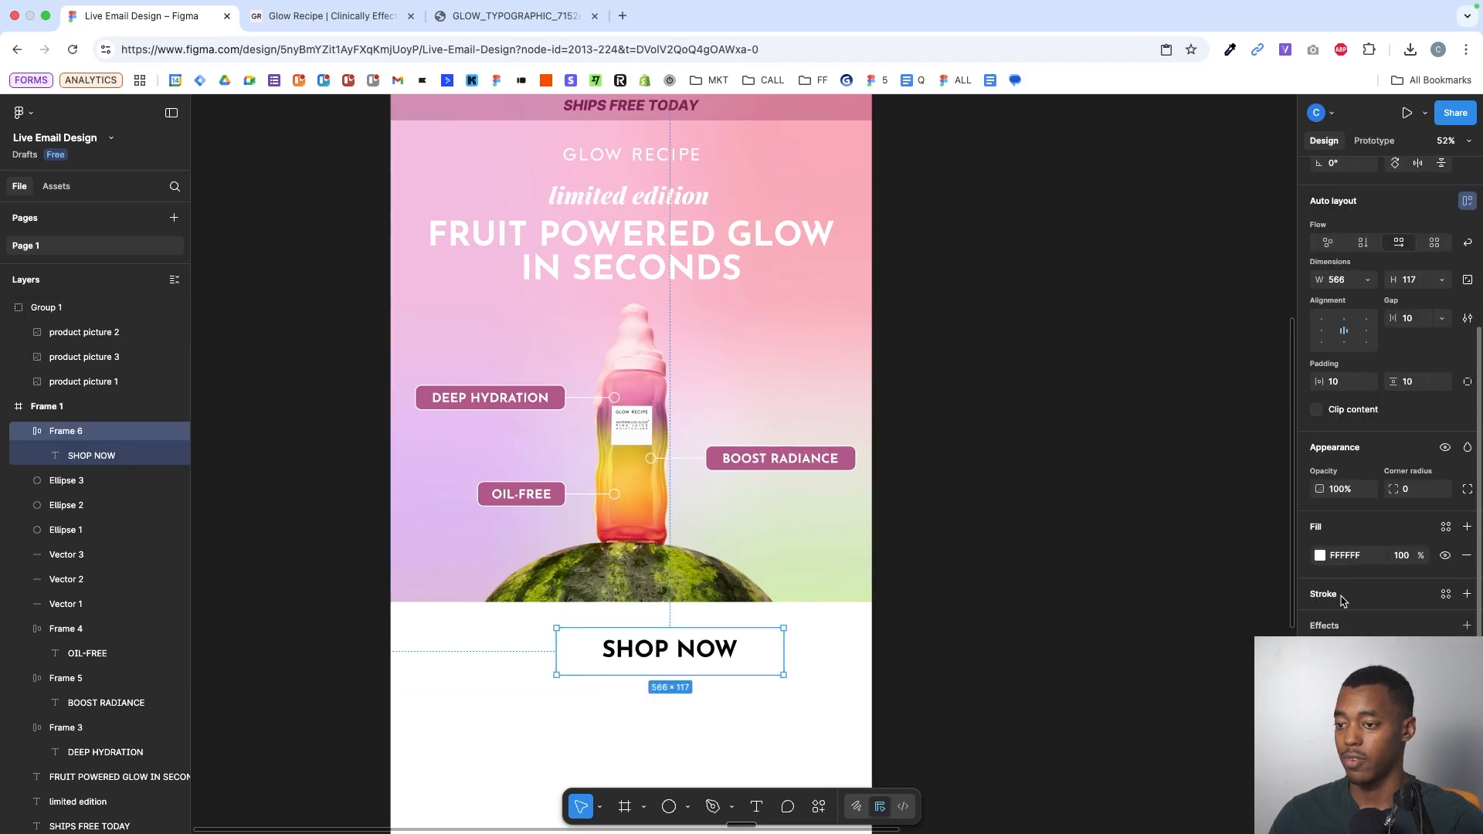
pyautogui.click(1466, 594)
pyautogui.click(1320, 622)
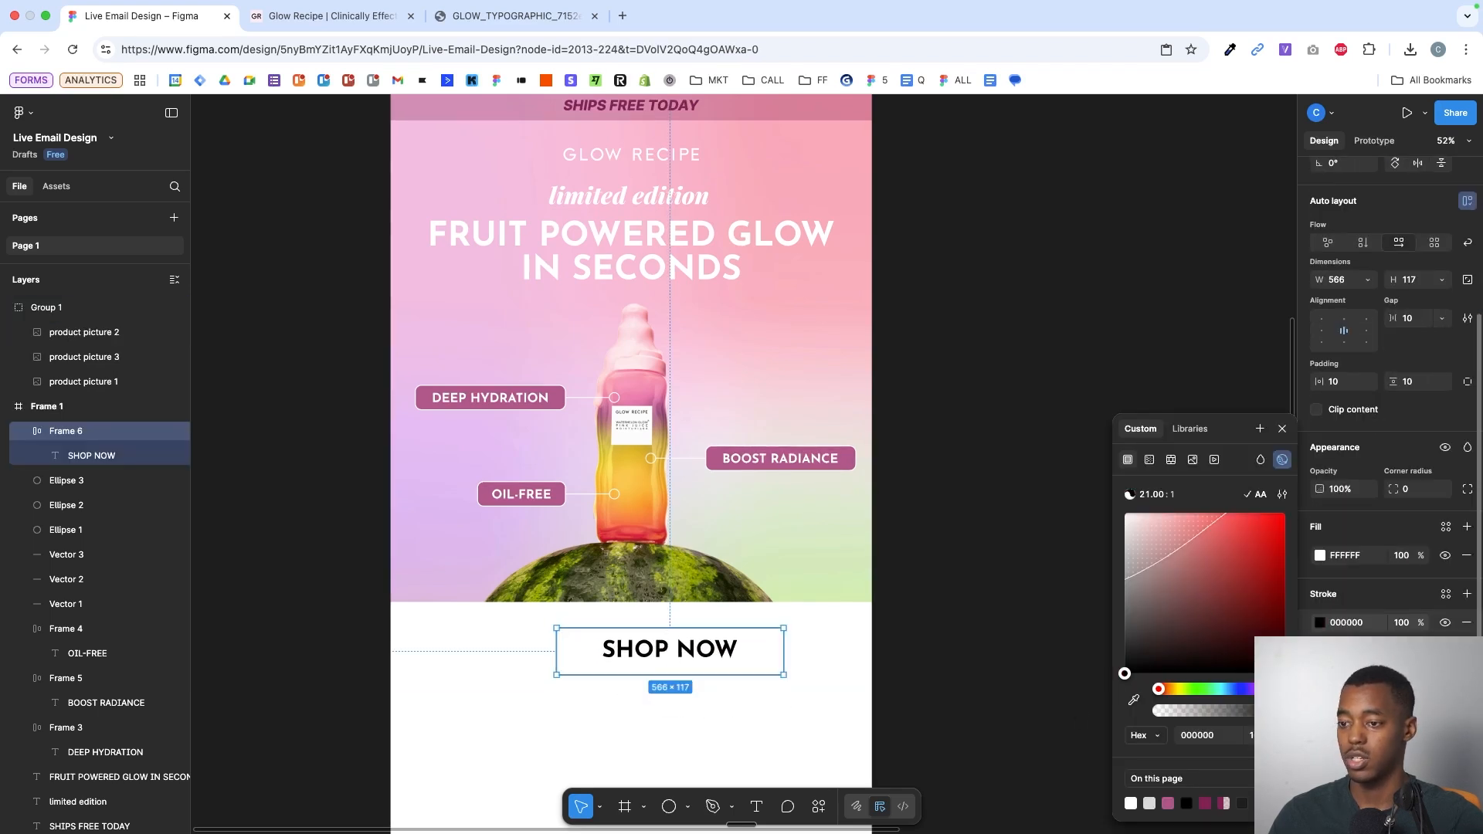
pyautogui.press('Escape')
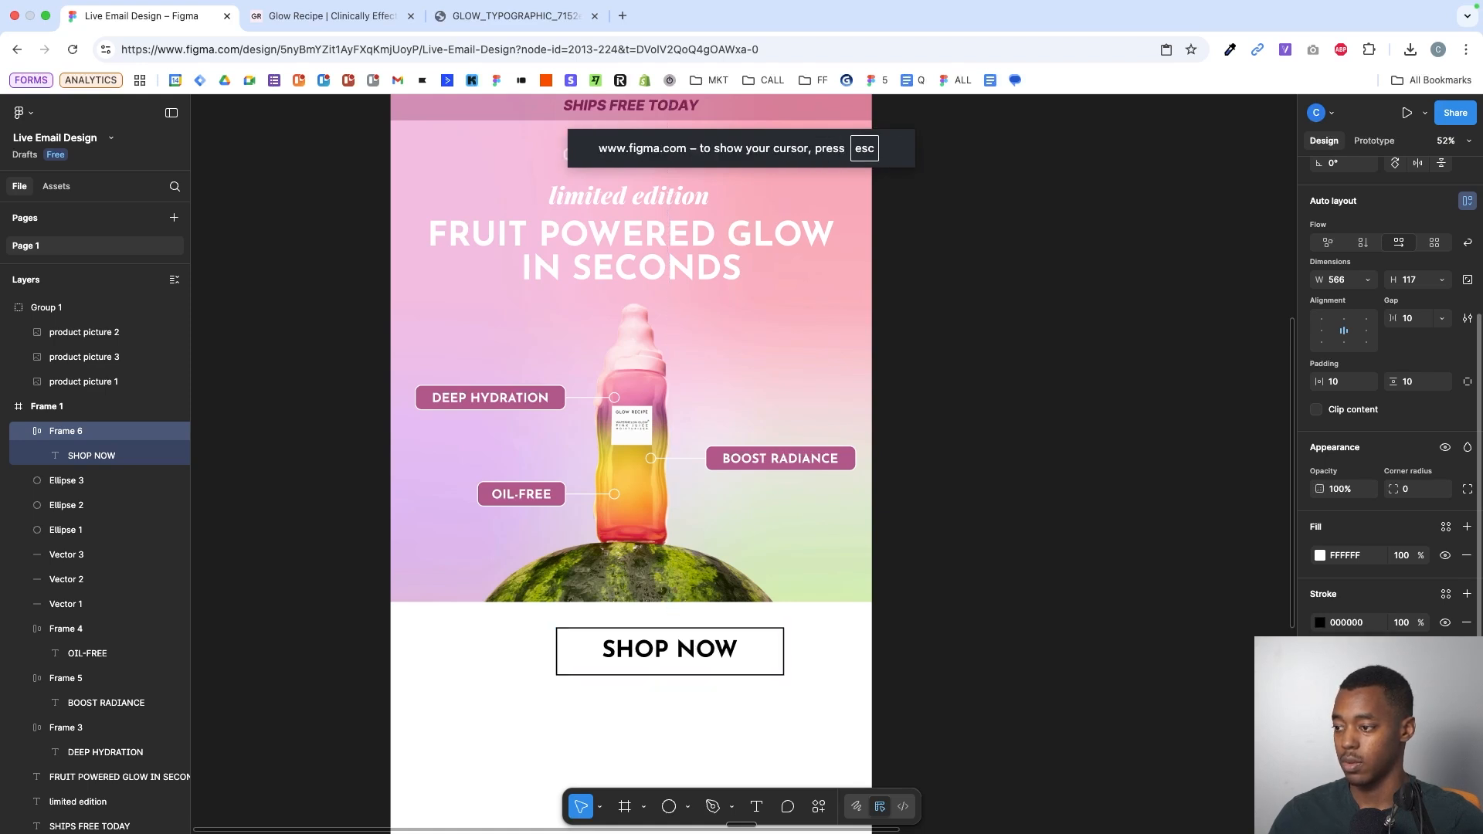
# - Adjust the button's stroke weight and trim the SHOP NOW text box's height to about 43 to centre the label vertically
pyautogui.scroll(5, 663, 704)
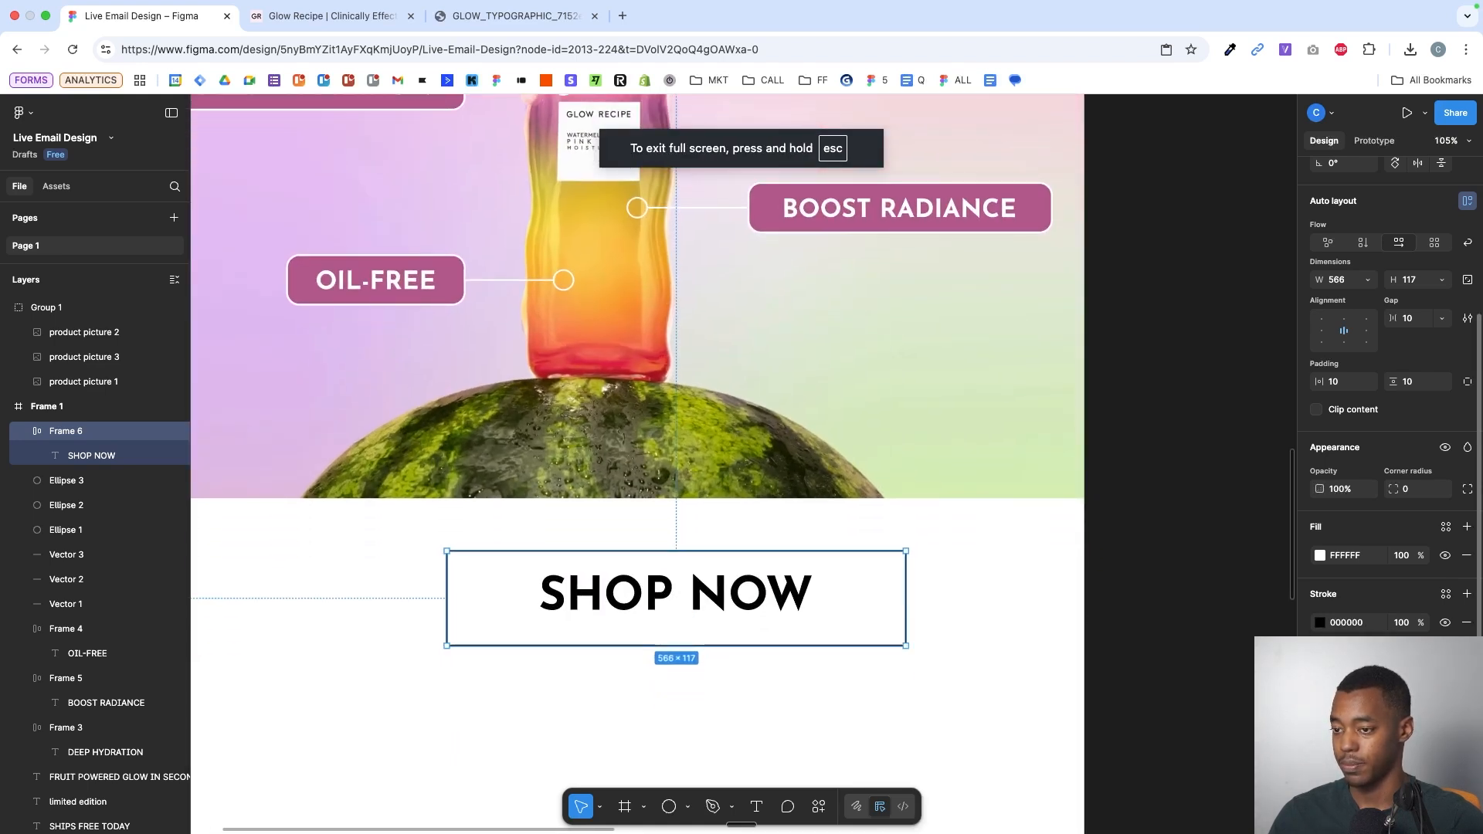
pyautogui.moveTo(1393, 665); pyautogui.dragTo(1394, 666)
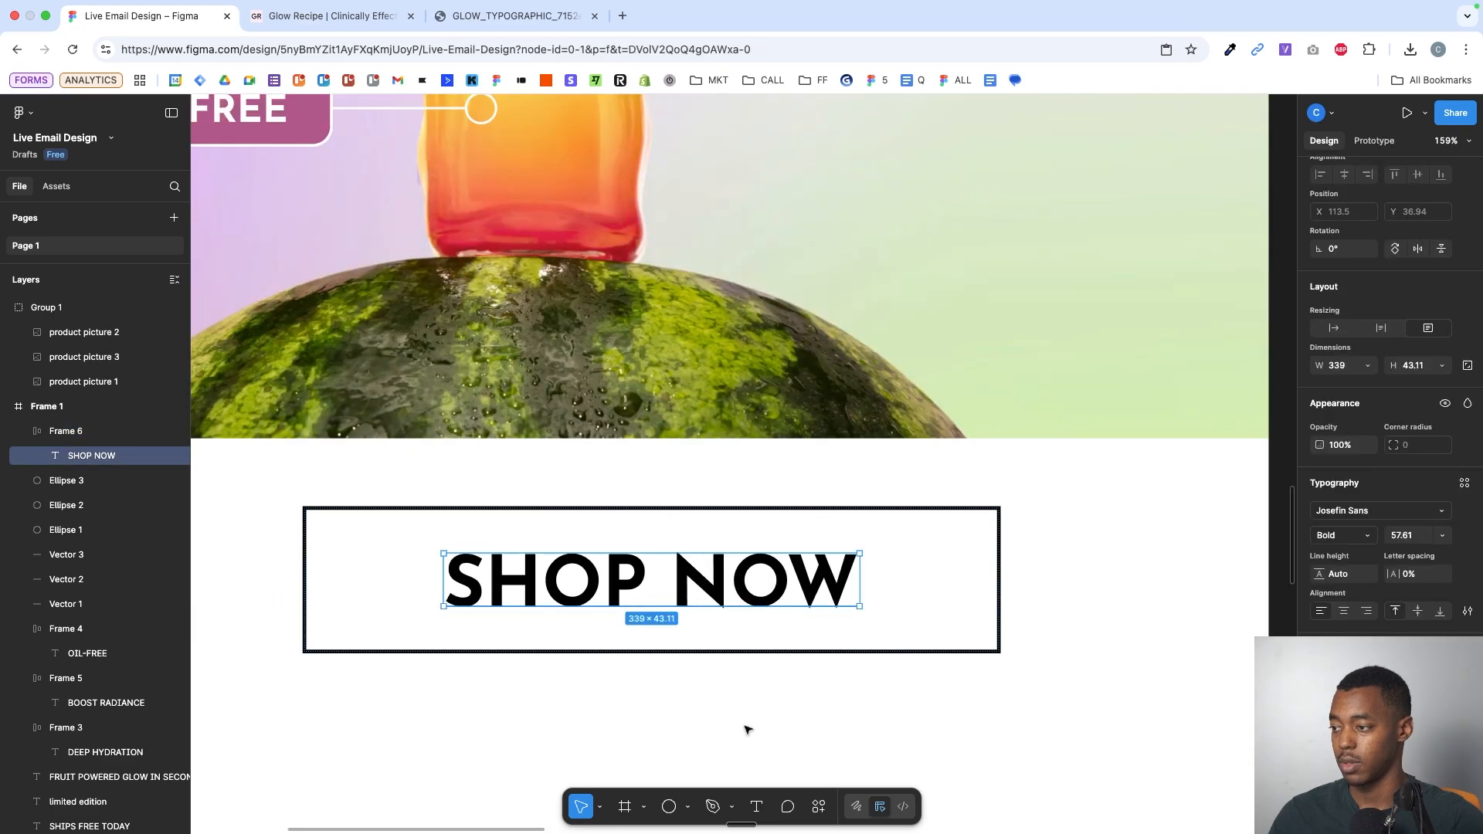
pyautogui.click(746, 726)
pyautogui.scroll(-5, 746, 726)
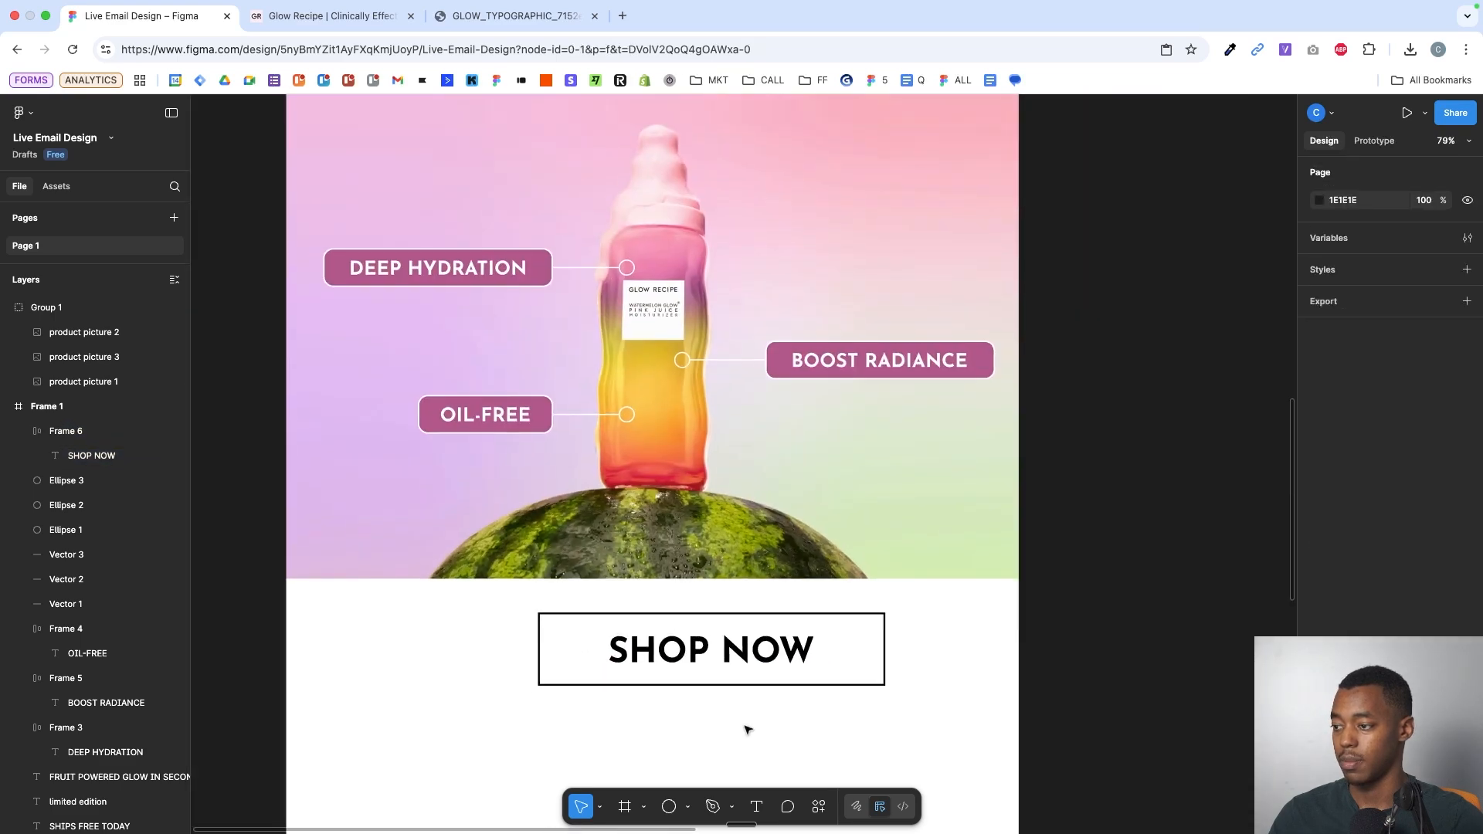
# - Move the SHOP NOW button up to overlap the watermelon's lower edge, centred horizontally in the email frame
pyautogui.hscroll(-3, 748, 726)
pyautogui.doubleClick(860, 655)
pyautogui.moveTo(1020, 665); pyautogui.dragTo(960, 586)
# - Crop the watermelon background image slightly by raising its bottom edge behind the button
pyautogui.click(1060, 551)
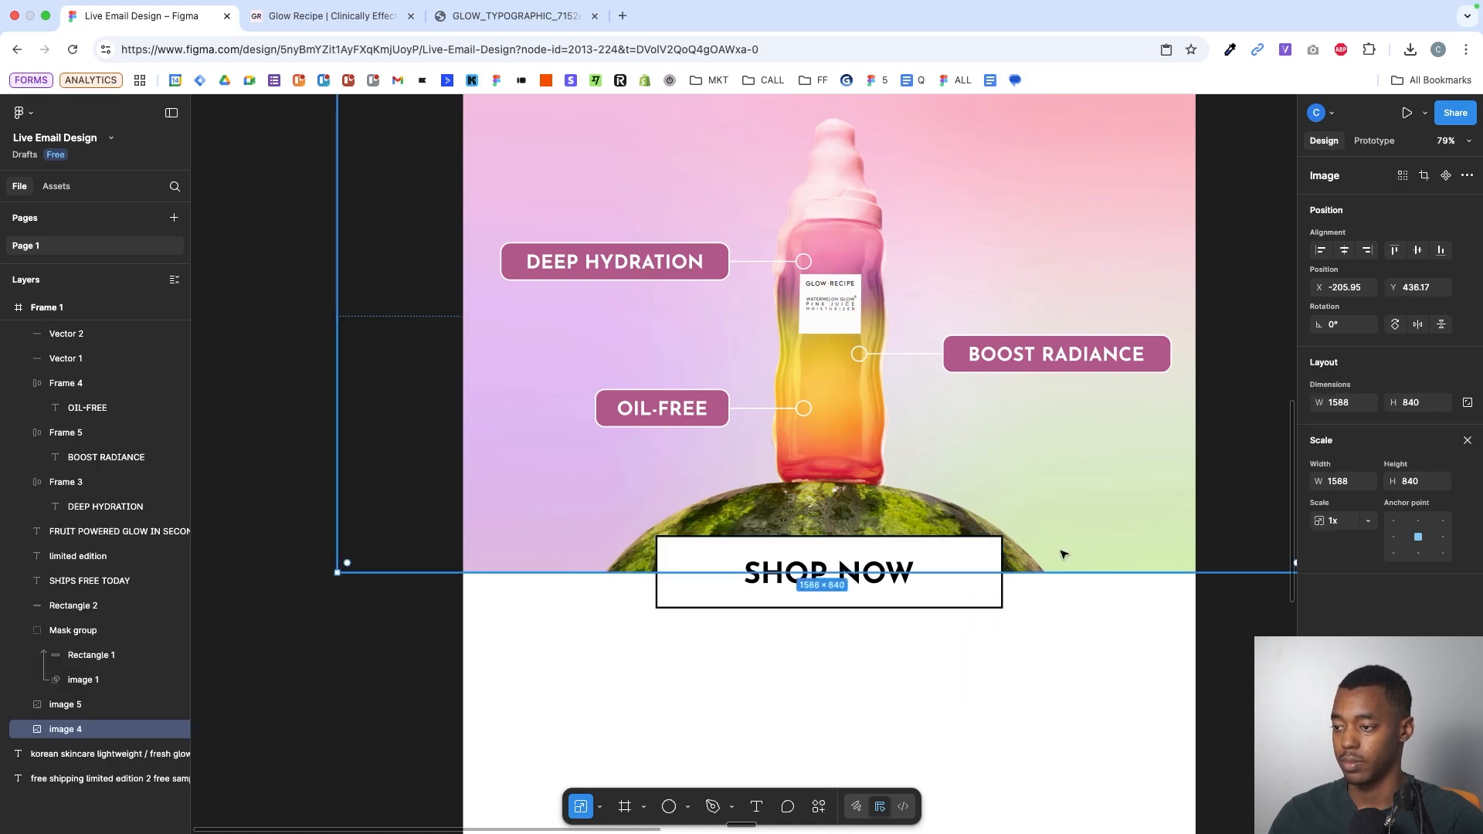
pyautogui.click(1019, 591)
pyautogui.scroll(-3, 1020, 591)
pyautogui.click(994, 637)
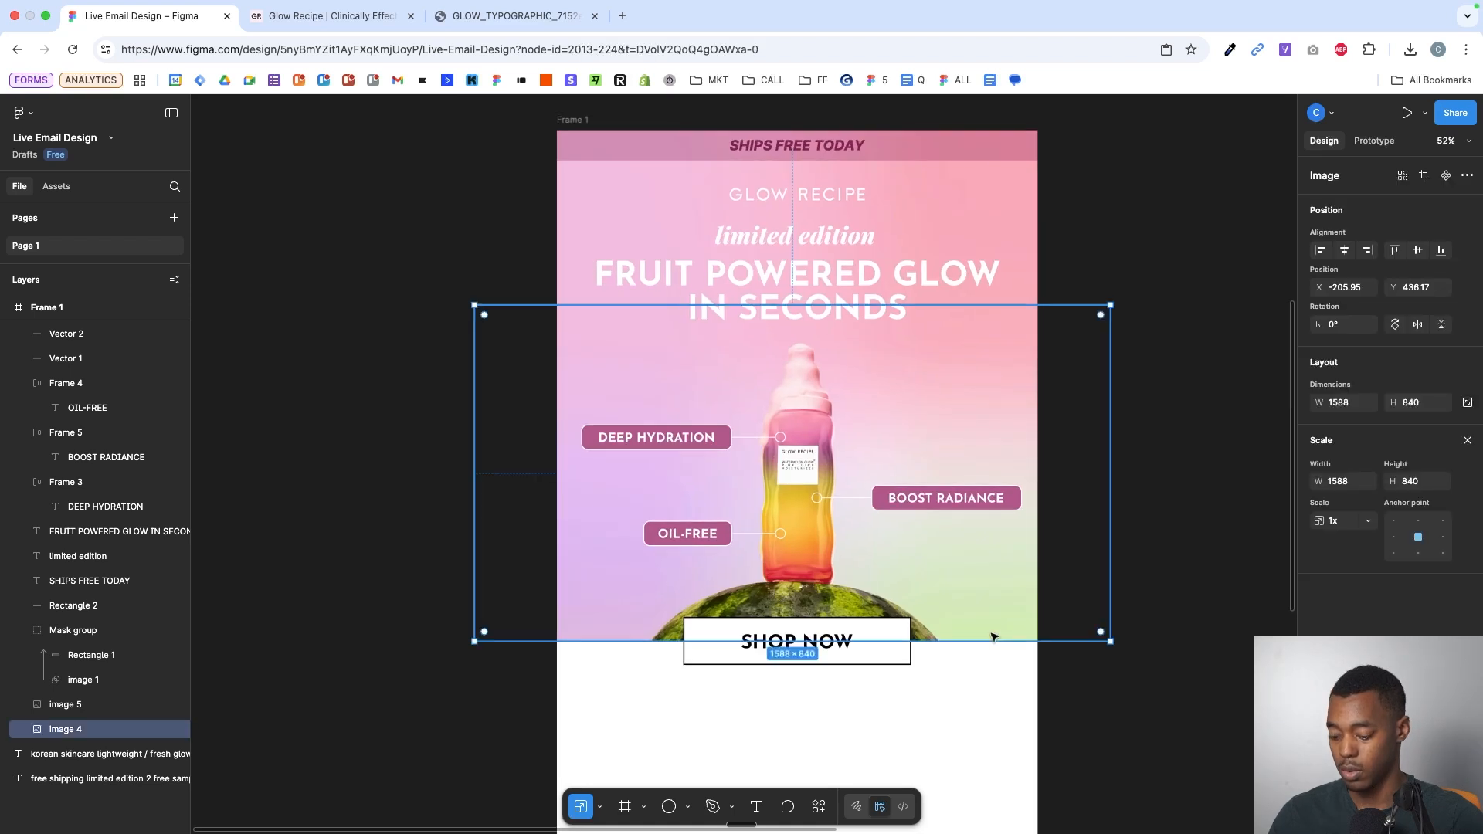
pyautogui.press('v')
pyautogui.moveTo(966, 641); pyautogui.dragTo(965, 620)
# - Shift the SHOP NOW button up slightly to straddle the bottom edge of the watermelon image
pyautogui.click(869, 645)
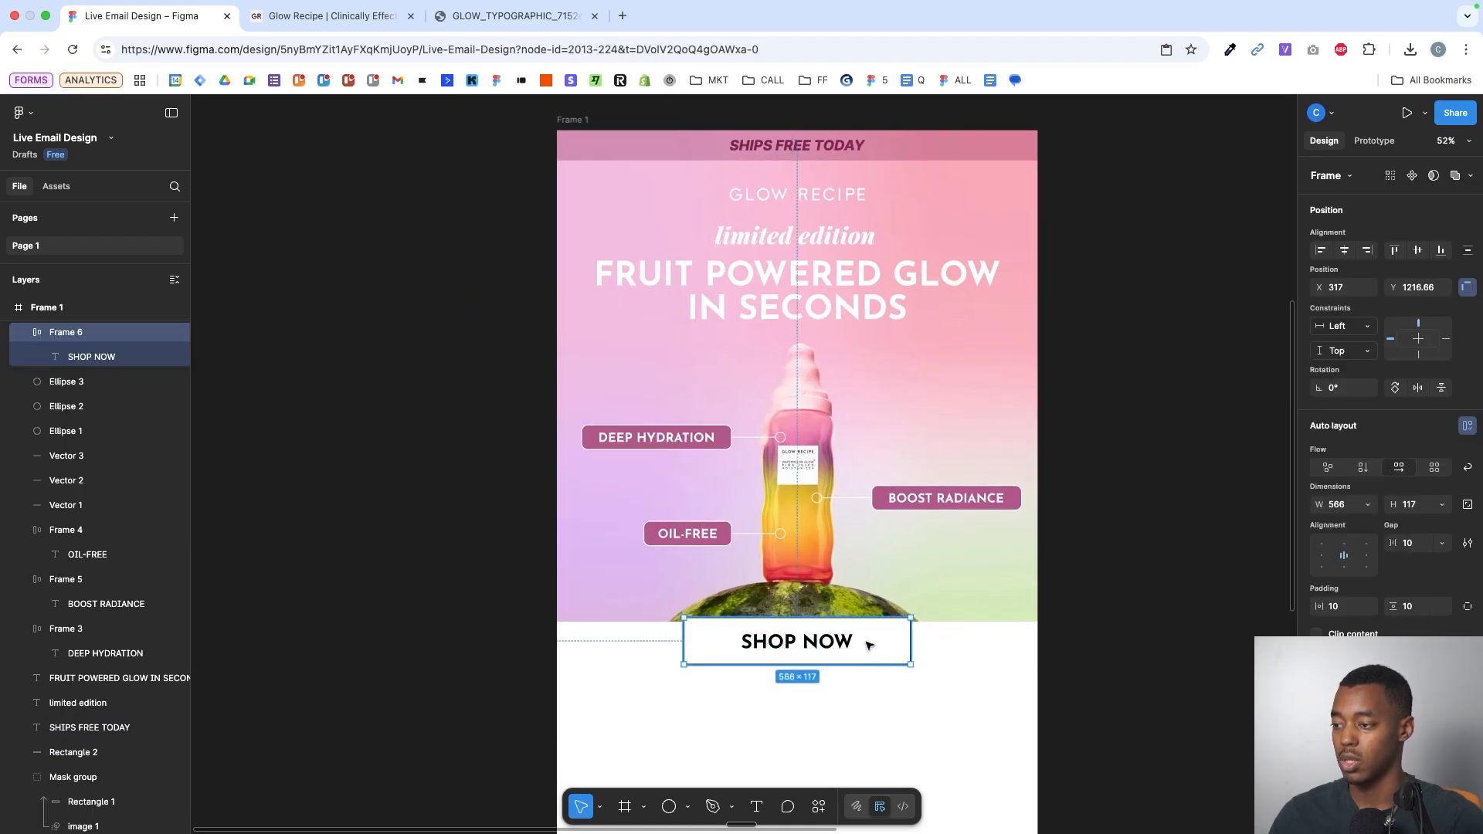
pyautogui.moveTo(869, 645); pyautogui.dragTo(866, 636)
pyautogui.click(930, 678)
pyautogui.scroll(-4, 930, 679)
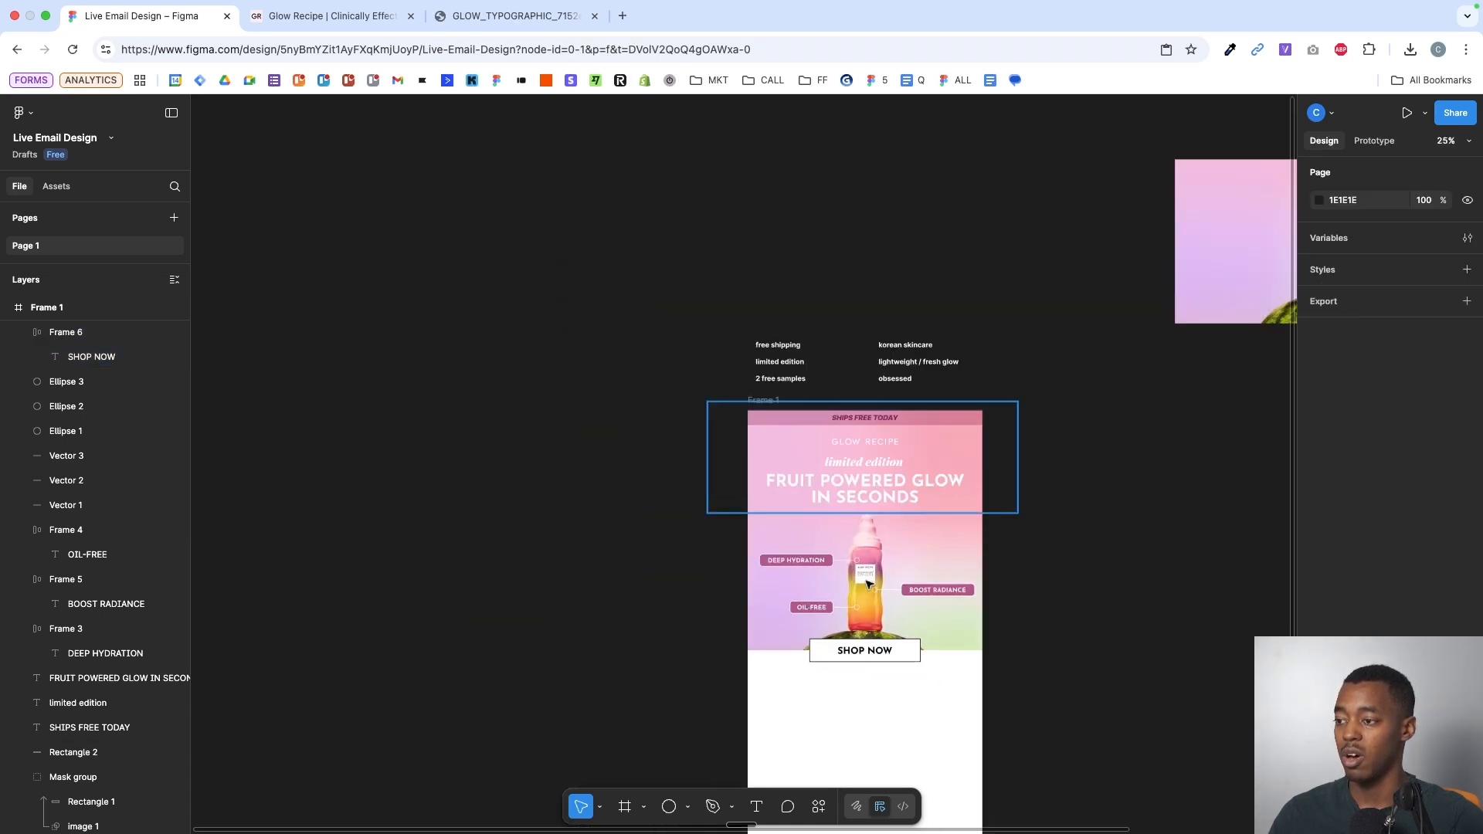
# - Paste the copied ATF/UTF guide frame and place it just to the right of the email frame, level with its top
pyautogui.scroll(-3, 866, 584)
pyautogui.hscroll(3, 866, 584)
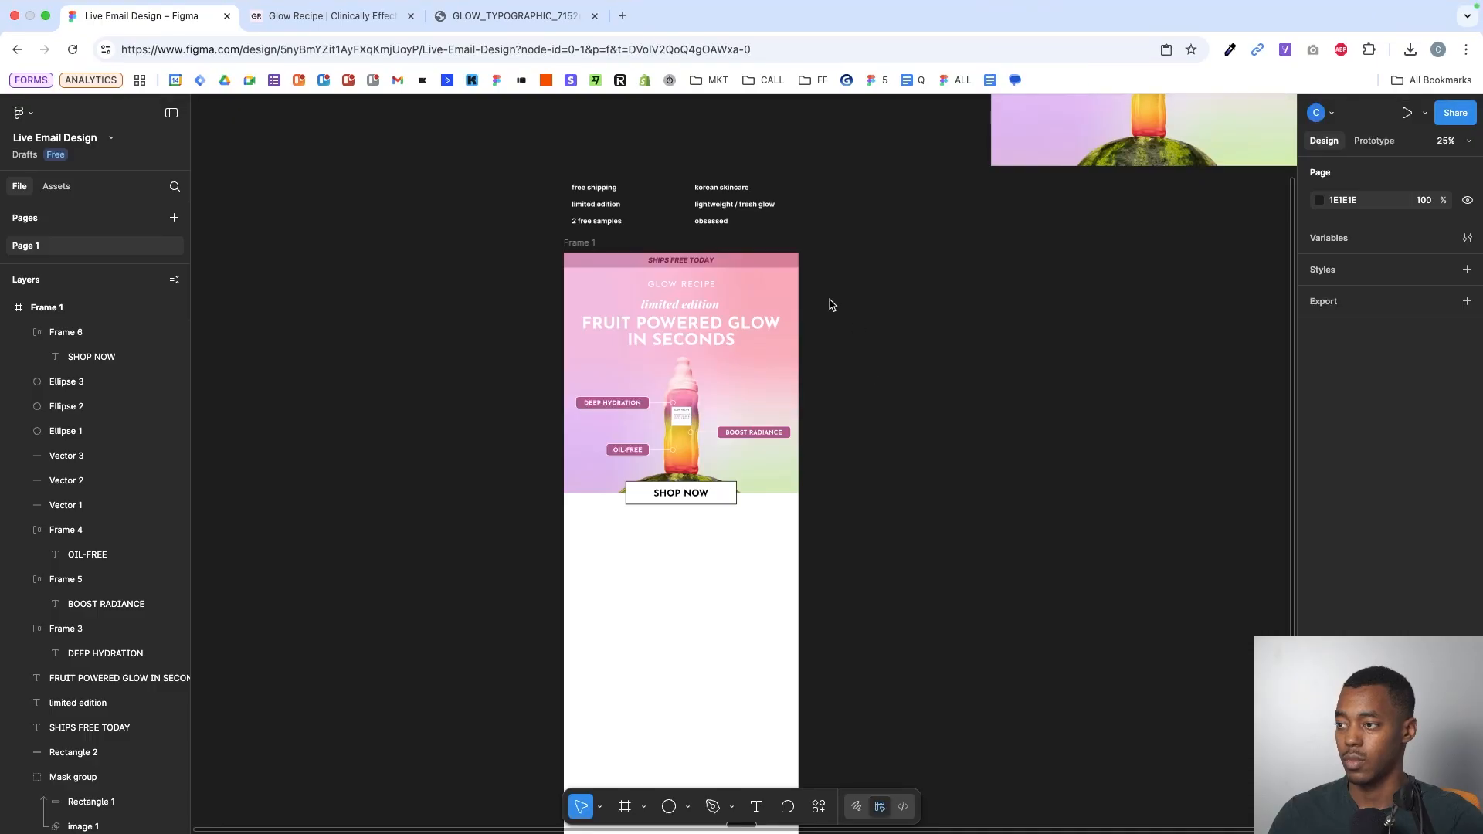
pyautogui.scroll(3, 828, 305)
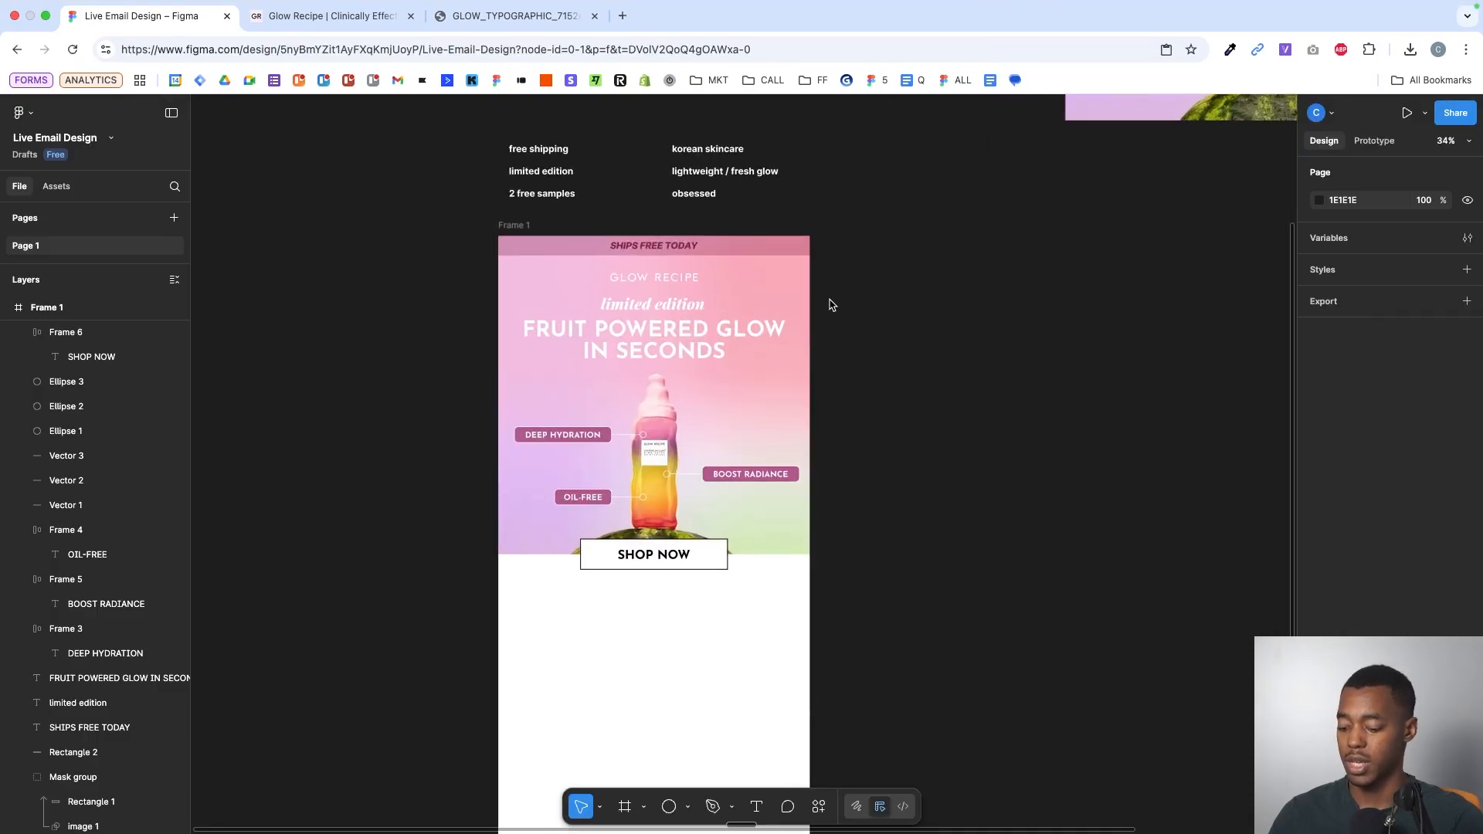
pyautogui.hotkey('ctrl', 'v')
pyautogui.moveTo(747, 347); pyautogui.dragTo(906, 410)
pyautogui.scroll(-2, 906, 410)
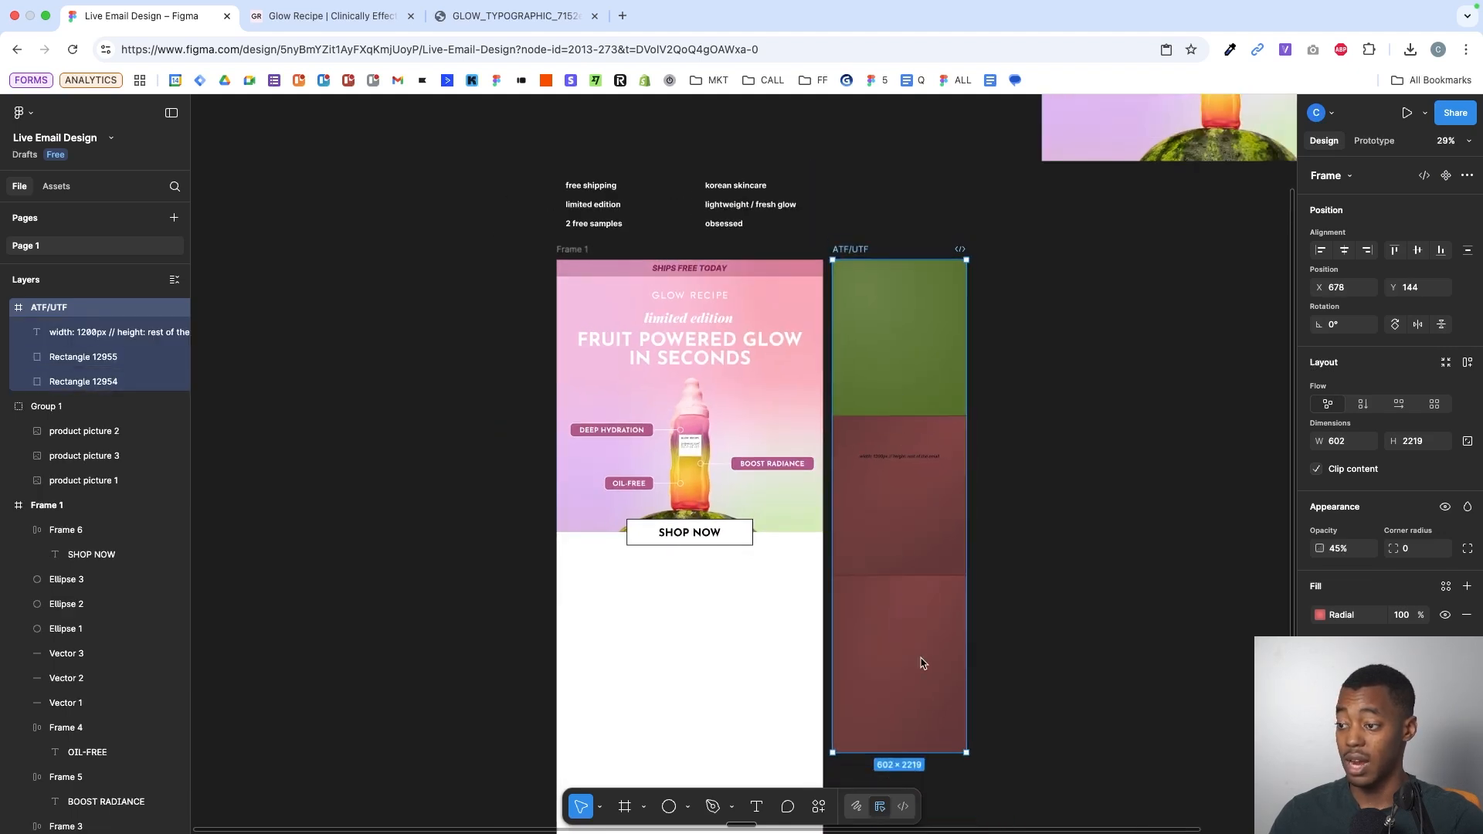
# - Scale the ATF/UTF guide to 1204 × 4438 and place it flush against the email frame's right edge, tops aligned
pyautogui.scroll(-4, 923, 656)
pyautogui.press('k')
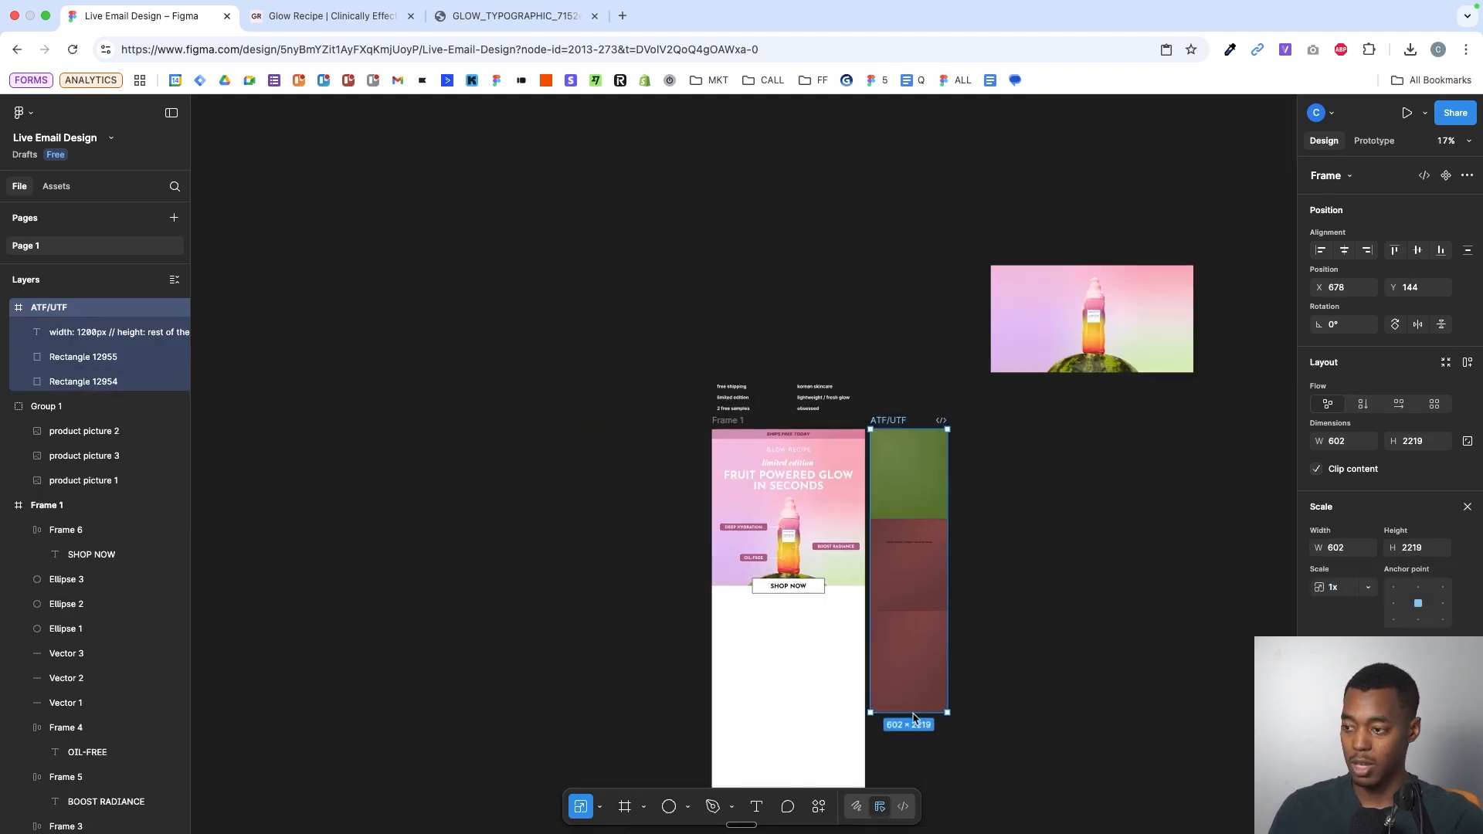
pyautogui.scroll(-5, 942, 706)
pyautogui.press('k')
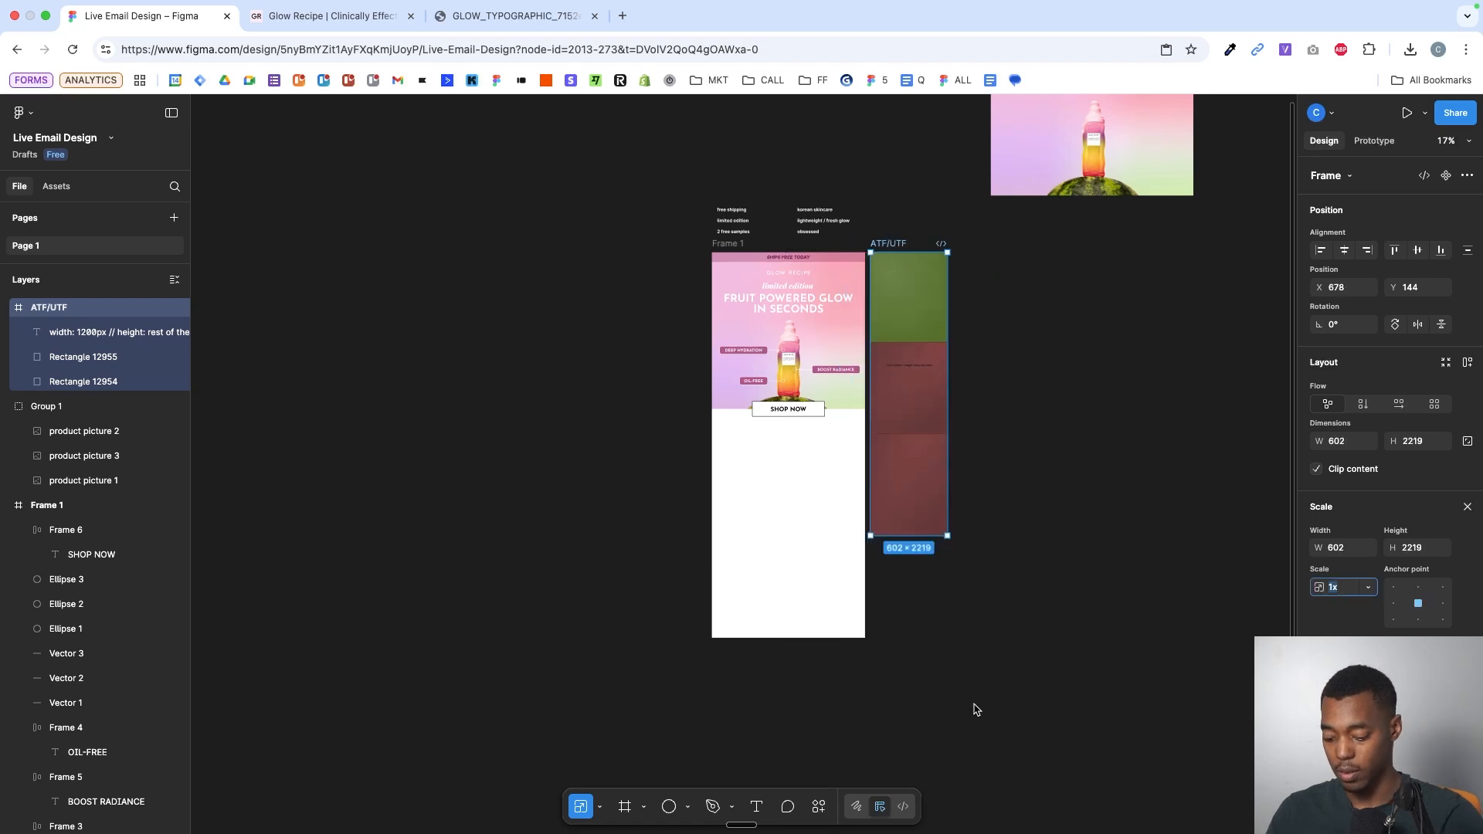
pyautogui.press('Return')
pyautogui.moveTo(932, 244); pyautogui.dragTo(966, 385)
pyautogui.scroll(5, 965, 390)
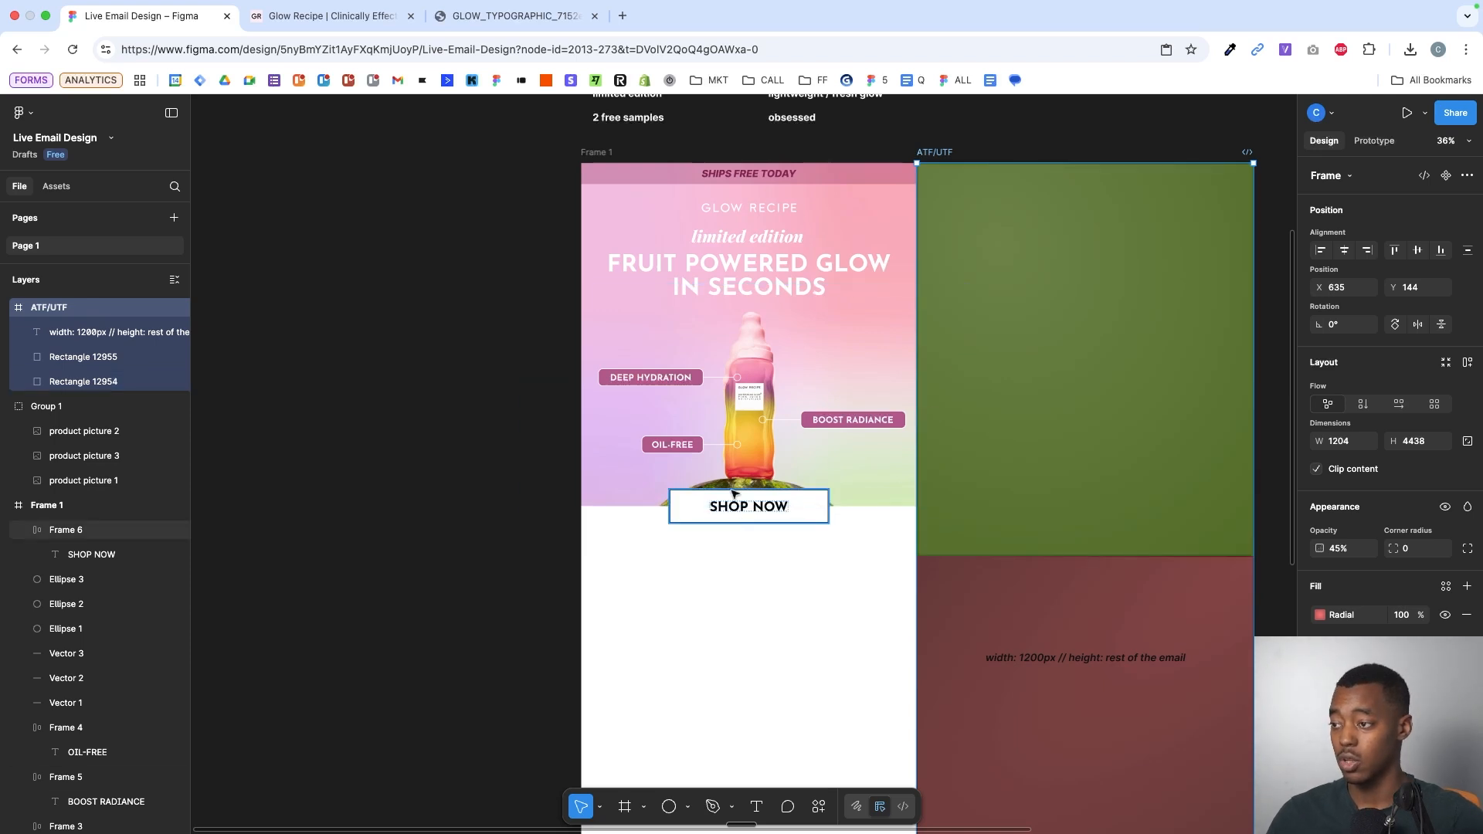
# - Scale the bottle, background image, all three callouts and the SHOP NOW button together by about 1.02x from their top centre
pyautogui.moveTo(616, 573); pyautogui.dragTo(874, 302)
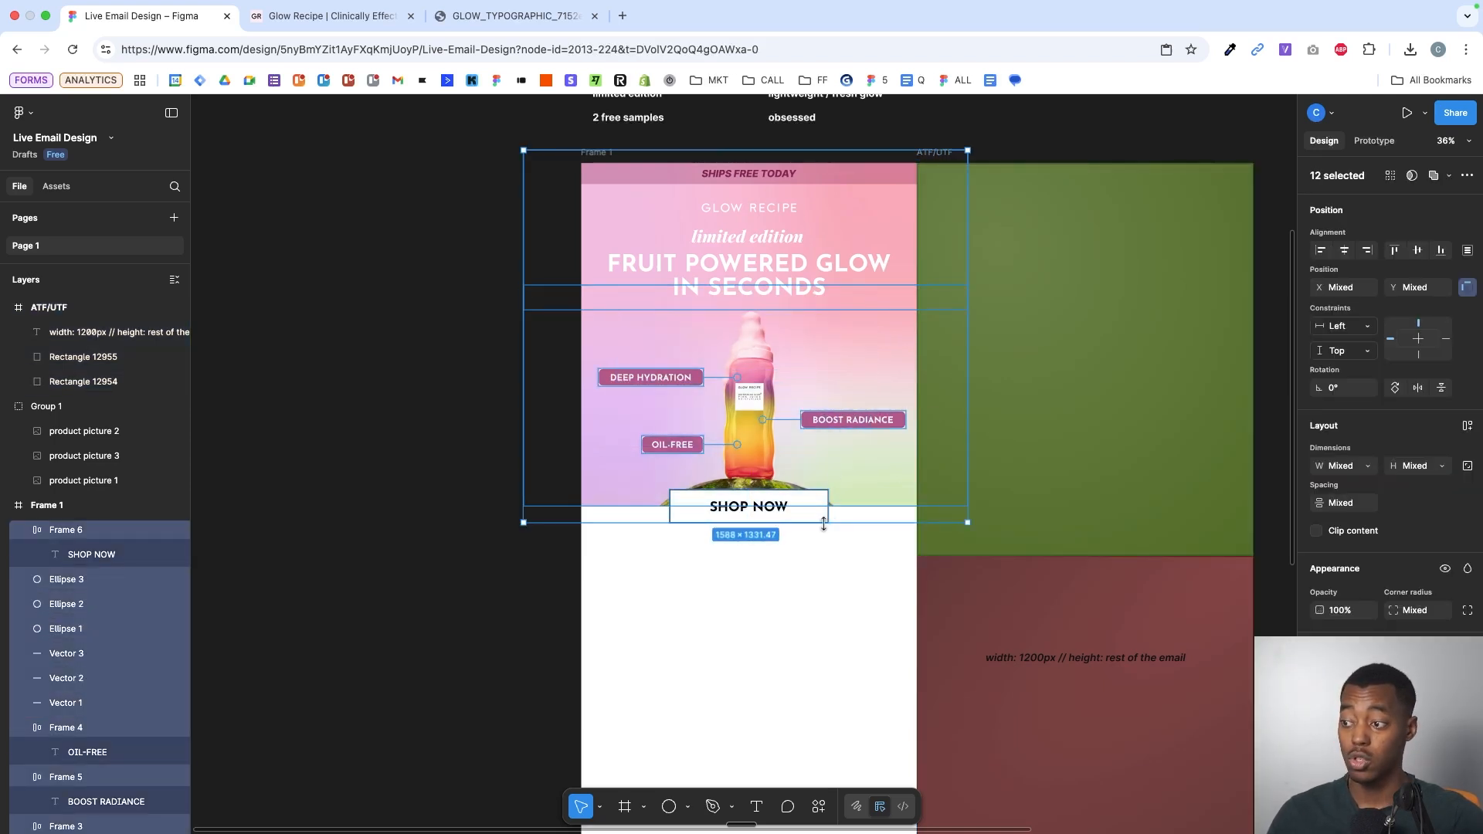
pyautogui.press('k')
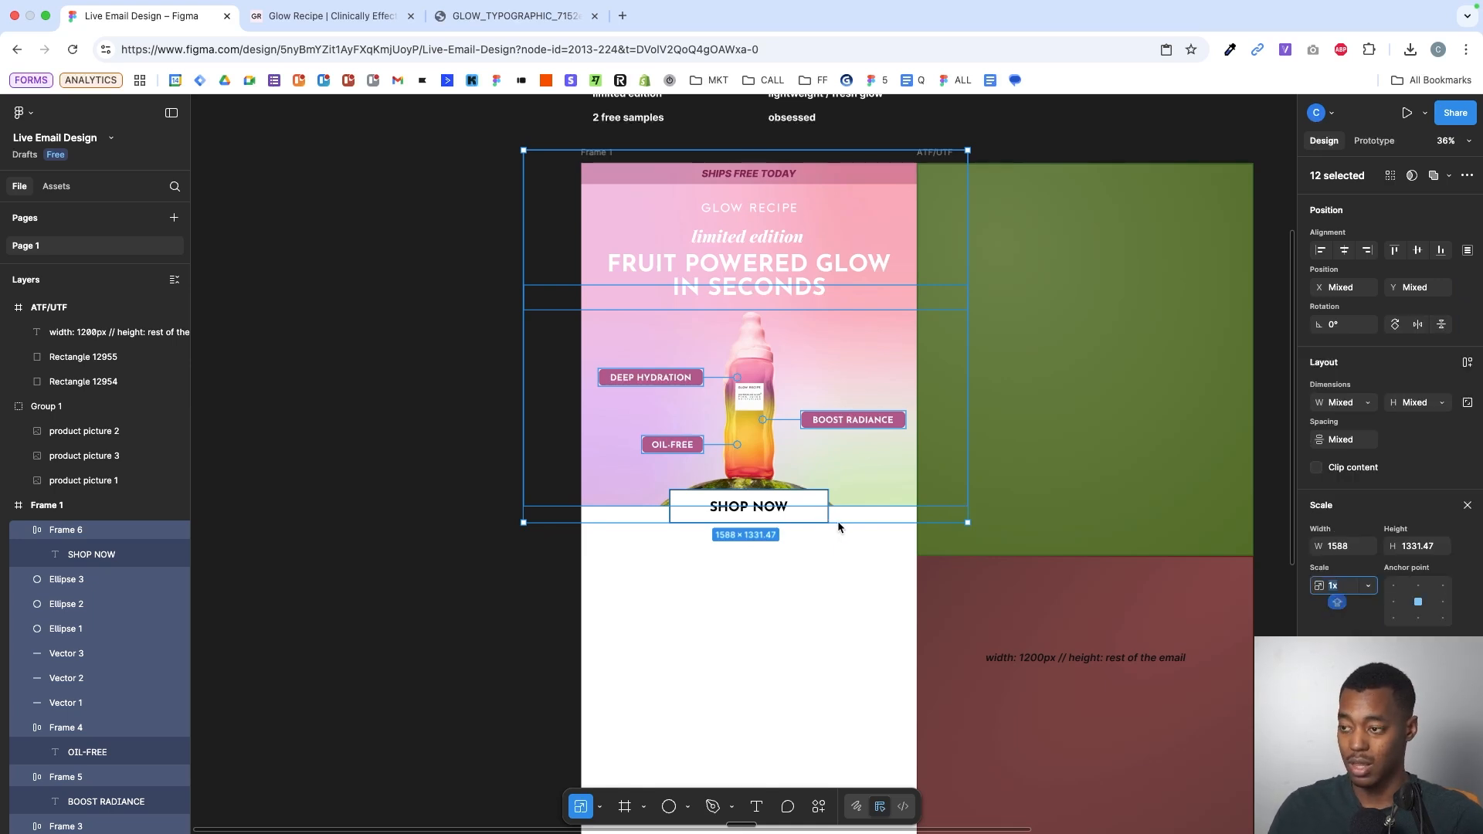
pyautogui.click(1466, 506)
pyautogui.moveTo(804, 520); pyautogui.dragTo(856, 556)
pyautogui.press('super+z')
pyautogui.press('k')
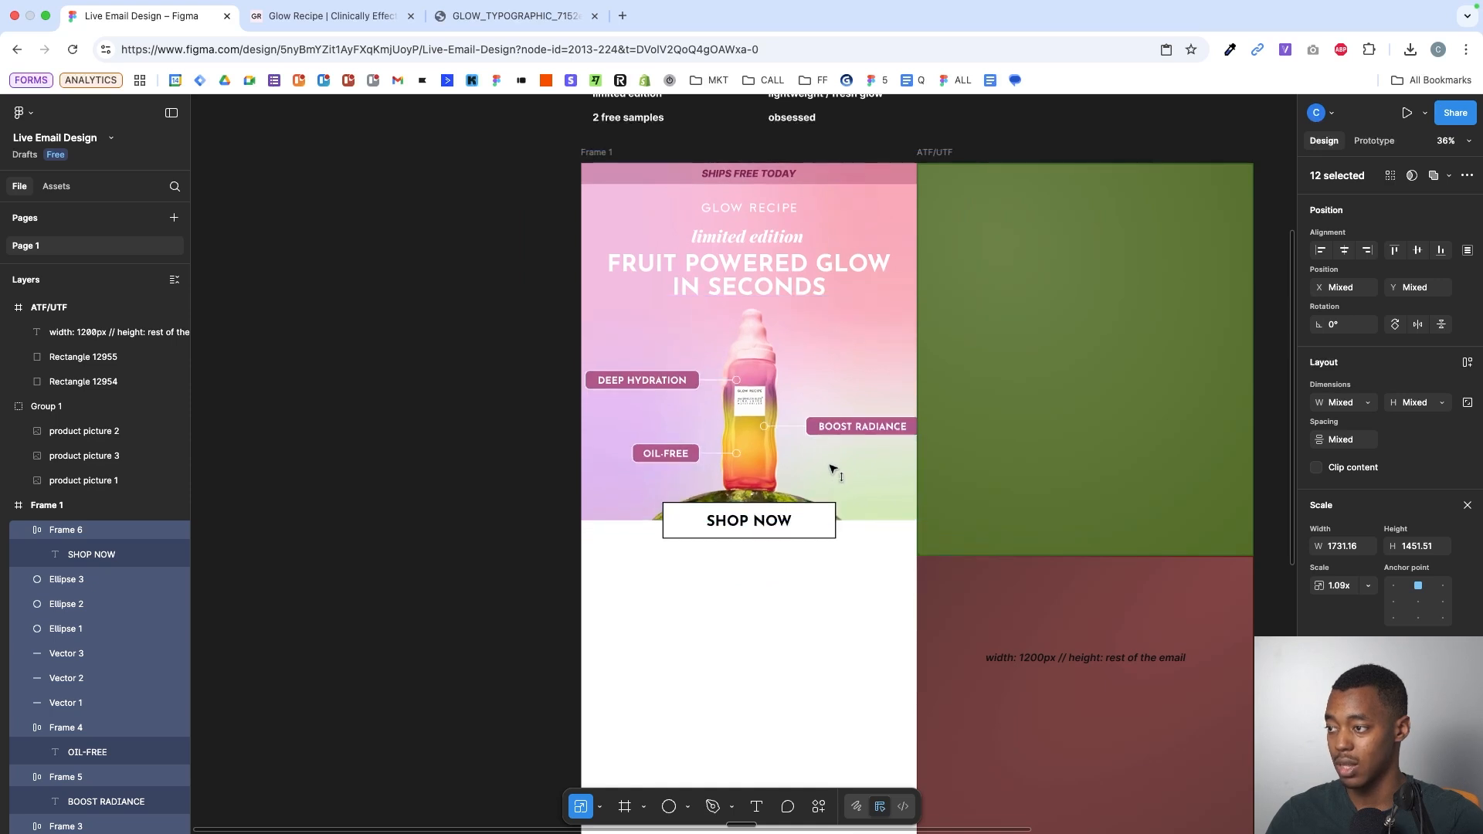
pyautogui.press('super+z')
pyautogui.press('super+z')
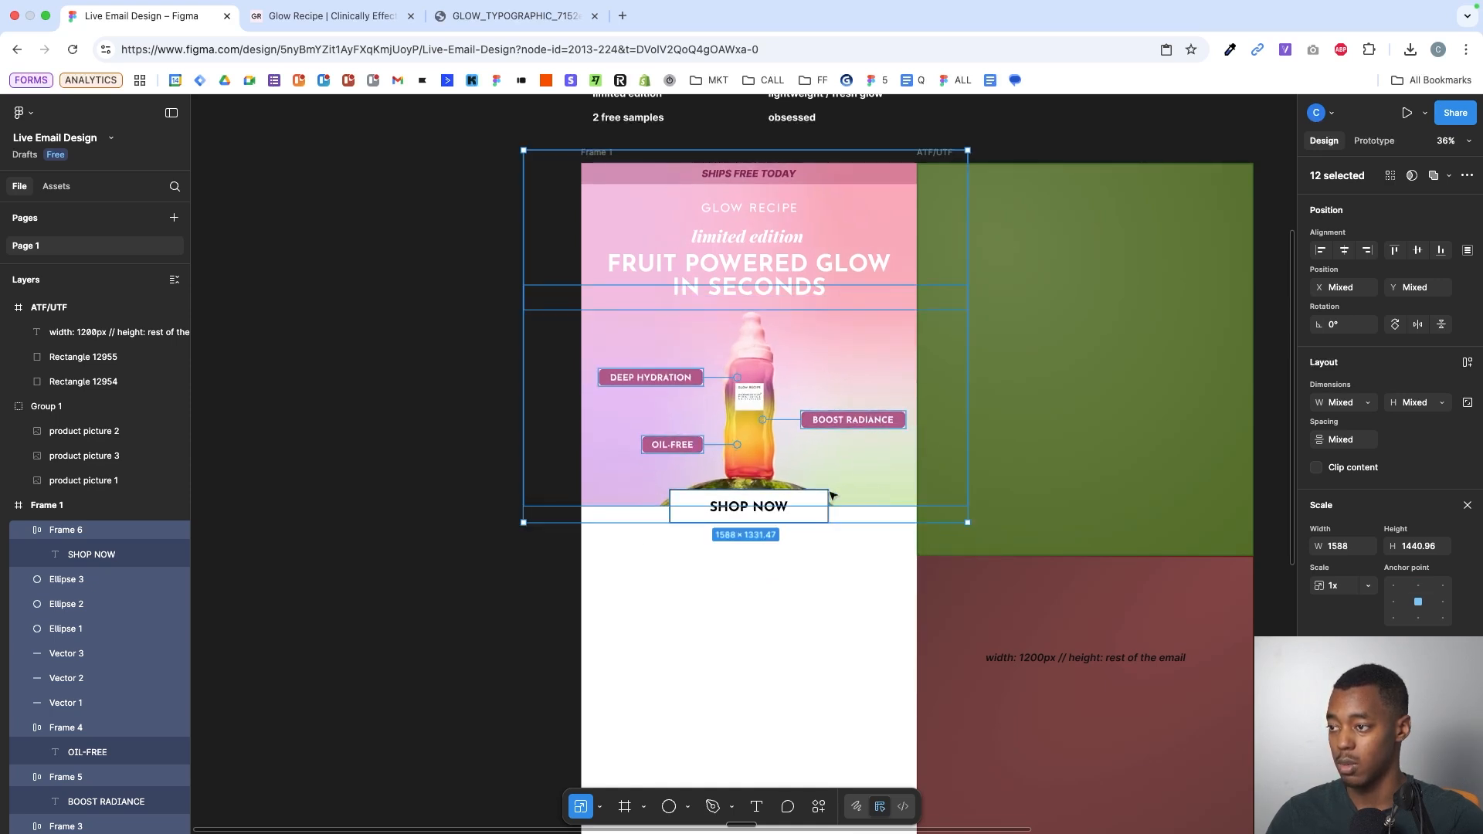
pyautogui.moveTo(822, 519); pyautogui.dragTo(821, 528)
pyautogui.moveTo(812, 430); pyautogui.dragTo(812, 425)
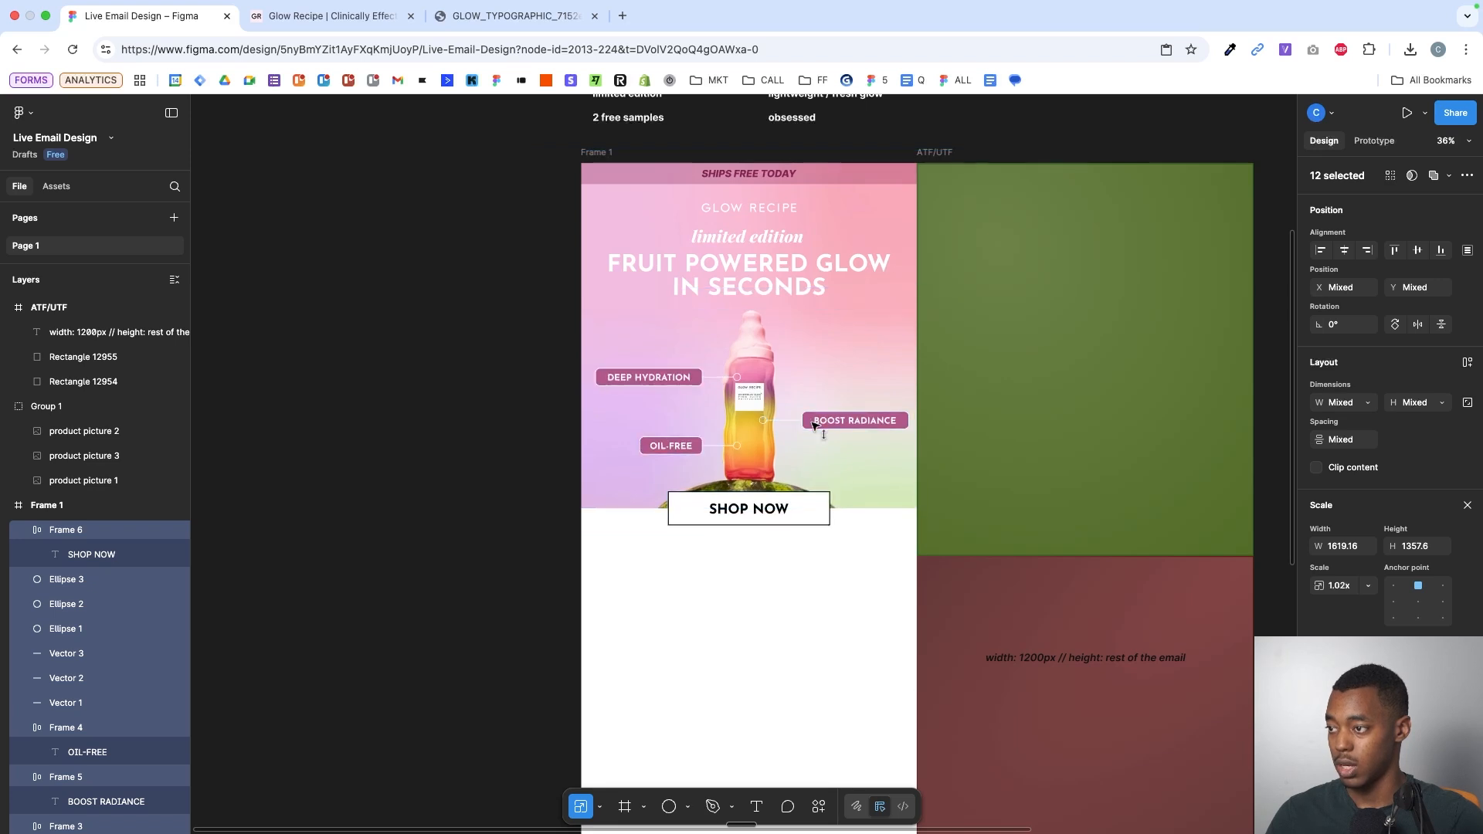
# - Enlarge the SHOP NOW button proportionally around its centre and deselect it
pyautogui.click(781, 504)
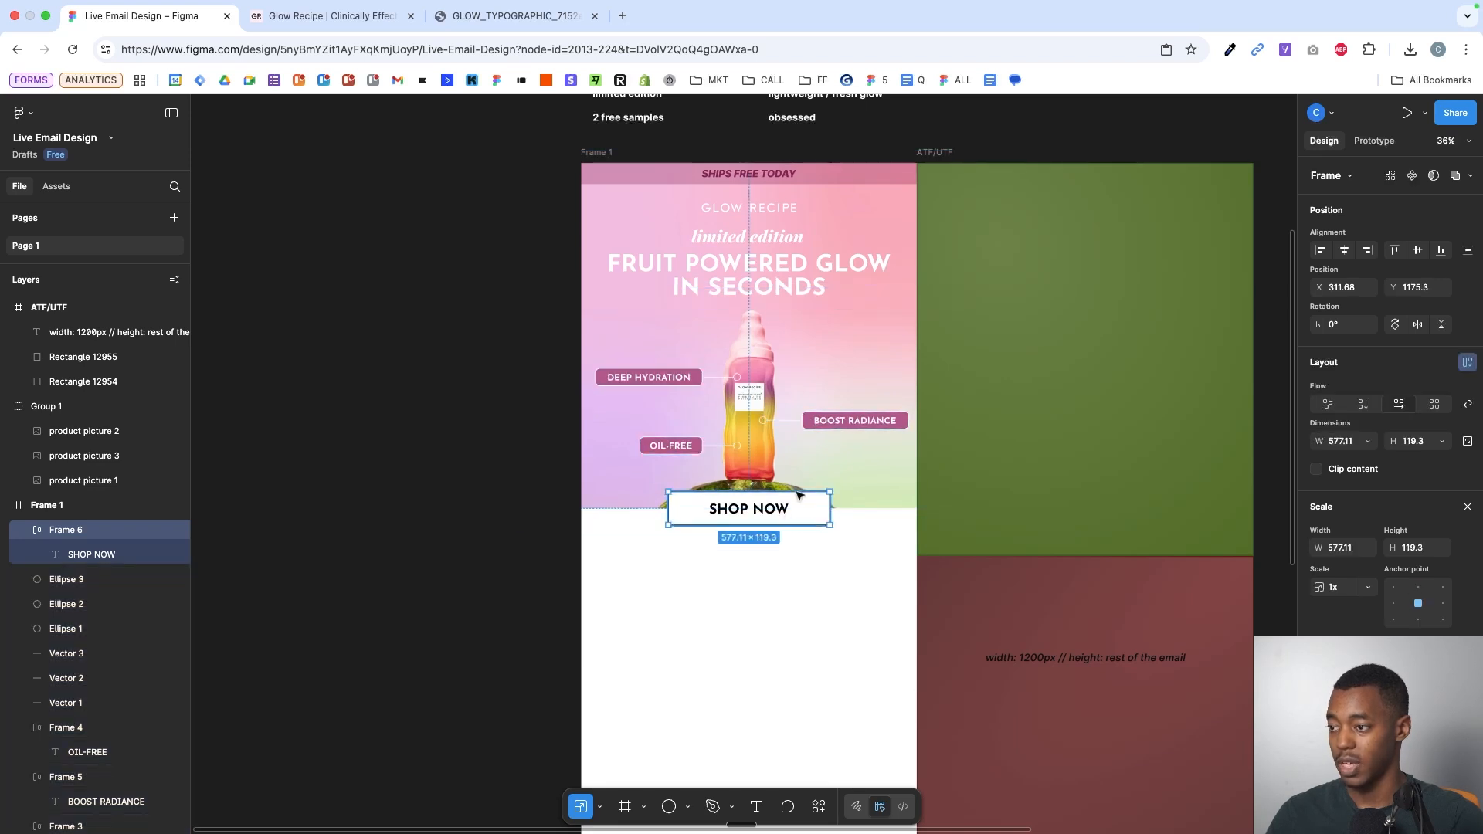
pyautogui.moveTo(826, 511); pyautogui.dragTo(782, 517)
pyautogui.click(820, 572)
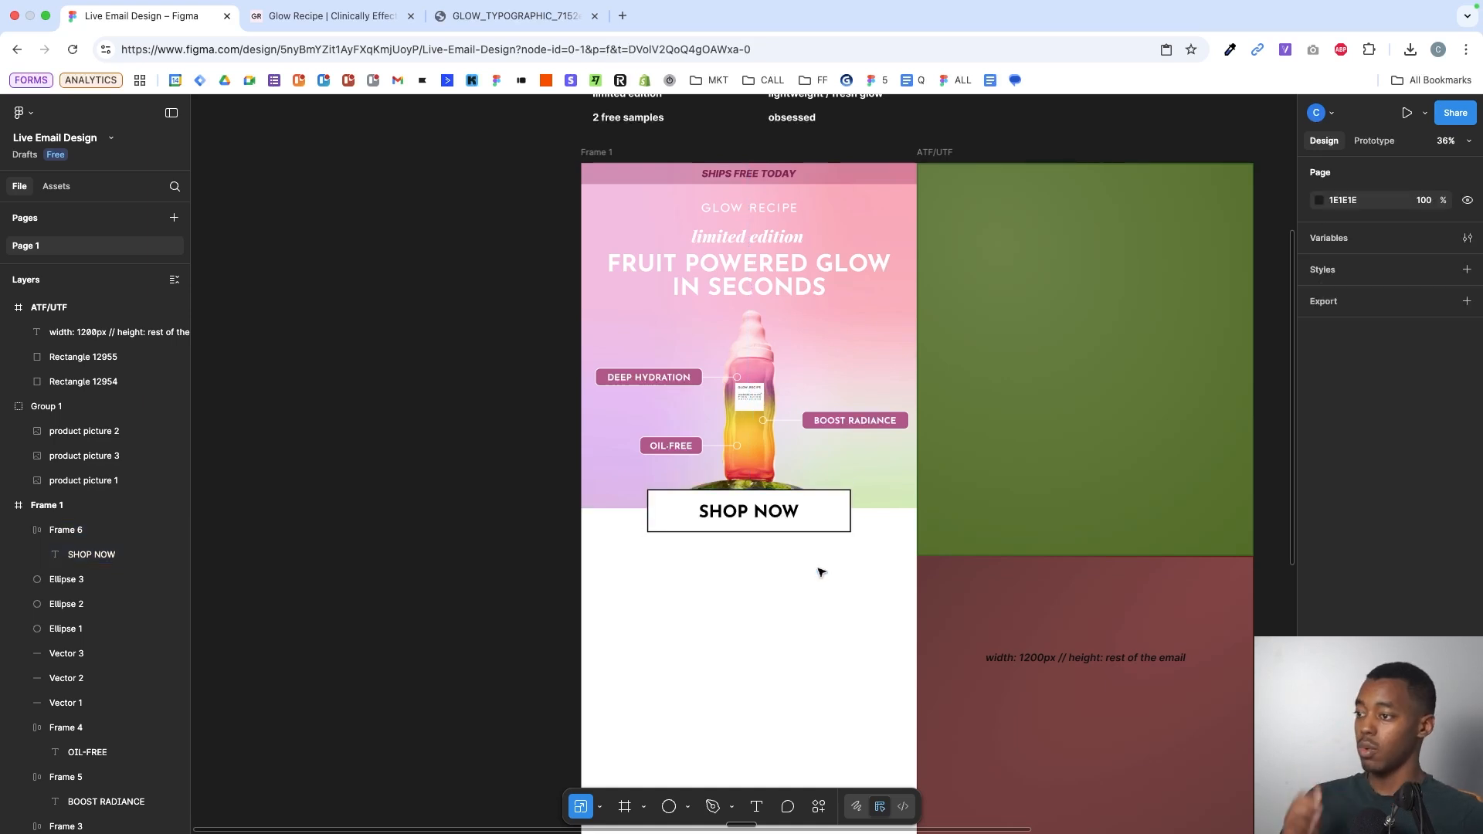
# - Widen the SHOP NOW button slightly and deselect it
pyautogui.click(787, 513)
pyautogui.moveTo(850, 510); pyautogui.dragTo(856, 512)
pyautogui.press('v')
pyautogui.click(854, 553)
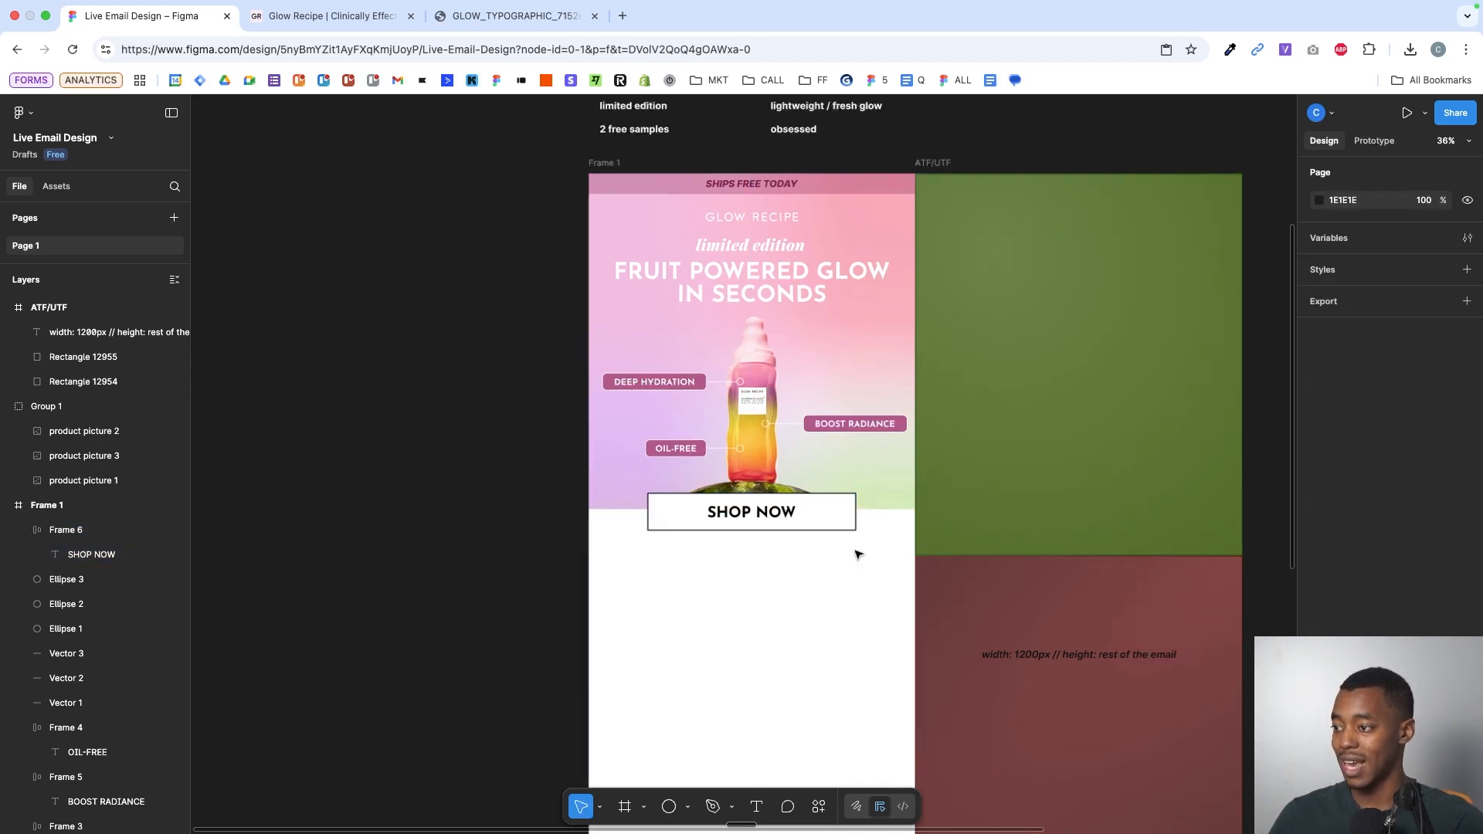
# - Review the email's hero section against the ATF/UTF guide and the keyword notes above the frame
pyautogui.scroll(-5, 858, 553)
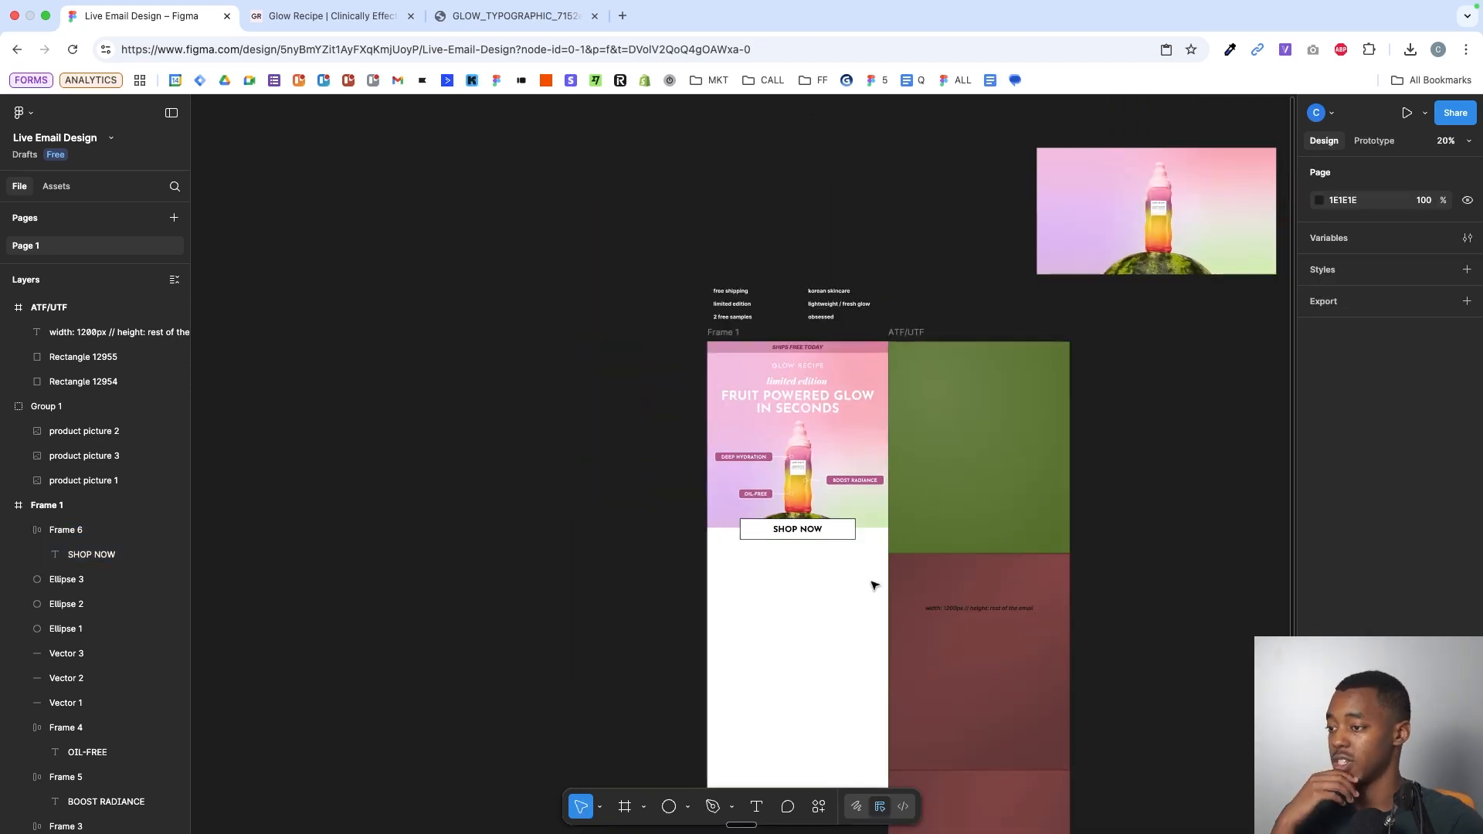
pyautogui.scroll(2, 758, 596)
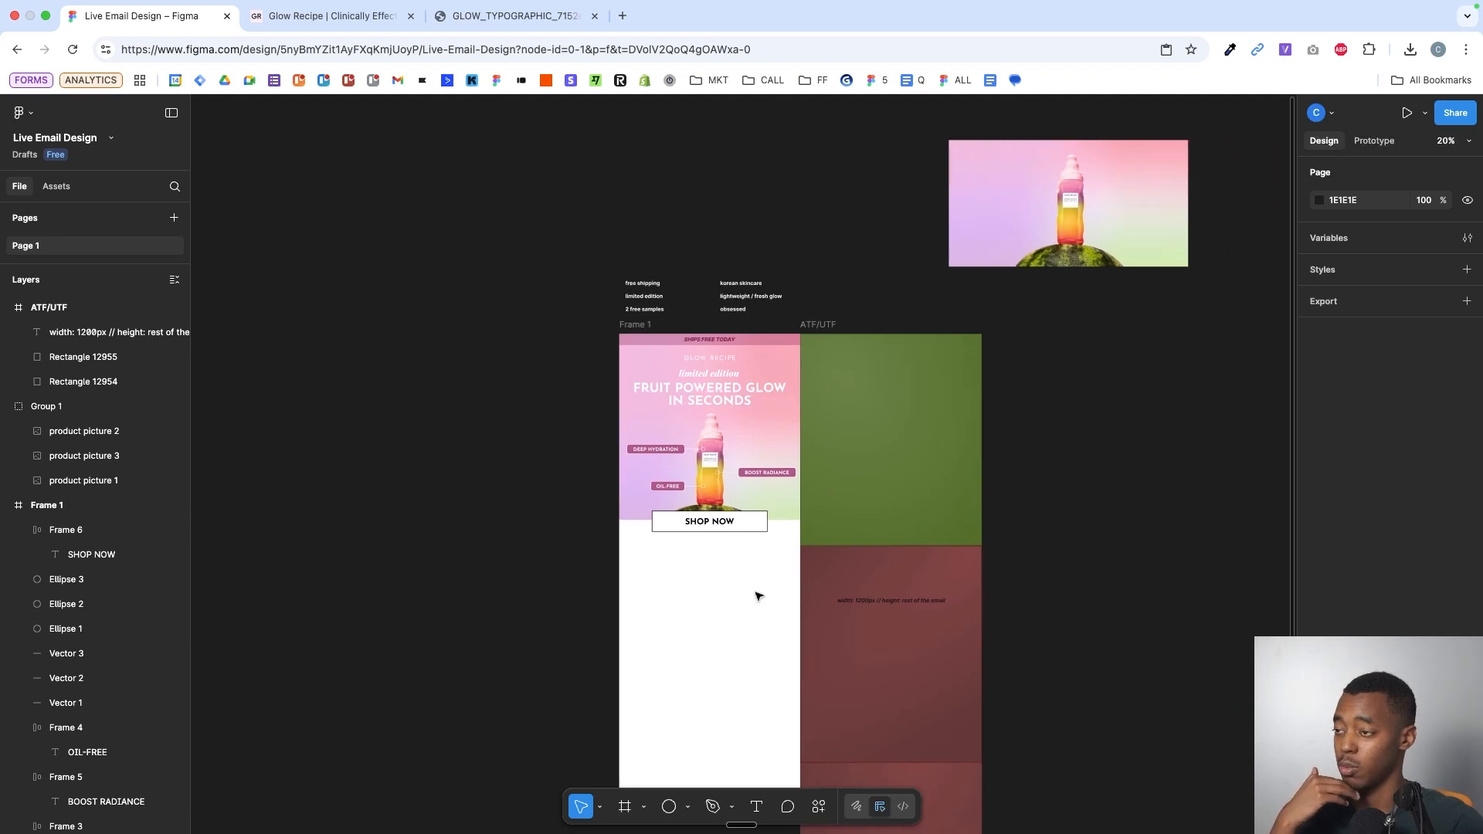
pyautogui.scroll(3, 758, 595)
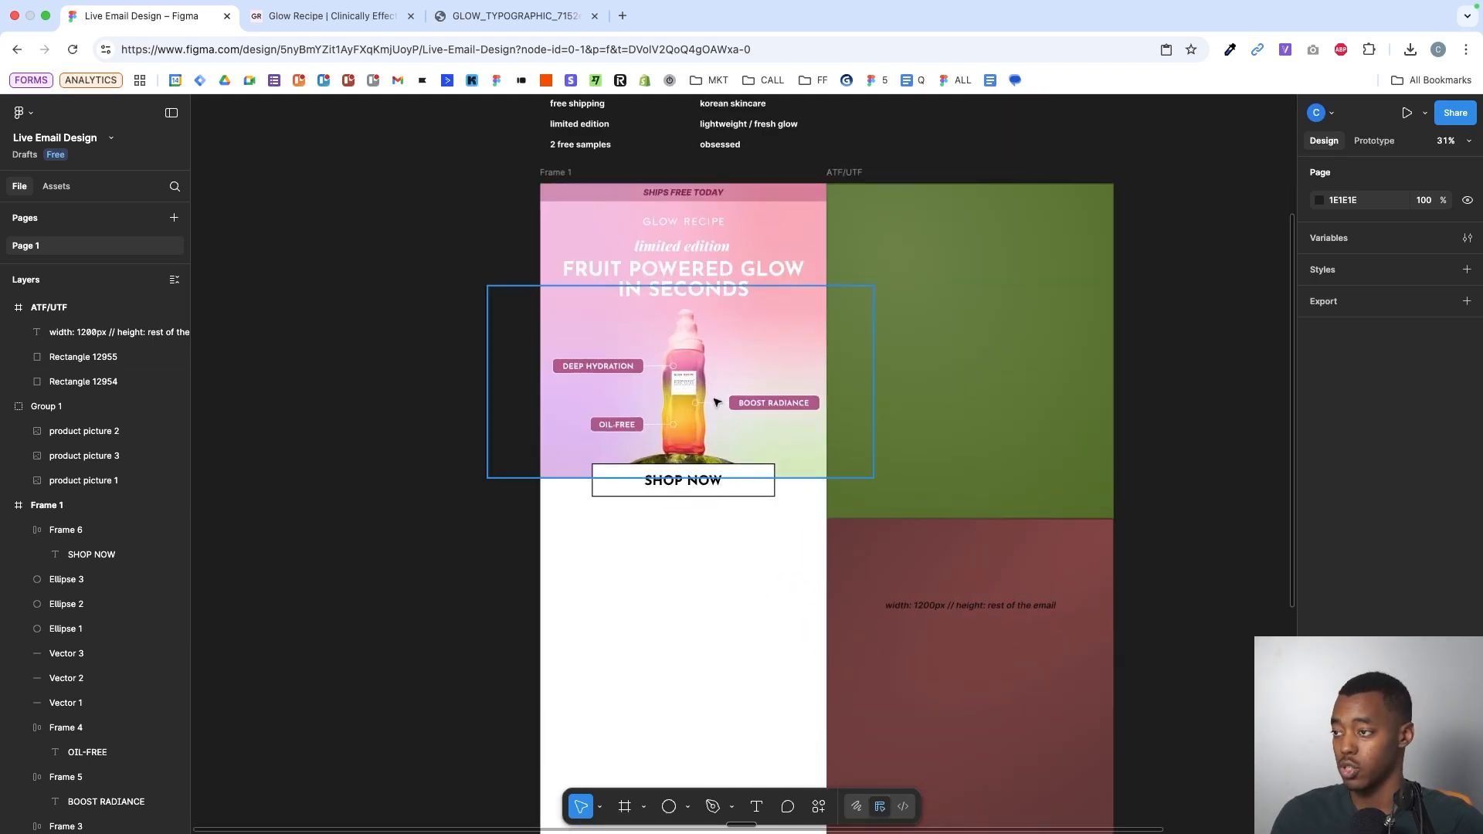
pyautogui.scroll(3, 722, 420)
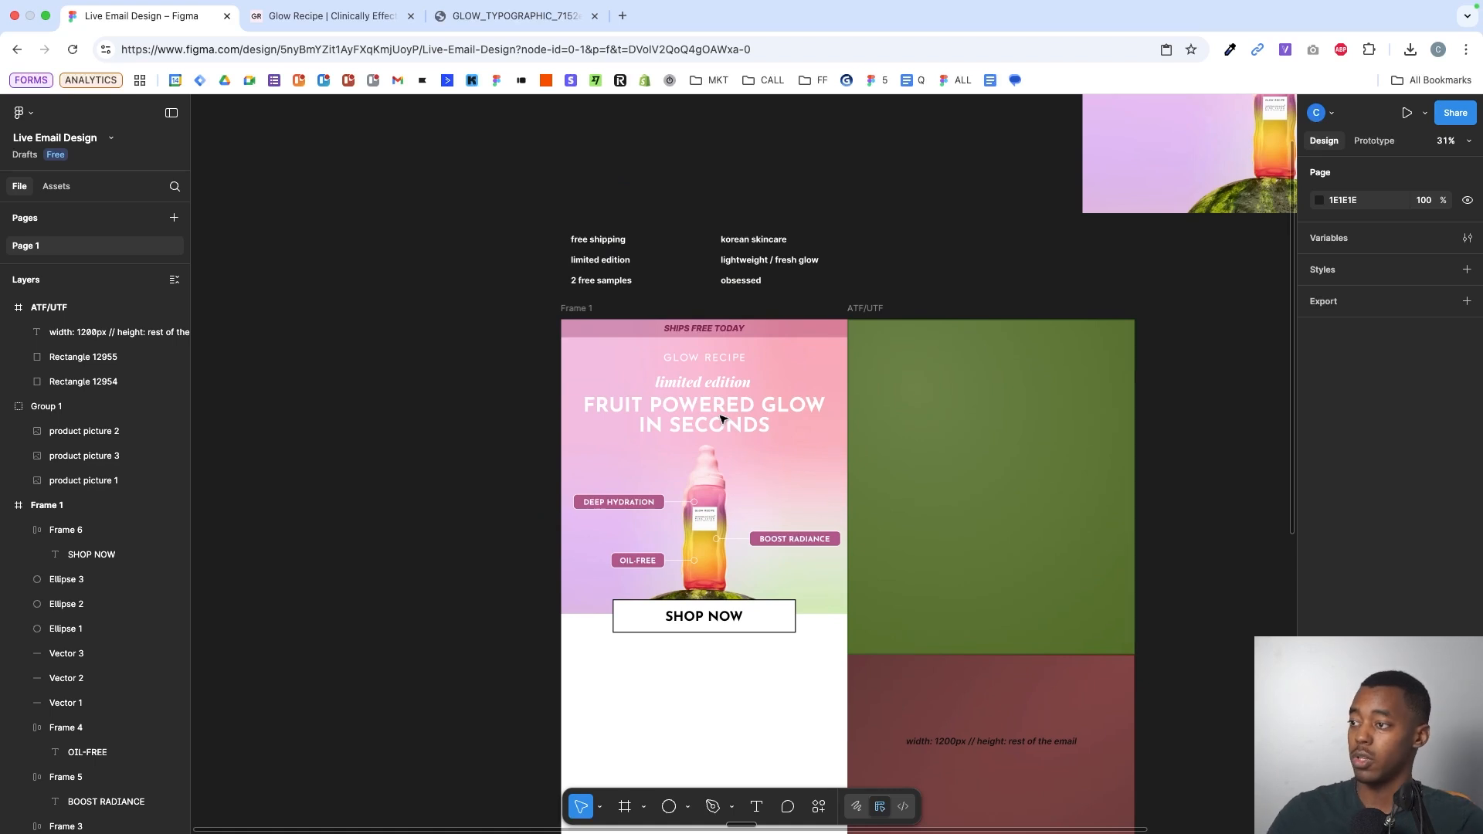
pyautogui.hscroll(-1, 722, 420)
pyautogui.scroll(3, 782, 246)
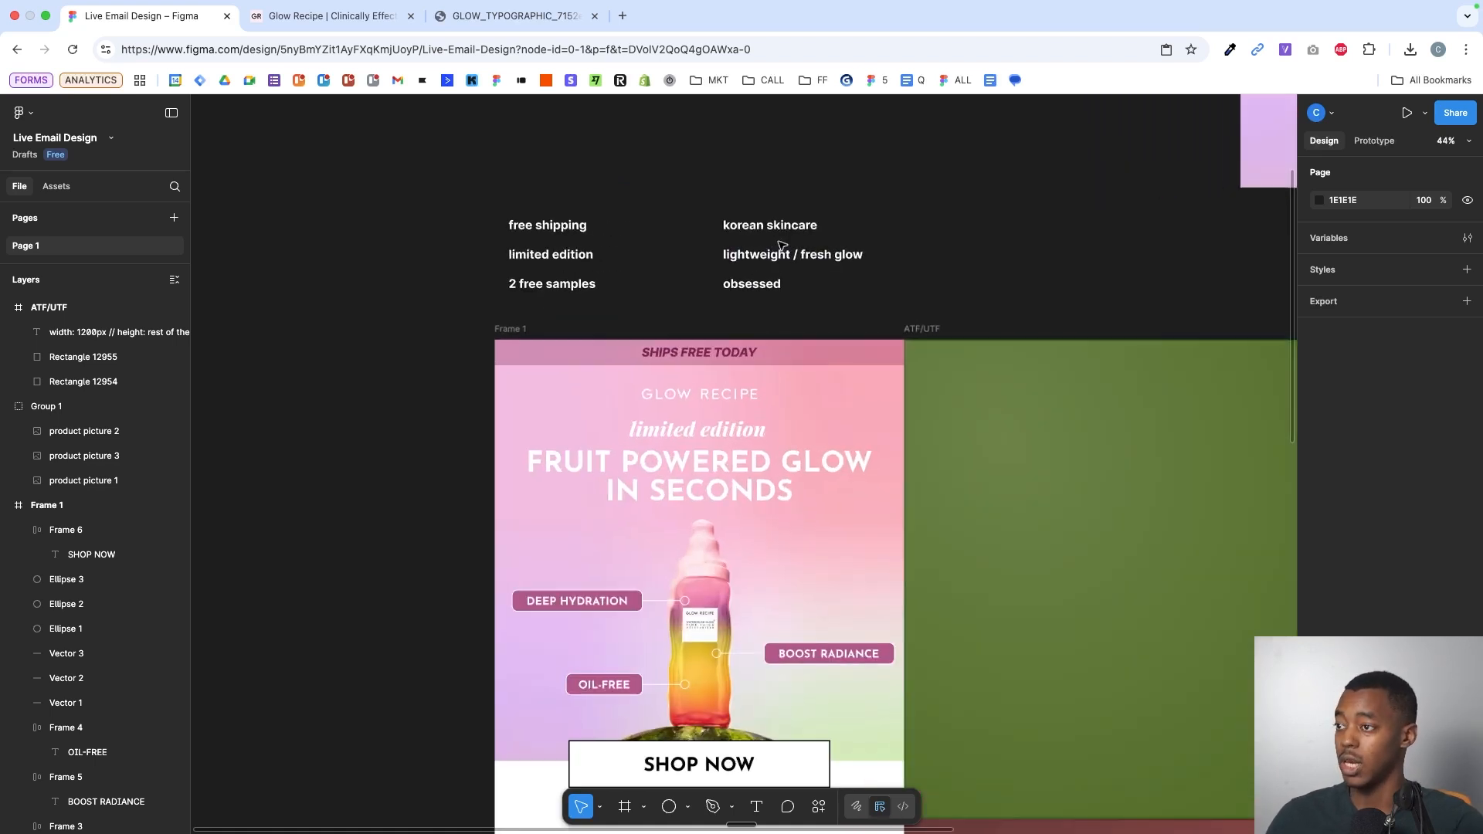
pyautogui.scroll(-3, 787, 203)
pyautogui.scroll(-4, 787, 203)
pyautogui.scroll(2, 787, 202)
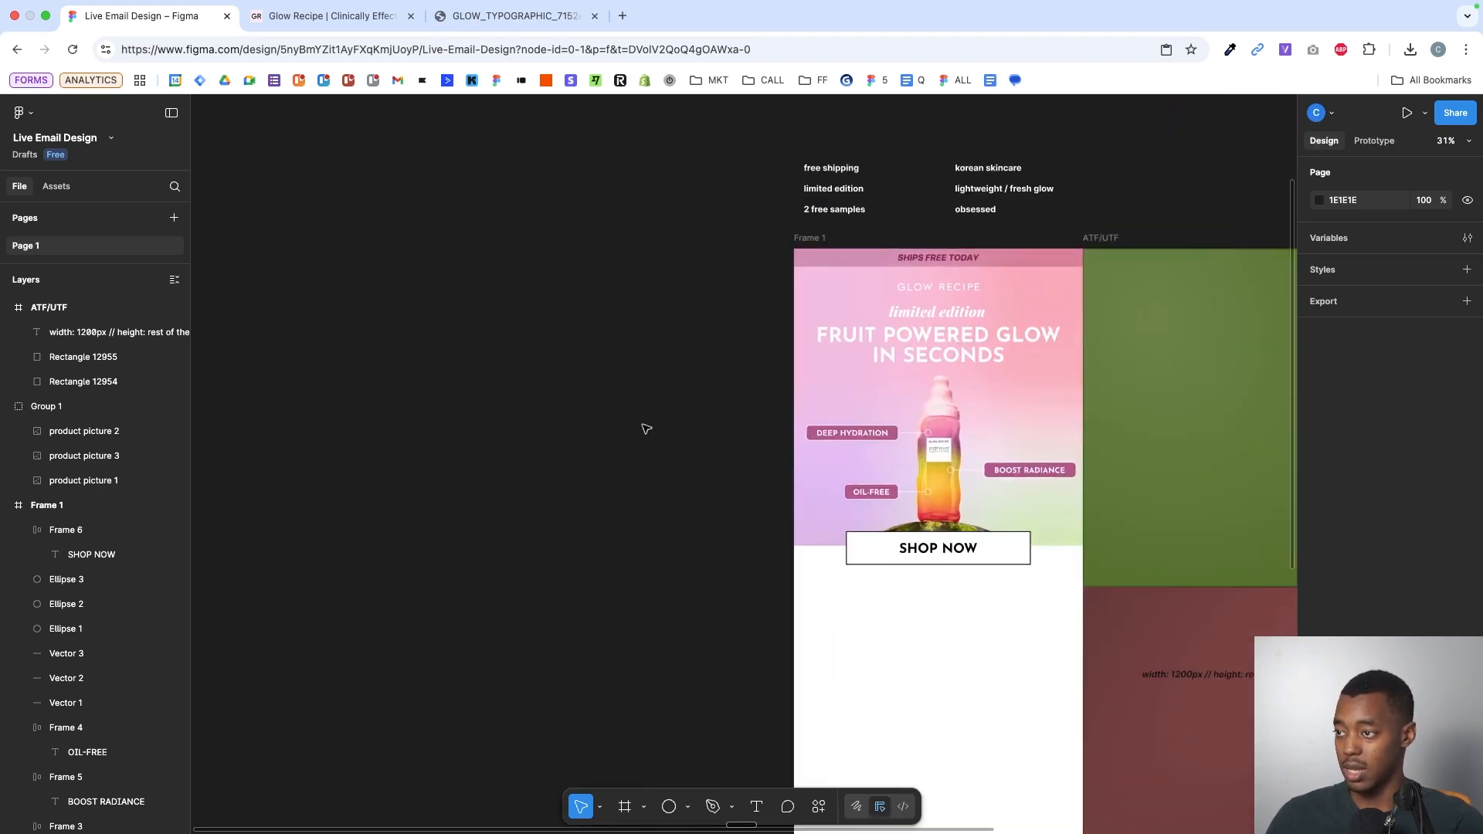
# - Add the placeholder text "HEADLINE" on the empty canvas beside the email frame, below the level of the SHOP NOW button
pyautogui.press('t')
pyautogui.click(587, 607)
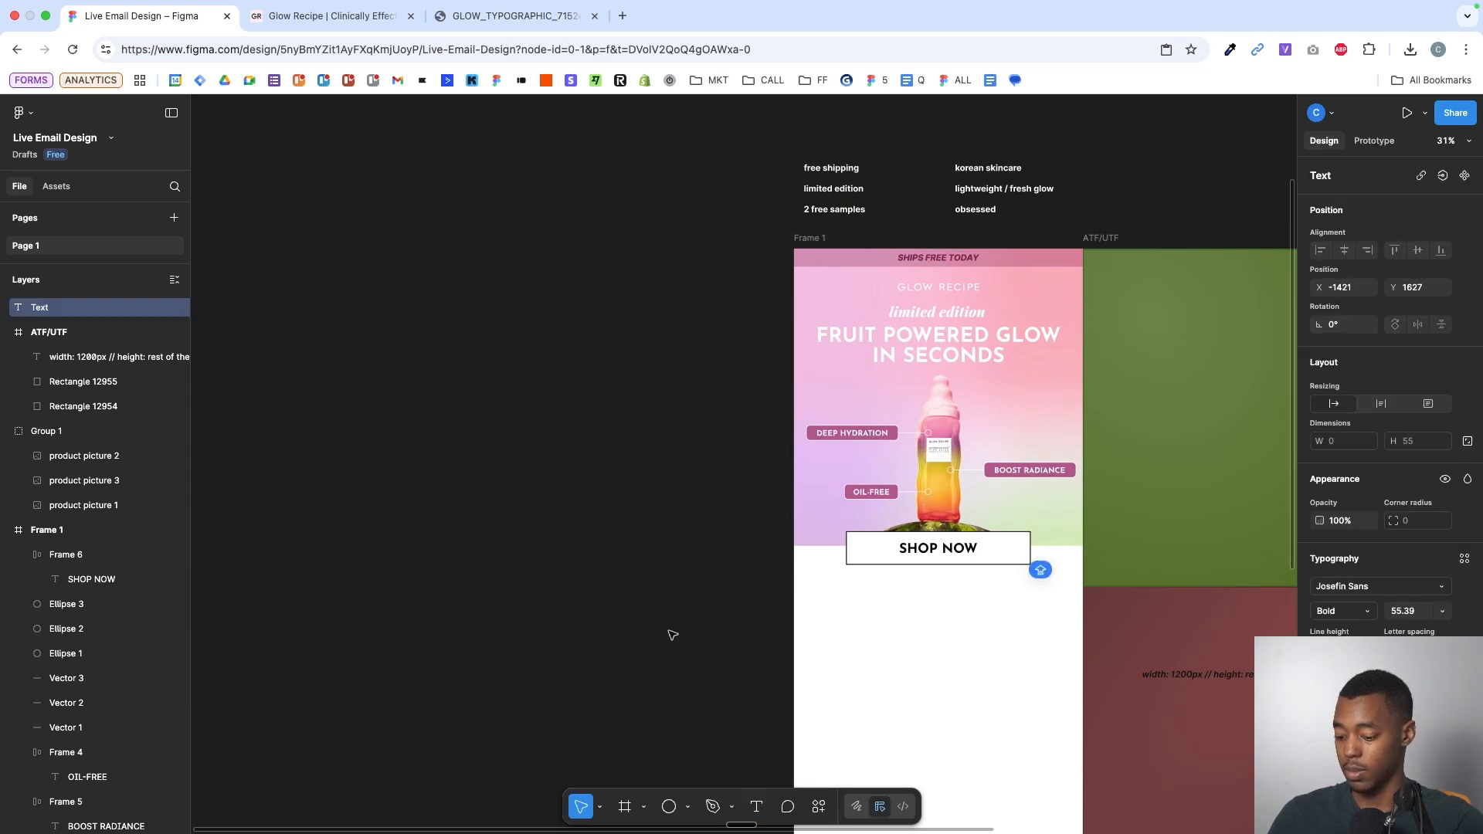
pyautogui.write('HEADDLNE')
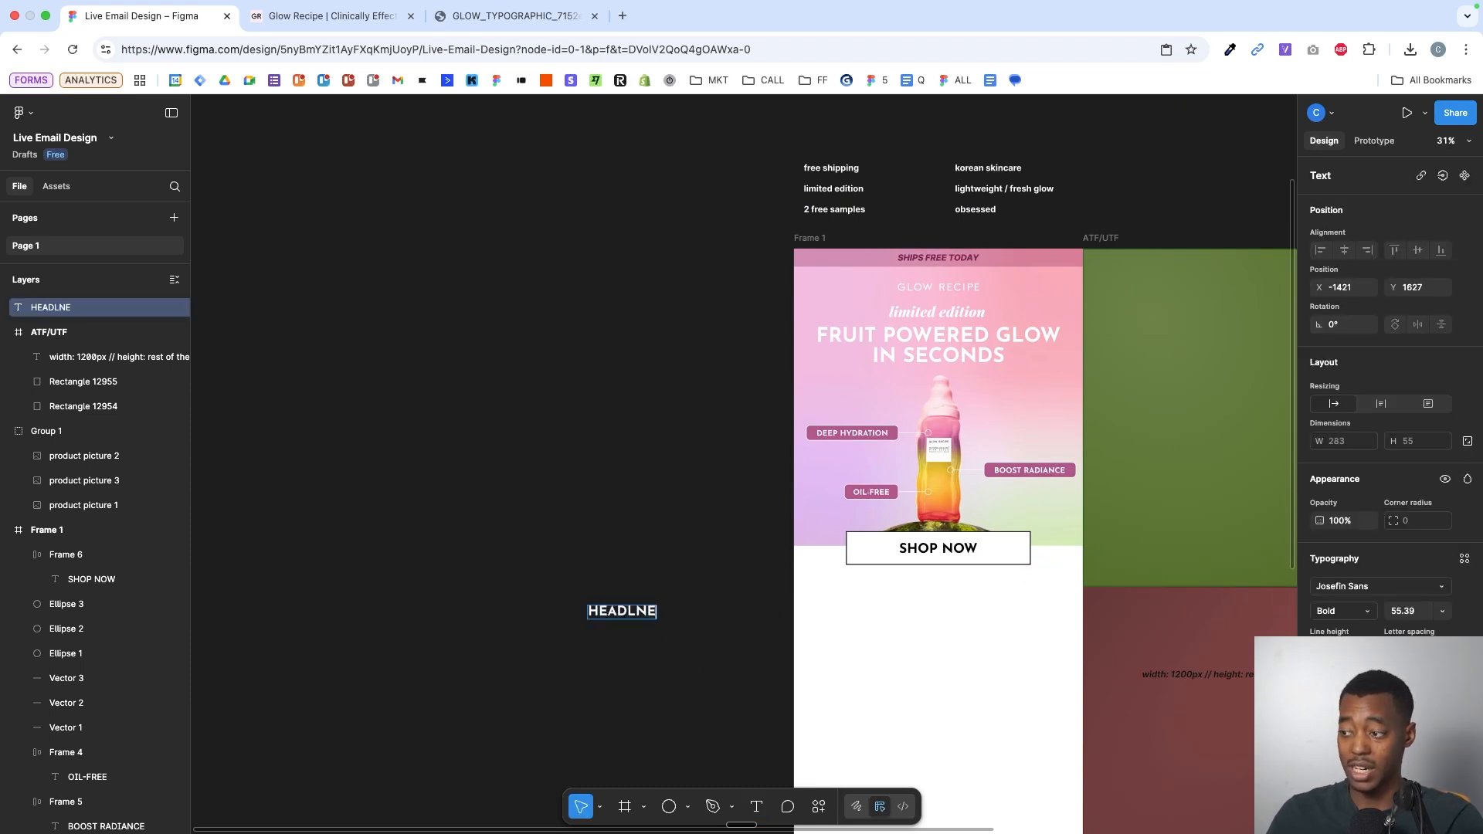
pyautogui.press('BackSpace')
pyautogui.press('BackSpace')
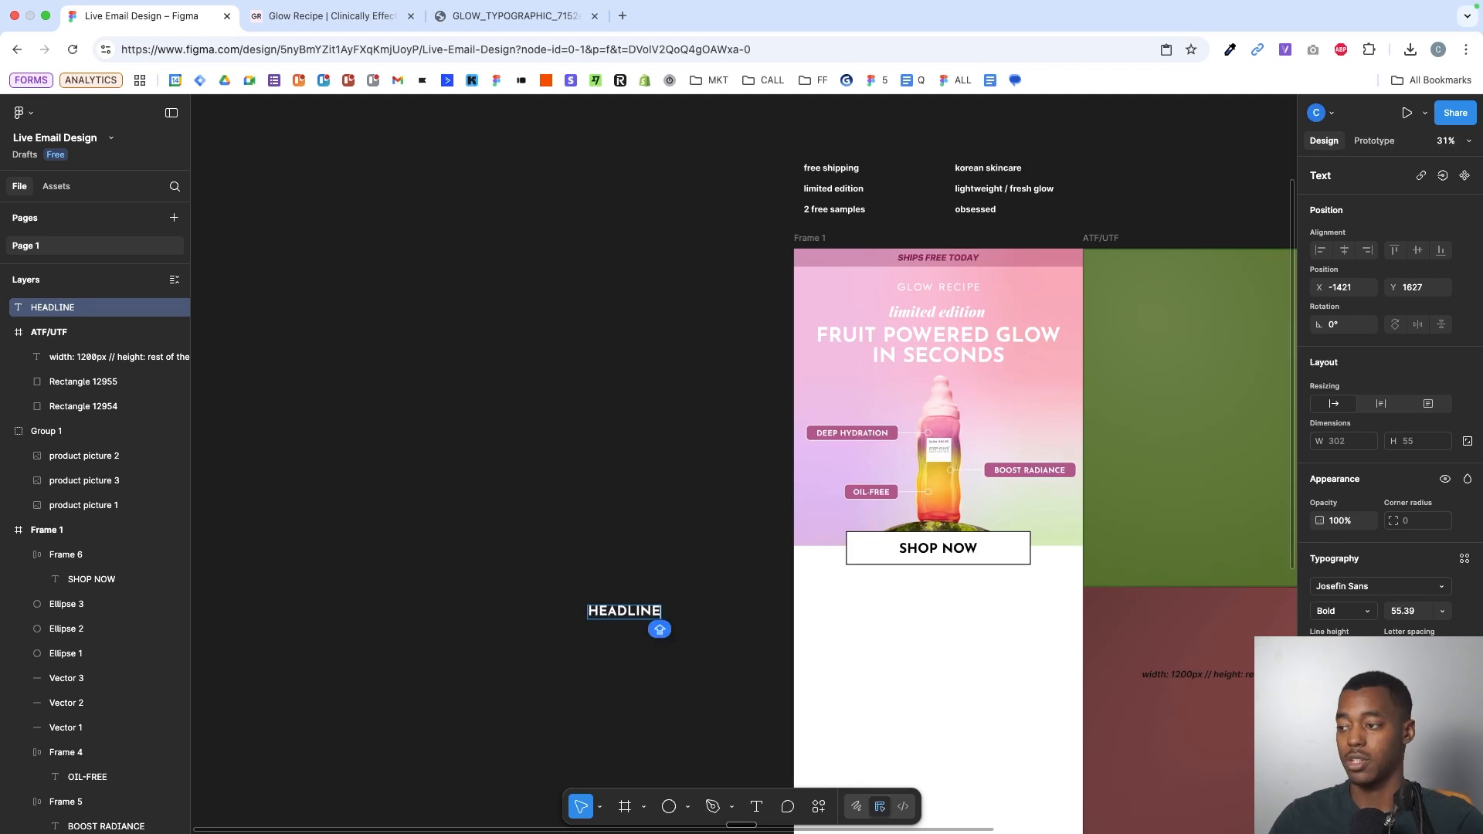
pyautogui.press('Escape')
# - Duplicate the HEADLINE text directly below itself and change the duplicate's wording to "Copy"
pyautogui.keyDown('alt'); pyautogui.moveTo(629, 616); pyautogui.dragTo(629, 647); pyautogui.keyUp('alt')
pyautogui.doubleClick(626, 645)
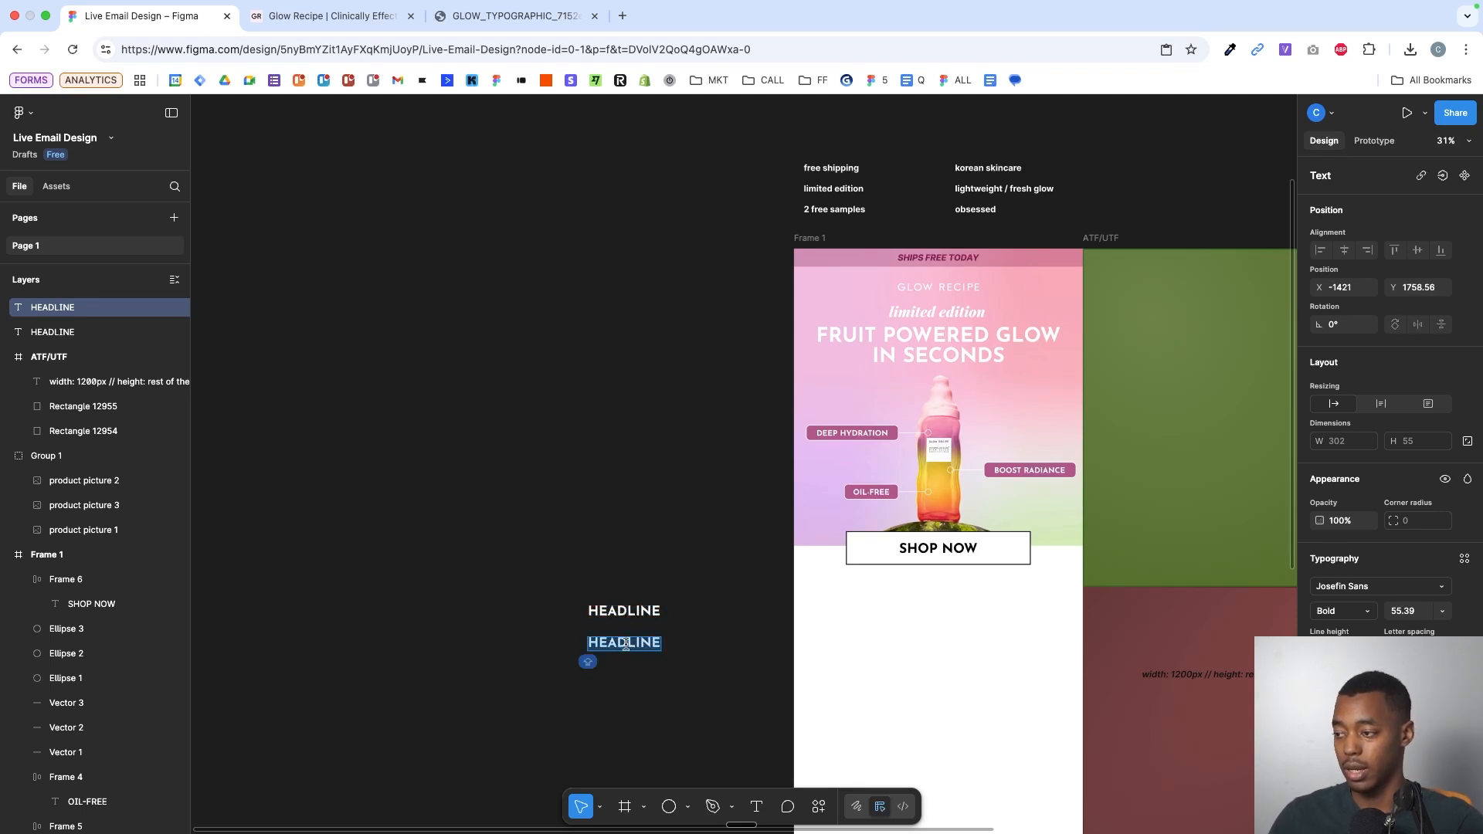
pyautogui.write('C')
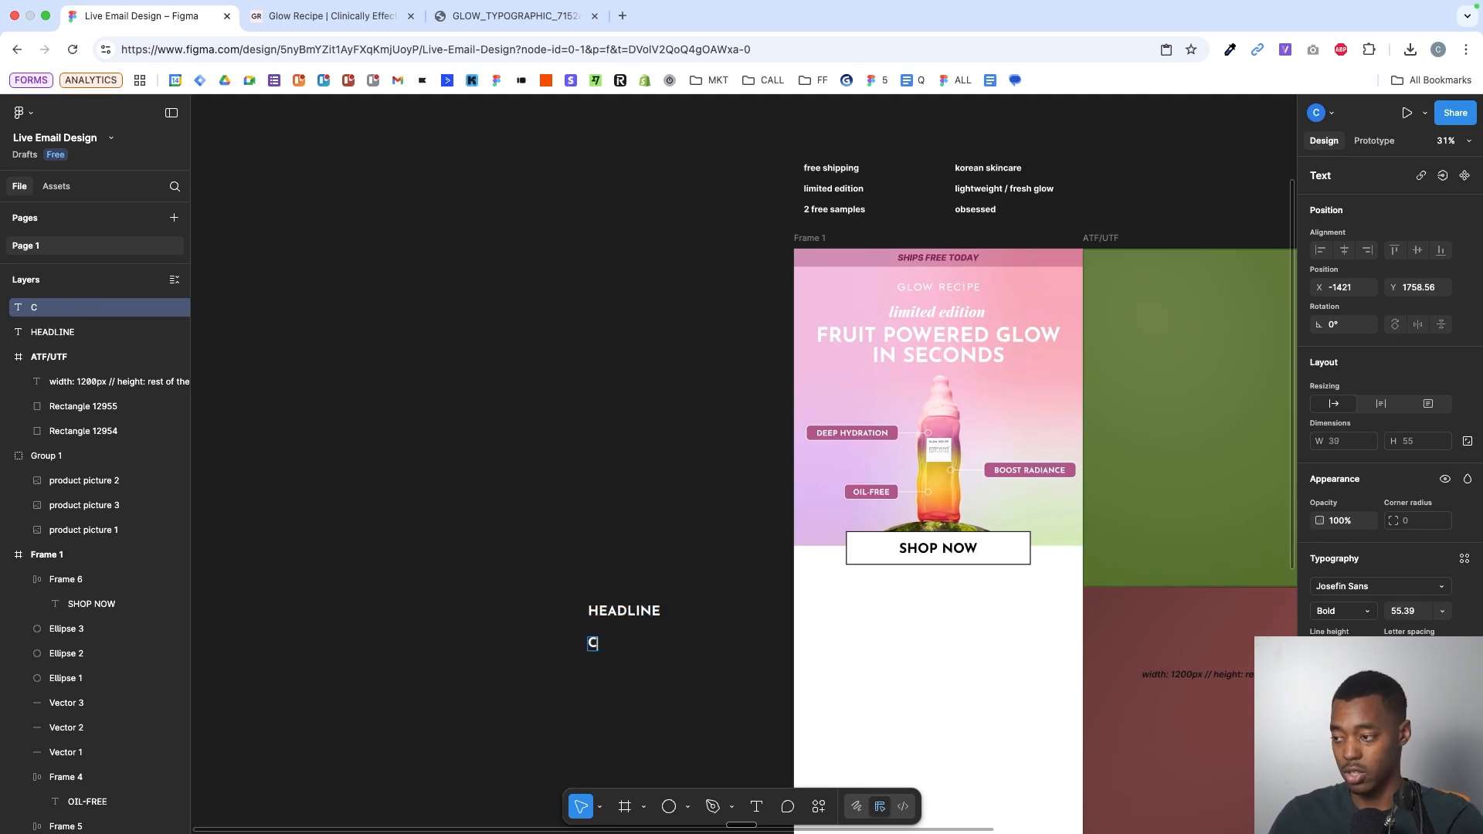
pyautogui.write('COP')
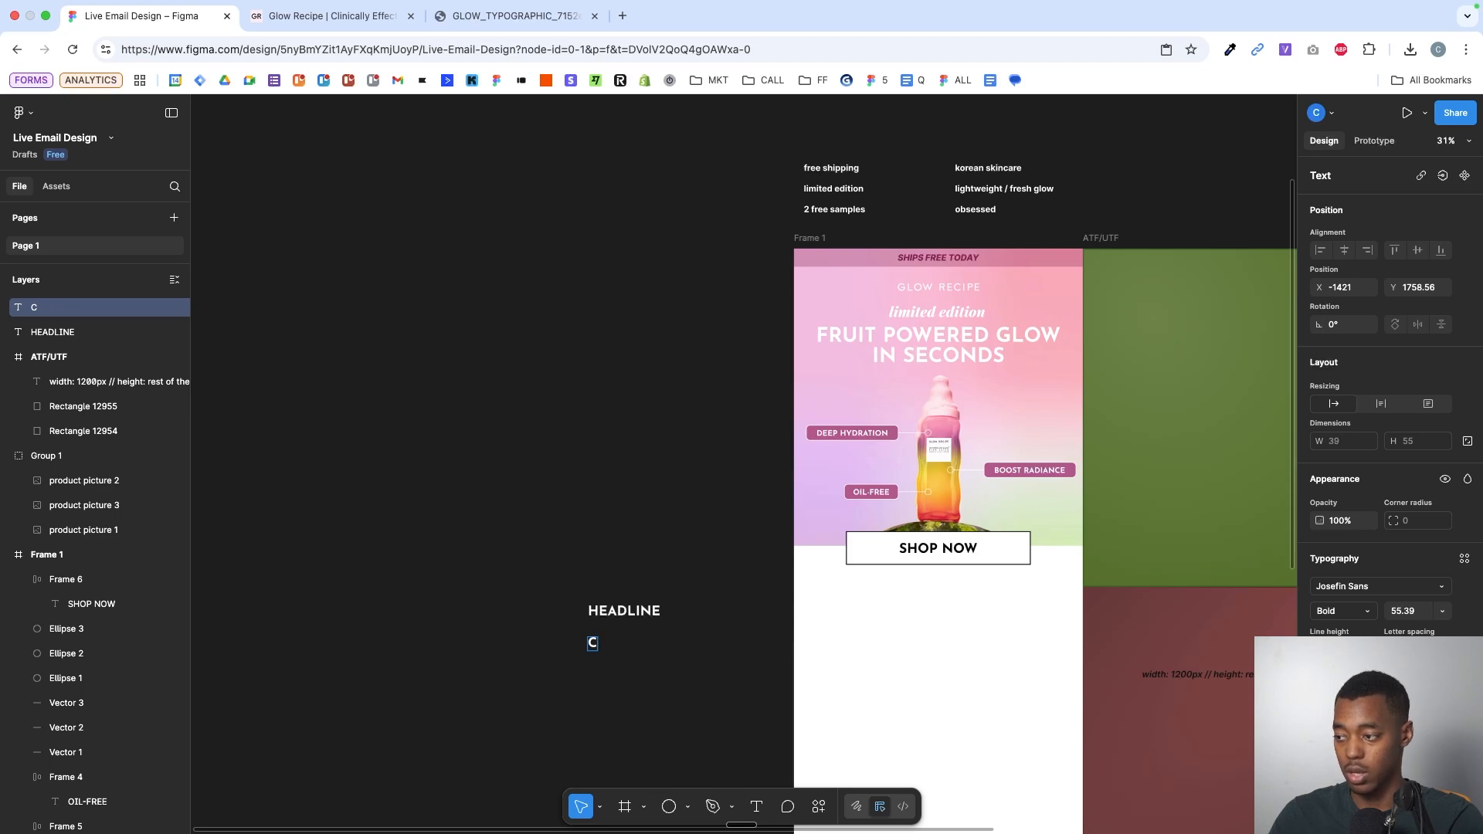
pyautogui.click(531, 448)
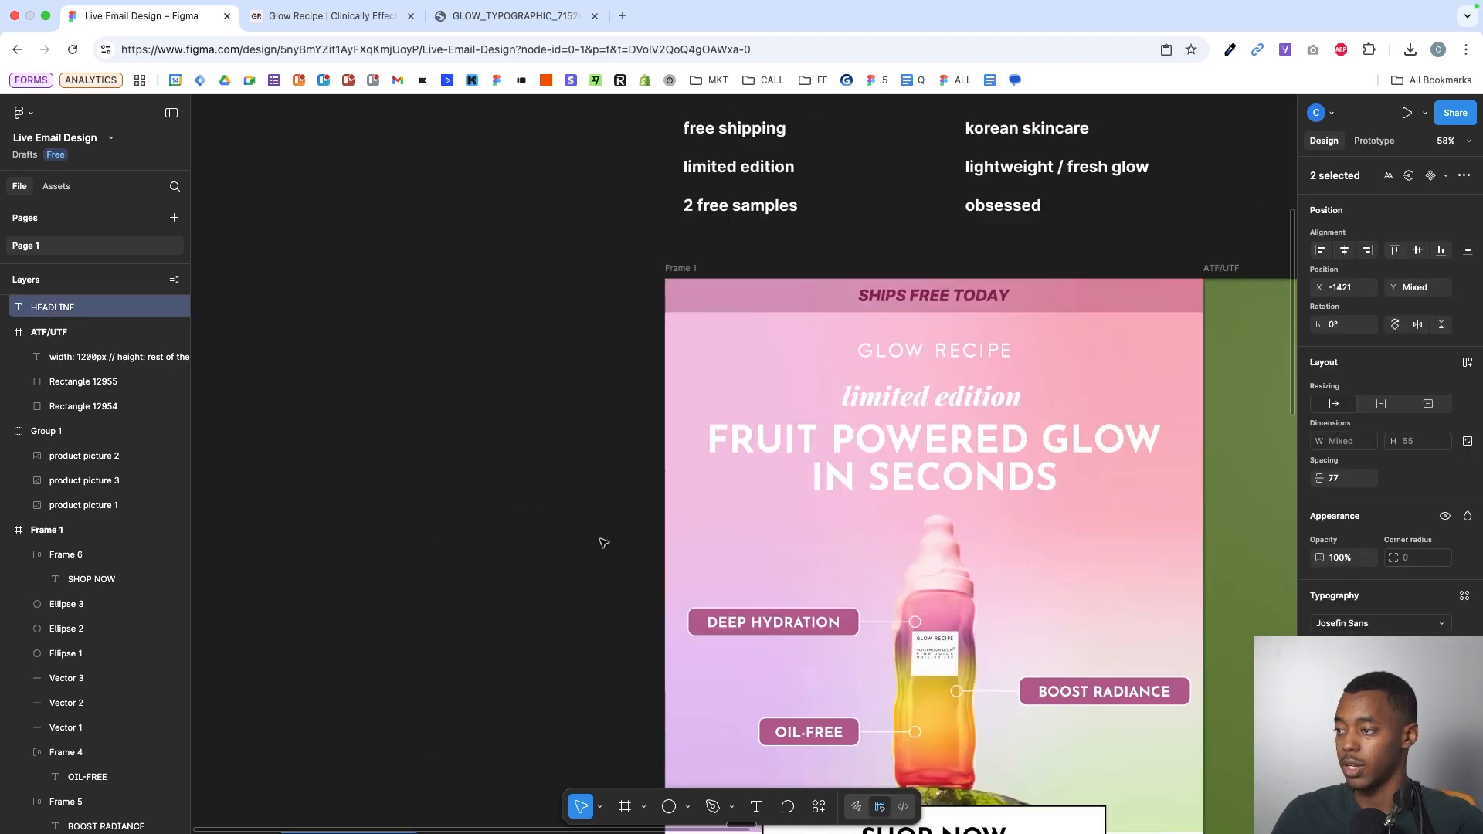
# - Examine the keyword notes above the email frame, covering "korean skincare", "lightweight / fresh glow" and "obsessed"
pyautogui.scroll(5, 599, 537)
pyautogui.moveTo(595, 258); pyautogui.dragTo(929, 495)
pyautogui.click(1039, 350)
pyautogui.tripleClick(798, 300)
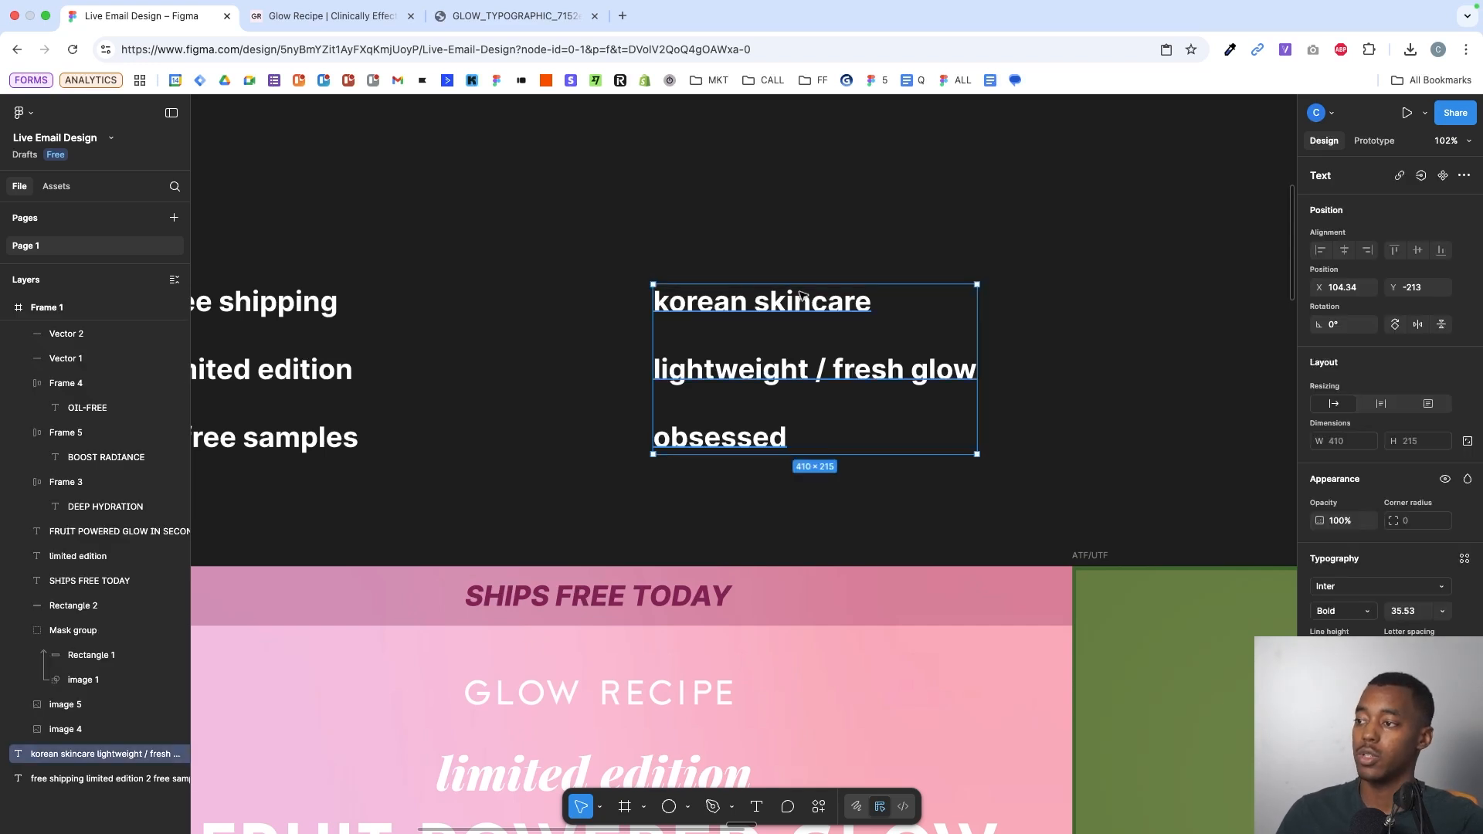
pyautogui.click(798, 368)
pyautogui.tripleClick(798, 367)
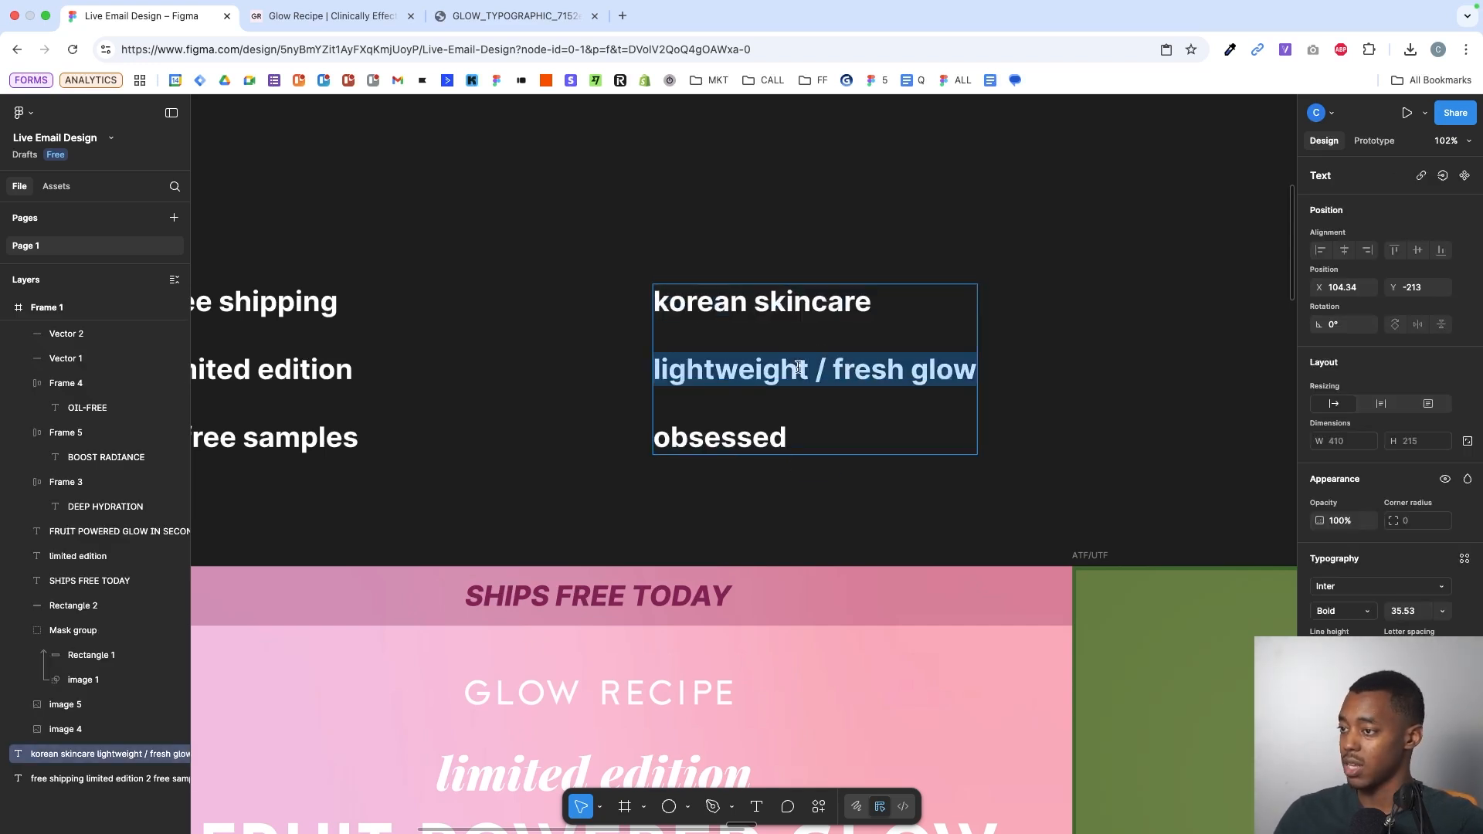
pyautogui.tripleClick(774, 437)
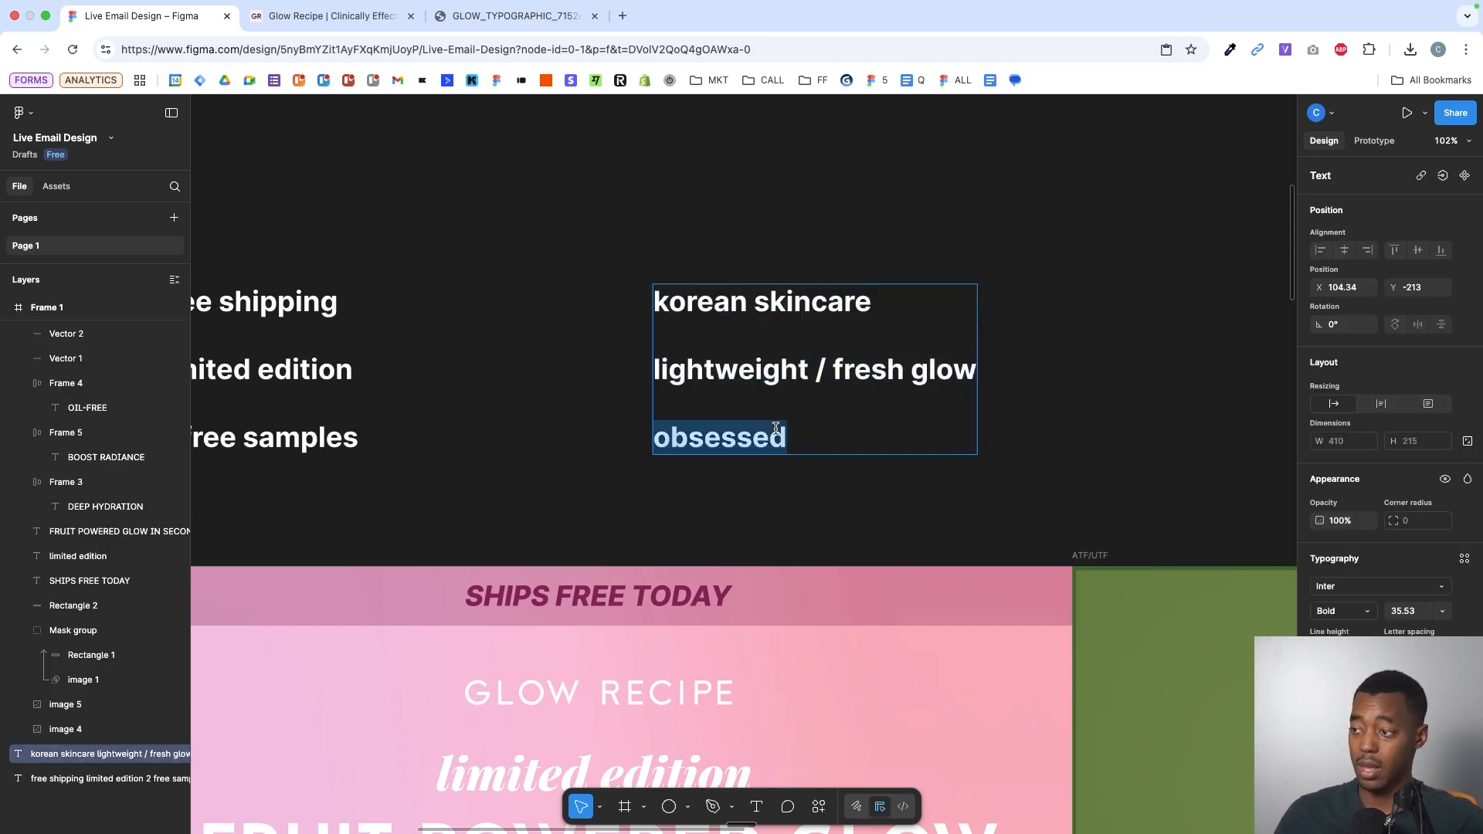
pyautogui.click(927, 453)
pyautogui.press('Escape')
# - Replace the HEADLINE placeholder with "RADIANT SKIN ANYWHERE YOU GO" and move it so it sits roughly centred above the "Copy" text
pyautogui.scroll(-5, 909, 487)
pyautogui.scroll(-10, 910, 486)
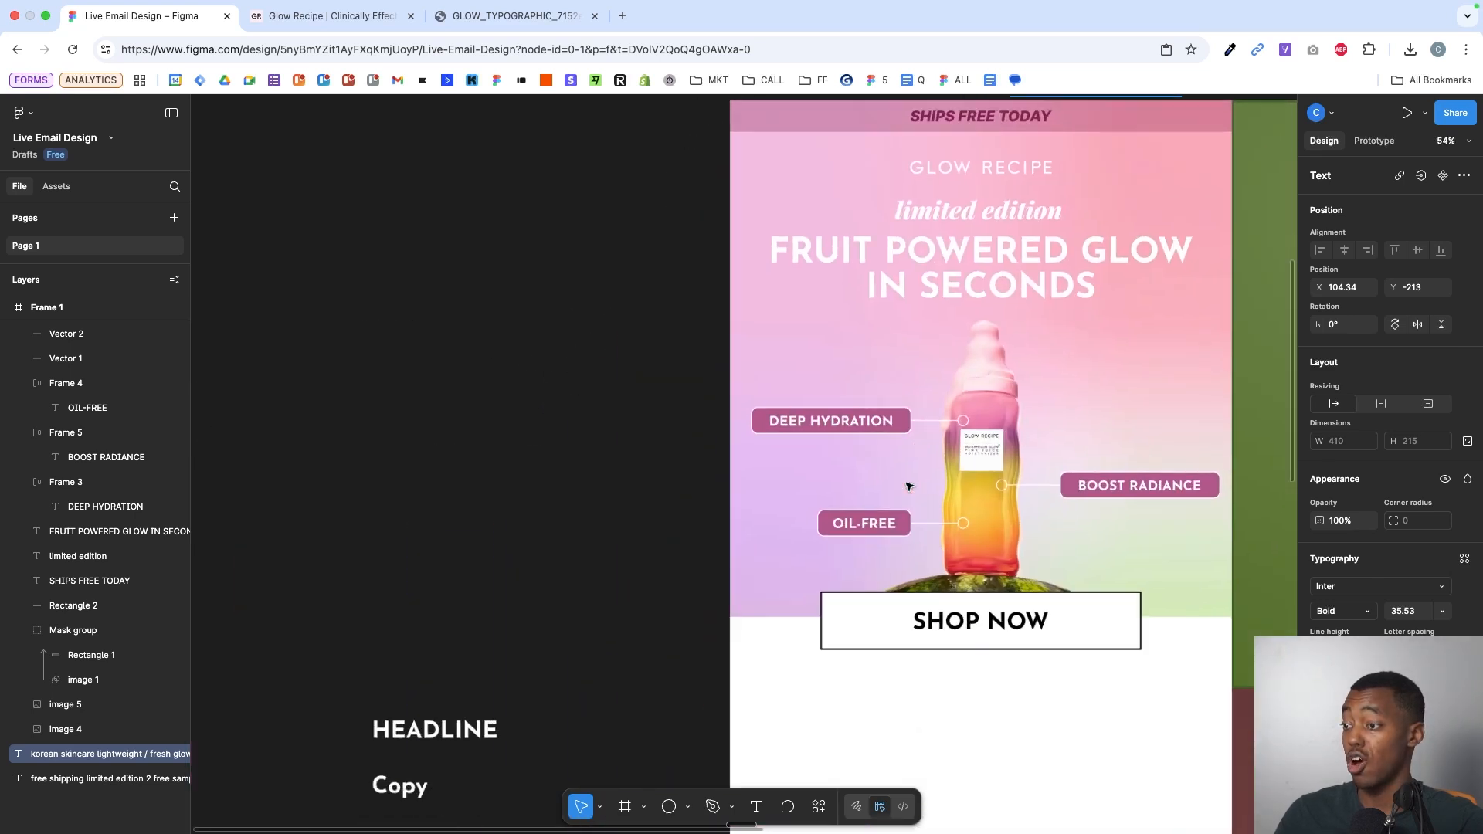
pyautogui.hscroll(-5, 906, 487)
pyautogui.scroll(3, 692, 526)
pyautogui.doubleClick(646, 533)
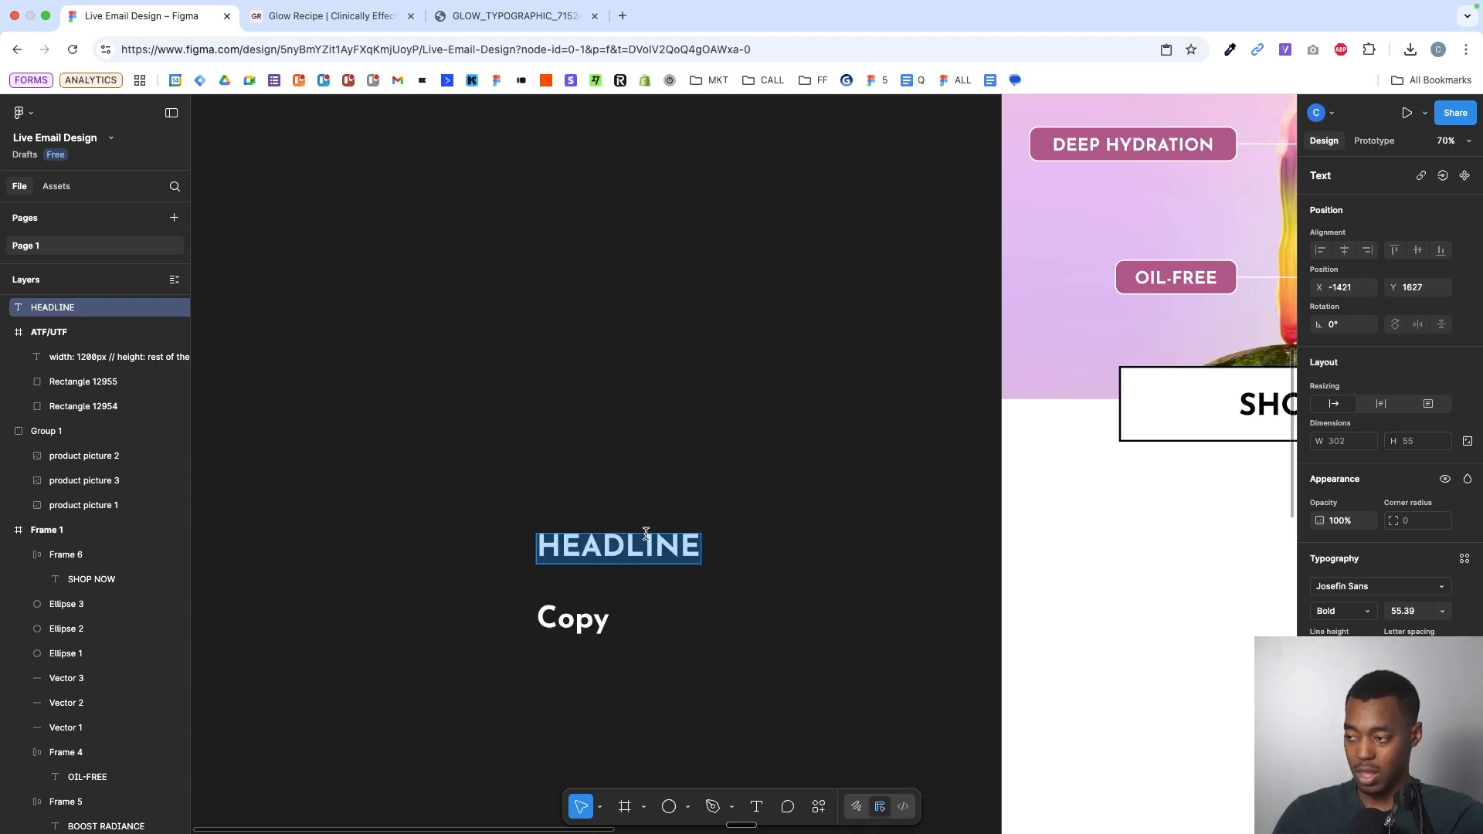
pyautogui.write('Rad')
pyautogui.press('BackSpace')
pyautogui.press('BackSpace')
pyautogui.press('BackSpace')
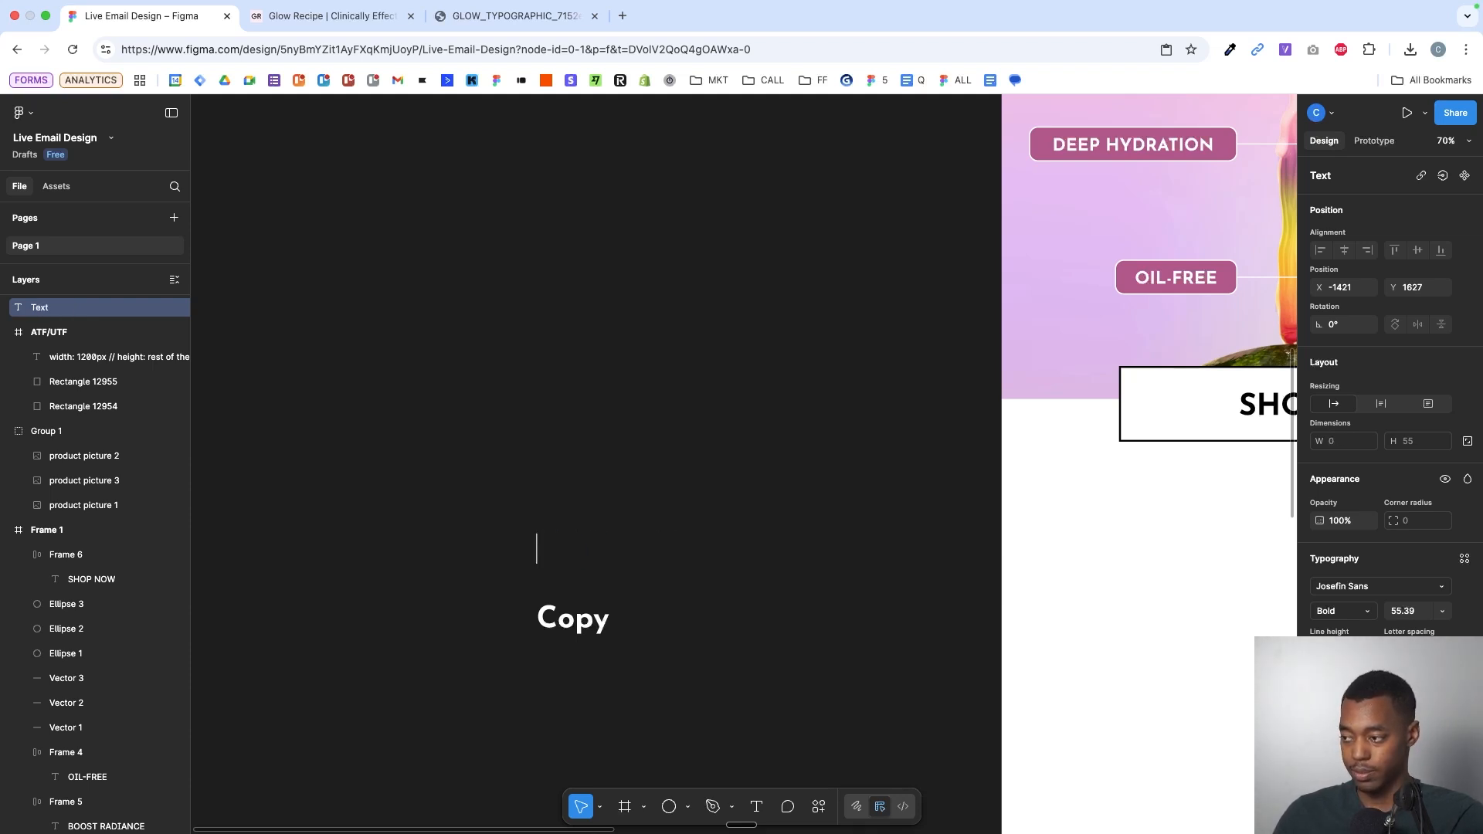
pyautogui.write('RADIANT SKIN ANY')
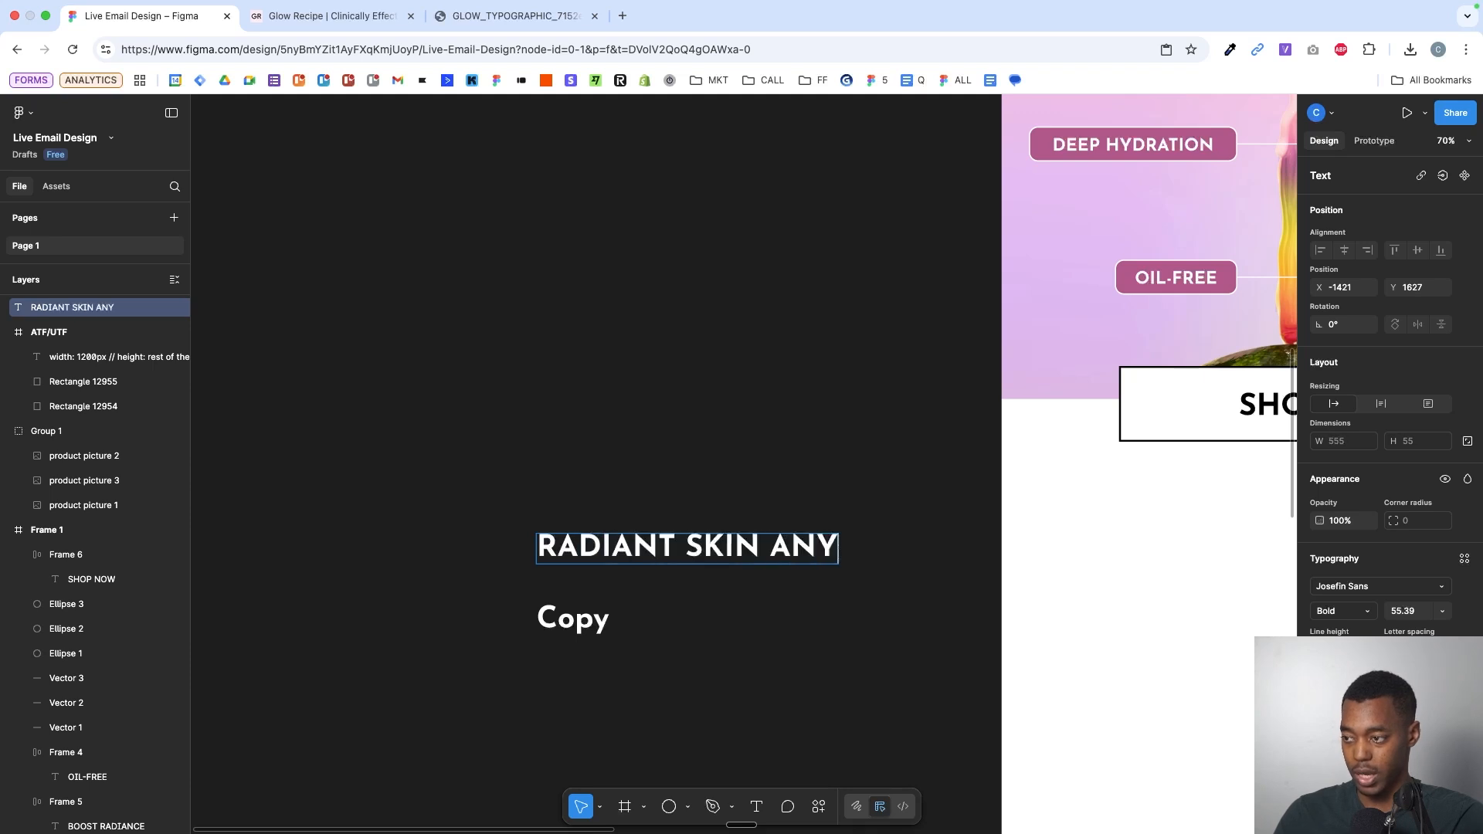
pyautogui.write('WHERE YOU GO')
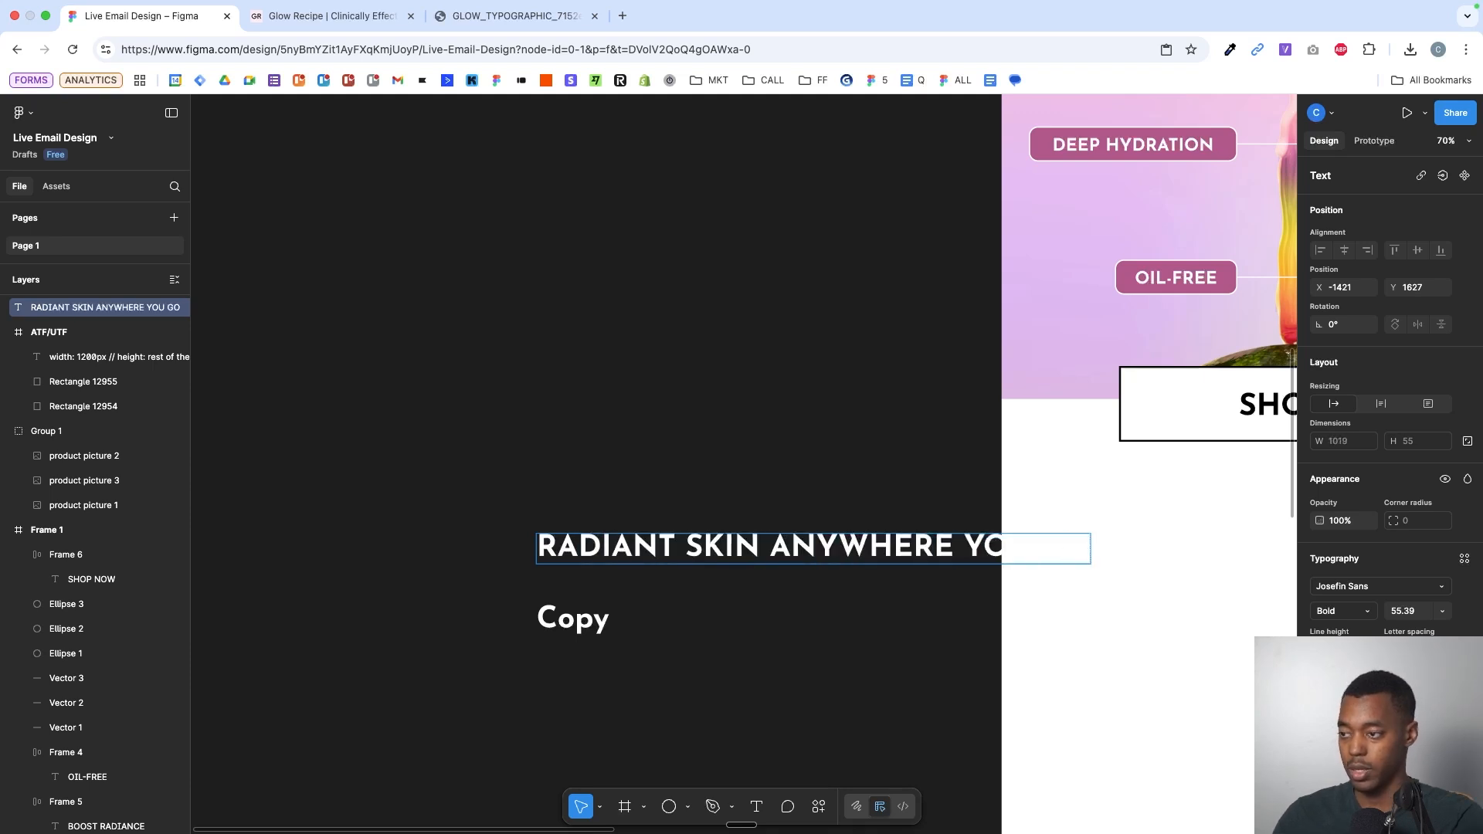
pyautogui.press('Escape')
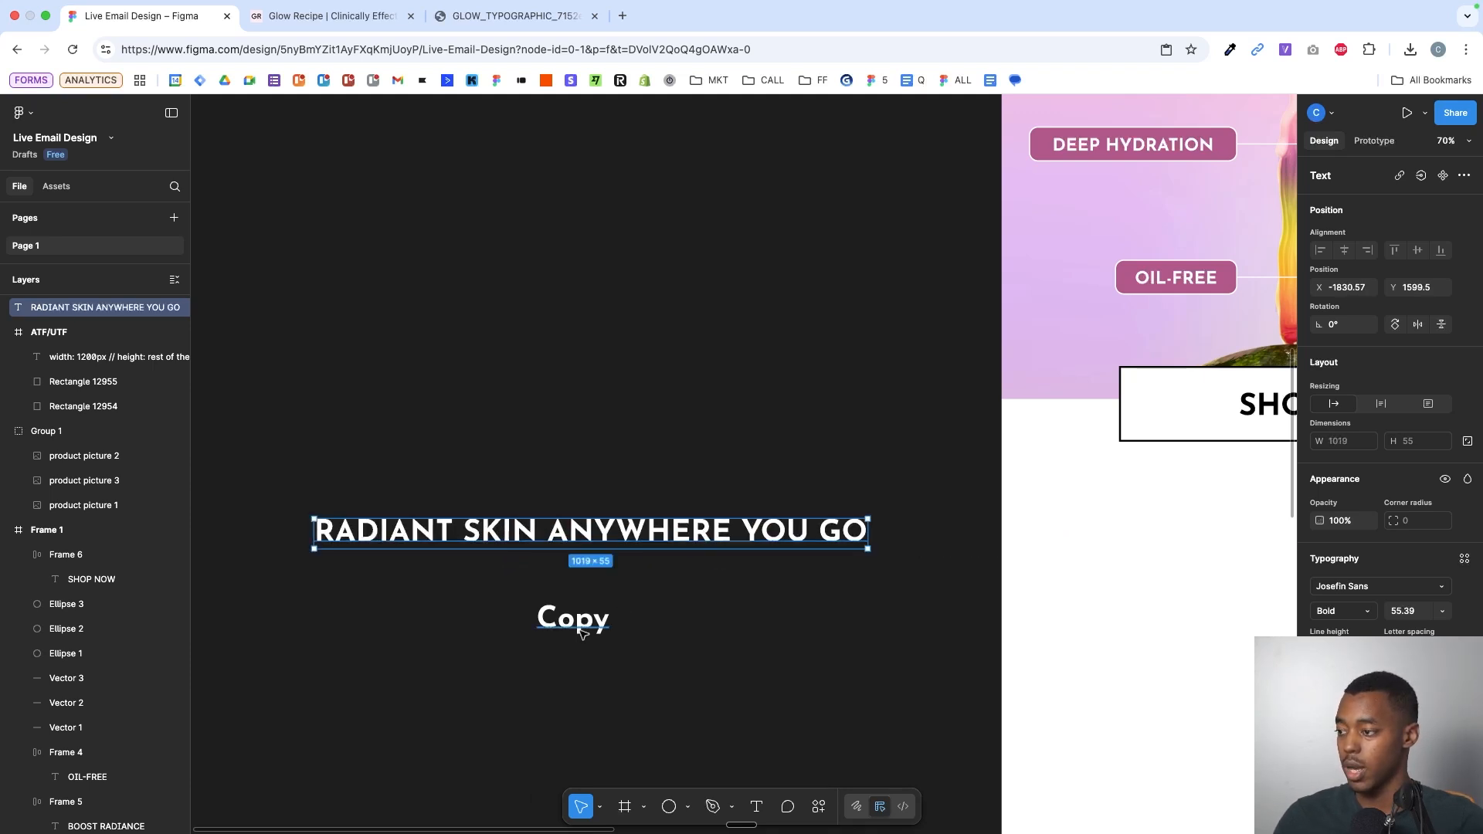
# - Replace "Copy" with "The best of Korean skincare now fits right in your bag.", centred in a box about 838 wide below the headline
pyautogui.doubleClick(579, 627)
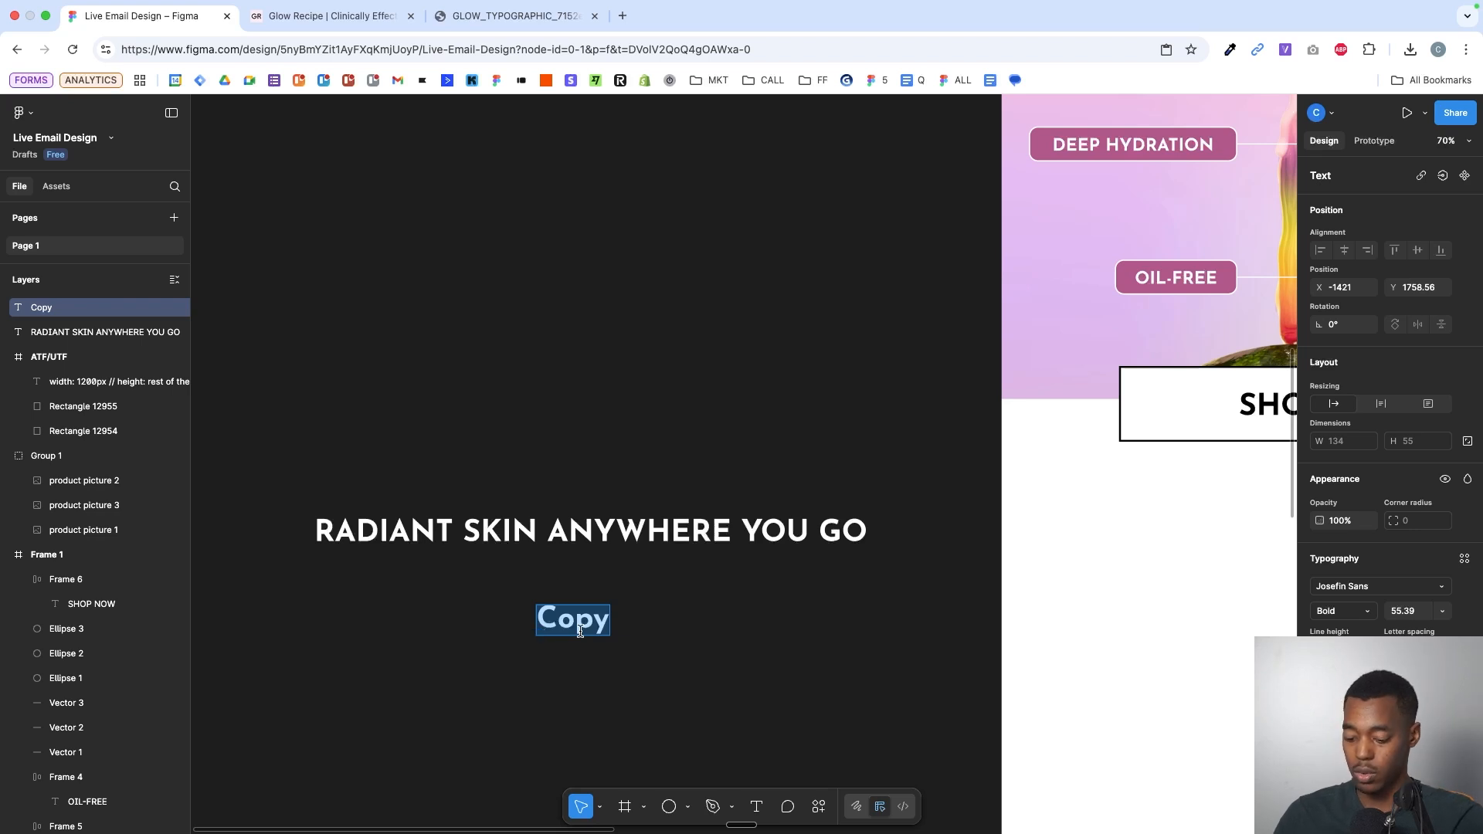
pyautogui.write('The be')
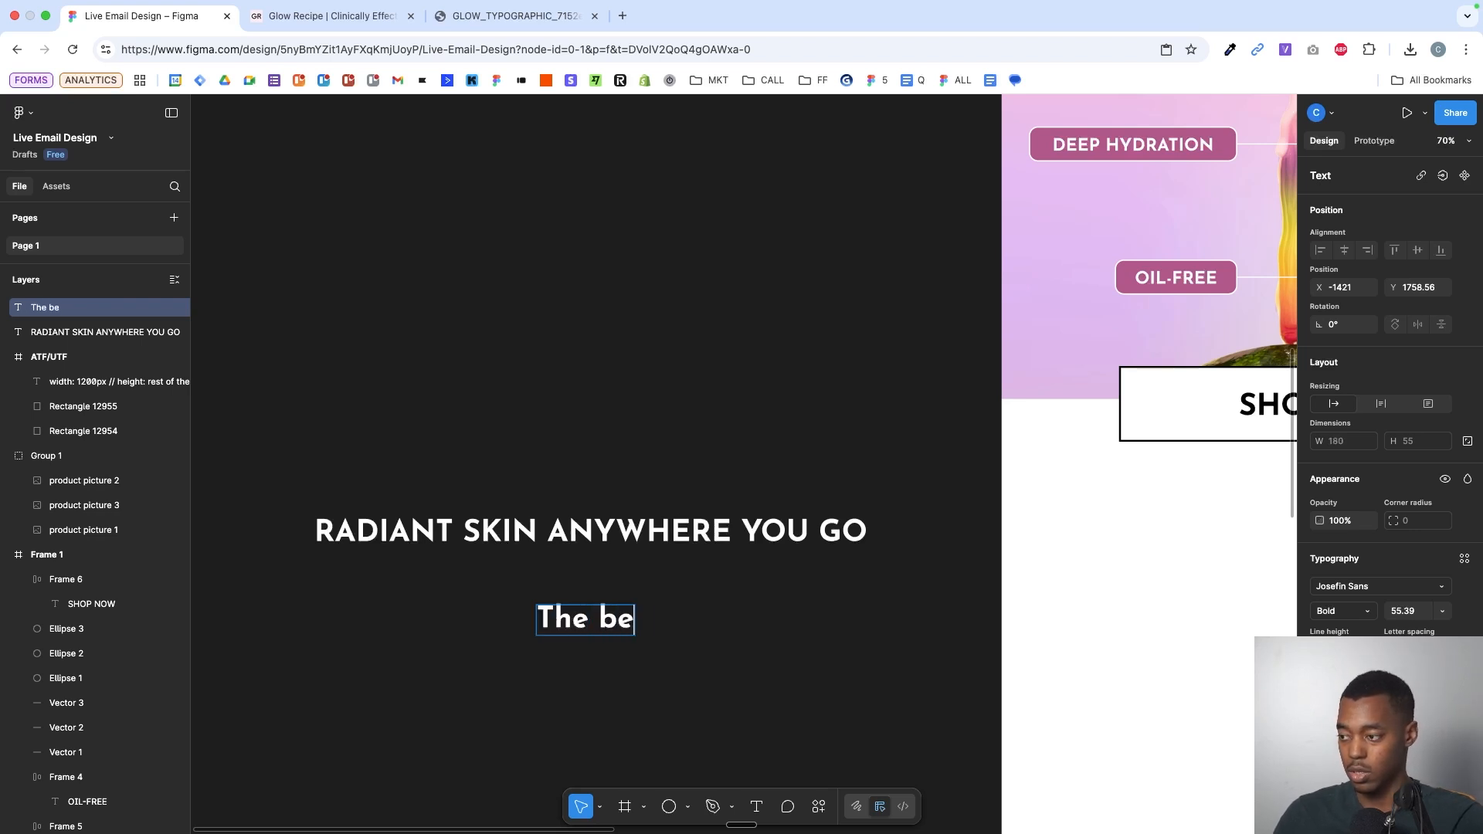
pyautogui.write('st of Ko')
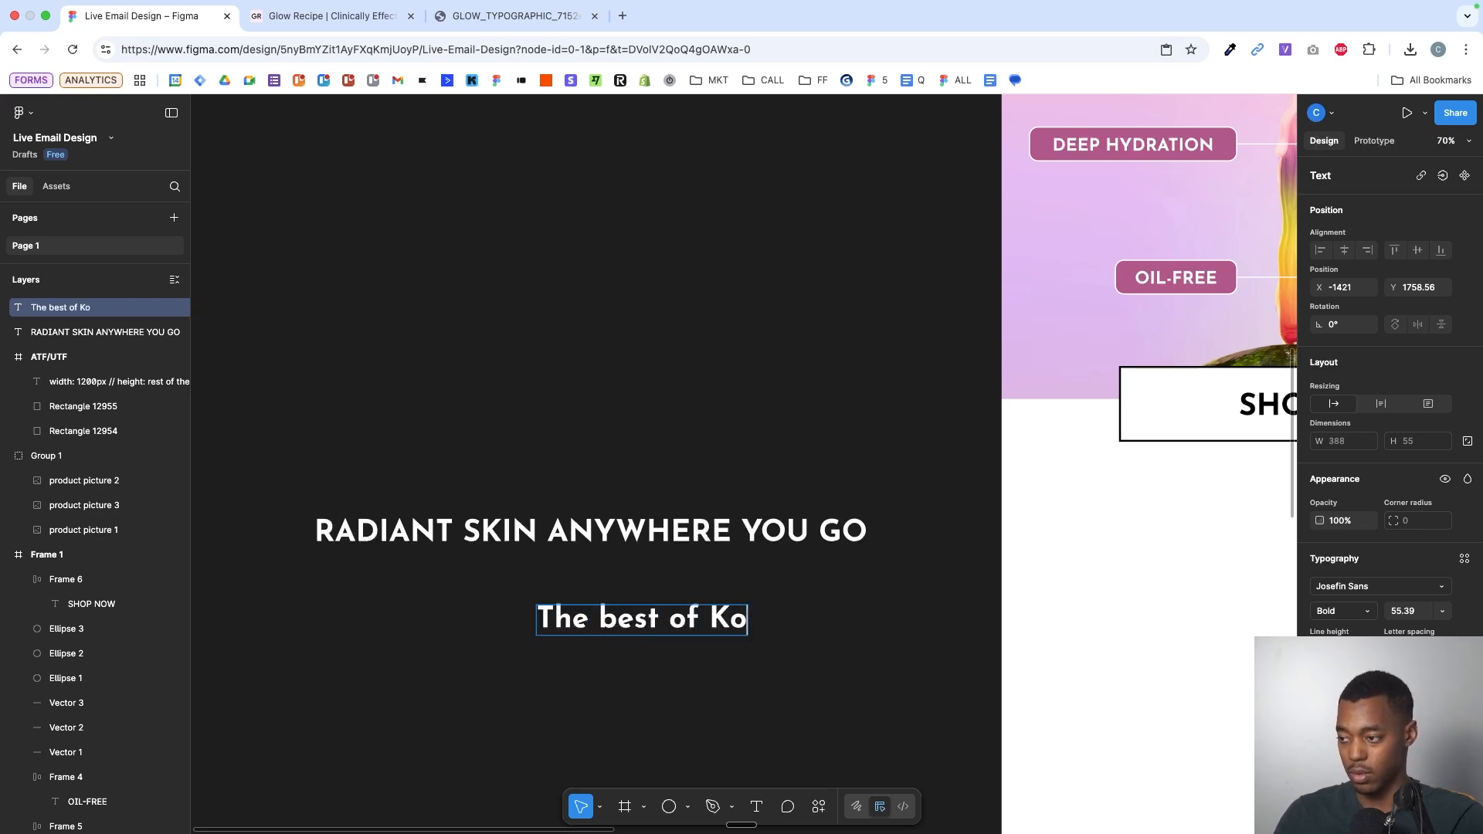
pyautogui.write('rean skincare')
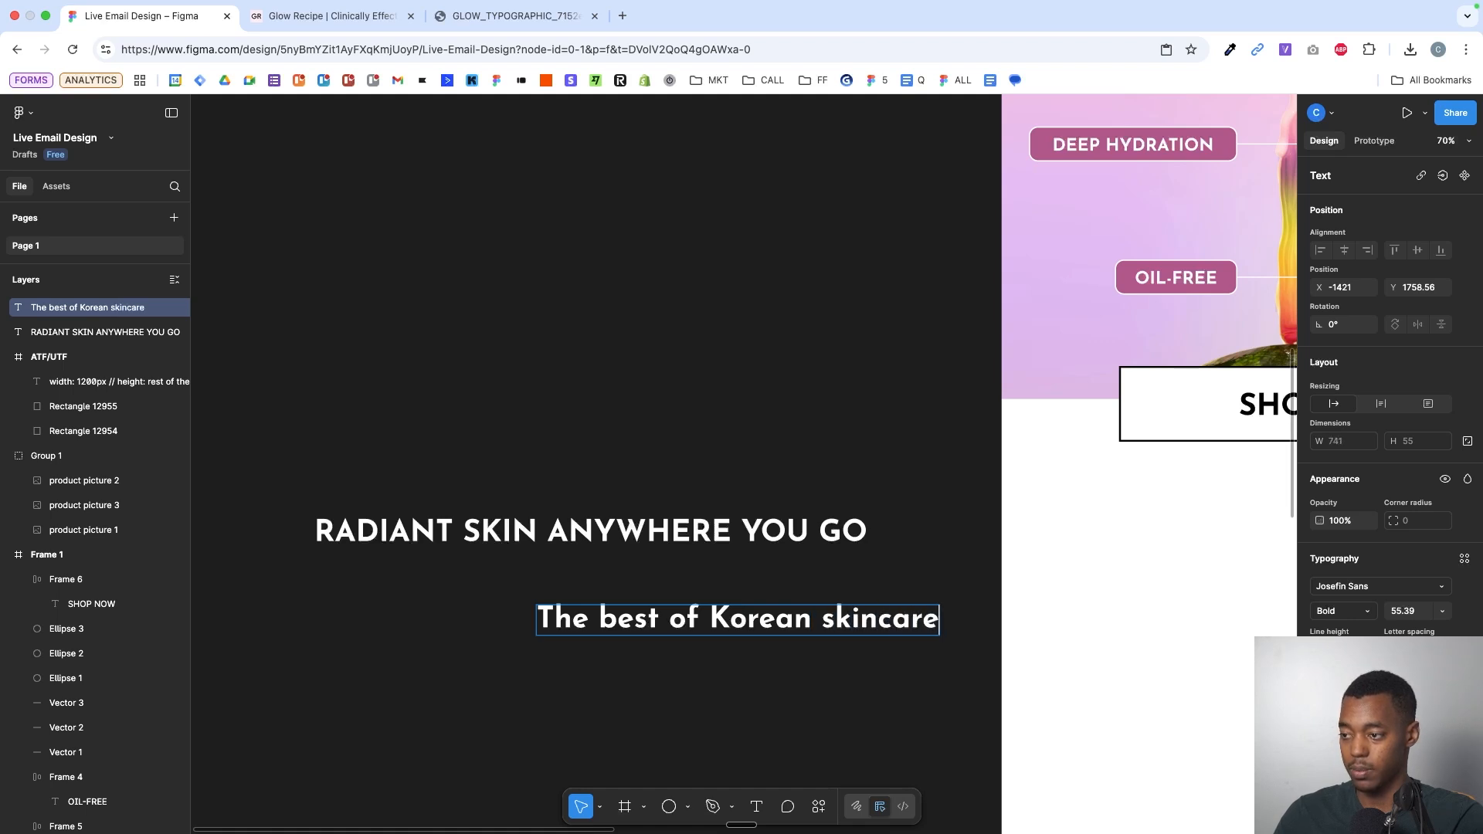
pyautogui.press('Escape')
pyautogui.moveTo(669, 630); pyautogui.dragTo(519, 627)
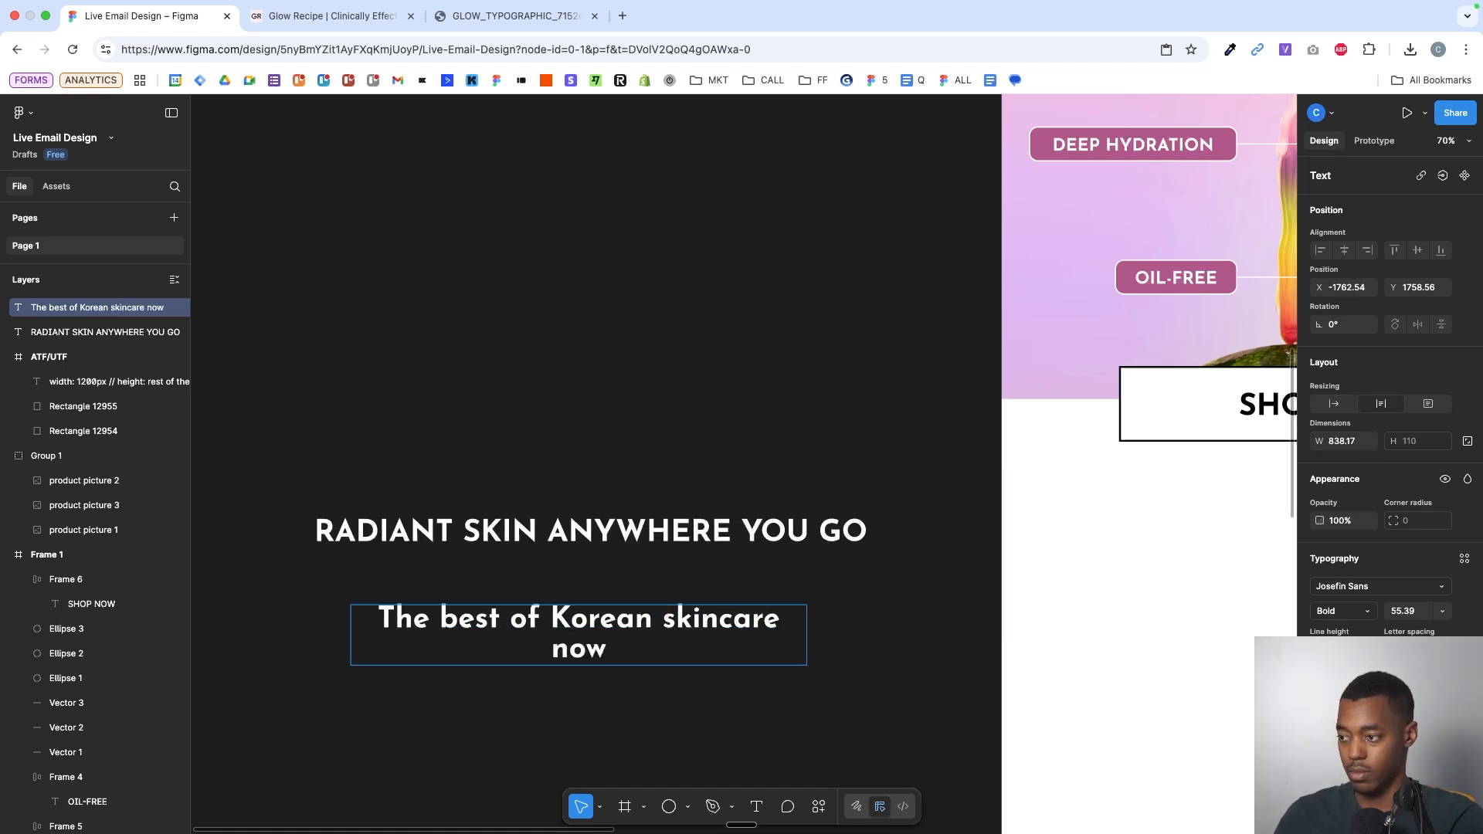
pyautogui.write('fits rig')
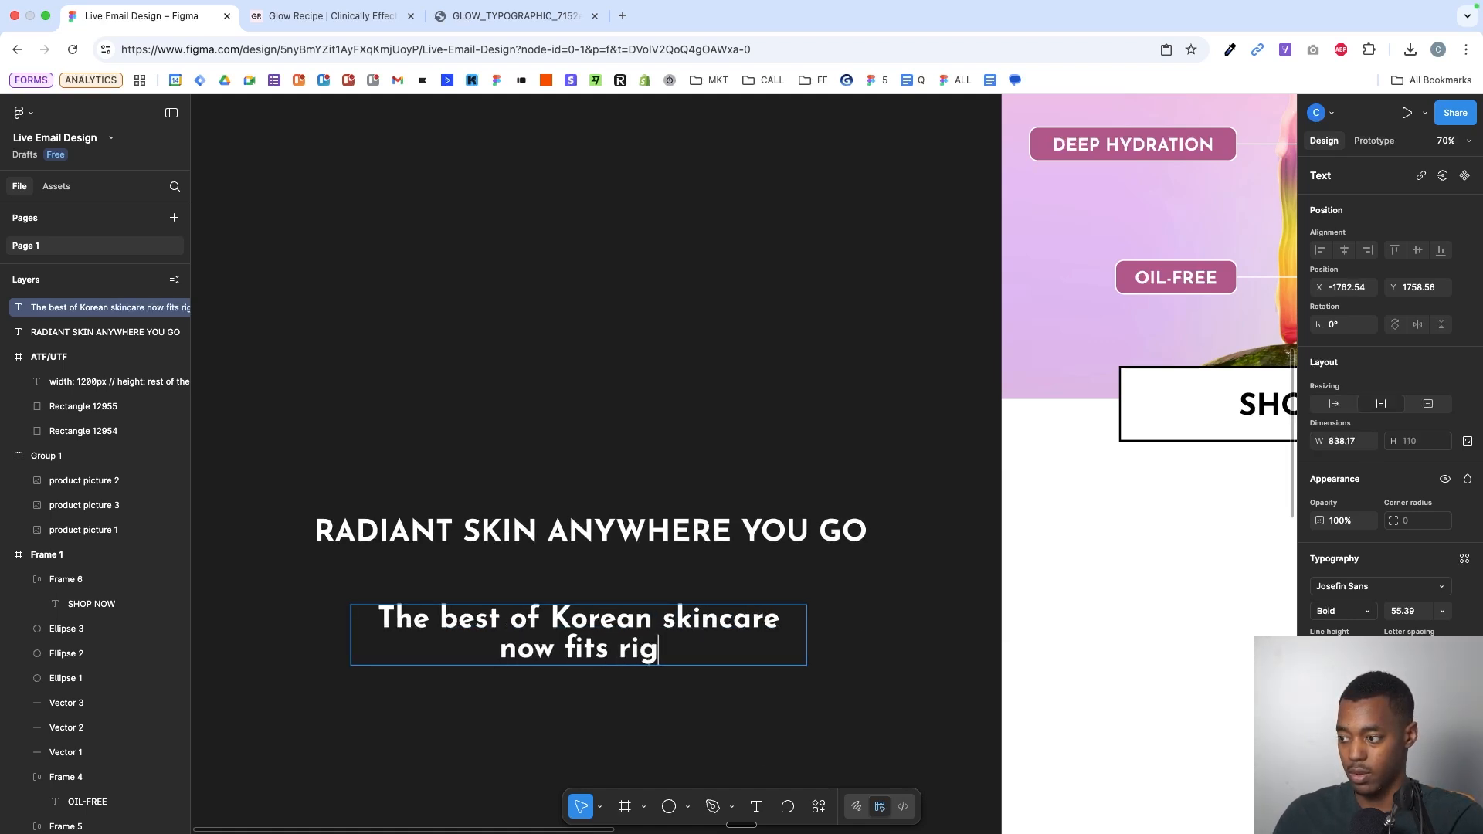
pyautogui.write('ht in your po')
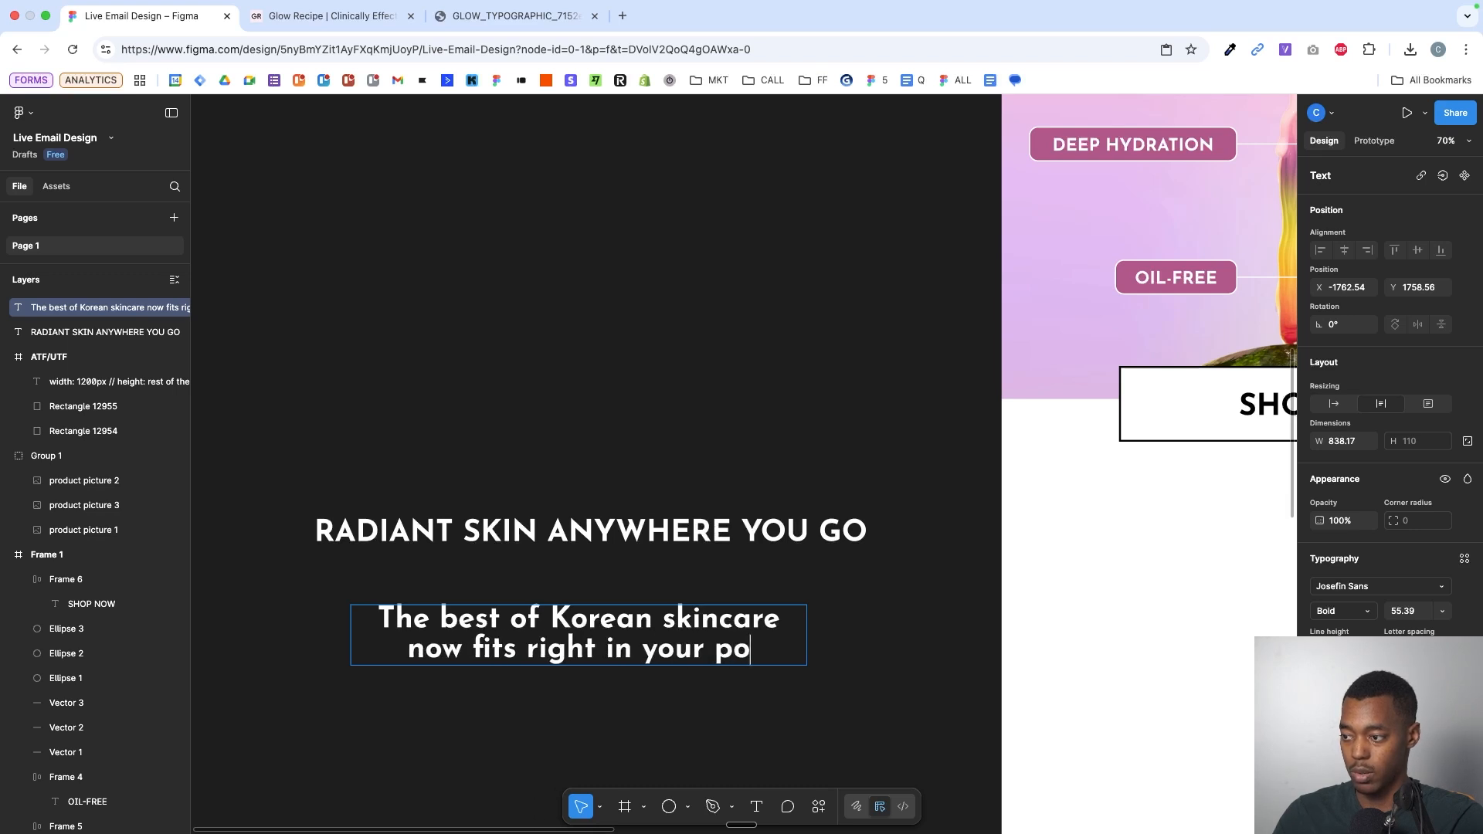
pyautogui.press('BackSpace')
pyautogui.press('BackSpace')
pyautogui.write('bag.')
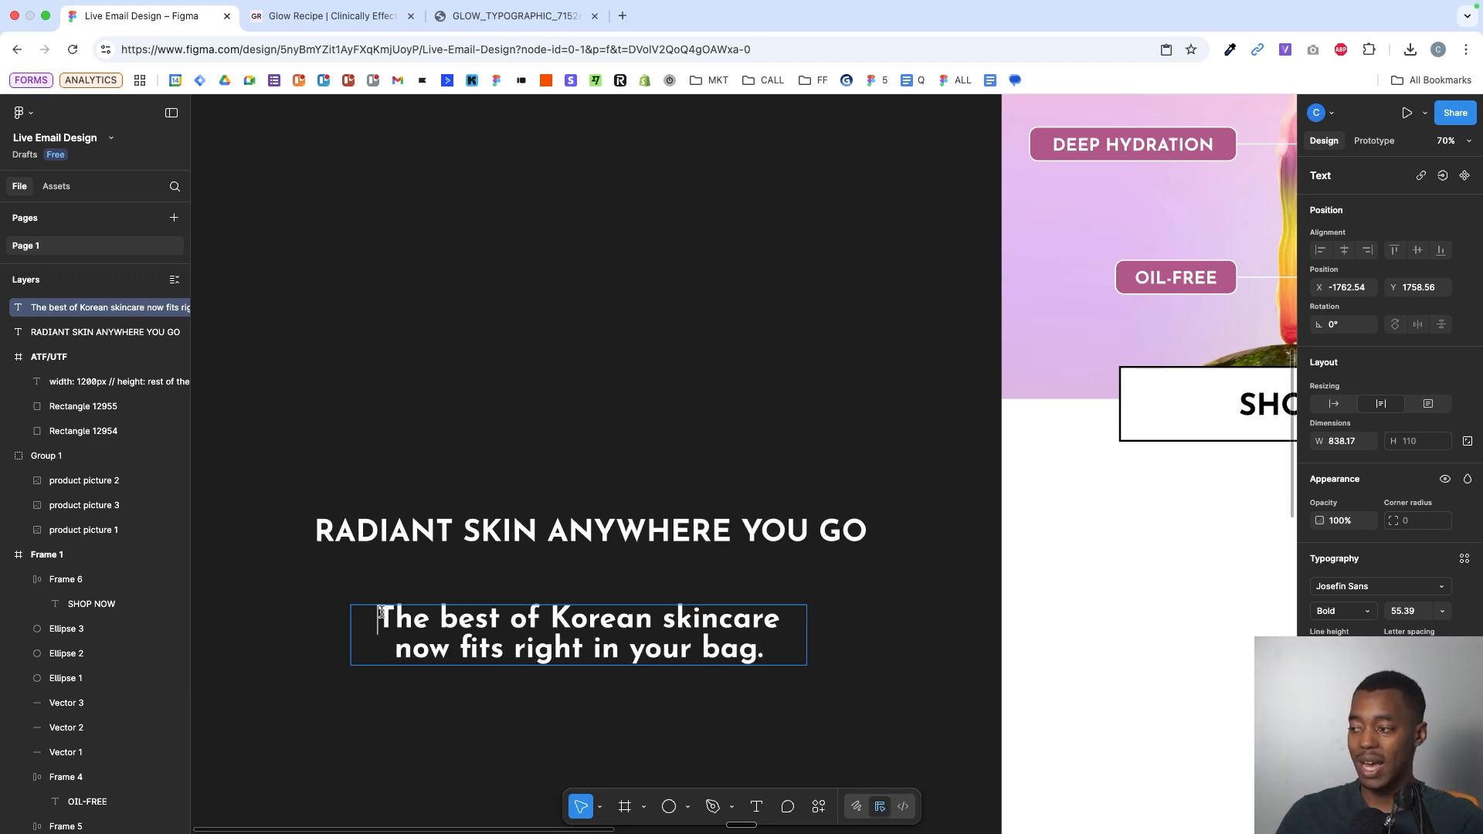
pyautogui.moveTo(380, 613); pyautogui.dragTo(848, 638)
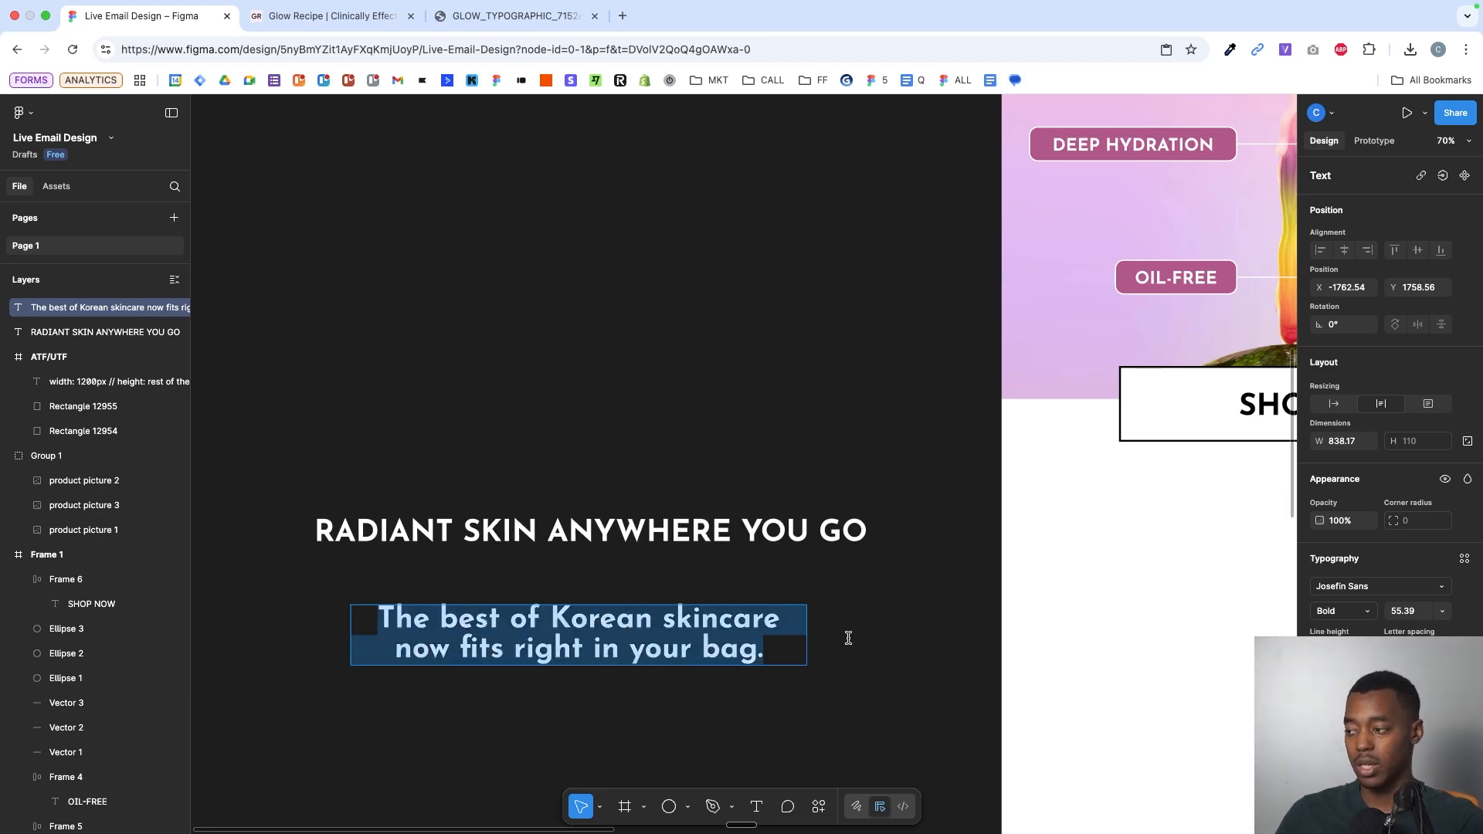
pyautogui.click(802, 651)
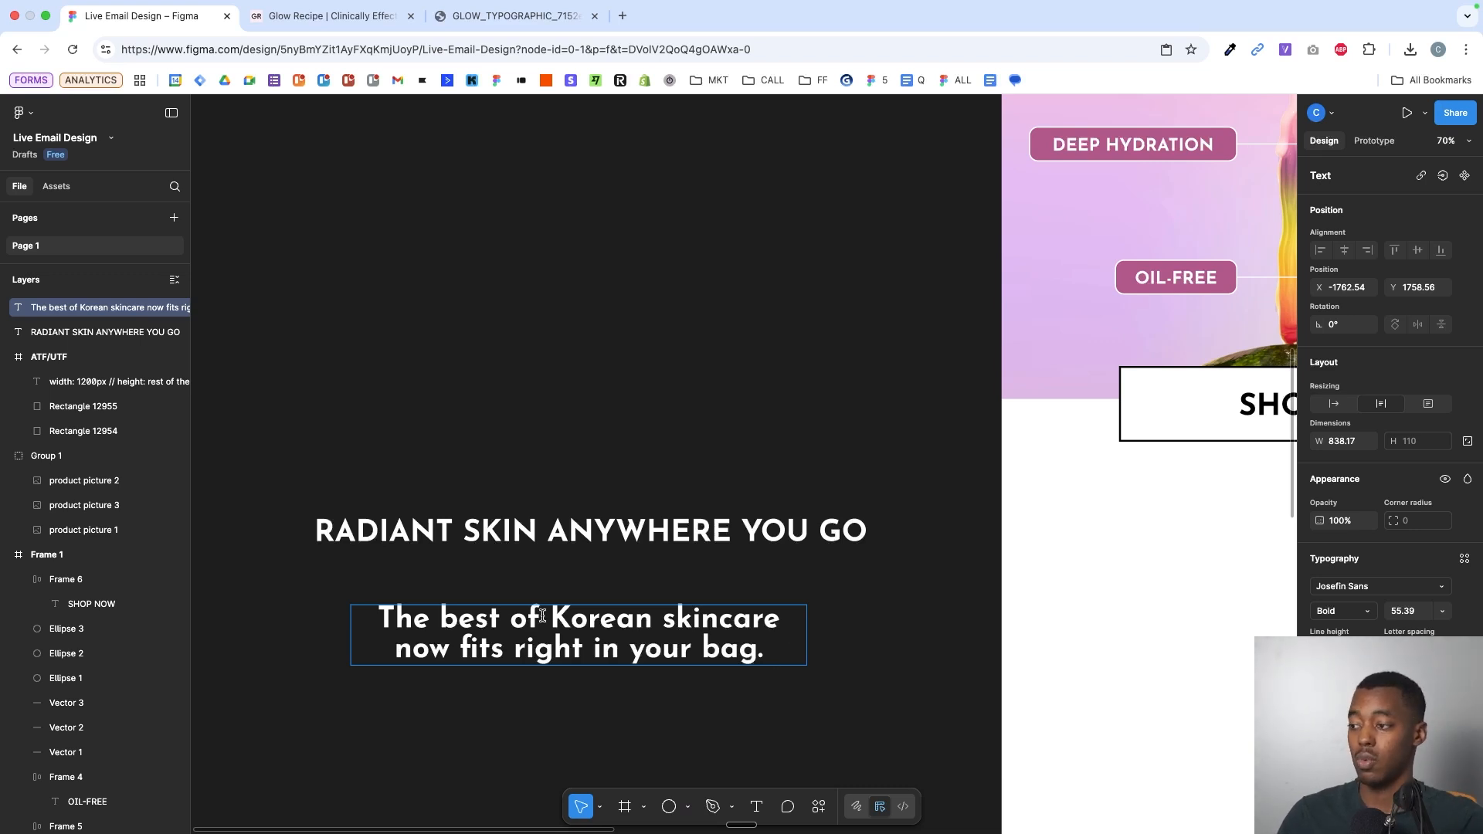
pyautogui.moveTo(674, 618); pyautogui.dragTo(772, 621)
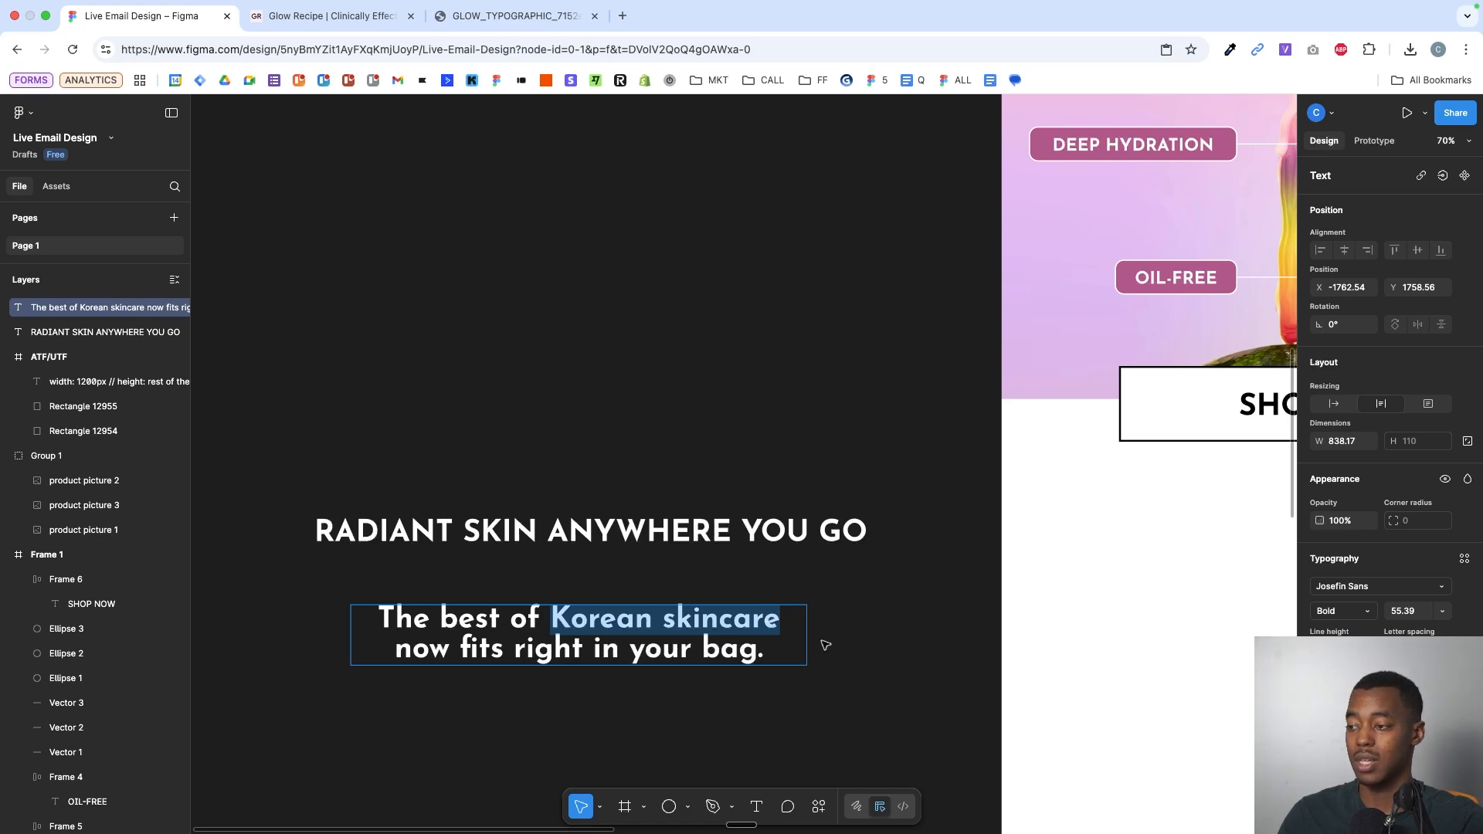
pyautogui.press('Escape')
pyautogui.press('Escape')
# - Extend the body copy's ending so that it reads "in your bag, and it will give you a glow you'll be obsessed with."
pyautogui.doubleClick(761, 649)
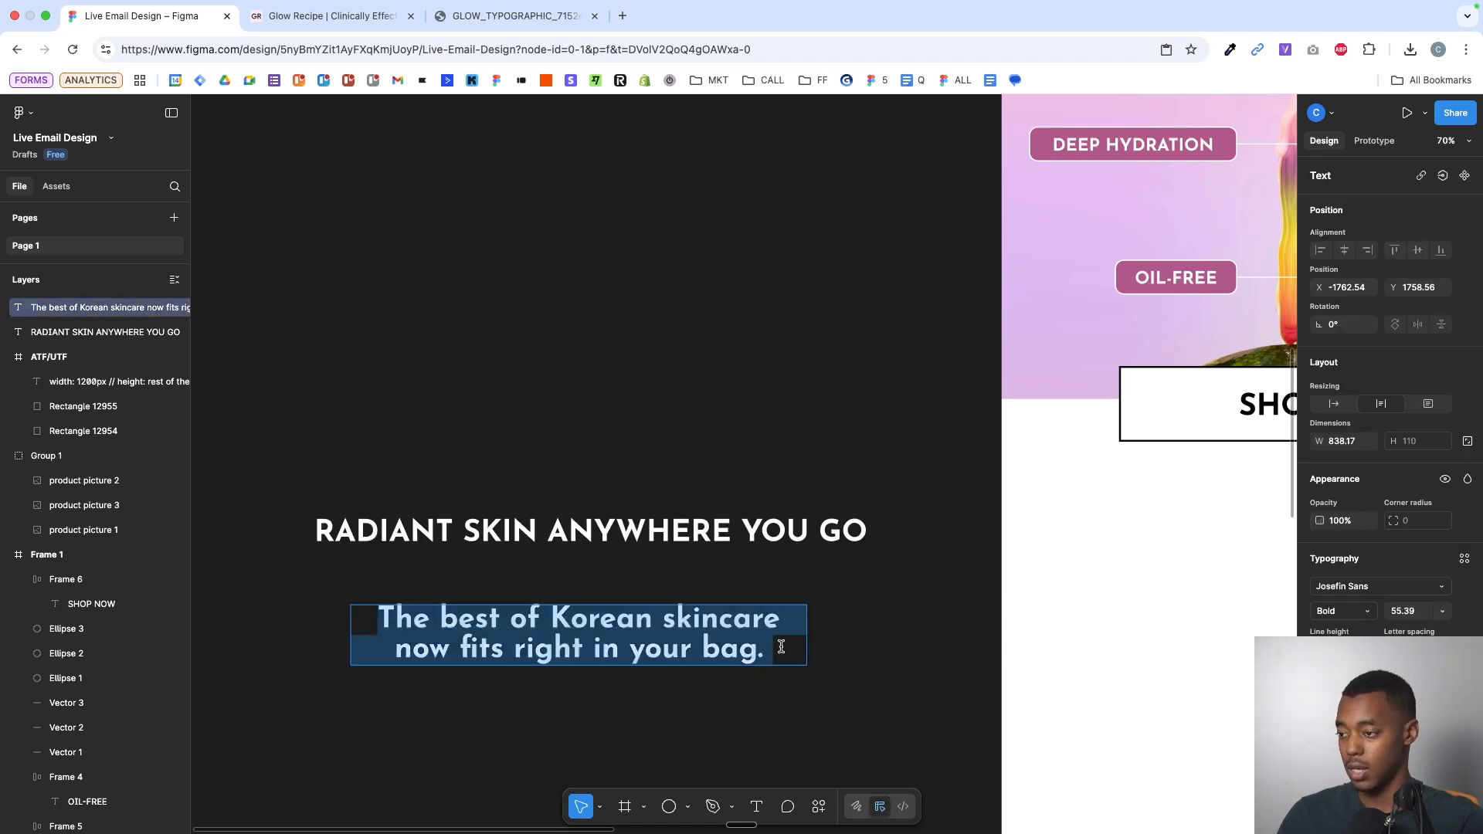
pyautogui.click(781, 647)
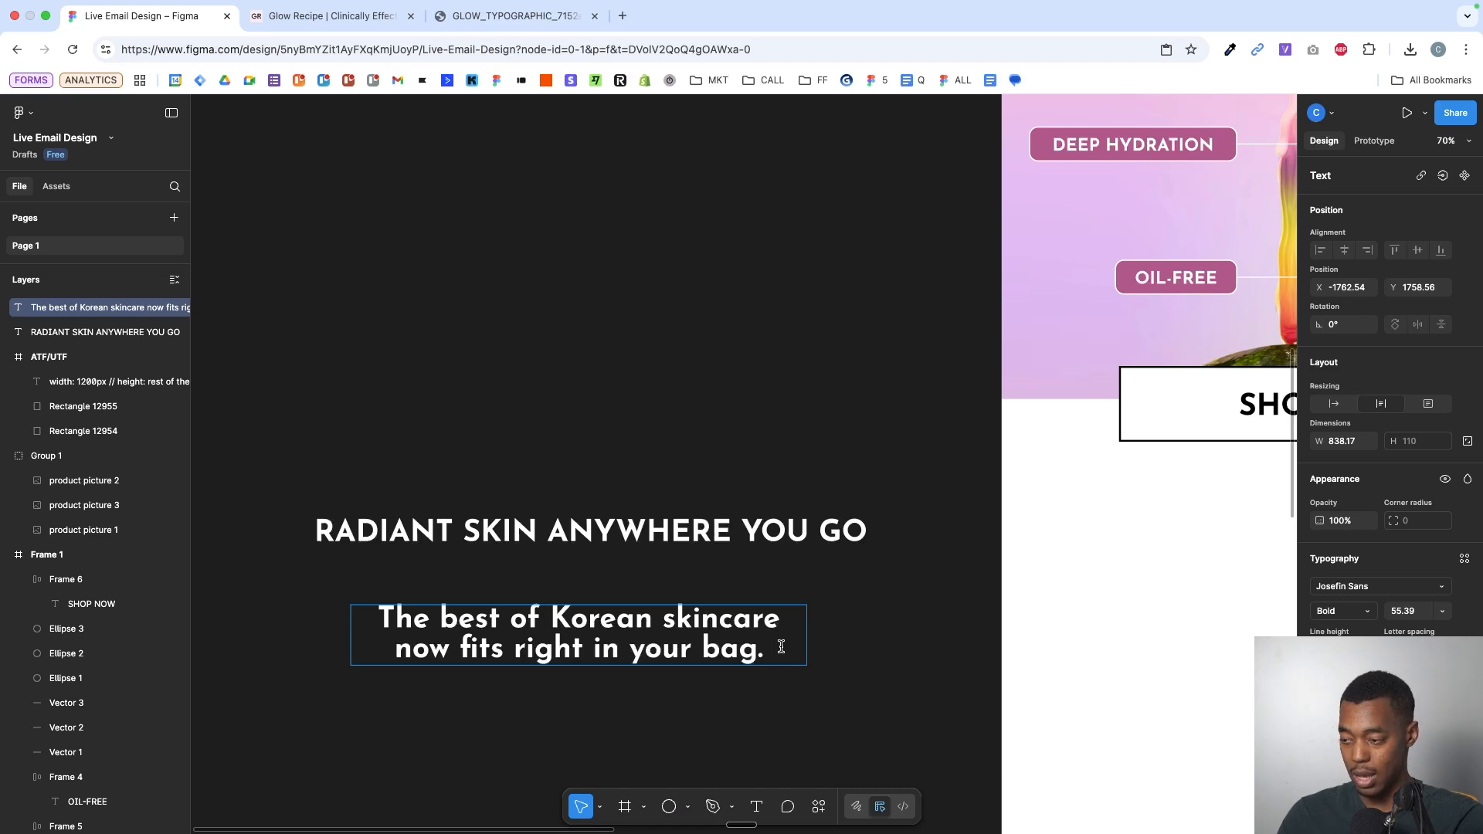
pyautogui.write('And it')
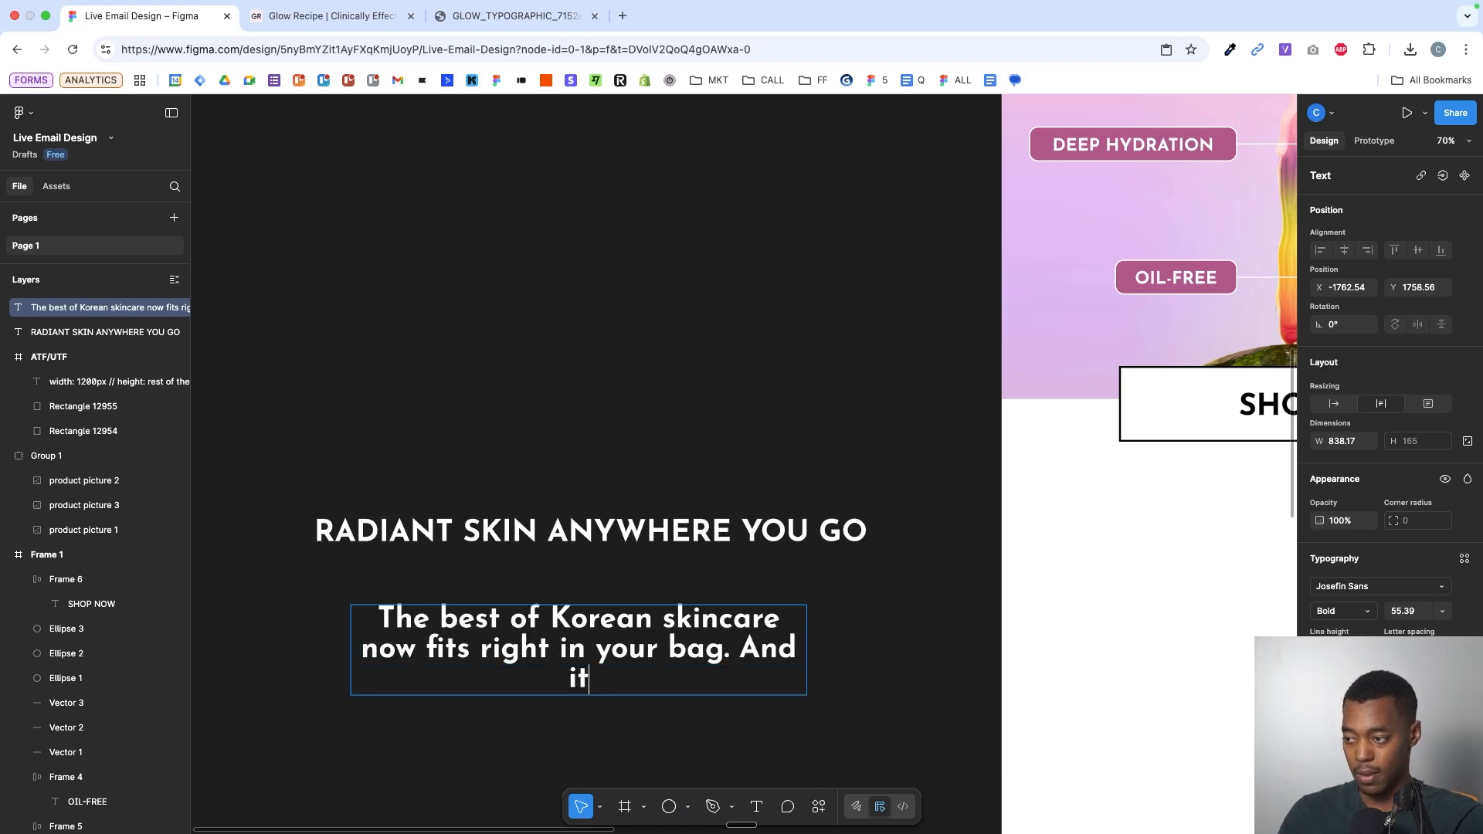
pyautogui.press('BackSpace')
pyautogui.press('BackSpace')
pyautogui.press('BackSpace')
pyautogui.press('BackSpace')
pyautogui.press('BackSpace')
pyautogui.press('BackSpace')
pyautogui.press('BackSpace')
pyautogui.press('BackSpace')
pyautogui.write(', a')
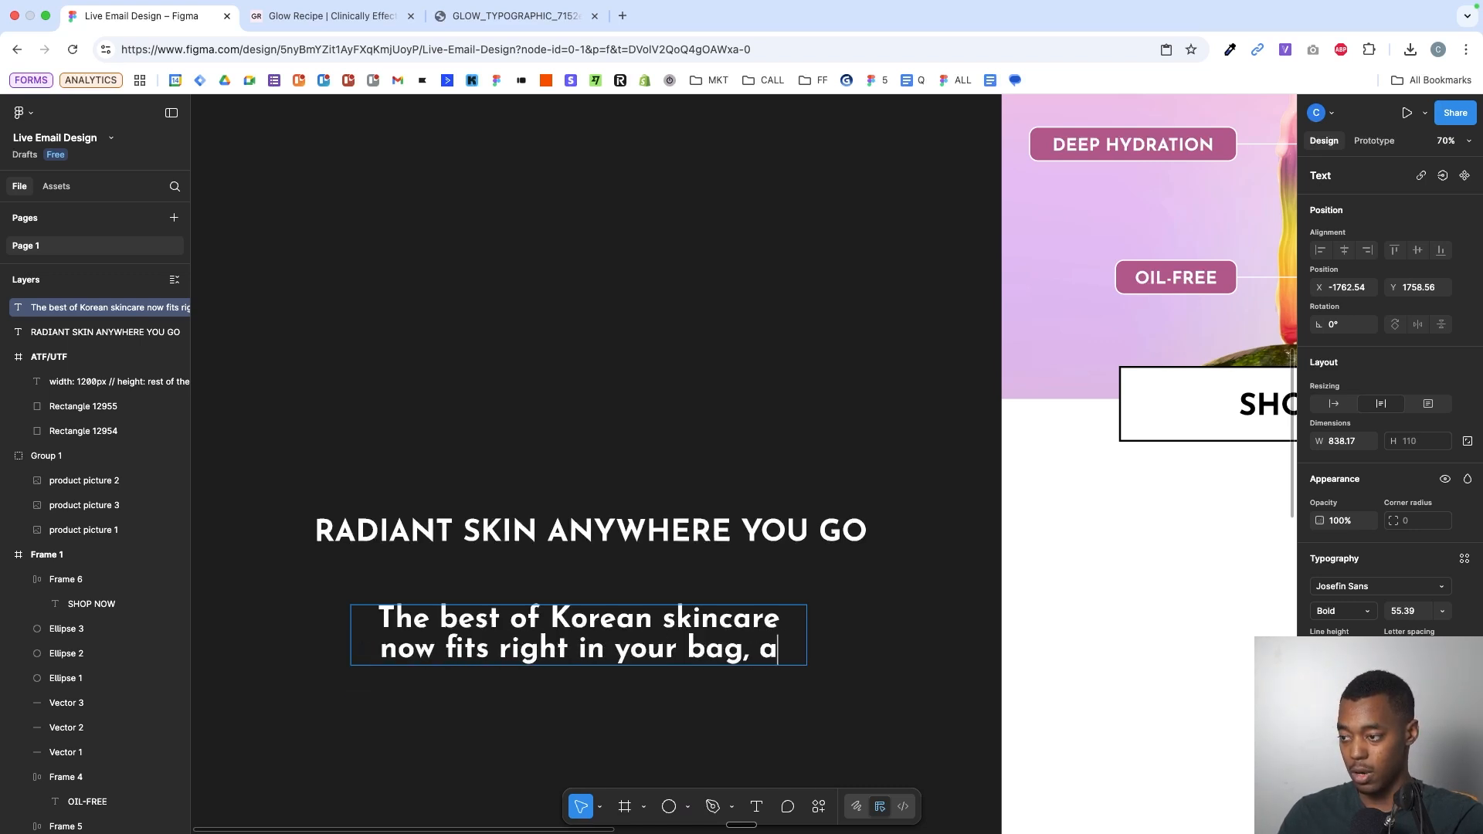
pyautogui.write('nd it will gi')
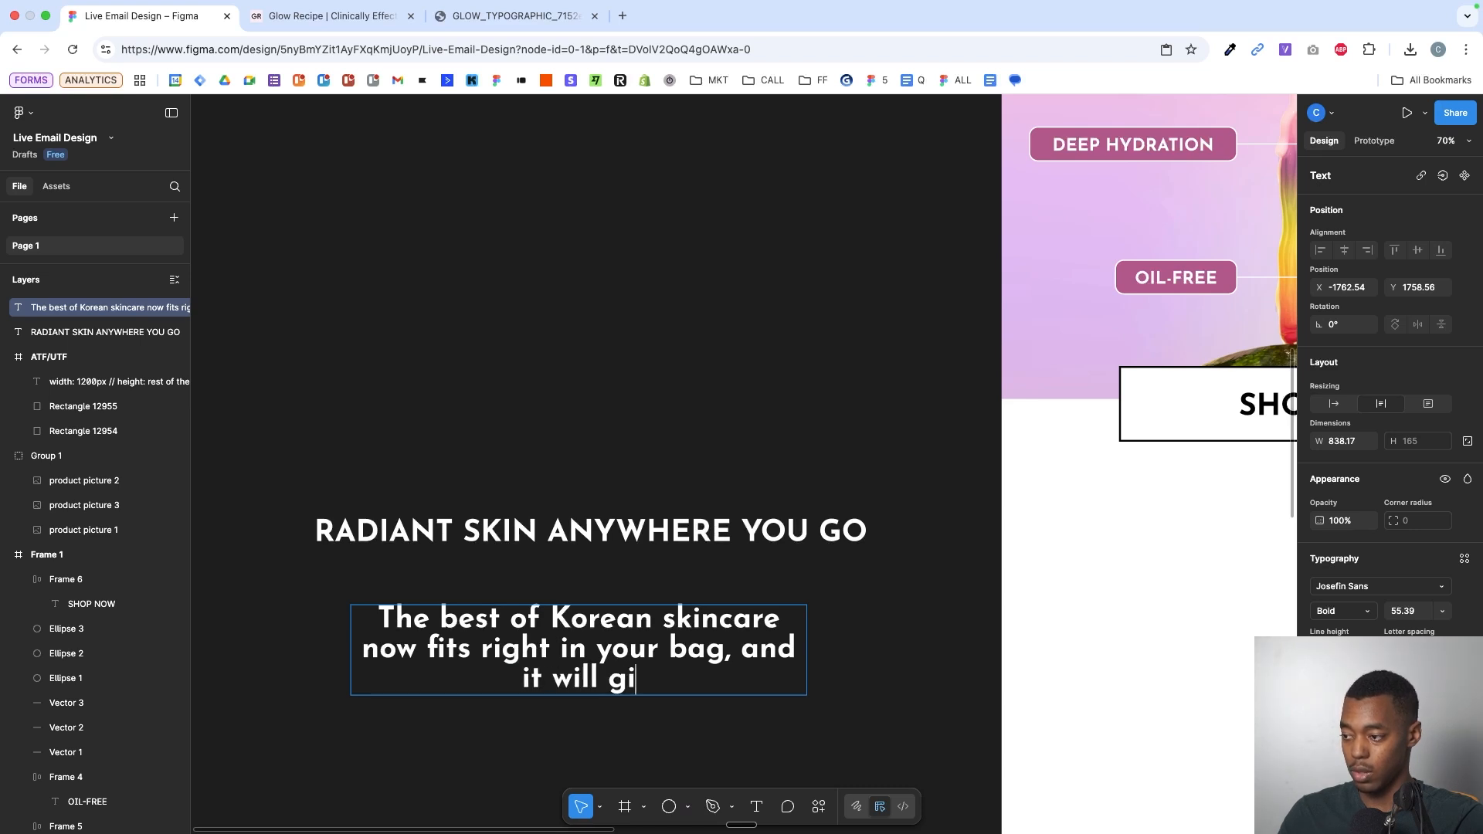
pyautogui.write('ve you a glow y')
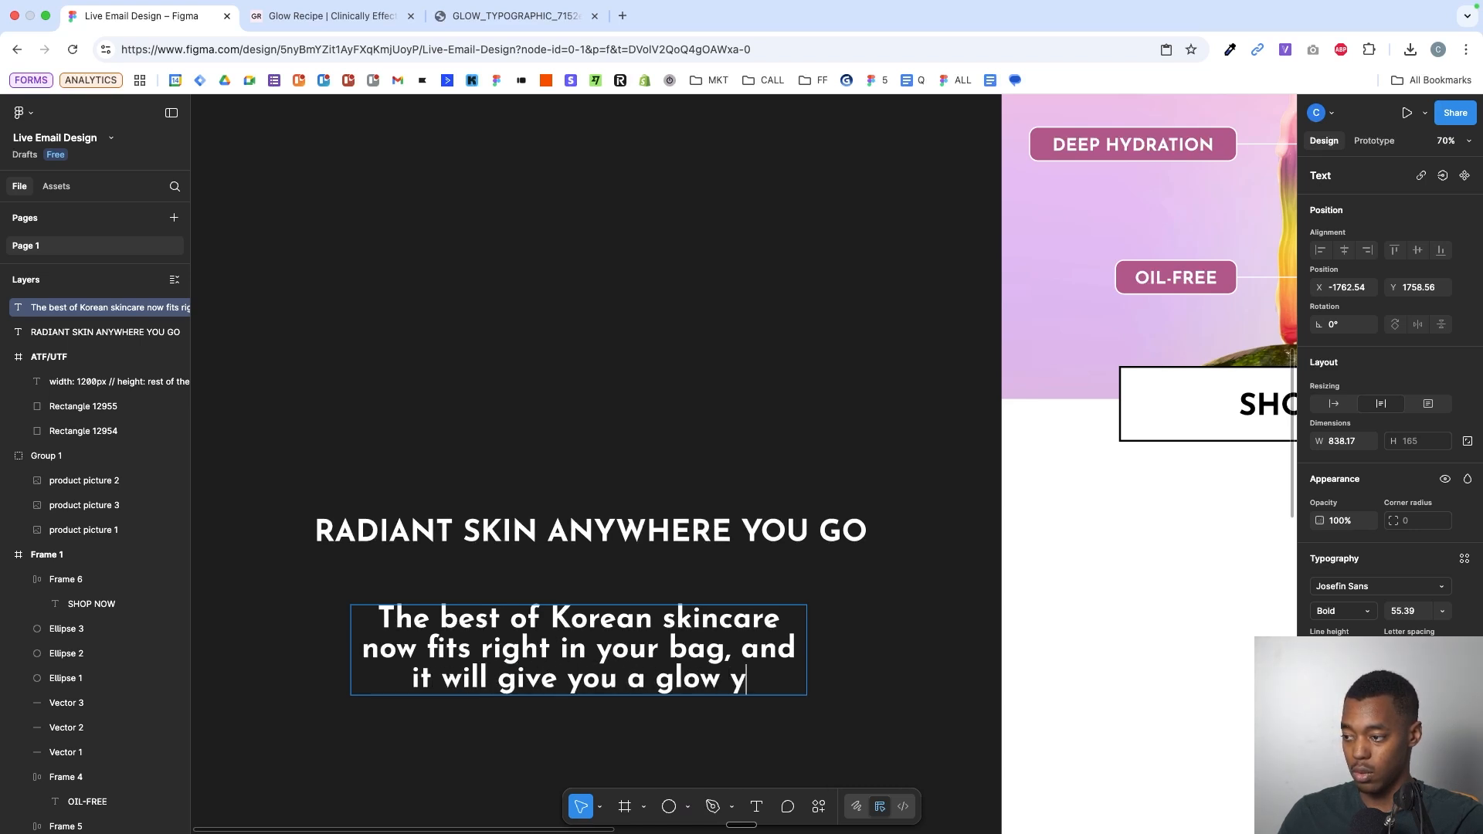
pyautogui.write("ou'll be obsessed with.")
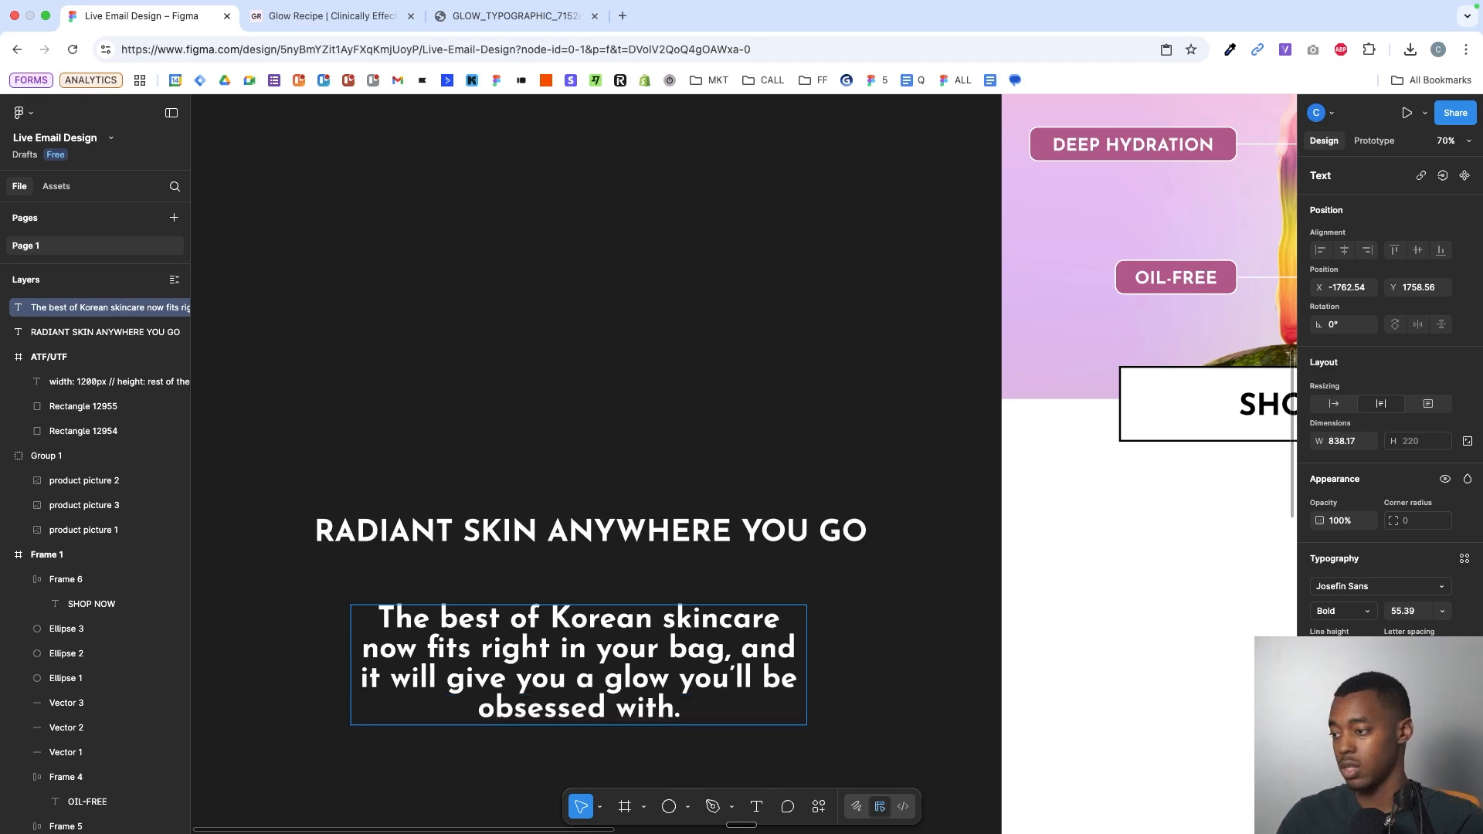
# - Narrow the headline's text box to about 732 wide so it wraps onto two lines, and centre its text
pyautogui.click(849, 545)
pyautogui.moveTo(866, 532); pyautogui.dragTo(785, 532)
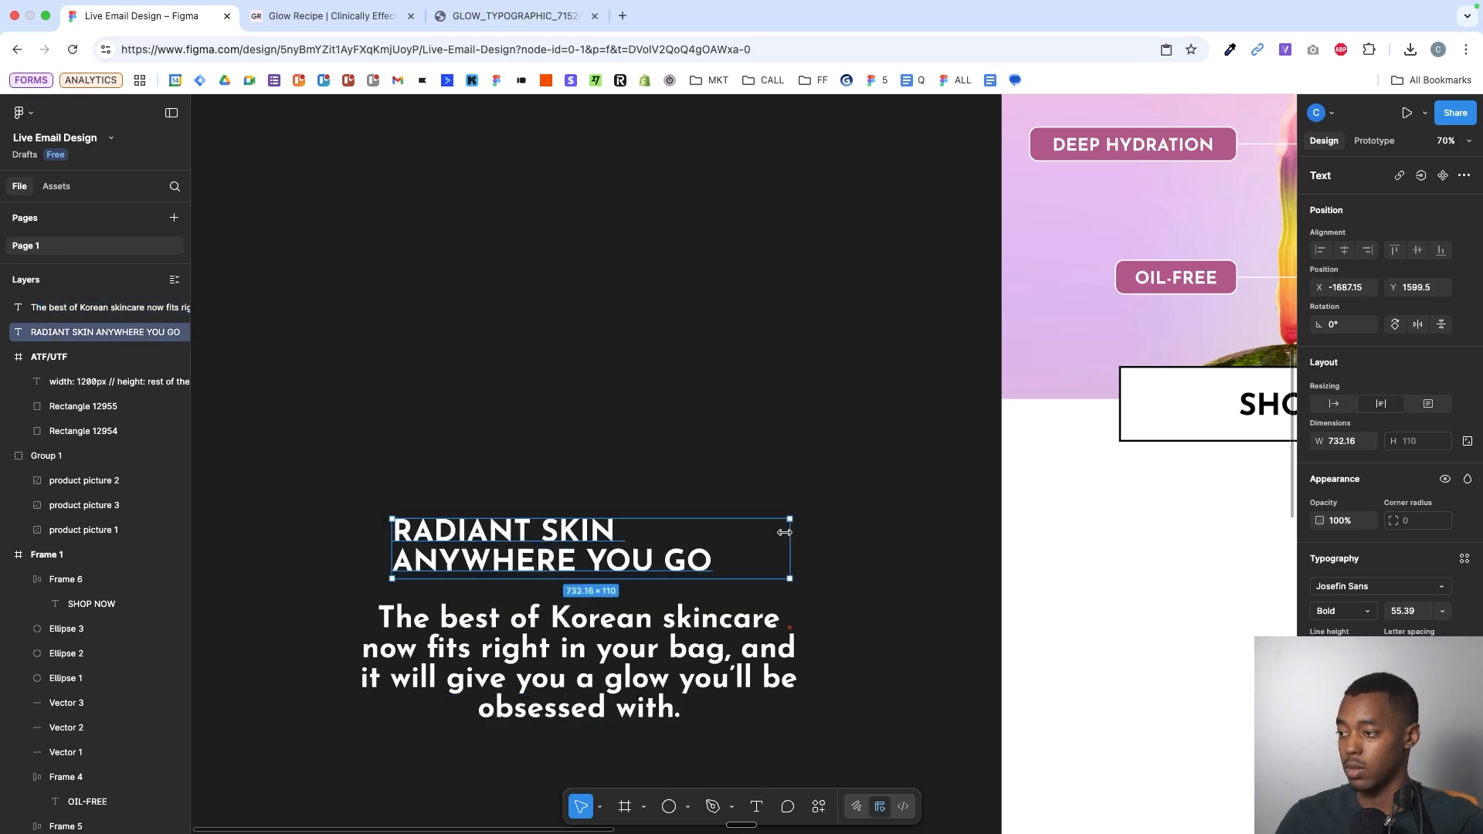
pyautogui.click(1343, 693)
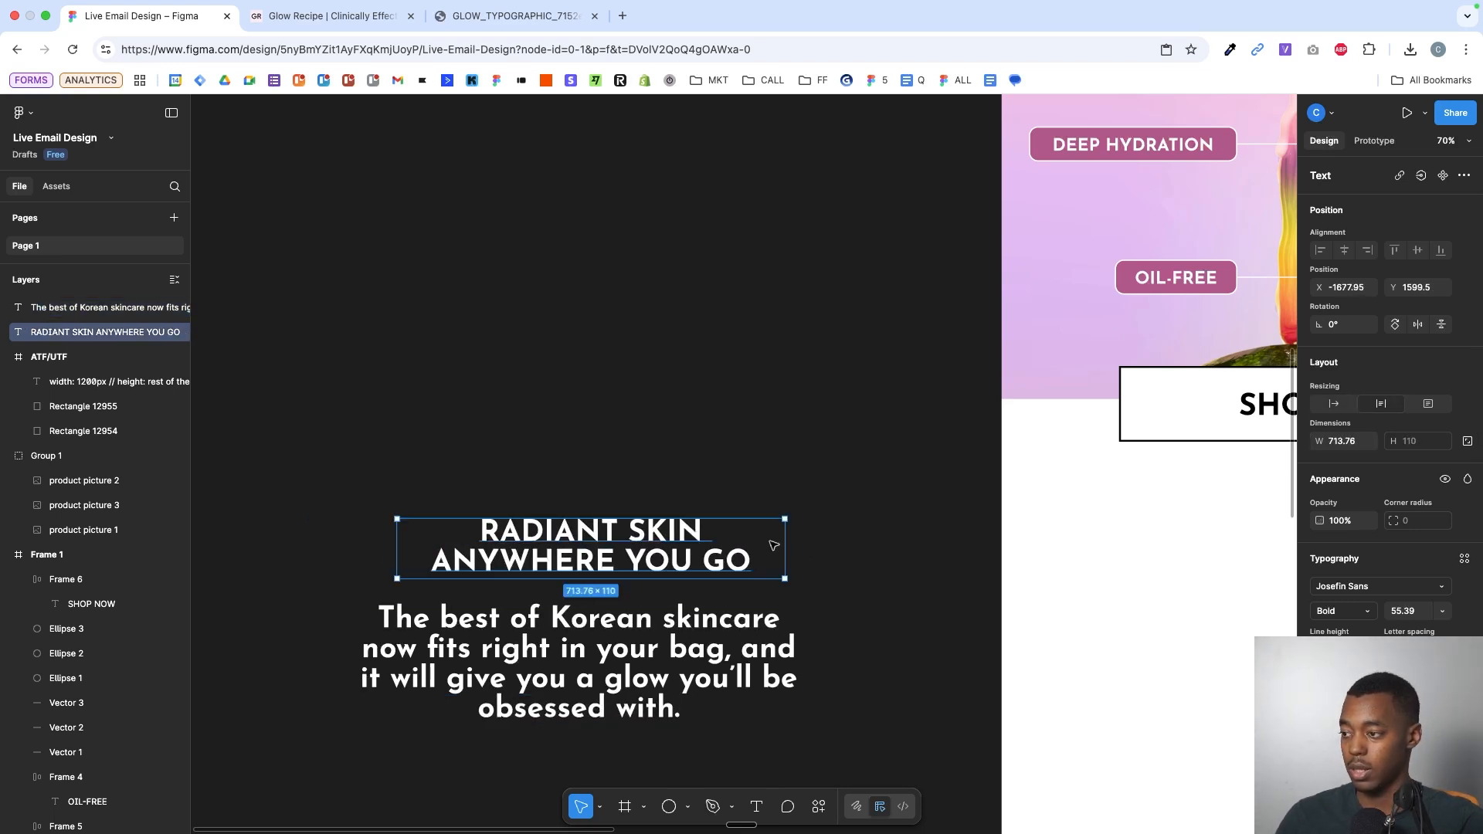
pyautogui.moveTo(779, 538)
pyautogui.mouseDown()
pyautogui.moveTo(809, 538)
pyautogui.moveTo(794, 538)
pyautogui.mouseUp()
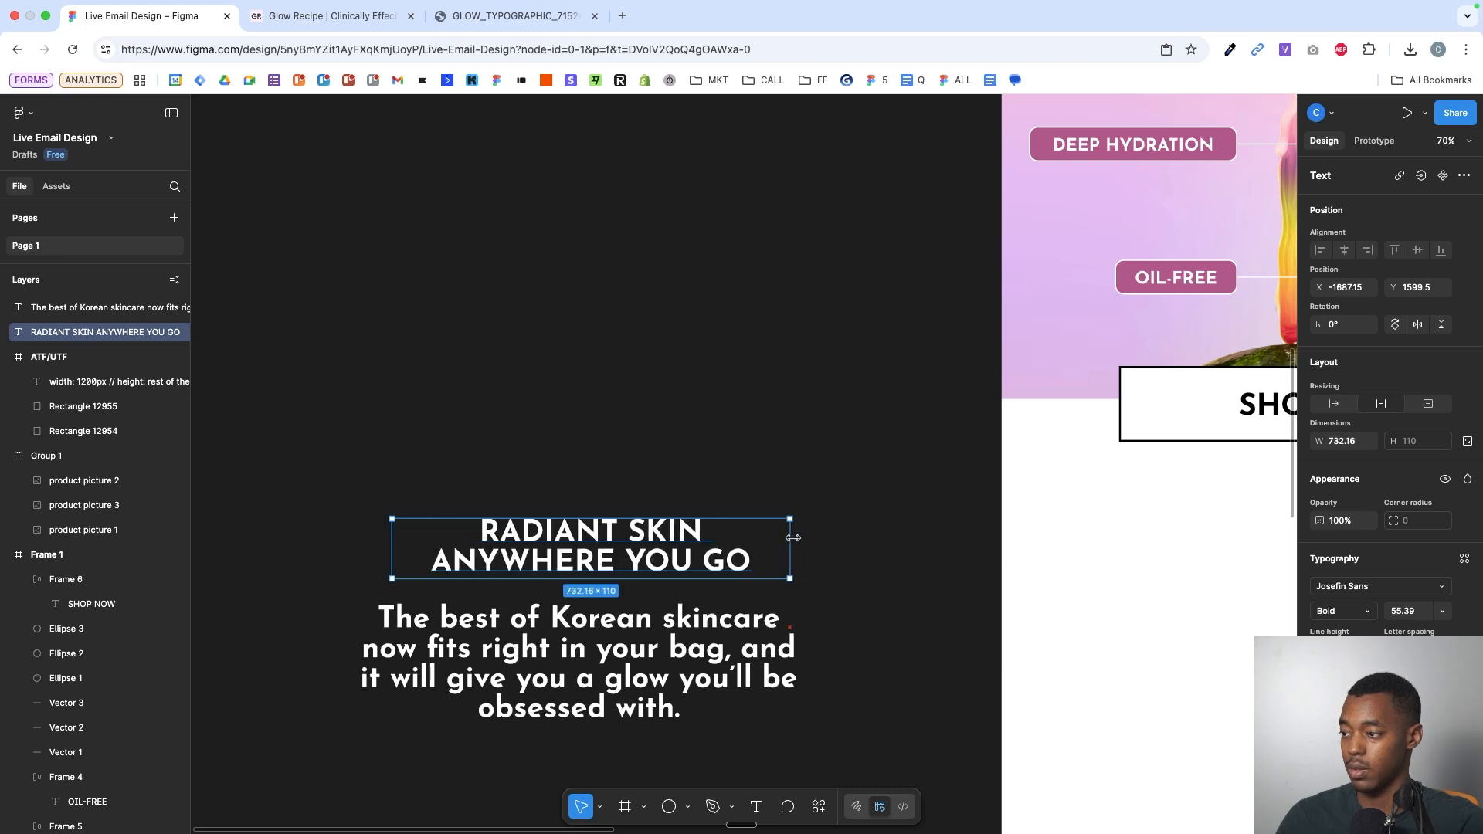
# - Scale the headline up proportionally to about 956 wide with 72.29 text, and slightly increase its line height
pyautogui.press('k')
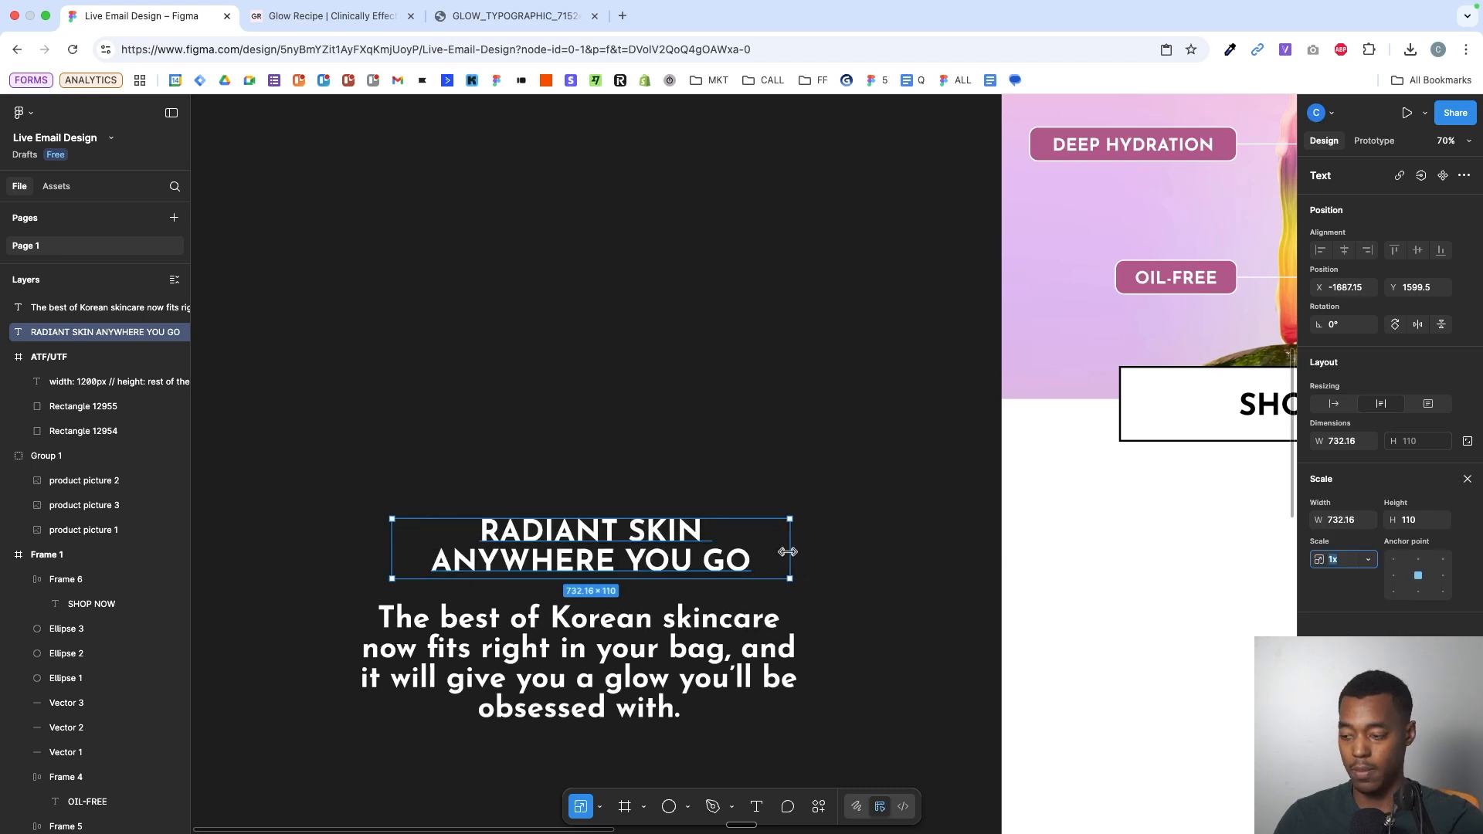
pyautogui.moveTo(788, 551)
pyautogui.mouseDown()
pyautogui.moveTo(867, 550)
pyautogui.moveTo(769, 557)
pyautogui.mouseUp()
pyautogui.click(1467, 479)
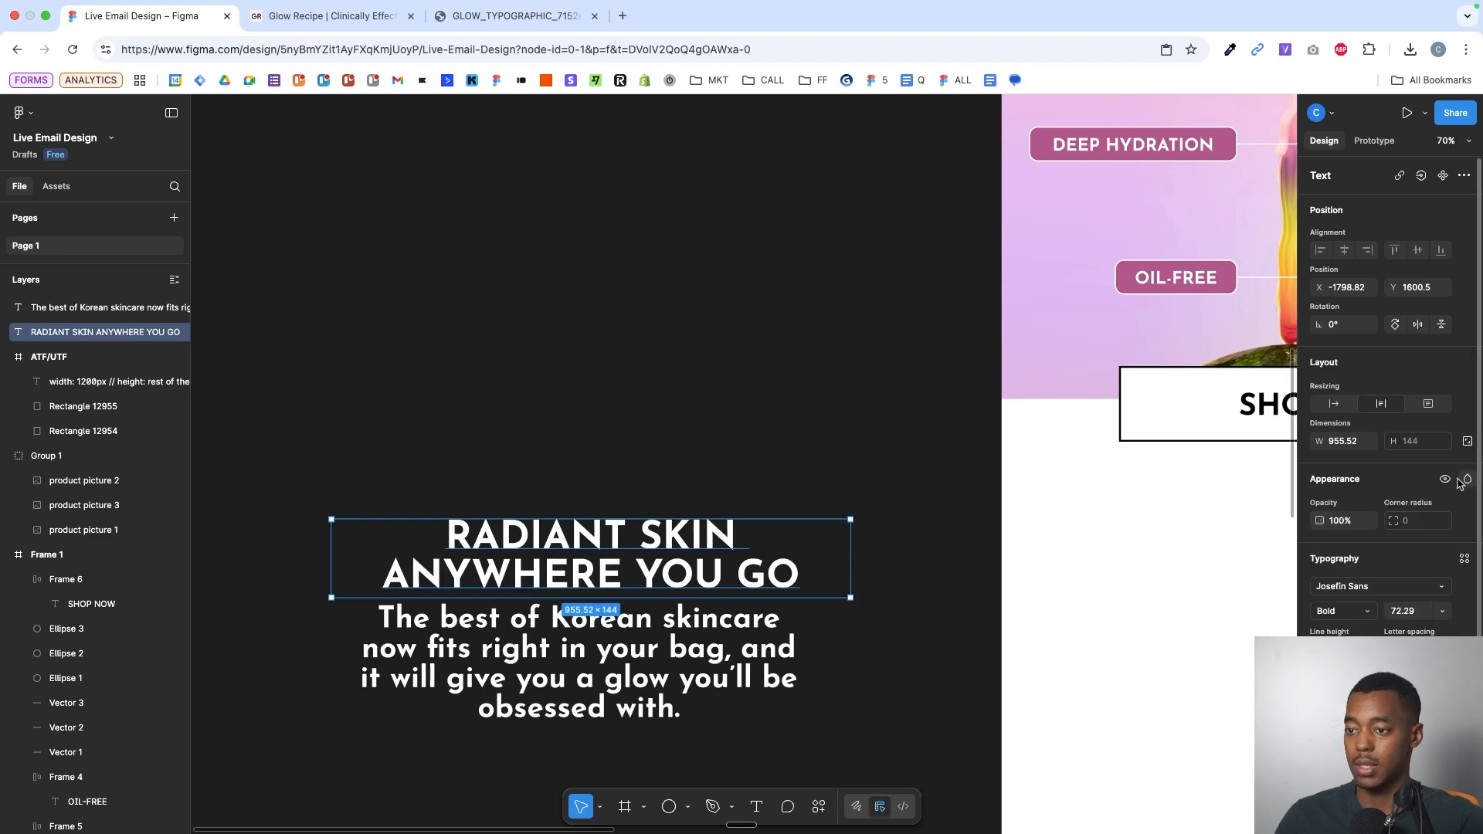
pyautogui.moveTo(1327, 631); pyautogui.dragTo(1329, 632)
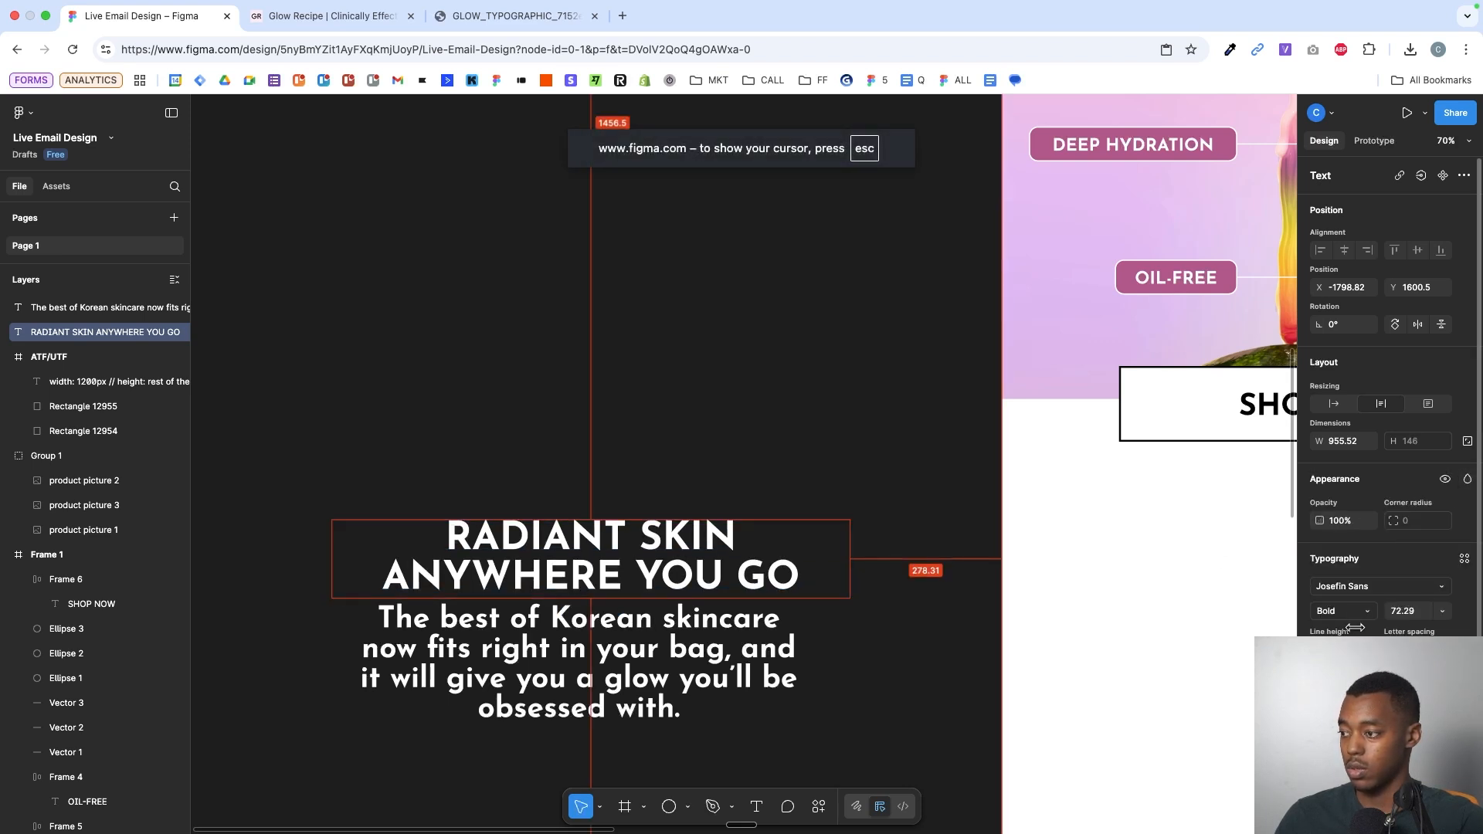
# - Align the headline and the body copy to each other on their horizontal centres
pyautogui.keyDown('shift'); pyautogui.click(576, 629); pyautogui.keyUp('shift')
pyautogui.click(1343, 250)
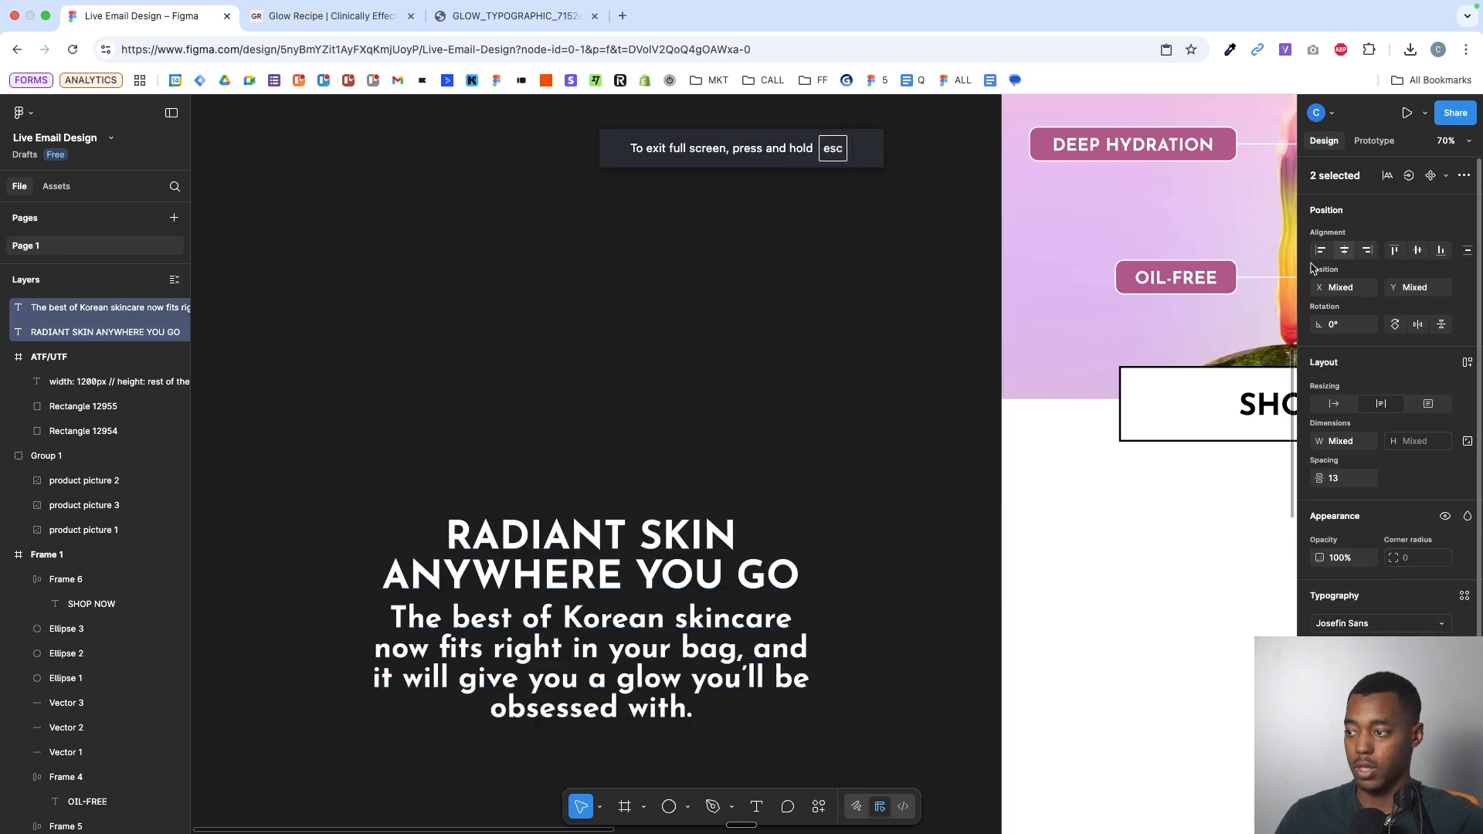
pyautogui.click(907, 397)
# - Change the body copy's font weight to Medium and nudge the text slightly closer to the headline
pyautogui.click(772, 626)
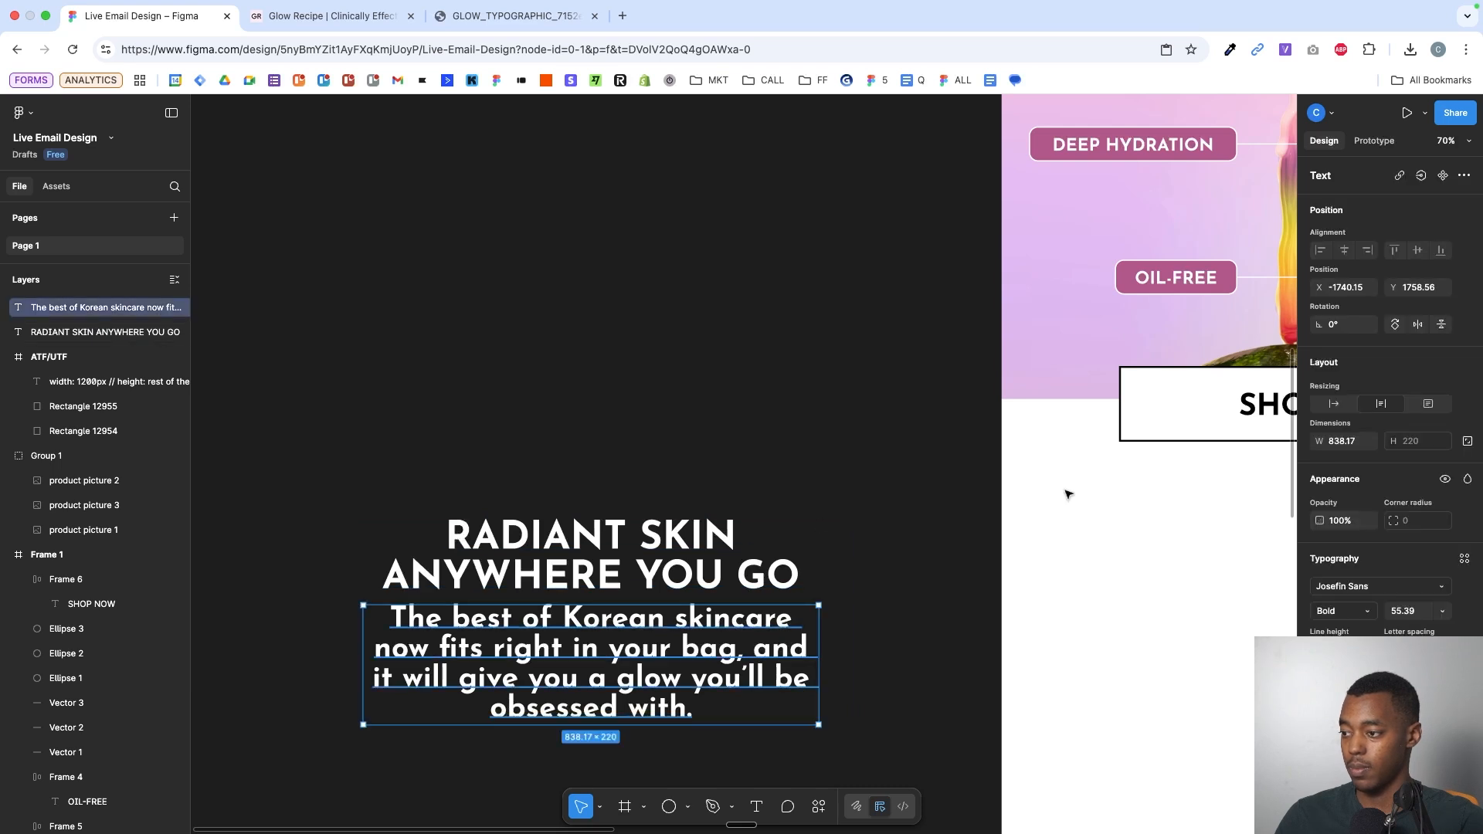
pyautogui.click(1343, 611)
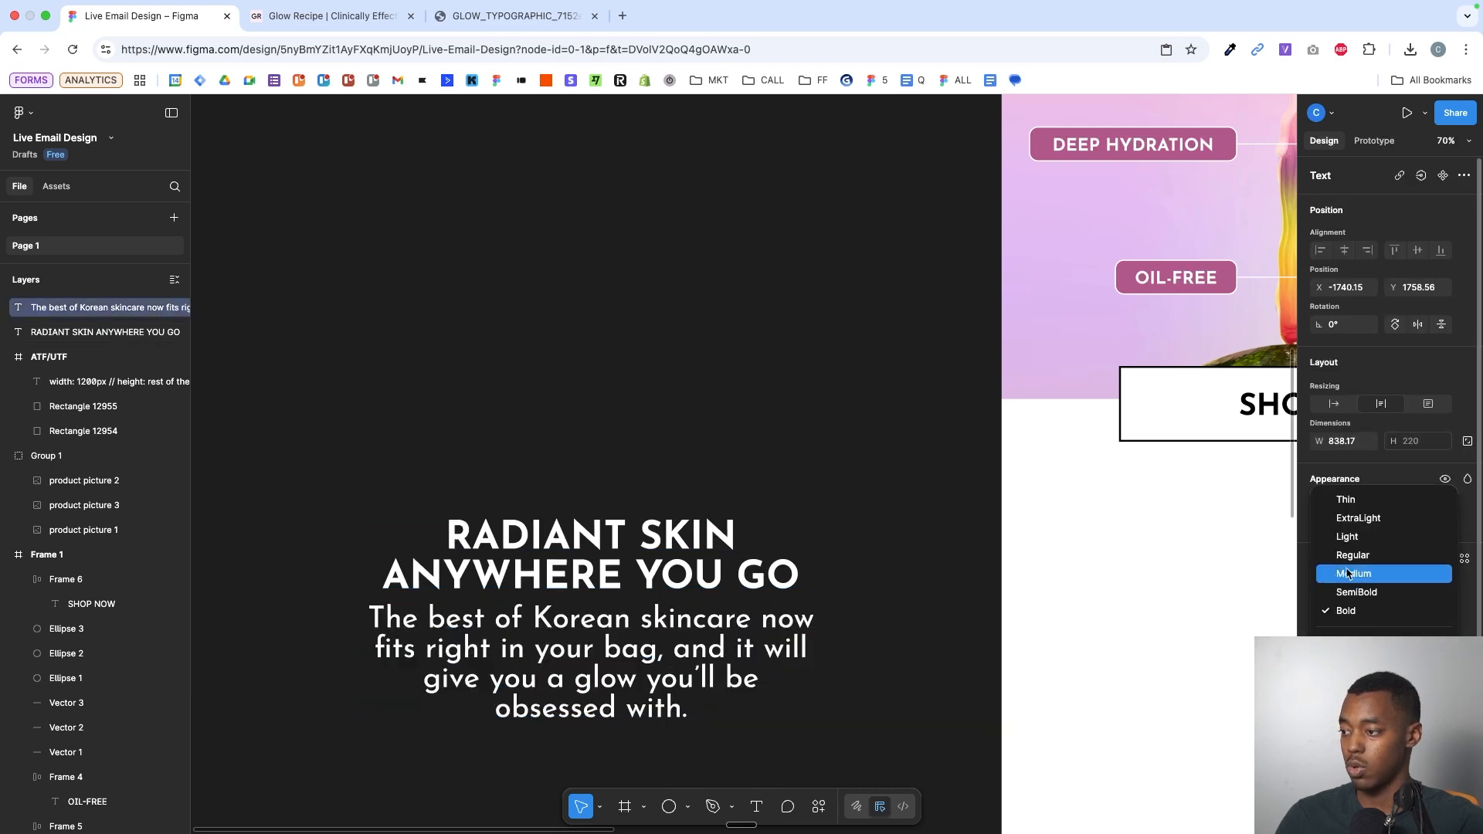
pyautogui.click(1348, 574)
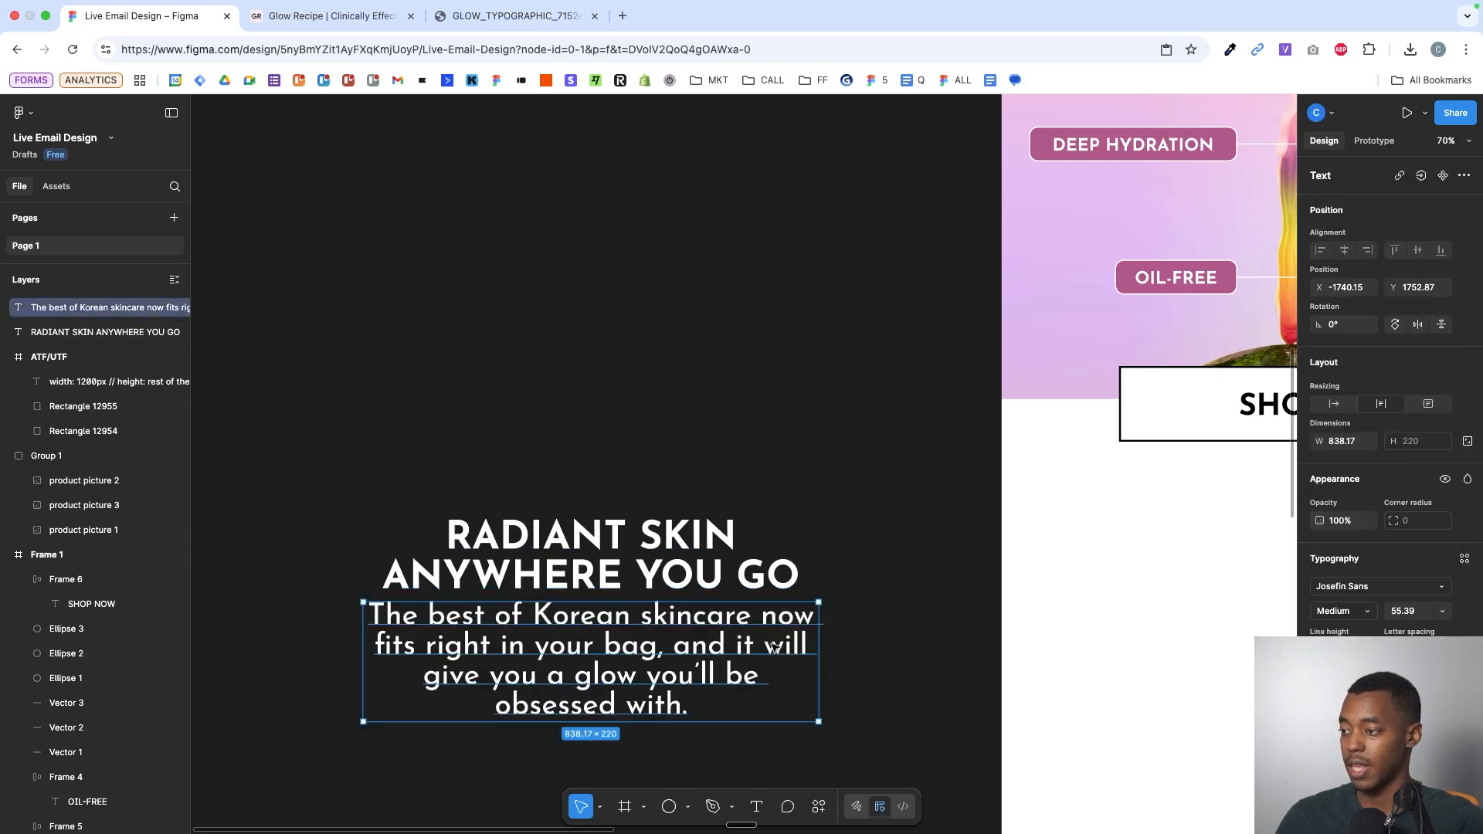
pyautogui.click(872, 507)
# - Draw a full-width rectangle about 1200 × 107 along the hero image's bottom edge and place it behind the SHOP NOW button
pyautogui.scroll(-5, 871, 507)
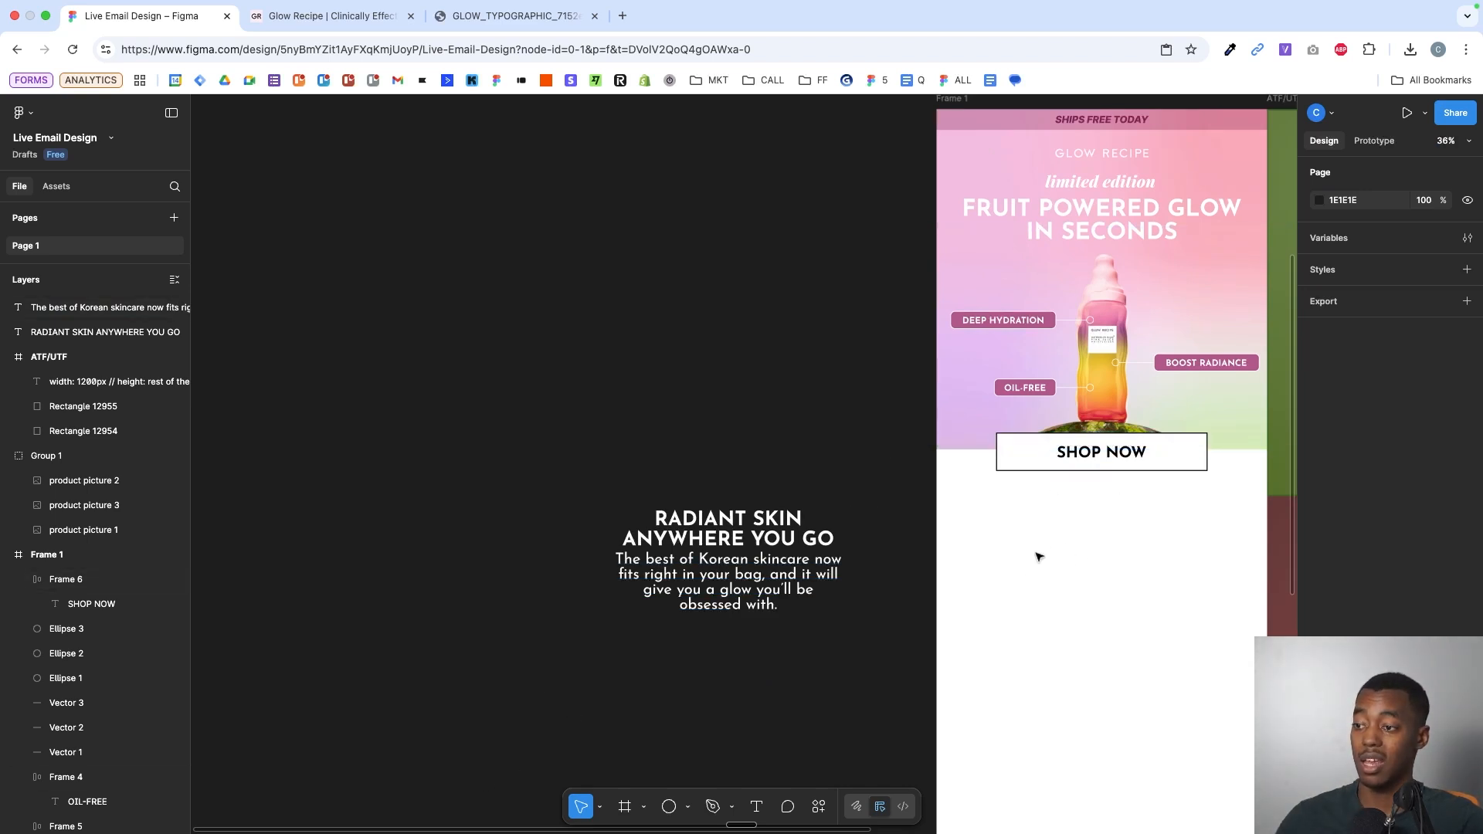
pyautogui.scroll(5, 1037, 556)
pyautogui.press('r')
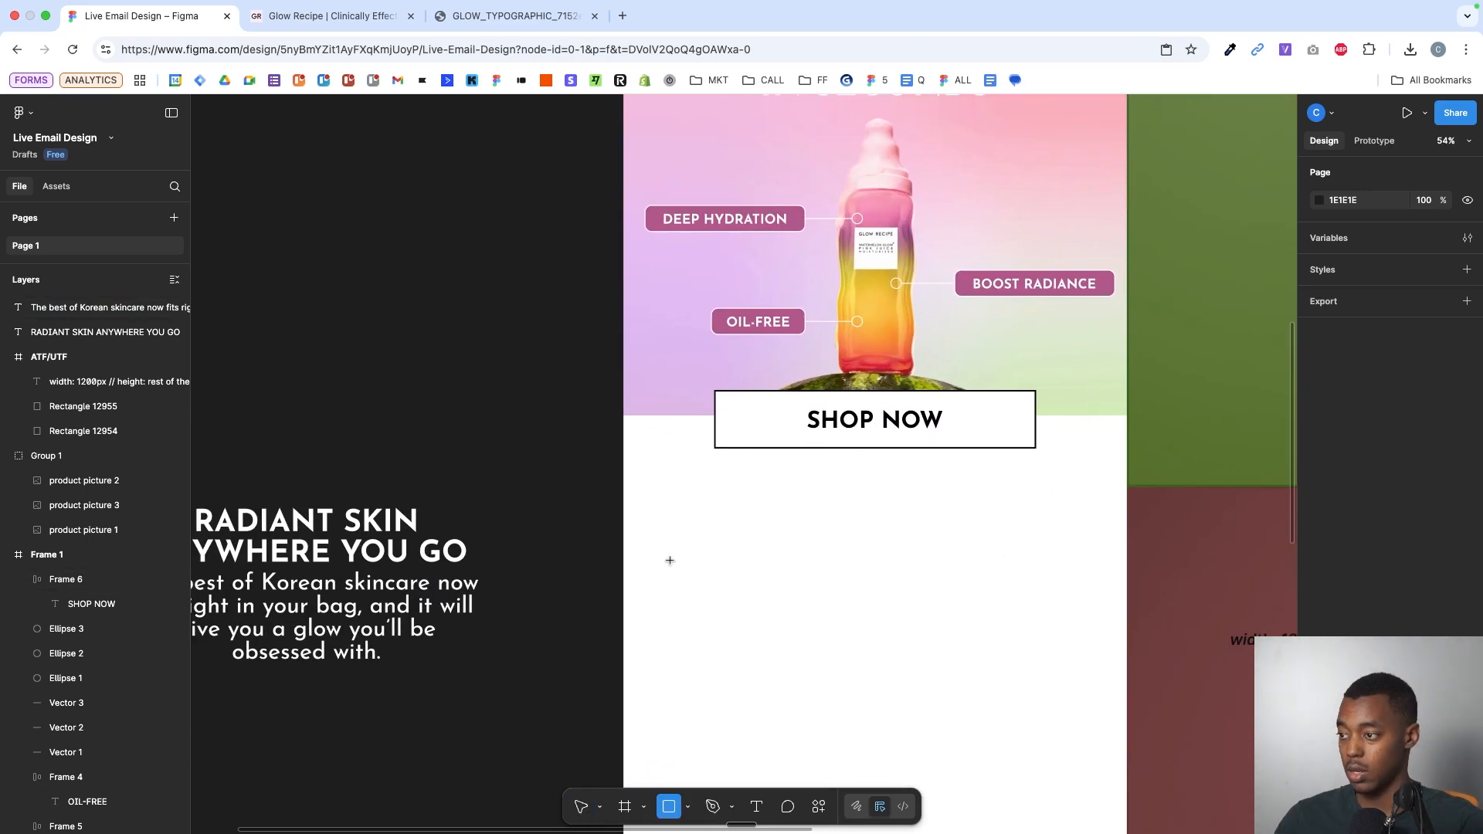
pyautogui.moveTo(625, 545)
pyautogui.mouseDown()
pyautogui.moveTo(913, 520)
pyautogui.moveTo(1102, 463)
pyautogui.moveTo(1126, 470)
pyautogui.moveTo(1125, 503)
pyautogui.moveTo(1082, 397)
pyautogui.moveTo(1082, 414)
pyautogui.mouseUp()
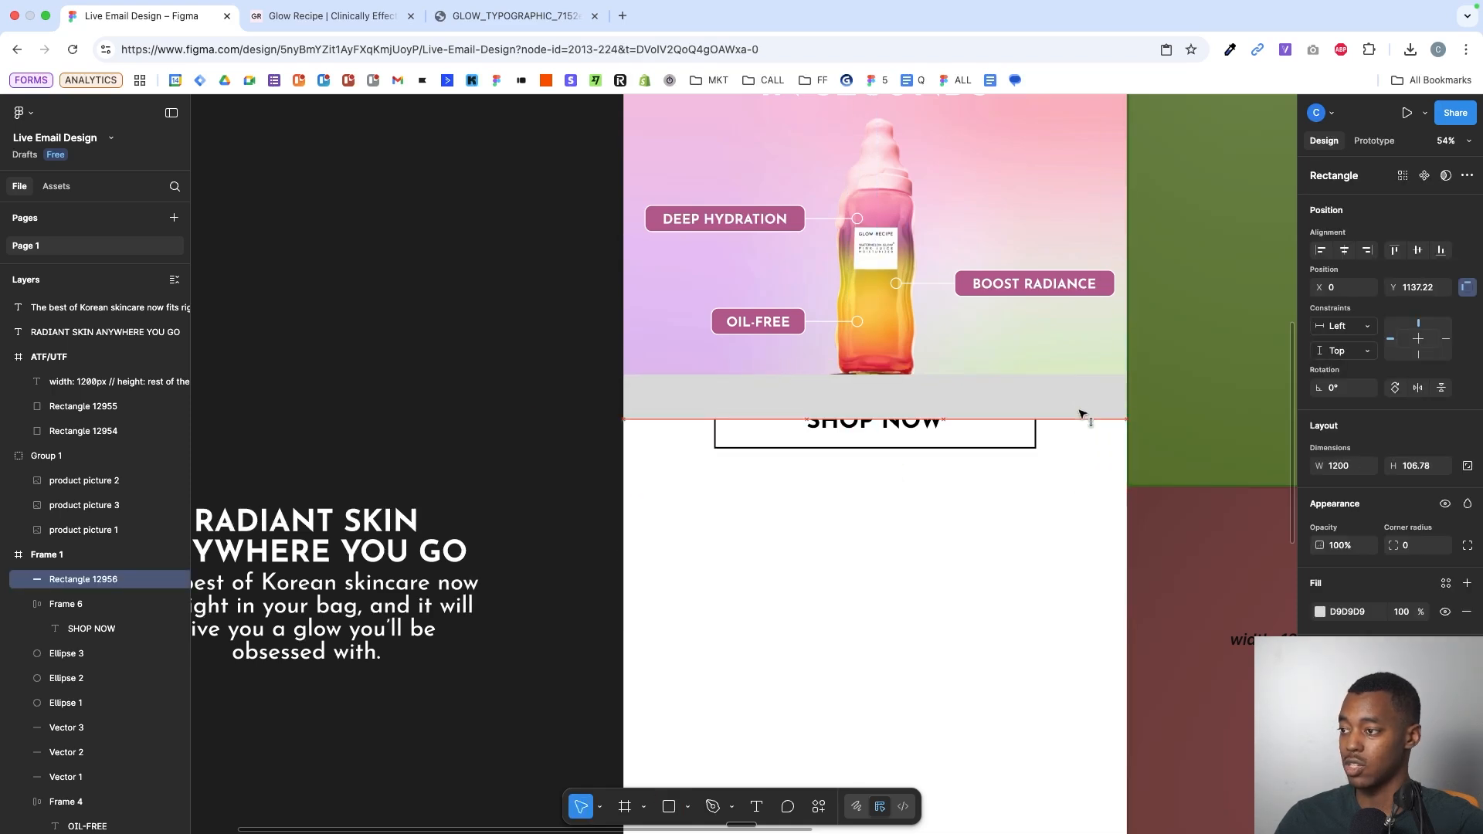
pyautogui.press('super+bracketleft')
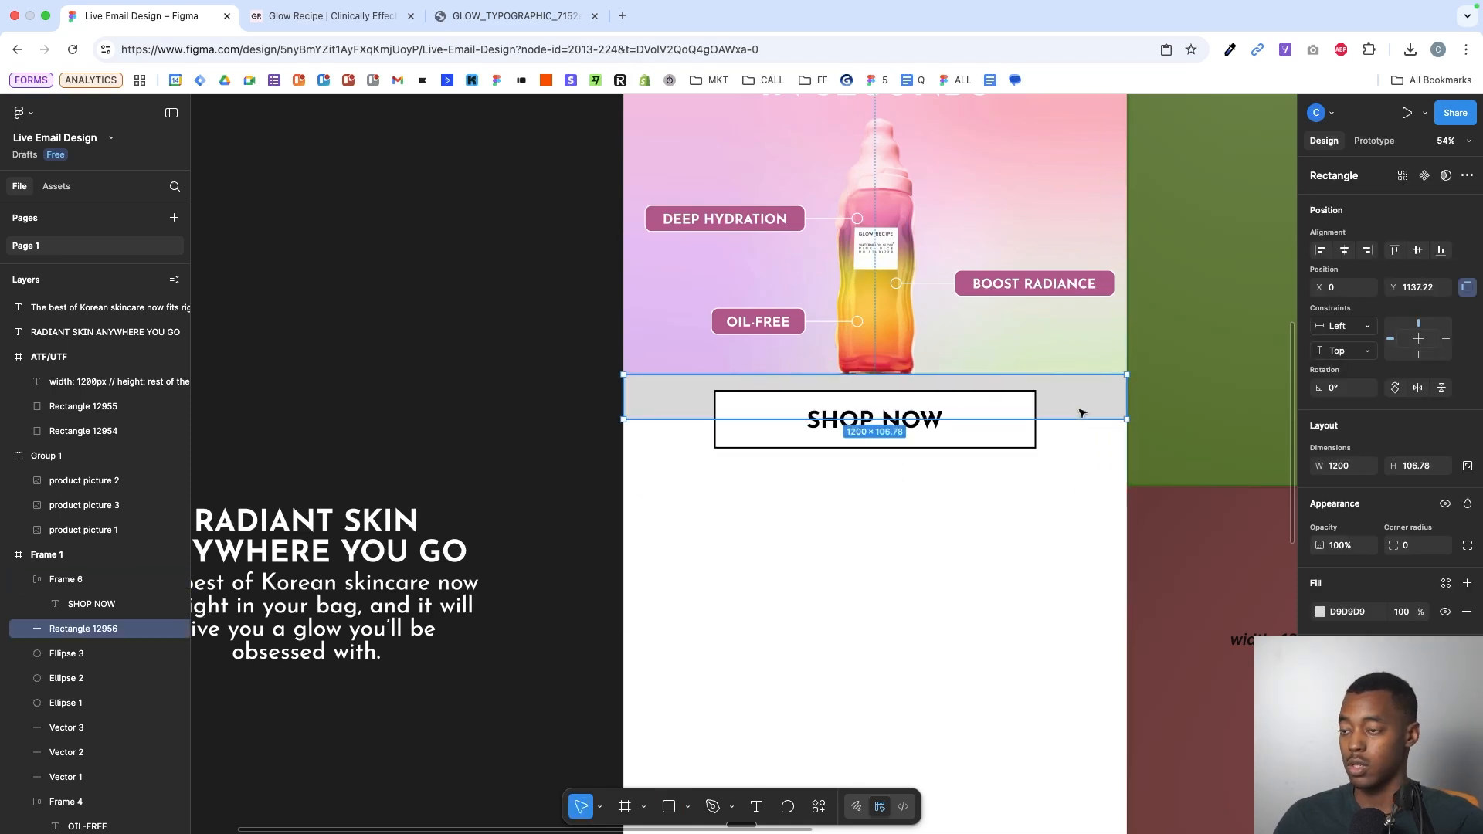
# - Lower the rectangle's top edge below the bottle's base, reducing its height to about 98
pyautogui.scroll(5, 1081, 413)
pyautogui.scroll(3, 871, 451)
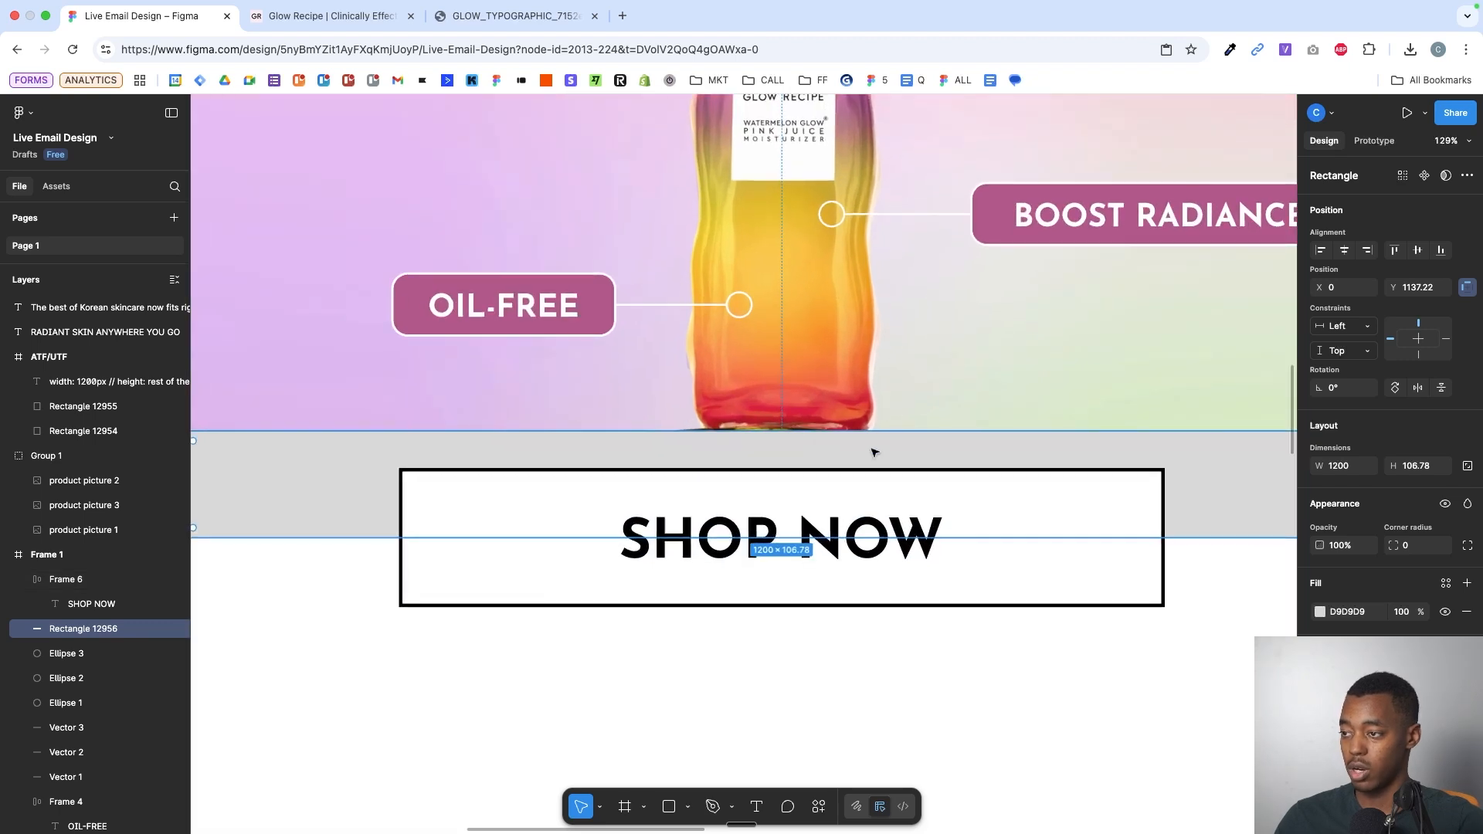
pyautogui.moveTo(882, 429); pyautogui.dragTo(993, 438)
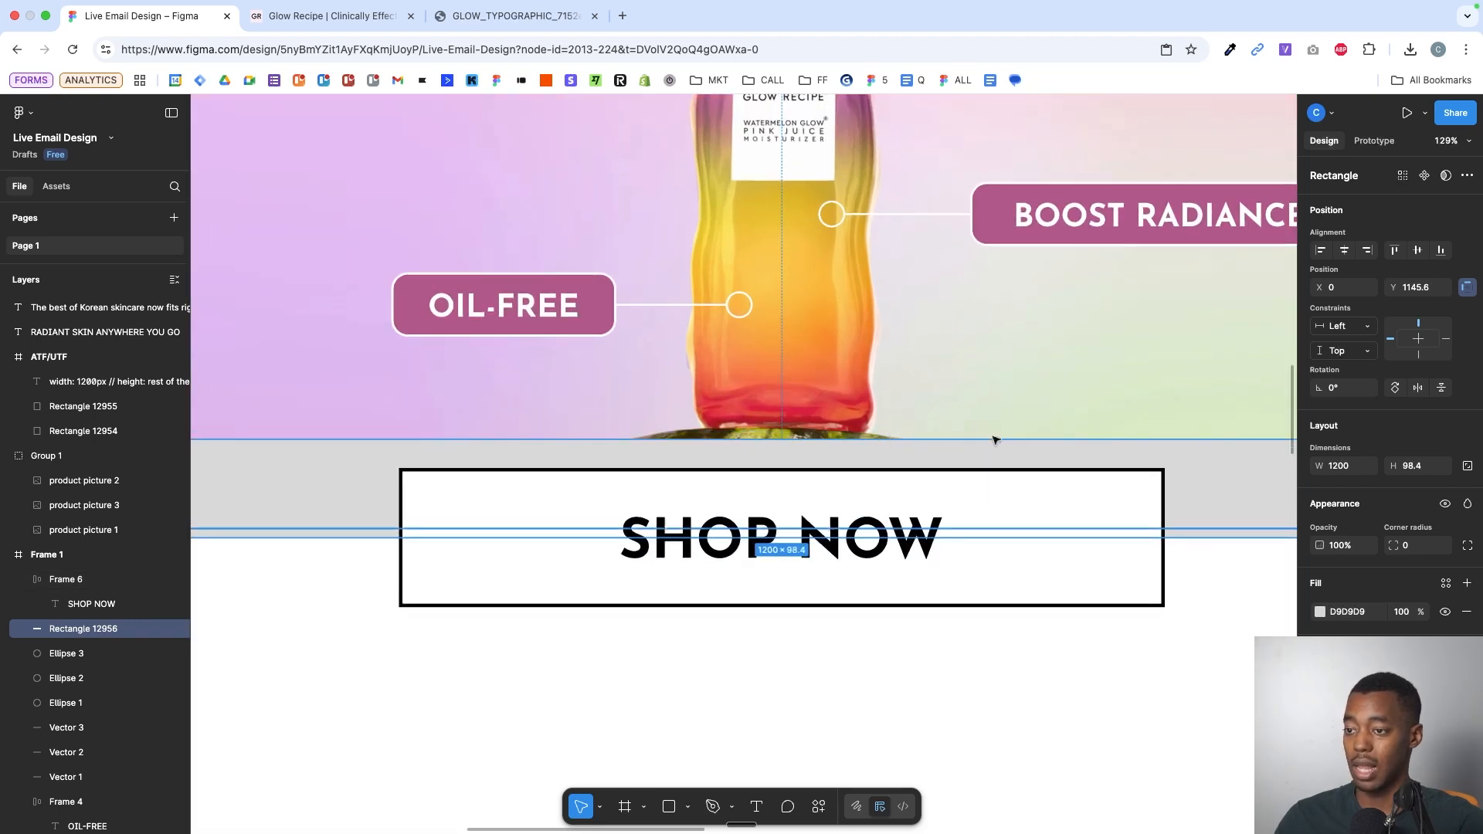
# - Give the rectangle a linear gradient fill and rotate it so it runs vertically from top to bottom
pyautogui.hscroll(2, 991, 437)
pyautogui.scroll(-5, 992, 437)
pyautogui.click(1319, 612)
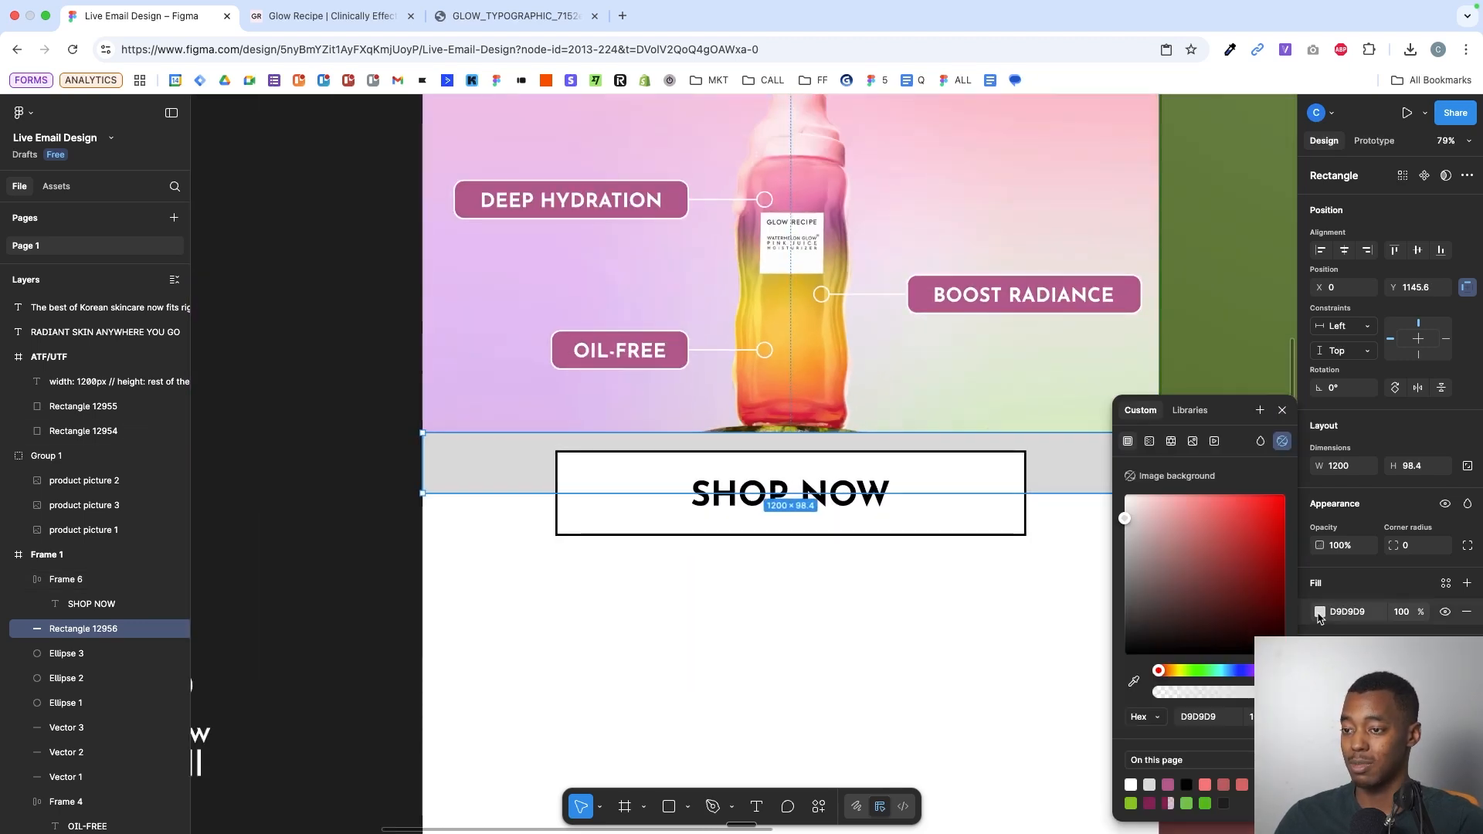
pyautogui.click(1149, 444)
pyautogui.click(1183, 480)
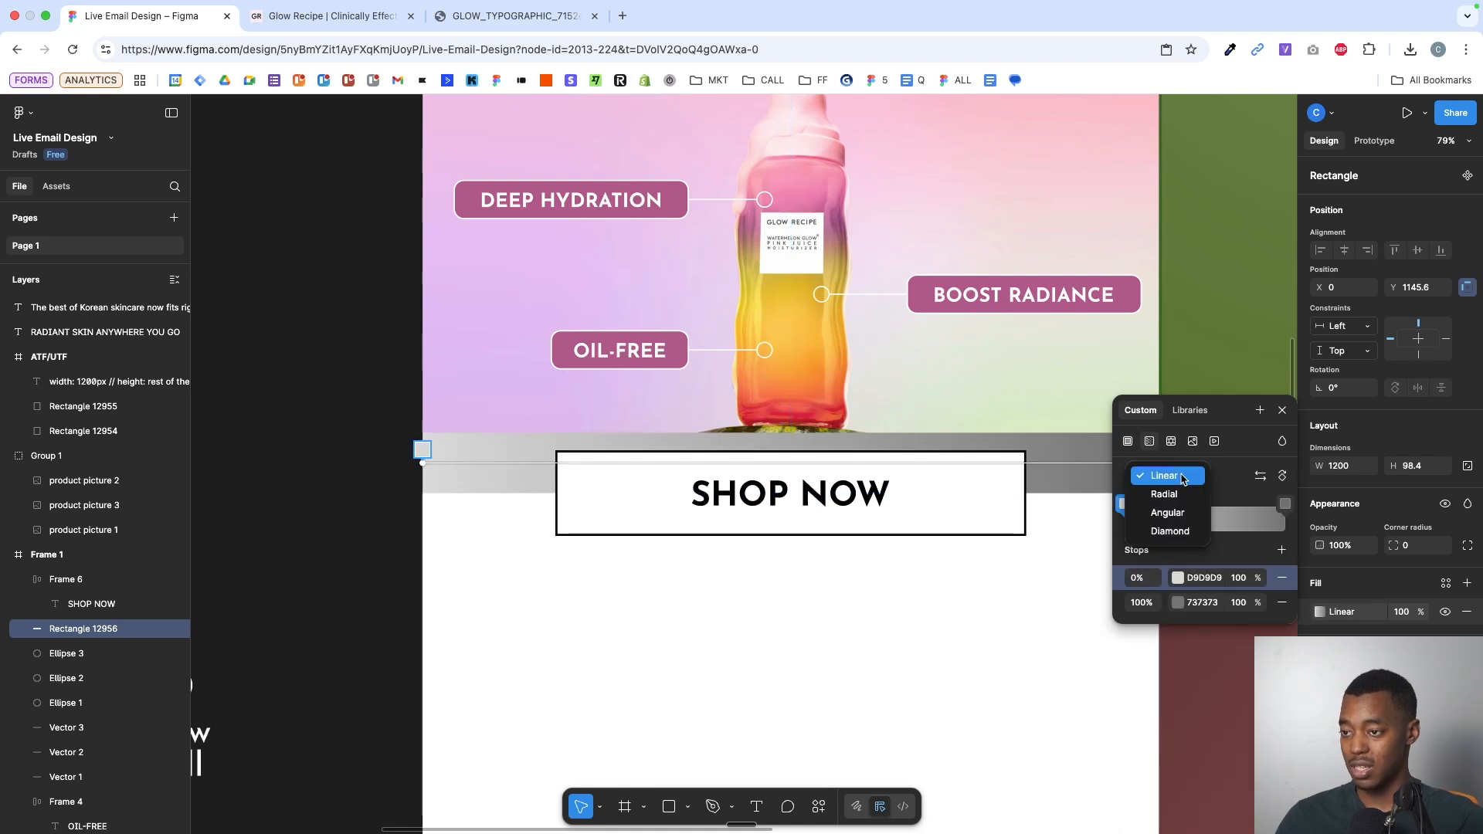
pyautogui.click(1185, 497)
pyautogui.click(1162, 477)
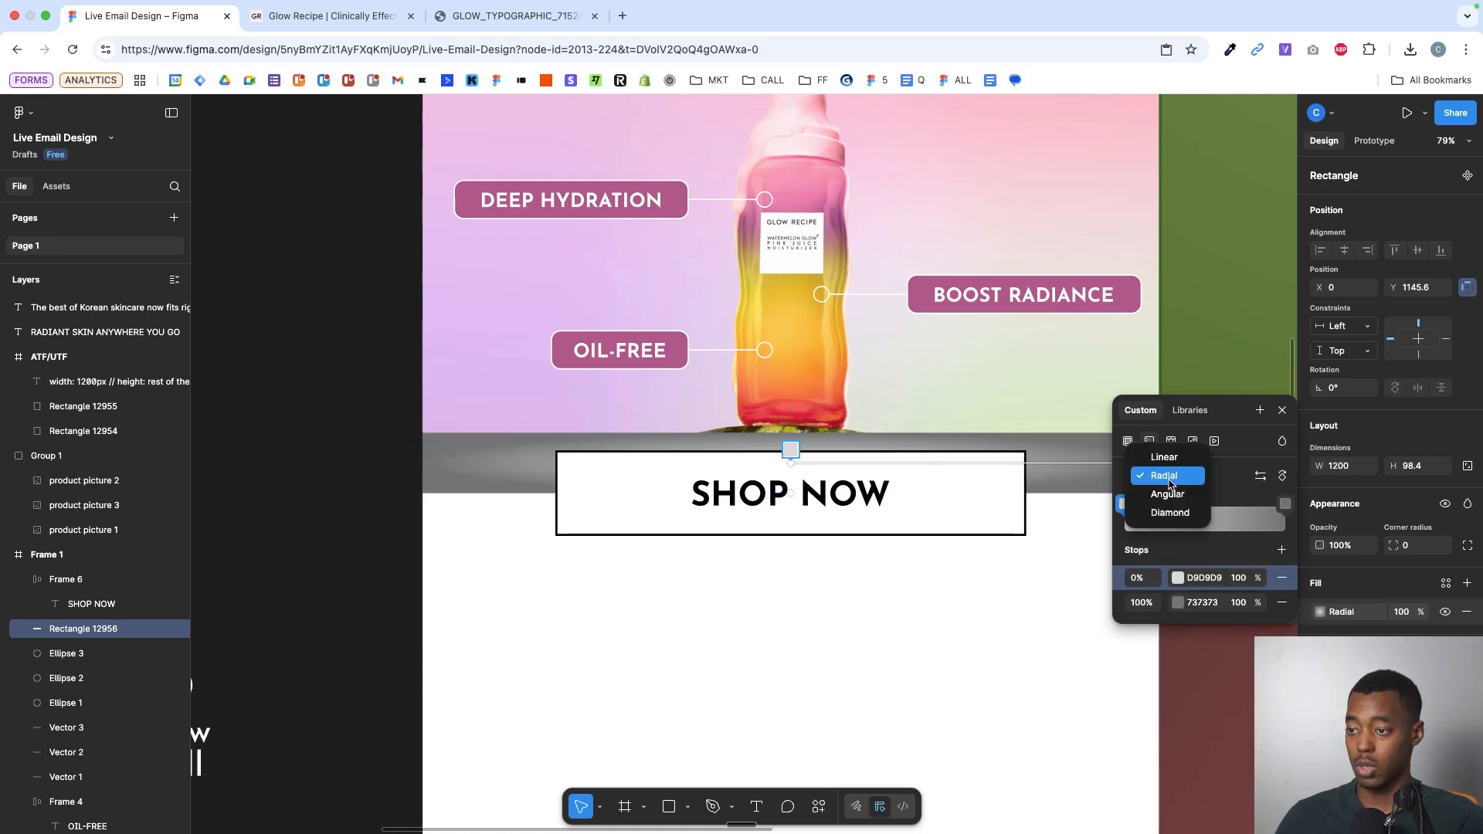
pyautogui.click(1163, 459)
pyautogui.click(1282, 476)
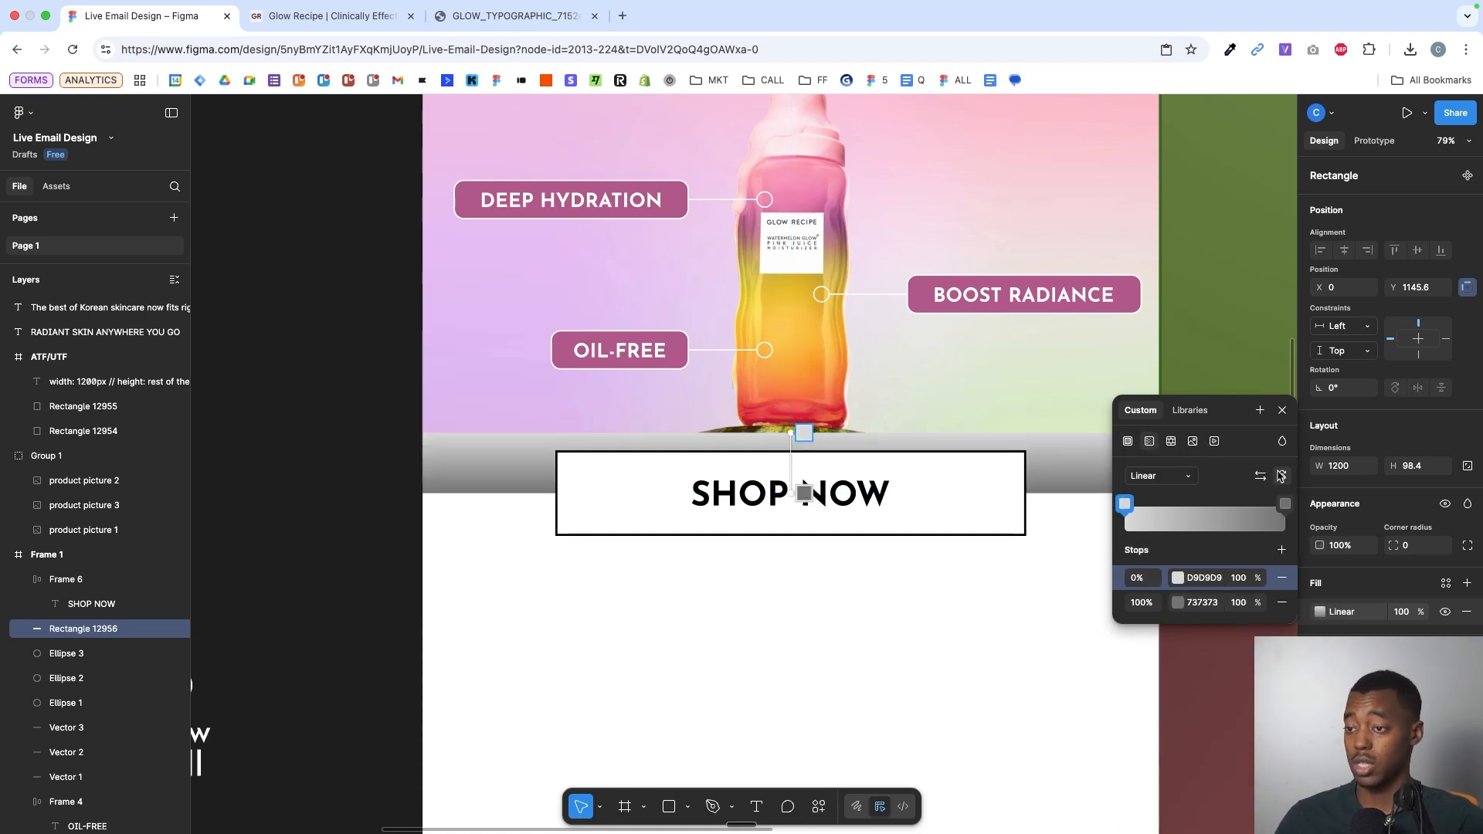
# - Set both gradient stops to black 000000, with the upper stop at 0% opacity, so the hero fades to black
pyautogui.click(1178, 603)
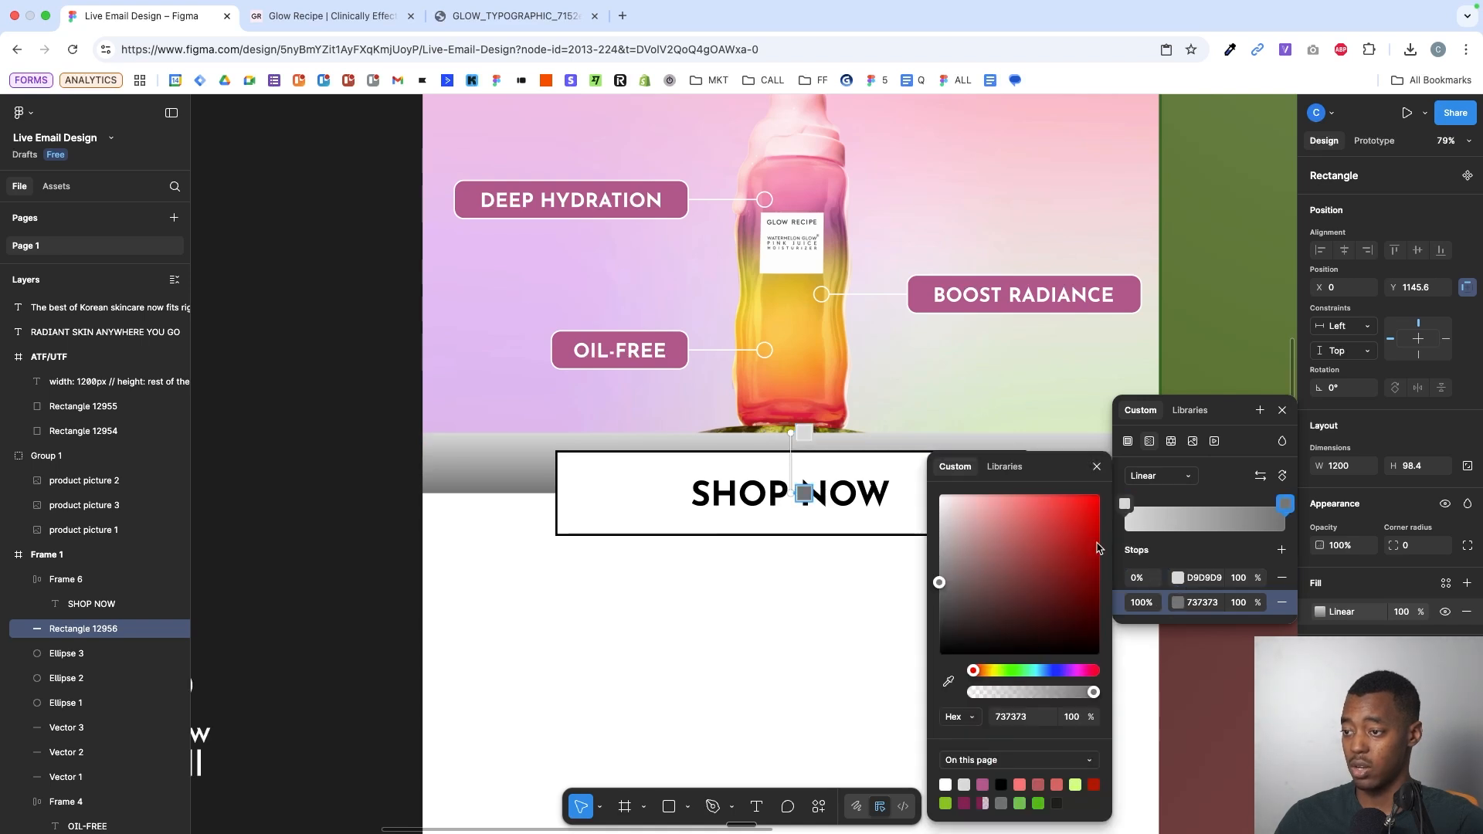
pyautogui.moveTo(989, 587); pyautogui.dragTo(939, 654)
pyautogui.click(1178, 579)
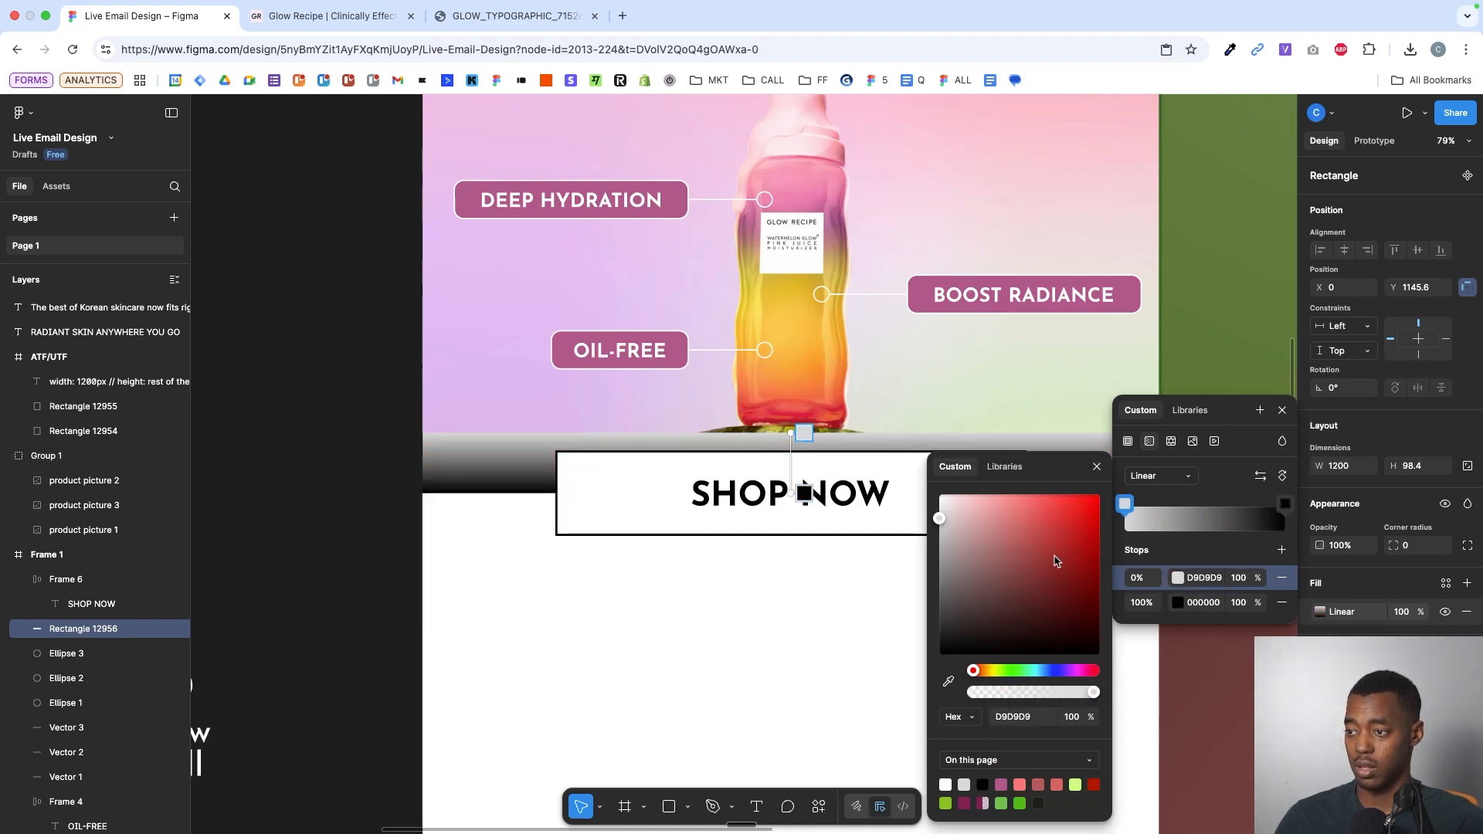
pyautogui.moveTo(1054, 560); pyautogui.dragTo(896, 715)
pyautogui.moveTo(1245, 573); pyautogui.dragTo(1168, 573)
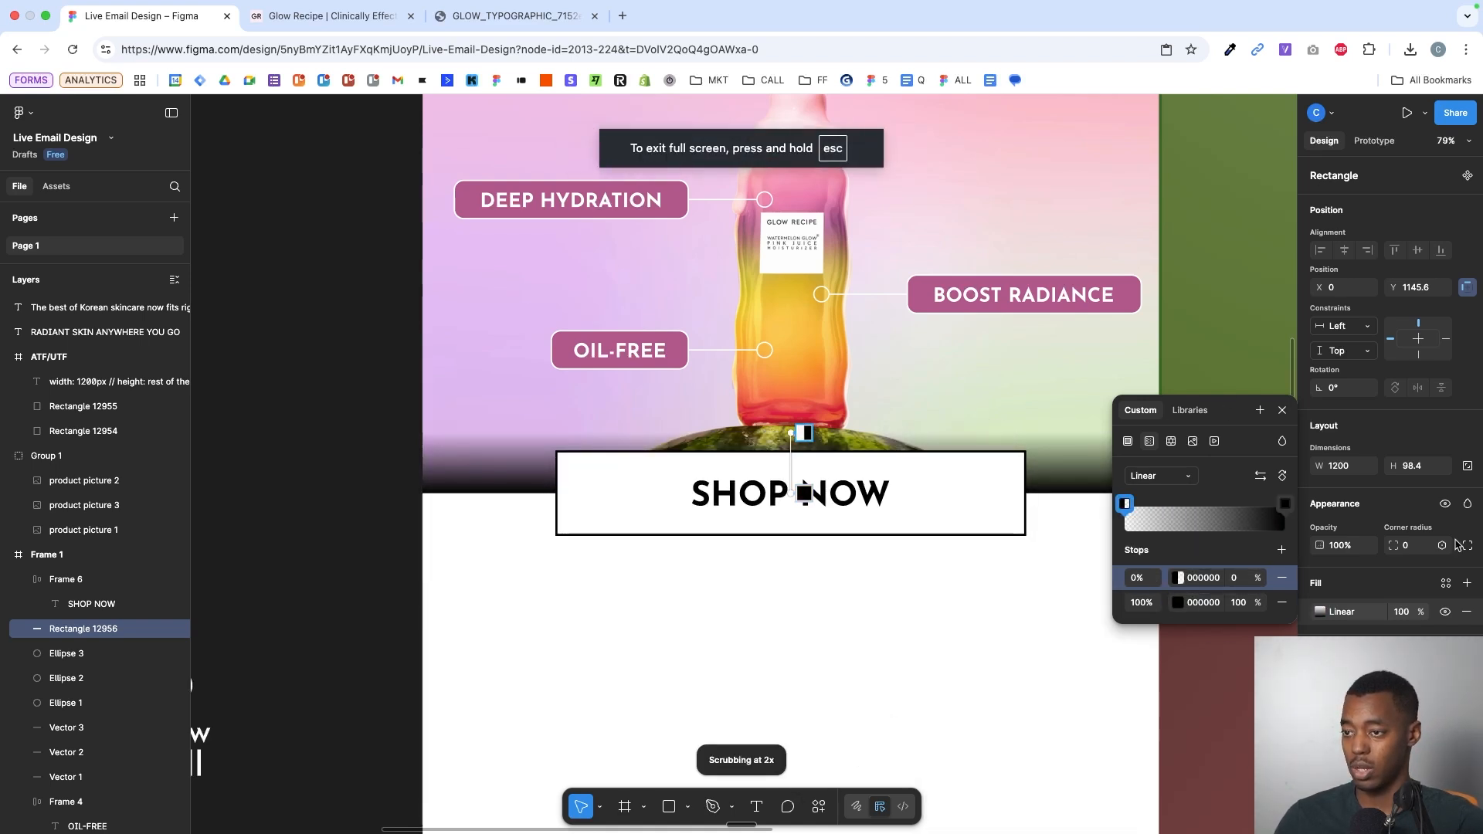
pyautogui.click(1282, 410)
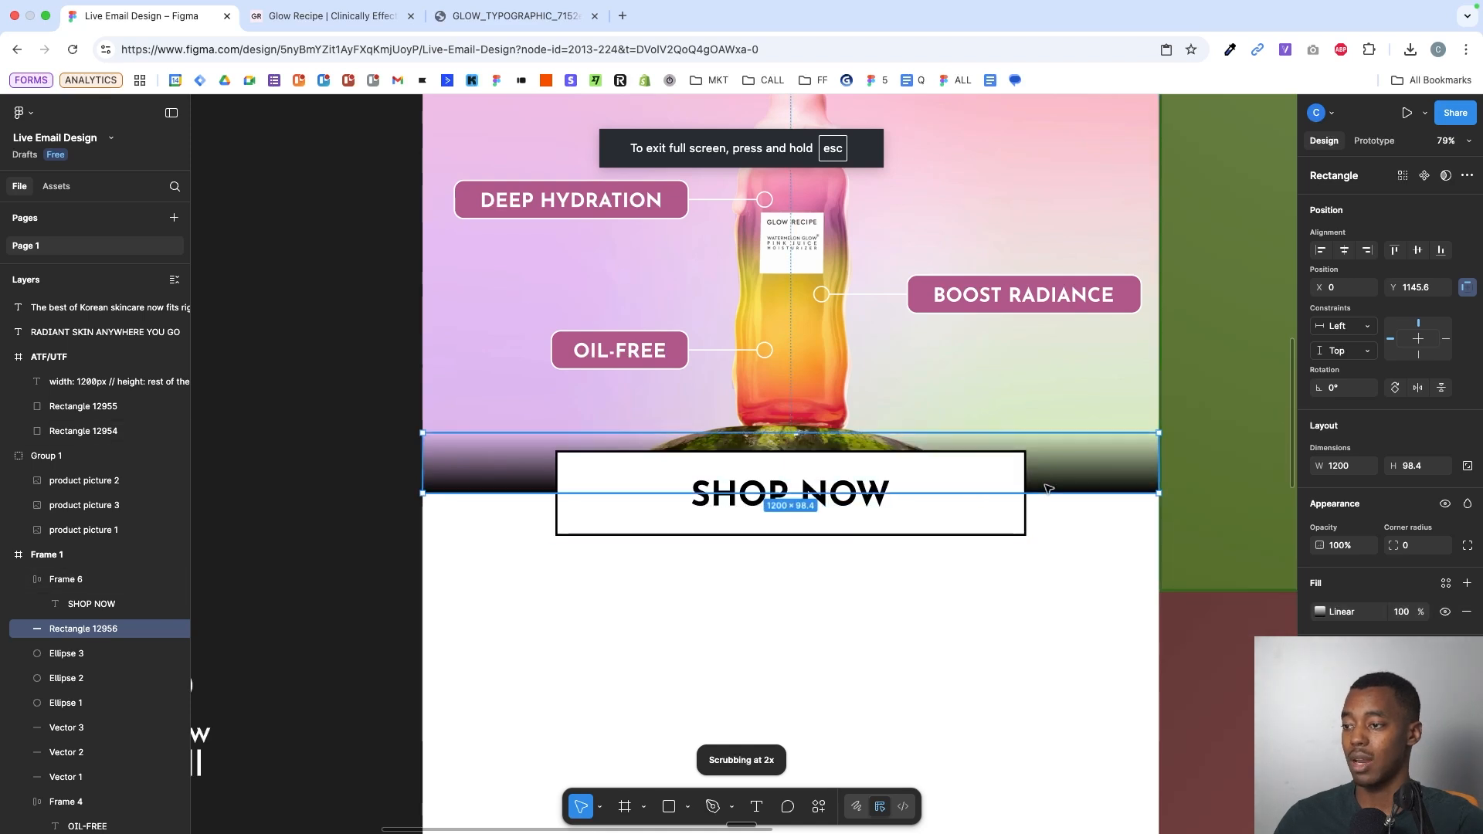
# - Duplicate the gradient rectangle directly below the hero image and stretch the copy to about 1200 × 699
pyautogui.moveTo(1050, 479); pyautogui.dragTo(1006, 721)
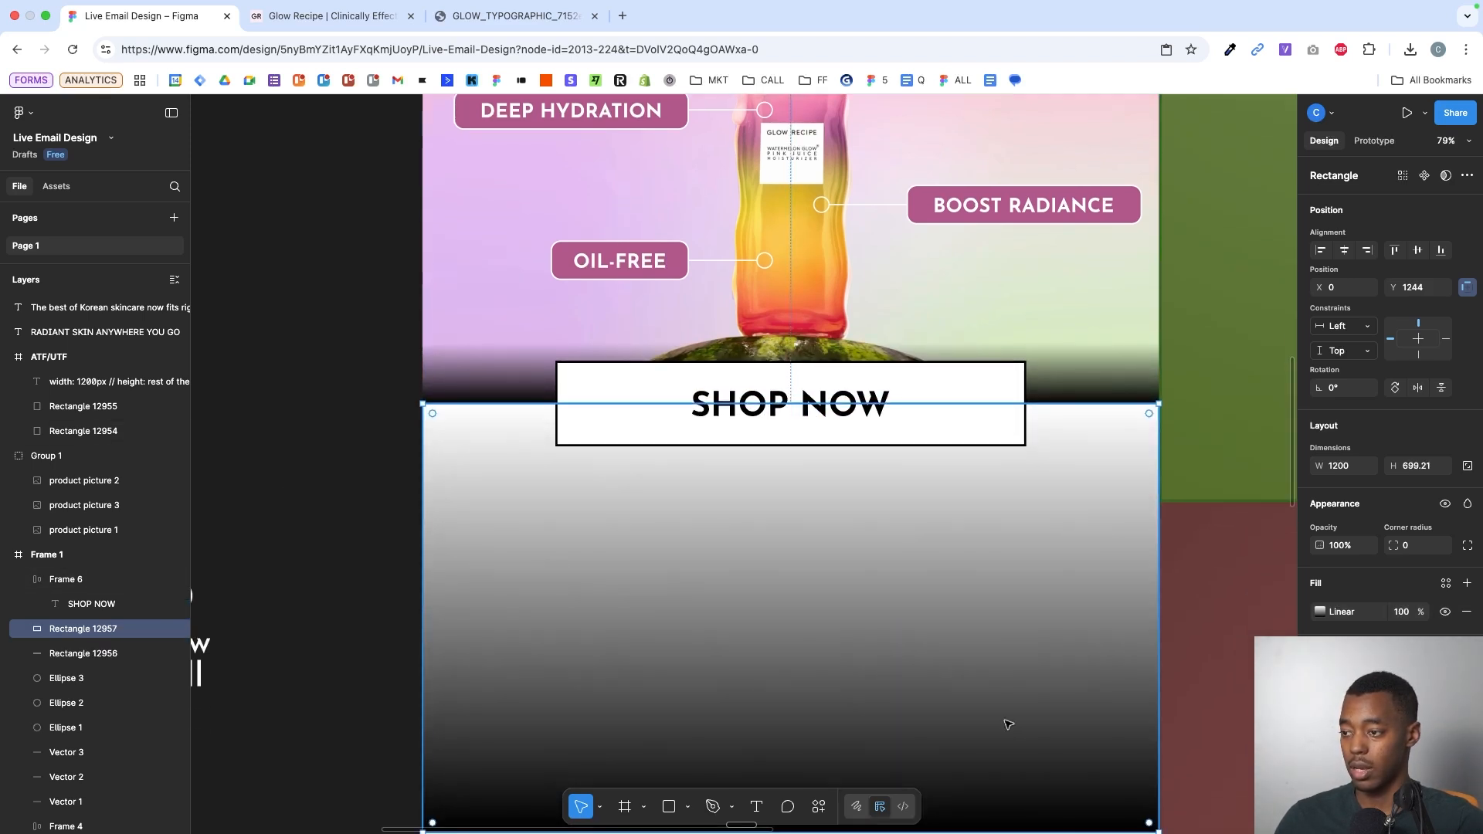
# - Stretch the lower rectangle to a height of about 6124 and change its gradient fill to solid black 000000
pyautogui.scroll(-6, 1007, 721)
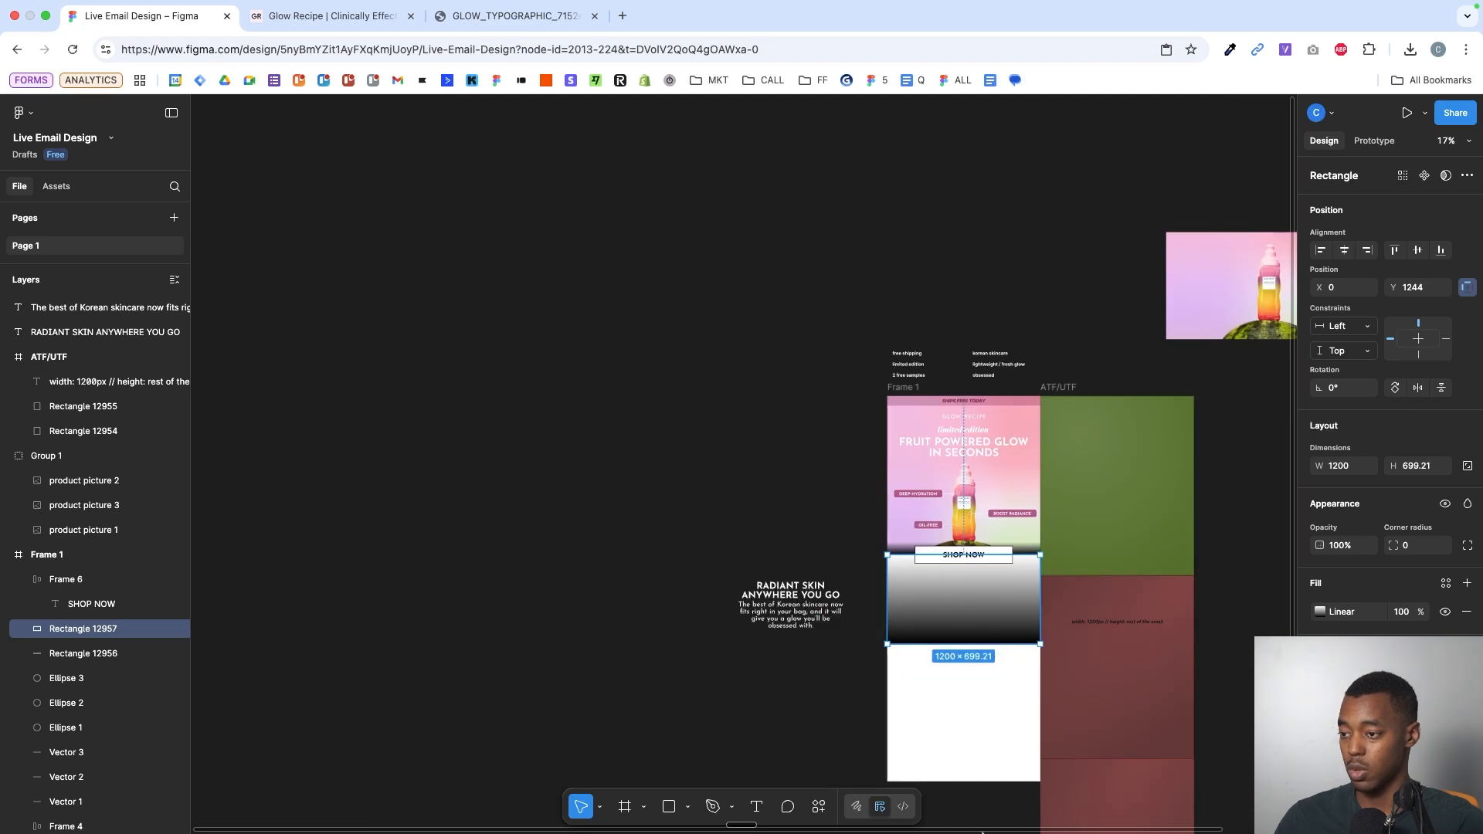
pyautogui.moveTo(981, 832); pyautogui.dragTo(979, 829)
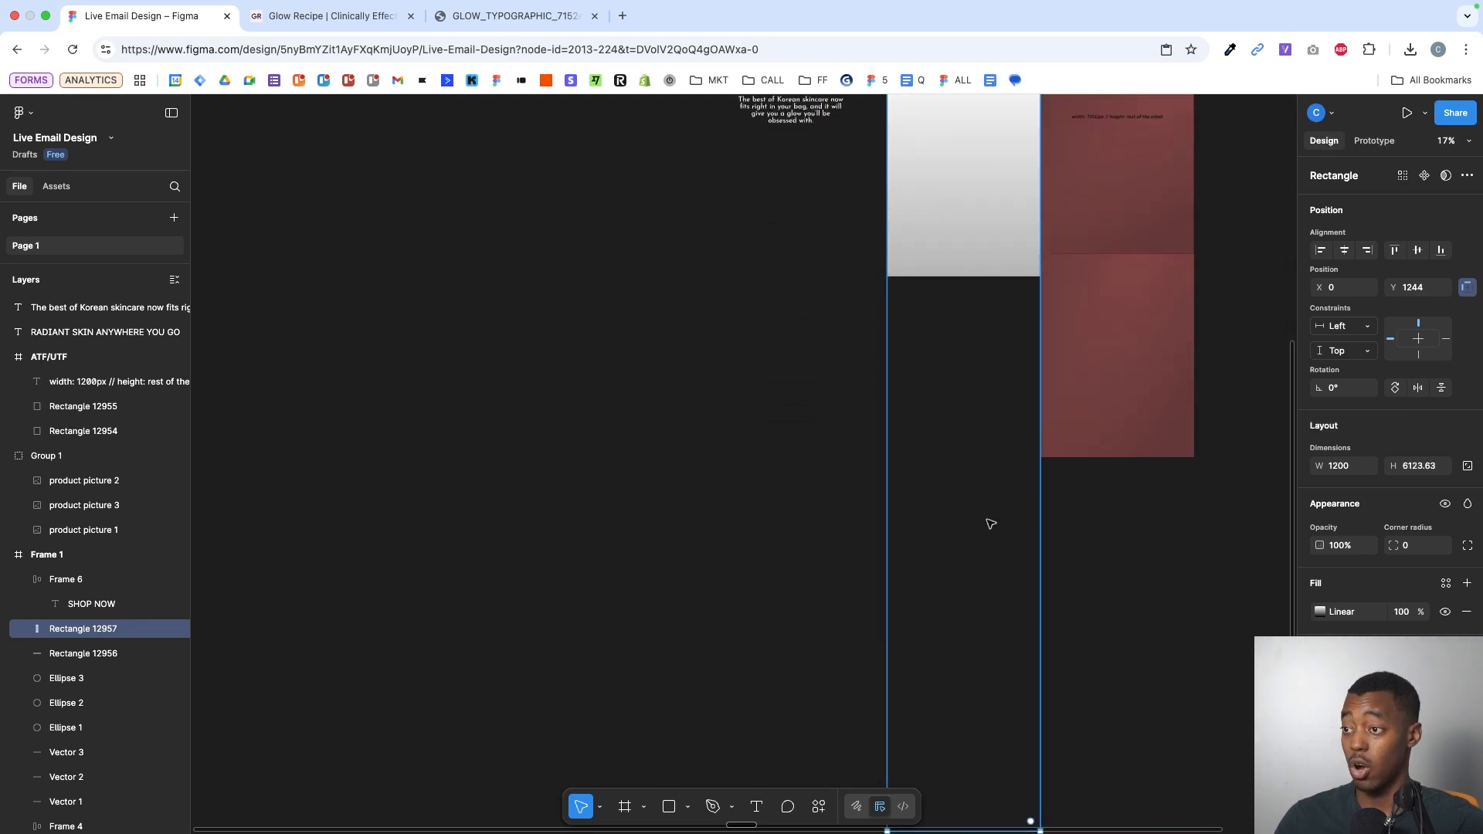
pyautogui.scroll(5, 991, 524)
pyautogui.scroll(8, 855, 353)
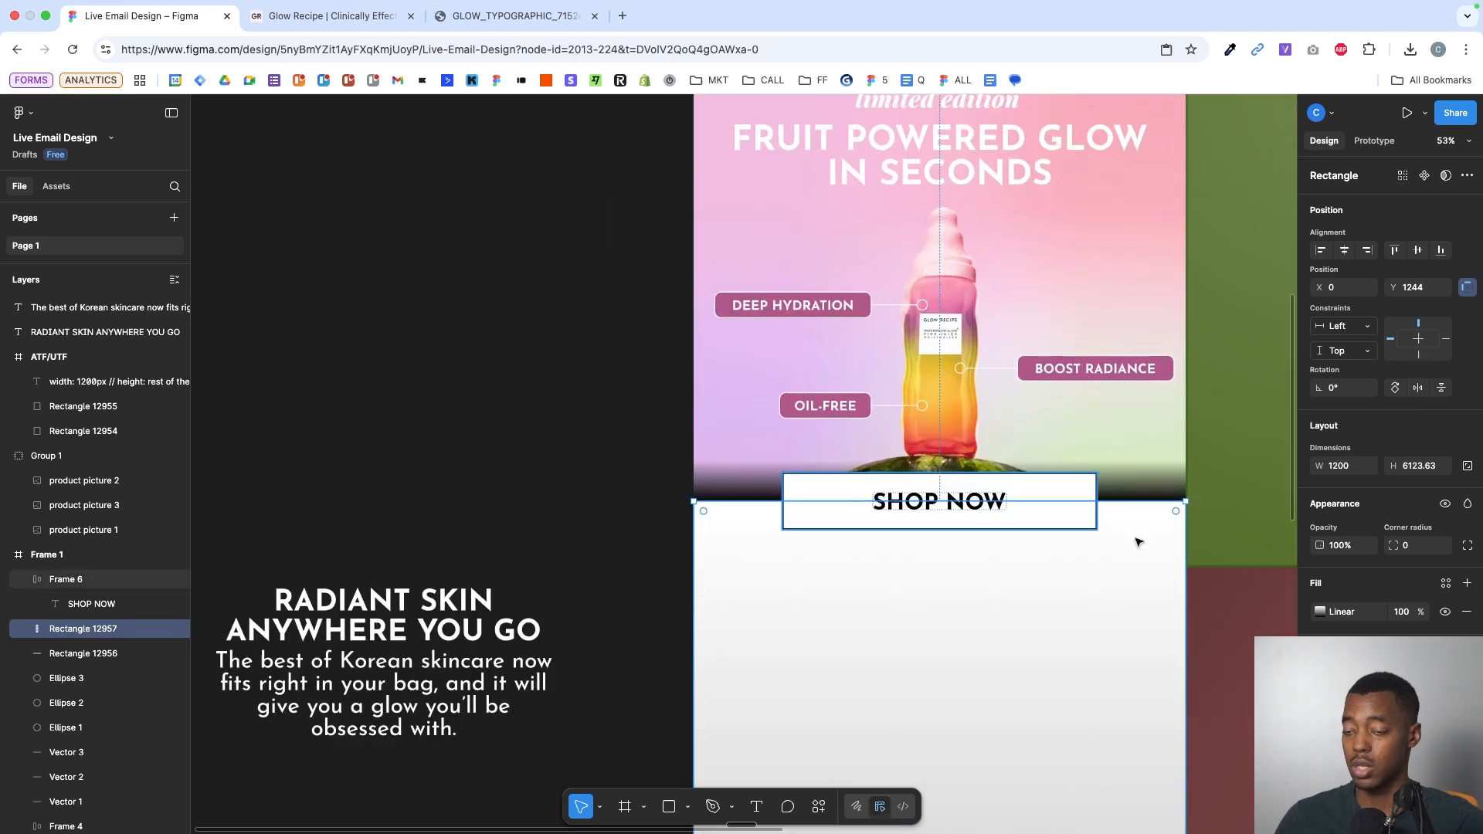
pyautogui.click(1321, 612)
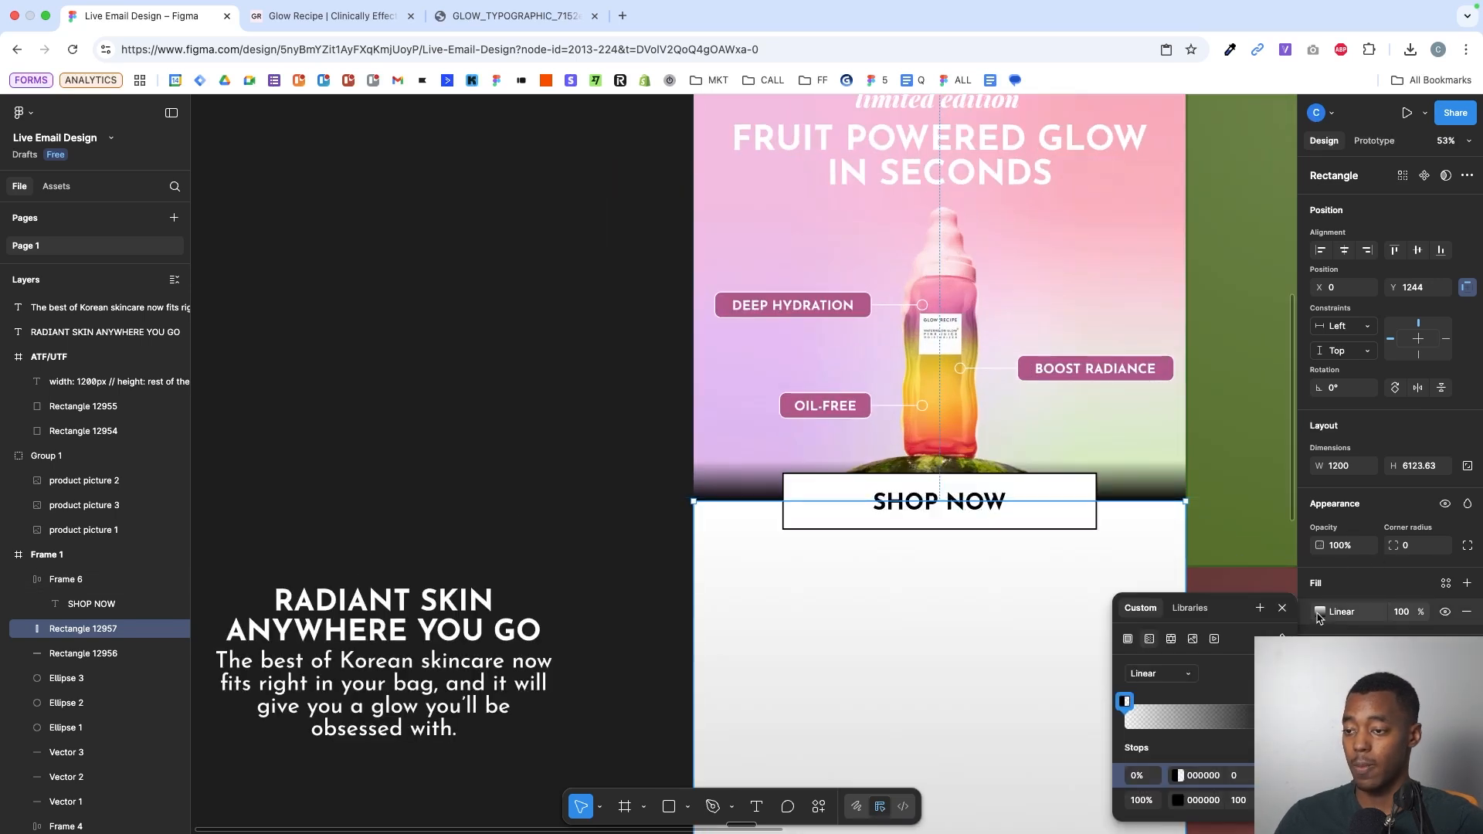
pyautogui.click(1179, 672)
pyautogui.click(1147, 656)
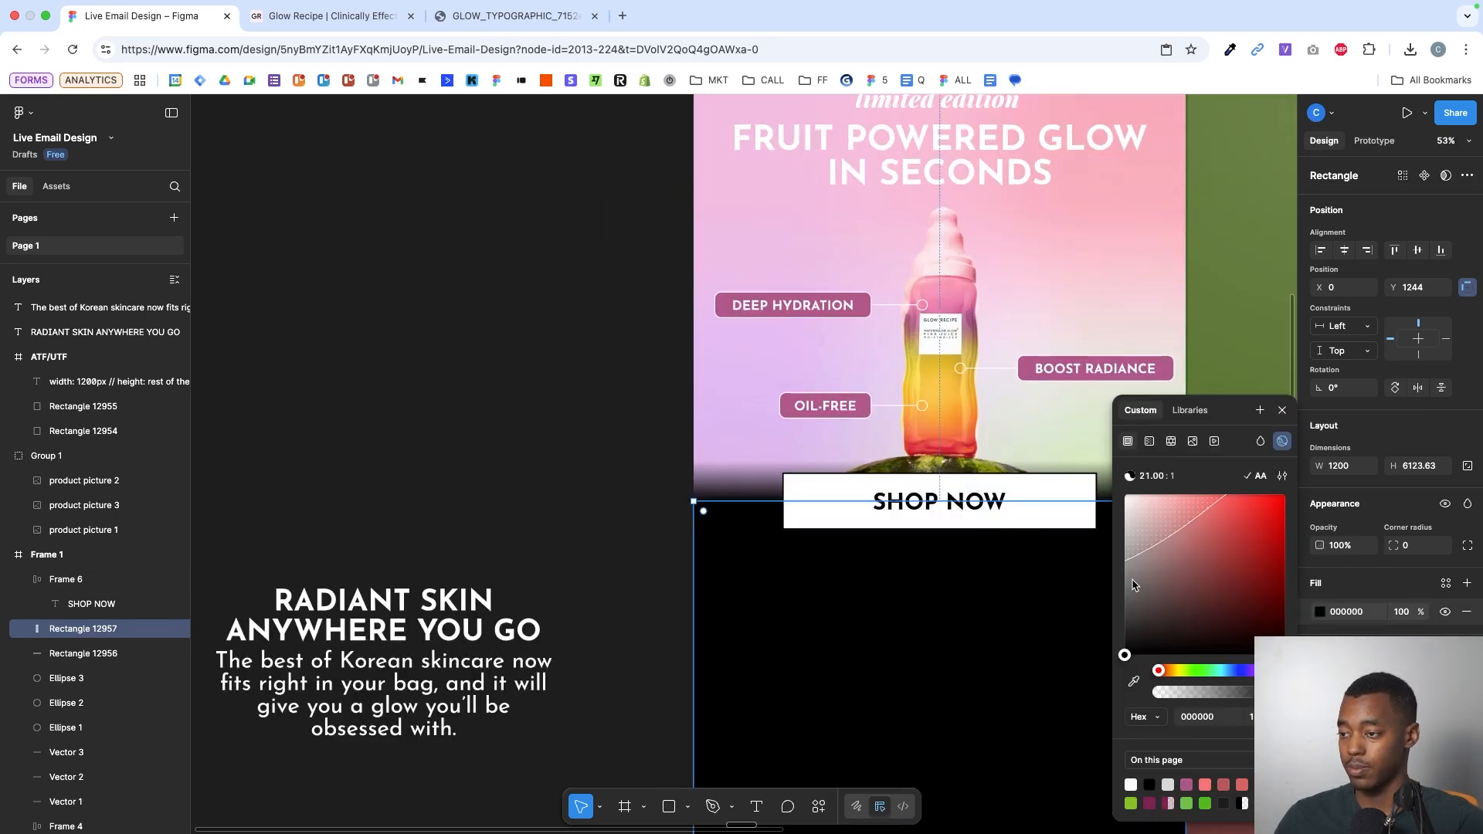
pyautogui.click(1282, 410)
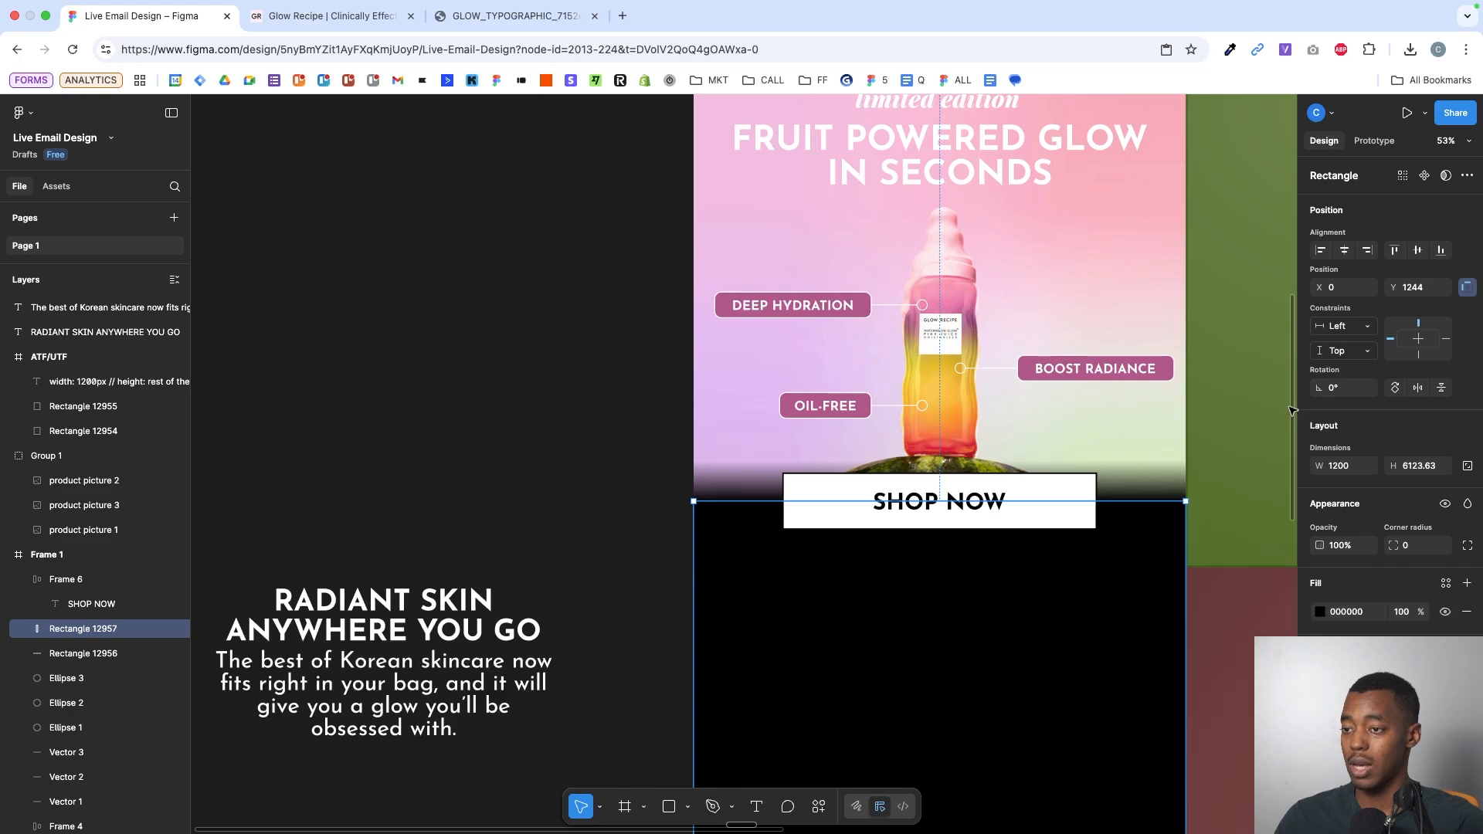
# - Group the black rectangle with the gradient strip above it
pyautogui.keyDown('shift'); pyautogui.click(749, 492); pyautogui.keyUp('shift')
pyautogui.scroll(5, 750, 493)
pyautogui.scroll(-1, 743, 495)
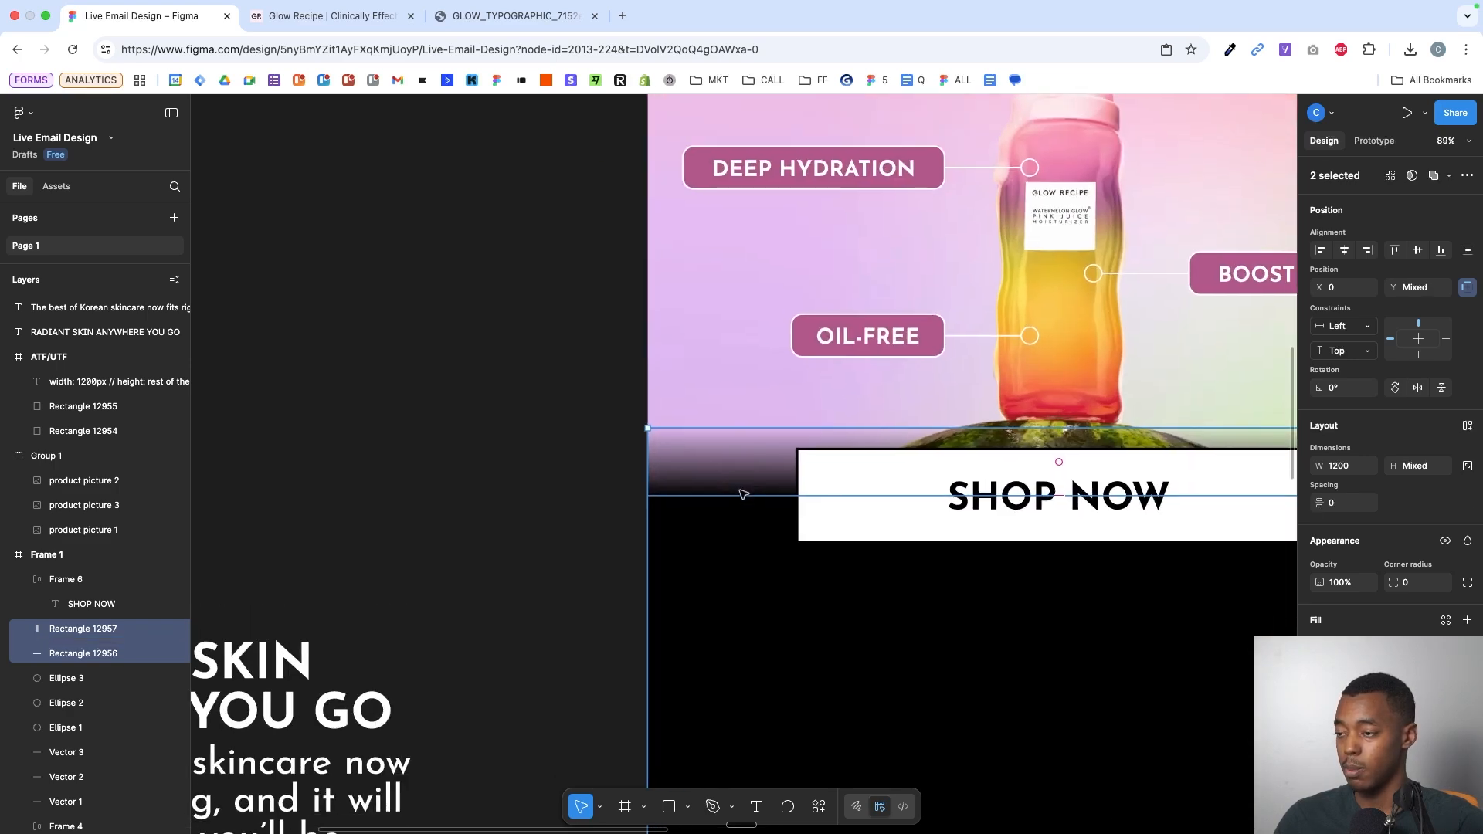
pyautogui.scroll(3, 743, 494)
pyautogui.scroll(-5, 743, 494)
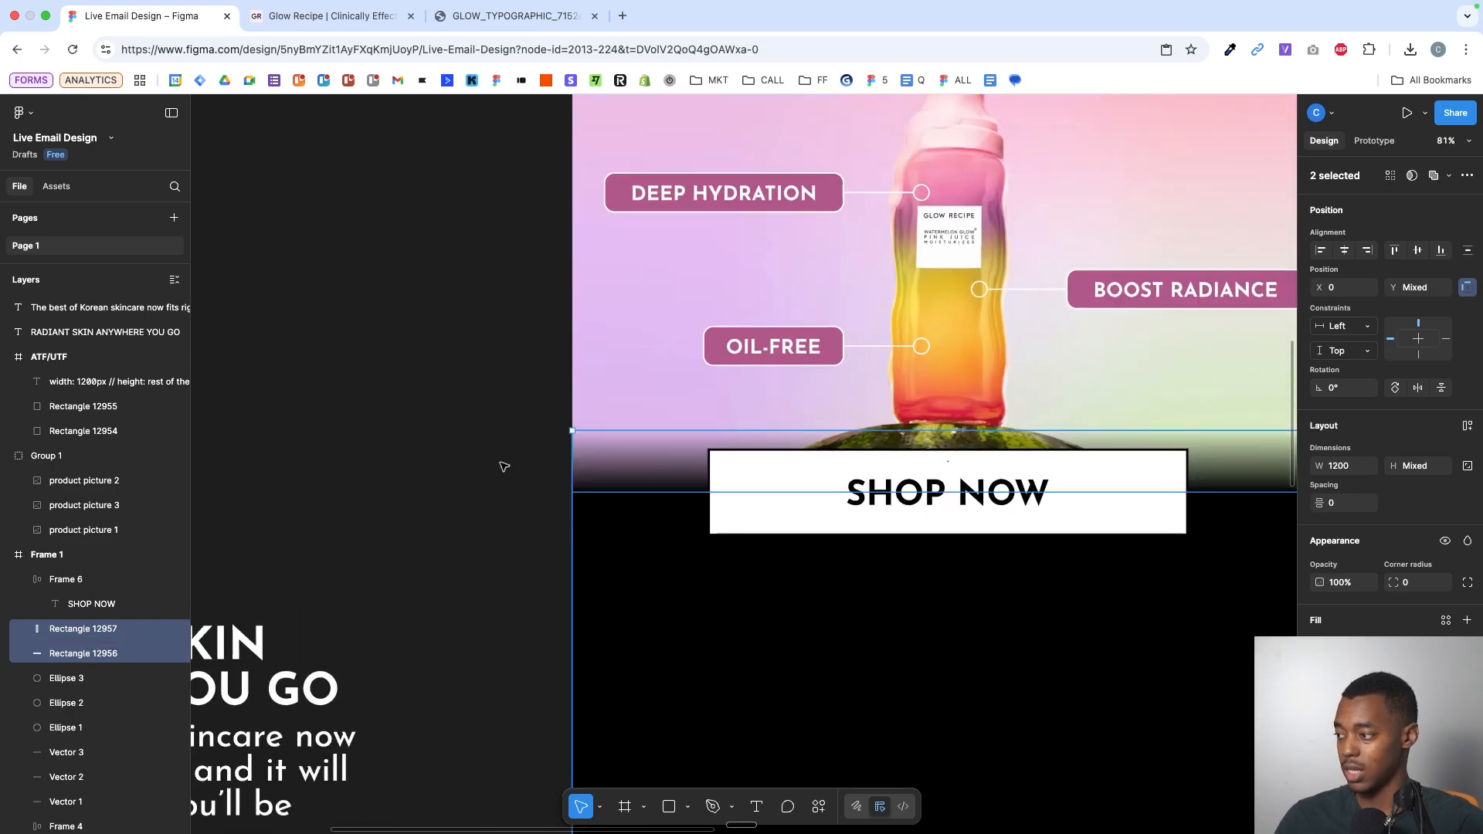
pyautogui.scroll(-5, 618, 561)
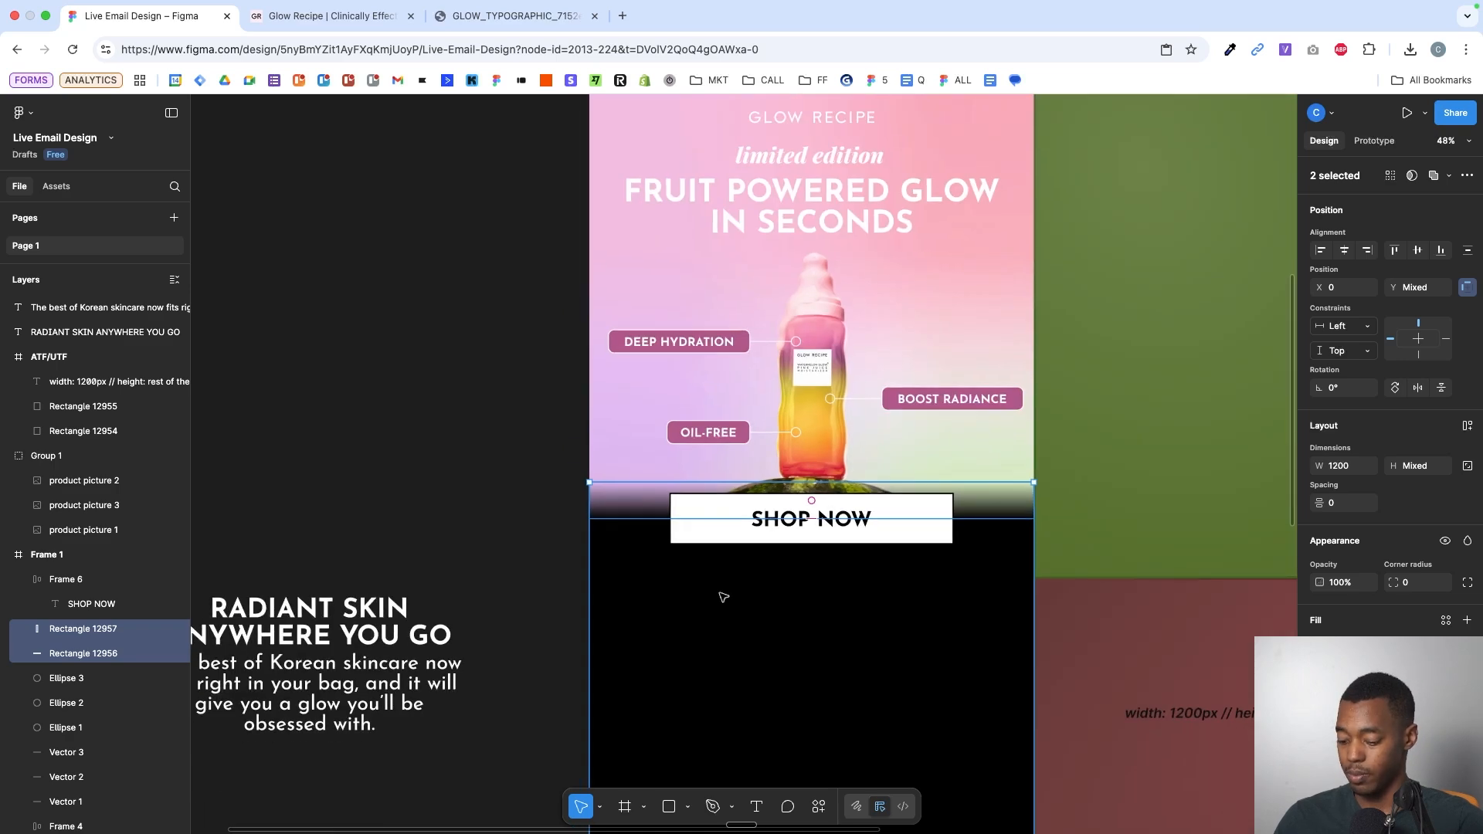
pyautogui.press('super+g')
pyautogui.scroll(4, 603, 510)
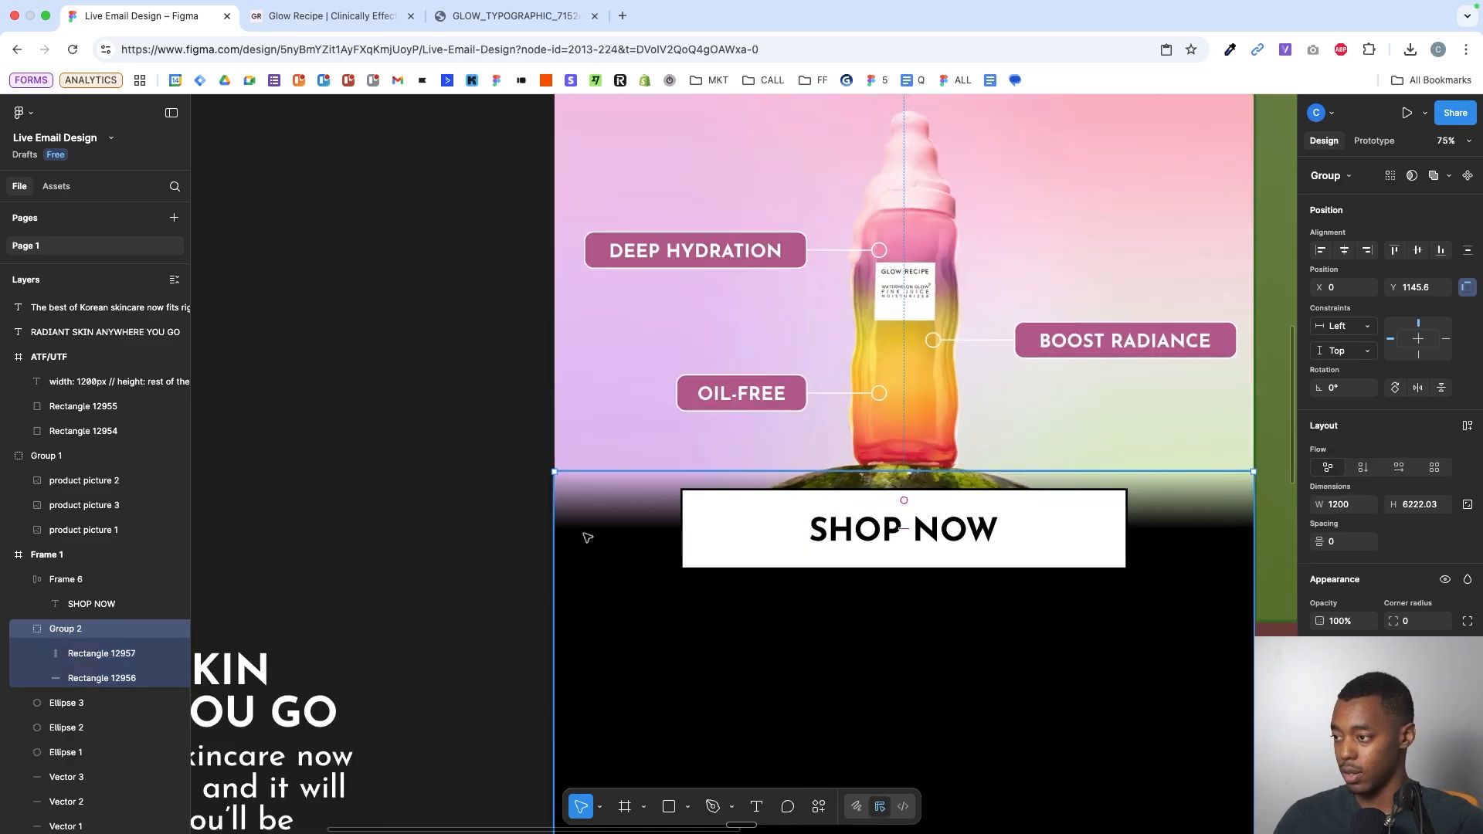
# - Duplicate the black group onto the canvas outside the email and move the copy's gradient strip above its solid rectangle in the layer order
pyautogui.scroll(-6, 586, 536)
pyautogui.moveTo(666, 573); pyautogui.dragTo(248, 579)
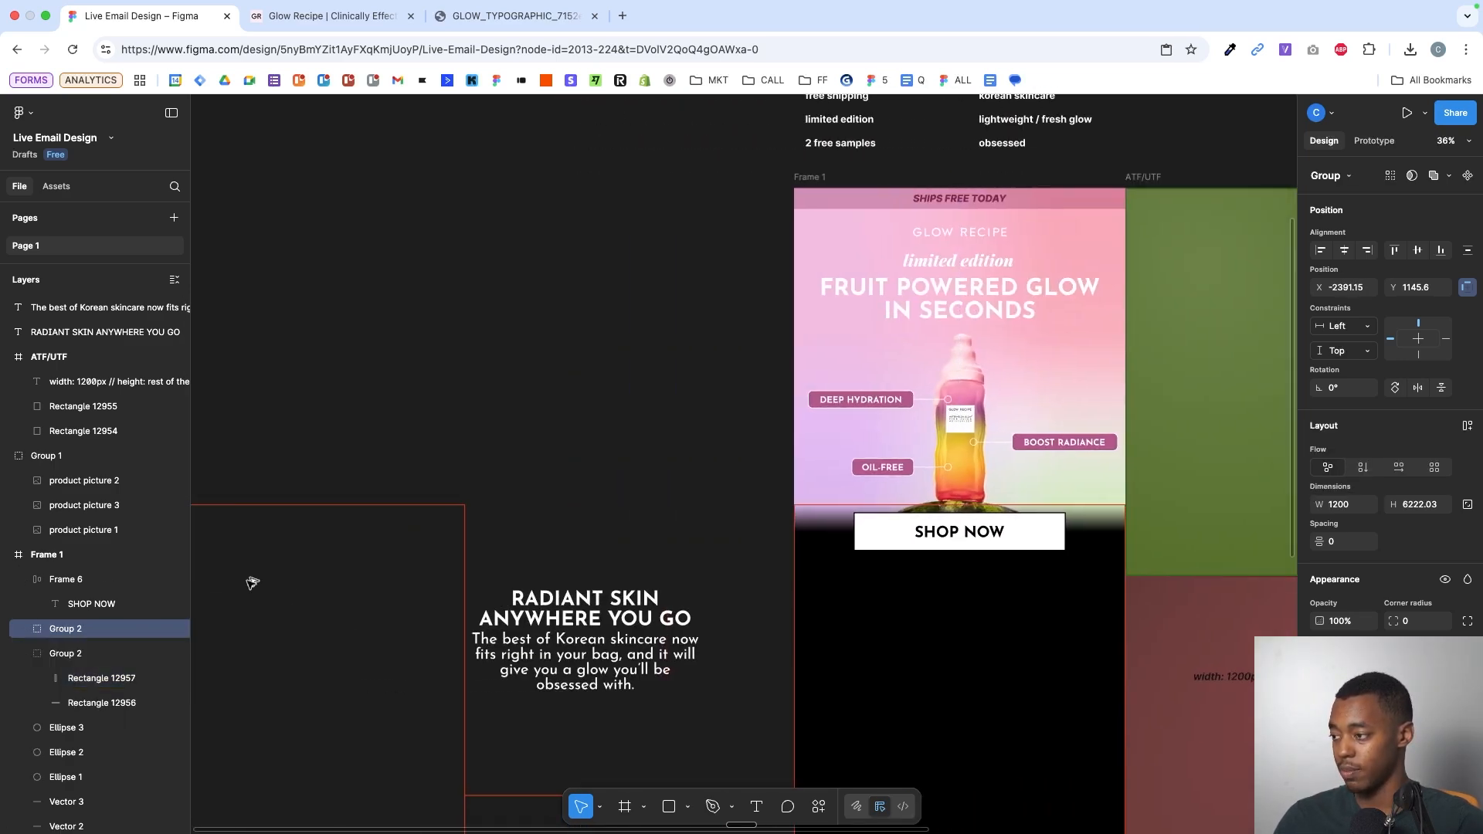
pyautogui.scroll(3, 363, 589)
pyautogui.doubleClick(469, 572)
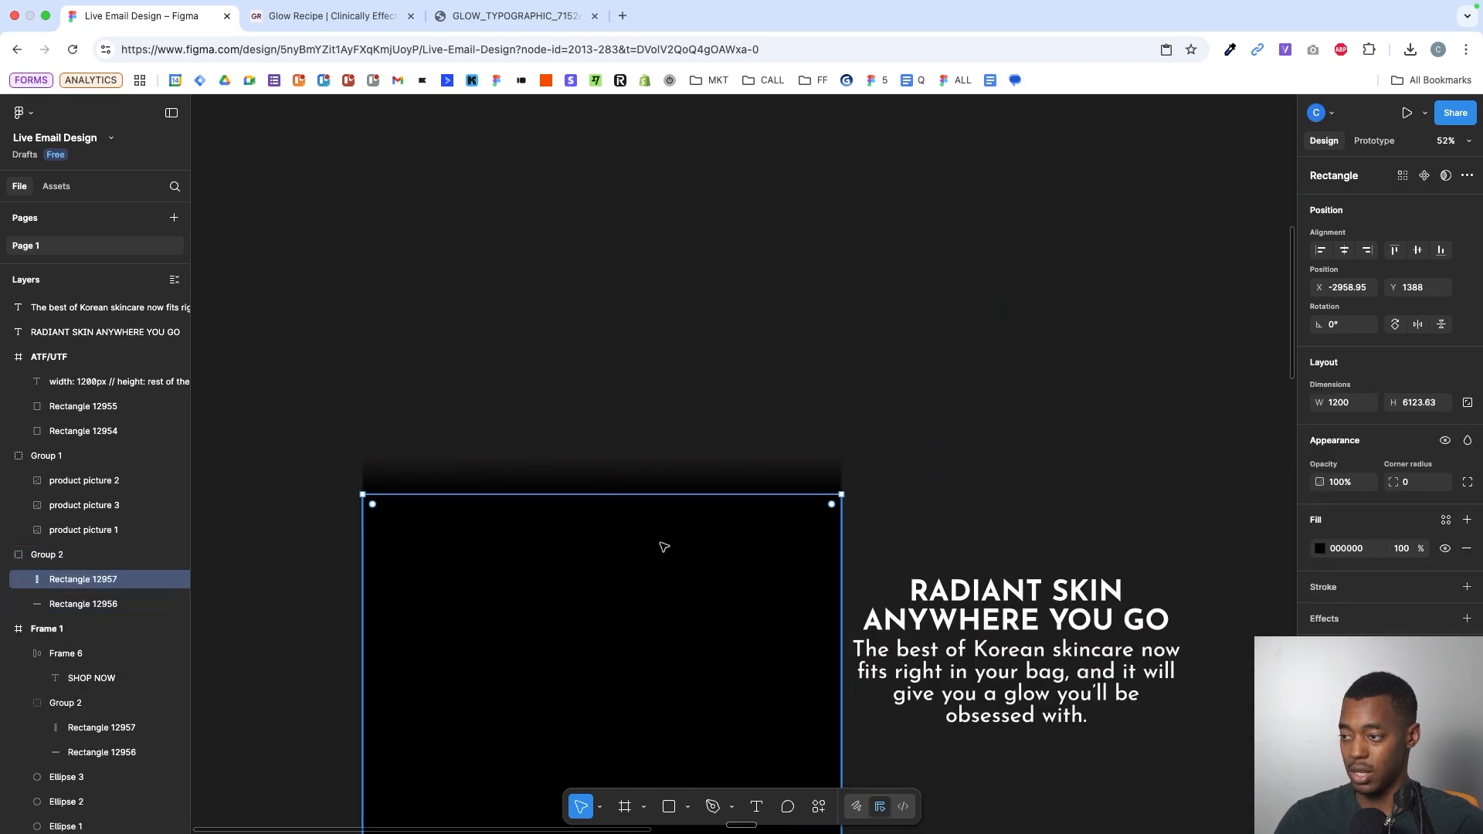
pyautogui.click(487, 469)
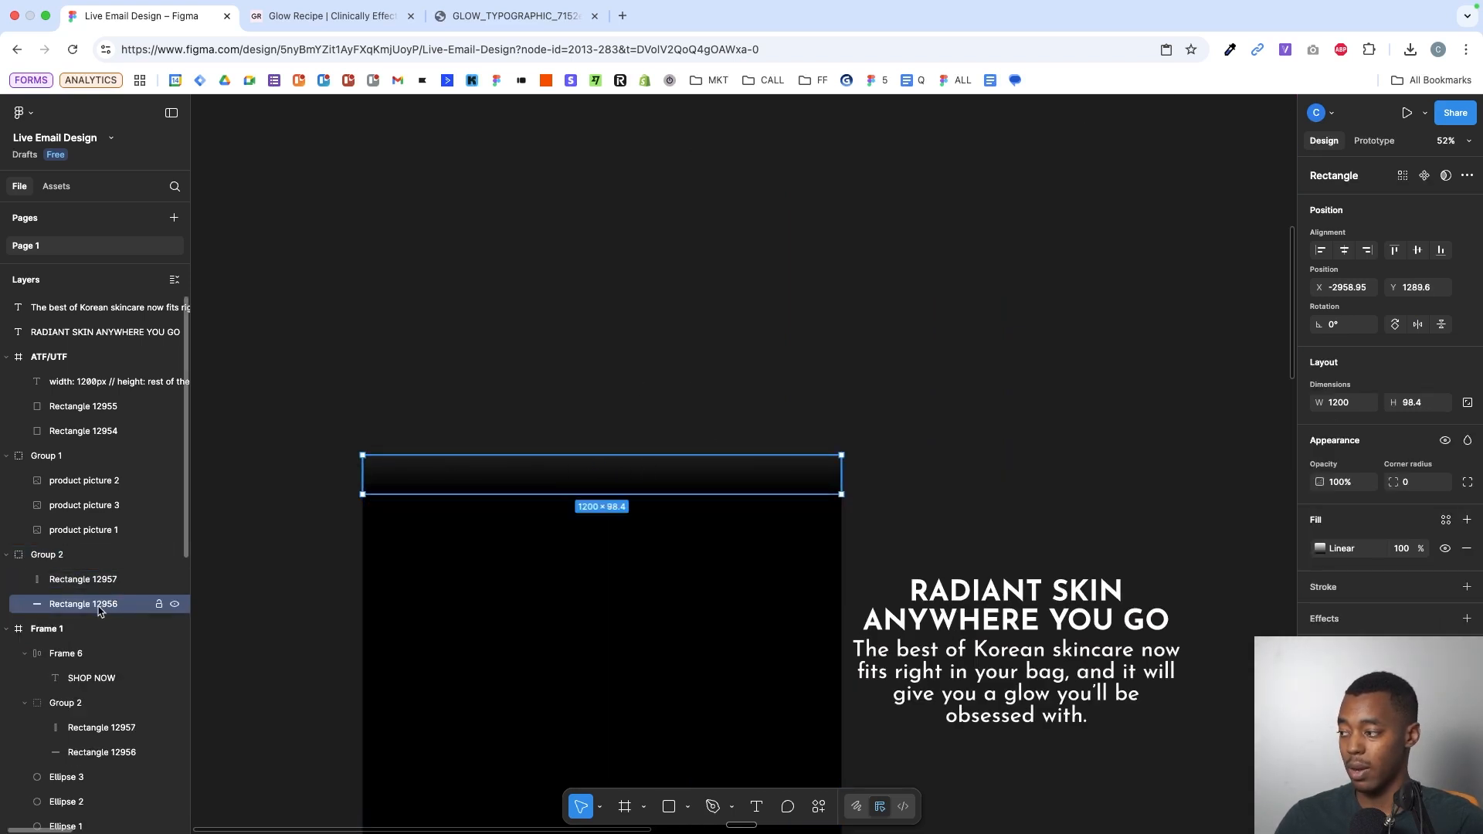
pyautogui.moveTo(96, 610); pyautogui.dragTo(98, 576)
pyautogui.hscroll(10, 824, 546)
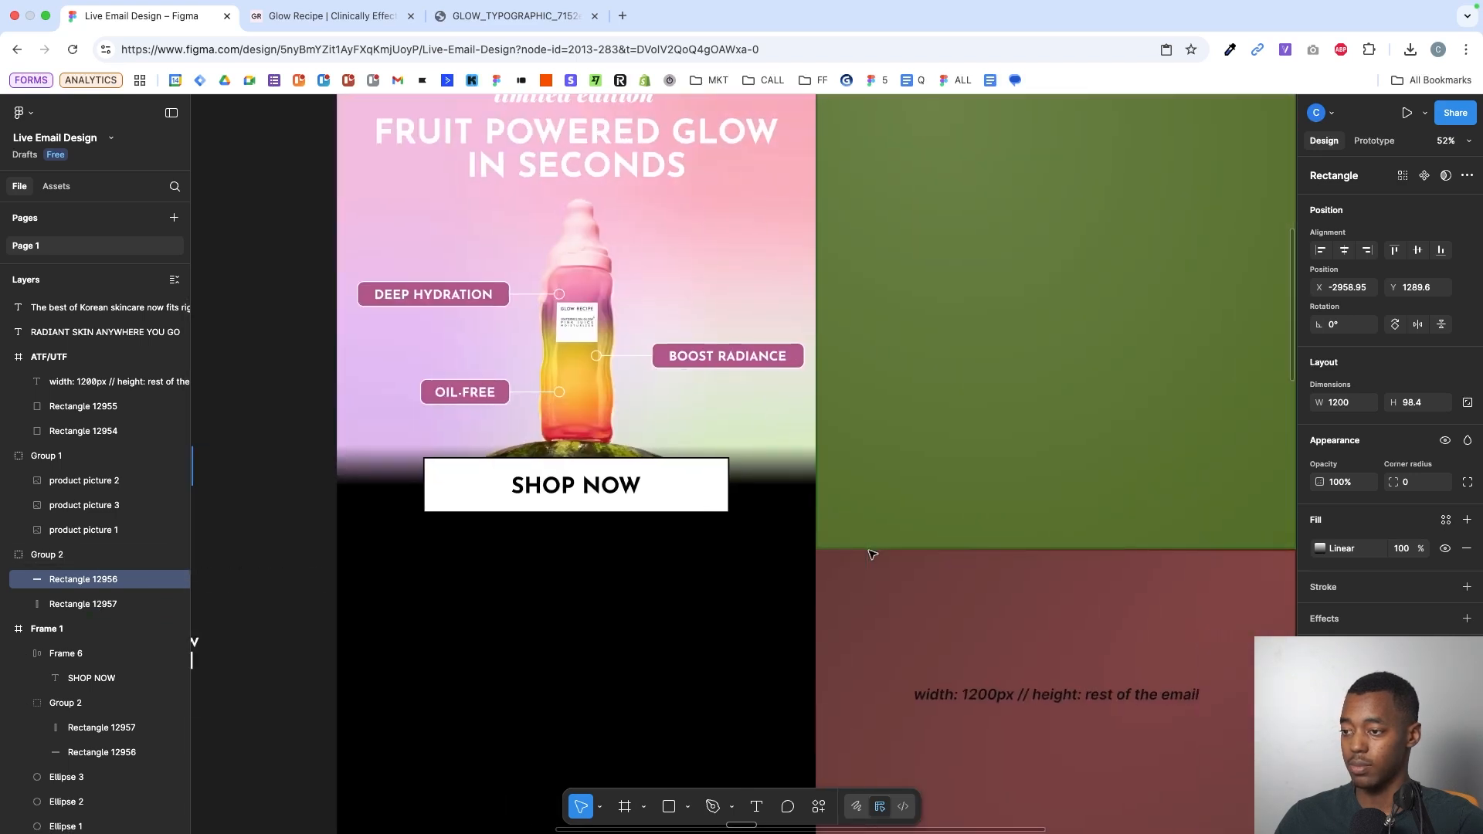
# - Hide the email's black group and fill its large rectangle with DEB9E6, sampled from the lilac lower edge of the hero image
pyautogui.click(609, 459)
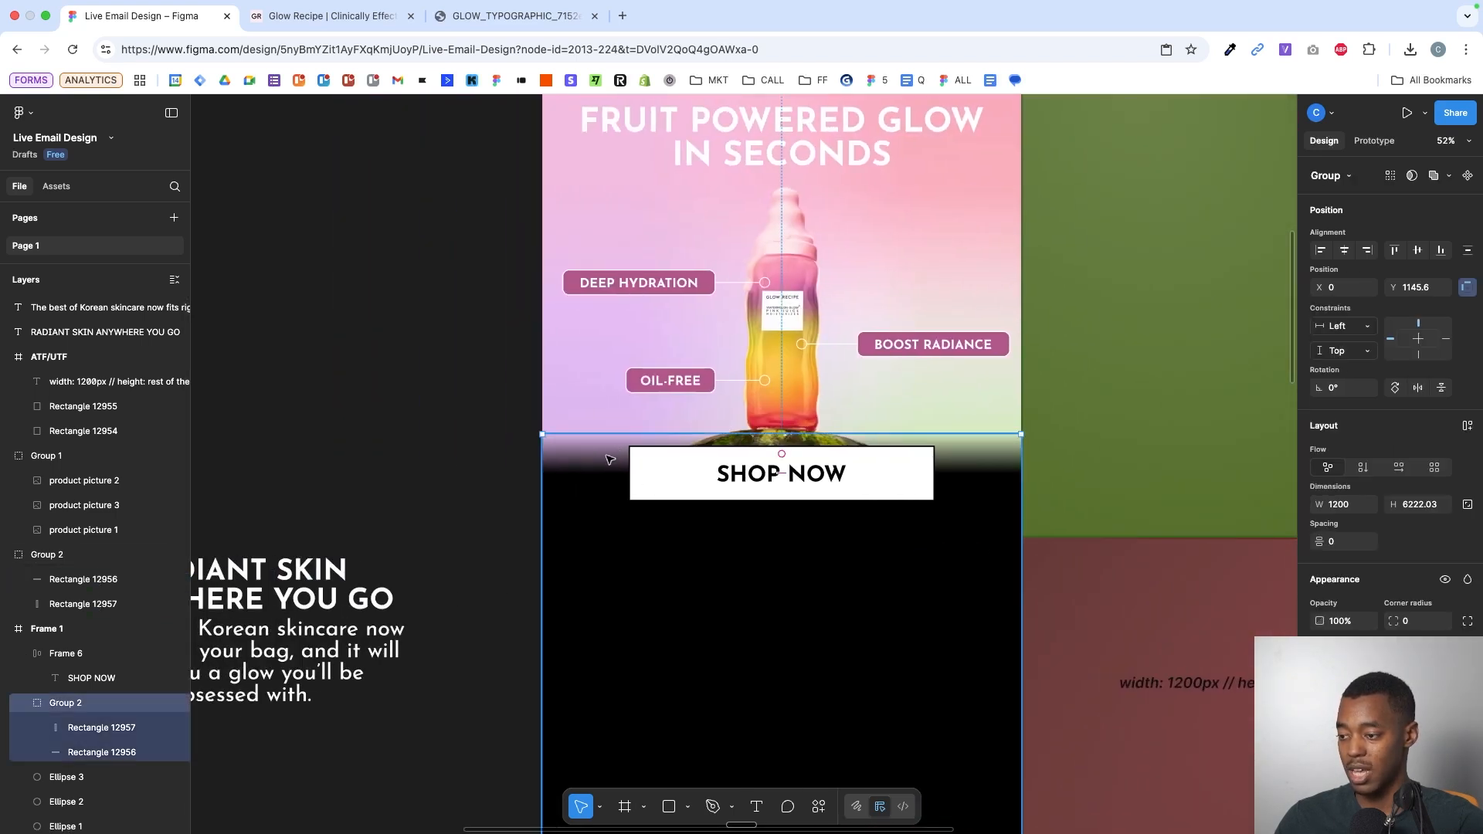
pyautogui.press('super+shift+h')
pyautogui.click(668, 514)
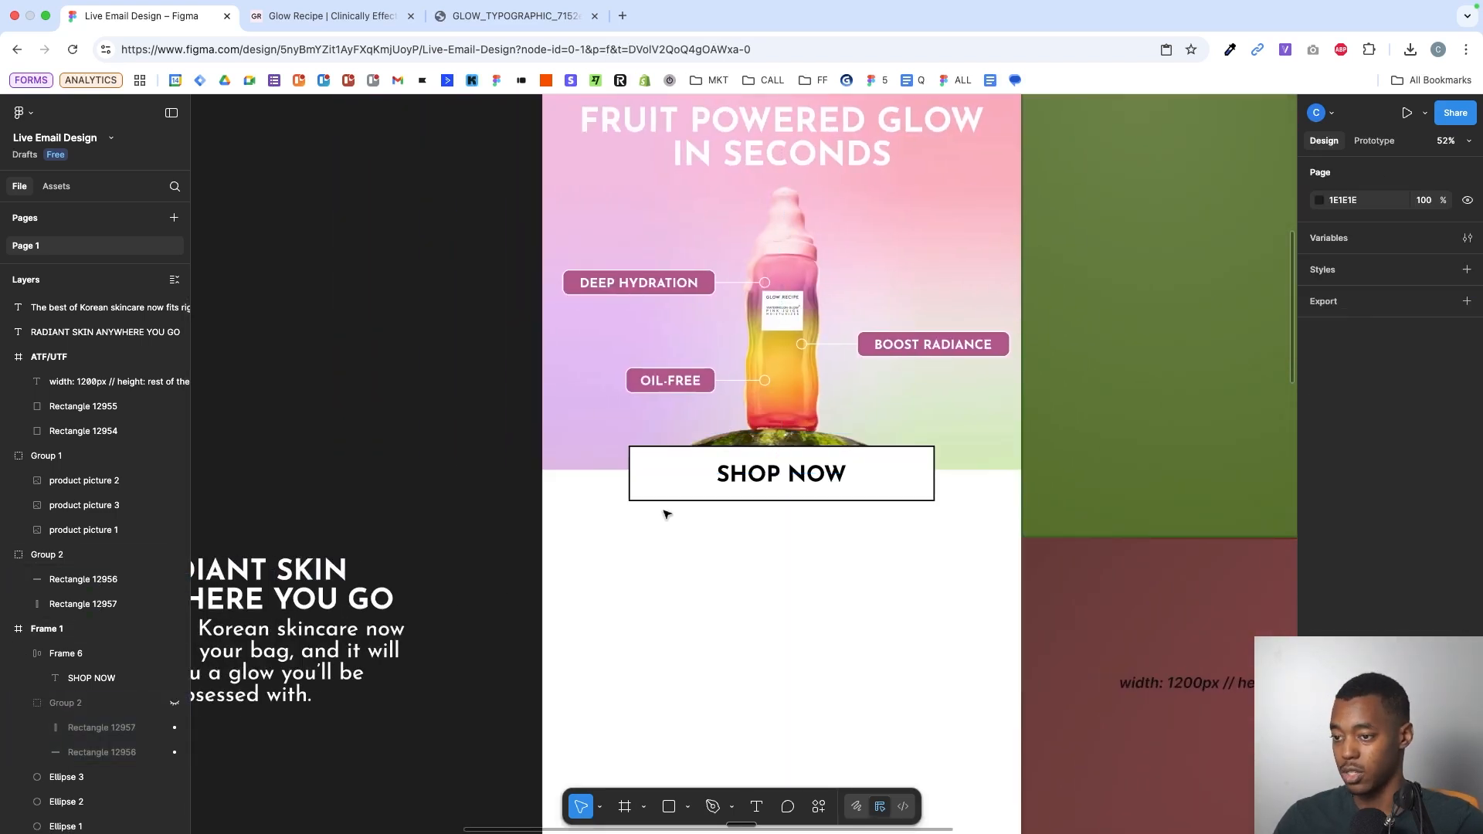
pyautogui.click(666, 514)
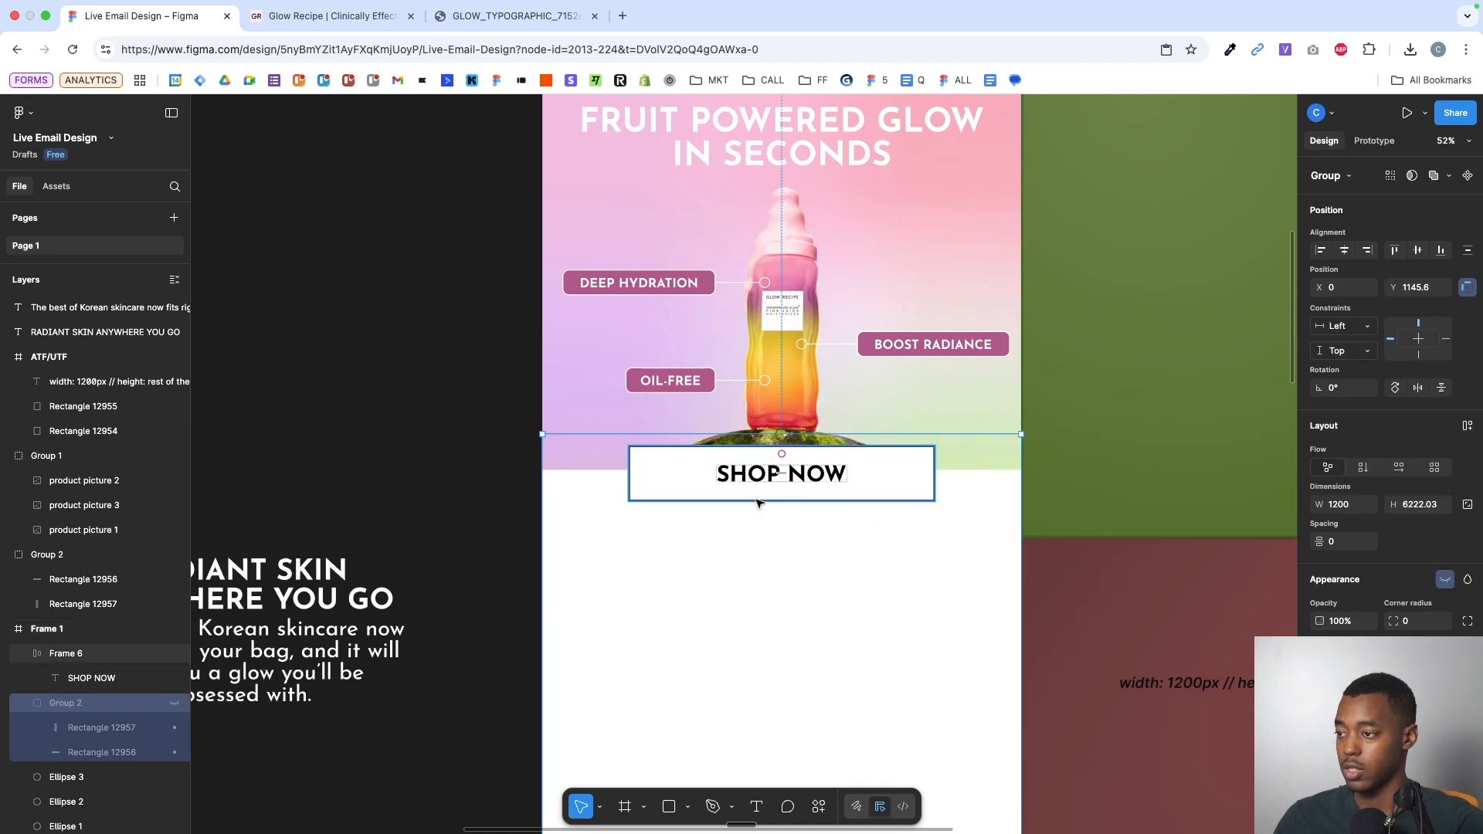
pyautogui.click(114, 728)
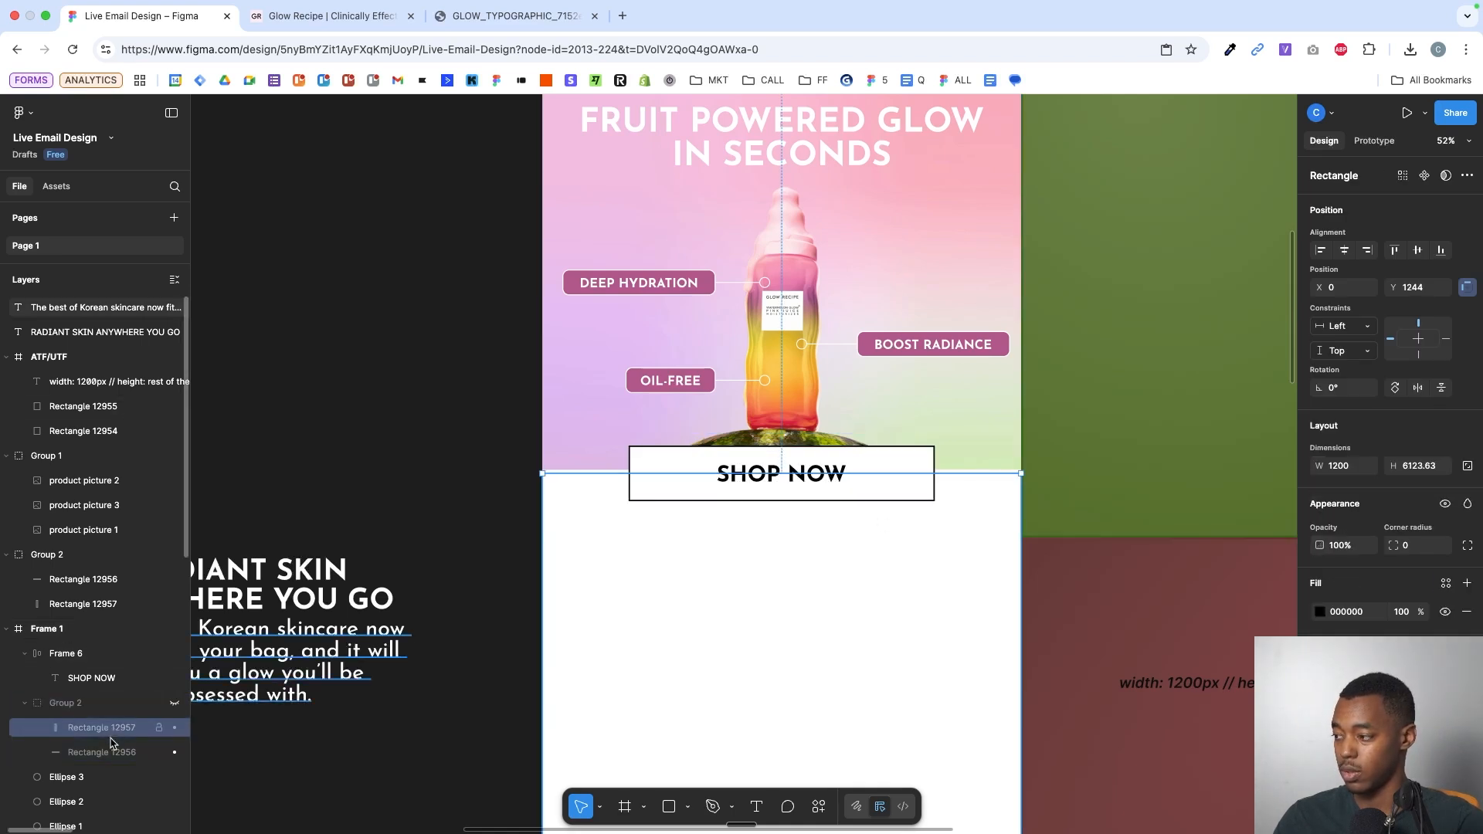
pyautogui.keyDown('shift'); pyautogui.click(108, 750); pyautogui.keyUp('shift')
pyautogui.keyDown('shift'); pyautogui.click(108, 751); pyautogui.keyUp('shift')
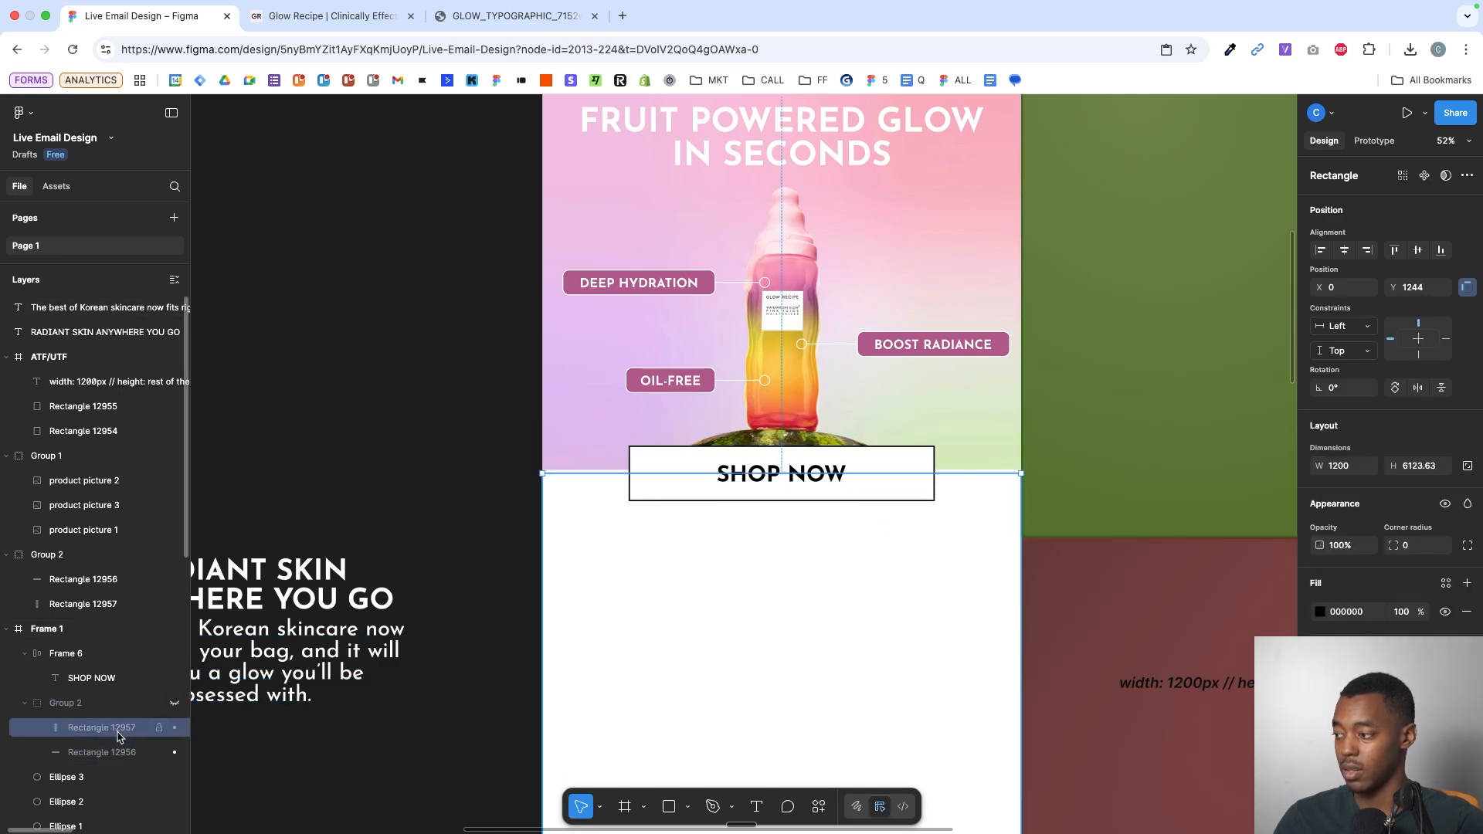
pyautogui.click(1319, 611)
pyautogui.click(1133, 680)
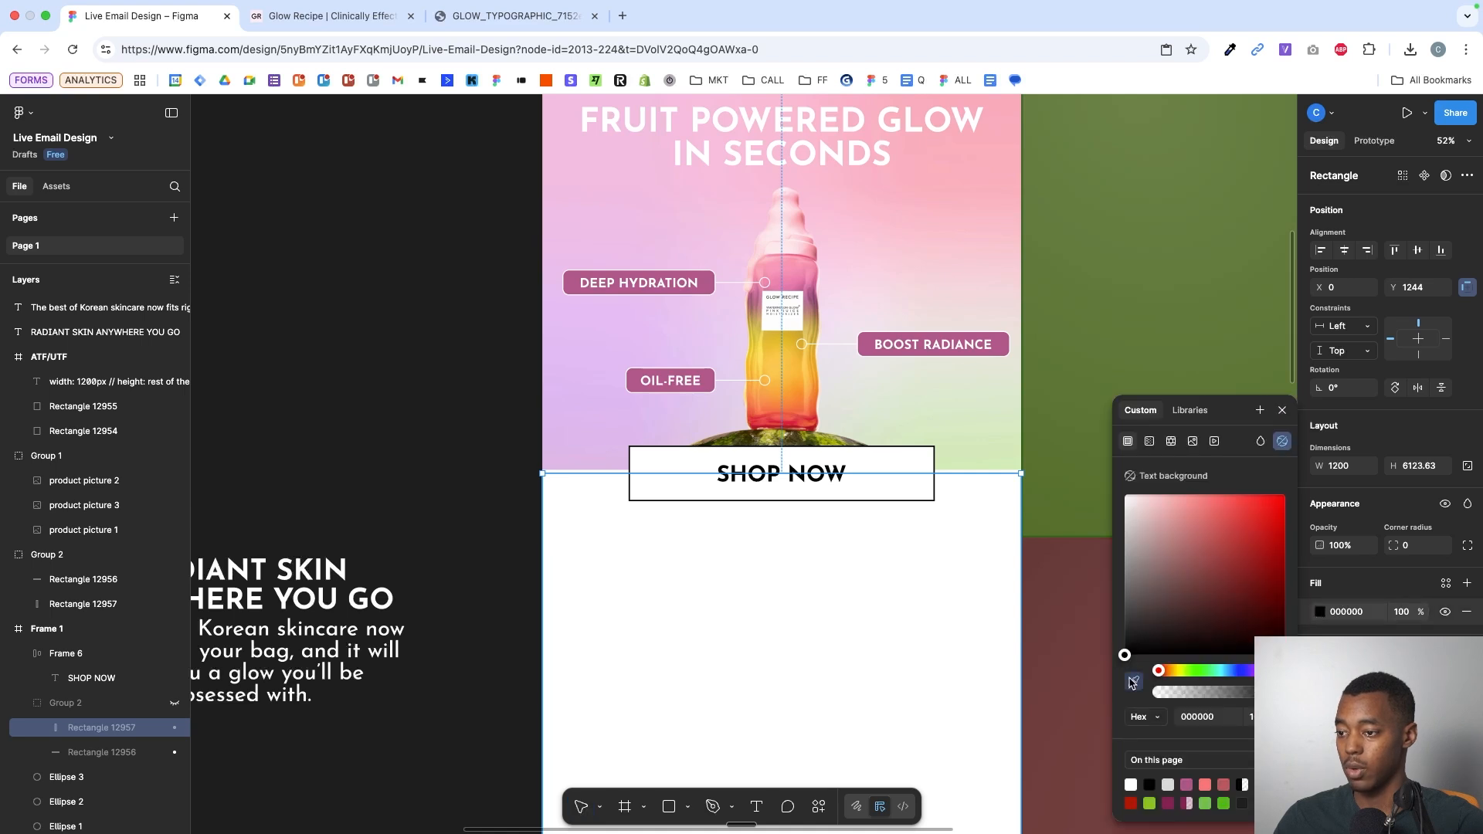
pyautogui.scroll(6, 686, 484)
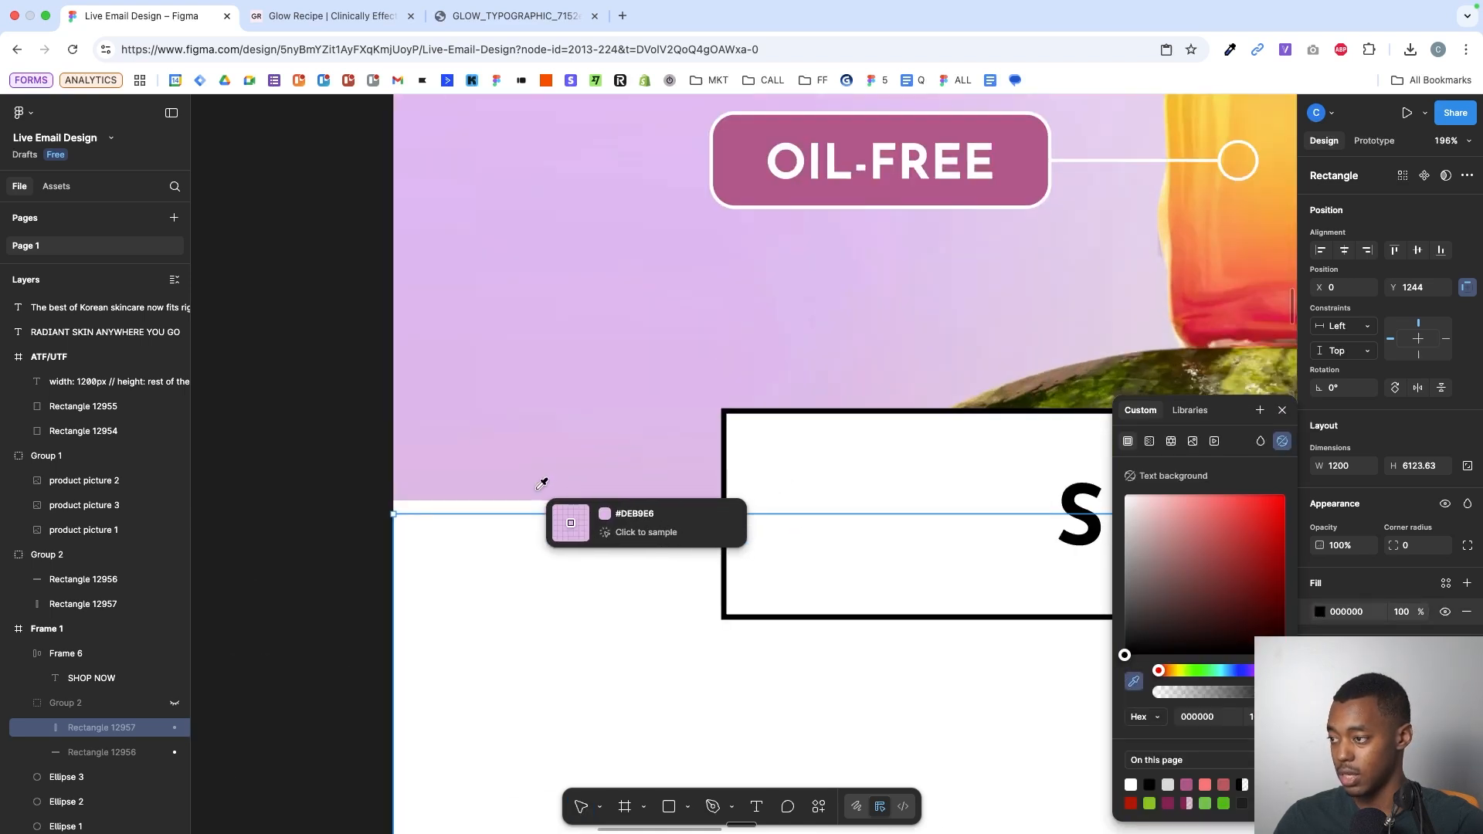
pyautogui.click(546, 487)
pyautogui.click(1352, 610)
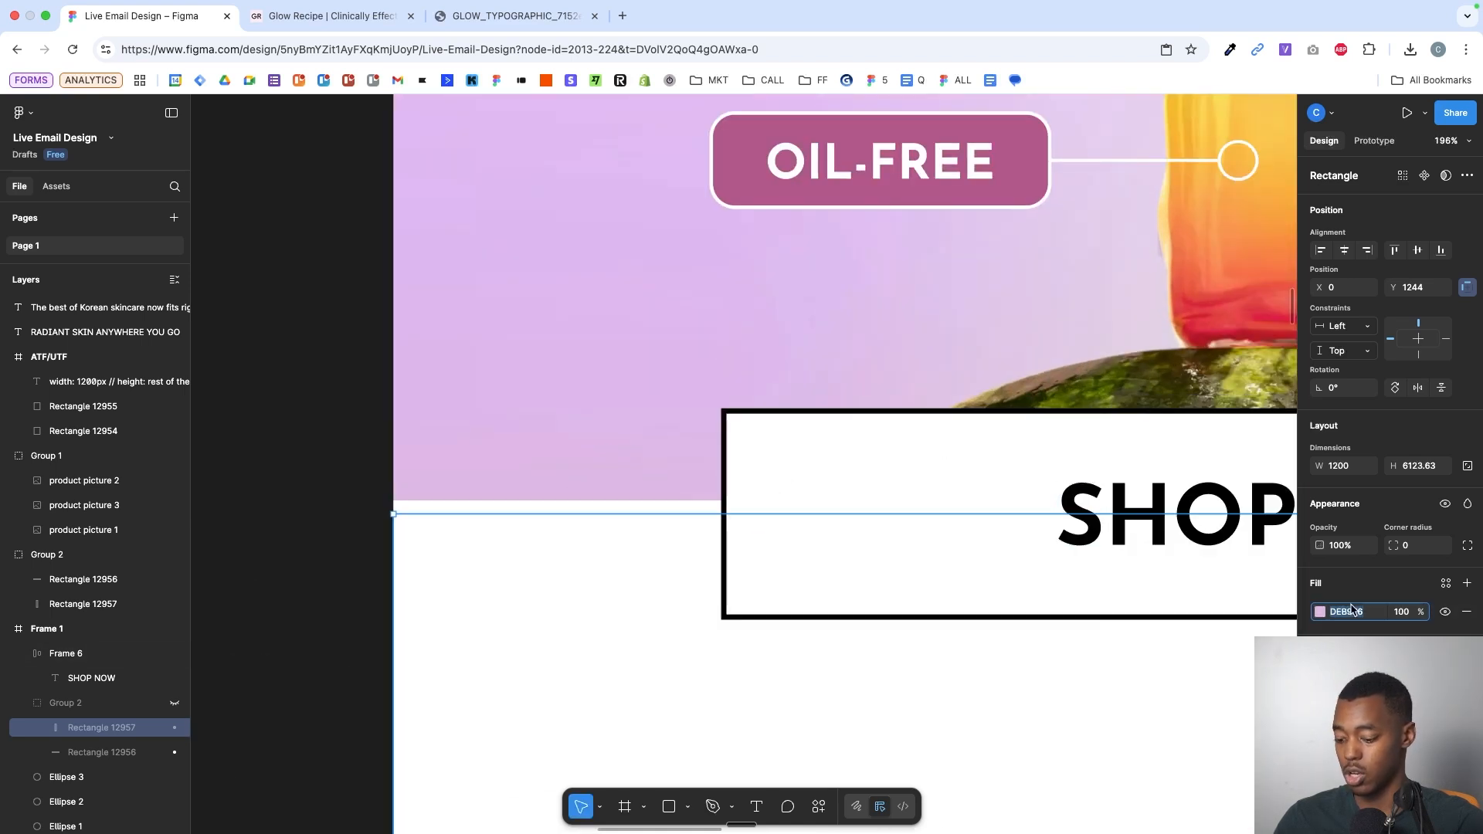
# - Show the group again and set both gradient stops of its upper strip to DEB9E6
pyautogui.click(174, 703)
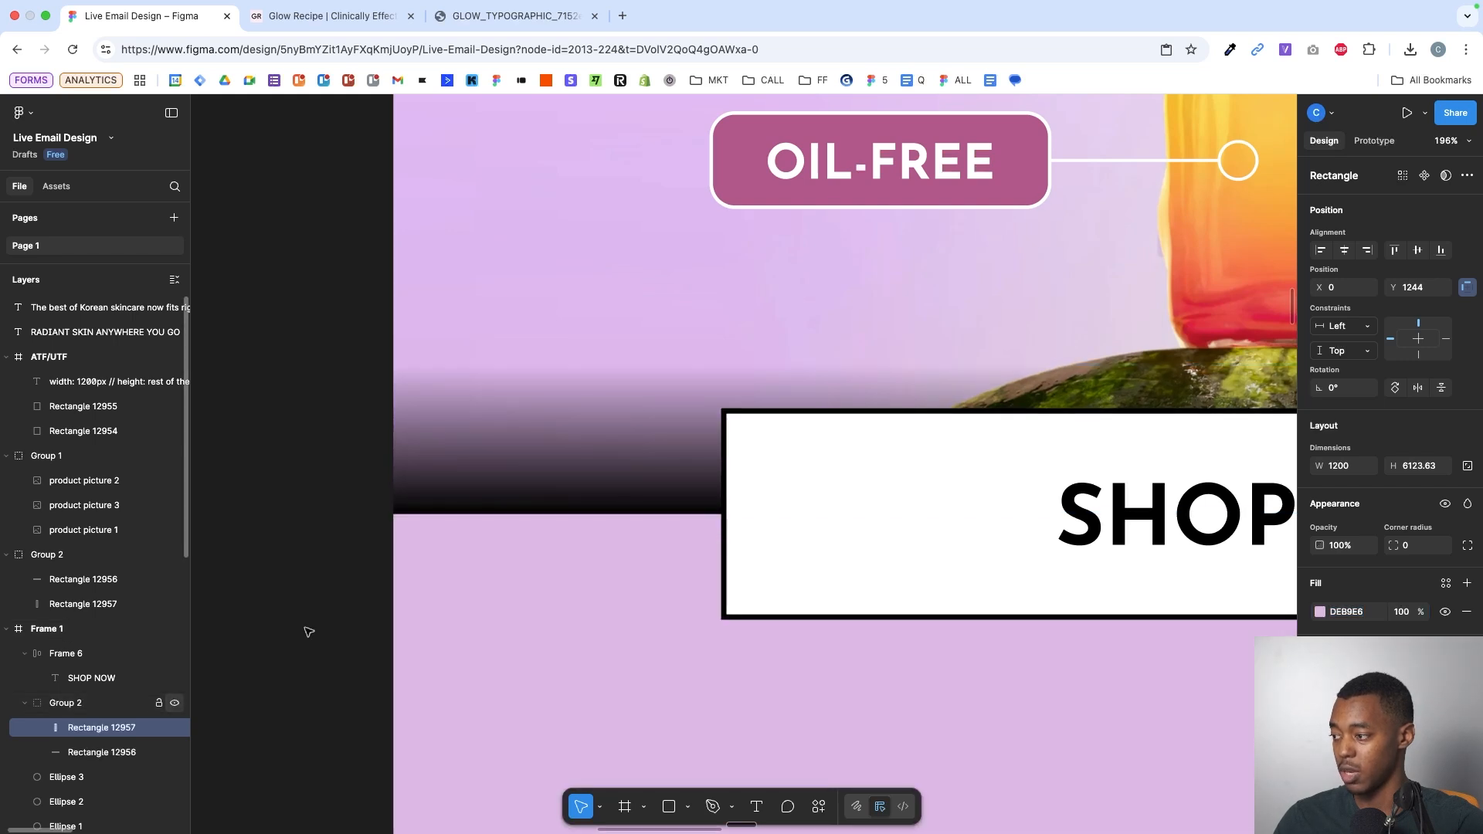
pyautogui.click(596, 463)
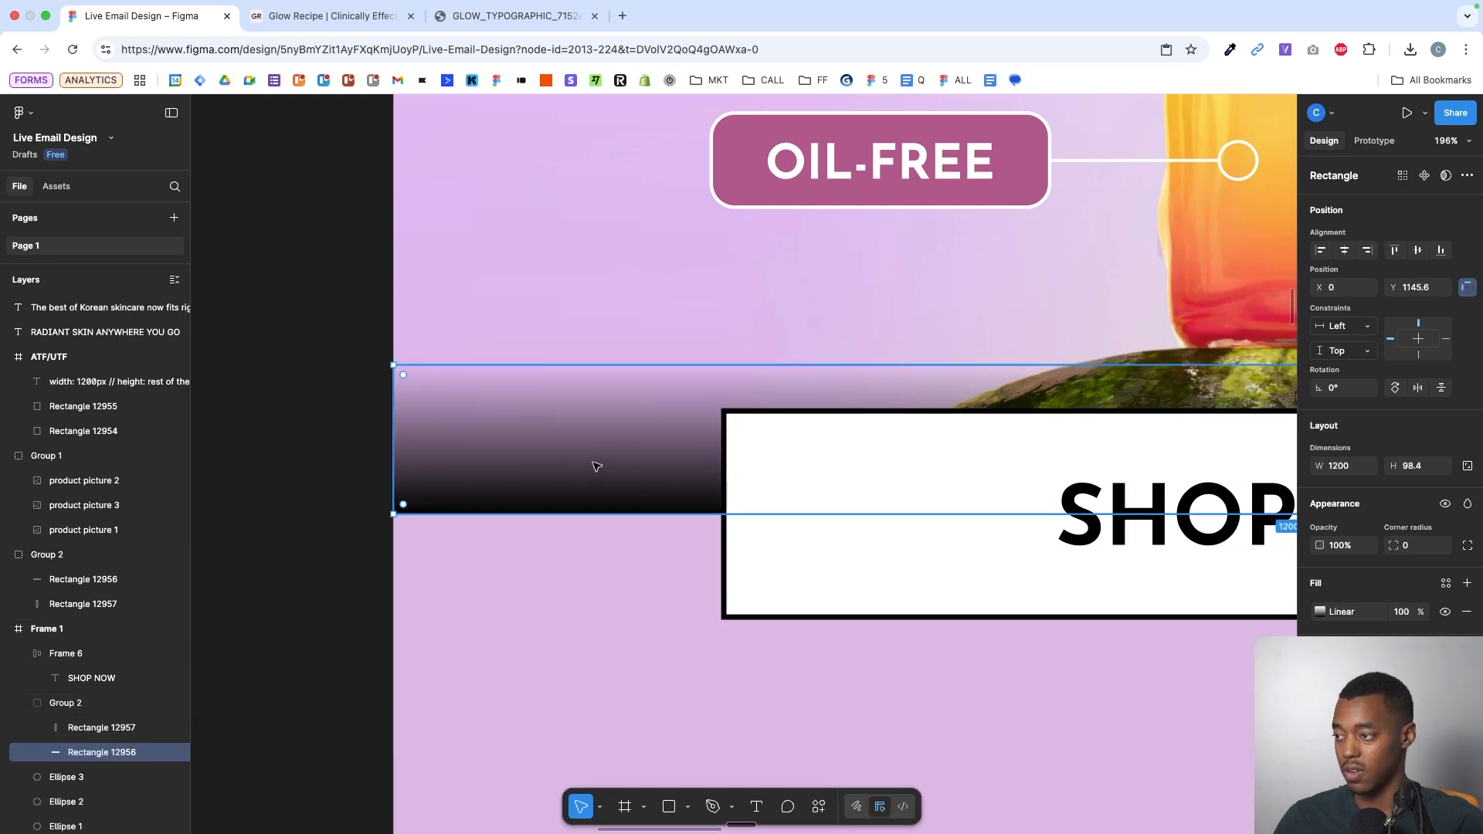
pyautogui.click(1319, 612)
pyautogui.click(1200, 799)
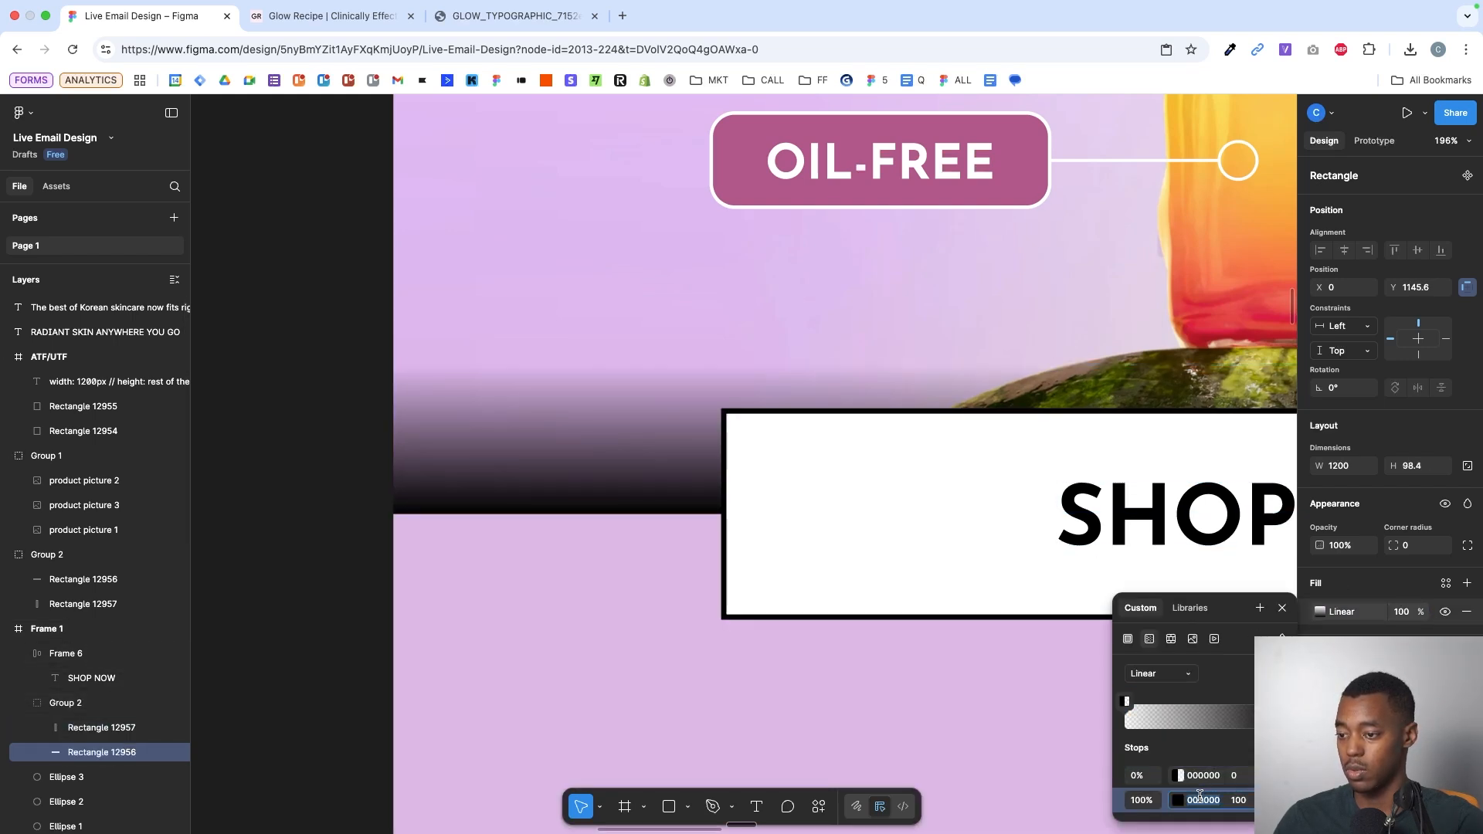
pyautogui.click(1196, 774)
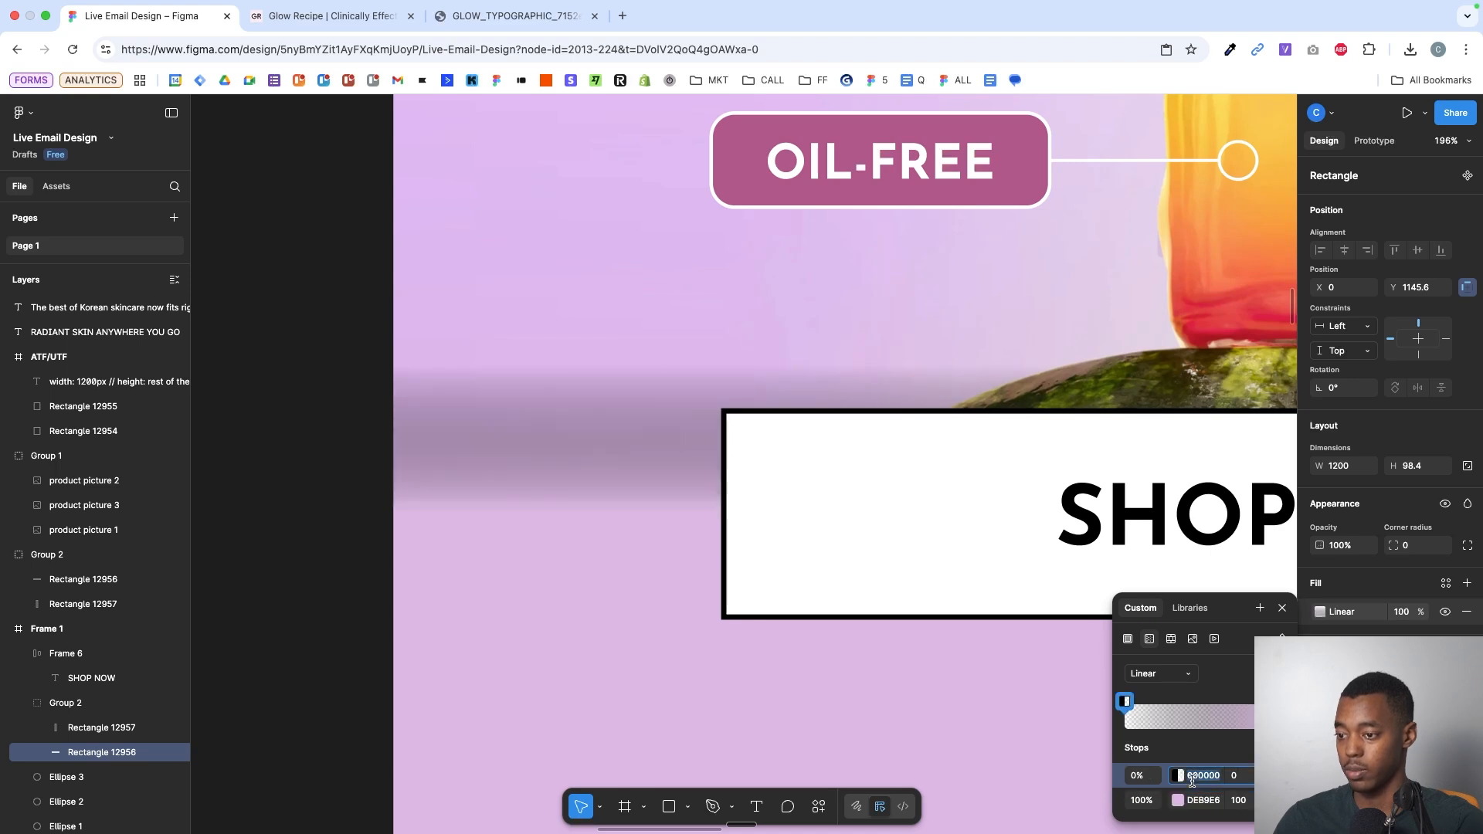
pyautogui.press('Return')
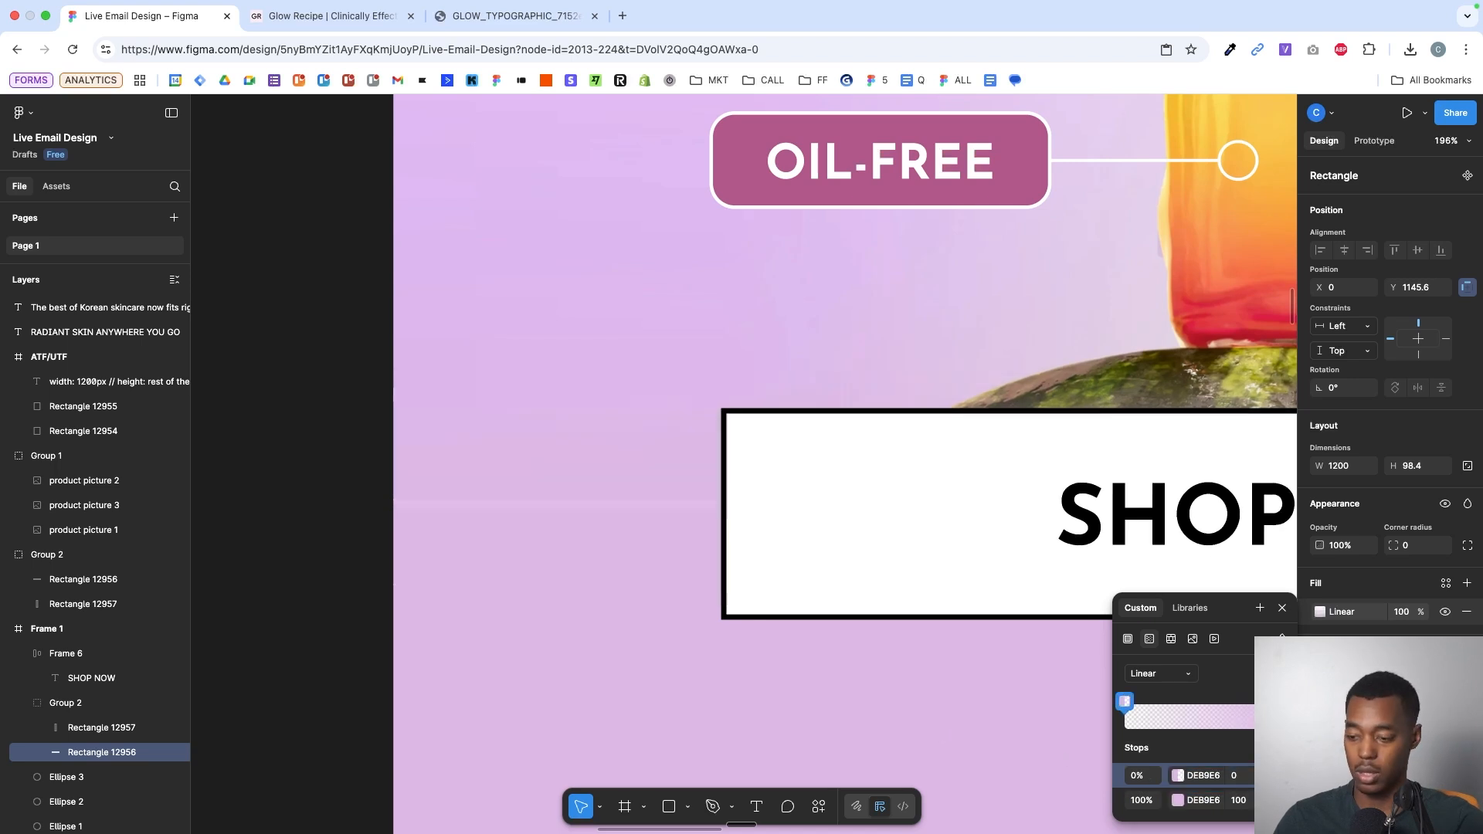
pyautogui.press('Escape')
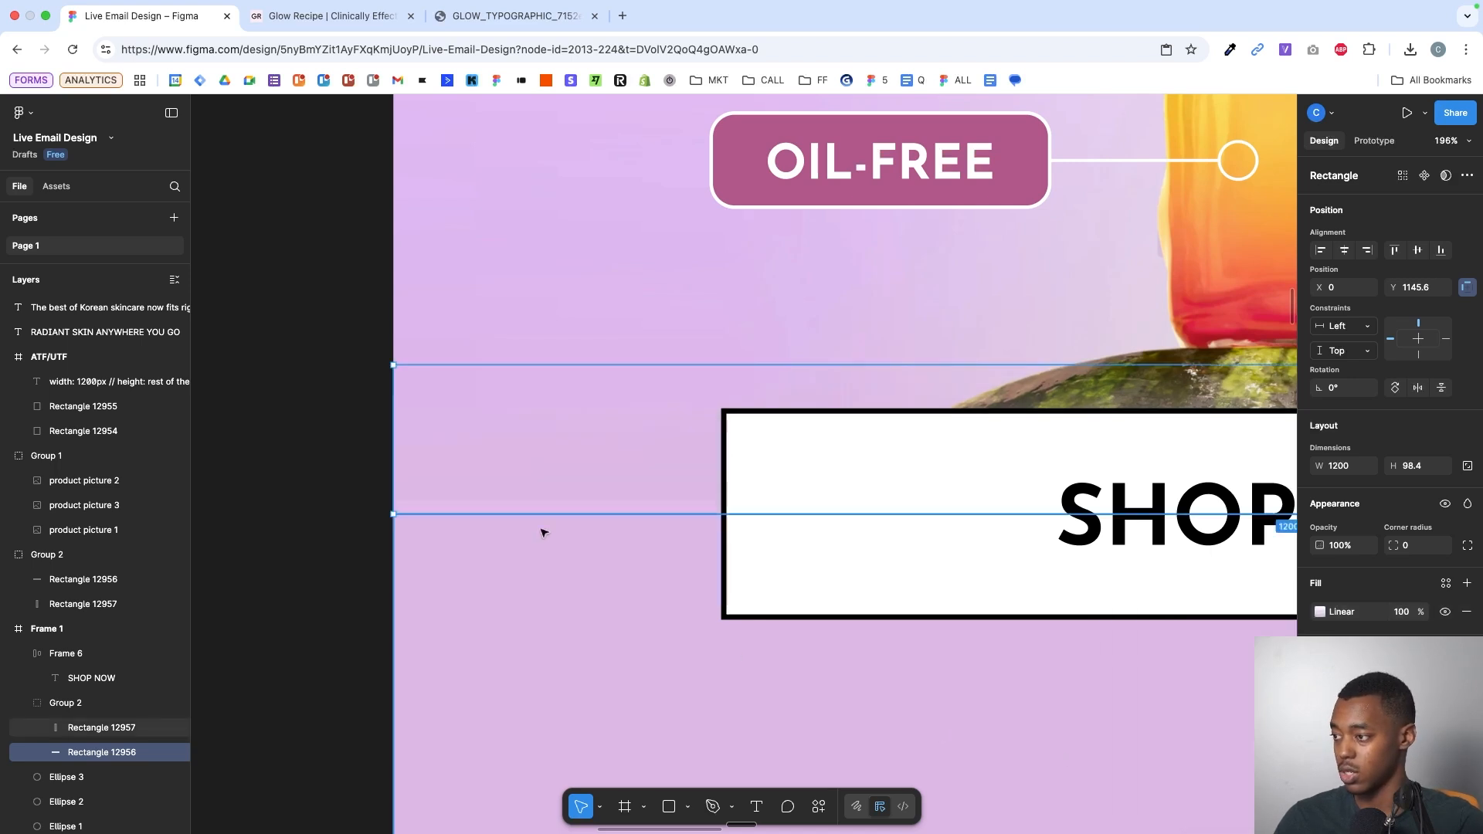
# - Shift the gradient strip and the lilac rectangle up slightly together to close the seam below the hero image
pyautogui.keyDown('shift'); pyautogui.click(543, 533); pyautogui.keyUp('shift')
pyautogui.moveTo(543, 533)
pyautogui.mouseDown()
pyautogui.moveTo(553, 547)
pyautogui.moveTo(553, 530)
pyautogui.mouseUp()
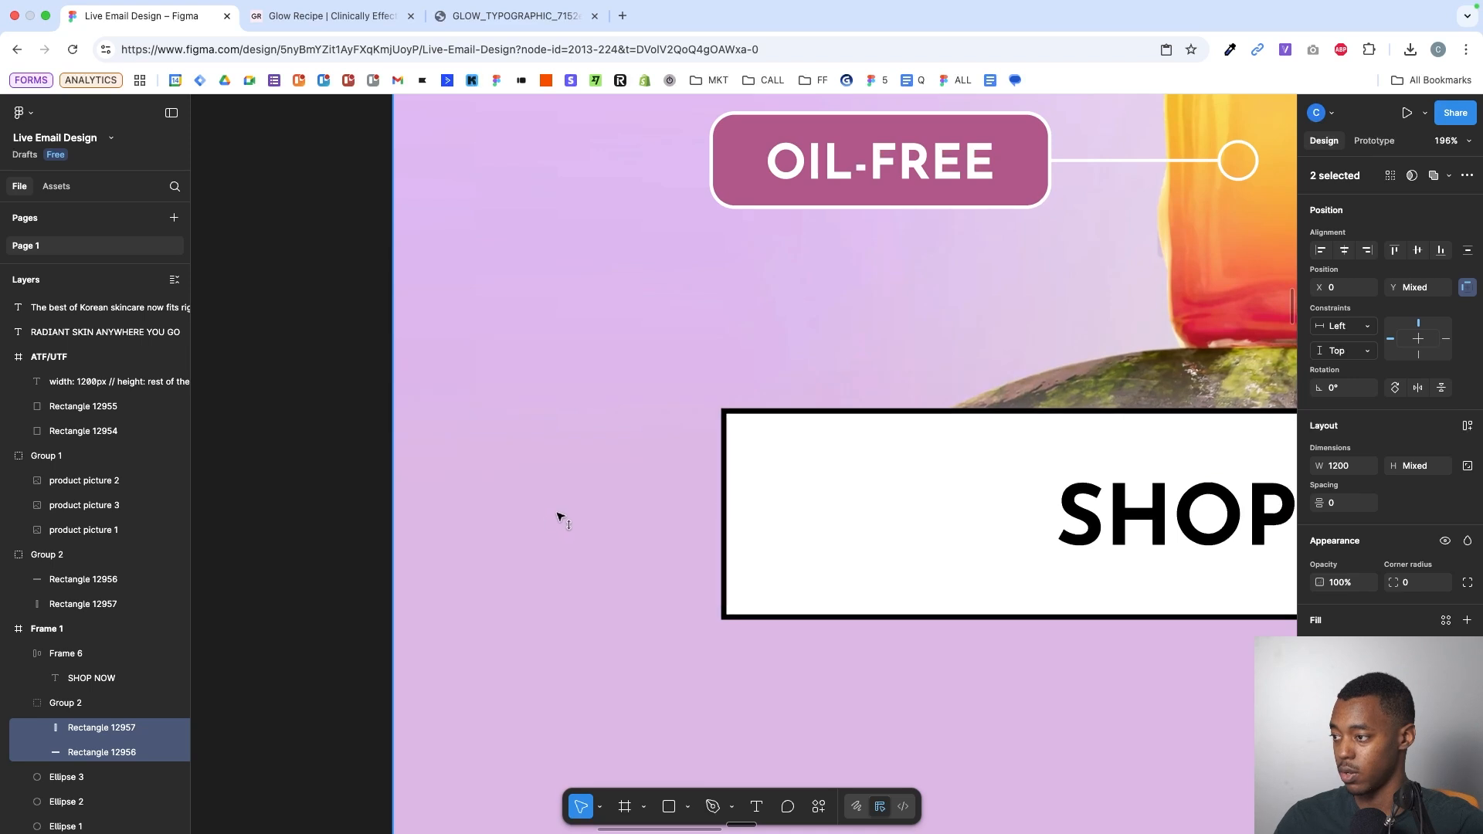
pyautogui.click(374, 490)
pyautogui.scroll(-5, 370, 481)
pyautogui.hscroll(2, 372, 478)
pyautogui.hscroll(-4, 384, 474)
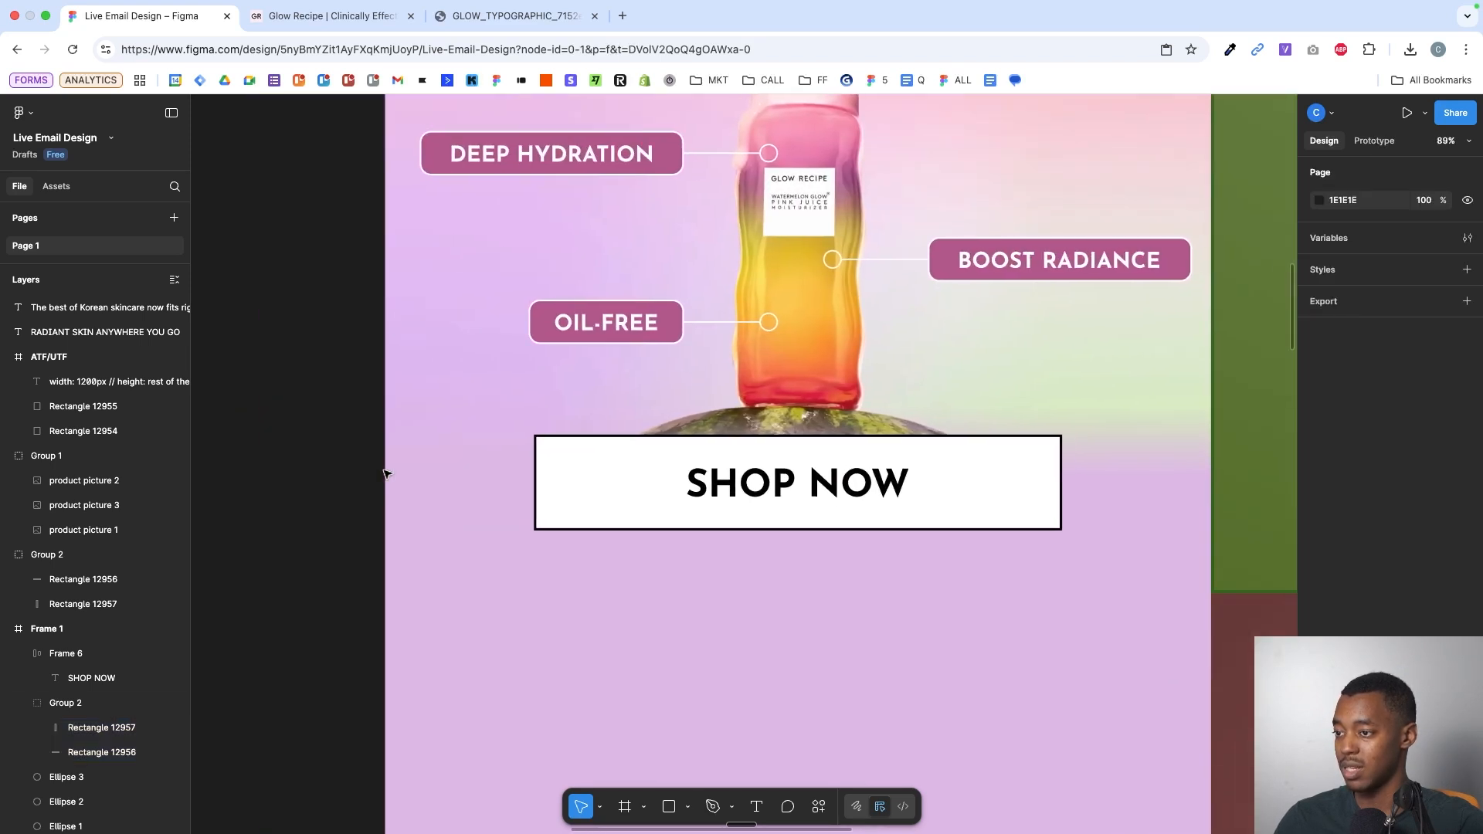
pyautogui.hscroll(3, 281, 450)
pyautogui.scroll(-4, 595, 503)
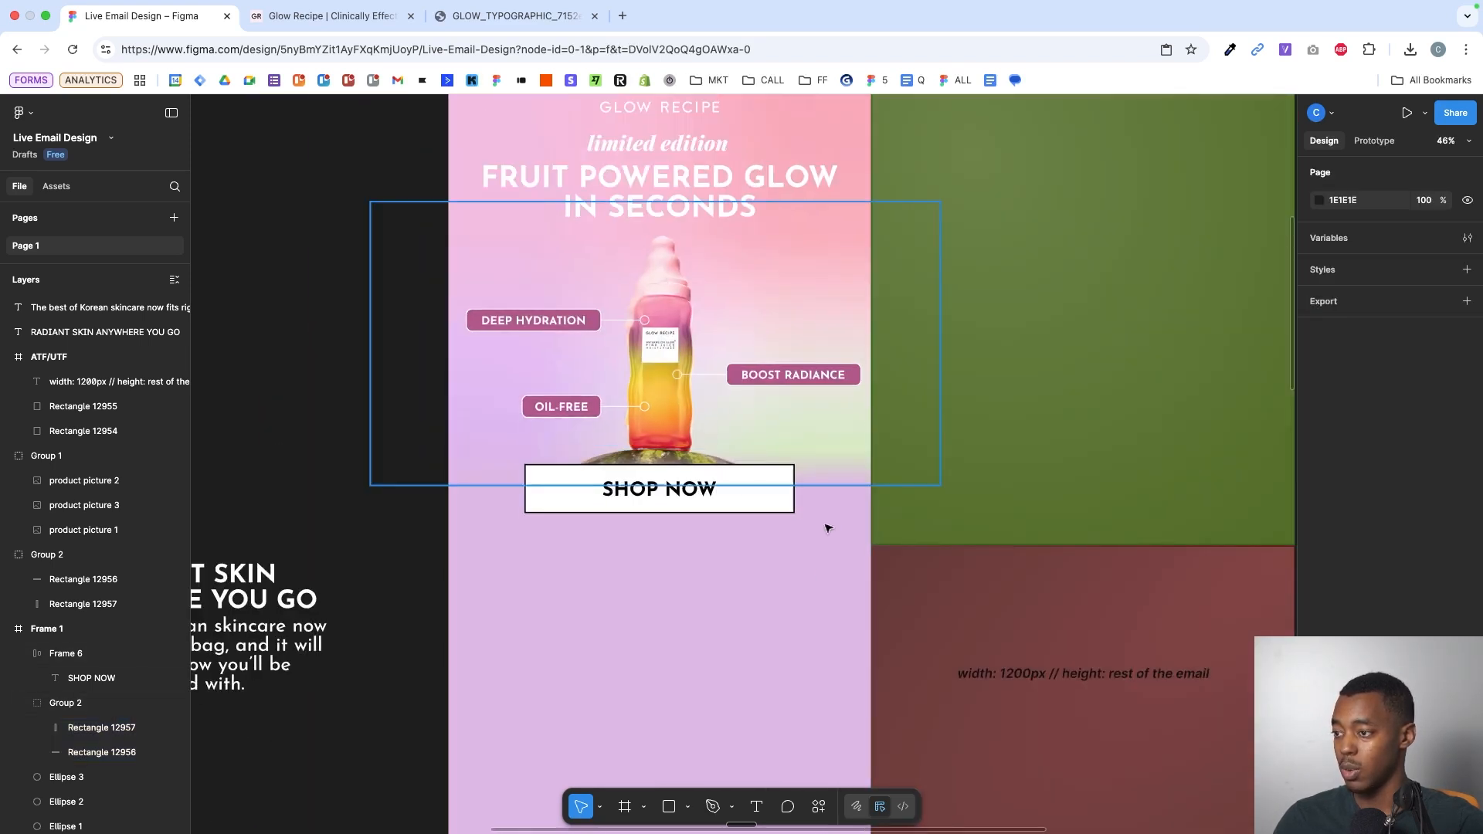
pyautogui.scroll(-3, 821, 470)
pyautogui.click(794, 572)
# - Remove the black group copy beside the email and place a duplicate of the lilac group there instead
pyautogui.click(274, 511)
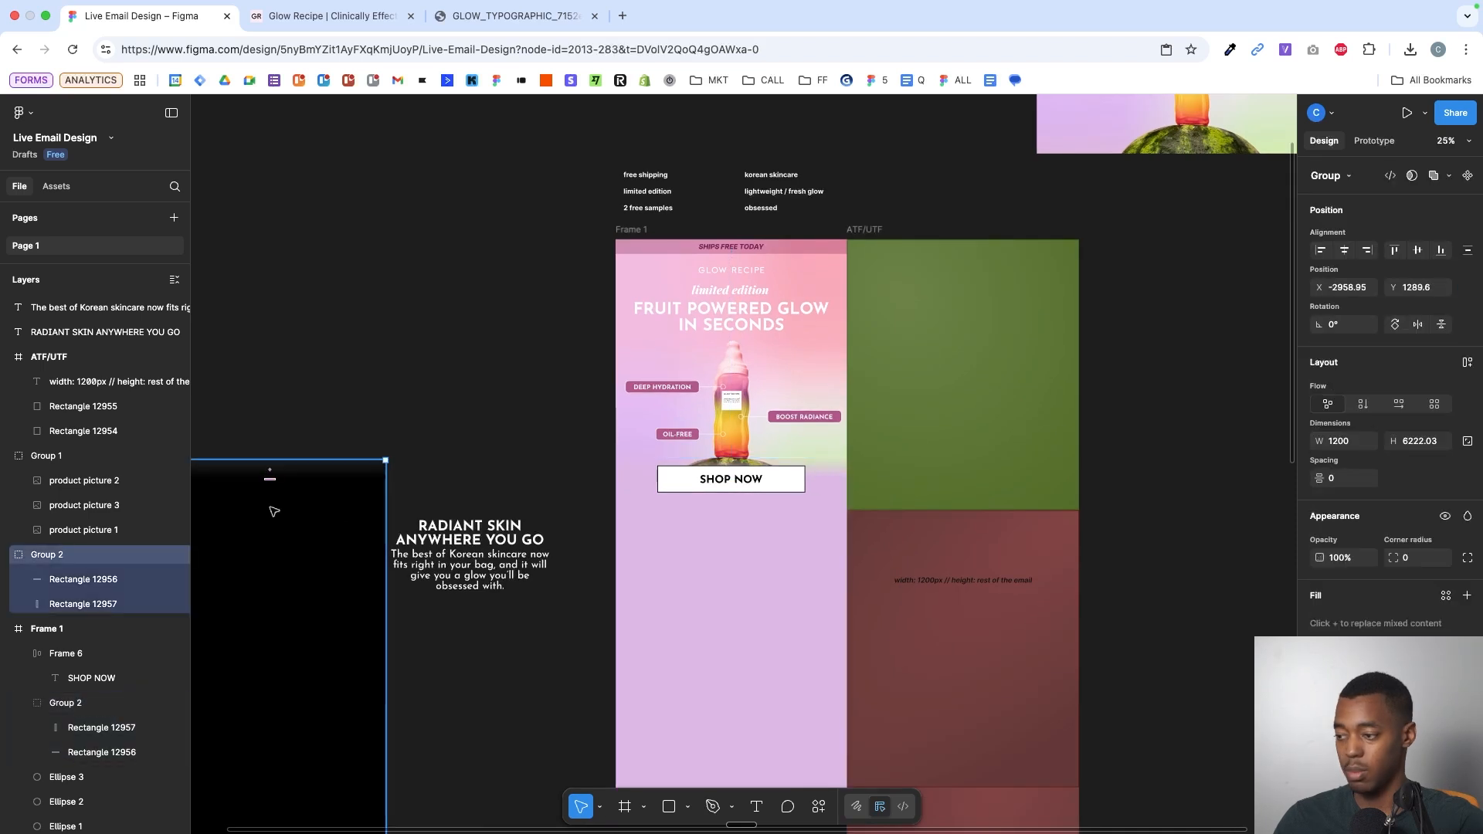
pyautogui.hotkey('ctrl', 'x')
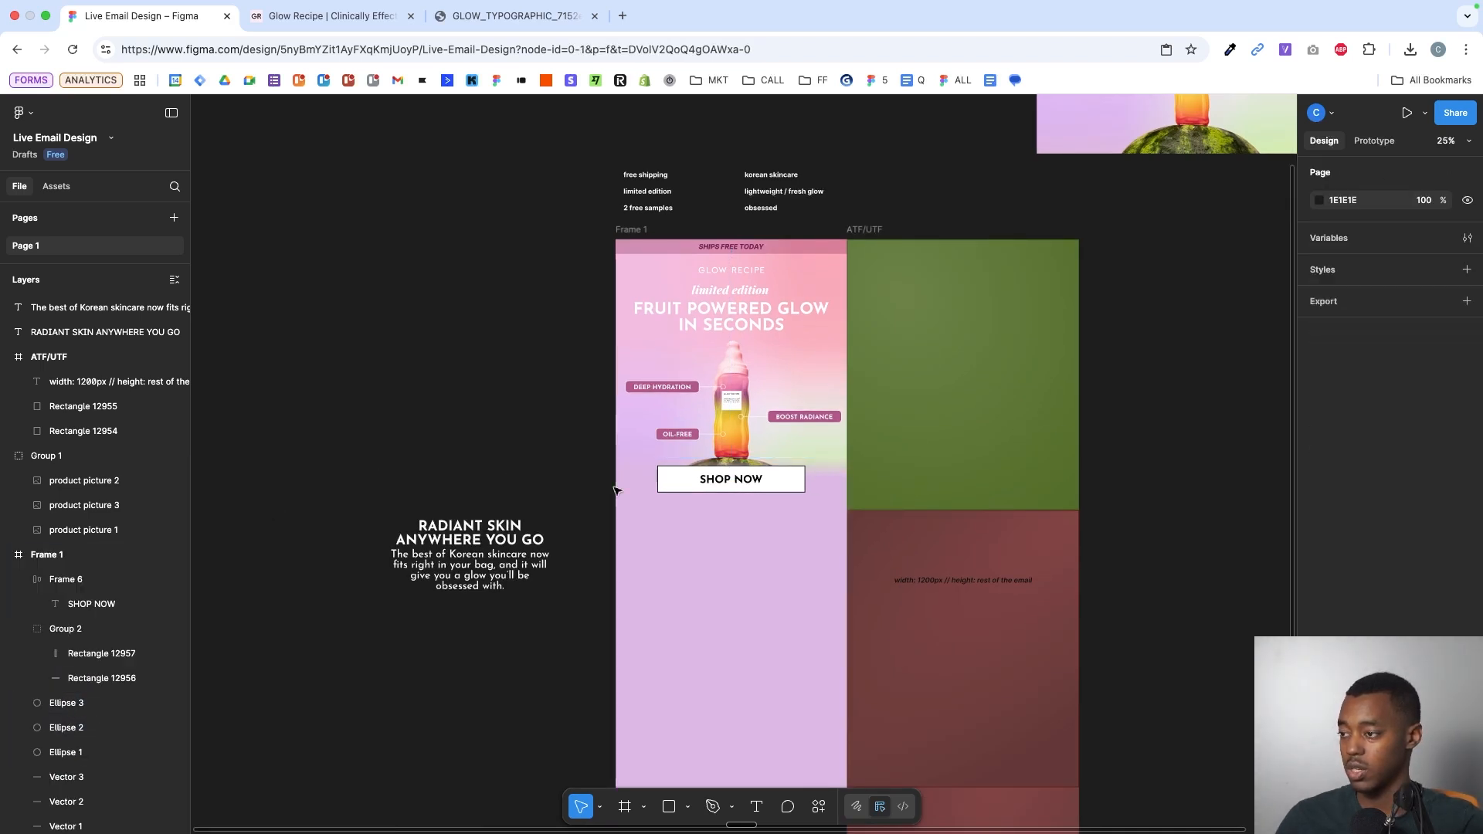
pyautogui.hotkey('ctrl', 'v')
pyautogui.moveTo(267, 567); pyautogui.dragTo(329, 568)
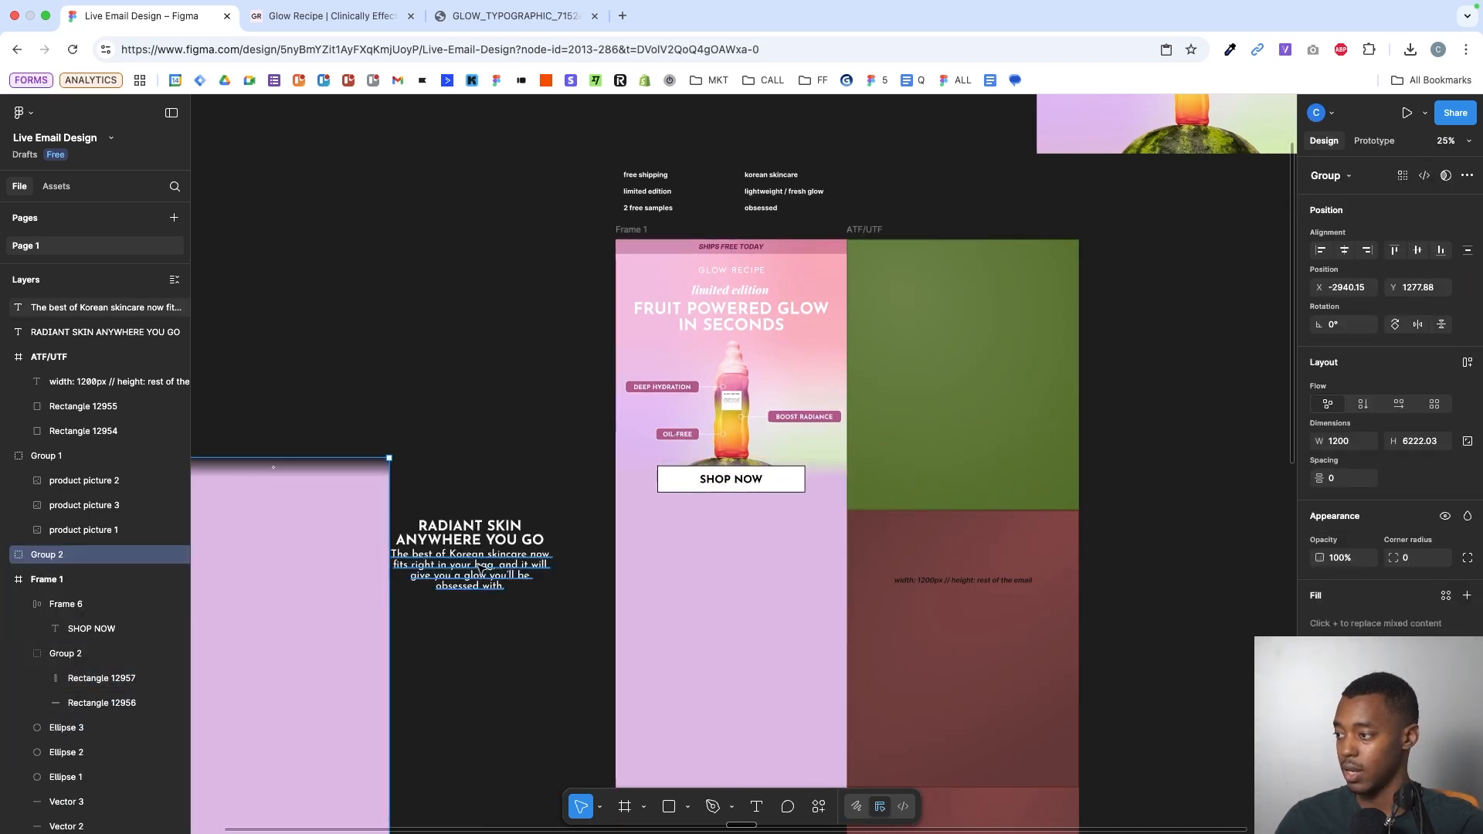
pyautogui.hscroll(-4, 478, 565)
pyautogui.moveTo(755, 455); pyautogui.dragTo(827, 539)
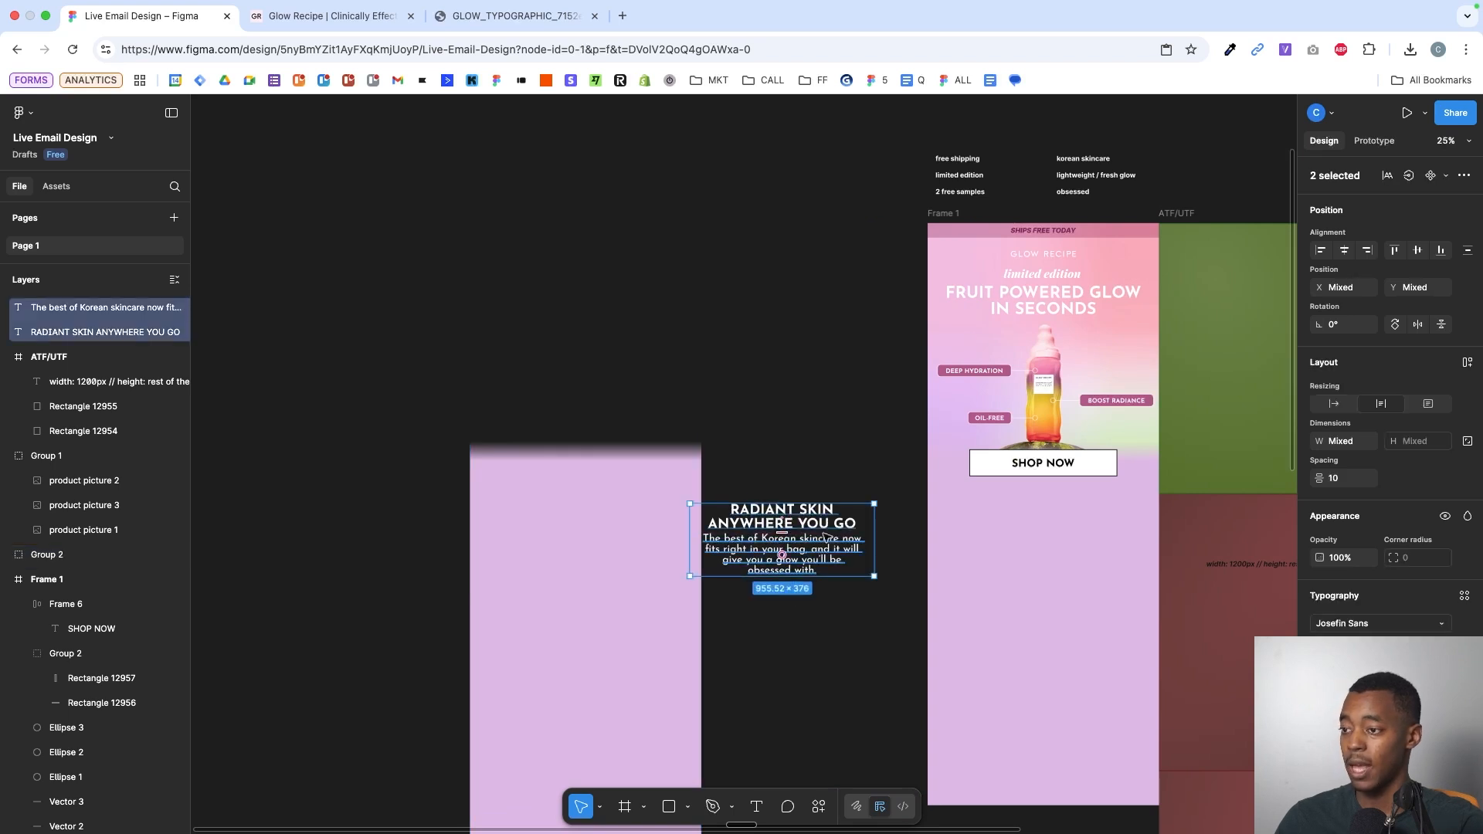
pyautogui.scroll(5, 1079, 512)
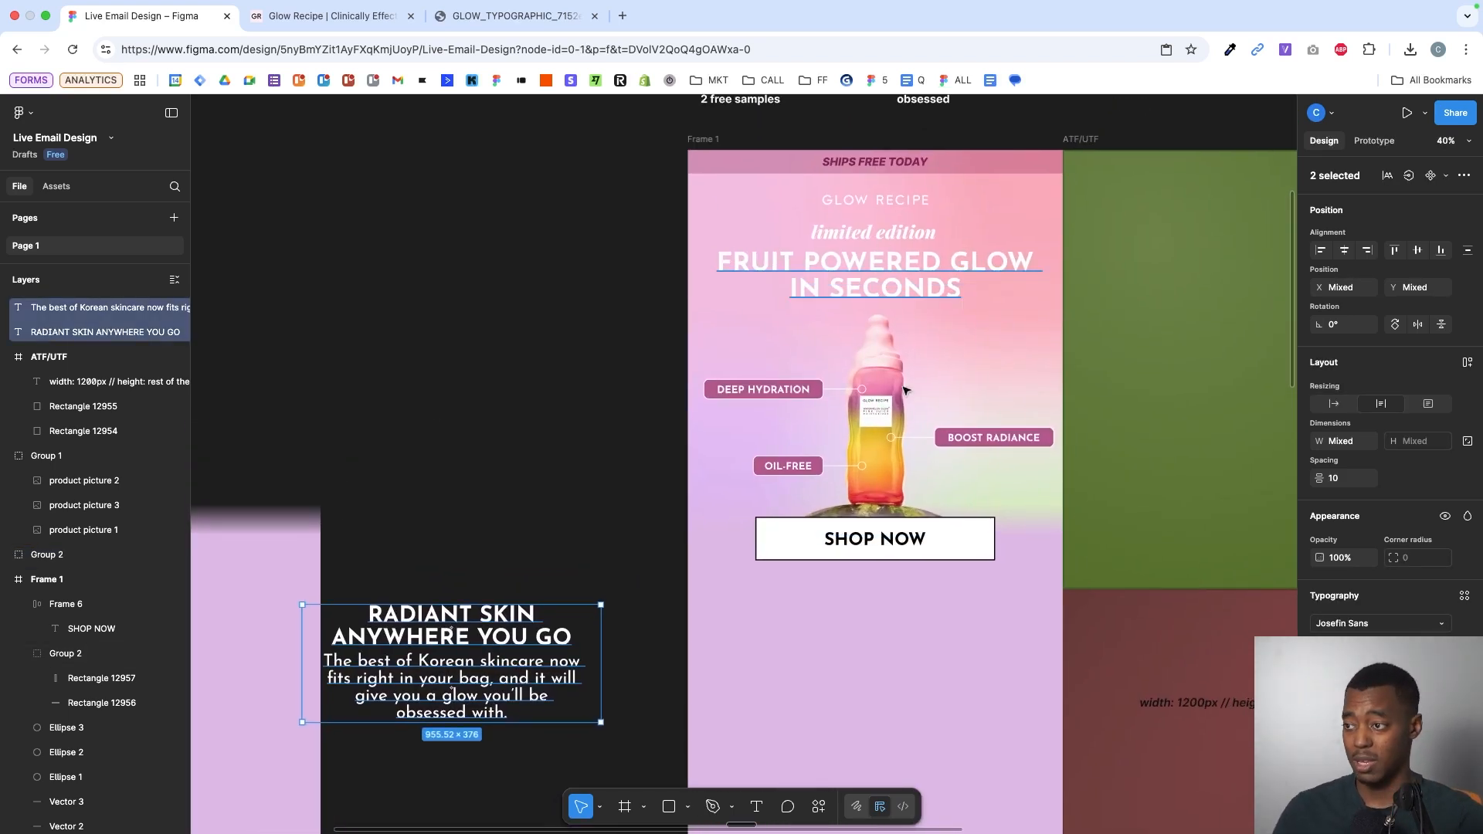
pyautogui.scroll(3, 850, 309)
pyautogui.scroll(2, 830, 214)
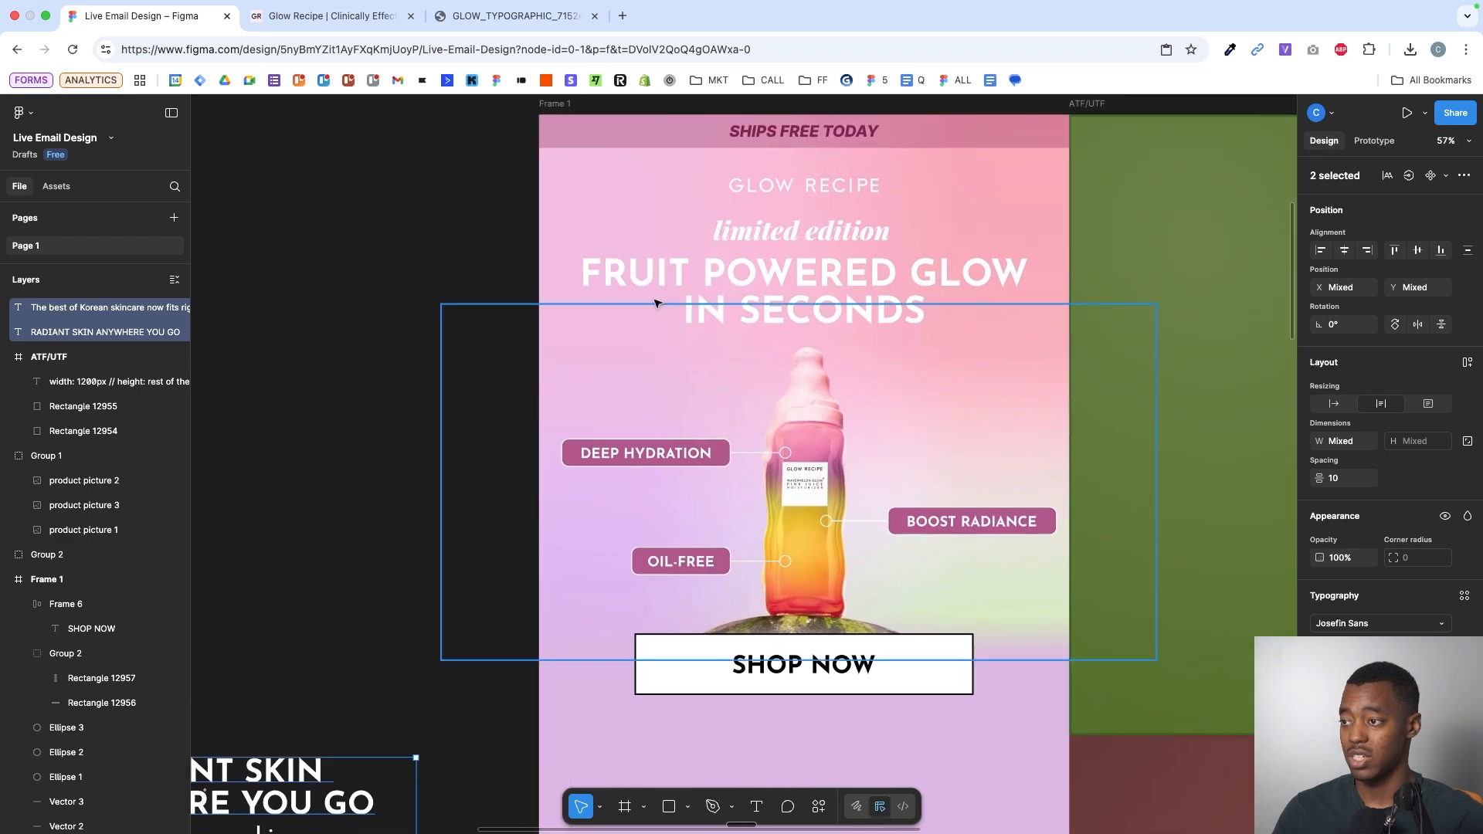
# - Group the hero's "limited edition" line with the "FRUIT POWERED GLOW IN SECONDS" headline and duplicate the group in place
pyautogui.click(873, 235)
pyautogui.keyDown('shift'); pyautogui.click(850, 274); pyautogui.keyUp('shift')
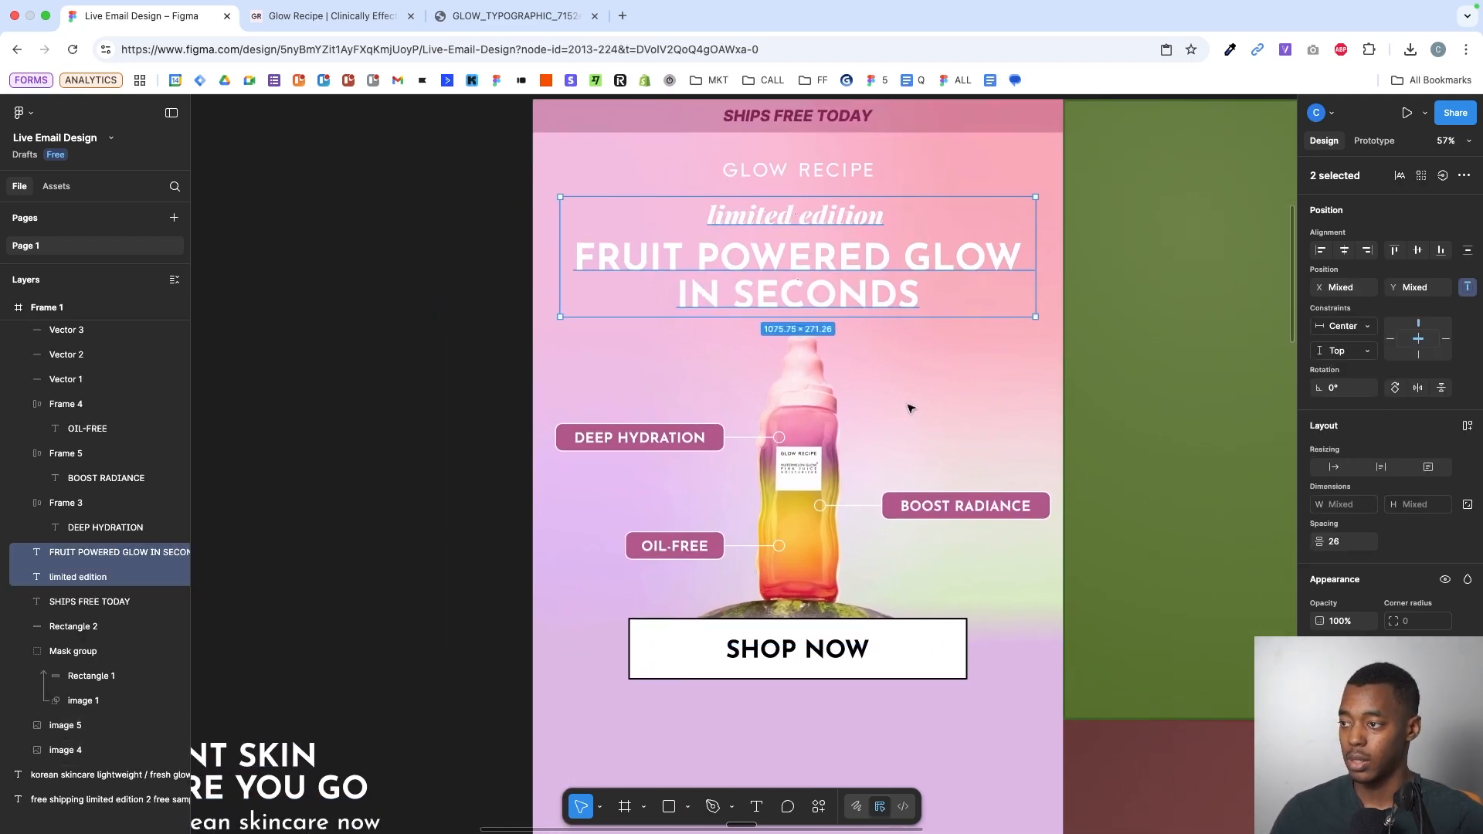
pyautogui.scroll(-3, 910, 408)
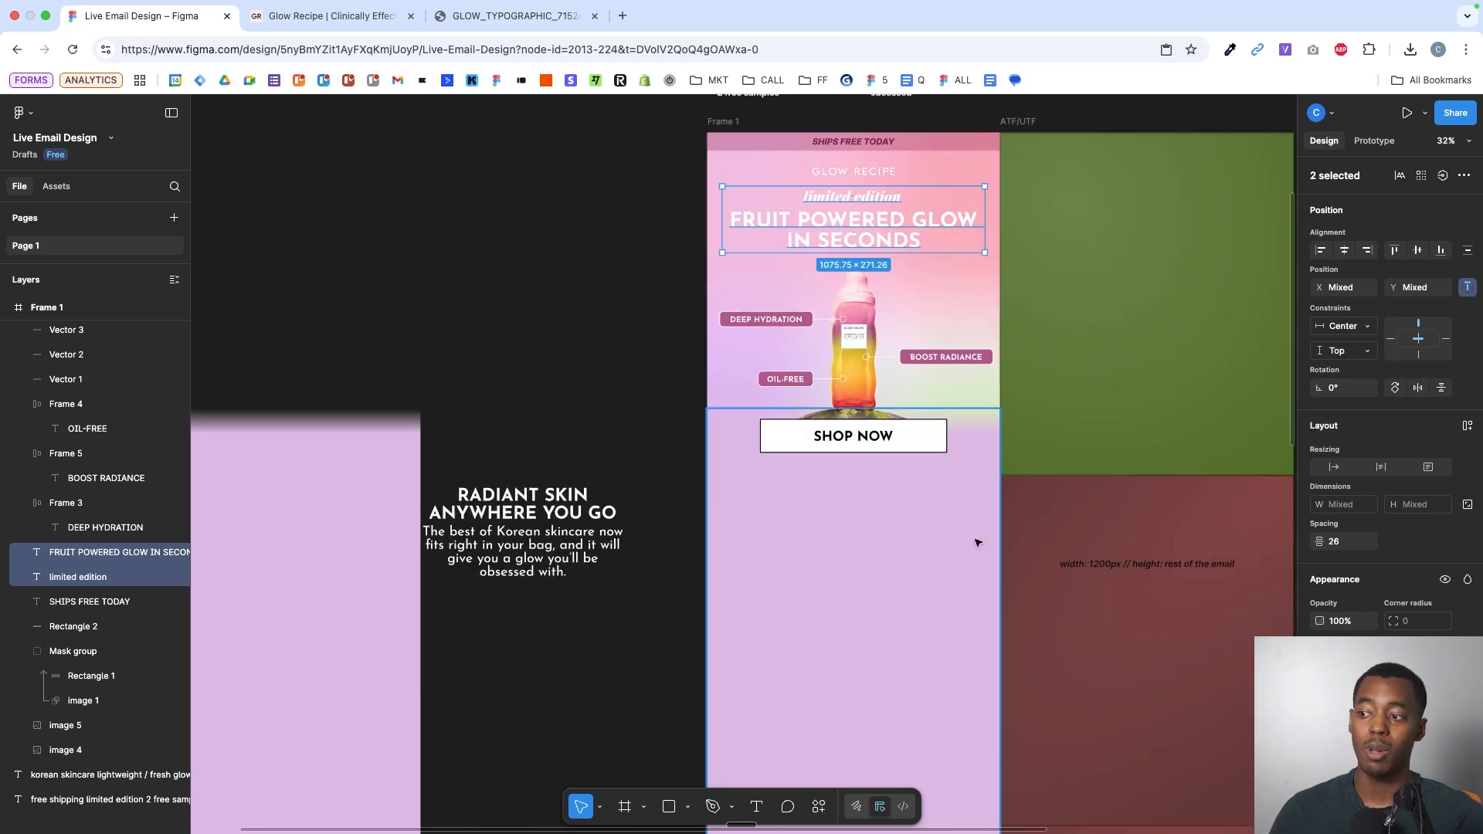
pyautogui.scroll(-1, 913, 658)
pyautogui.hscroll(-1, 907, 657)
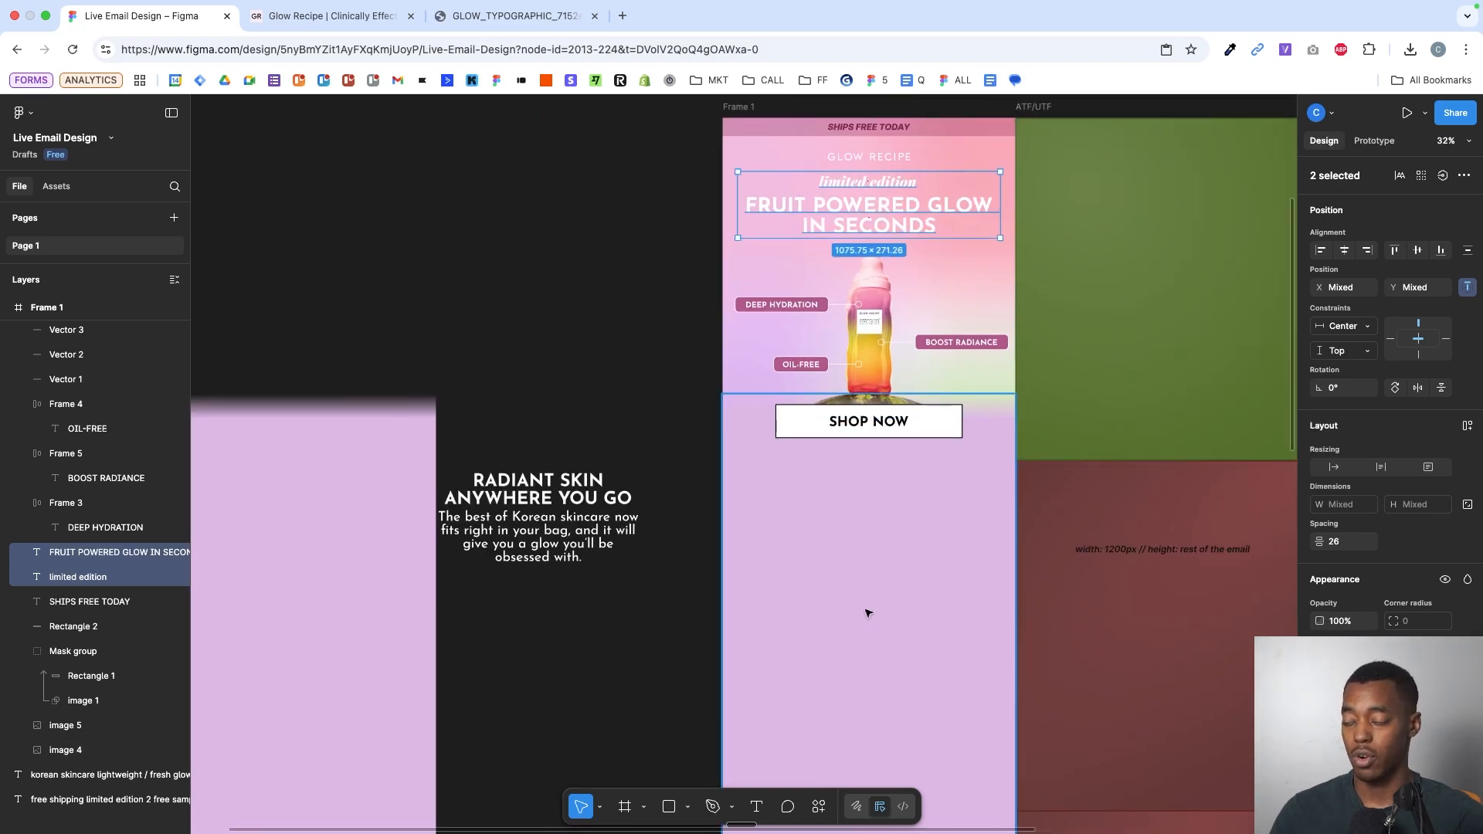
pyautogui.scroll(-3, 868, 613)
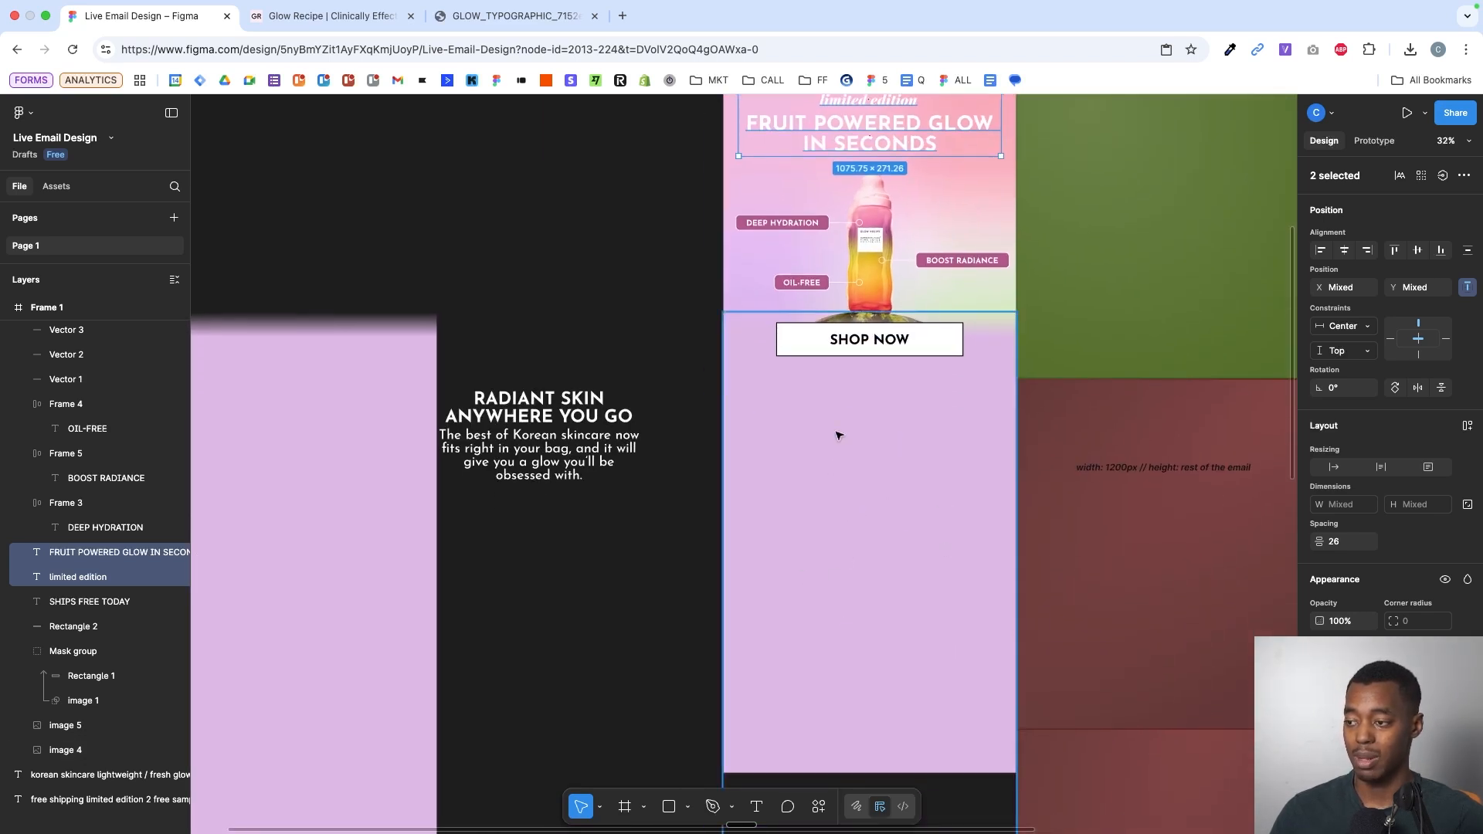
pyautogui.scroll(5, 914, 459)
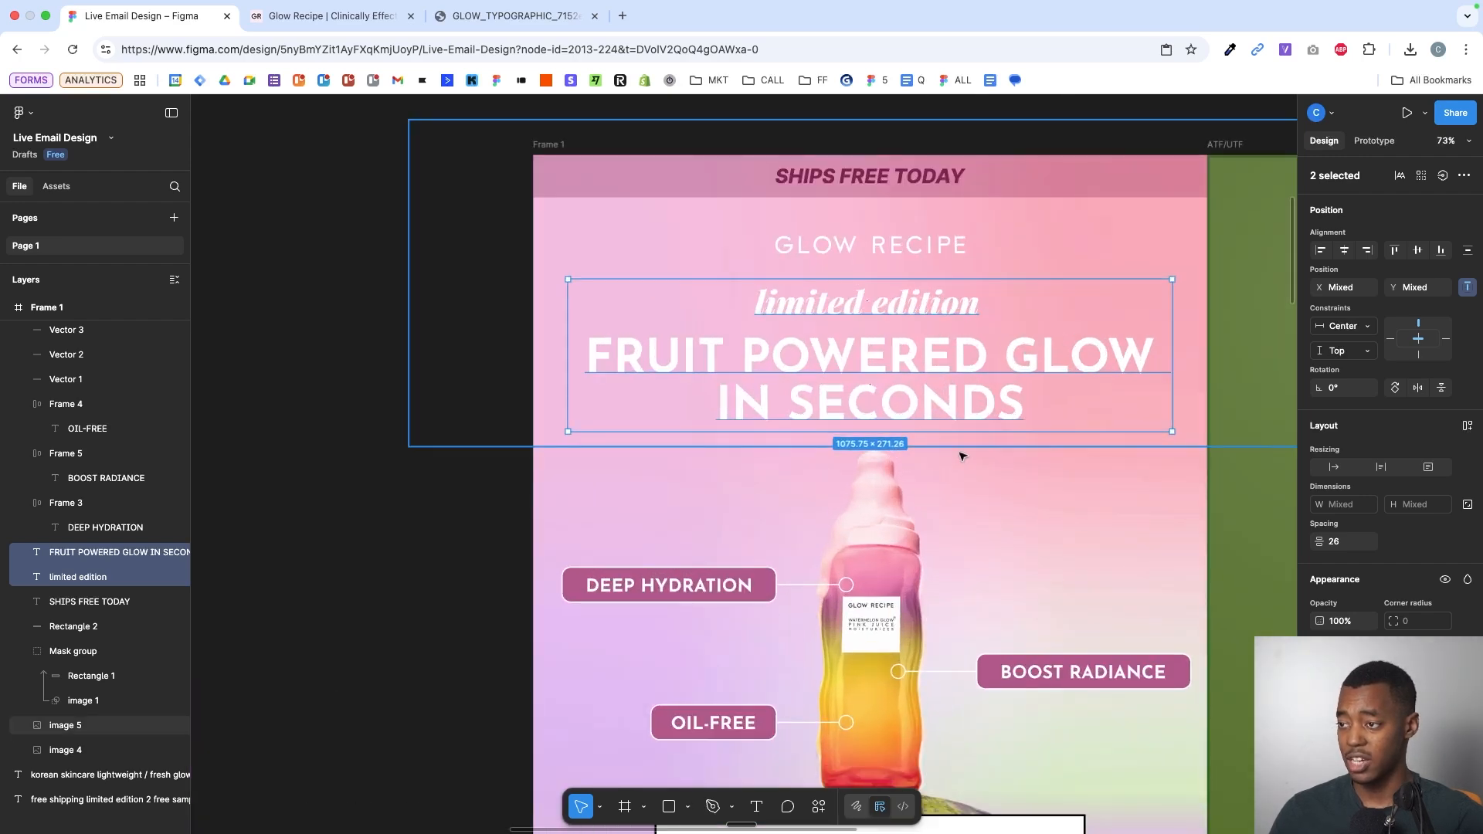
pyautogui.scroll(-5, 962, 456)
pyautogui.scroll(6, 913, 418)
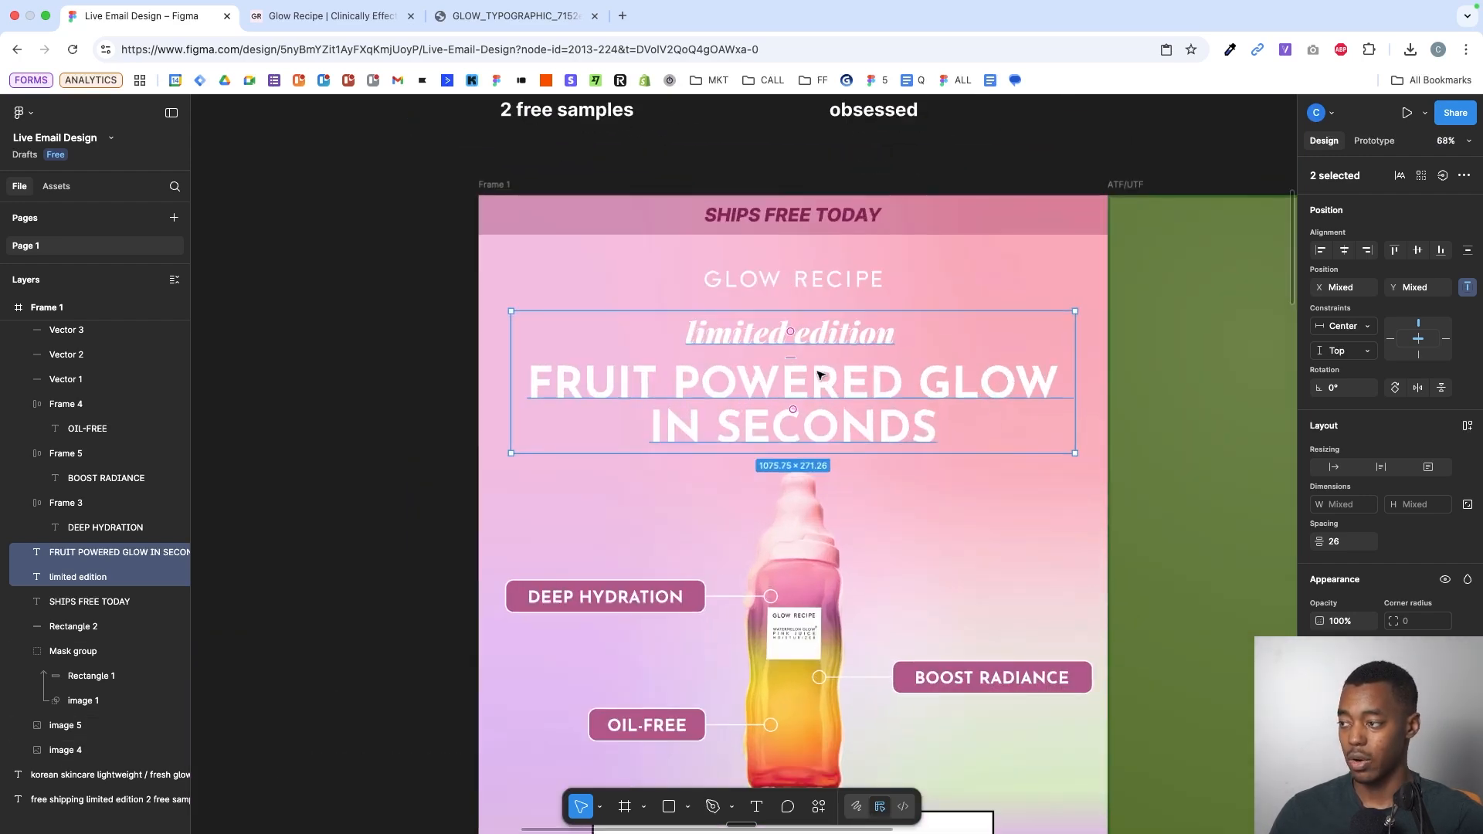
pyautogui.press('super+g')
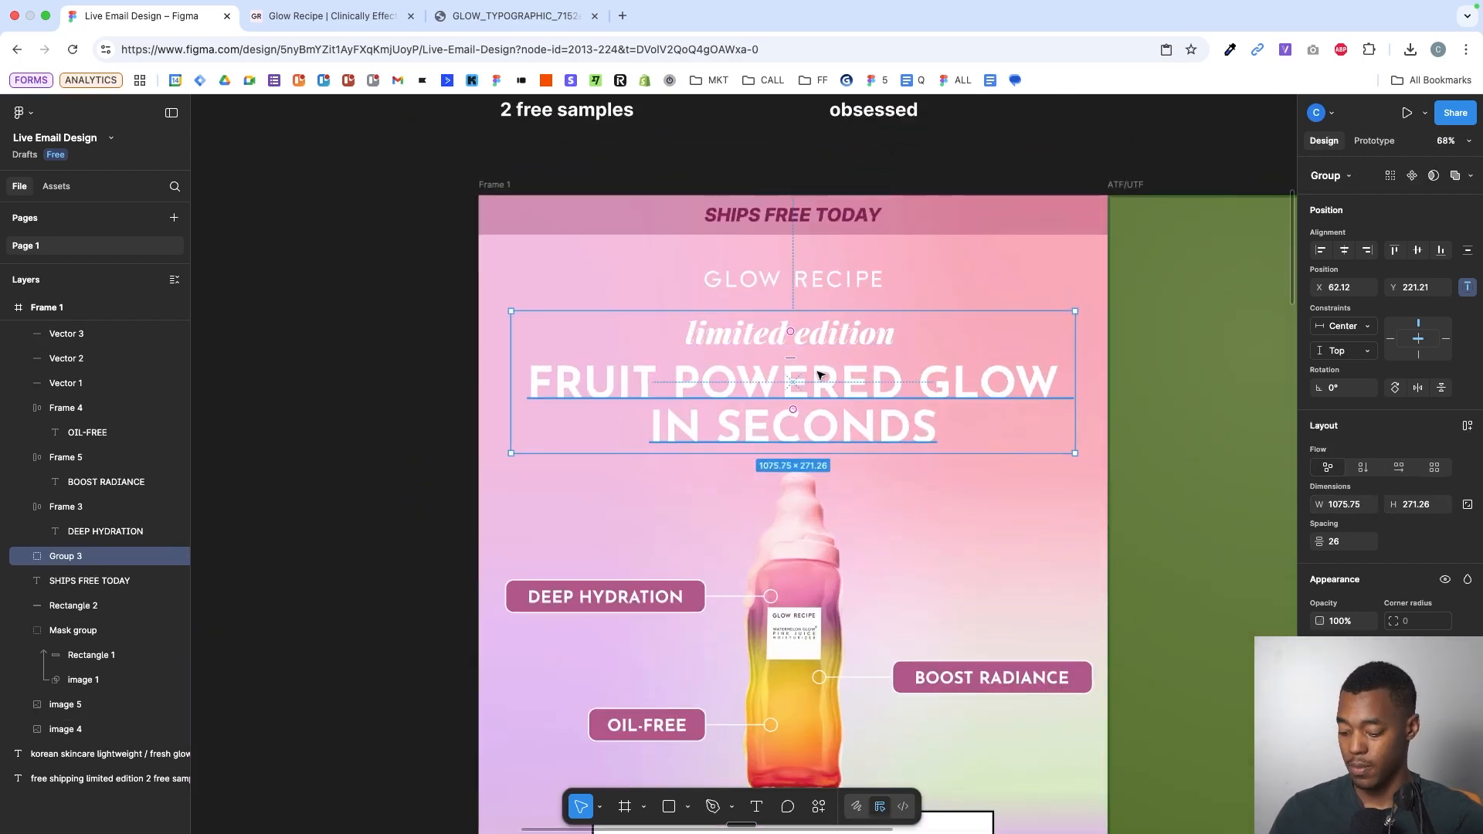
pyautogui.press('super+d')
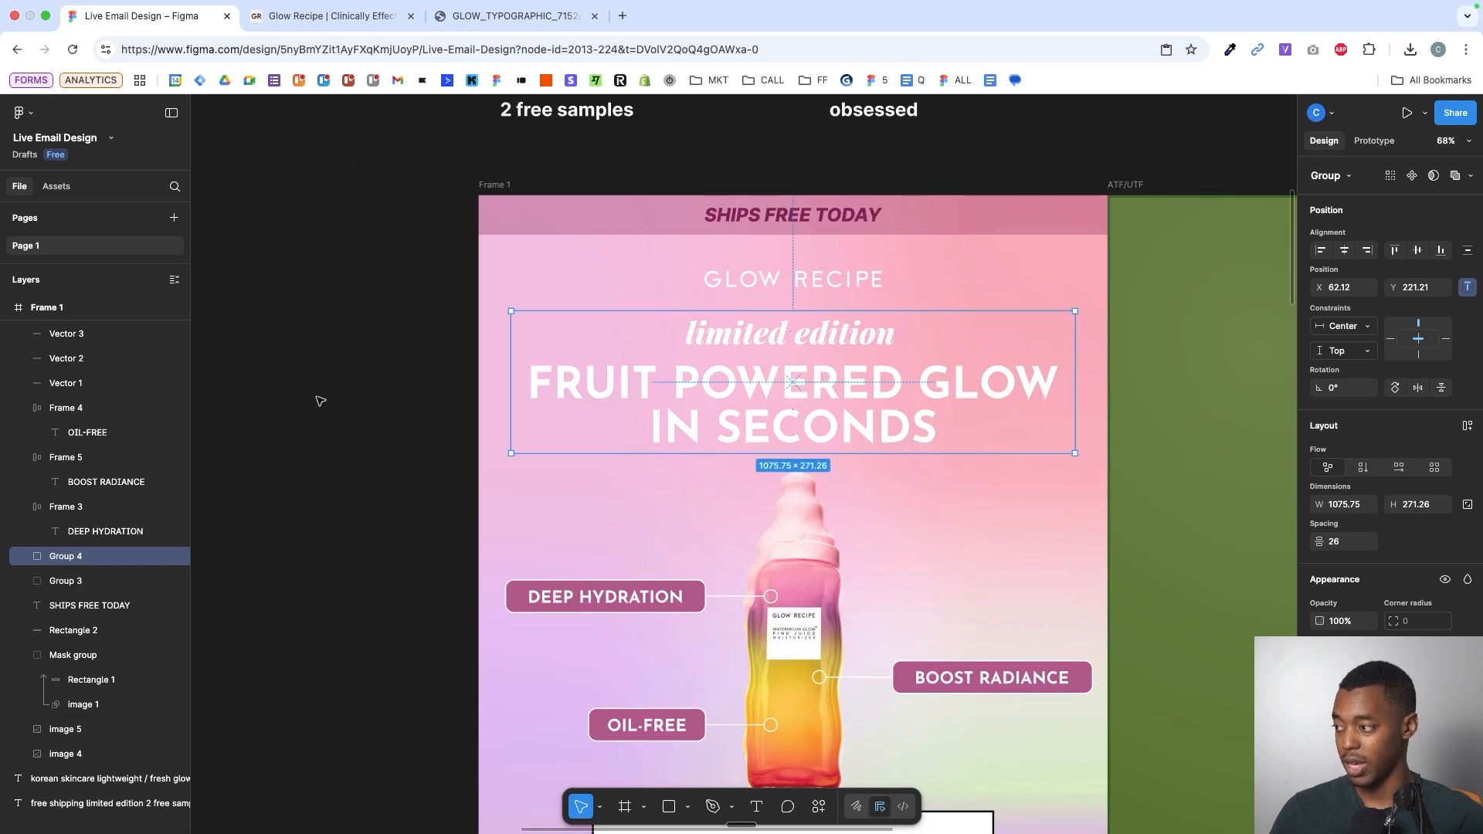
# - Recolour the lower of the two stacked headline groups with pink sampled from the bottle, darkened to B4507F
pyautogui.click(78, 581)
pyautogui.scroll(4, 855, 427)
pyautogui.scroll(1, 856, 431)
pyautogui.hscroll(-1, 856, 431)
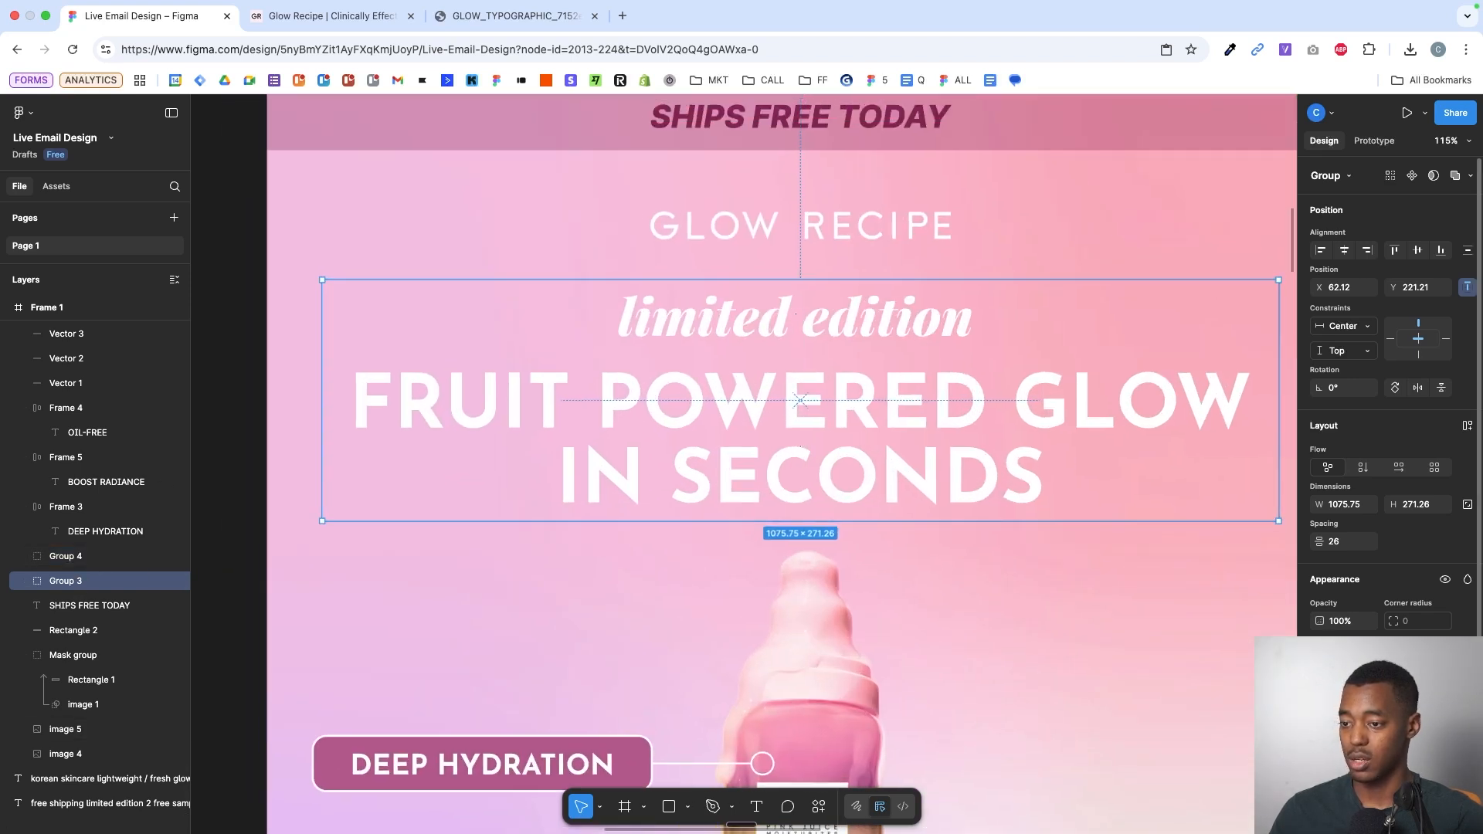
pyautogui.click(1320, 695)
pyautogui.click(1132, 682)
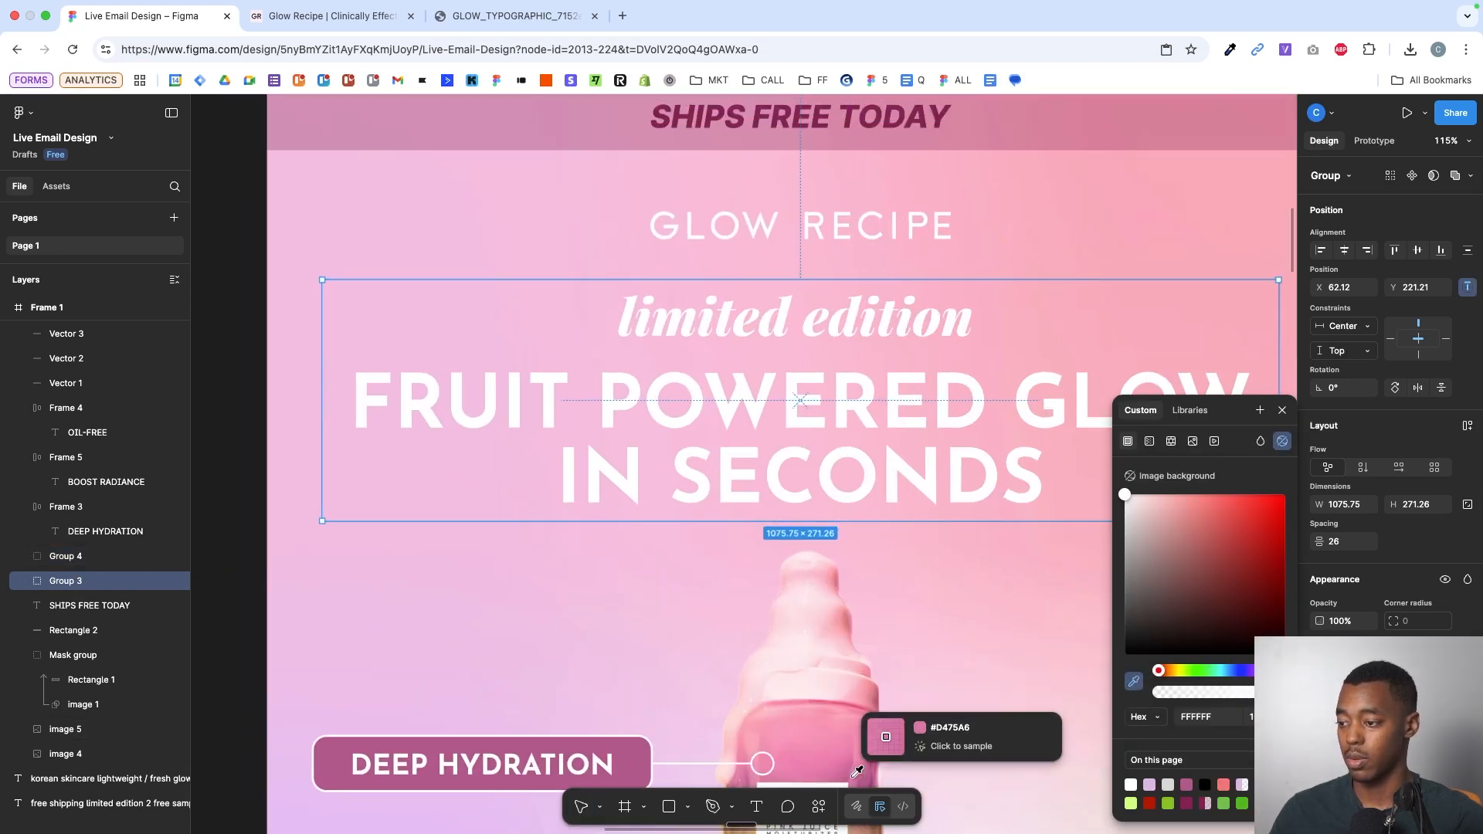
pyautogui.click(863, 740)
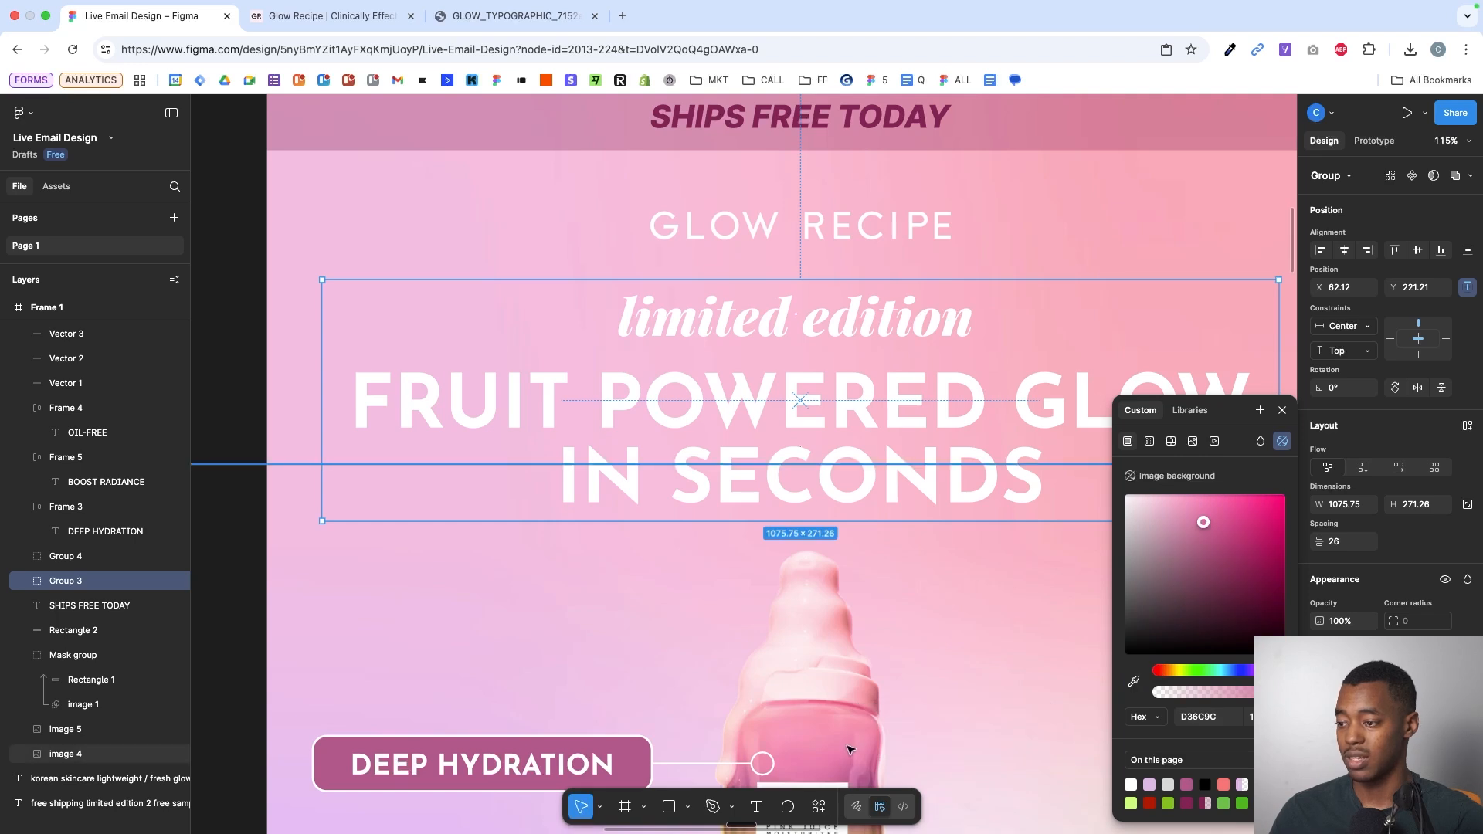
pyautogui.moveTo(1217, 535); pyautogui.dragTo(1218, 540)
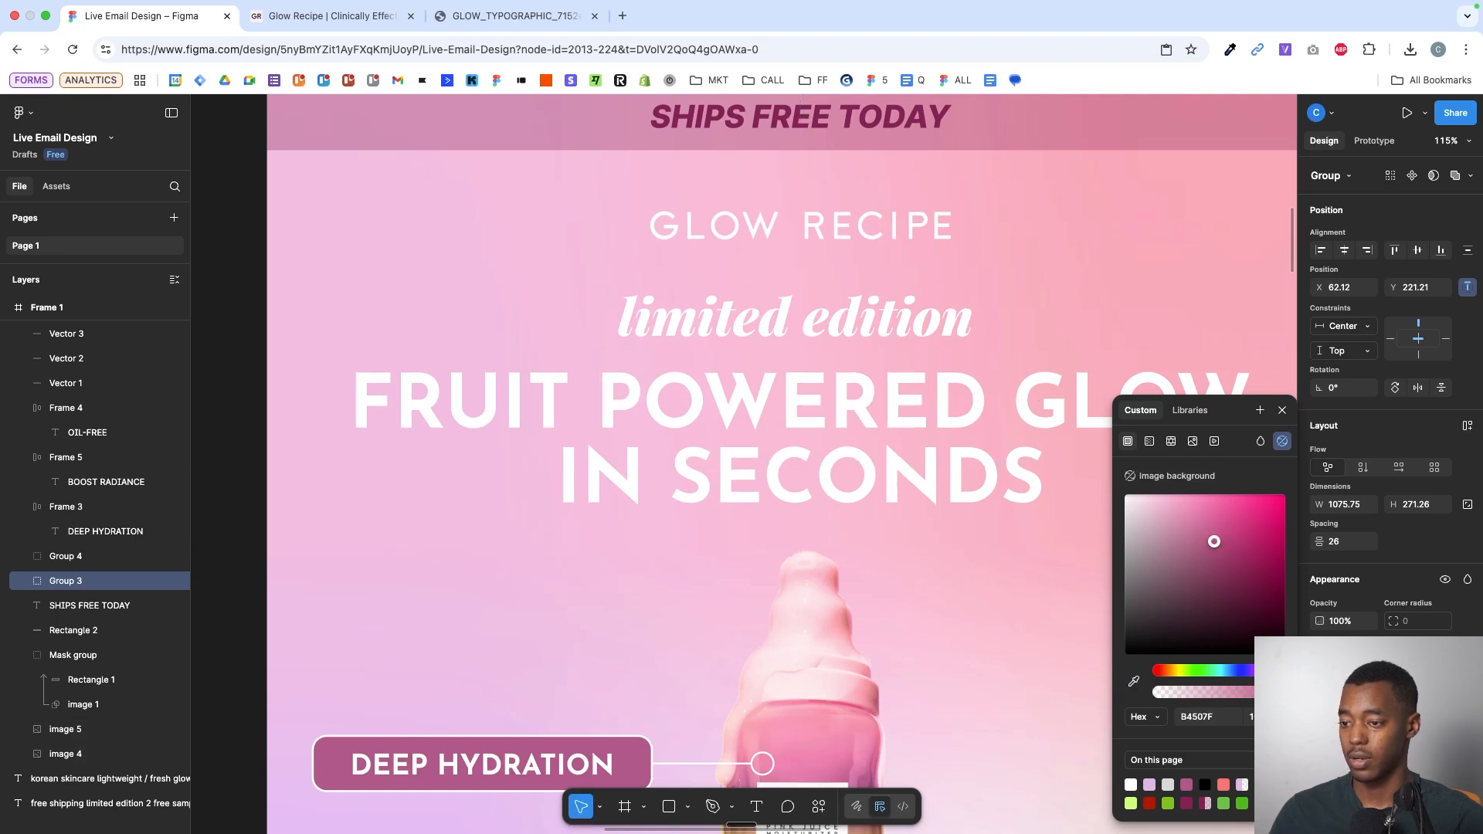
# - Apply a uniform layer blur of 20.5 to the lower headline group and set its opacity to 50%
pyautogui.click(1466, 772)
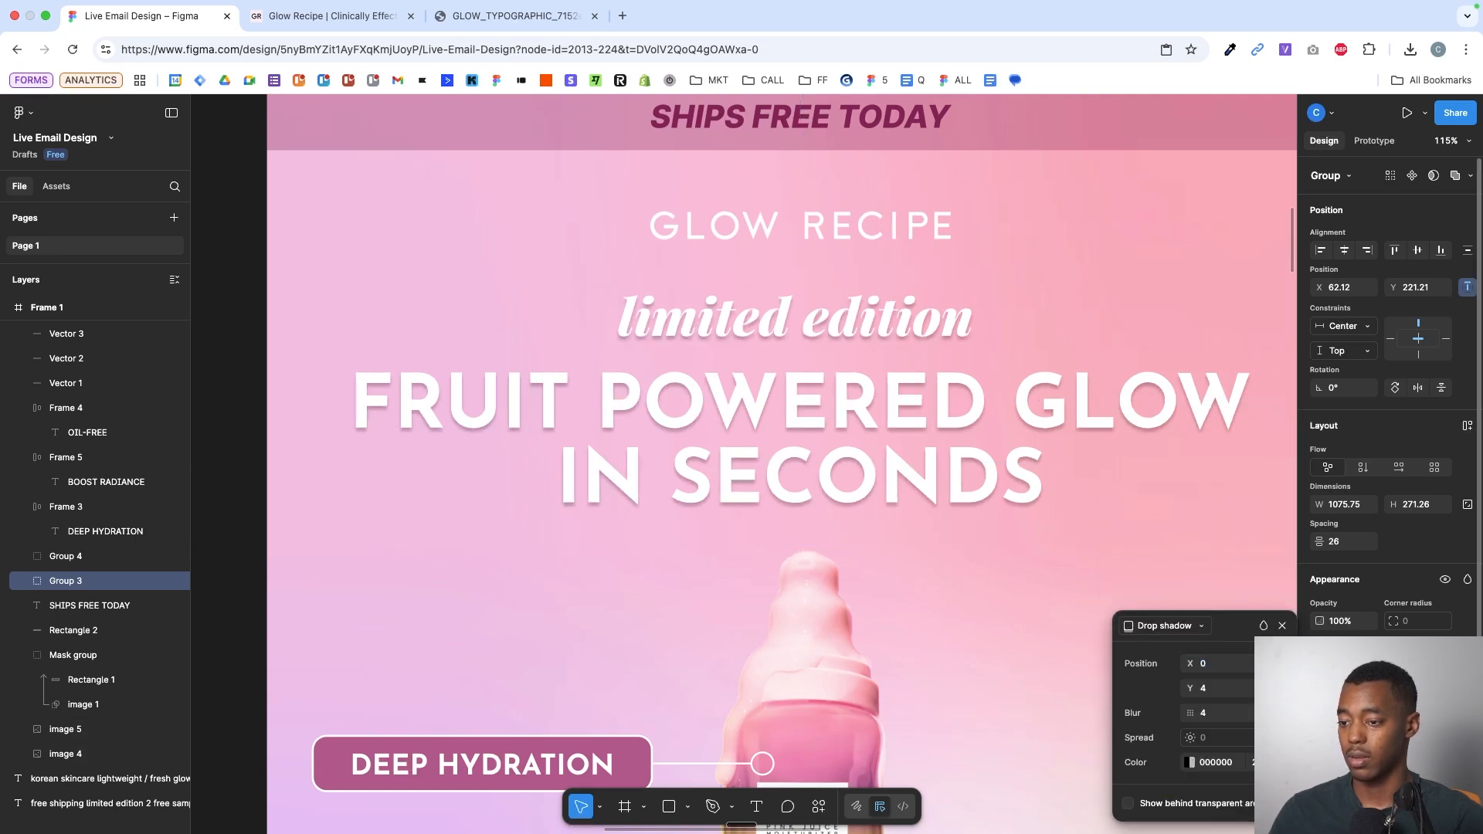
pyautogui.moveTo(1190, 685); pyautogui.dragTo(1251, 685)
pyautogui.press('5')
pyautogui.press('6')
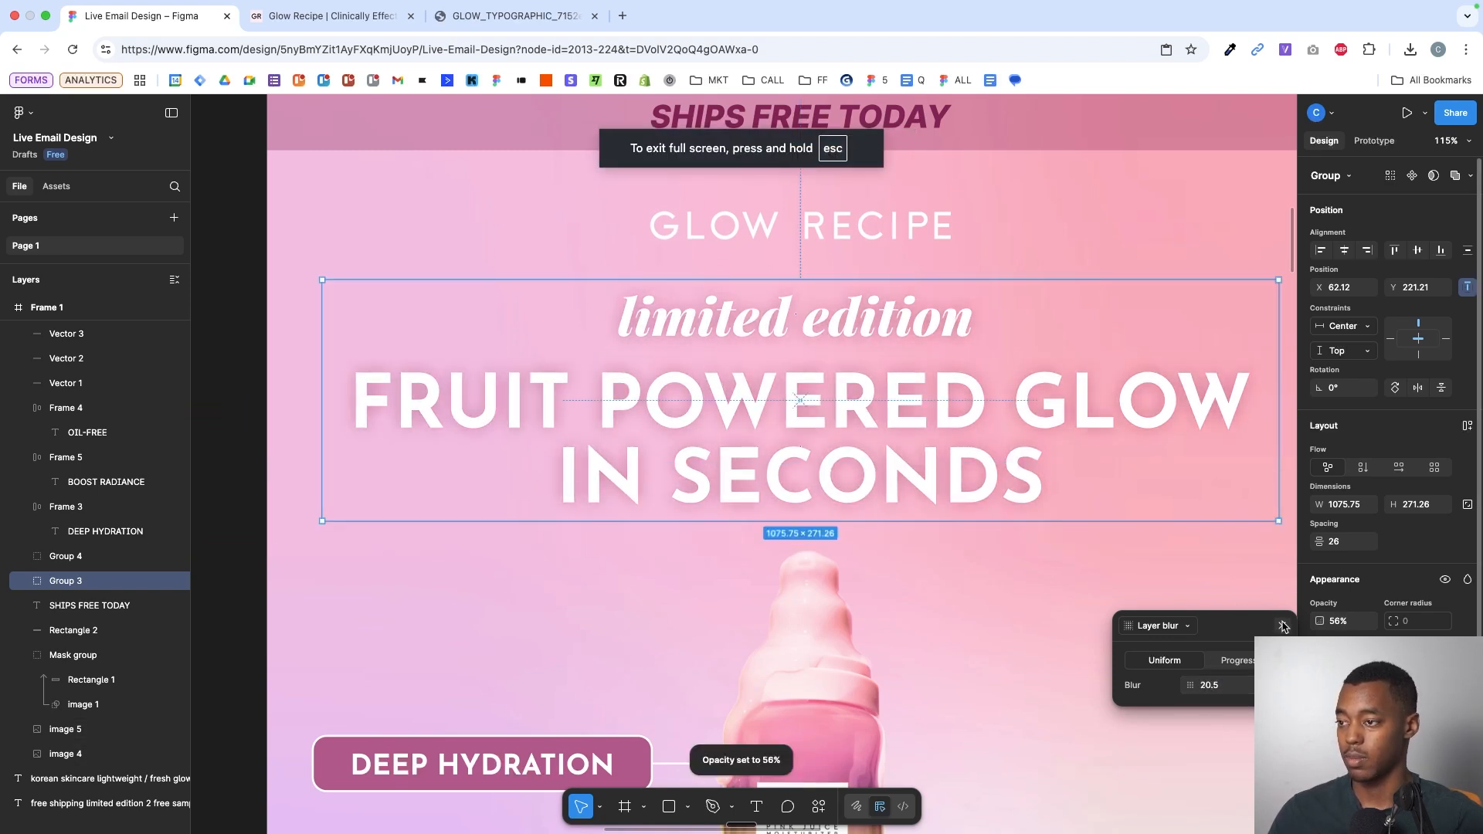
pyautogui.click(1283, 626)
pyautogui.press('9')
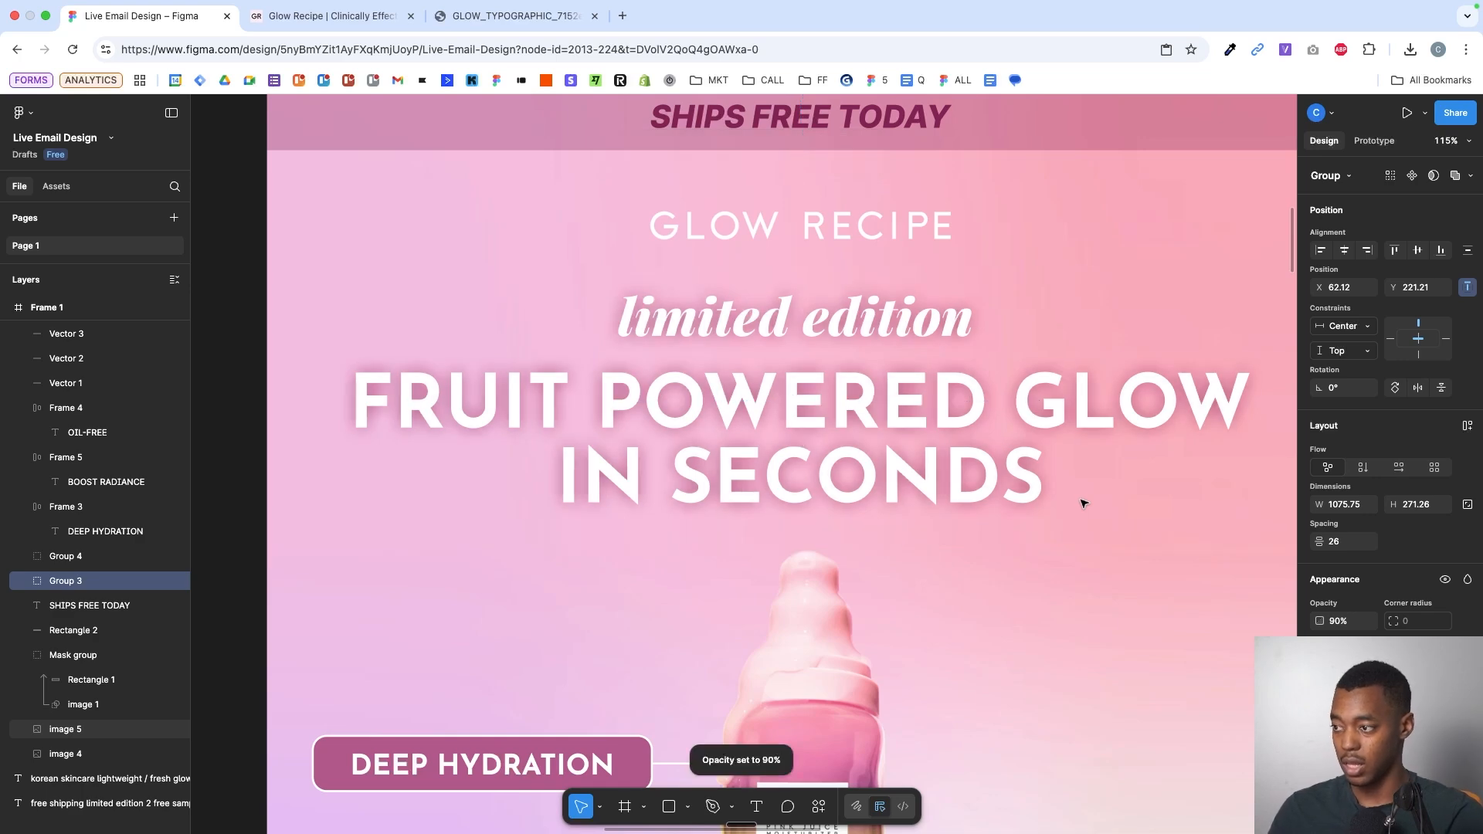
pyautogui.press('1')
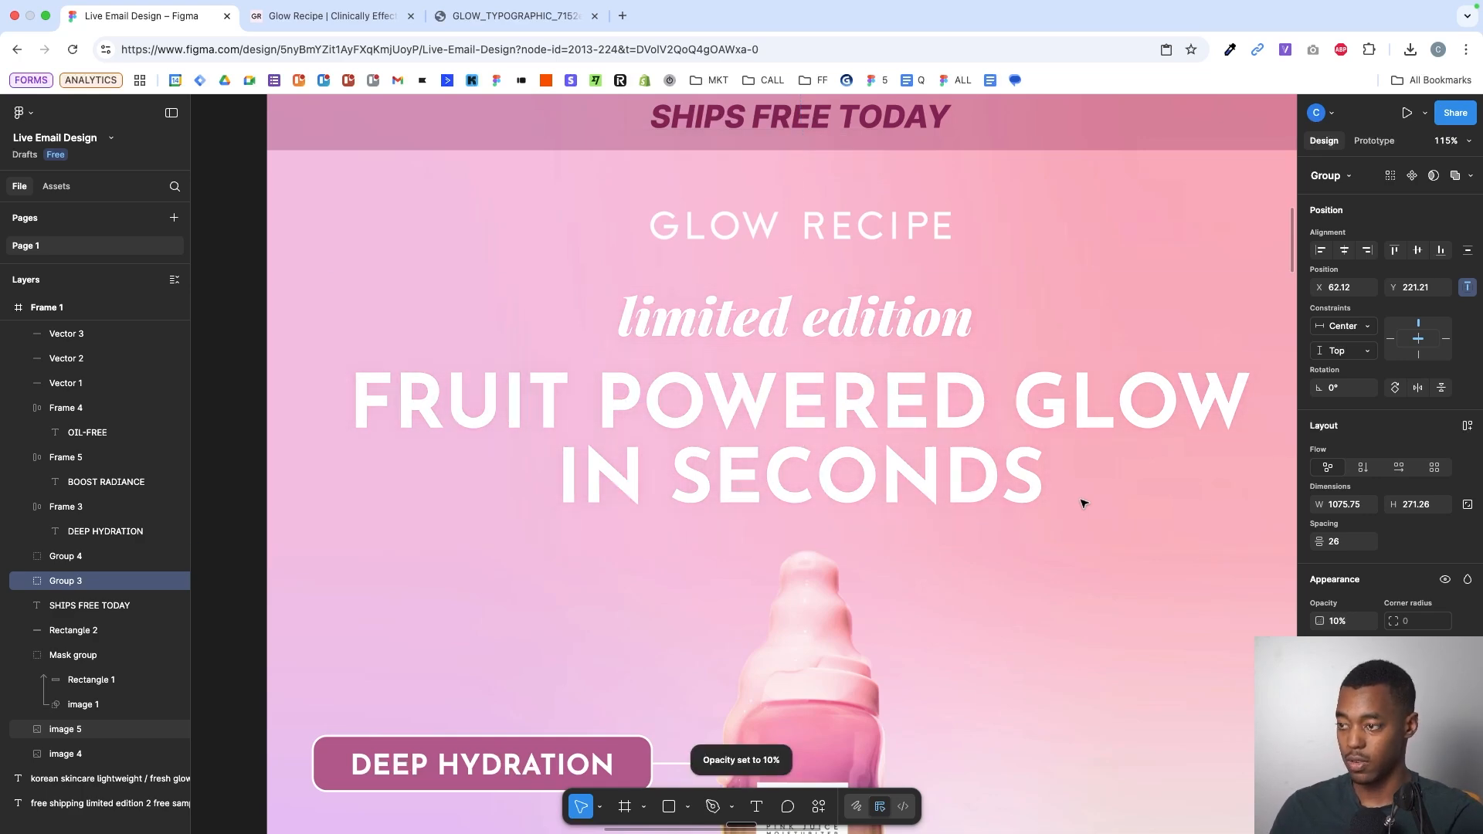
pyautogui.press('5')
pyautogui.hscroll(2, 1082, 504)
pyautogui.scroll(-5, 1083, 504)
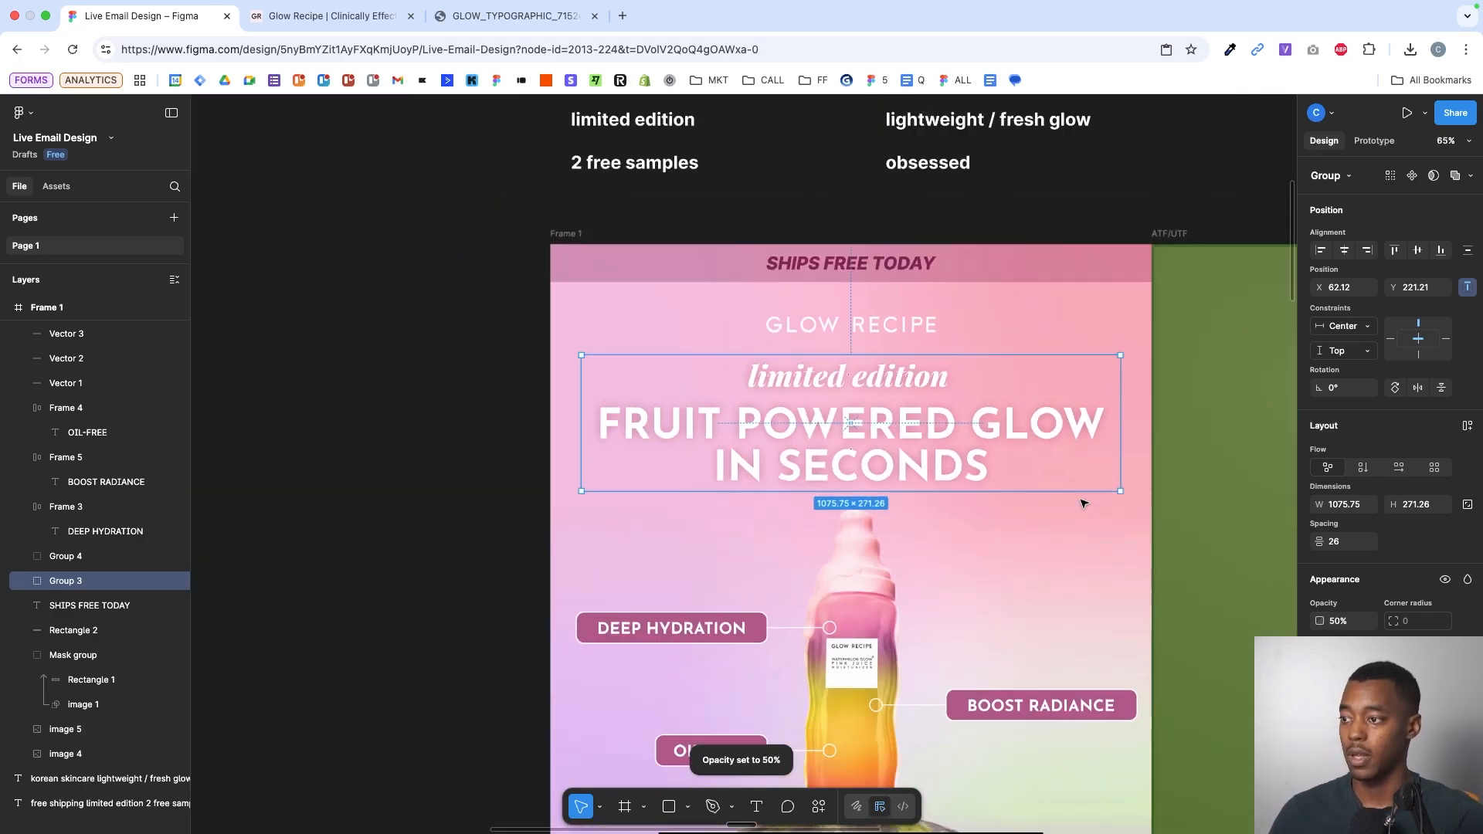
# - Deselect the headline group and review its soft shadow, the empty lilac section and the copy placed beside the email
pyautogui.click(1066, 197)
pyautogui.hscroll(2, 1066, 197)
pyautogui.scroll(1, 1067, 196)
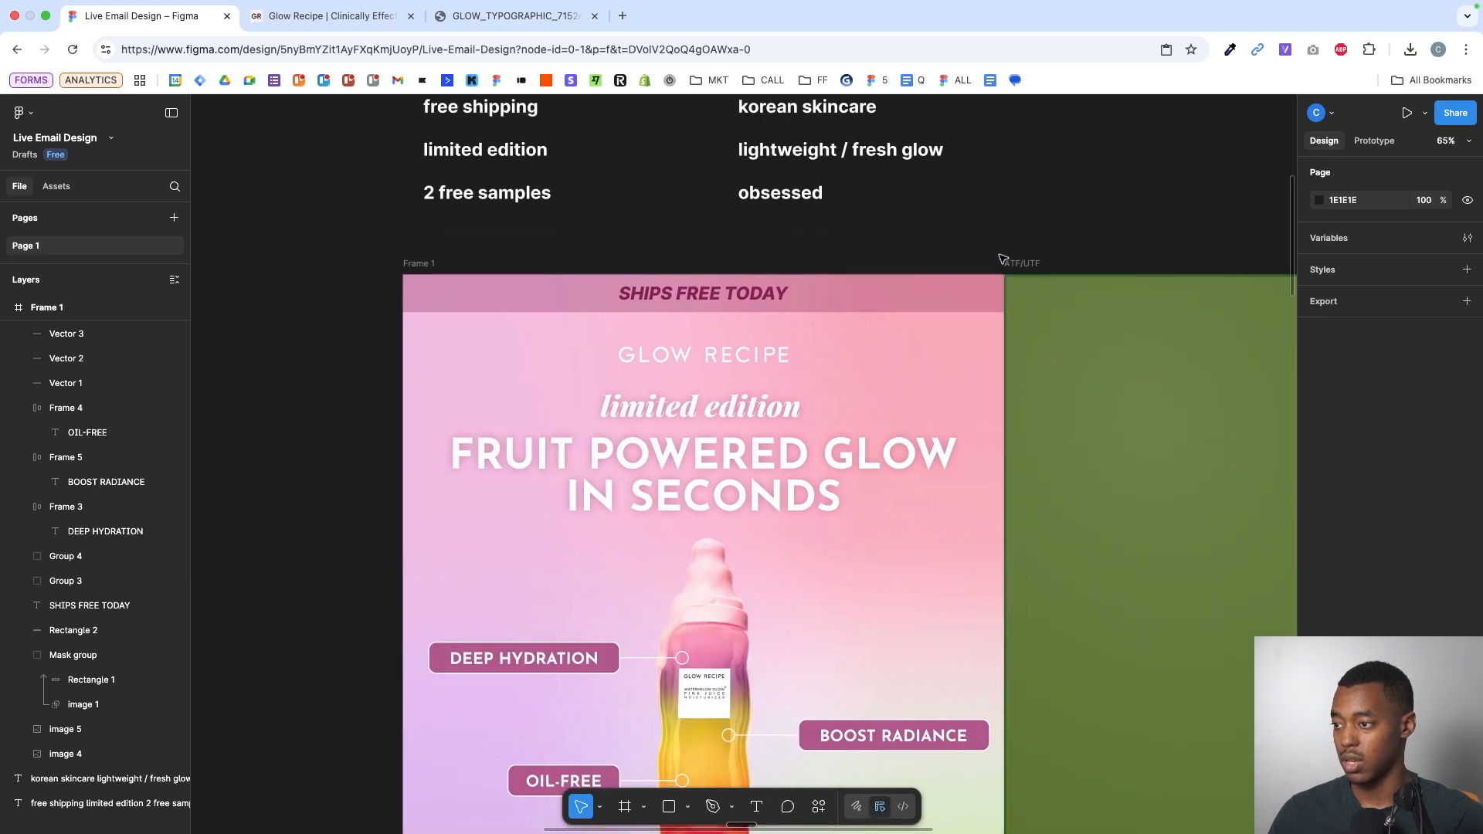
pyautogui.scroll(-4, 1004, 185)
pyautogui.hscroll(-2, 1004, 186)
pyautogui.scroll(-4, 931, 173)
pyautogui.hscroll(-1, 650, 441)
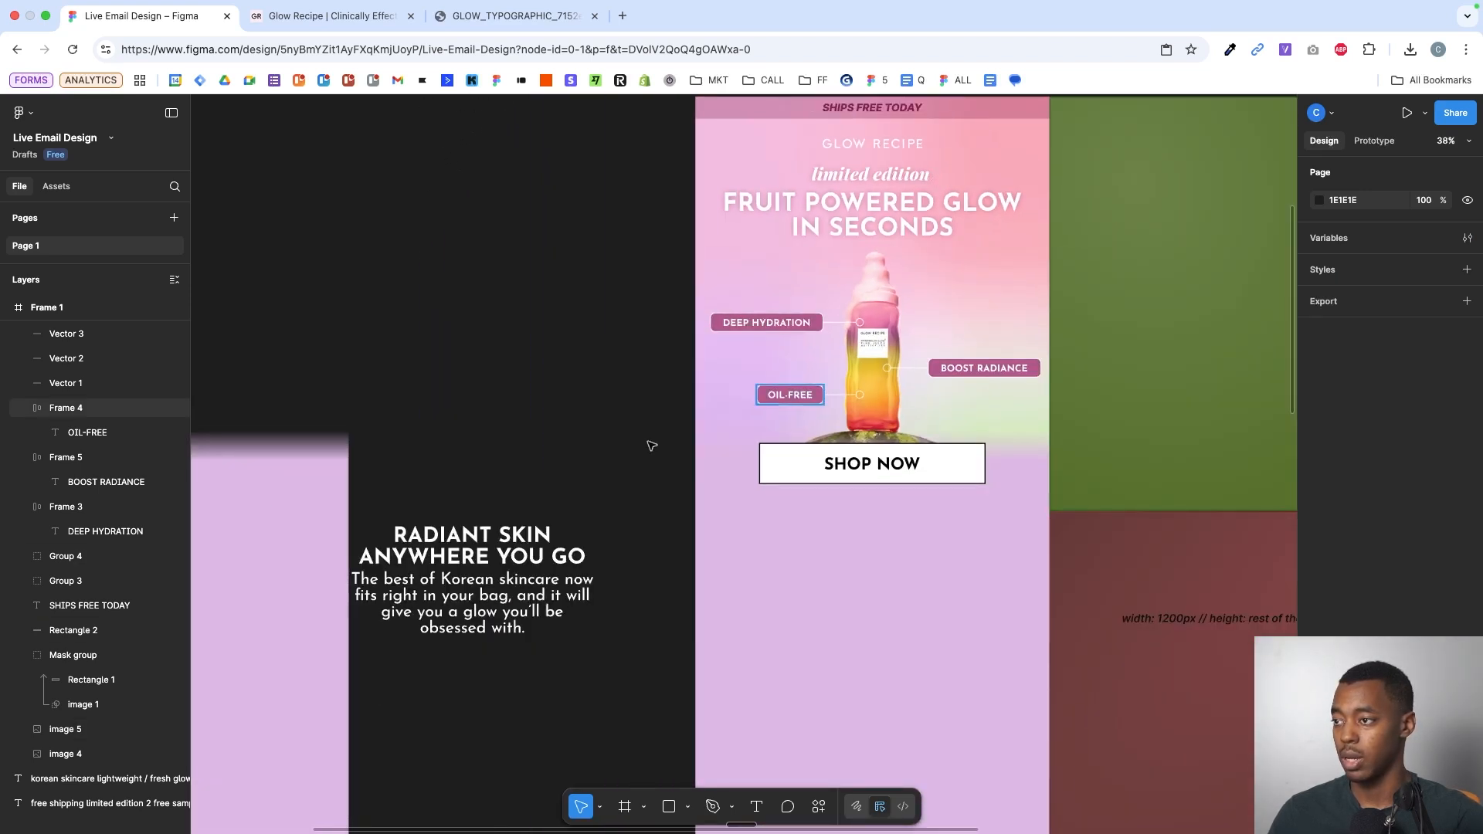
pyautogui.scroll(-2, 585, 469)
pyautogui.hscroll(-1, 585, 469)
pyautogui.hscroll(-2, 584, 468)
pyautogui.scroll(-1, 609, 357)
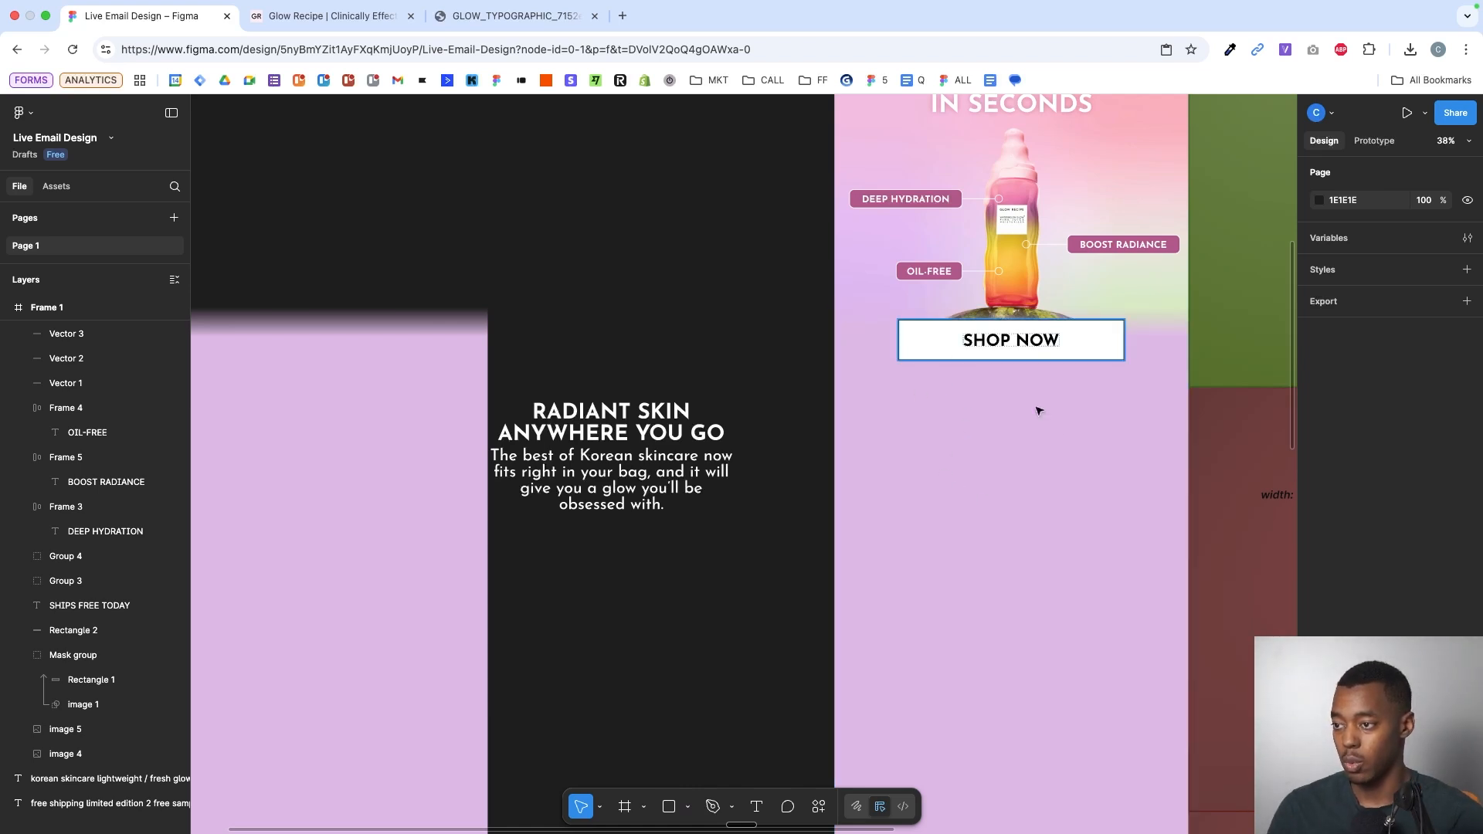
# - Search the Unsplash plugin for "pink background" and insert the blurred pink and peach abstract image onto the canvas
pyautogui.click(819, 806)
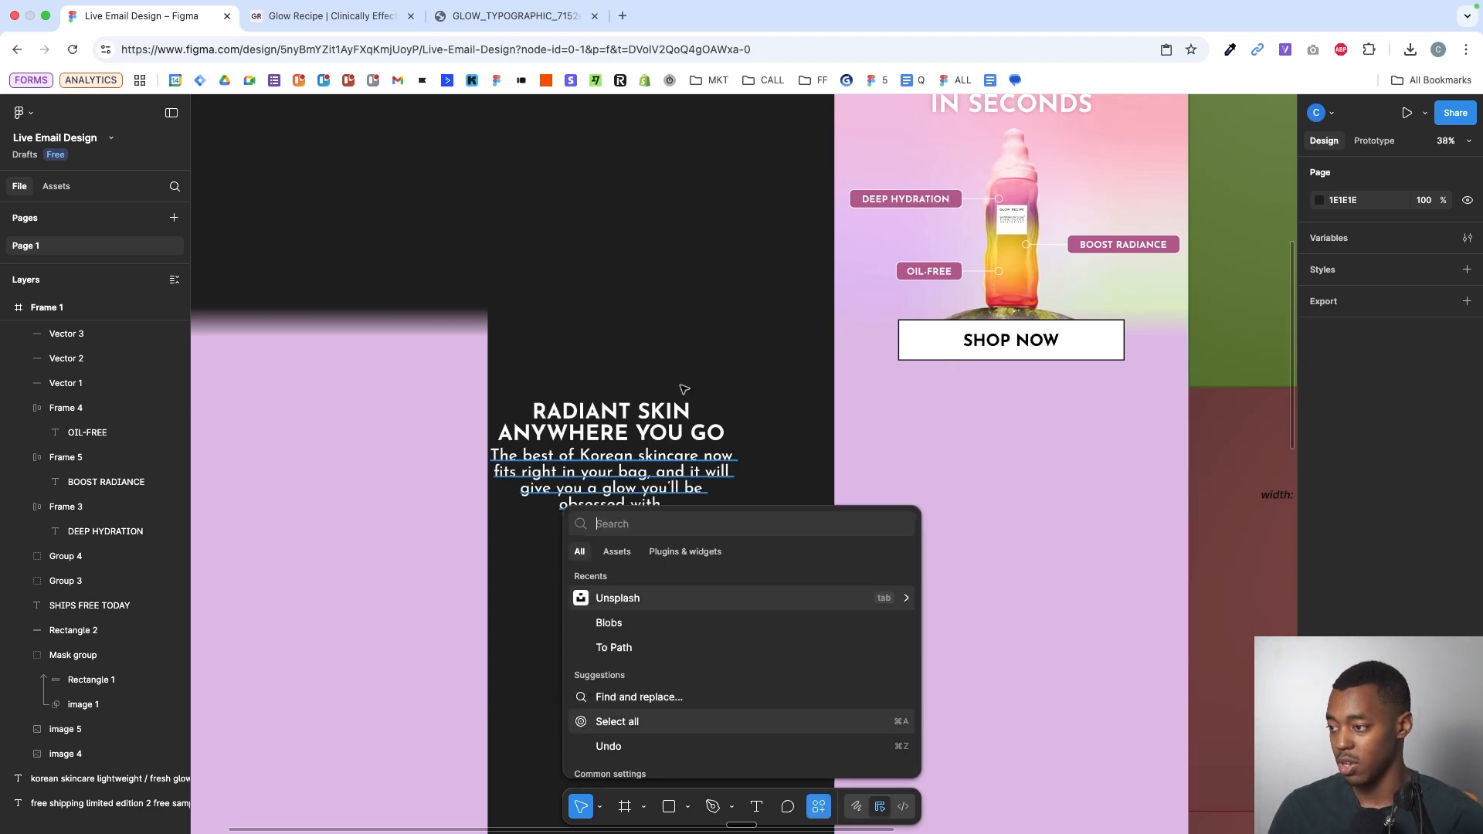
pyautogui.click(618, 598)
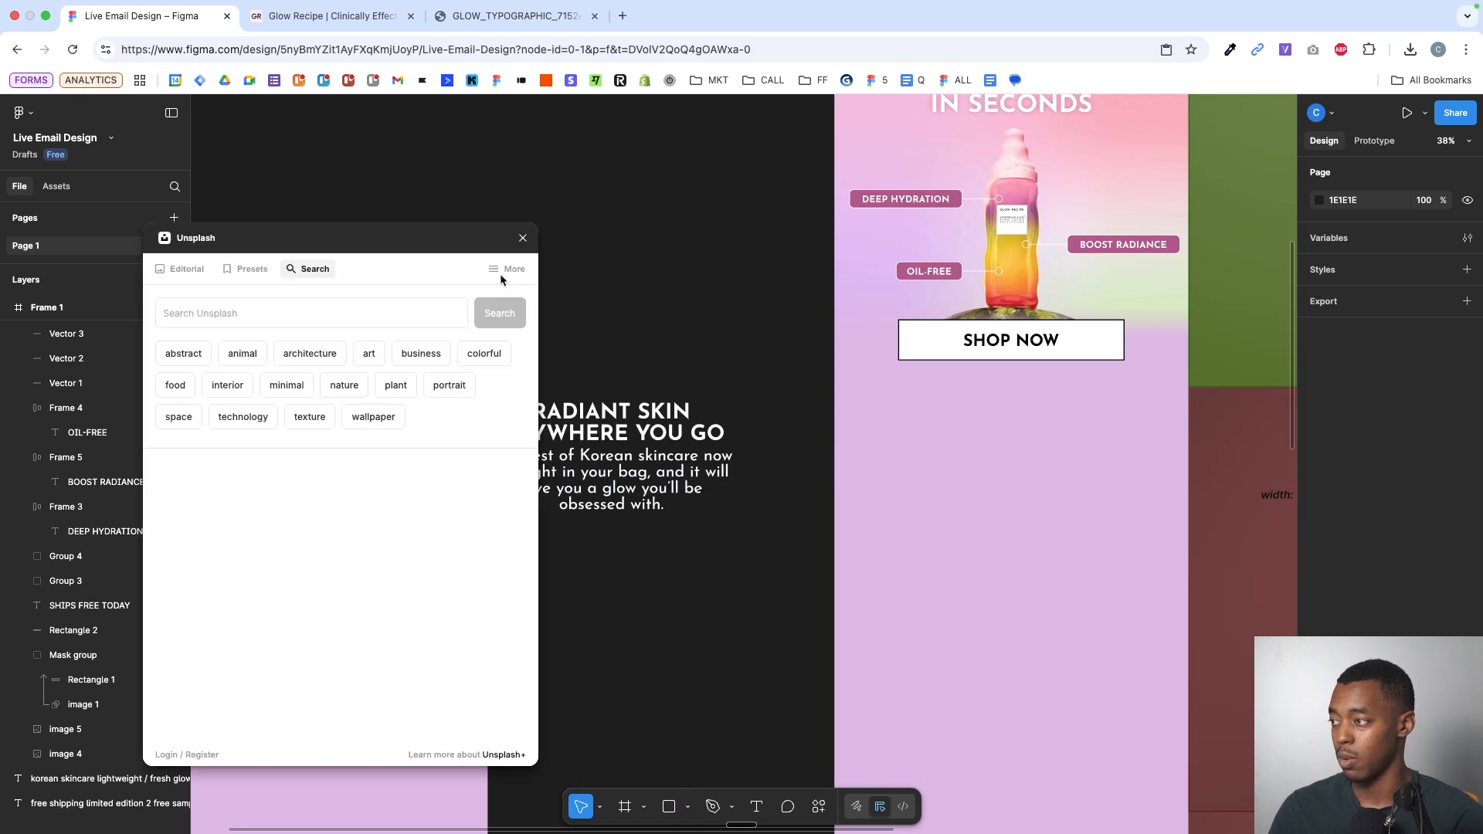
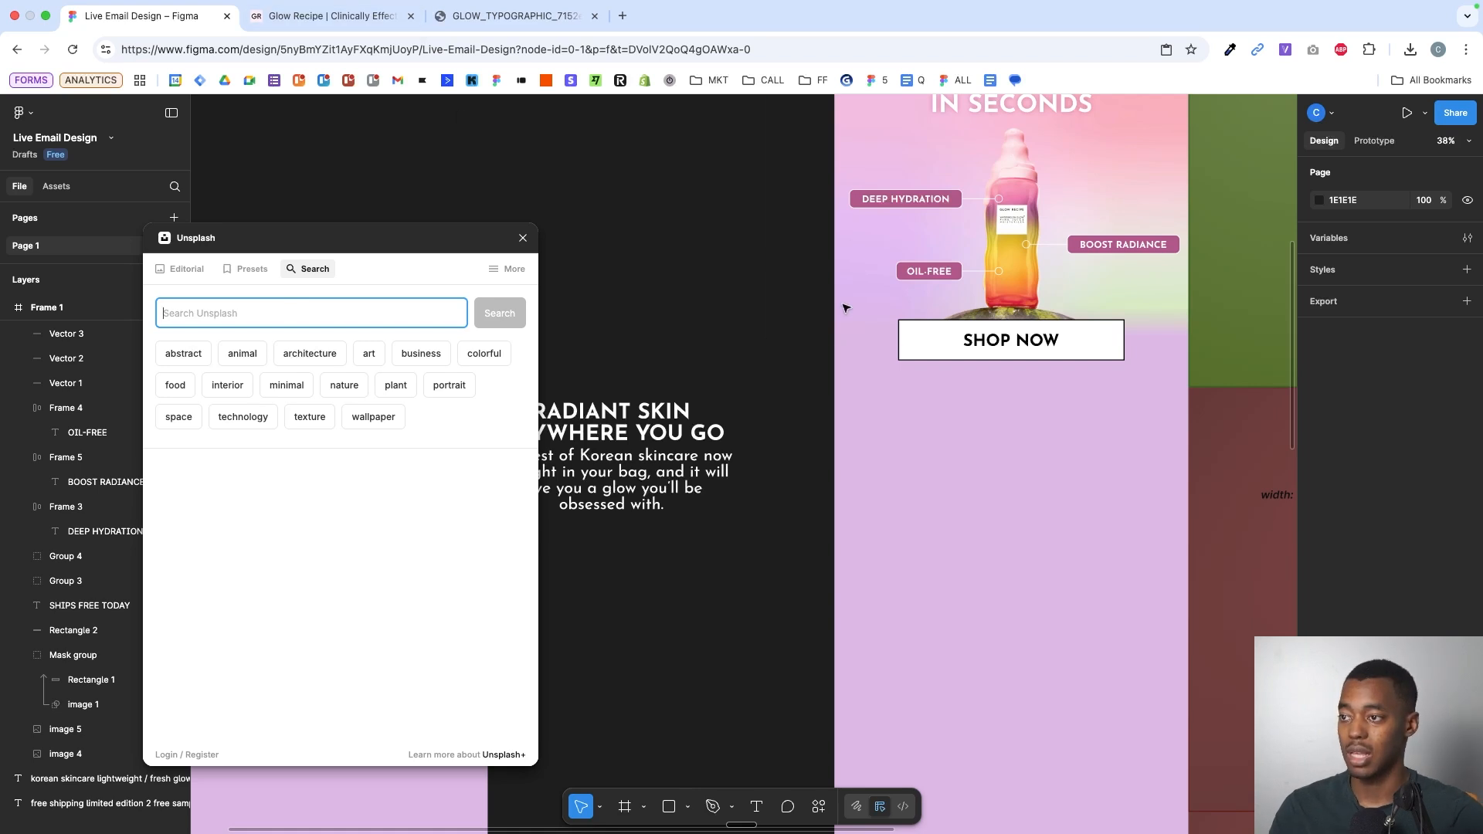
pyautogui.scroll(3, 846, 308)
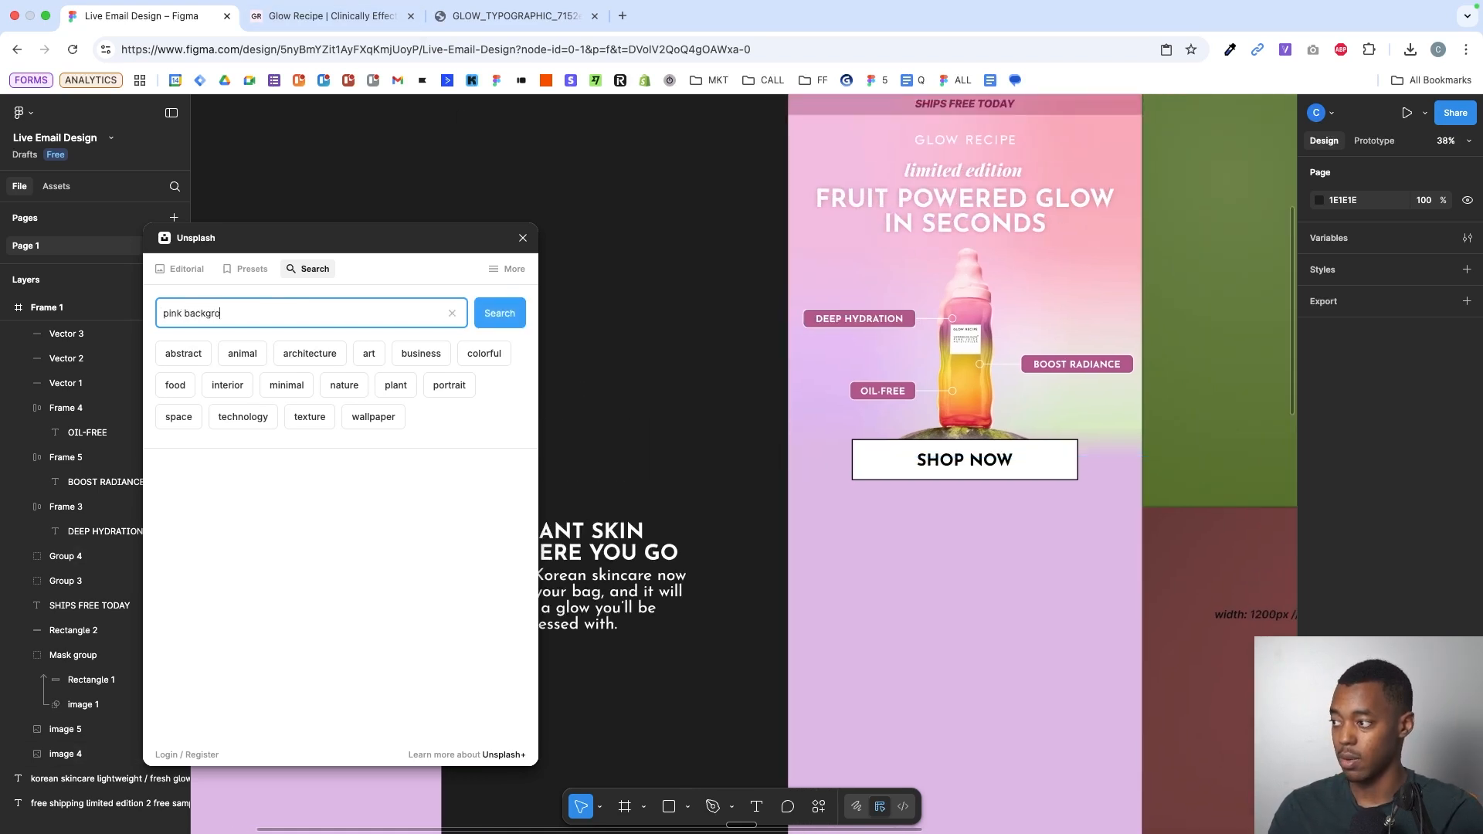
pyautogui.press('Return')
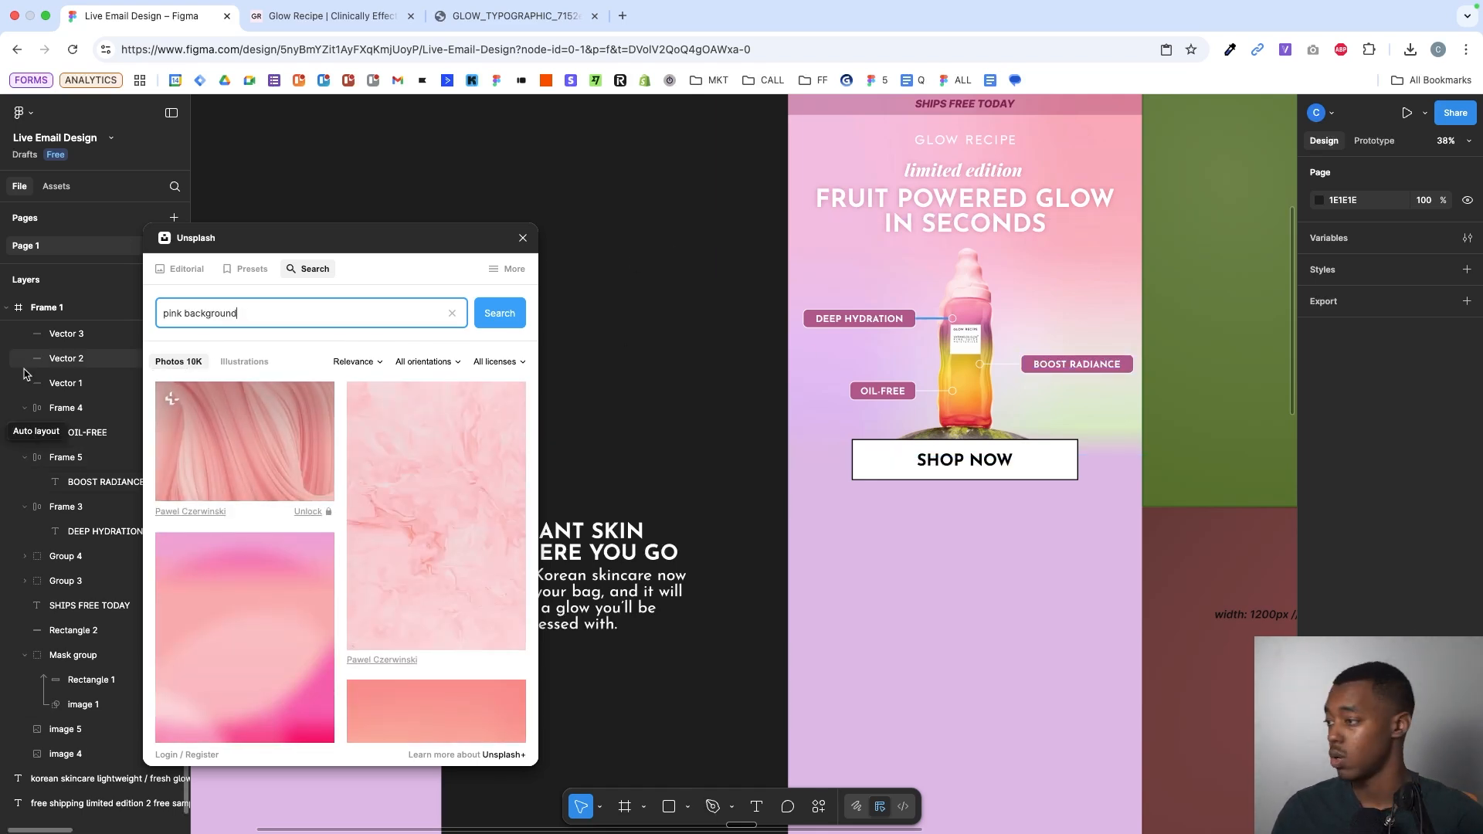
pyautogui.scroll(-10, 436, 553)
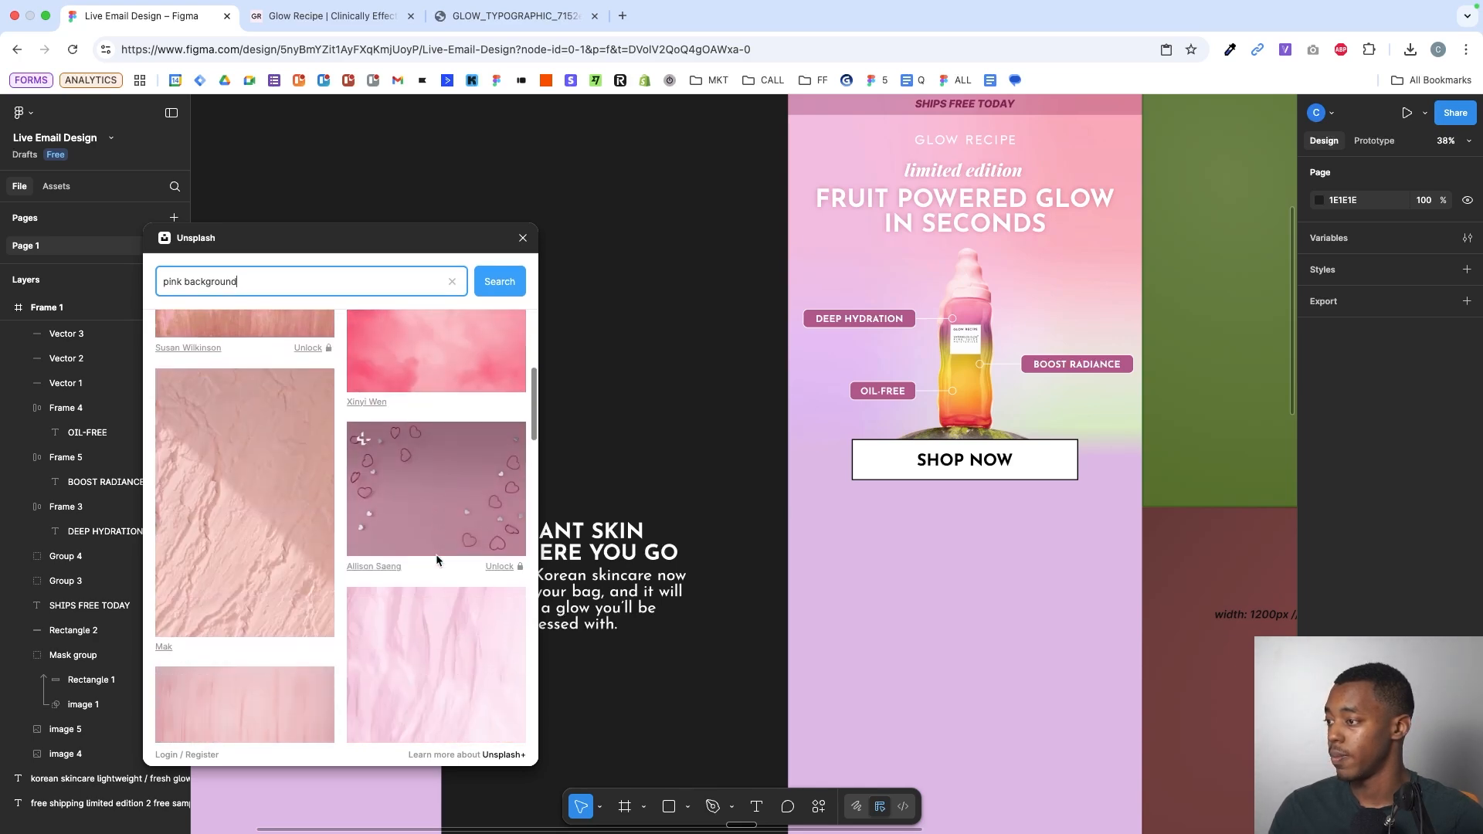
pyautogui.scroll(-10, 435, 554)
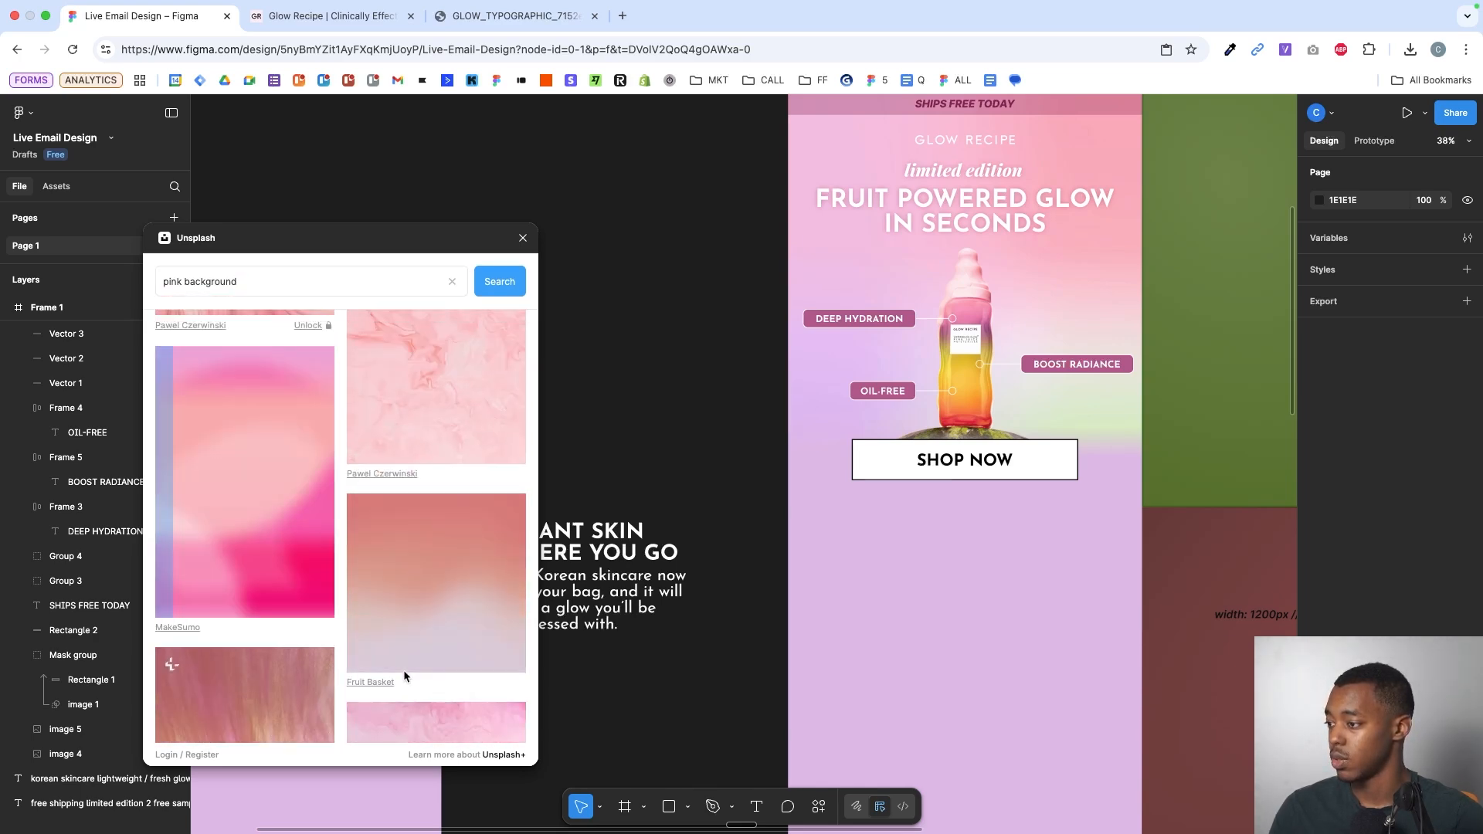
pyautogui.scroll(-10, 404, 674)
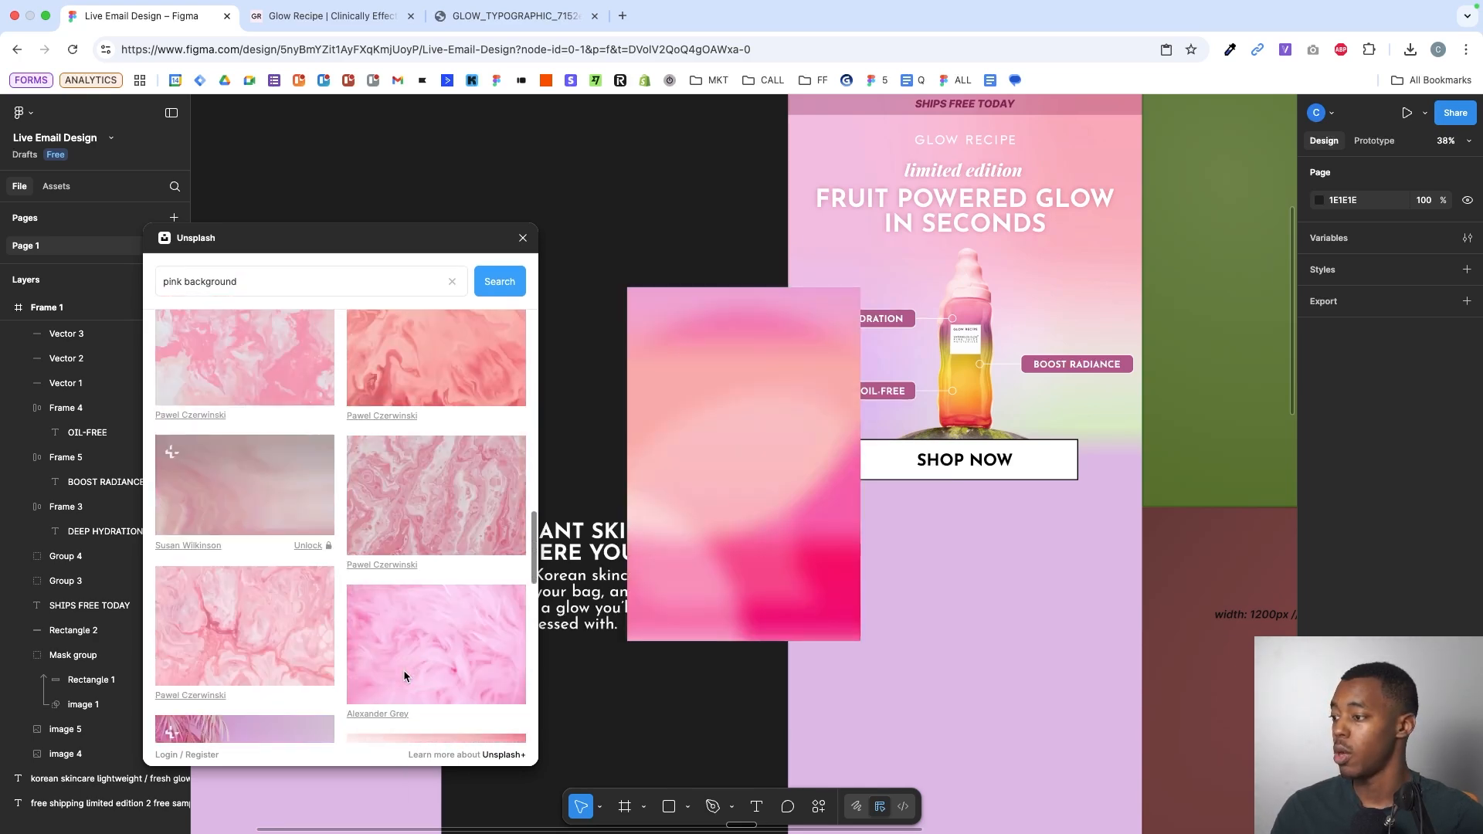
pyautogui.scroll(-10, 403, 676)
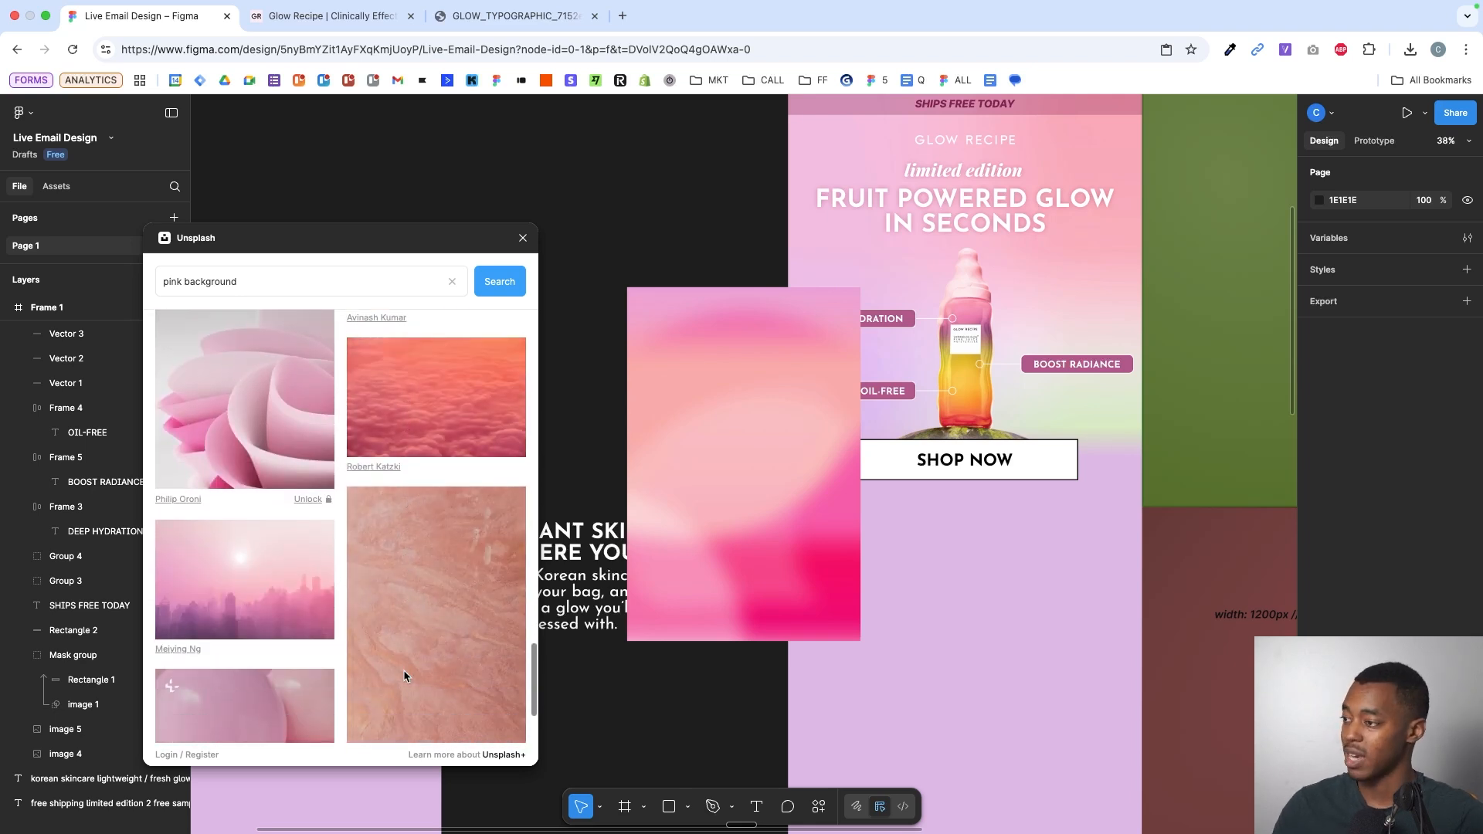
pyautogui.scroll(-5, 403, 670)
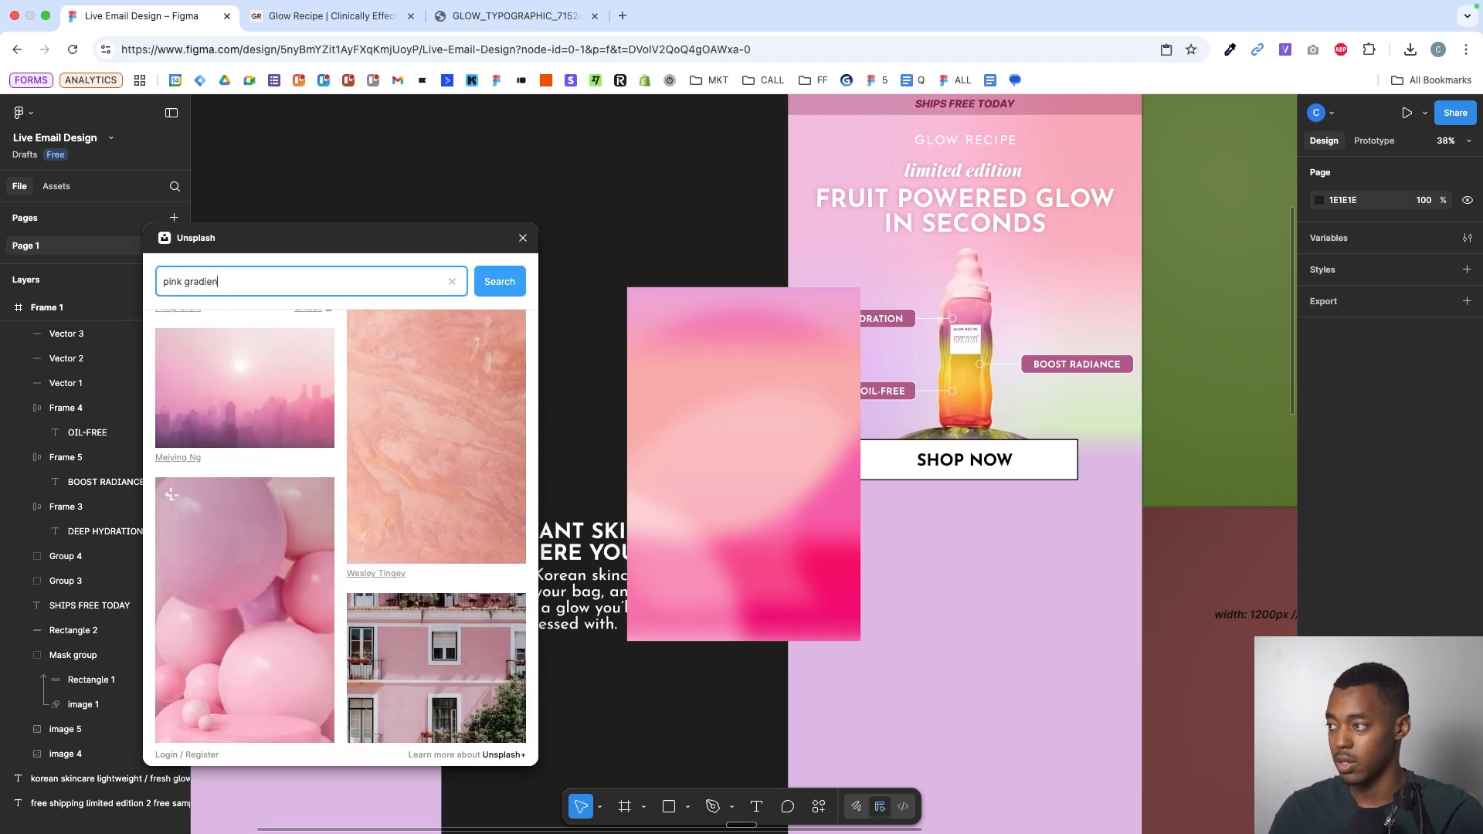
# - Search Unsplash for "pink gradient" and insert the grainy magenta-to-peach gradient image onto the canvas
pyautogui.write('t')
pyautogui.press('Return')
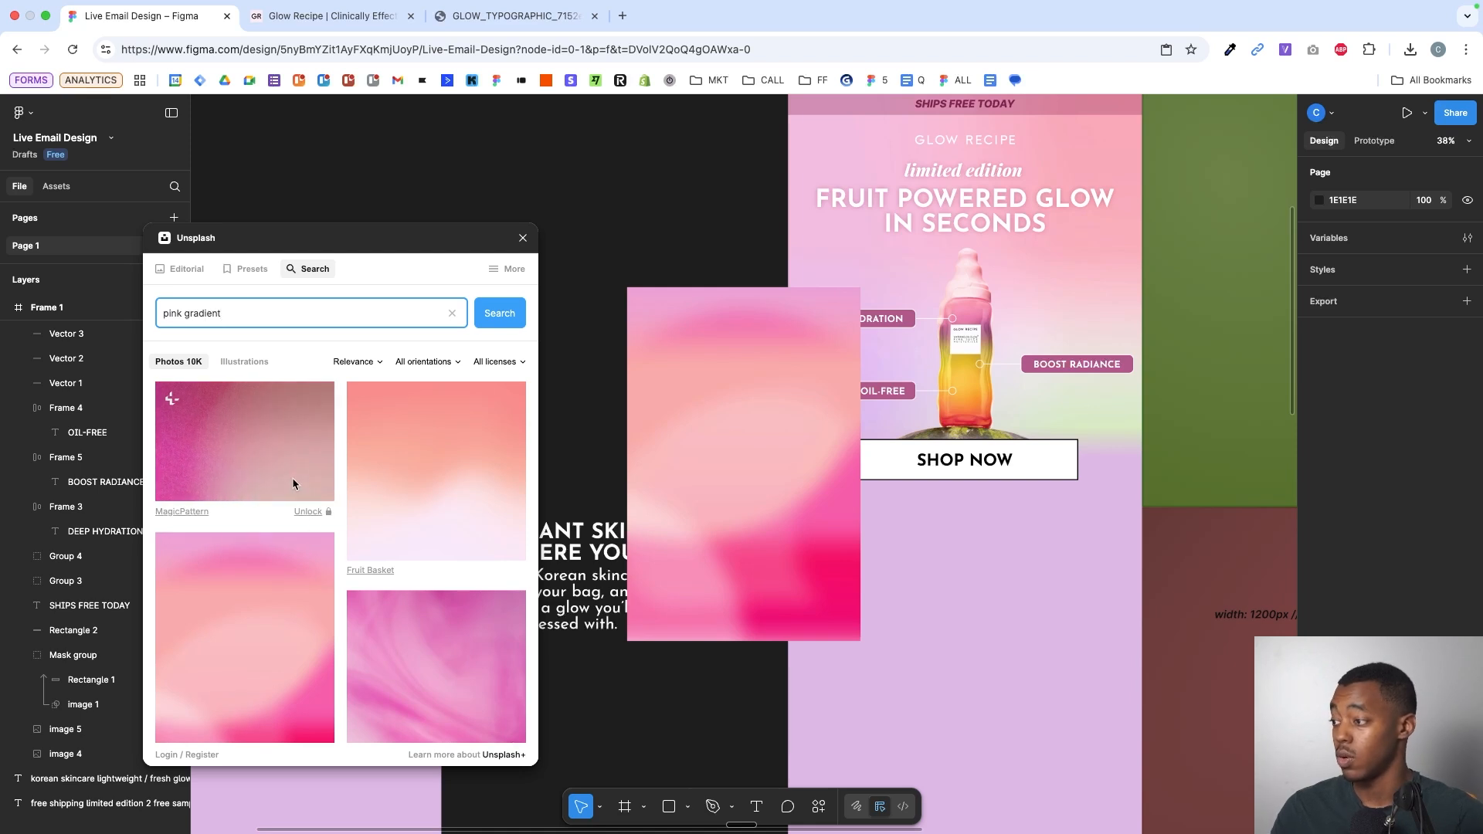
pyautogui.click(292, 483)
pyautogui.scroll(-5, 419, 658)
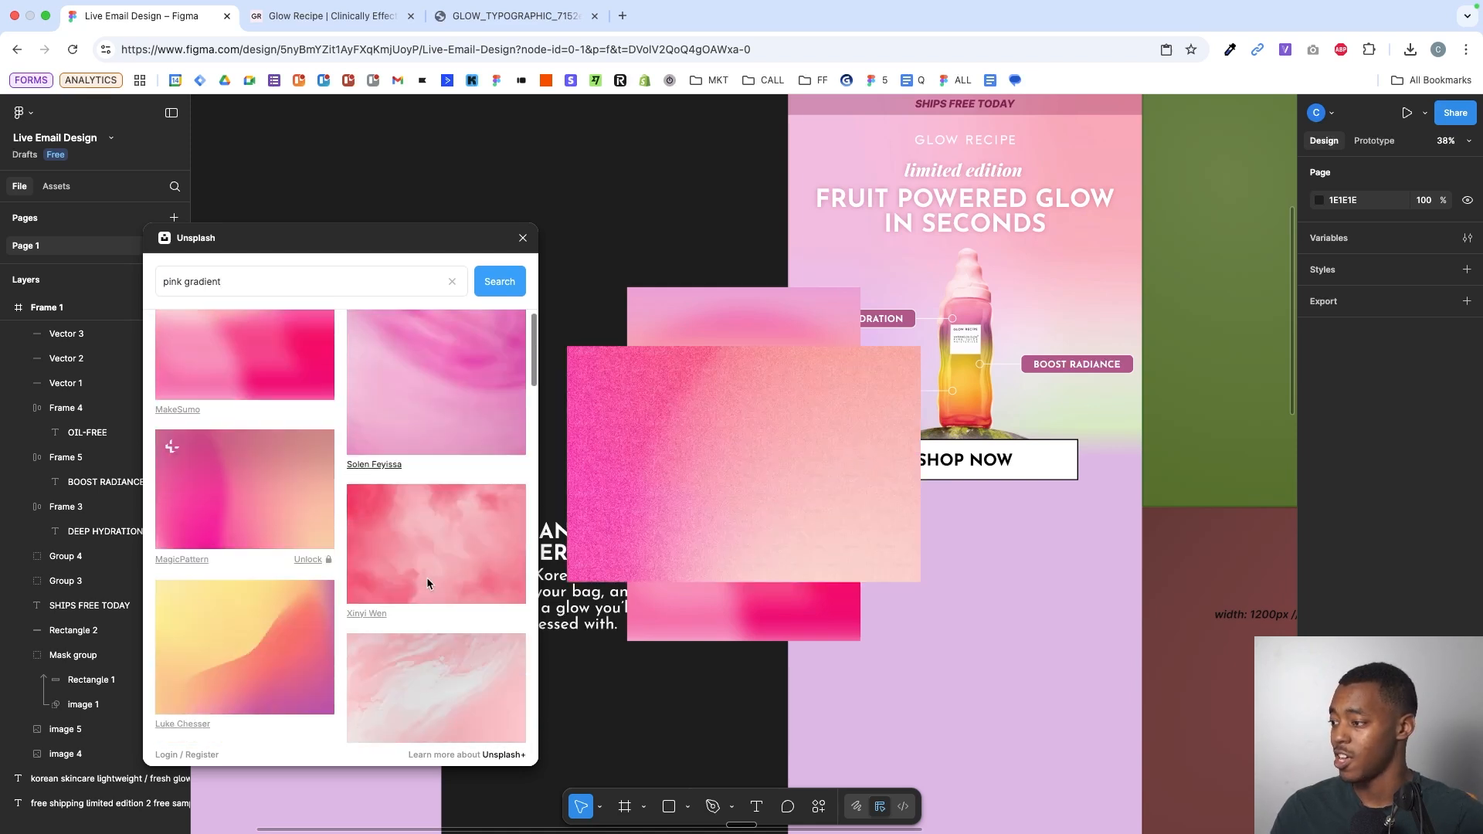
# - Insert the yellow-to-orange, soft peach and vivid magenta-orange gradient images from the Unsplash "pink gradient" results, closing the plugin when done
pyautogui.click(308, 563)
pyautogui.scroll(-4, 445, 629)
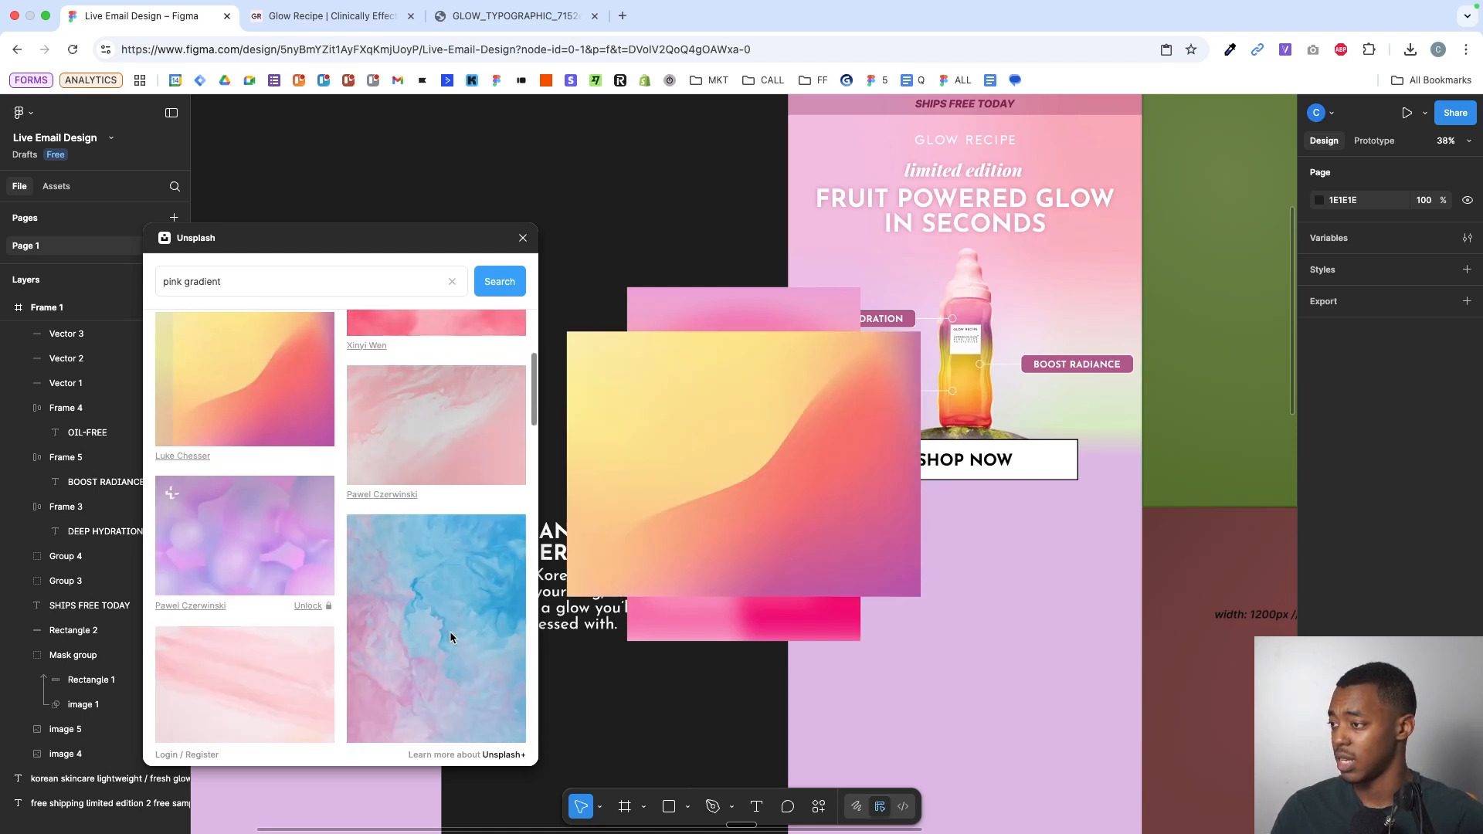
pyautogui.scroll(-10, 450, 636)
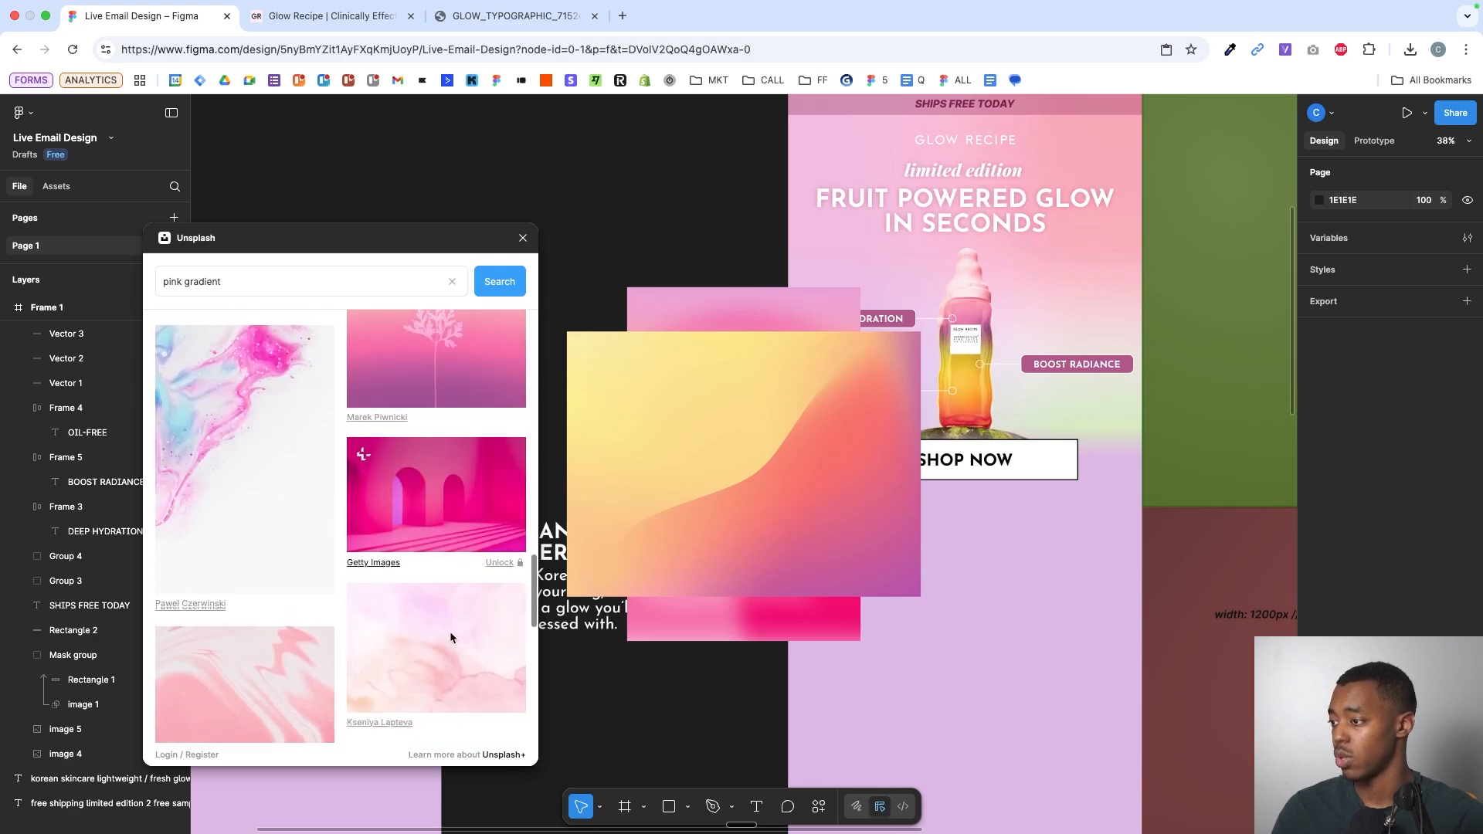
pyautogui.scroll(-10, 450, 637)
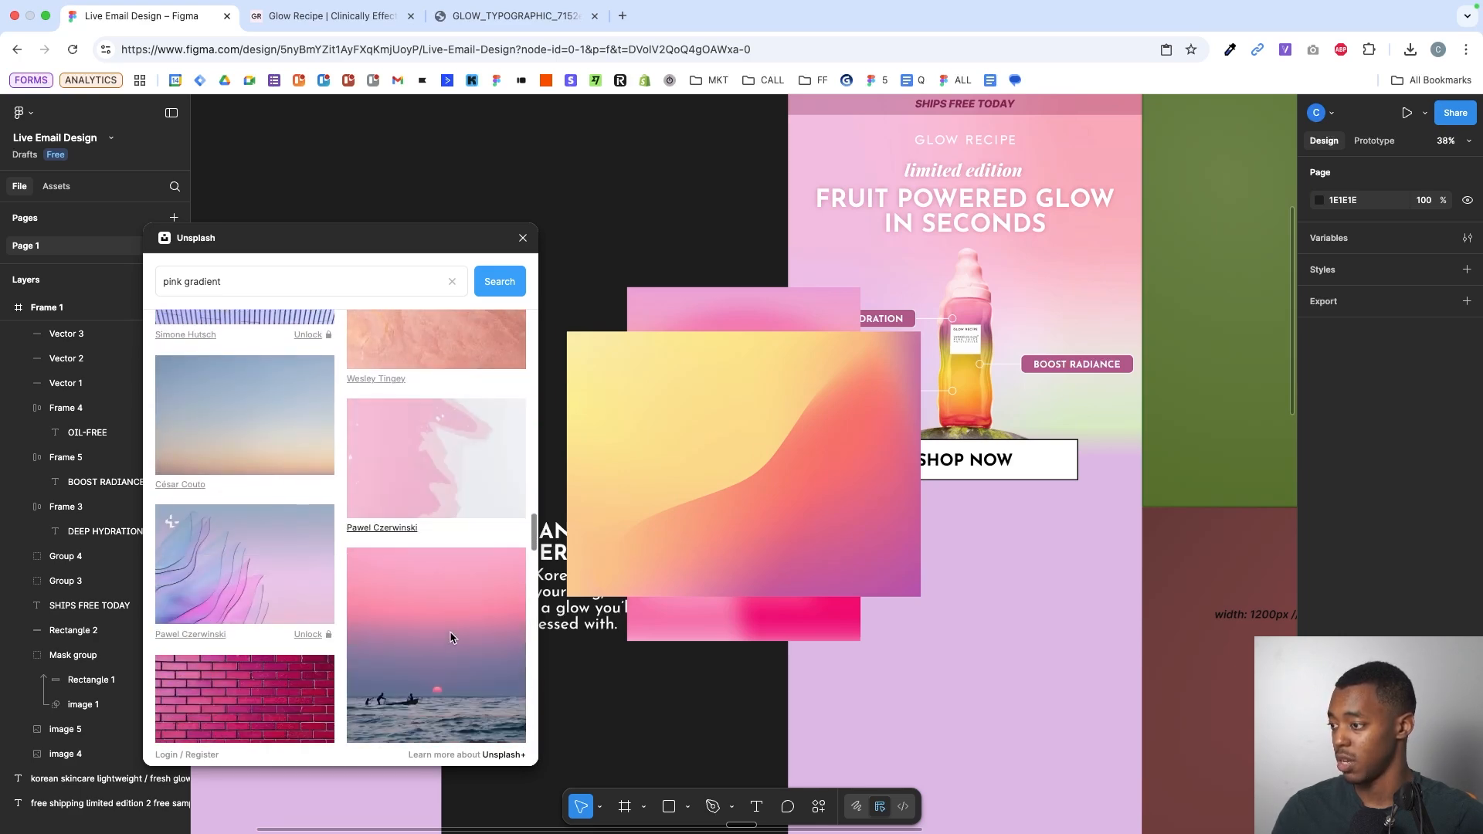
pyautogui.scroll(-10, 450, 633)
pyautogui.click(448, 629)
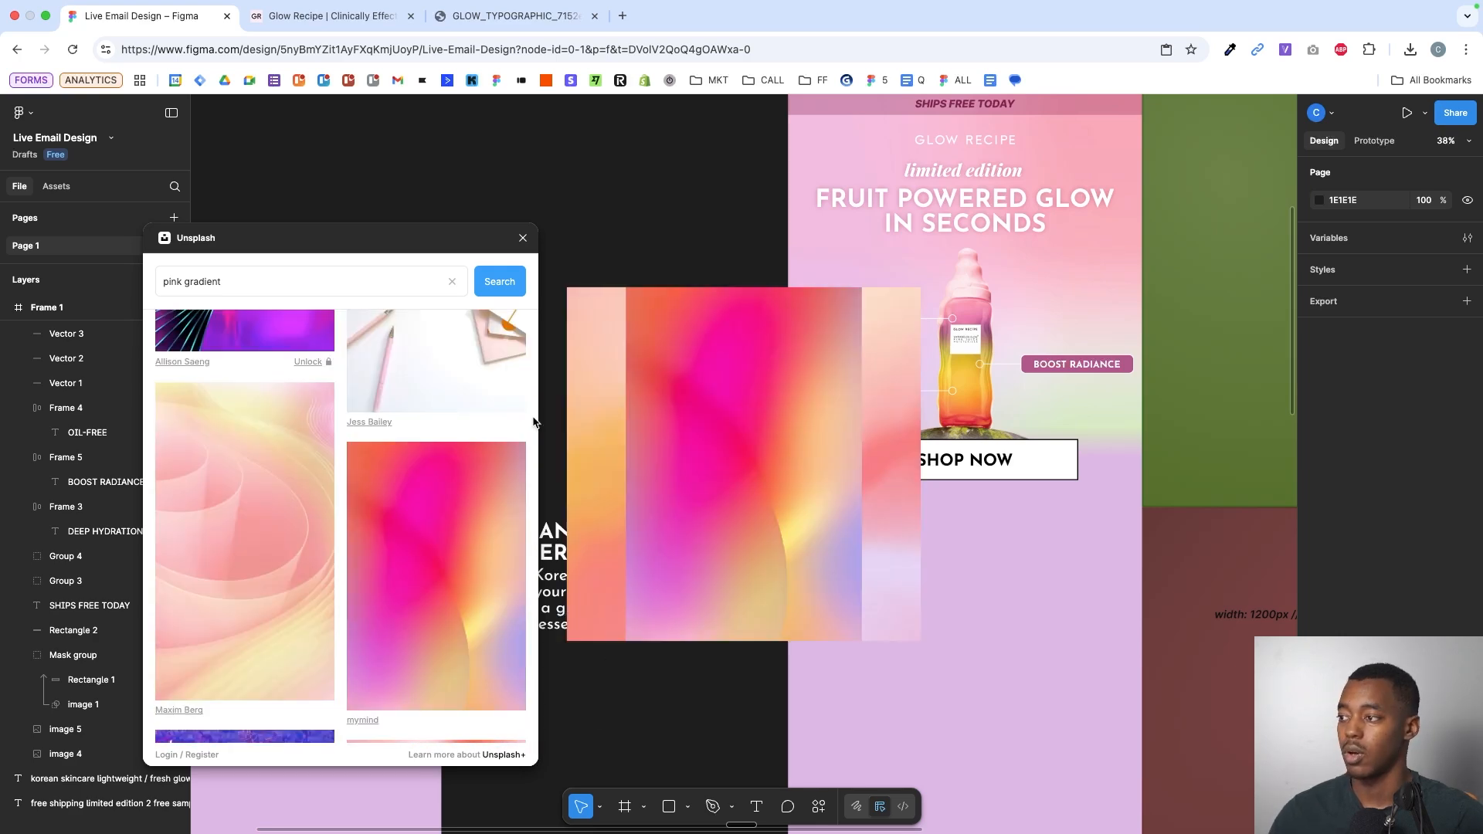
pyautogui.click(523, 239)
# - Spread the five stacked Unsplash gradient images apart on the empty canvas around the lilac block and copy
pyautogui.scroll(-3, 629, 358)
pyautogui.moveTo(628, 358); pyautogui.dragTo(287, 139)
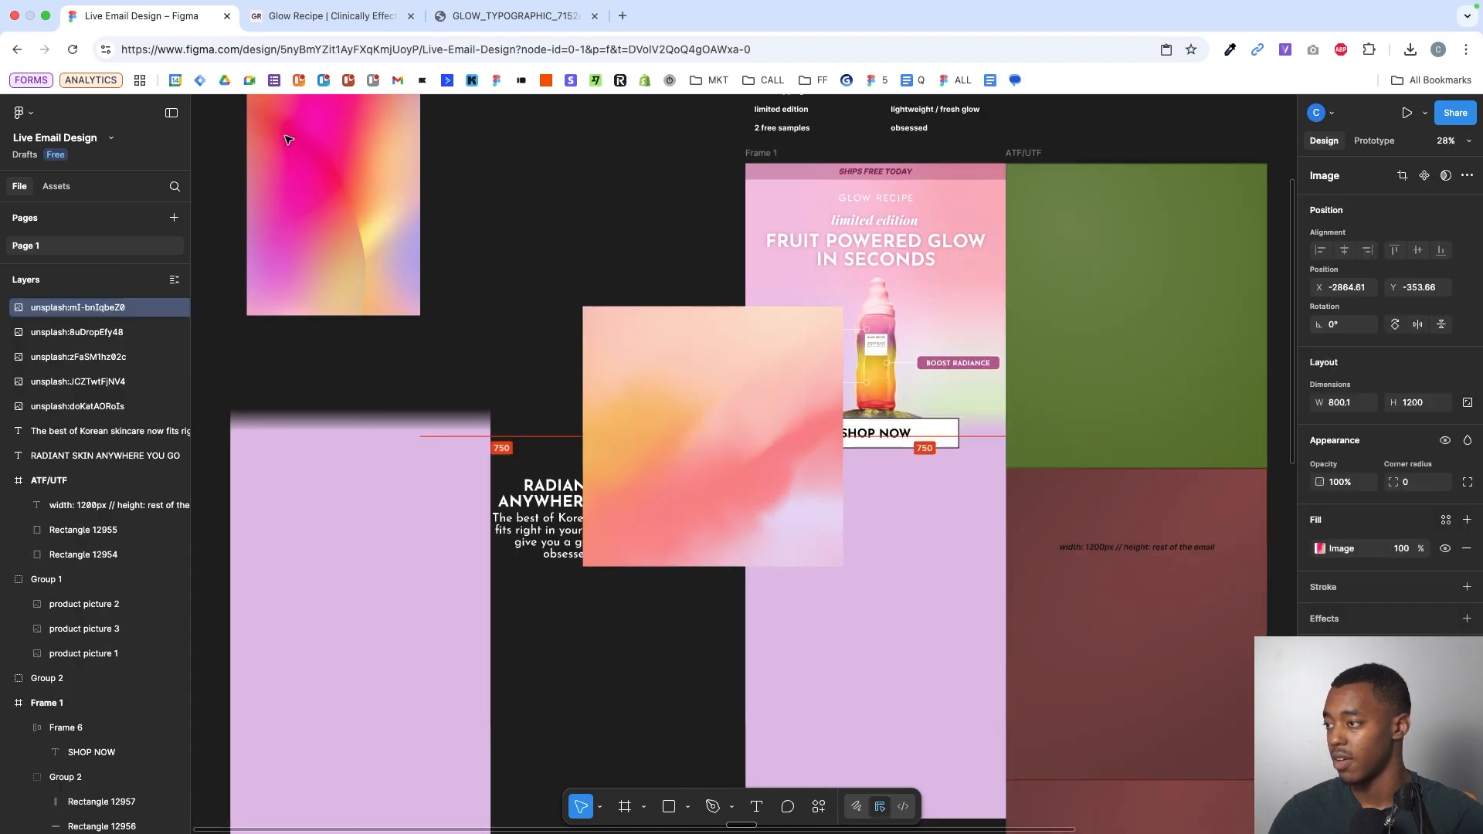
pyautogui.moveTo(646, 414); pyautogui.dragTo(522, 95)
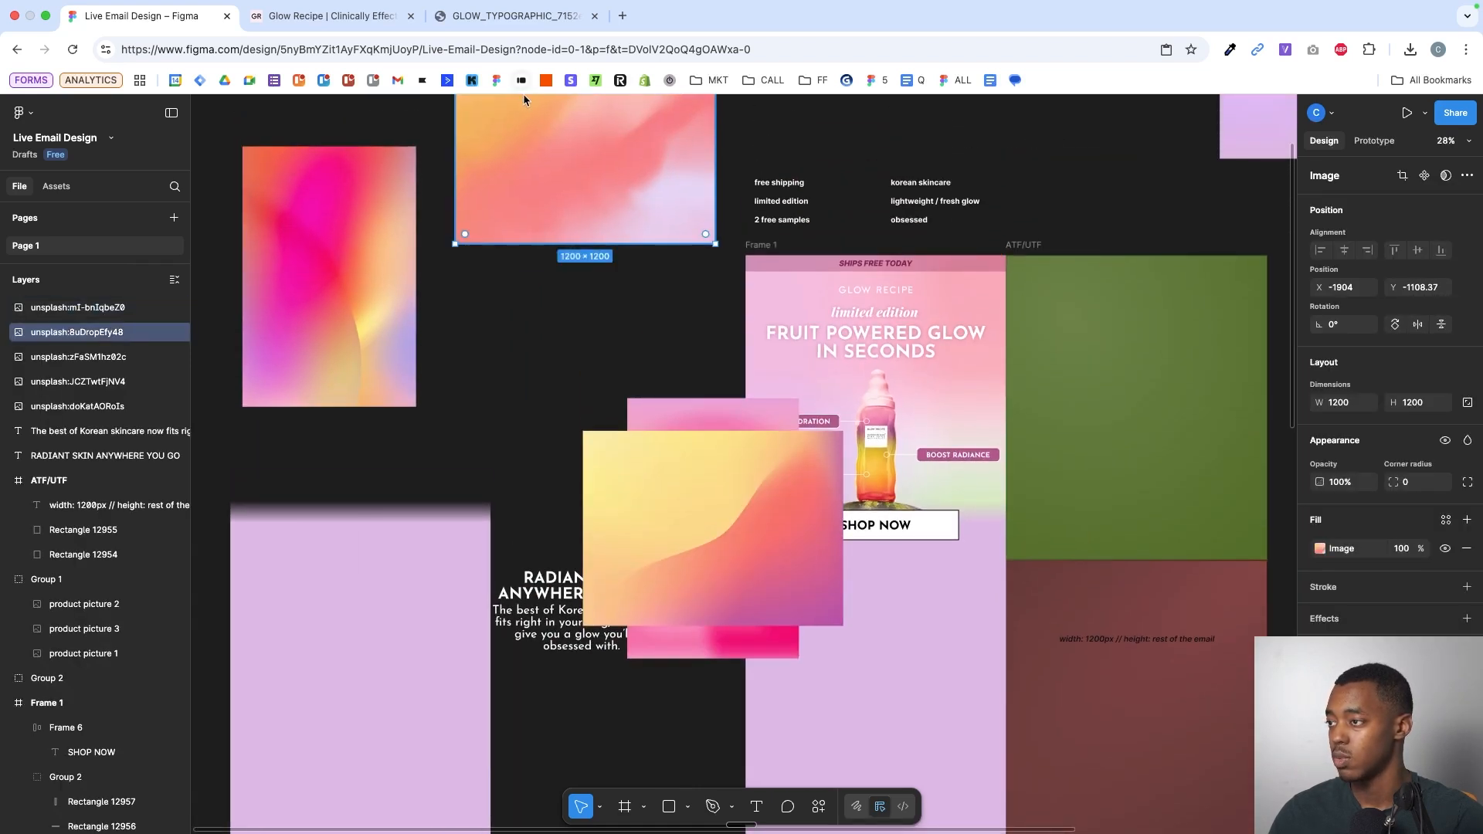
pyautogui.scroll(3, 619, 271)
pyautogui.scroll(-3, 619, 271)
pyautogui.moveTo(761, 480); pyautogui.dragTo(386, 454)
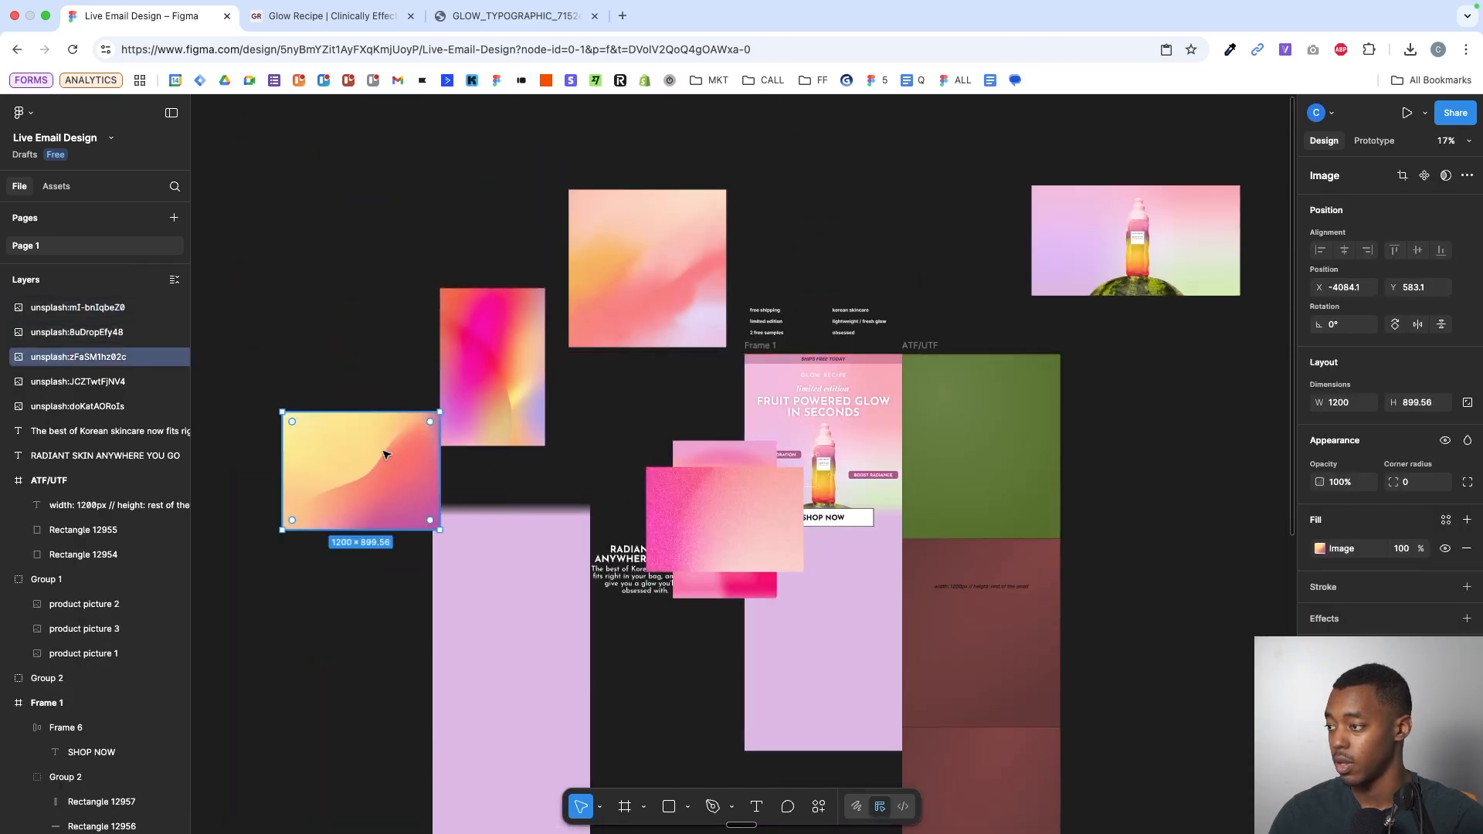
pyautogui.scroll(3, 386, 454)
pyautogui.hscroll(-3, 695, 510)
pyautogui.moveTo(846, 568); pyautogui.dragTo(842, 729)
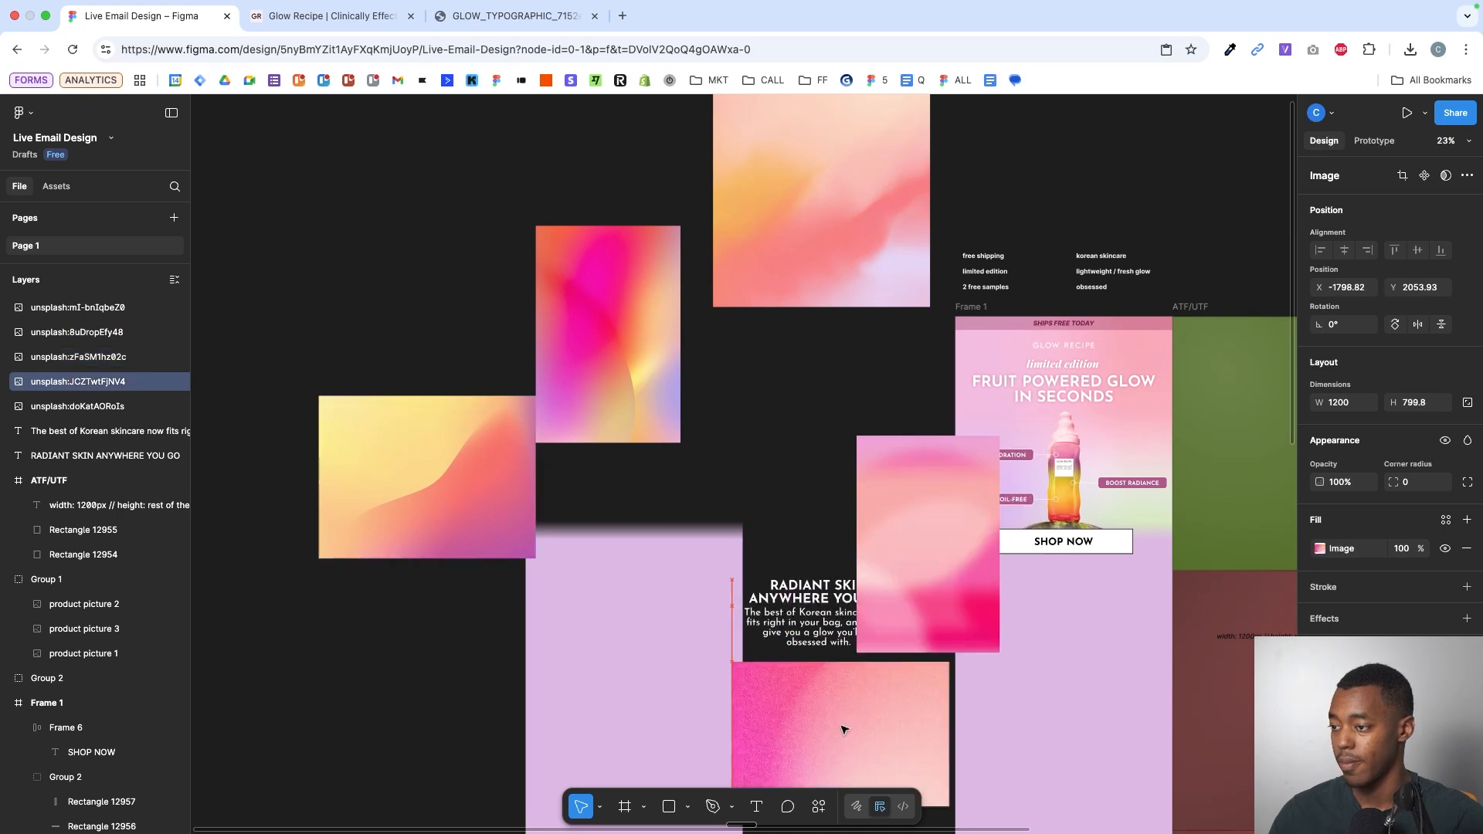
pyautogui.moveTo(927, 530); pyautogui.dragTo(844, 450)
pyautogui.hscroll(3, 844, 450)
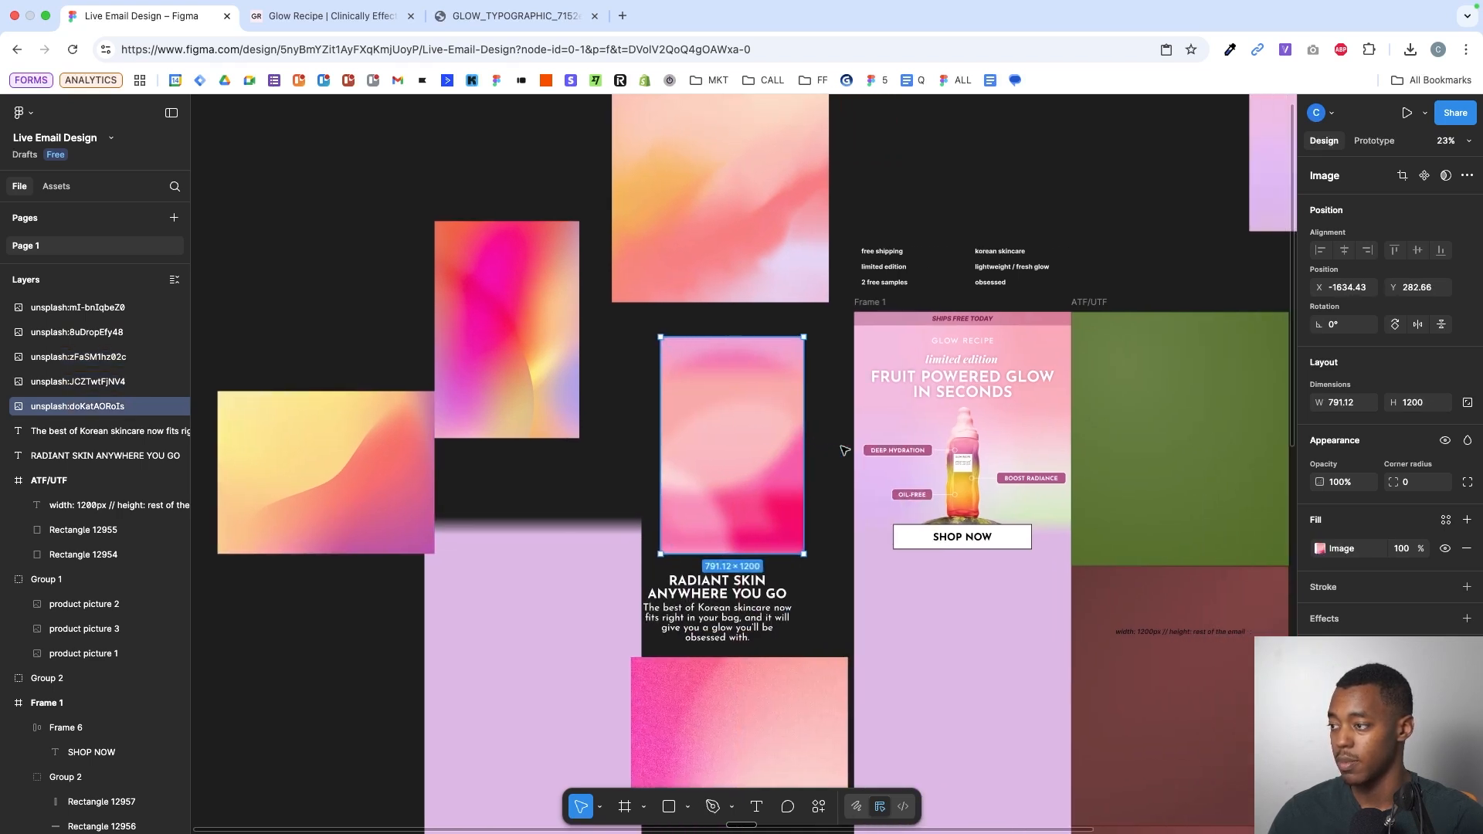
# - Delete the blurred pink, yellow-orange and grainy magenta gradient images, keeping the soft peach and vivid magenta-orange ones
pyautogui.scroll(2, 845, 450)
pyautogui.hscroll(-1, 845, 450)
pyautogui.scroll(-5, 844, 450)
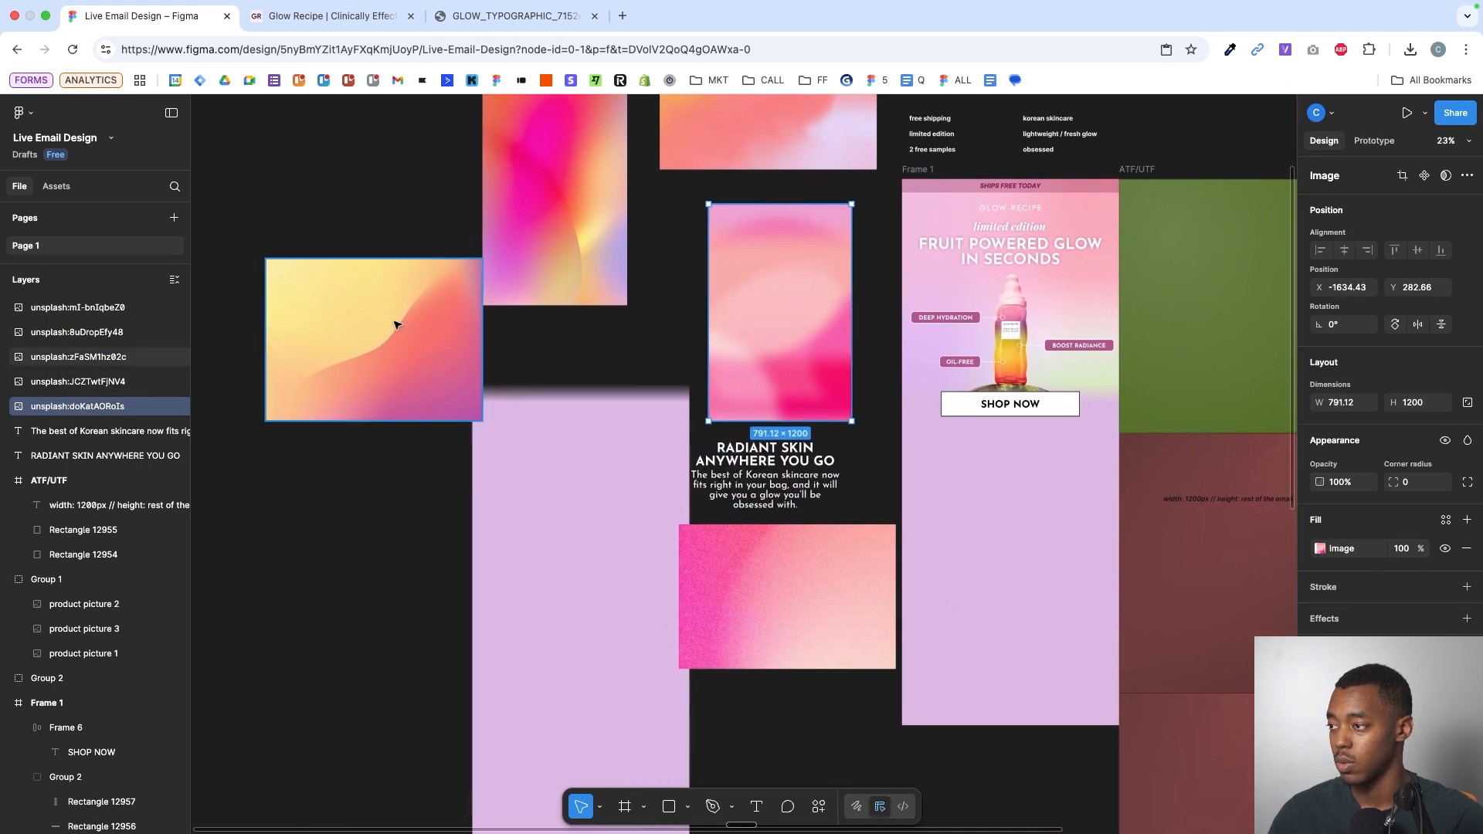
pyautogui.keyDown('shift'); pyautogui.click(394, 325); pyautogui.keyUp('shift')
pyautogui.keyDown('shift'); pyautogui.click(821, 576); pyautogui.keyUp('shift')
pyautogui.scroll(5, 820, 577)
pyautogui.press('Delete')
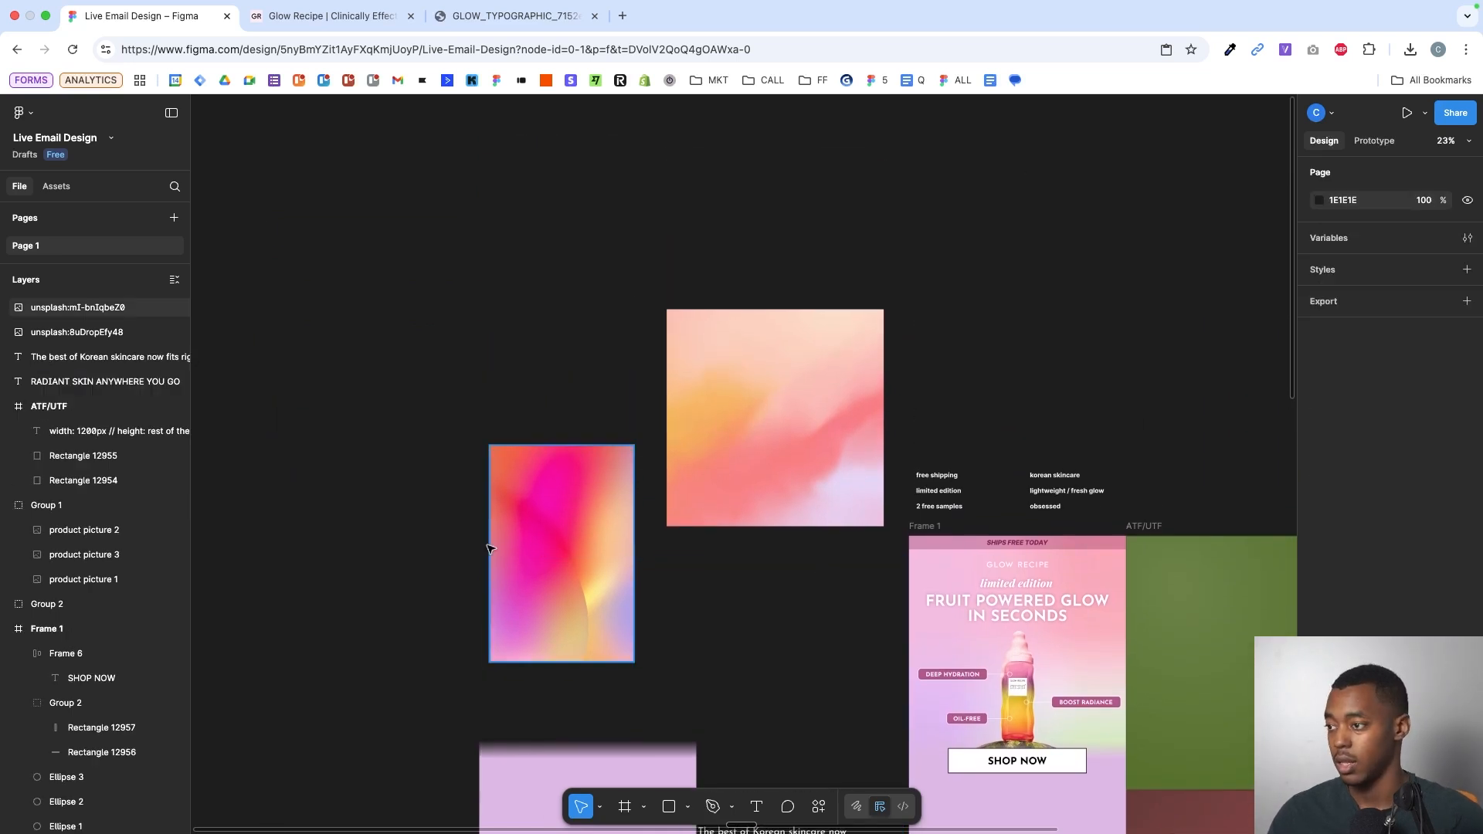
# - Place the peach gradient directly behind the vivid magenta-orange gradient and group the two images
pyautogui.moveTo(754, 391); pyautogui.dragTo(632, 520)
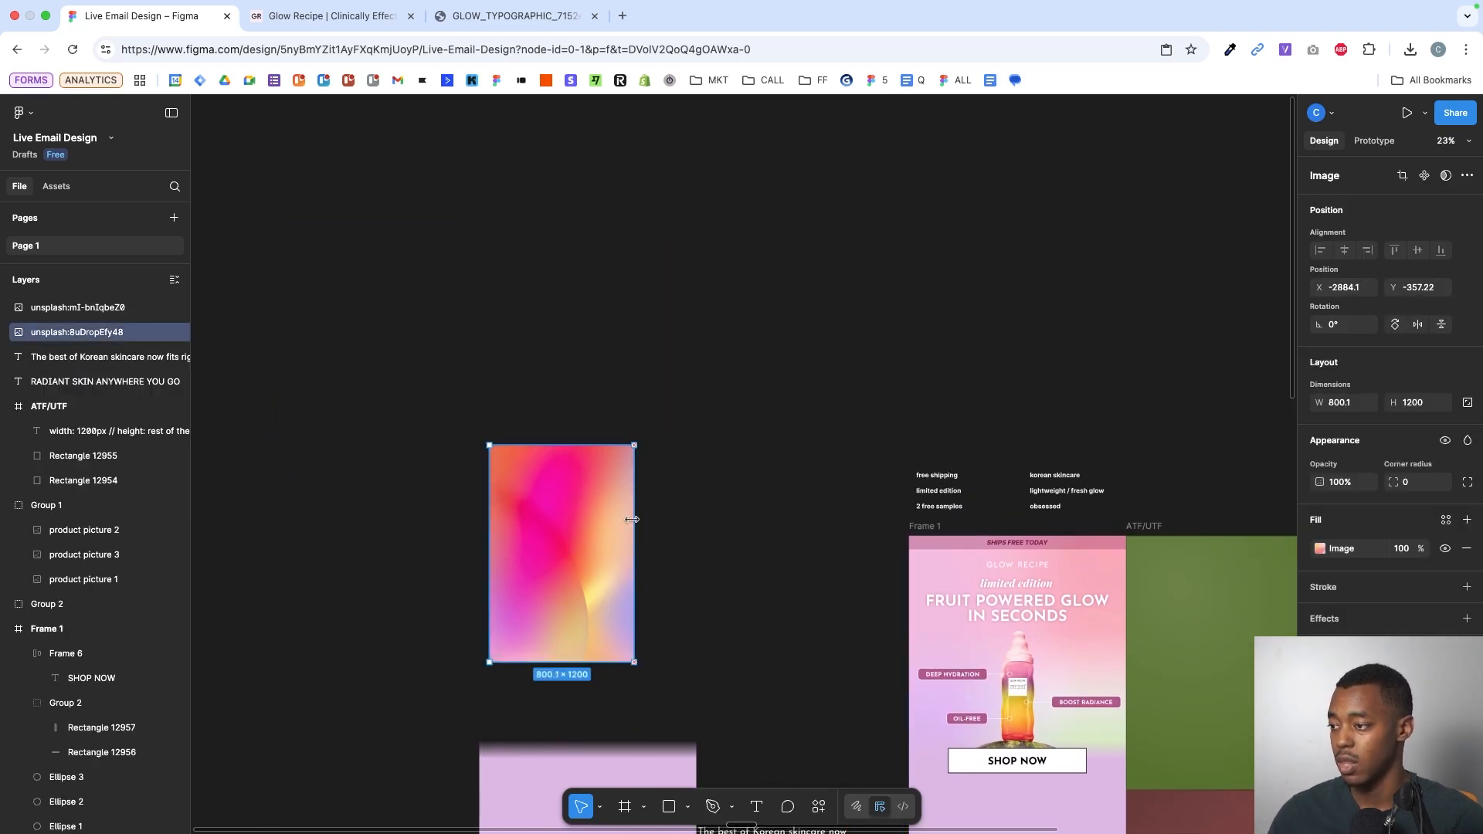
pyautogui.moveTo(722, 587); pyautogui.dragTo(471, 636)
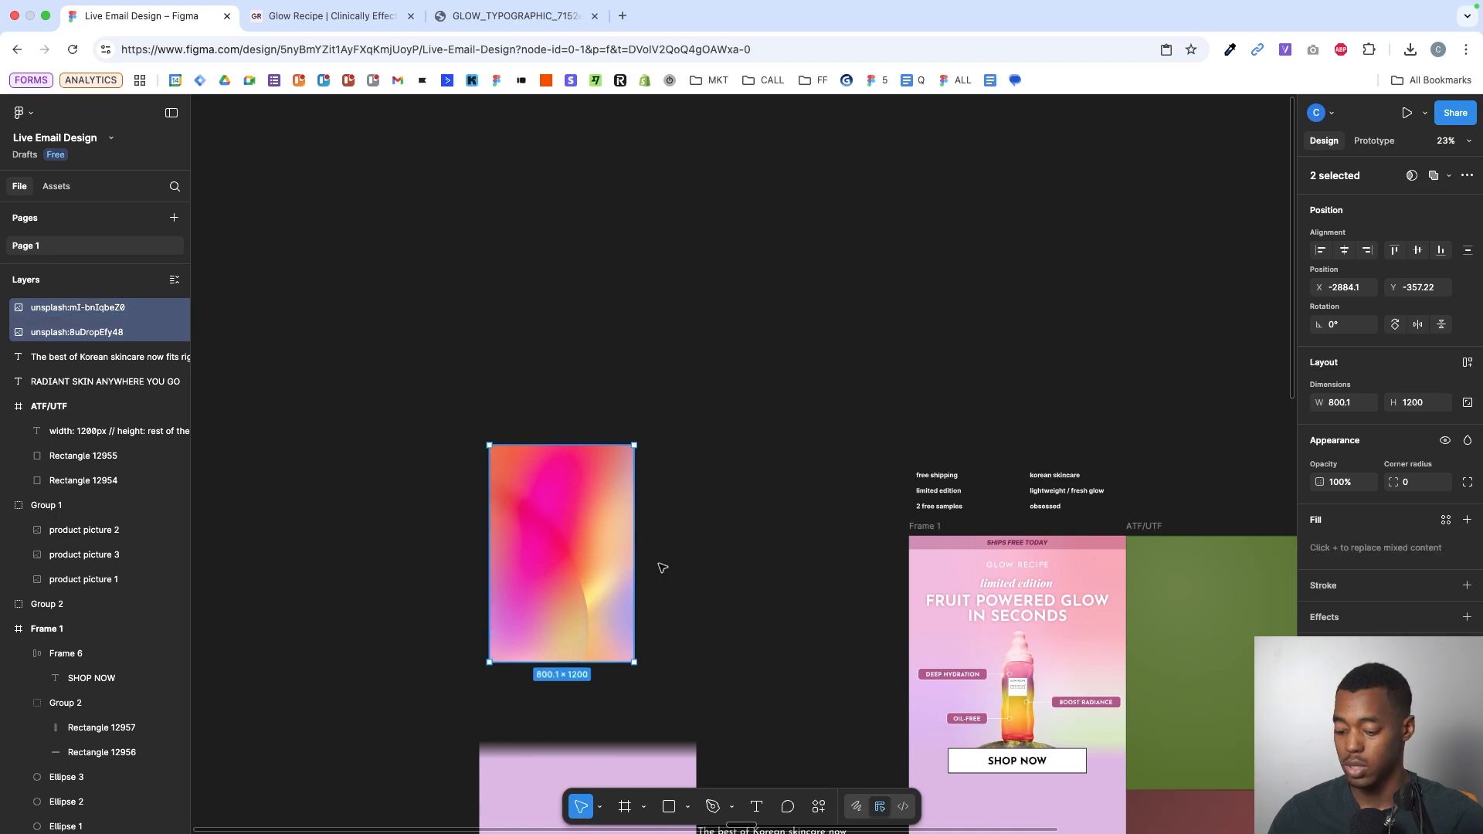
pyautogui.hotkey('ctrl', 'g')
pyautogui.moveTo(596, 662); pyautogui.dragTo(596, 555)
pyautogui.scroll(-2, 595, 617)
pyautogui.scroll(-4, 596, 558)
pyautogui.hscroll(1, 742, 525)
pyautogui.click(958, 414)
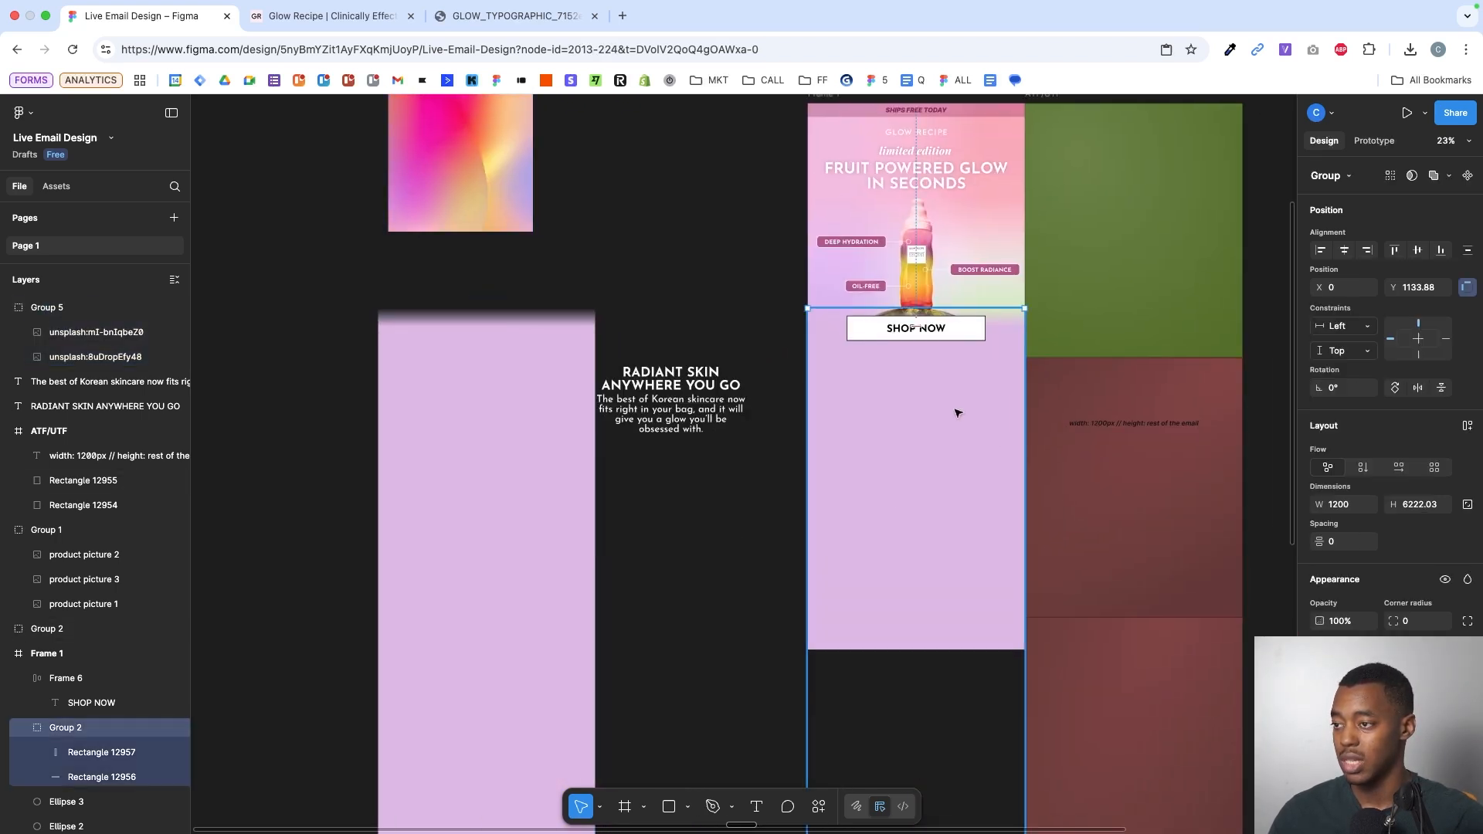
pyautogui.press('Escape')
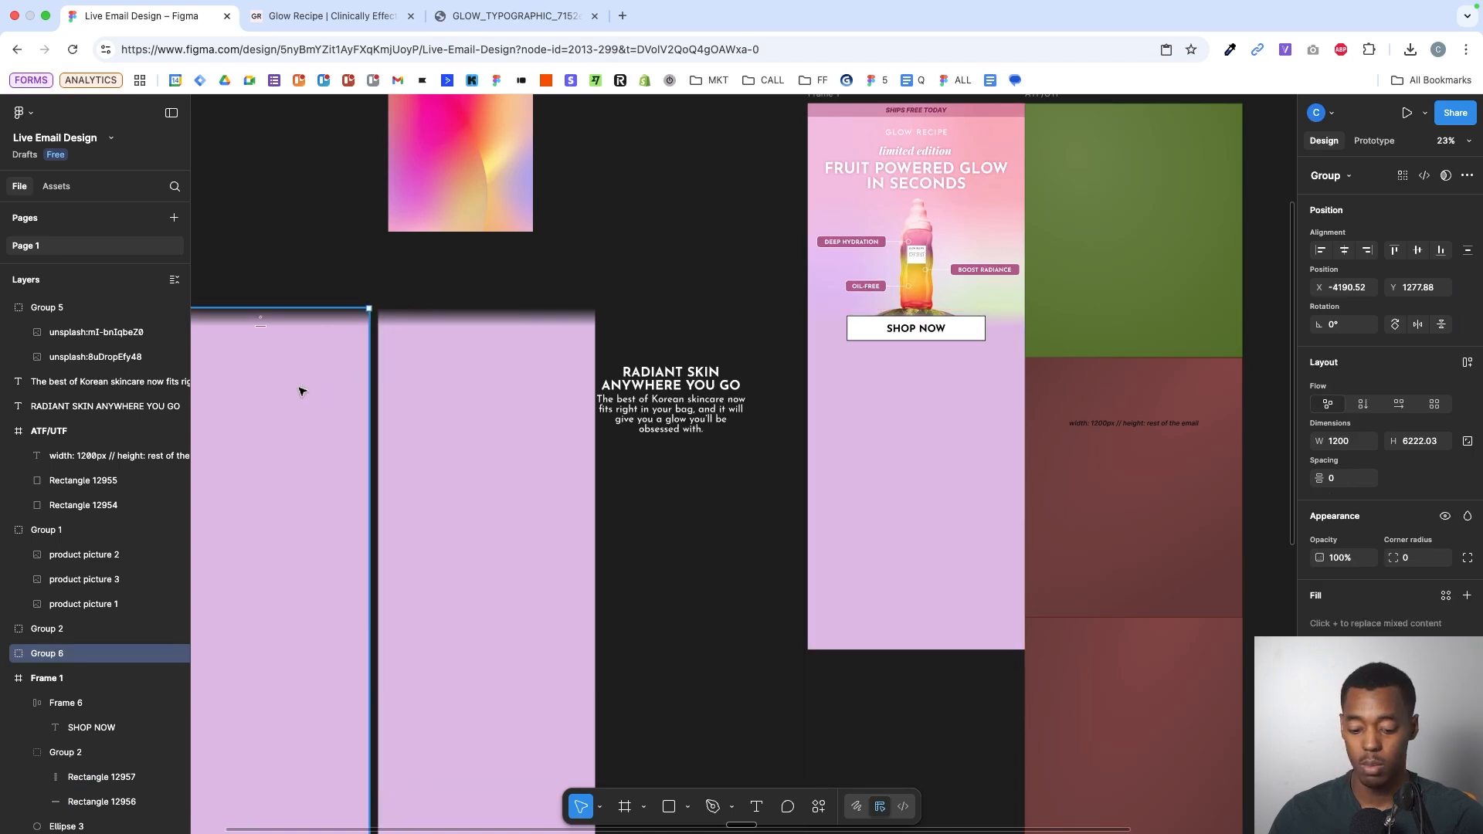
pyautogui.press('Escape')
pyautogui.scroll(3, 844, 477)
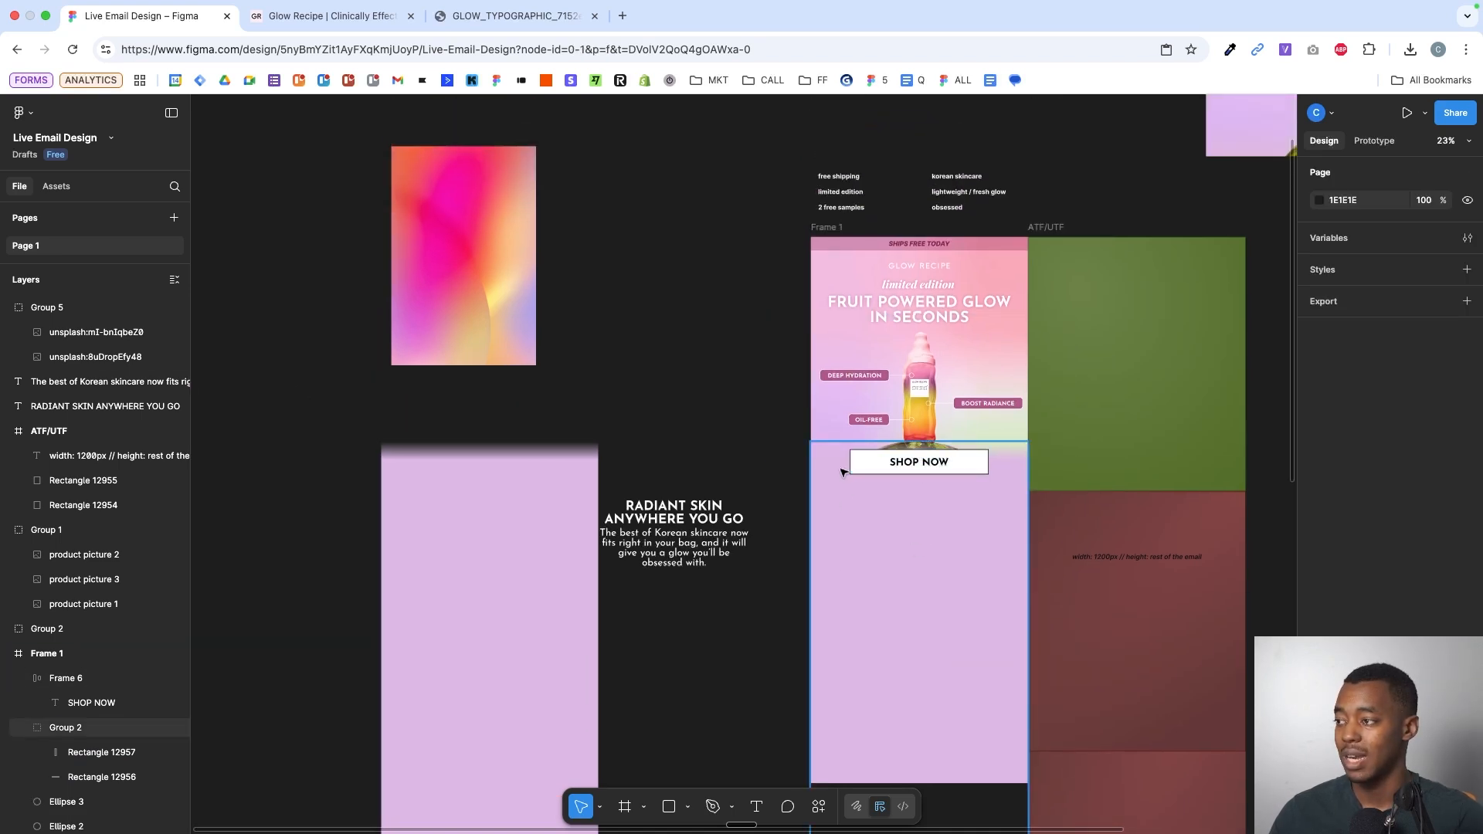
# - Move the gradient group onto the standalone lilac block's upper end and scale it proportionally to the block's 1200 px width
pyautogui.click(486, 255)
pyautogui.moveTo(486, 254); pyautogui.dragTo(477, 533)
pyautogui.scroll(-4, 477, 533)
pyautogui.scroll(3, 477, 533)
pyautogui.scroll(5, 533, 450)
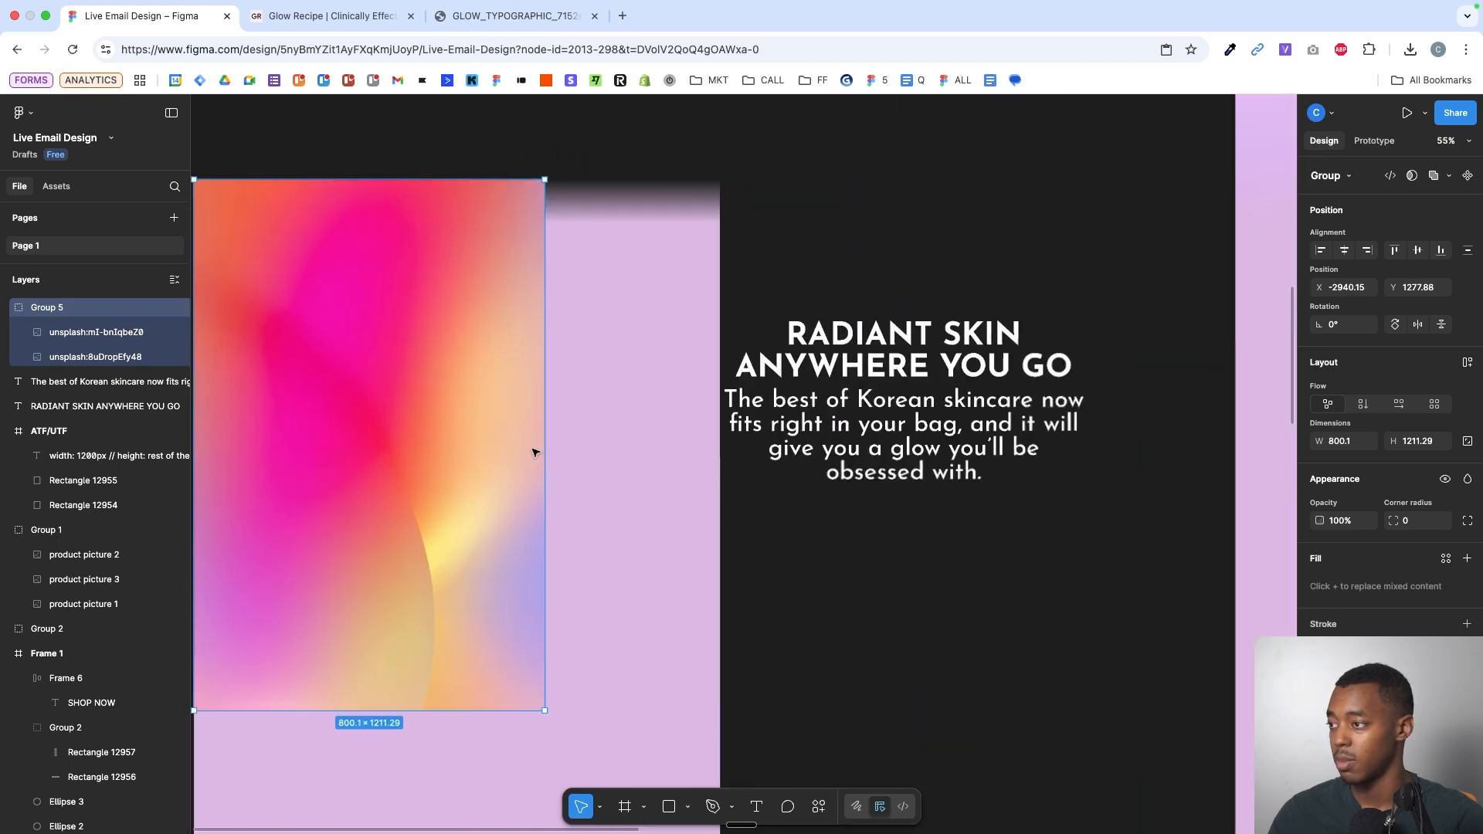
pyautogui.hscroll(-5, 556, 450)
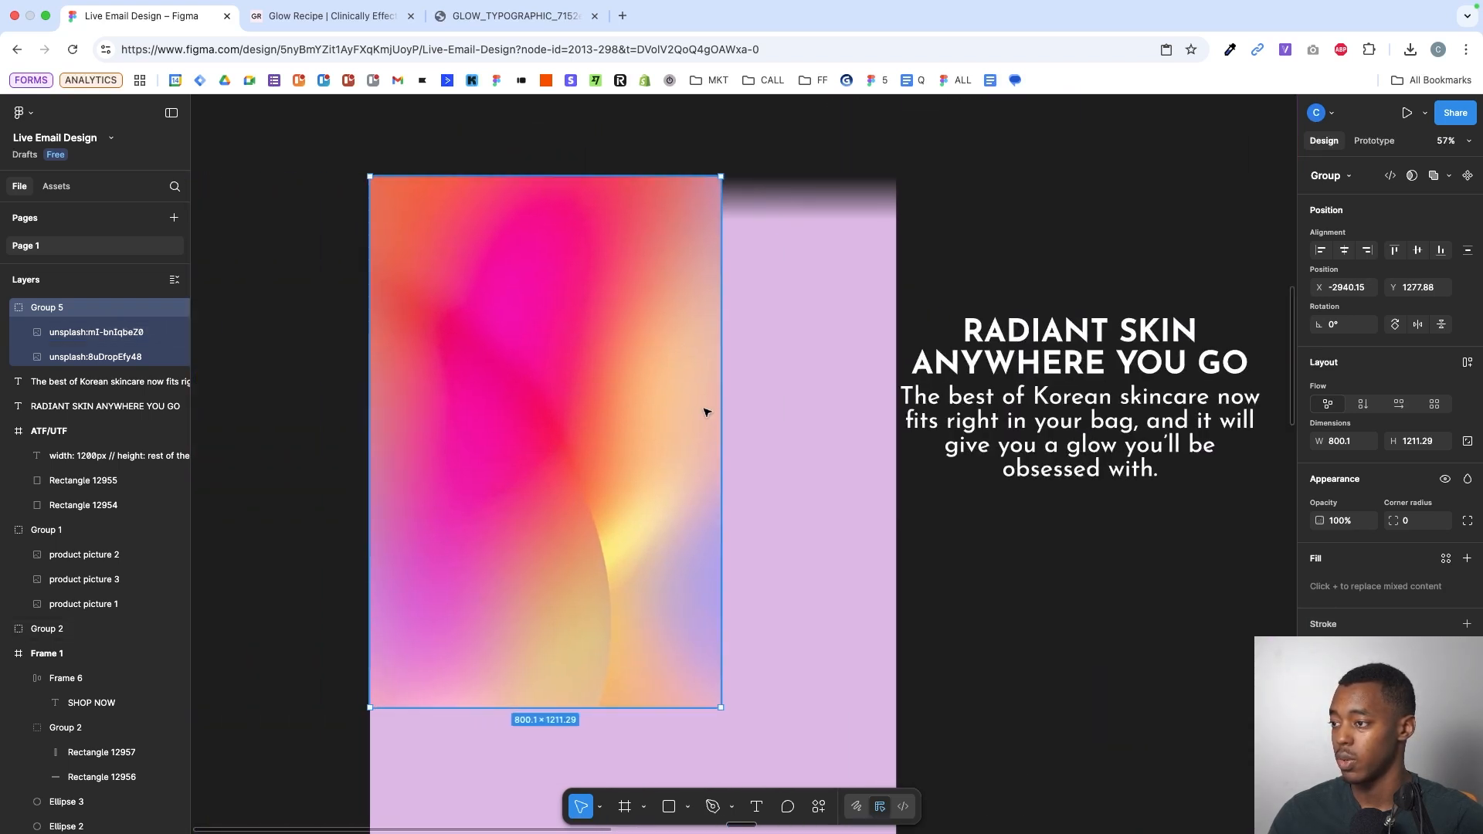
pyautogui.moveTo(723, 405); pyautogui.dragTo(893, 423)
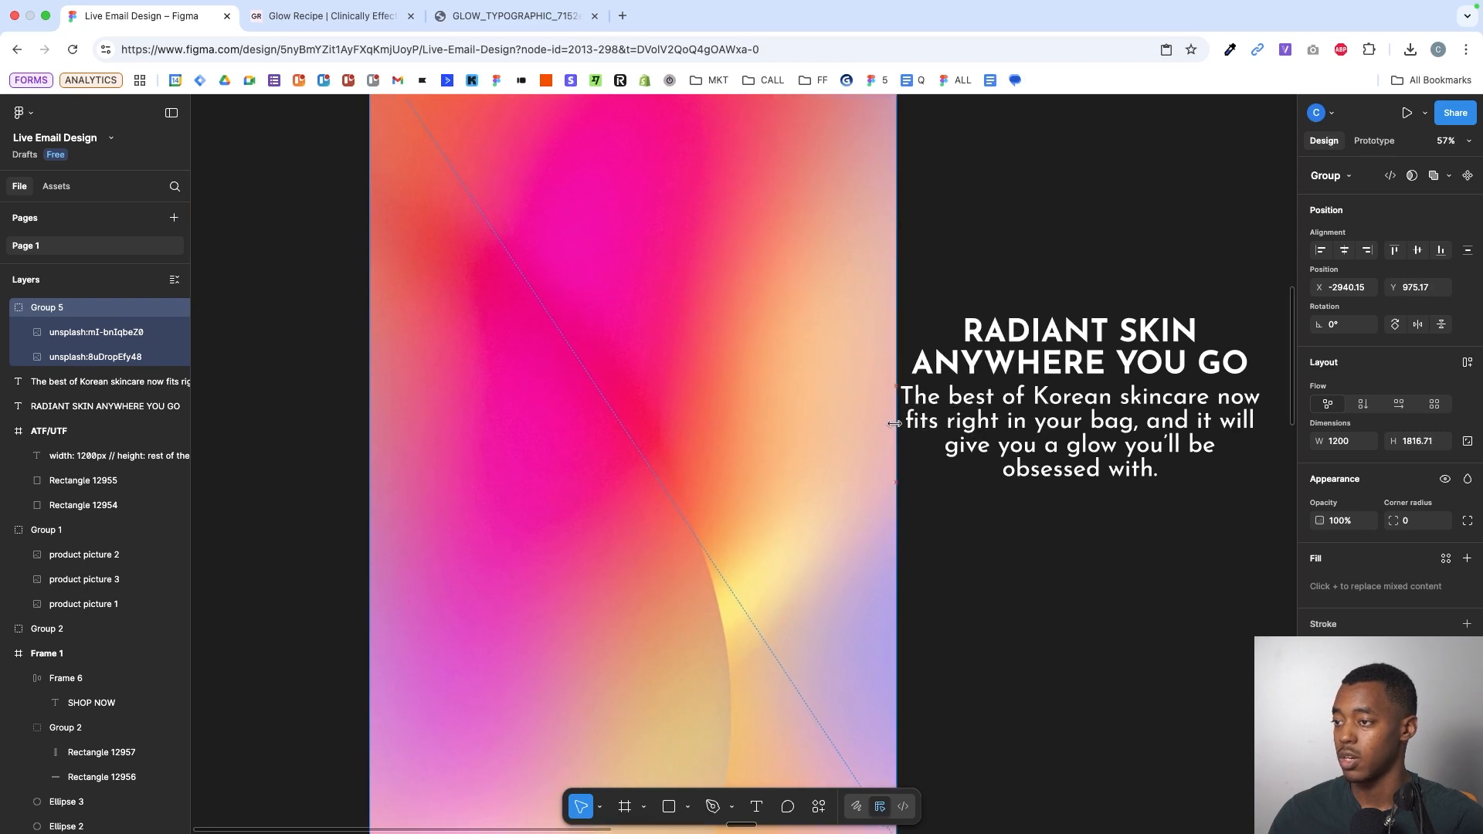
# - Align the gradient group's top edge with the lilac block's top and stretch the group to about 2984 px high
pyautogui.scroll(-4, 893, 423)
pyautogui.scroll(-4, 844, 321)
pyautogui.keyDown('shift'); pyautogui.click(811, 595); pyautogui.keyUp('shift')
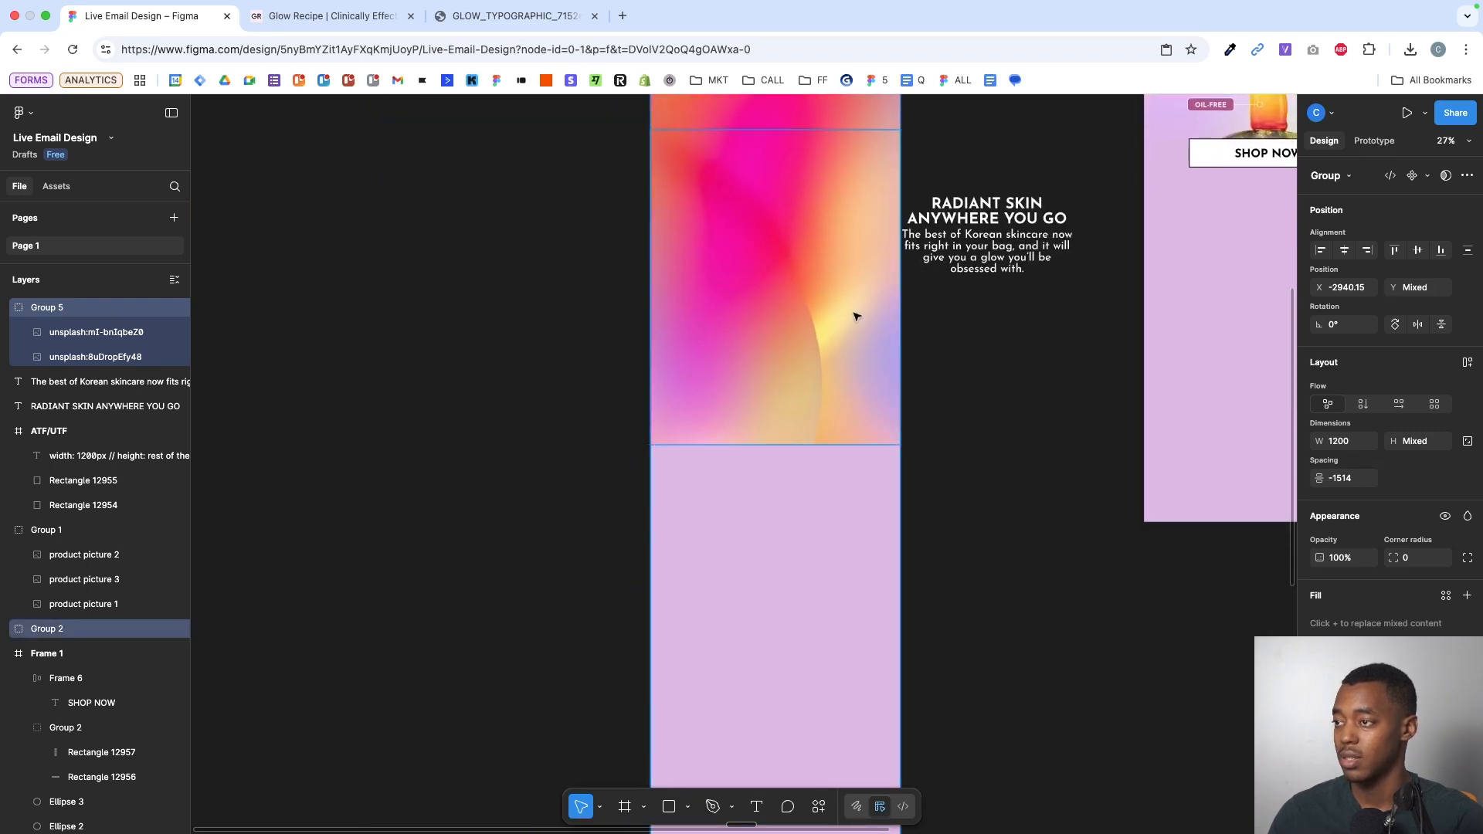
pyautogui.click(811, 347)
pyautogui.scroll(3, 817, 340)
pyautogui.moveTo(817, 332); pyautogui.dragTo(837, 387)
pyautogui.scroll(-3, 838, 387)
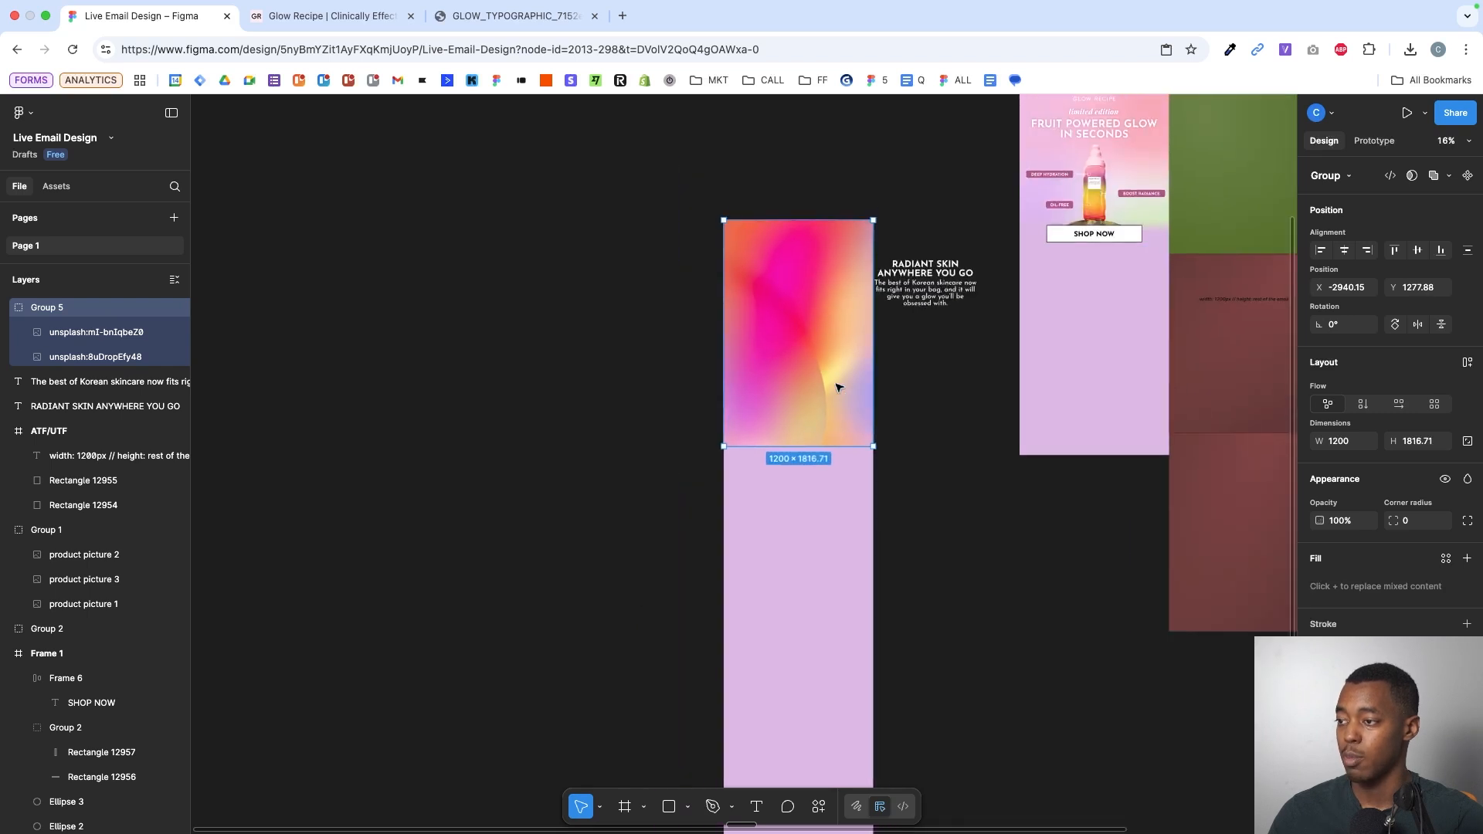
pyautogui.moveTo(826, 445); pyautogui.dragTo(845, 503)
pyautogui.scroll(-3, 846, 505)
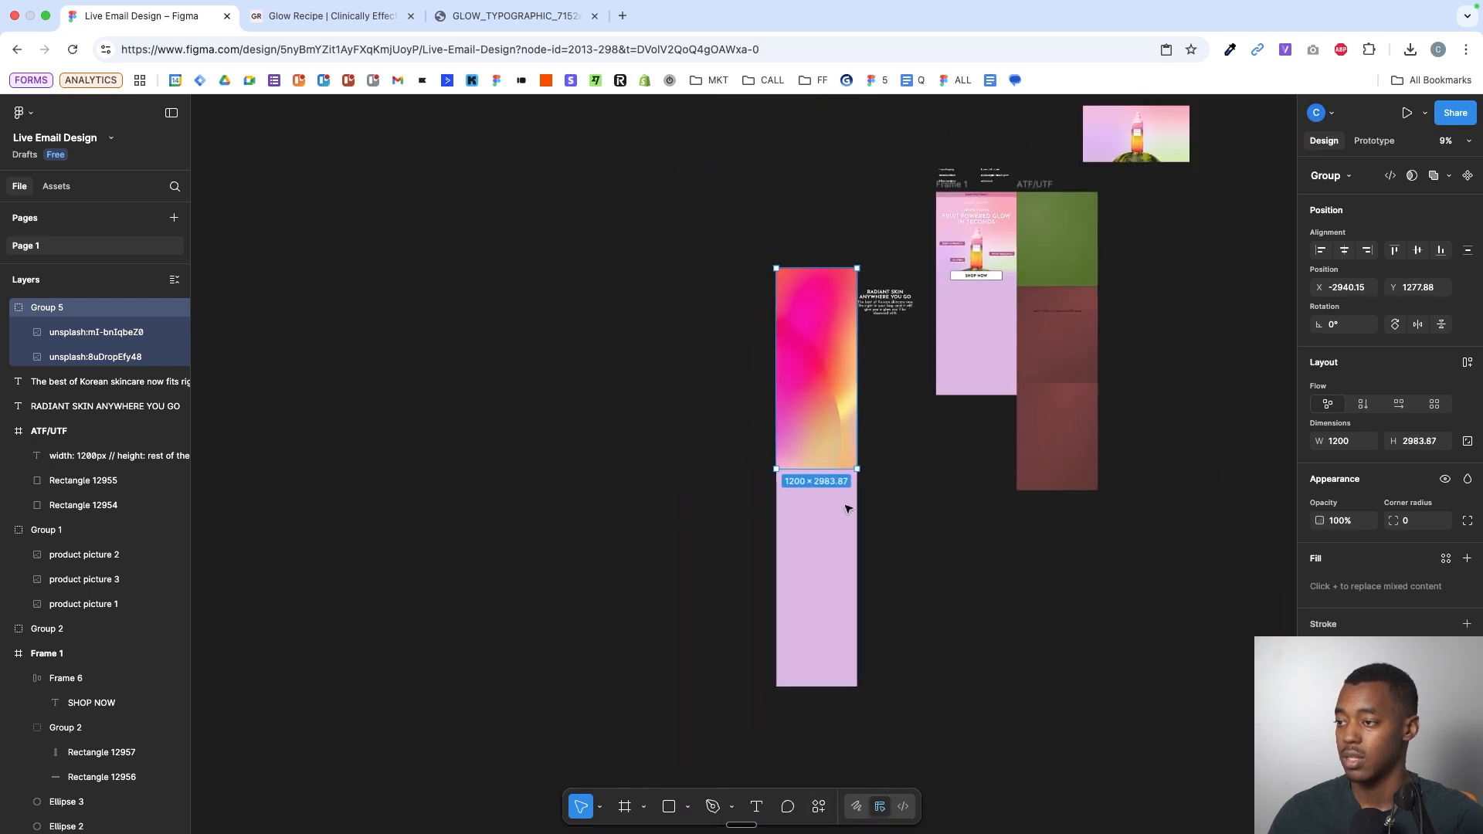
# - Mask the gradient group with the standalone lilac block group so its top edge fades softly
pyautogui.click(824, 586)
pyautogui.click(897, 532)
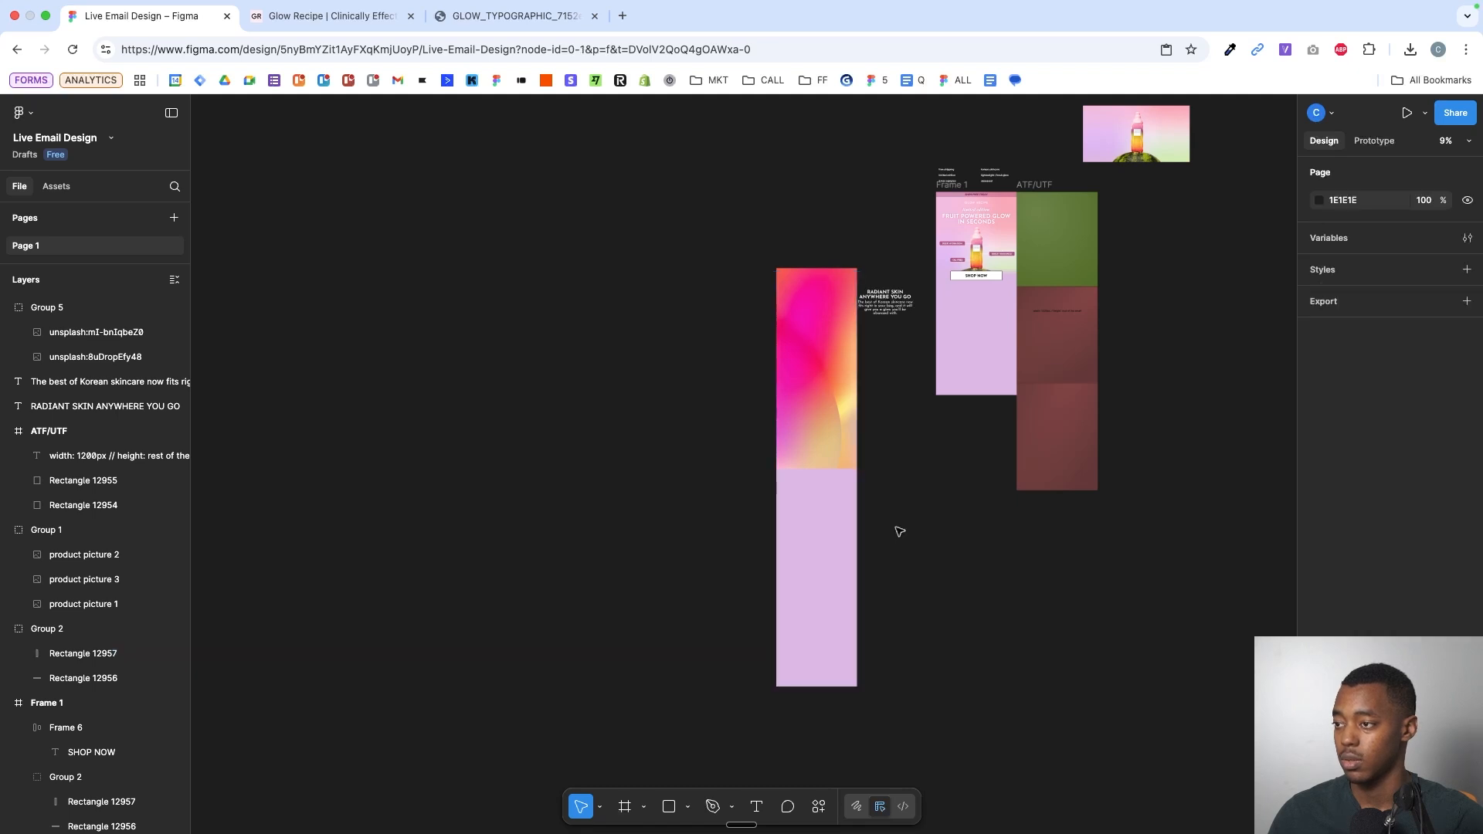
pyautogui.scroll(2, 896, 531)
pyautogui.click(791, 541)
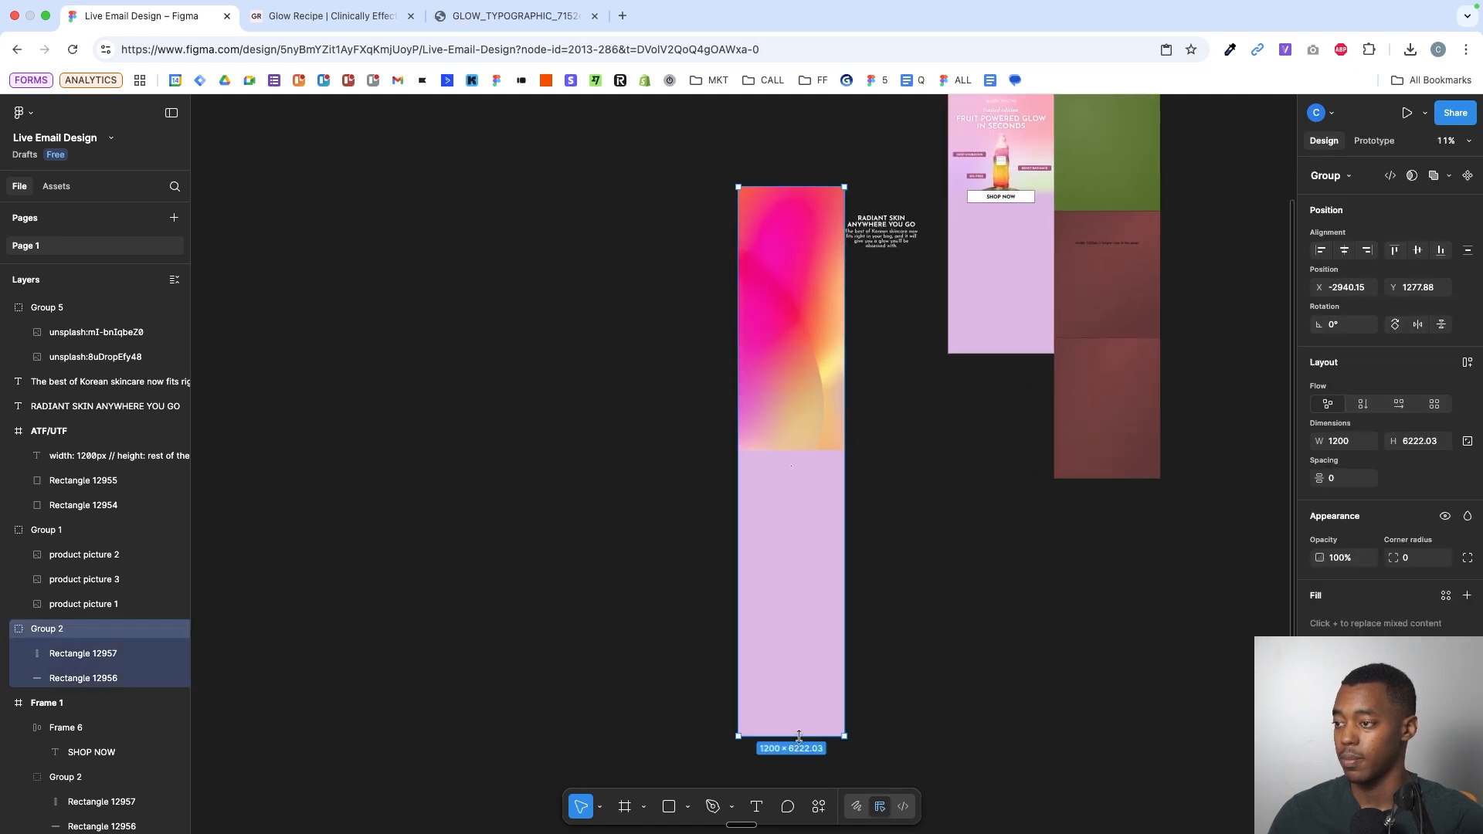
pyautogui.scroll(5, 858, 573)
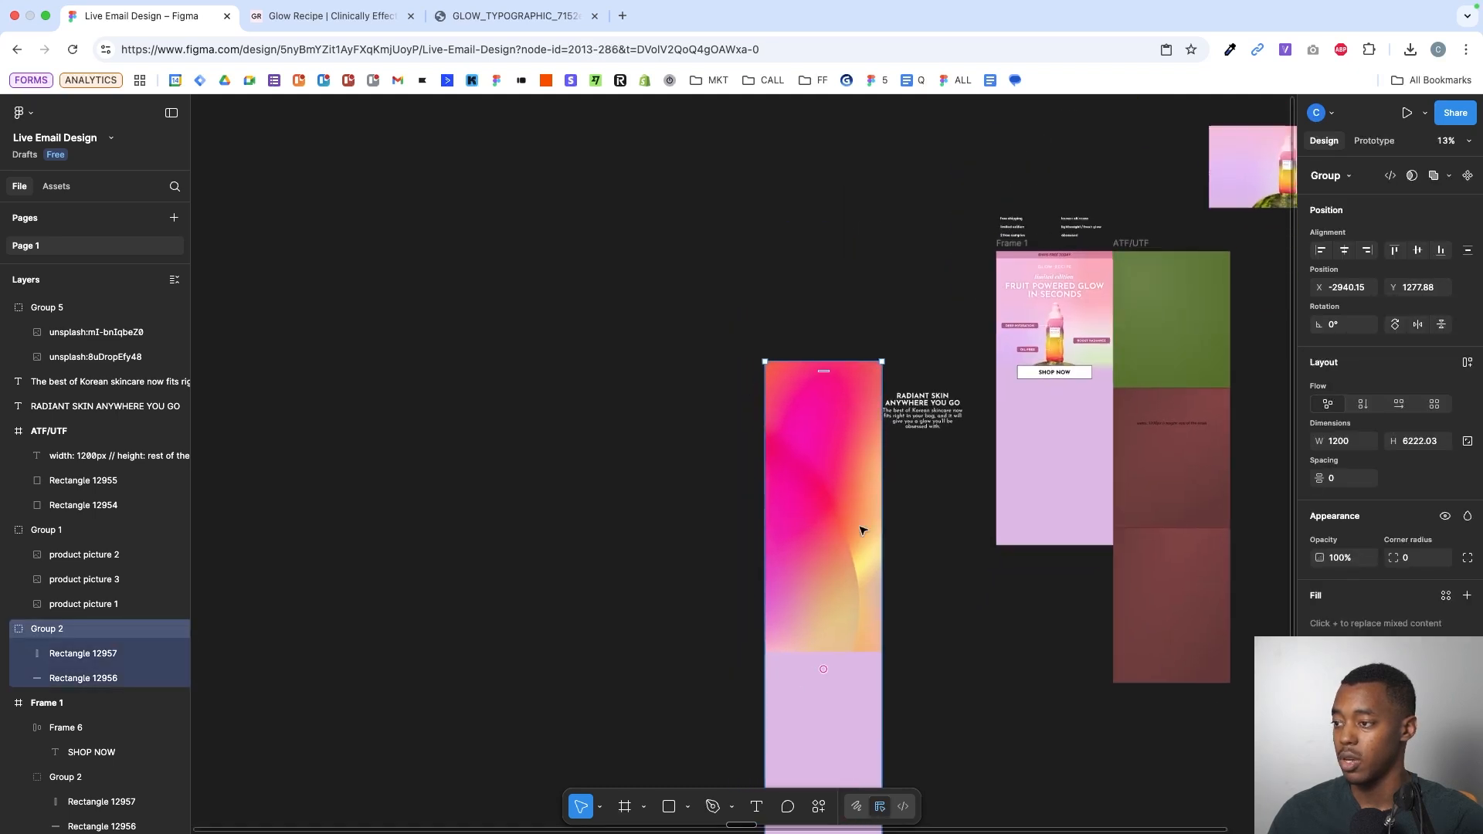
pyautogui.keyDown('shift'); pyautogui.click(733, 498); pyautogui.keyUp('shift')
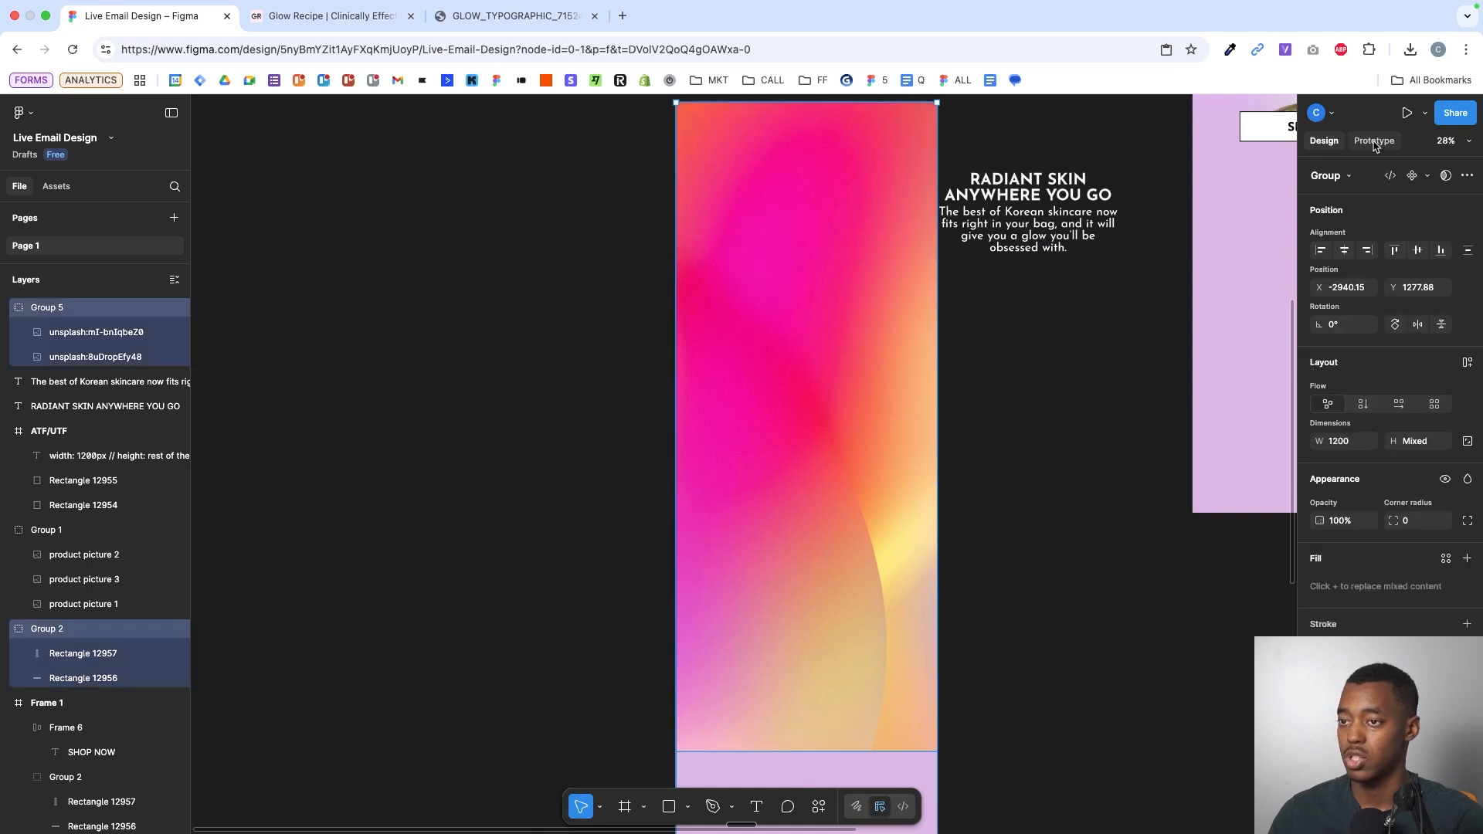
pyautogui.click(1447, 175)
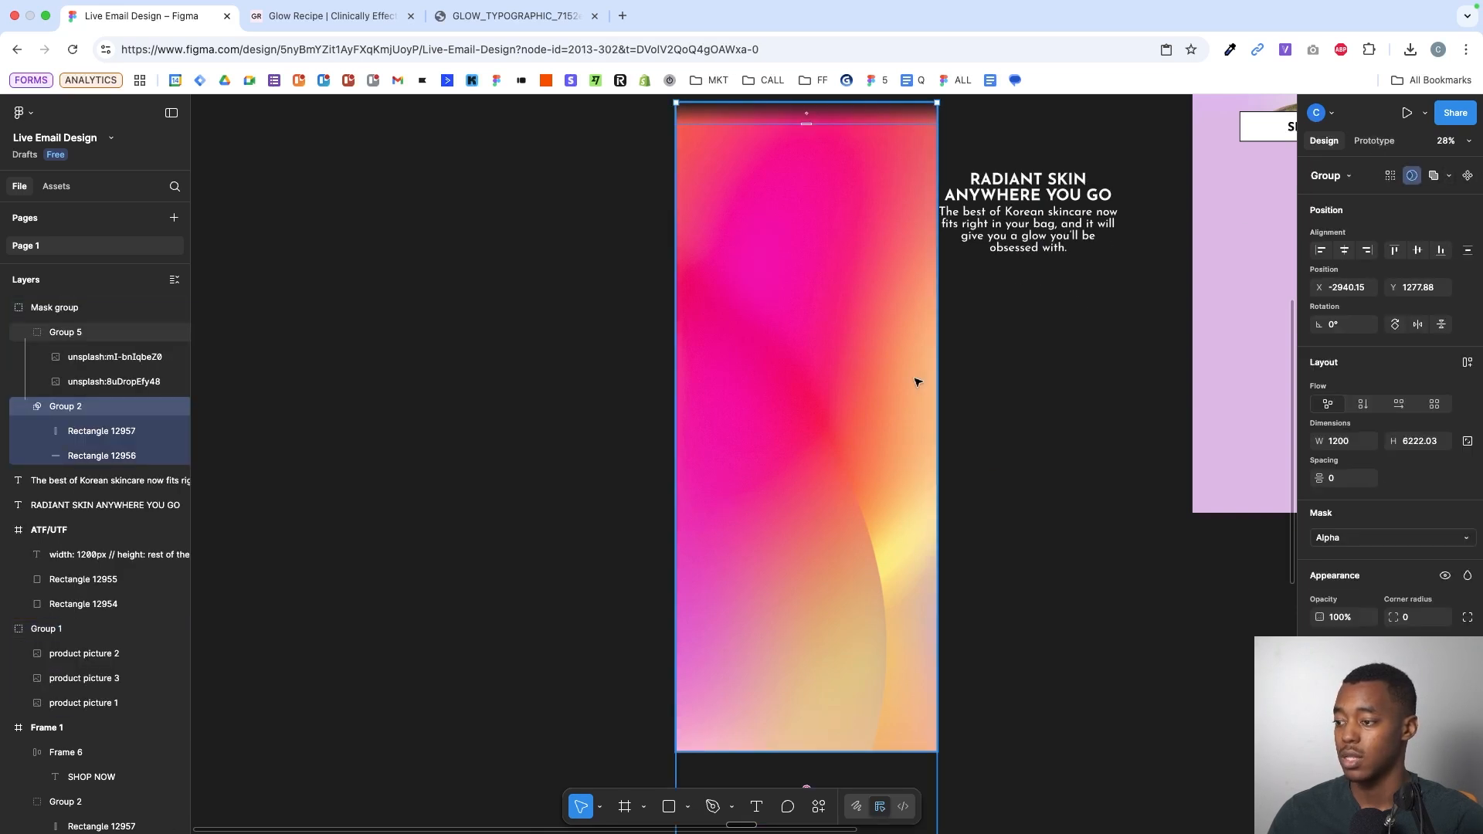
pyautogui.click(989, 397)
# - Move the masked gradient into the email frame over the lower lilac section, aligned with the frame's side edges at X 0
pyautogui.scroll(1, 990, 397)
pyautogui.scroll(2, 884, 231)
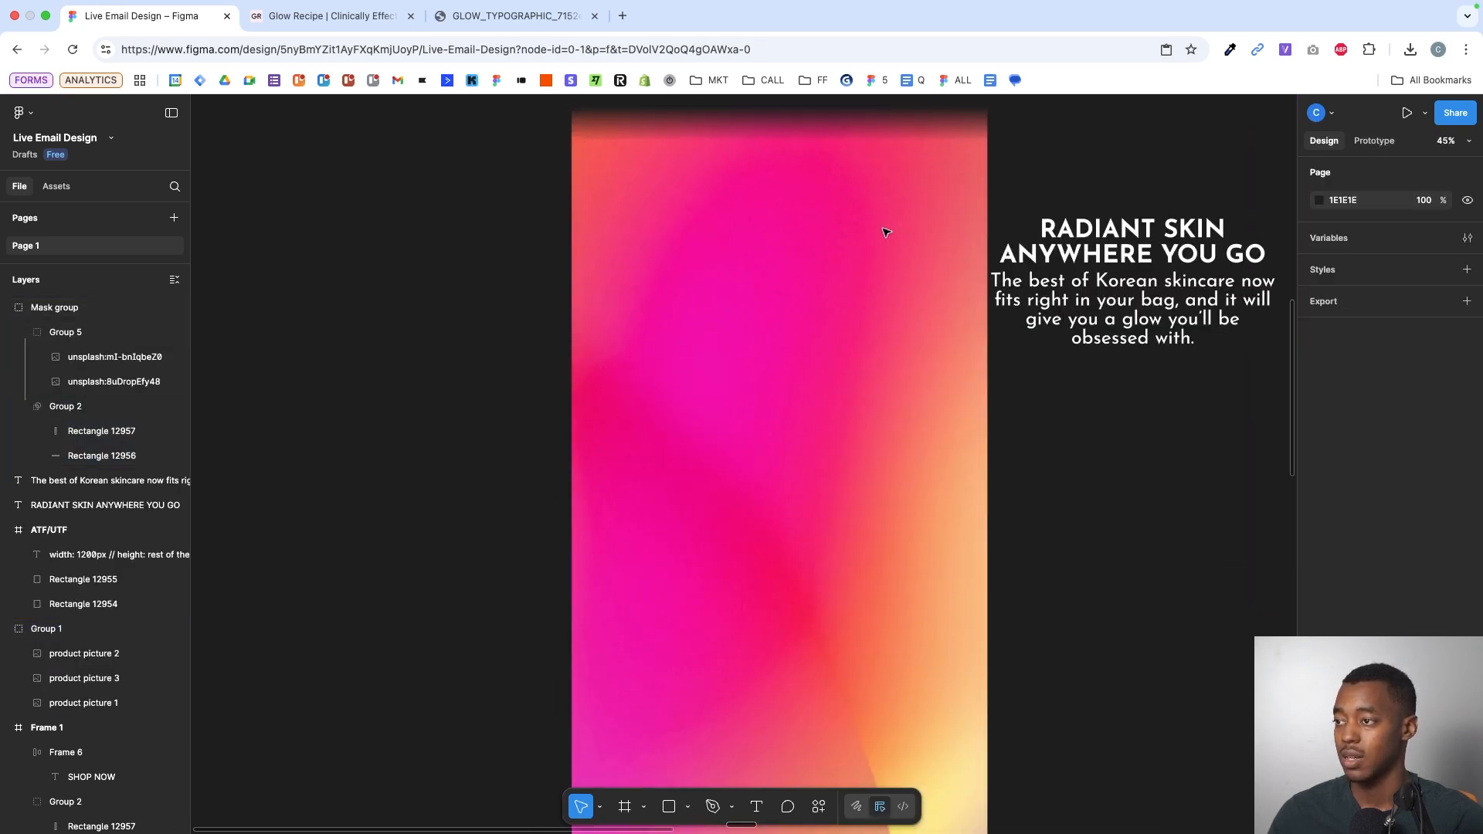
pyautogui.scroll(-4, 885, 231)
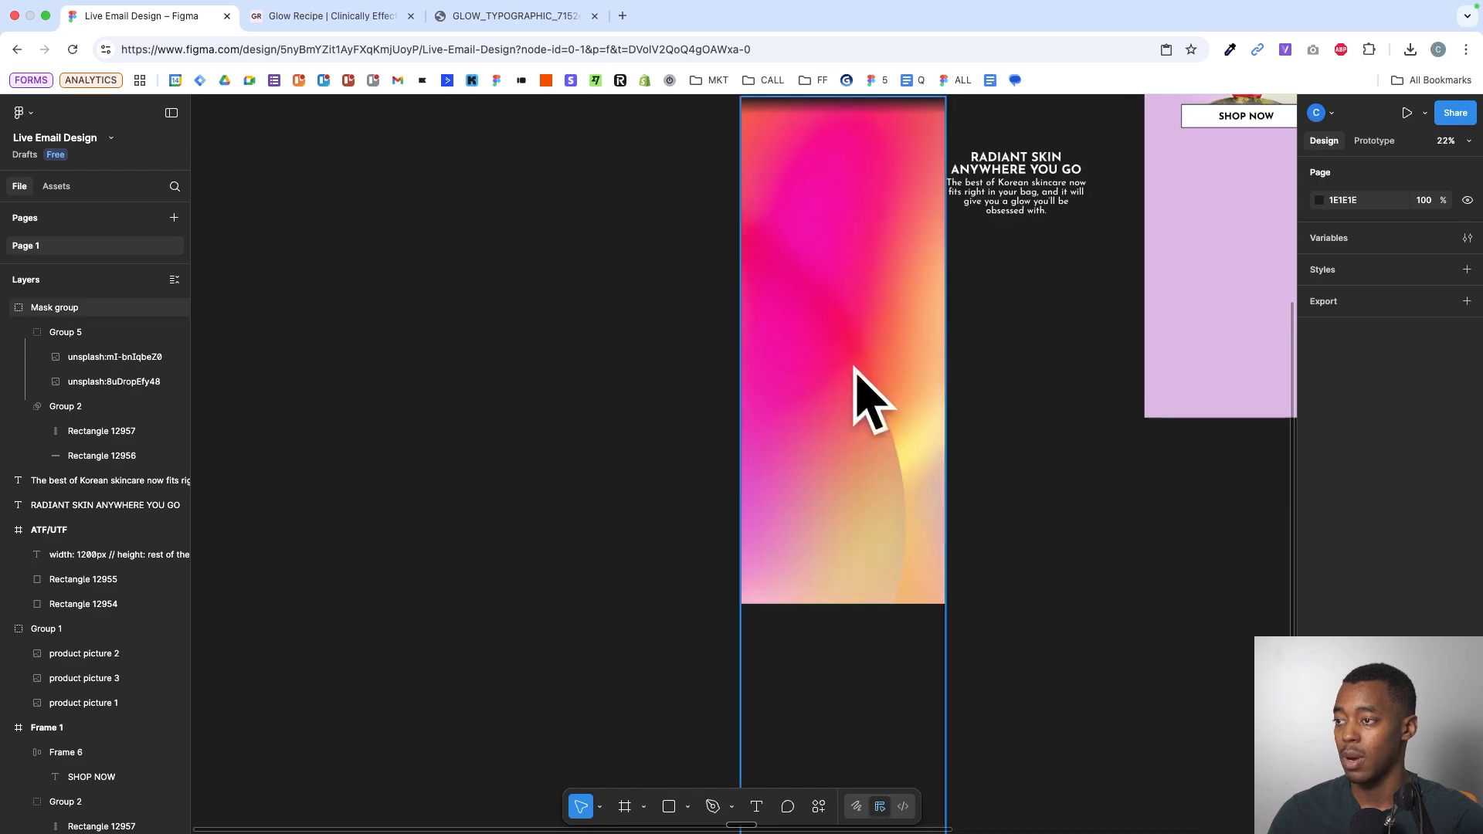
pyautogui.scroll(10, 873, 384)
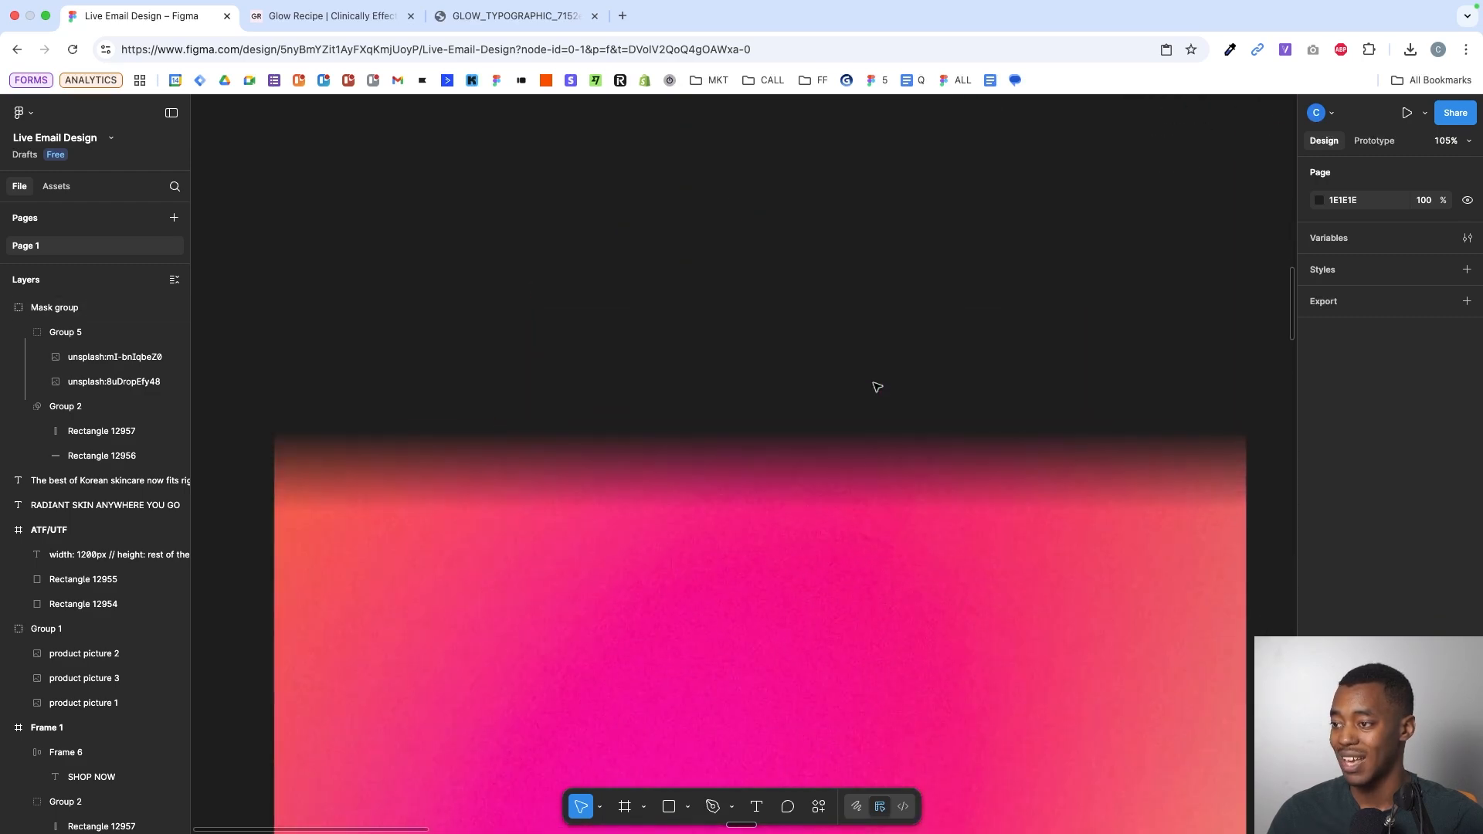
pyautogui.scroll(-10, 860, 492)
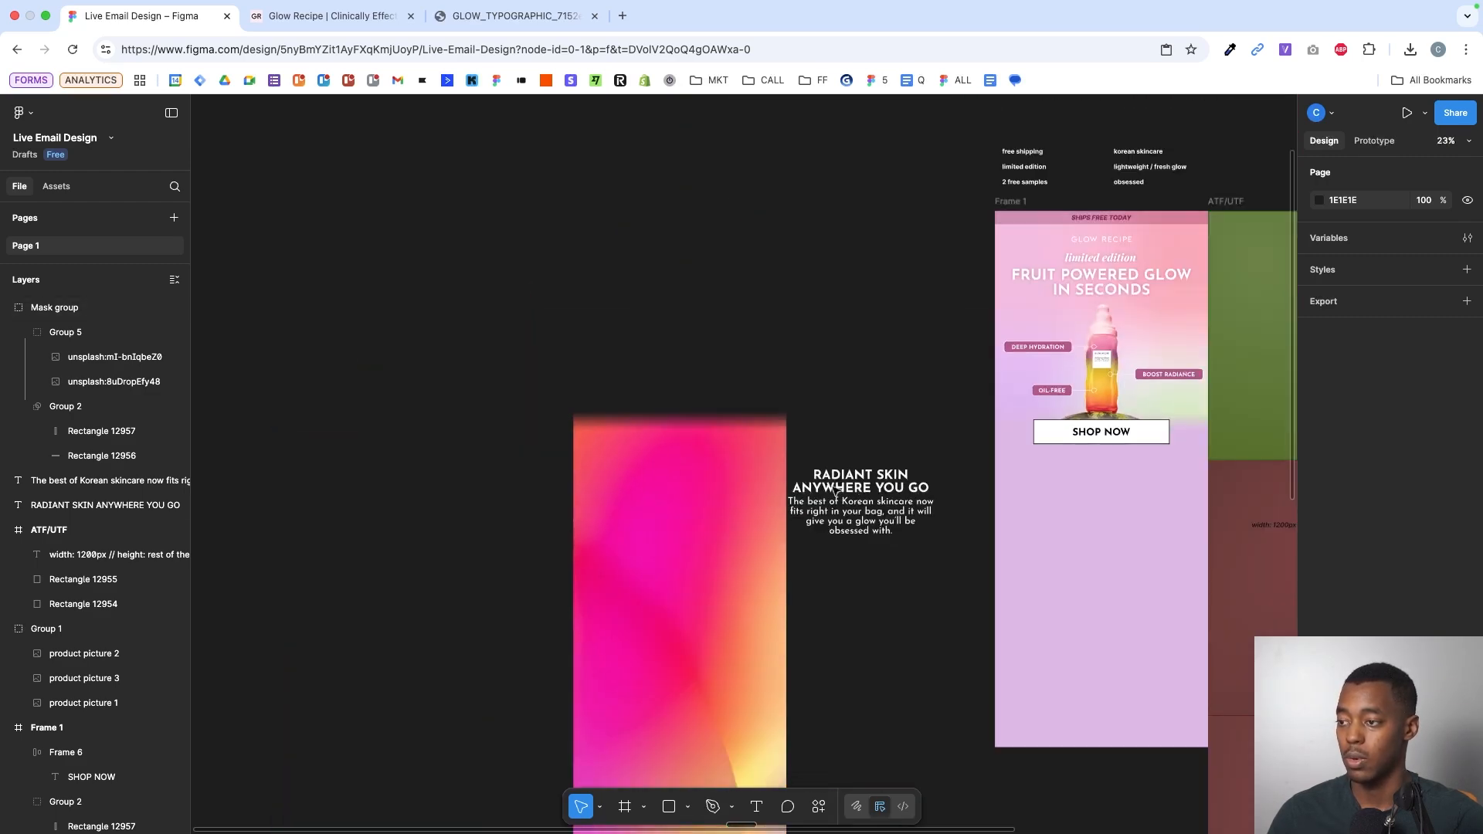
pyautogui.moveTo(663, 498); pyautogui.dragTo(1083, 497)
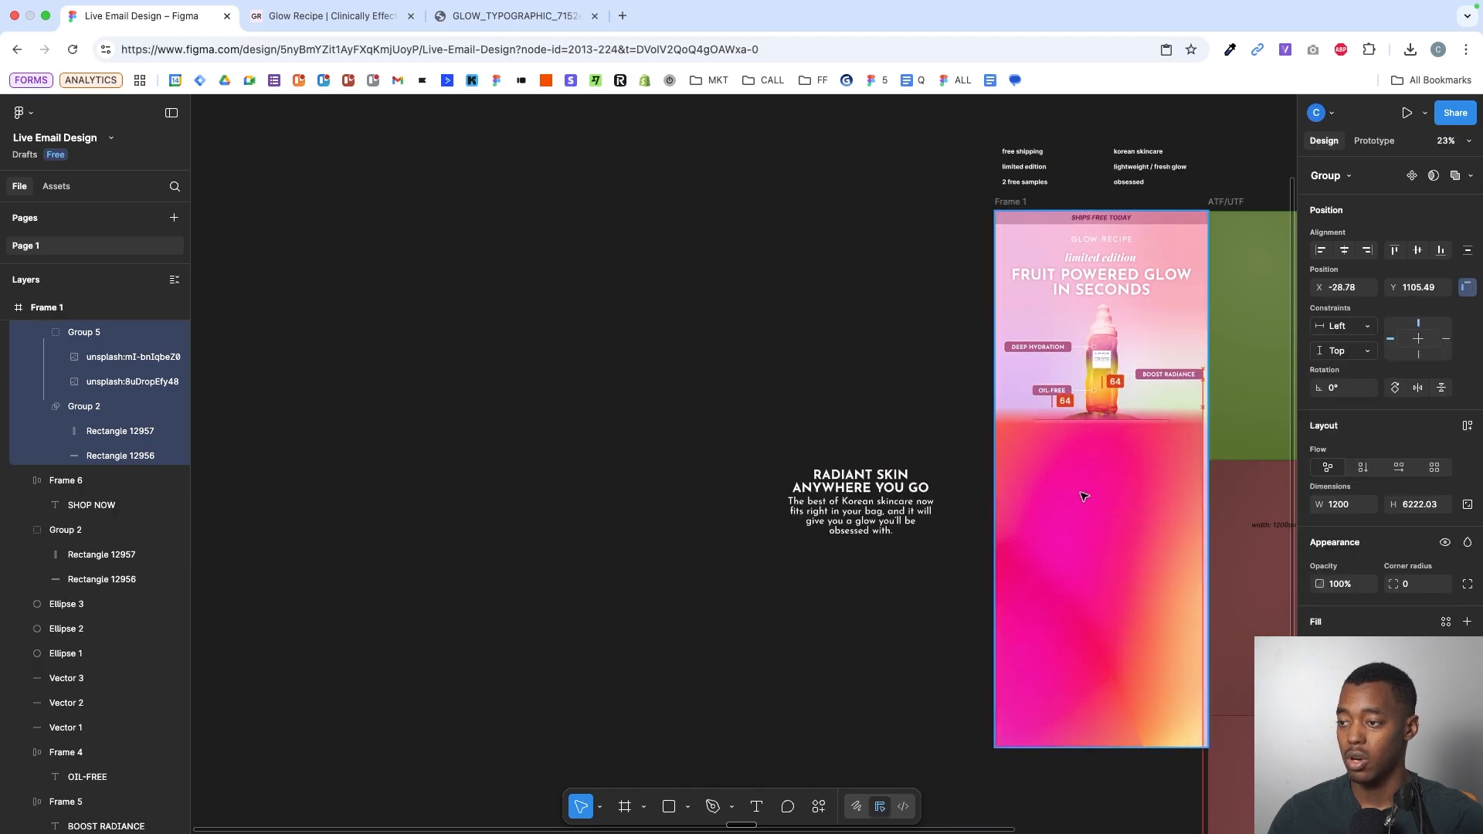
pyautogui.scroll(5, 1086, 494)
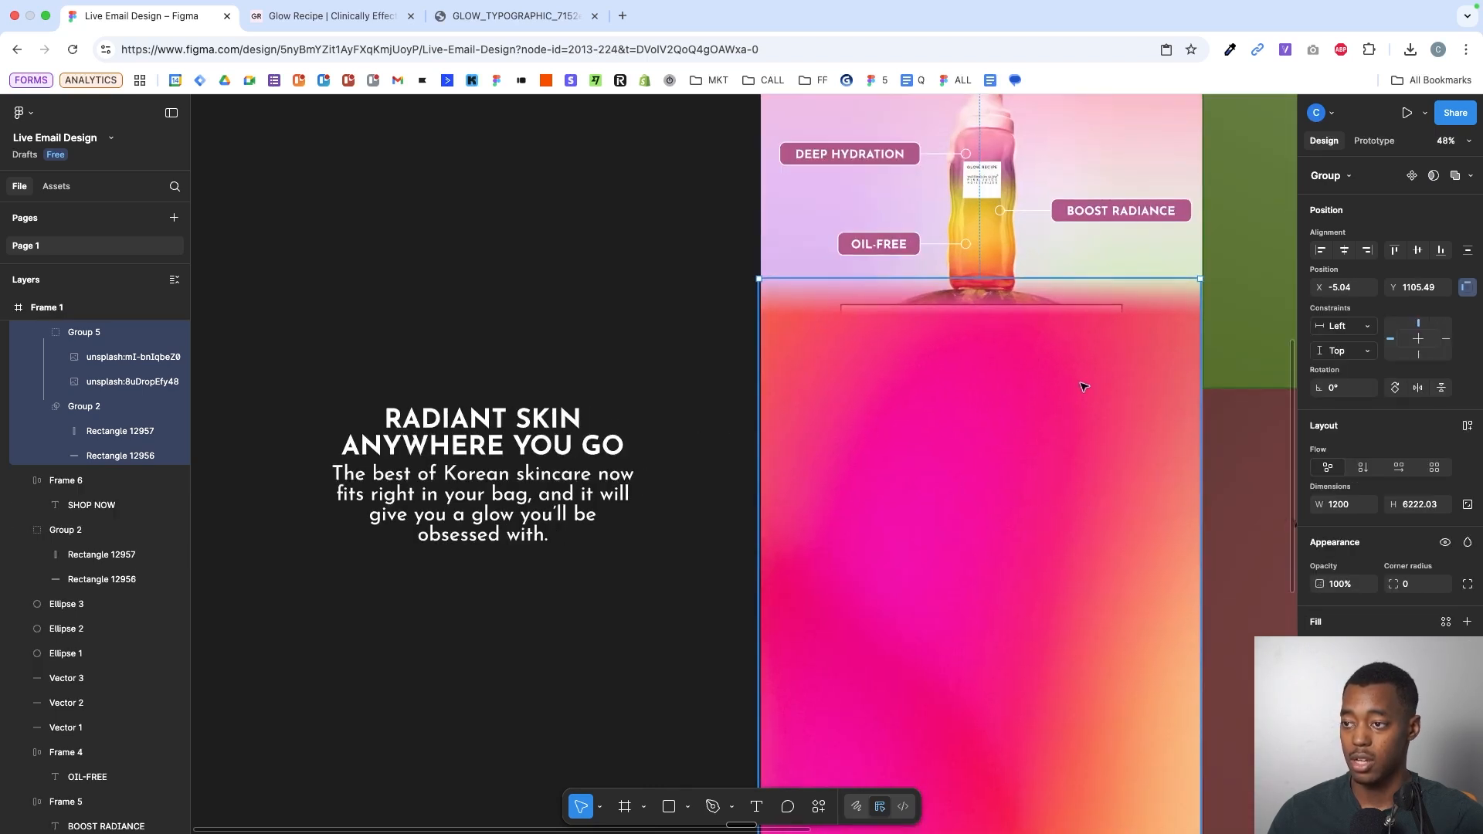
pyautogui.moveTo(1088, 385); pyautogui.dragTo(1085, 401)
# - Send the masked gradient behind the SHOP NOW button and shift it down to about Y 1183
pyautogui.scroll(2, 1088, 400)
pyautogui.press('super+bracketleft')
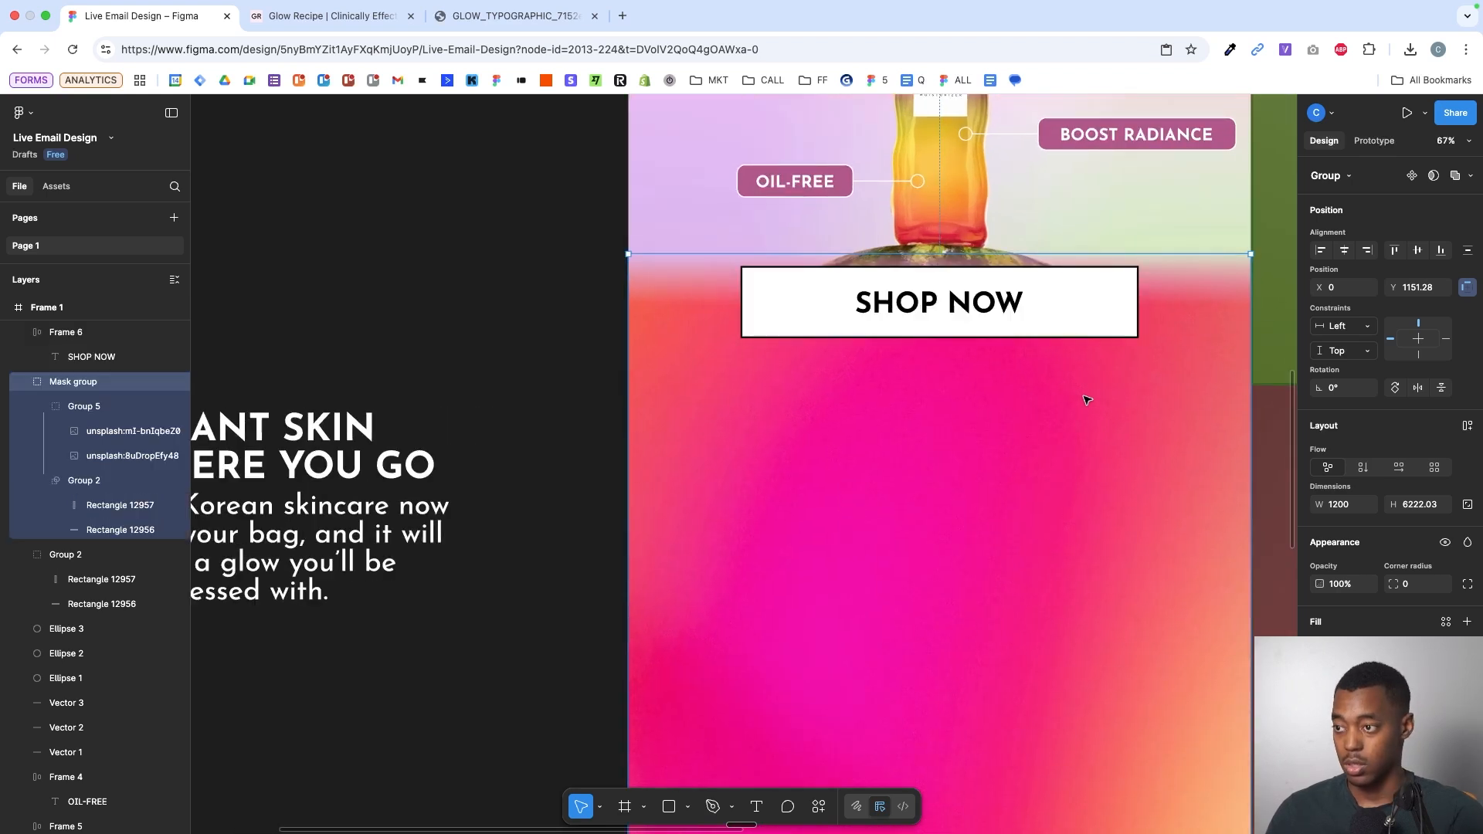
pyautogui.moveTo(1082, 435); pyautogui.dragTo(1082, 450)
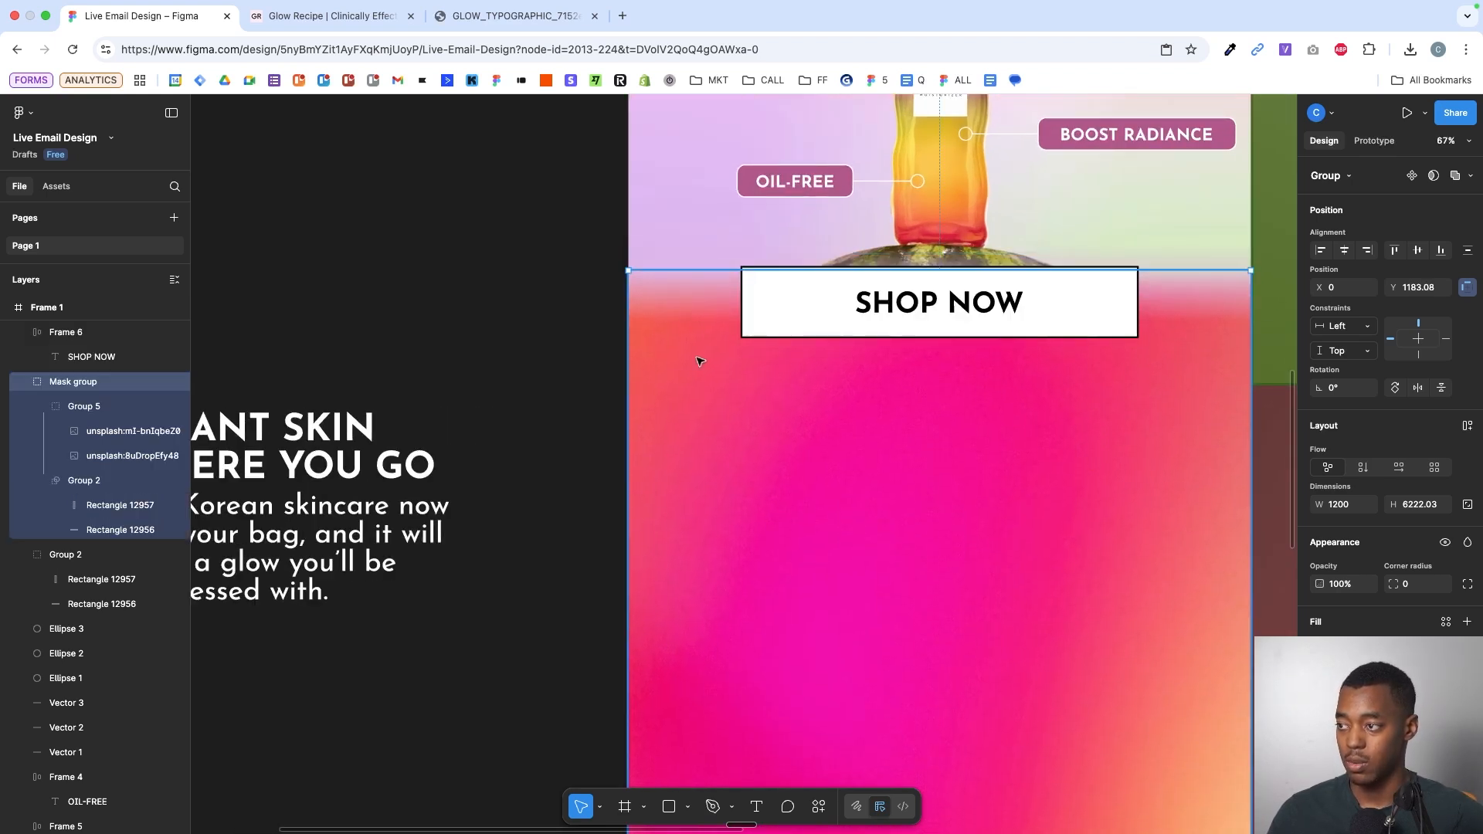
# - Lower the masked gradient group's opacity to 40%
pyautogui.hscroll(5, 569, 358)
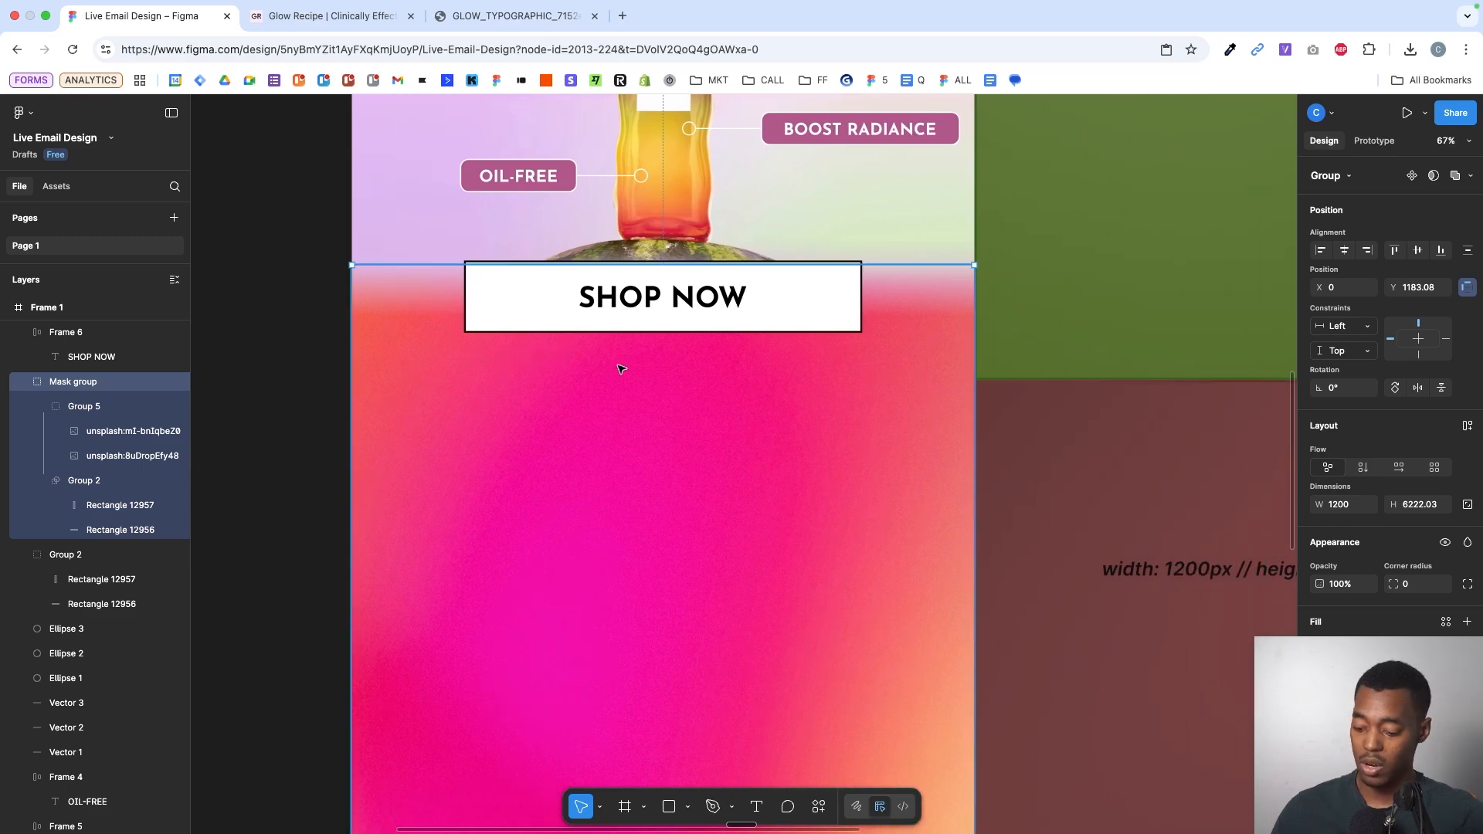
pyautogui.press('4')
pyautogui.scroll(-10, 622, 369)
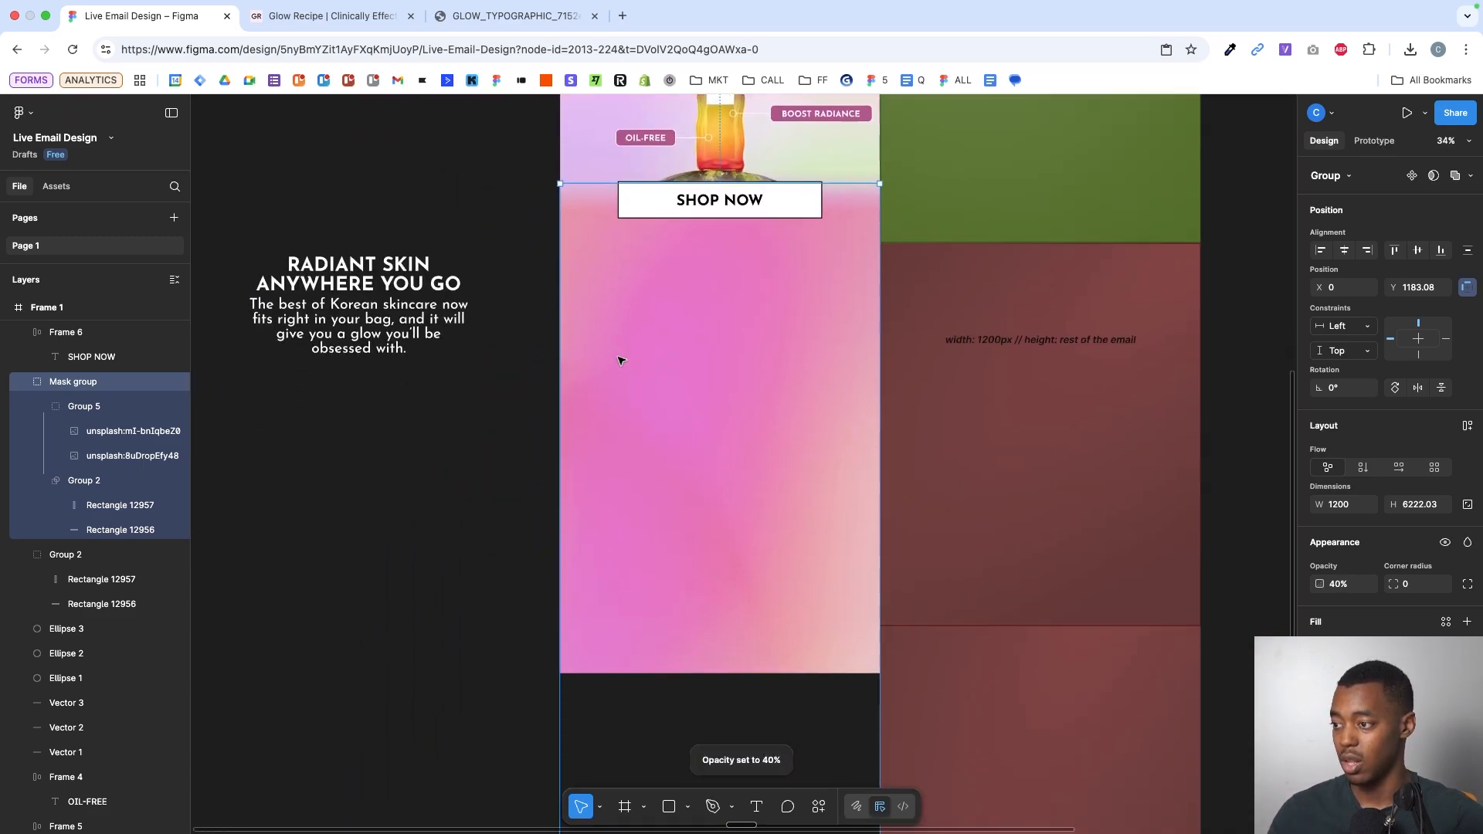
# - Extend the email frame downward to a height of about 3836 px
pyautogui.click(606, 156)
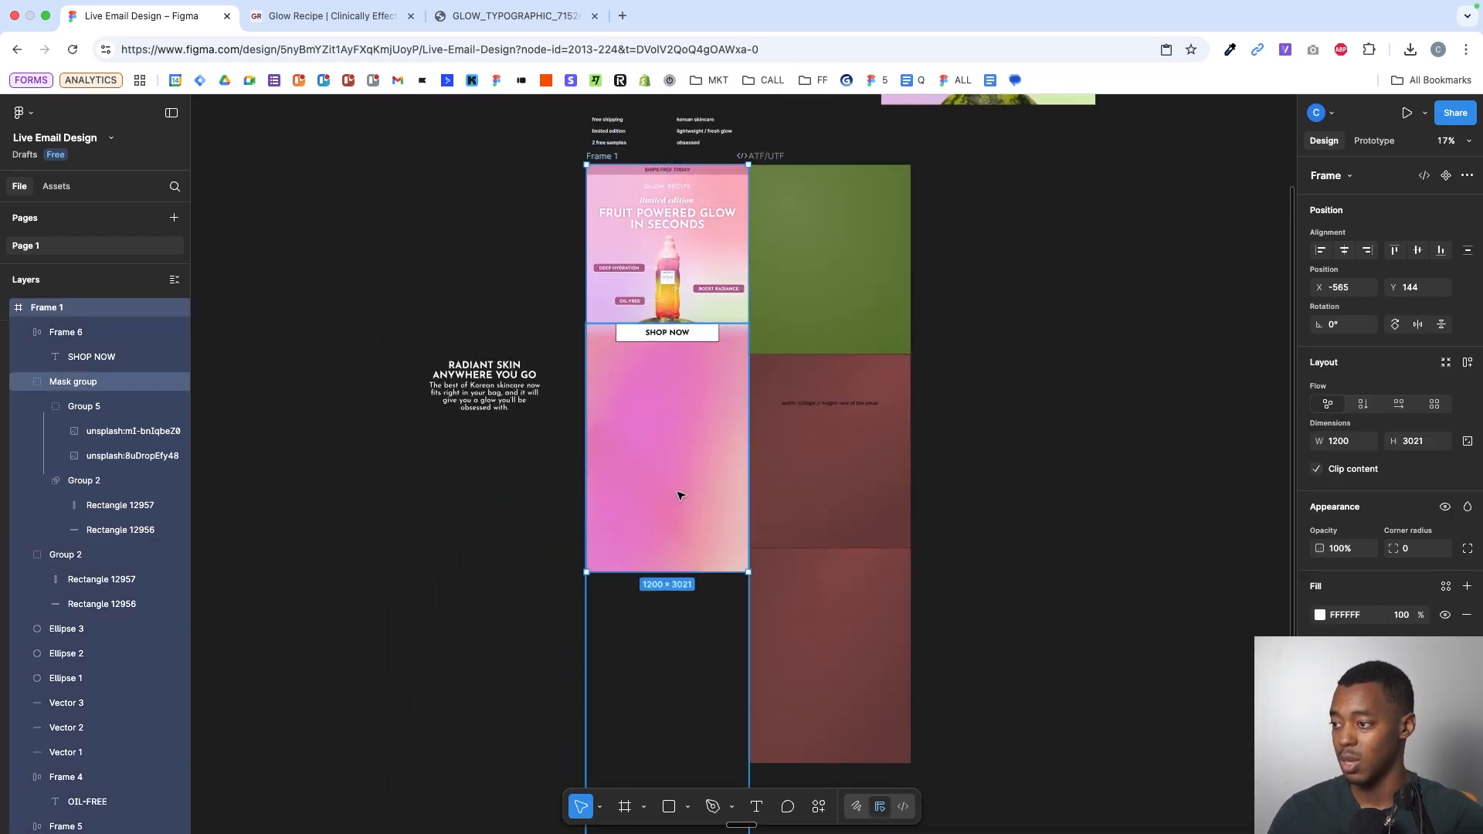
pyautogui.moveTo(678, 573); pyautogui.dragTo(672, 686)
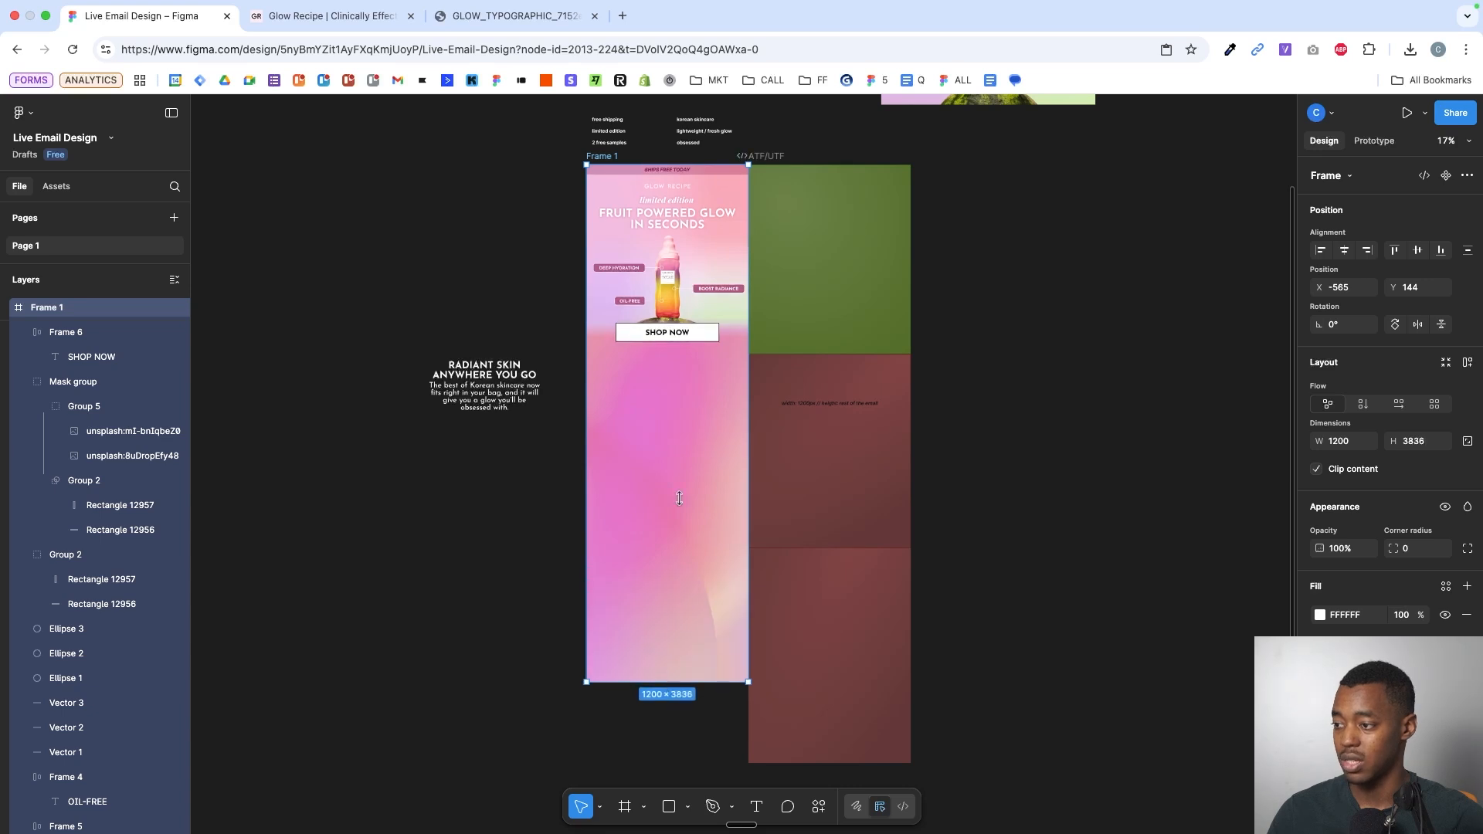
pyautogui.scroll(5, 693, 590)
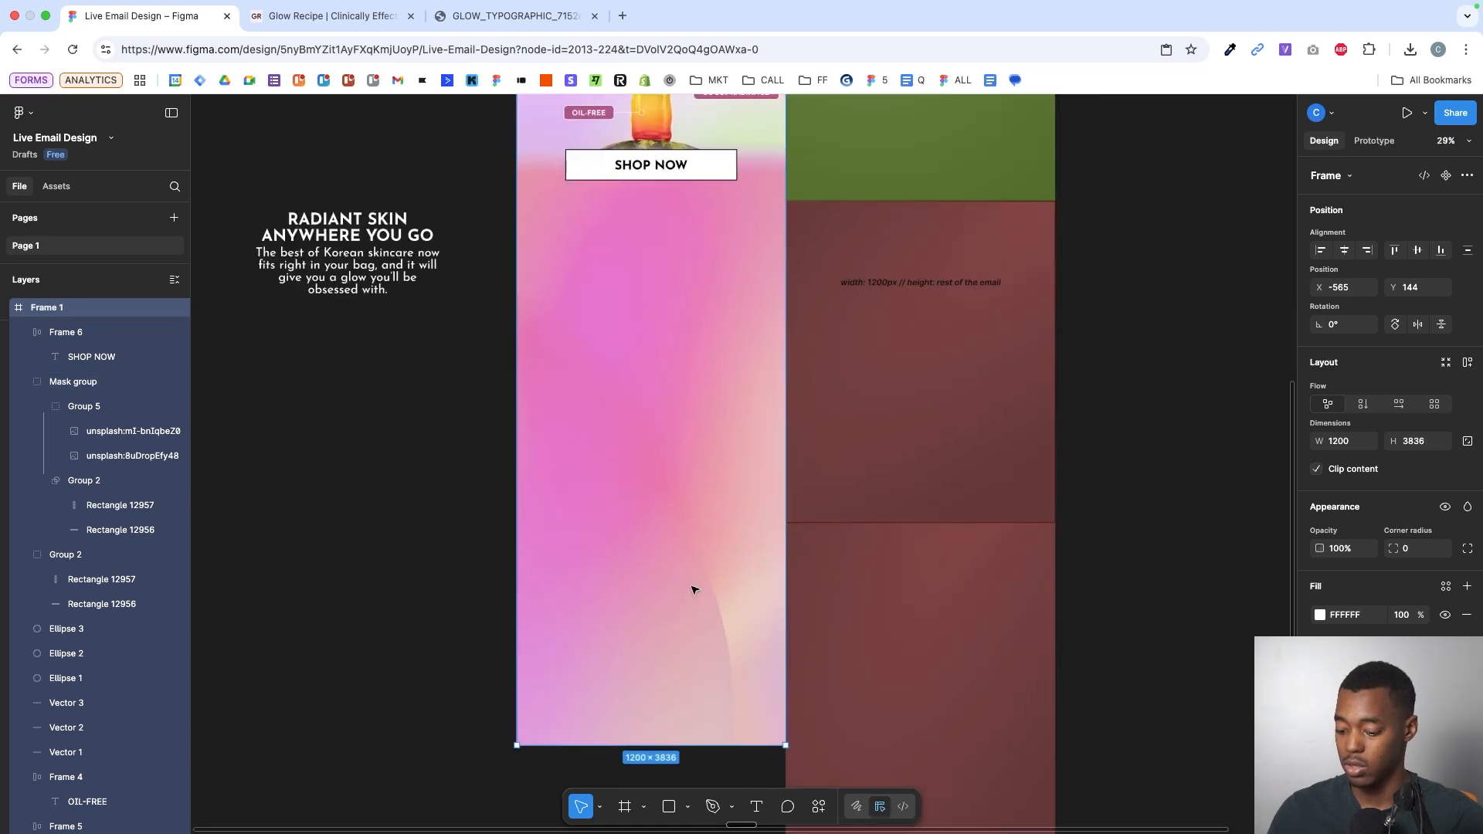
# - Set the masked gradient group's opacity to 50%
pyautogui.press('5')
pyautogui.press('0')
pyautogui.click(699, 583)
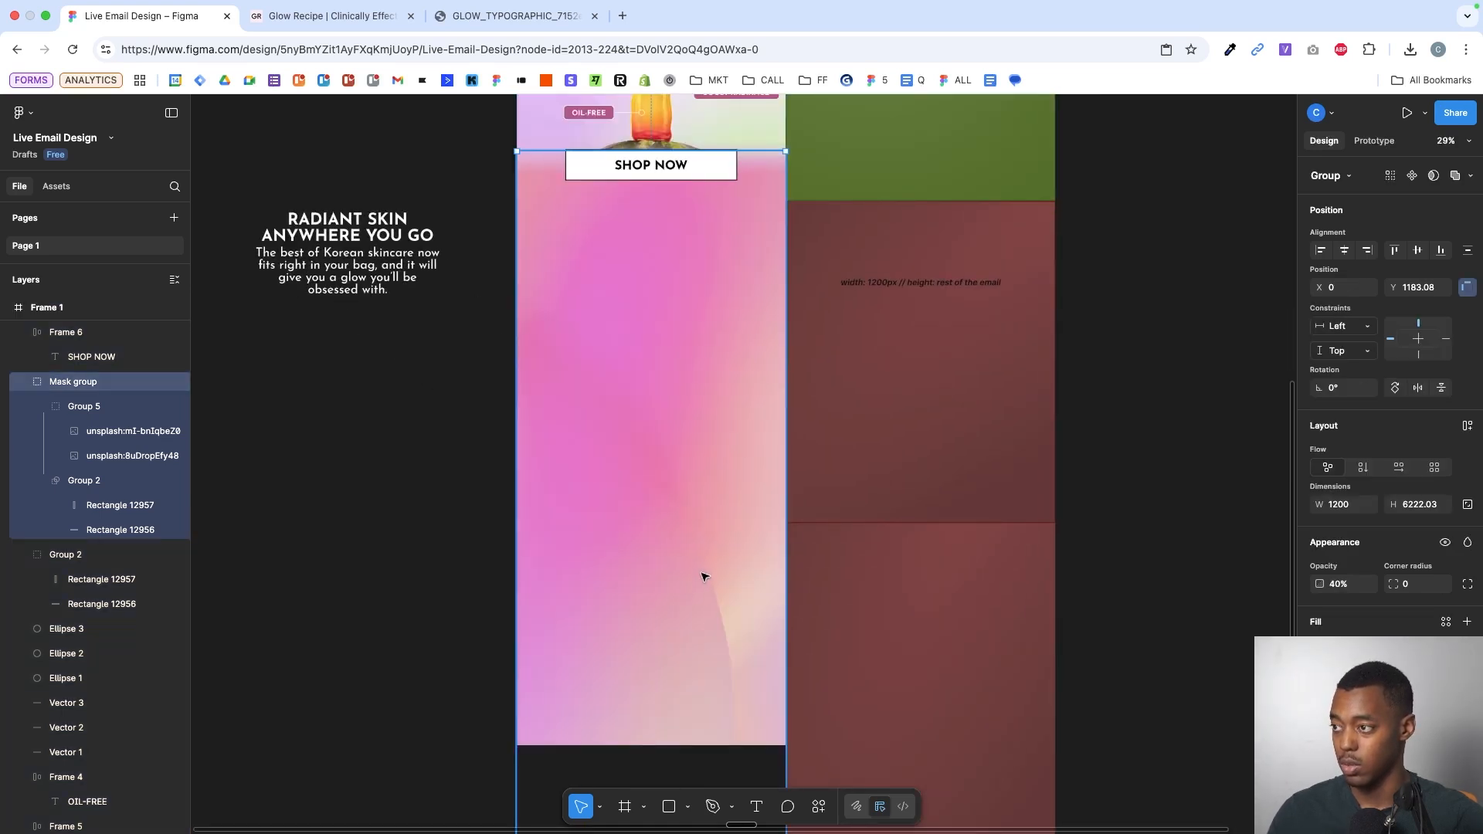
pyautogui.press('5')
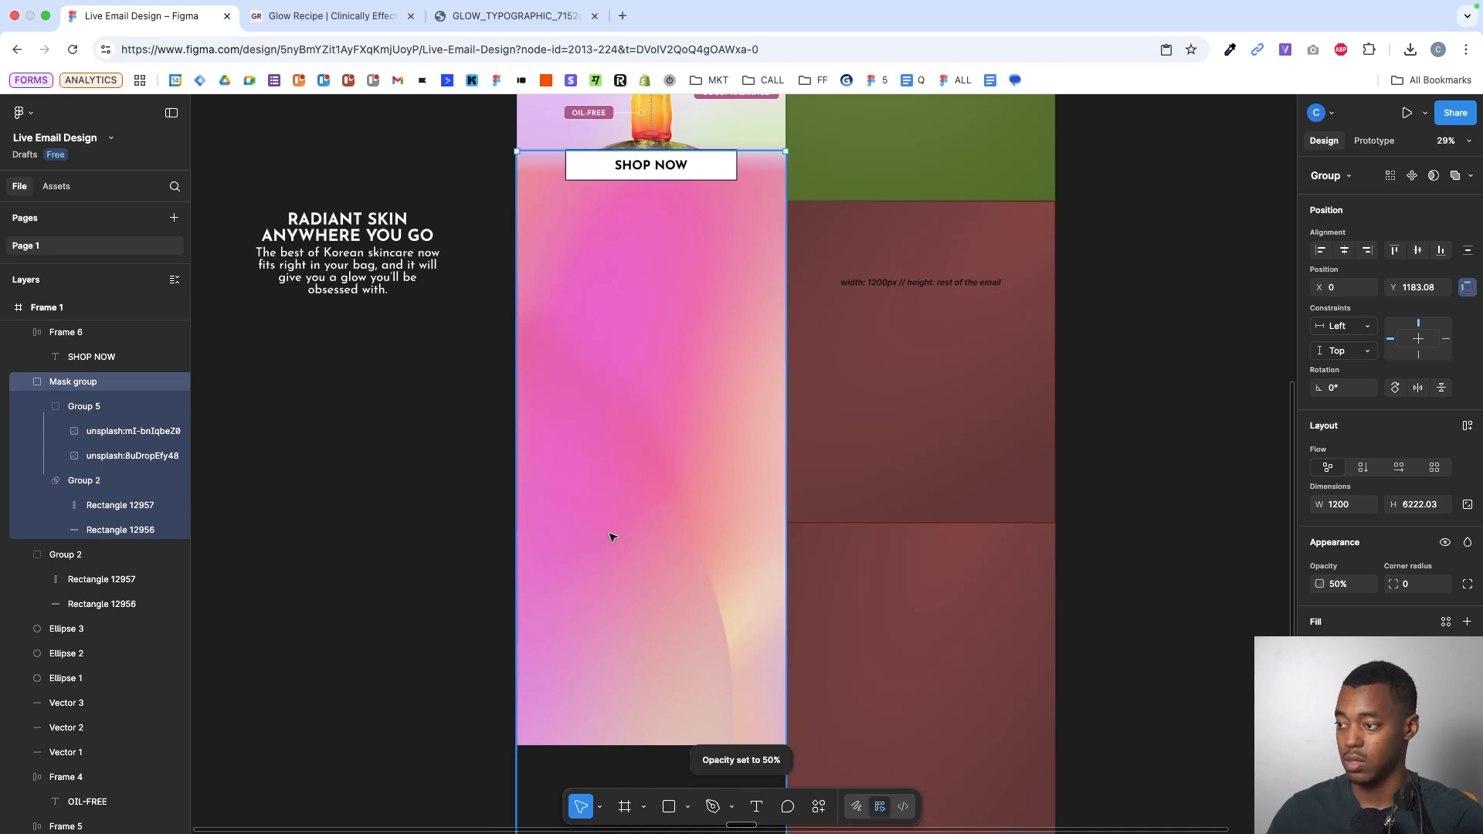
# - Move the RADIANT SKIN ANYWHERE YOU GO heading and its paragraph into the email, centred below the SHOP NOW button
pyautogui.scroll(2, 699, 502)
pyautogui.hscroll(-2, 699, 502)
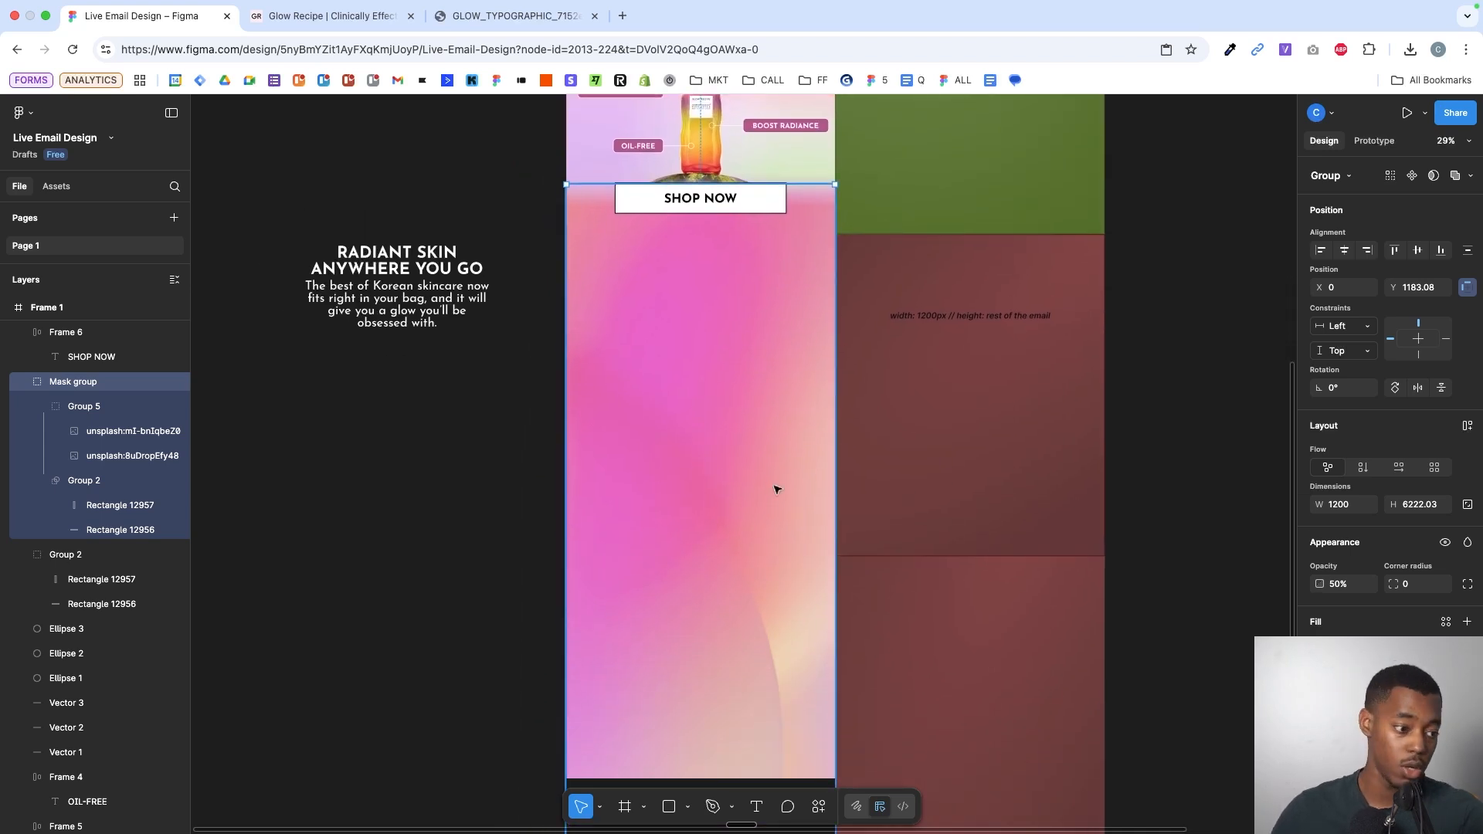
pyautogui.scroll(4, 743, 336)
pyautogui.hscroll(-1, 743, 337)
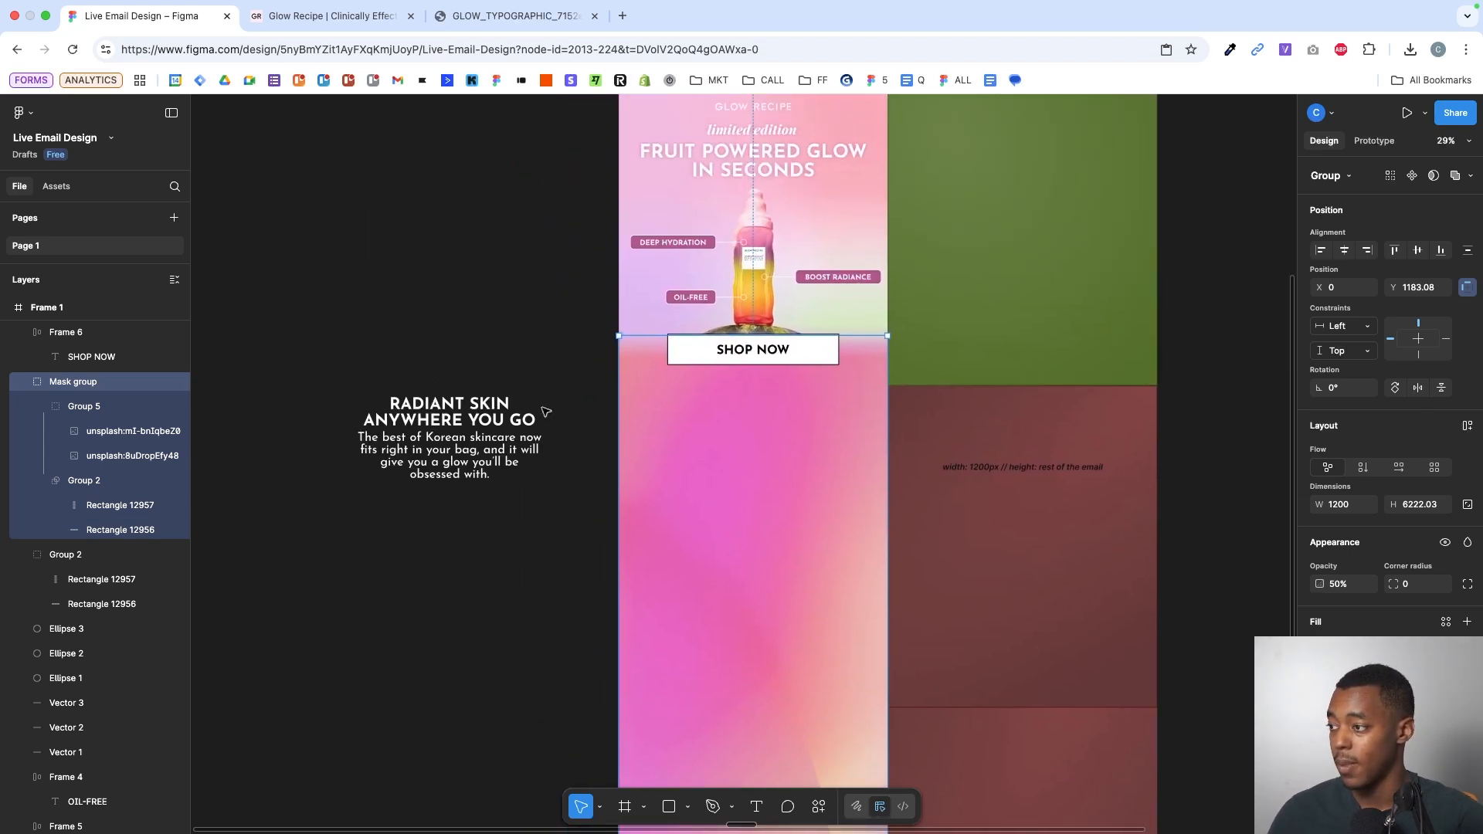
pyautogui.scroll(3, 546, 412)
pyautogui.moveTo(451, 340); pyautogui.dragTo(451, 600)
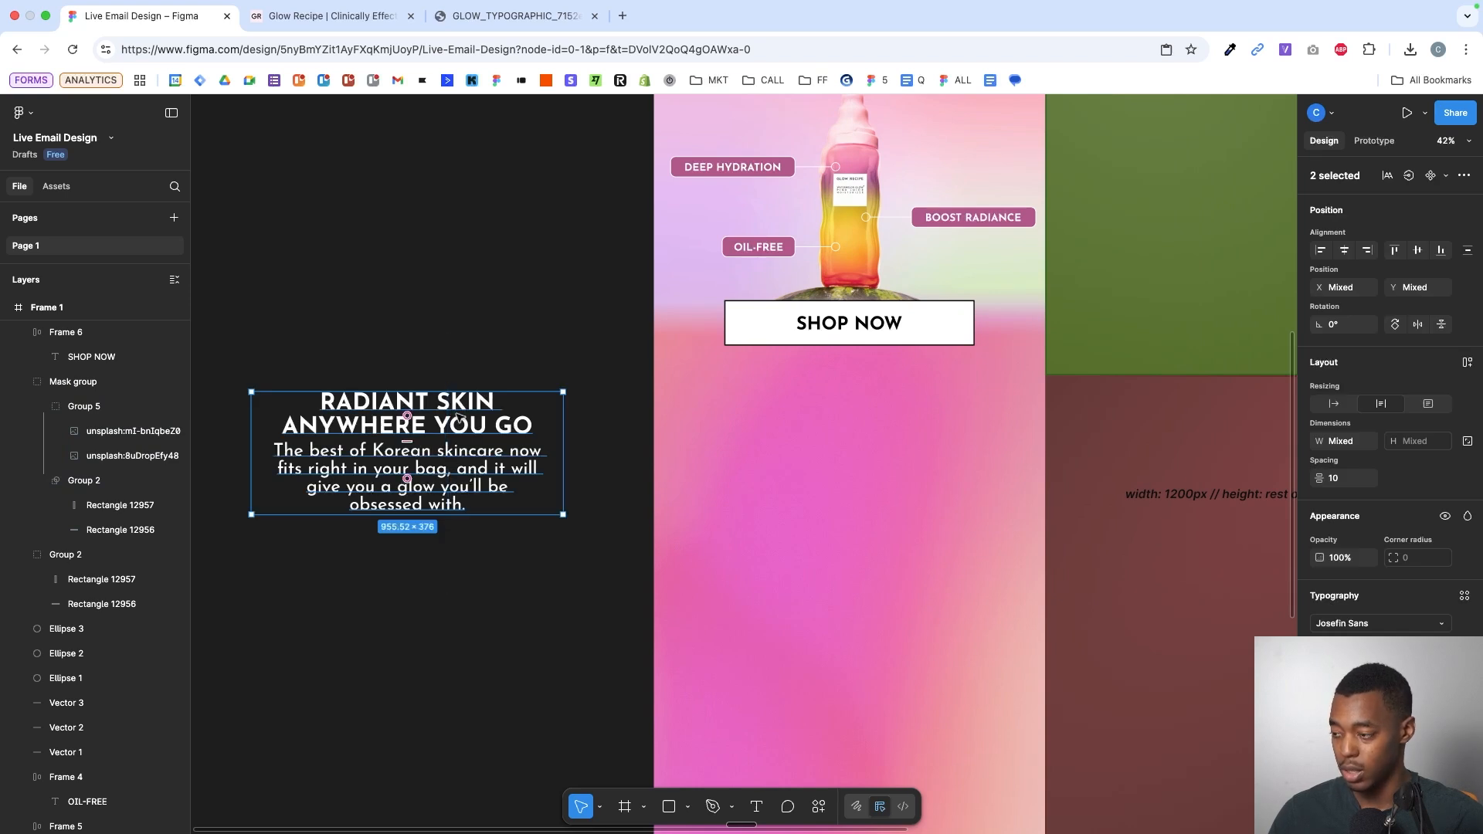
pyautogui.moveTo(425, 446); pyautogui.dragTo(865, 455)
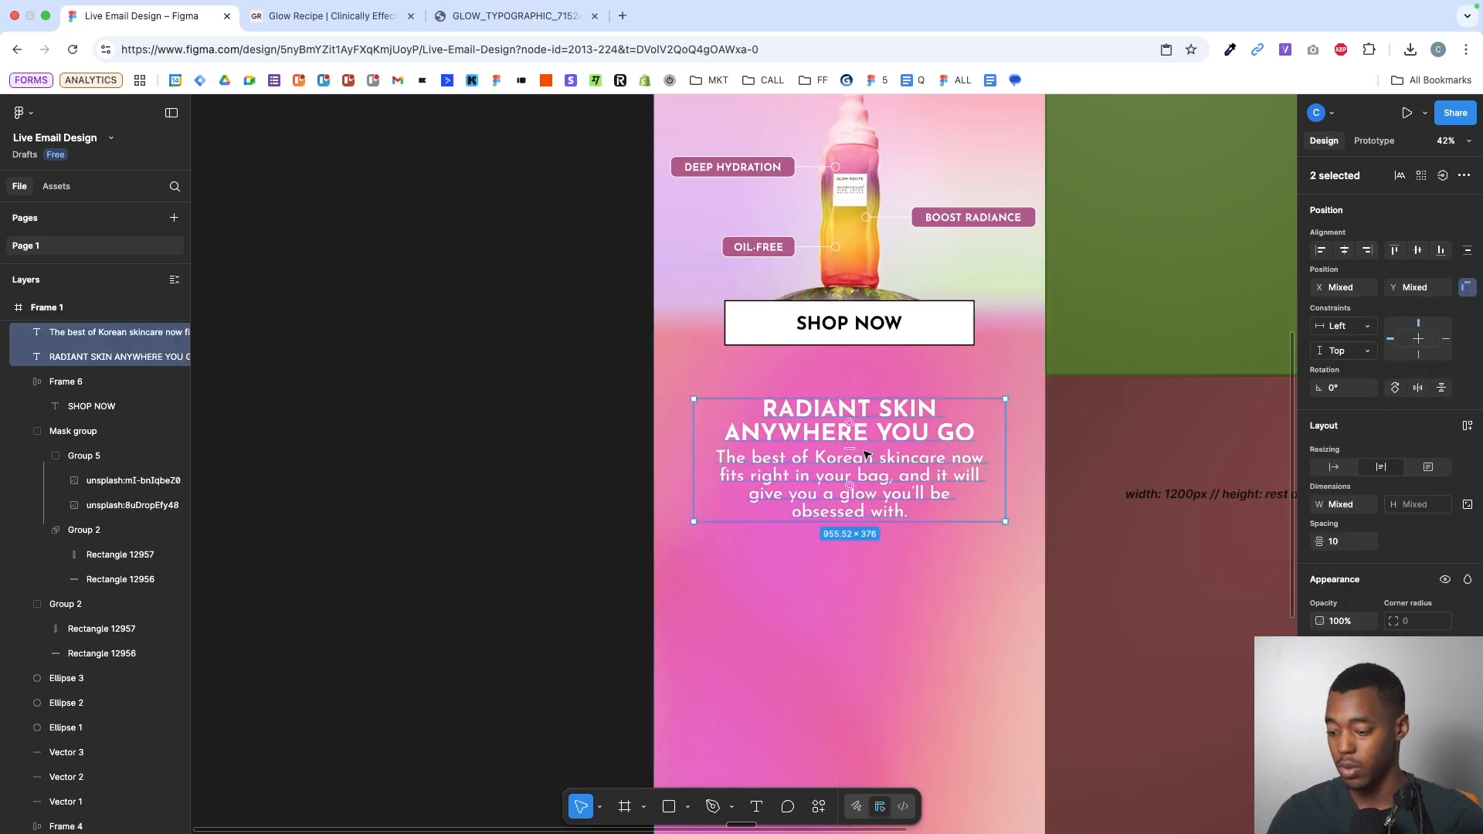
# - Wrap the heading and paragraph in a vertical auto layout with centred alignment, about 532 px high
pyautogui.hotkey('shift', 'a')
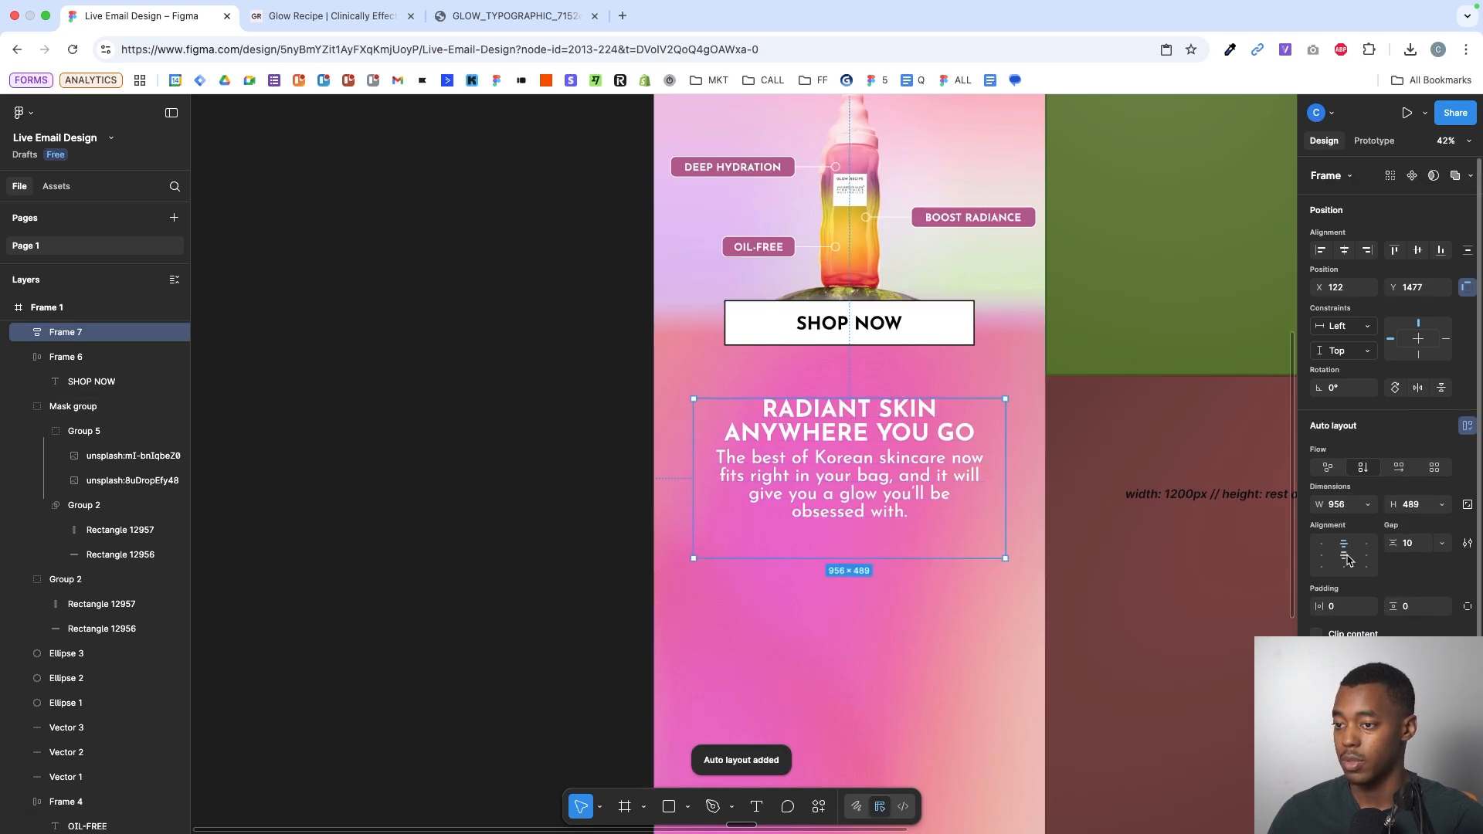
pyautogui.click(1344, 556)
pyautogui.moveTo(923, 562); pyautogui.dragTo(922, 572)
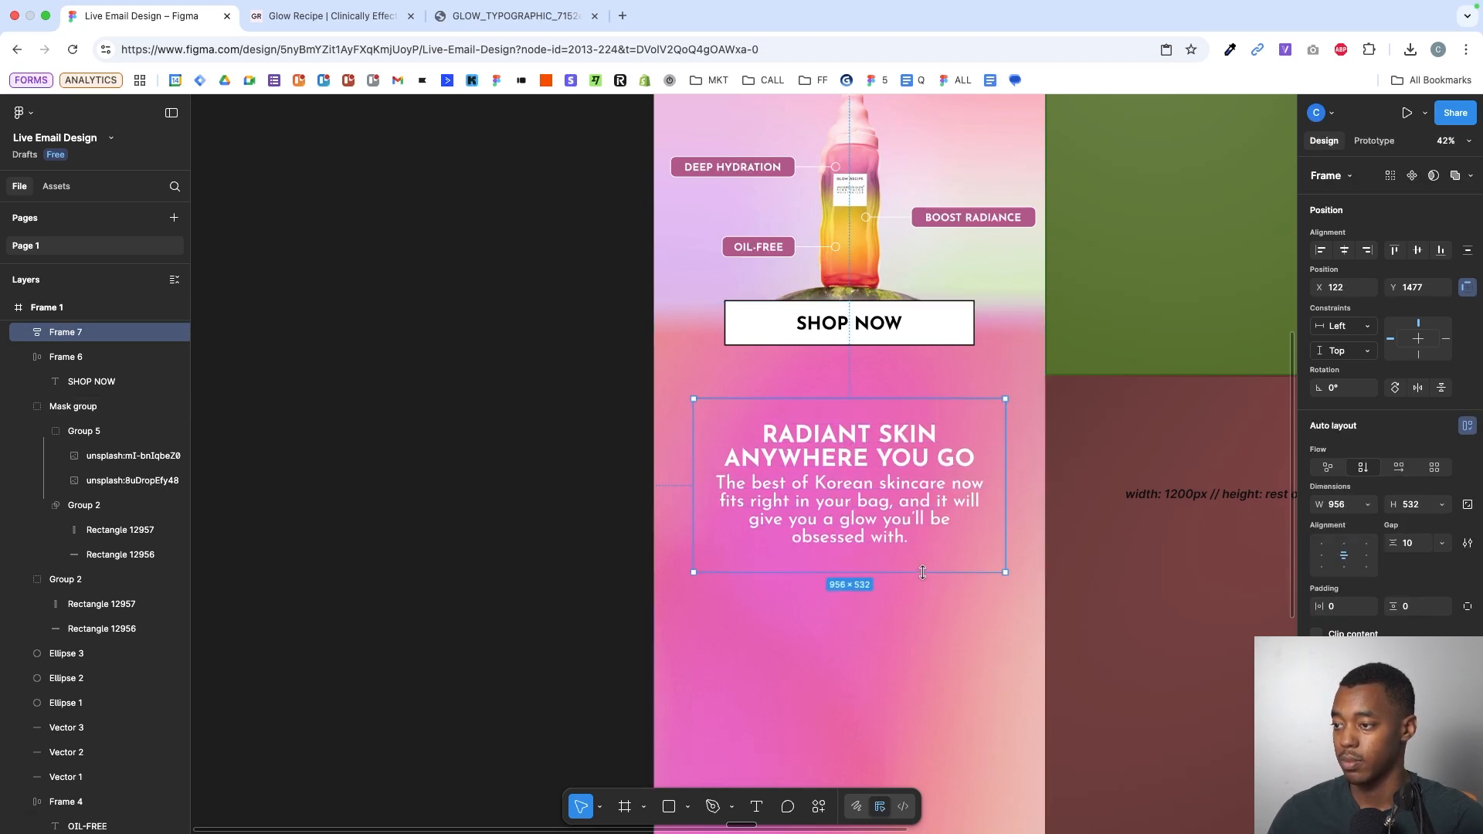
# - Widen the text card to about 986 px and fill it with a semi-transparent magenta, AF3F7E, based on the benefit labels' colour
pyautogui.press('i')
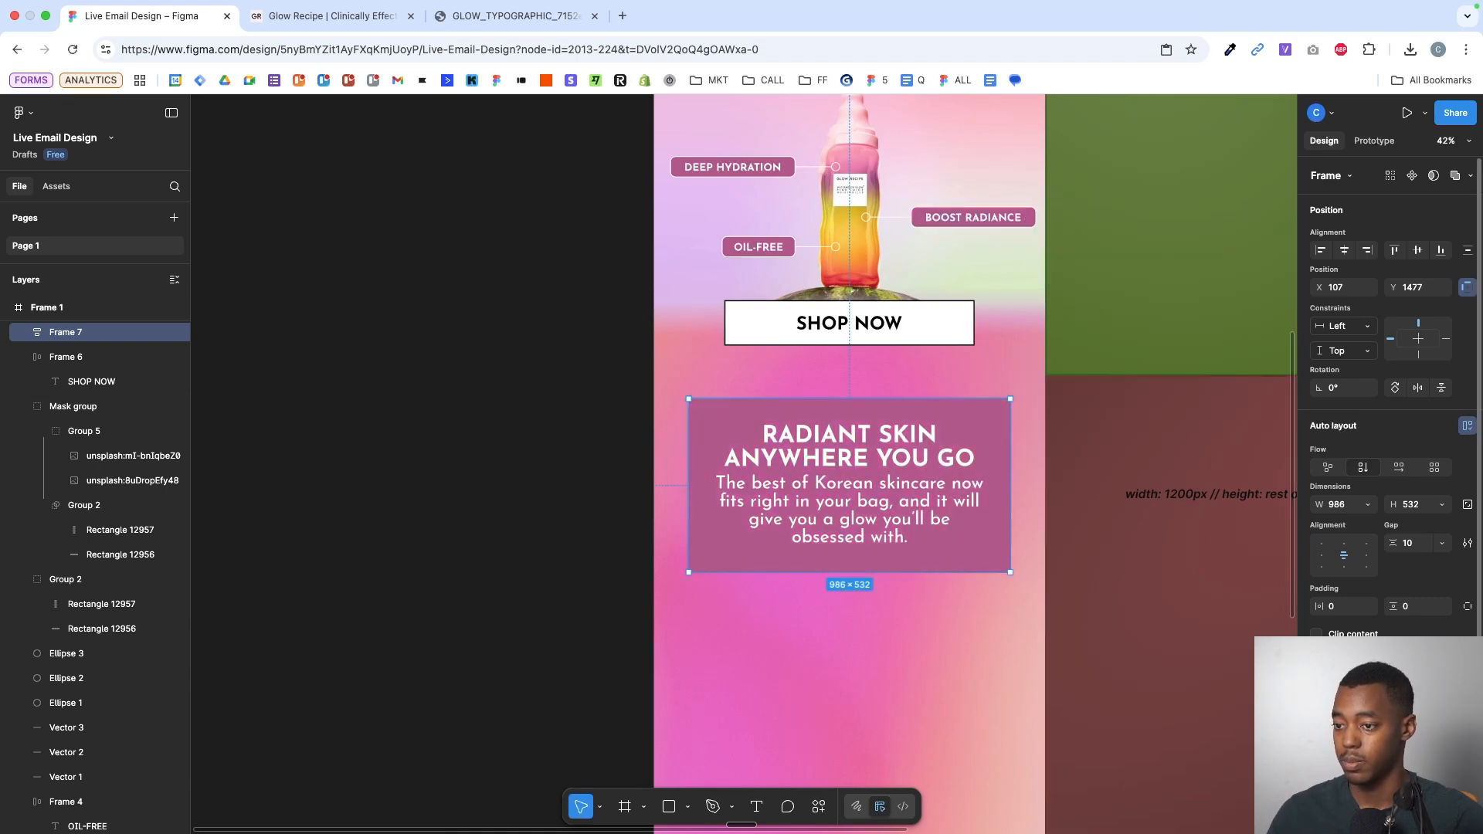
pyautogui.click(1321, 774)
pyautogui.moveTo(1227, 542); pyautogui.dragTo(1232, 544)
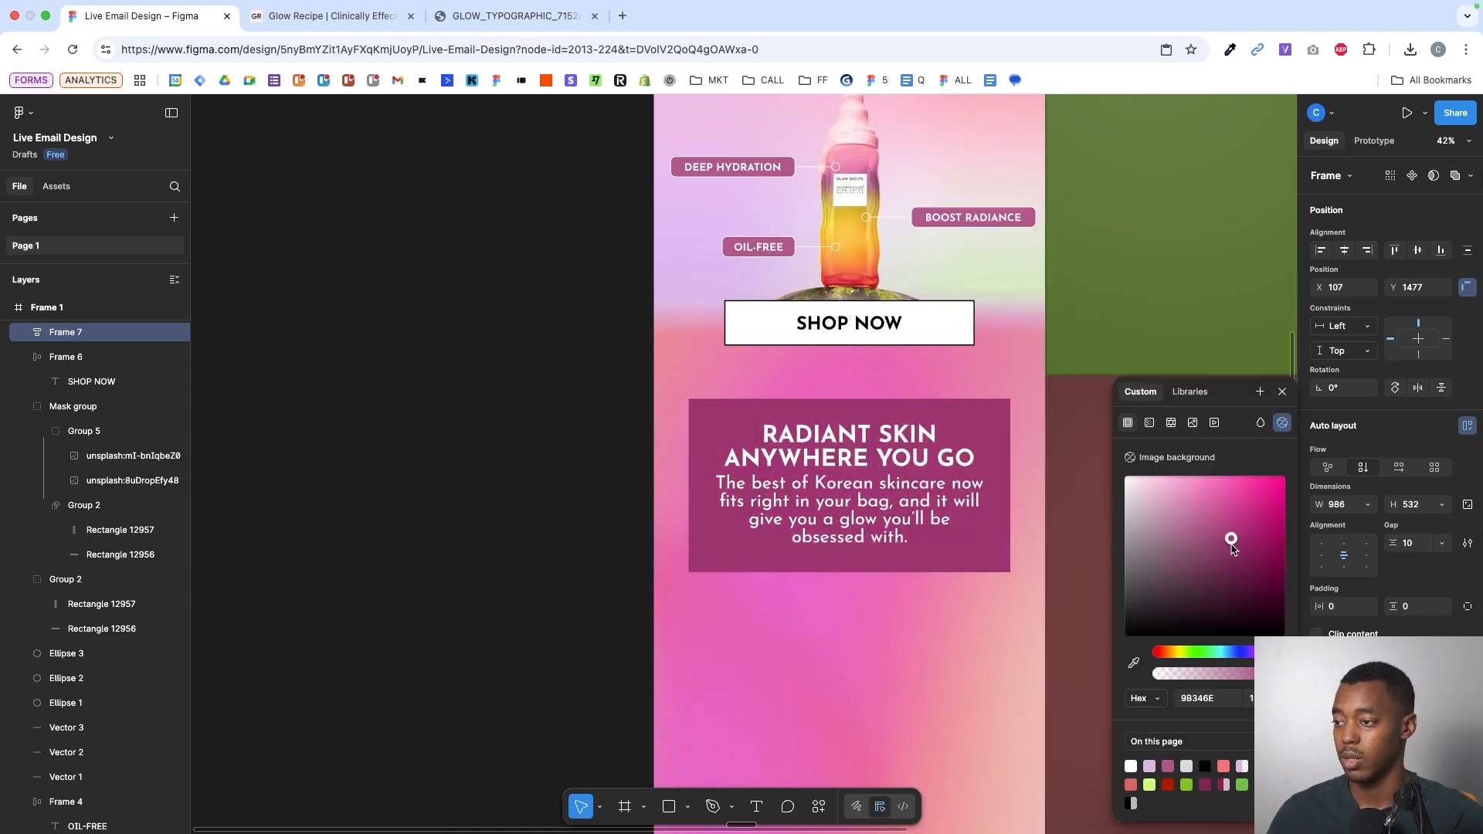
pyautogui.click(1283, 392)
pyautogui.press('alt')
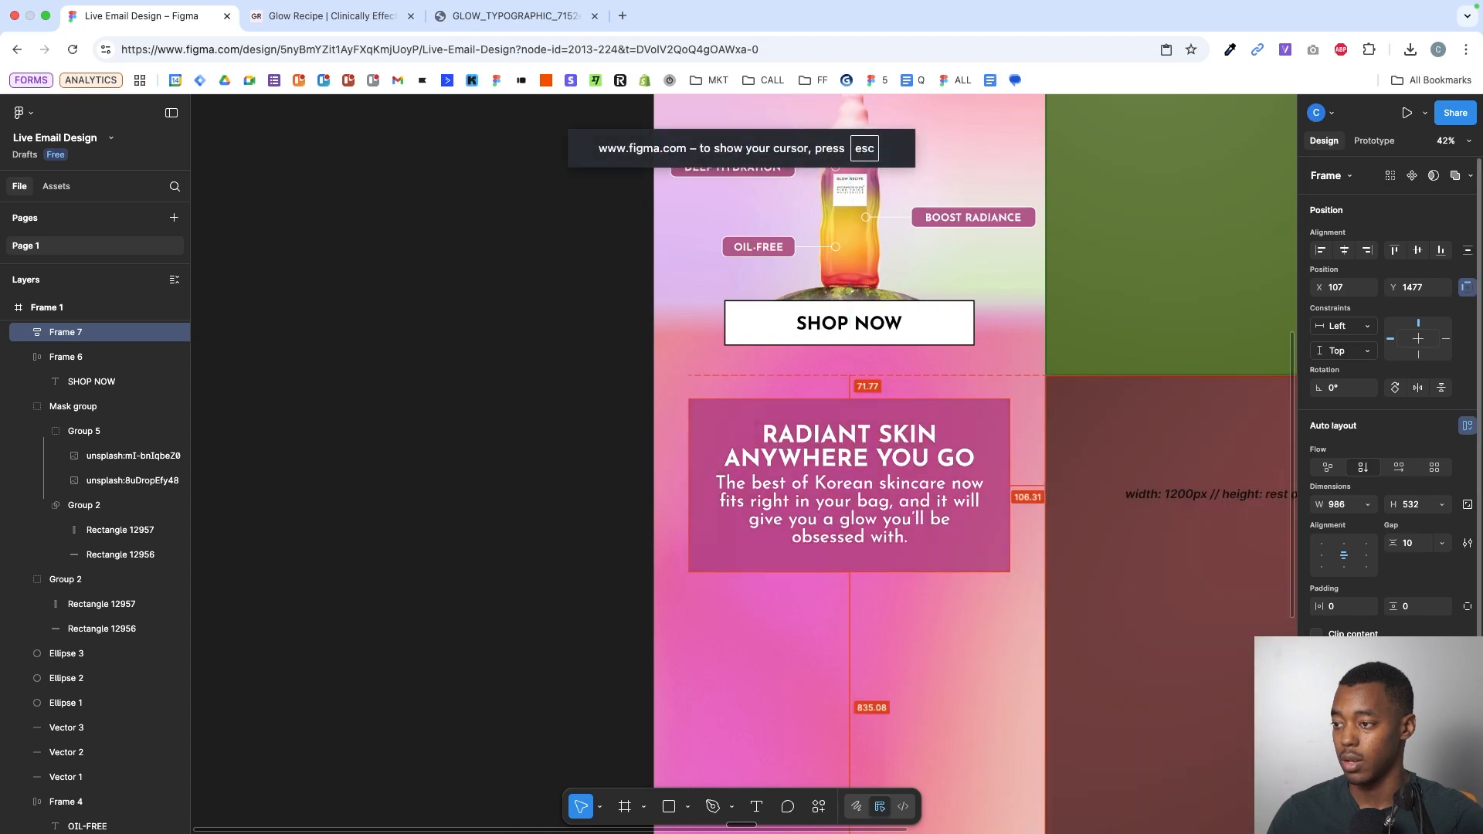
# - Fine-tune the shade of the text card's translucent fill and round the card's corners
pyautogui.click(1321, 774)
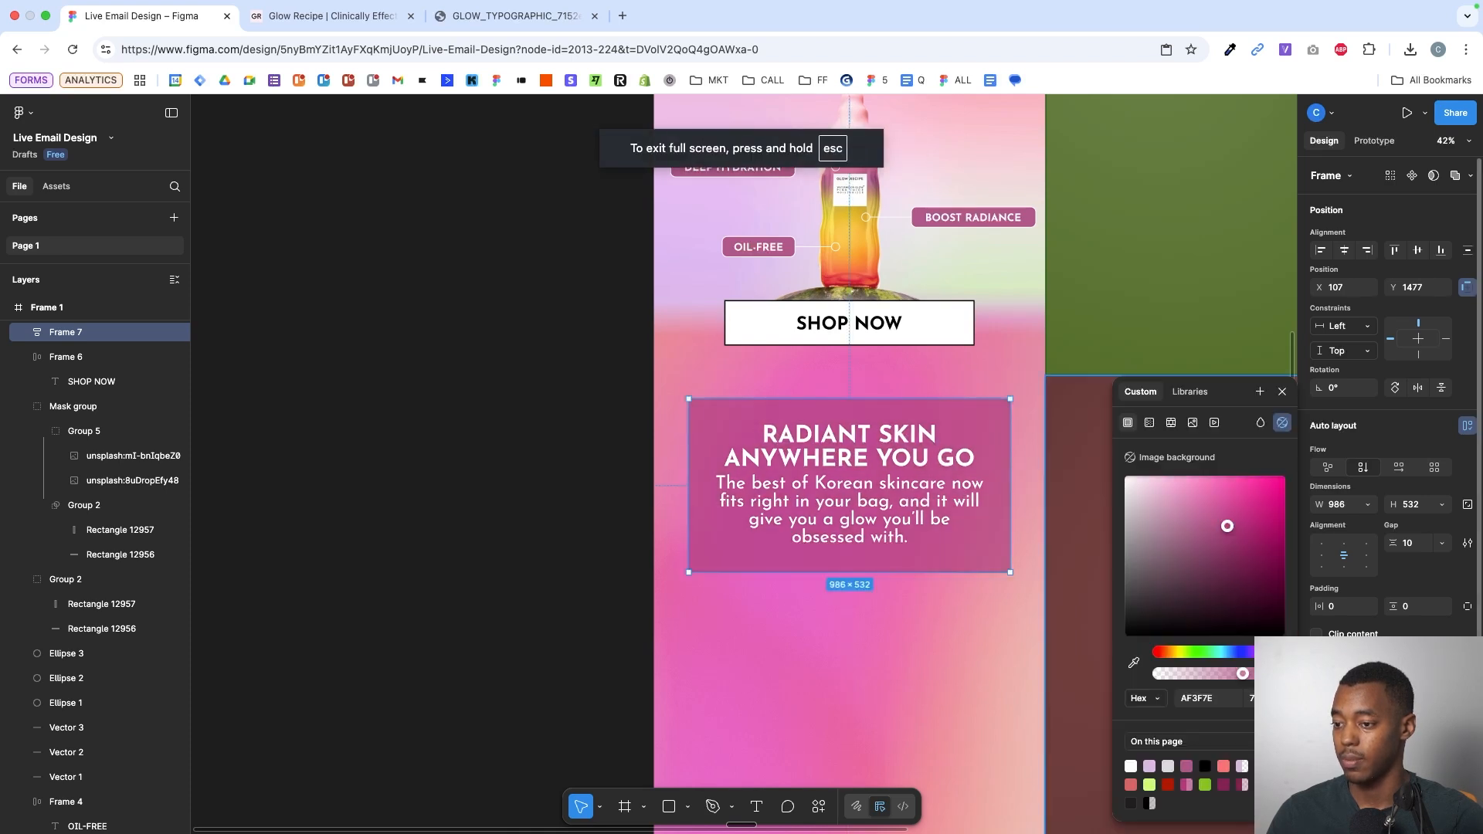
pyautogui.moveTo(1252, 580); pyautogui.dragTo(1252, 547)
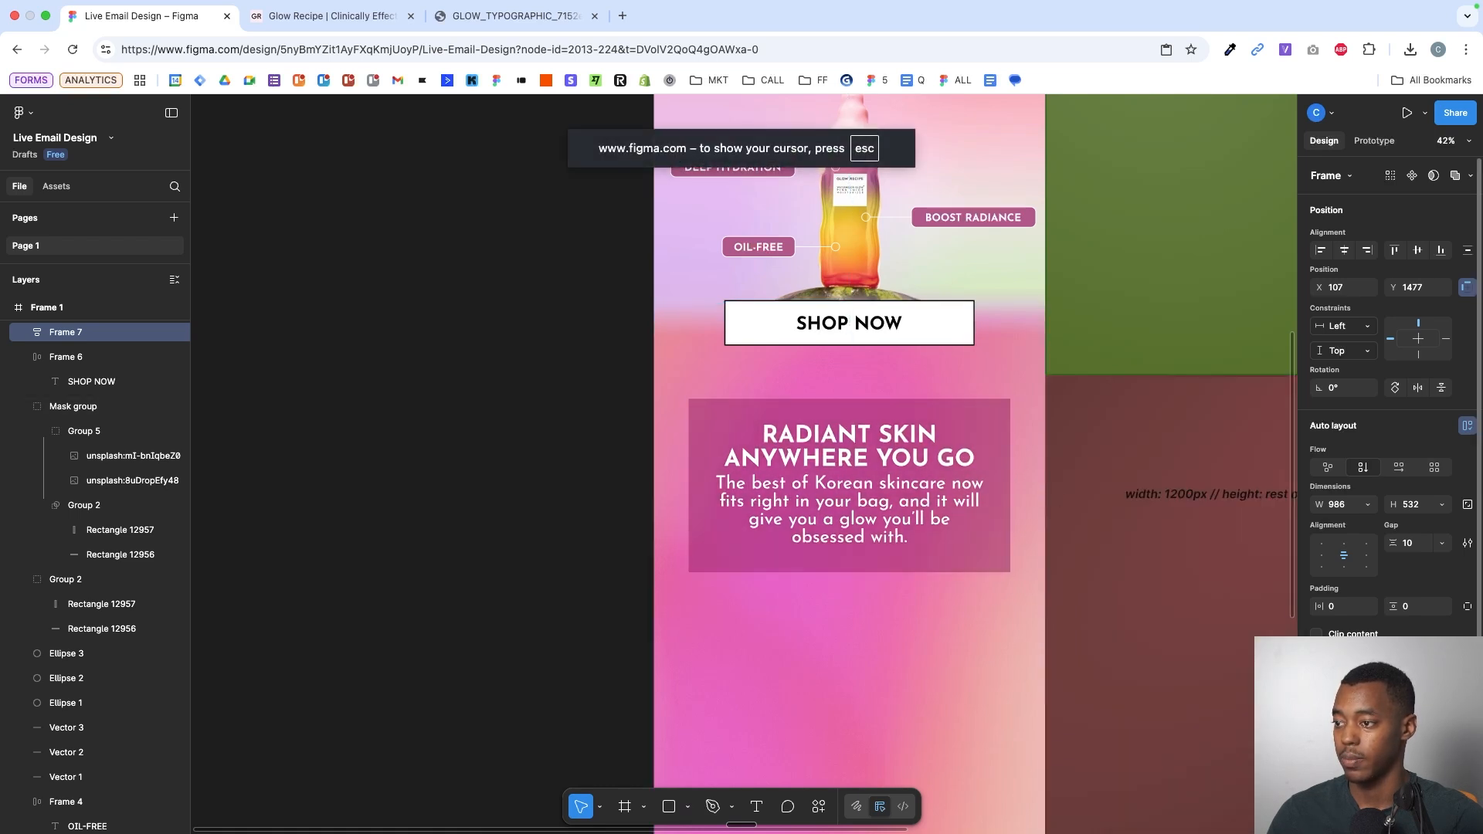
pyautogui.press('alt')
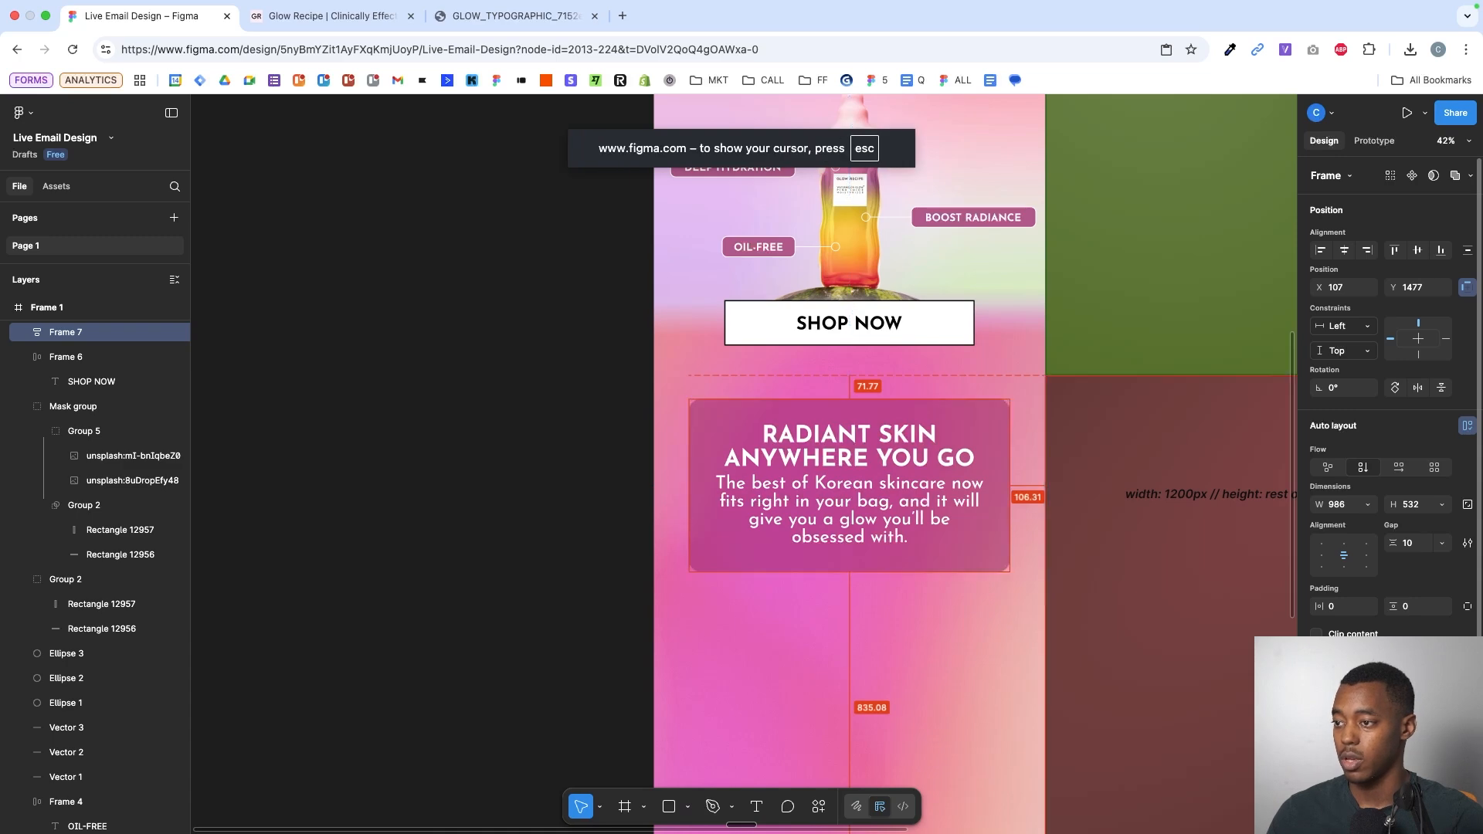
# - Move the text card up closer to the SHOP NOW button, to about Y 1431
pyautogui.scroll(3, 1049, 433)
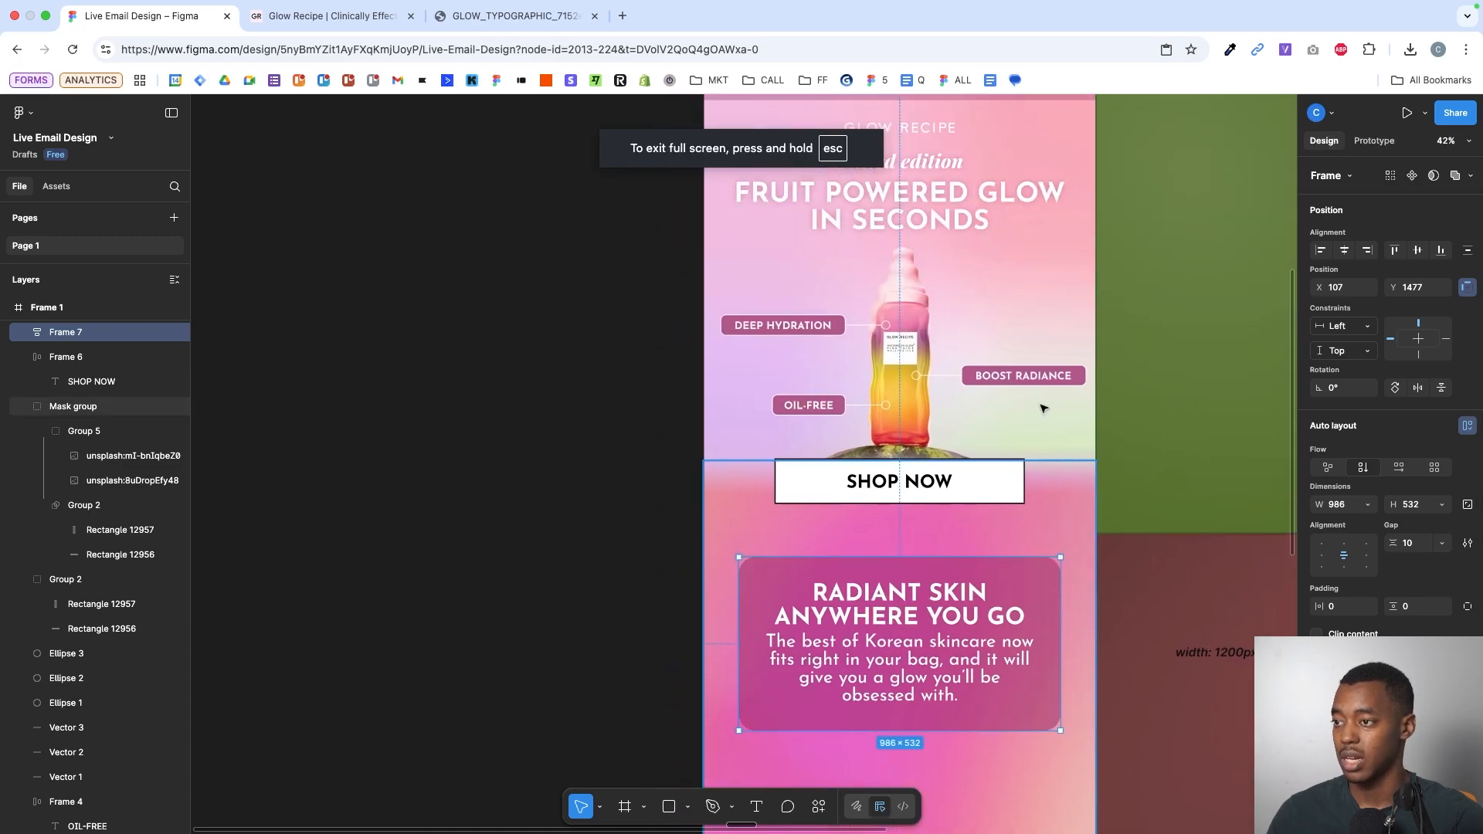
pyautogui.scroll(4, 1059, 372)
pyautogui.scroll(3, 1064, 374)
pyautogui.scroll(5, 1099, 419)
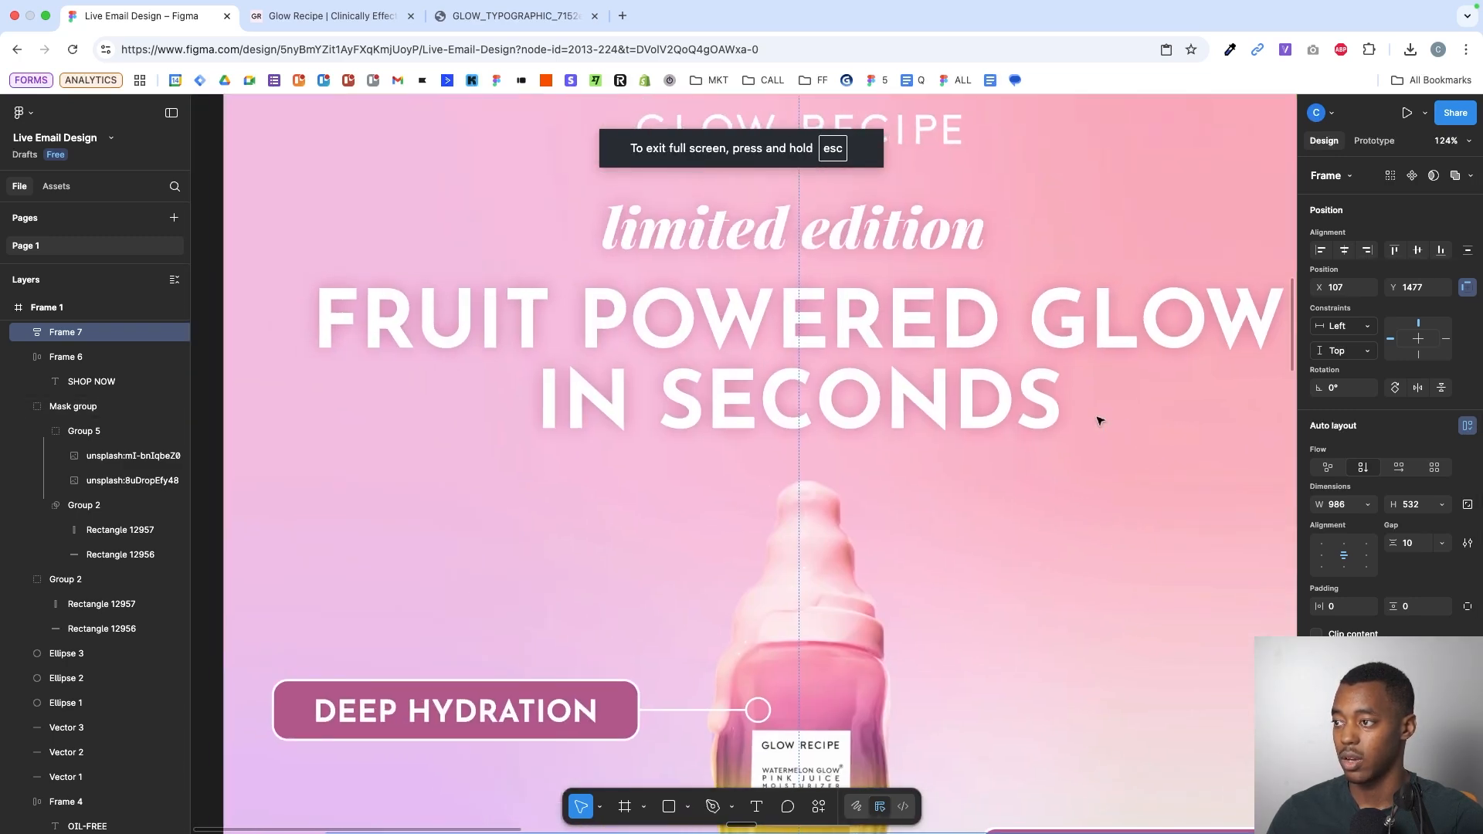
pyautogui.scroll(2, 943, 353)
pyautogui.hotkey('shift', '2')
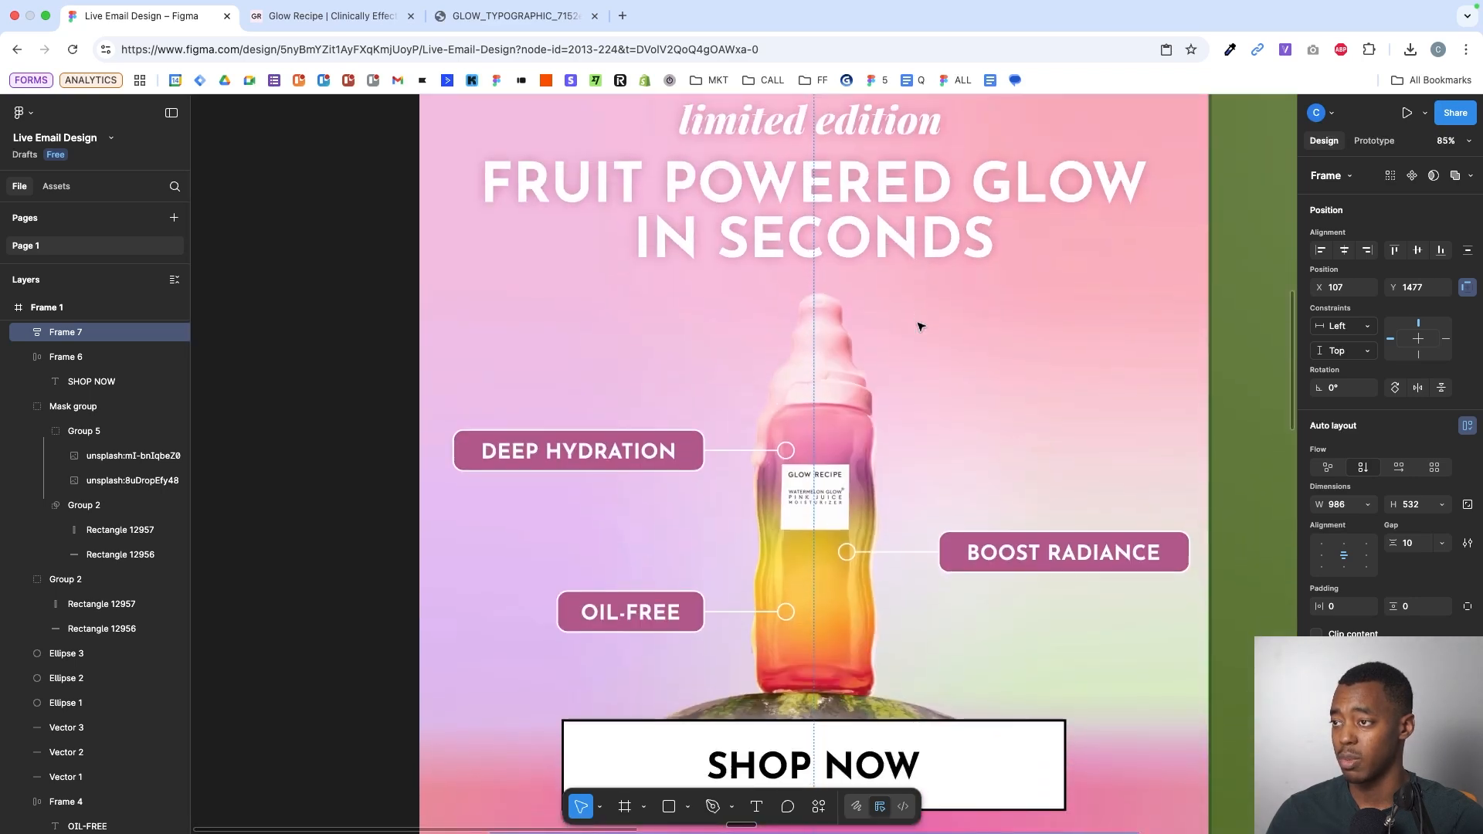
pyautogui.moveTo(1069, 378); pyautogui.dragTo(1068, 347)
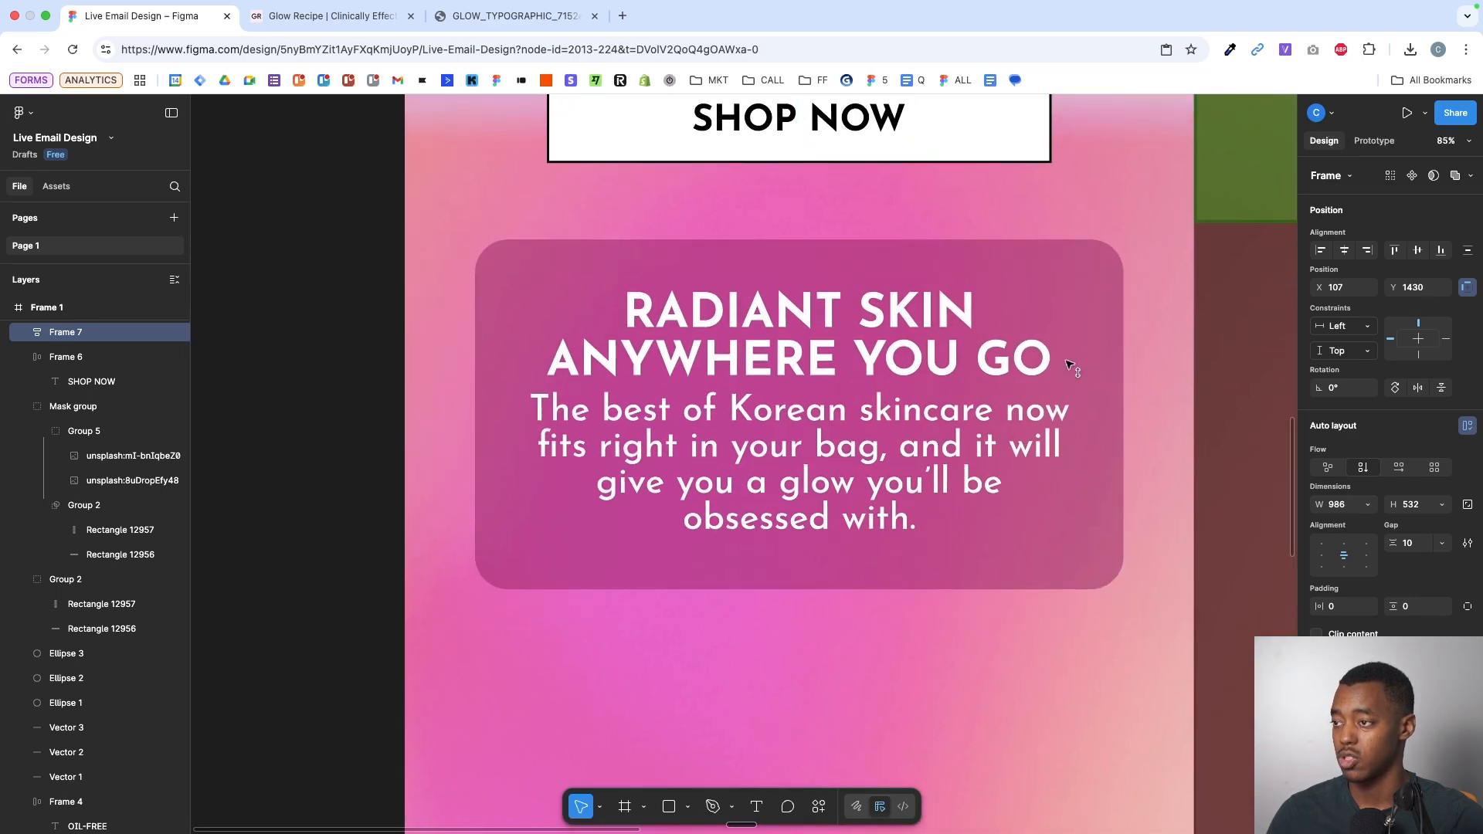
pyautogui.scroll(3, 1004, 348)
pyautogui.scroll(-2, 946, 338)
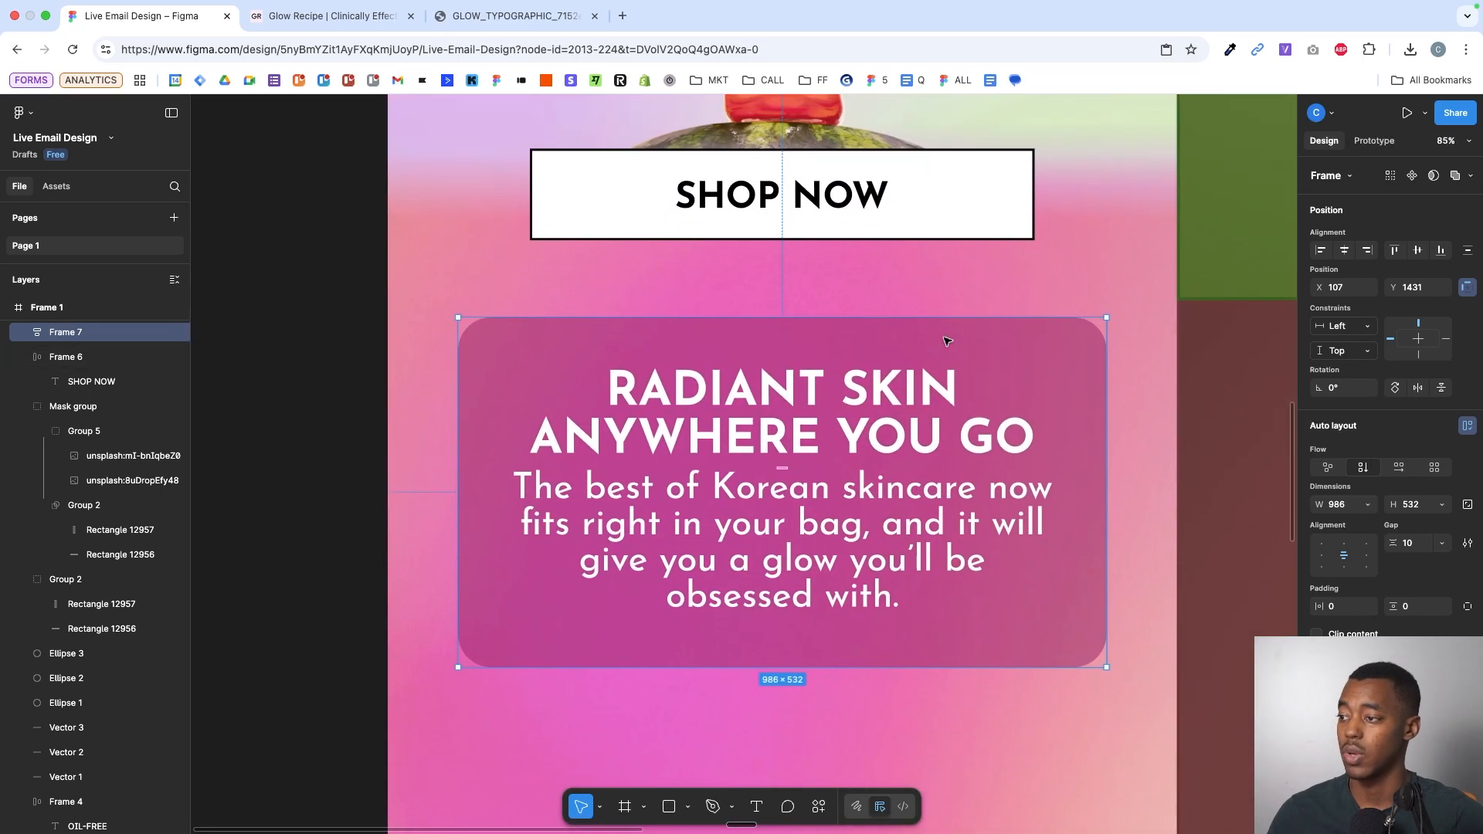
# - Enlarge the text card evenly around its centre to about 1026 × 556 px
pyautogui.scroll(-3, 952, 363)
pyautogui.moveTo(937, 564); pyautogui.dragTo(934, 577)
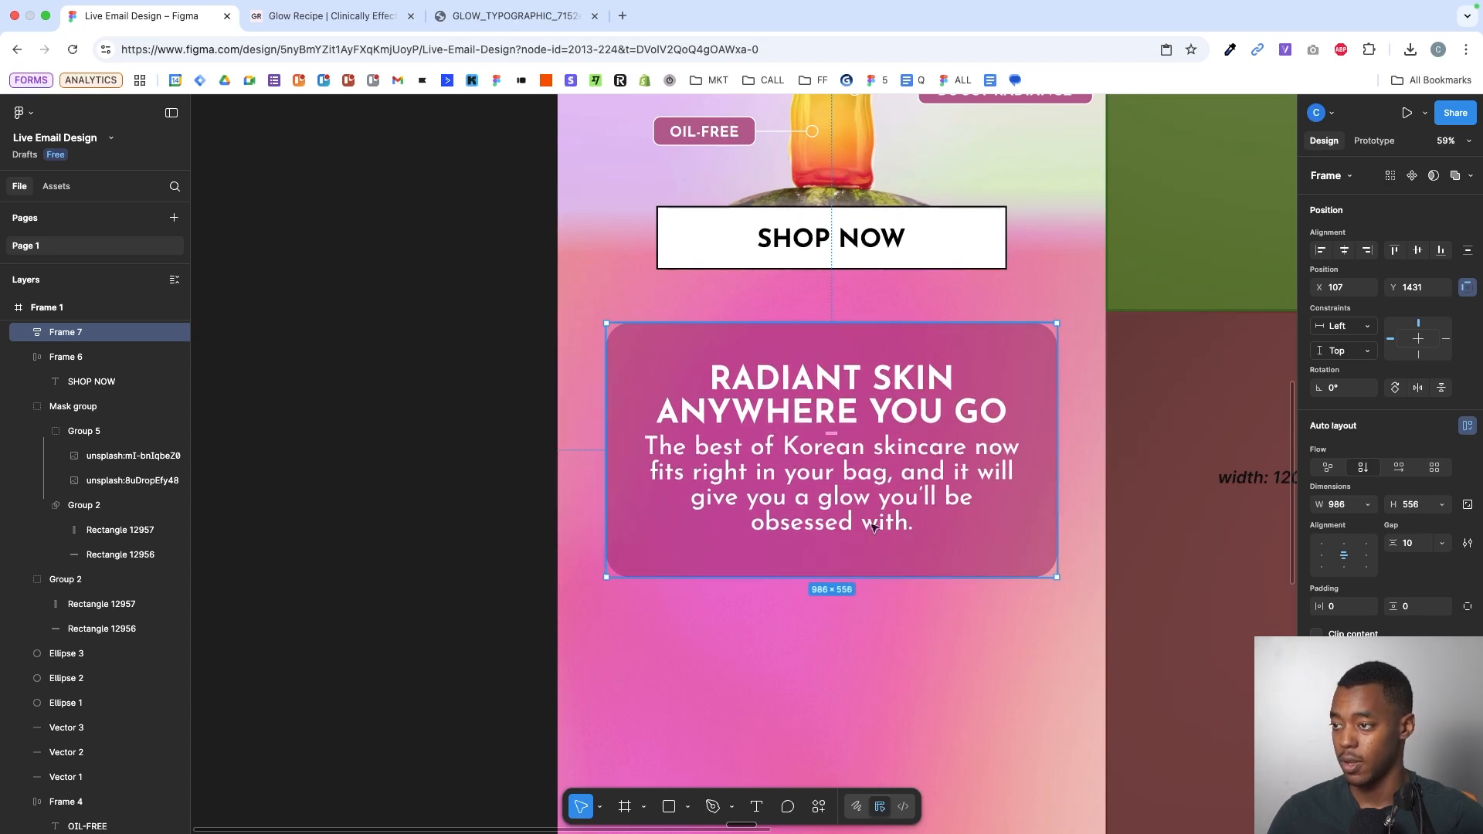
pyautogui.moveTo(1051, 449); pyautogui.dragTo(1065, 450)
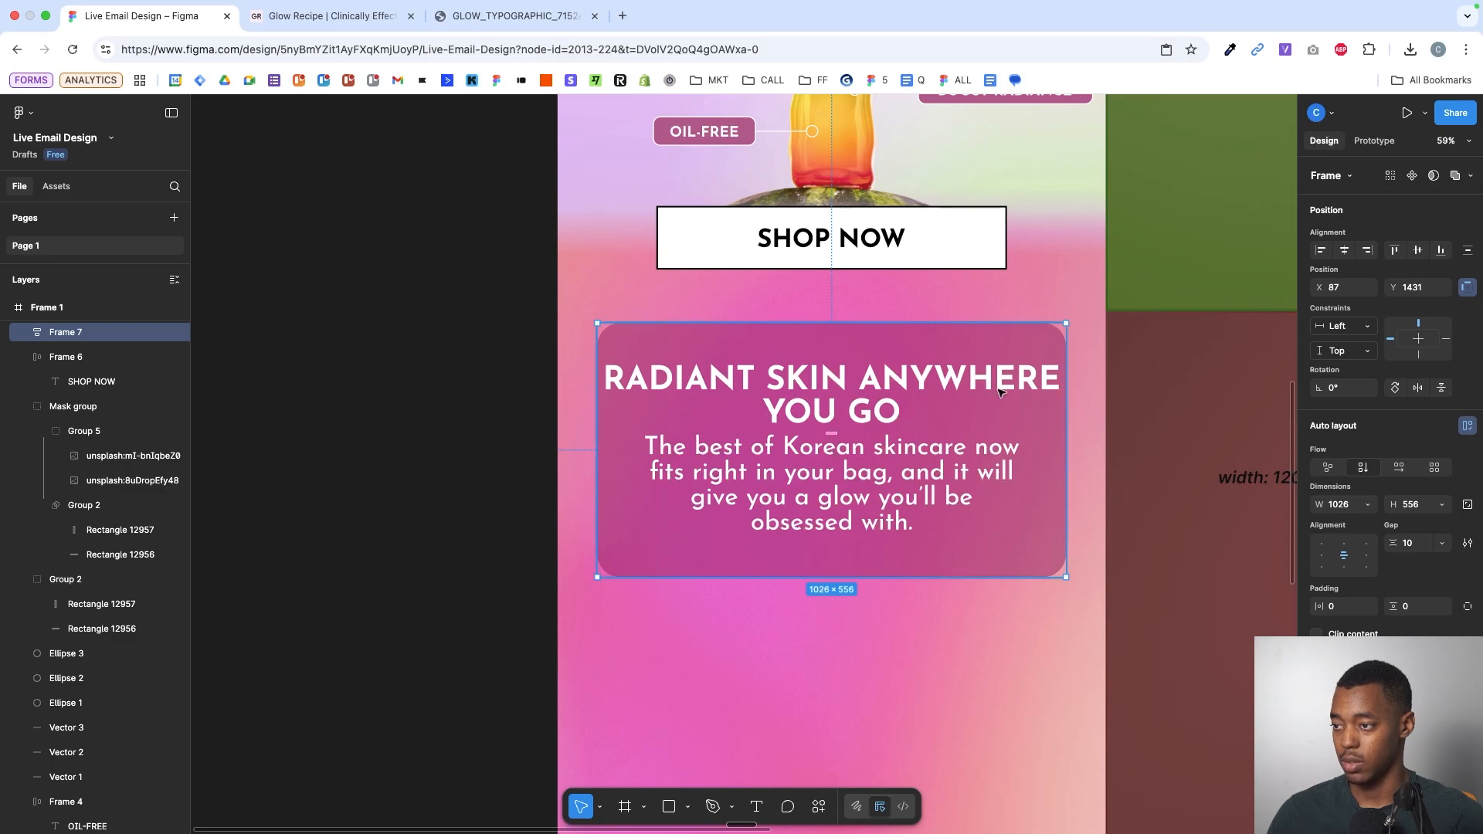
# - Restore the heading's line break after RADIANT SKIN and shift the text card up to about Y 1389
pyautogui.click(1052, 401)
pyautogui.moveTo(1068, 384); pyautogui.dragTo(1015, 360)
pyautogui.click(1096, 394)
# - Review the selling-point notes above the frame, such as free shipping, limited edition and 2 free samples, against the email's content
pyautogui.scroll(-2, 1096, 394)
pyautogui.scroll(-3, 1096, 394)
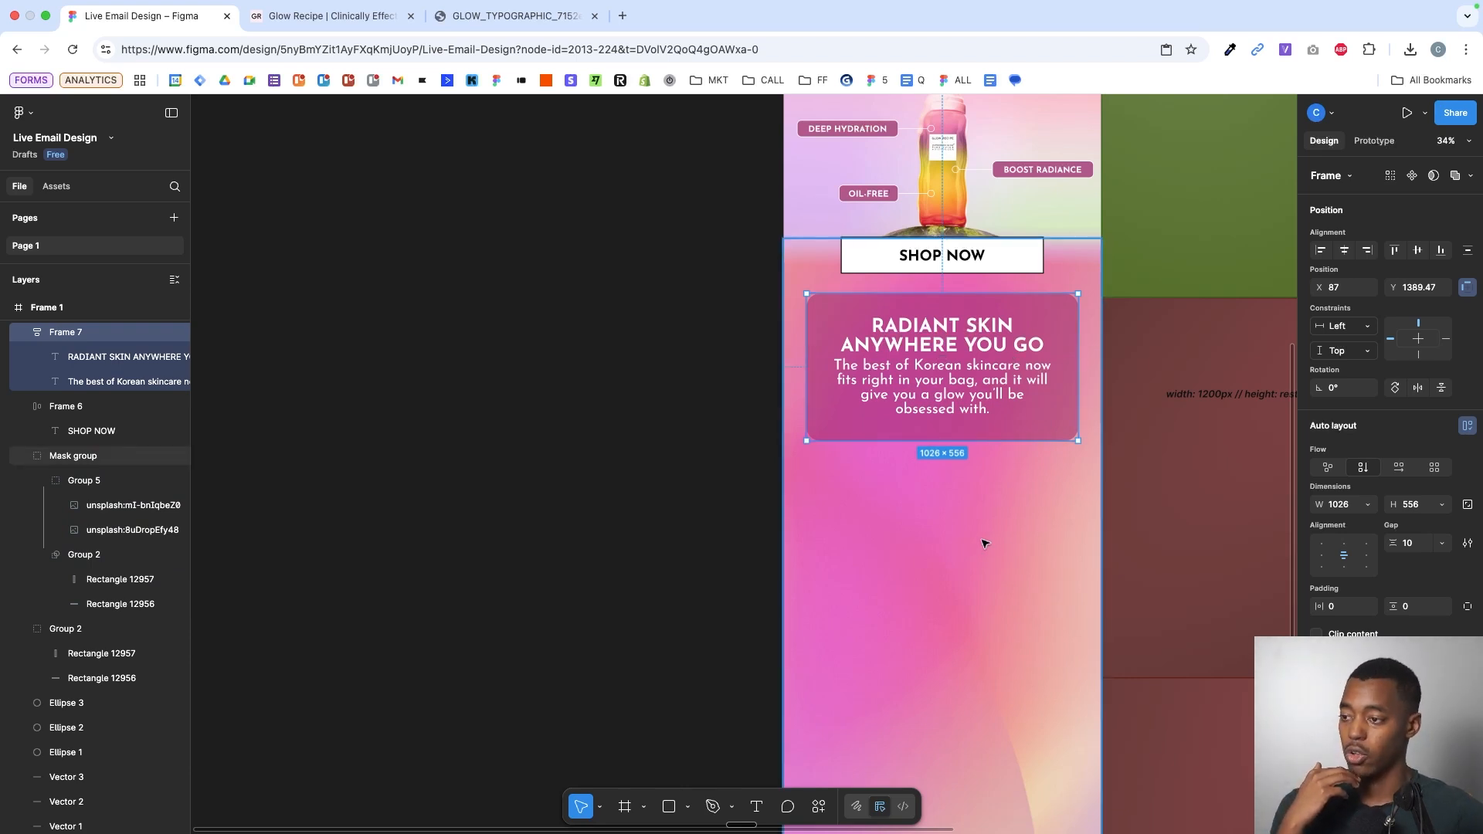
pyautogui.scroll(-2, 984, 539)
pyautogui.scroll(10, 983, 540)
pyautogui.scroll(5, 984, 540)
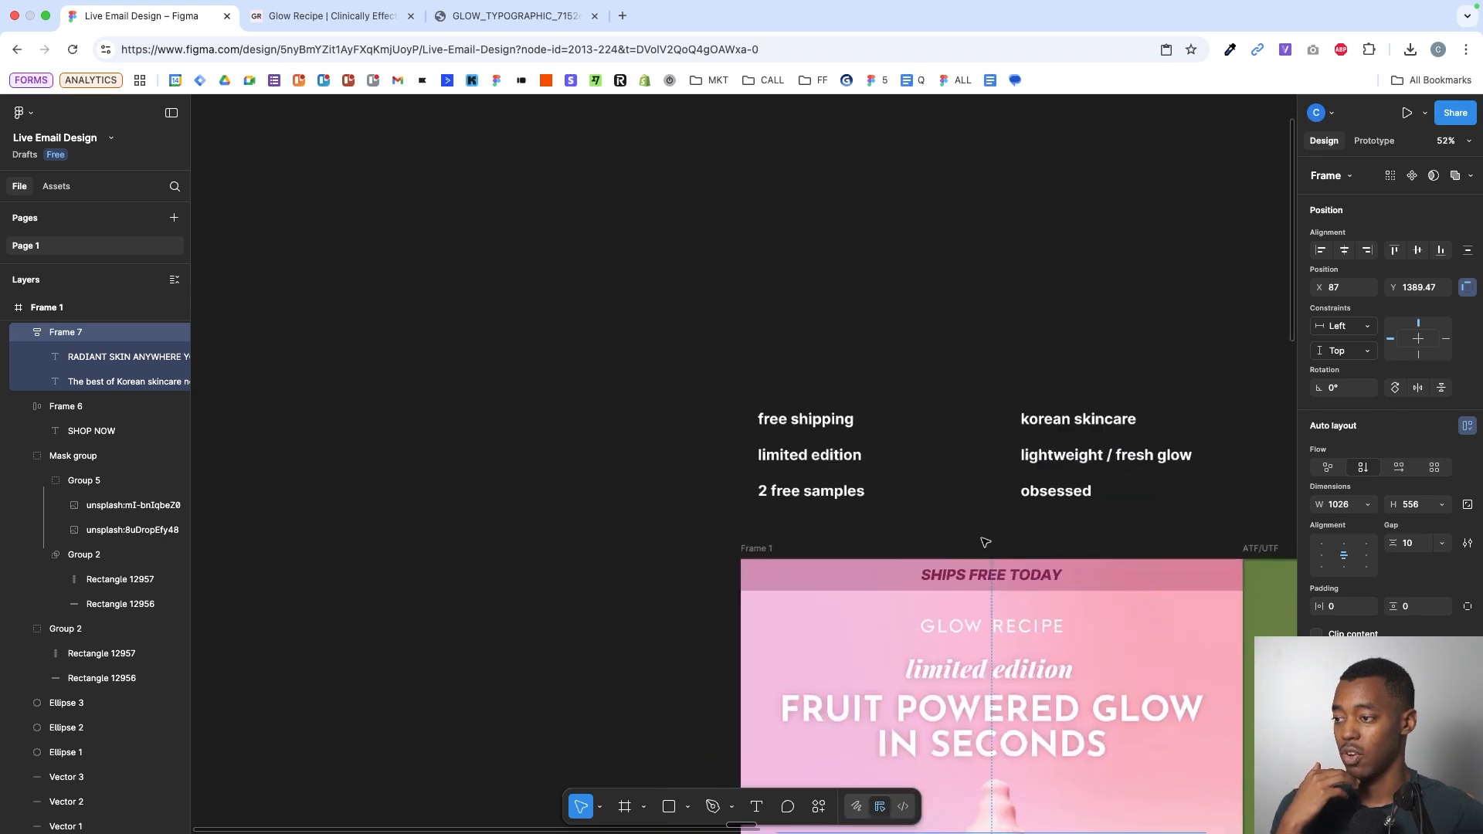
pyautogui.tripleClick(784, 378)
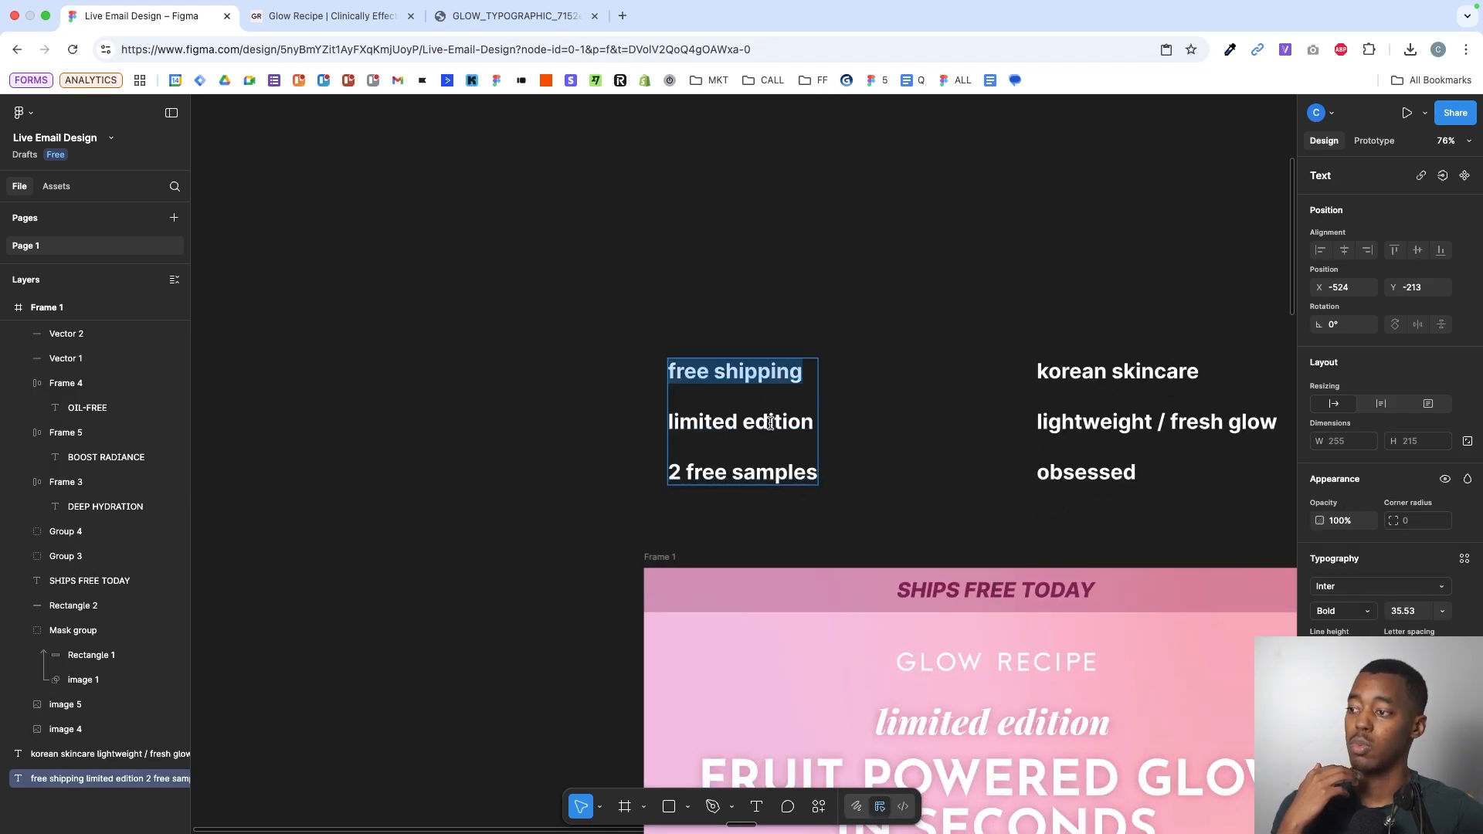
pyautogui.tripleClick(752, 459)
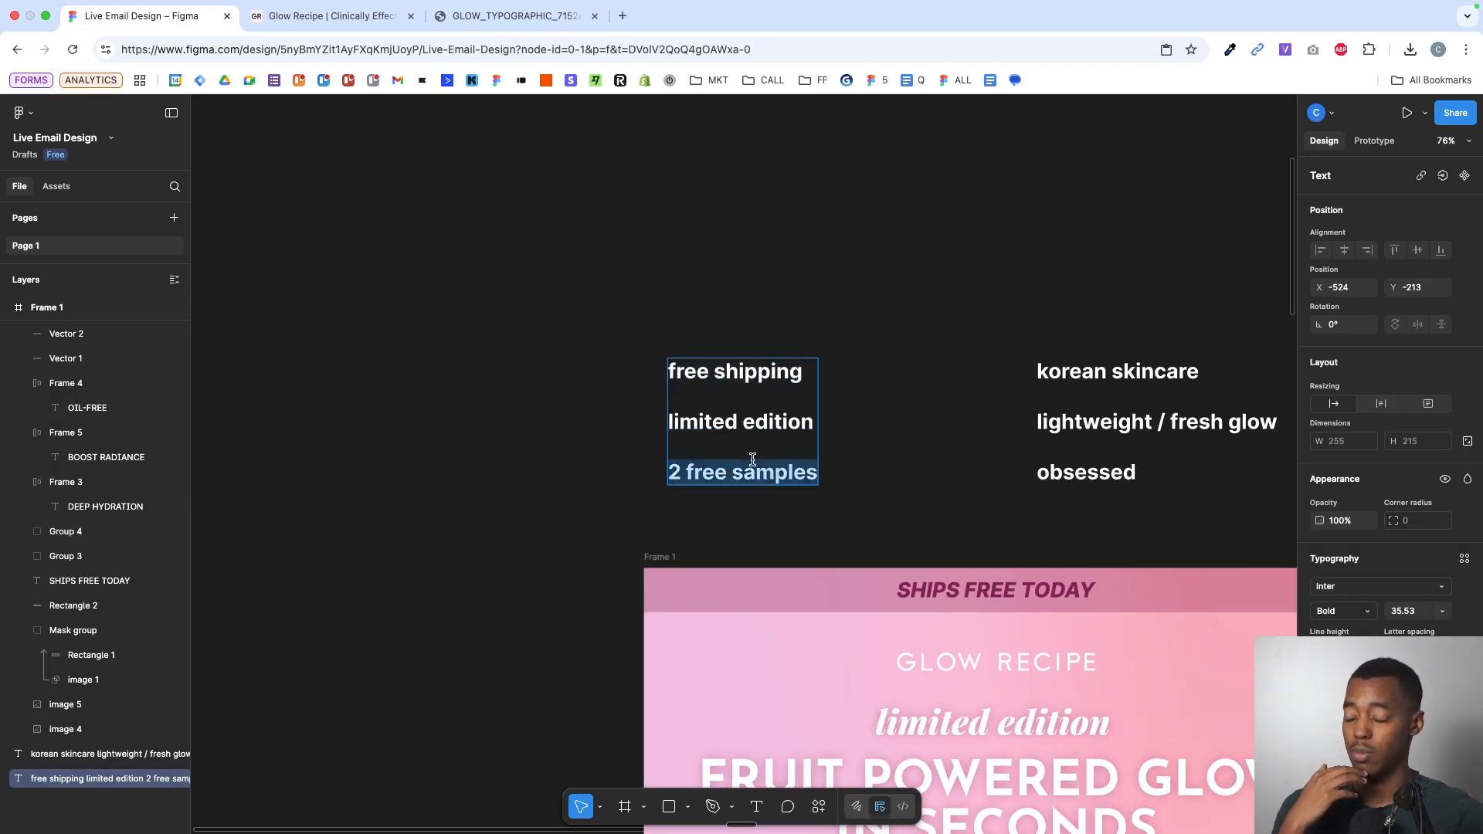
pyautogui.doubleClick(751, 417)
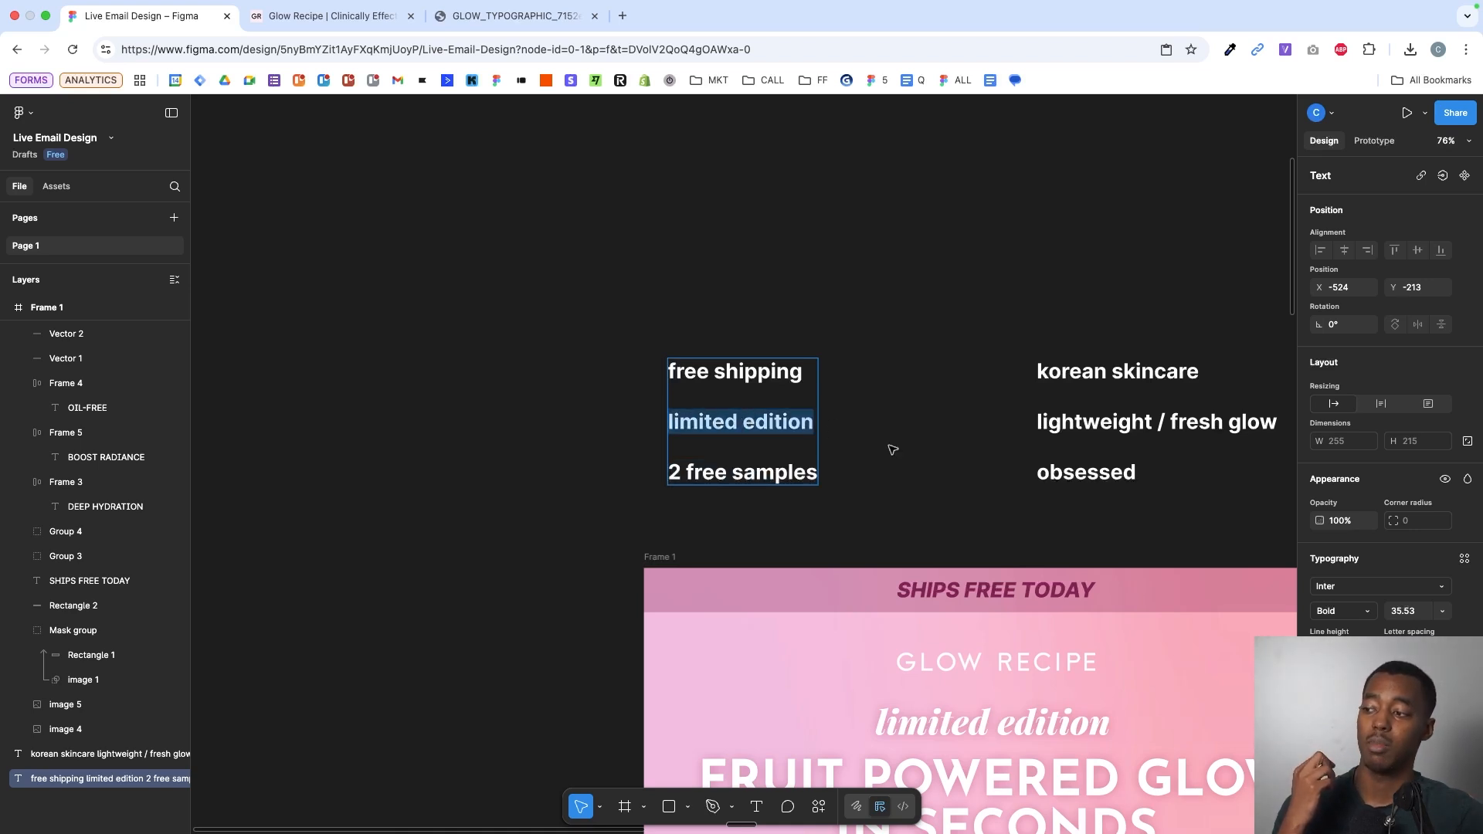
pyautogui.scroll(-5, 893, 449)
pyautogui.scroll(4, 936, 363)
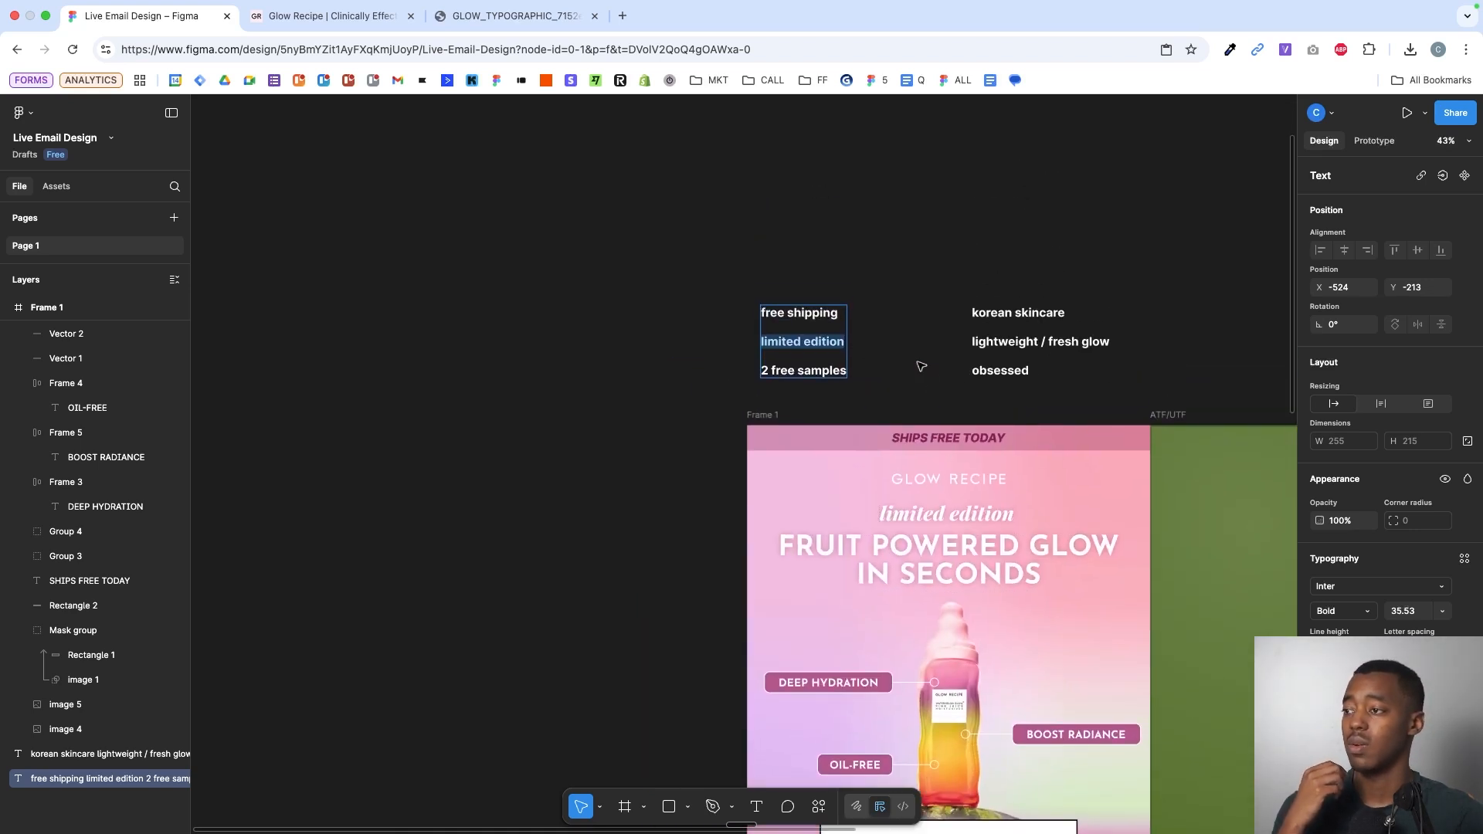
pyautogui.scroll(-10, 828, 323)
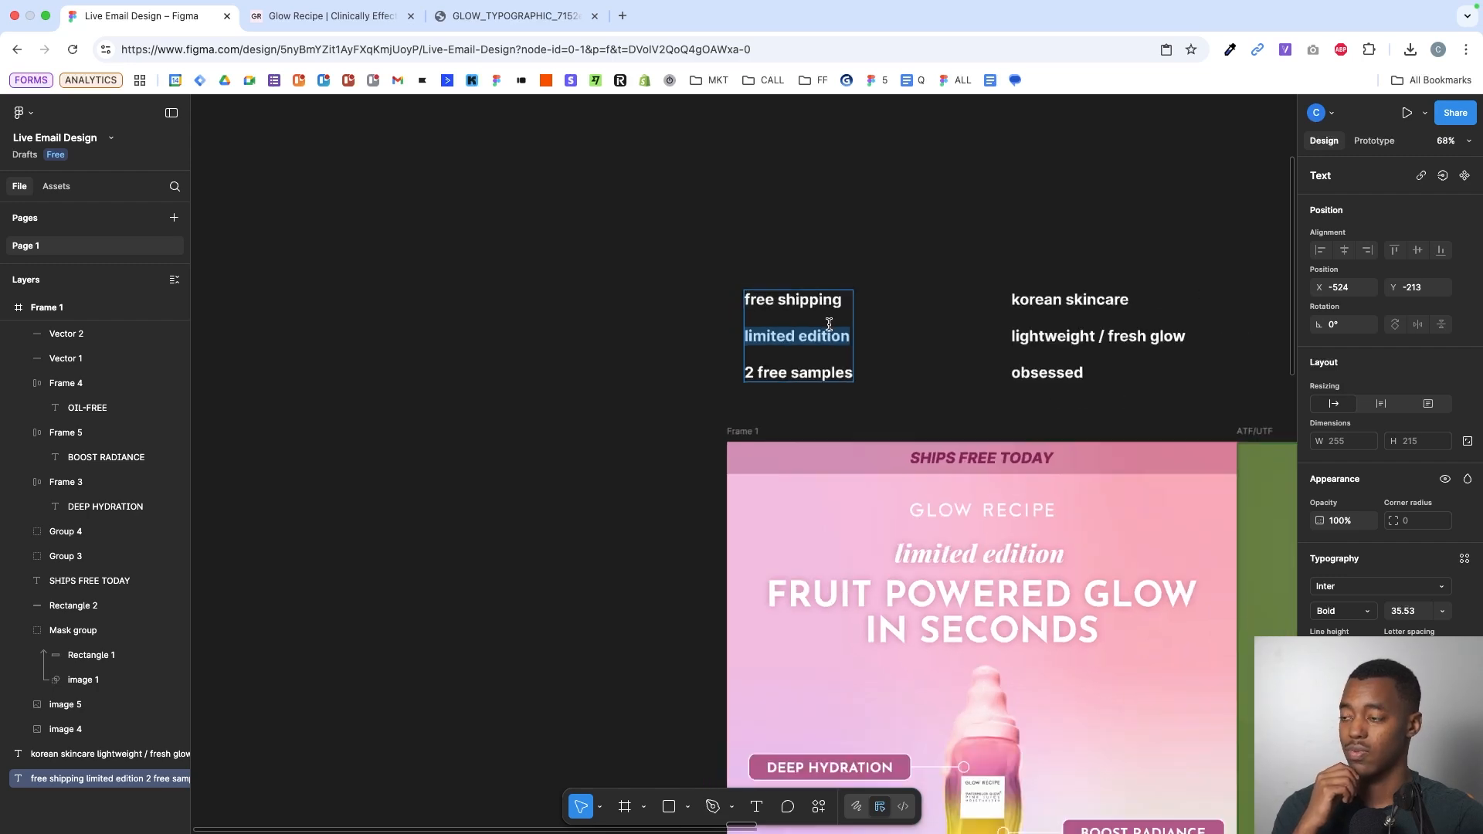
pyautogui.scroll(-3, 829, 328)
pyautogui.scroll(12, 829, 329)
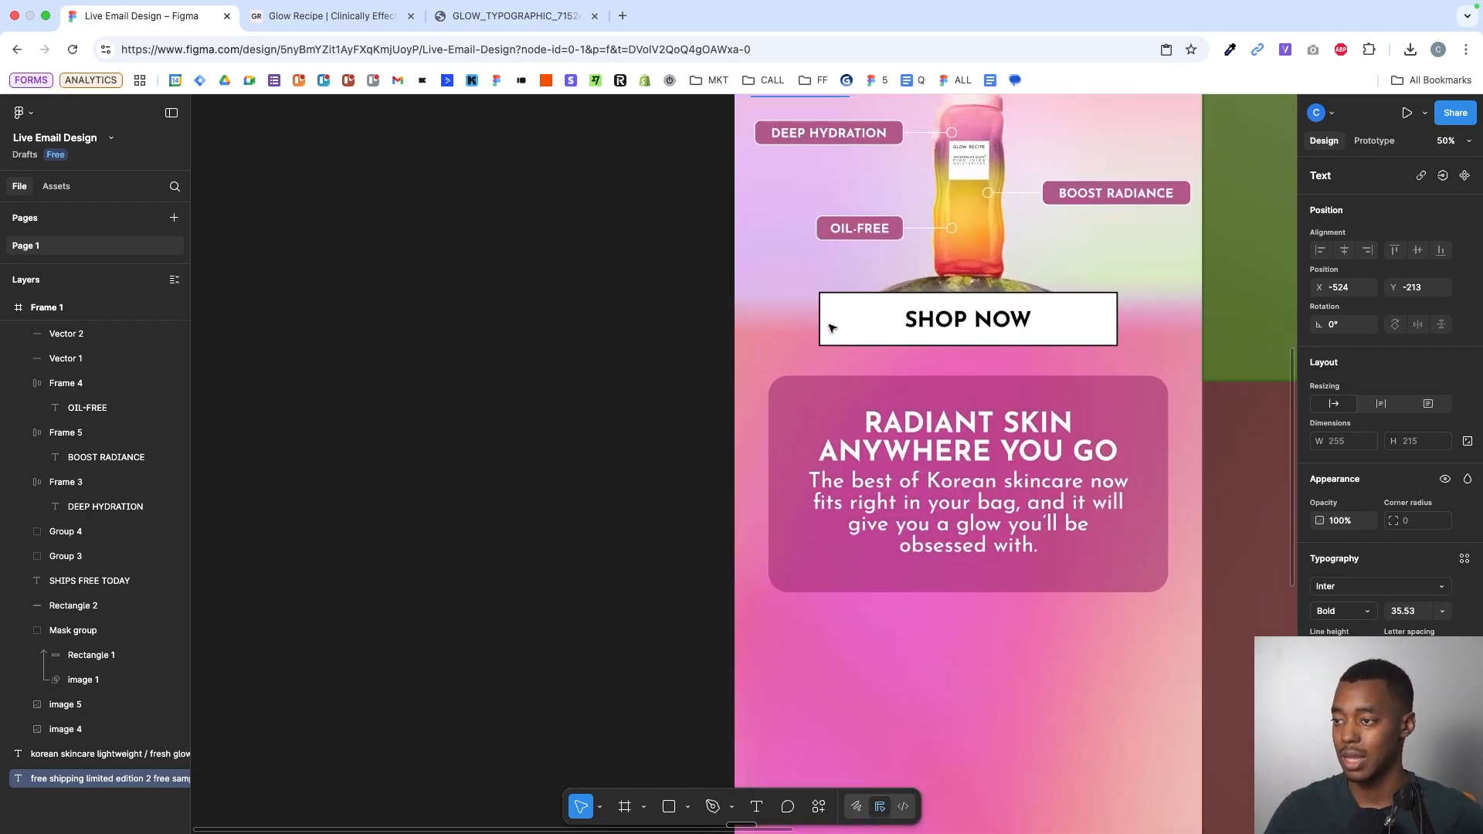
pyautogui.scroll(-10, 803, 349)
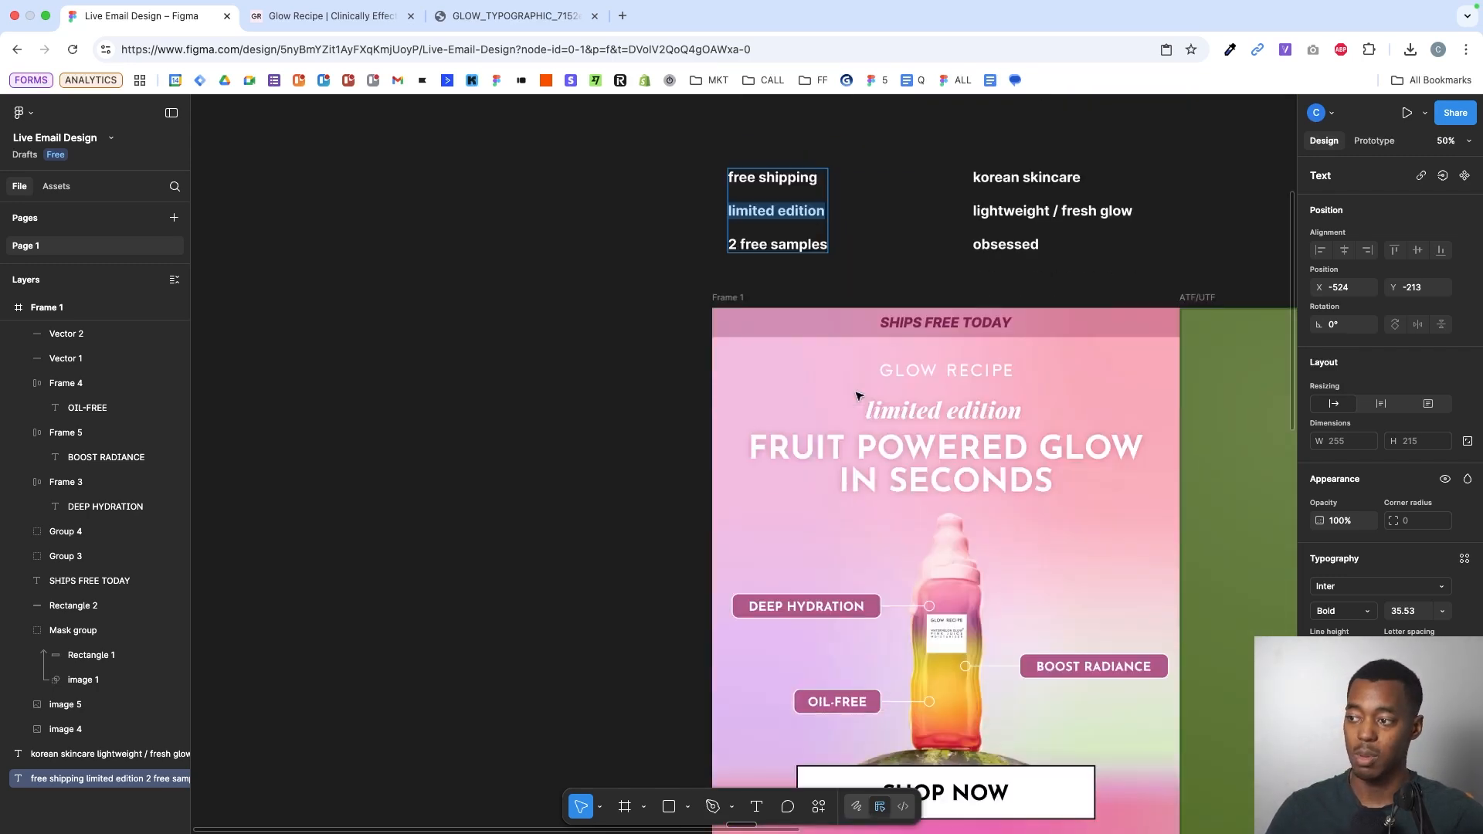
# - Duplicate the limited edition text straight down into the pink area below the text card, at about Y 2142
pyautogui.scroll(2, 855, 391)
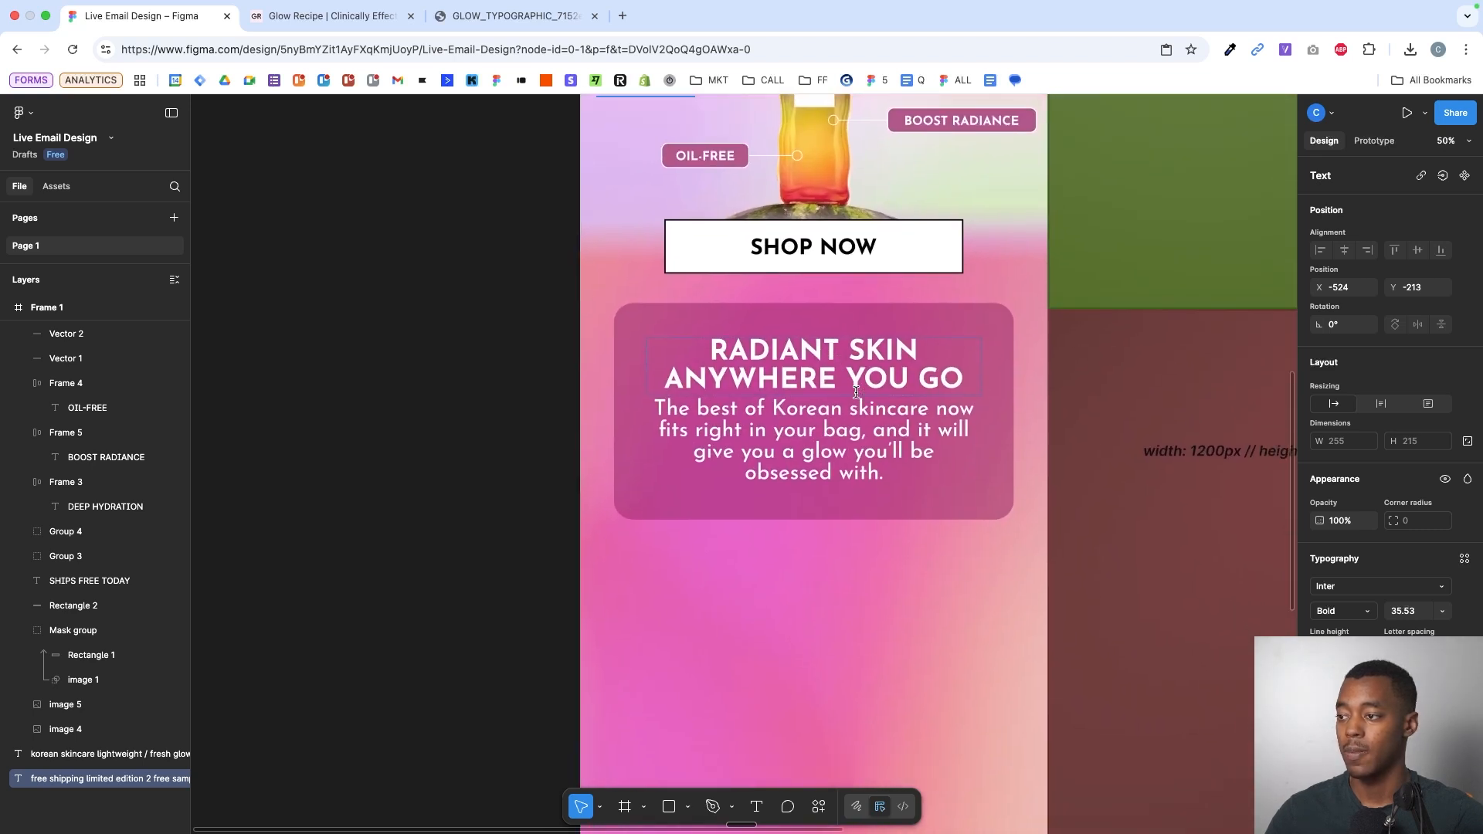
pyautogui.scroll(-5, 856, 392)
pyautogui.scroll(5, 856, 391)
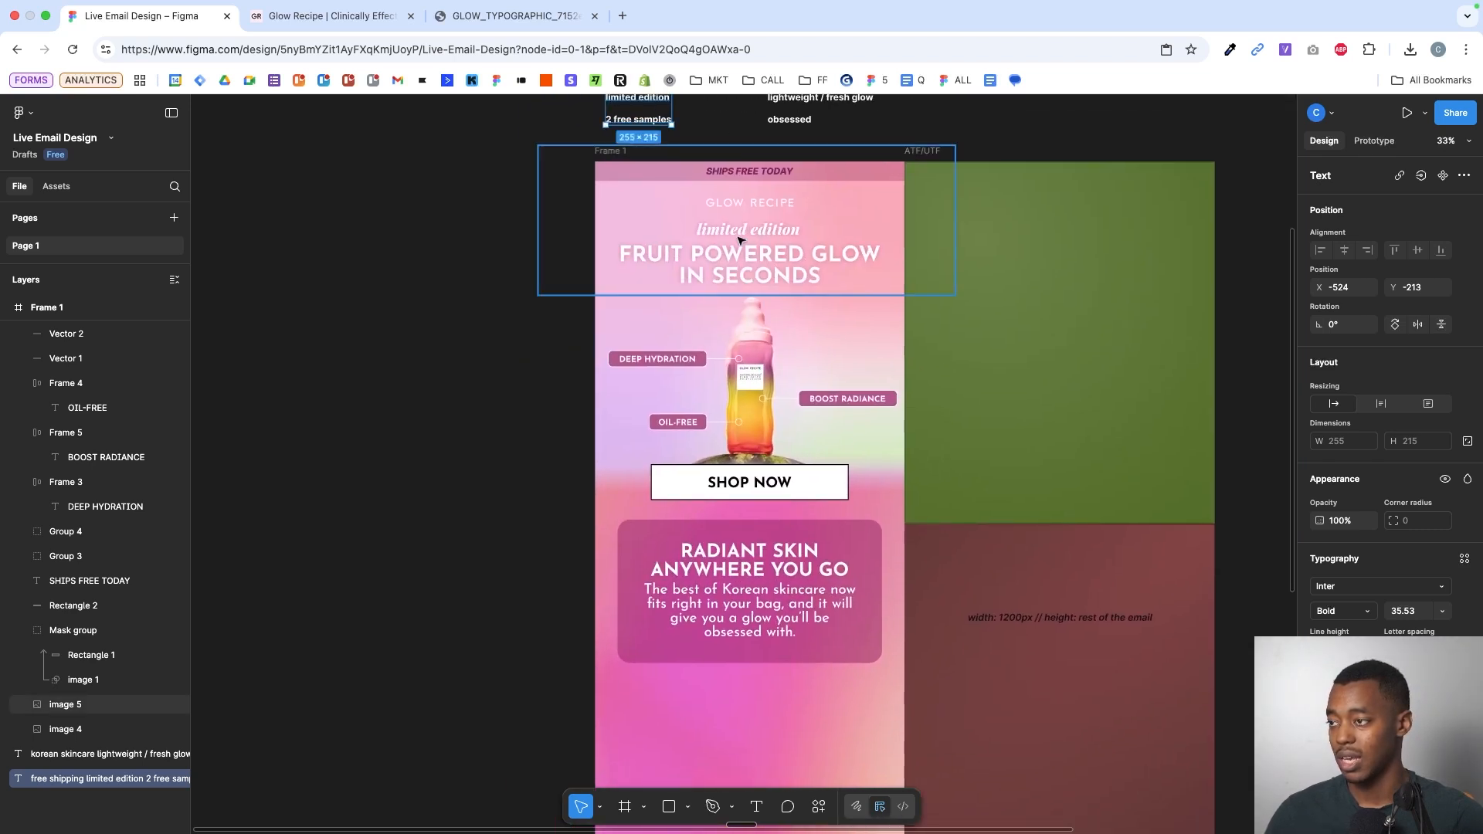
pyautogui.keyDown('super'); pyautogui.click(772, 234); pyautogui.keyUp('super')
pyautogui.keyDown('alt'); pyautogui.keyDown('shift'); pyautogui.moveTo(780, 231); pyautogui.dragTo(753, 726); pyautogui.keyUp('shift'); pyautogui.keyUp('alt')
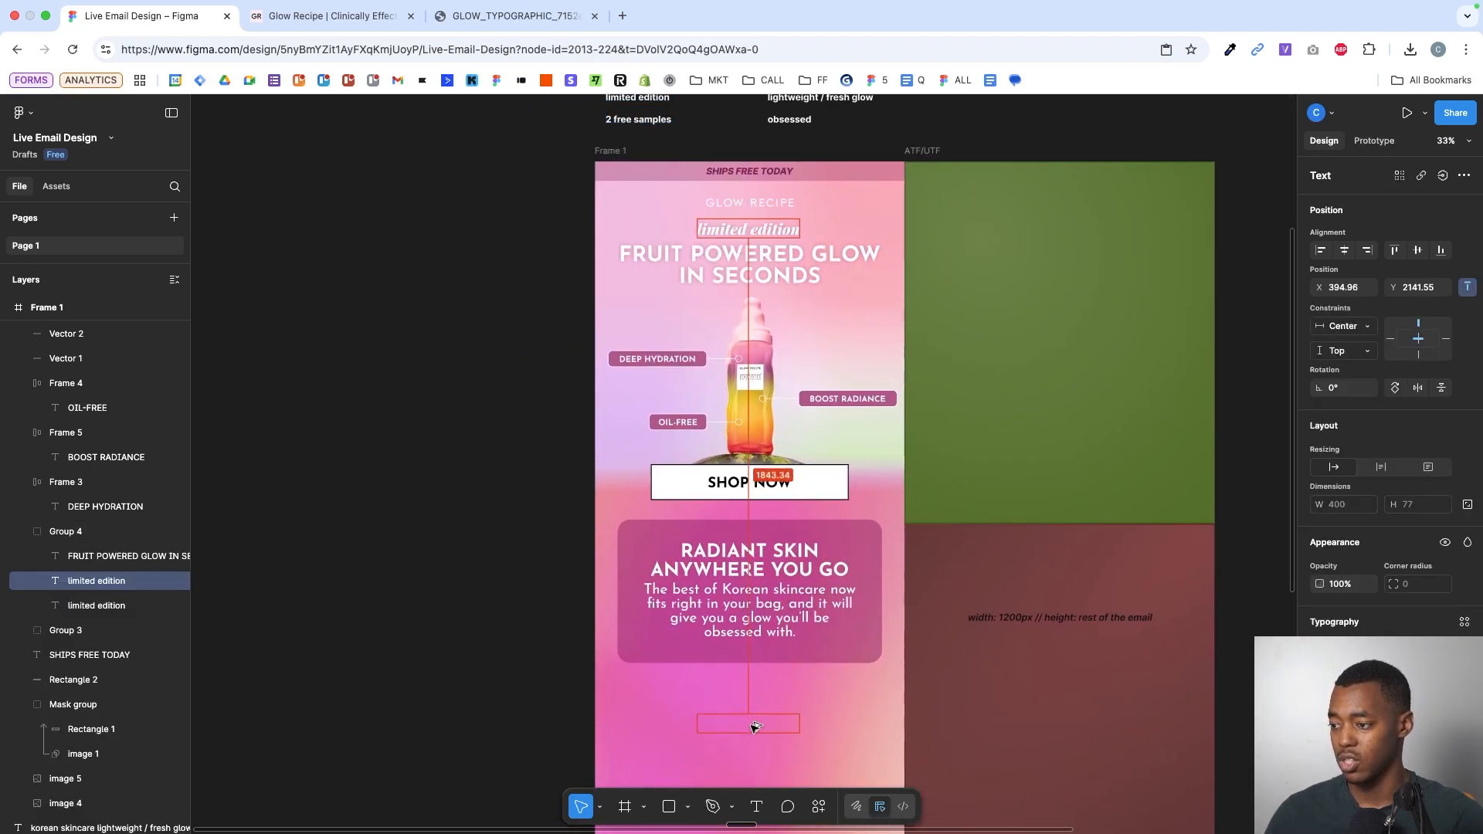
# - Take the duplicated limited edition text out of Group 4 and bring it in front of all layers in Frame 1
pyautogui.scroll(-2, 753, 664)
pyautogui.scroll(2, 755, 611)
pyautogui.press('super+bracketright')
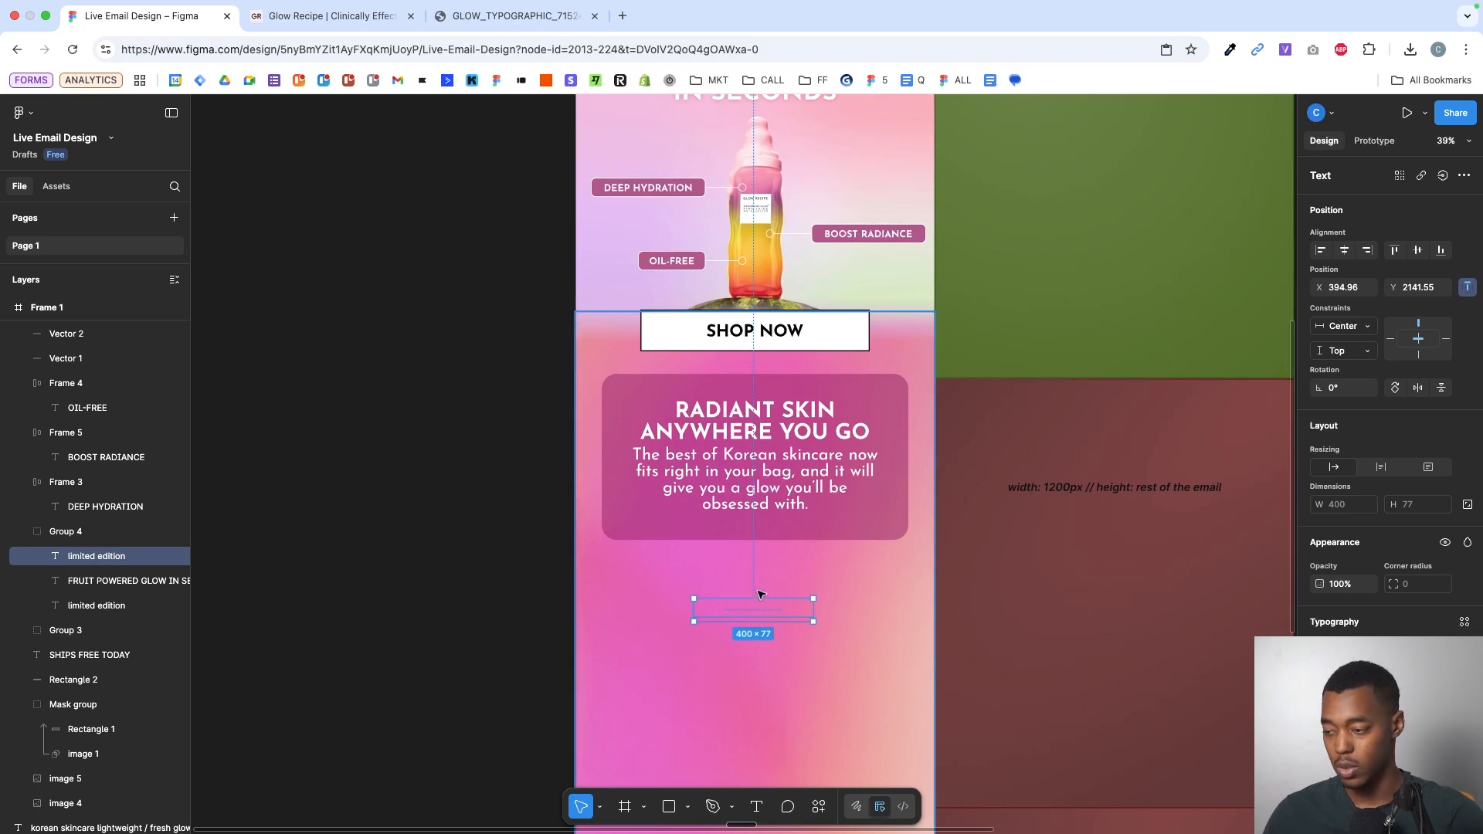
pyautogui.press('[')
pyautogui.press(']')
pyautogui.press('[')
pyautogui.press(']')
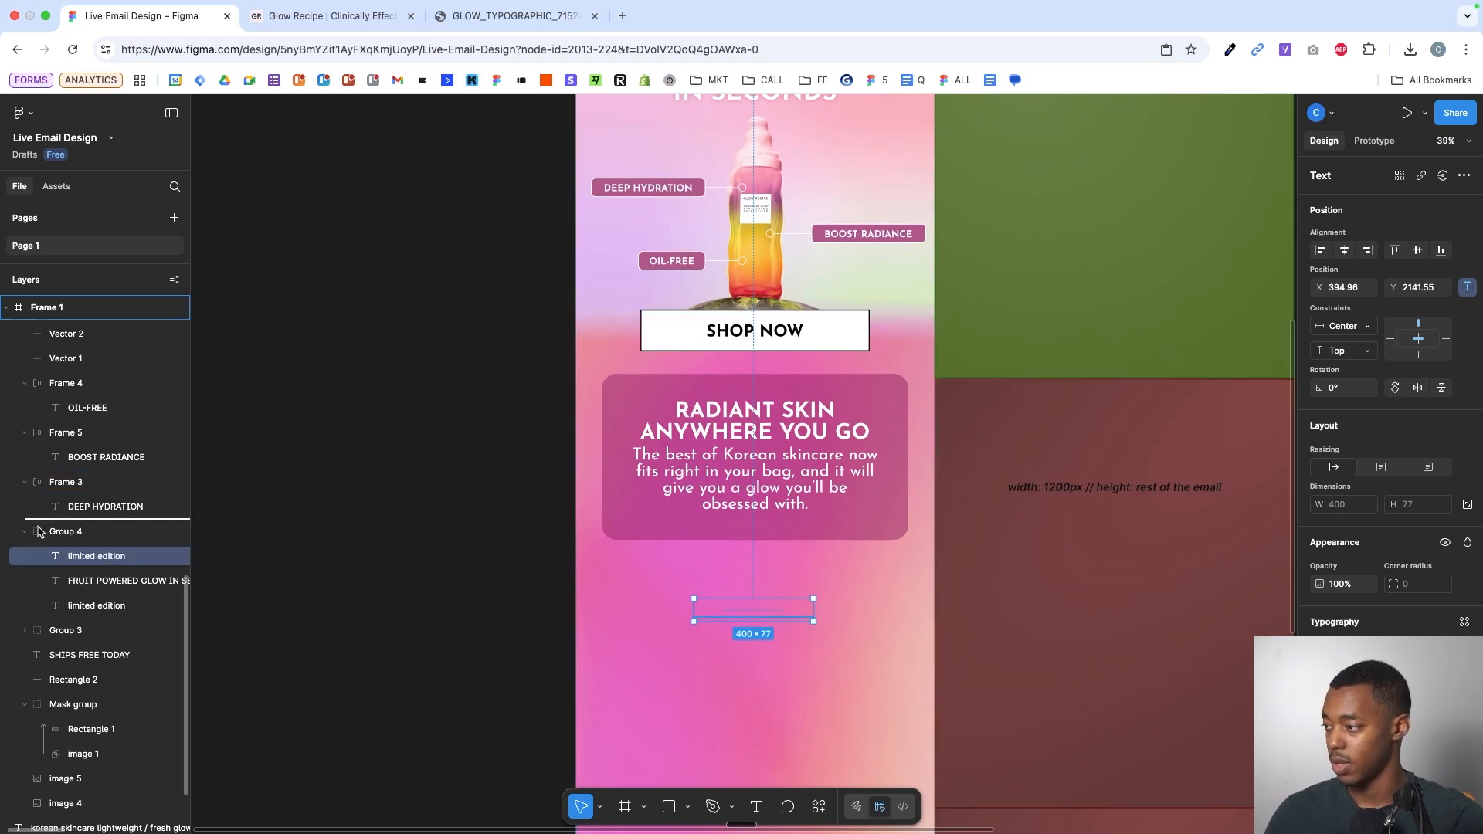
pyautogui.moveTo(40, 531); pyautogui.dragTo(42, 527)
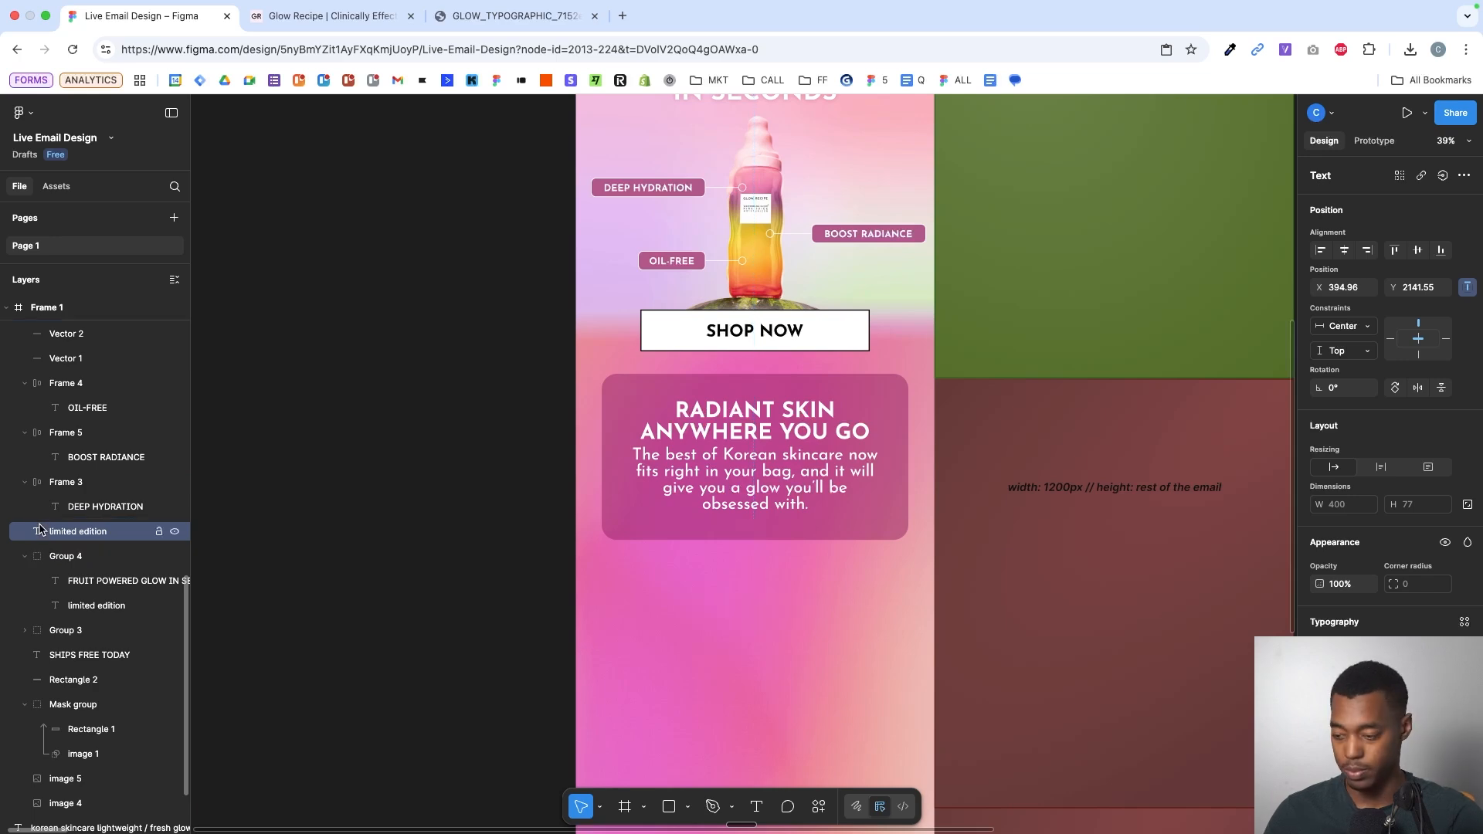
pyautogui.press('super+alt+bracketright')
pyautogui.scroll(5, 788, 618)
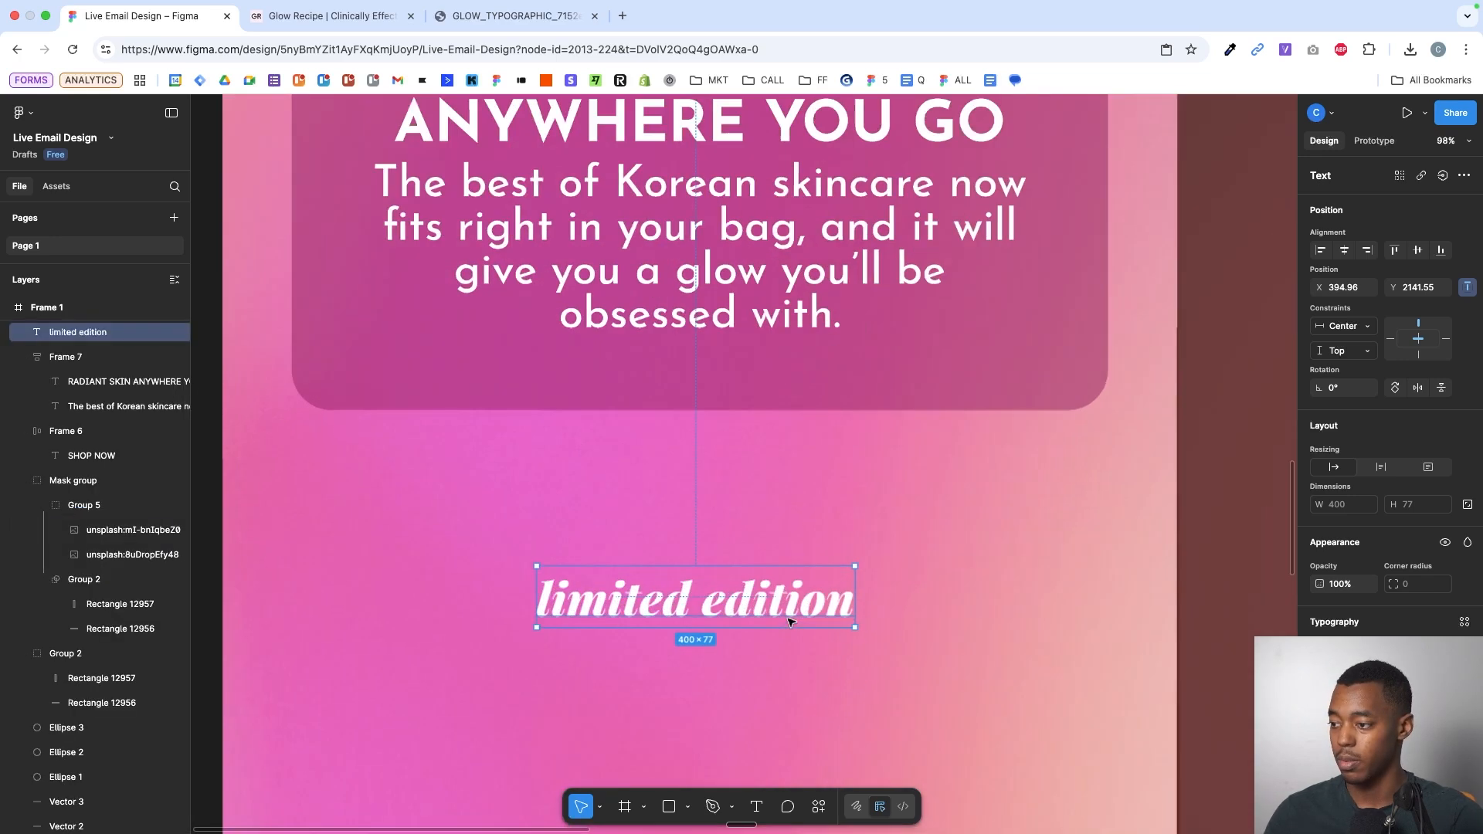
# - Change the duplicated text to "introducing:" and centre it horizontally in the email at about Y 2123
pyautogui.doubleClick(783, 595)
pyautogui.press('super+a')
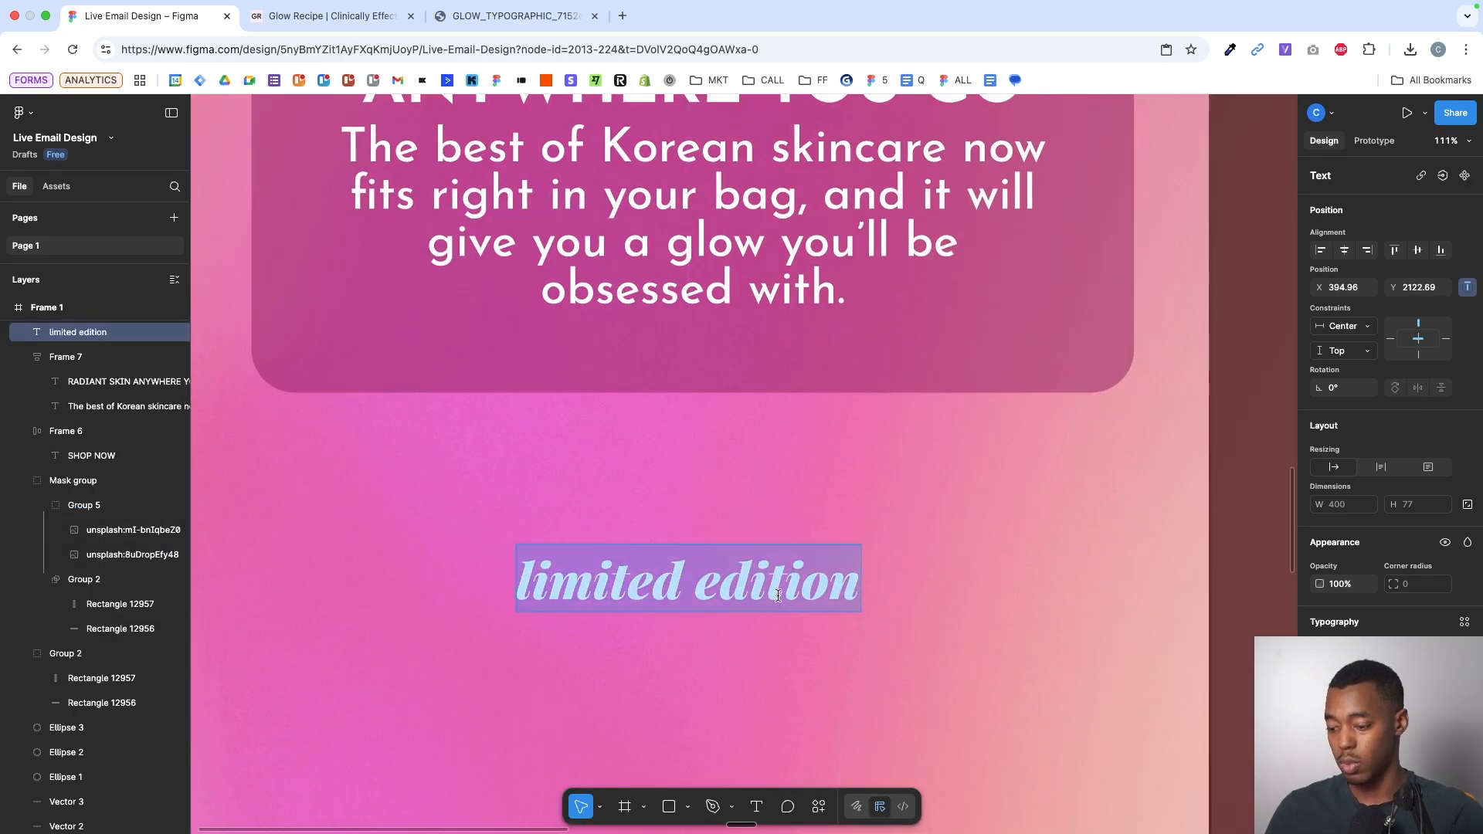
pyautogui.write('introducing:')
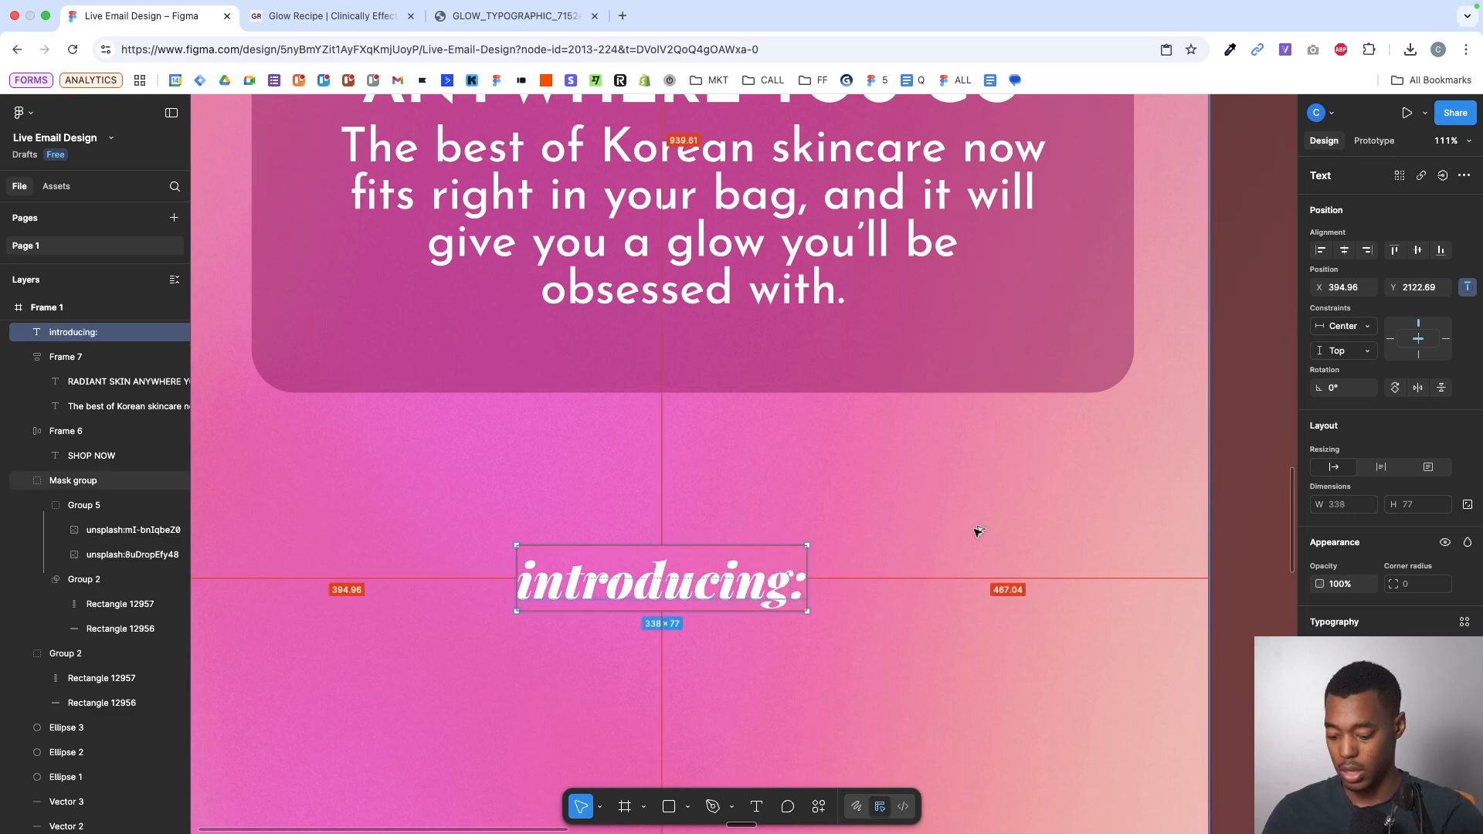
pyautogui.hotkey('alt', 'h')
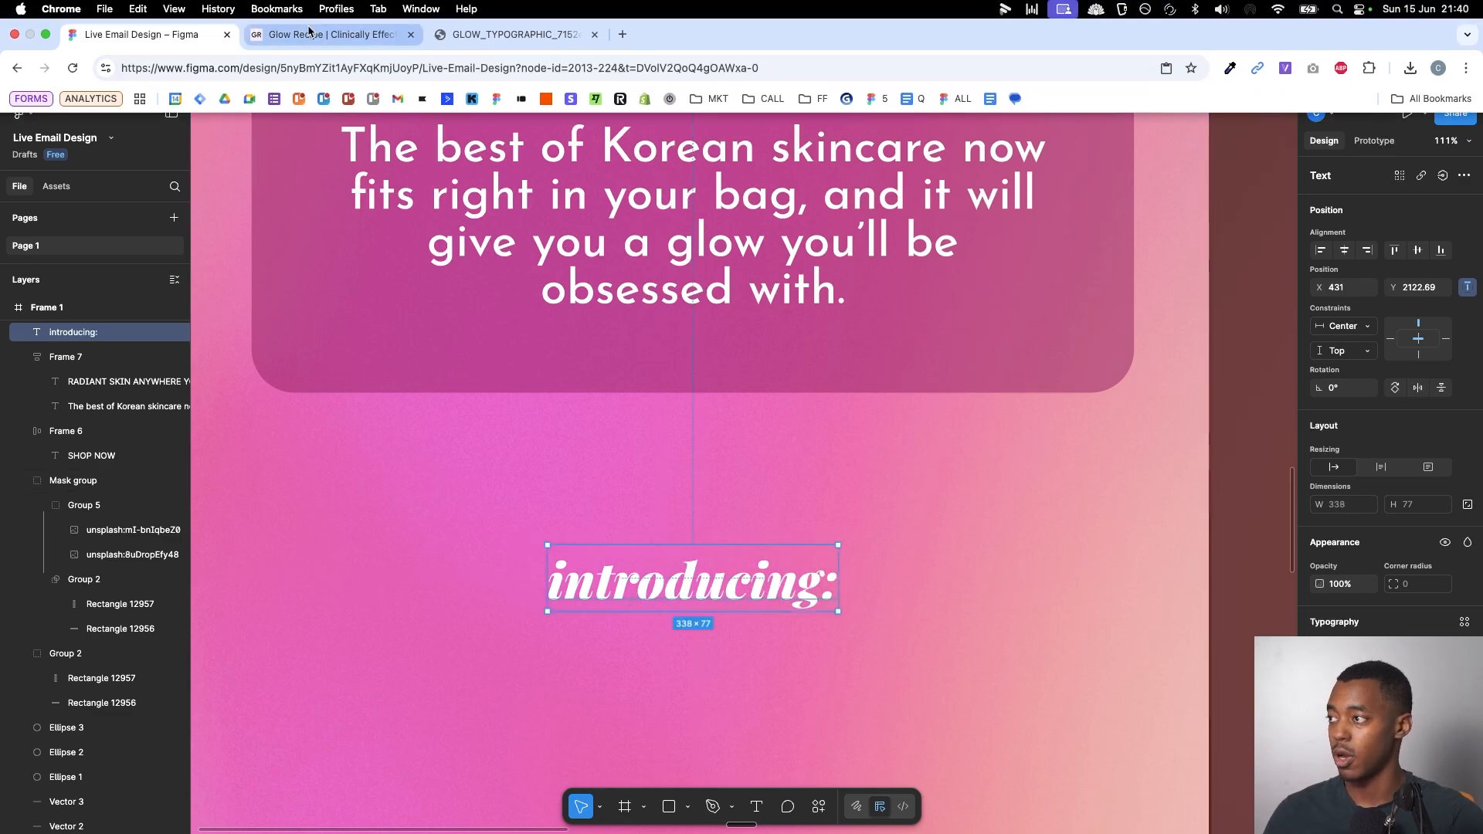
# - On the Glow Recipe site, open the bestselling Watermelon Glow Pink Juice moisturizer, copy its product name and return to Figma
pyautogui.click(318, 33)
pyautogui.click(479, 182)
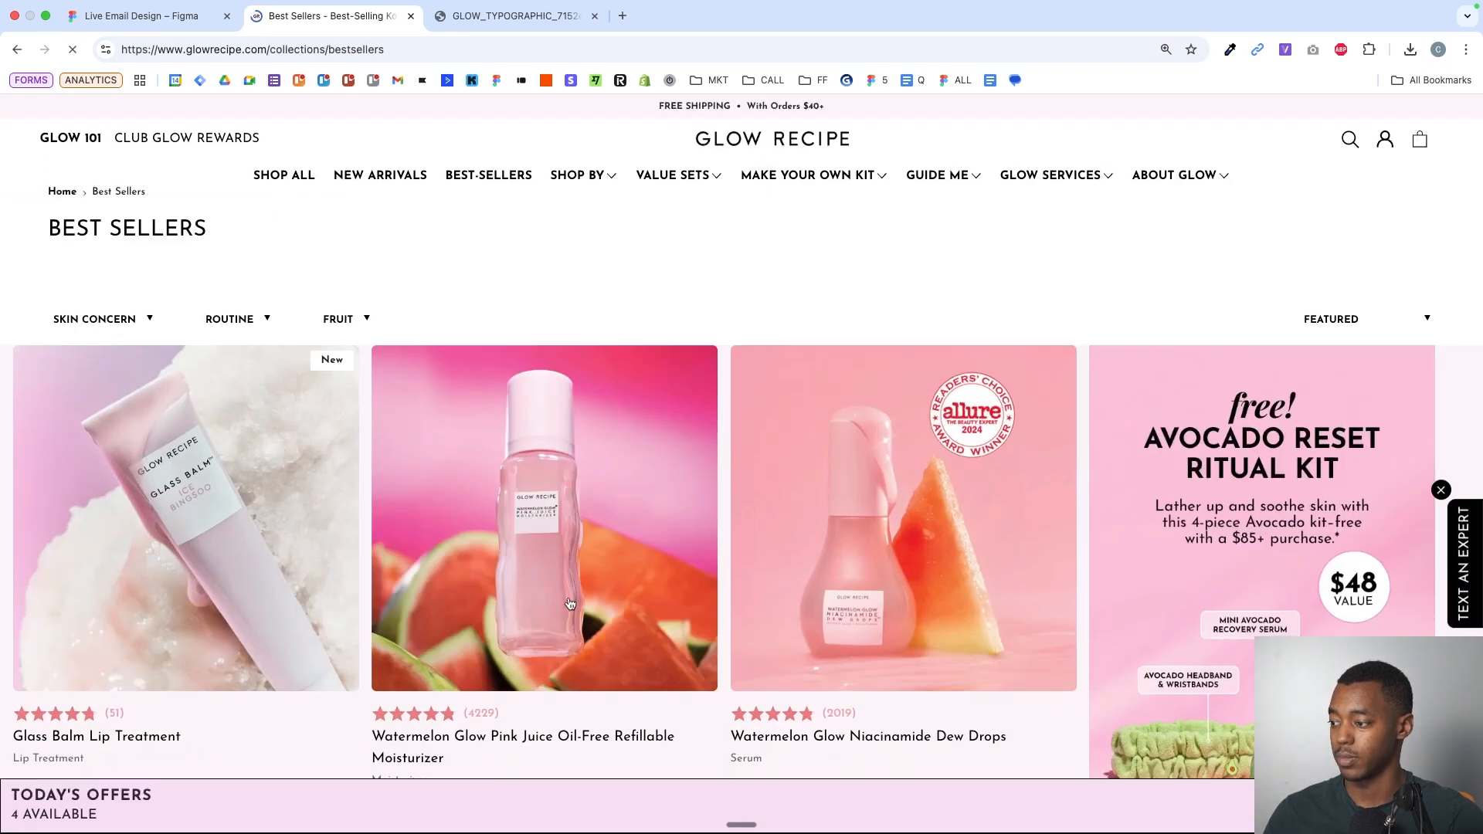
pyautogui.click(570, 603)
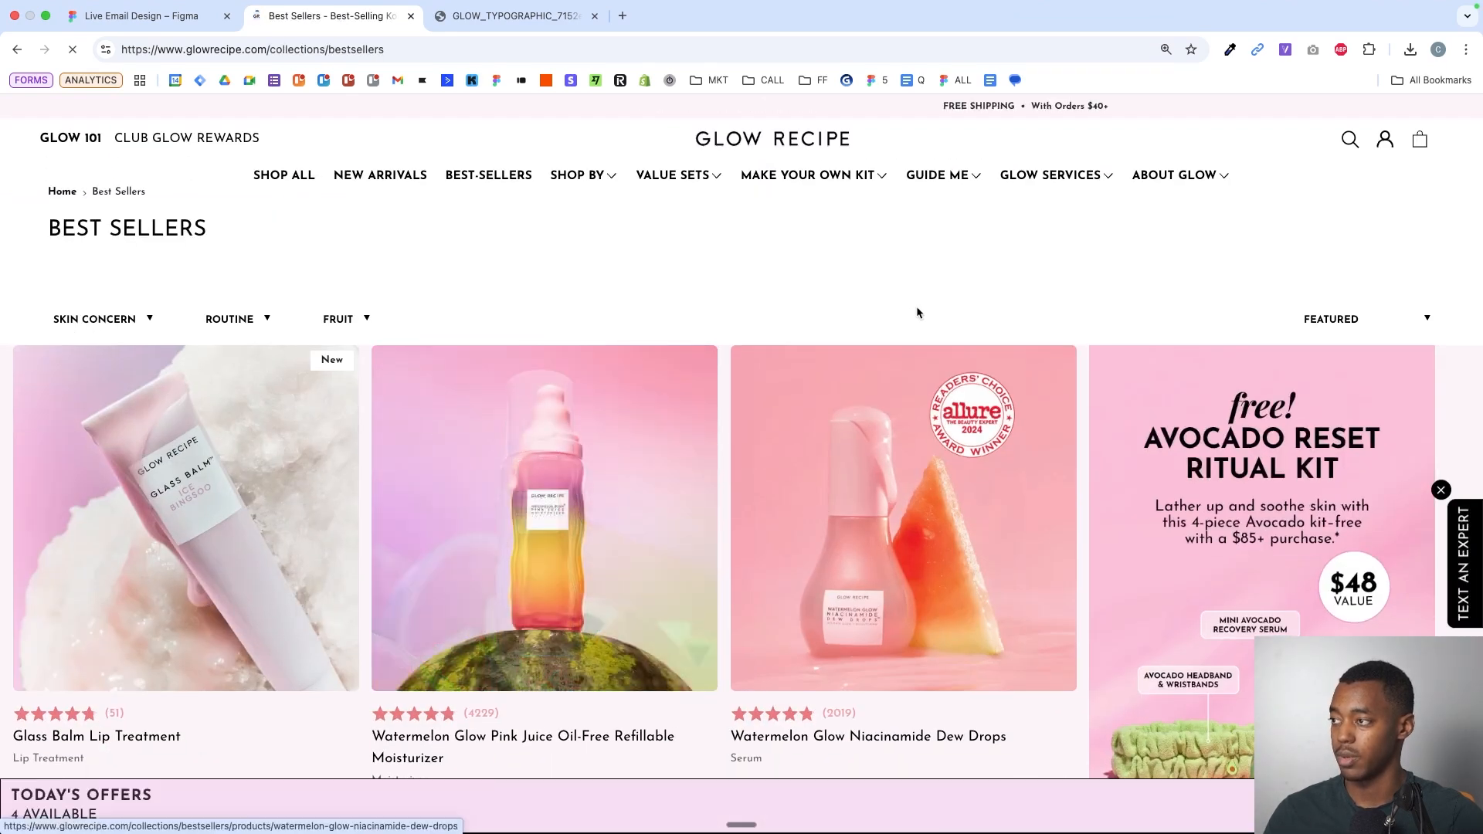
pyautogui.tripleClick(752, 286)
pyautogui.press('super+c')
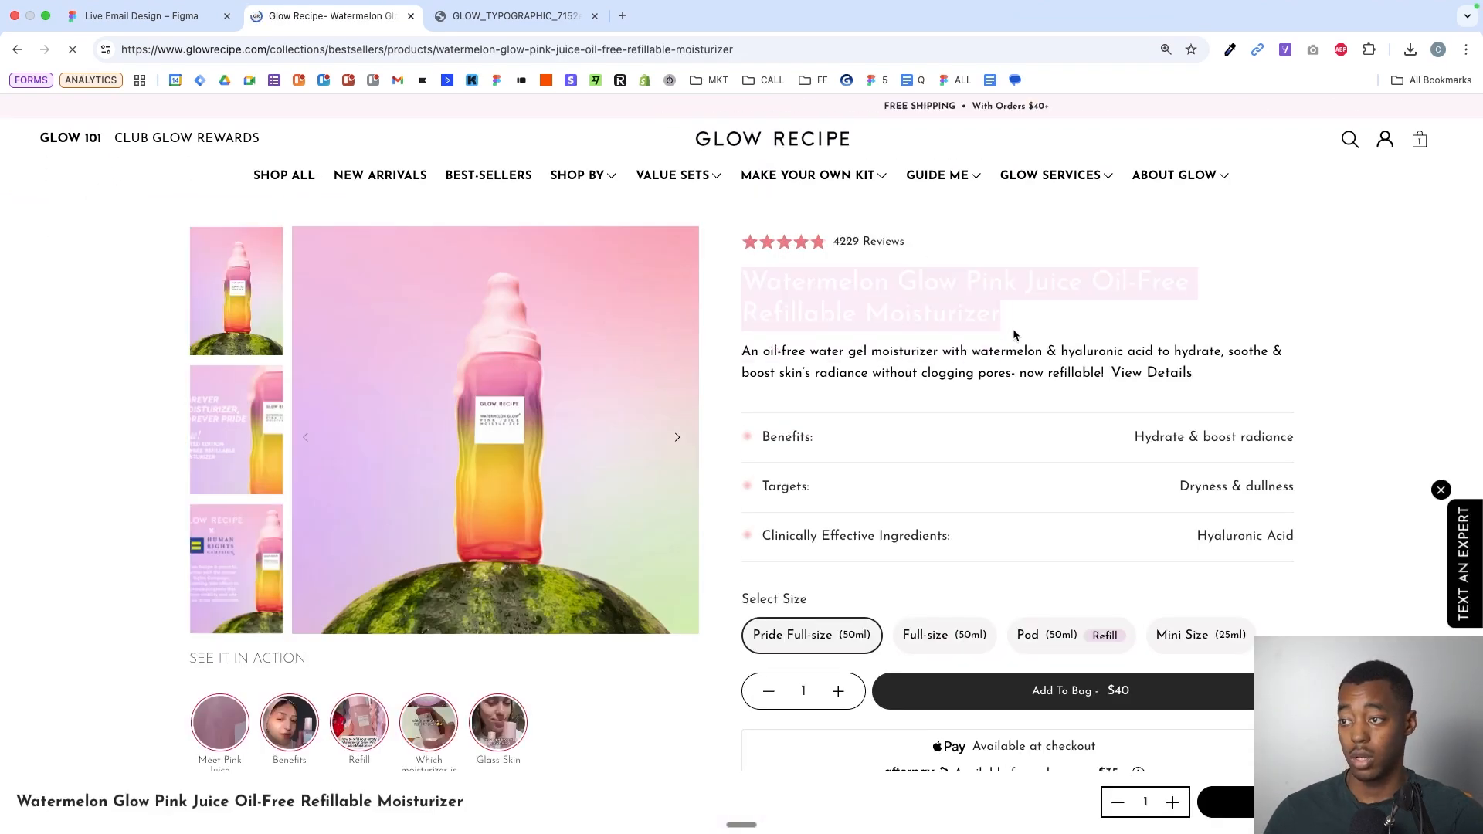
pyautogui.click(174, 18)
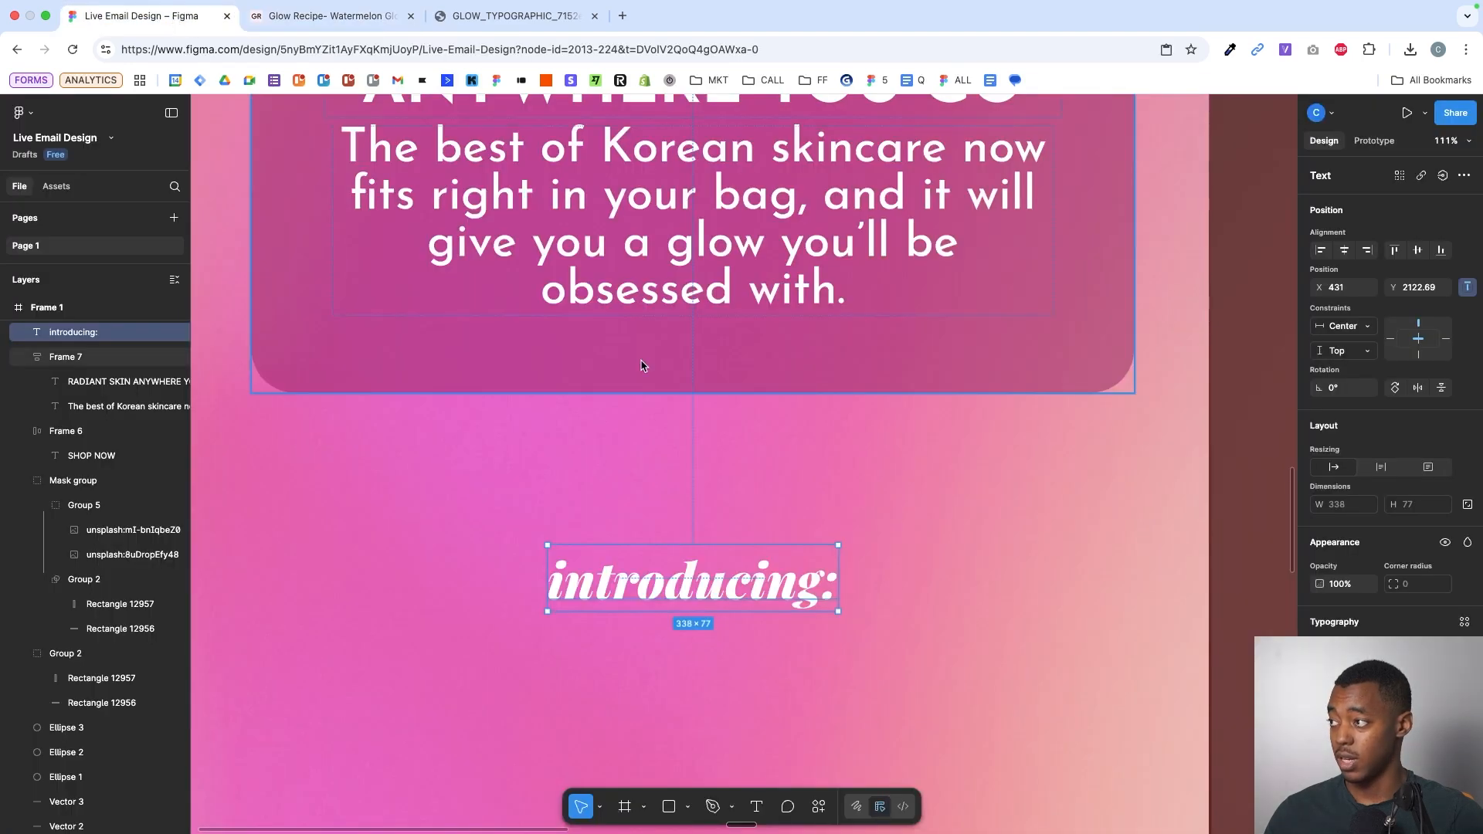
# - Duplicate the FRUIT POWERED GLOW IN SECONDS headline below introducing: at about Y 2233, outside Group 4 and in front of all layers
pyautogui.scroll(-6, 680, 309)
pyautogui.moveTo(704, 197); pyautogui.dragTo(708, 597)
pyautogui.moveTo(93, 587); pyautogui.dragTo(54, 550)
pyautogui.scroll(3, 717, 603)
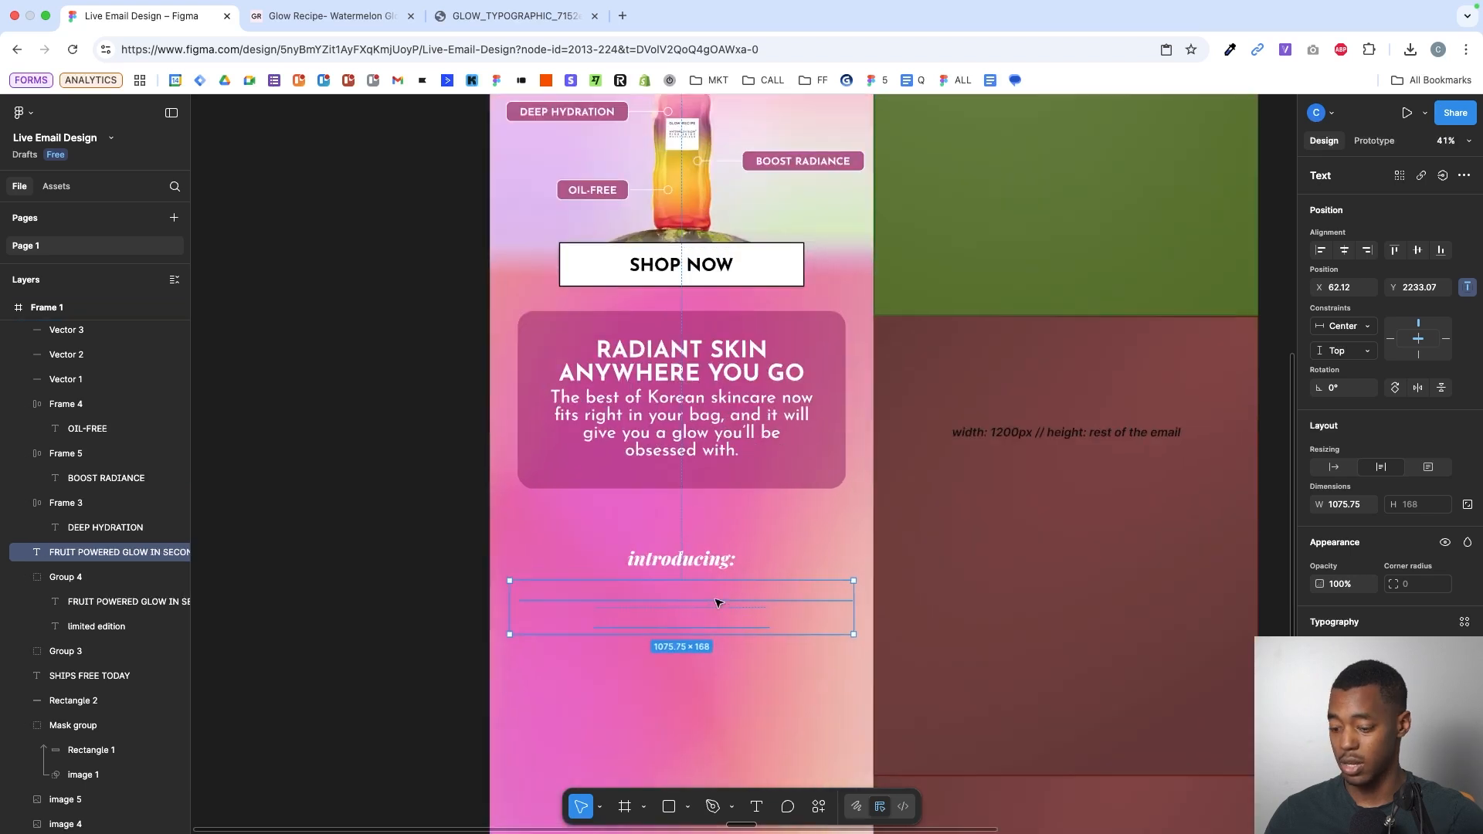
pyautogui.scroll(3, 717, 603)
# - Replace the duplicated headline with the copied product name, shortened to "Watermelon Glow Pink Juice Moisturizer"
pyautogui.doubleClick(715, 601)
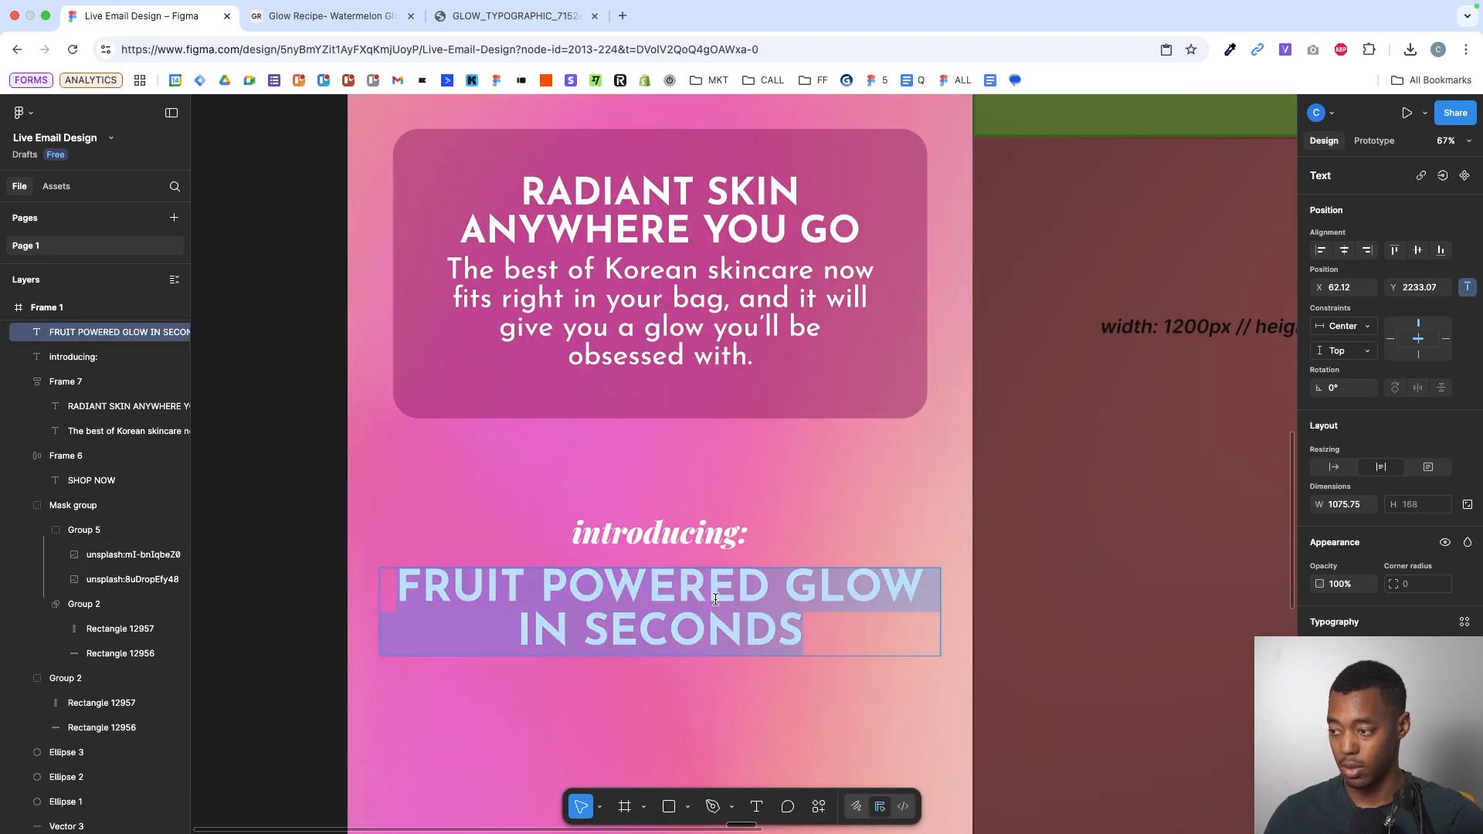
pyautogui.press('super+v')
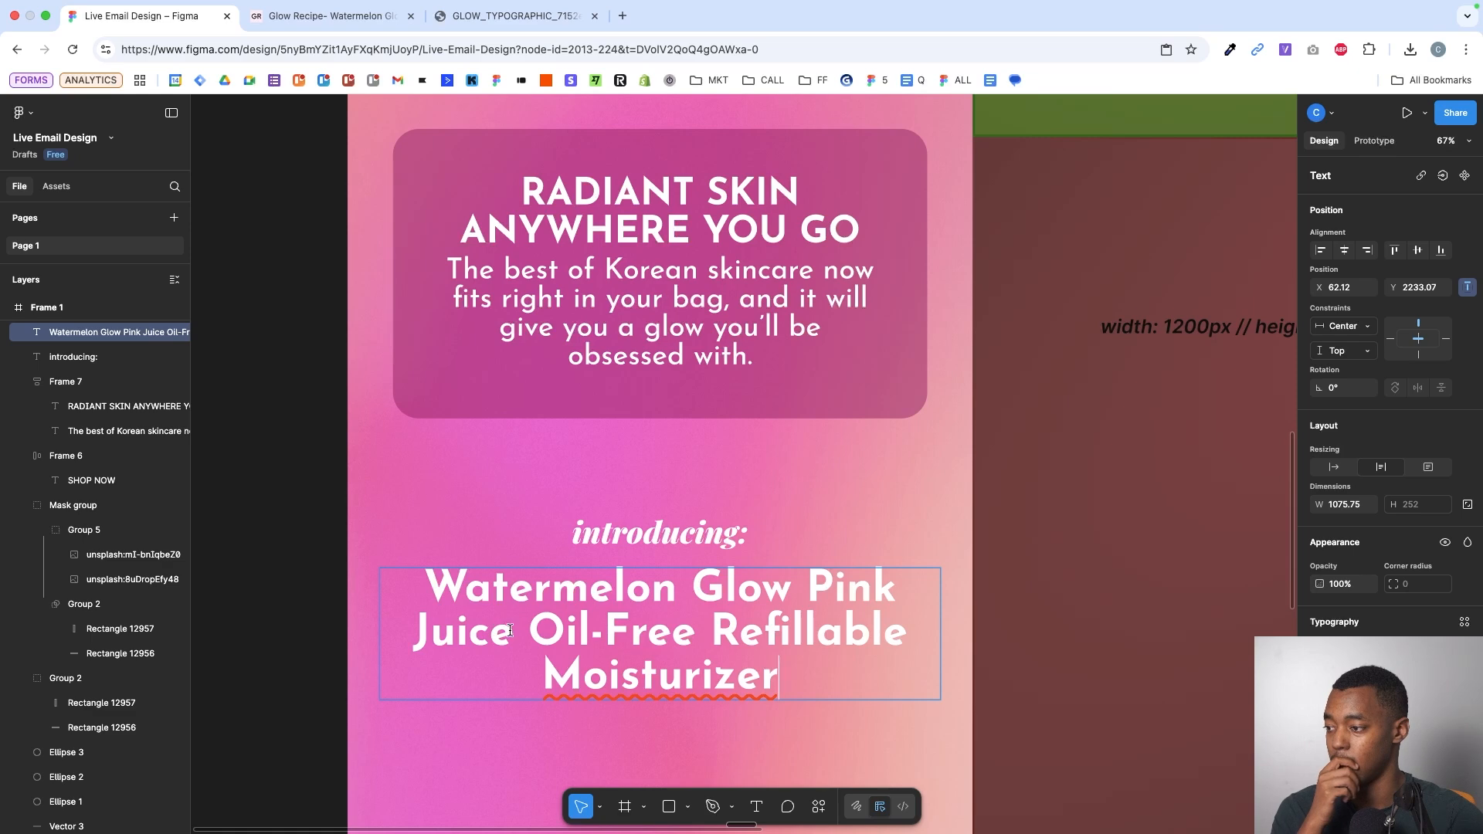
pyautogui.moveTo(510, 630); pyautogui.dragTo(908, 632)
pyautogui.press('BackSpace')
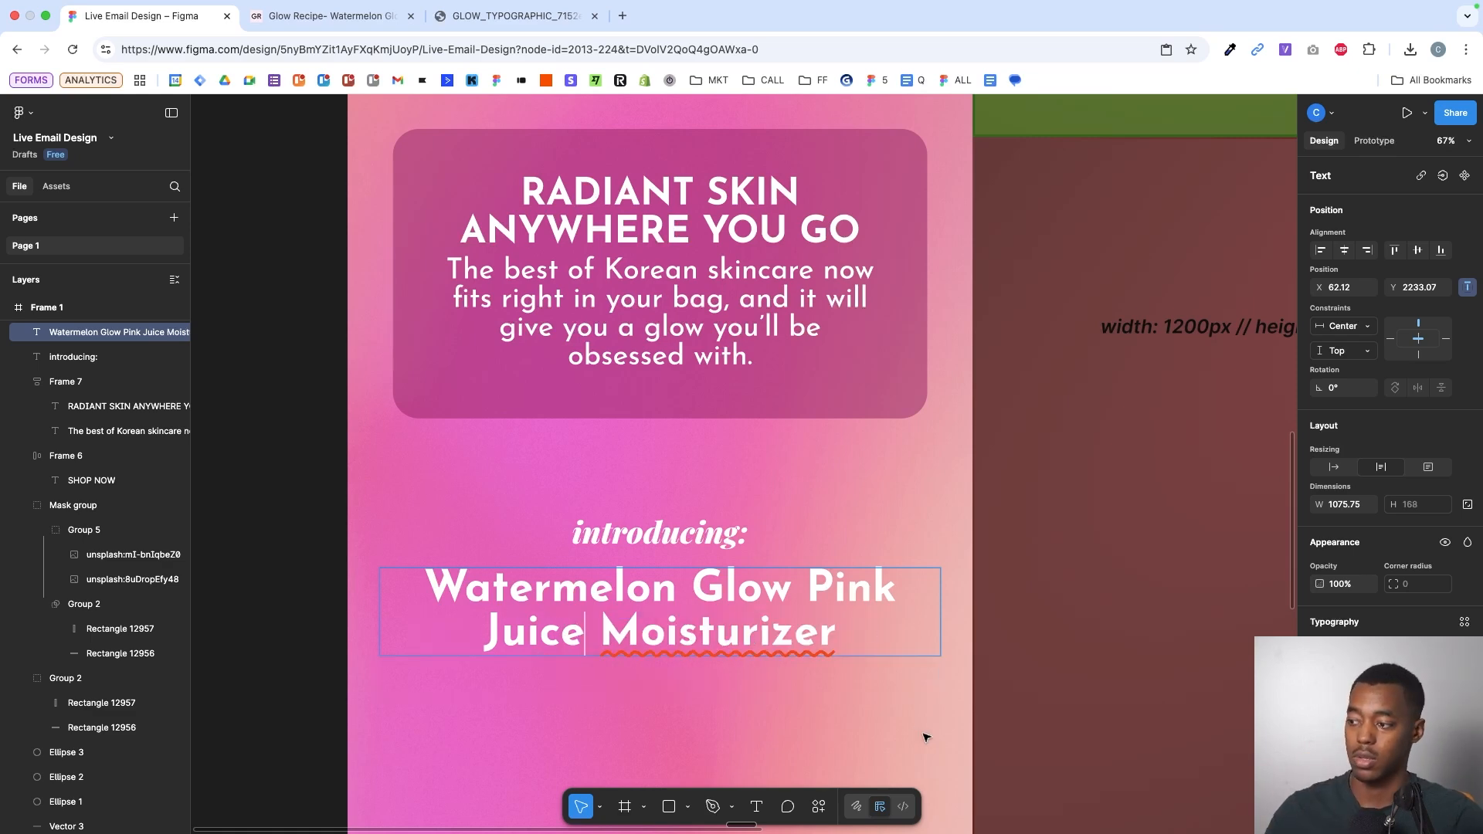
pyautogui.press('Escape')
pyautogui.scroll(3, 879, 677)
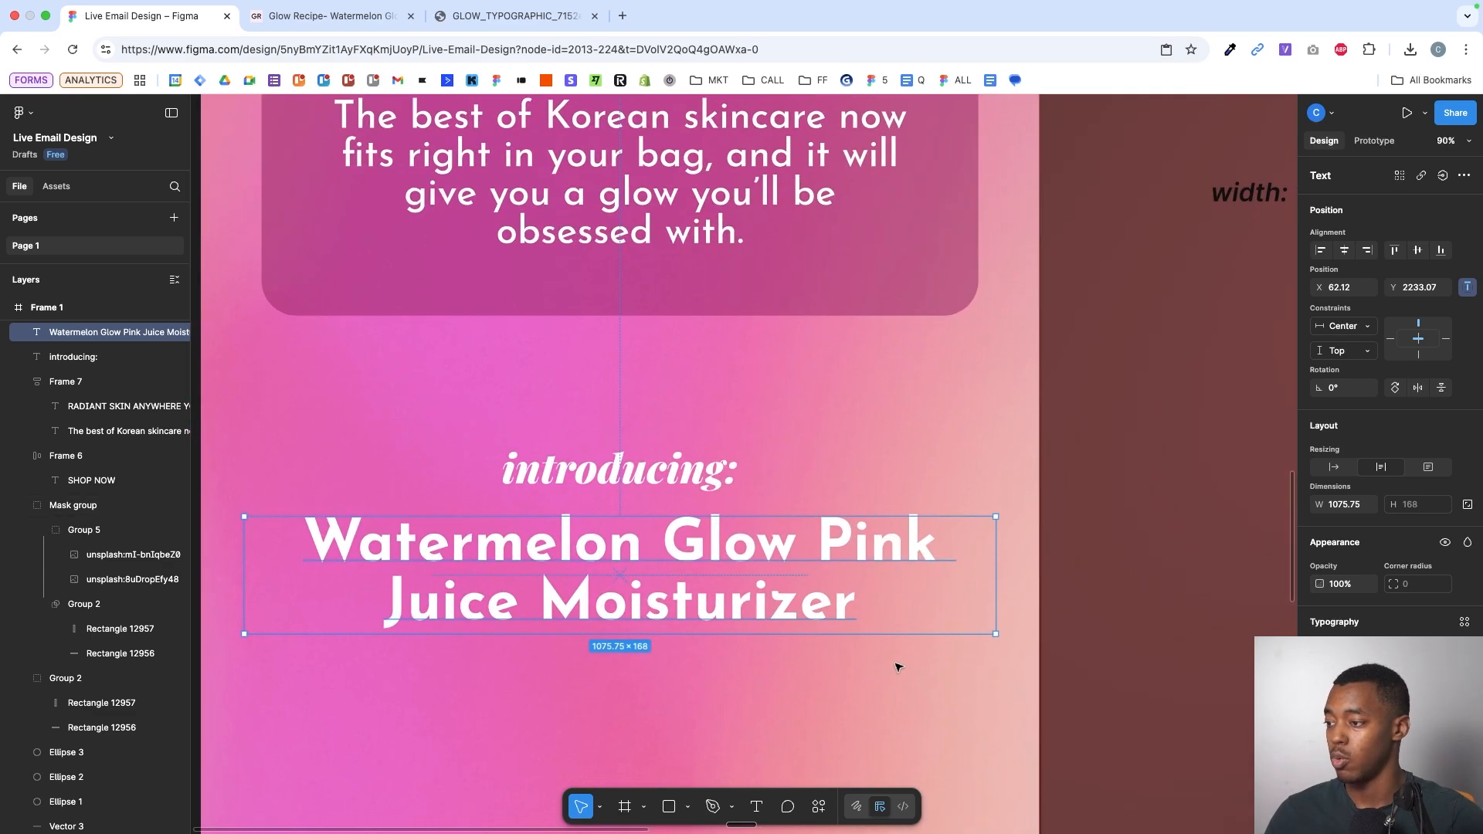
# - Scale the product name text down to about 1011 × 158 px and move it up to about Y 2224
pyautogui.press('k')
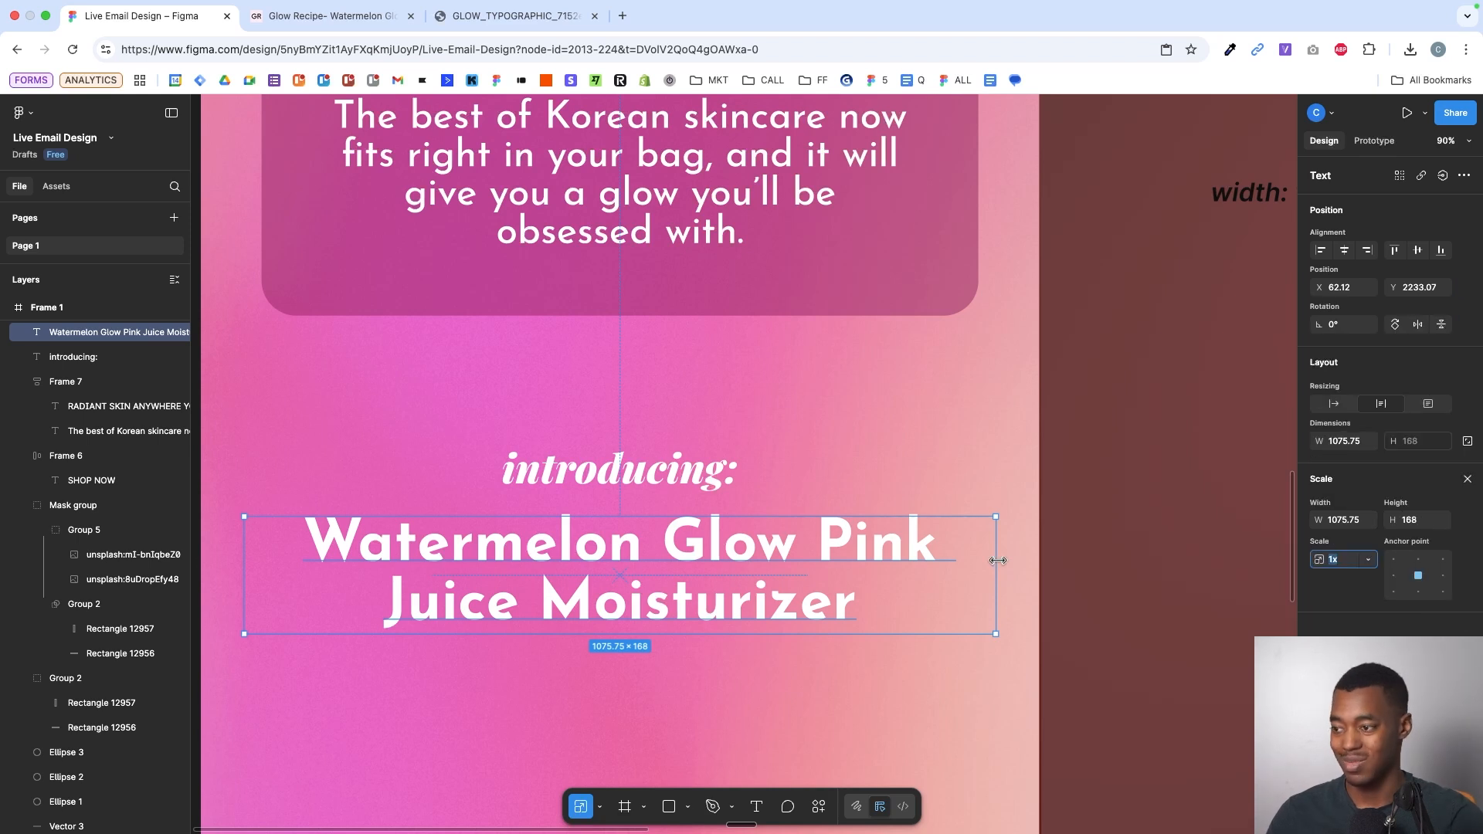
pyautogui.moveTo(997, 559); pyautogui.dragTo(973, 561)
pyautogui.moveTo(886, 539); pyautogui.dragTo(885, 533)
pyautogui.hscroll(-1, 885, 533)
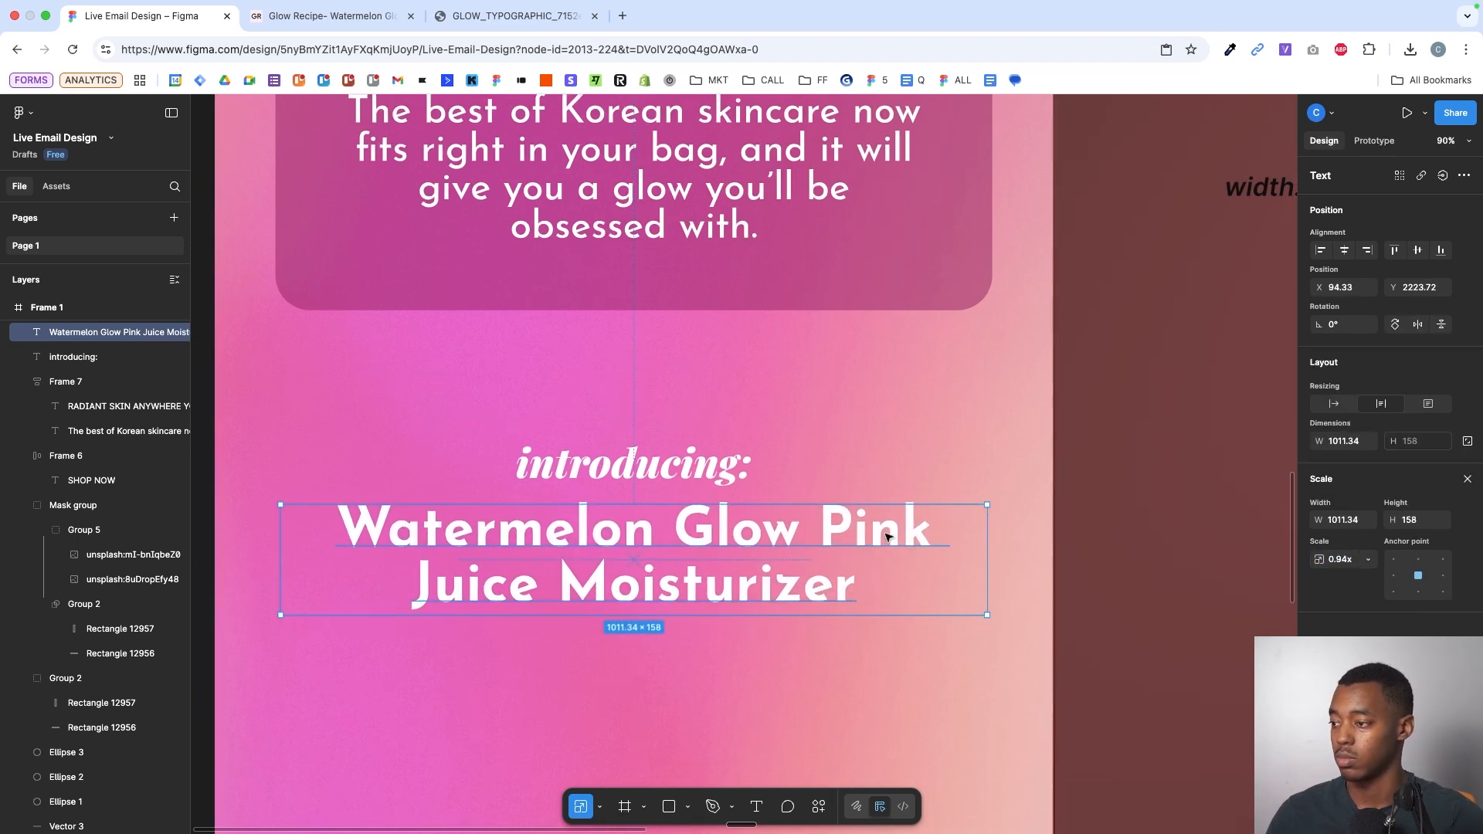
# - Try removing Pink Juice from the product name text
pyautogui.doubleClick(815, 536)
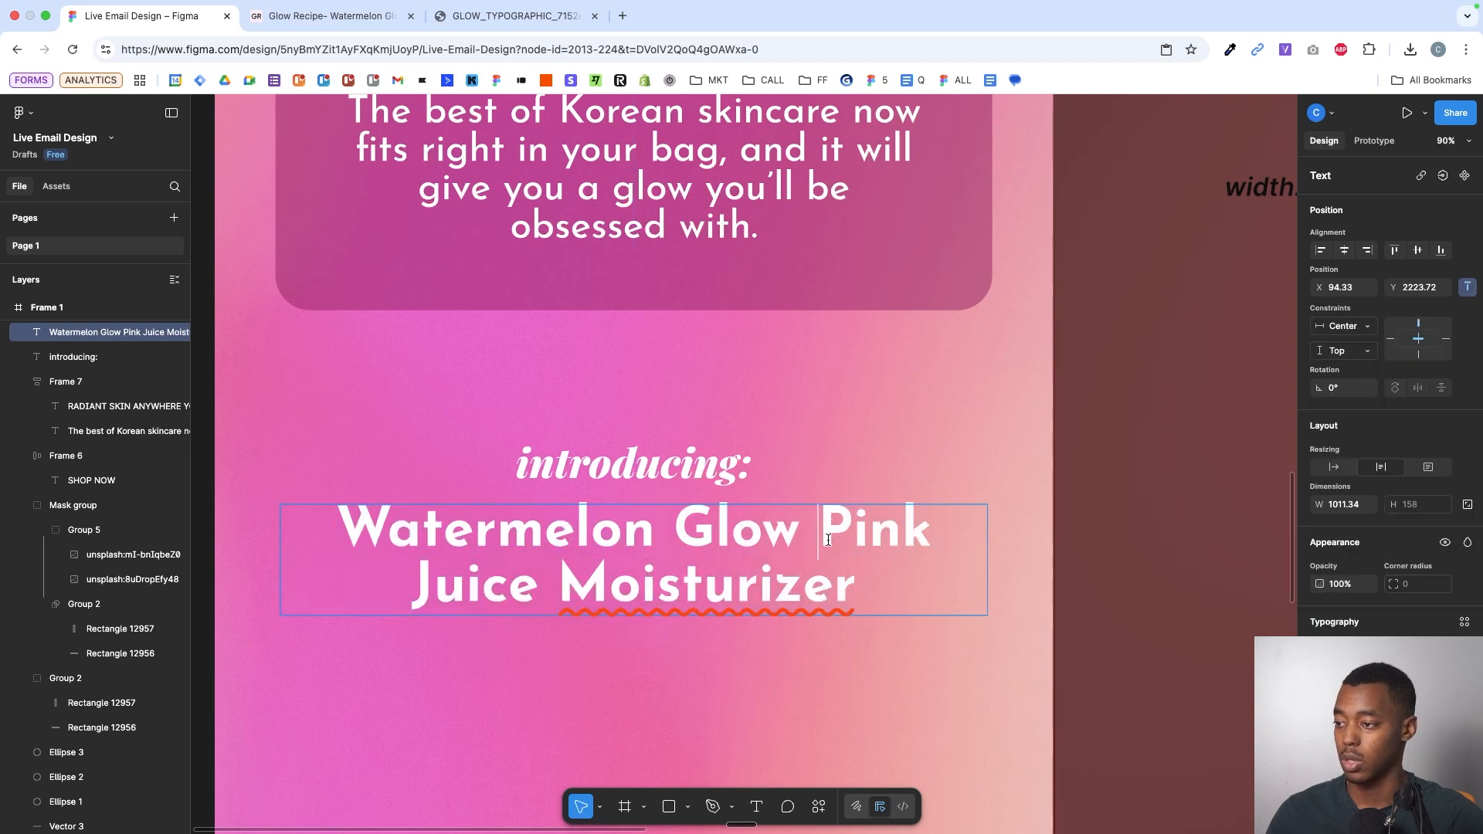
pyautogui.moveTo(817, 536); pyautogui.dragTo(561, 572)
pyautogui.press('BackSpace')
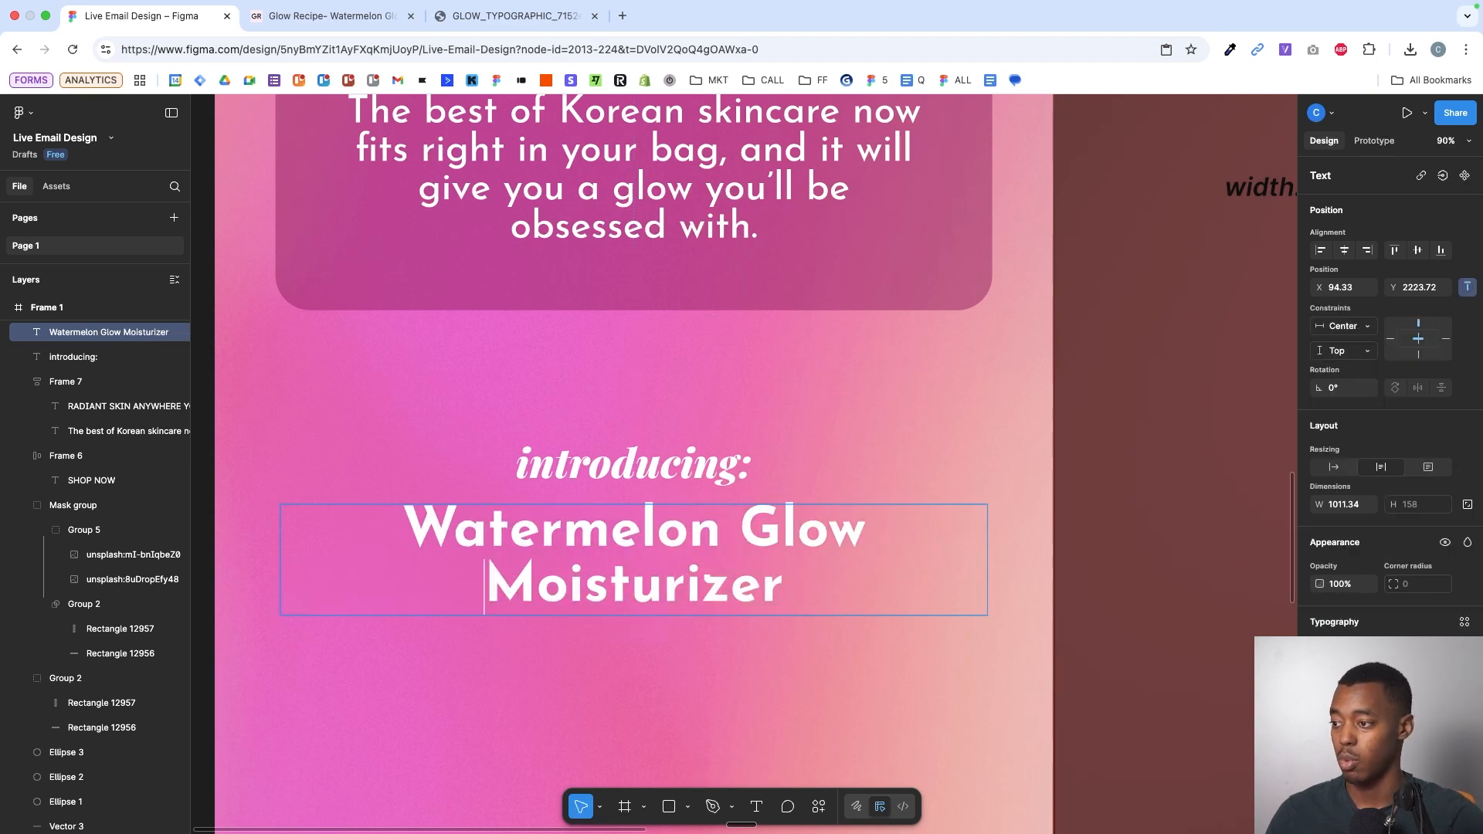
pyautogui.press('super+z')
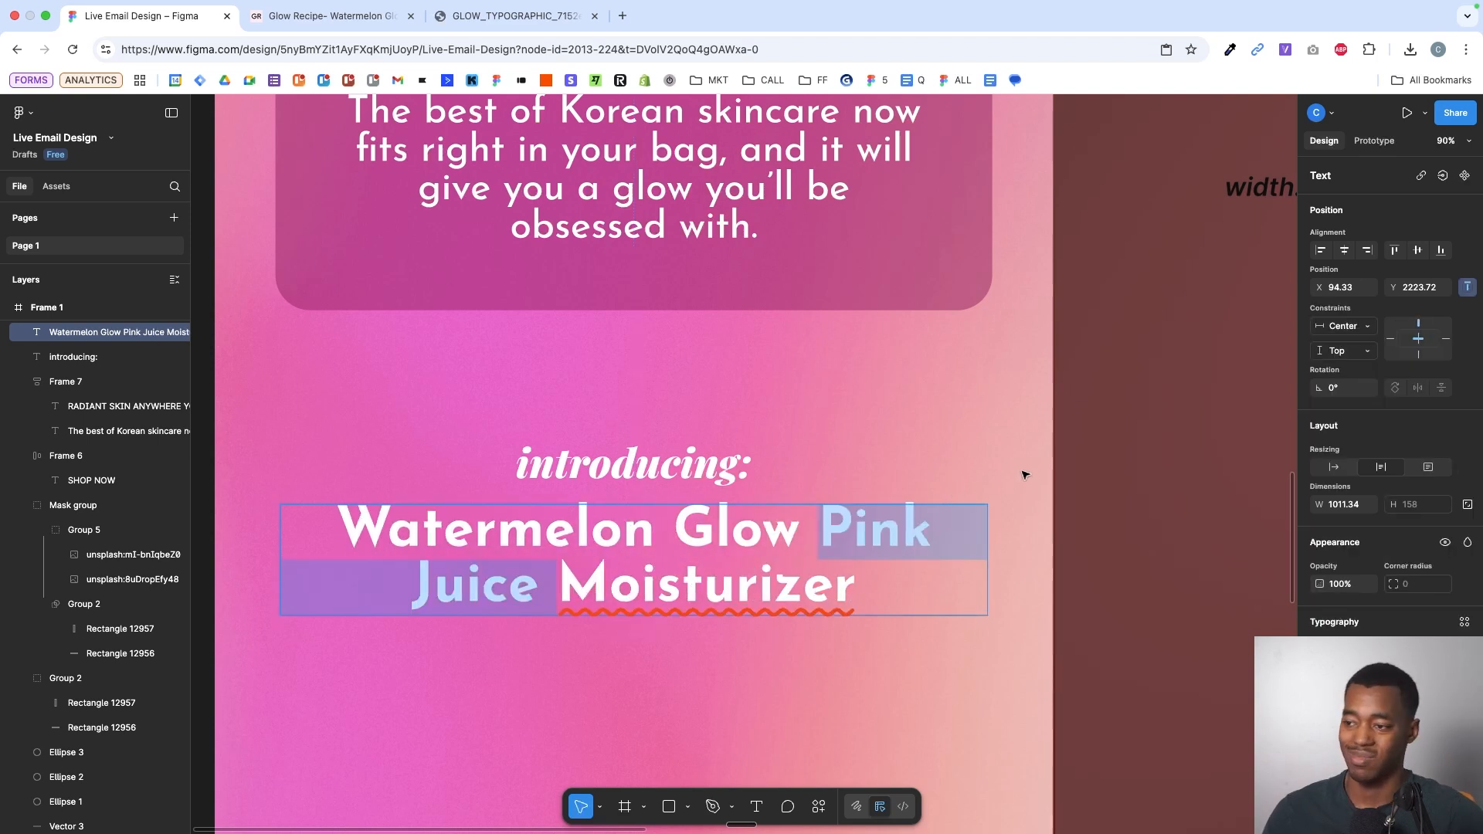
pyautogui.press('Escape')
# - Move the ATF/UTF guide frame away from the email frame, to about X 853, leaving a gap between them
pyautogui.scroll(-5, 1069, 467)
pyautogui.scroll(2, 1069, 467)
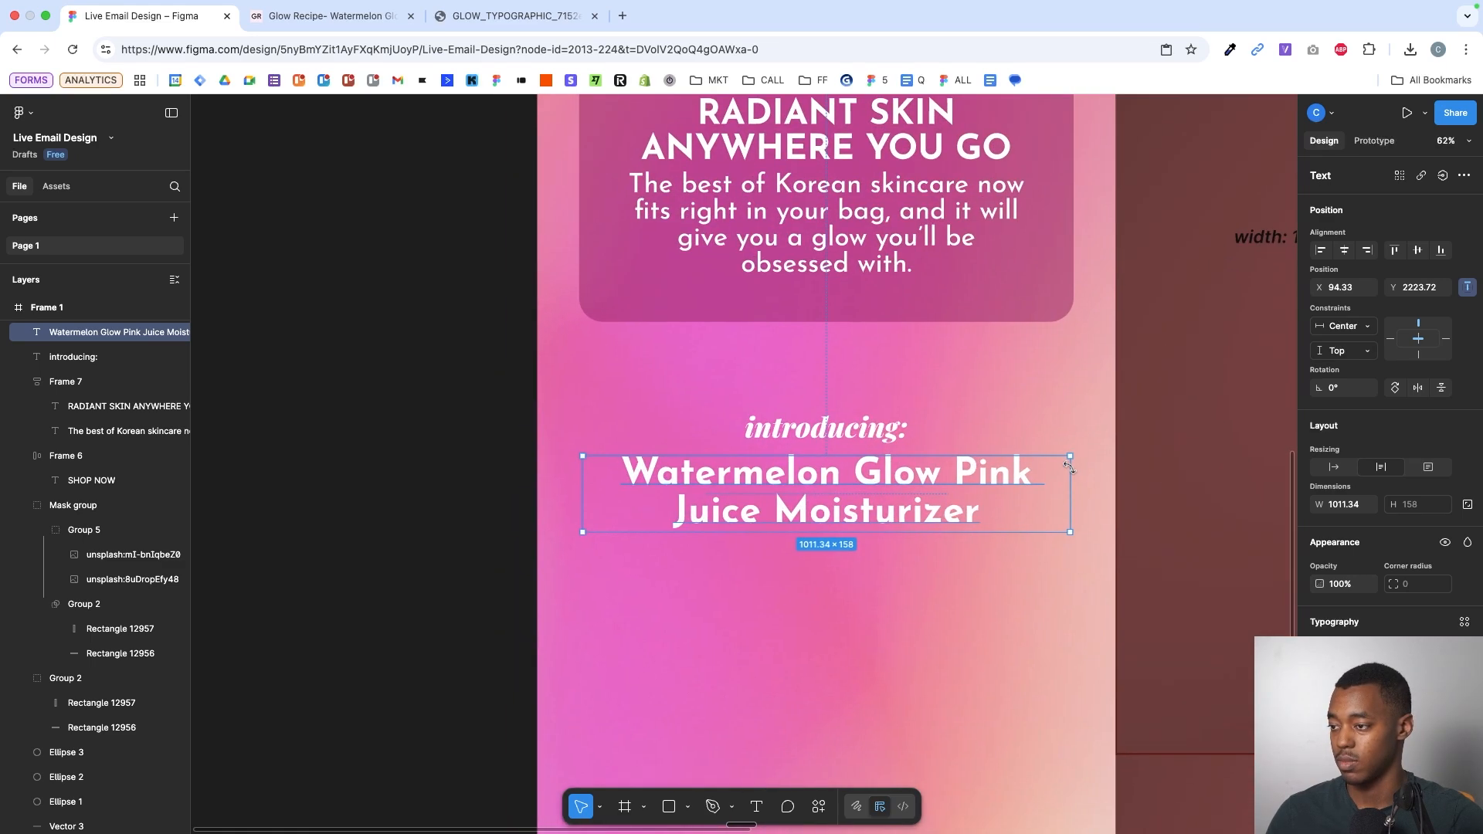
pyautogui.scroll(1, 1069, 467)
pyautogui.scroll(-10, 1131, 394)
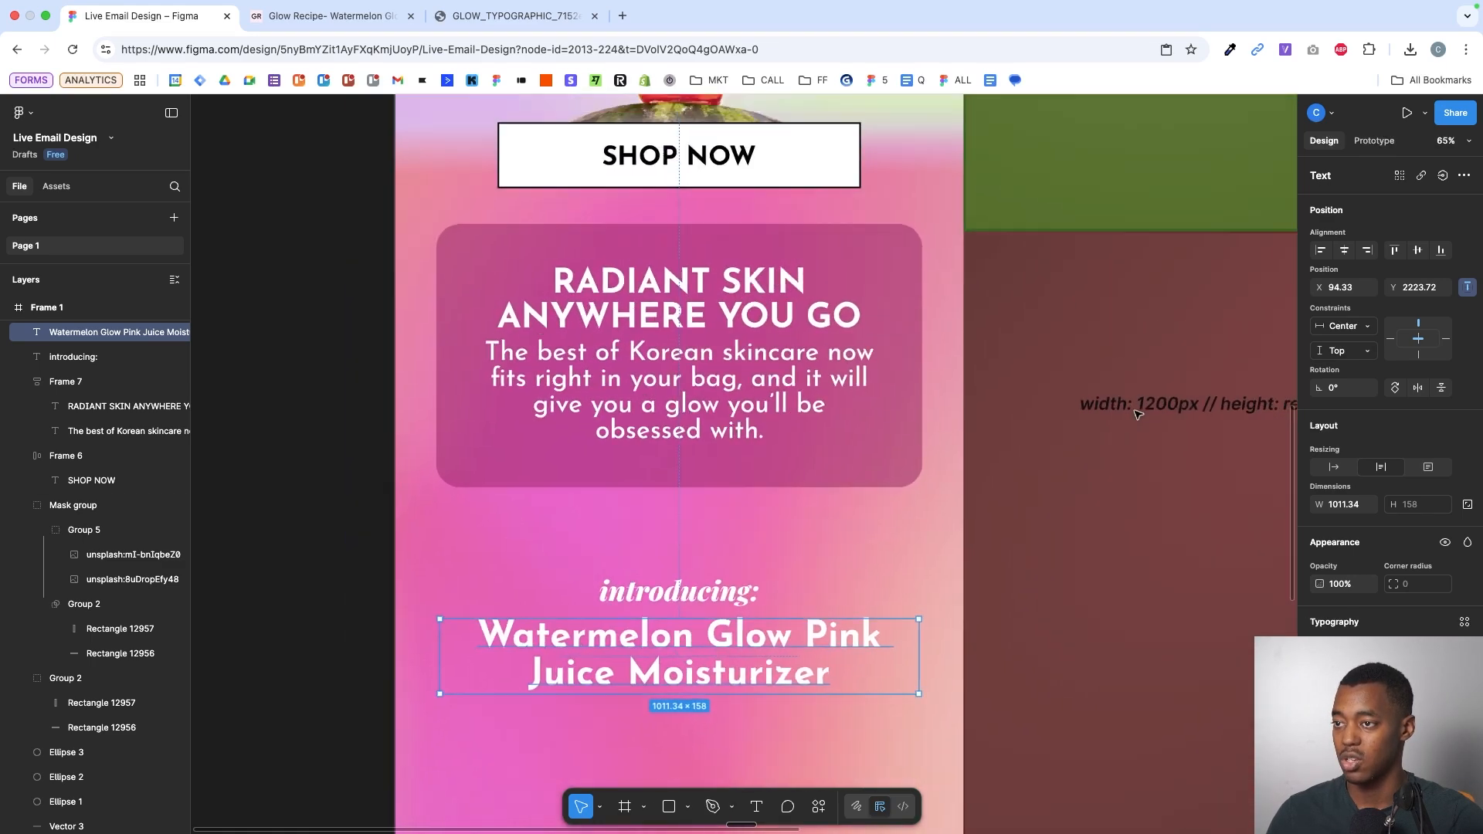
pyautogui.click(1036, 209)
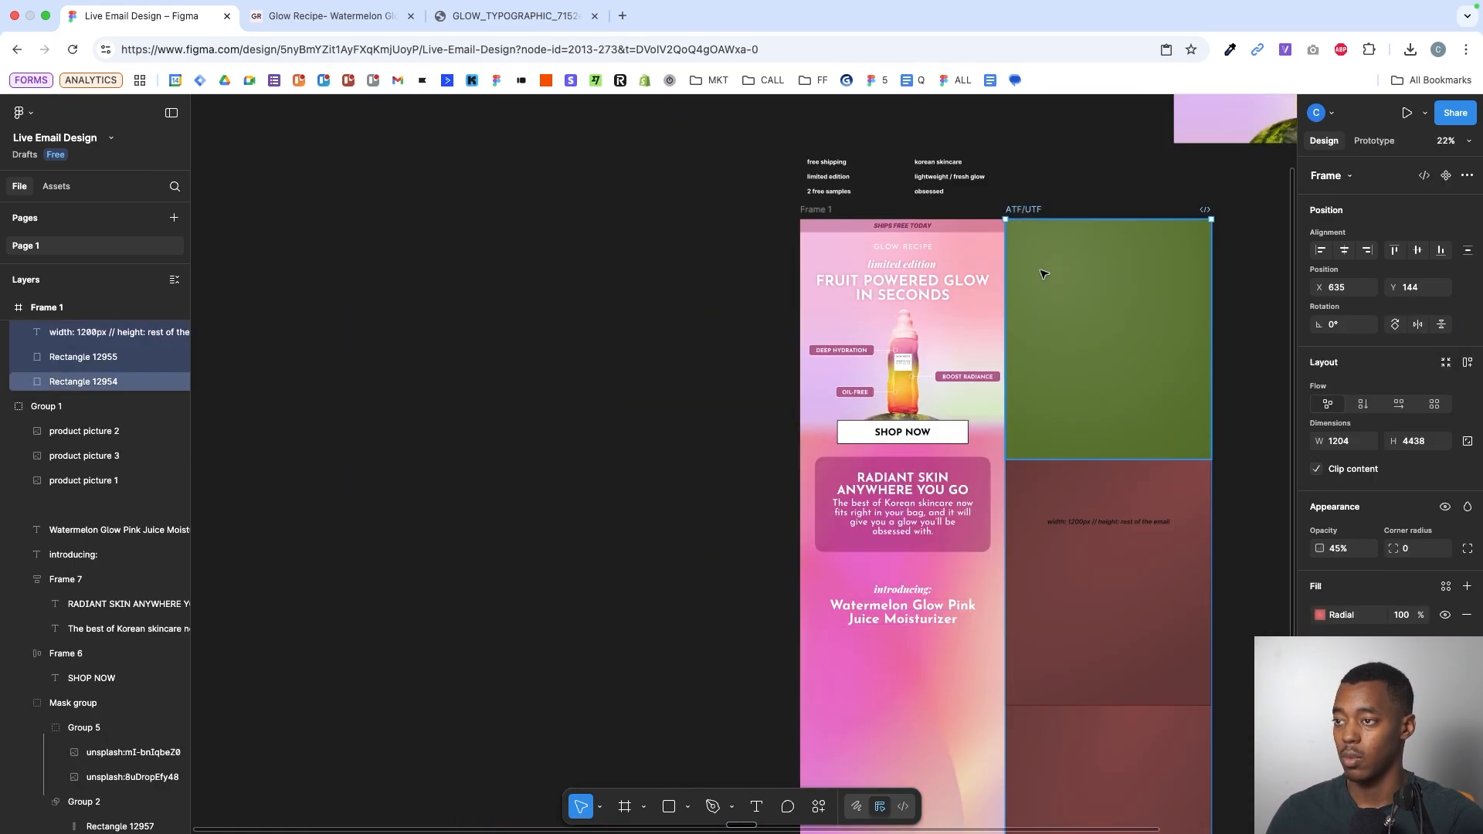
pyautogui.moveTo(1045, 275); pyautogui.dragTo(1079, 275)
pyautogui.scroll(5, 961, 374)
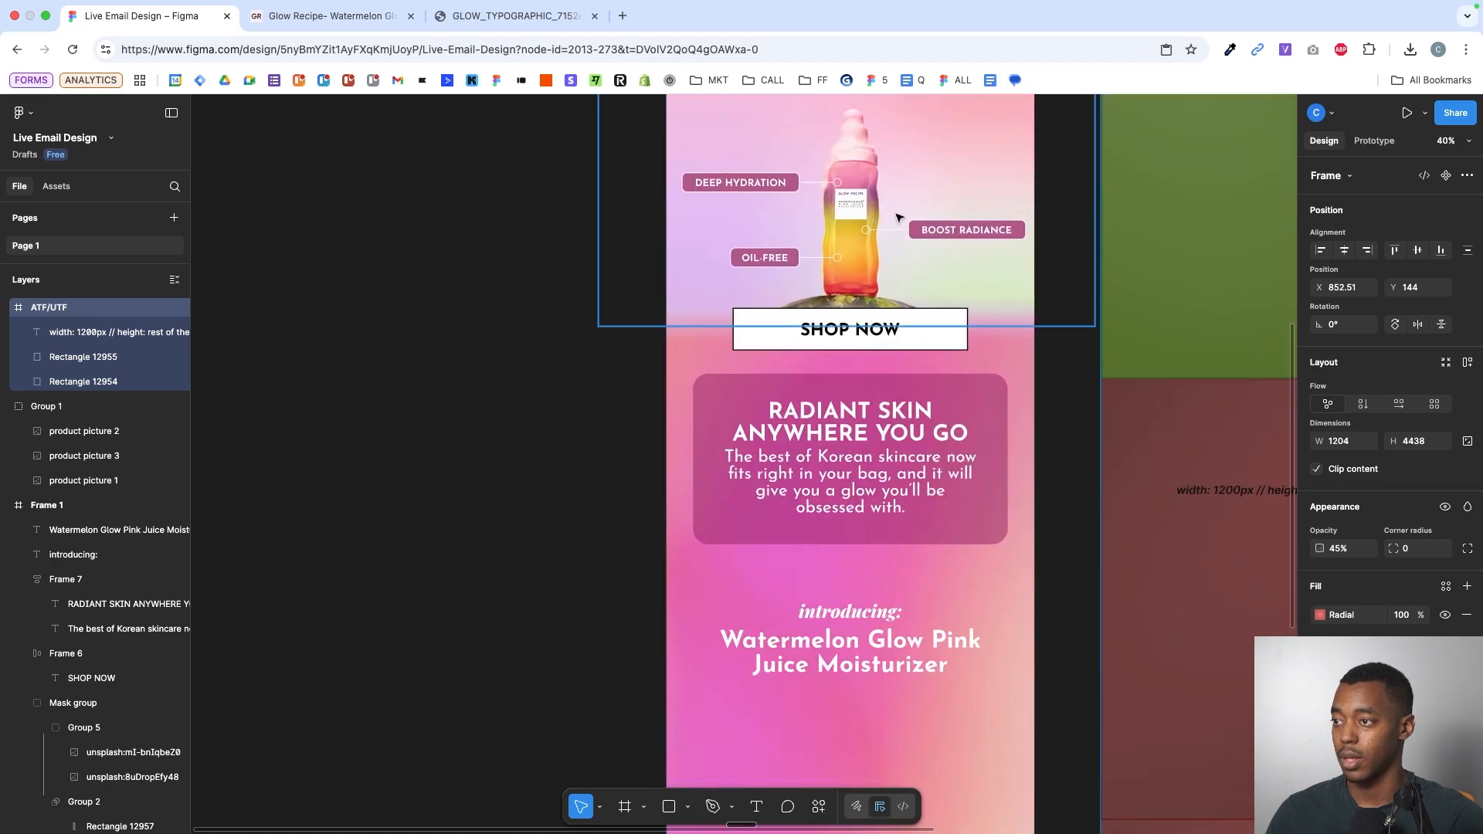
pyautogui.click(898, 203)
# - Copy the main product image from the Glow Recipe page and paste it at 600 × 600 px, centred below the product name at about Y 2406
pyautogui.click(332, 15)
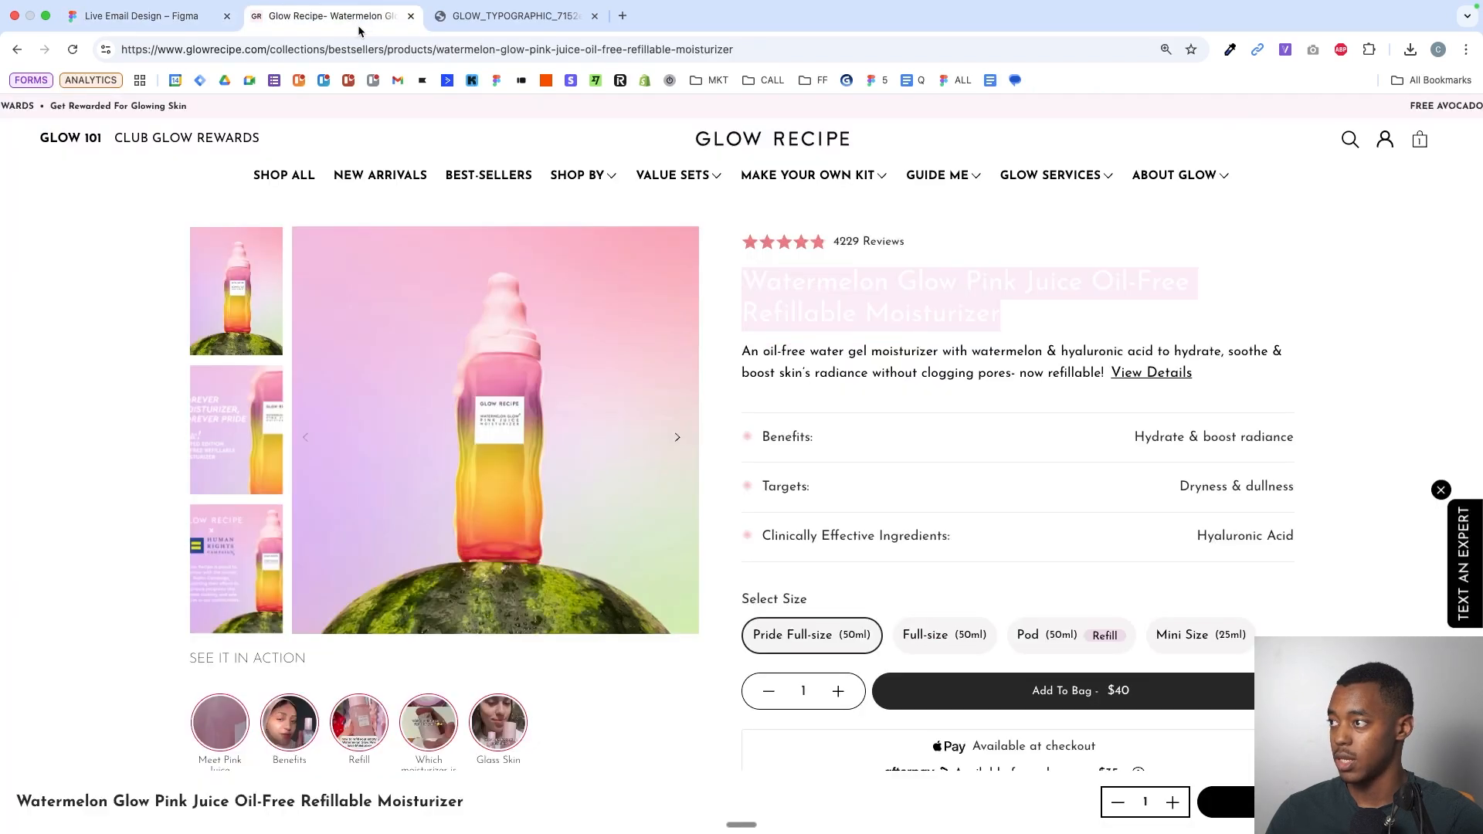
pyautogui.rightClick(507, 368)
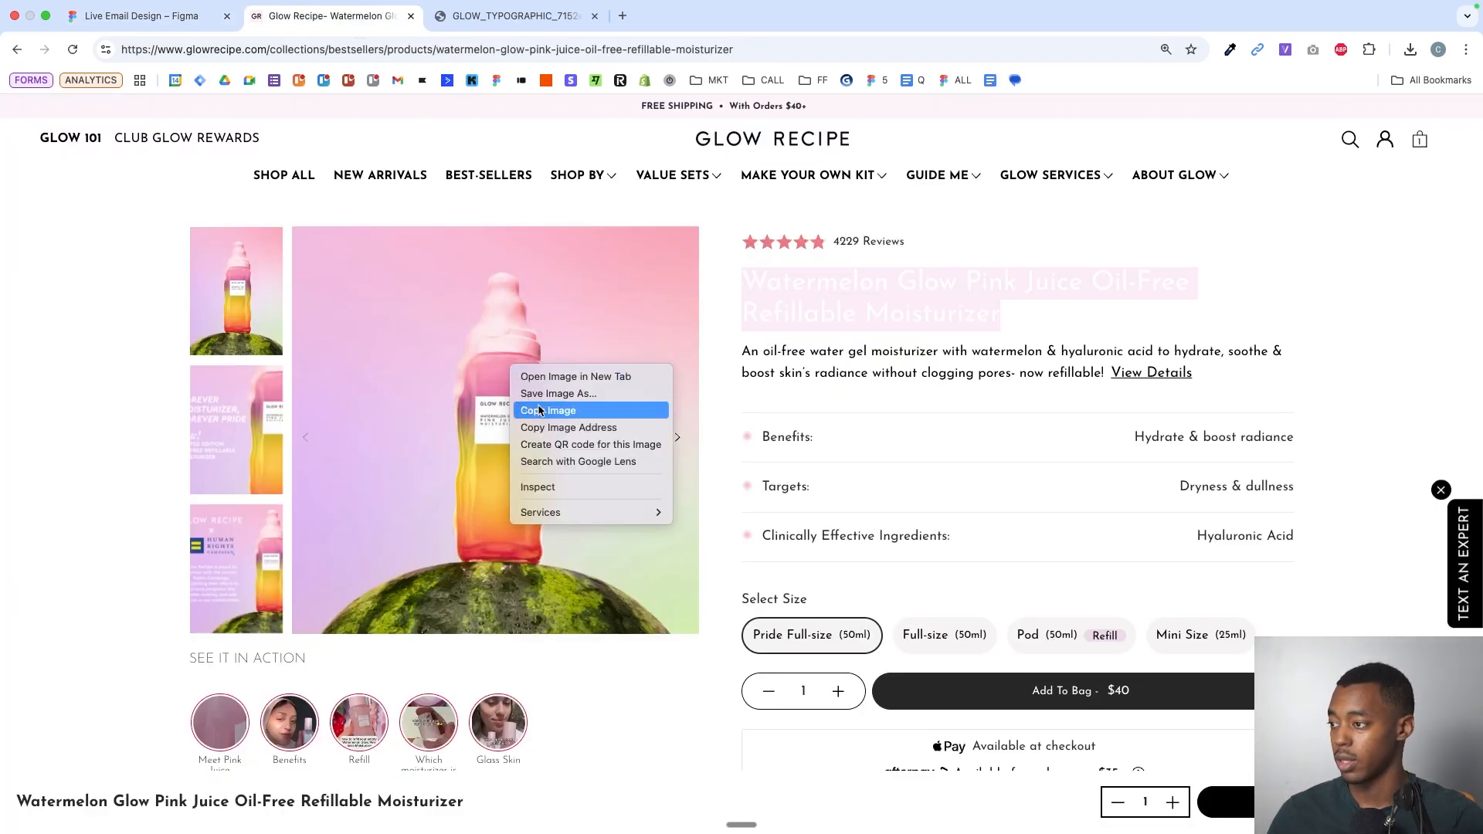
pyautogui.click(541, 407)
pyautogui.click(179, 26)
pyautogui.click(509, 397)
pyautogui.scroll(-4, 525, 406)
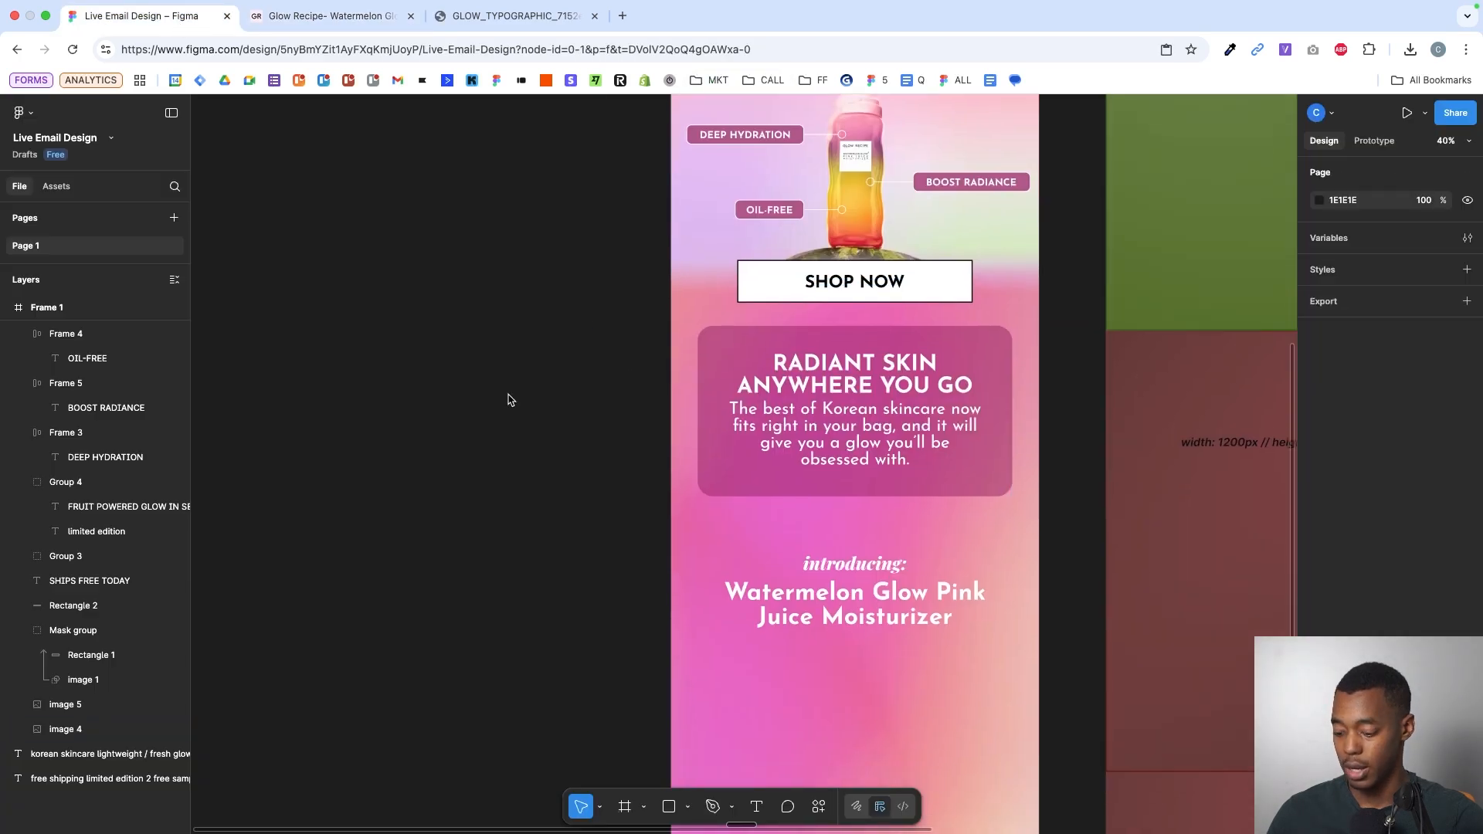
pyautogui.press('super+v')
pyautogui.moveTo(741, 469); pyautogui.dragTo(733, 591)
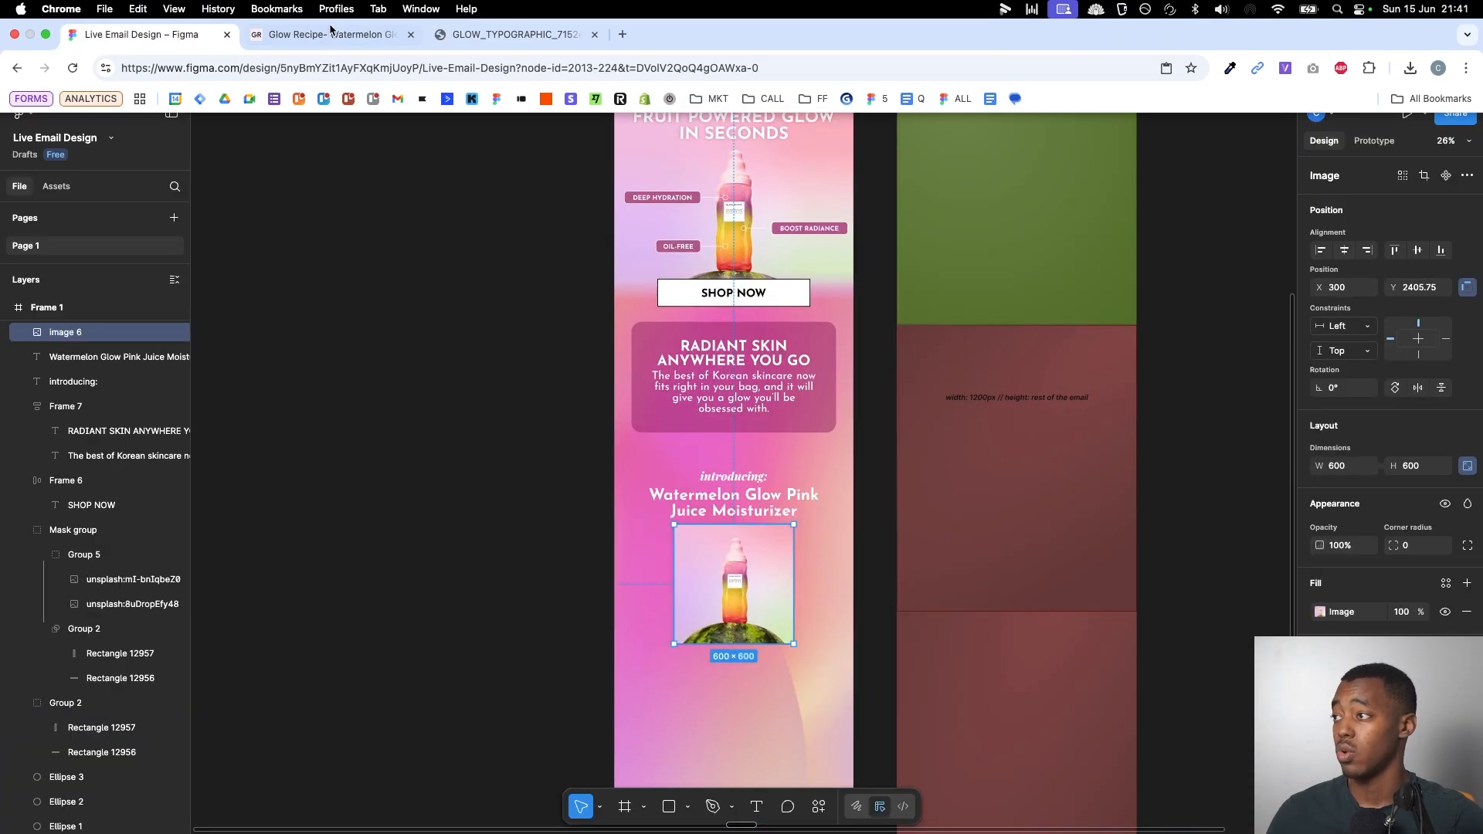
# - Examine the product gallery and the rest of the Glow Recipe moisturizer page for alternative product imagery
pyautogui.click(332, 15)
pyautogui.click(677, 437)
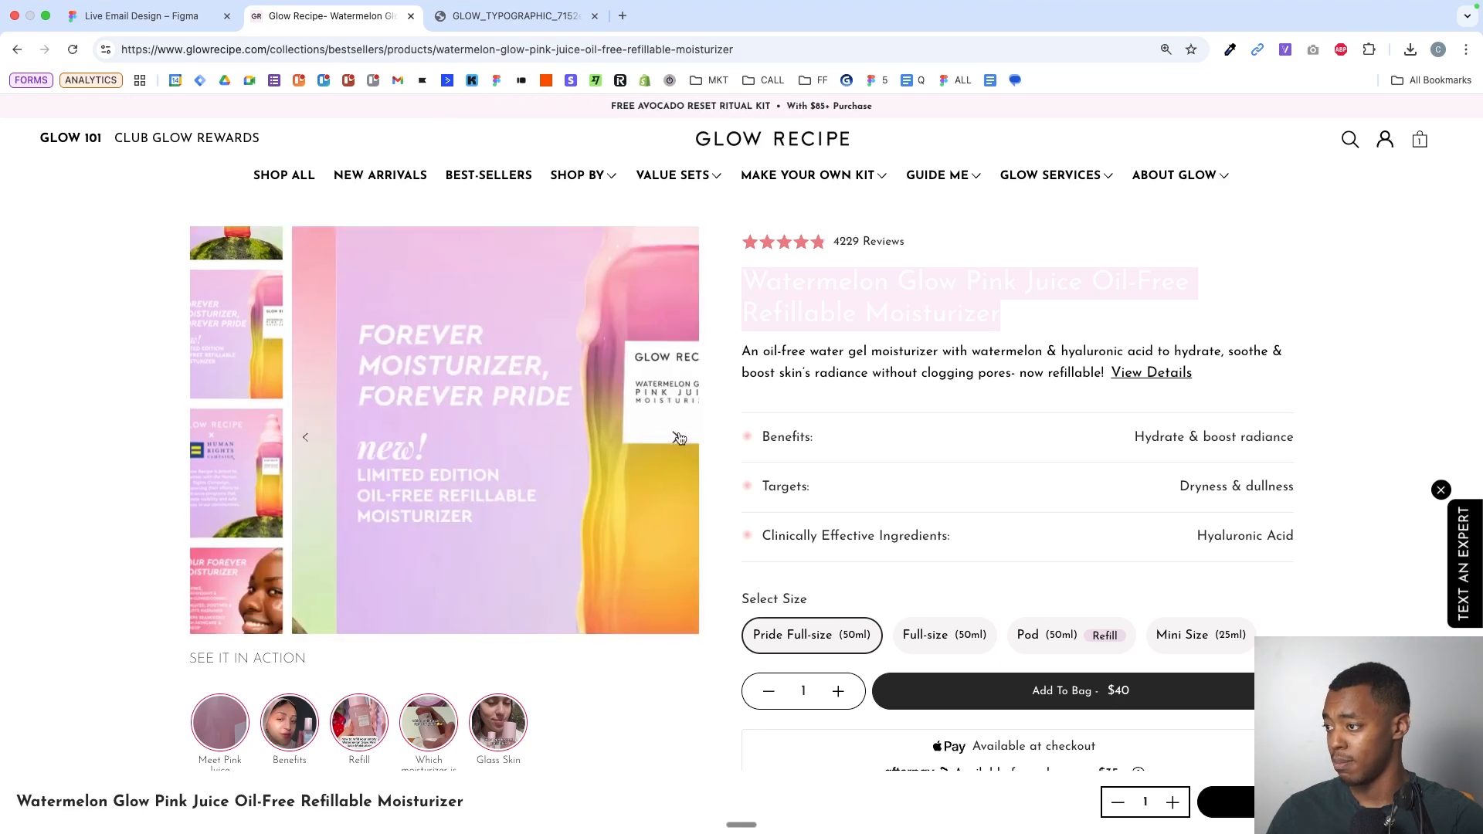
pyautogui.click(678, 437)
pyautogui.click(677, 437)
pyautogui.click(677, 437)
pyautogui.click(677, 437)
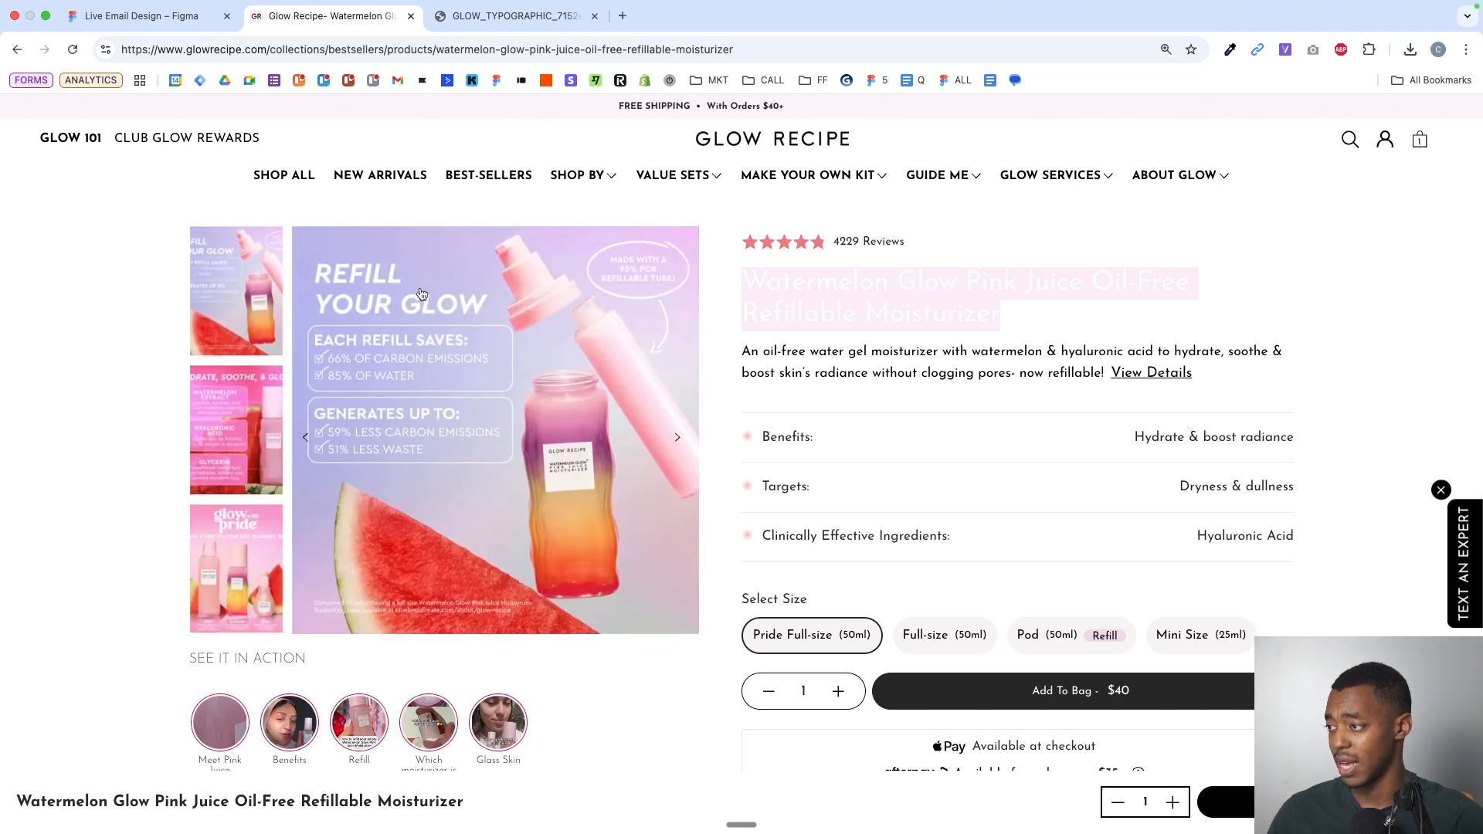
pyautogui.scroll(-15, 486, 450)
pyautogui.scroll(10, 486, 444)
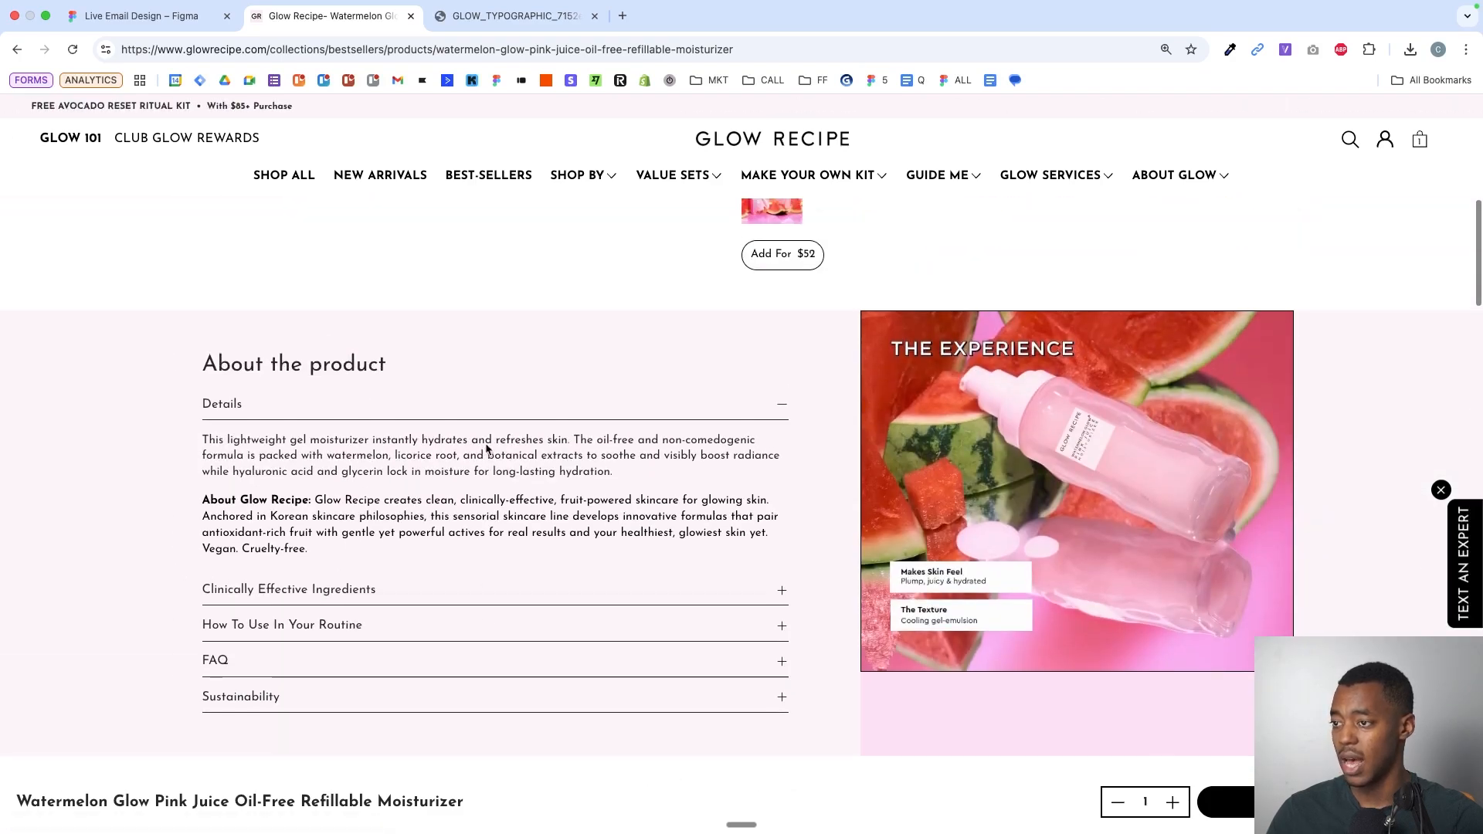
pyautogui.scroll(-15, 486, 449)
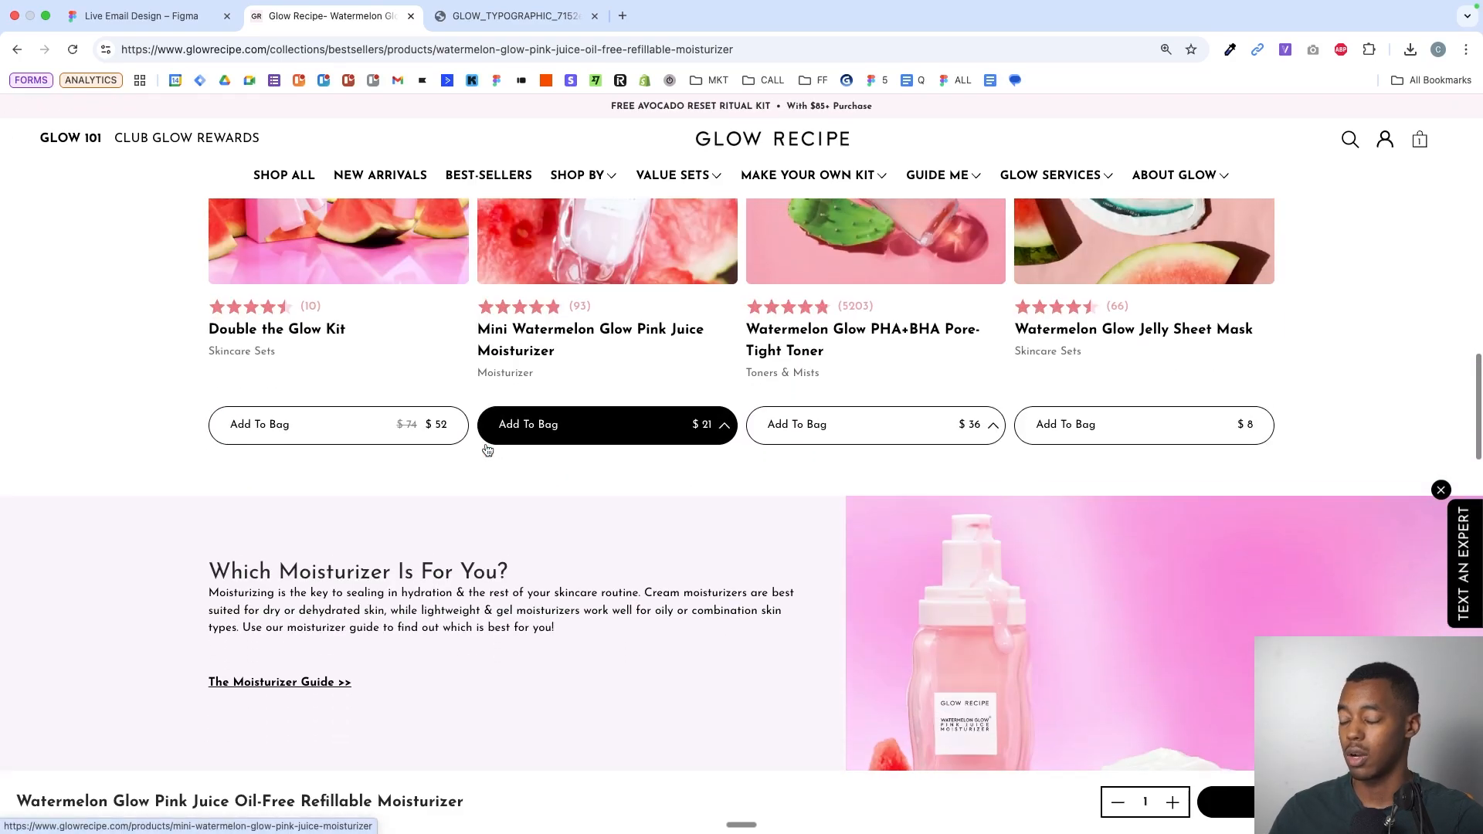
pyautogui.scroll(2, 486, 449)
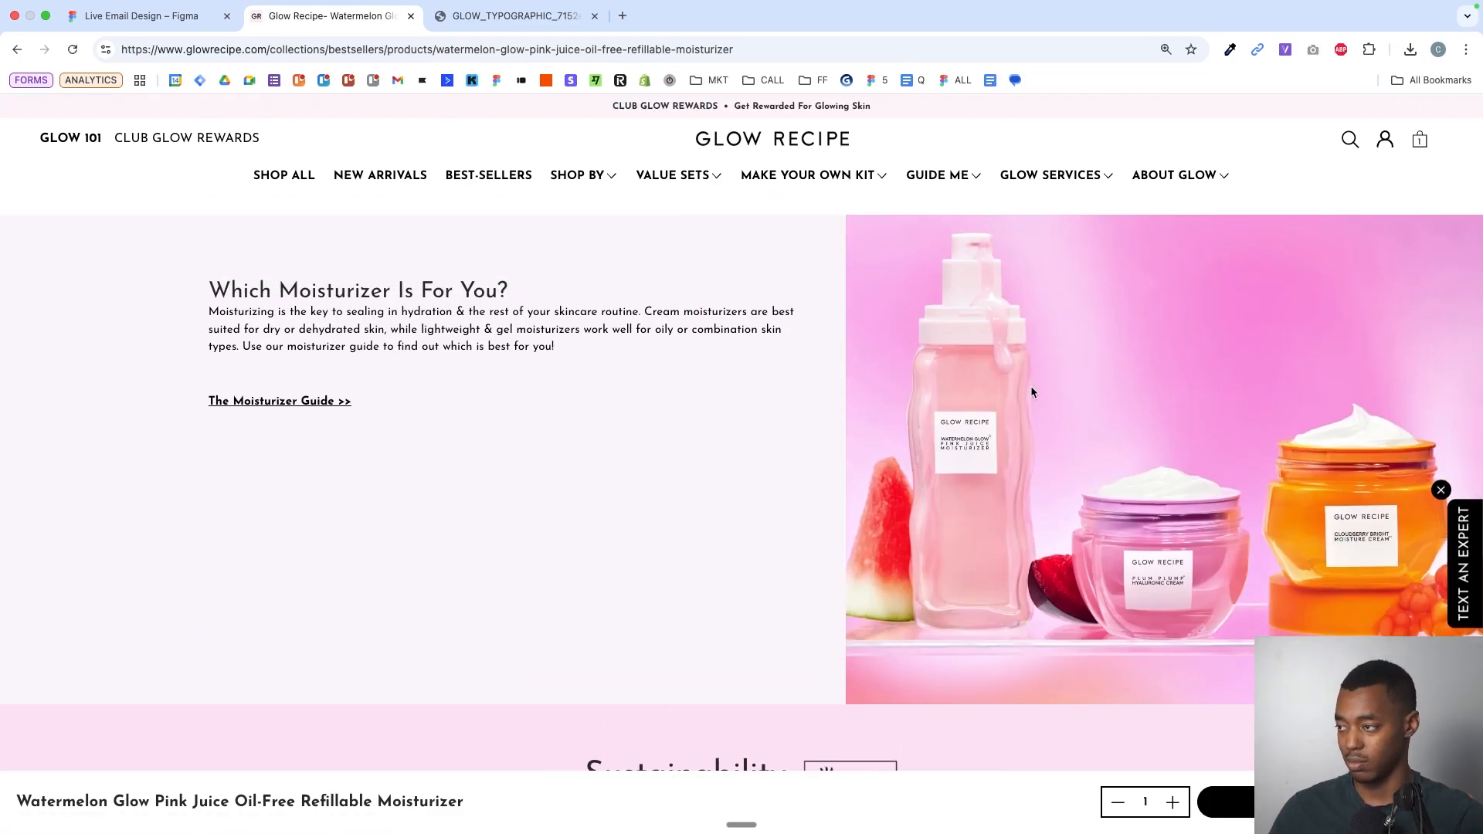
pyautogui.scroll(15, 1030, 386)
pyautogui.scroll(-15, 1030, 386)
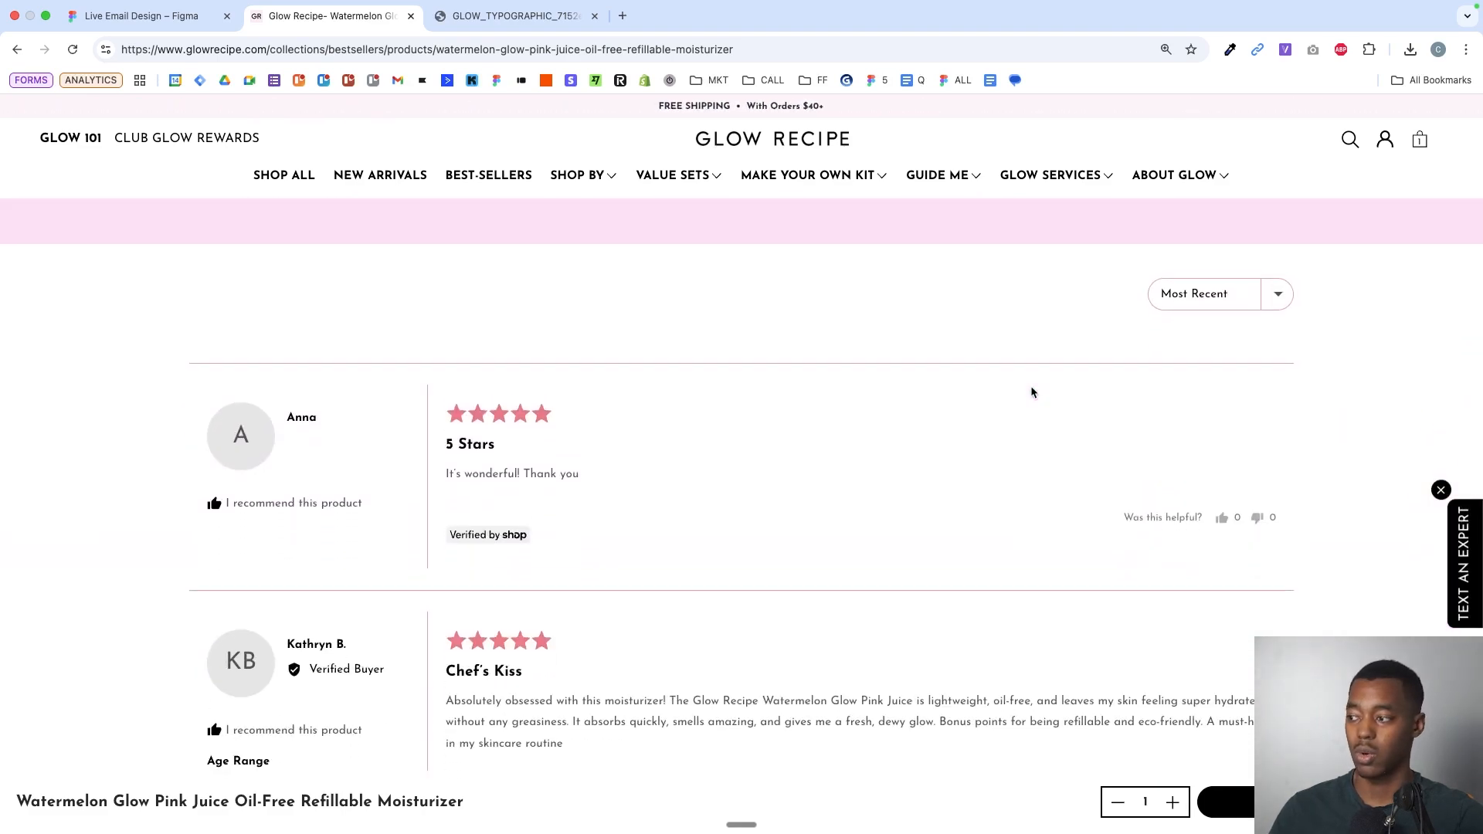
pyautogui.scroll(10, 965, 348)
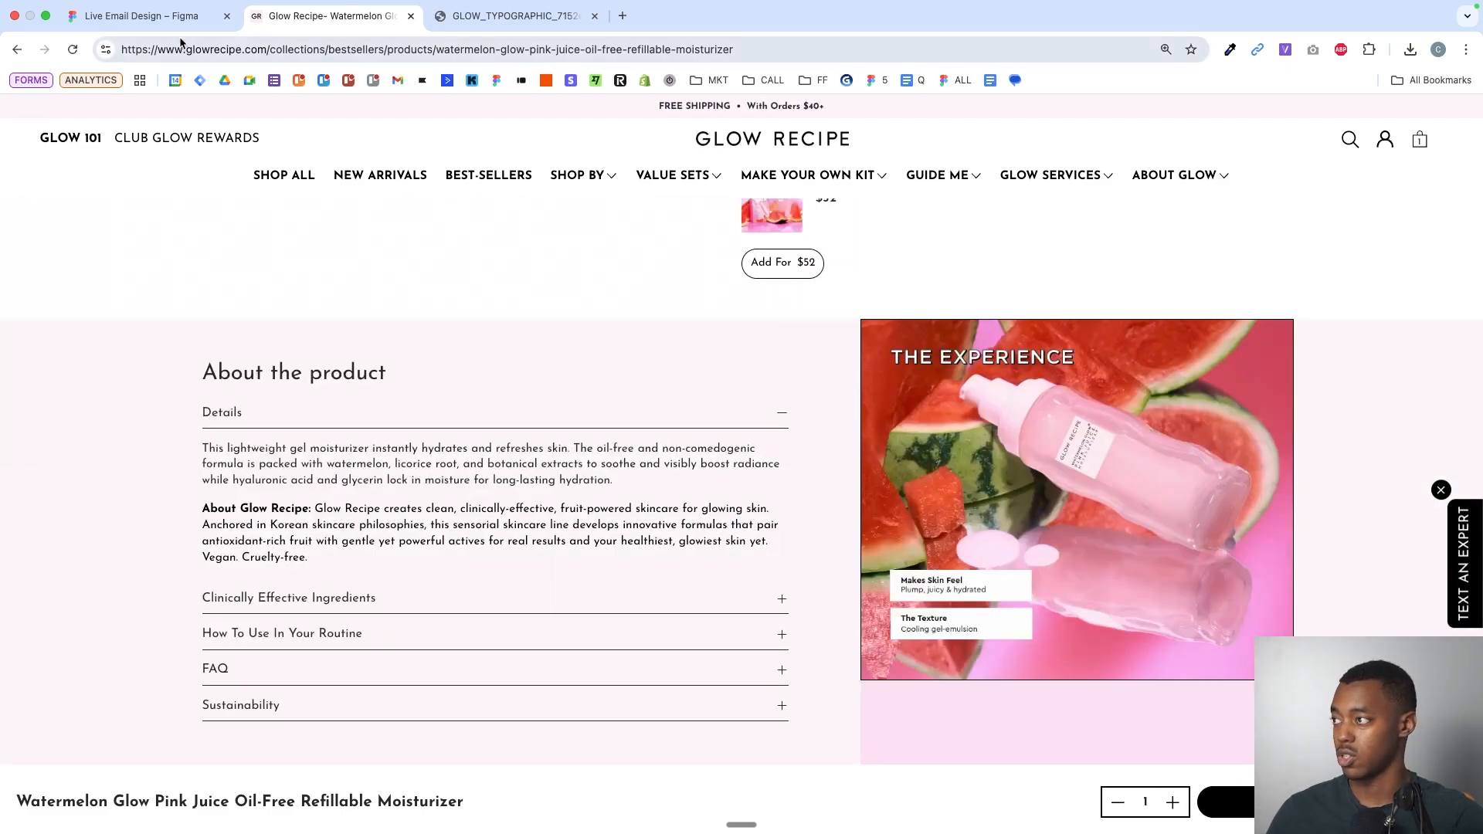
# - In the Figma email, crop the product image to about 525 × 580 px, placed below the product name at about Y 2423
pyautogui.click(172, 16)
pyautogui.scroll(-3, 708, 451)
pyautogui.scroll(3, 708, 450)
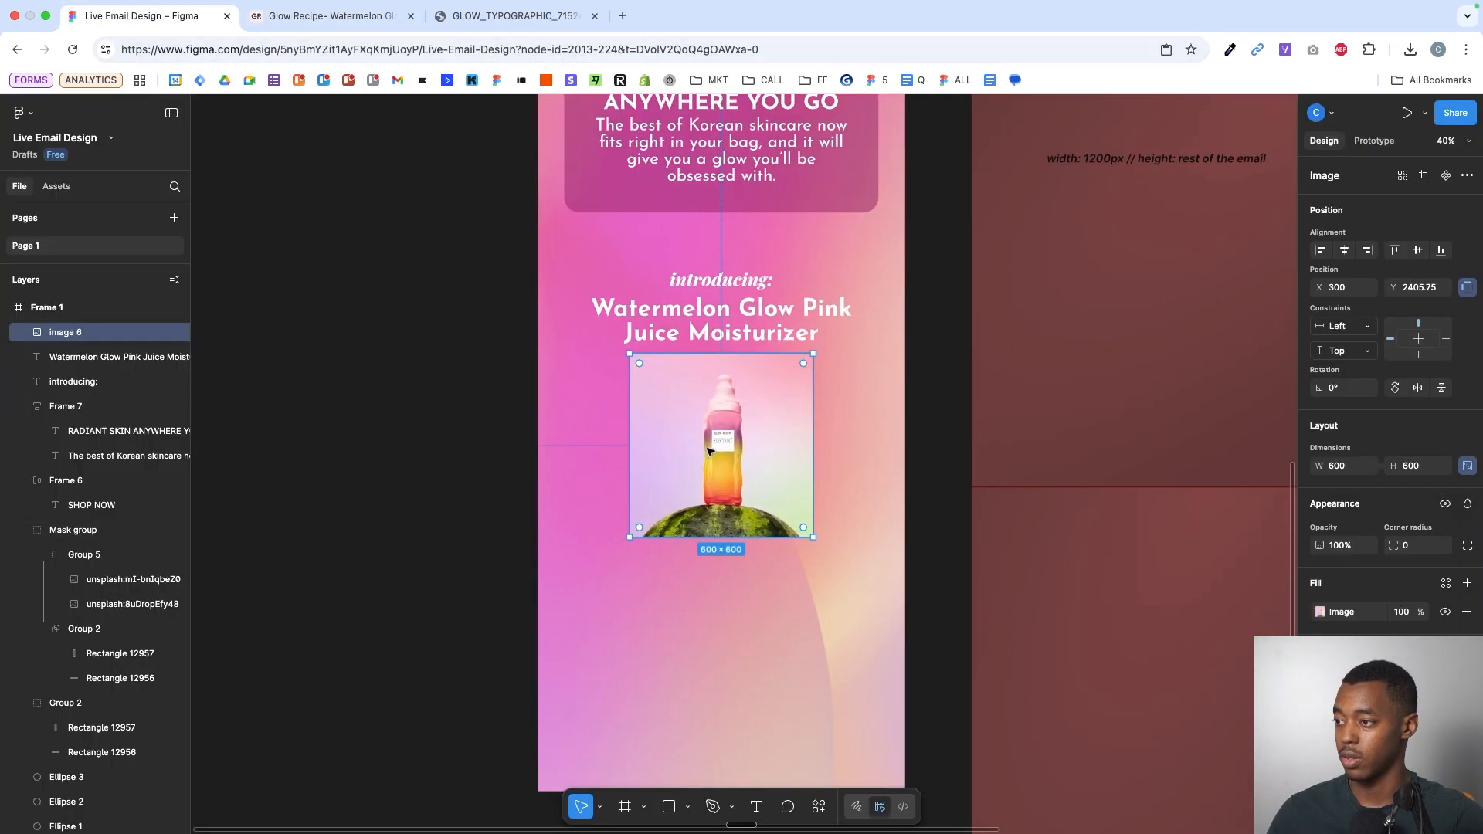
pyautogui.scroll(3, 740, 452)
pyautogui.moveTo(811, 441); pyautogui.dragTo(799, 450)
pyautogui.moveTo(761, 579); pyautogui.dragTo(758, 569)
pyautogui.moveTo(738, 510); pyautogui.dragTo(740, 520)
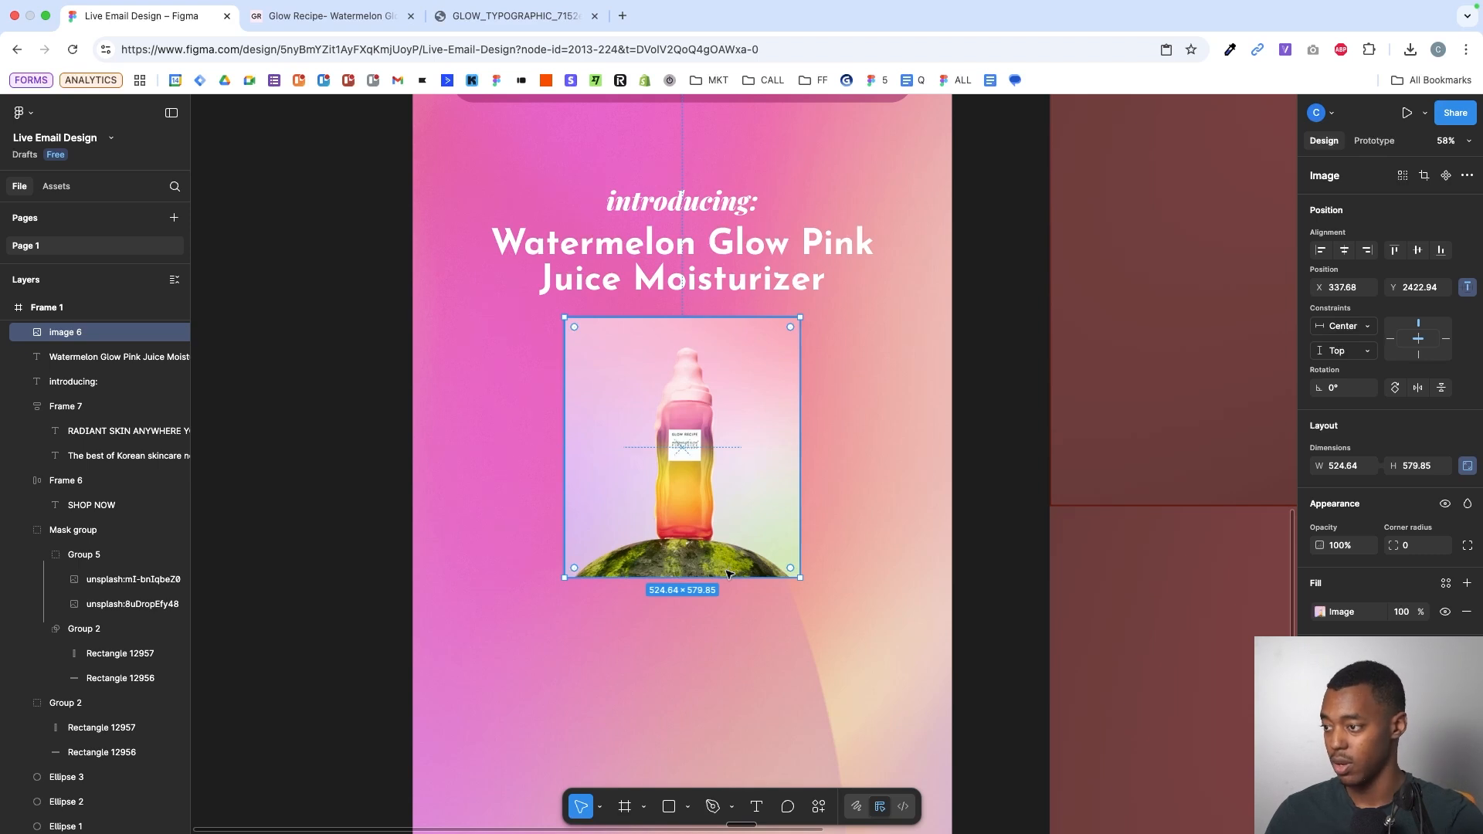
# - Draw a tall red guide rectangle about 174 × 1561 px at 20% opacity, centred horizontally in the email over the product image
pyautogui.press('r')
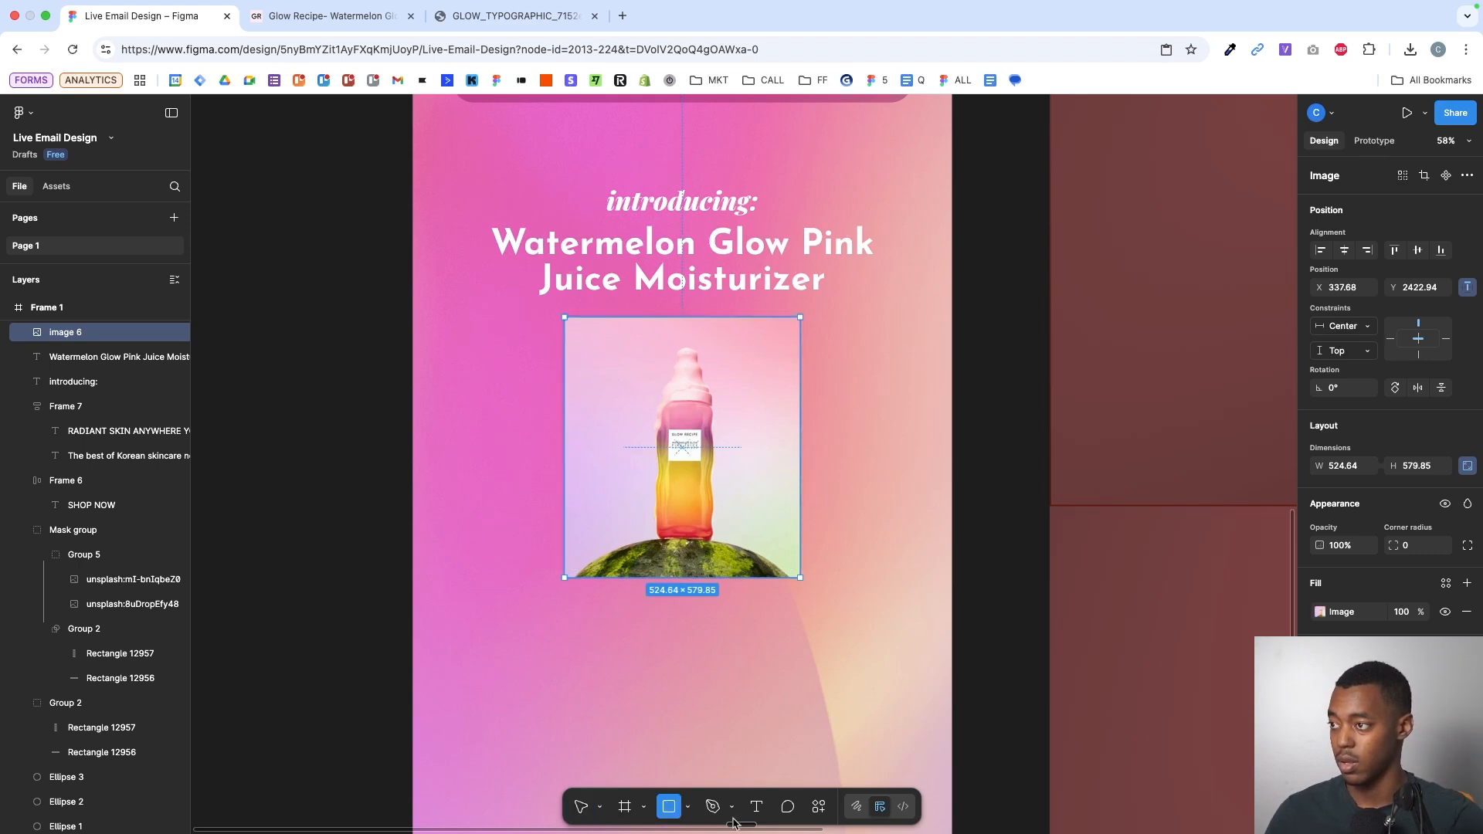
pyautogui.moveTo(645, 150)
pyautogui.mouseDown()
pyautogui.moveTo(711, 745)
pyautogui.moveTo(722, 720)
pyautogui.mouseUp()
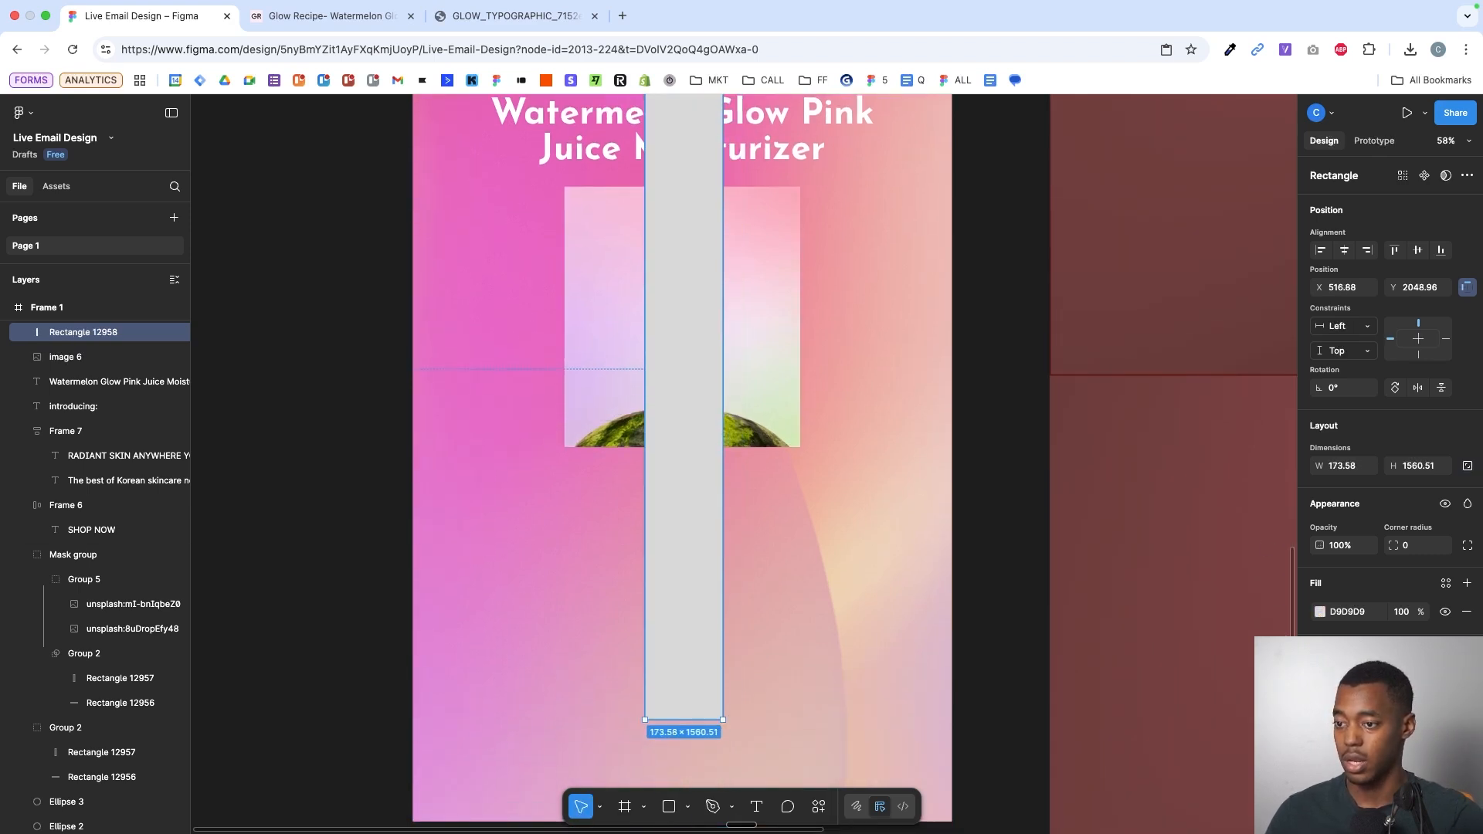
pyautogui.click(1319, 612)
pyautogui.moveTo(1244, 566); pyautogui.dragTo(1286, 476)
pyautogui.click(996, 345)
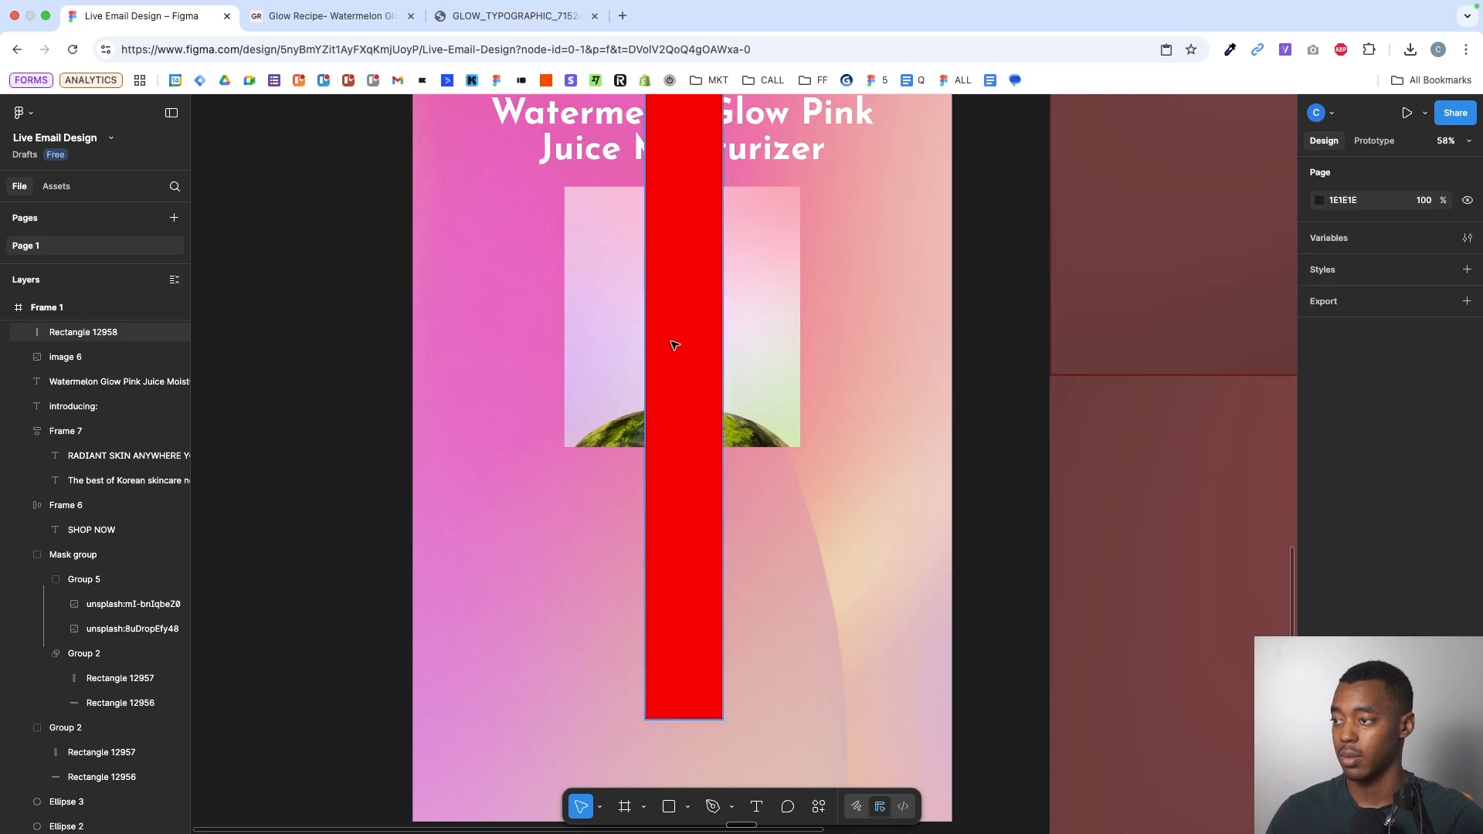
pyautogui.moveTo(674, 345); pyautogui.dragTo(676, 343)
pyautogui.press('2')
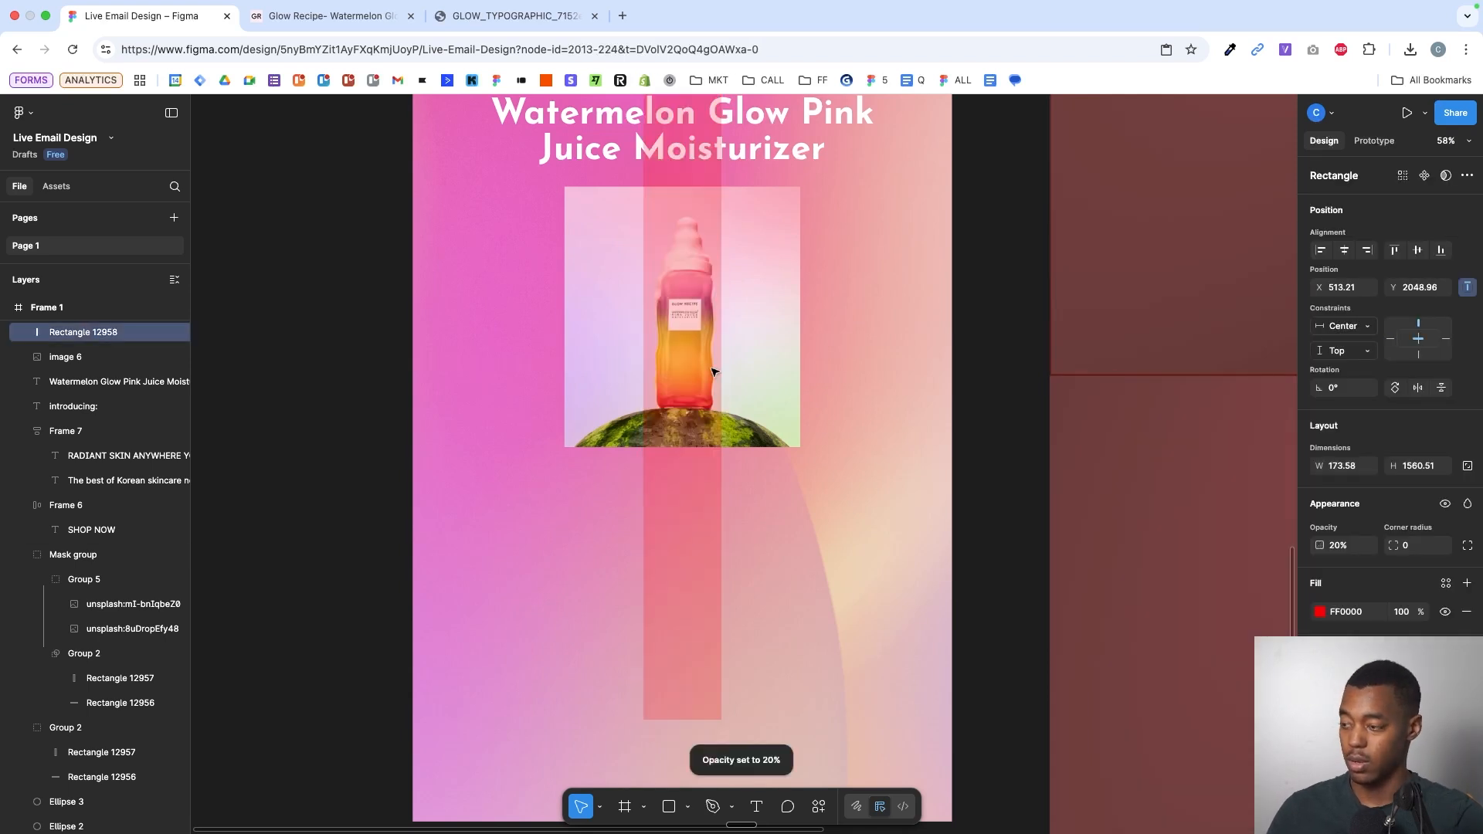
# - Shift the product image left to about X 332 so the bottle lines up with the red guide
pyautogui.scroll(5, 711, 368)
pyautogui.click(752, 339)
pyautogui.moveTo(771, 339); pyautogui.dragTo(765, 339)
pyautogui.scroll(3, 772, 336)
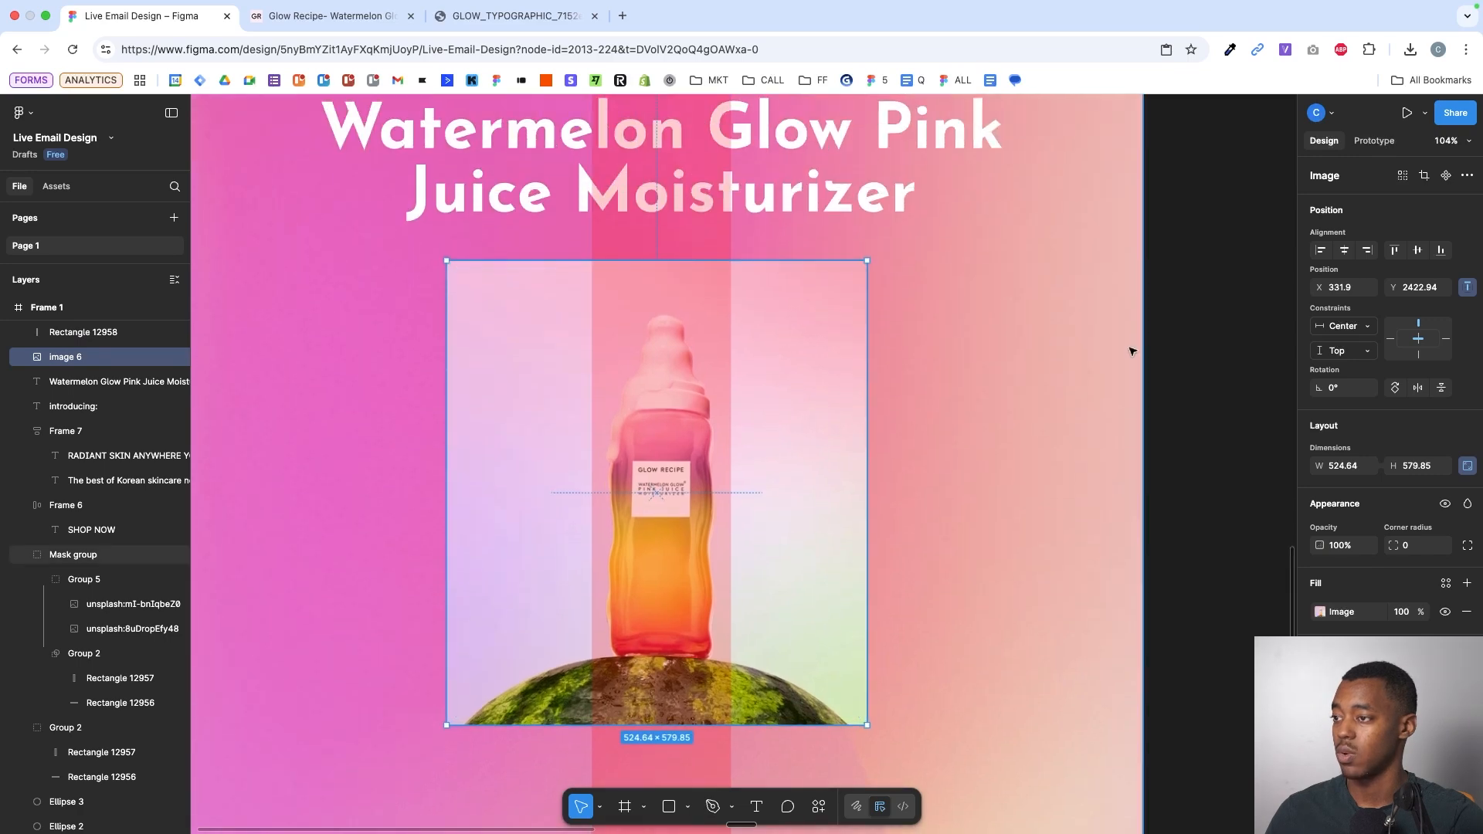
pyautogui.click(1180, 344)
pyautogui.scroll(-5, 1174, 342)
pyautogui.scroll(2, 1104, 328)
pyautogui.scroll(2, 1092, 328)
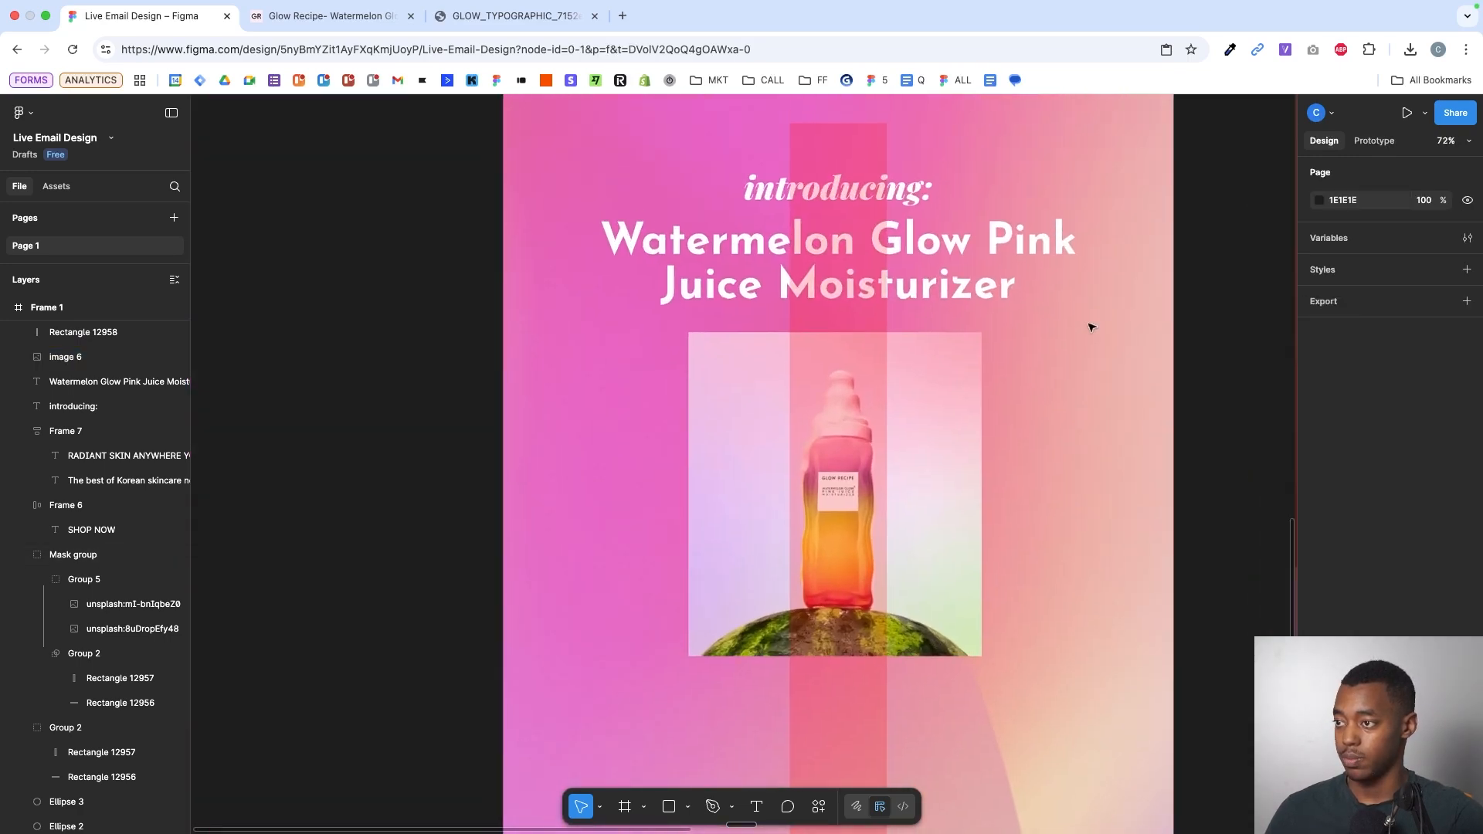
# - Delete the red guide rectangle and move the product image slightly down, away from the product name
pyautogui.click(886, 452)
pyautogui.press('Delete')
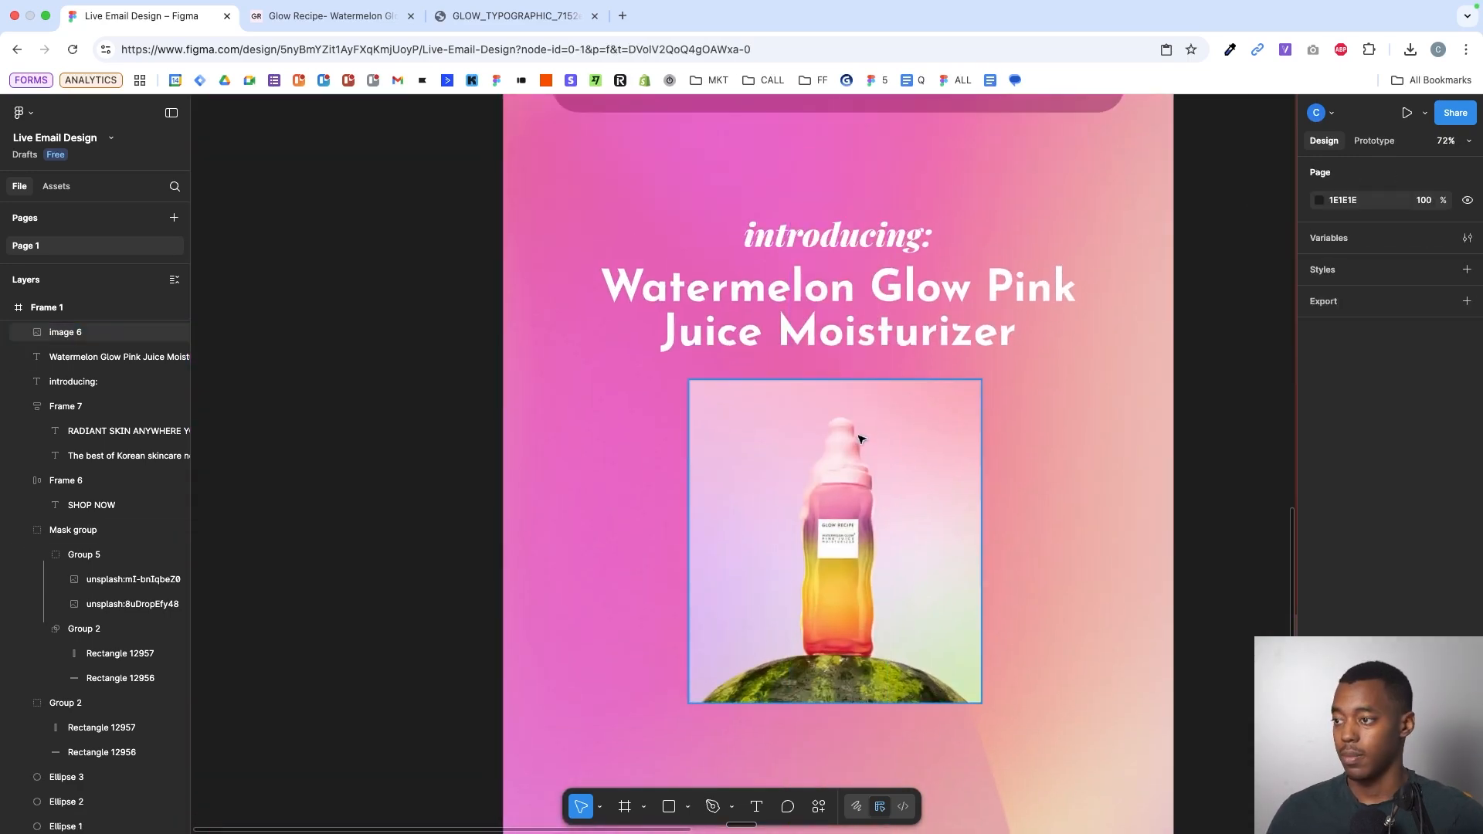
pyautogui.moveTo(859, 439); pyautogui.dragTo(865, 465)
pyautogui.click(1193, 425)
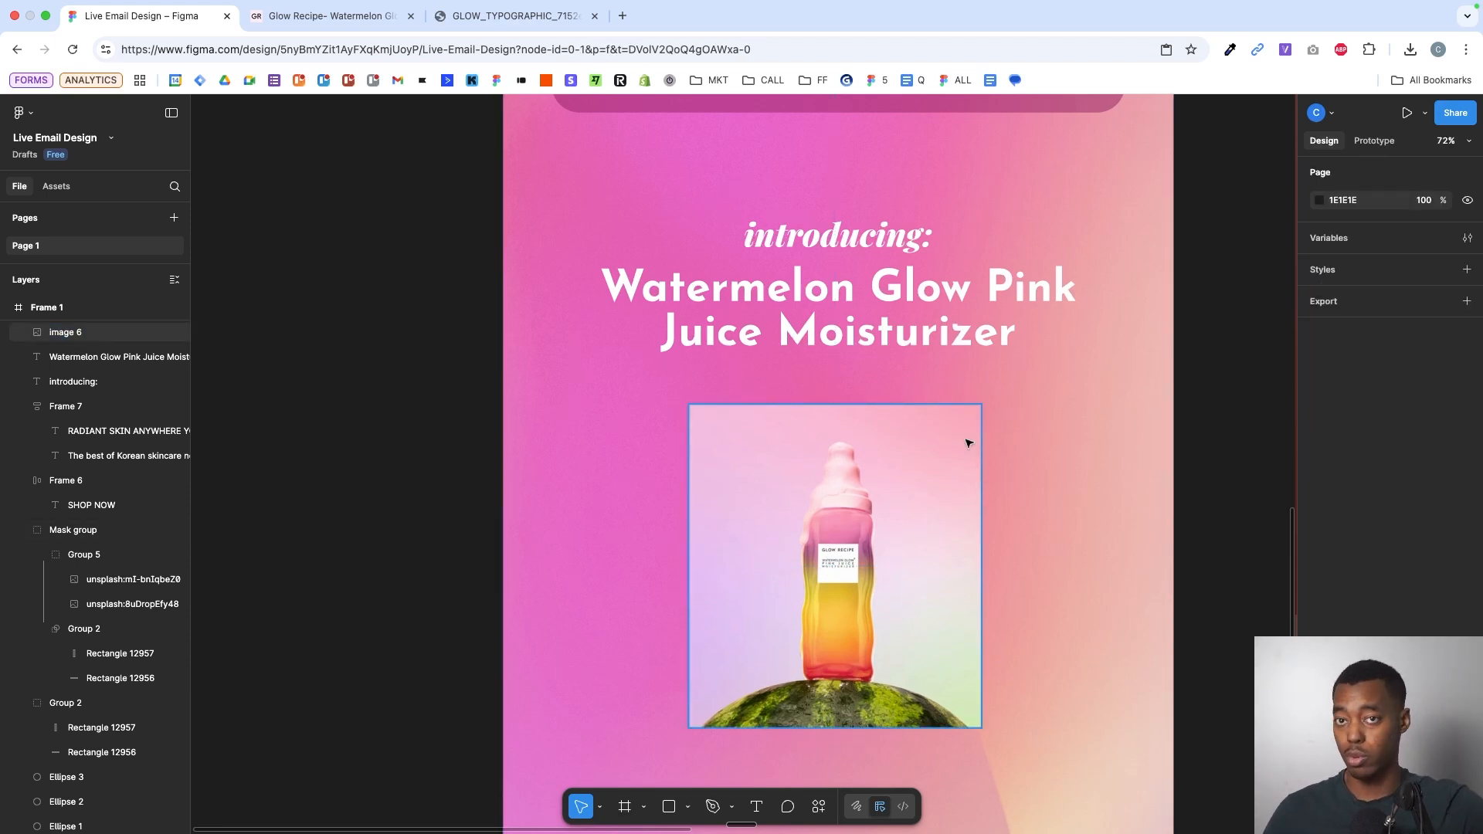
# - Check the product page, then add a BEST SELLER text beside the product image in the email design
pyautogui.click(373, 17)
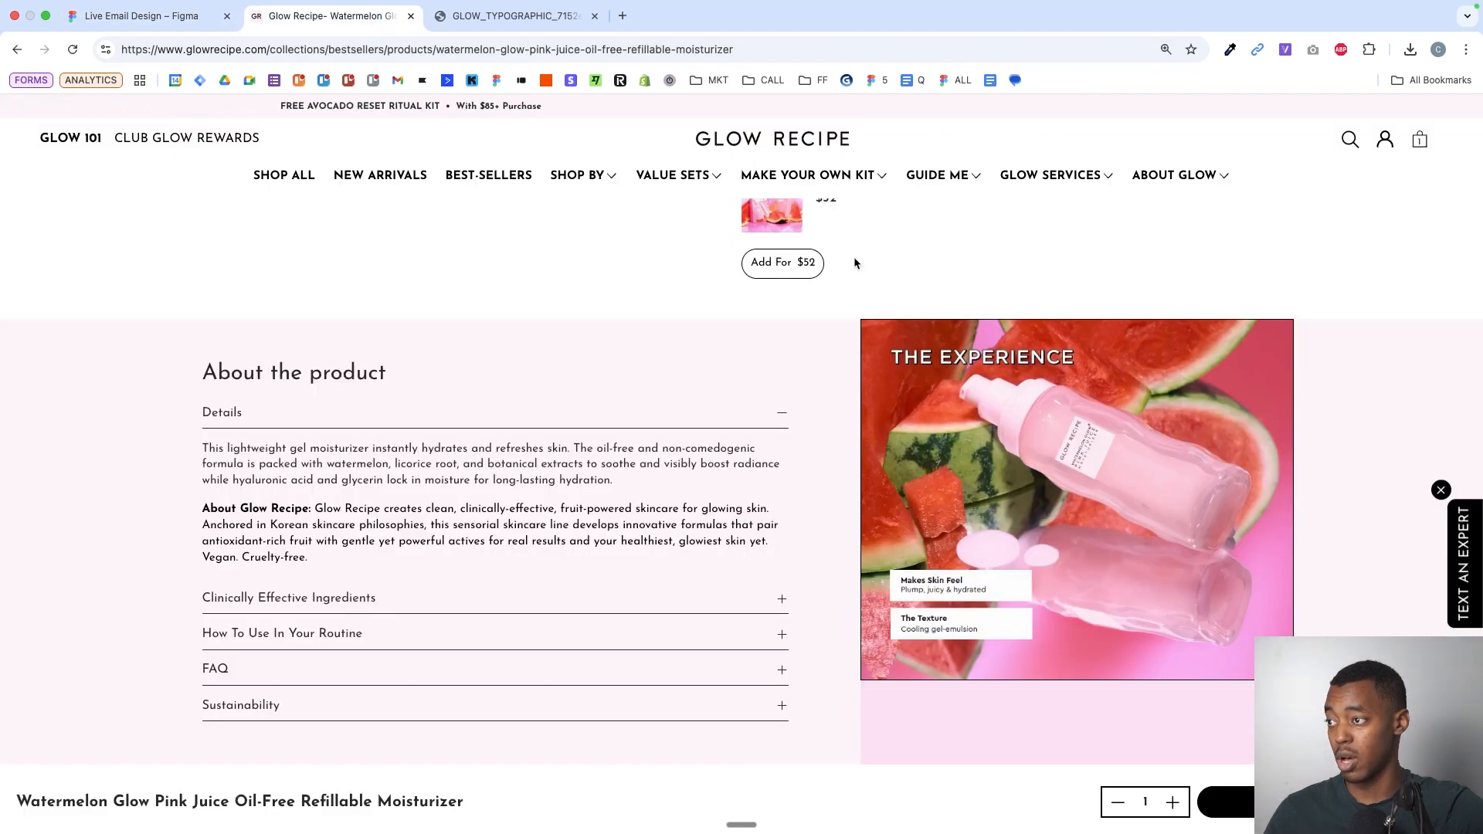
pyautogui.scroll(10, 846, 259)
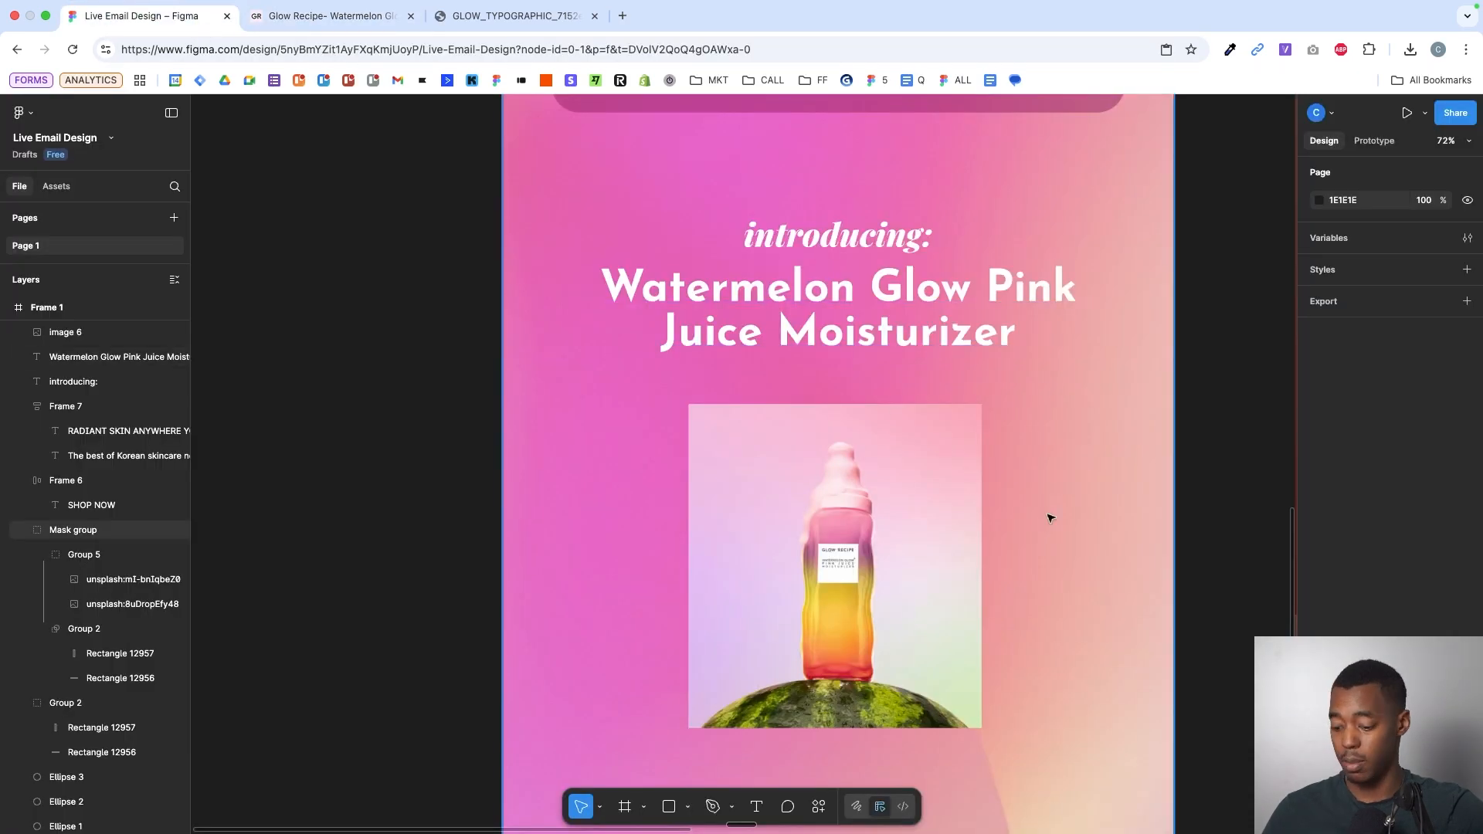
pyautogui.press('t')
pyautogui.click(1215, 421)
pyautogui.hscroll(1, 1218, 667)
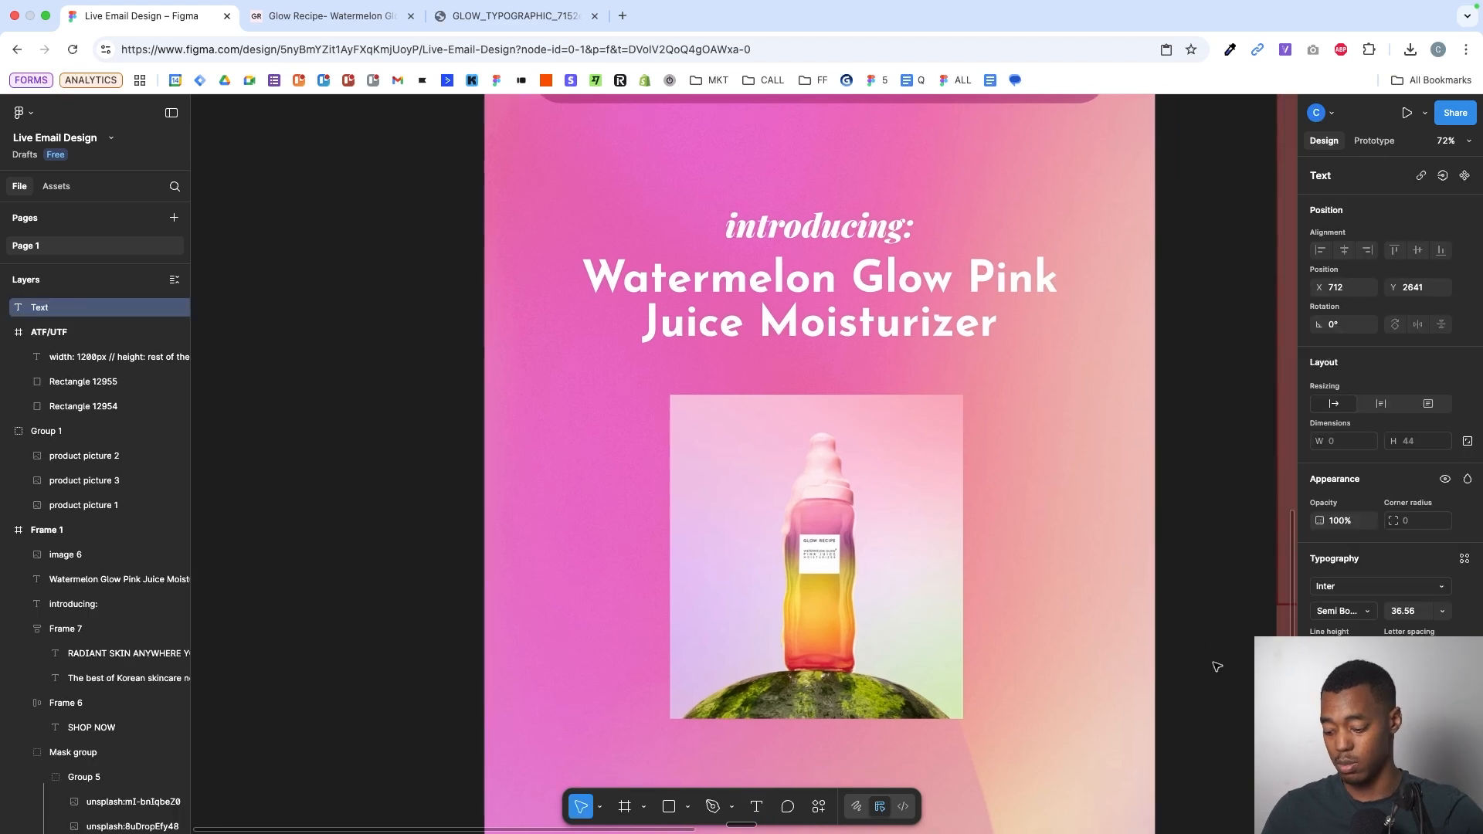
pyautogui.write('BEST SELLER')
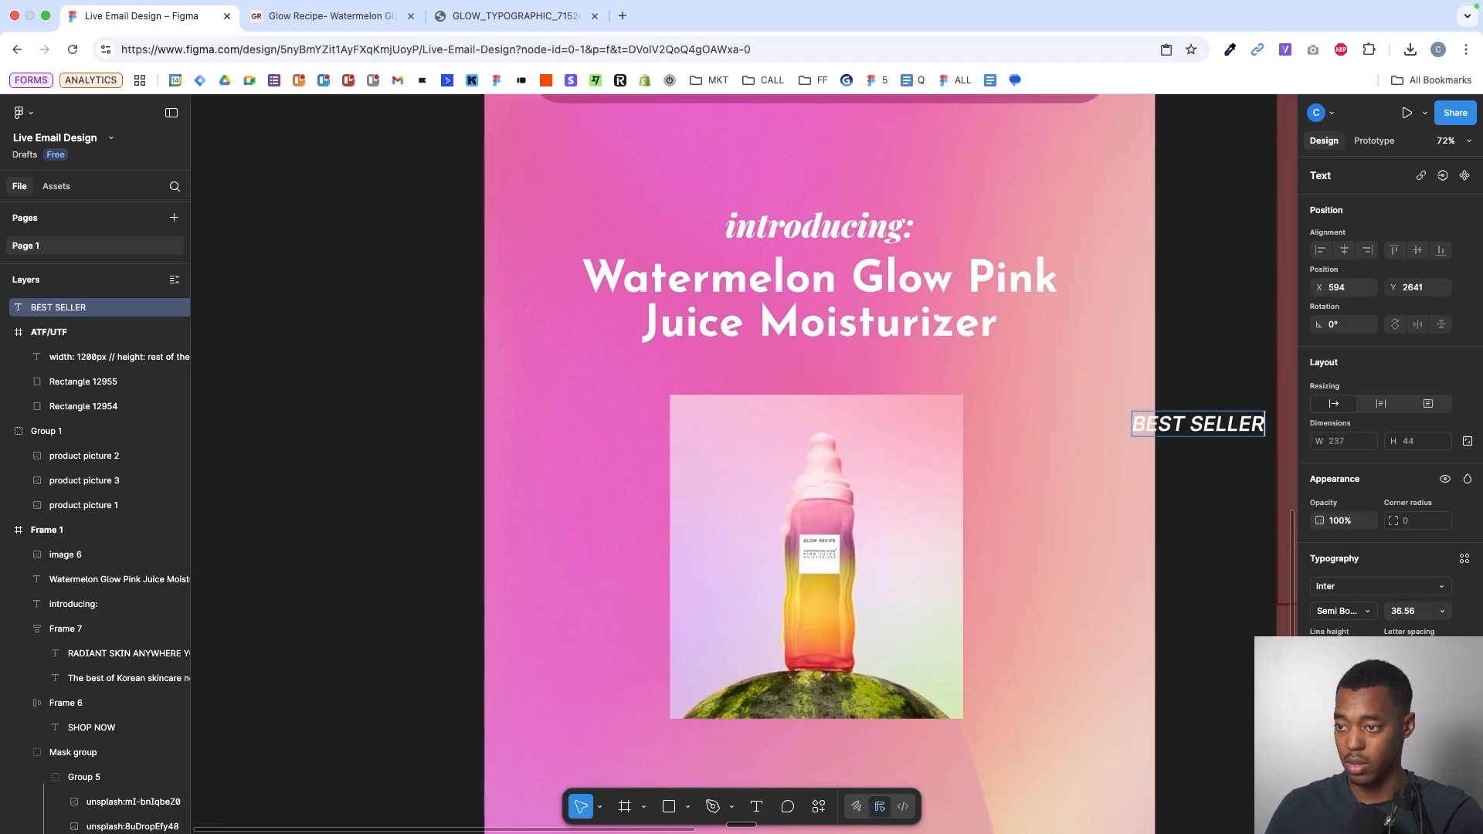
pyautogui.press('Escape')
# - Place the BEST SELLER text over the product image's upper right corner, wrapped onto two lines in a box about 178 px wide
pyautogui.moveTo(1264, 411); pyautogui.dragTo(1267, 416)
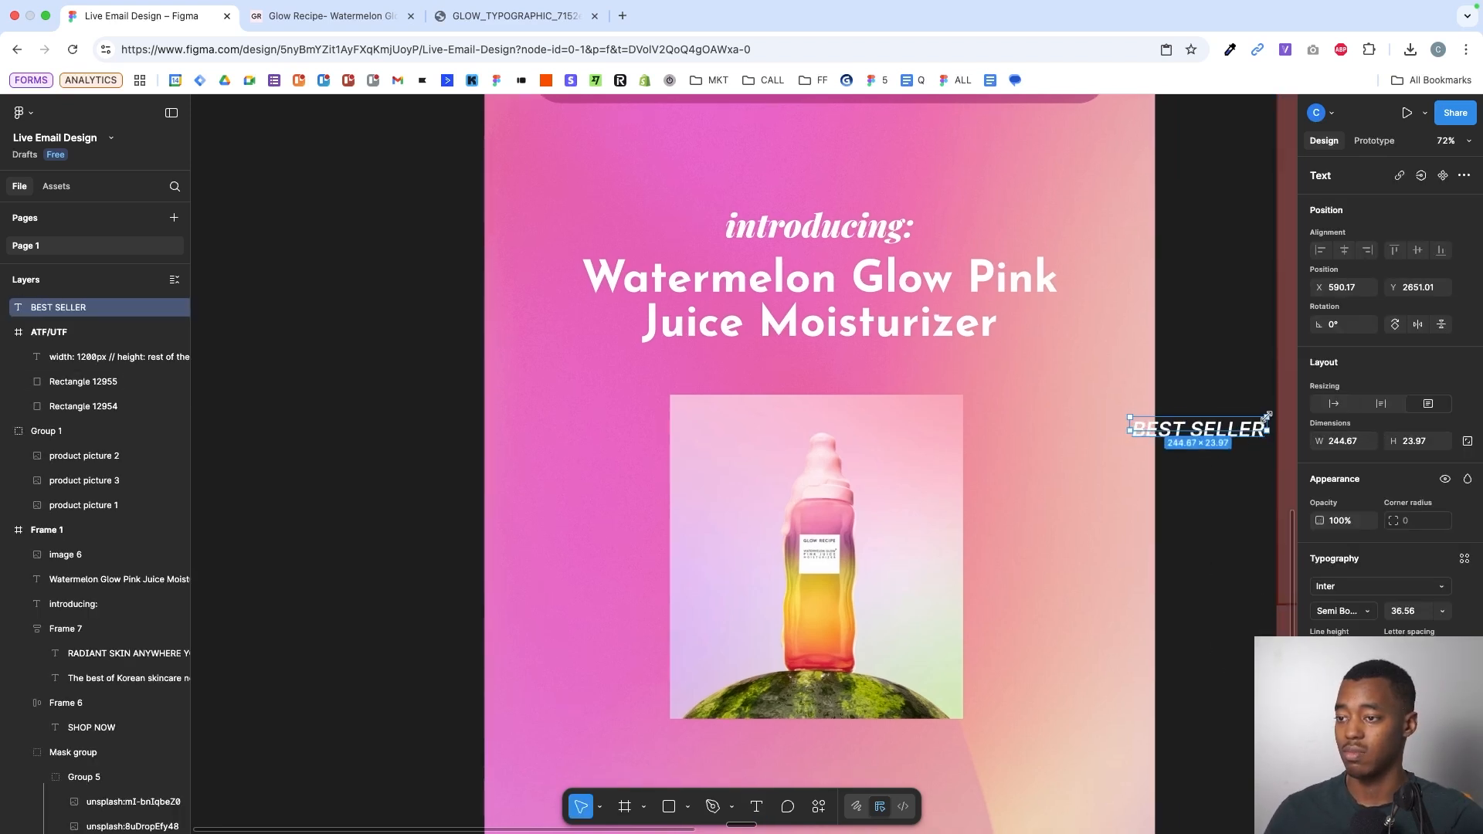
pyautogui.press('super+z')
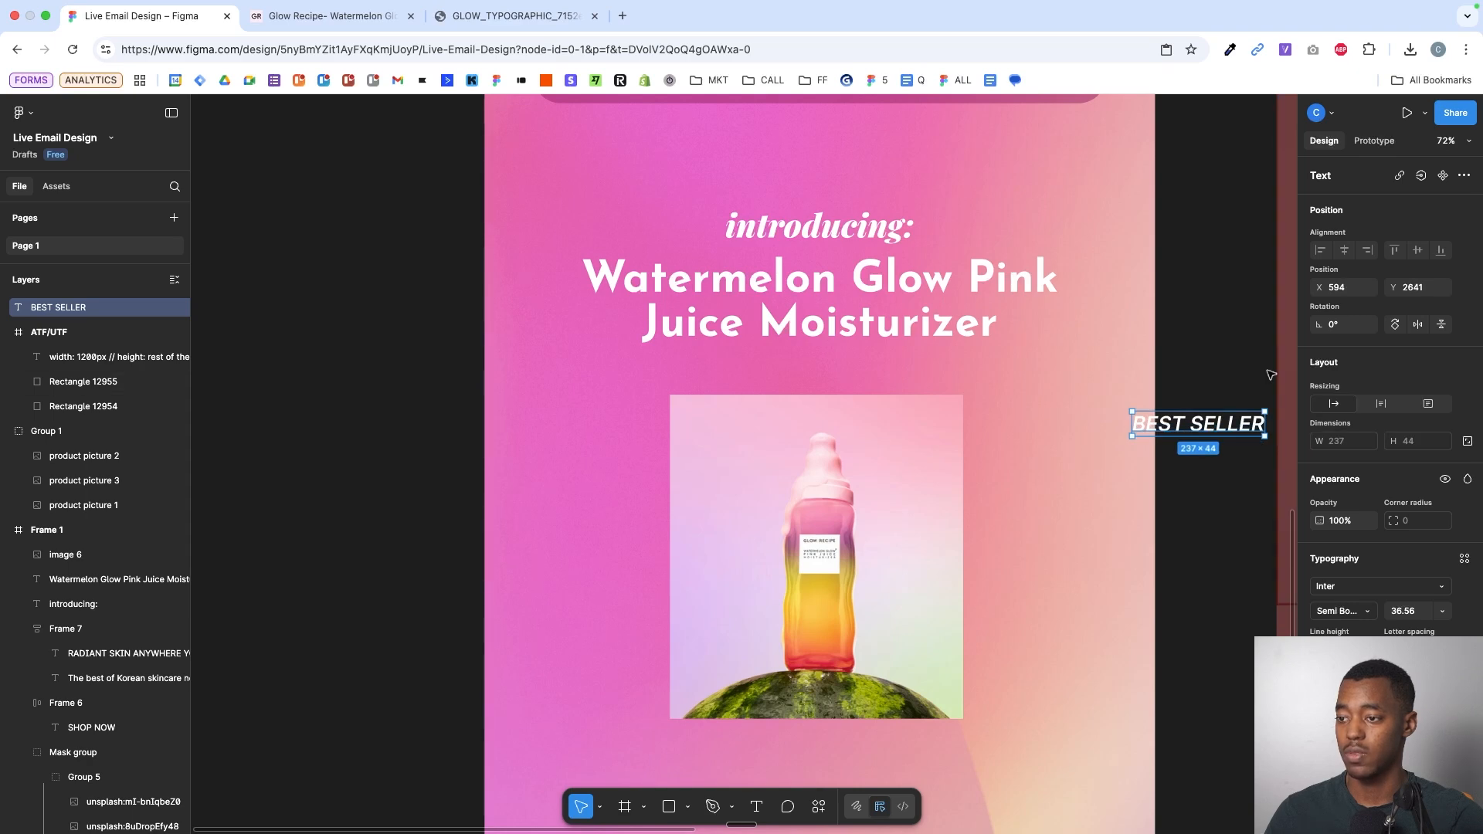
pyautogui.moveTo(1262, 418); pyautogui.dragTo(993, 400)
pyautogui.scroll(5, 992, 399)
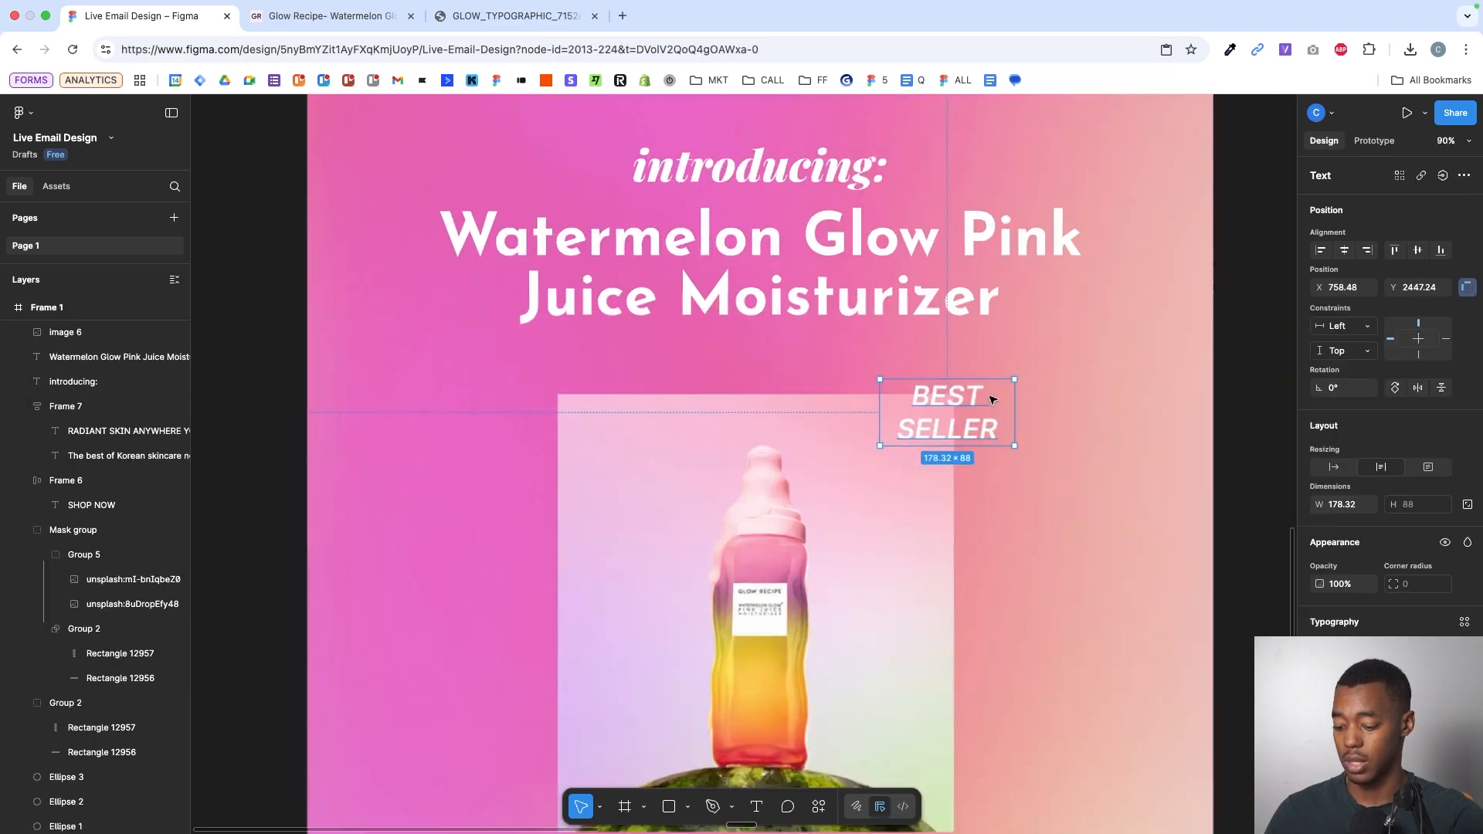
# - Draw a circle about 200 × 200 px around the BEST SELLER text and send it behind the text
pyautogui.press('o')
pyautogui.moveTo(846, 354)
pyautogui.mouseDown()
pyautogui.moveTo(1031, 545)
pyautogui.moveTo(1027, 513)
pyautogui.mouseUp()
pyautogui.press('super+k')
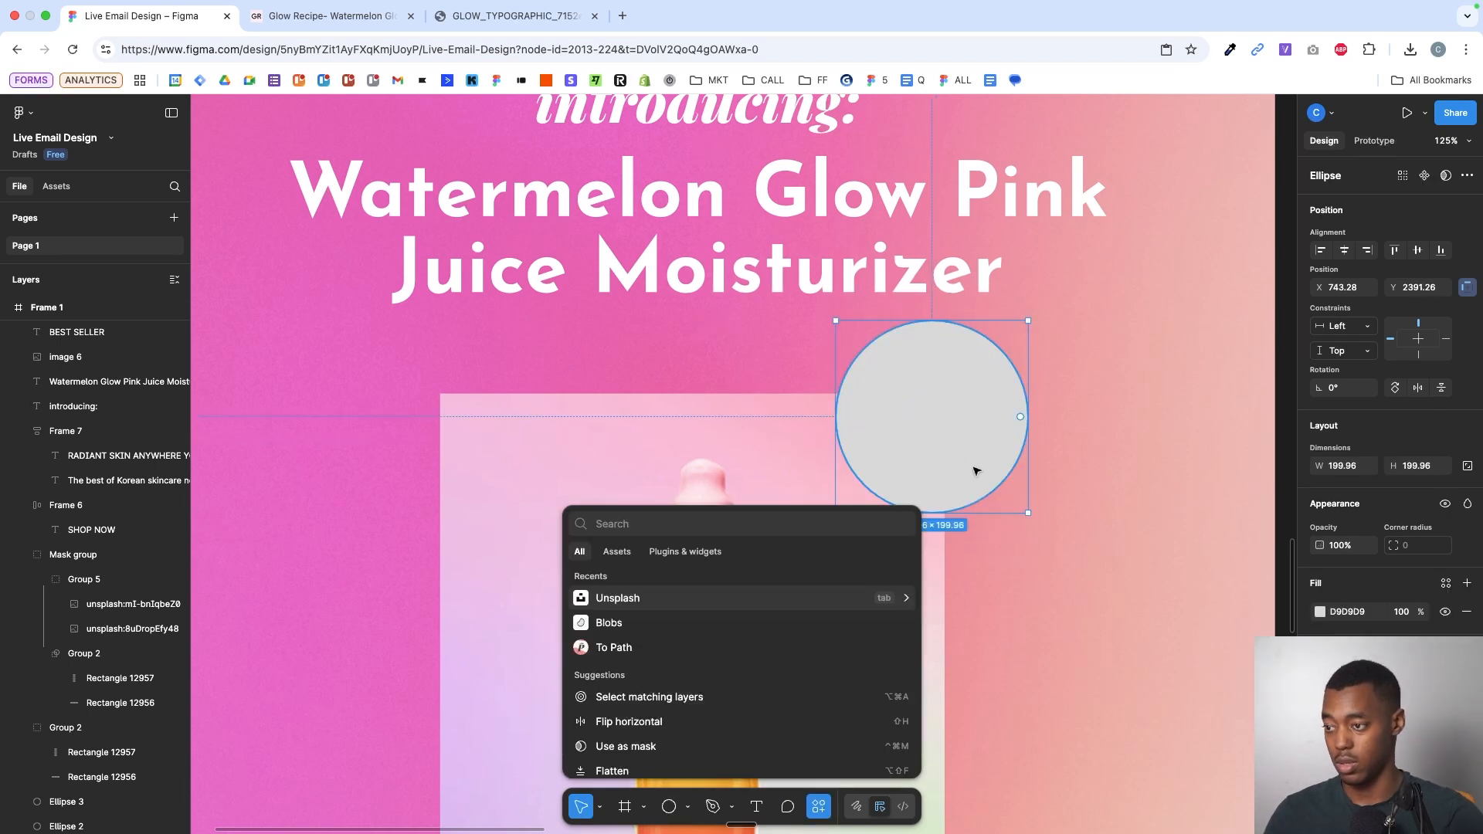
pyautogui.press('Escape')
pyautogui.press('super+bracketleft')
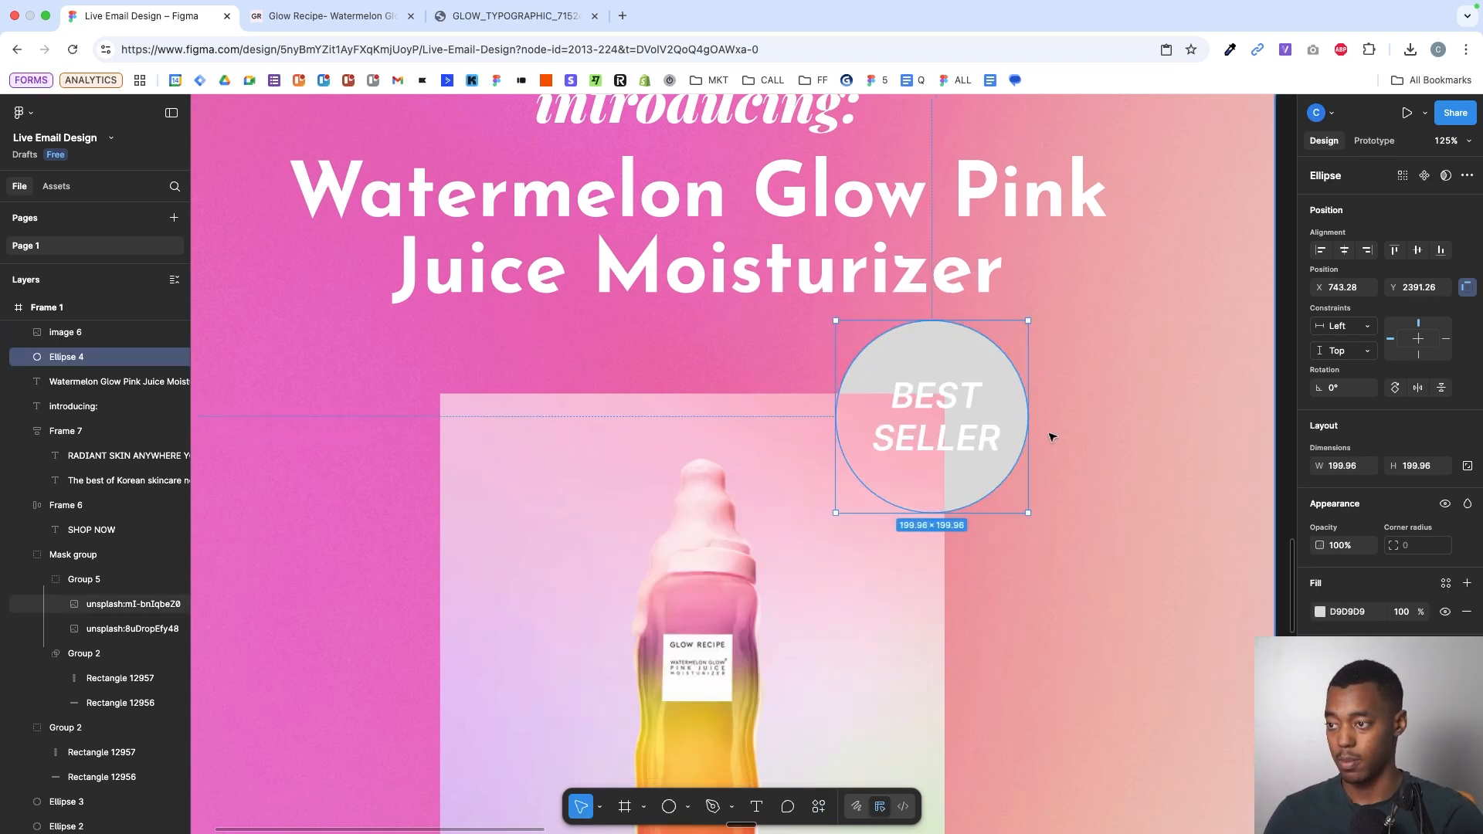
# - Centre the BEST SELLER text horizontally on the circle and tighten its line spacing
pyautogui.click(960, 374)
pyautogui.keyDown('shift'); pyautogui.click(953, 354); pyautogui.keyUp('shift')
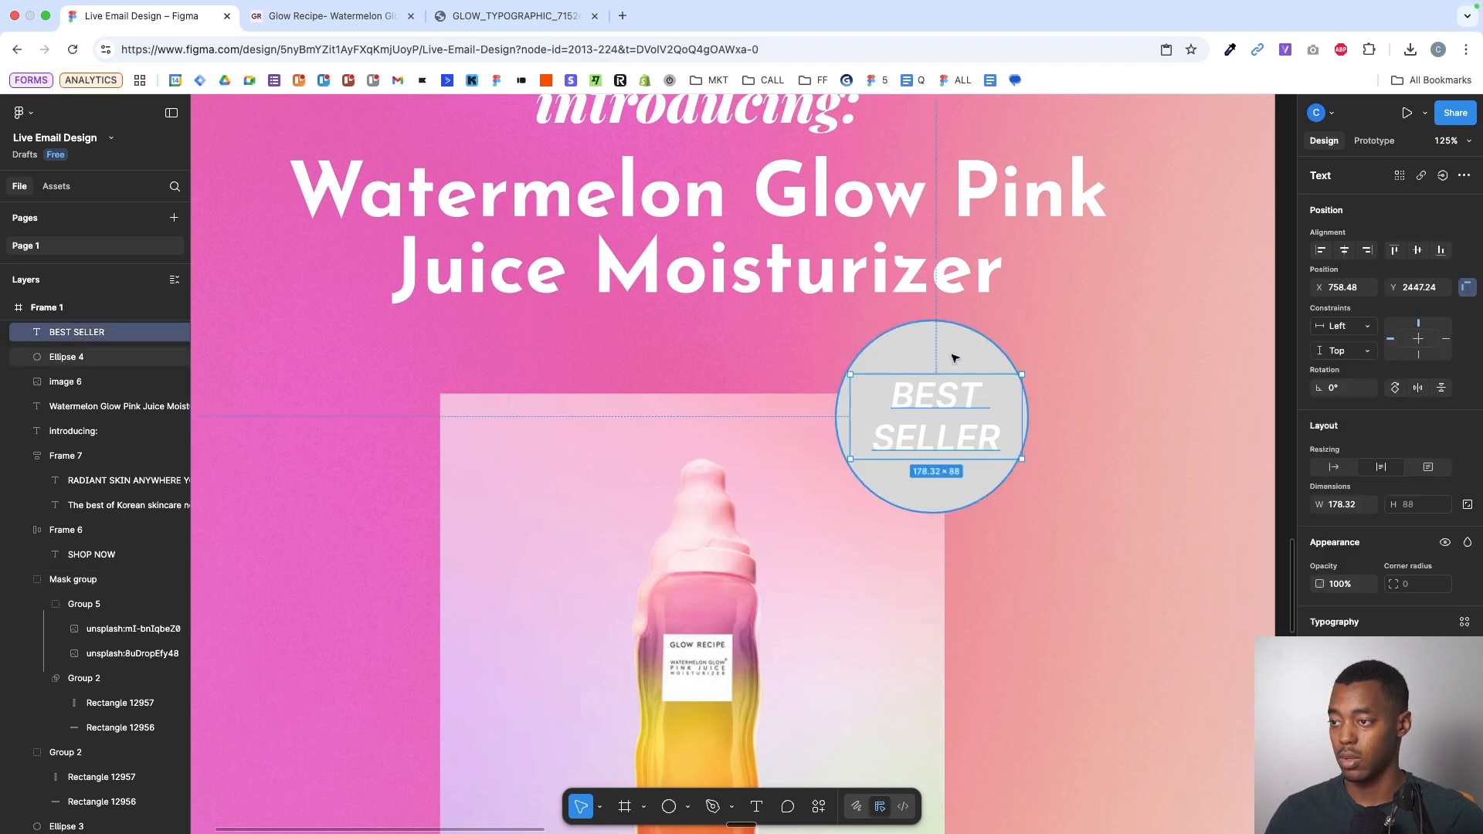
pyautogui.click(1344, 249)
pyautogui.click(976, 408)
pyautogui.press('alt')
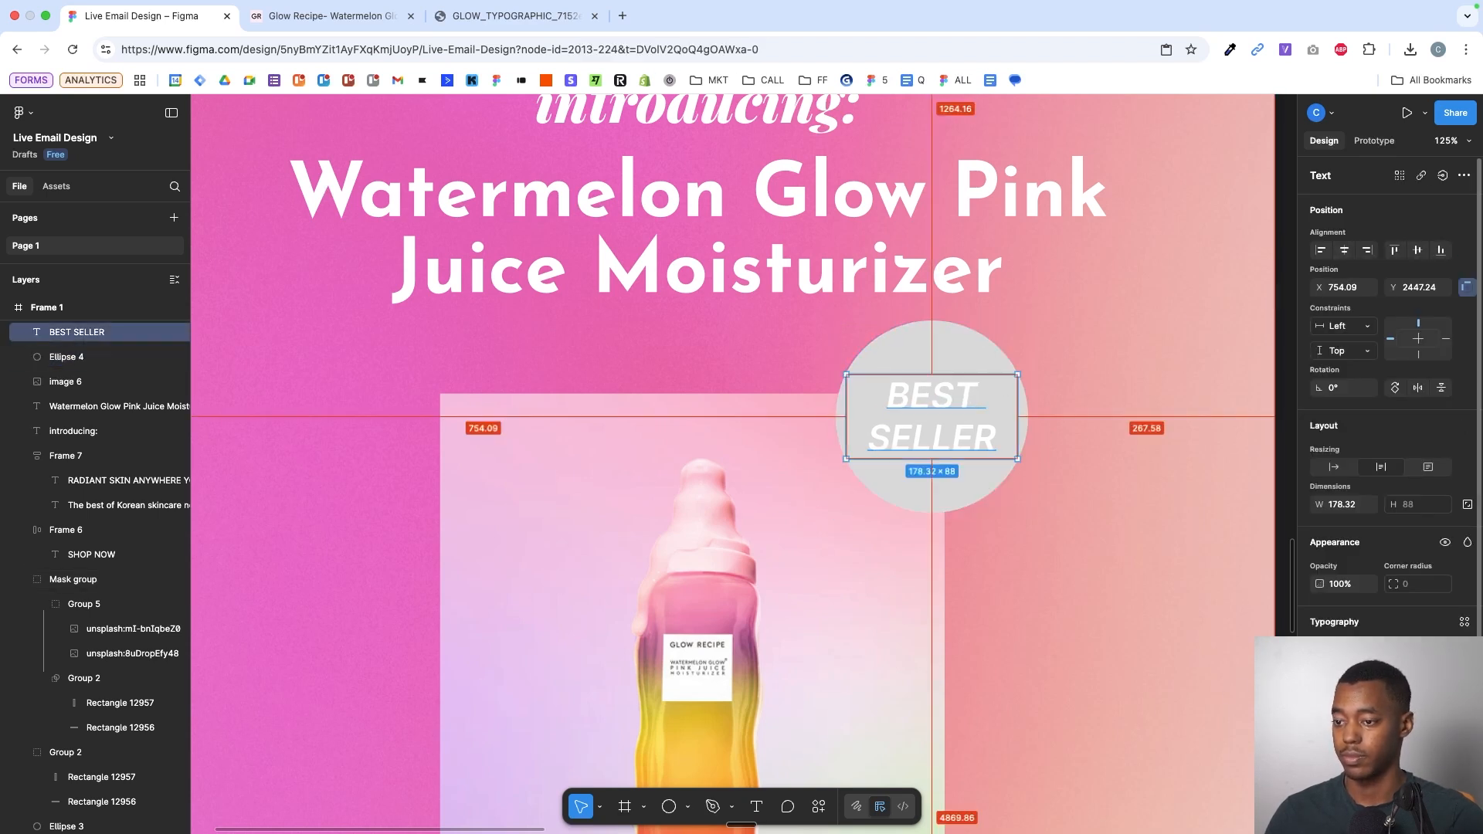
# - Fill the badge circle with the colour B1588A sampled from the benefit labels in the hero section
pyautogui.click(963, 491)
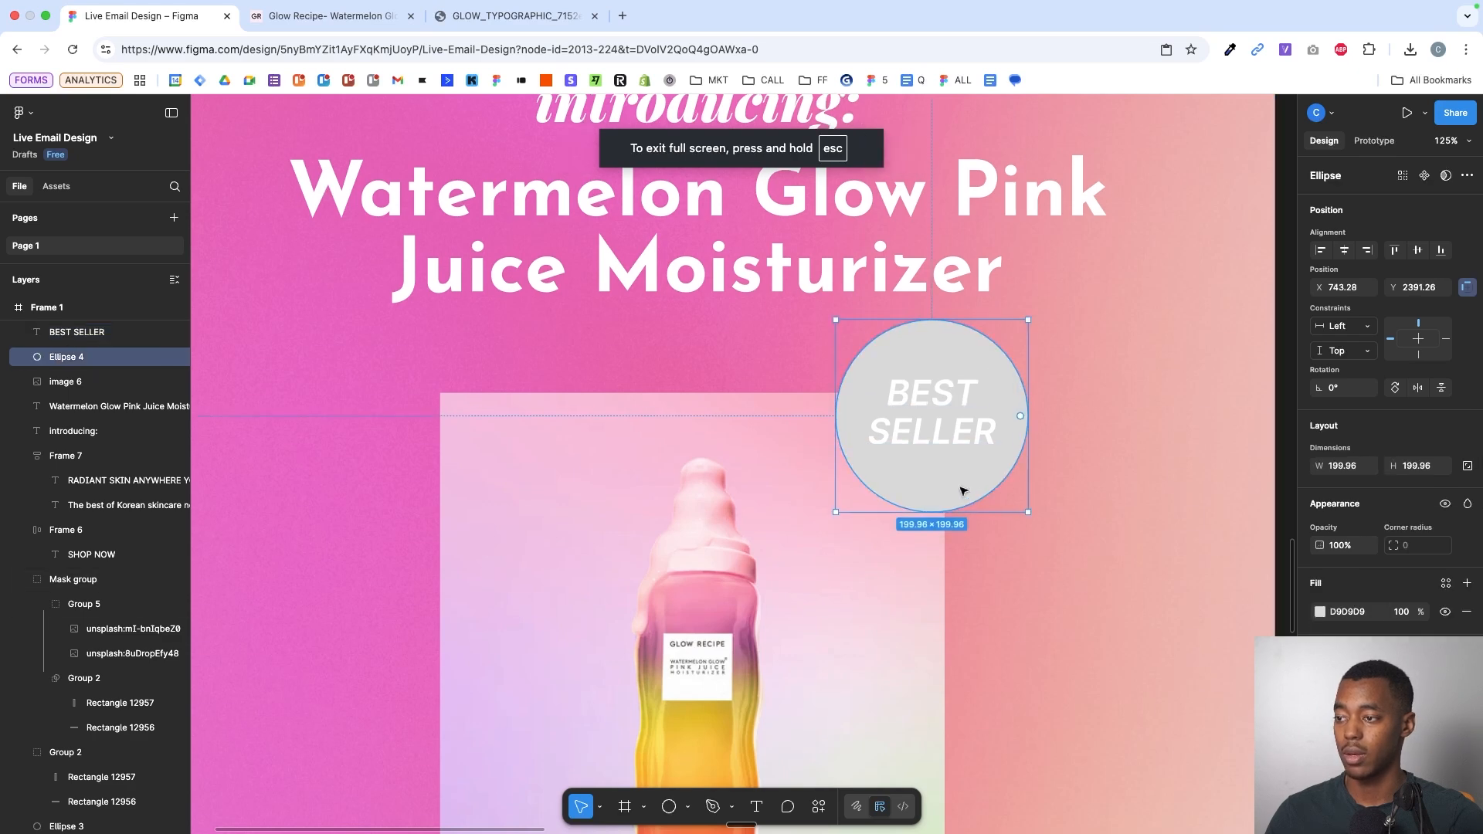
pyautogui.scroll(-3, 963, 491)
pyautogui.keyDown('ctrl'); pyautogui.scroll(-5, 963, 491); pyautogui.keyUp('ctrl')
pyautogui.scroll(10, 963, 491)
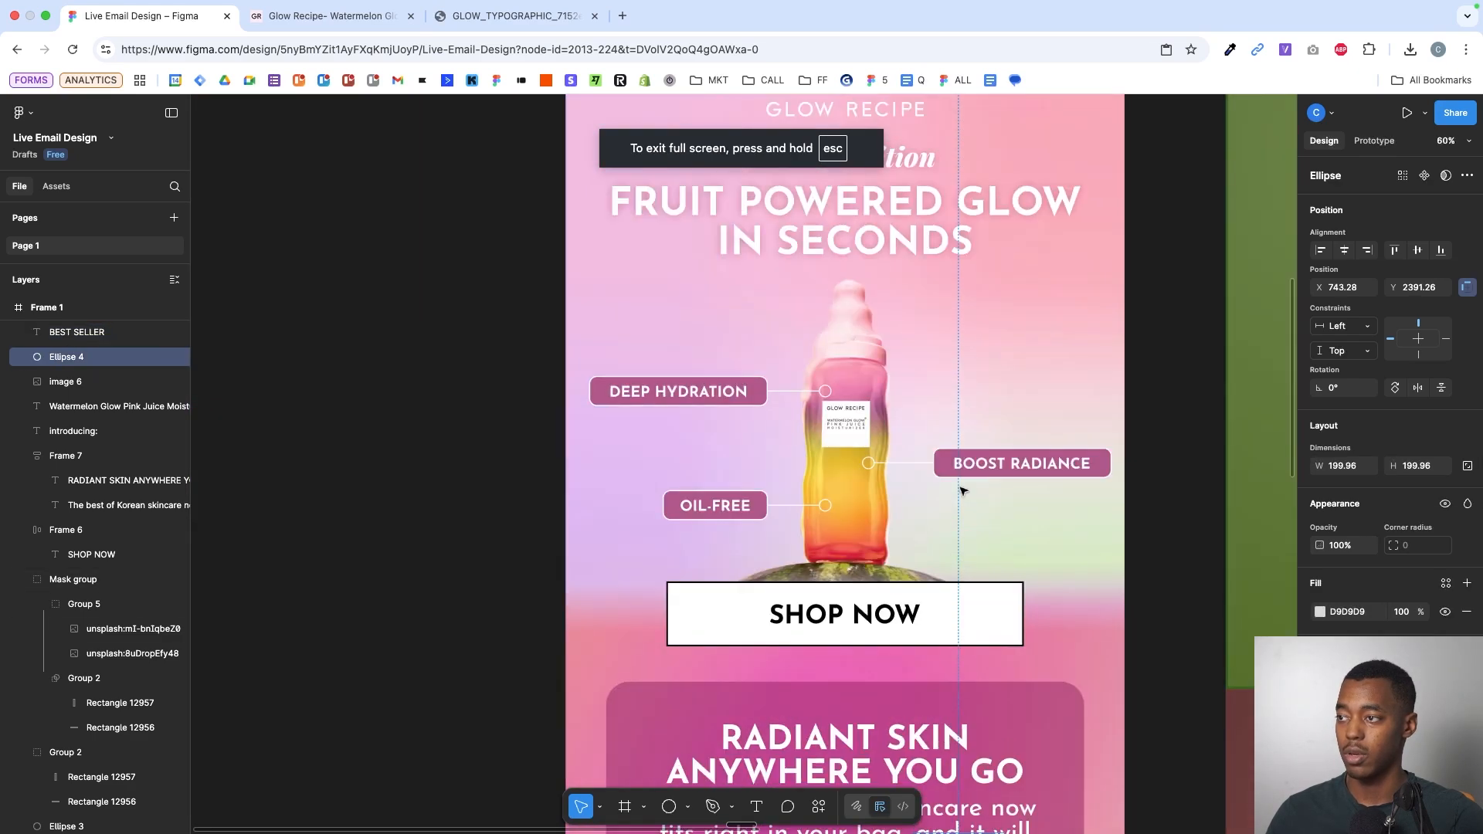
pyautogui.press('i')
pyautogui.click(962, 495)
pyautogui.scroll(-3, 960, 502)
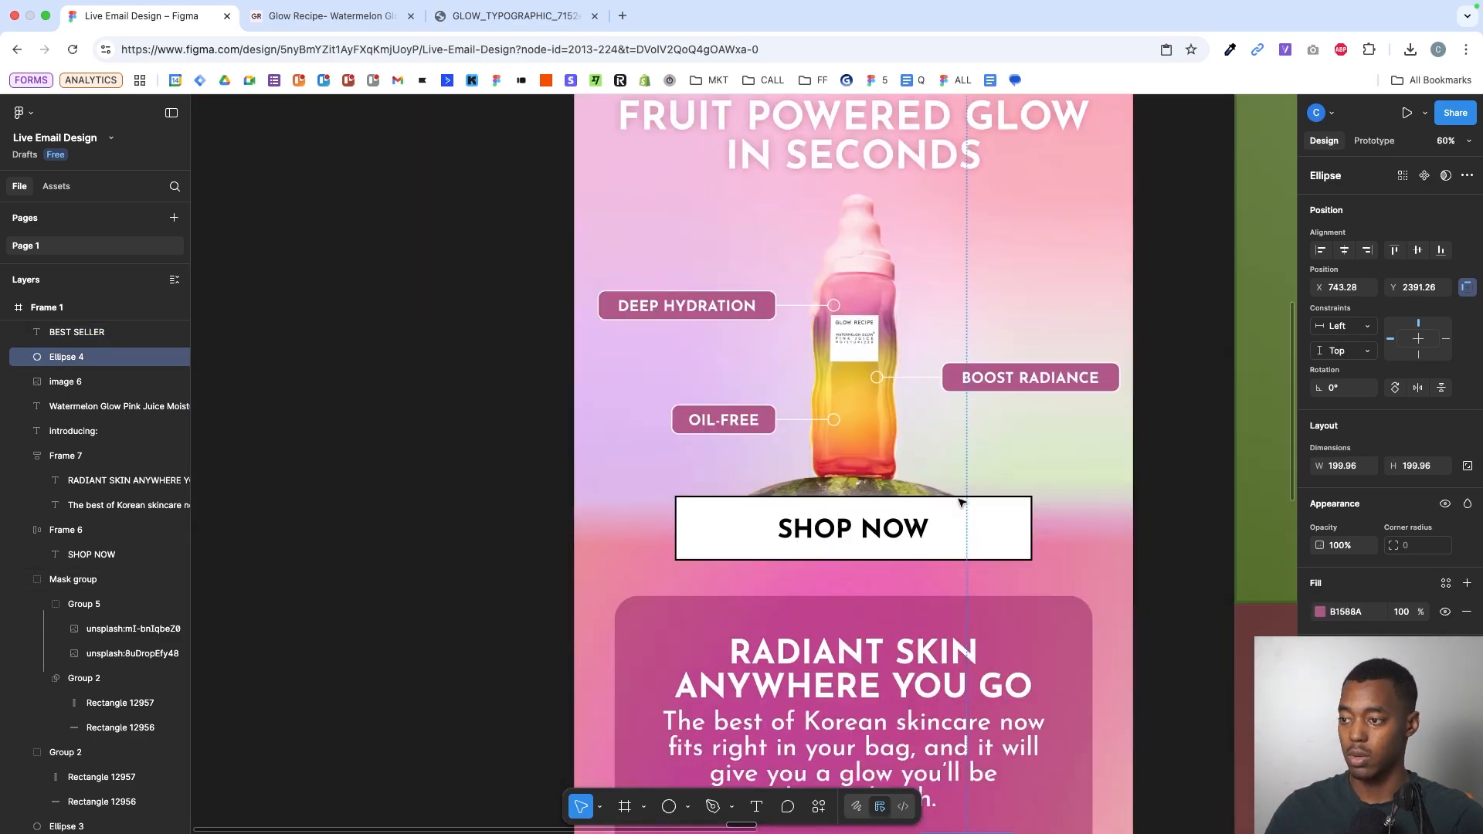
# - Darken the badge circle's fill to a deep plum shade
pyautogui.scroll(-8, 960, 503)
pyautogui.keyDown('ctrl'); pyautogui.scroll(3, 960, 503); pyautogui.keyUp('ctrl')
pyautogui.click(1320, 612)
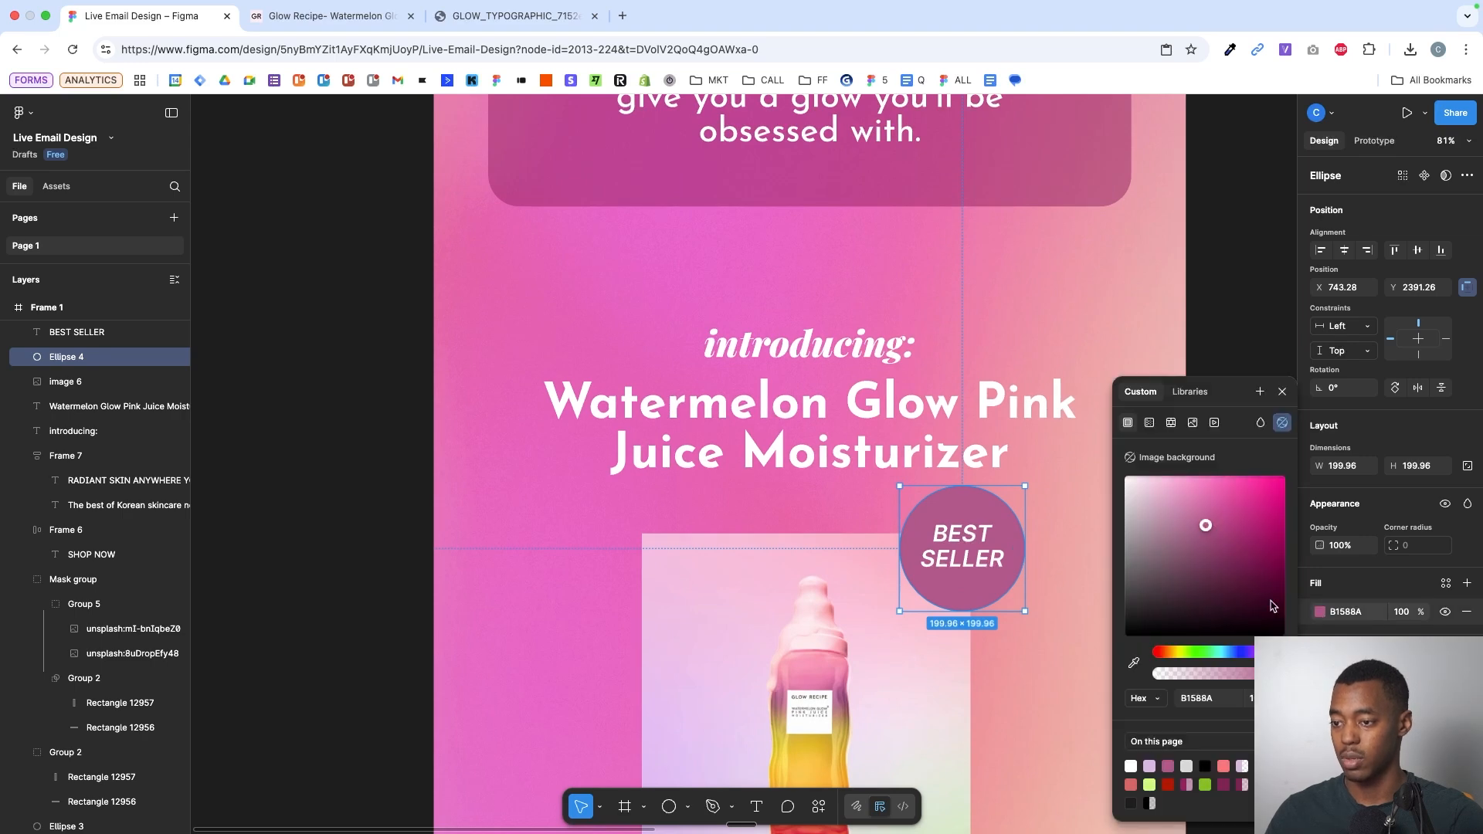
pyautogui.moveTo(1231, 564); pyautogui.dragTo(1230, 573)
pyautogui.scroll(-3, 1009, 387)
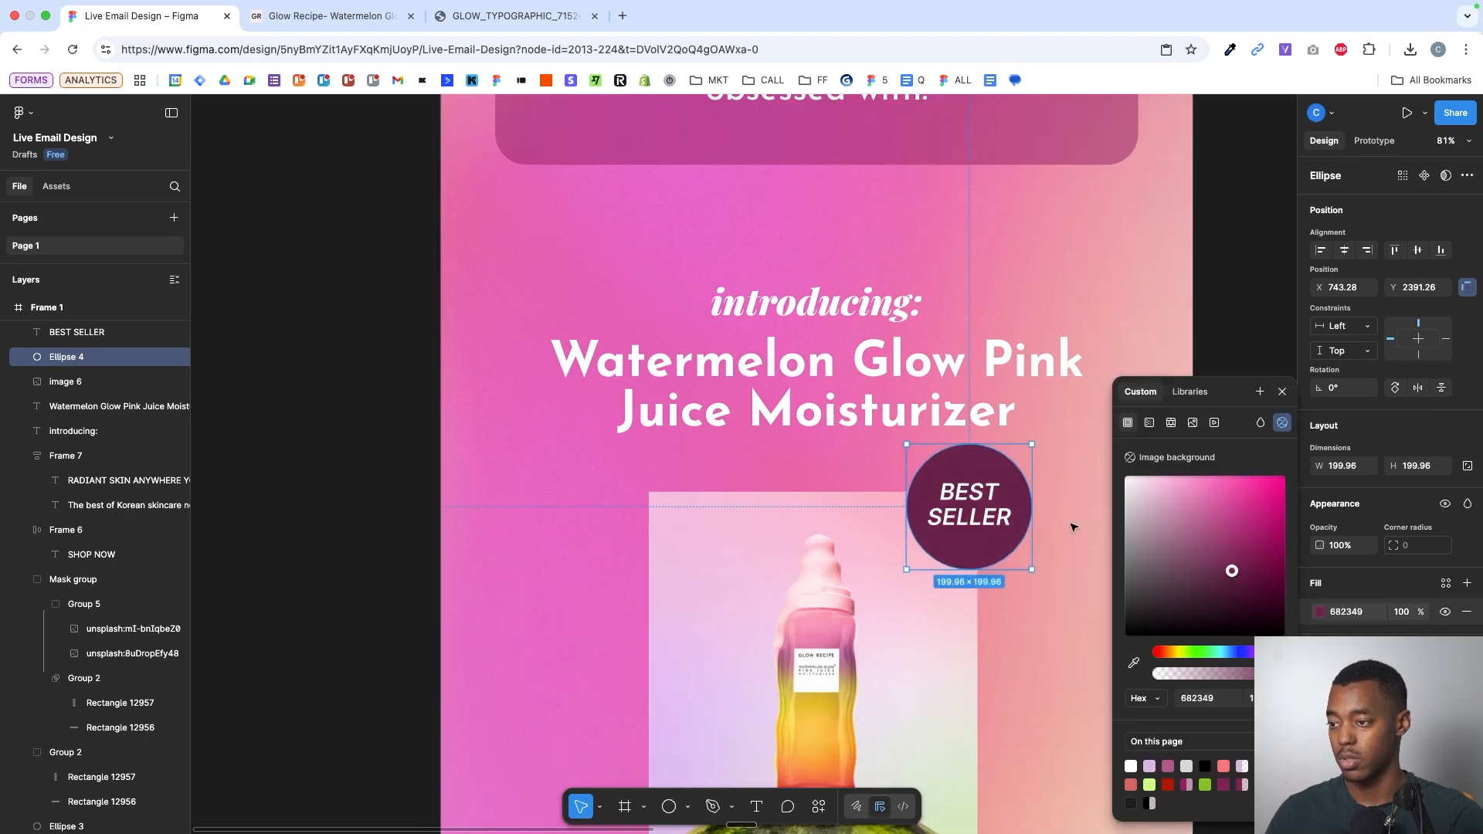
pyautogui.keyDown('ctrl'); pyautogui.scroll(3, 1046, 364); pyautogui.keyUp('ctrl')
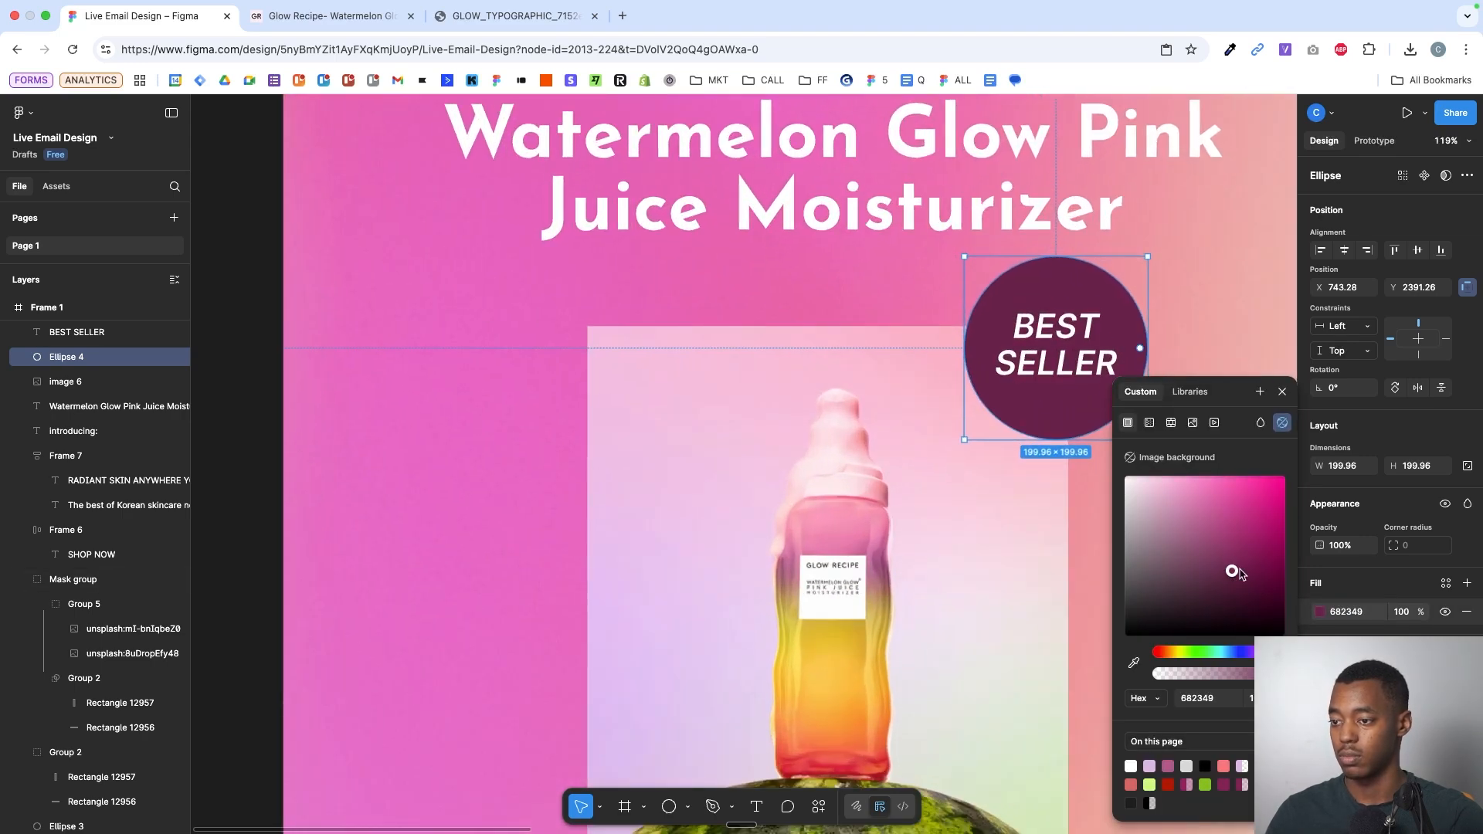
pyautogui.moveTo(1237, 569); pyautogui.dragTo(1239, 563)
pyautogui.click(1077, 369)
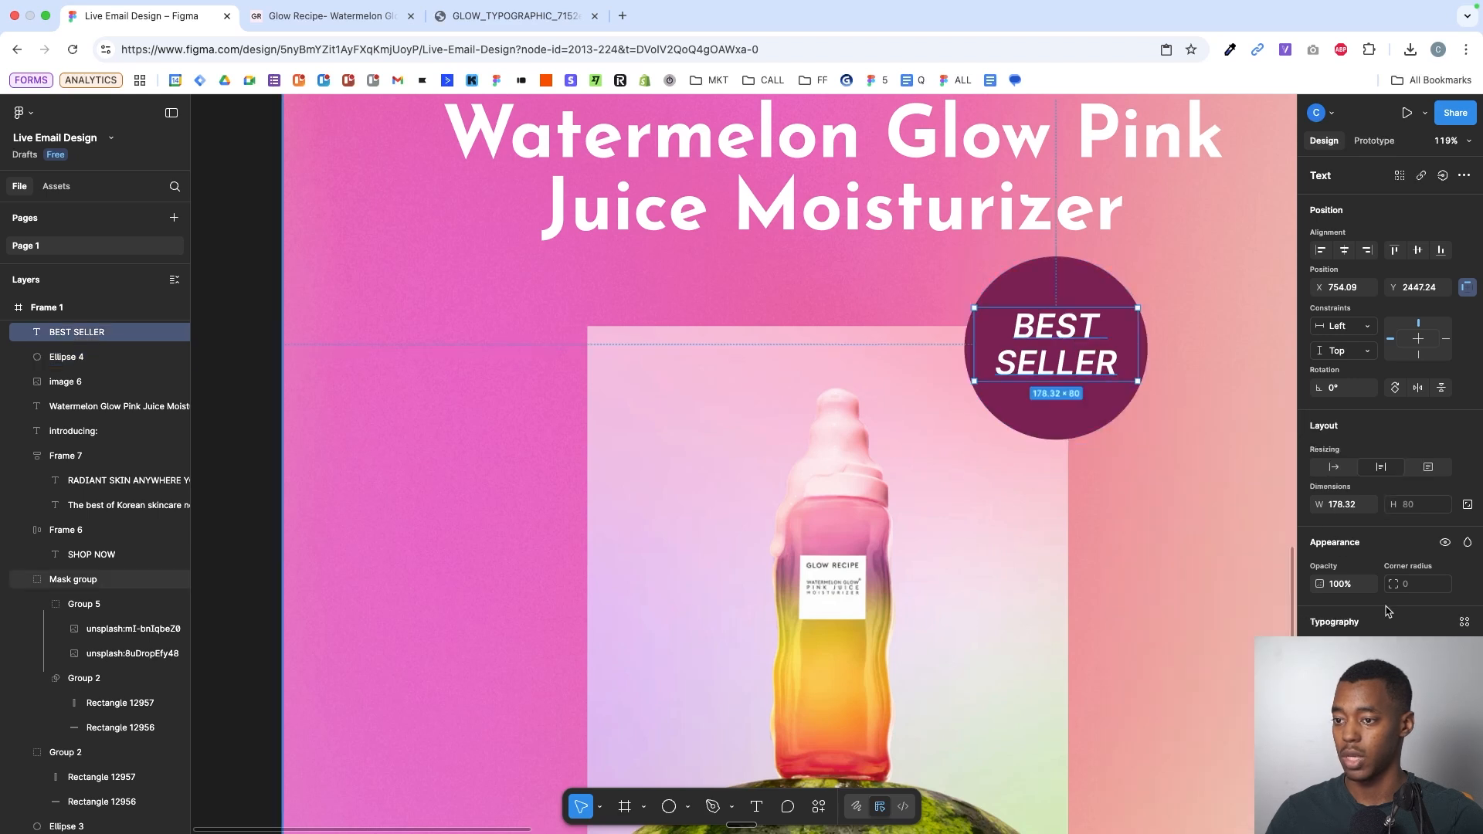
# - Change the BEST SELLER badge text to a heavier italic weight of its current typeface
pyautogui.click(1347, 672)
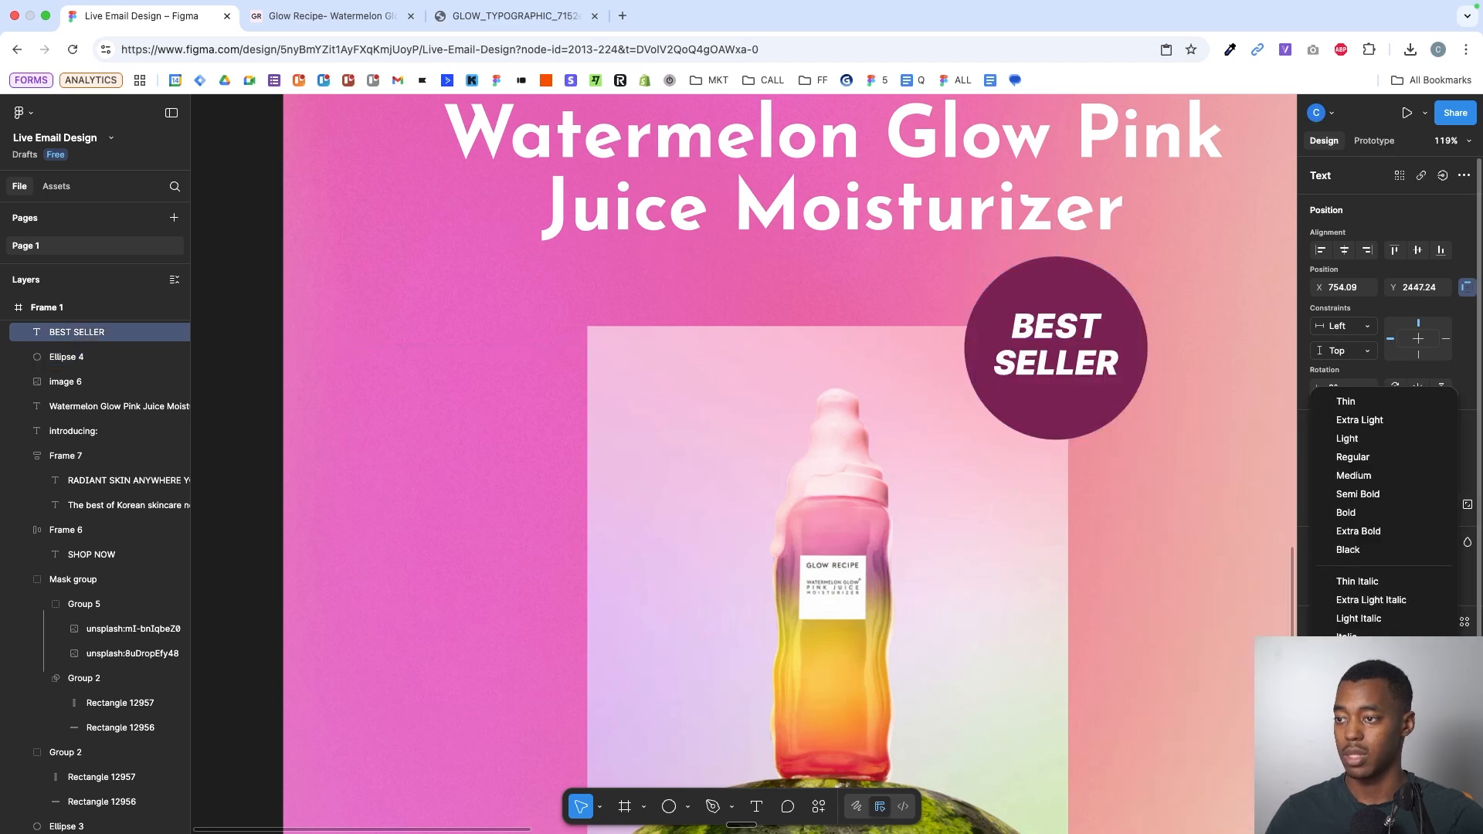
pyautogui.click(1357, 692)
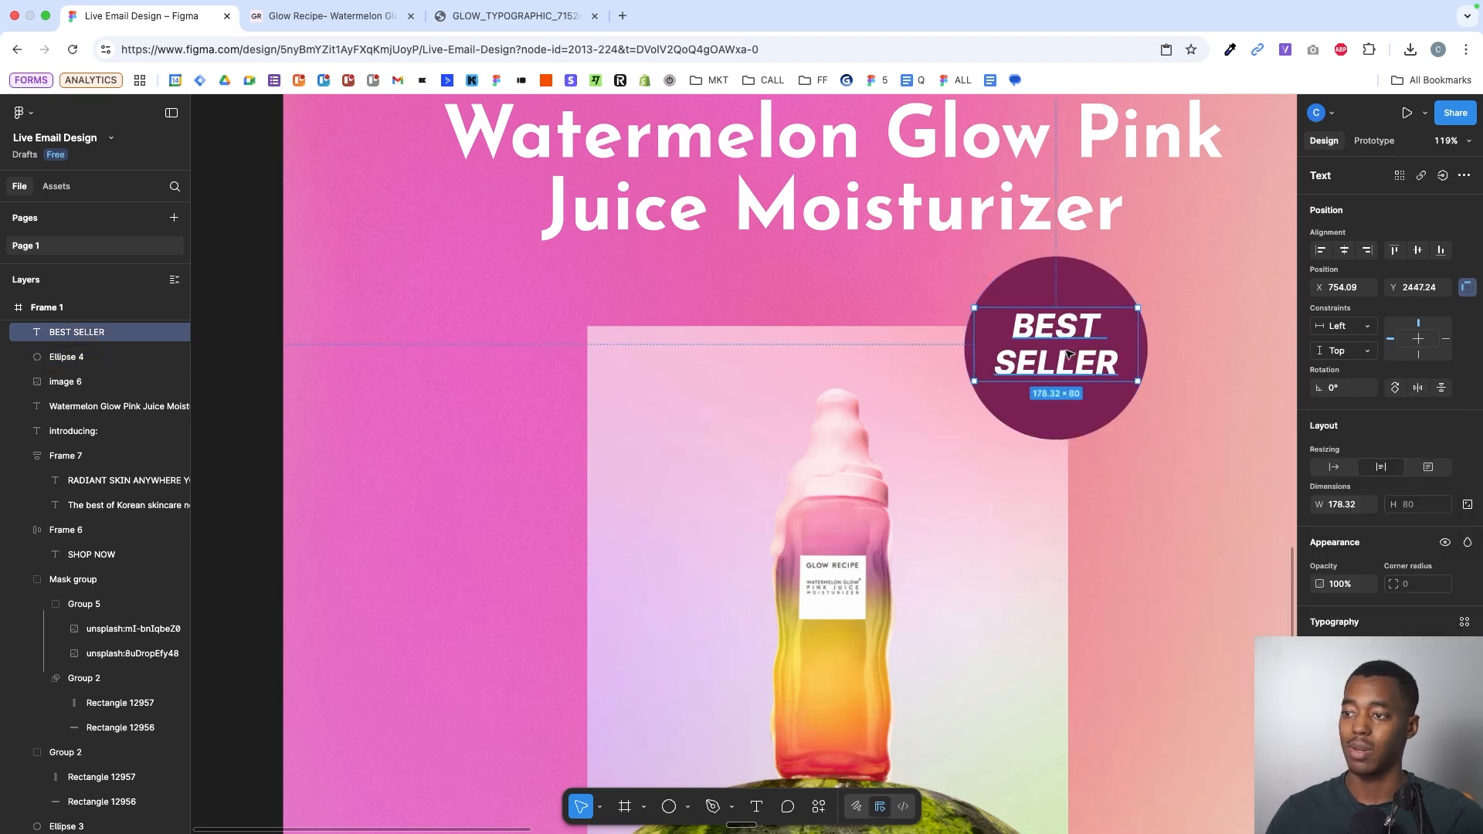
pyautogui.click(1185, 376)
pyautogui.hscroll(3, 1184, 380)
pyautogui.scroll(1, 1185, 379)
pyautogui.hscroll(1, 1185, 380)
pyautogui.click(981, 397)
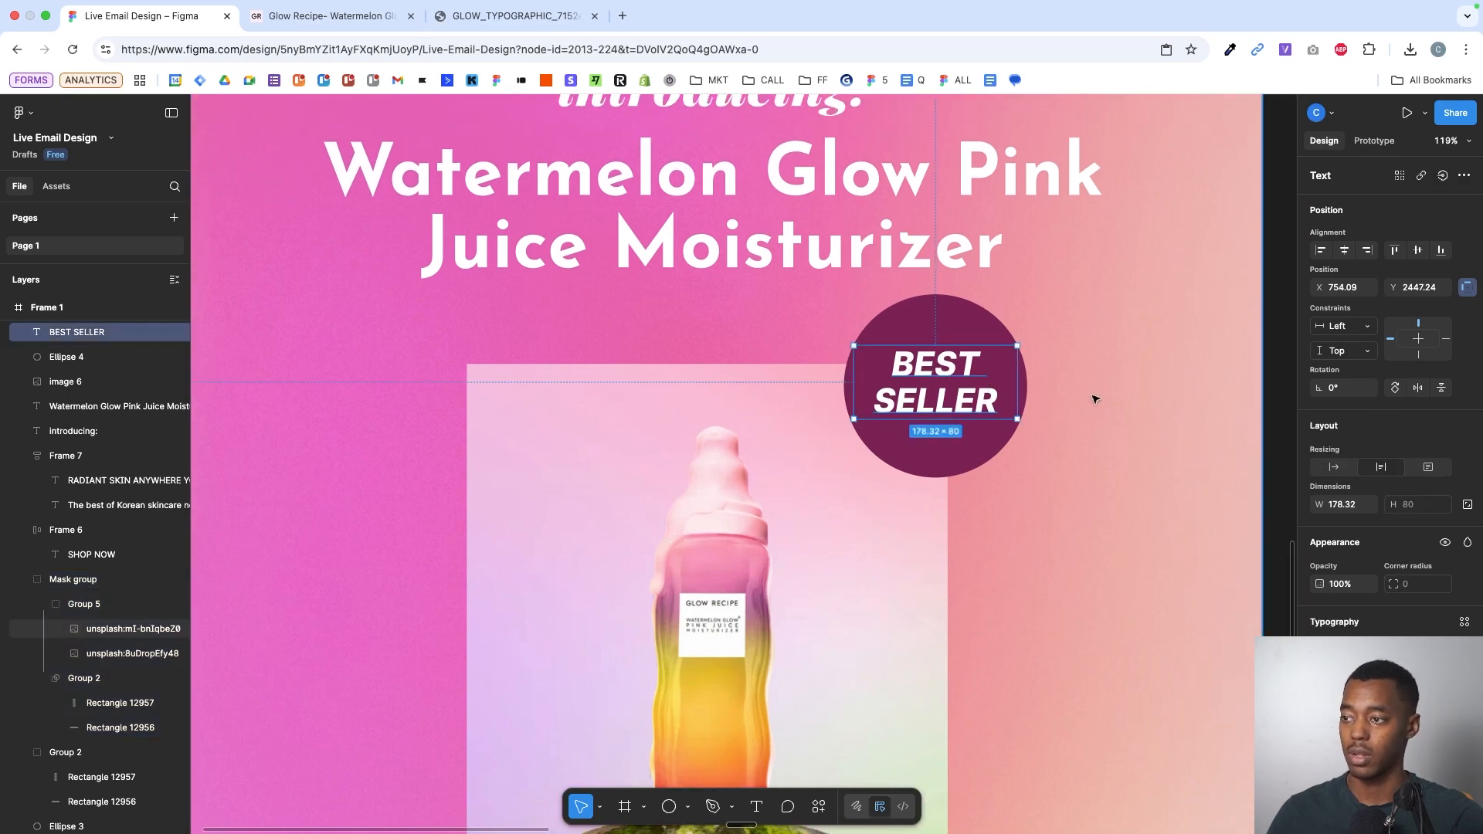
pyautogui.click(1279, 385)
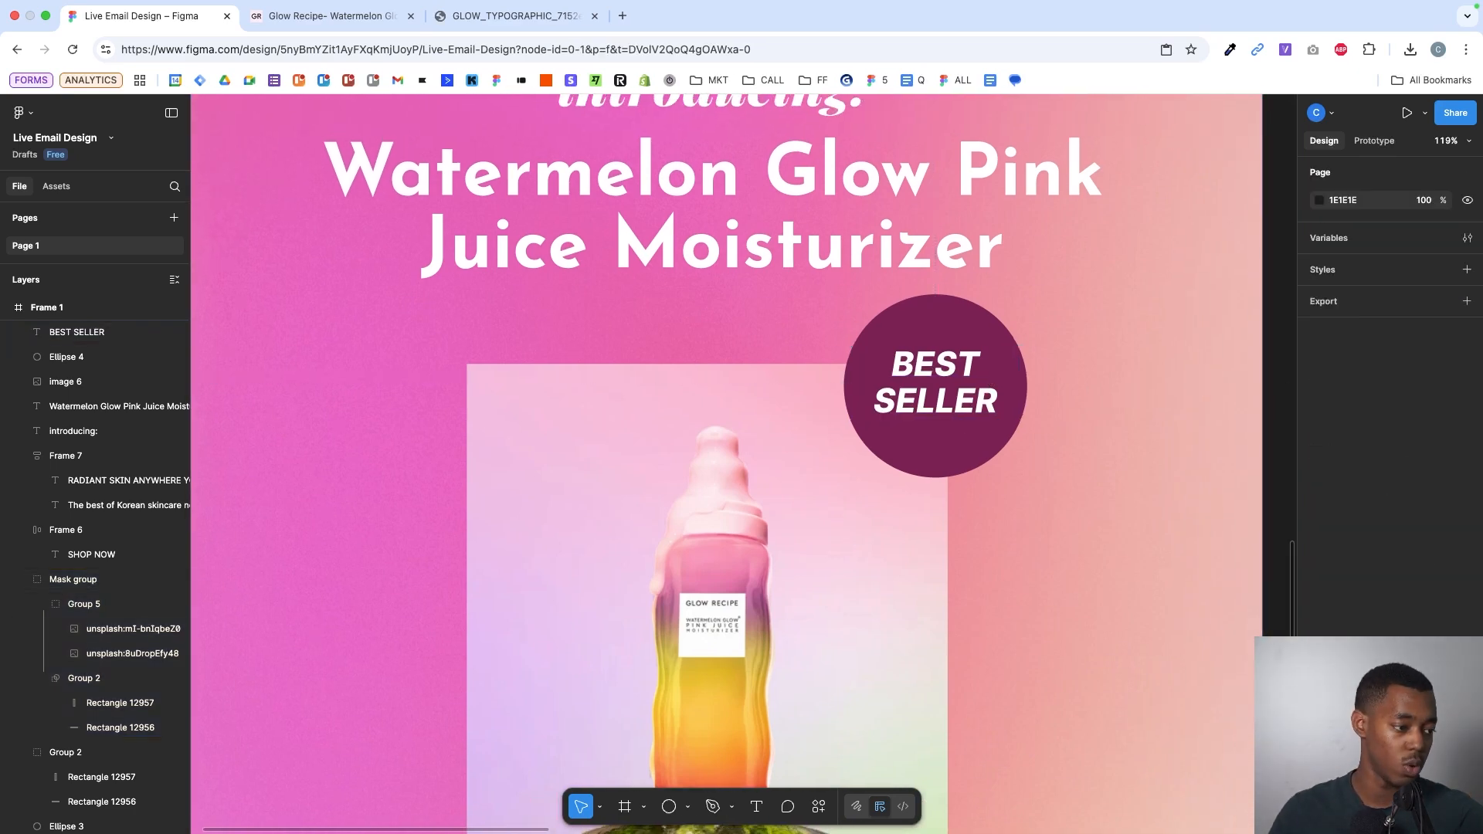
pyautogui.hotkey('ctrl', 'Up')
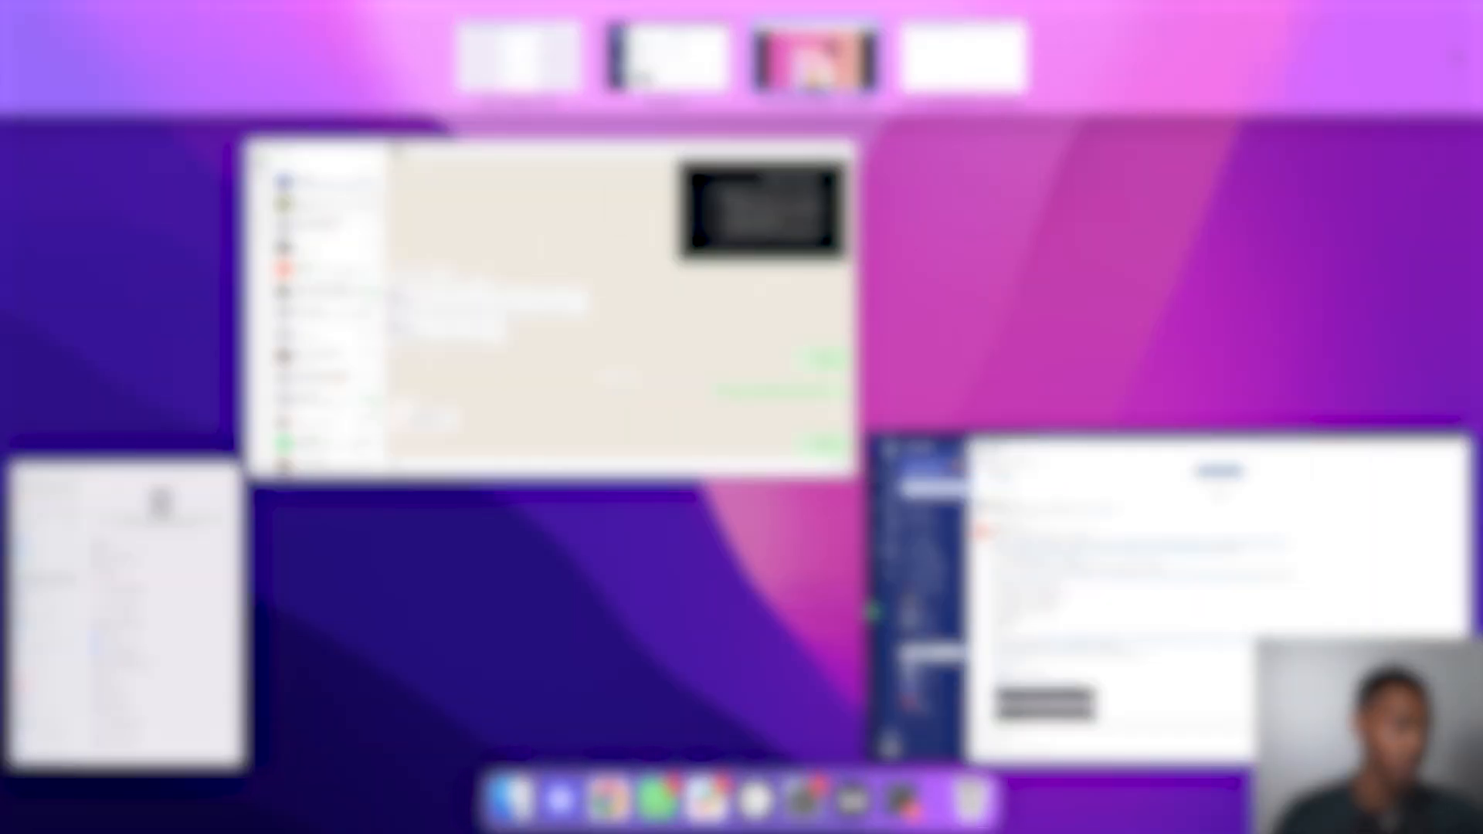
pyautogui.hotkey('ctrl', 'Up')
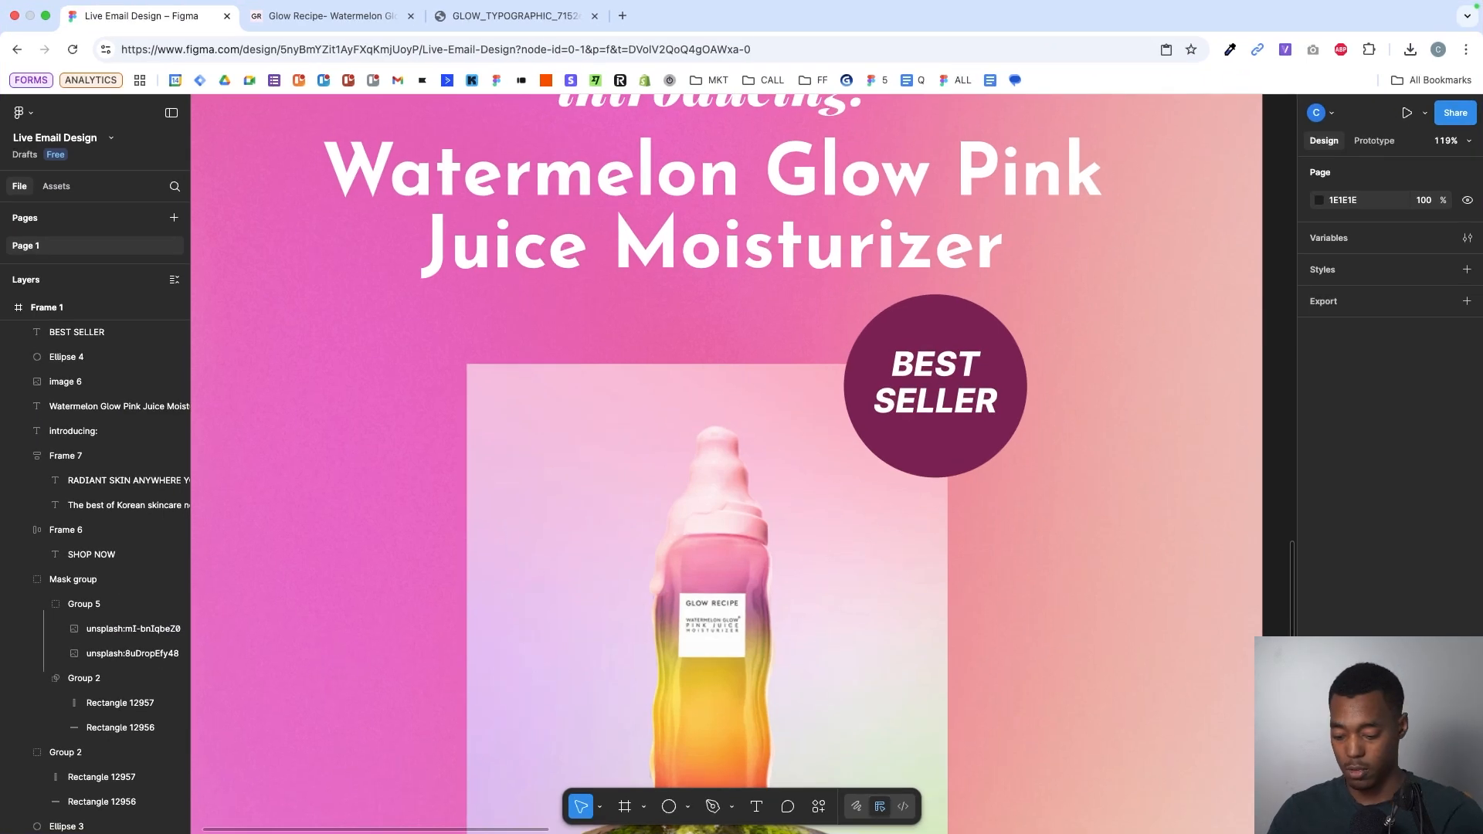
pyautogui.press('s')
pyautogui.press('t')
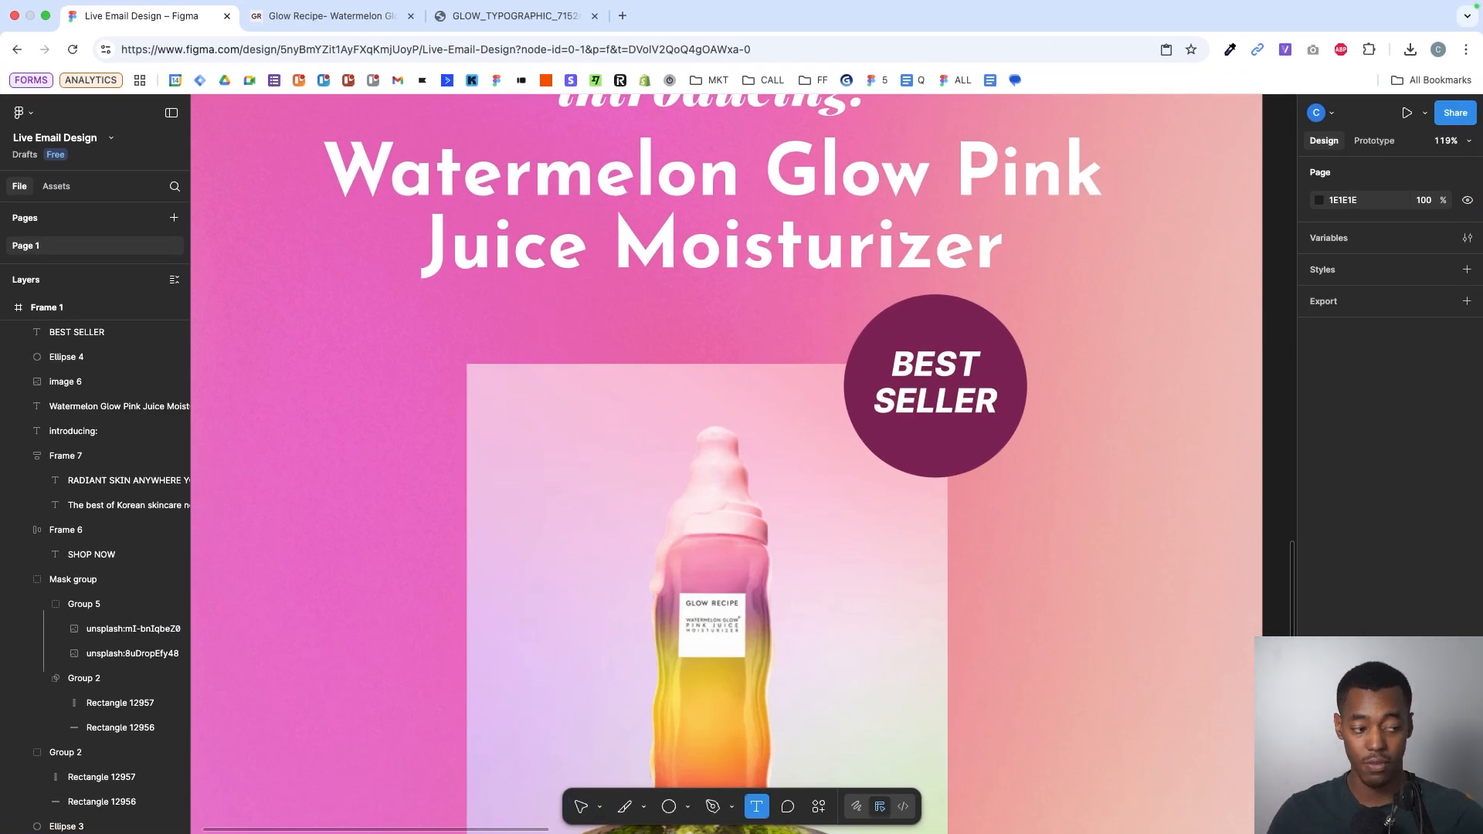
pyautogui.hotkey('shift', 'p')
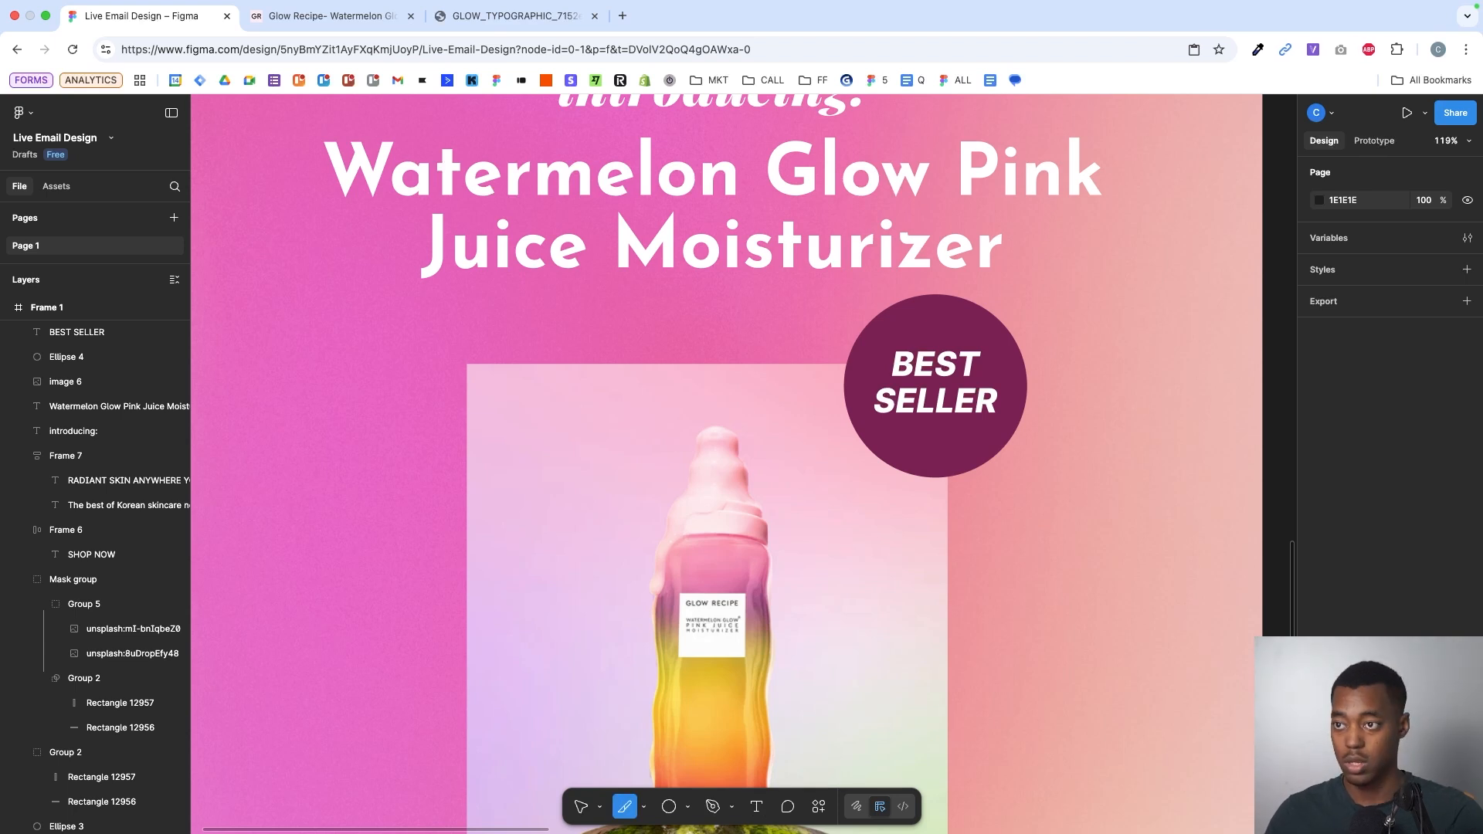
pyautogui.press('f')
pyautogui.press('s')
pyautogui.press('super+Tab')
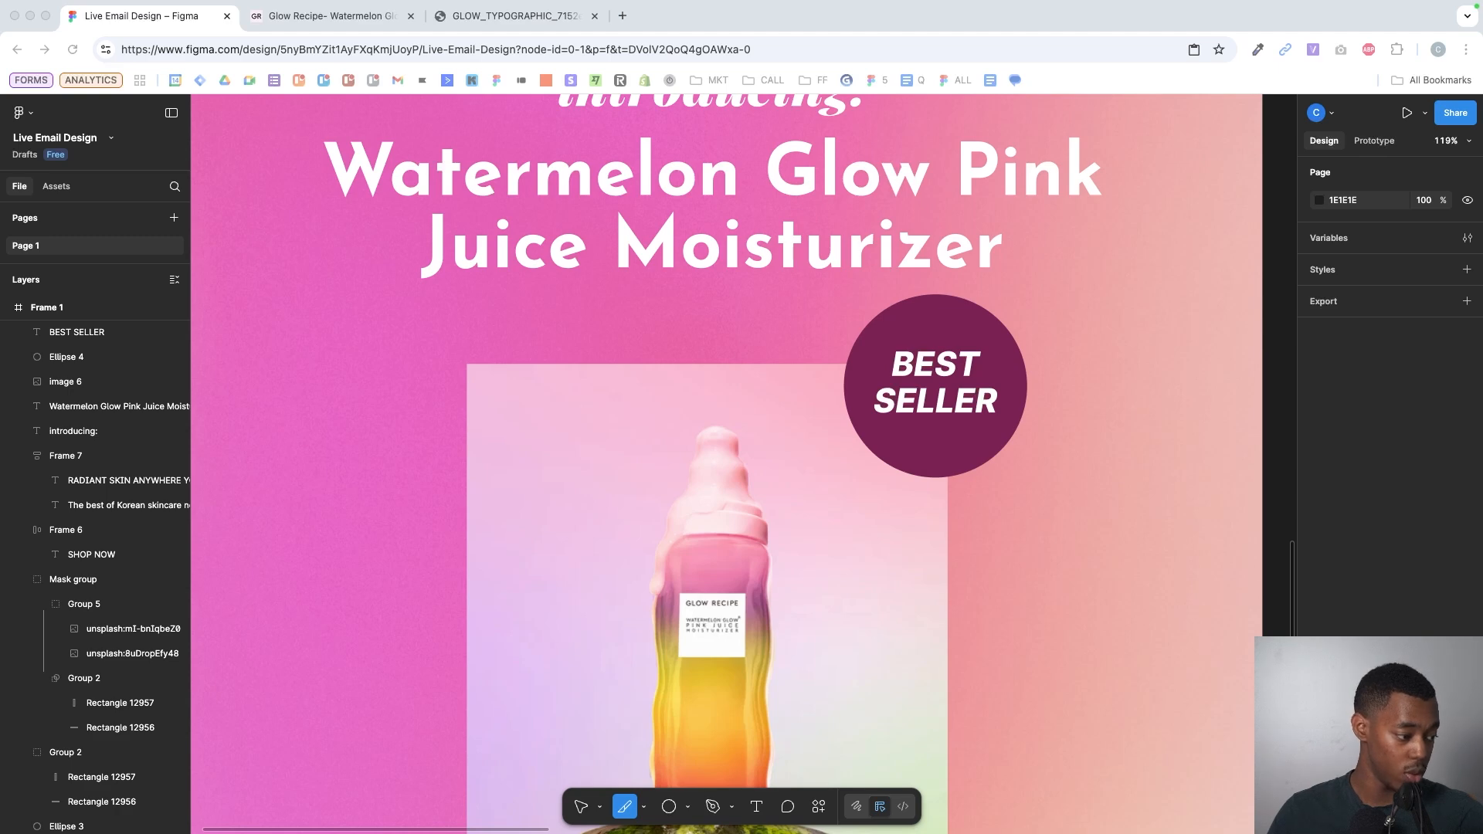
pyautogui.click(938, 388)
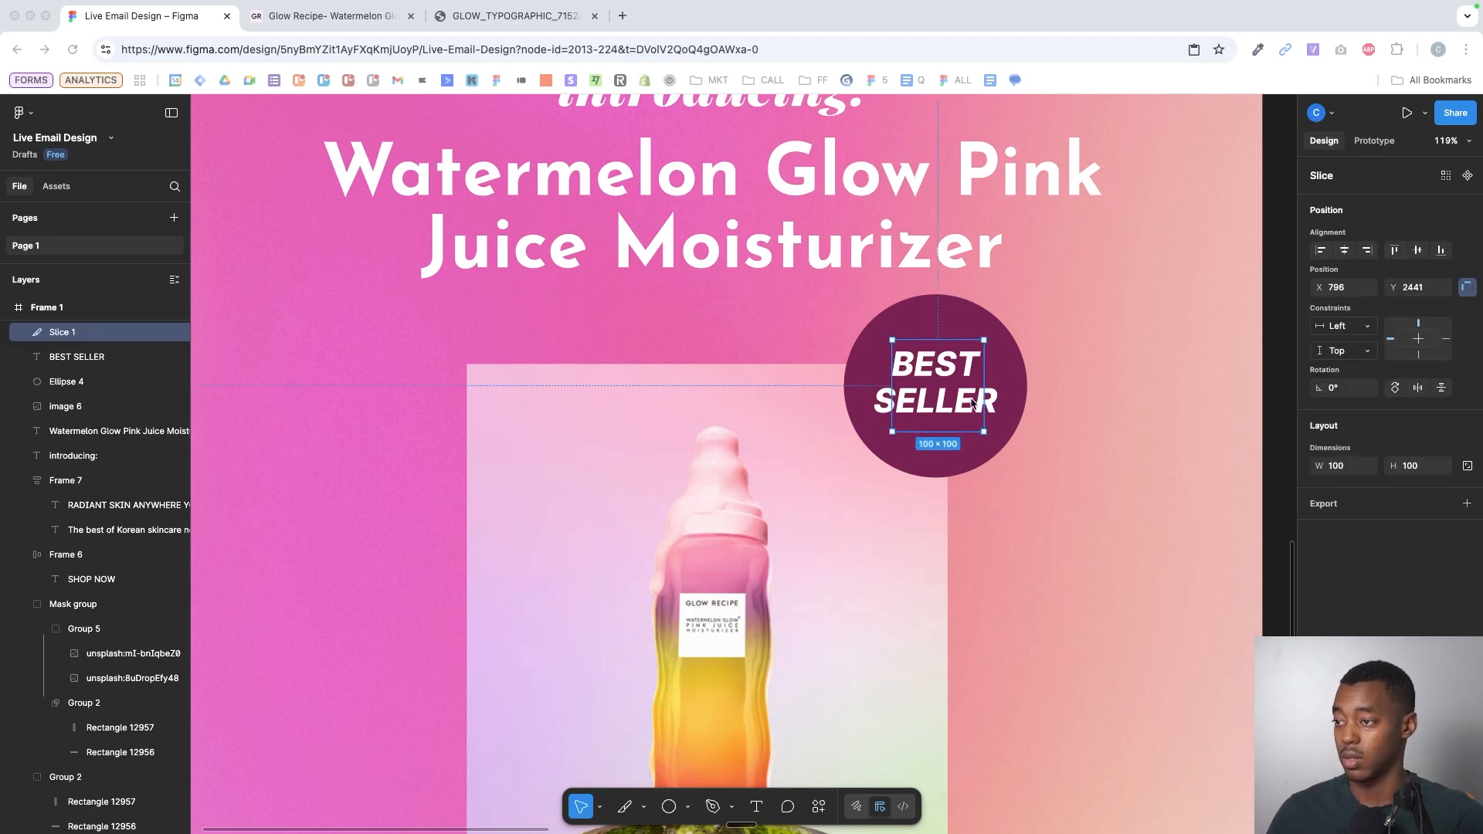
pyautogui.press('super+z')
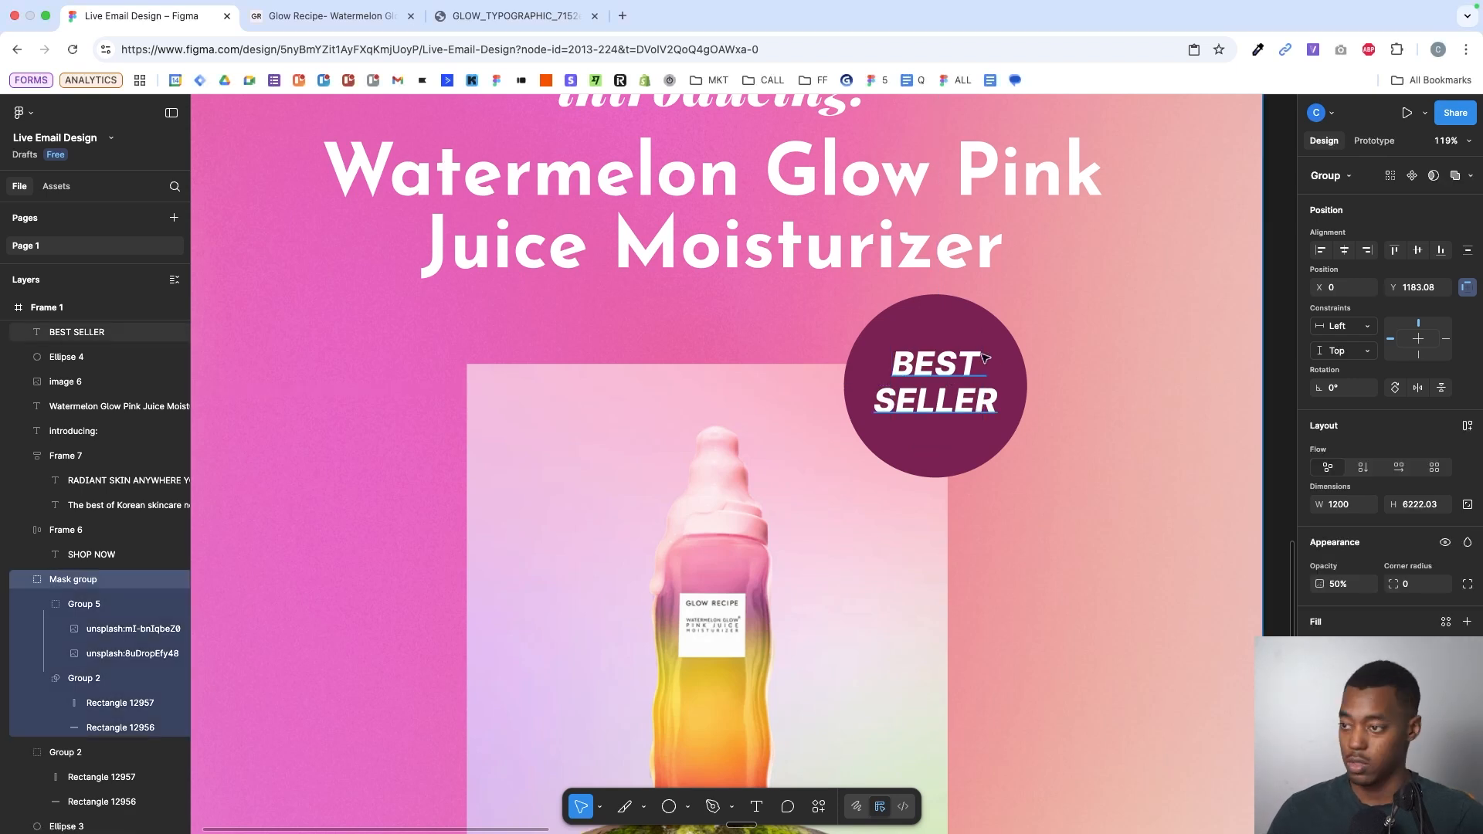
# - Change the BEST SELLER text's typeface to Barlow Semi Condensed in an upright bold style
pyautogui.click(981, 354)
pyautogui.click(1383, 651)
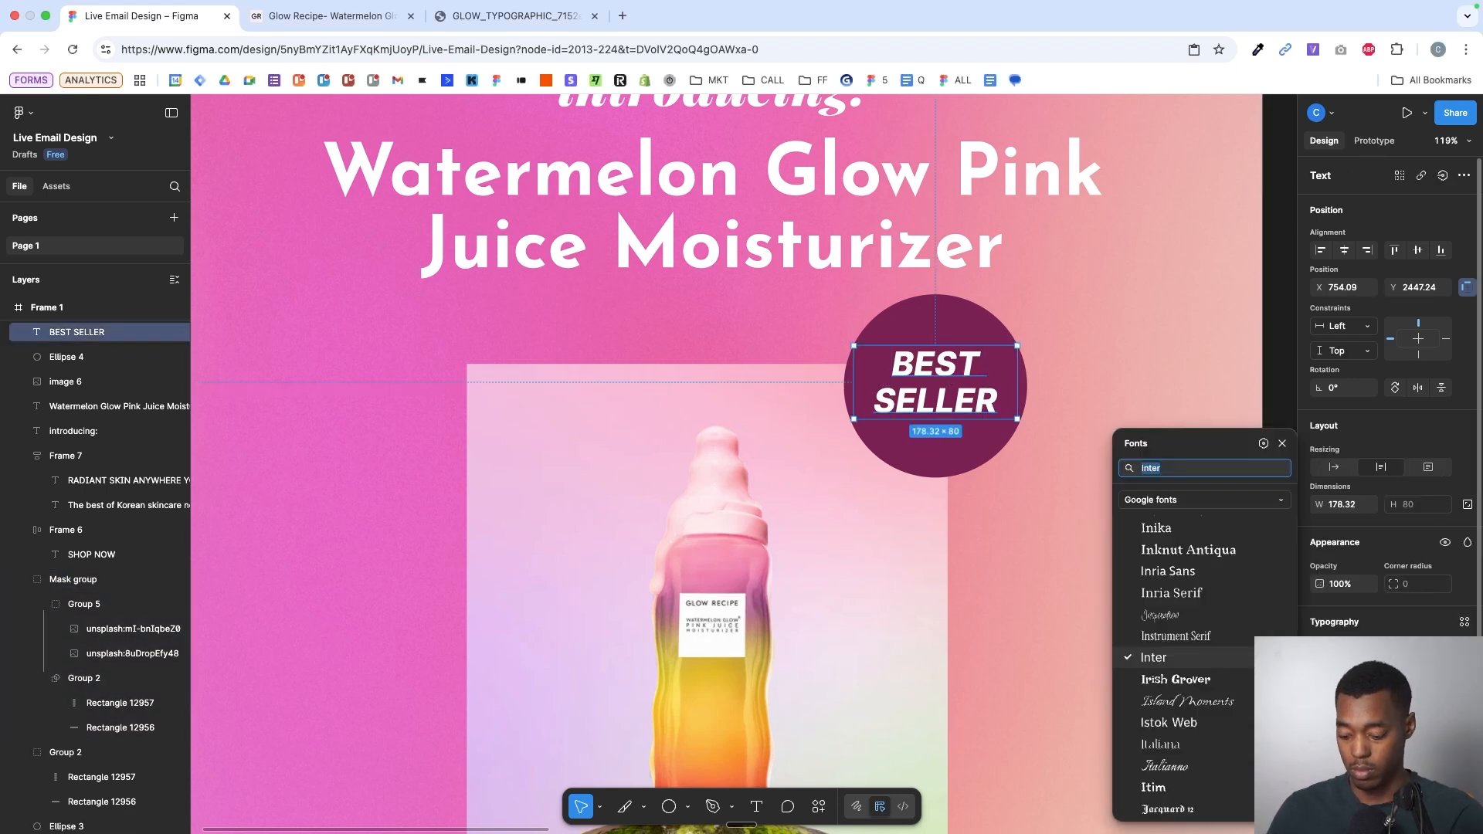
pyautogui.write('BARLOW')
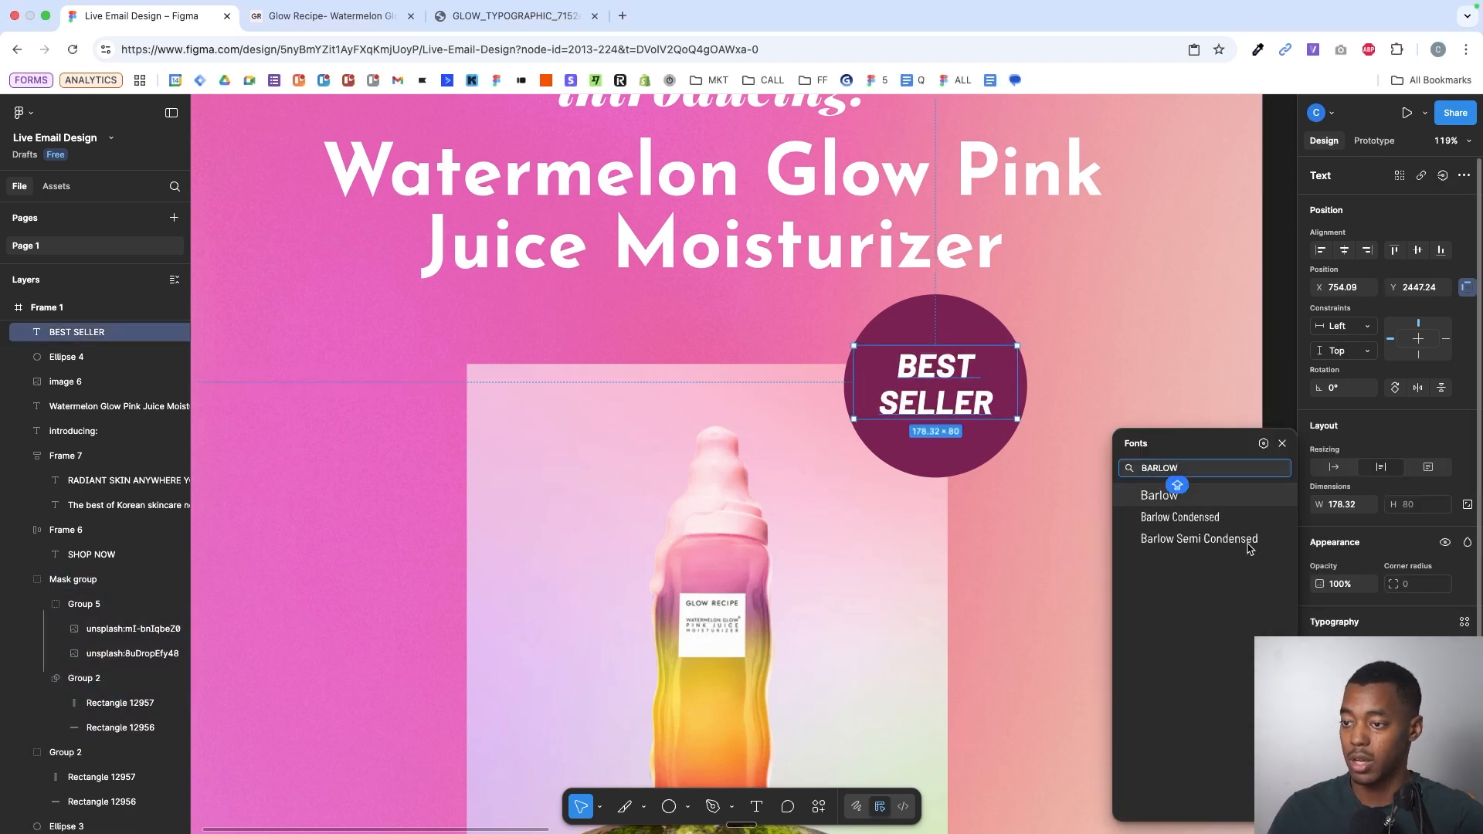
pyautogui.click(1166, 495)
pyautogui.click(1348, 680)
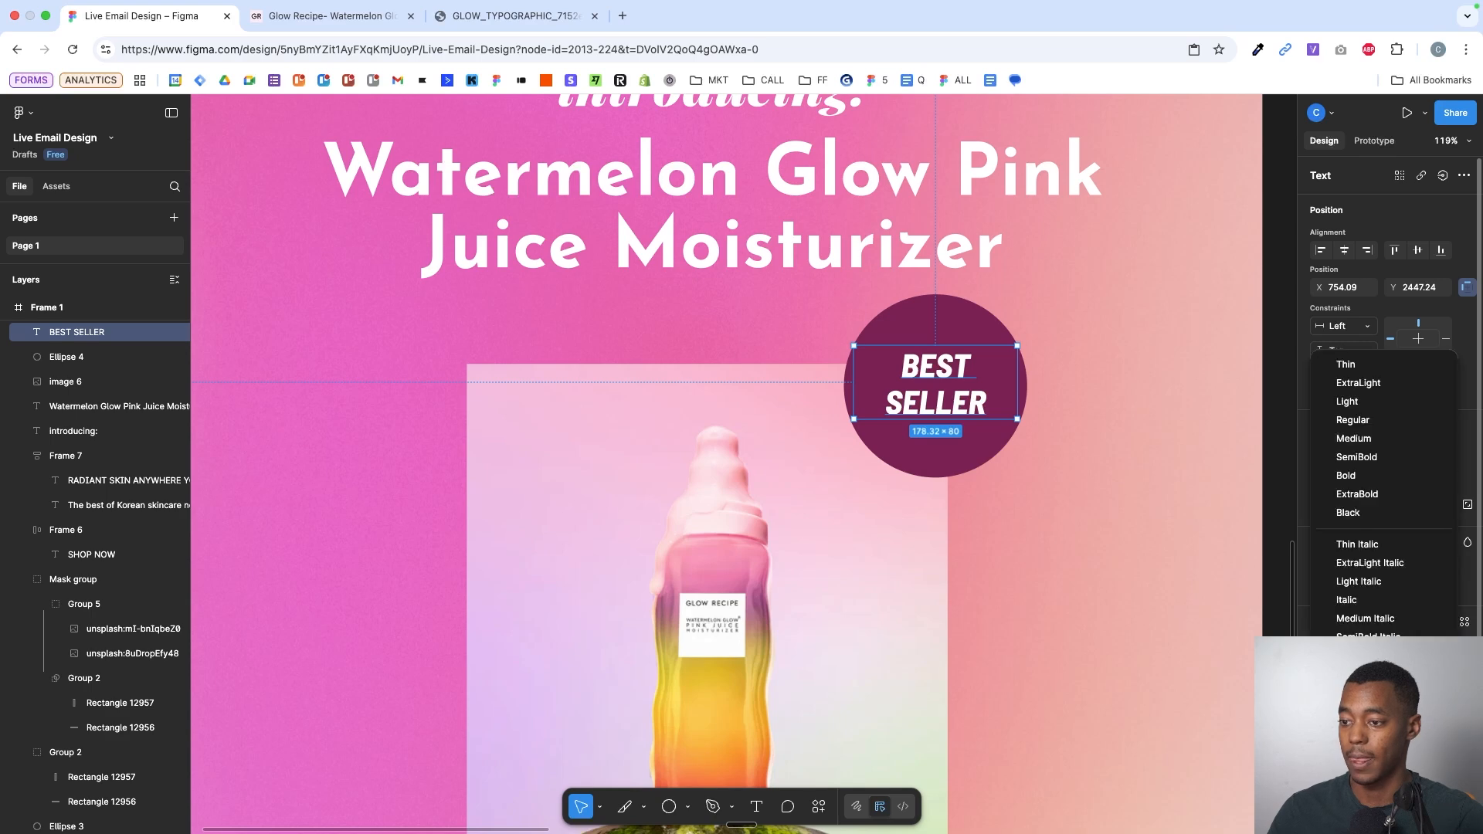
pyautogui.click(1360, 567)
# - Scale the BEST SELLER text proportionally from its centre to about 200 × 90 px so it fits the badge circle
pyautogui.press('k')
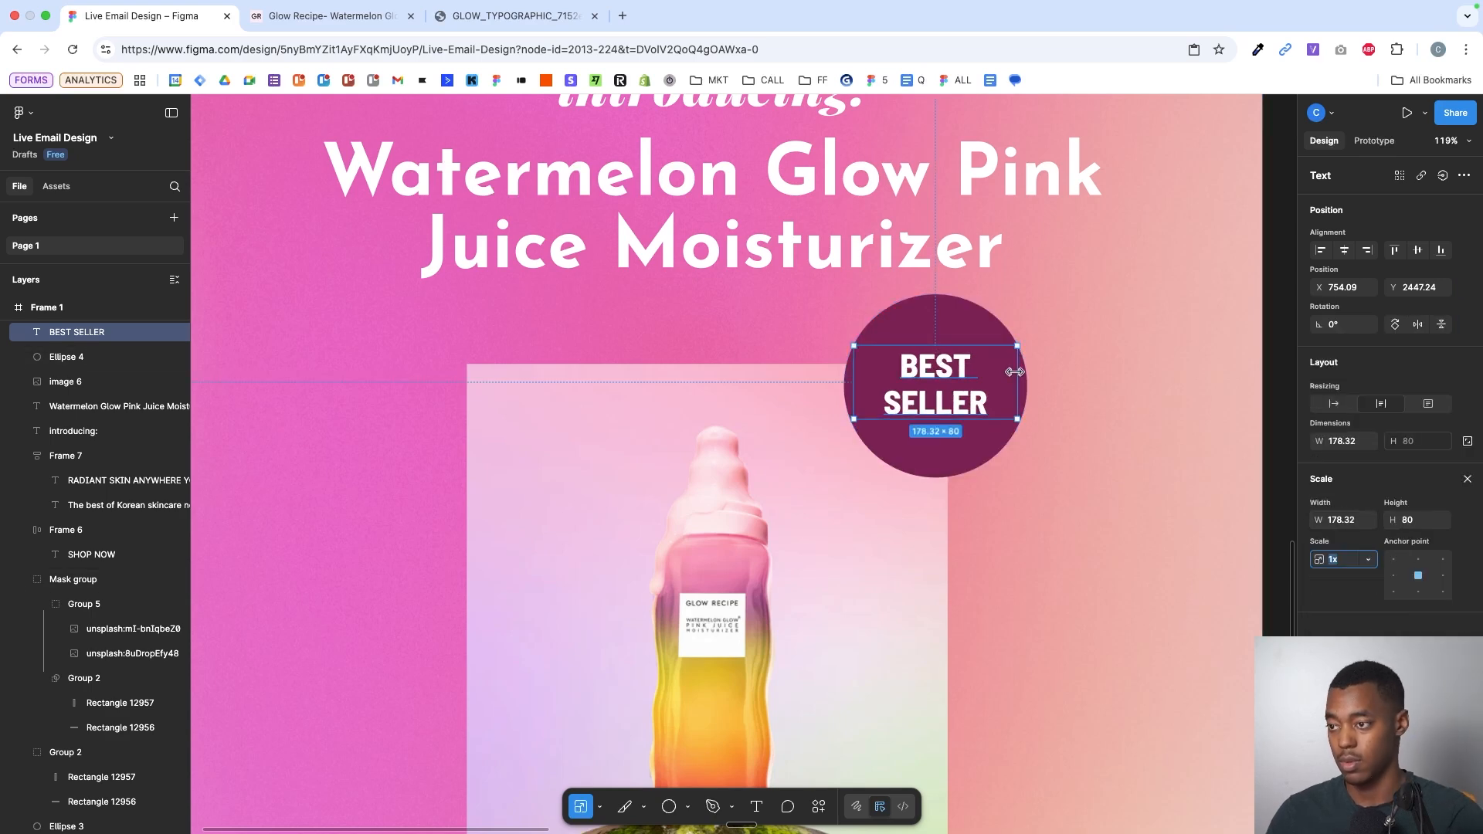
pyautogui.moveTo(1015, 371); pyautogui.dragTo(1038, 373)
pyautogui.click(1085, 373)
pyautogui.scroll(-3, 1085, 374)
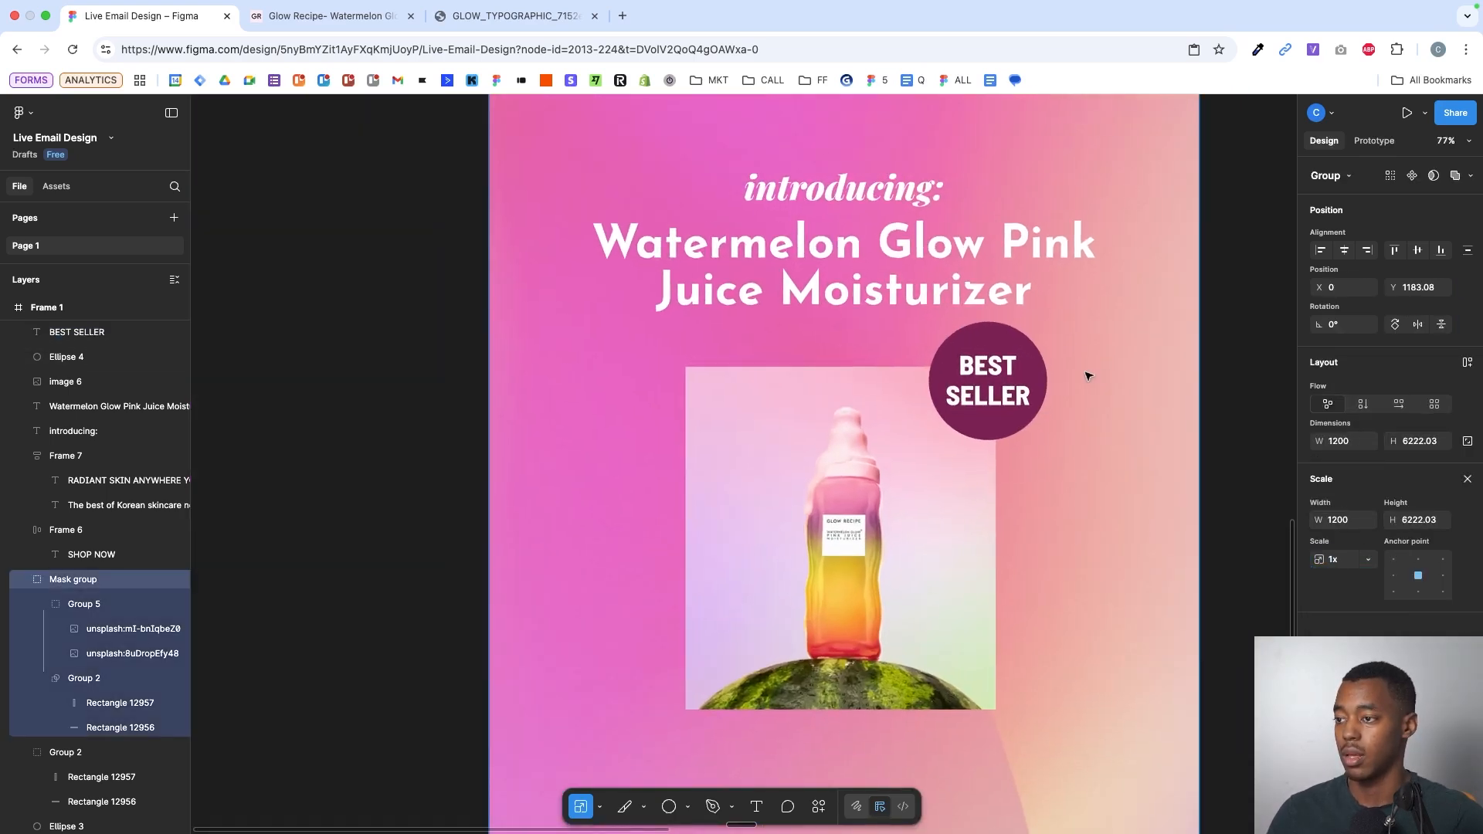
pyautogui.click(1031, 373)
pyautogui.scroll(3, 1034, 372)
pyautogui.press('alt')
pyautogui.moveTo(1068, 375); pyautogui.dragTo(1055, 375)
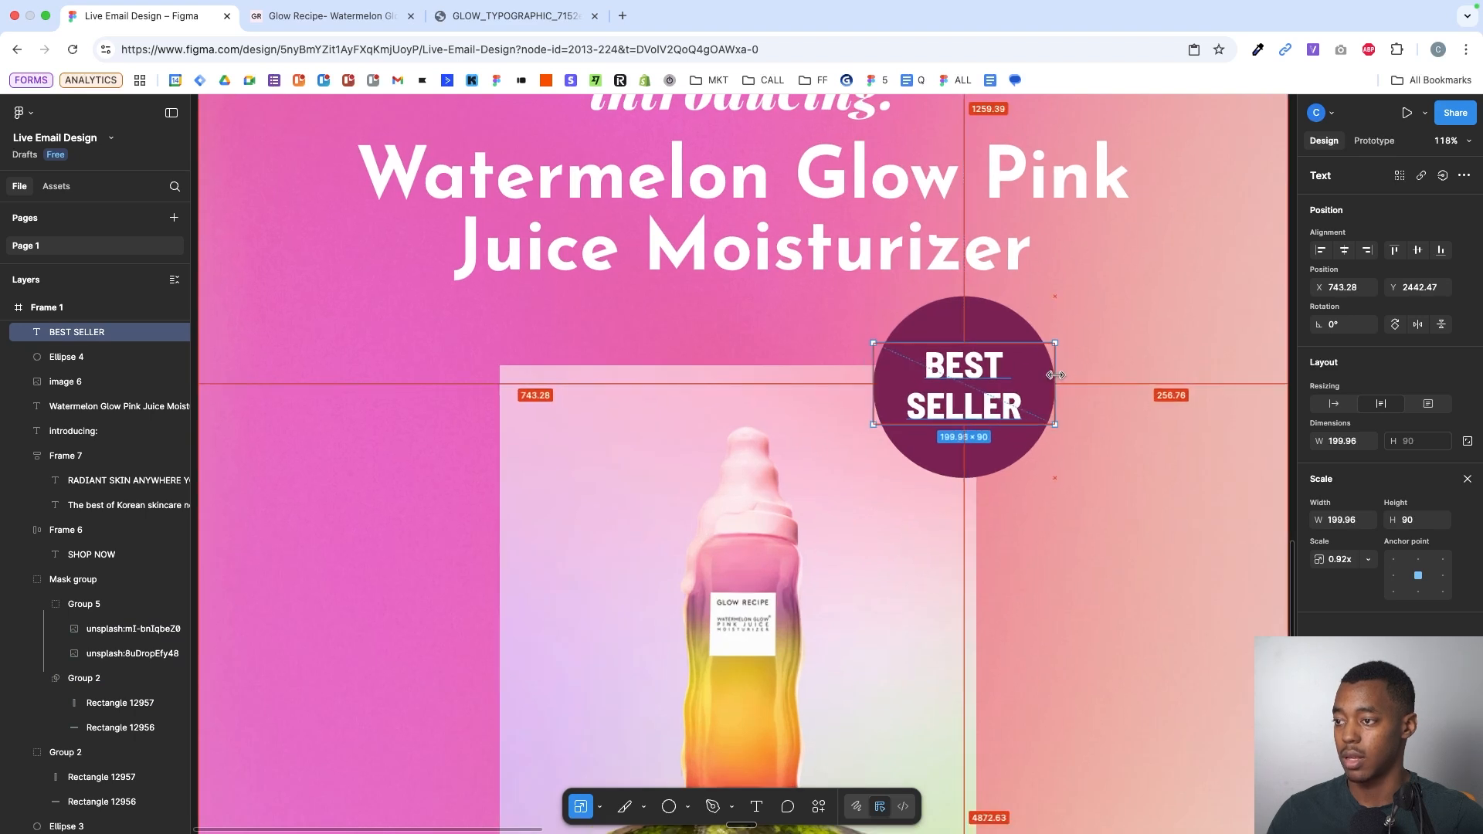
# - Give the BEST SELLER text a lighter, narrower style, enlarge it to about 216 × 98 px and nudge it upward in the badge
pyautogui.click(1462, 476)
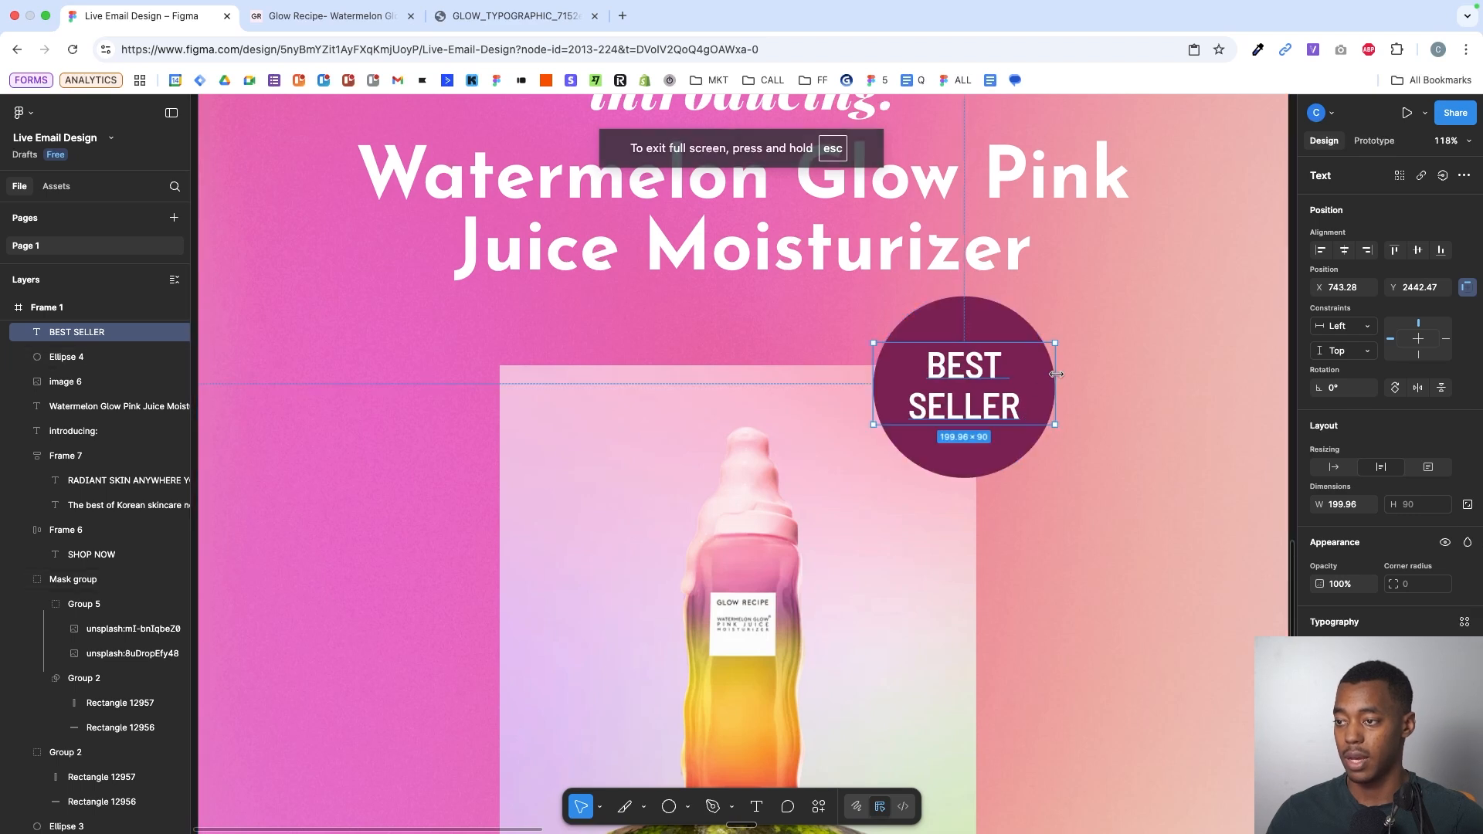
pyautogui.press('k')
pyautogui.moveTo(1055, 373); pyautogui.dragTo(1059, 379)
pyautogui.press('Up')
pyautogui.press('Up')
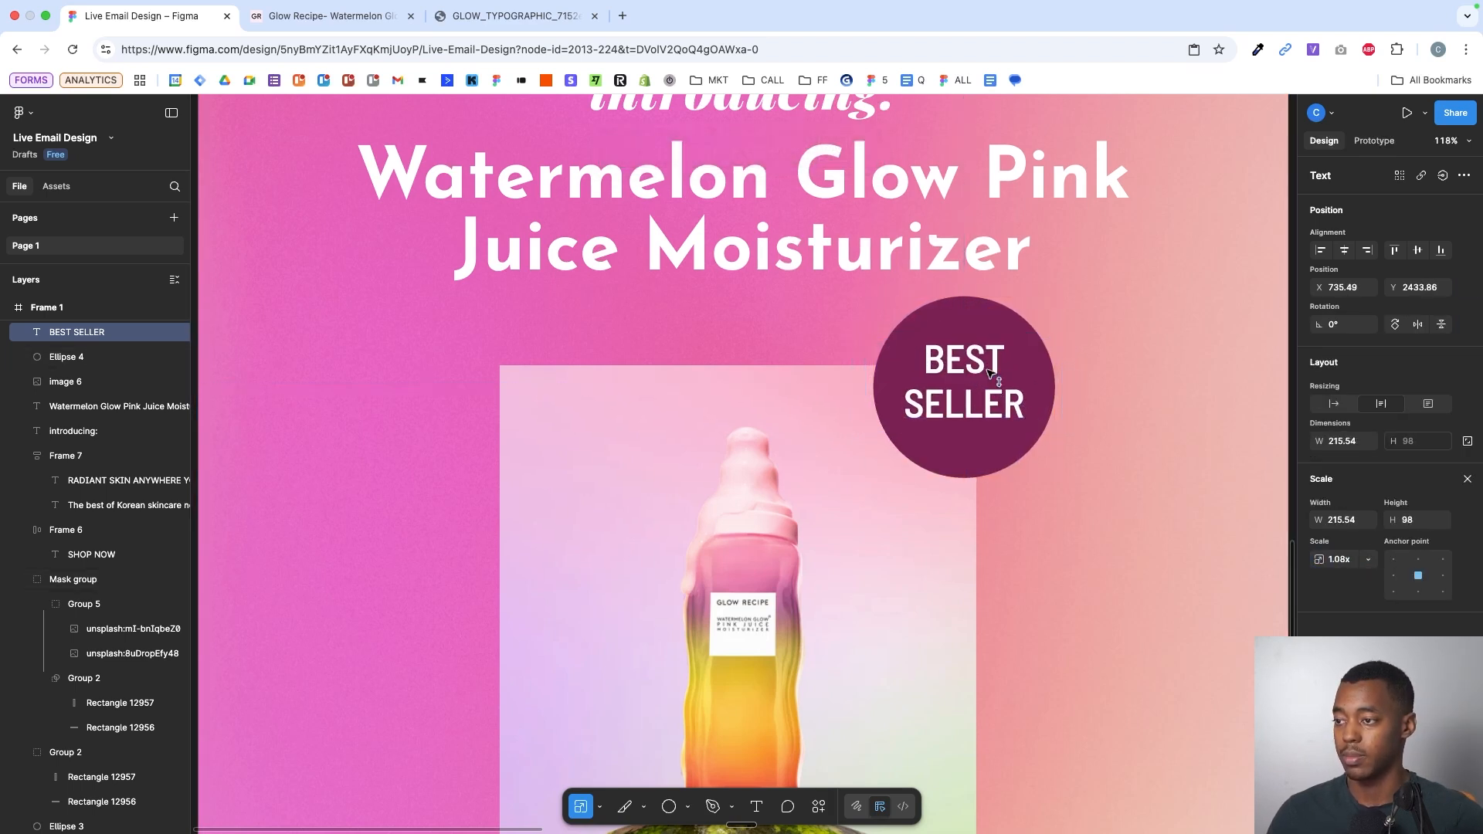
pyautogui.press('v')
pyautogui.click(1343, 673)
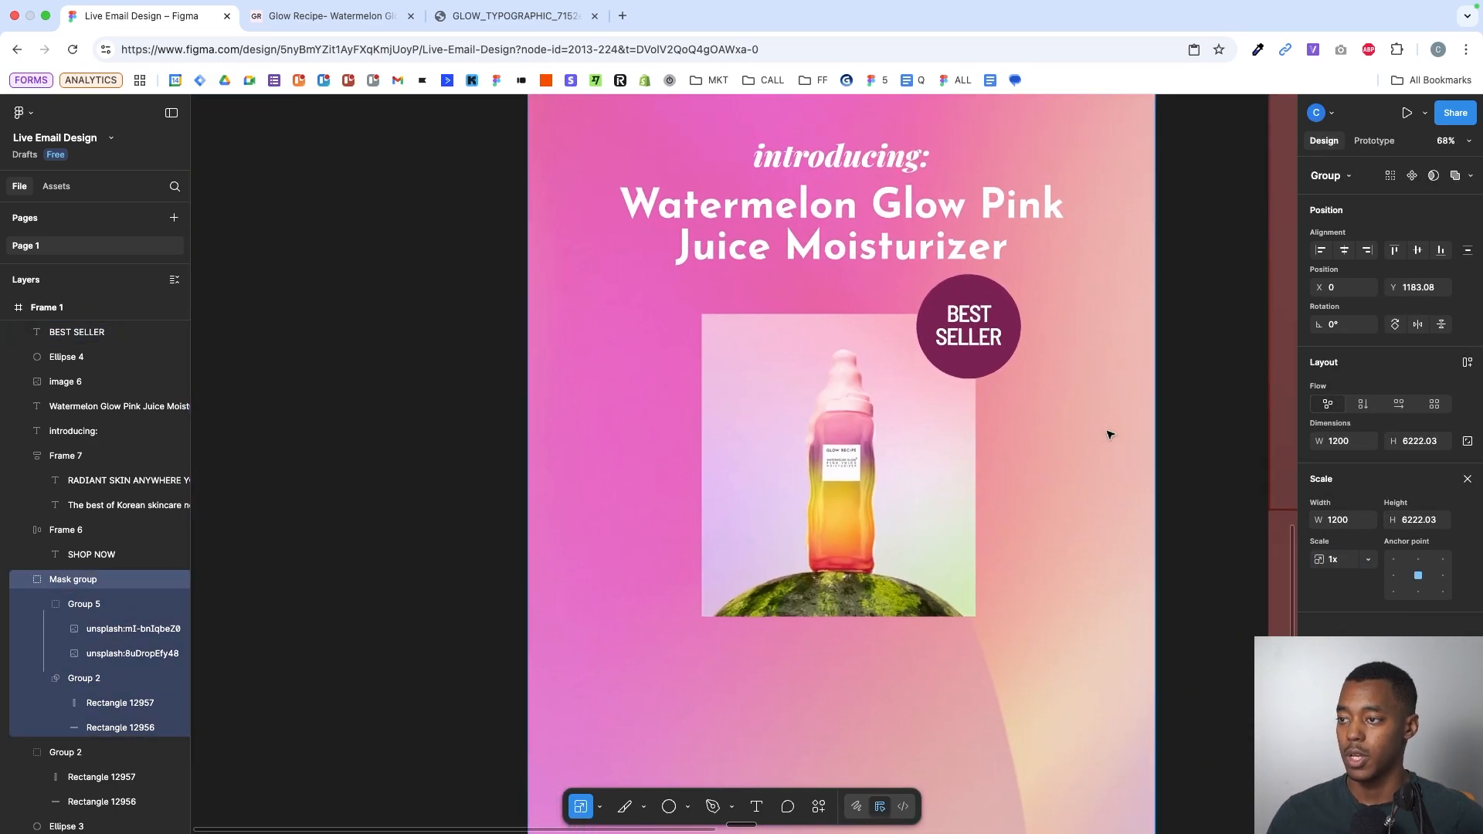
# - Extend the email frame downward to a height of about 4167 px to make room below the product image
pyautogui.keyDown('ctrl'); pyautogui.scroll(3, 1110, 435); pyautogui.keyUp('ctrl')
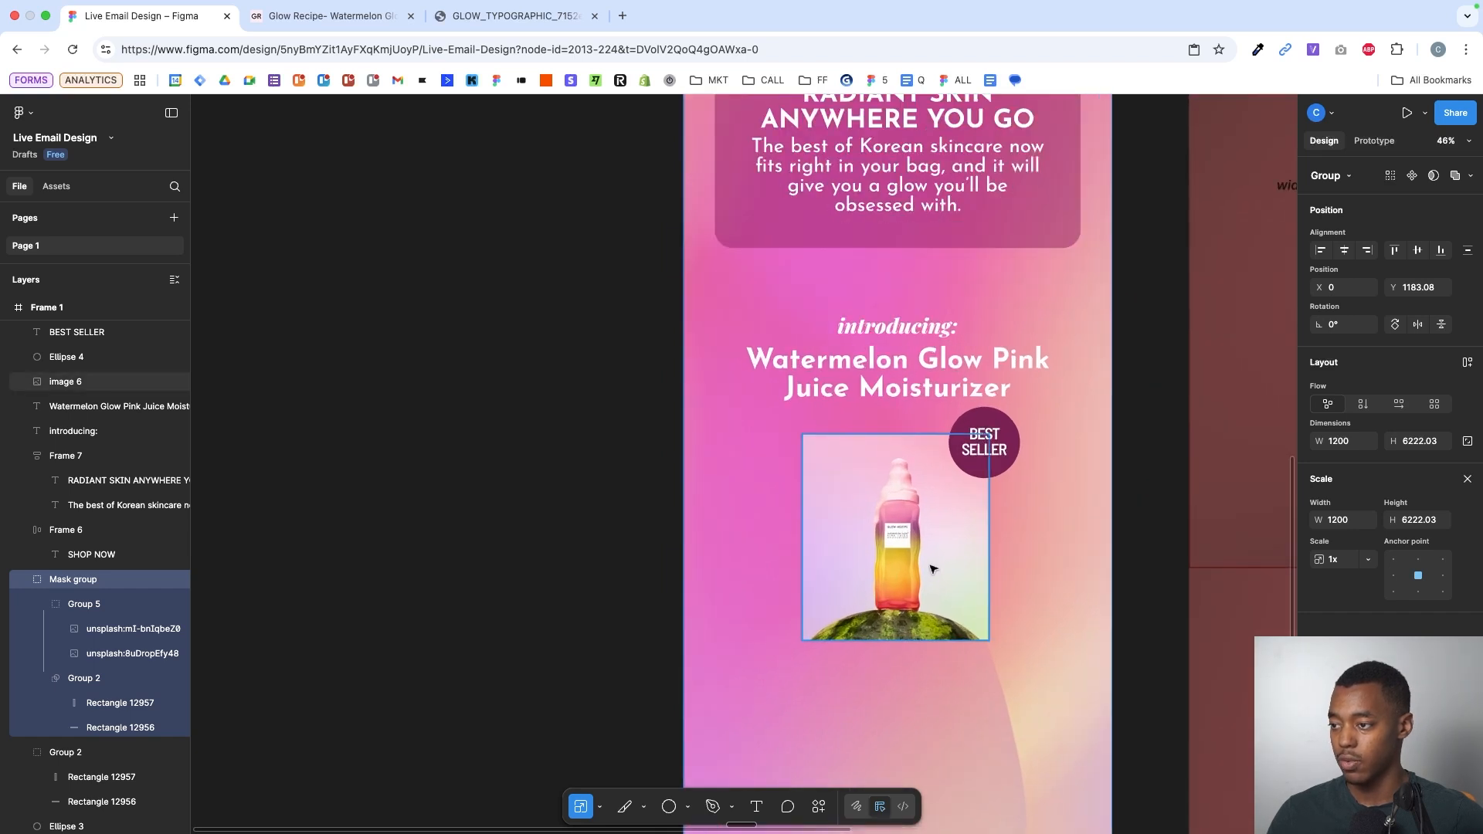
pyautogui.click(902, 614)
pyautogui.keyDown('ctrl'); pyautogui.scroll(-5, 903, 612); pyautogui.keyUp('ctrl')
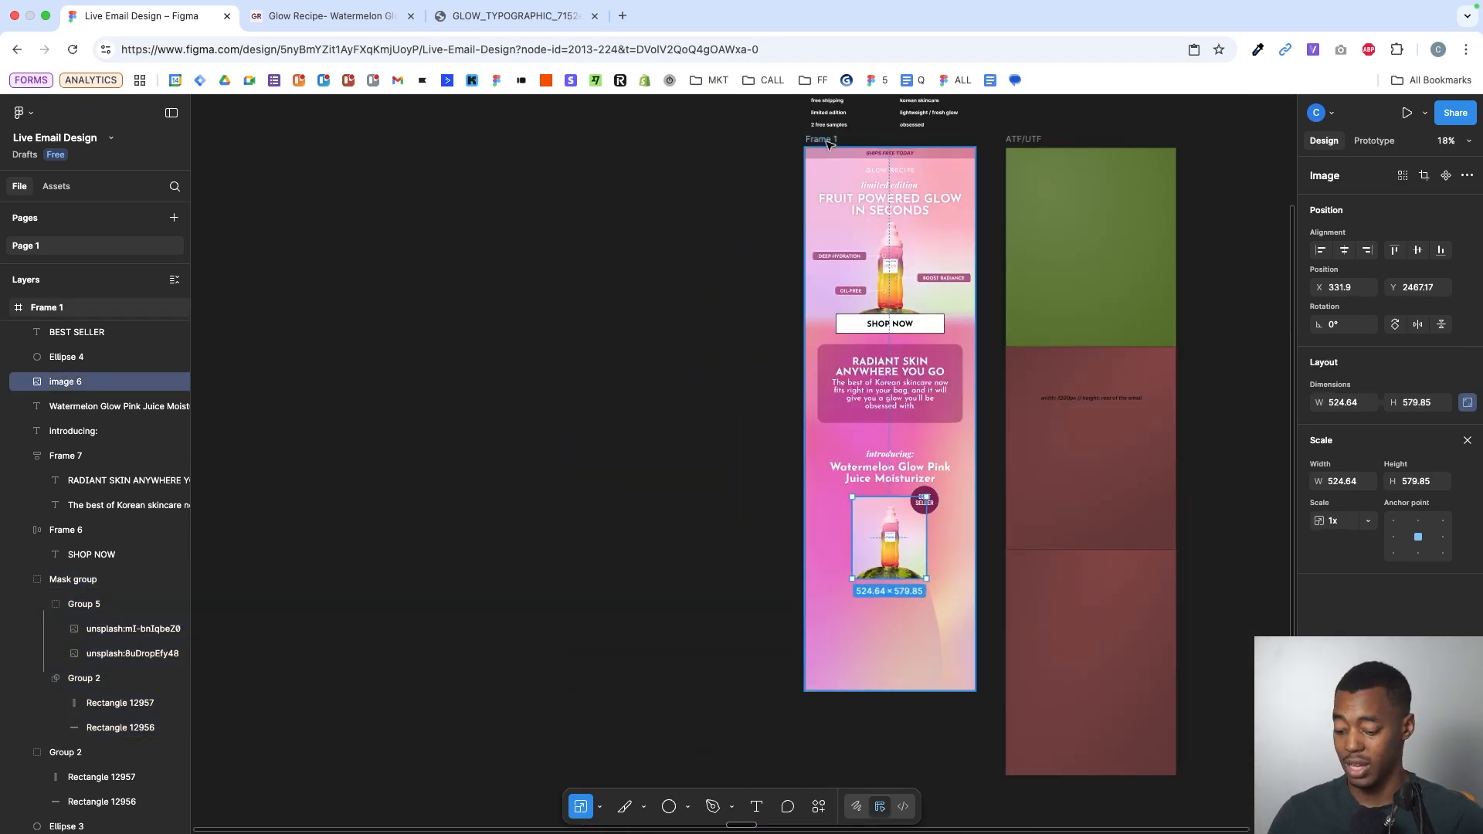
pyautogui.click(822, 139)
pyautogui.moveTo(921, 707); pyautogui.dragTo(921, 753)
pyautogui.keyDown('ctrl'); pyautogui.scroll(2, 926, 552); pyautogui.keyUp('ctrl')
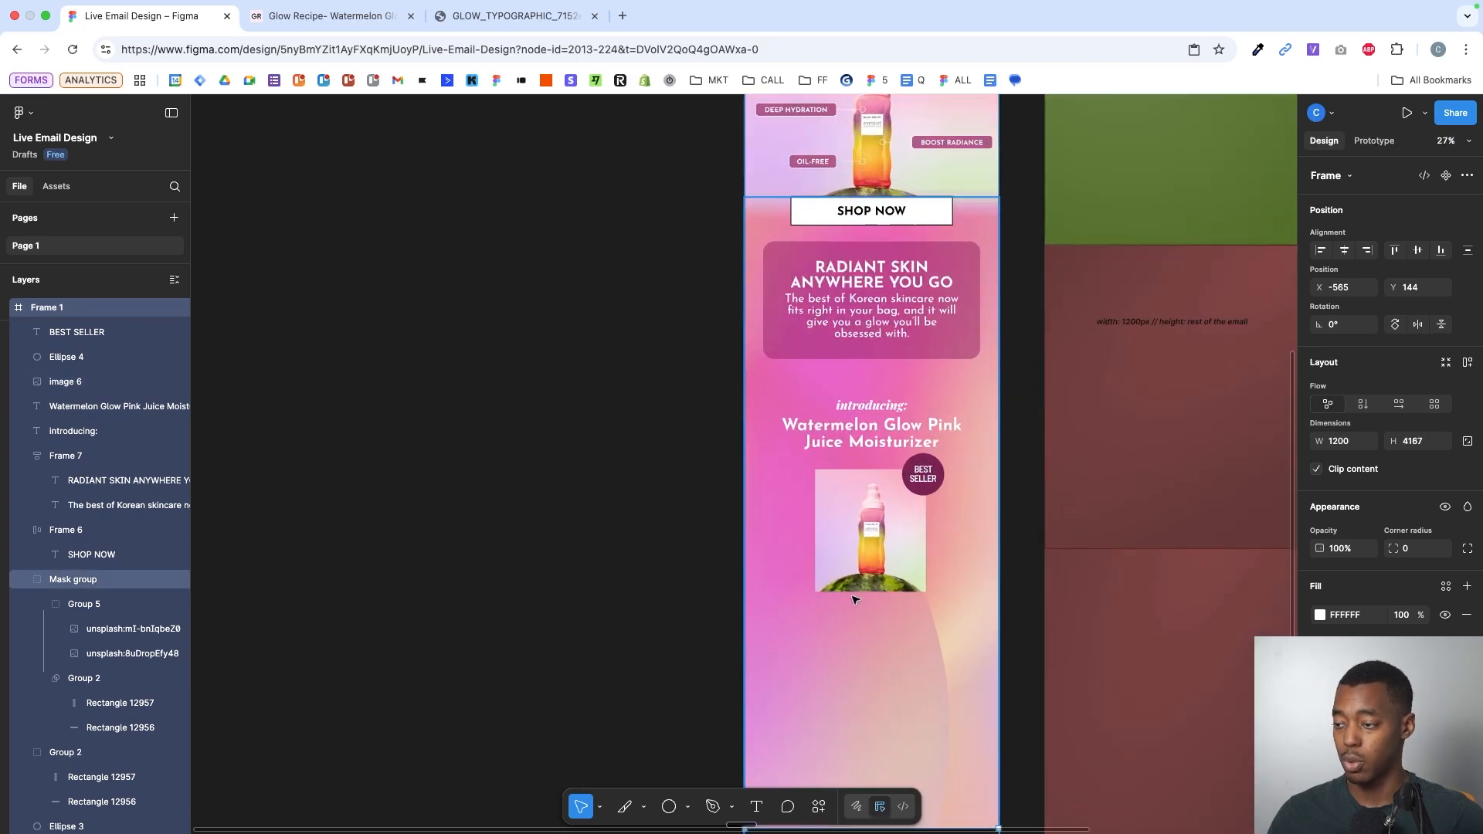
pyautogui.scroll(2, 853, 600)
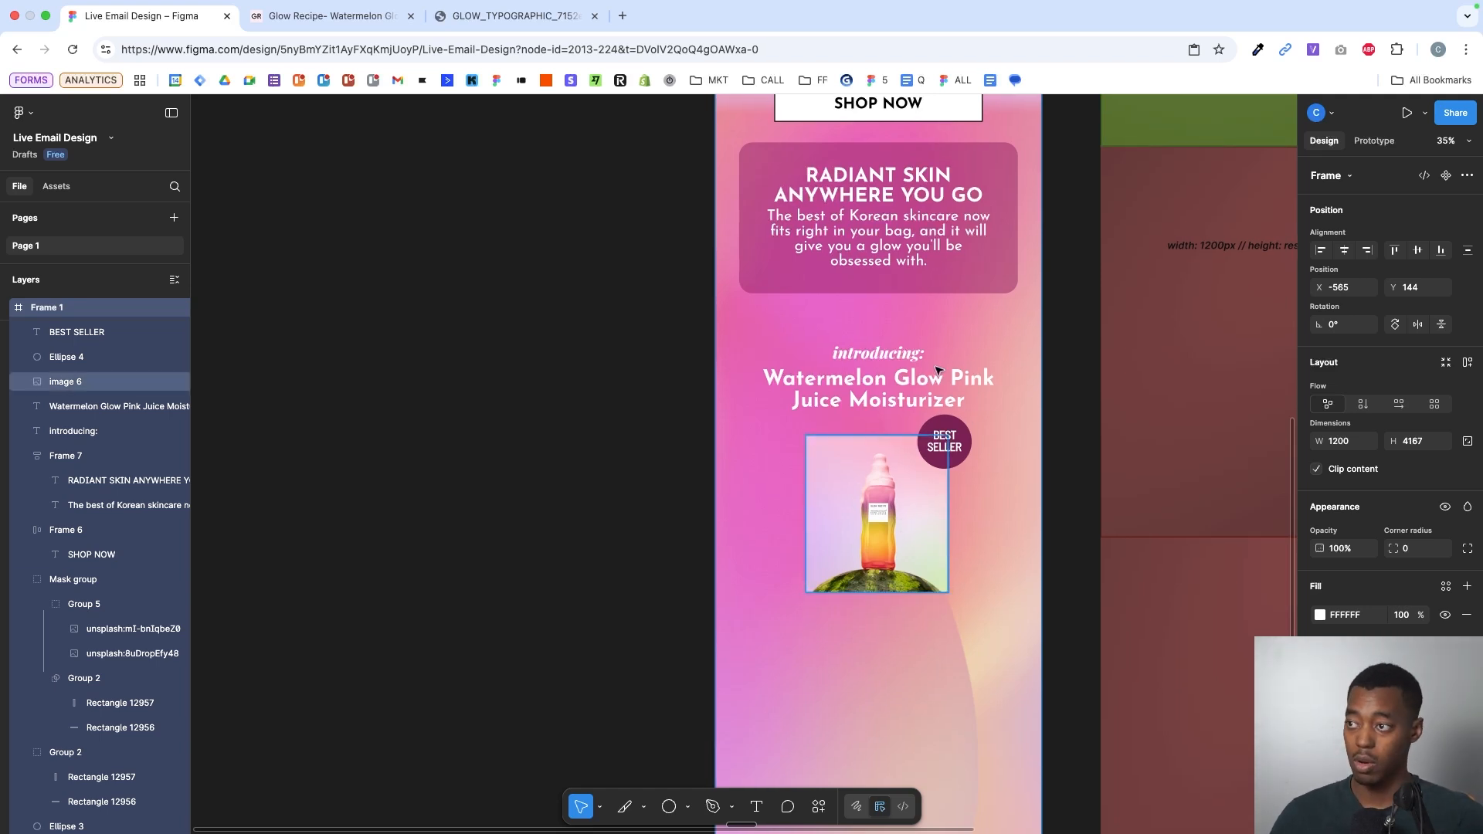
# - Duplicate the SHOP NOW button below the moisturizer image at about Y 3182 and give it a Center horizontal constraint
pyautogui.scroll(3, 935, 355)
pyautogui.click(925, 300)
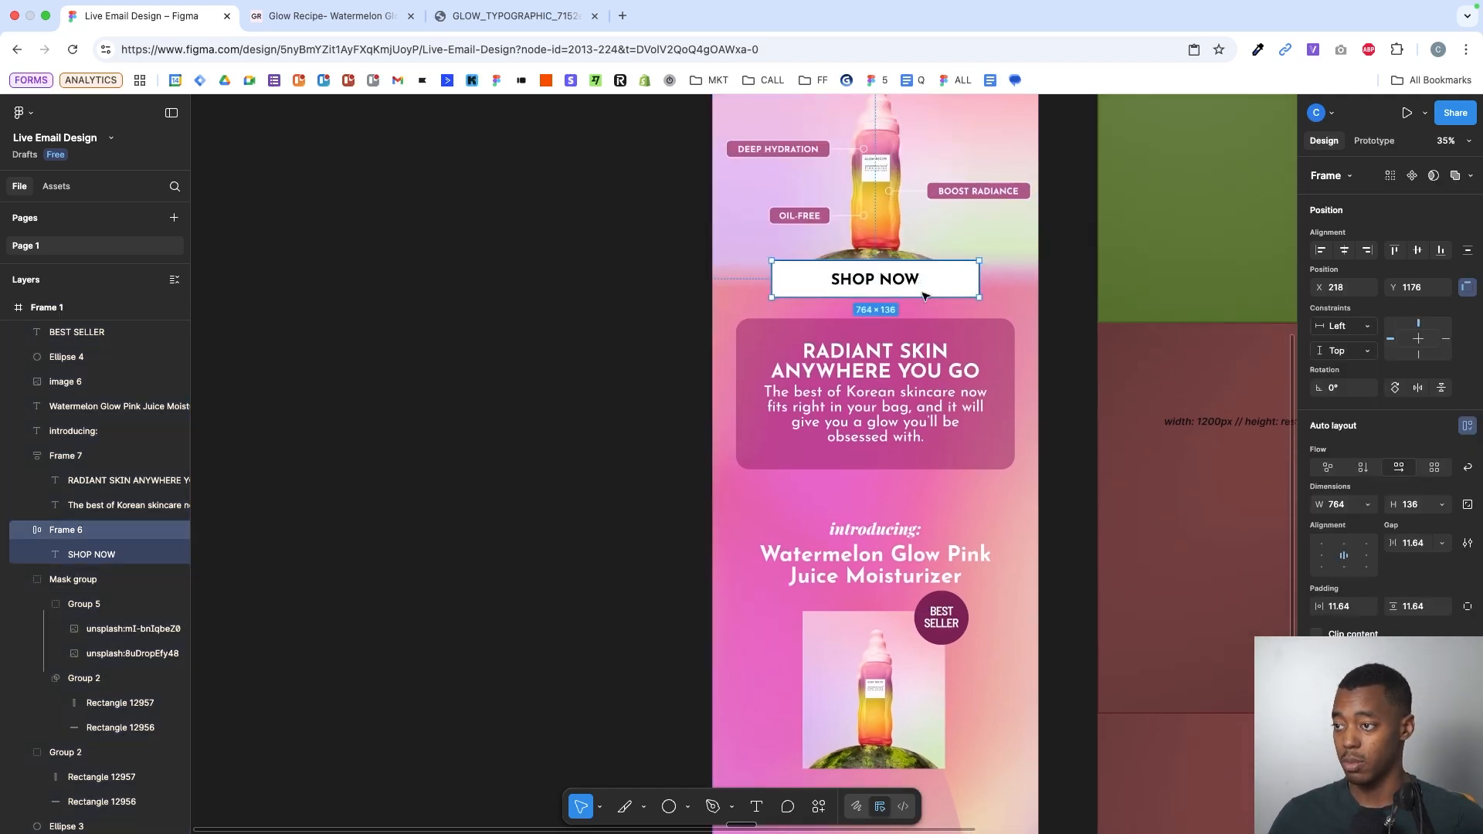
pyautogui.scroll(-2, 925, 299)
pyautogui.moveTo(908, 670); pyautogui.dragTo(908, 730)
pyautogui.scroll(3, 908, 730)
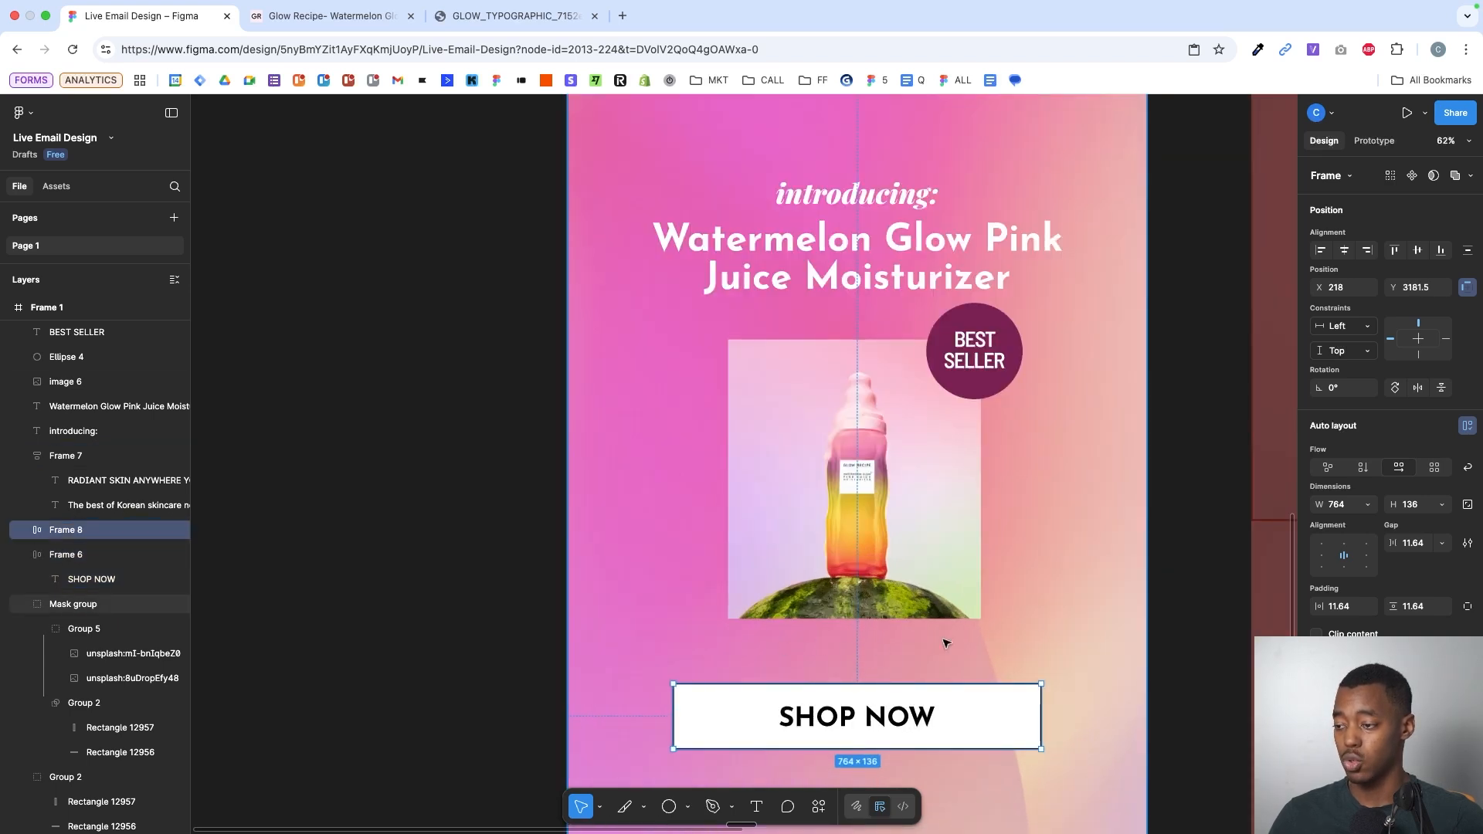
pyautogui.press('alt')
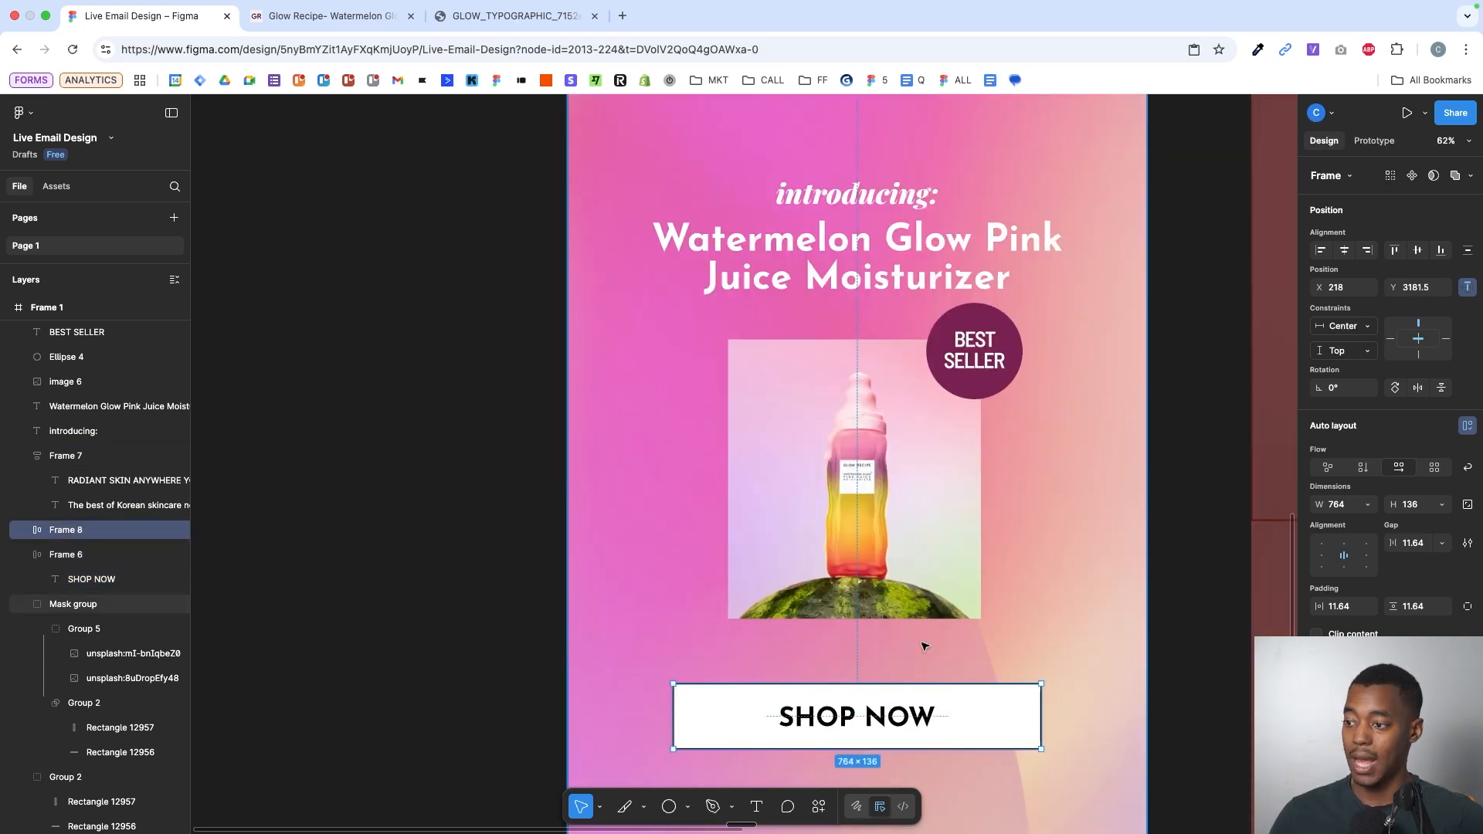
# - Add a text layer reading "LOVED BY" between the moisturizer image and the SHOP NOW button below it
pyautogui.scroll(-4, 924, 646)
pyautogui.scroll(-5, 902, 631)
pyautogui.scroll(10, 899, 630)
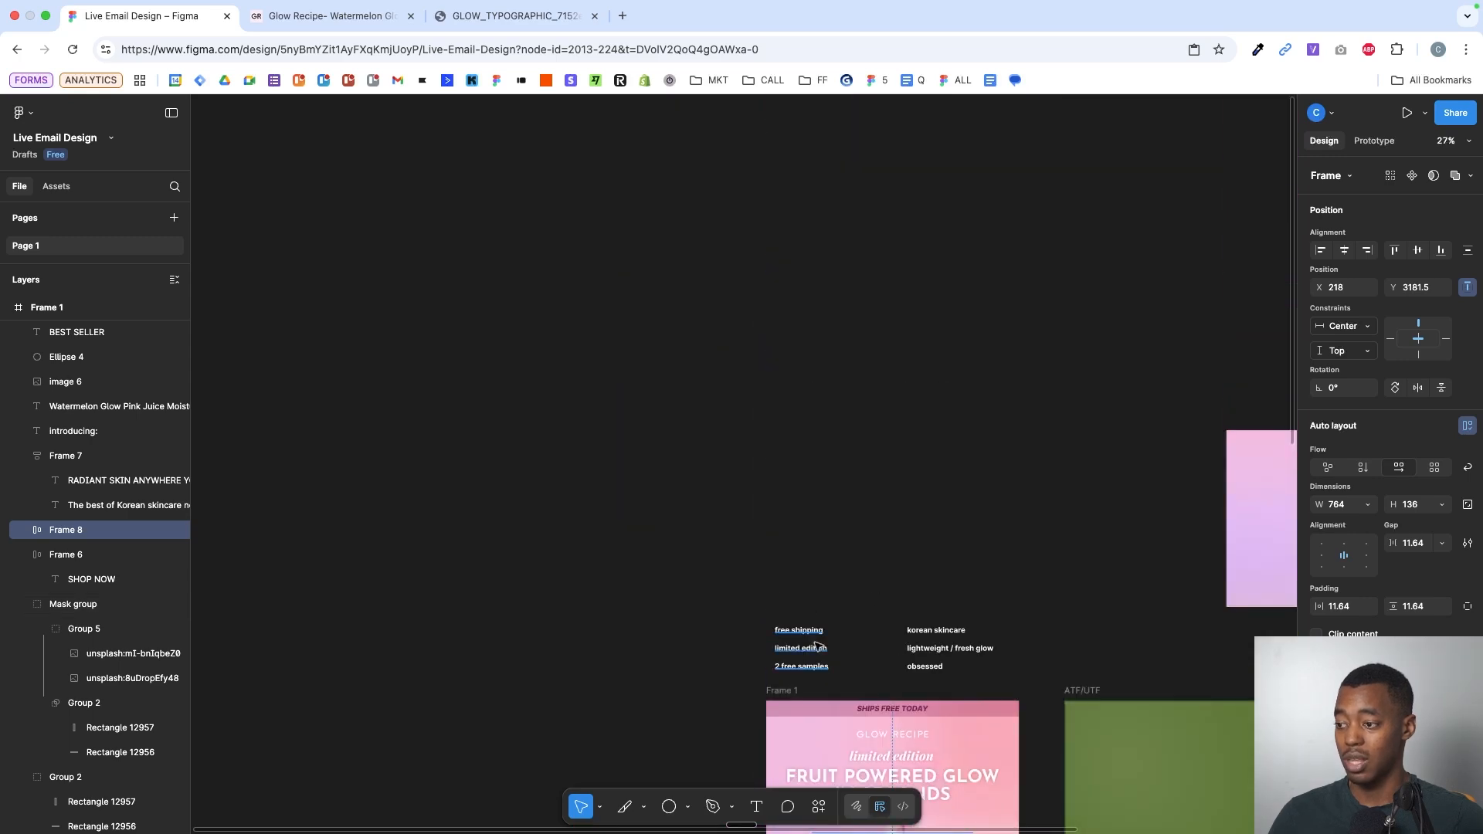
pyautogui.scroll(-10, 816, 641)
pyautogui.scroll(6, 815, 640)
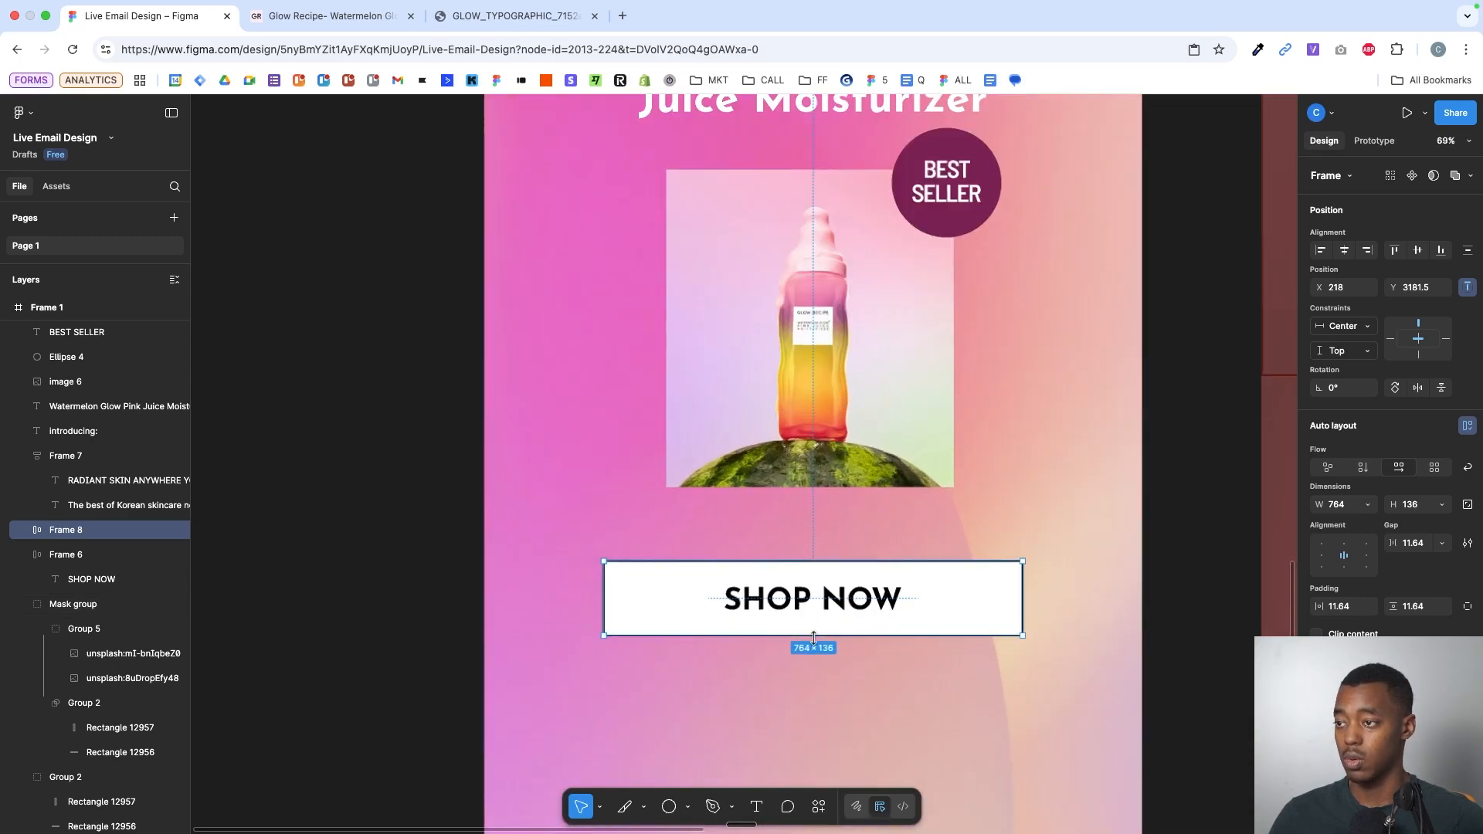
pyautogui.press('t')
pyautogui.click(824, 536)
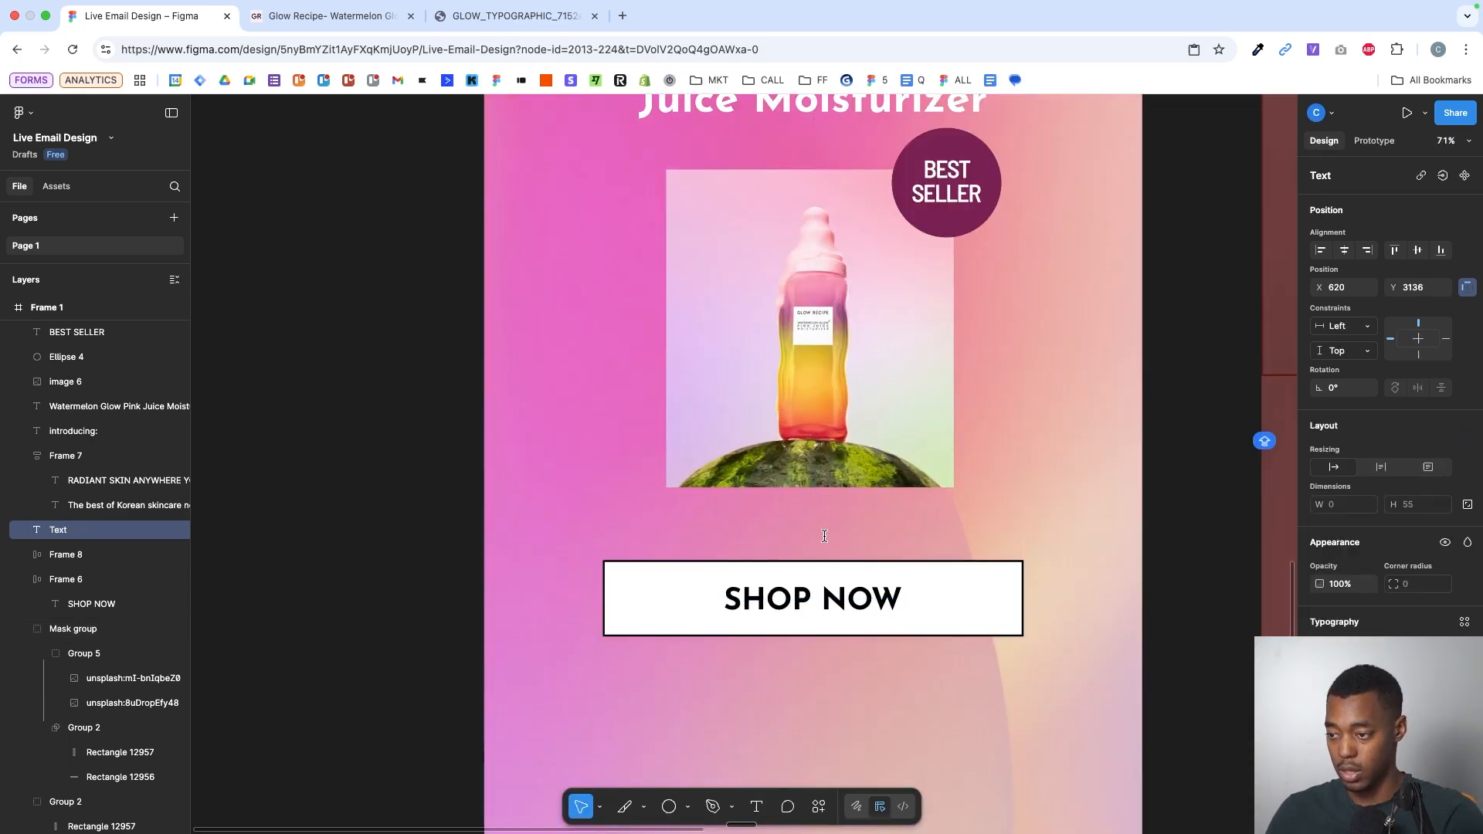
pyautogui.write('LOVED BY')
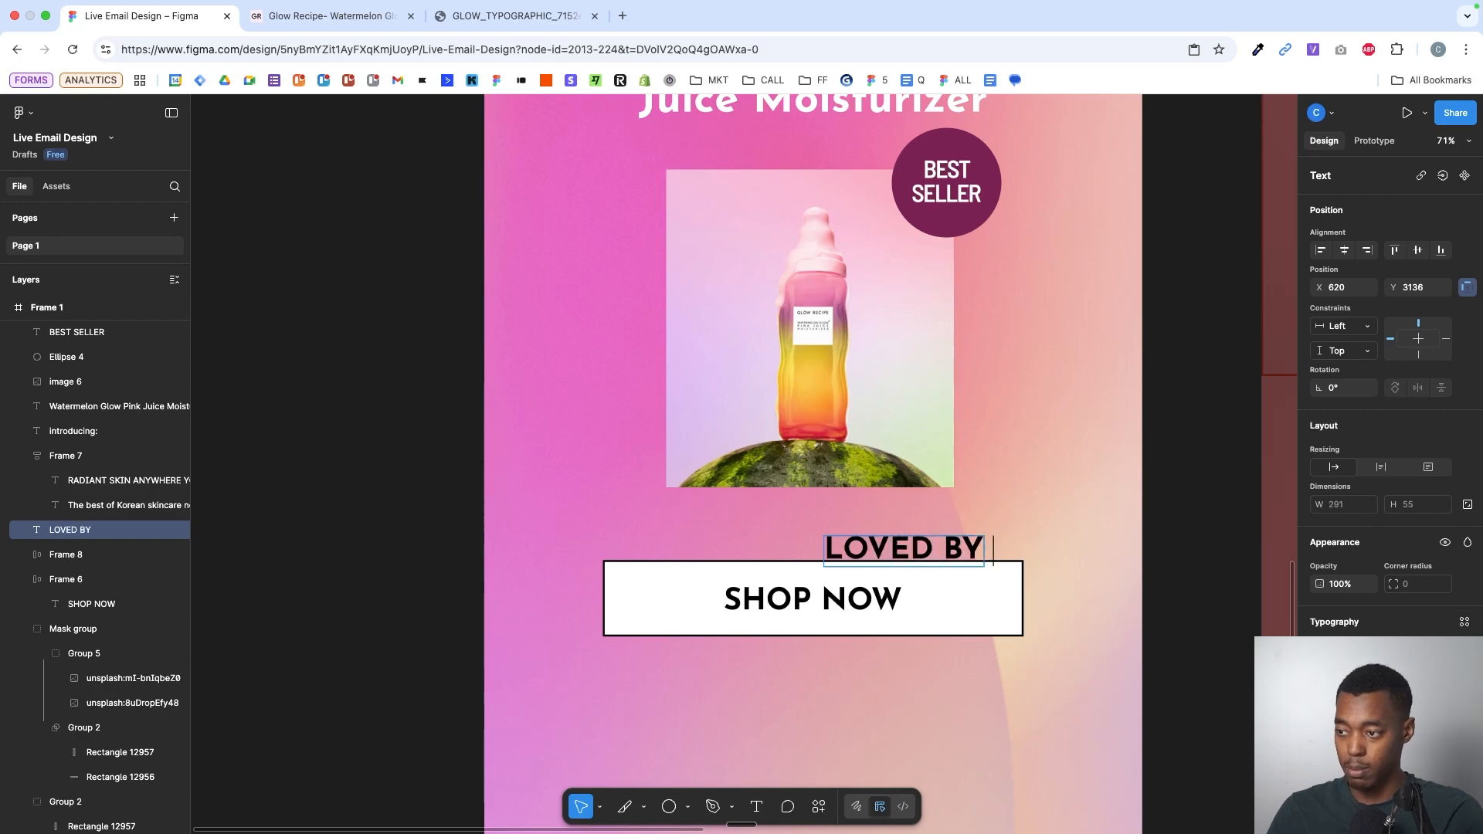
# - Check the review count on the Glow Recipe product page and add "3,578" to the text line in Figma
pyautogui.click(330, 15)
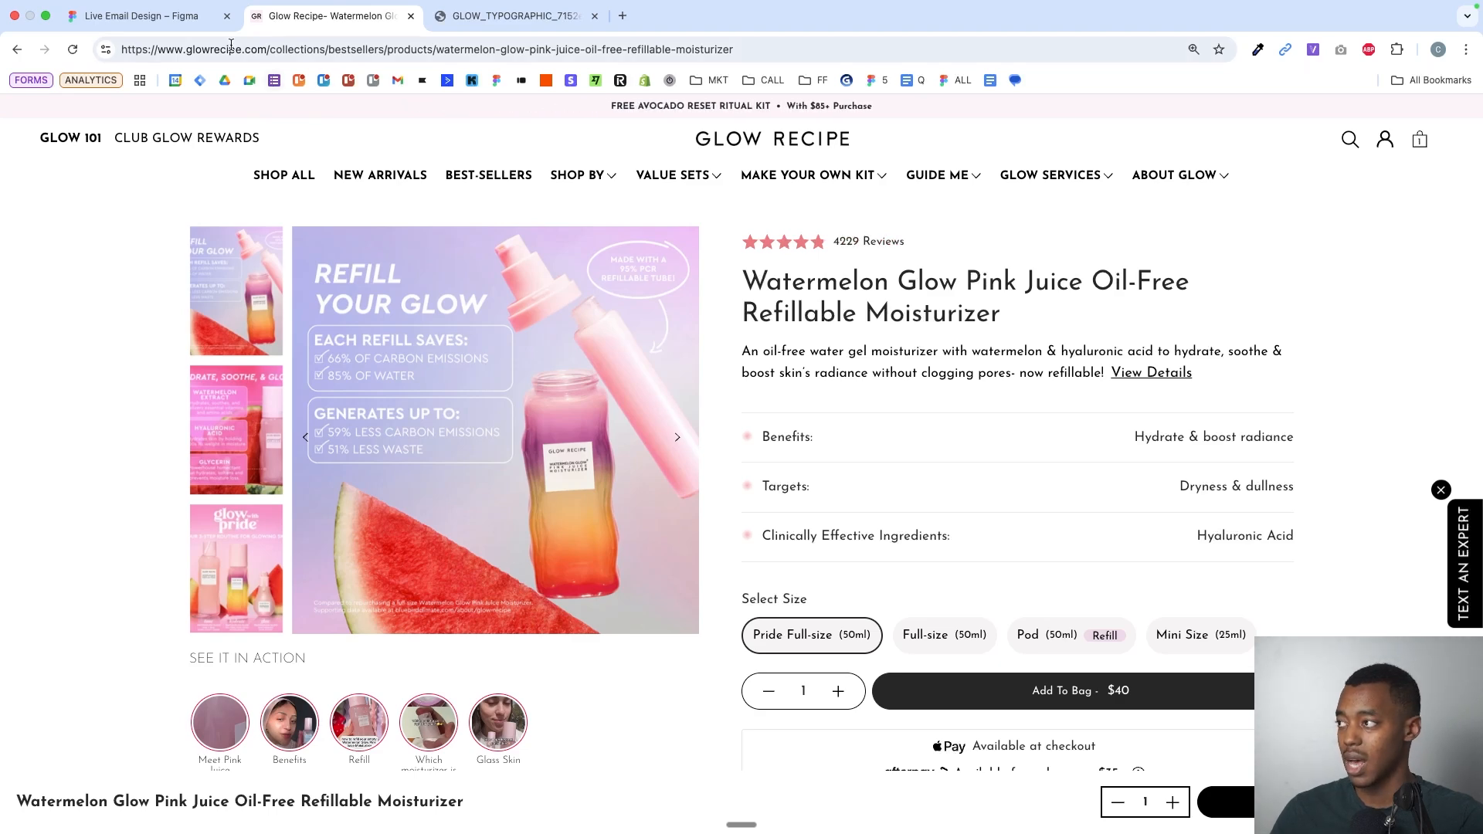
pyautogui.click(143, 16)
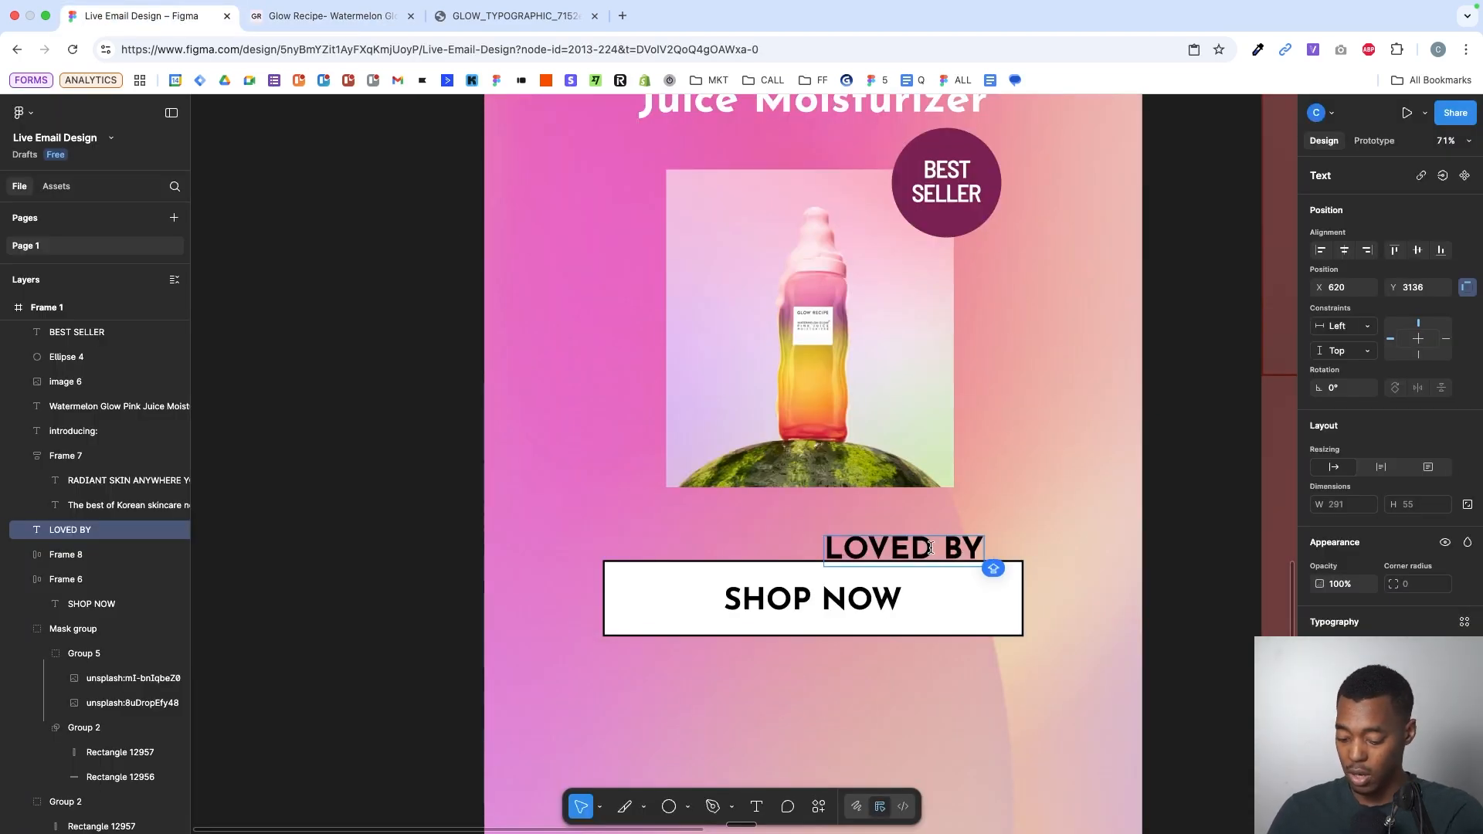
pyautogui.write('3,')
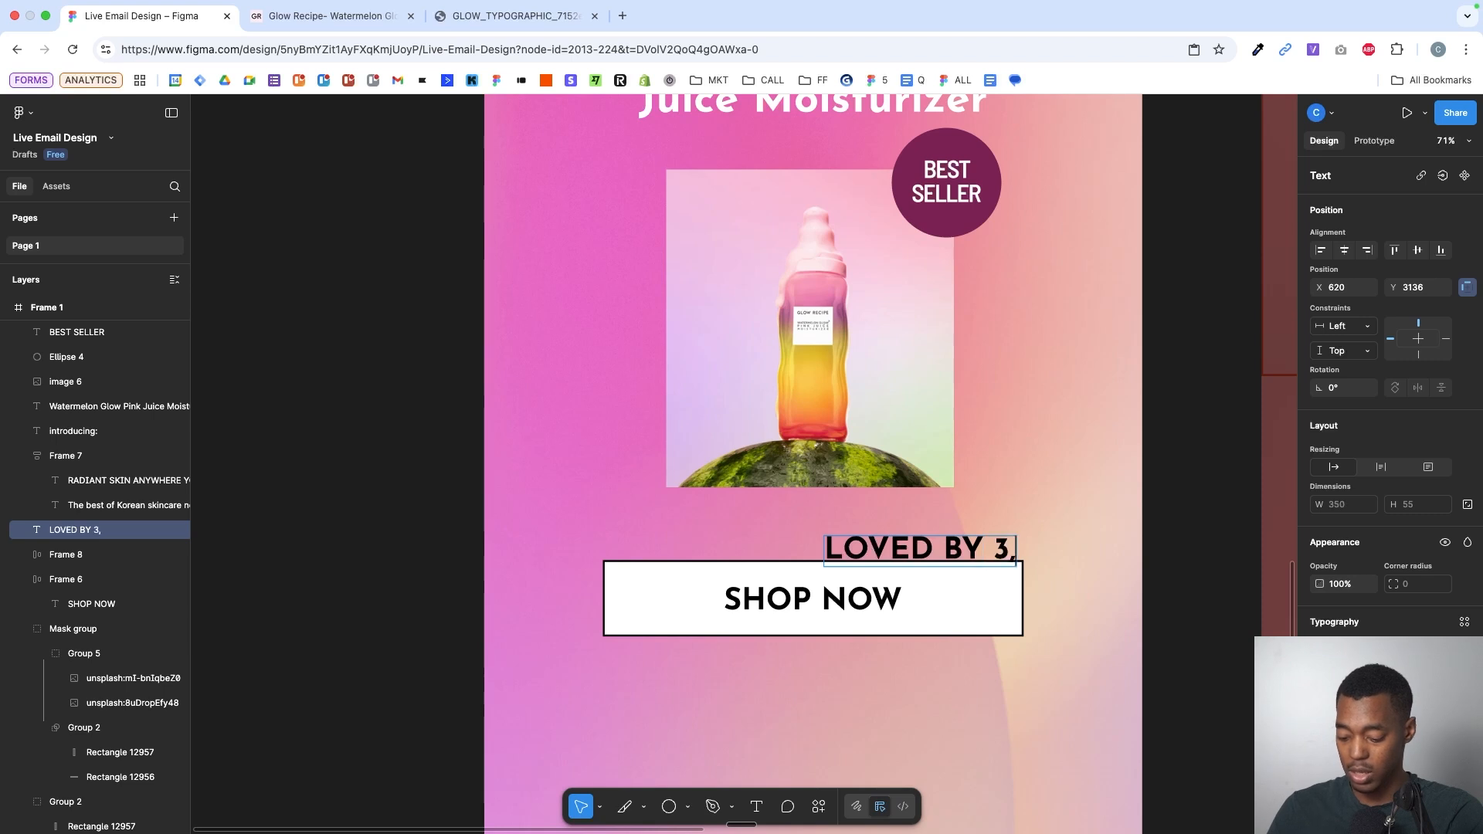
pyautogui.write('578')
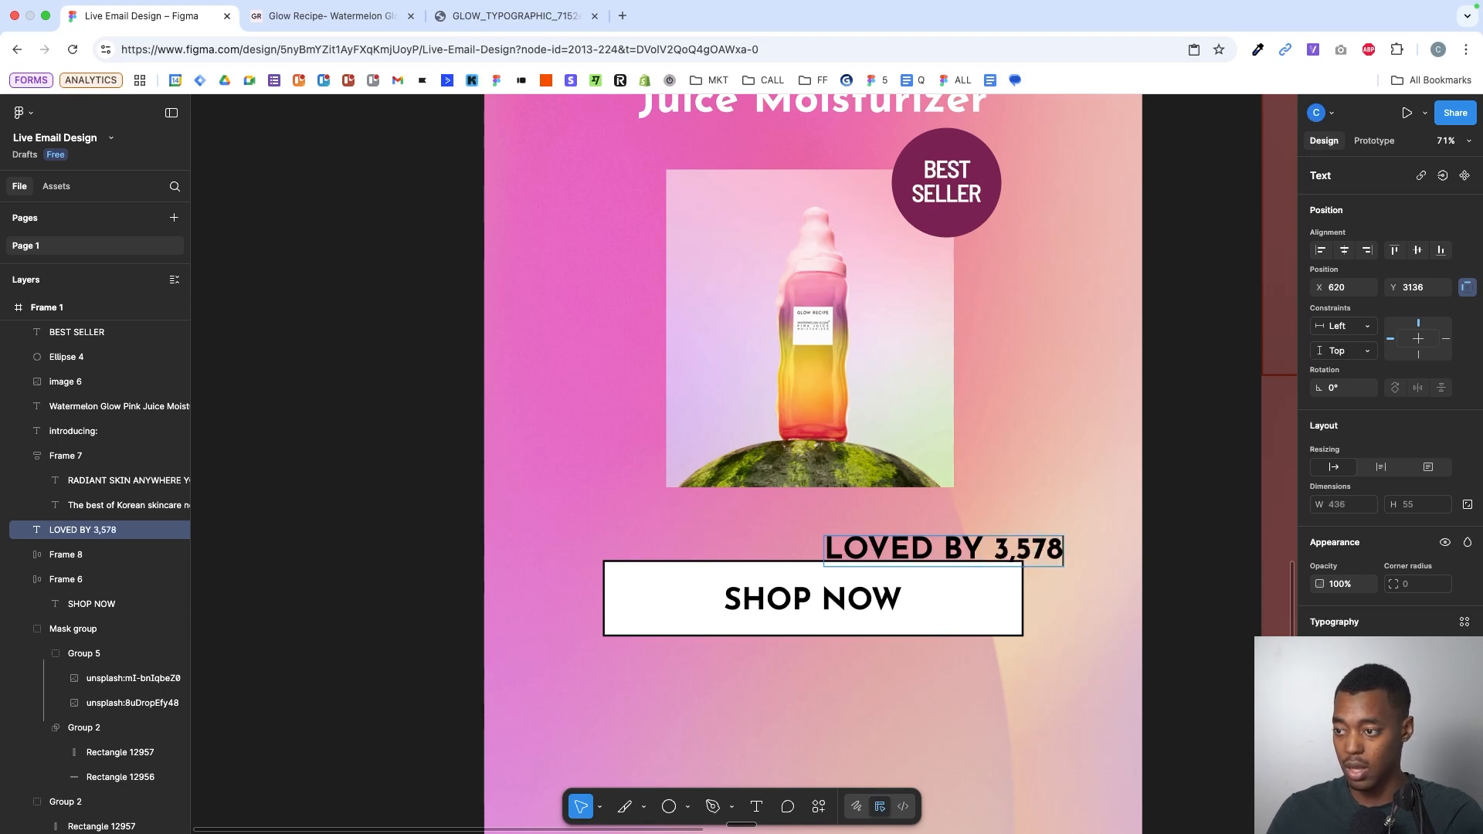
# - Complete the social-proof line so it reads "LOVED BY 3,578+ WOMEN"
pyautogui.write('+ Rev')
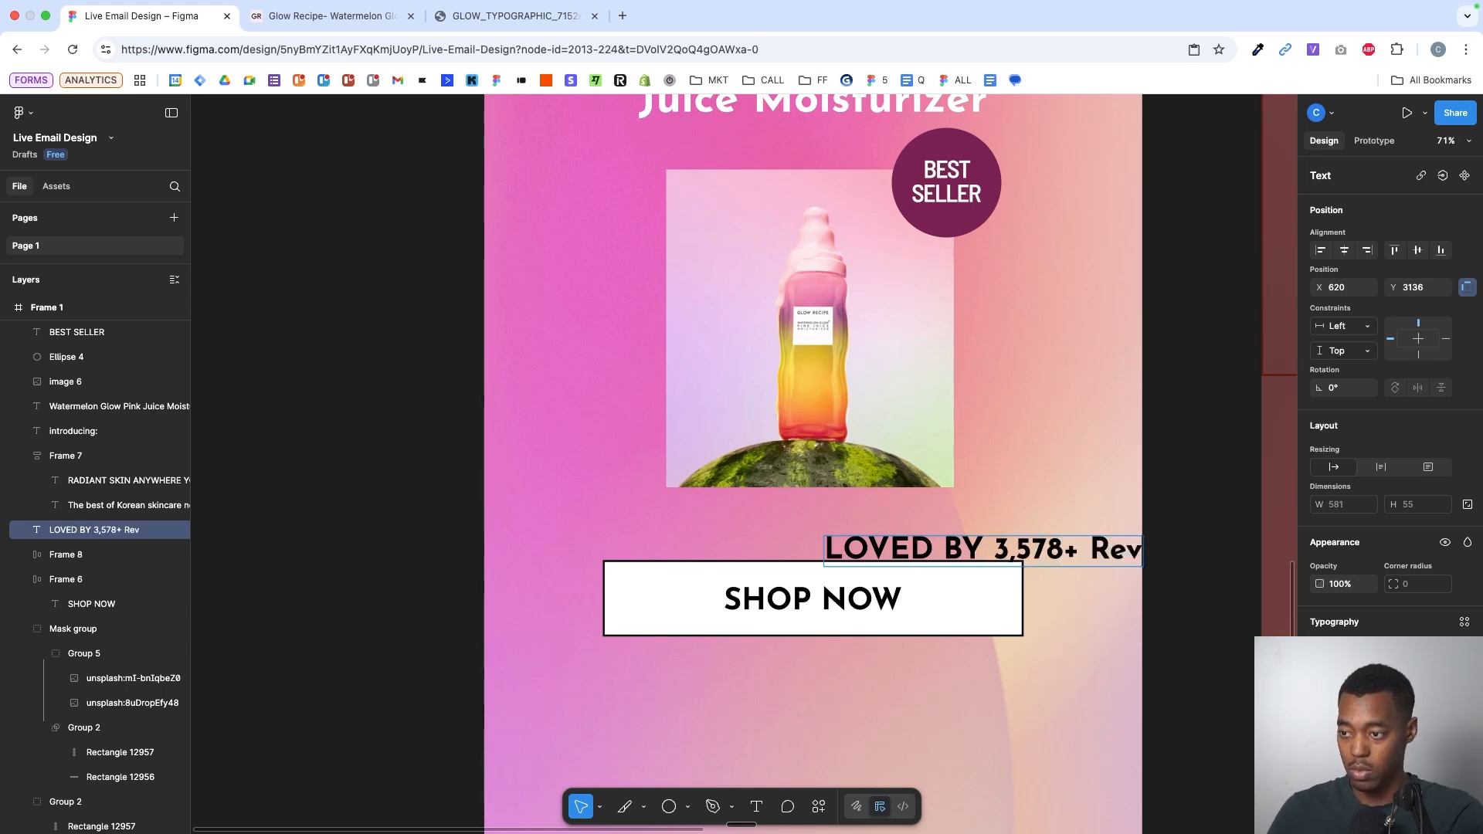
pyautogui.press('BackSpace')
pyautogui.press('BackSpace')
pyautogui.press('BackSpace')
pyautogui.press('BackSpace')
pyautogui.press('BackSpace')
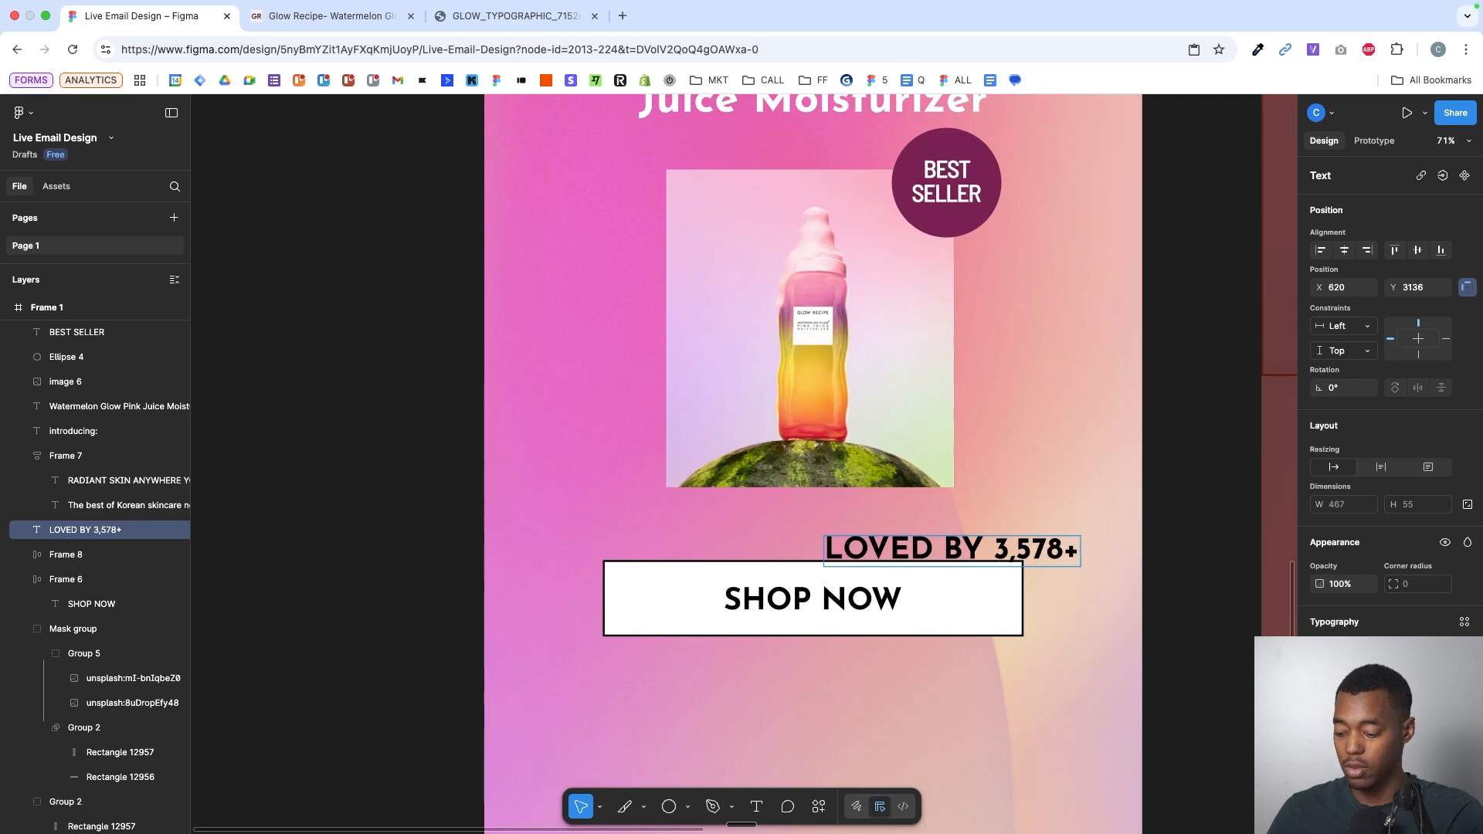
pyautogui.write('w')
pyautogui.press('BackSpace')
pyautogui.press('BackSpace')
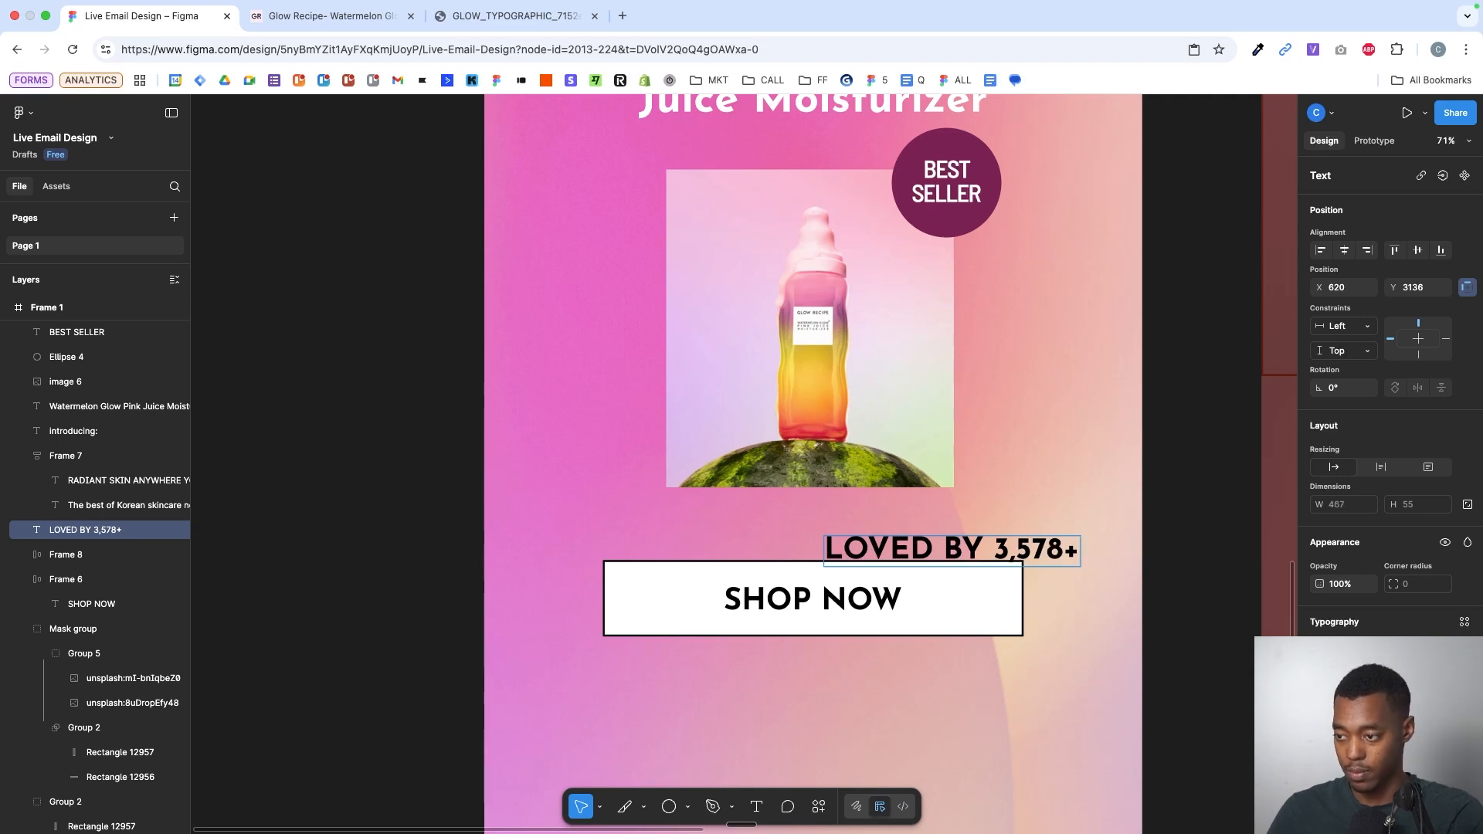
pyautogui.write('WOMEN')
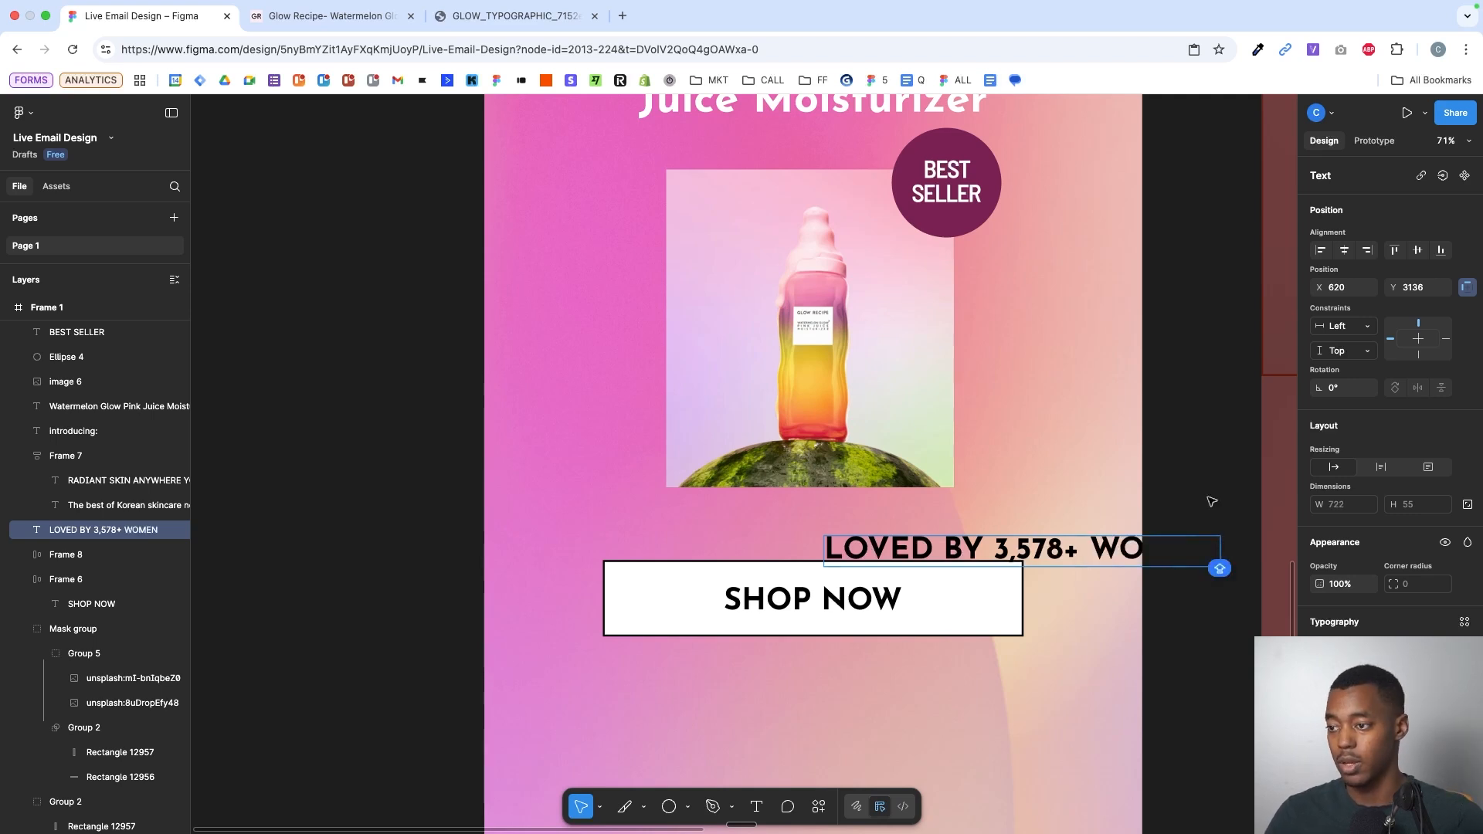
# - Set the social-proof line's font to Inter Medium and move it into the gap between the product image and the SHOP NOW button
pyautogui.press('Escape')
pyautogui.click(1351, 648)
pyautogui.write('inter')
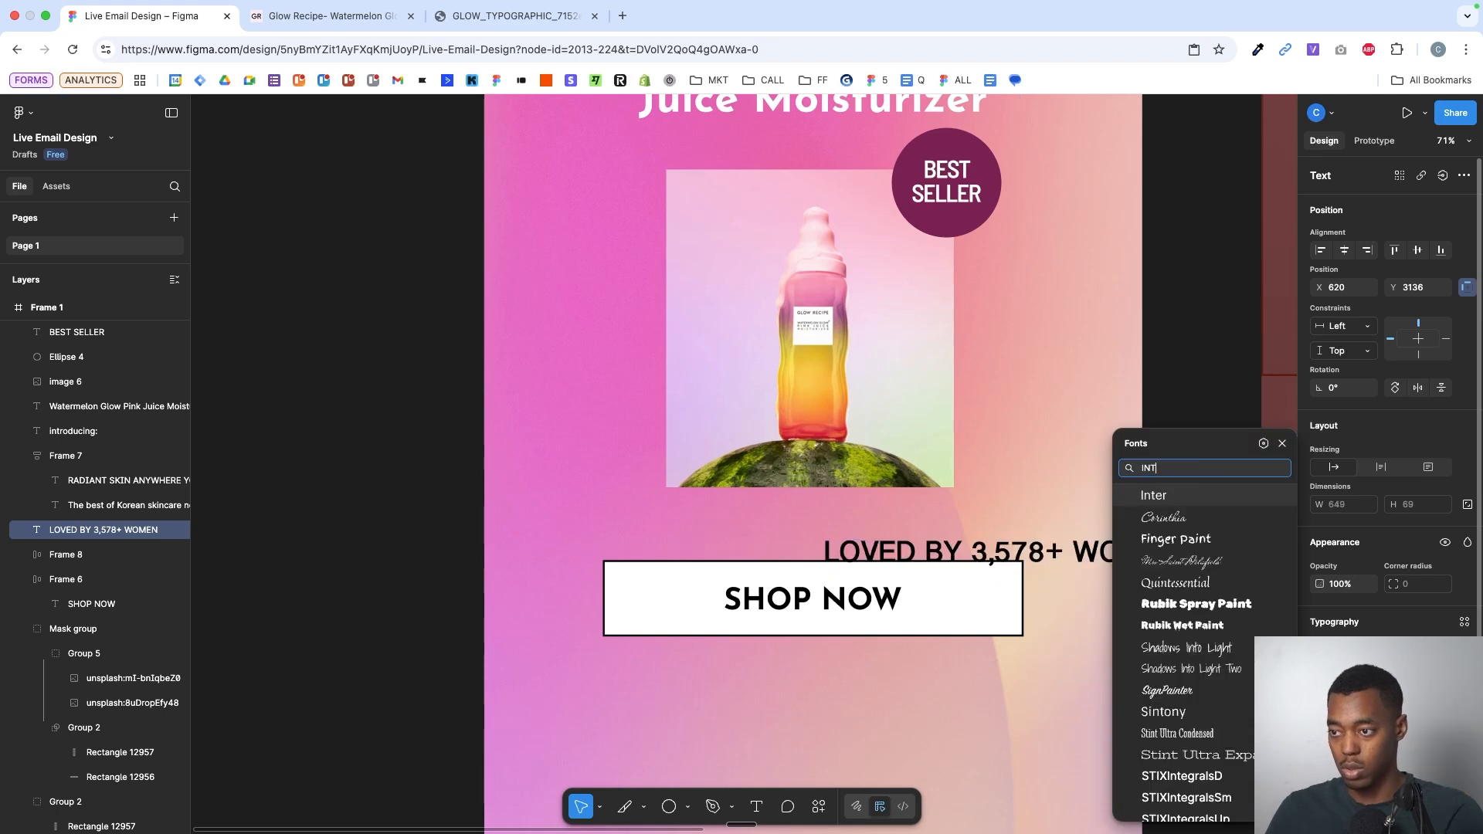
pyautogui.press('Return')
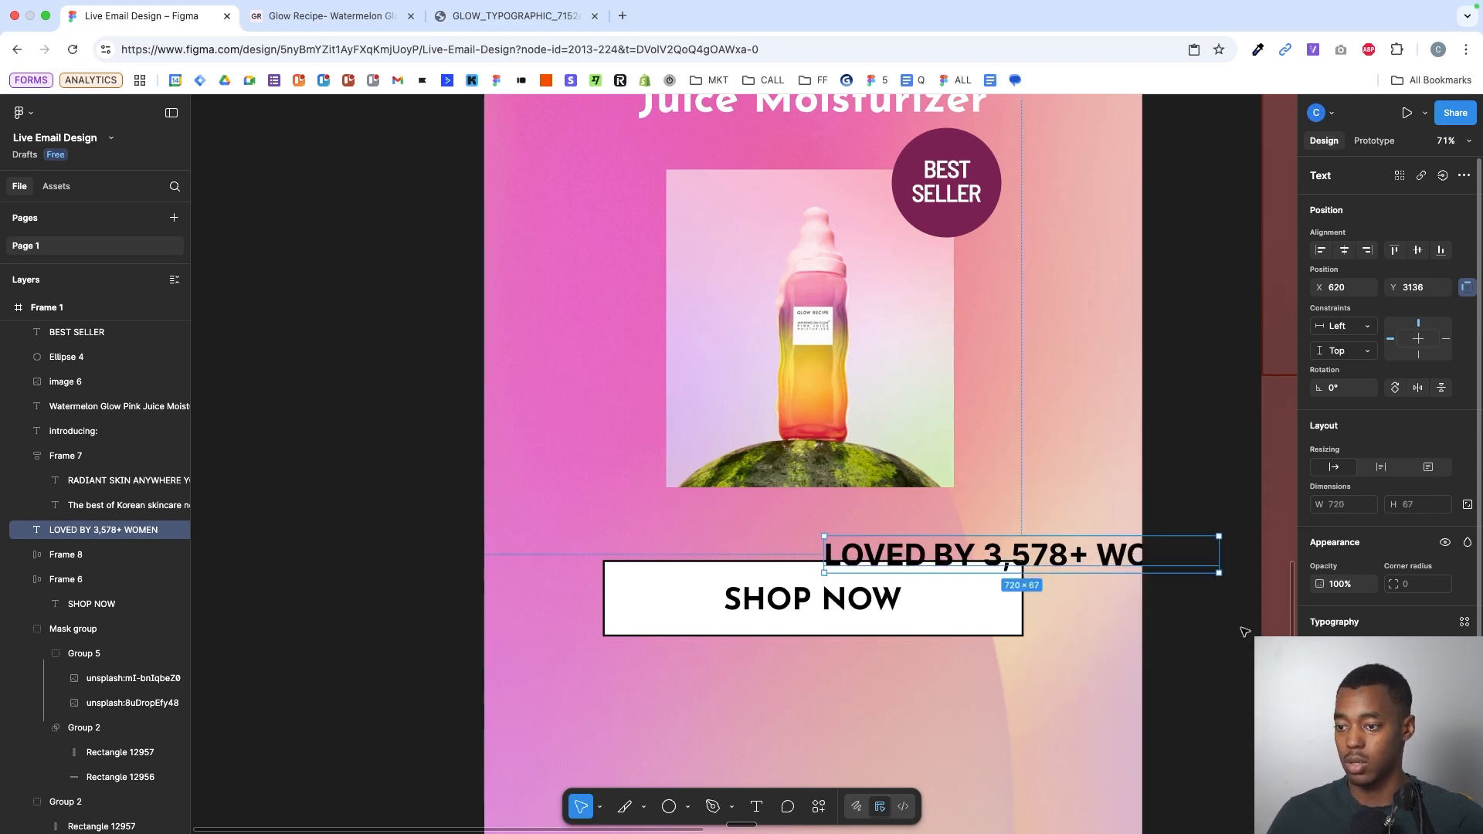
pyautogui.moveTo(1158, 555); pyautogui.dragTo(1054, 536)
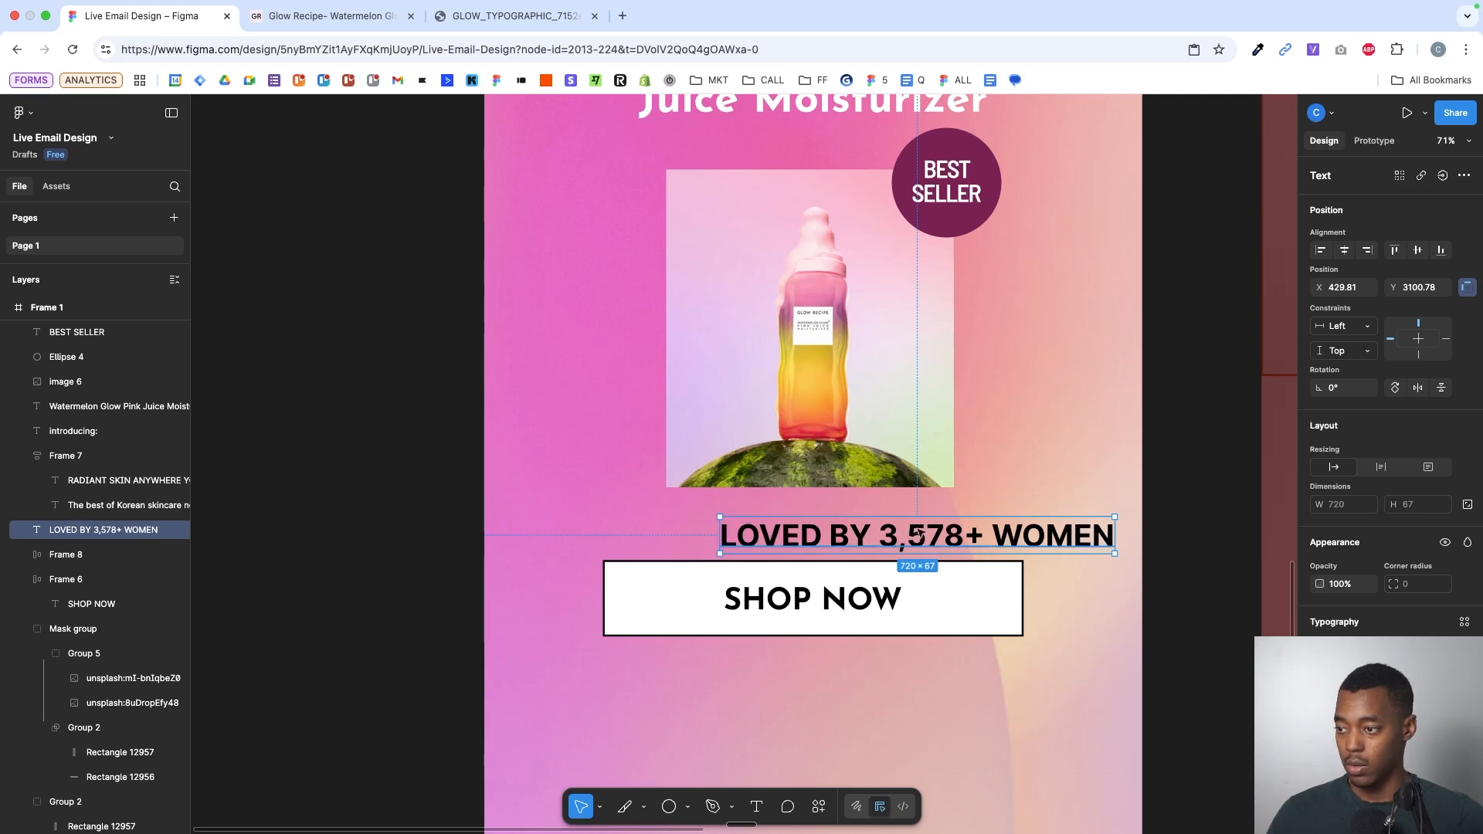
pyautogui.click(1342, 674)
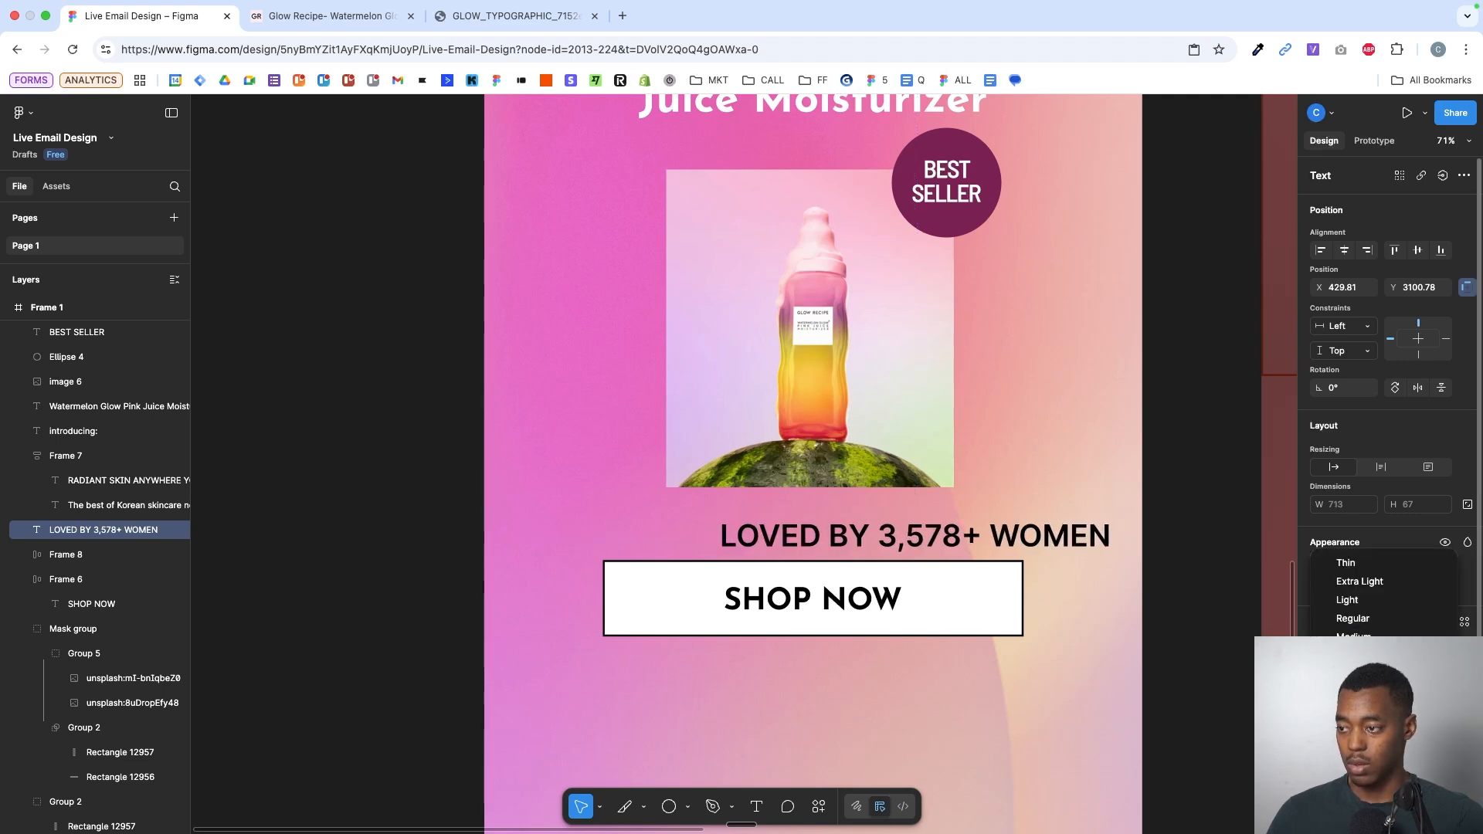
pyautogui.click(1353, 618)
# - Make "3,578+" bold italic and scale the whole text line down to about 506 × 47
pyautogui.doubleClick(877, 536)
pyautogui.moveTo(876, 536); pyautogui.dragTo(978, 536)
pyautogui.click(1342, 673)
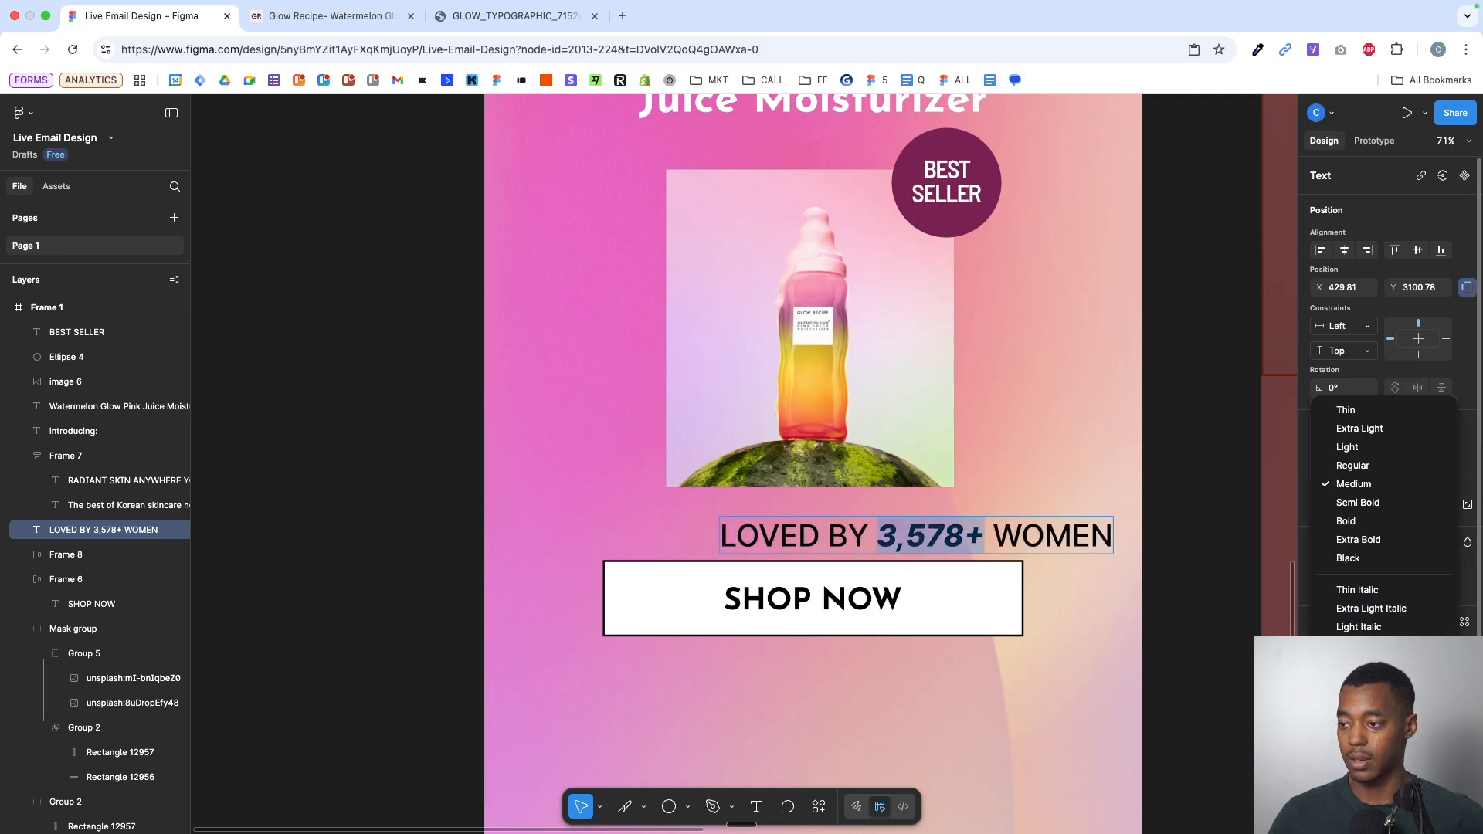
pyautogui.click(1358, 701)
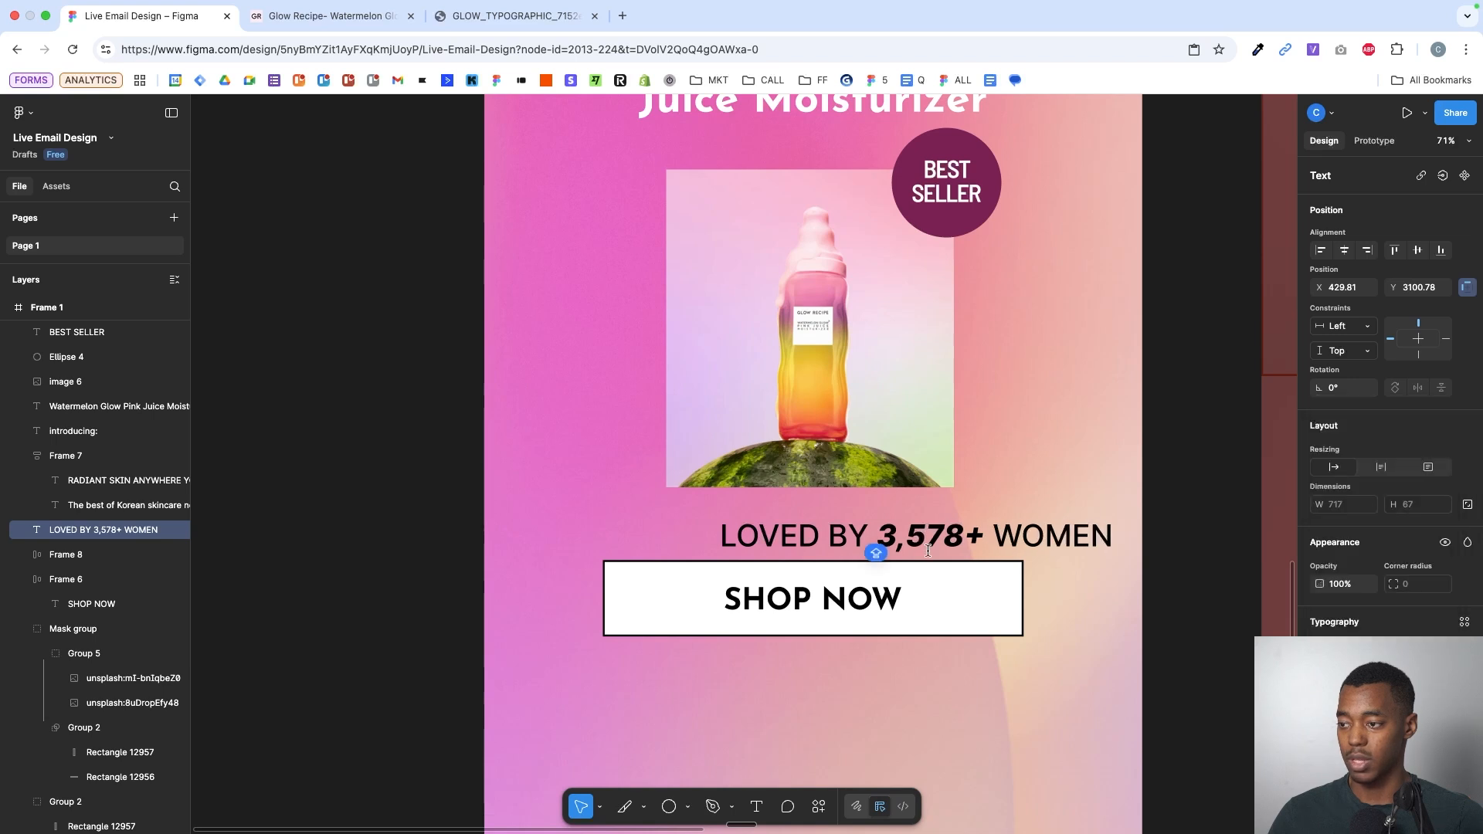
pyautogui.click(851, 534)
pyautogui.press('Escape')
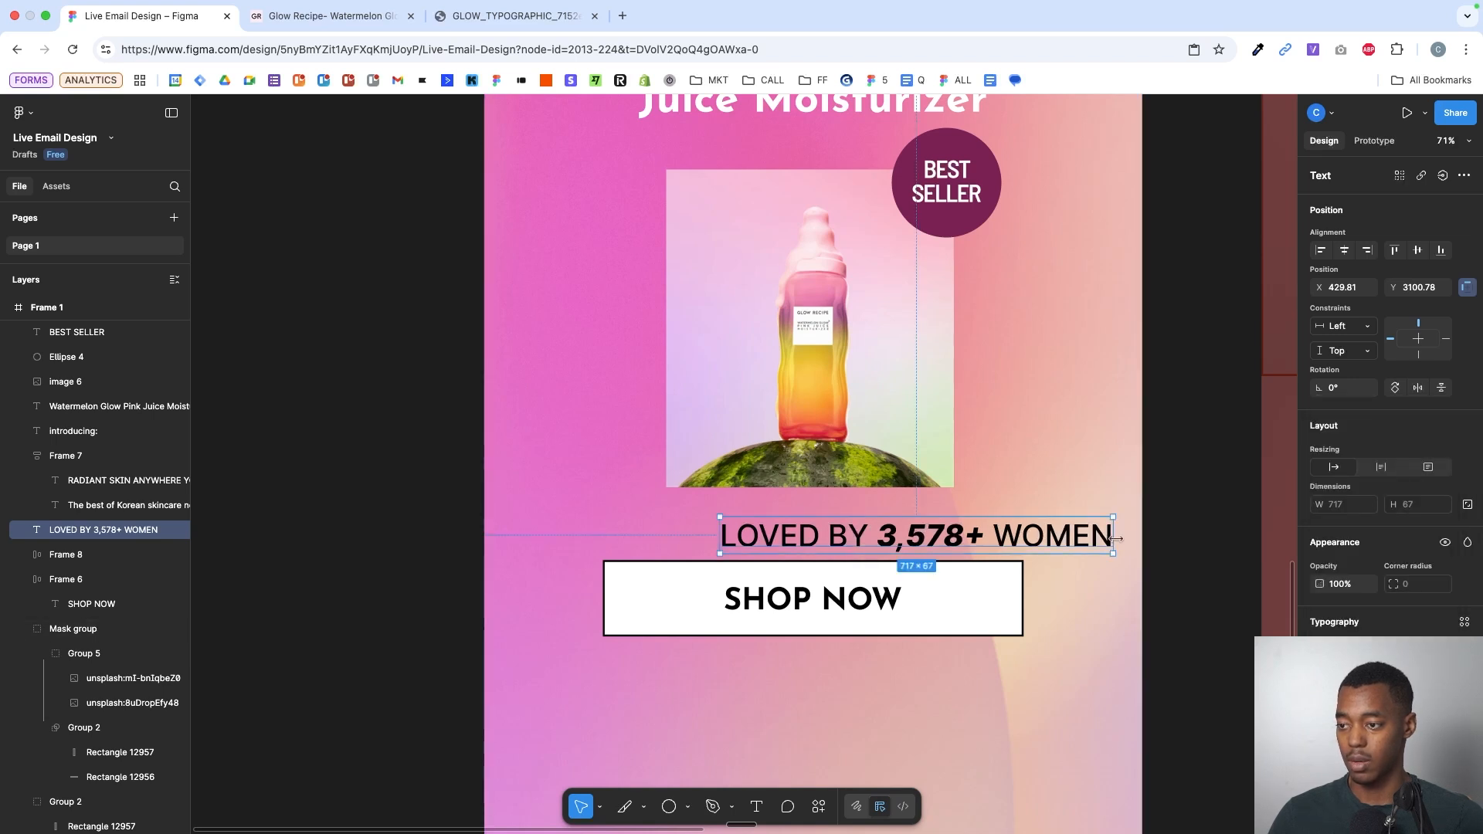
pyautogui.press('k')
pyautogui.moveTo(1115, 537); pyautogui.dragTo(1004, 535)
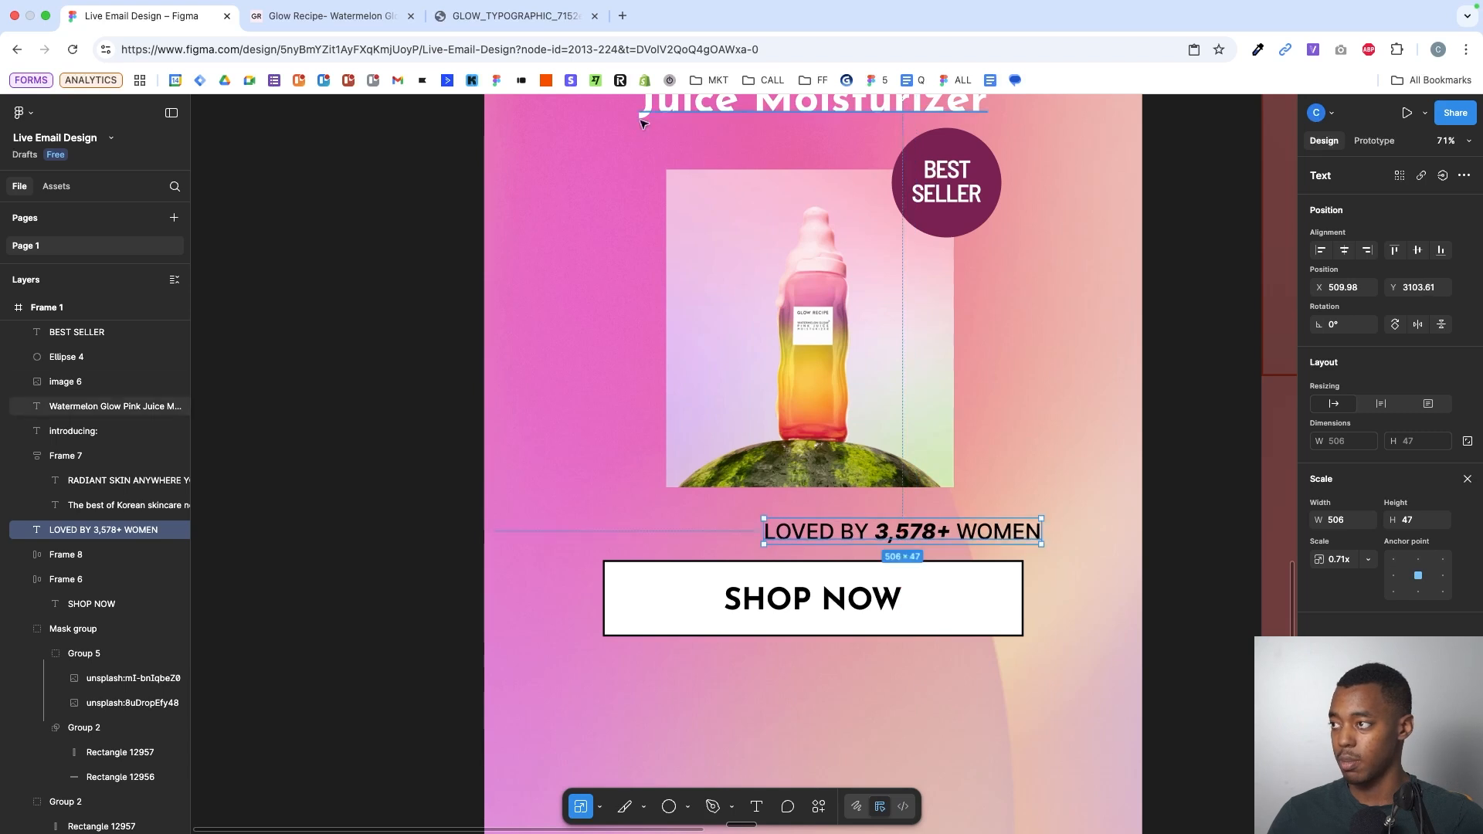
# - Browse the Glow Recipe product page's graphics in the SVG Export extension for a star rating icon
pyautogui.click(533, 16)
pyautogui.click(603, 51)
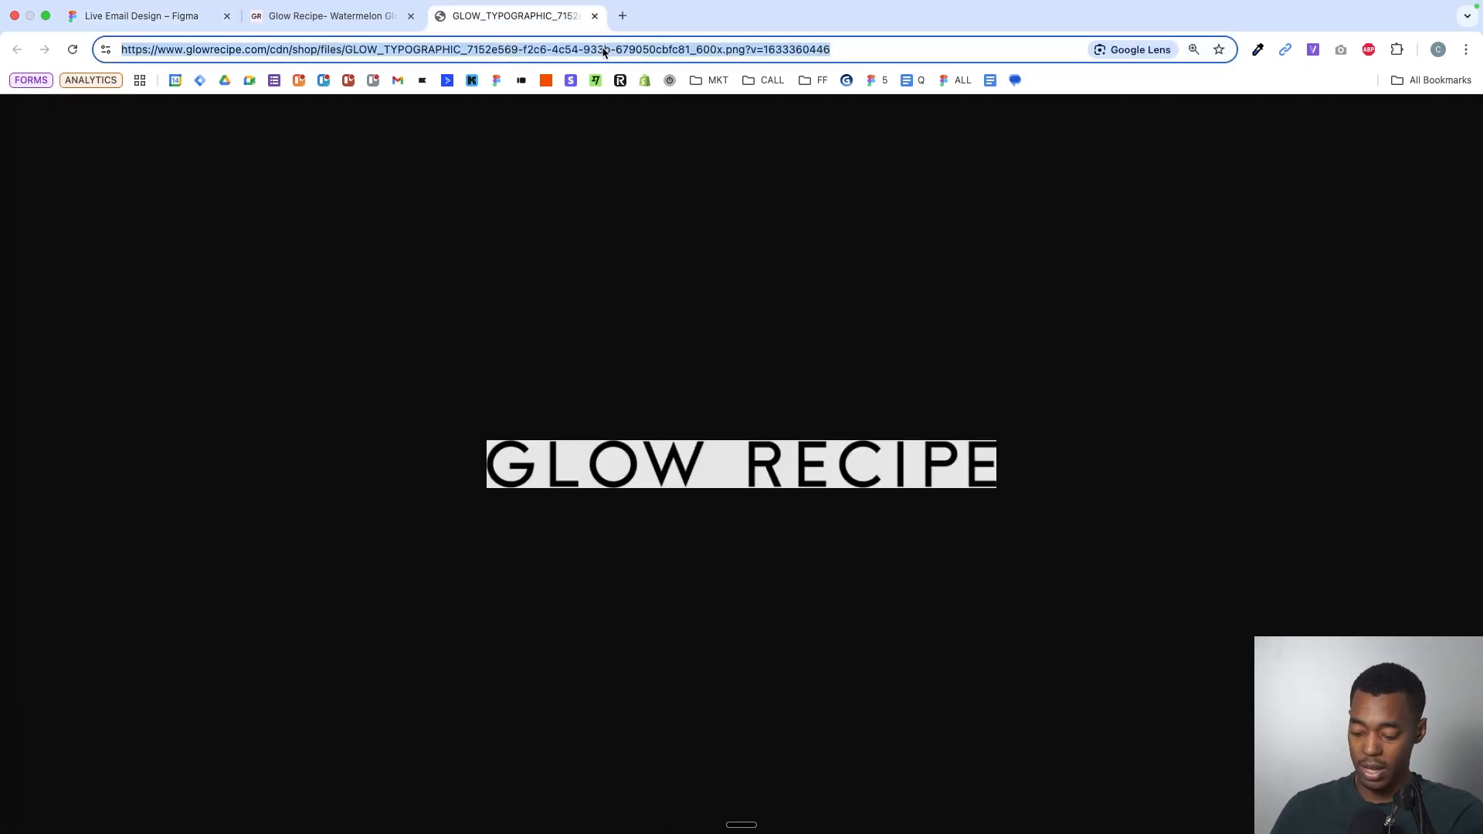
pyautogui.click(368, 15)
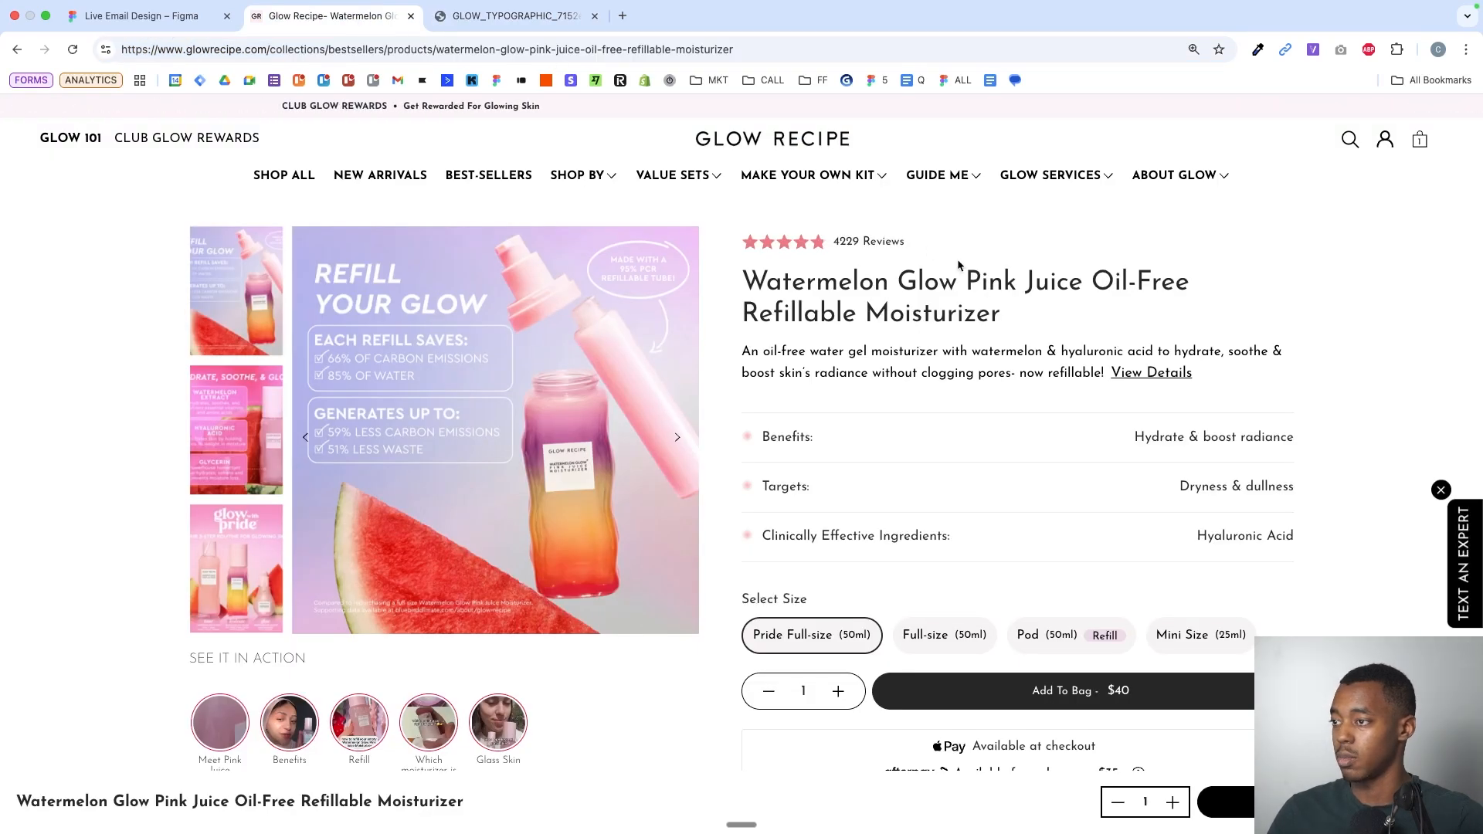
pyautogui.click(1313, 49)
pyautogui.scroll(-20, 1177, 438)
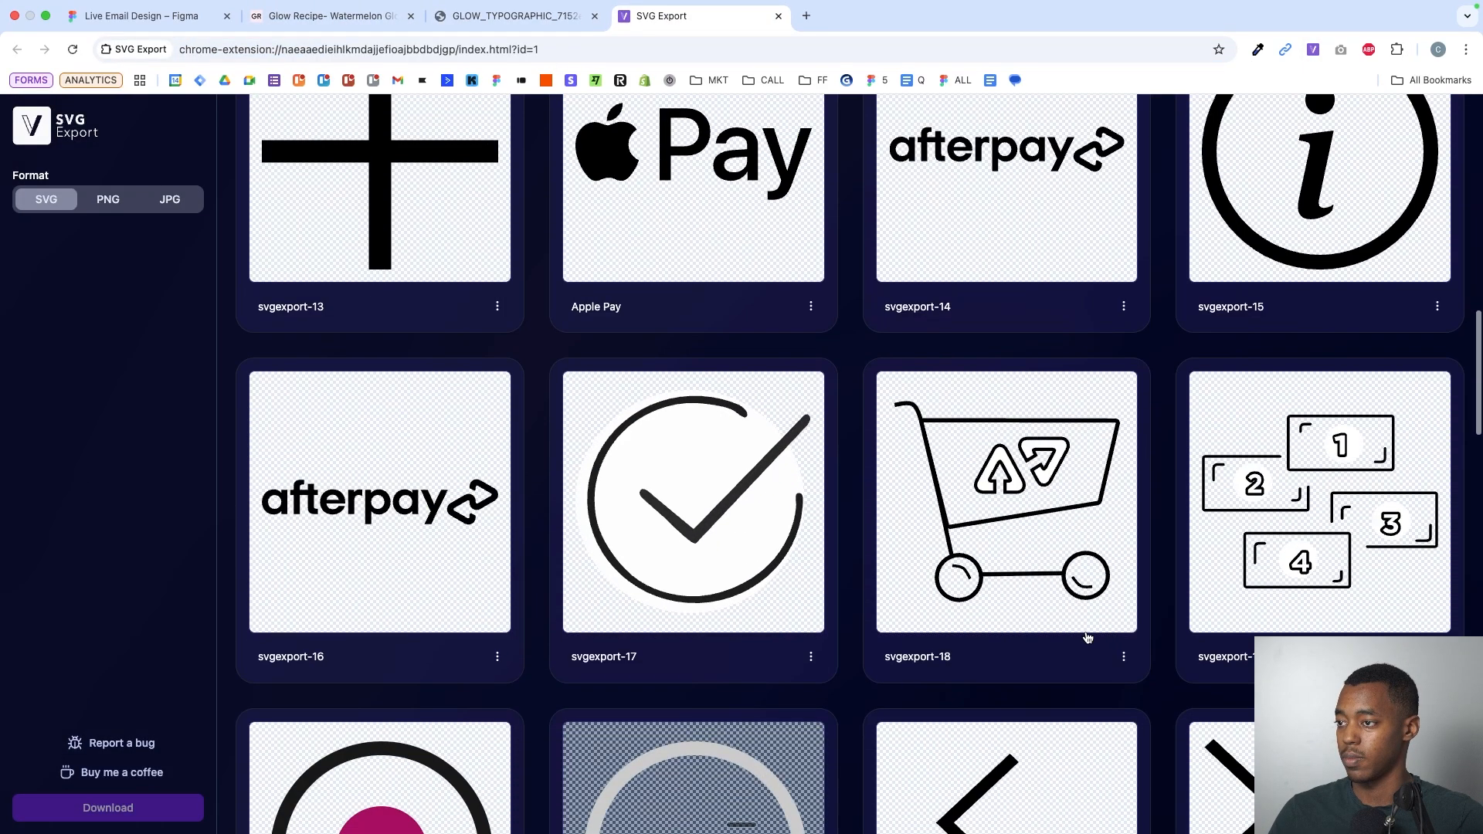
pyautogui.scroll(20, 1026, 526)
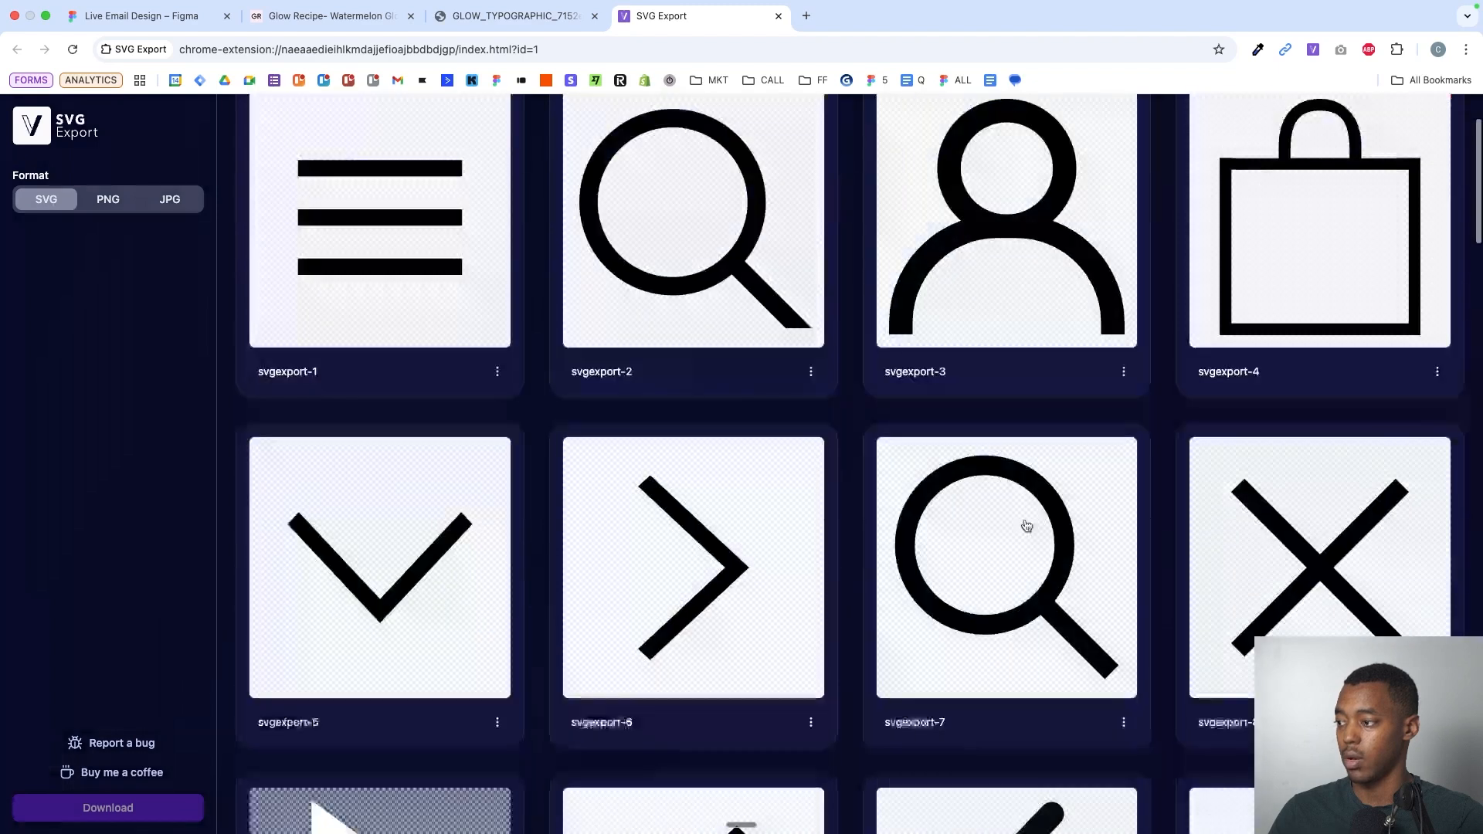
pyautogui.click(779, 15)
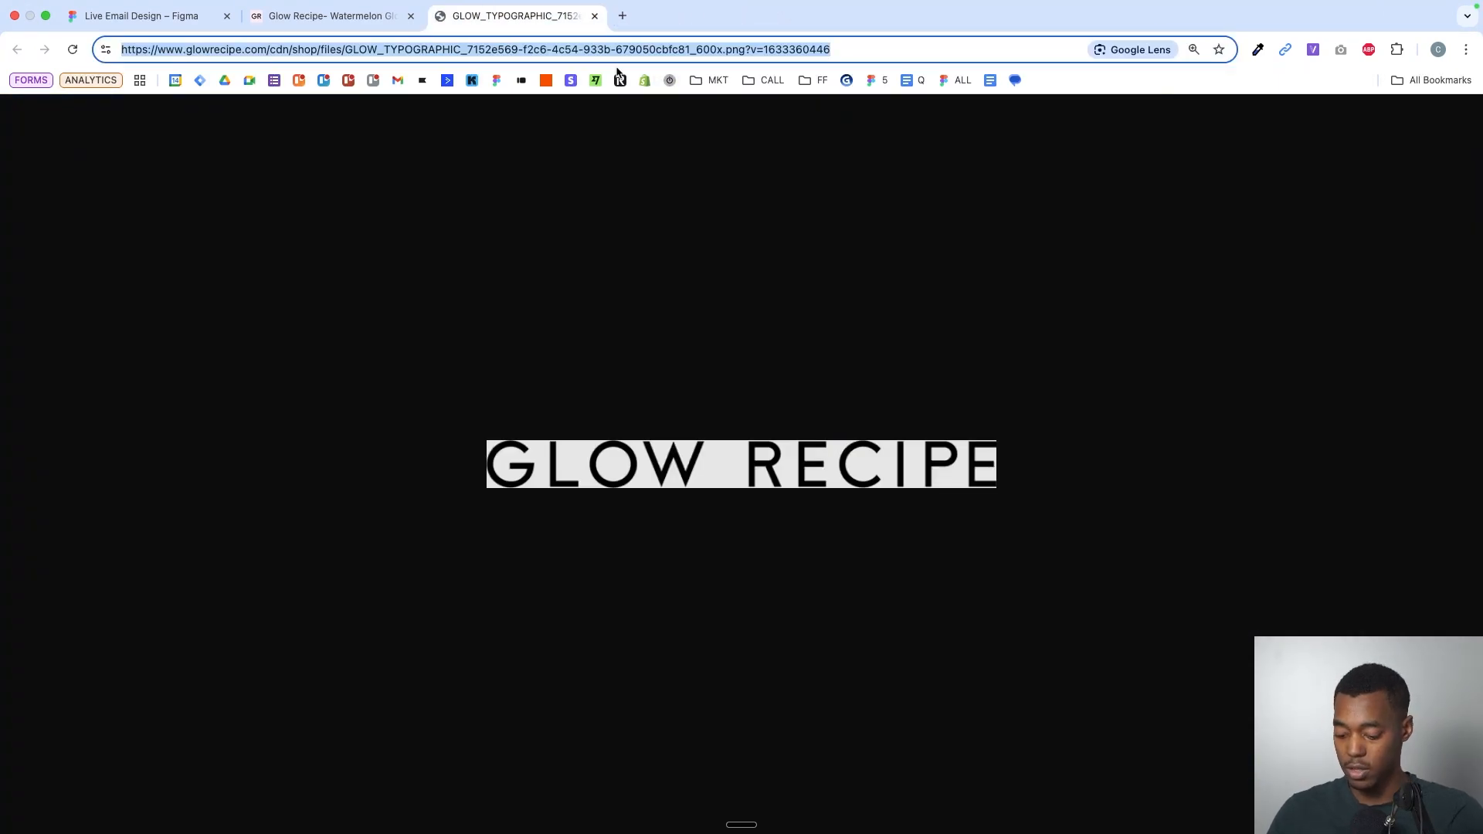
# - Search Google for "5 start svg"
pyautogui.write('5 start')
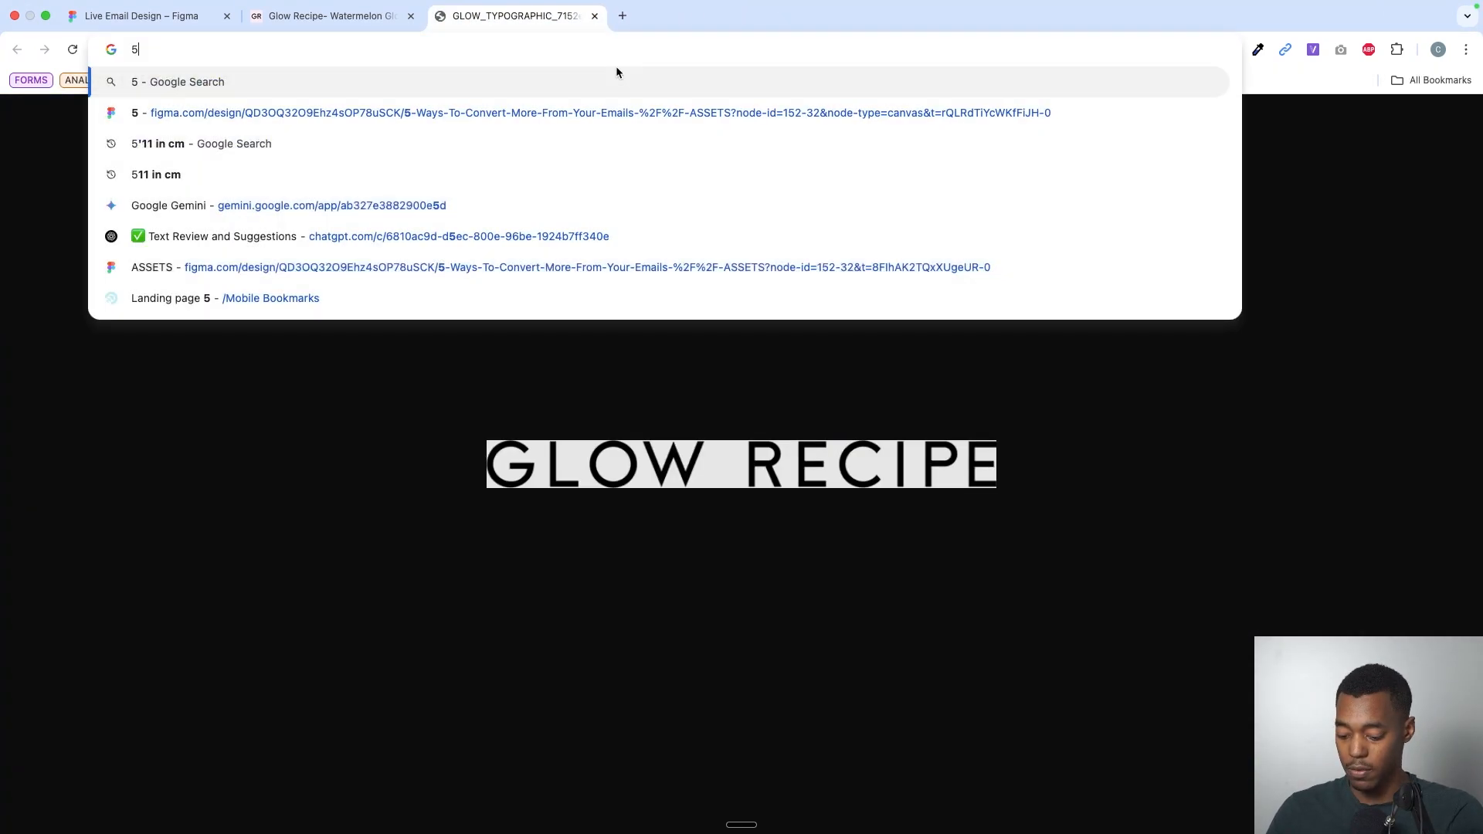
pyautogui.write('vg ')
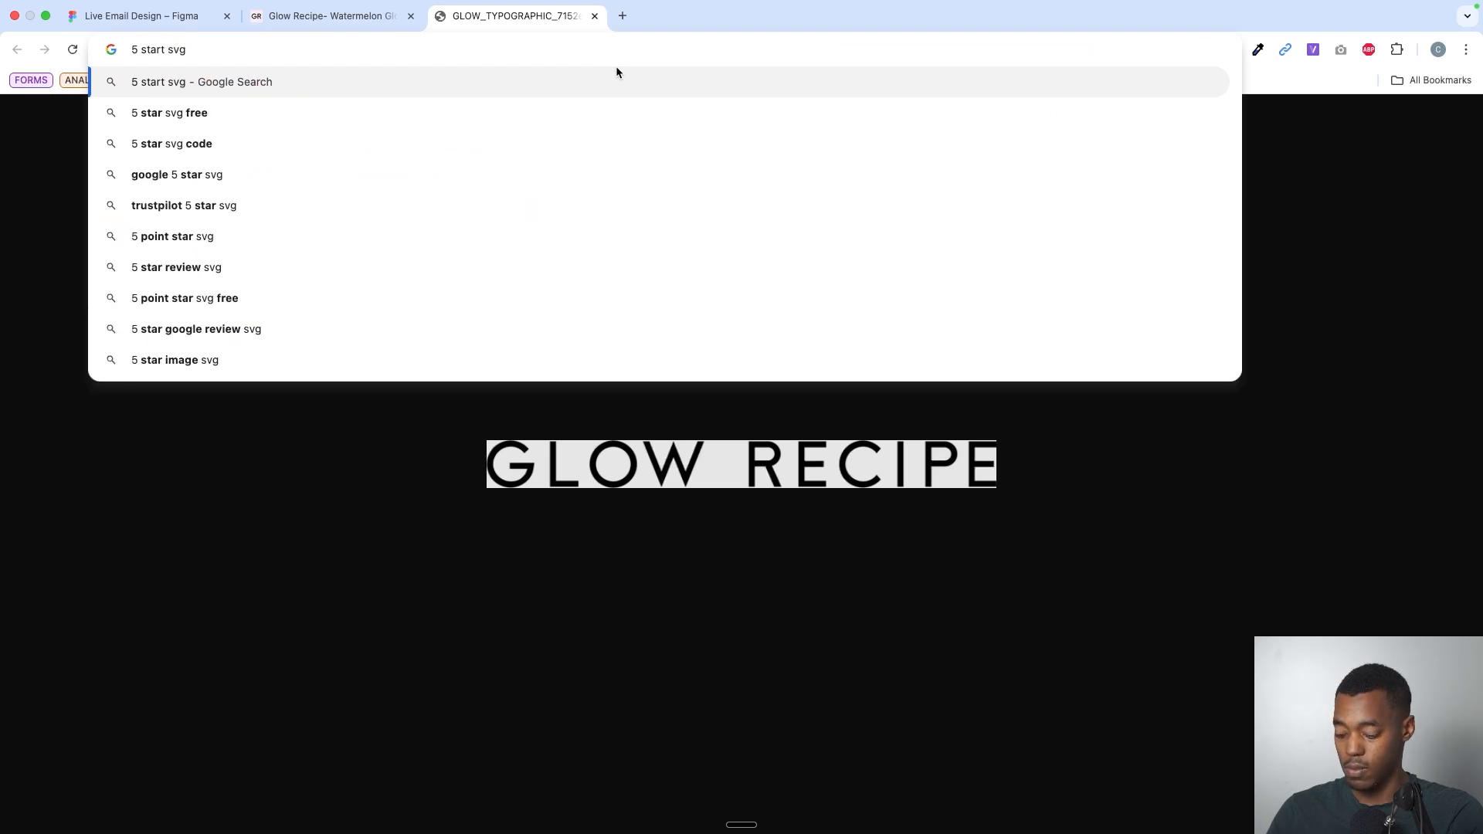
pyautogui.write('onl')
pyautogui.press('BackSpace')
pyautogui.press('BackSpace')
pyautogui.press('BackSpace')
pyautogui.press('BackSpace')
pyautogui.press('Return')
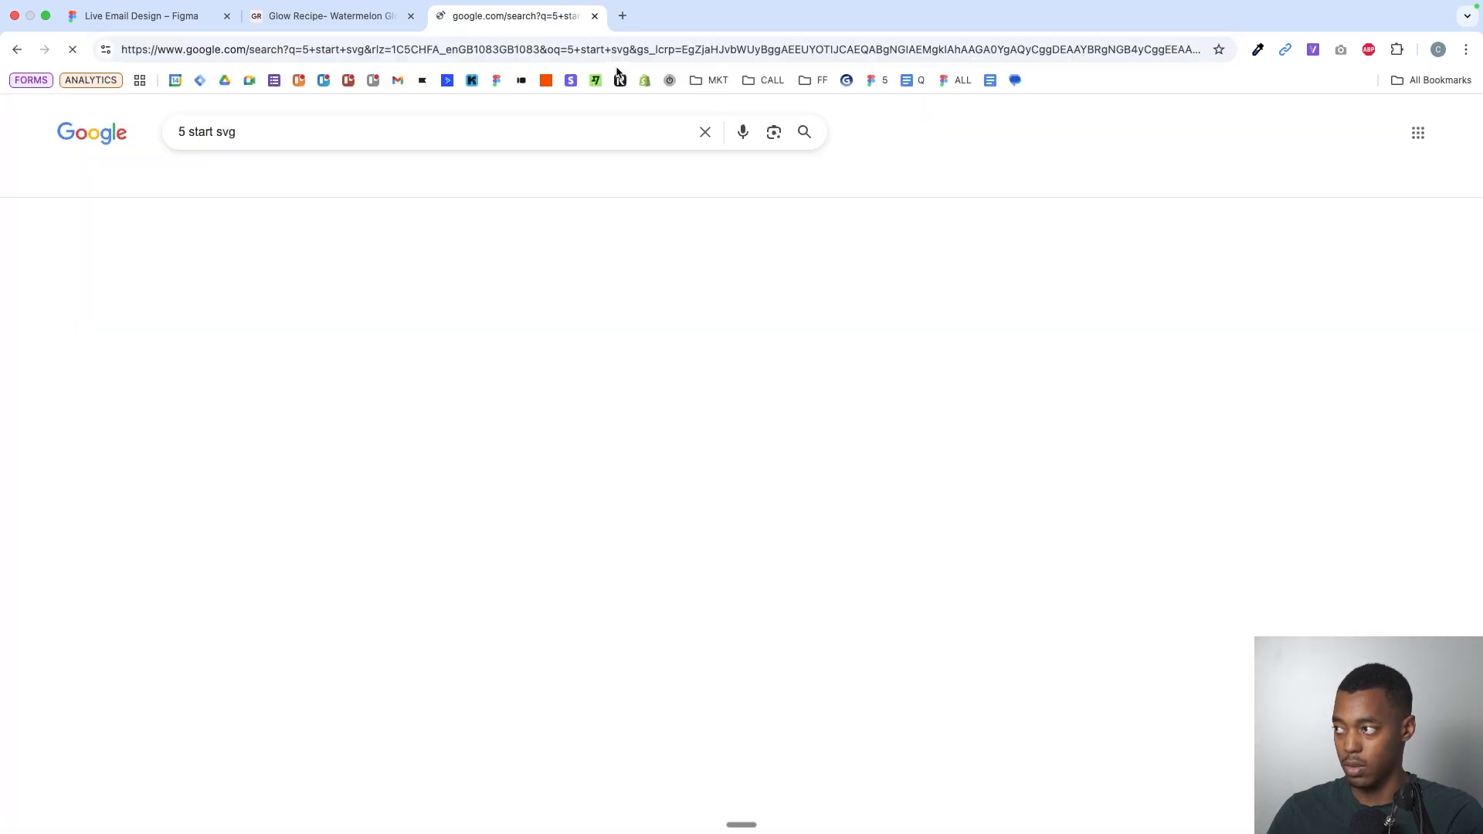
# - Browse the Noun Project's five-stars icons and open the sharp-pointed black icon with five stars in a row
pyautogui.scroll(-3, 294, 616)
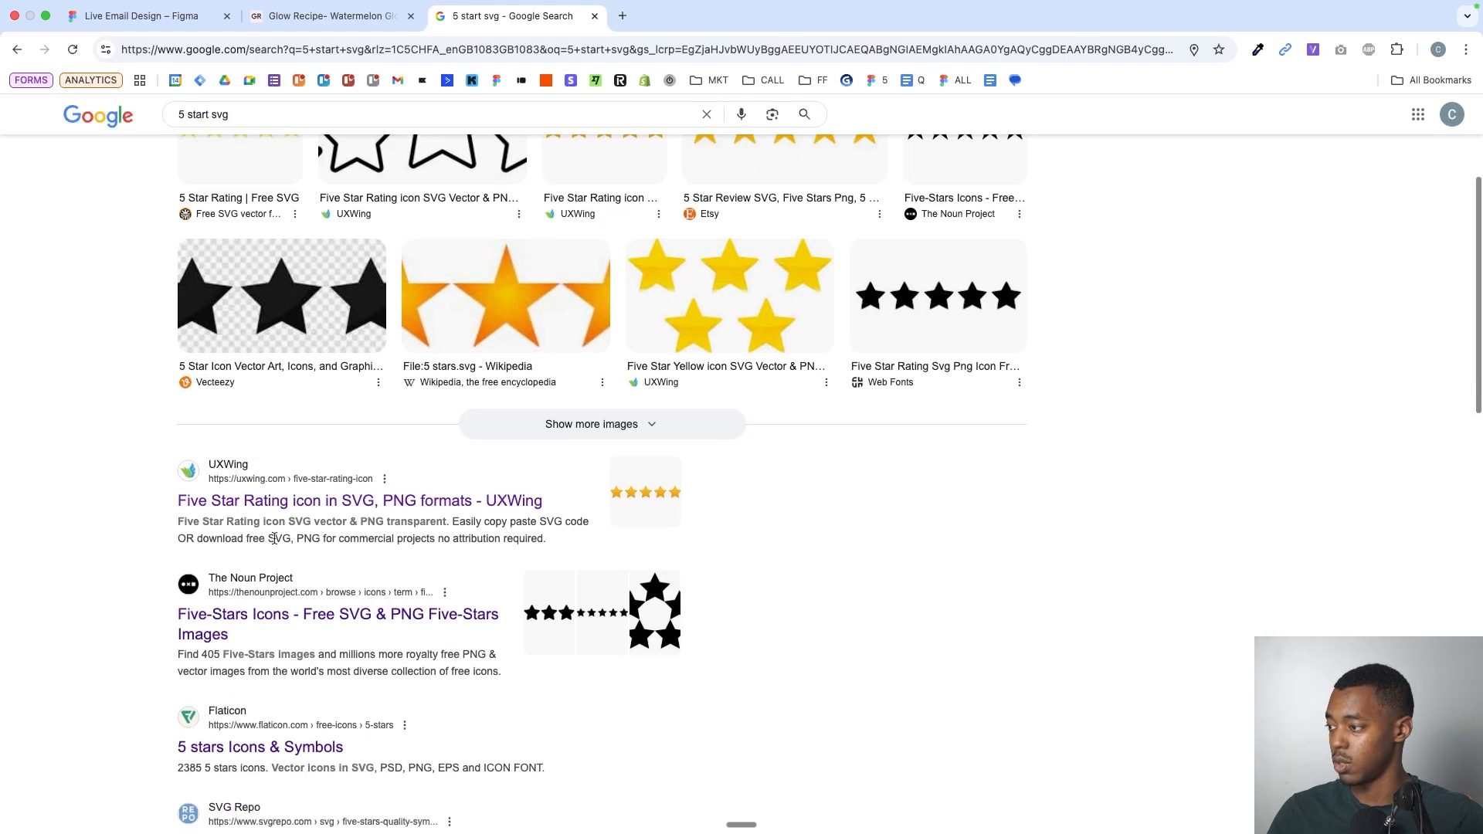
pyautogui.click(293, 616)
pyautogui.scroll(-3, 697, 546)
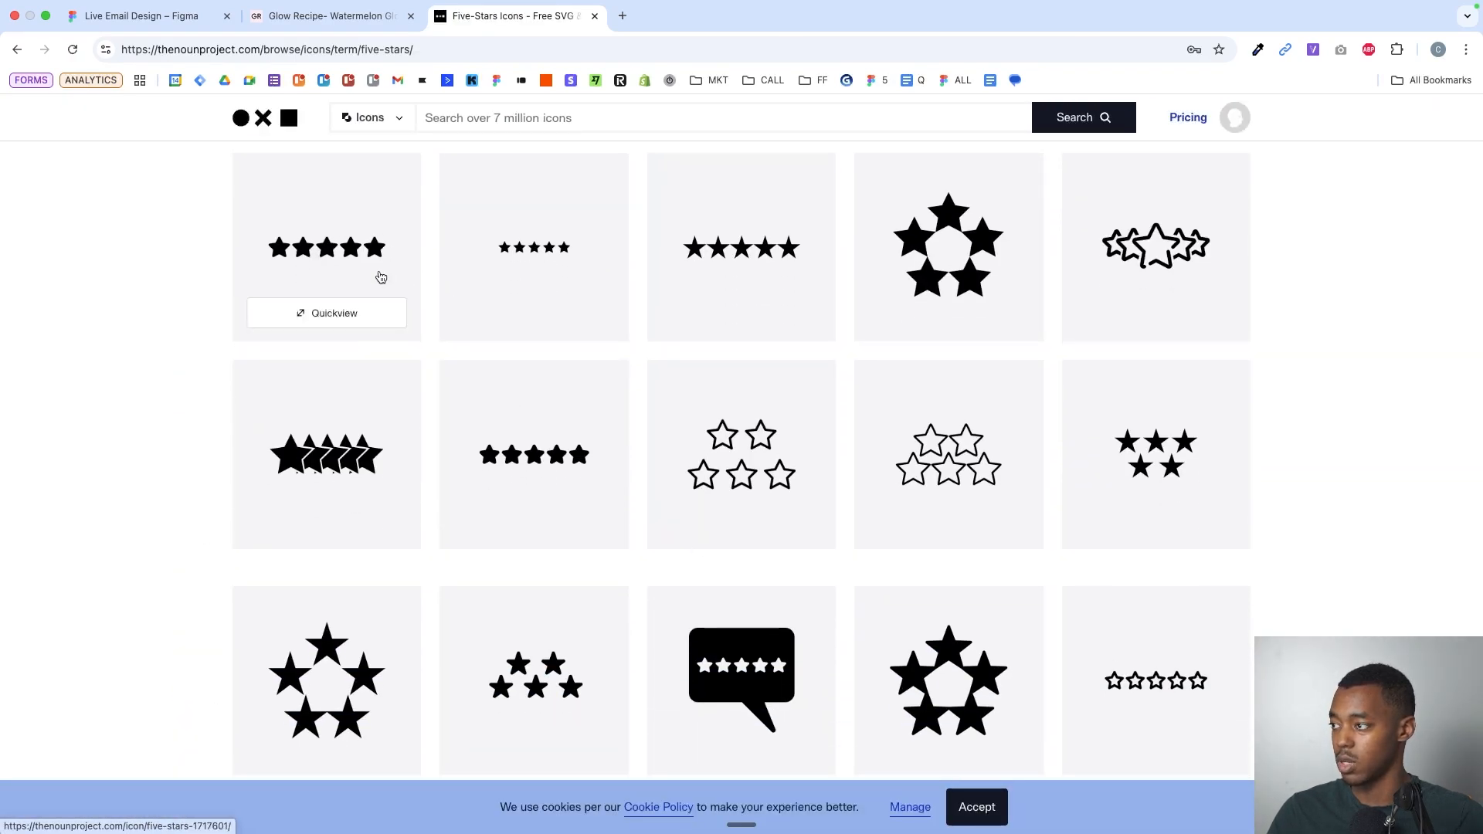
pyautogui.scroll(5, 361, 247)
pyautogui.scroll(2, 361, 247)
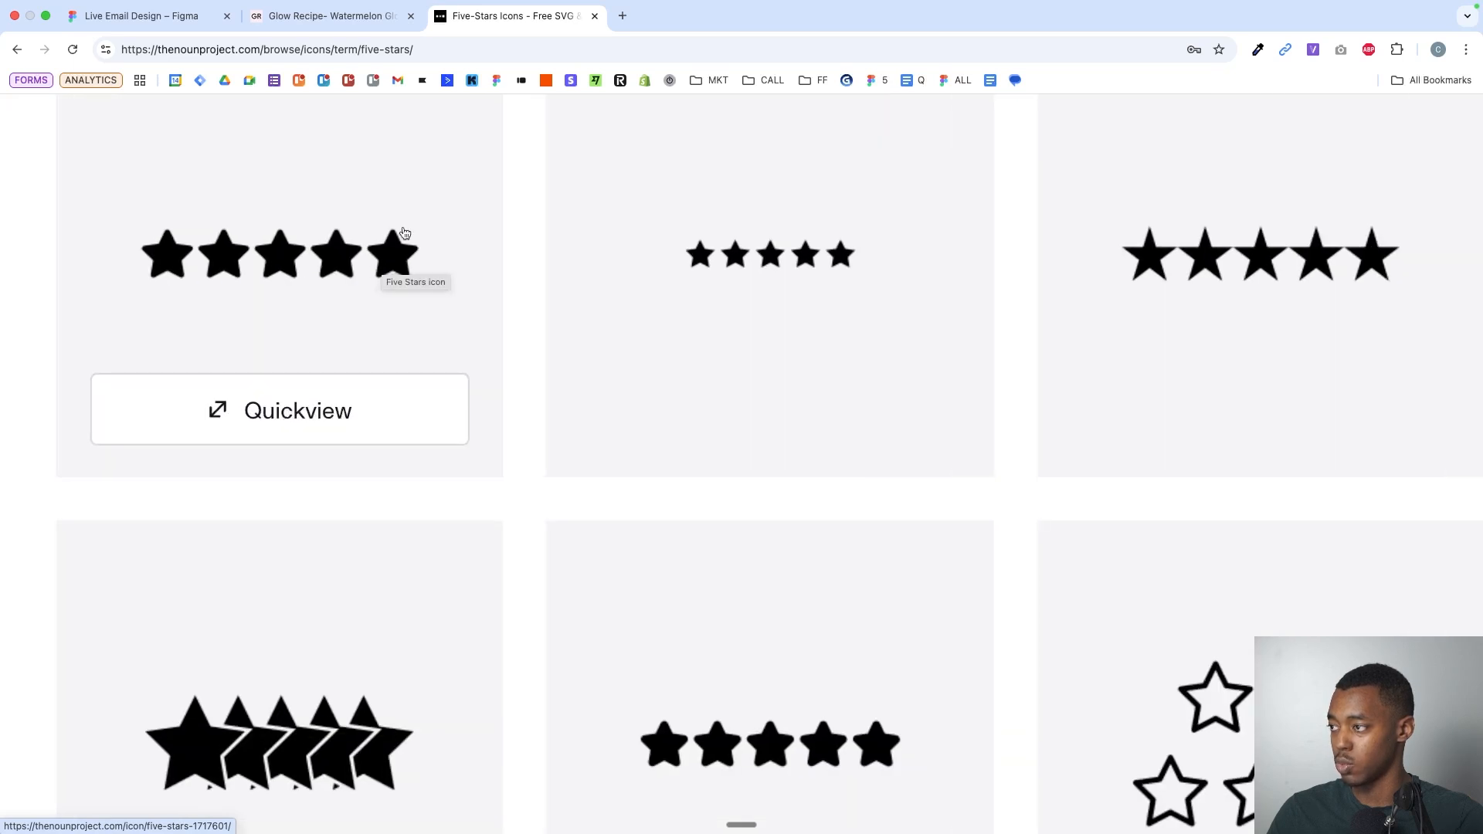
pyautogui.scroll(-7, 404, 232)
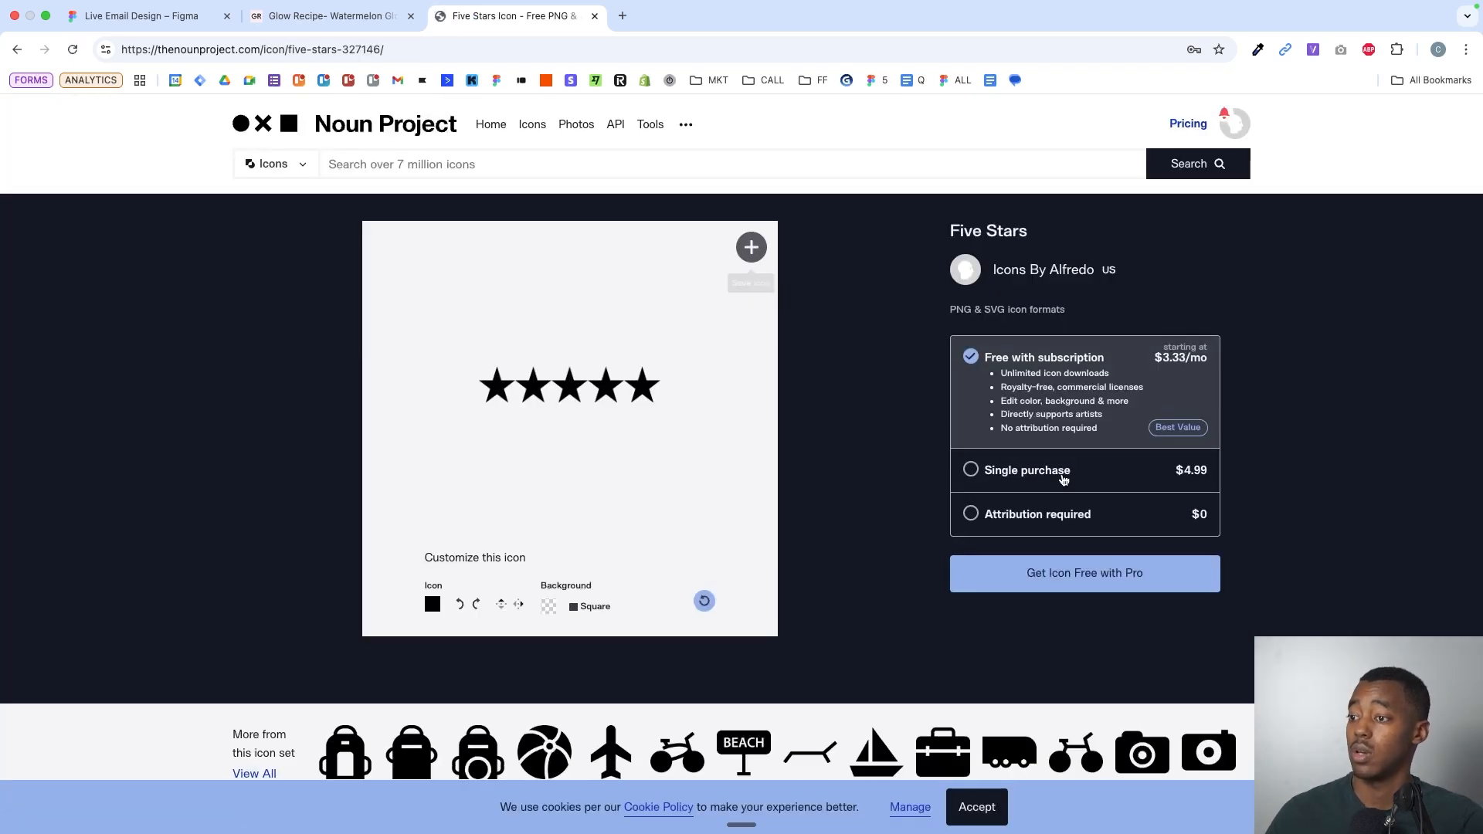
# - Download the five-stars icon as SVG under the free attribution-required option and place it on the Figma canvas beside the email
pyautogui.click(1065, 456)
pyautogui.click(1151, 546)
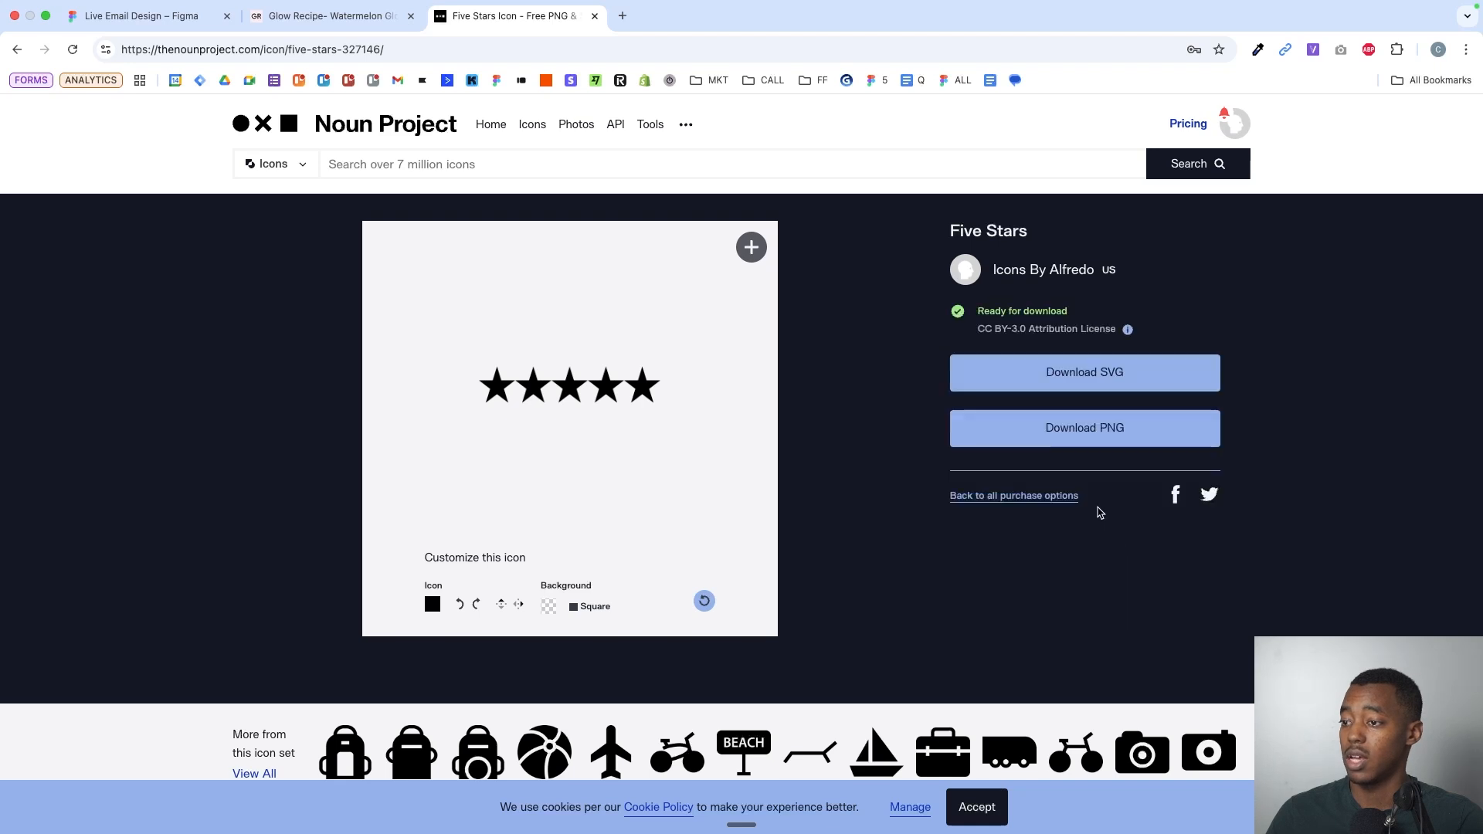
pyautogui.click(1085, 374)
pyautogui.click(136, 18)
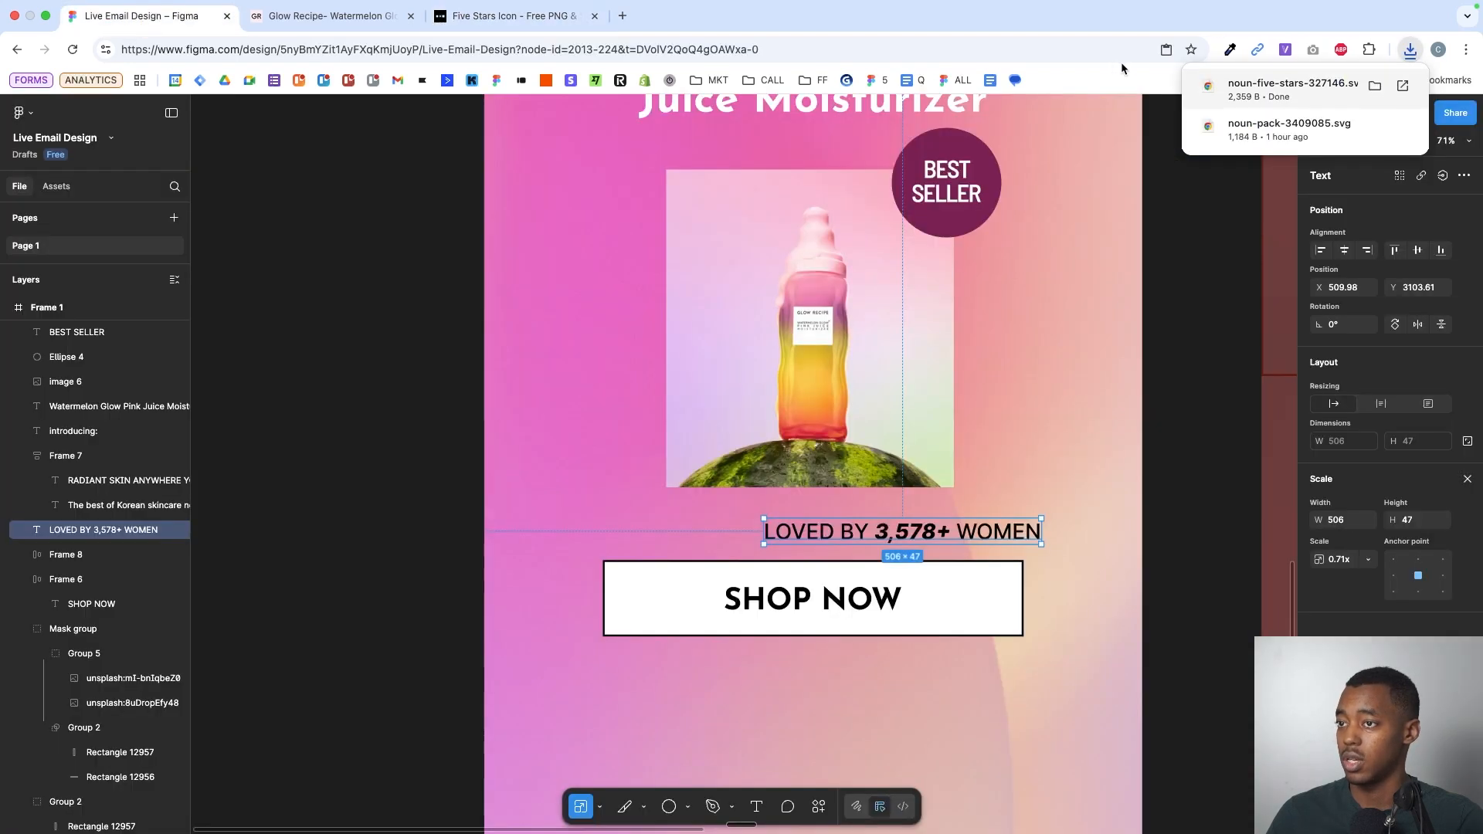
pyautogui.moveTo(363, 277); pyautogui.dragTo(341, 288)
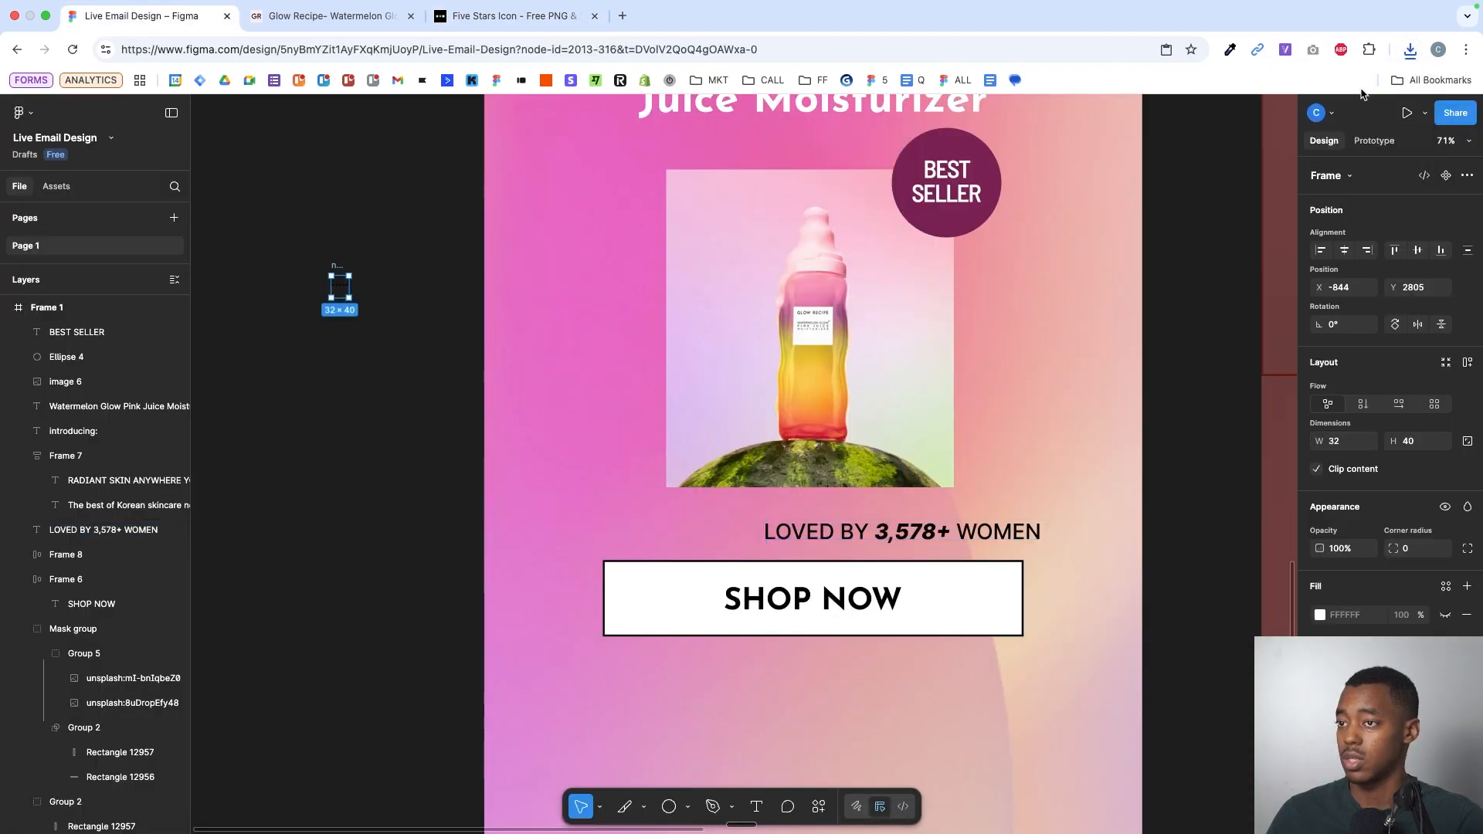
# - Pull a single star out of the imported five-stars frame and delete the rest of that frame
pyautogui.scroll(3, 262, 256)
pyautogui.scroll(6, 459, 306)
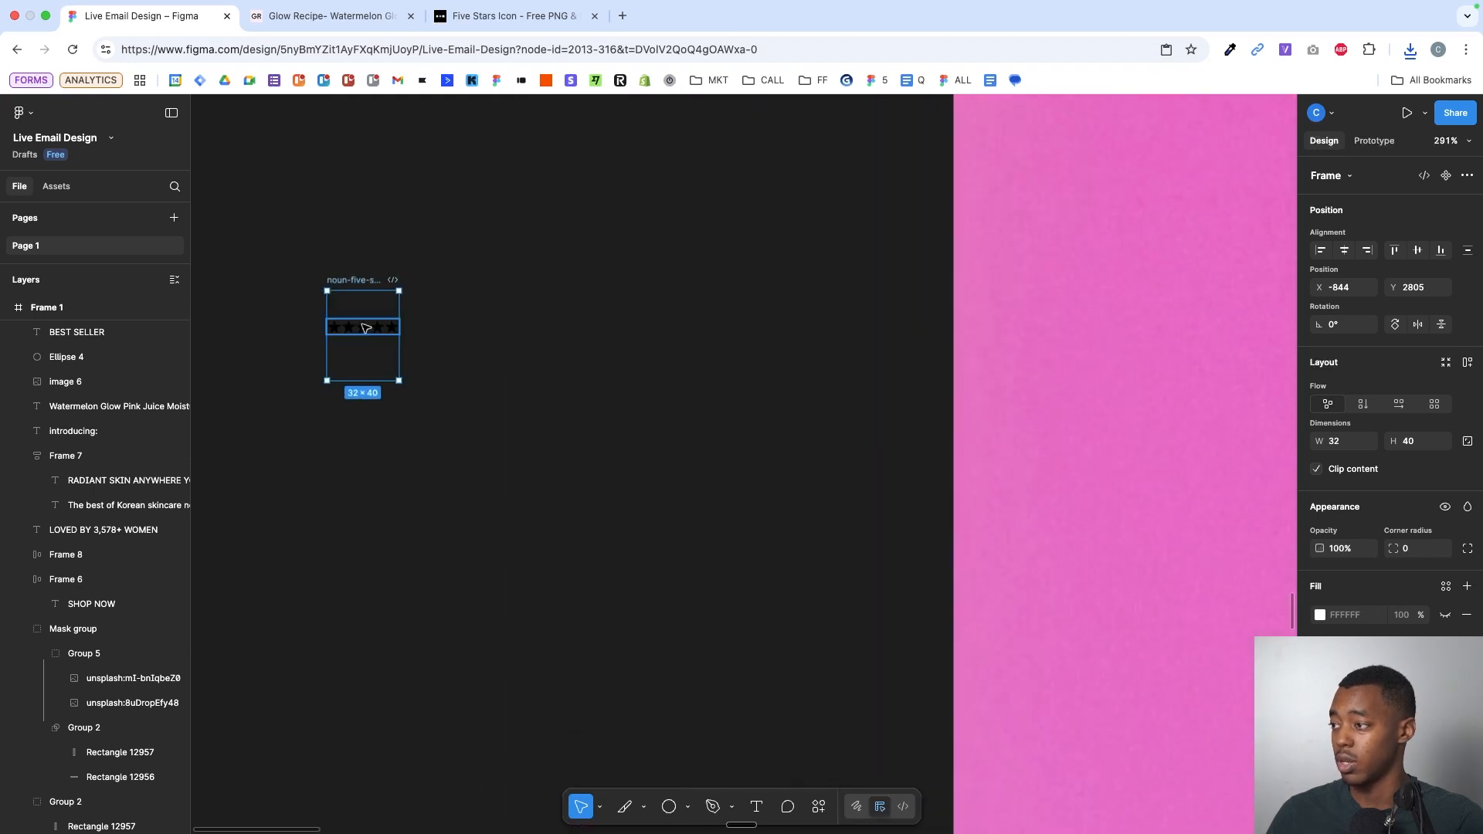
pyautogui.doubleClick(391, 329)
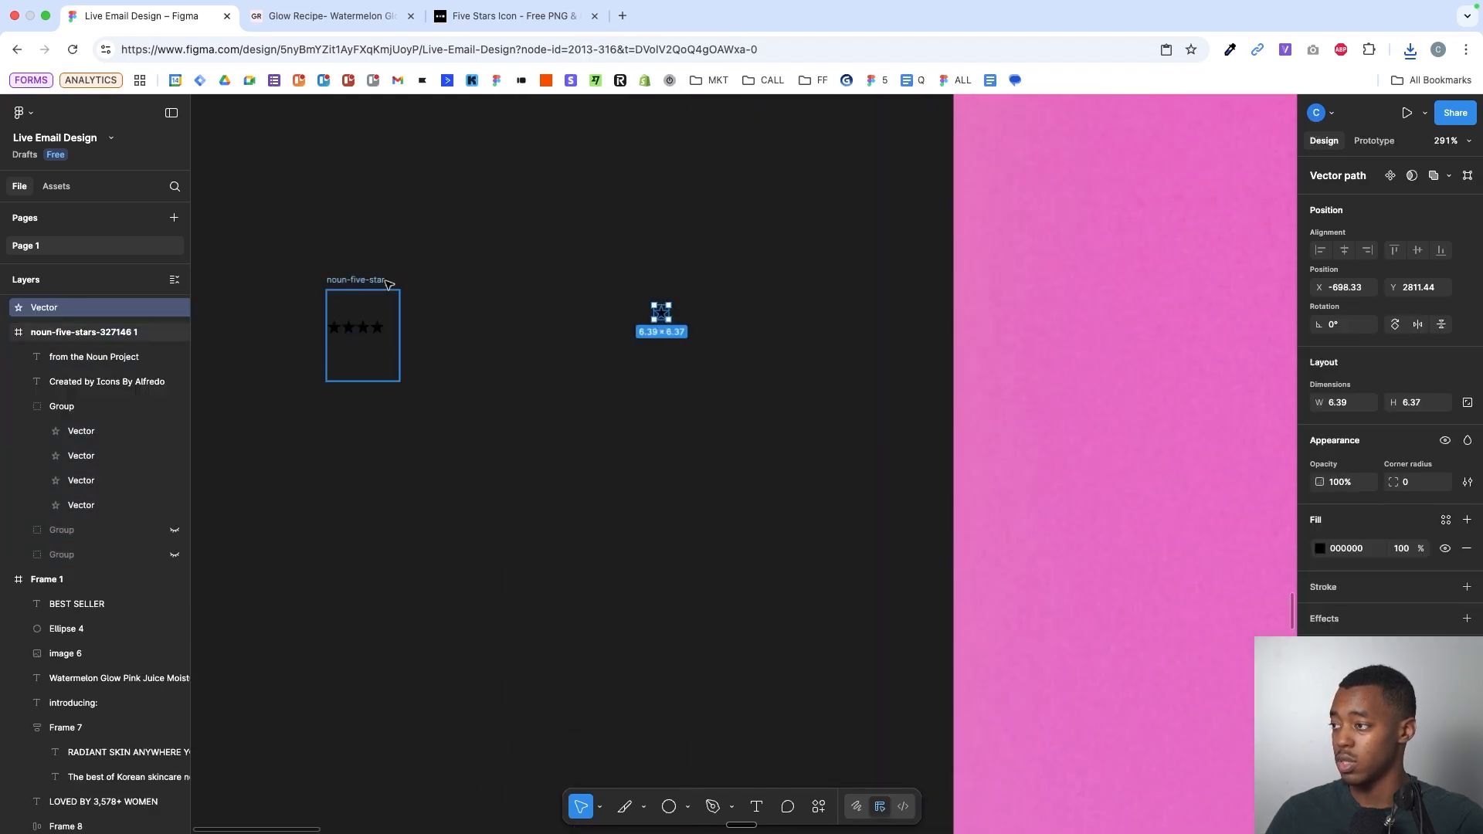
pyautogui.click(389, 285)
pyautogui.press('Delete')
pyautogui.moveTo(479, 204); pyautogui.dragTo(825, 445)
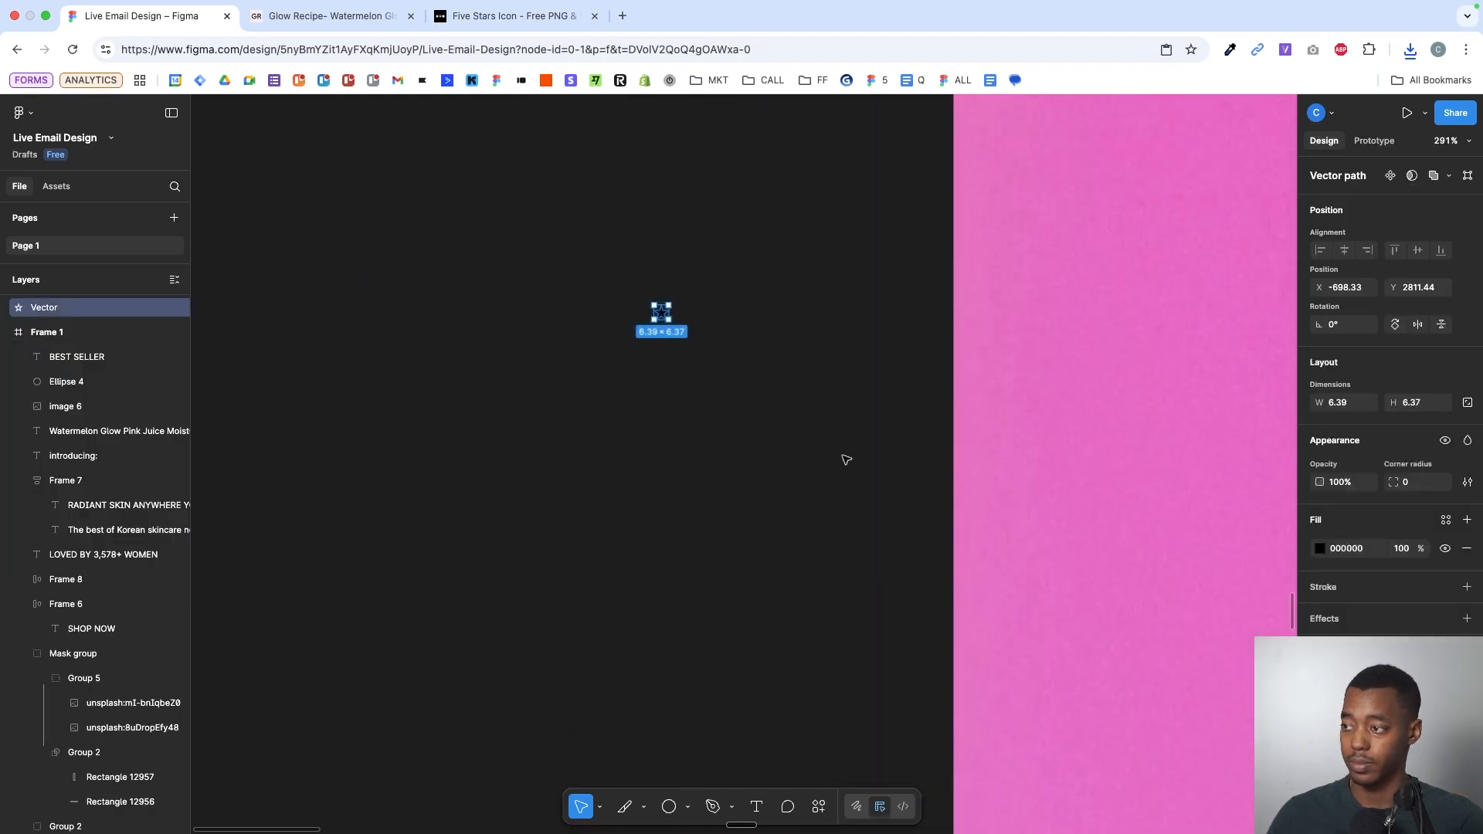
# - Scale the star proportionally to about 36 × 36 and place it in the email beside the "LOVED BY 3,578+ WOMEN" line
pyautogui.scroll(-3, 742, 296)
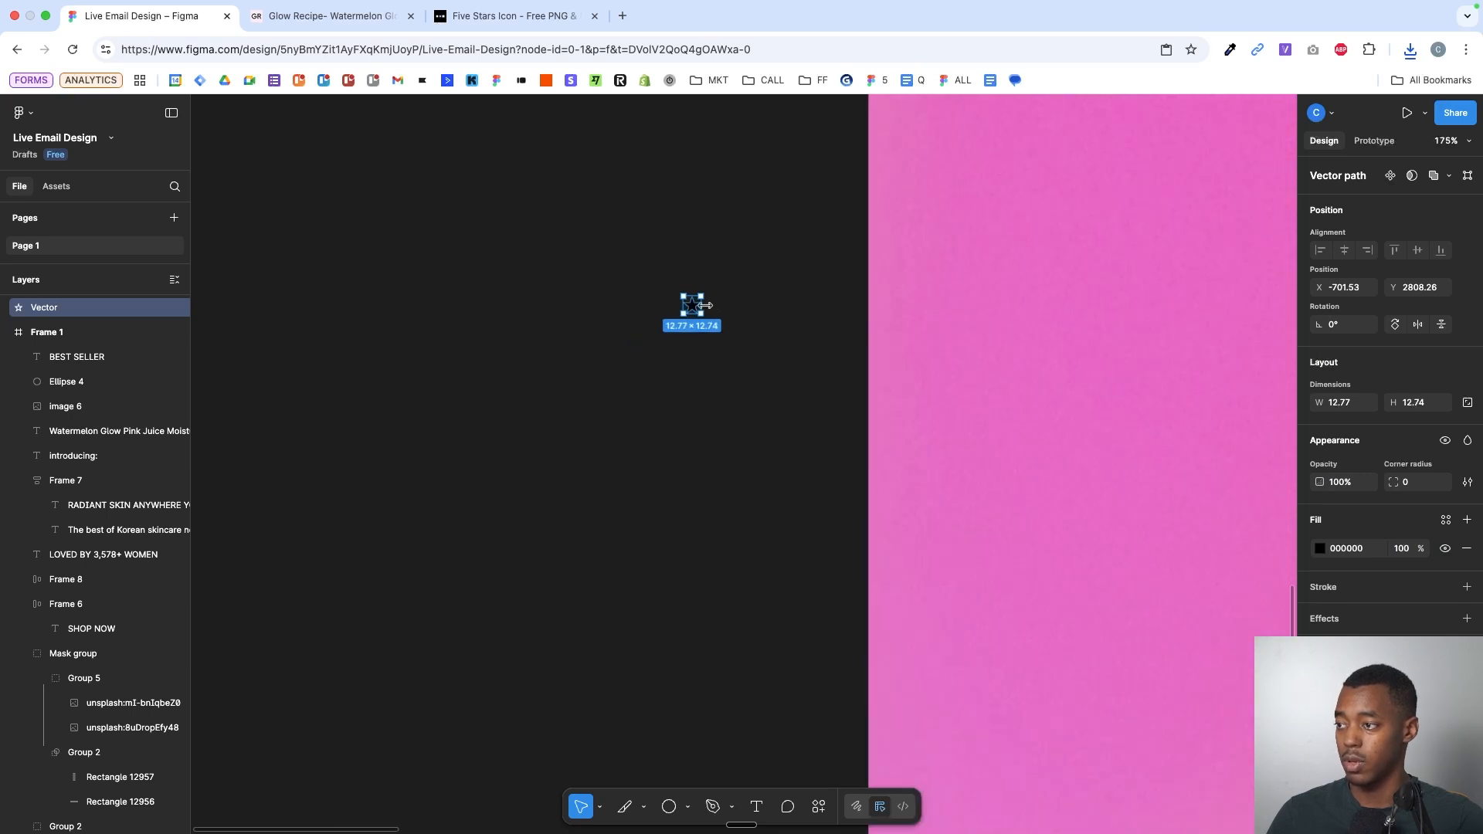
pyautogui.press('k')
pyautogui.moveTo(701, 305); pyautogui.dragTo(748, 305)
pyautogui.scroll(-5, 748, 305)
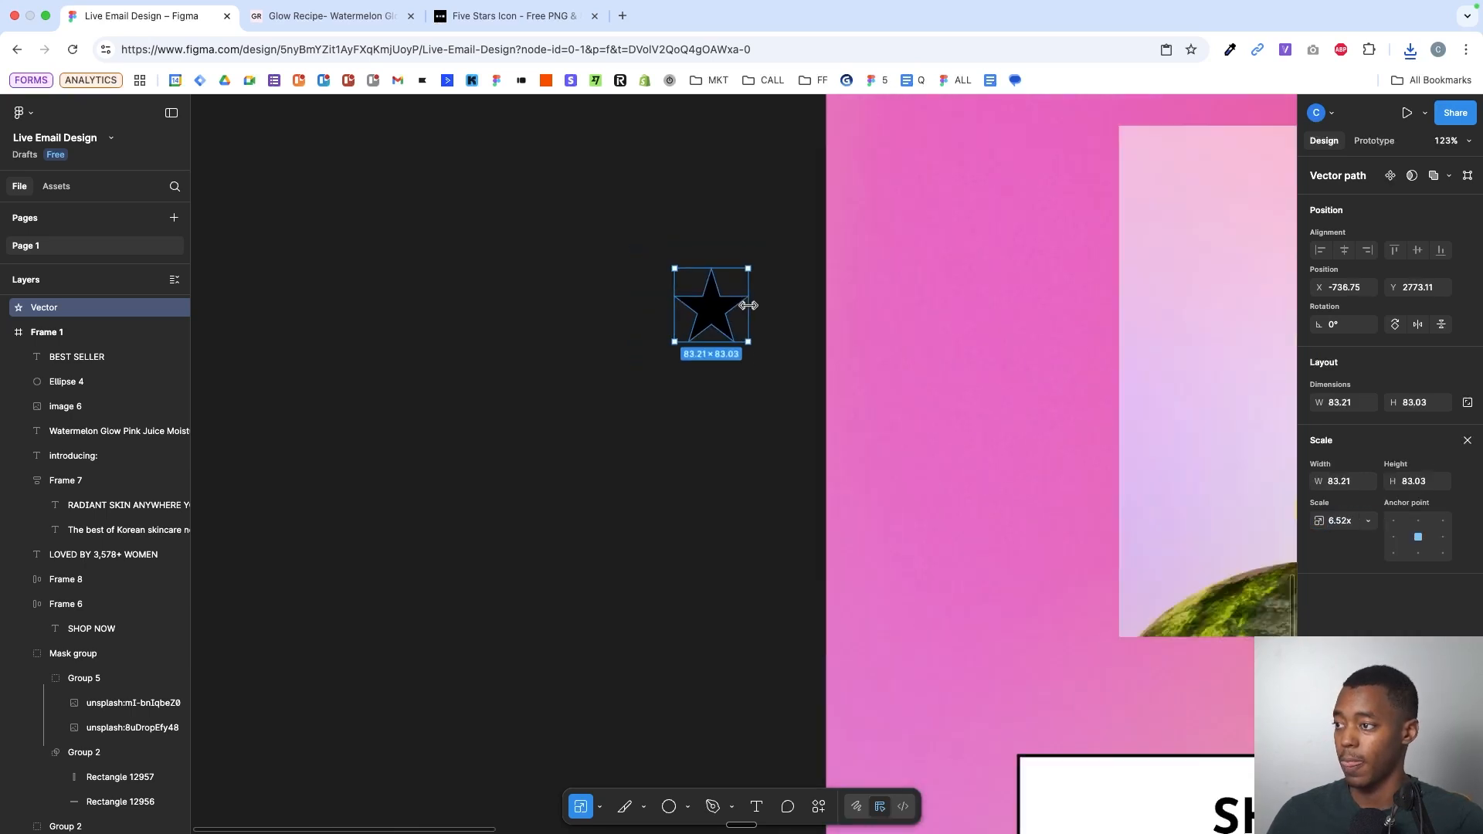
pyautogui.hscroll(3, 750, 306)
pyautogui.moveTo(516, 304); pyautogui.dragTo(671, 560)
pyautogui.scroll(3, 828, 567)
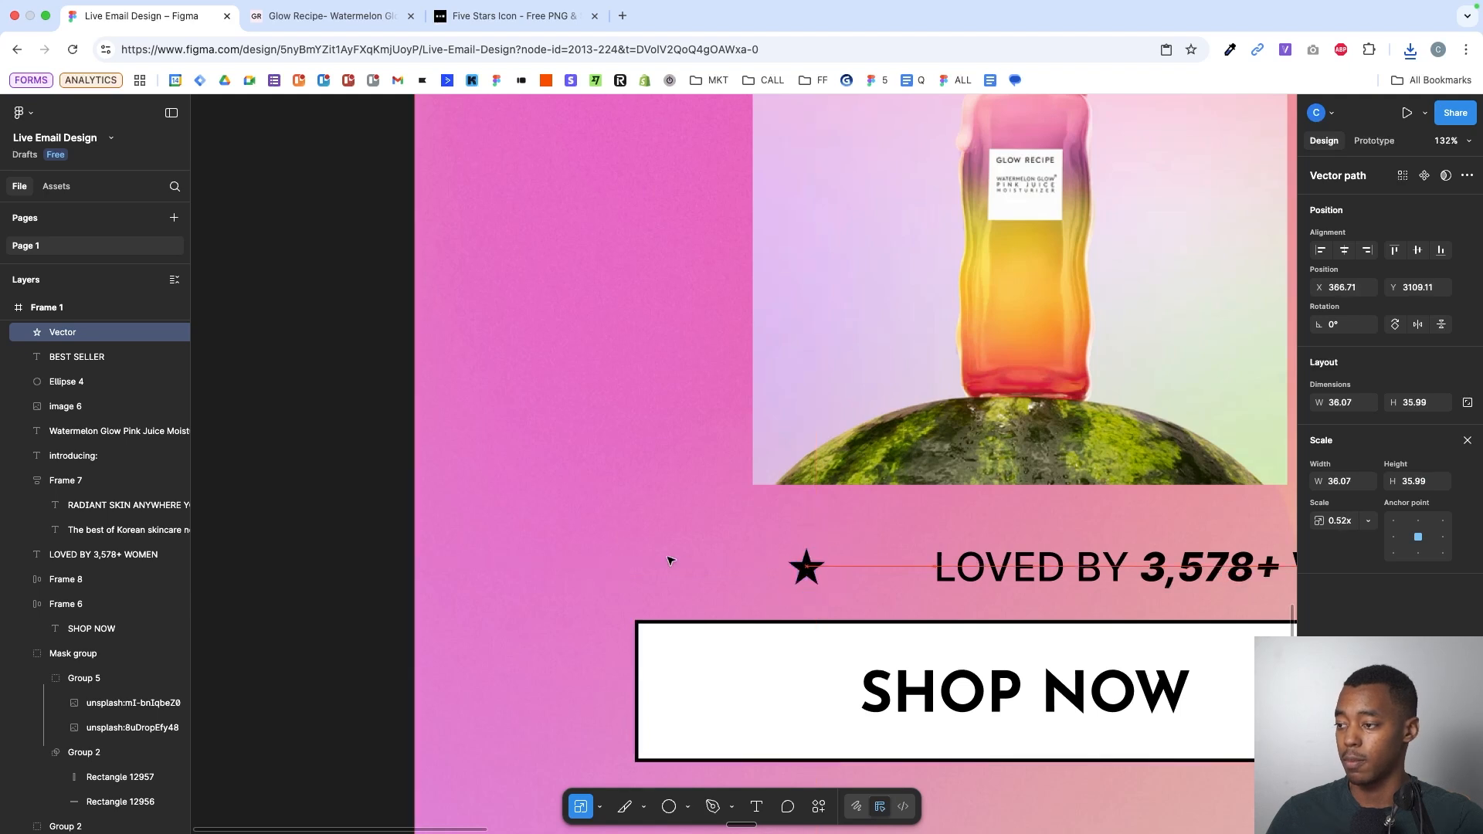
# - Wrap the star in an auto layout frame and duplicate it four times inside to make five stars
pyautogui.hotkey('shift', 'a')
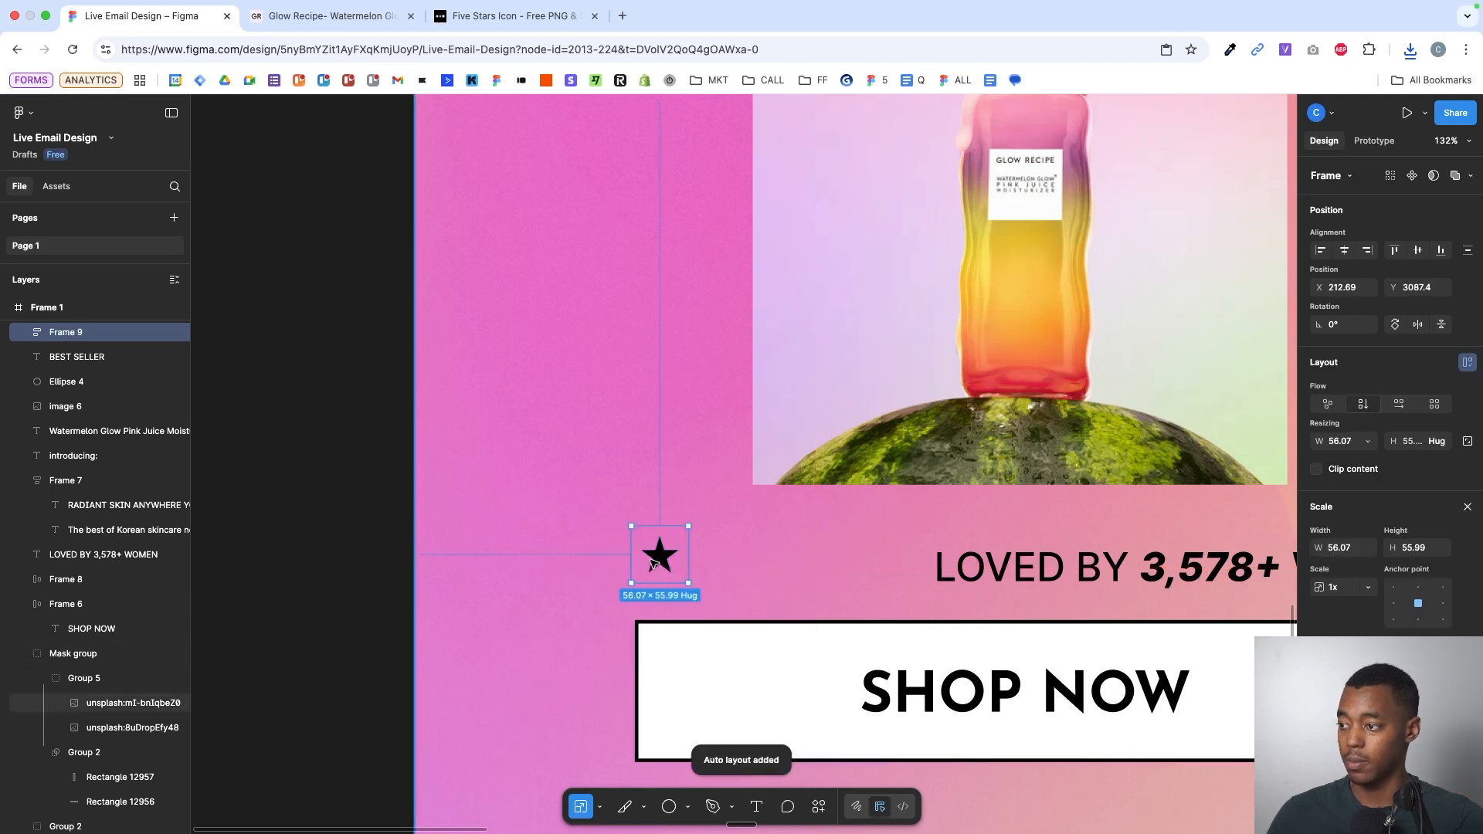
pyautogui.hotkey('ctrl', 'd')
pyautogui.hotkey('ctrl', 'd')
pyautogui.hotkey('ctrl', 'd')
pyautogui.hotkey('ctrl', 'd')
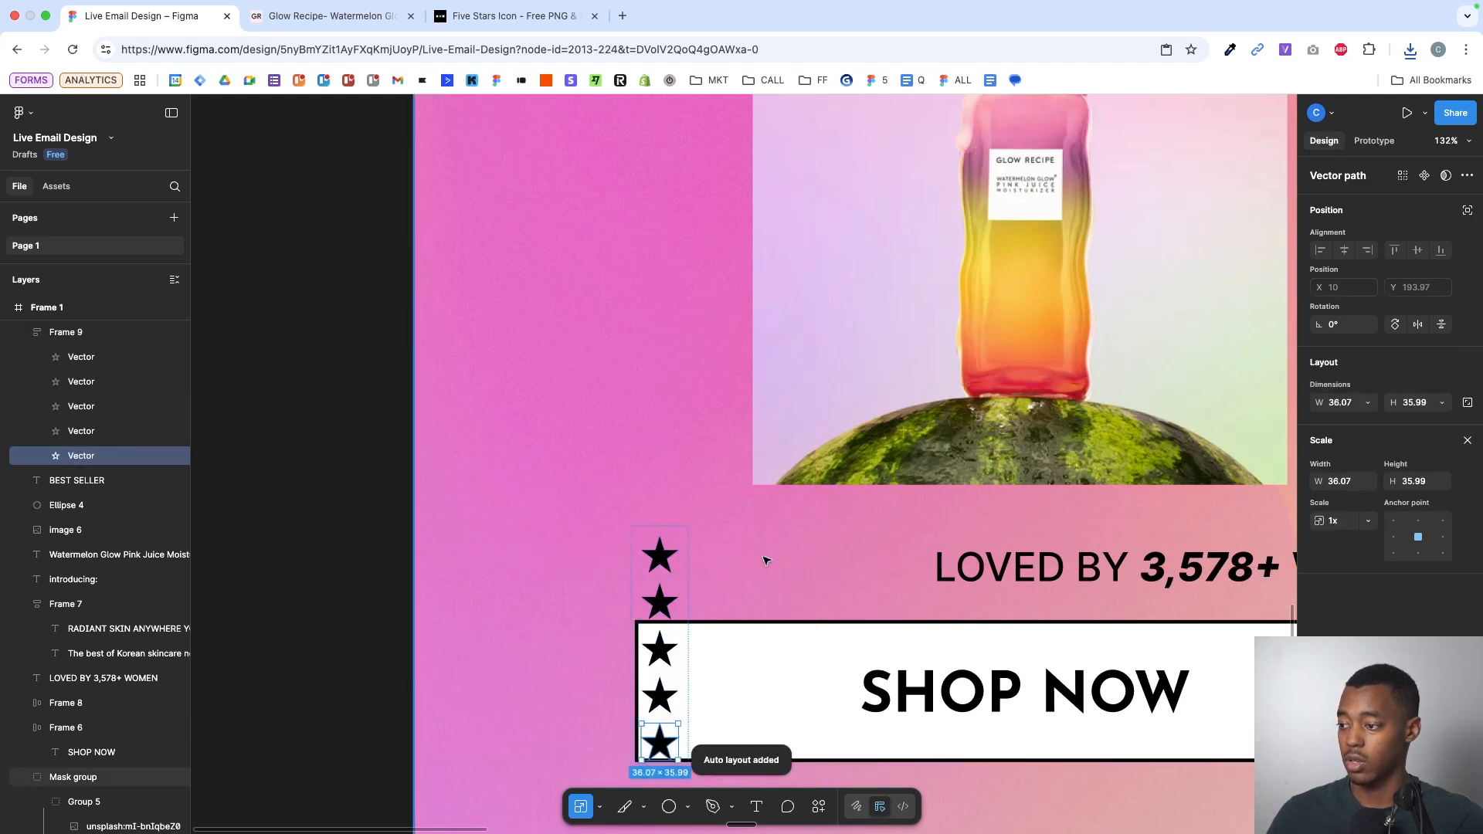
# - Switch the star frame to horizontal flow and reduce the gap between the stars to 8
pyautogui.click(683, 558)
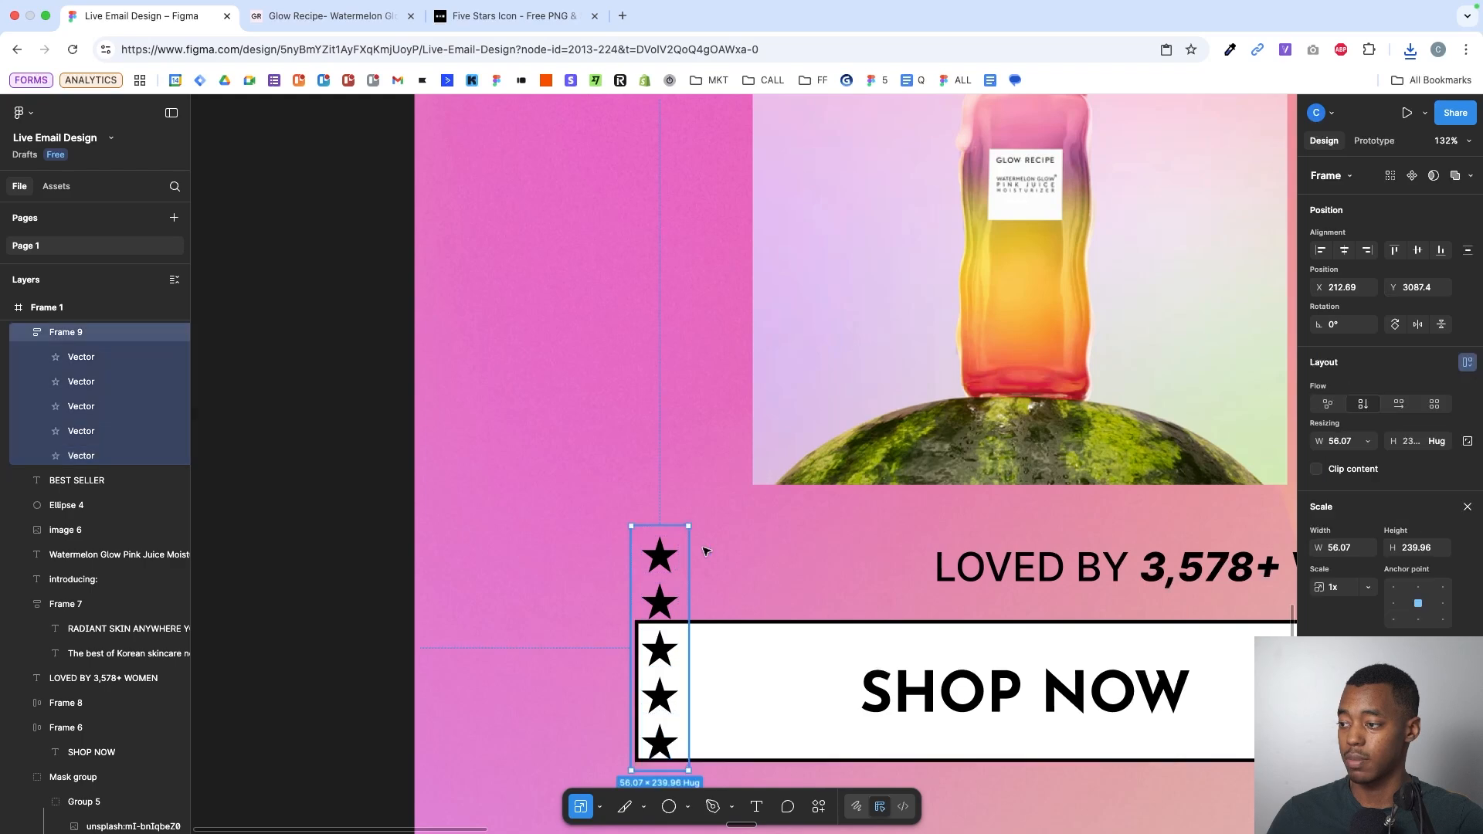
pyautogui.click(1467, 507)
pyautogui.click(1398, 468)
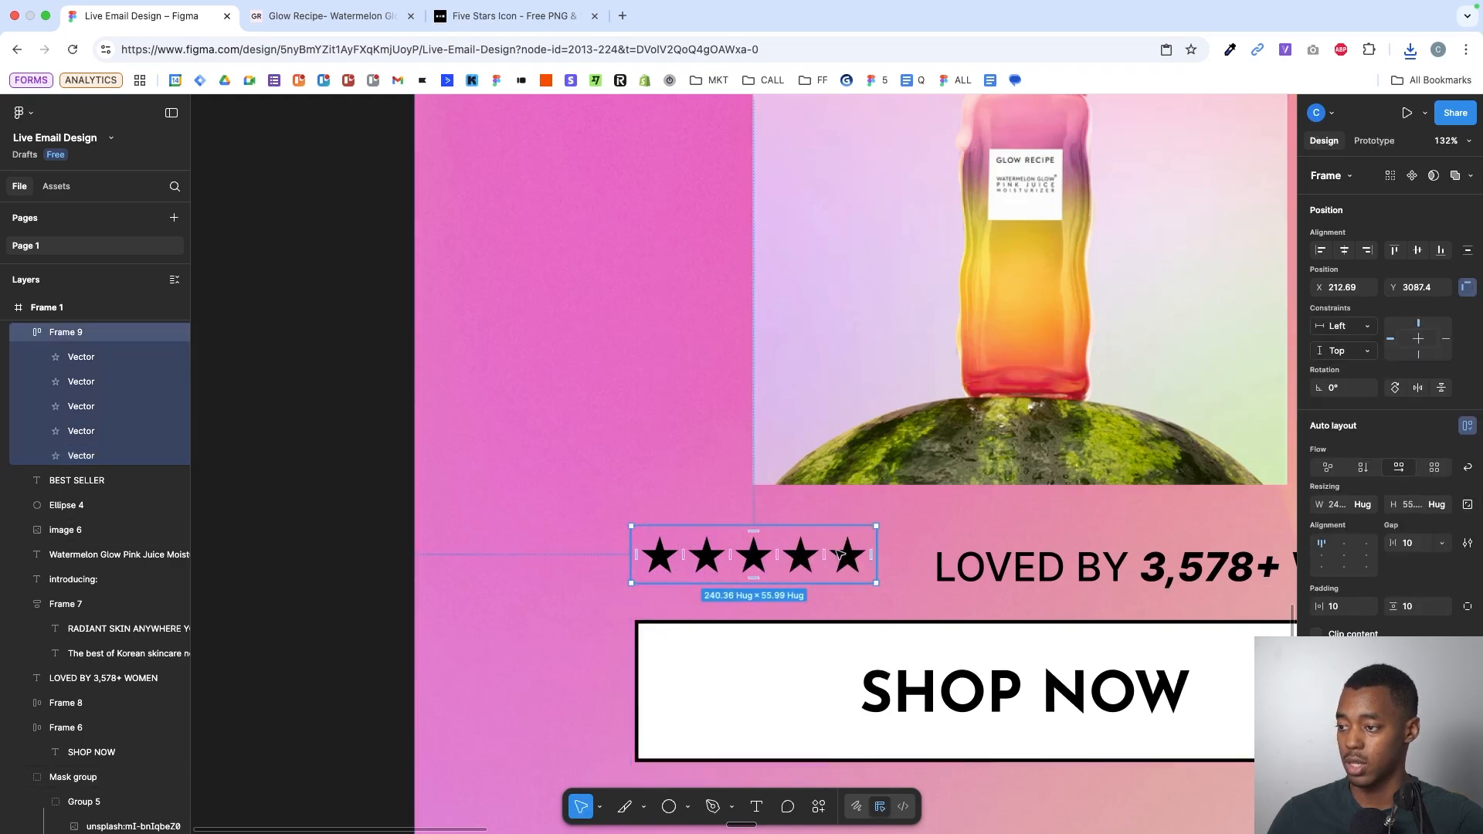
pyautogui.scroll(5, 832, 554)
pyautogui.moveTo(819, 554); pyautogui.dragTo(811, 554)
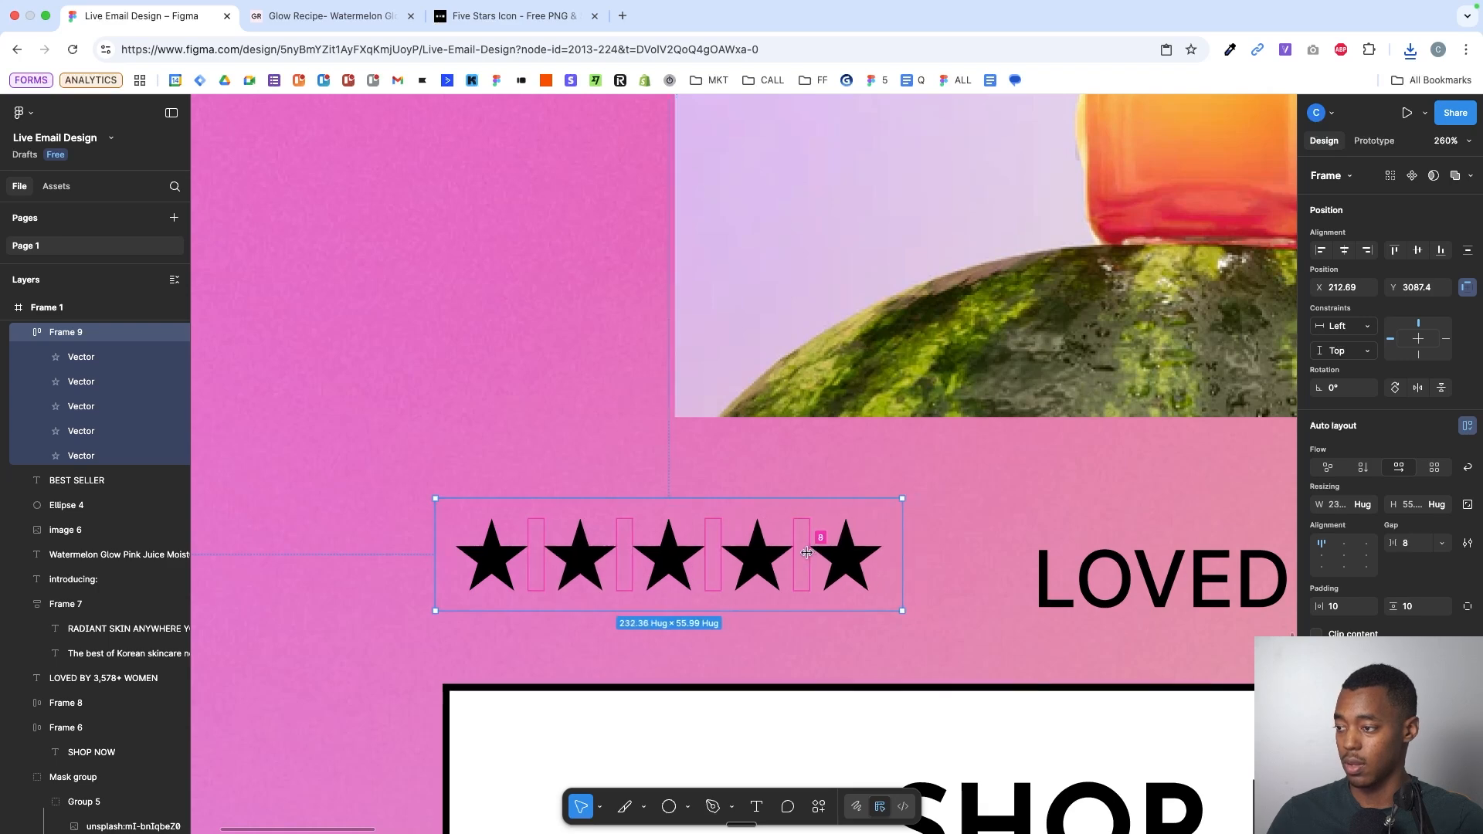
# - Combine the star row and the text line in one auto layout frame, centre it in the email and set its gap to 20
pyautogui.scroll(-5, 807, 553)
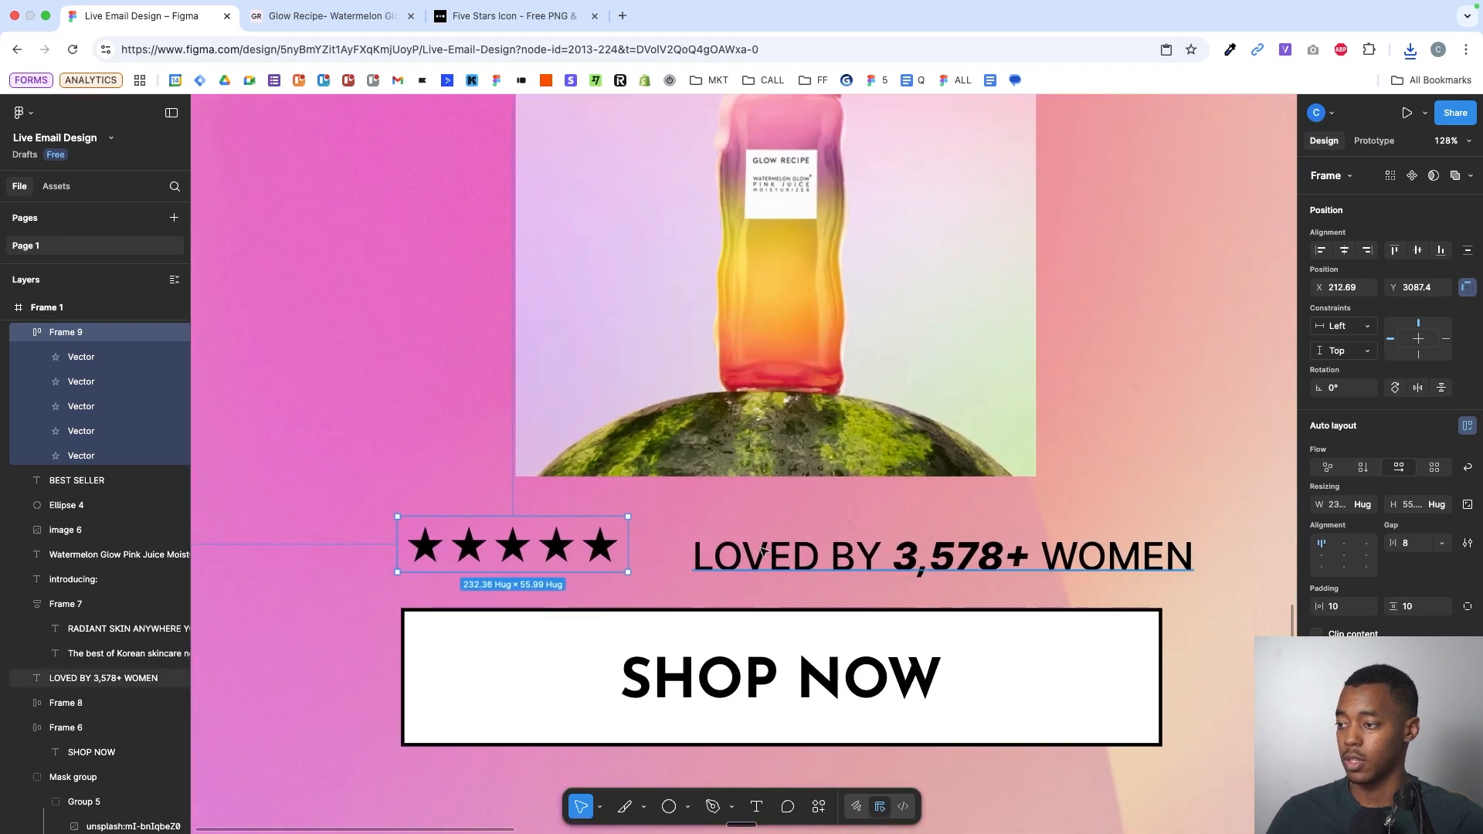
pyautogui.keyDown('shift'); pyautogui.click(763, 550); pyautogui.keyUp('shift')
pyautogui.hotkey('shift', 'a')
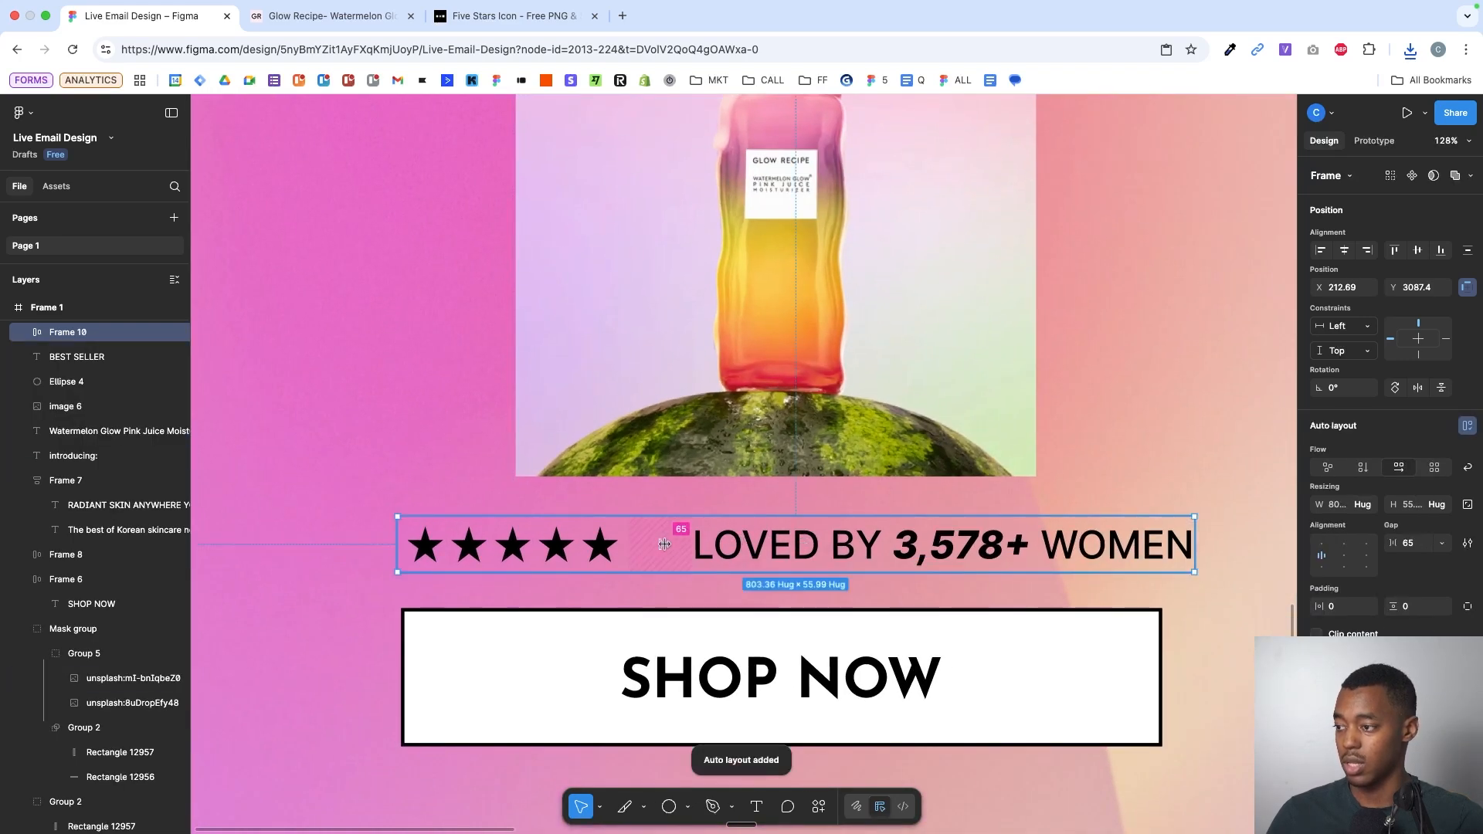
pyautogui.moveTo(664, 545)
pyautogui.mouseDown()
pyautogui.moveTo(614, 546)
pyautogui.moveTo(637, 546)
pyautogui.mouseUp()
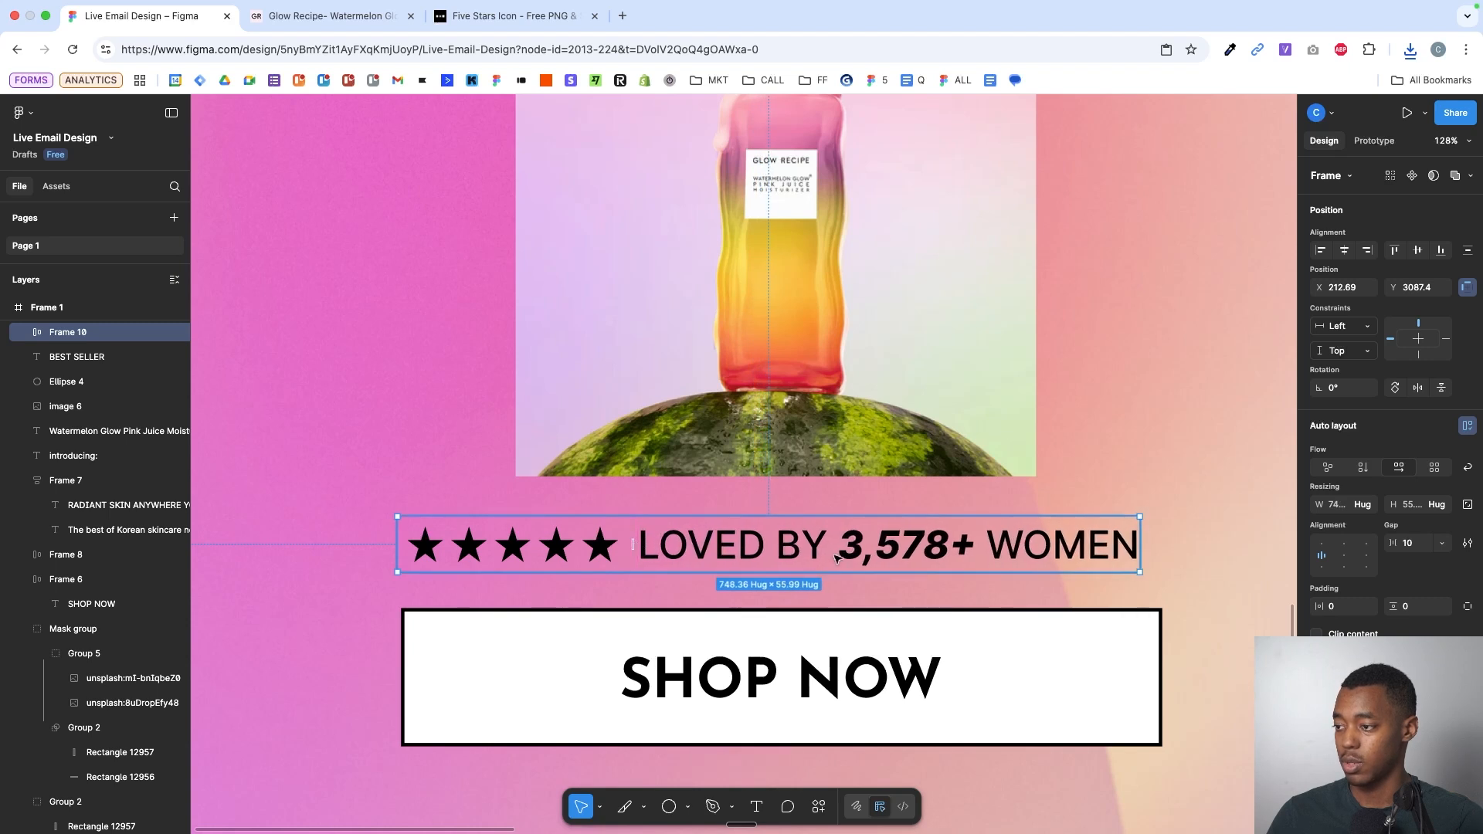
pyautogui.moveTo(836, 558); pyautogui.dragTo(828, 548)
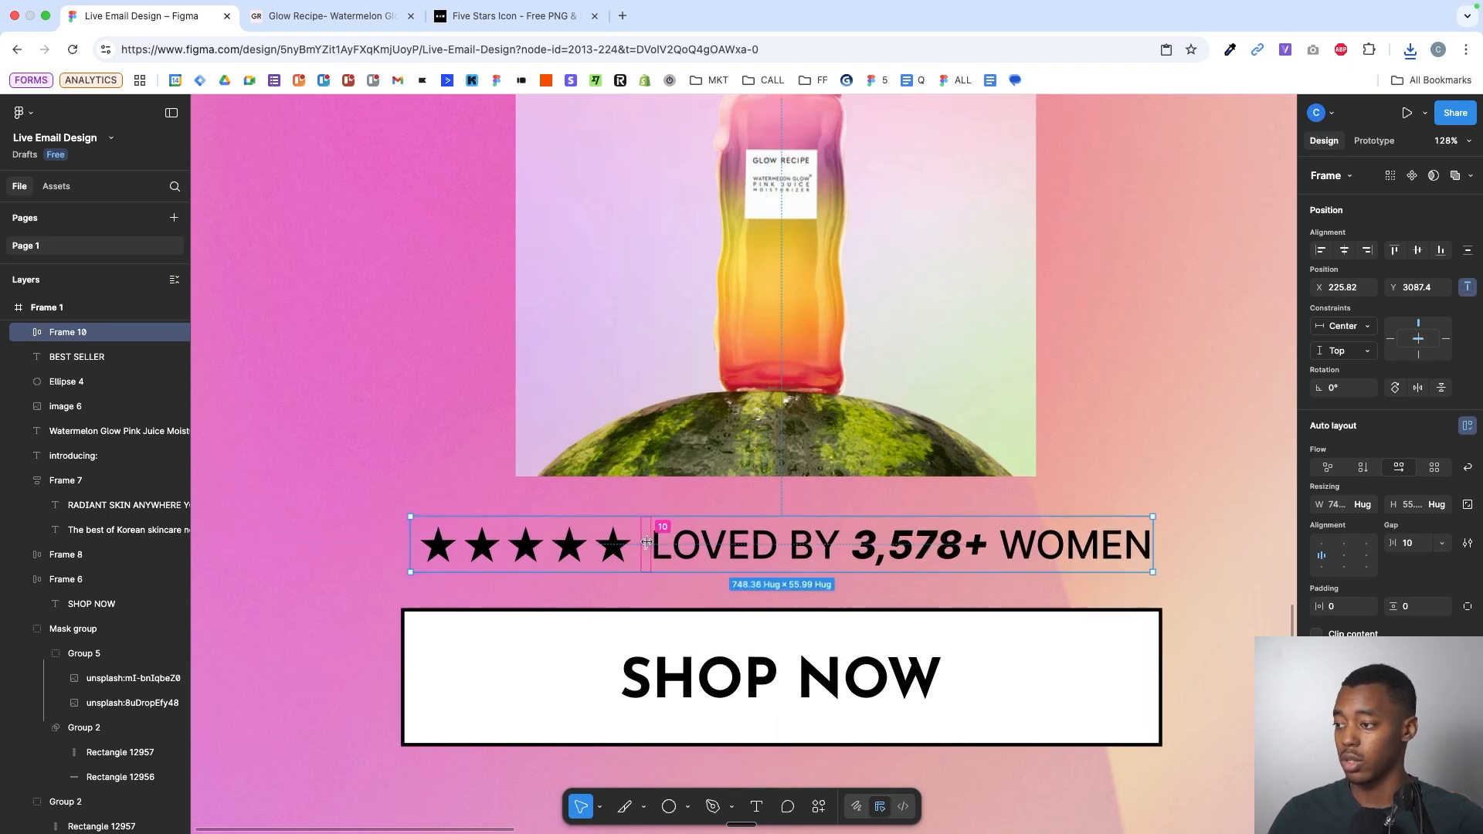
pyautogui.moveTo(649, 543); pyautogui.dragTo(655, 544)
# - Widen the rating frame symmetrically to 818 and centre its contents
pyautogui.scroll(-5, 653, 545)
pyautogui.scroll(3, 670, 535)
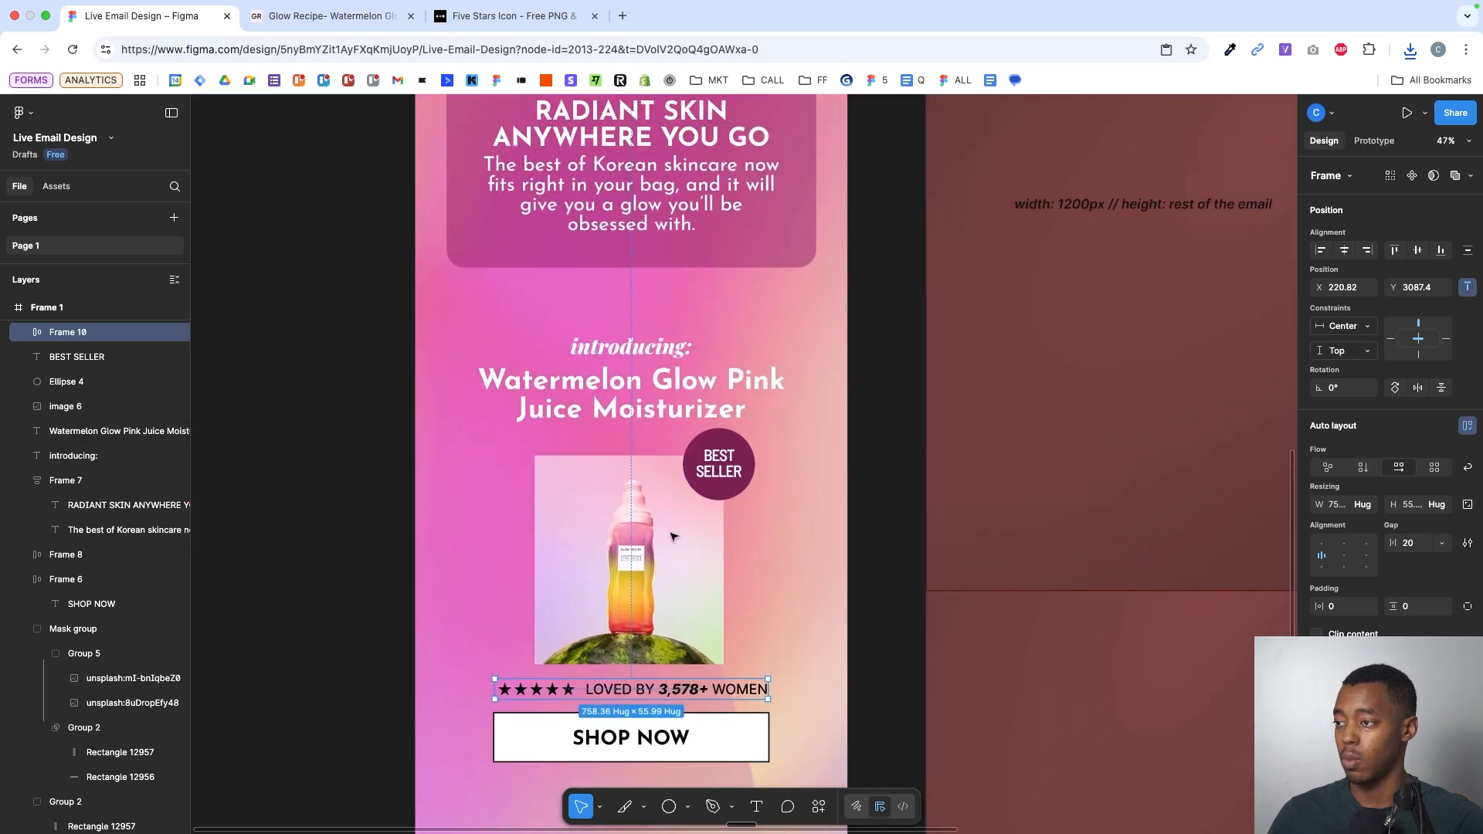
pyautogui.scroll(3, 738, 512)
pyautogui.scroll(-3, 741, 513)
pyautogui.hscroll(-2, 741, 513)
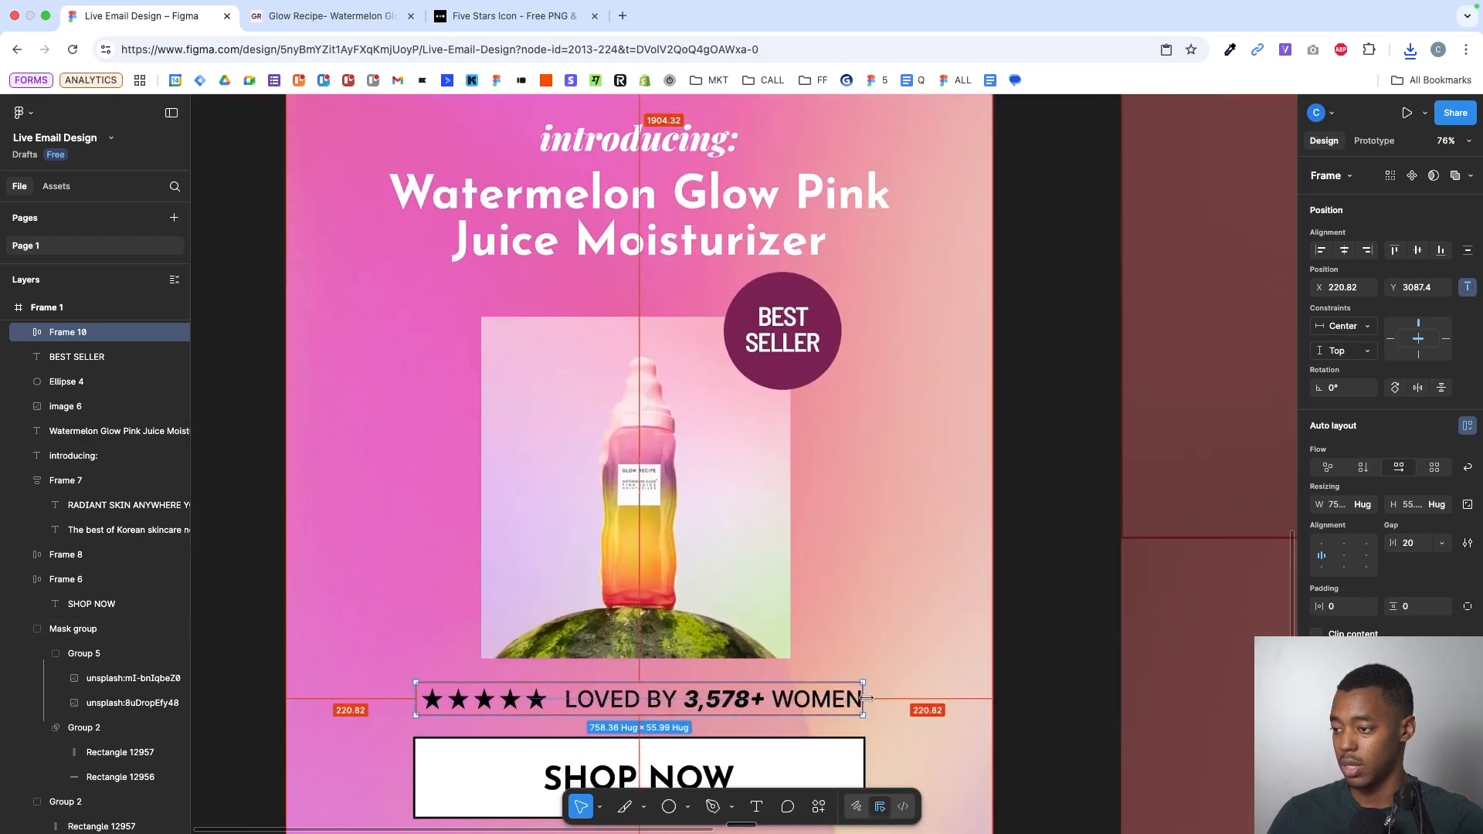
pyautogui.moveTo(861, 698); pyautogui.dragTo(880, 698)
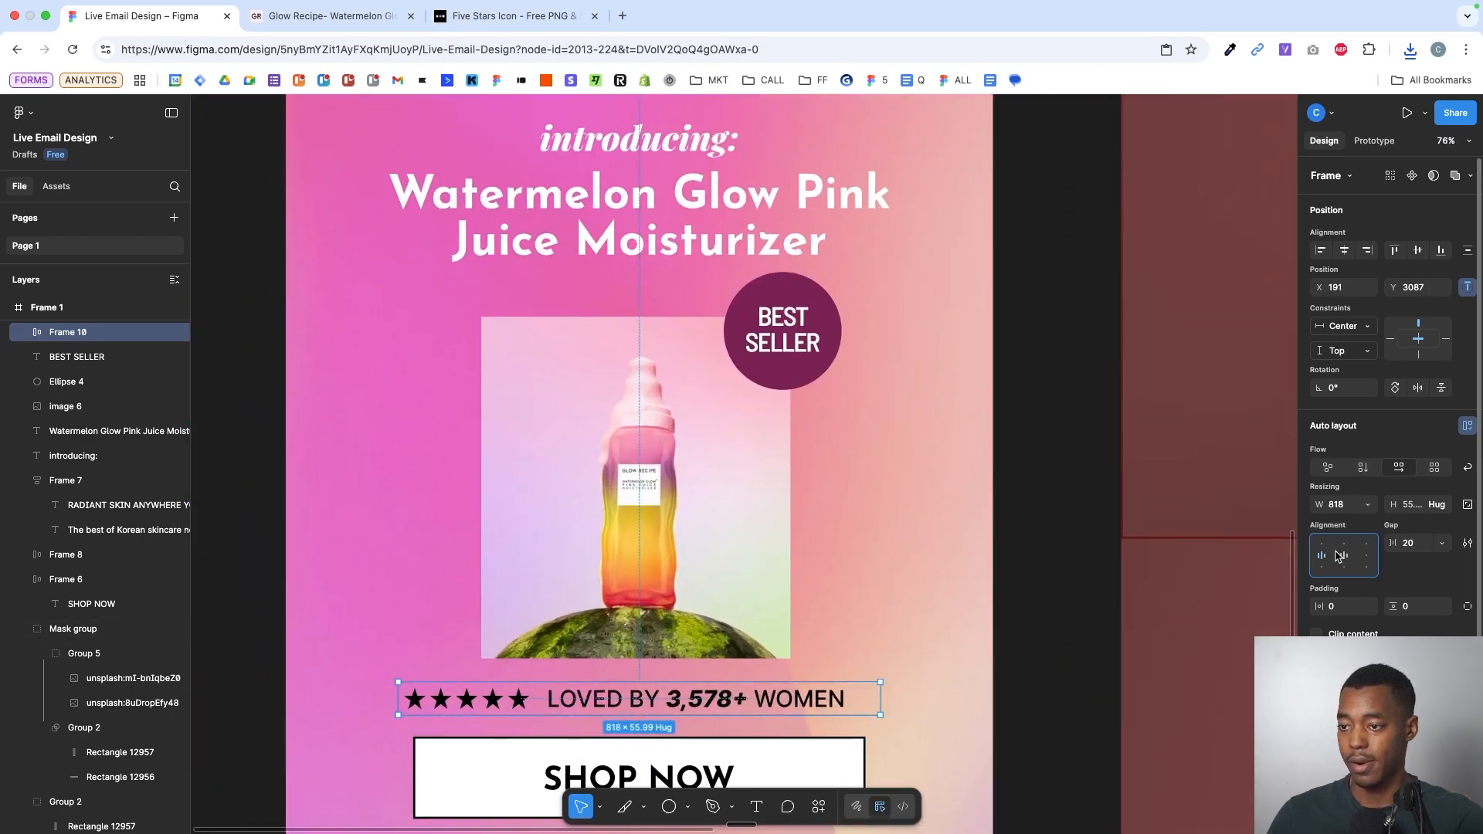
pyautogui.click(1341, 554)
# - Increase the rating frame's height to 74 and shorten the text box inside it to about 36
pyautogui.scroll(3, 654, 717)
pyautogui.moveTo(655, 717)
pyautogui.mouseDown()
pyautogui.moveTo(655, 731)
pyautogui.moveTo(651, 709)
pyautogui.mouseUp()
pyautogui.doubleClick(651, 711)
pyautogui.scroll(5, 651, 714)
pyautogui.scroll(-6, 761, 618)
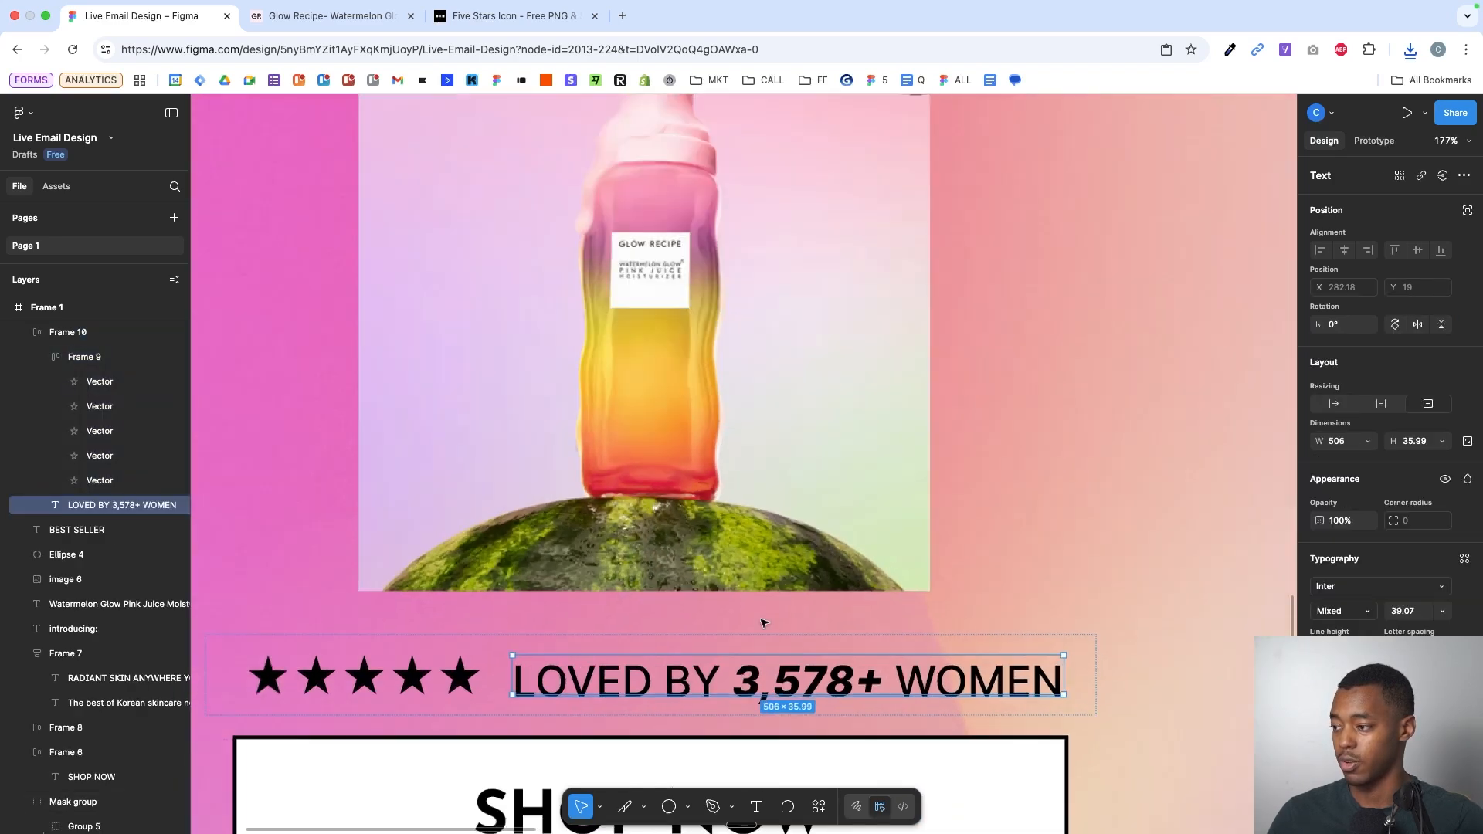
# - Fill the rating frame with the maroon sampled from the BEST SELLER badge and round its corners
pyautogui.click(888, 632)
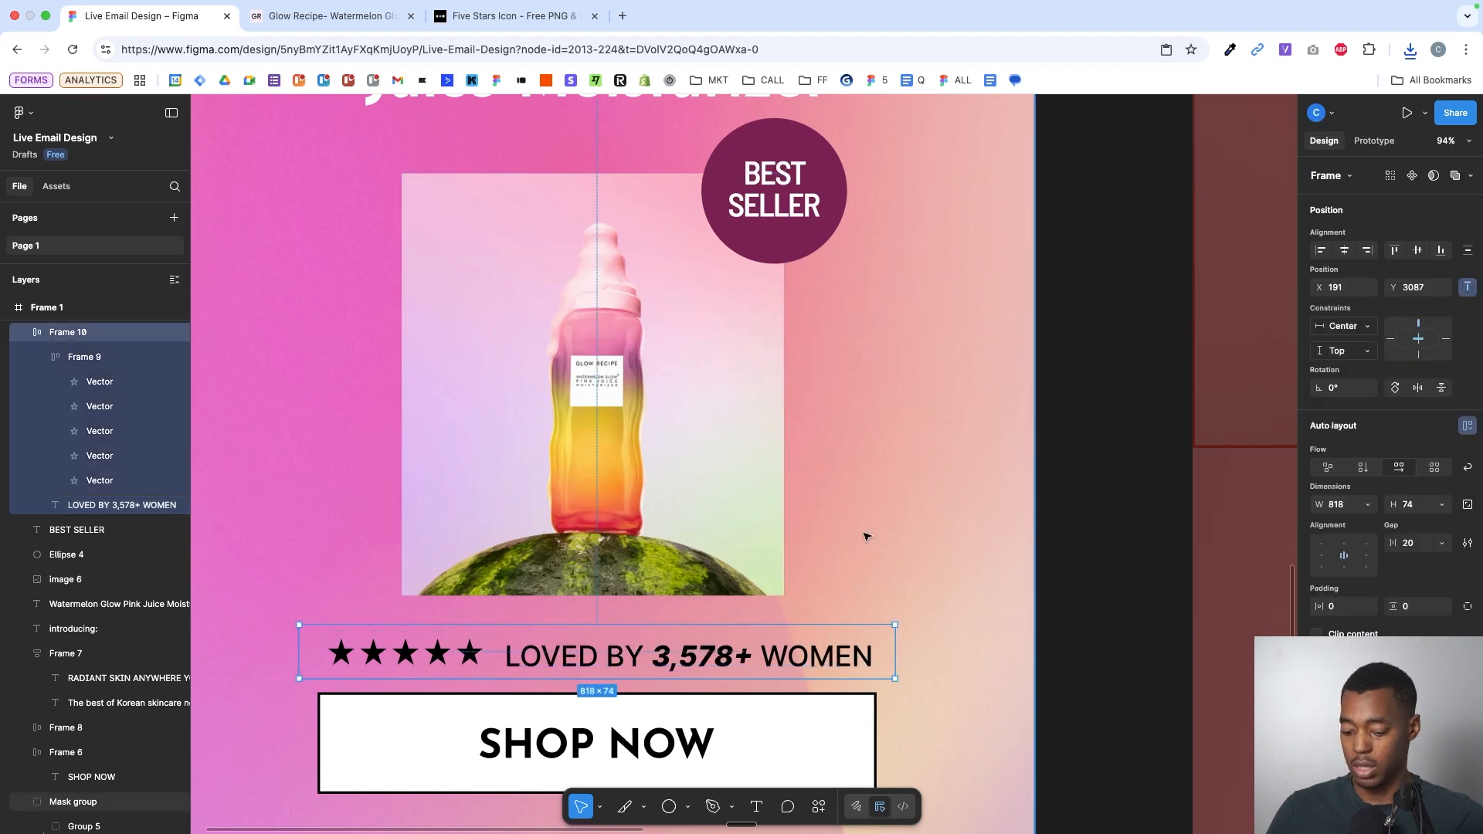
pyautogui.press('i')
pyautogui.click(772, 259)
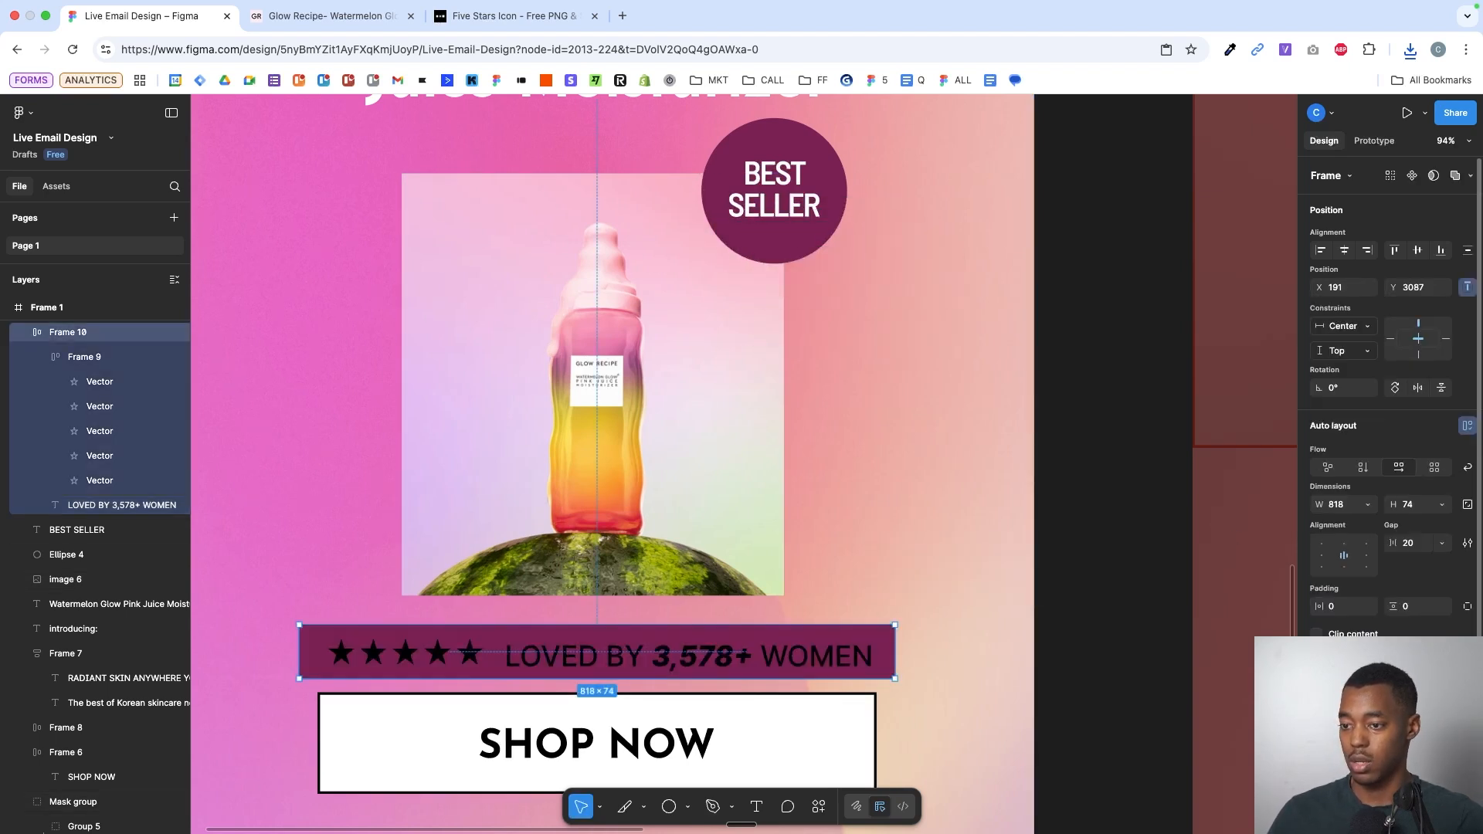
pyautogui.press('alt')
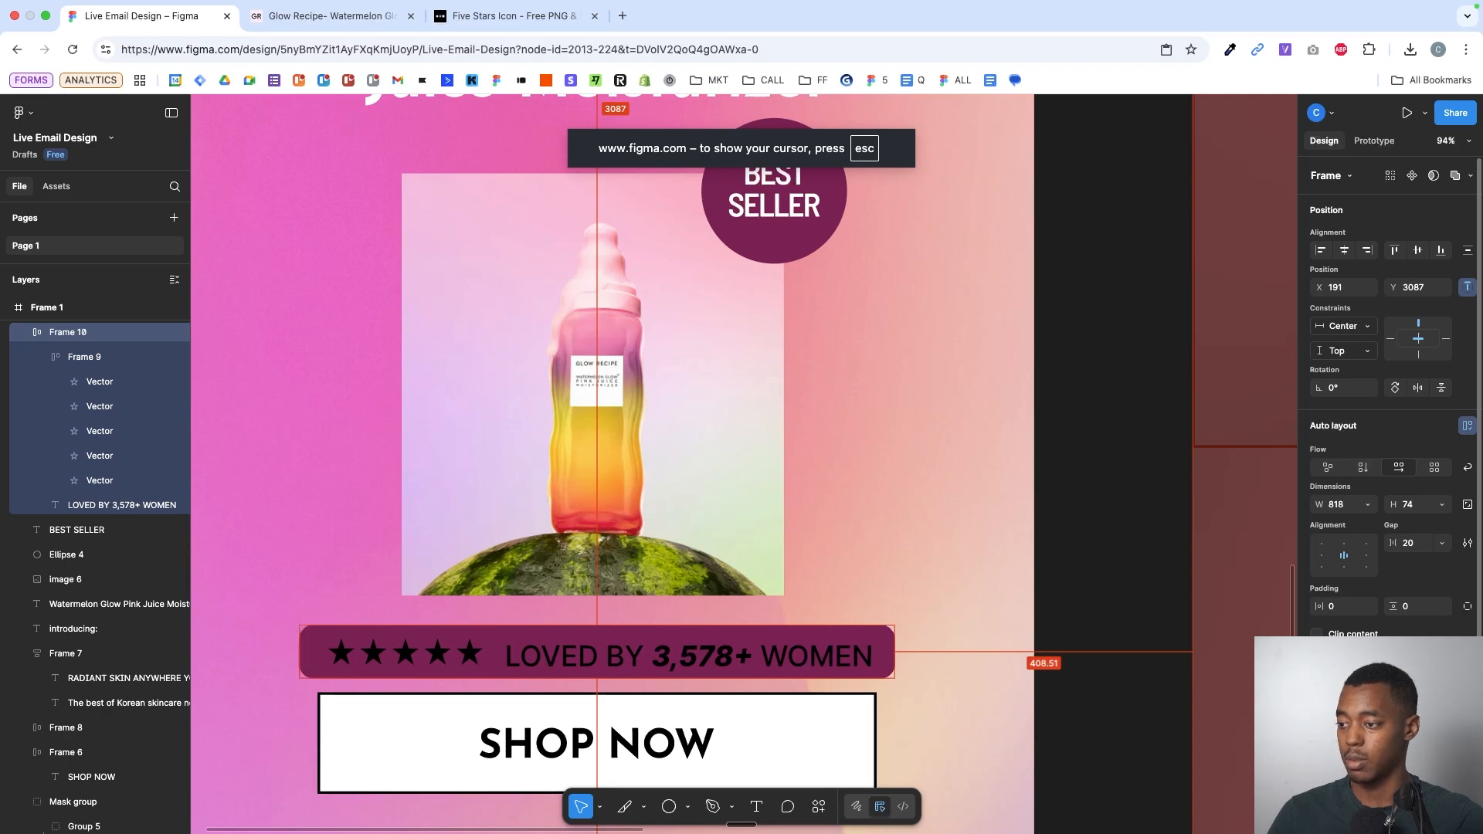
# - Adjust the text box height to about 44.66 so the line aligns vertically with the stars
pyautogui.click(772, 656)
pyautogui.scroll(10, 773, 679)
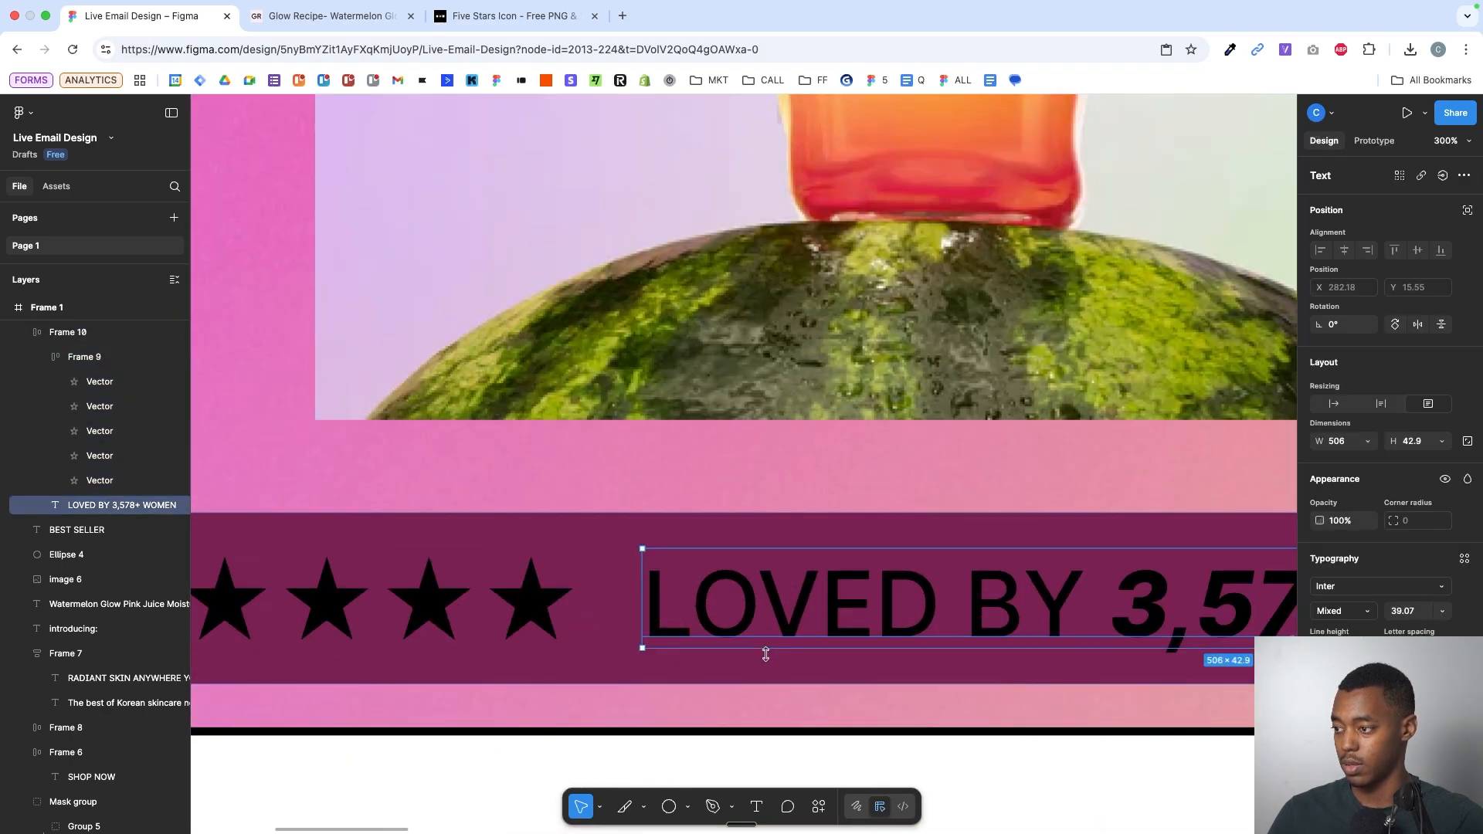
pyautogui.moveTo(766, 654); pyautogui.dragTo(766, 650)
pyautogui.scroll(-4, 765, 655)
pyautogui.scroll(7, 765, 655)
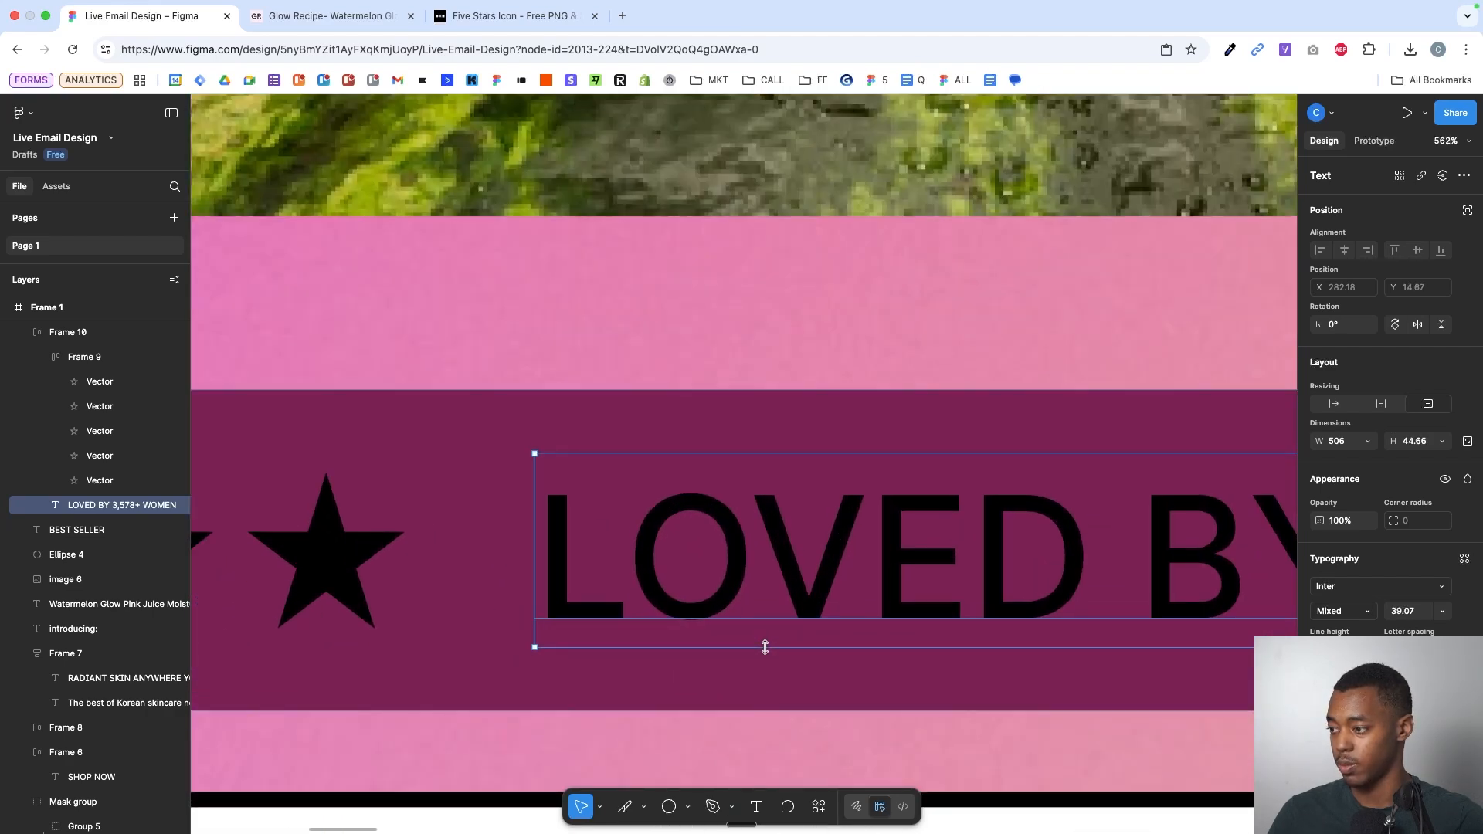
# - Change the "LOVED BY 3,578+ WOMEN" text colour to white, FFFFFF
pyautogui.scroll(-5, 767, 651)
pyautogui.scroll(-2, 767, 651)
pyautogui.hscroll(2, 768, 651)
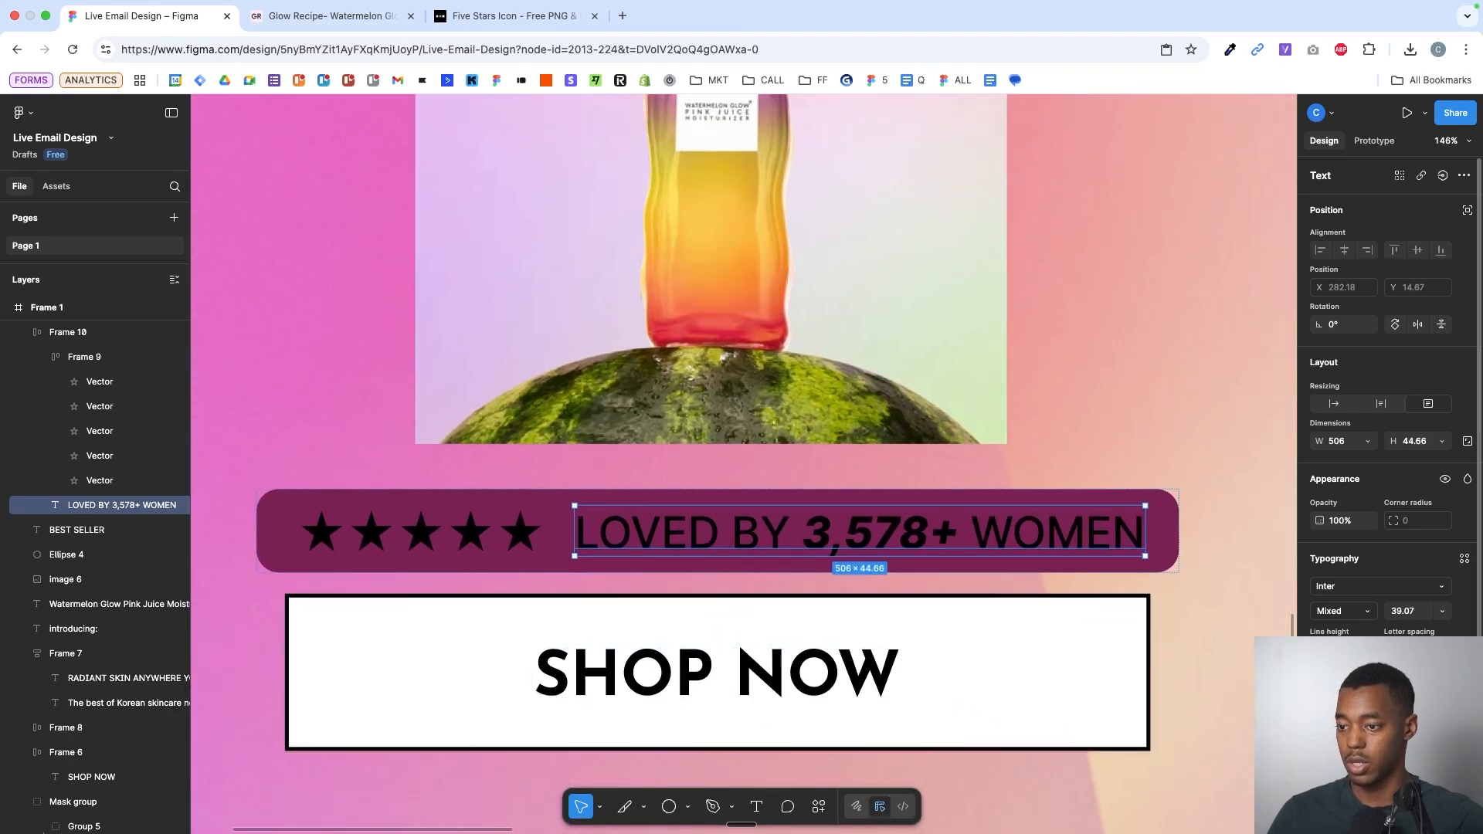
pyautogui.click(1323, 759)
pyautogui.moveTo(1197, 508); pyautogui.dragTo(1124, 476)
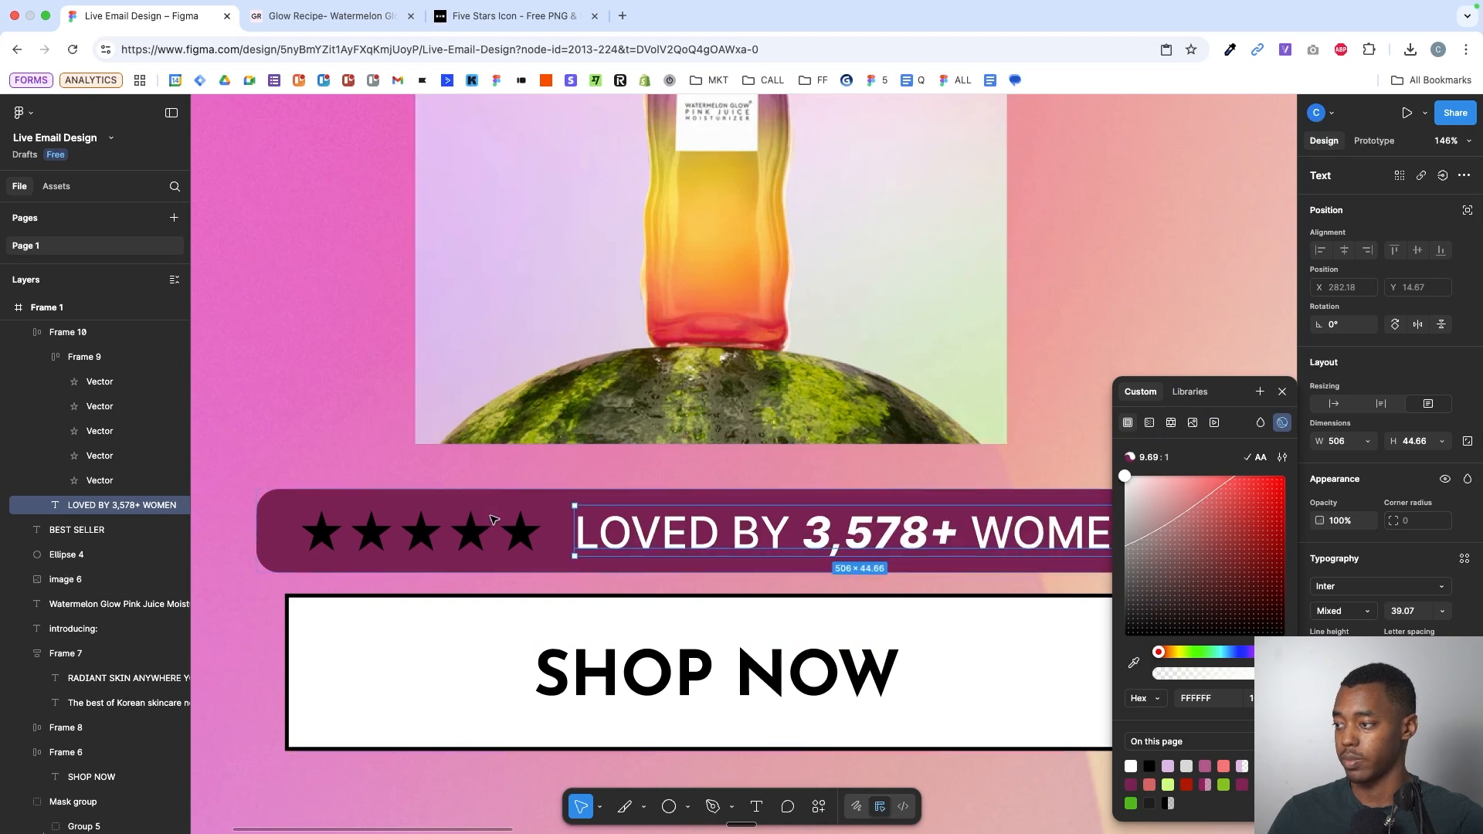
# - Recolour the five stars with the golden yellow FBC246 sampled from the product bottle
pyautogui.click(516, 533)
pyautogui.click(1323, 785)
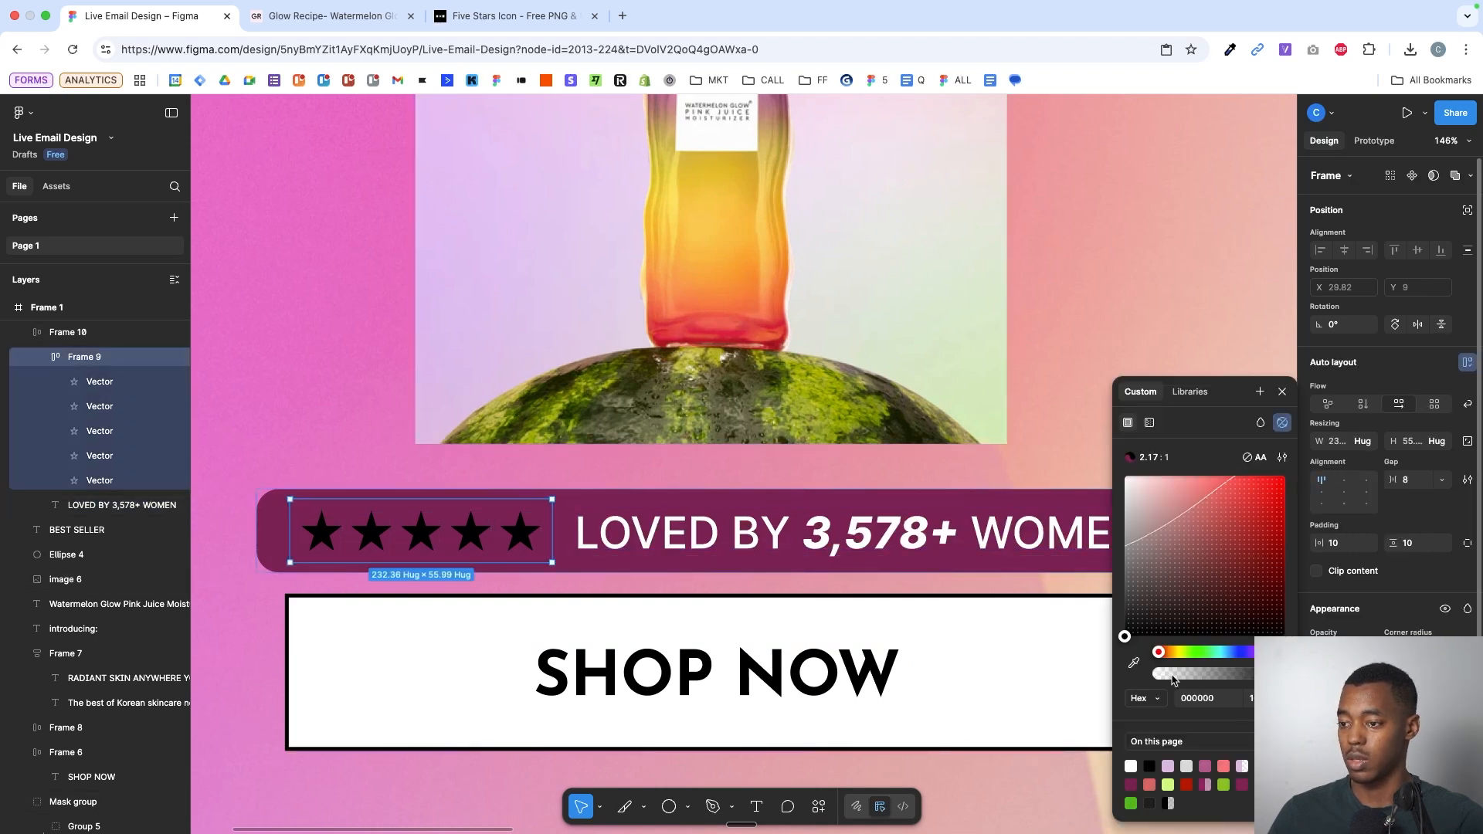
pyautogui.click(1133, 663)
pyautogui.click(735, 206)
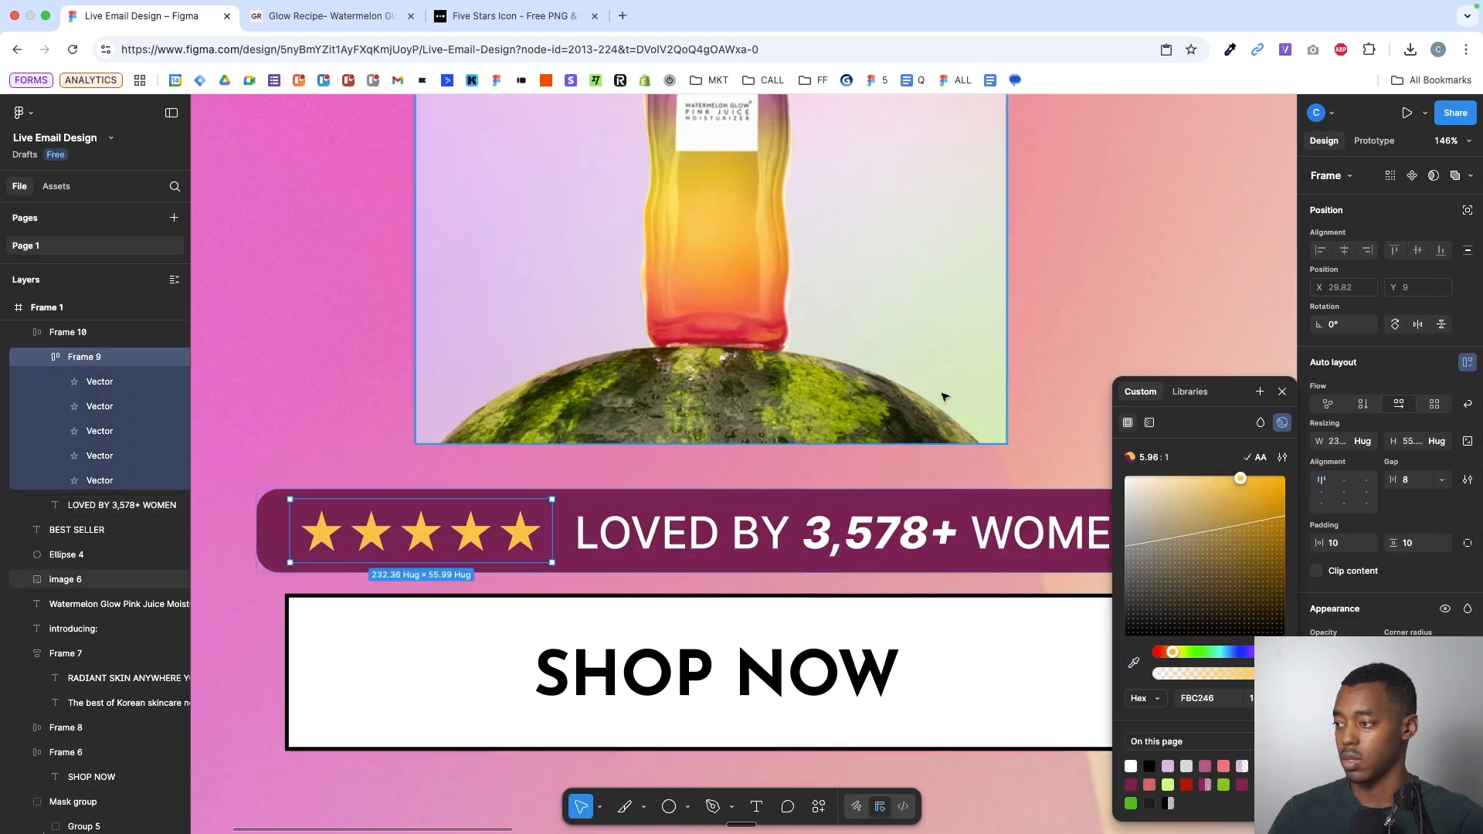
pyautogui.click(1281, 391)
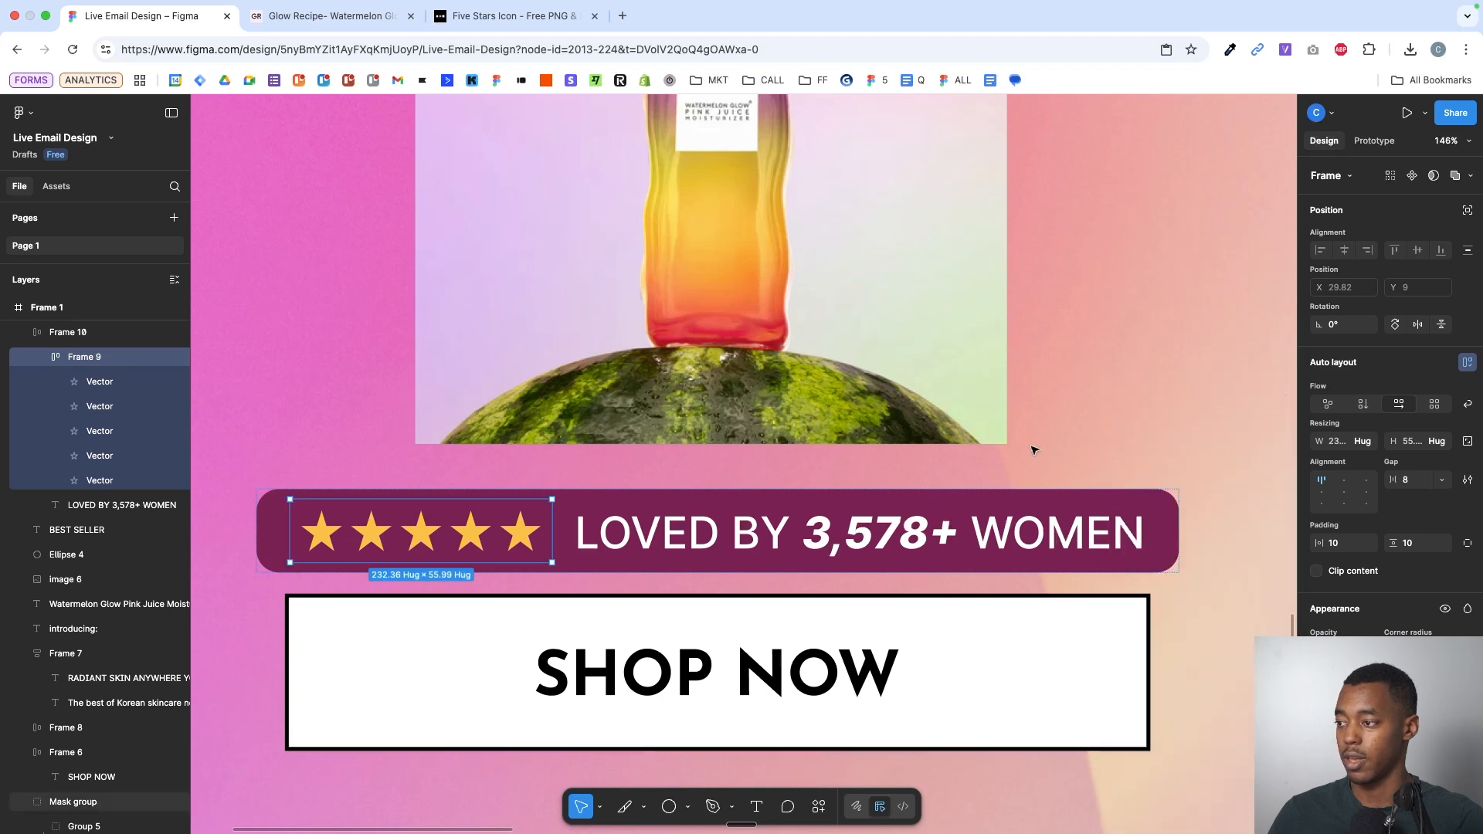
# - Scale the stars and text down together and narrow the maroon rating frame to 736 wide
pyautogui.click(1140, 523)
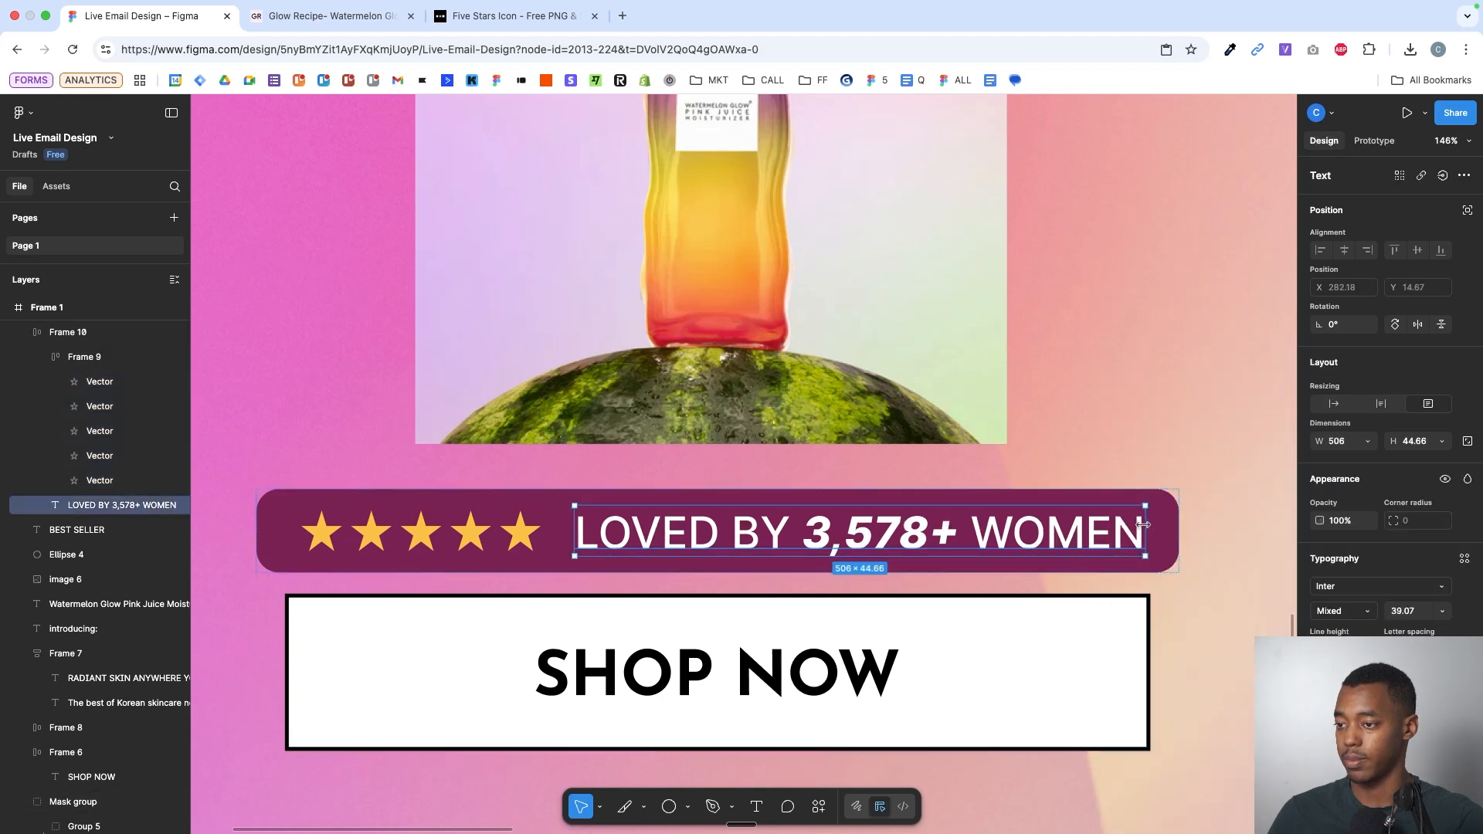
pyautogui.press('k')
pyautogui.keyDown('shift'); pyautogui.click(421, 533); pyautogui.keyUp('shift')
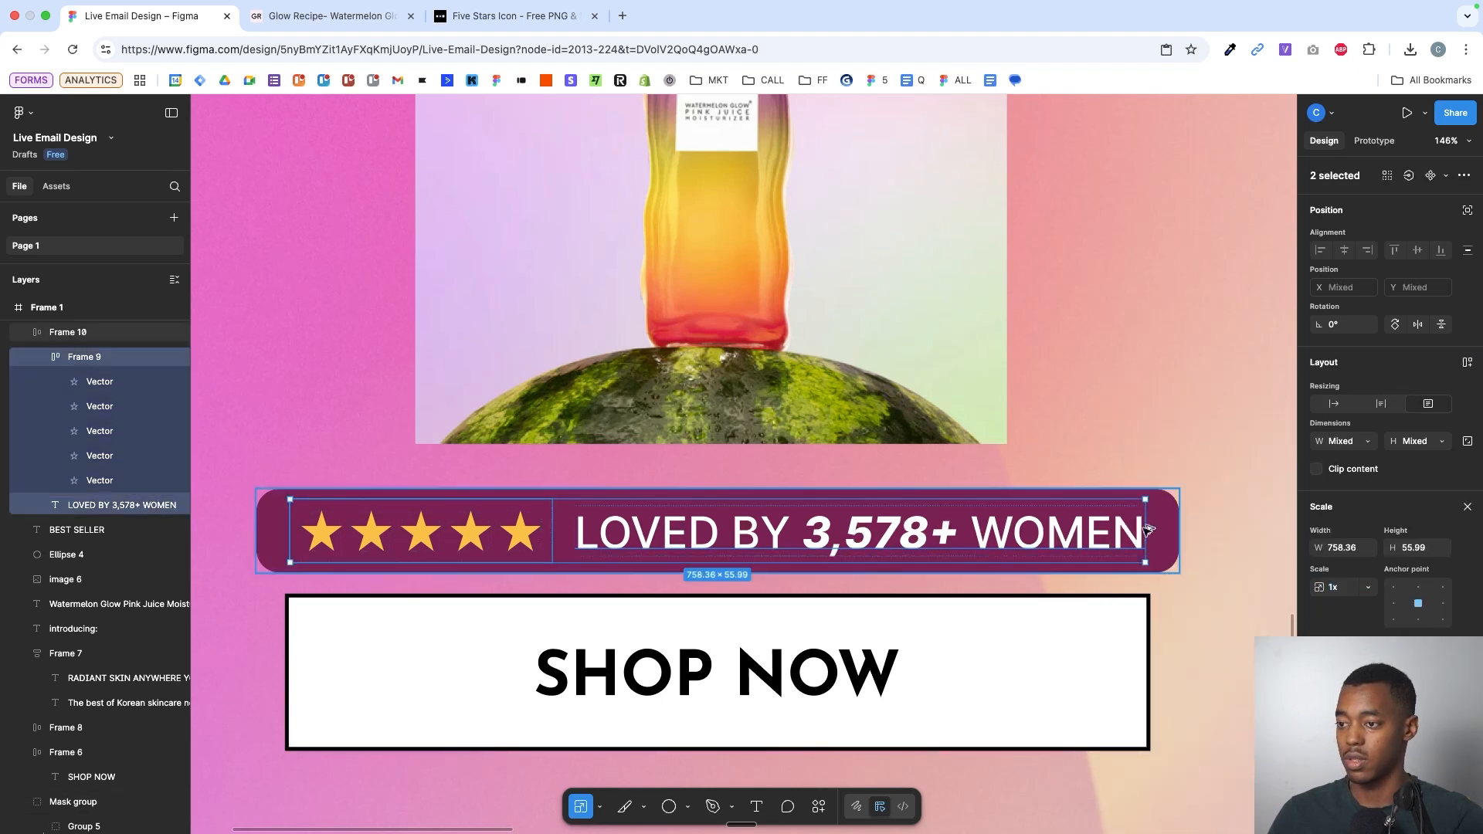
pyautogui.moveTo(1117, 528); pyautogui.dragTo(1096, 530)
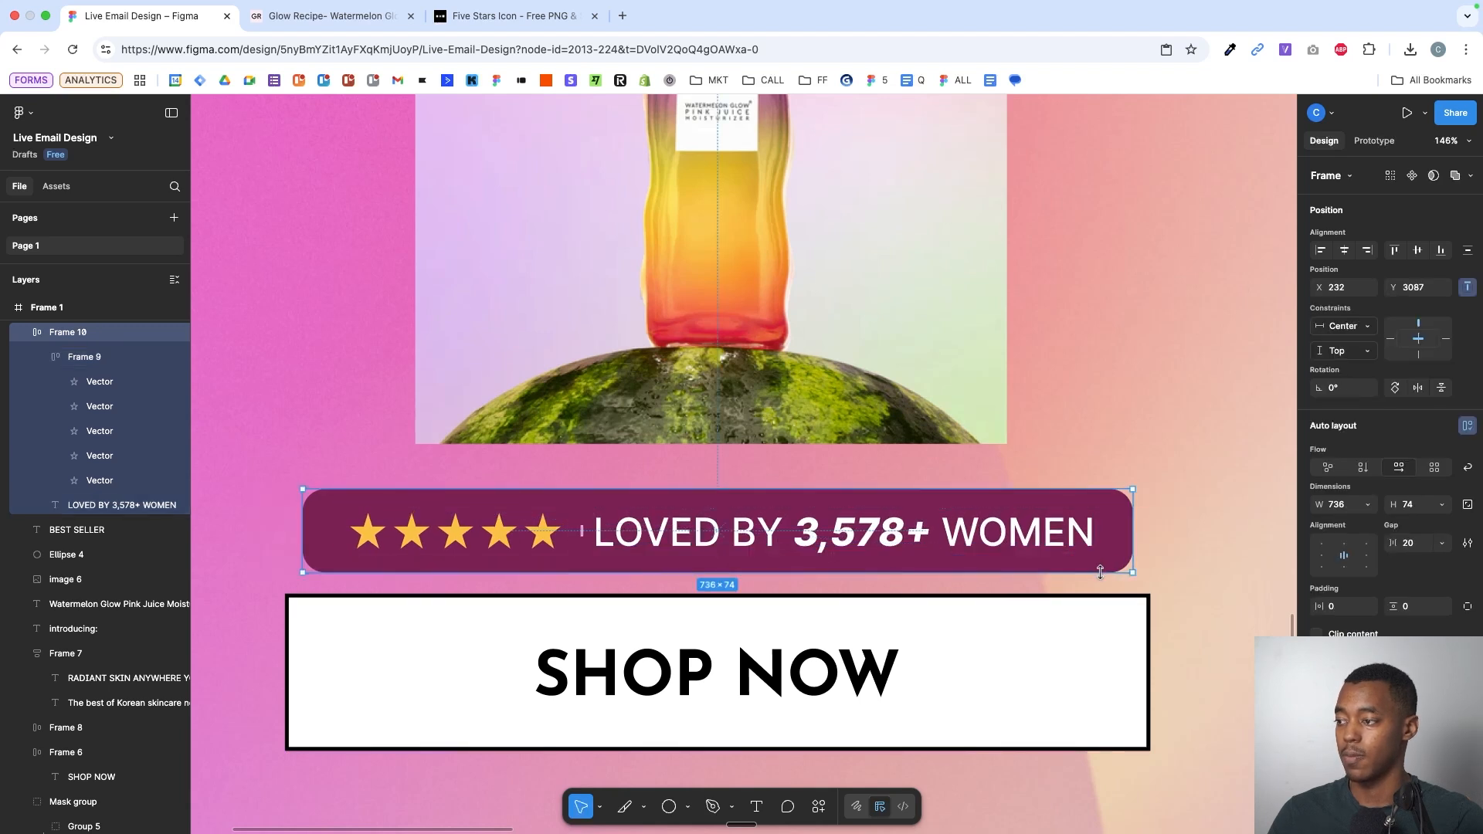
# - Give the maroon rating banner a bottom padding of 5 so its stars and text sit slightly higher
pyautogui.moveTo(1100, 572); pyautogui.dragTo(1152, 572)
pyautogui.click(1188, 538)
pyautogui.click(991, 526)
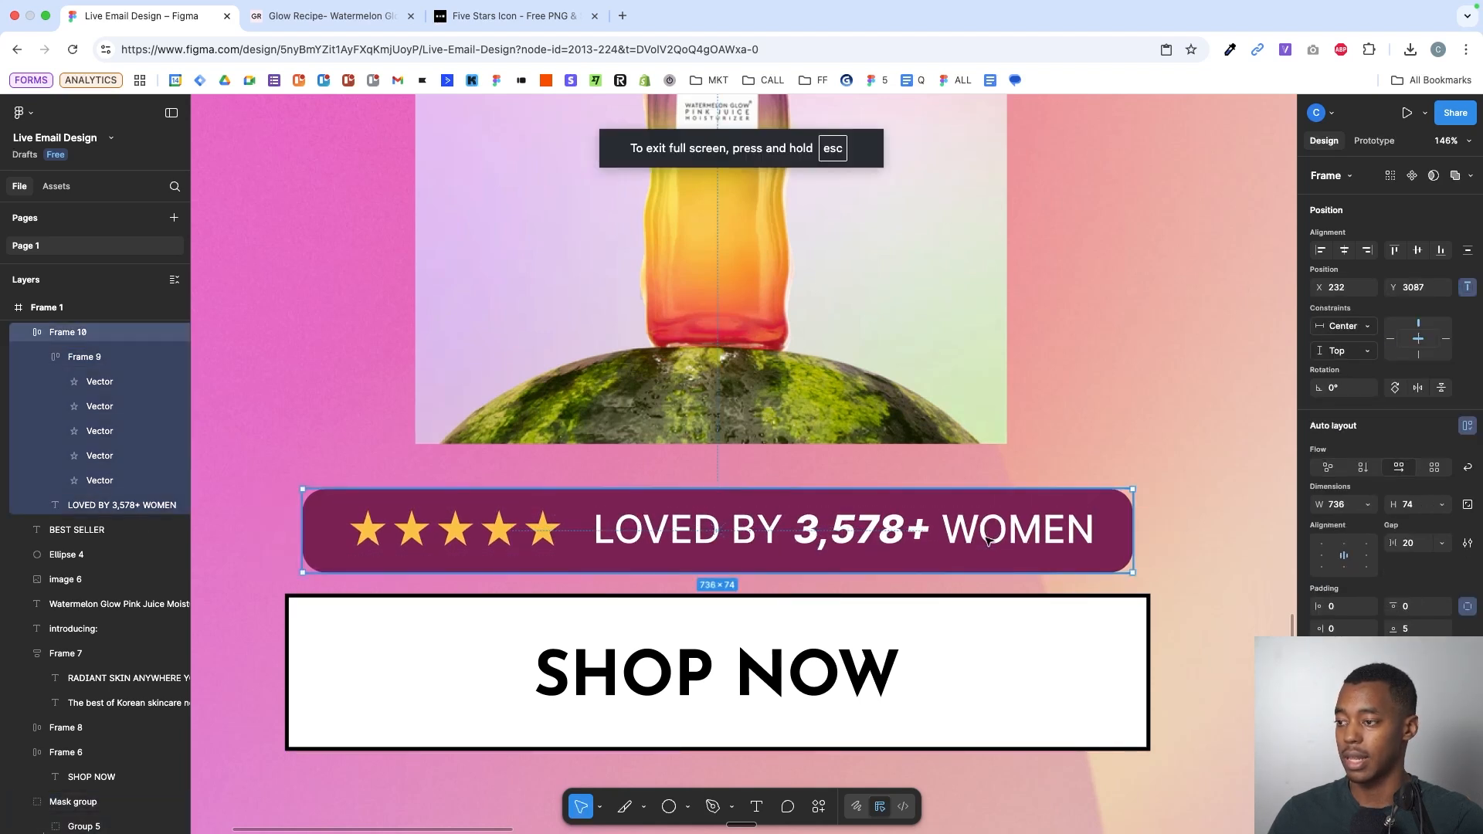
# - Move the rating banner up to Y 3077.26, closer to the product image, and make its maroon fill semi-transparent
pyautogui.moveTo(992, 526); pyautogui.dragTo(992, 515)
pyautogui.moveTo(1407, 796)
pyautogui.mouseDown()
pyautogui.moveTo(1366, 795)
pyautogui.moveTo(1381, 795)
pyautogui.mouseUp()
pyautogui.click(1253, 634)
pyautogui.scroll(-3, 1253, 634)
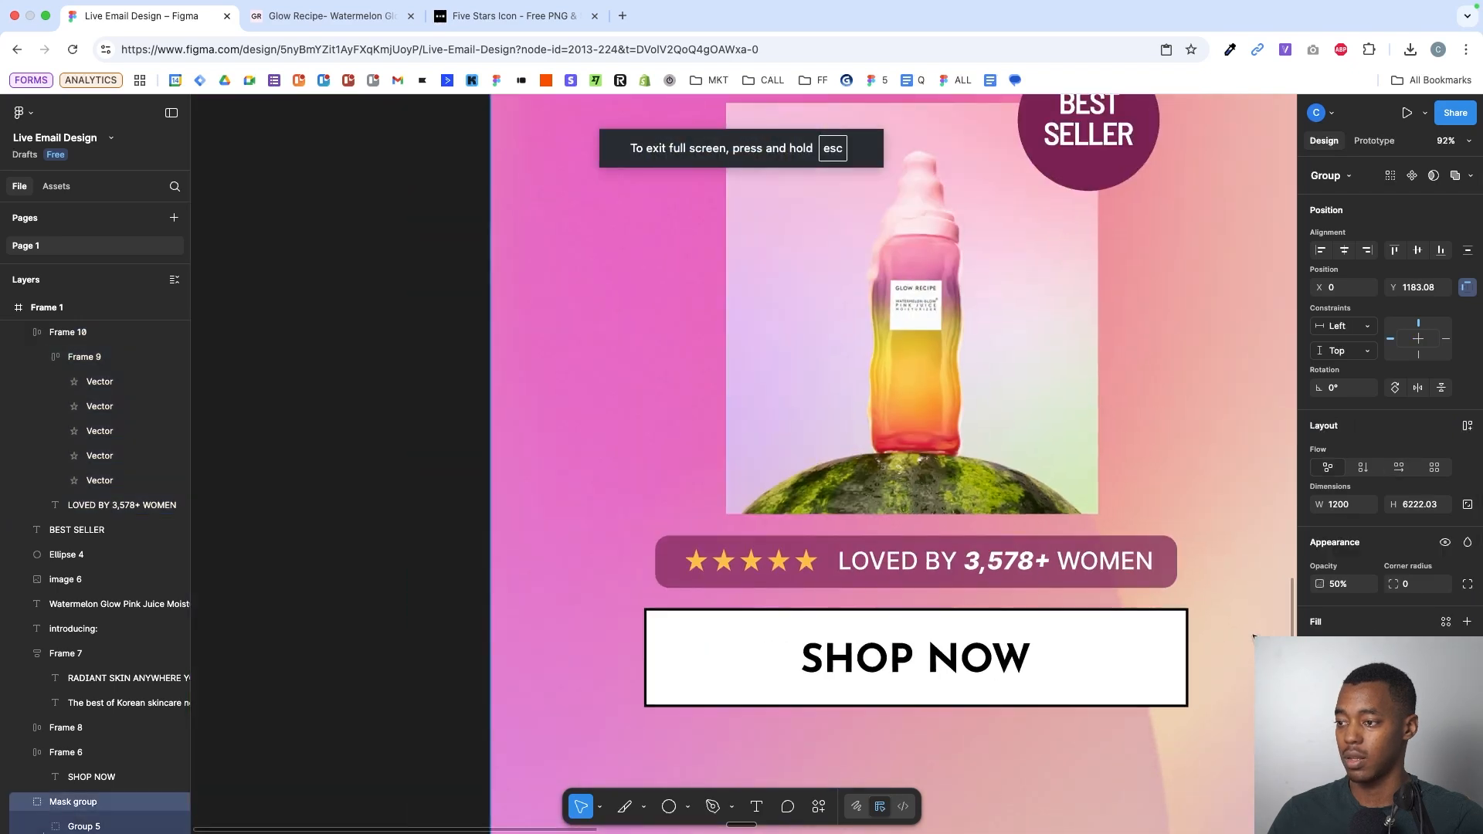
pyautogui.scroll(-3, 1252, 635)
pyautogui.click(1154, 580)
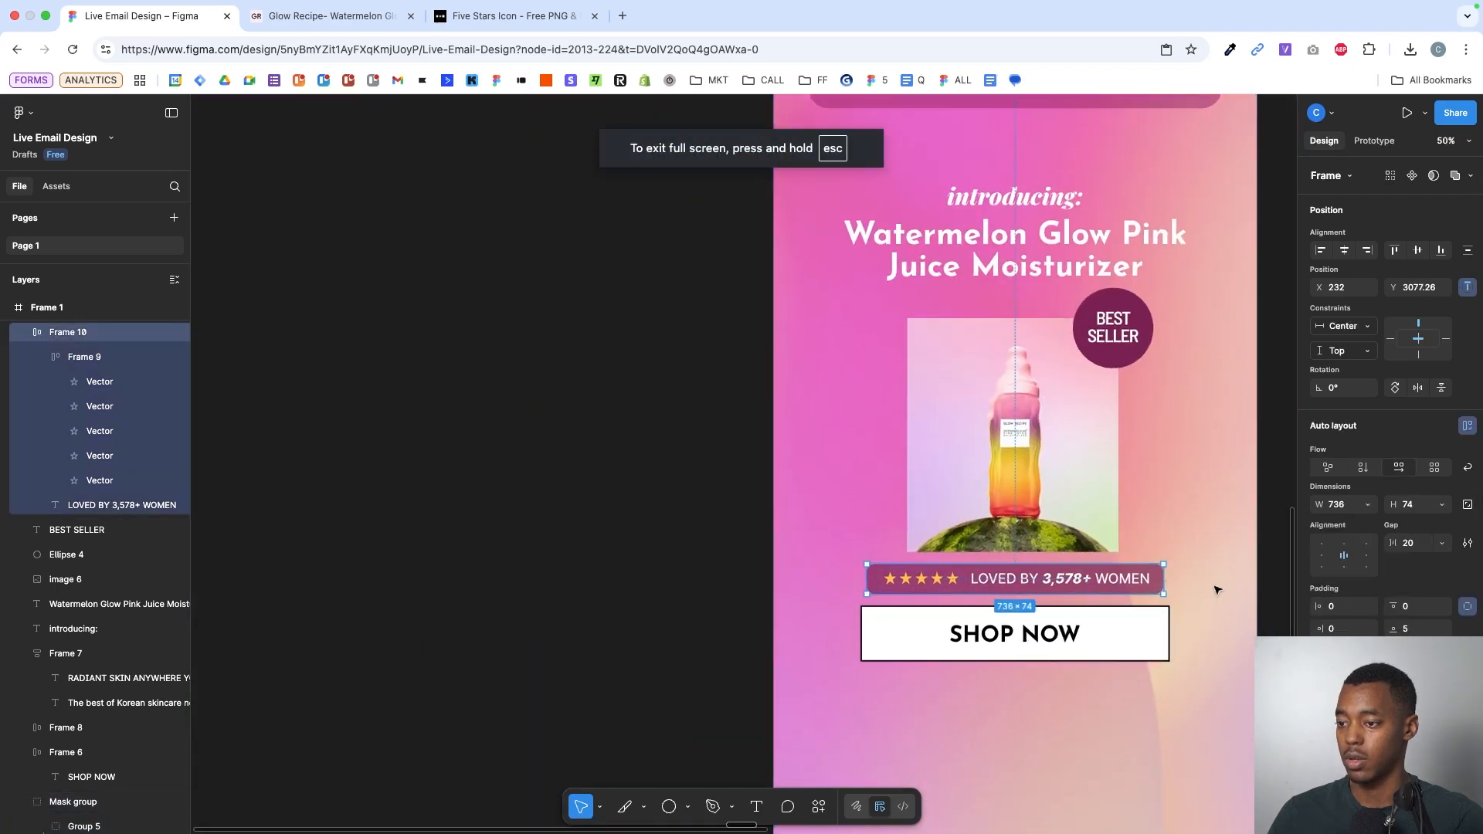
# - Scale the rating banner down to 0.9x about its centre, to 661.72 by 66.53, and widen its frame slightly
pyautogui.scroll(5, 1209, 586)
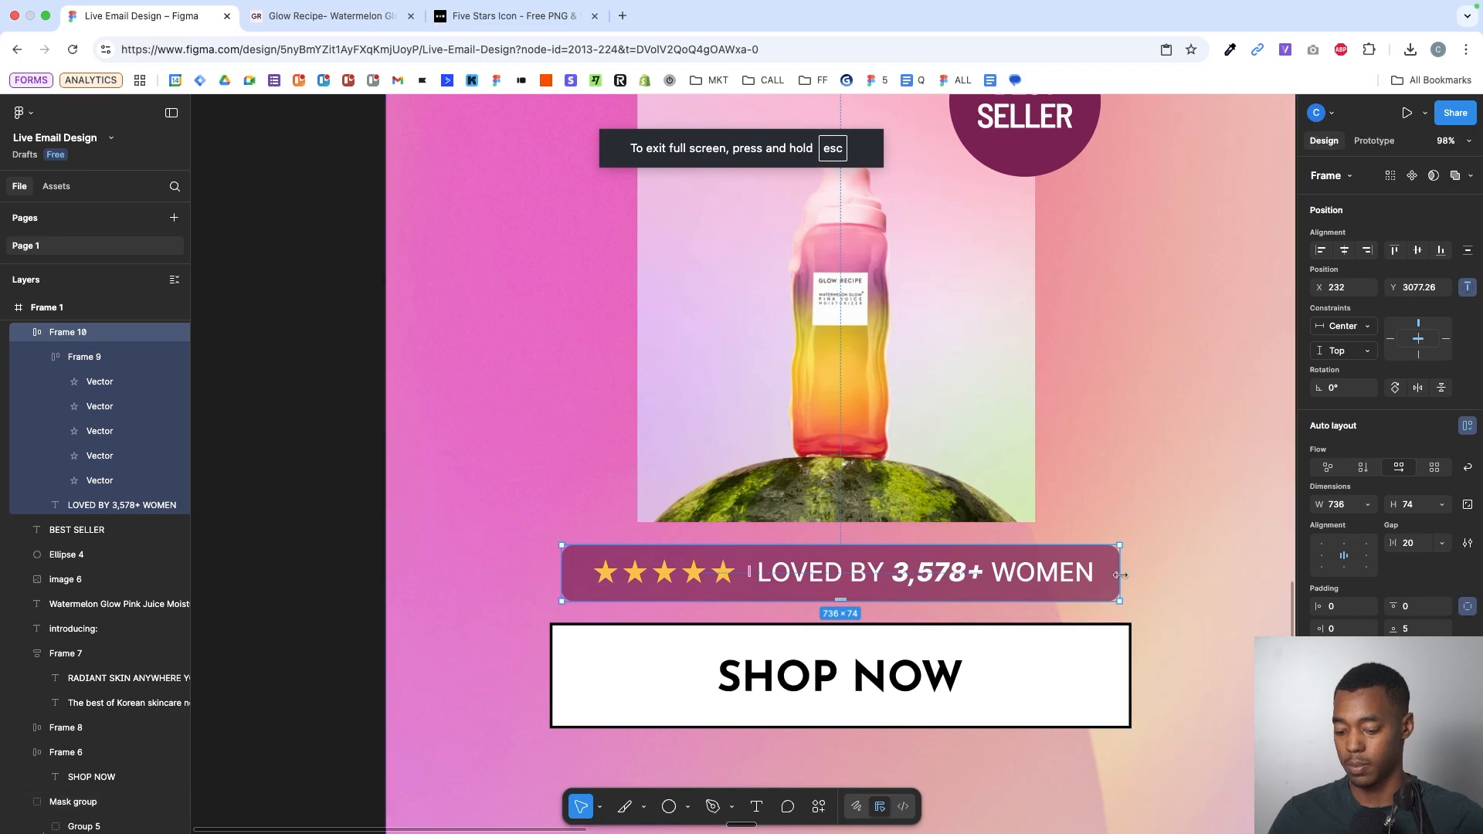
pyautogui.press('k')
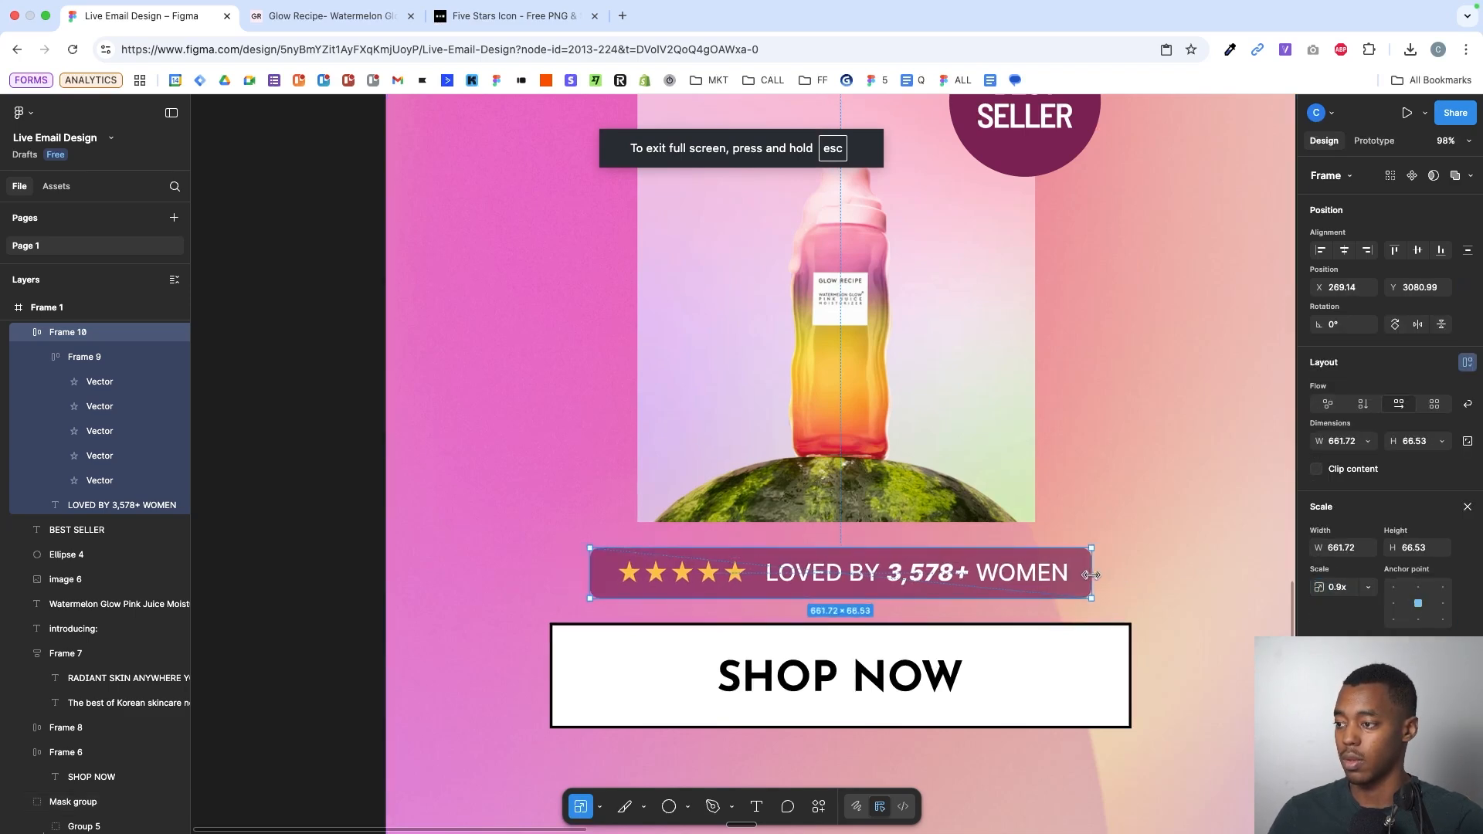
pyautogui.click(1153, 568)
pyautogui.scroll(-5, 1153, 568)
pyautogui.hscroll(2, 1152, 563)
pyautogui.scroll(5, 1151, 563)
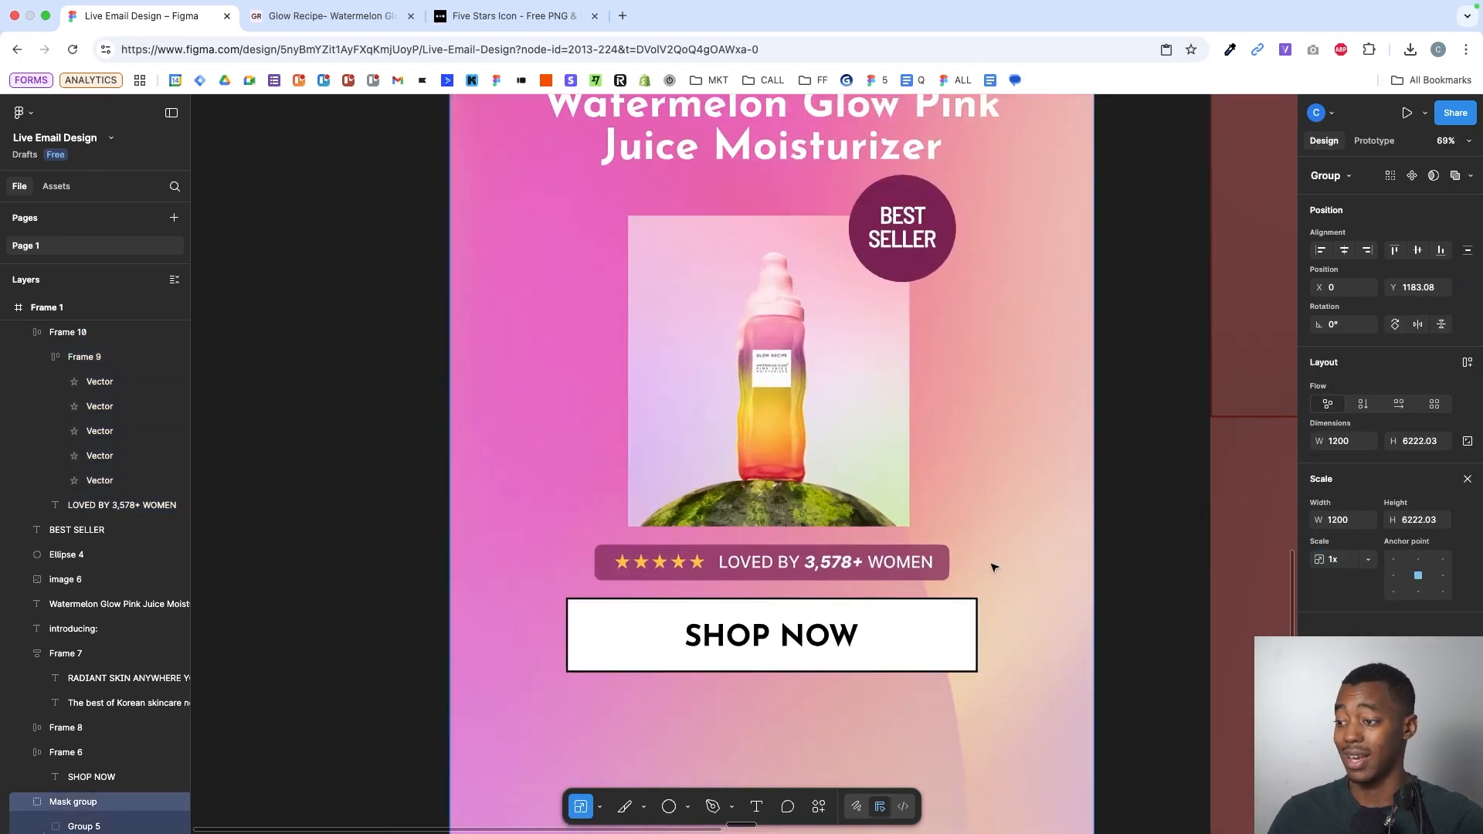
pyautogui.click(954, 571)
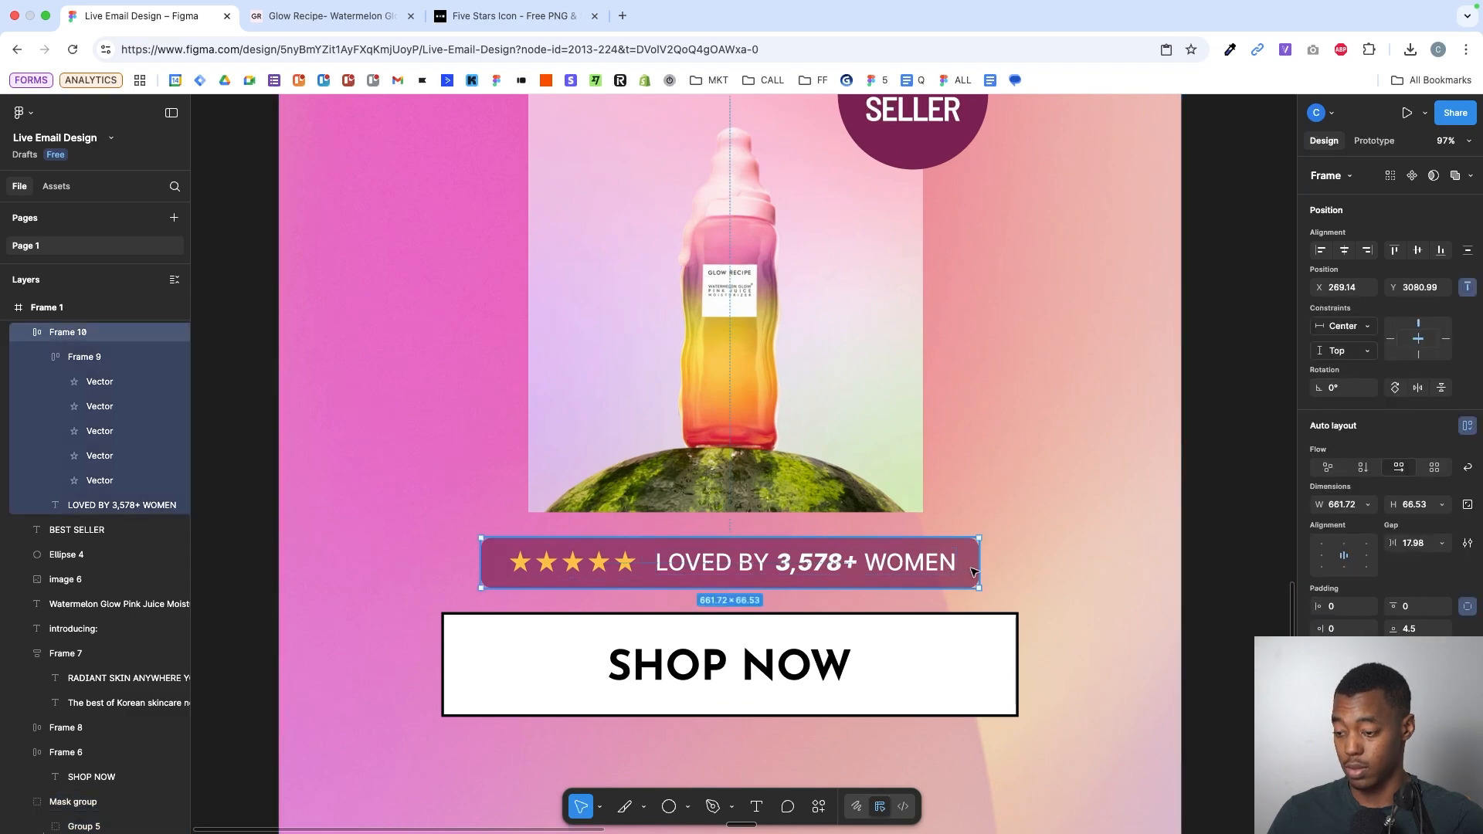
pyautogui.click(962, 603)
# - Try shortening the lower SHOP NOW button to a height of 113
pyautogui.click(940, 646)
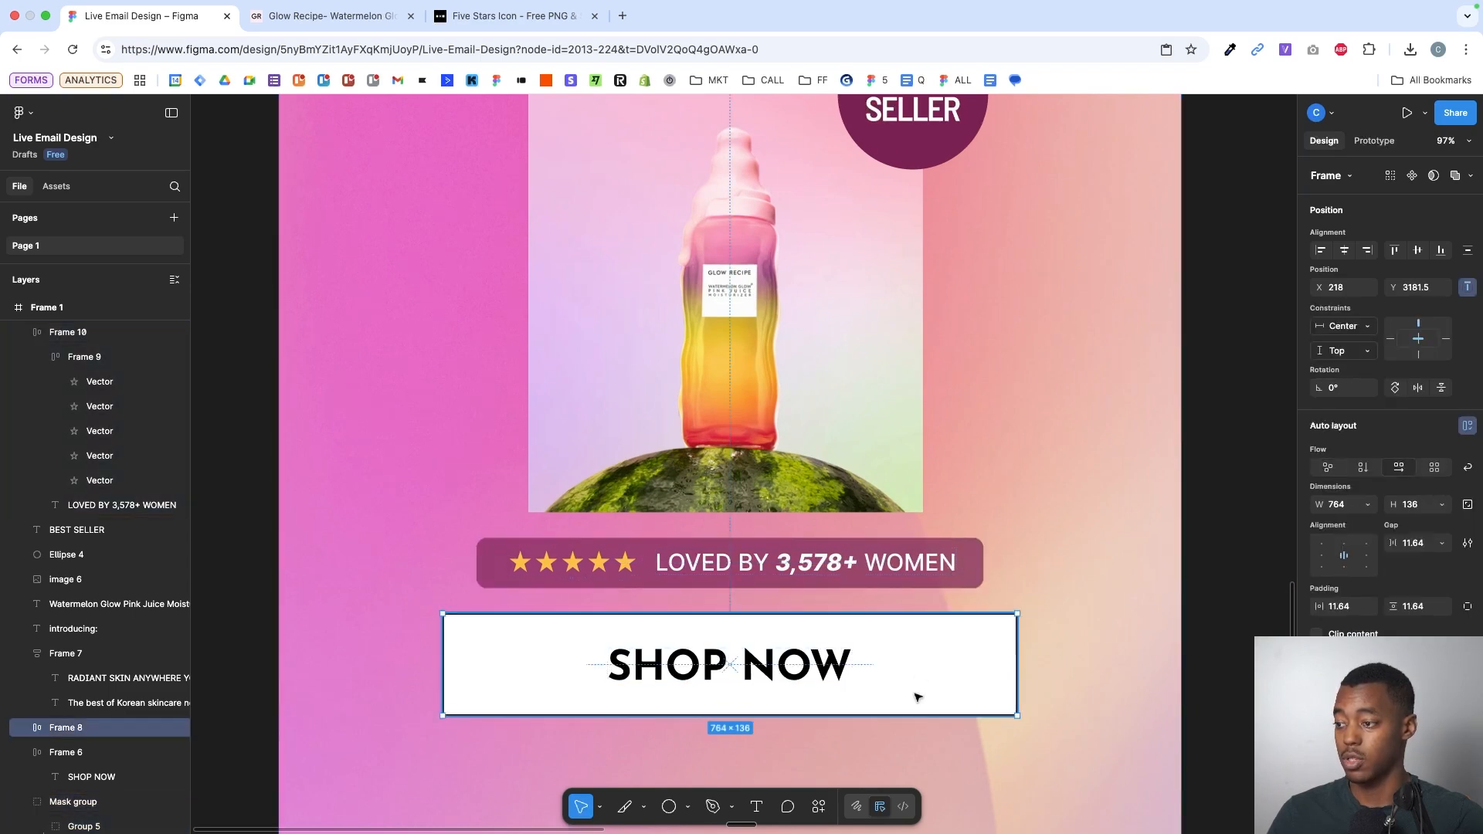
pyautogui.moveTo(897, 716); pyautogui.dragTo(901, 699)
pyautogui.click(803, 657)
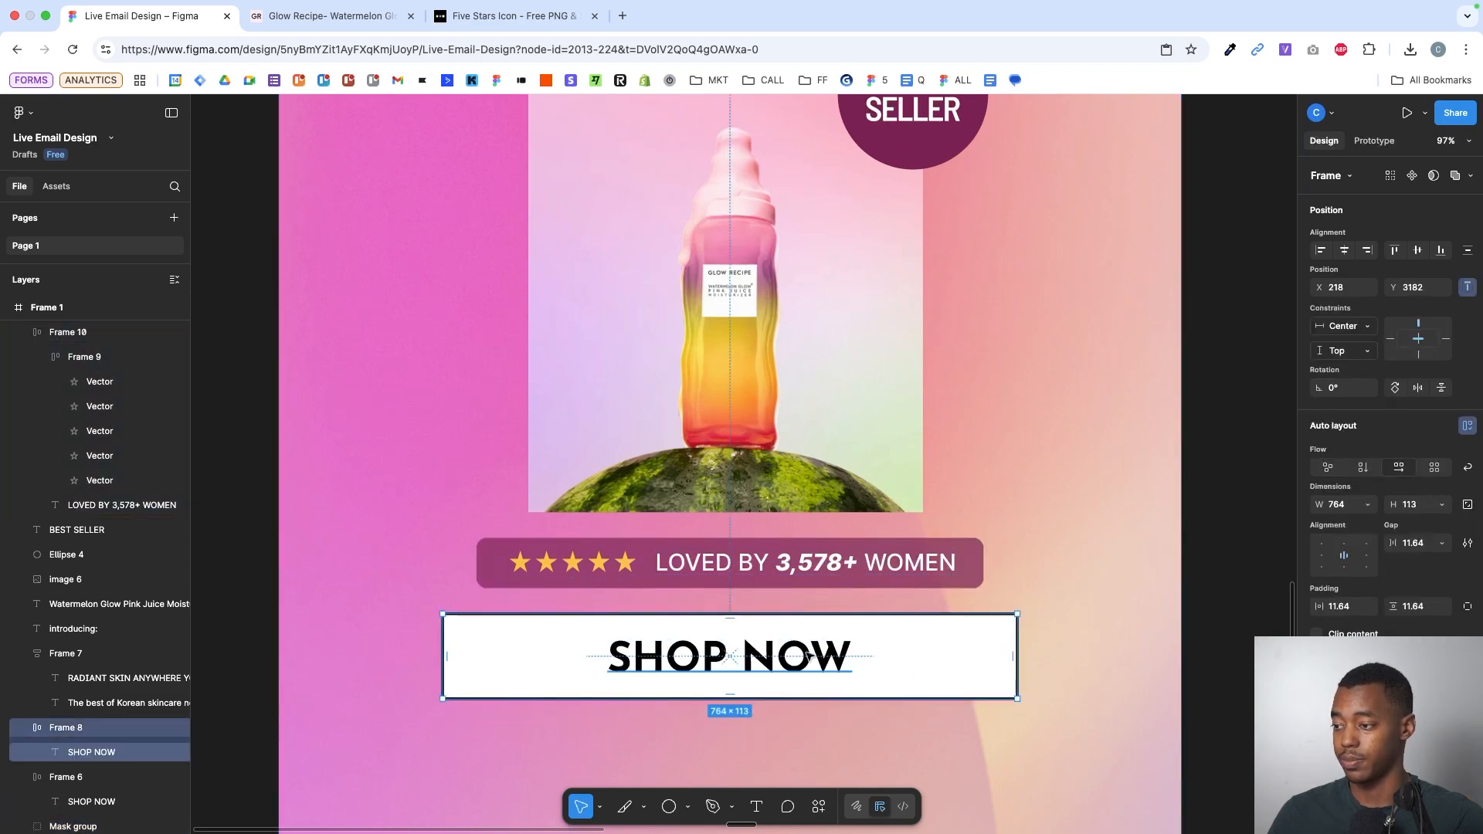
pyautogui.scroll(3, 805, 650)
pyautogui.click(958, 680)
# - Scale the lower SHOP NOW button down about its centre to a height of 123 and widen its frame to 800
pyautogui.scroll(-5, 985, 725)
pyautogui.press('k')
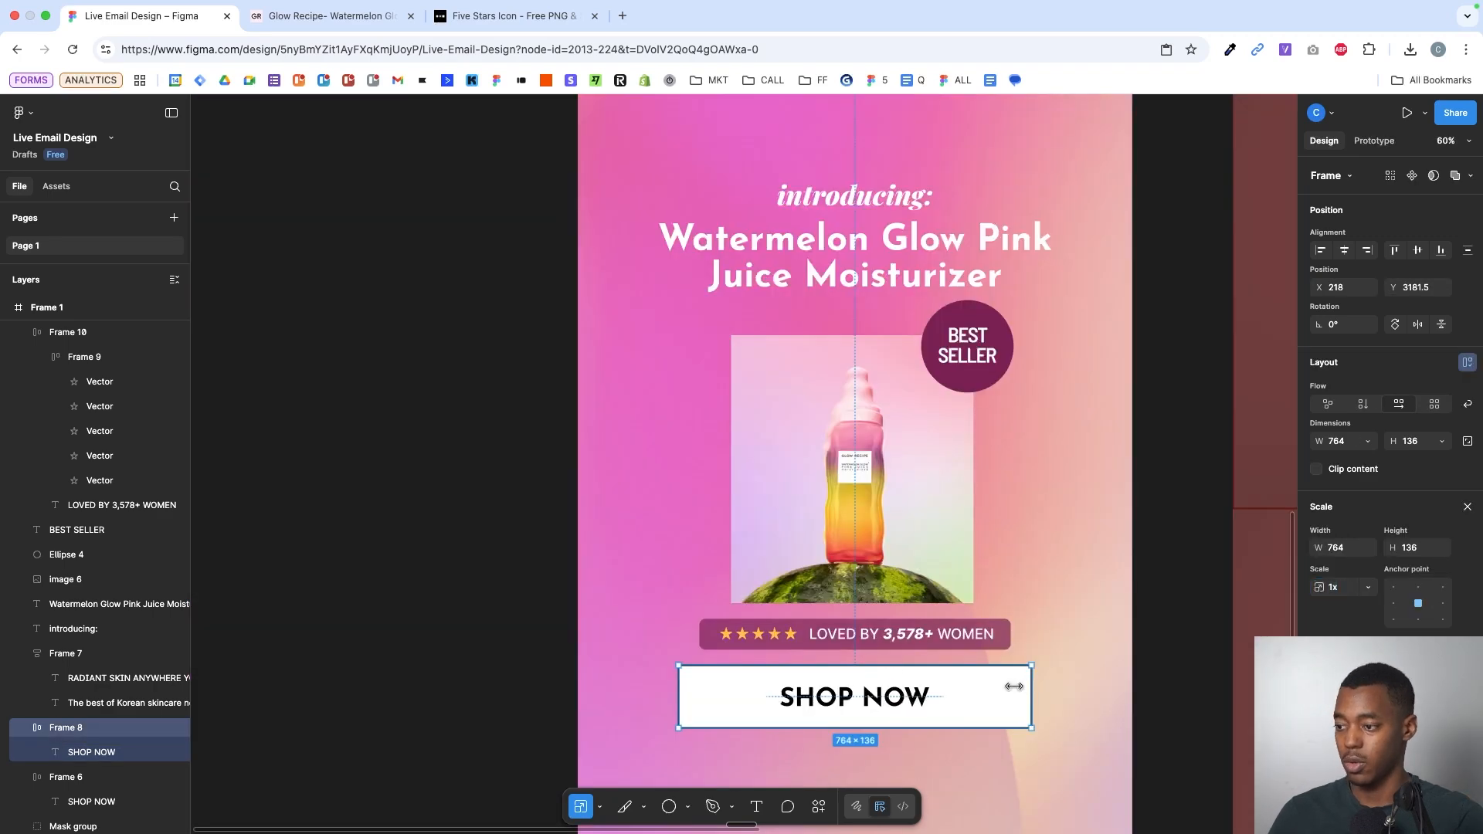
pyautogui.moveTo(1014, 686); pyautogui.dragTo(1040, 685)
pyautogui.press('v')
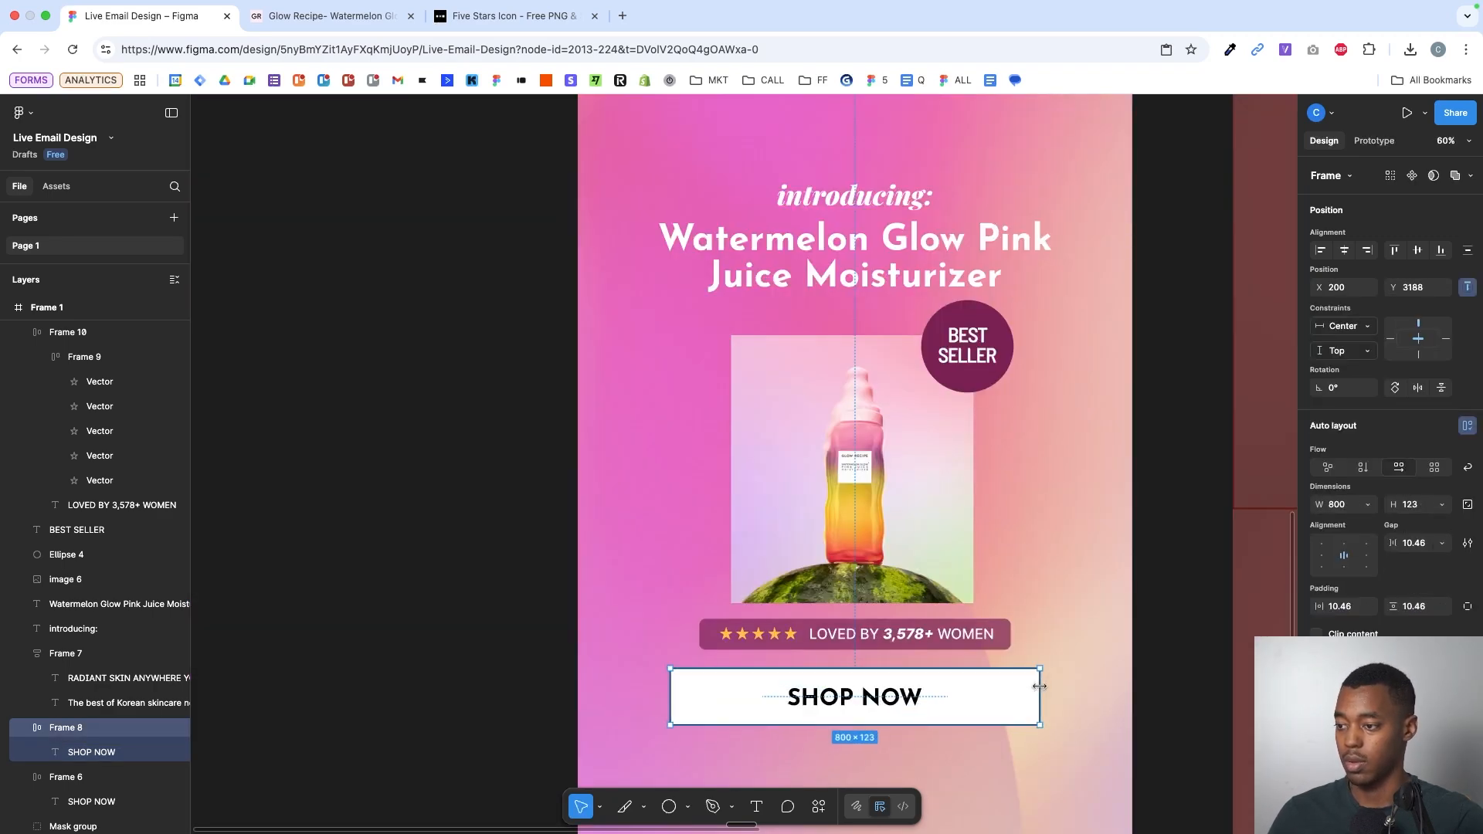
pyautogui.click(1158, 674)
# - Move the lower SHOP NOW button up to about Y 3172, nearer the rating banner, and increase its height to 130
pyautogui.scroll(-3, 1158, 674)
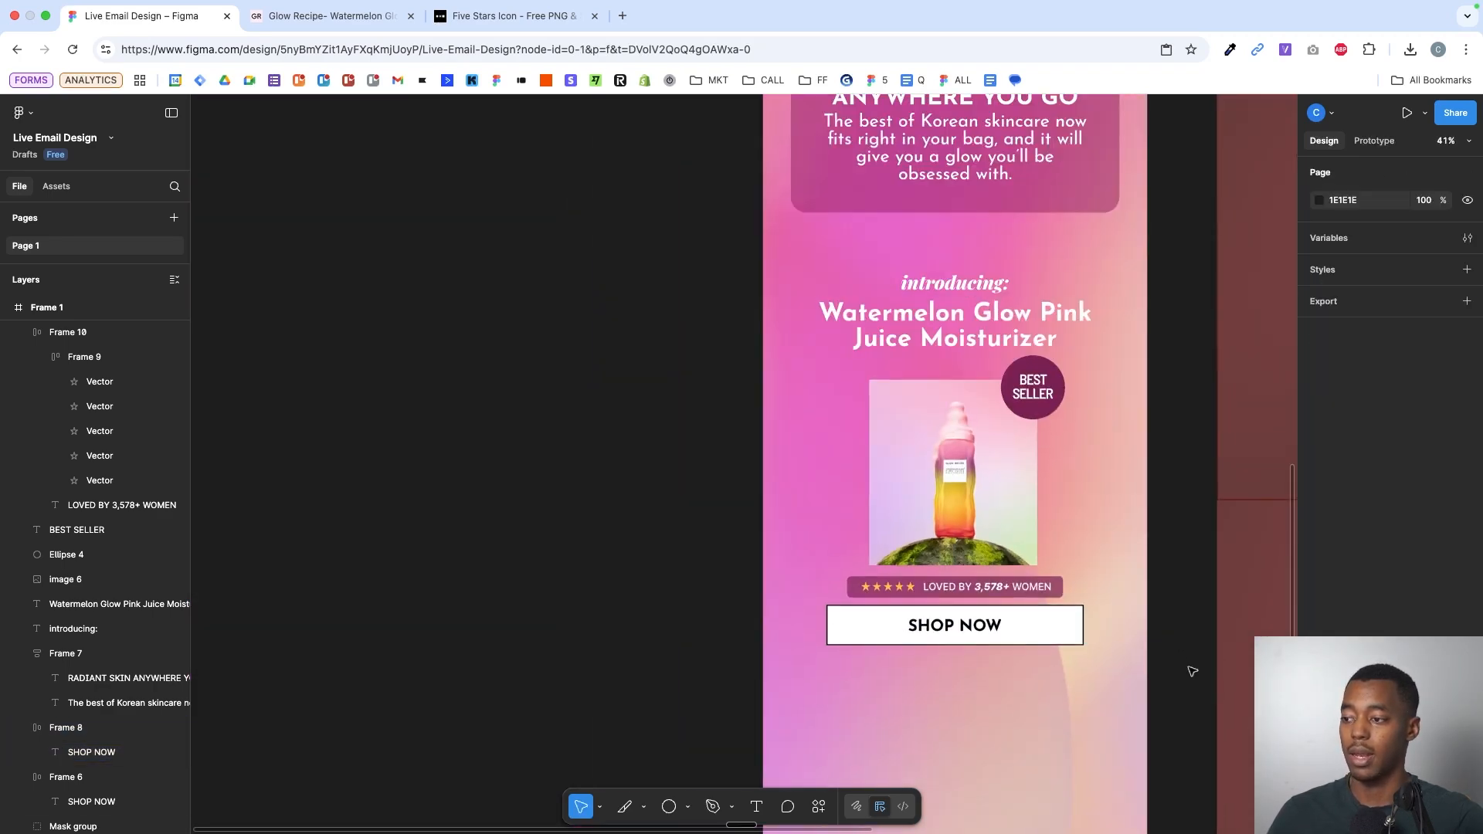
pyautogui.scroll(2, 1039, 634)
pyautogui.click(1036, 632)
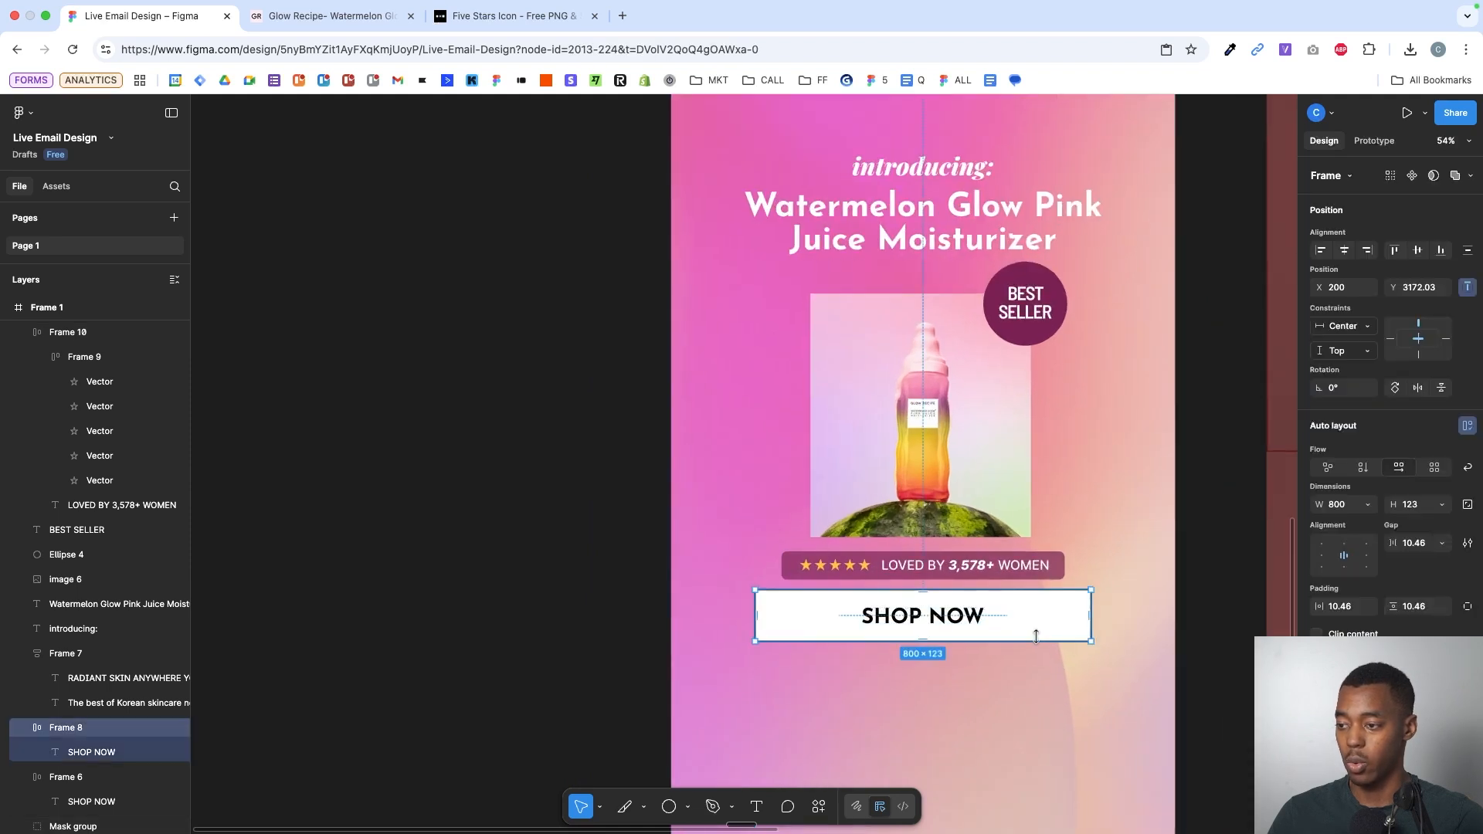
pyautogui.moveTo(1036, 640); pyautogui.dragTo(1036, 642)
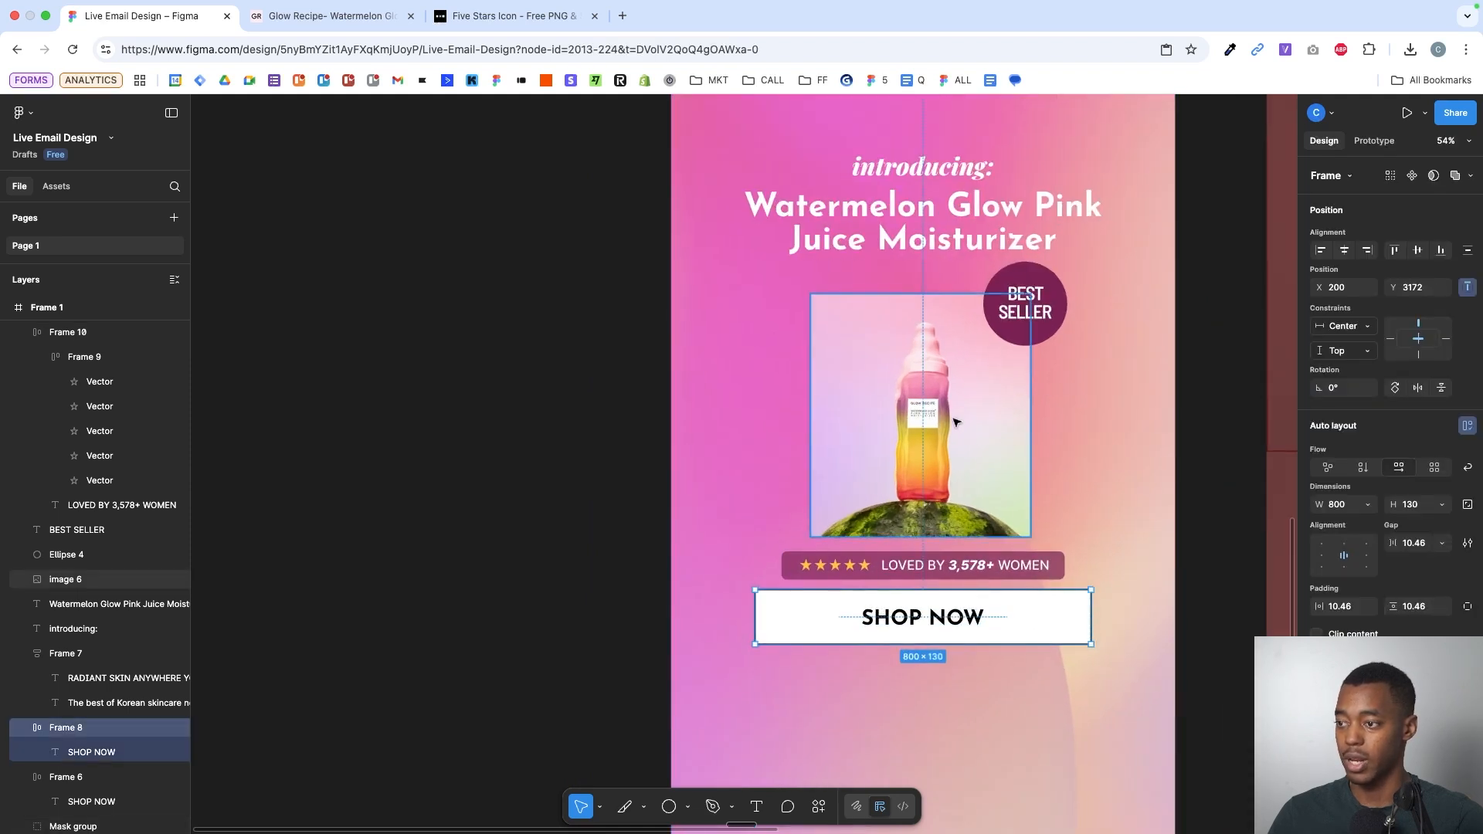
# - Duplicate the "The best of Korean skincare" paragraph and place the copy directly below the lower SHOP NOW button
pyautogui.scroll(-5, 996, 506)
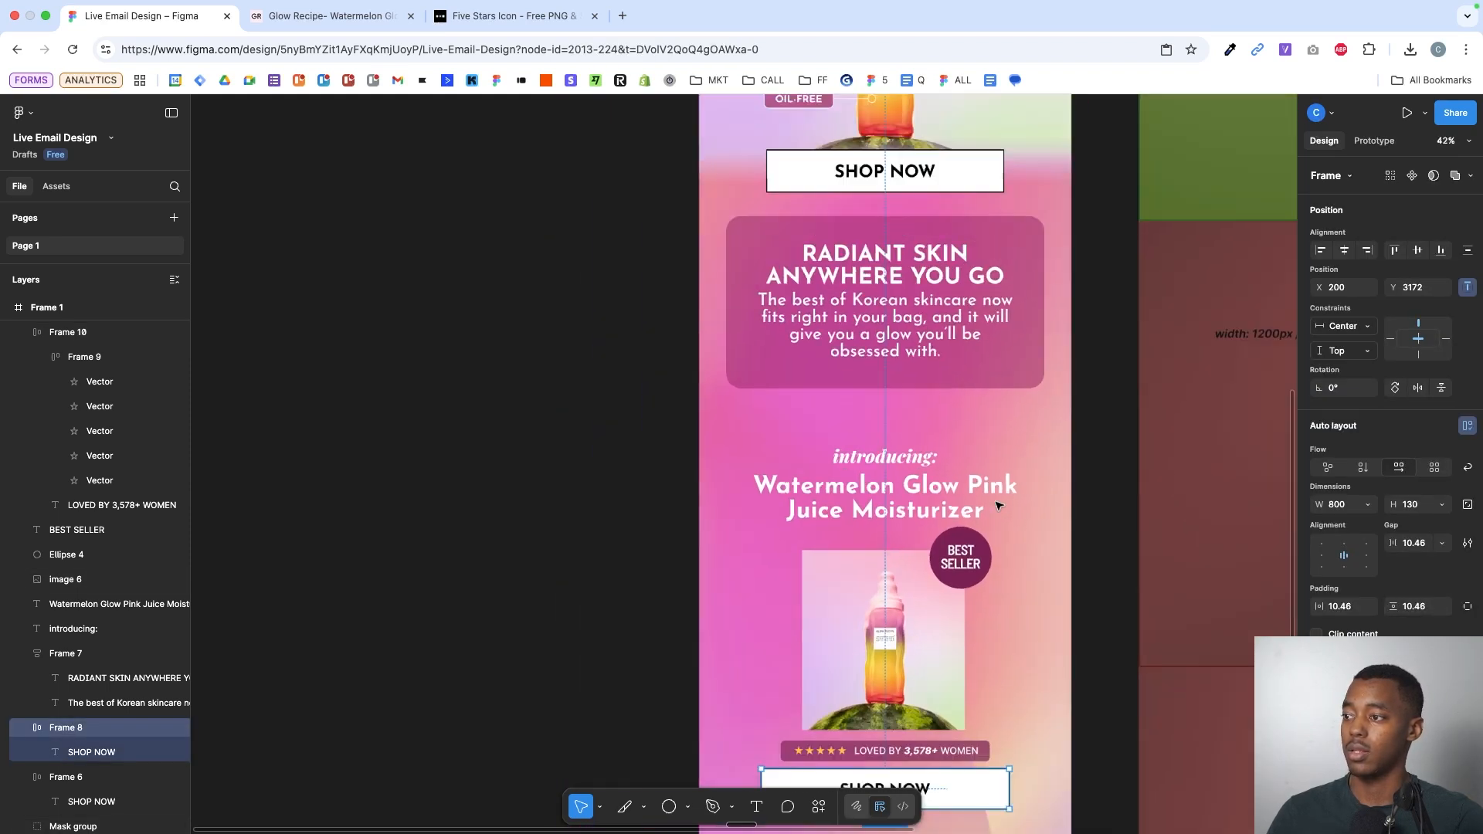
pyautogui.scroll(3, 997, 506)
pyautogui.scroll(-3, 996, 506)
pyautogui.scroll(-3, 973, 386)
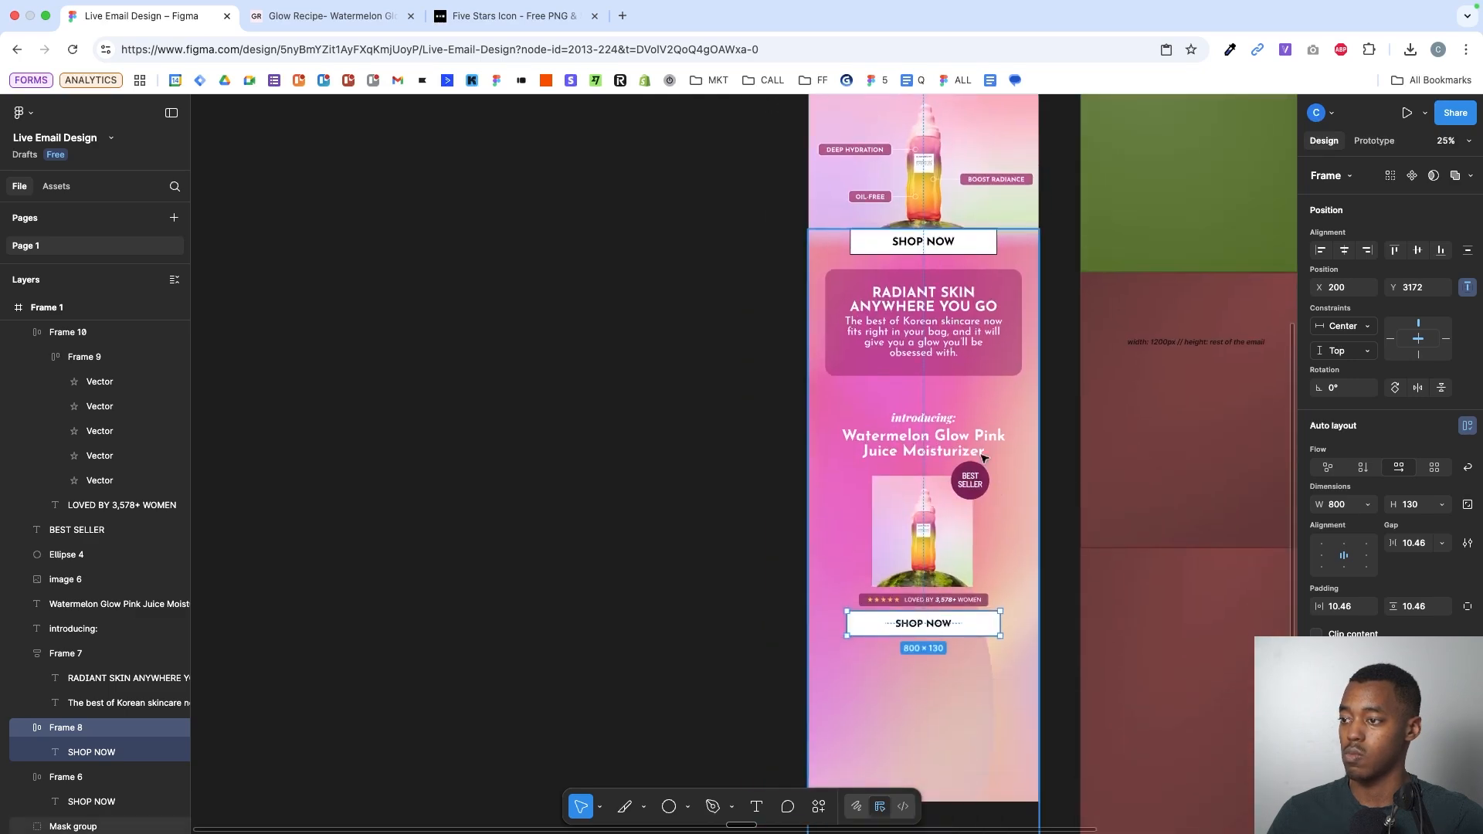
pyautogui.click(958, 341)
pyautogui.moveTo(958, 340); pyautogui.dragTo(958, 653)
pyautogui.scroll(5, 958, 654)
# - Replace the copied paragraph's text with "Moisturizer Ships FREE Today"
pyautogui.press('Return')
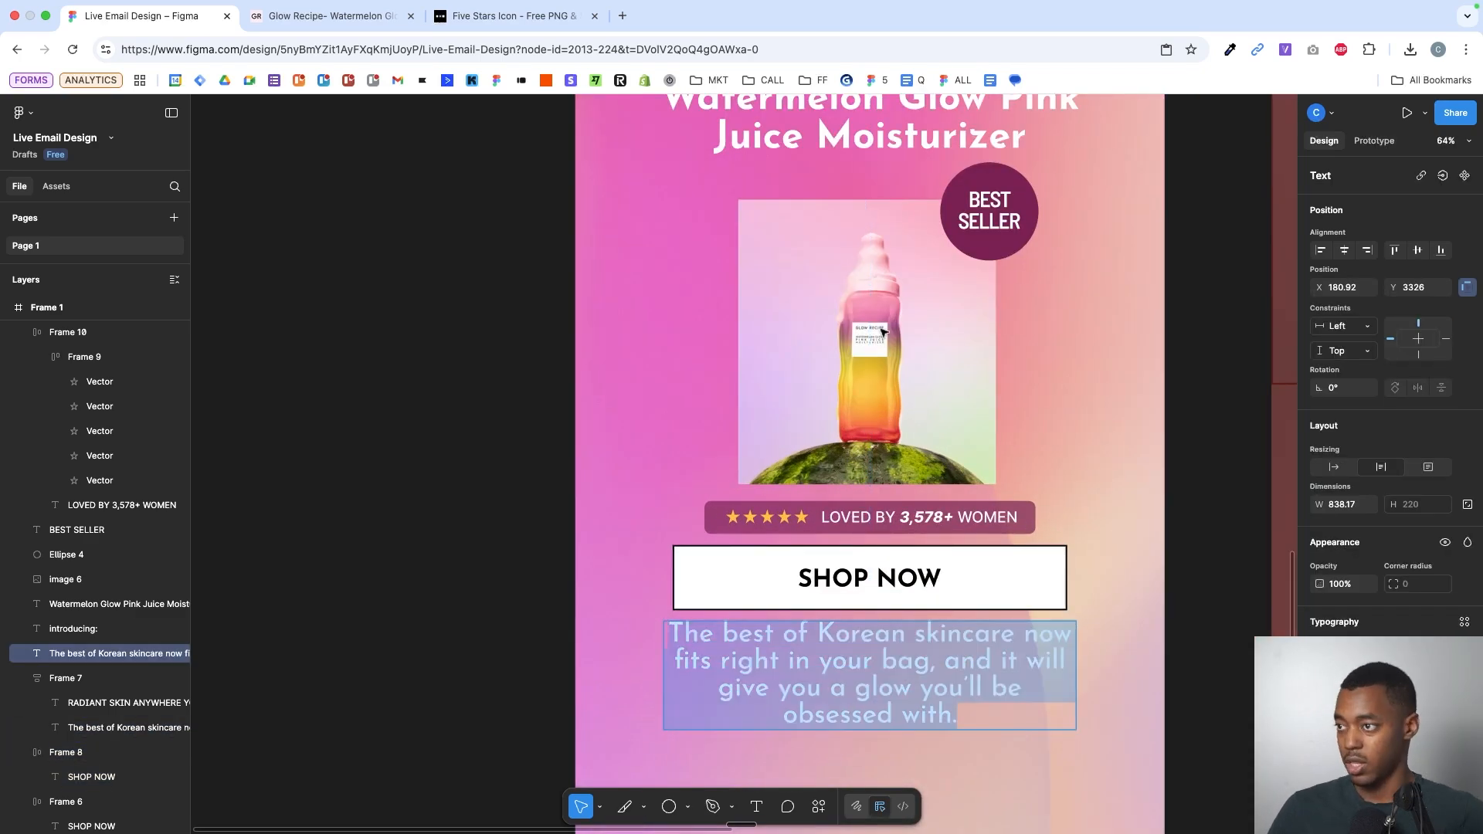
pyautogui.scroll(2, 914, 199)
pyautogui.scroll(4, 894, 265)
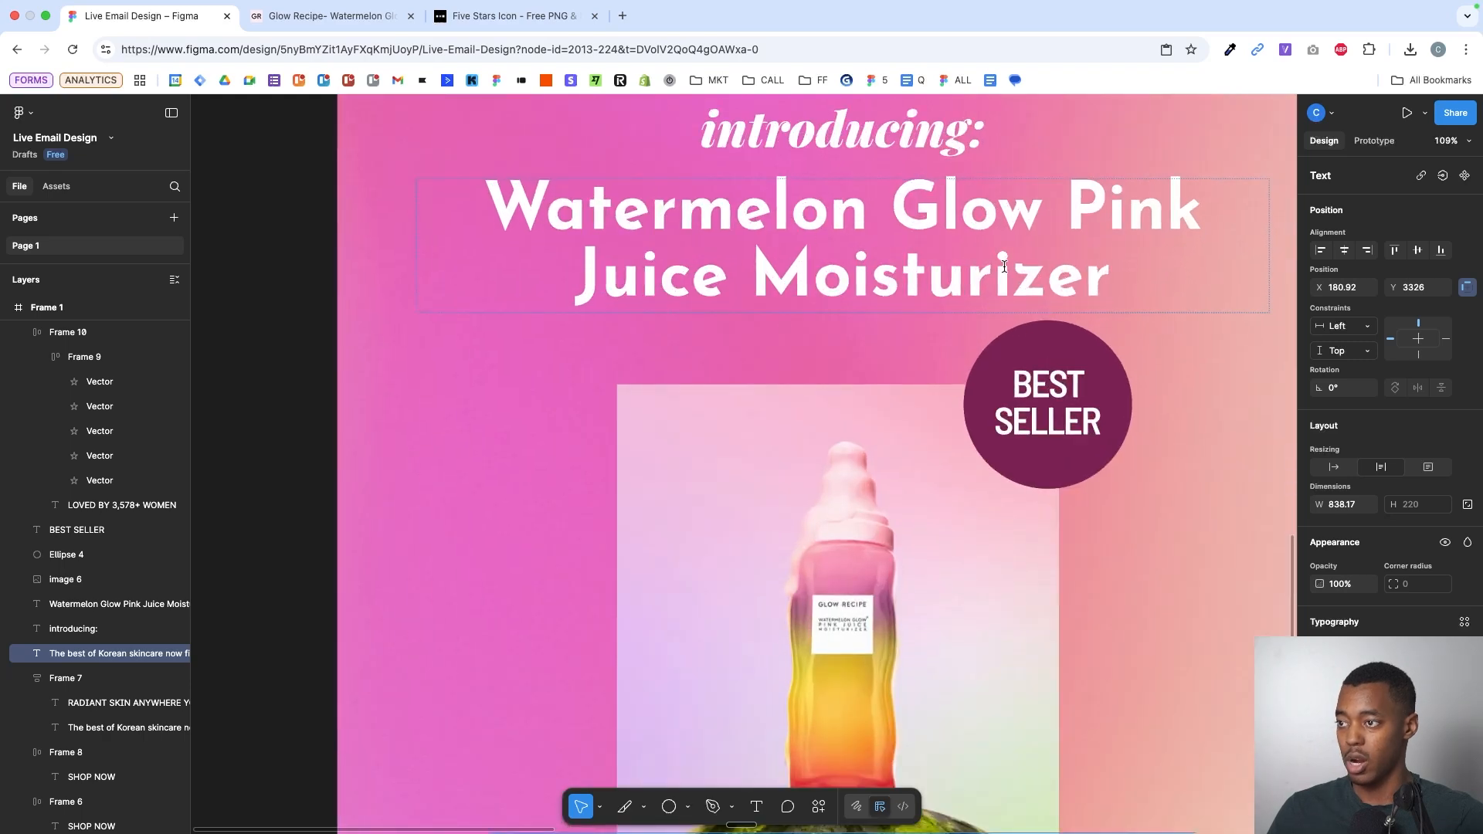
pyautogui.scroll(-4, 1004, 267)
pyautogui.scroll(-5, 992, 512)
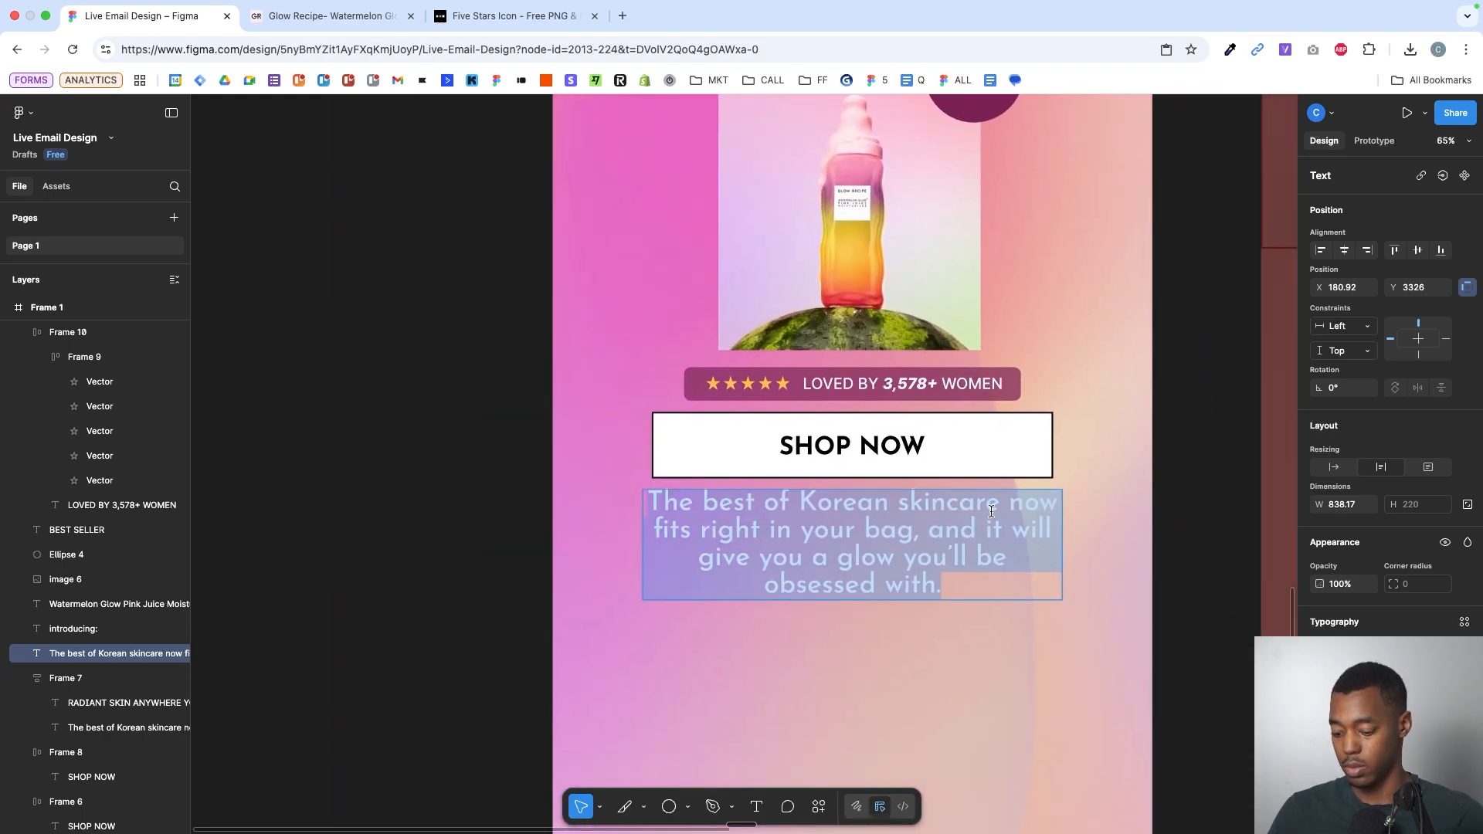
pyautogui.write('Moisturizer Ships F')
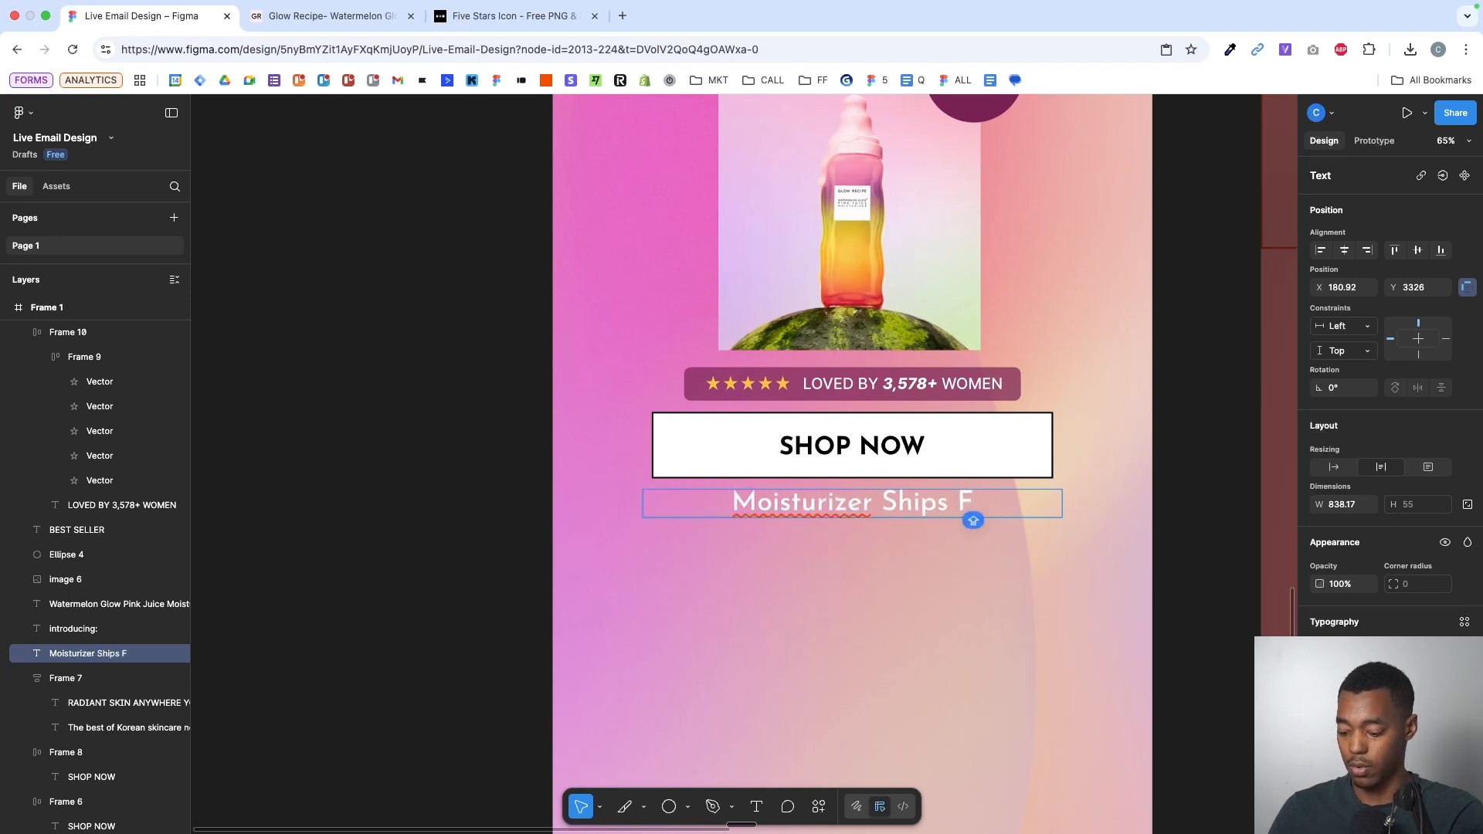
pyautogui.write('Today')
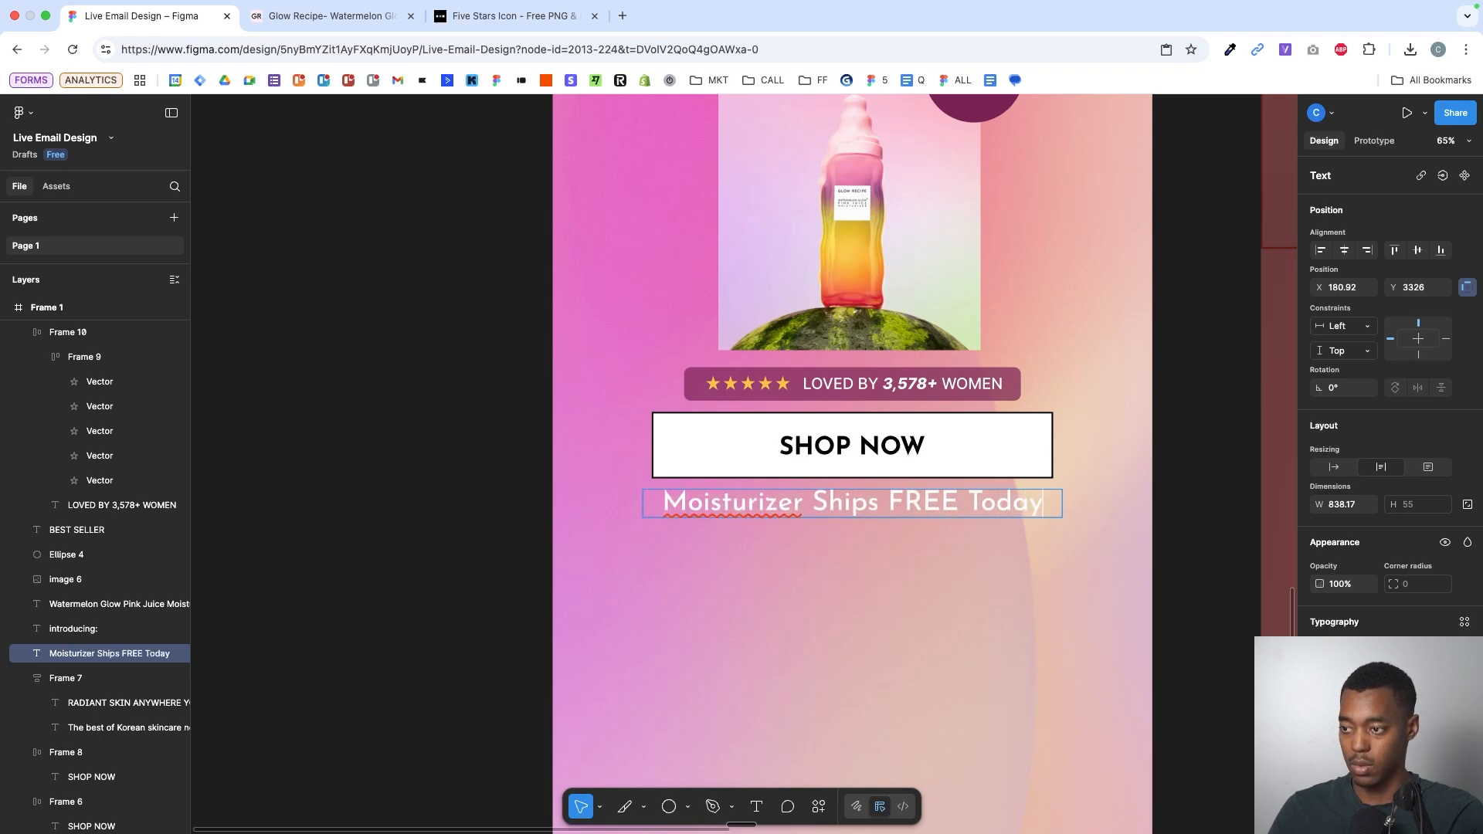
pyautogui.press('Escape')
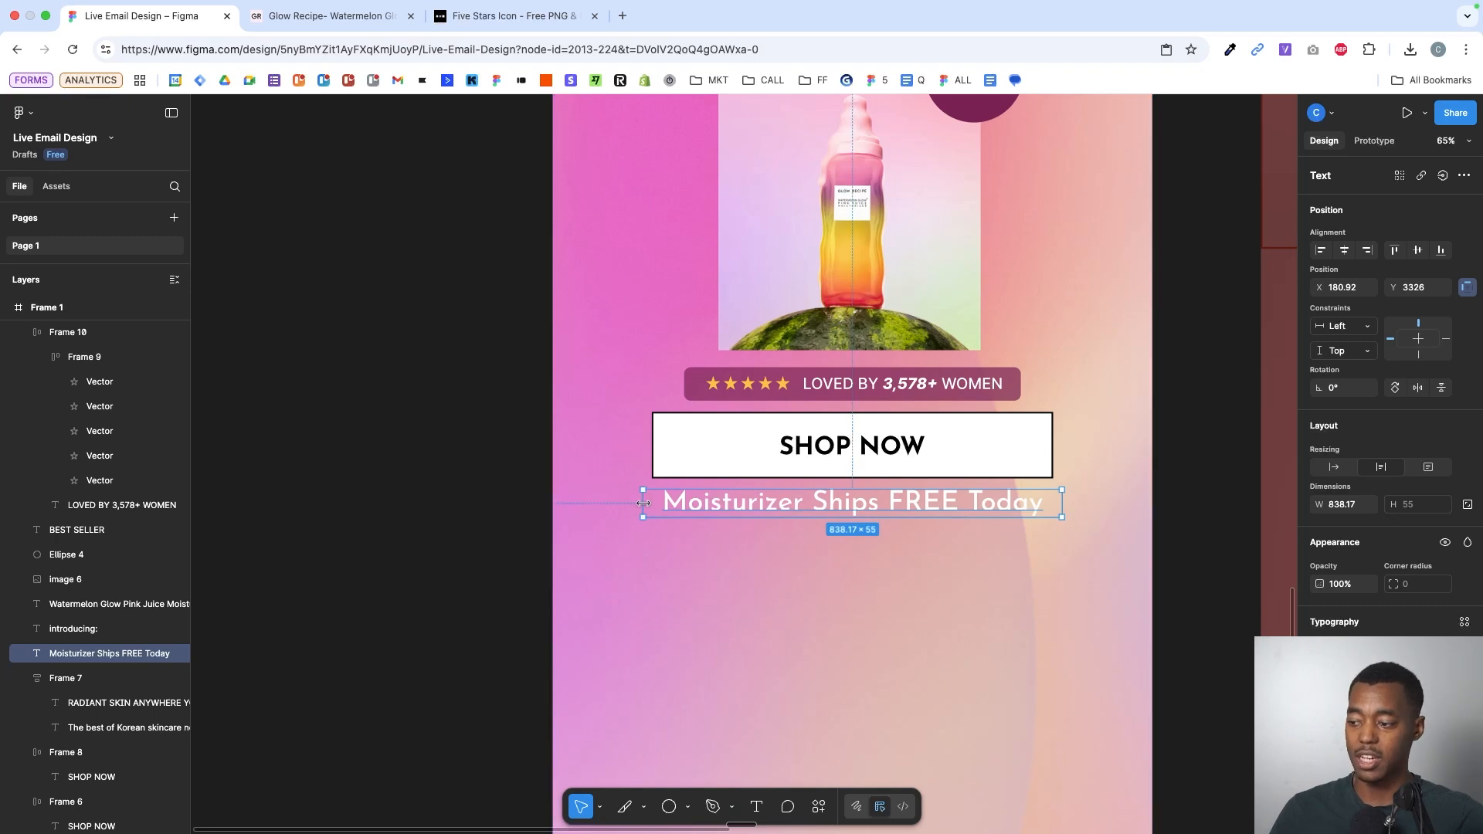
# - Scale the "Moisturizer Ships FREE Today" text down to 0.77x, making it 642.4 wide
pyautogui.press('k')
pyautogui.moveTo(643, 503); pyautogui.dragTo(743, 504)
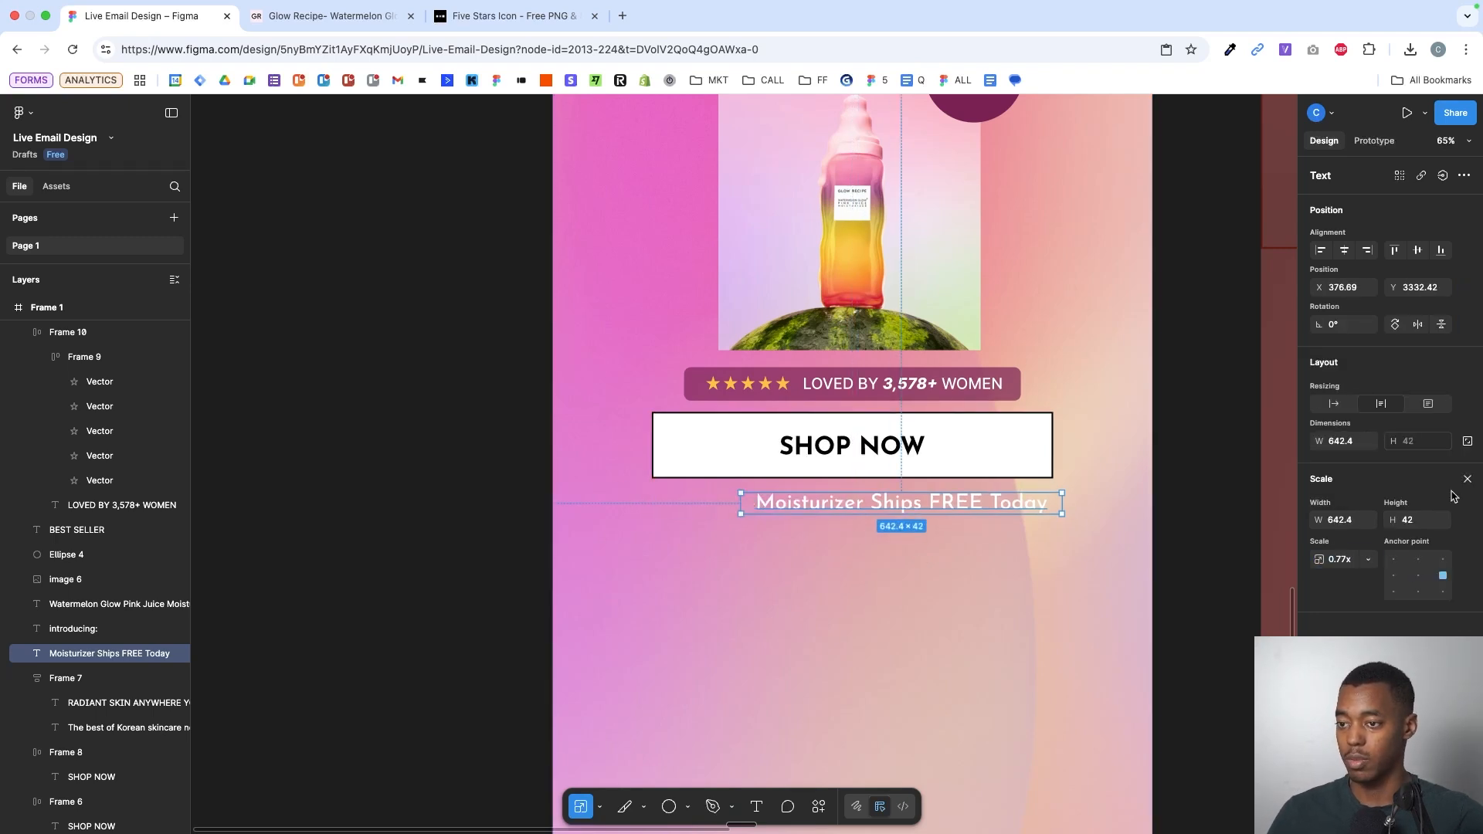
pyautogui.click(1468, 479)
# - Recolour the "Moisturizer Ships FREE Today" line black and set its text box to auto width
pyautogui.scroll(-3, 1387, 395)
pyautogui.click(1322, 680)
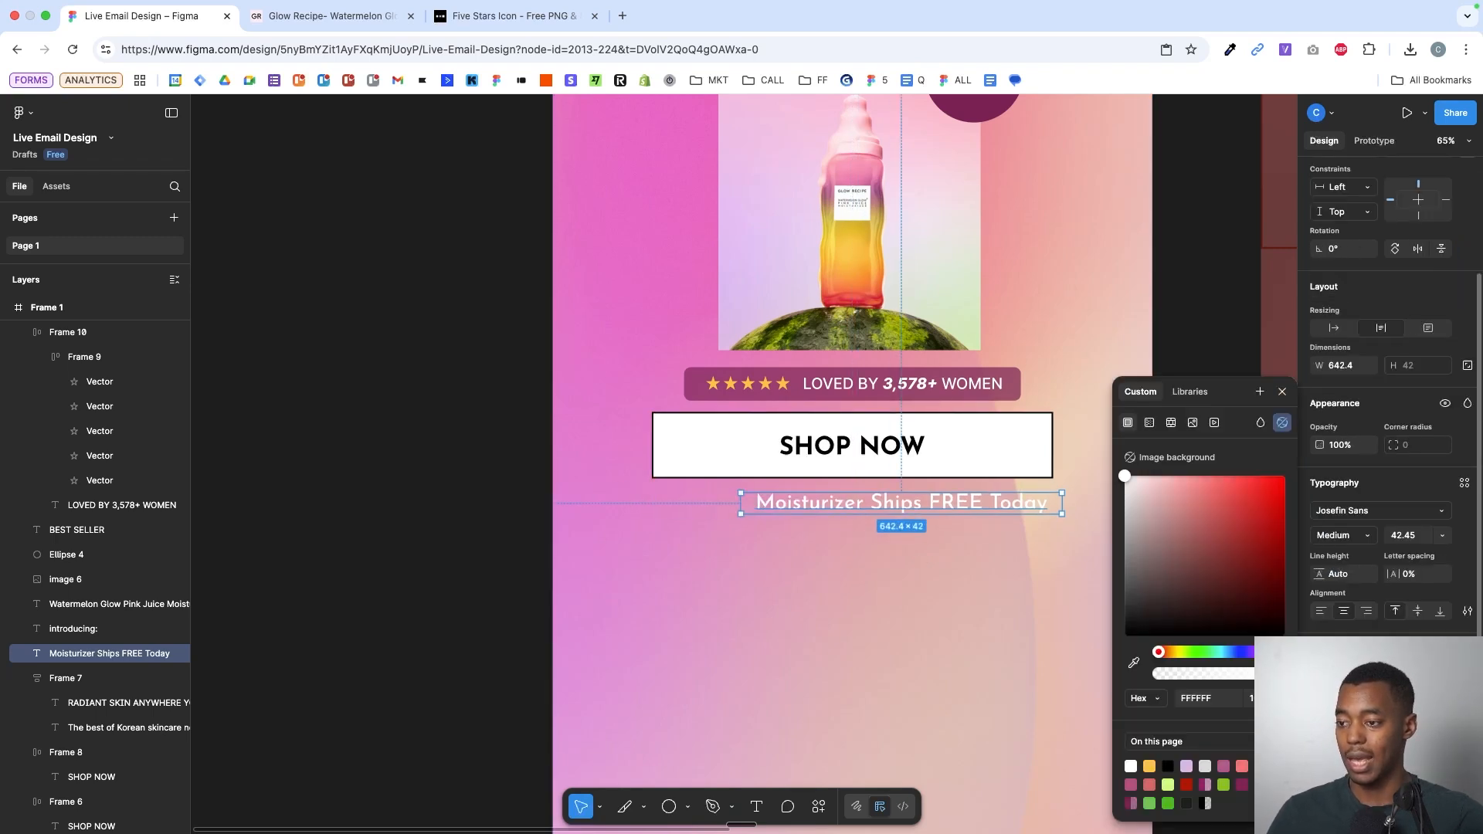
pyautogui.moveTo(1182, 560); pyautogui.dragTo(1066, 761)
pyautogui.click(971, 528)
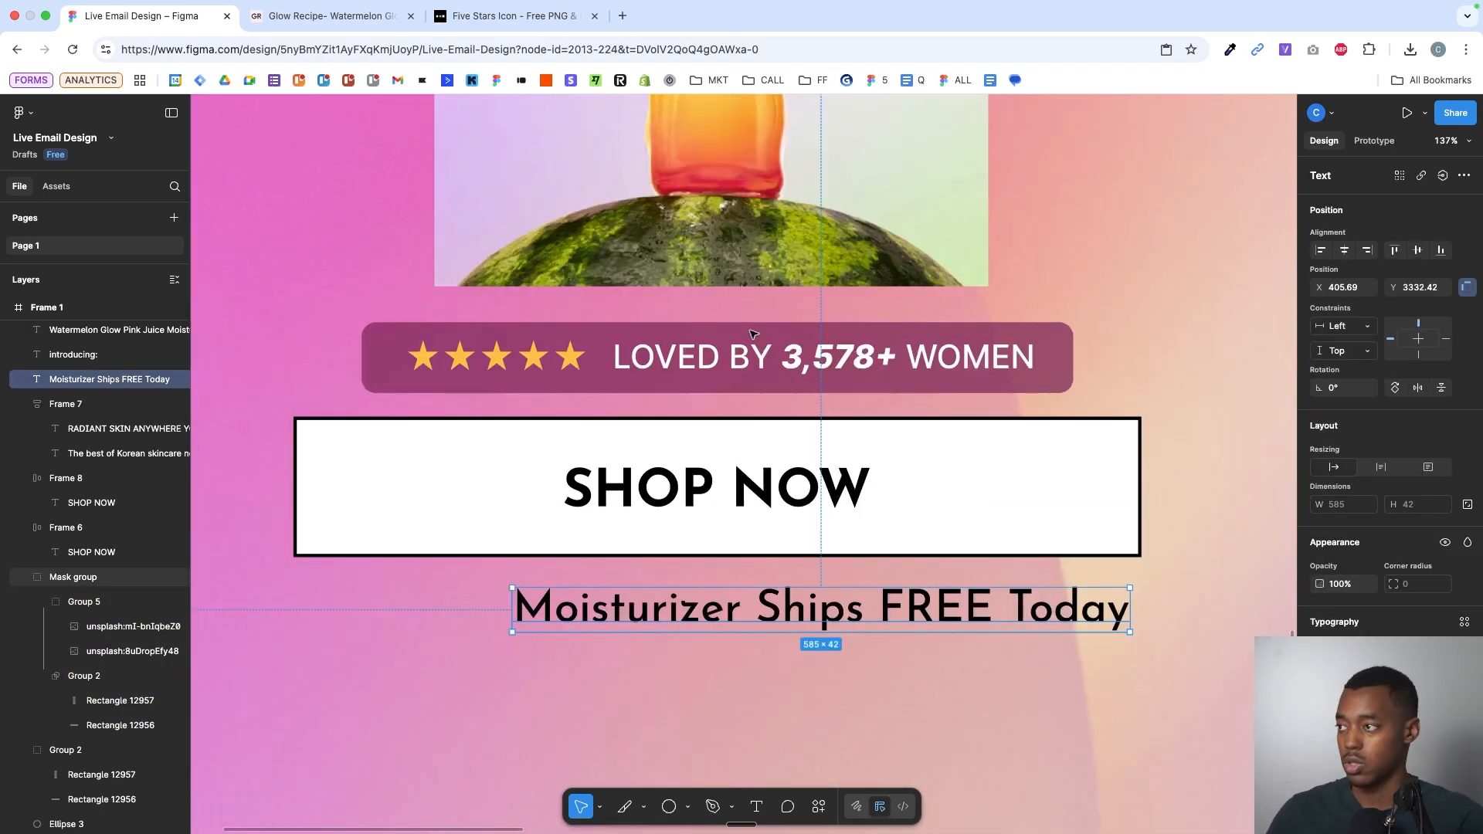
pyautogui.scroll(-1, 753, 334)
# - Switch to the Noun Project site and search its icons for "box"
pyautogui.click(485, 15)
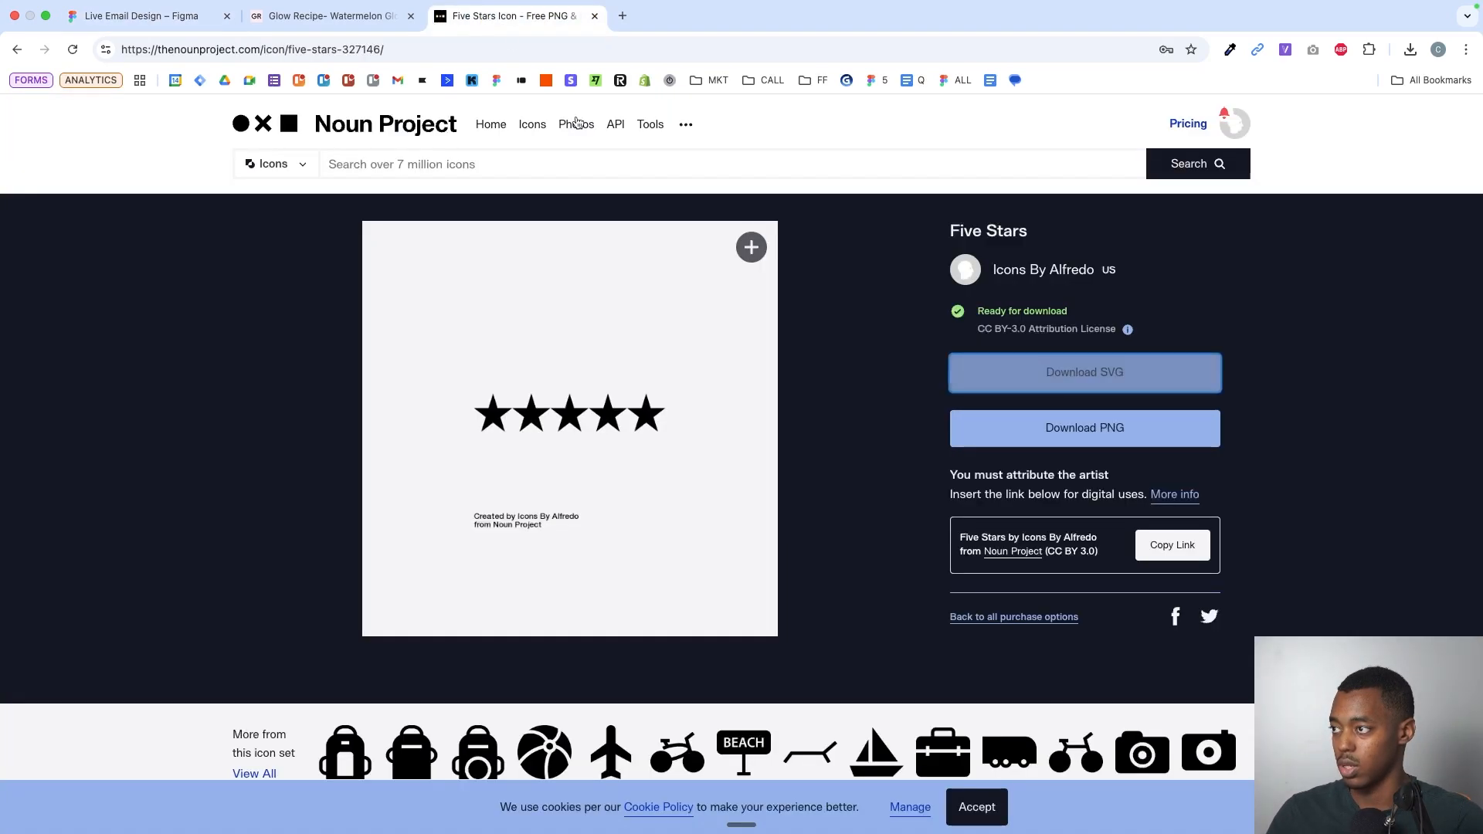
pyautogui.click(792, 155)
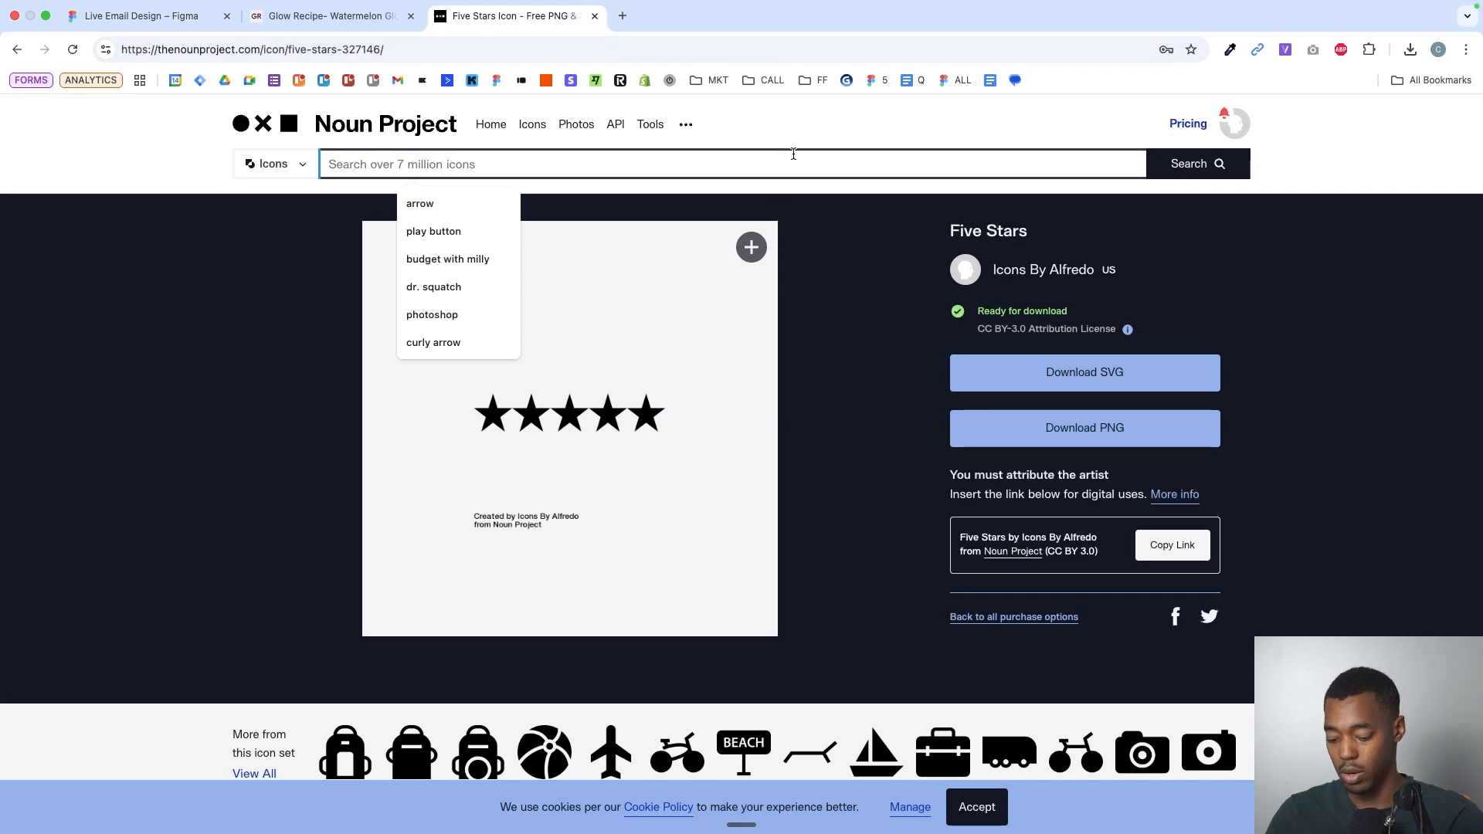
pyautogui.write('box')
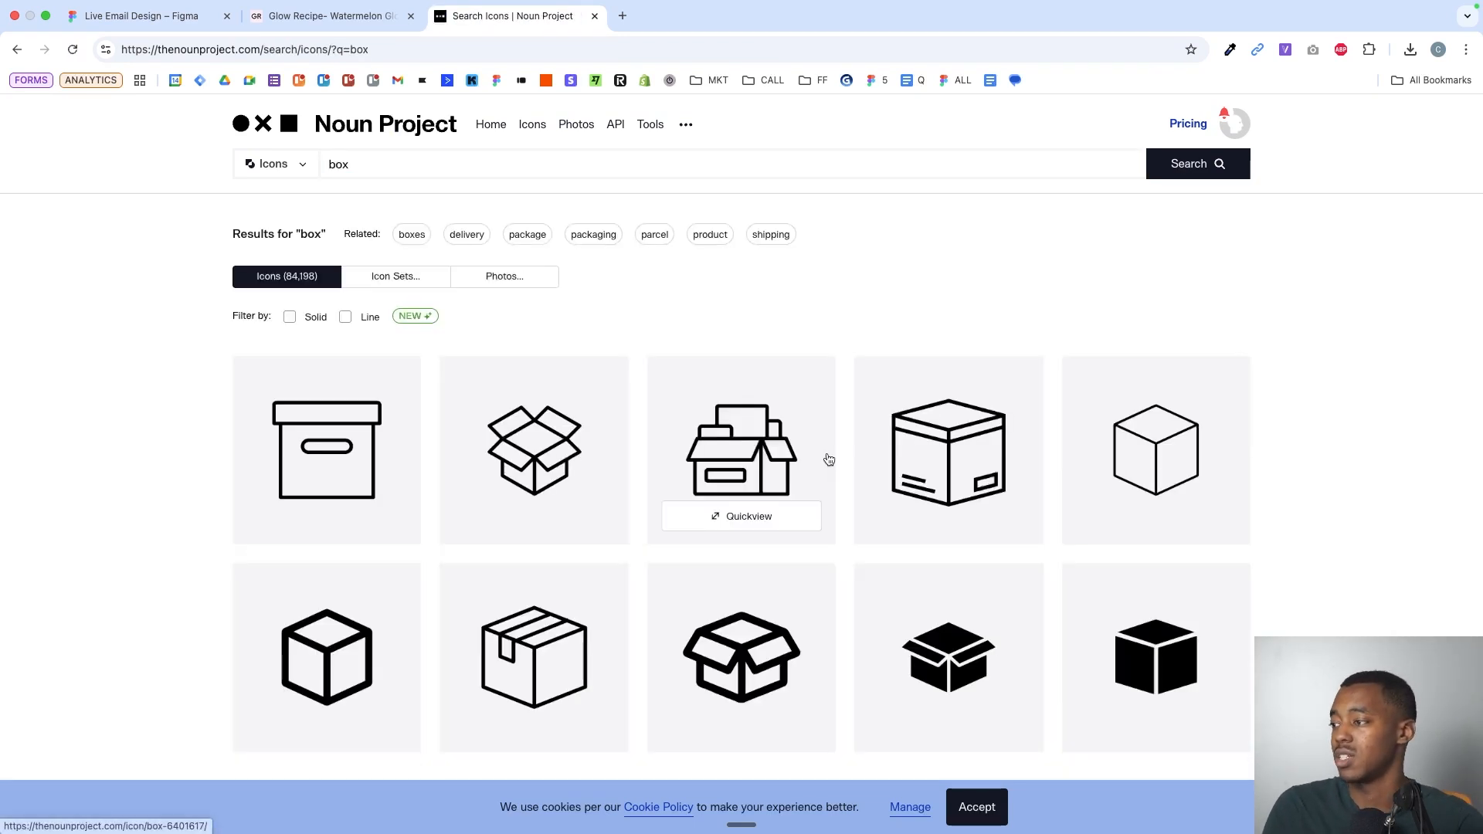
# - Look through the box icon results on Noun Project for a suitable shipping icon
pyautogui.scroll(-3, 951, 545)
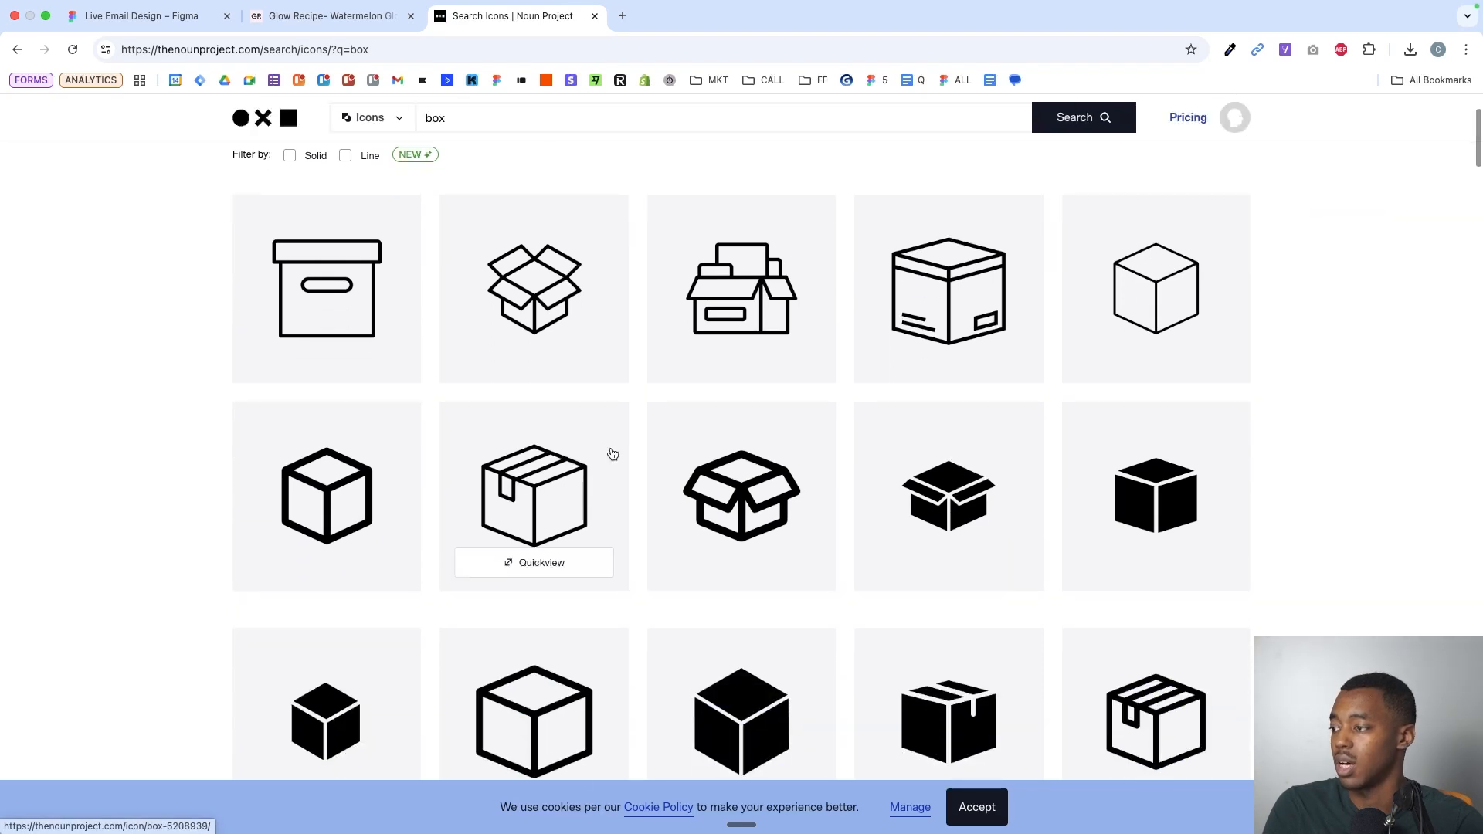
pyautogui.scroll(-6, 543, 502)
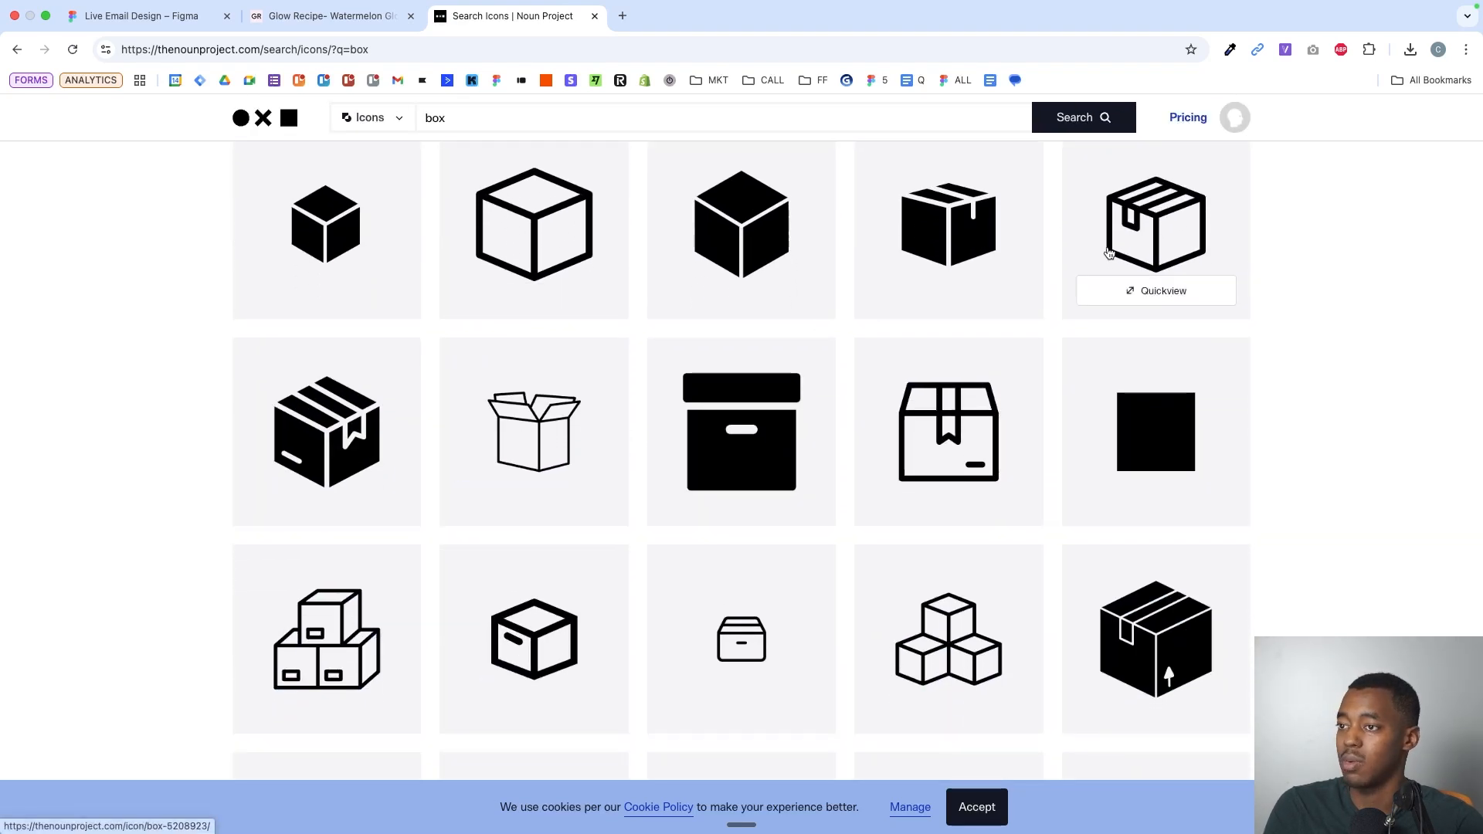
pyautogui.scroll(-13, 1154, 244)
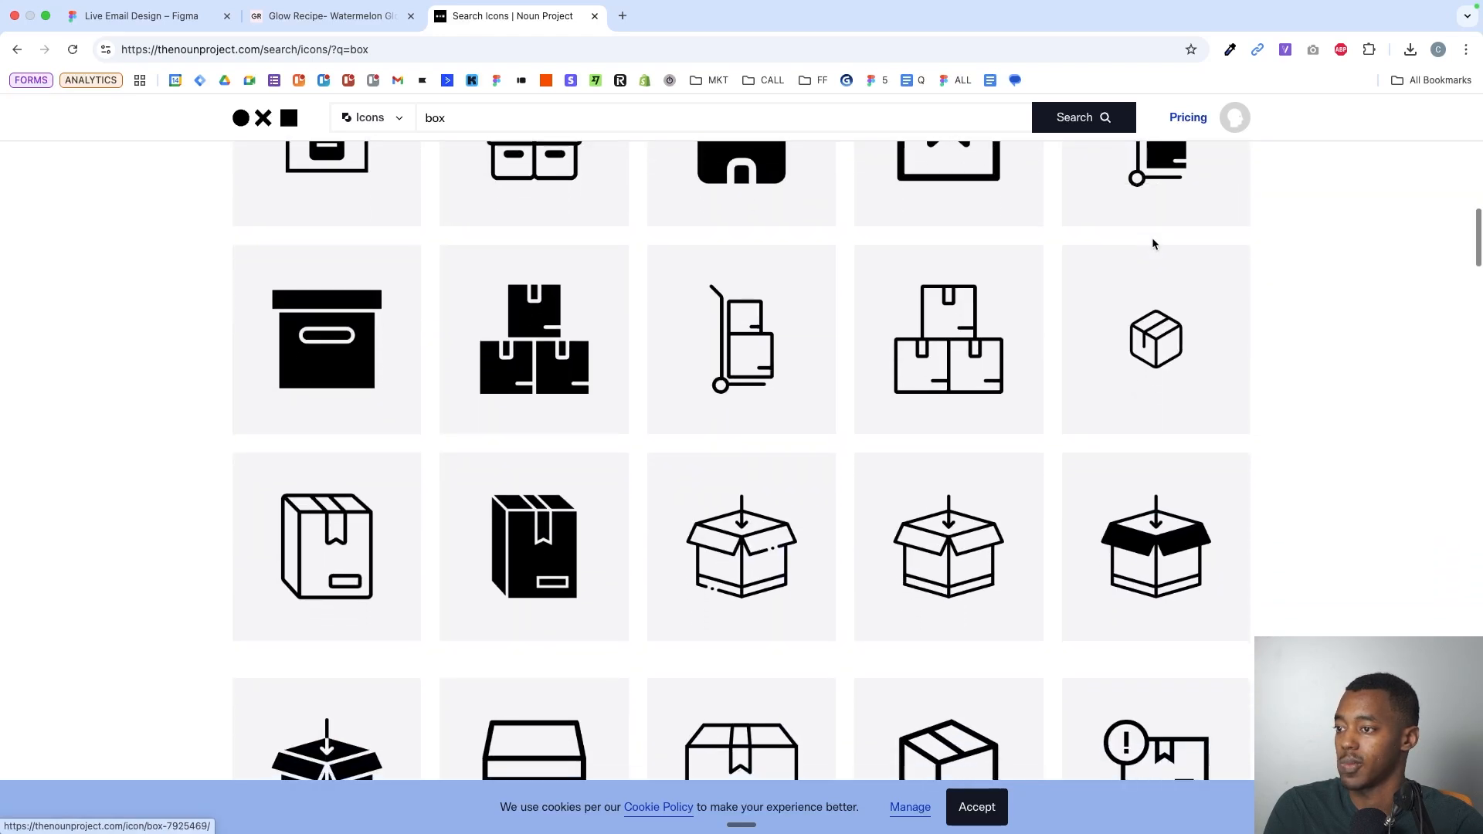
pyautogui.scroll(-13, 1153, 244)
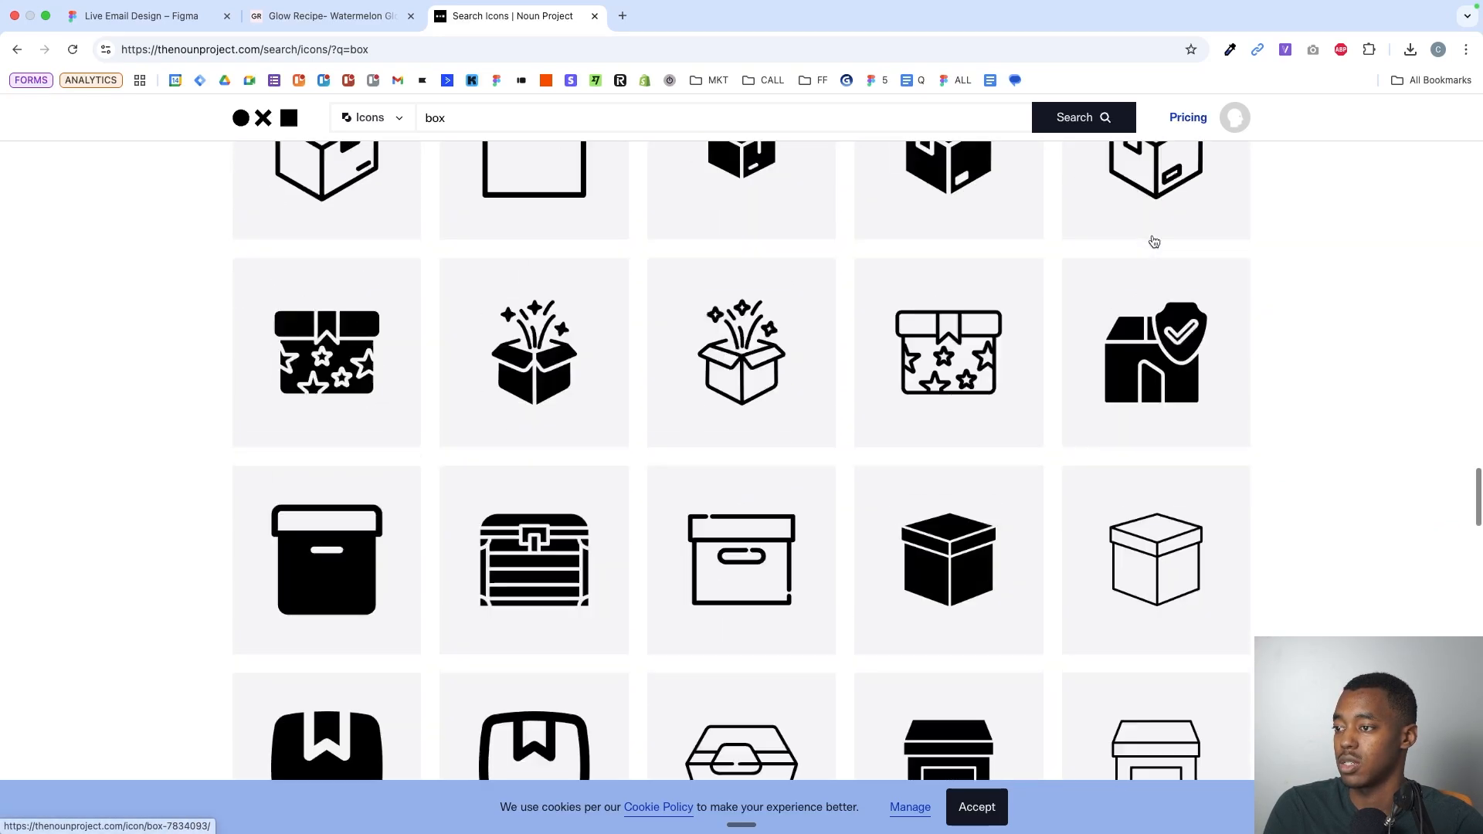
pyautogui.scroll(-15, 1153, 244)
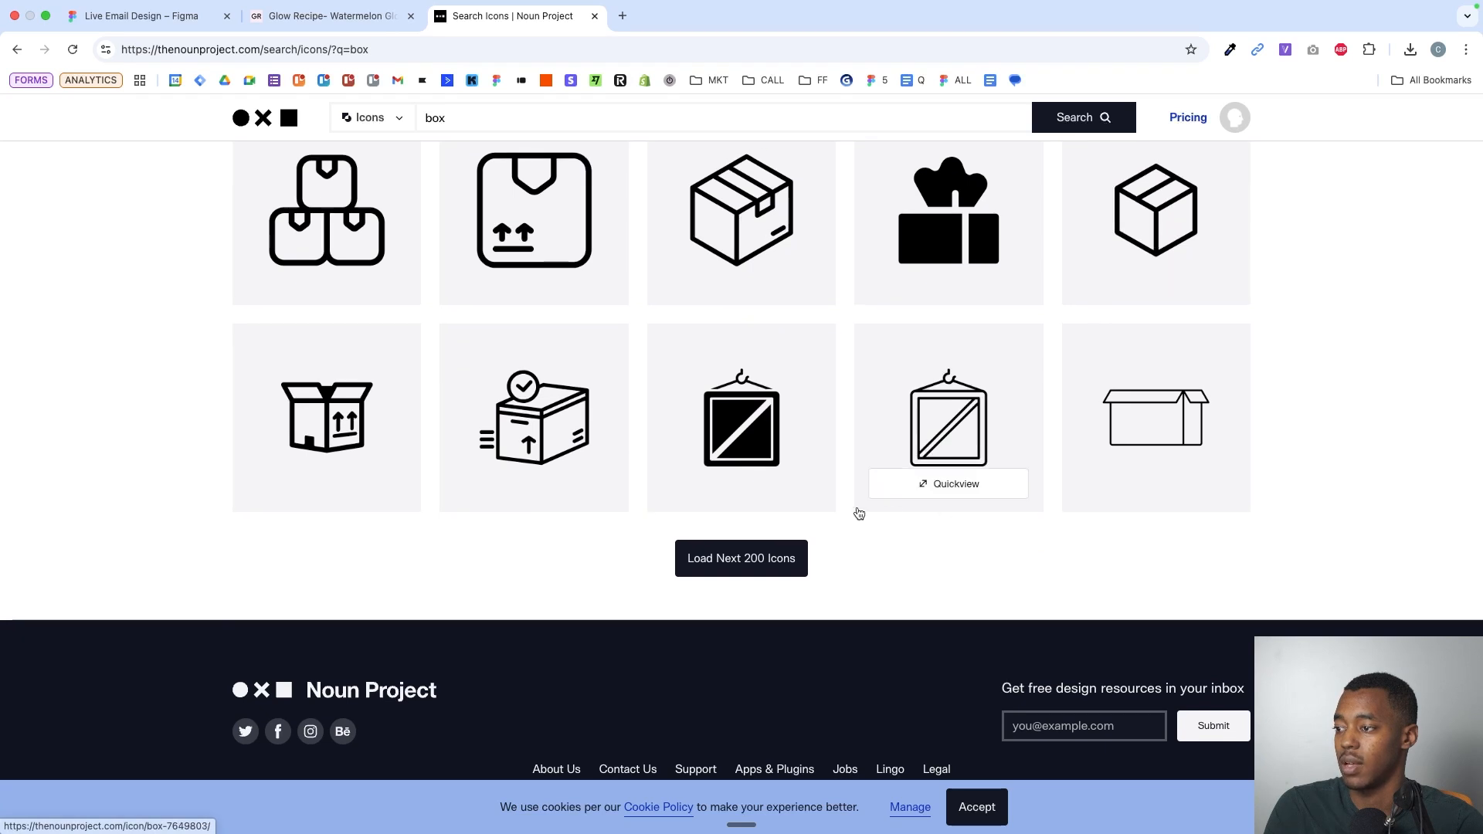
pyautogui.scroll(7, 899, 517)
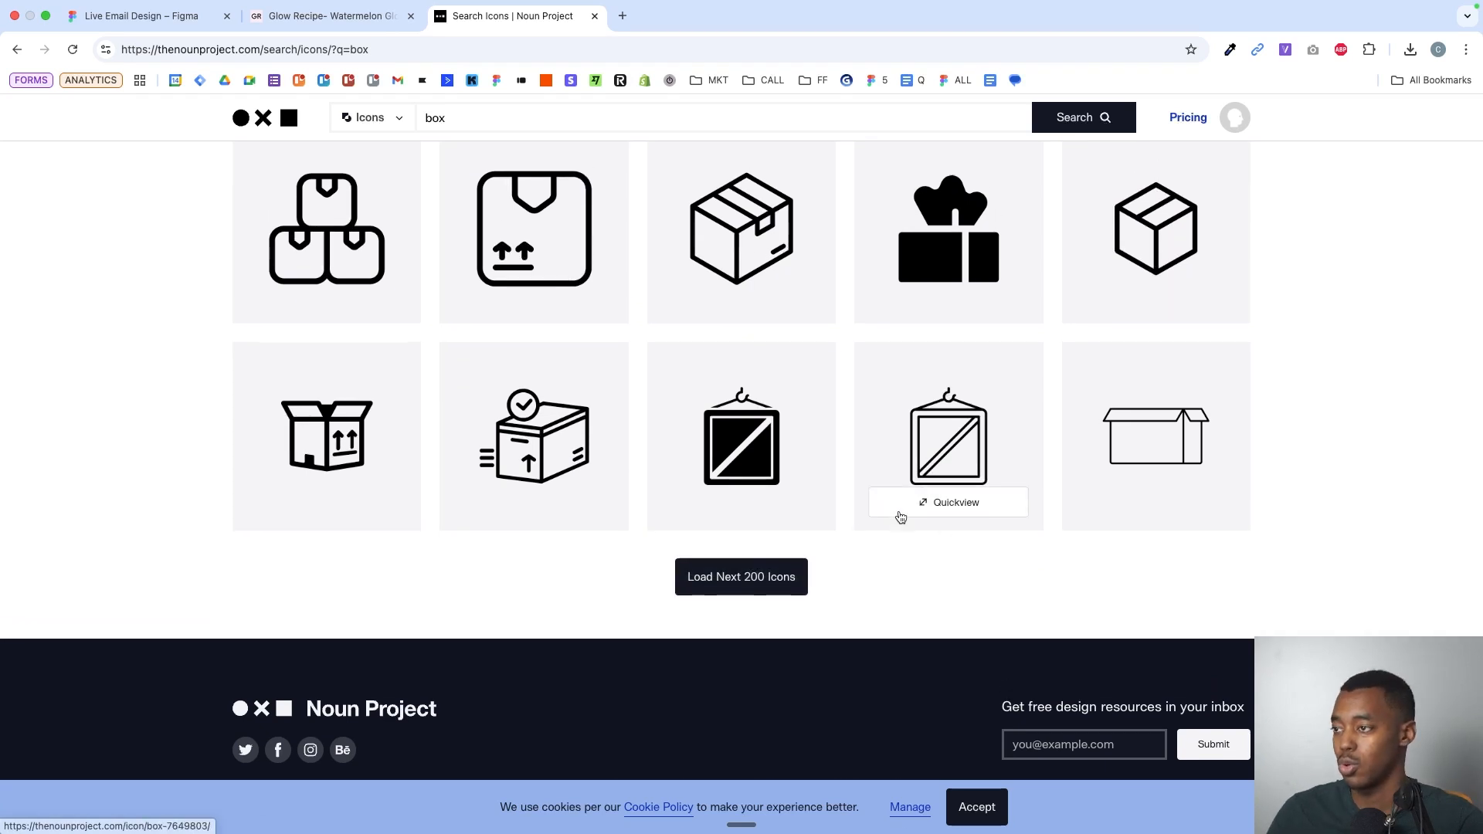
pyautogui.scroll(7, 900, 517)
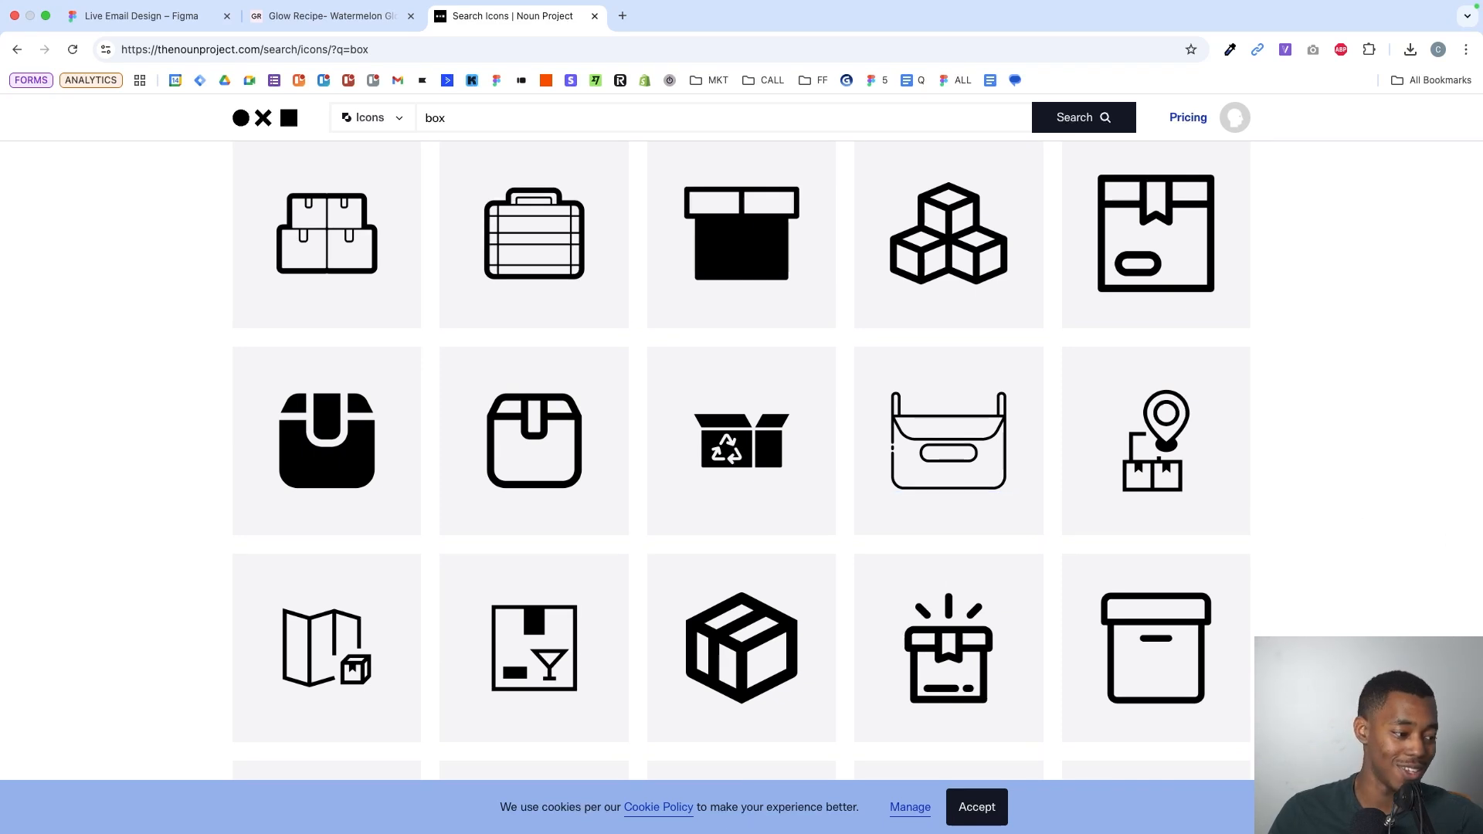
# - Switch back to Figma, paste the Iconsax linear box icon and place it just before the "Moisturizer Ships FREE Today" text
pyautogui.press('super+Tab')
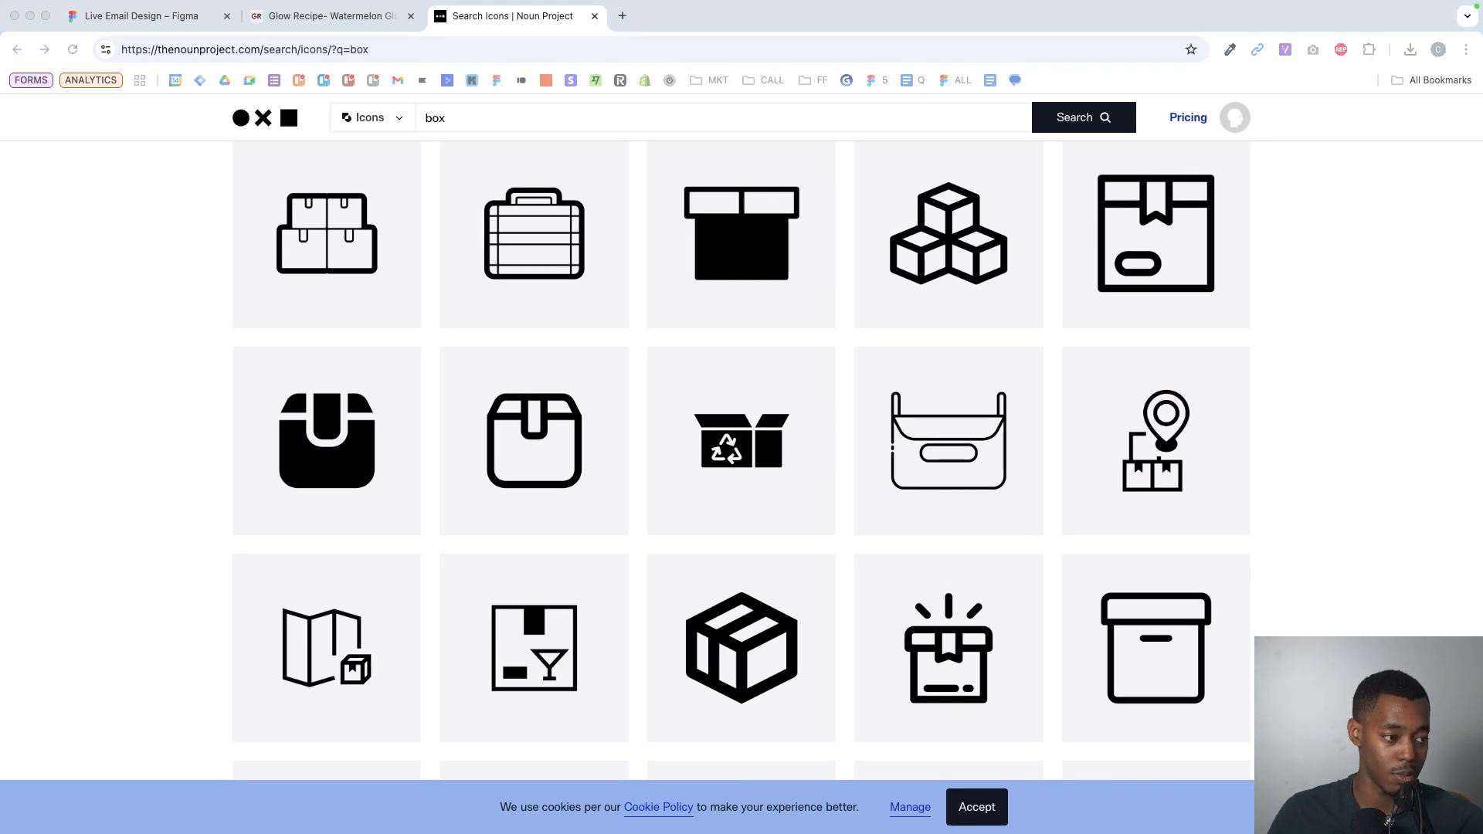
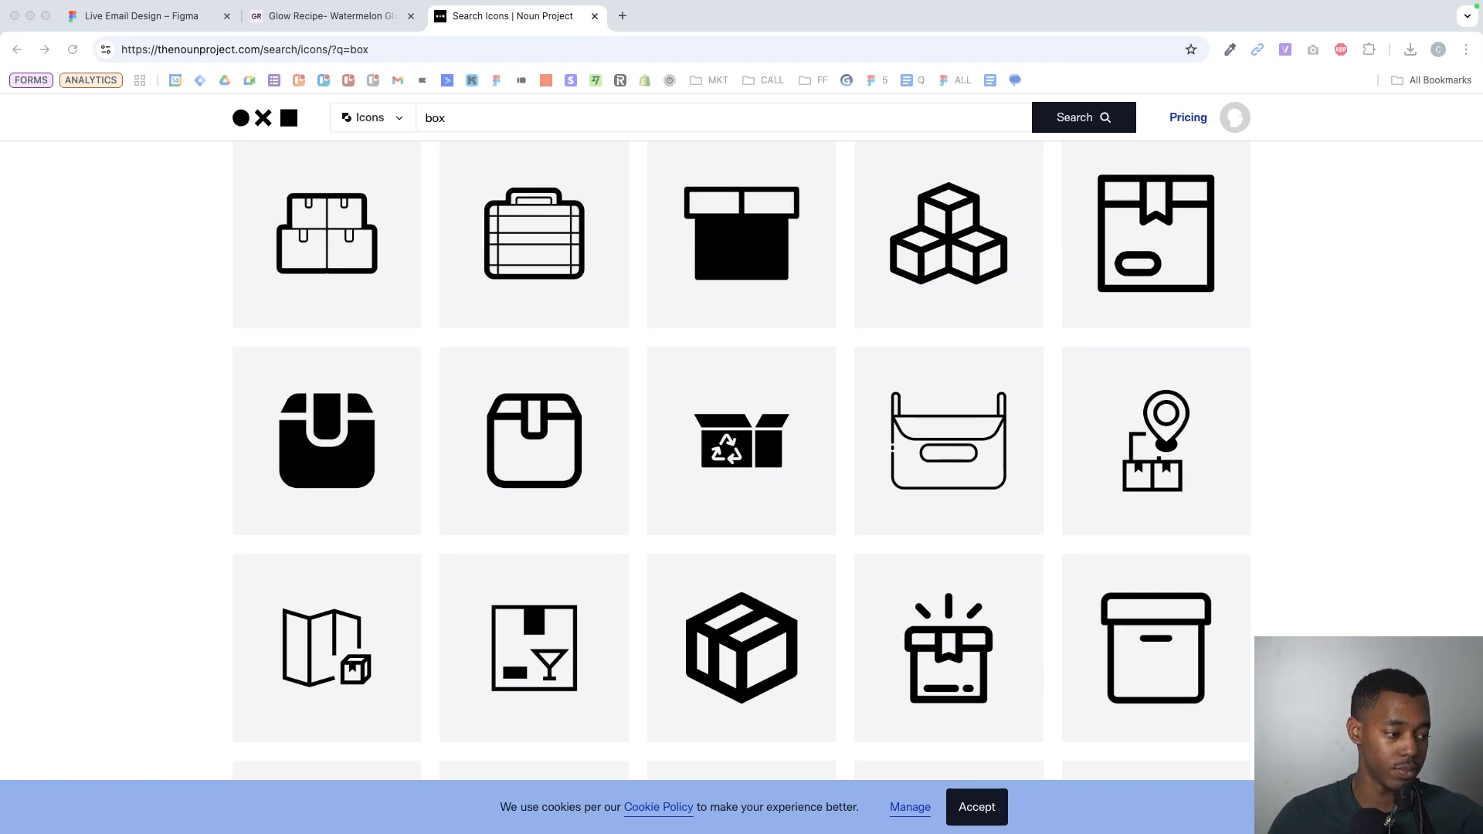
pyautogui.click(139, 15)
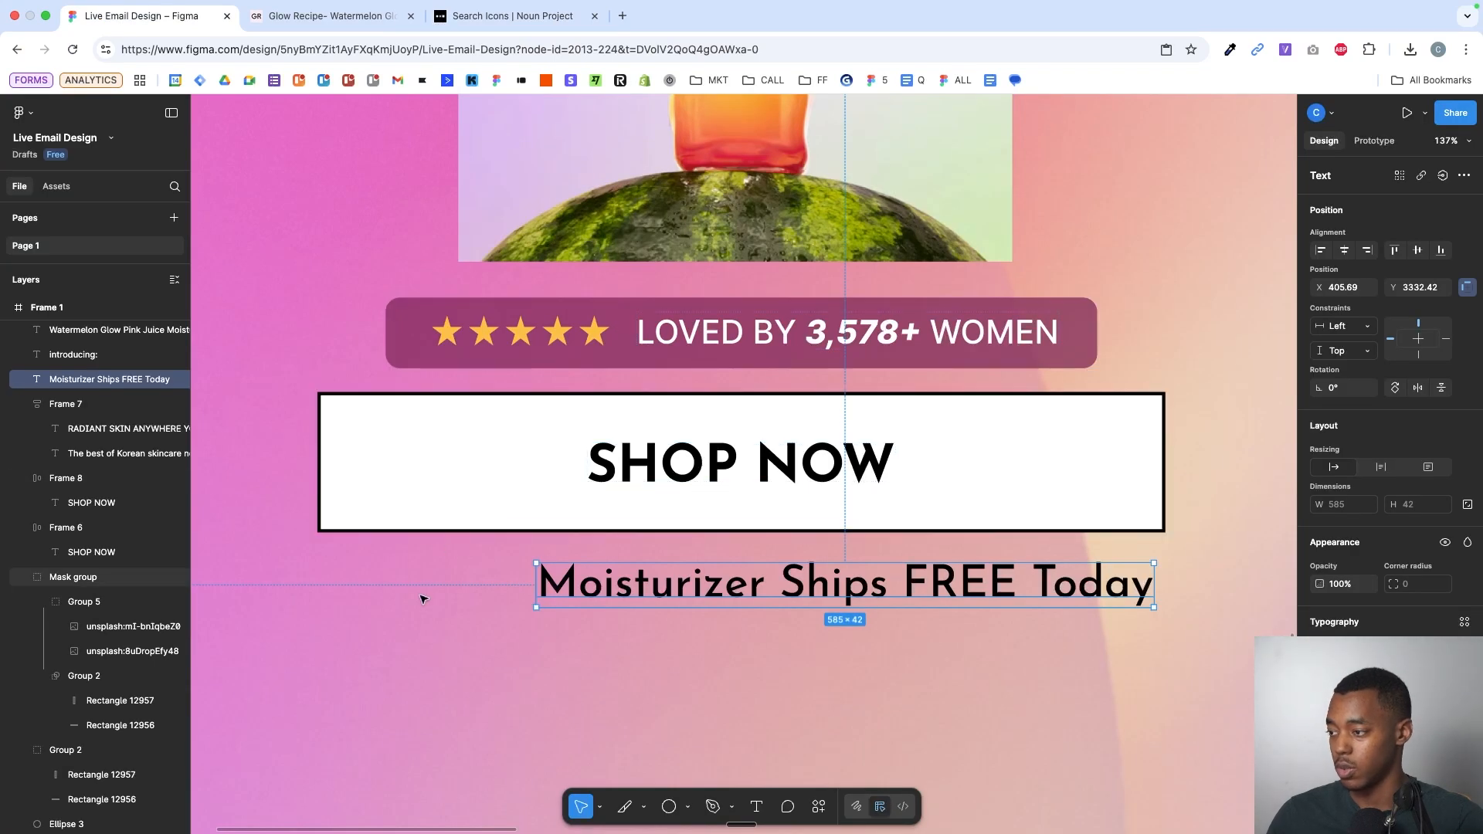
pyautogui.click(421, 599)
pyautogui.hotkey('ctrl', 'v')
pyautogui.moveTo(746, 467); pyautogui.dragTo(488, 589)
# - Try an alternative box icon from Noun Project beneath the first one, and delete it
pyautogui.click(512, 15)
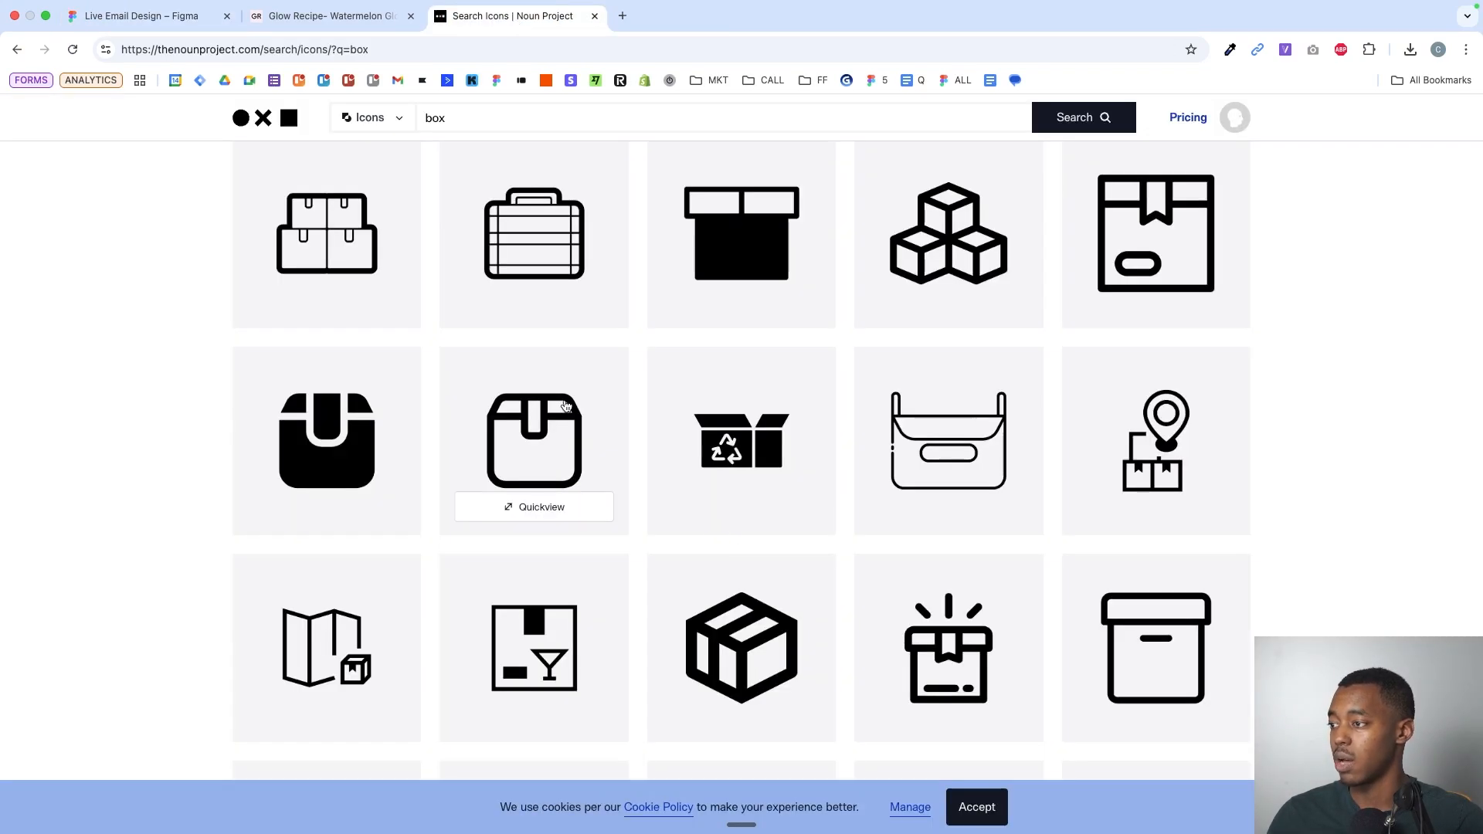
pyautogui.click(147, 17)
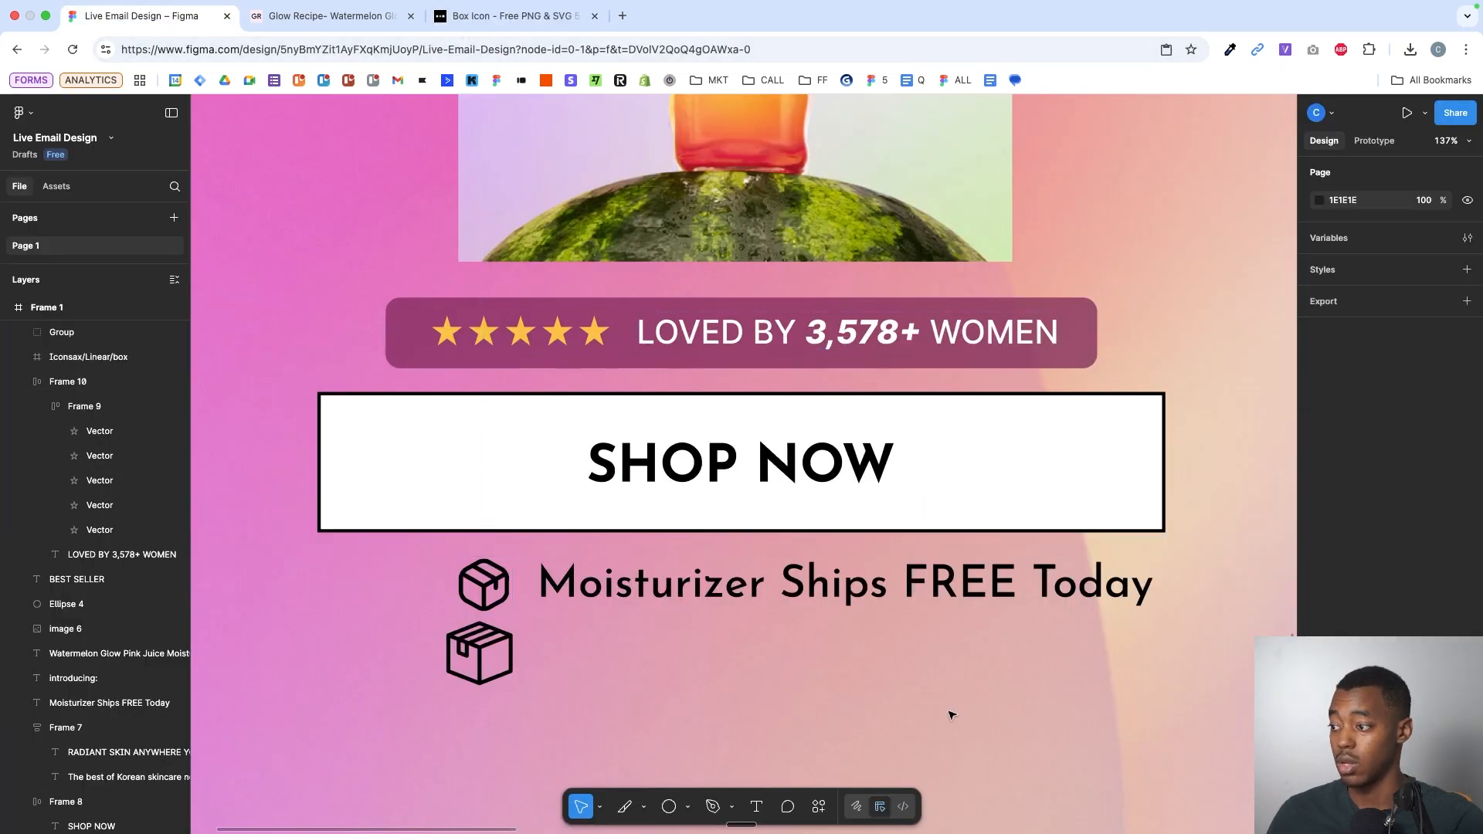
pyautogui.click(473, 674)
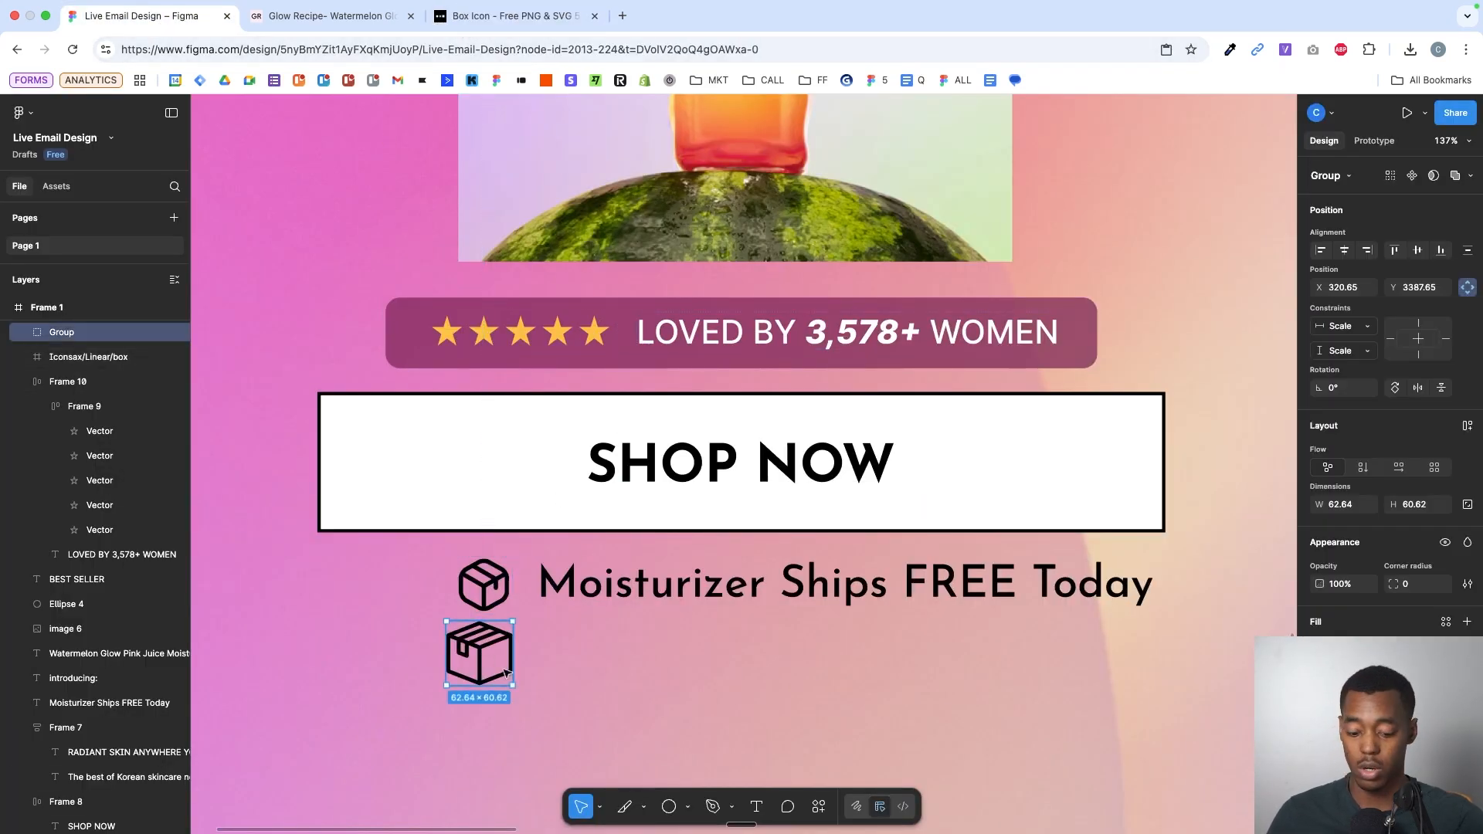
pyautogui.press('Delete')
# - Group the box icon with the "Moisturizer Ships FREE Today" text and centre the group under the SHOP NOW button
pyautogui.click(486, 587)
pyautogui.keyDown('shift'); pyautogui.click(591, 582); pyautogui.keyUp('shift')
pyautogui.scroll(2, 610, 594)
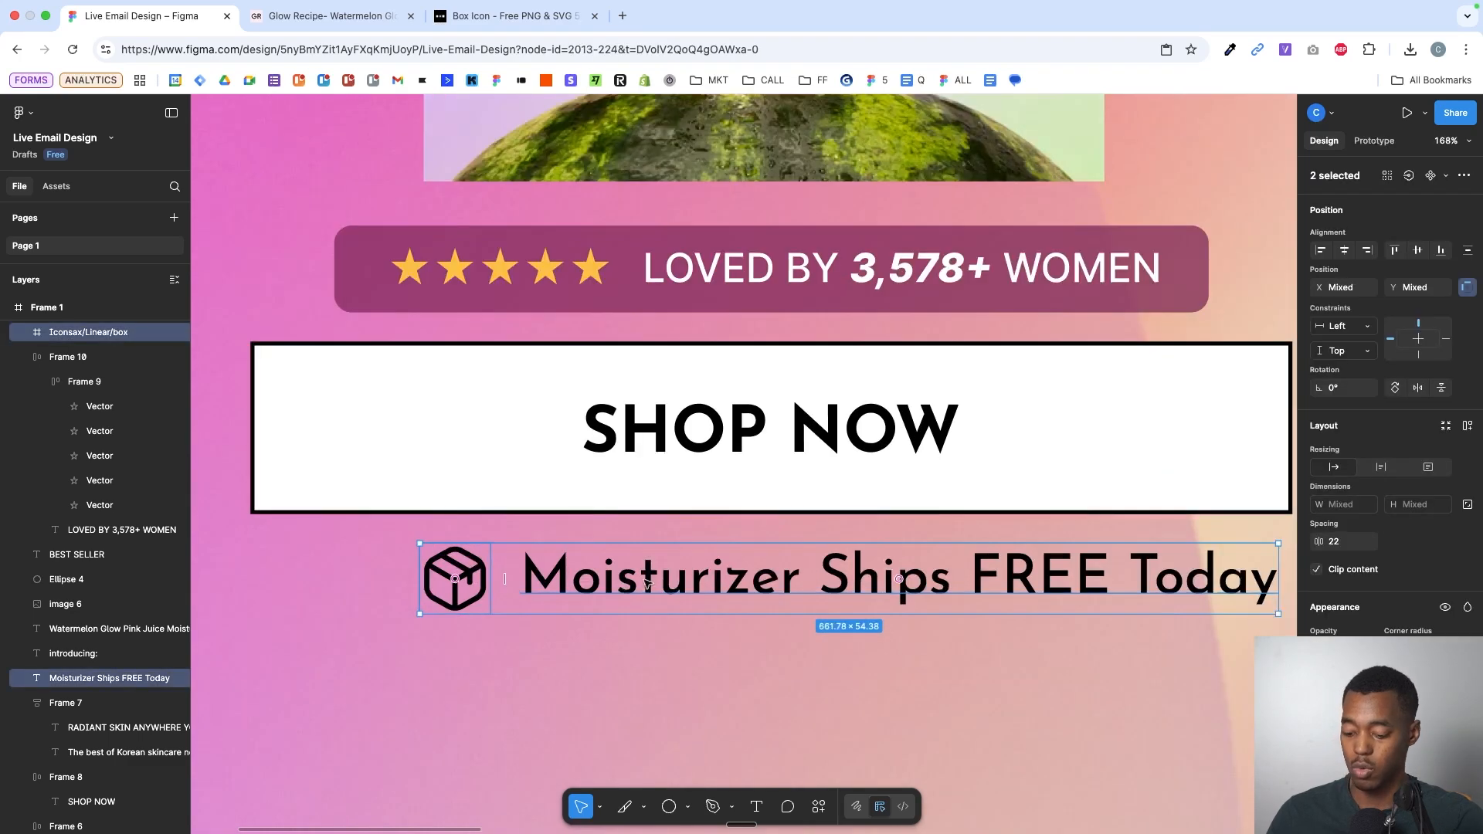
pyautogui.press('super+g')
pyautogui.moveTo(760, 583); pyautogui.dragTo(727, 589)
pyautogui.scroll(-3, 727, 589)
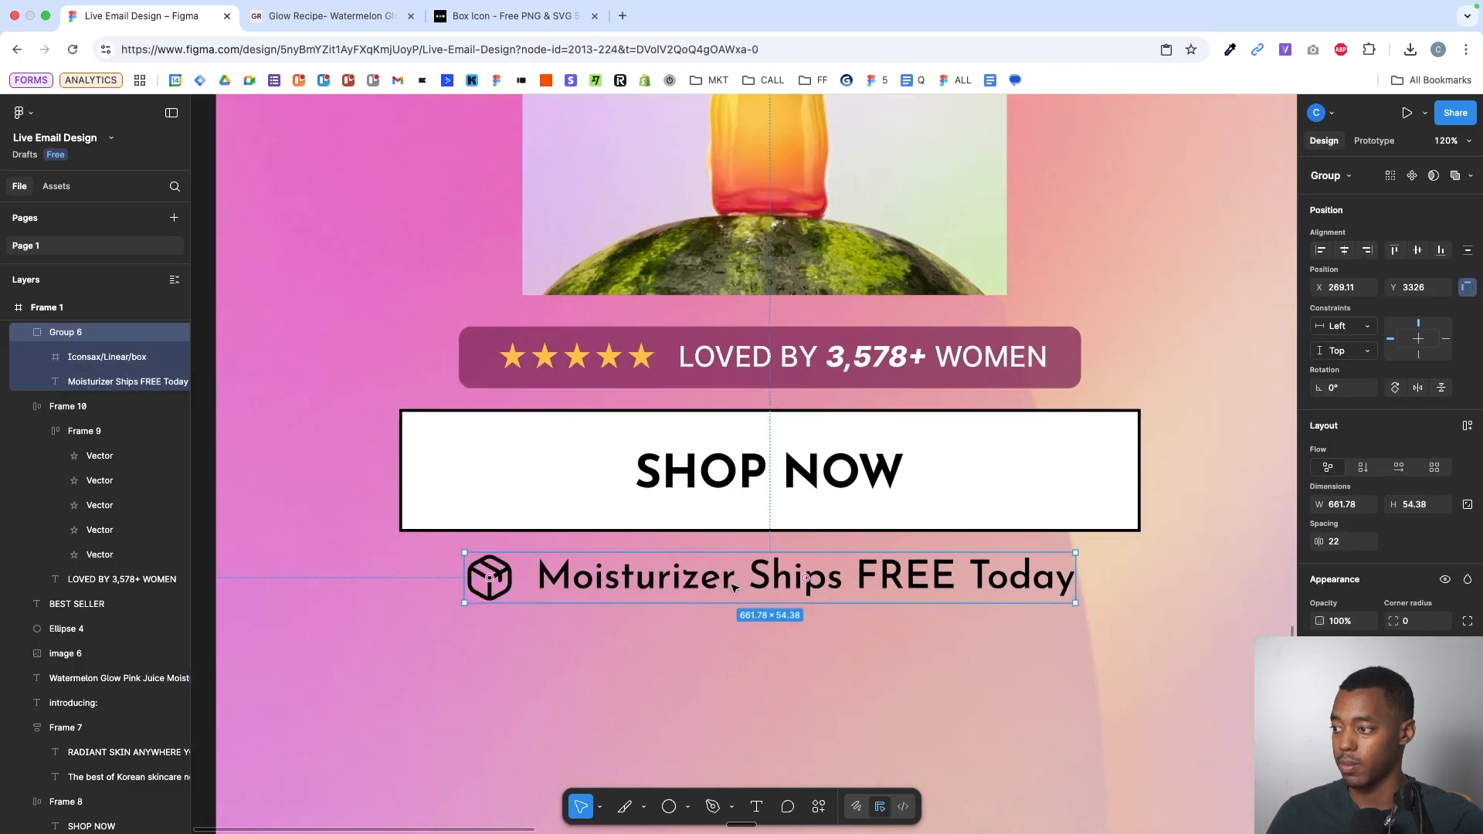
# - Replace the icon-and-text group with an auto layout frame and trim the shipping text box height to about 36.7
pyautogui.press('super+shift+g')
pyautogui.hotkey('shift', 'a')
pyautogui.scroll(1, 819, 590)
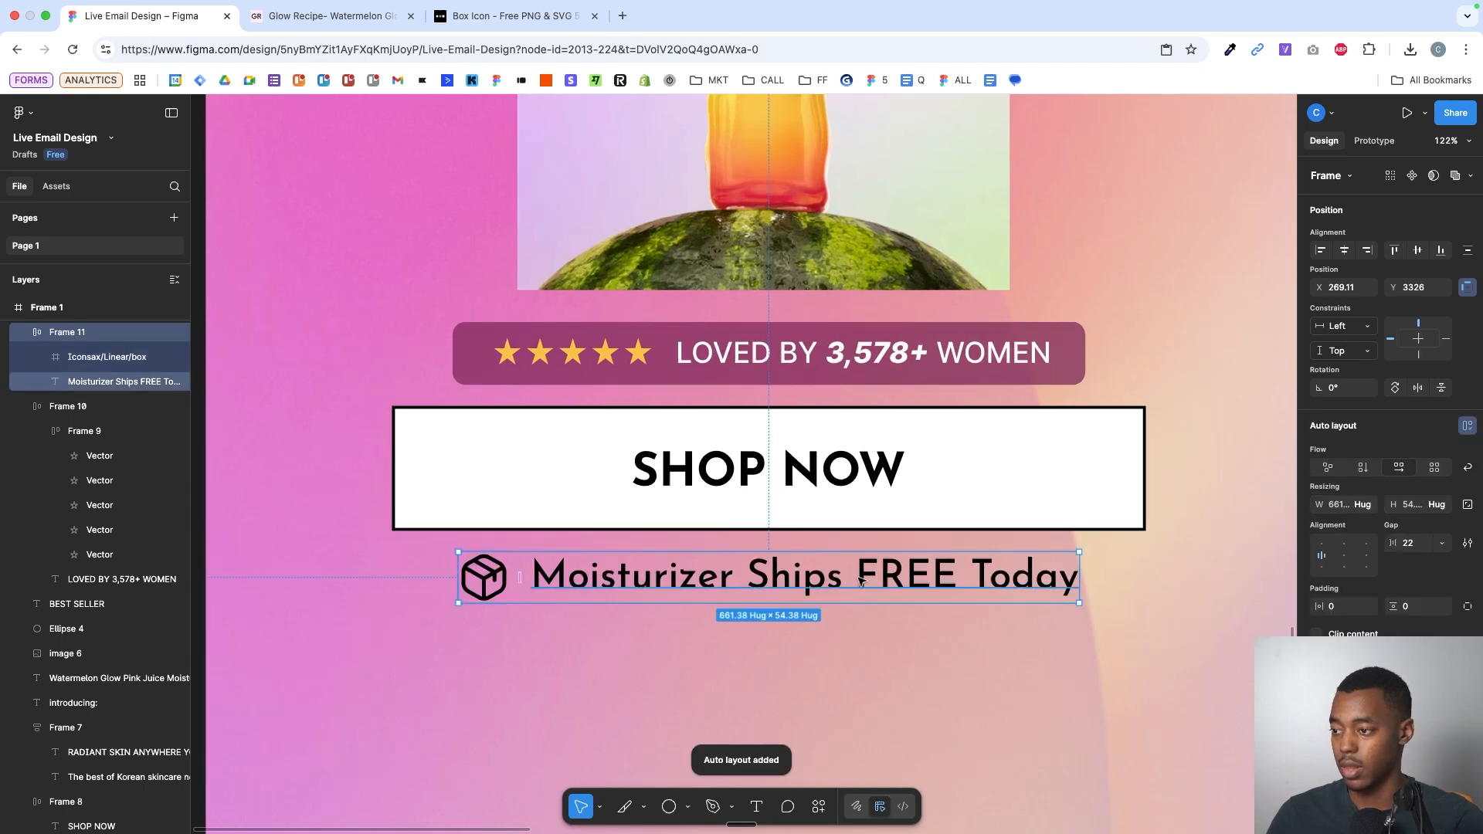
pyautogui.keyDown('super'); pyautogui.click(859, 583); pyautogui.keyUp('super')
pyautogui.scroll(4, 857, 582)
pyautogui.moveTo(720, 612); pyautogui.dragTo(721, 605)
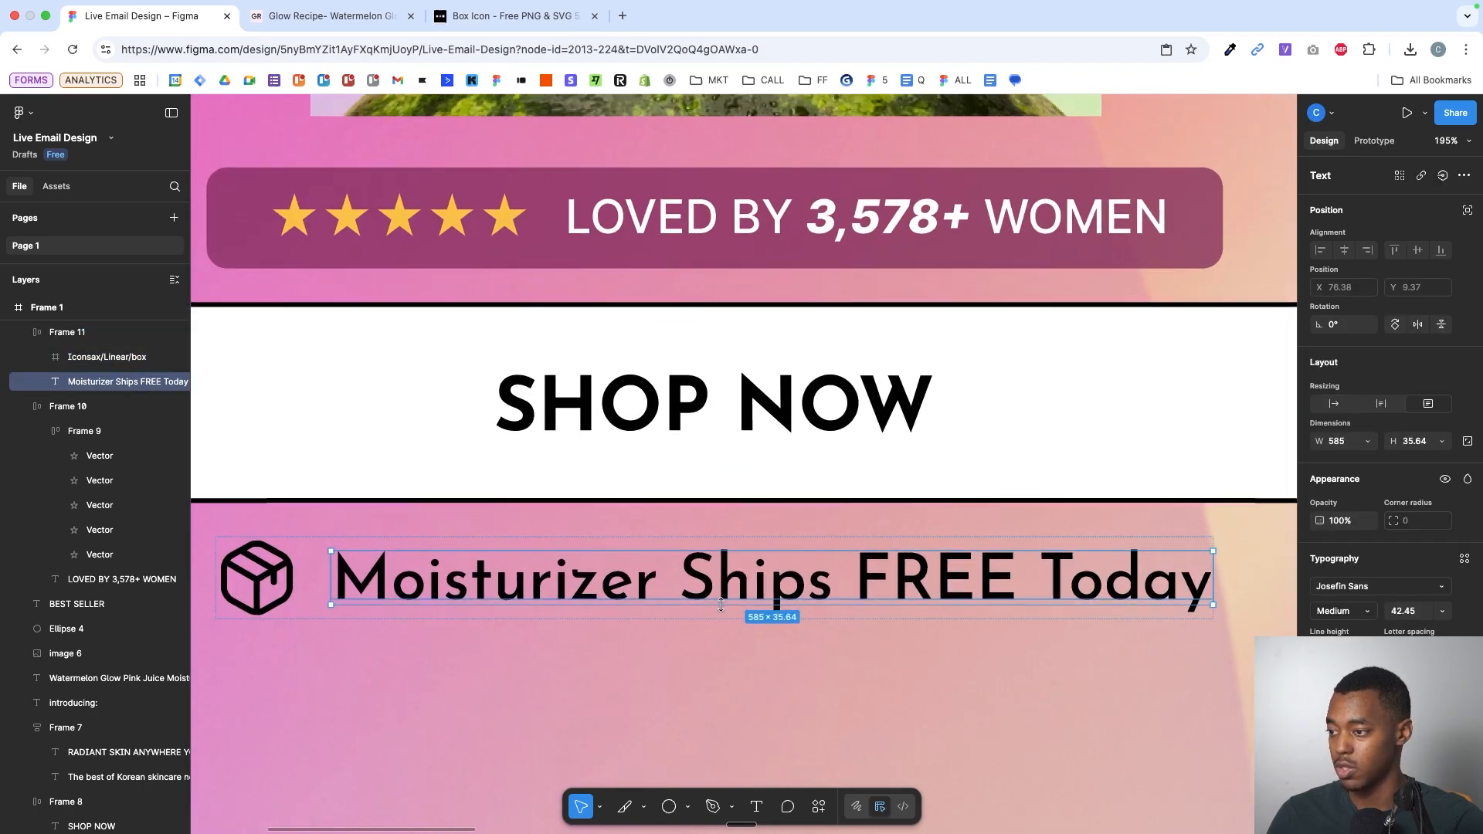
pyautogui.scroll(-3, 789, 647)
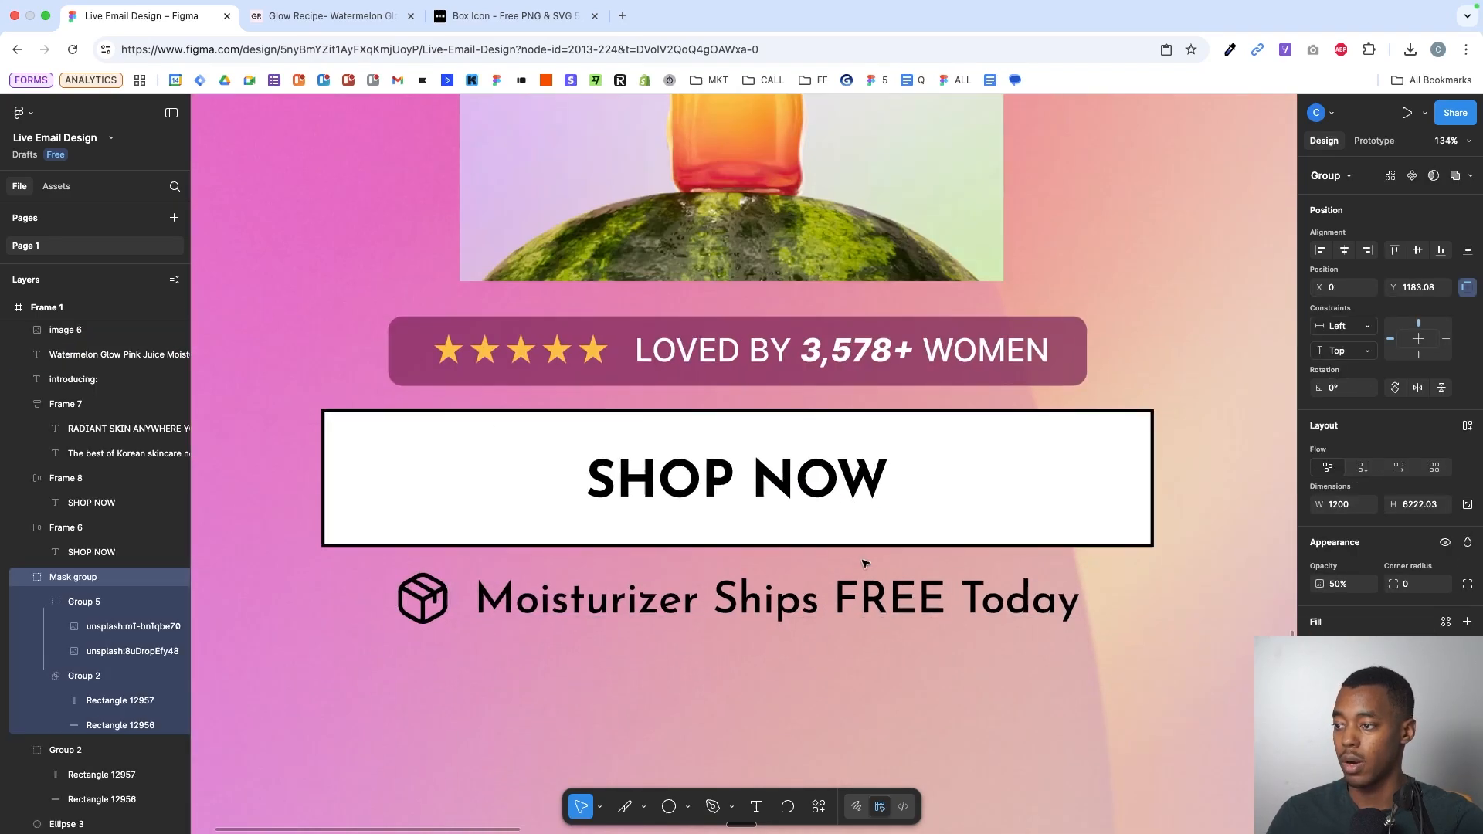
pyautogui.click(863, 598)
pyautogui.scroll(-4, 864, 600)
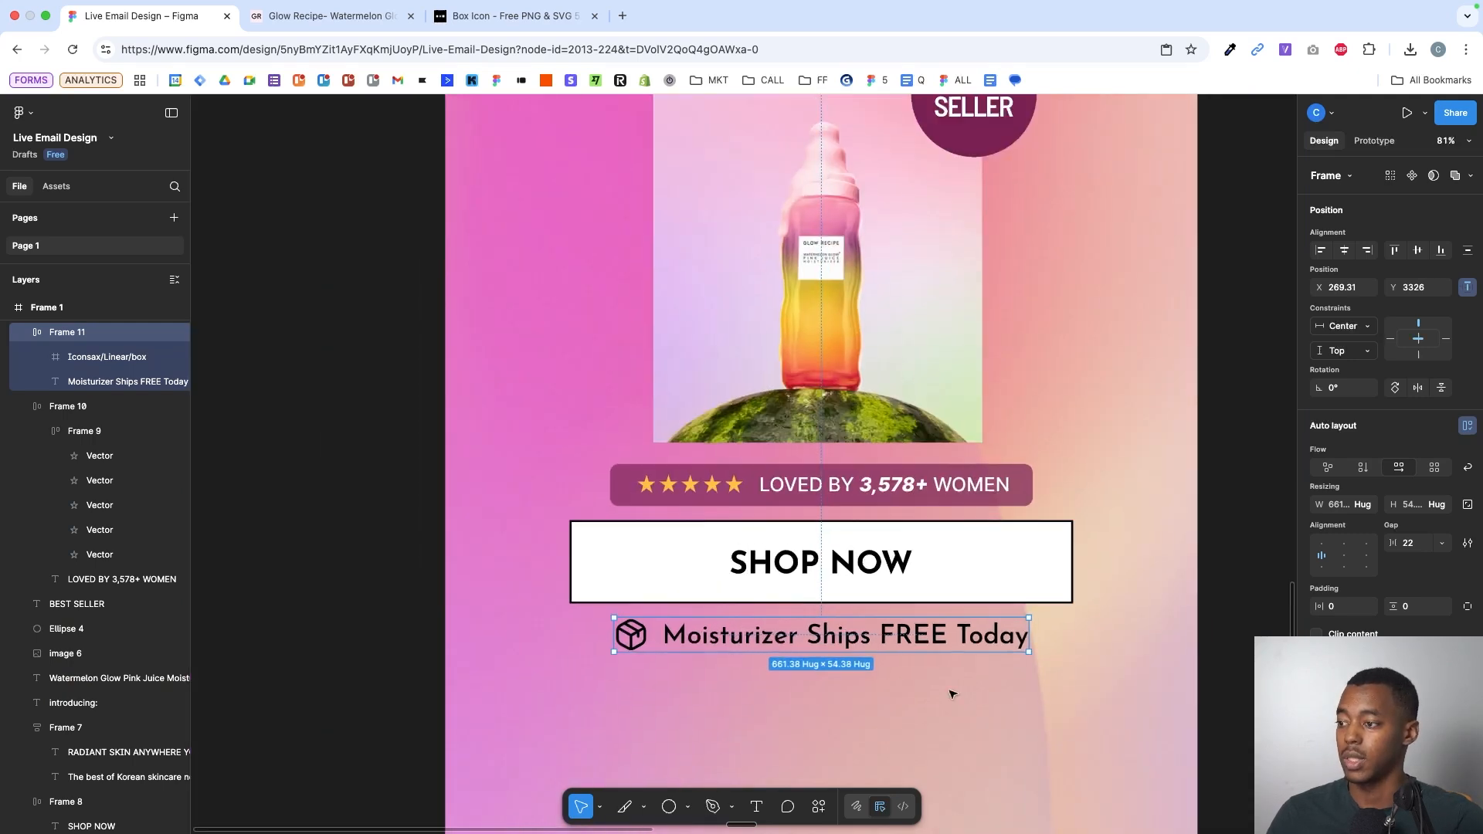
# - Scale the "Moisturizer Ships FREE Today" text down to 0.93x, making it 543.49 wide
pyautogui.doubleClick(1021, 641)
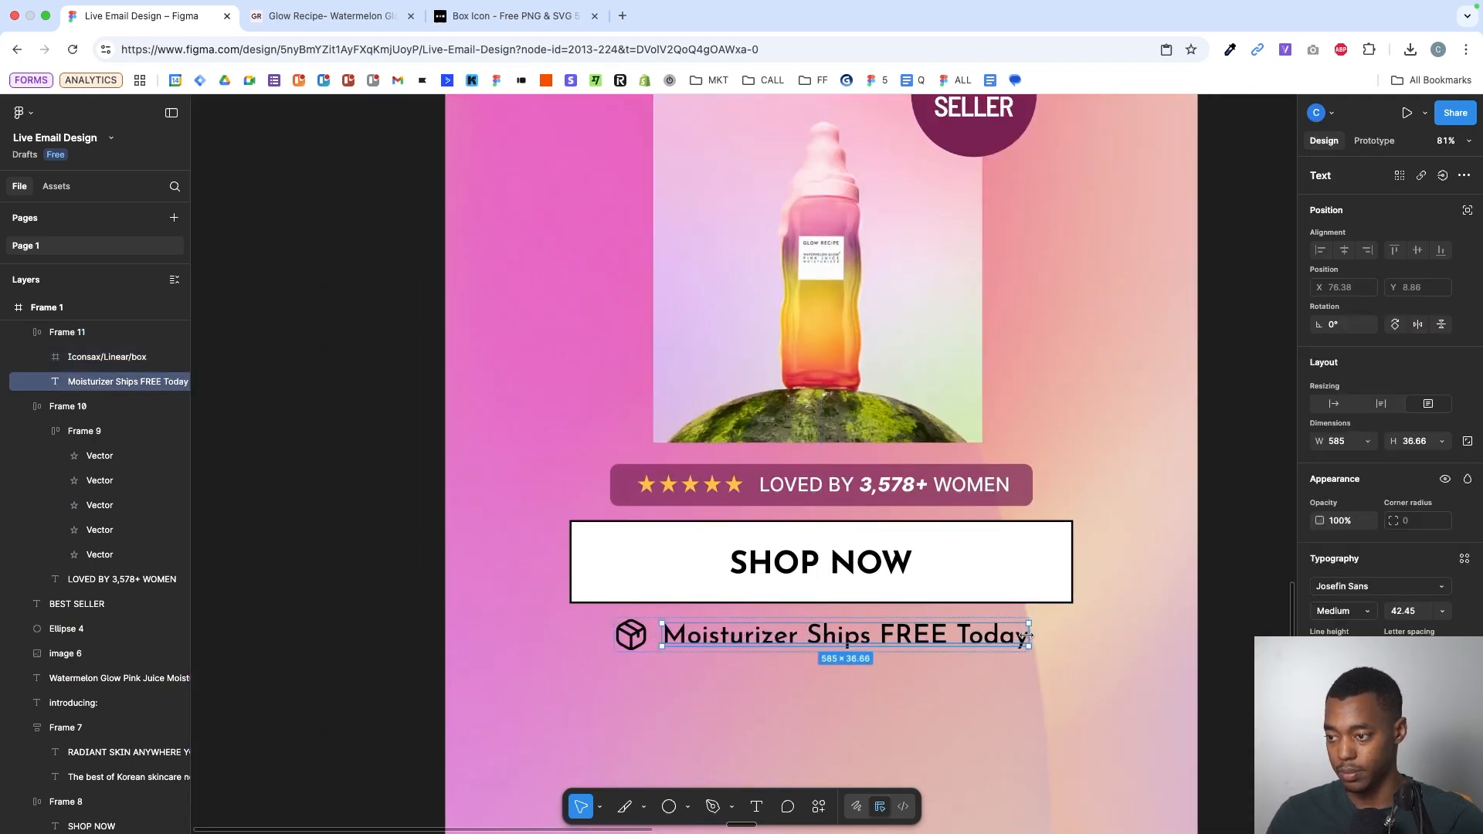
pyautogui.press('k')
pyautogui.moveTo(1027, 635); pyautogui.dragTo(1016, 636)
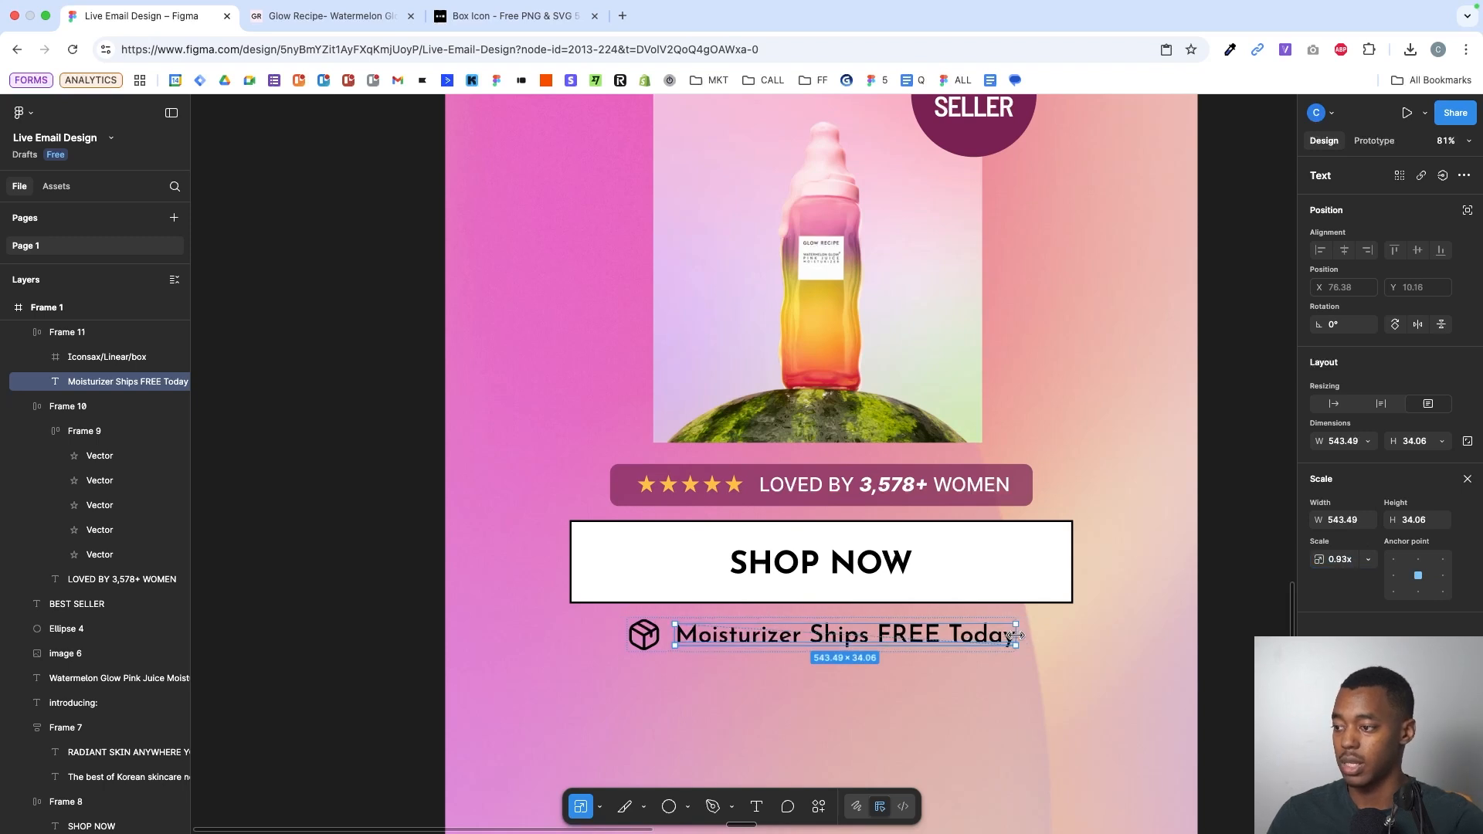
pyautogui.press('Escape')
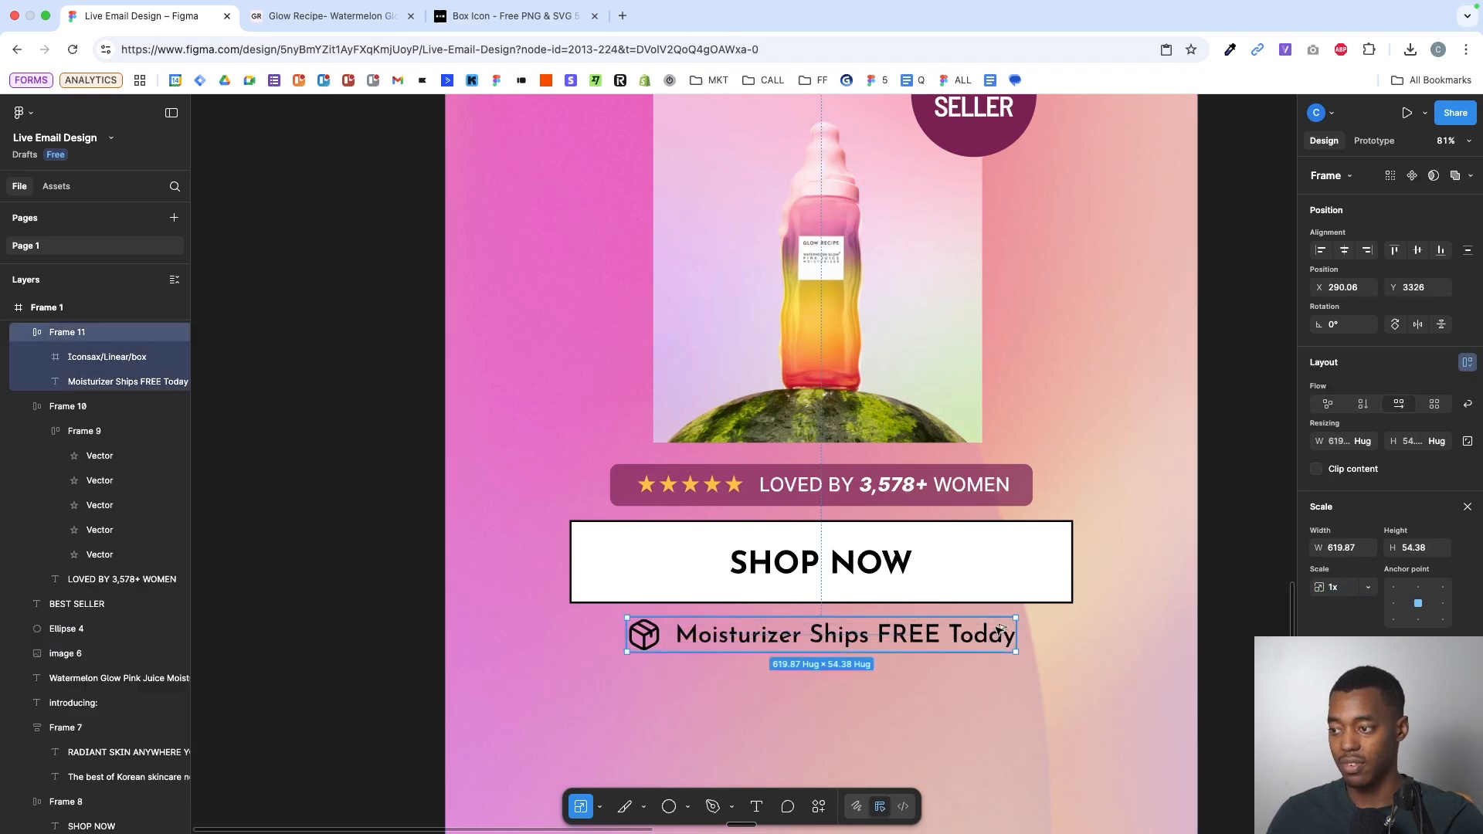
pyautogui.click(1257, 592)
# - Group the product section from "introducing:" to the free-shipping line and move it up to Y 2056.78, nearer the RADIANT SKIN card
pyautogui.scroll(-2, 1257, 593)
pyautogui.scroll(-3, 1257, 592)
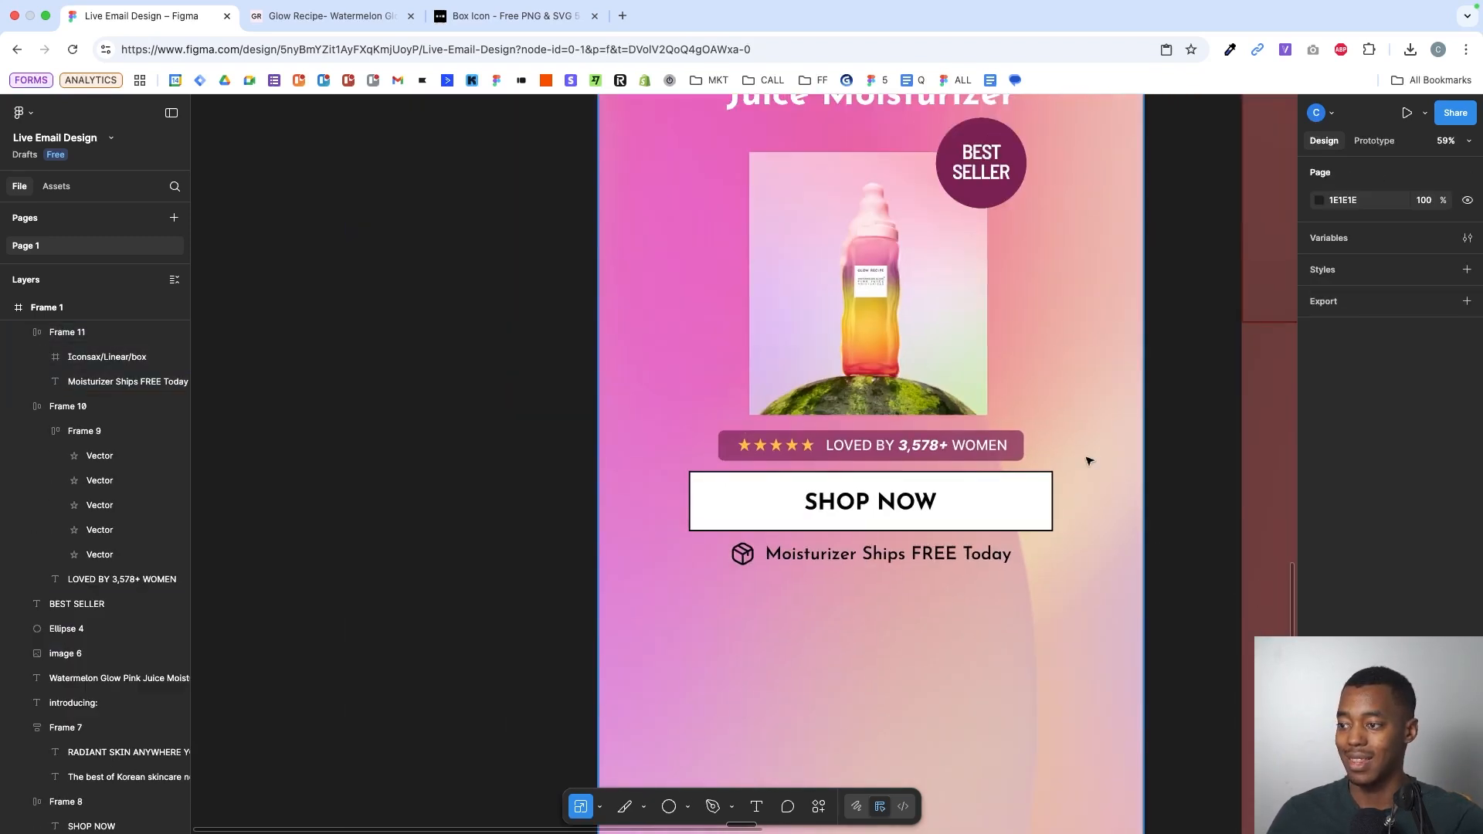
pyautogui.scroll(-3, 1088, 466)
pyautogui.scroll(2, 1082, 533)
pyautogui.scroll(-3, 1082, 533)
pyautogui.hscroll(2, 1102, 583)
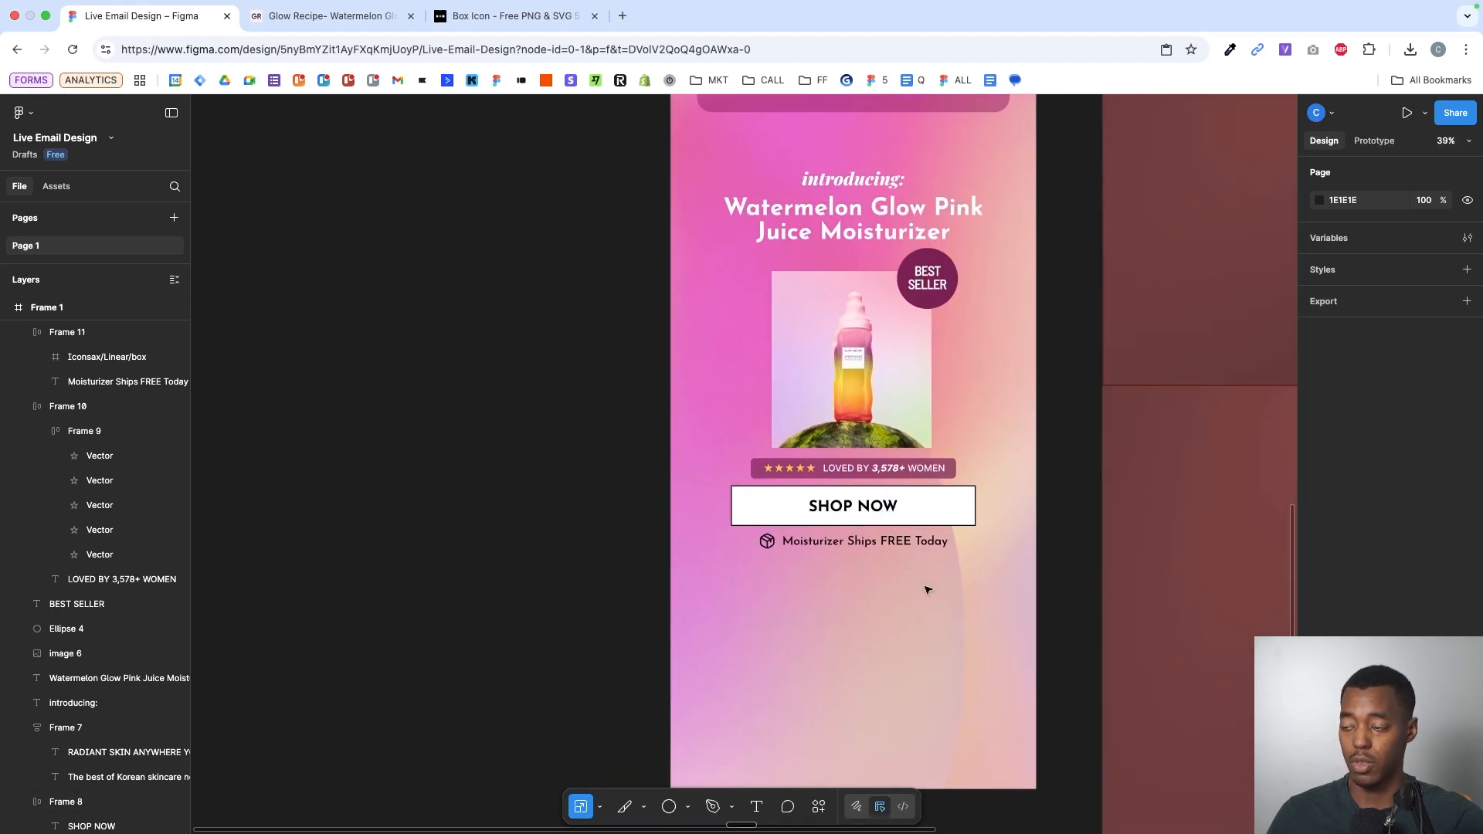
pyautogui.scroll(2, 927, 591)
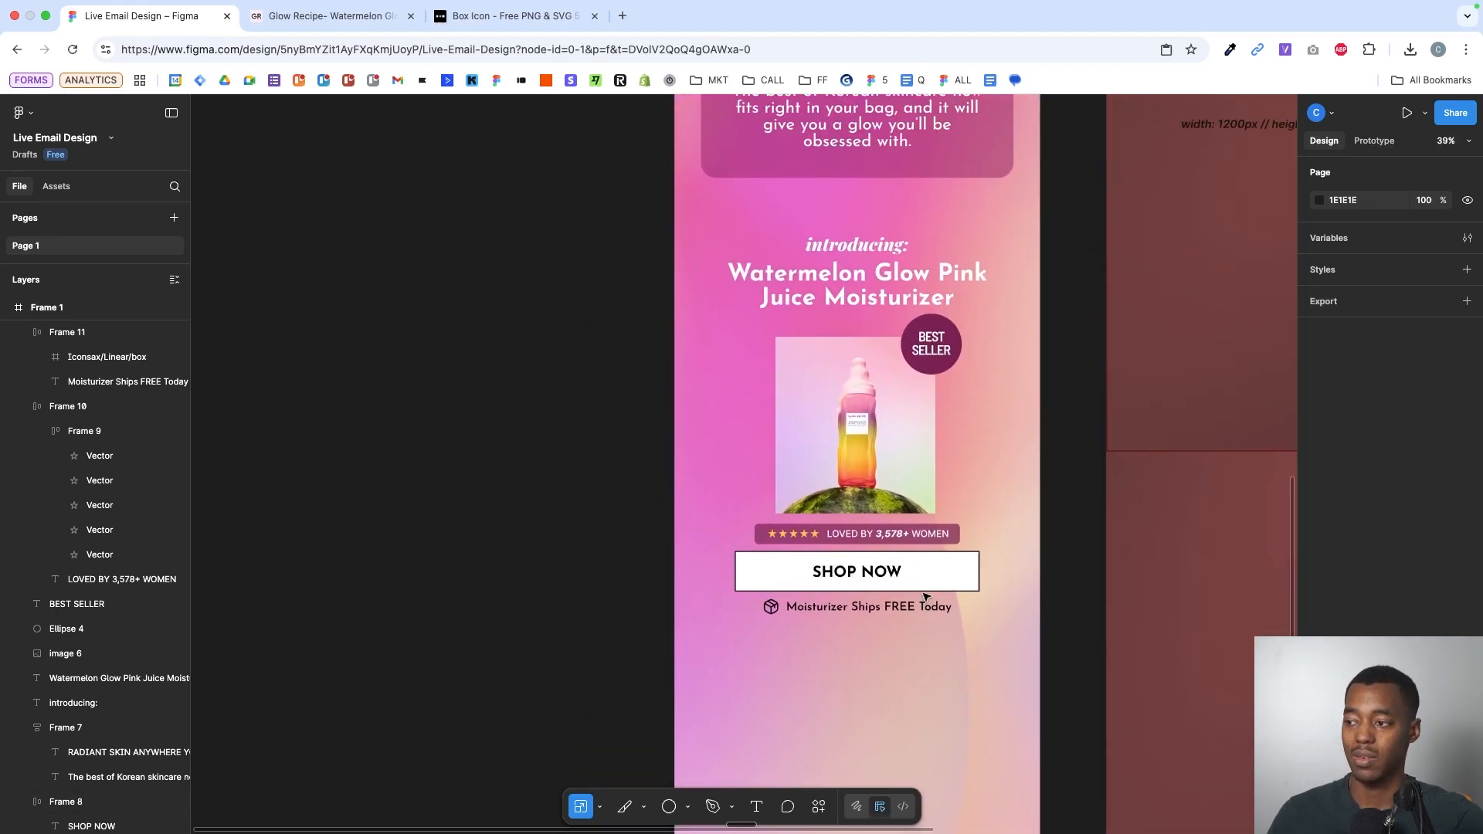
pyautogui.moveTo(926, 597); pyautogui.dragTo(888, 247)
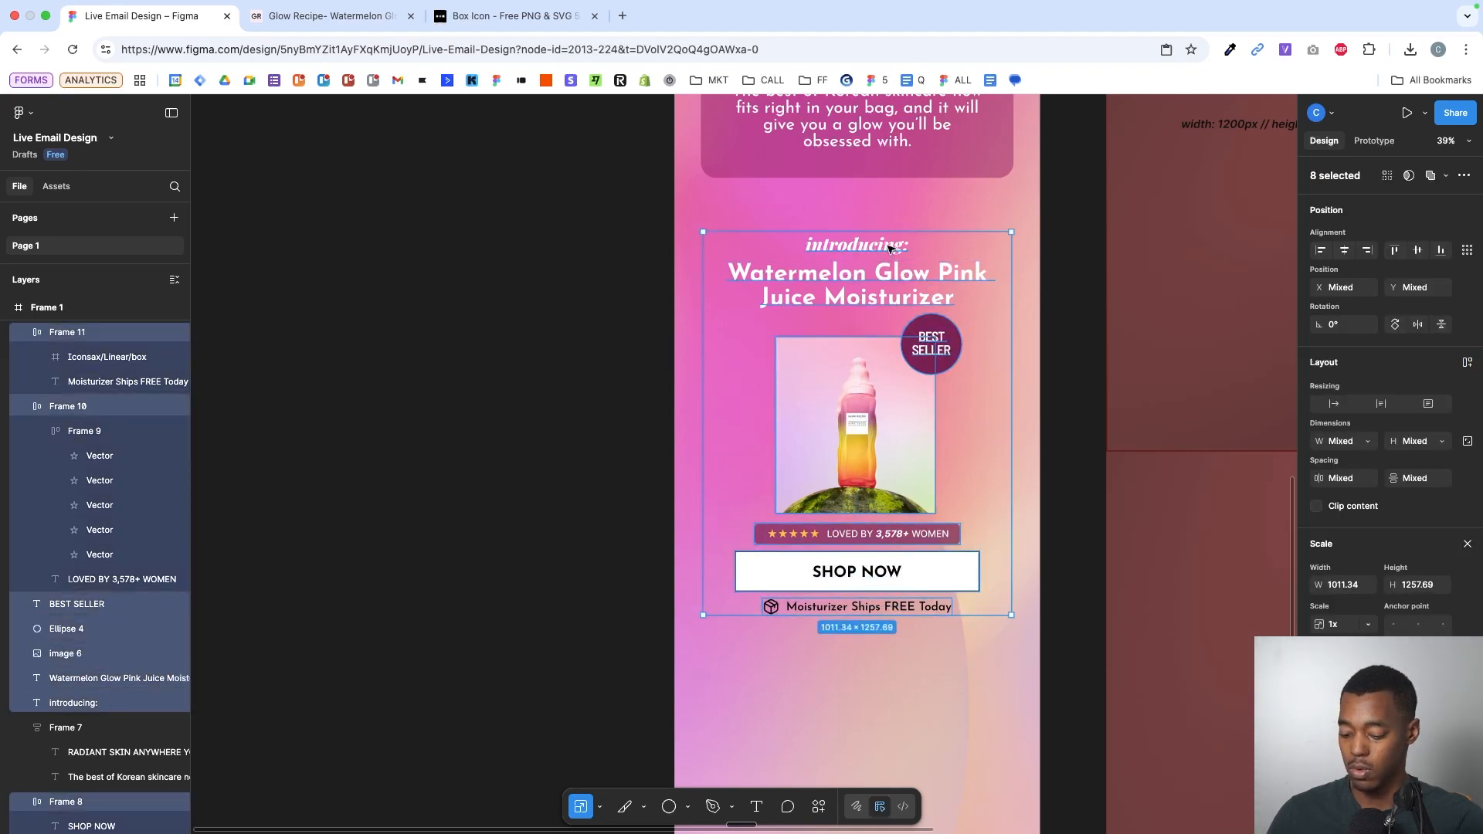
pyautogui.press('super+g')
pyautogui.moveTo(862, 295); pyautogui.dragTo(862, 275)
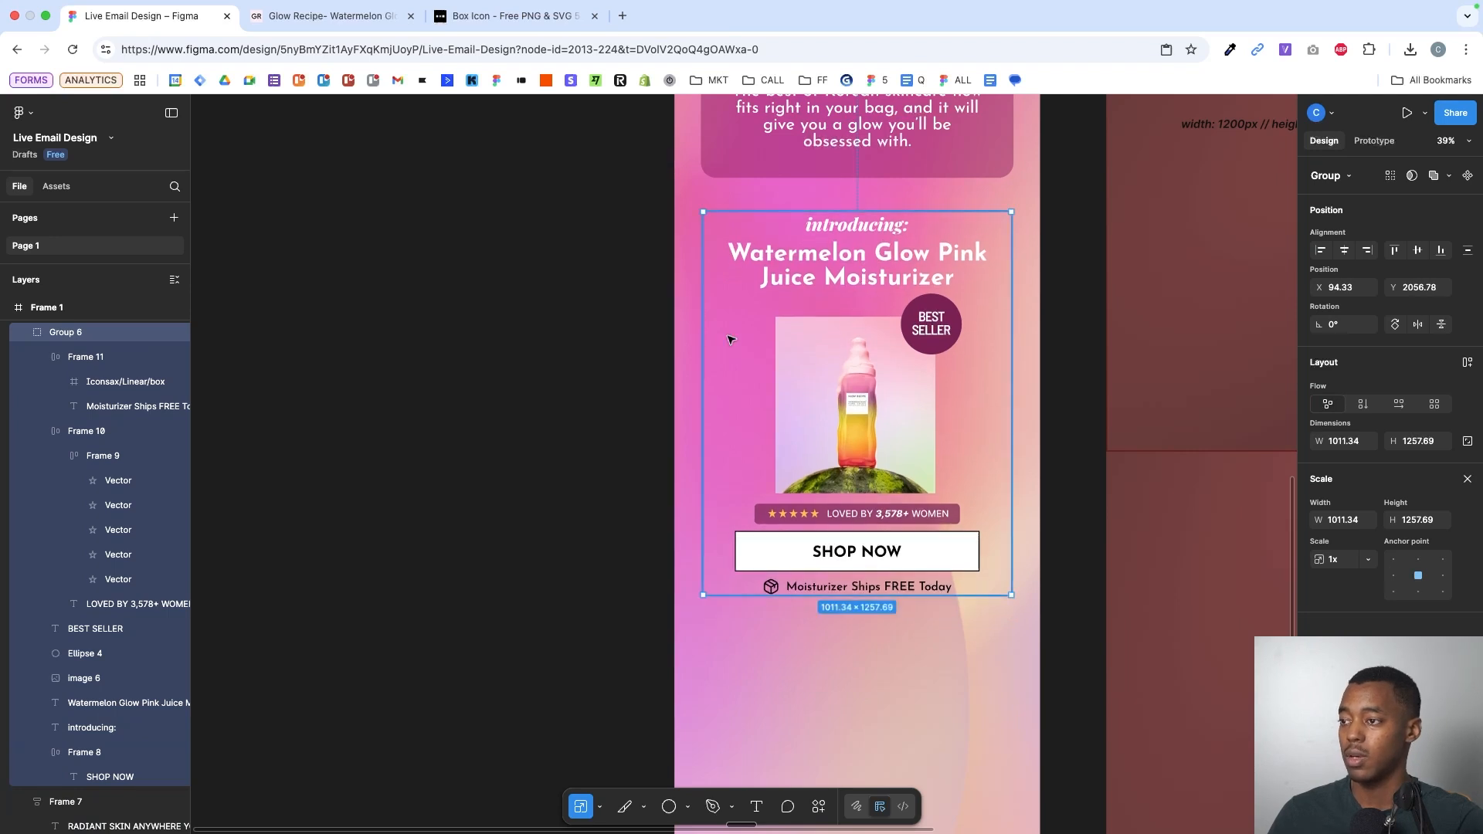
# - Duplicate the "Watermelon Glow Pink Juice Moisturizer" heading and centre the copy below the free-shipping line, at Y 3399.92
pyautogui.click(731, 339)
pyautogui.scroll(-5, 718, 336)
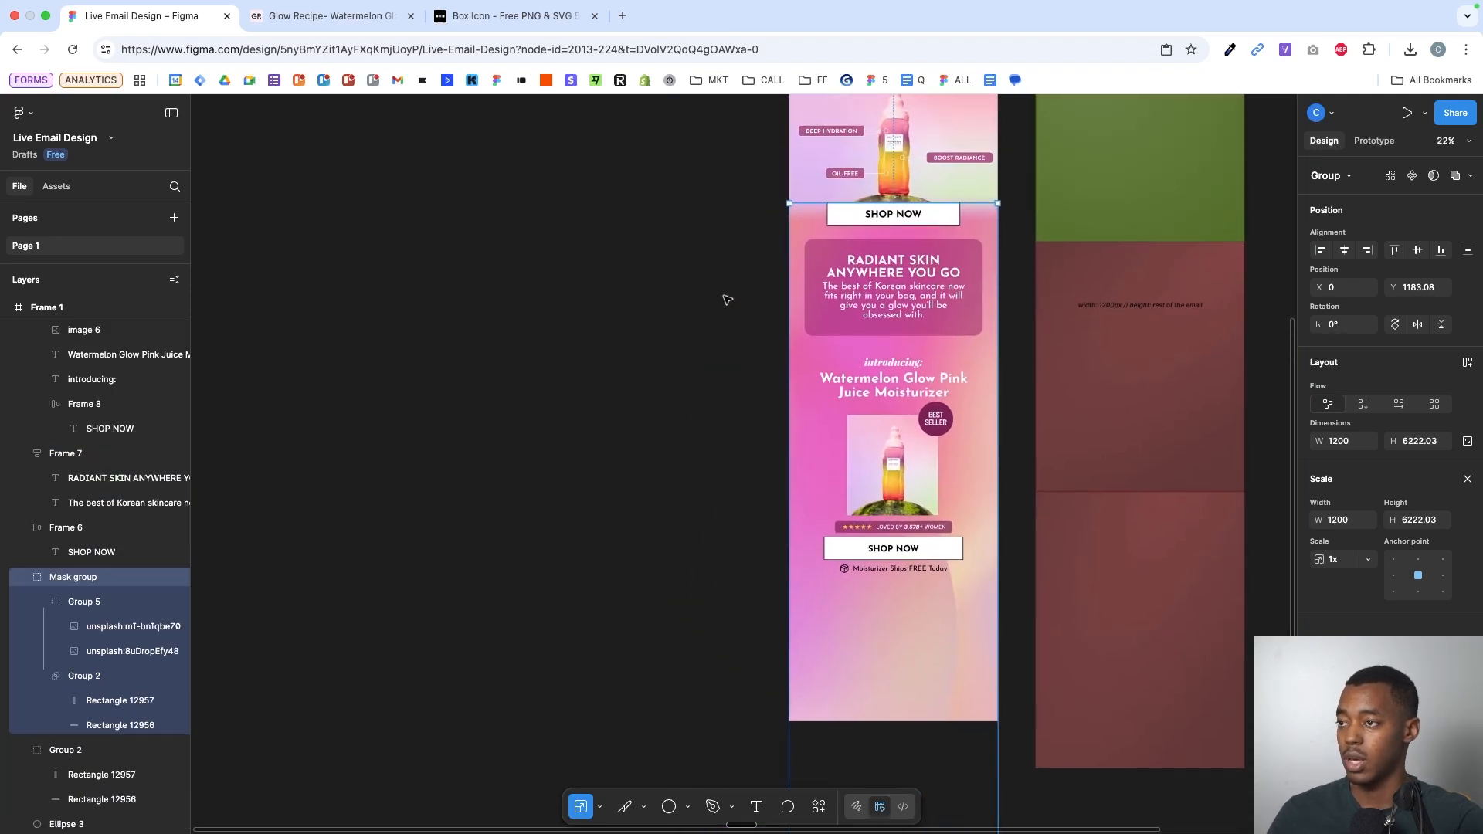
pyautogui.scroll(-2, 727, 299)
pyautogui.scroll(2, 981, 494)
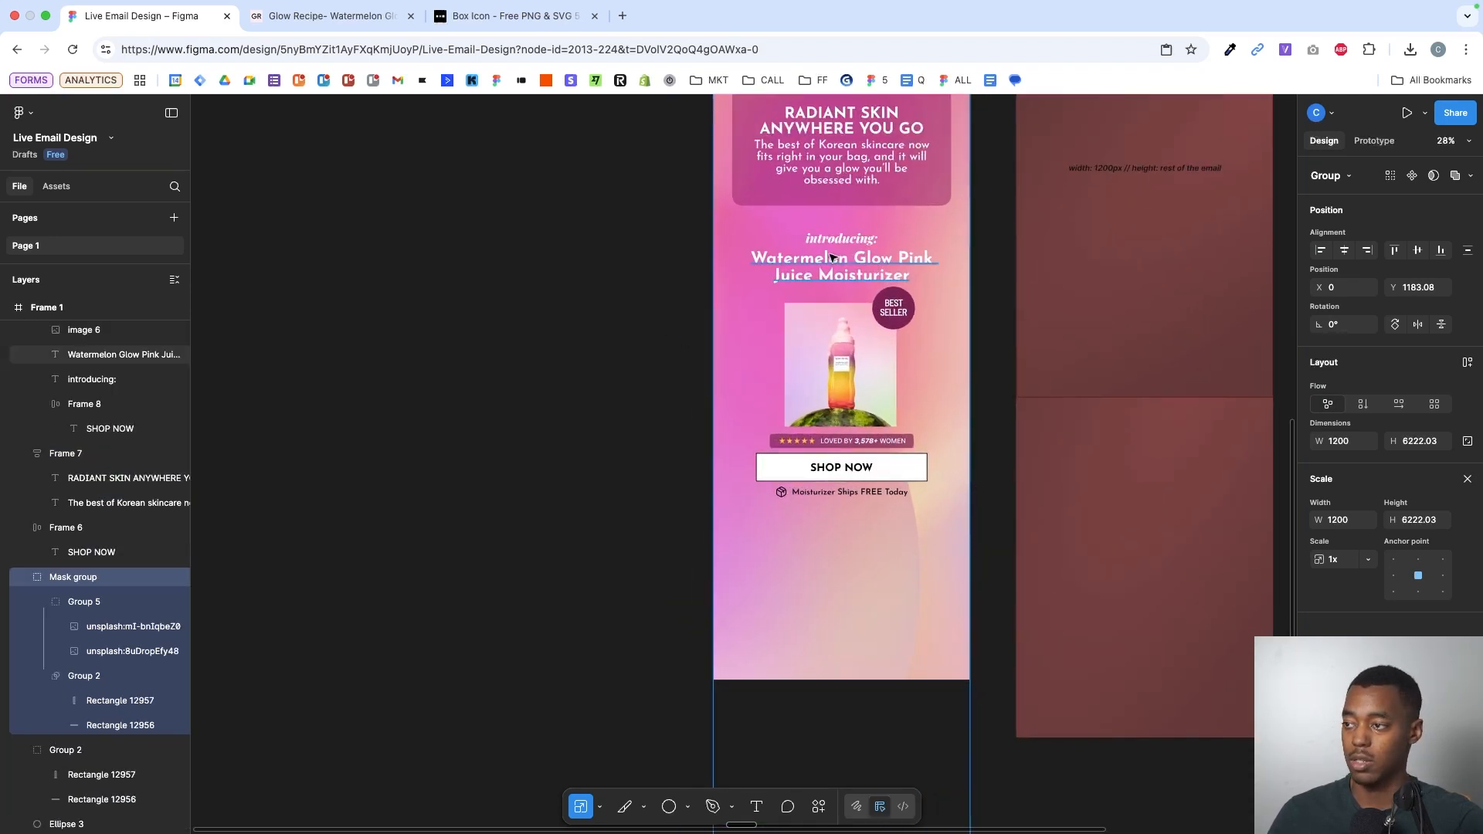
pyautogui.moveTo(863, 281); pyautogui.dragTo(863, 546)
pyautogui.scroll(6, 863, 546)
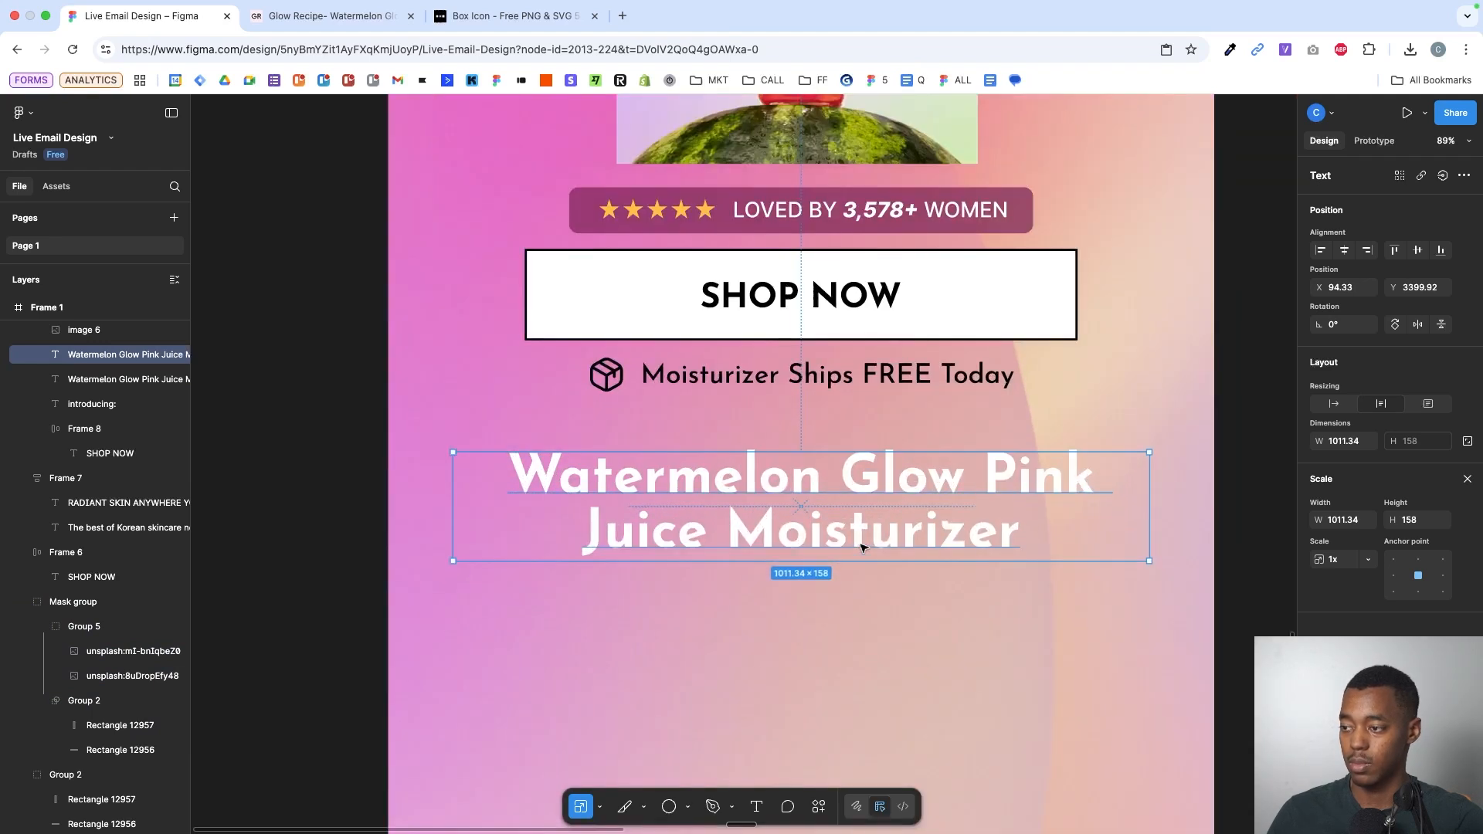
# - Replace the copied heading's text with "Order today to unlock"
pyautogui.doubleClick(861, 544)
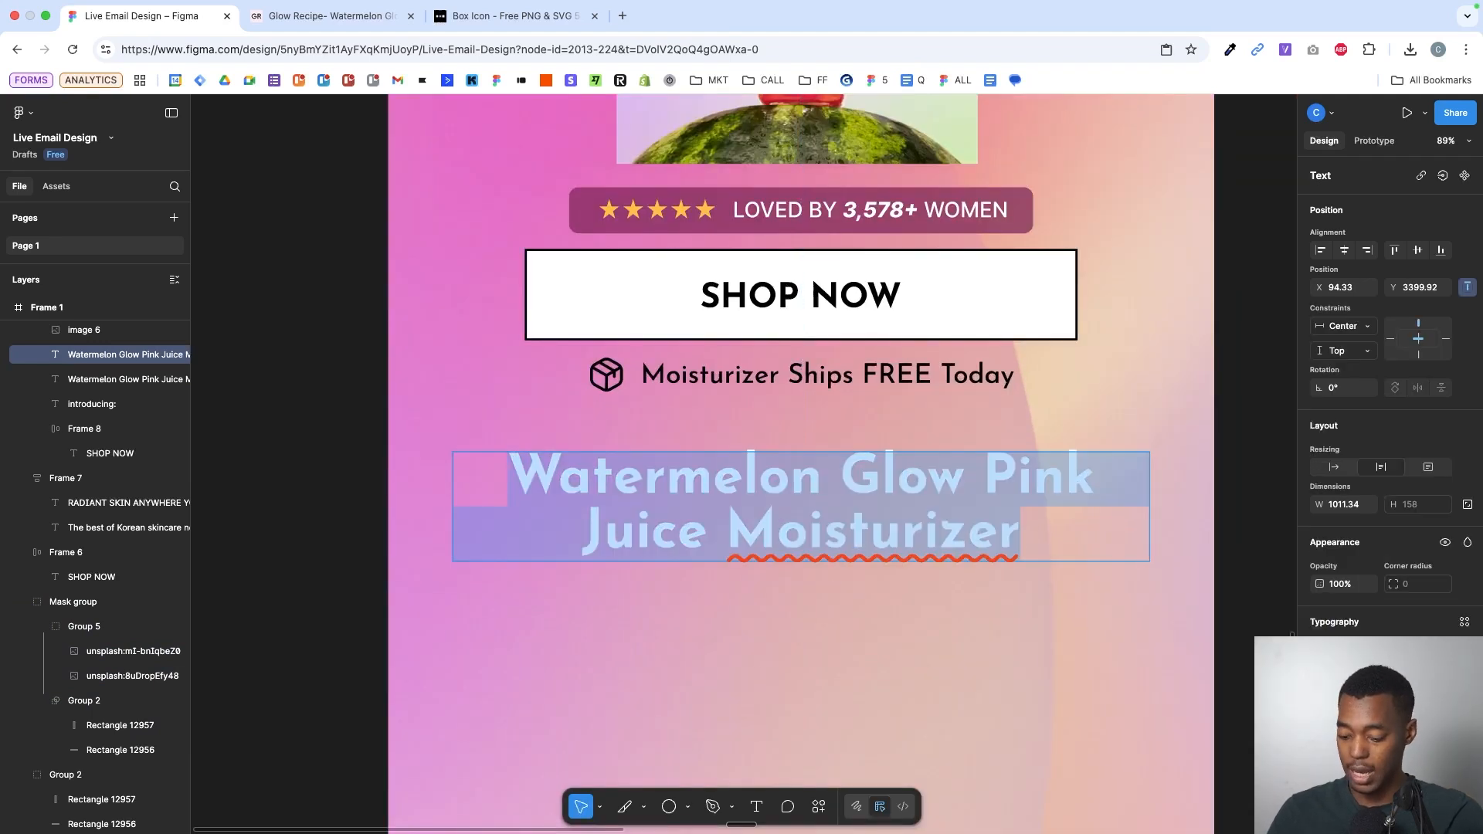
pyautogui.write('Order Today to')
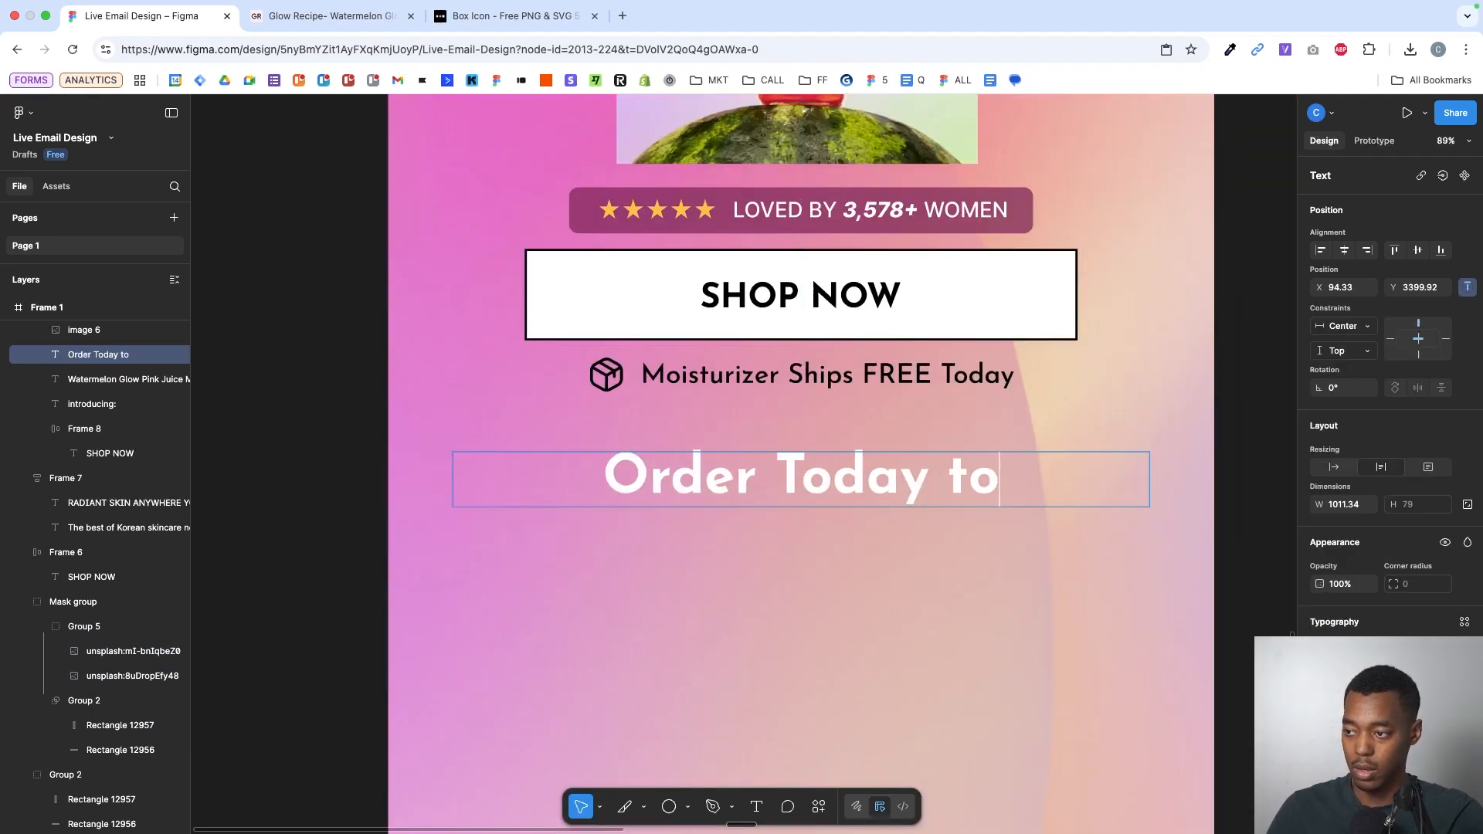
pyautogui.hotkey('alt', 'BackSpace')
pyautogui.hotkey('alt', 'BackSpace')
pyautogui.write('today to ')
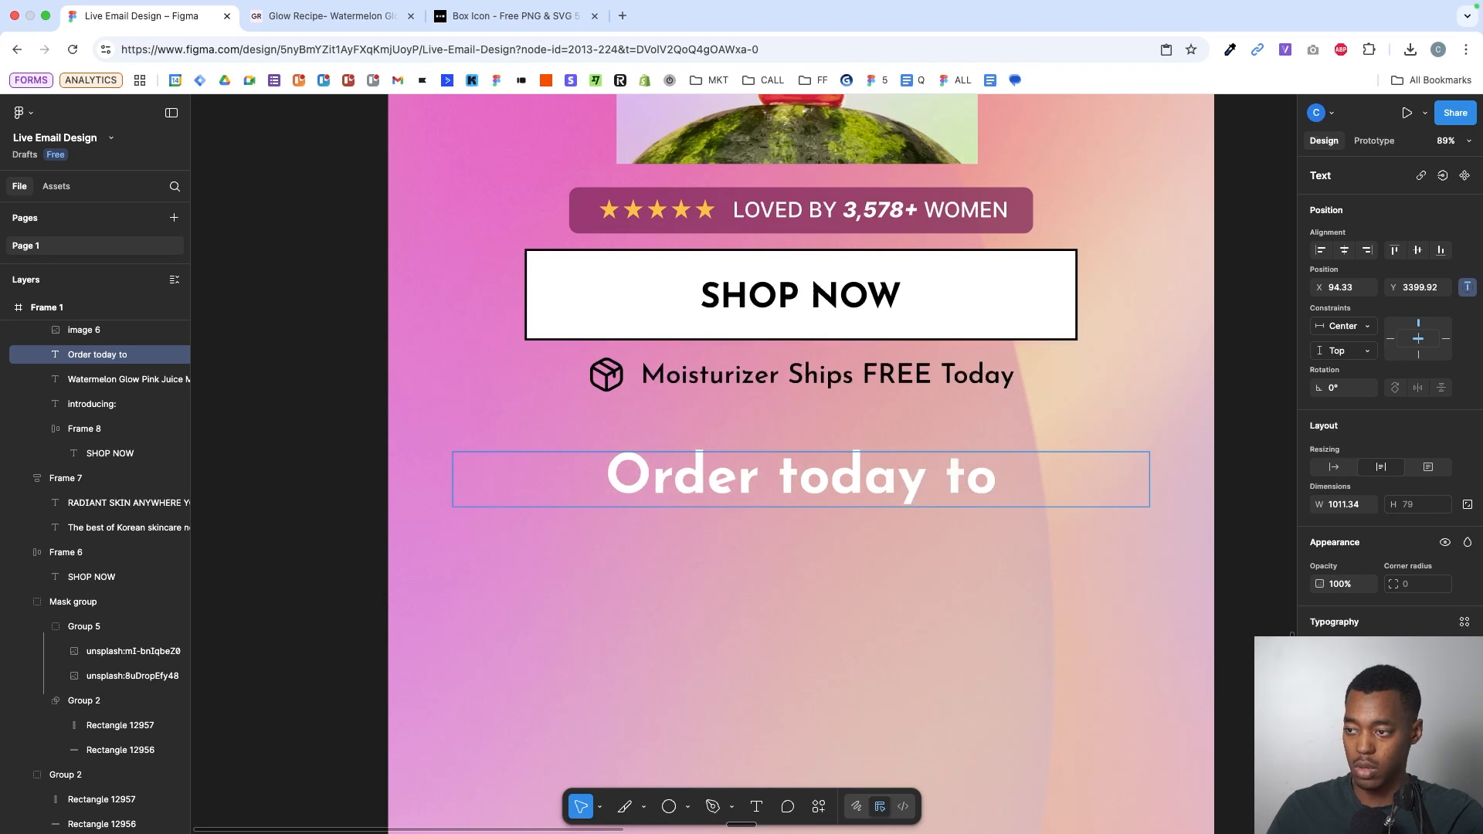
pyautogui.write('unlock')
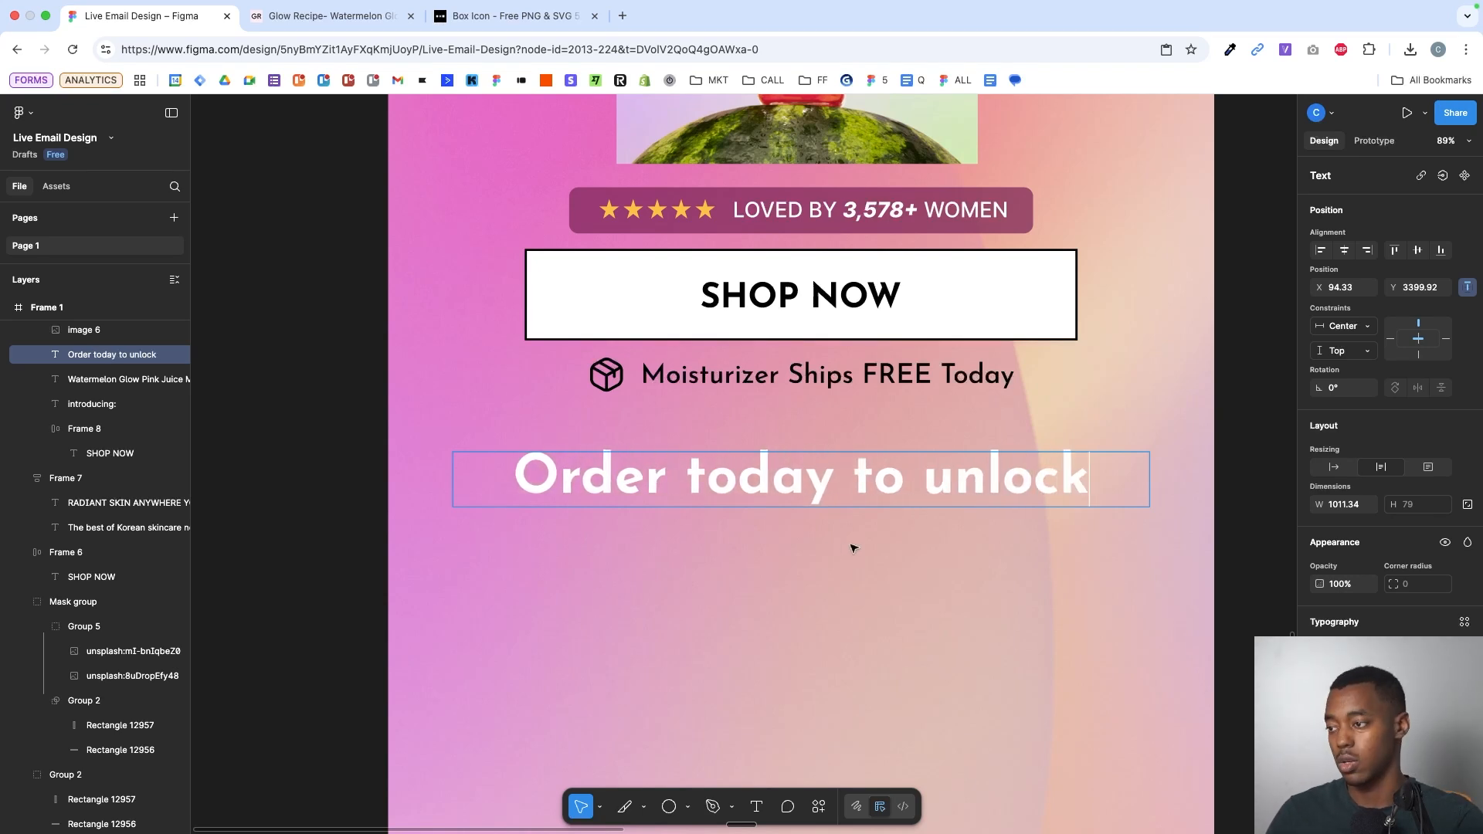
pyautogui.press('Escape')
# - Duplicate the "Order today to unlock" heading directly below itself at Y 3512.9 and set the copy's font to Playfair Display
pyautogui.keyDown('alt'); pyautogui.moveTo(919, 492); pyautogui.dragTo(918, 553); pyautogui.keyUp('alt')
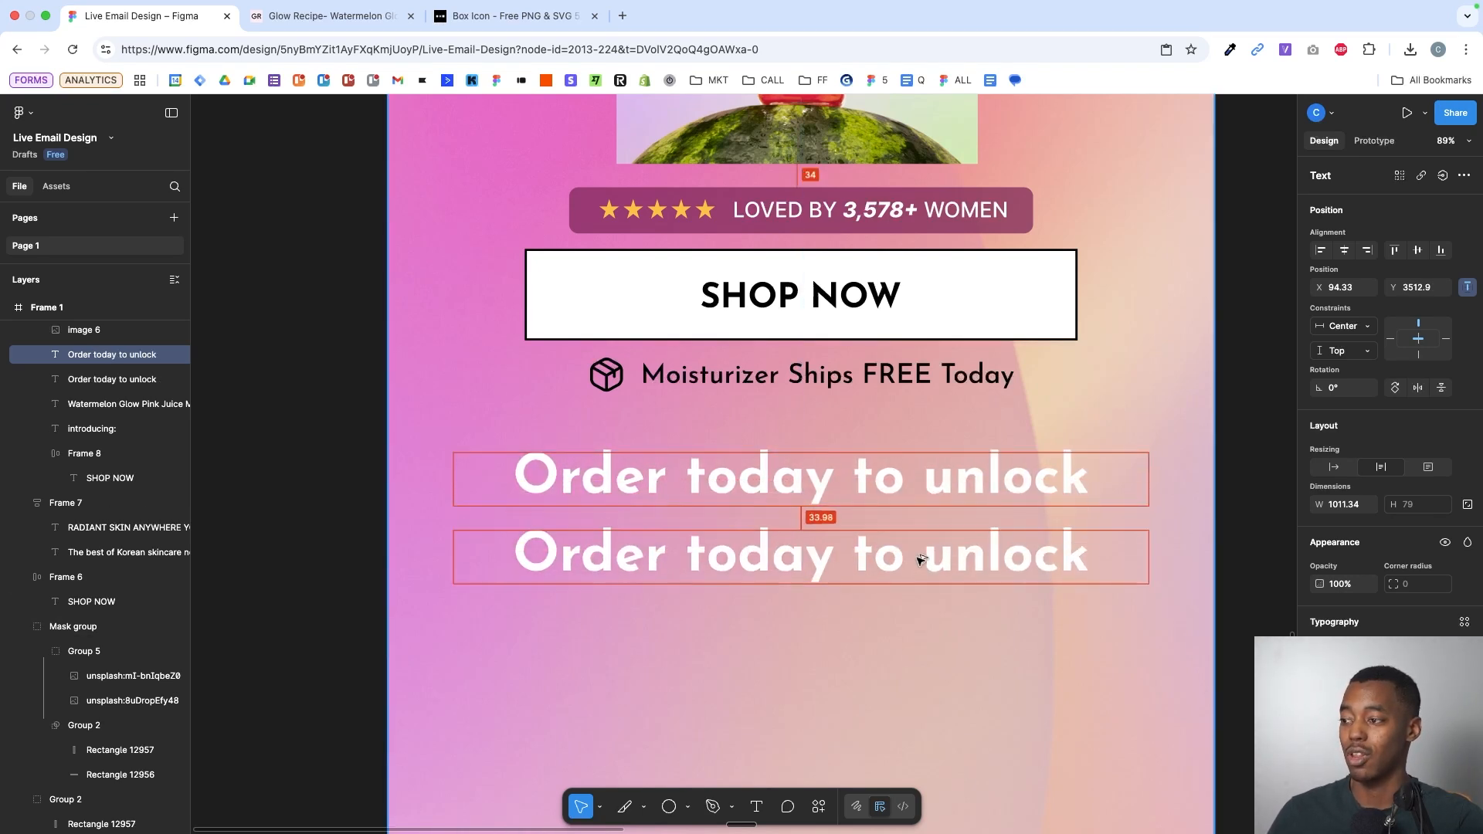
pyautogui.doubleClick(917, 553)
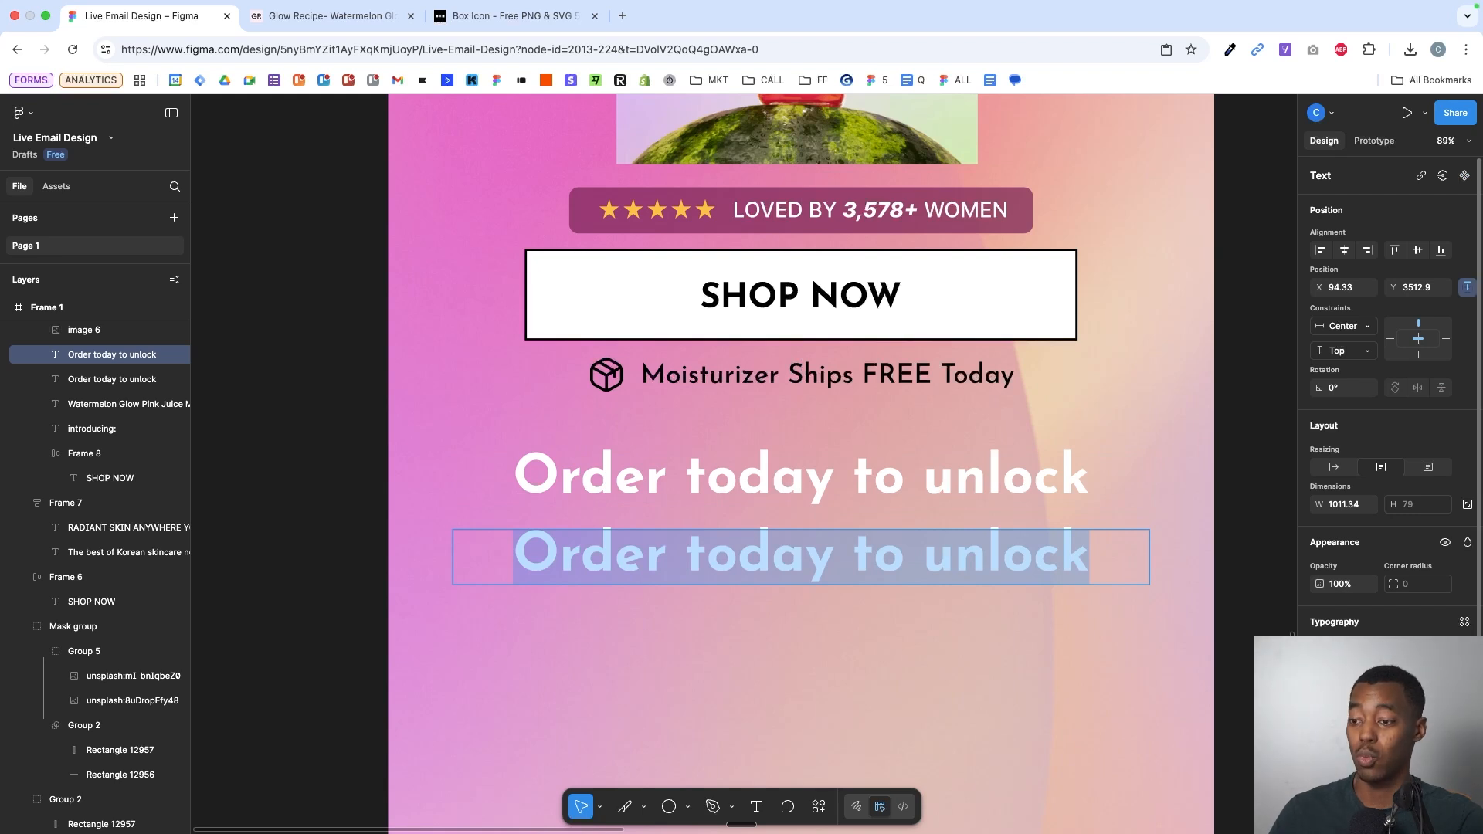
pyautogui.press('Escape')
pyautogui.click(1375, 647)
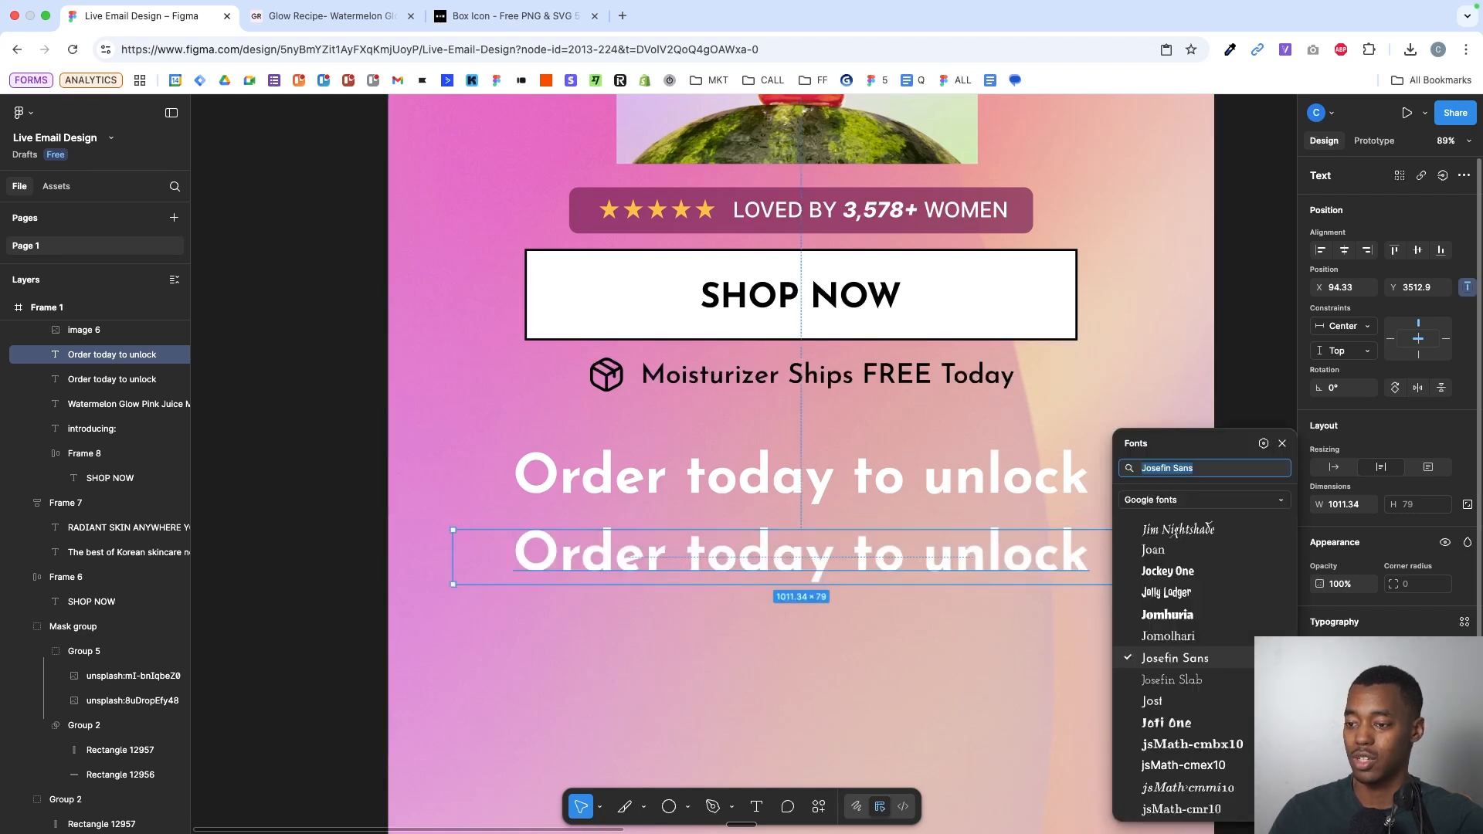
pyautogui.write('play')
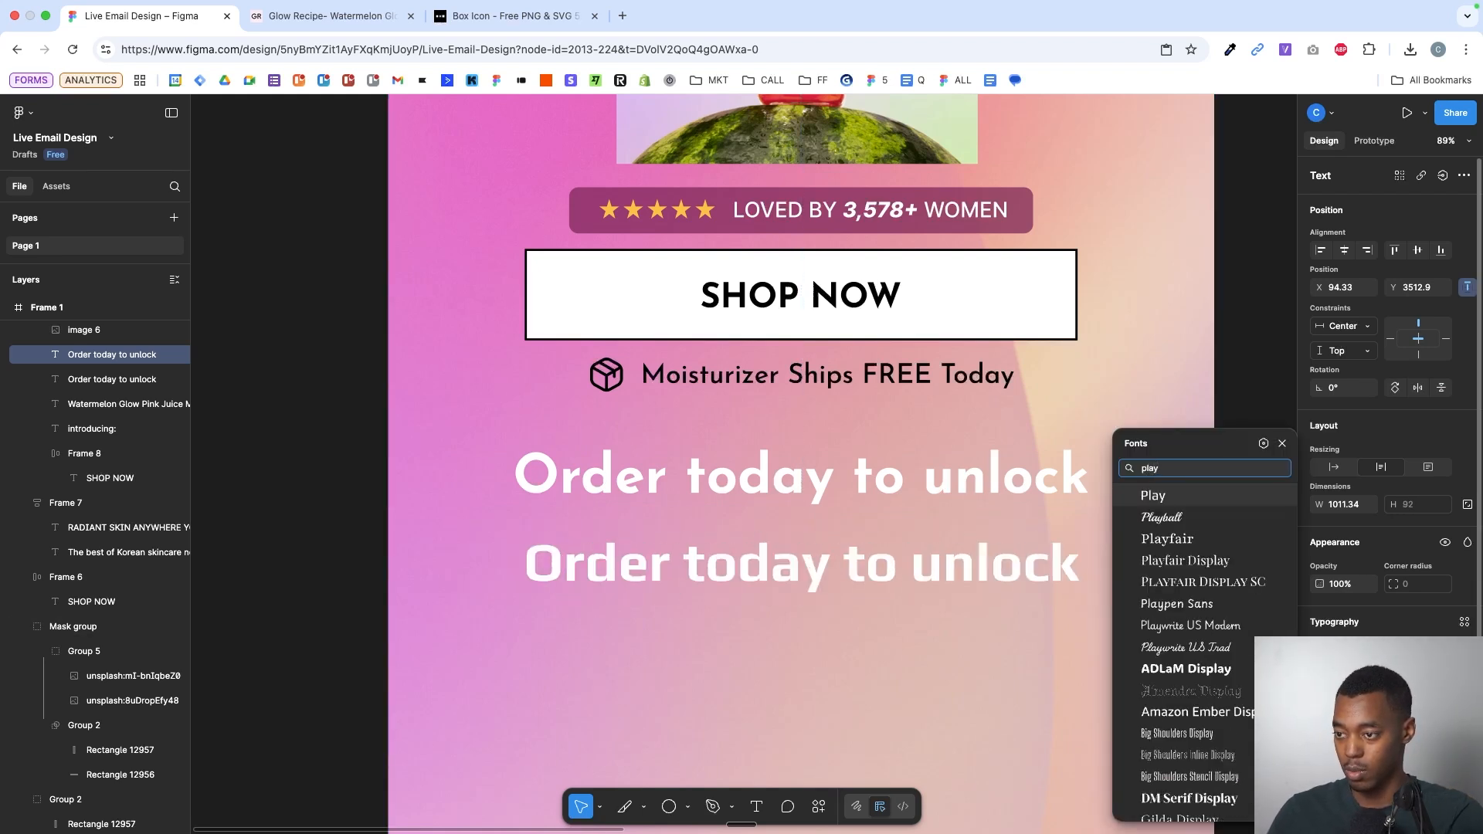
pyautogui.click(1238, 563)
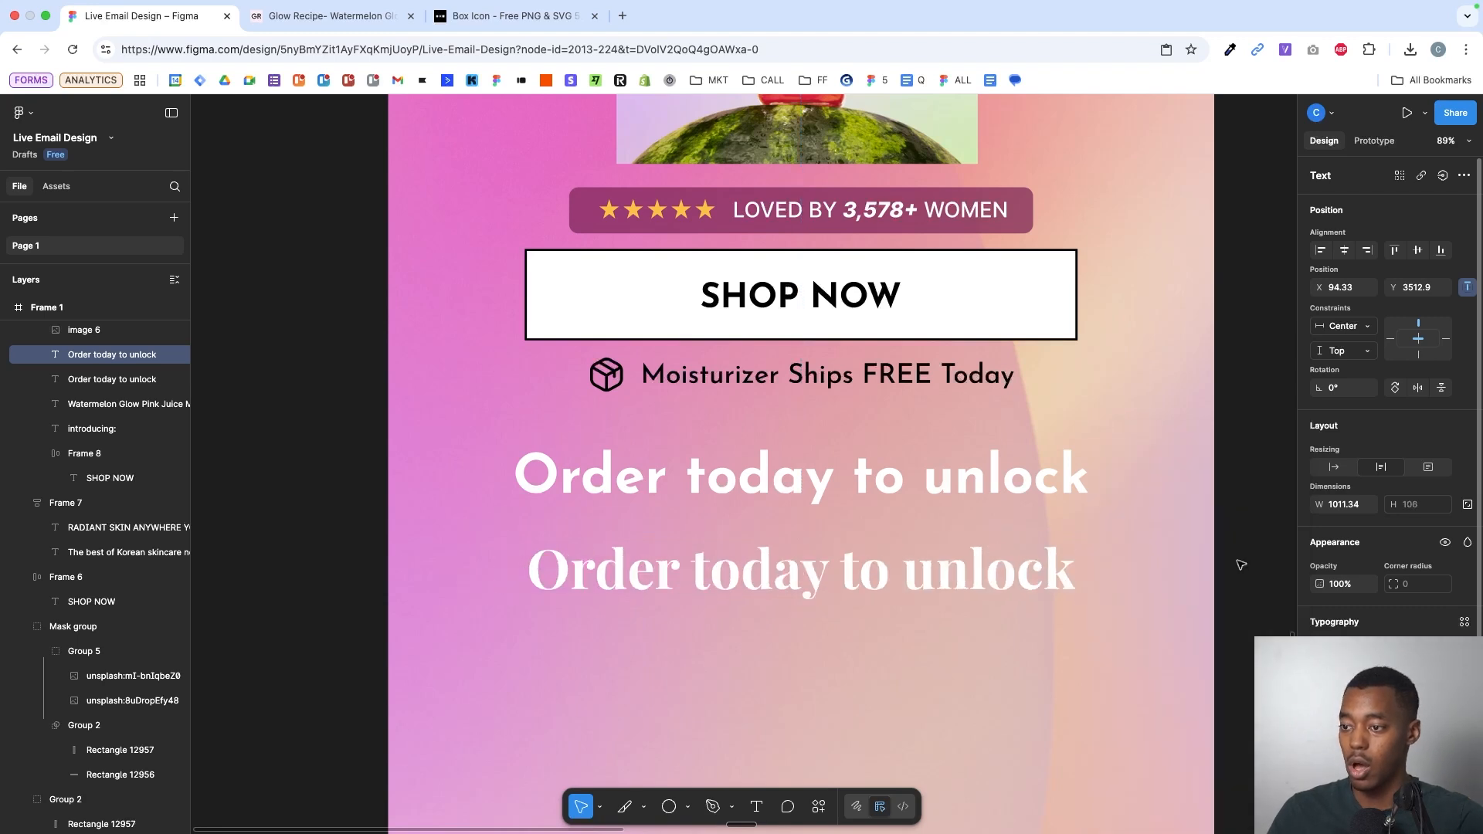
pyautogui.doubleClick(916, 564)
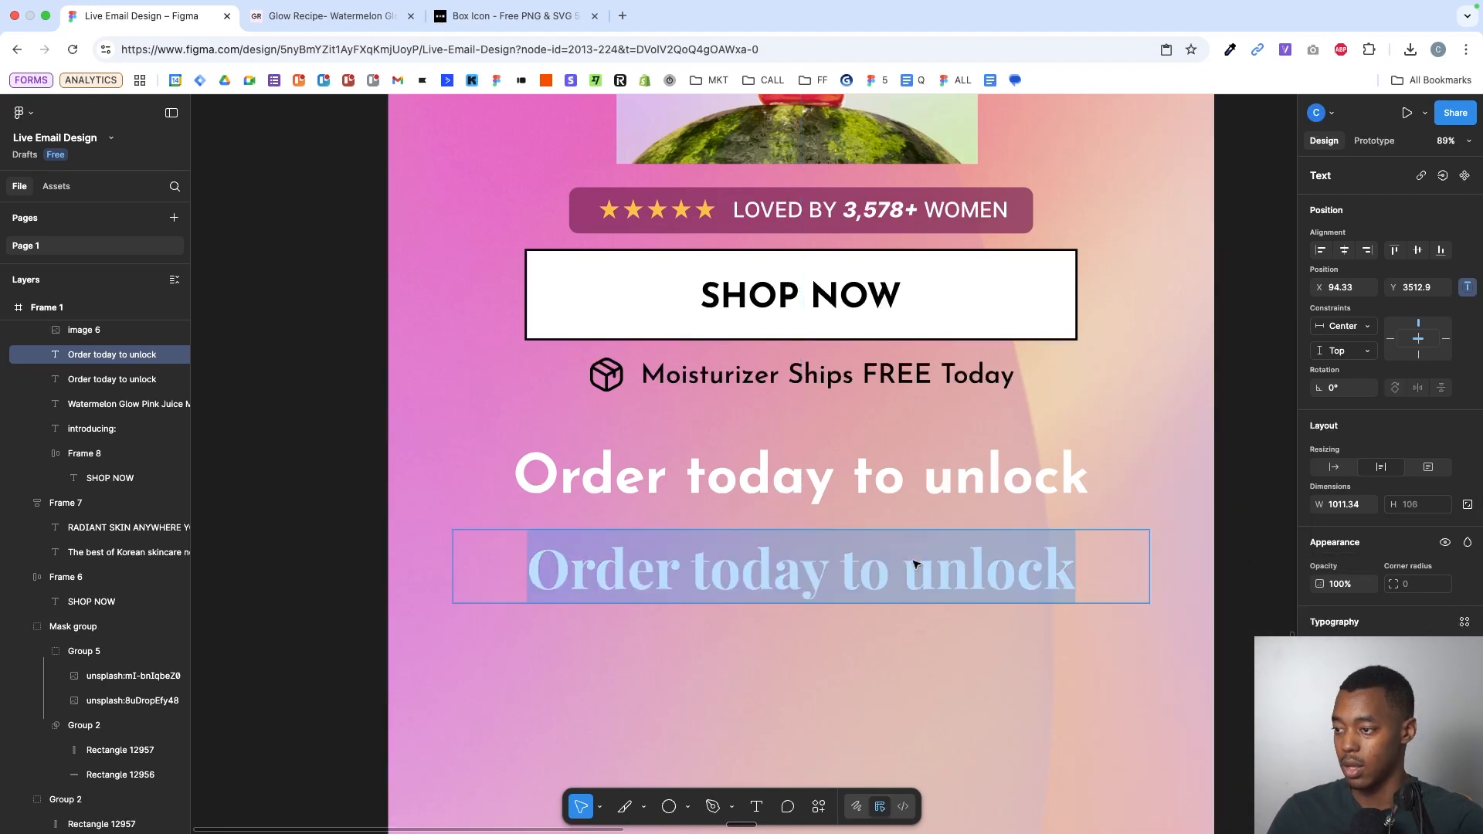
pyautogui.press('Escape')
# - Duplicate the SHOP NOW button near the bottom of the email and replace its label with "SHOP & CLAIM FREE SAMPLES"
pyautogui.scroll(-3, 933, 650)
pyautogui.click(934, 422)
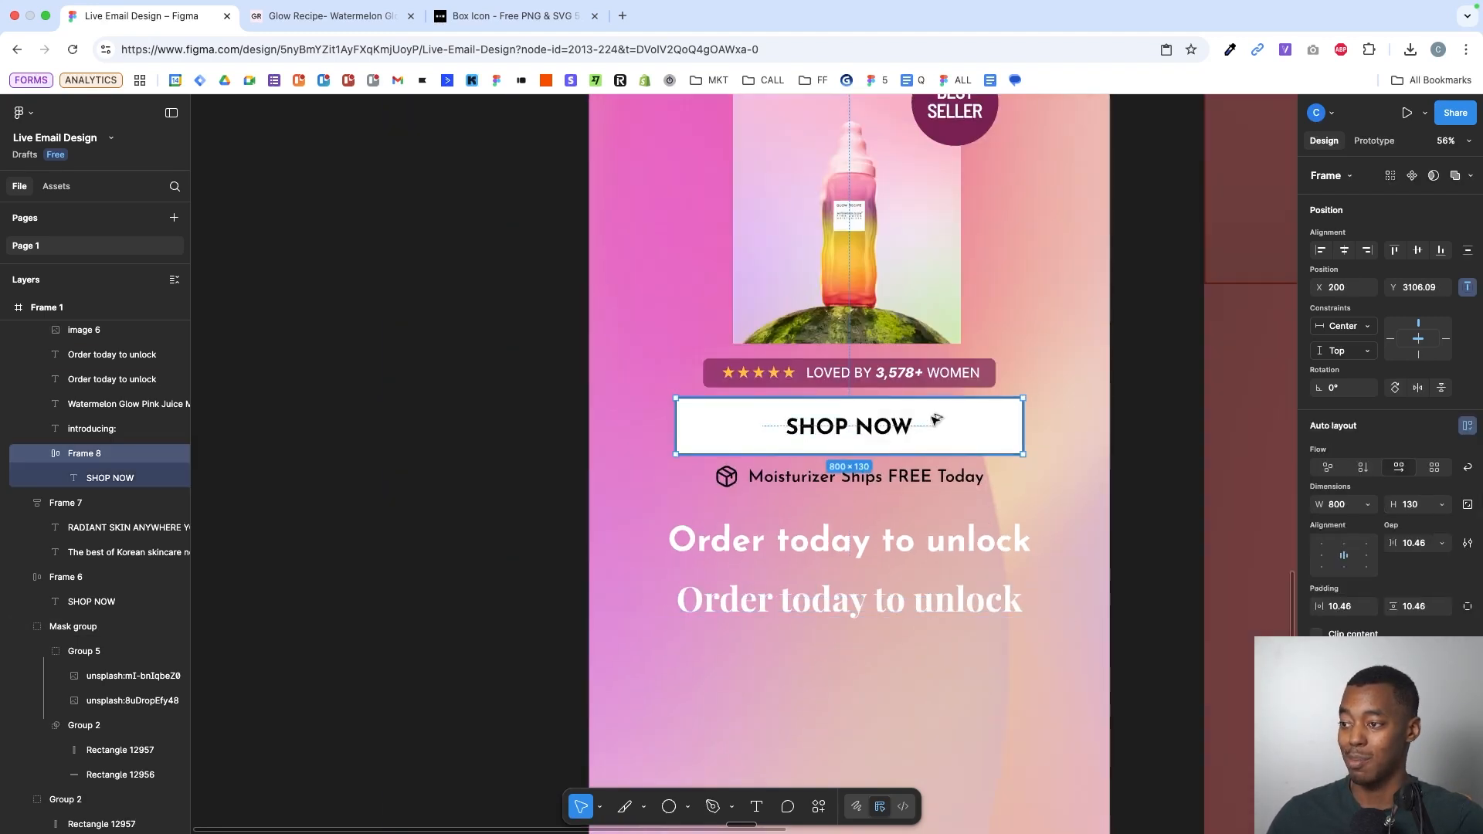
pyautogui.keyDown('alt'); pyautogui.moveTo(937, 420); pyautogui.dragTo(949, 760); pyautogui.keyUp('alt')
pyautogui.doubleClick(887, 767)
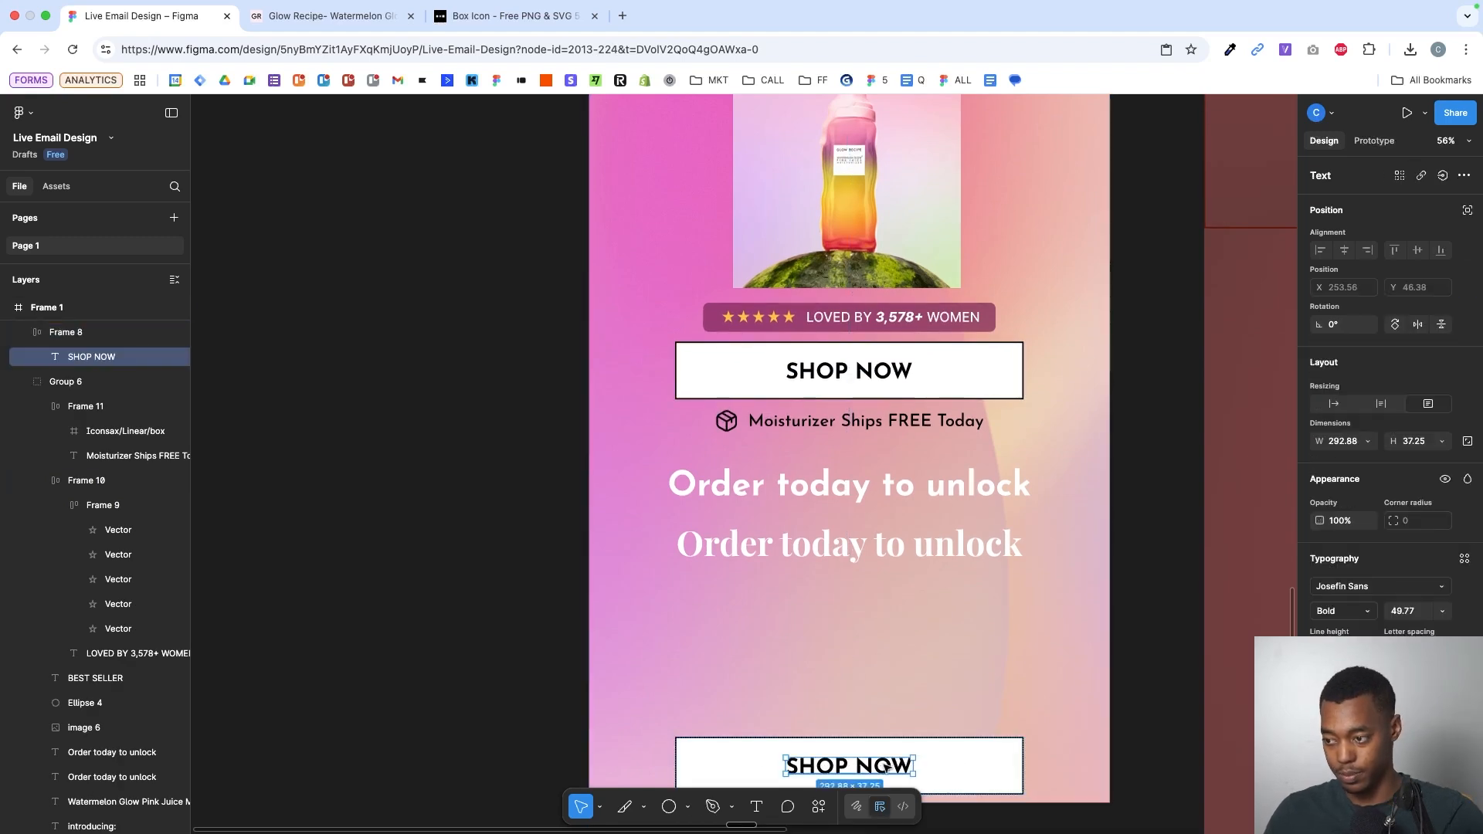
pyautogui.doubleClick(886, 767)
pyautogui.write('S')
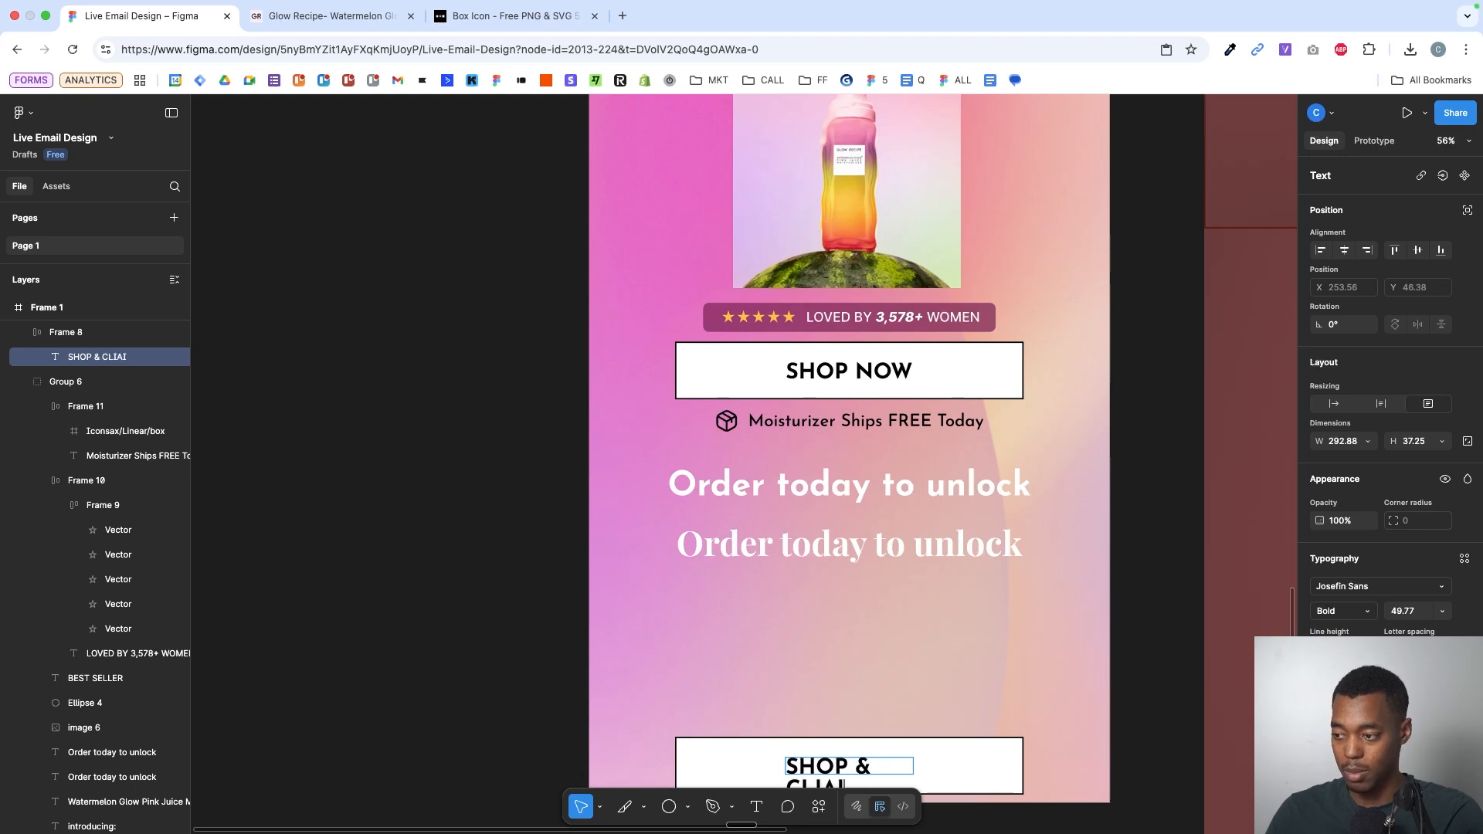
pyautogui.write('HOP & CL')
pyautogui.scroll(-3, 849, 464)
pyautogui.write('AIM FRE')
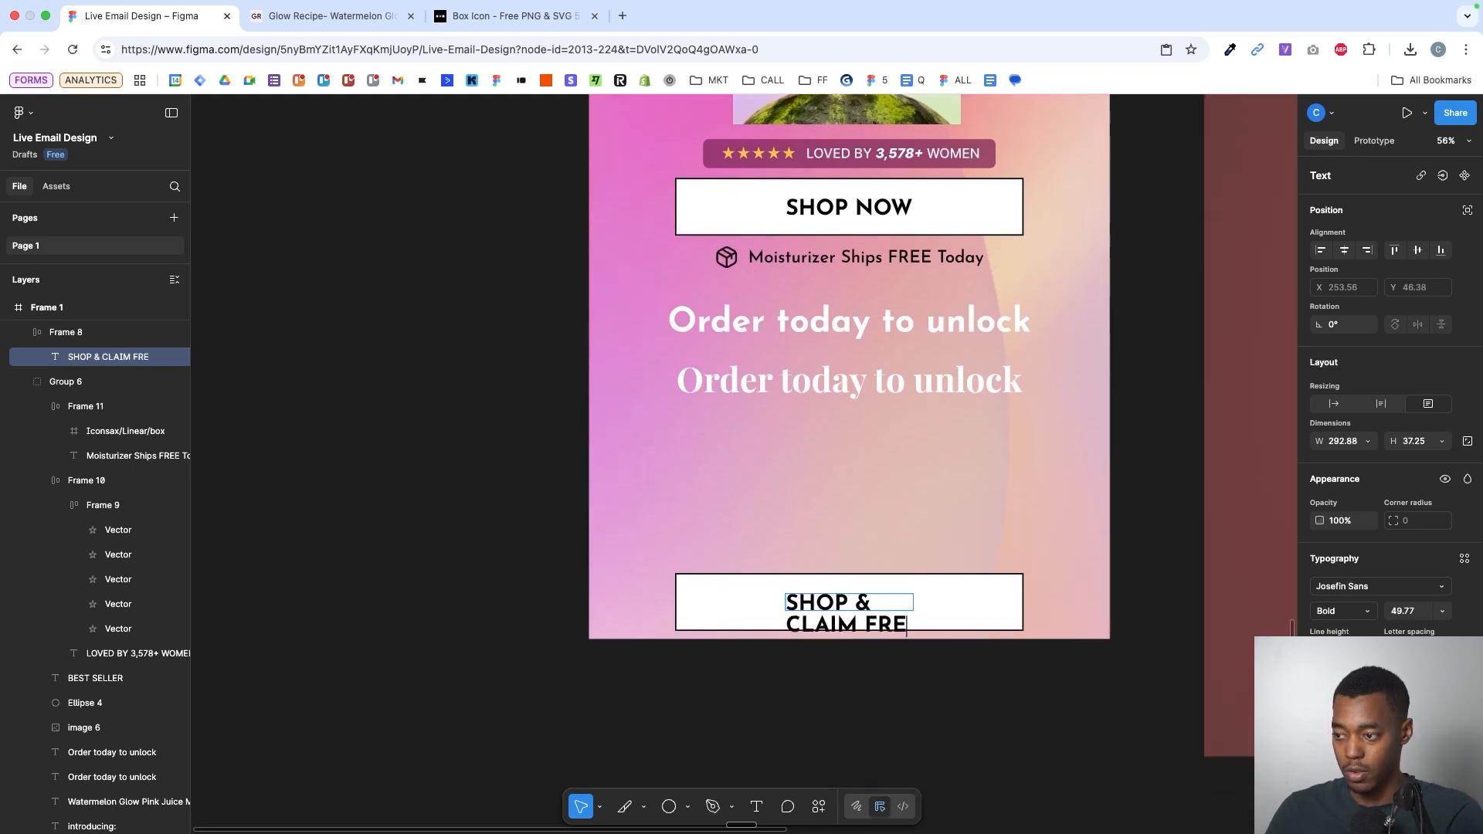
pyautogui.write('E SAMPLES')
pyautogui.press('Escape')
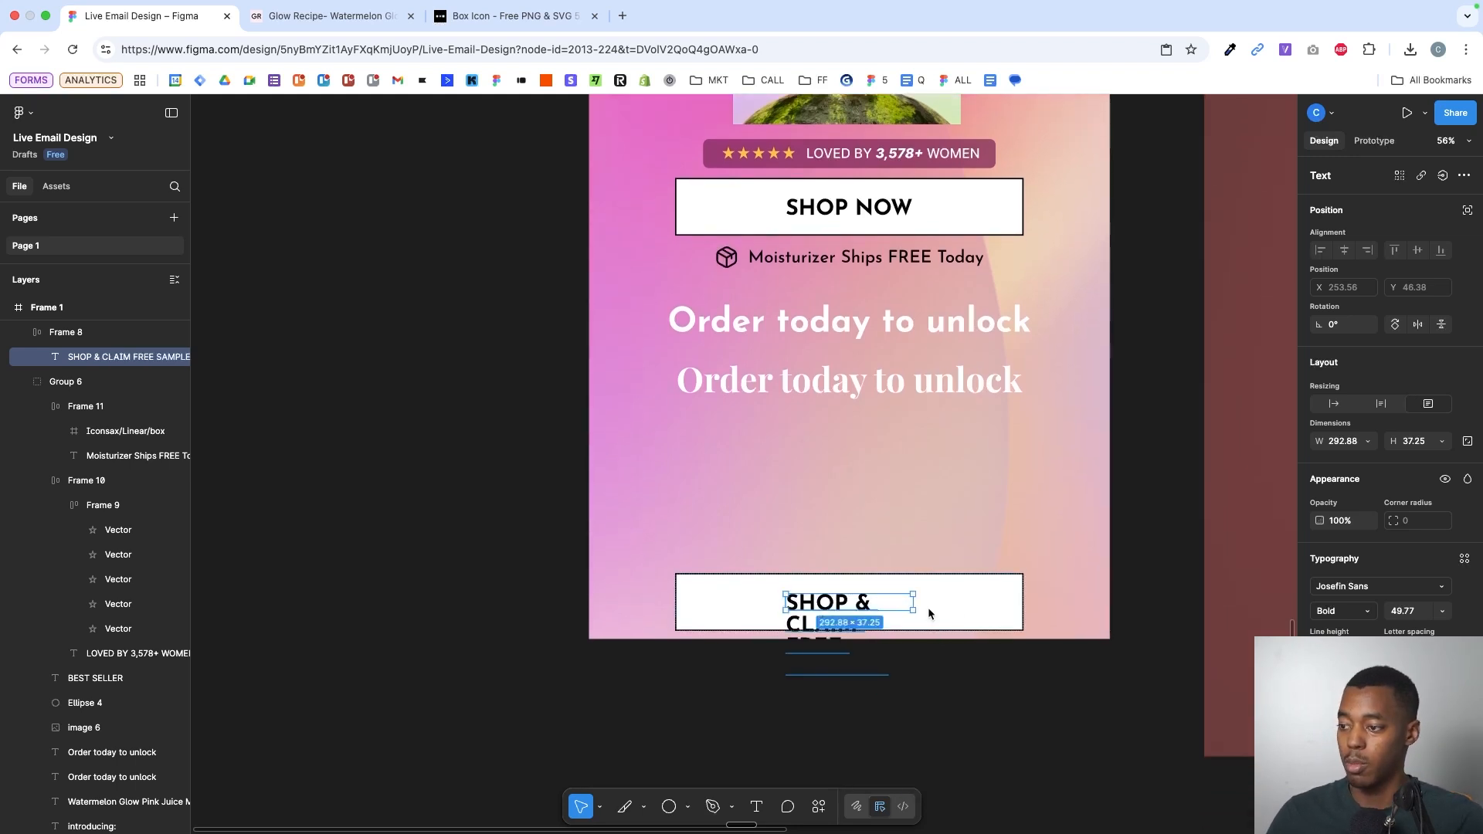
# - Fit the new button label's box to its text and shorten the wording to "SHOP & CLAIM SAMPLES"
pyautogui.doubleClick(914, 602)
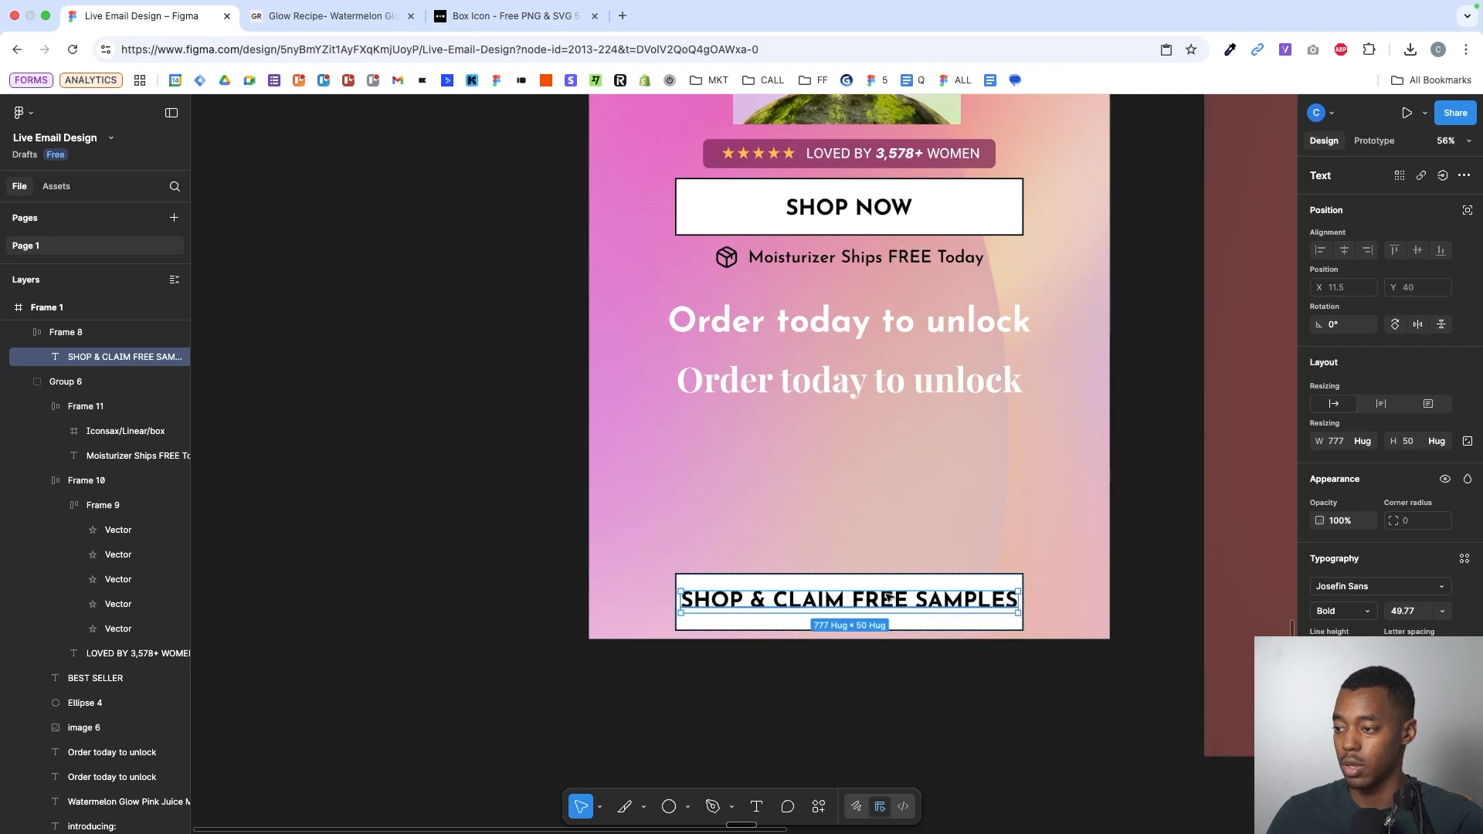
pyautogui.doubleClick(900, 601)
pyautogui.press('BackSpace')
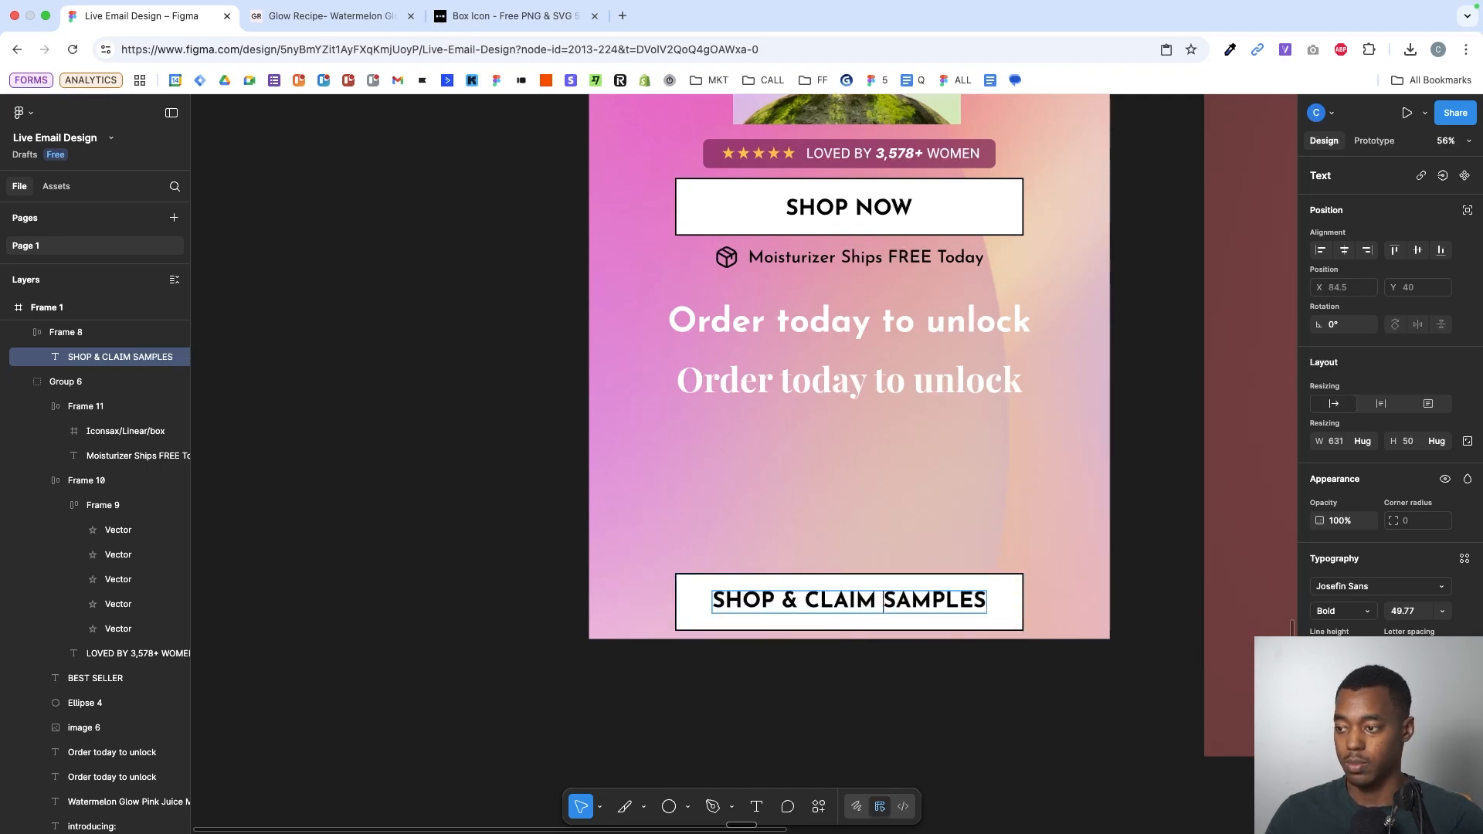
pyautogui.scroll(3, 1032, 612)
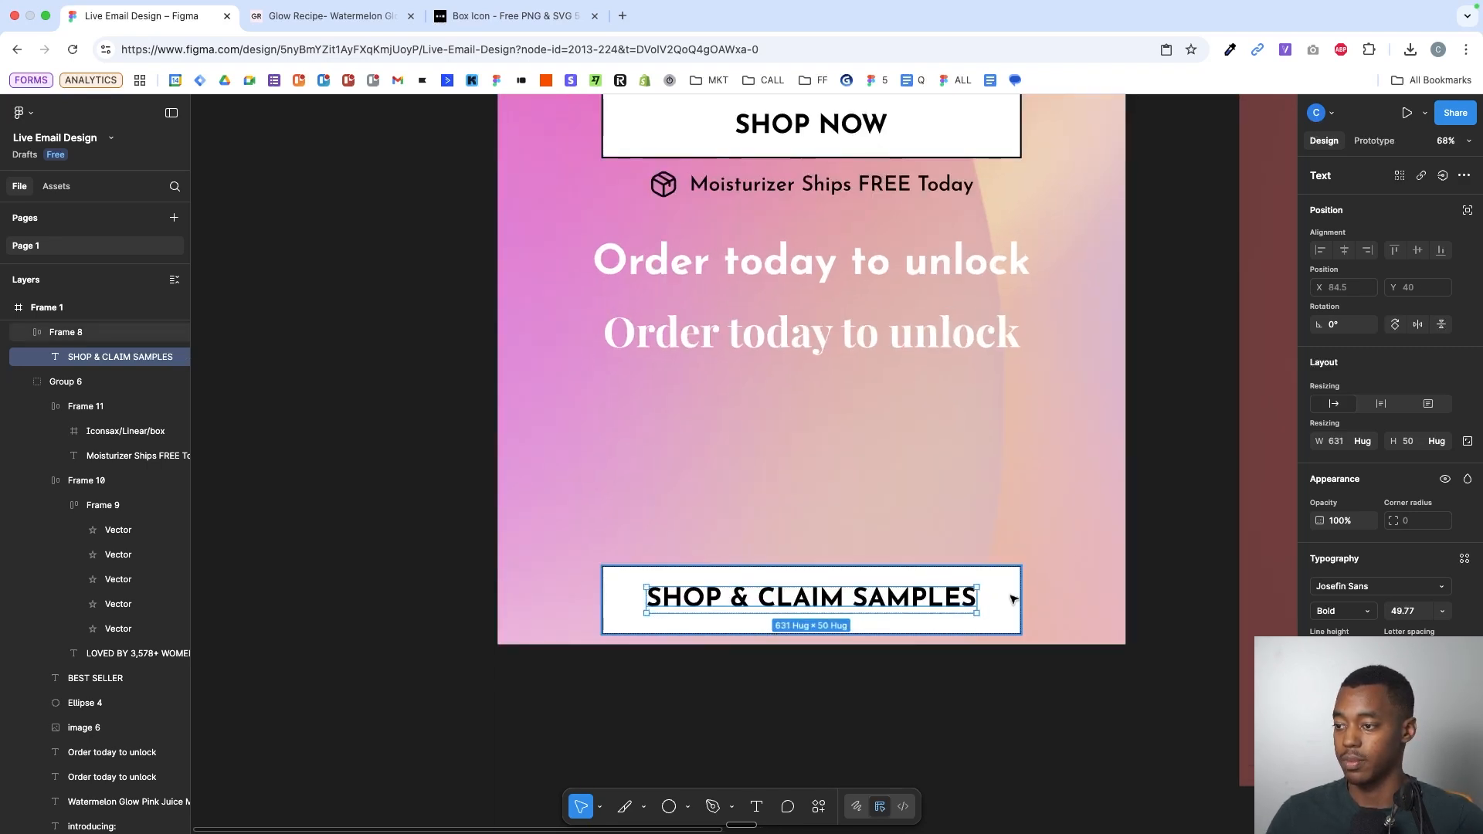
# - Extend the email frame to a height of 4664 and move the SHOP & CLAIM SAMPLES button down to Y 4176
pyautogui.click(989, 631)
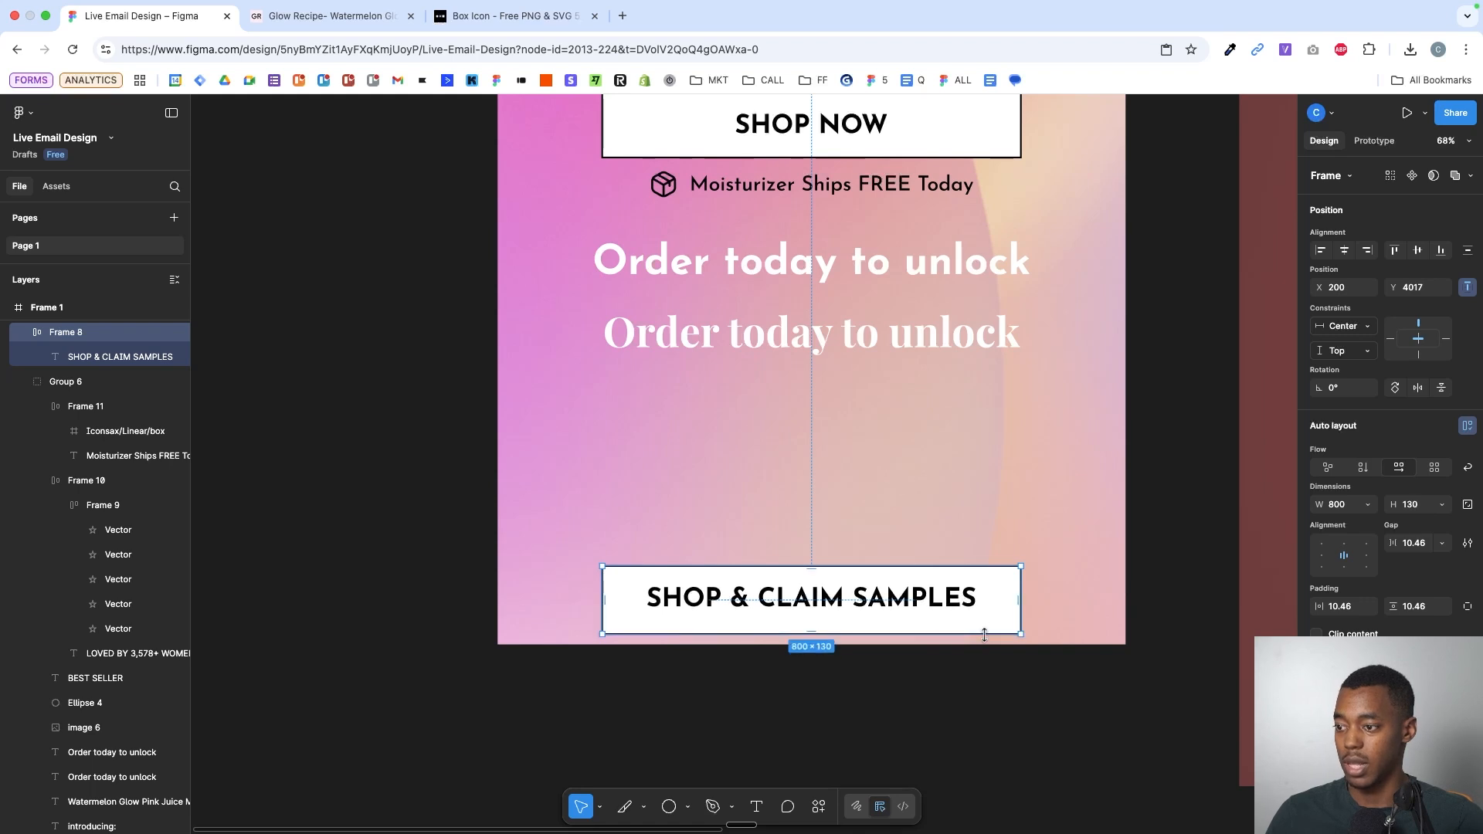
pyautogui.moveTo(983, 632); pyautogui.dragTo(984, 639)
pyautogui.click(1089, 612)
pyautogui.scroll(-4, 1089, 612)
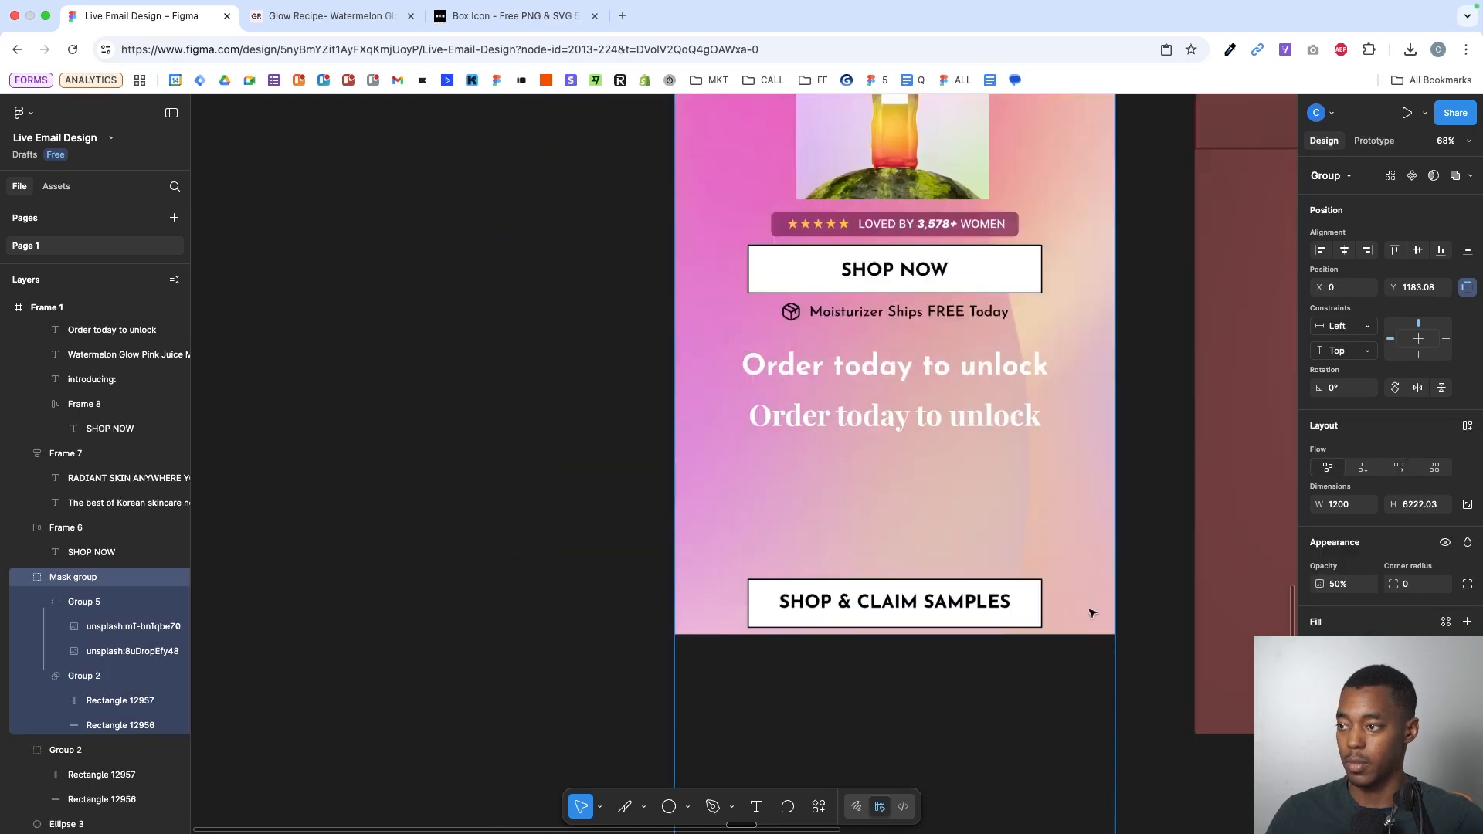
pyautogui.scroll(-8, 1089, 427)
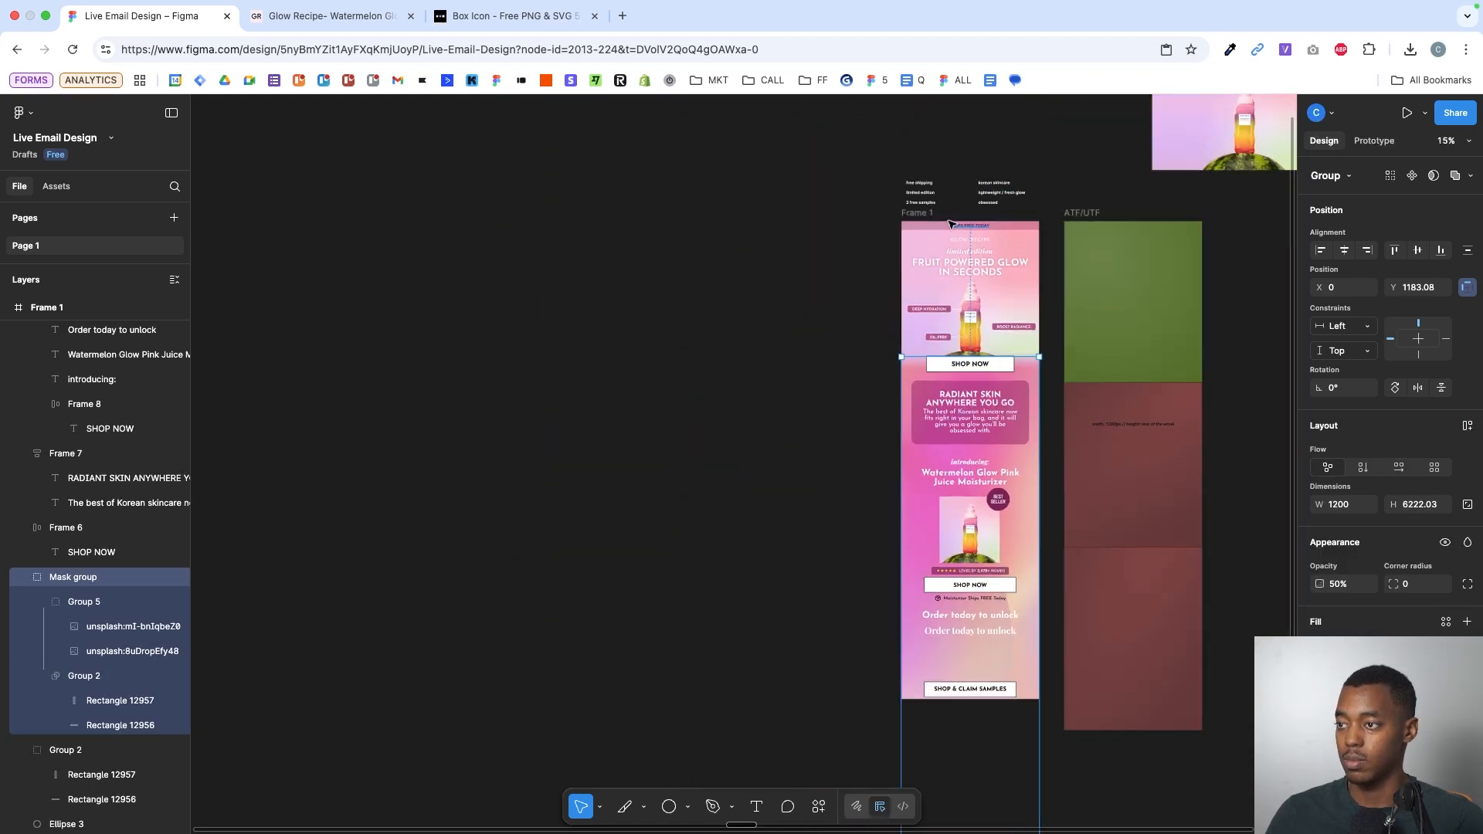
pyautogui.click(930, 213)
pyautogui.moveTo(1006, 699); pyautogui.dragTo(1006, 757)
pyautogui.scroll(9, 1031, 686)
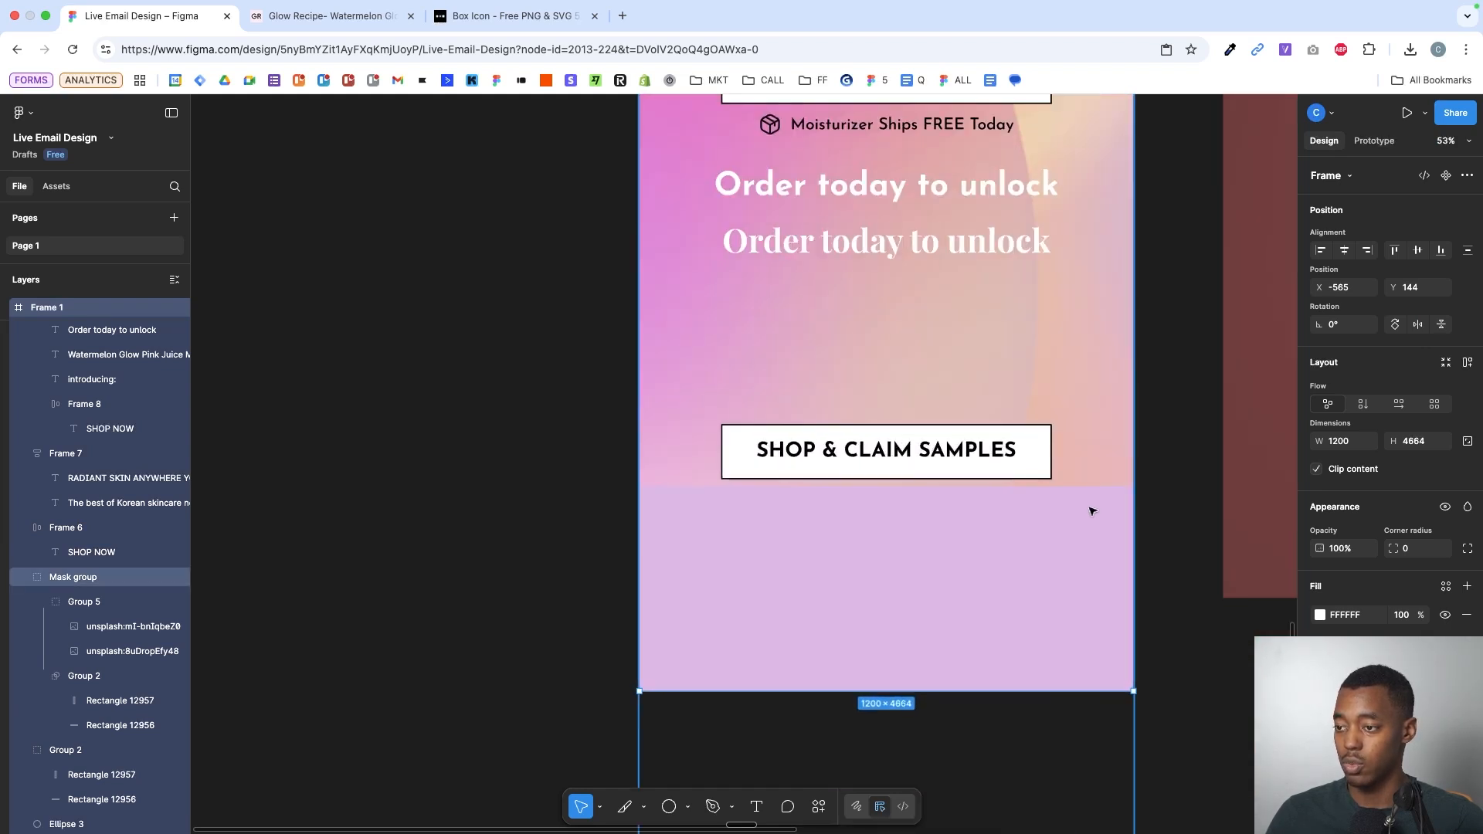
pyautogui.scroll(3, 1091, 512)
pyautogui.moveTo(967, 632); pyautogui.dragTo(952, 681)
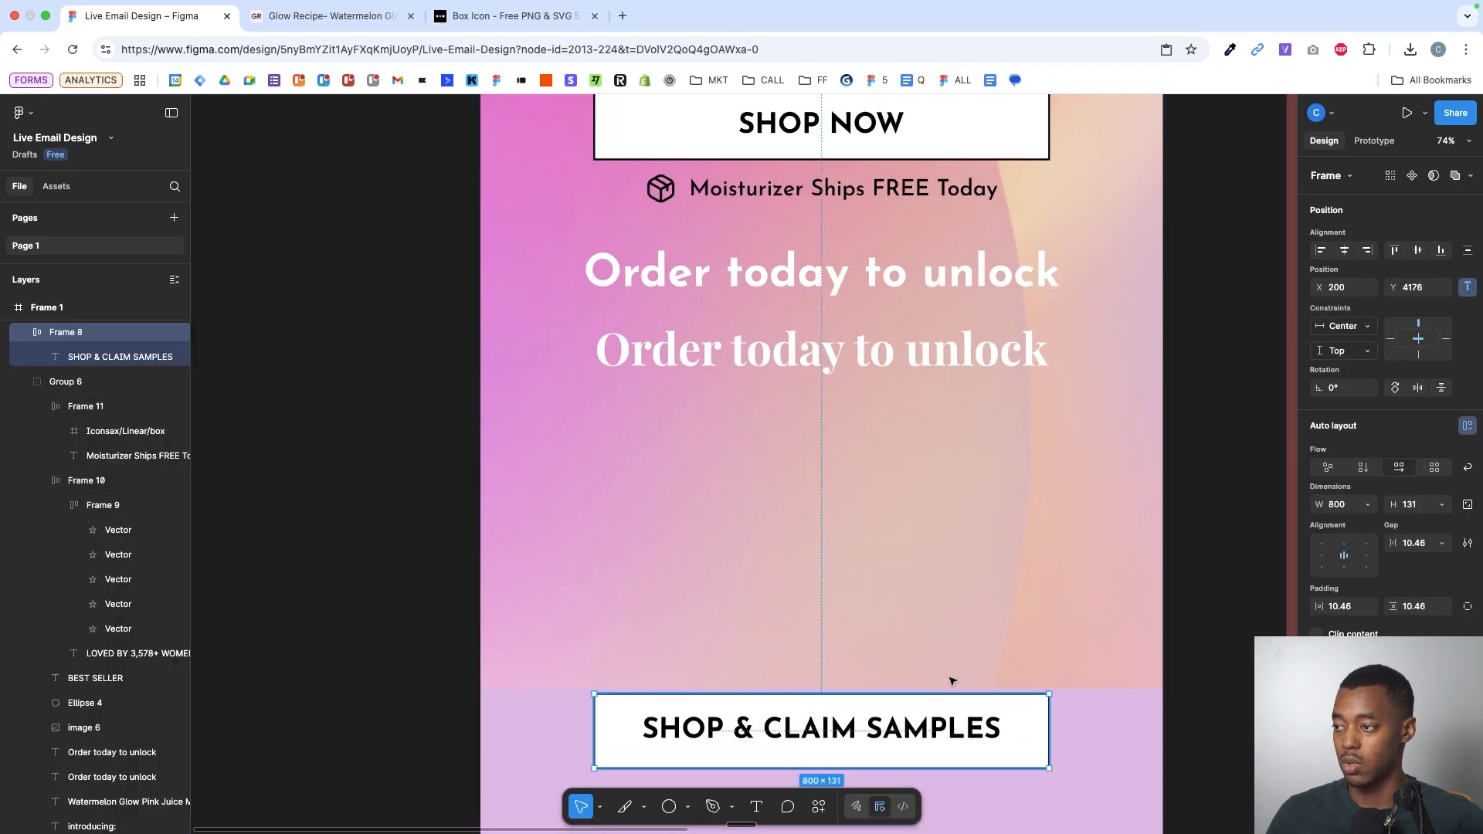
# - Replace the text of the Playfair Display heading copy with "two free samples"
pyautogui.click(939, 374)
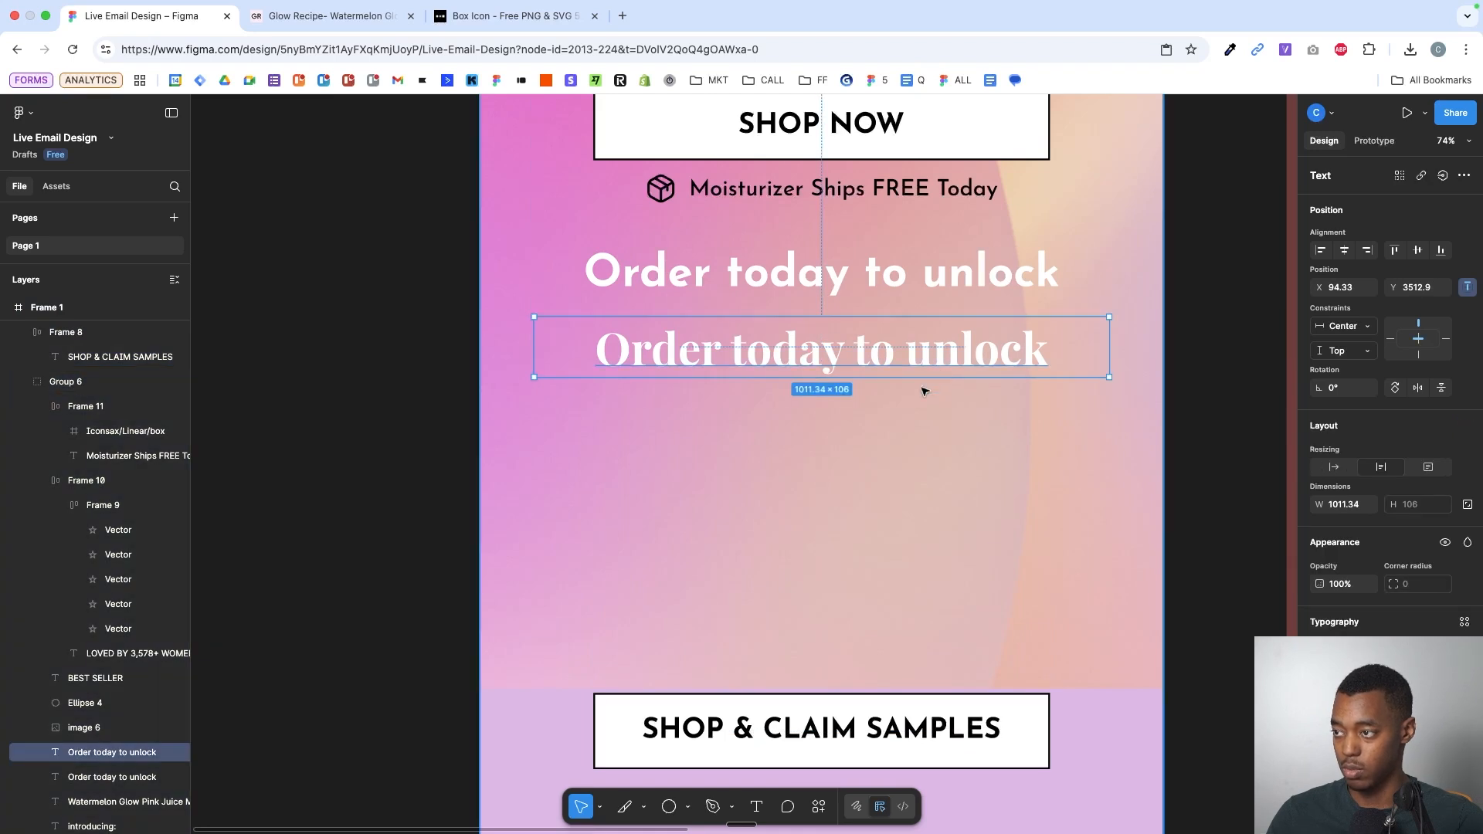
pyautogui.click(879, 283)
pyautogui.click(884, 455)
pyautogui.doubleClick(886, 353)
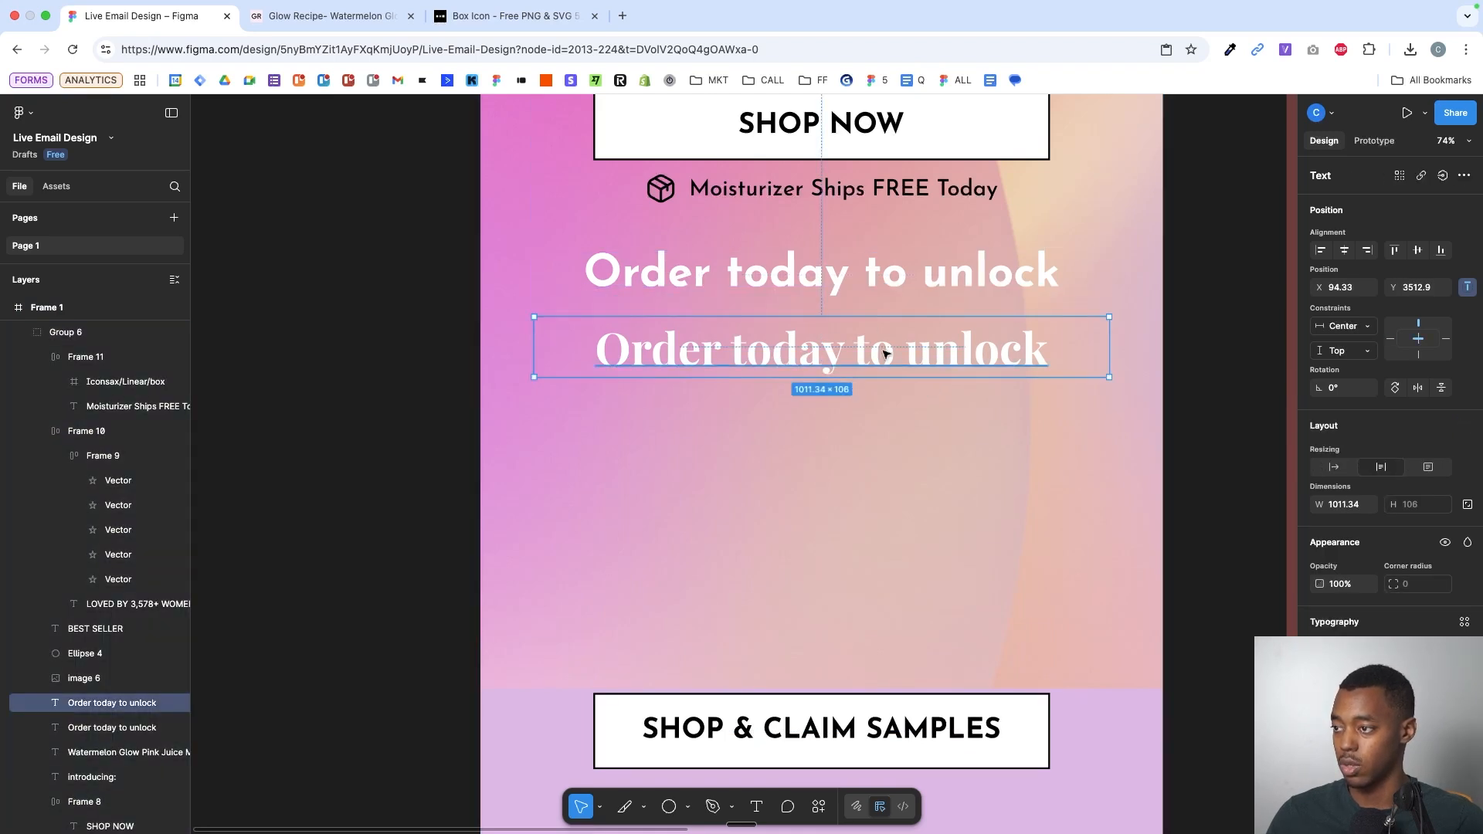
pyautogui.click(801, 437)
pyautogui.doubleClick(804, 350)
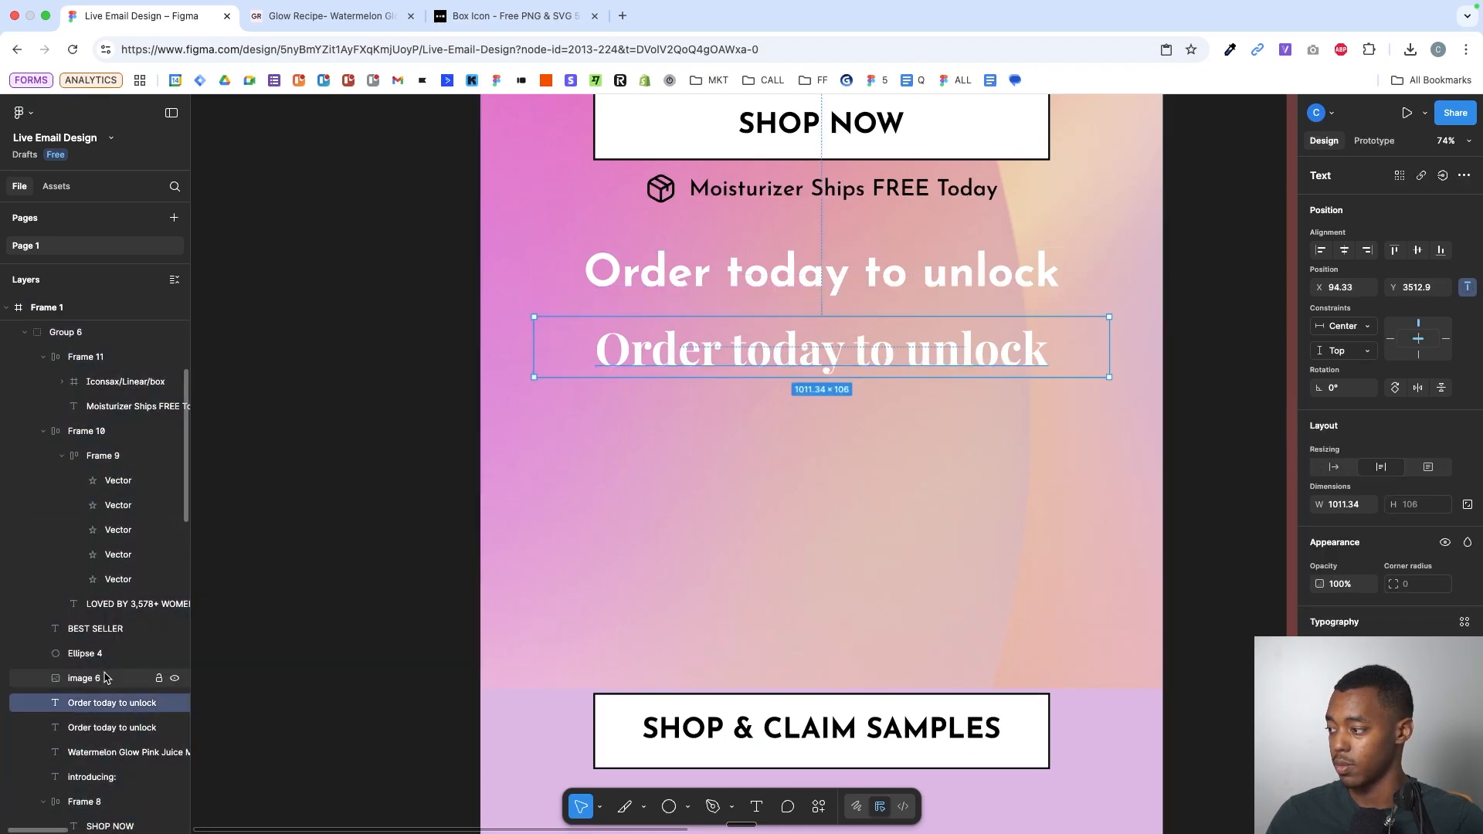
pyautogui.doubleClick(804, 351)
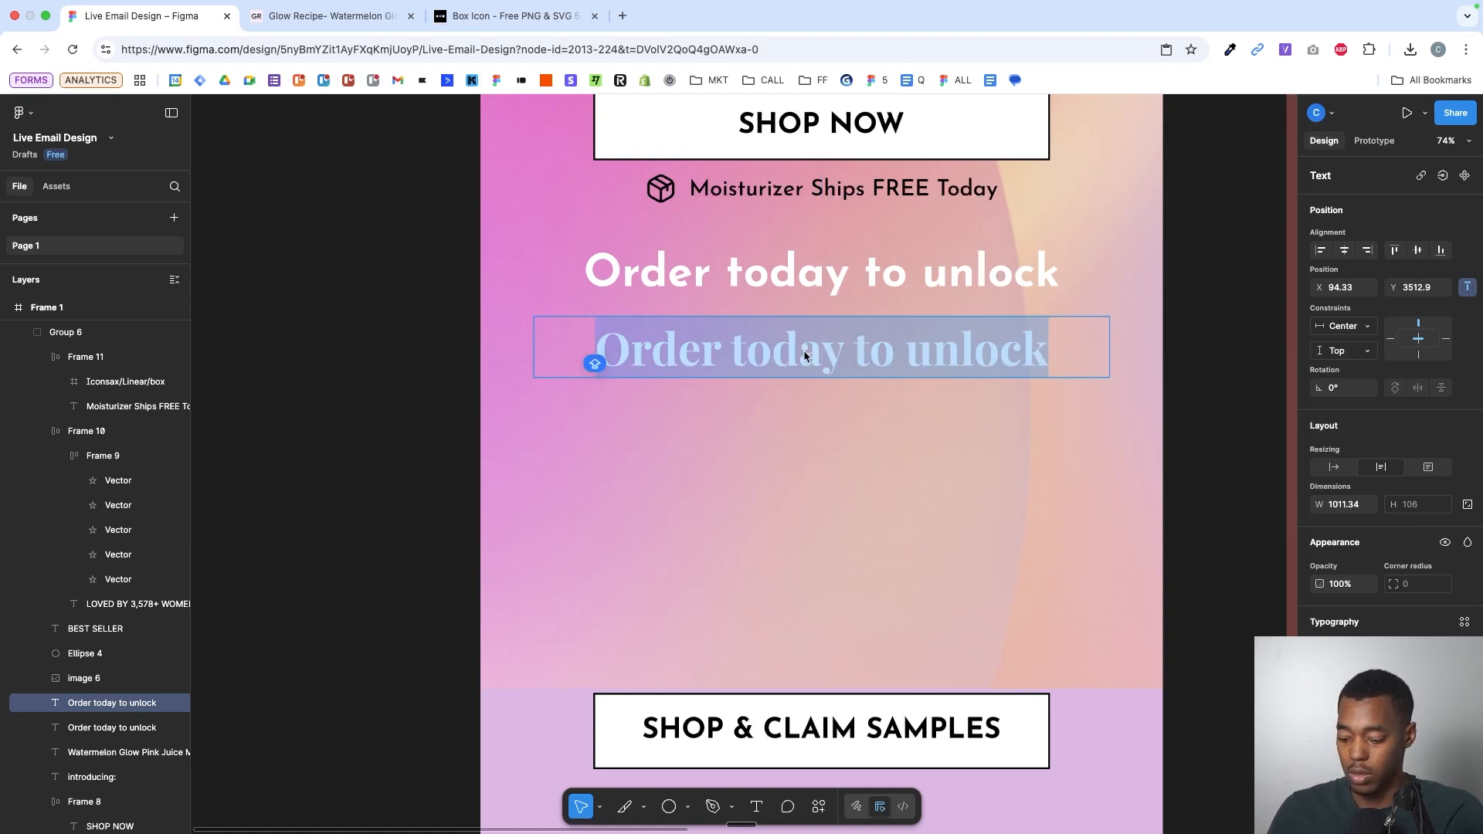
pyautogui.write('TWO')
pyautogui.press('BackSpace')
pyautogui.press('BackSpace')
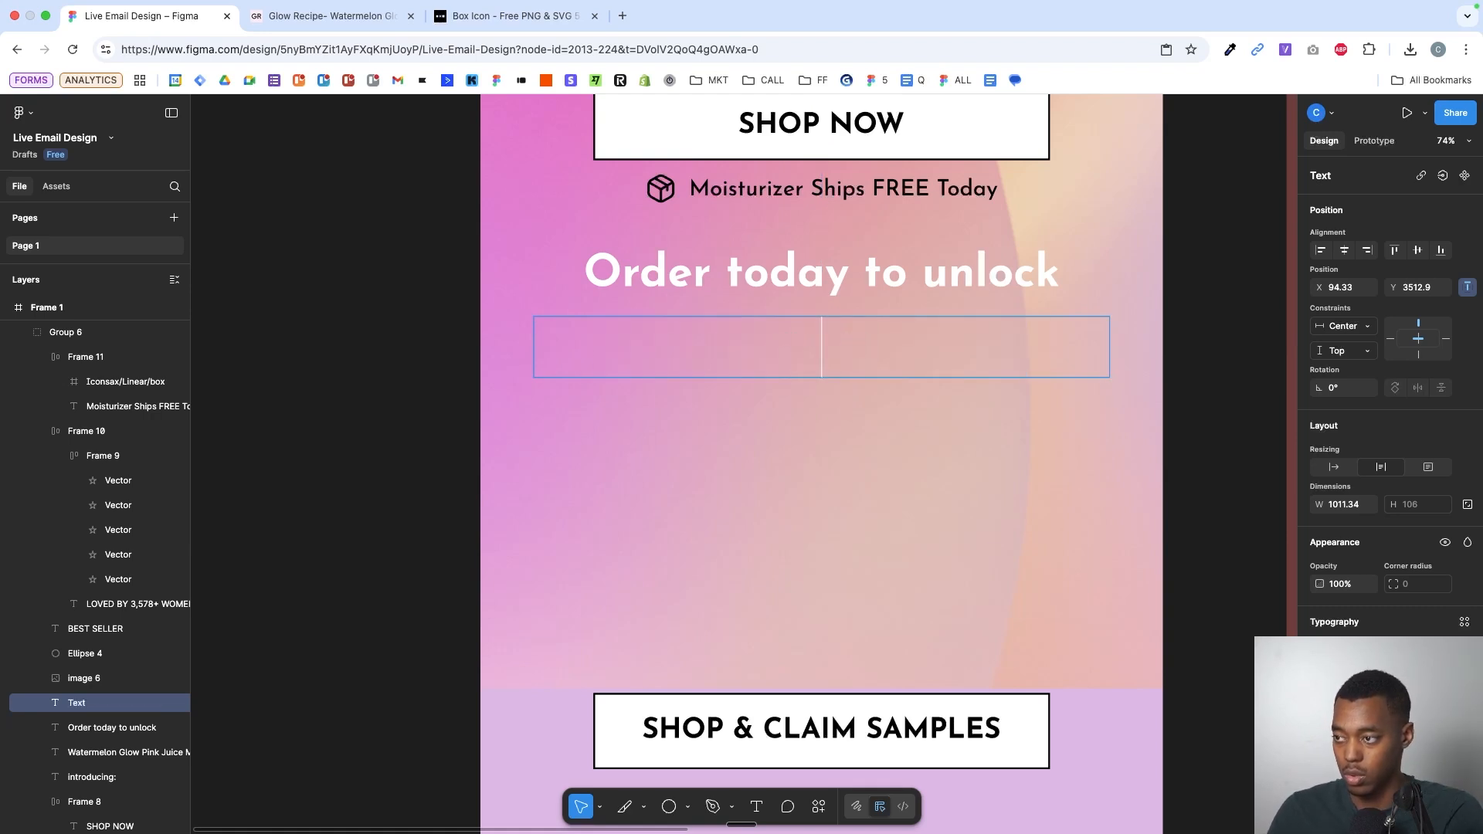
pyautogui.write('wo free samples')
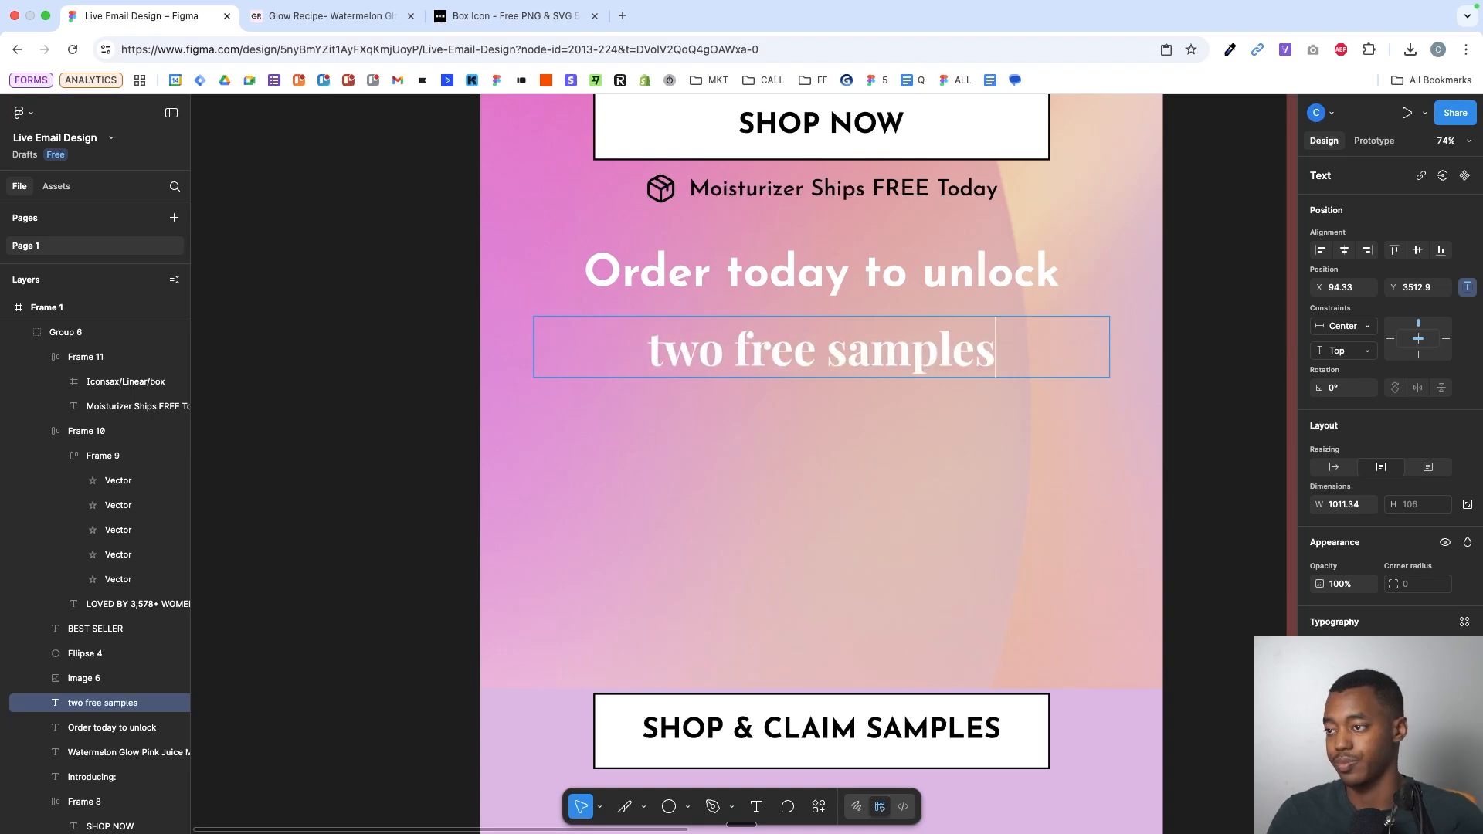
pyautogui.press('Escape')
# - Set "two free samples" to an italic style and move it up to Y 3478.92, close beneath "Order today to unlock"
pyautogui.click(1360, 673)
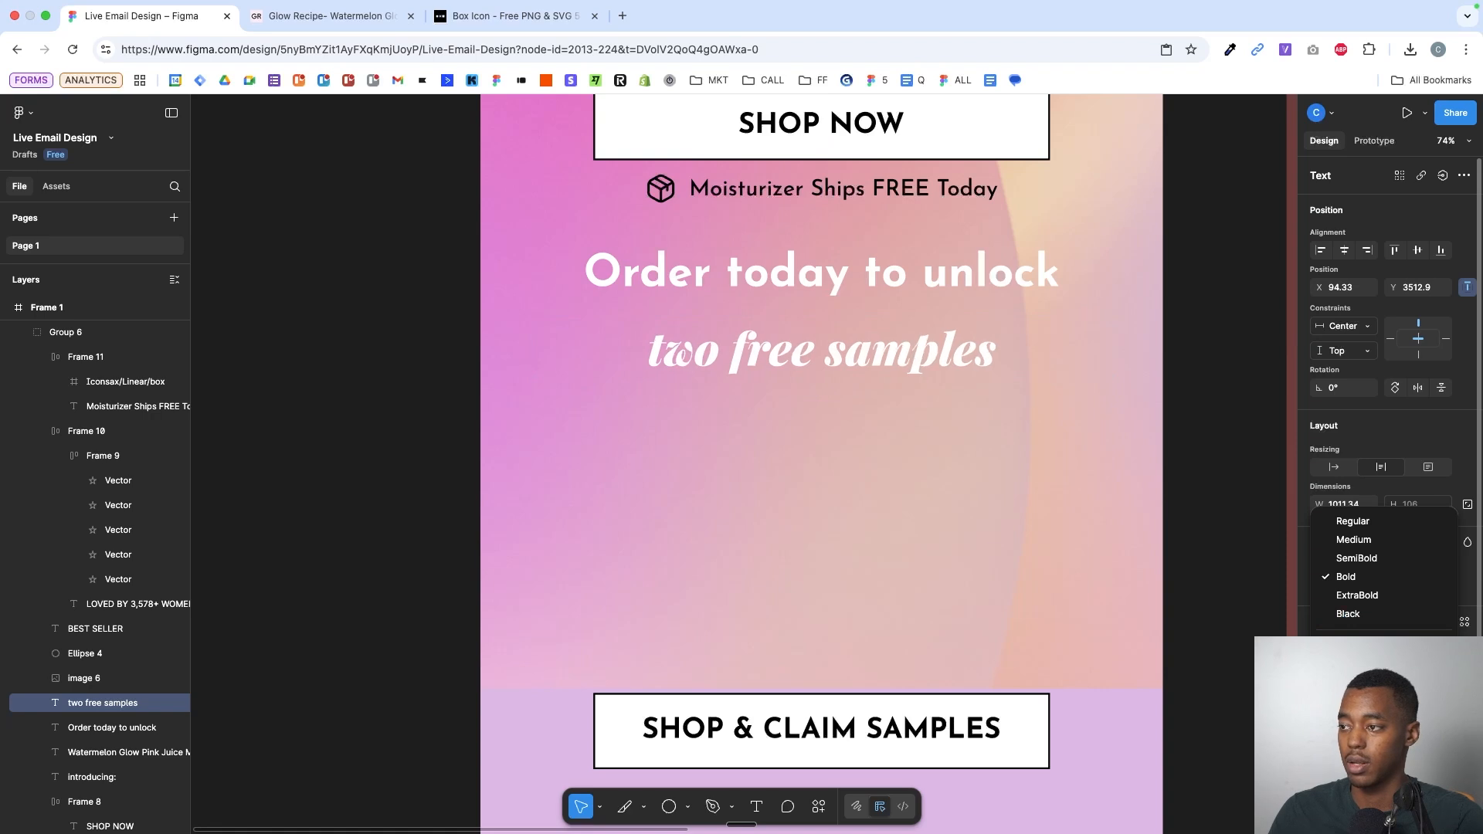
pyautogui.press('Escape')
pyautogui.moveTo(919, 348); pyautogui.dragTo(919, 328)
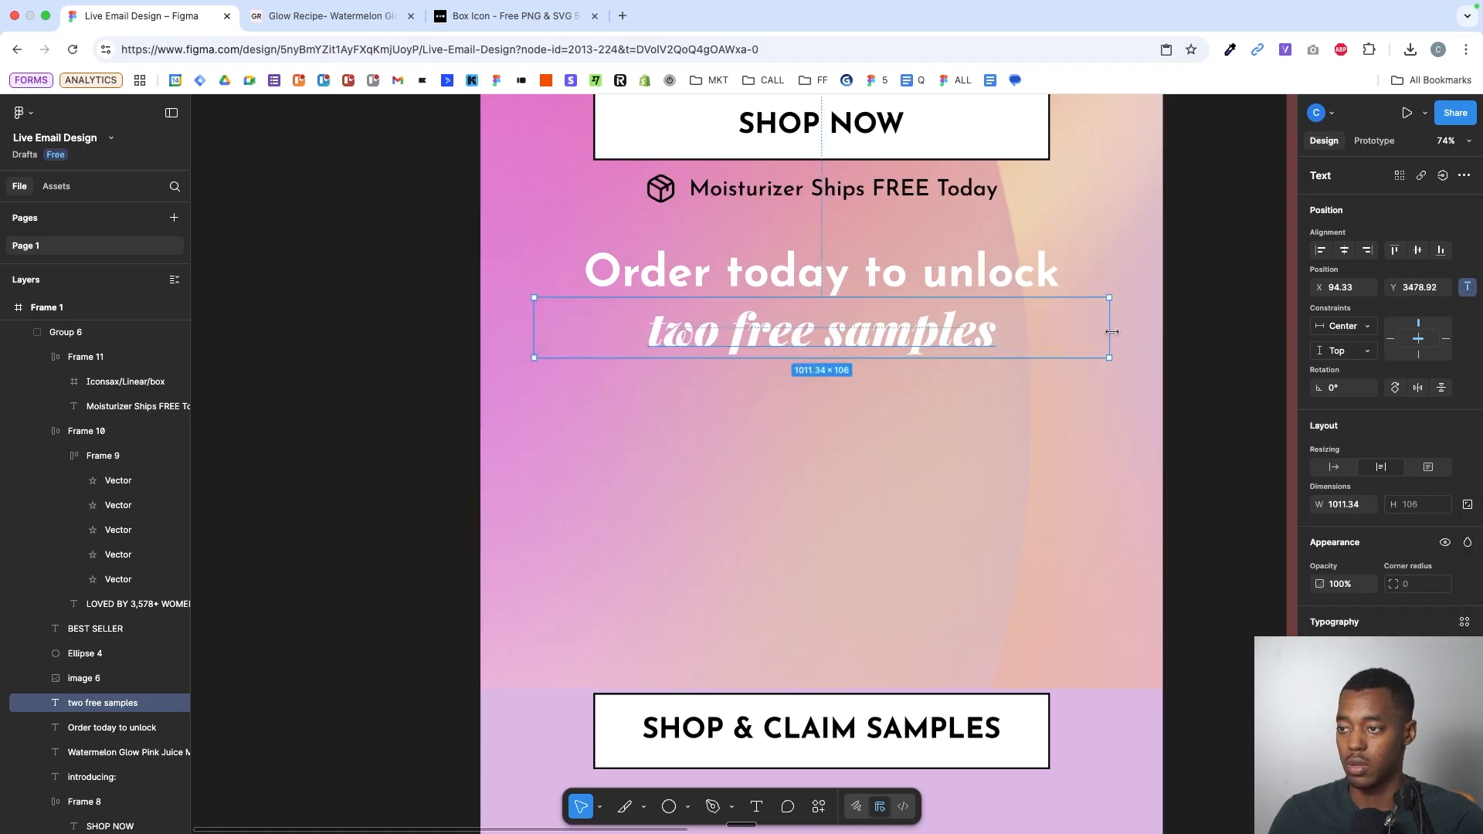
# - Scale the "Order today to unlock" and "two free samples" lines to 1060.12 by 177.69 together and move them slightly down
pyautogui.press('k')
pyautogui.moveTo(1112, 332); pyautogui.dragTo(1071, 316)
pyautogui.moveTo(1020, 273); pyautogui.dragTo(1125, 300)
pyautogui.keyDown('shift'); pyautogui.click(994, 335); pyautogui.keyUp('shift')
pyautogui.moveTo(1007, 302); pyautogui.dragTo(1007, 317)
# - Move both offer heading lines a little farther down to widen the gap below the free-shipping line
pyautogui.scroll(-5, 1006, 316)
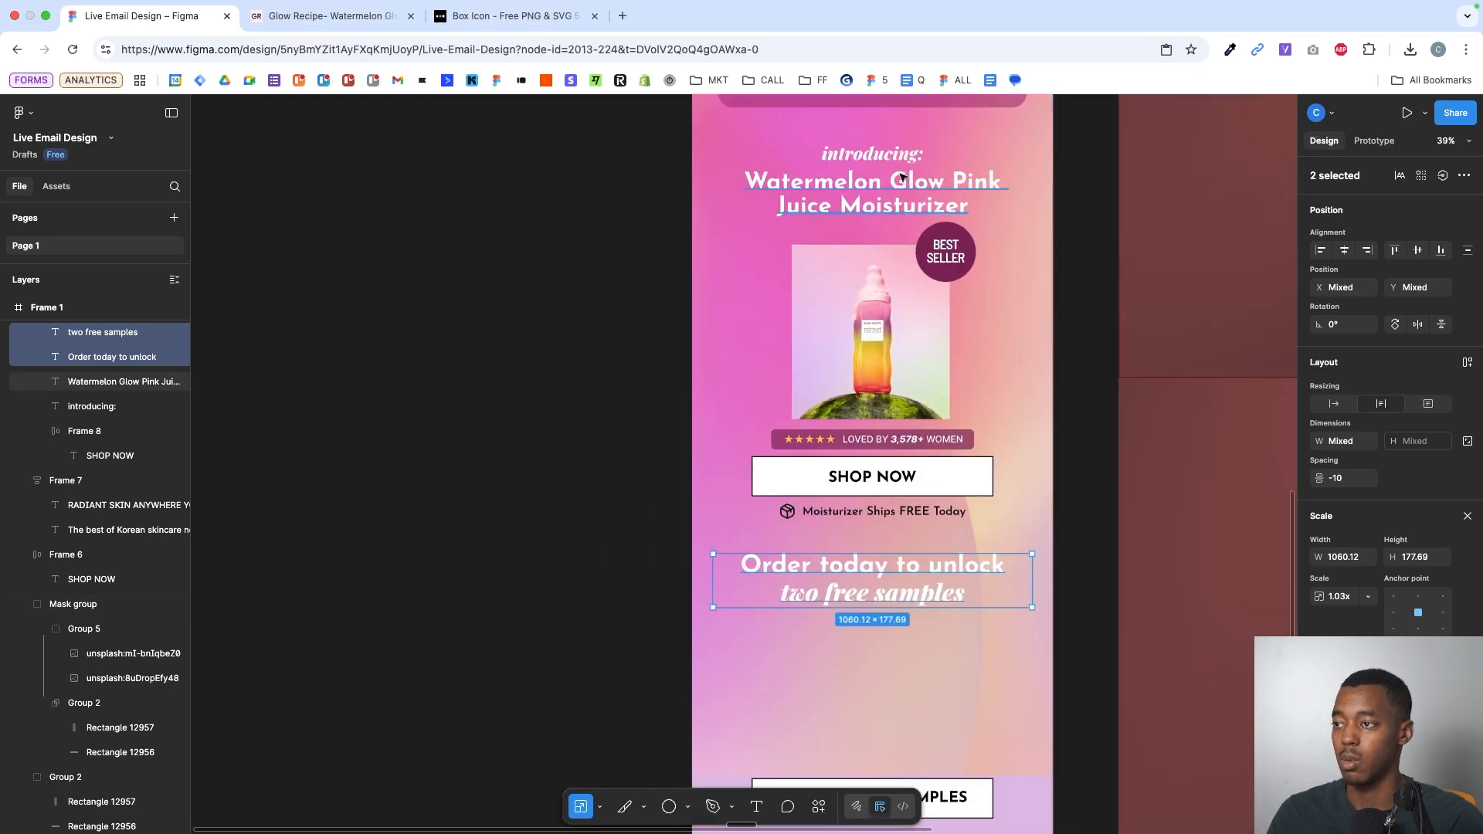
pyautogui.scroll(3, 939, 495)
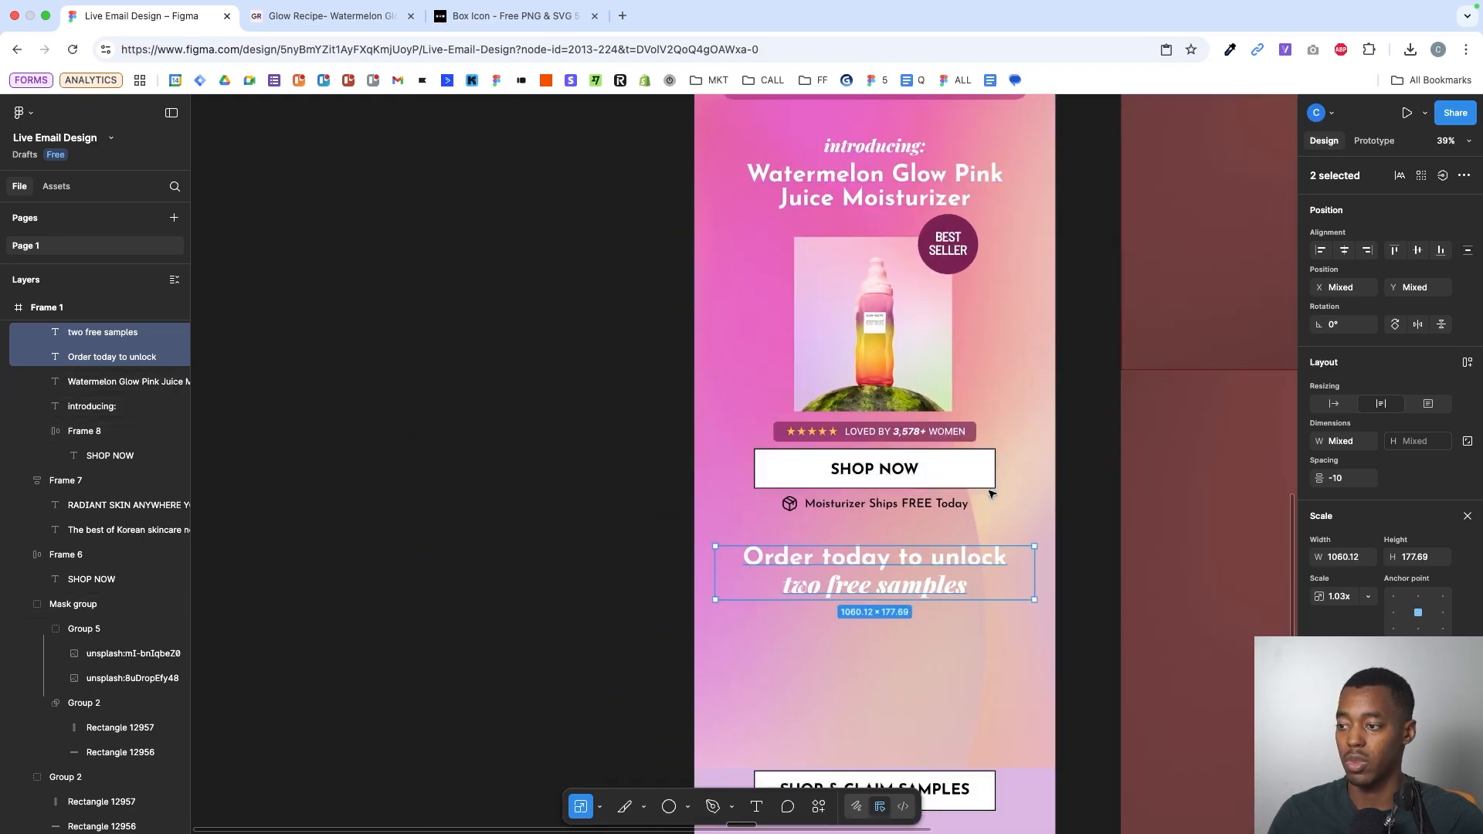
pyautogui.click(1112, 480)
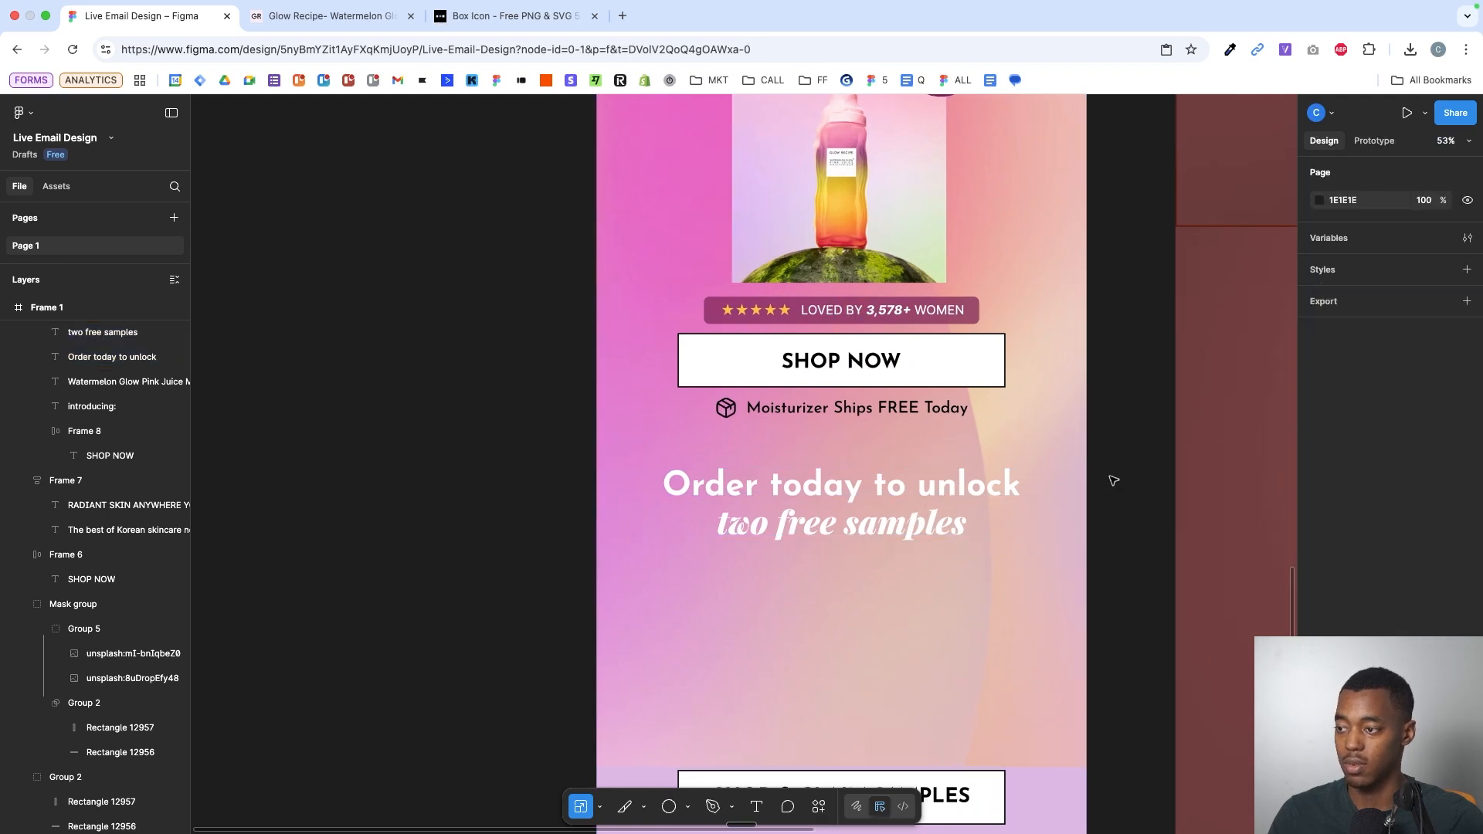
pyautogui.hscroll(2, 1113, 480)
pyautogui.scroll(-1, 1112, 480)
pyautogui.scroll(2, 1112, 481)
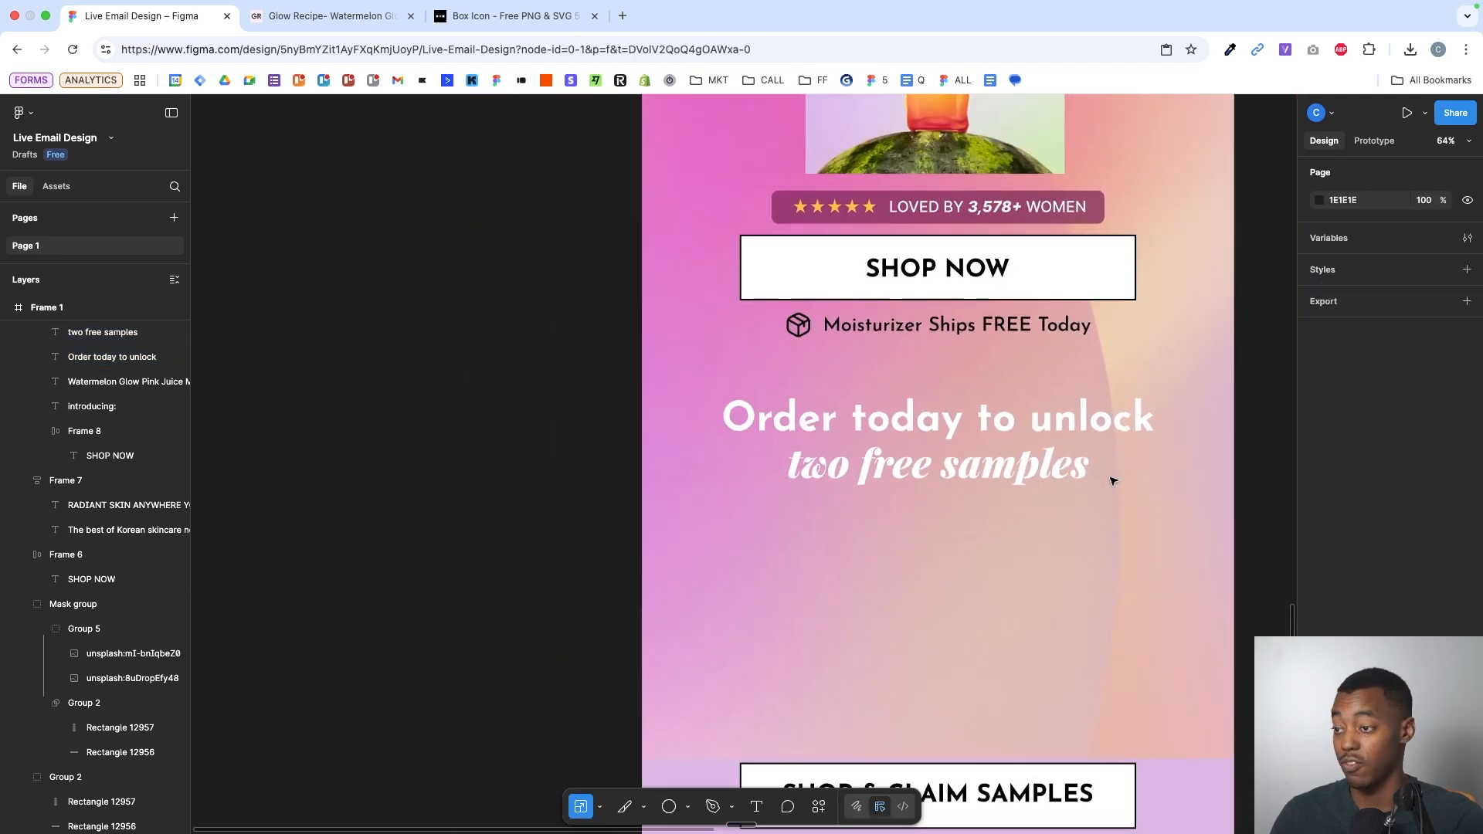
pyautogui.scroll(2, 1097, 455)
pyautogui.click(981, 473)
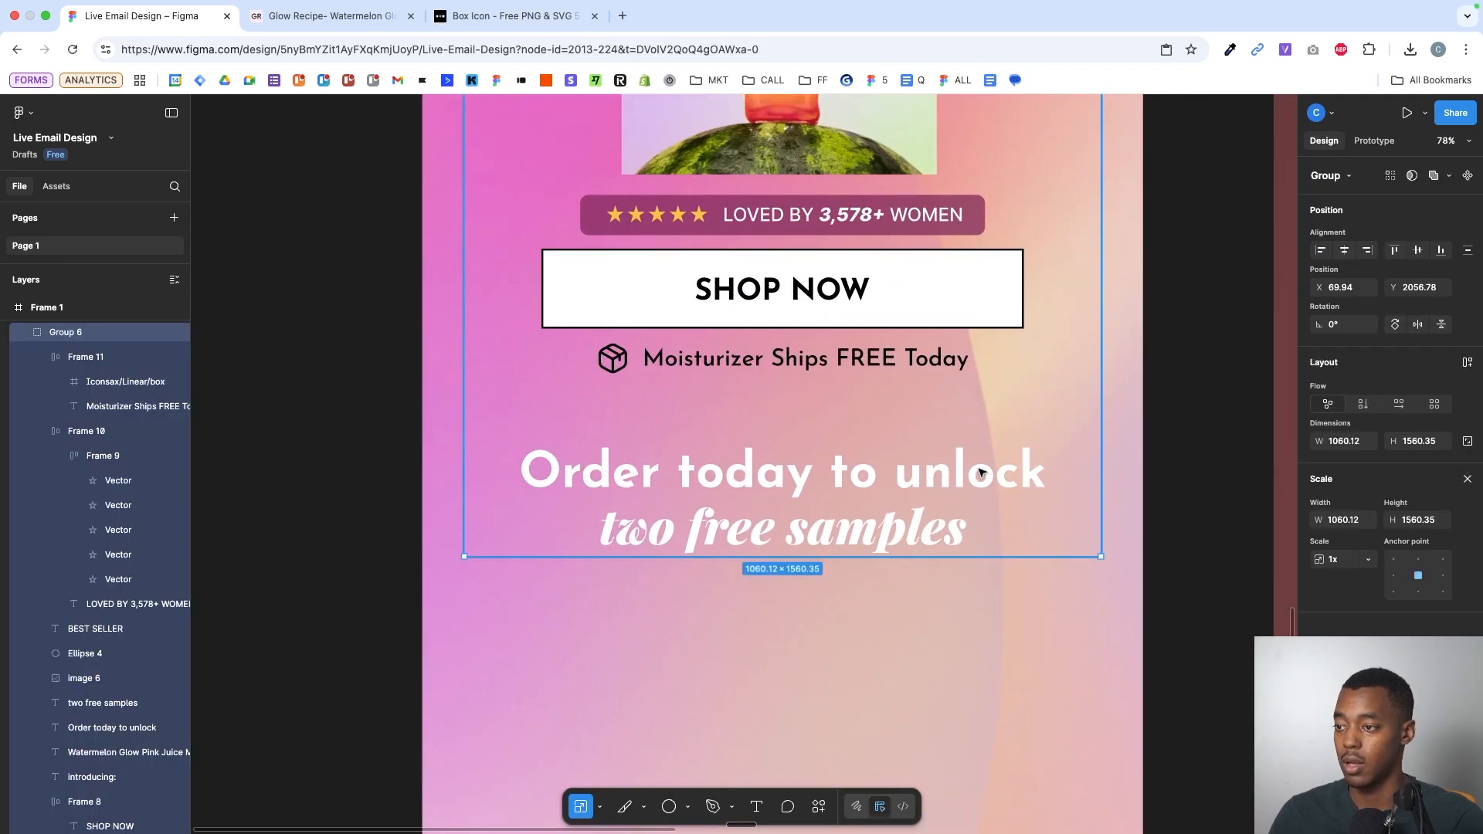
pyautogui.click(368, 547)
pyautogui.scroll(-2, 397, 504)
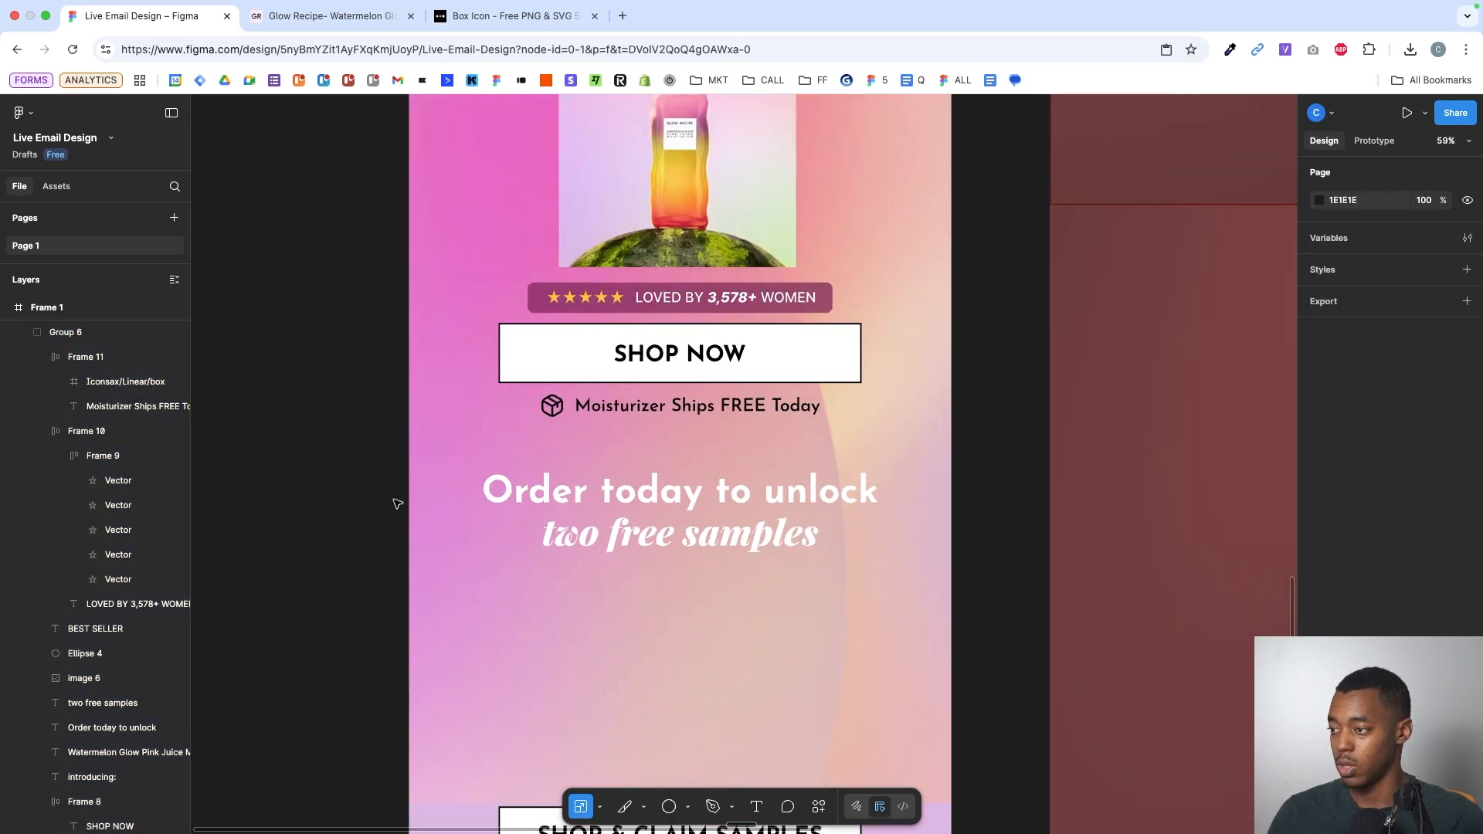
pyautogui.doubleClick(622, 502)
pyautogui.keyDown('shift'); pyautogui.click(652, 529); pyautogui.keyUp('shift')
pyautogui.moveTo(686, 508); pyautogui.dragTo(684, 516)
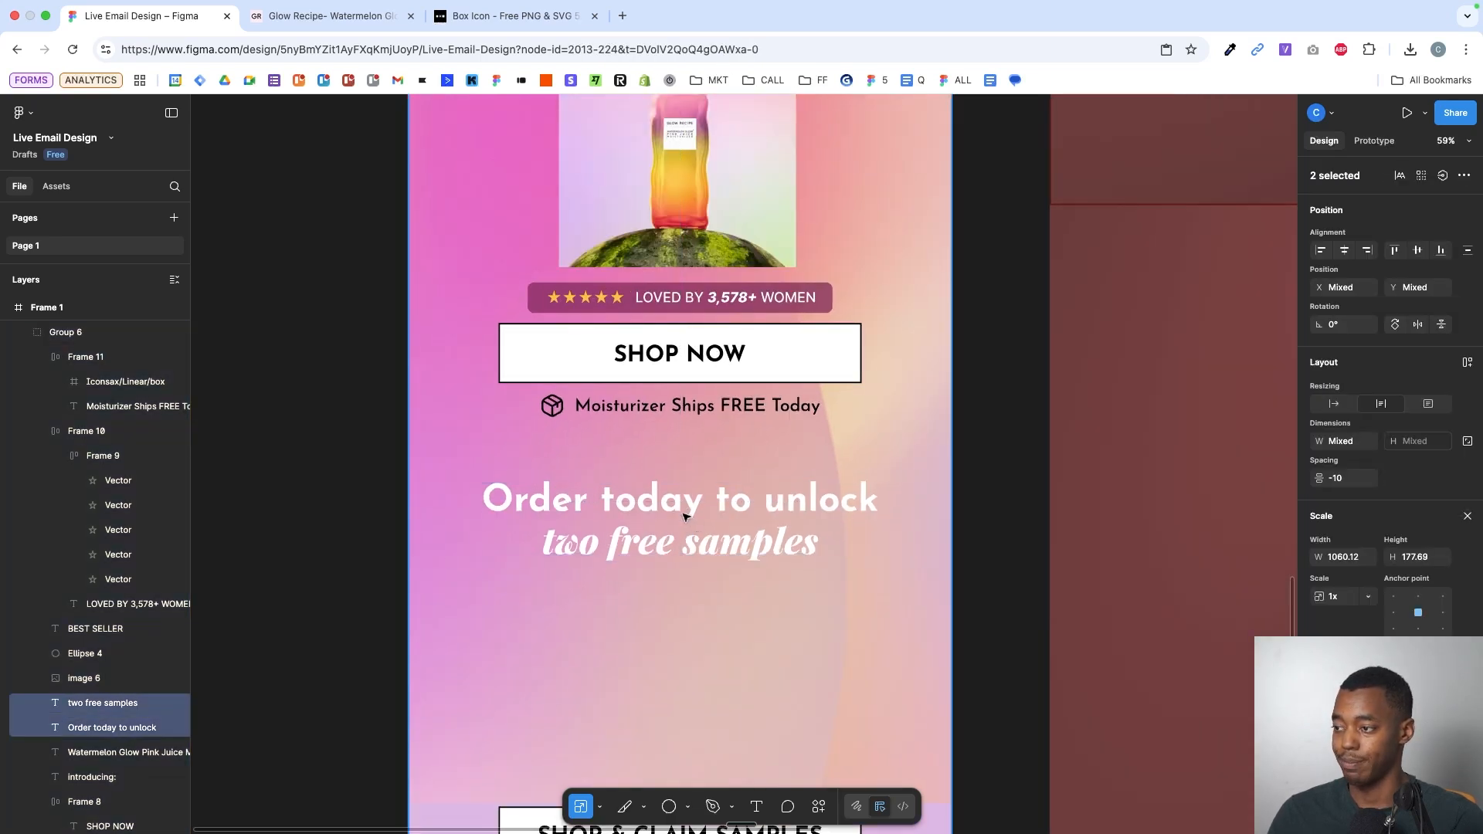
pyautogui.click(956, 500)
pyautogui.scroll(-4, 958, 501)
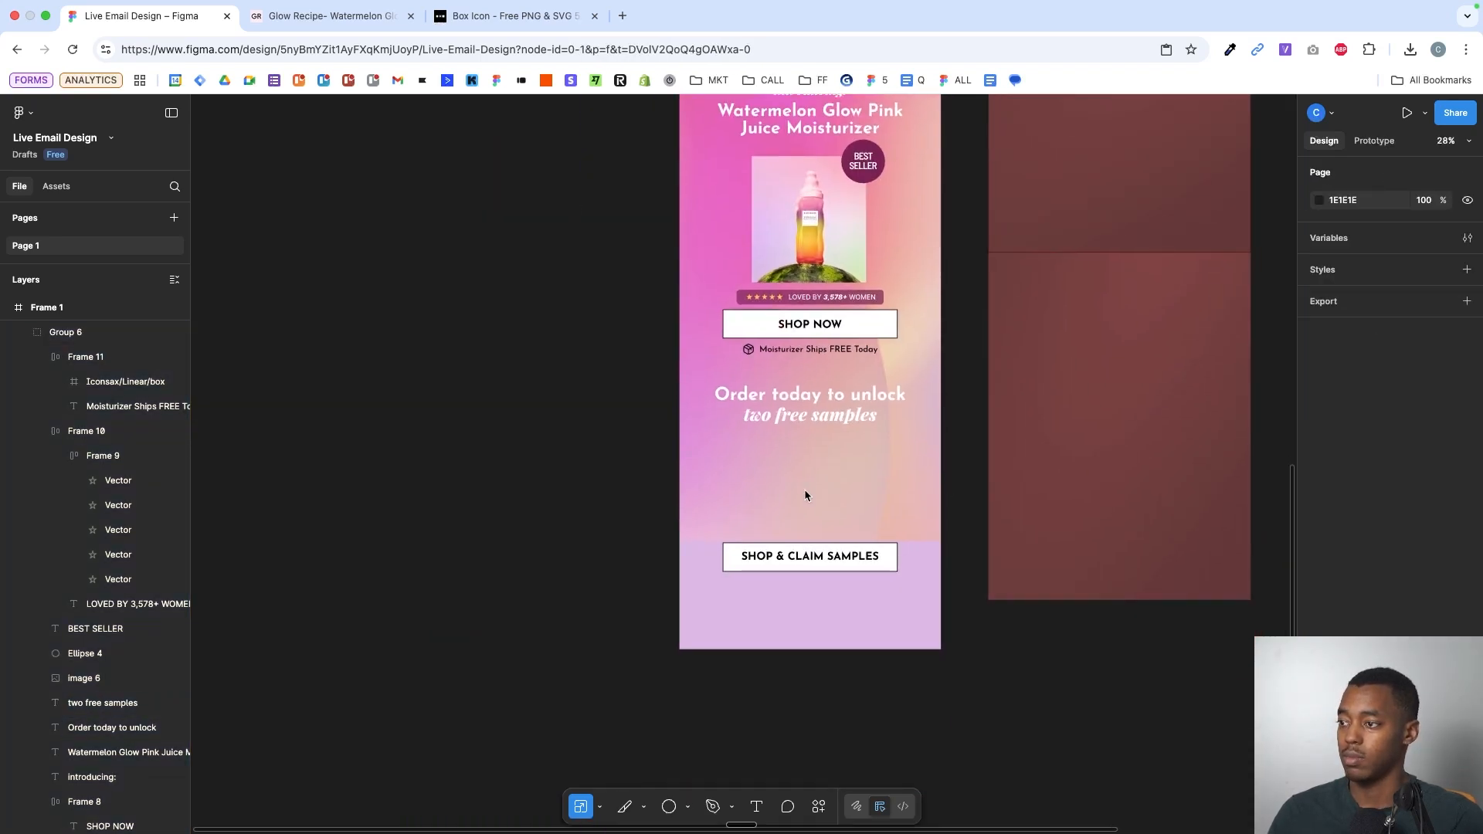
# - Import the two sachet screenshots (19.42.32 and 19.42.39) onto the empty canvas beside the email frame
pyautogui.hscroll(3, 804, 495)
pyautogui.scroll(2, 804, 495)
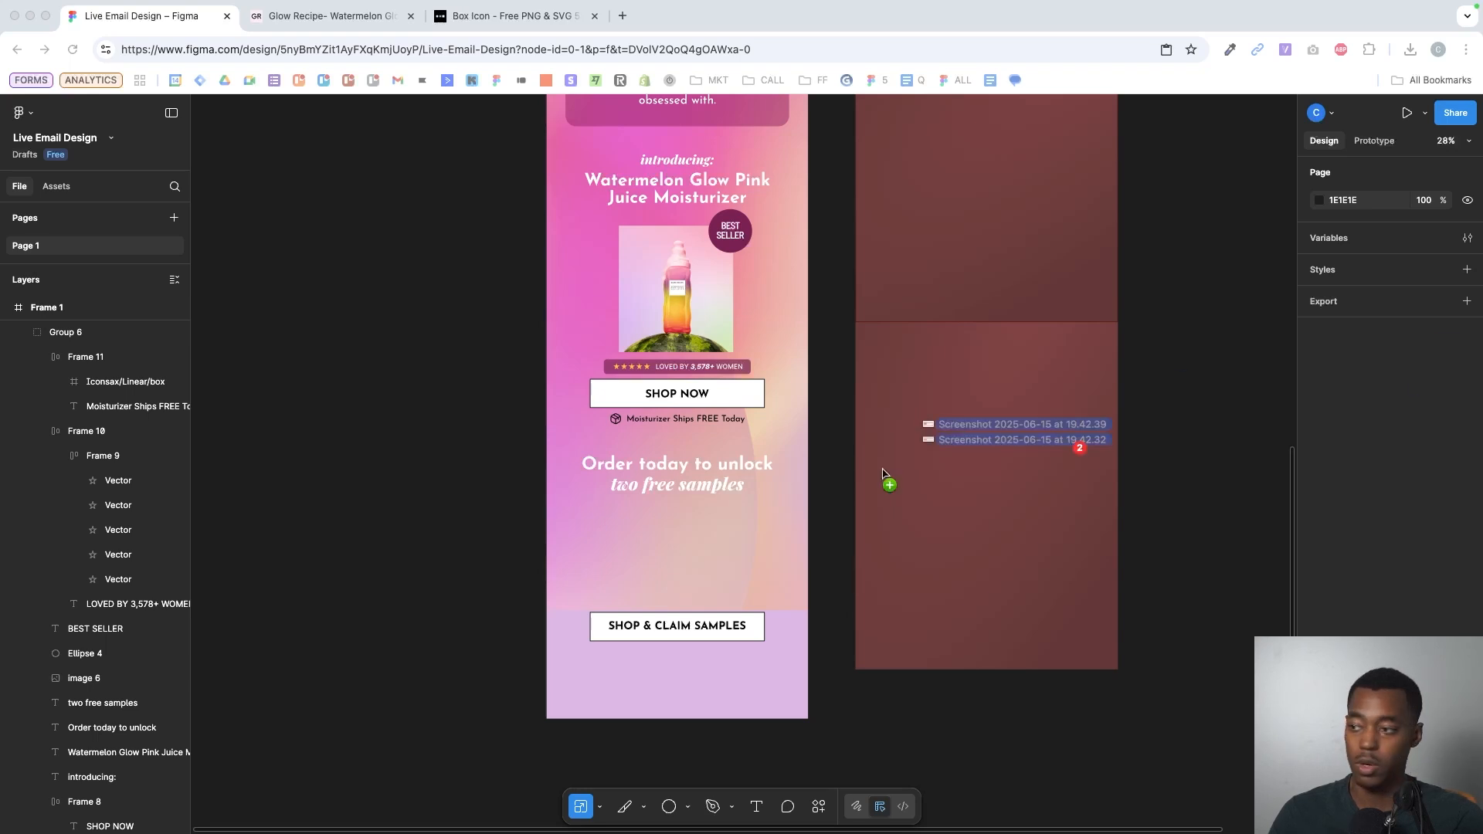
pyautogui.moveTo(888, 480); pyautogui.dragTo(496, 502)
pyautogui.scroll(10, 496, 502)
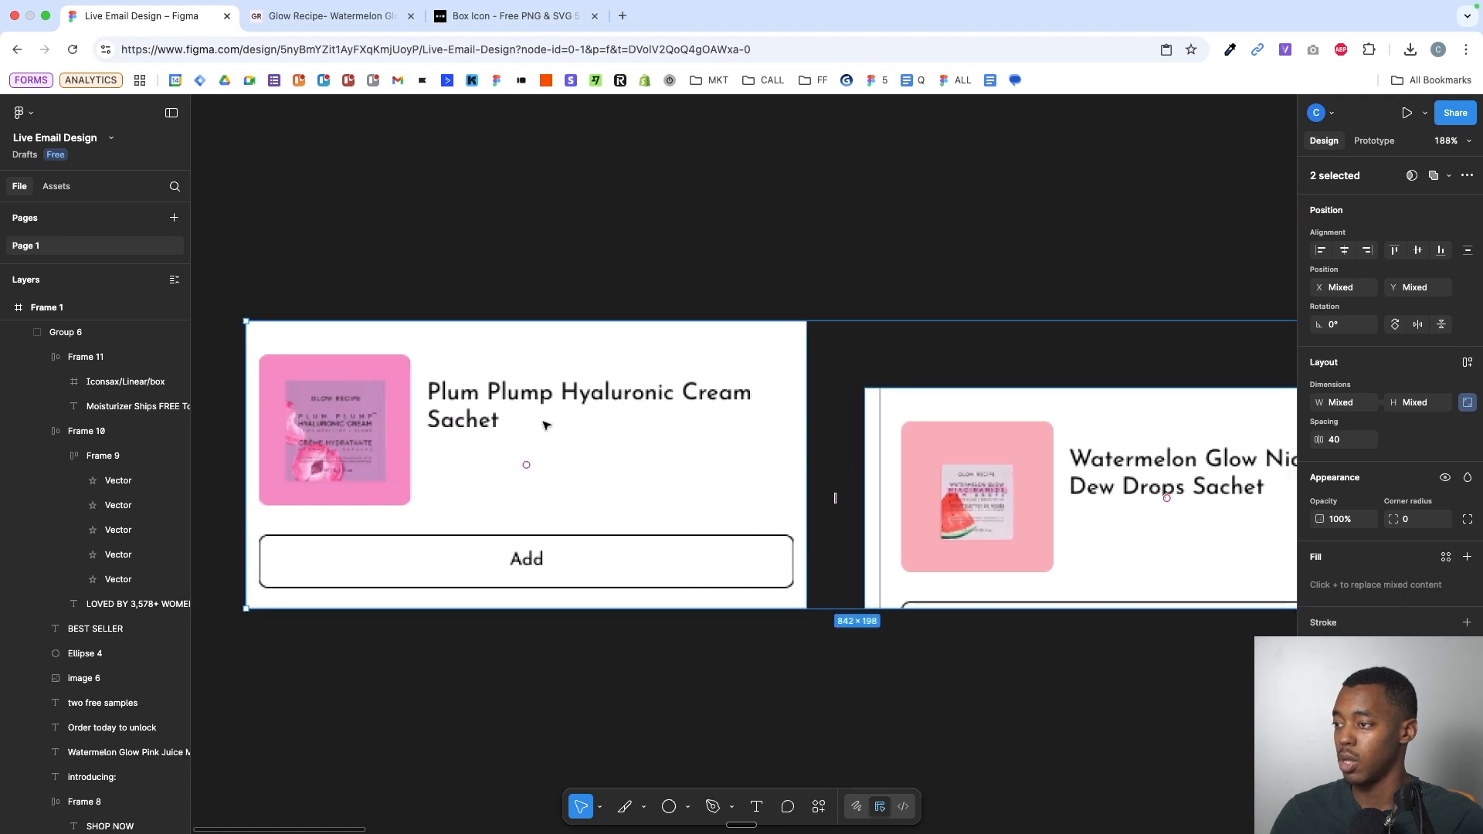
# - Switch to the Glow Recipe site, search for "plum plump" and open the Plum Plump Hyaluronic Cream product
pyautogui.click(365, 22)
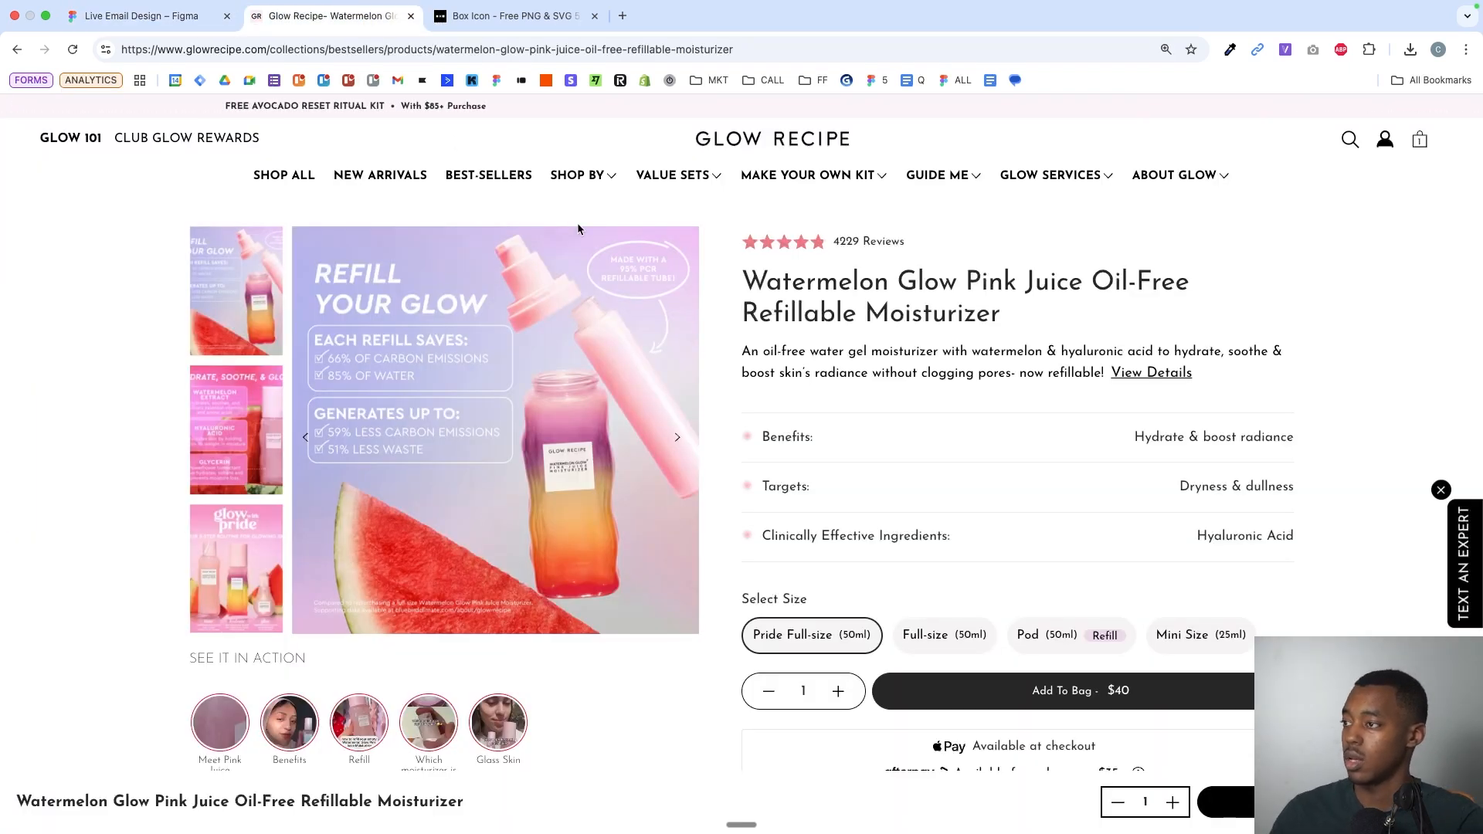
pyautogui.click(1348, 139)
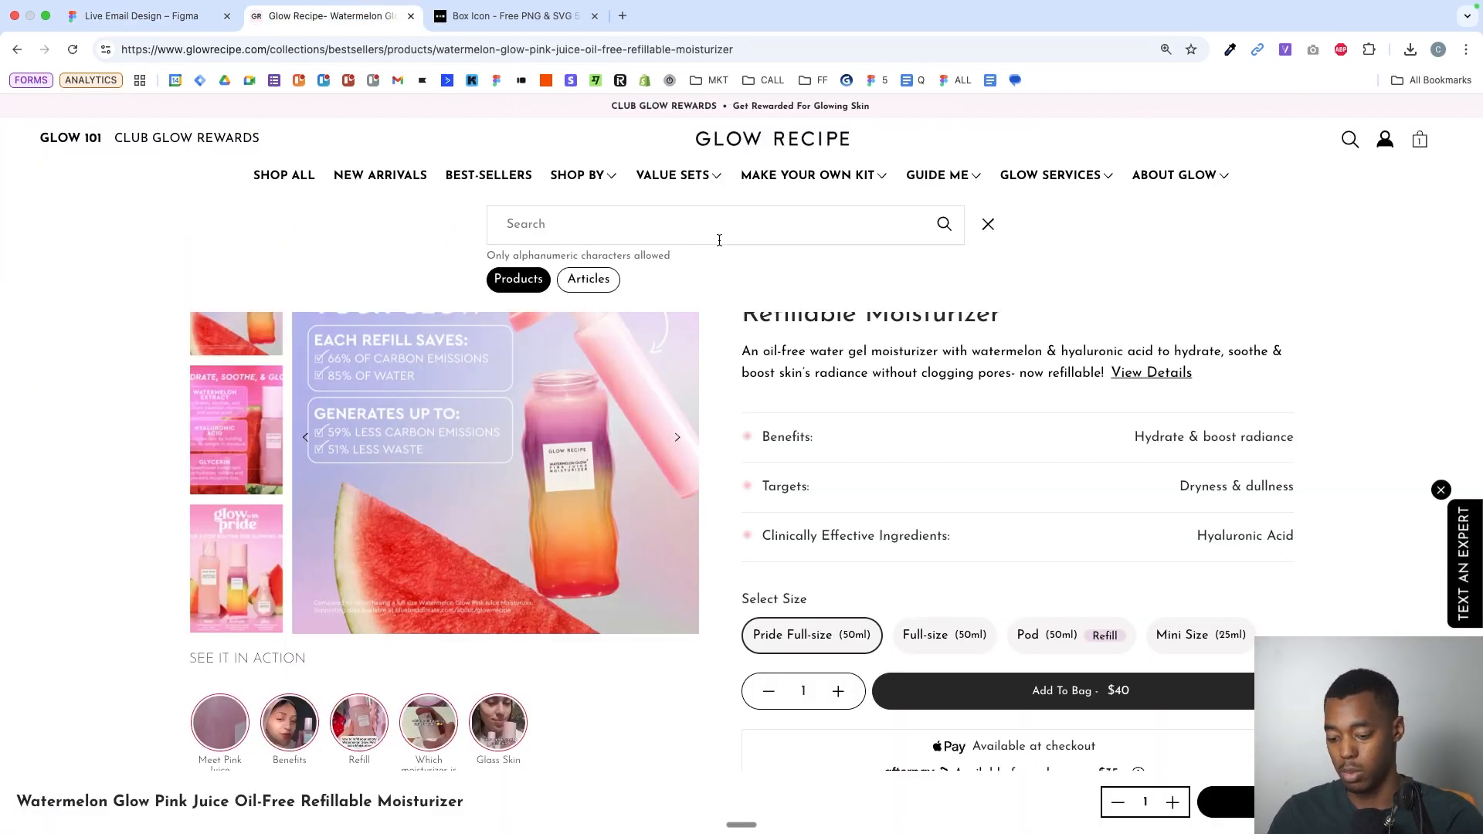
pyautogui.write('plum plump')
pyautogui.press('Return')
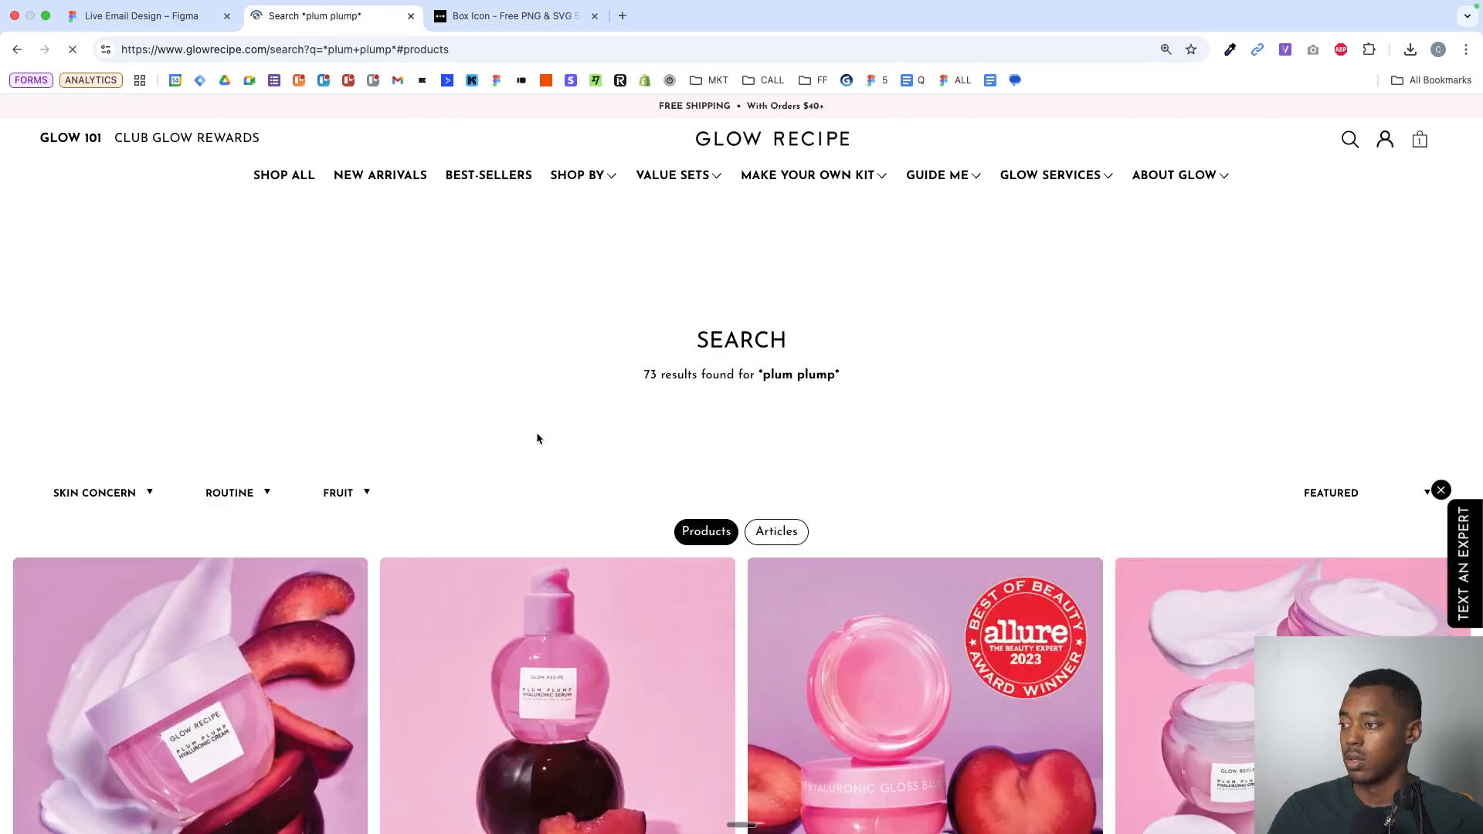
pyautogui.scroll(-2, 538, 438)
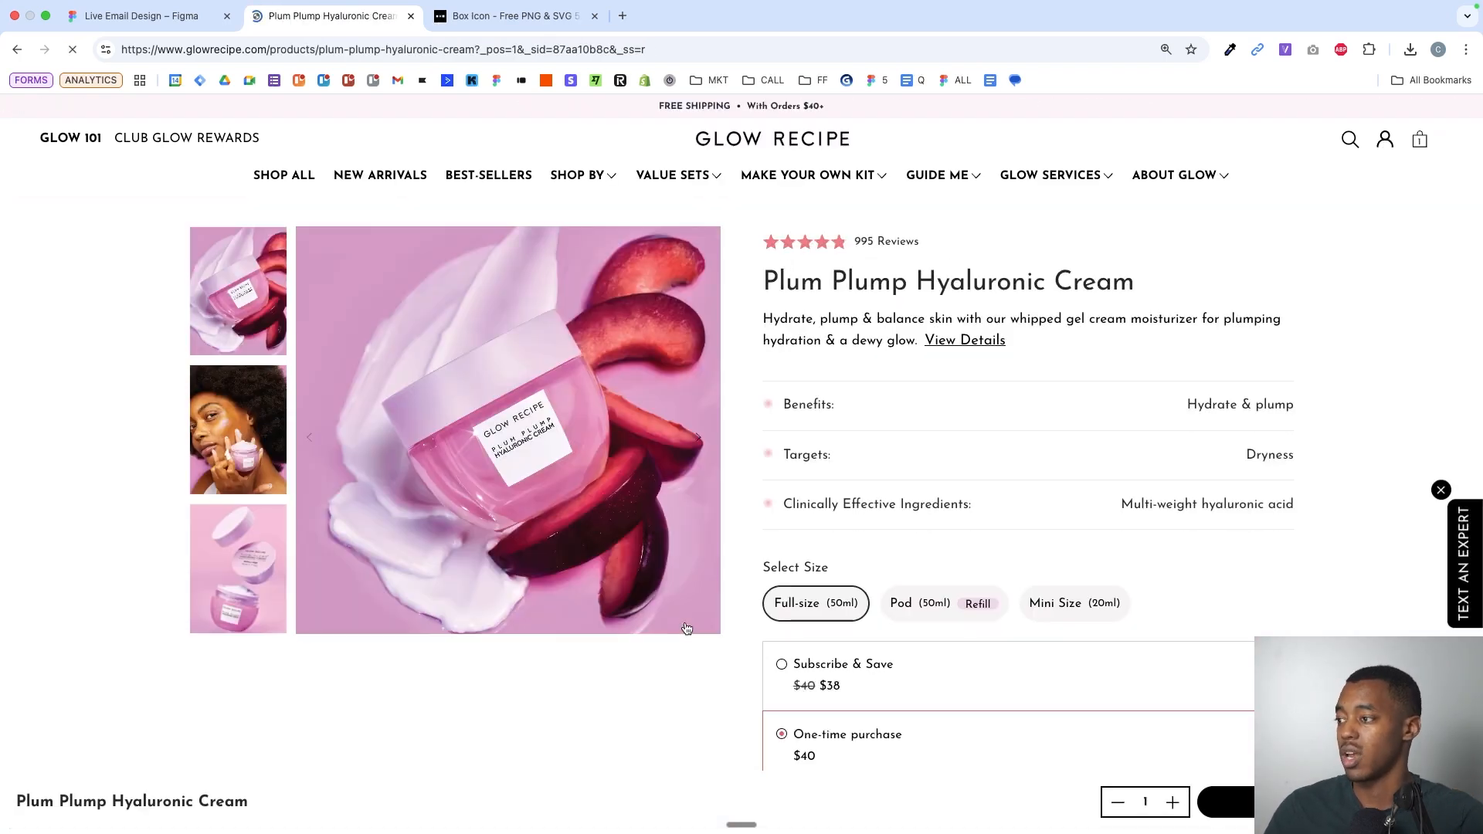
# - Enlarge the product gallery, advance to the fourth image of two stacked jars, and copy that image
pyautogui.click(698, 426)
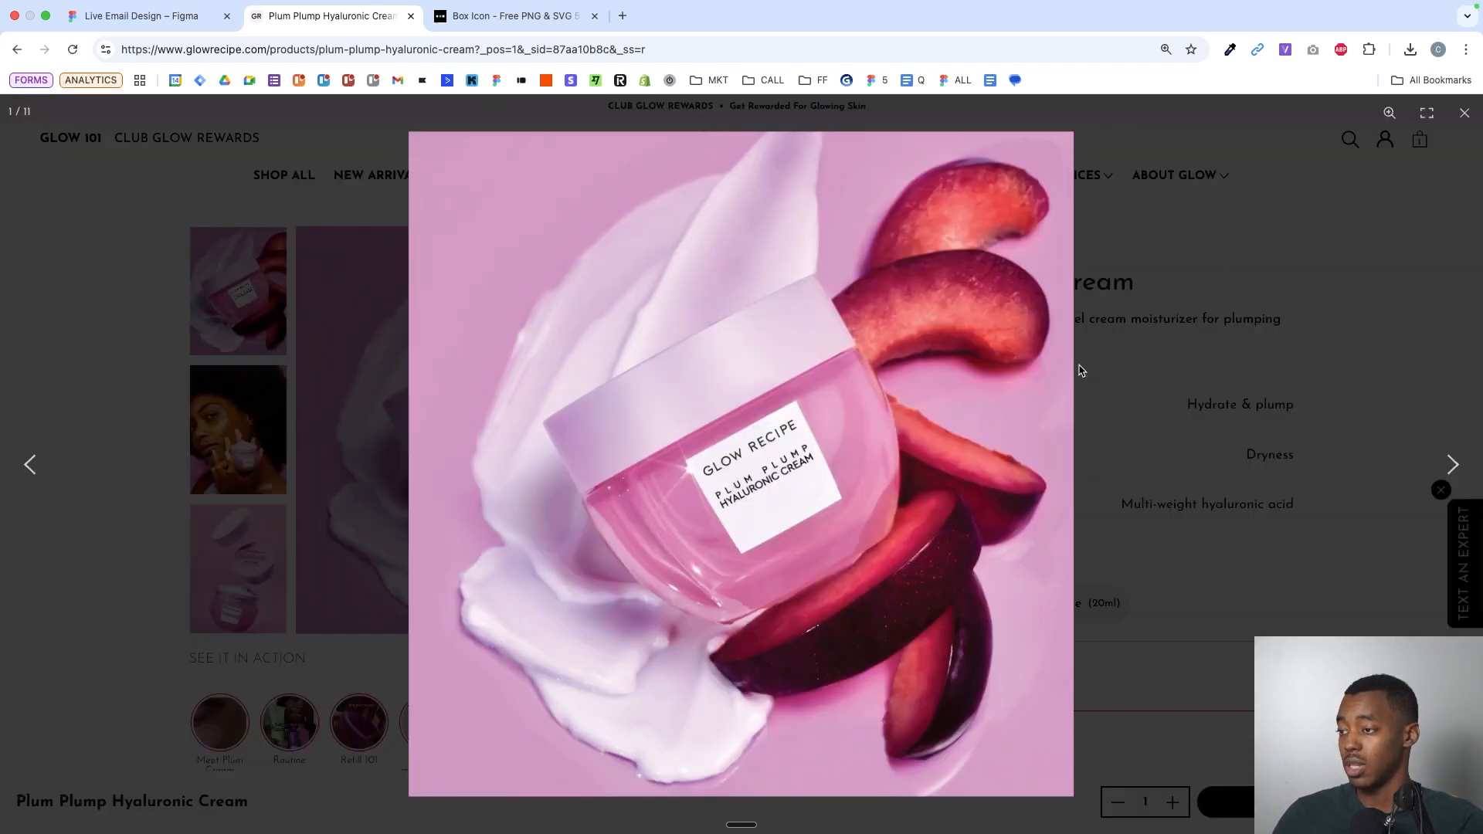
pyautogui.click(1454, 462)
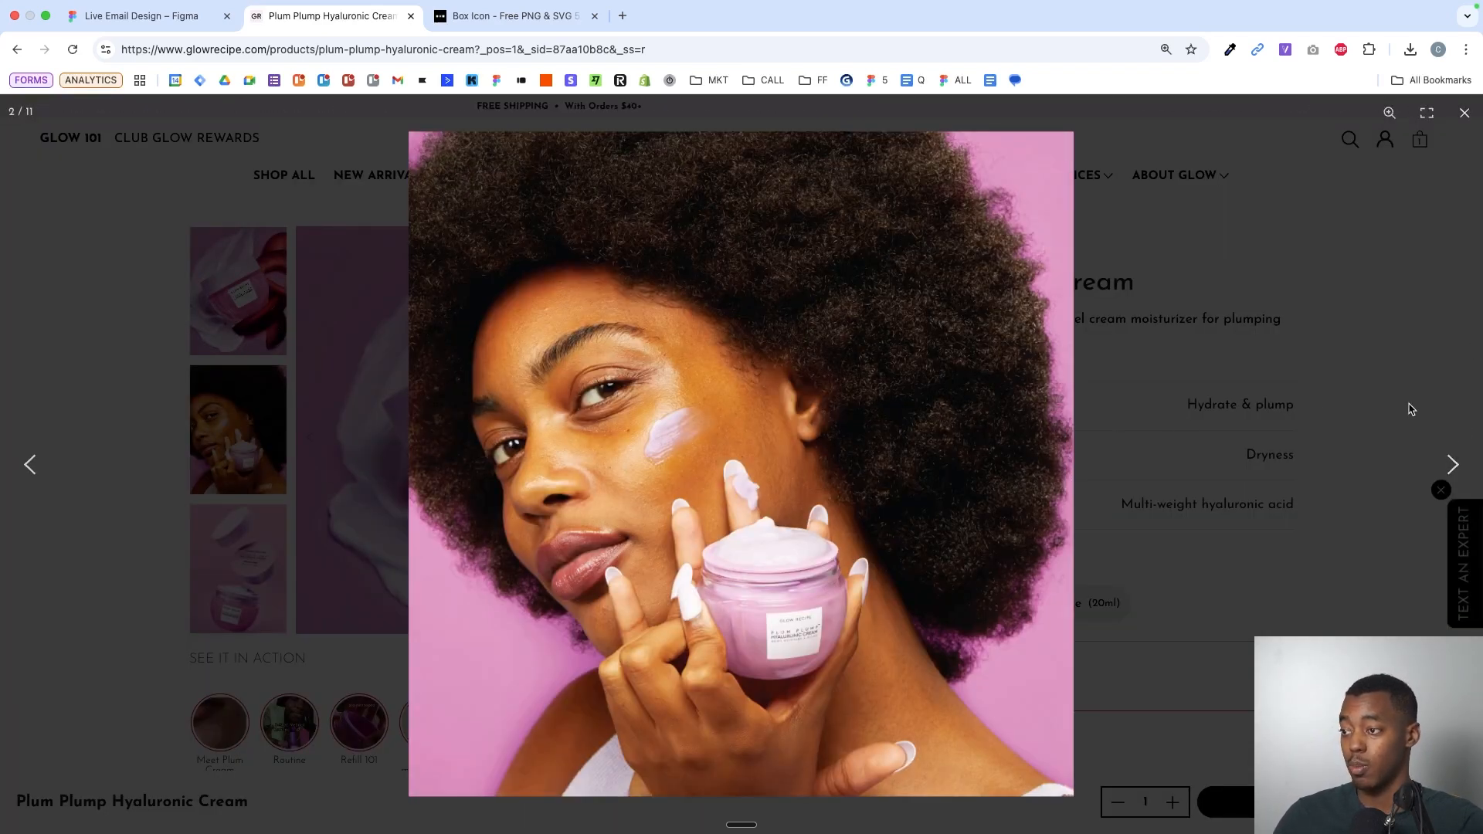
pyautogui.click(1449, 459)
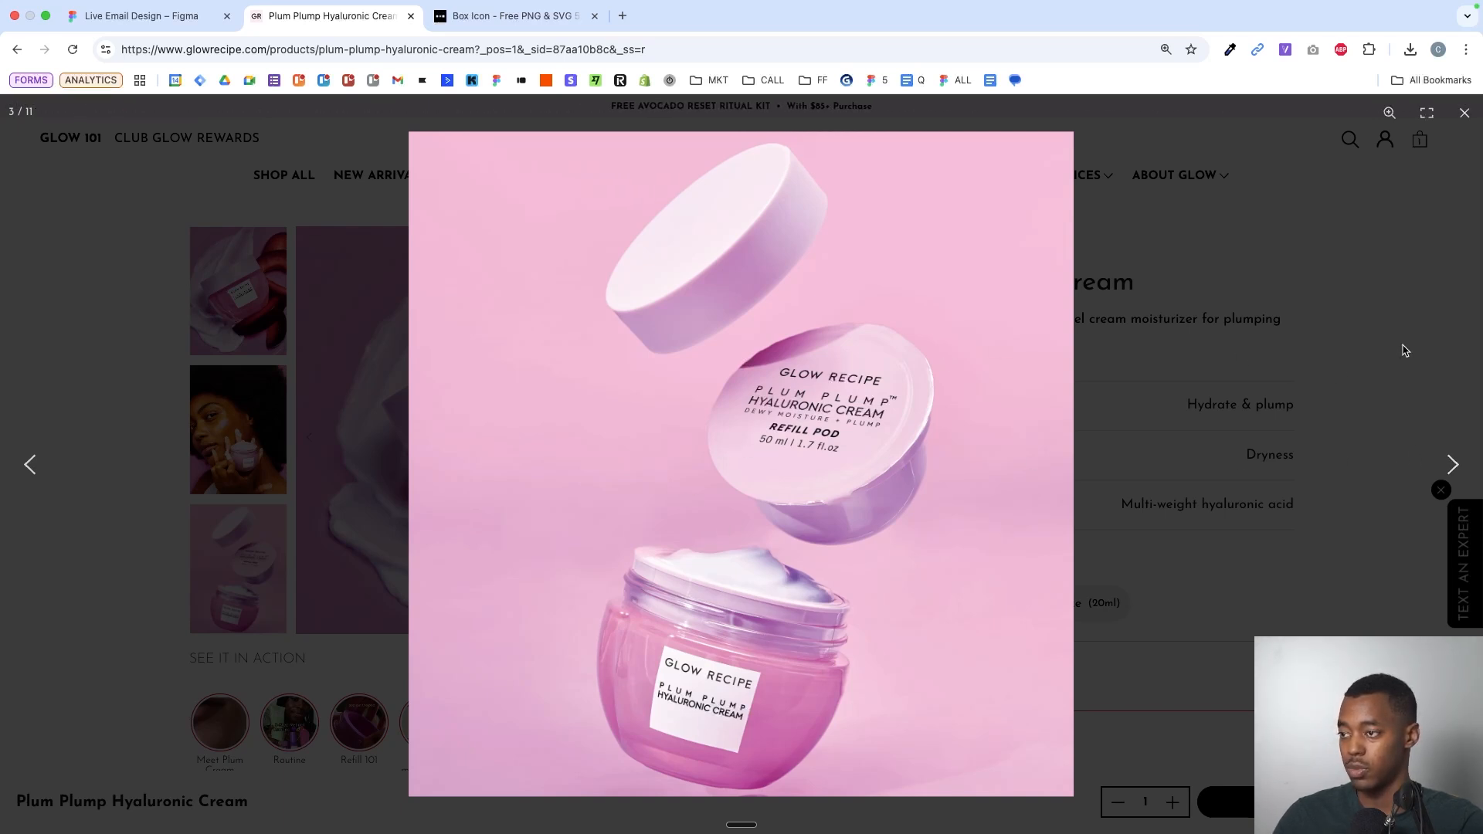
pyautogui.click(1449, 455)
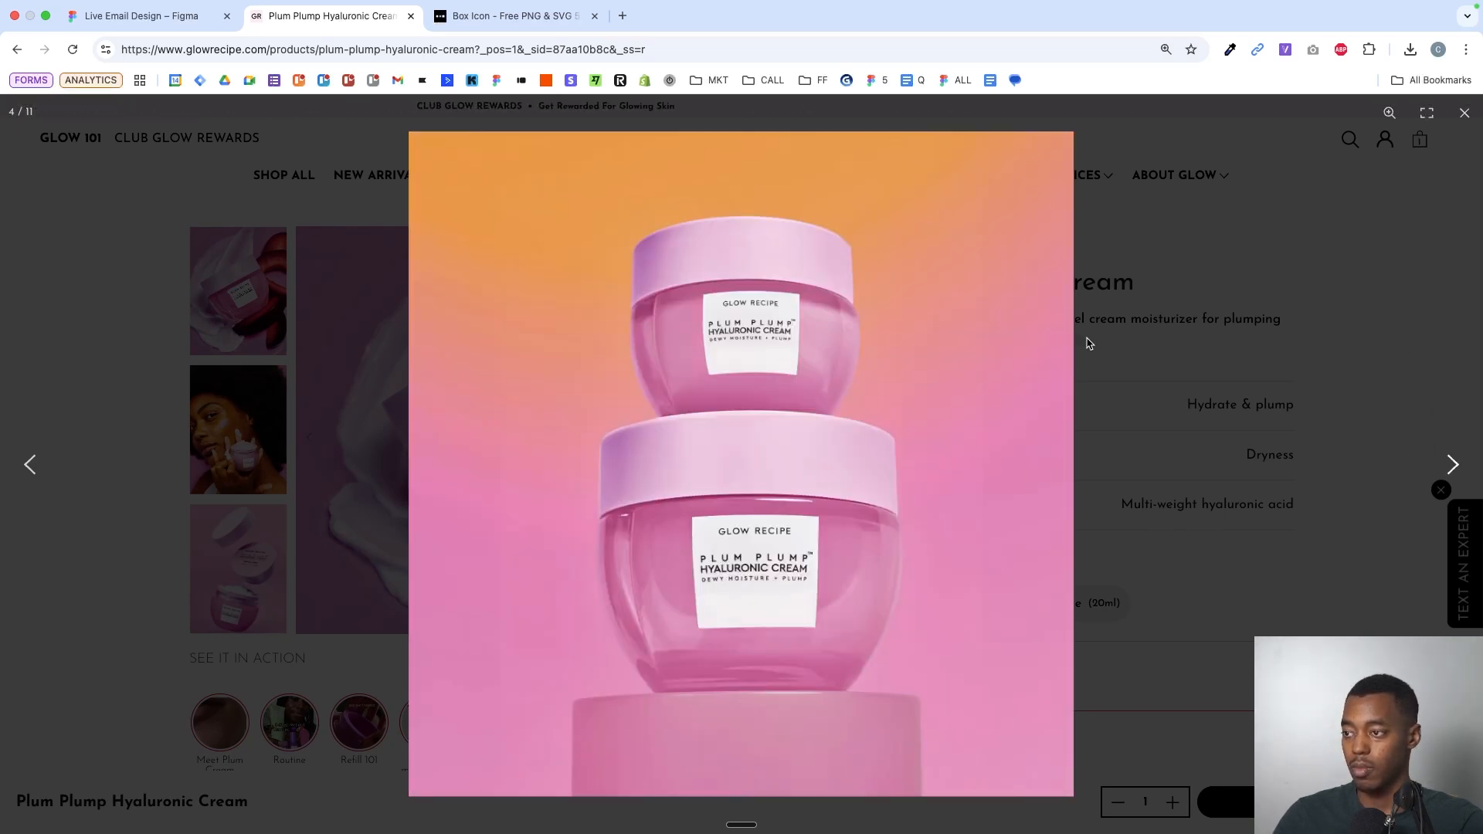
pyautogui.rightClick(747, 370)
pyautogui.click(780, 410)
pyautogui.moveTo(780, 410); pyautogui.dragTo(746, 513)
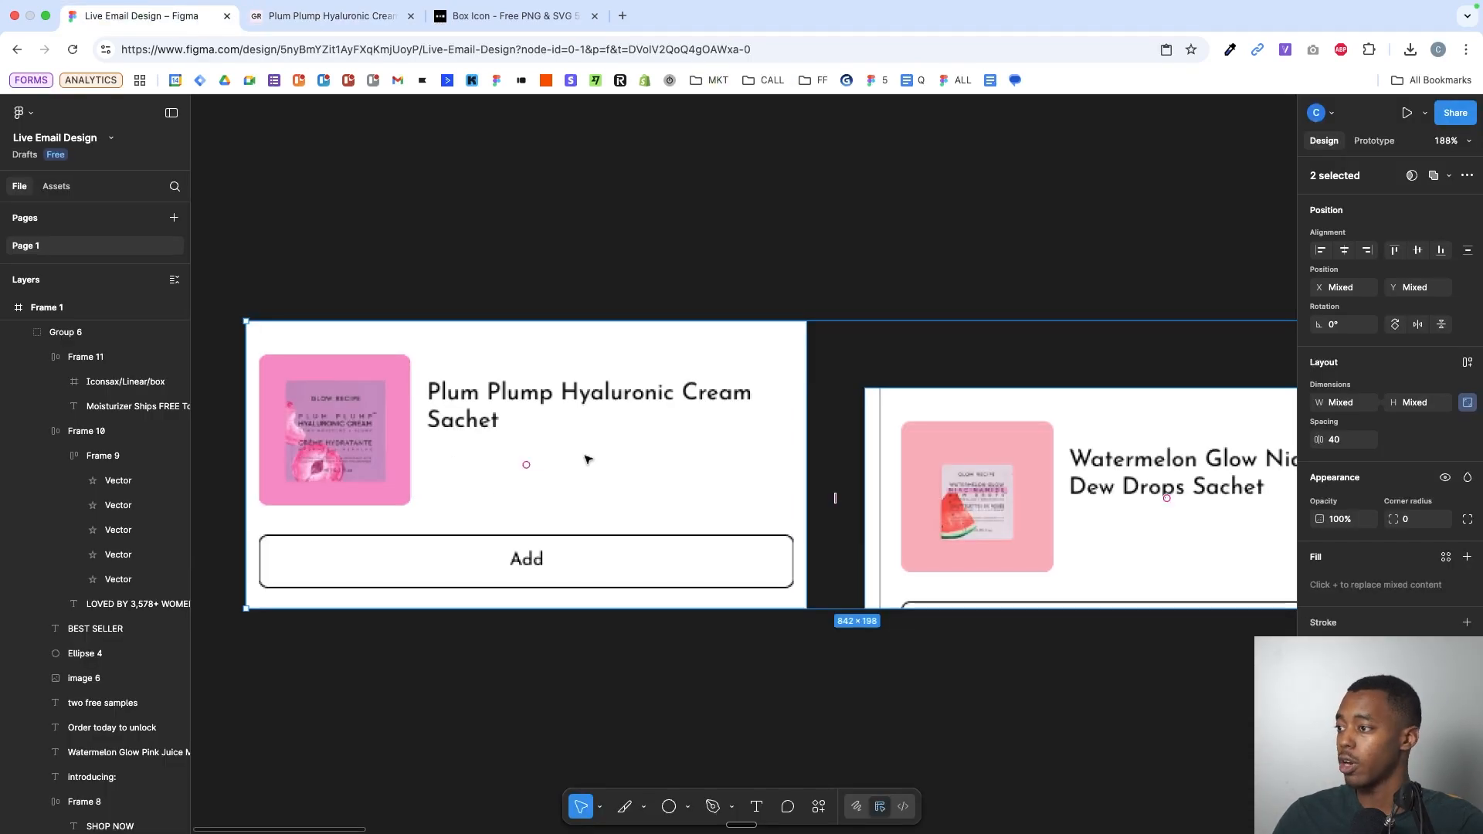
# - Return to the Figma design, paste the stacked-jars image beside the email, and scale it to 465.86 by 465.86
pyautogui.scroll(-4, 567, 448)
pyautogui.scroll(5, 567, 448)
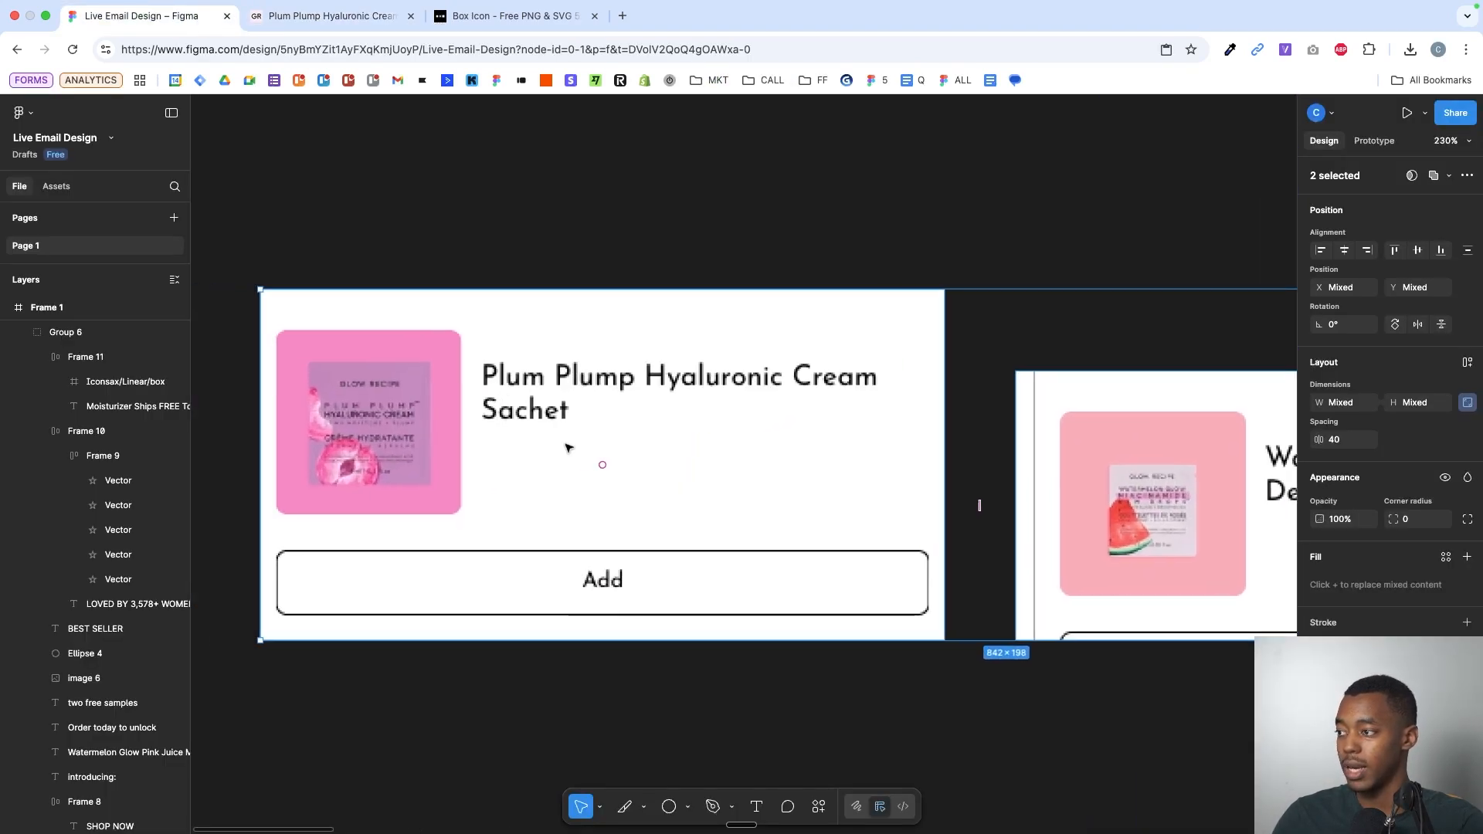
pyautogui.scroll(5, 545, 426)
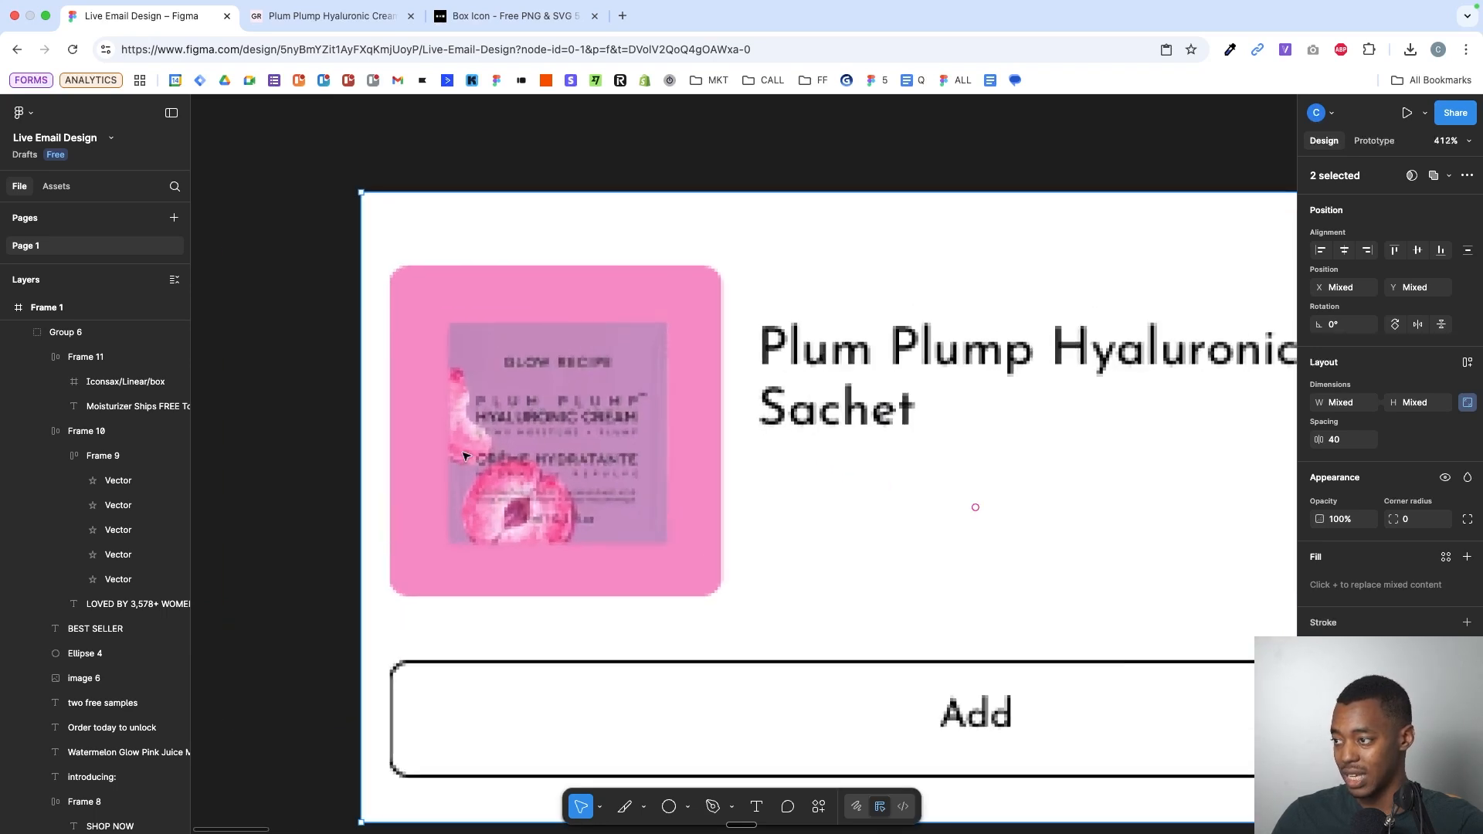
pyautogui.scroll(-8, 606, 478)
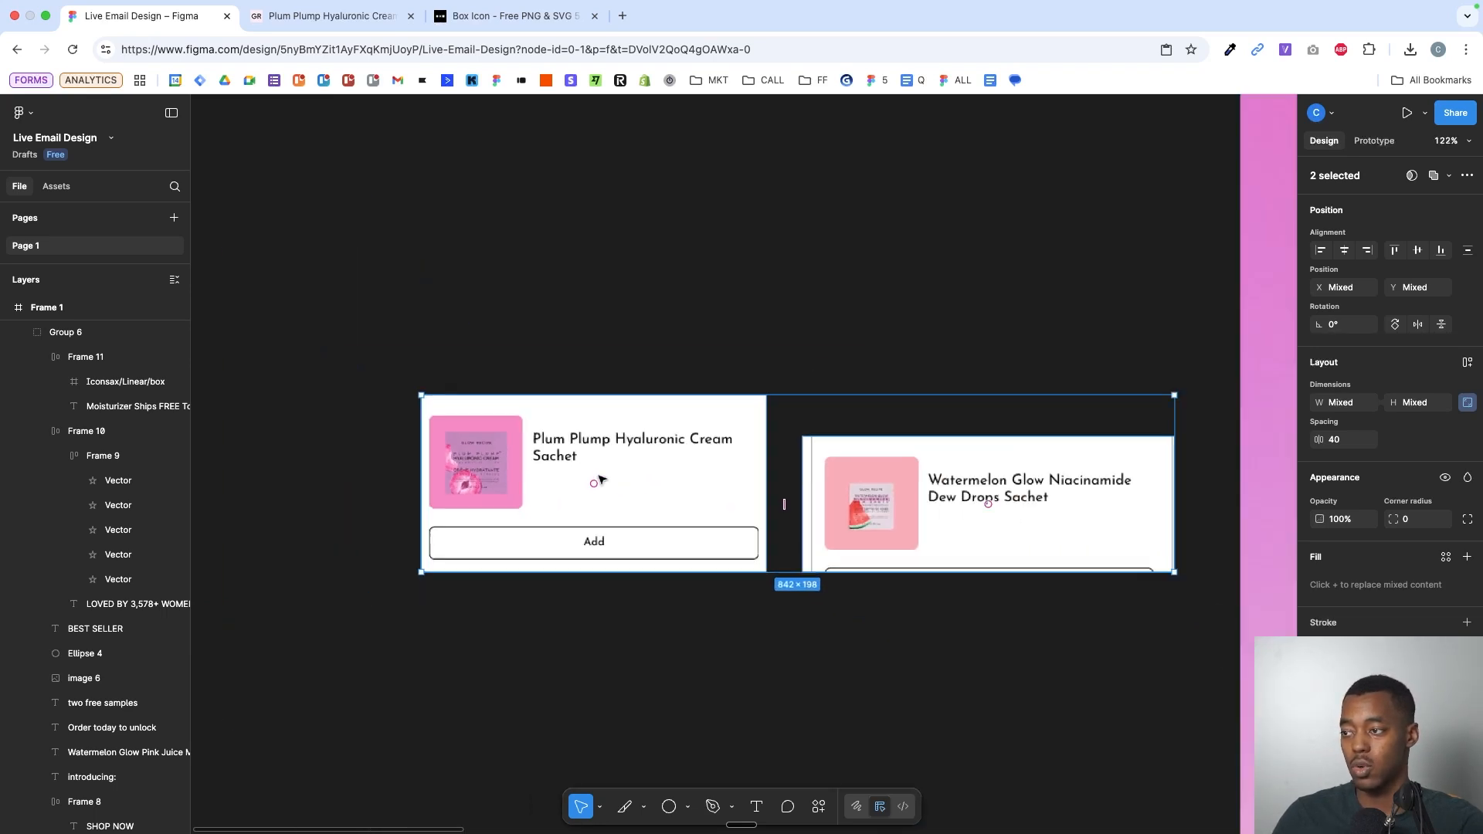
pyautogui.click(689, 316)
pyautogui.press('super+v')
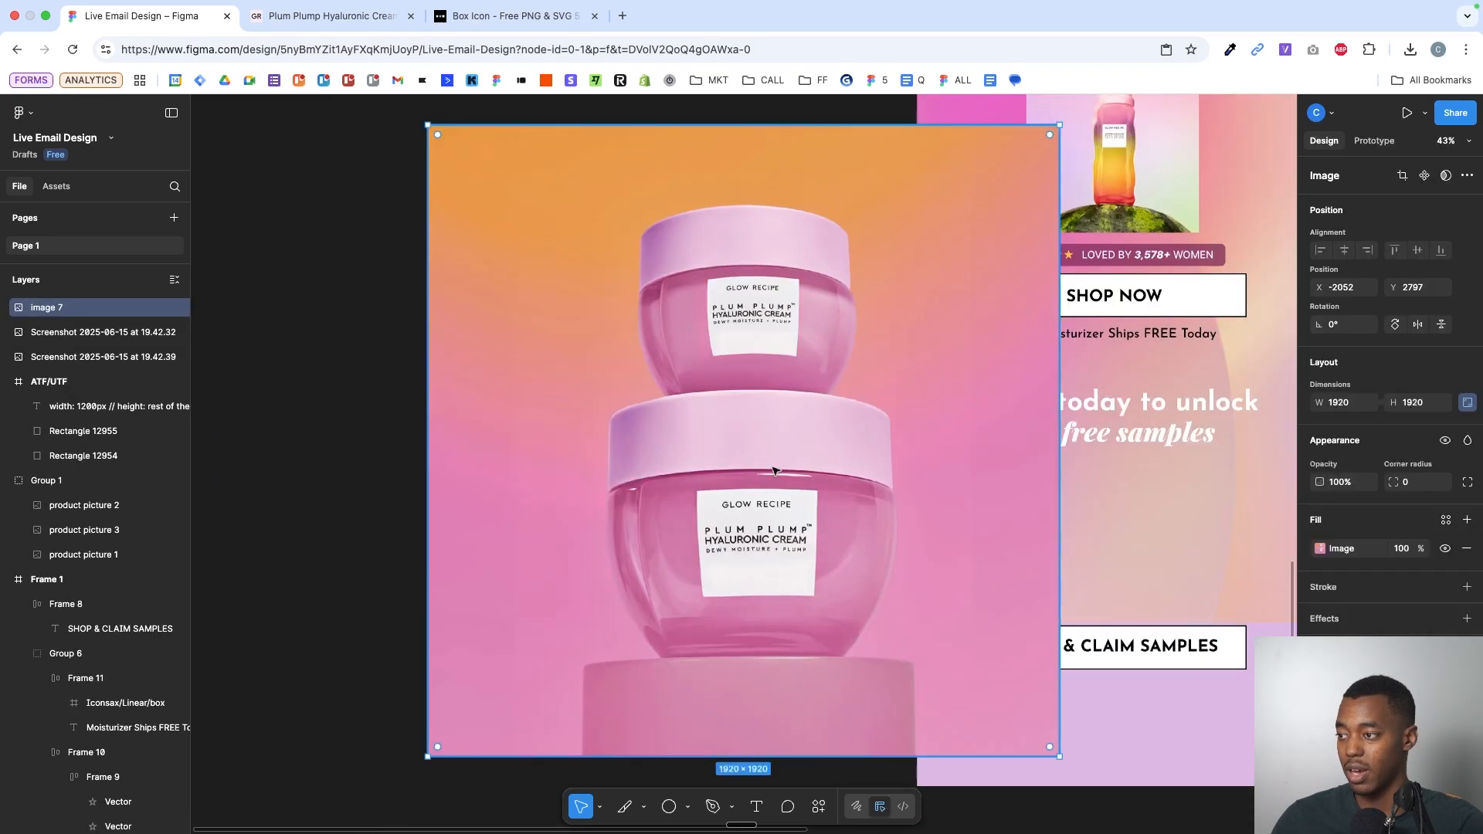
pyautogui.moveTo(1059, 438); pyautogui.dragTo(821, 440)
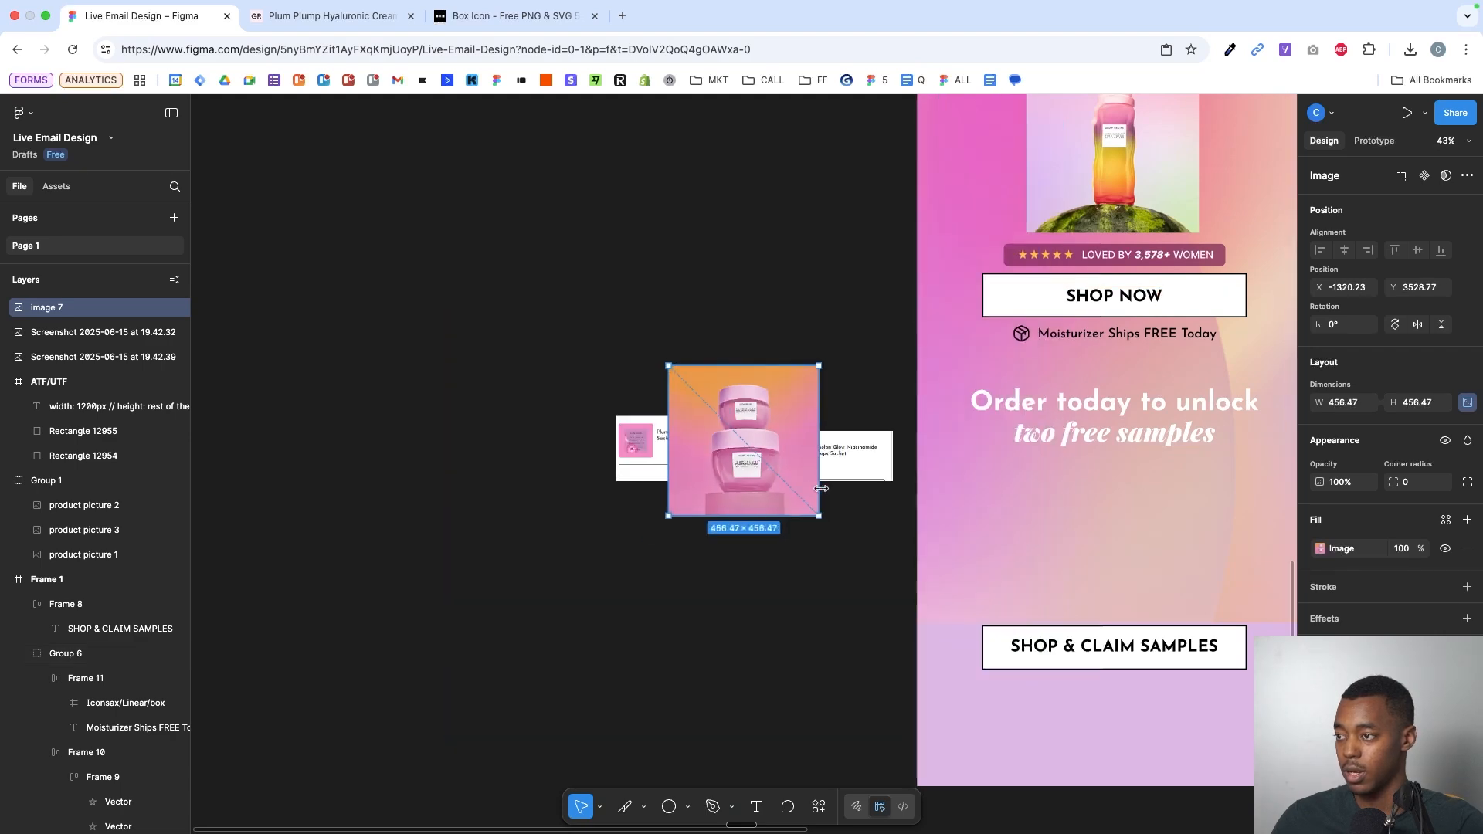
pyautogui.scroll(5, 618, 470)
pyautogui.scroll(5, 618, 471)
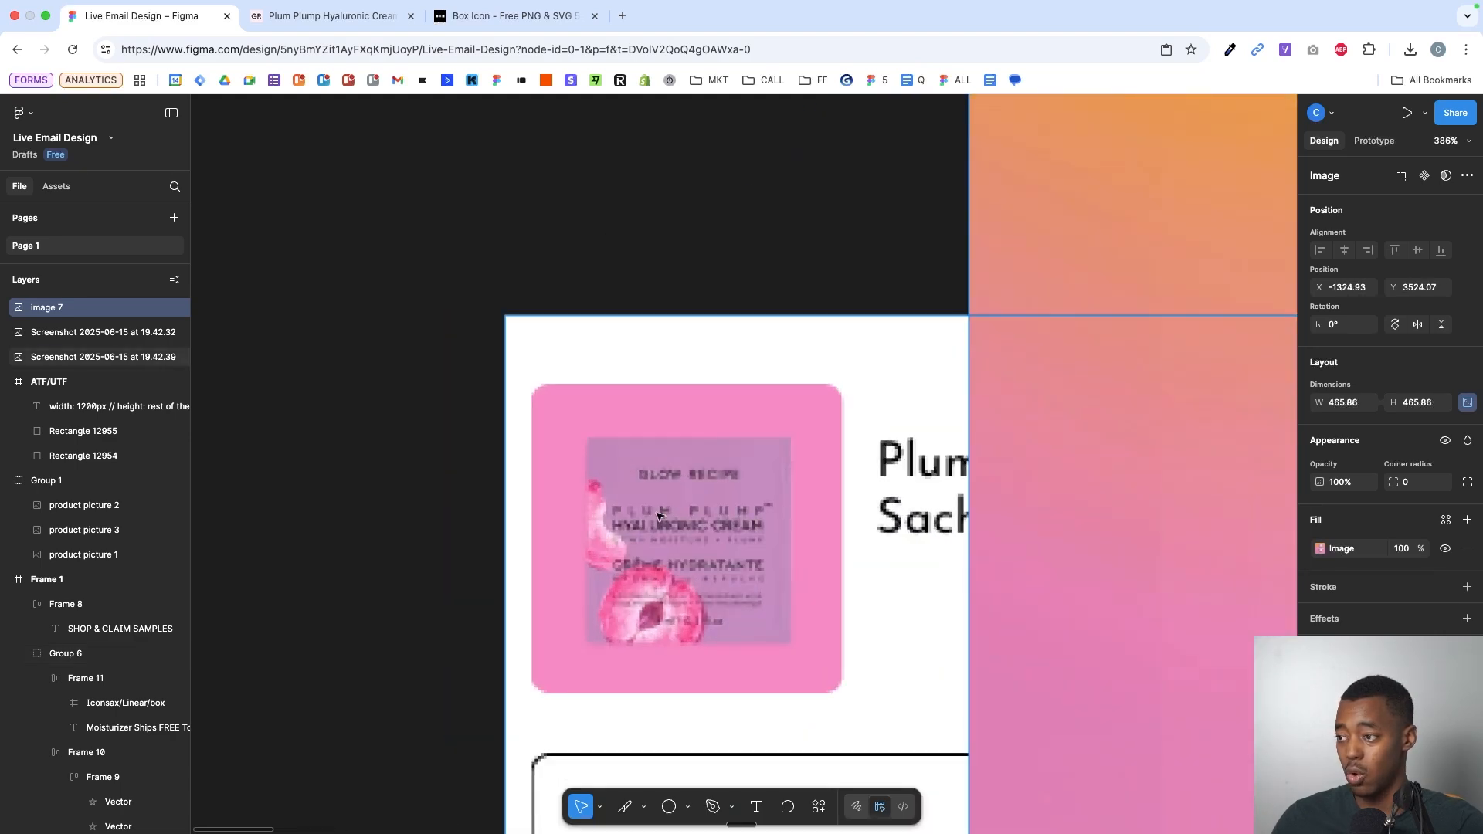
# - Move the stacked-jars image down to Y 4194.88, clear of the two sachet screenshots
pyautogui.scroll(-3, 659, 516)
pyautogui.hscroll(5, 659, 516)
pyautogui.scroll(-3, 653, 514)
pyautogui.moveTo(604, 596); pyautogui.dragTo(602, 621)
pyautogui.scroll(-4, 607, 621)
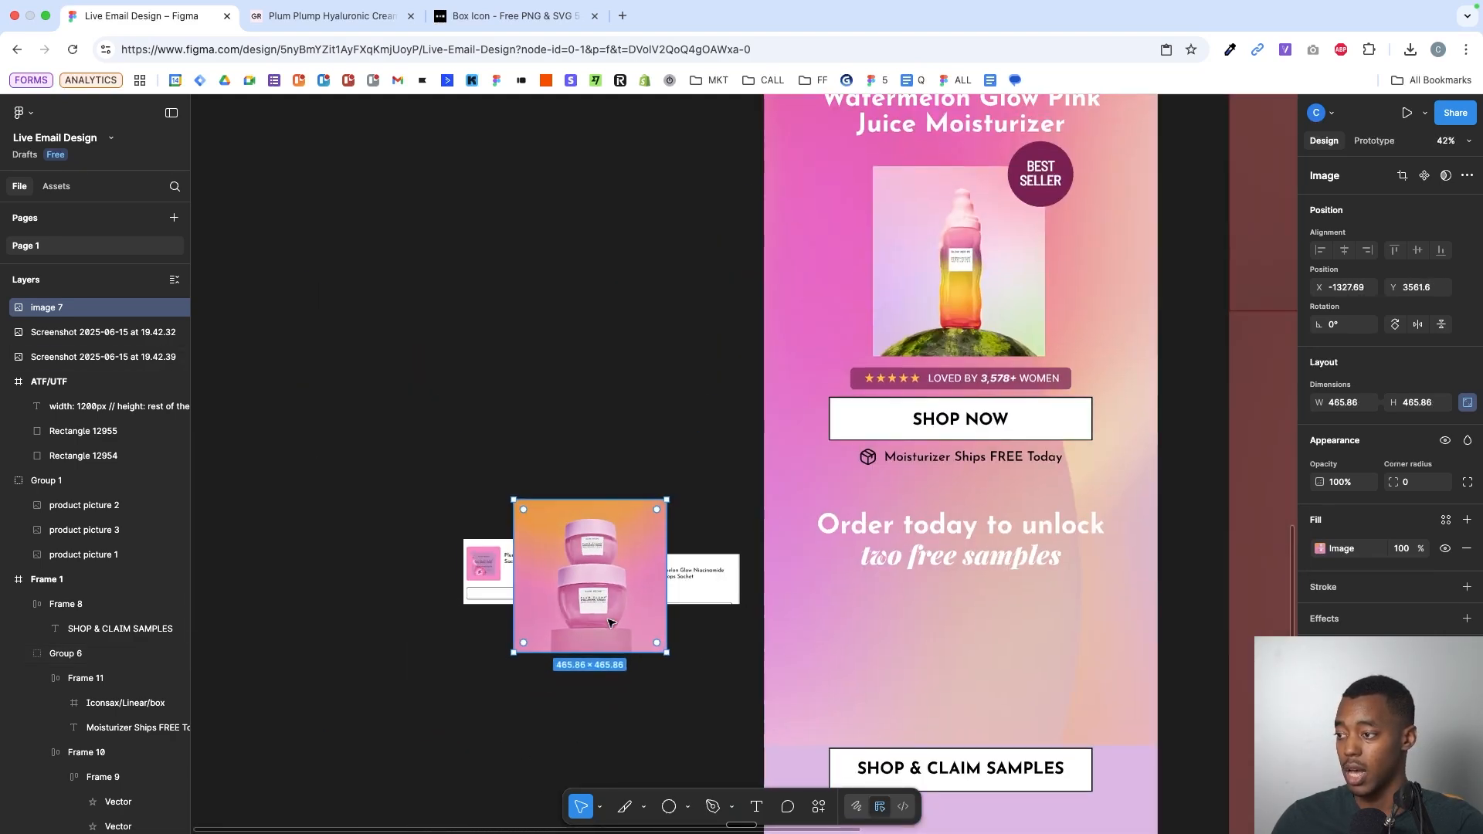
pyautogui.scroll(-2, 612, 587)
pyautogui.moveTo(613, 554); pyautogui.dragTo(613, 763)
pyautogui.scroll(-2, 618, 722)
pyautogui.hscroll(2, 618, 722)
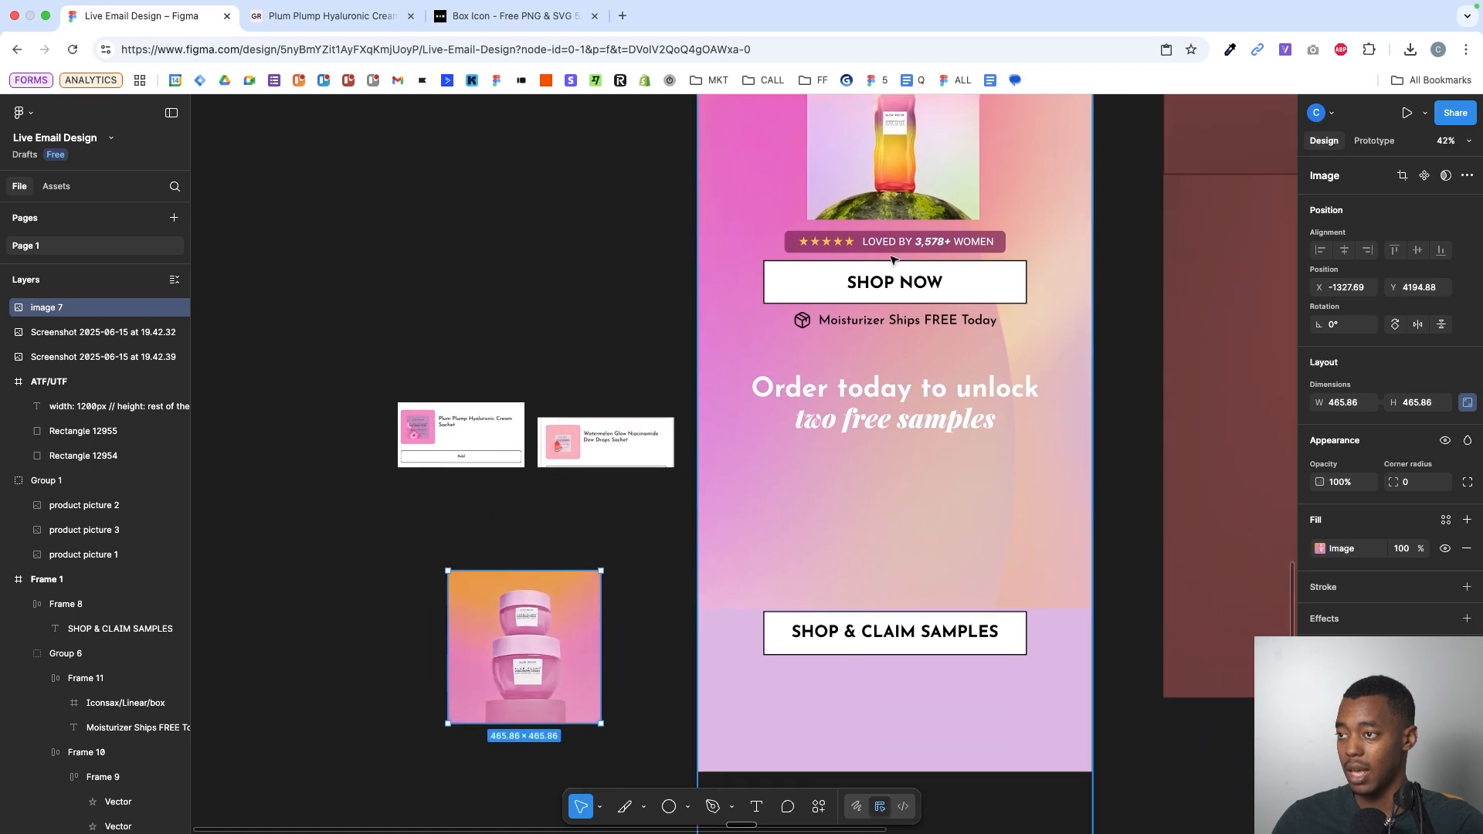
# - Place a copy of the email's bottle image beside the stacked jars and narrow it to 428.82 wide
pyautogui.click(929, 162)
pyautogui.moveTo(929, 162); pyautogui.dragTo(384, 611)
pyautogui.scroll(2, 384, 611)
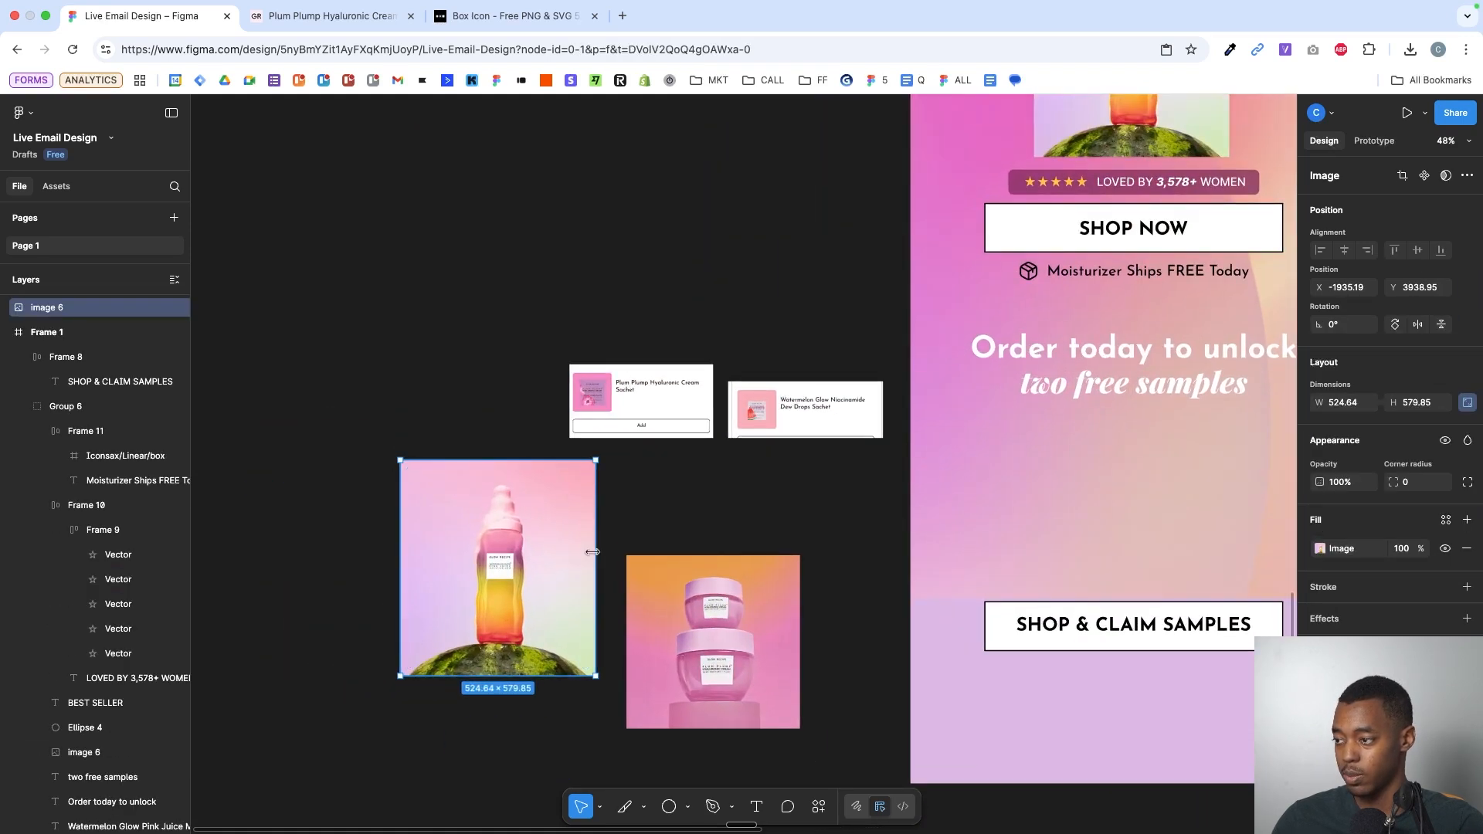
pyautogui.moveTo(592, 552); pyautogui.dragTo(578, 551)
# - Wrap the copied bottle image in a frame and set the frame's corner radius to 40
pyautogui.click(641, 568)
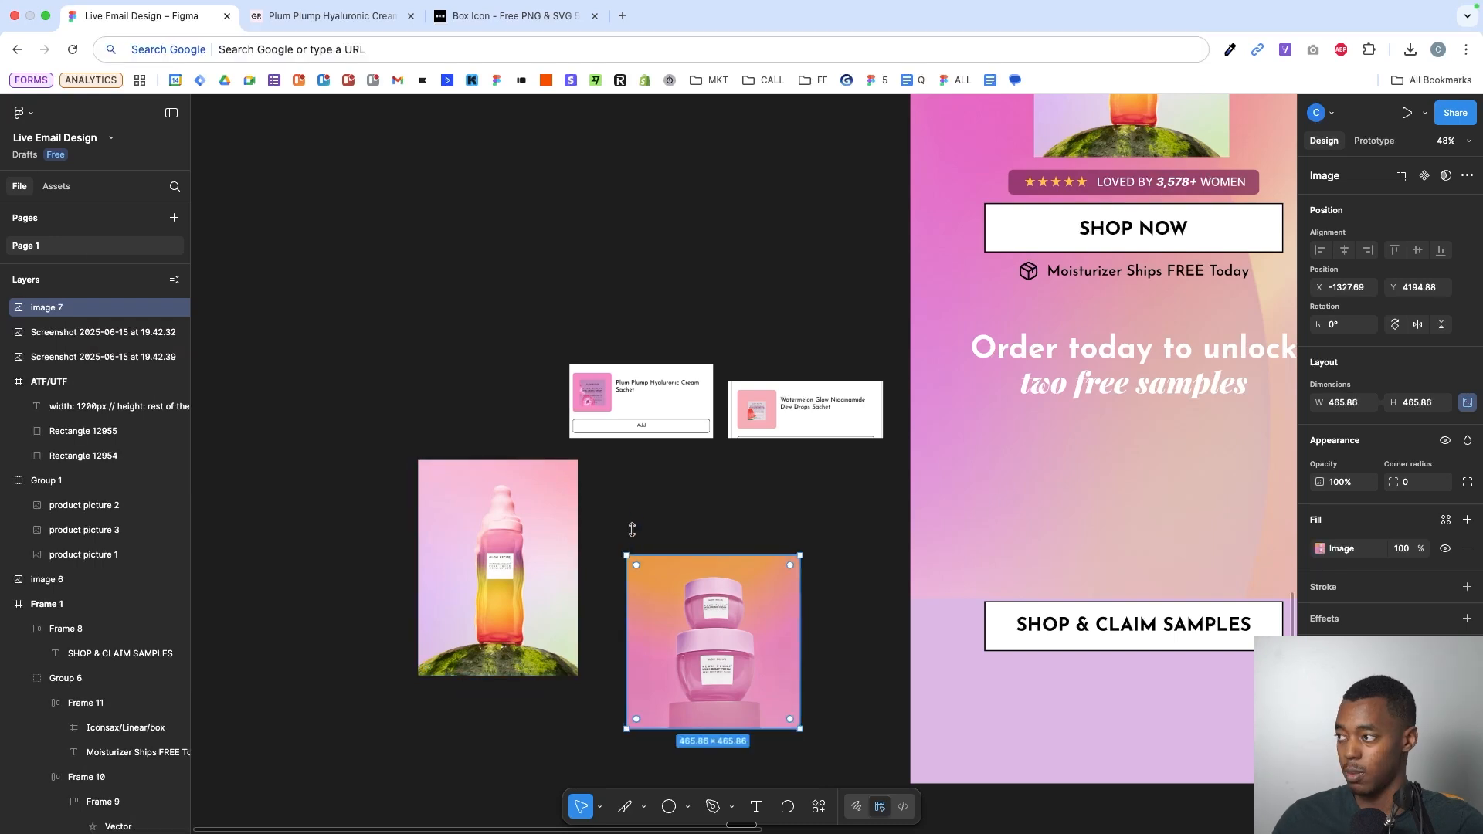
pyautogui.click(525, 587)
pyautogui.press('super+alt+g')
pyautogui.scroll(3, 494, 610)
pyautogui.moveTo(1394, 547); pyautogui.dragTo(1415, 488)
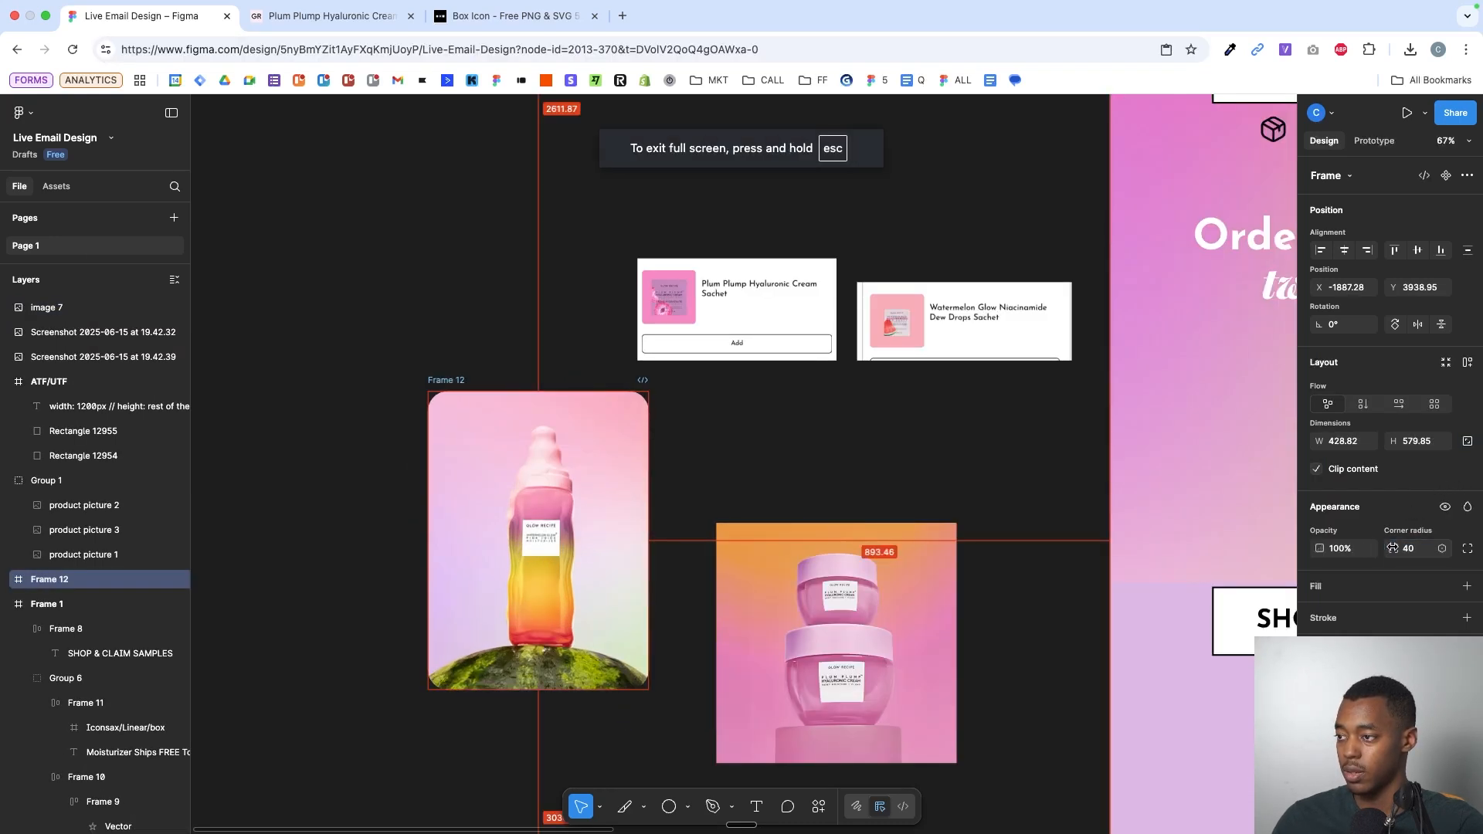
# - Place the stacked-jars image inside the rounded frame so it covers the bottle image
pyautogui.moveTo(875, 628); pyautogui.dragTo(590, 690)
pyautogui.press('Escape')
pyautogui.click(591, 605)
pyautogui.click(763, 580)
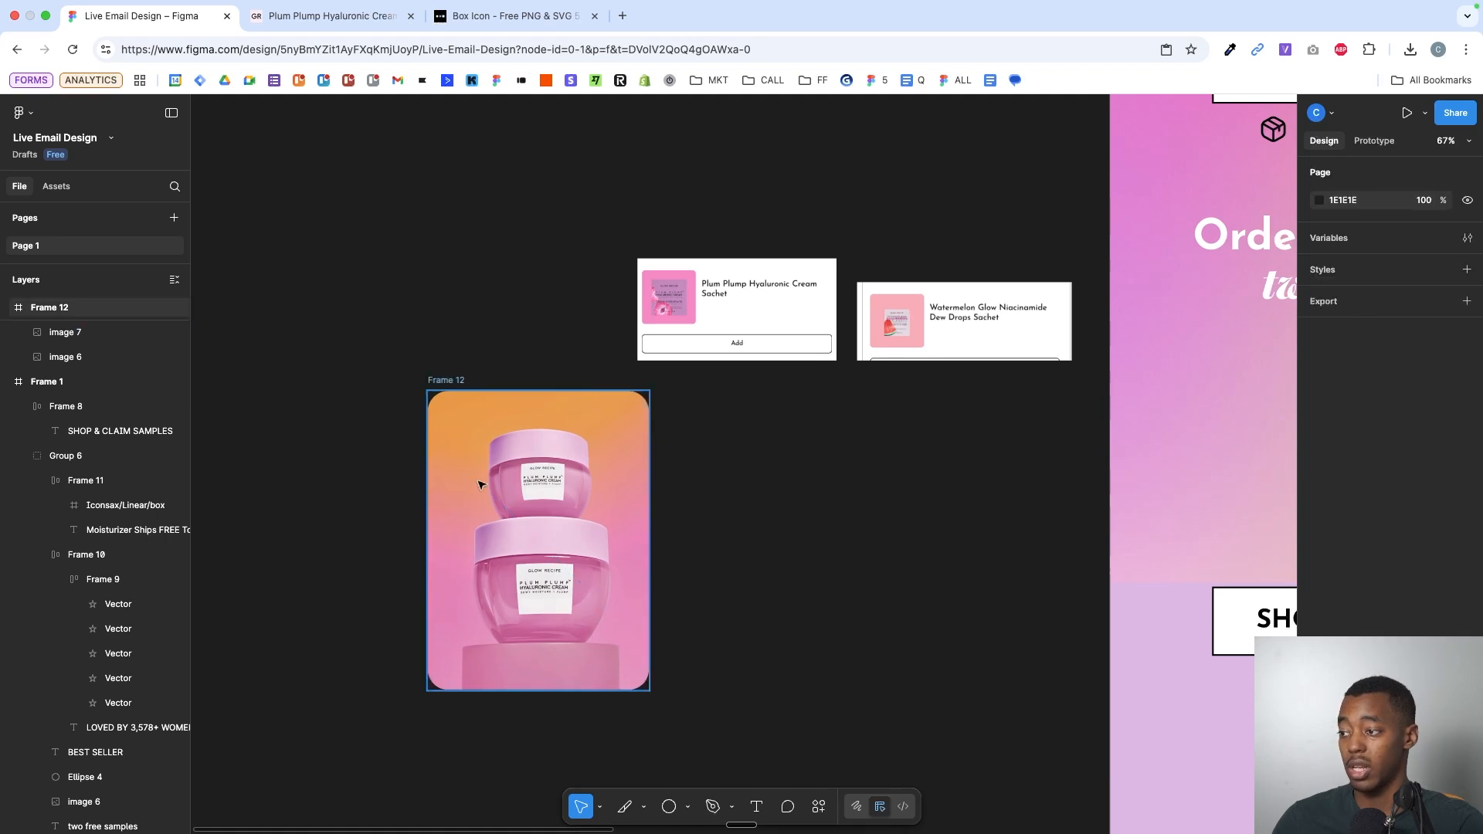
# - Move the rounded jar frame to X -1772 and place a duplicate of it directly to its right
pyautogui.moveTo(461, 382); pyautogui.dragTo(779, 382)
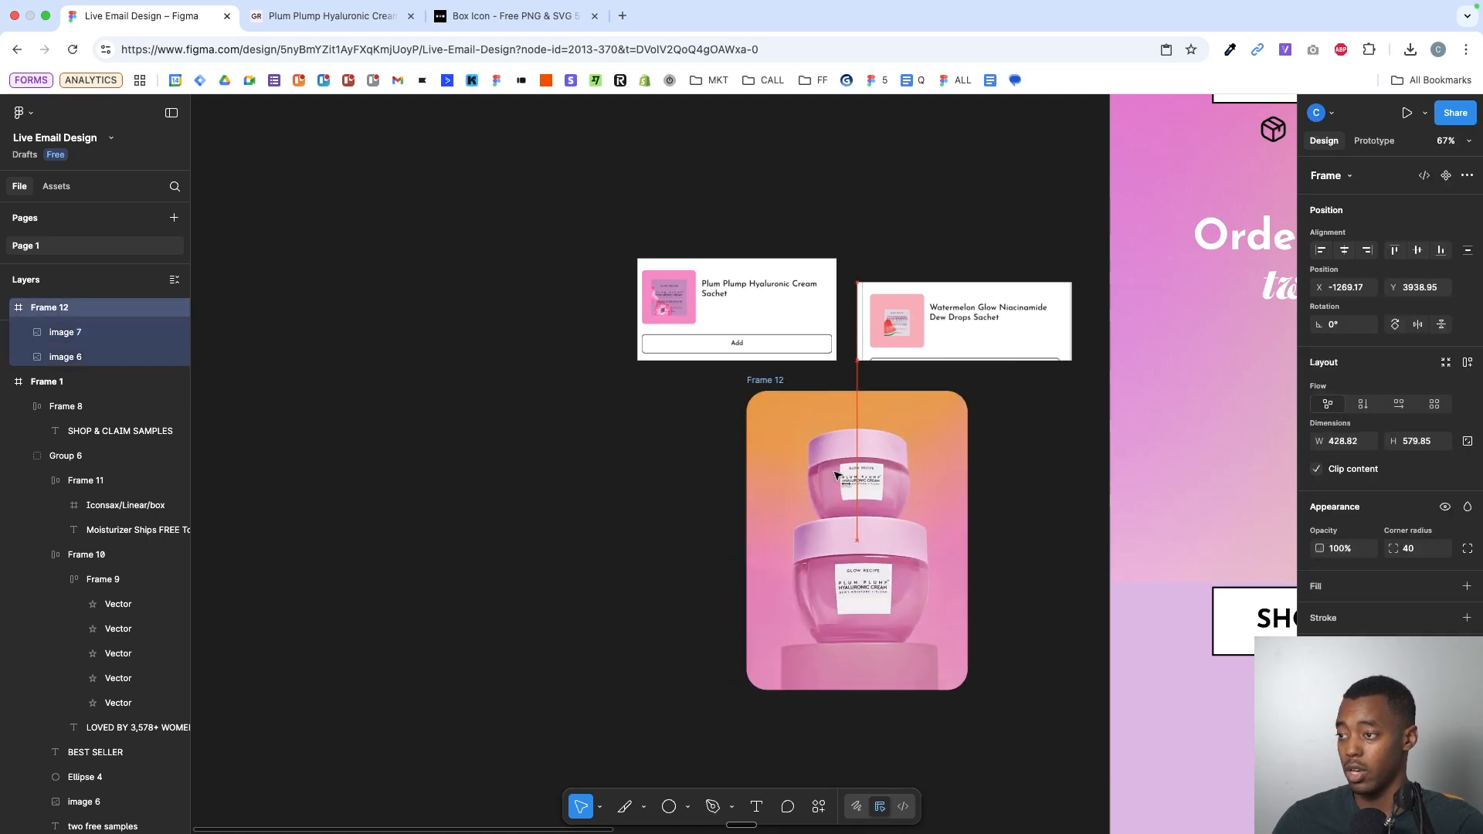
pyautogui.hscroll(5, 784, 432)
pyautogui.hscroll(2, 788, 462)
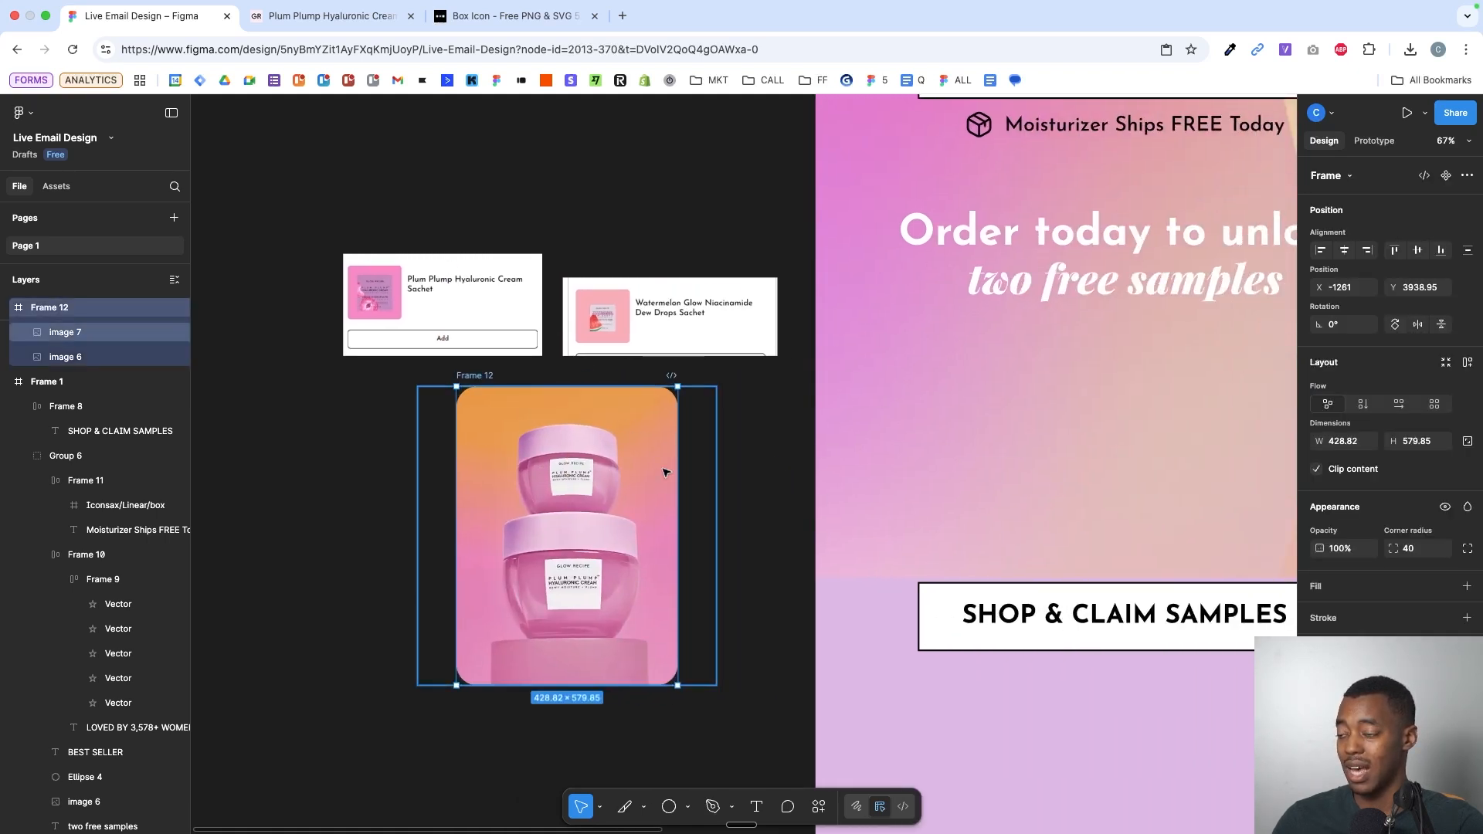
pyautogui.hscroll(-3, 665, 471)
pyautogui.moveTo(618, 374); pyautogui.dragTo(356, 374)
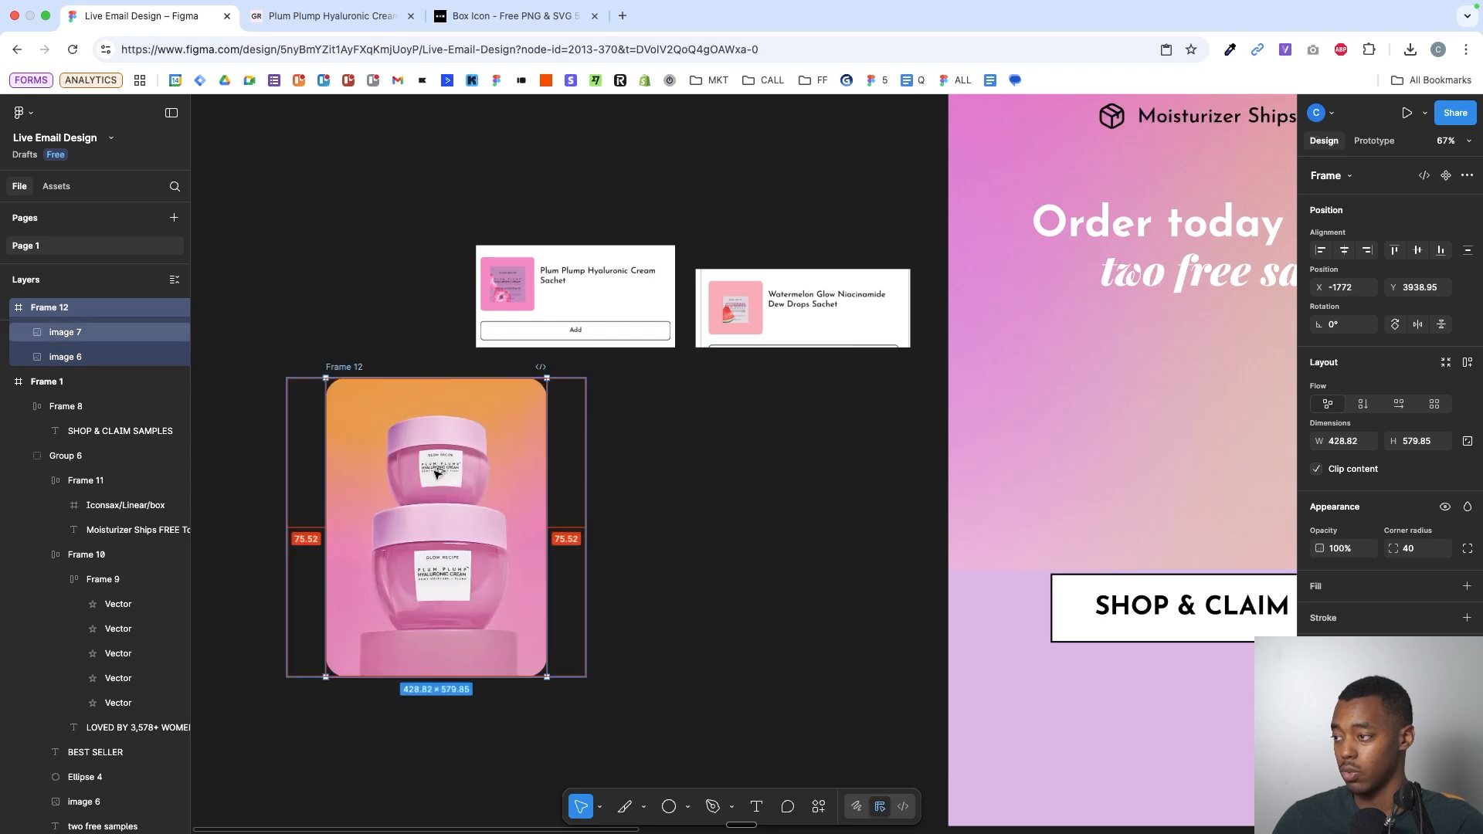
pyautogui.keyDown('alt'); pyautogui.moveTo(434, 468); pyautogui.dragTo(673, 469); pyautogui.keyUp('alt')
# - Capture the Watermelon Glow Niacinamide Dew Drops Sachet name as a screenshot and select its first line of text
pyautogui.scroll(10, 596, 275)
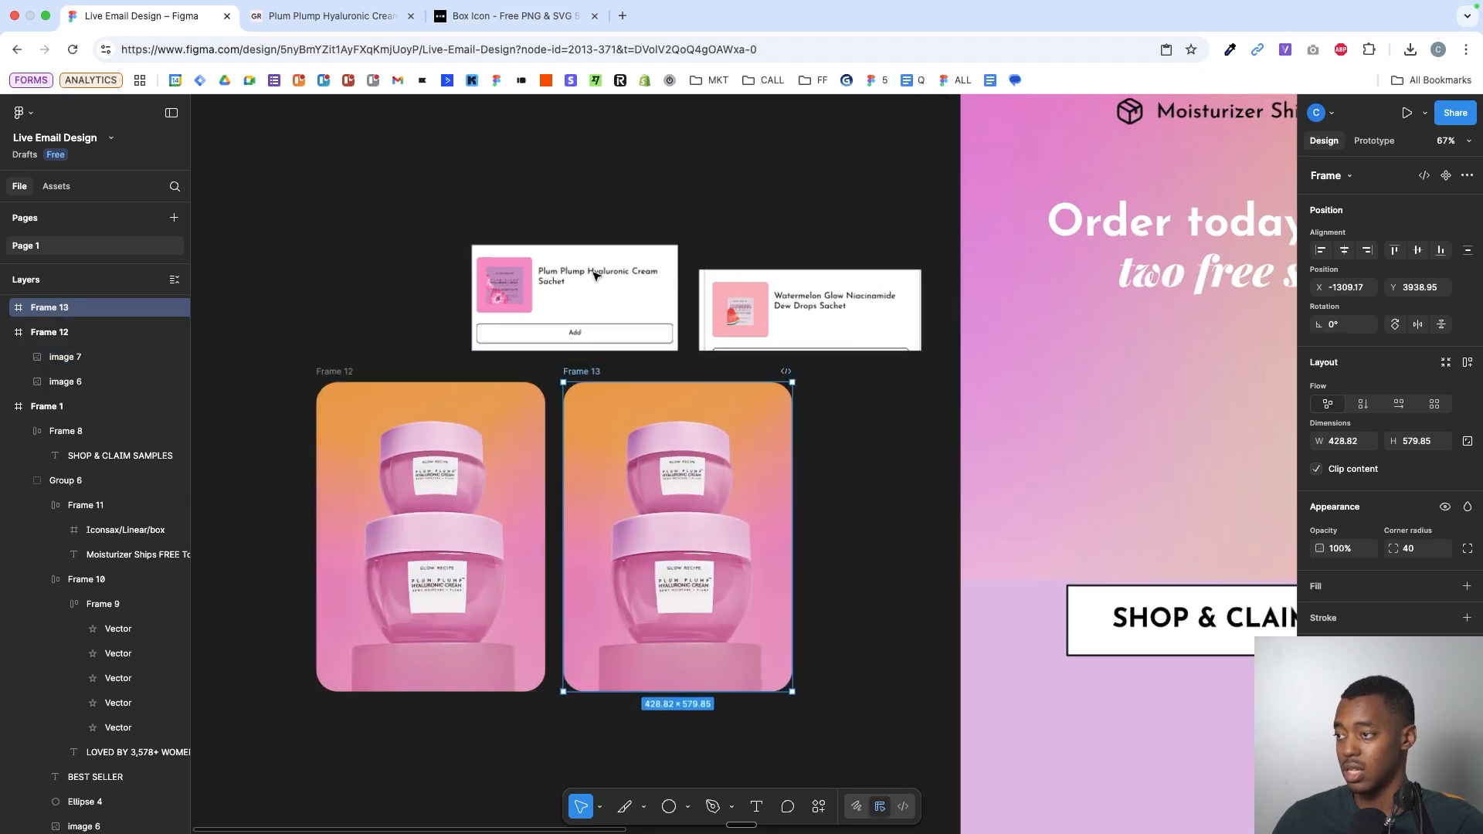
pyautogui.scroll(5, 672, 292)
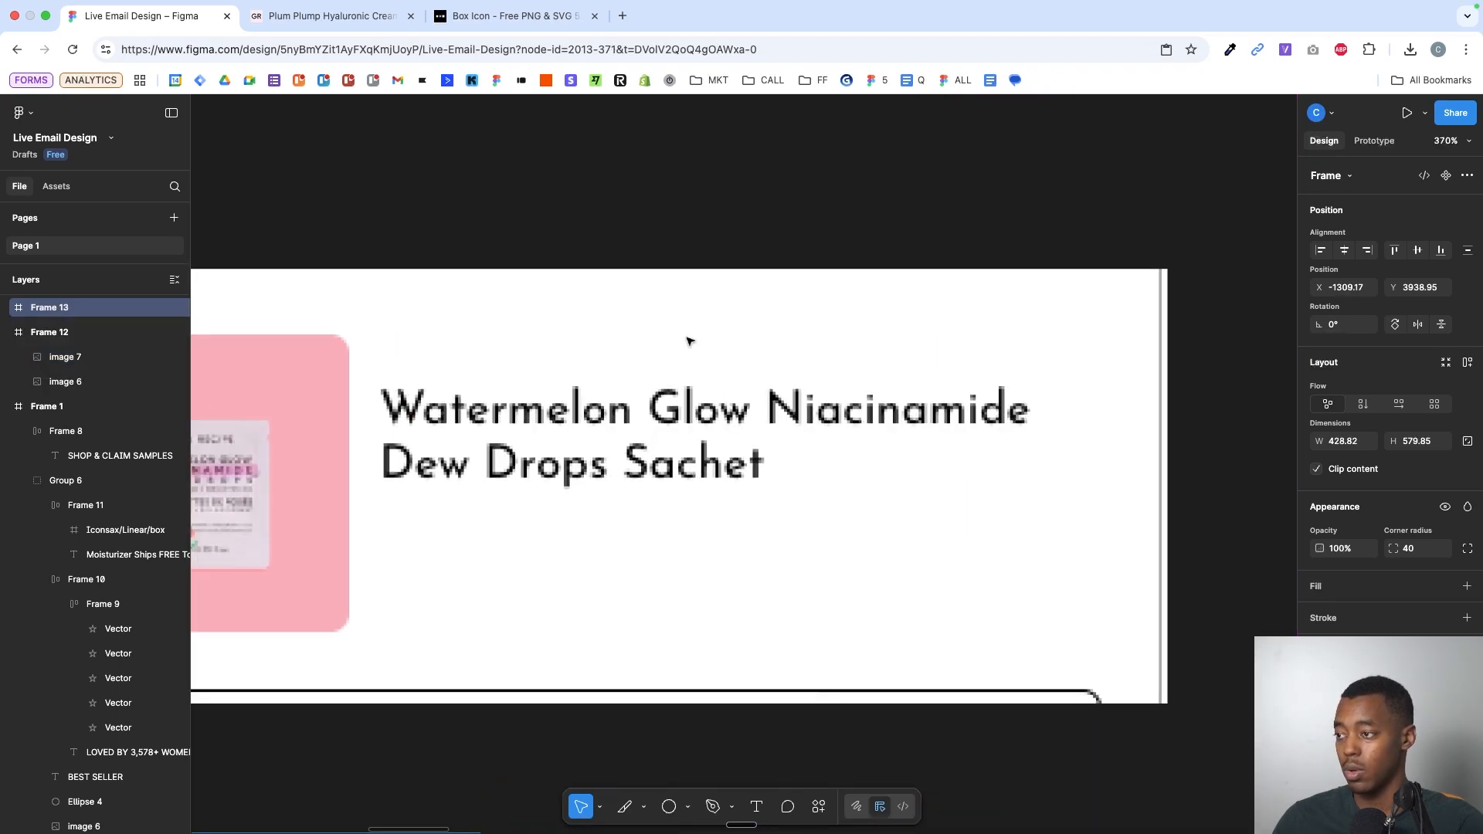
pyautogui.scroll(-3, 590, 379)
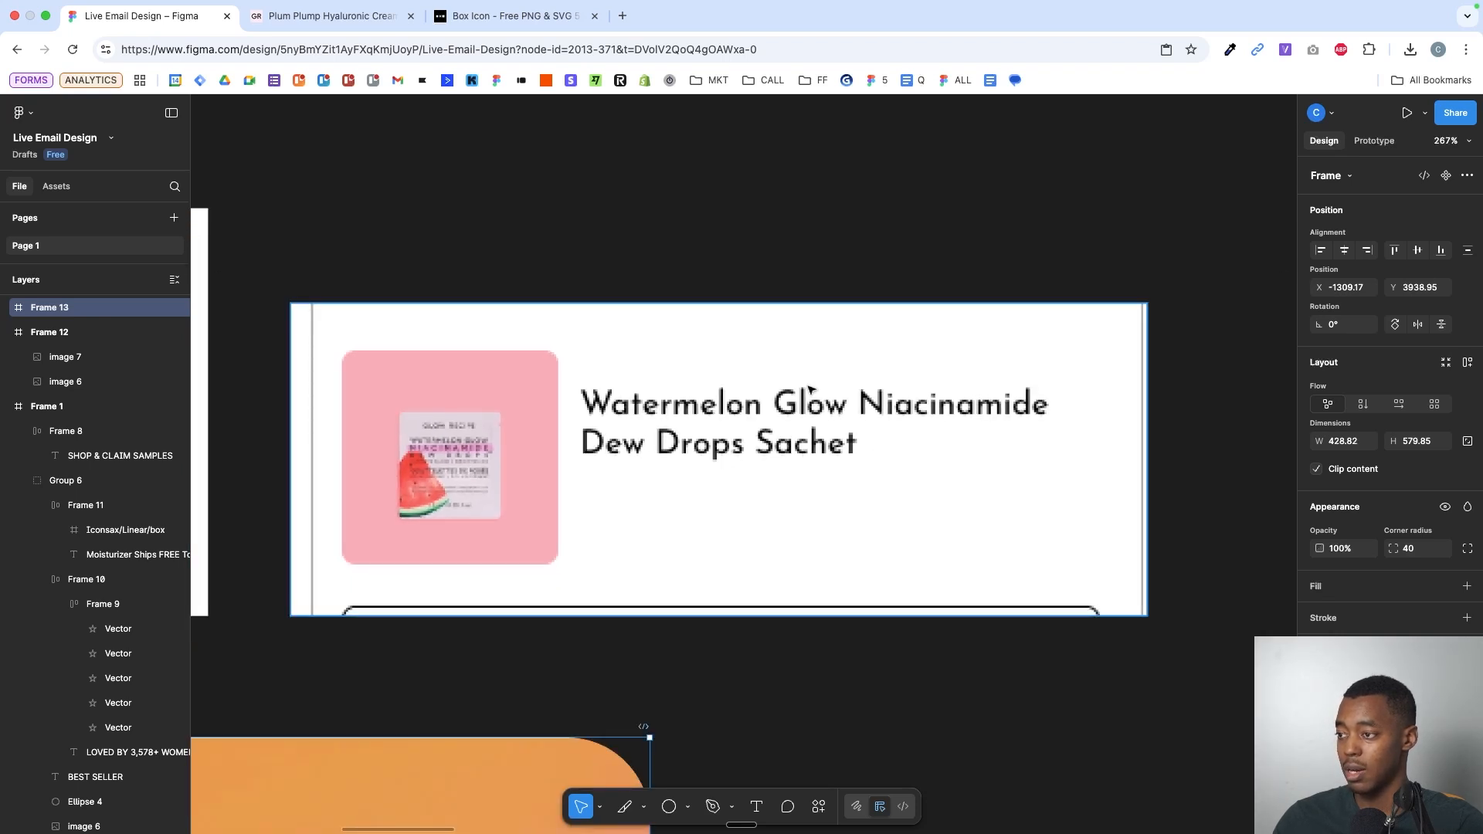
pyautogui.press('super+shift+4')
pyautogui.moveTo(568, 359); pyautogui.dragTo(1094, 484)
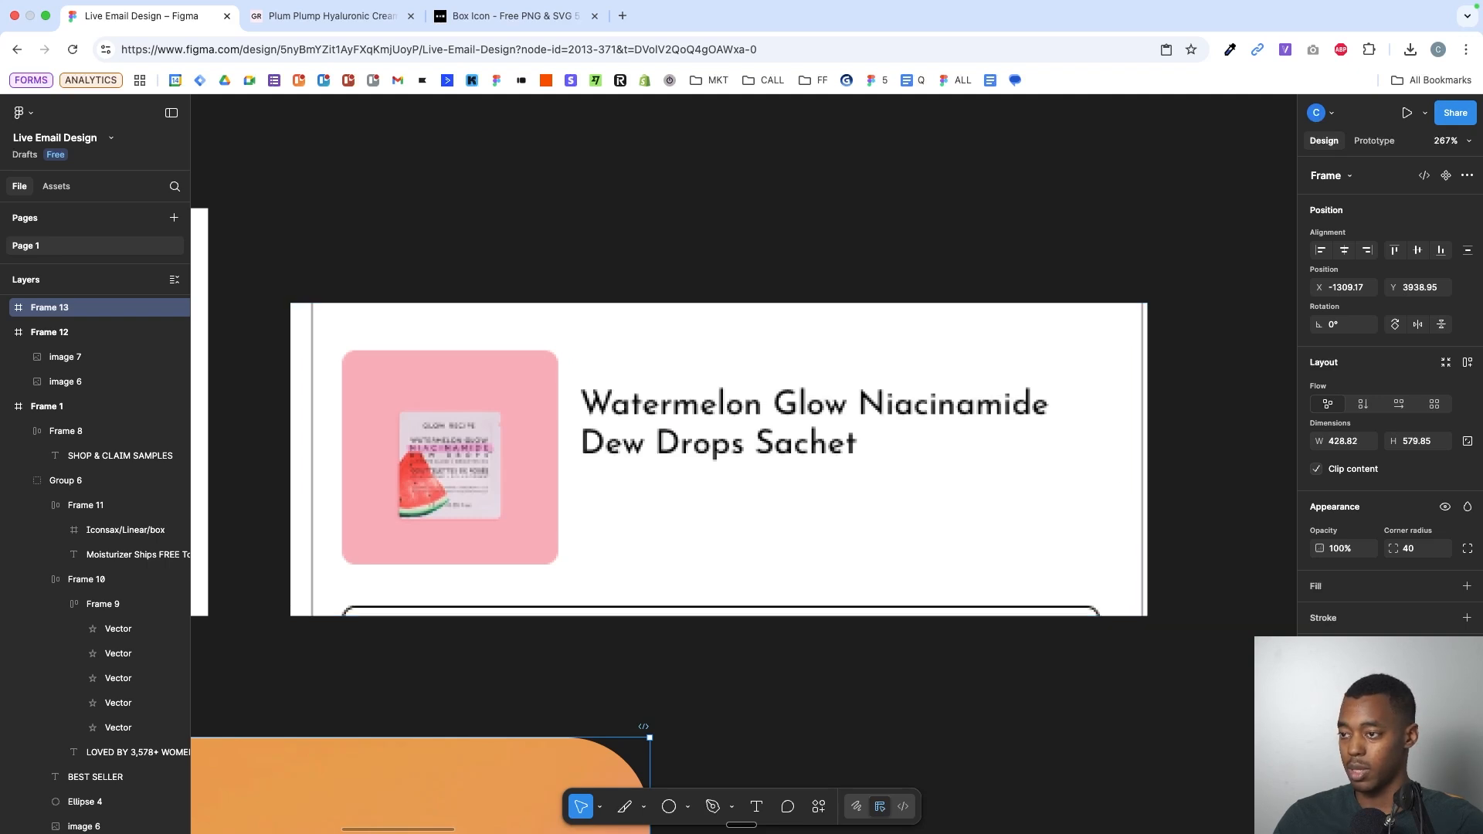
pyautogui.tripleClick(761, 427)
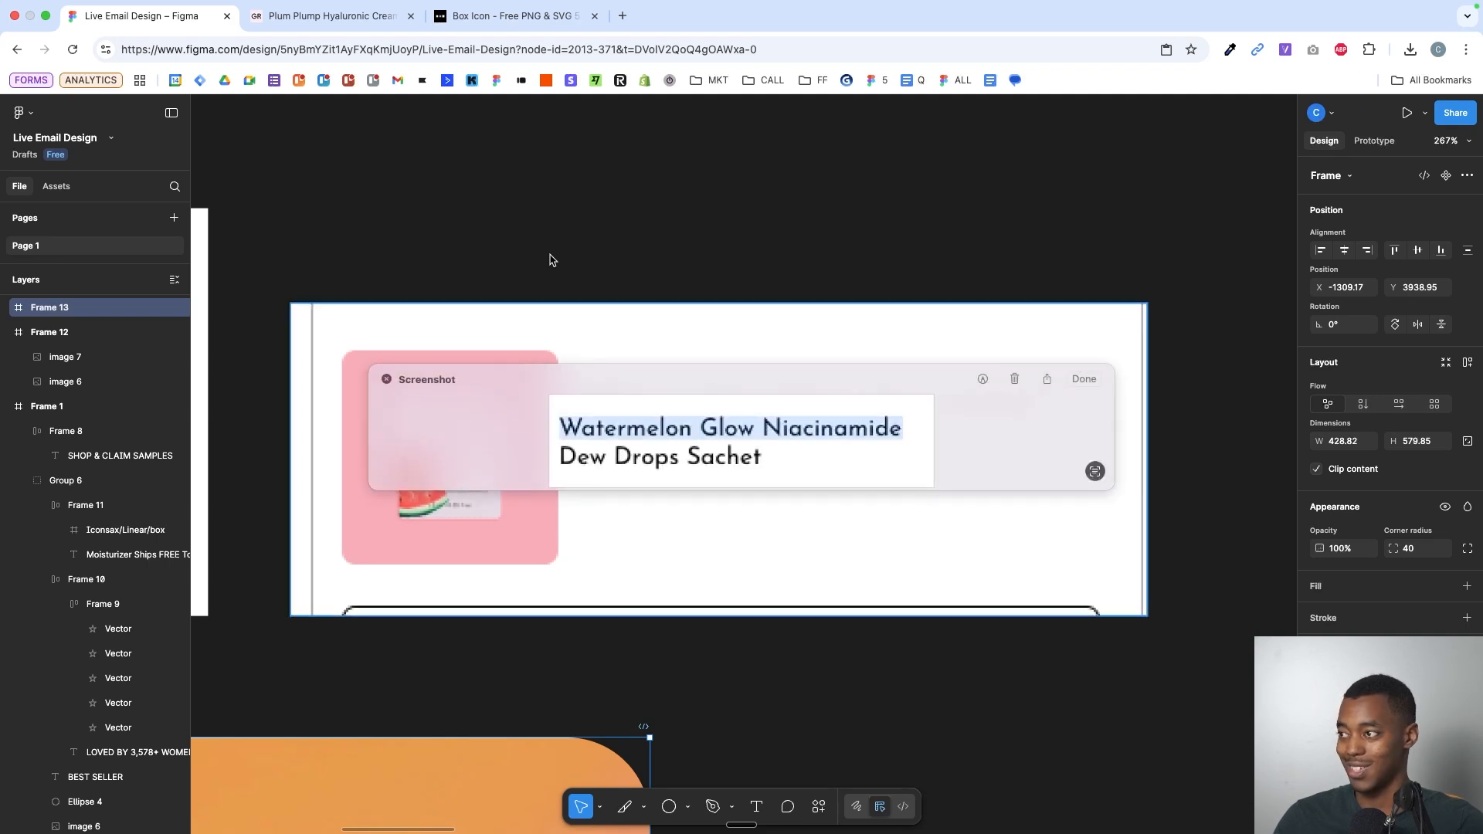
# - Switch to the Glow Recipe store, dismiss the screenshot preview, and search the site for "Watermelon Glow Niacinamide"
pyautogui.click(340, 17)
pyautogui.moveTo(663, 179); pyautogui.dragTo(672, 222)
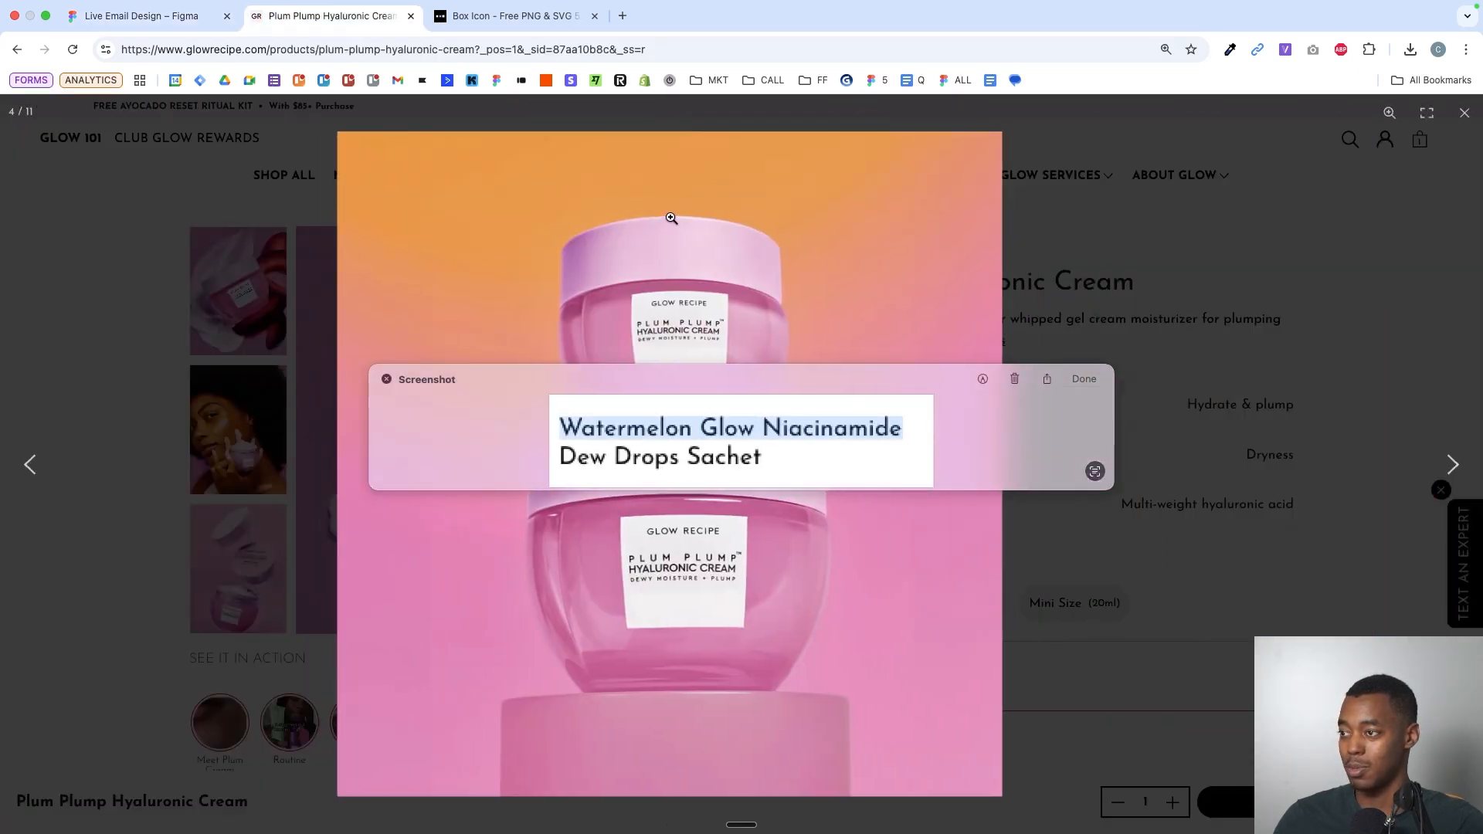
pyautogui.click(672, 222)
pyautogui.click(1465, 113)
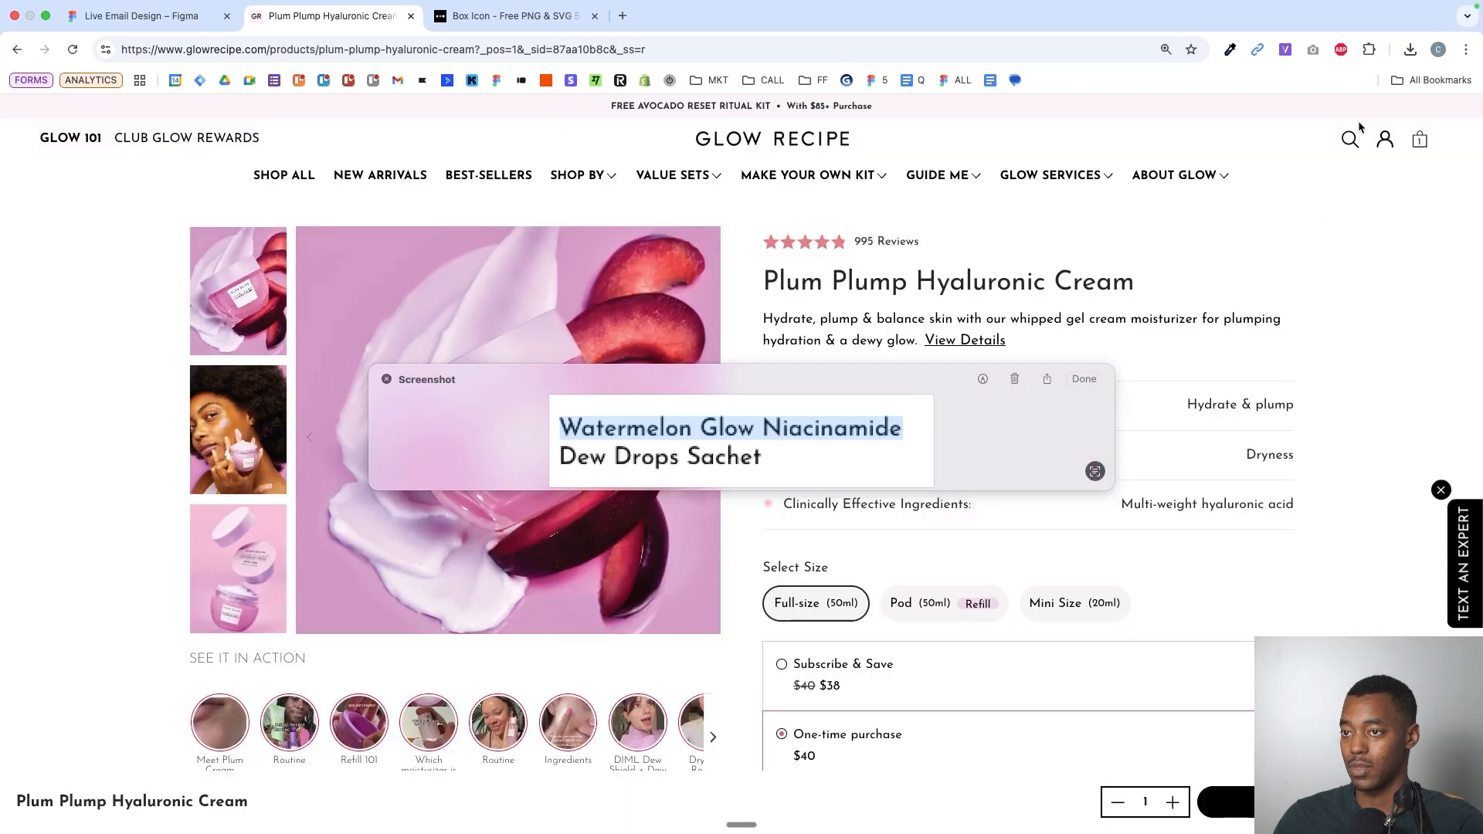
pyautogui.click(384, 379)
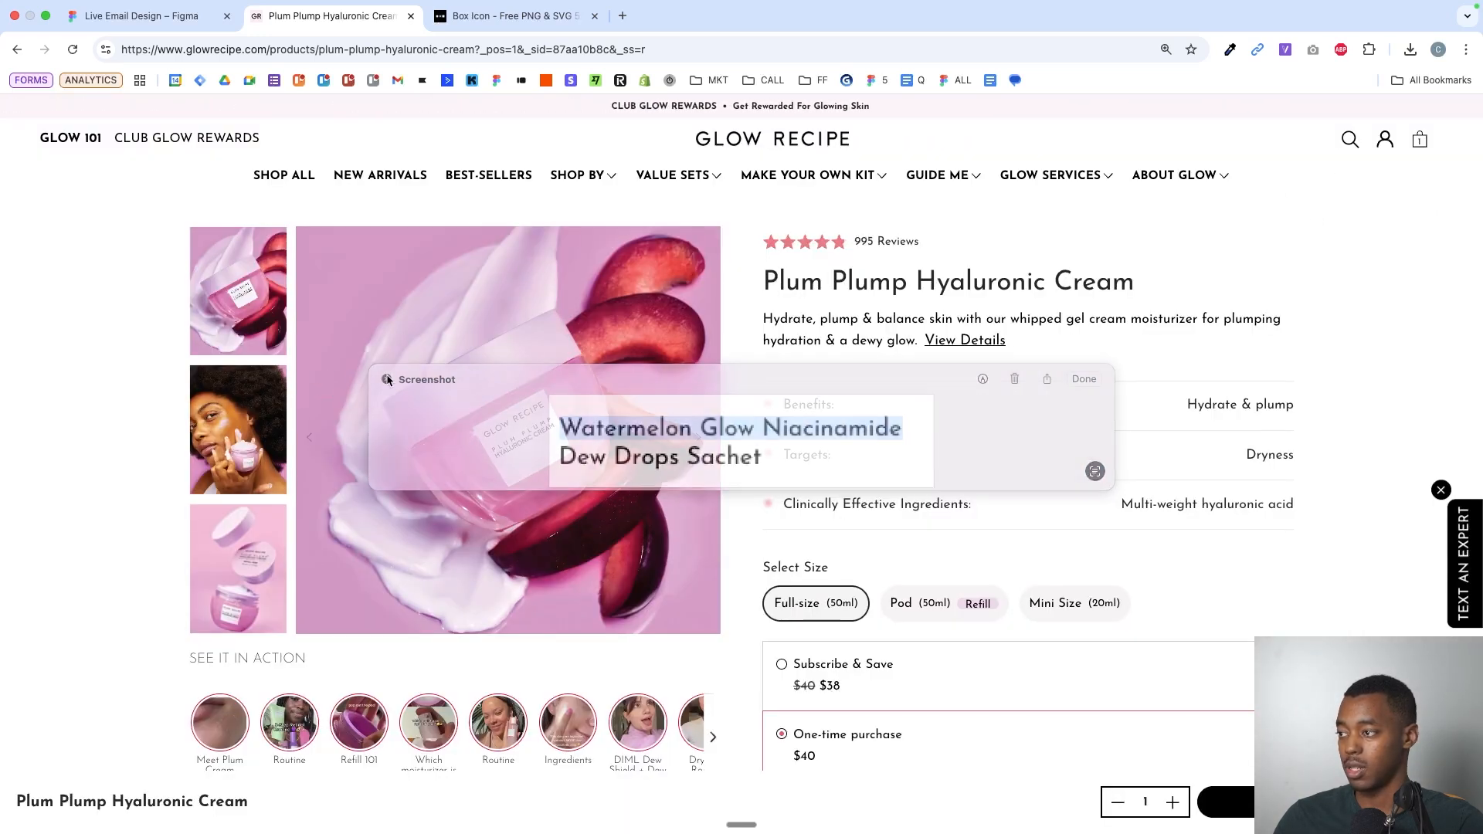
pyautogui.click(1346, 141)
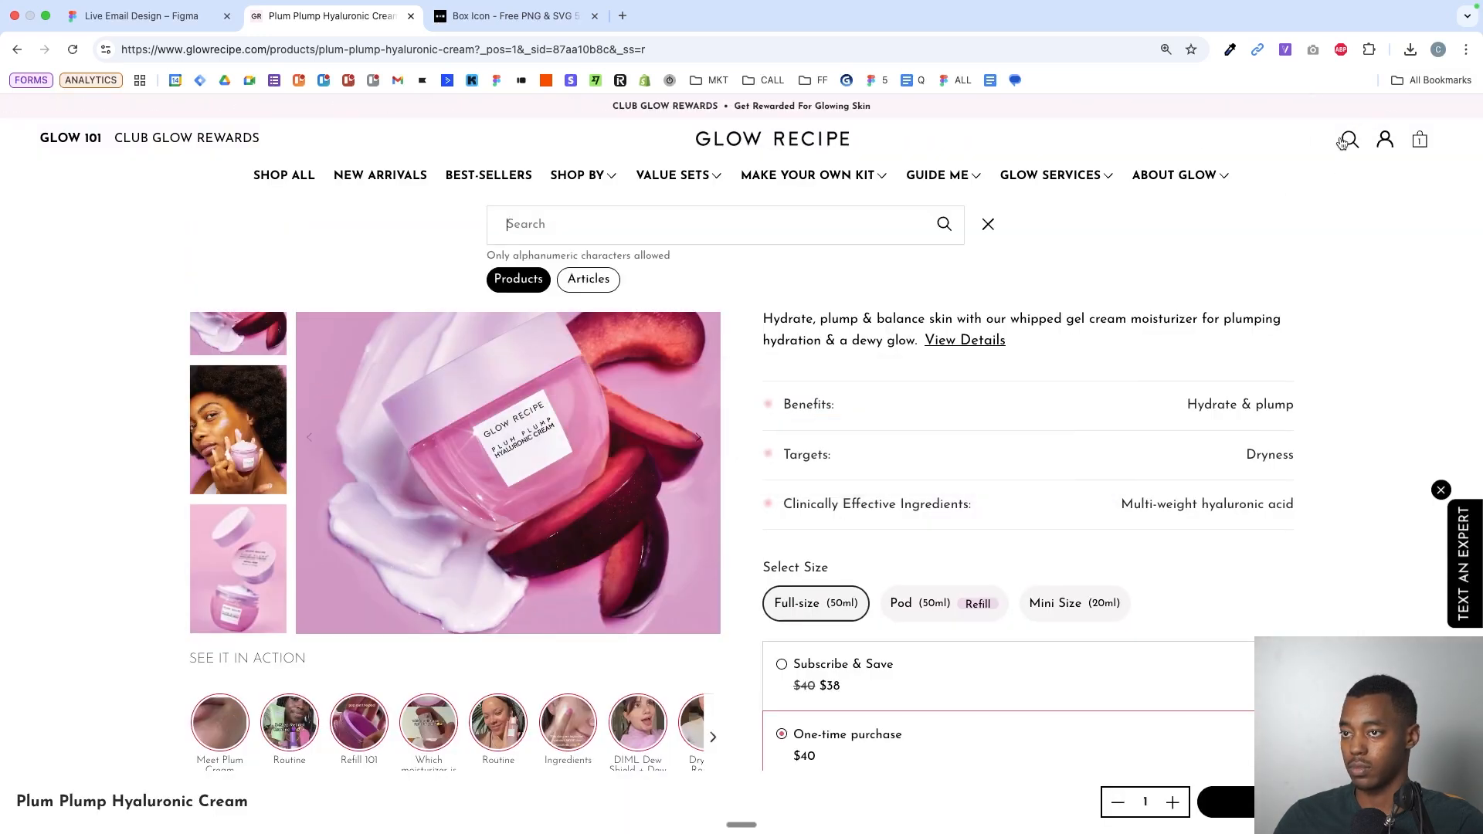
pyautogui.press('super+v')
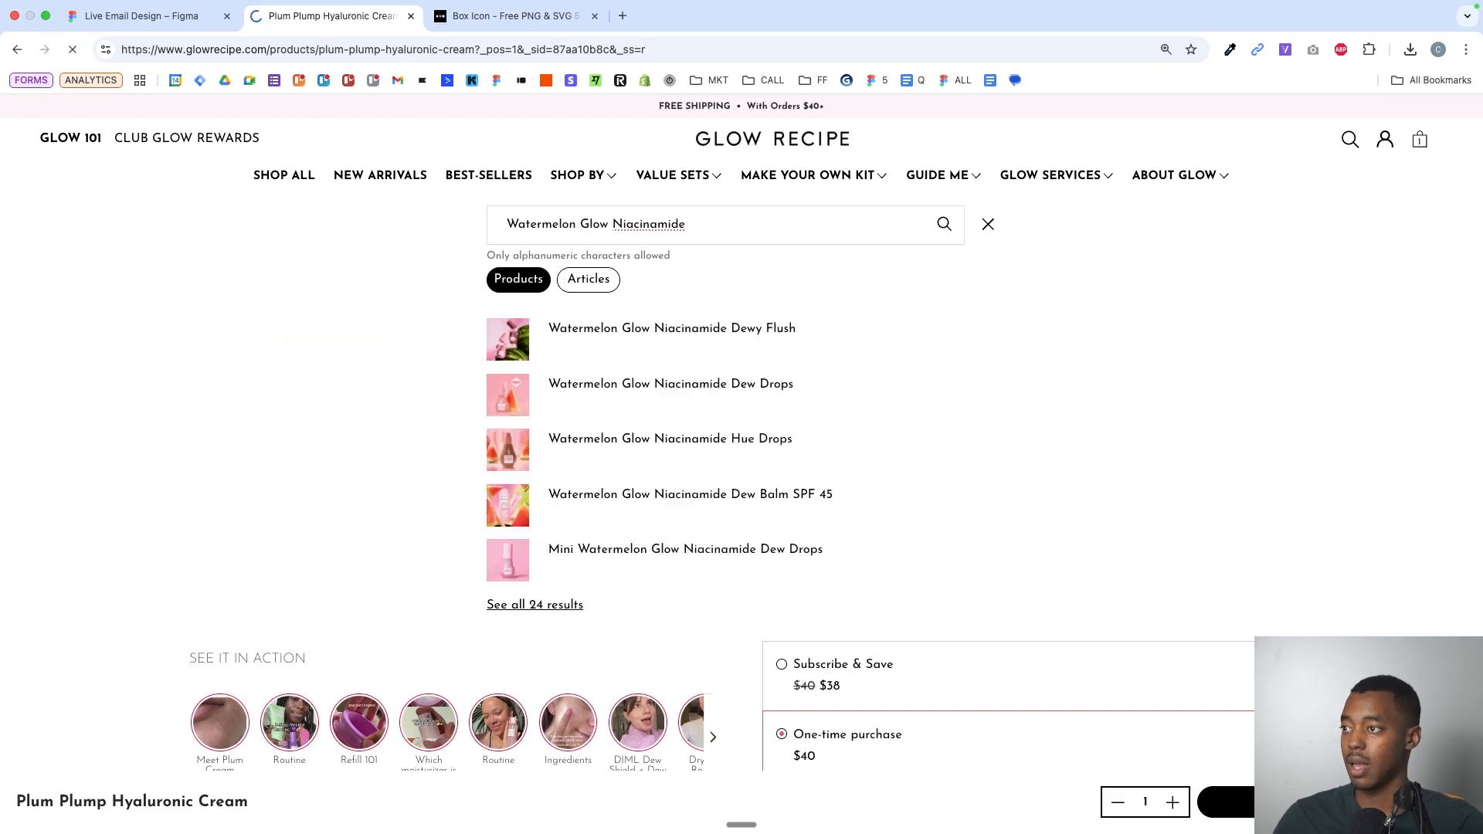
pyautogui.press('Return')
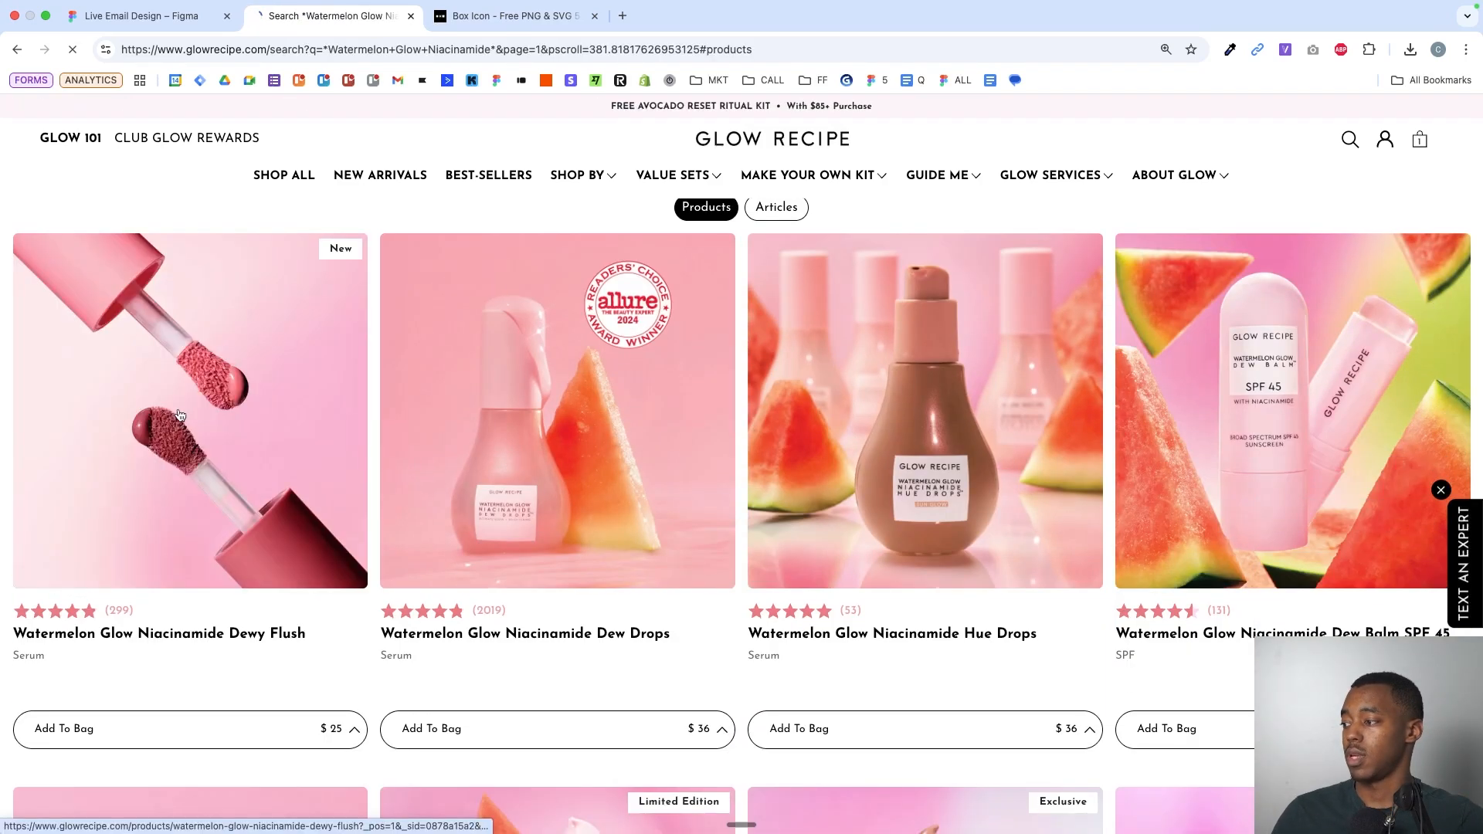
# - Open the Watermelon Glow Niacinamide Dew Drops product page and enlarge its first product image
pyautogui.click(189, 413)
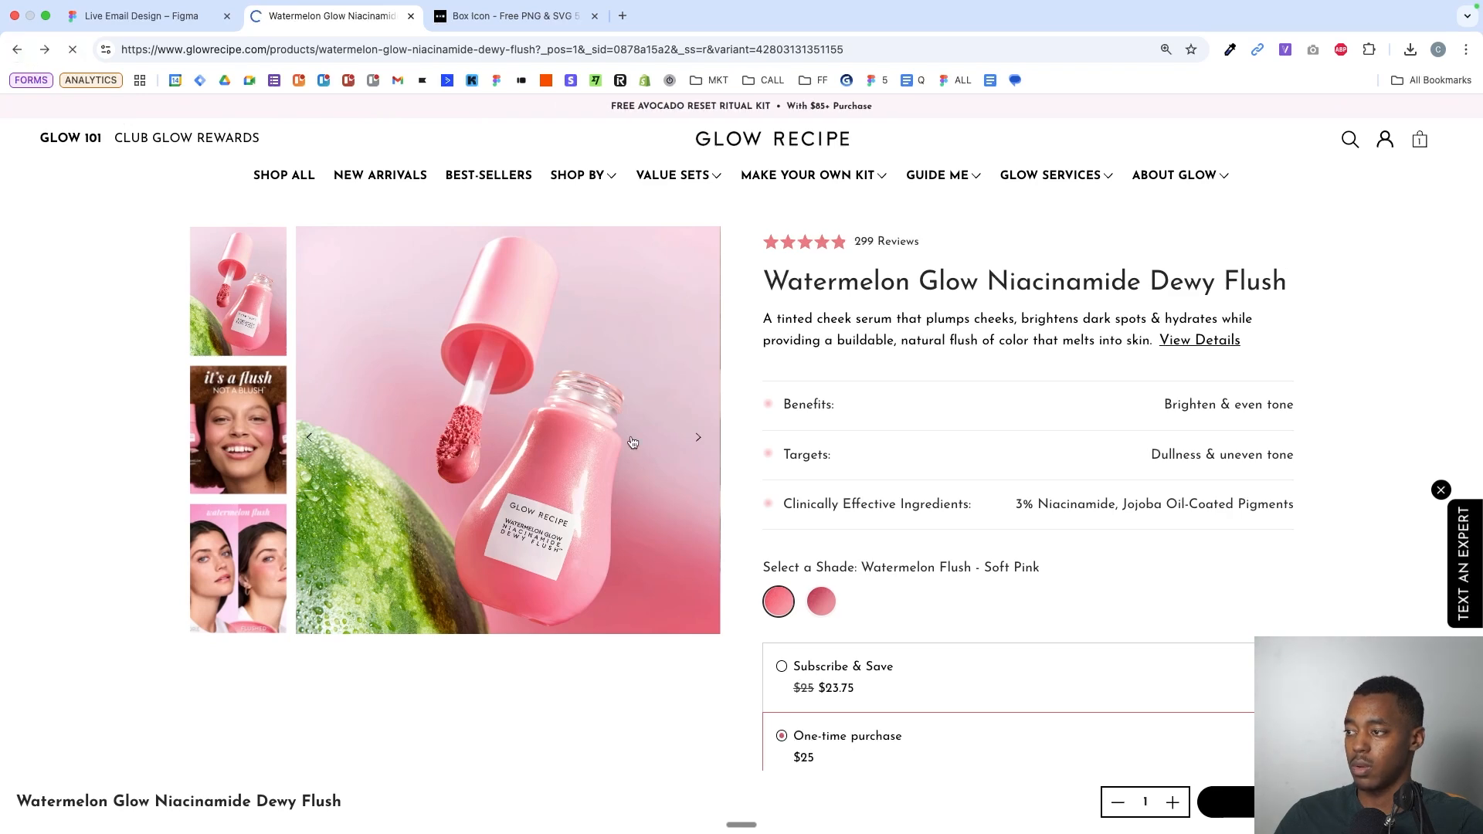
pyautogui.press('super+bracketleft')
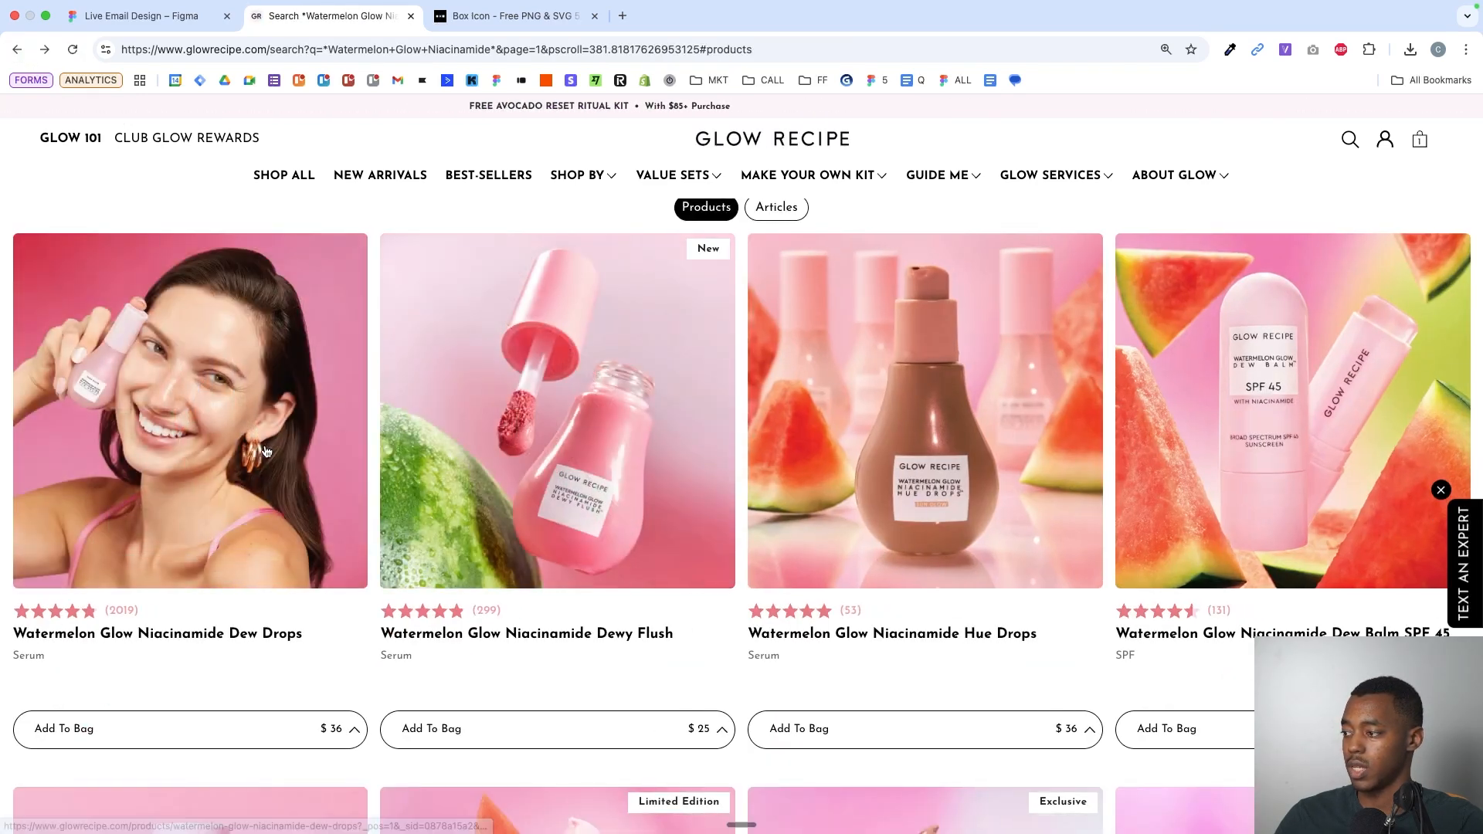
pyautogui.click(265, 452)
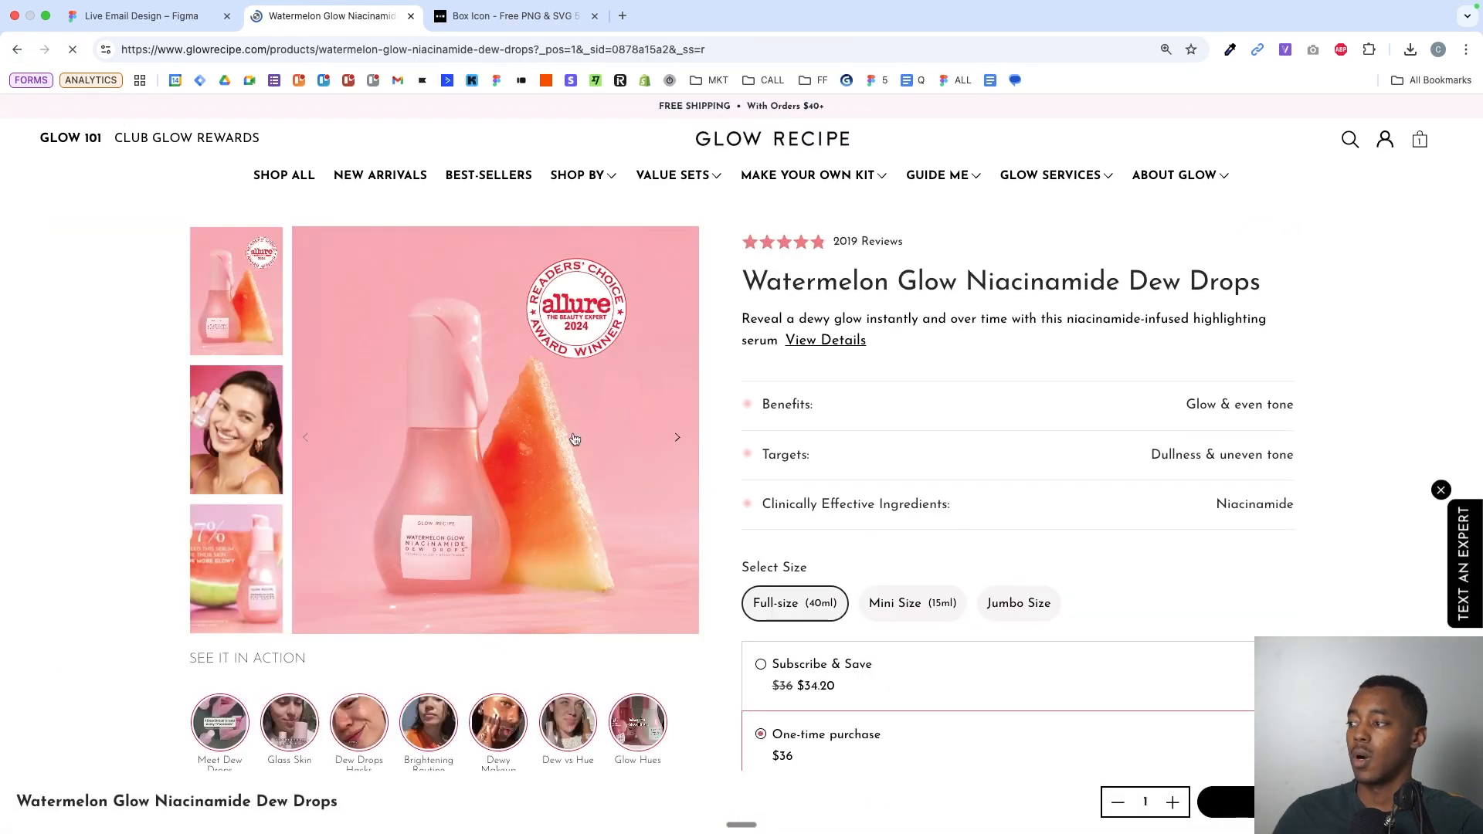
pyautogui.click(672, 428)
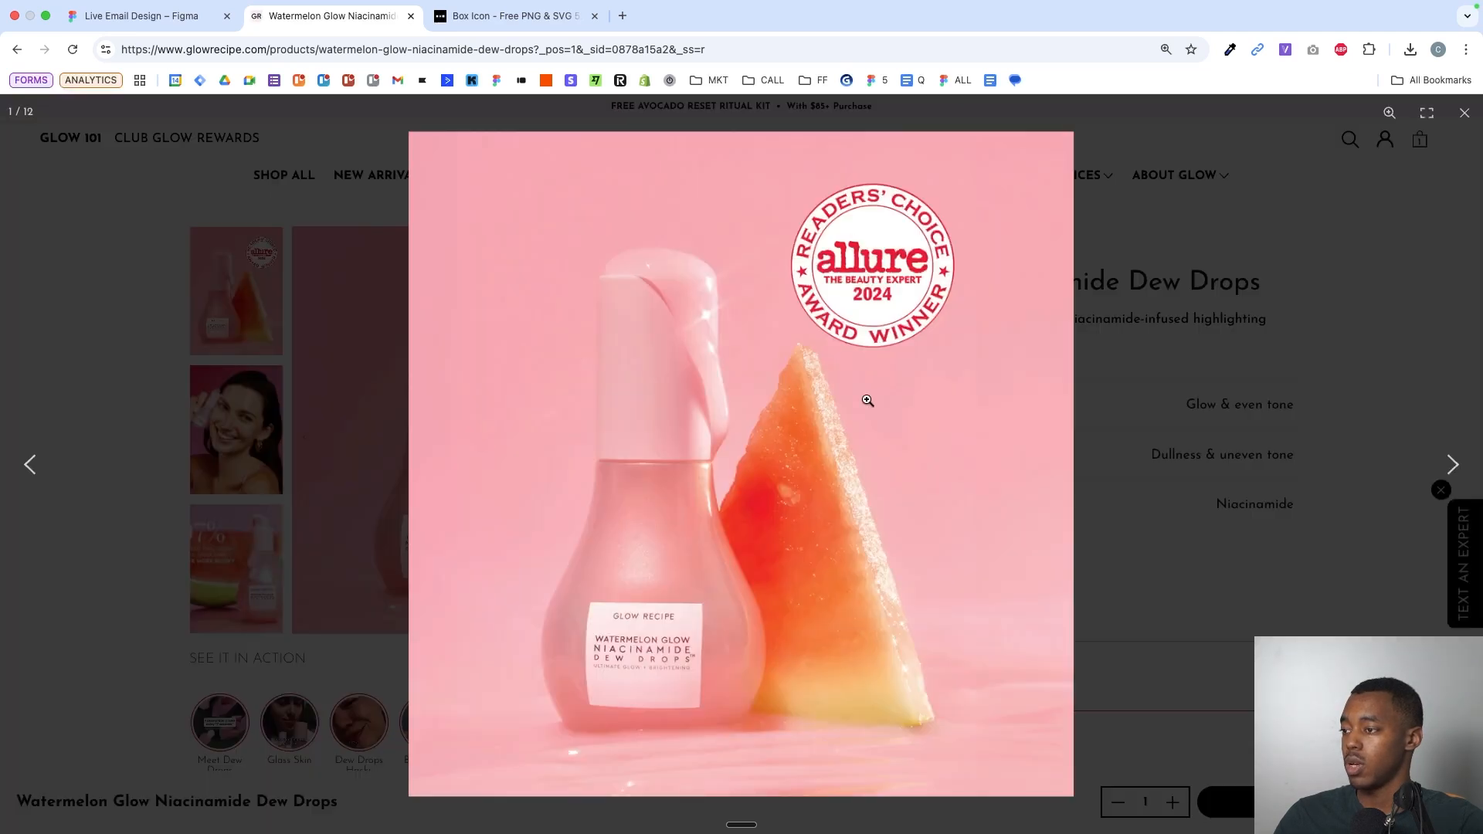
# - Browse the enlarged Dew Drops product images and copy the one of the tilted bottle among floating watermelon slices
pyautogui.click(1458, 480)
pyautogui.click(1458, 480)
pyautogui.click(1458, 479)
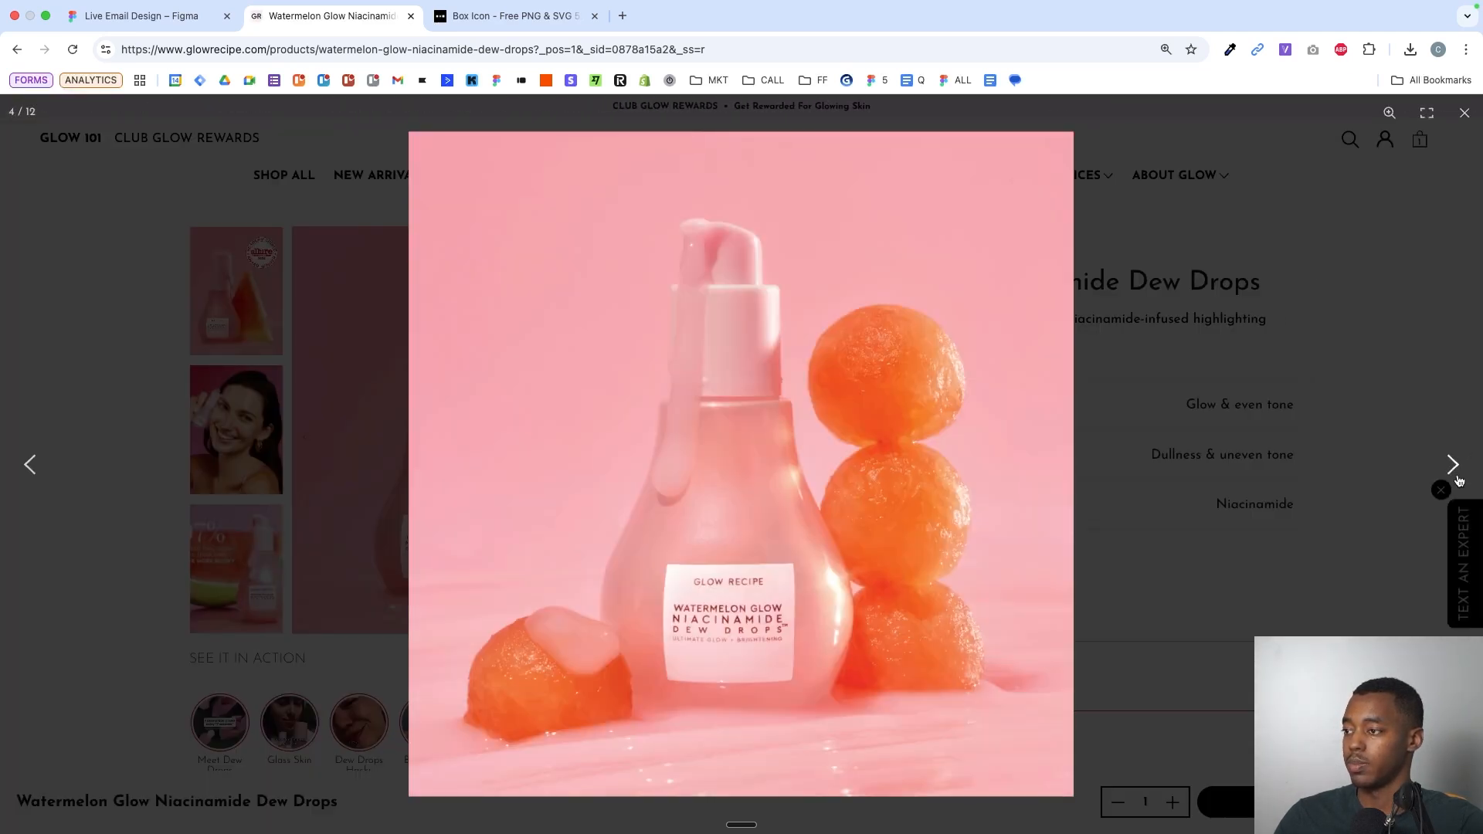
pyautogui.click(1458, 480)
pyautogui.click(33, 466)
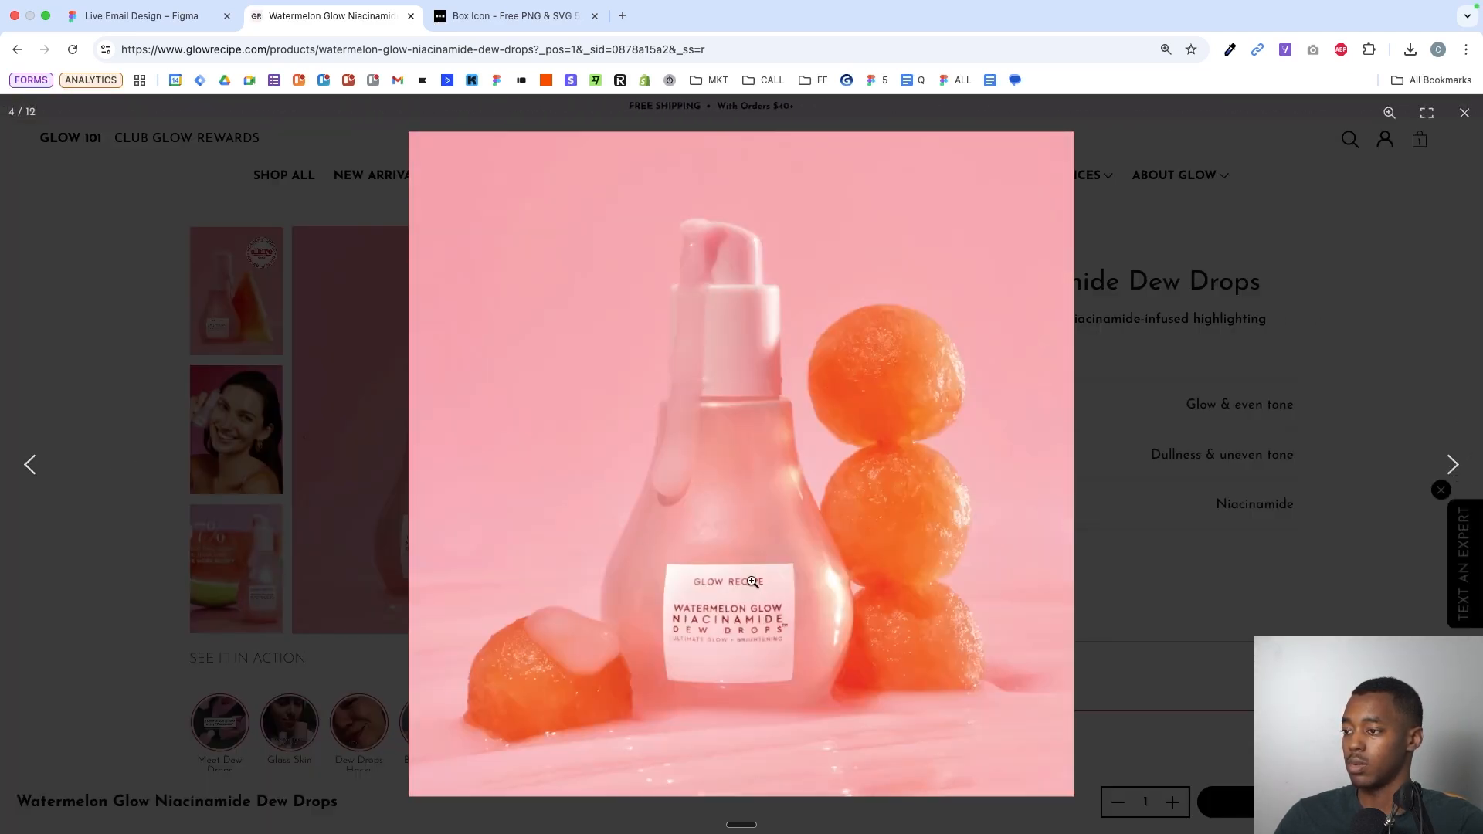
pyautogui.click(1455, 463)
pyautogui.click(1455, 464)
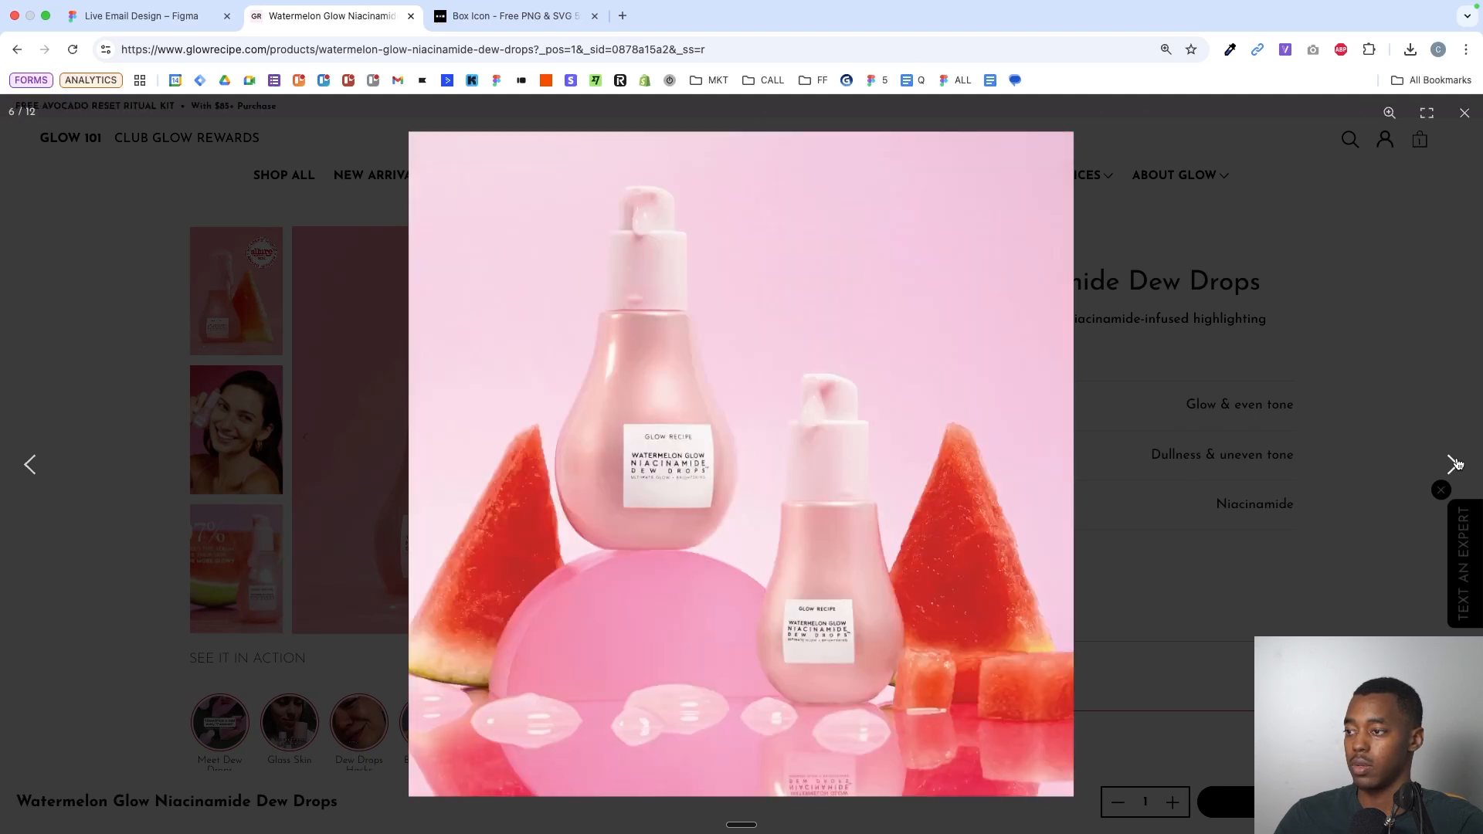
pyautogui.click(1455, 463)
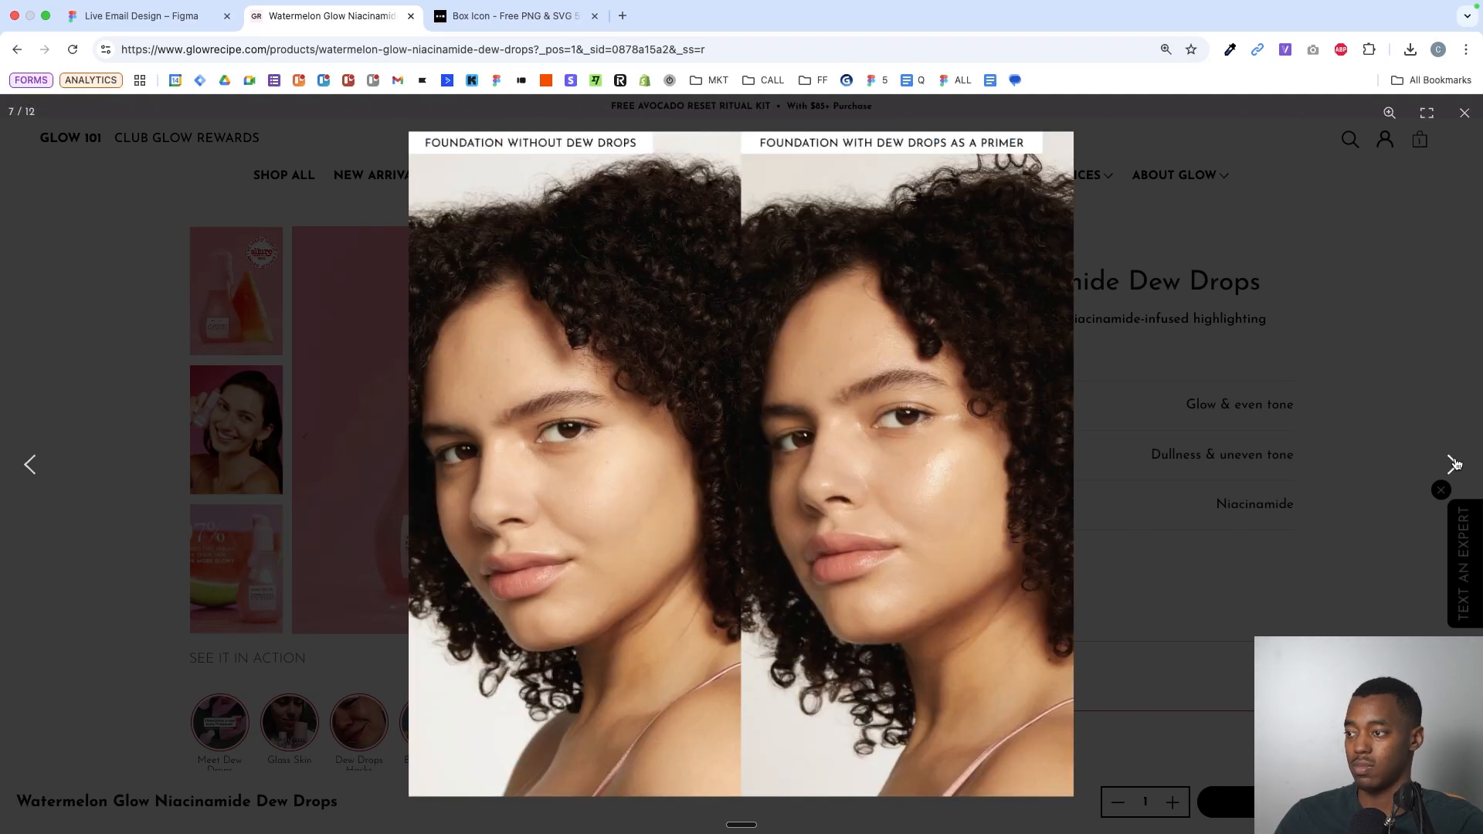
pyautogui.click(1455, 463)
pyautogui.click(1456, 464)
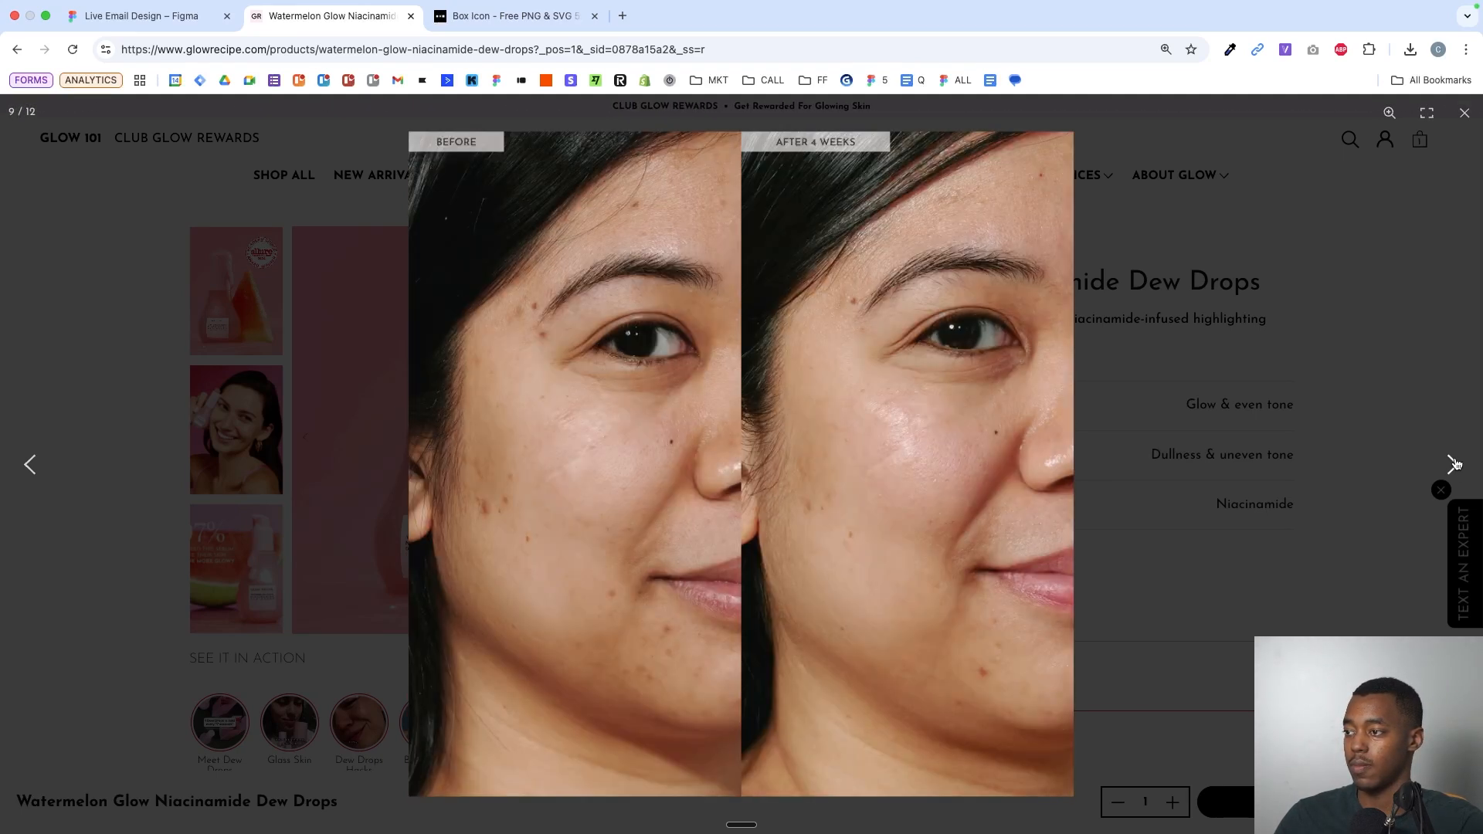
pyautogui.click(1455, 463)
pyautogui.click(1455, 467)
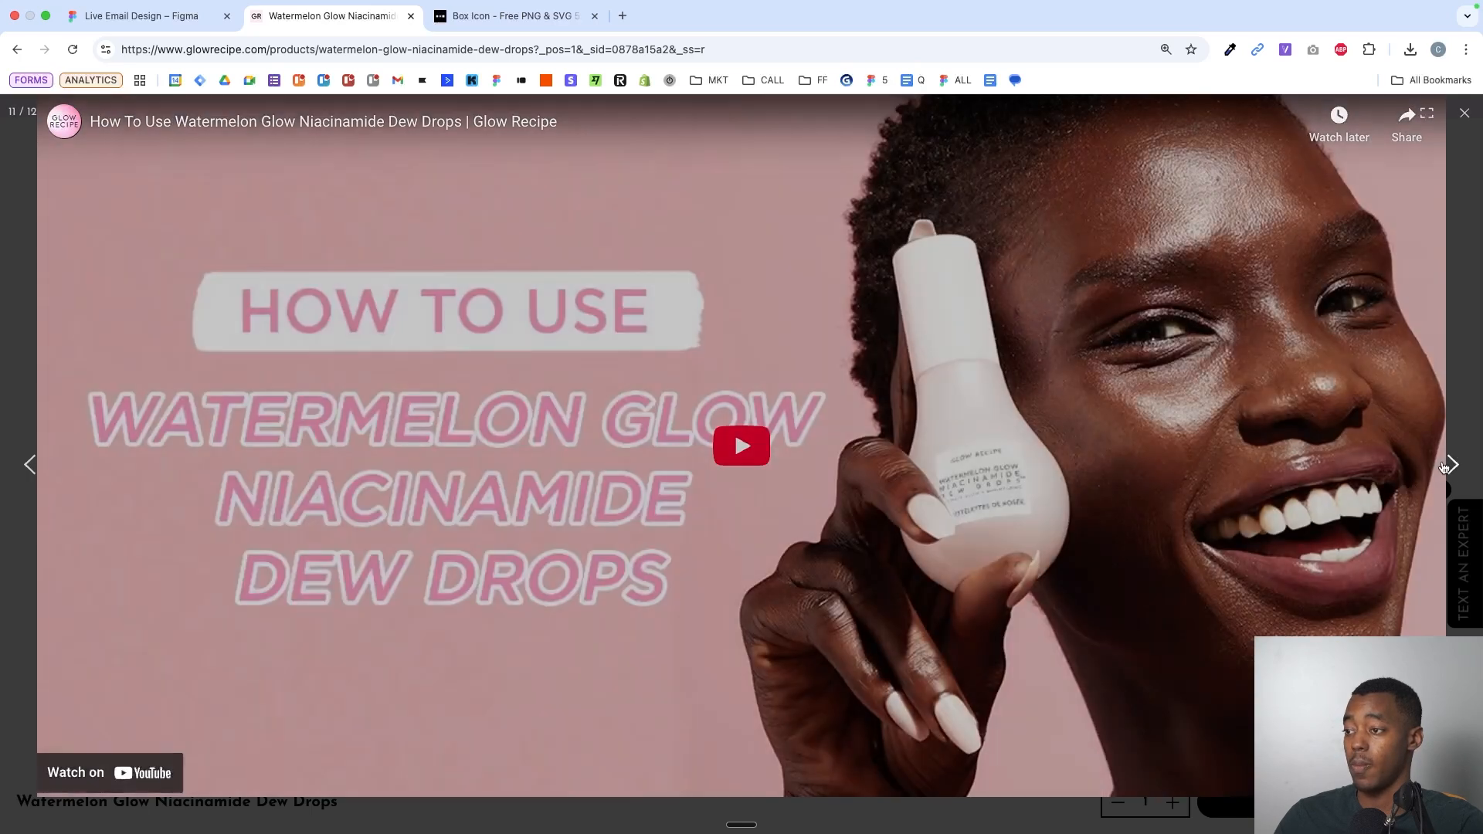
pyautogui.click(1446, 466)
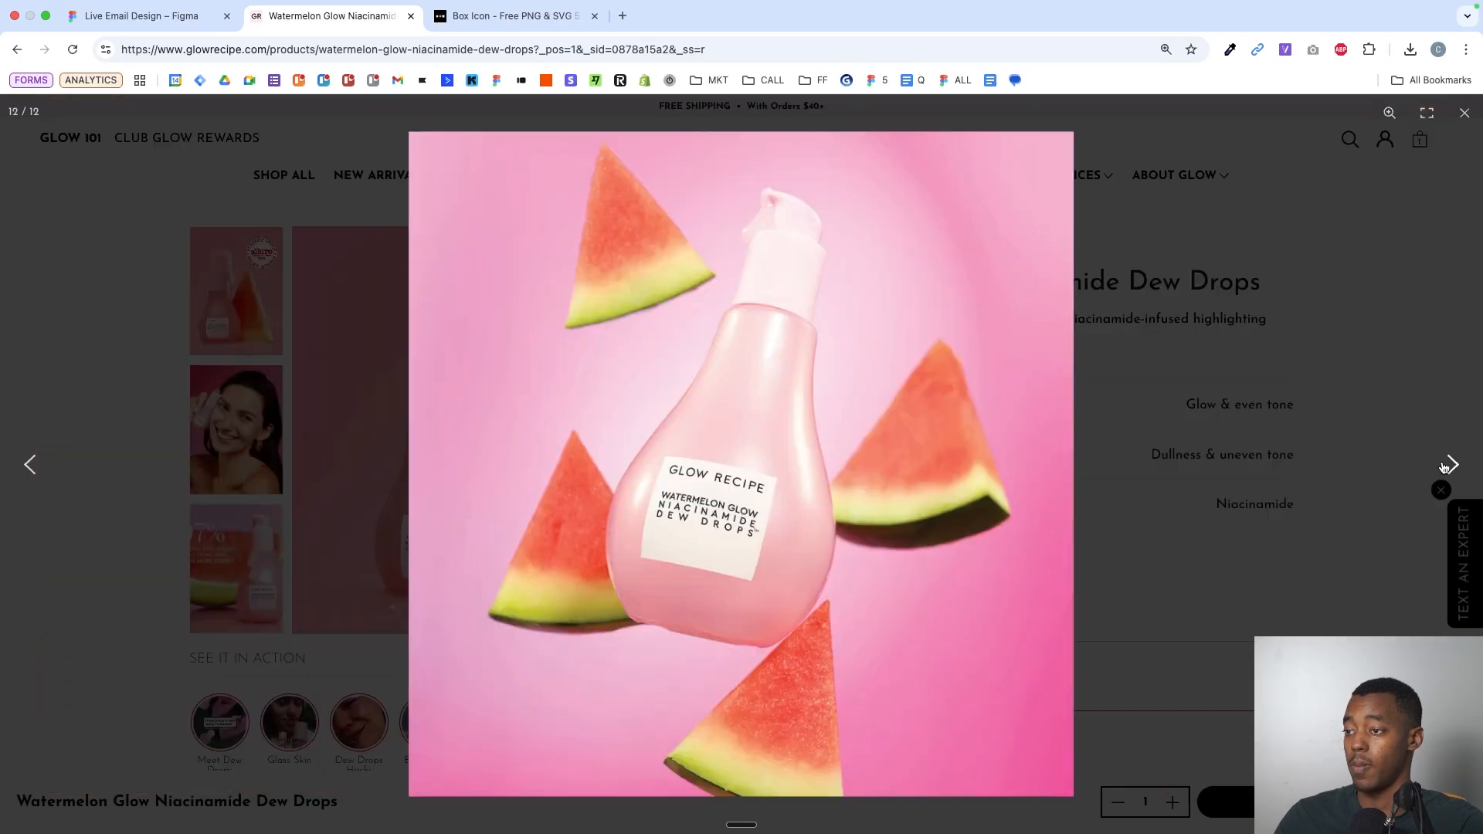
pyautogui.rightClick(734, 512)
pyautogui.click(771, 551)
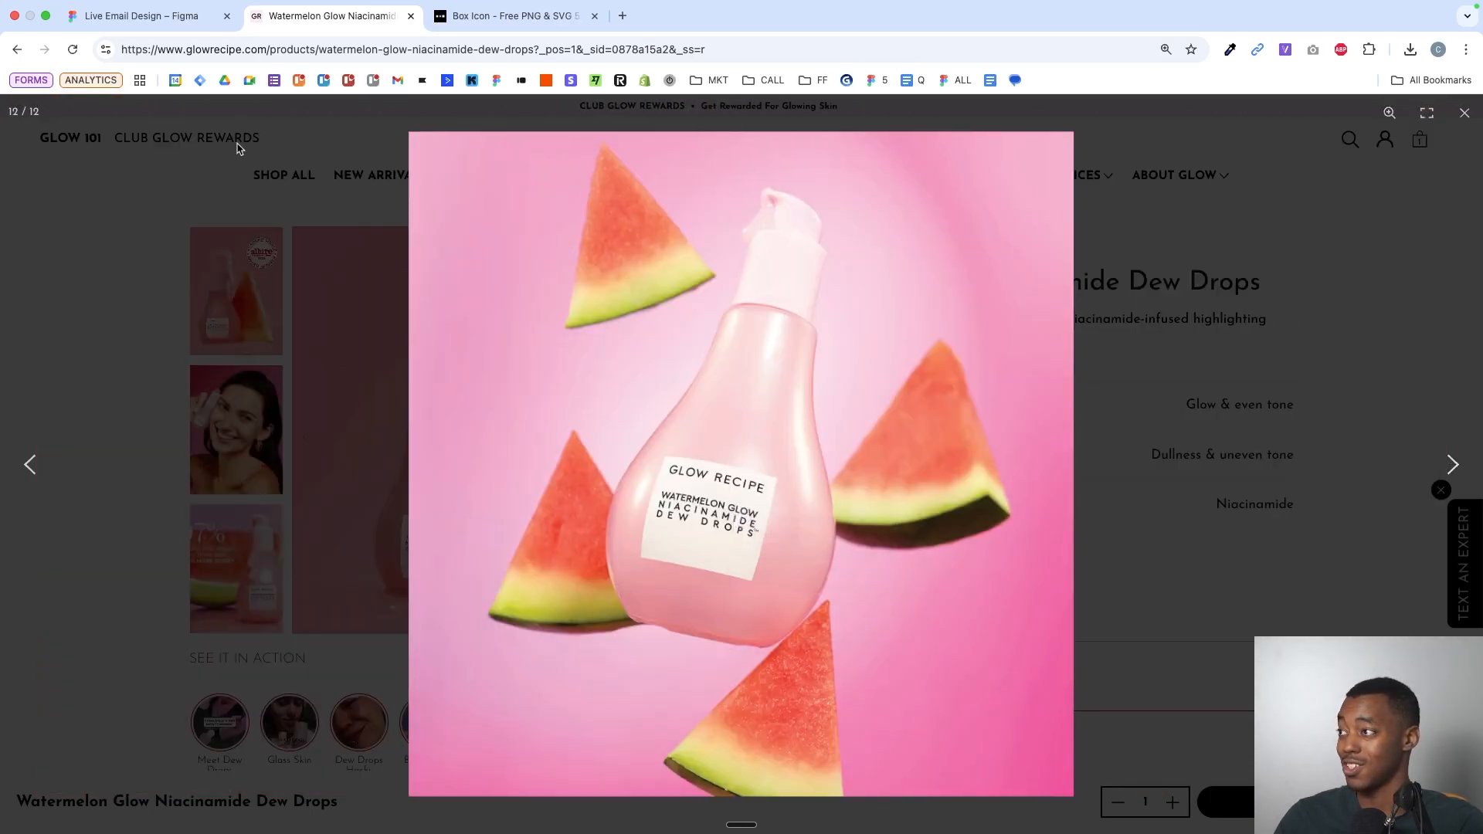
# - Switch to the Live Email Design file in Figma and paste the copied bottle image near the two rounded jar frames
pyautogui.click(141, 22)
pyautogui.click(672, 222)
pyautogui.scroll(-8, 672, 222)
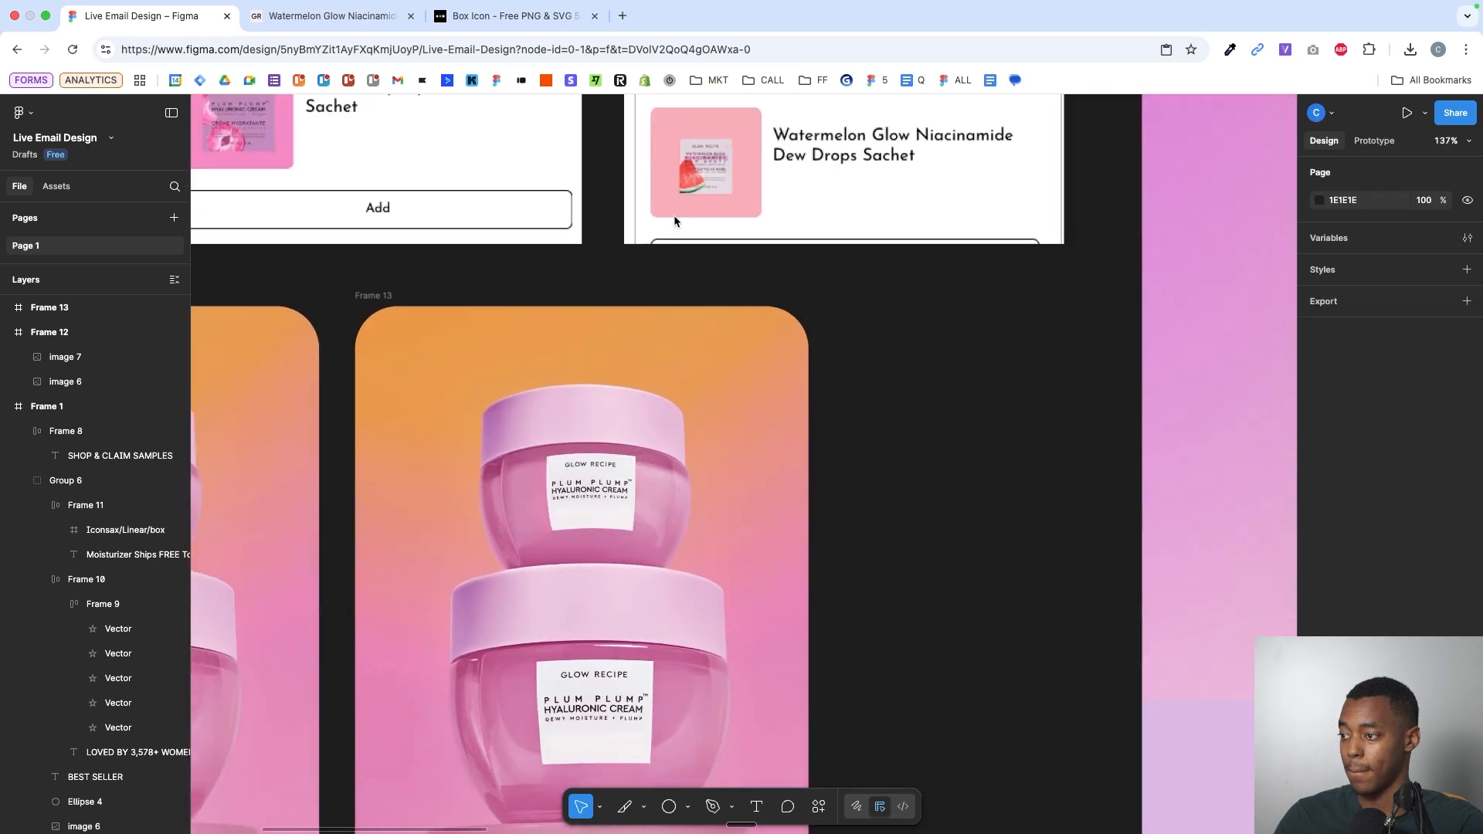
pyautogui.scroll(-5, 955, 595)
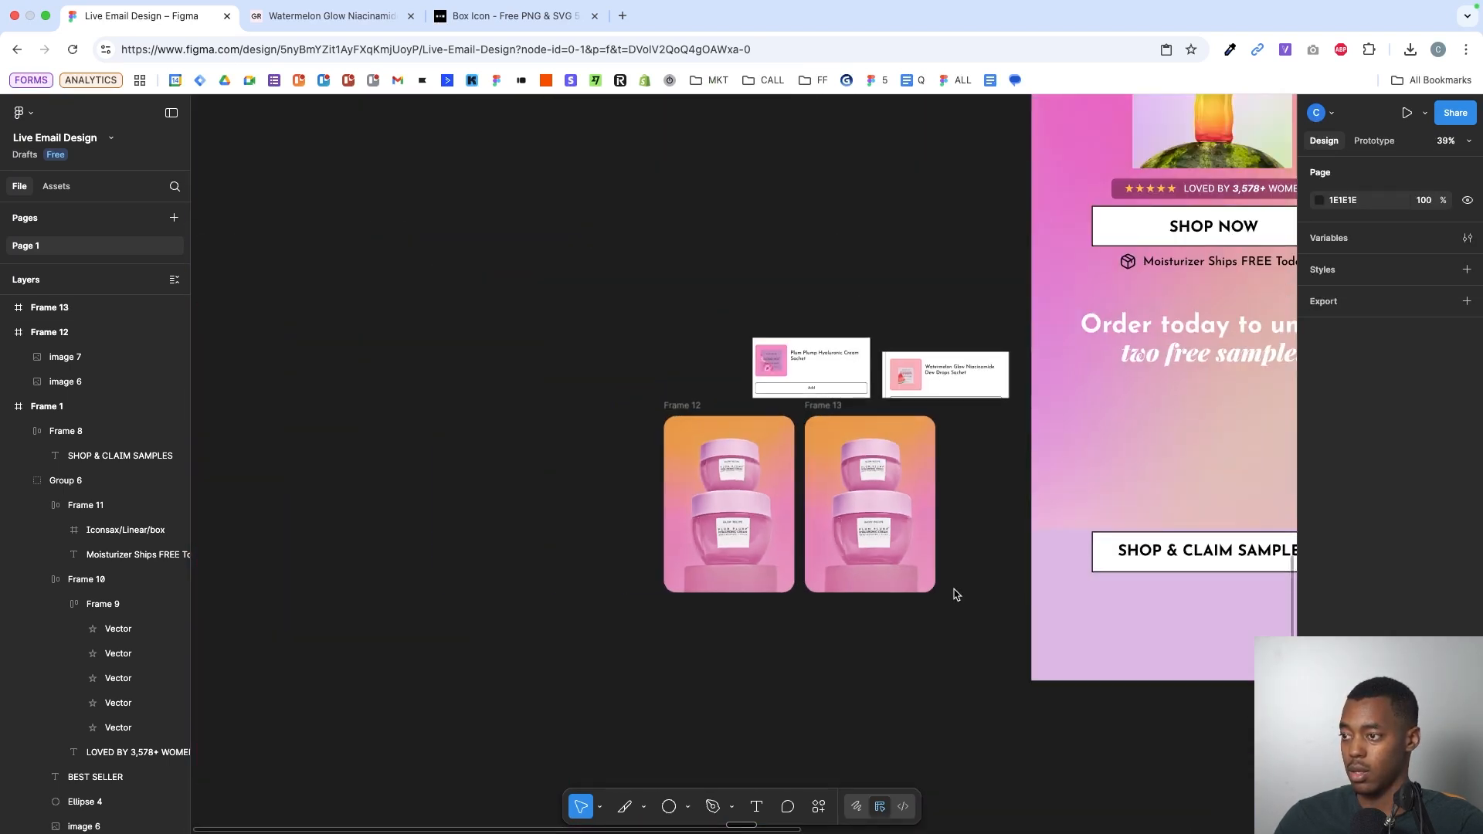
pyautogui.press('super+v')
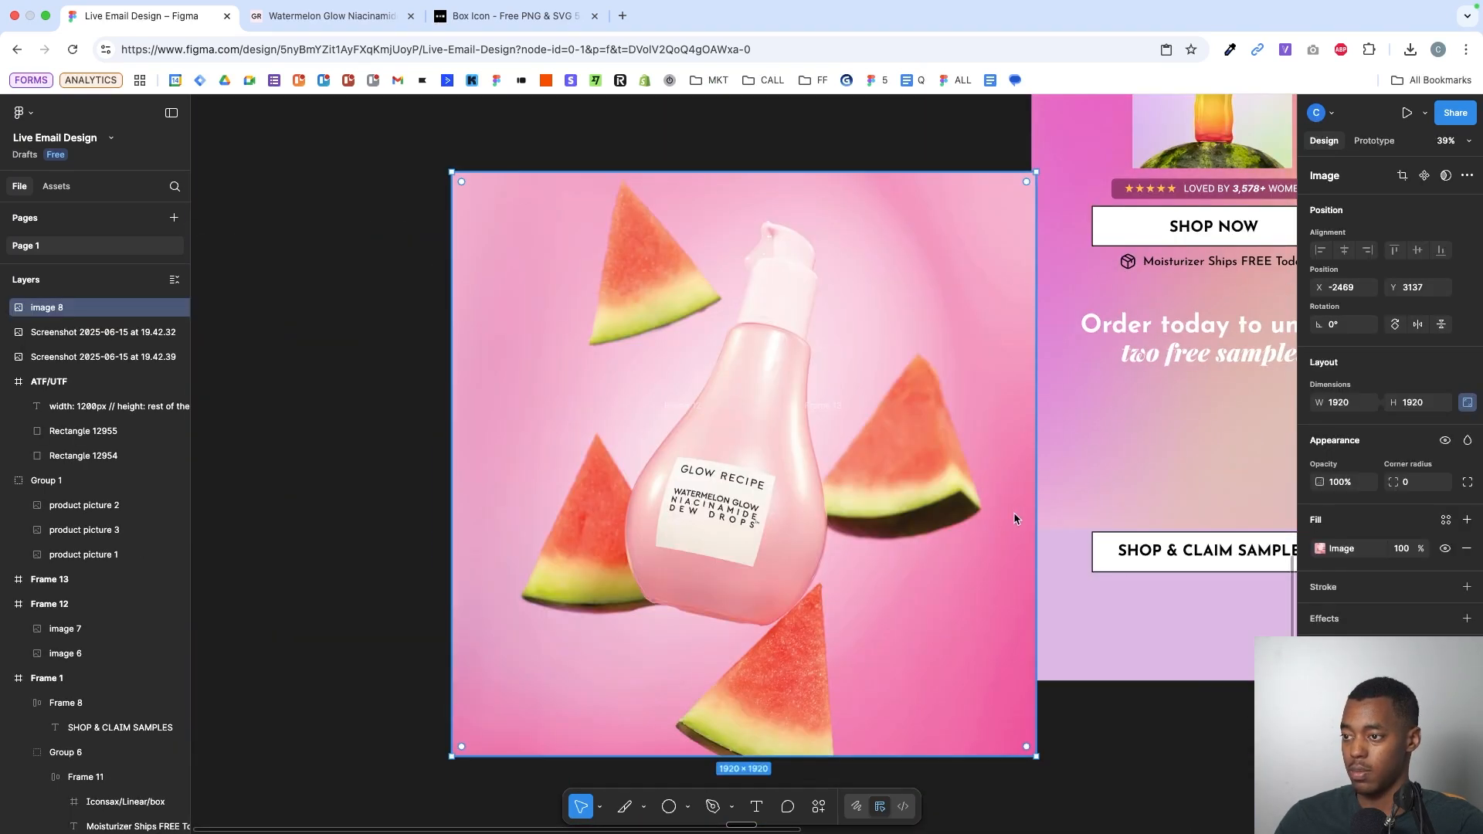
# - Scale the bottle image to about 601 × 601 and place it inside the second rounded frame so it covers the jars
pyautogui.moveTo(1035, 504); pyautogui.dragTo(824, 504)
pyautogui.moveTo(733, 464); pyautogui.dragTo(847, 479)
pyautogui.scroll(5, 847, 479)
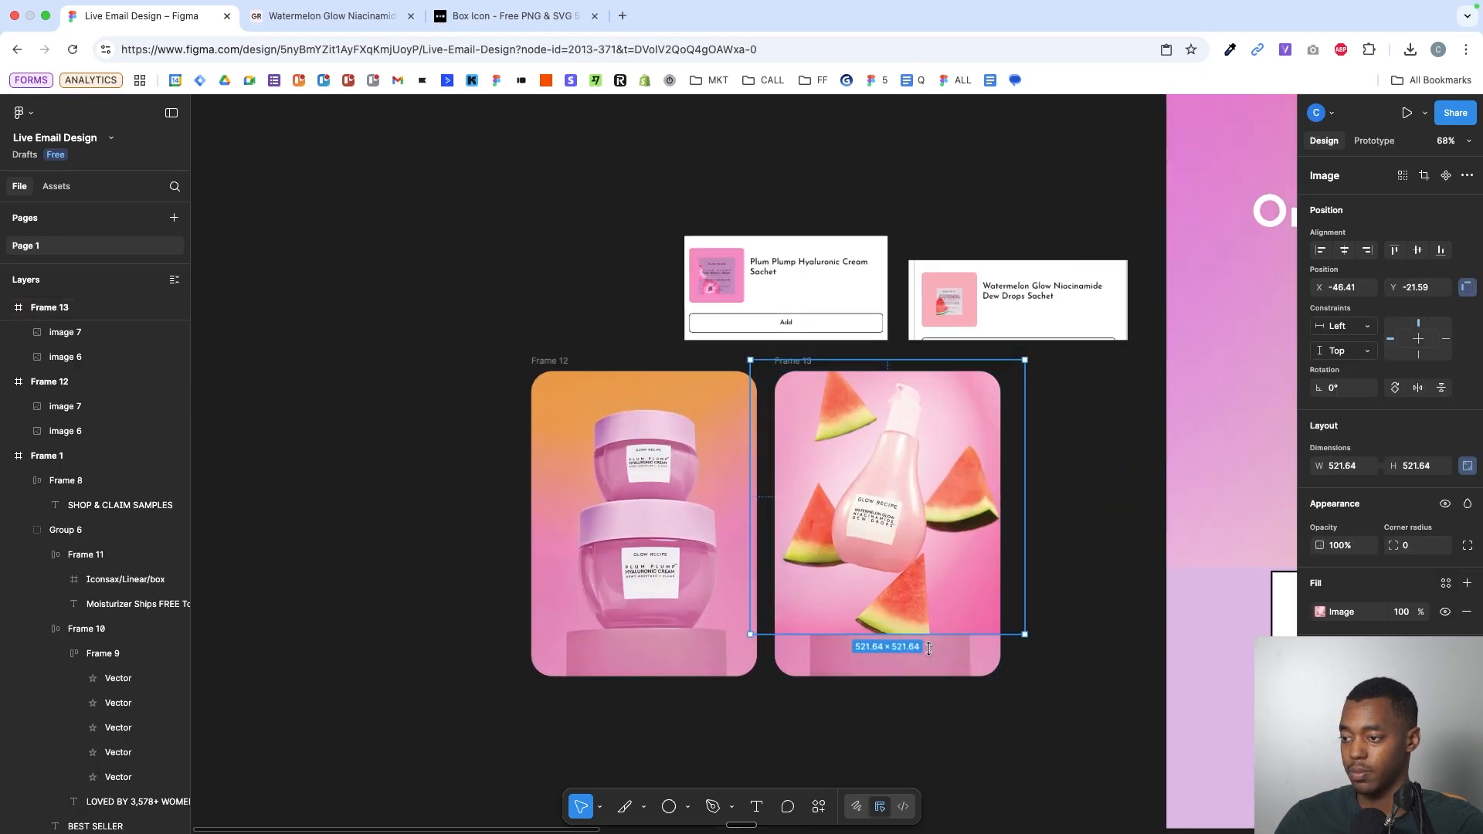
pyautogui.moveTo(929, 648); pyautogui.dragTo(928, 677)
pyautogui.hscroll(2, 937, 682)
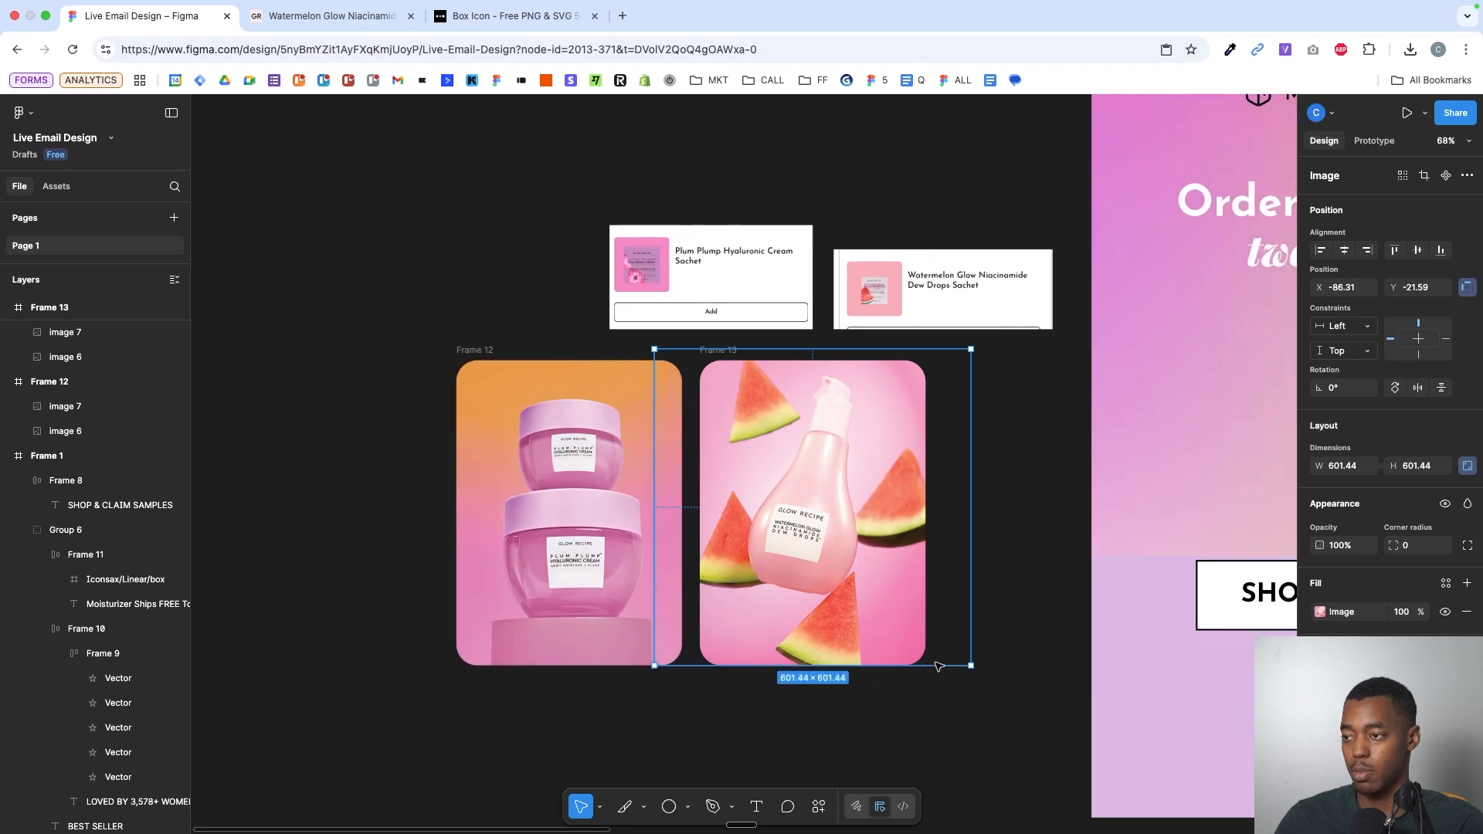
pyautogui.click(1001, 562)
pyautogui.scroll(-2, 999, 562)
pyautogui.scroll(-2, 977, 552)
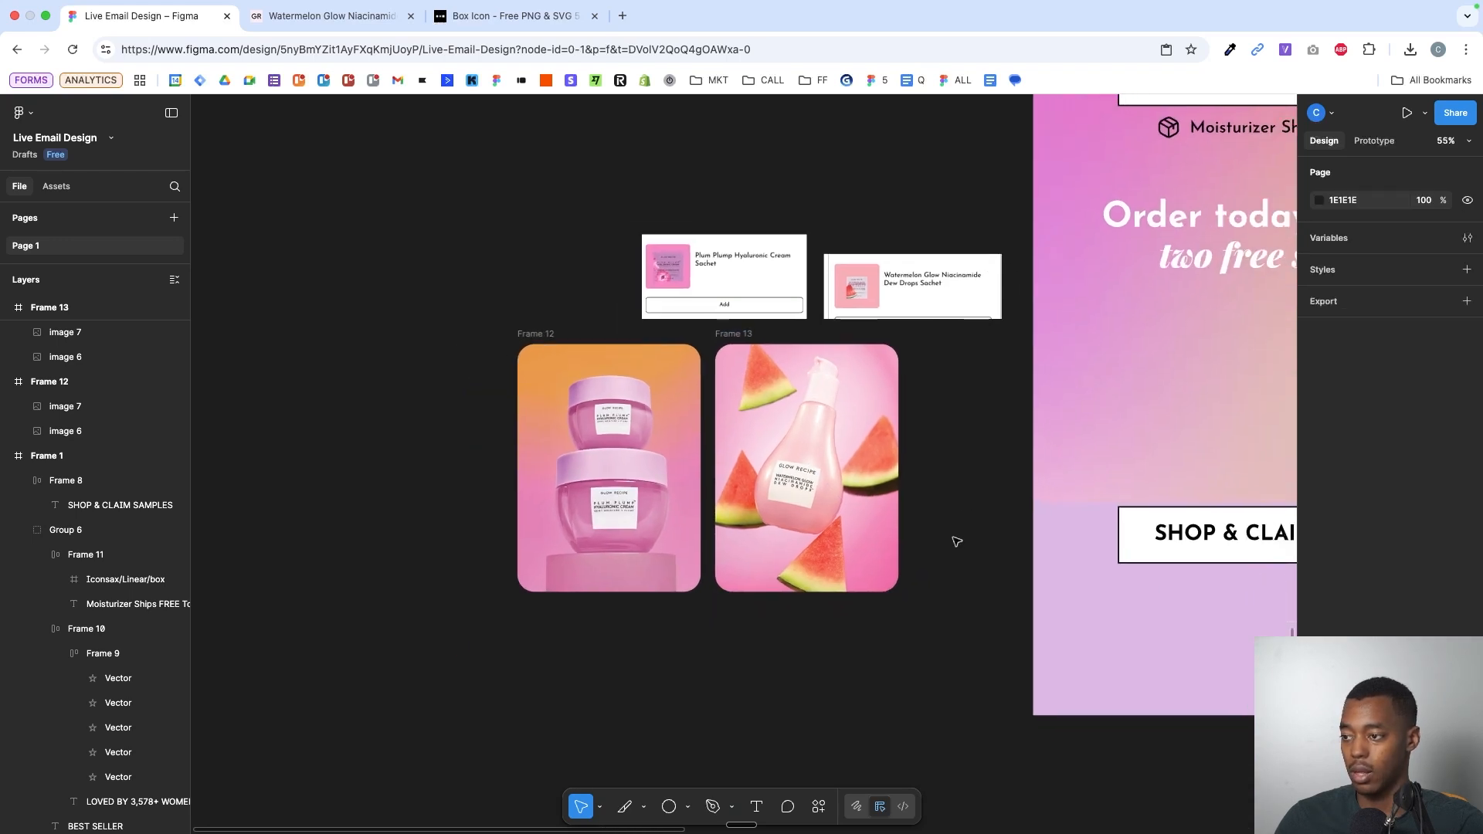
pyautogui.doubleClick(853, 464)
pyautogui.hscroll(2, 854, 459)
pyautogui.click(858, 452)
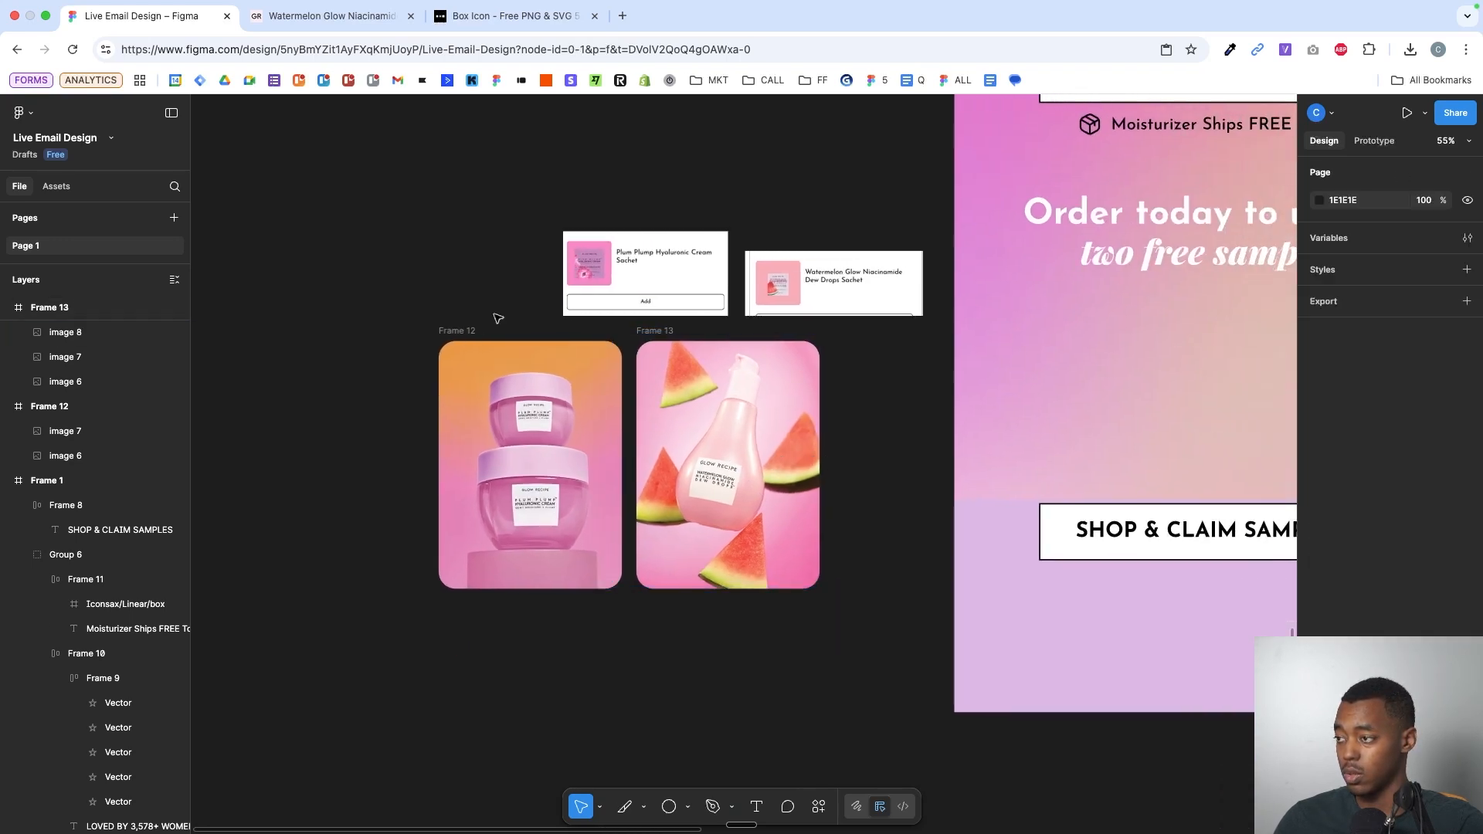
# - Move both rounded product frames into the email below "two free samples" and shift the bottle frame to X 649
pyautogui.click(623, 343)
pyautogui.keyDown('shift'); pyautogui.click(652, 355); pyautogui.keyUp('shift')
pyautogui.hscroll(5, 732, 338)
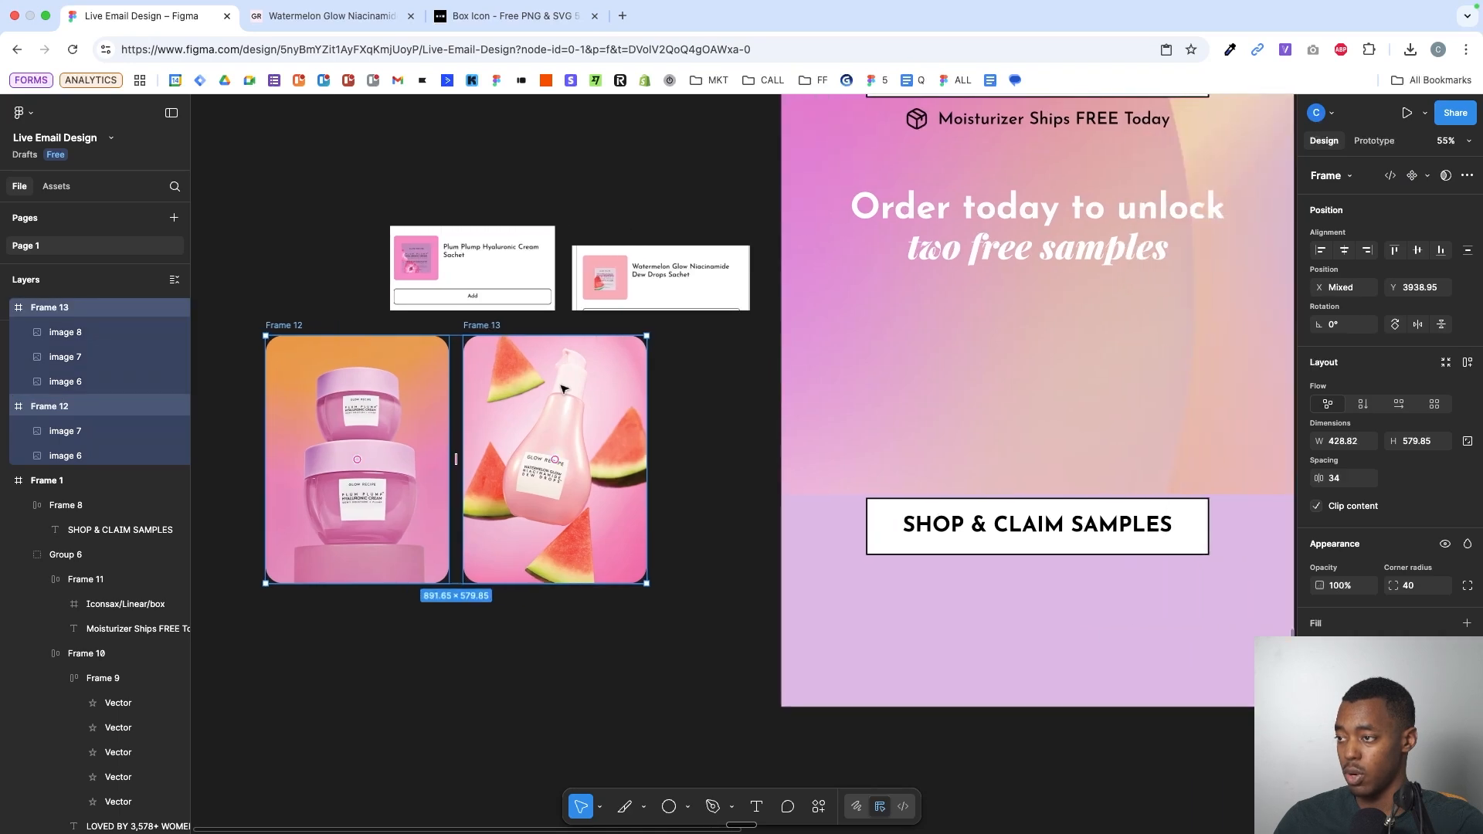
pyautogui.moveTo(608, 417); pyautogui.dragTo(1170, 366)
pyautogui.hscroll(4, 1027, 359)
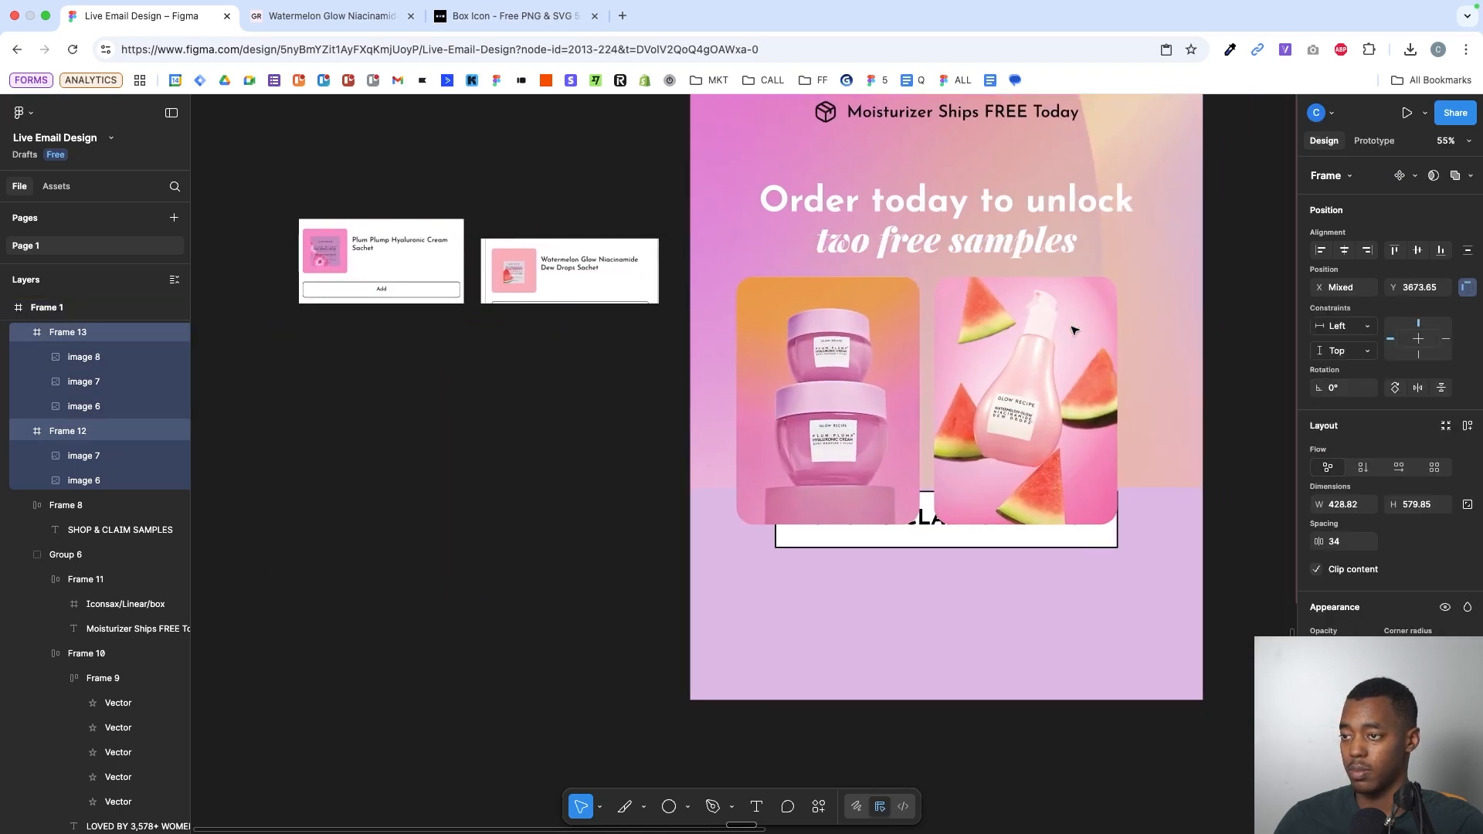
pyautogui.click(1027, 360)
pyautogui.moveTo(1027, 359); pyautogui.dragTo(1032, 359)
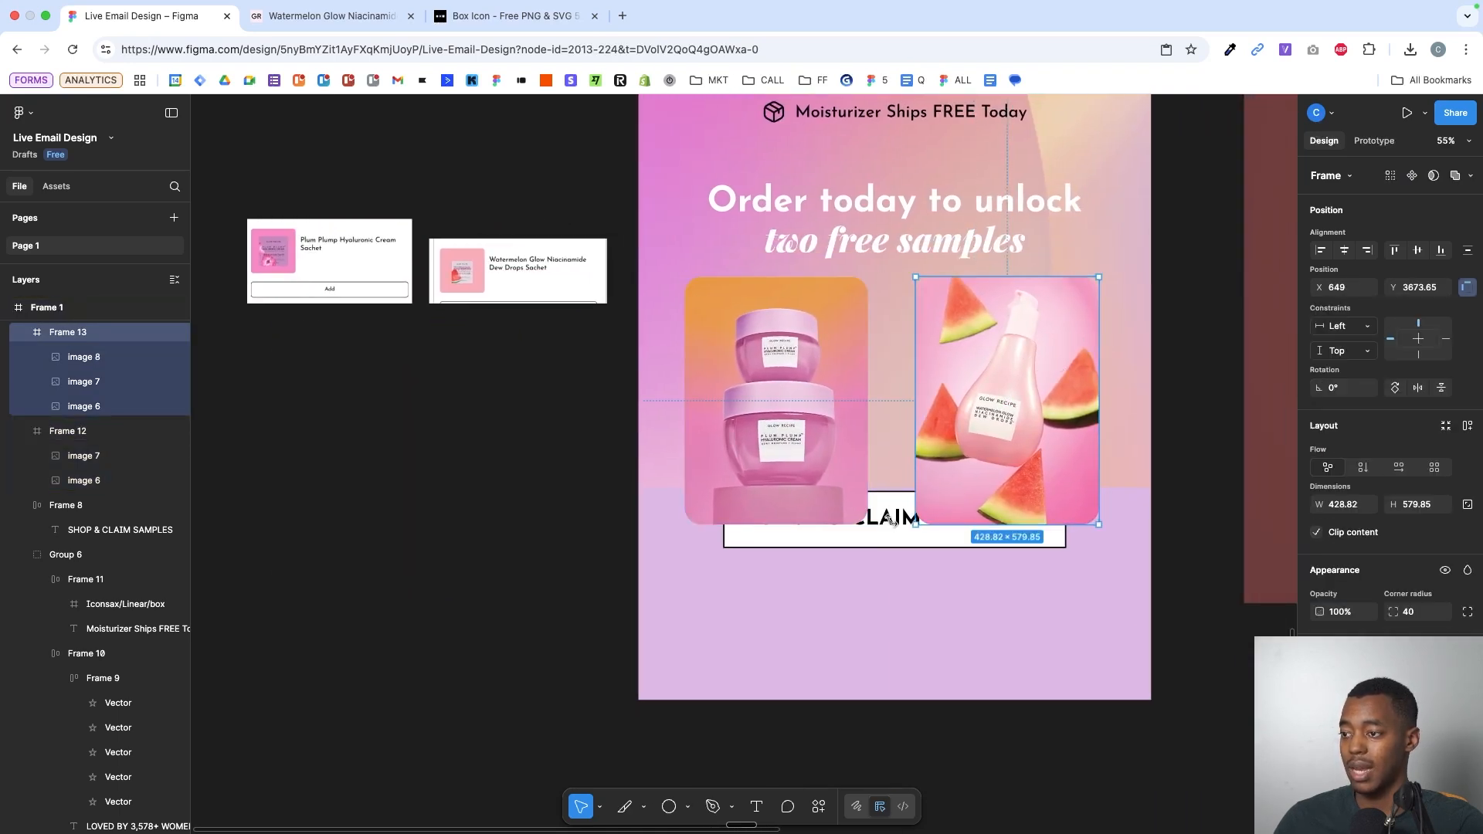
# - Move the SHOP & CLAIM SAMPLES button below the product frames and scale it proportionally to about 932 × 153
pyautogui.moveTo(888, 519); pyautogui.dragTo(888, 562)
pyautogui.press('k')
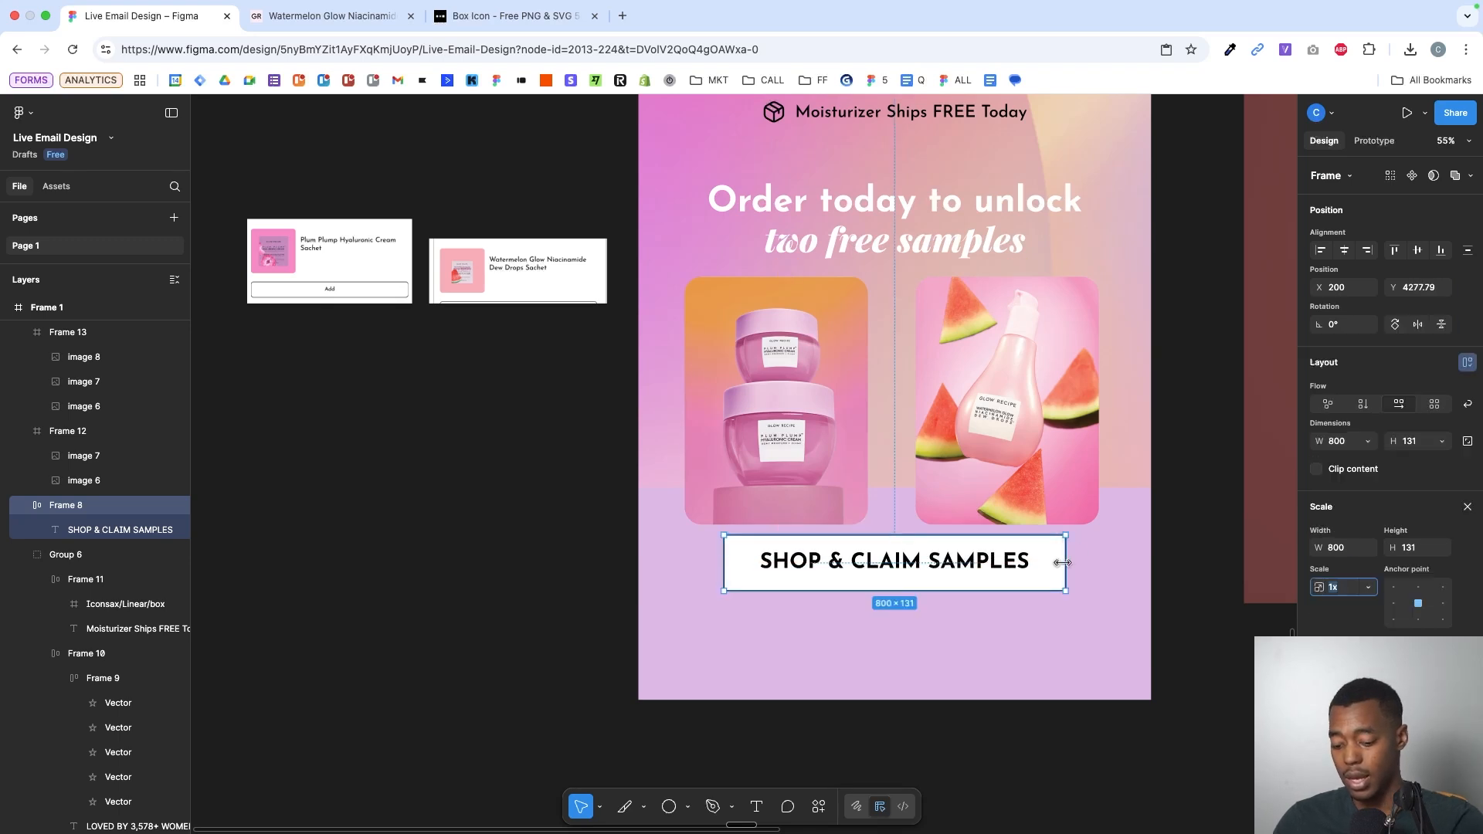
pyautogui.moveTo(1065, 563); pyautogui.dragTo(1092, 572)
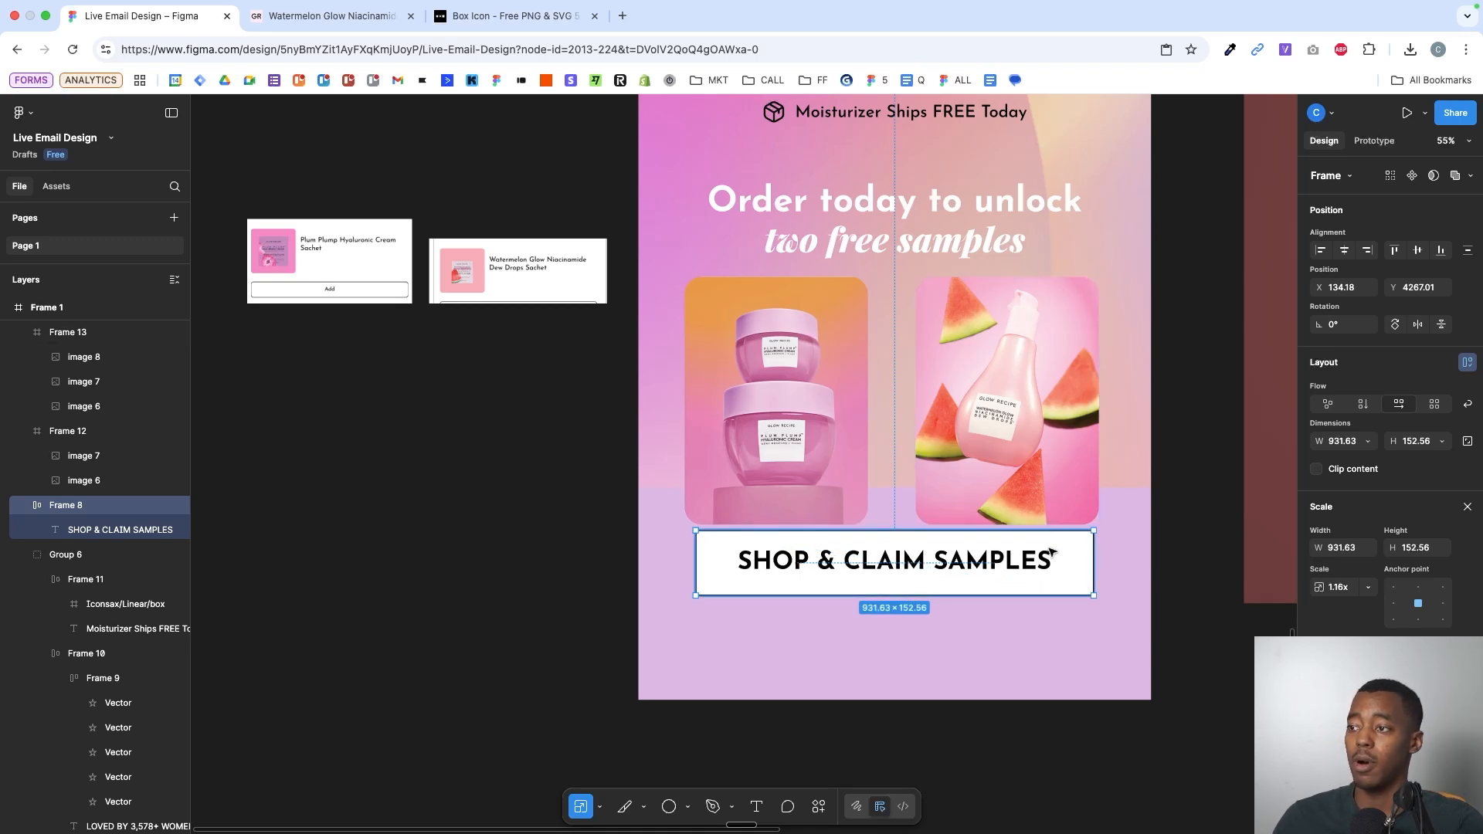
# - Lower both product frames slightly beneath the heading and move the SHOP & CLAIM SAMPLES button down to Y 4384
pyautogui.click(1007, 479)
pyautogui.keyDown('shift'); pyautogui.click(826, 471); pyautogui.keyUp('shift')
pyautogui.keyDown('shift'); pyautogui.click(909, 545); pyautogui.keyUp('shift')
pyautogui.moveTo(1018, 458); pyautogui.dragTo(1021, 481)
pyautogui.click(1009, 576)
pyautogui.moveTo(1021, 579); pyautogui.dragTo(1025, 608)
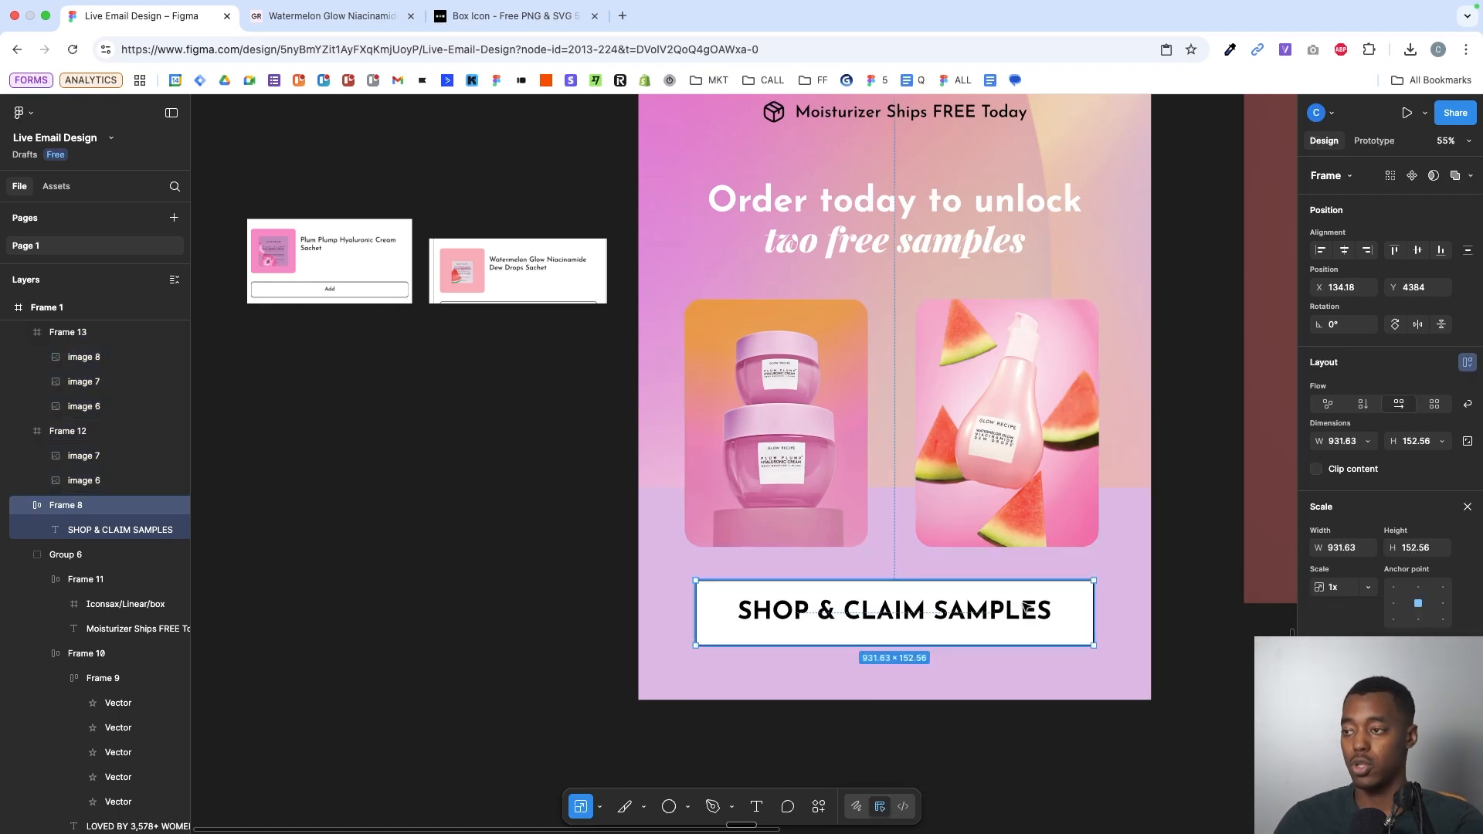
# - Extend the gradient background group inside the mask group down to the email's bottom edge, at a height of about 3481
pyautogui.click(1145, 335)
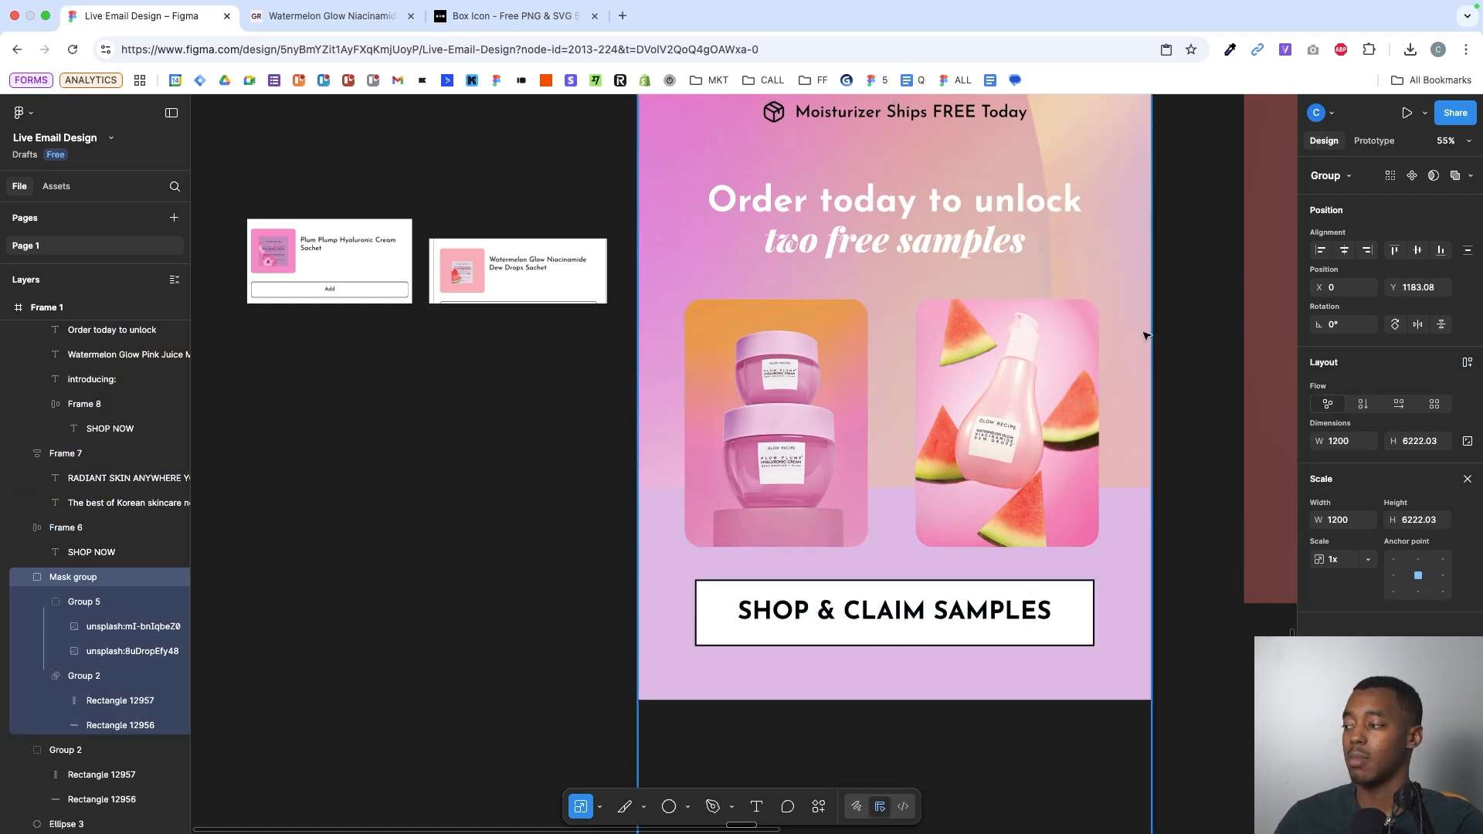
pyautogui.scroll(2, 1145, 335)
pyautogui.scroll(-3, 1109, 328)
pyautogui.scroll(4, 1068, 328)
pyautogui.press('v')
pyautogui.doubleClick(1068, 520)
pyautogui.scroll(-1, 1069, 523)
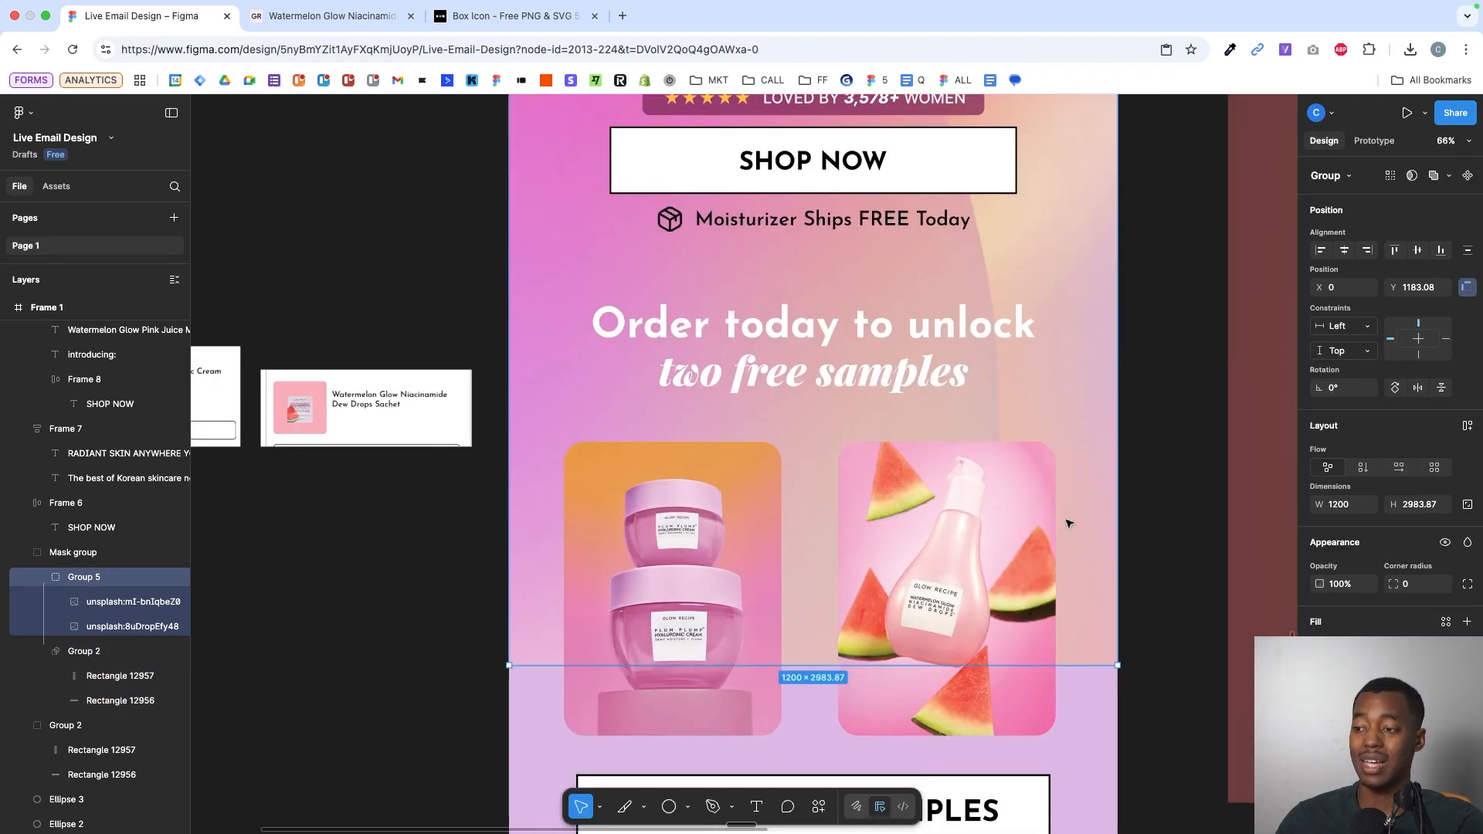
pyautogui.scroll(-3, 1068, 523)
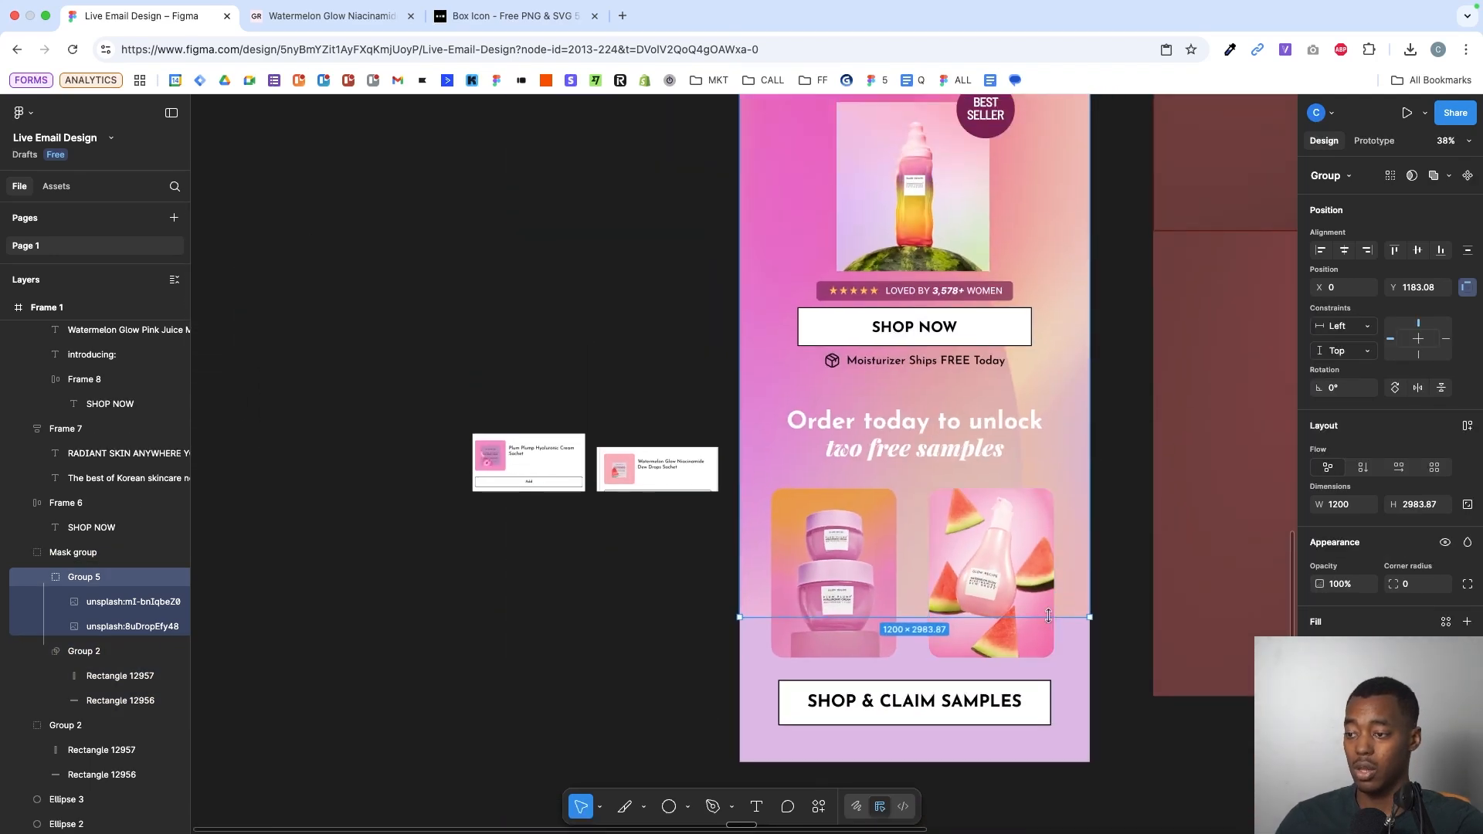
pyautogui.moveTo(1048, 616); pyautogui.dragTo(1048, 753)
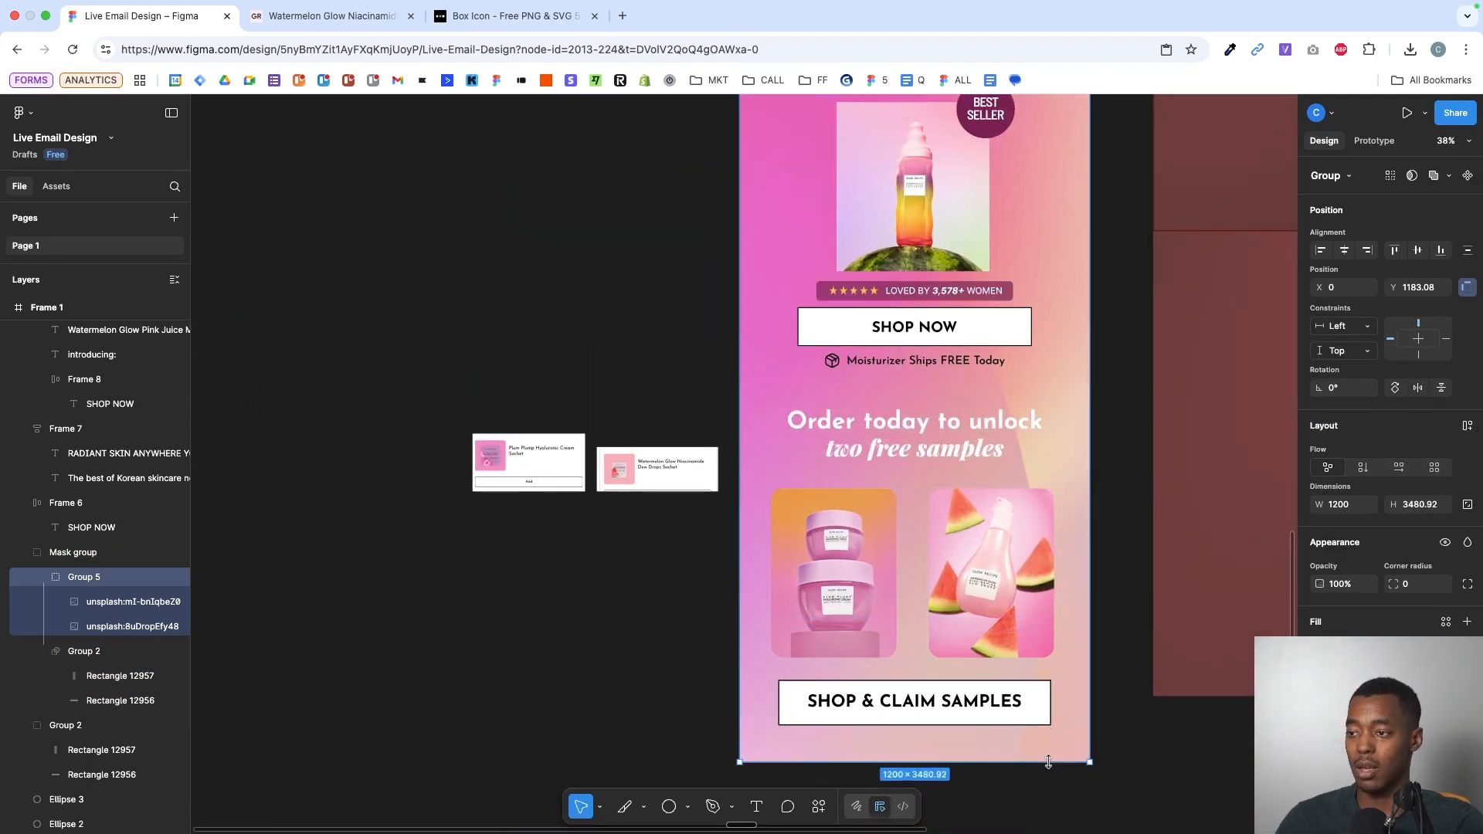
# - Move the gradient background group up behind the SHOP NOW button to Y 1133.88
pyautogui.scroll(8, 1048, 762)
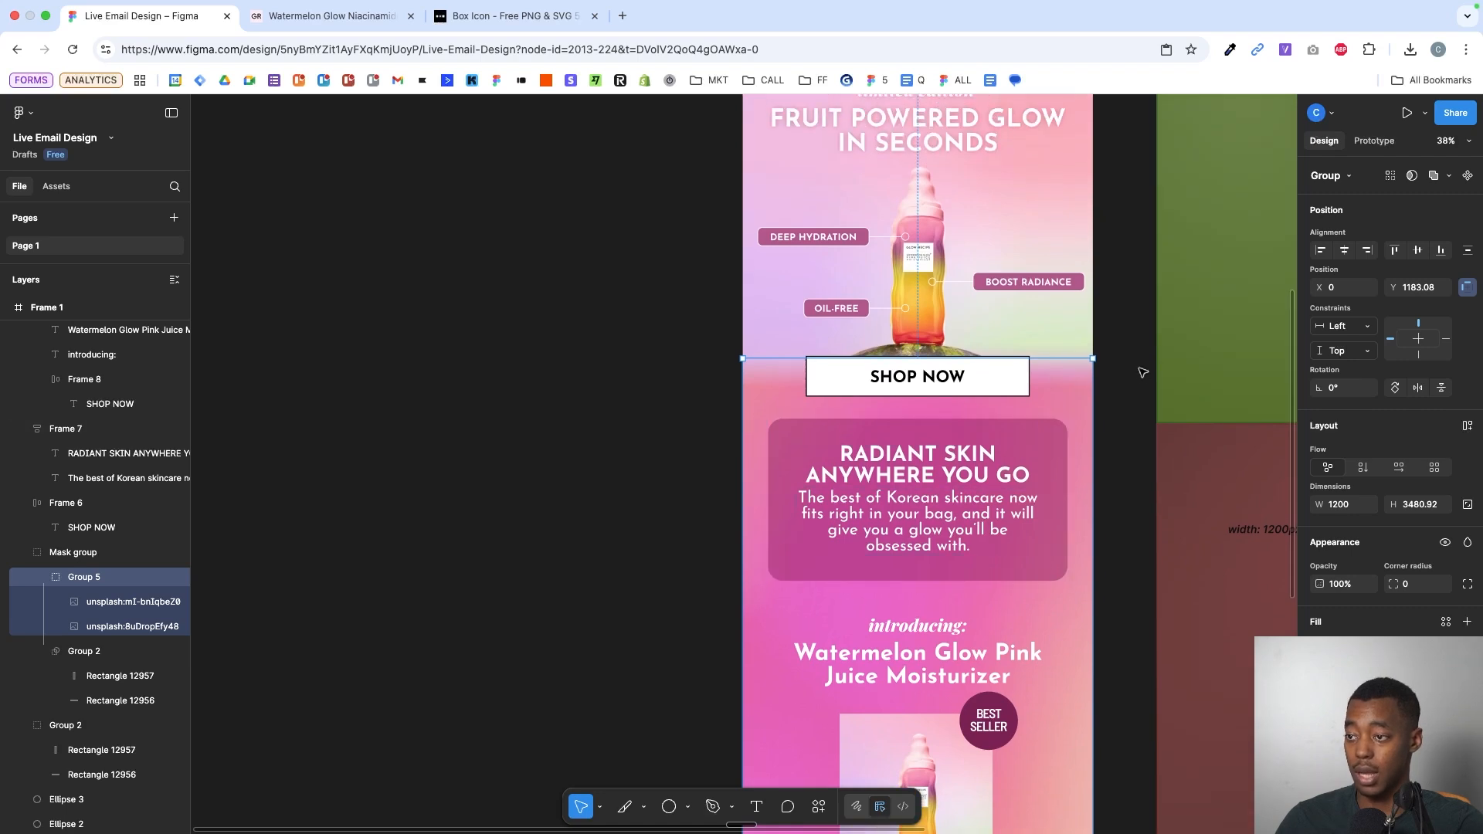
pyautogui.scroll(3, 1143, 372)
pyautogui.moveTo(1034, 397); pyautogui.dragTo(1036, 381)
pyautogui.scroll(-4, 1096, 381)
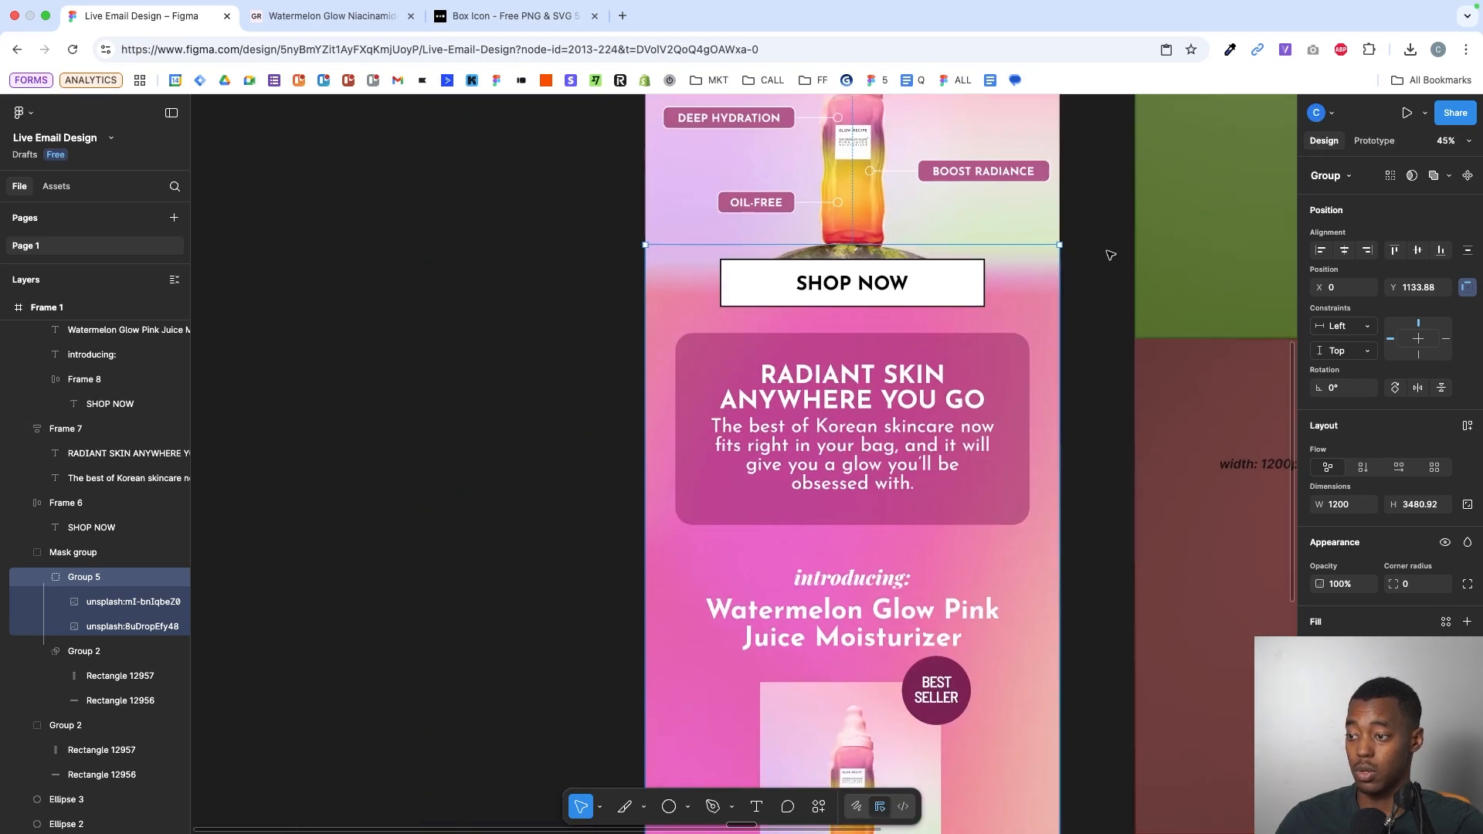
# - Duplicate the BEST SELLER badge's text and circle onto the upper-right corner of the jar product frame
pyautogui.scroll(-8, 1110, 254)
pyautogui.scroll(3, 969, 226)
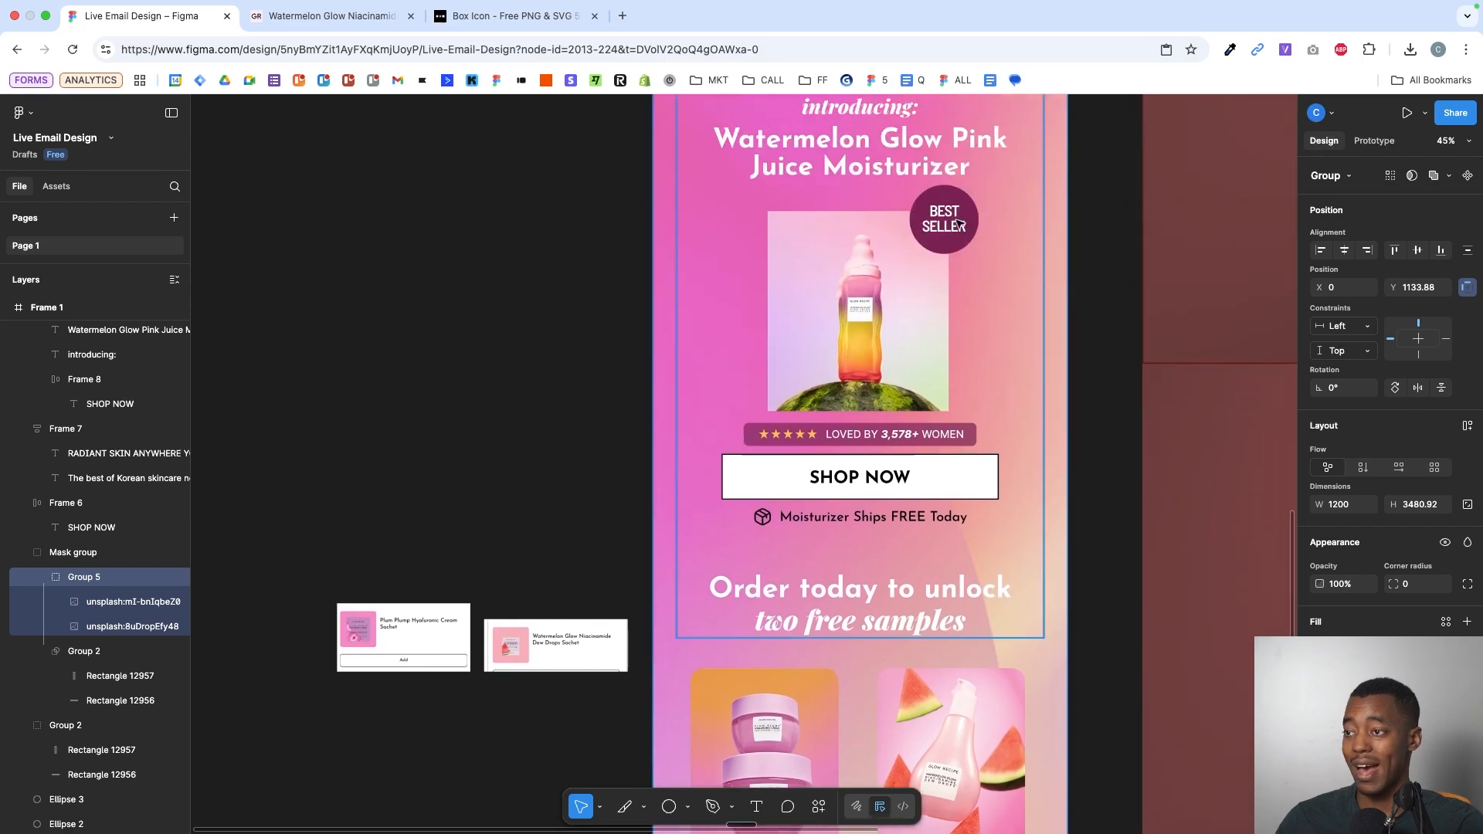
pyautogui.click(957, 224)
pyautogui.keyDown('shift'); pyautogui.click(949, 193); pyautogui.keyUp('shift')
pyautogui.moveTo(949, 193); pyautogui.dragTo(842, 664)
pyautogui.scroll(-3, 840, 658)
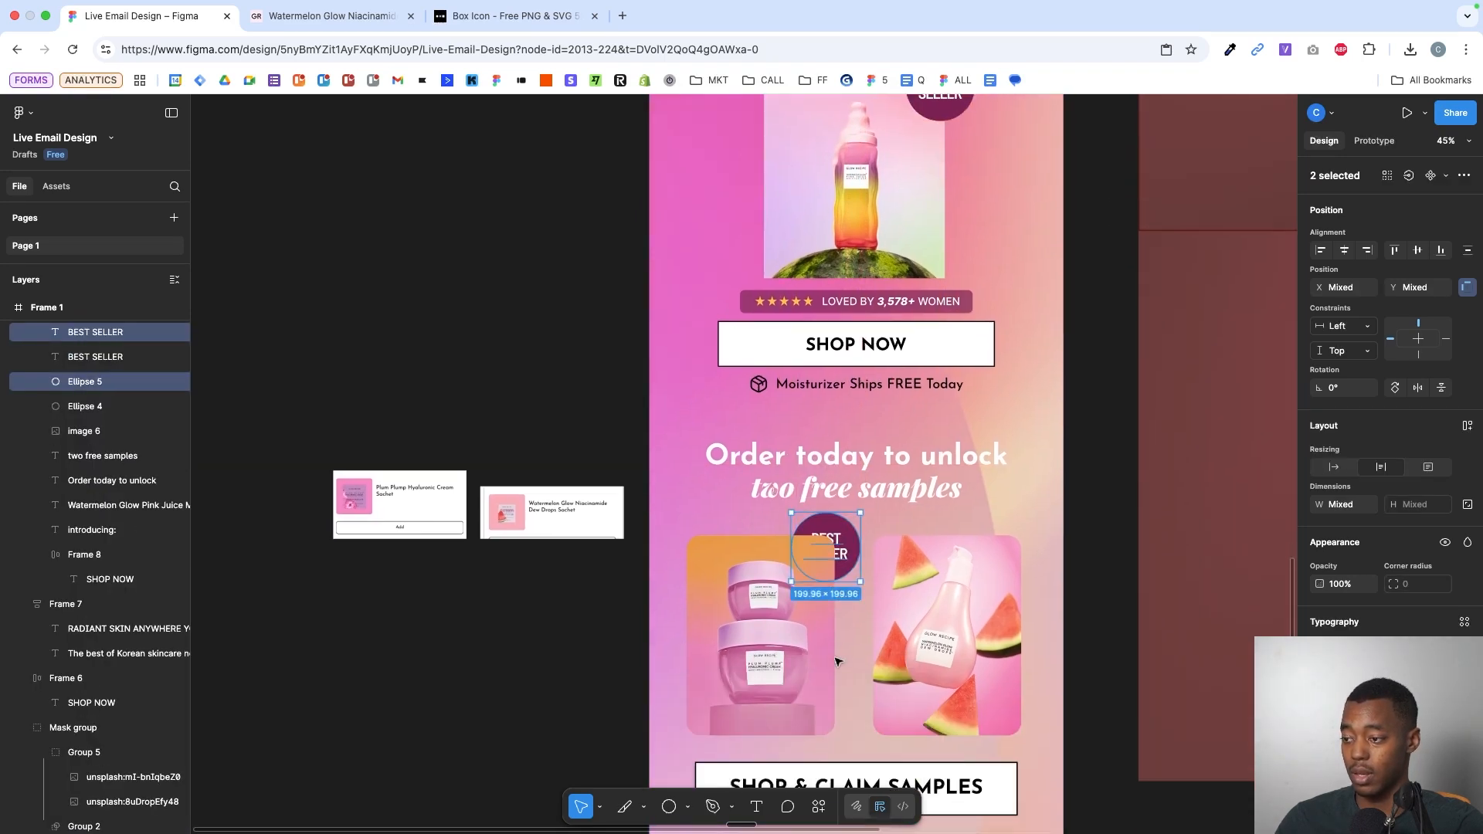
# - Duplicate the jar frame's badge and shift the copy horizontally to the upper-right corner of the bottle frame
pyautogui.scroll(4, 819, 569)
pyautogui.moveTo(819, 550); pyautogui.dragTo(866, 524)
pyautogui.press('Right')
pyautogui.press('Right')
pyautogui.press('Right')
pyautogui.press('Right')
pyautogui.press('Right')
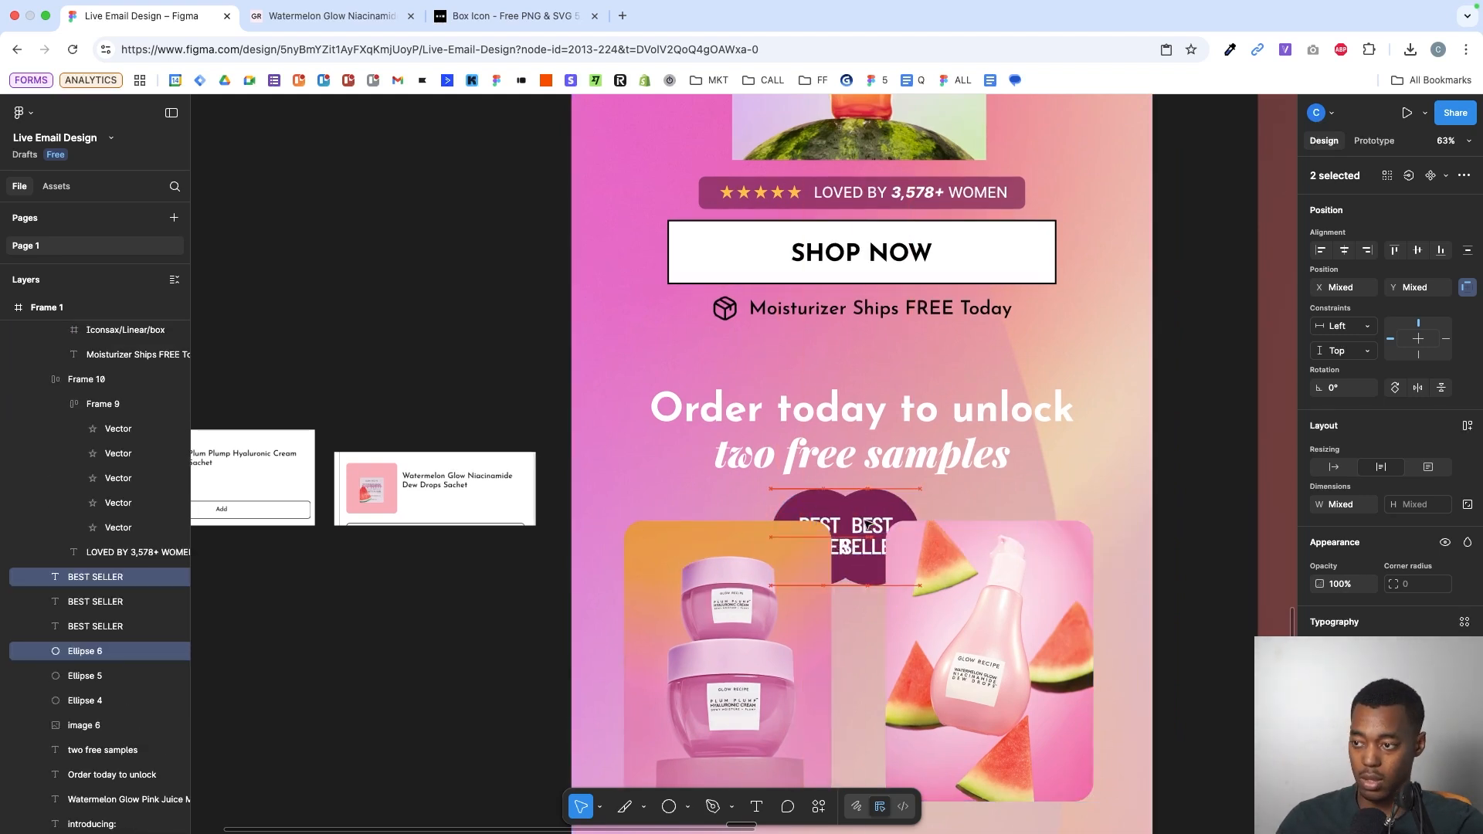
pyautogui.hotkey('shift', 'Right')
pyautogui.hotkey('shift', 'Right')
pyautogui.hotkey('shift', 'Right')
pyautogui.hotkey('shift', 'Right')
pyautogui.hotkey('shift', 'Right')
pyautogui.hotkey('shift', 'Right')
pyautogui.hotkey('shift', 'Right')
pyautogui.hotkey('shift', 'Right')
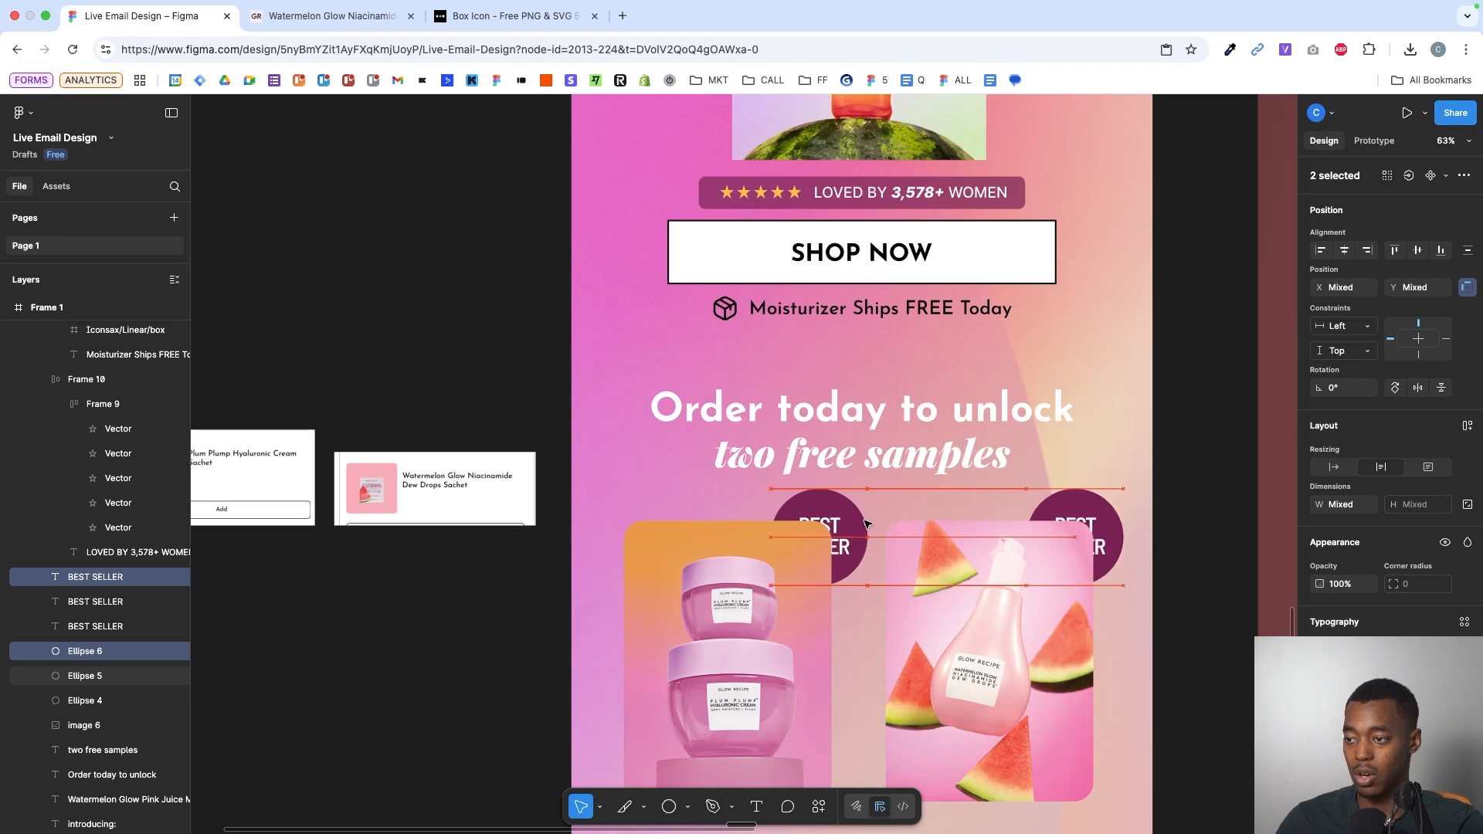
# - Try to bring the bottle frame's badge in front of the product image by changing its stacking order
pyautogui.press(']')
pyautogui.press('[')
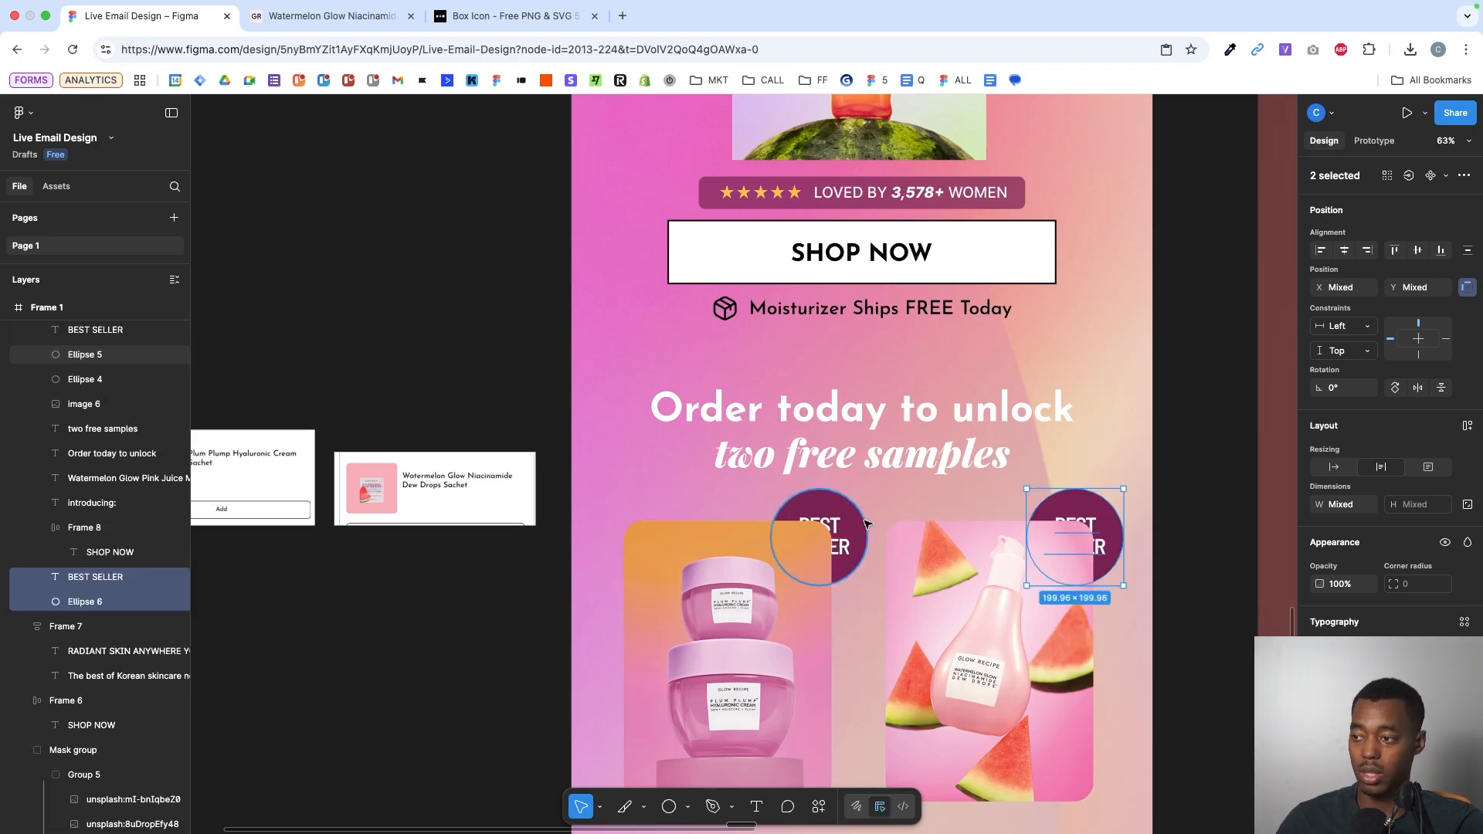
pyautogui.press(']')
pyautogui.press('[')
pyautogui.press(']')
pyautogui.press('[')
pyautogui.press(']')
pyautogui.press('[')
pyautogui.press(']')
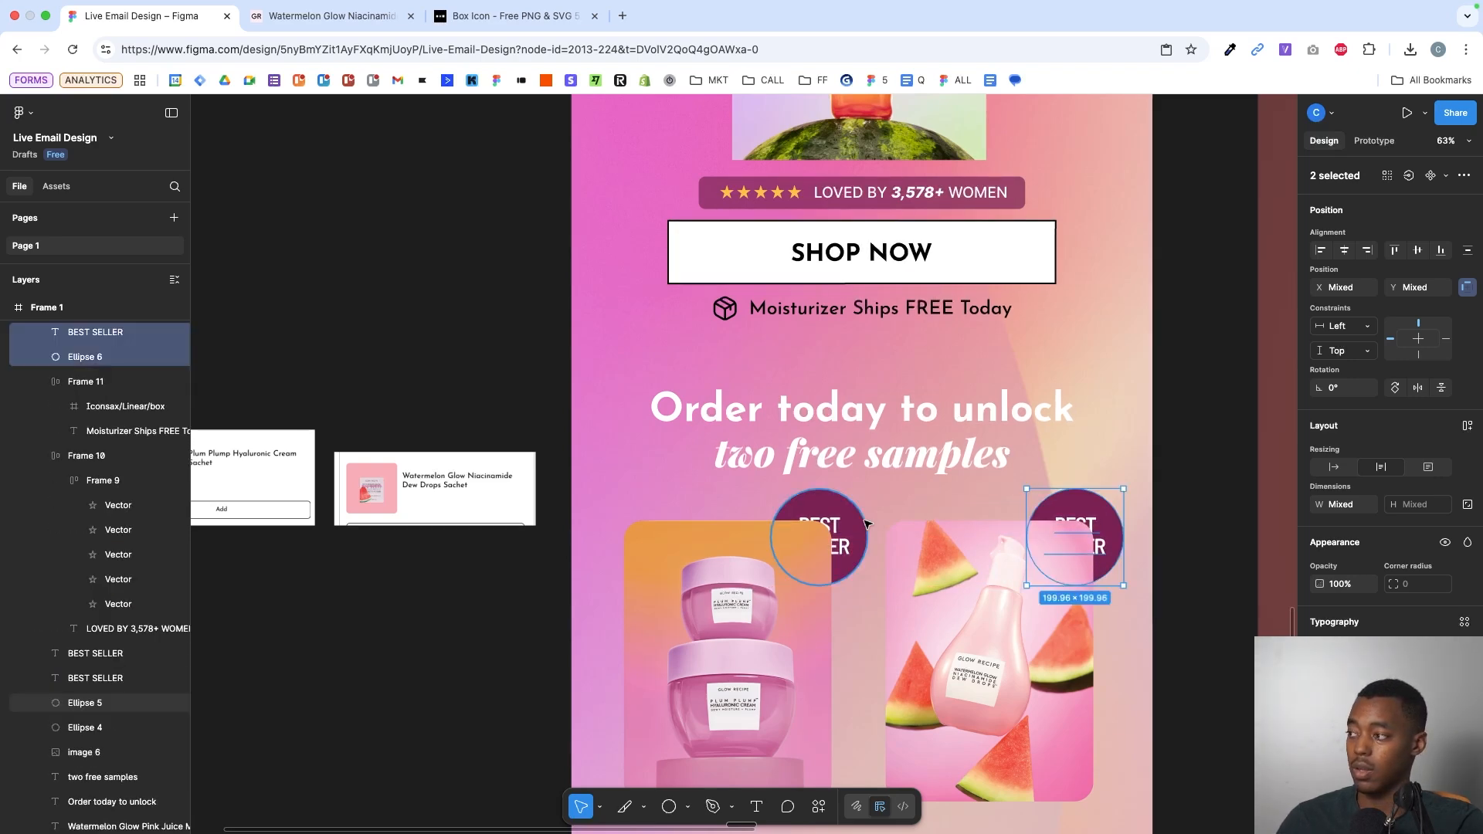
# - Try to move the bottle badge's text and circle layers out above Group 6, and undo the changes
pyautogui.scroll(3, 101, 533)
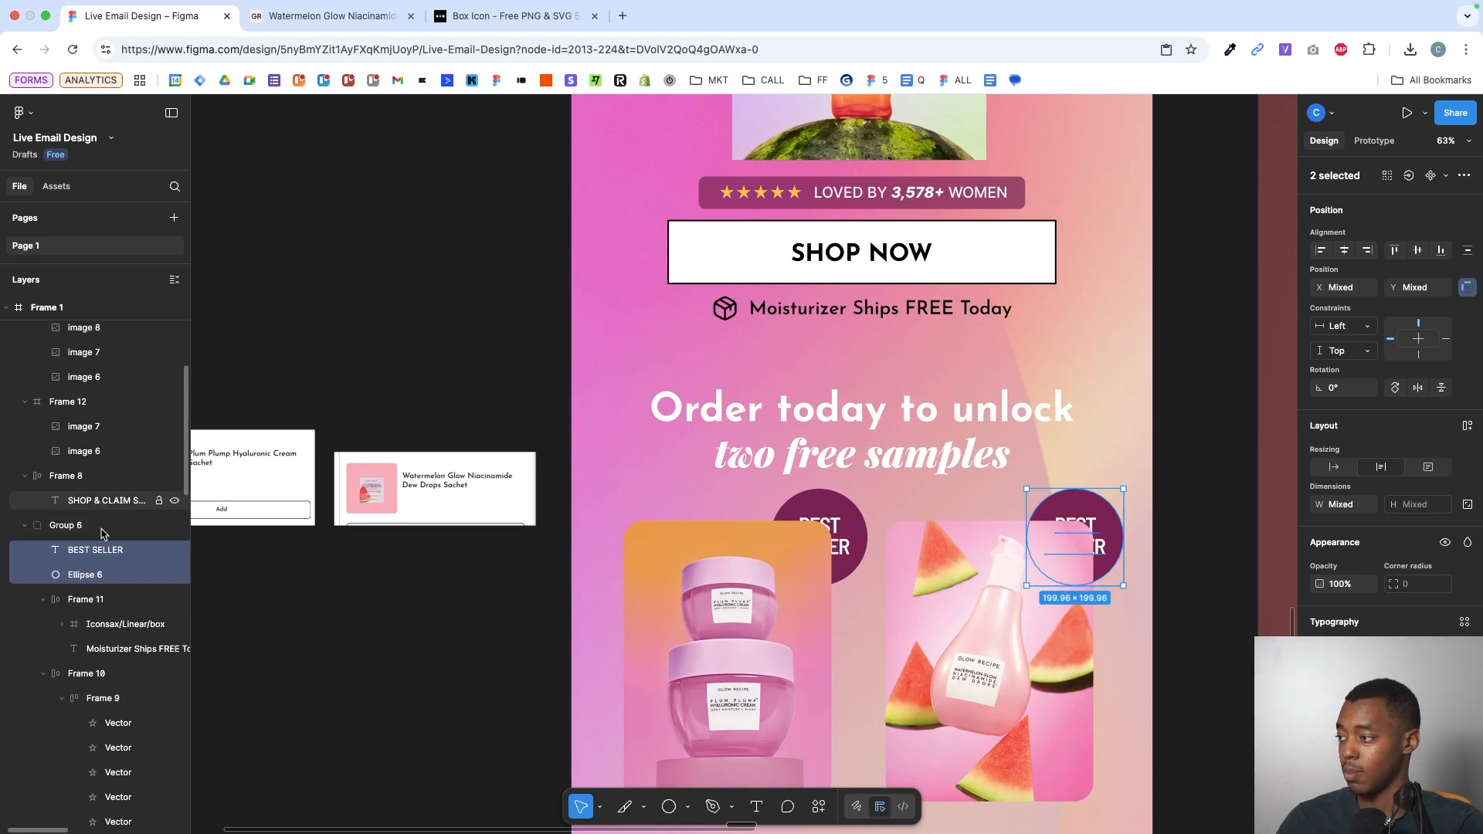
pyautogui.moveTo(101, 519); pyautogui.dragTo(112, 534)
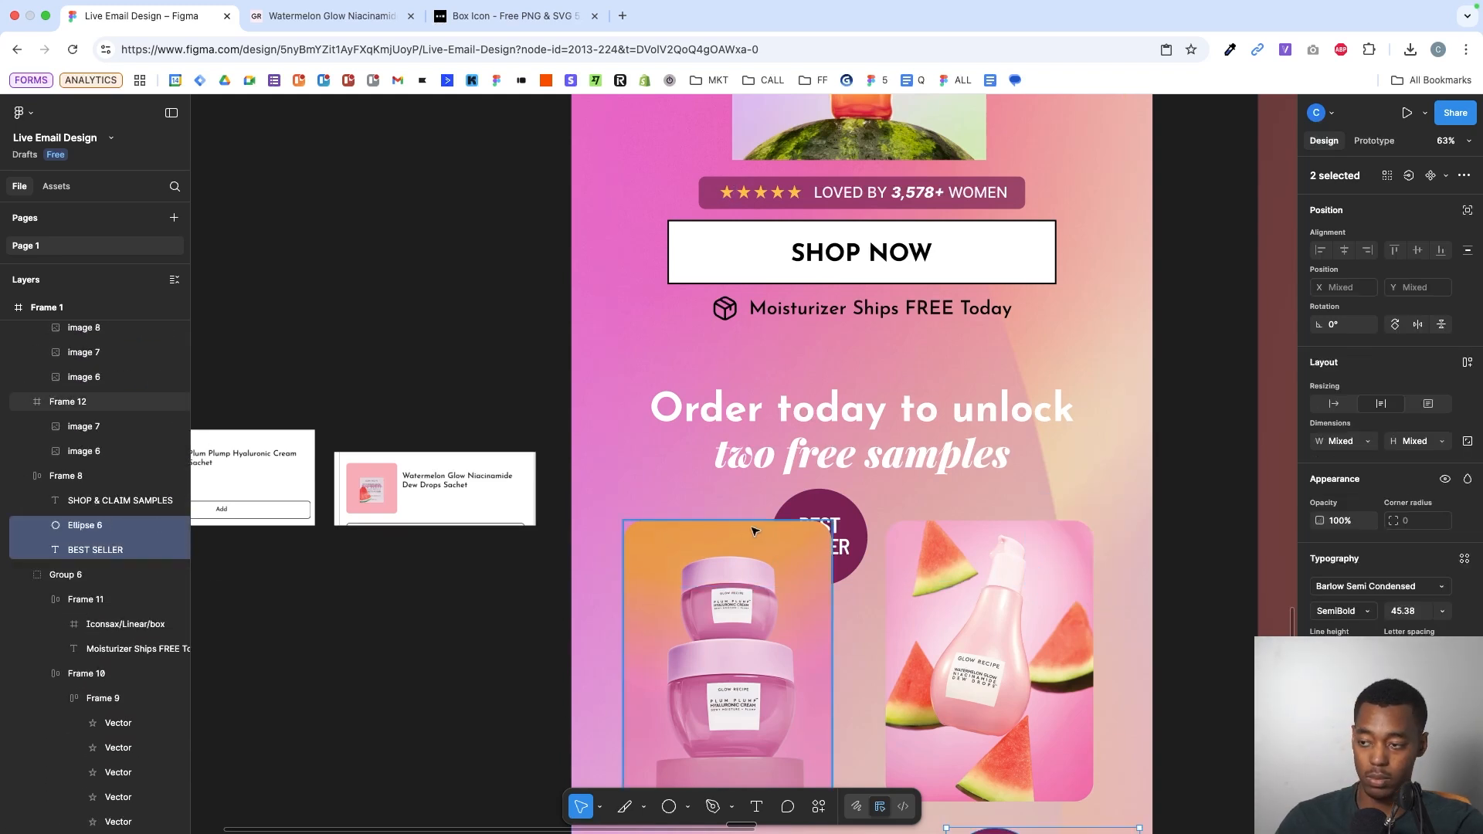
pyautogui.scroll(-5, 753, 531)
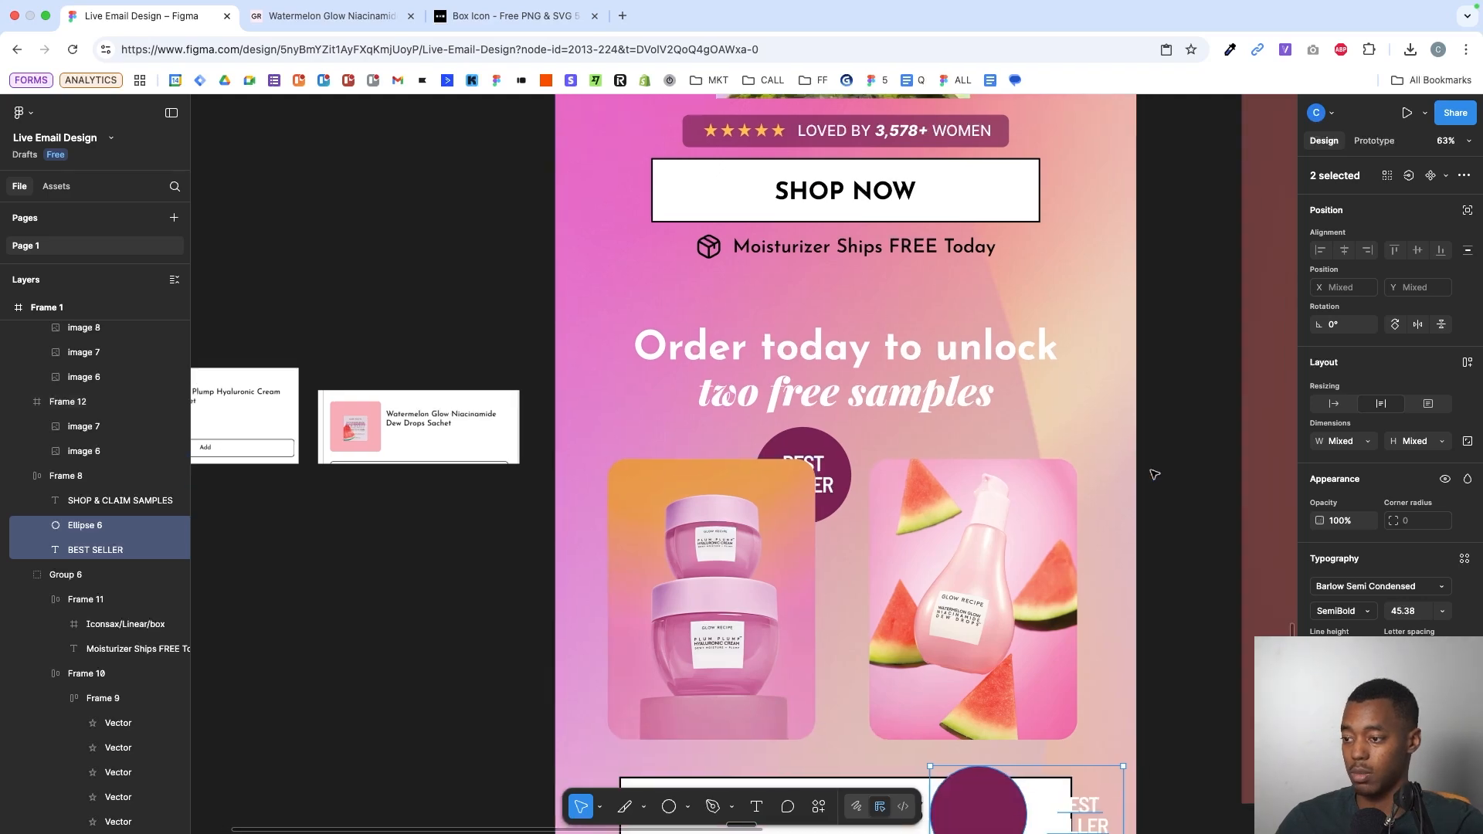
pyautogui.press('Left')
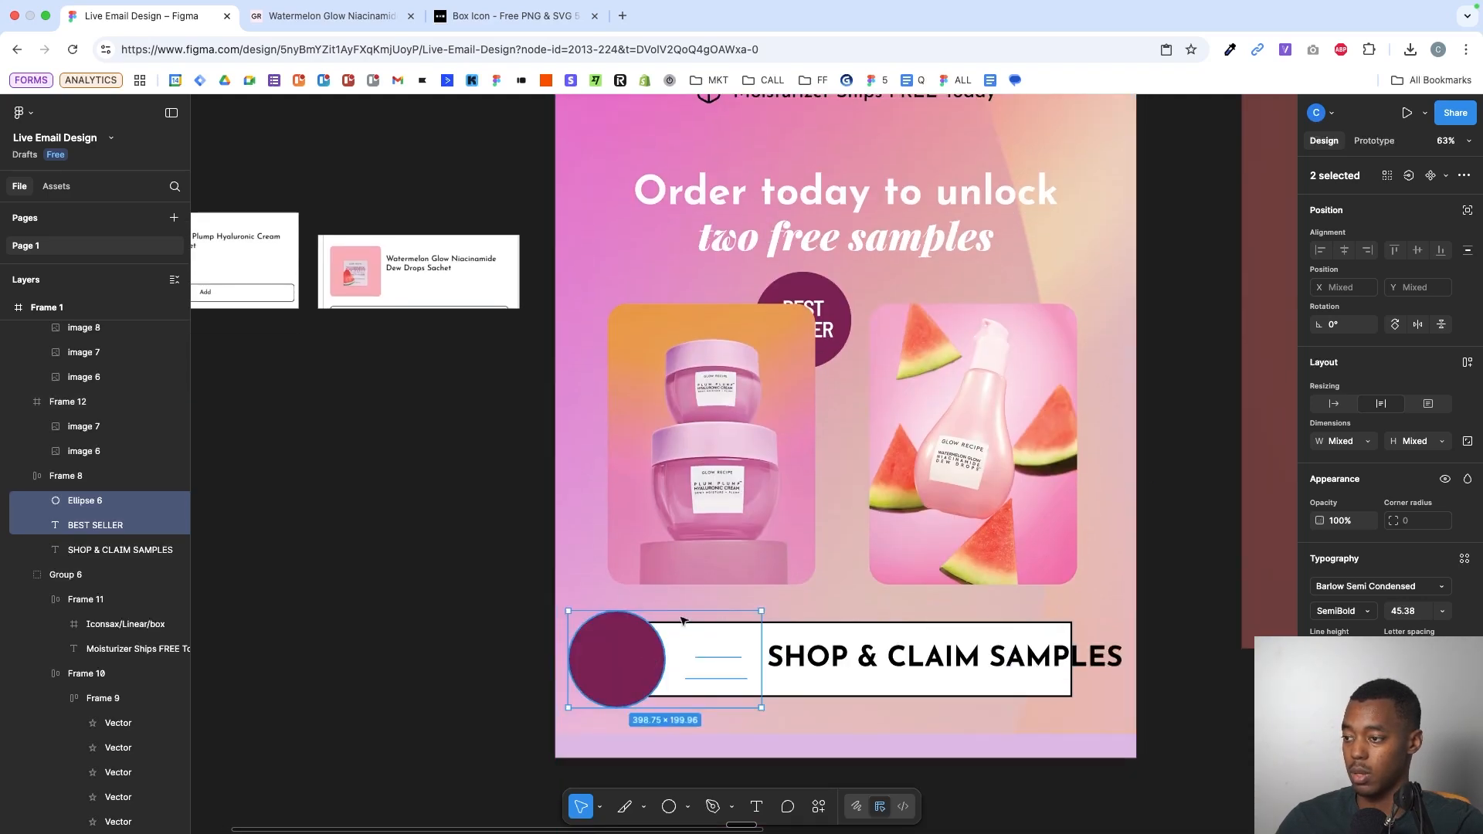
pyautogui.hotkey('ctrl', 'z')
pyautogui.hotkey('ctrl', 'z')
pyautogui.hotkey('ctrl', 'z')
pyautogui.hotkey('ctrl', 'z')
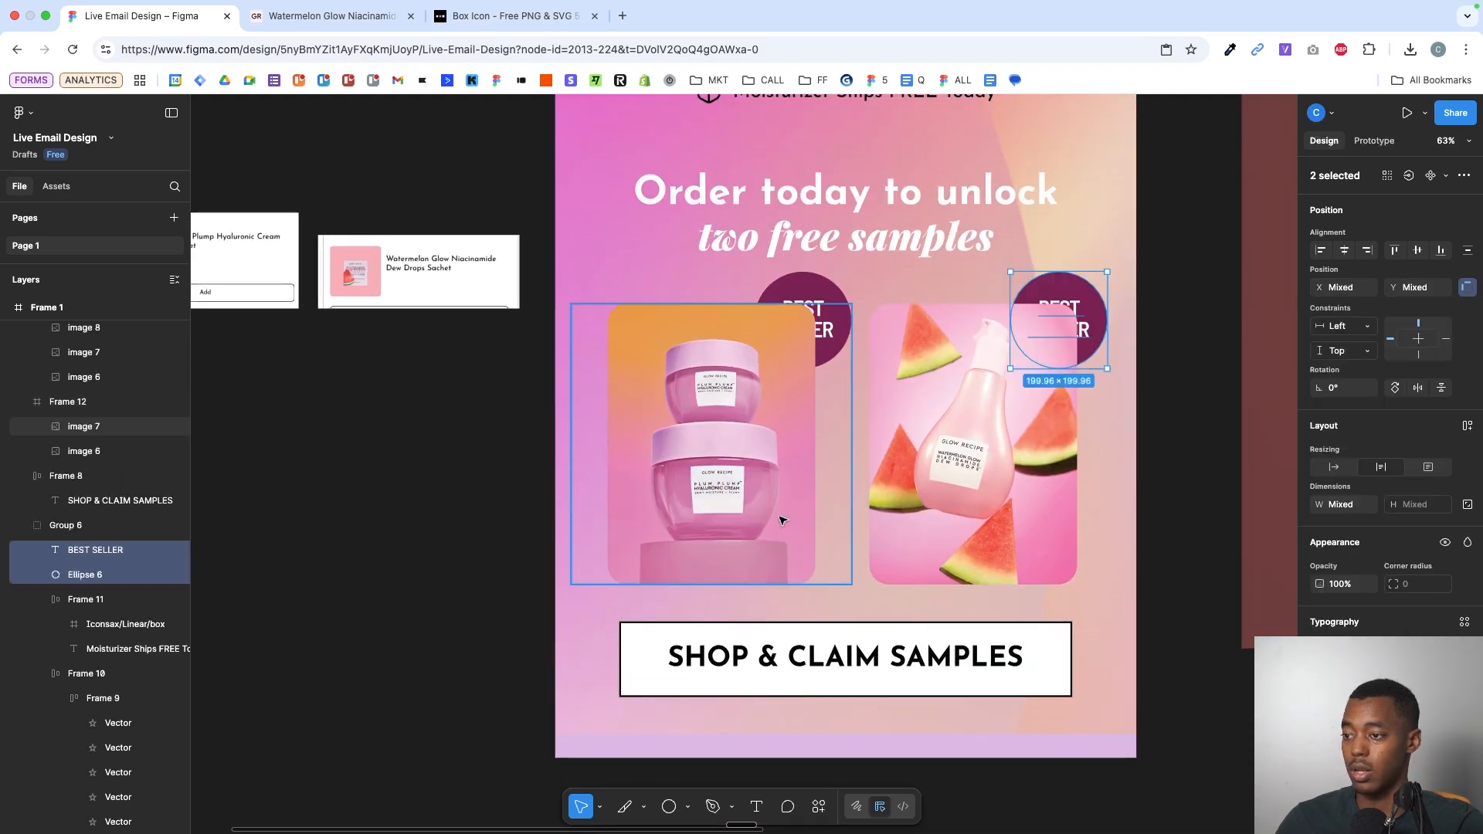
# - Reorder the bottle badge's BEST SELLER text and Ellipse 6 layers above Frame 13, in front of both product frames
pyautogui.scroll(3, 781, 517)
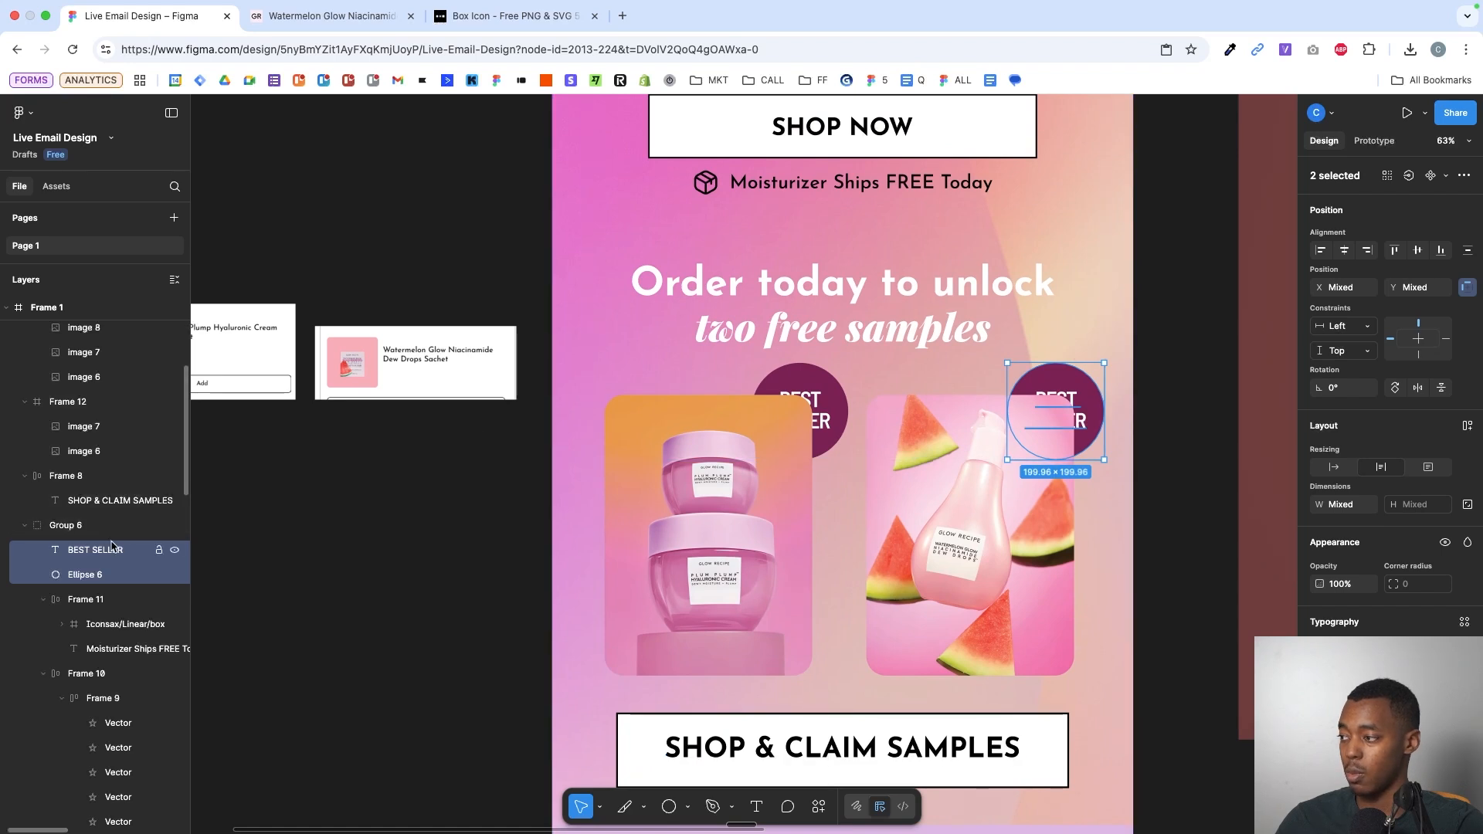
pyautogui.moveTo(48, 470); pyautogui.dragTo(47, 468)
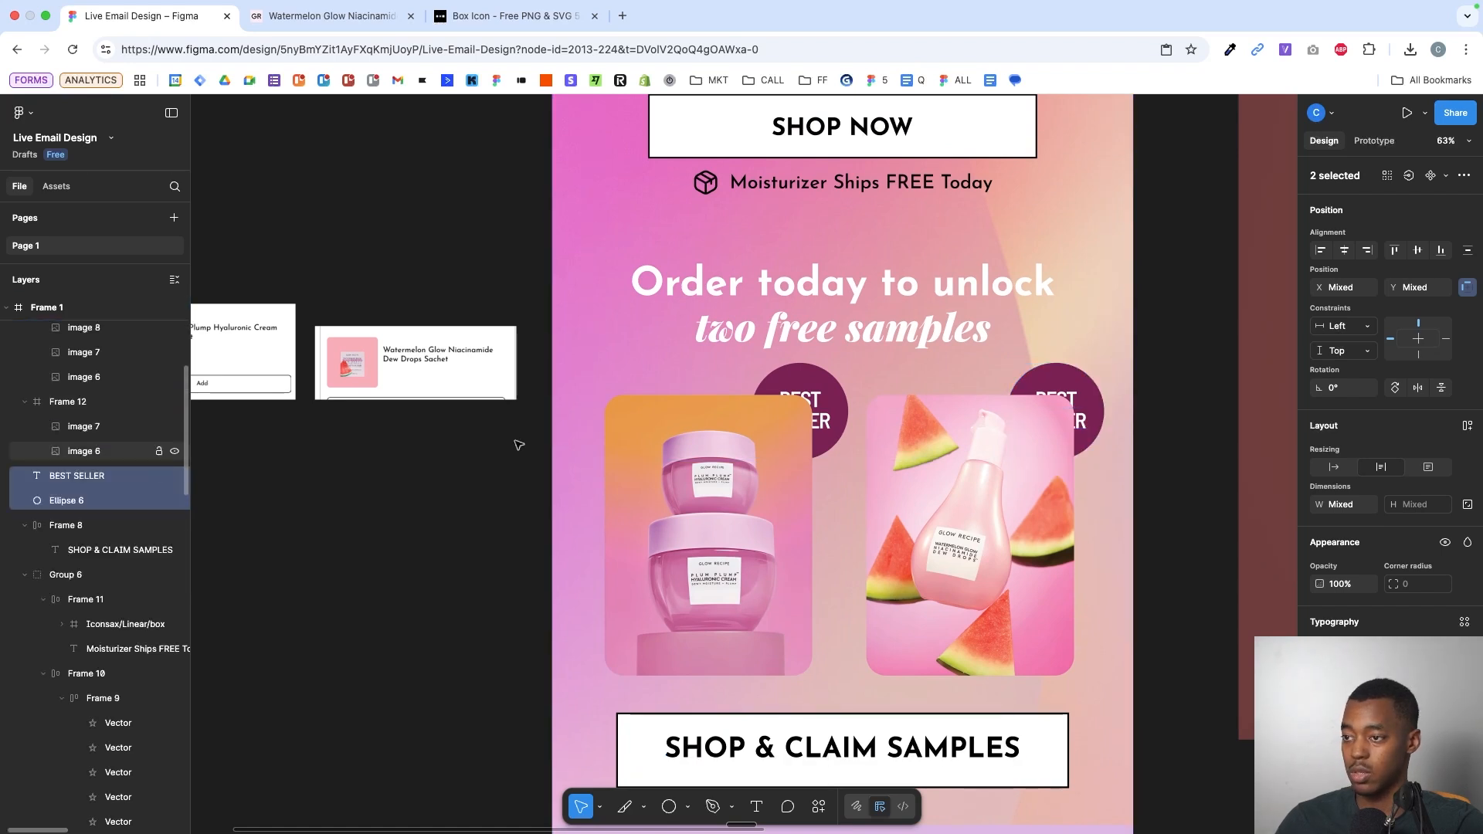
pyautogui.click(674, 414)
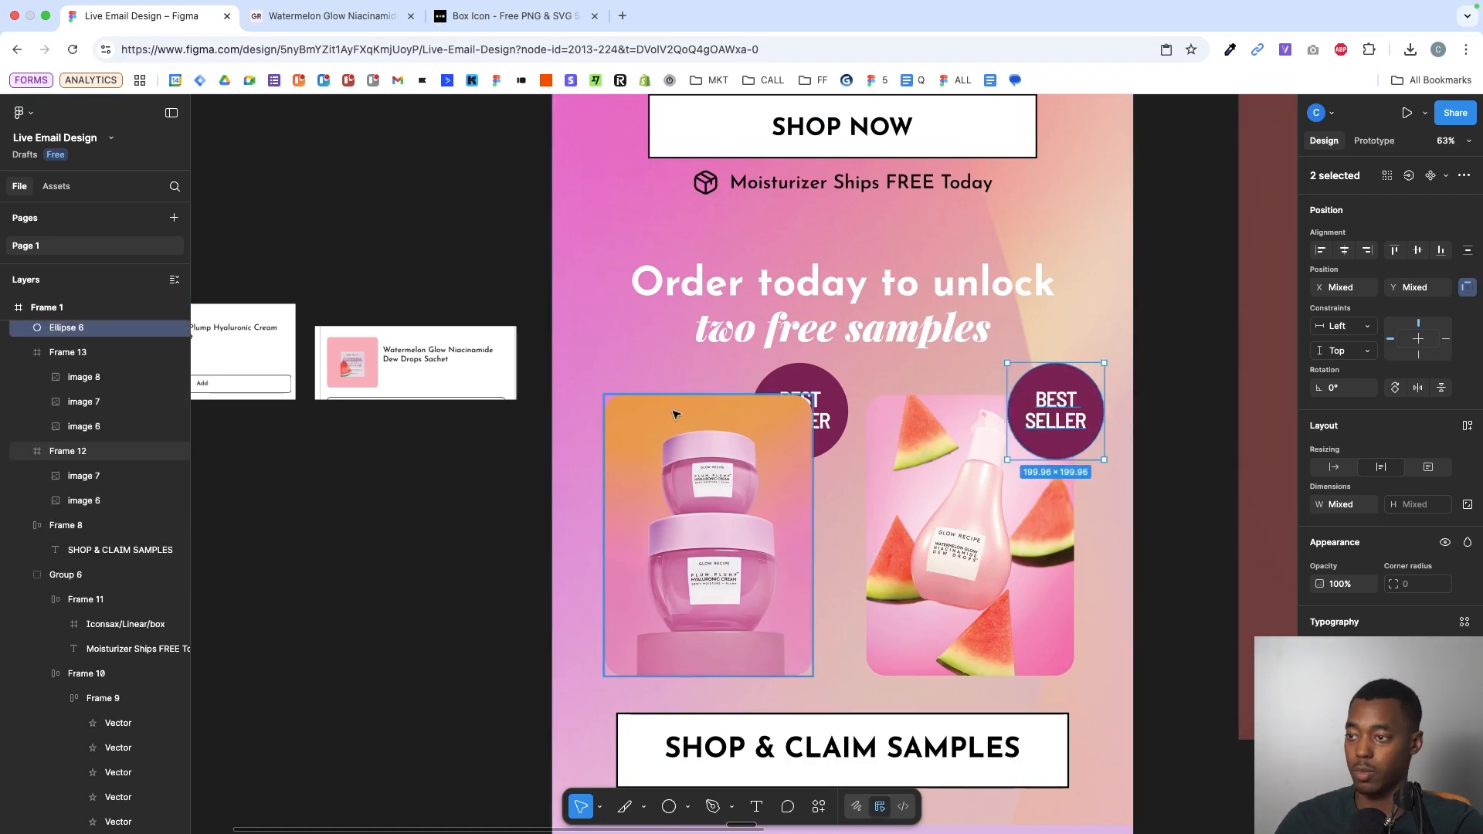
# - Replace the half-hidden badge on the jar frame with a copy of the bottle frame's badge
pyautogui.click(825, 403)
pyautogui.keyDown('shift'); pyautogui.click(821, 404); pyautogui.keyUp('shift')
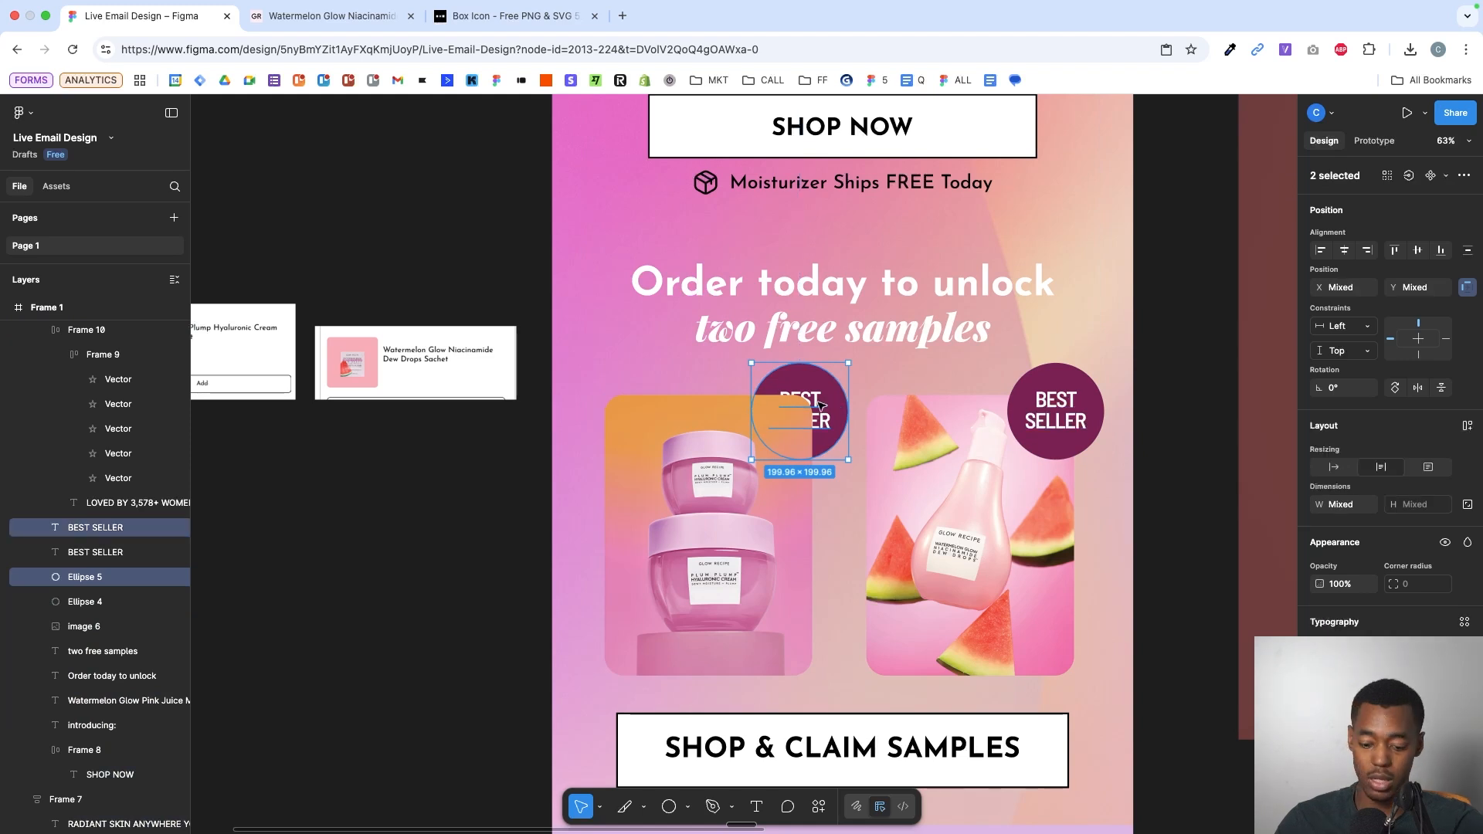
pyautogui.press('Delete')
pyautogui.click(1087, 413)
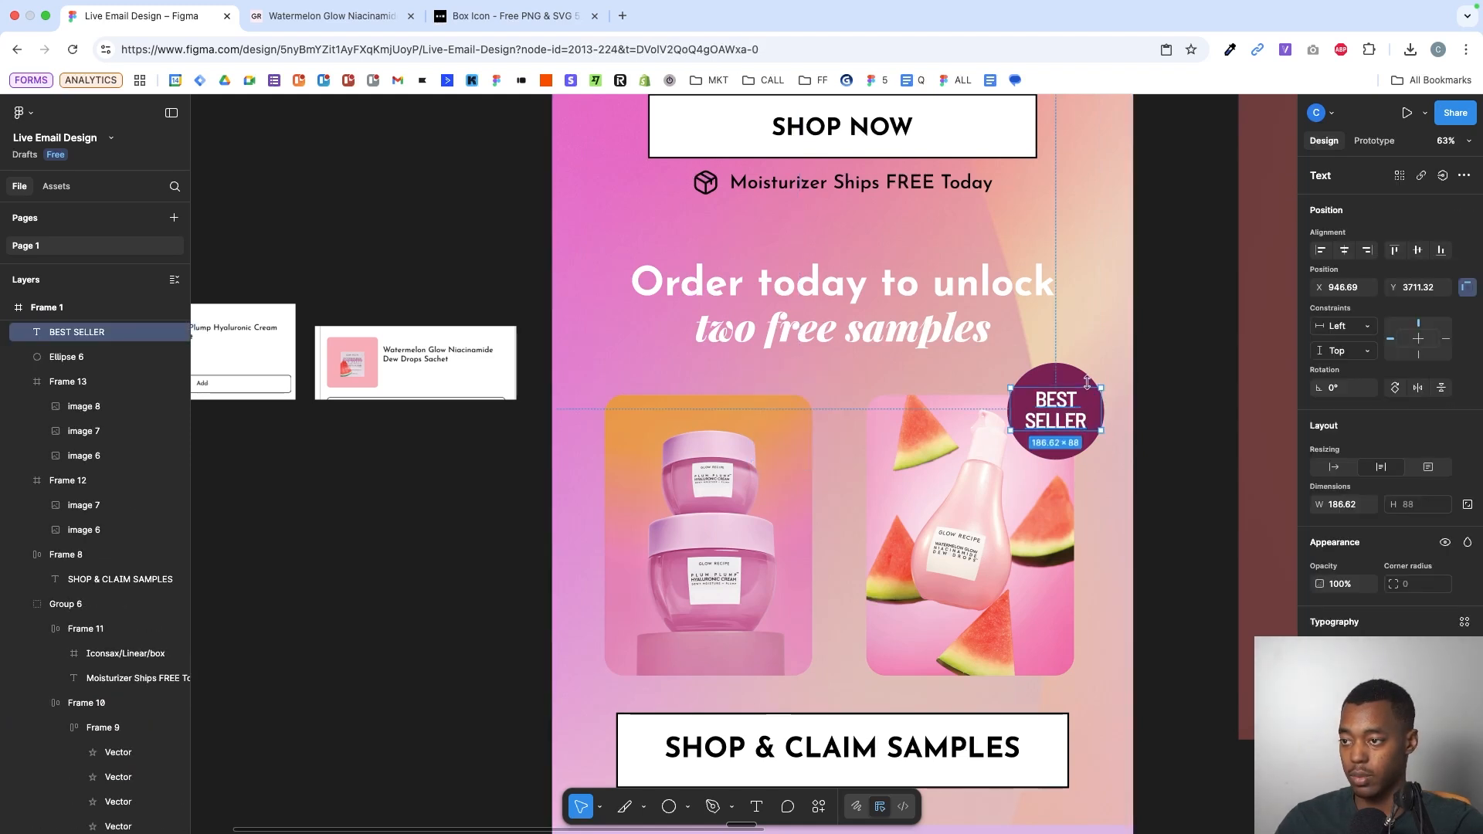
pyautogui.keyDown('shift'); pyautogui.click(1079, 376); pyautogui.keyUp('shift')
pyautogui.moveTo(1075, 380); pyautogui.dragTo(822, 398)
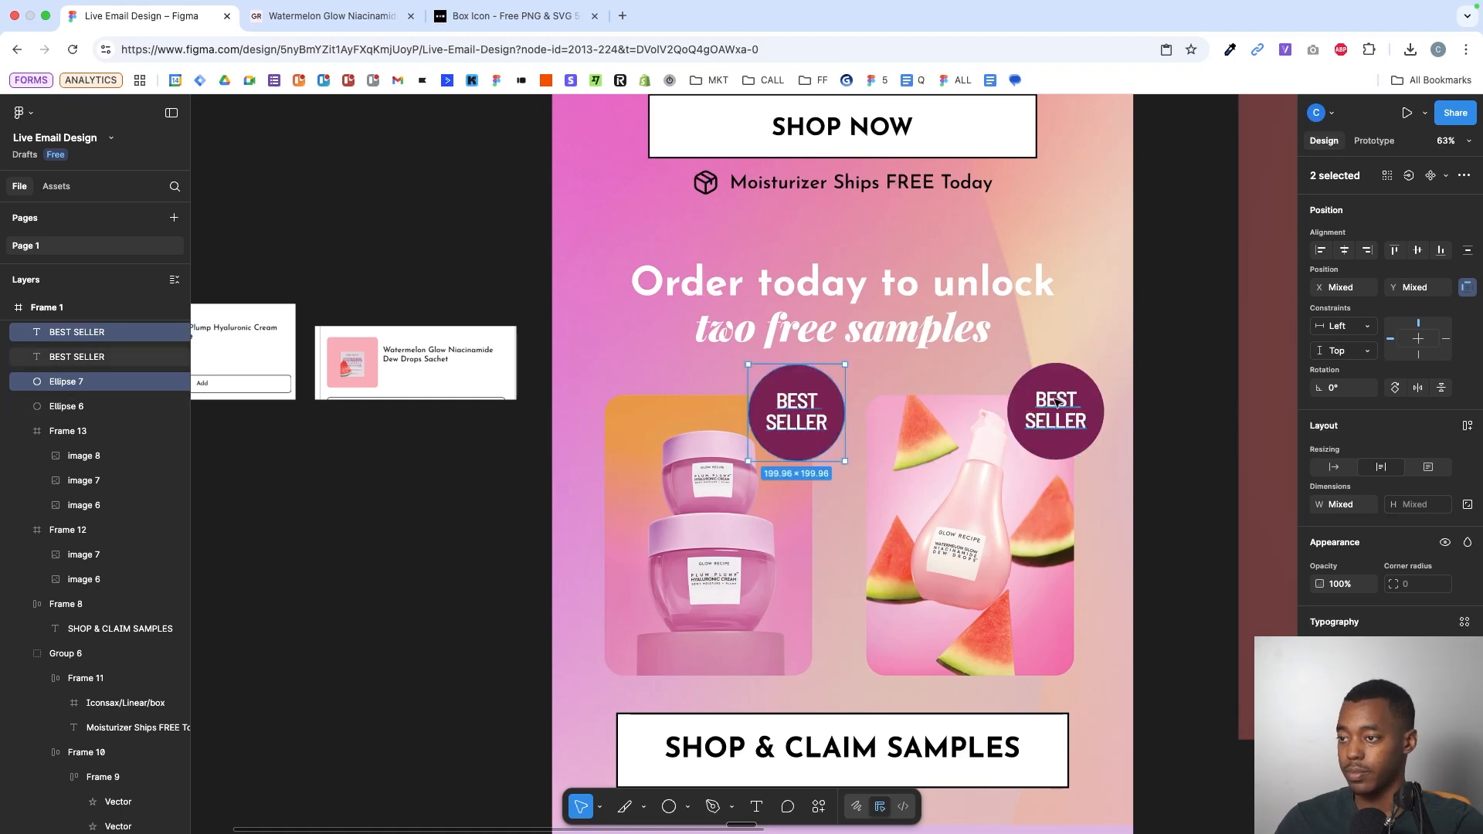
# - Group each badge's text with its circle and align the two badge groups on their vertical centers
pyautogui.click(1057, 403)
pyautogui.keyDown('shift'); pyautogui.click(1056, 377); pyautogui.keyUp('shift')
pyautogui.press('super+g')
pyautogui.click(797, 411)
pyautogui.keyDown('shift'); pyautogui.click(800, 384); pyautogui.keyUp('shift')
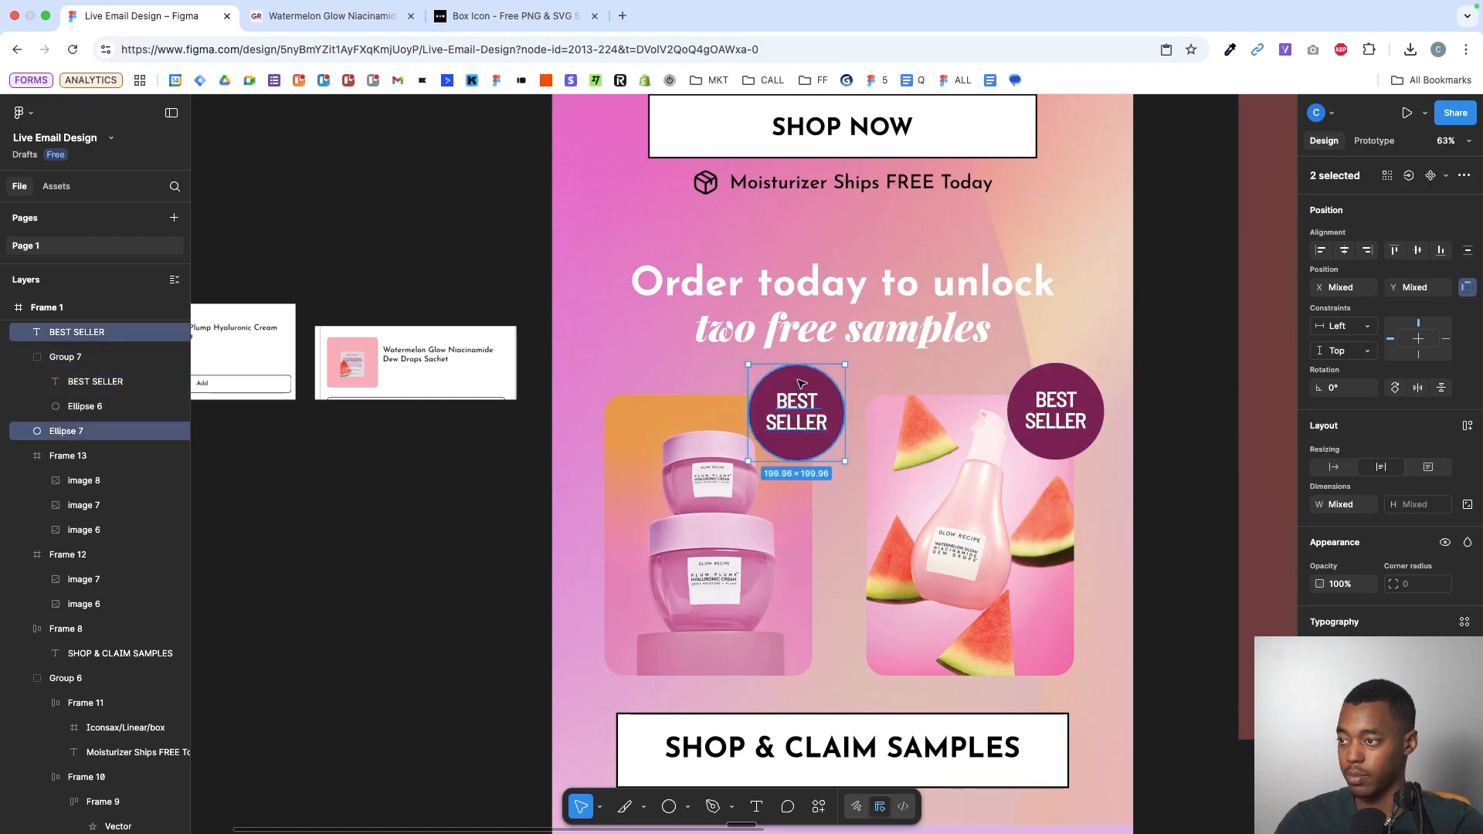
pyautogui.press('super+g')
pyautogui.keyDown('shift'); pyautogui.click(1072, 391); pyautogui.keyUp('shift')
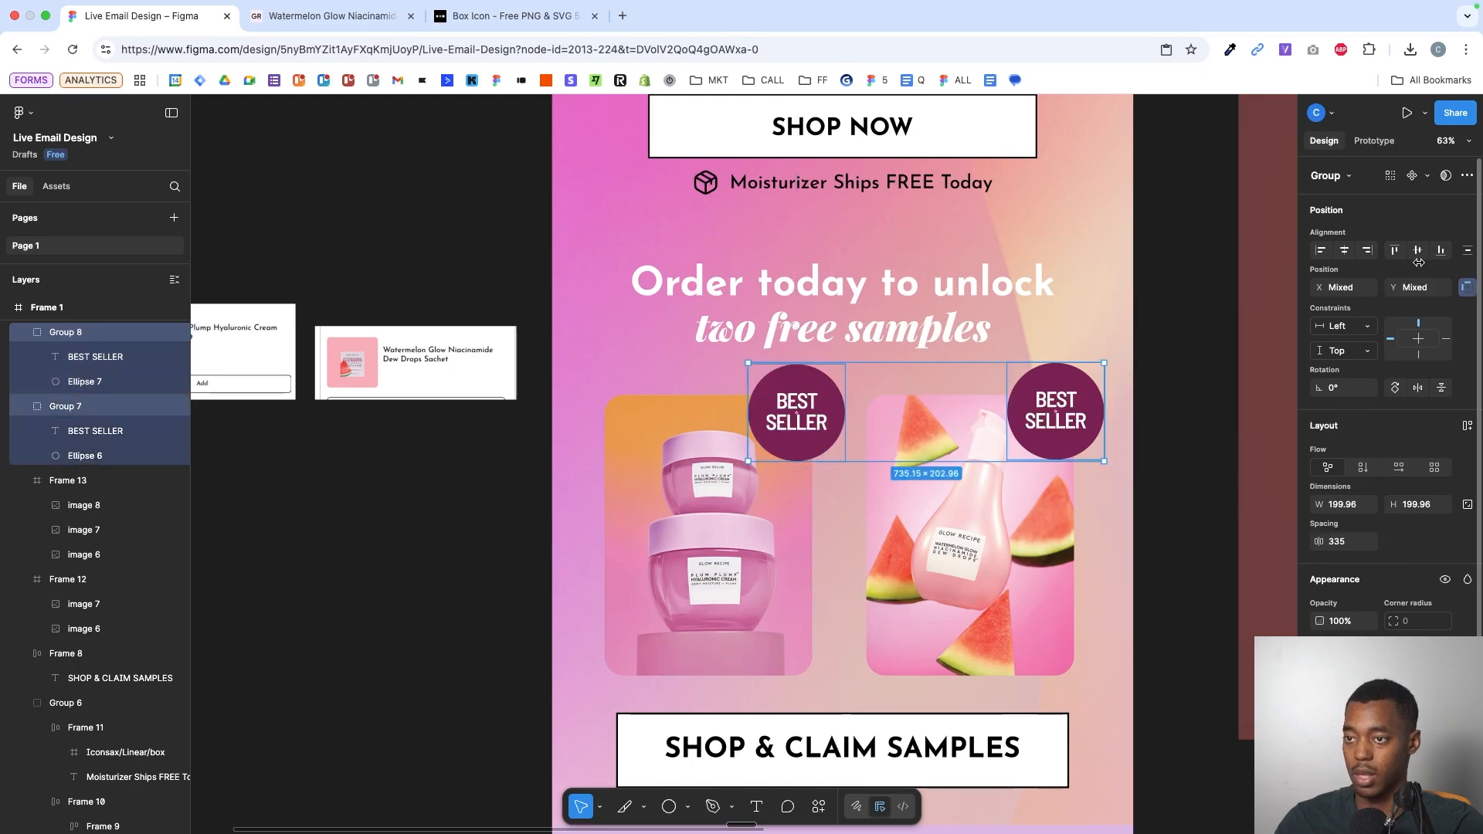
pyautogui.click(1421, 251)
# - Open the jar badge's text for editing and examine the sample sachet references beside the email
pyautogui.scroll(3, 896, 427)
pyautogui.hscroll(-2, 897, 427)
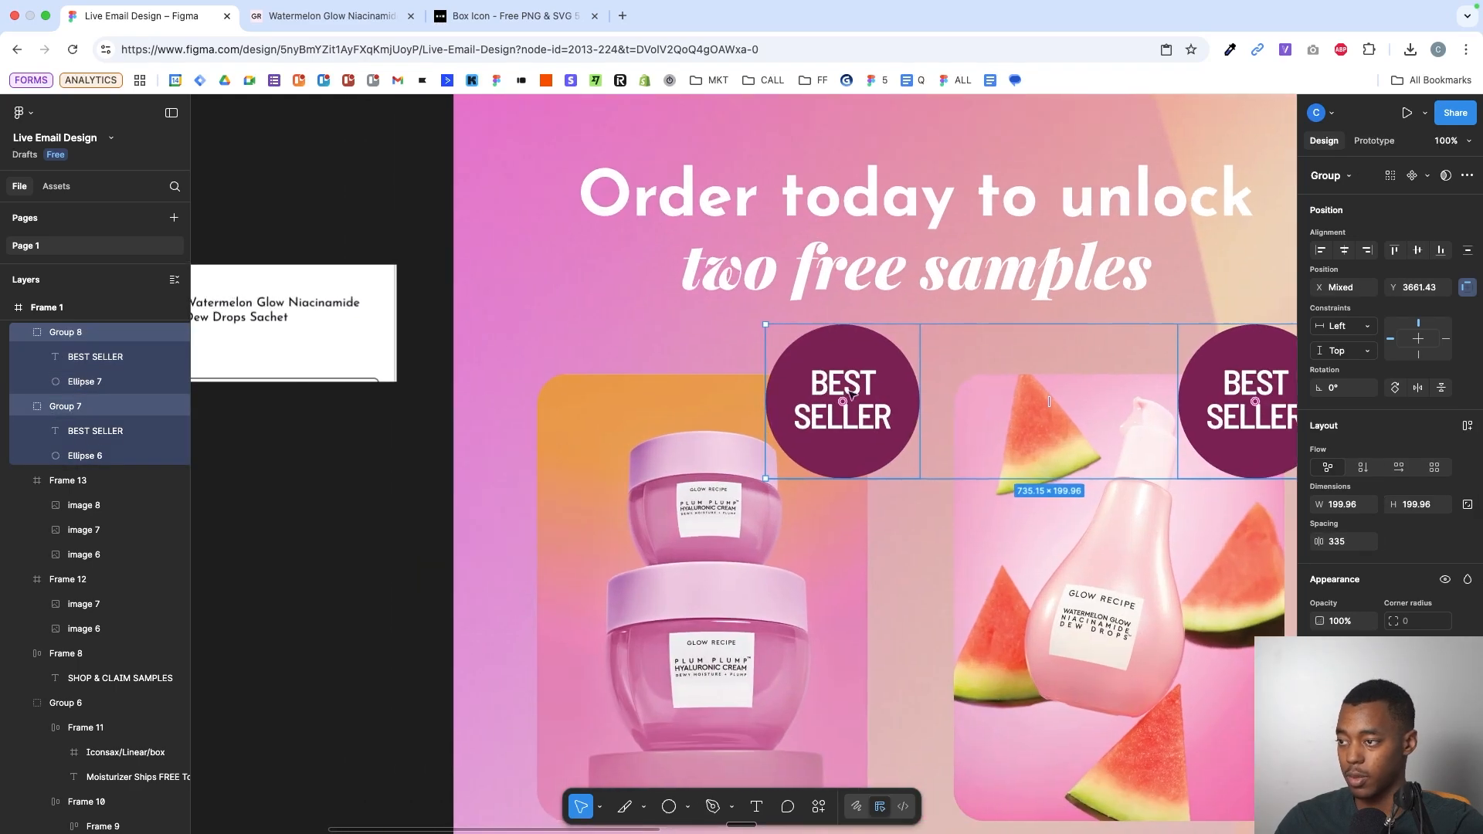
pyautogui.doubleClick(848, 384)
pyautogui.scroll(-5, 813, 545)
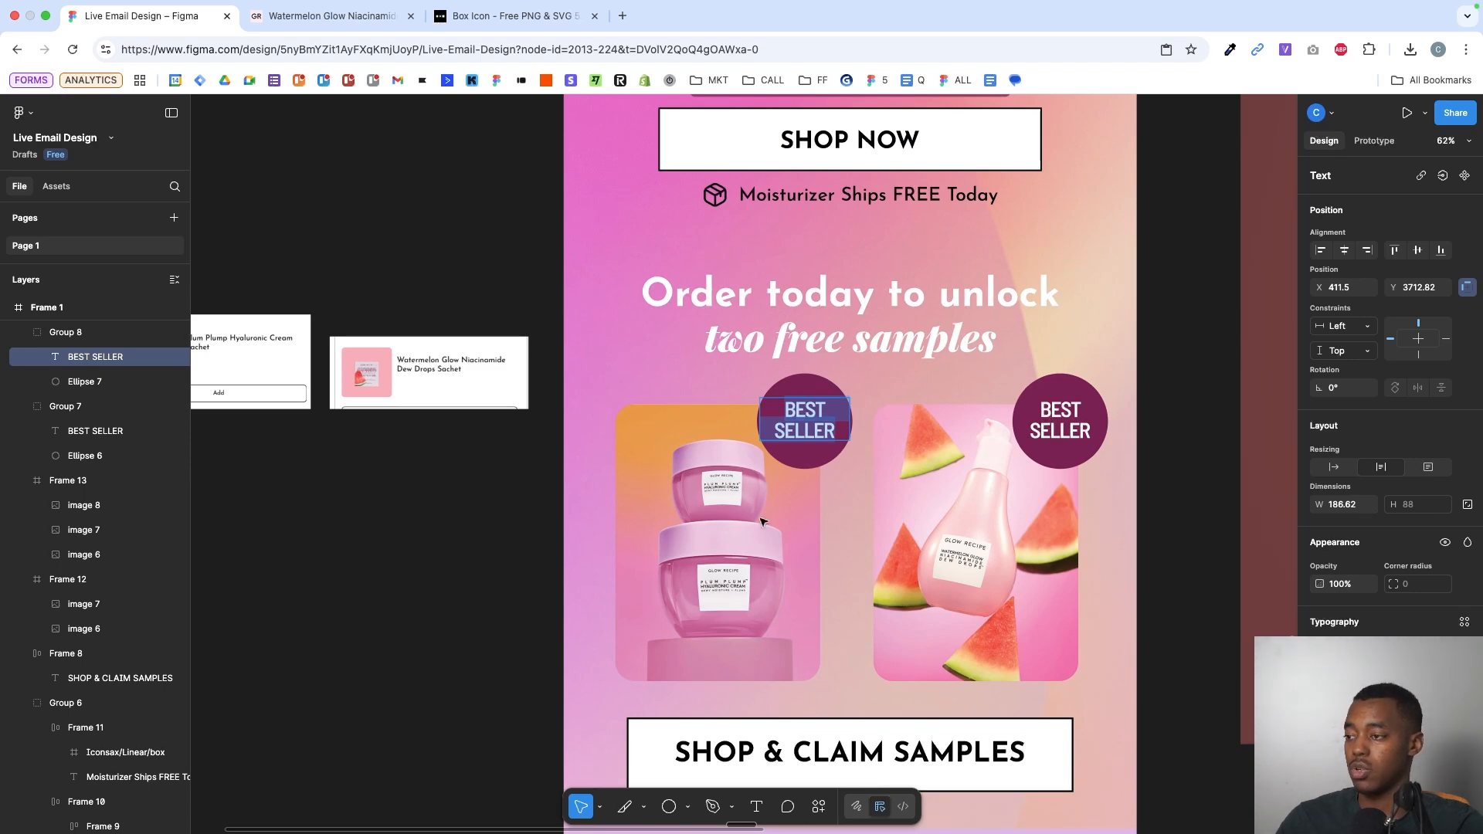
pyautogui.scroll(5, 728, 594)
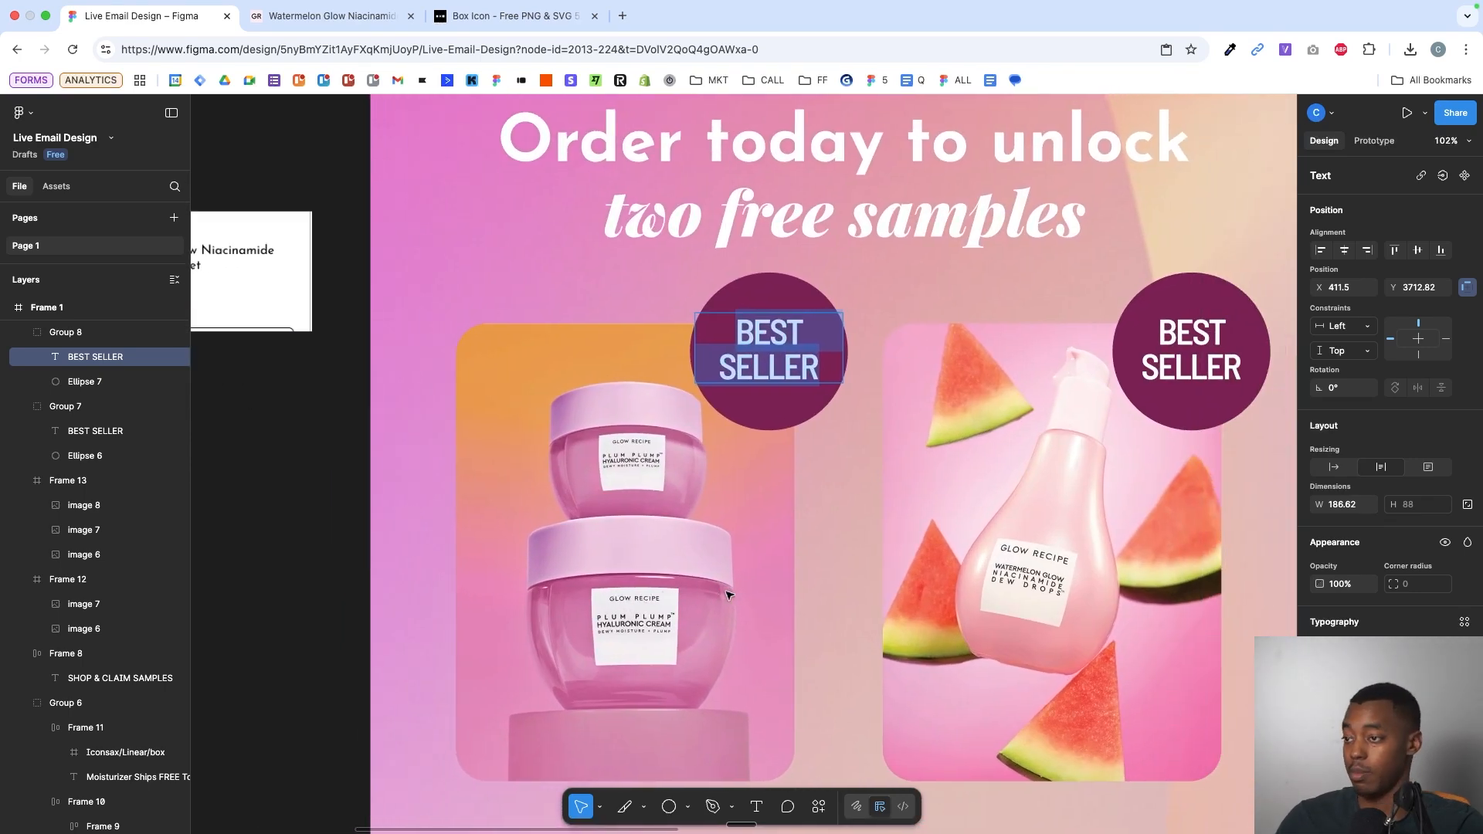
pyautogui.hscroll(-5, 632, 301)
pyautogui.scroll(5, 632, 301)
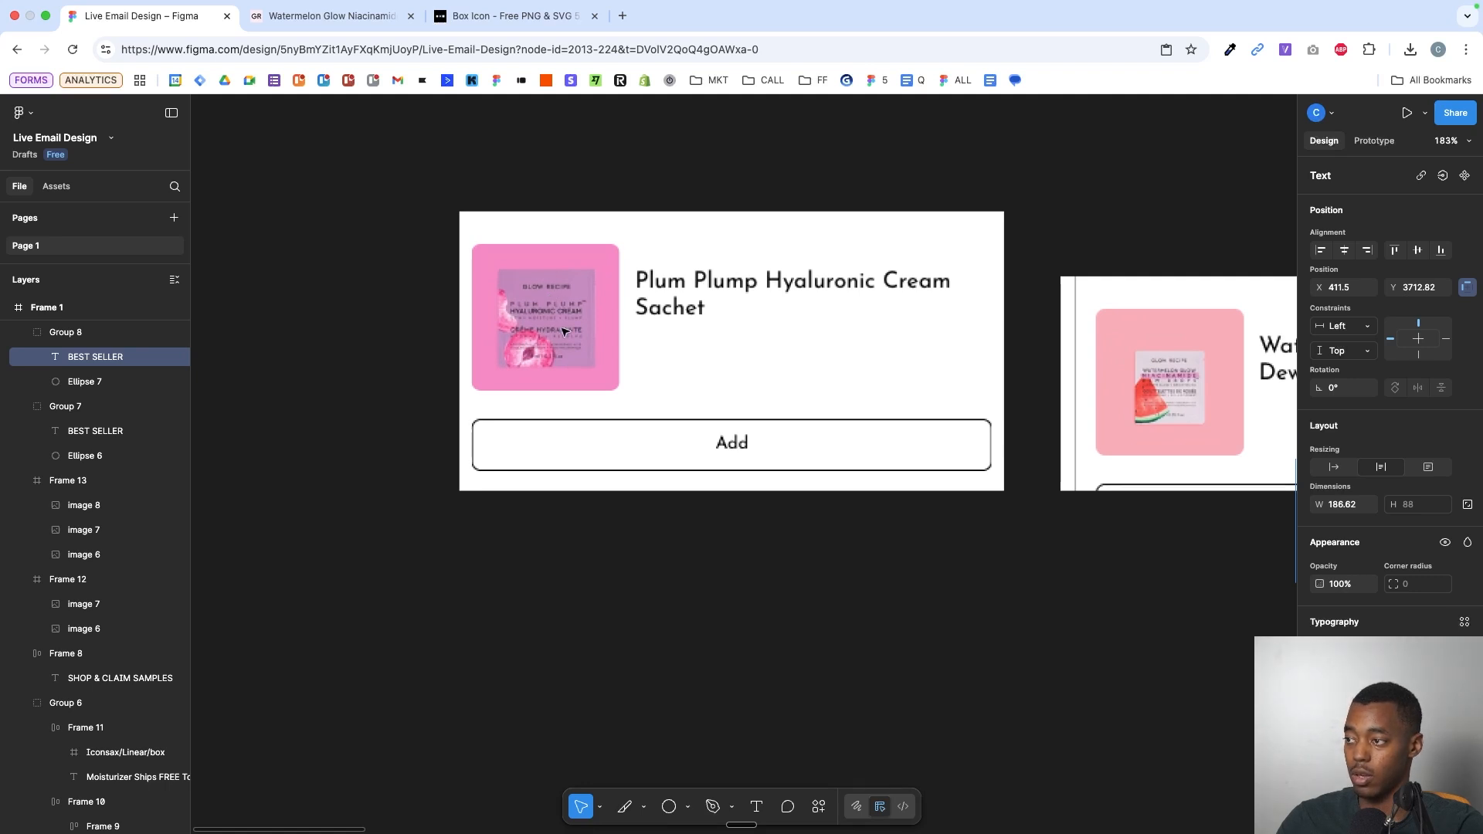
pyautogui.hscroll(10, 564, 331)
pyautogui.scroll(-3, 564, 331)
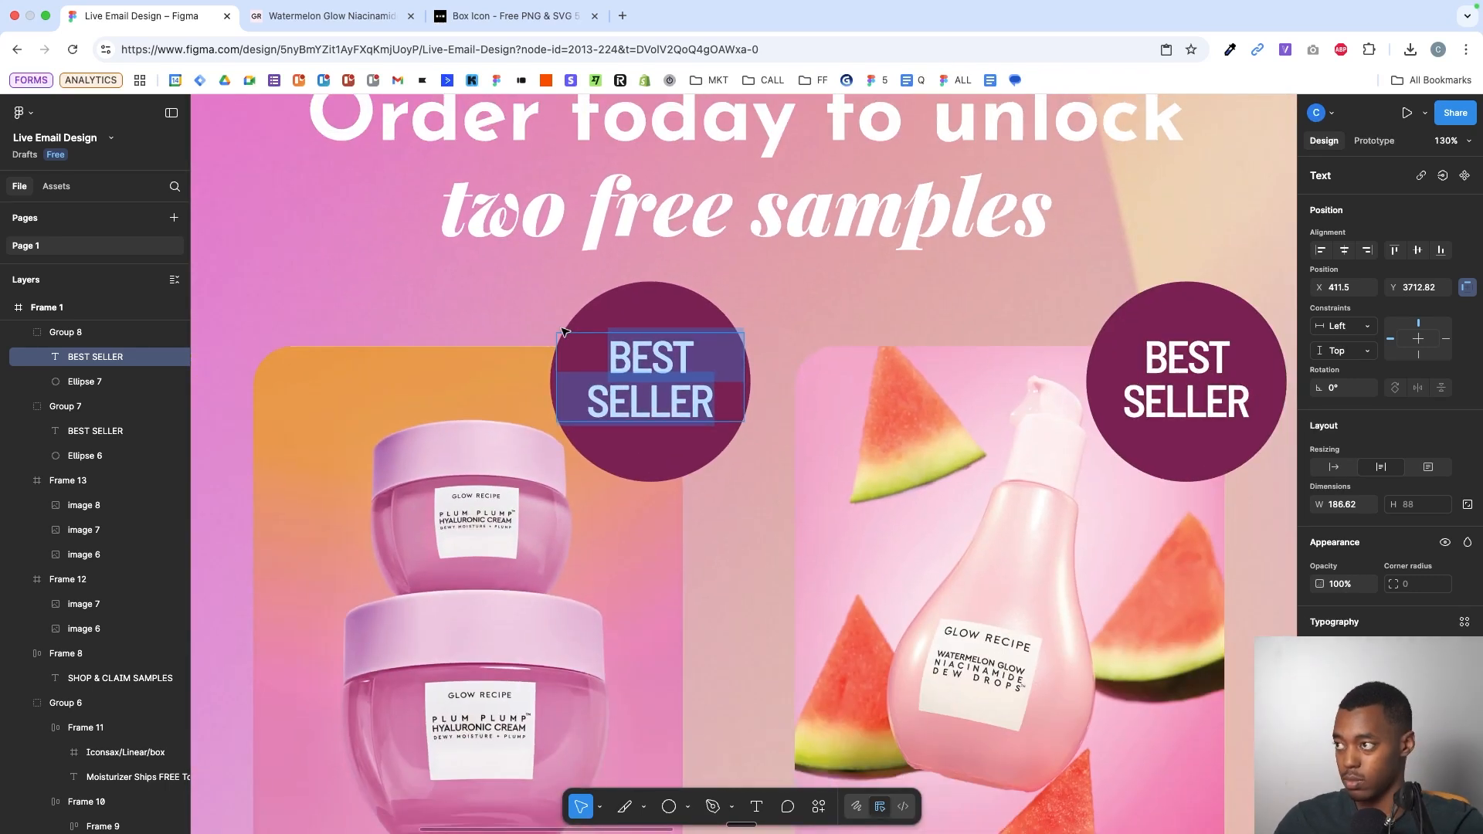
# - Switch to the Glow Recipe product page and check the Watermelon Glow Niacinamide Dew Drops sizes and pricing
pyautogui.hotkey('ctrl', 'Tab')
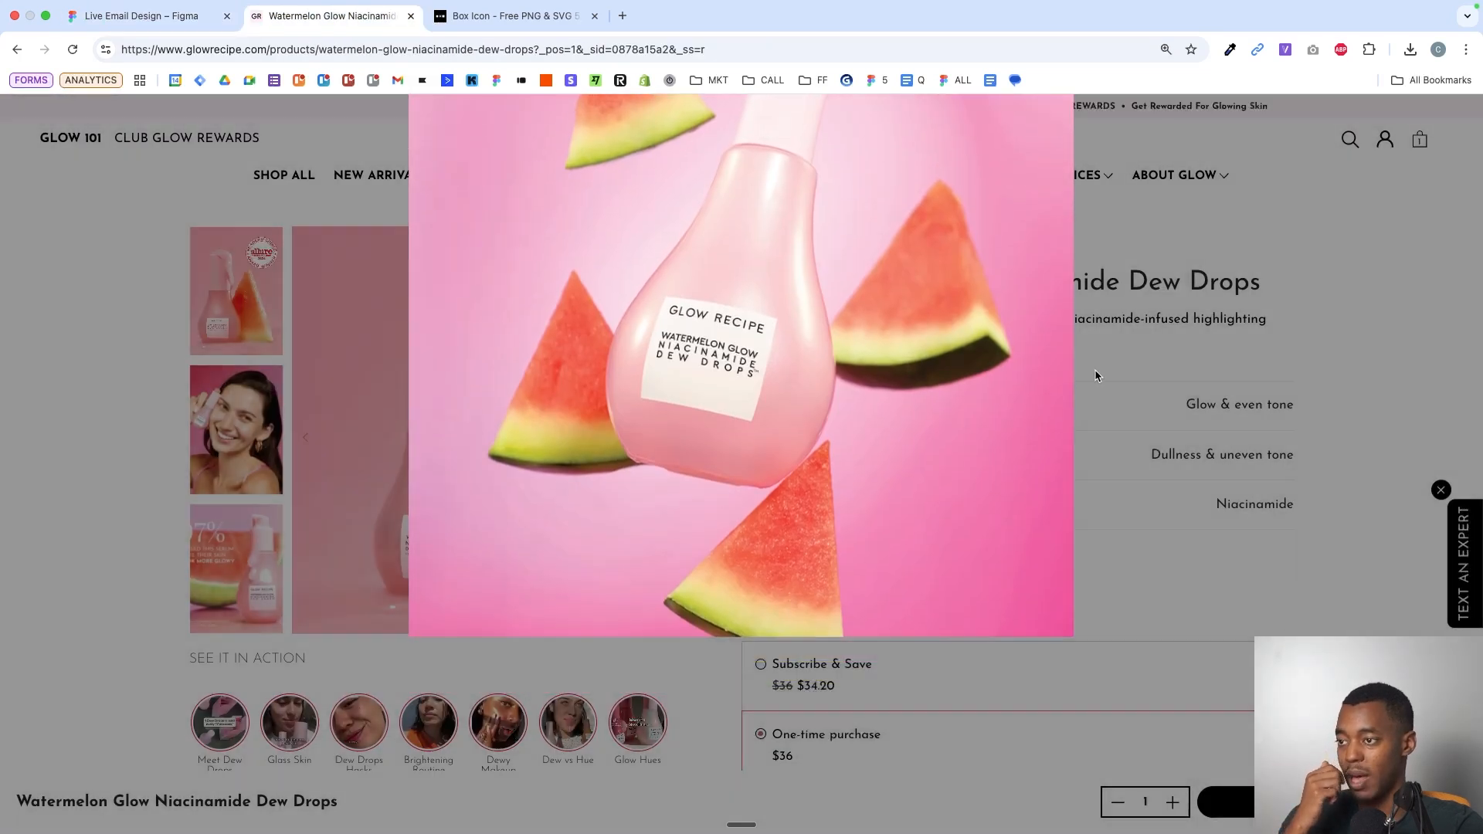
pyautogui.click(1097, 376)
pyautogui.scroll(-5, 1105, 386)
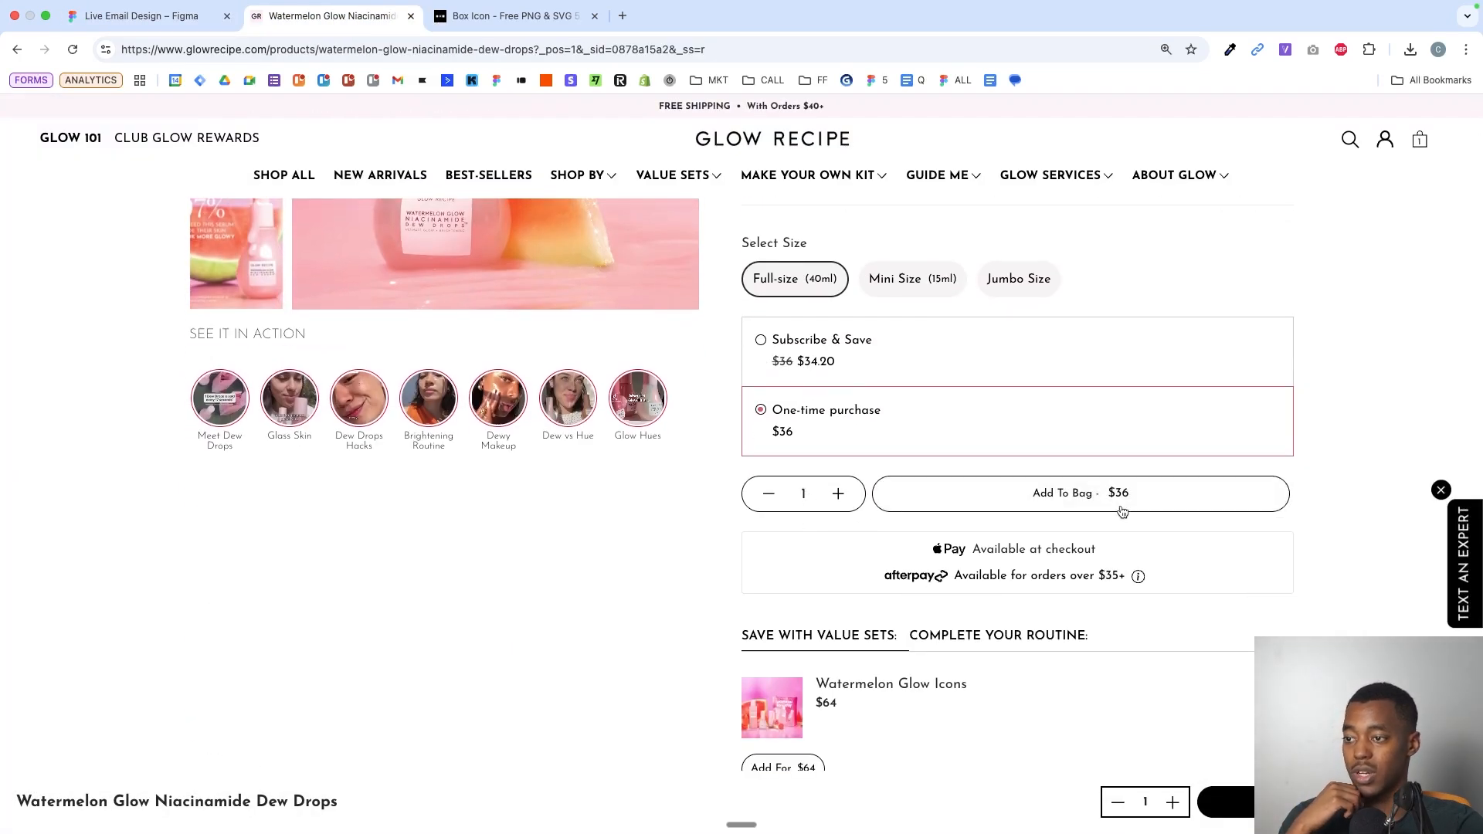
pyautogui.scroll(4, 808, 448)
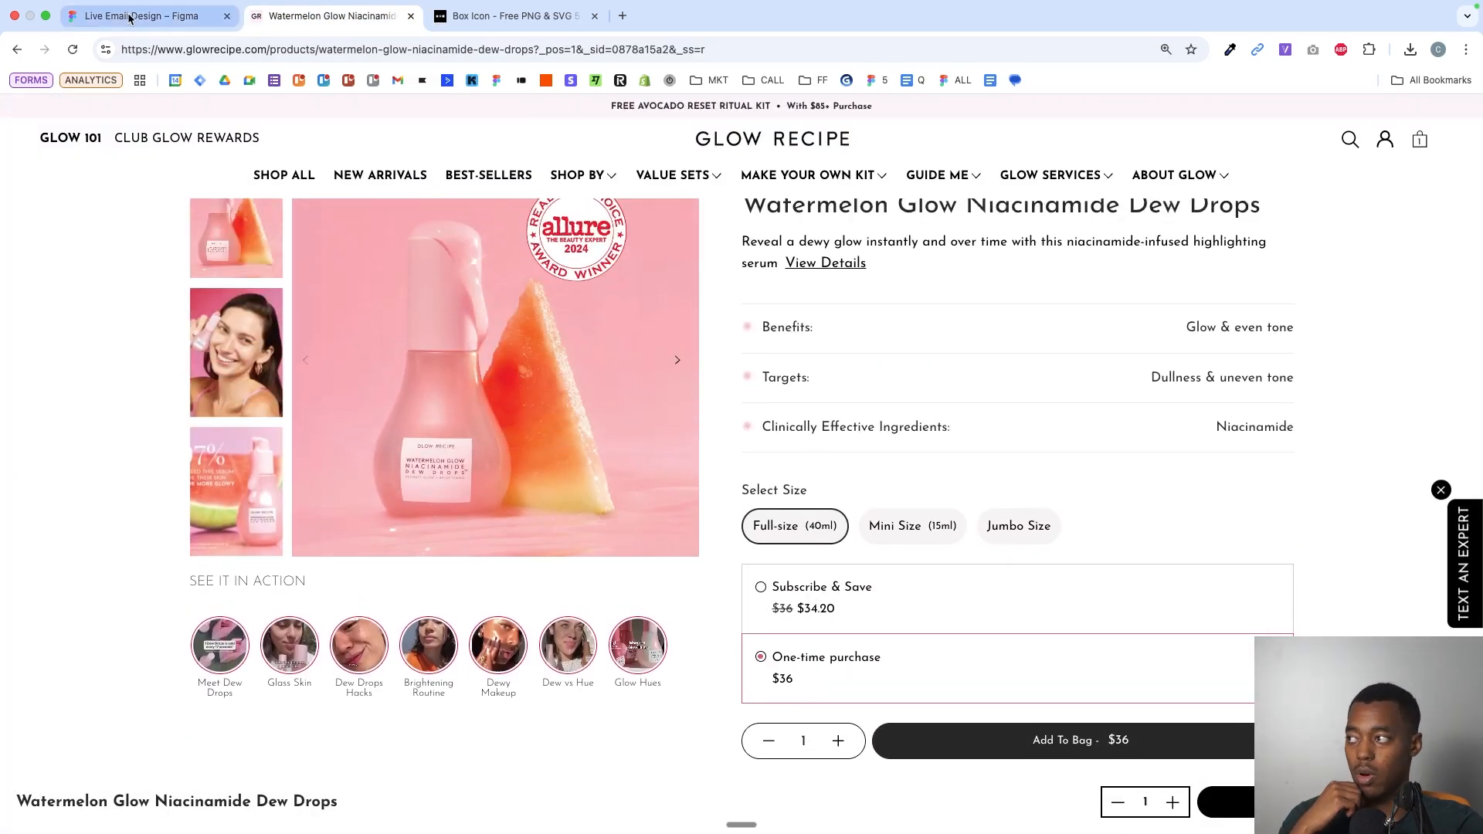
# - Switch back to the Figma email design and replace the bottle badge's text with "$9 VALUE"
pyautogui.click(130, 17)
pyautogui.hscroll(3, 424, 298)
pyautogui.hscroll(-3, 684, 424)
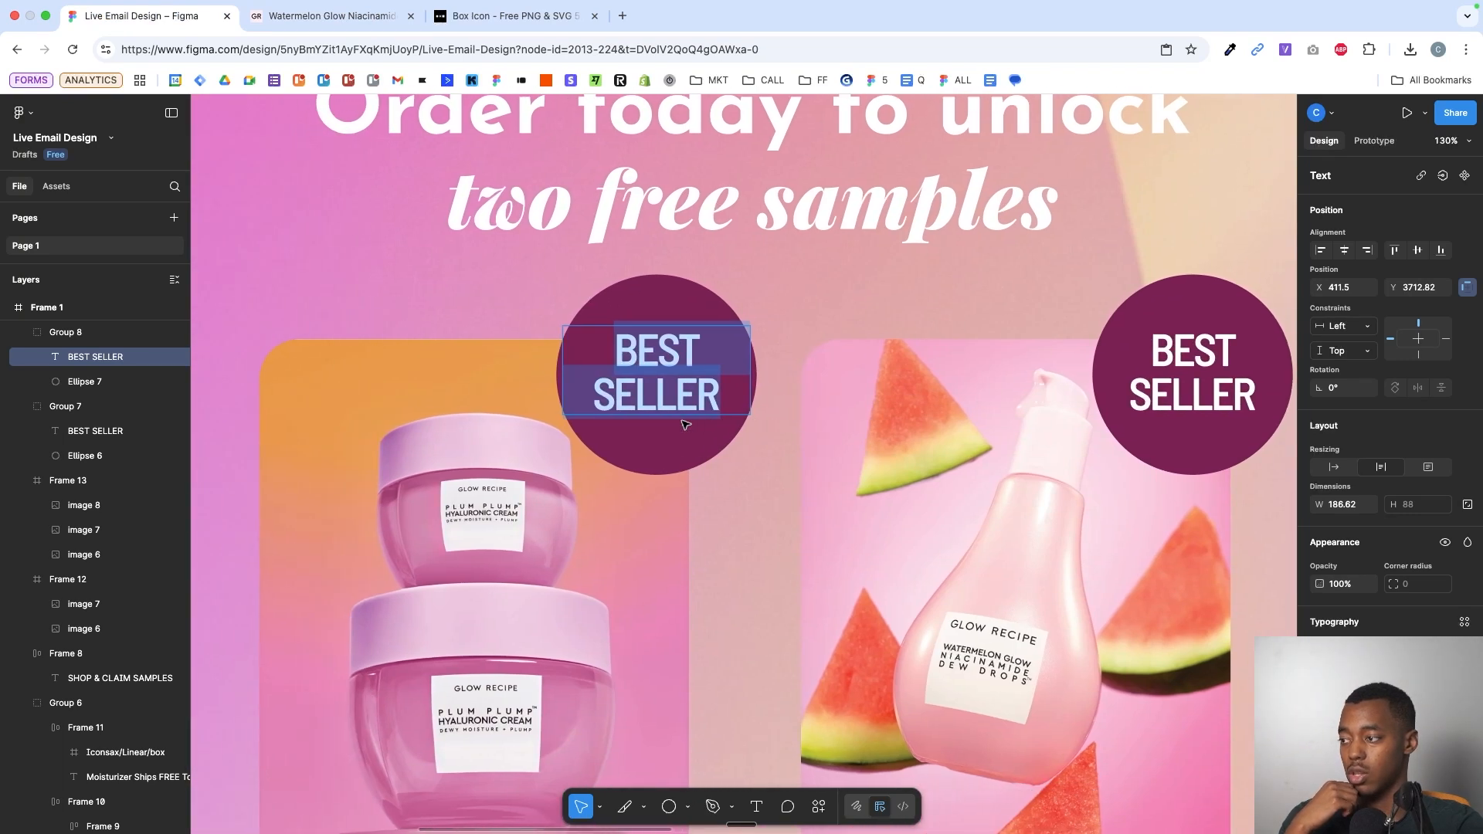
pyautogui.hscroll(-3, 684, 424)
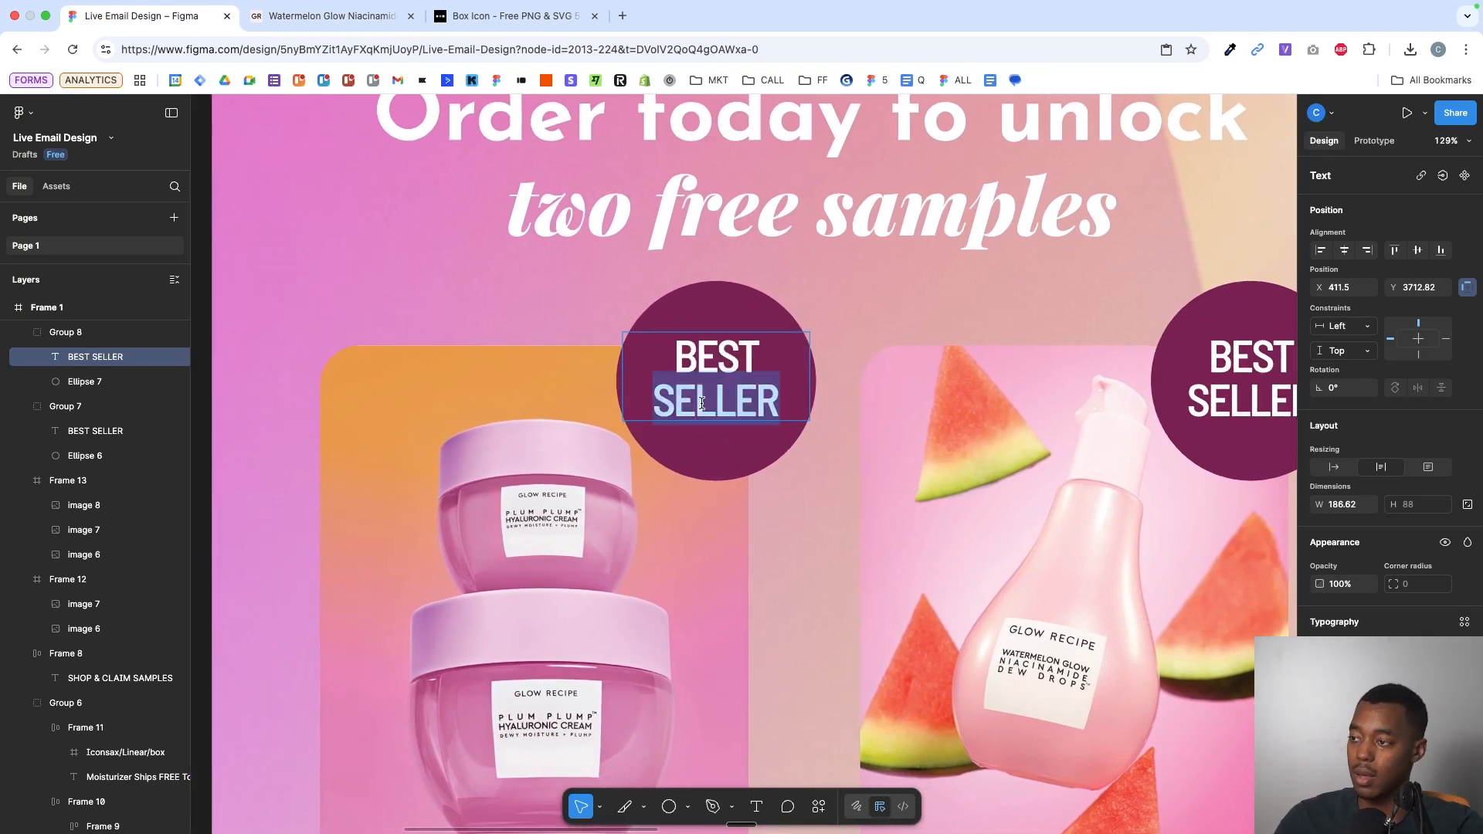
pyautogui.tripleClick(701, 402)
pyautogui.hscroll(5, 701, 402)
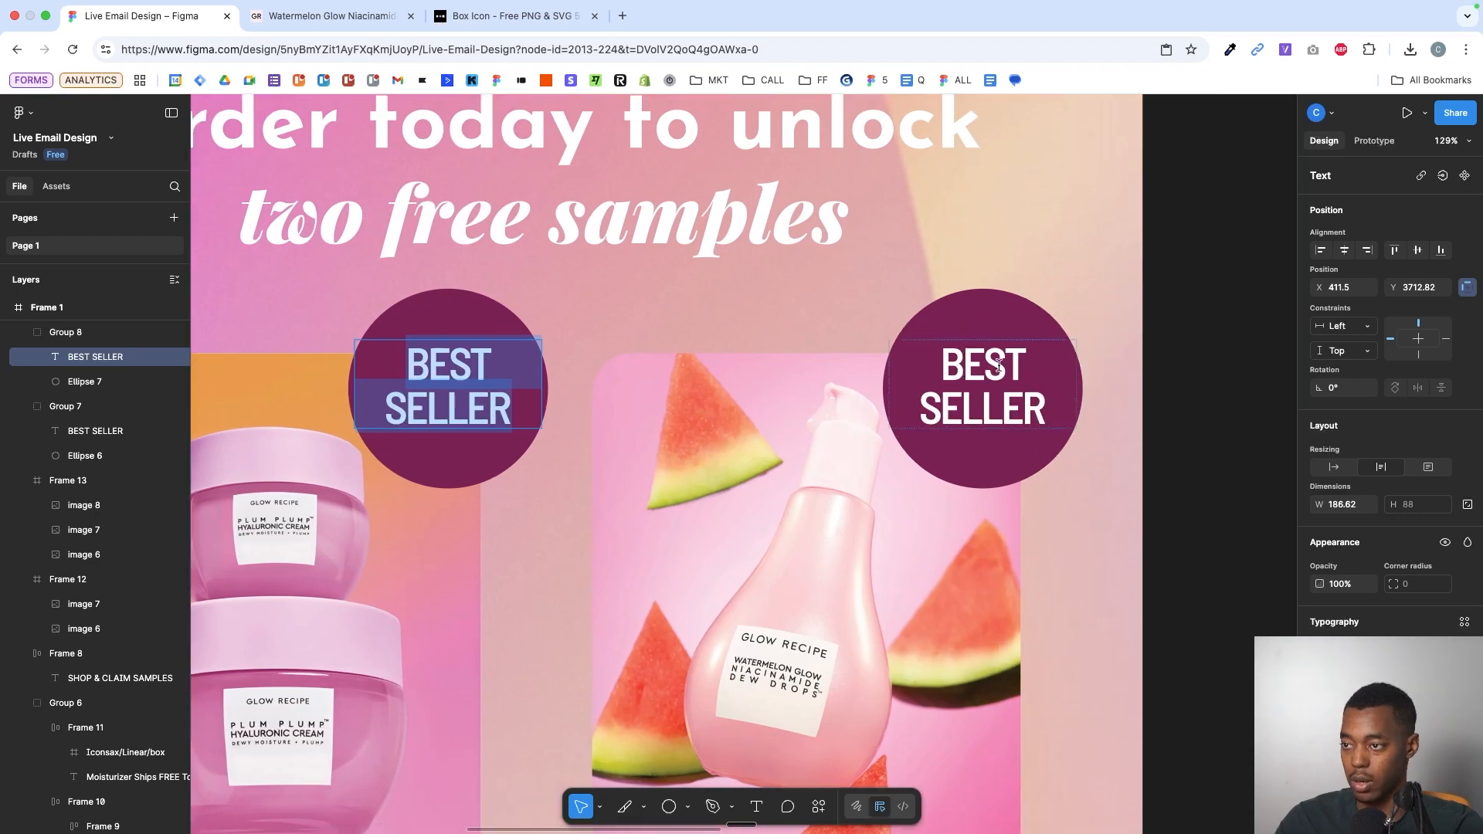
pyautogui.doubleClick(999, 366)
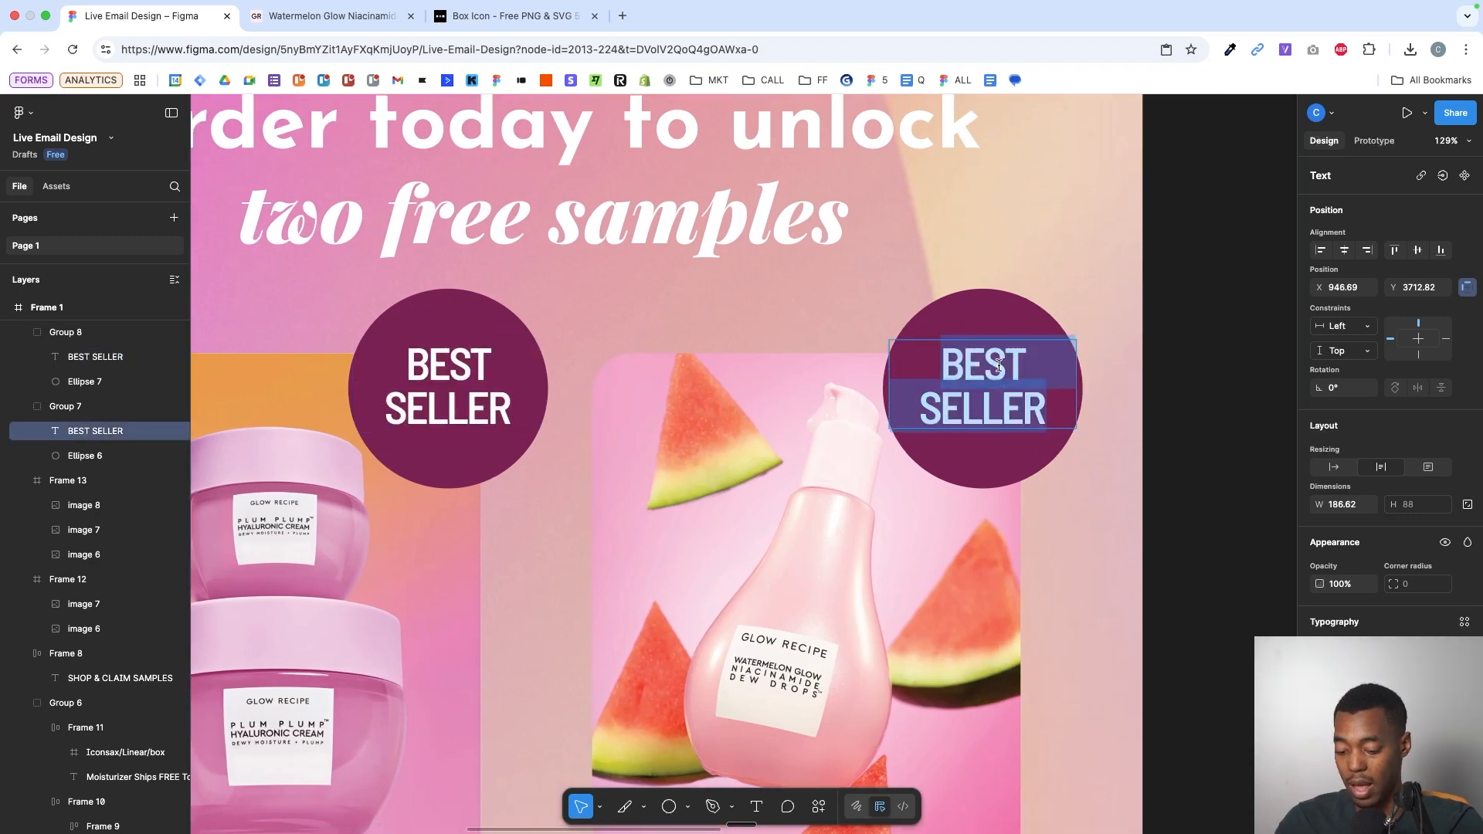
pyautogui.write('$9')
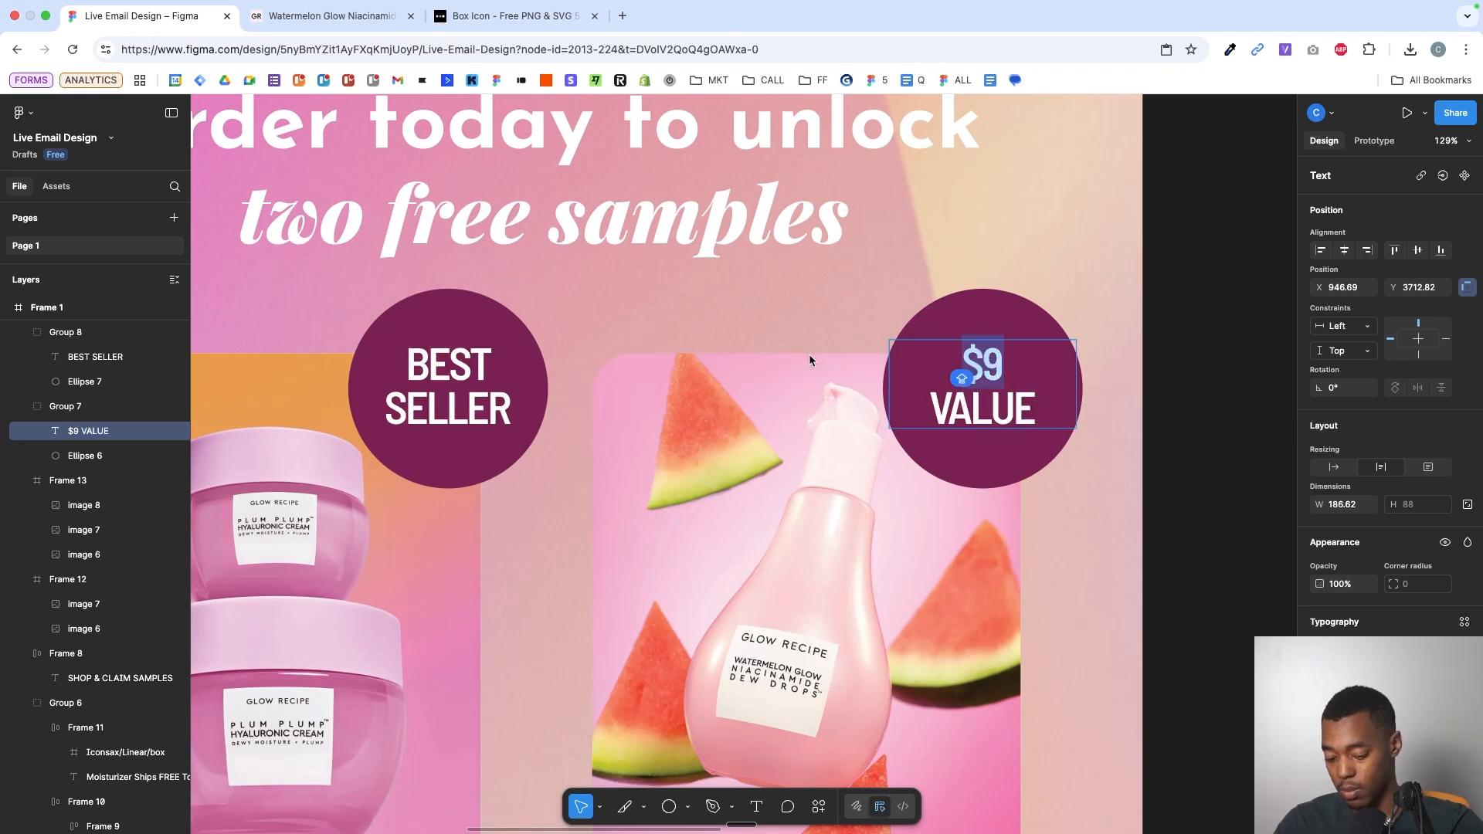
# - Enlarge the "$9" in the bottle badge well beyond the size of the word VALUE
pyautogui.press('super+shift+period')
pyautogui.press('super+shift+period')
pyautogui.press('super+shift+period')
pyautogui.press('super+shift+period')
pyautogui.press('super+shift+period')
pyautogui.press('super+shift+period')
pyautogui.press('super+shift+period')
pyautogui.press('super+shift+period')
pyautogui.press('super+shift+period')
pyautogui.press('super+shift+period')
pyautogui.press('super+shift+period')
pyautogui.press('super+shift+period')
pyautogui.press('super+shift+period')
pyautogui.press('super+shift+period')
pyautogui.press('super+shift+period')
pyautogui.press('super+shift+period')
pyautogui.press('super+shift+period')
pyautogui.press('super+shift+period')
pyautogui.press('super+shift+period')
pyautogui.press('super+shift+period')
pyautogui.press('super+shift+period')
pyautogui.press('super+shift+period')
pyautogui.press('super+shift+period')
pyautogui.press('super+shift+period')
pyautogui.press('super+shift+period')
pyautogui.press('super+shift+period')
pyautogui.press('super+shift+period')
pyautogui.press('super+shift+period')
pyautogui.press('super+shift+period')
pyautogui.press('super+shift+period')
pyautogui.press('super+shift+period')
pyautogui.press('super+shift+period')
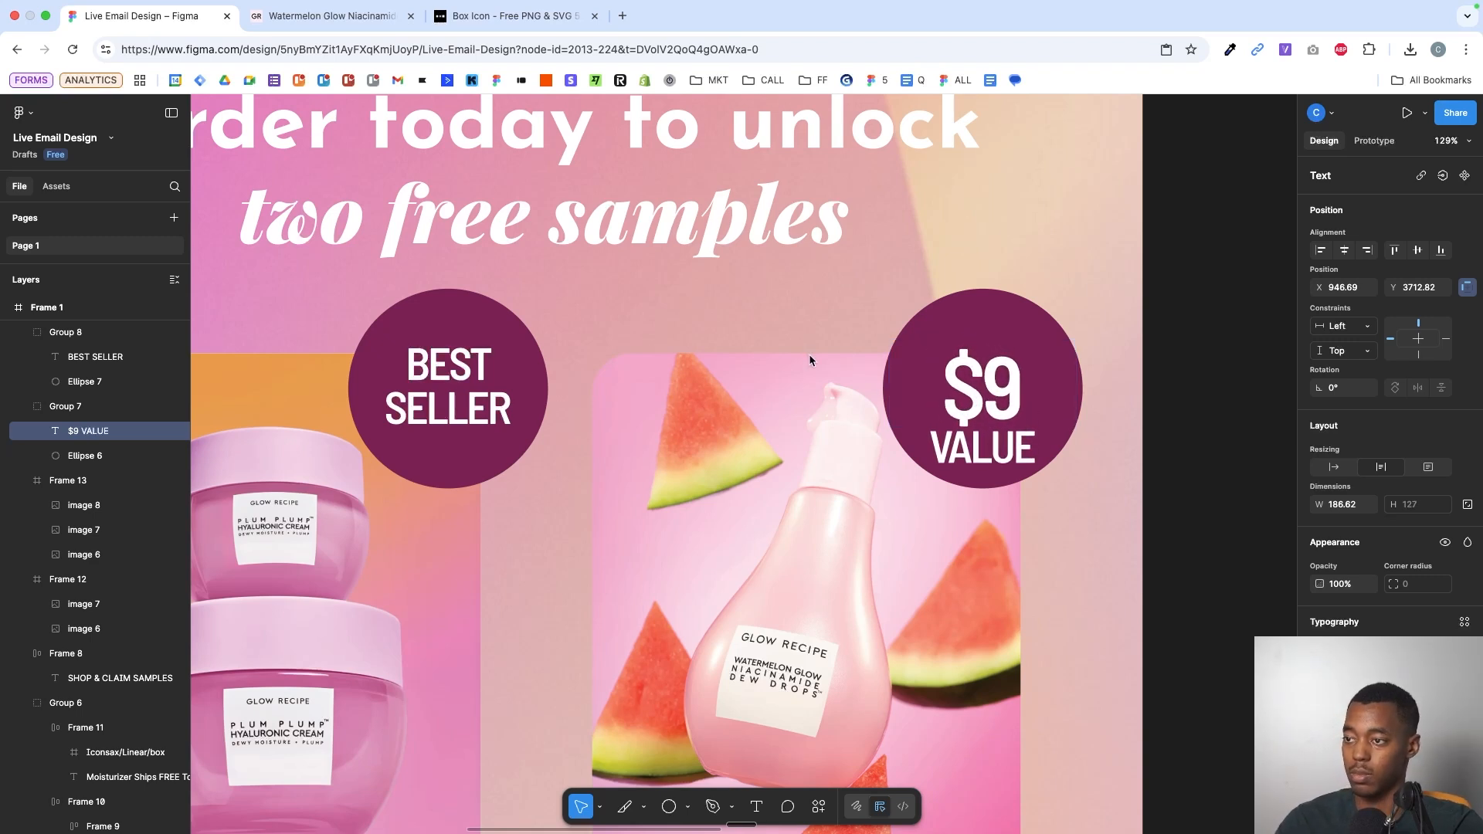
# - Move the "$9 VALUE" text up so it sits vertically balanced inside the bottle badge's circle
pyautogui.press('Escape')
pyautogui.moveTo(1001, 382); pyautogui.dragTo(1014, 400)
pyautogui.click(1147, 403)
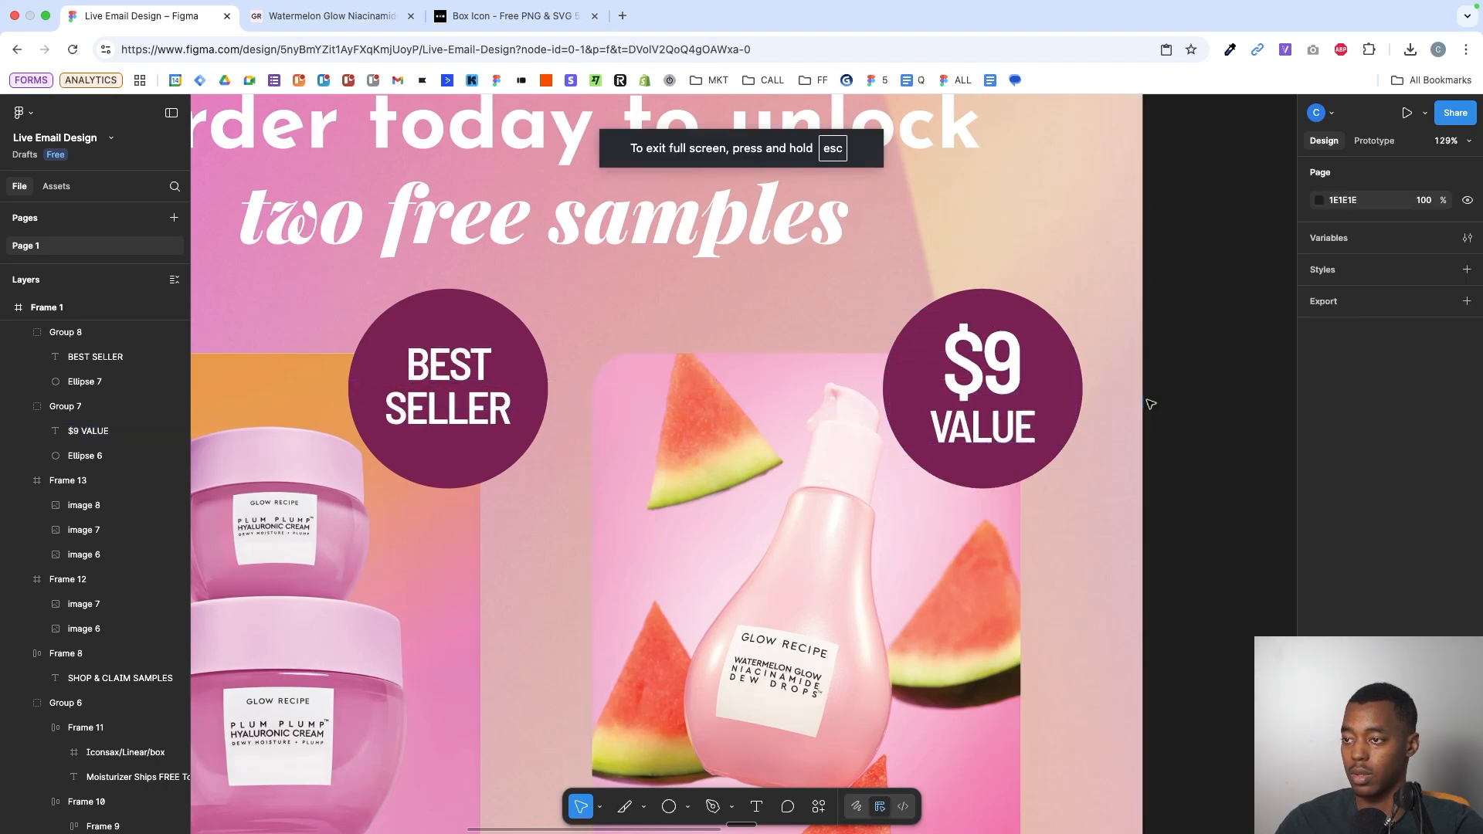
pyautogui.doubleClick(1006, 382)
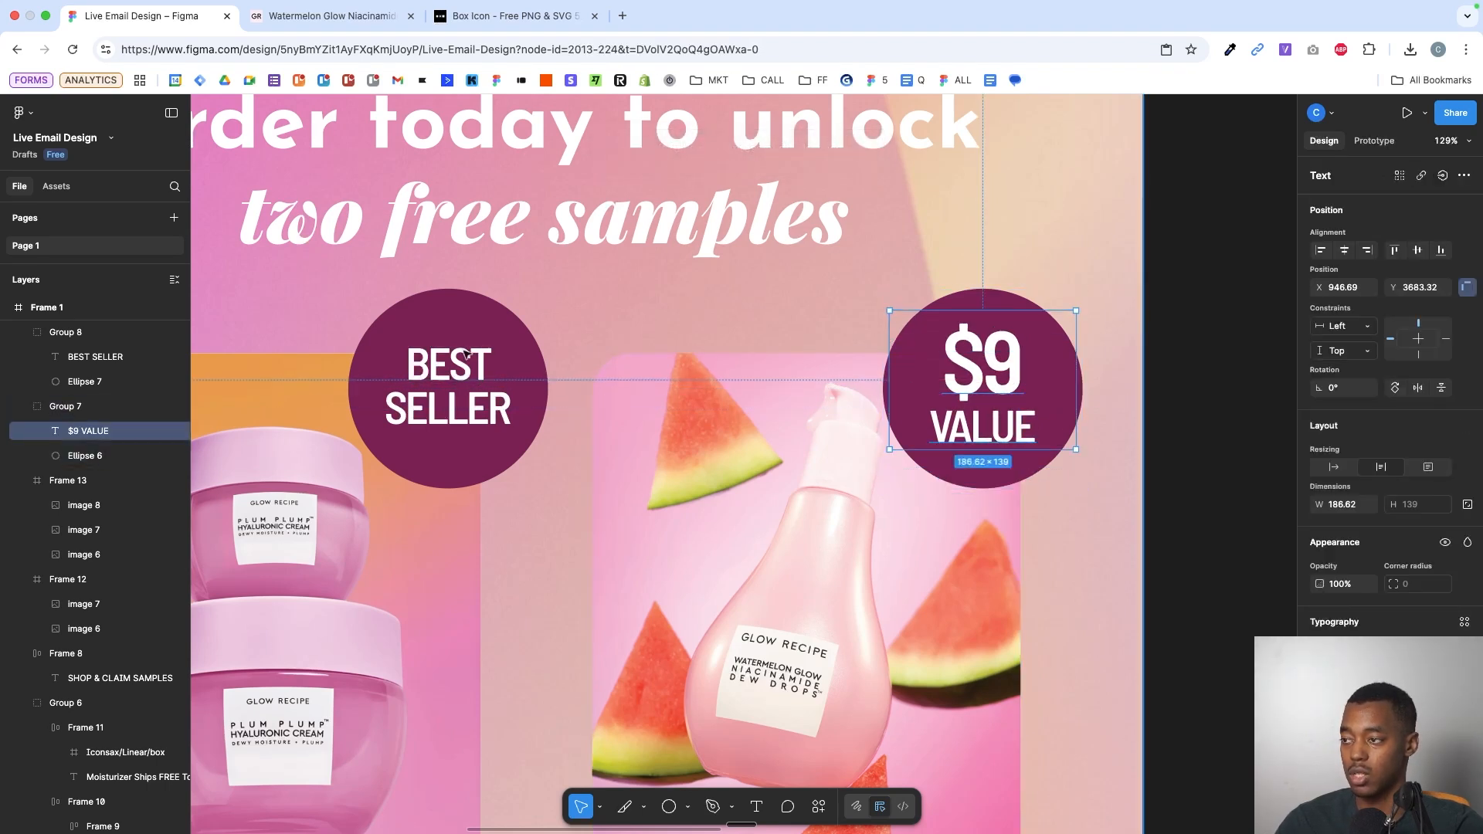
# - Delete the jar image's "BEST SELLER" badge and put a duplicate of the $9 badge in its place
pyautogui.click(494, 349)
pyautogui.press('BackSpace')
pyautogui.click(1004, 351)
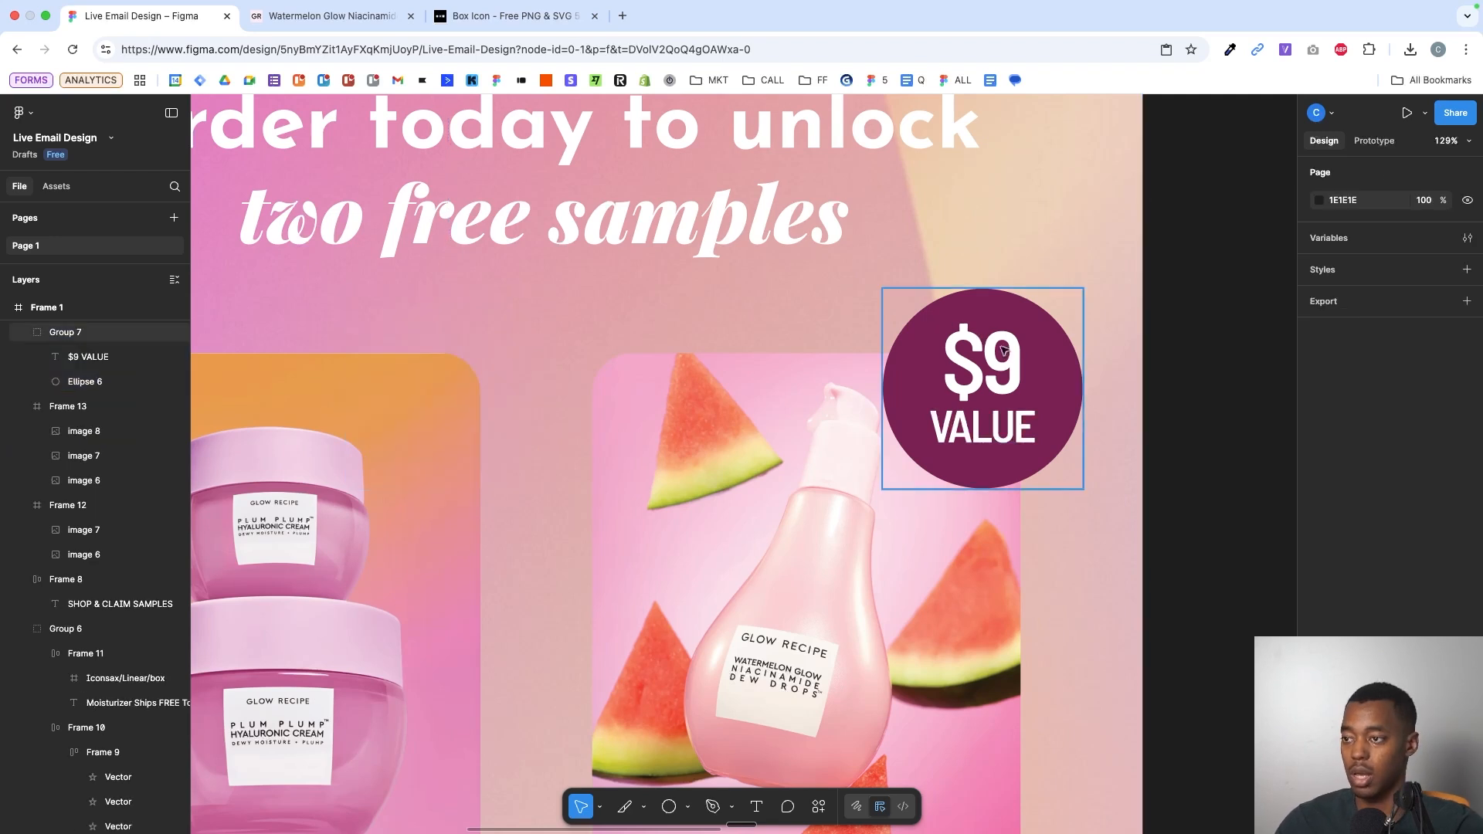
pyautogui.moveTo(1035, 348); pyautogui.dragTo(506, 361)
# - Change the jar badge's text to "$11 VALUE"
pyautogui.doubleClick(470, 361)
pyautogui.doubleClick(469, 360)
pyautogui.write('11')
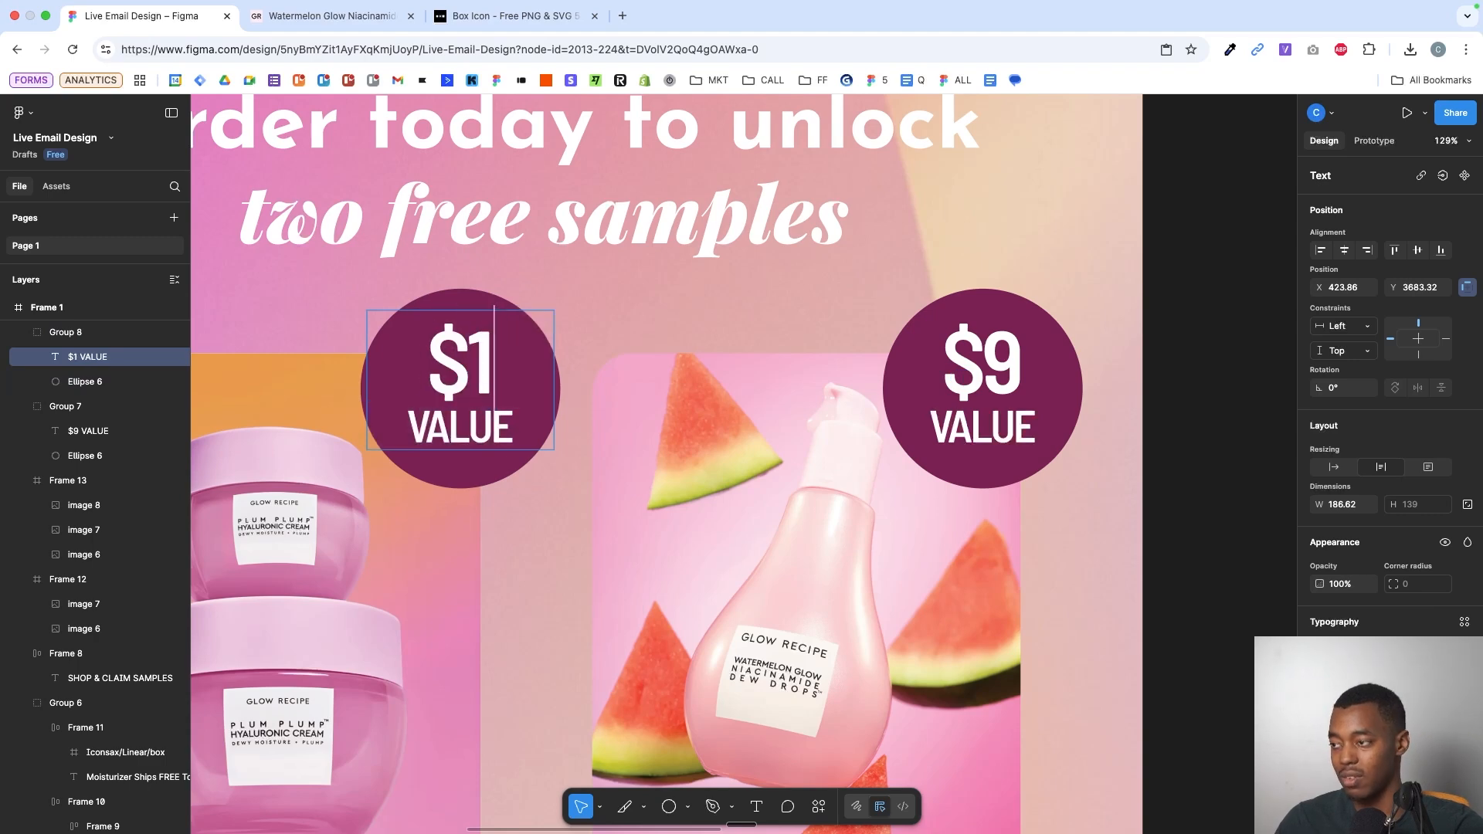
pyautogui.press('Escape')
pyautogui.scroll(-3, 592, 329)
pyautogui.click(993, 340)
pyautogui.hscroll(-3, 993, 341)
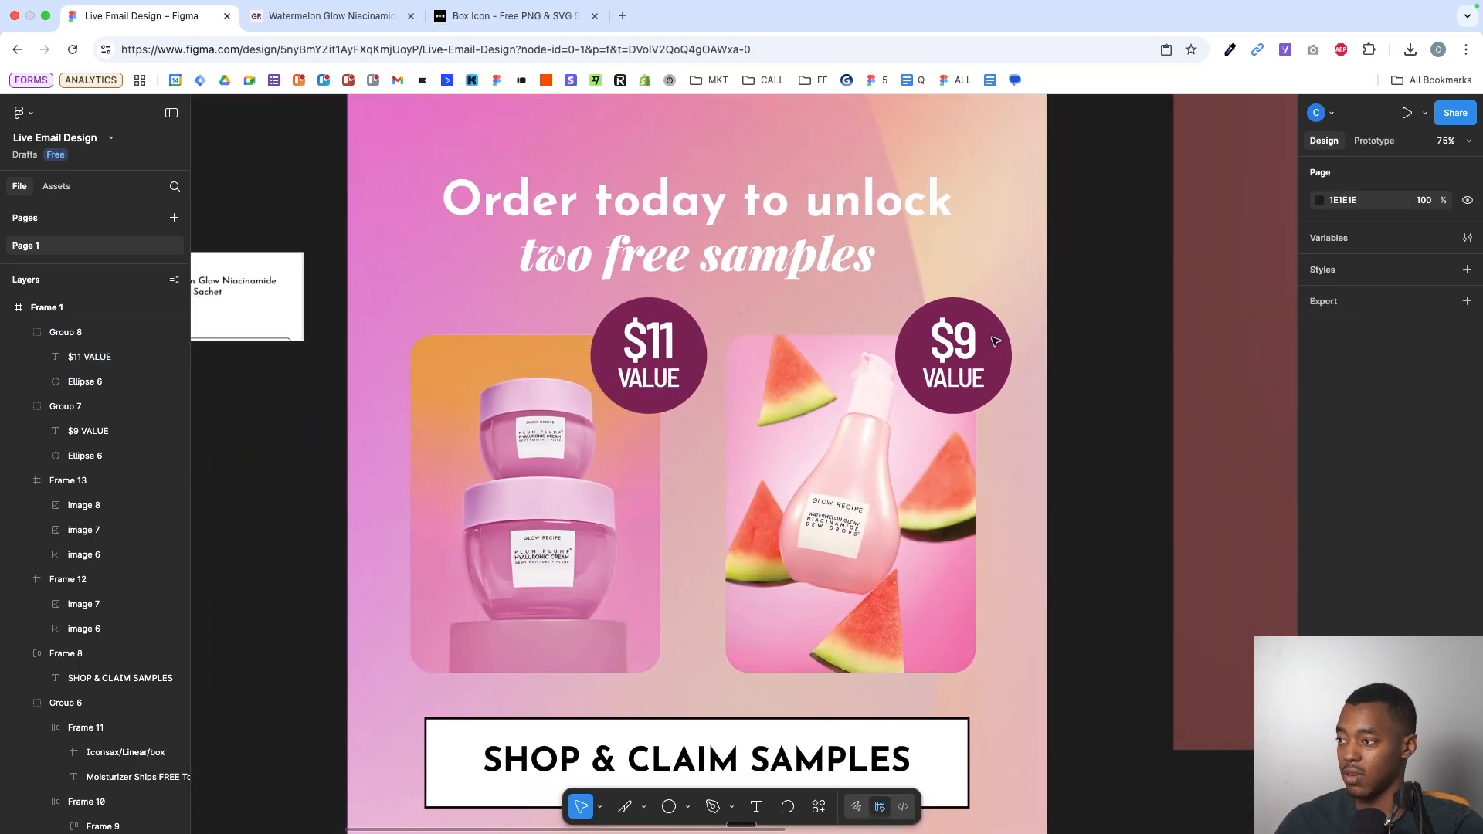
pyautogui.scroll(-2, 995, 341)
pyautogui.hscroll(-3, 995, 340)
pyautogui.scroll(1, 850, 336)
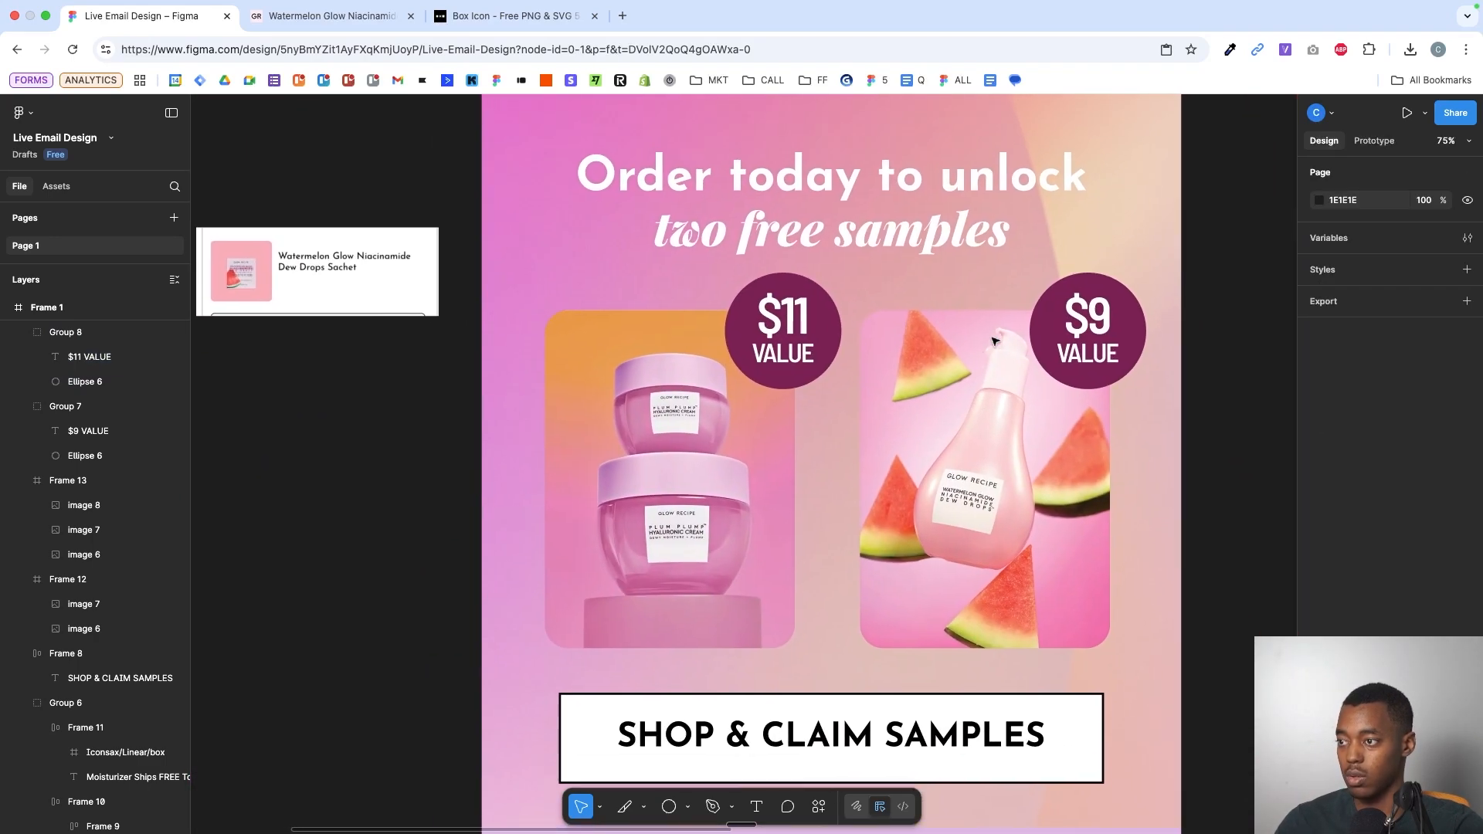
# - Narrow the "$11 VALUE" text box to about 113 wide, keeping it centered in the circle
pyautogui.click(775, 315)
pyautogui.scroll(3, 775, 315)
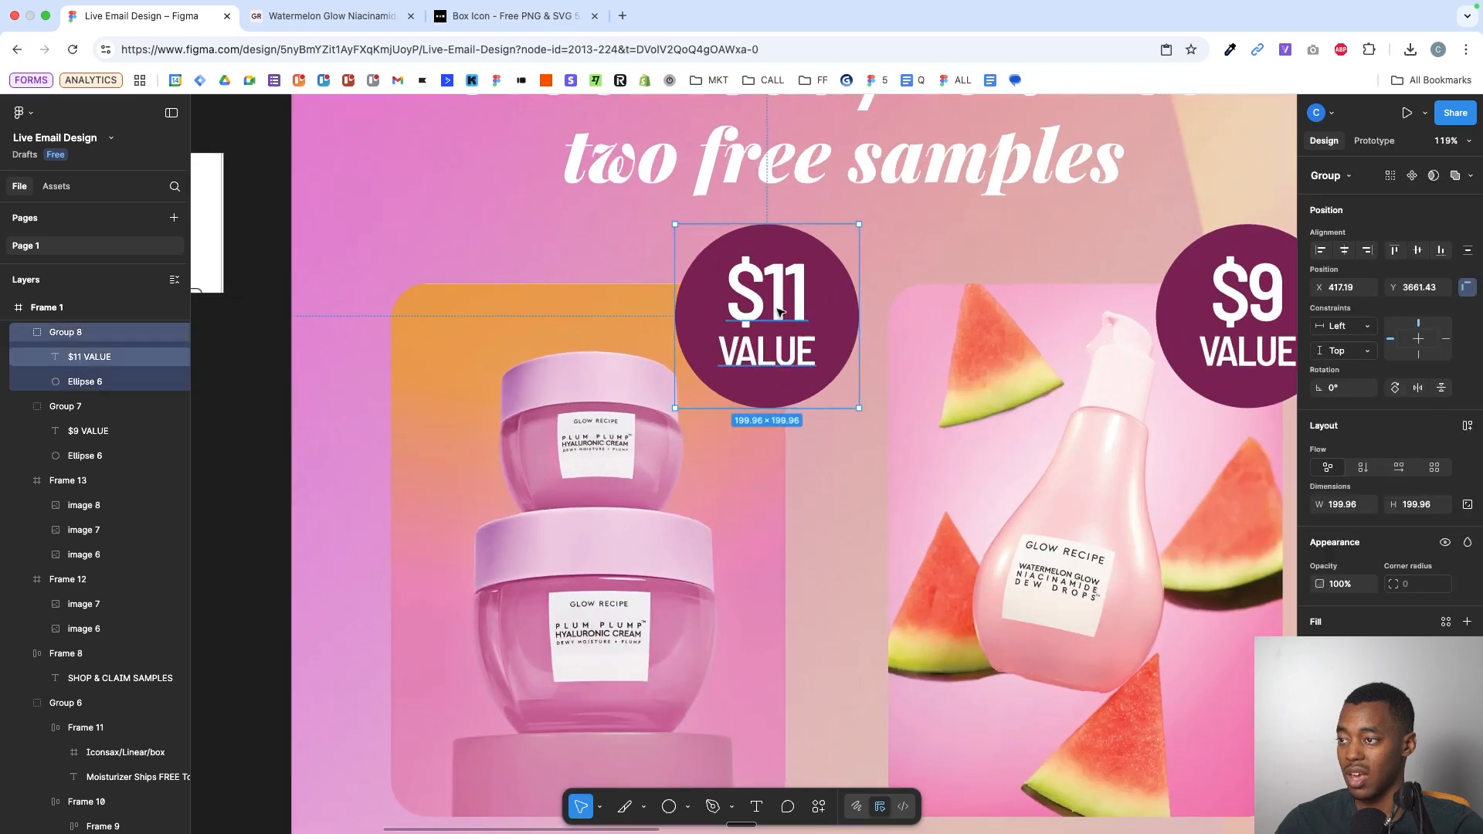
pyautogui.doubleClick(788, 315)
pyautogui.moveTo(844, 307); pyautogui.dragTo(822, 301)
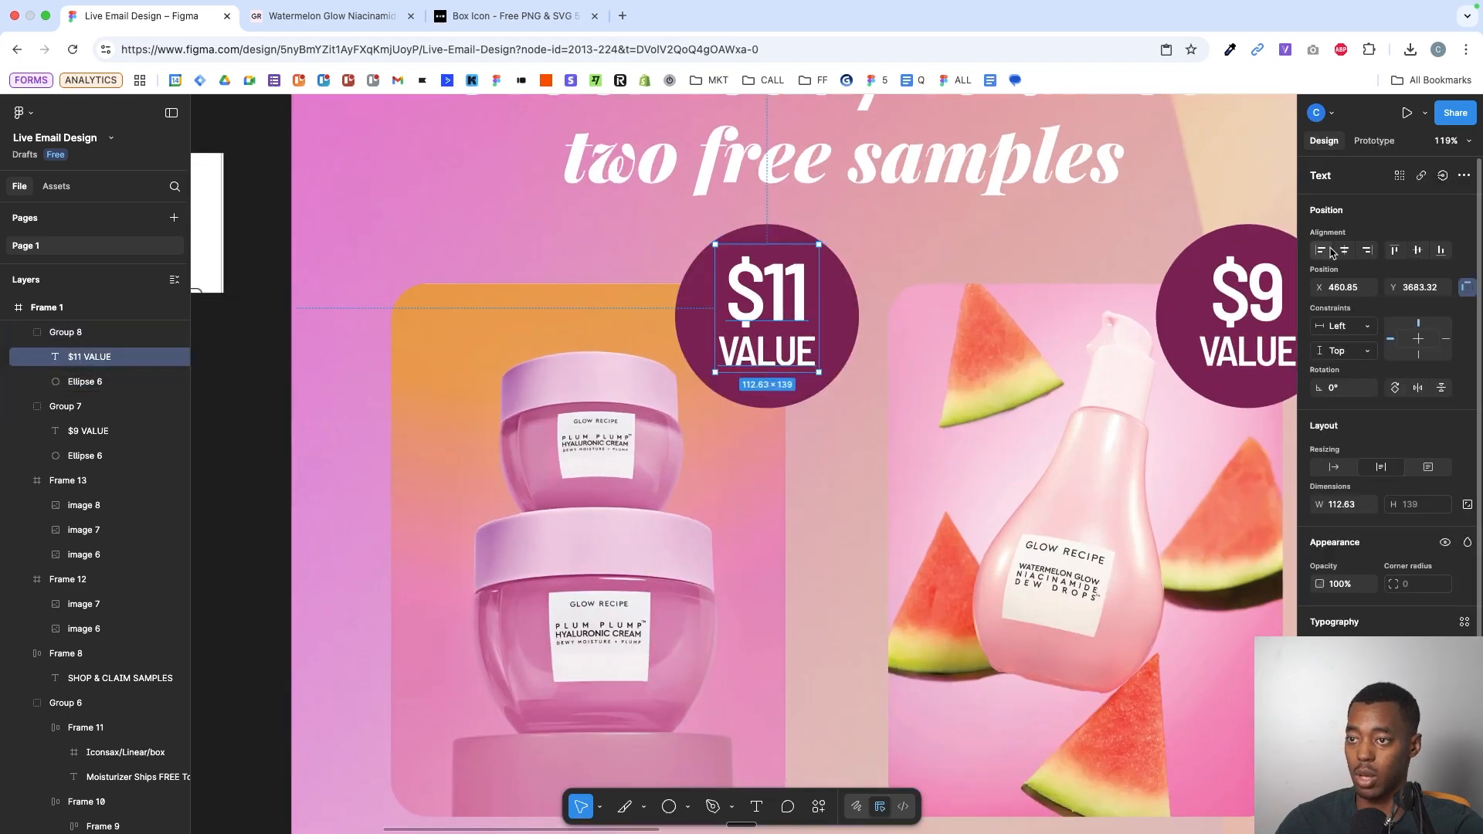
pyautogui.press('alt')
pyautogui.scroll(-5, 841, 289)
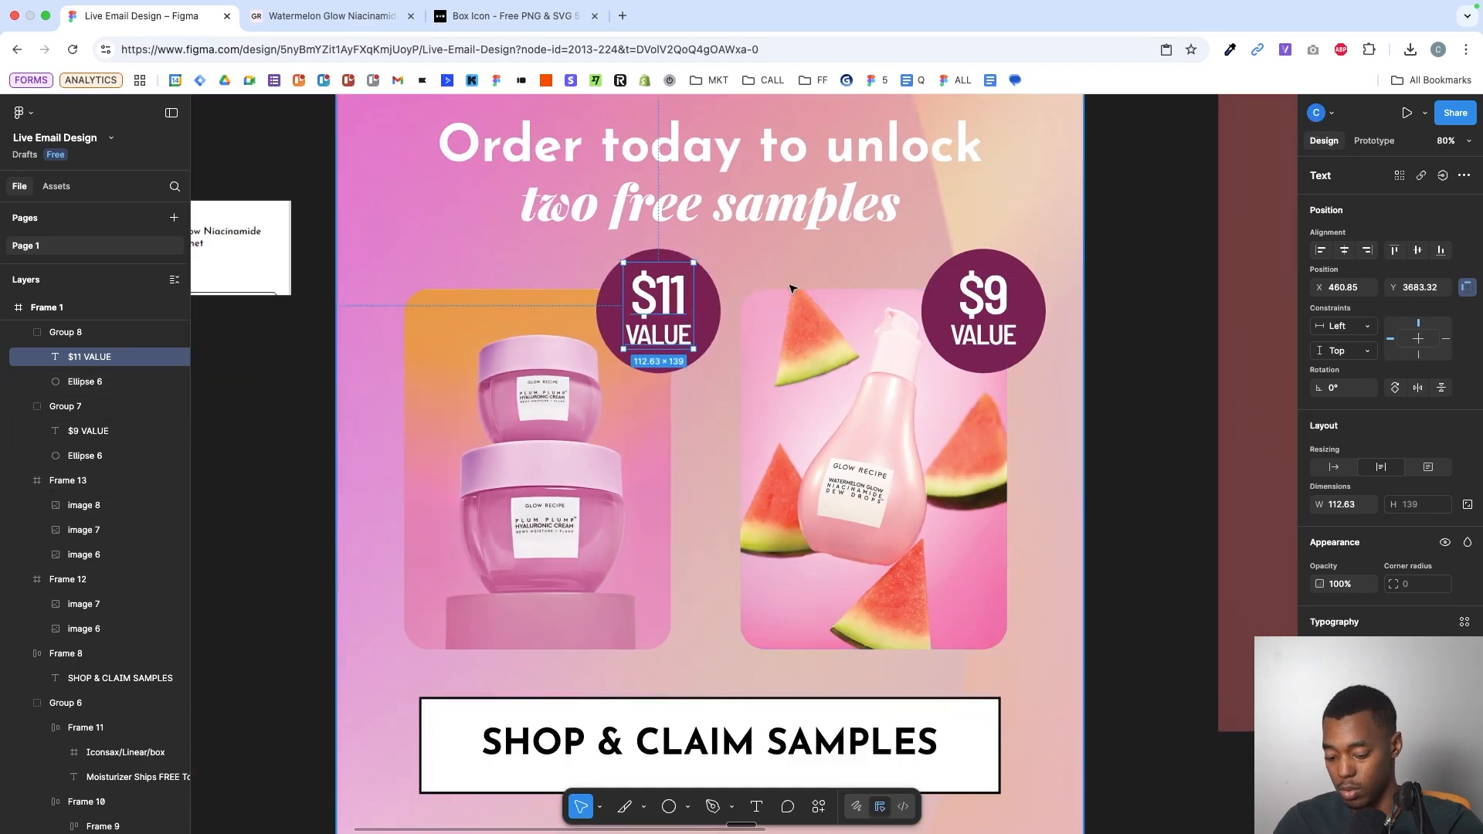
# - Scale the "$11 VALUE" and "$9 VALUE" badge texts to 0.9 of their size
pyautogui.write('k0.9')
pyautogui.press('Return')
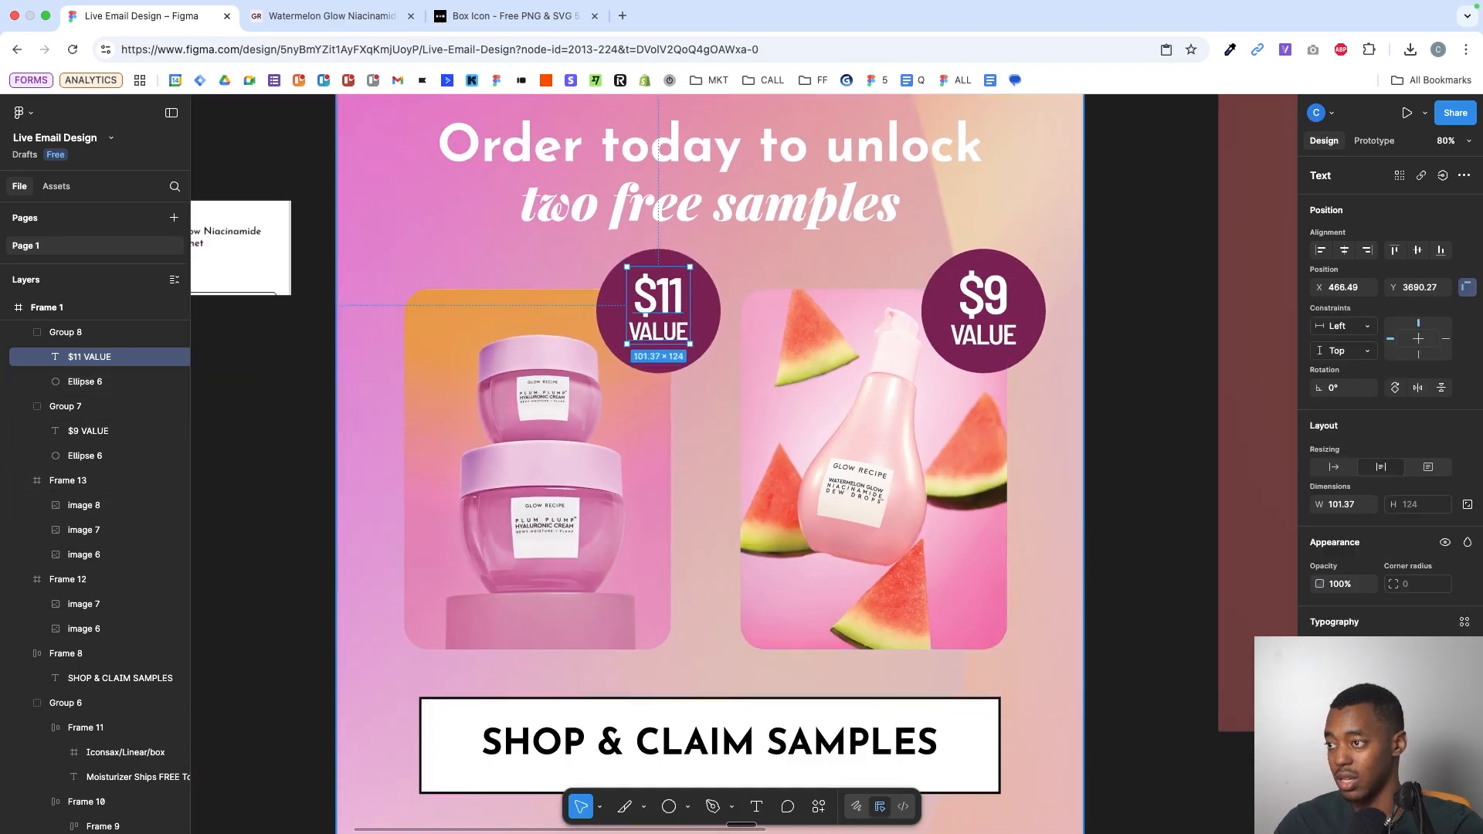
pyautogui.click(1016, 310)
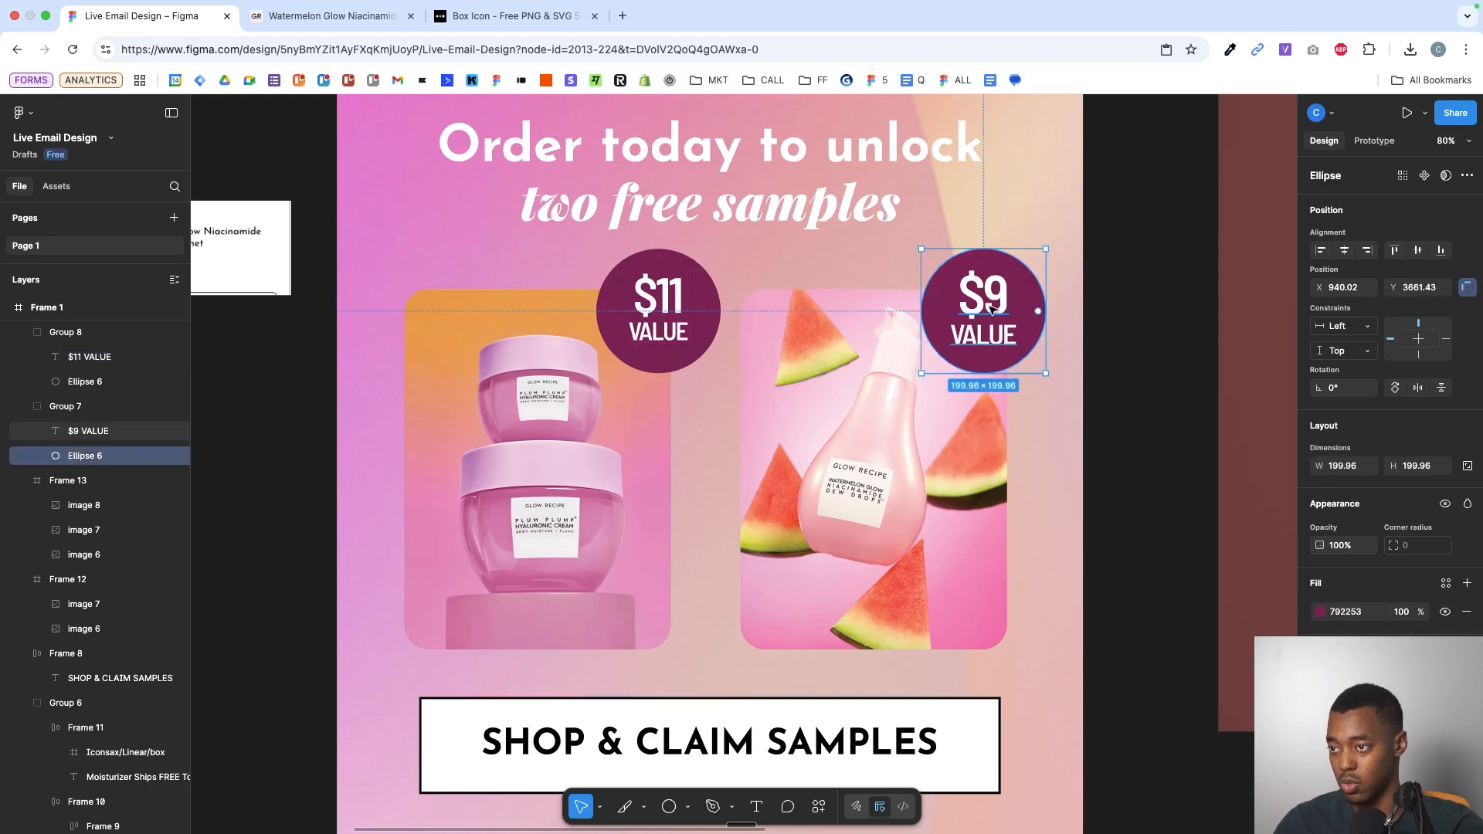
pyautogui.click(991, 309)
pyautogui.press('k')
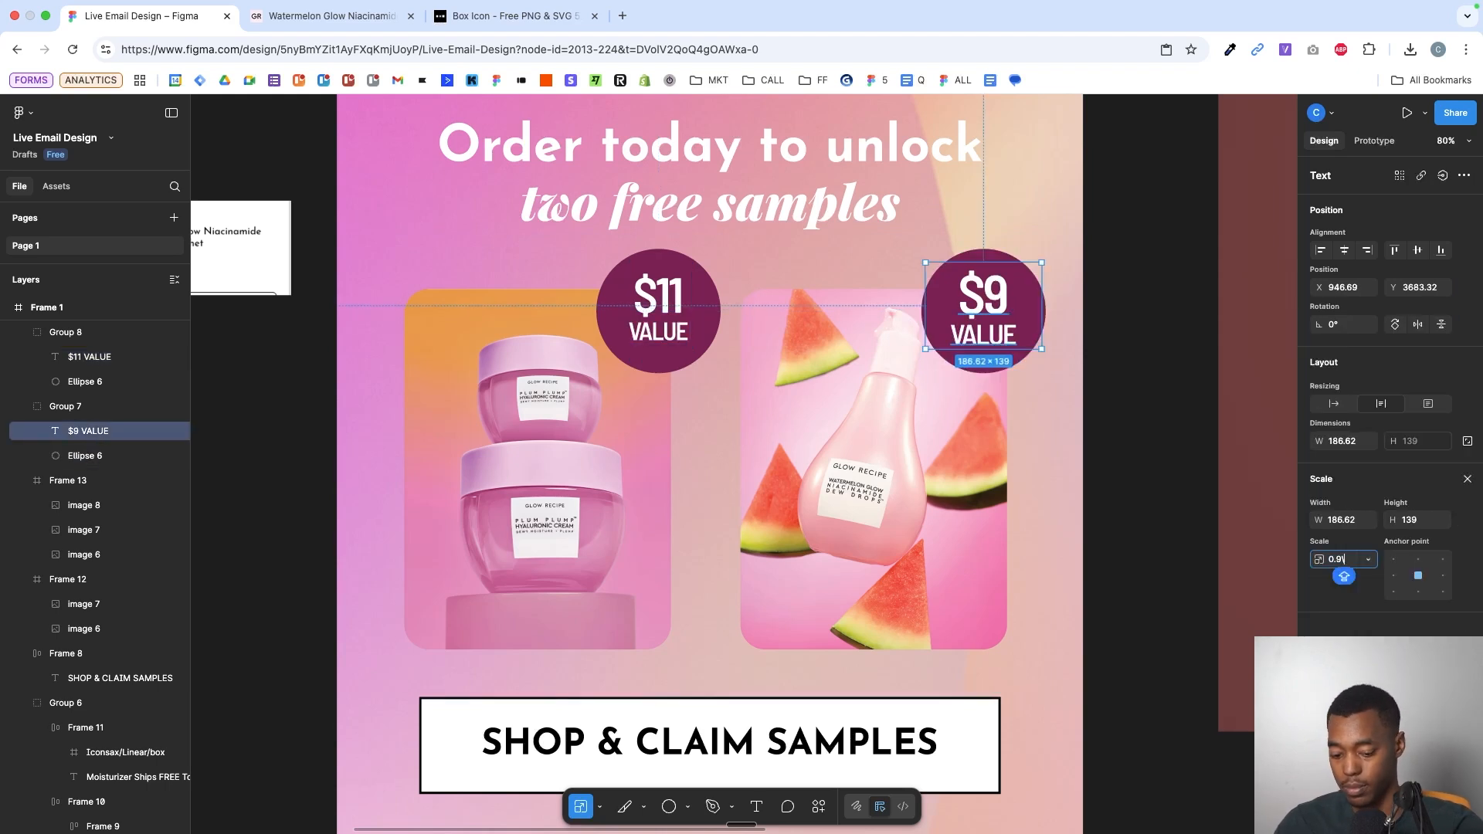
pyautogui.press('Return')
pyautogui.click(1103, 256)
pyautogui.scroll(-3, 1105, 258)
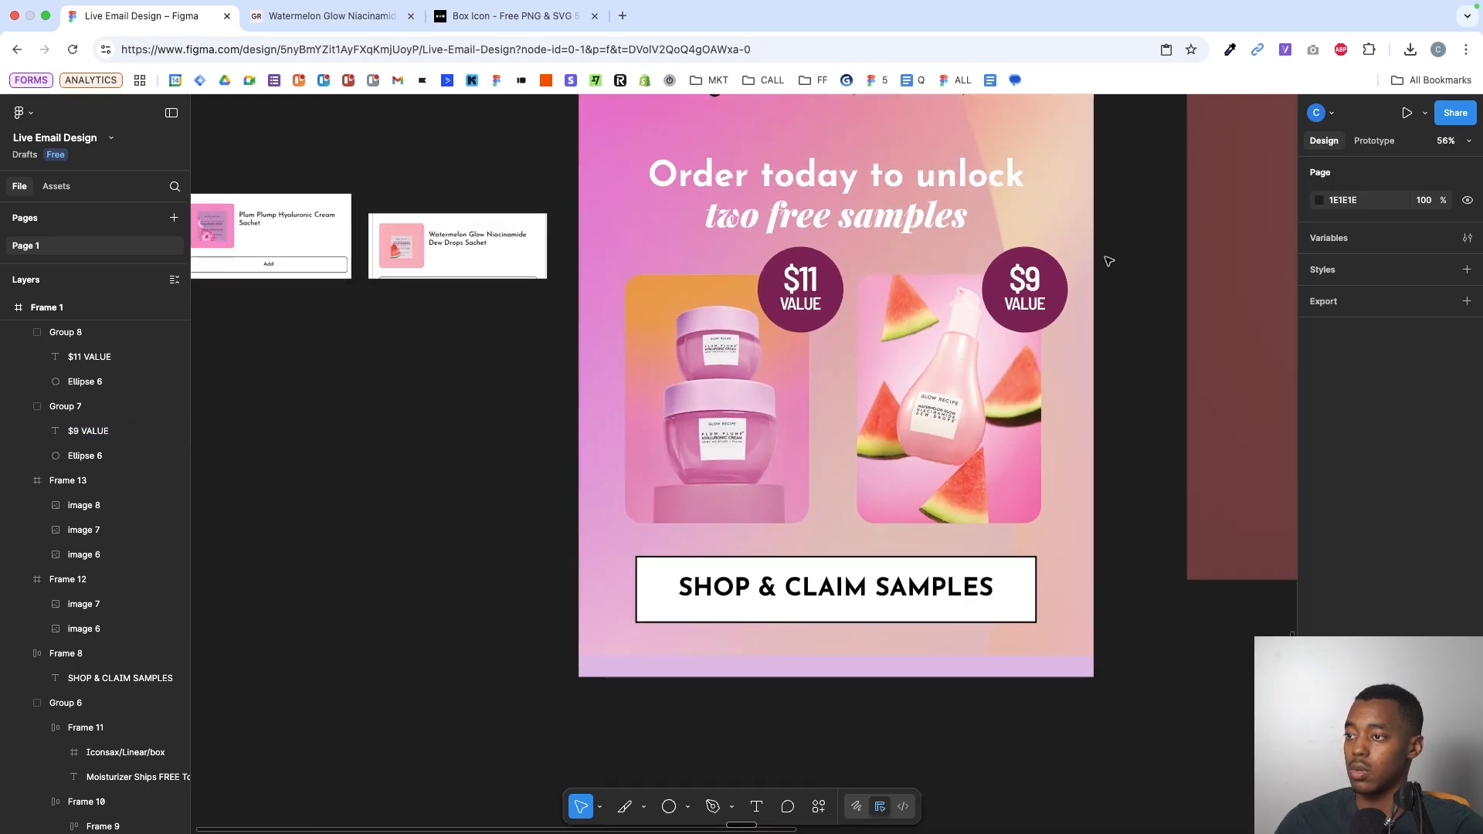
pyautogui.scroll(-3, 1105, 256)
pyautogui.scroll(5, 1105, 257)
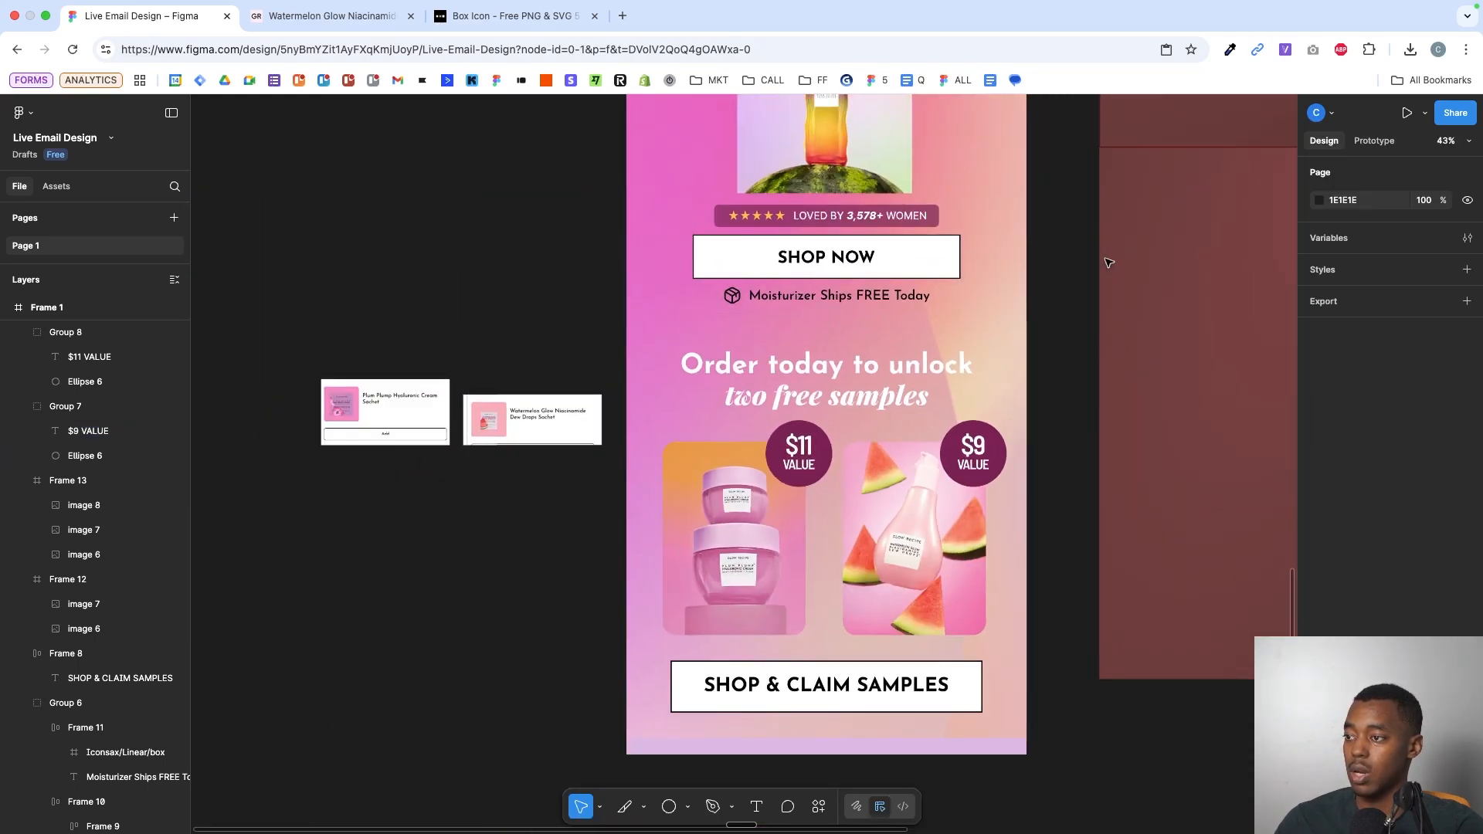
# - Move the "Order today to unlock" and "two free samples" text layers out of Group 6, placing them directly above it
pyautogui.doubleClick(910, 384)
pyautogui.keyDown('shift'); pyautogui.click(906, 370); pyautogui.keyUp('shift')
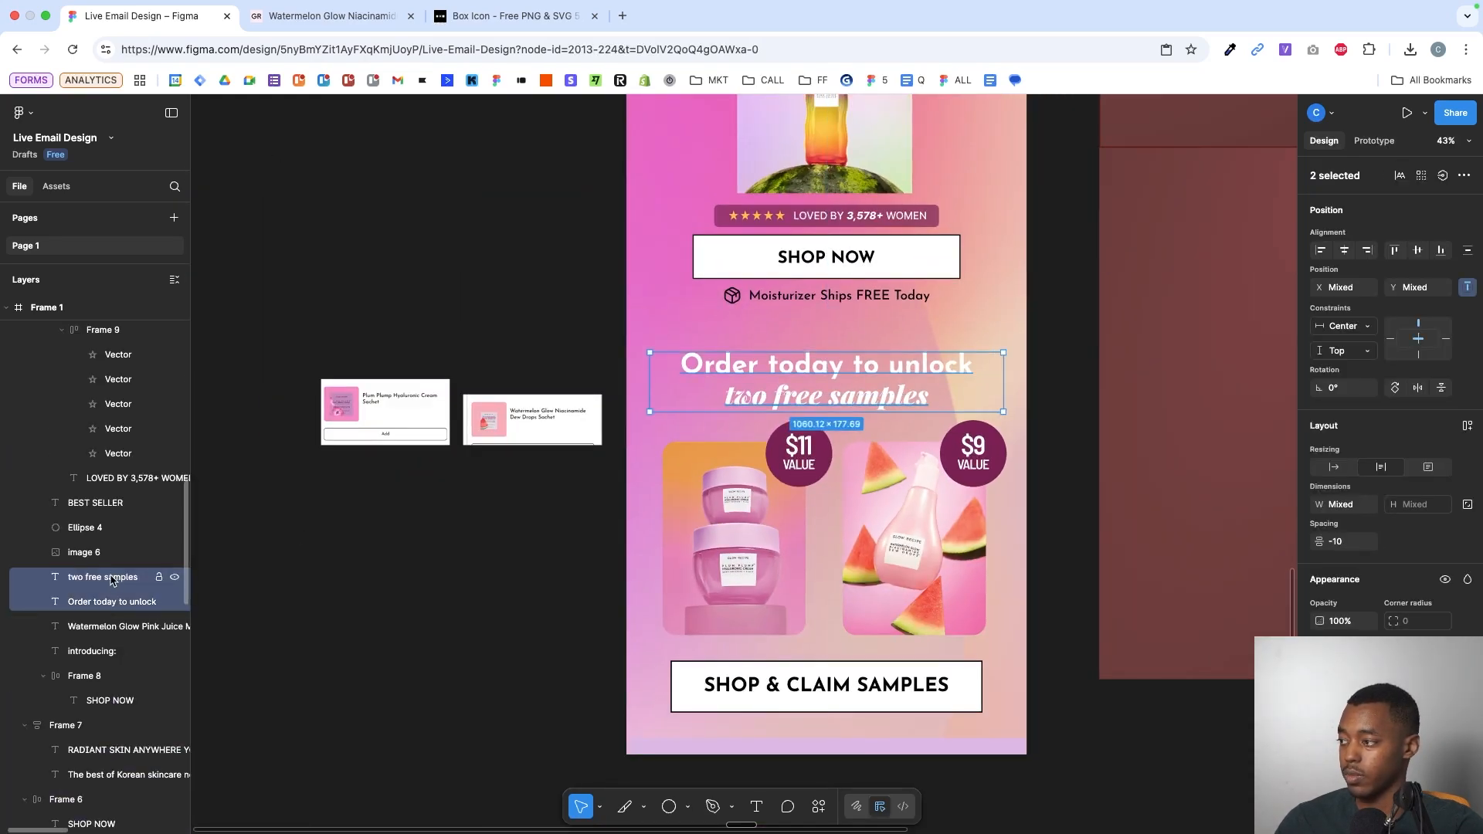
pyautogui.scroll(3, 104, 590)
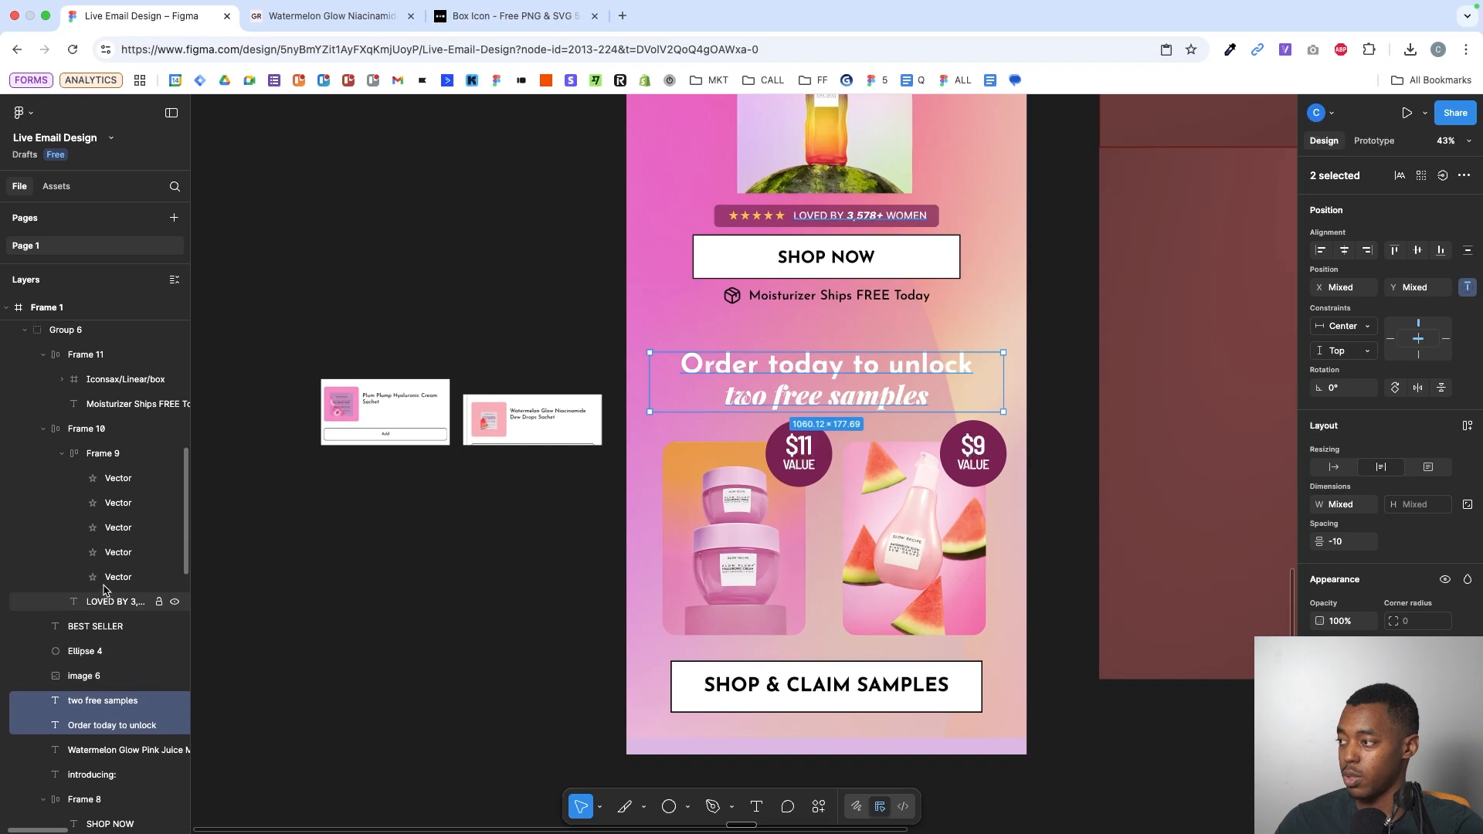
pyautogui.click(43, 426)
pyautogui.click(42, 353)
pyautogui.moveTo(68, 477); pyautogui.dragTo(60, 325)
pyautogui.scroll(2, 70, 394)
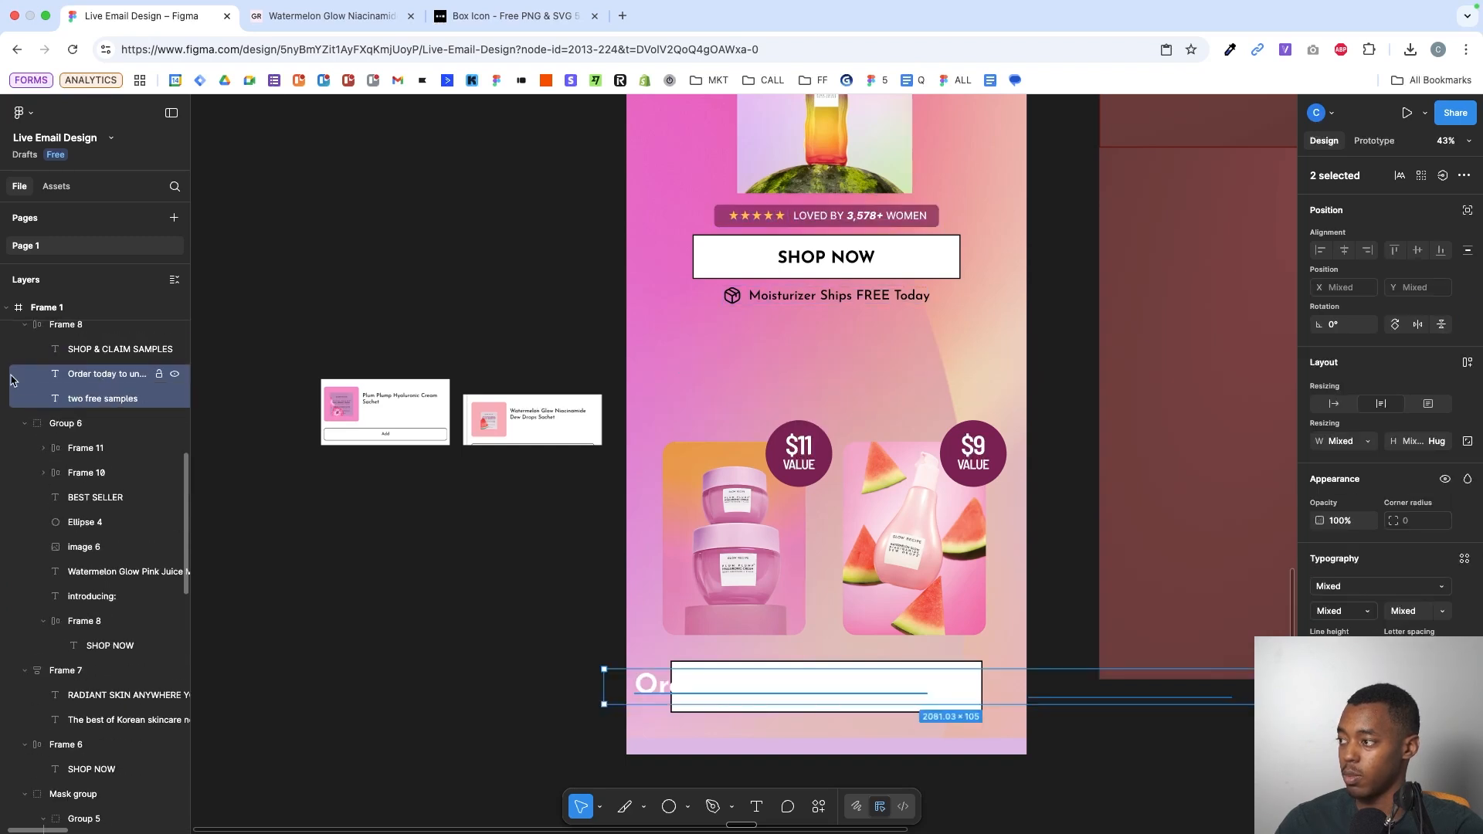
pyautogui.moveTo(103, 382); pyautogui.dragTo(85, 558)
pyautogui.scroll(3, 85, 618)
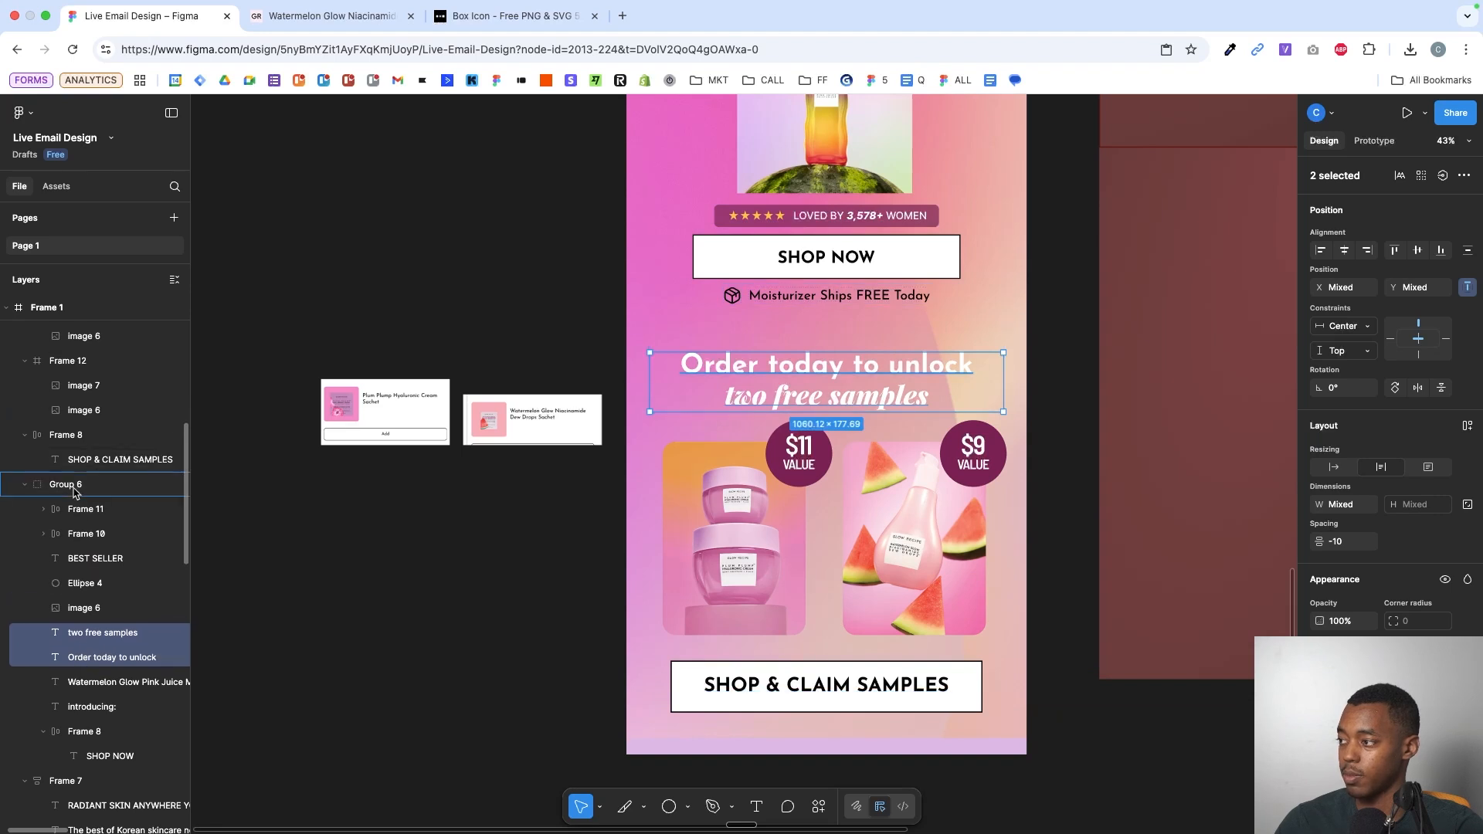
pyautogui.moveTo(56, 469); pyautogui.dragTo(56, 471)
pyautogui.click(397, 530)
# - Check which elements the moisturizer group now encloses and review the email's lower sections
pyautogui.scroll(-5, 400, 537)
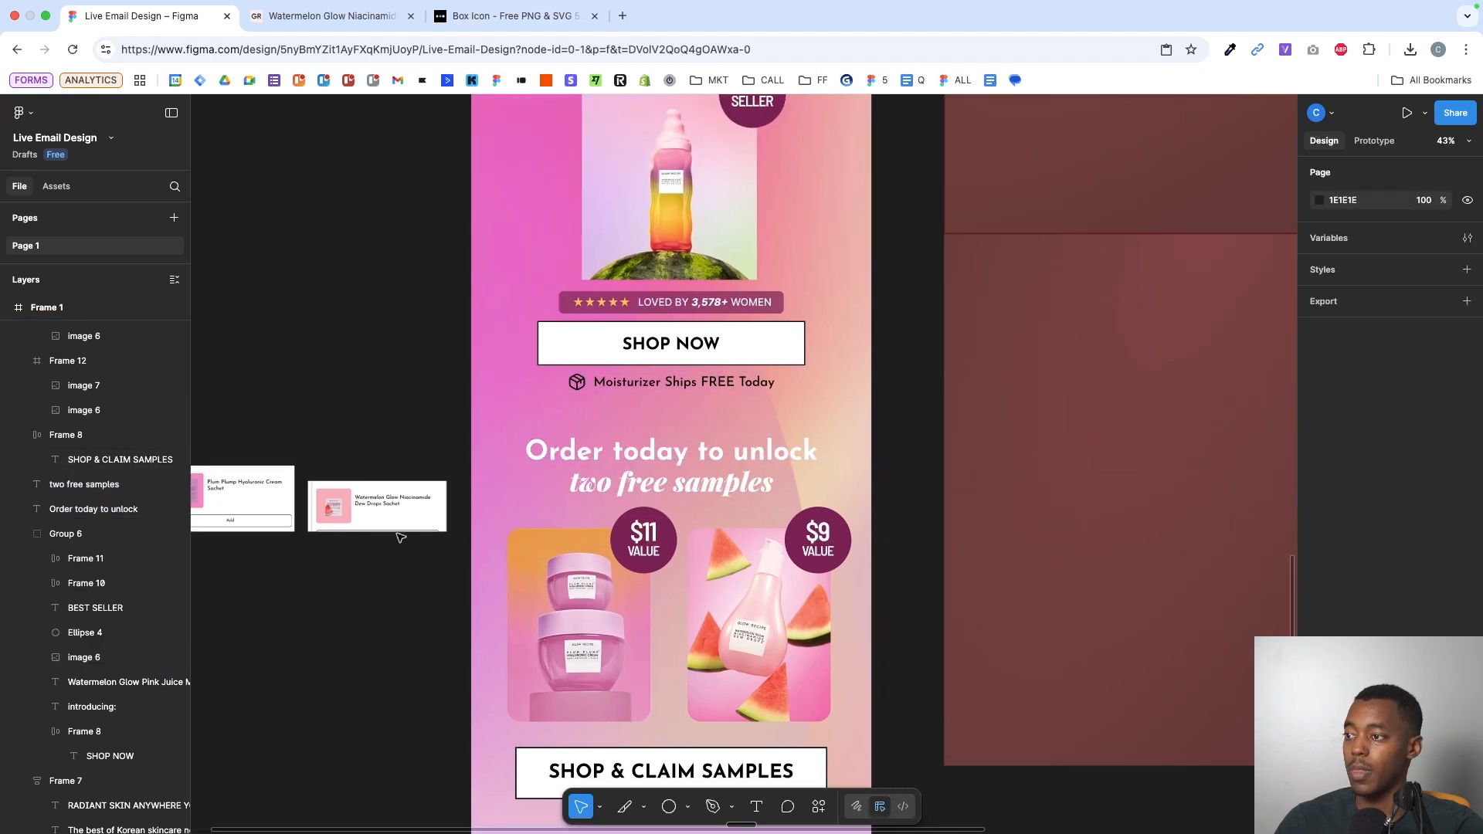
pyautogui.hscroll(2, 400, 537)
pyautogui.click(633, 387)
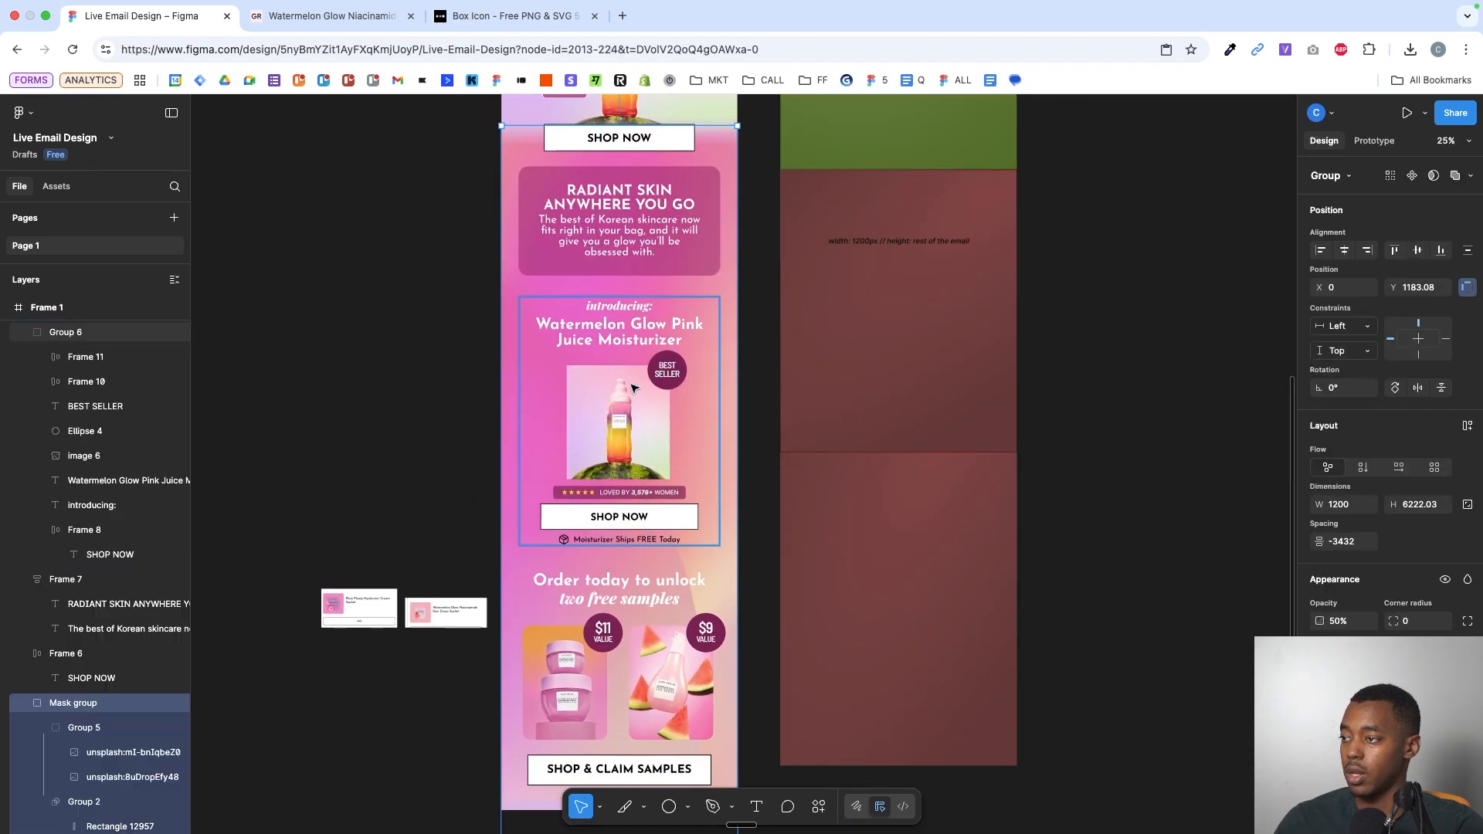
pyautogui.scroll(3, 633, 386)
pyautogui.click(627, 472)
pyautogui.scroll(-5, 627, 471)
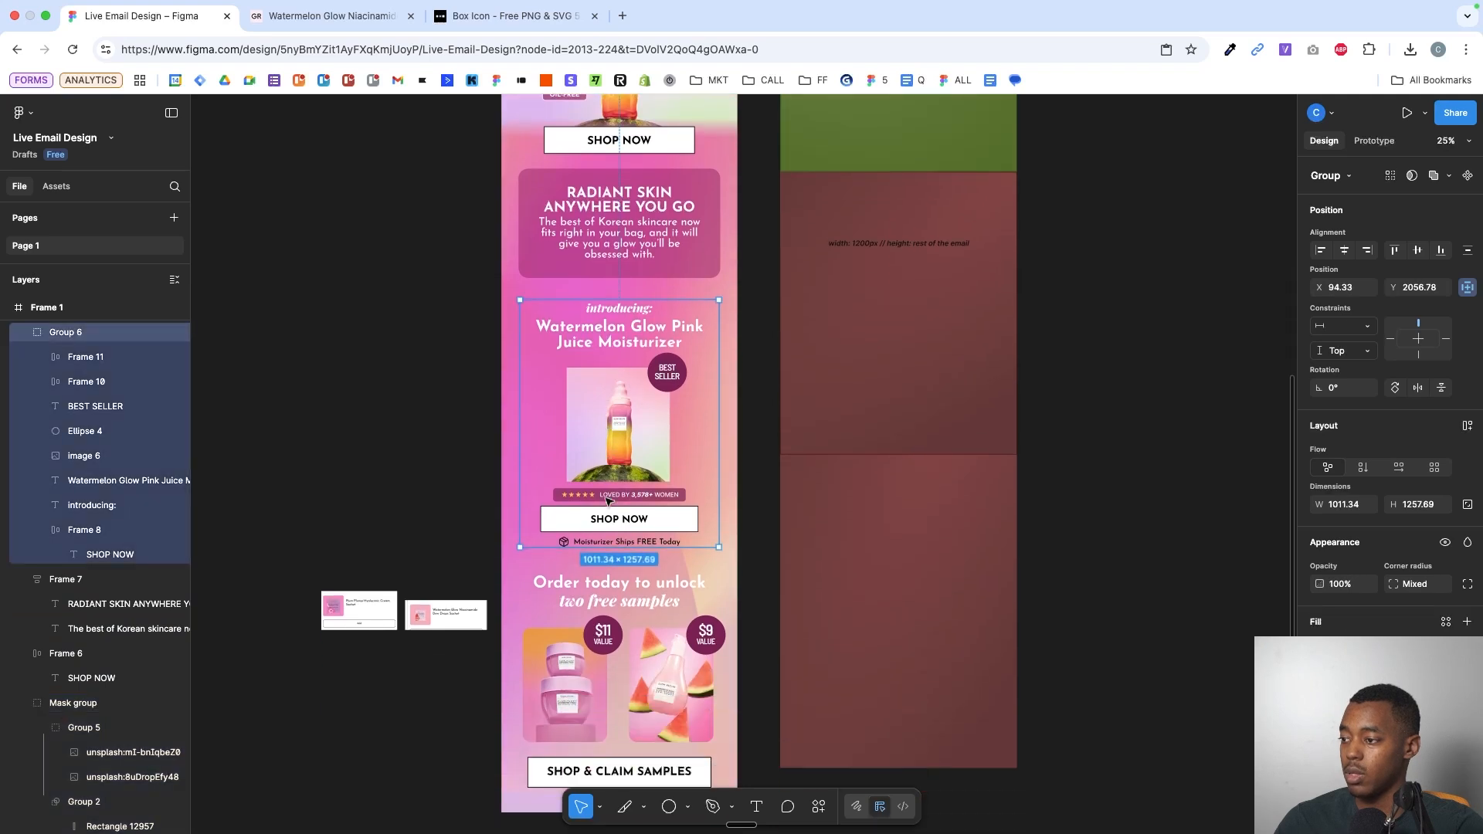
pyautogui.scroll(-2, 681, 717)
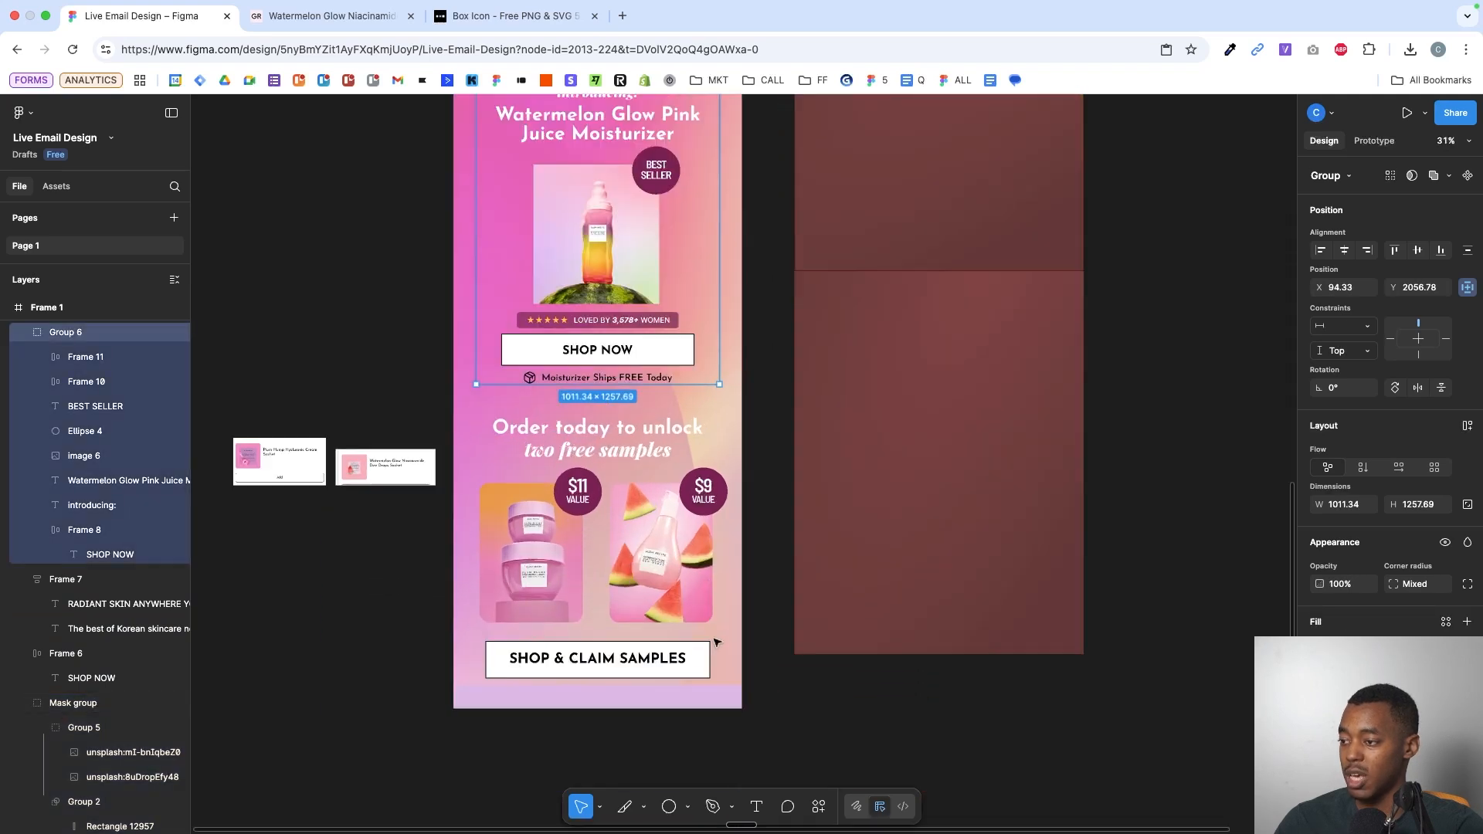
# - Extend the bottom of Frame 1 to a height of 4793
pyautogui.keyDown('ctrl'); pyautogui.scroll(-5, 681, 717); pyautogui.keyUp('ctrl')
pyautogui.scroll(3, 663, 326)
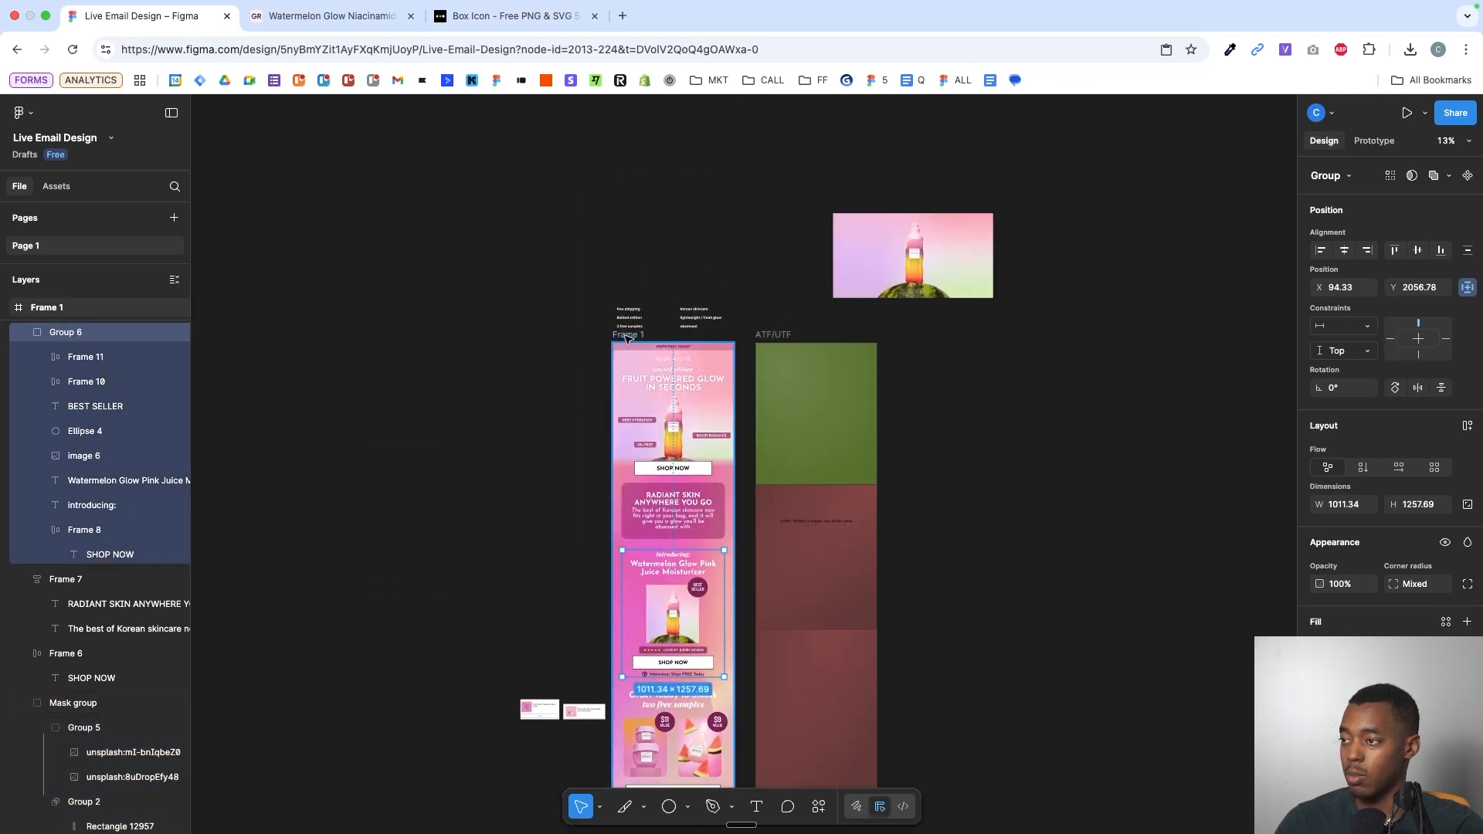
pyautogui.click(628, 335)
pyautogui.scroll(-3, 672, 618)
pyautogui.keyDown('ctrl'); pyautogui.scroll(4, 680, 638); pyautogui.keyUp('ctrl')
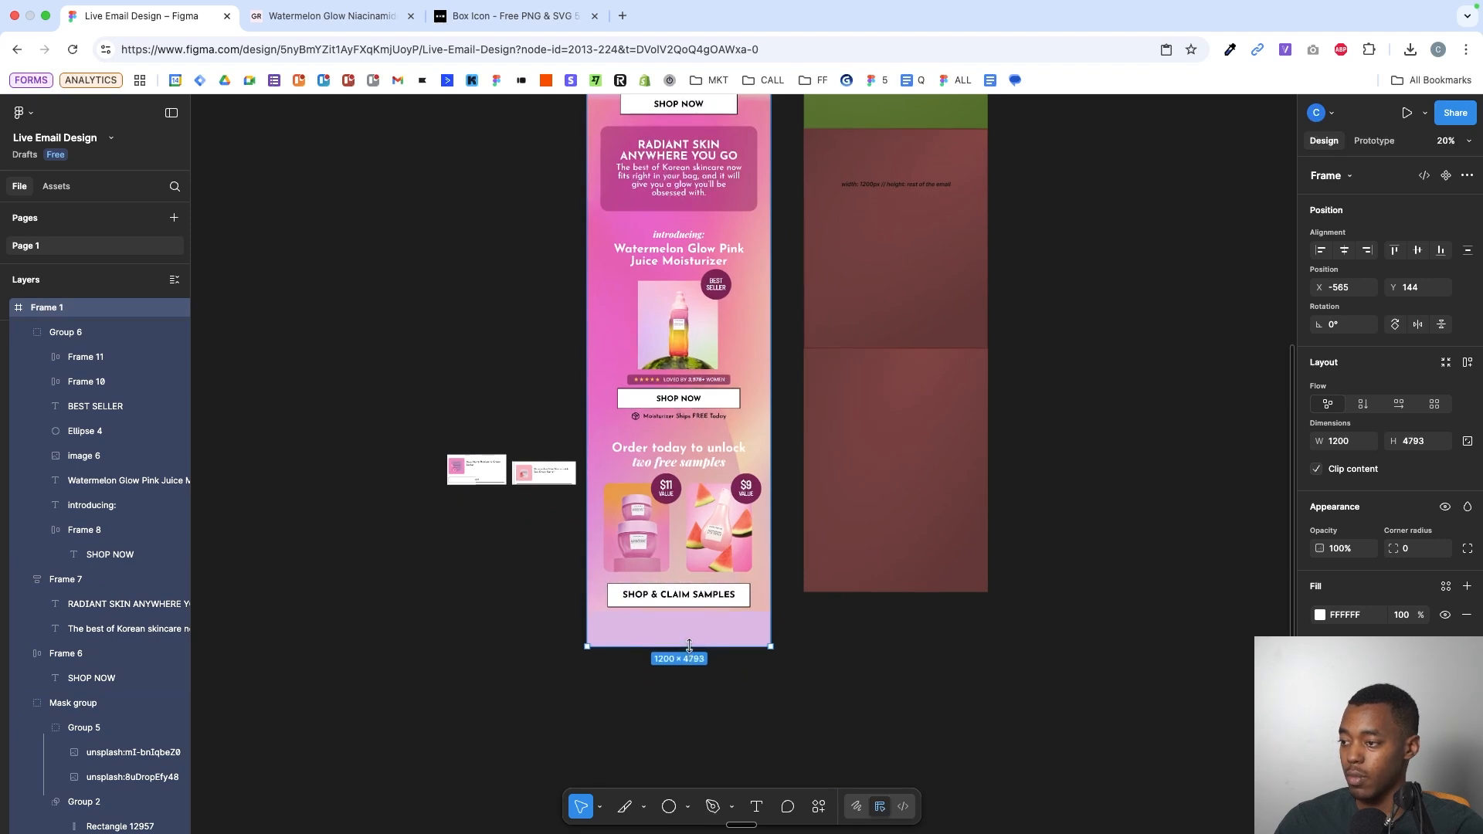
pyautogui.keyDown('ctrl'); pyautogui.scroll(3, 689, 645); pyautogui.keyUp('ctrl')
# - Stretch the gradient background group down to the email frame's bottom edge, to a height of about 3703
pyautogui.click(794, 570)
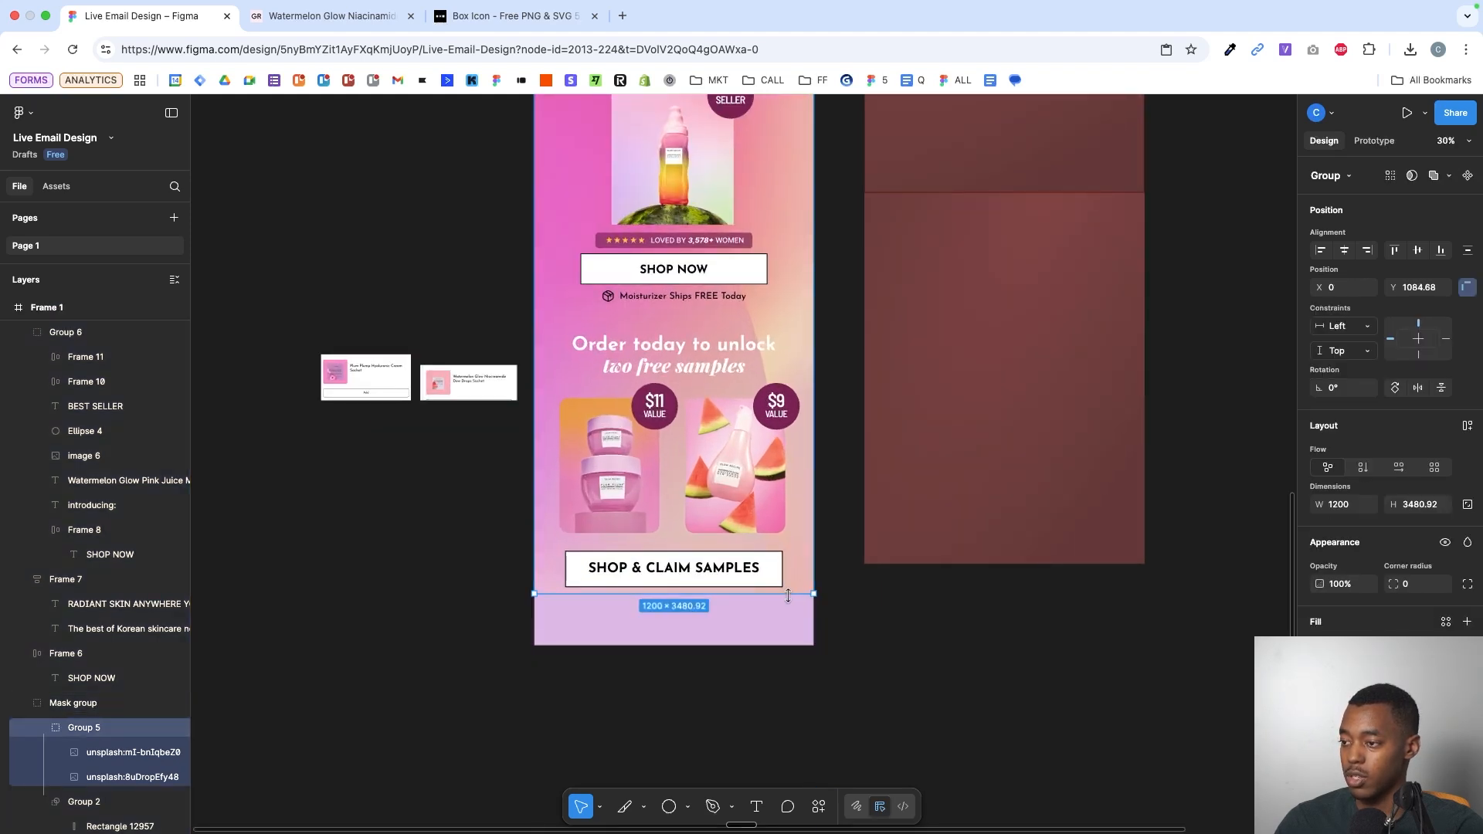
pyautogui.moveTo(787, 595); pyautogui.dragTo(788, 644)
pyautogui.scroll(5, 788, 645)
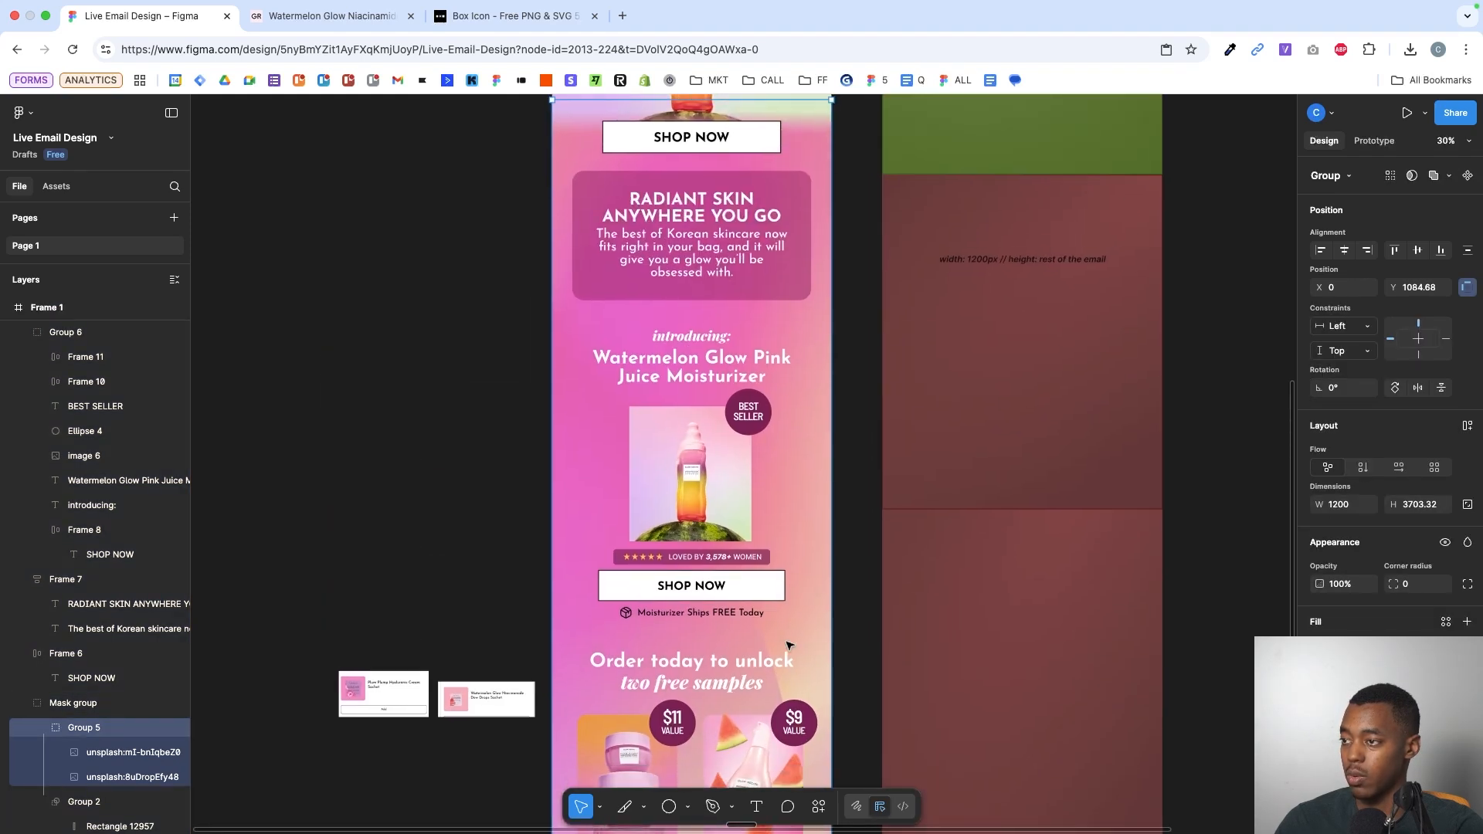
pyautogui.keyDown('ctrl'); pyautogui.scroll(-3, 787, 645); pyautogui.keyUp('ctrl')
pyautogui.scroll(-3, 788, 646)
pyautogui.scroll(5, 788, 646)
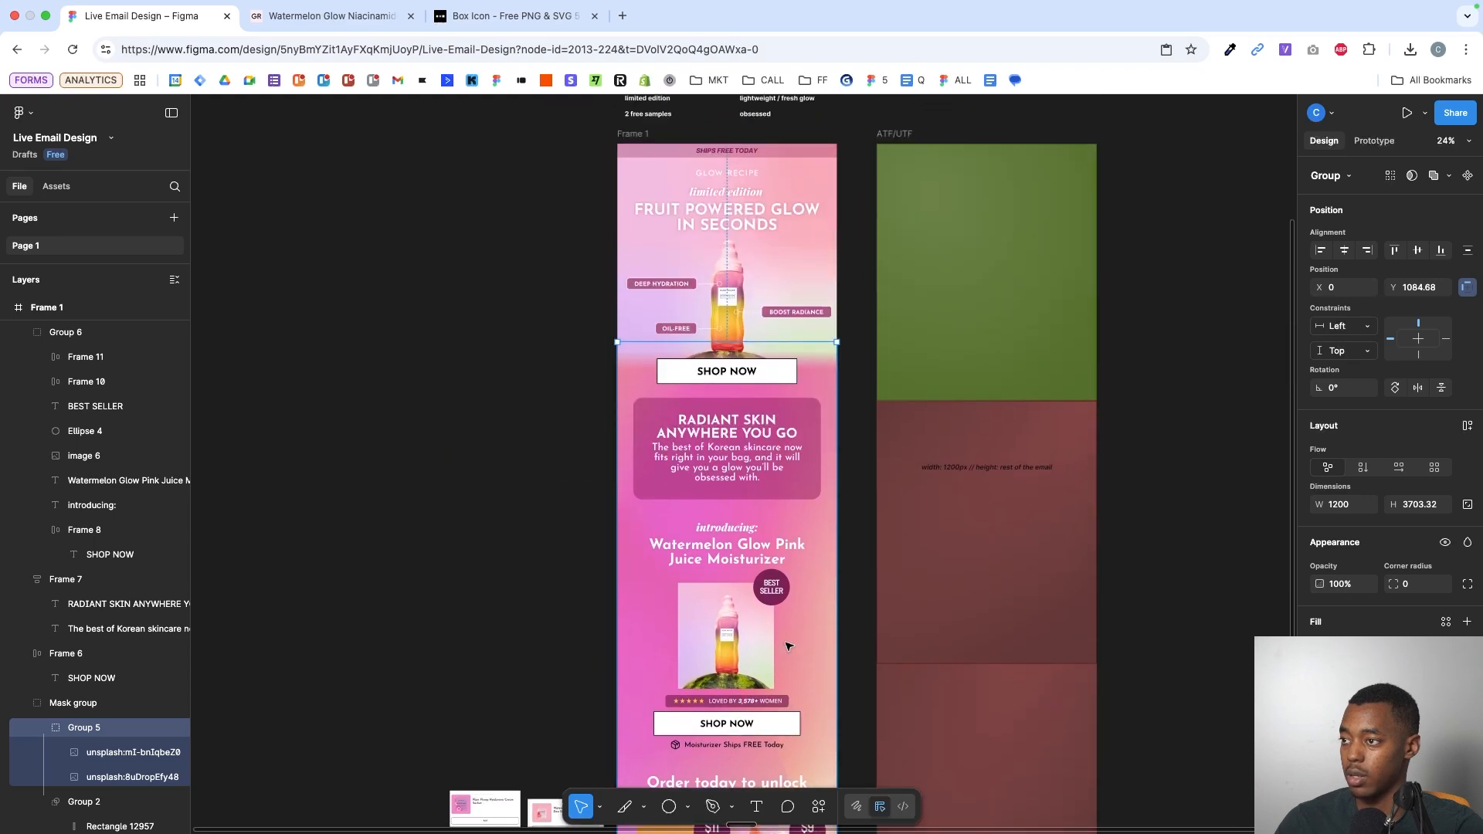
pyautogui.scroll(-10, 788, 645)
pyautogui.keyDown('ctrl'); pyautogui.scroll(5, 791, 534); pyautogui.keyUp('ctrl')
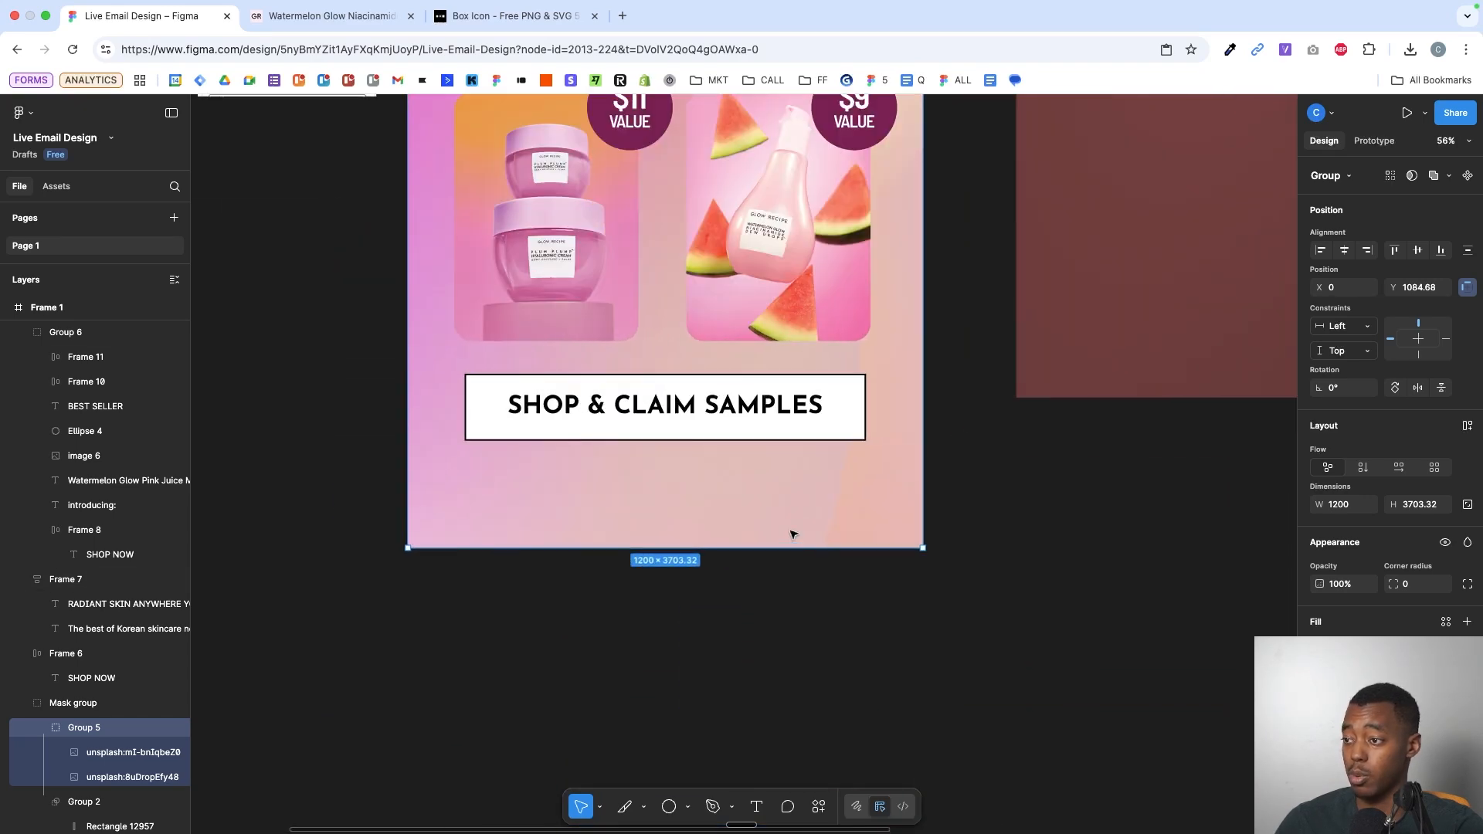
# - Move the "SHOP & CLAIM SAMPLES" button slightly down
pyautogui.scroll(4, 792, 533)
pyautogui.keyDown('ctrl'); pyautogui.scroll(-3, 772, 687); pyautogui.keyUp('ctrl')
pyautogui.click(745, 693)
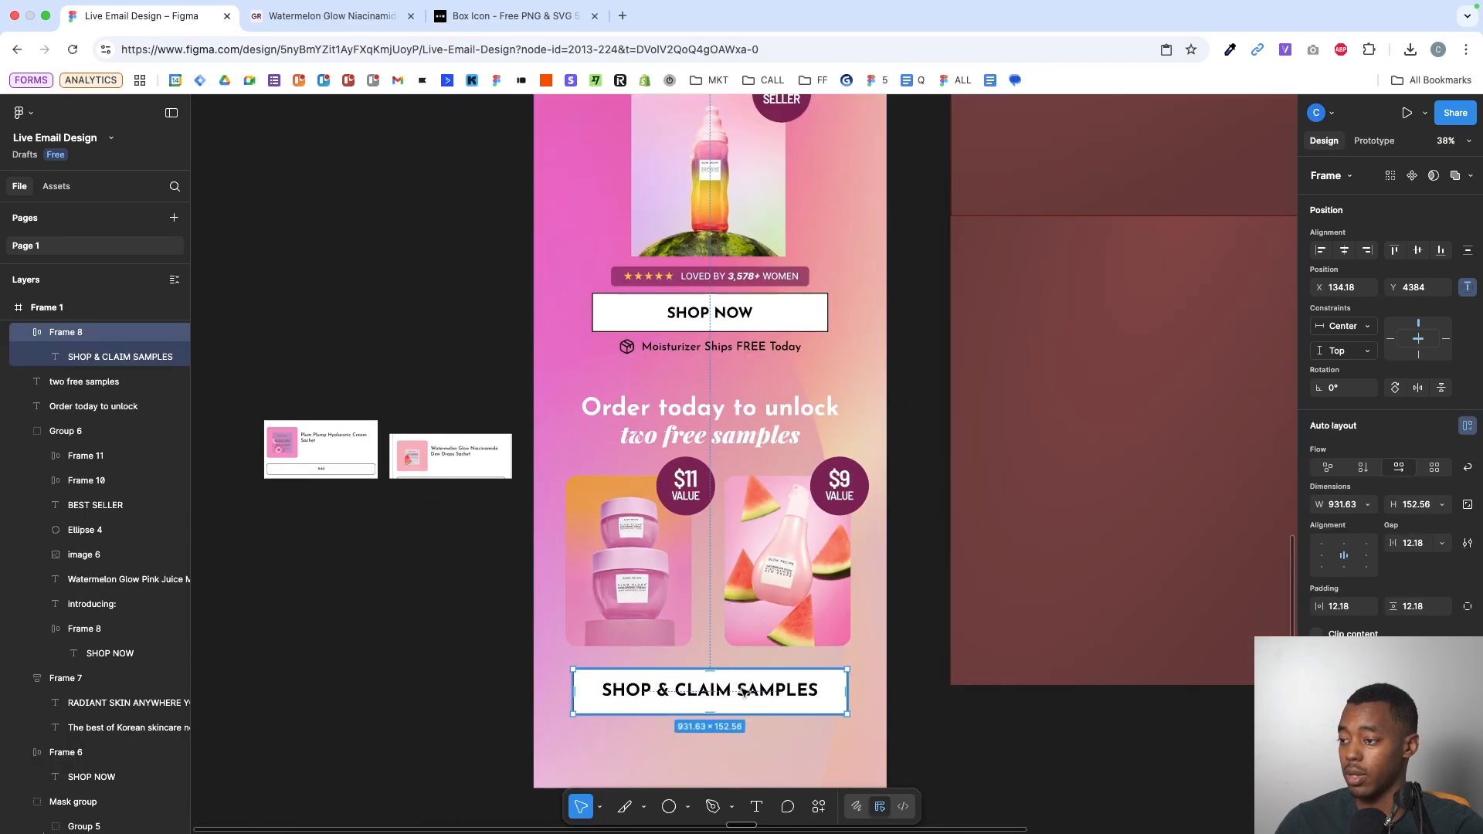
pyautogui.moveTo(745, 691); pyautogui.dragTo(747, 695)
# - Move both product images with their value badges down, and lower the "SHOP & CLAIM SAMPLES" button a little to match
pyautogui.click(663, 562)
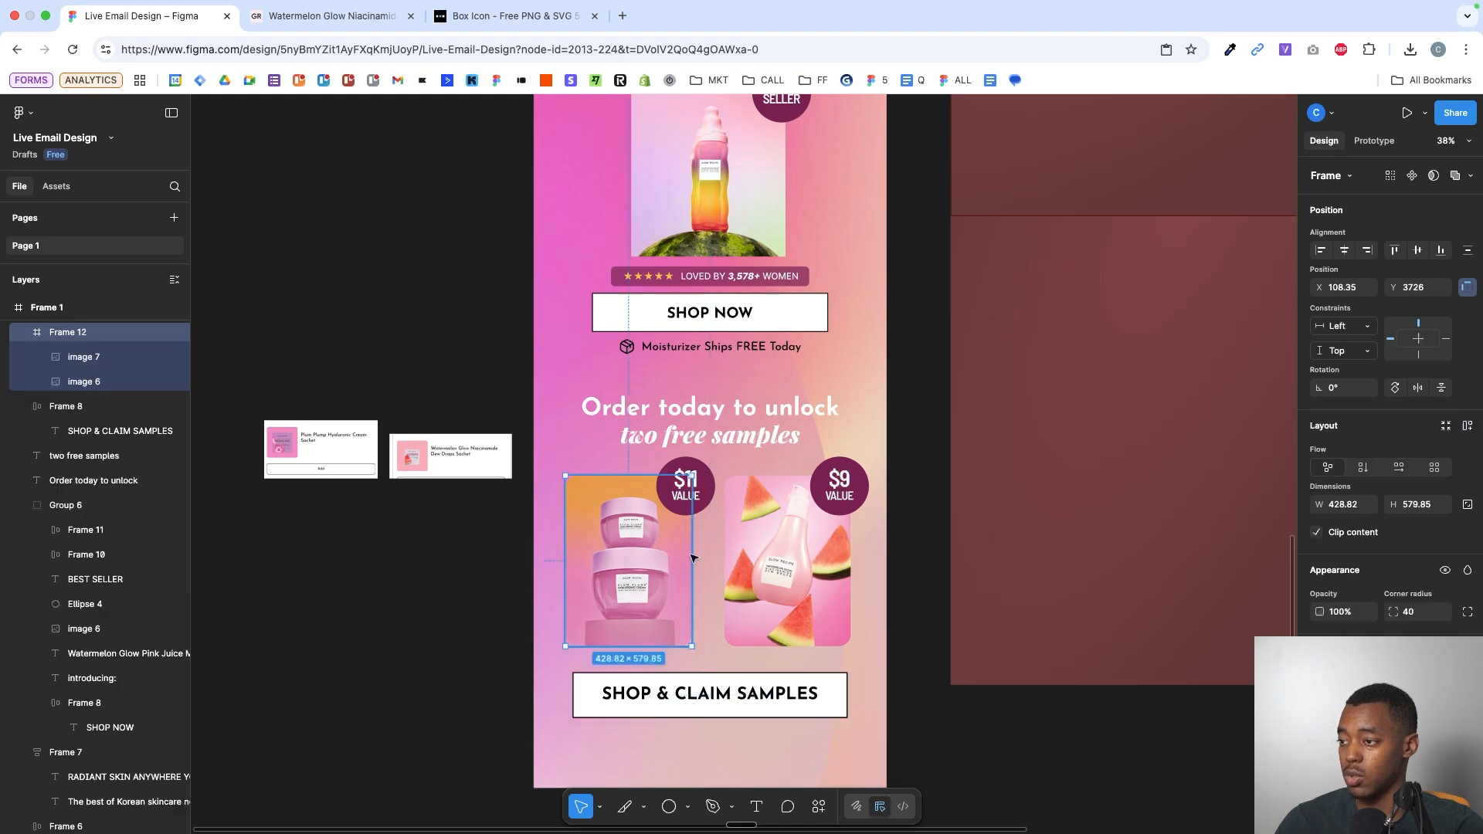
pyautogui.keyDown('shift'); pyautogui.click(753, 550); pyautogui.keyUp('shift')
pyautogui.keyDown('shift'); pyautogui.click(686, 491); pyautogui.keyUp('shift')
pyautogui.keyDown('shift'); pyautogui.click(826, 496); pyautogui.keyUp('shift')
pyautogui.moveTo(825, 499); pyautogui.dragTo(831, 508)
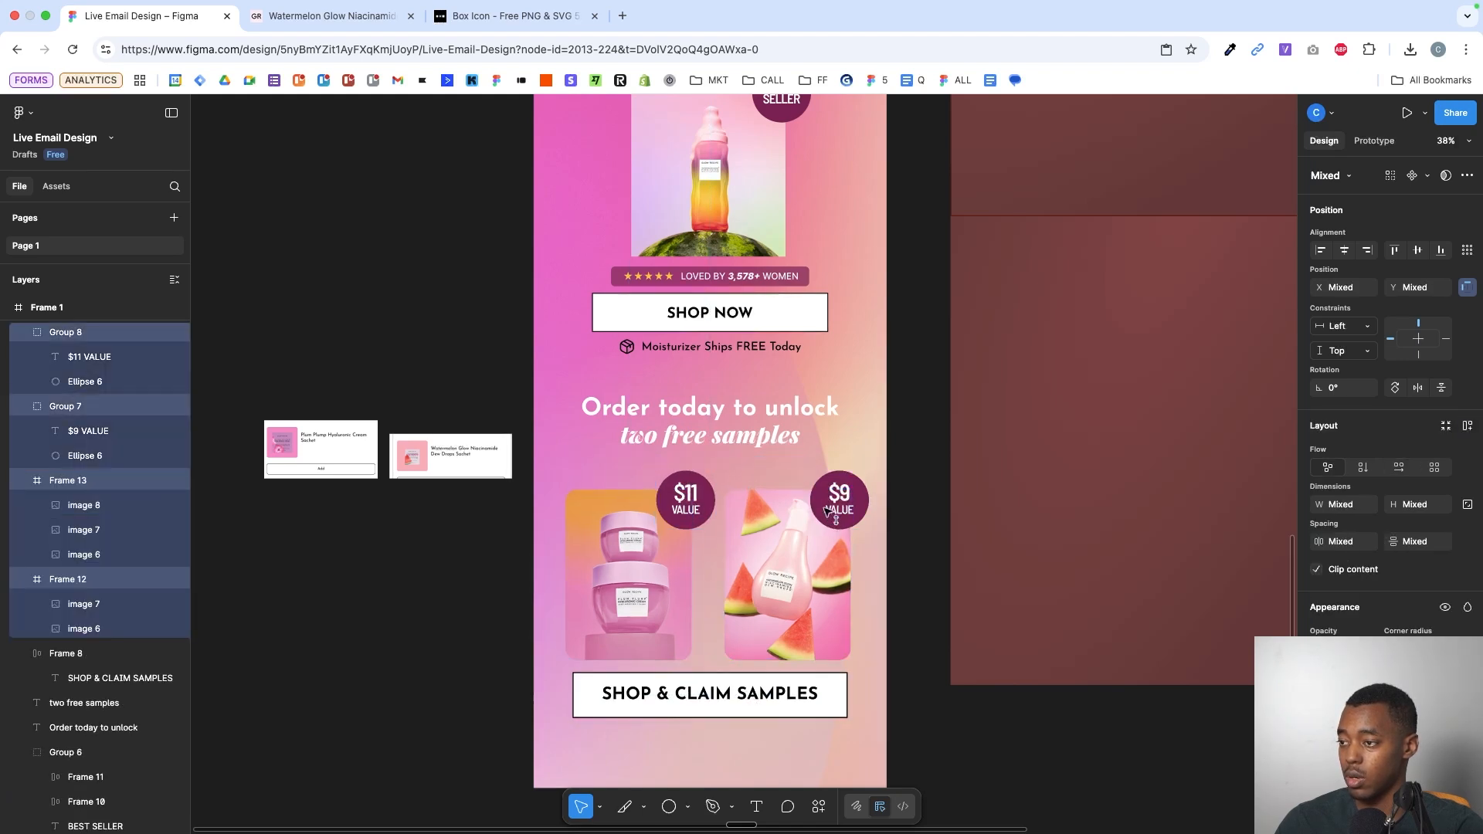
pyautogui.moveTo(761, 691); pyautogui.dragTo(761, 698)
# - Scale both lines of the "Order today to unlock two free samples" heading up together to 1.06x
pyautogui.click(747, 411)
pyautogui.keyDown('shift'); pyautogui.click(794, 433); pyautogui.keyUp('shift')
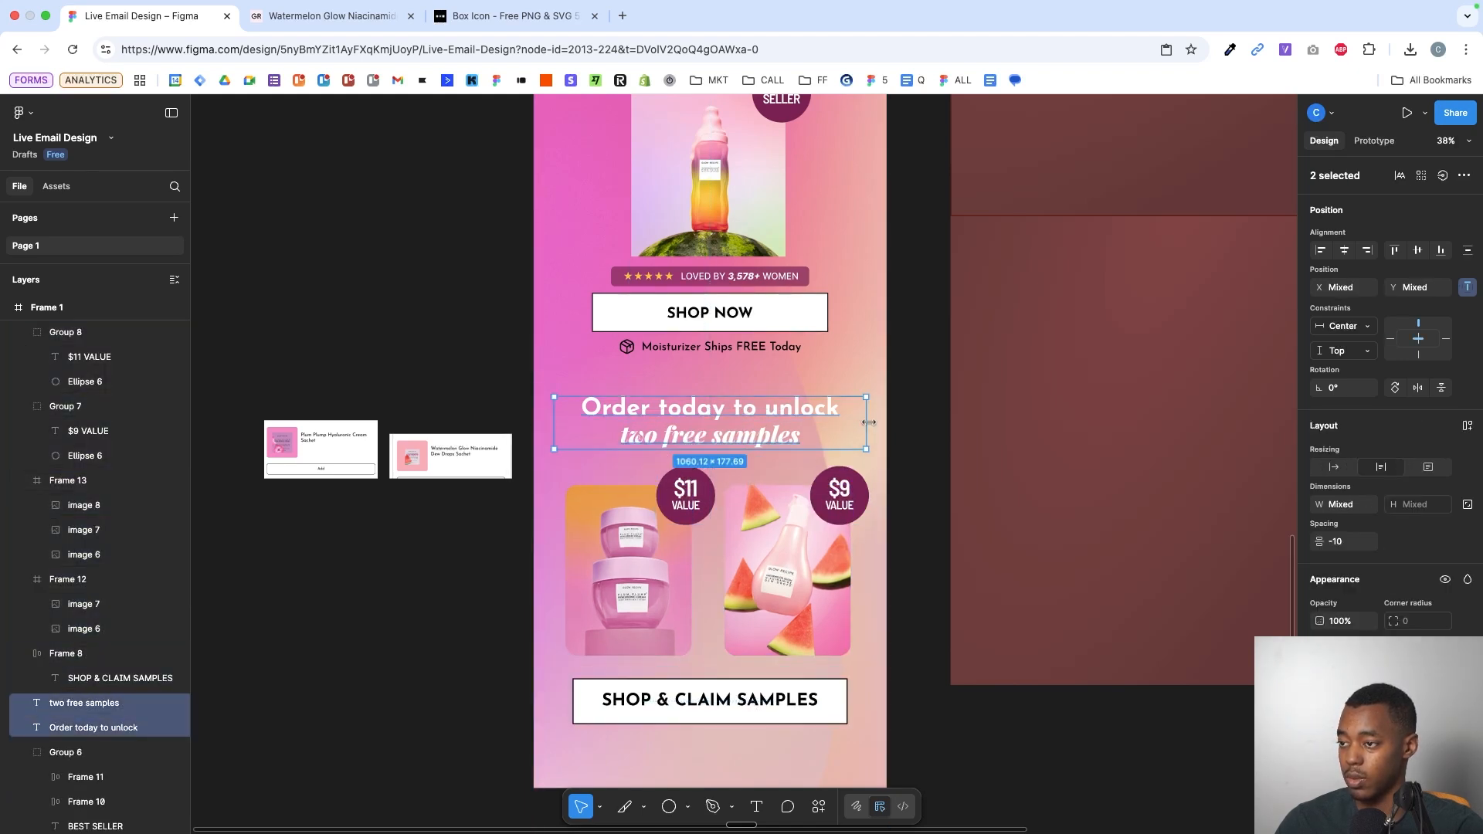
pyautogui.press('k')
pyautogui.moveTo(868, 421); pyautogui.dragTo(876, 422)
pyautogui.scroll(-2, 768, 315)
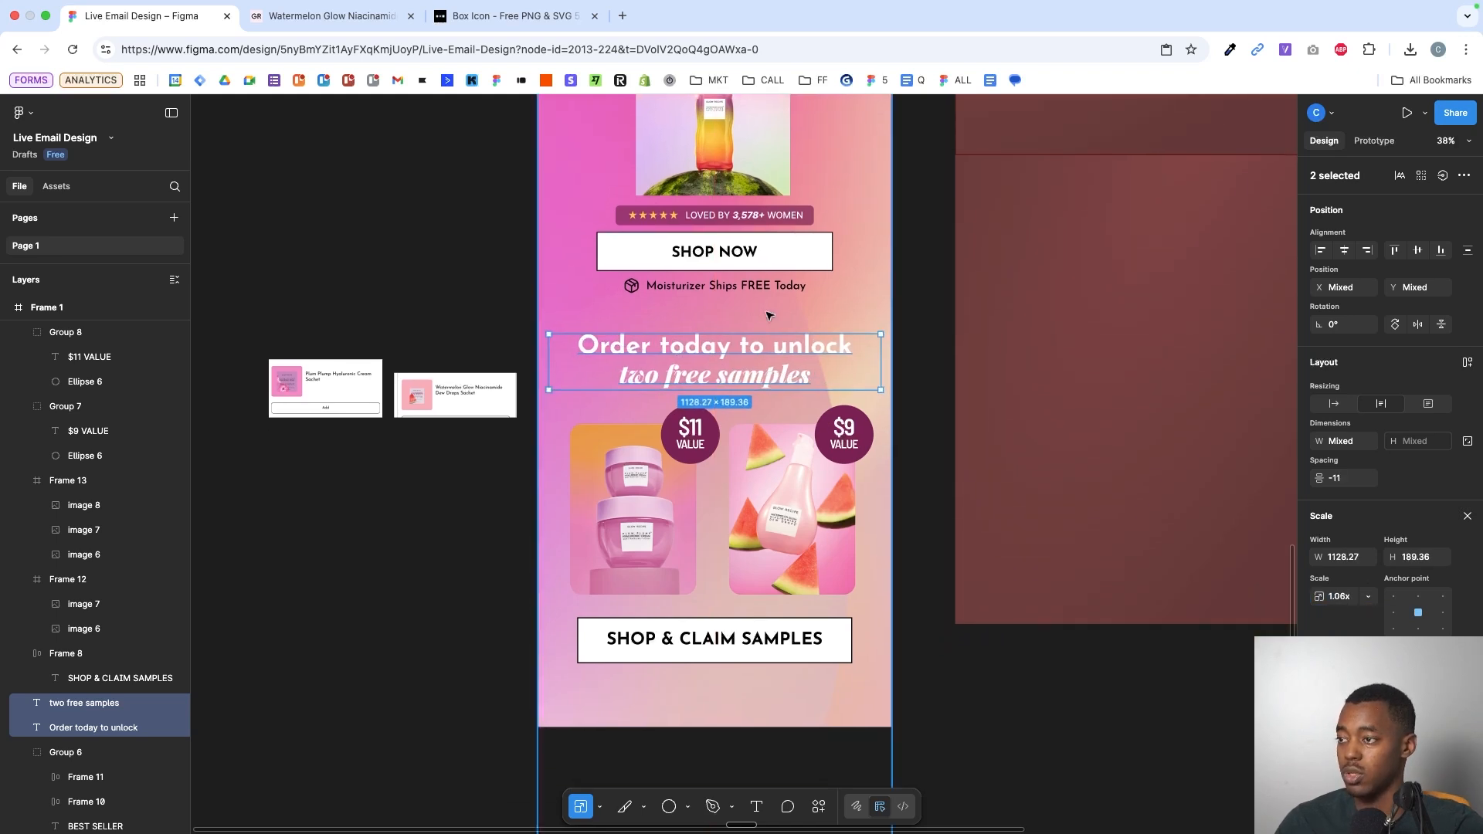
# - Move the whole free samples section, including heading, images, badges and button, slightly down
pyautogui.keyDown('shift'); pyautogui.click(690, 434); pyautogui.keyUp('shift')
pyautogui.keyDown('shift'); pyautogui.click(783, 485); pyautogui.keyUp('shift')
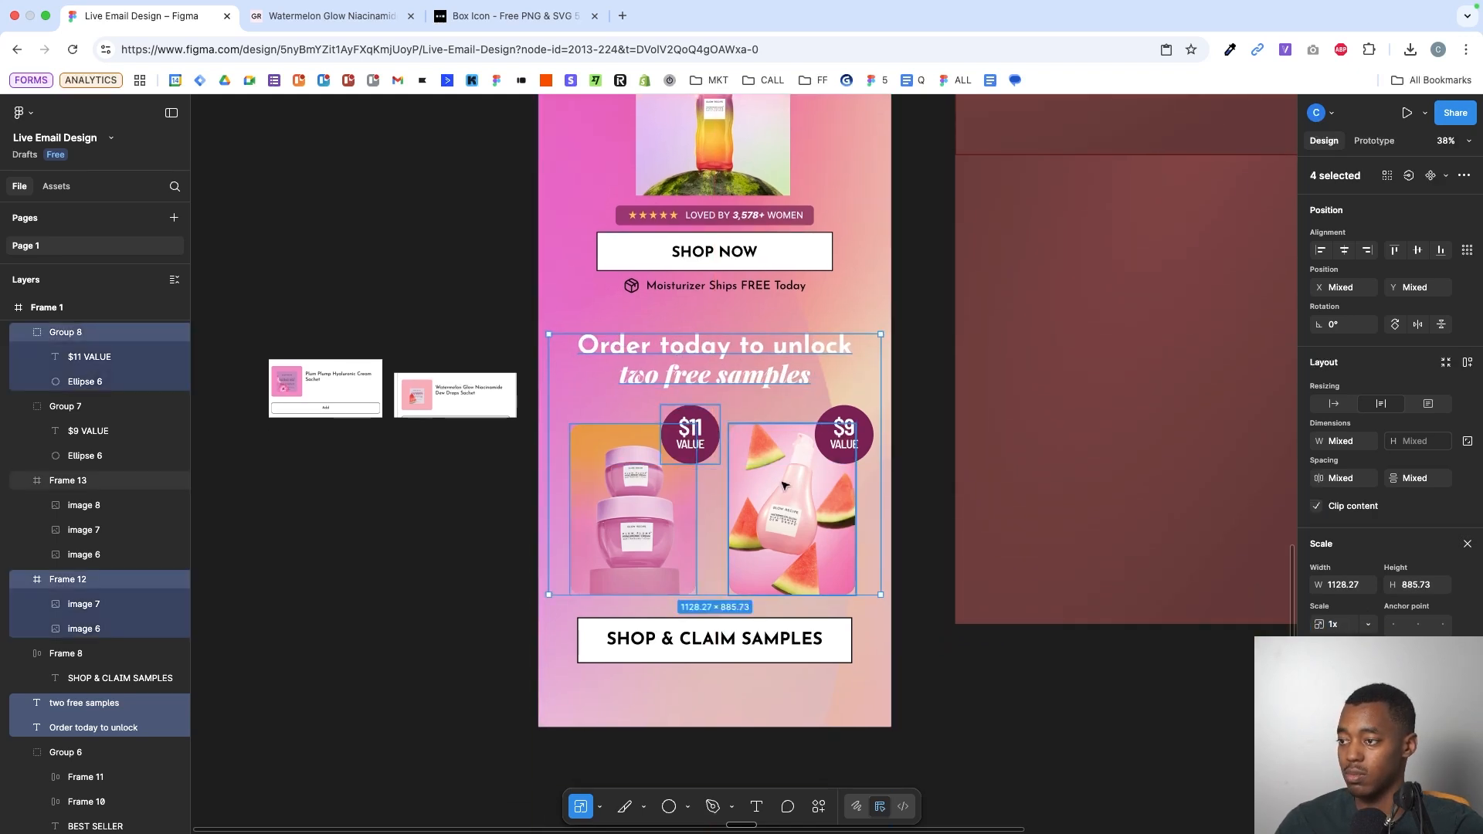
pyautogui.keyDown('shift'); pyautogui.click(784, 485); pyautogui.keyUp('shift')
pyautogui.keyDown('shift'); pyautogui.click(841, 432); pyautogui.keyUp('shift')
pyautogui.keyDown('shift'); pyautogui.click(755, 636); pyautogui.keyUp('shift')
pyautogui.moveTo(757, 501); pyautogui.dragTo(757, 514)
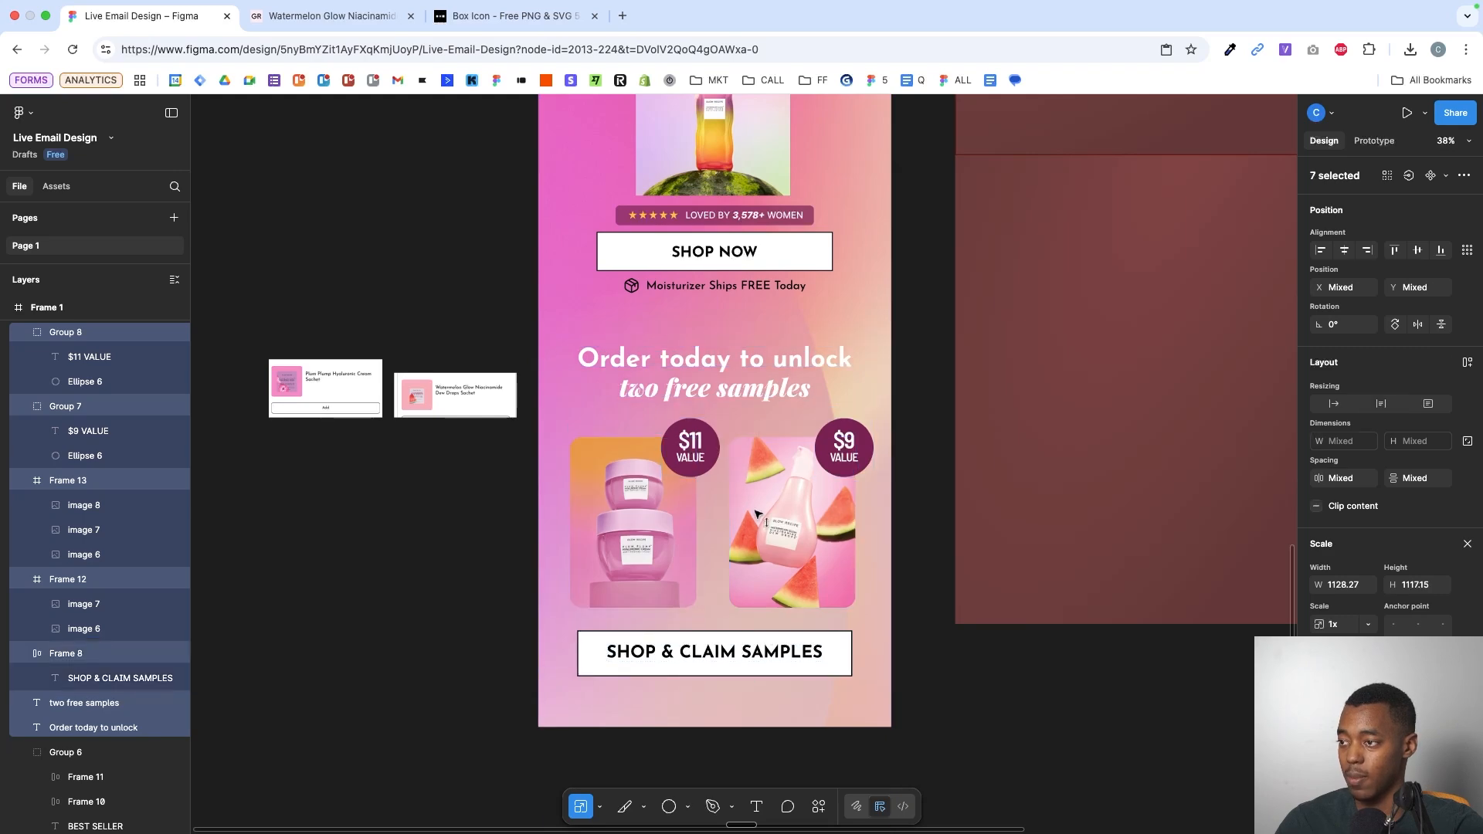
# - Add a new text line reading "LIMITED TIME ONLY" just above the "Order today to unlock" heading
pyautogui.scroll(5, 702, 313)
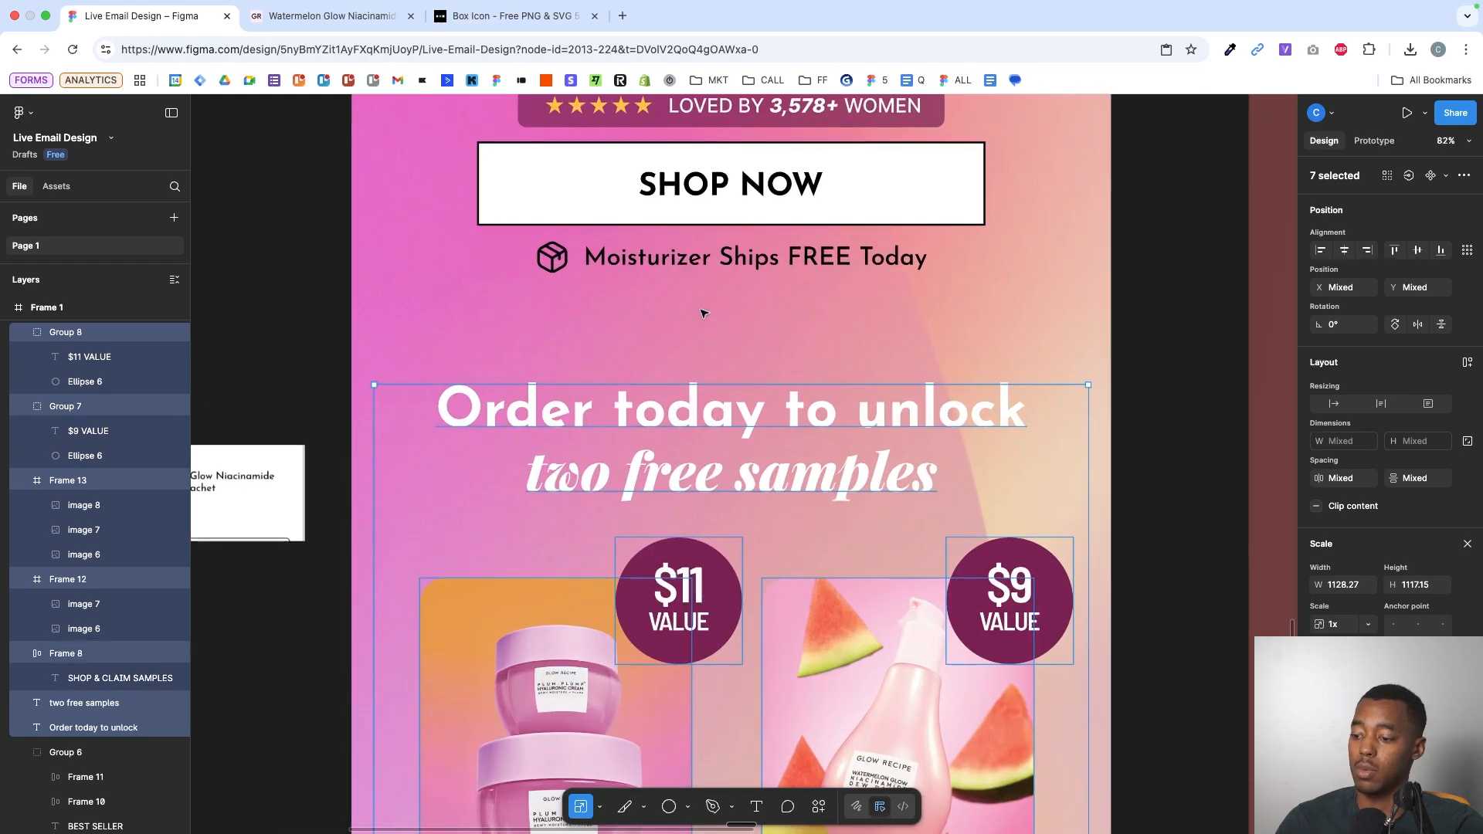
pyautogui.press('t')
pyautogui.click(683, 344)
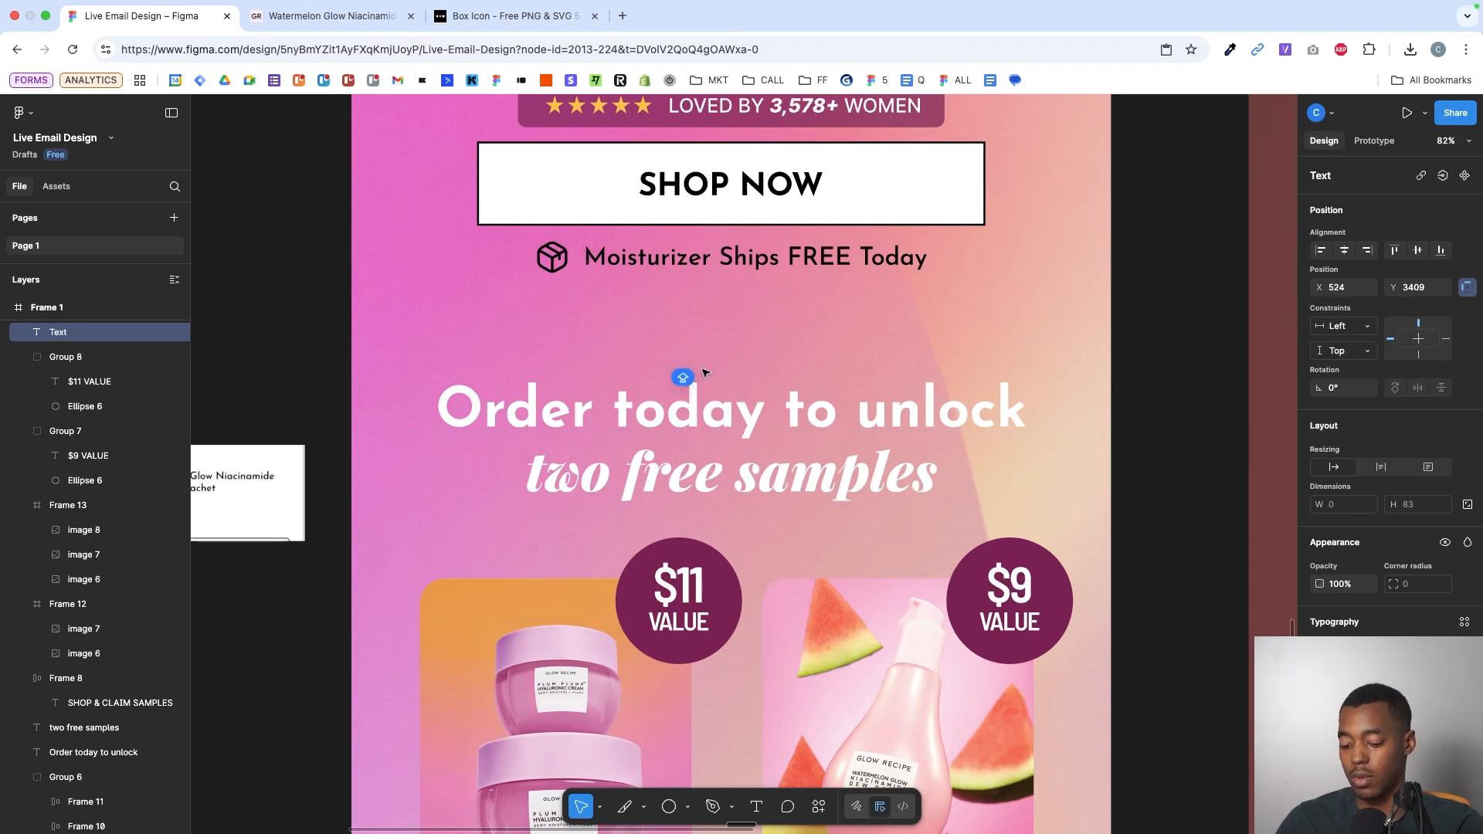
pyautogui.write('LIMITED TIME ')
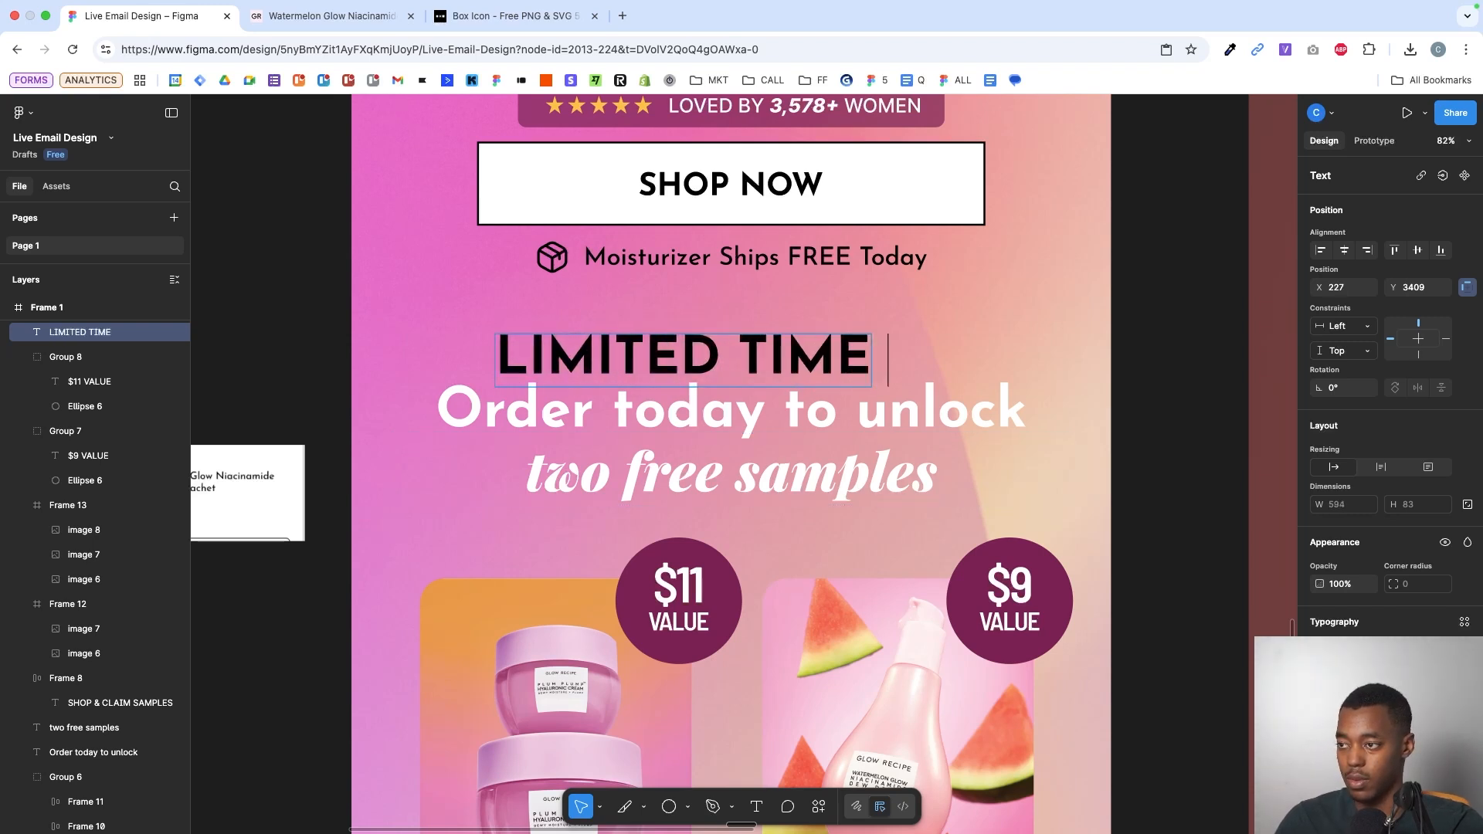
pyautogui.write('ONLY')
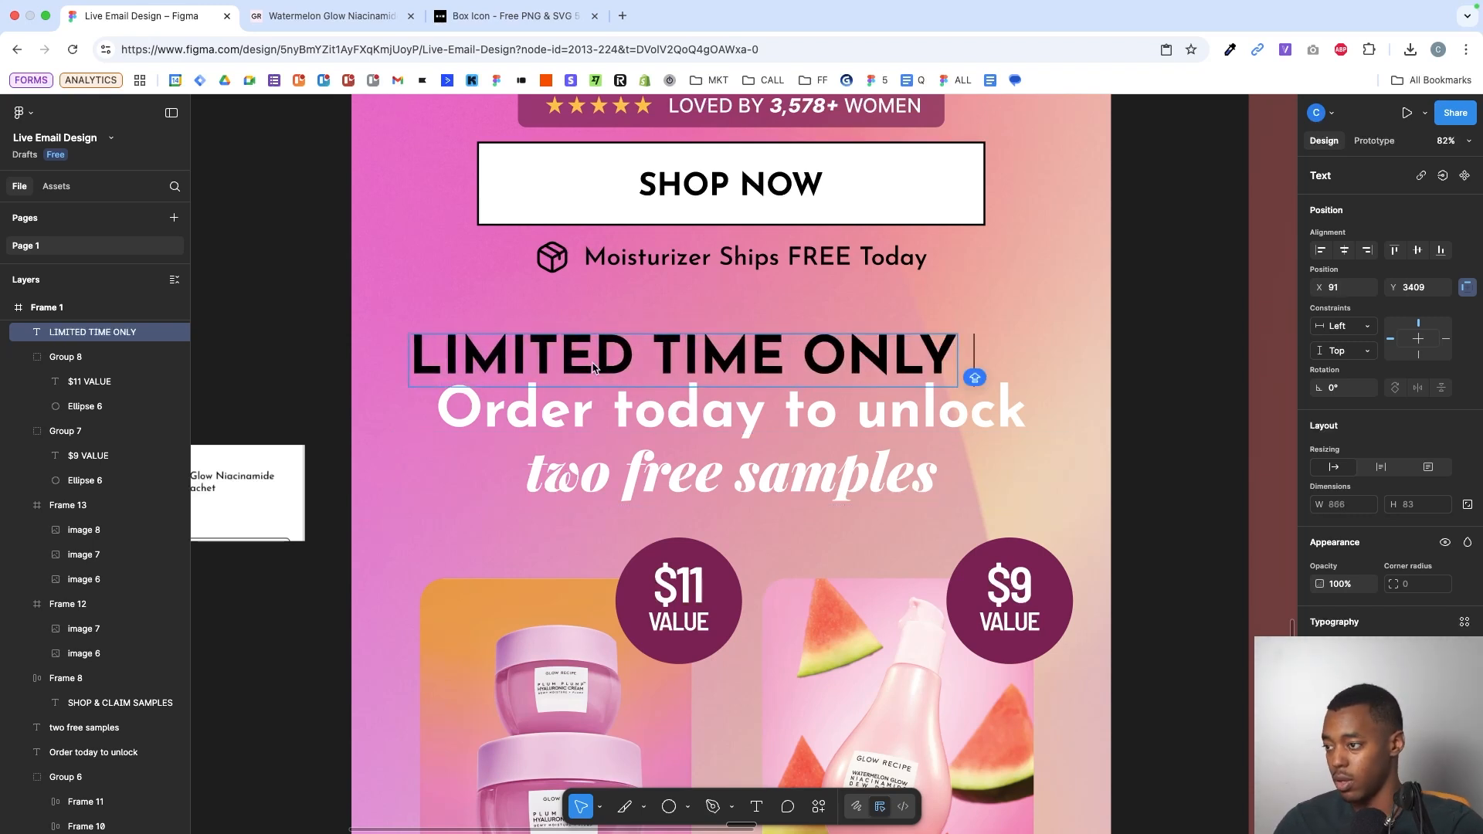
# - Review the email's text styling from the "FRUIT POWERED GLOW IN SECONDS" heading down to the free samples section
pyautogui.scroll(10, 853, 345)
pyautogui.scroll(-5, 989, 387)
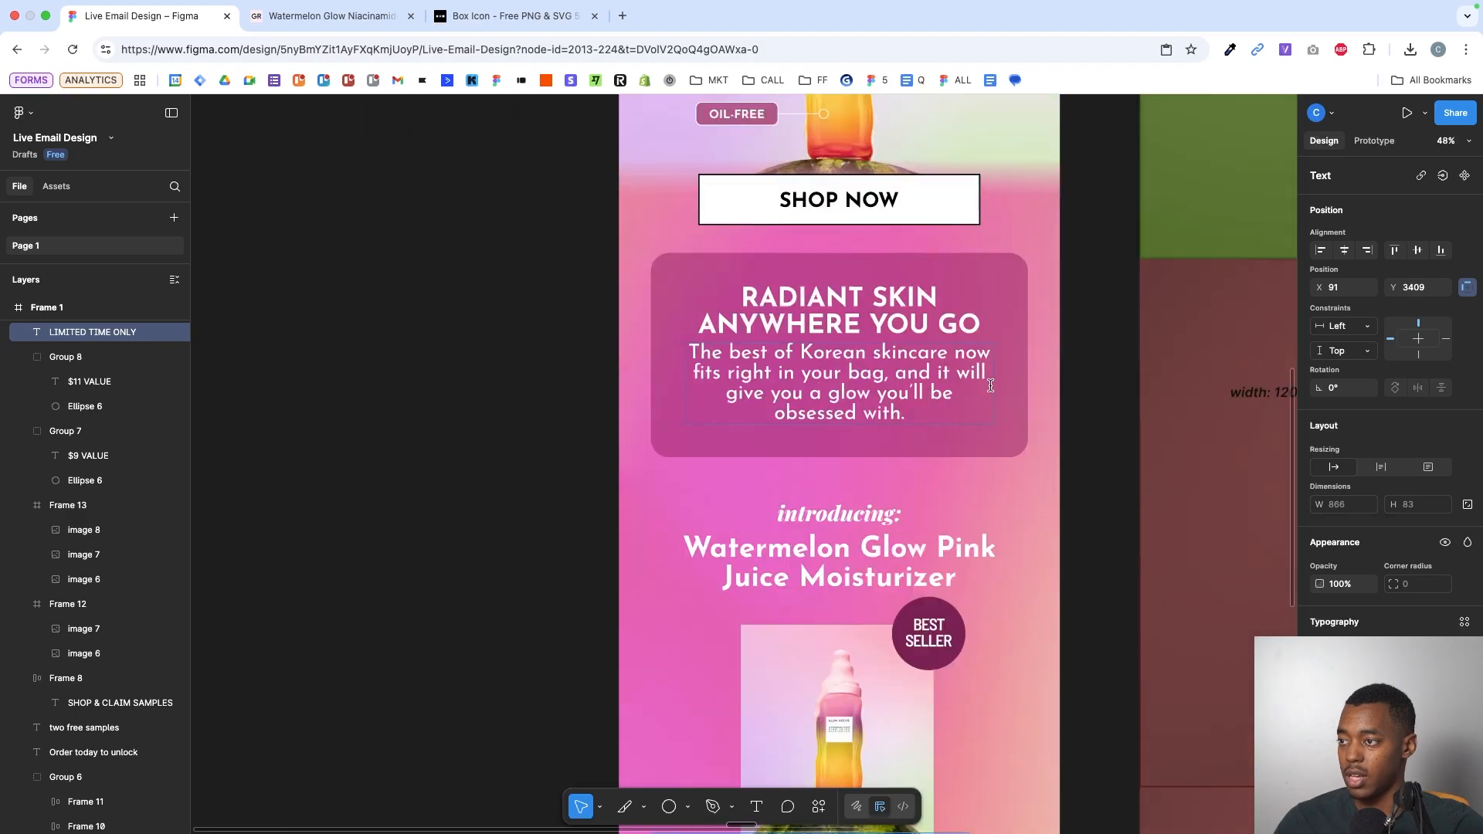
pyautogui.scroll(5, 993, 389)
pyautogui.scroll(-2, 993, 389)
pyautogui.scroll(3, 993, 389)
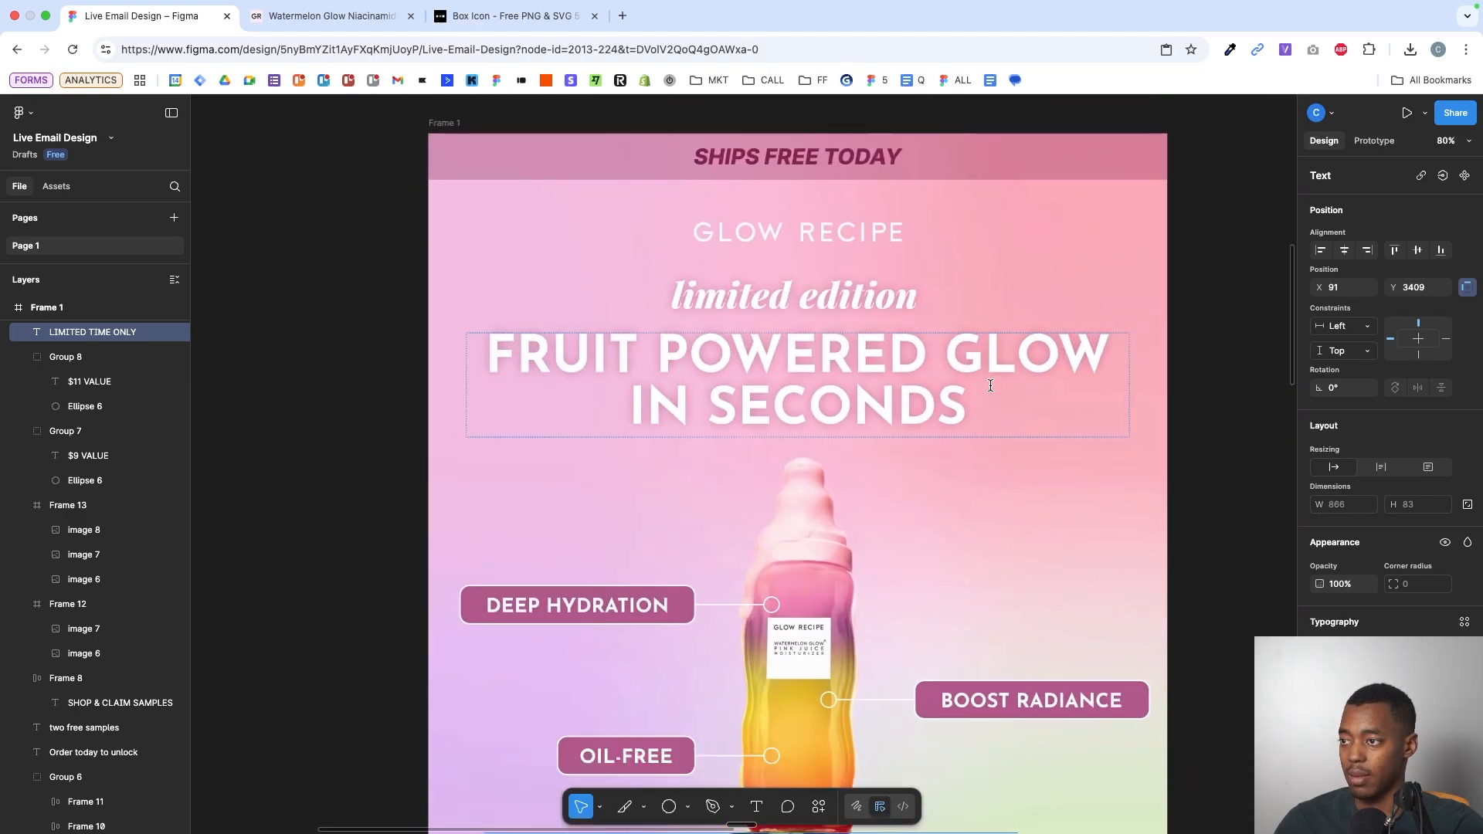
pyautogui.scroll(-12, 989, 387)
pyautogui.scroll(10, 989, 387)
pyautogui.scroll(-3, 990, 388)
pyautogui.scroll(2, 990, 388)
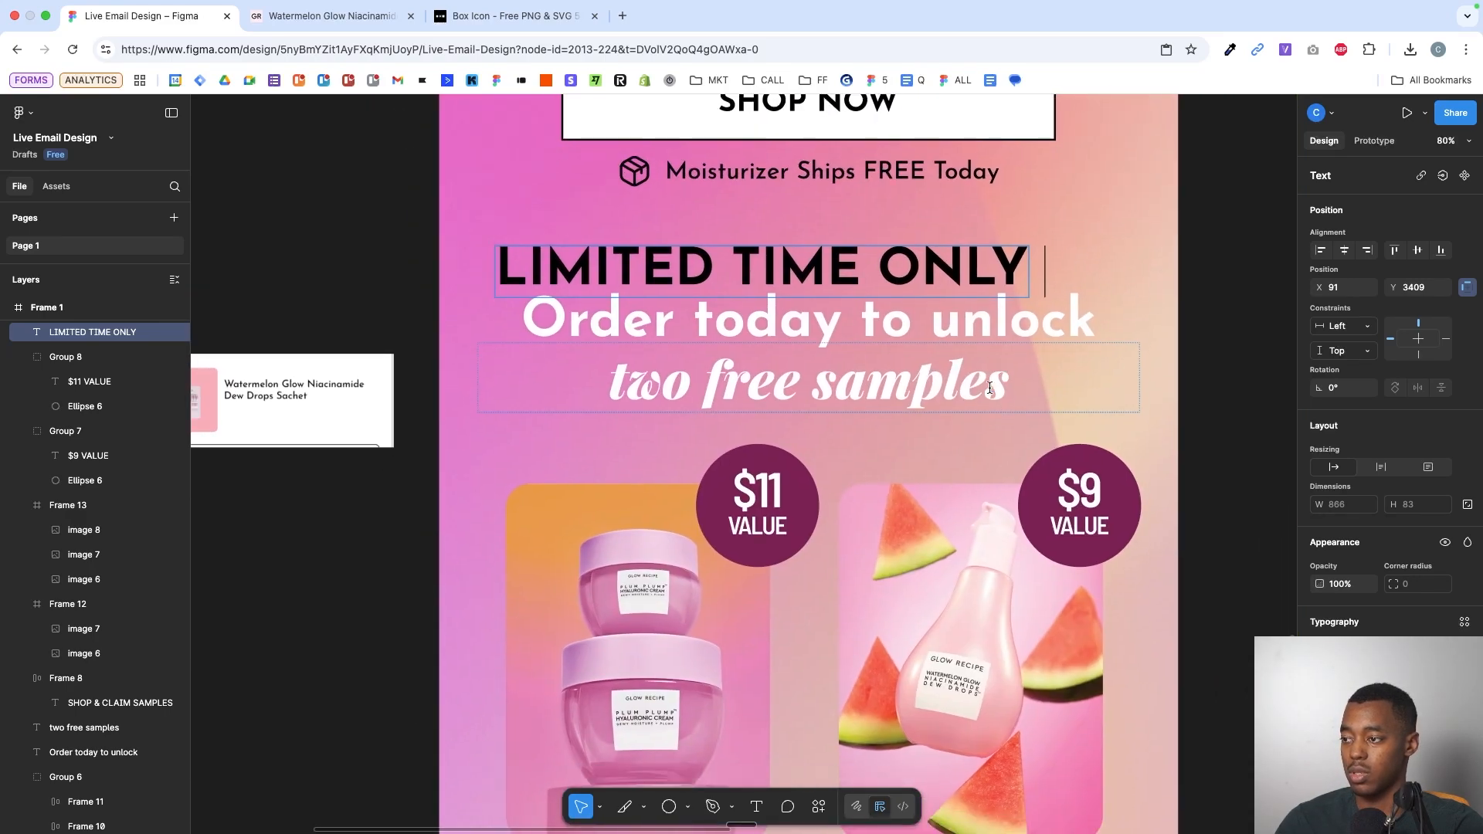
# - Replace the new line above the samples heading with "Only while stock last"
pyautogui.doubleClick(924, 272)
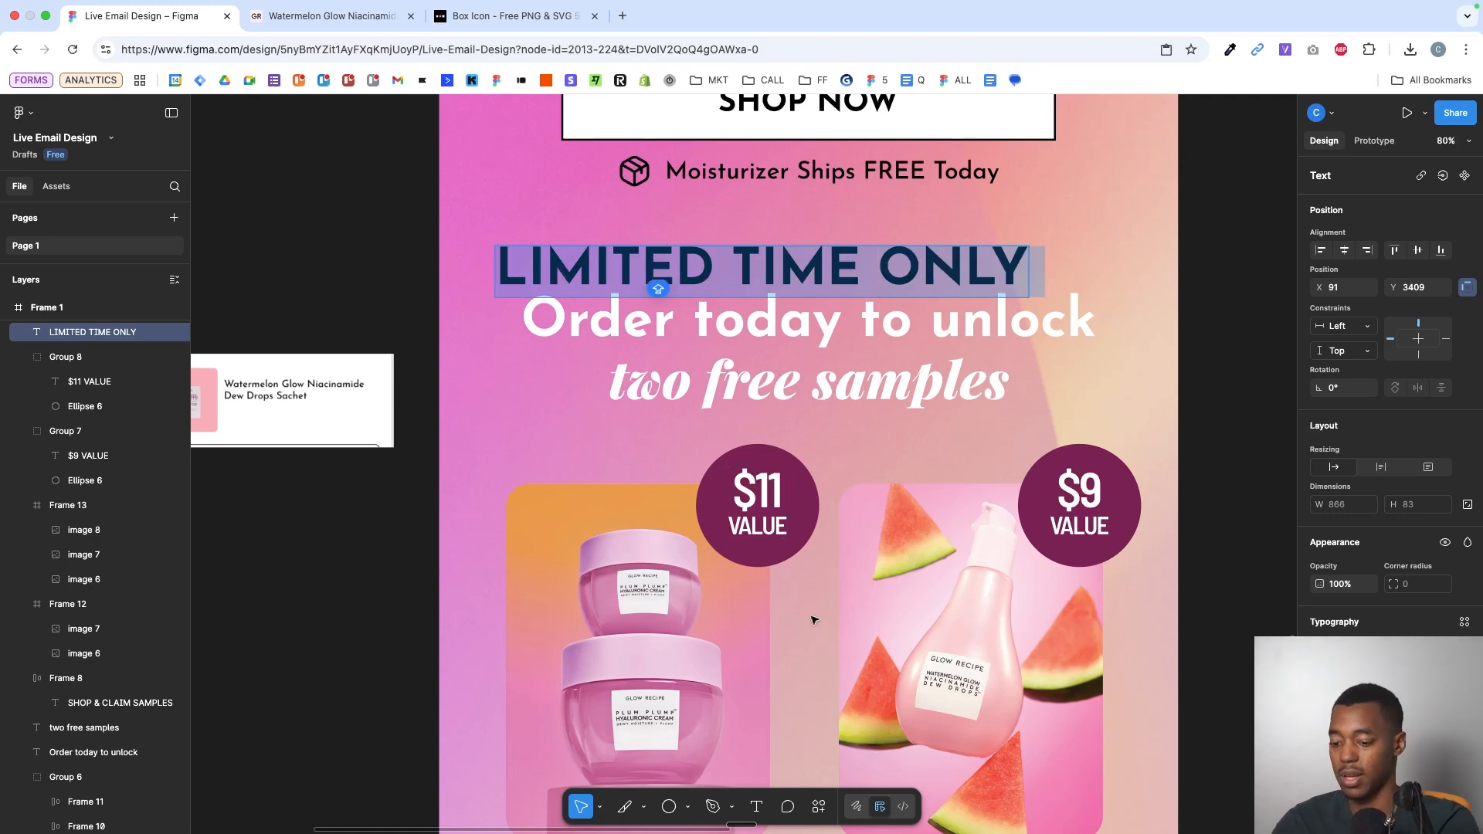
pyautogui.write('Only ')
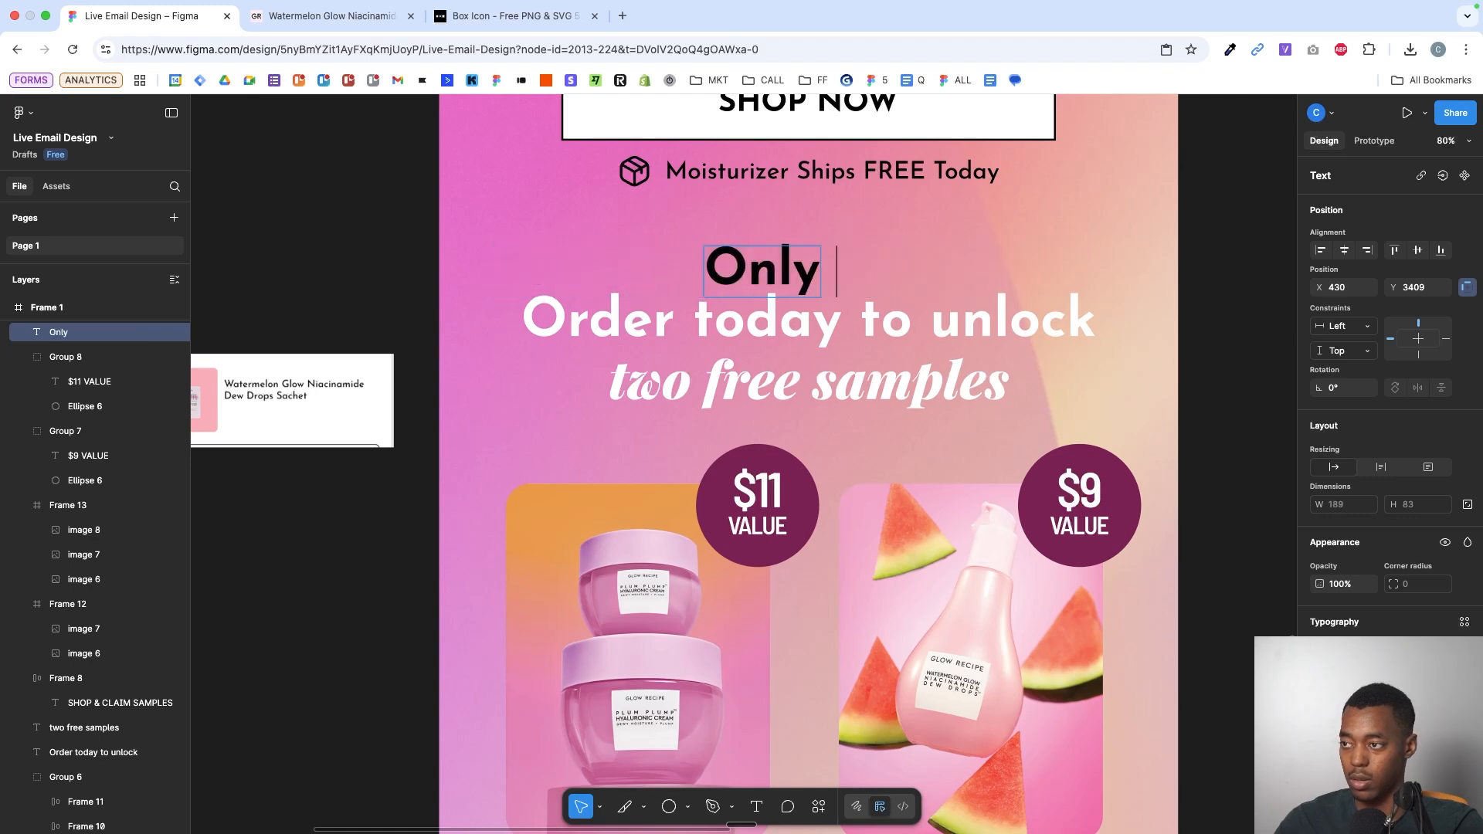
pyautogui.write('while stock lasts')
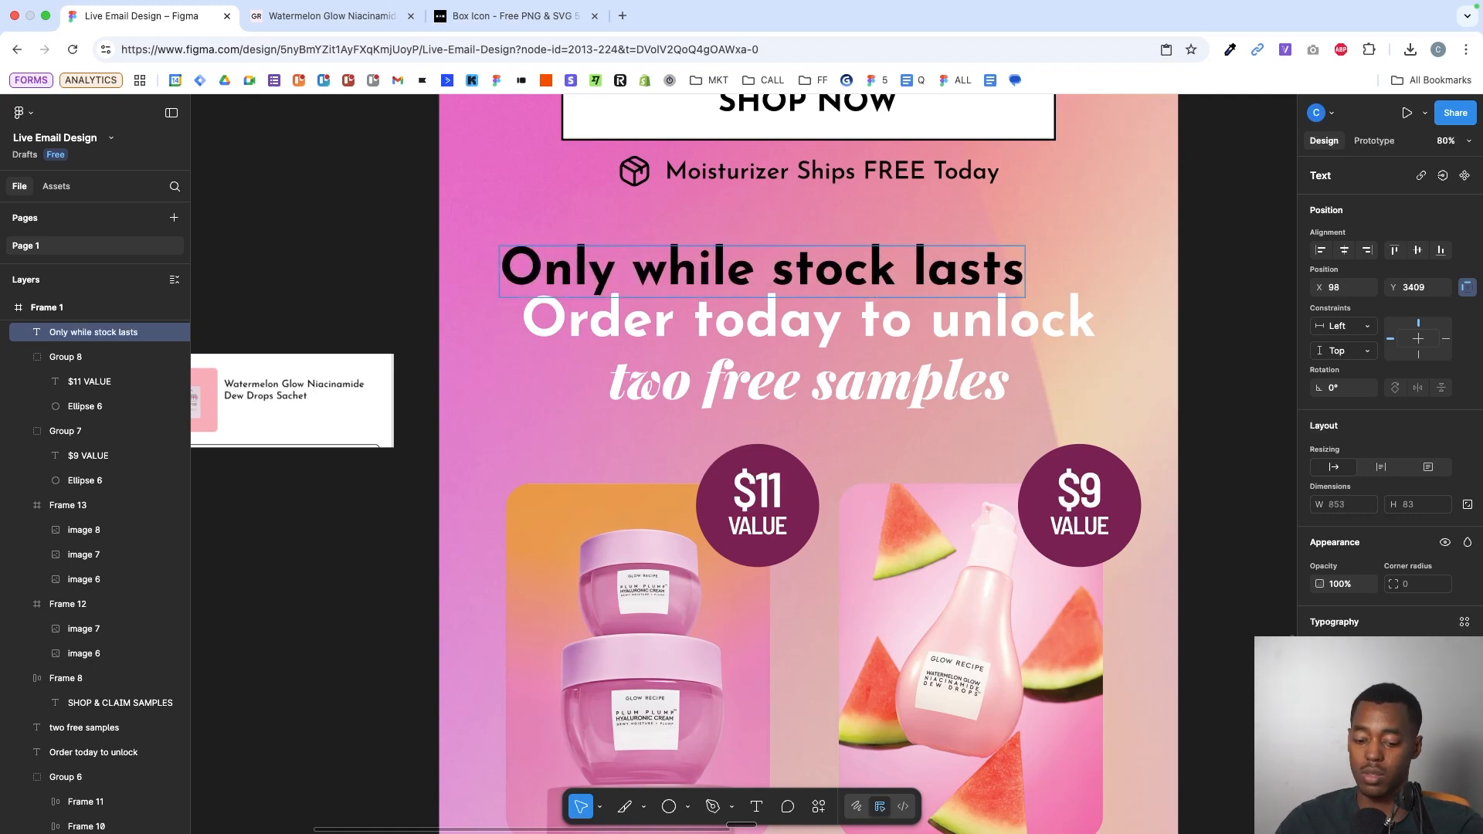
pyautogui.press('BackSpace')
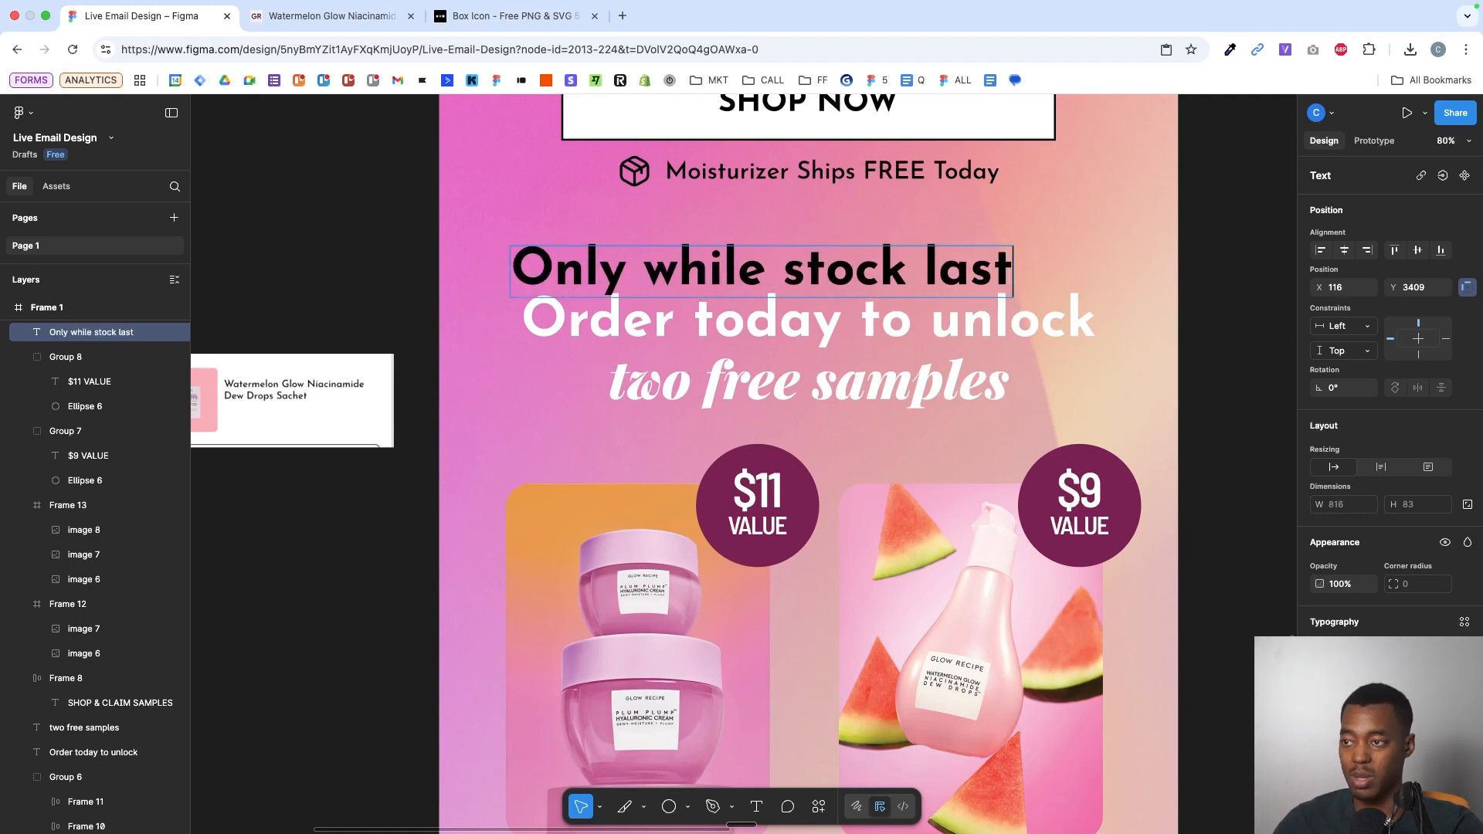
# - Centre the "Only while stock last" text horizontally in the email and scale it down to 0.55x
pyautogui.hotkey('alt', 'h')
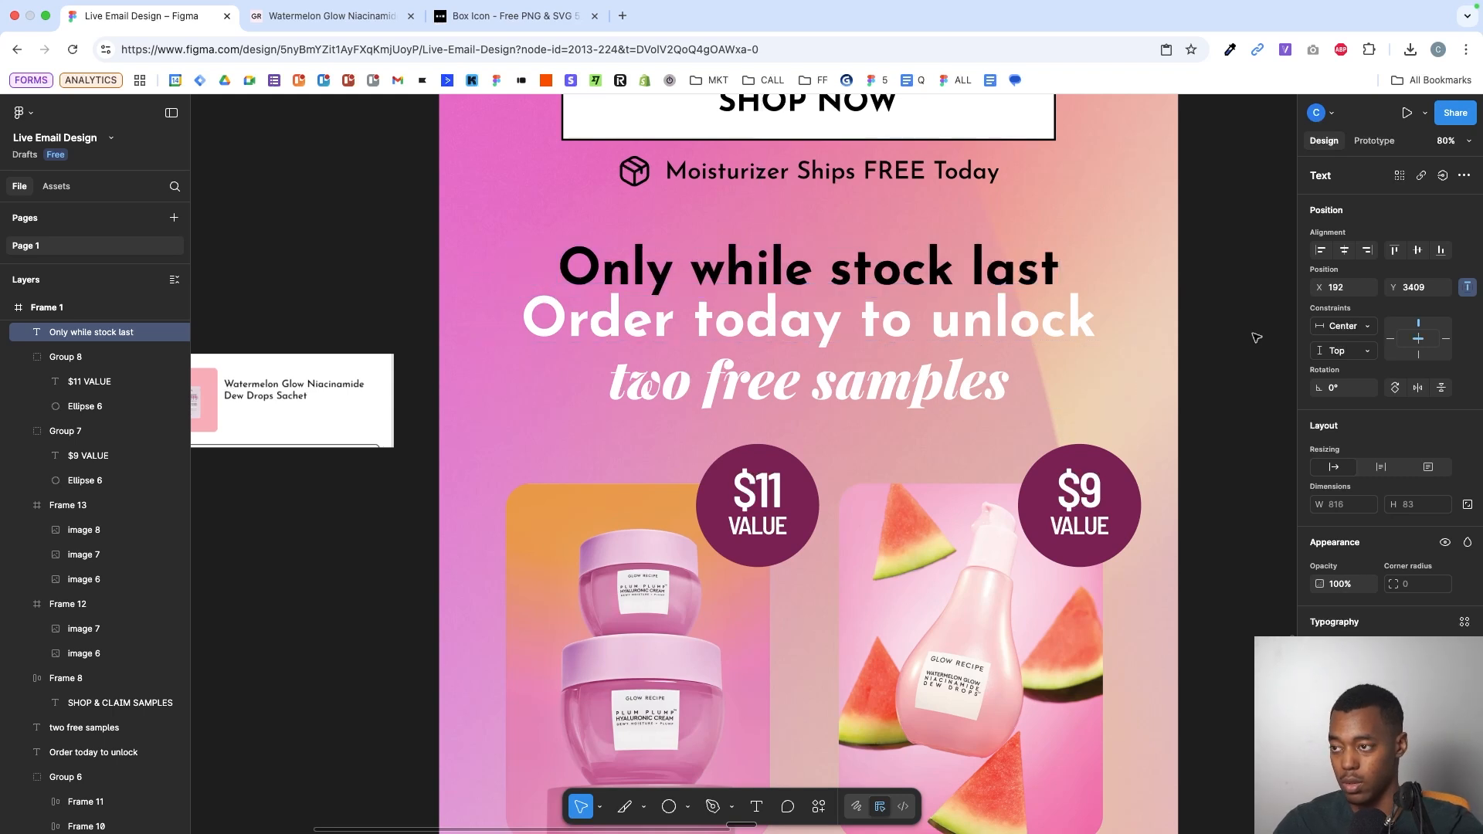
pyautogui.press('k')
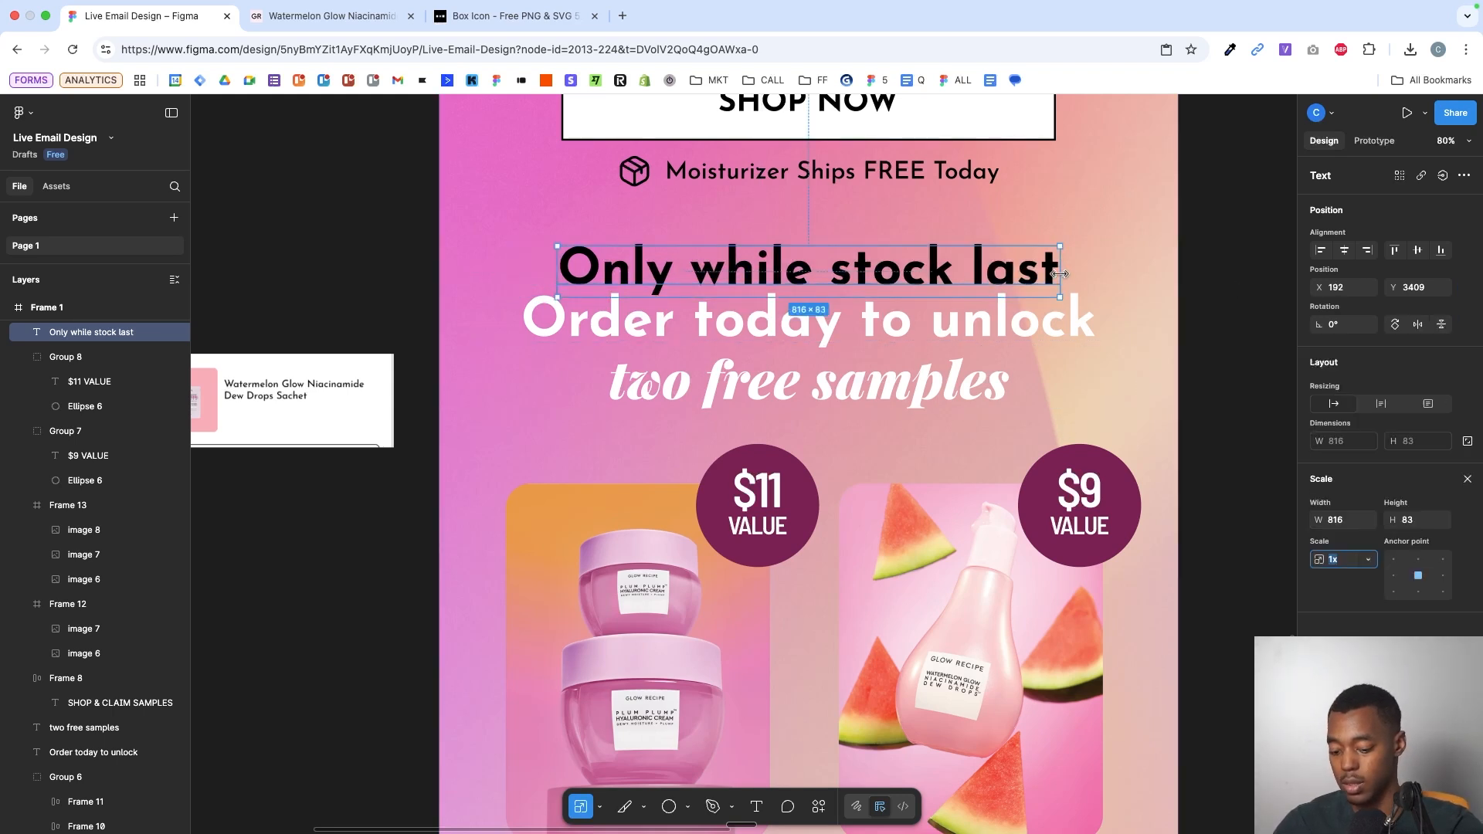
pyautogui.moveTo(1061, 273); pyautogui.dragTo(946, 273)
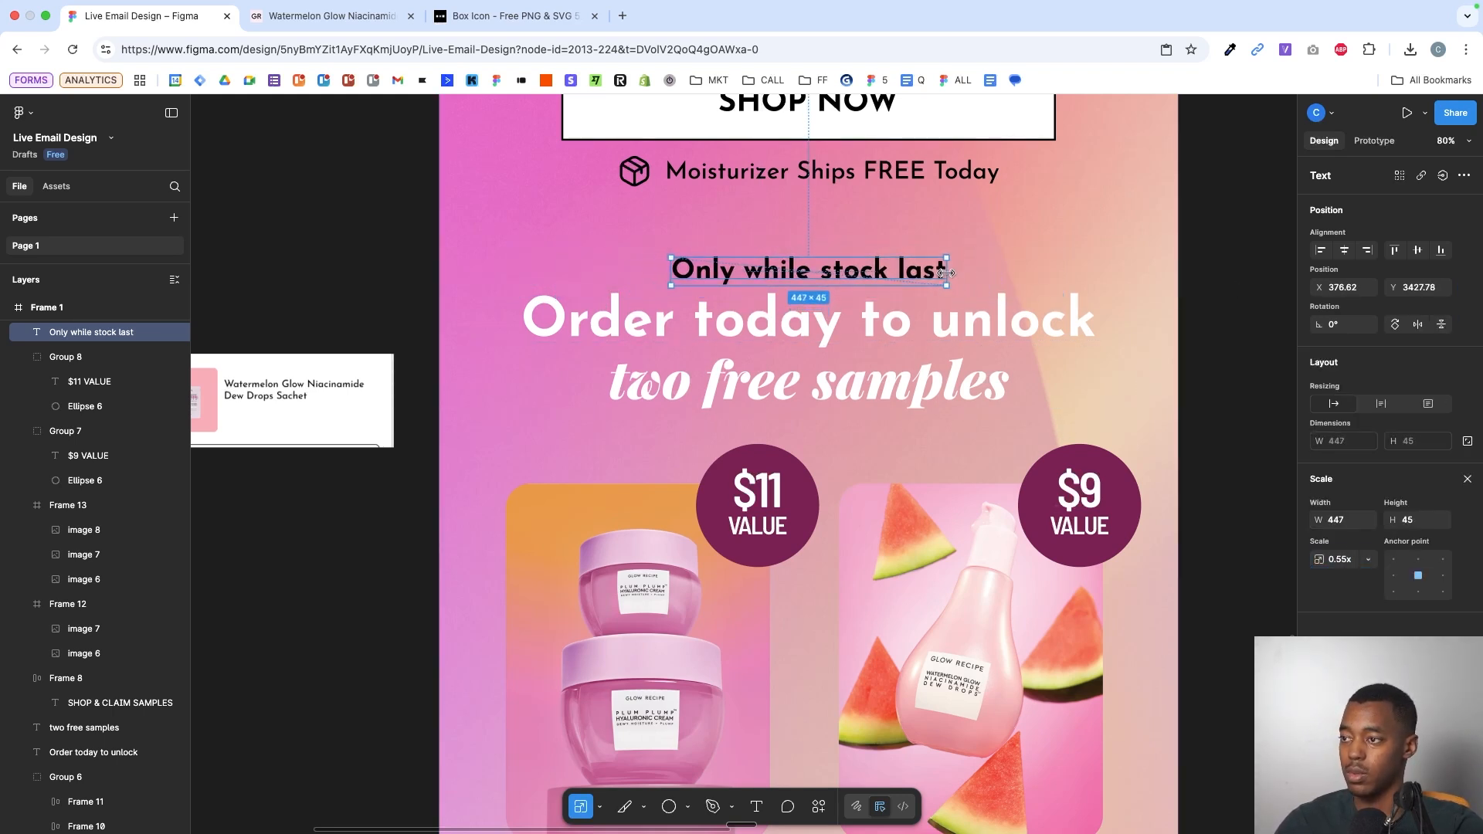
# - Duplicate the star rating badge below "Moisturizer Ships FREE Today" and place the "Only while stock last" text inside the copy
pyautogui.scroll(5, 965, 302)
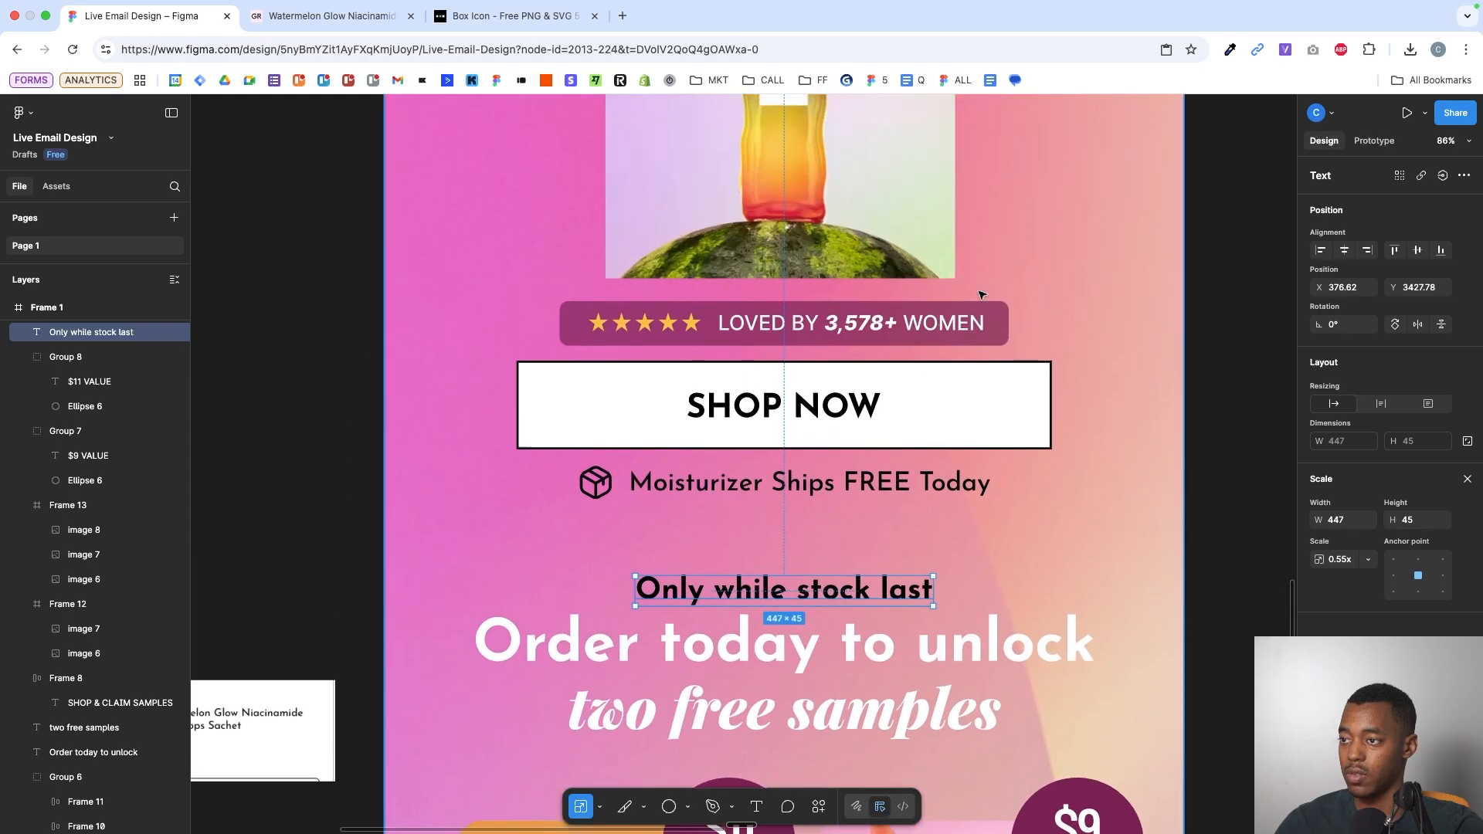
pyautogui.click(996, 318)
pyautogui.moveTo(930, 318); pyautogui.dragTo(927, 550)
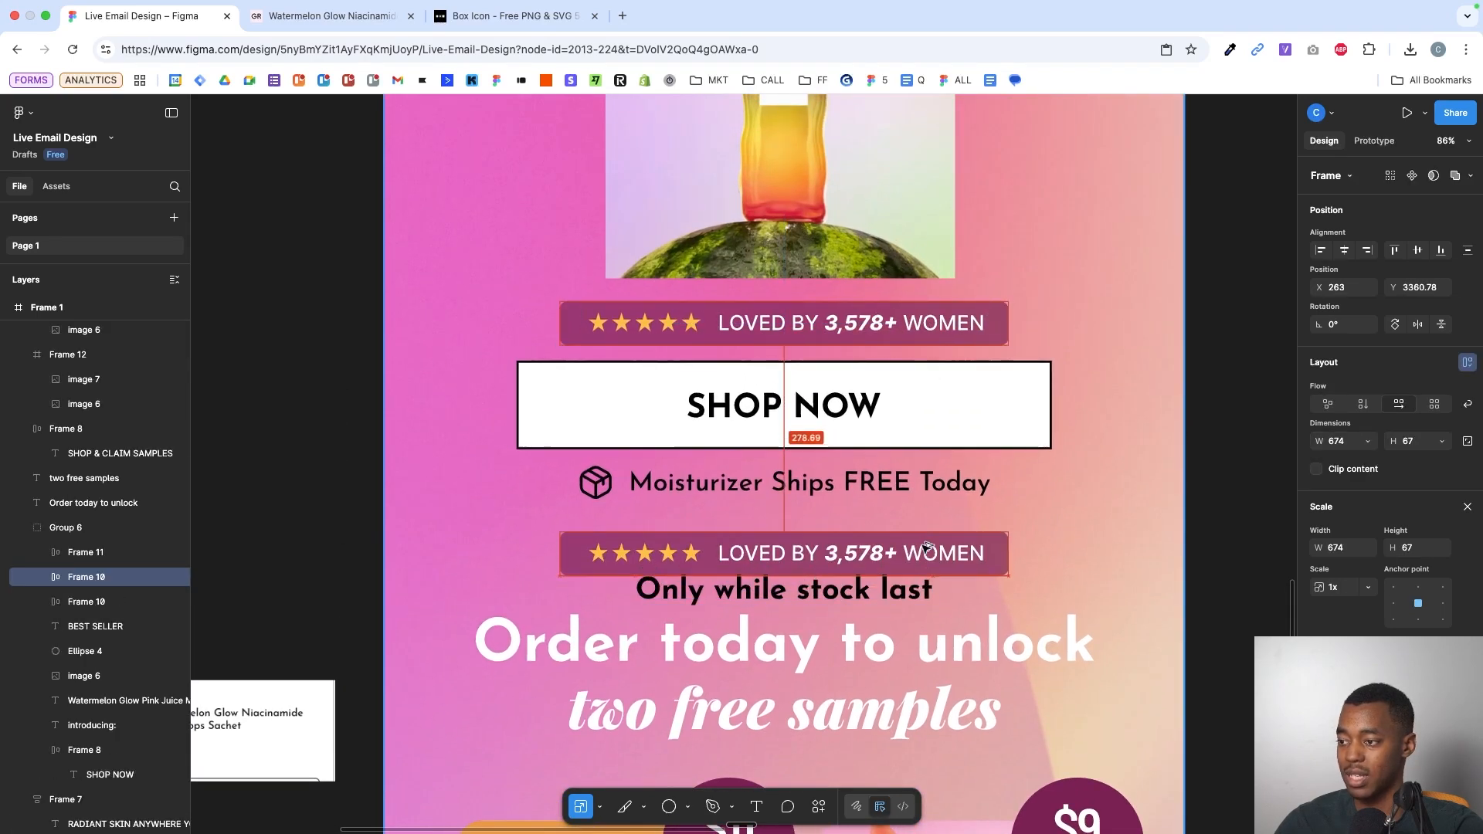
pyautogui.moveTo(875, 597); pyautogui.dragTo(873, 553)
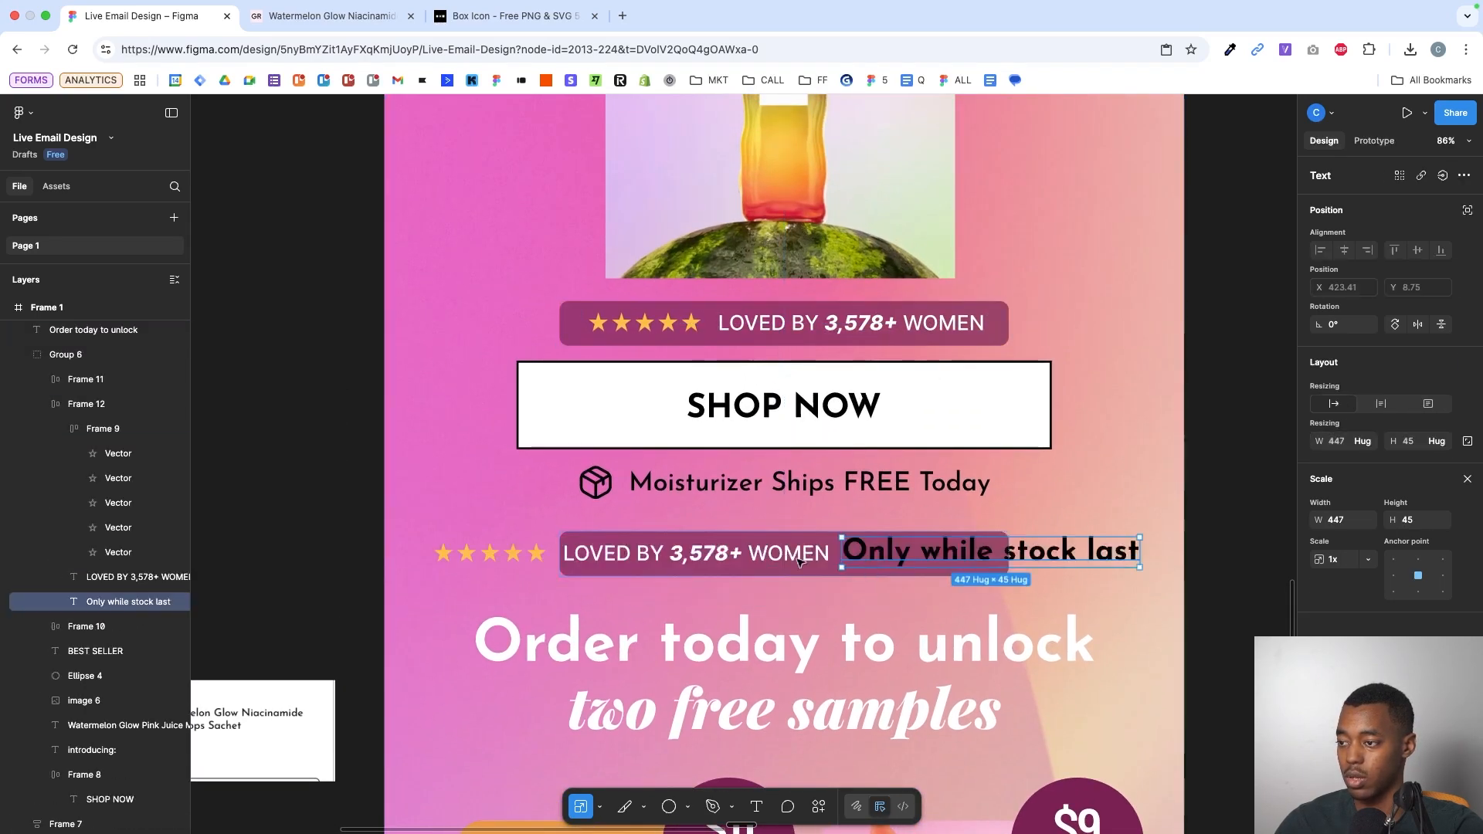
# - Delete the row of stars from the duplicated badge
pyautogui.click(733, 553)
pyautogui.keyDown('shift'); pyautogui.click(517, 560); pyautogui.keyUp('shift')
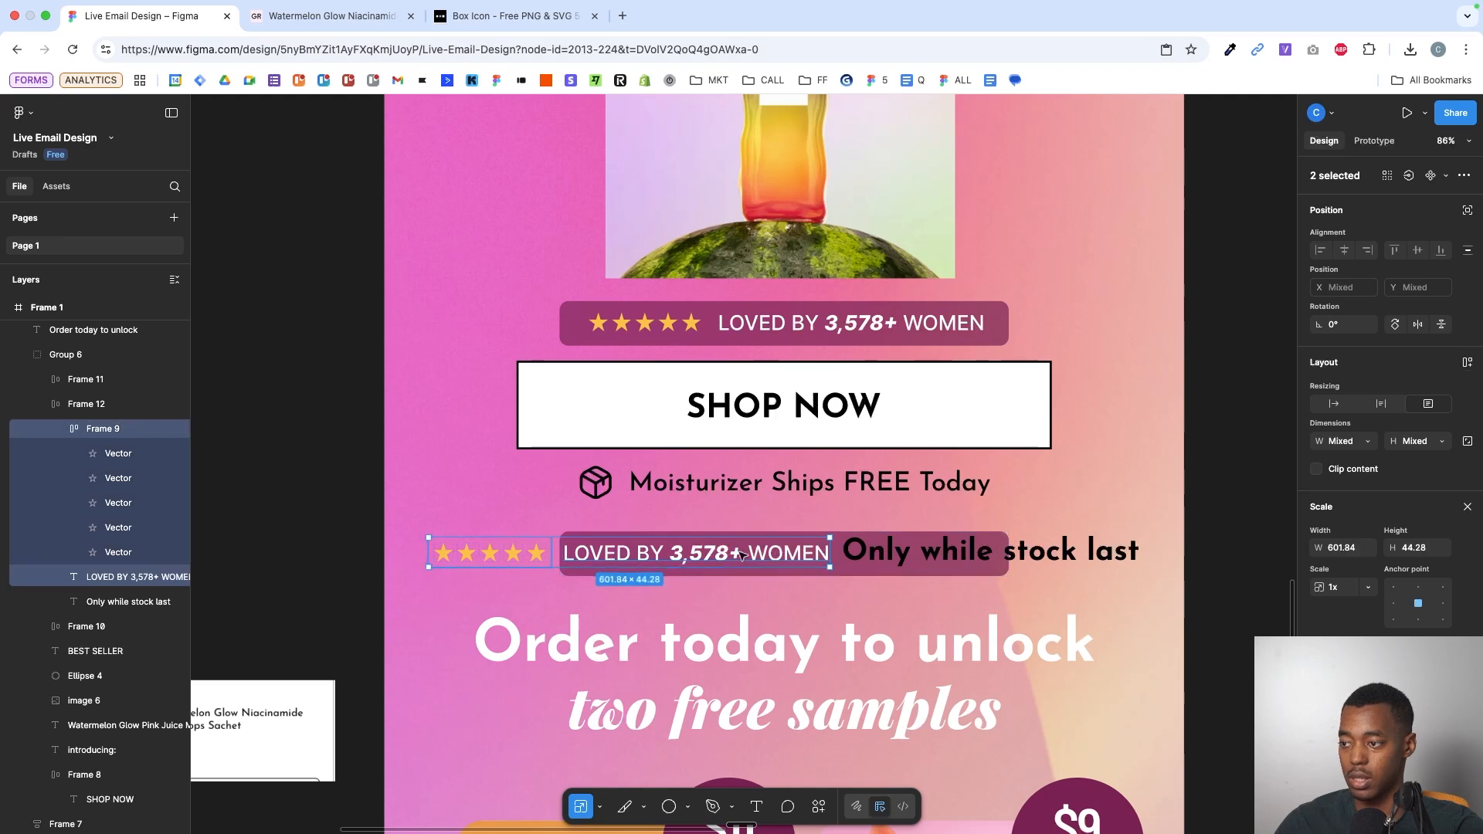
pyautogui.click(534, 558)
pyautogui.press('Delete')
pyautogui.scroll(3, 685, 575)
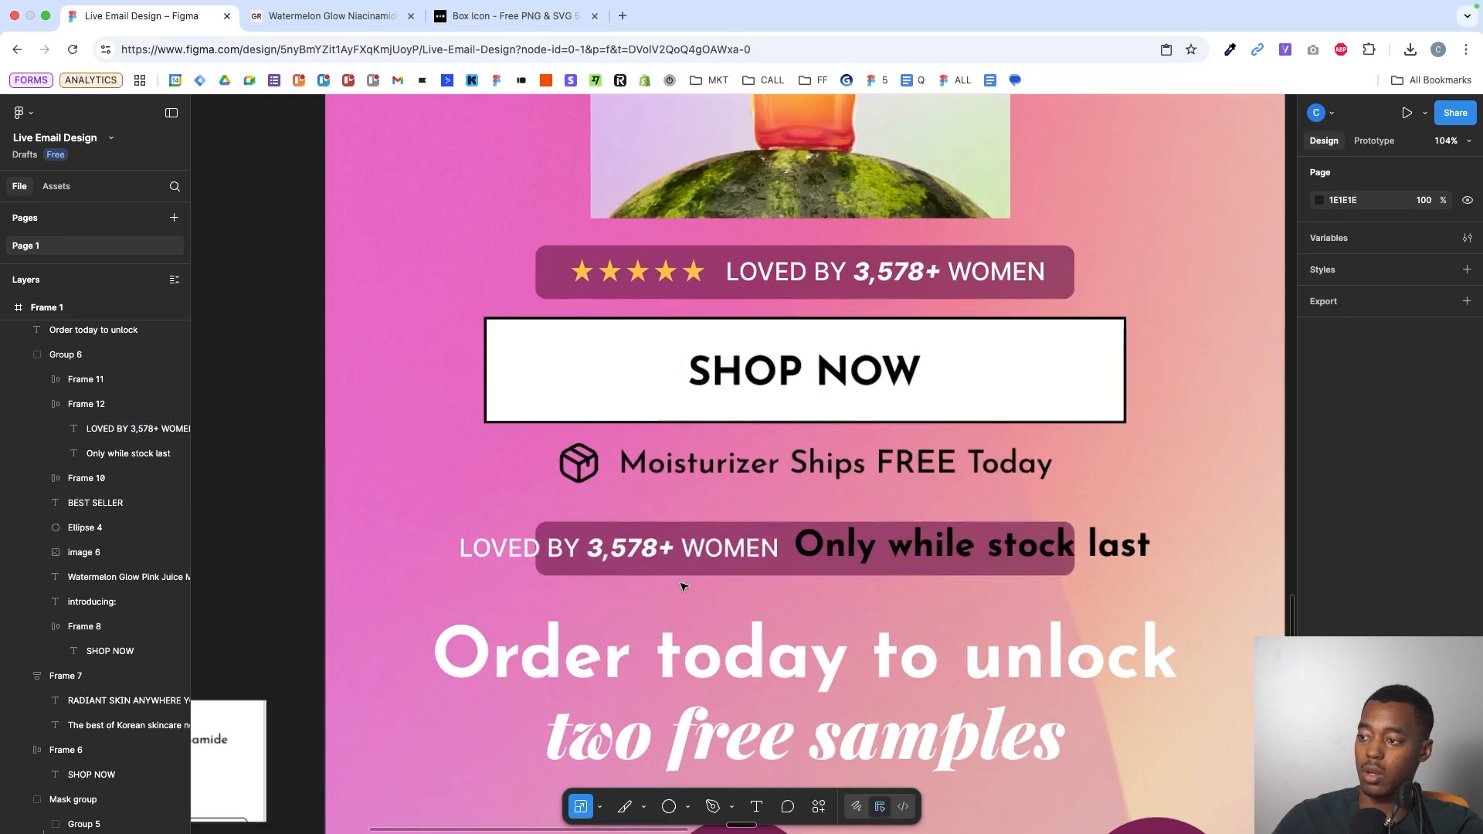
# - Colour "Only while stock last" white, sampled from the neighbouring text, and delete "LOVED BY 3,578+ WOMEN" from the duplicated badge
pyautogui.click(836, 530)
pyautogui.scroll(5, 832, 536)
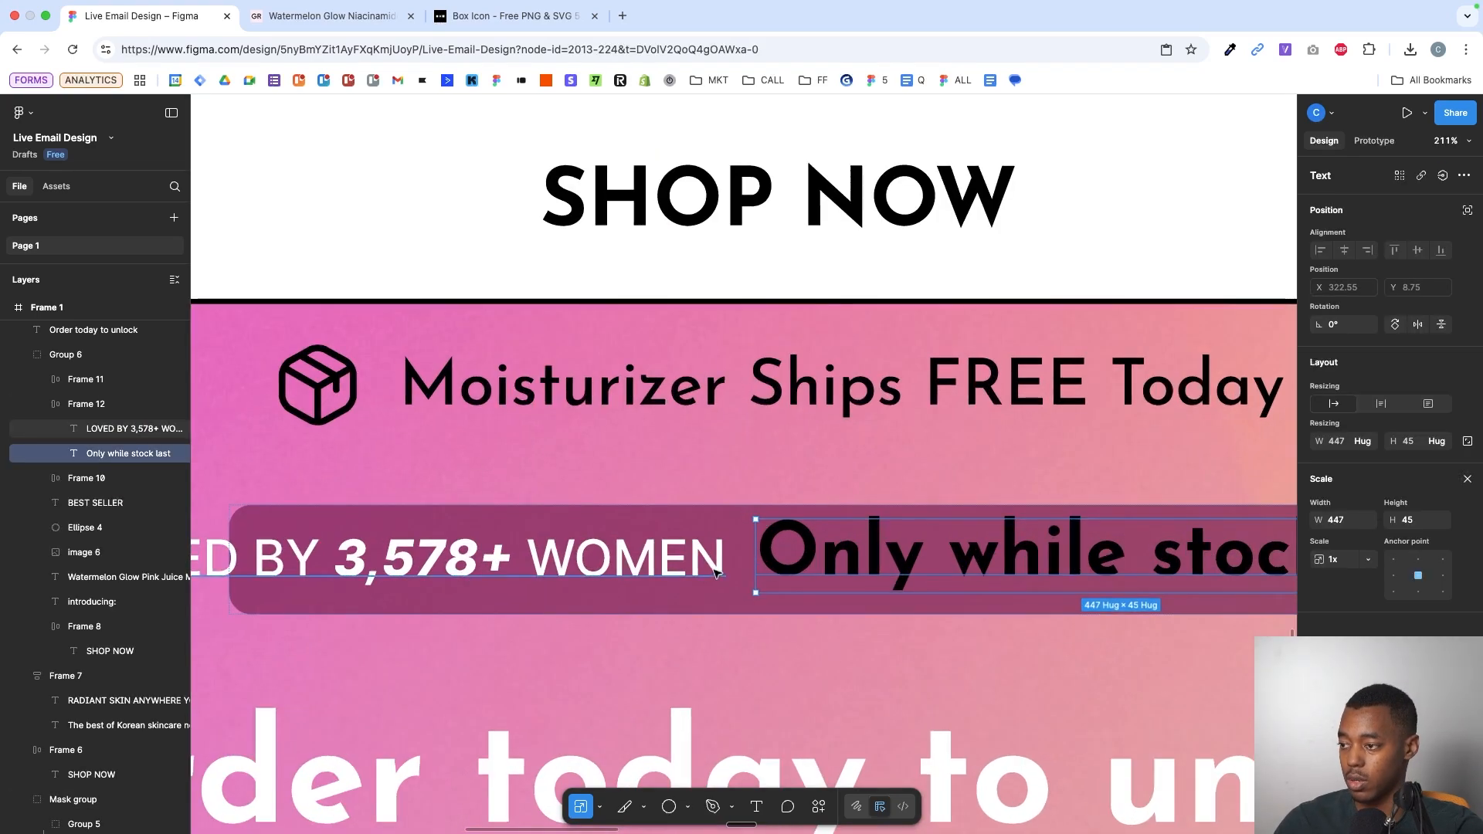
pyautogui.click(717, 572)
pyautogui.scroll(-3, 709, 567)
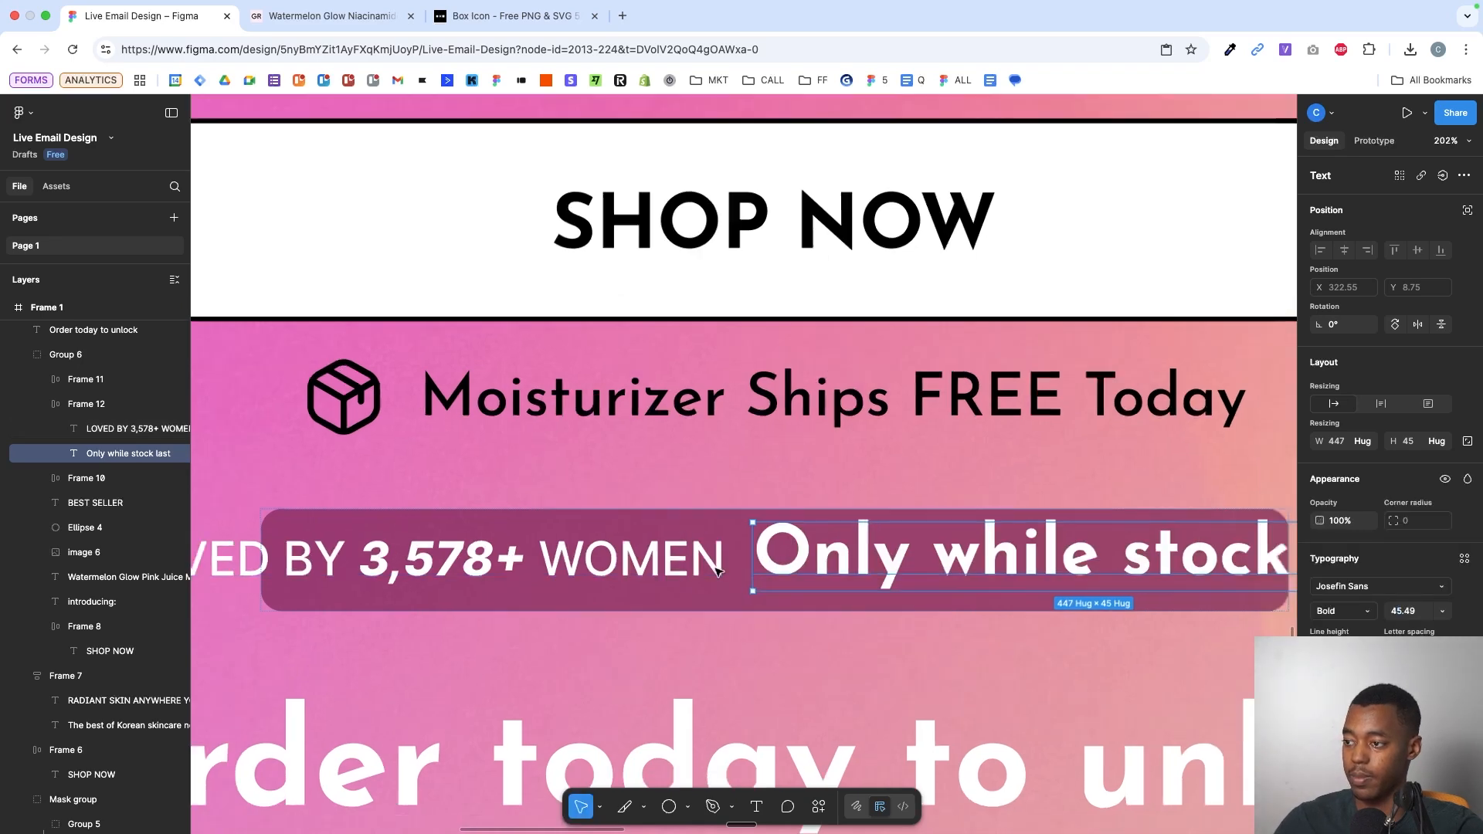
pyautogui.press('Delete')
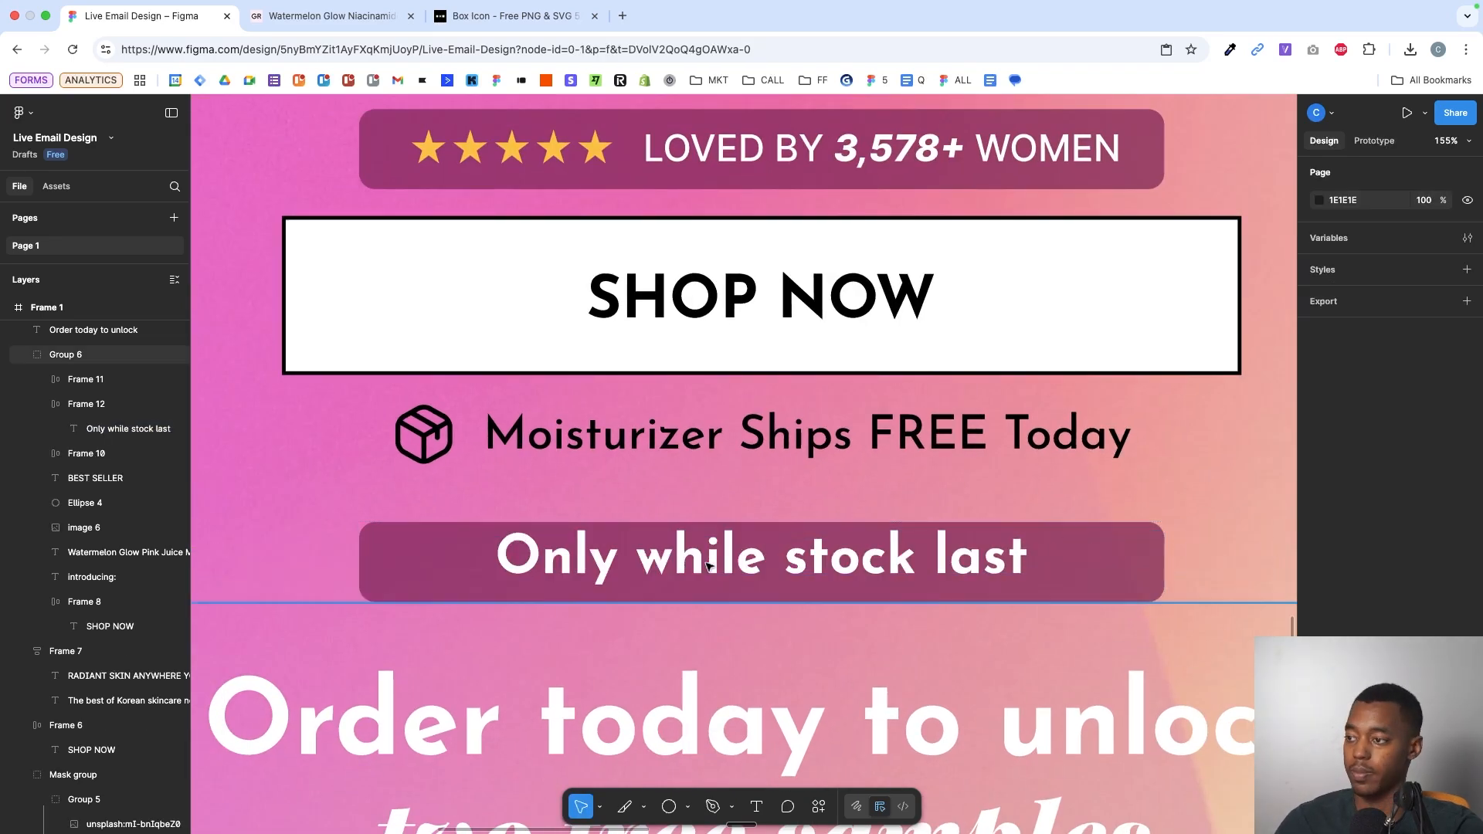
# - Reduce the "Only while stock last" text box height to about 34, and scale the text down to 0.77x
pyautogui.click(790, 561)
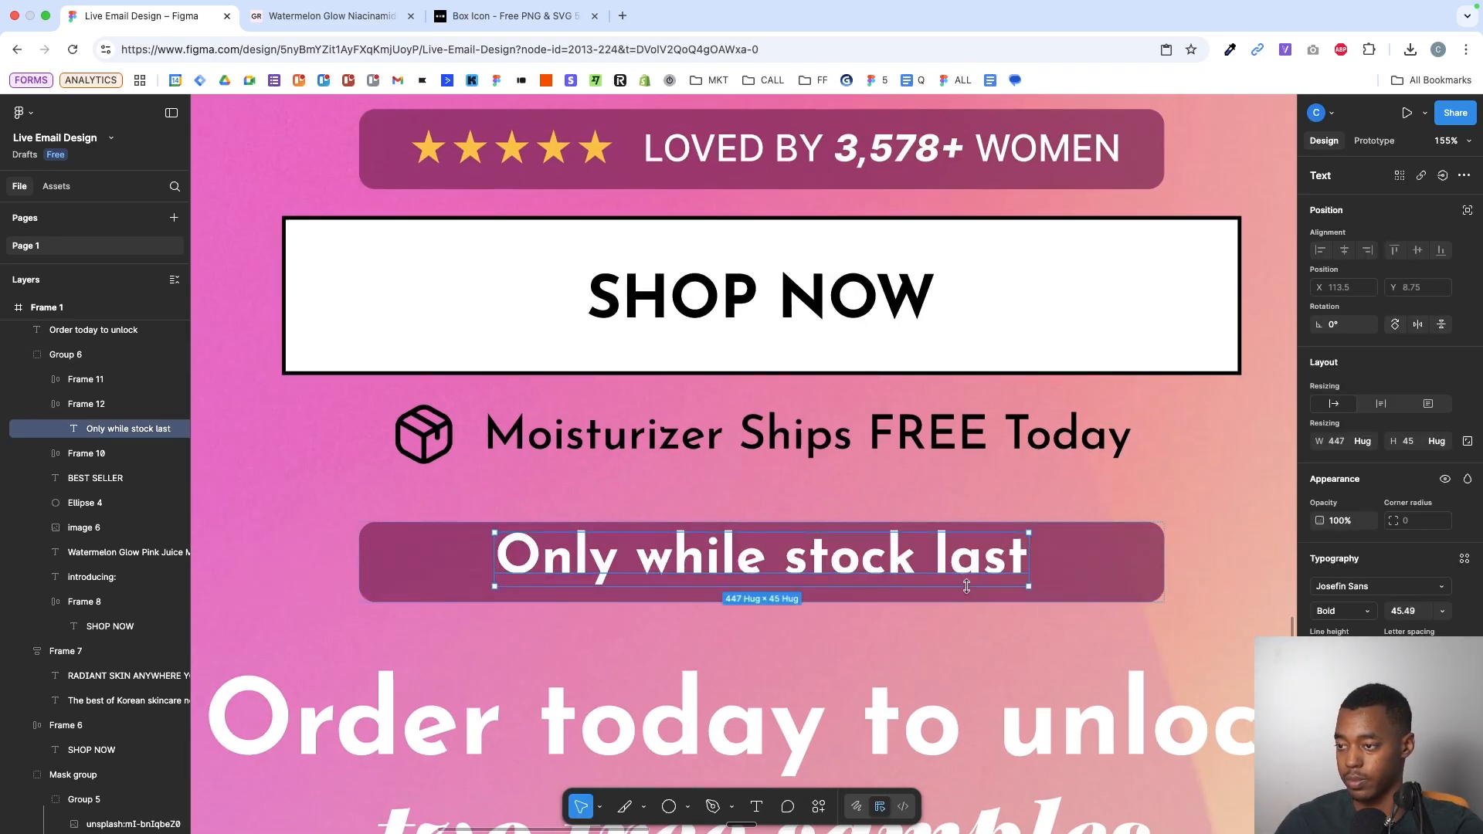
pyautogui.moveTo(966, 587); pyautogui.dragTo(966, 581)
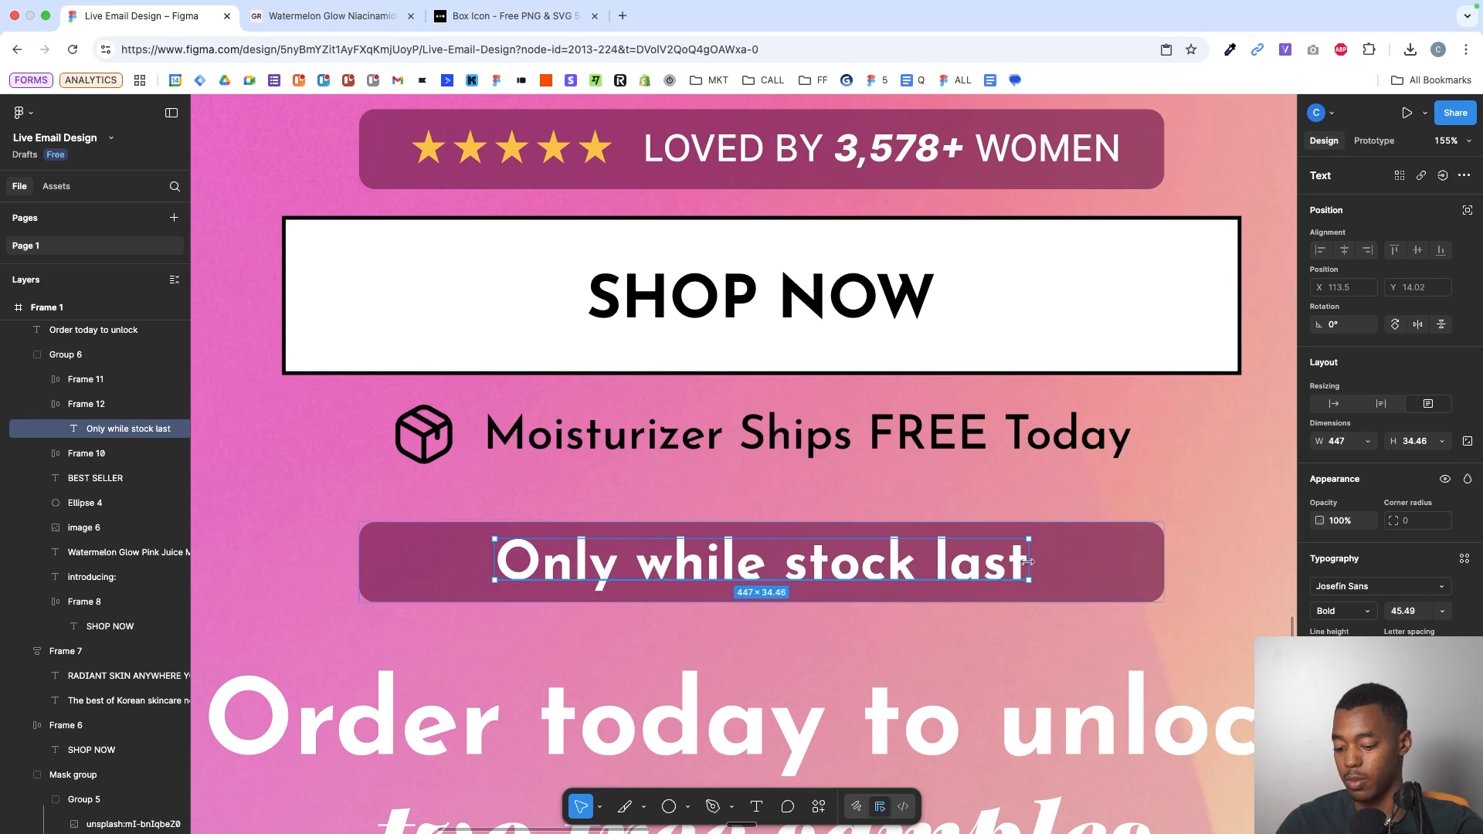
pyautogui.press('k')
pyautogui.moveTo(1025, 560); pyautogui.dragTo(966, 563)
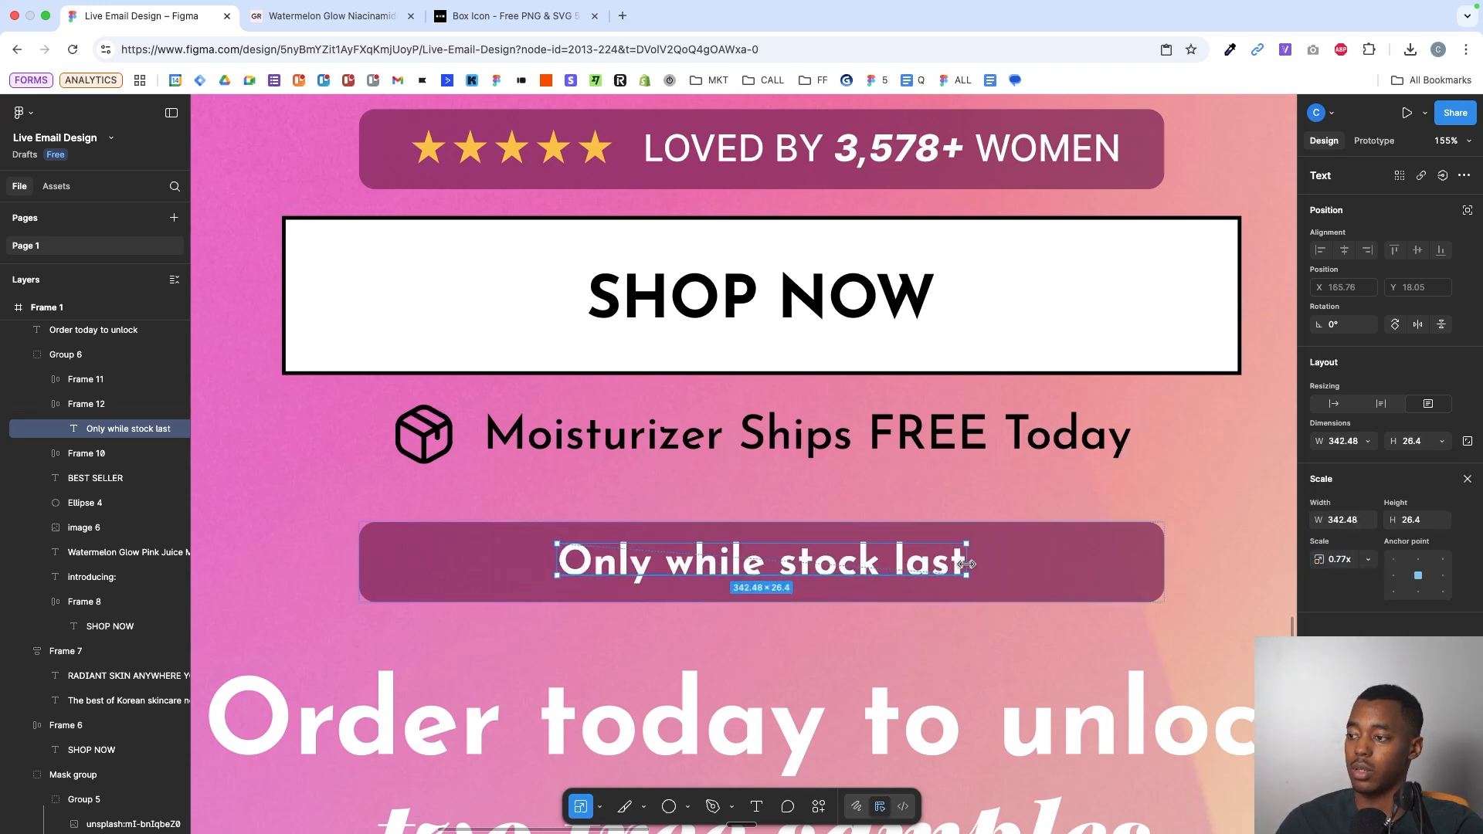
# - Draw a small circle about 9 px wide after the text inside the "Only while stock last" badge
pyautogui.click(1018, 569)
pyautogui.press('o')
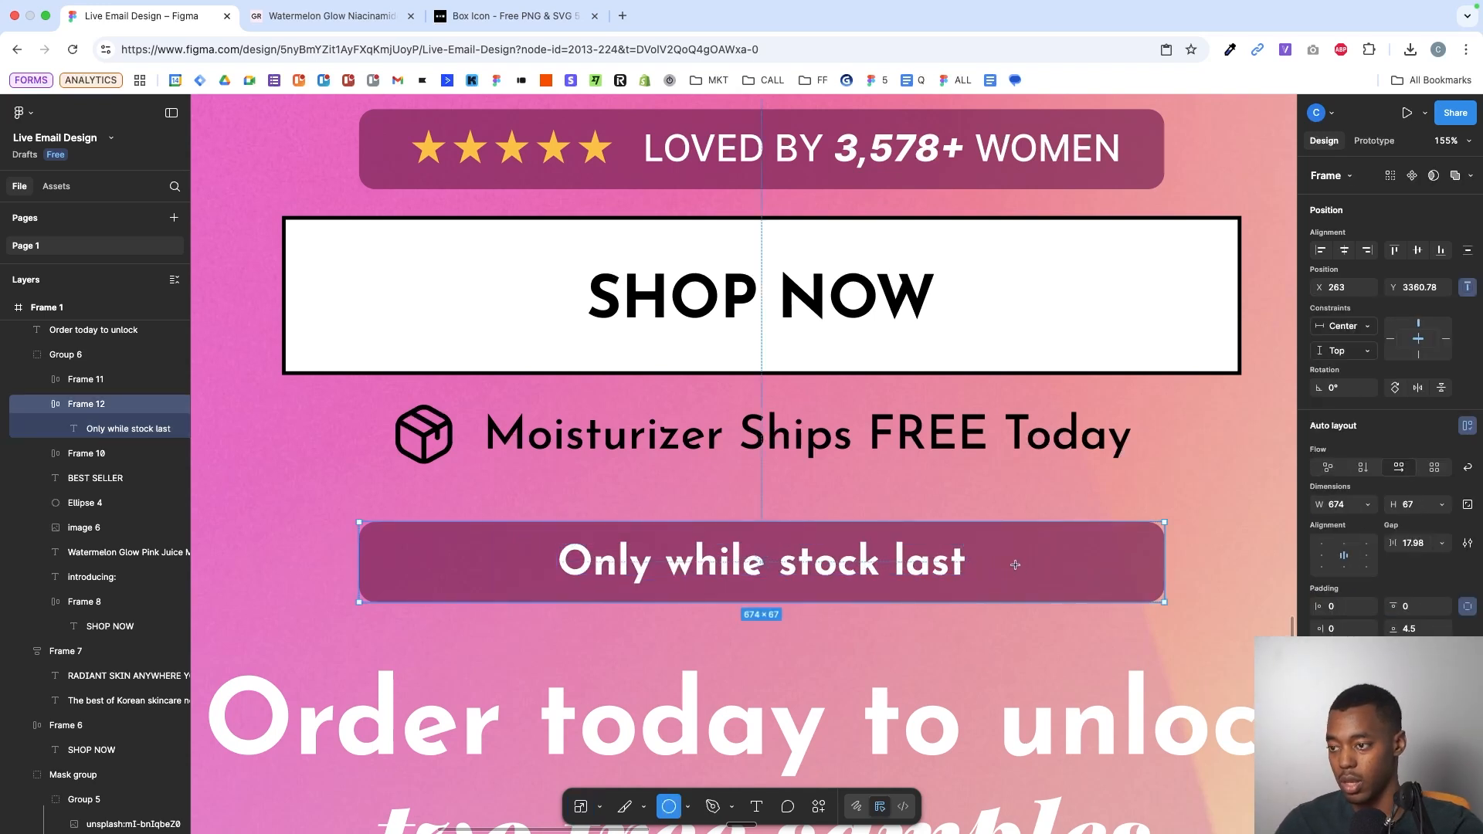
pyautogui.moveTo(1026, 567); pyautogui.dragTo(1033, 574)
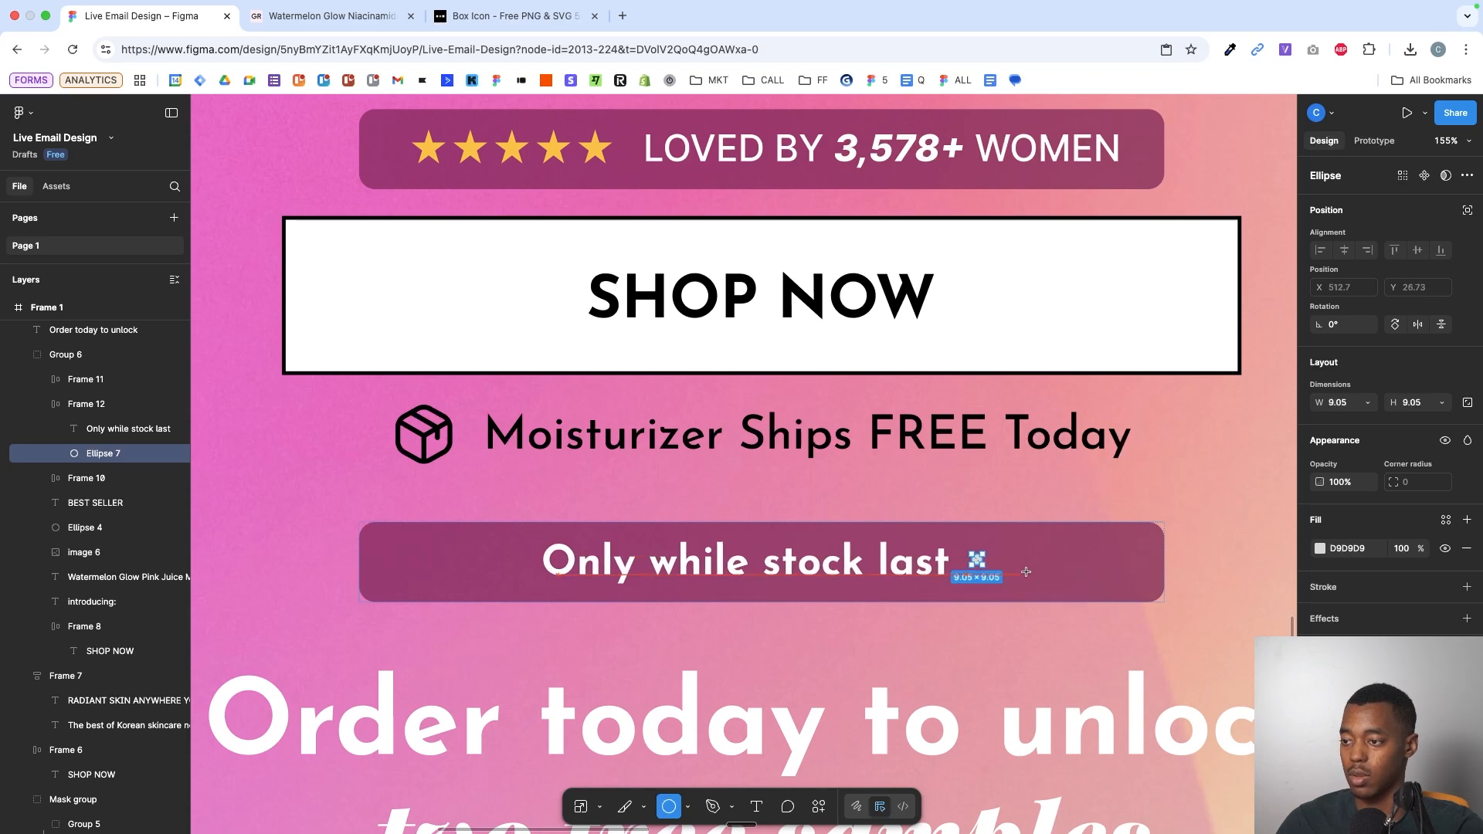
# - Duplicate the small dot and place the copy before the "Only while stock last" text
pyautogui.scroll(3, 1029, 572)
pyautogui.scroll(1, 1021, 573)
pyautogui.click(998, 567)
pyautogui.doubleClick(944, 550)
pyautogui.scroll(-5, 944, 549)
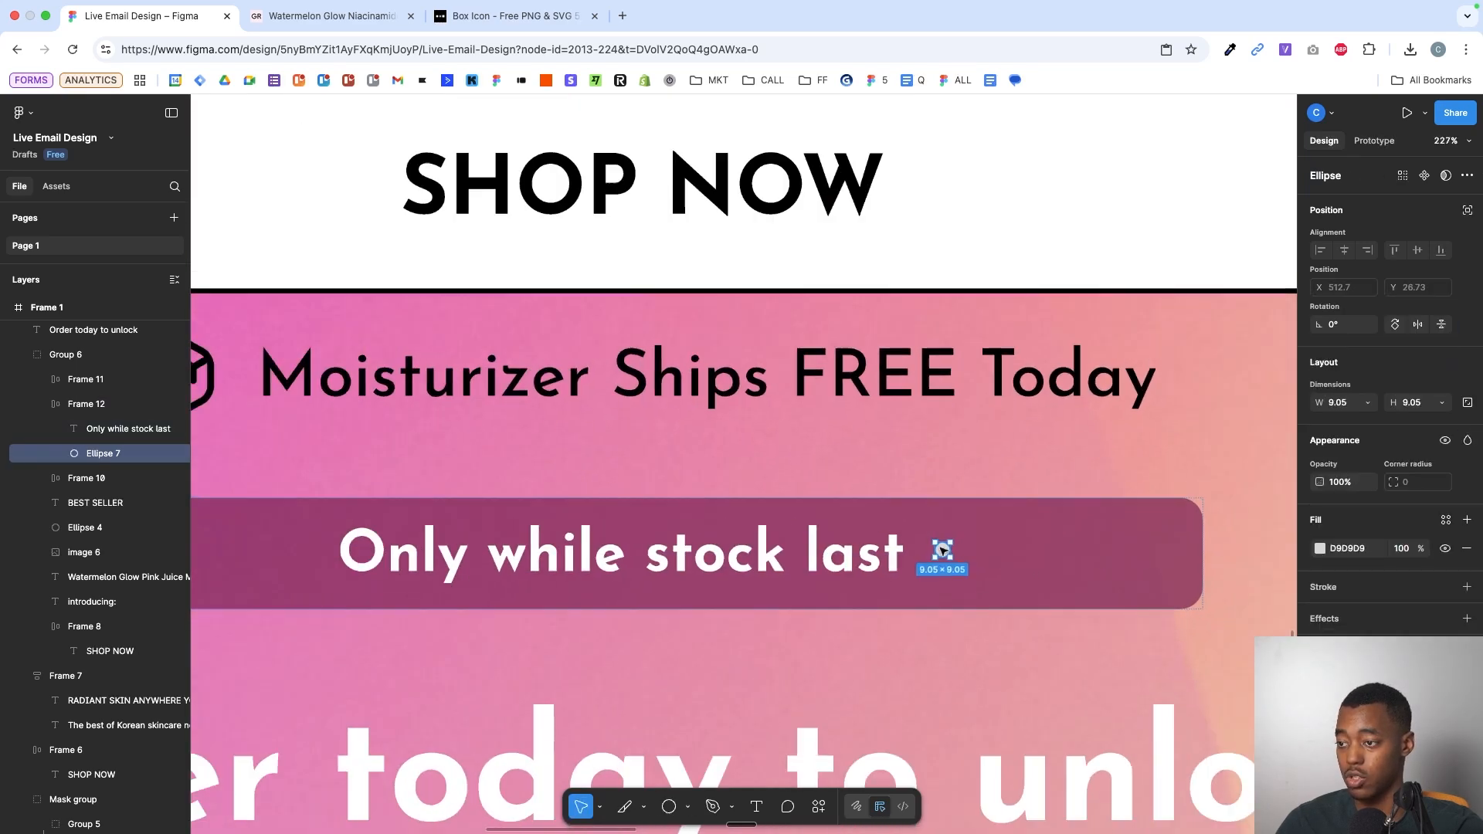
pyautogui.moveTo(943, 549); pyautogui.dragTo(567, 550)
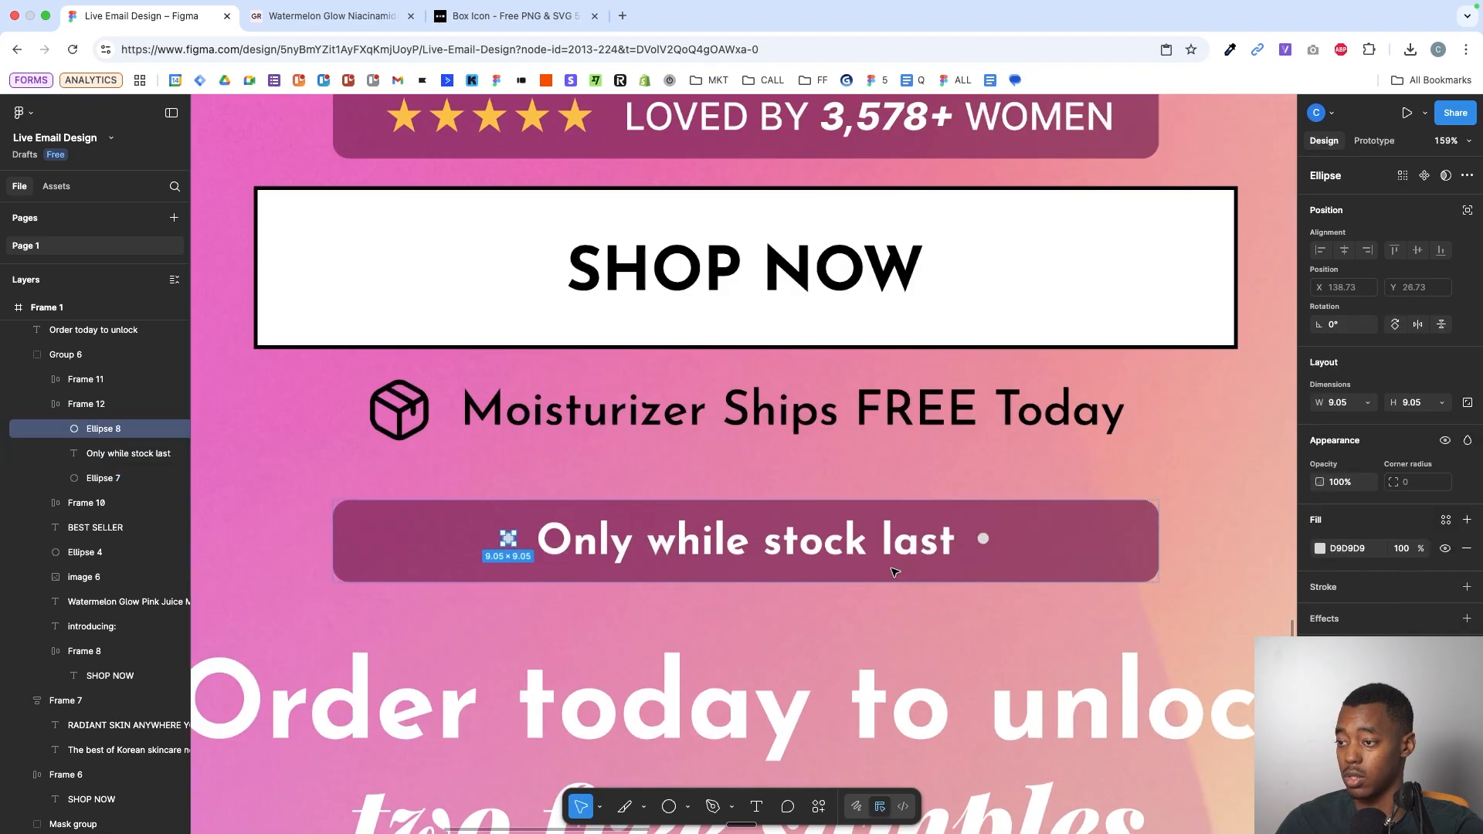
# - Fill both dots with the badge's sampled magenta, darkened to 5D1233
pyautogui.scroll(3, 891, 569)
pyautogui.keyDown('shift'); pyautogui.click(983, 539); pyautogui.keyUp('shift')
pyautogui.scroll(3, 983, 539)
pyautogui.press('i')
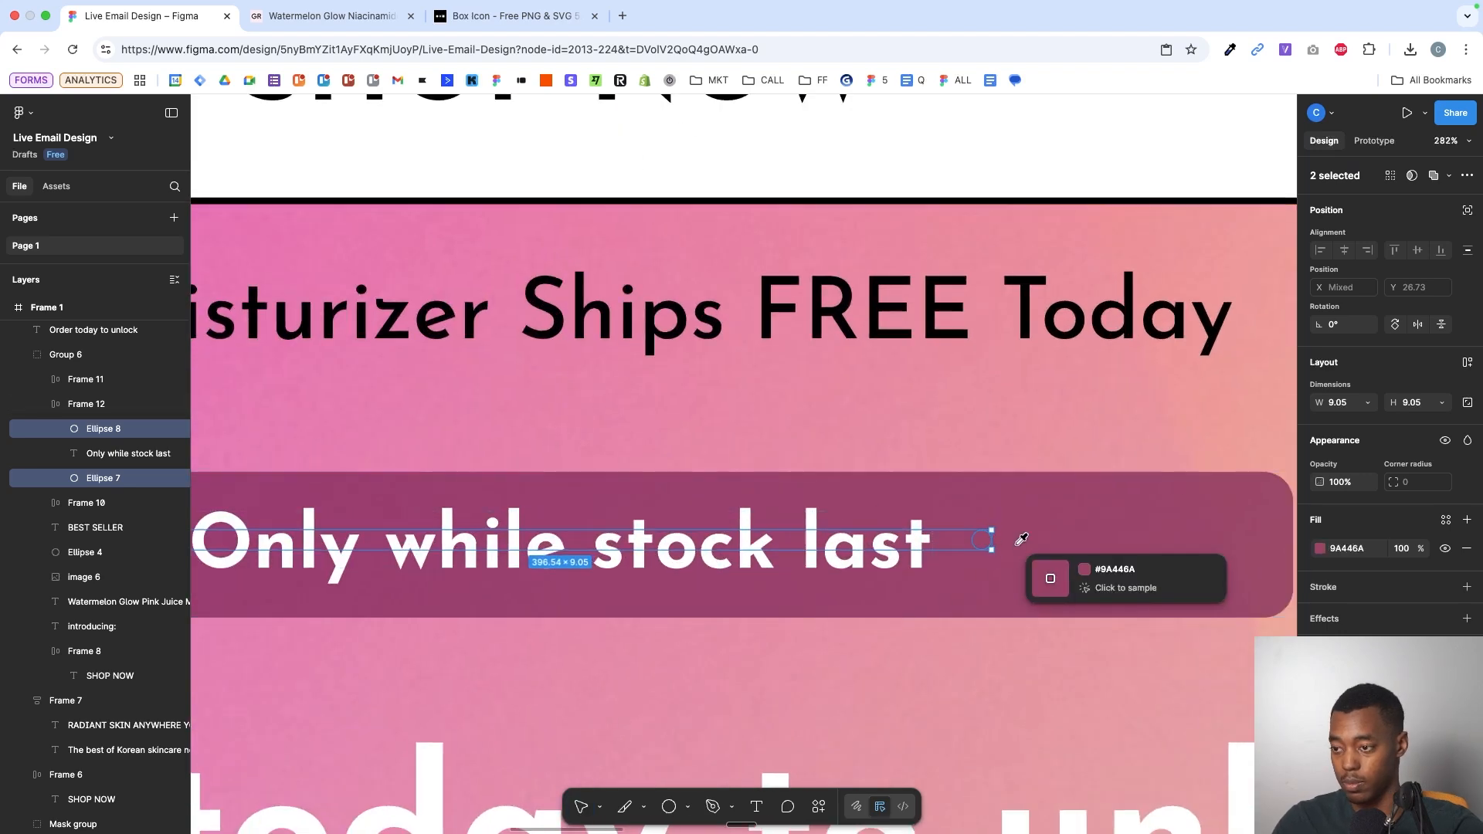
pyautogui.click(1018, 540)
pyautogui.click(1321, 549)
pyautogui.click(1251, 581)
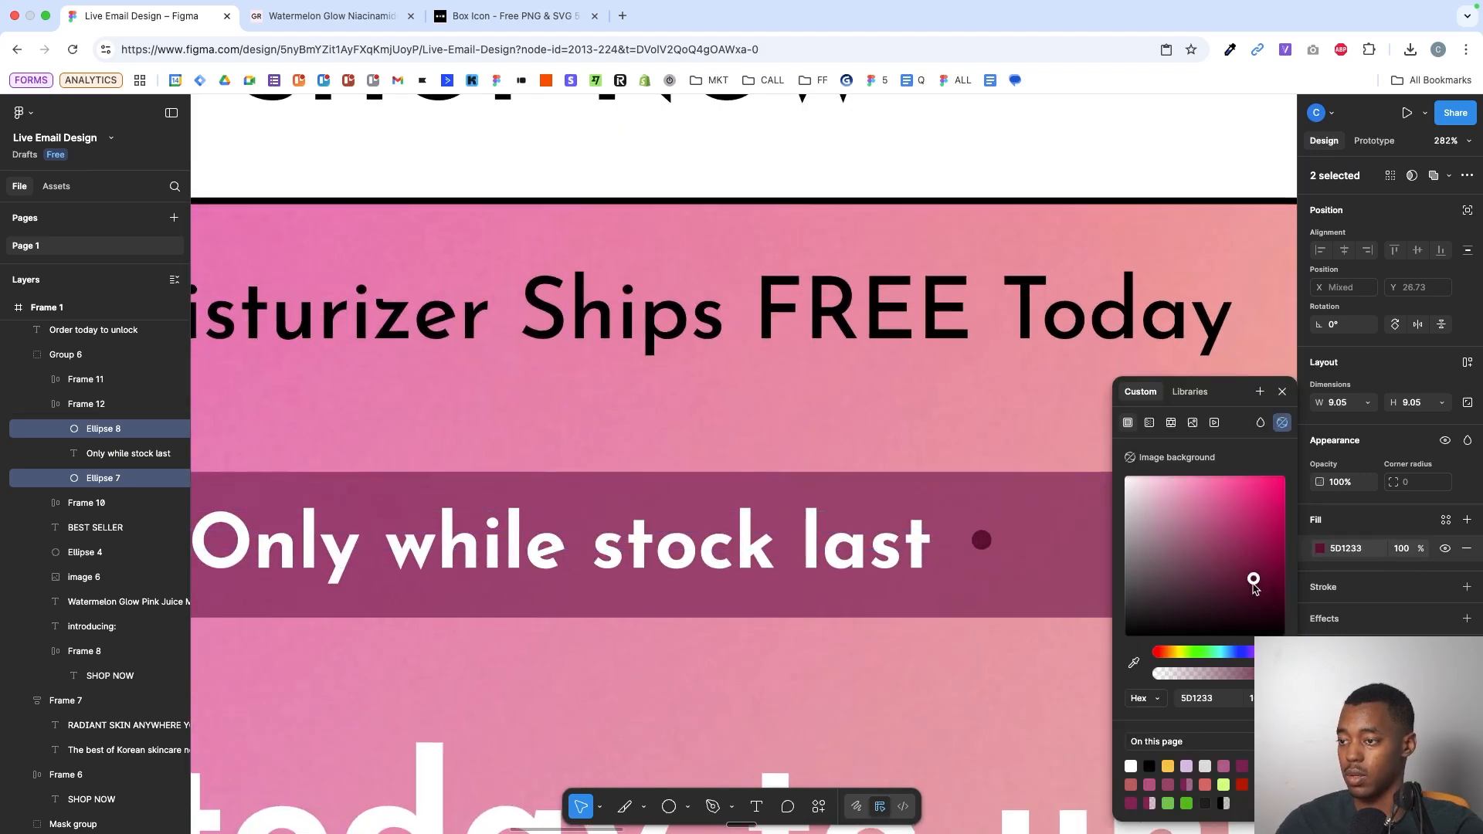
# - Recolour the "Only while stock last" text with the dots' dark magenta and lighten the badge's background
pyautogui.click(982, 540)
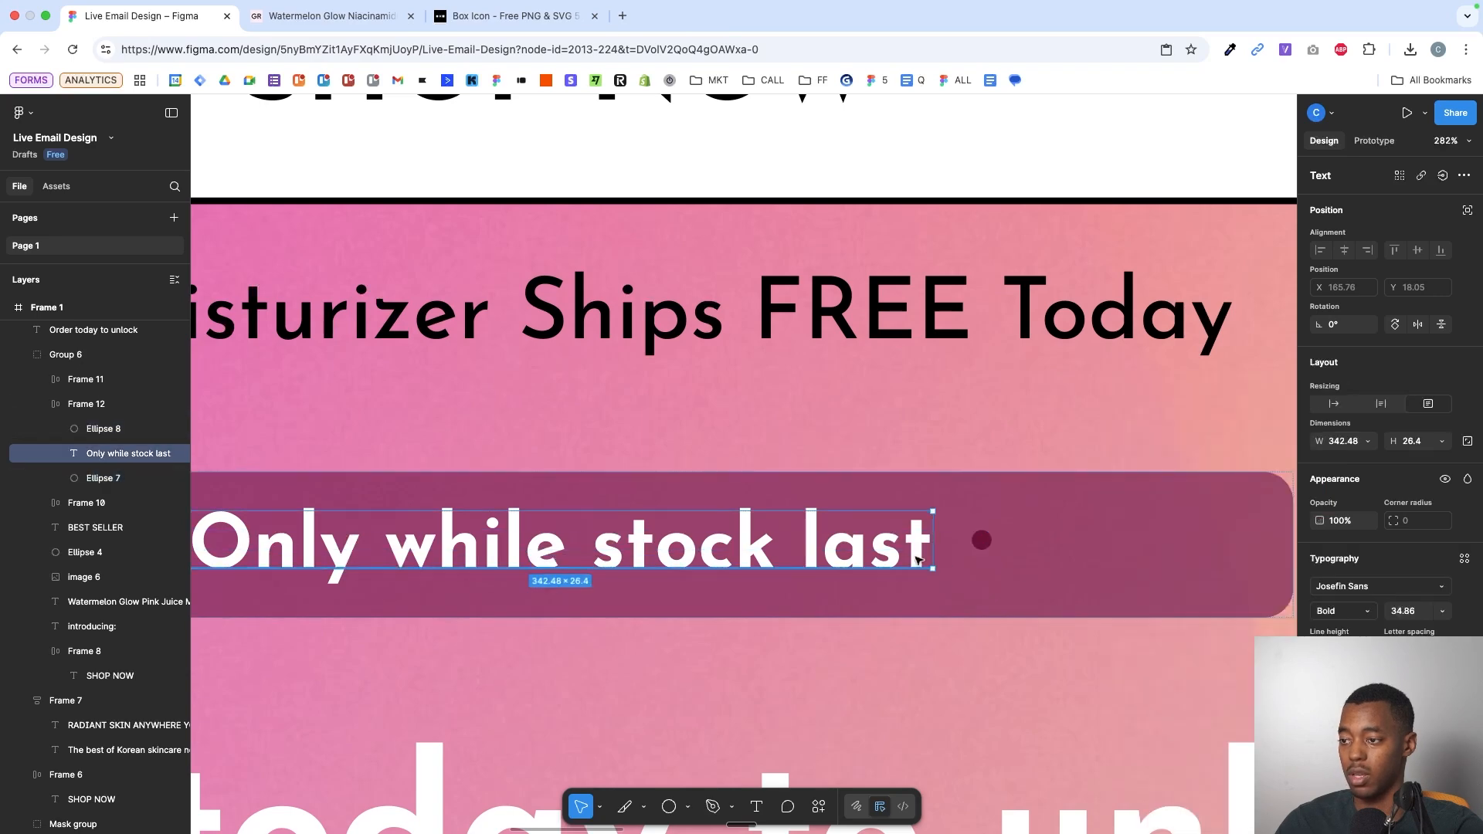
pyautogui.scroll(-5, 981, 541)
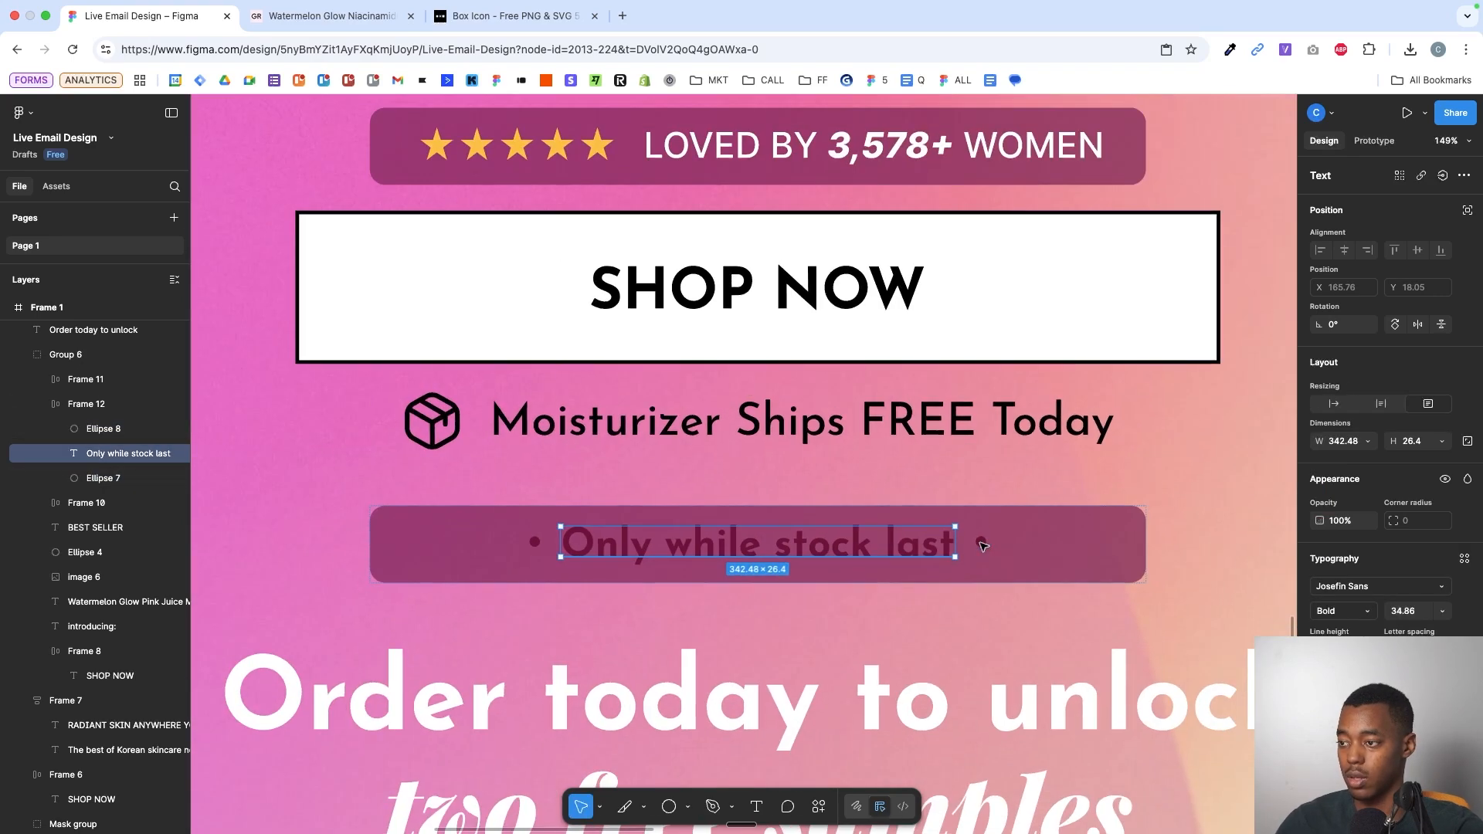
pyautogui.click(991, 549)
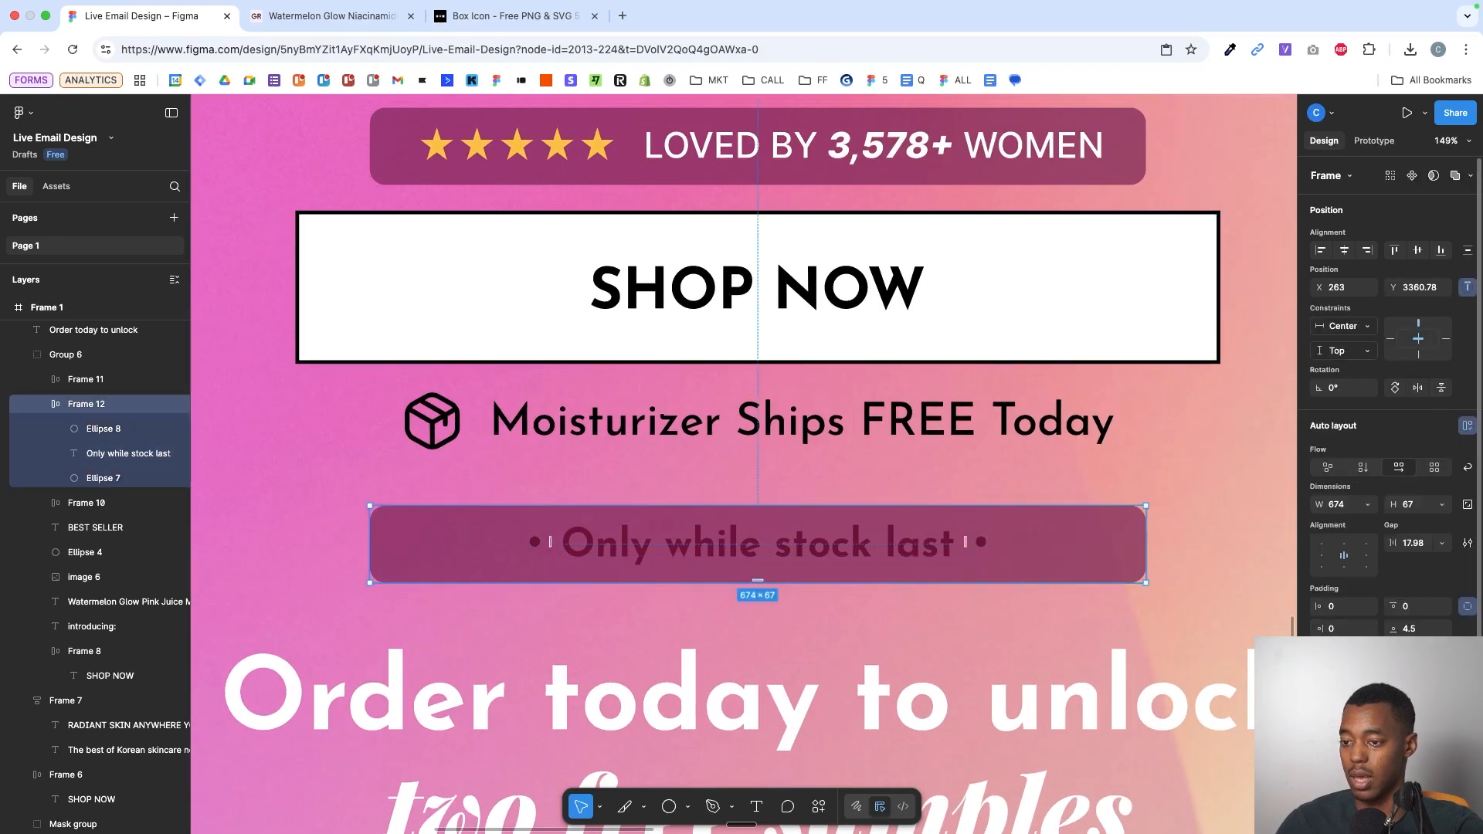
pyautogui.moveTo(1414, 794)
pyautogui.mouseDown()
pyautogui.moveTo(1370, 794)
pyautogui.moveTo(1390, 794)
pyautogui.mouseUp()
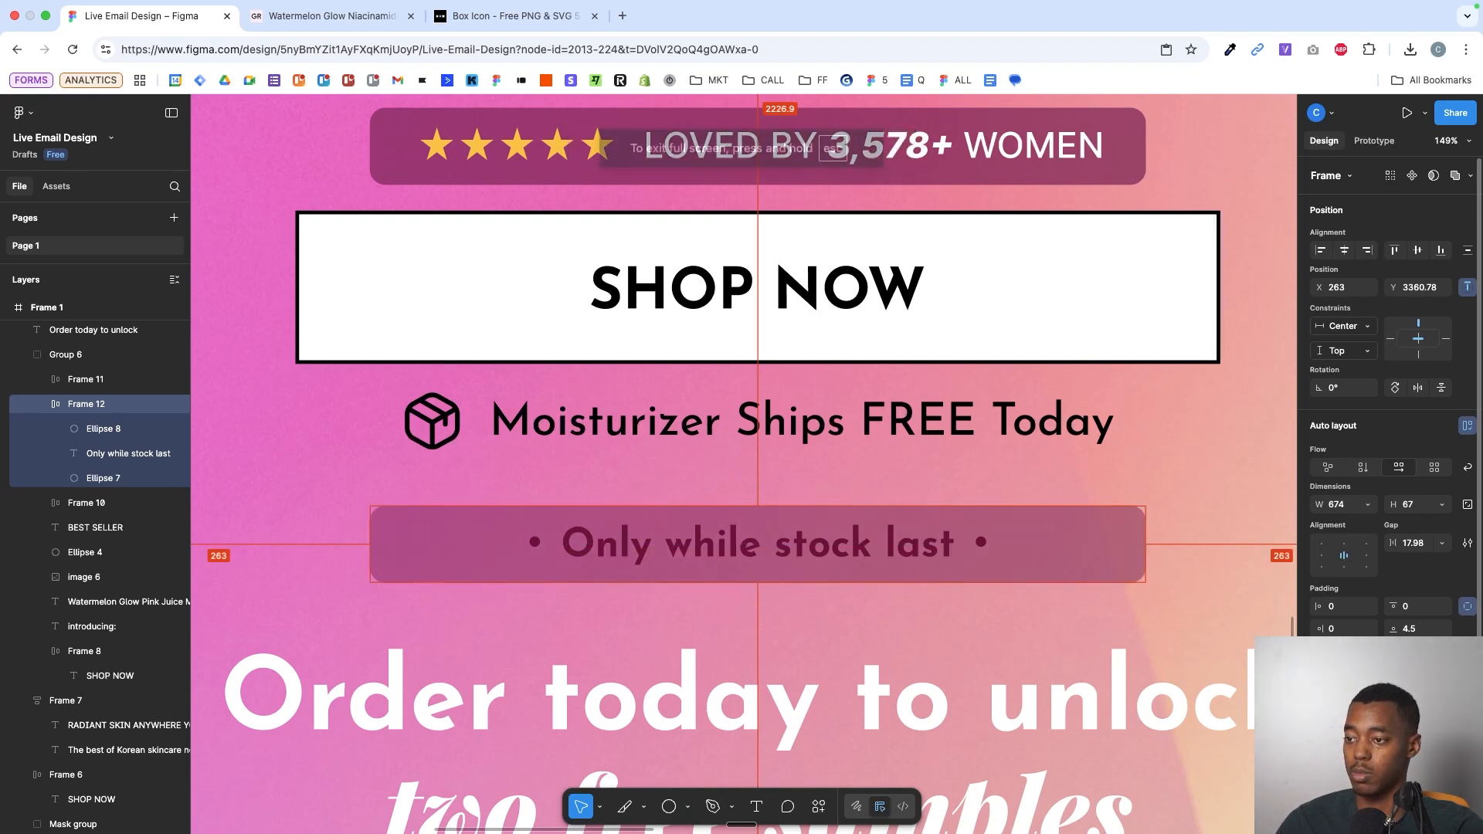
# - Resize the "Only while stock last" badge to about 474 × 68 px and place it centred just above the "Order today to unlock" heading
pyautogui.moveTo(1090, 585); pyautogui.dragTo(1089, 594)
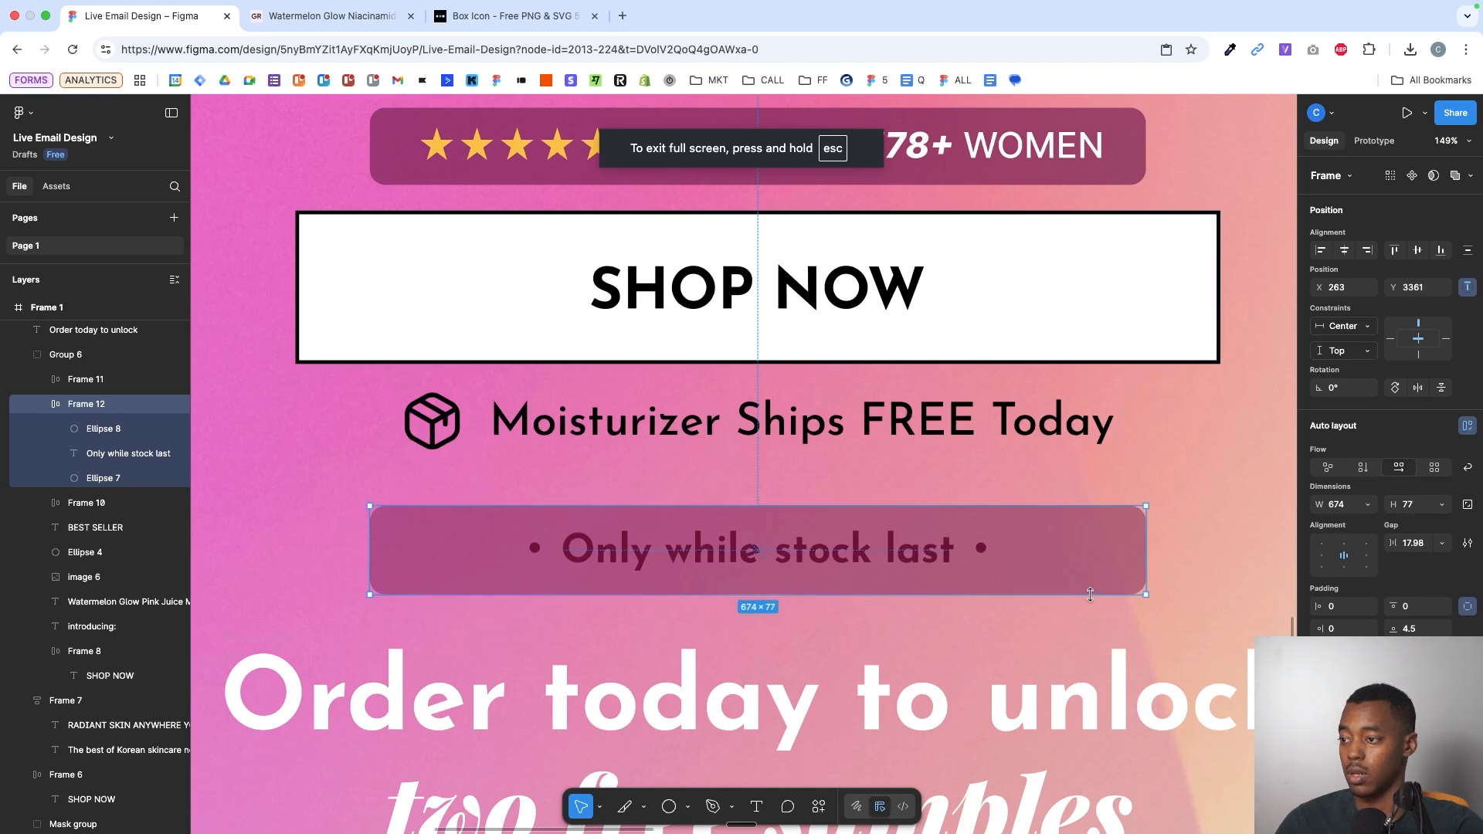
pyautogui.scroll(-5, 1090, 595)
pyautogui.click(1036, 576)
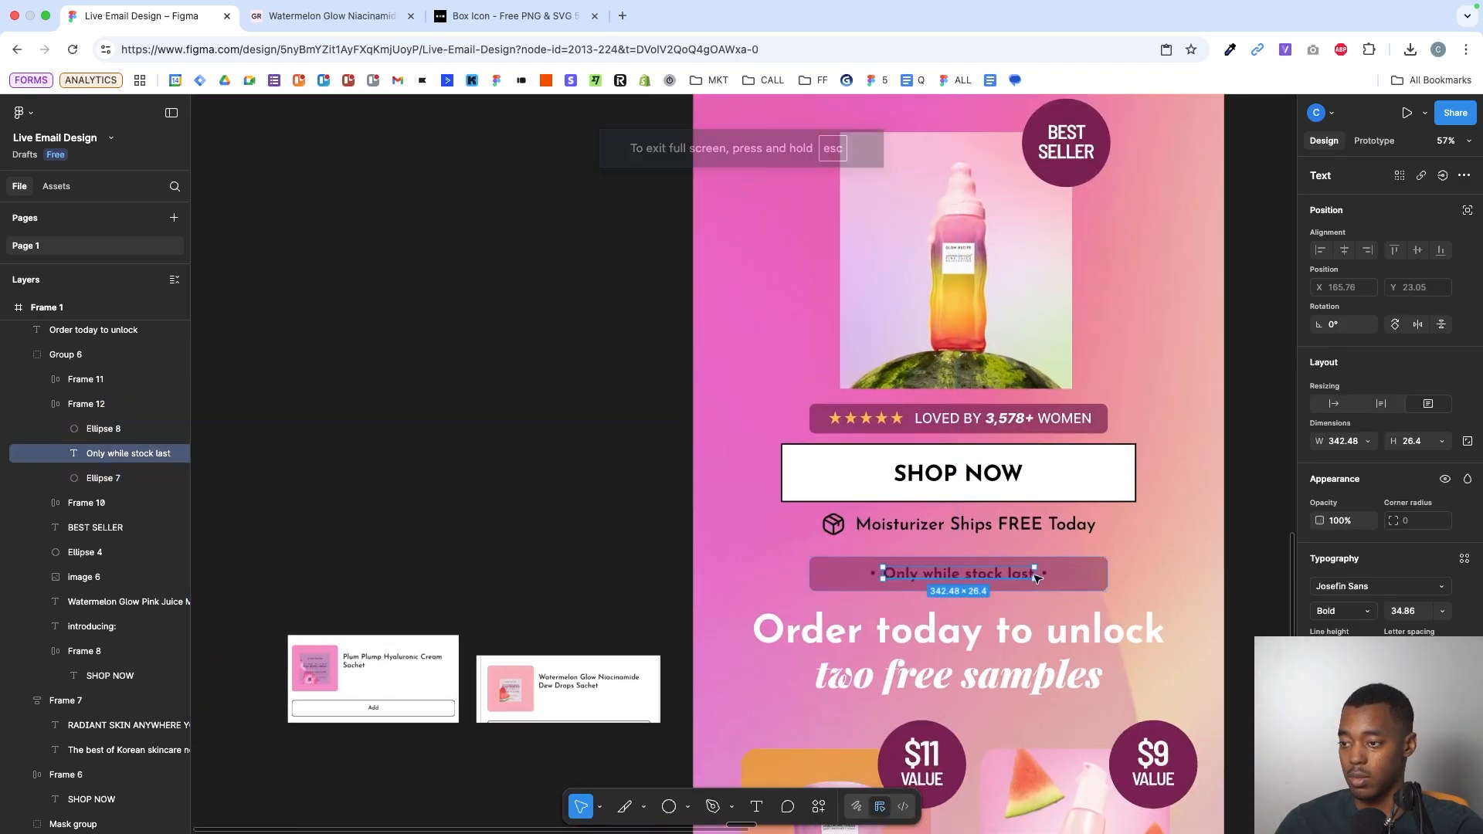
pyautogui.press('k')
pyautogui.moveTo(1037, 574); pyautogui.dragTo(1076, 570)
pyautogui.click(1077, 579)
pyautogui.press('v')
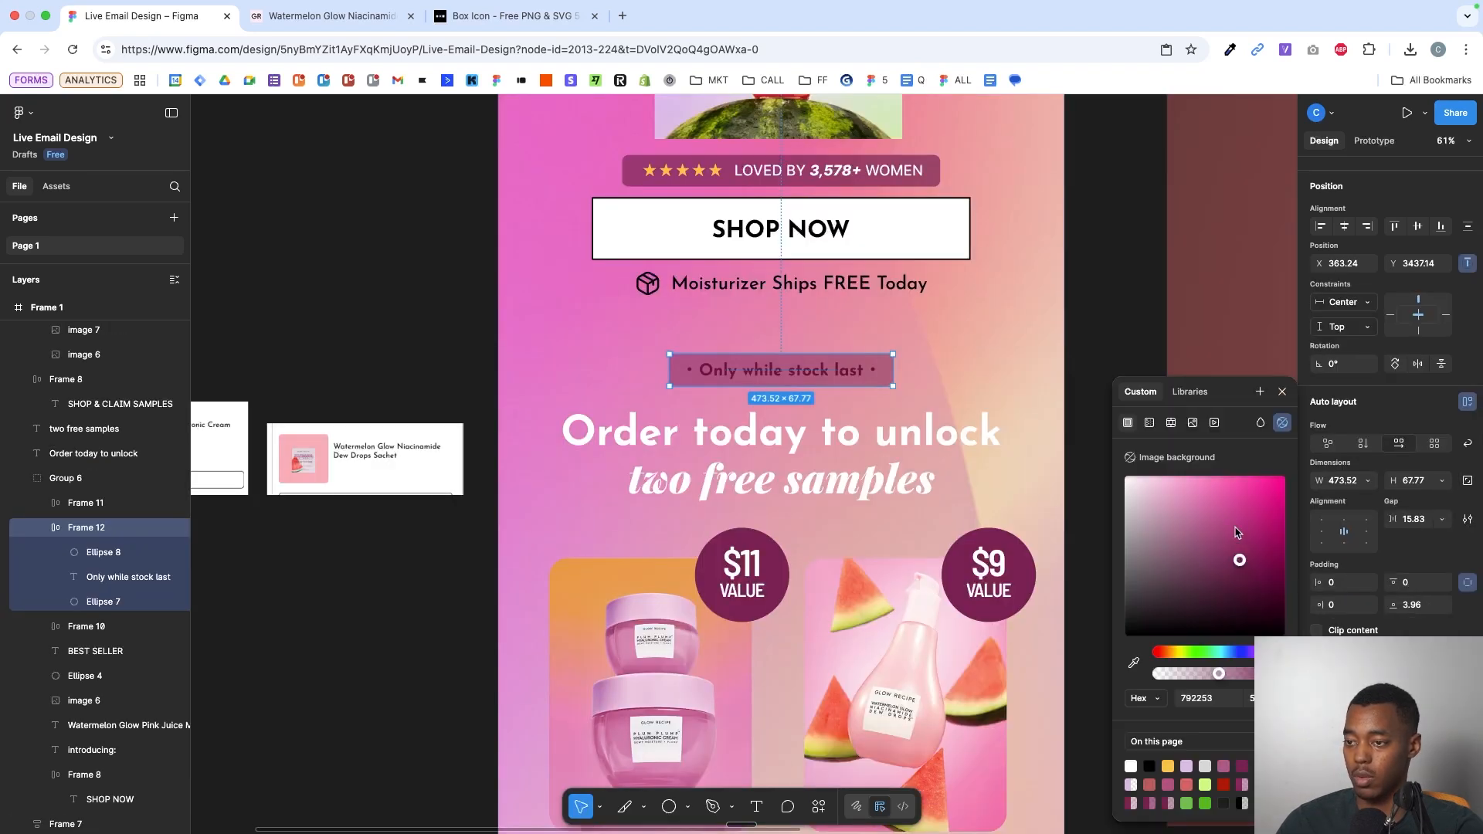
# - Change the "Only while stock last" badge's background colour to the brighter magenta B80067
pyautogui.moveTo(1236, 533); pyautogui.dragTo(1309, 506)
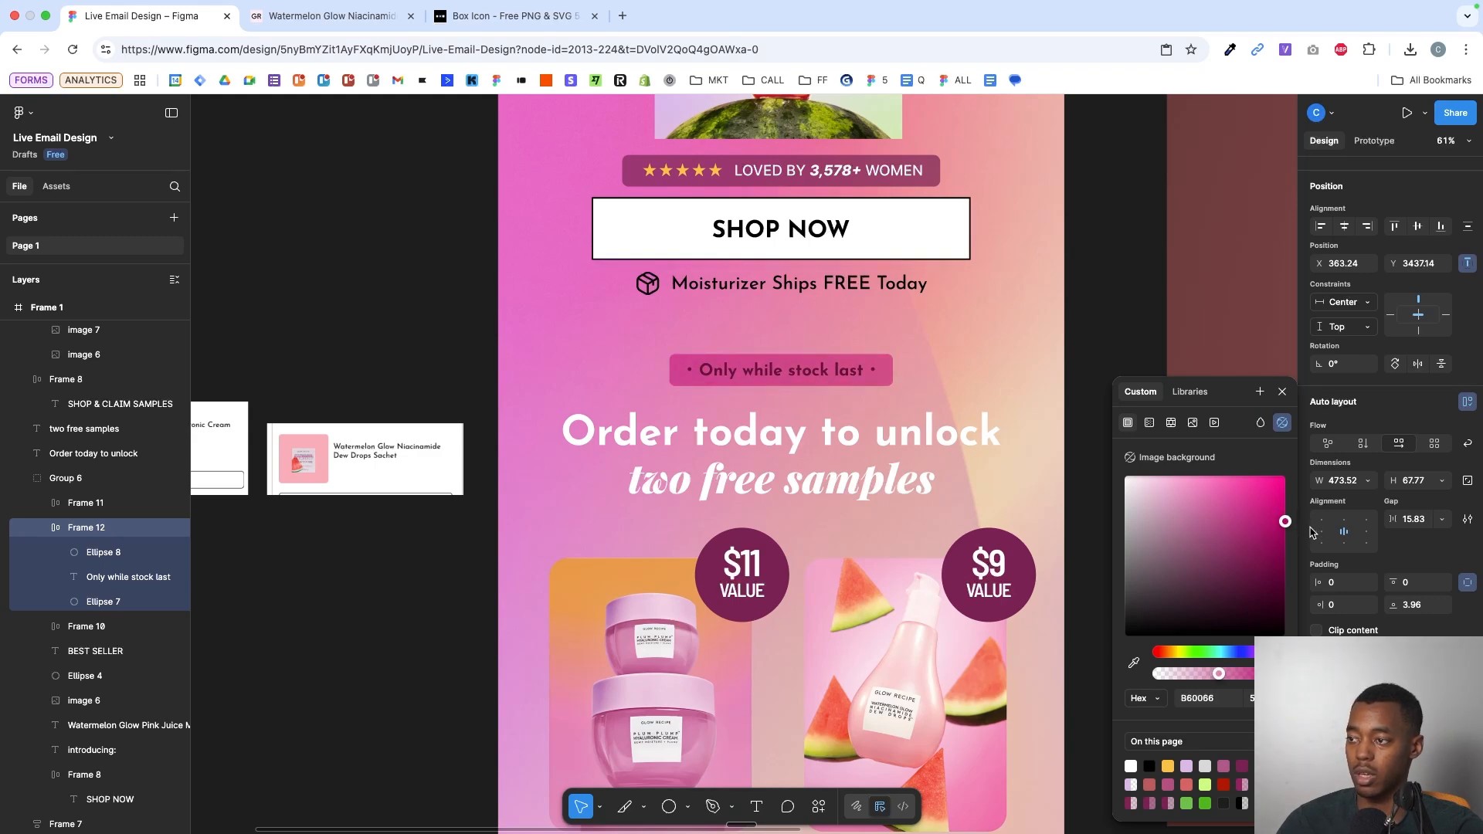
pyautogui.scroll(10, 800, 363)
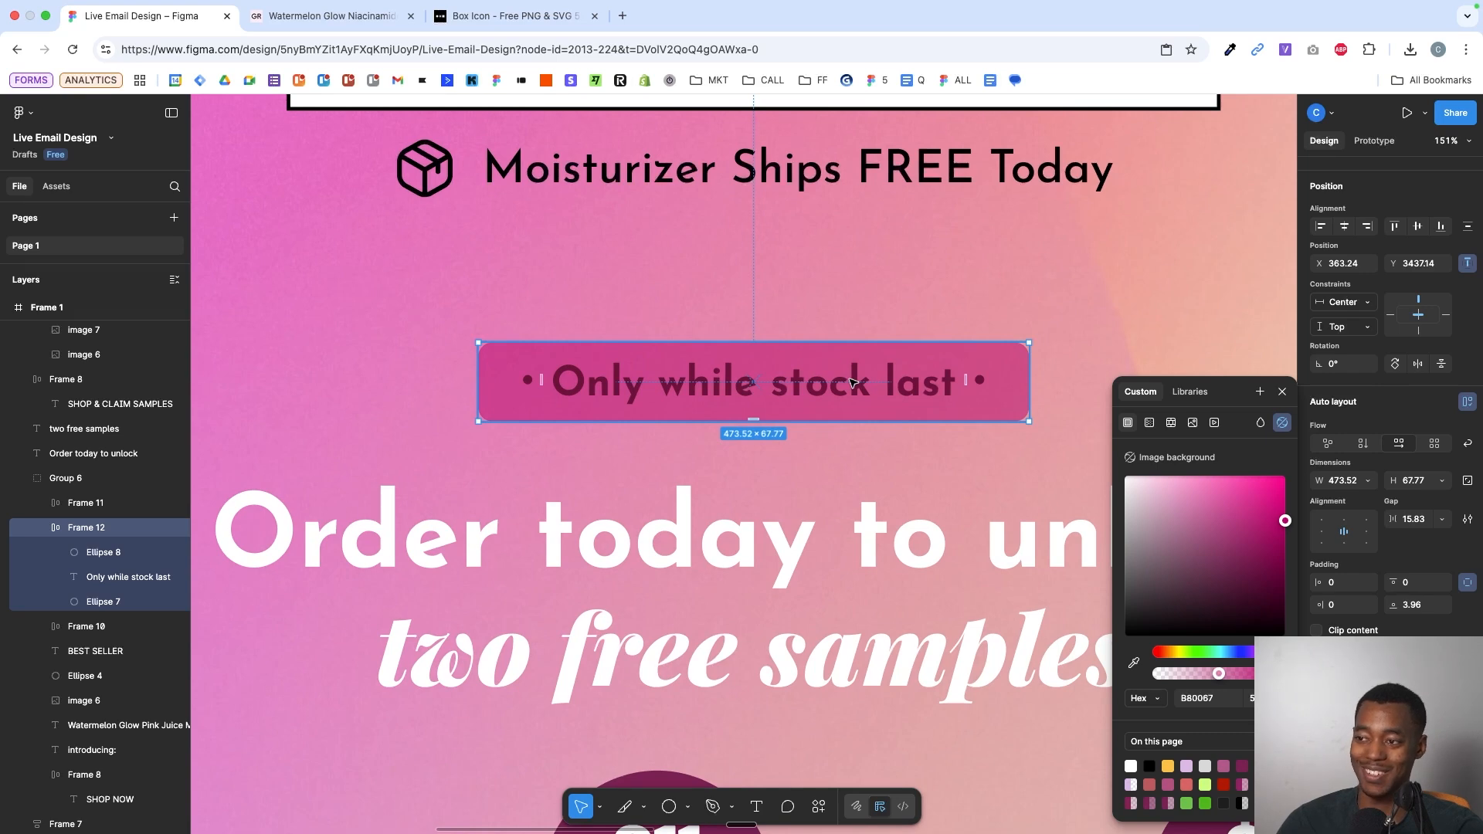
pyautogui.click(1037, 290)
pyautogui.scroll(-10, 971, 235)
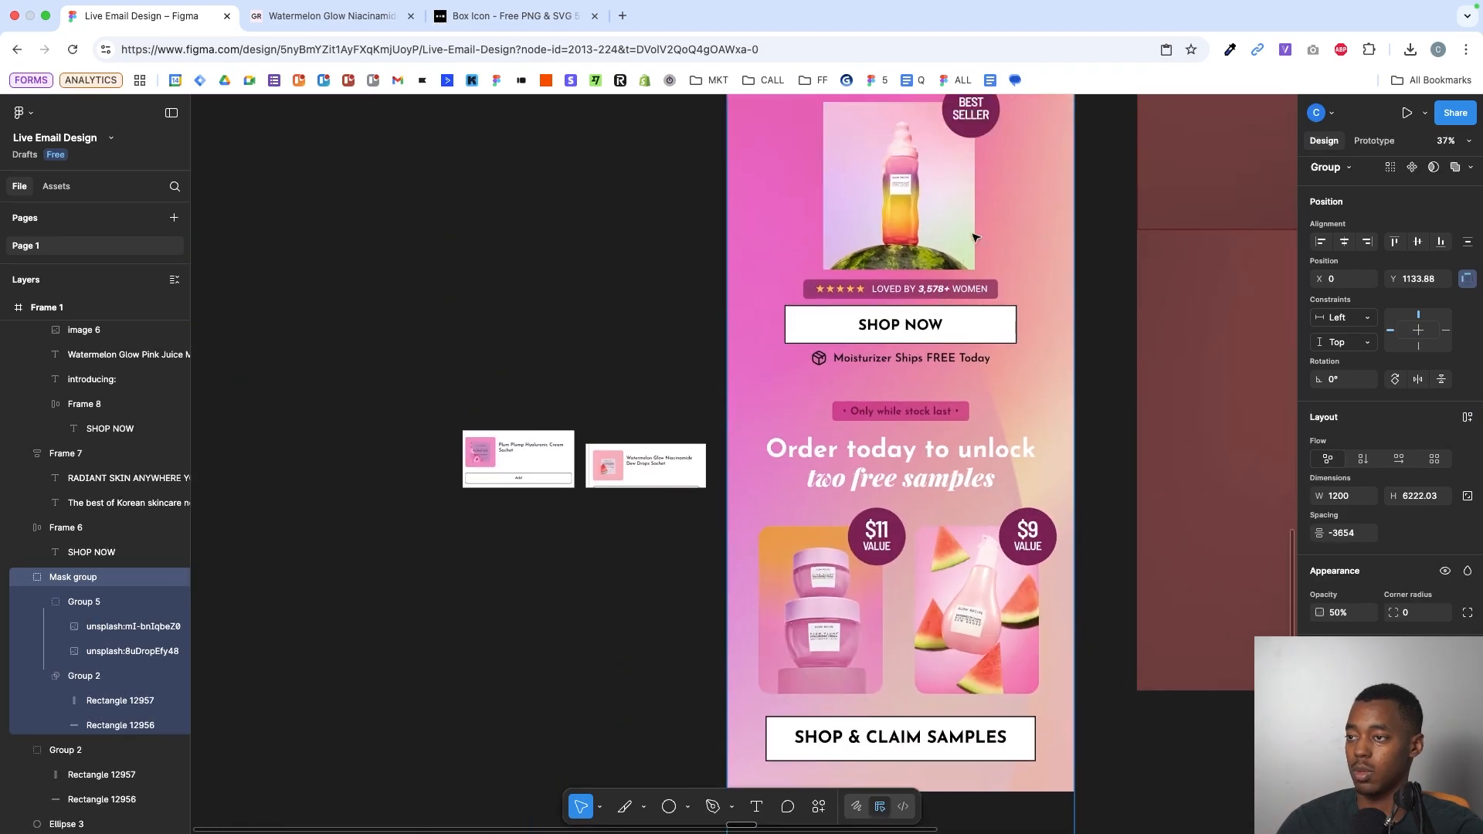
# - Scale both dots in the "Only while stock last" badge by 1.2 and set their opacity to 45%
pyautogui.scroll(3, 973, 235)
pyautogui.scroll(-3, 958, 417)
pyautogui.scroll(10, 958, 421)
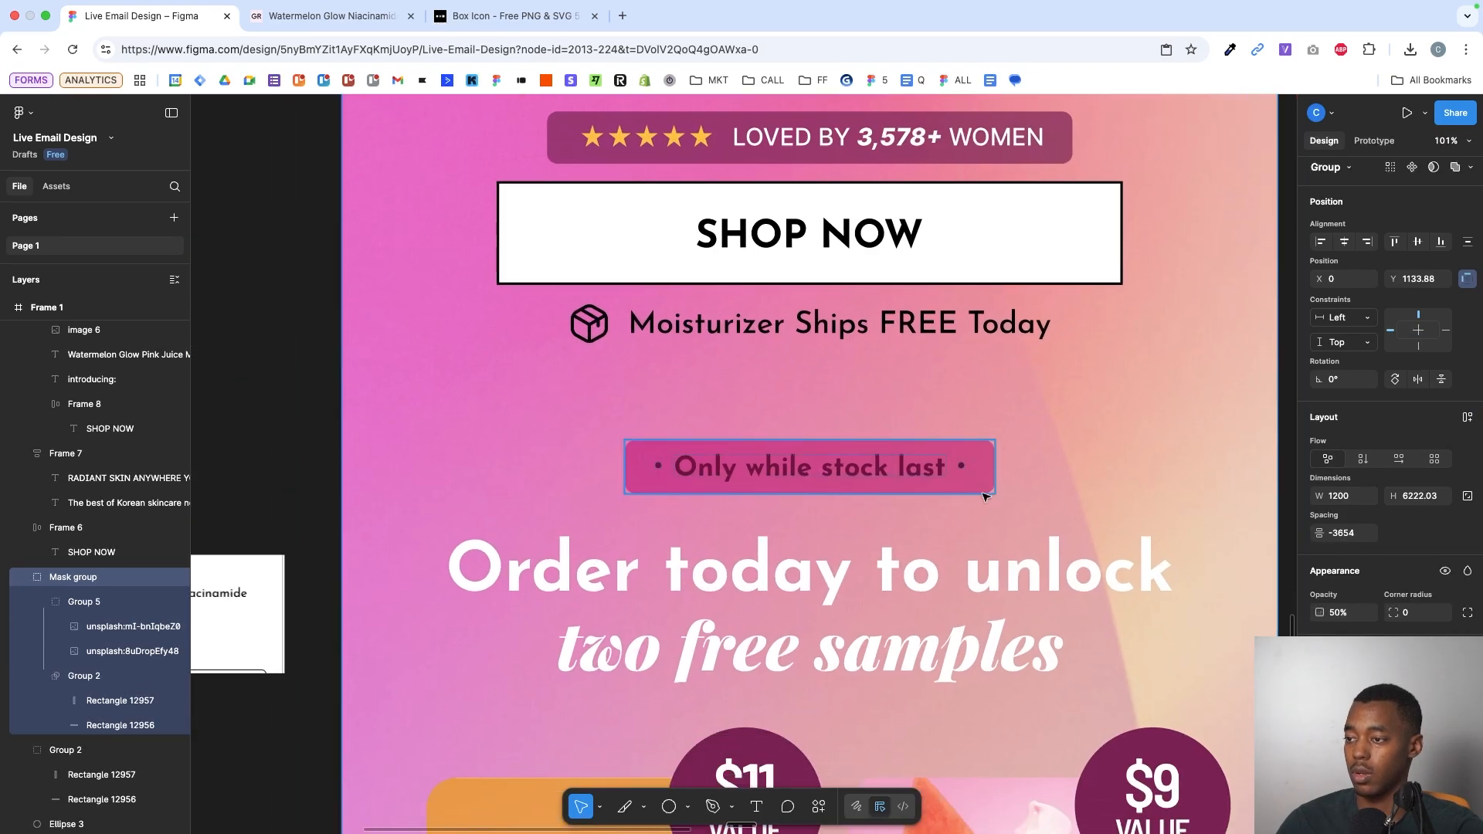
pyautogui.click(961, 465)
pyautogui.keyDown('shift'); pyautogui.click(658, 466); pyautogui.keyUp('shift')
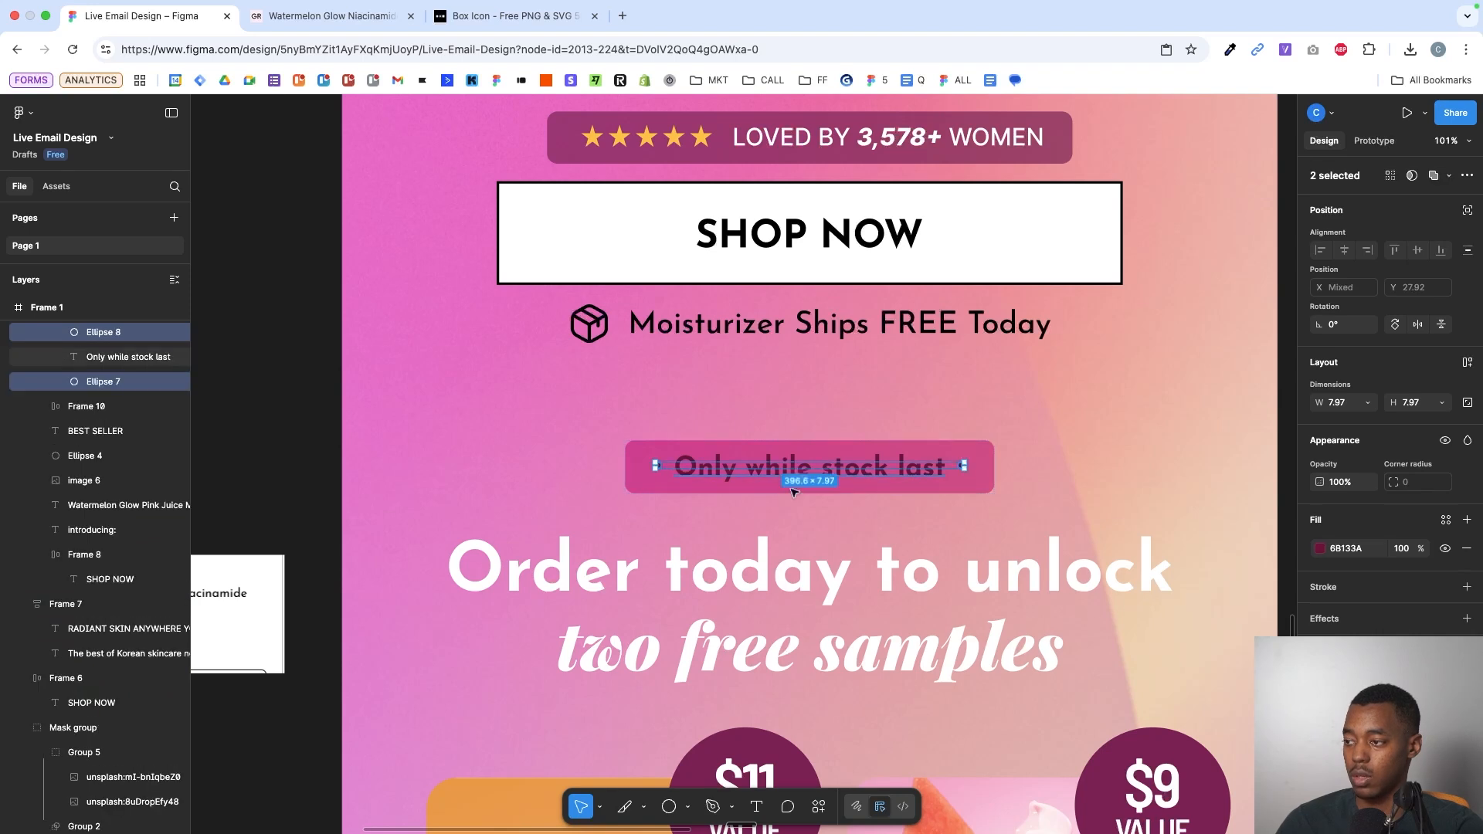
pyautogui.press('k')
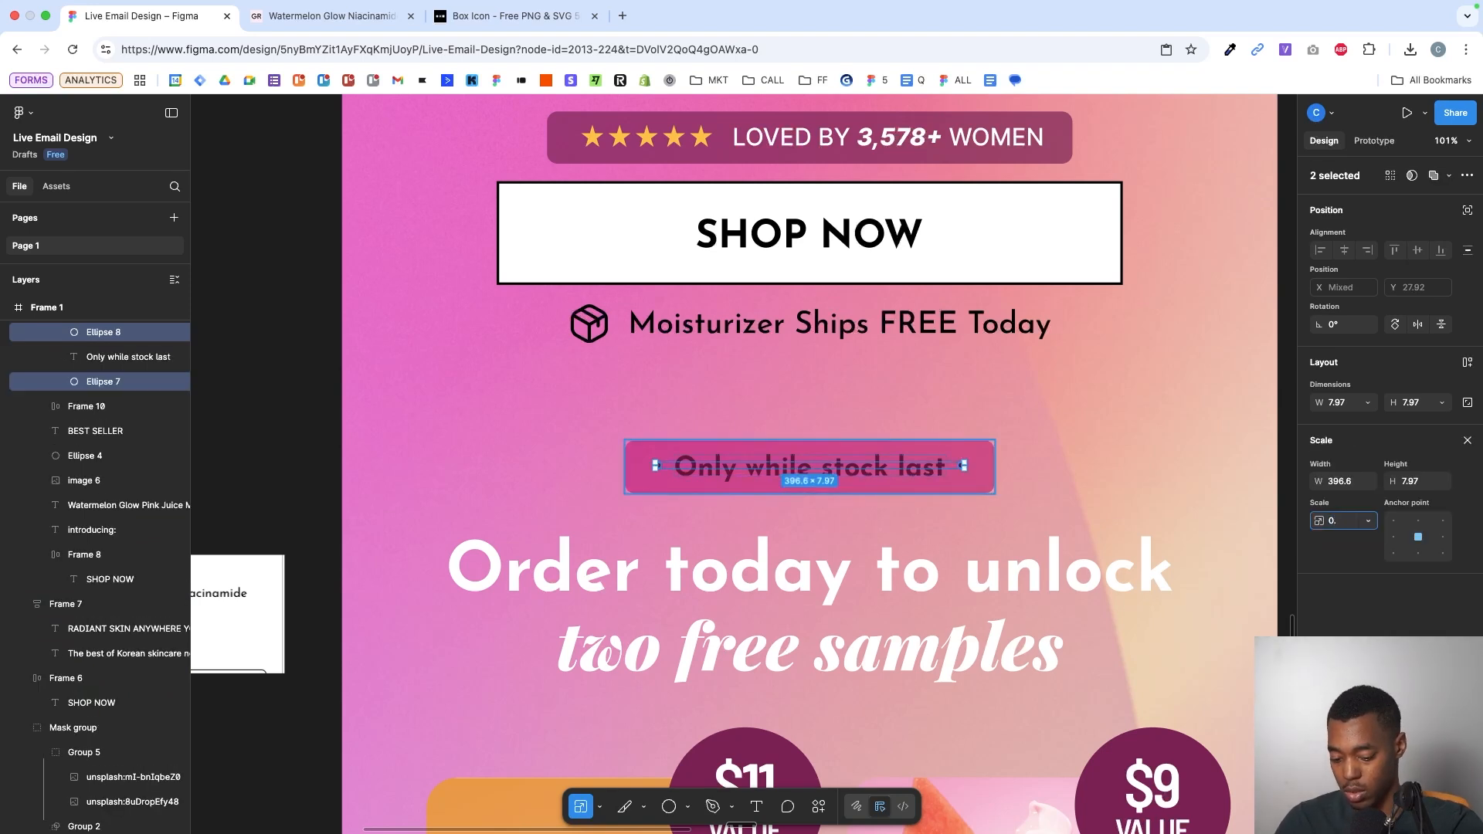
pyautogui.write('1.2')
pyautogui.press('Return')
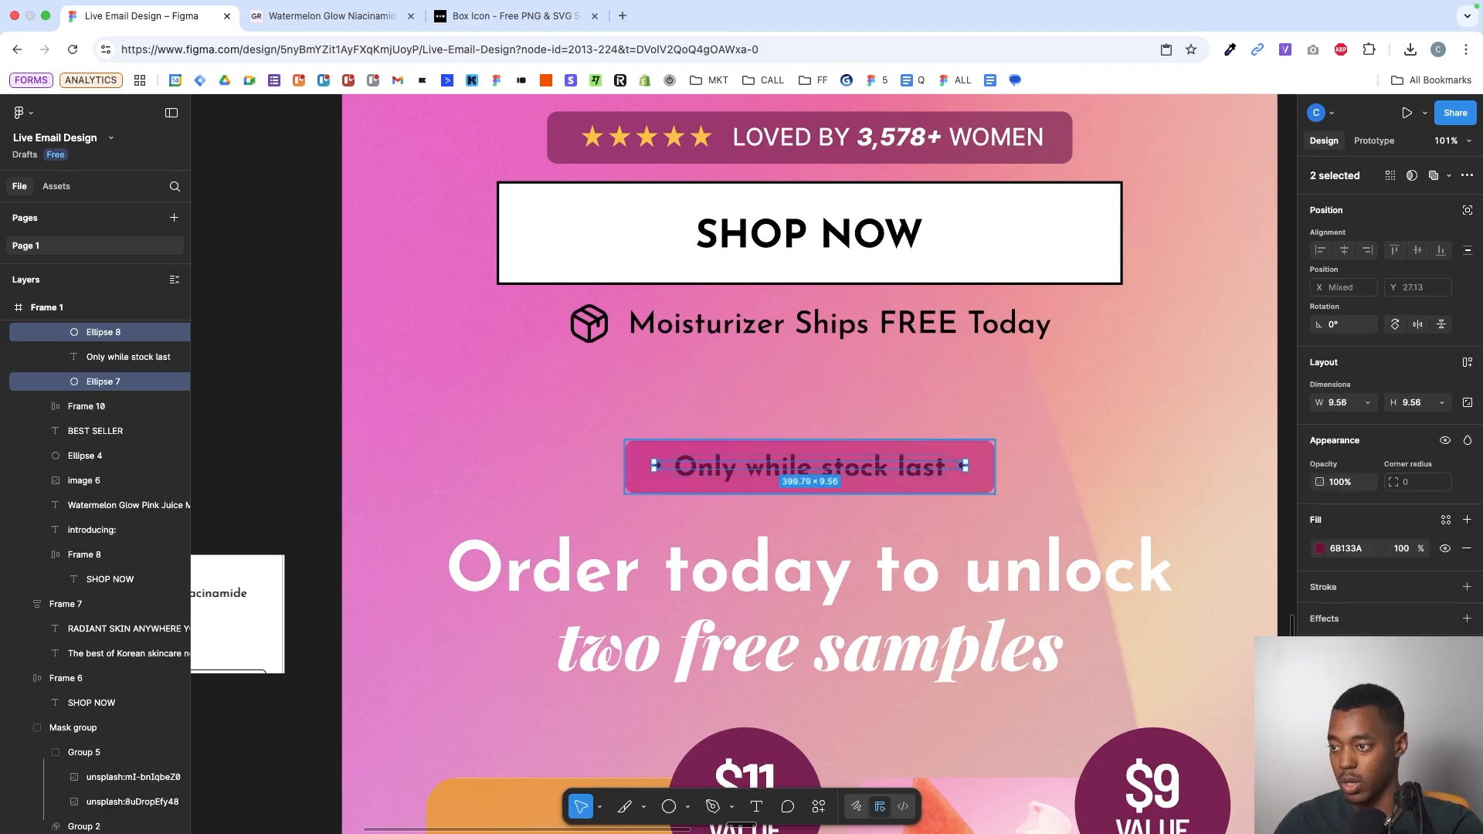
pyautogui.press('4')
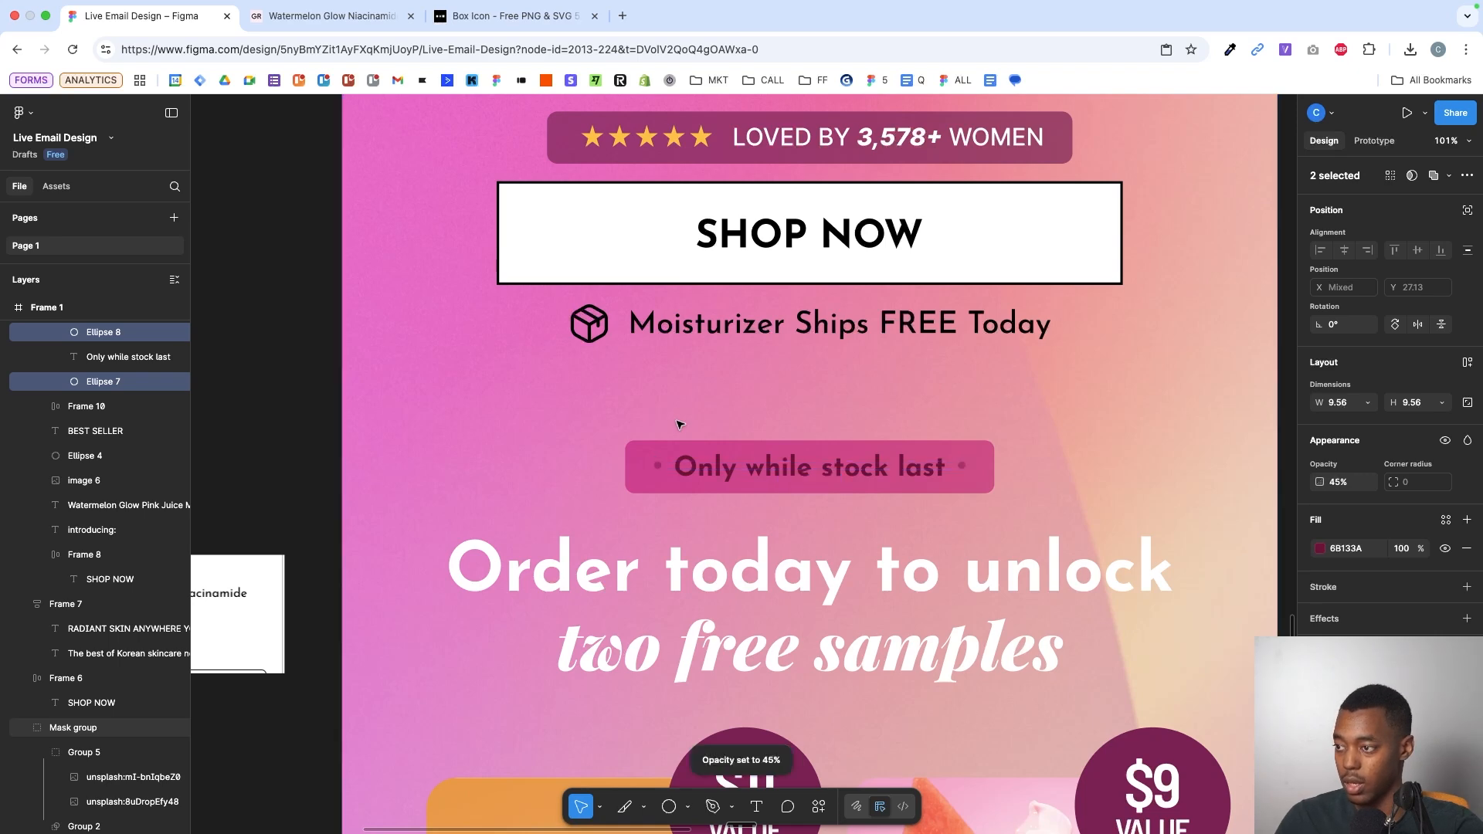
pyautogui.click(1012, 469)
pyautogui.scroll(-2, 1011, 469)
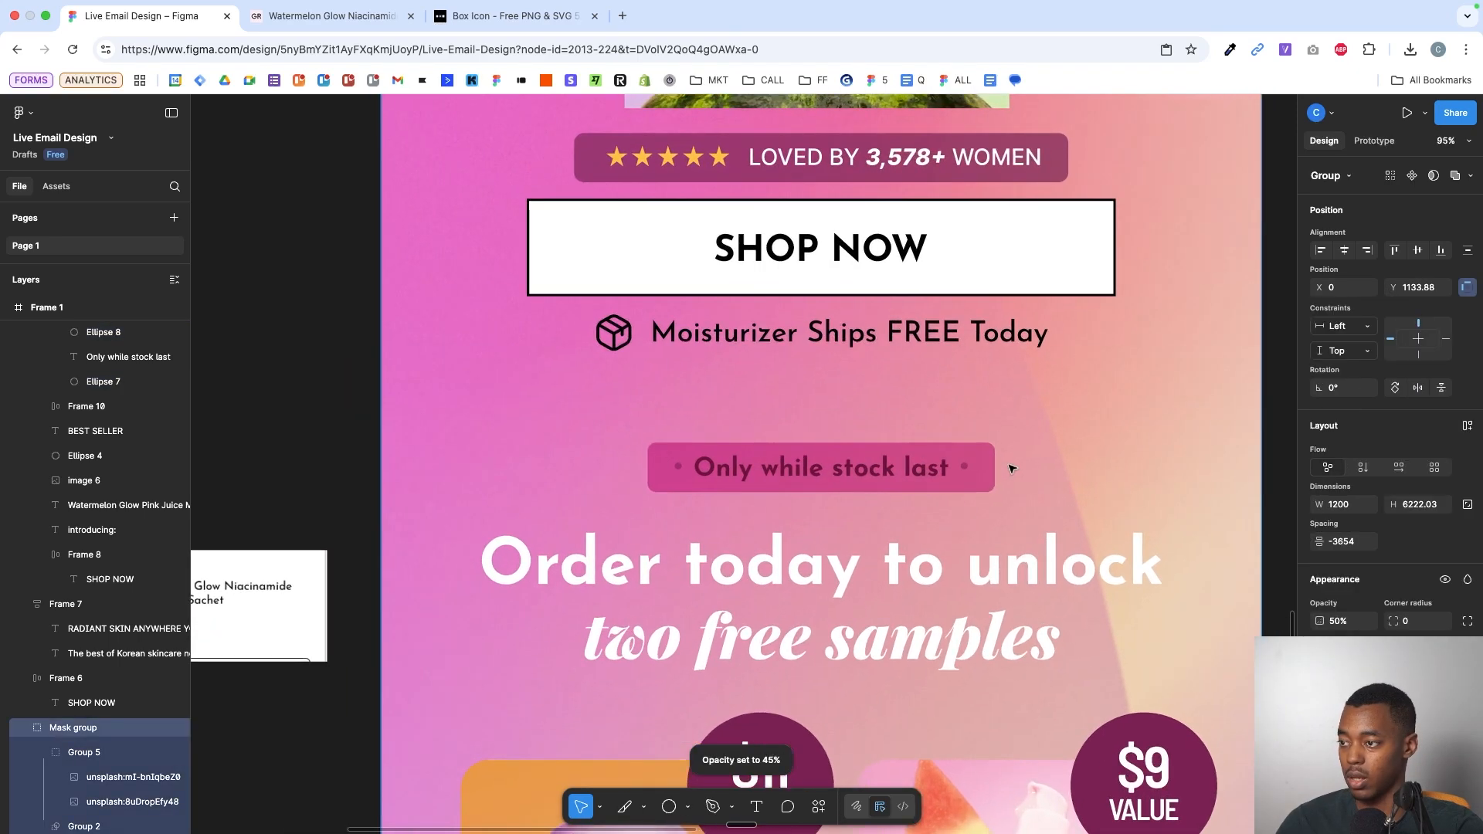
pyautogui.scroll(3, 1012, 469)
pyautogui.keyDown('super'); pyautogui.click(939, 466); pyautogui.keyUp('super')
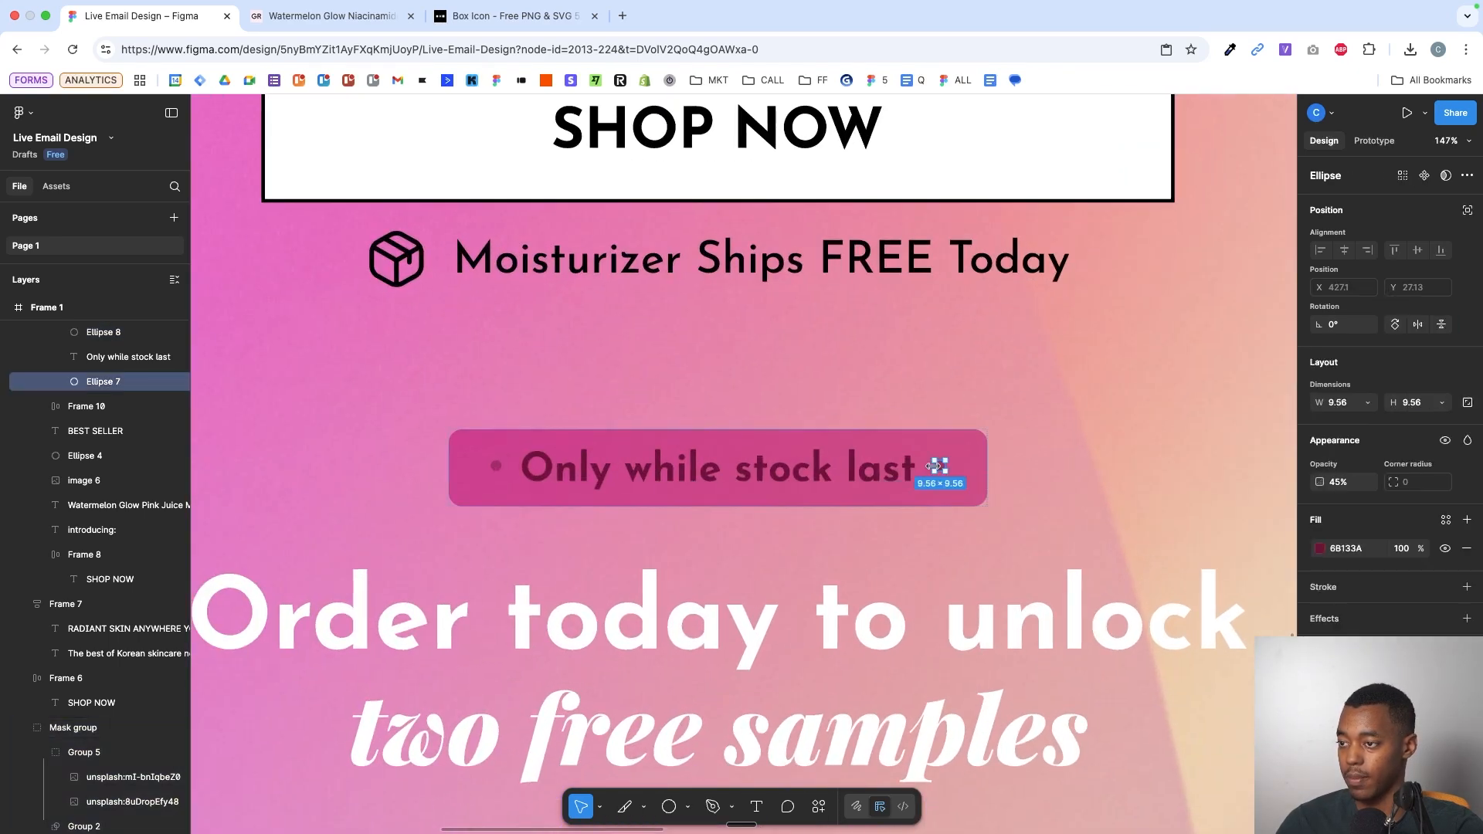
pyautogui.keyDown('super'); pyautogui.click(866, 477); pyautogui.keyUp('super')
pyautogui.scroll(3, 866, 476)
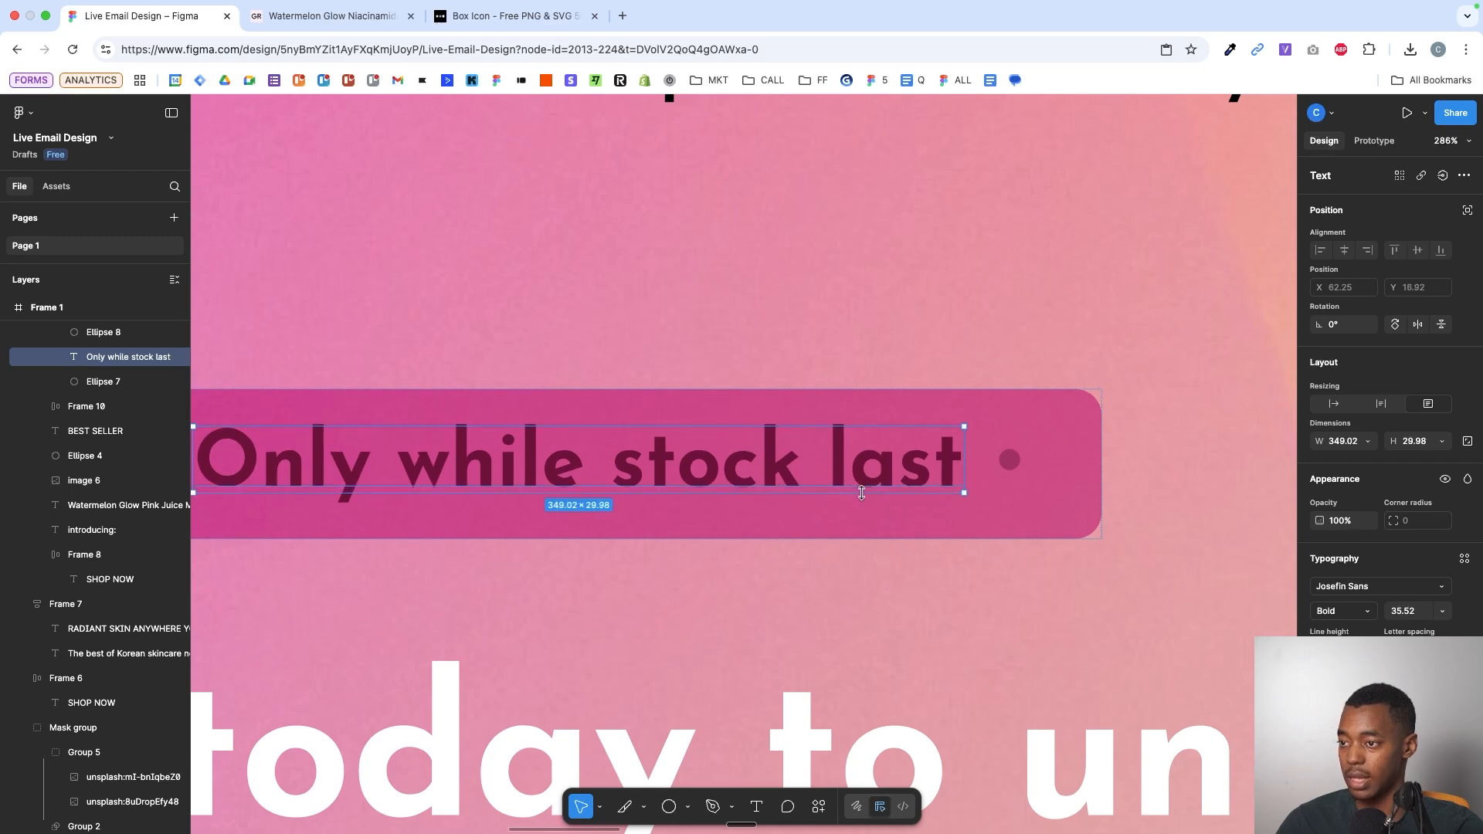
pyautogui.click(840, 507)
pyautogui.scroll(-5, 1382, 463)
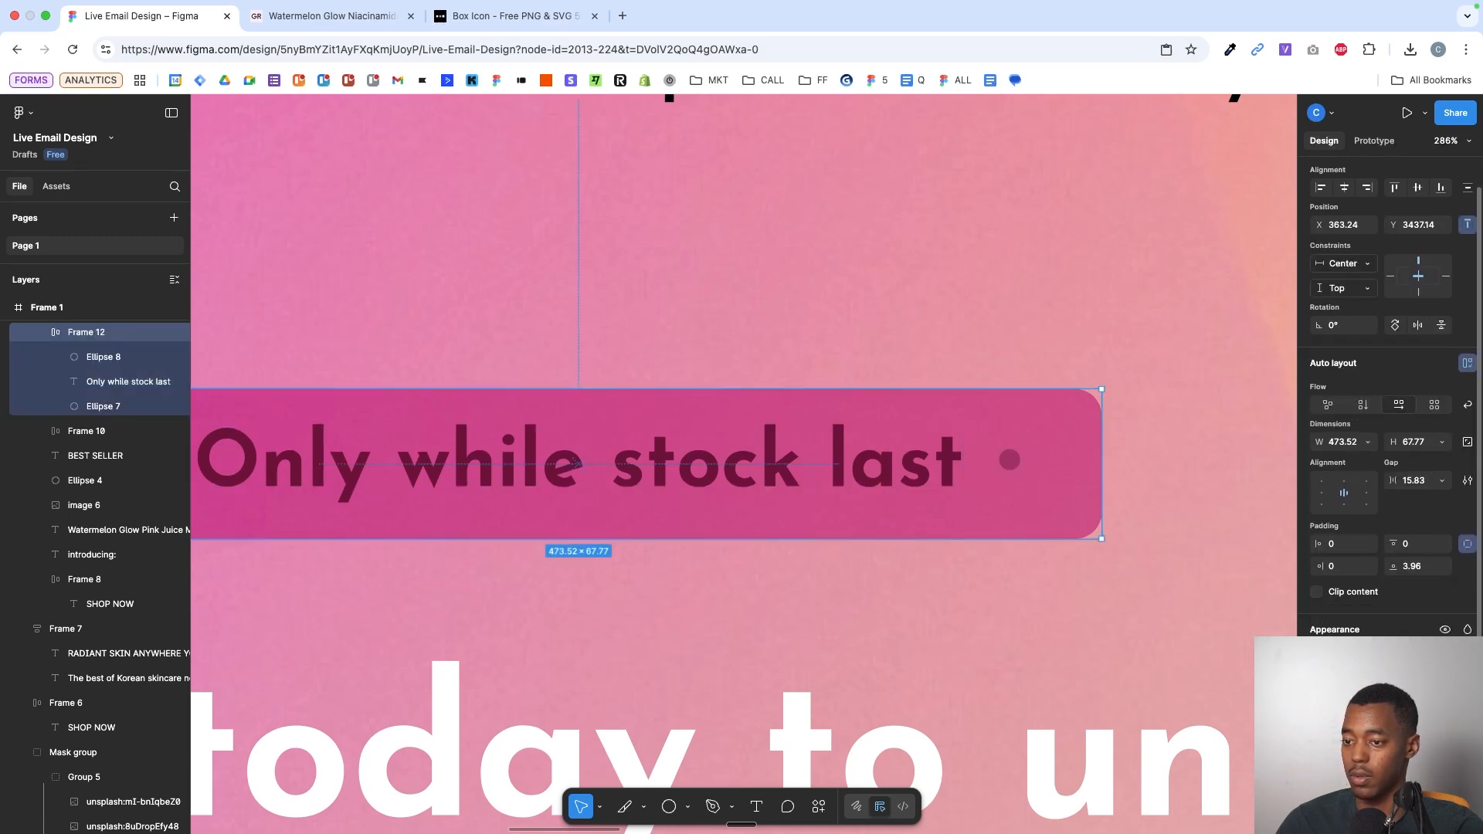
# - Duplicate the "Order today to unlock two free samples" heading group in place and add a layer blur to the lower group
pyautogui.scroll(-10, 1202, 289)
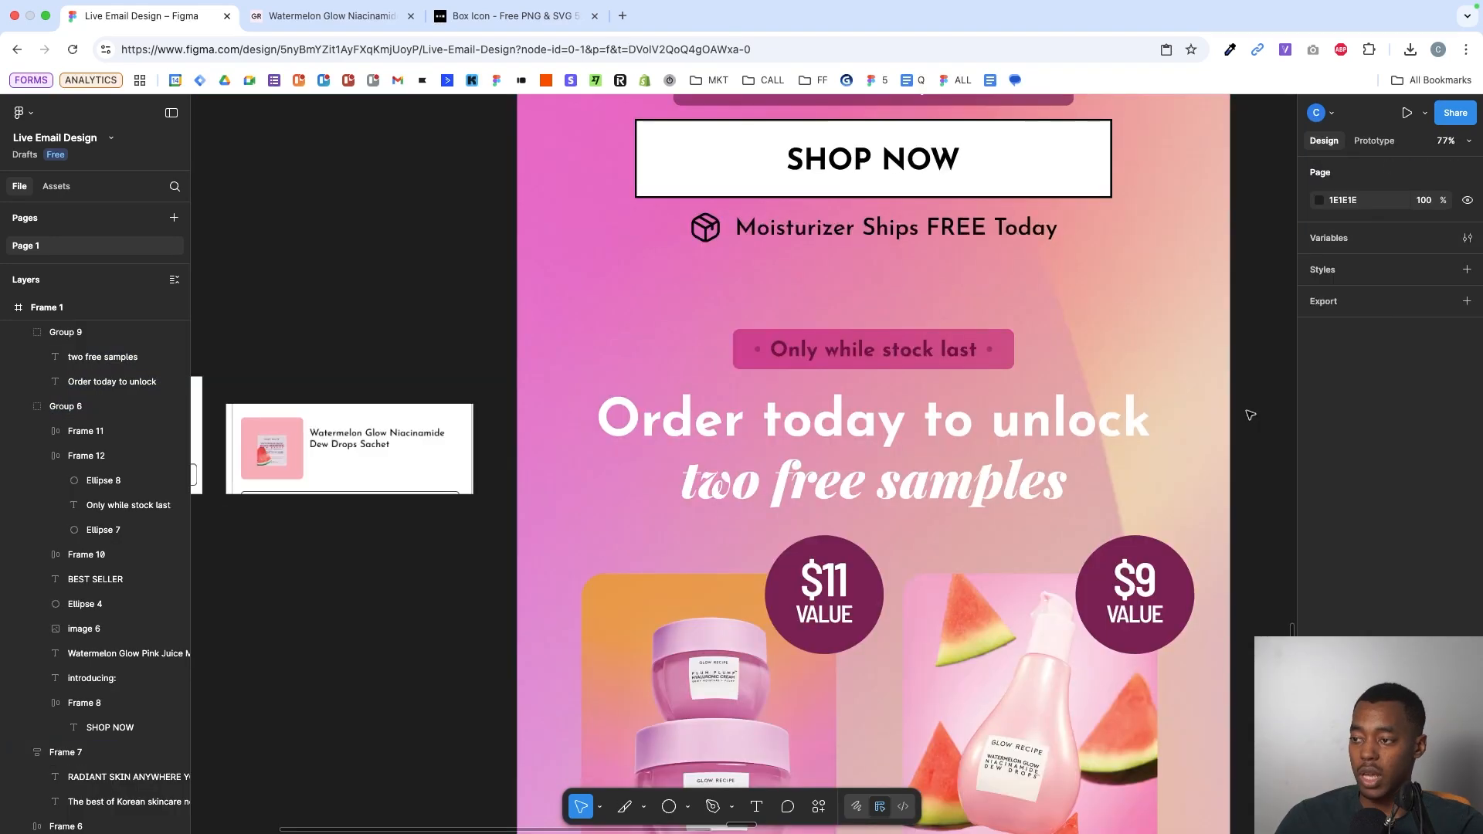
pyautogui.click(1068, 434)
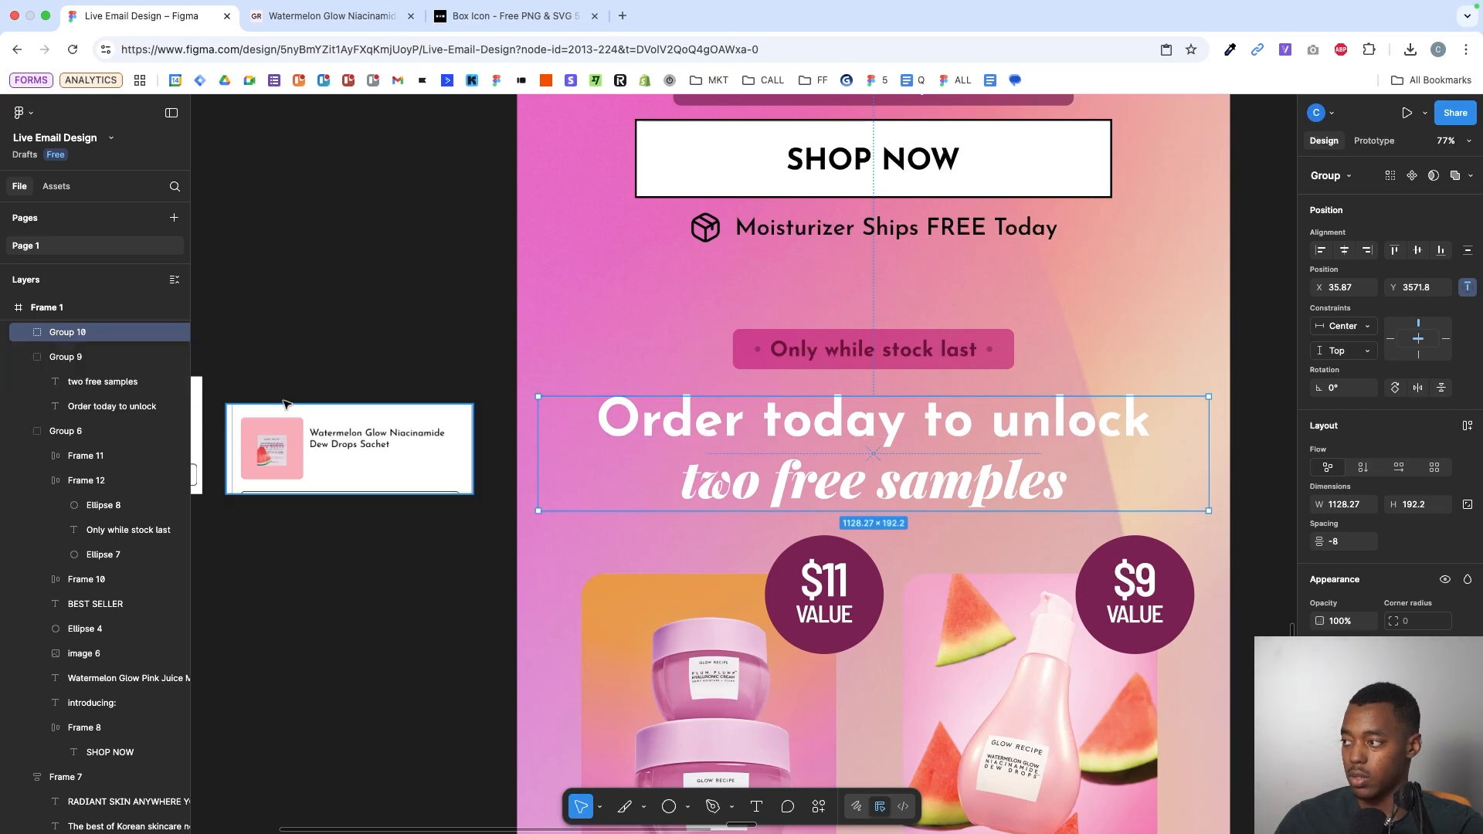
pyautogui.scroll(-2, 1382, 464)
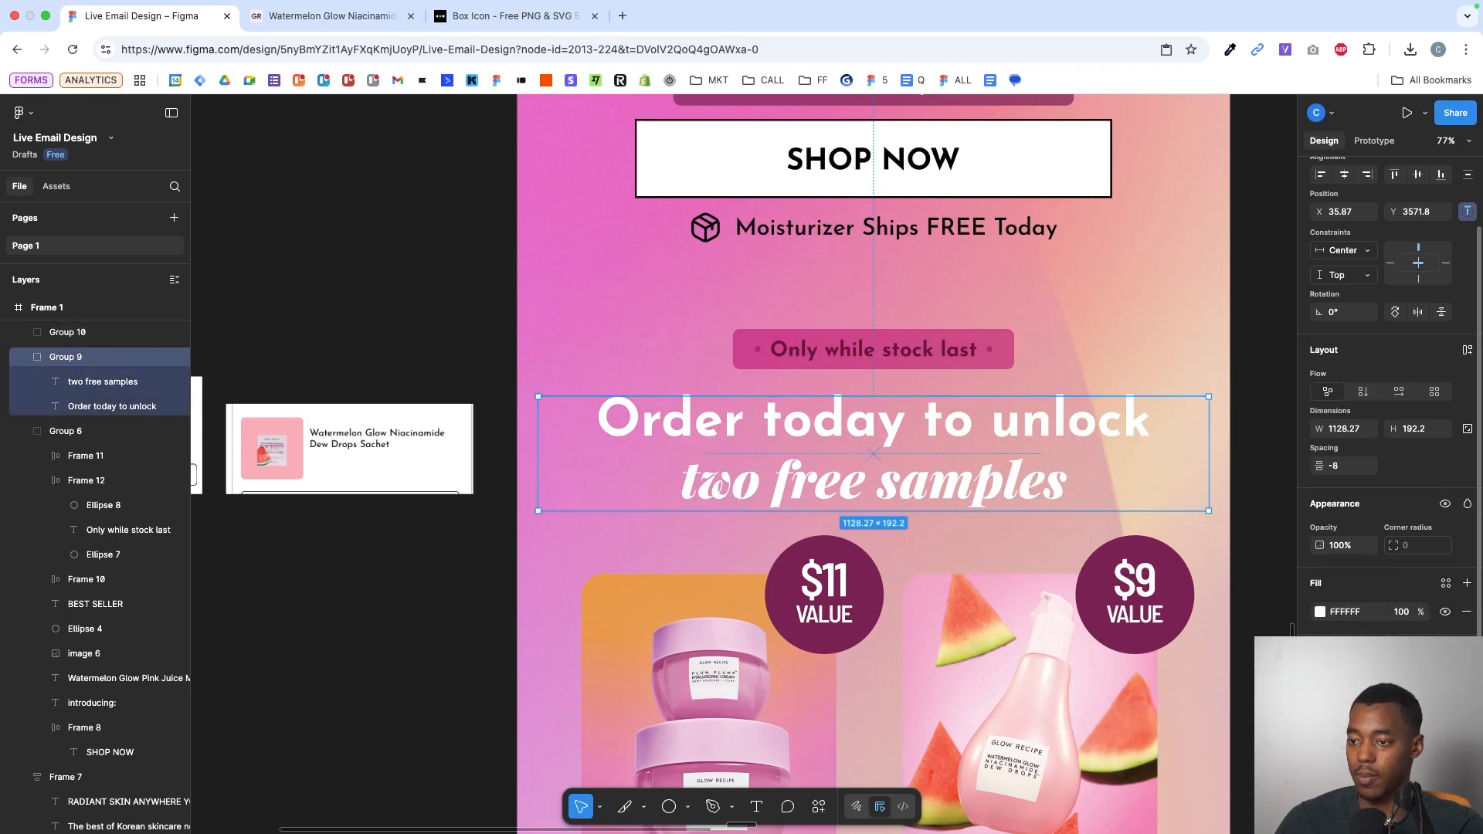
pyautogui.click(1466, 689)
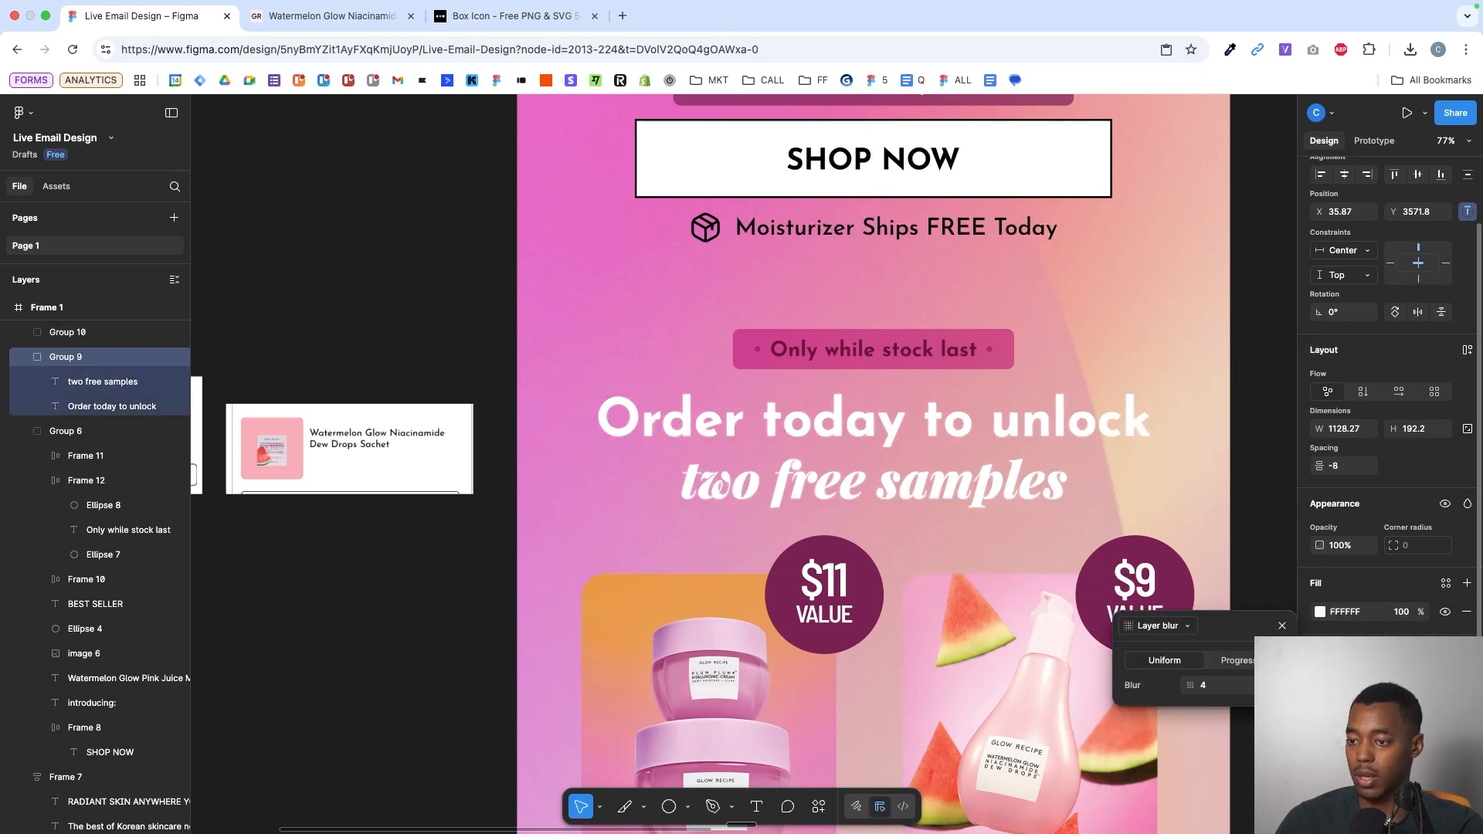
pyautogui.click(1282, 623)
# - Set the blurred heading group's opacity to 20% and its layer blur to 6.8
pyautogui.press('4')
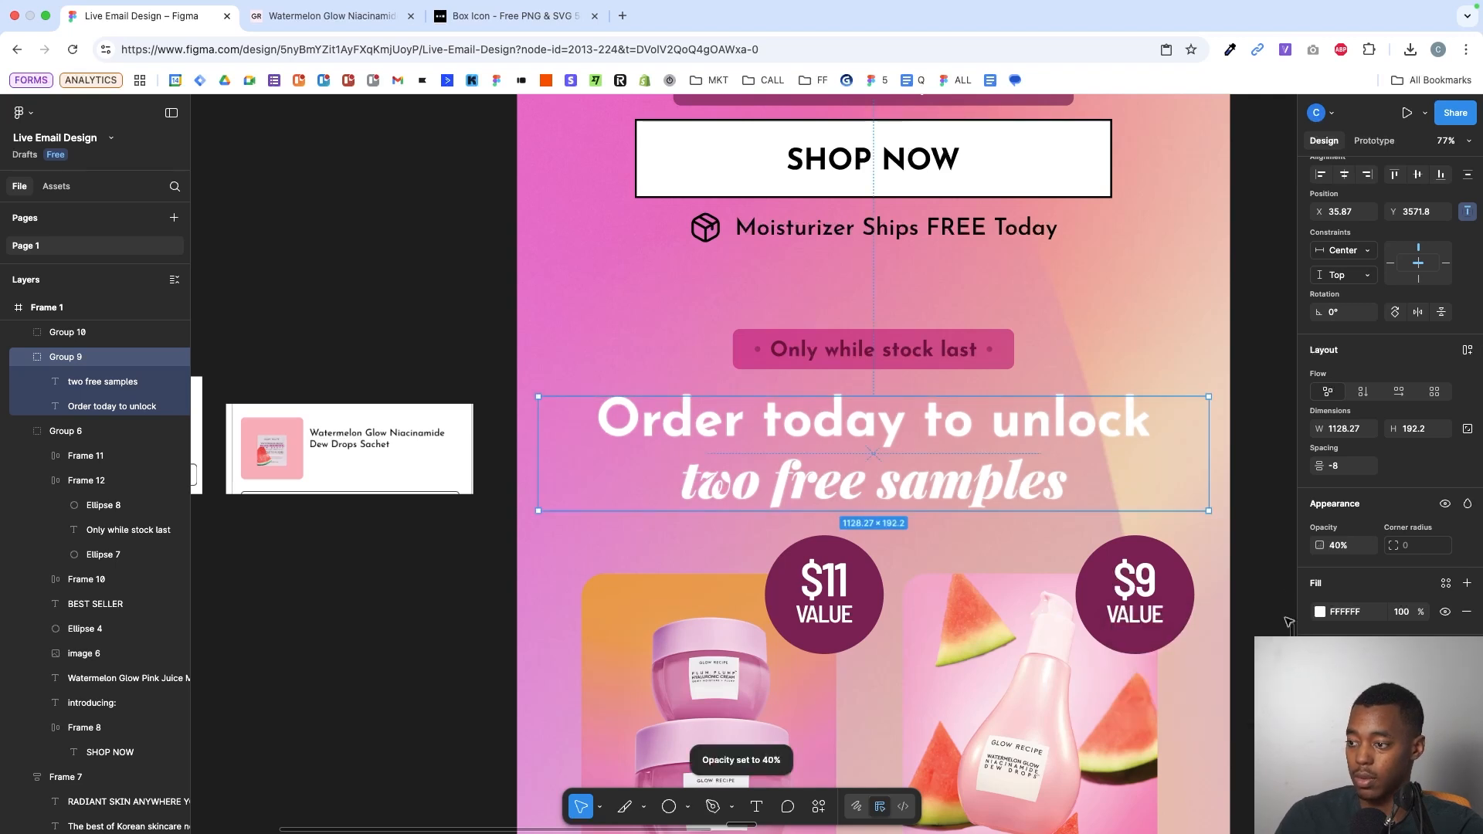
pyautogui.press('2')
pyautogui.click(1319, 714)
pyautogui.click(1210, 767)
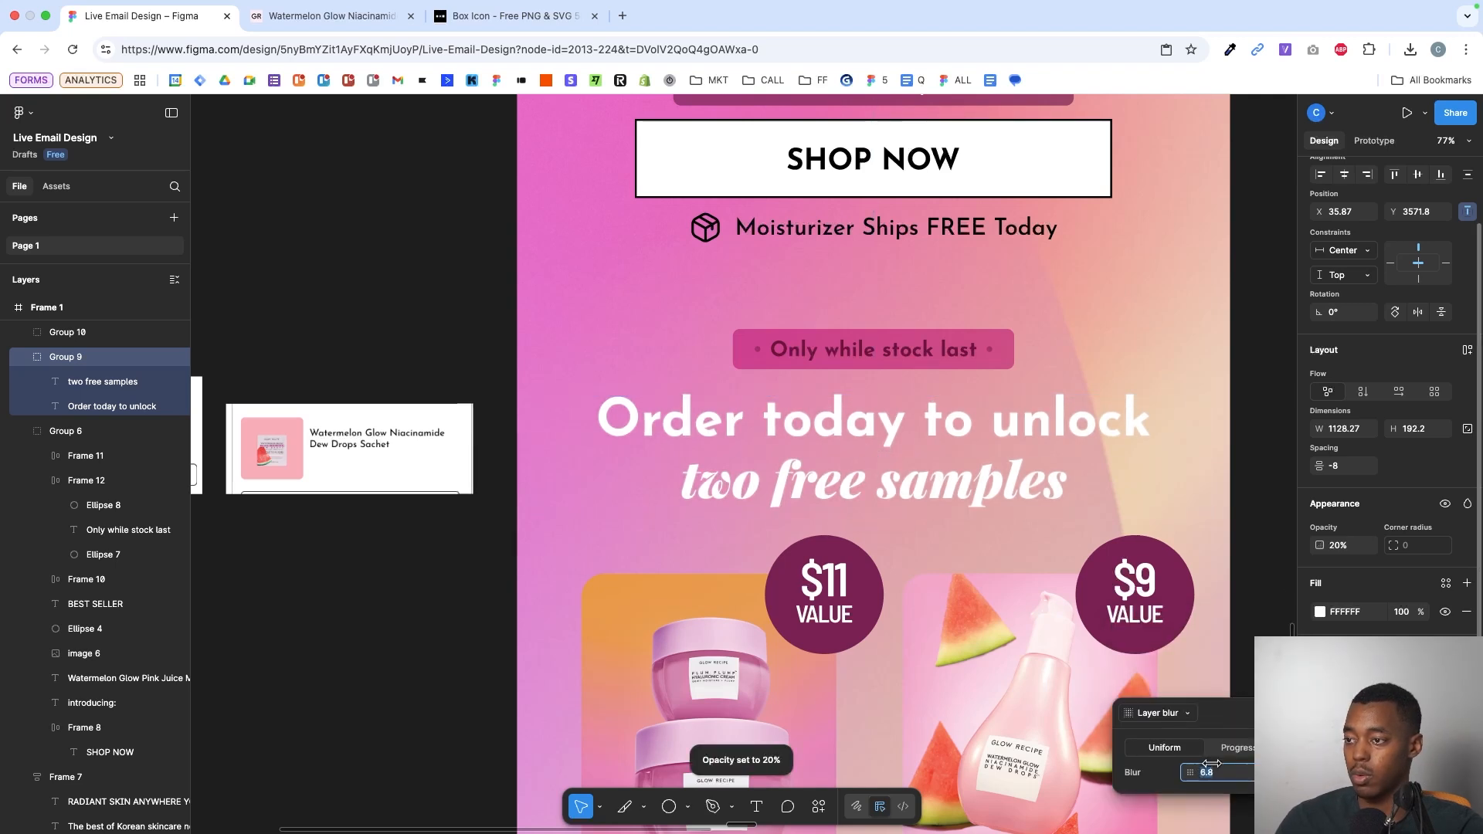
pyautogui.press('Escape')
pyautogui.press('Escape')
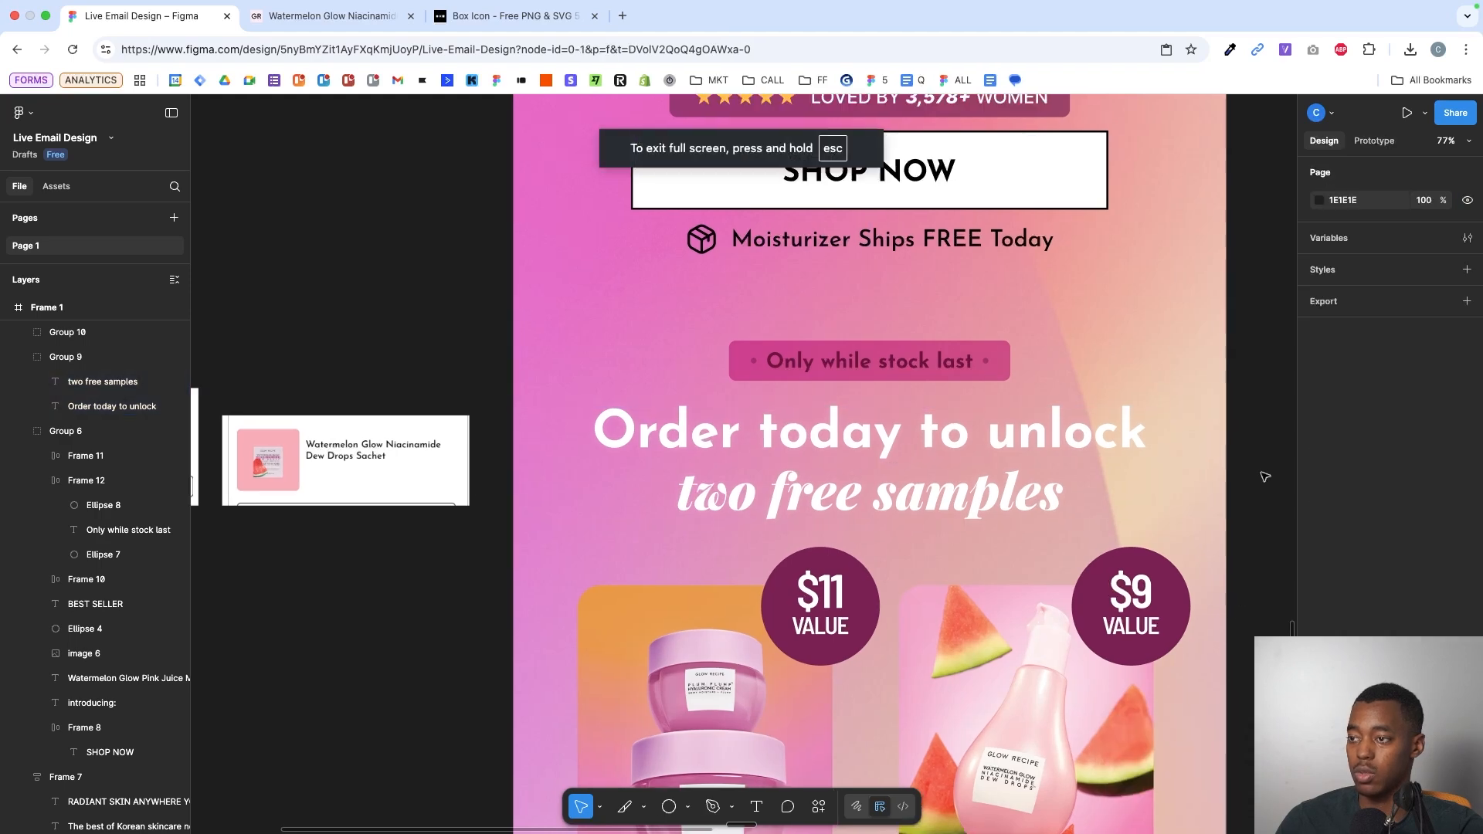
# - Duplicate the "introducing:" and "Watermelon Glow Pink Juice Moisturizer" texts twice in place
pyautogui.scroll(-5, 1265, 476)
pyautogui.scroll(3, 1264, 476)
pyautogui.scroll(3, 1159, 433)
pyautogui.click(1090, 417)
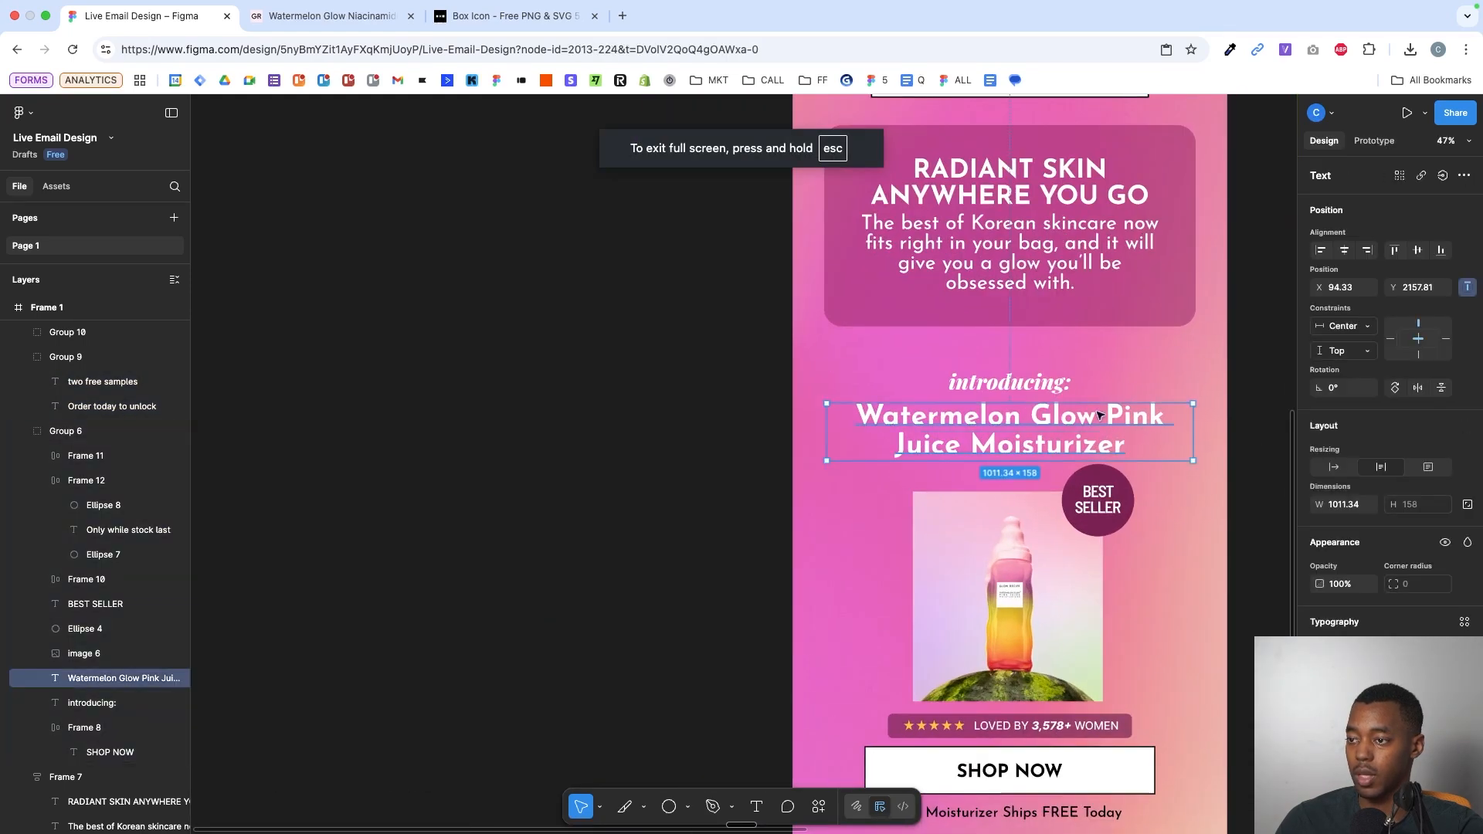
pyautogui.scroll(5, 1044, 379)
pyautogui.click(1133, 389)
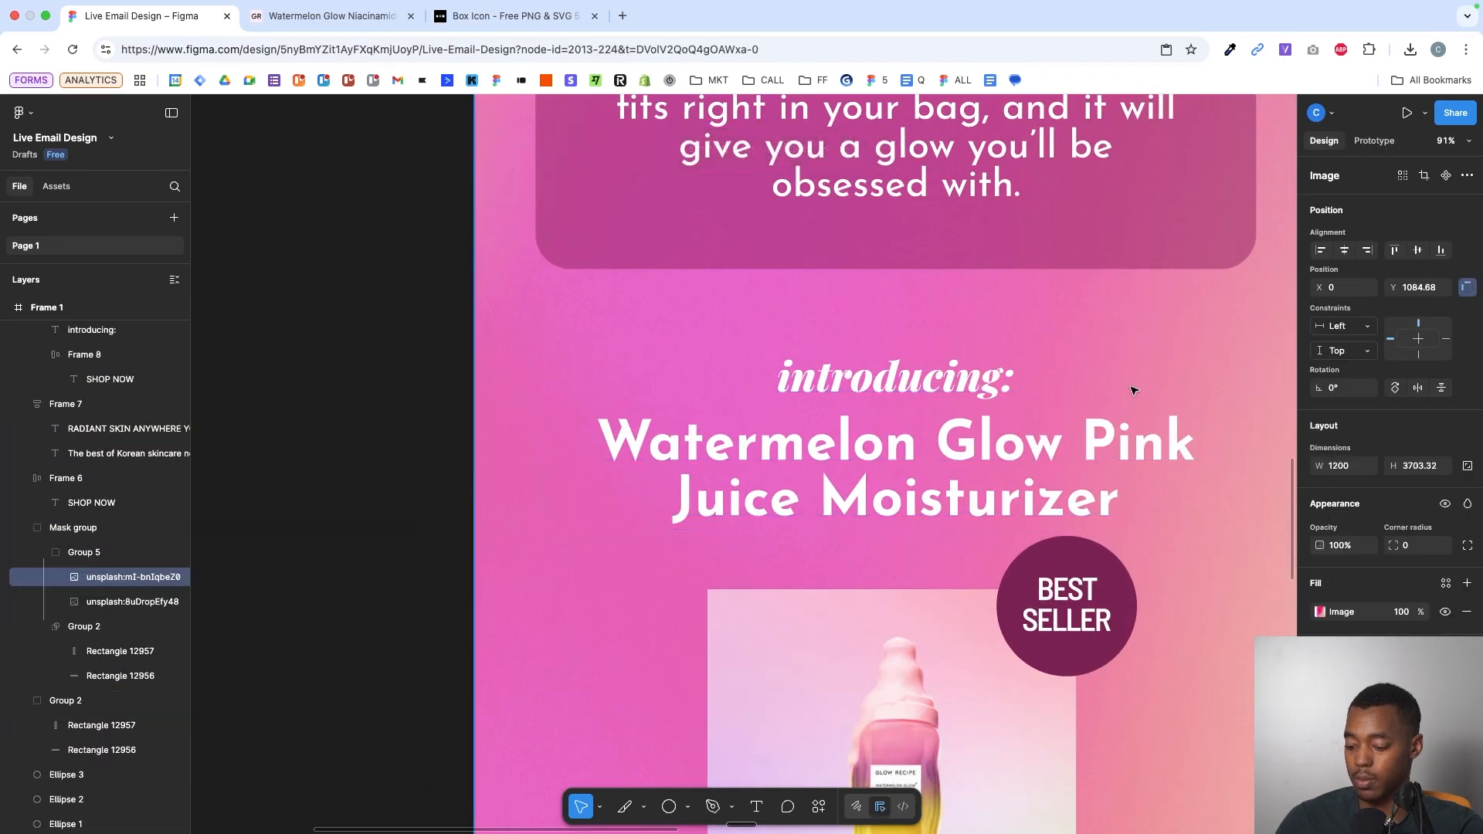
pyautogui.press('super+z')
pyautogui.press('super+z')
pyautogui.press('super+d')
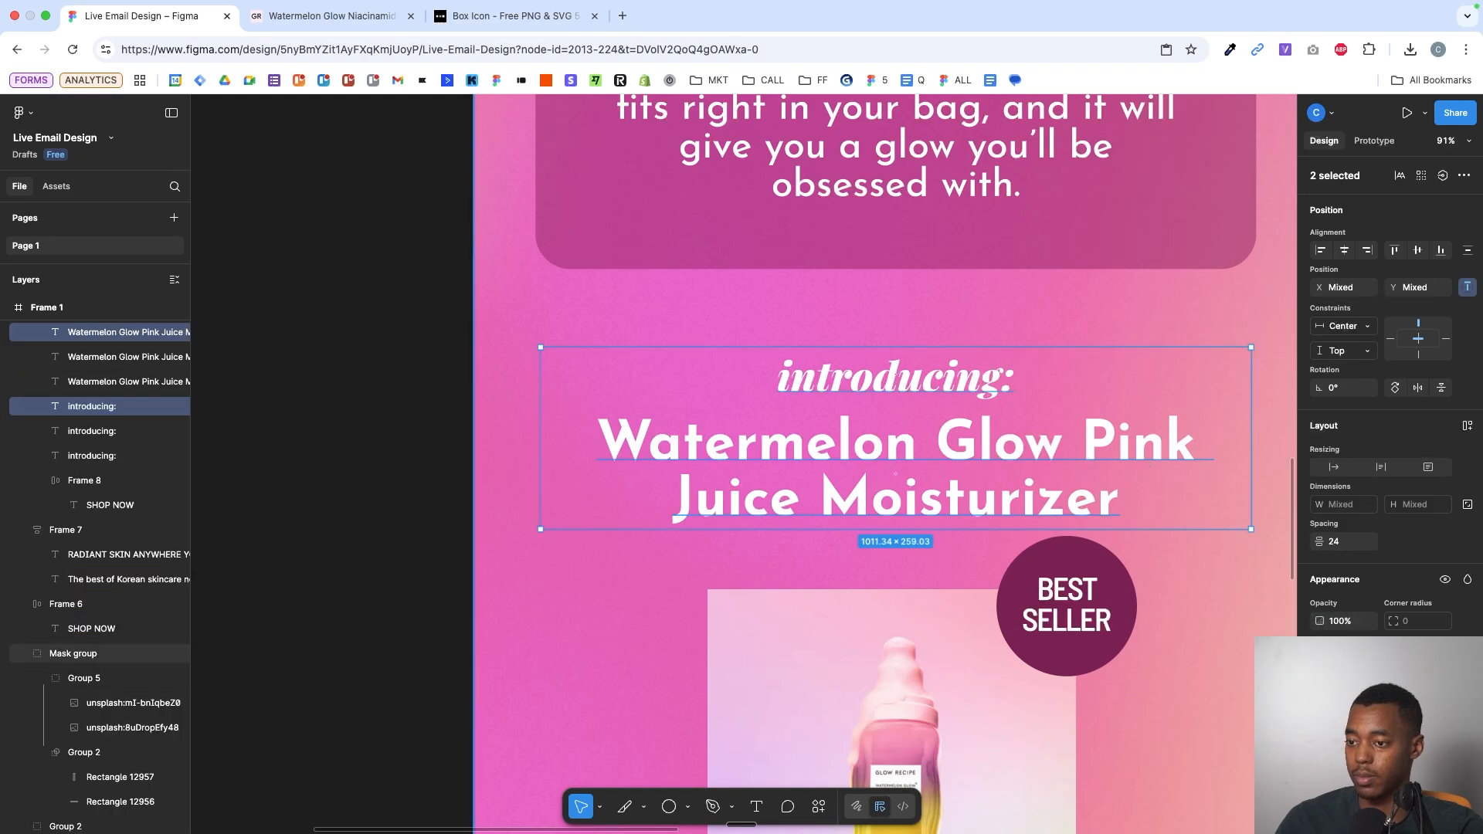
# - Add a uniform layer blur to the newest copies of the "introducing:" and product title texts
pyautogui.scroll(-3, 1389, 463)
pyautogui.click(1466, 749)
pyautogui.press('ctrl+super+f')
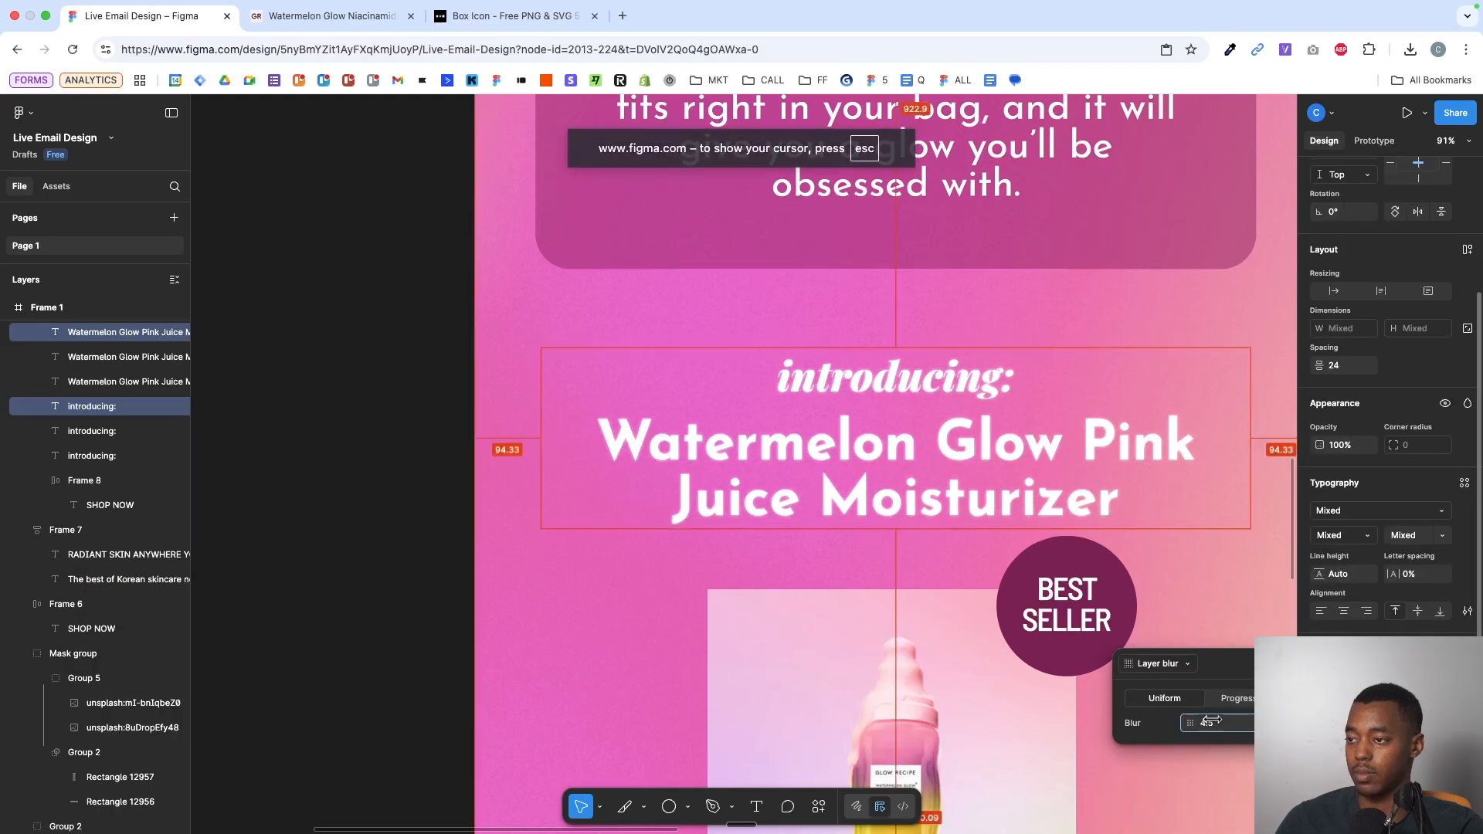